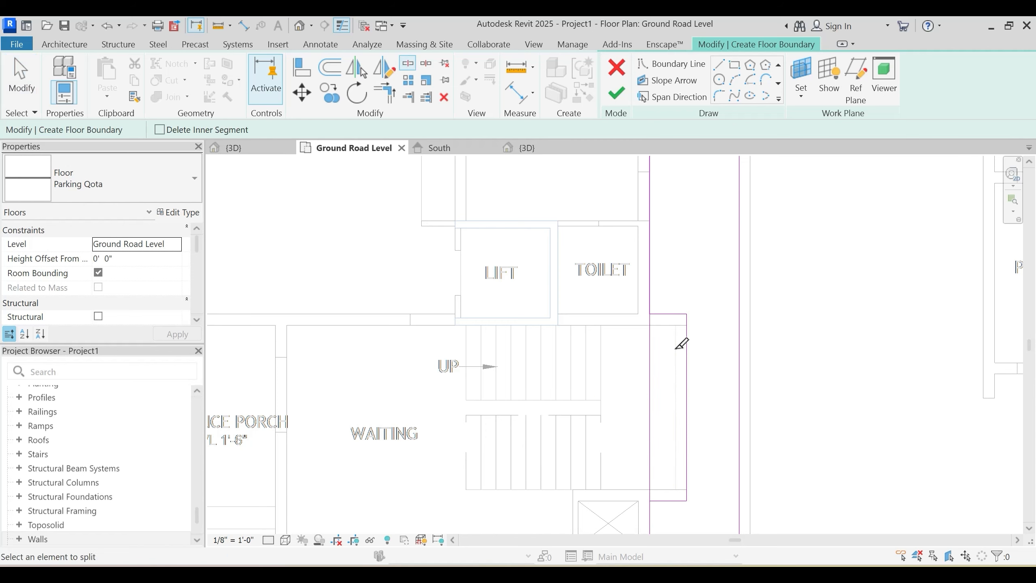
Step: Trim the floor boundary lines to corners where the outline steps out around the staircase projection
key("t")
key("r")
left_click(654, 290)
middle_click_drag(651, 523, 645, 404)
left_click(645, 405)
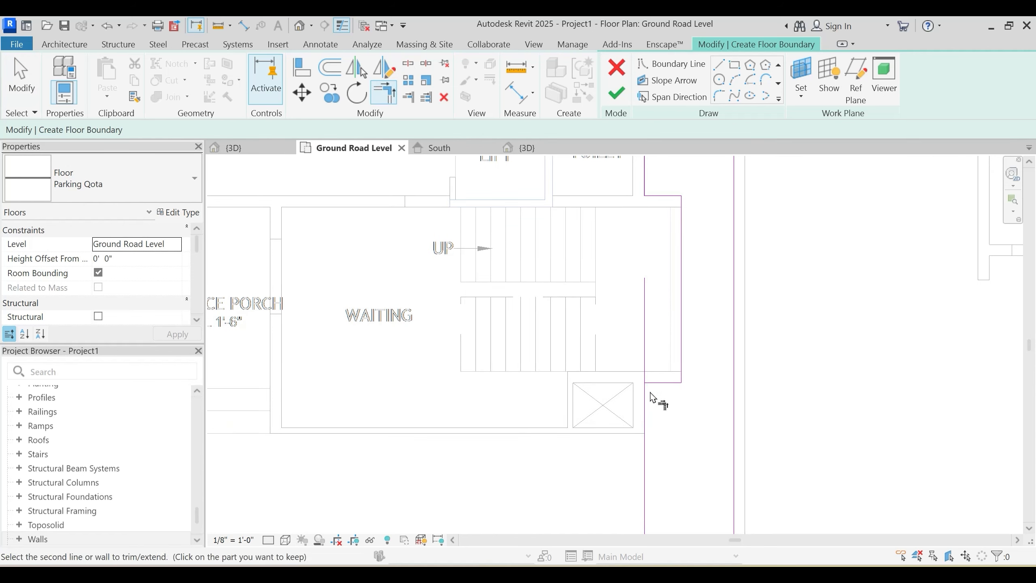
left_click(664, 382)
scroll(748, 423, "down", 2)
key("Escape")
scroll(522, 371, "down", 3)
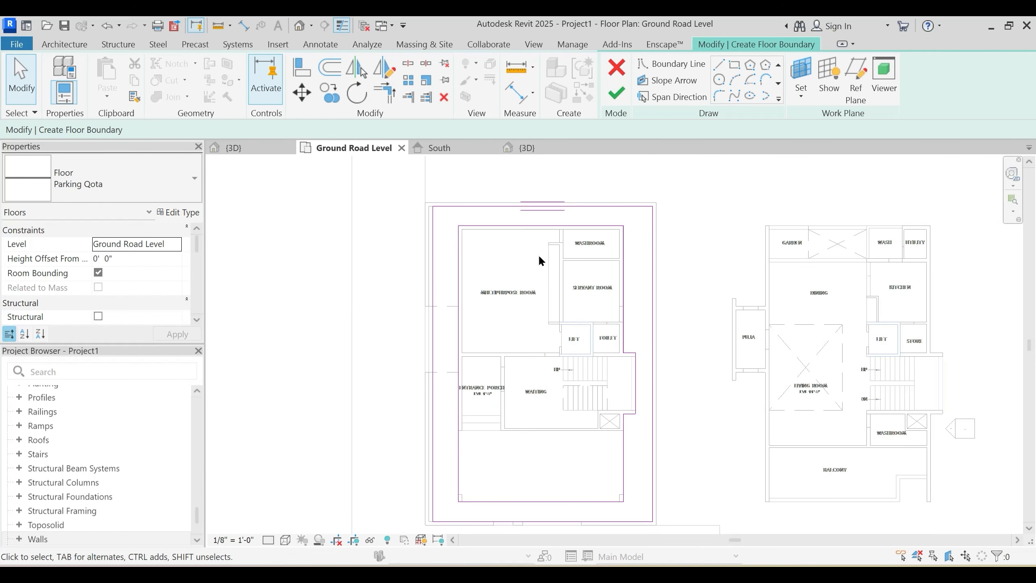
Step: Review the layer material and thickness of the Parking Qota floor type
left_click(184, 212)
left_click(474, 204)
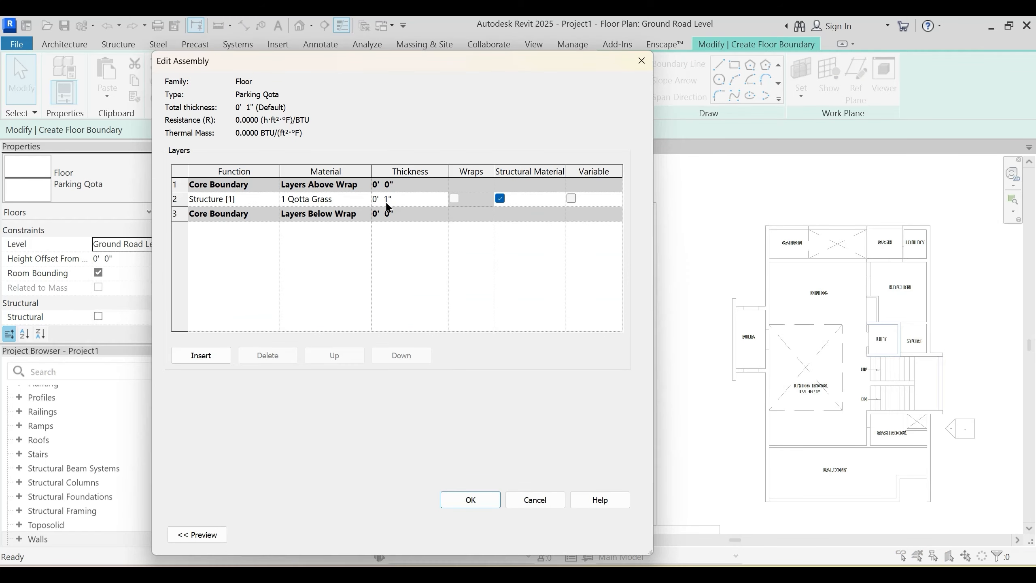
left_click(505, 499)
key("Return")
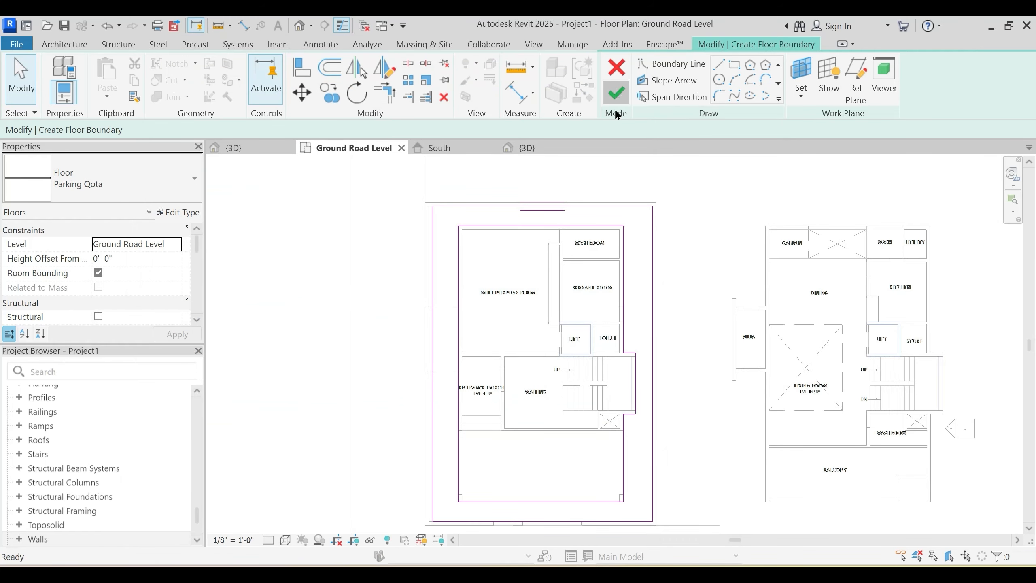
Step: Finish the Parking Qota floor sketch around the building
left_click(616, 92)
middle_click_drag(633, 256, 658, 167)
left_click(542, 355)
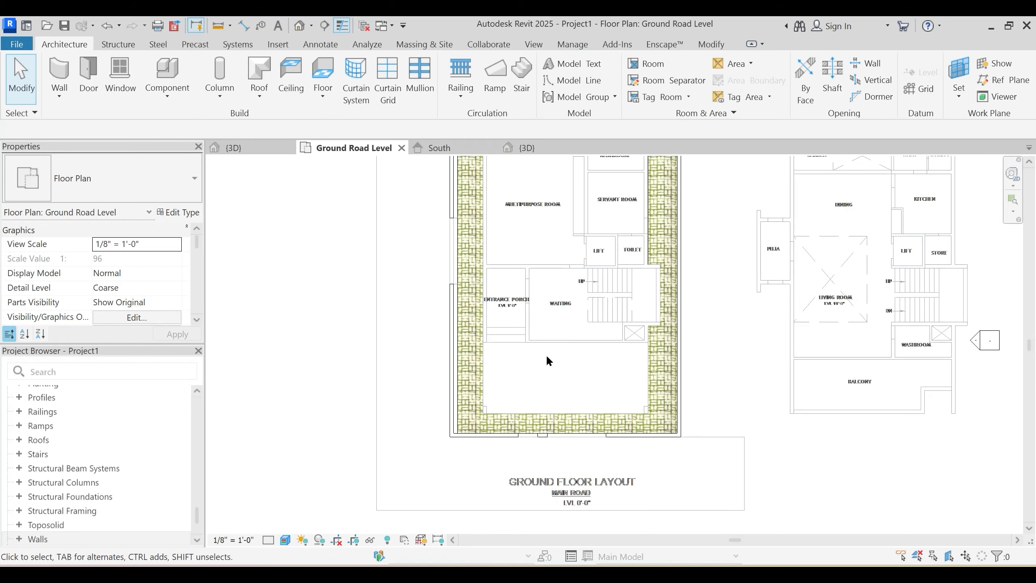
scroll(547, 350, "up", 3)
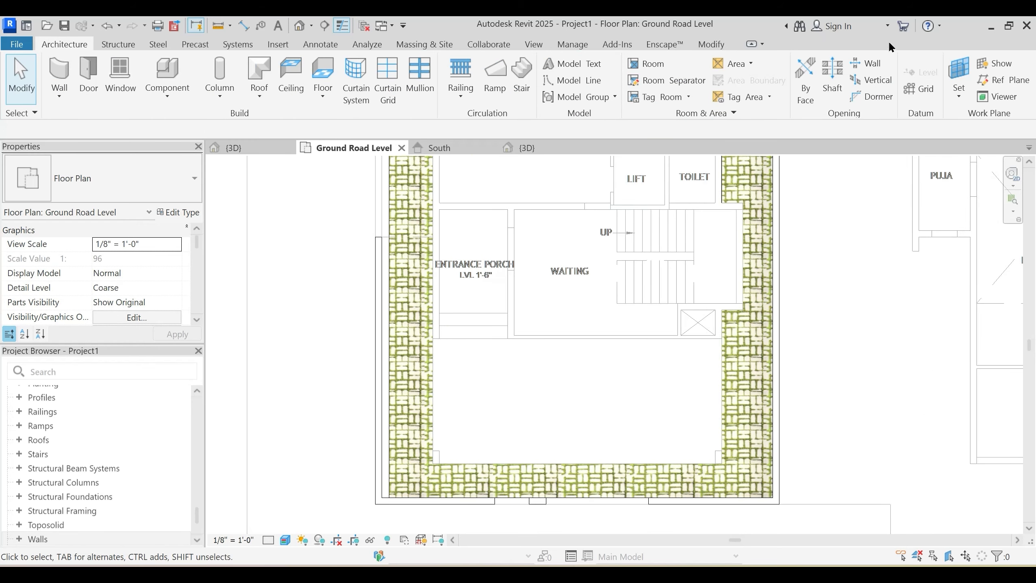
middle_click_drag(526, 167, 510, 204)
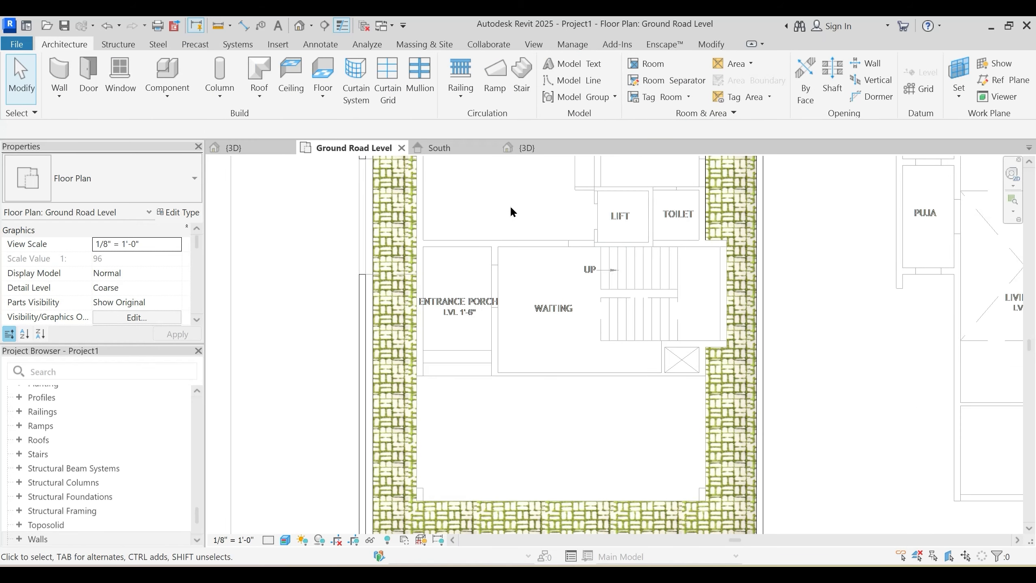
Step: Open the Keyboard Shortcuts list and close it without making changes
left_click(895, 90)
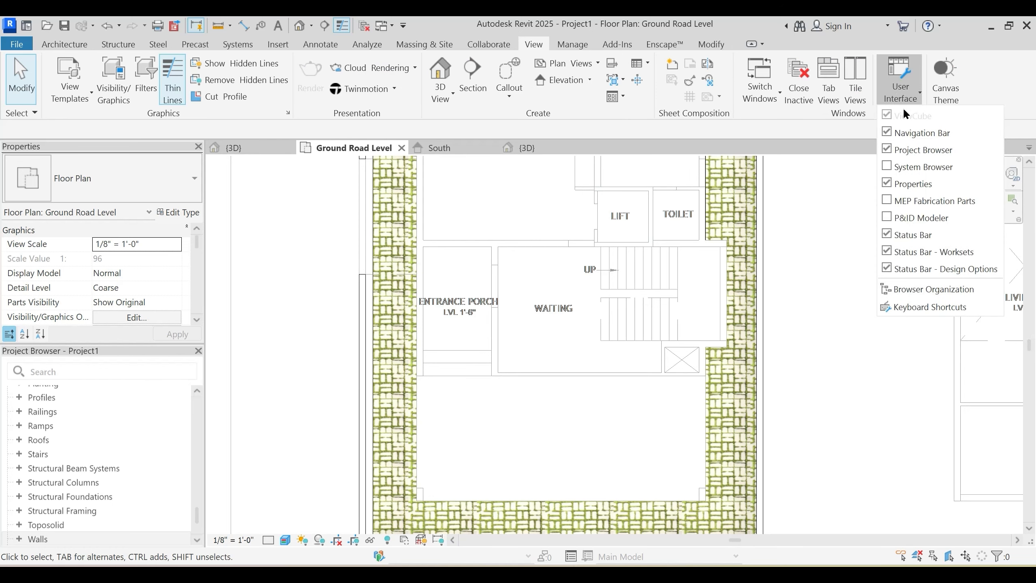
left_click(930, 306)
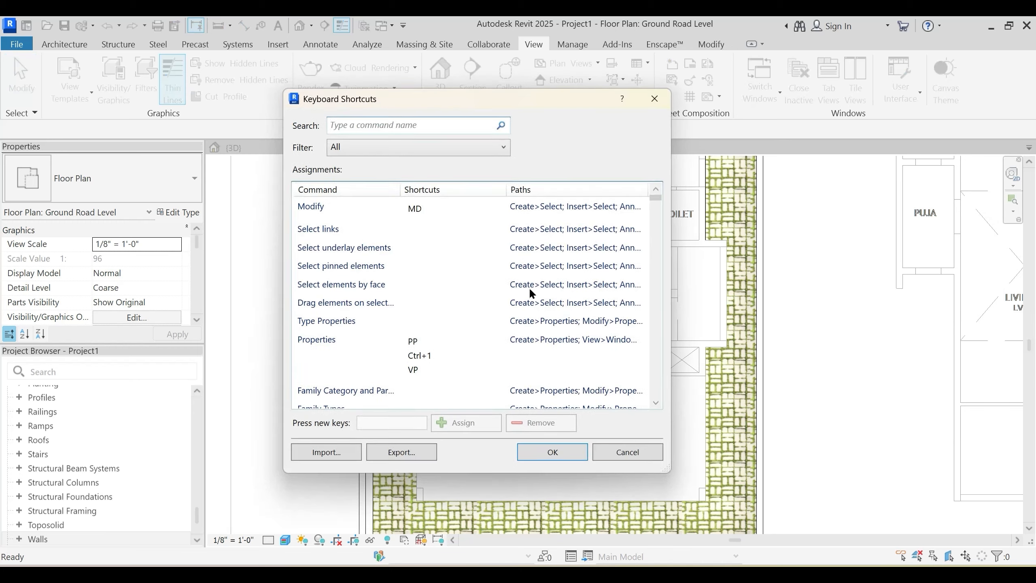
key("Escape")
Step: Start a new architectural floor on the Ground Road Level using the Pathway floor type
scroll(555, 333, "down", 3)
middle_click_drag(556, 333, 522, 171)
scroll(514, 274, "up", 1)
scroll(499, 279, "up", 2)
middle_click_drag(513, 335, 507, 389)
left_click(77, 42)
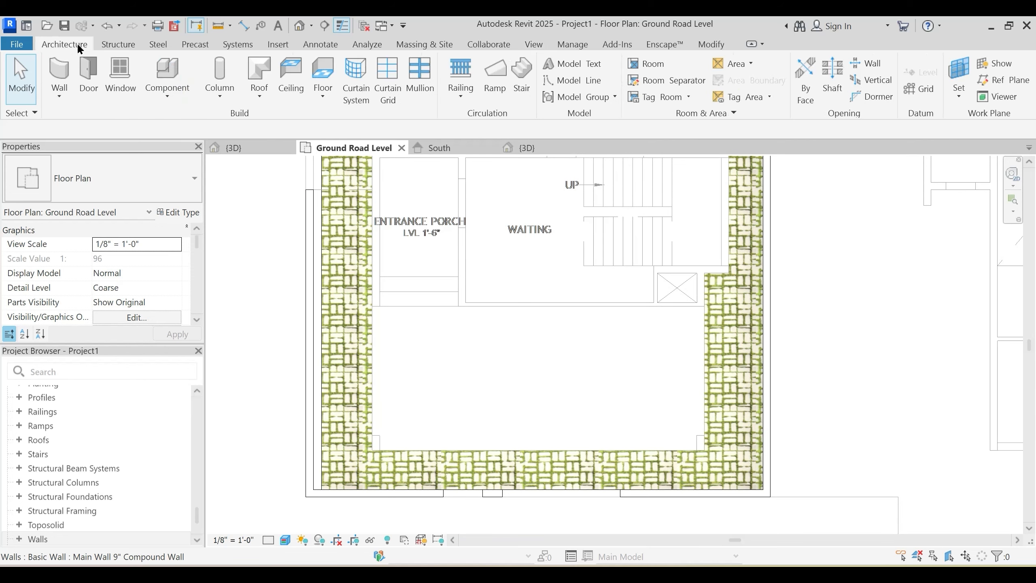
left_click(317, 95)
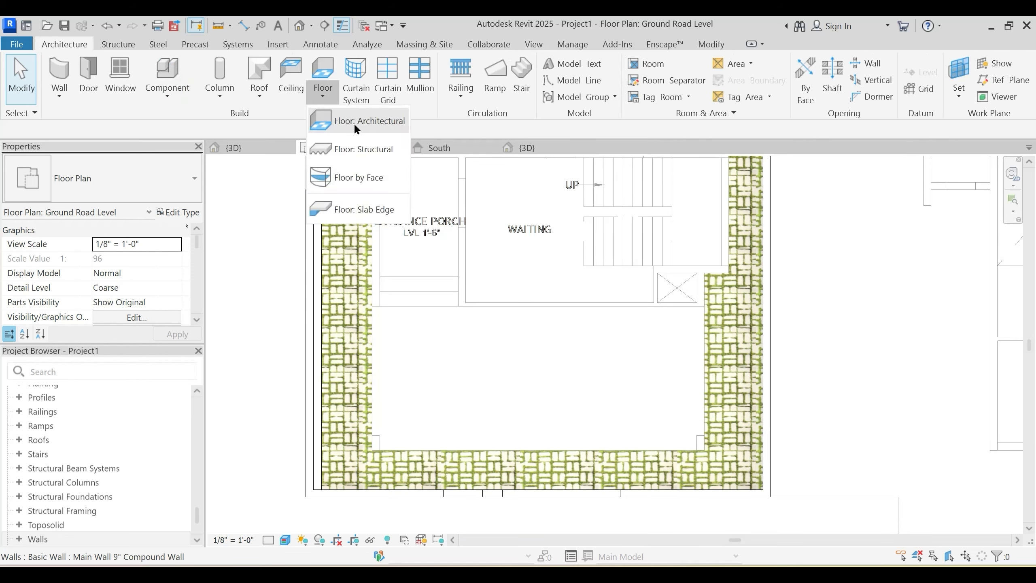
left_click(353, 123)
left_click(125, 175)
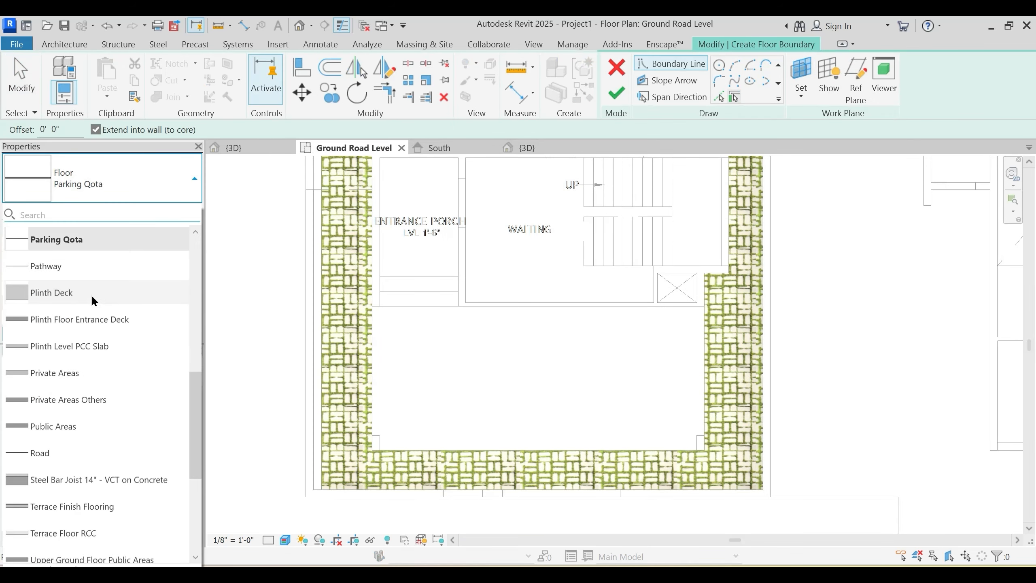
left_click(46, 266)
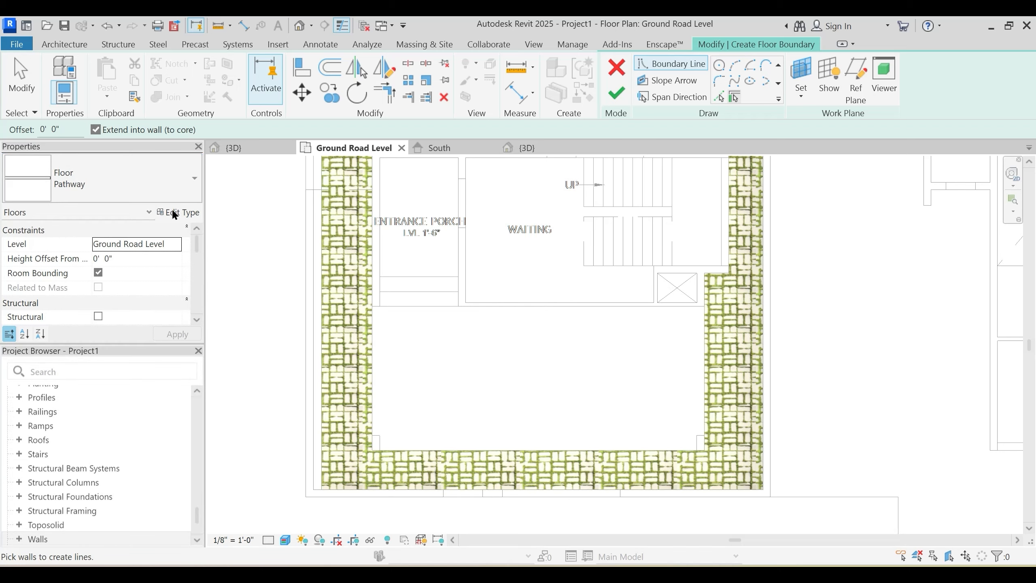
Step: Open the Pathway type's 1 Entrance Pathway material and choose Sitework.Paving - Surfacing.Pavers.Terra Cotta.bump.jpg as its appearance image
left_click(178, 212)
left_click(523, 203)
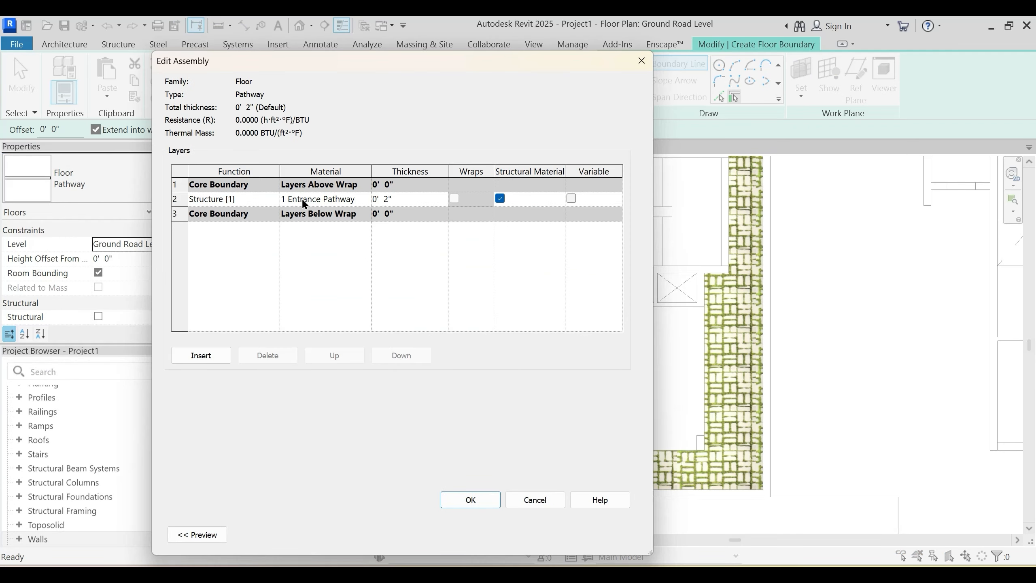
left_click(367, 196)
left_click(367, 199)
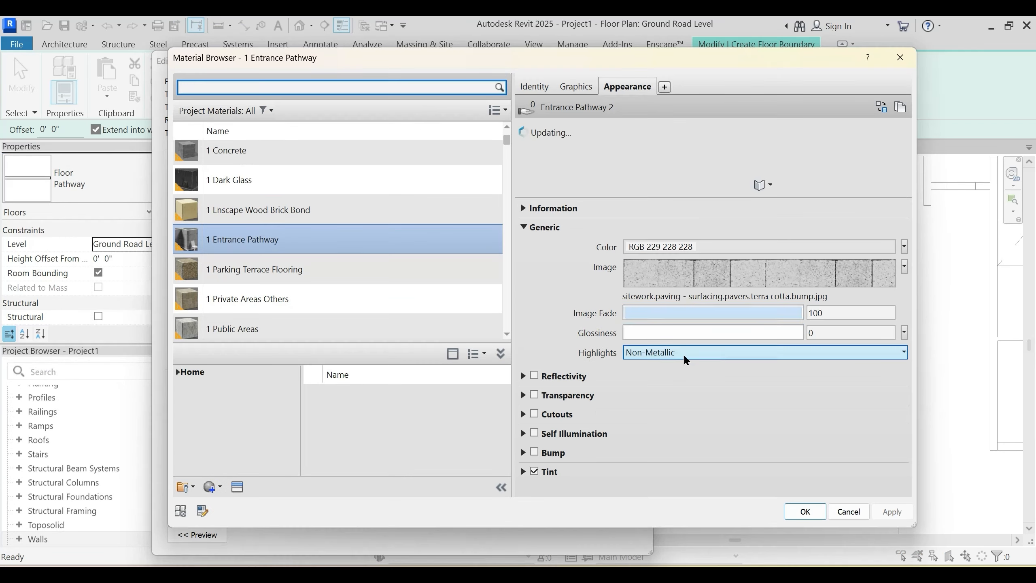
left_click(707, 294)
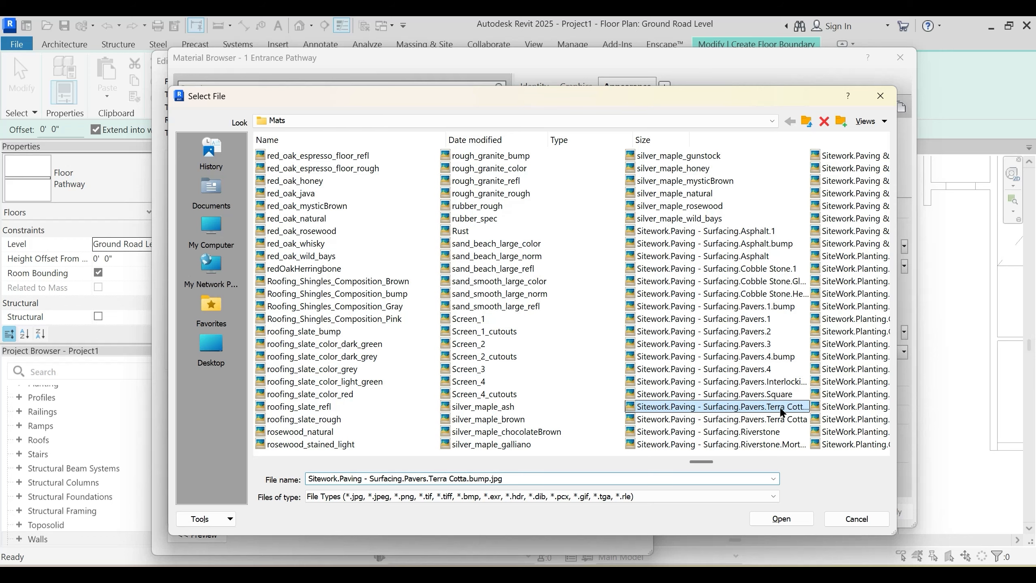
double_click(717, 407)
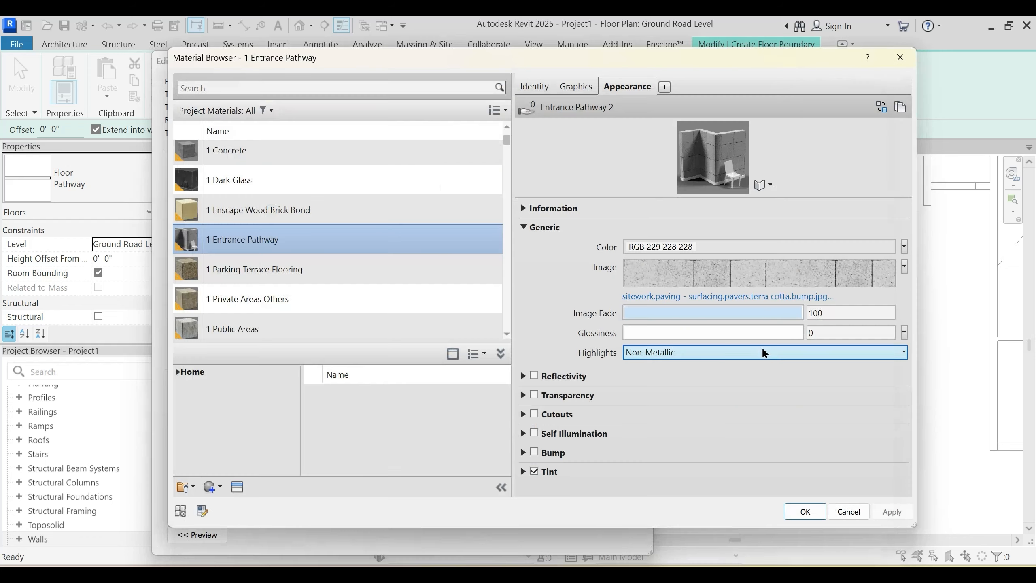
Step: Check the paver image's sample size in the Texture Editor, and accept the material and floor type settings
left_click(721, 269)
key("ctrl")
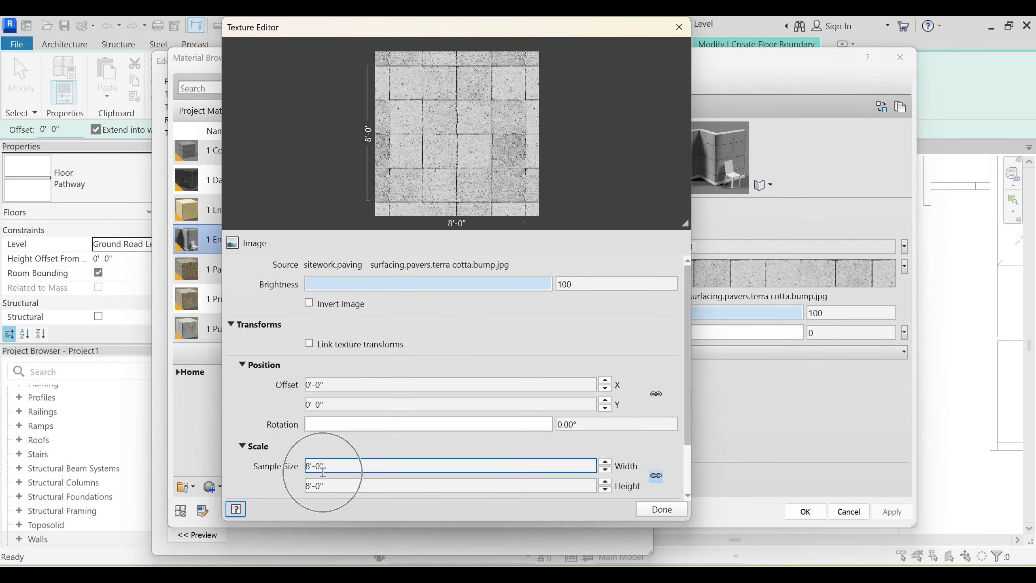
left_click(661, 508)
key("Return")
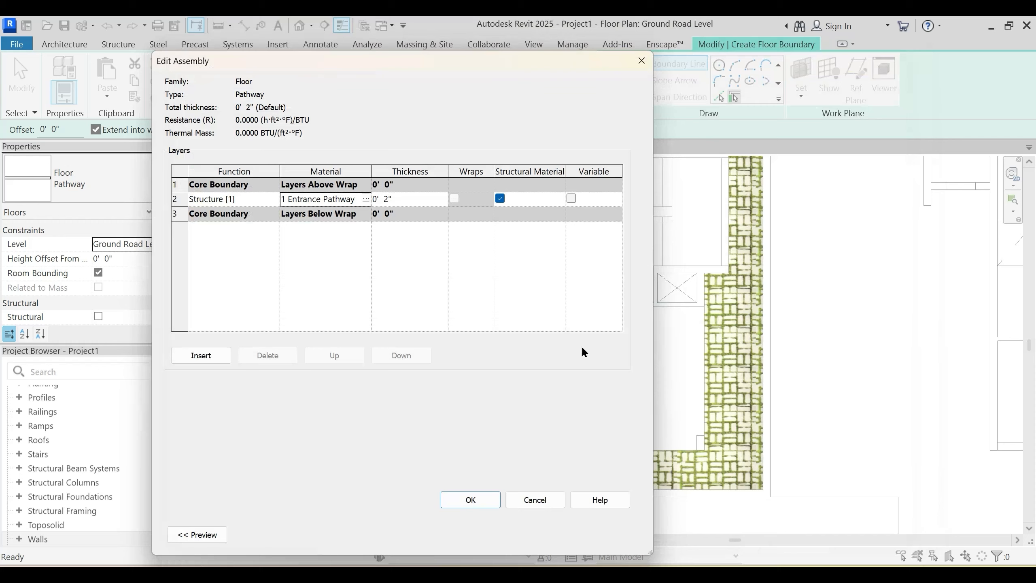
left_click(462, 499)
left_click(498, 535)
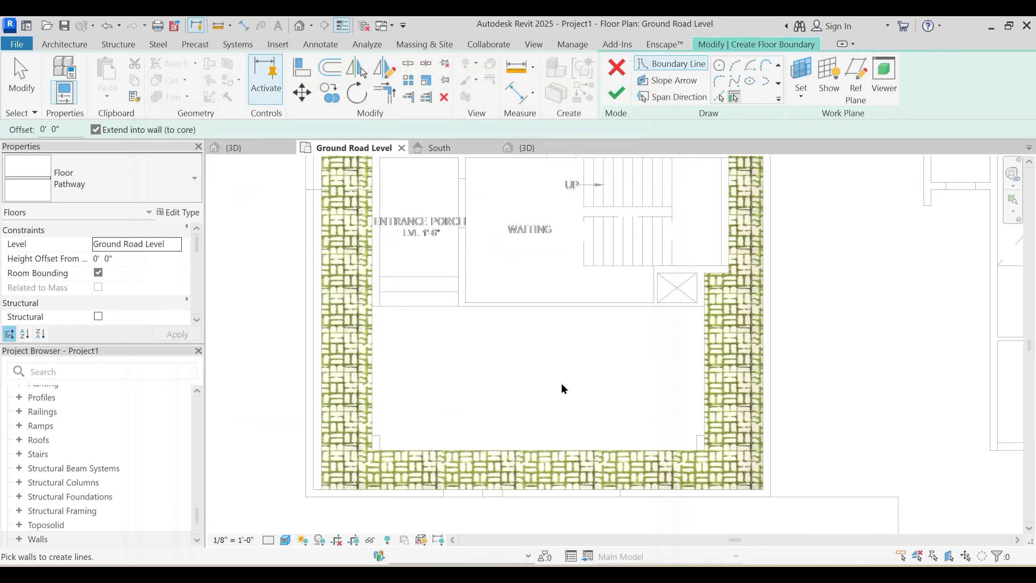
Step: Set the view to wireframe and sketch a rectangular boundary about 14' 7 1/2" deep over the open area in front of the waiting room
left_click(734, 65)
scroll(448, 331, "up", 2)
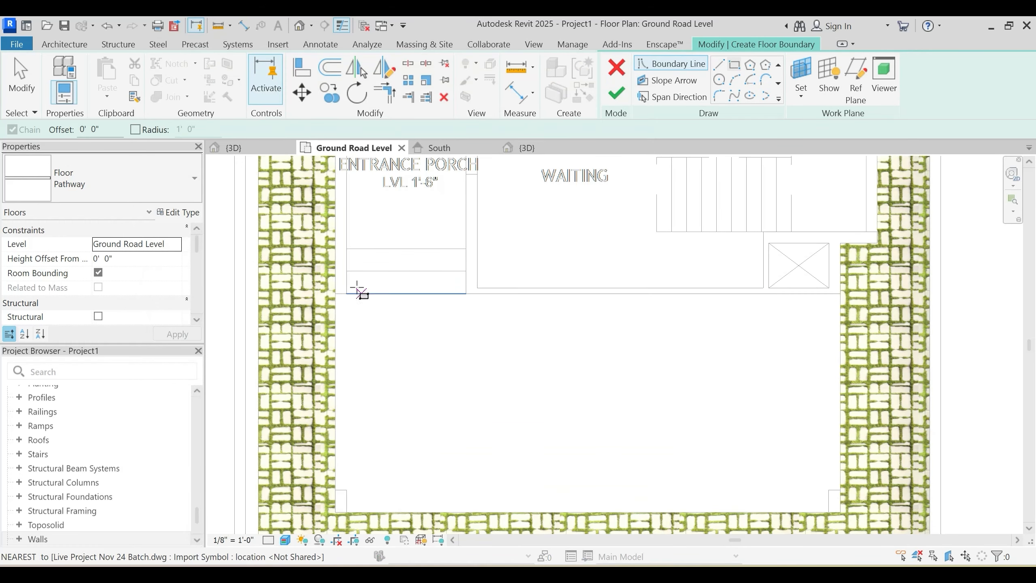
key("w")
key("f")
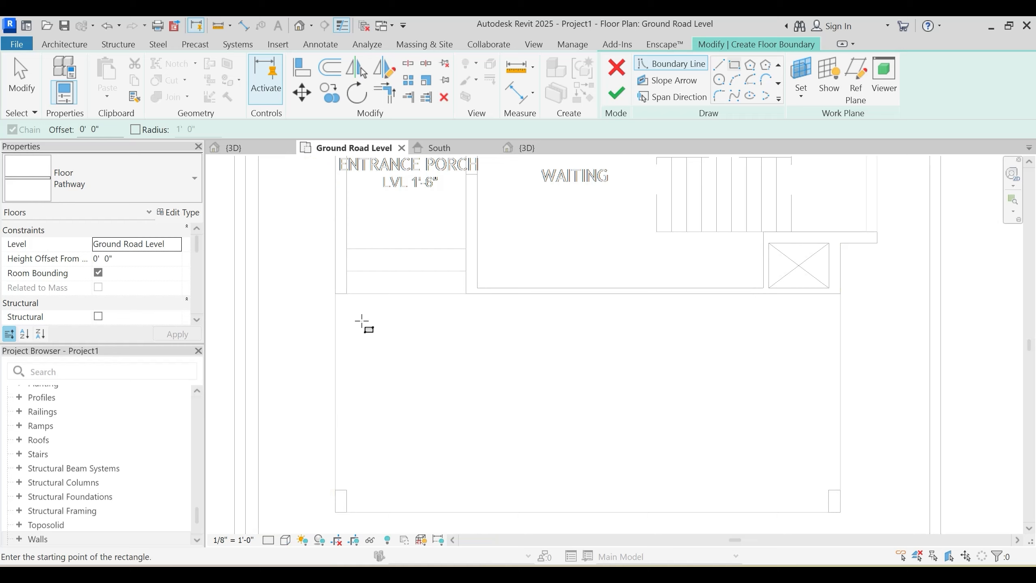
left_click(335, 294)
middle_click_drag(798, 512, 709, 402)
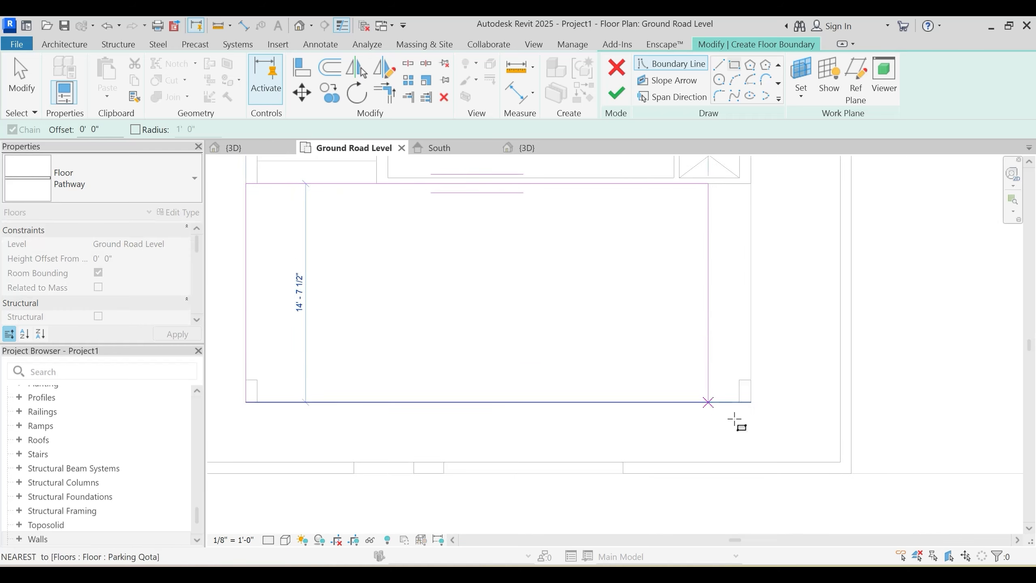
left_click(752, 402)
scroll(759, 400, "down", 2)
key("Escape")
key("Escape")
scroll(477, 342, "up", 1)
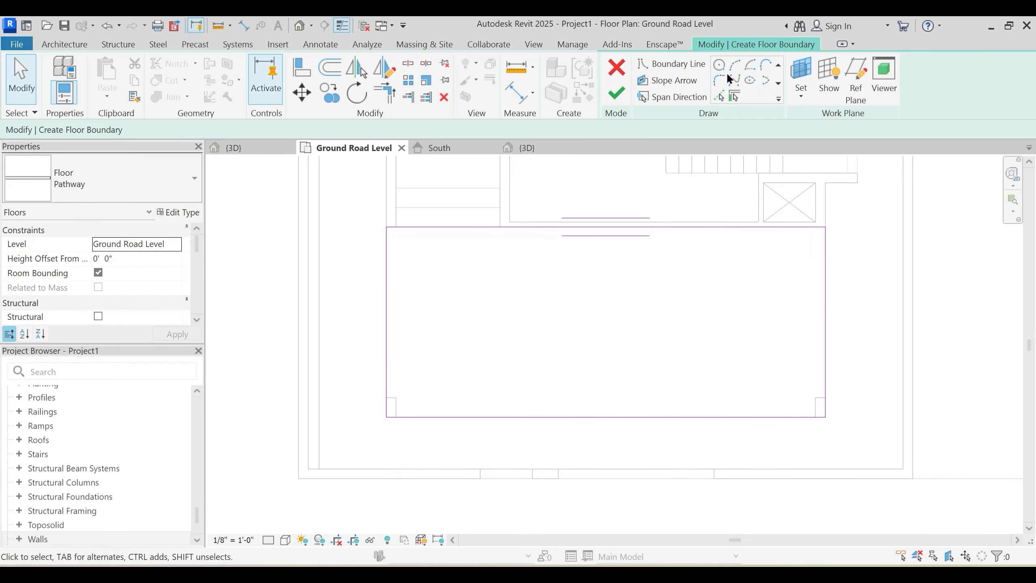
Step: Draw two boundary lines around the small column at the rectangle's lower-left corner
scroll(379, 417, "up", 3)
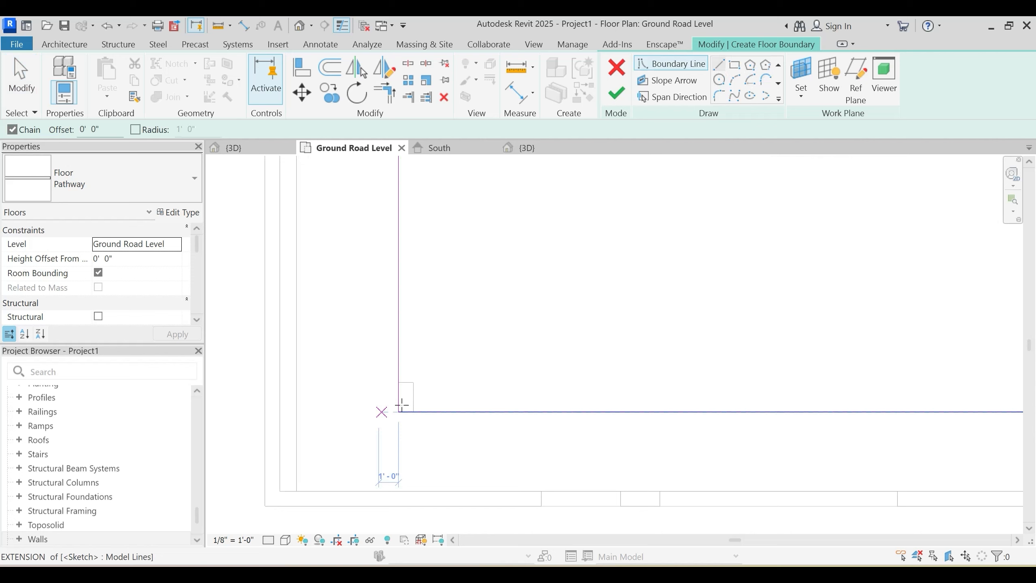
left_click(399, 368)
left_click(422, 368)
left_click(421, 412)
key("Escape")
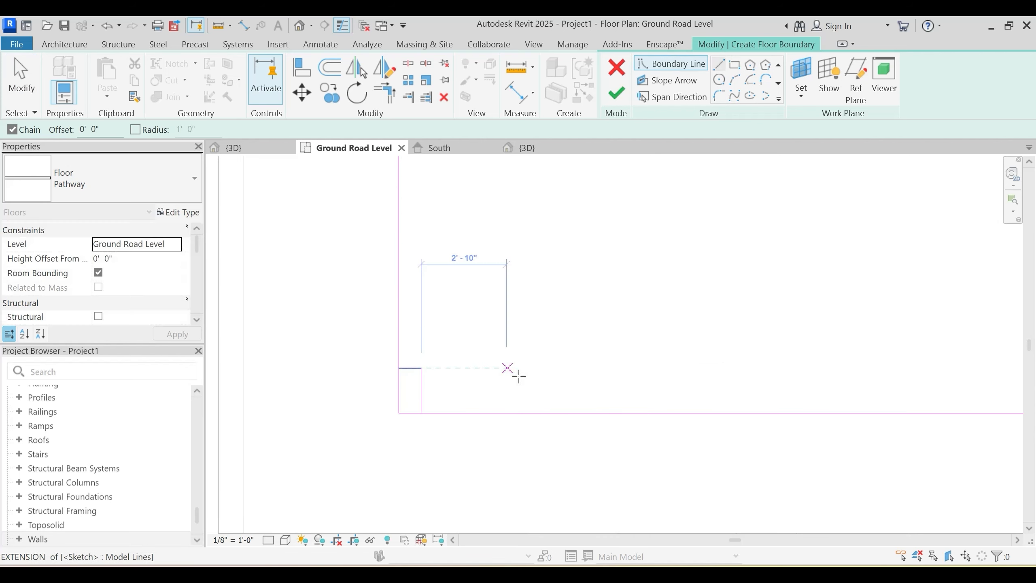
key("Escape")
Step: Draw boundary lines about 1' 6" deep around the small column at the rectangle's lower-right corner
scroll(526, 374, "down", 2)
middle_click_drag(674, 411, 408, 439)
scroll(707, 412, "up", 2)
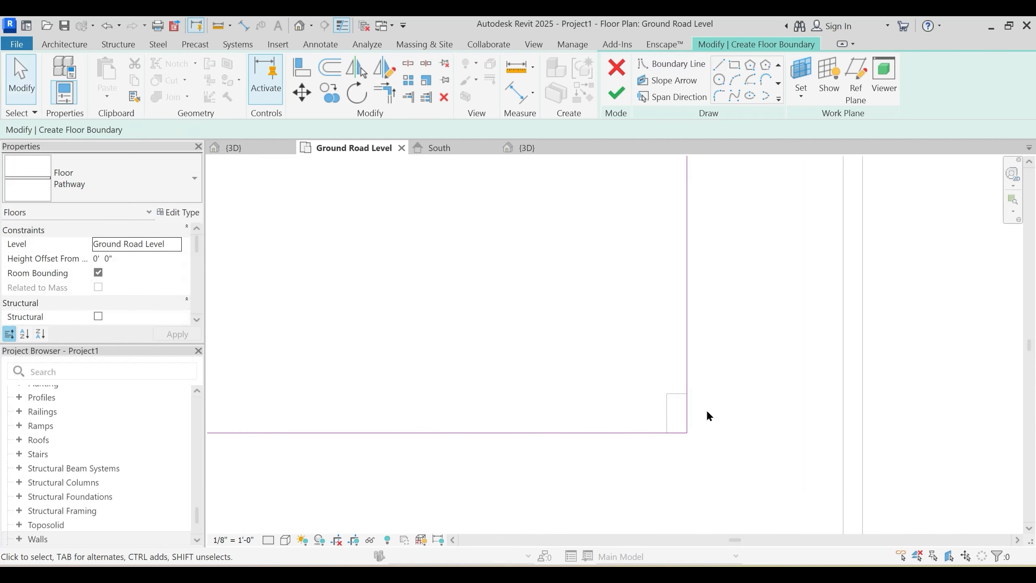
left_click(719, 65)
scroll(658, 406, "up", 1)
left_click(667, 394)
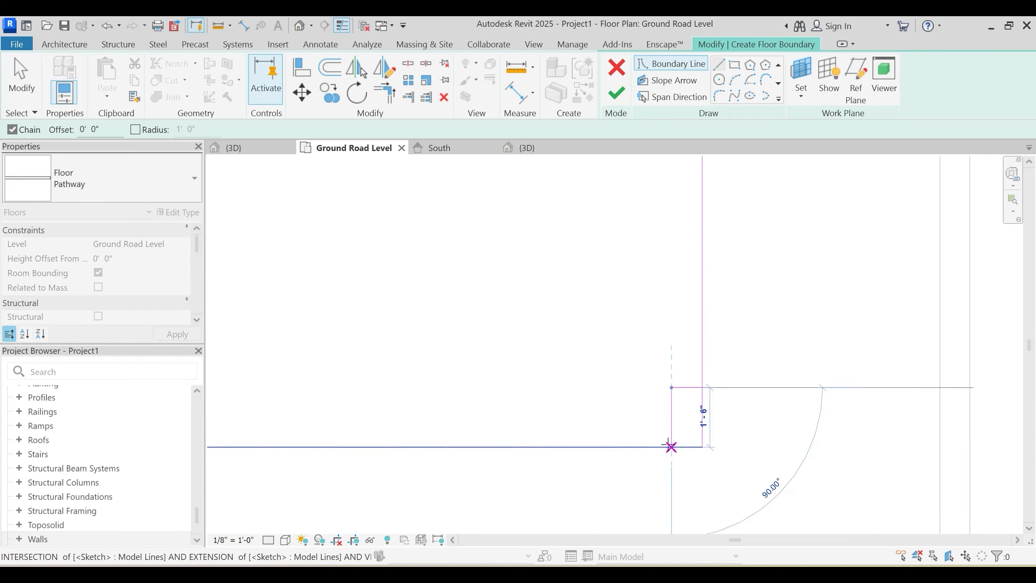
key("Escape")
scroll(719, 414, "down", 1)
key("Escape")
Step: Trim the boundary lines at both lower corners so the outline notches around the columns
key("t")
key("r")
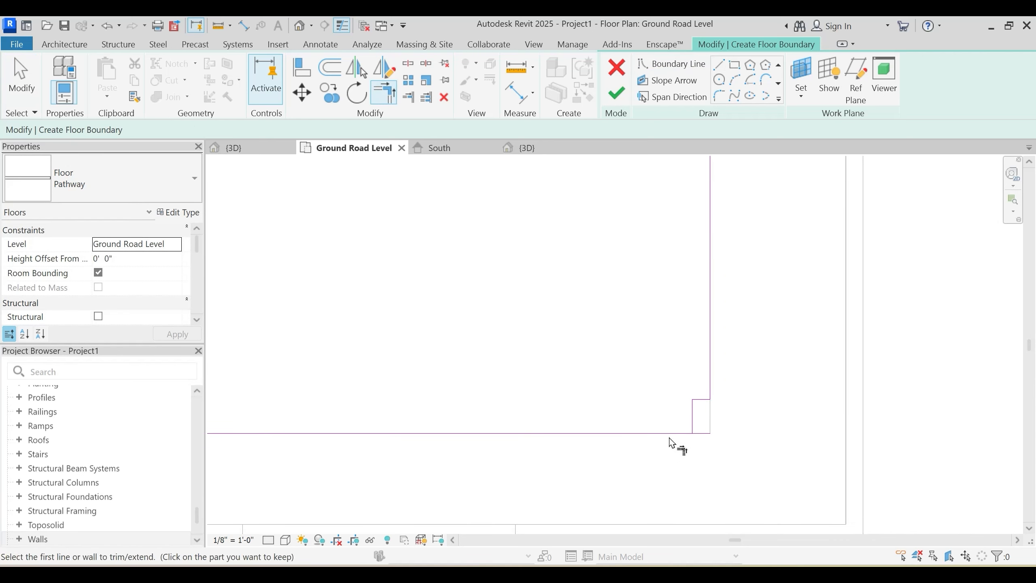
scroll(653, 420, "down", 3)
scroll(423, 451, "up", 4)
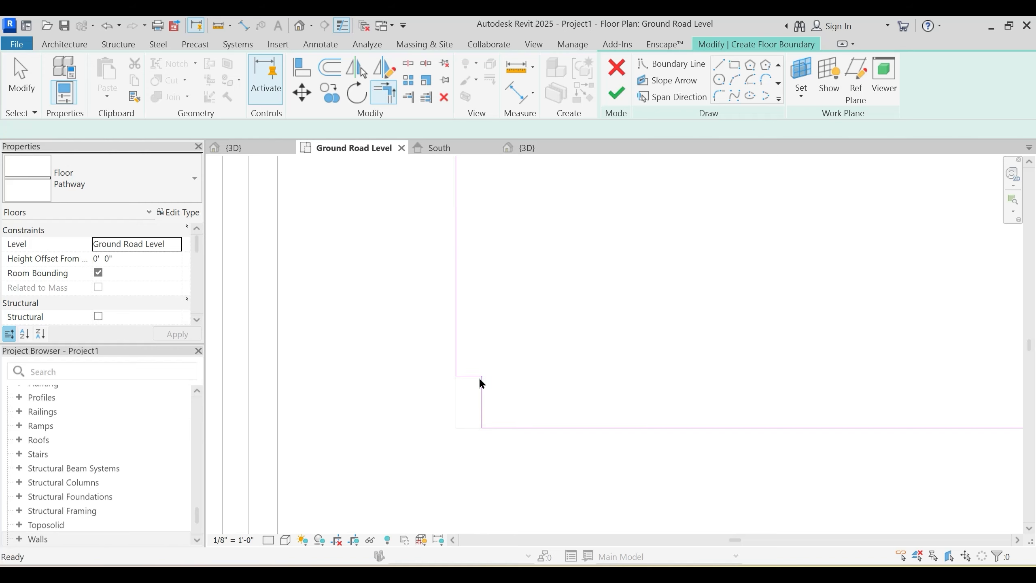
key("Escape")
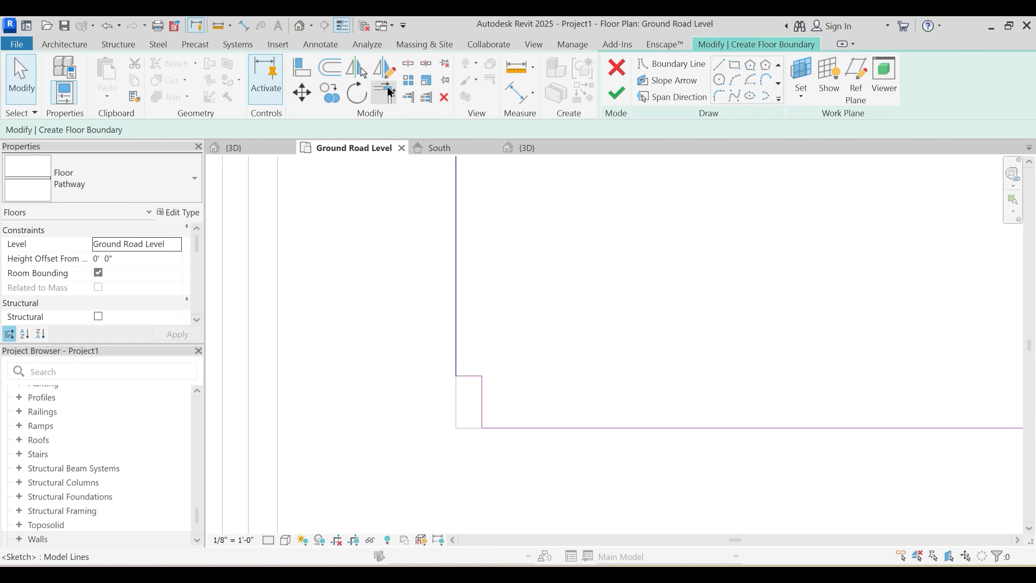
Step: Finish the Pathway floor sketch and deselect the new floor
scroll(684, 385, "down", 5)
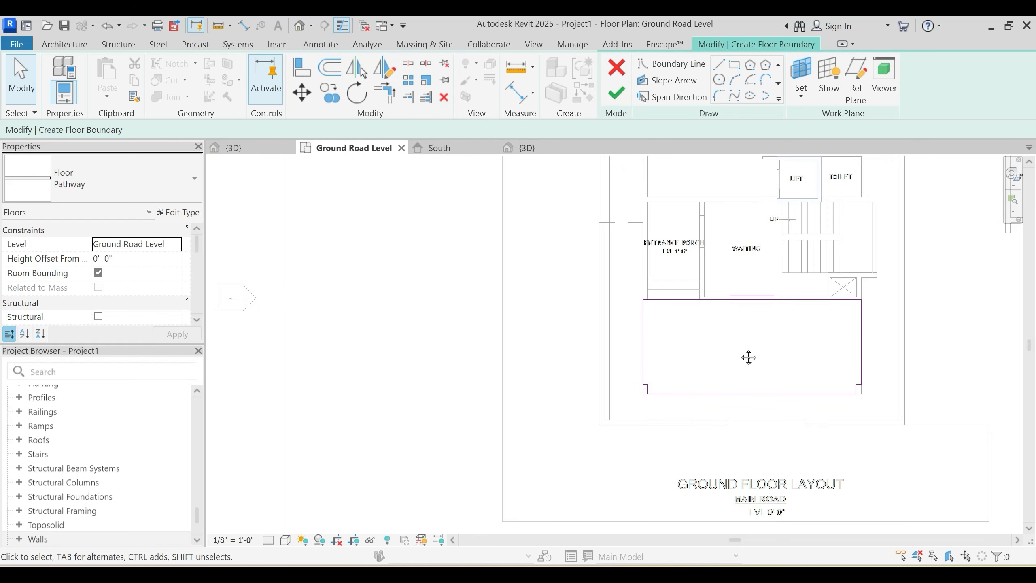
scroll(507, 380, "up", 1)
middle_click_drag(507, 379, 513, 438)
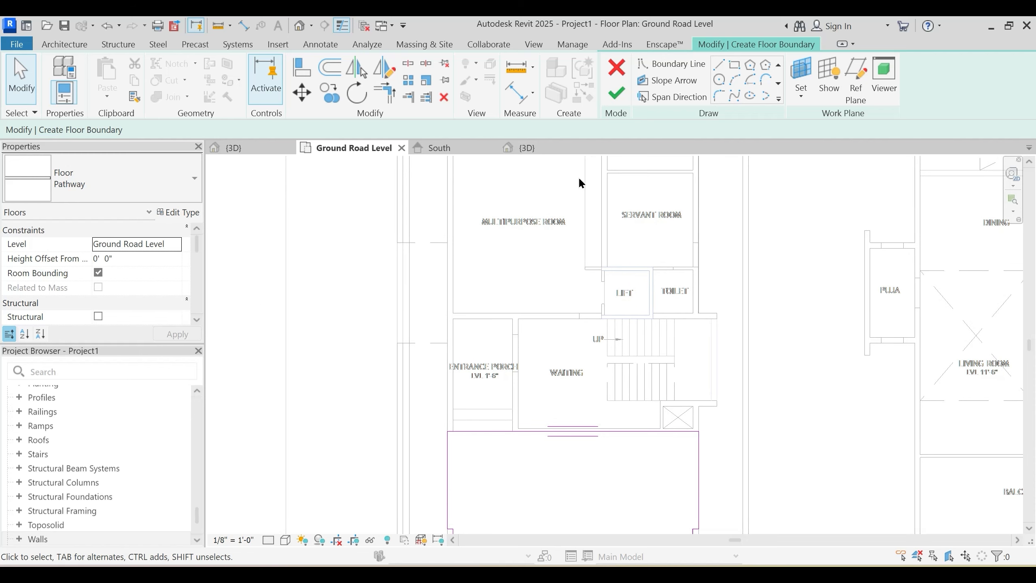
left_click(615, 93)
scroll(591, 428, "down", 2)
key("Escape")
scroll(534, 405, "up", 3)
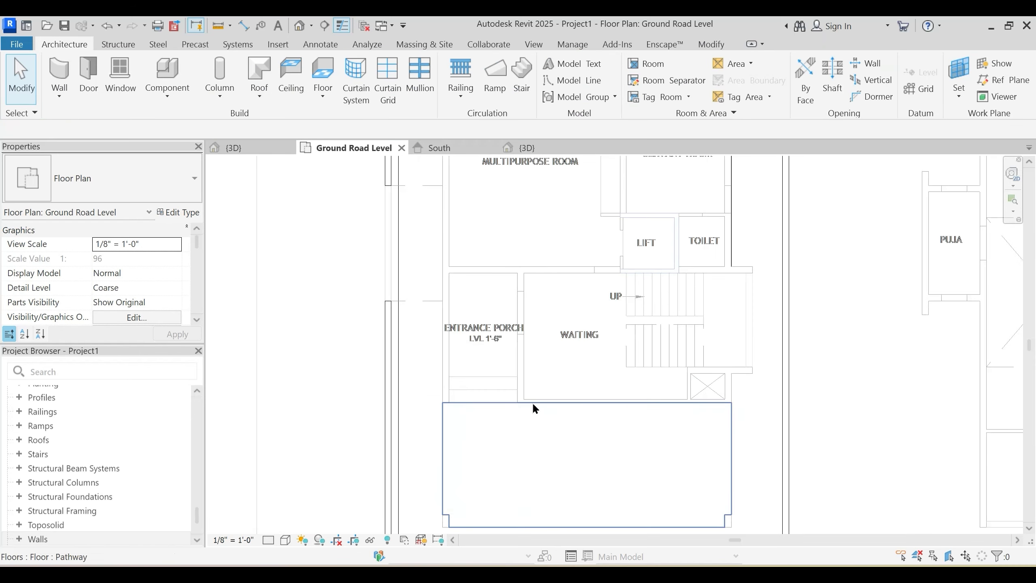
scroll(519, 401, "up", 2)
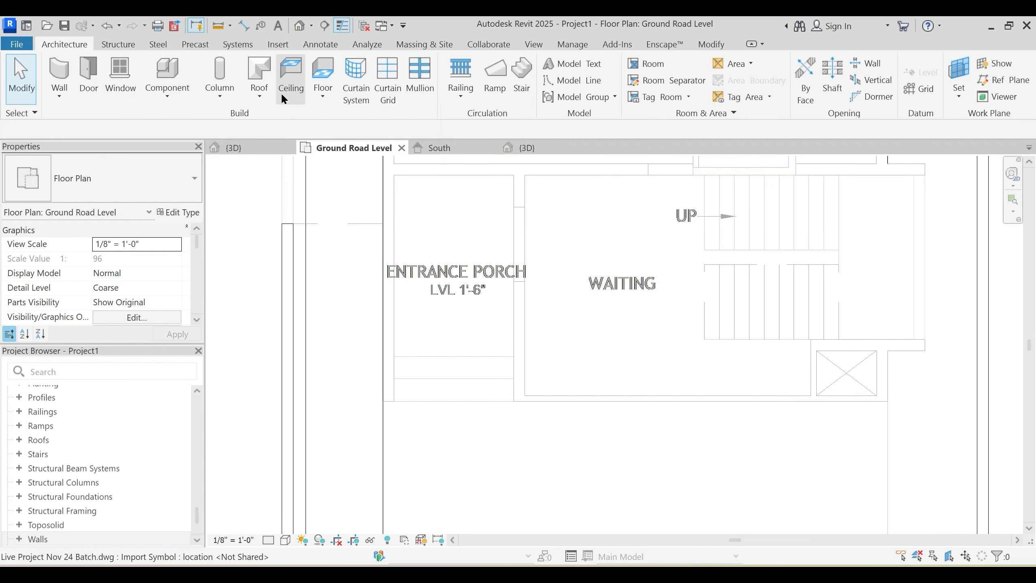
Step: Inspect the entrance stair's type and level constraints in the 3D view of the Live Project Nov 24' reference model
left_click(322, 91)
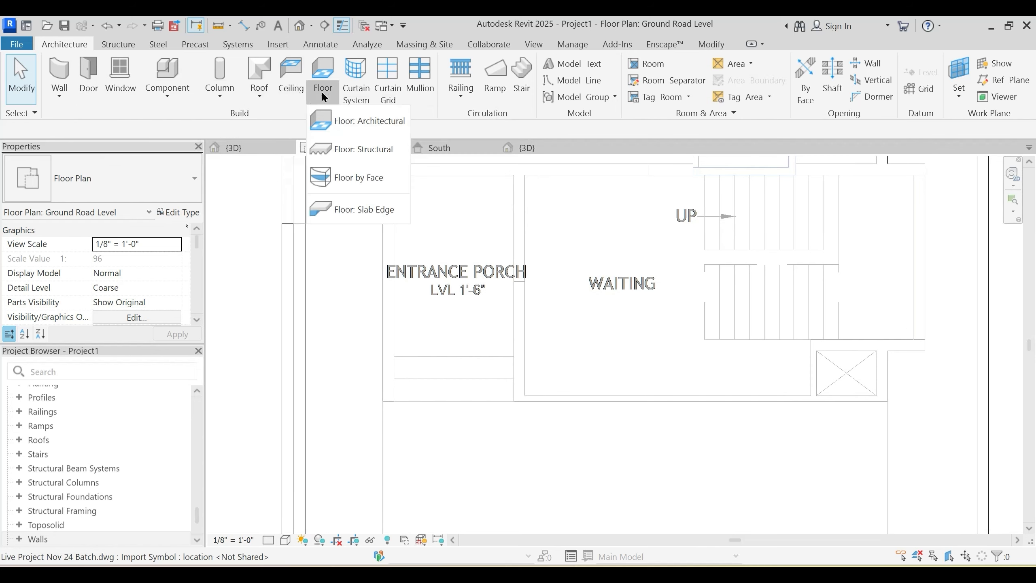
left_click(343, 122)
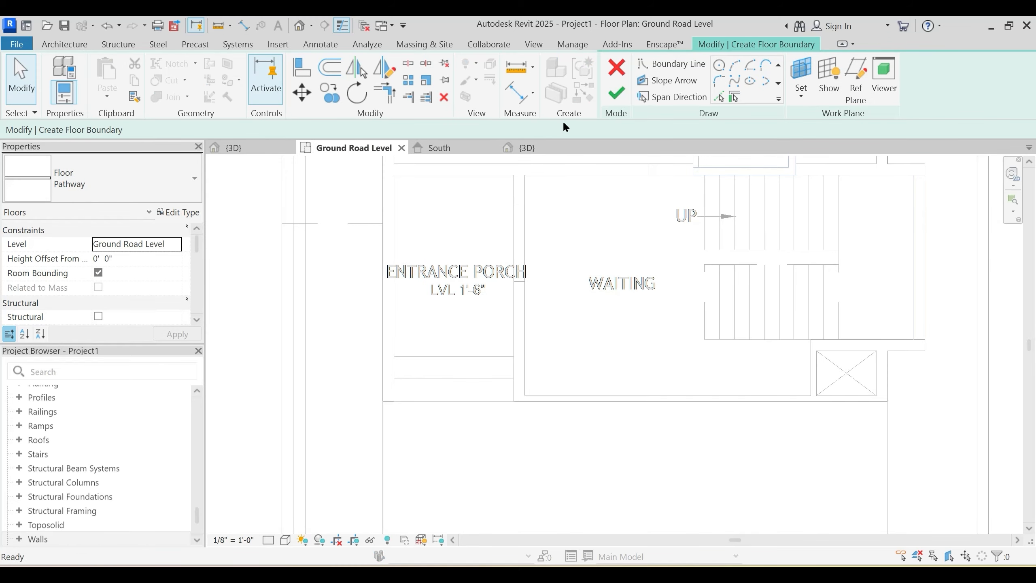
left_click(273, 147)
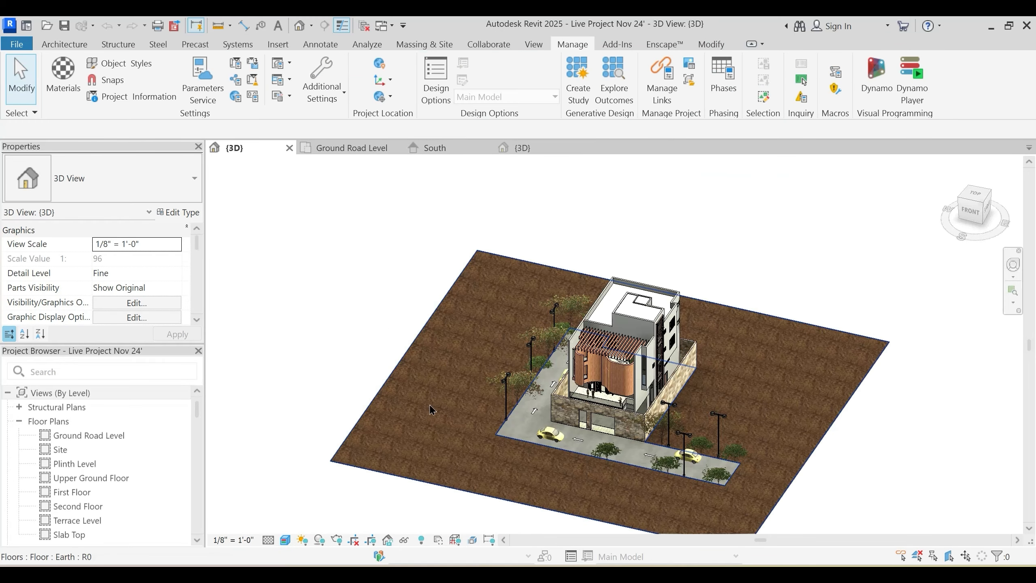
scroll(582, 444, "up", 8)
middle_click_drag(582, 445, 575, 253, "shift")
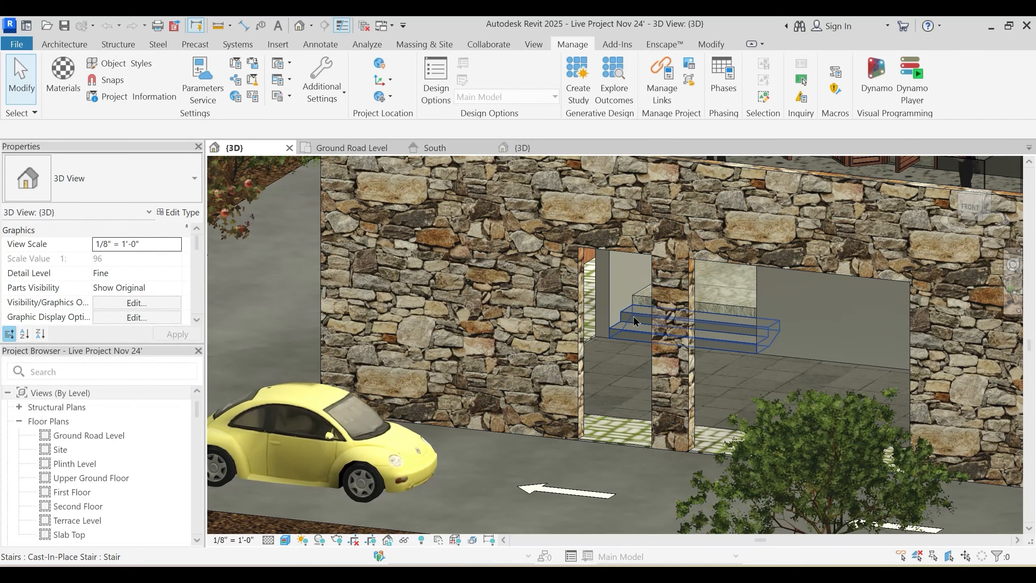
left_click(634, 321)
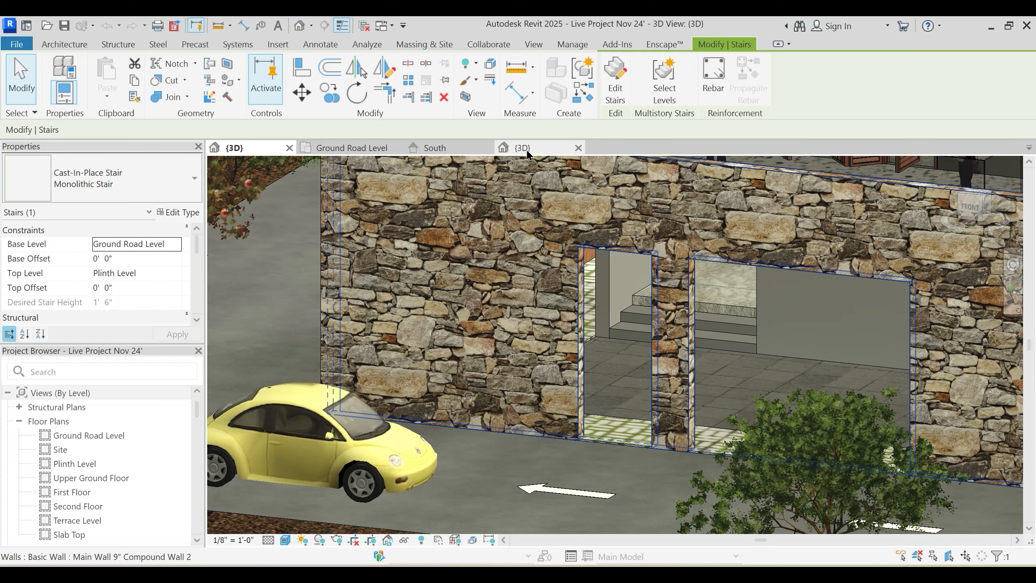
left_click(373, 148)
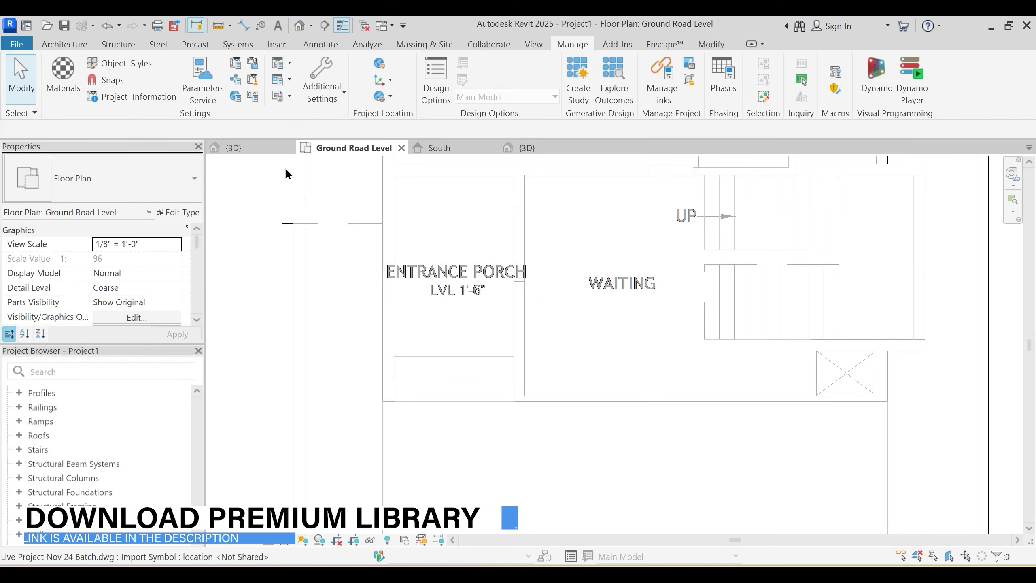
Step: Start a stair in the Ground Road Level plan using the Cast-In-Place Stair: Monolithic Stair type
left_click(77, 45)
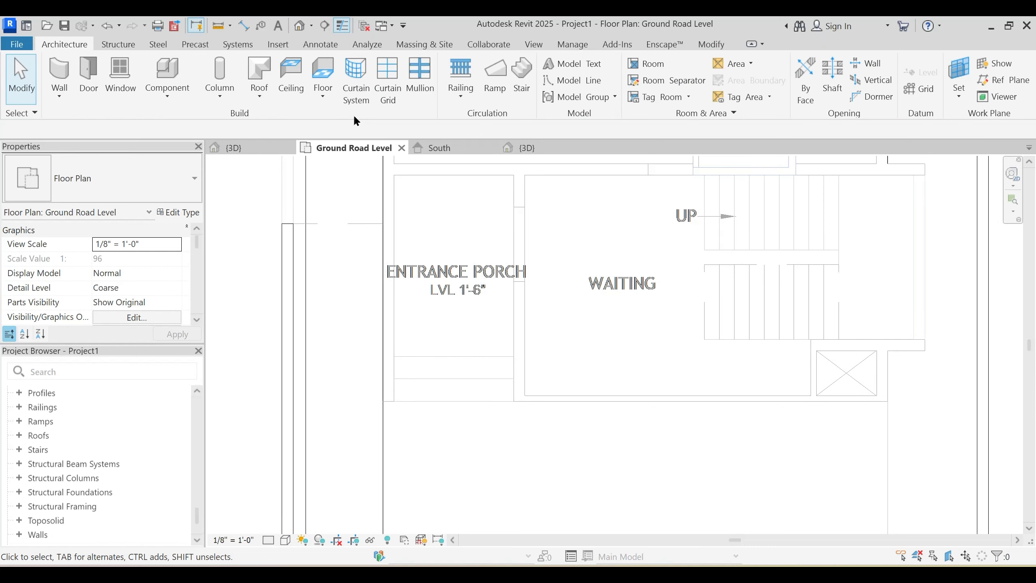
left_click(518, 89)
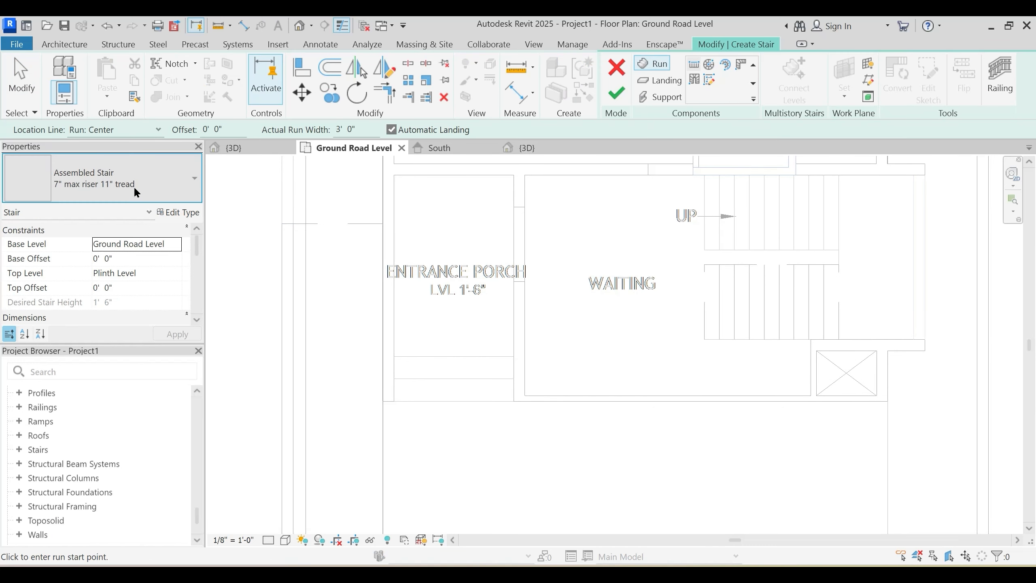
left_click(133, 185)
left_click(88, 283)
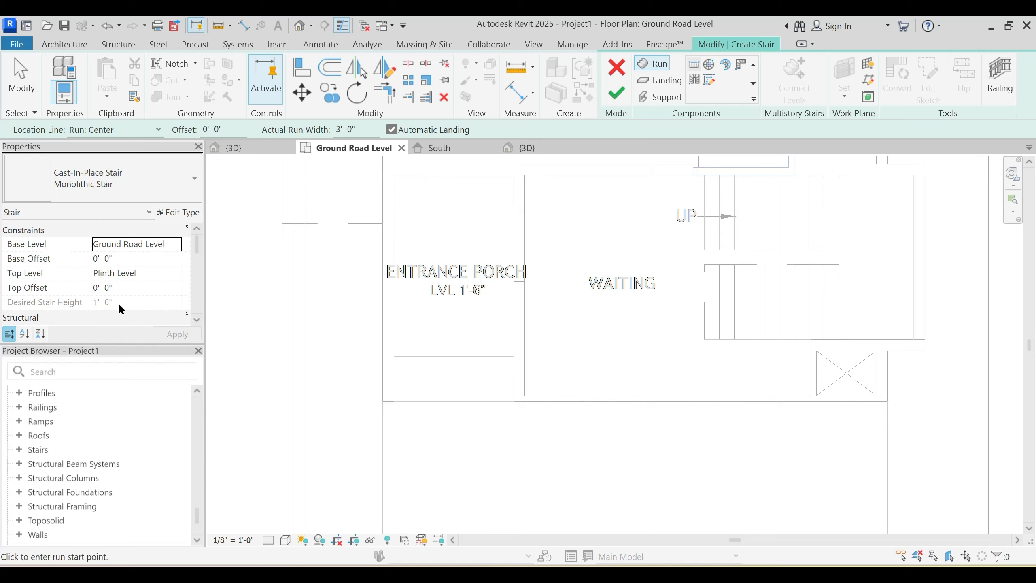
scroll(71, 303, "down", 2)
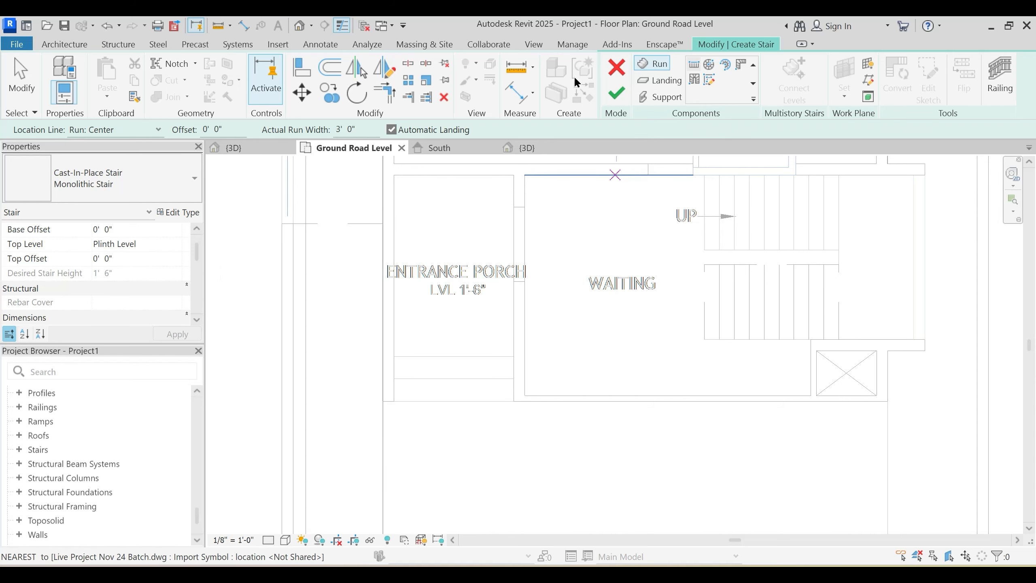
Step: Measure the width of the entrance porch steps between the two side walls
left_click(517, 69)
scroll(446, 398, "up", 3)
left_click(454, 439)
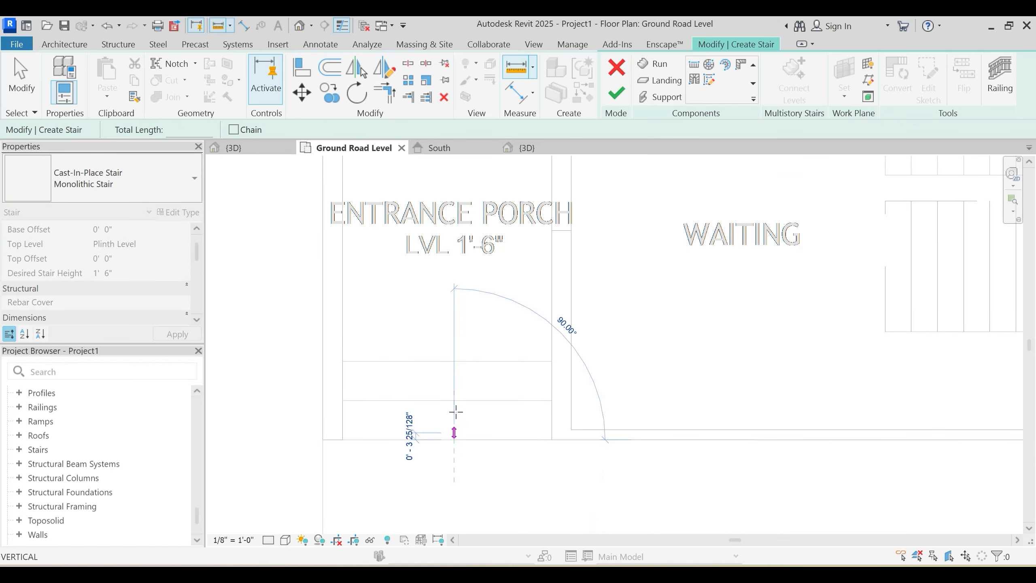
key("Escape")
key("Escape")
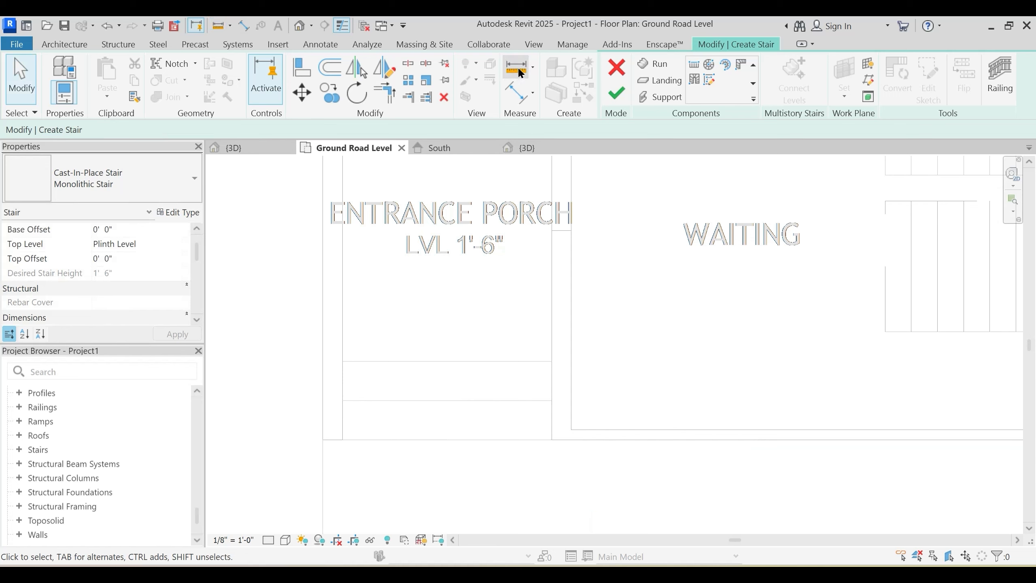
left_click(520, 73)
left_click(342, 439)
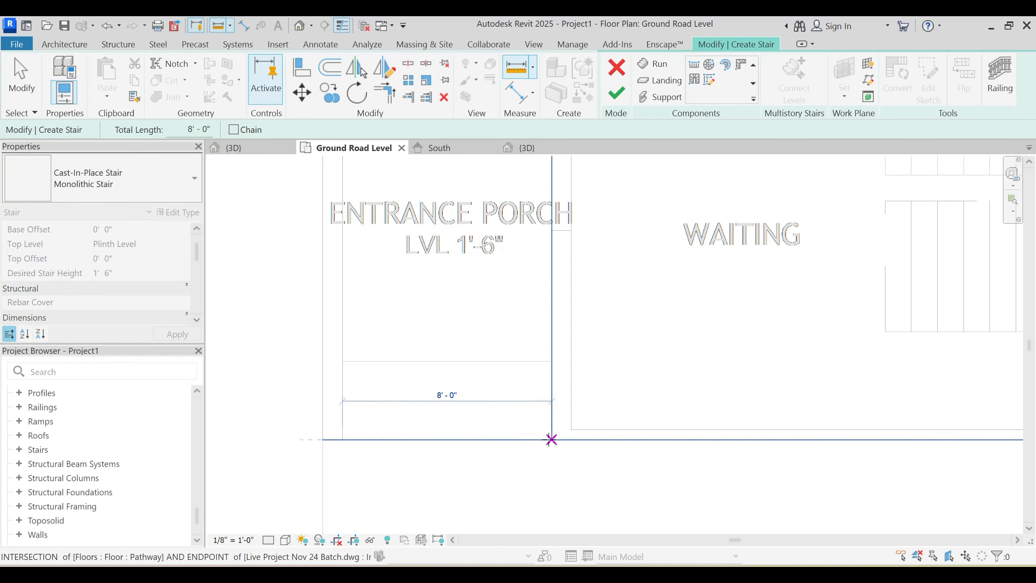
key("Escape")
key("Escape")
Step: Set the stair's actual run width to 8' 0", tread depth to 1' 6" and location line to Run: Left
left_click(636, 65)
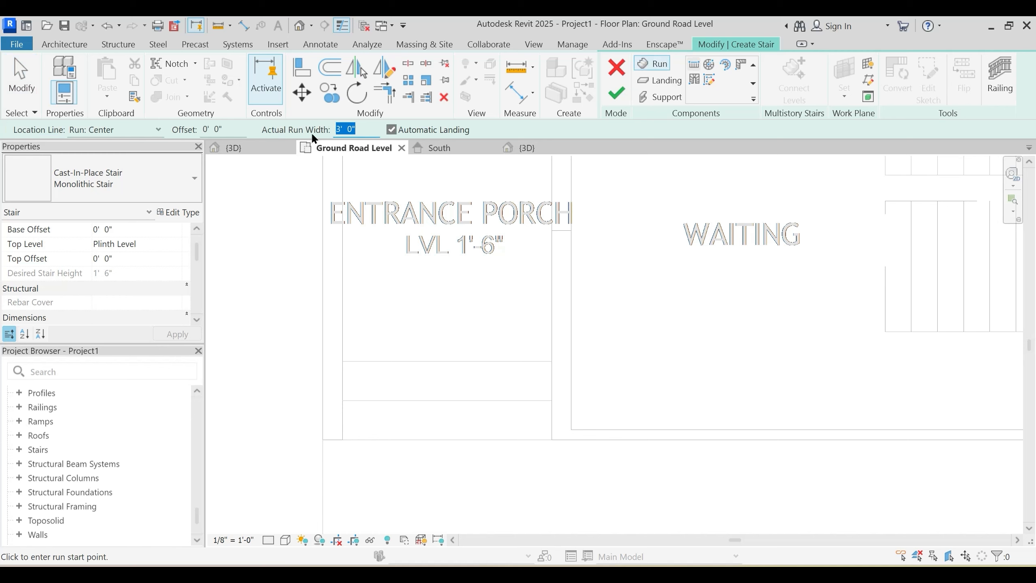
type("8' 0\"")
scroll(122, 247, "down", 3)
left_click(121, 257)
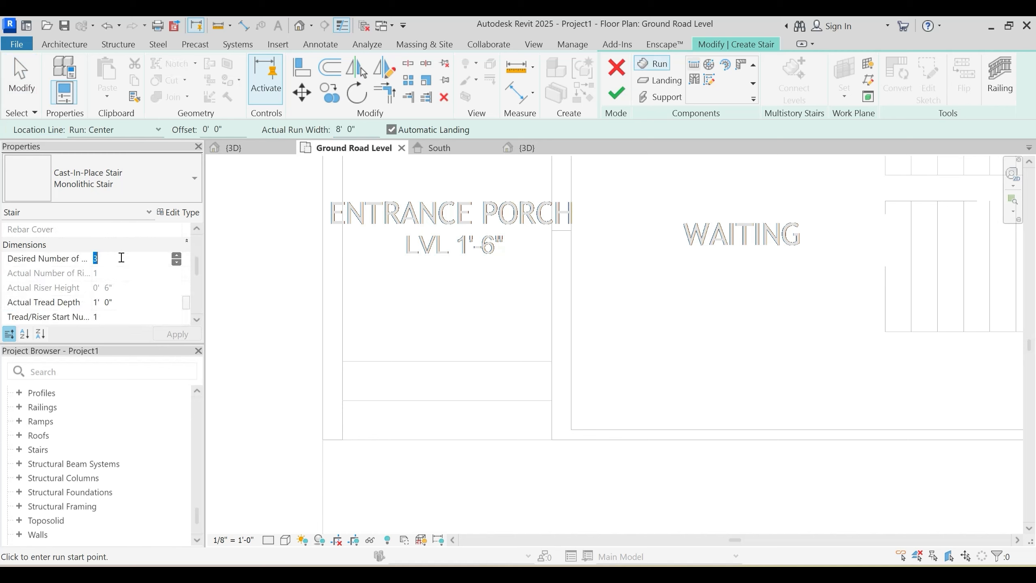
left_click(123, 302)
type("1")
left_click(129, 130)
left_click(96, 155)
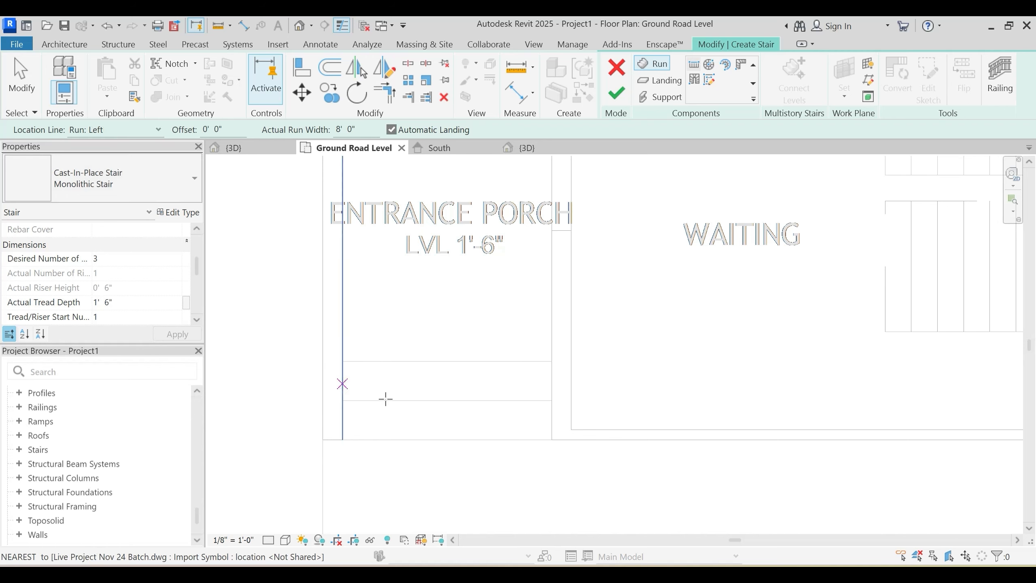
Step: Draw a 3' 0" stair run northward along the left edge of the porch steps and finish the stair
left_click(343, 361)
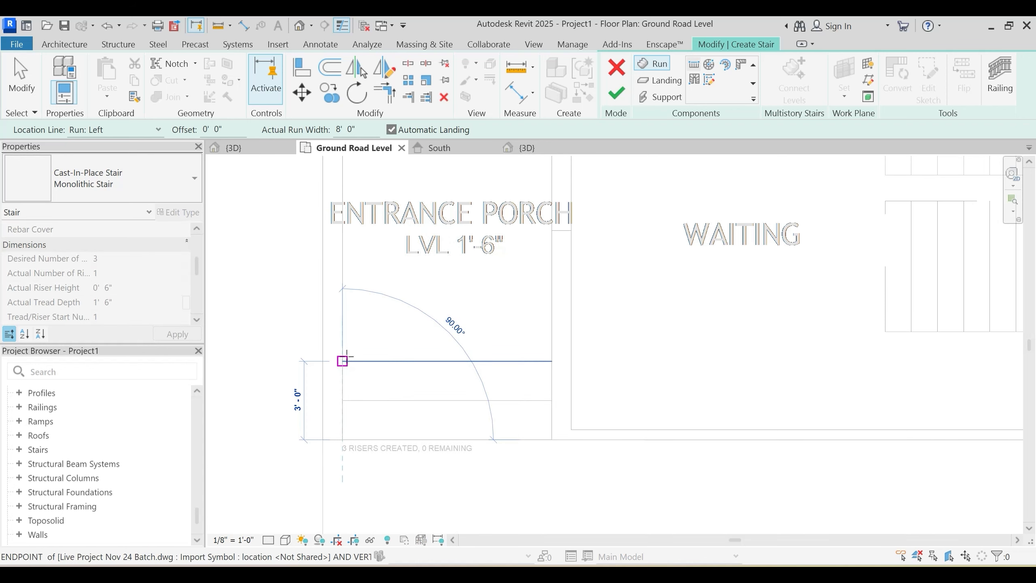
left_click(343, 361)
key("Escape")
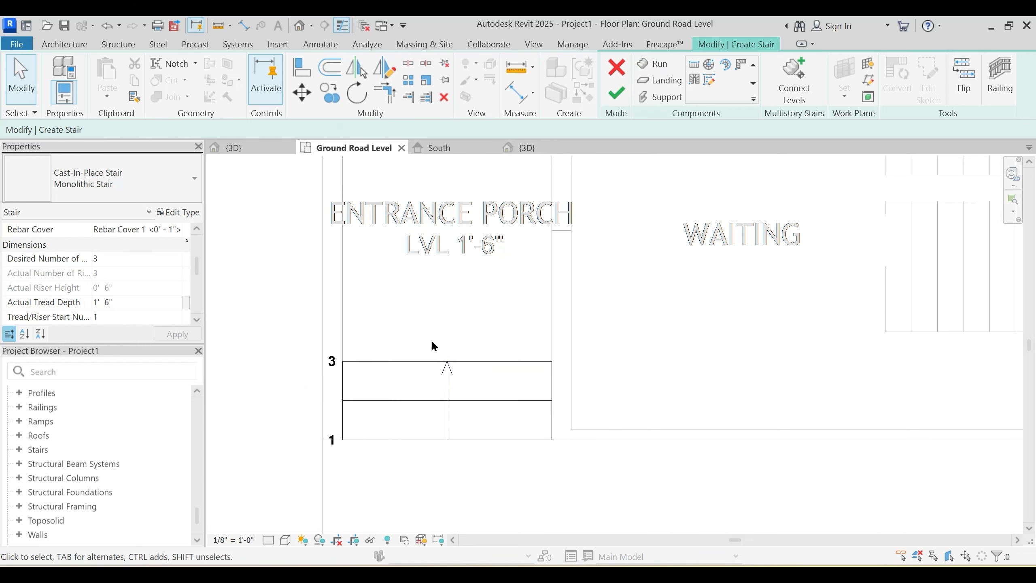
scroll(430, 338, "down", 2)
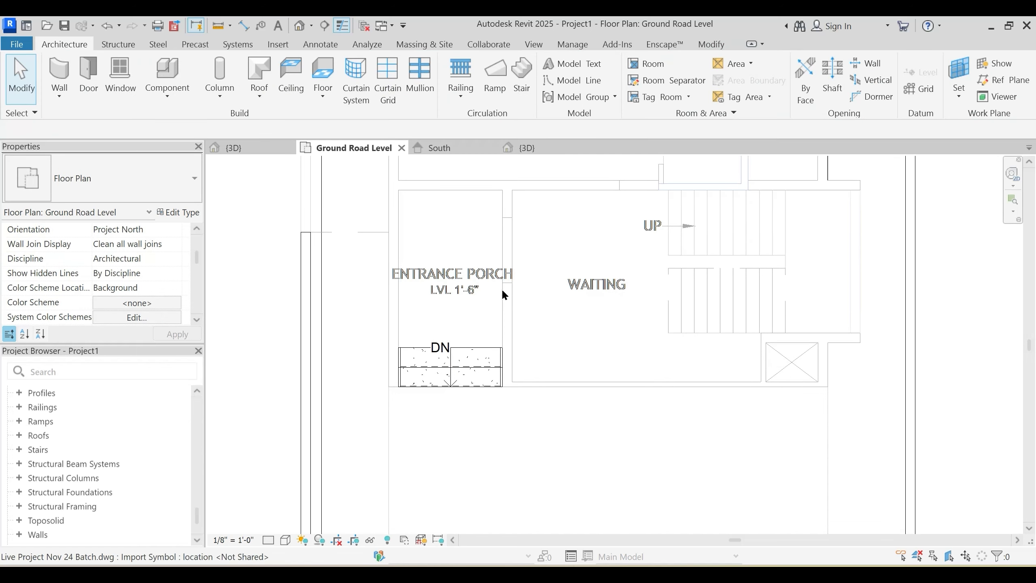
scroll(481, 341, "up", 2)
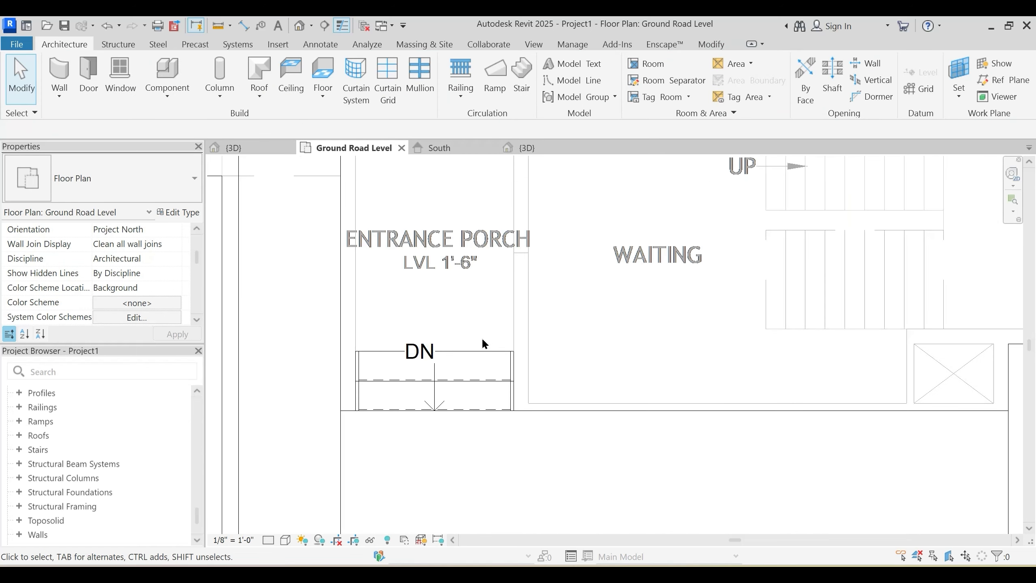
left_click(488, 352)
left_click(628, 89)
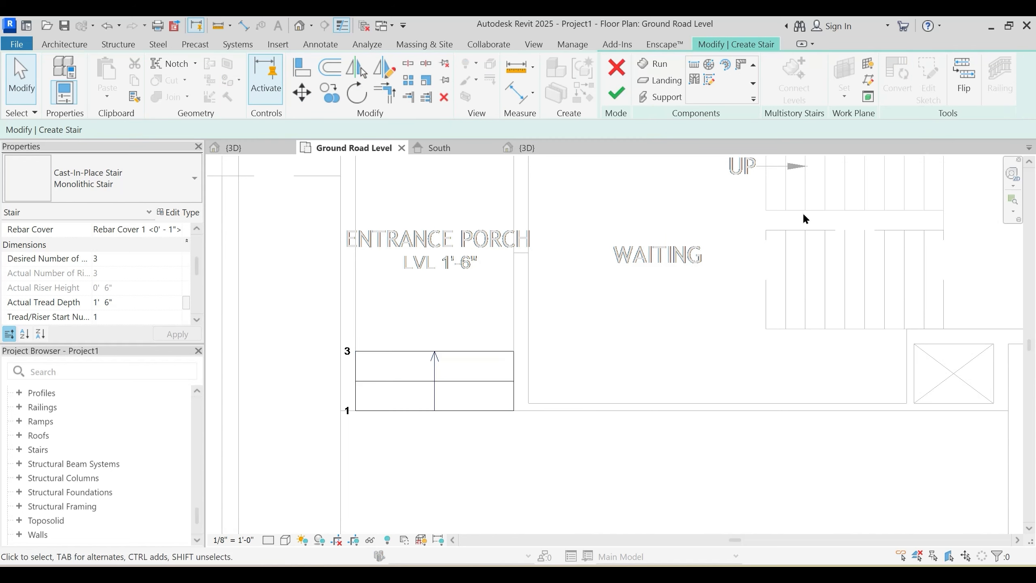
left_click(621, 80)
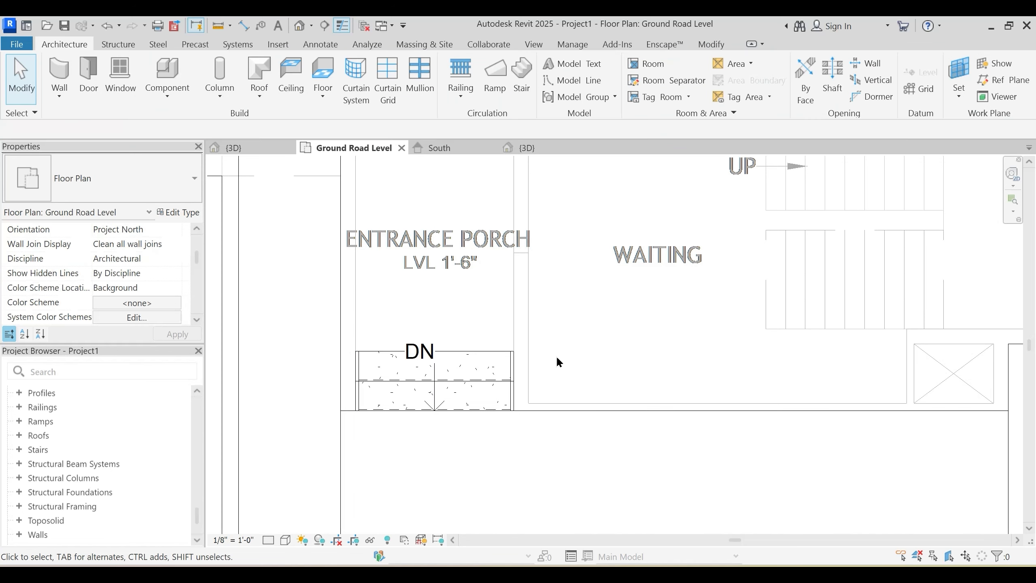
Step: Delete the railing on the left side of the entrance stair
left_click(360, 382)
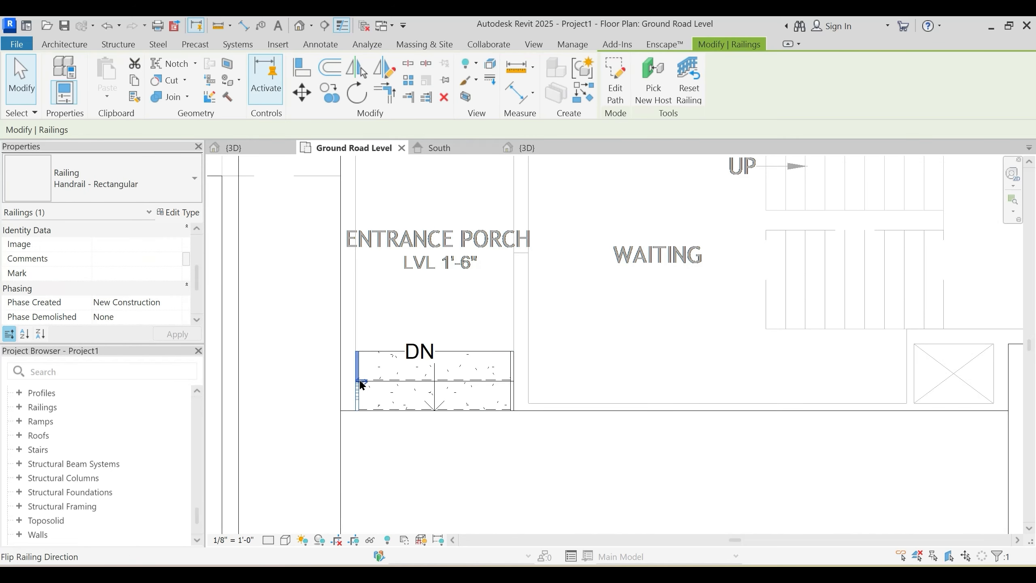
key("Escape")
Step: Try to pick the railing on the stair's right side in plan and check the top rail's type properties
left_click(513, 372)
scroll(627, 365, "down", 3)
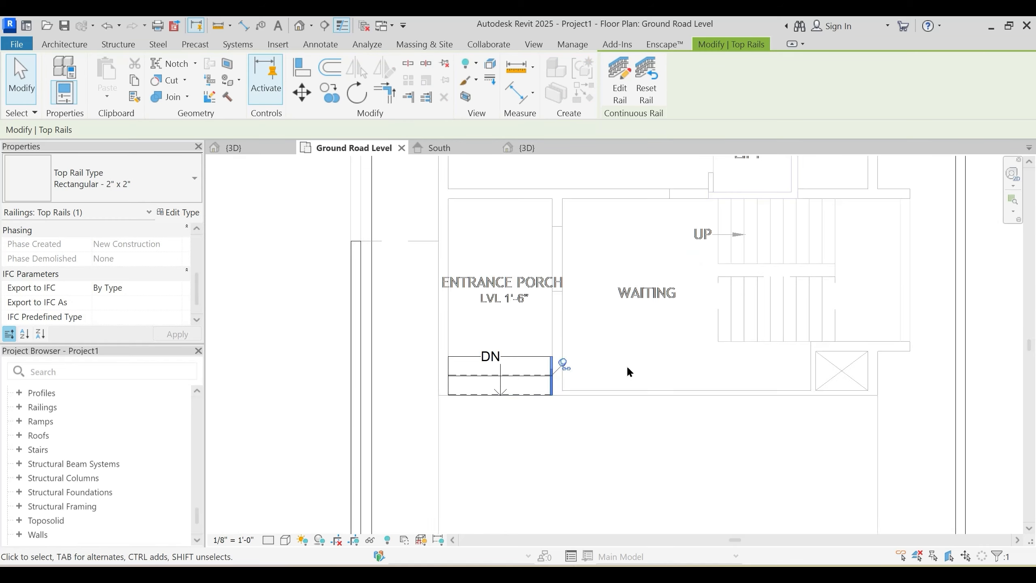
middle_click_drag(632, 420, 579, 448)
scroll(494, 403, "up", 3)
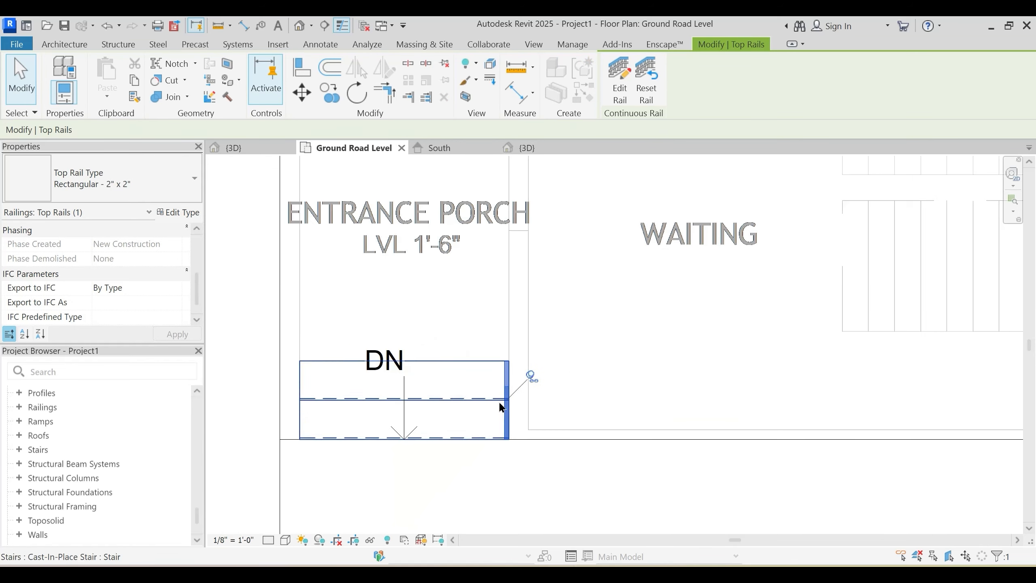
key("Escape")
left_click(505, 382)
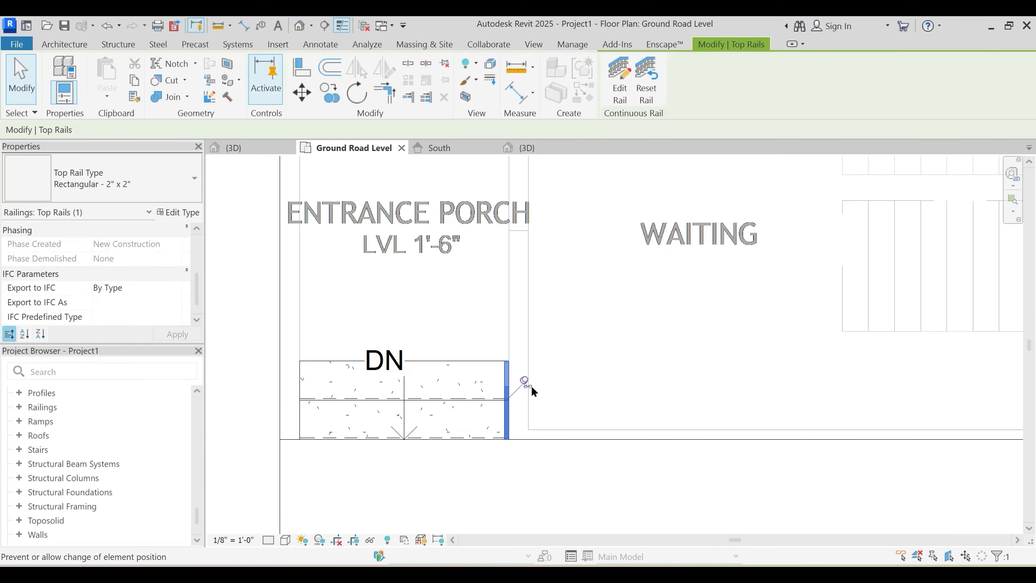
left_click(179, 212)
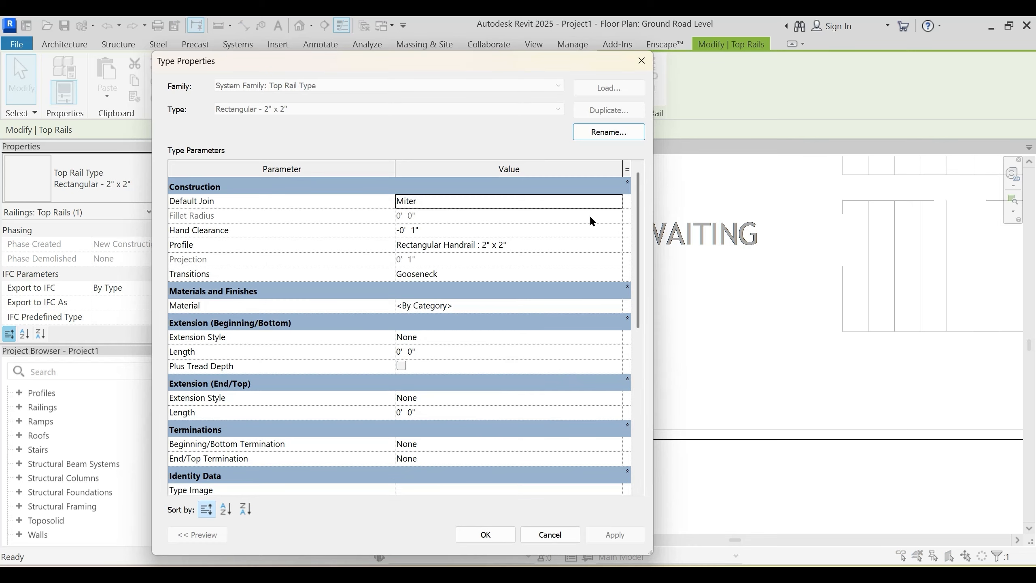
key("Escape")
key("Escape")
left_click(510, 373)
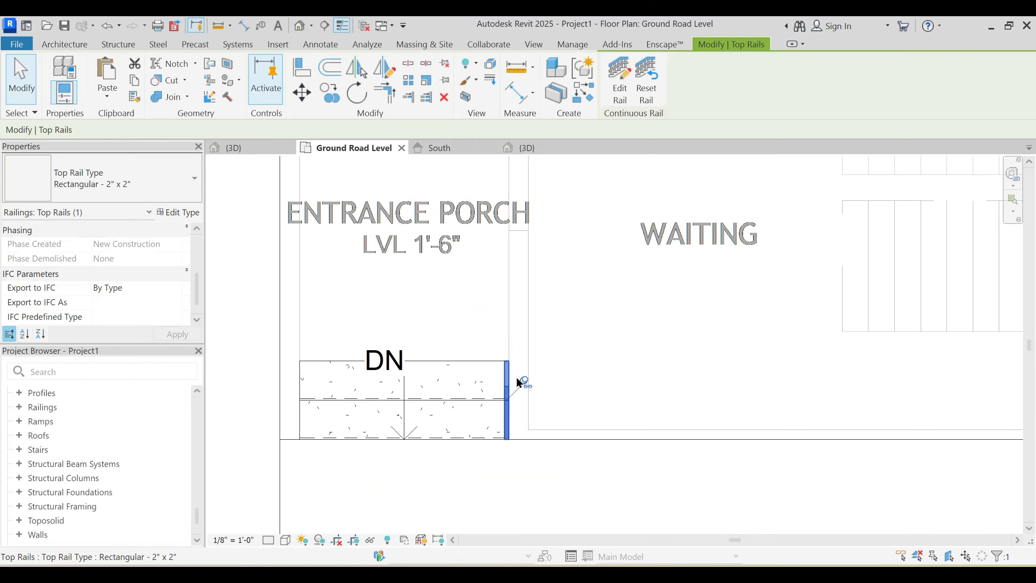
key("Escape")
left_click(454, 369)
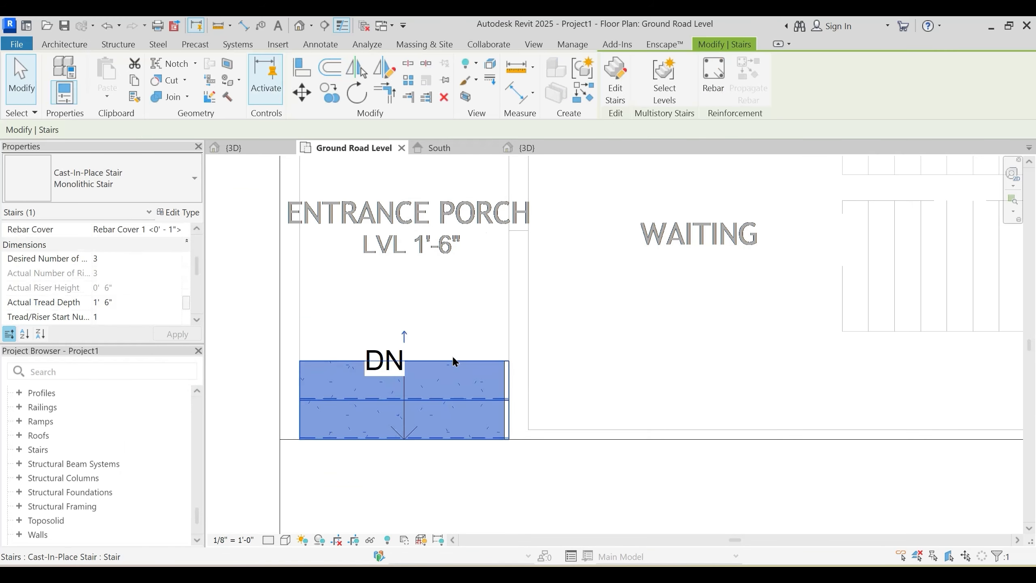
left_click(616, 90)
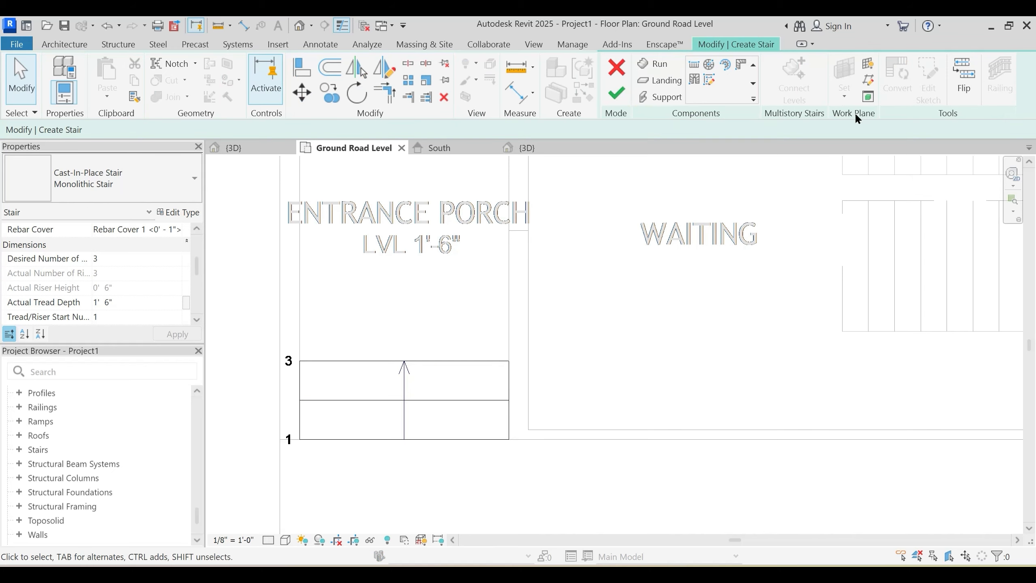
left_click(616, 93)
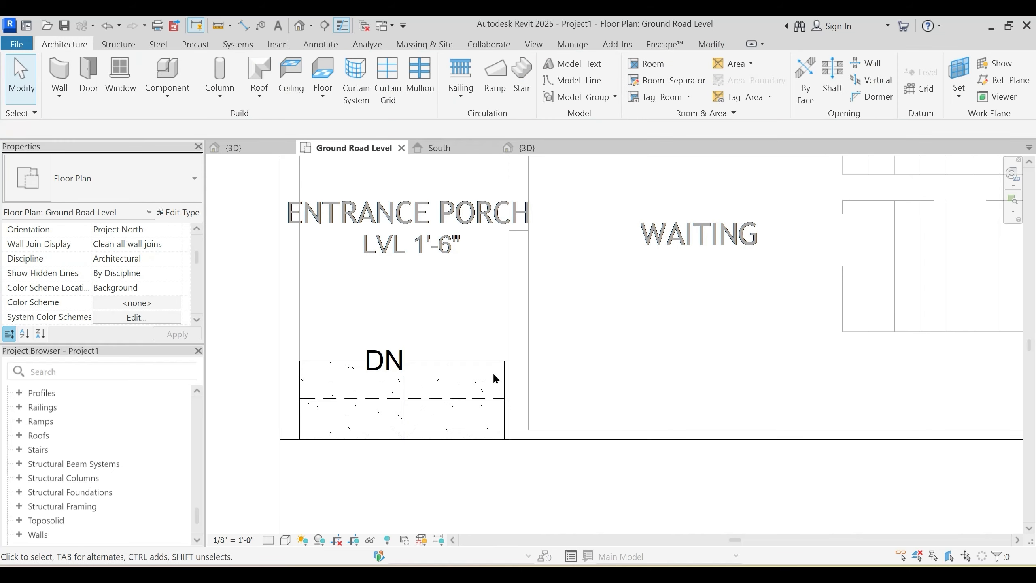
Step: Delete the remaining railing from the entrance stair in the project's 3D view
left_click(530, 146)
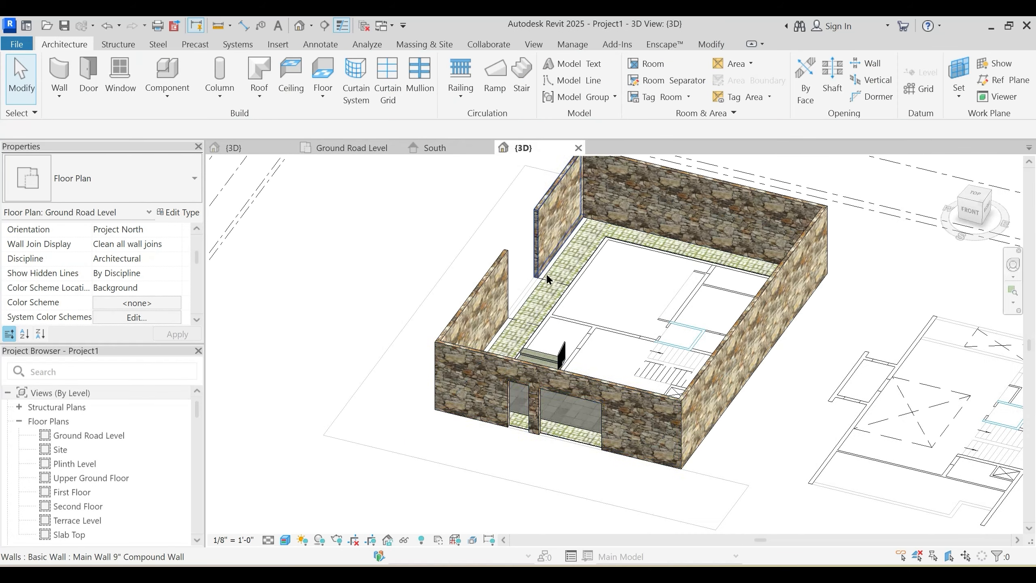
scroll(547, 286, "up", 5)
left_click(587, 324)
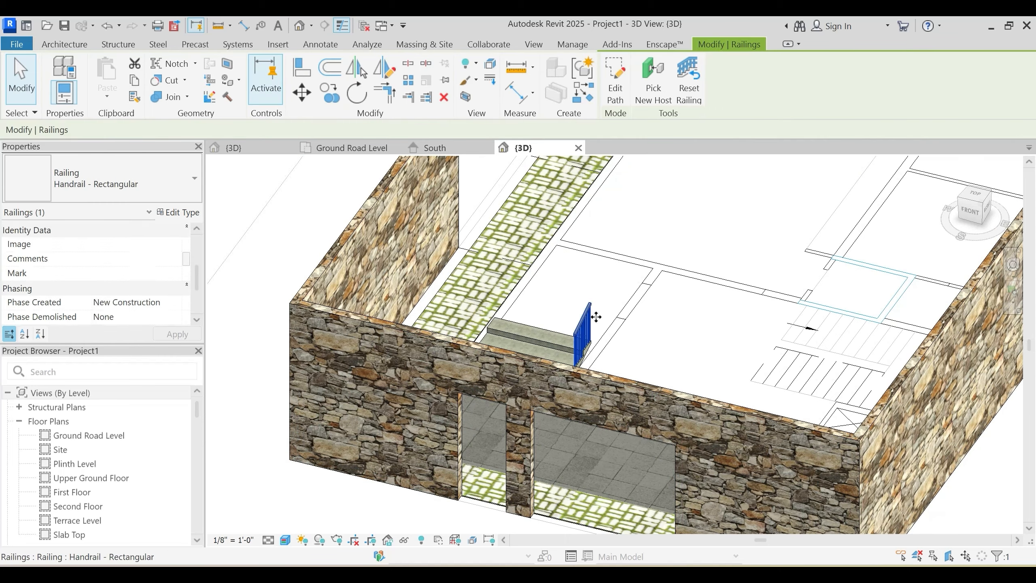
key("Delete")
Step: Select the entrance stair and inspect its treads and side profile up close in 3D
middle_click_drag(609, 335, 561, 361, "shift")
scroll(555, 281, "up", 2)
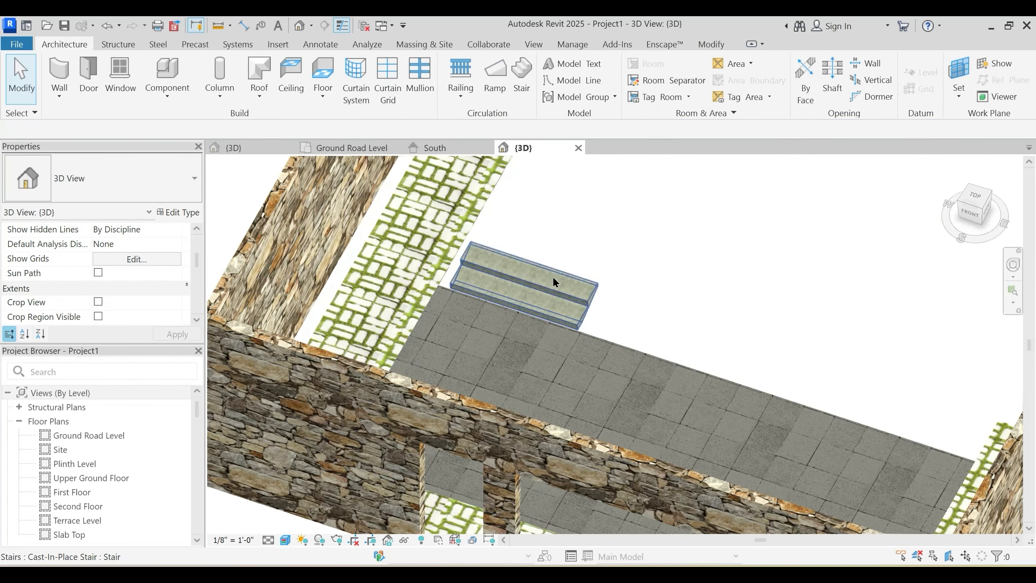
left_click(554, 282)
scroll(570, 326, "up", 3)
middle_click_drag(575, 294, 539, 250, "shift")
scroll(595, 309, "up", 3)
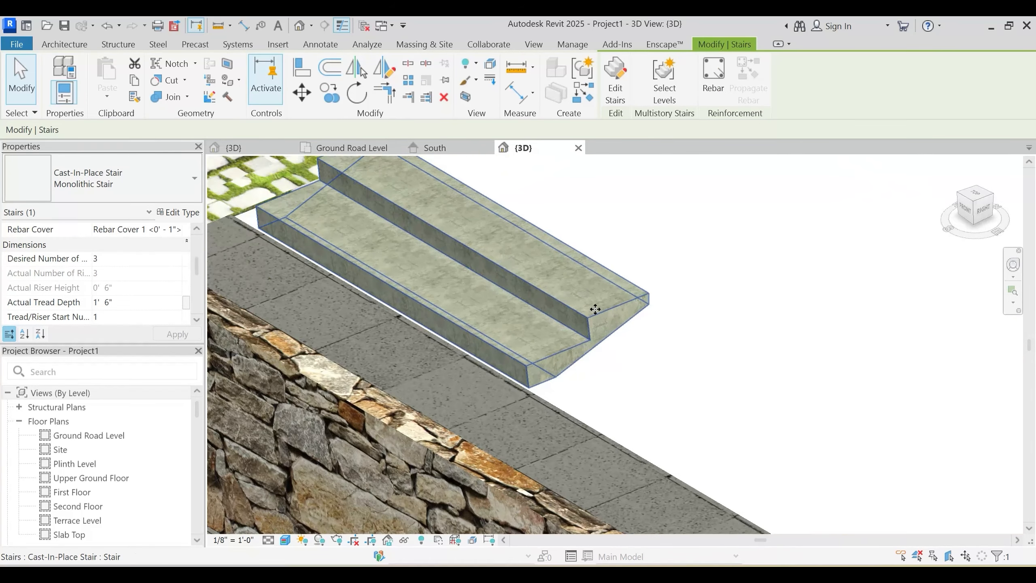
Step: Set the monolithic material of the entrance stair's 3/4" Nosing run type to 1 Stair Material
left_click(195, 217)
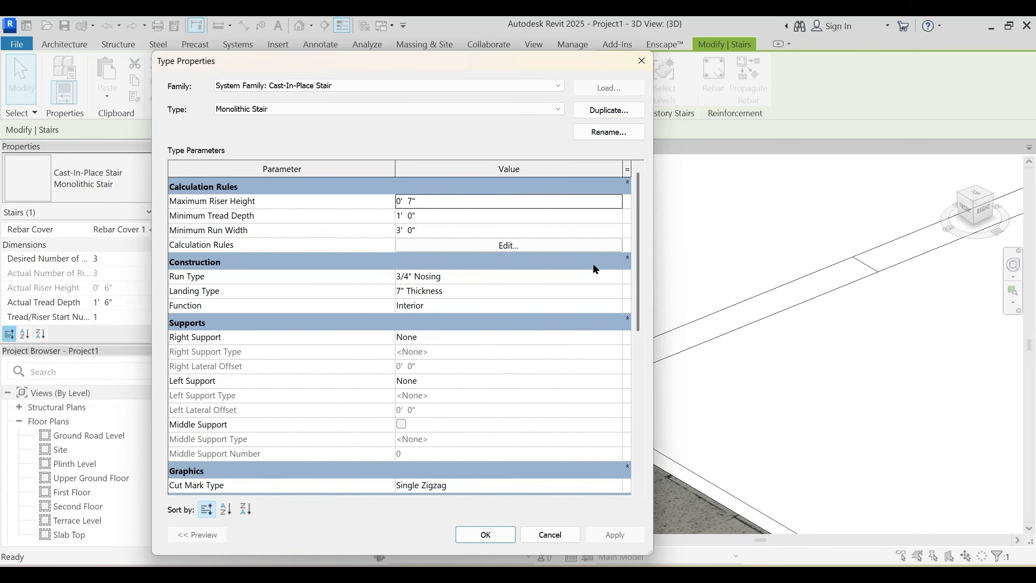
left_click(612, 276)
left_click(616, 277)
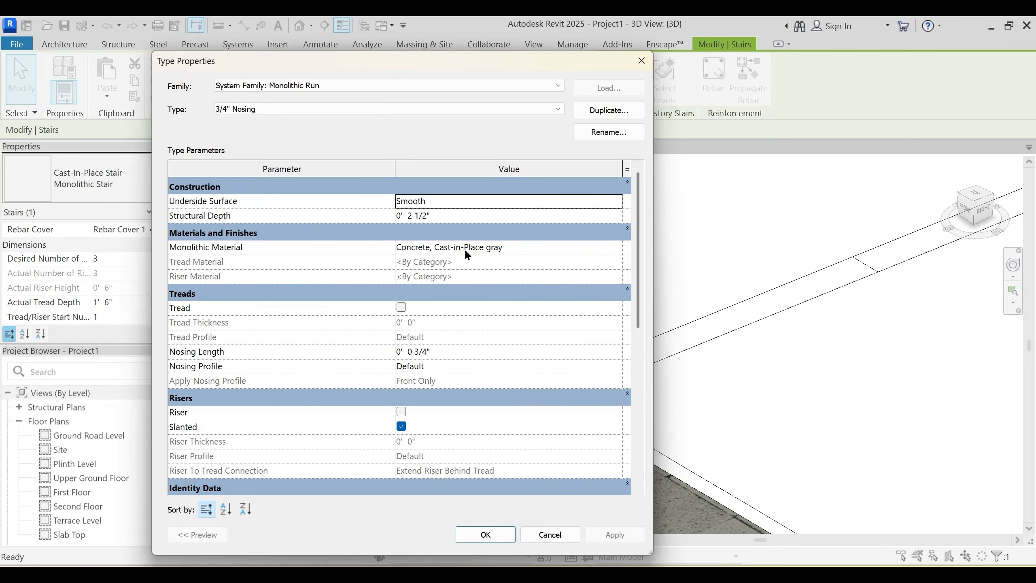
left_click(618, 250)
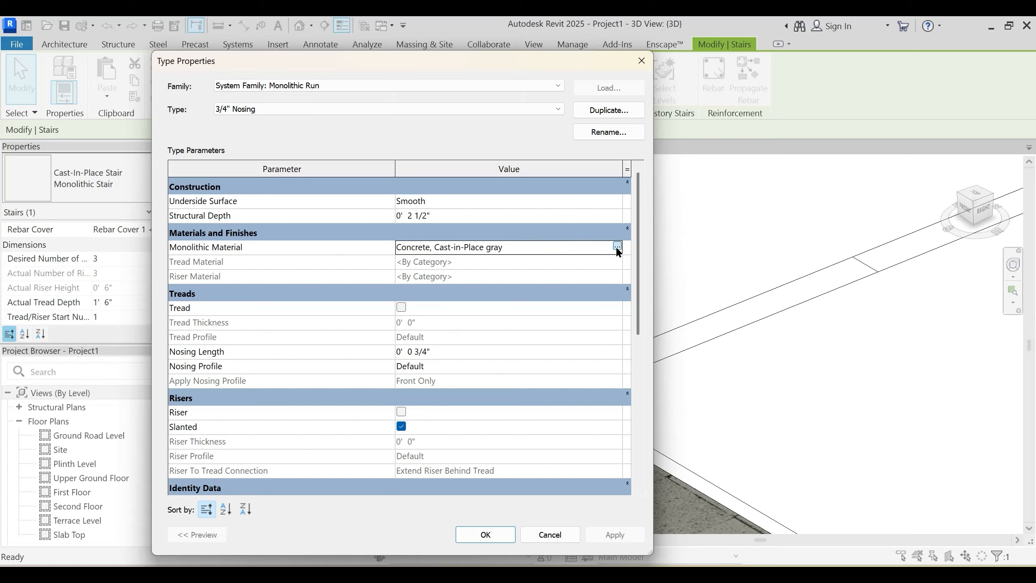
left_click(618, 247)
type("stair")
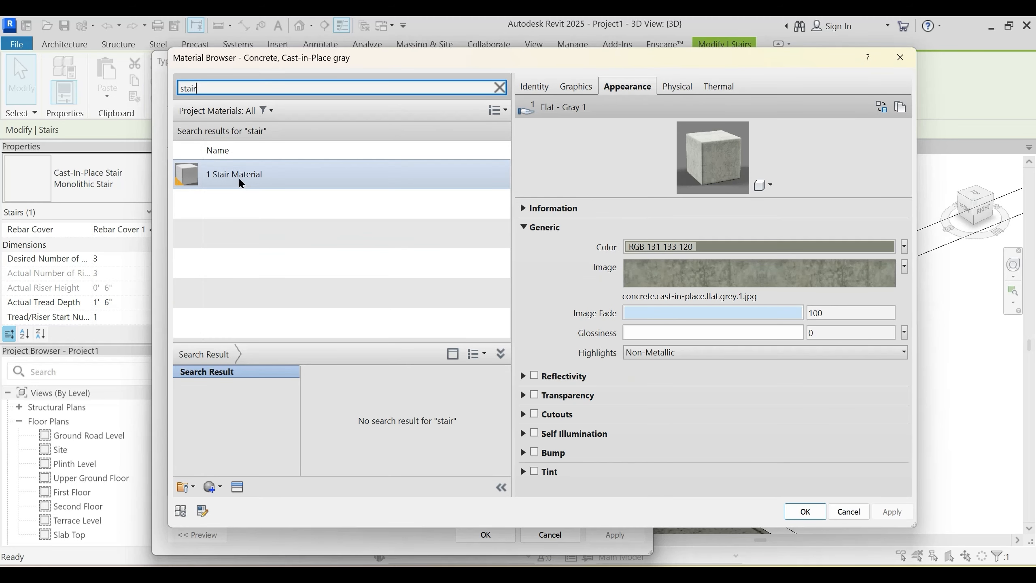
left_click(240, 182)
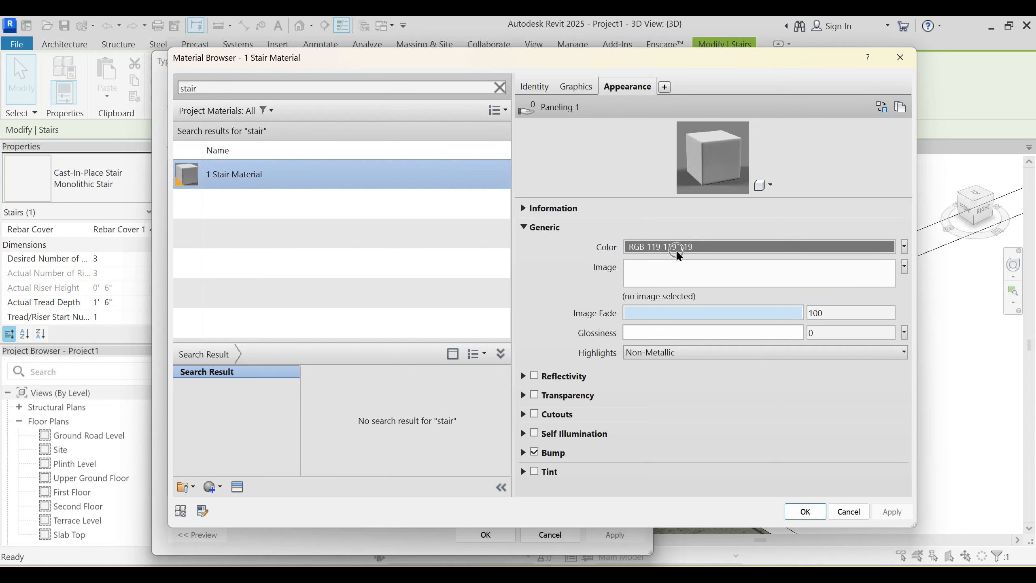
left_click(804, 512)
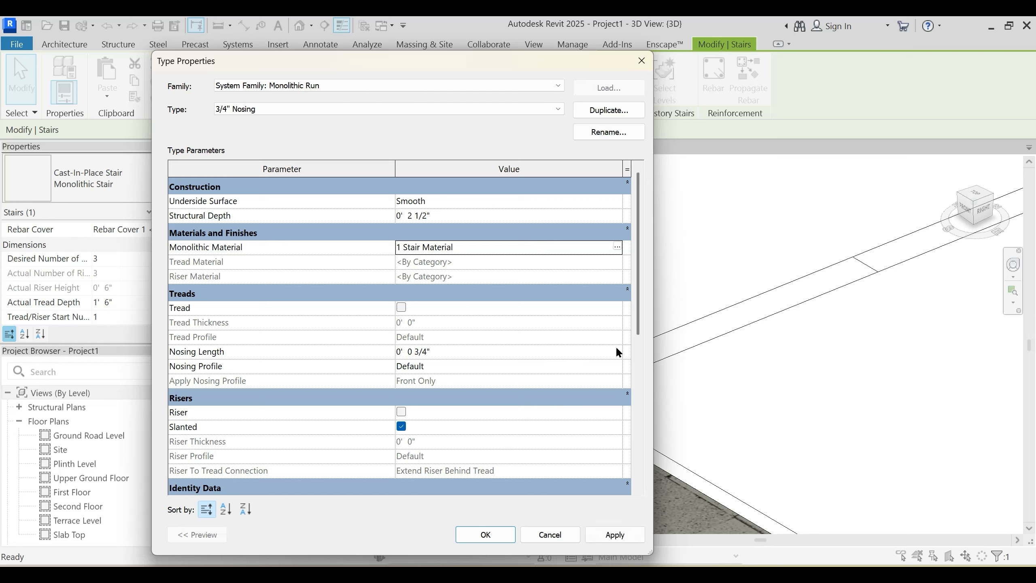
Step: Turn off slanted risers and set the nosing length to 0 in the 3/4" Nosing run type
left_click(620, 311)
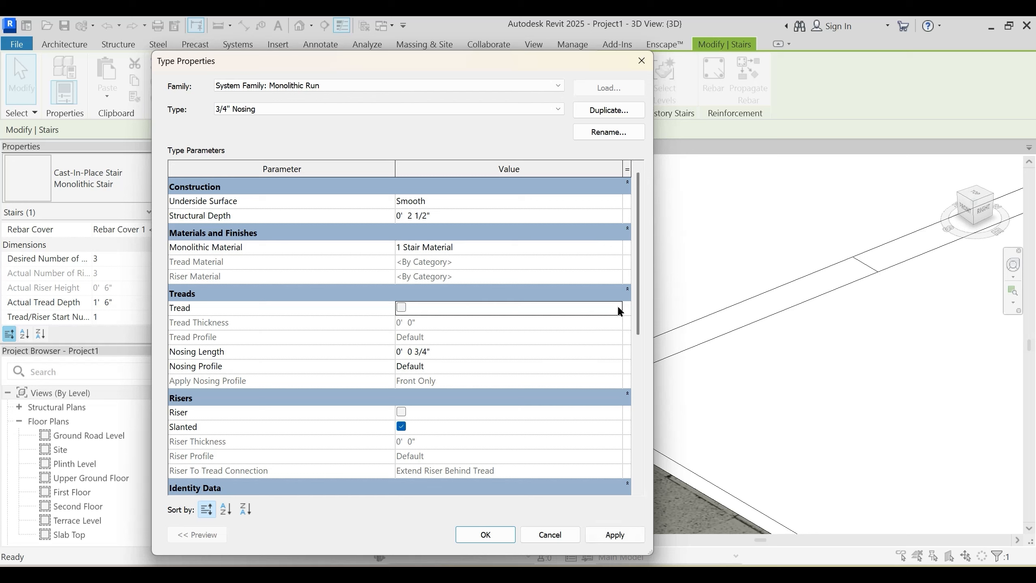
left_click(615, 351)
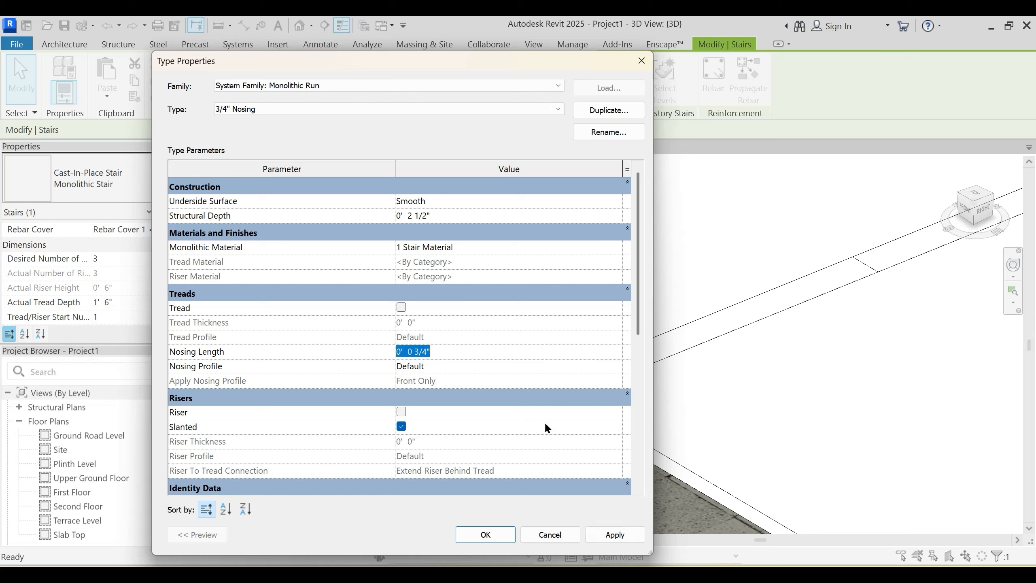
left_click(402, 427)
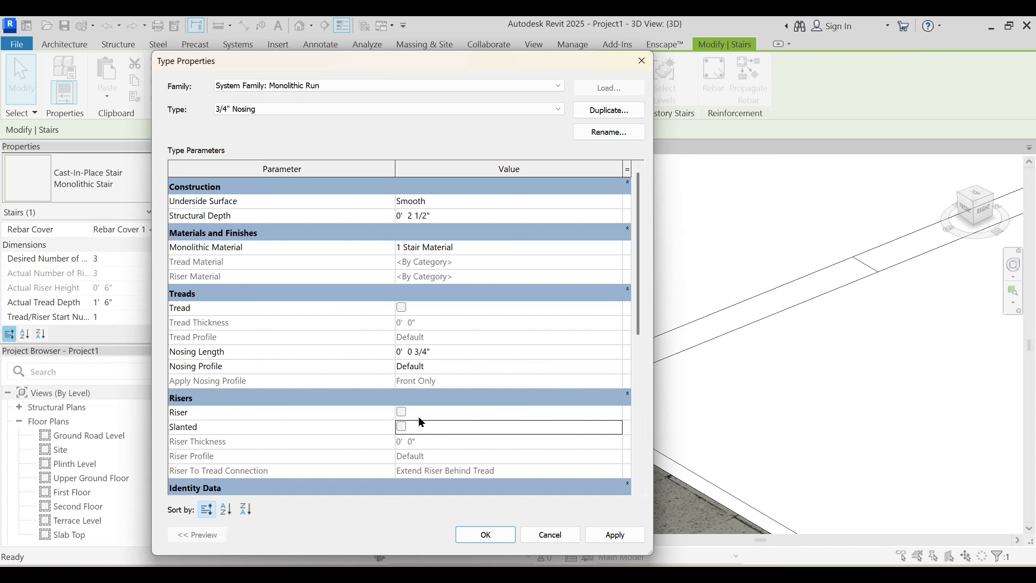
left_click(619, 245)
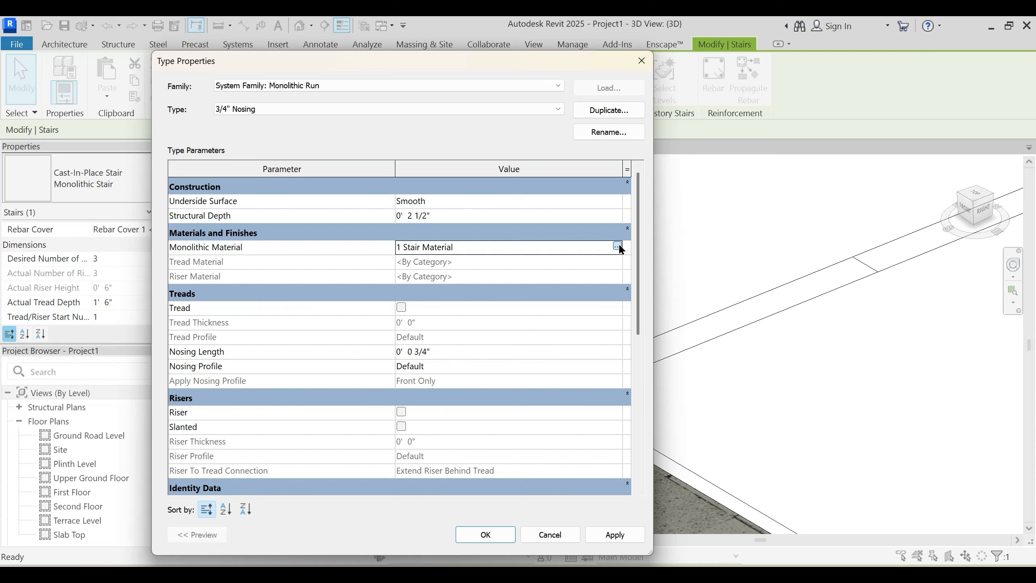
left_click(618, 246)
key("Escape")
scroll(506, 325, "down", 1)
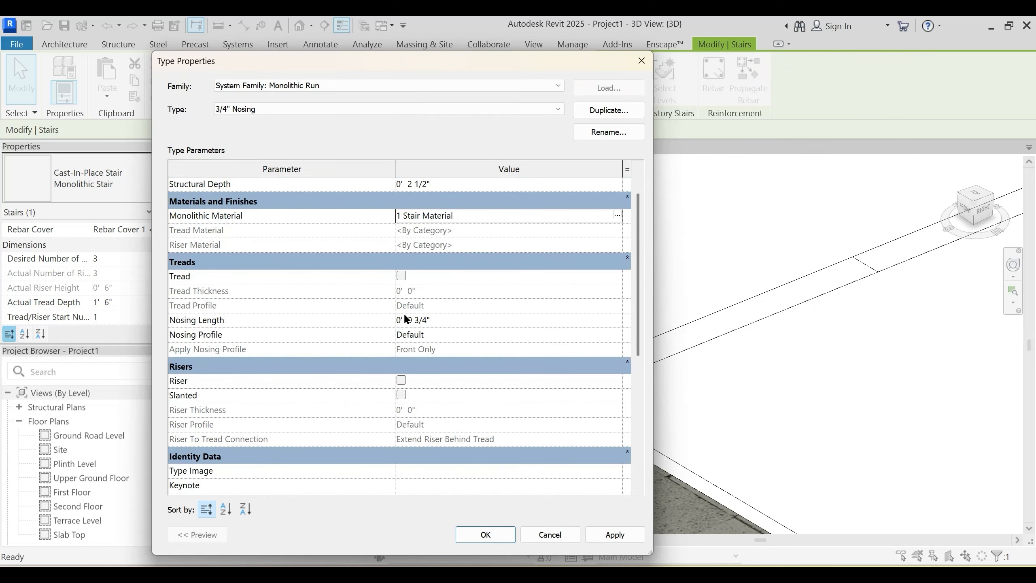
left_click(618, 323)
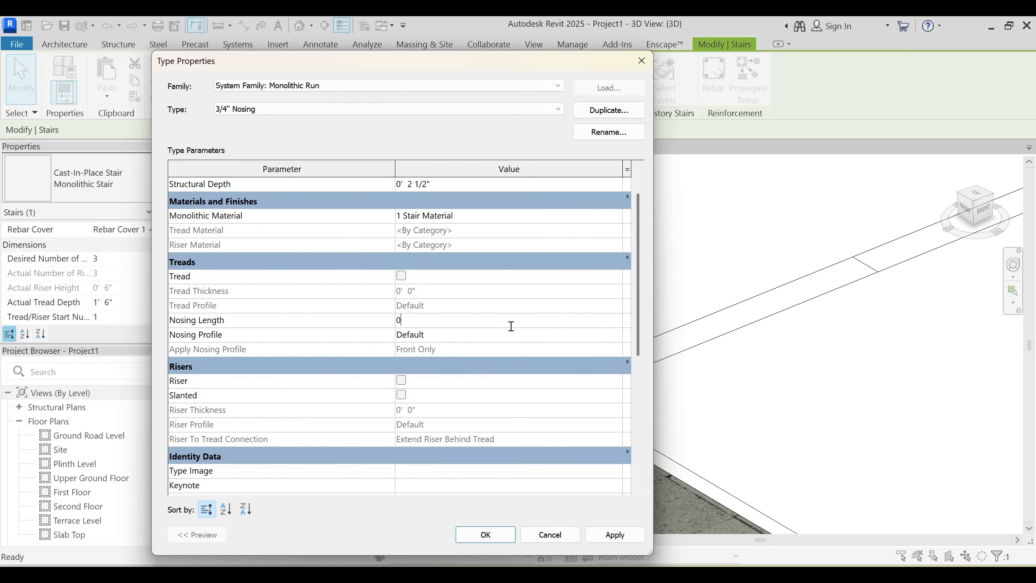
left_click(356, 322)
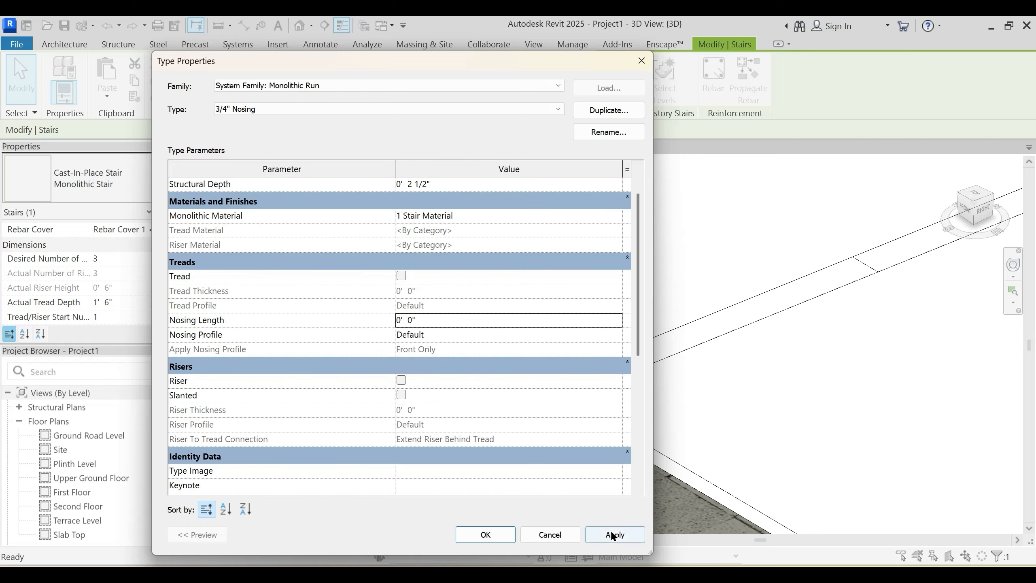
left_click(486, 534)
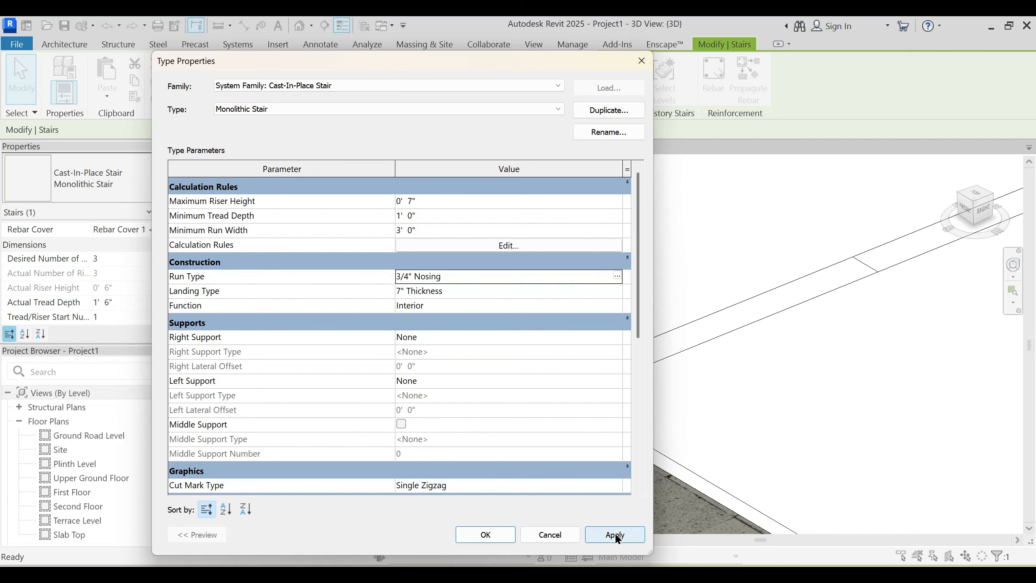
Step: Apply the changes to the Monolithic Stair type, recheck its run settings and inspect the stair in 3D
left_click(615, 534)
left_click(616, 276)
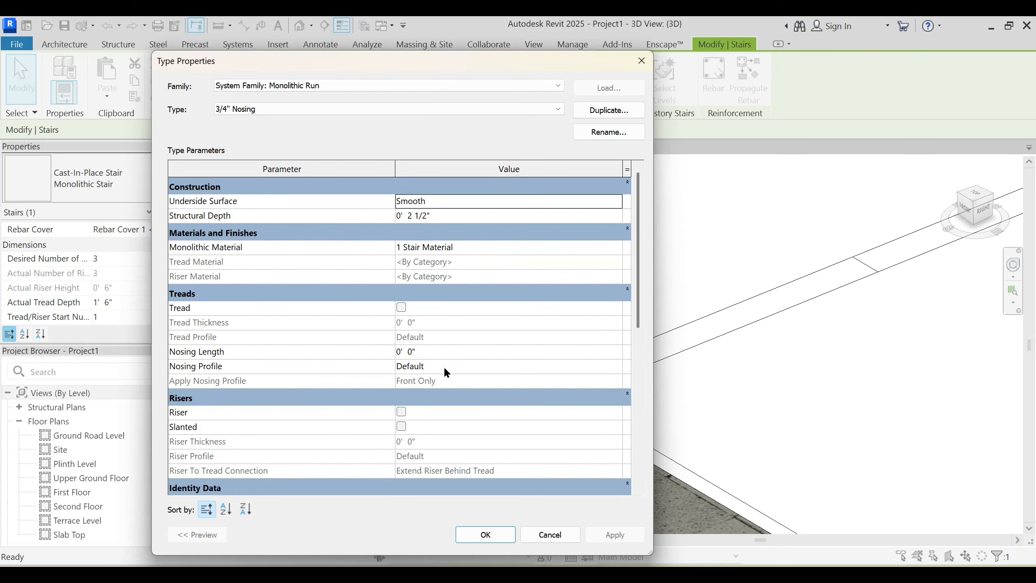
left_click(498, 538)
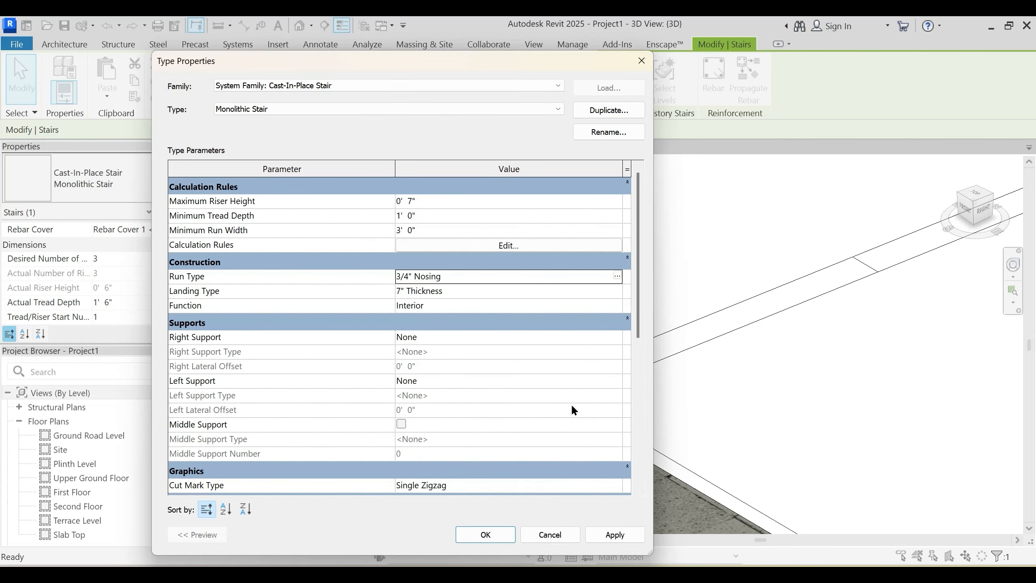
left_click(614, 535)
left_click(484, 534)
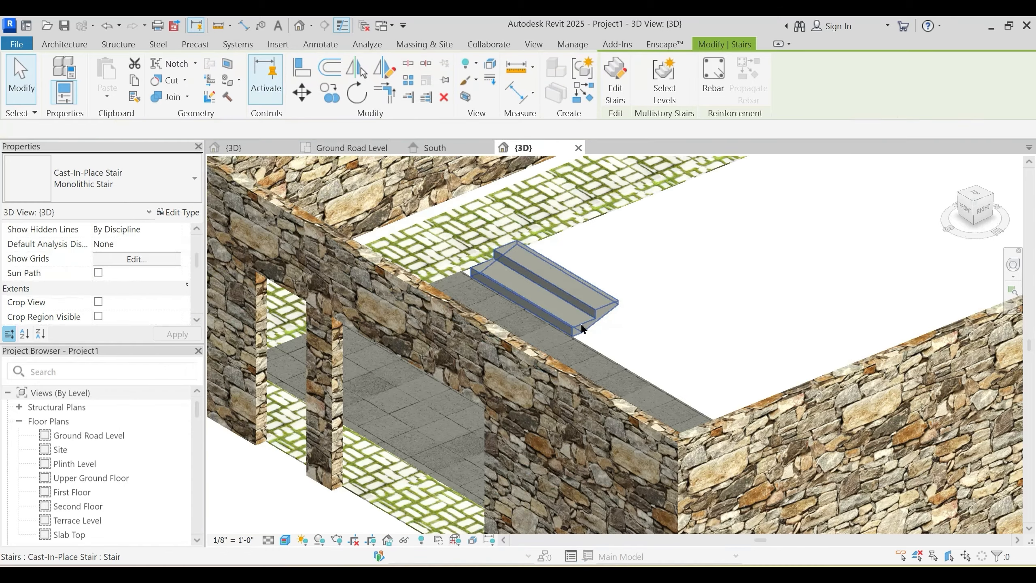
left_click(597, 304)
mouse_move(571, 269)
middle_mouse_down("shift")
mouse_move(640, 257)
mouse_move(581, 260)
middle_mouse_up("shift")
Step: Start a floor boundary sketch at the entrance porch in the Ground Road Level plan with the Public Areas type
left_click(351, 148)
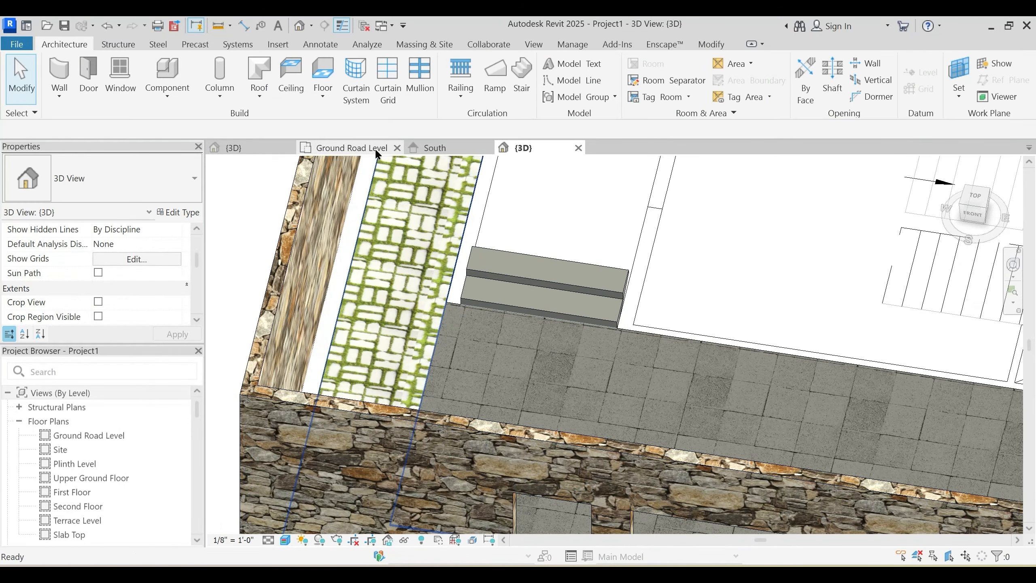
scroll(561, 355, "down", 2)
middle_click_drag(541, 317, 566, 438)
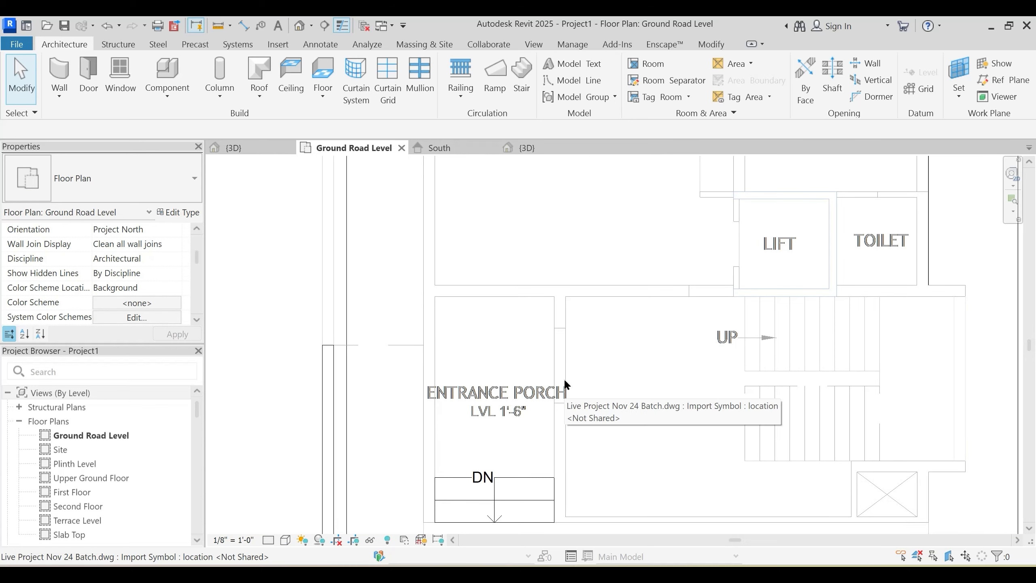
middle_click_drag(615, 390, 617, 333)
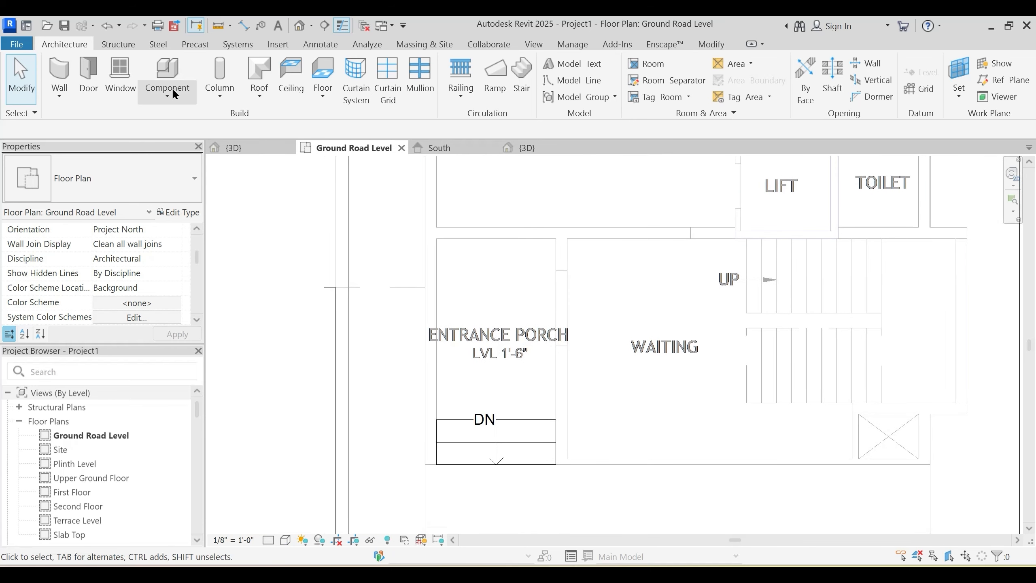
left_click(323, 95)
left_click(359, 118)
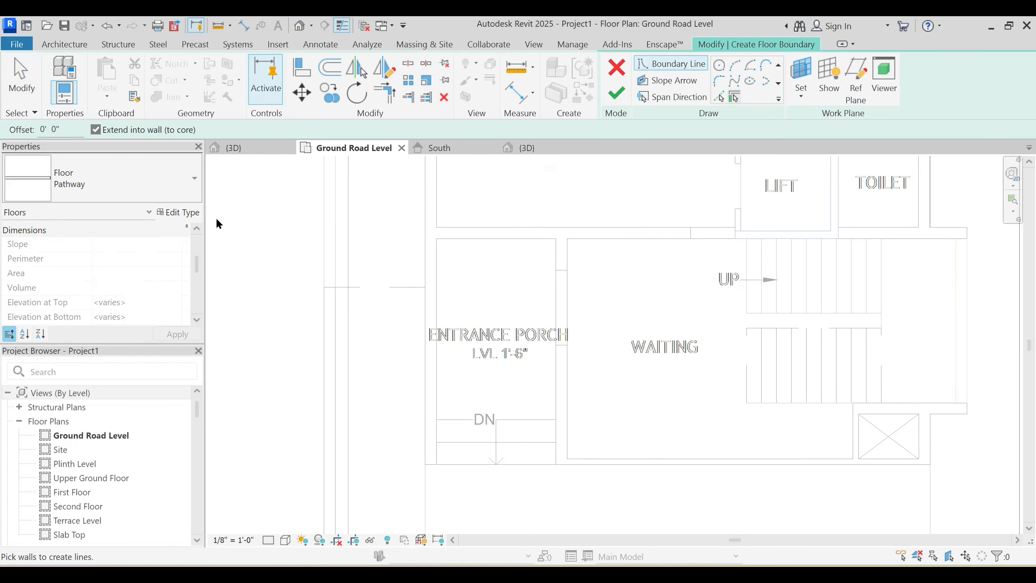
left_click(153, 182)
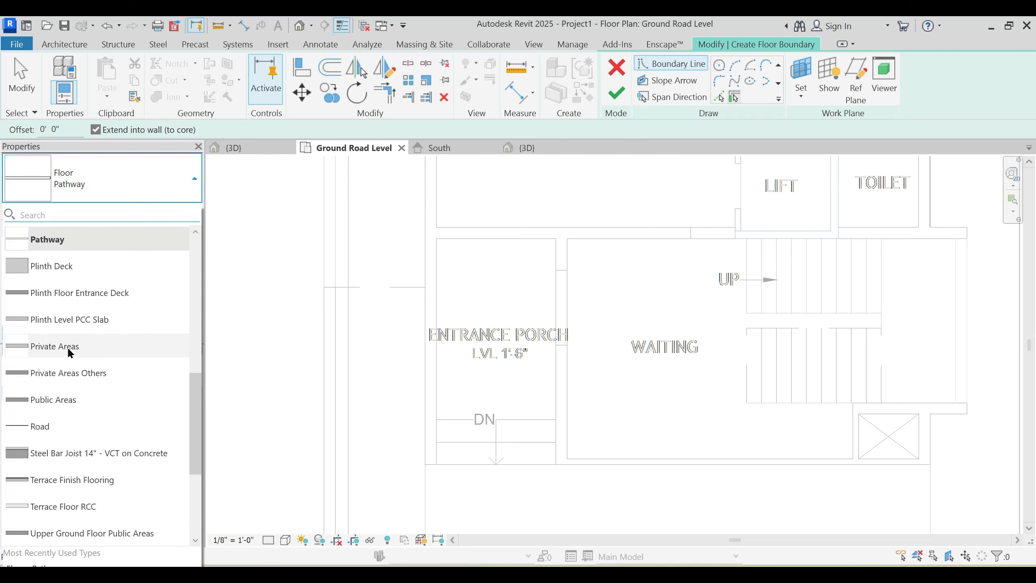
mouse_move(66, 398)
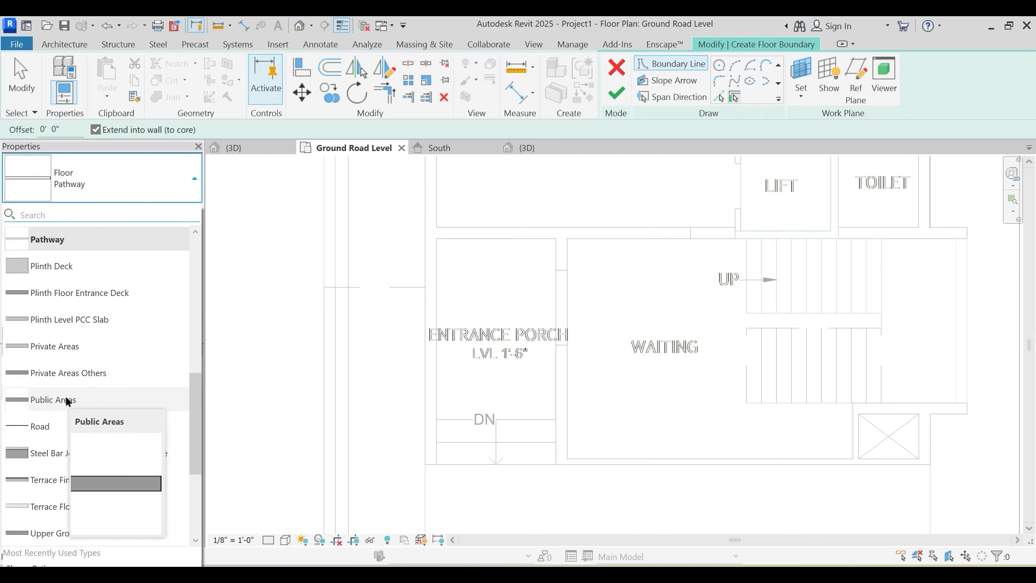
left_click(64, 398)
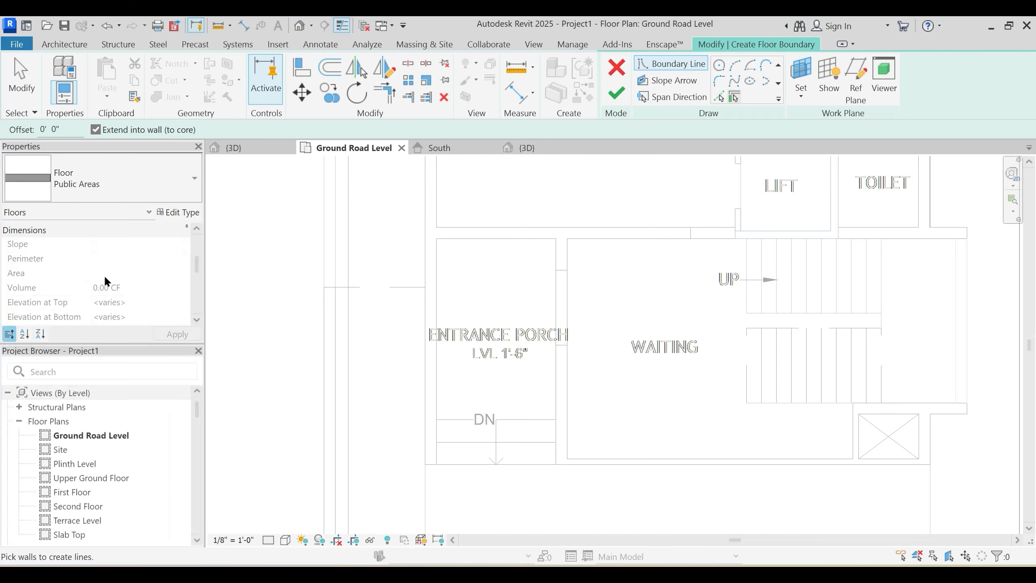
Step: Check the layer structure, thickness and material appearance of the Public Areas floor type
left_click(171, 213)
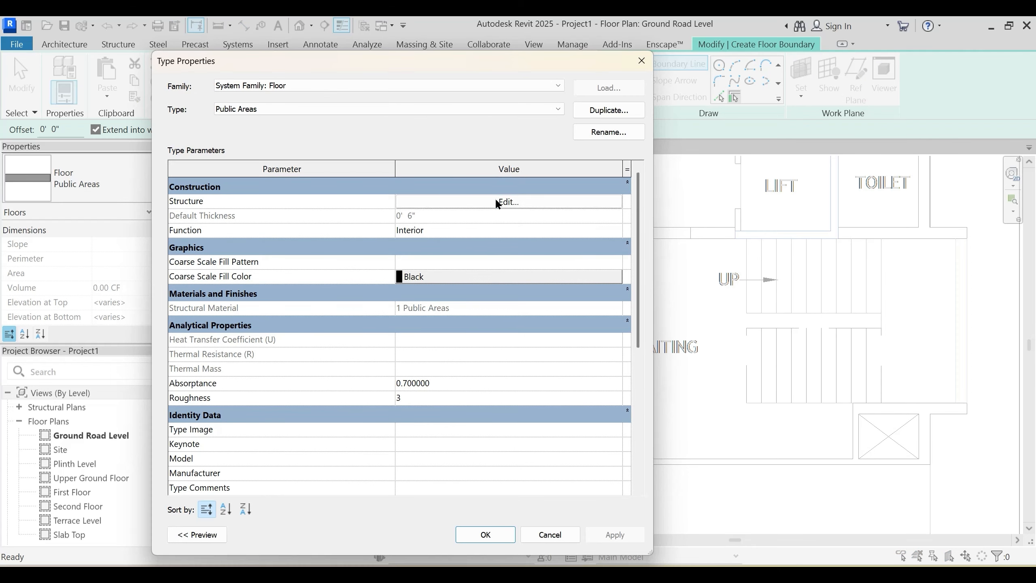
left_click(495, 202)
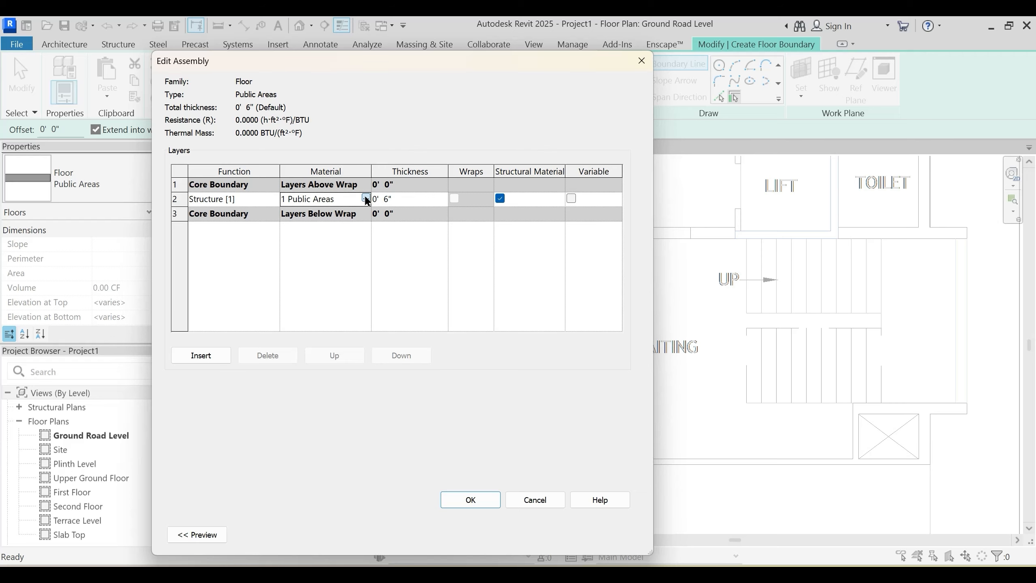
left_click(366, 199)
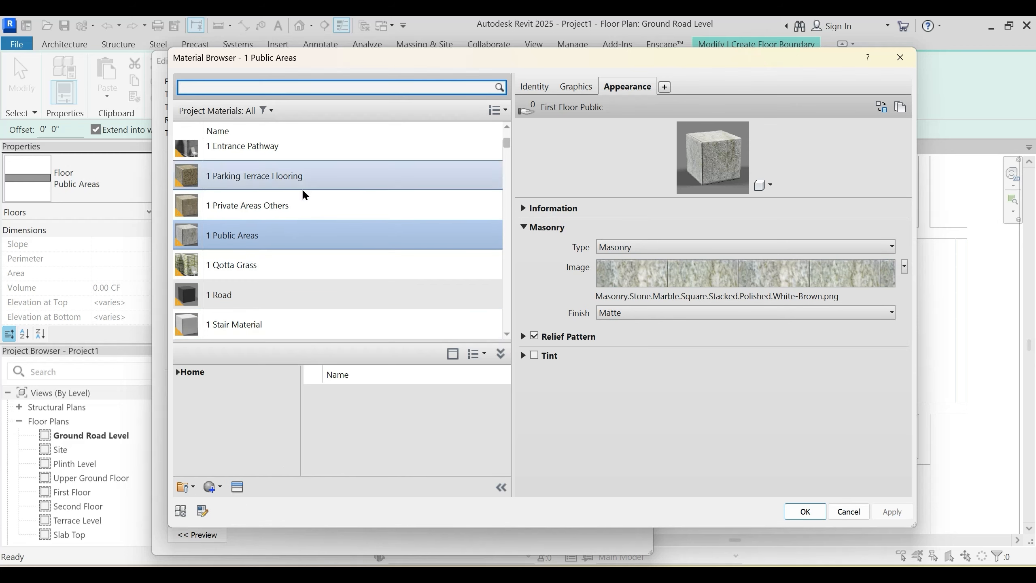
left_click(900, 58)
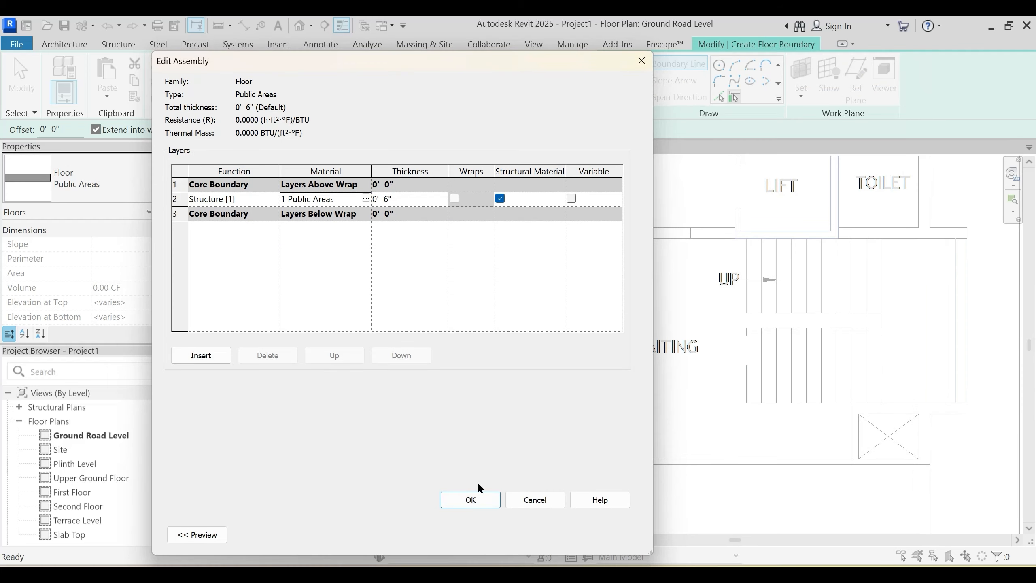
left_click(477, 499)
left_click(616, 532)
left_click(490, 532)
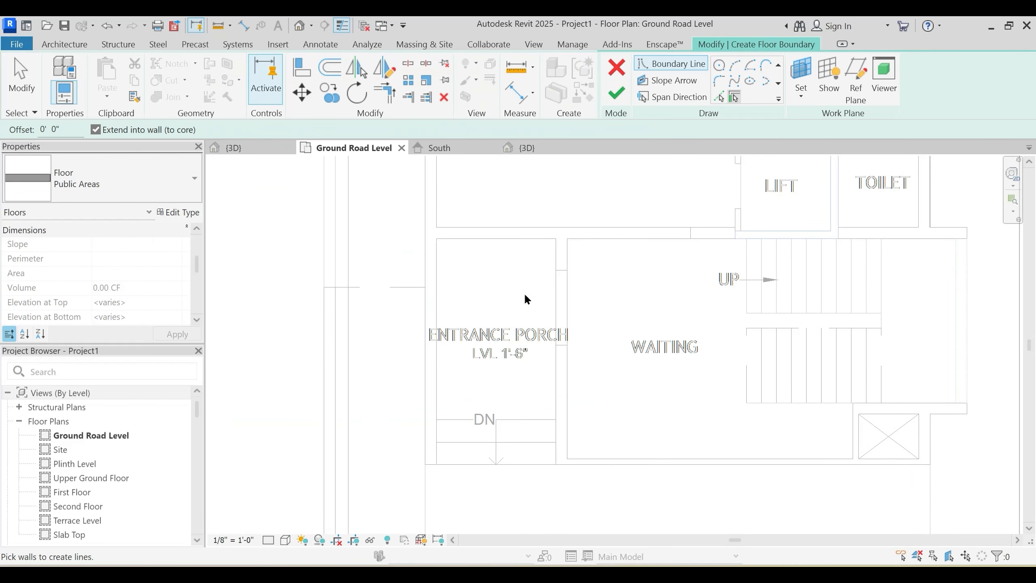
Step: Sketch a rectangular floor boundary over the entrance porch above the steps, 8'-0" wide and about 12'-1" long
scroll(730, 66, "up", 1)
left_click(731, 67)
scroll(503, 424, "up", 1)
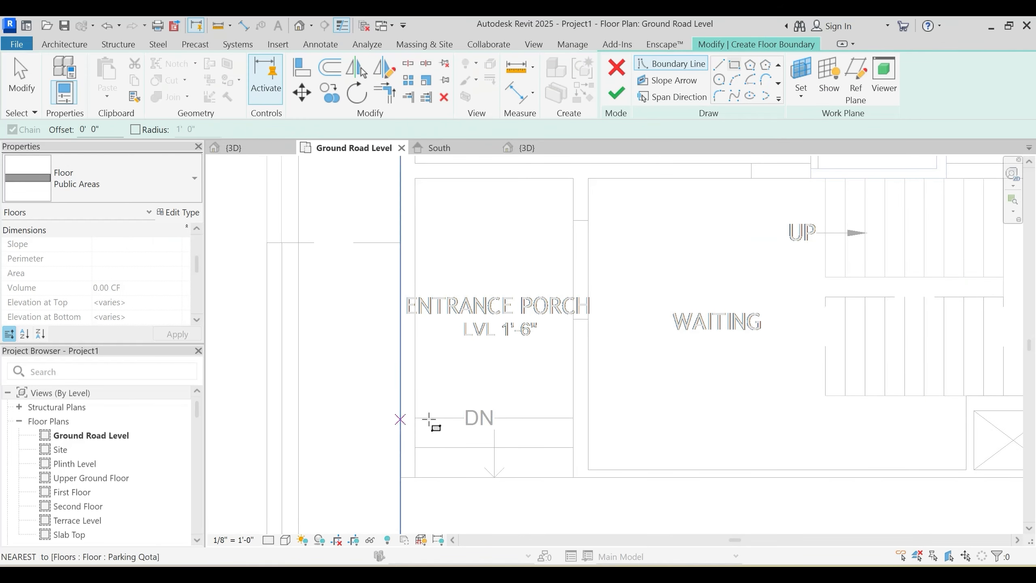
left_click(415, 417)
left_click(573, 178)
middle_click_drag(669, 277, 593, 325)
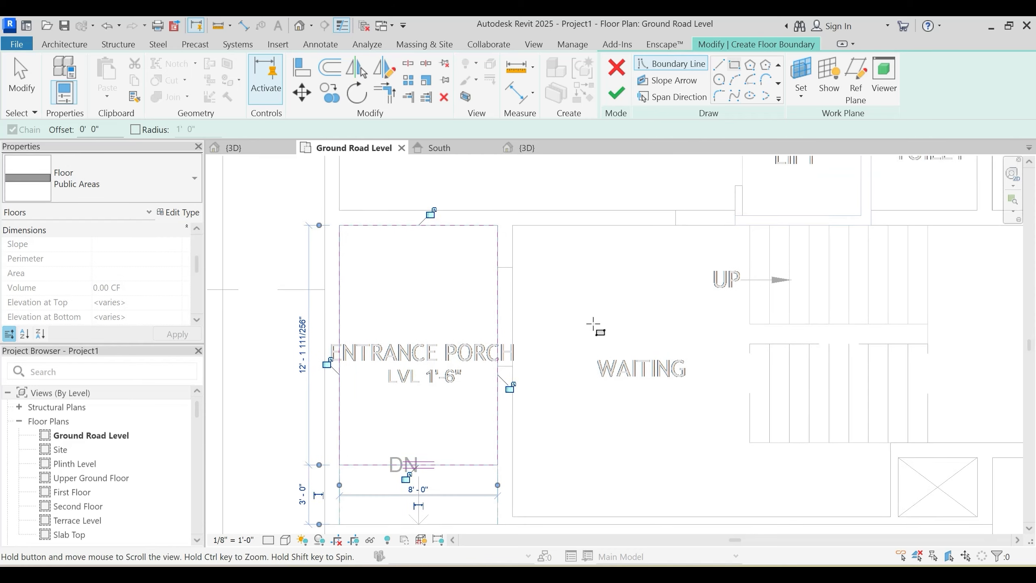
Step: Sketch a second rectangular floor boundary across the waiting area and the internal staircase
left_click(512, 225)
middle_click_drag(693, 370, 632, 319)
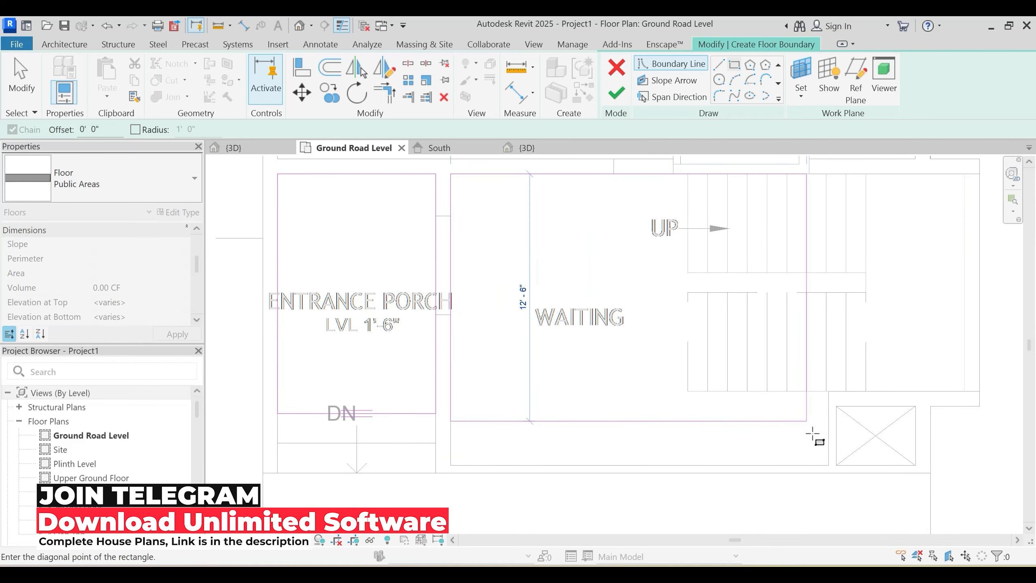
left_click(965, 391)
key("Escape")
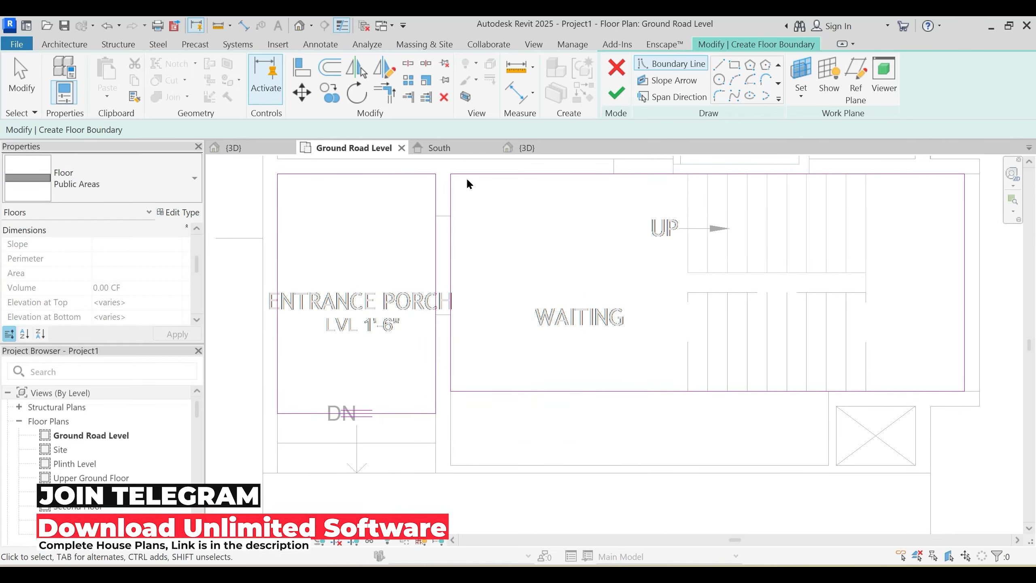
Step: Draw a 19'-1 1/2" floor boundary line along the lower edge of the waiting area and extend the left boundary down to it
left_click(719, 64)
scroll(472, 435, "up", 2)
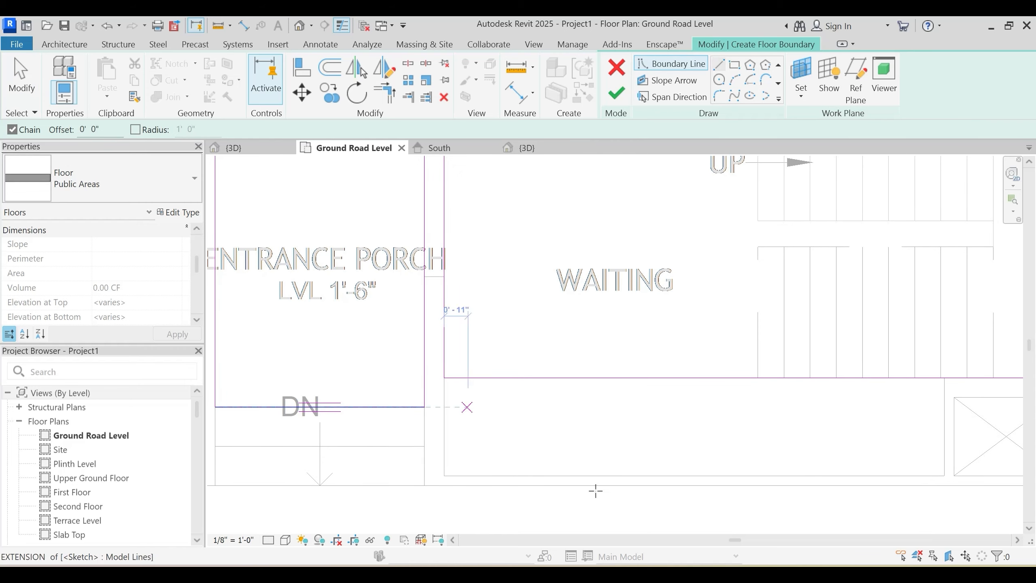
left_click(944, 475)
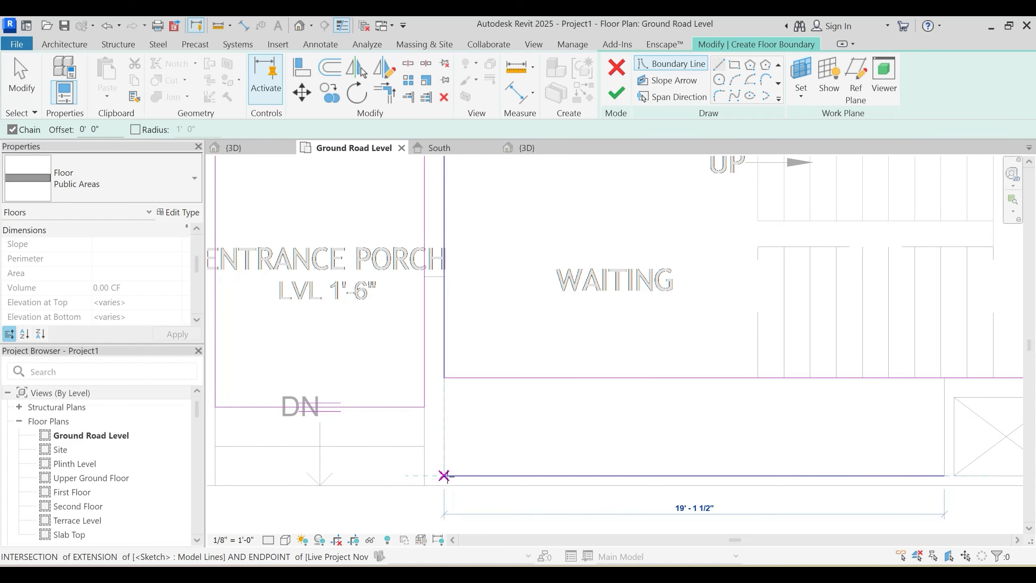
left_click(444, 475)
key("Escape")
scroll(486, 442, "down", 2)
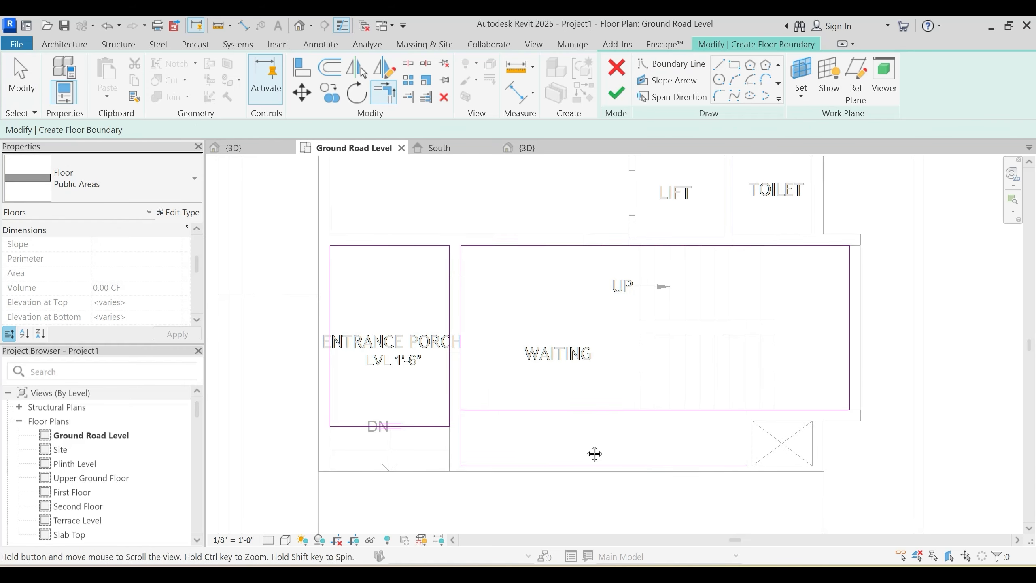
Step: Draw a vertical boundary line beside the crossed duct, from the new lower line up to the waiting area's rectangle
middle_click_drag(594, 453, 648, 490)
scroll(648, 485, "up", 2)
left_click(718, 64)
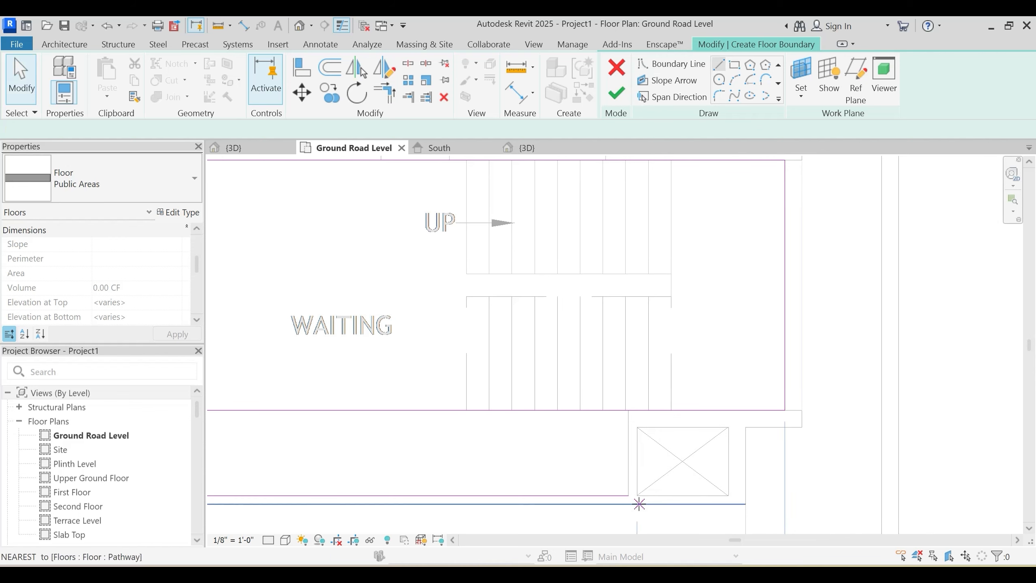
left_click(628, 495)
left_click(629, 409)
key("Escape")
key("Escape")
Step: Trim the waiting area boundary at the corner above the duct to form one closed L-shaped outline
scroll(636, 444, "up", 2)
key("t")
key("r")
left_click(625, 417)
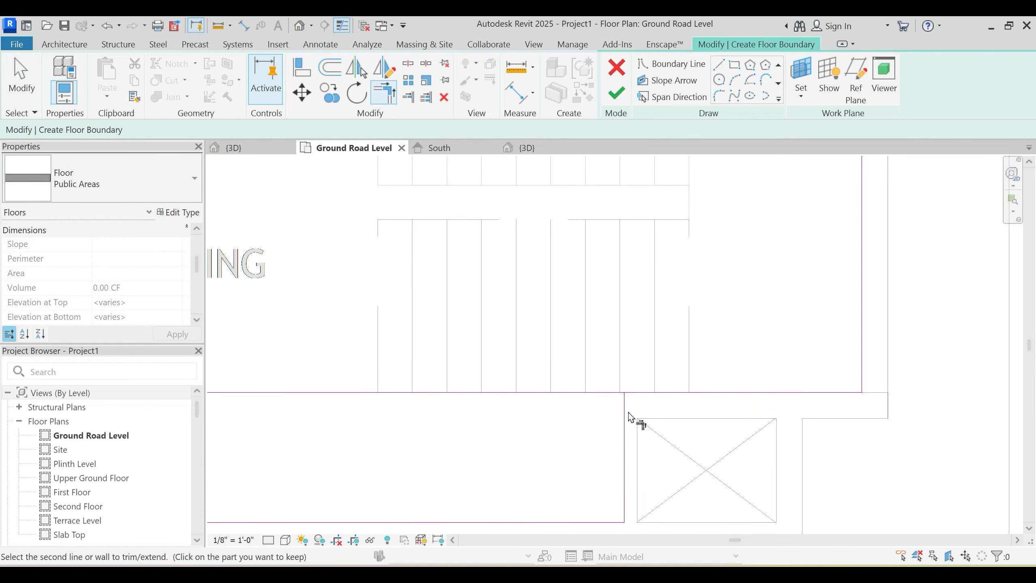
left_click(653, 392)
scroll(684, 412, "down", 4)
key("Escape")
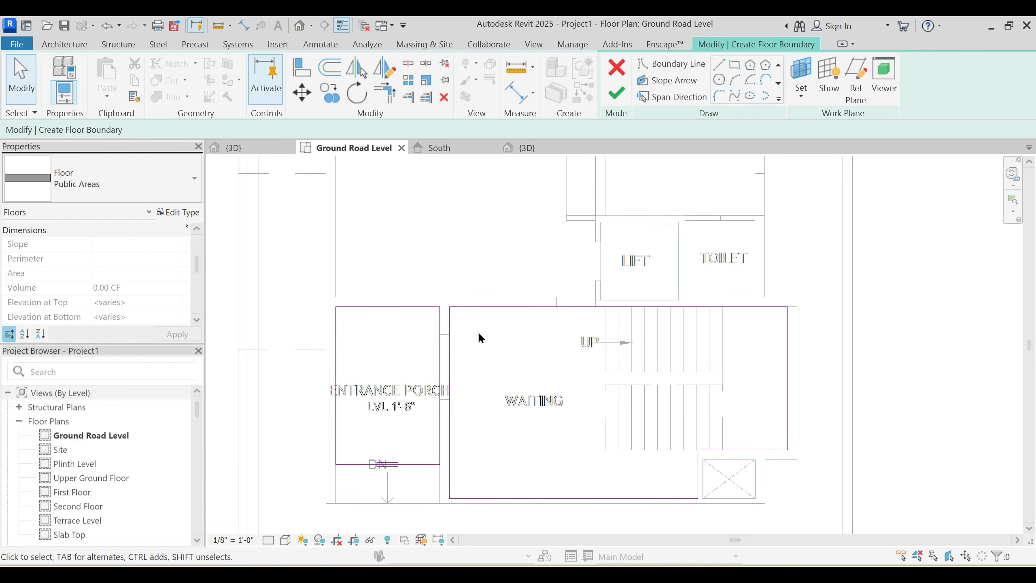
Step: Set the floor's level to Plinth Level and finish the boundary sketch
scroll(477, 341, "down", 1)
scroll(135, 257, "up", 3)
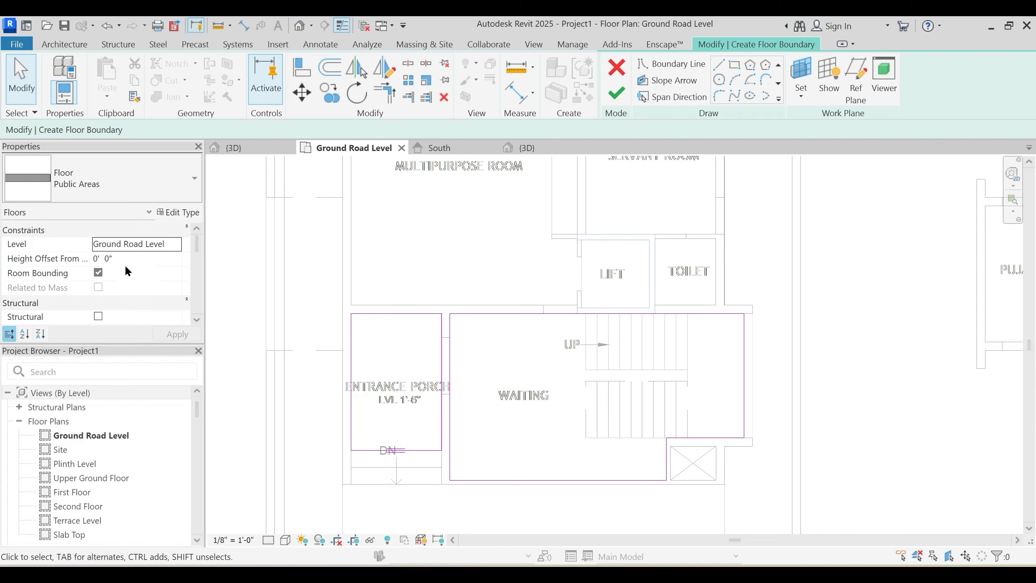
left_click(176, 243)
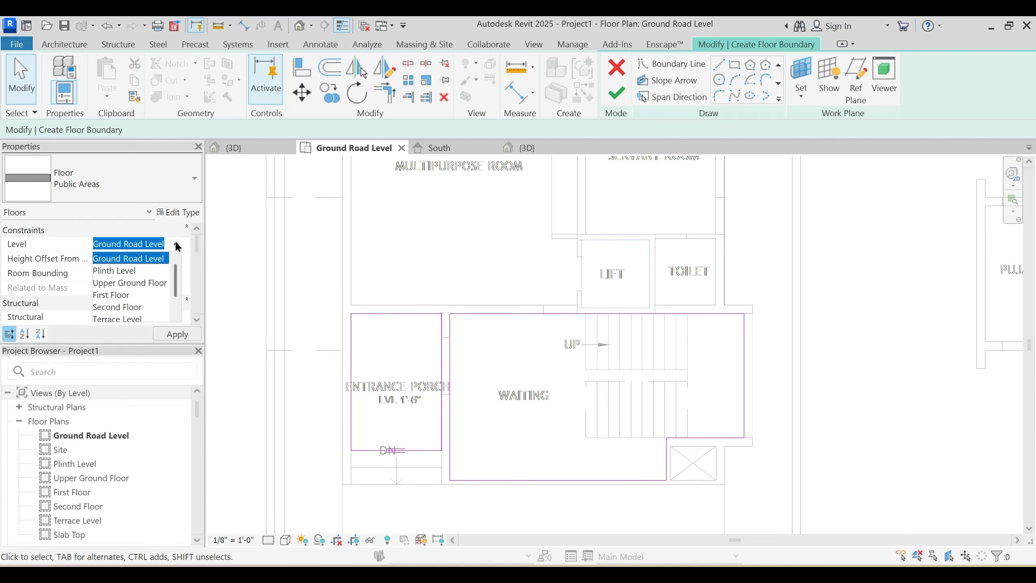
left_click(129, 271)
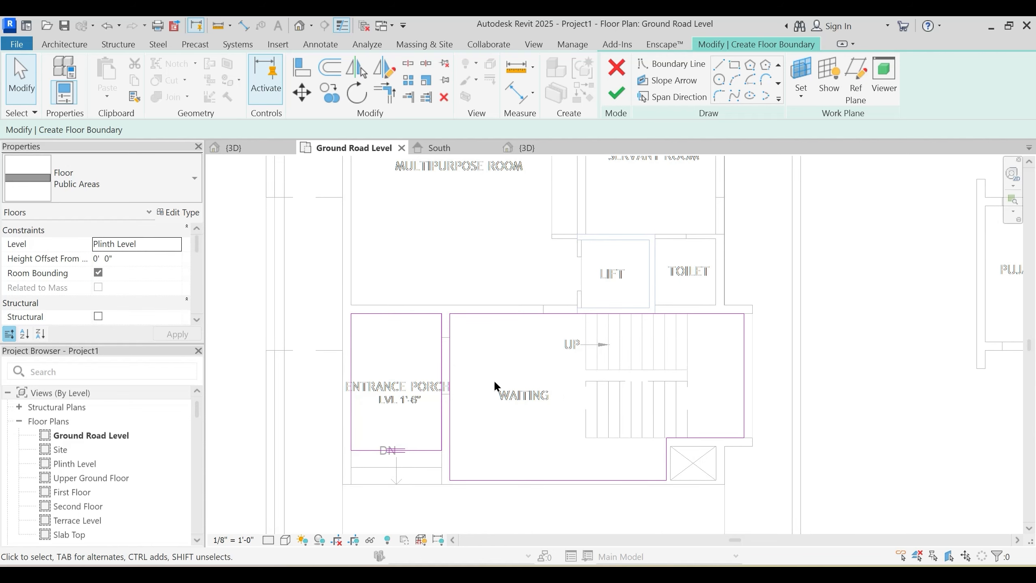
middle_click_drag(494, 379, 562, 360)
middle_click_drag(610, 392, 577, 515)
left_click(615, 96)
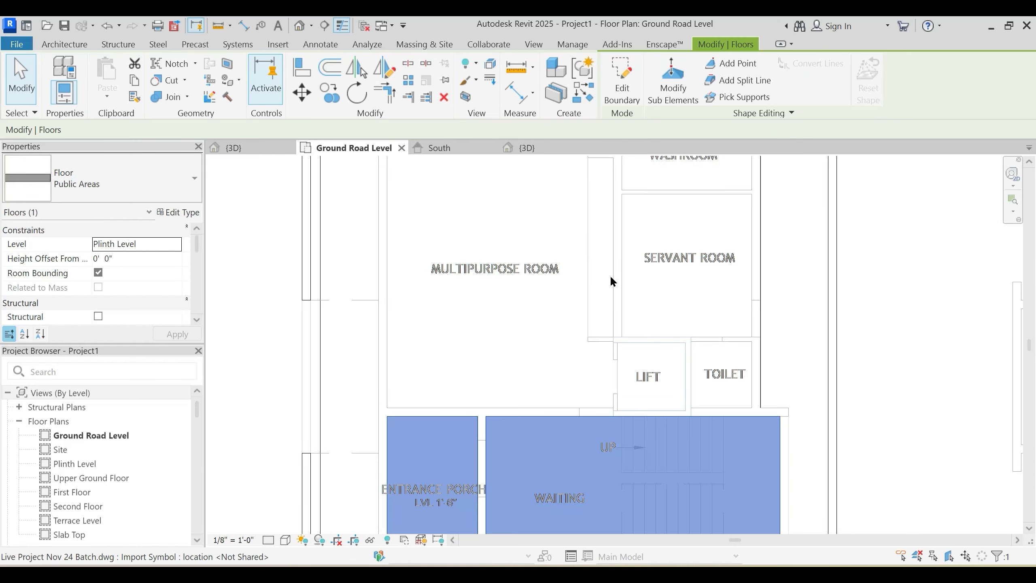
Step: Inspect the new porch and waiting area floors together with the entrance steps in the 3D view
middle_click_drag(584, 379, 592, 238)
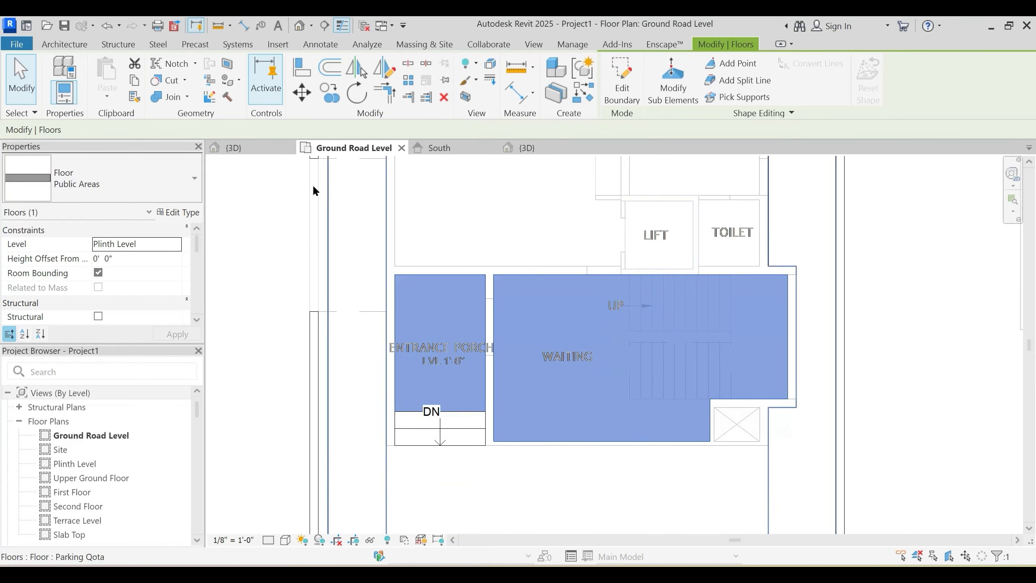
left_click(526, 147)
middle_click_drag(592, 359, 582, 413, "shift")
key("Escape")
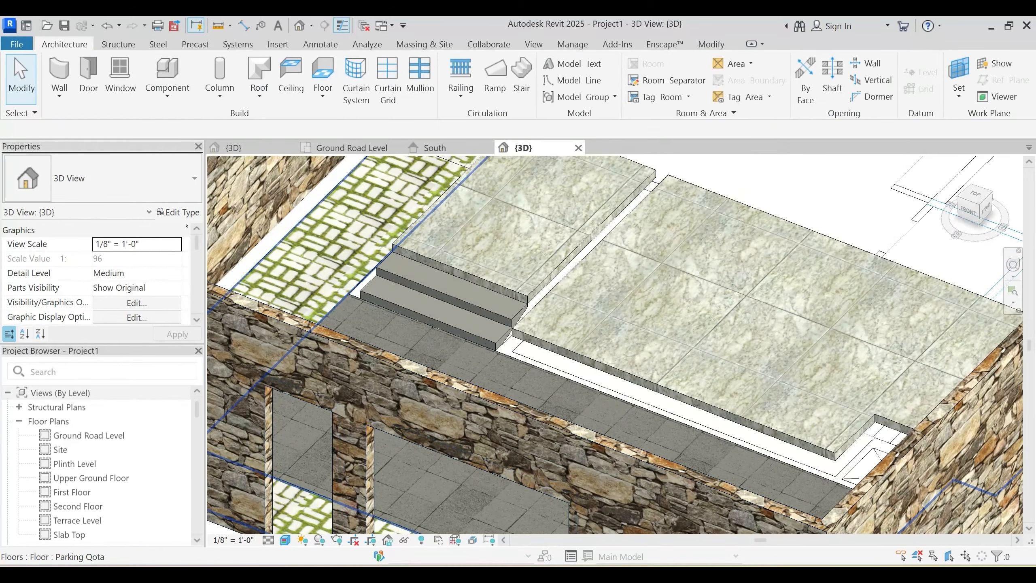
middle_click_drag(628, 380, 518, 350, "shift")
scroll(469, 327, "down", 2)
middle_click_drag(466, 329, 485, 402, "shift")
middle_click_drag(616, 158, 600, 197)
middle_click_drag(649, 396, 565, 390, "shift")
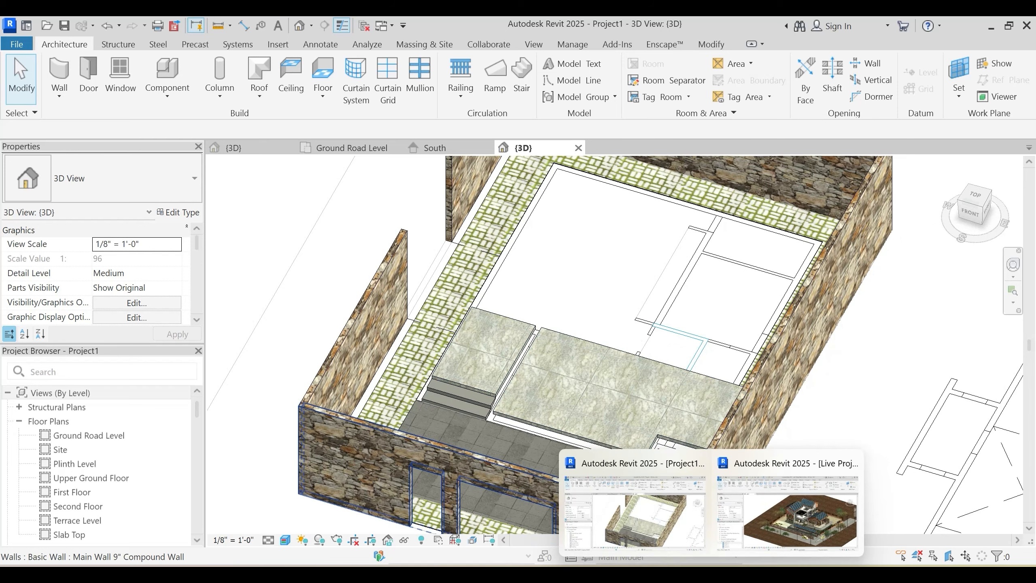
Step: Switch to the Live Project Sept 24 Batch model and open its Section 1 view
left_click(787, 512)
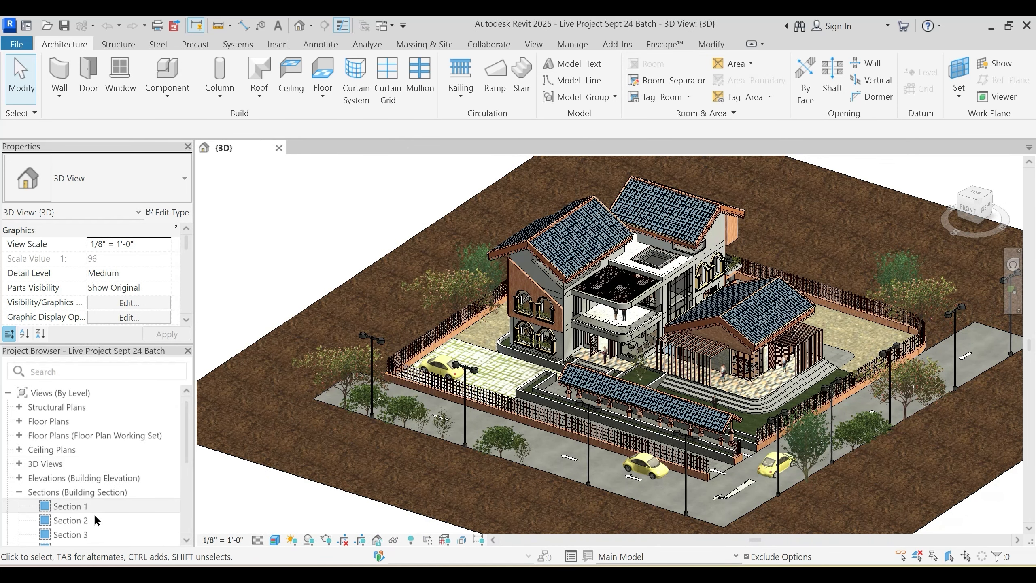
left_click(77, 510)
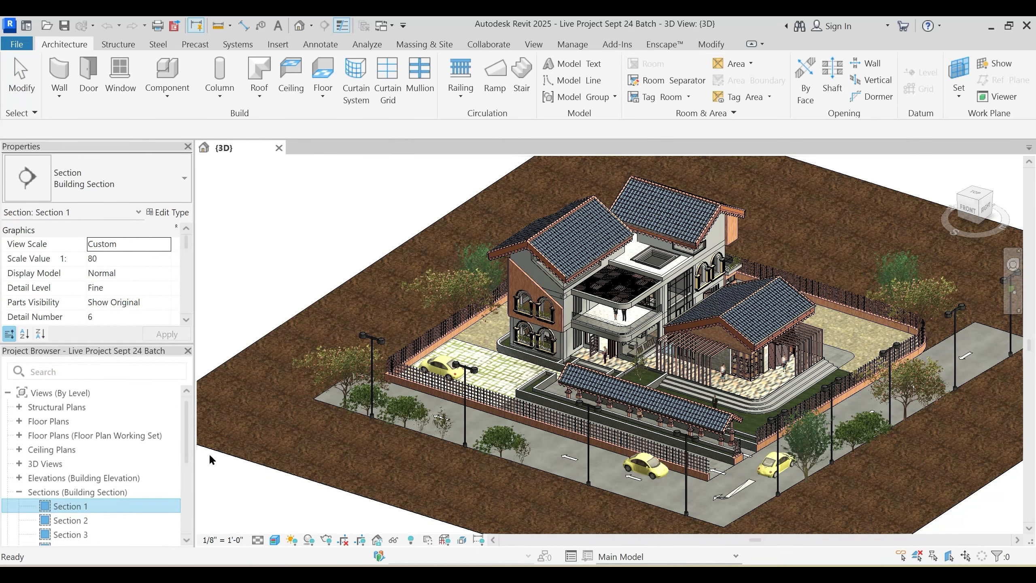
double_click(76, 506)
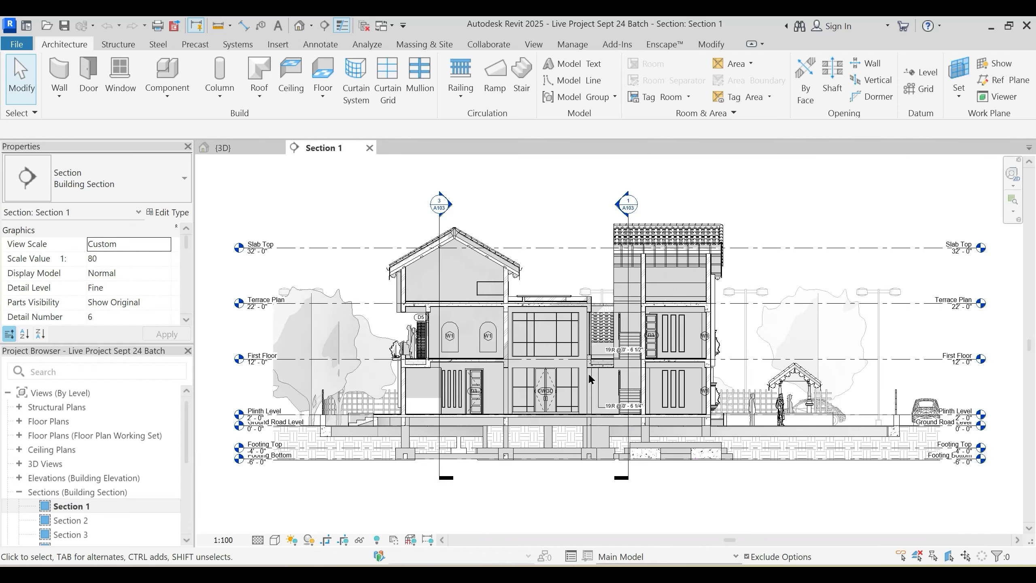
Step: Examine how the entrance steps, plinth slab and floor finish meet at plinth level in the section
scroll(394, 445, "up", 5)
scroll(433, 441, "down", 4)
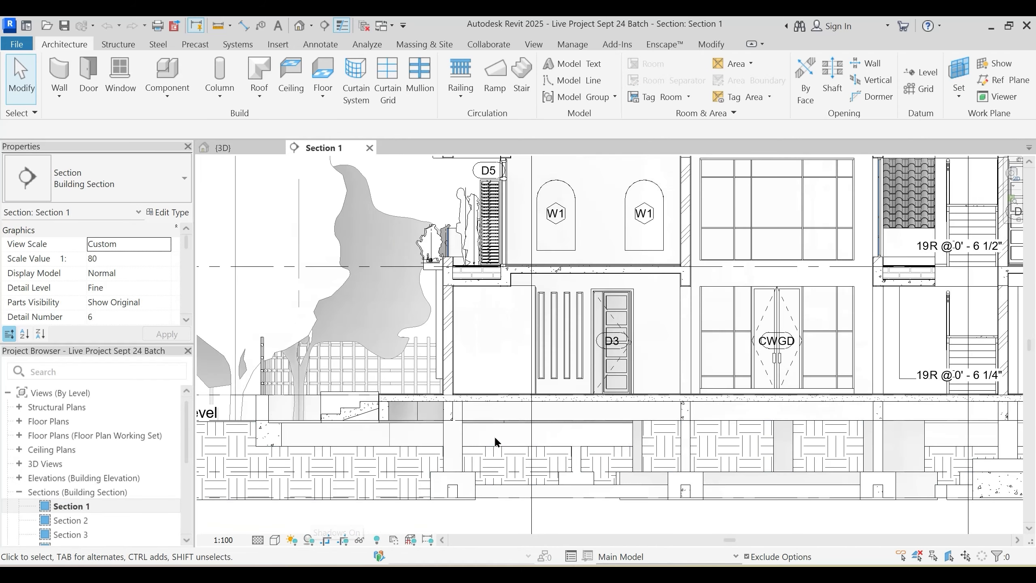
scroll(364, 423, "up", 6)
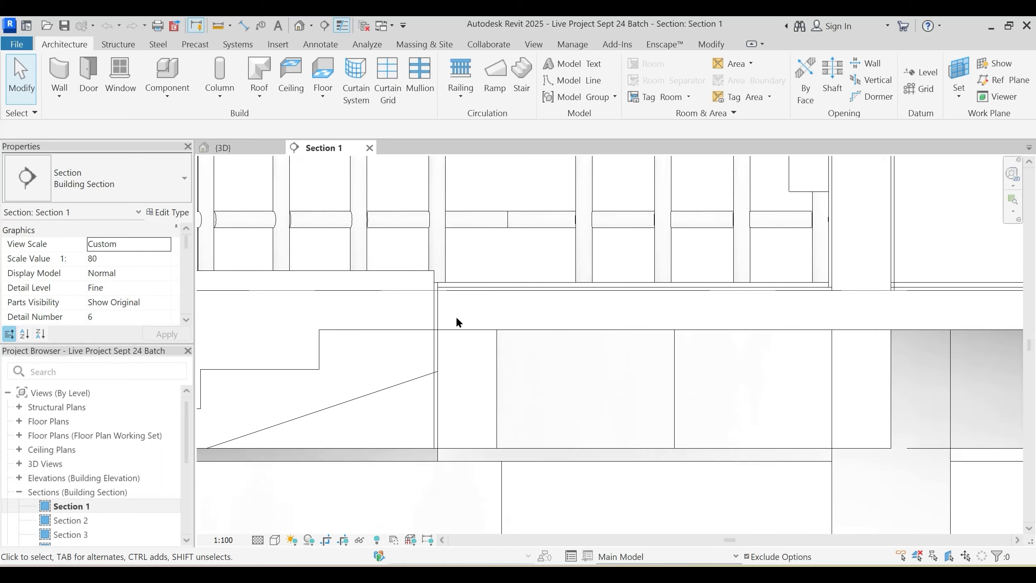
scroll(390, 329, "down", 2)
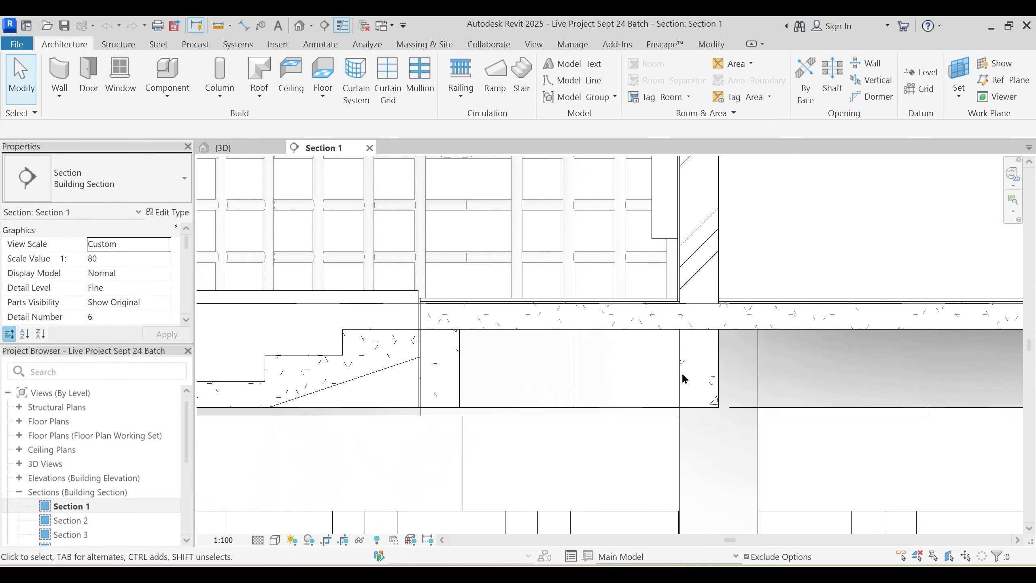
middle_click_drag(706, 358, 530, 361)
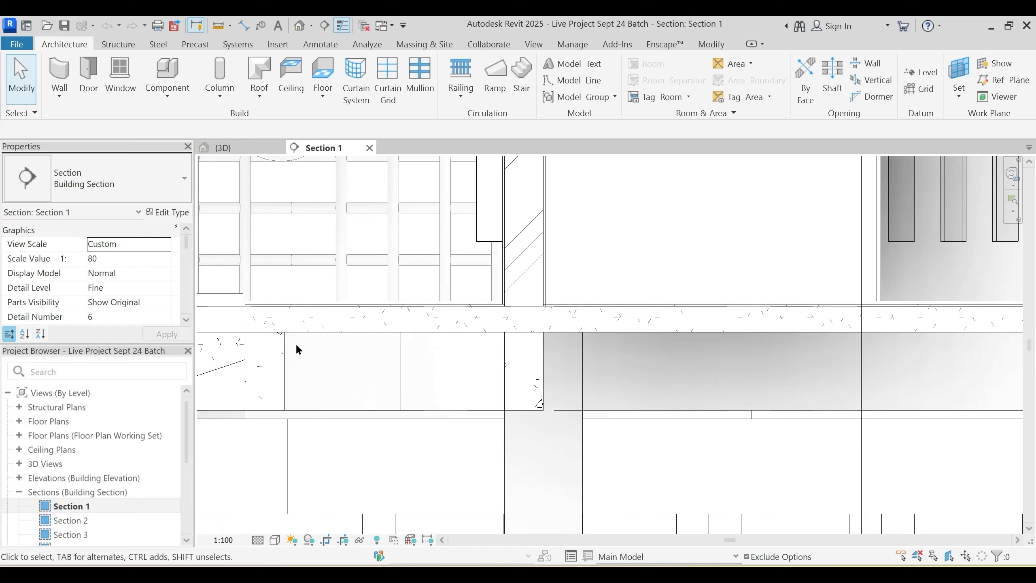
scroll(565, 339, "down", 2)
scroll(553, 324, "up", 4)
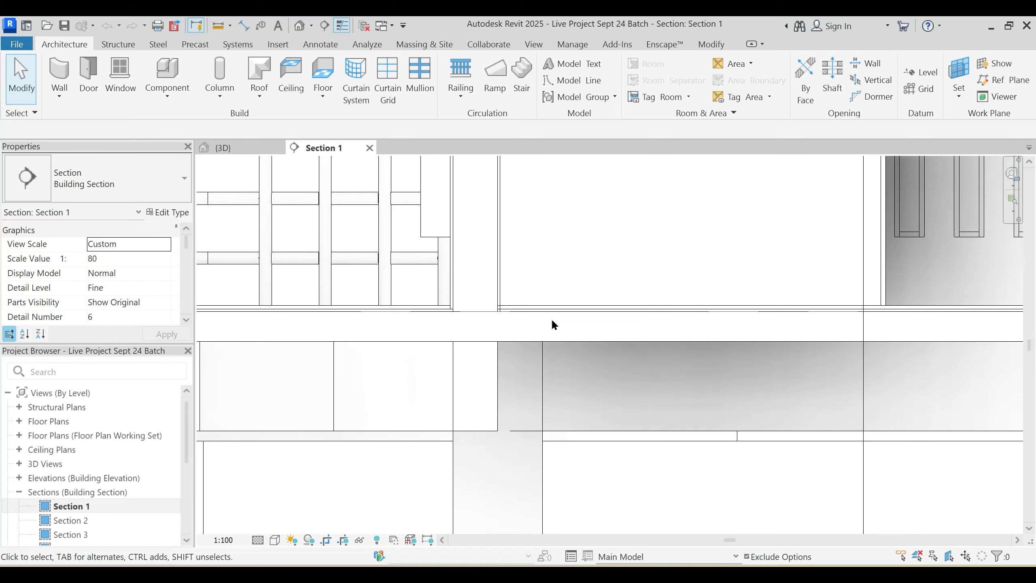
Step: Activate the Sloping Roof design option and inspect the plinth floor finish, the PCC slab beneath it and the adjoining wall
left_click(644, 560)
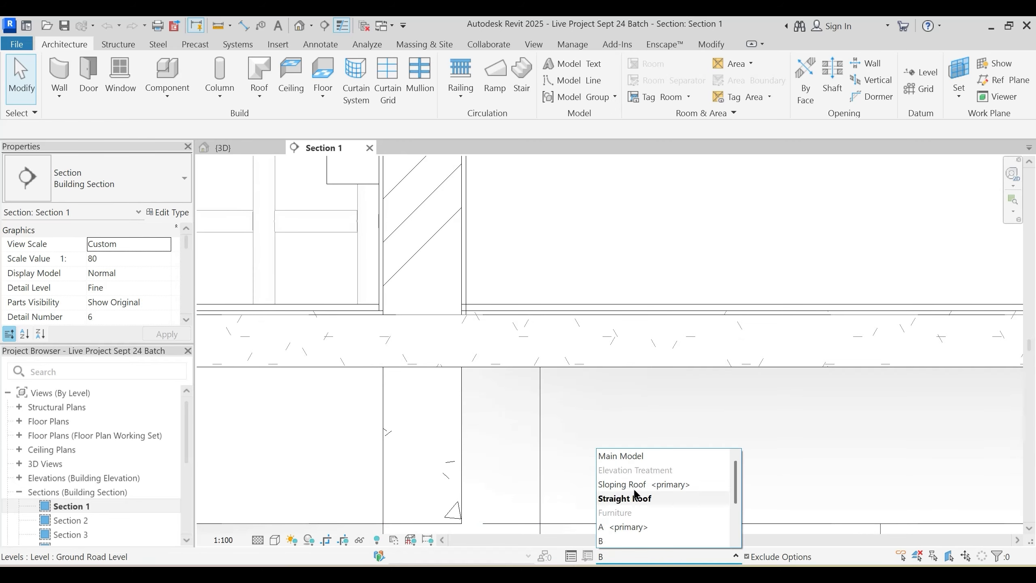
left_click(636, 482)
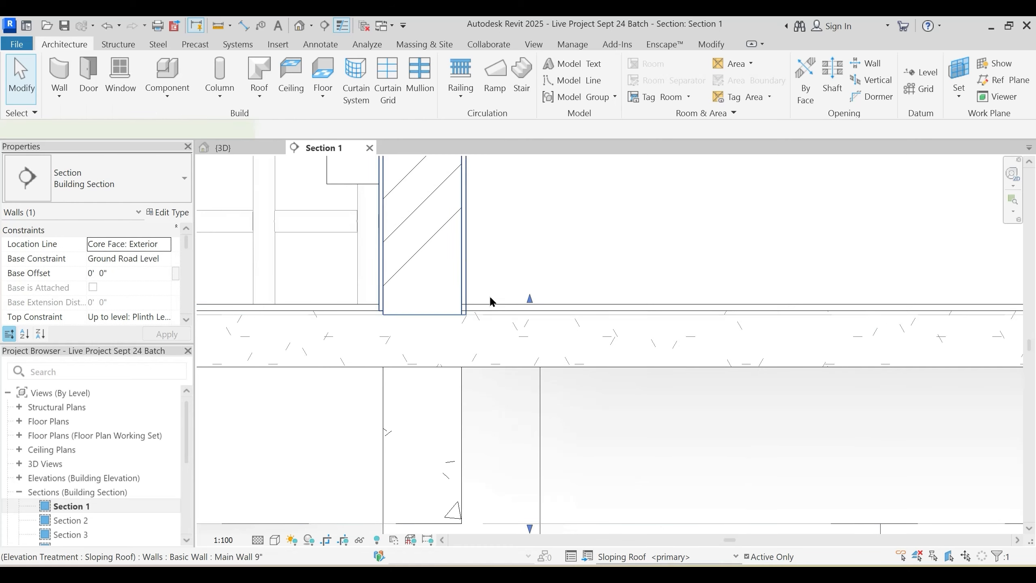
left_click(497, 308)
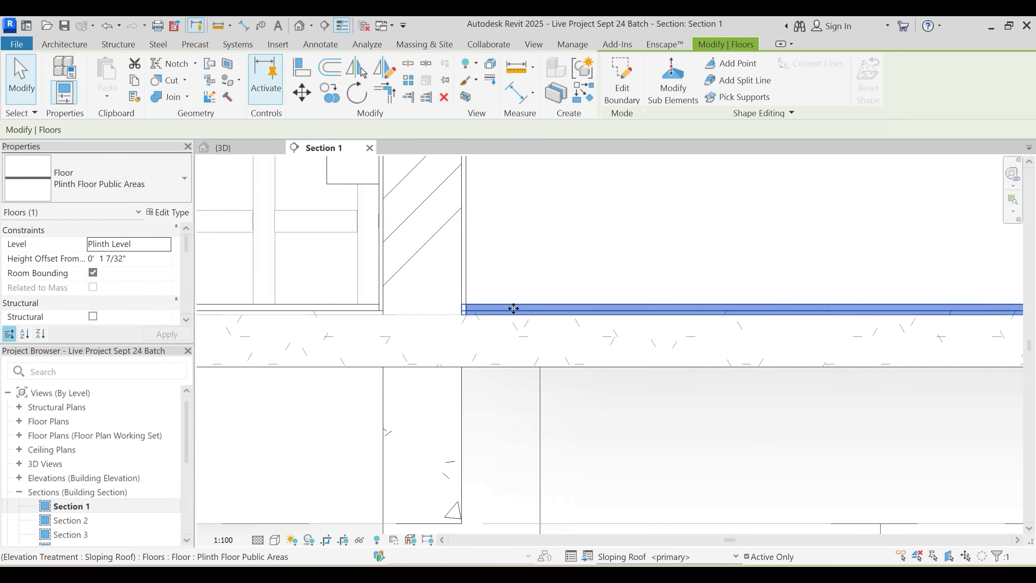
key("Escape")
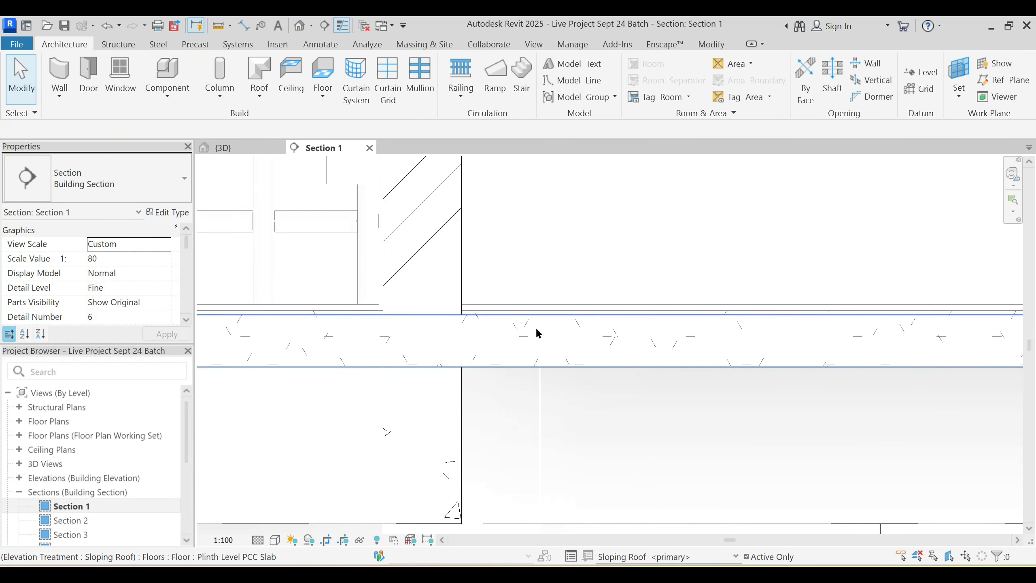
left_click(536, 327)
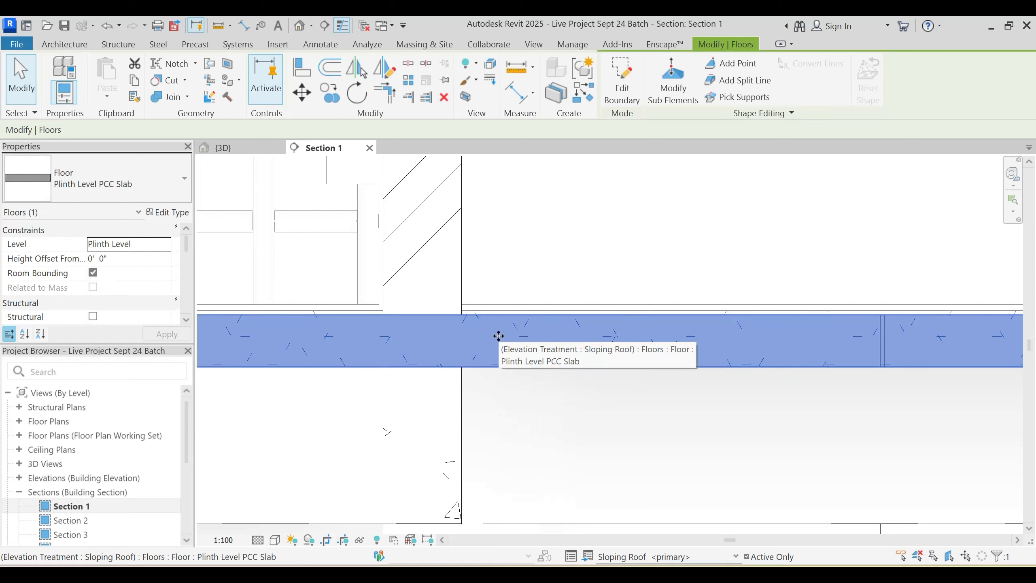
key("Escape")
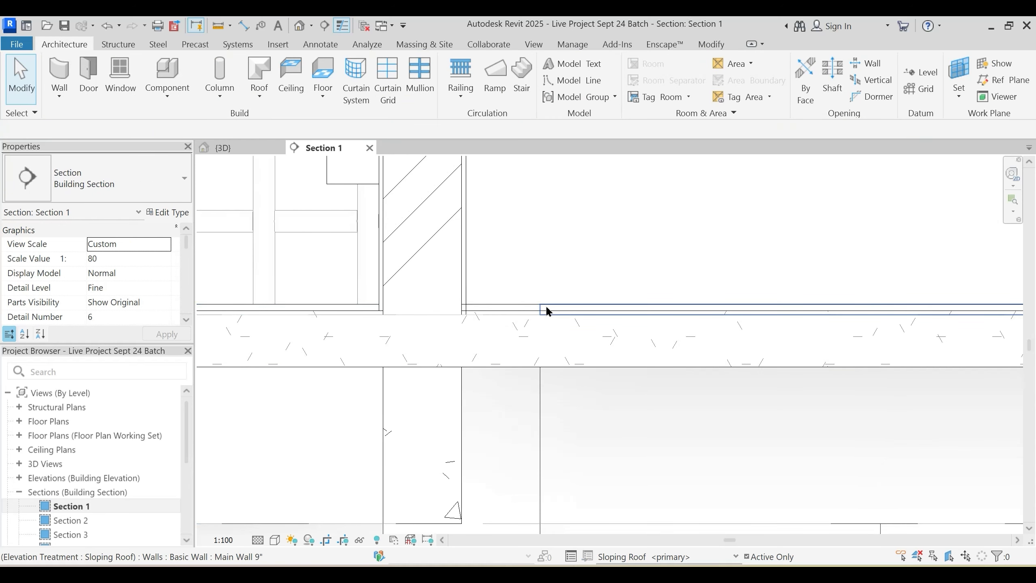
left_click(465, 297)
key("Escape")
Step: Inspect the first floor finish layer above the slab below the W1 windows
scroll(502, 321, "down", 6)
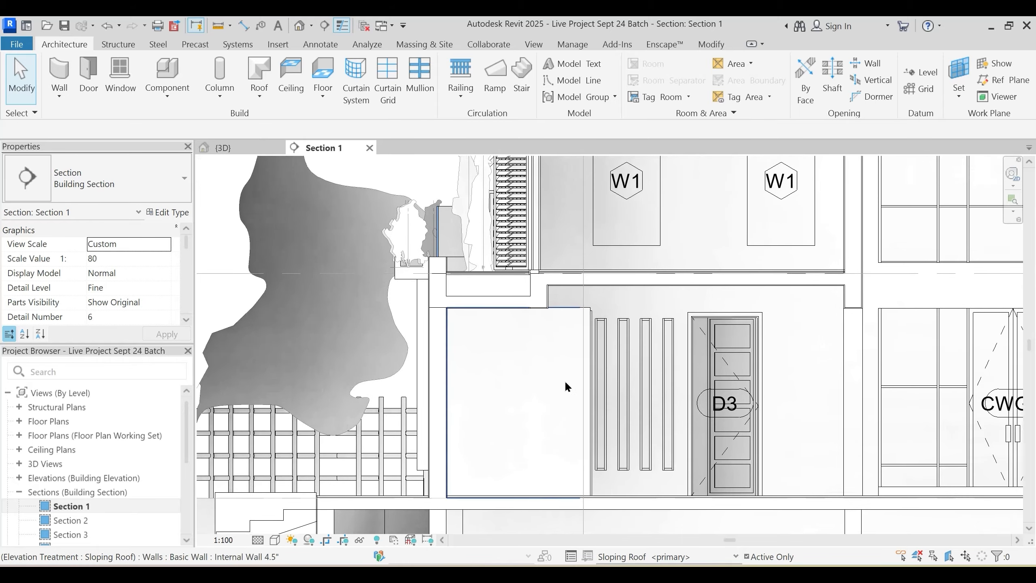
scroll(538, 387, "up", 6)
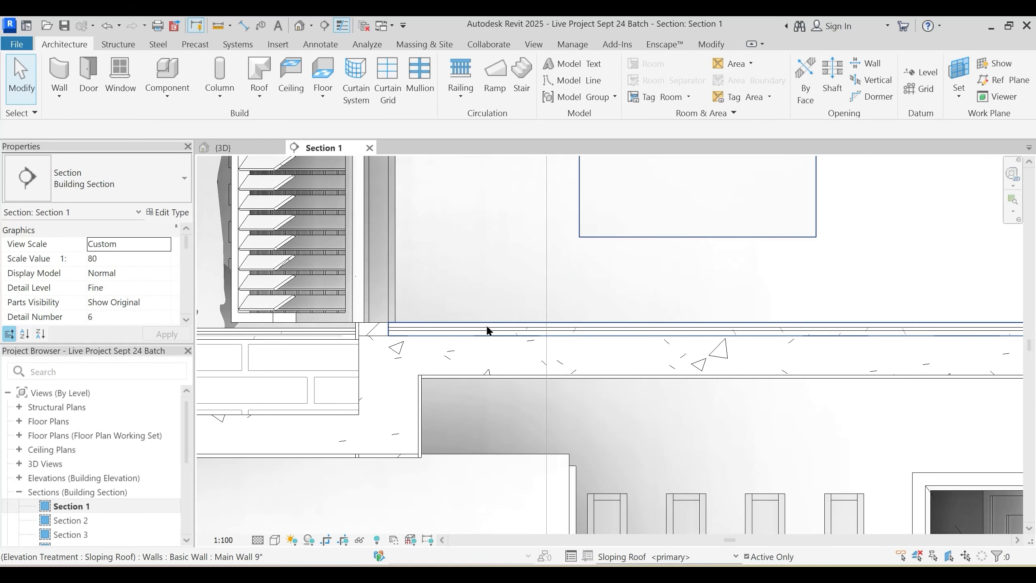
key("Tab")
left_click(483, 329)
key("Escape")
scroll(381, 324, "down", 3)
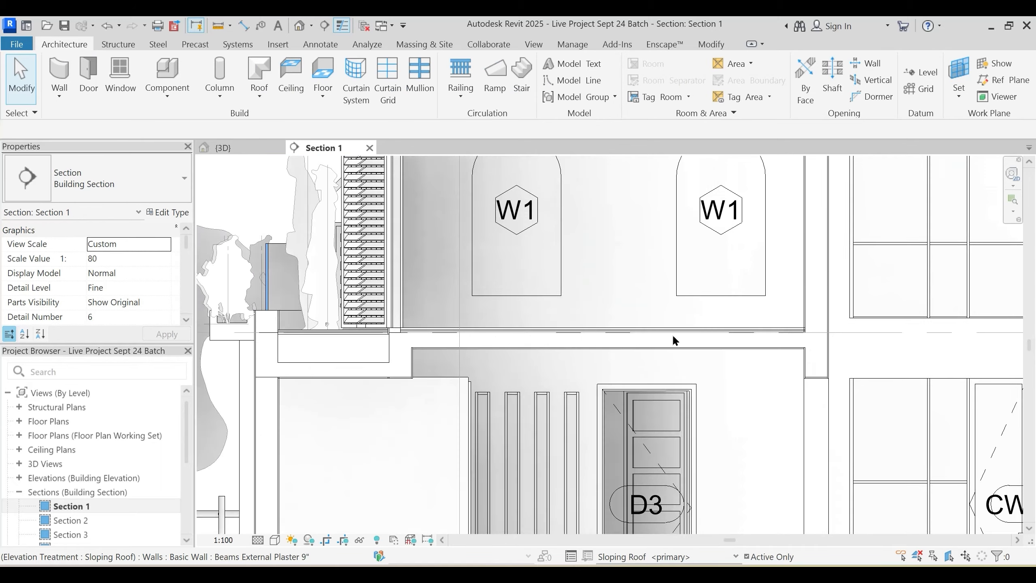
Step: Examine the brick-filled sunken slab and its edge beam beside the staircase at first floor level
middle_click_drag(727, 348, 369, 374)
middle_click_drag(978, 413, 654, 419)
scroll(670, 359, "up", 2)
scroll(670, 358, "up", 2)
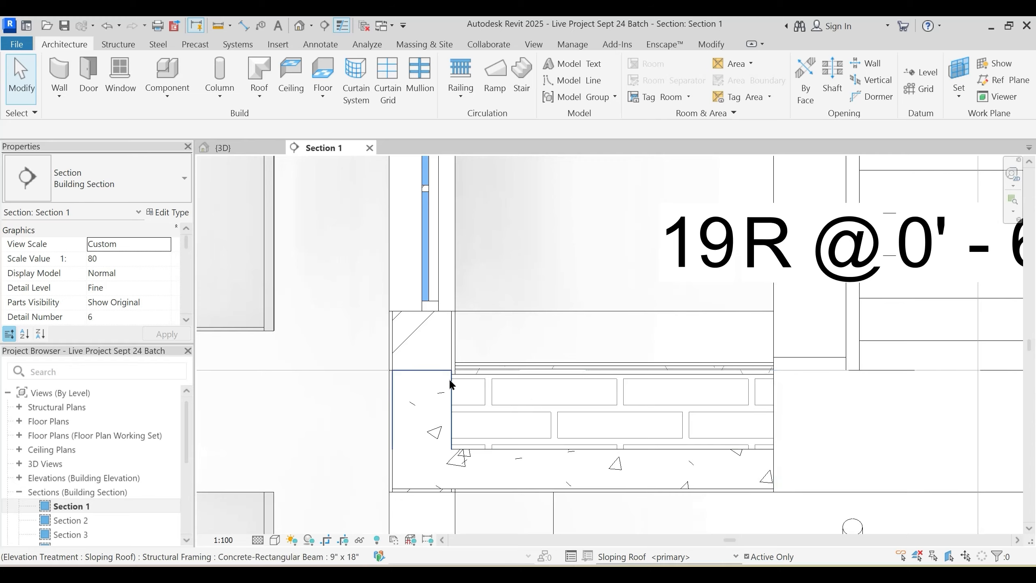
scroll(505, 376, "down", 2)
scroll(506, 381, "down", 2)
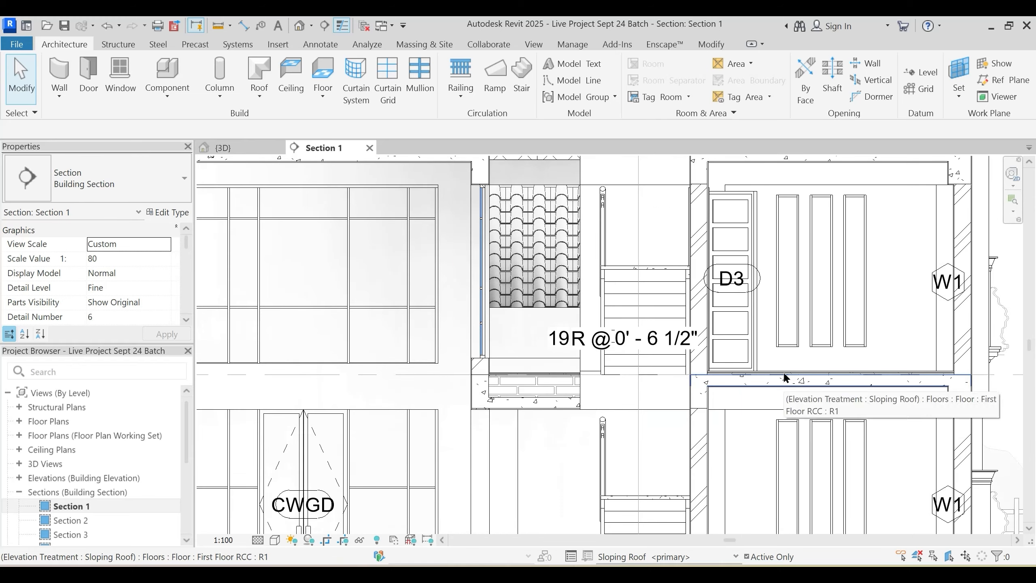
Step: Inspect the first floor private area finish and the slab beneath door D3
scroll(786, 377, "up", 3)
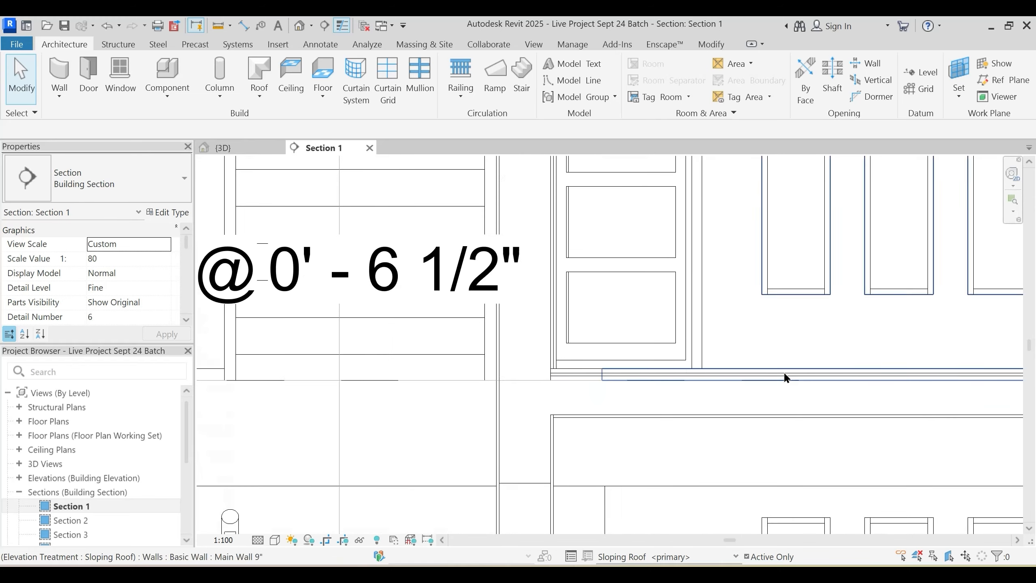
left_click(736, 373)
key("Escape")
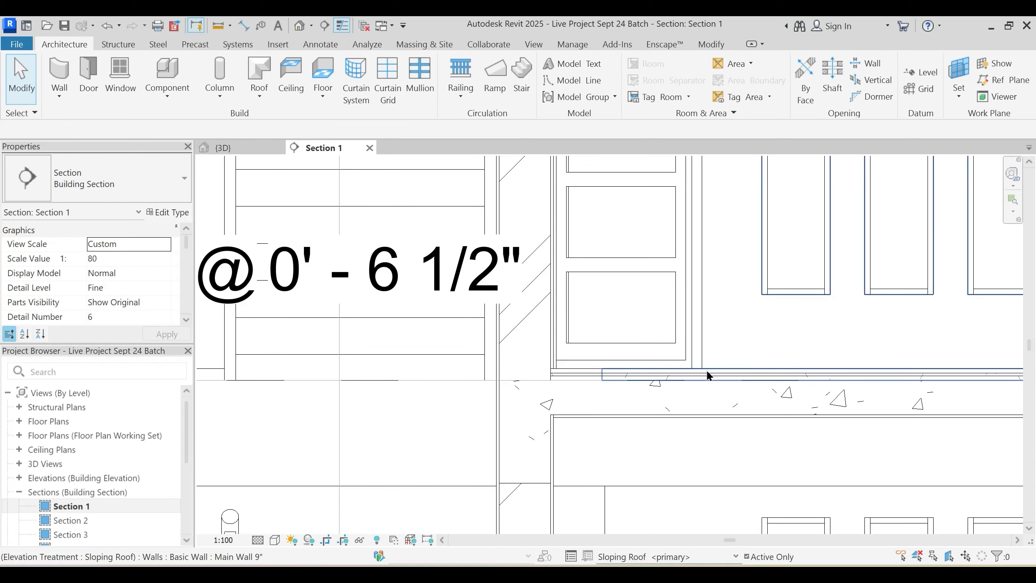
left_click(701, 370)
key("Escape")
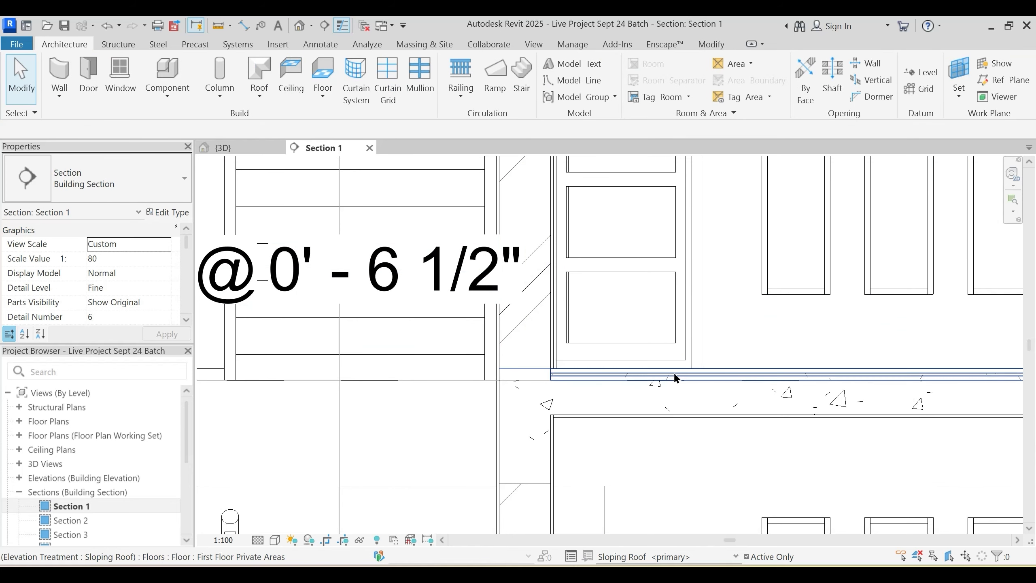
Step: Examine the layer functions, materials and thicknesses in the First Floor Private Areas floor type's assembly
left_click(675, 378)
left_click(175, 214)
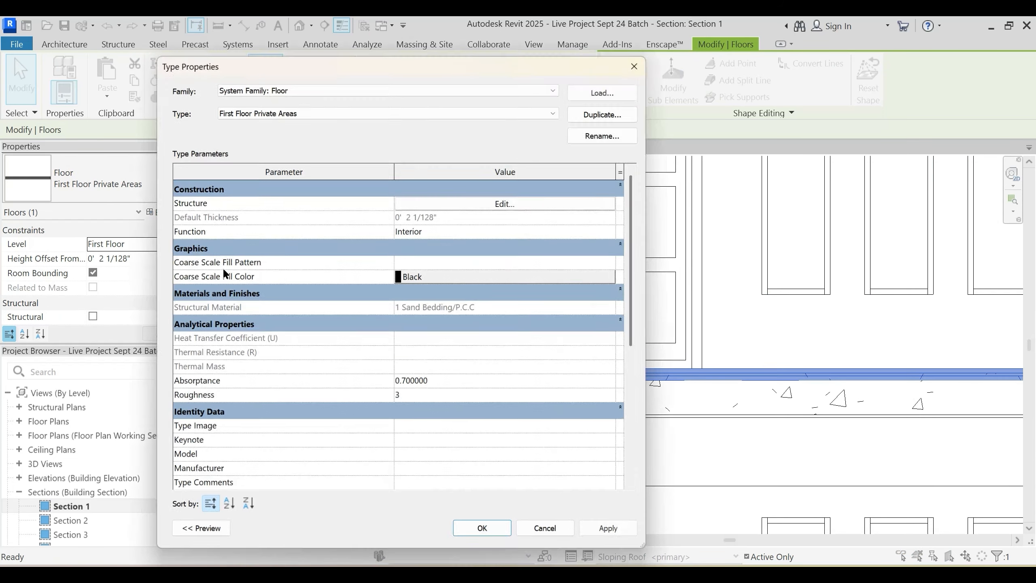
left_click(430, 200)
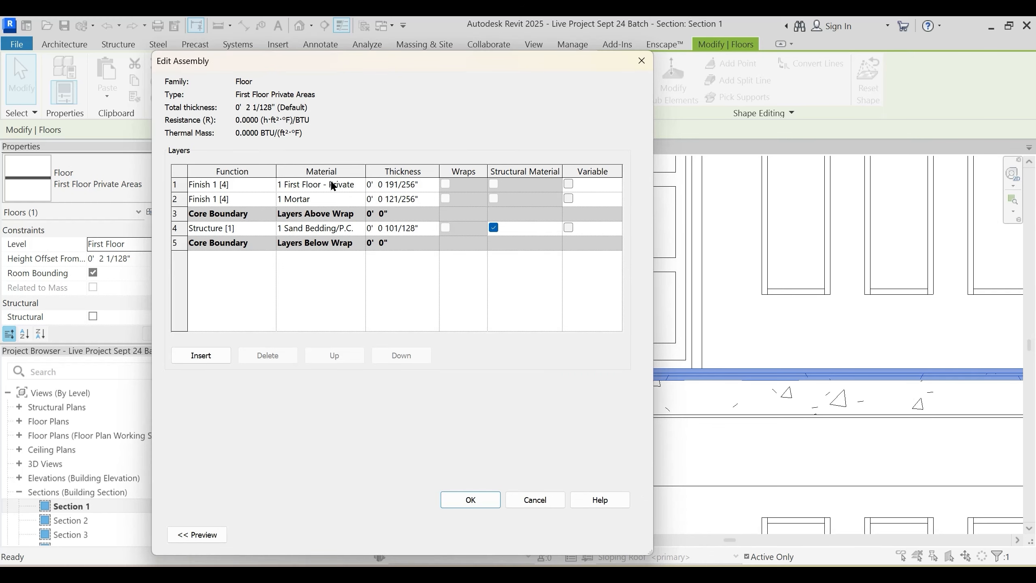
key("Return")
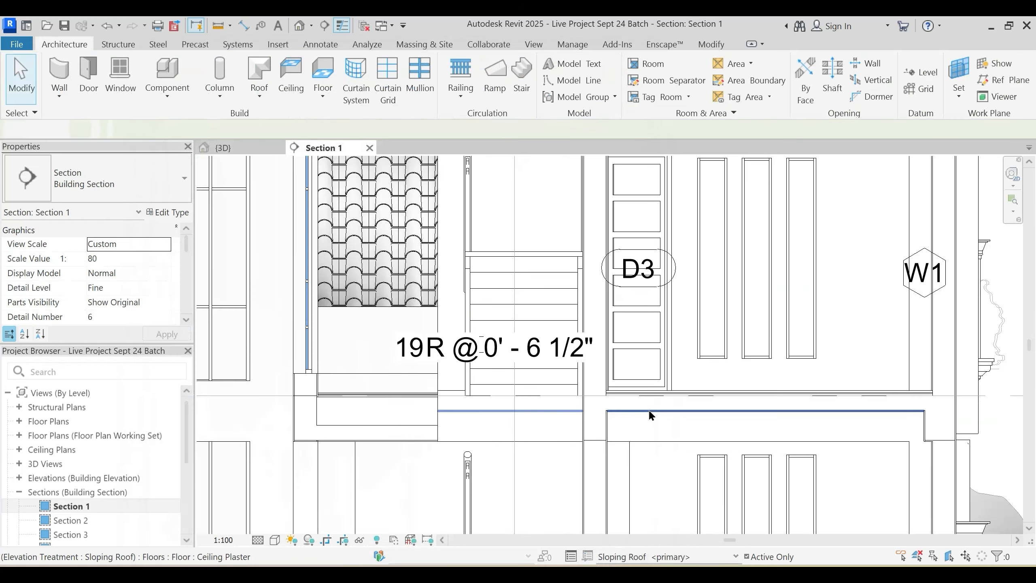
Step: Examine the layer materials and thicknesses in the Terrace Finish Flooring assembly above the terrace slab
scroll(648, 412, "down", 2)
middle_click_drag(515, 369, 514, 367)
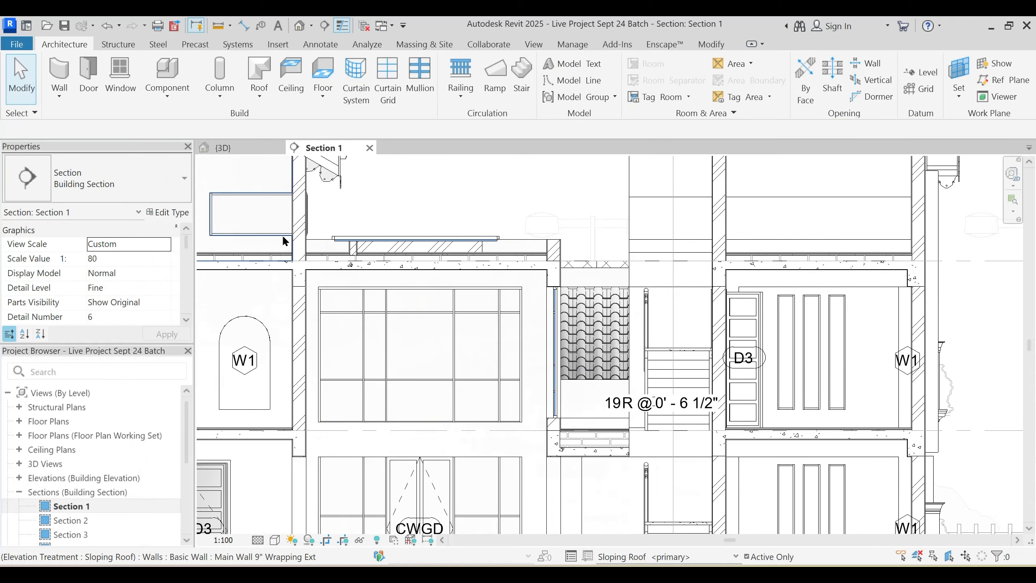
scroll(335, 270, "up", 5)
left_click(363, 281)
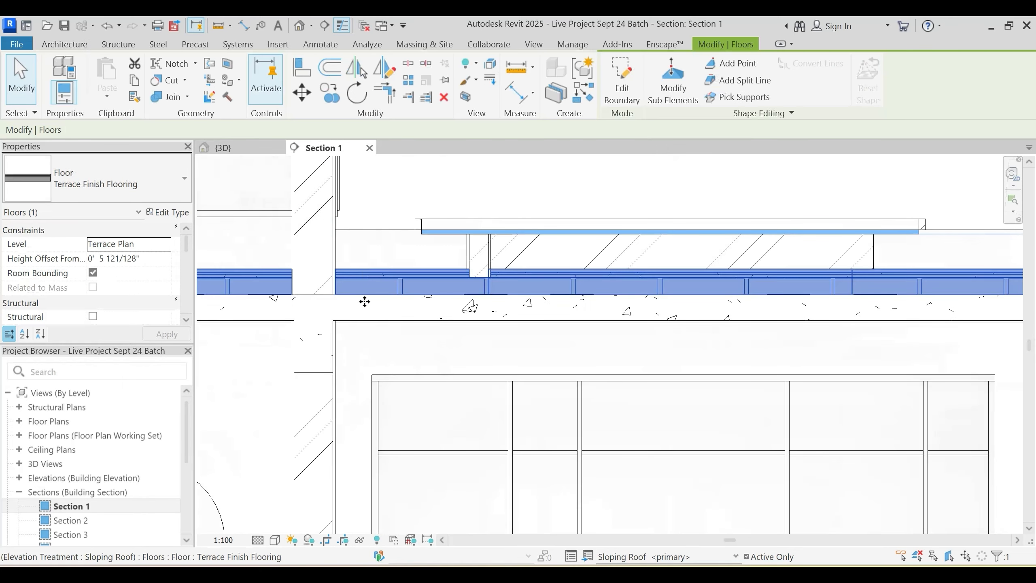
left_click(173, 213)
left_click(522, 206)
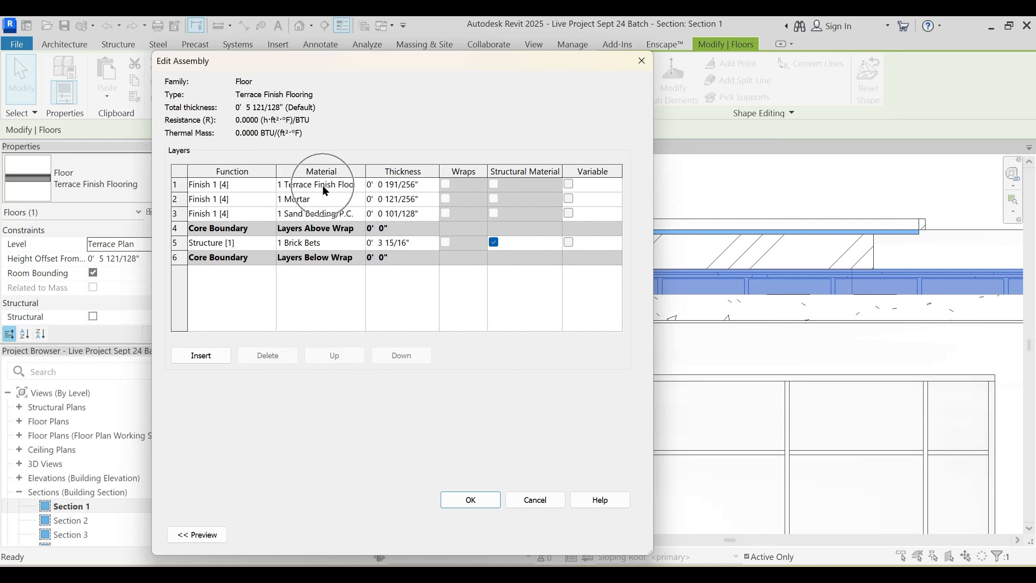
key("Escape")
key("Escape")
key("Escape")
Step: Close the Section 1 view and review the complete sloping-roof house and its site in 3D
scroll(475, 286, "down", 5)
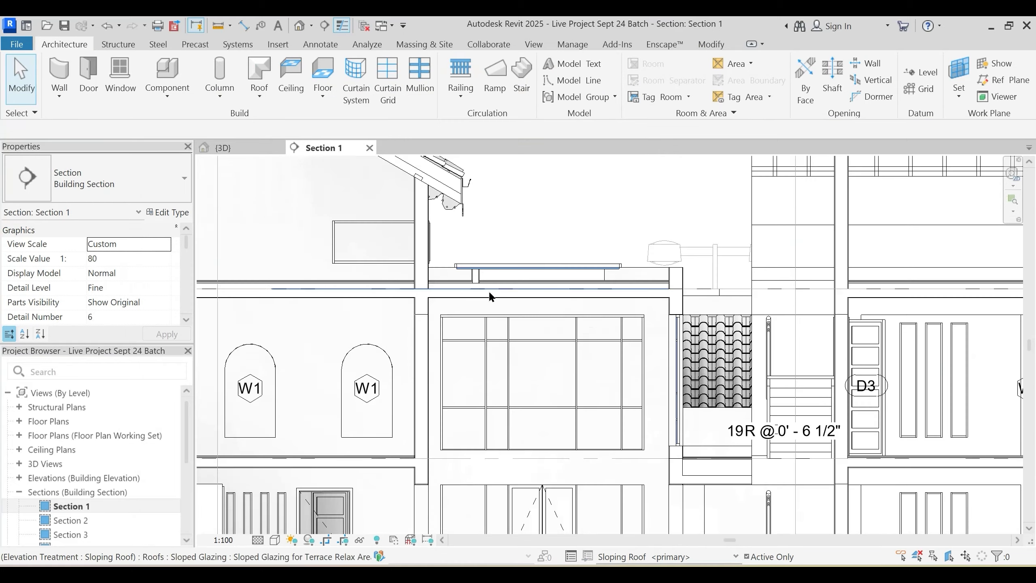
scroll(488, 289, "down", 5)
left_click(369, 148)
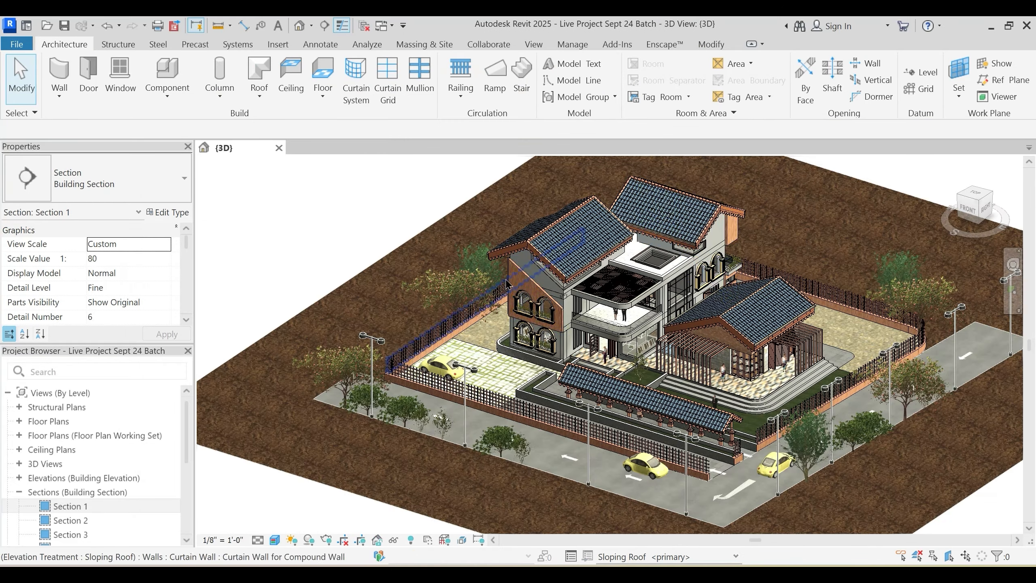
scroll(607, 413, "down", 1)
scroll(608, 414, "up", 4)
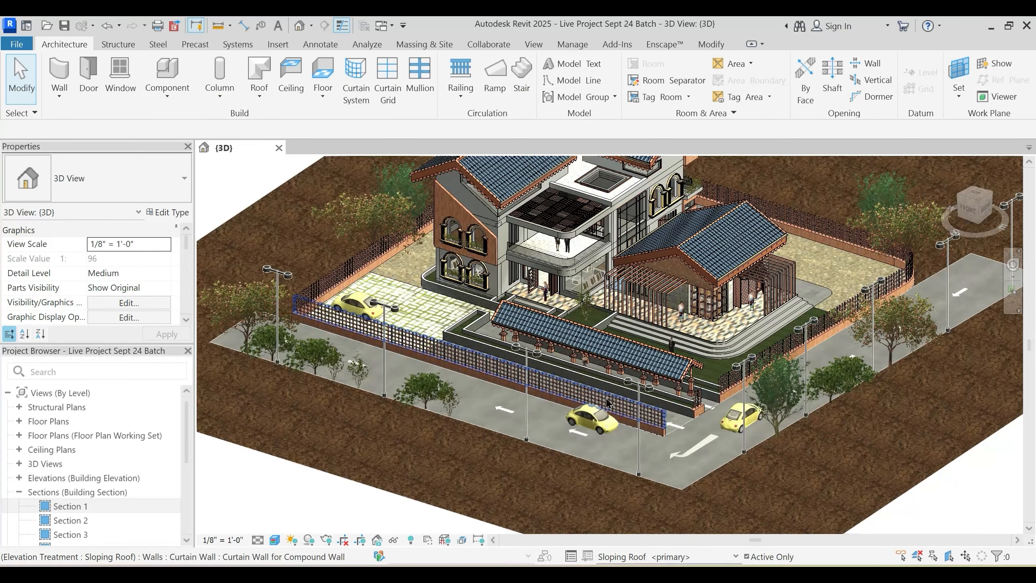
mouse_move(607, 392)
middle_mouse_down()
mouse_move(608, 432)
mouse_move(602, 396)
middle_mouse_up()
scroll(610, 413, "down", 2)
scroll(601, 397, "up", 1)
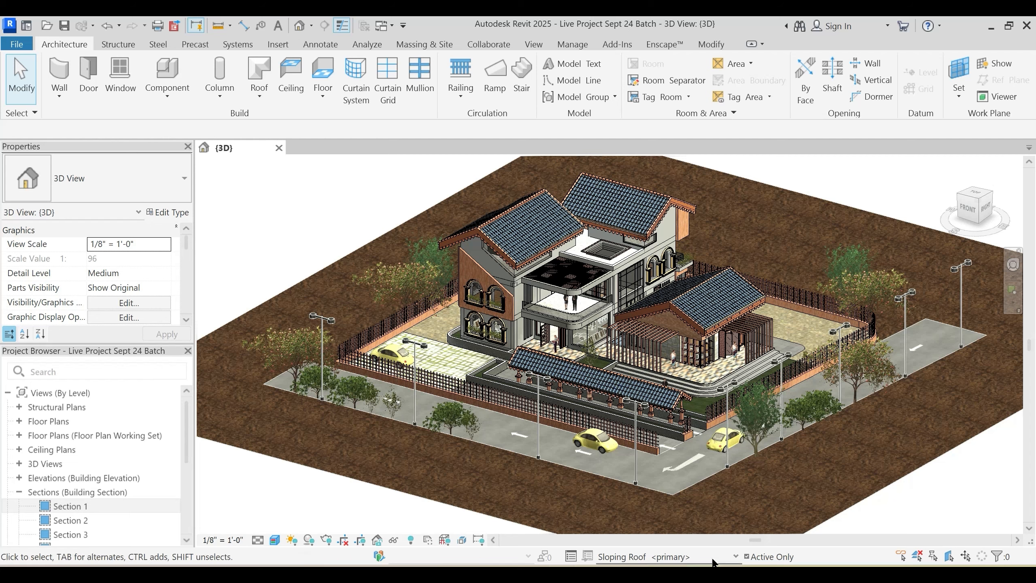
Step: Switch to Project1 and inspect the entrance floors and the unfloored ground-level rooms in 3D
left_click(620, 519)
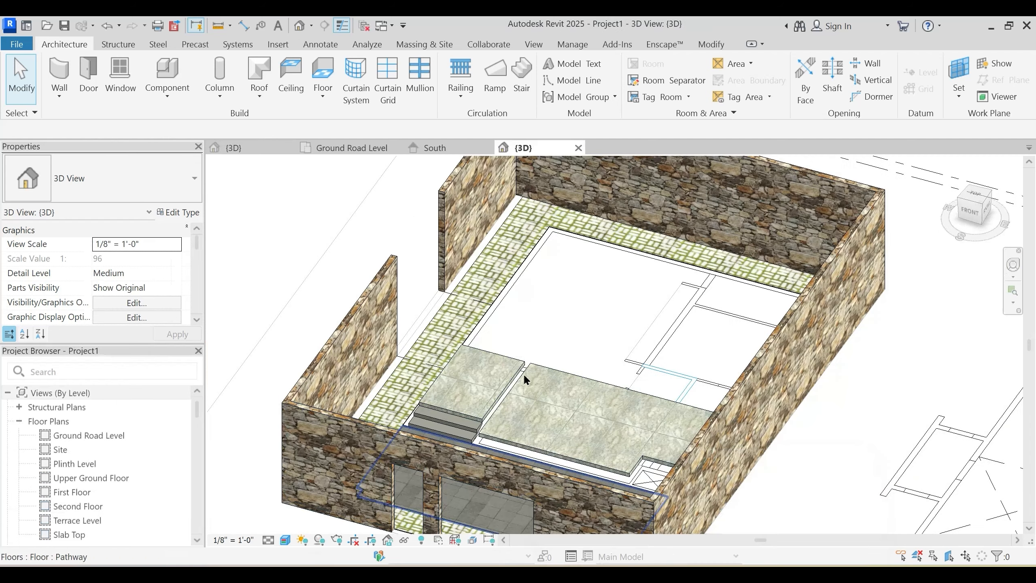
scroll(495, 379, "up", 3)
middle_click_drag(474, 346, 522, 326, "shift")
scroll(530, 325, "down", 2)
scroll(541, 322, "up", 2)
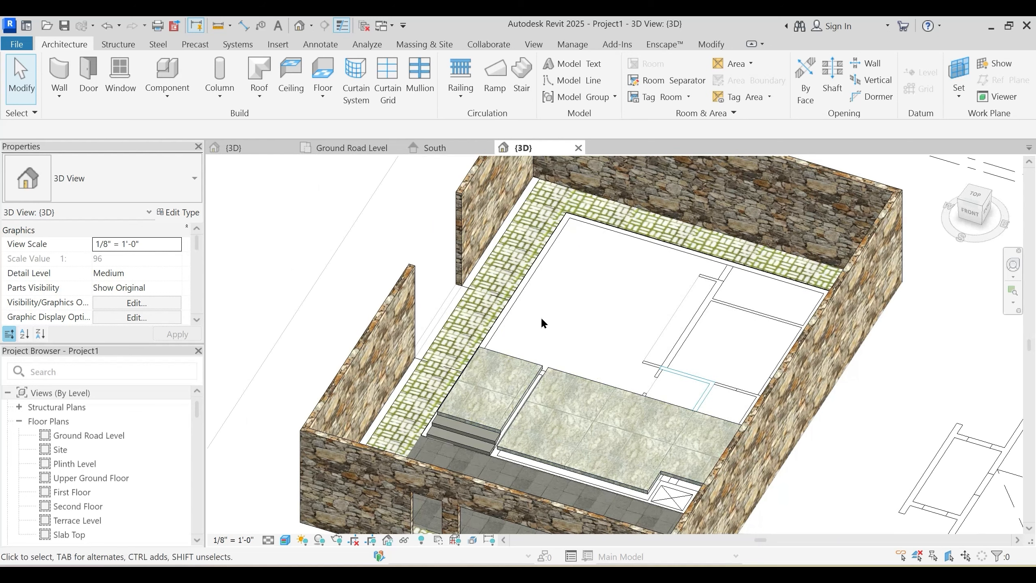
Step: Start a new architectural floor on the Ground Road Level plan using the Private Areas type
left_click(355, 149)
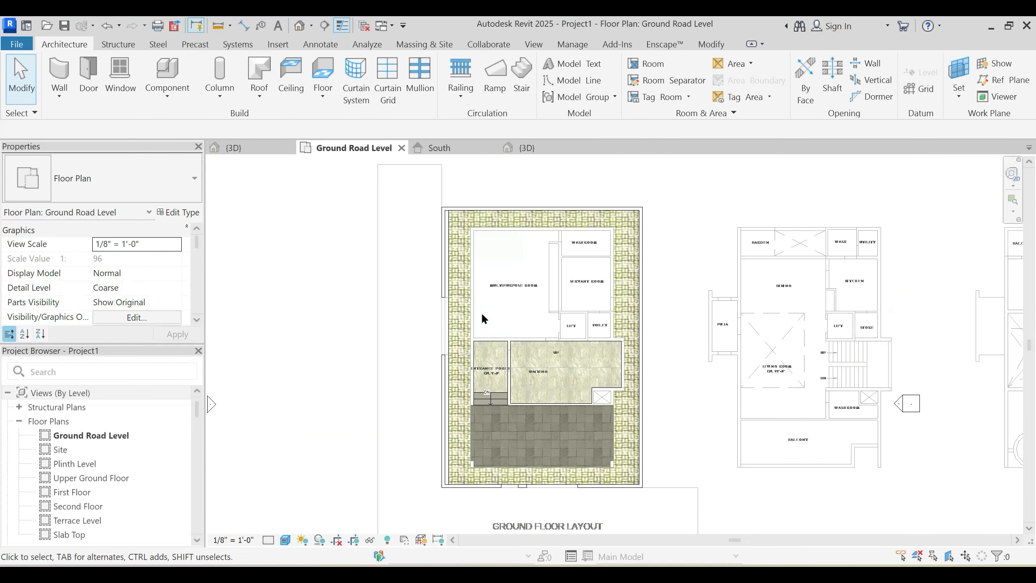
scroll(481, 311, "down", 2)
scroll(513, 265, "up", 5)
middle_click_drag(516, 265, 506, 291)
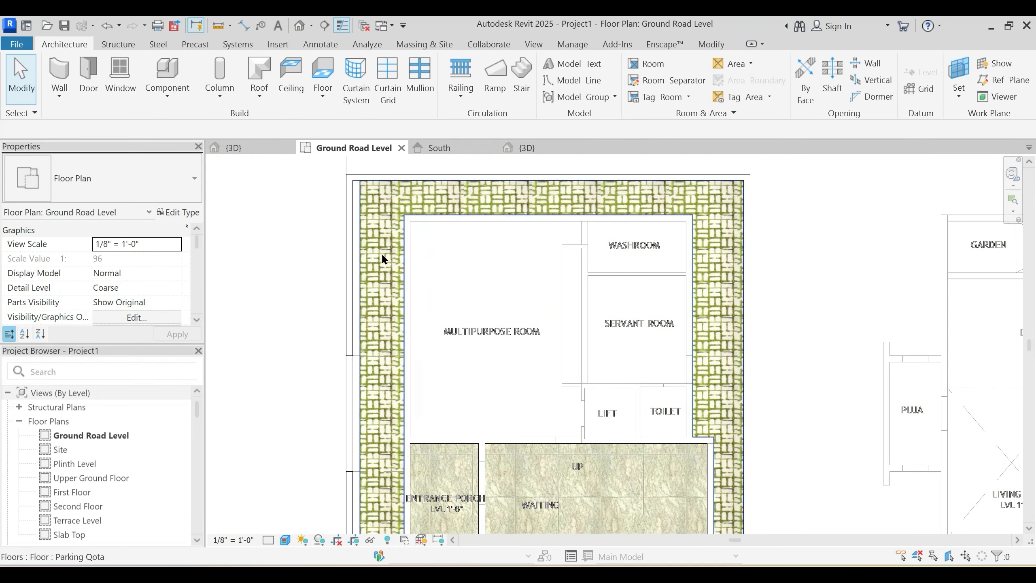
left_click(322, 98)
left_click(346, 118)
left_click(134, 175)
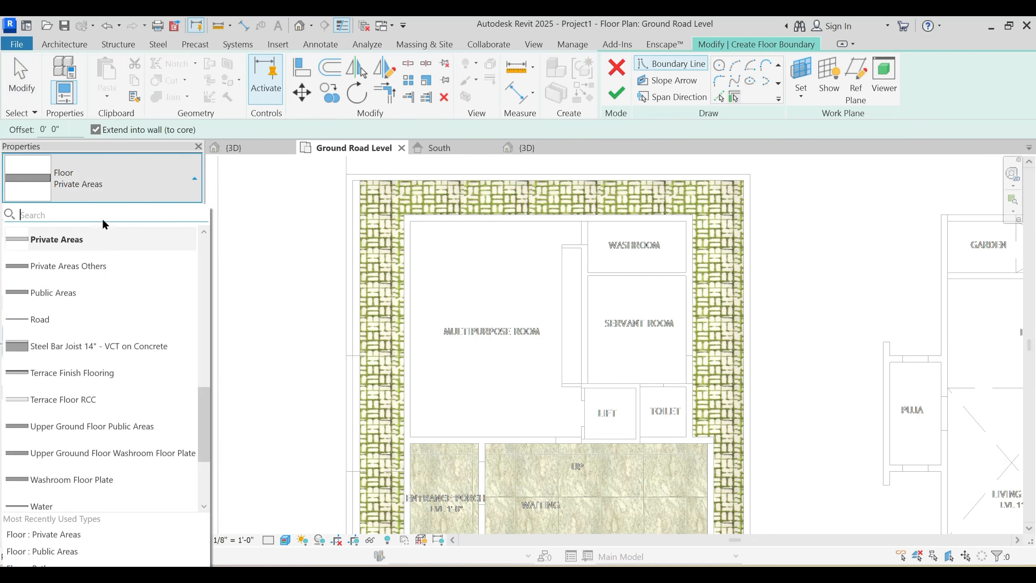
left_click(77, 239)
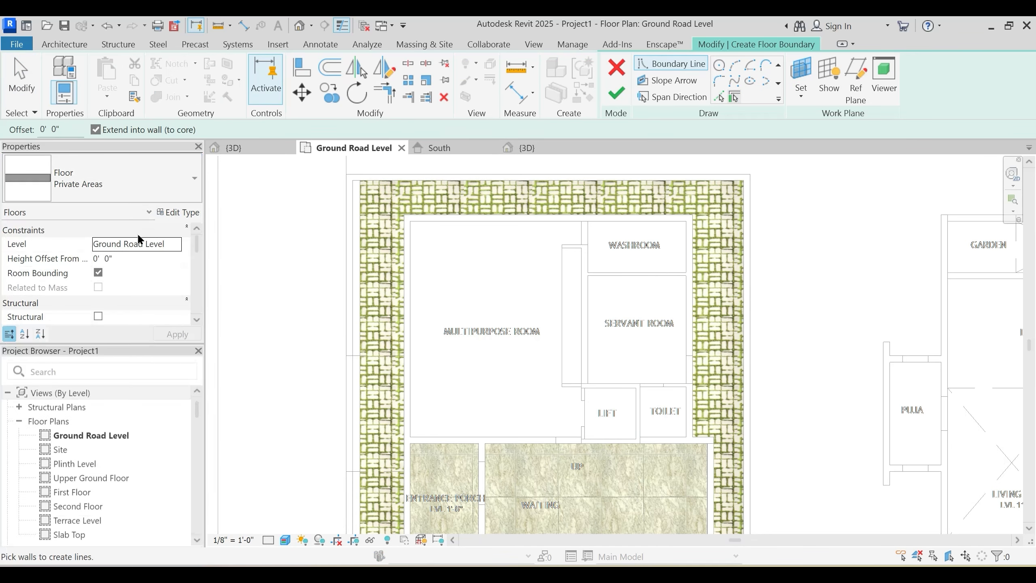
Step: Inspect the Private Areas floor's layer structure and the wood texture of its 1 Private Areas material
left_click(181, 212)
left_click(506, 201)
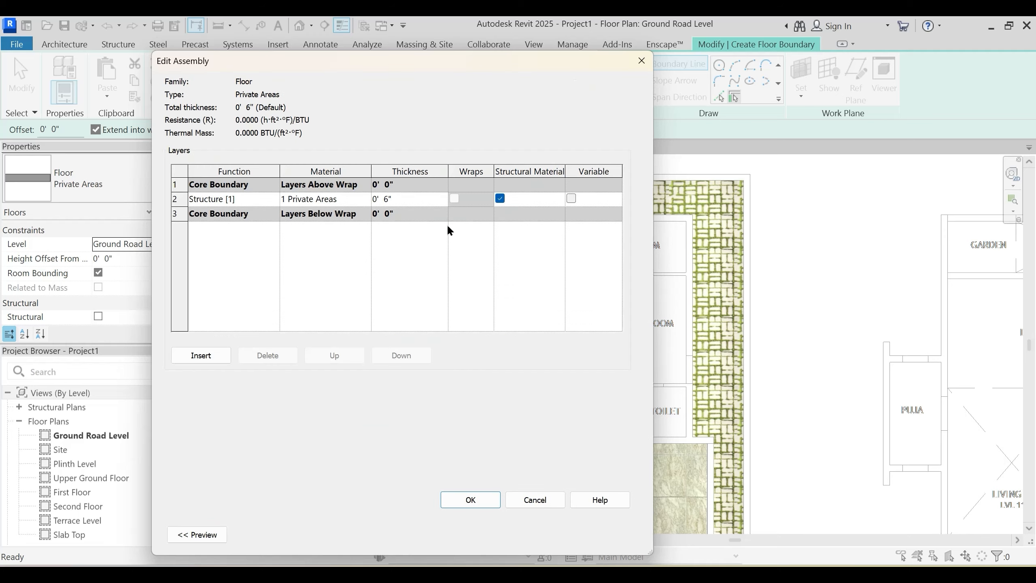
left_click(363, 196)
left_click(370, 200)
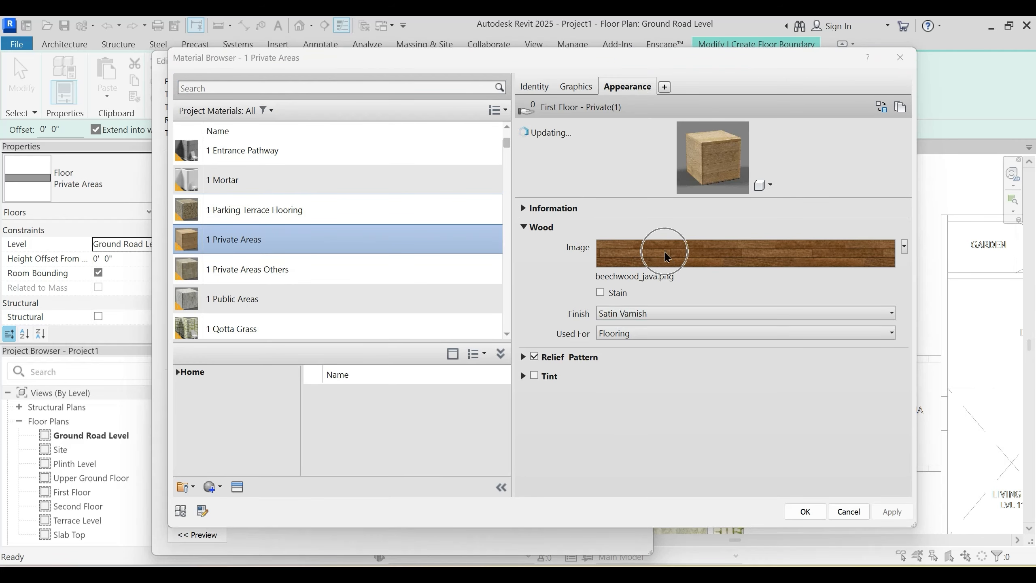
left_click(667, 256)
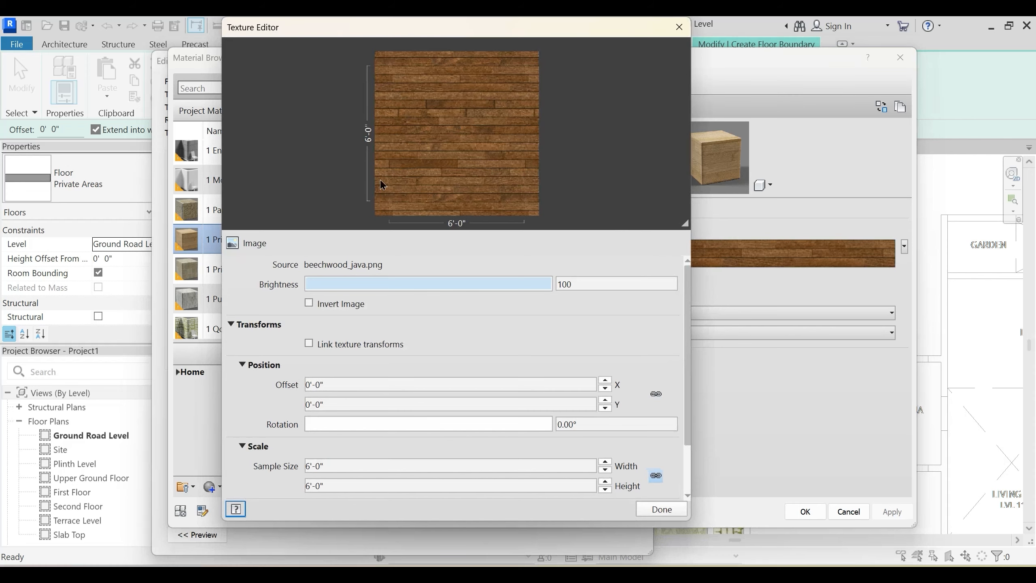
key("Escape")
key("Escape")
key("Escape")
key("Escape")
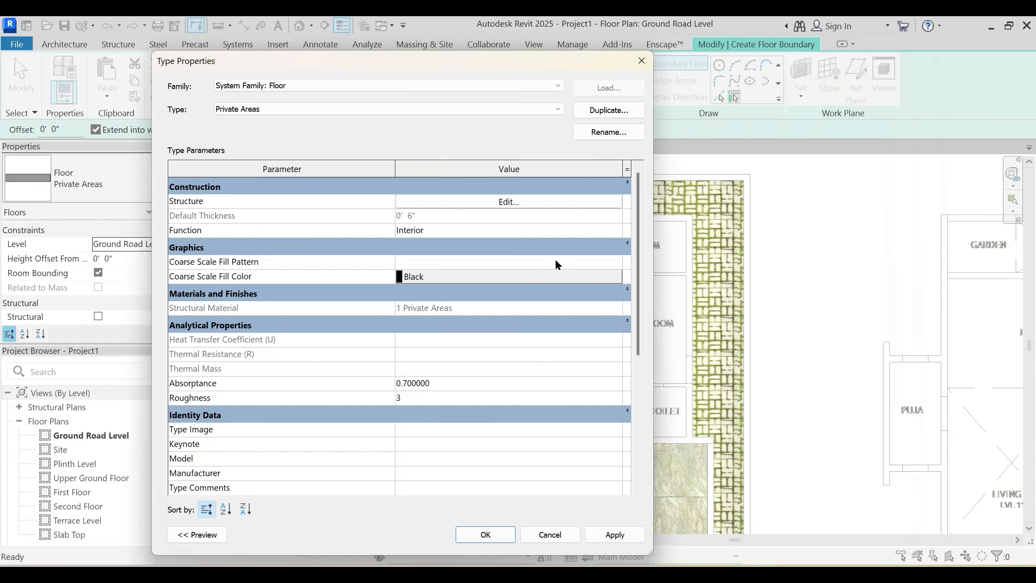
Step: Sketch a rectangular floor boundary along the Multipurpose Room's inner edges, about 25'-3" long
left_click(734, 65)
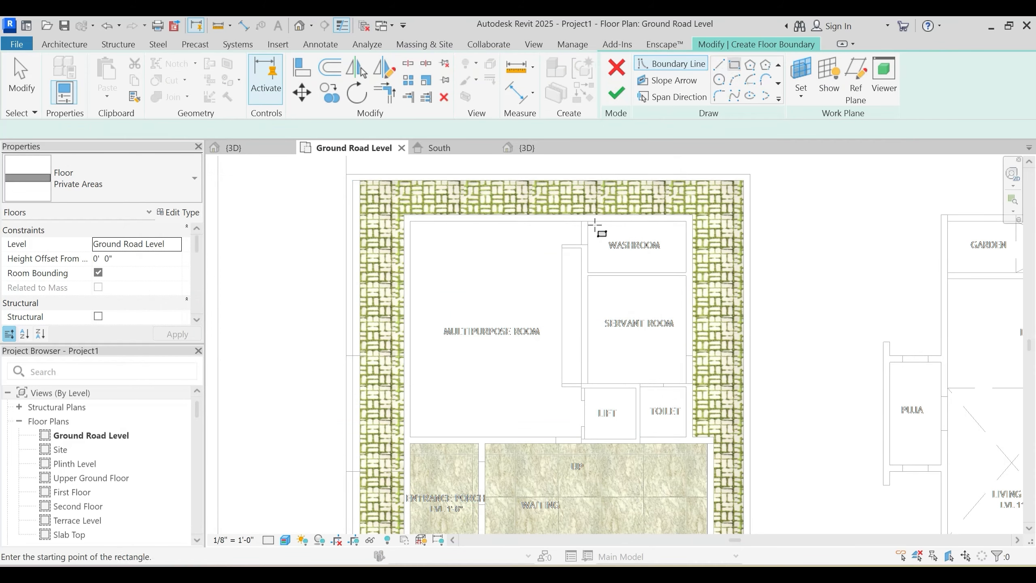
scroll(579, 235, "up", 2)
middle_click_drag(385, 481, 410, 356)
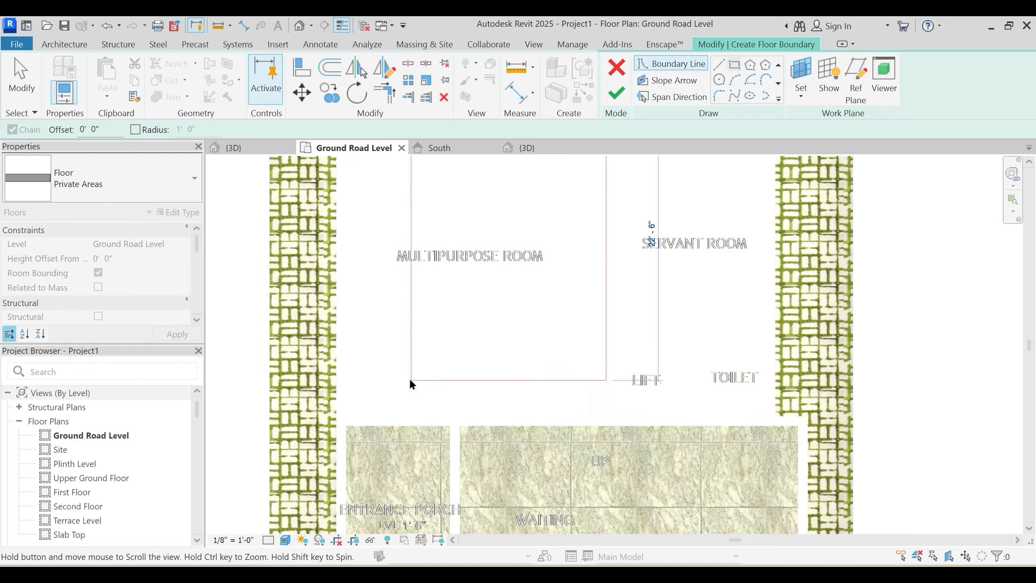
left_click(366, 402)
middle_click_drag(485, 306, 481, 363)
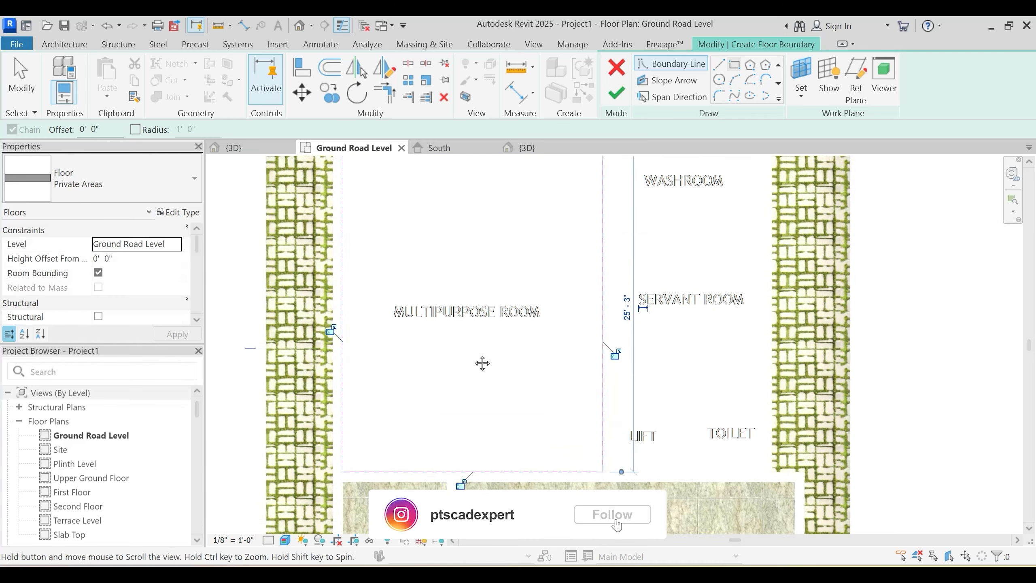
Step: Set the Multipurpose Room floor's level to Plinth Level and finish its boundary sketch
left_click(176, 243)
left_click(136, 271)
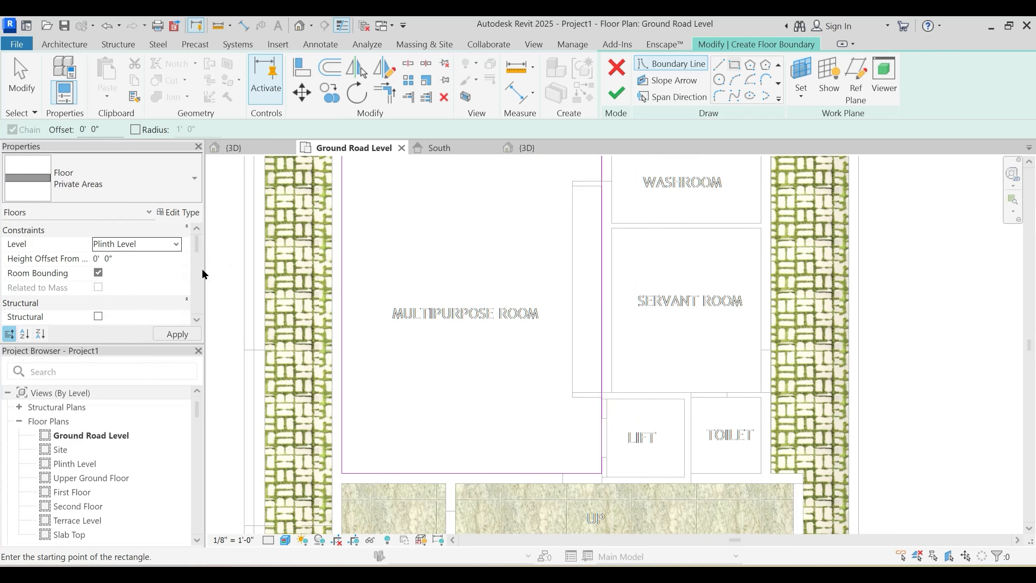
middle_click_drag(532, 250, 520, 321)
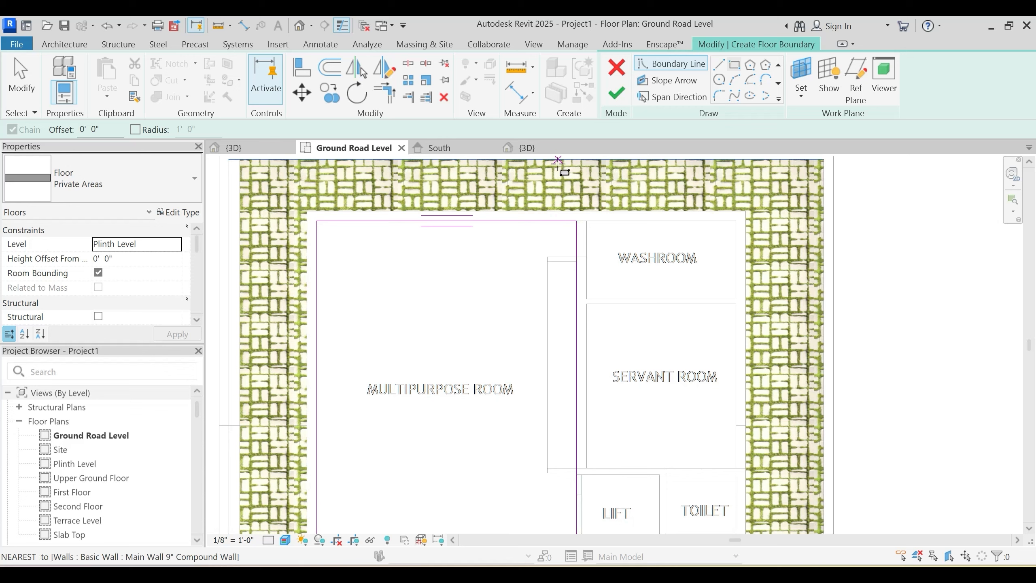
left_click(617, 94)
mouse_move(633, 318)
middle_mouse_down()
mouse_move(587, 259)
mouse_move(586, 231)
middle_mouse_up()
key("Escape")
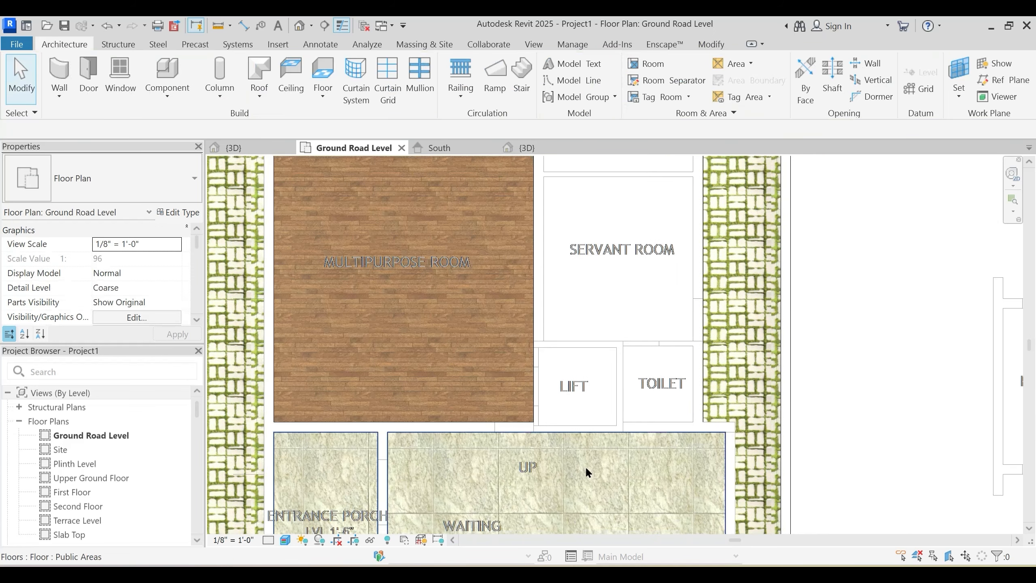
Step: Edit the Public Areas floor boundary to add a rectangle covering the Servant Room, about 12'-7 1/2" long
left_click(585, 470)
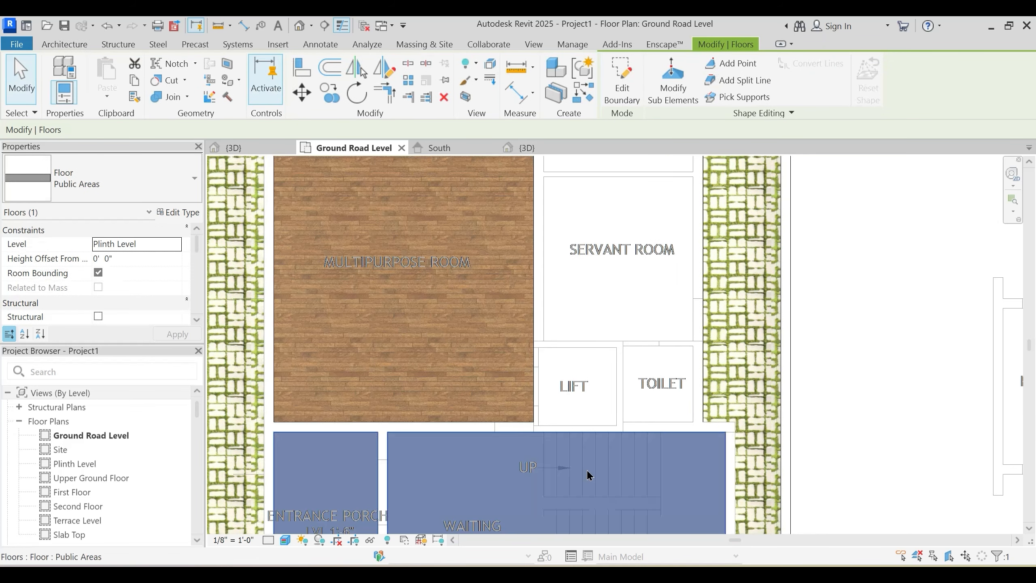
left_click(619, 68)
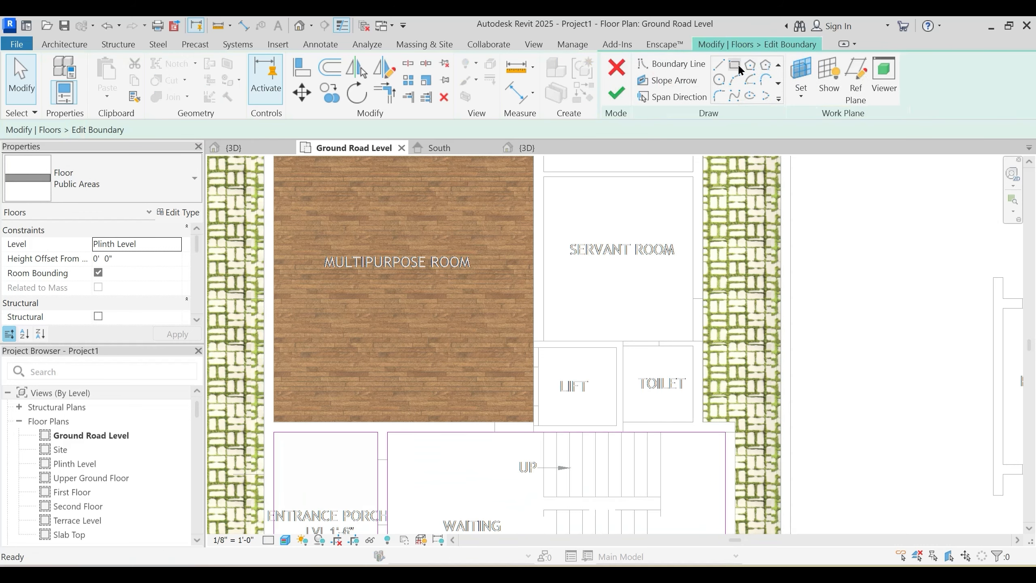
left_click(735, 64)
scroll(655, 289, "up", 2)
left_click(713, 370)
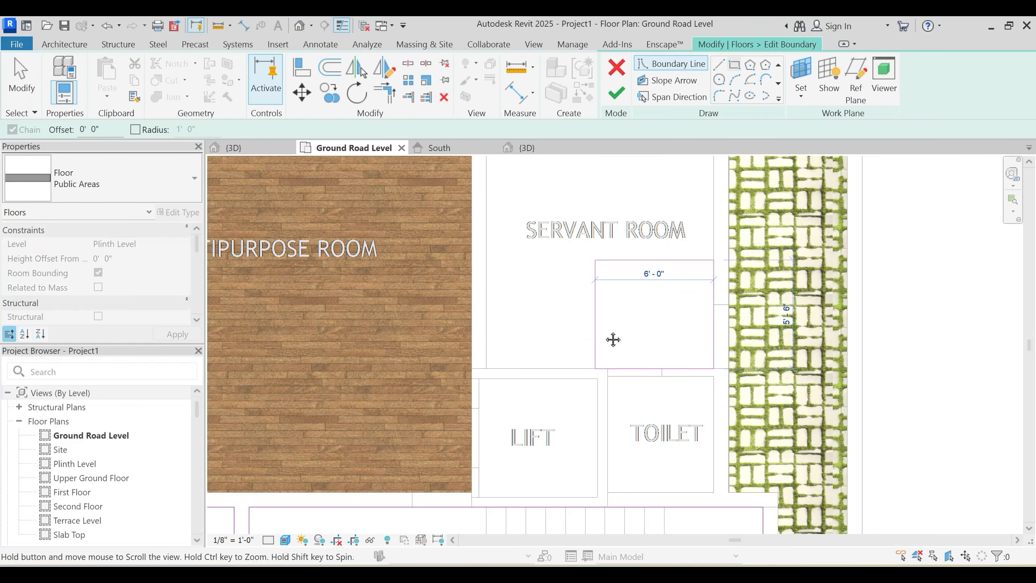
middle_click_drag(613, 340, 620, 407)
left_click(493, 187)
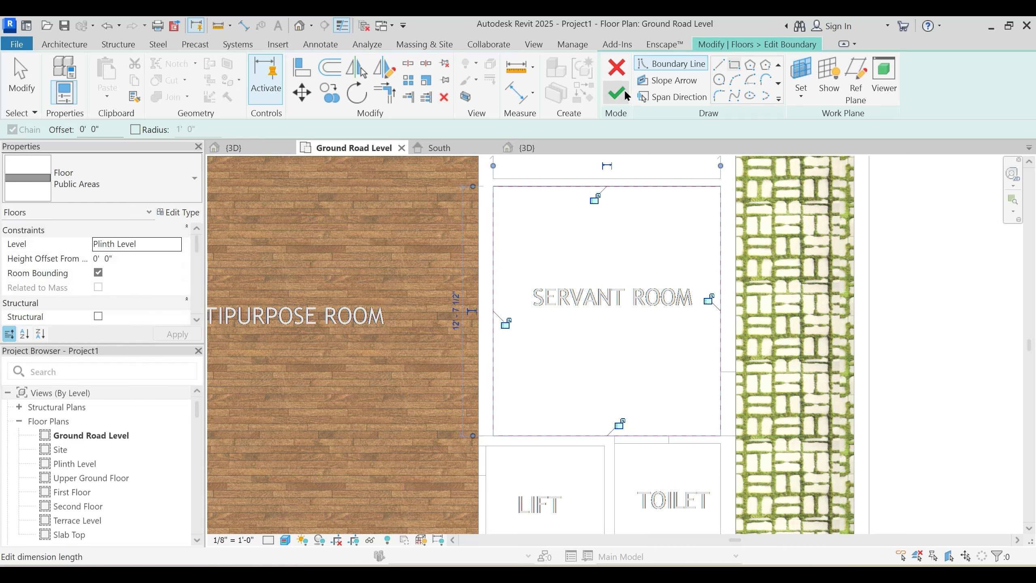
left_click(625, 93)
scroll(595, 285, "down", 3)
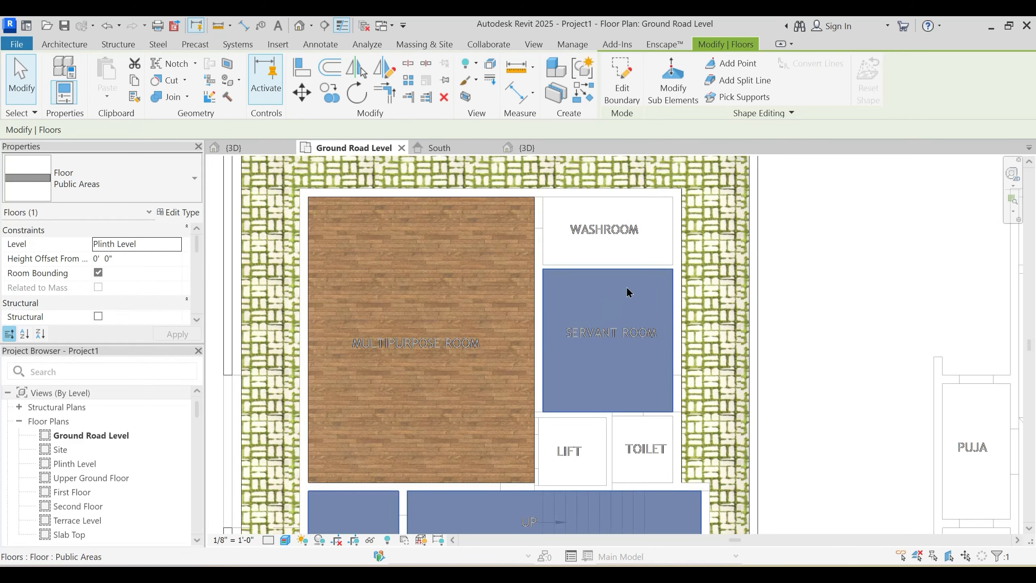
key("Escape")
middle_click_drag(613, 229, 613, 245)
middle_click_drag(638, 305, 632, 302)
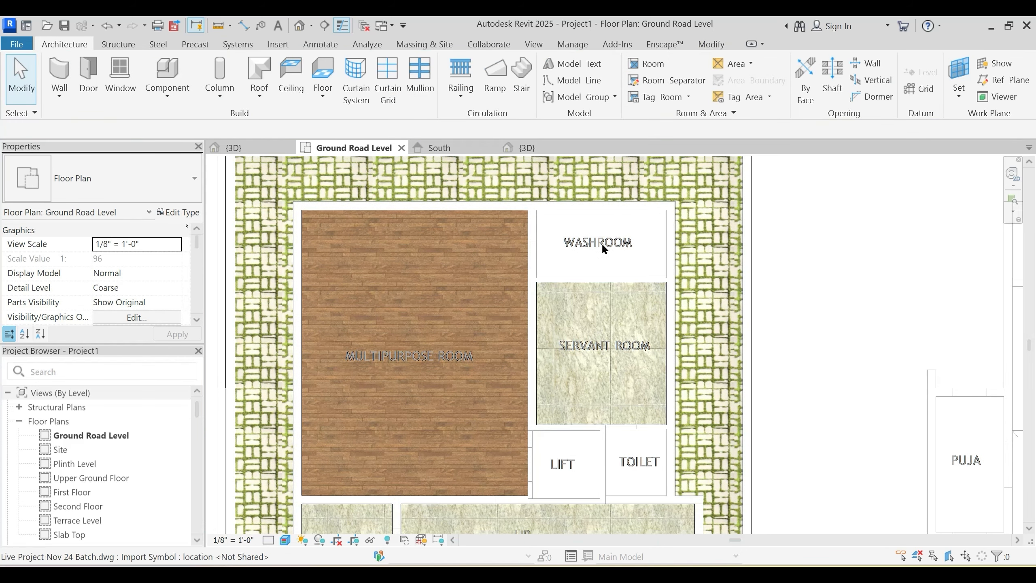
key("w")
key("a")
key("Escape")
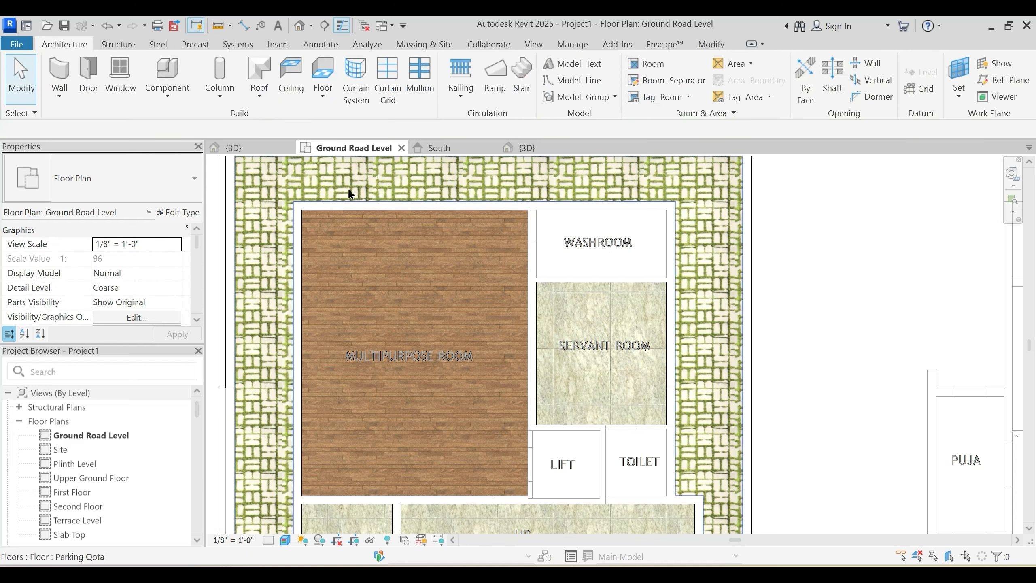
Step: Start a new floor using the Washroom Floor Plate type
left_click(322, 97)
left_click(333, 120)
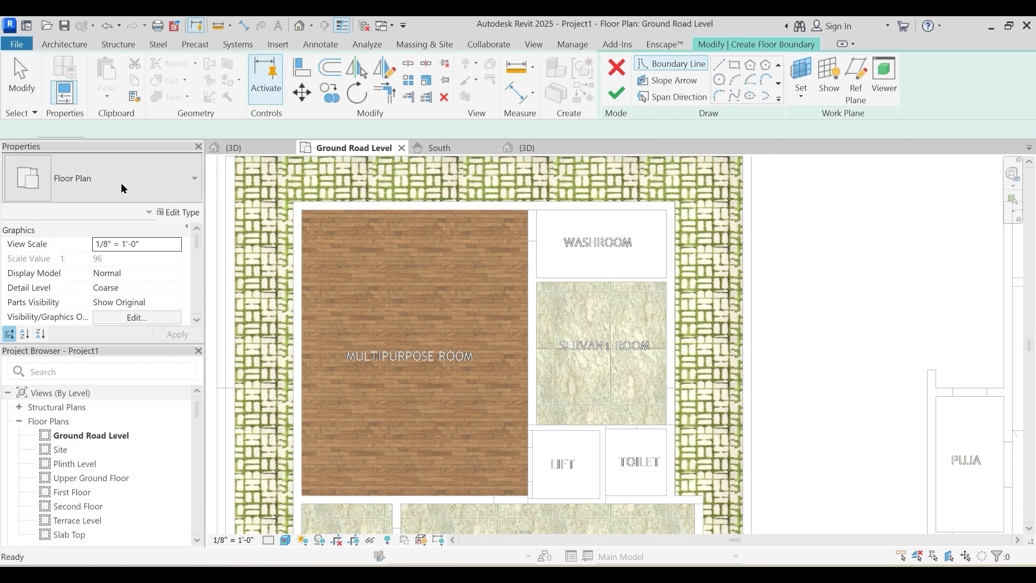
left_click(121, 181)
scroll(80, 311, "down", 1)
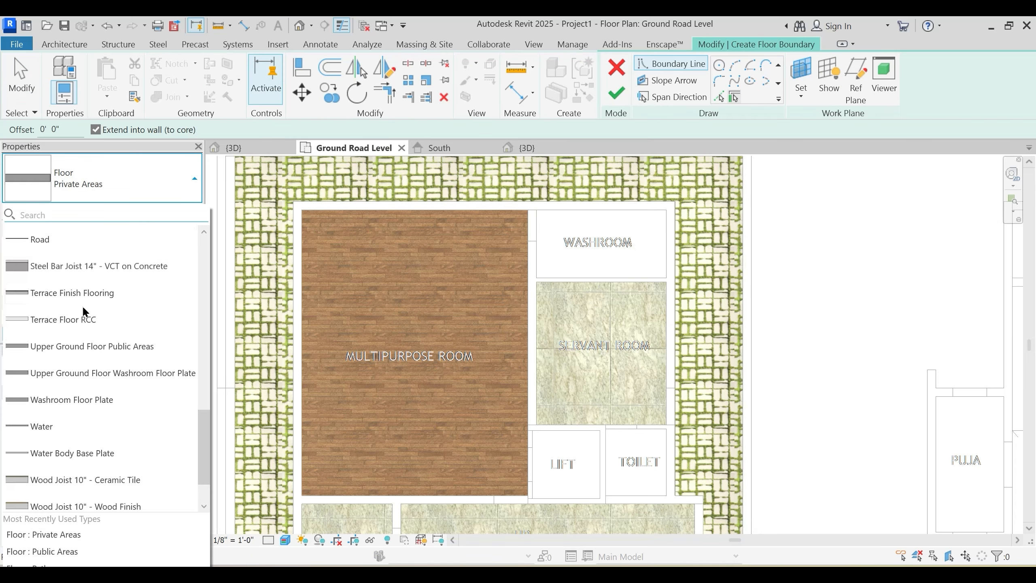
left_click(95, 400)
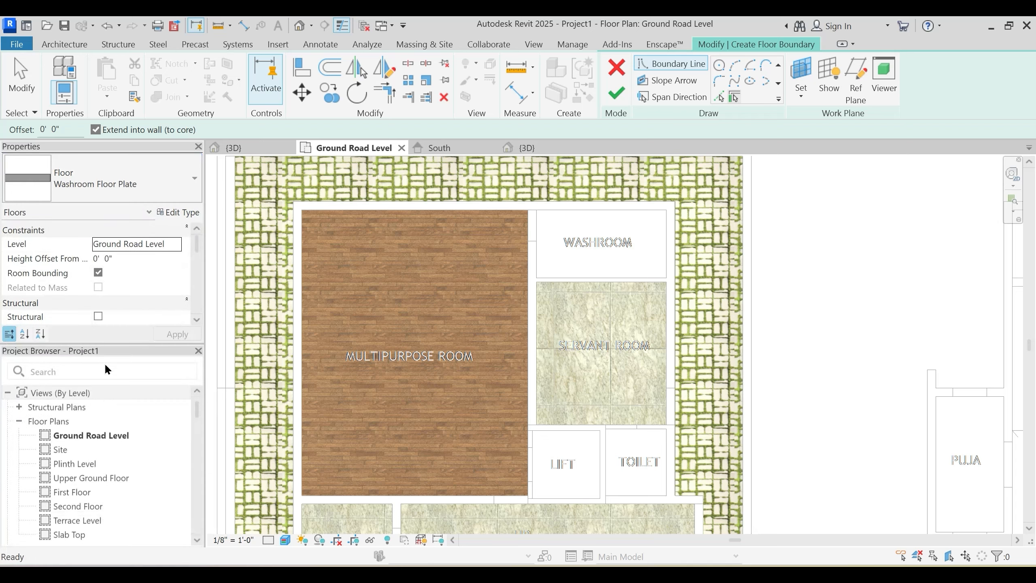
Step: Inspect the Washroom Floor Plate's layer structure and the appearance of its 1 Washroom Finish Flooring material
left_click(180, 211)
left_click(467, 199)
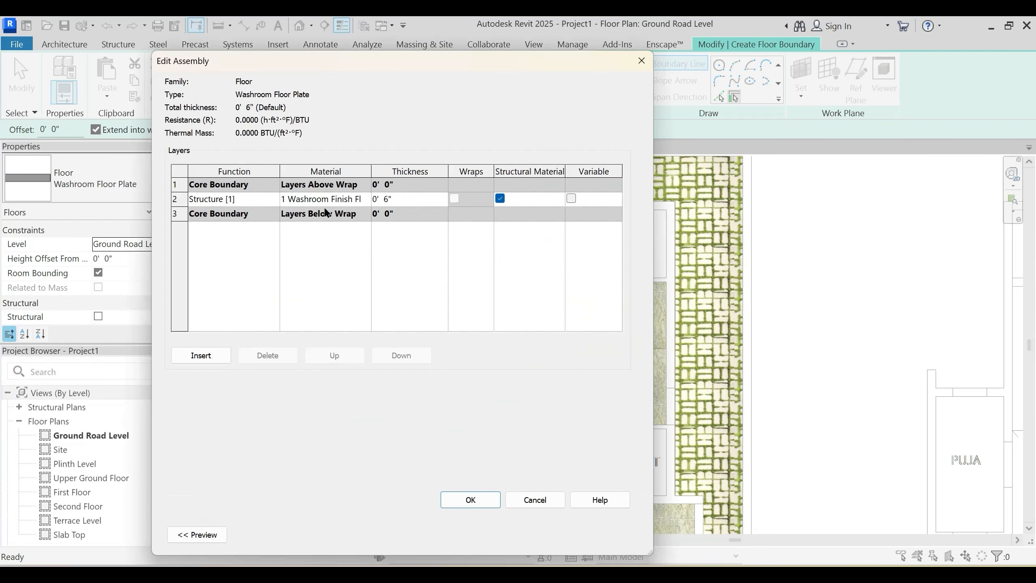
left_click(367, 199)
left_click(365, 199)
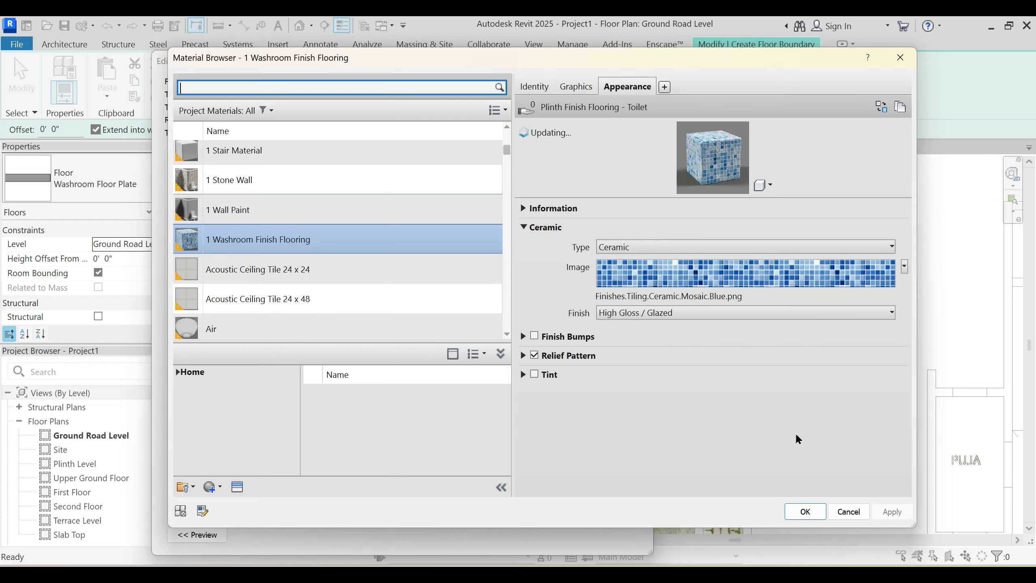
left_click(804, 511)
left_click(472, 500)
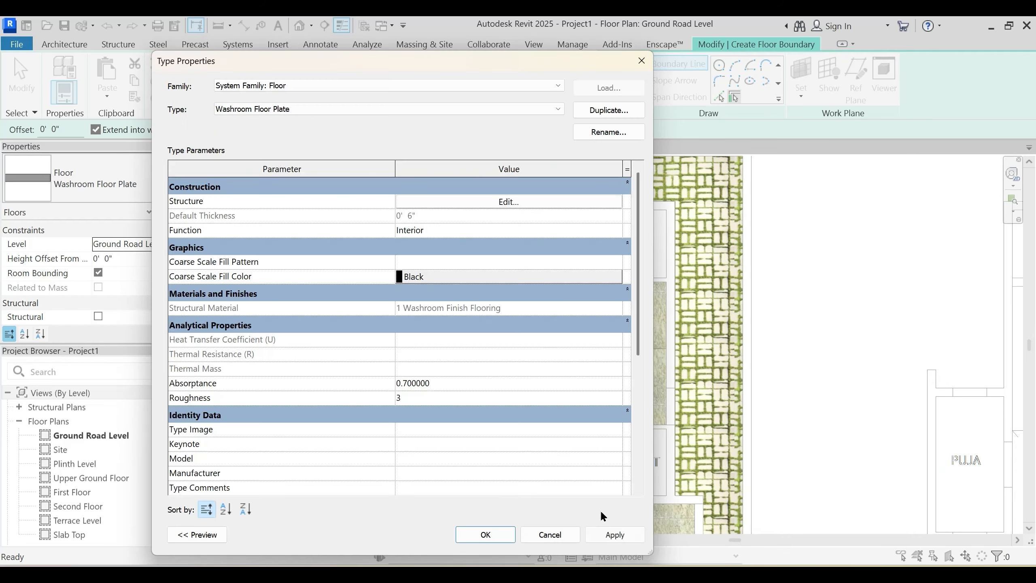
left_click(592, 538)
left_click(485, 534)
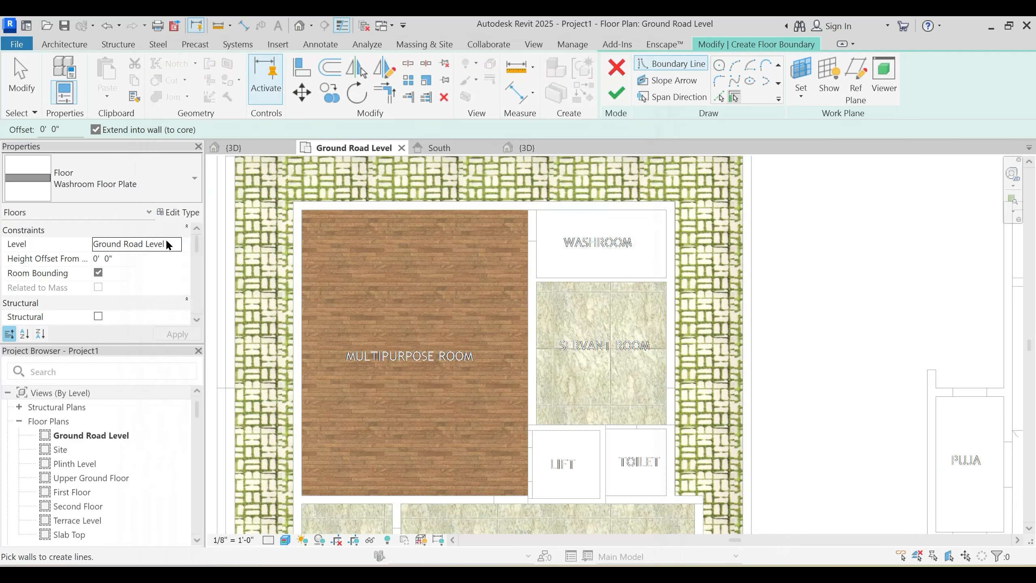
Step: Set the floor's level to Plinth Level and sketch a rectangular boundary along the Washroom's inner edges
left_click(168, 245)
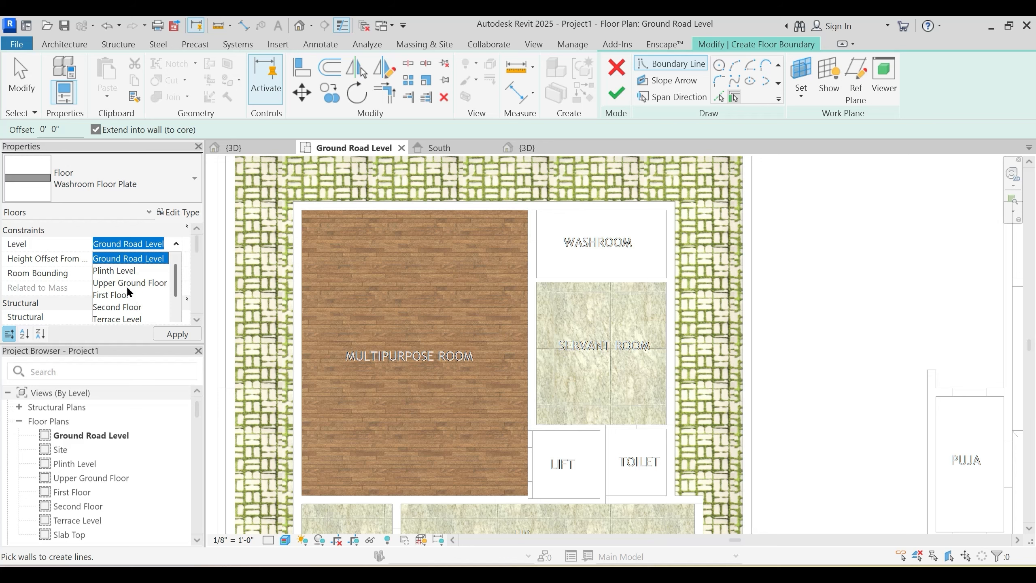
left_click(131, 270)
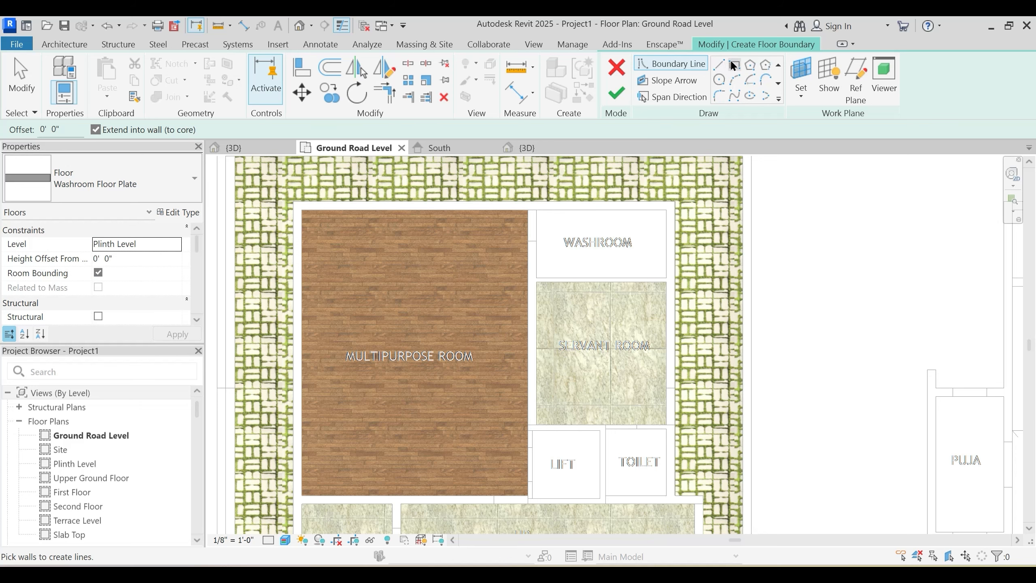
left_click(734, 65)
scroll(666, 201, "up", 2)
left_click(664, 190)
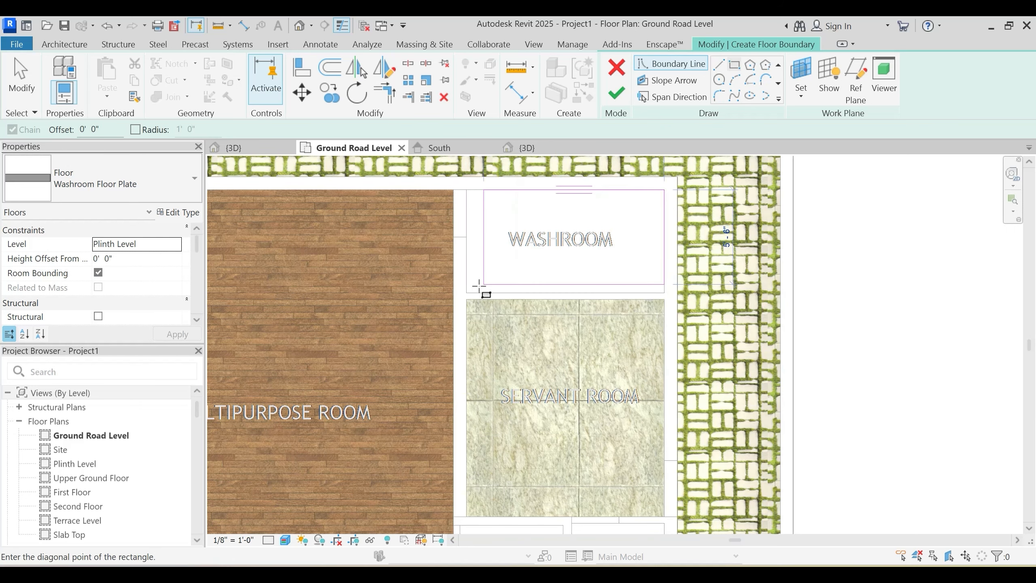
left_click(466, 293)
Step: Add a rectangle about 5'-4 1/2" wide around the Toilet to the floor boundary and finish the sketch
middle_click_drag(570, 426, 607, 230)
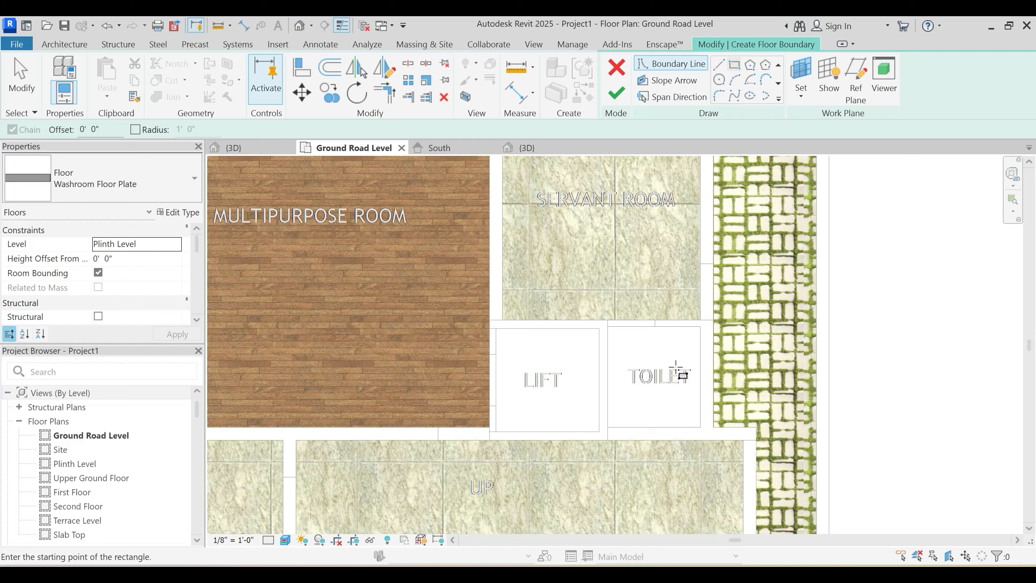
left_click(691, 327)
left_click(608, 428)
scroll(608, 296, "down", 2)
middle_click_drag(608, 296, 610, 365)
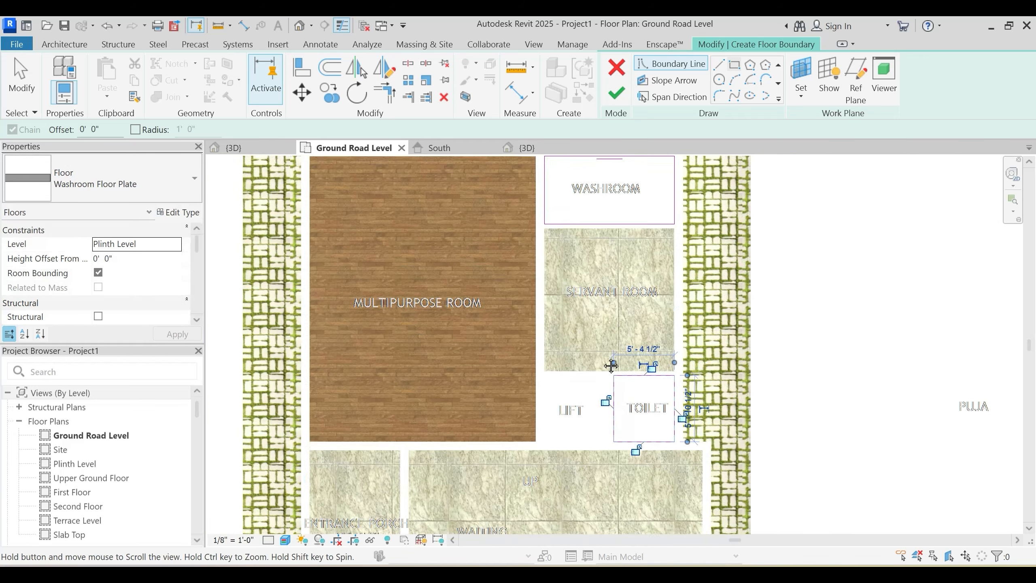
scroll(610, 365, "down", 1)
left_click(616, 93)
scroll(578, 296, "down", 2)
key("Escape")
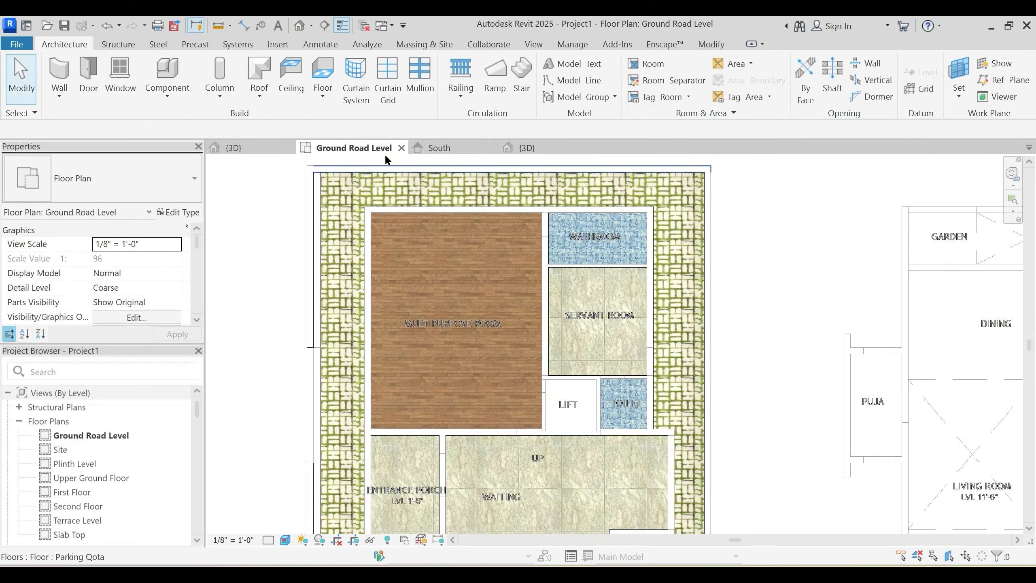
Step: Check the room floors in the 3D view, then return to the Ground Road Level plan
left_click(528, 147)
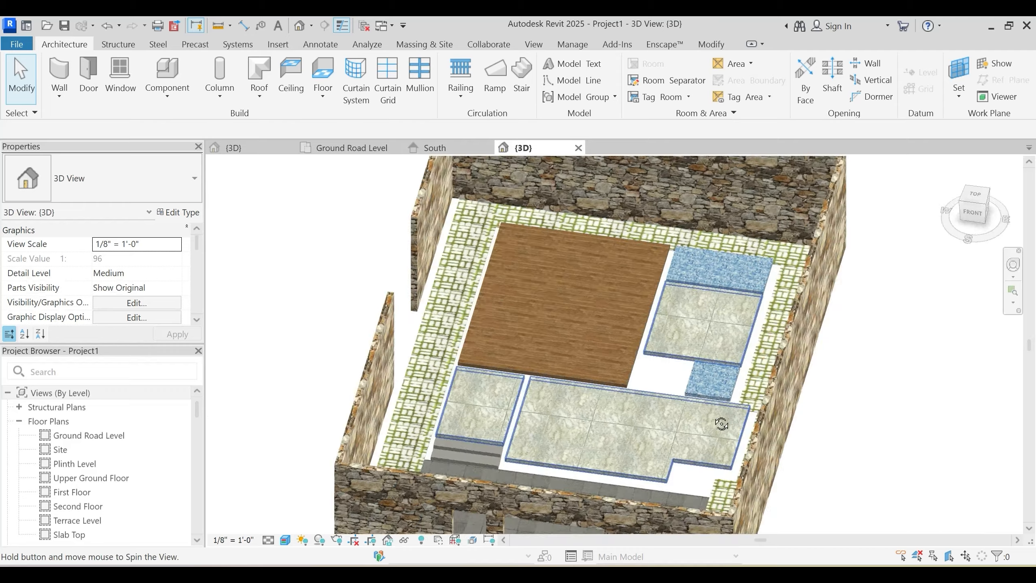
middle_click_drag(721, 424, 682, 389, "shift")
middle_click_drag(559, 331, 595, 388, "shift")
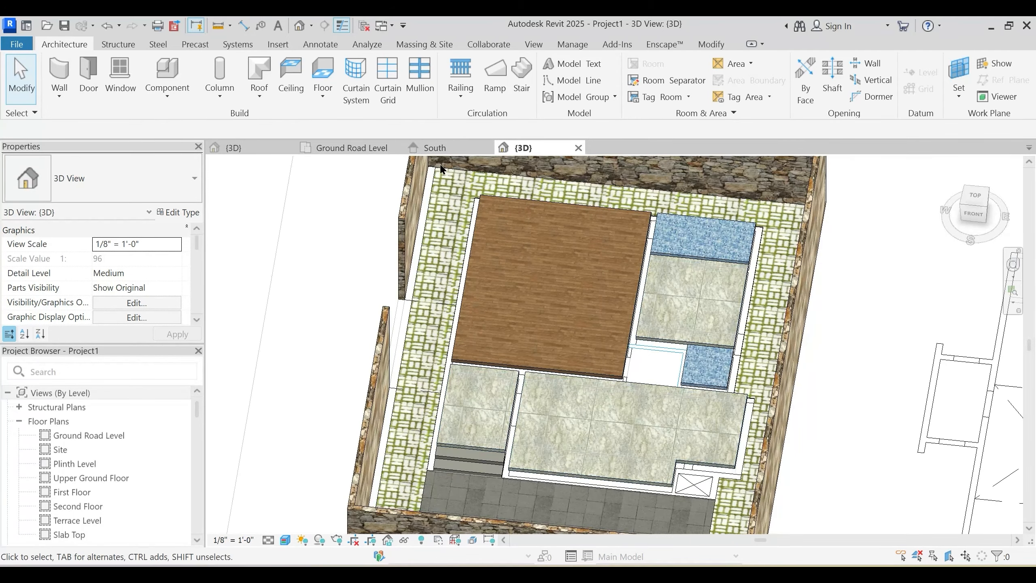
left_click(362, 147)
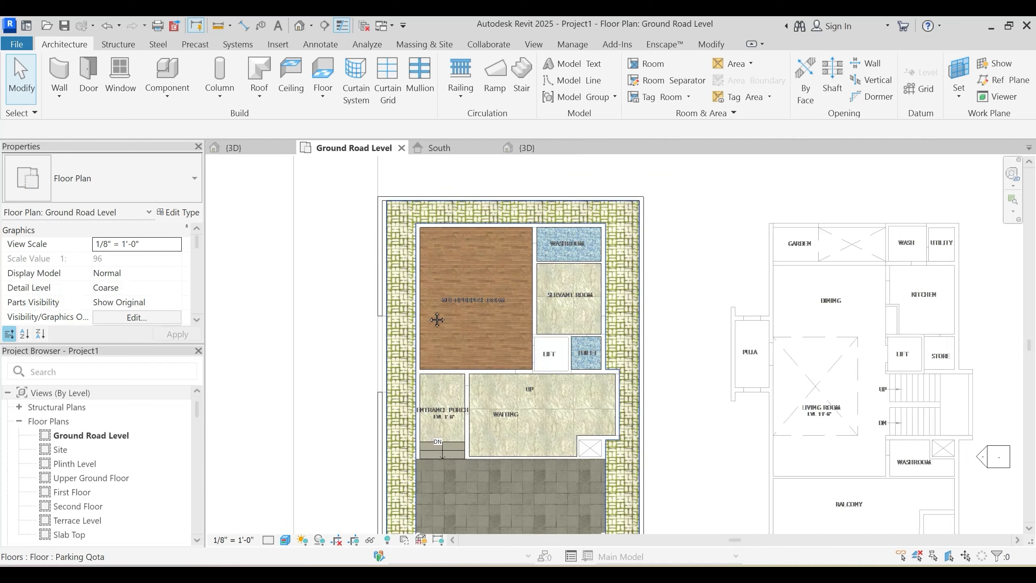
middle_click_drag(436, 320, 465, 310)
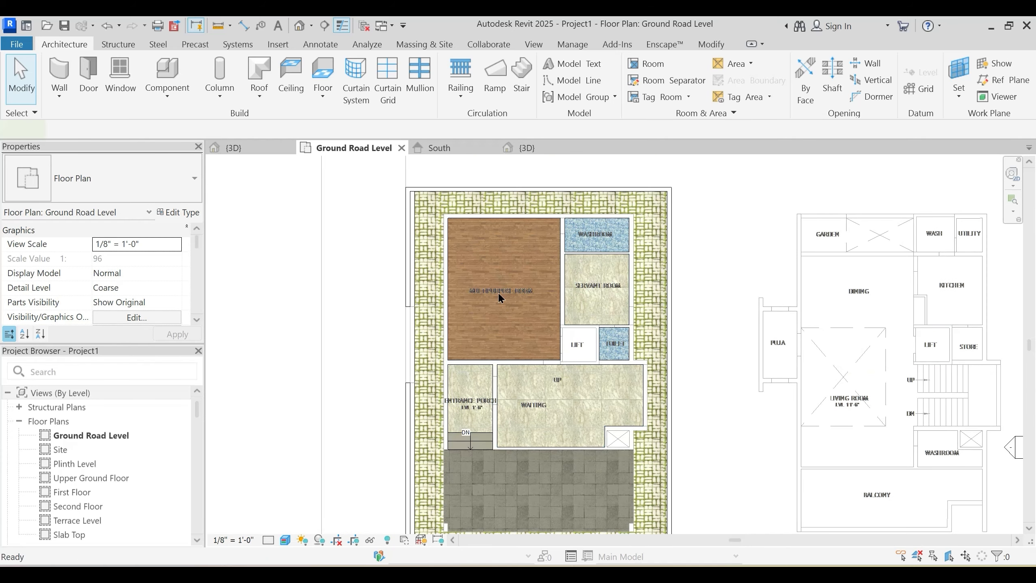
Step: Start the Wall command and choose the Main Wall 9" type
key("w")
key("a")
left_click(138, 183)
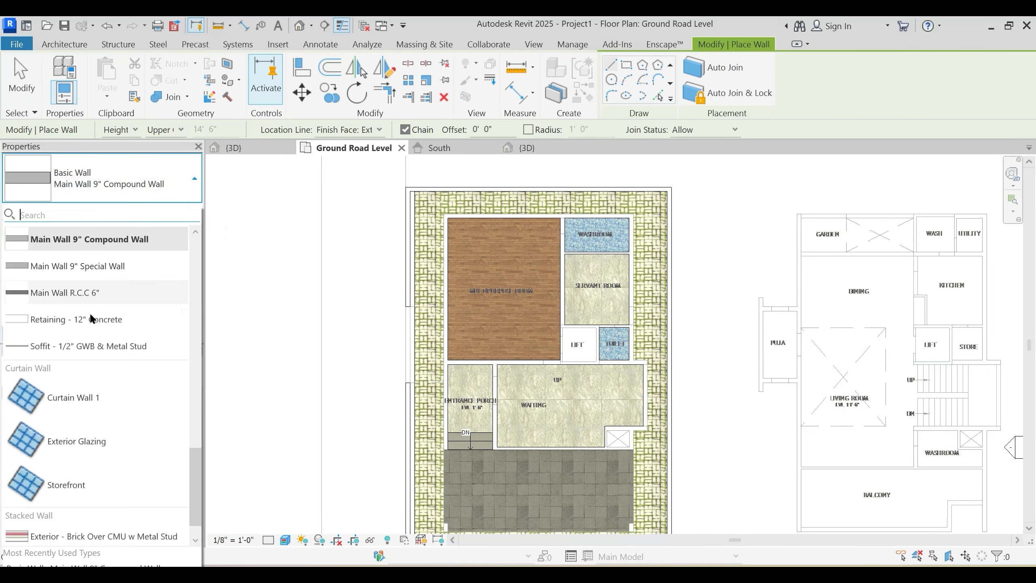
scroll(70, 273, "up", 1)
left_click(67, 291)
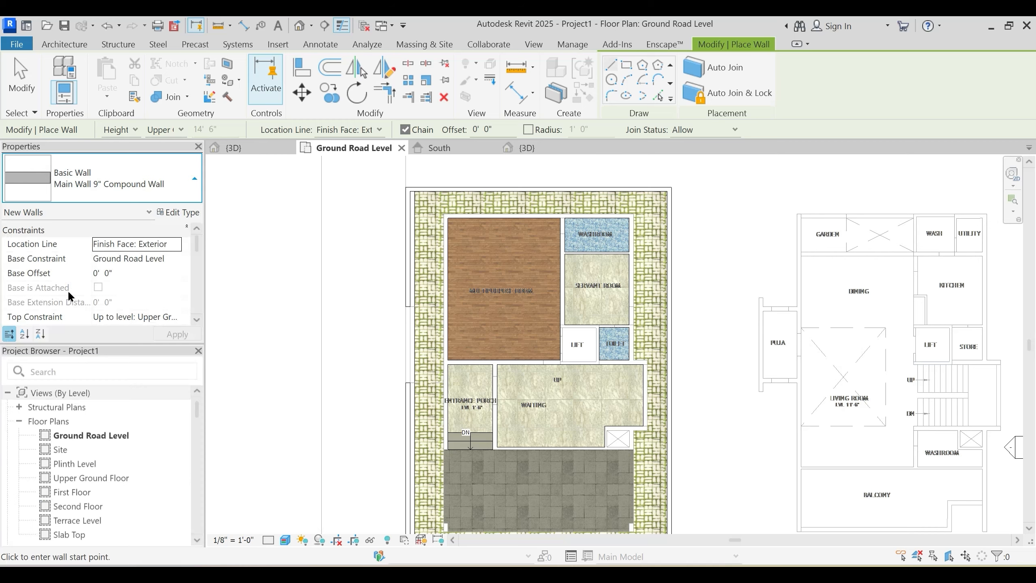
Step: Inspect the Main Wall 9" layer structure and the appearance of its 1 Wall Paint material
left_click(178, 212)
left_click(504, 203)
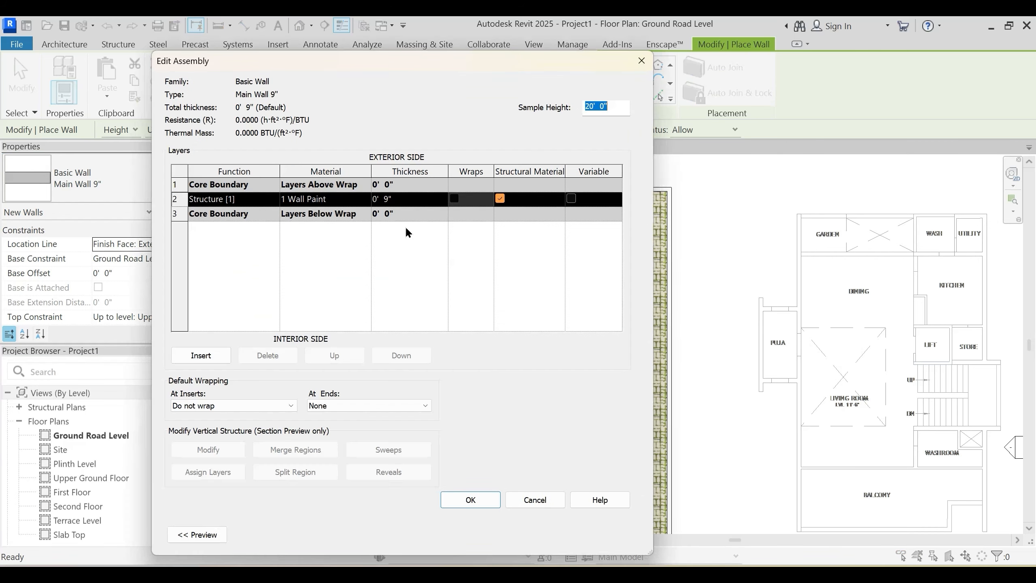
left_click(364, 199)
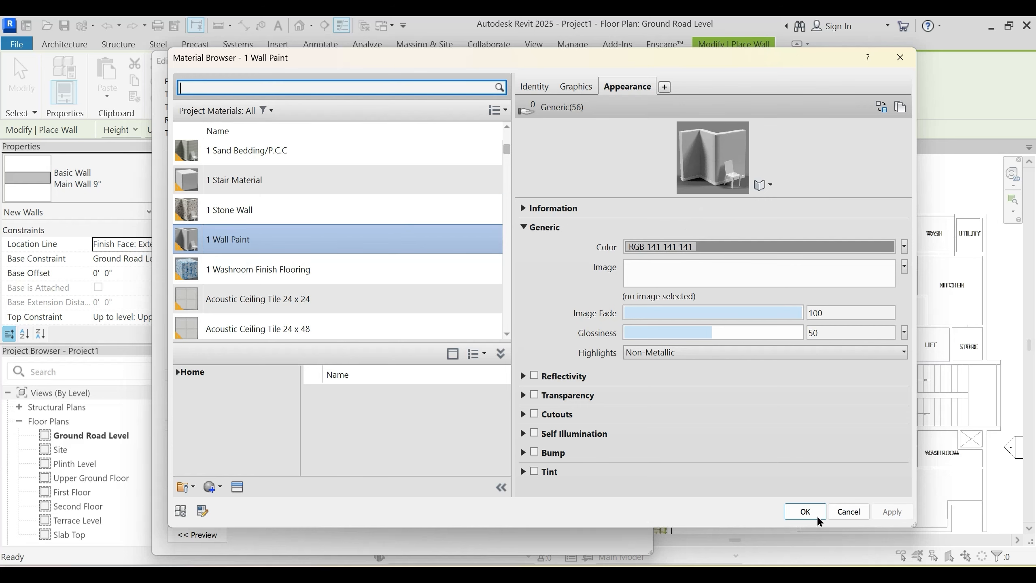
left_click(801, 513)
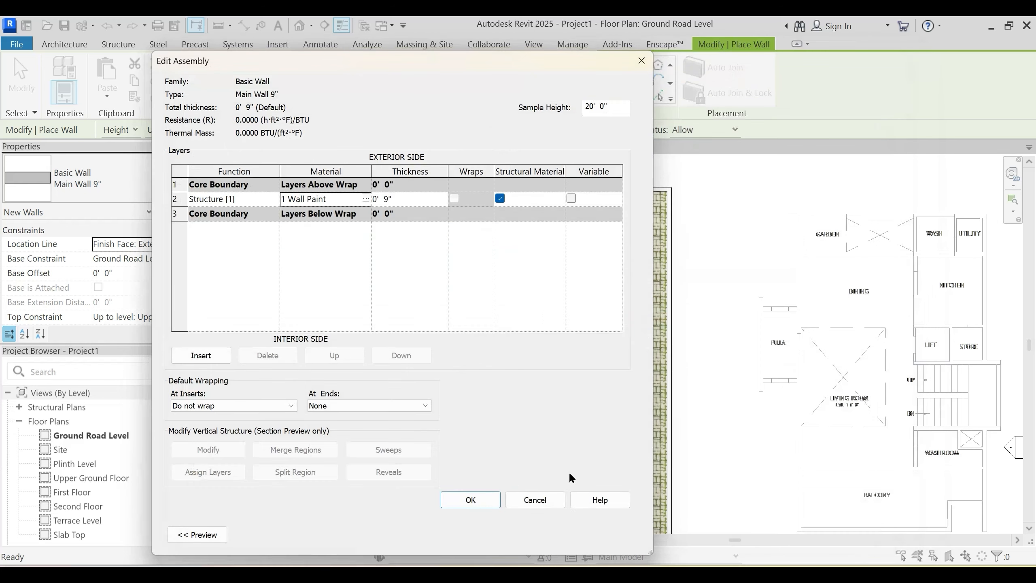
left_click(482, 501)
left_click(511, 537)
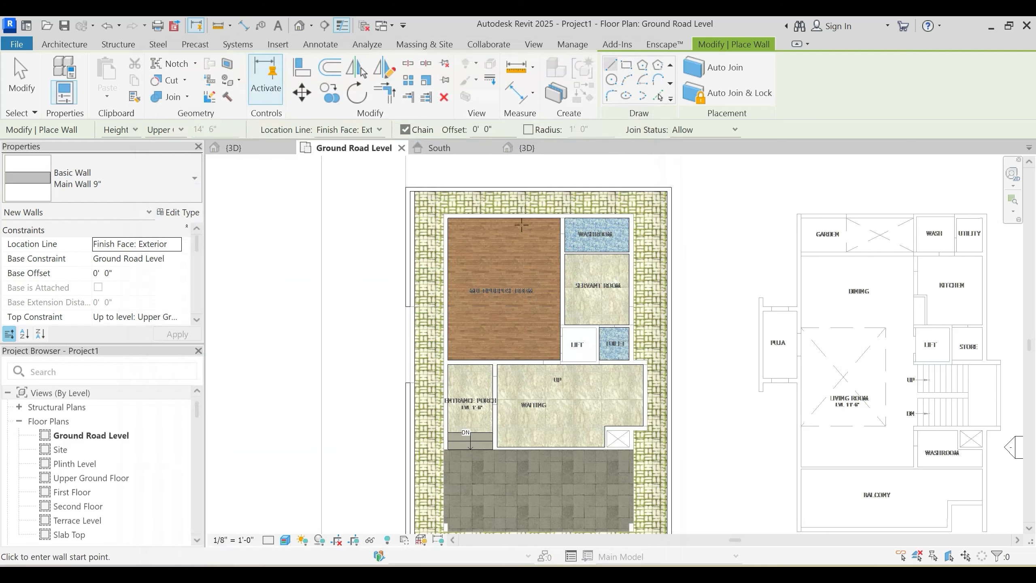
Step: Edit the Parking Qota floor's boundary so its left edge extends to the compound wall
scroll(492, 221, "up", 1)
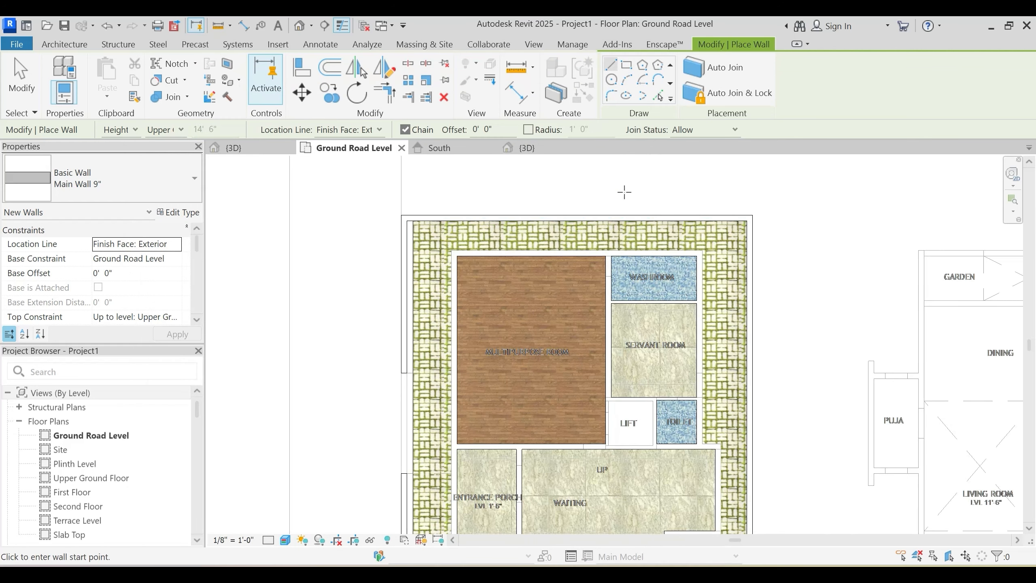
middle_click_drag(596, 193, 601, 211)
scroll(454, 247, "up", 3)
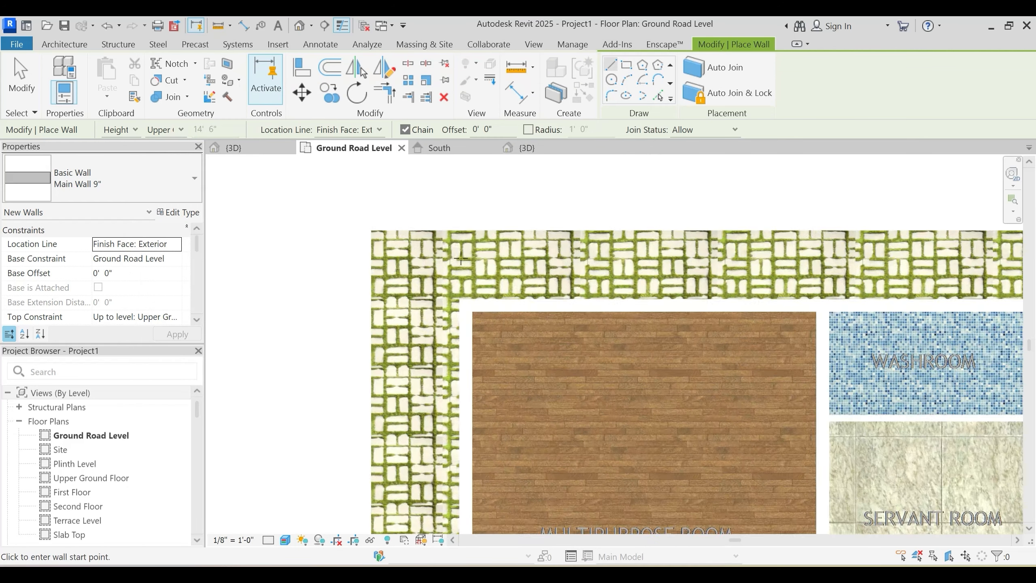
scroll(536, 176, "down", 3)
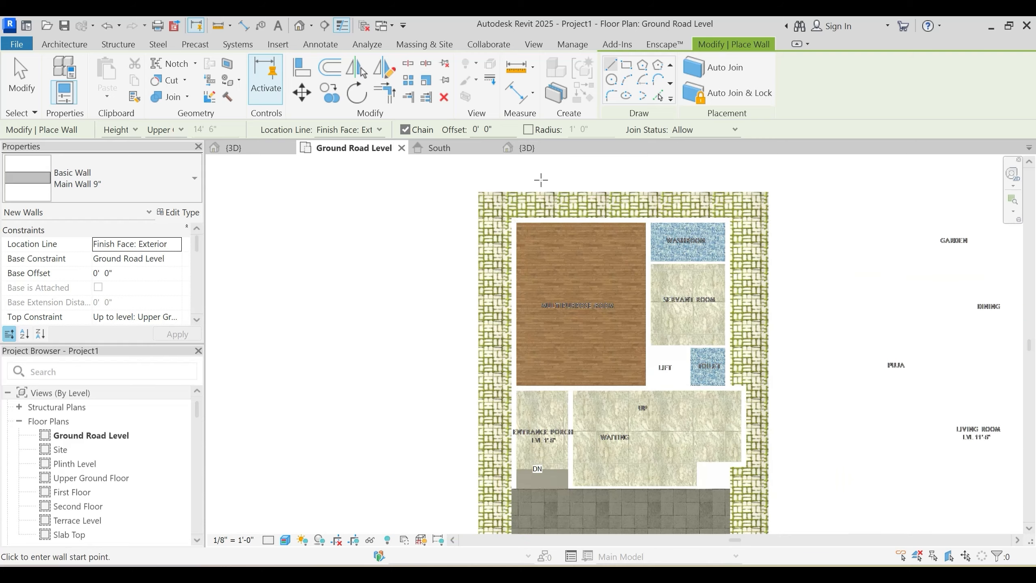
key("Escape")
left_click(482, 227)
left_click(531, 188)
scroll(531, 188, "down", 2)
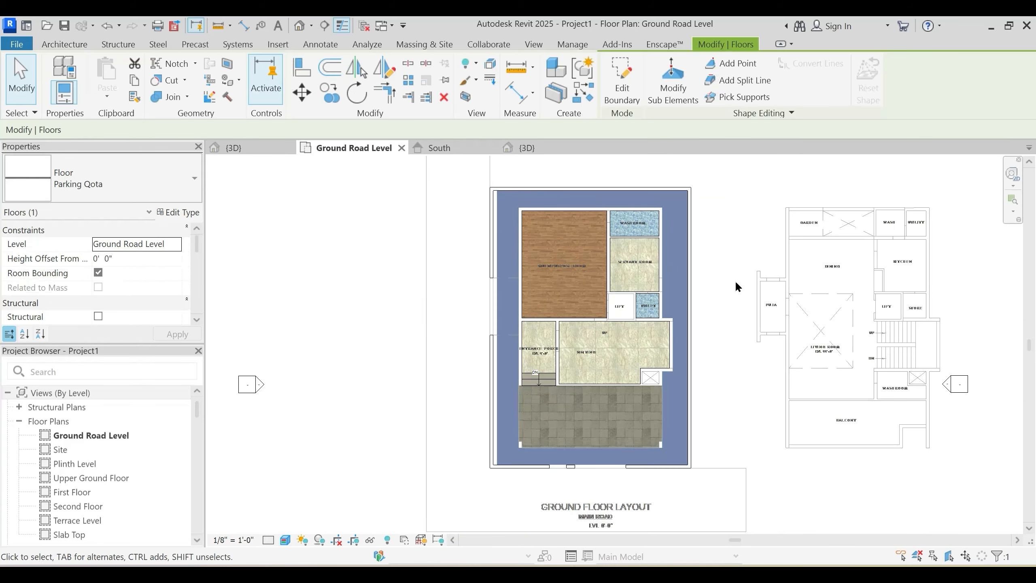
scroll(474, 211, "up", 3)
scroll(536, 198, "up", 3)
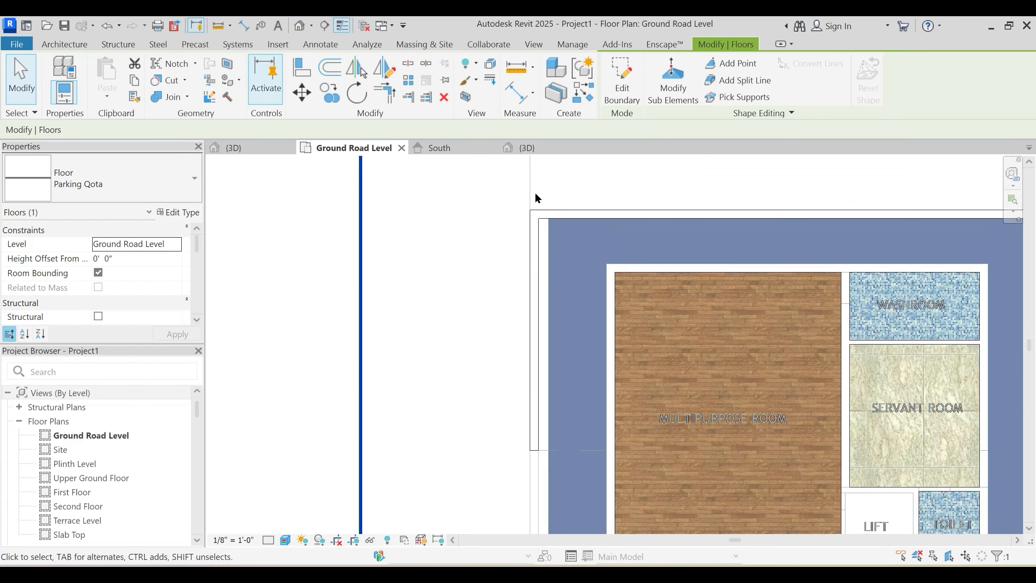
scroll(542, 272, "up", 2)
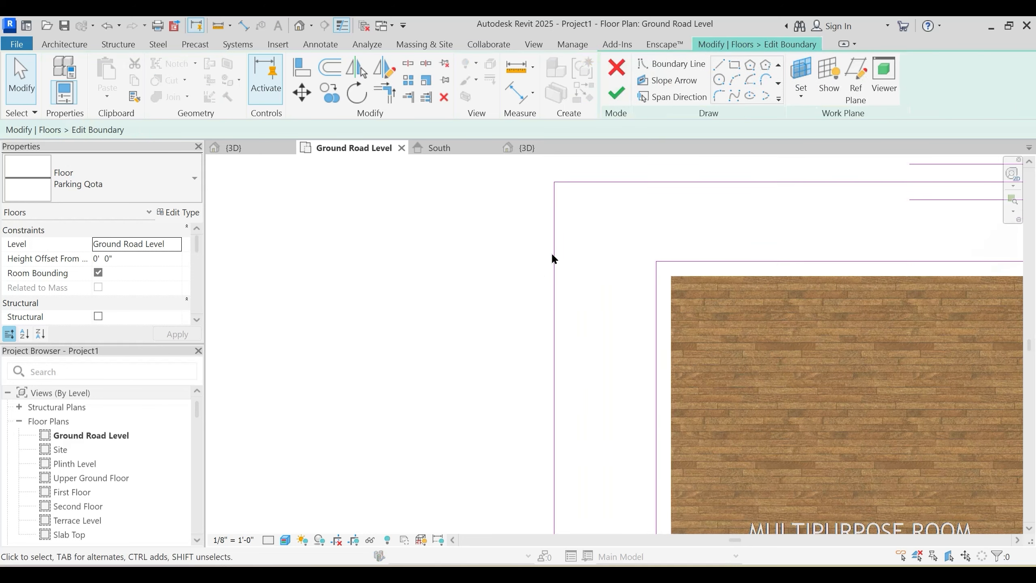
left_click(537, 255)
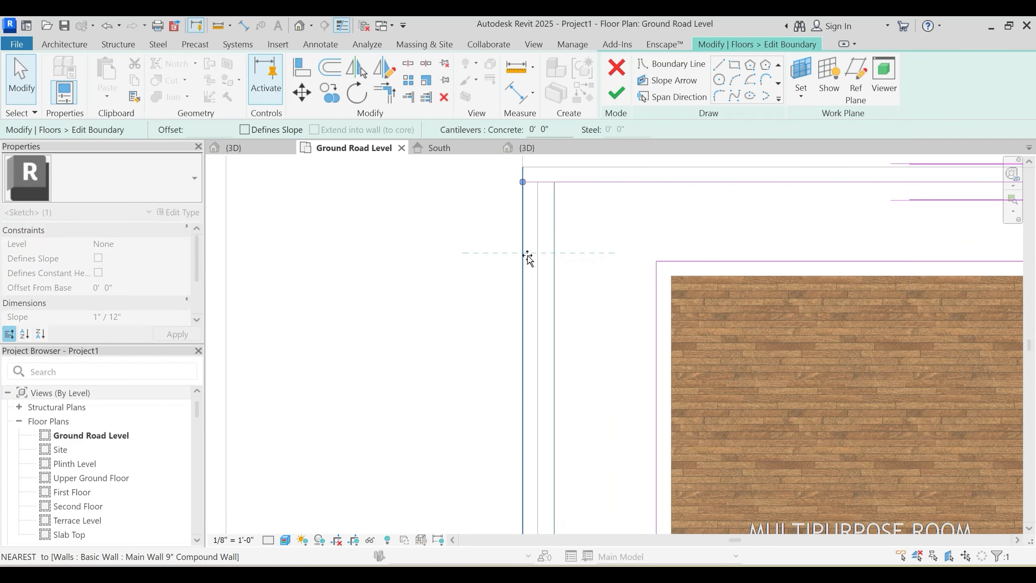
left_click(616, 93)
scroll(448, 171, "down", 5)
left_click(428, 192)
middle_click_drag(432, 198, 435, 227)
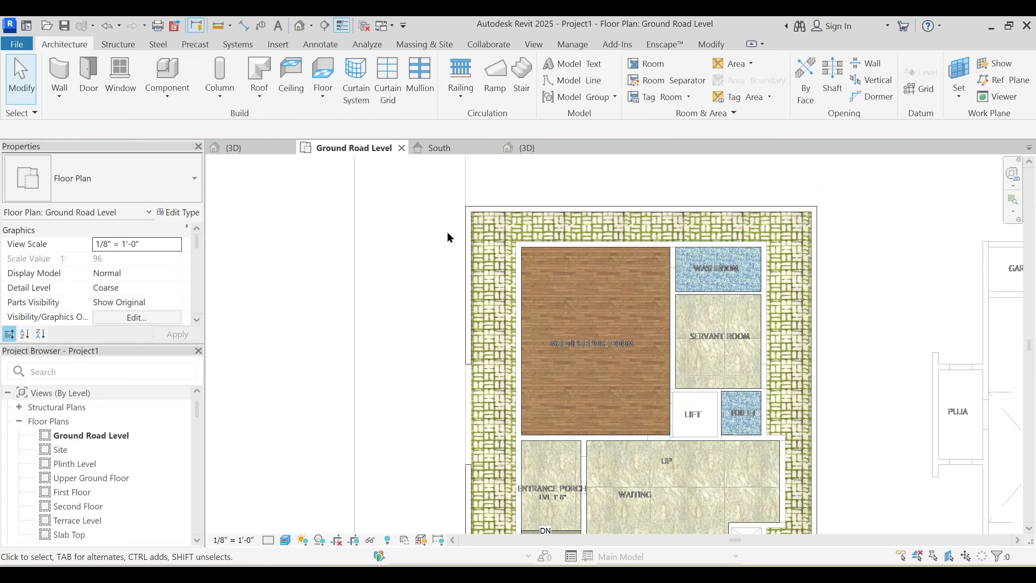
Step: Switch the Ground Road Level plan to the Hidden Line visual style
key("h")
key("l")
middle_click_drag(426, 306, 429, 285)
scroll(421, 294, "down", 2)
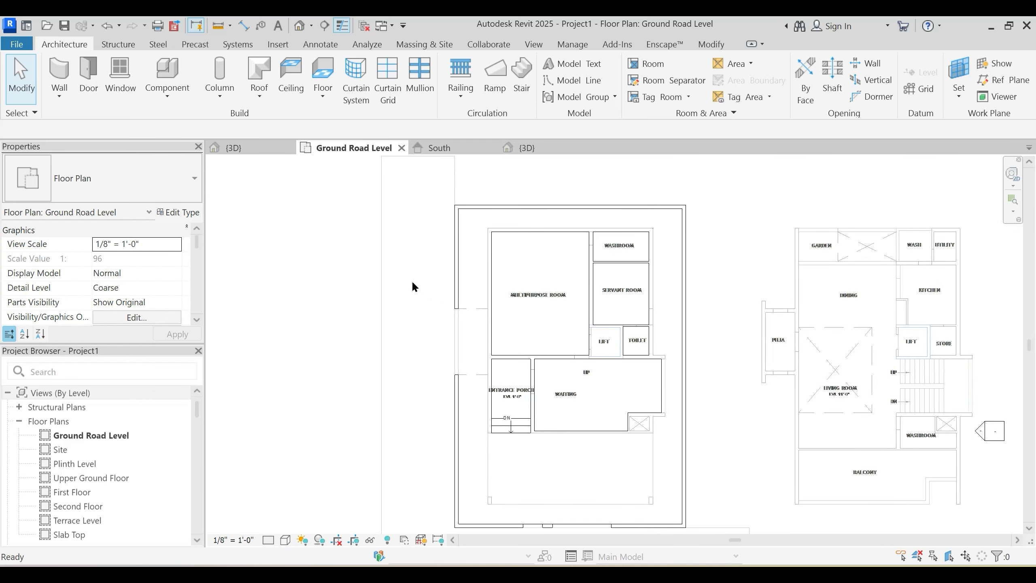
Step: Draw Main Wall 9" along the house's rear edge and left side, ending at the front corner of the entrance porch steps
key("w")
key("a")
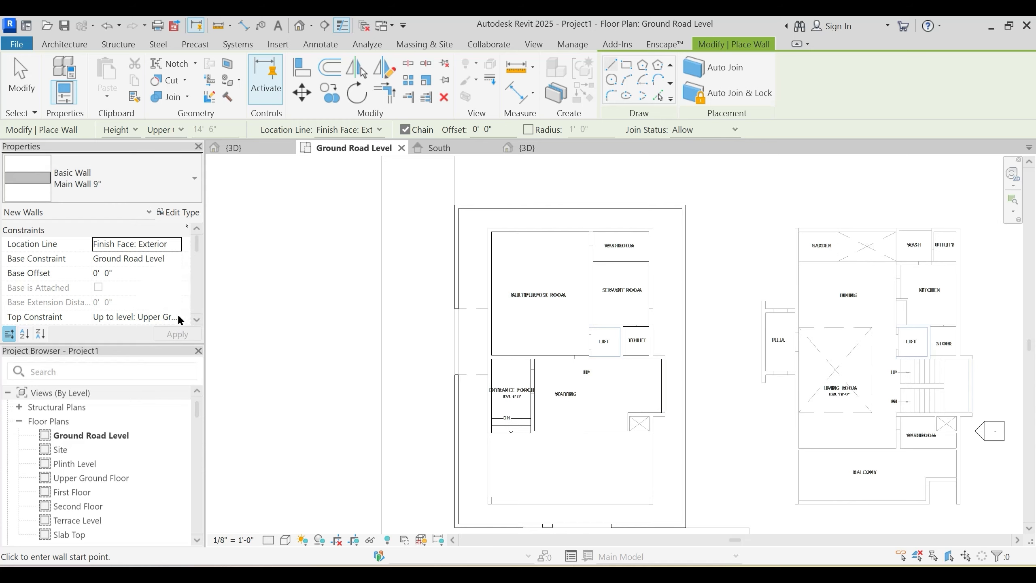
scroll(521, 245, "up", 5)
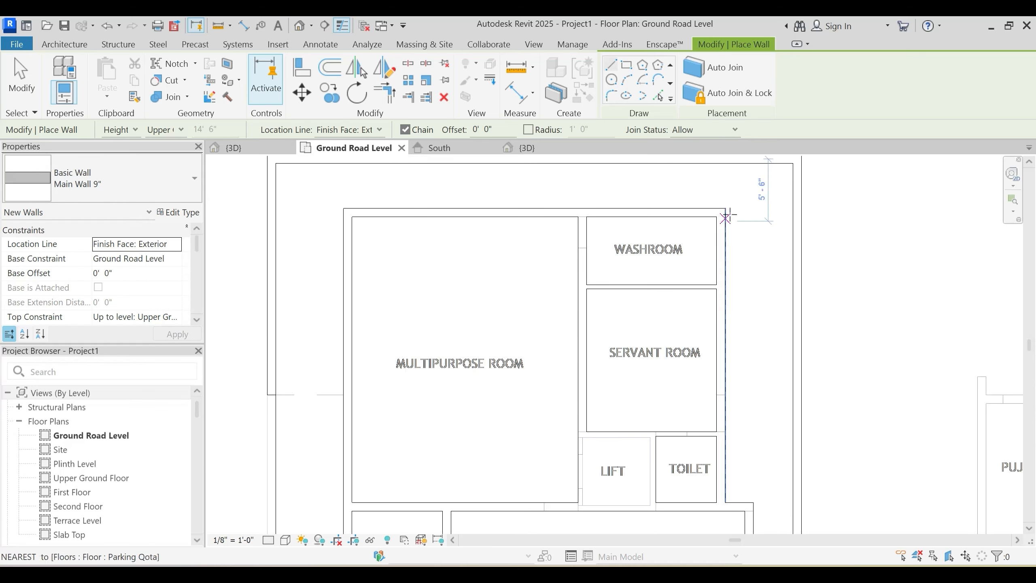
left_click(724, 210)
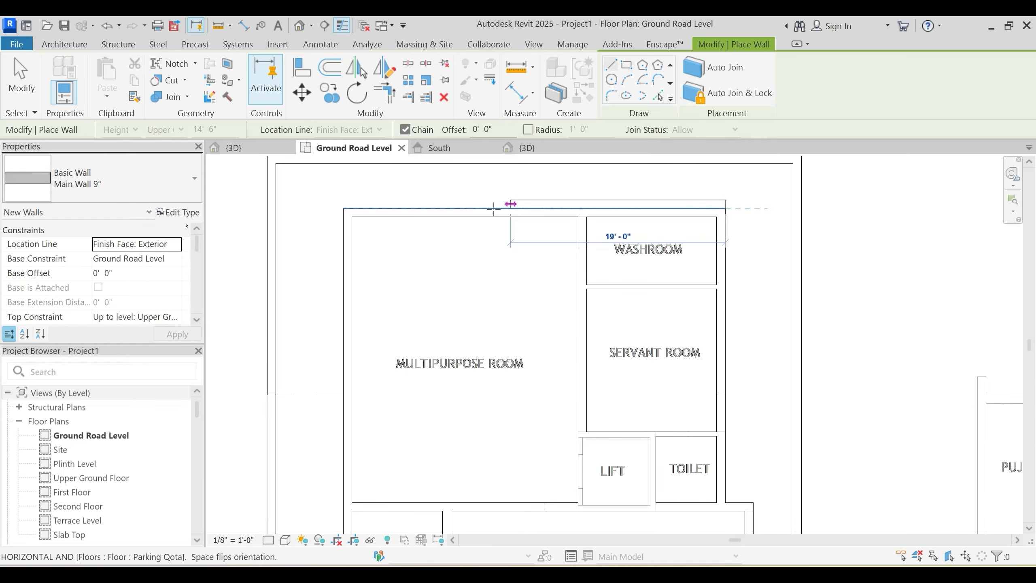
left_click(343, 208)
middle_click_drag(346, 418, 354, 280)
middle_click_drag(361, 470, 408, 250)
left_click(393, 325)
key("Escape")
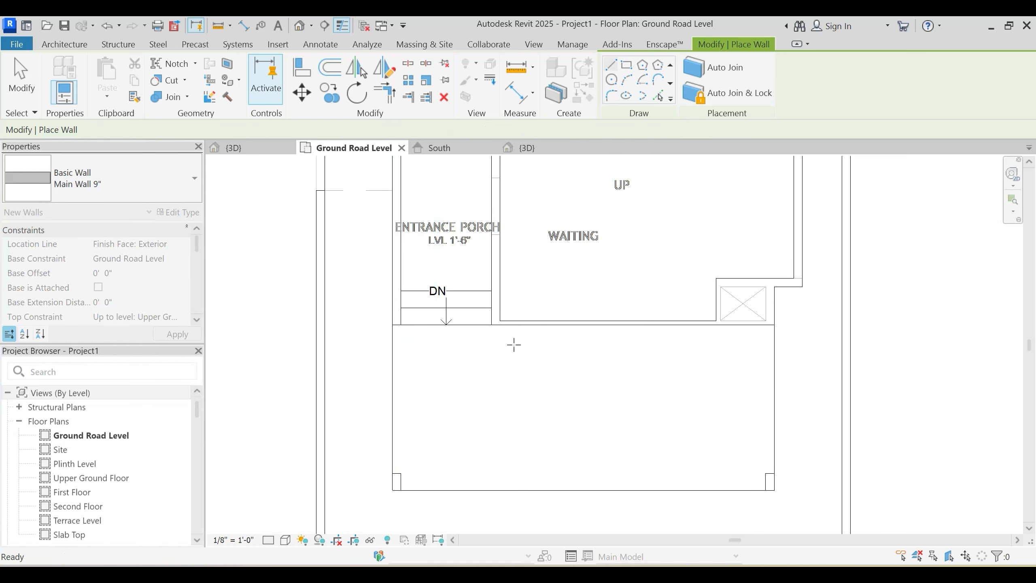
Step: Switch the plan to the Shaded visual style and draw a Main Wall 9" between the entrance porch and the waiting area
middle_click_drag(513, 342, 488, 415)
key("s")
key("d")
left_click(465, 398)
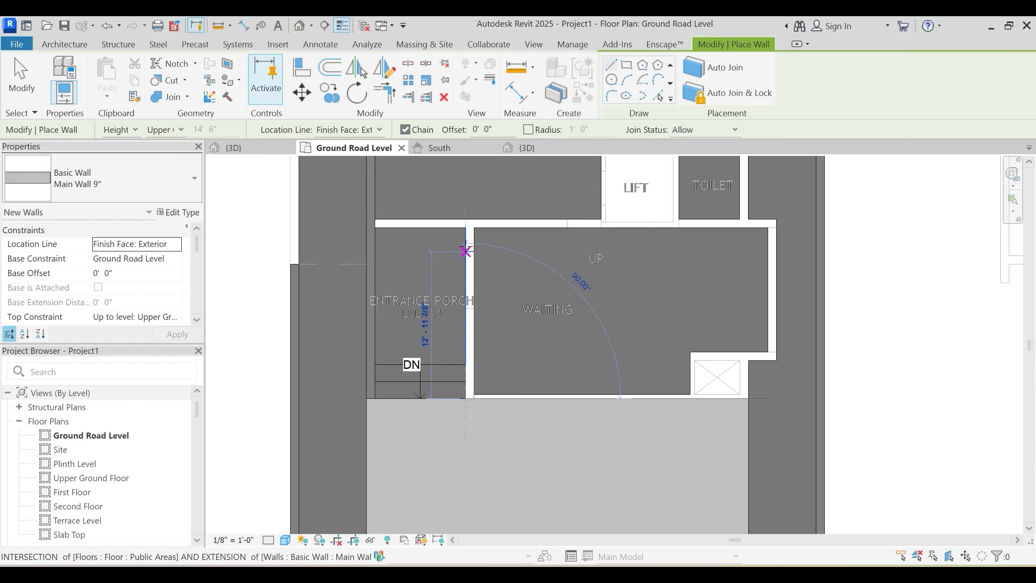
left_click(465, 227)
key("Escape")
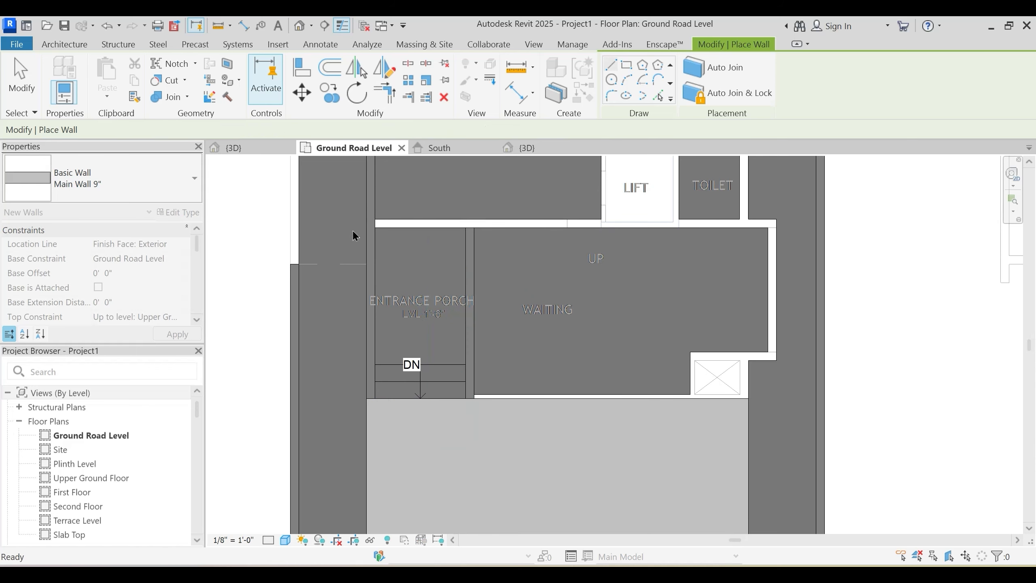
Step: Draw a Main Wall 9" along the front edge of the multipurpose room, from the left outer wall to the lift
left_click(379, 219)
scroll(597, 222, "up", 3)
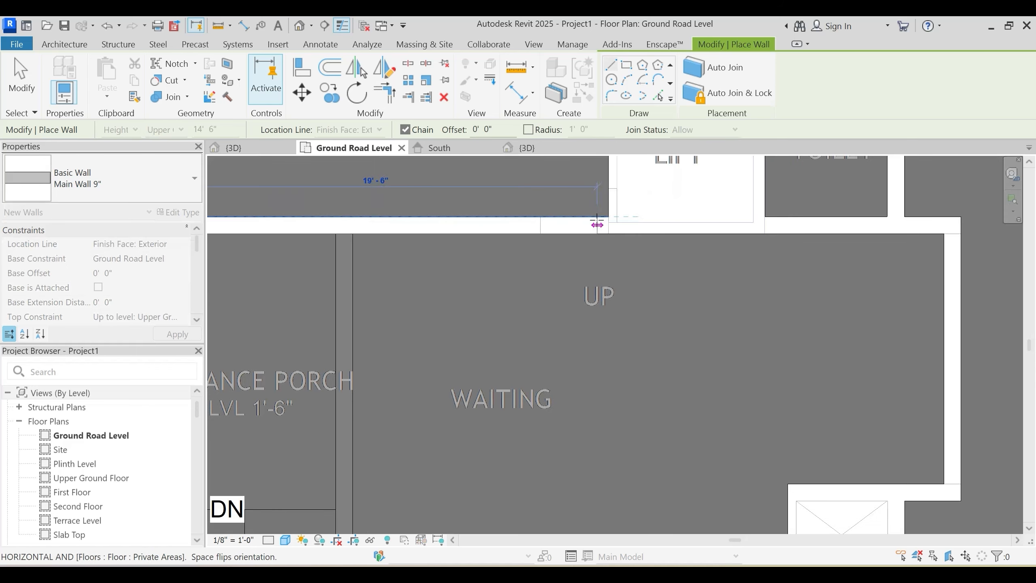
left_click(606, 217)
key("Escape")
scroll(583, 285, "down", 3)
middle_click_drag(708, 298, 602, 317)
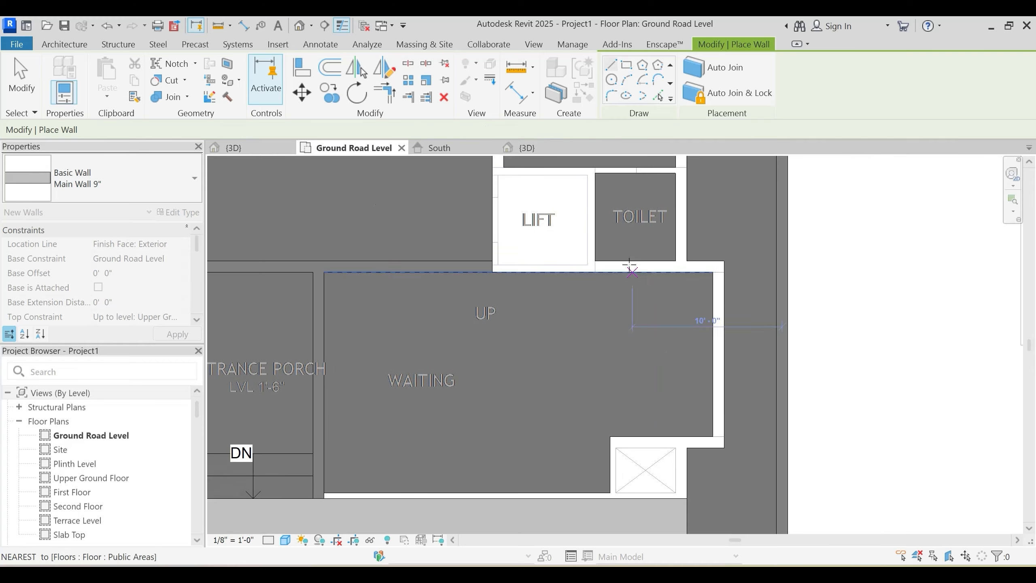
Step: Draw chained Main Wall 9" segments from the toilet's lower-left corner around the waiting area's right side to the duct's inner corner
scroll(633, 263, "up", 2)
left_click(585, 259)
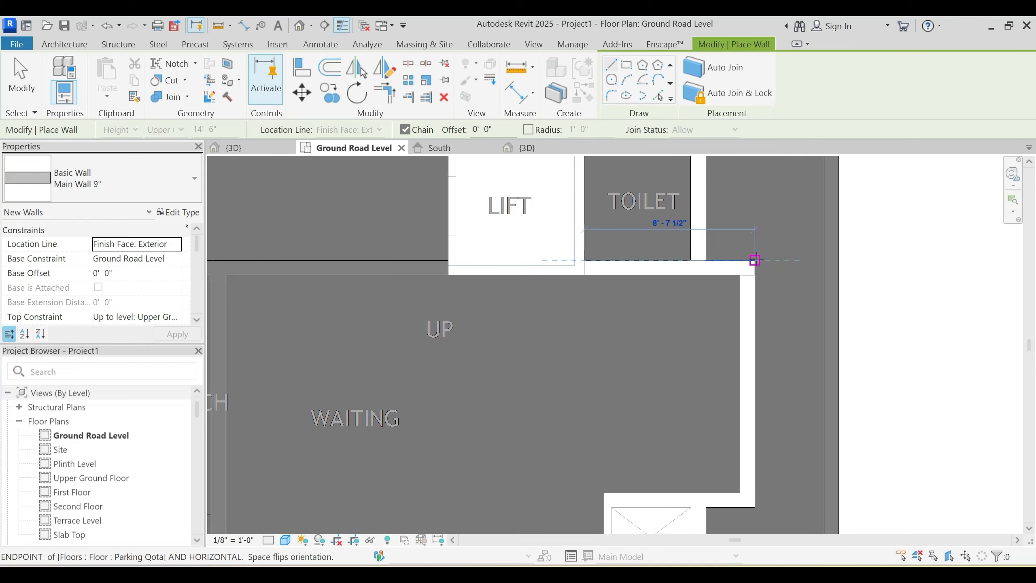
left_click(754, 260)
middle_click_drag(756, 489, 748, 326)
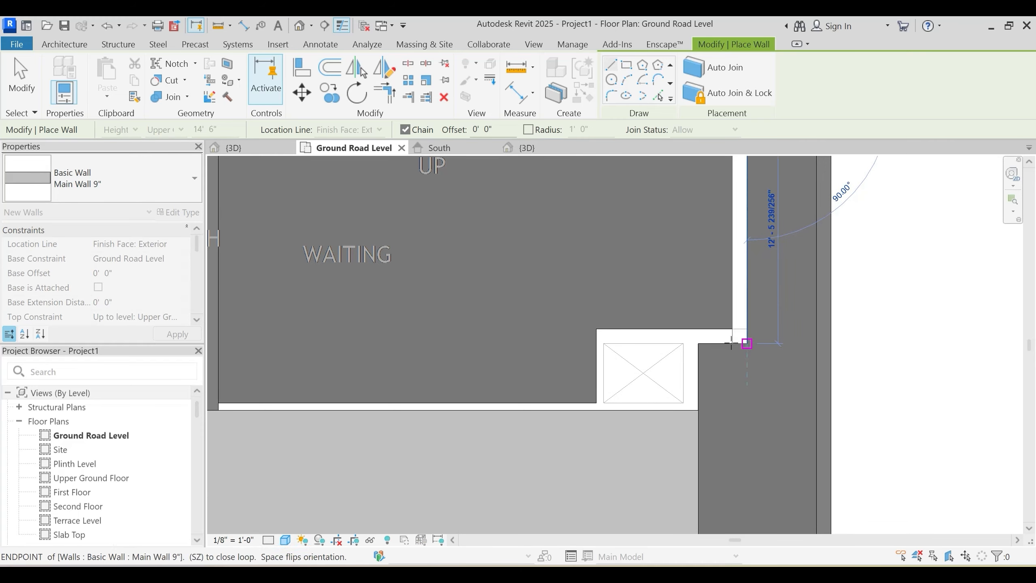
left_click(746, 343)
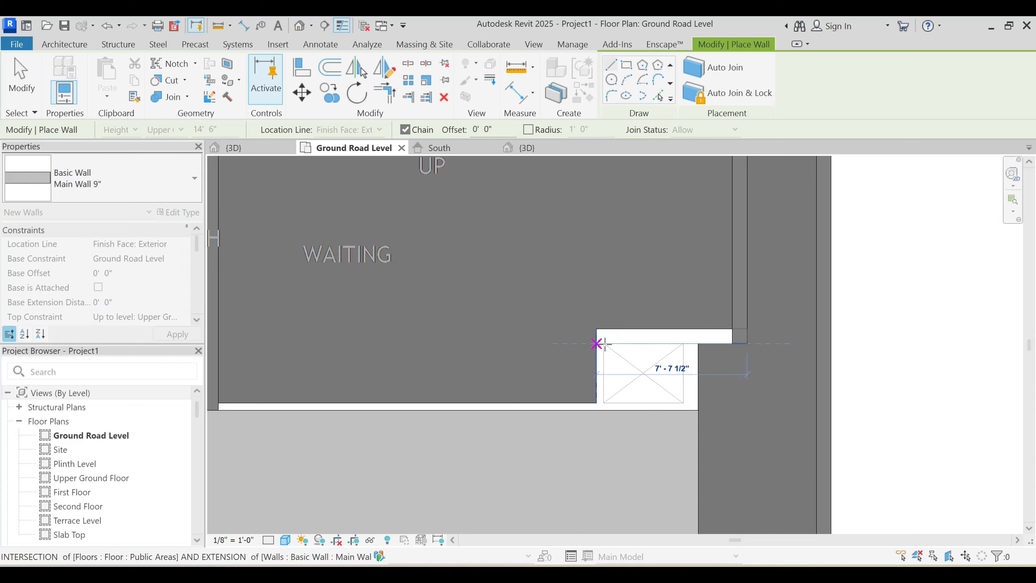
scroll(597, 343, "up", 2)
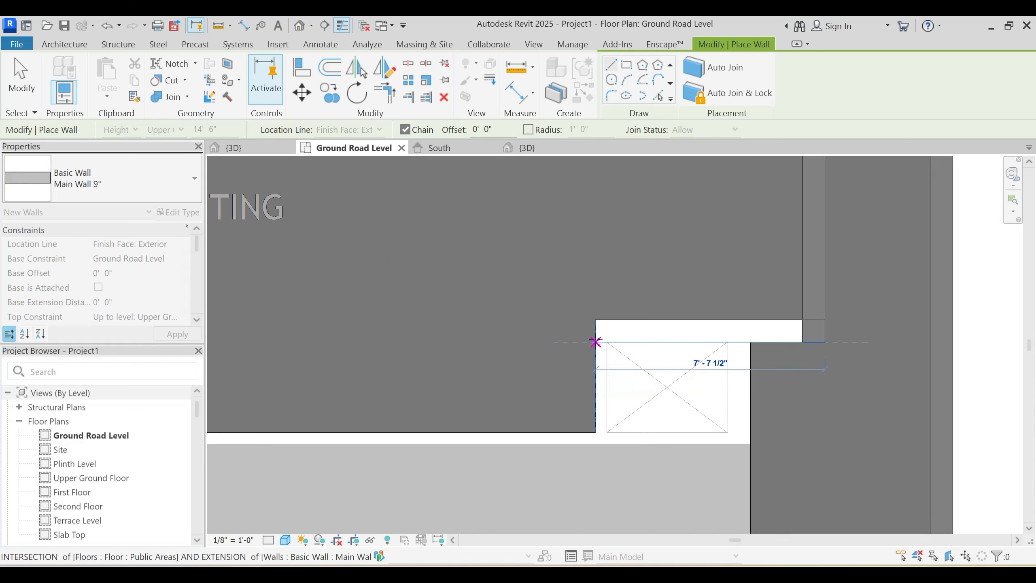
left_click(595, 340)
key("Escape")
Step: Draw a short Main Wall 9" along the duct's right side down to the front edge of the house
left_click(749, 343)
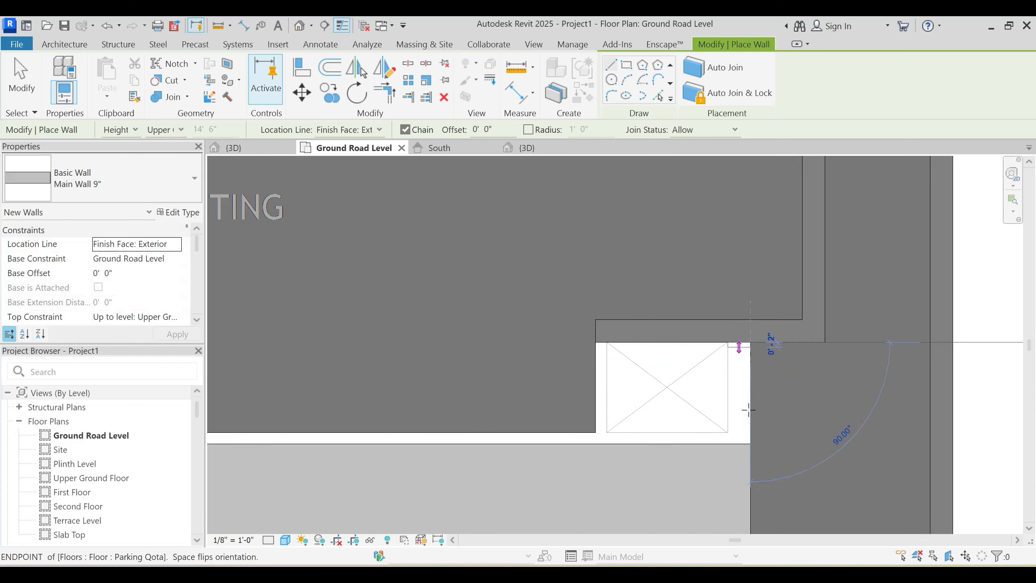
left_click(748, 441)
key("Escape")
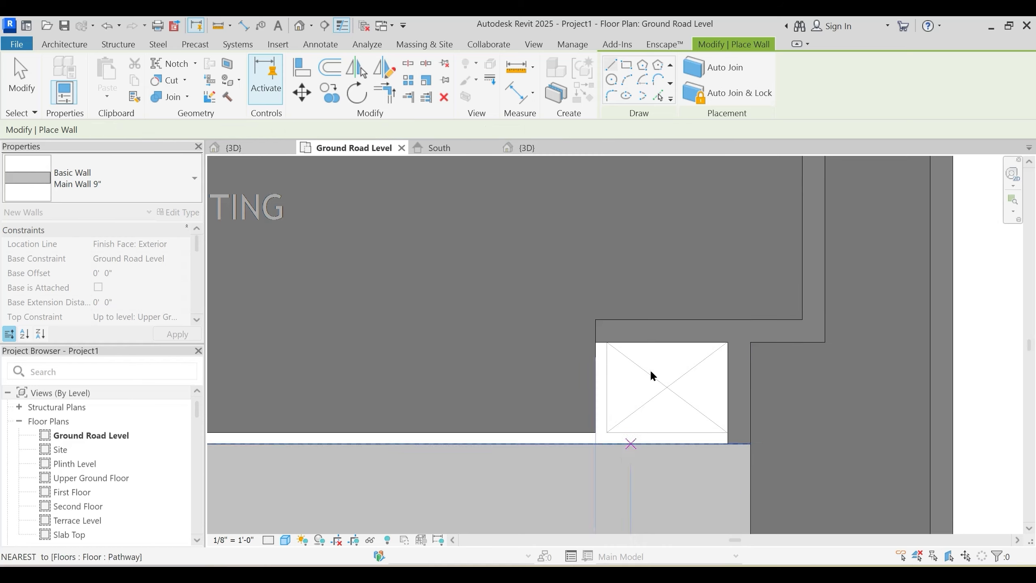
key("Escape")
Step: Examine the new ground-level walls and the open front of the waiting area in plan and in 3D
scroll(650, 369, "down", 3)
middle_click_drag(463, 406, 509, 400)
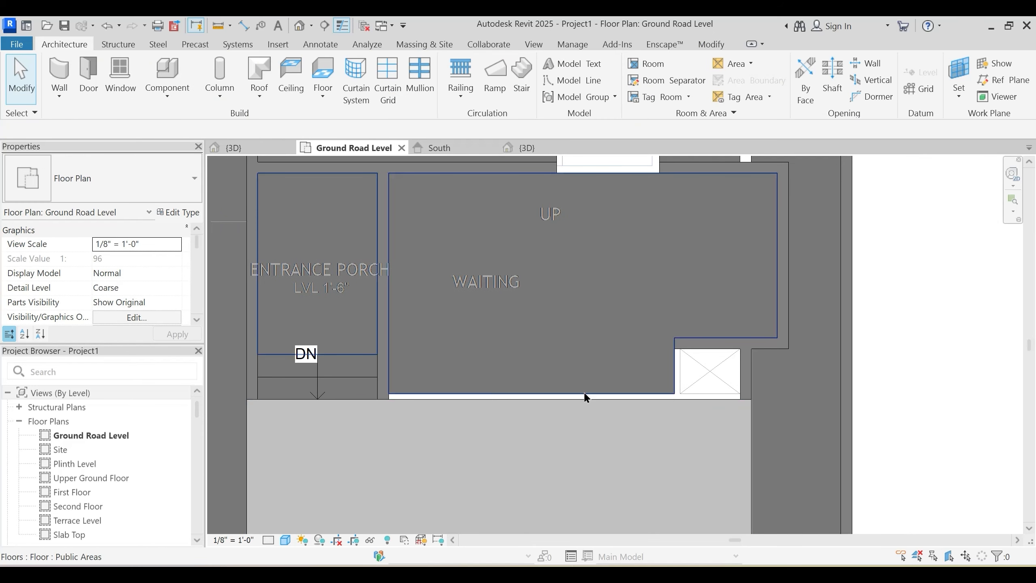
key("ctrl")
middle_click_drag(587, 410, 590, 424)
scroll(612, 388, "down", 2)
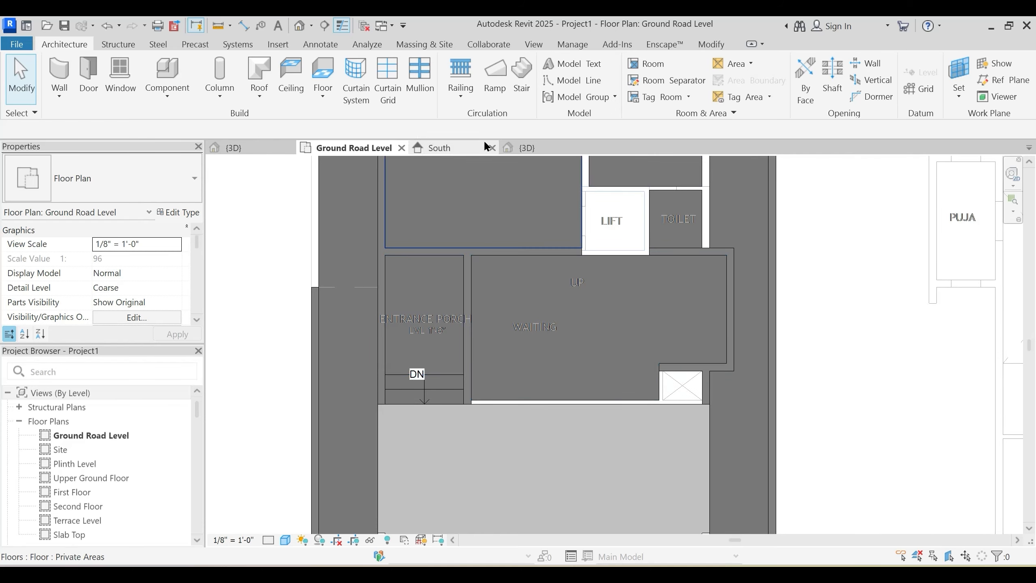
left_click(526, 147)
middle_click_drag(570, 406, 534, 339, "shift")
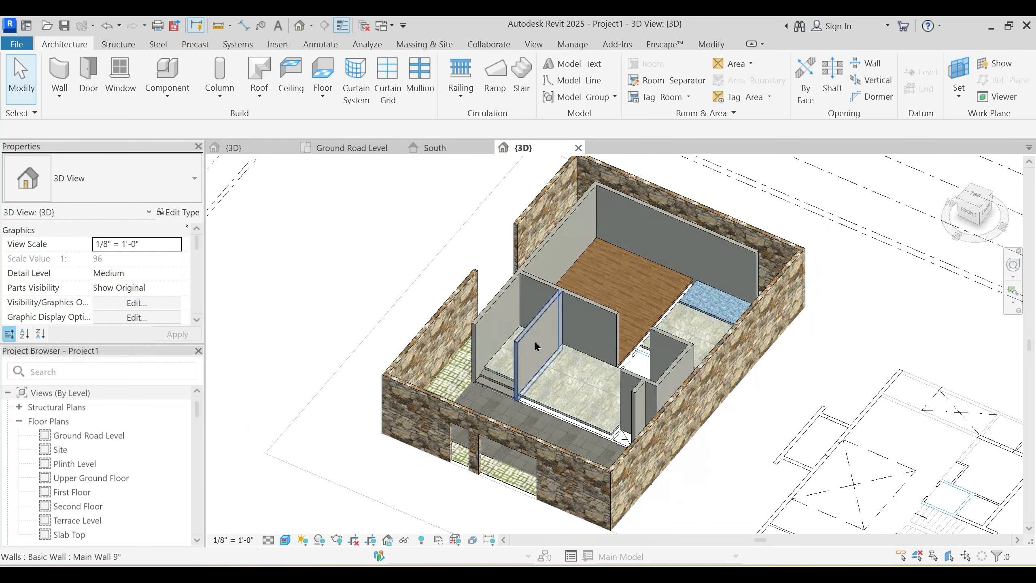
scroll(522, 339, "up", 3)
middle_click_drag(591, 398, 609, 407, "shift")
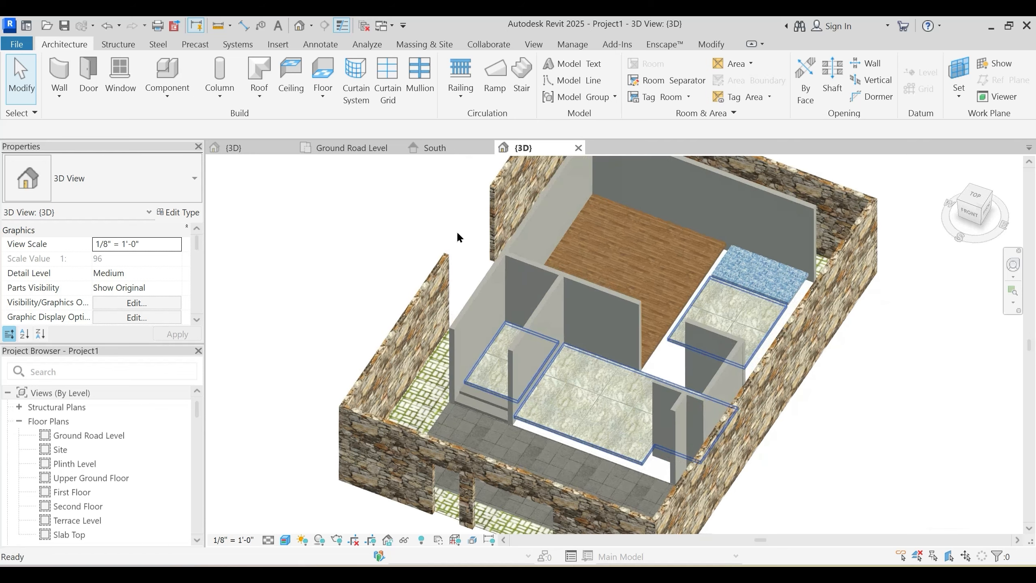
Step: Set up a new Main Wall 9" in the Ground Road Level plan with base constraint Plinth Level, base offset 8' 6" and top offset 0' 0"
left_click(361, 149)
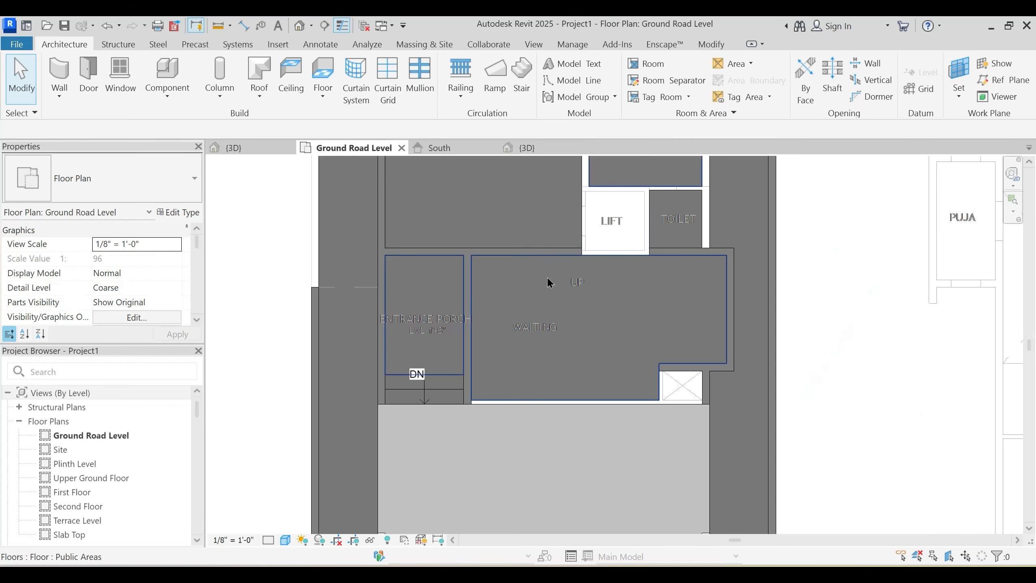
middle_click_drag(621, 406, 608, 366)
key("w")
key("a")
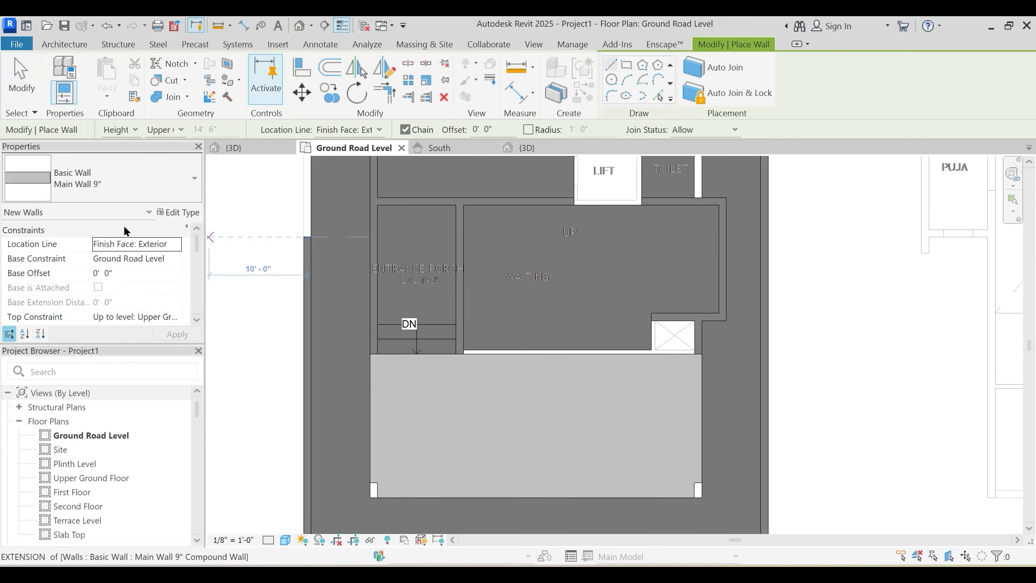
left_click(170, 258)
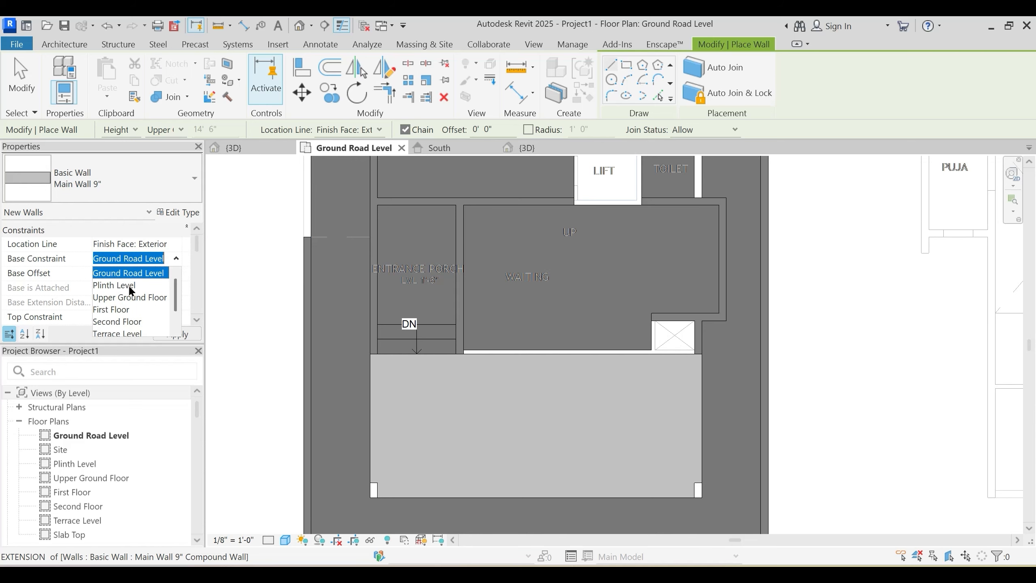
left_click(130, 285)
left_click(128, 273)
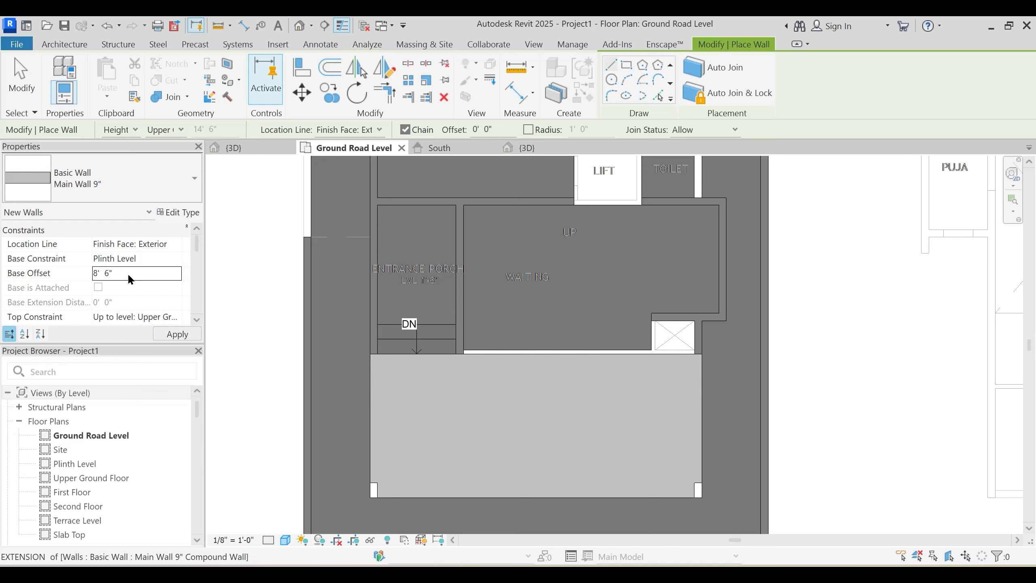
scroll(122, 272, "down", 1)
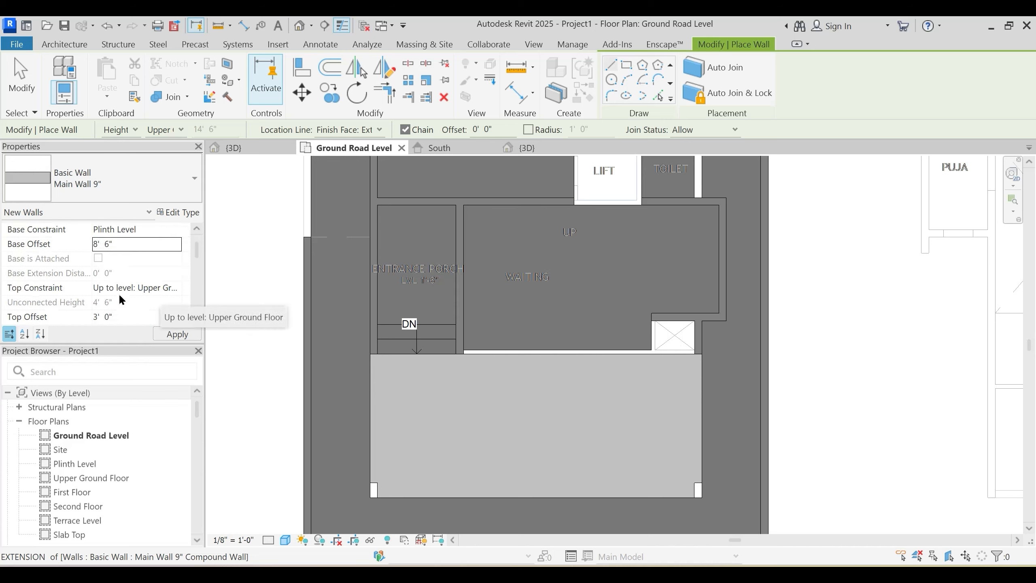
left_click(129, 316)
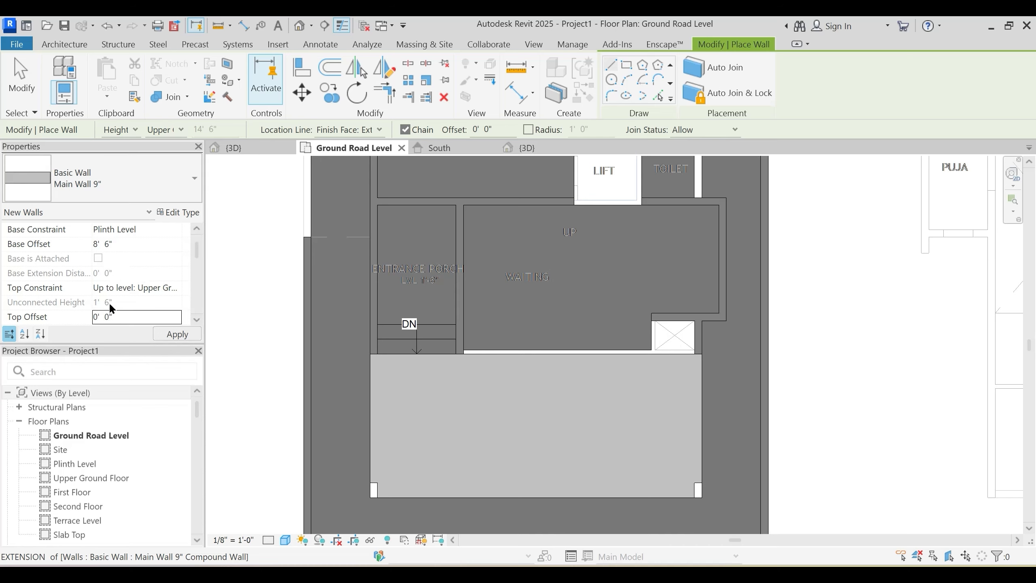
Step: Draw the raised Main Wall 9" about 24'-3" long across the waiting area's front, from the porch wall to the duct's outer corner
scroll(485, 362, "up", 5)
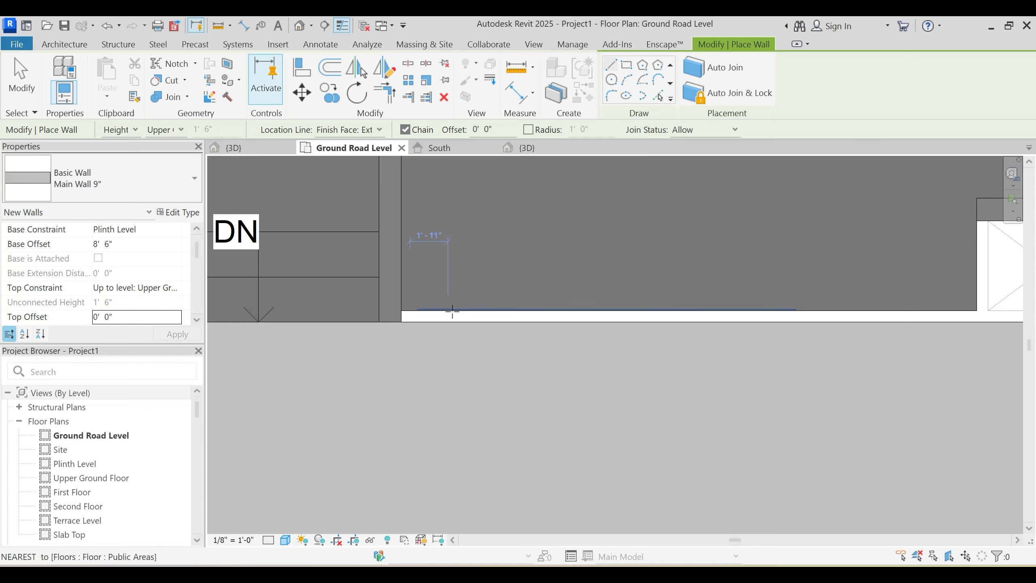
scroll(451, 310, "down", 3)
scroll(490, 317, "up", 2)
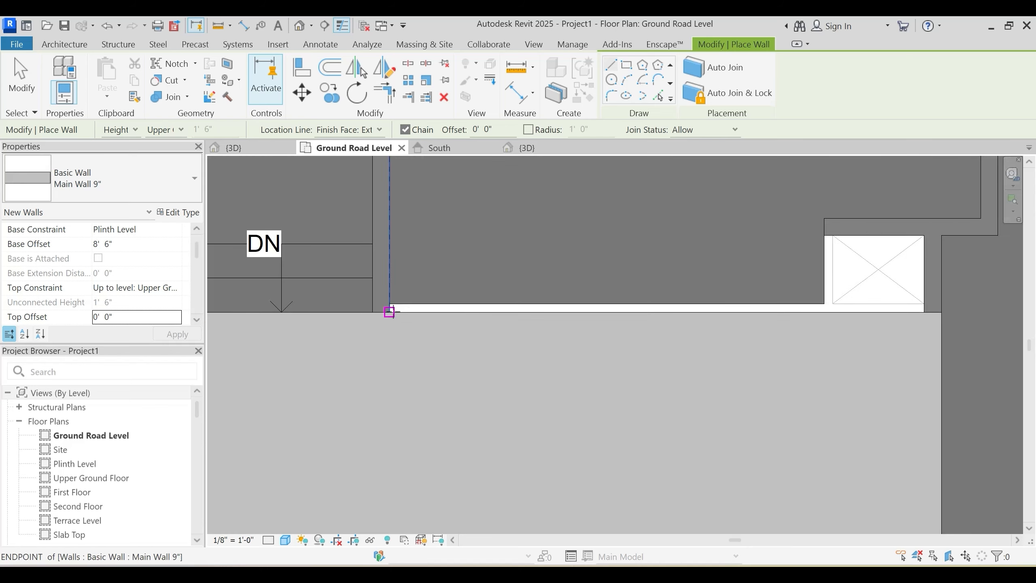
left_click(389, 310)
left_click(941, 312)
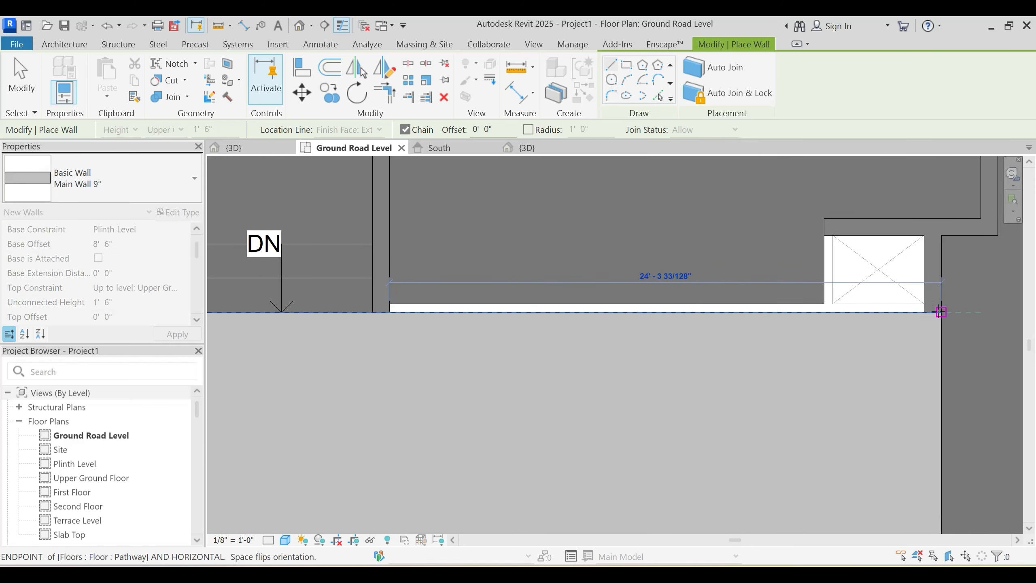
key("Escape")
key("Escape")
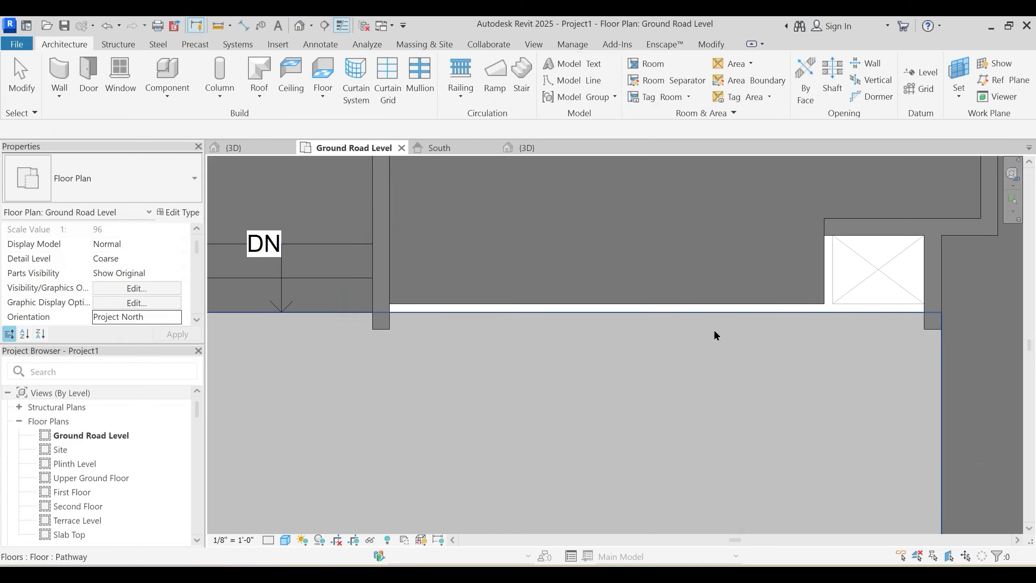
Step: Examine the raised wall across the waiting area's front and its junction with the duct wall in plan and in 3D
scroll(713, 329, "down", 2)
middle_click_drag(719, 355, 653, 378)
scroll(787, 369, "up", 2)
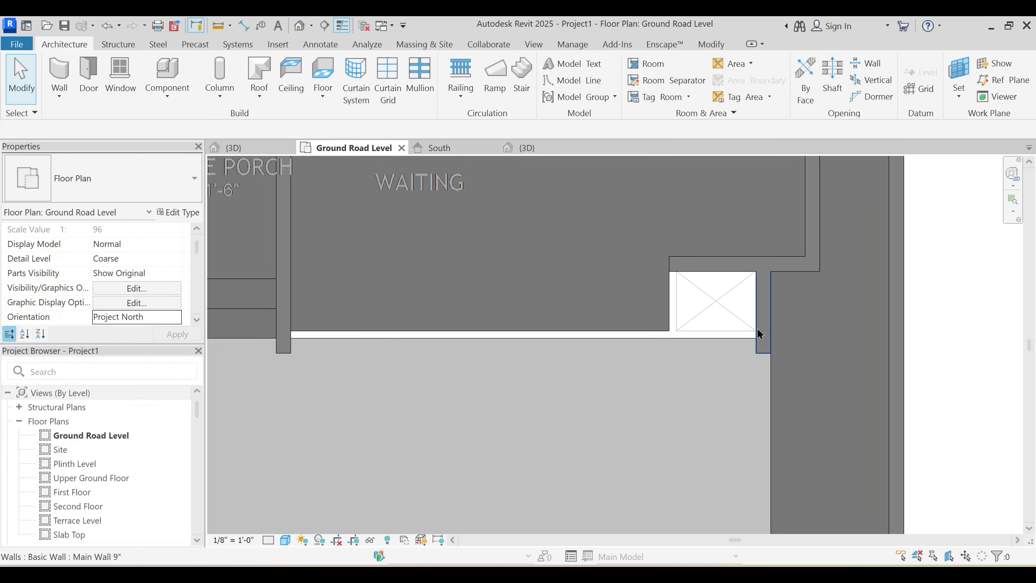
left_click(761, 324)
key("Escape")
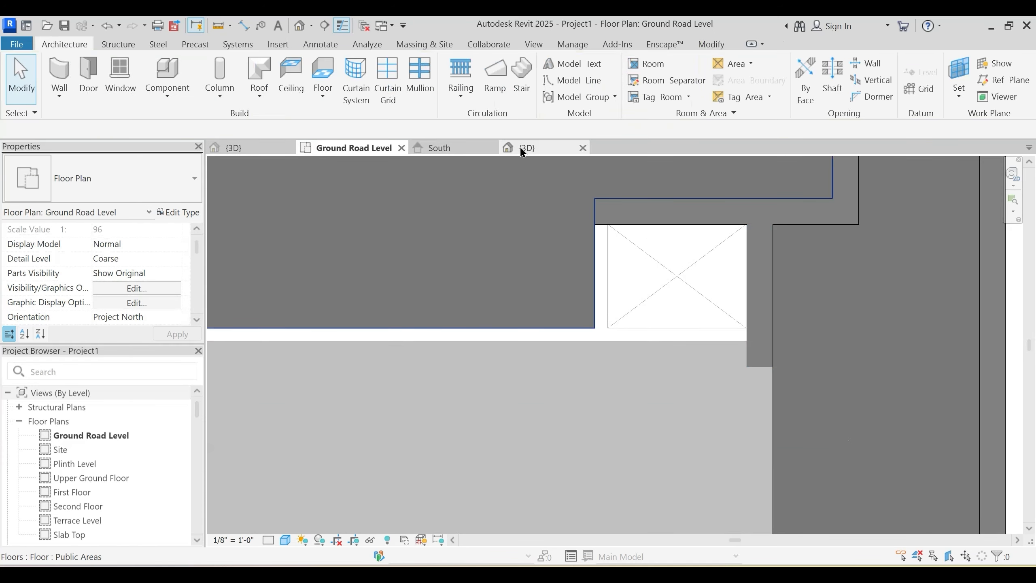
left_click(524, 148)
scroll(573, 359, "up", 5)
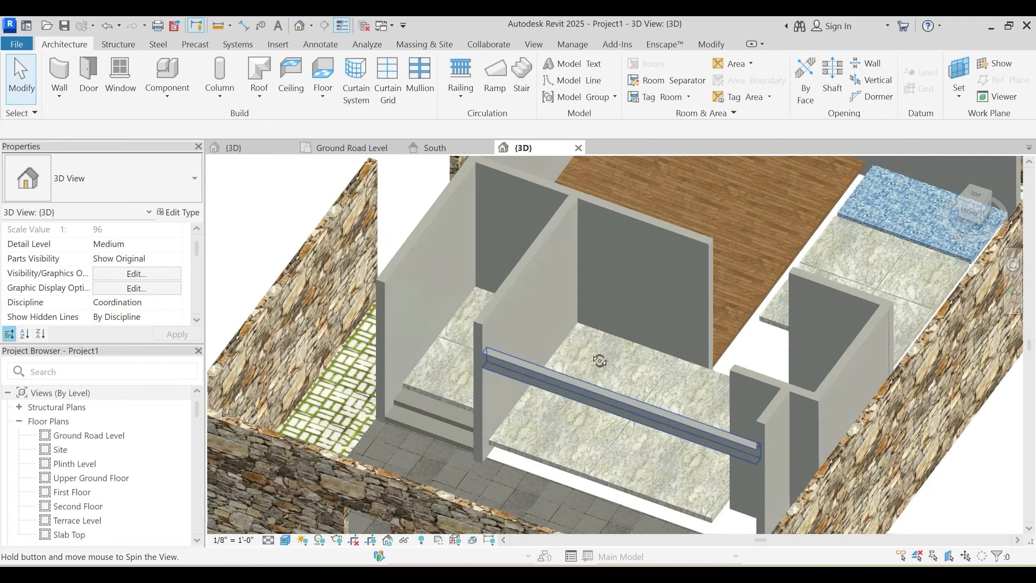
middle_click_drag(739, 412, 820, 391, "shift")
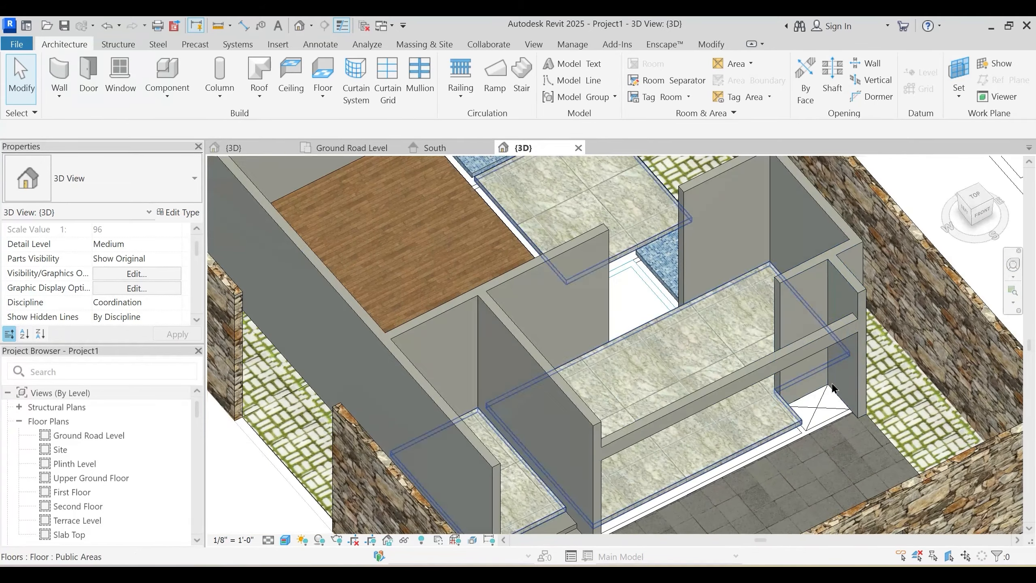
left_click(763, 358)
middle_click_drag(762, 359, 494, 271, "shift")
key("Escape")
Step: Start a new wall at the waiting area's front in the Ground Road Level plan
left_click(374, 147)
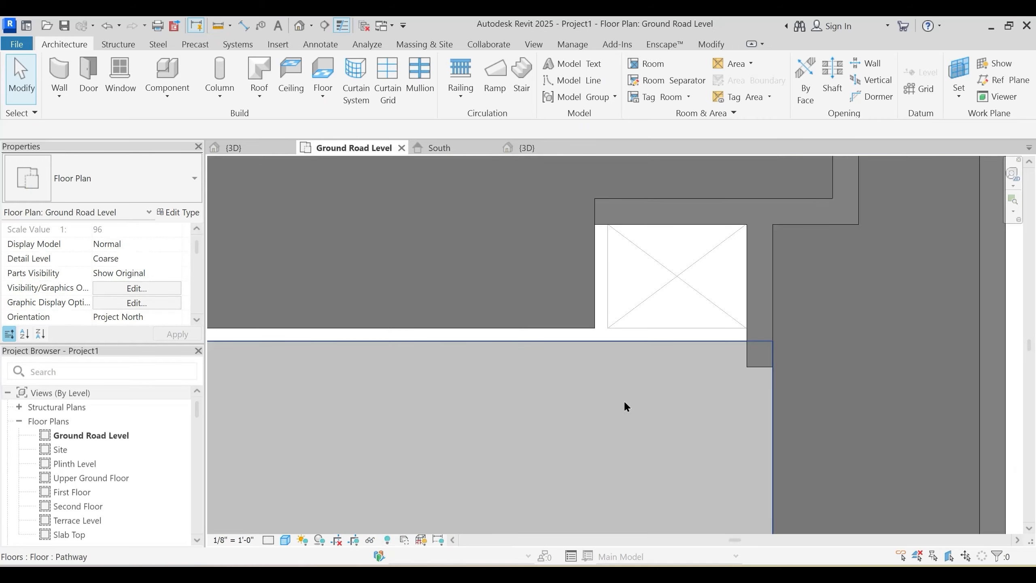
scroll(541, 391, "down", 2)
middle_click_drag(419, 398, 495, 382)
key("w")
key("a")
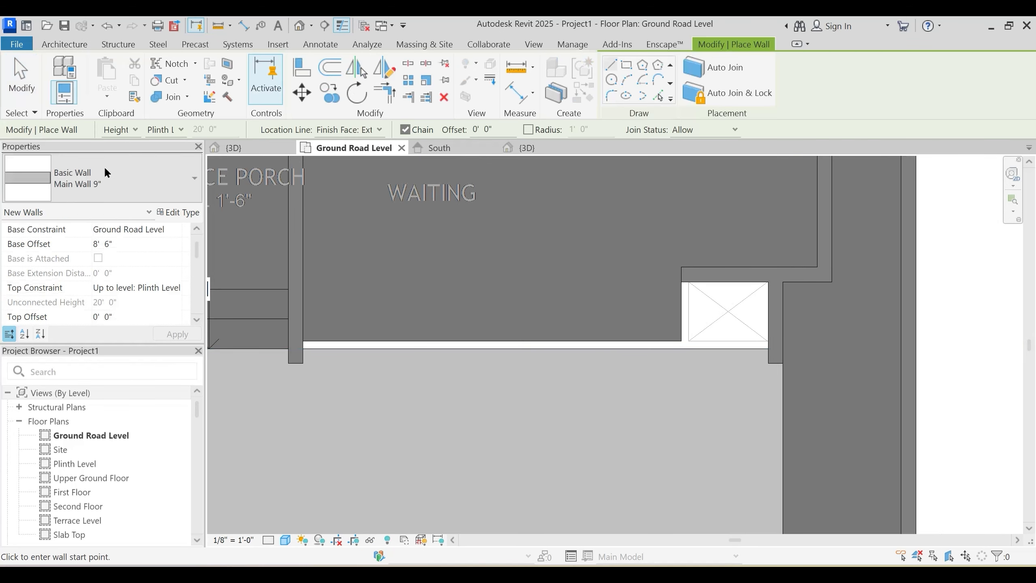
left_click(113, 178)
scroll(94, 294, "up", 1)
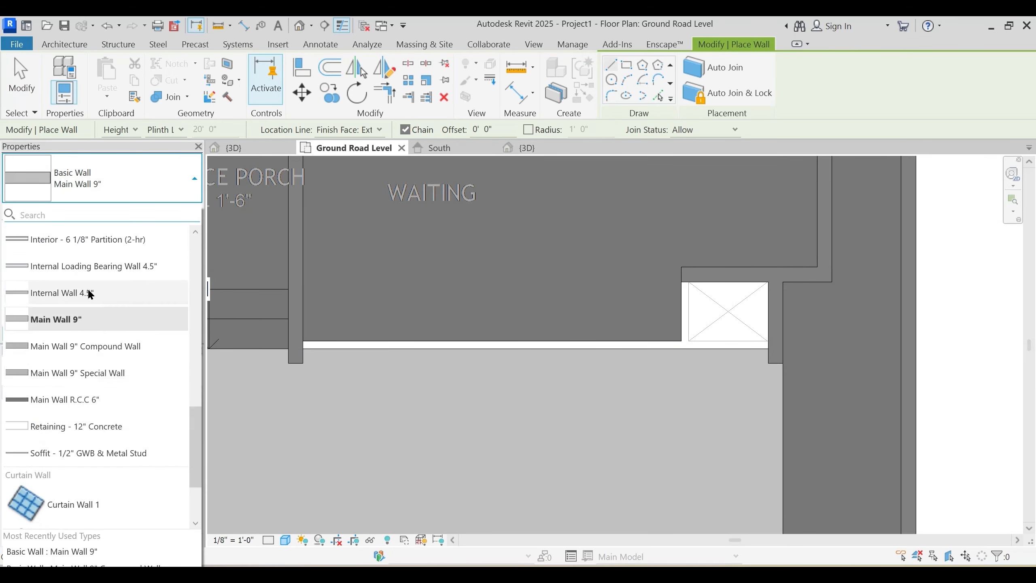
left_click(87, 291)
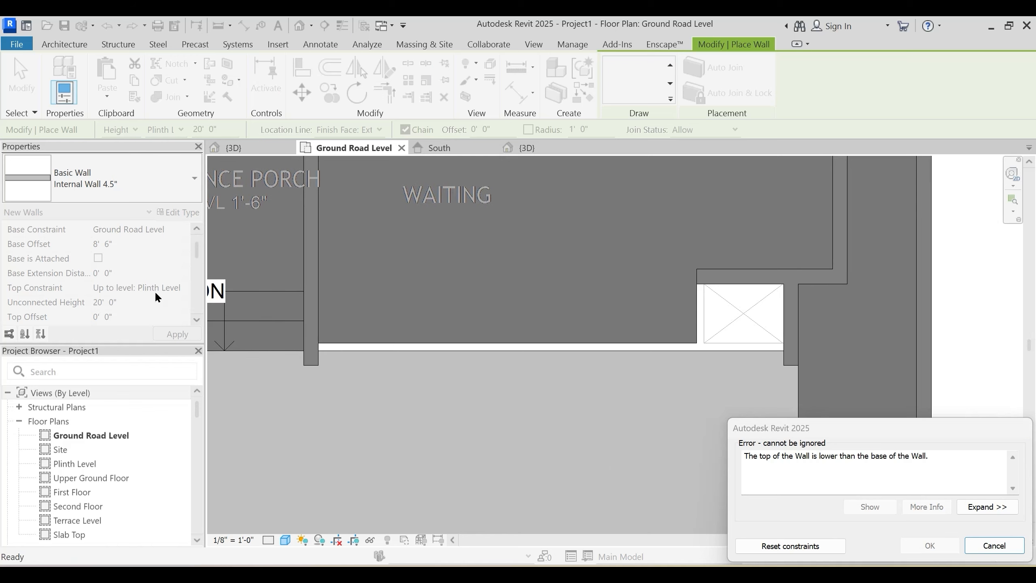
scroll(171, 251, "up", 1)
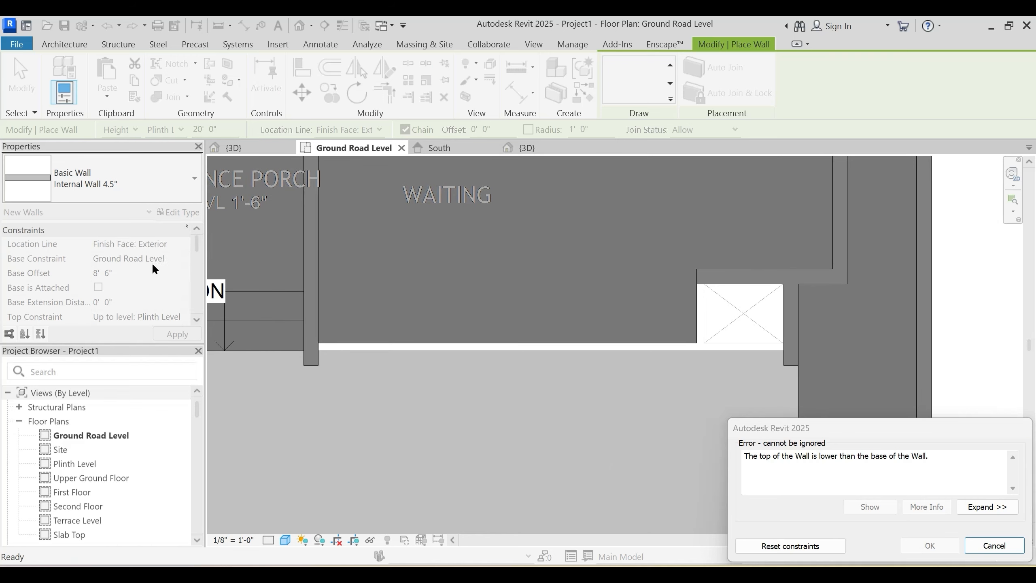
left_click(986, 545)
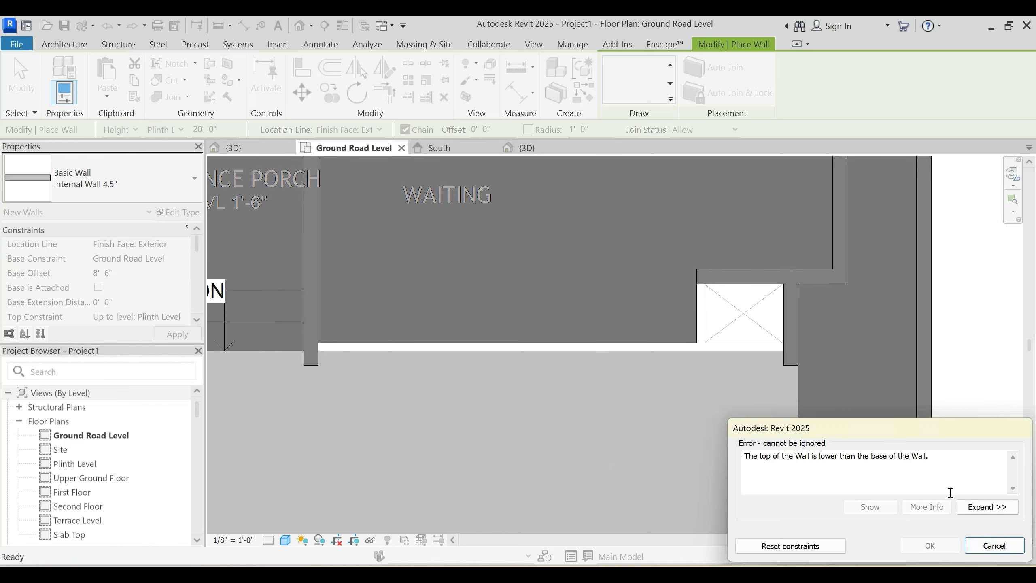
left_click(990, 546)
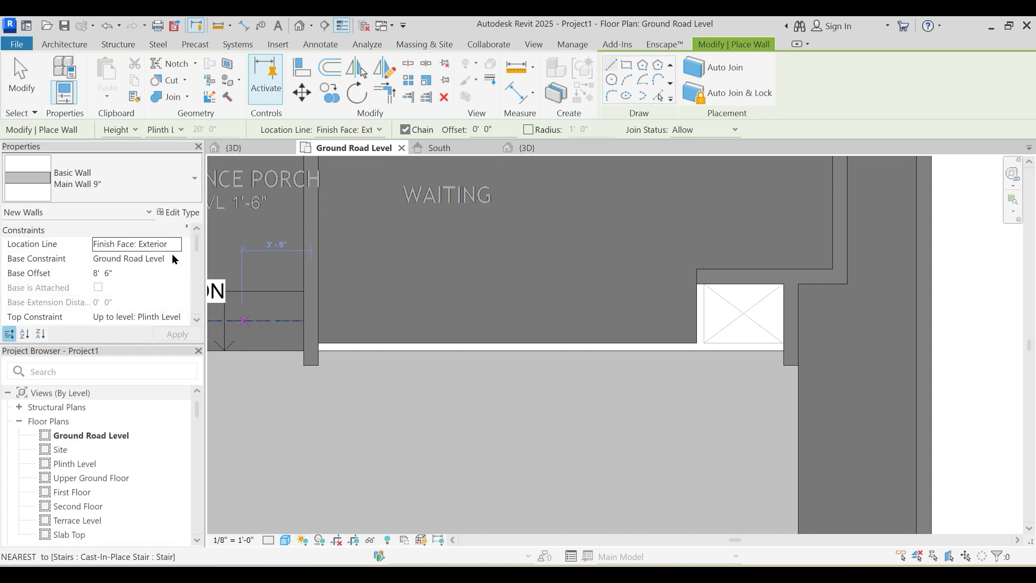
Step: Set the new wall's base offset to 0, top constraint to Upper Ground Floor and top offset to -18"
left_click(155, 269)
type("0")
scroll(164, 283, "down", 1)
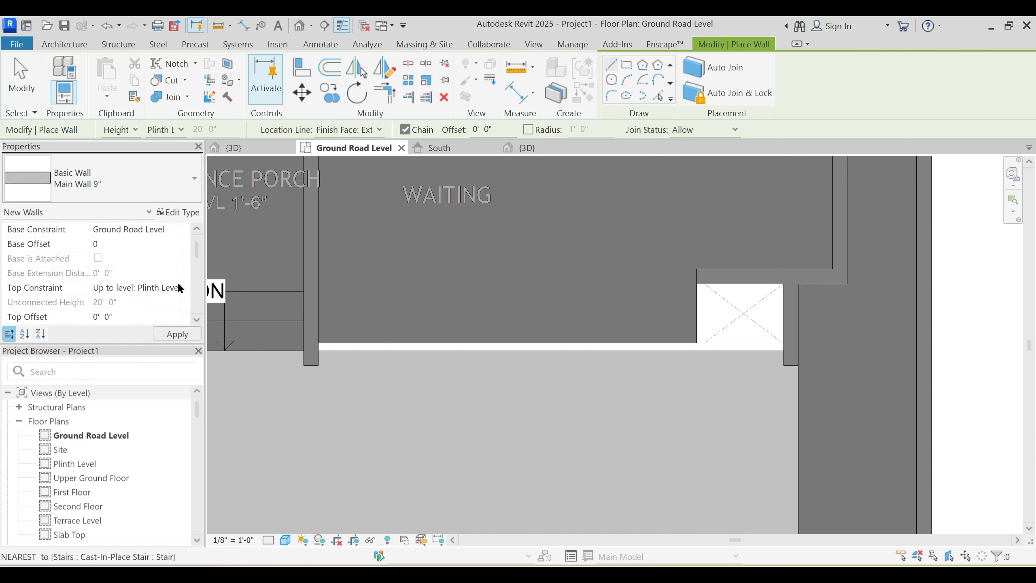
left_click(176, 288)
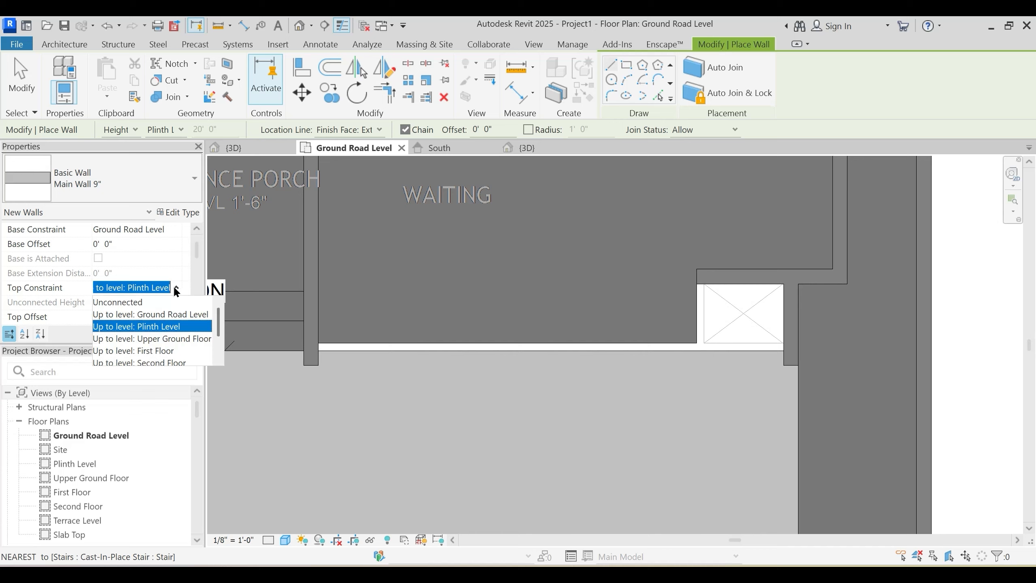
left_click(164, 338)
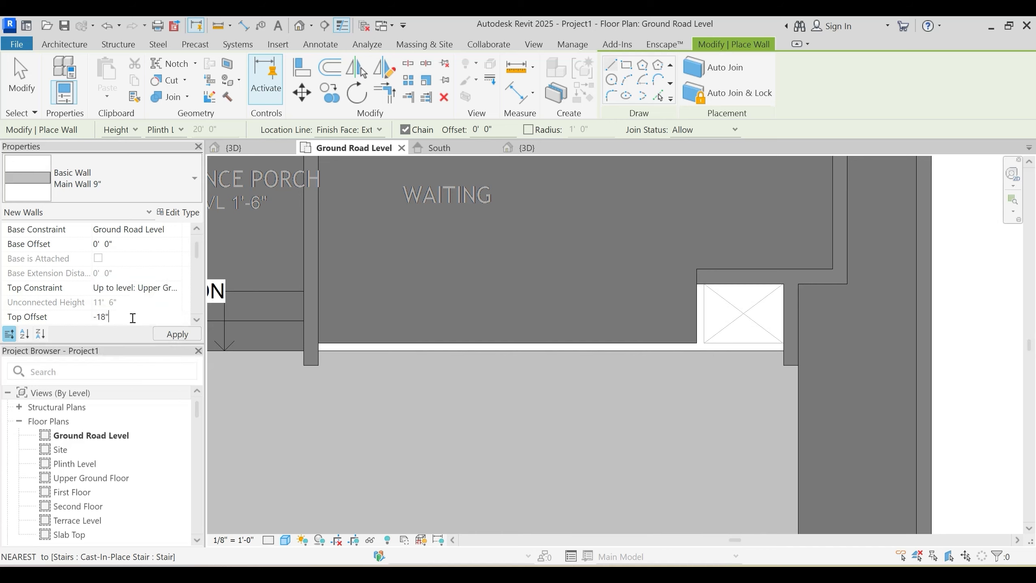
scroll(350, 363, "up", 3)
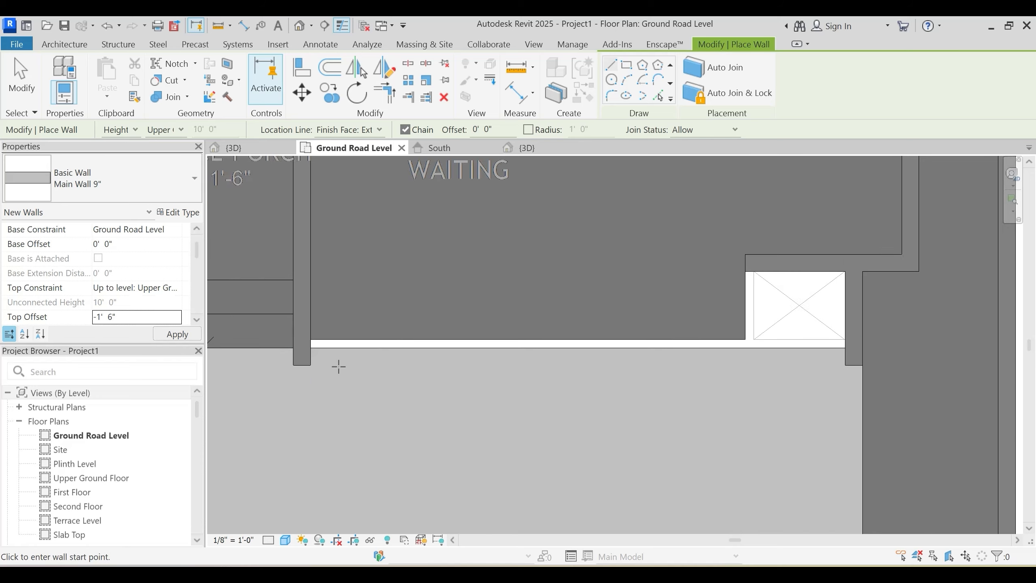
Step: Draw an Internal Wall 4.5" along the waiting area's front up to the duct's outer wall and flip it into the gap beside the floor
left_click(292, 330)
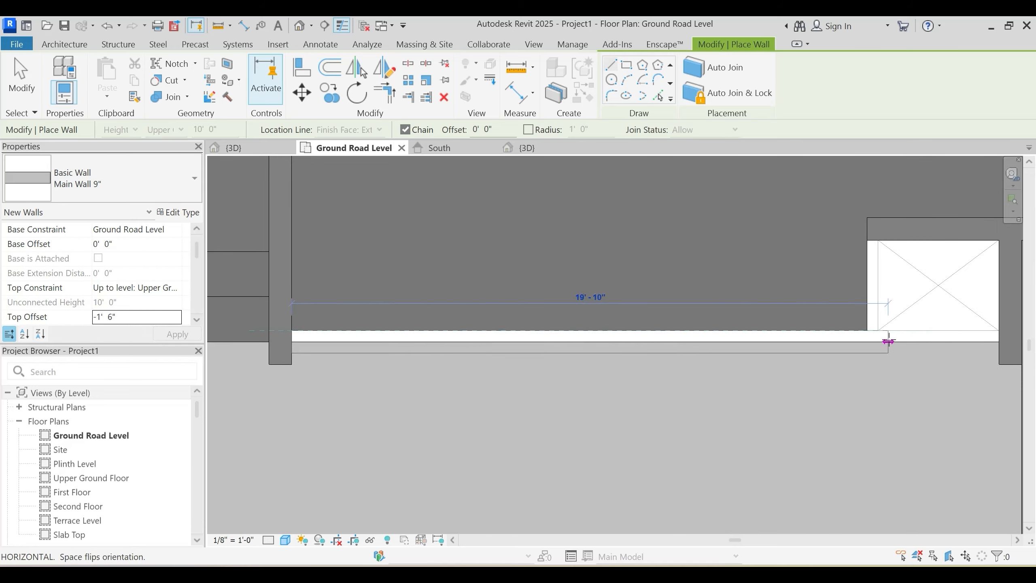
key("Escape")
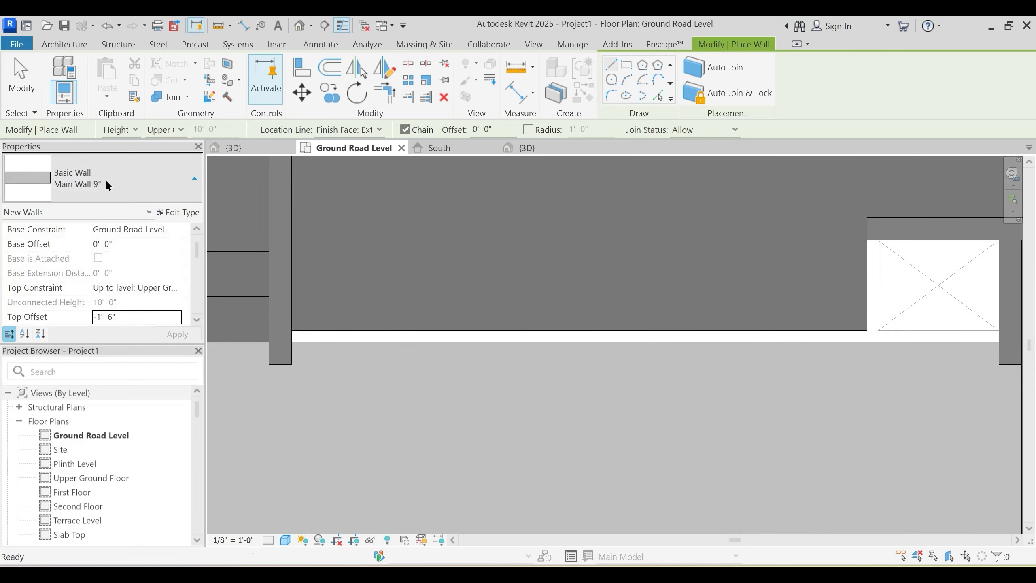
left_click(105, 178)
left_click(89, 288)
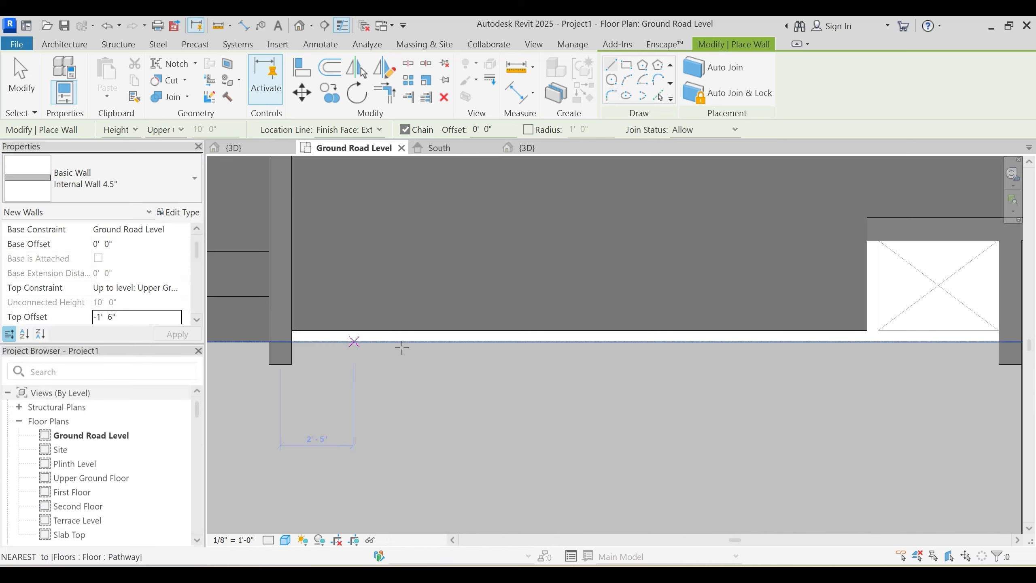
middle_click_drag(909, 323, 678, 328)
left_click(768, 348)
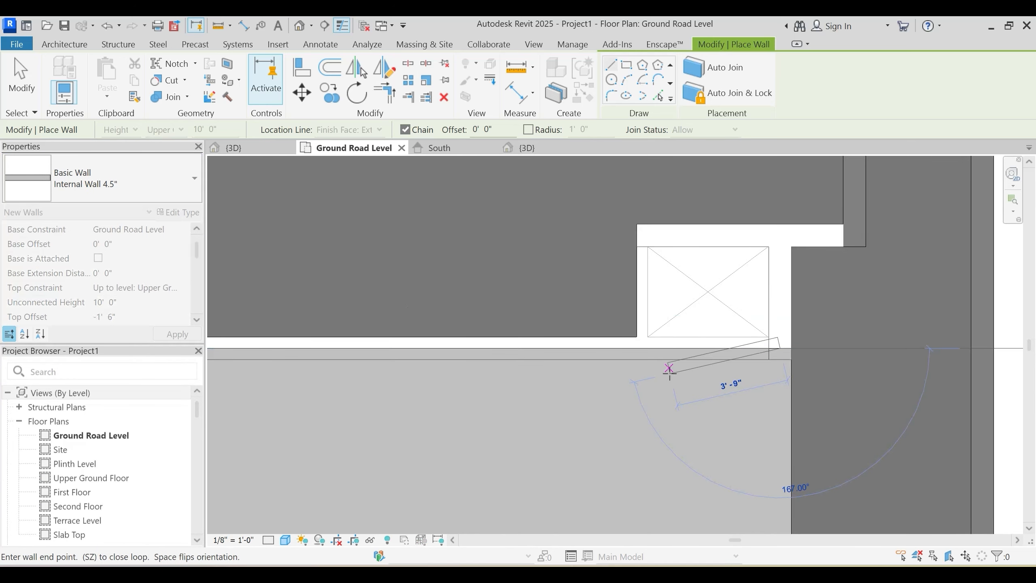
key("Escape")
key("Escape")
left_click(644, 359)
key("space")
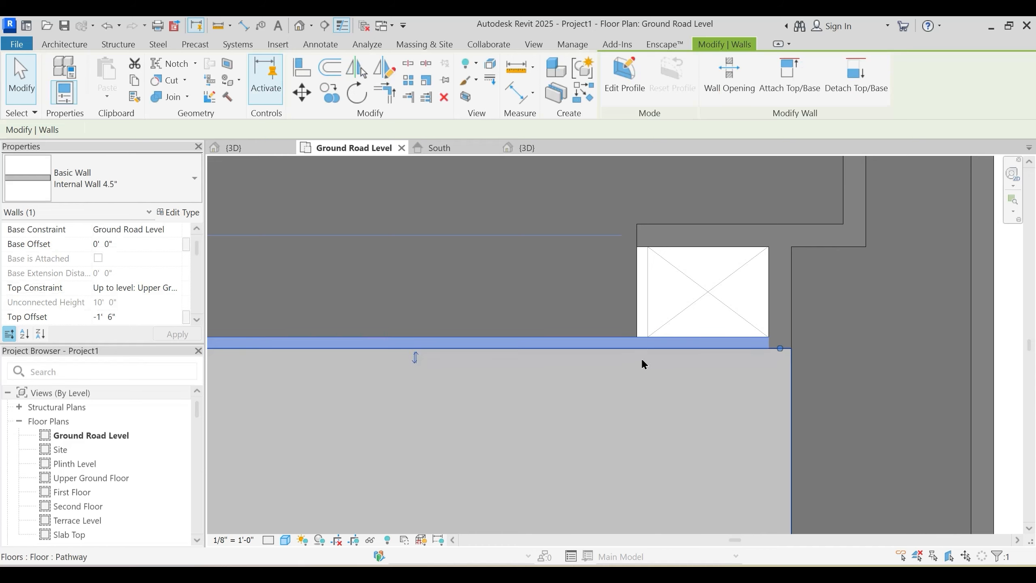
Step: Draw a 3'-0" Internal Wall 4.5" along the duct's side facing the waiting area, down to the front wall
left_click(654, 282)
key("w")
key("a")
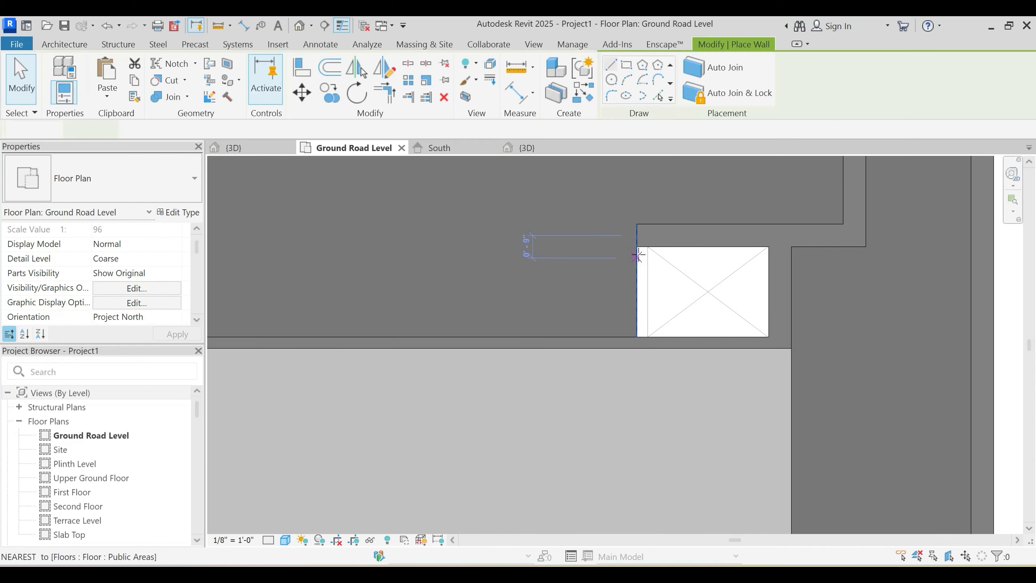
left_click(636, 247)
left_click(637, 337)
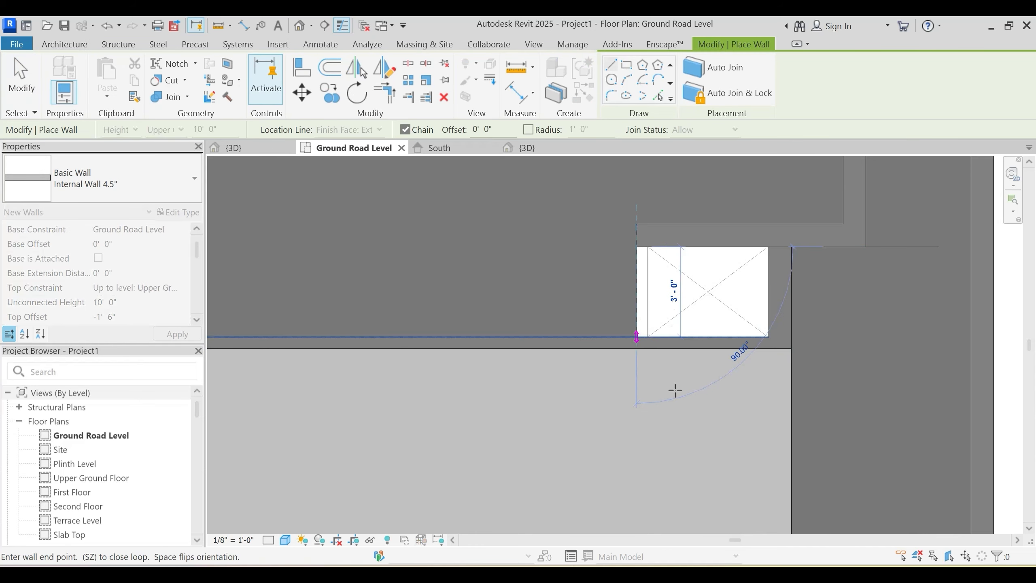
key("Escape")
key("Escape")
scroll(673, 400, "down", 3)
middle_click_drag(573, 235, 597, 357)
mouse_move(625, 296)
middle_mouse_down()
mouse_move(635, 410)
mouse_move(613, 361)
middle_mouse_up()
middle_click_drag(640, 264, 614, 309)
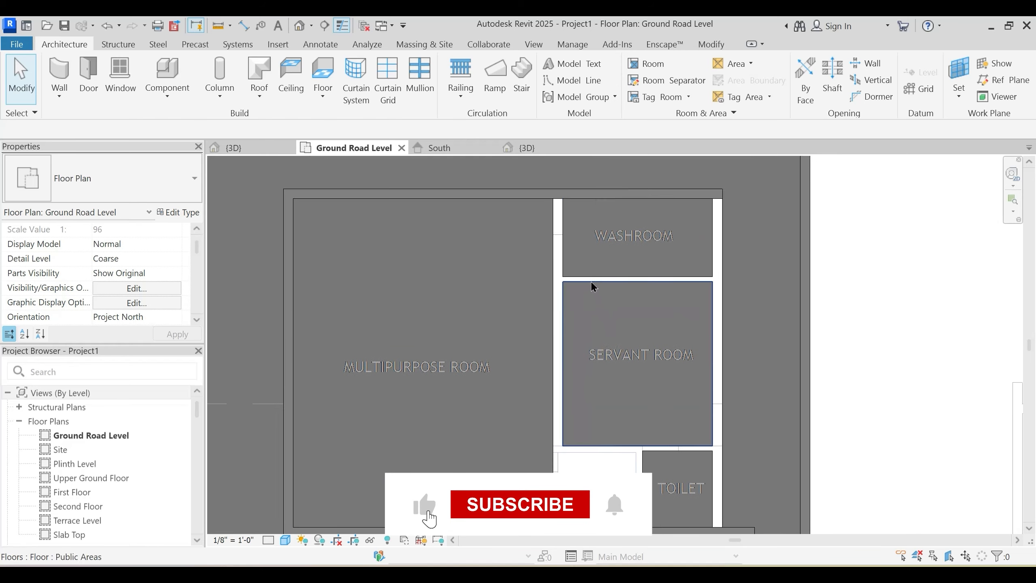
double_click(581, 199)
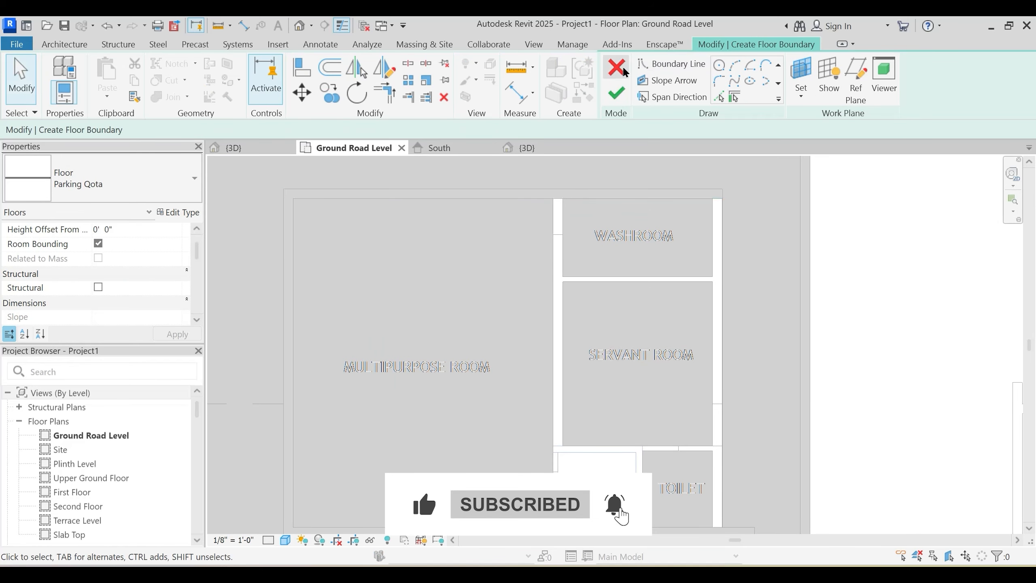
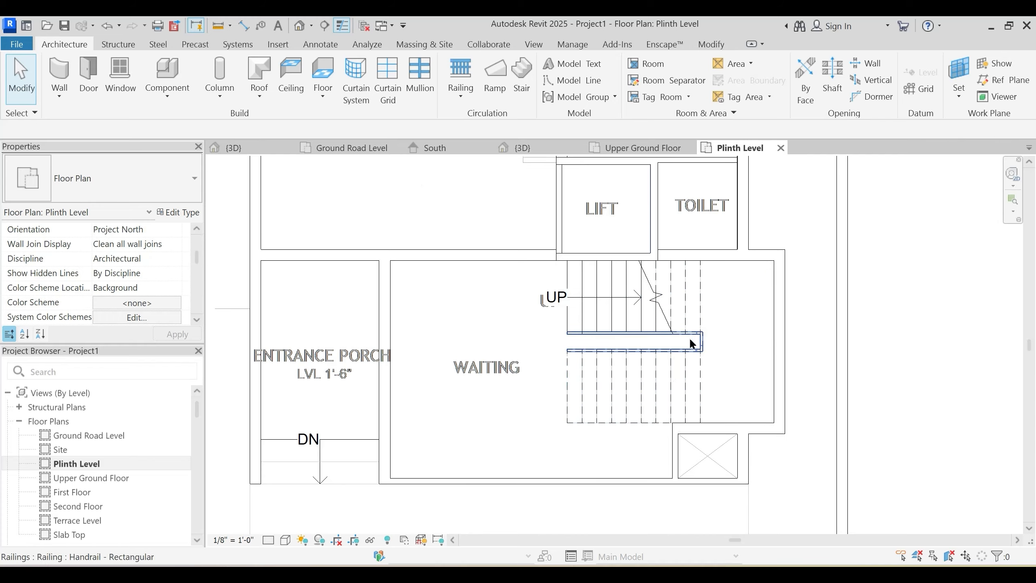
Step: Delete the inner railing between the two stair flights in the Plinth Level plan
left_click(698, 344)
key("Delete")
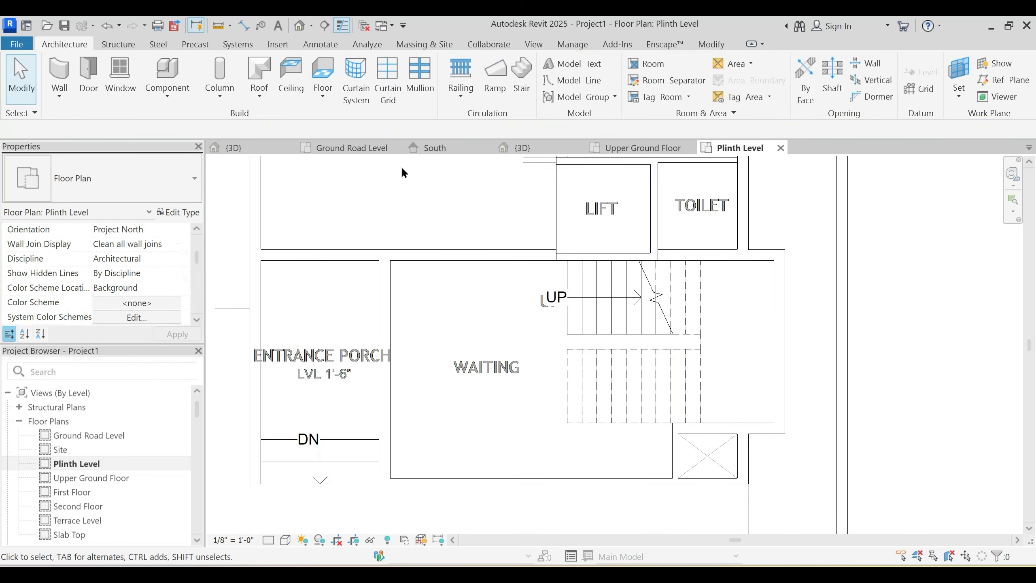
Step: Examine the staircase and surrounding walls in 3D and check the Upper Ground Floor plan
left_click(512, 151)
middle_click_drag(526, 407, 533, 428, "shift")
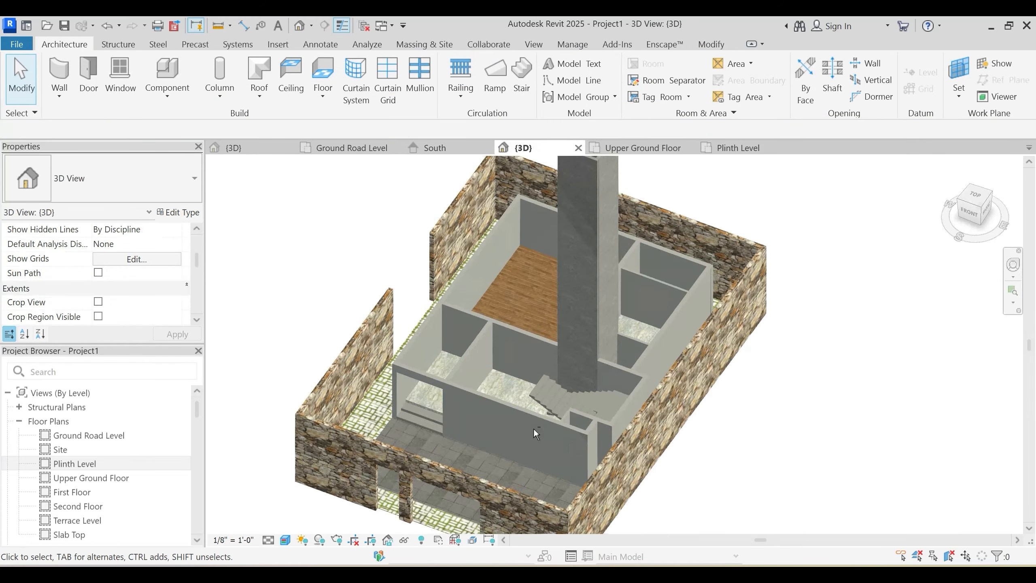
scroll(571, 437, "up", 3)
middle_click_drag(601, 445, 527, 351, "shift")
scroll(555, 437, "up", 3)
scroll(629, 374, "down", 3)
left_click(643, 377)
scroll(523, 338, "down", 3)
middle_click_drag(524, 392, 481, 405, "shift")
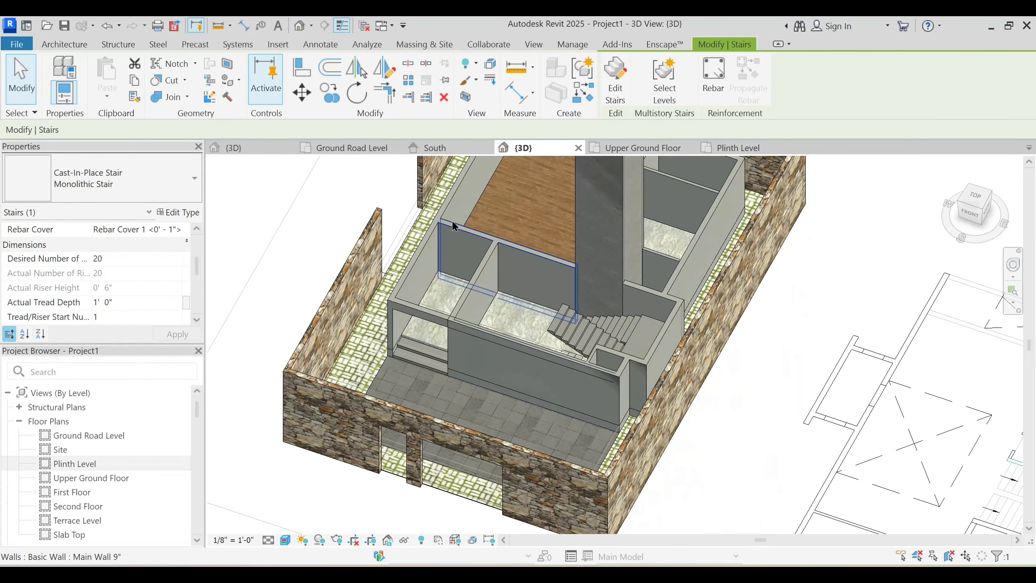
key("Escape")
left_click(643, 150)
scroll(573, 323, "down", 3)
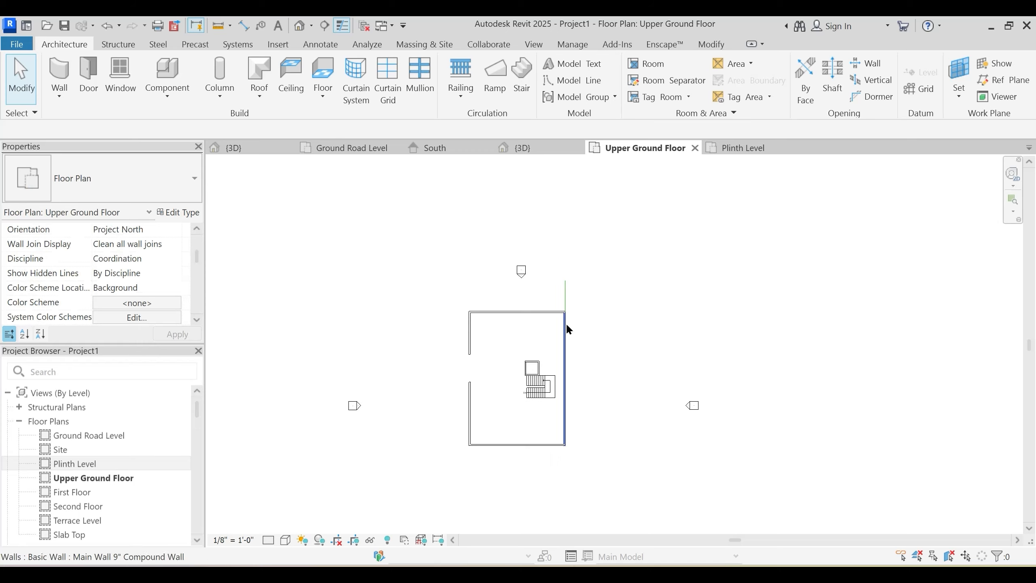
left_click(518, 147)
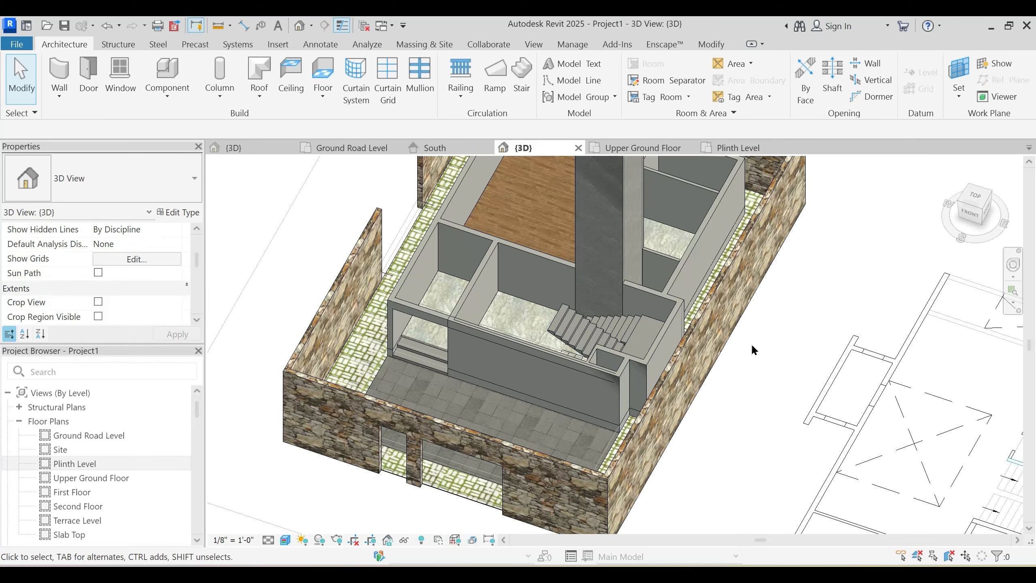
Step: Show the imported Live Project Nov 24 Batch.dwg drawing in halftone in the 3D view
scroll(752, 352, "down", 5)
scroll(805, 363, "down", 2)
left_click(780, 353)
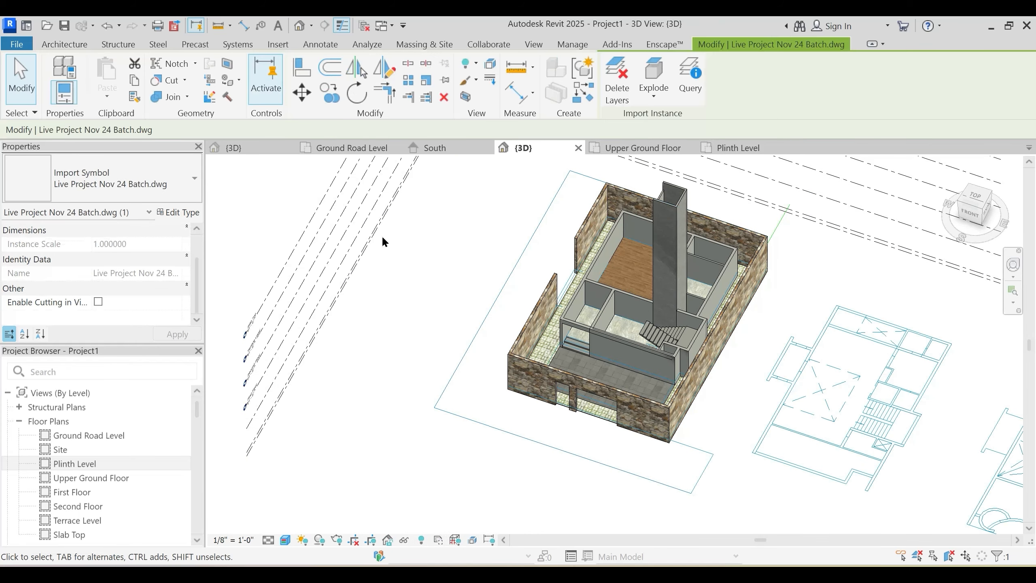
key("Escape")
key("v")
key("g")
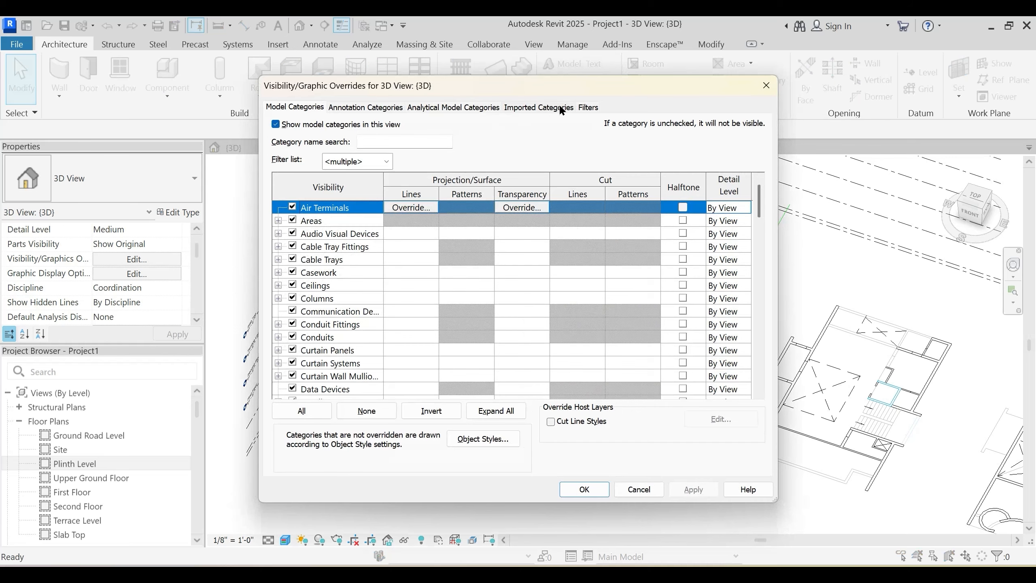
left_click(538, 107)
left_click(468, 183)
left_click(693, 489)
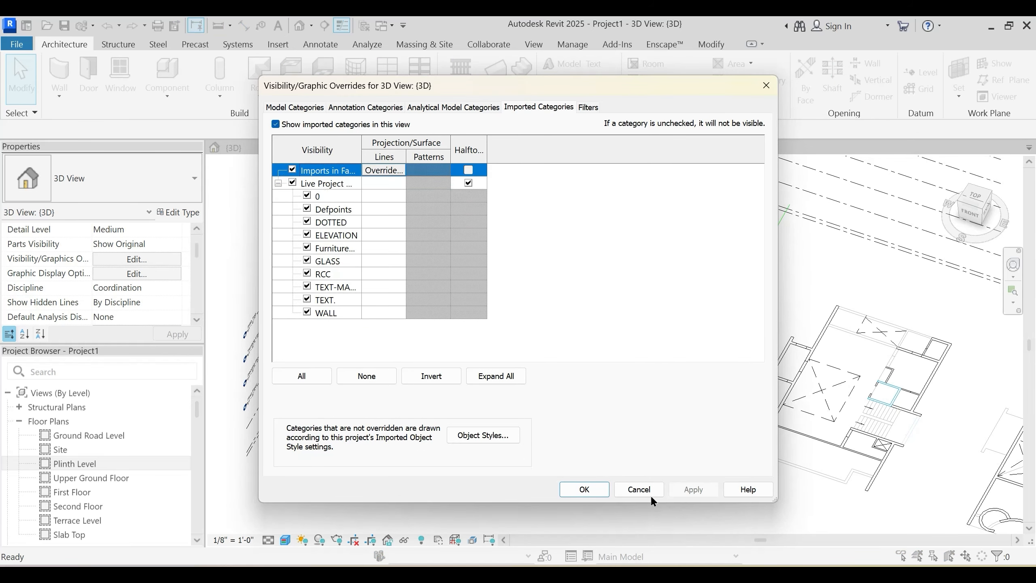
left_click(584, 489)
Step: Set the work plane of the imported Live Project Nov 24 Batch.dwg drawing to Upper Ground Floor
left_click(794, 369)
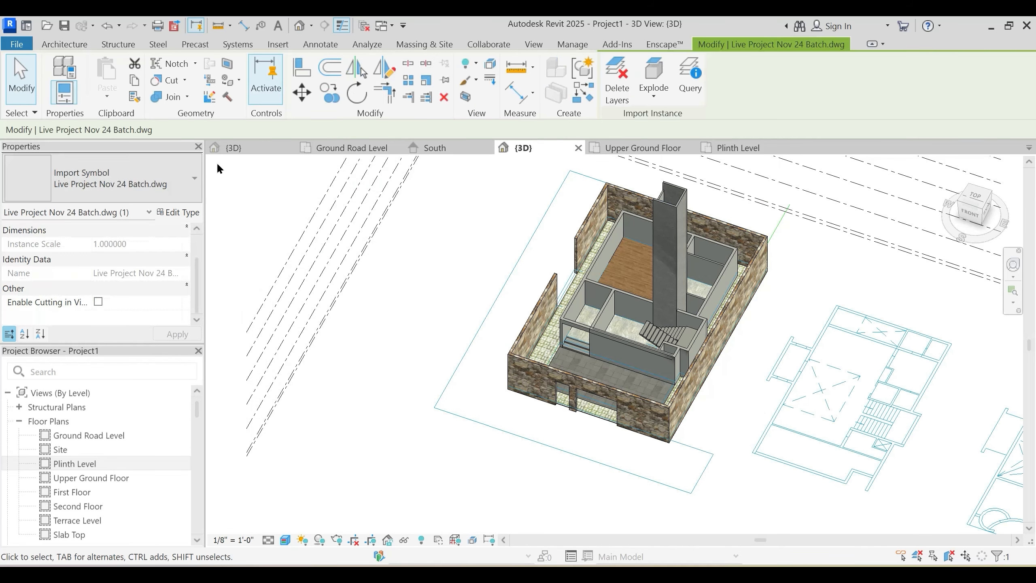
scroll(177, 245, "up", 2)
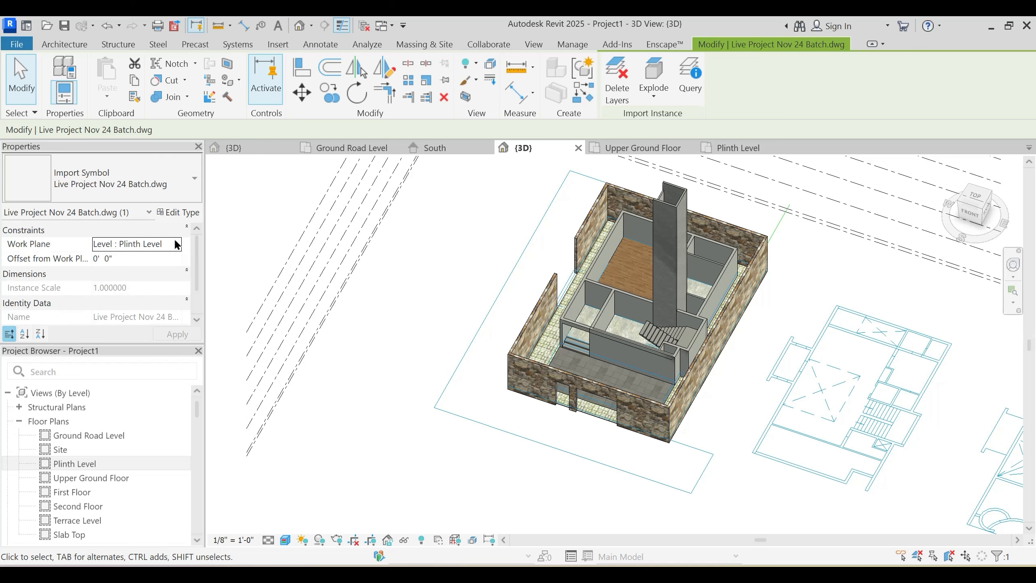
left_click(177, 244)
left_click(163, 285)
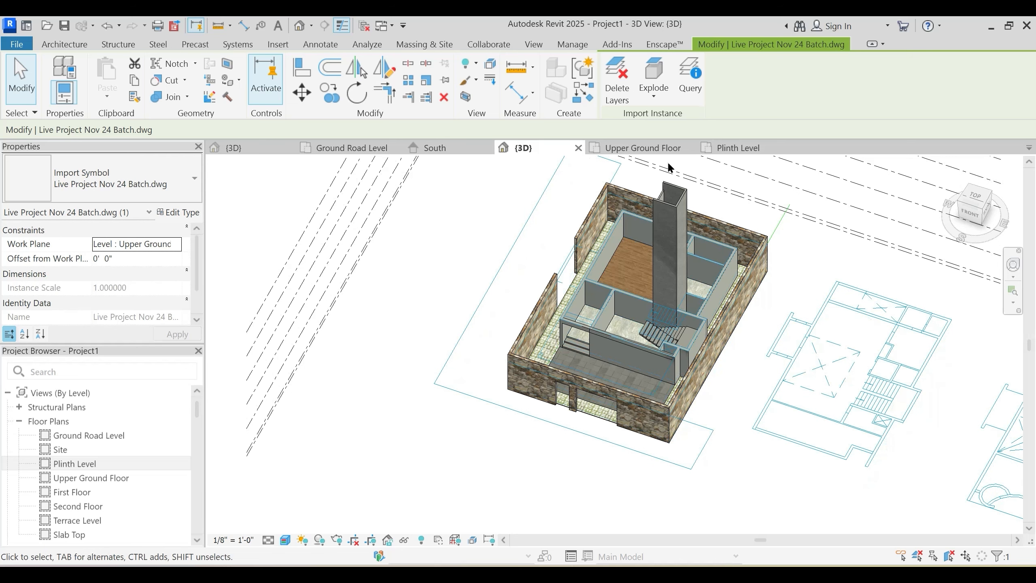
Step: Open the Upper Ground Floor plan and bring the imported floor layouts into view
left_click(640, 147)
scroll(579, 318, "up", 4)
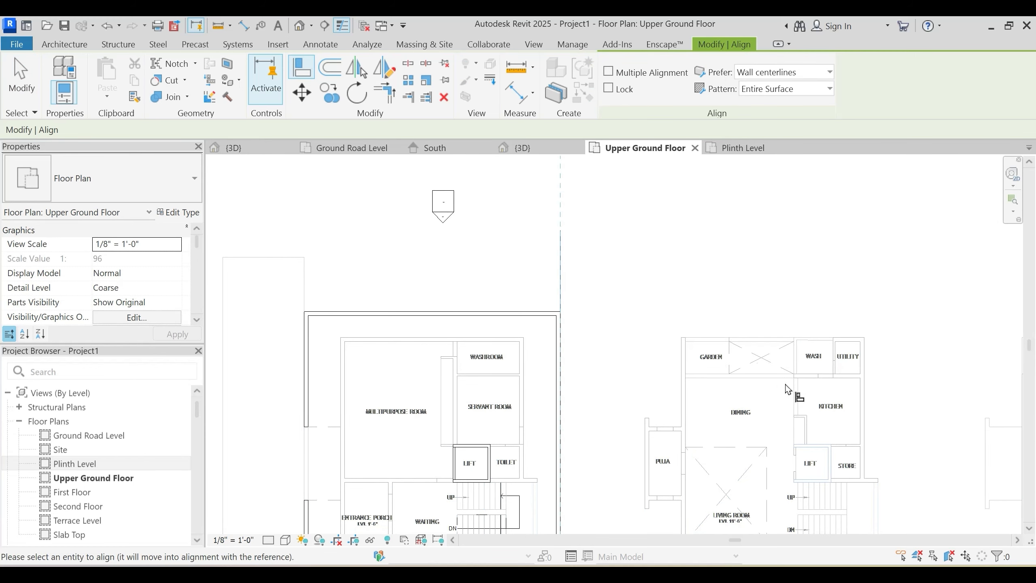
middle_click_drag(788, 389, 756, 296)
key("Escape")
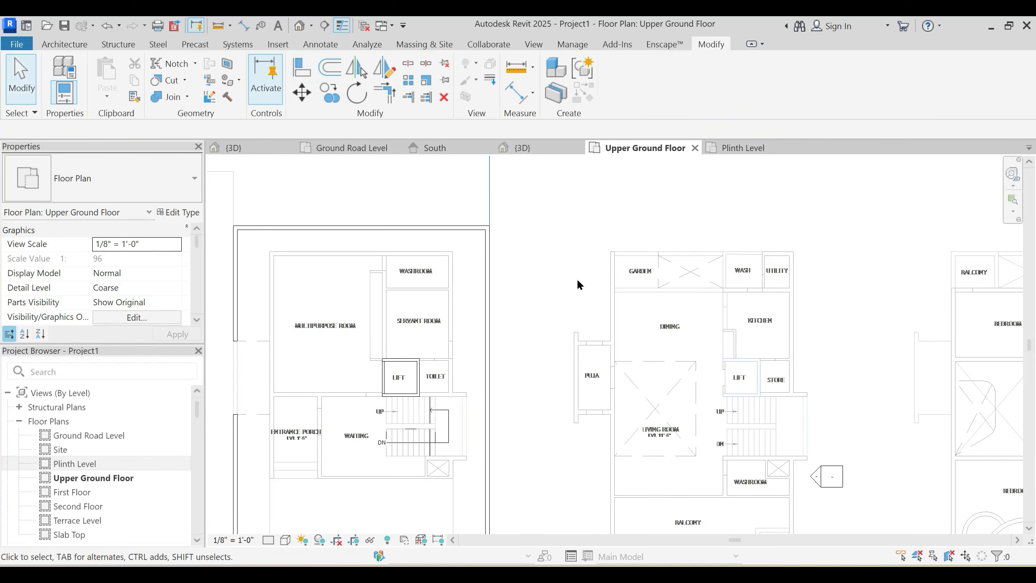
middle_click_drag(576, 278, 581, 308)
left_click(569, 292)
scroll(571, 332, "up", 4)
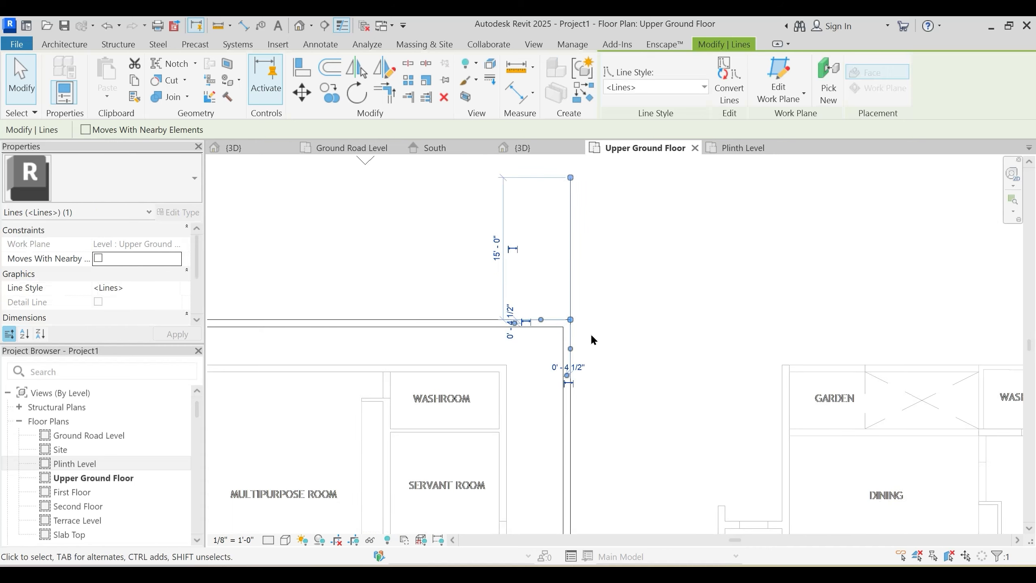
key("m")
key("v")
scroll(570, 333, "up", 3)
left_click(567, 312)
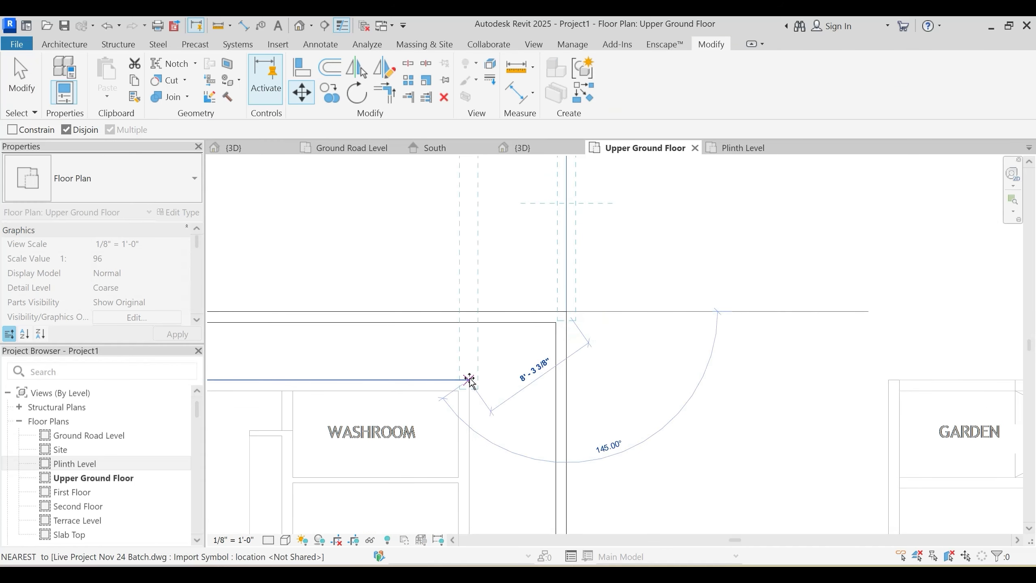
scroll(476, 375, "up", 2)
scroll(509, 359, "down", 3)
key("Escape")
key("Escape")
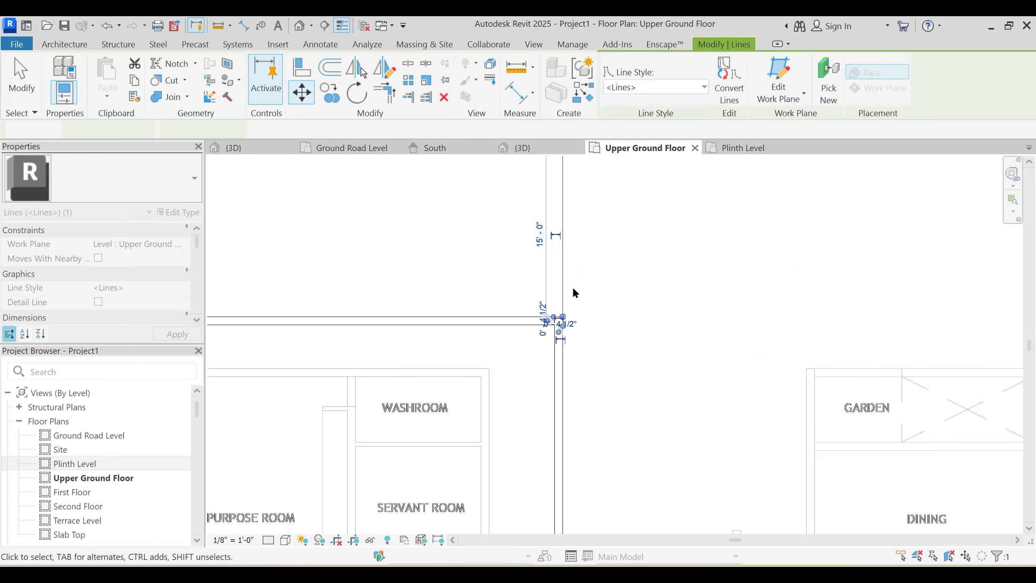
Step: Delete the vertical line at the compound wall corner and draw a new one upward from the house's outer corner beside the washroom
left_click(563, 284)
key("Delete")
key("l")
key("i")
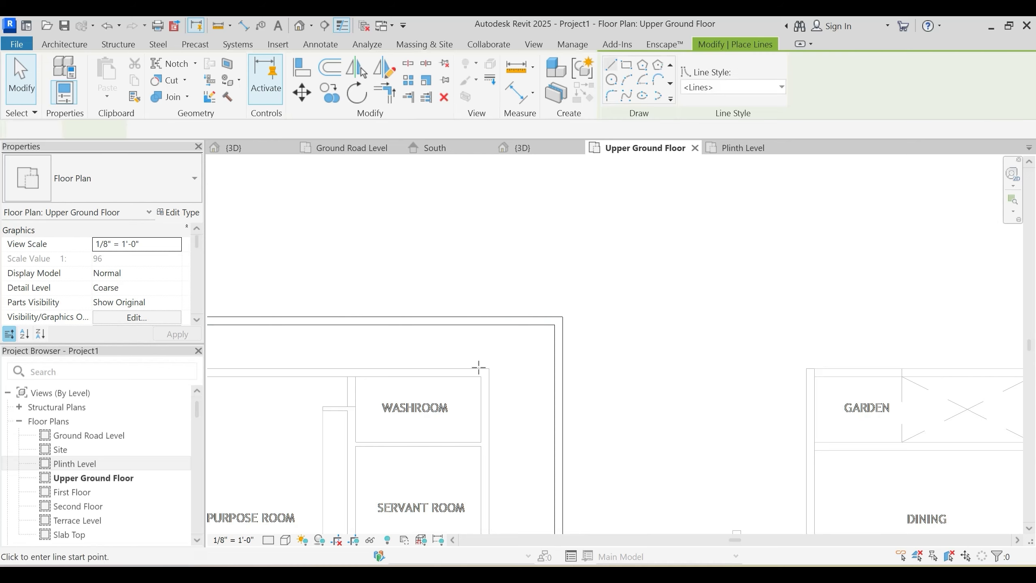
left_click(489, 368)
left_click(489, 222)
key("Escape")
key("Escape")
scroll(542, 245, "down", 3)
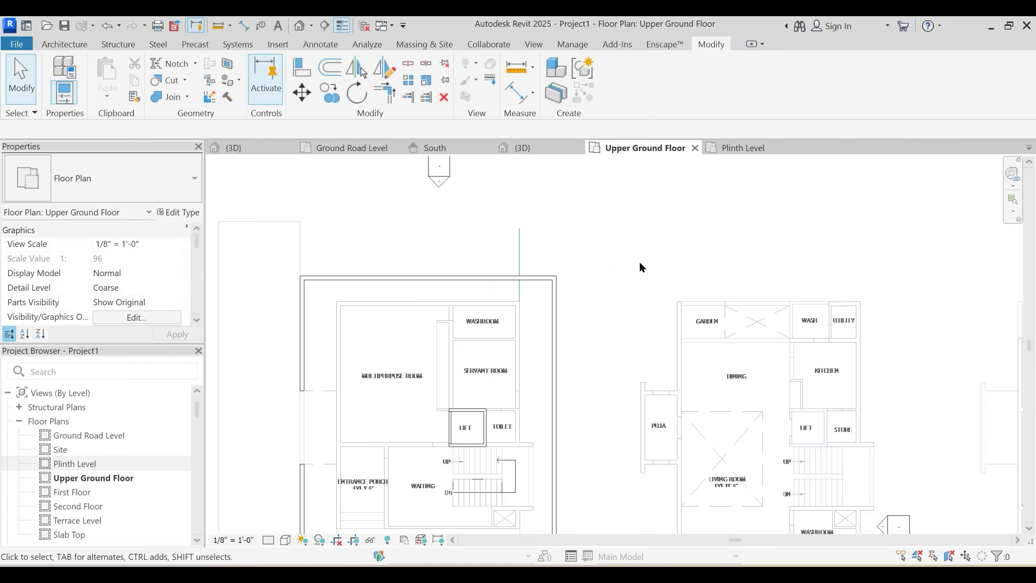
Step: Align the outer wall edge of the drawing's upper ground floor layout, beside the utility, with the new vertical line
left_click(297, 73)
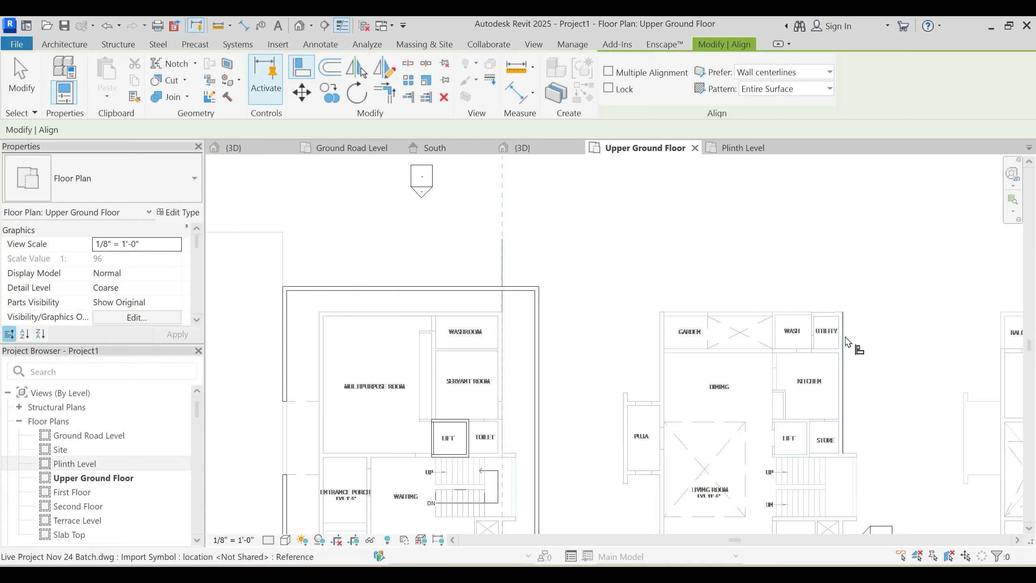
scroll(851, 345, "up", 6)
scroll(673, 319, "down", 4)
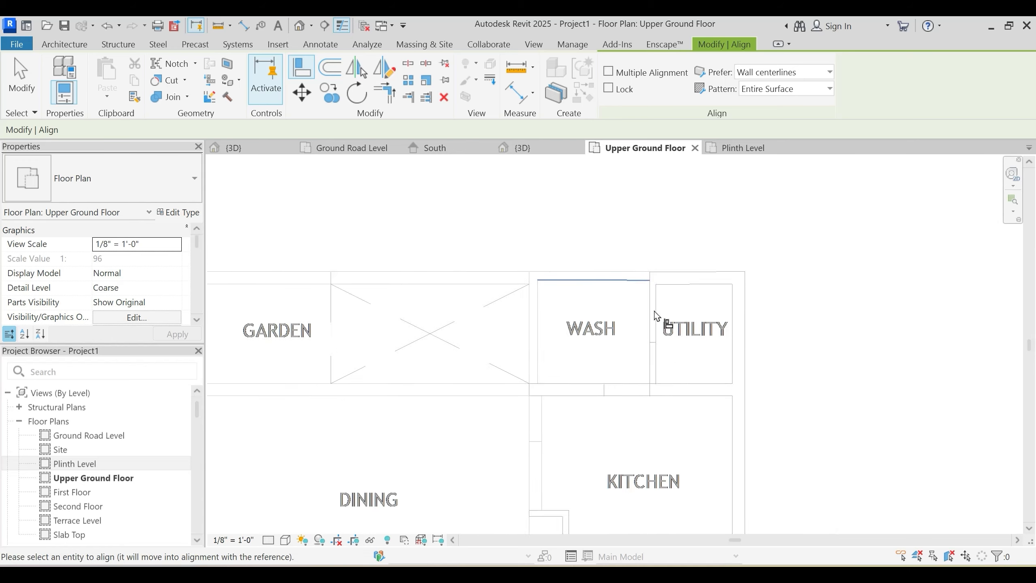
left_click(722, 335)
scroll(775, 302, "down", 3)
scroll(673, 314, "down", 2)
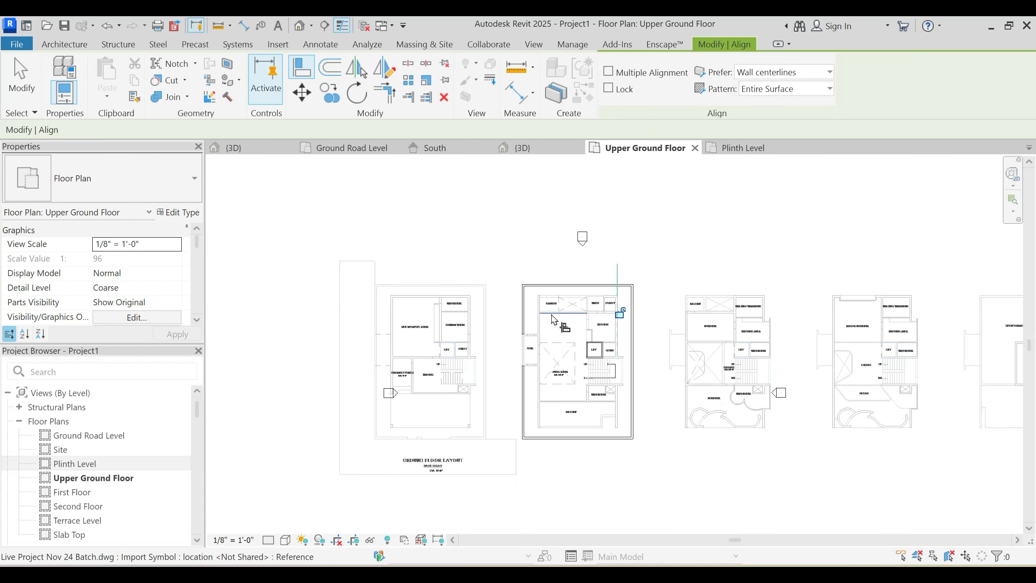
scroll(612, 318, "up", 3)
key("Escape")
key("Escape")
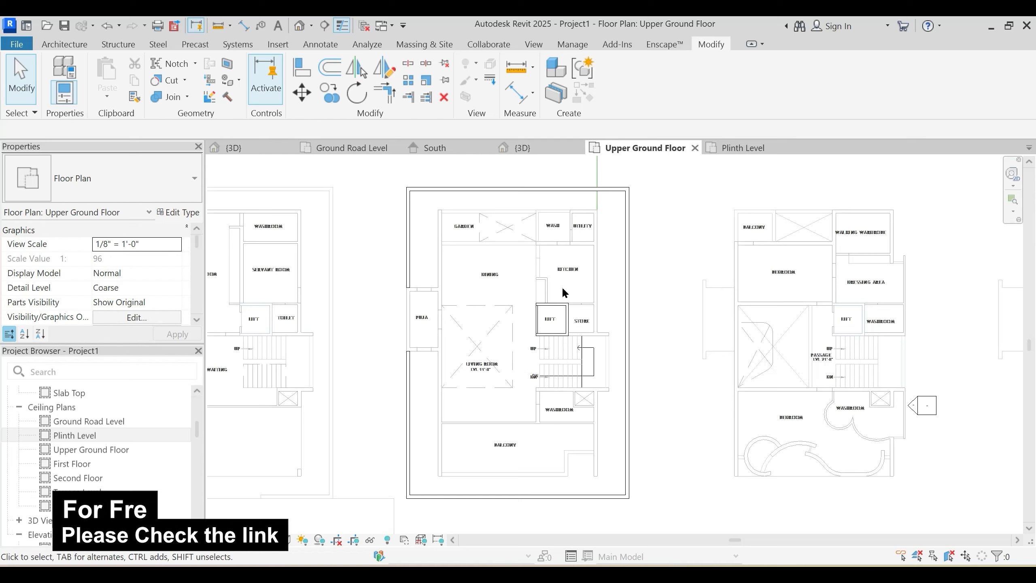
scroll(563, 292, "up", 1)
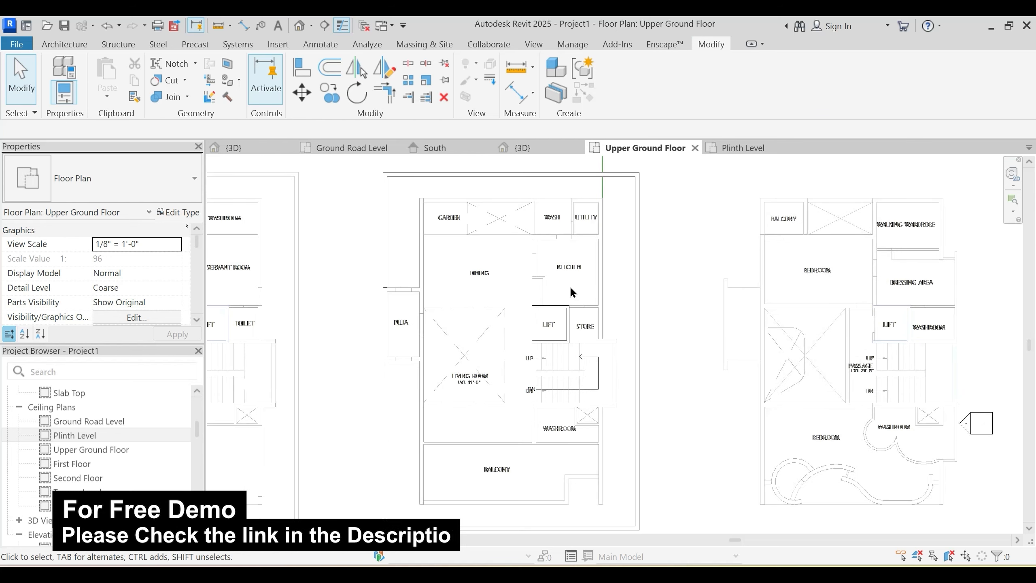
Step: Display the Ground Road Level plan shaded and locate the two openings at the front corners of the parking floor
left_click(347, 149)
scroll(638, 334, "down", 2)
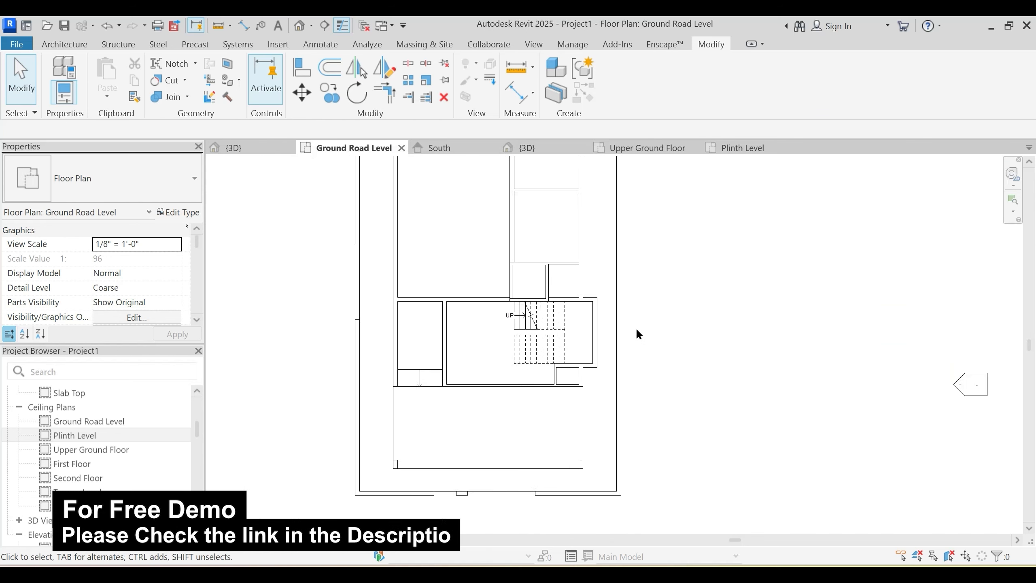
scroll(588, 440, "down", 2)
key("s")
key("d")
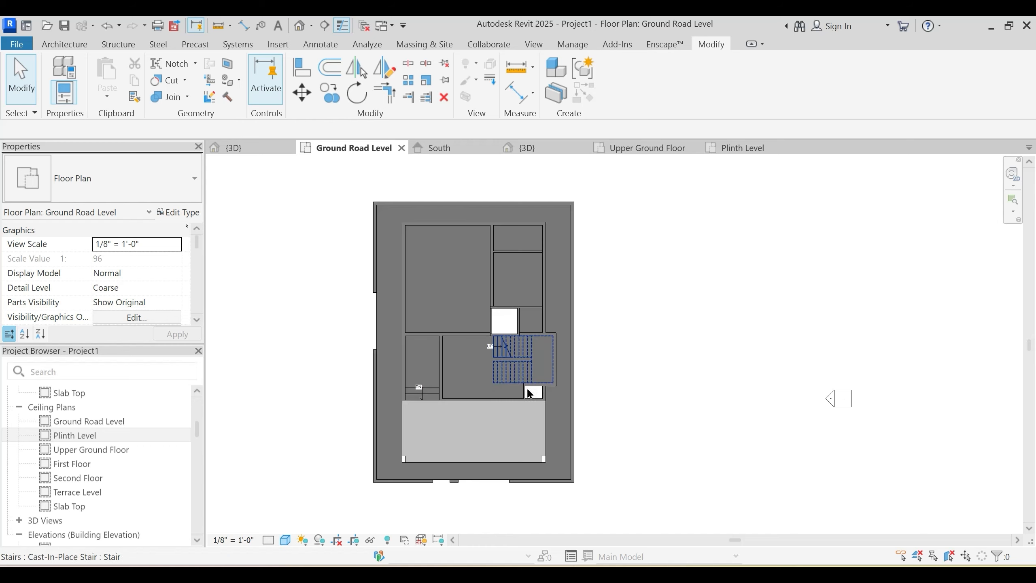
scroll(420, 428, "up", 6)
middle_click_drag(411, 464, 399, 371)
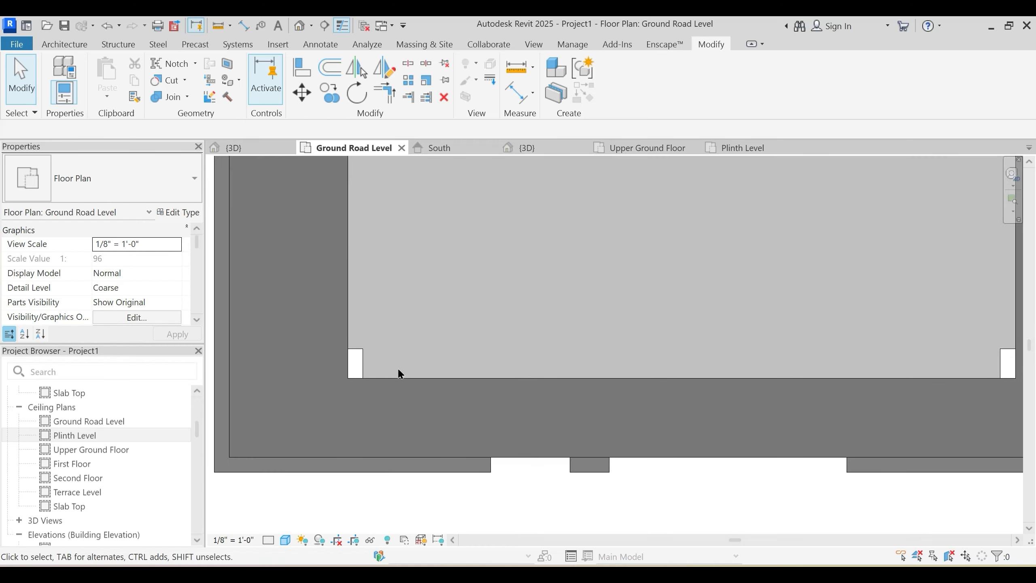
scroll(414, 343, "down", 2)
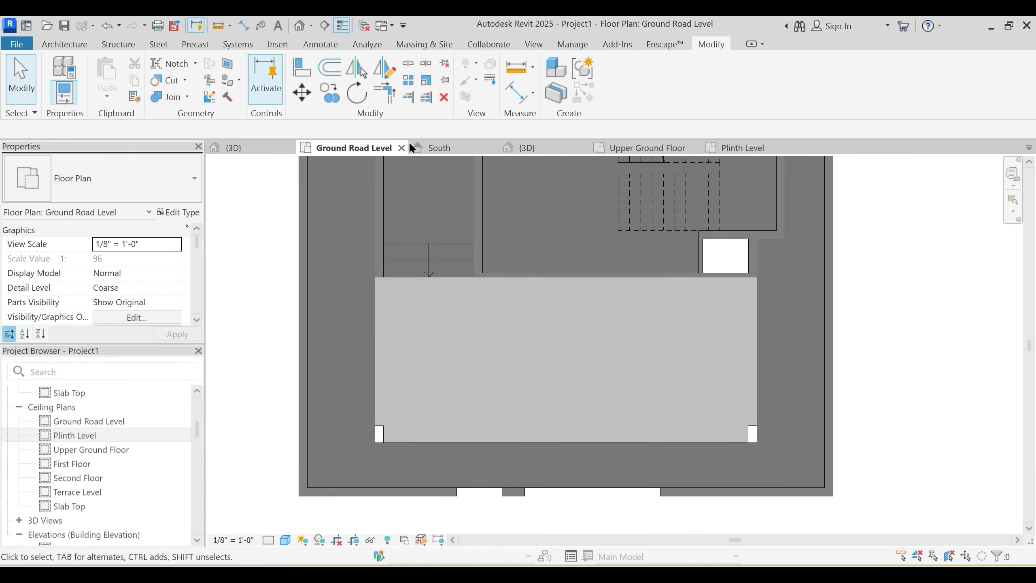
Step: Examine the front parking area and the house's front wall in 3D
left_click(524, 147)
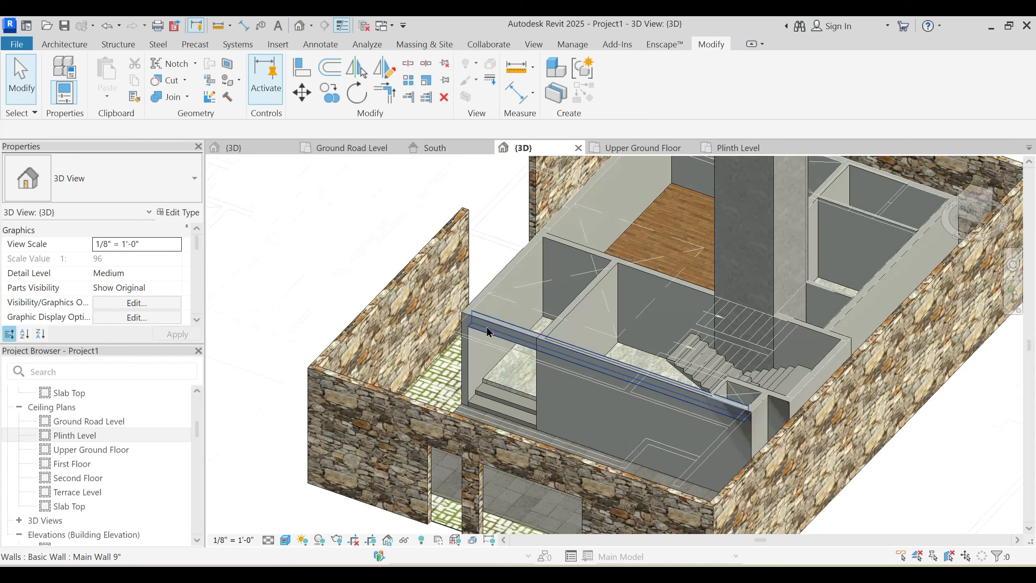
middle_click_drag(477, 406, 568, 381, "shift")
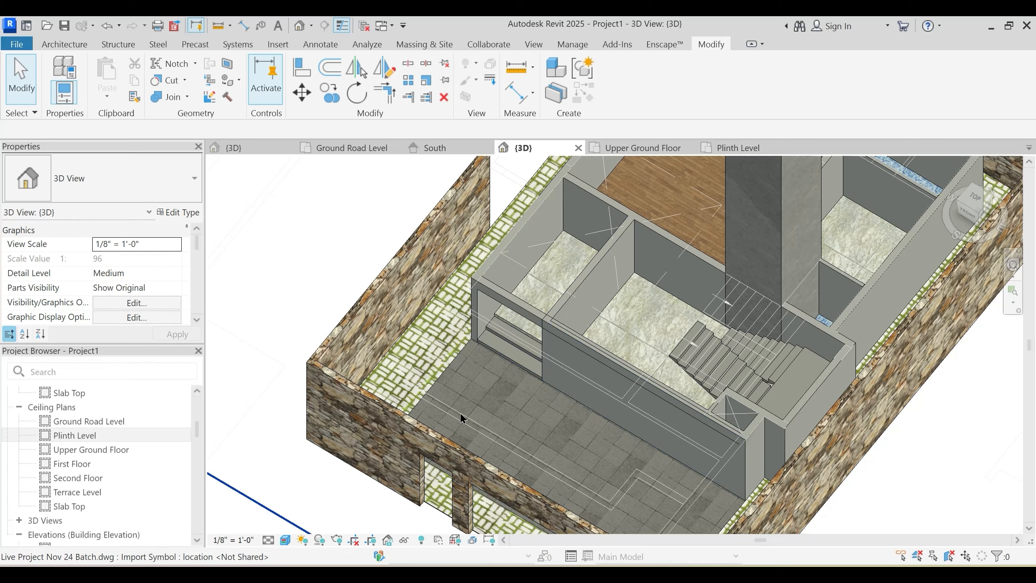
middle_click_drag(462, 418, 404, 355, "shift")
middle_click_drag(484, 425, 559, 427)
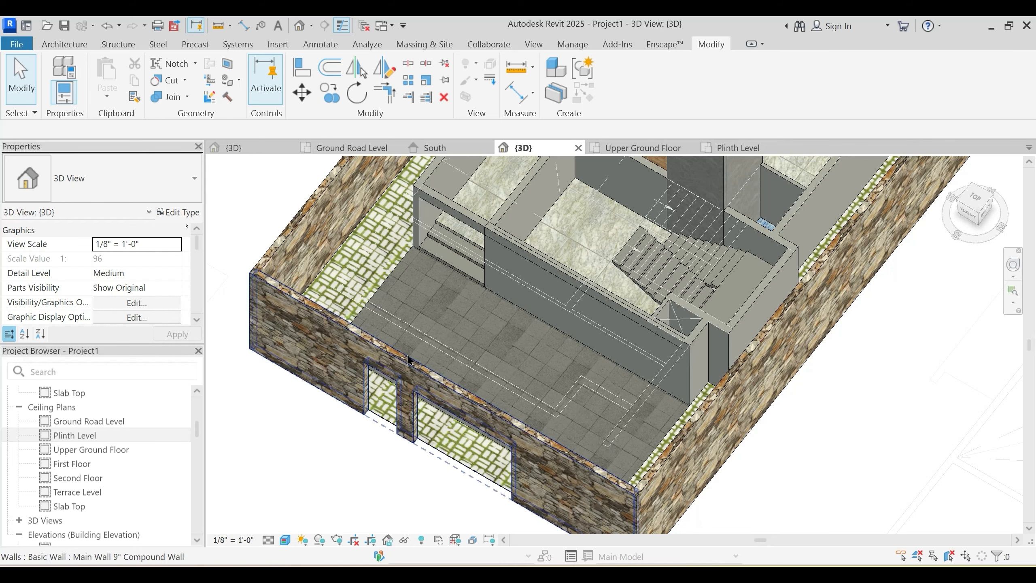
middle_click_drag(428, 239, 428, 212, "shift")
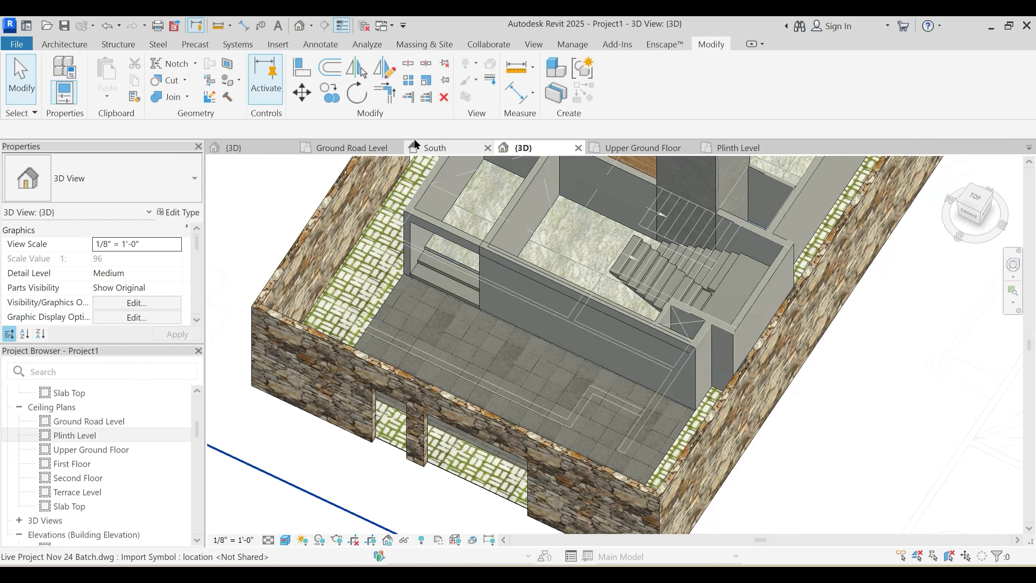
Step: In the Ground Road Level plan, draw a Main Wall 9" in the parking floor's front-left opening, base offset 0' 0", up to Upper Ground Floor
left_click(357, 151)
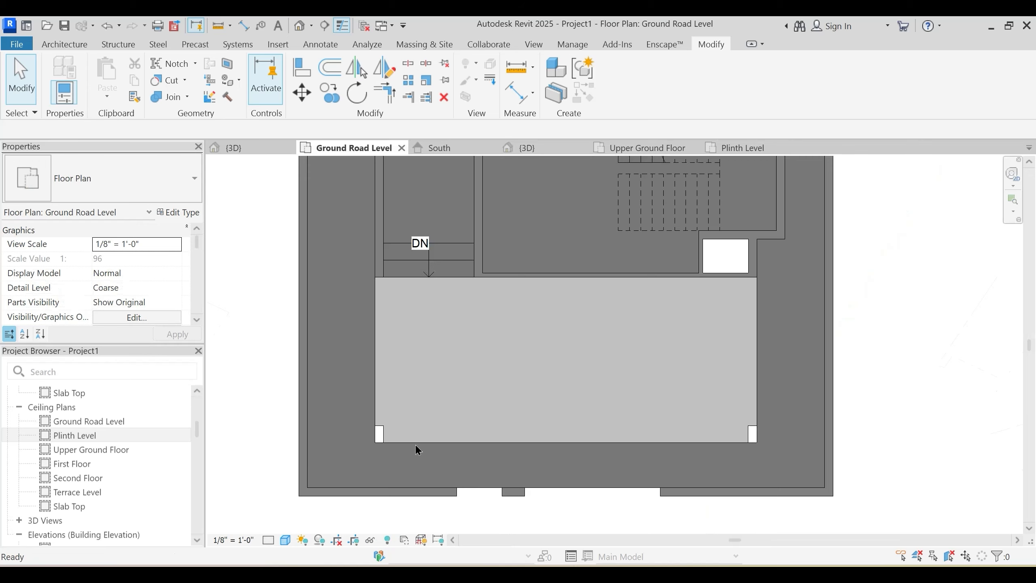
key("w")
key("a")
scroll(418, 447, "up", 5)
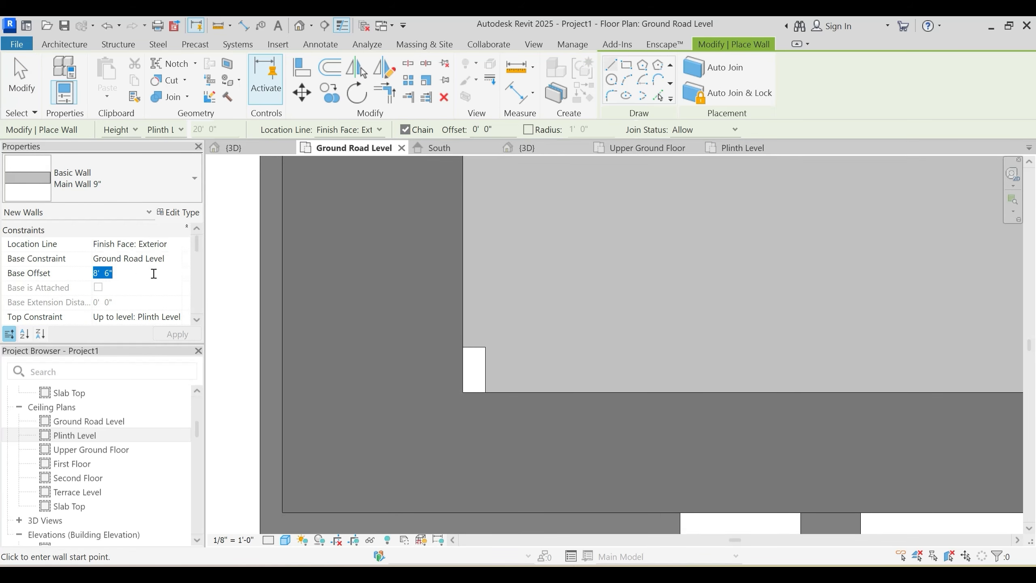
scroll(154, 300, "down", 1)
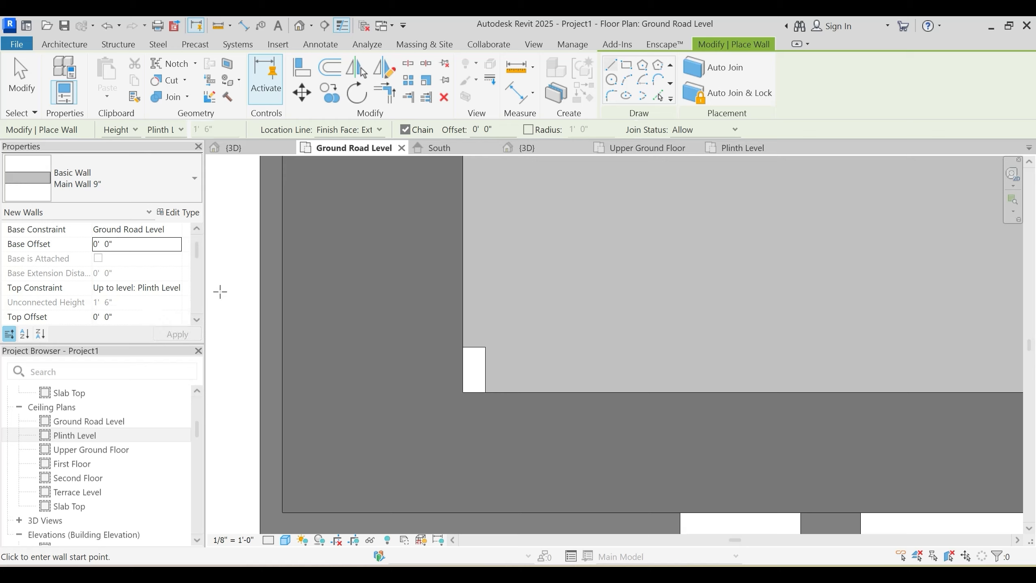
left_click(173, 288)
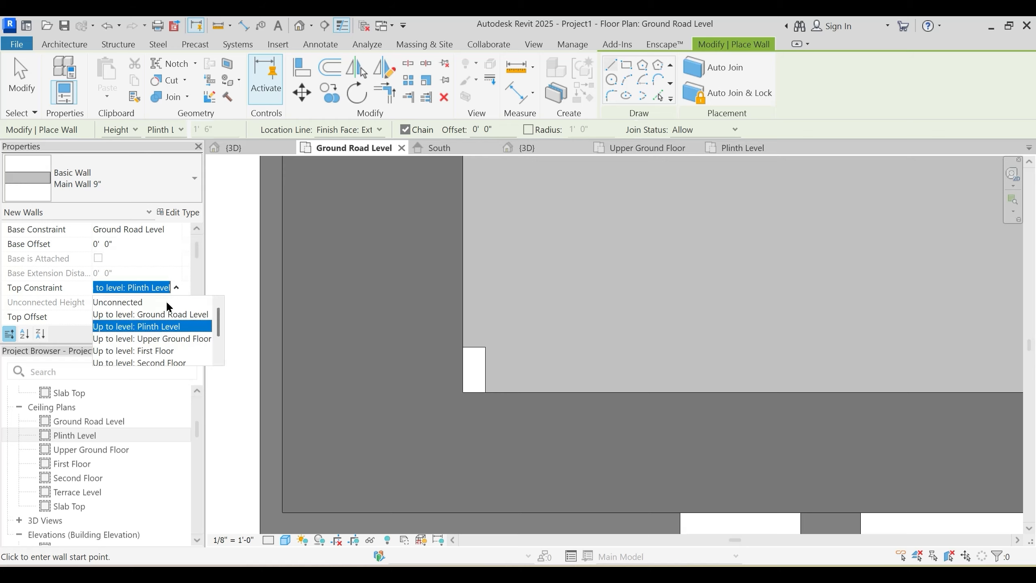
left_click(162, 338)
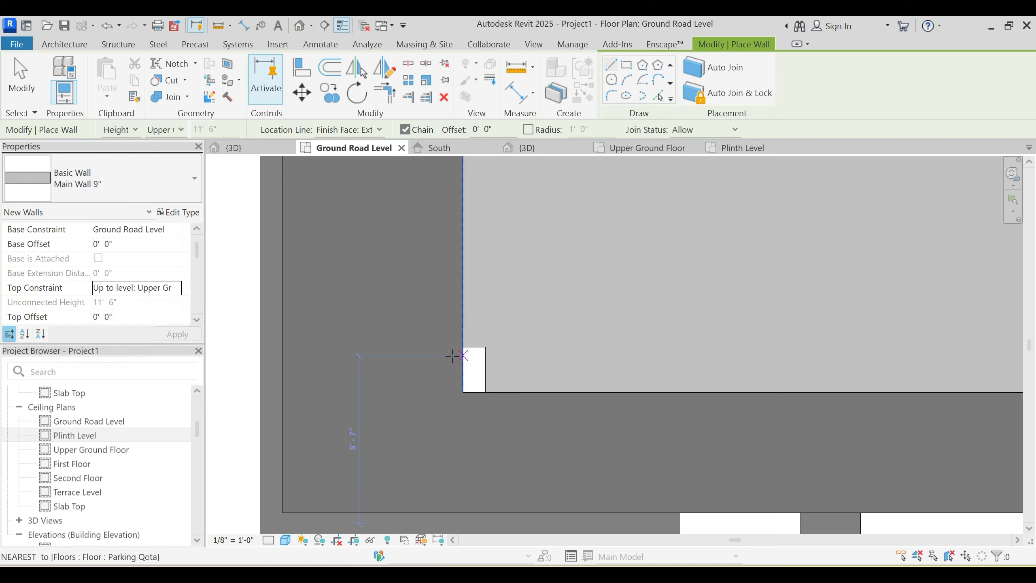
scroll(453, 356, "up", 2)
left_click(459, 339)
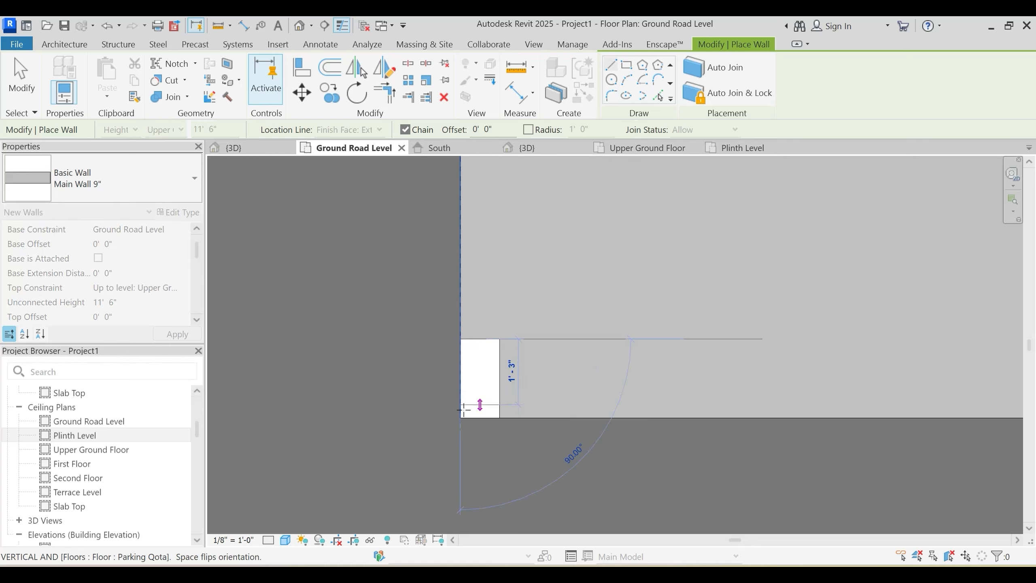
left_click(460, 418)
key("Escape")
Step: Draw the same 9" wall along the outer edge of the parking floor's front-right opening
scroll(400, 336, "down", 2)
middle_click_drag(978, 376, 488, 403)
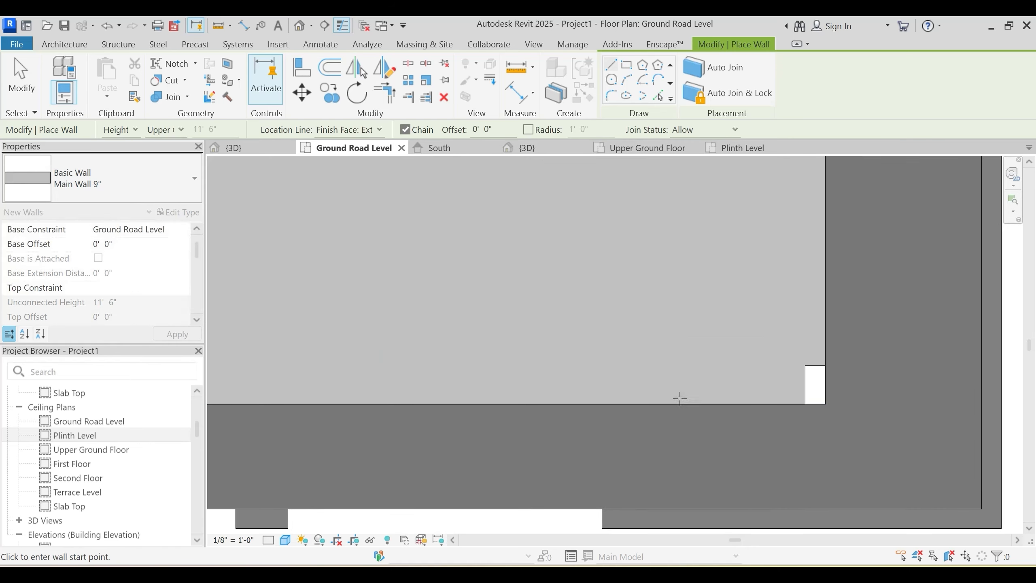
scroll(831, 383, "up", 2)
left_click(824, 417)
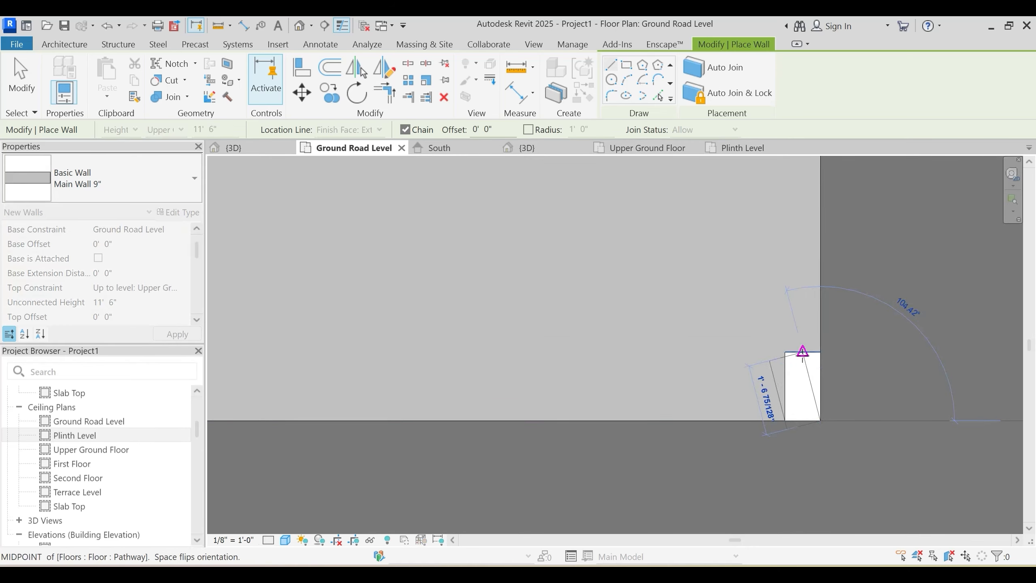
left_click(821, 351)
key("Escape")
key("Escape")
scroll(758, 326, "down", 4)
middle_click_drag(567, 300, 590, 394)
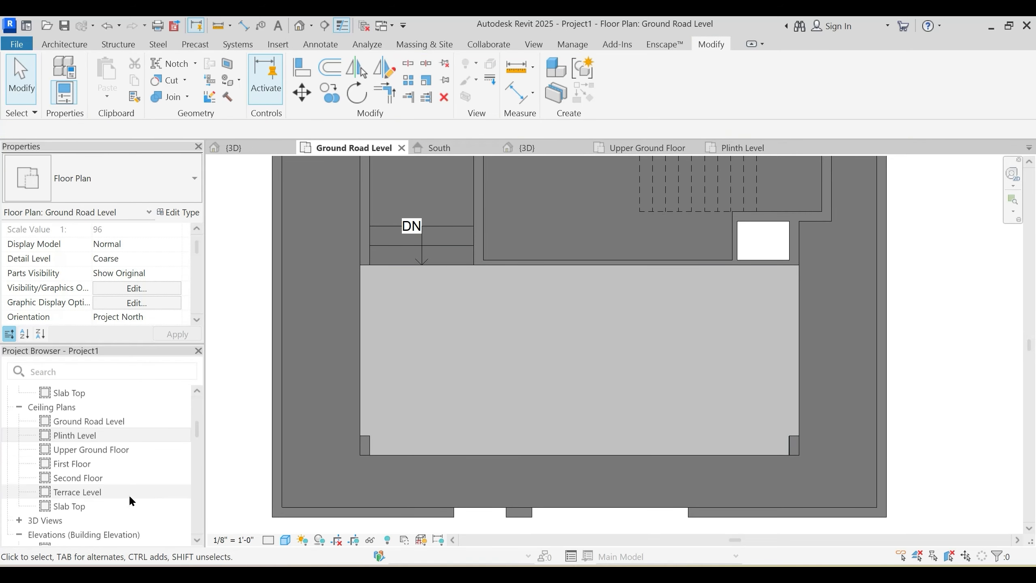
Step: In the Plinth Level ceiling plan, draw a 13' 0" beam wall like the house's front one along the balcony's left edge to the corner pier
double_click(87, 434)
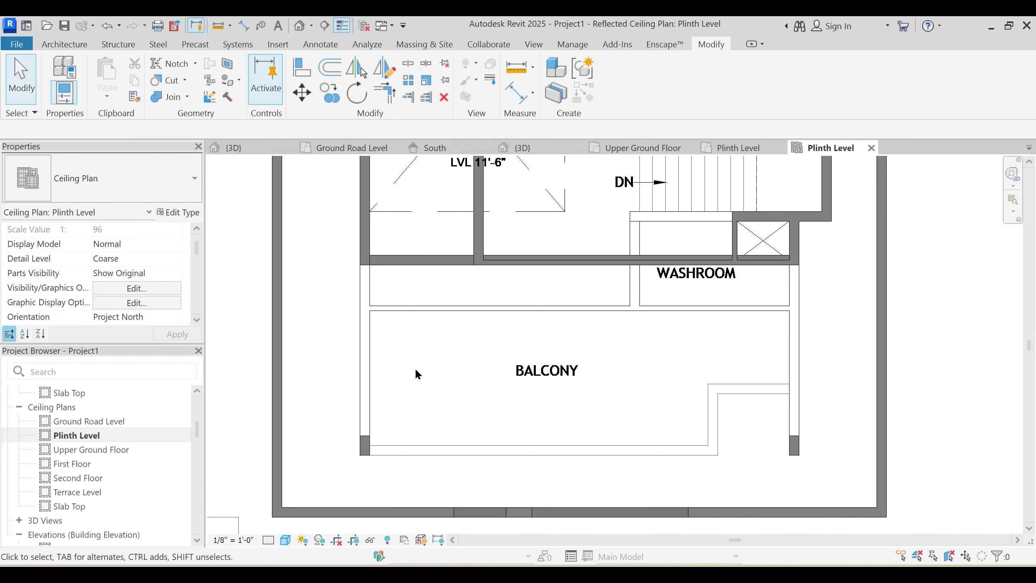
left_click(382, 262)
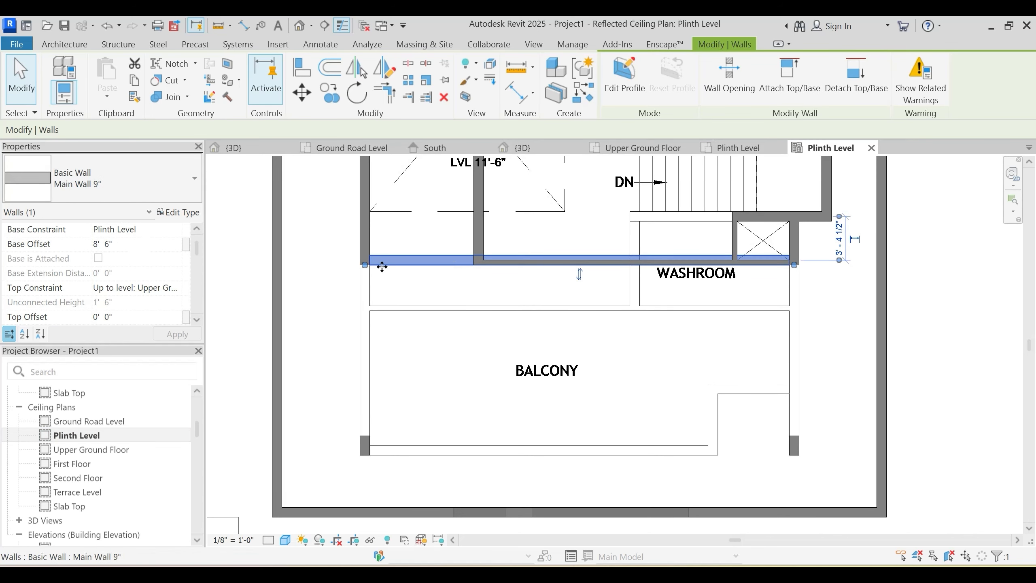
key("c")
key("s")
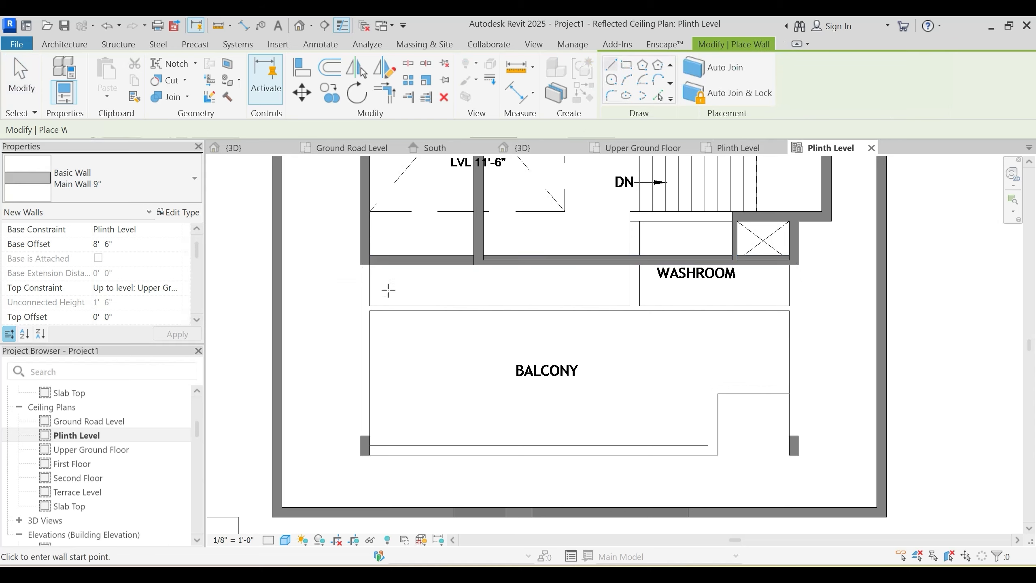
scroll(356, 274, "up", 2)
left_click(357, 257)
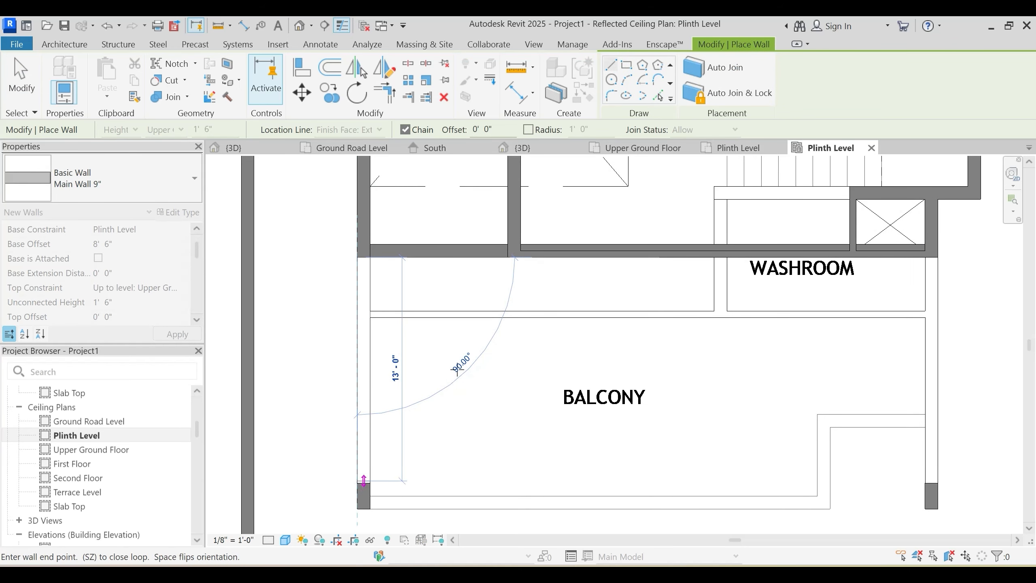
key("Escape")
Step: Draw the same Main Wall 9" beam along the balcony's front edge, from the left corner pier to the right one
middle_click_drag(458, 374, 448, 299)
left_click(360, 433)
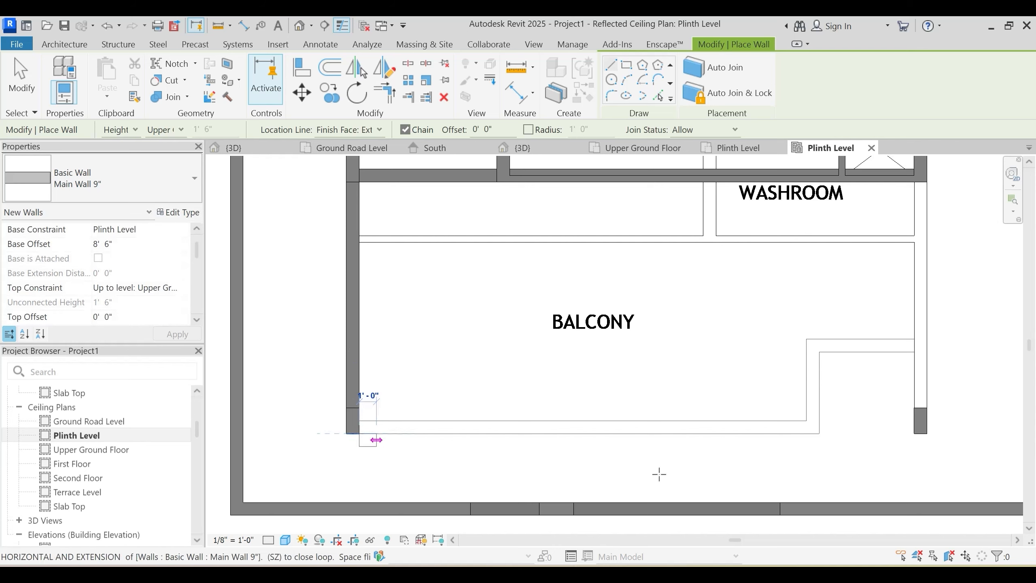
left_click(915, 433)
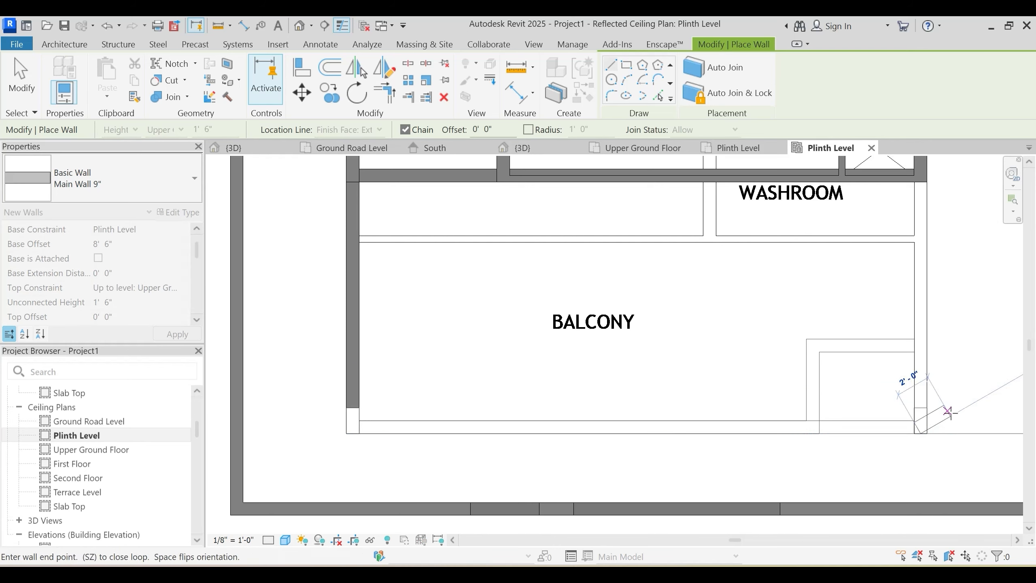
key("Escape")
Step: Draw the same beam wall along the balcony's right edge, from the corner pier back to the house's front wall
left_click(926, 408)
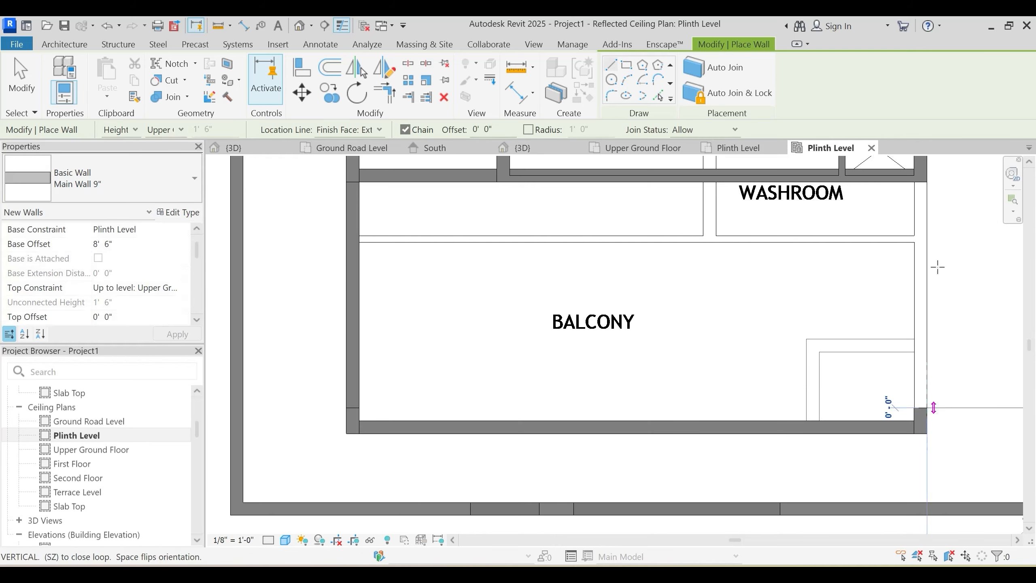
left_click(927, 181)
key("Escape")
key("Escape")
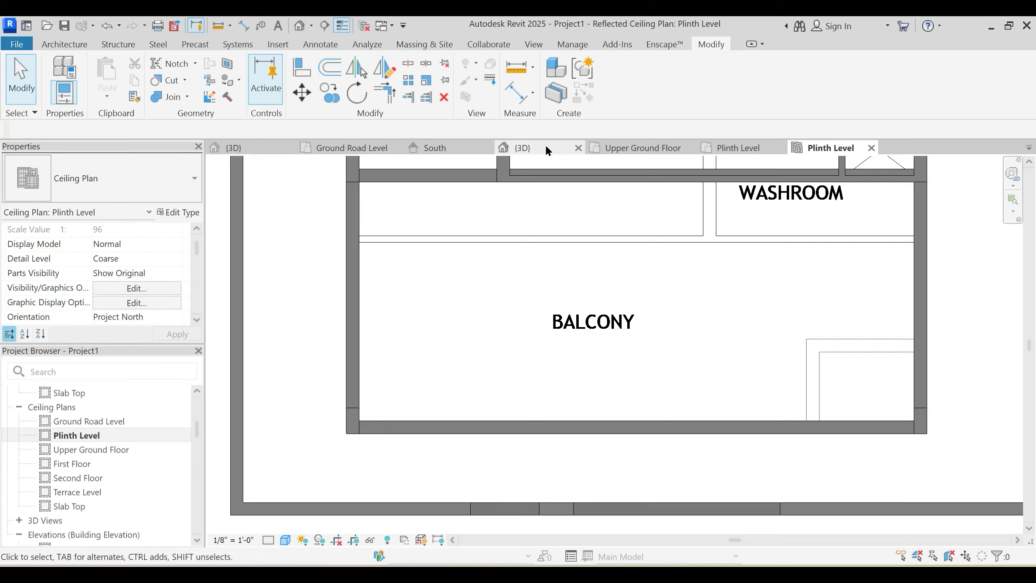
left_click(547, 150)
middle_click_drag(592, 363, 626, 166, "shift")
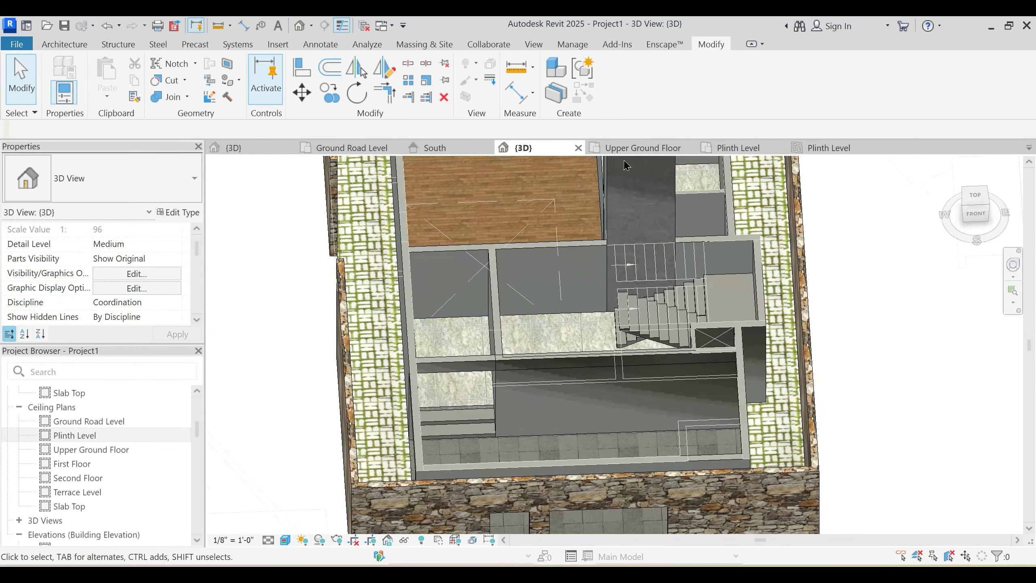
left_click(636, 148)
scroll(607, 265, "down", 2)
scroll(594, 245, "up", 2)
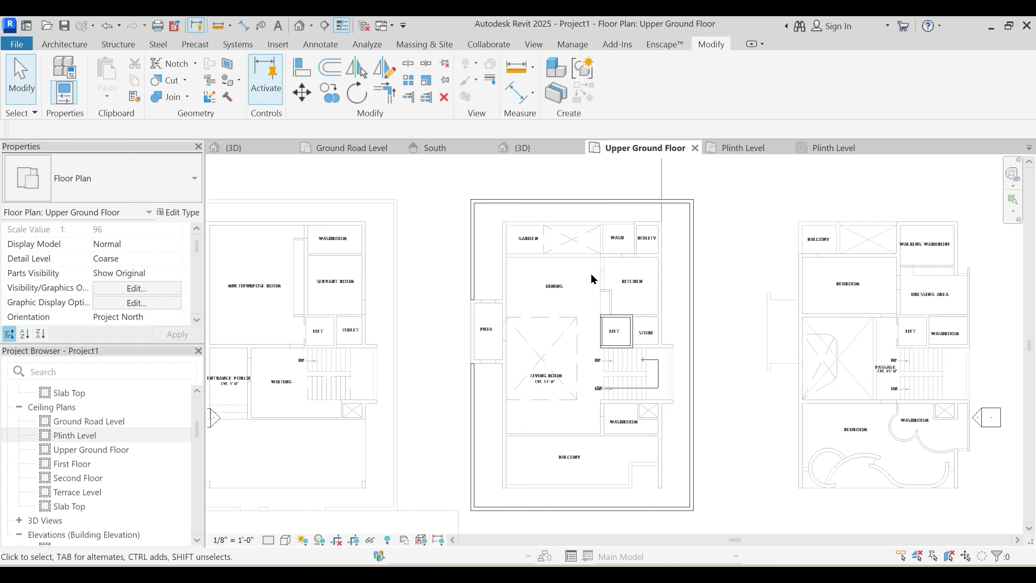
middle_click_drag(579, 332, 583, 286)
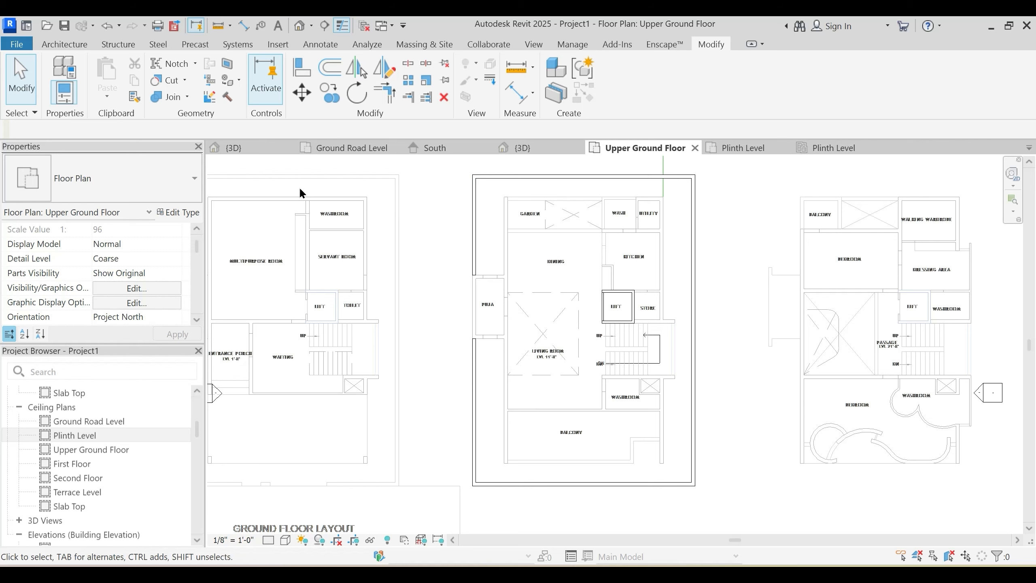
left_click(65, 44)
left_click(322, 95)
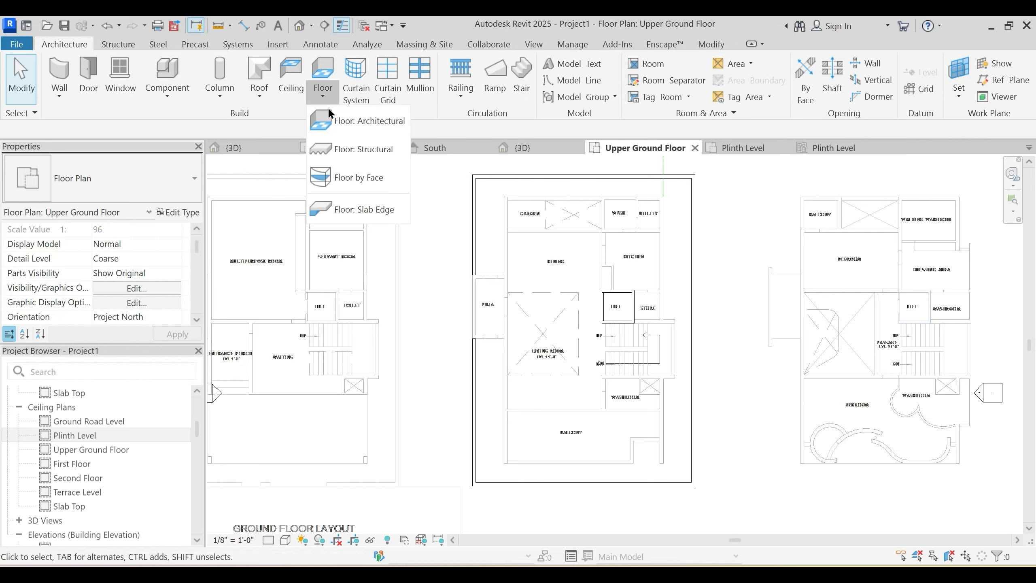
left_click(343, 125)
left_click(135, 173)
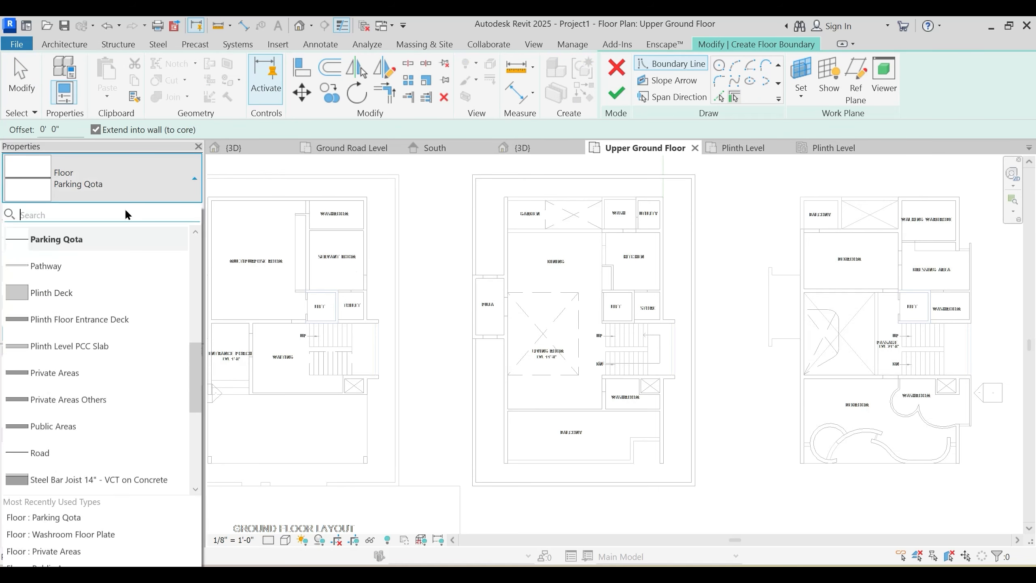
scroll(114, 310, "up", 2)
key("Escape")
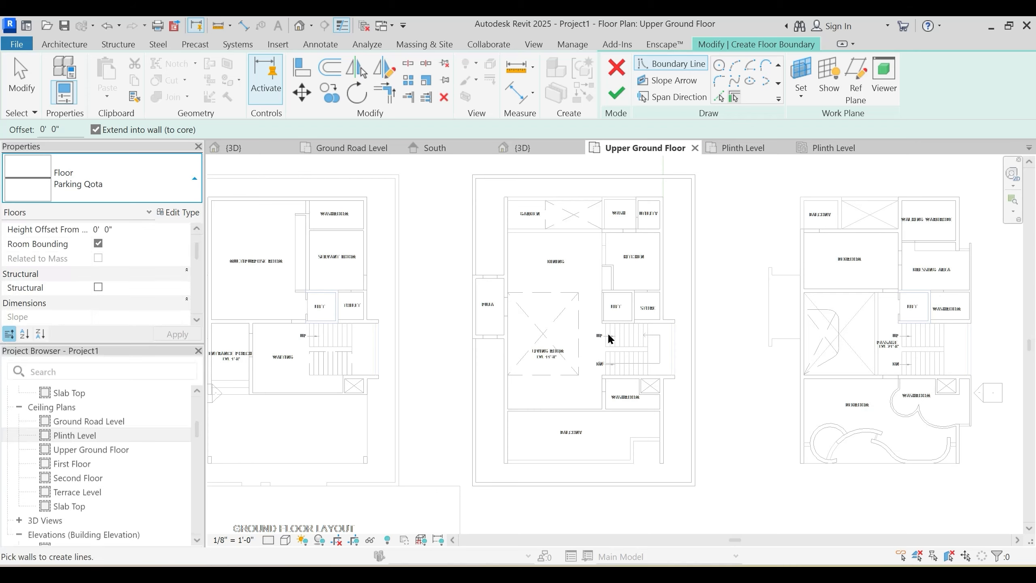
key("Escape")
scroll(605, 354, "up", 5)
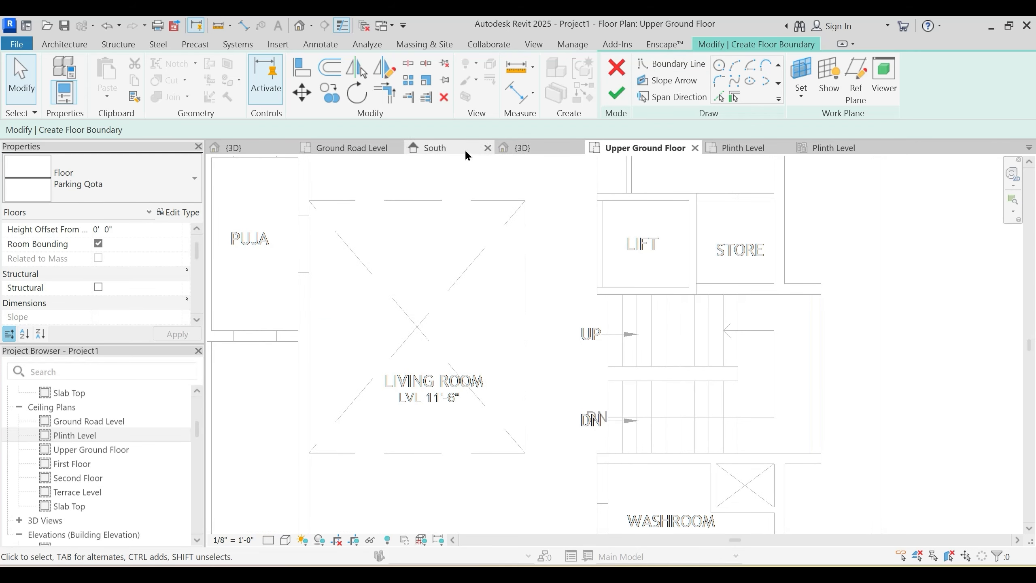
left_click(526, 148)
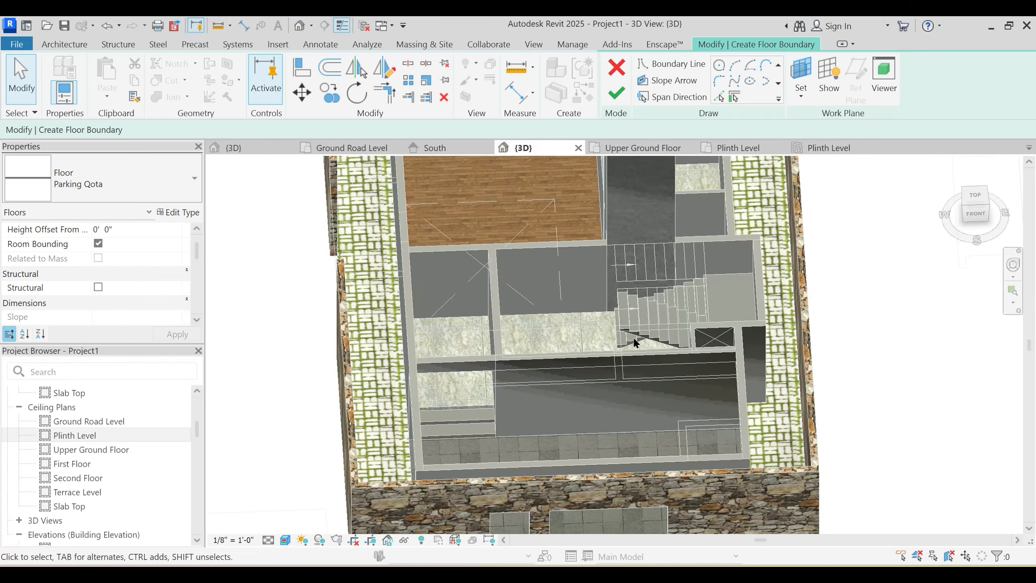
middle_click_drag(656, 372, 614, 281, "shift")
scroll(628, 274, "up", 2)
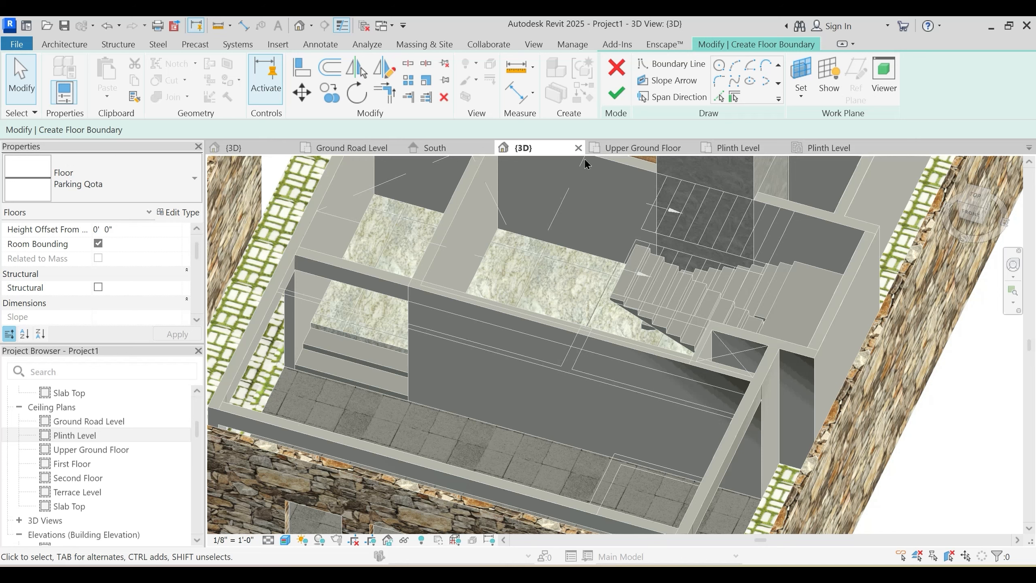
left_click(823, 147)
scroll(662, 322, "down", 2)
middle_click_drag(678, 367, 665, 447)
scroll(662, 336, "up", 2)
middle_click_drag(615, 362, 584, 402)
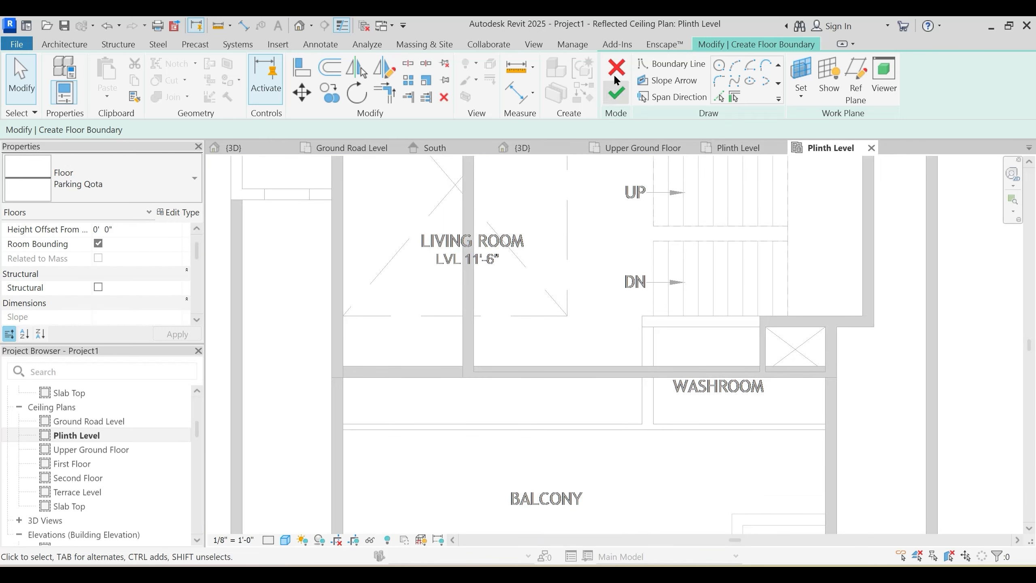
left_click(616, 72)
Step: In the Plinth Level ceiling plan, draw a beam wall like the house's front one across the staircase's open side, up to the wall beside the lift
middle_click_drag(643, 346, 623, 396)
left_click(613, 420)
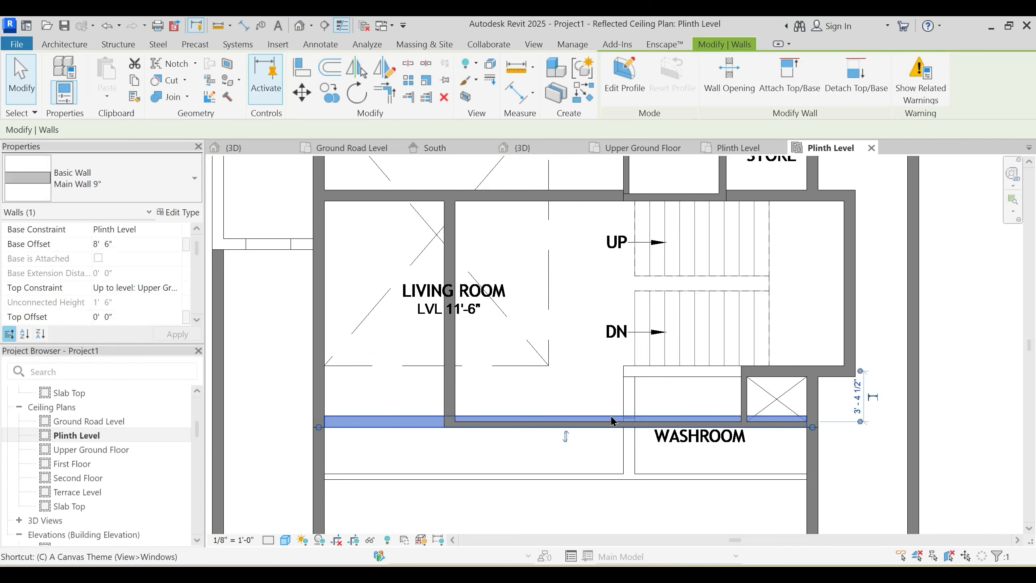
key("c")
key("s")
scroll(612, 367, "up", 2)
left_click(624, 361)
middle_click_drag(625, 275, 615, 355)
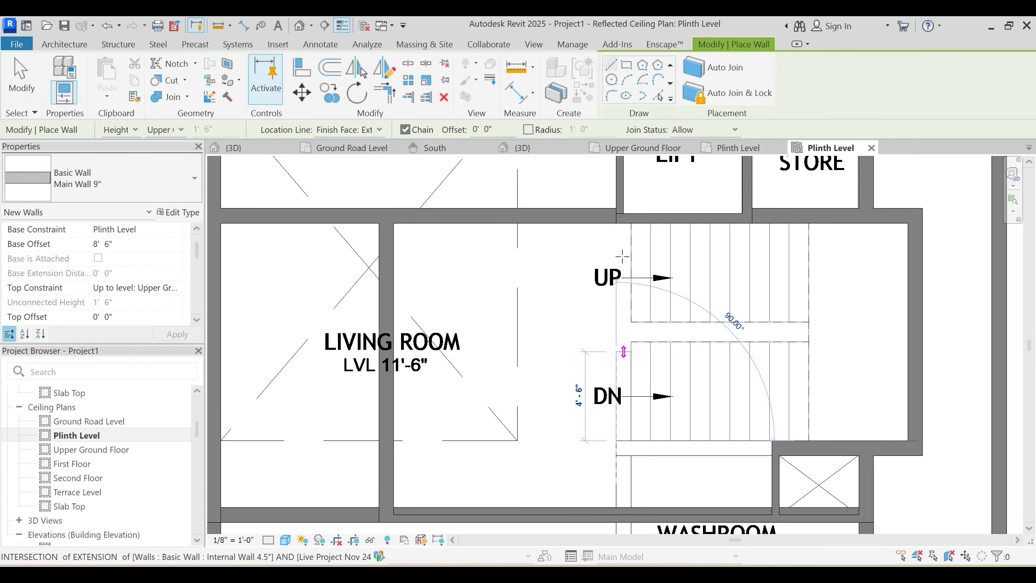
left_click(617, 227)
key("Escape")
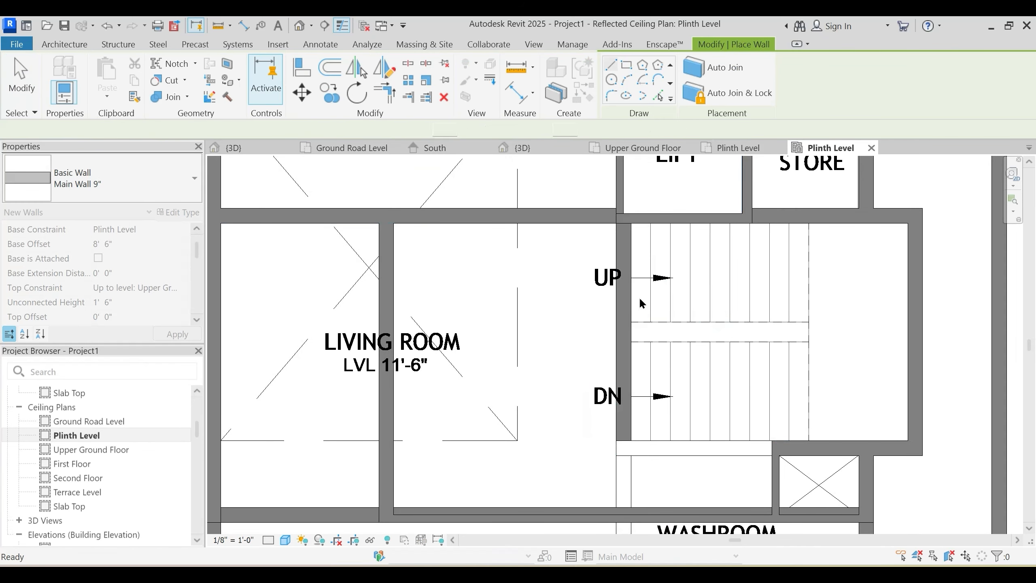
key("Escape")
Step: Examine the new beam beside the staircase and its free end in 3D
left_click(508, 149)
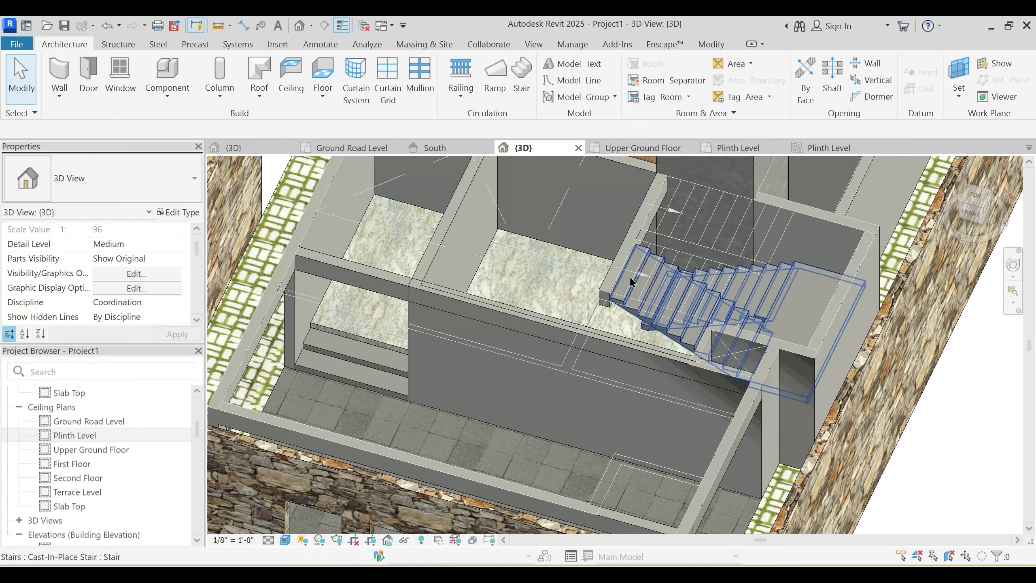
scroll(652, 245, "up", 4)
middle_click_drag(659, 238, 672, 144, "shift")
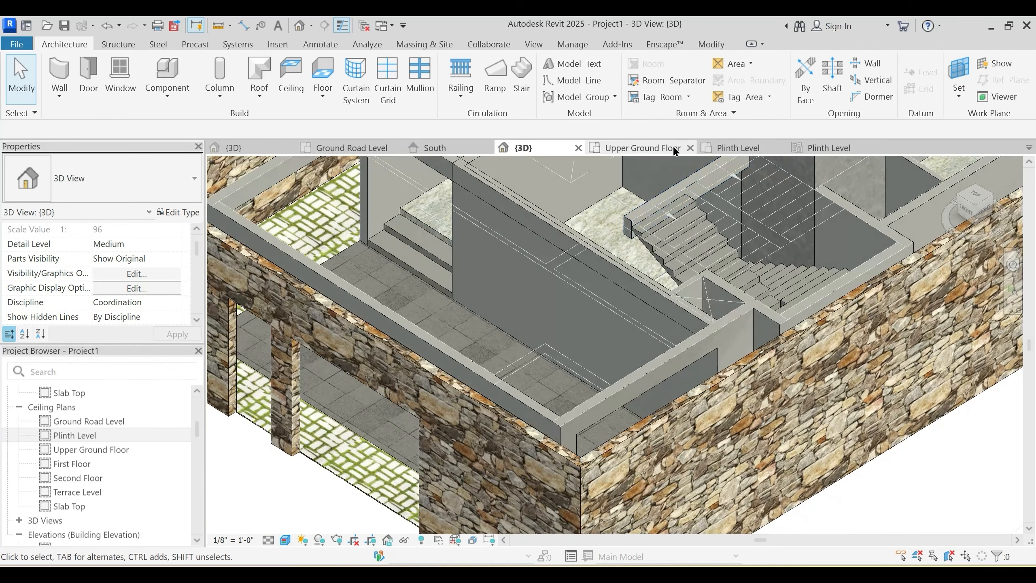
scroll(637, 212, "up", 4)
scroll(644, 210, "down", 2)
middle_click_drag(644, 210, 542, 261, "shift")
scroll(533, 284, "down", 3)
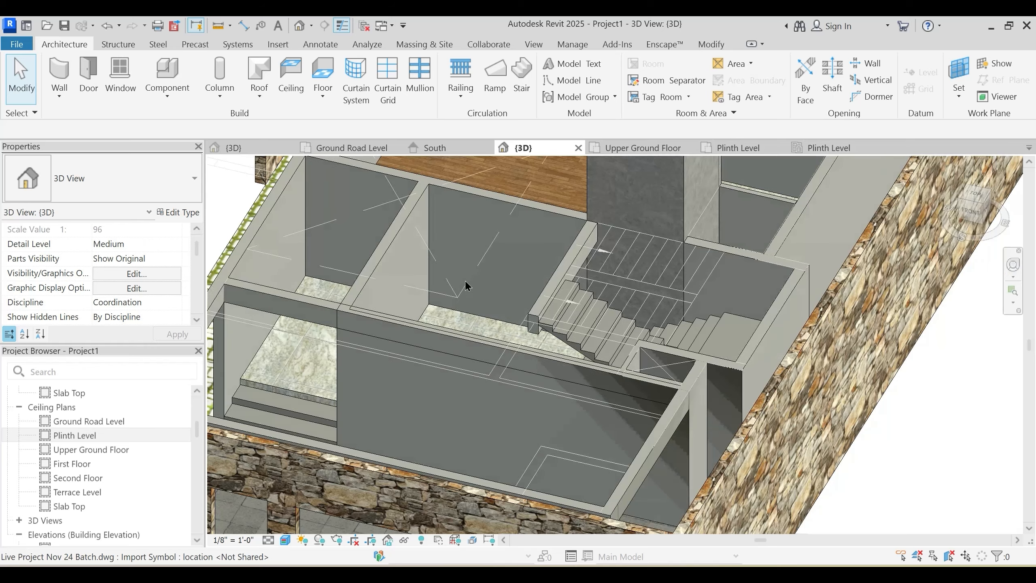
middle_click_drag(528, 368, 538, 429, "shift")
left_click(550, 293)
scroll(547, 294, "up", 4)
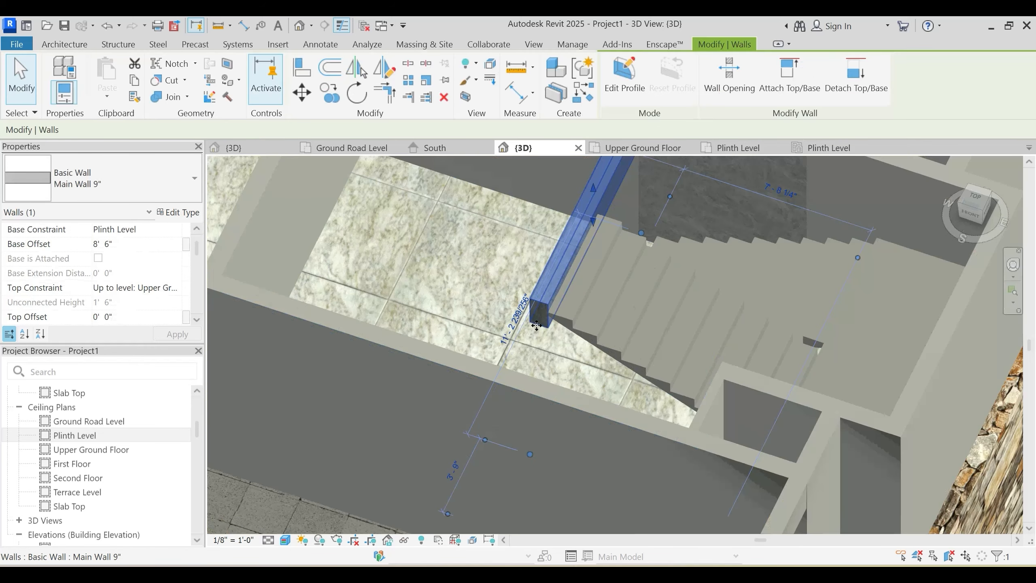
Step: In the Plinth Level ceiling plan, extend the staircase beam's free end to the house's front wall
left_click(814, 151)
left_click(632, 410)
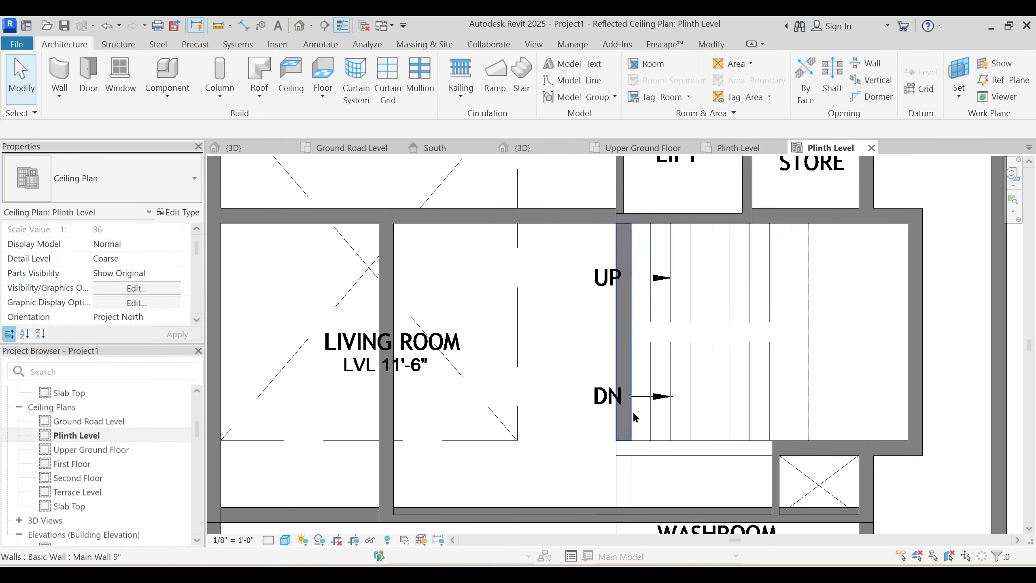
left_click(615, 413)
middle_click_drag(613, 410, 604, 358)
left_click_drag(607, 389, 608, 456)
key("Escape")
scroll(636, 367, "down", 3)
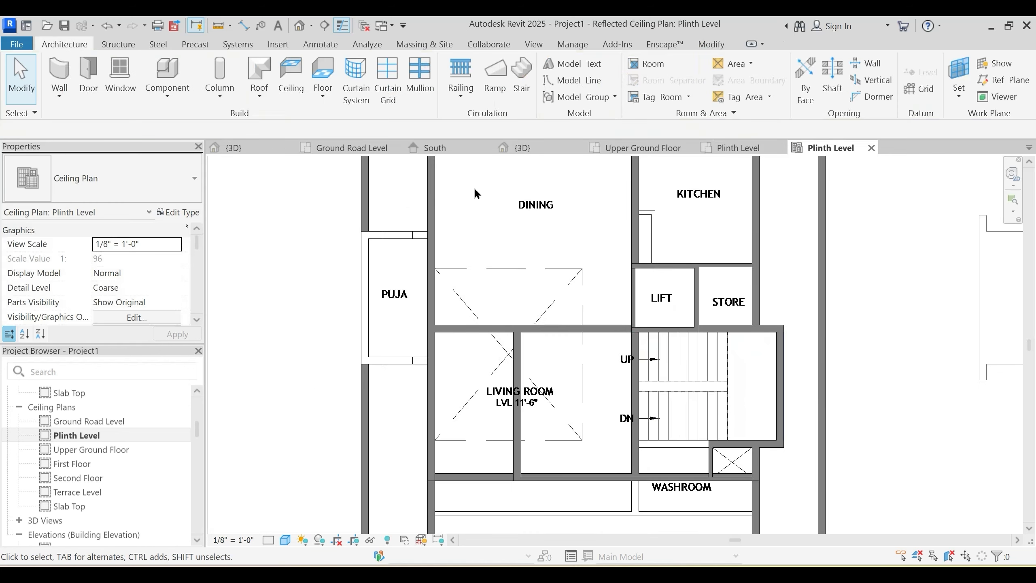
Step: In the Upper Ground Floor plan, start an architectural floor of type Public Areas with a height offset of 0' 0"
left_click(623, 150)
scroll(588, 294, "up", 3)
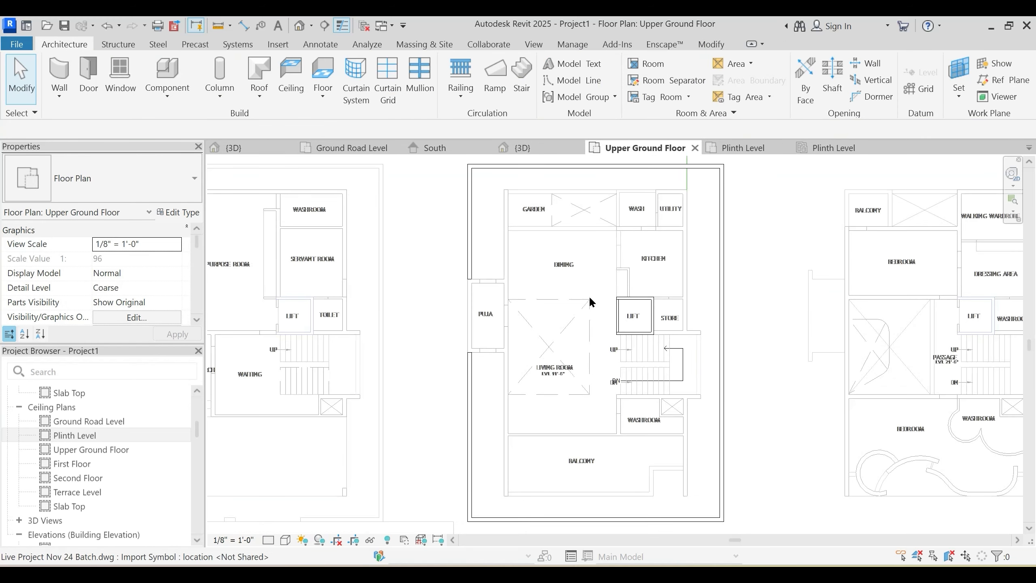
left_click(322, 95)
left_click(368, 125)
left_click(118, 182)
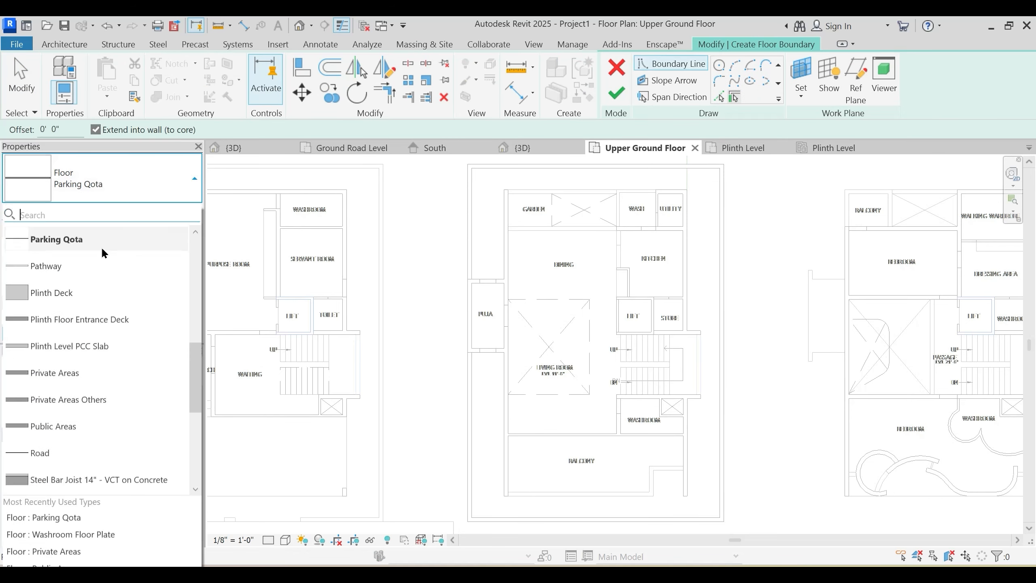
scroll(81, 288, "up", 3)
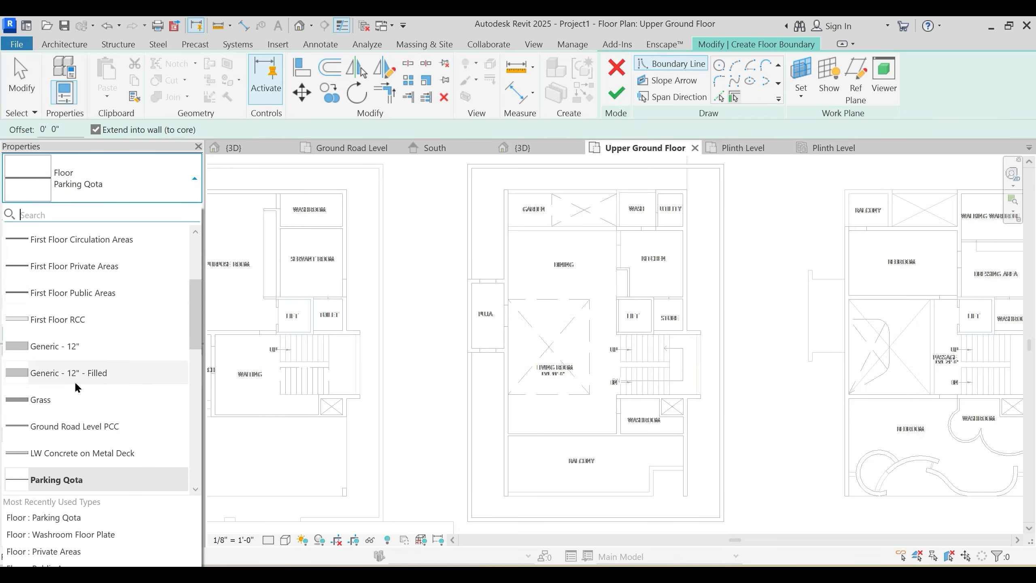
scroll(61, 359, "up", 1)
scroll(61, 306, "down", 1)
scroll(75, 367, "down", 1)
scroll(61, 435, "down", 1)
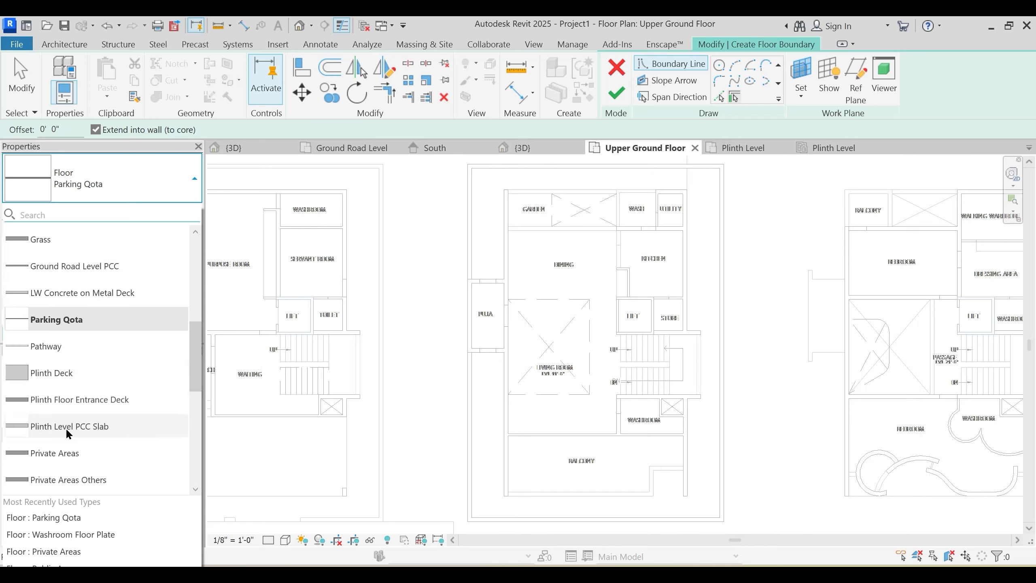
scroll(57, 385, "down", 1)
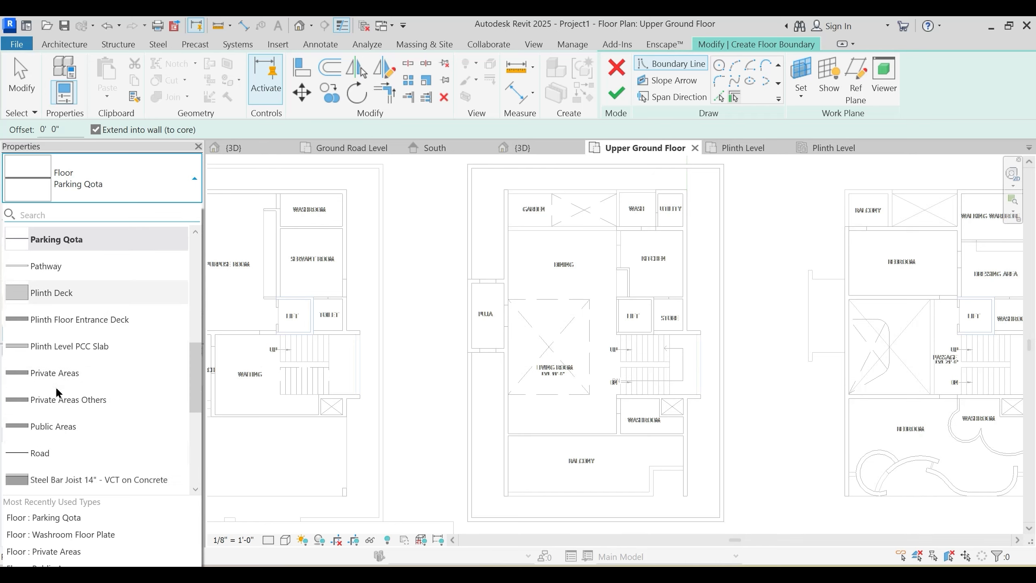
left_click(53, 426)
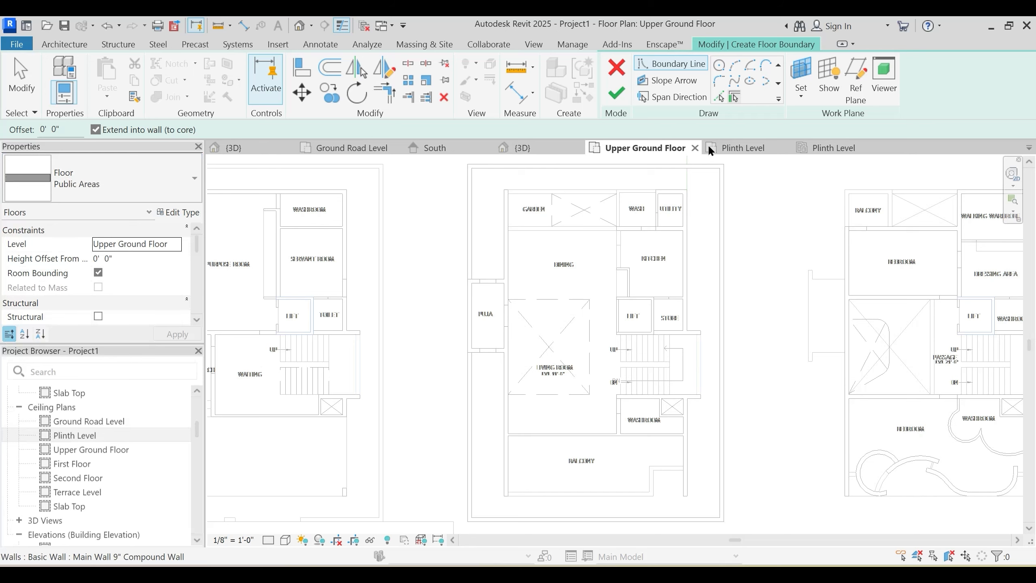
Step: Draw a rectangular floor boundary 20' 0" wide around the living room, from the lift's outer corner to the wall corner at the balcony
scroll(723, 72, "up", 1)
scroll(545, 290, "up", 3)
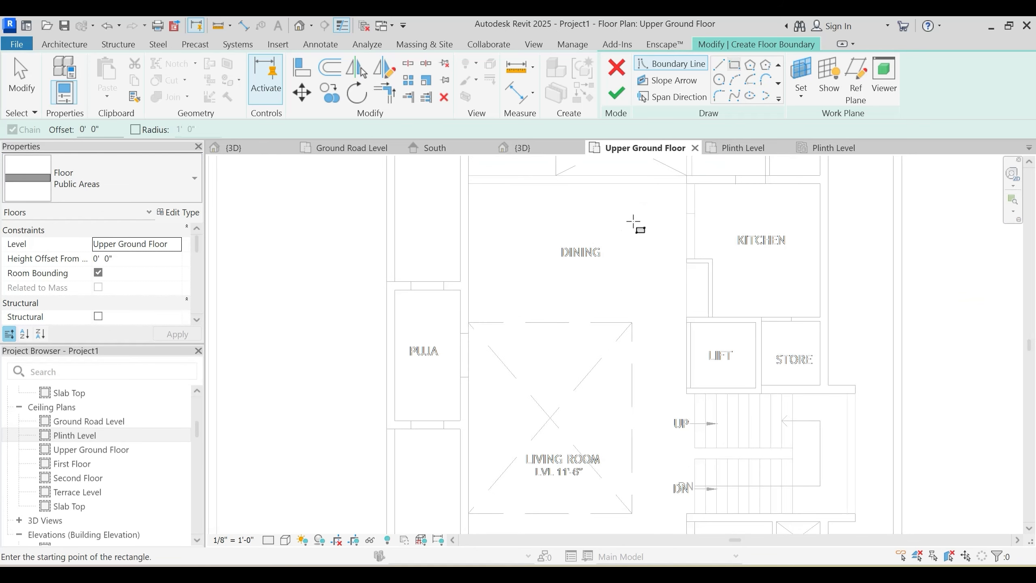
scroll(686, 317, "up", 2)
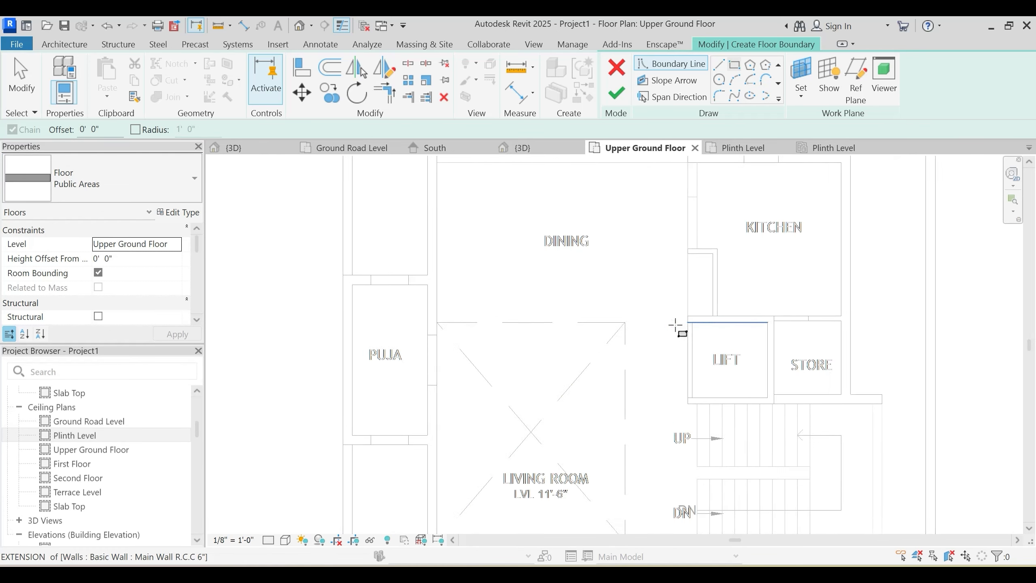
left_click(686, 317)
middle_click_drag(591, 411, 559, 233)
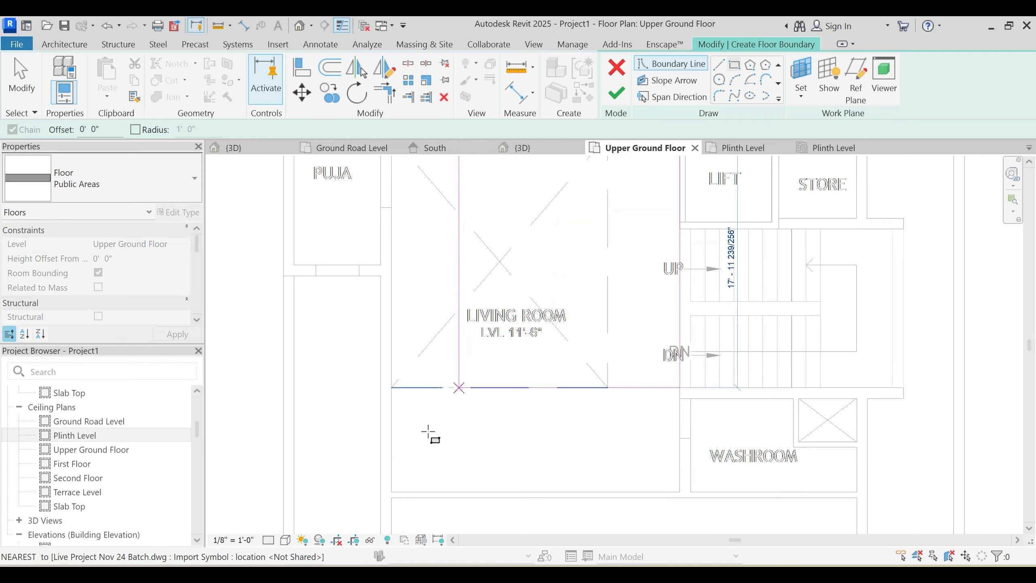
left_click(391, 492)
scroll(605, 371, "down", 2)
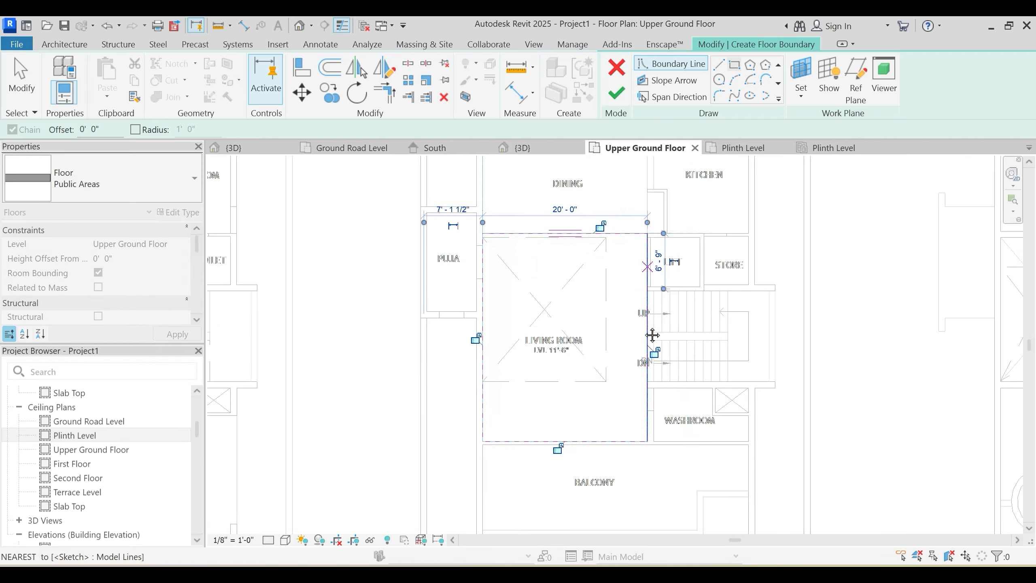
middle_click_drag(652, 335, 648, 417)
scroll(636, 232, "up", 2)
key("Escape")
key("Escape")
middle_click_drag(721, 274, 698, 317)
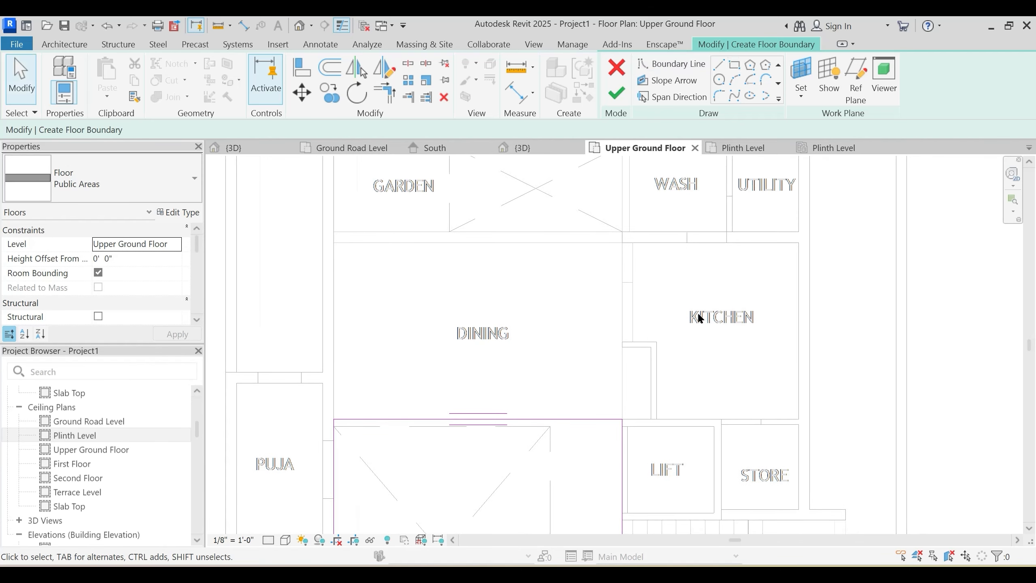
left_click(737, 64)
scroll(690, 366, "up", 3)
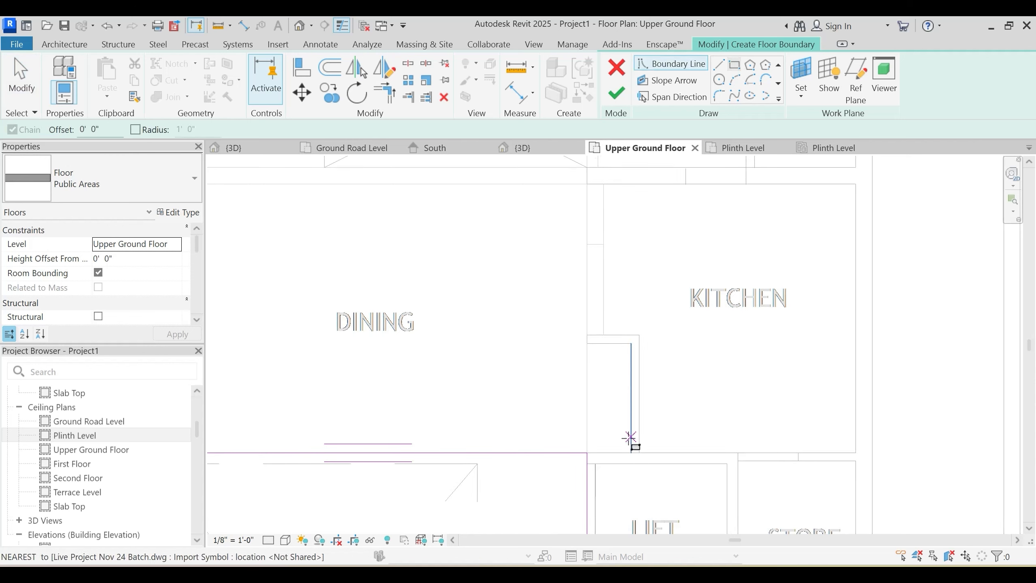
left_click(587, 452)
scroll(630, 286, "down", 2)
key("Escape")
key("Escape")
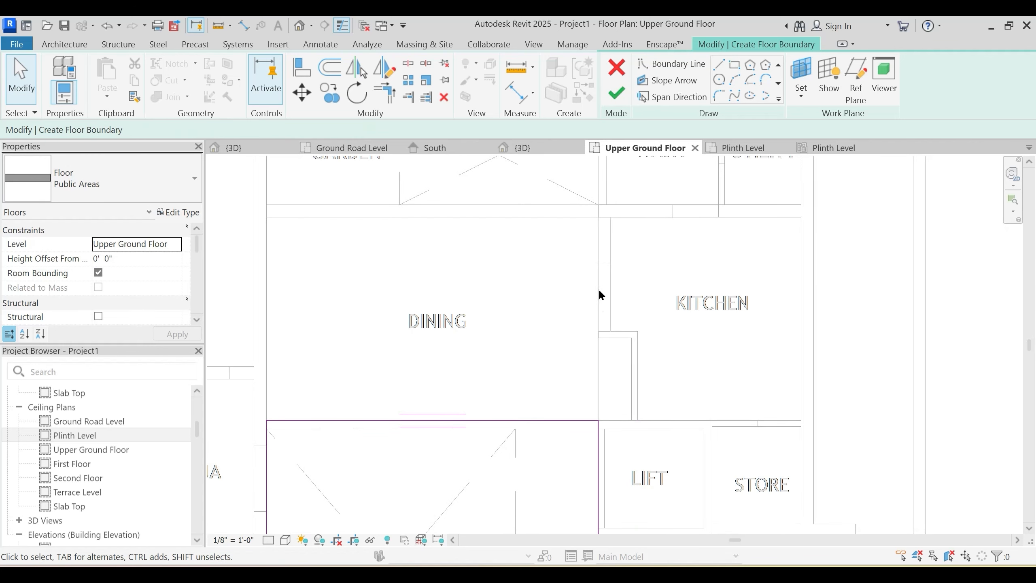
Step: Finish the living room floor sketch without attaching the walls to the floor's bottom
scroll(599, 290, "down", 2)
middle_click_drag(473, 401, 489, 307)
left_click(473, 262)
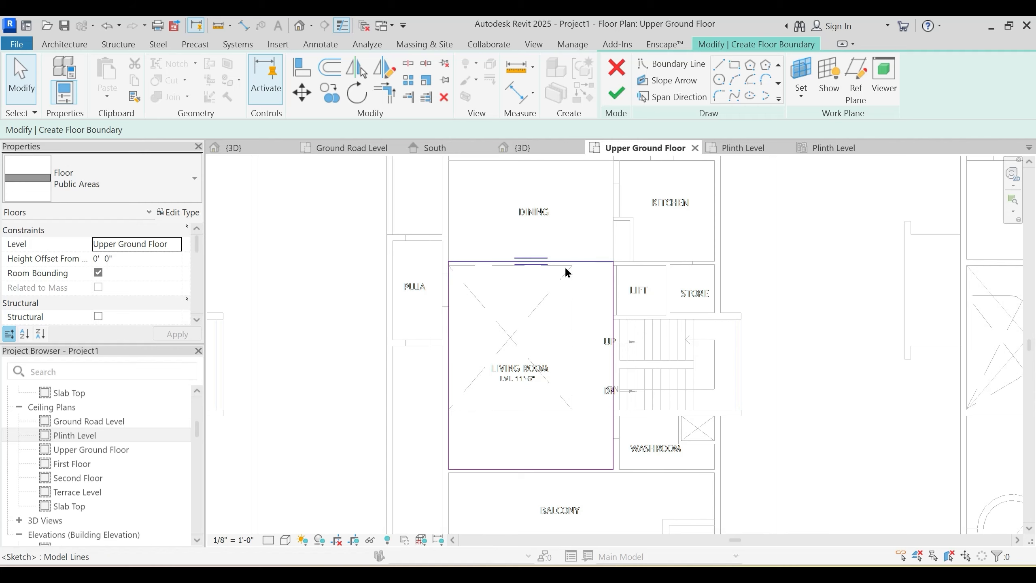
scroll(523, 256, "up", 2)
scroll(592, 259, "down", 3)
middle_click_drag(630, 296, 607, 330)
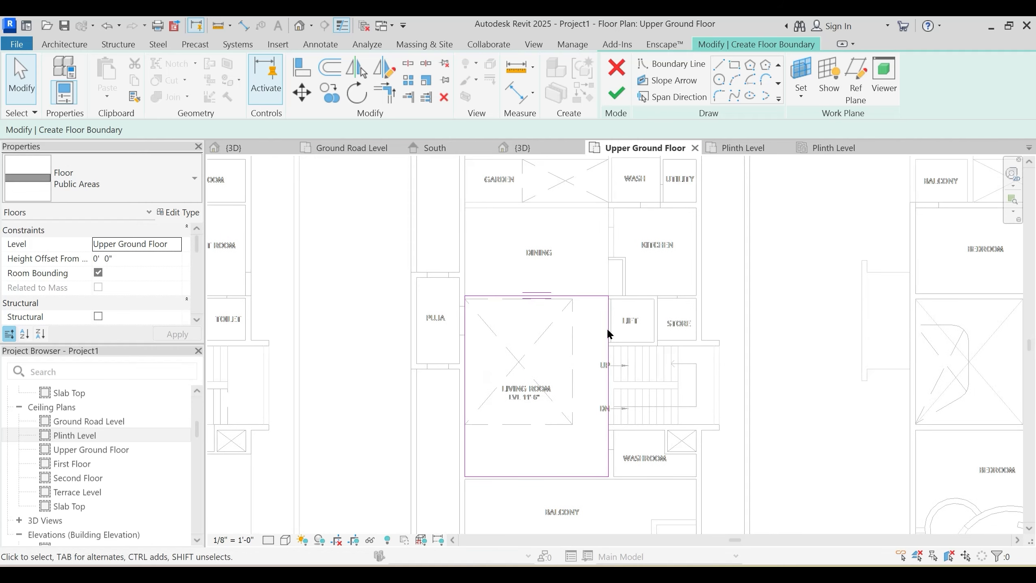
left_click(618, 91)
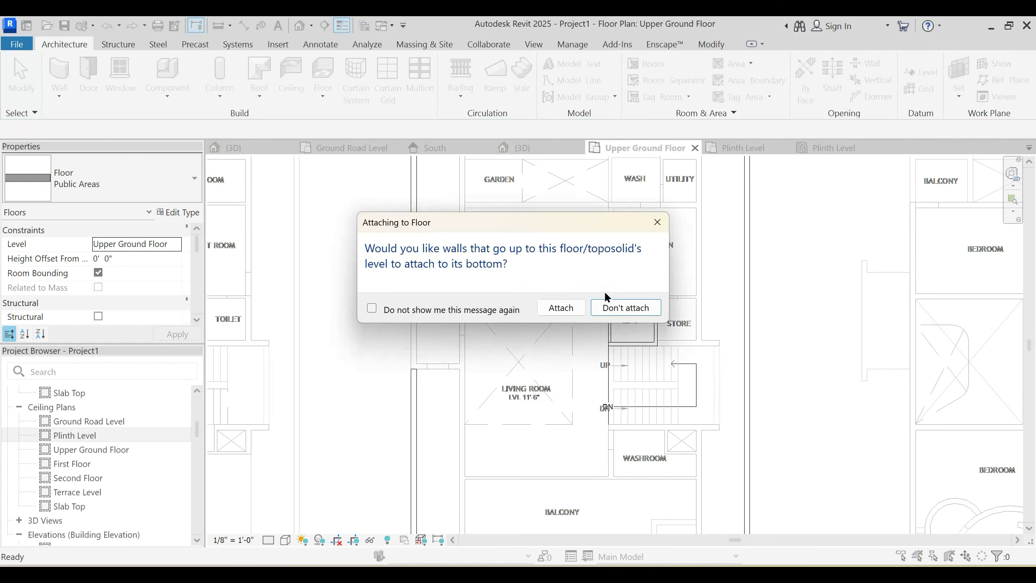
left_click(626, 309)
middle_click_drag(658, 264, 644, 289)
left_click(645, 287)
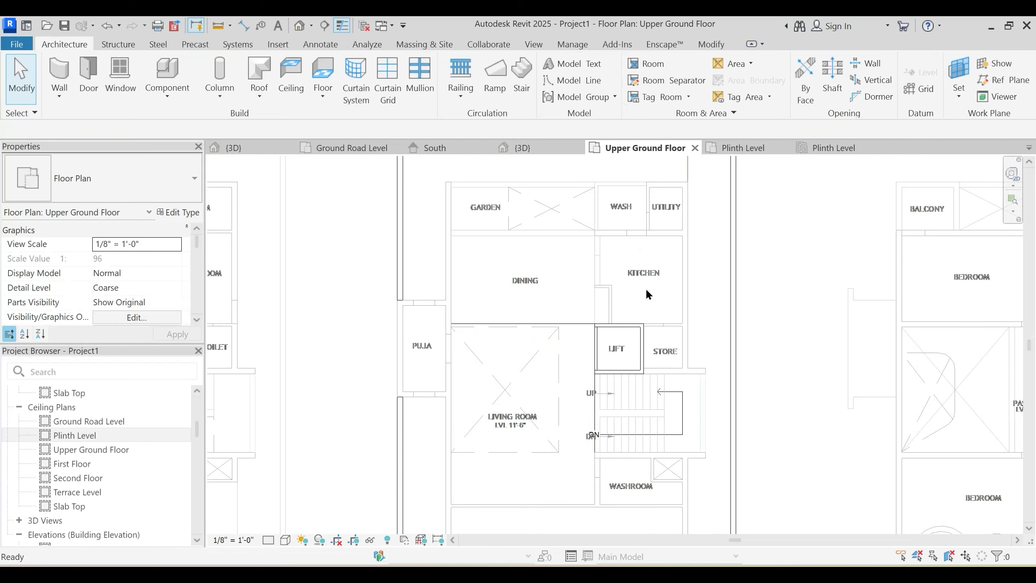
Step: Edit the living room floor's boundary and add a rectangular boundary inside the Store room from its inner corner beside the lift
left_click(577, 324)
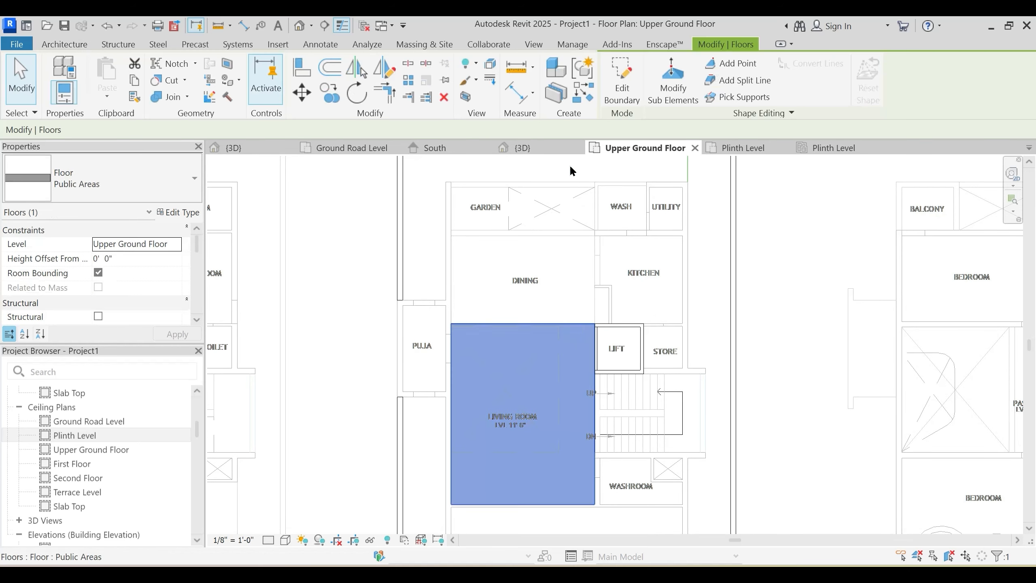
left_click(615, 99)
scroll(669, 327, "up", 3)
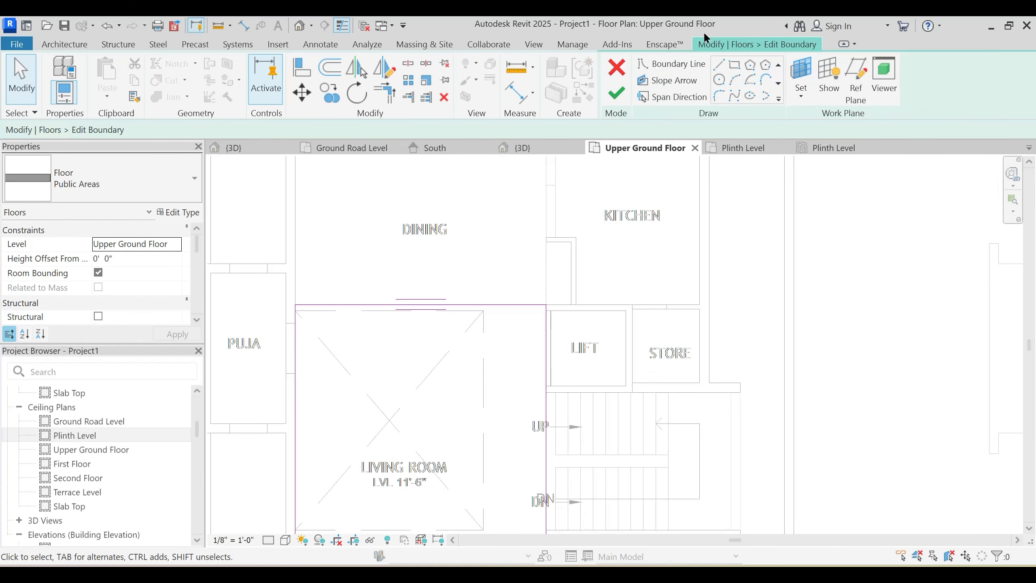
left_click(736, 65)
scroll(669, 341, "up", 2)
left_click(616, 293)
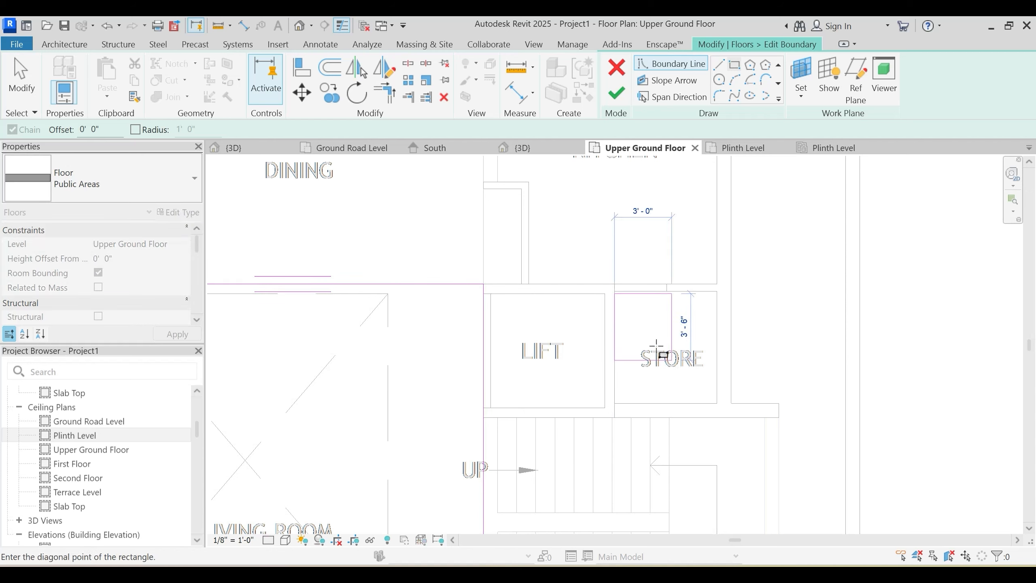
scroll(615, 293, "up", 2)
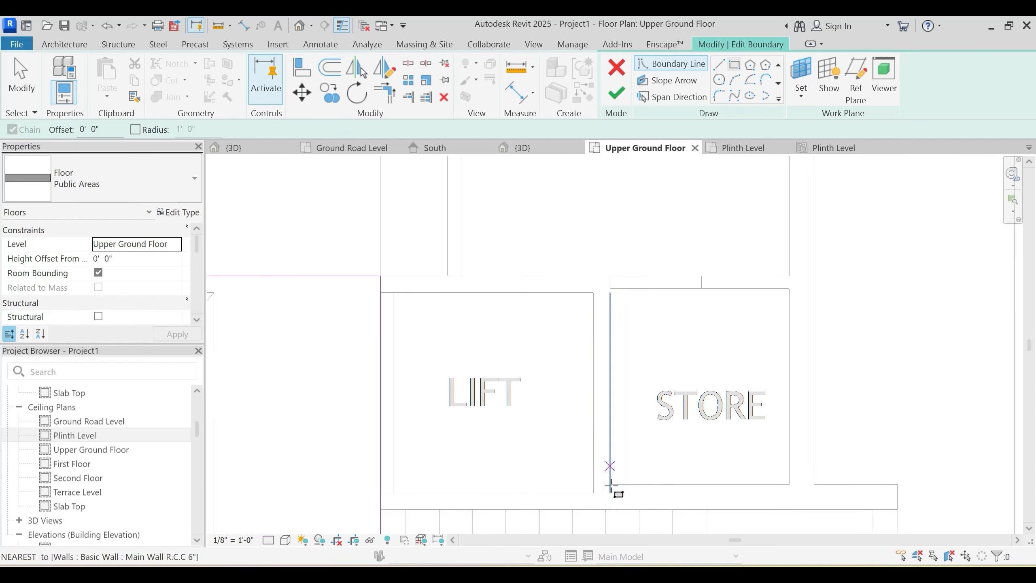
left_click(611, 485)
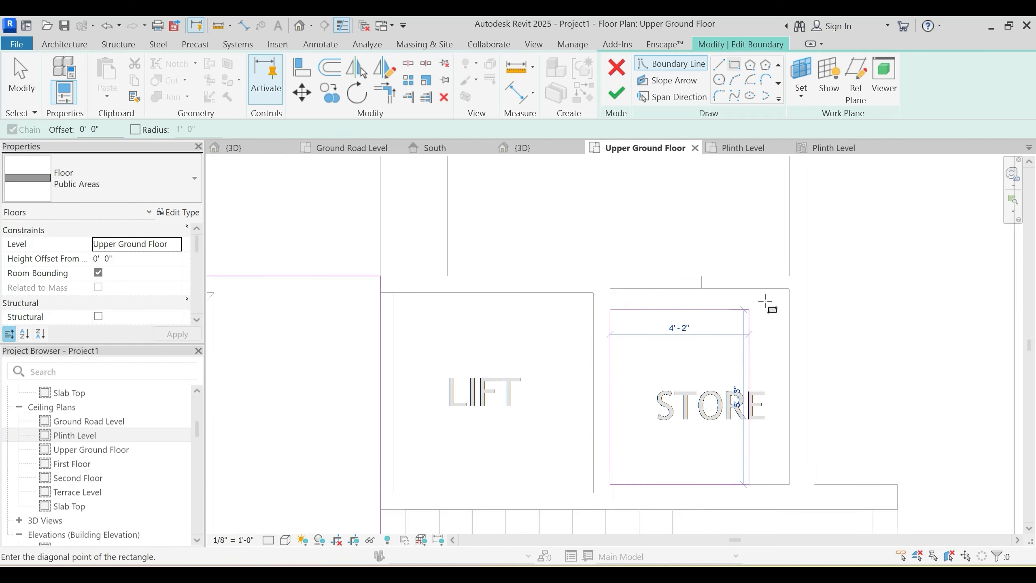
left_click(789, 293)
Step: Move the Store rectangle's upper edge onto the room's inner wall line
key("Escape")
scroll(775, 294, "up", 2)
mouse_move(767, 280)
left_mouse_down()
mouse_move(767, 309)
mouse_move(768, 275)
left_mouse_up()
left_click(710, 334)
scroll(709, 336, "down", 3)
Step: Add a rectangular boundary around the Utility room, about 4' 7 1/2" by 6' 0", between its inner wall corners
middle_click_drag(675, 322, 681, 496)
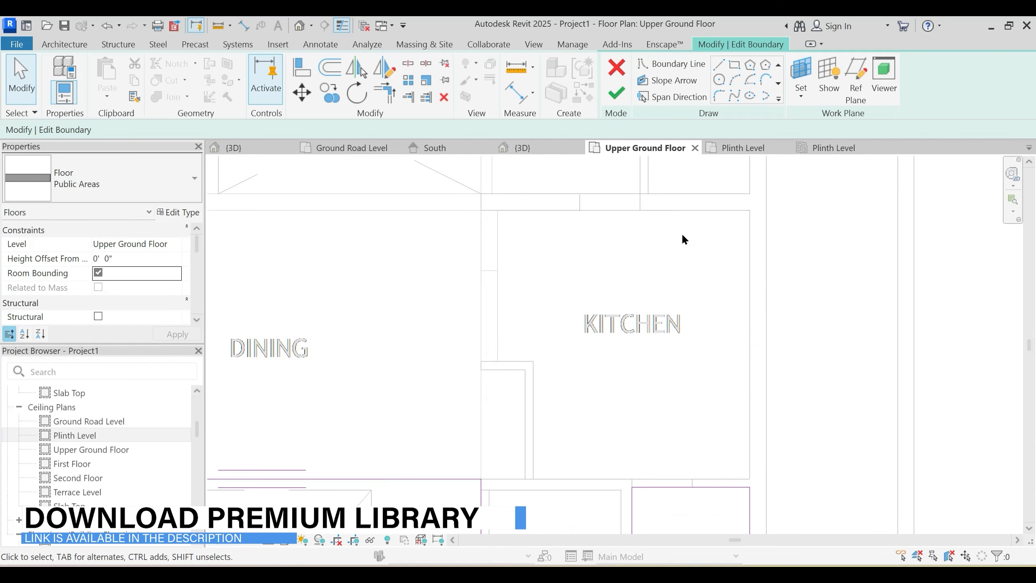
middle_click_drag(682, 216, 663, 374)
left_click(734, 65)
scroll(693, 286, "up", 2)
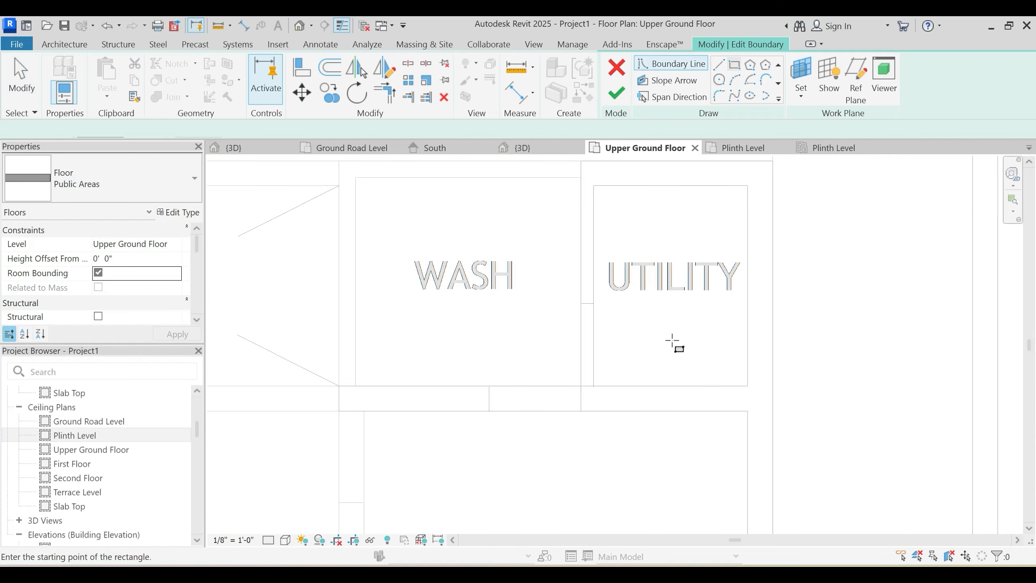
left_click(747, 386)
left_click(594, 186)
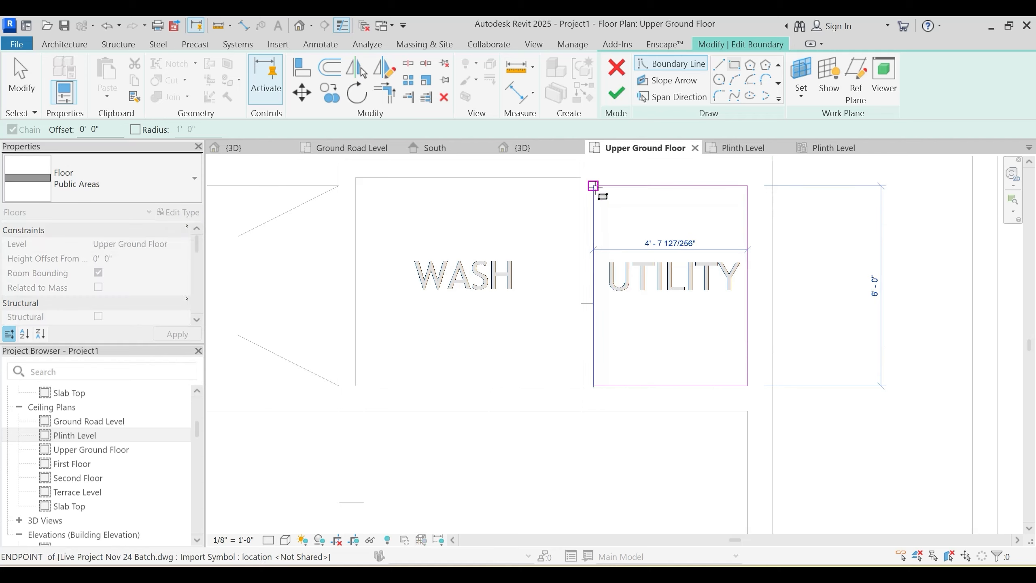
key("Escape")
key("Escape")
scroll(649, 259, "down", 4)
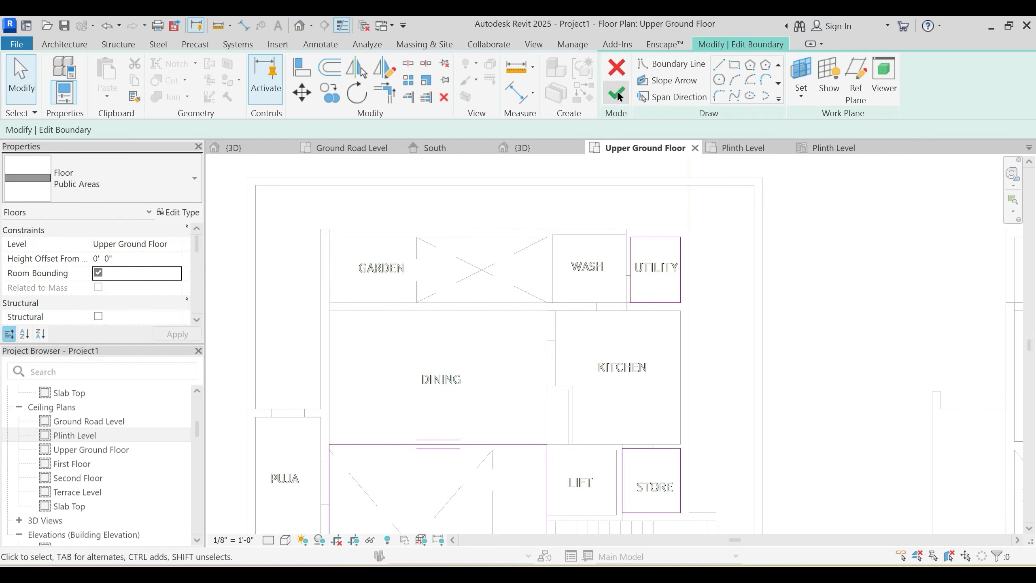
Step: Finish the floor's boundary edit with the Store and Utility areas included, leaving the walls unattached
left_click(616, 94)
left_click(641, 312)
scroll(578, 333, "down", 1)
middle_click_drag(479, 349, 668, 210)
key("Escape")
middle_click_drag(610, 326, 590, 359)
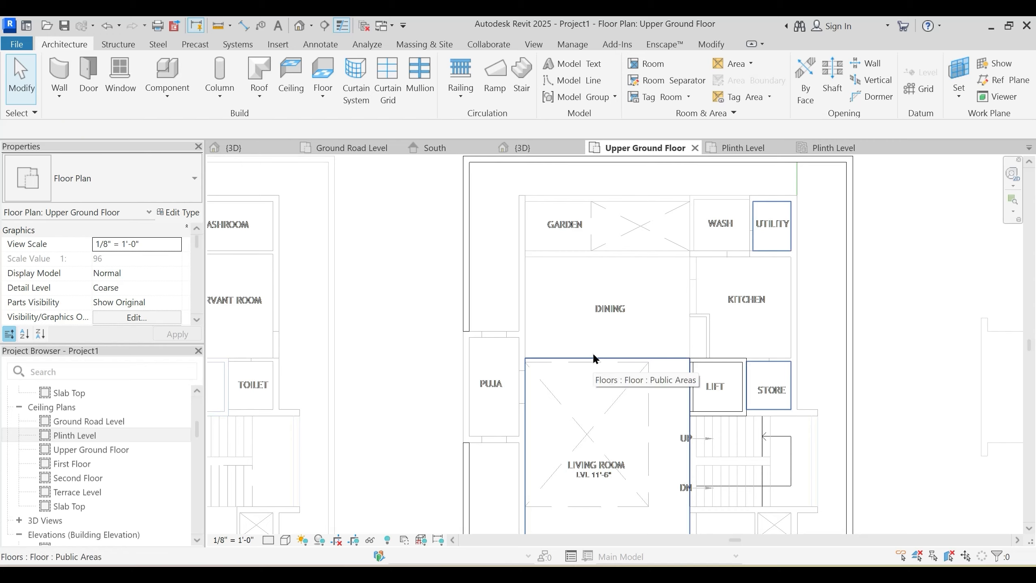
Step: Edit the Public Areas floor's boundary and draw lines from the living room edge along the upper Puja door jamb to the room's nearest corner
left_click(592, 358)
scroll(503, 398, "up", 2)
left_click(622, 88)
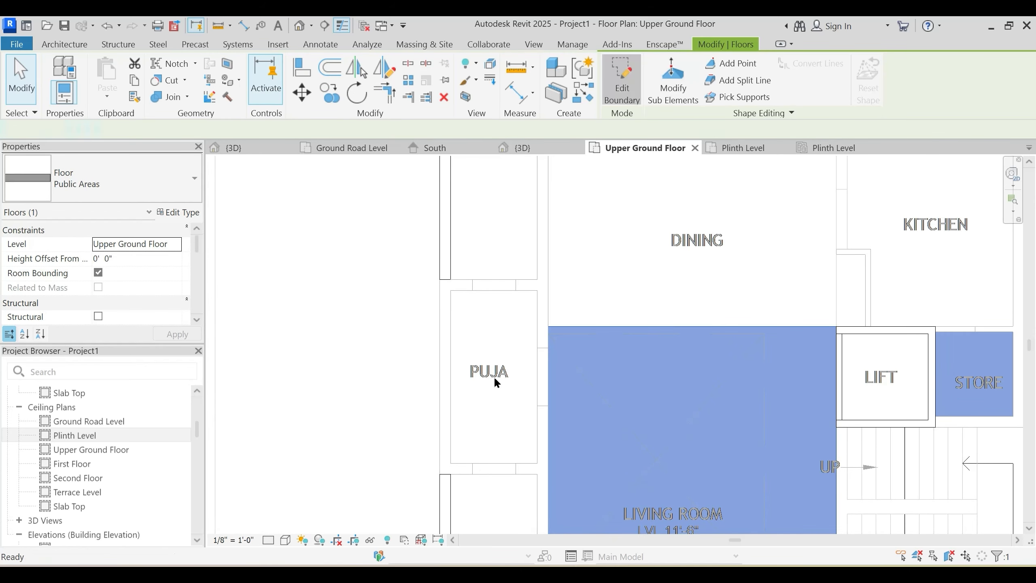
scroll(495, 373, "up", 2)
scroll(496, 368, "up", 2)
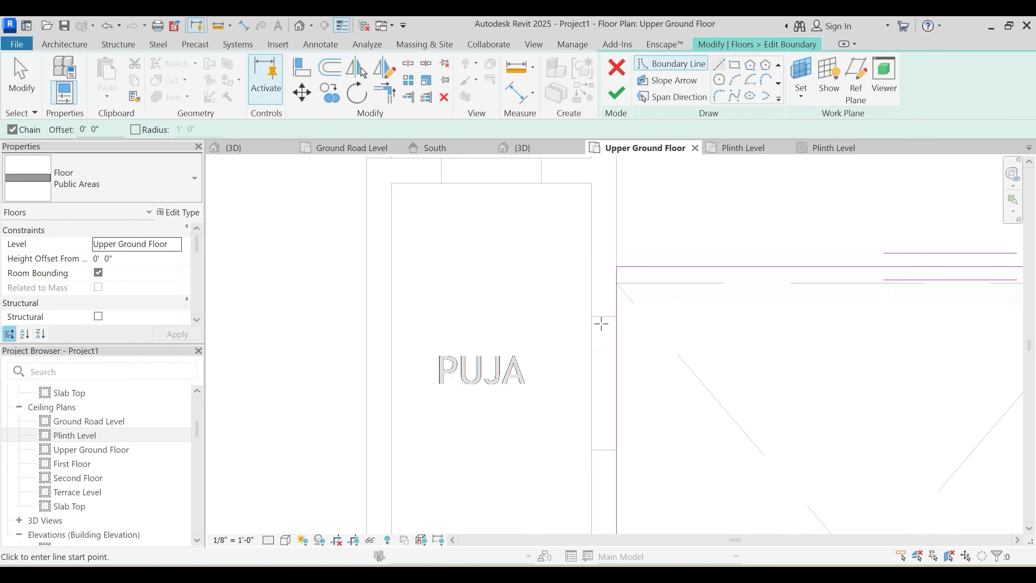
left_click(616, 317)
left_click(592, 316)
left_click(591, 183)
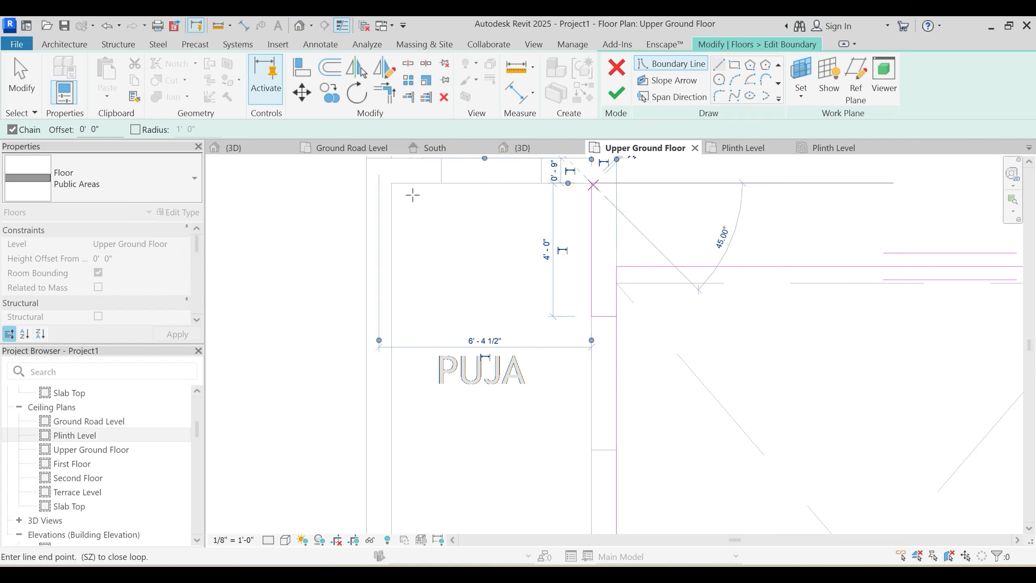
Step: Continue the boundary around the Puja room's remaining walls, 12' 0" long, and back to the living room edge at the lower door jamb
left_click(392, 182)
scroll(408, 265, "down", 2)
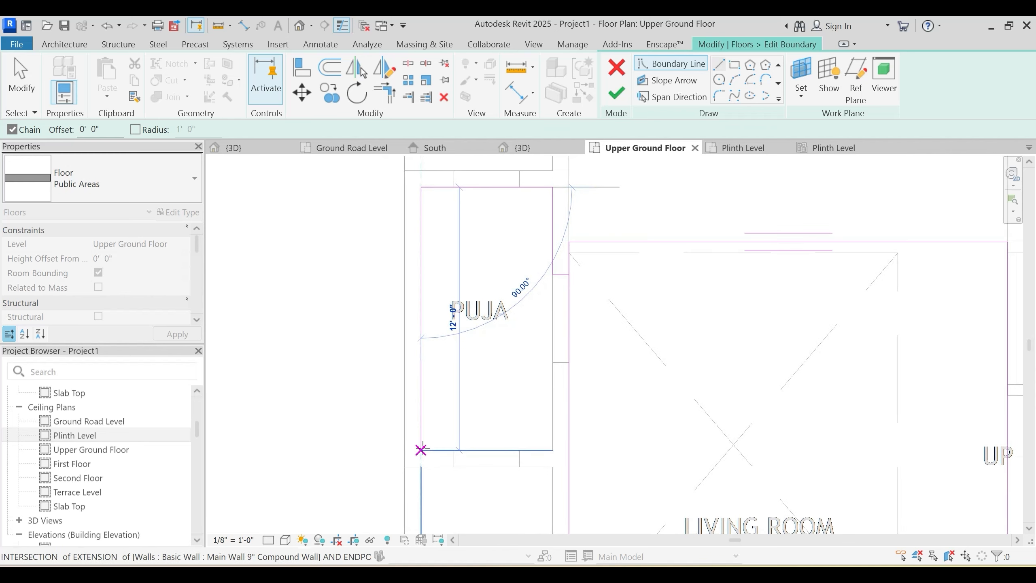
left_click(540, 449)
left_click(552, 450)
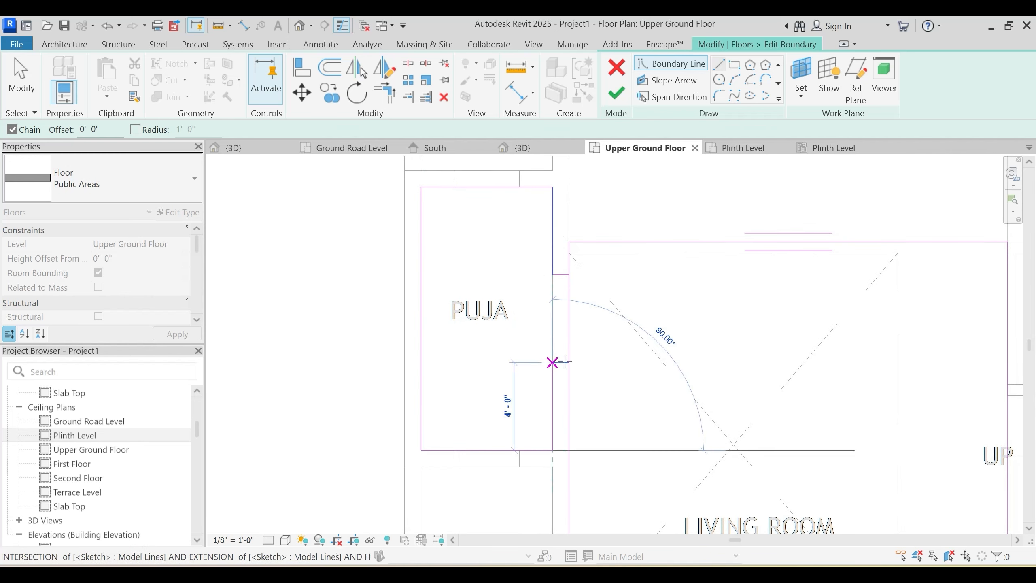
left_click(564, 361)
key("Escape")
key("Escape")
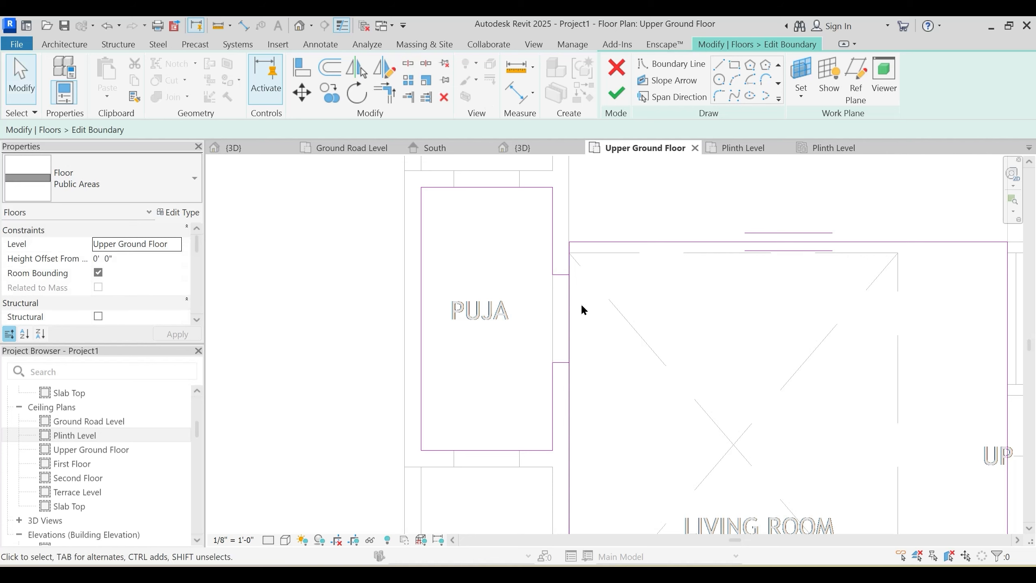
key("Escape")
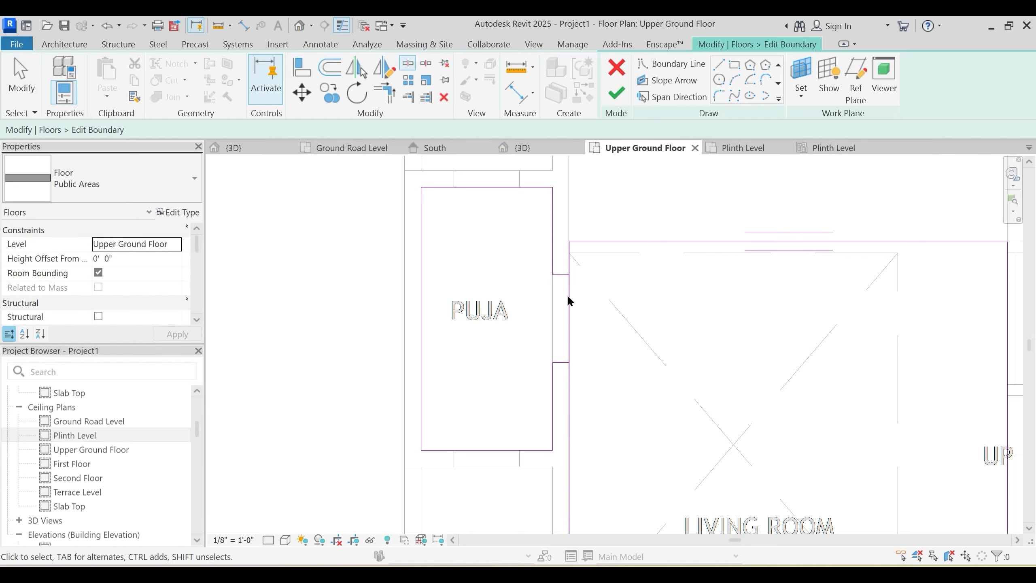
Step: Split the living room boundary line at the Puja doorway and trim it to the jamb lines so both rooms share one loop
scroll(571, 289, "up", 5)
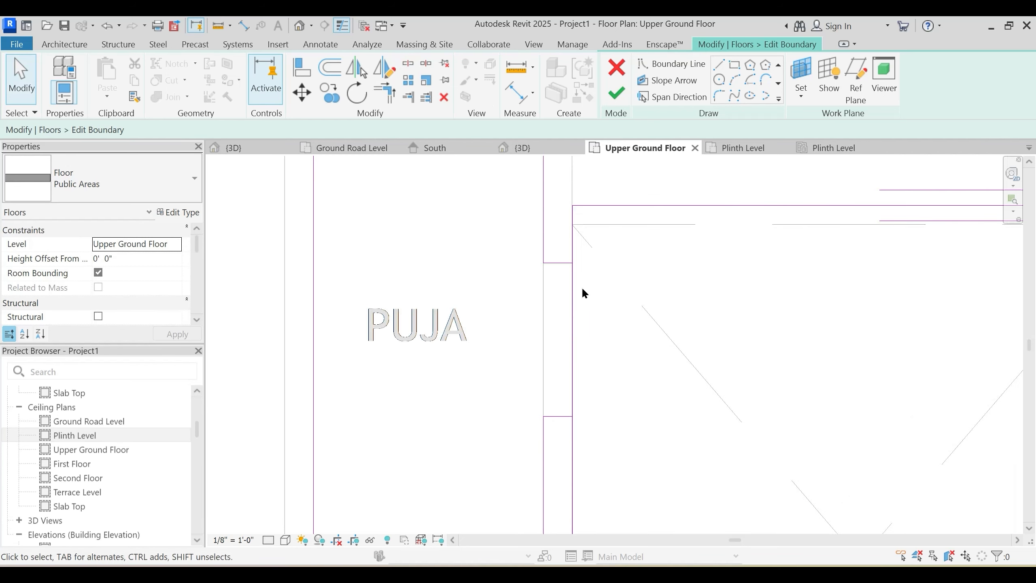
left_click(409, 66)
left_click(572, 327)
key("Escape")
key("t")
key("r")
left_click(559, 242)
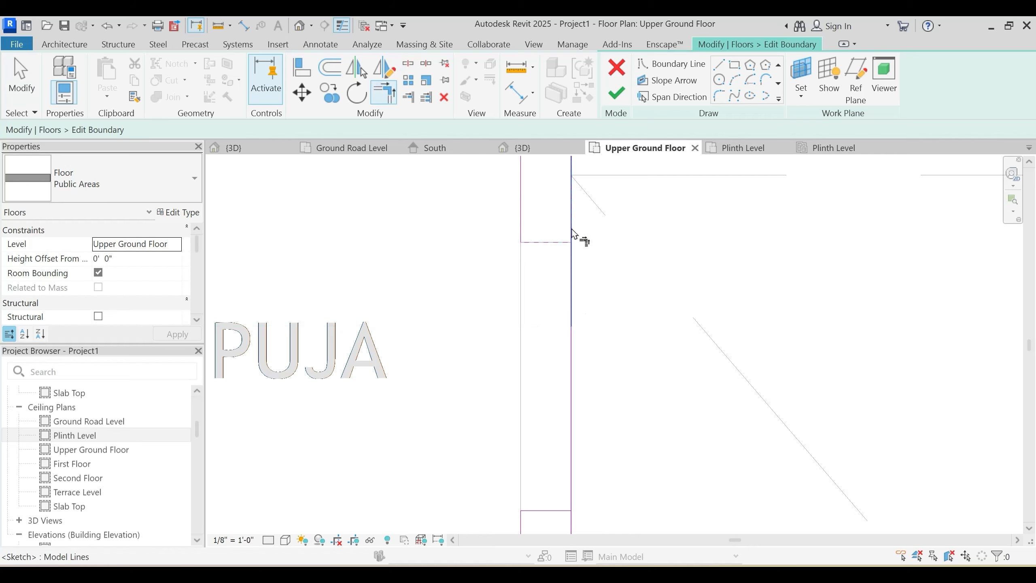
left_click(571, 233)
scroll(587, 286, "down", 4)
key("Escape")
scroll(603, 355, "down", 3)
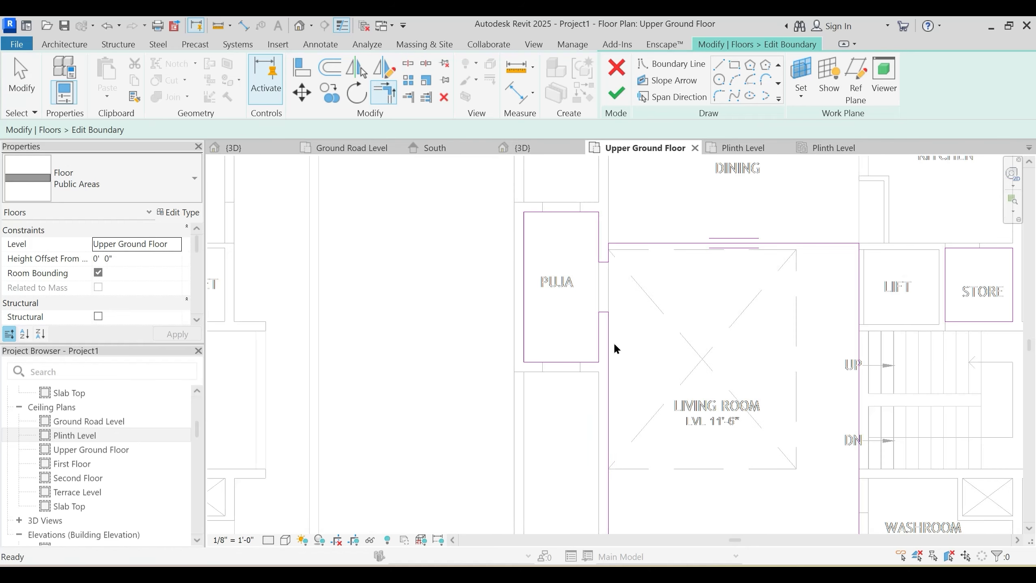
key("Escape")
Step: Finish the floor's boundary edit with the Puja room joined, without attaching walls to its bottom
scroll(615, 348, "down", 3)
left_click(623, 92)
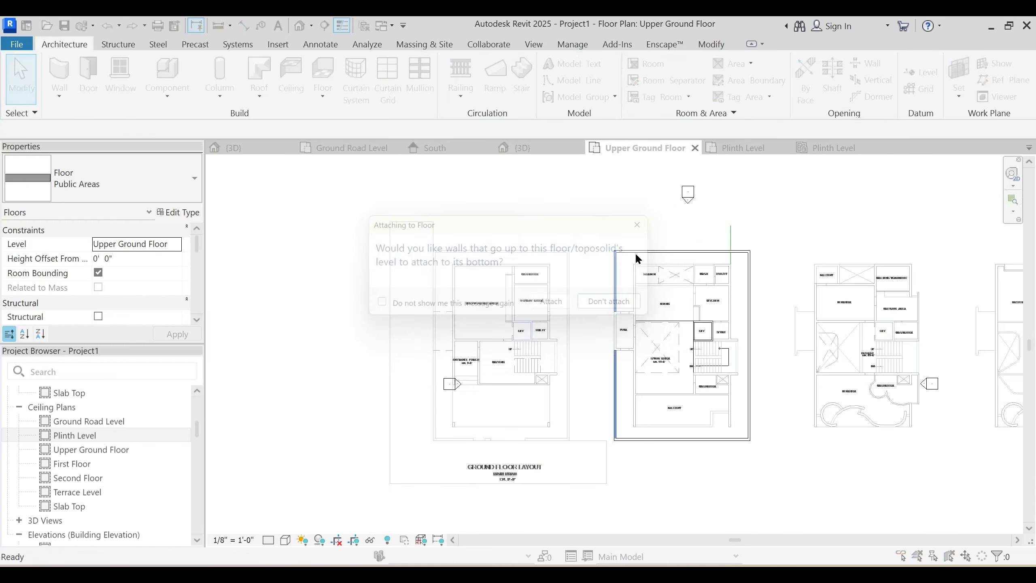
left_click(608, 306)
key("Escape")
Step: Switch the Upper Ground Floor plan to the Shaded visual style
scroll(667, 339, "up", 2)
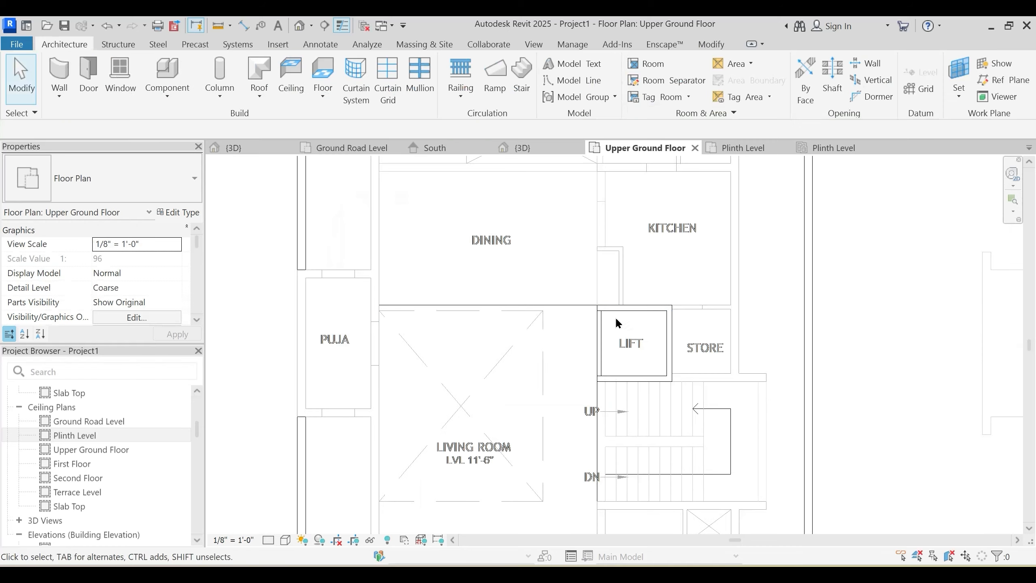
key("s")
key("d")
scroll(612, 313, "down", 2)
middle_click_drag(528, 331, 533, 354)
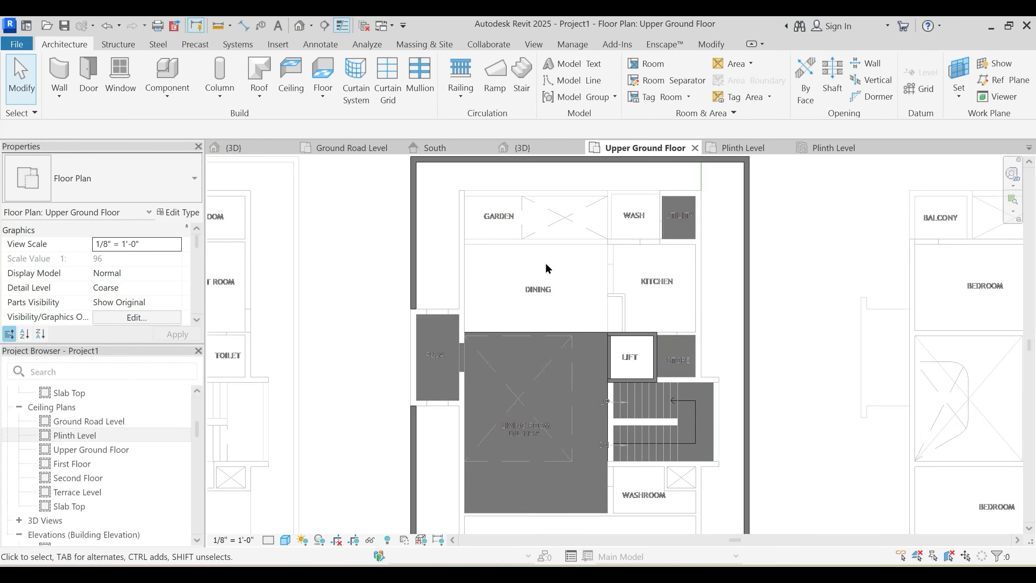
left_click(322, 94)
left_click(329, 130)
left_click(157, 200)
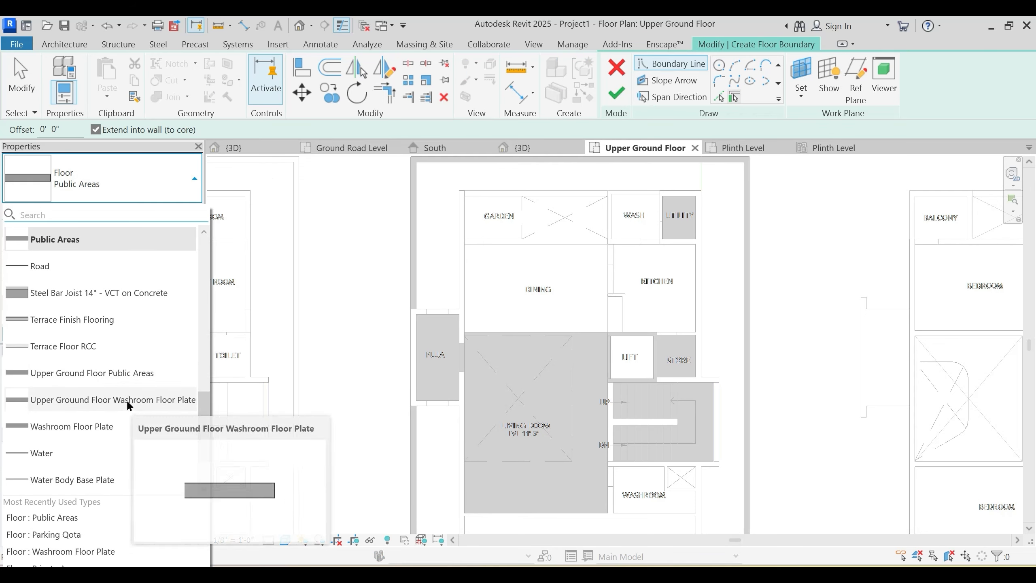
left_click(105, 373)
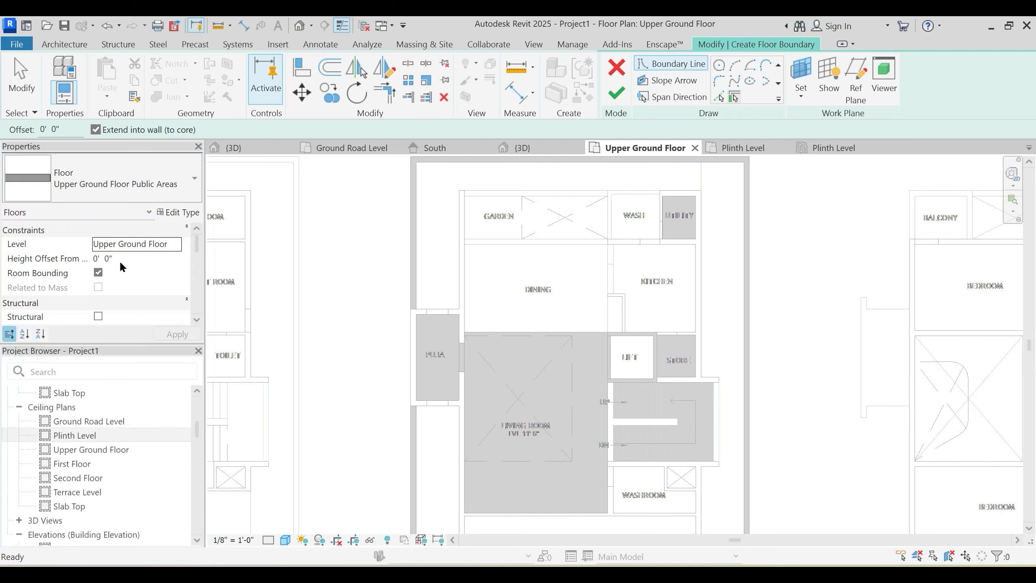
left_click(179, 212)
left_click(511, 202)
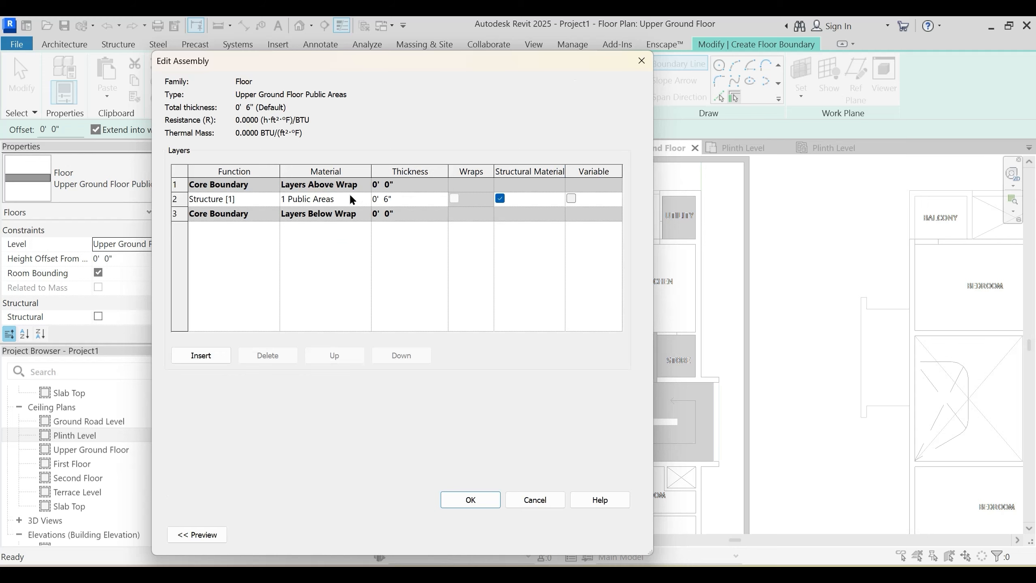
key("Escape")
key("Escape")
key("Escape")
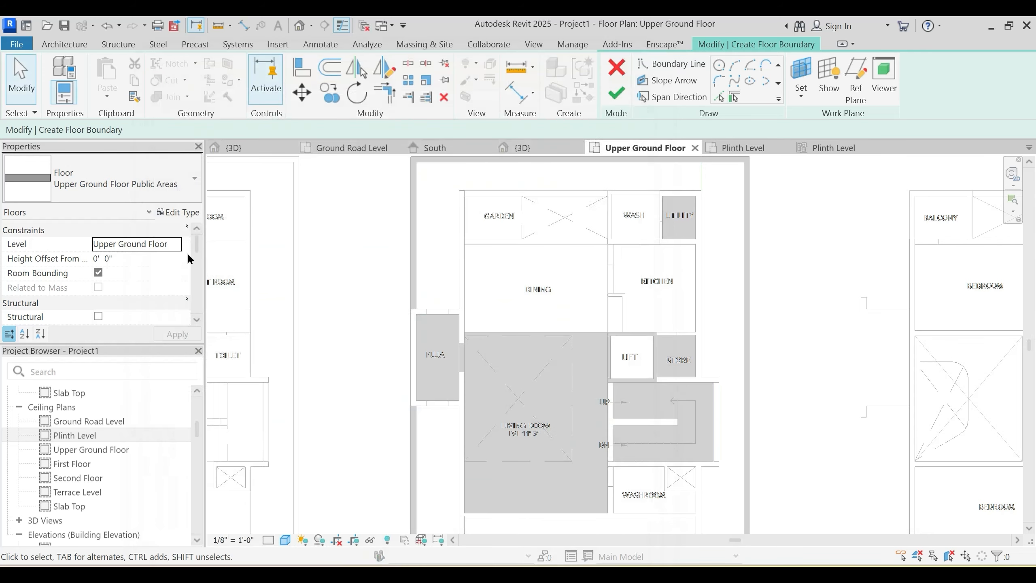
left_click(607, 70)
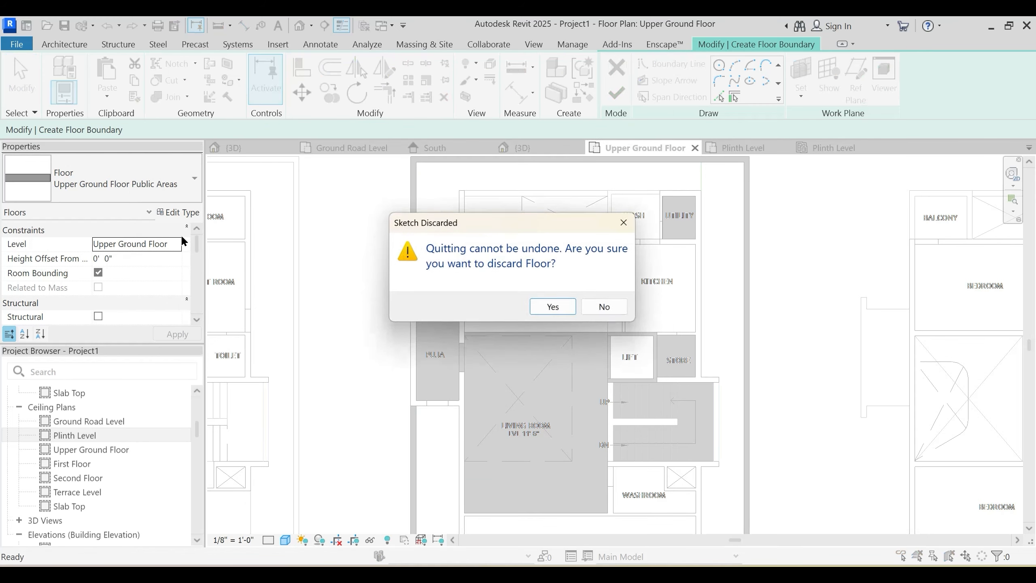
left_click(544, 308)
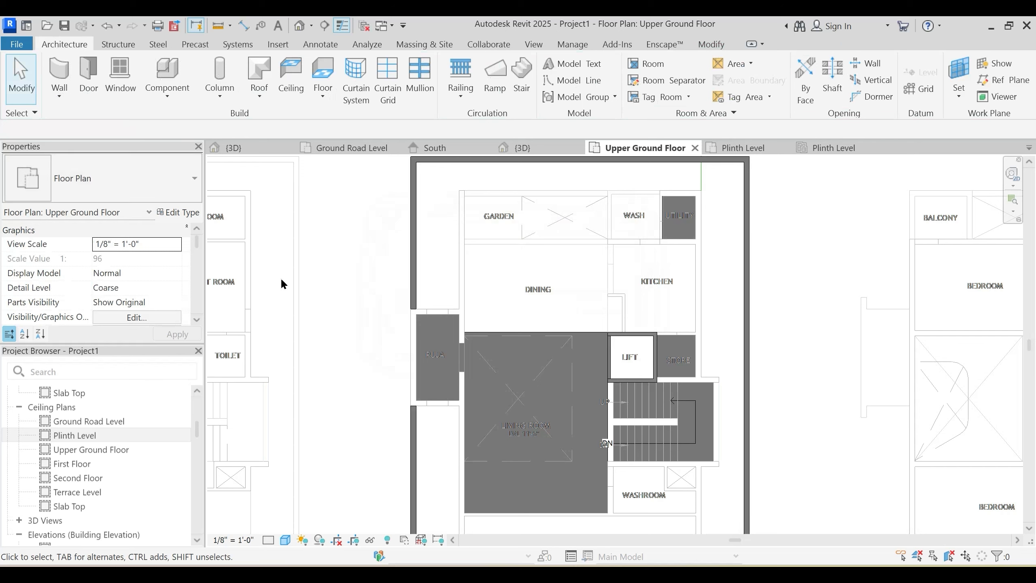
Step: Start a new architectural floor of type Private Areas Others and check the material and thickness of its layers
left_click(325, 96)
left_click(351, 122)
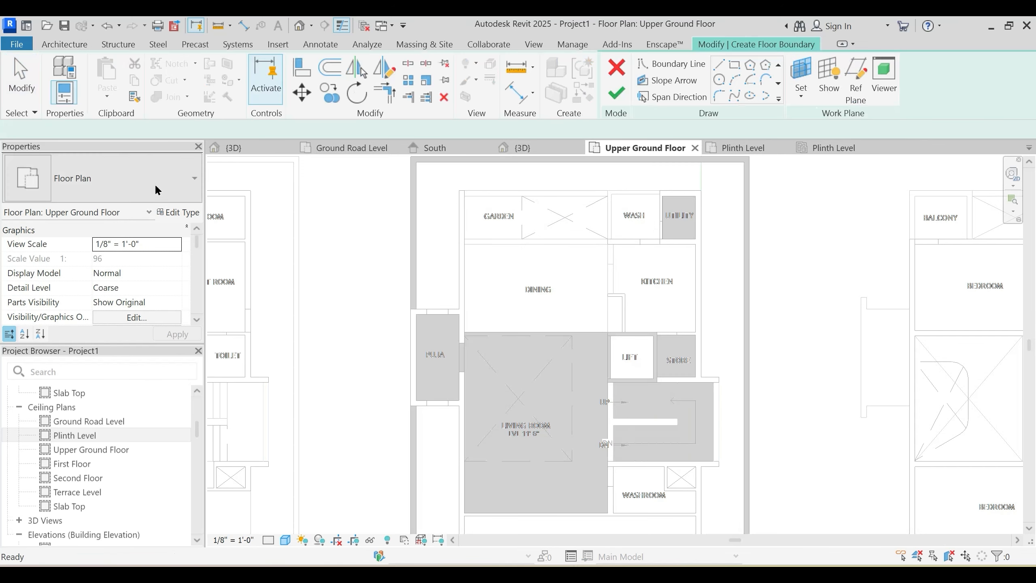
left_click(140, 184)
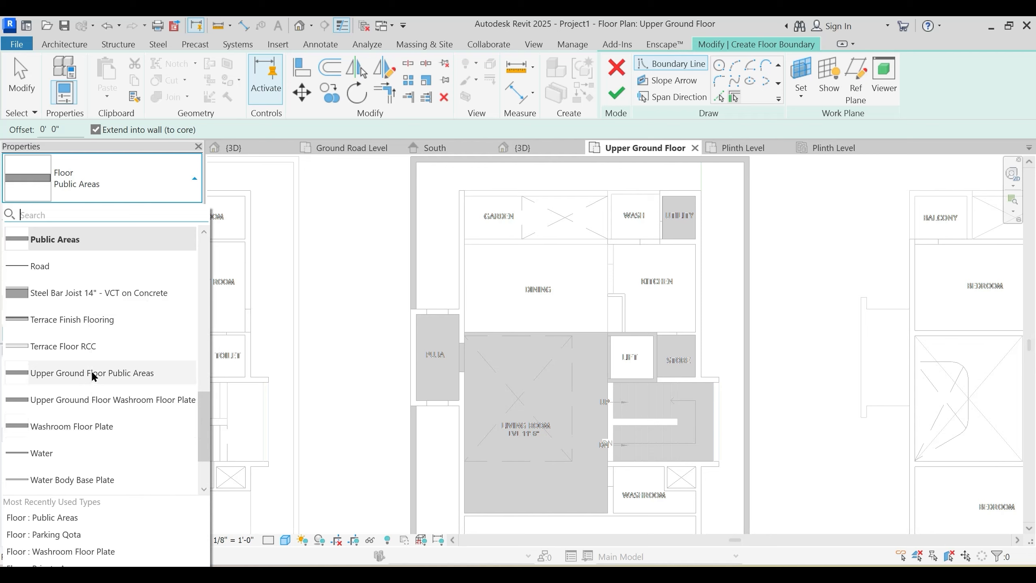
scroll(73, 318, "up", 2)
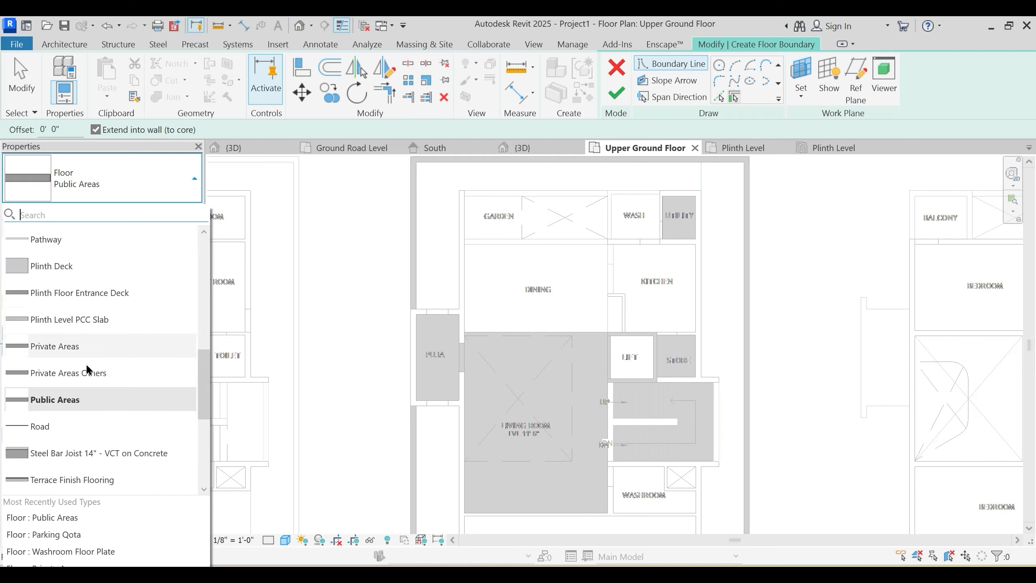
scroll(88, 365, "up", 1)
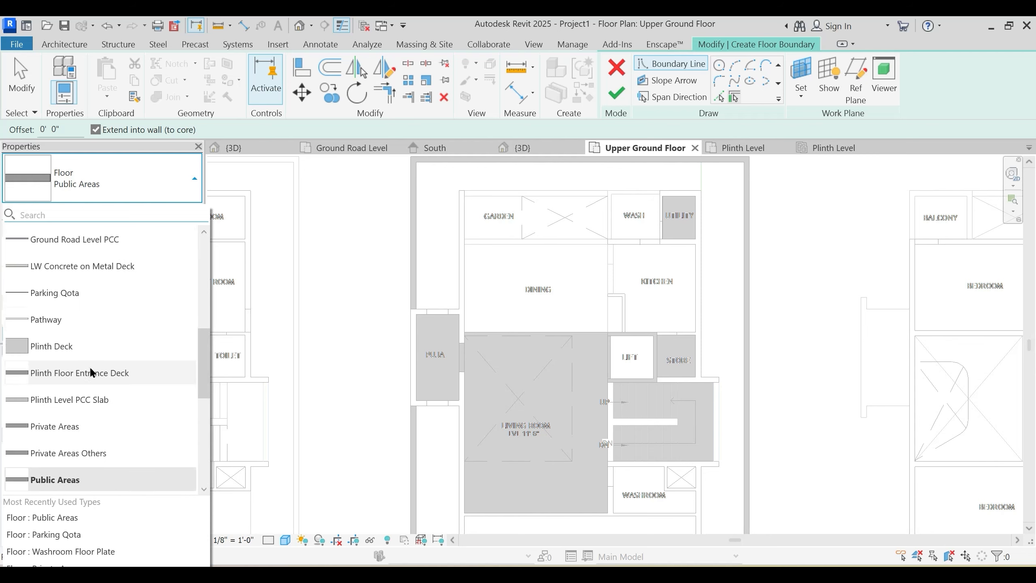
left_click(70, 454)
left_click(197, 216)
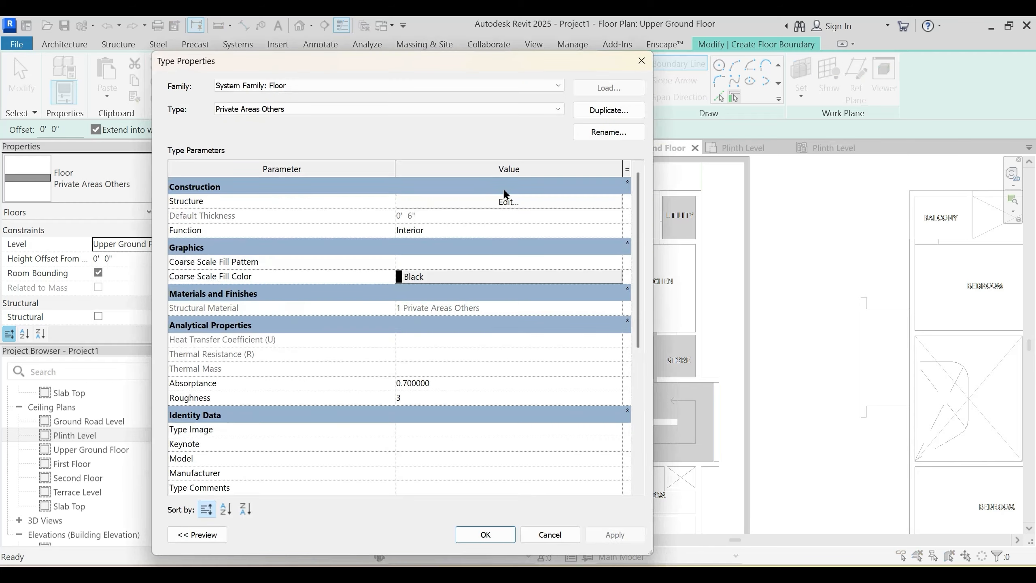
left_click(504, 195)
left_click(366, 197)
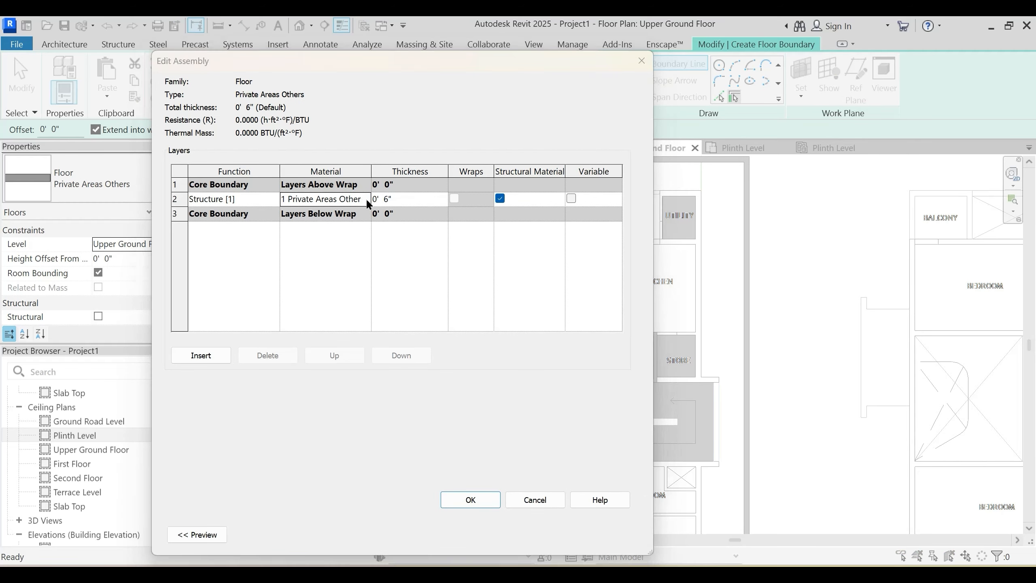
key("Escape")
key("Escape")
key("Escape")
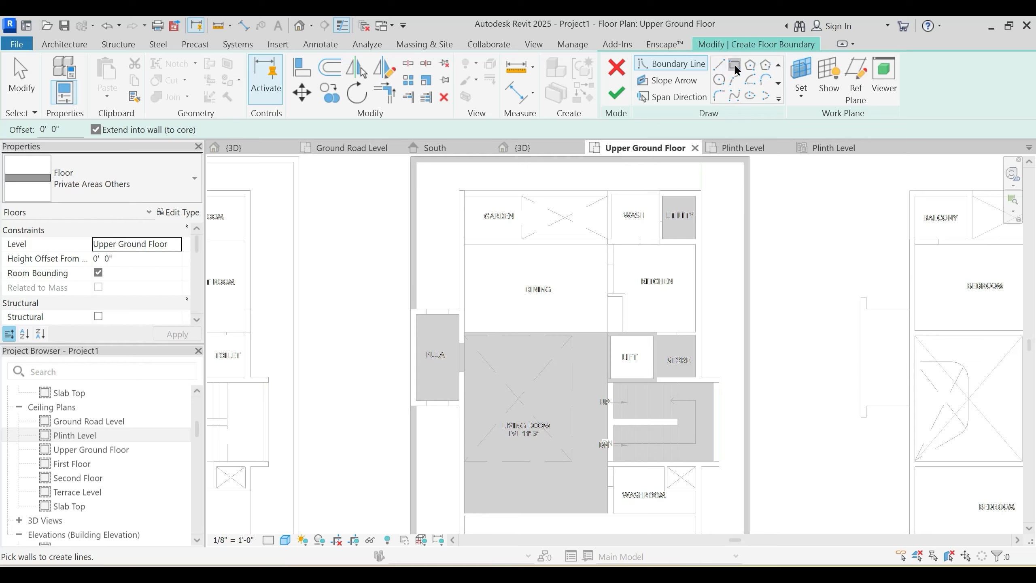
Step: Sketch a rectangular floor boundary around the kitchen, snapping its opposite corners to the room's inner corners in the imported drawing
left_click(734, 65)
scroll(648, 343, "up", 5)
middle_click_drag(587, 397, 613, 343)
scroll(613, 342, "down", 2)
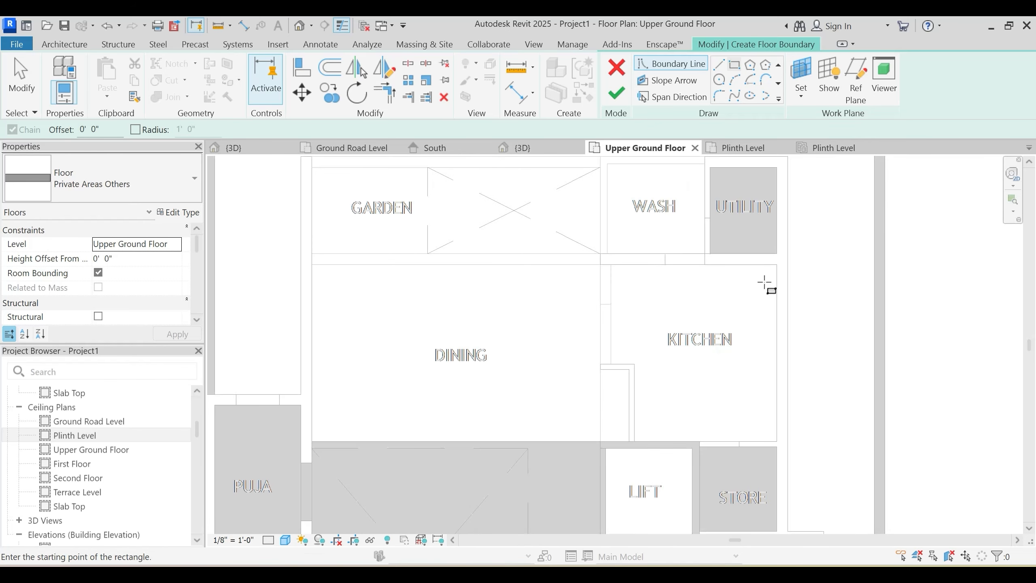
left_click(776, 441)
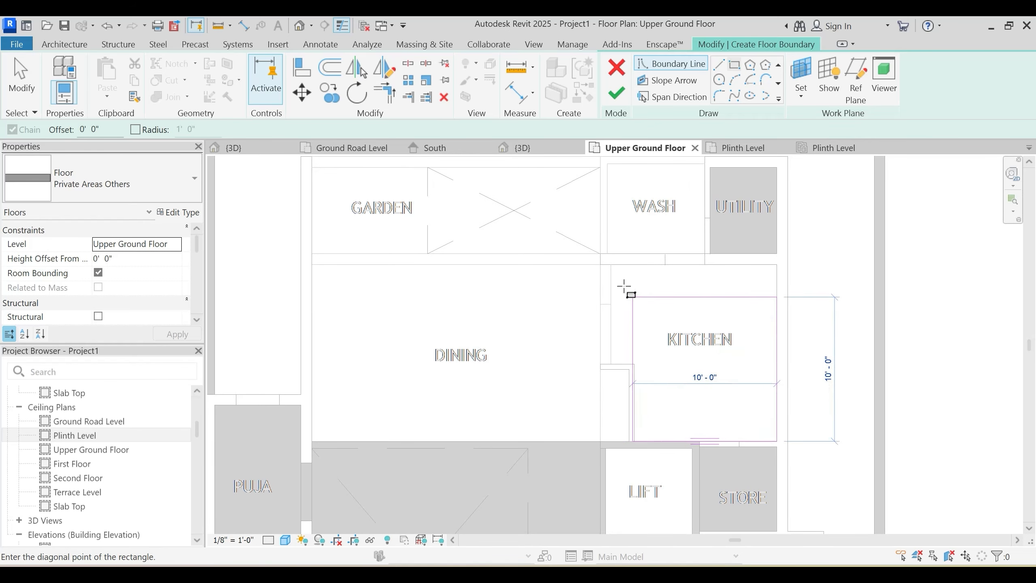
left_click(611, 265)
scroll(617, 397, "up", 2)
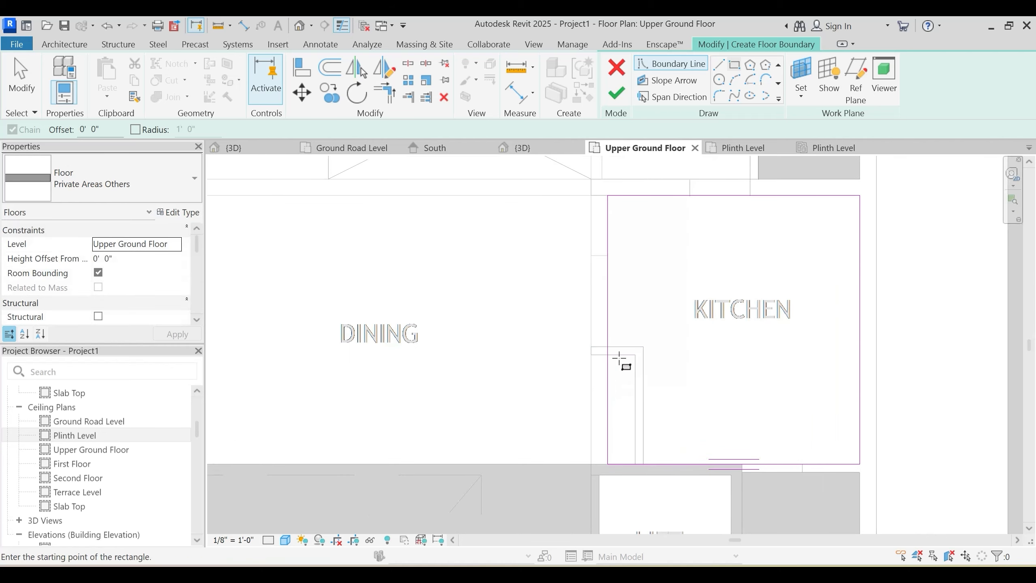
Step: Sketch a second rectangular boundary around the dining room, between its kitchen-side corner and the opposite corner beside the living room floor
scroll(649, 241, "down", 2)
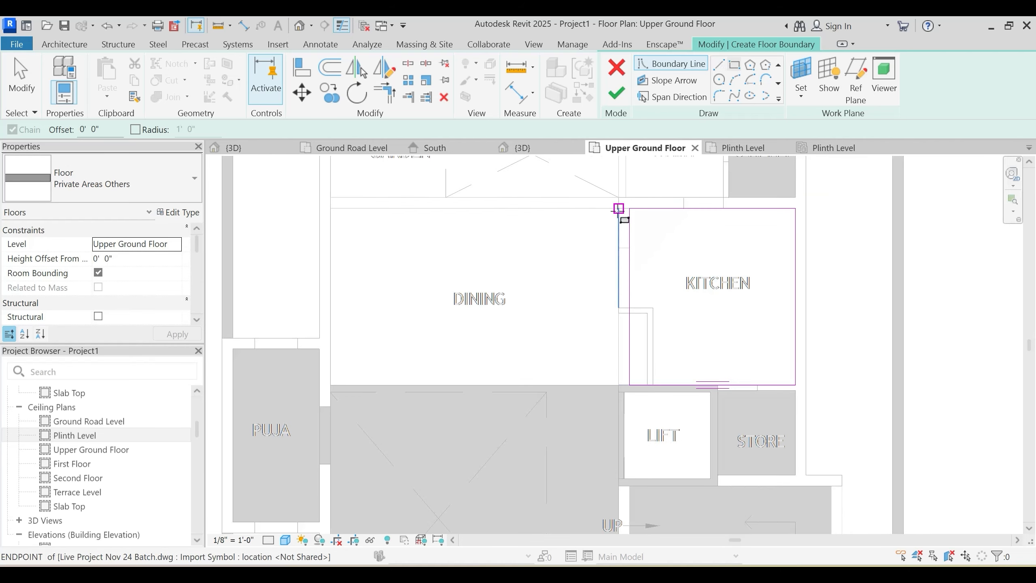
left_click(618, 209)
left_click(331, 385)
key("Escape")
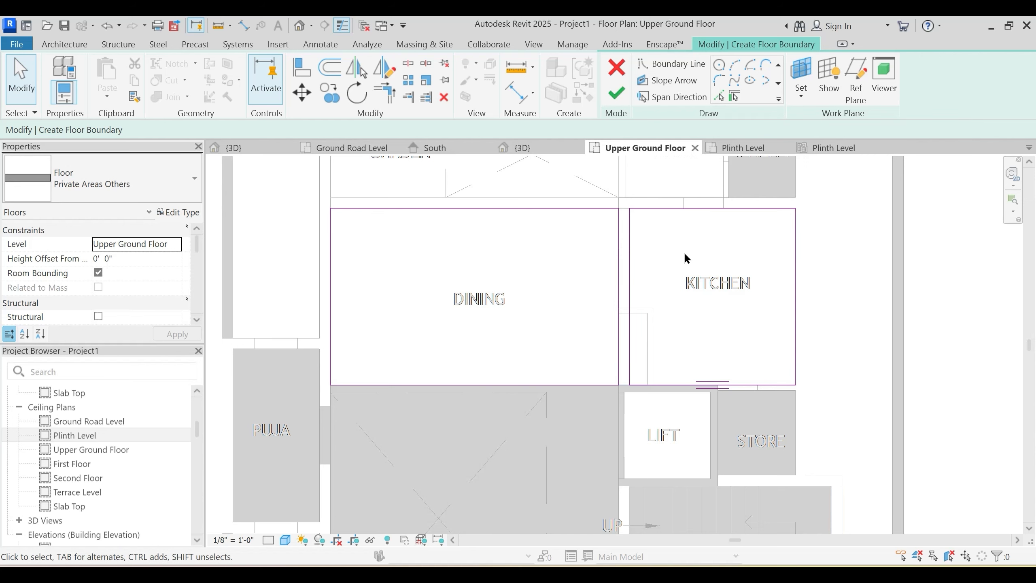
Step: Draw boundary lines along the kitchen side of the L-shaped partition, about 1' 7 1/2" across and 5' 4" down to the kitchen's lower edge
scroll(686, 258, "up", 2)
scroll(724, 72, "up", 1)
left_click(724, 64)
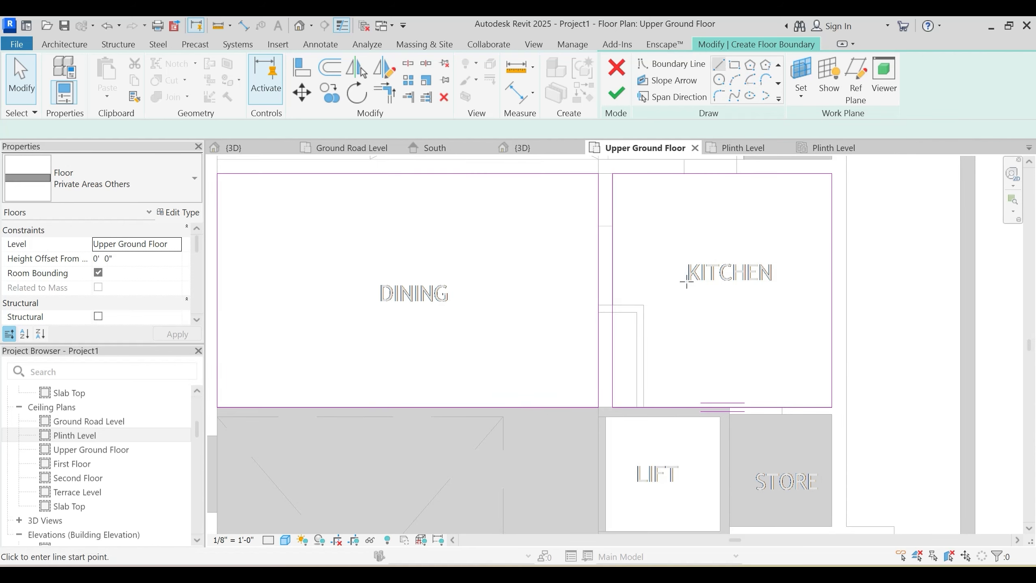
scroll(683, 282, "up", 2)
left_click(576, 316)
left_click(624, 317)
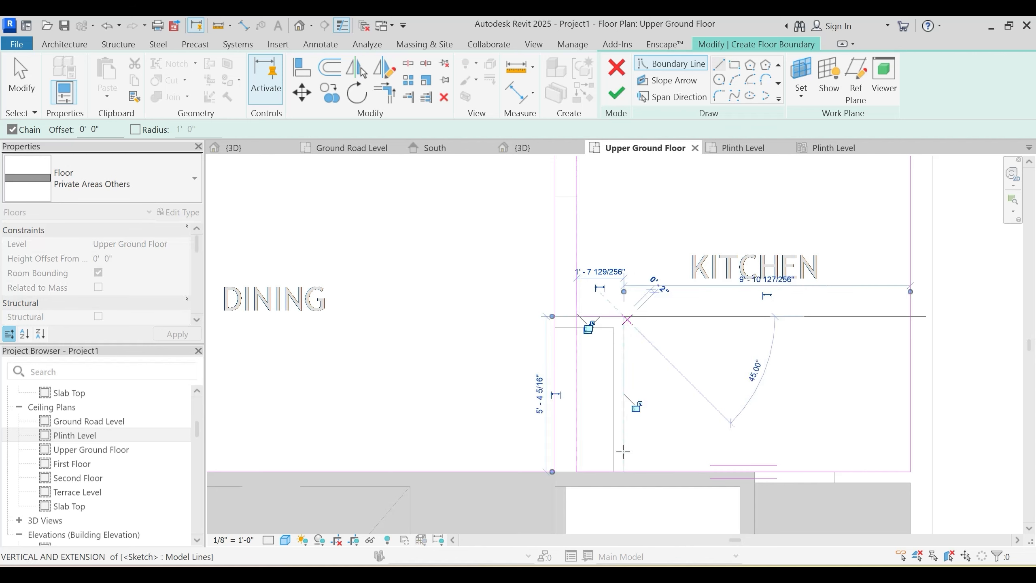
left_click(624, 472)
key("Escape")
key("Escape")
Step: Trim the kitchen rectangle to the partition lines so its boundary steps around the lower corner beside the dining room
key("t")
key("r")
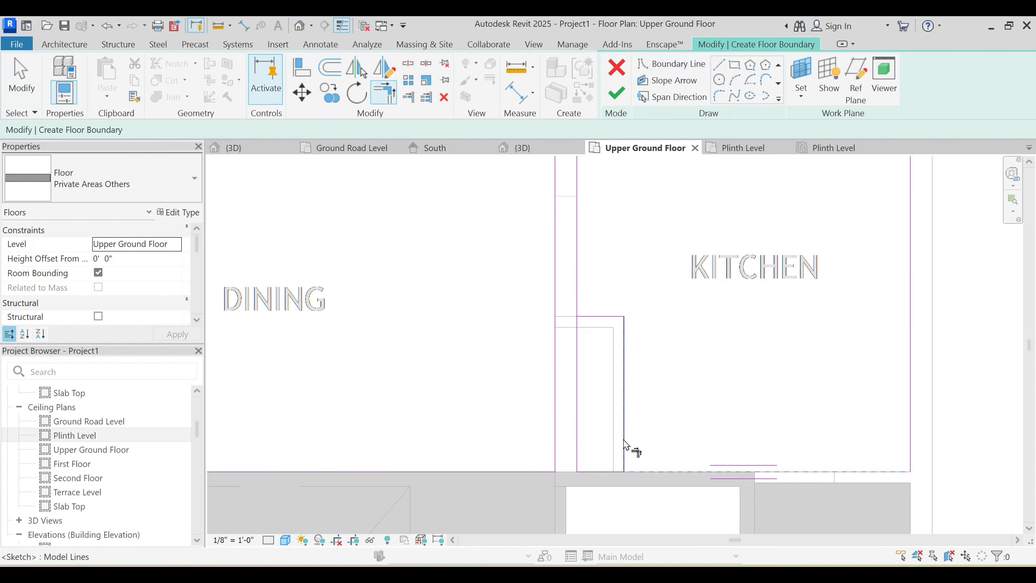
scroll(679, 375, "down", 2)
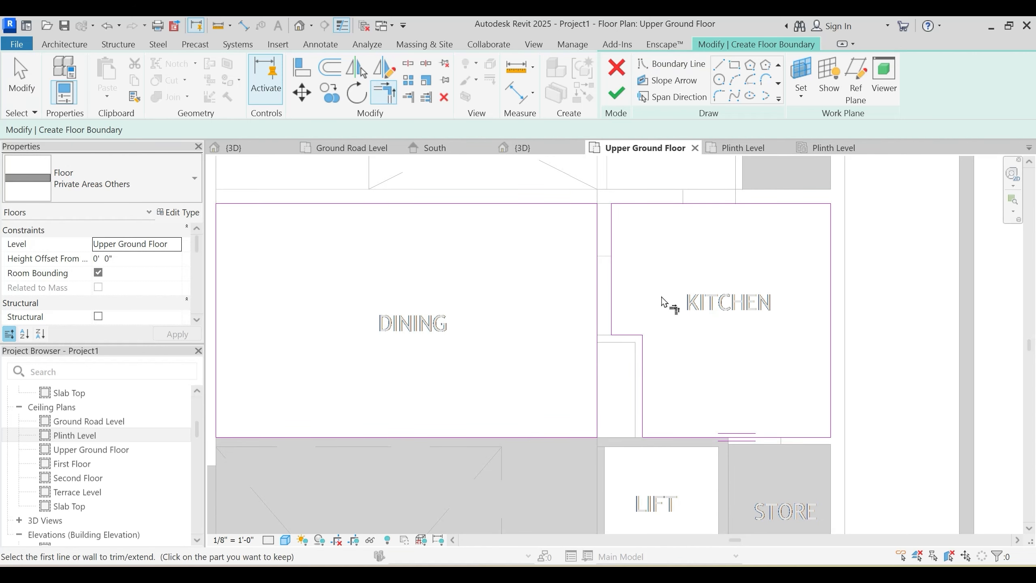
key("Escape")
Step: Draw boundary lines along the dining side of the L-shaped partition, about 2' 0" across and down to the dining room's lower edge
scroll(628, 330, "up", 3)
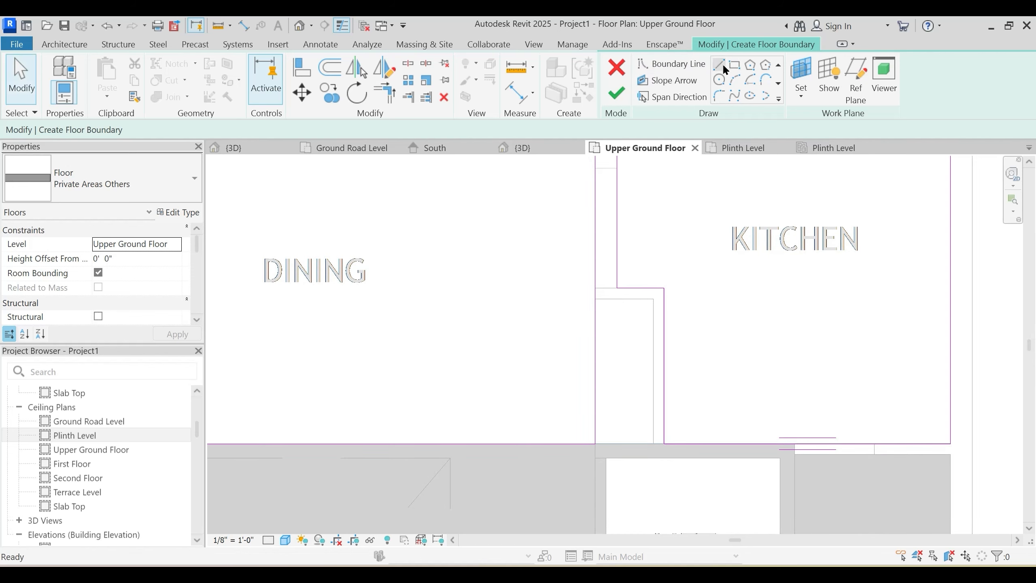
left_click(719, 64)
left_click(653, 298)
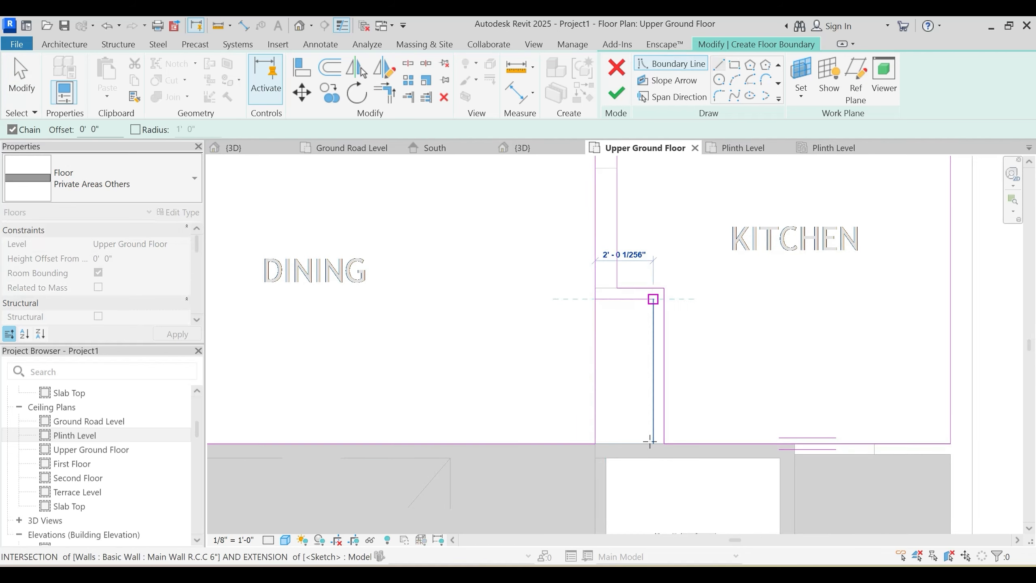
left_click(625, 486)
key("Escape")
key("Escape")
Step: Trim and extend the dining rectangle to the new lines so its boundary includes the recess beside the kitchen
key("t")
key("r")
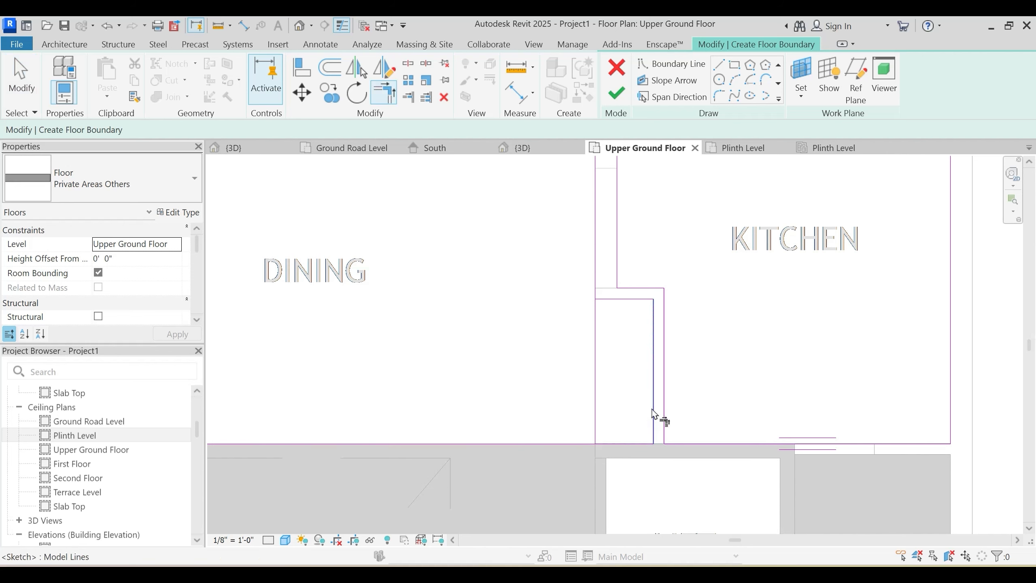
key("Escape")
scroll(610, 361, "down", 5)
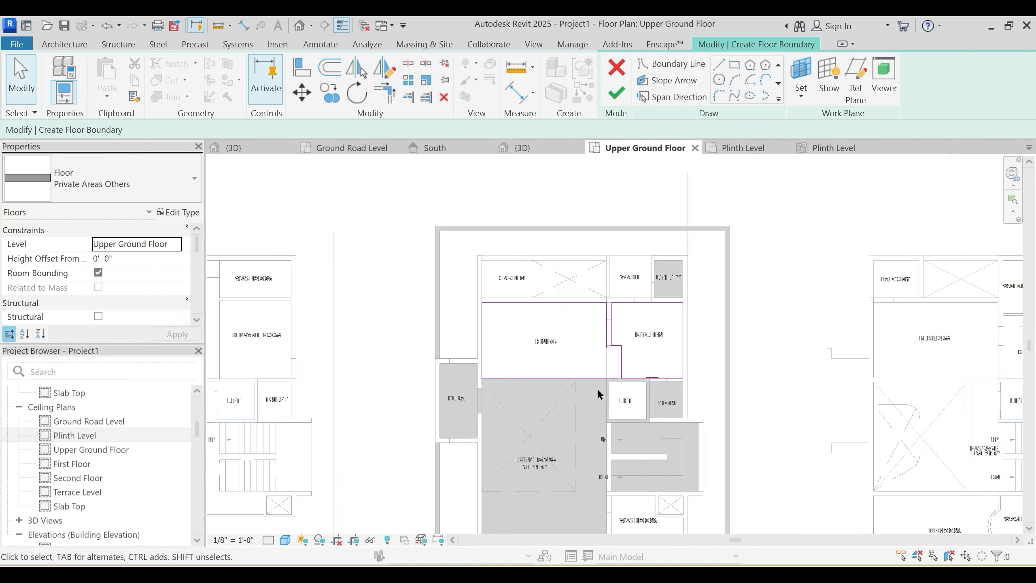
Step: Finish the dining and kitchen floor sketch without attaching walls to it, and clear the selection
middle_click_drag(681, 367, 645, 379)
left_click(617, 92)
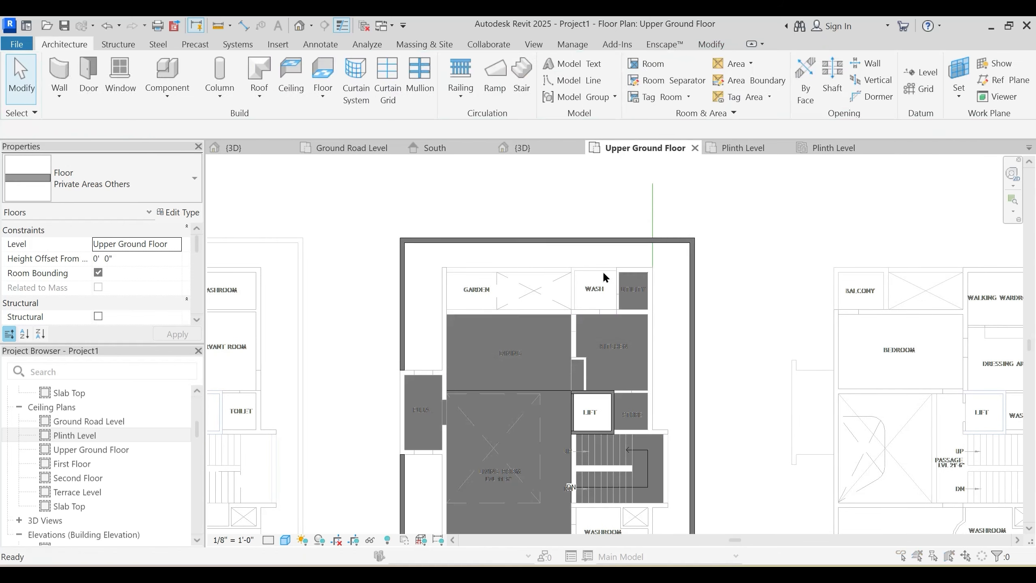
left_click(624, 305)
scroll(502, 273, "up", 2)
key("Escape")
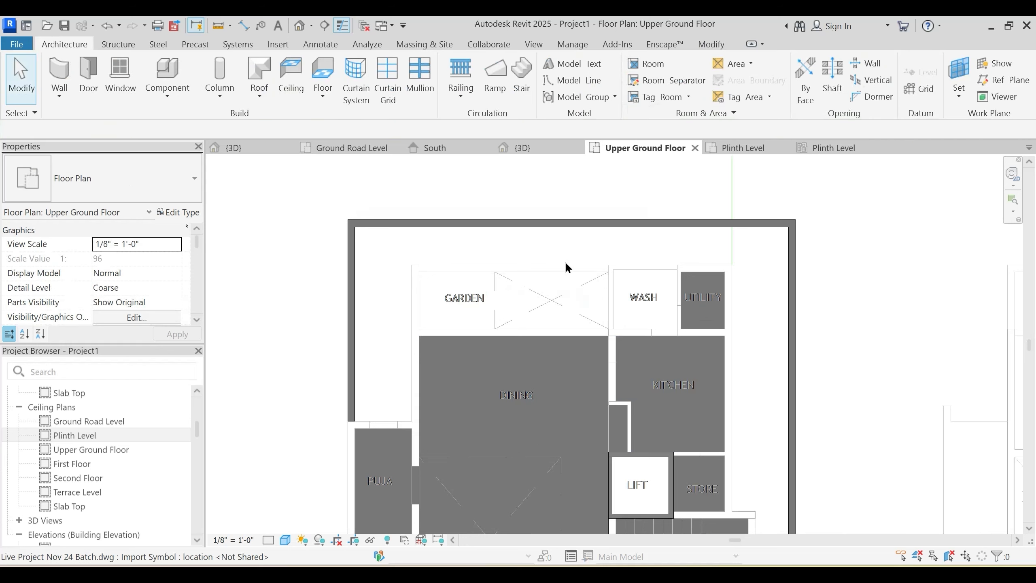
Step: Start a new architectural floor on the Upper Ground Floor and set its type to Grass
left_click(321, 98)
left_click(359, 120)
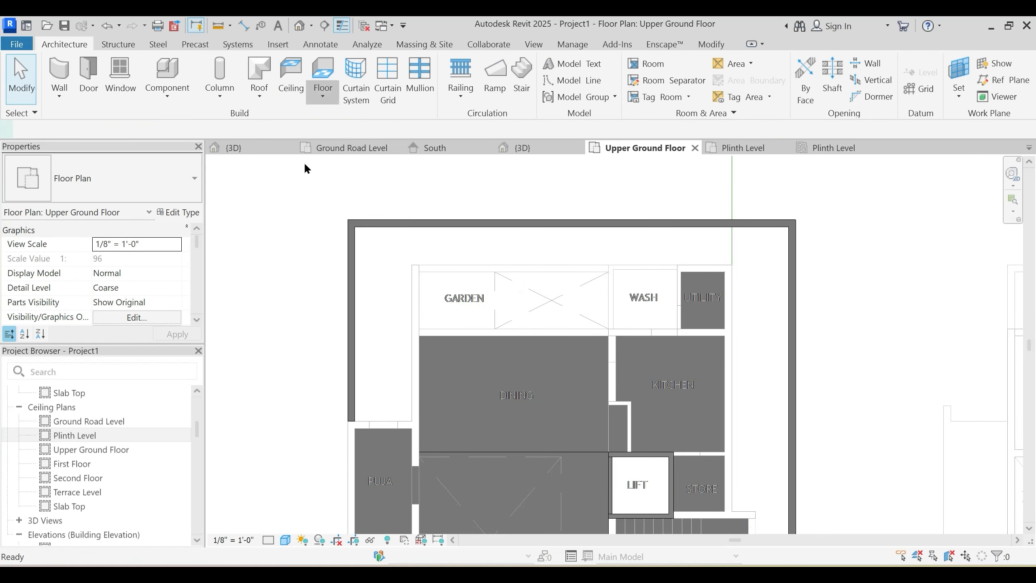
left_click(152, 176)
scroll(141, 276, "up", 1)
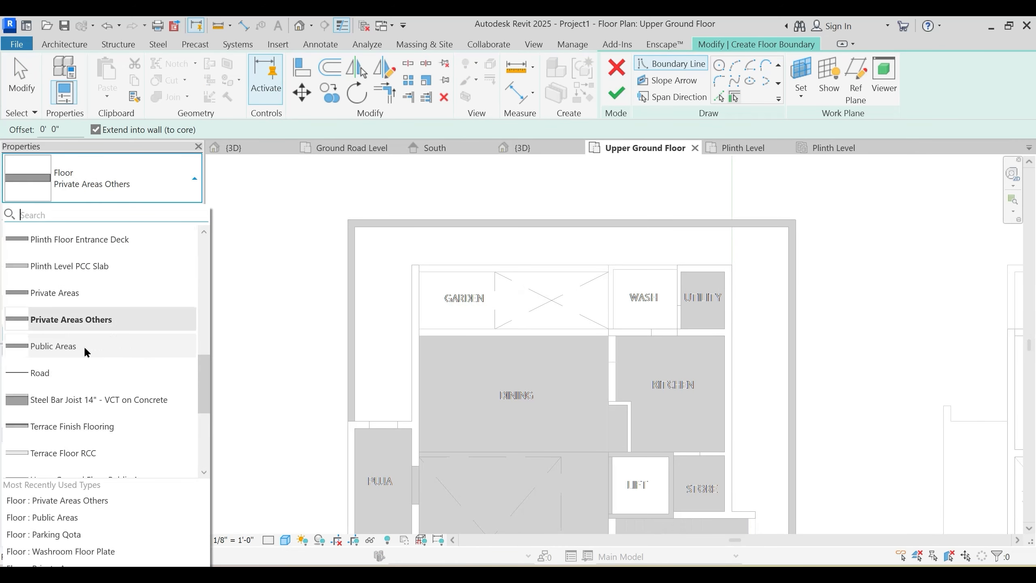
type("grass")
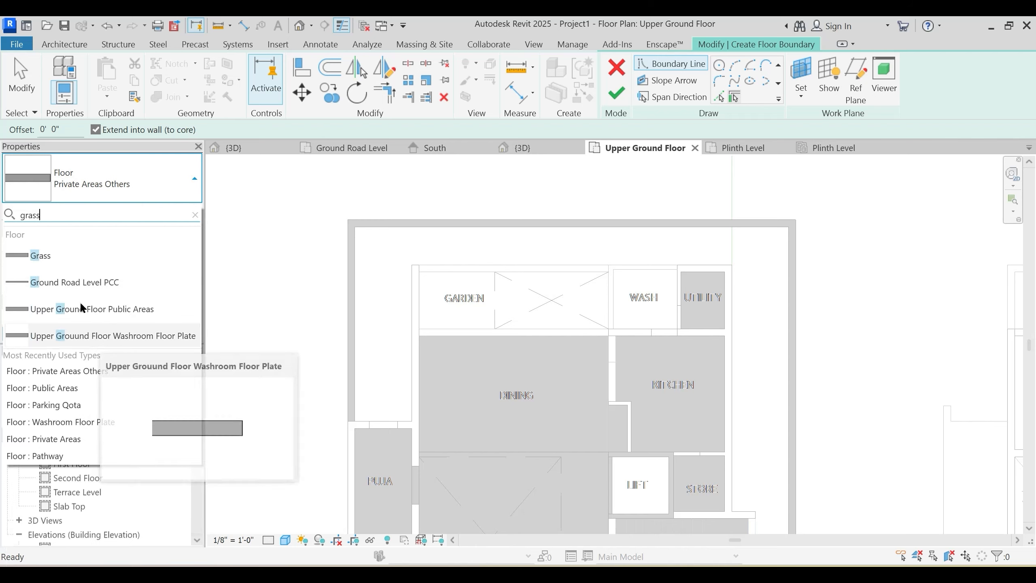
left_click(94, 259)
Step: Inspect the Grass floor type's layer structure and the appearance of its material, leaving everything as is
left_click(179, 212)
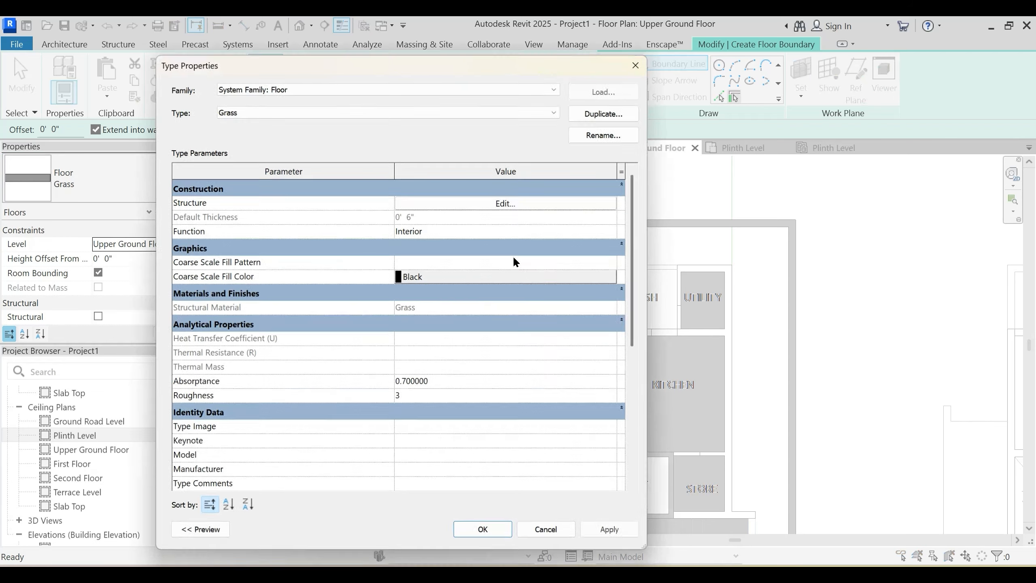
left_click(483, 196)
left_click(363, 196)
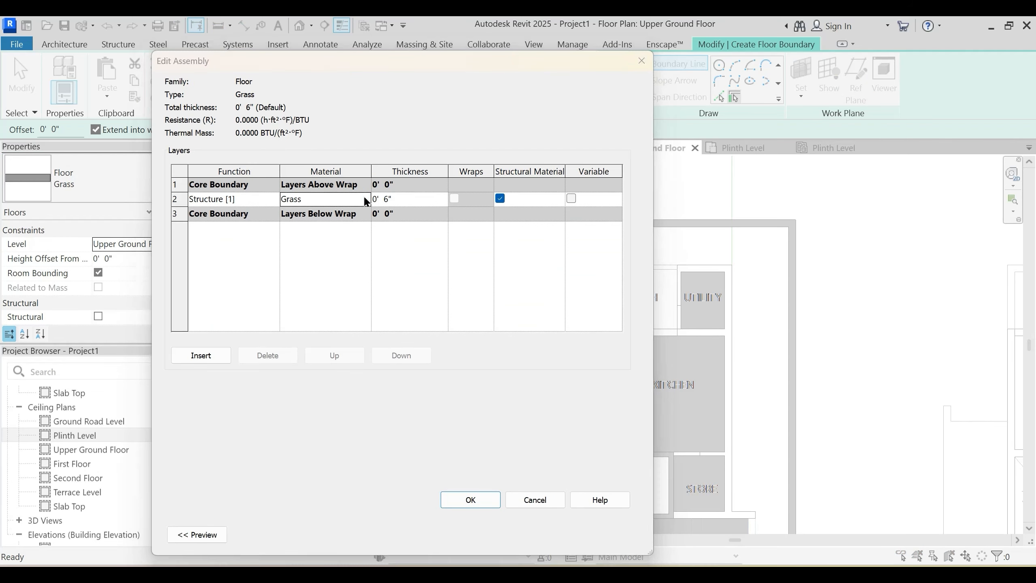
left_click(362, 194)
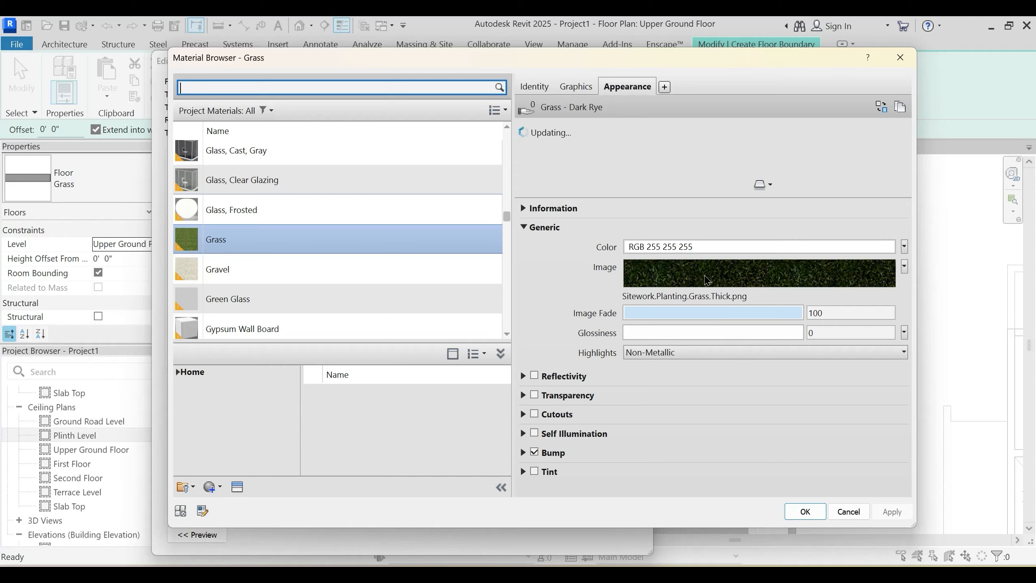
key("Escape")
key("Escape")
key("Escape")
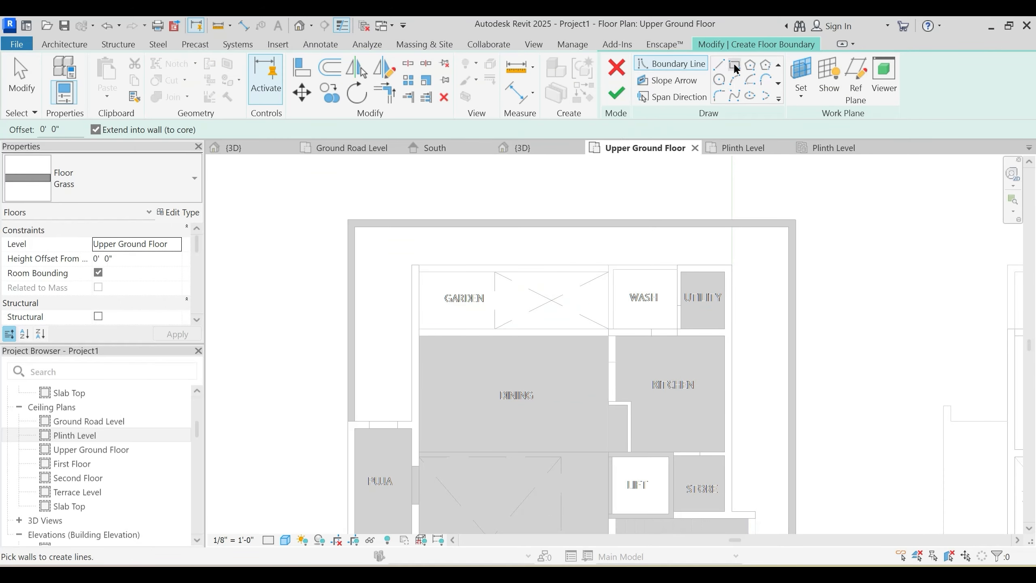
Step: Sketch a 20'-0" by 6'-0" rectangular boundary over the garden and finish the floor without attaching walls
left_click(734, 66)
scroll(612, 298, "up", 4)
left_click(599, 346)
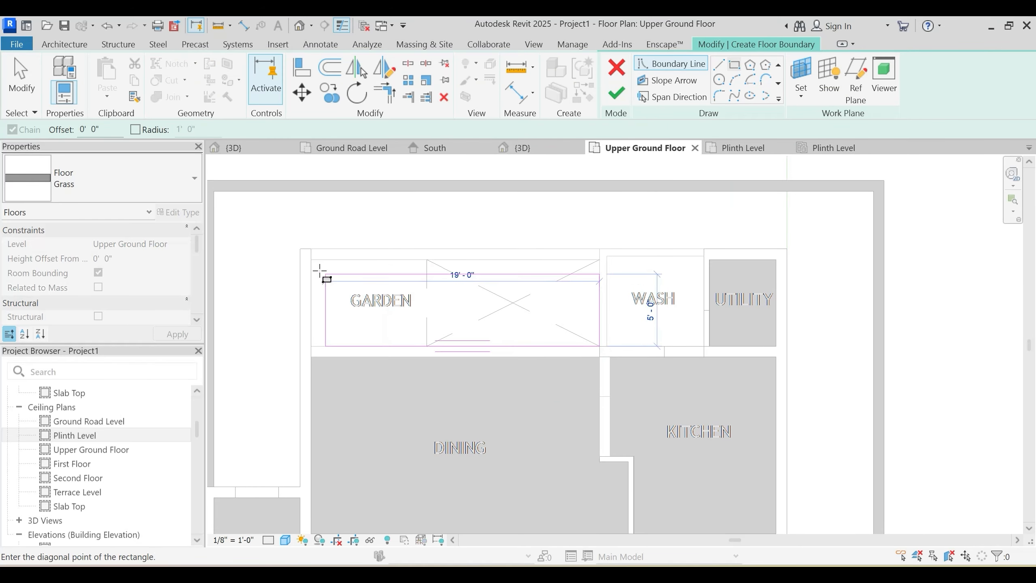
left_click(311, 259)
scroll(514, 186, "down", 1)
left_click(616, 94)
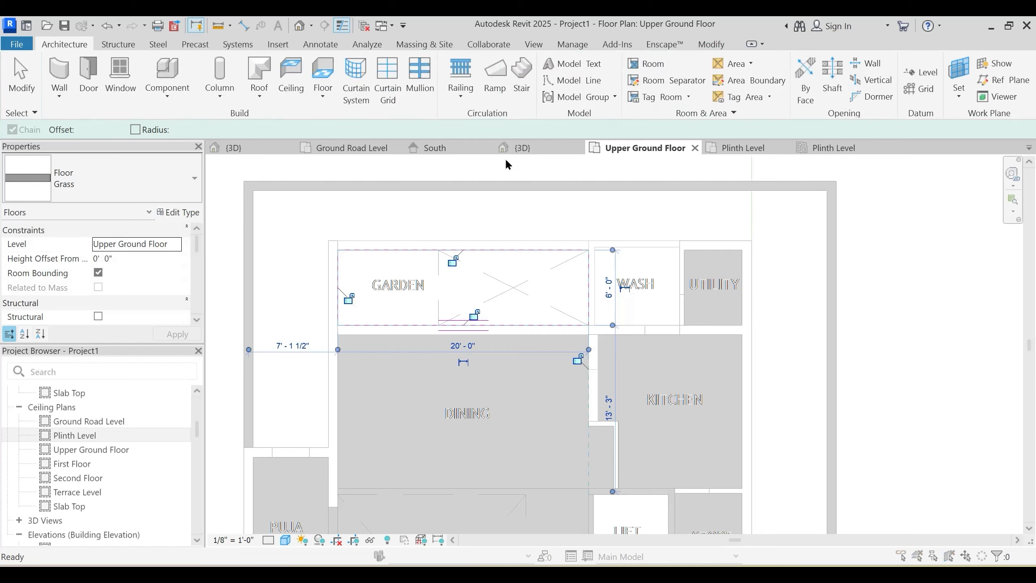
left_click(629, 305)
Step: Start another architectural floor for the balcony area and set its type to Balcony Terrace
middle_click_drag(577, 341, 579, 153)
scroll(579, 159, "down", 3)
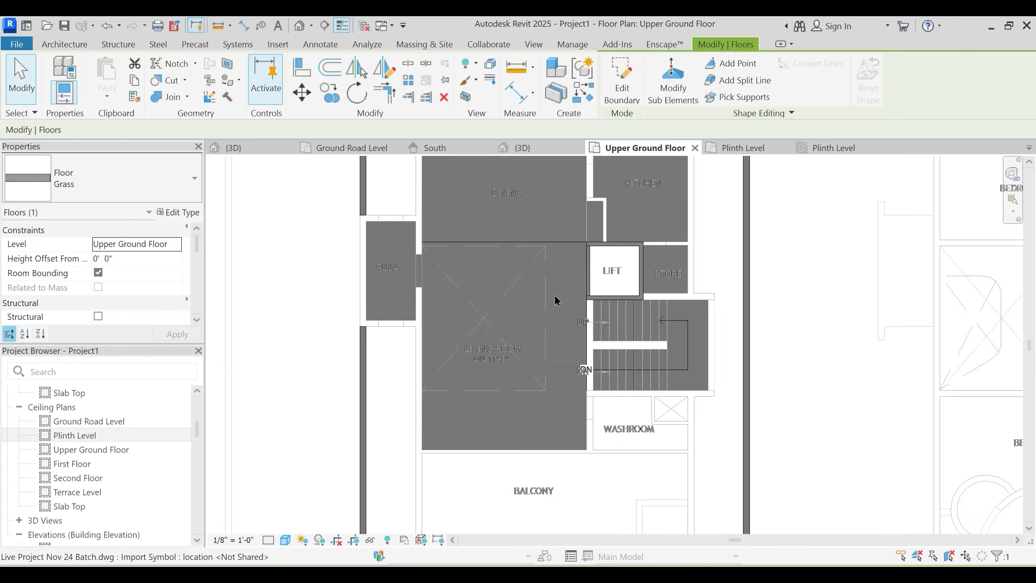
scroll(555, 296, "down", 2)
middle_click_drag(587, 374, 583, 298)
scroll(594, 343, "up", 3)
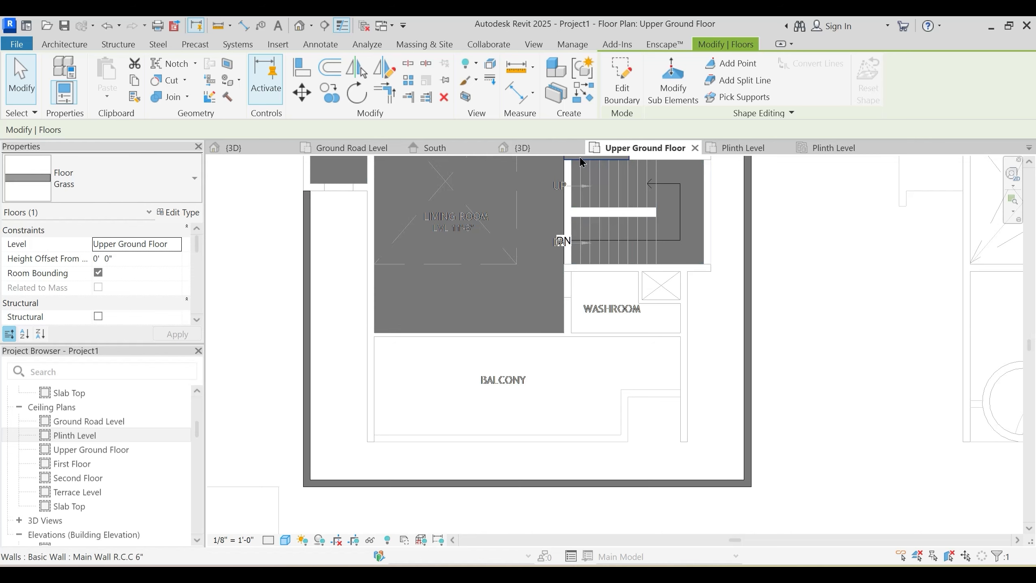
key("Escape")
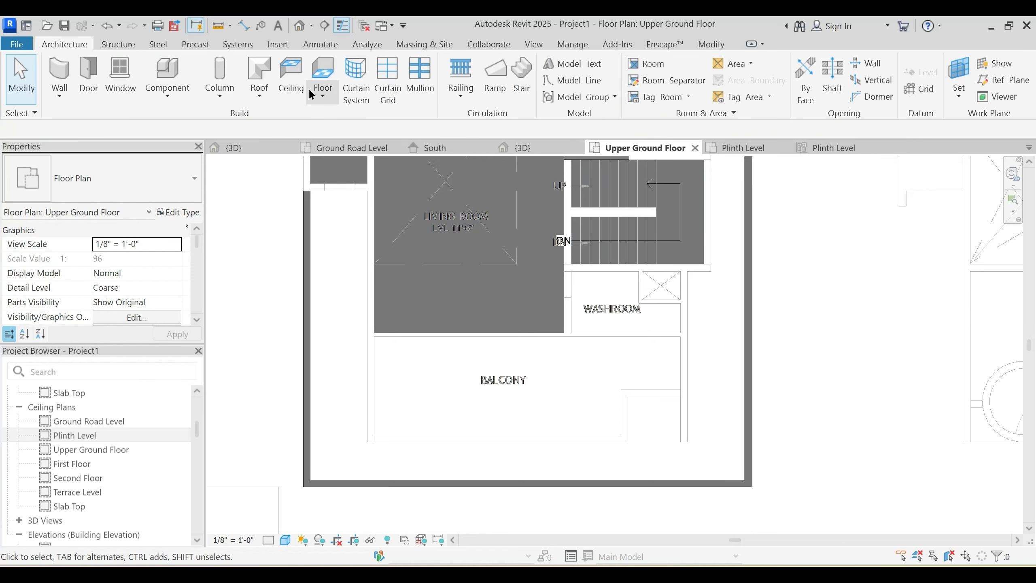
left_click(260, 96)
left_click(322, 95)
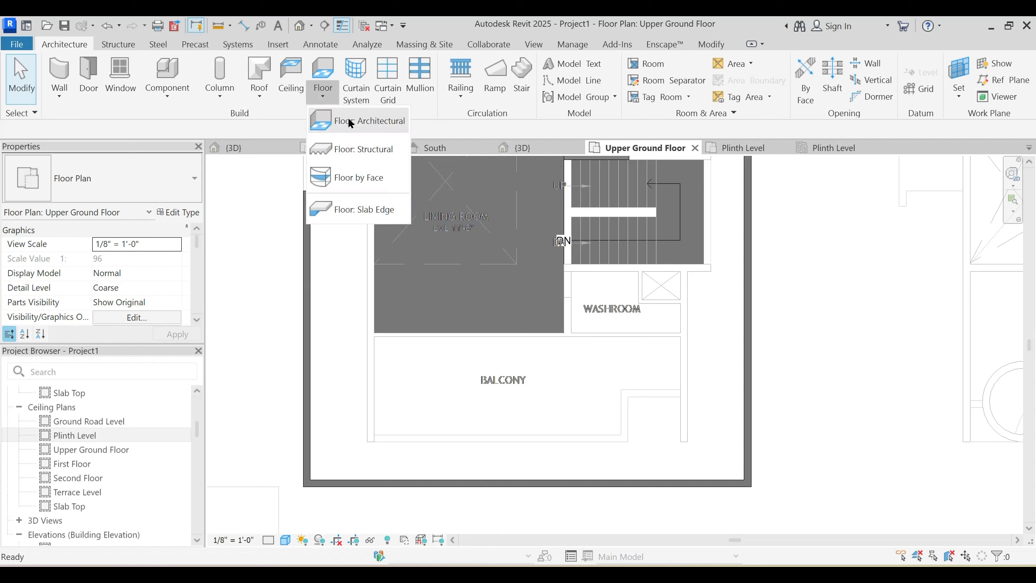
left_click(349, 123)
left_click(135, 183)
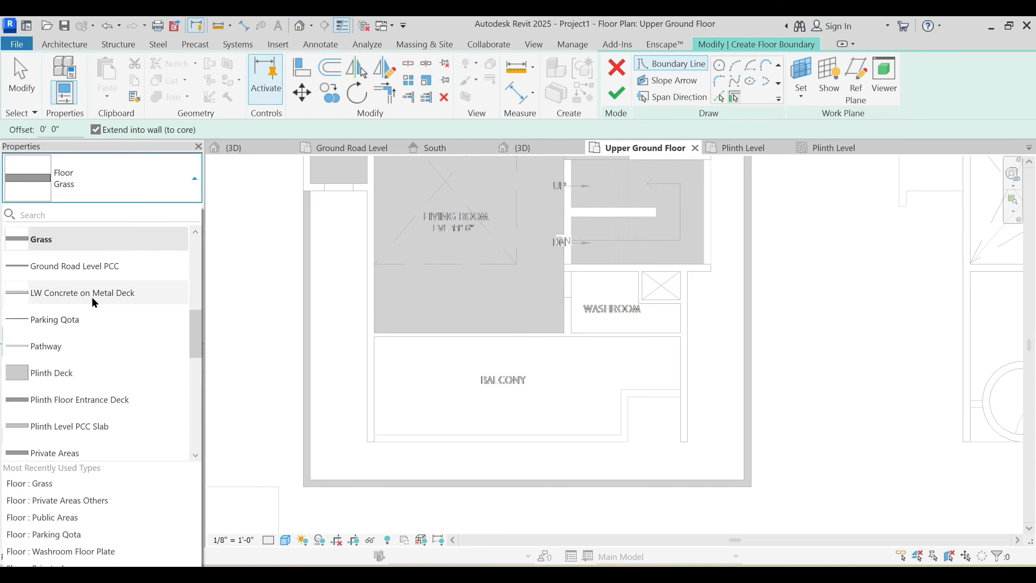
scroll(93, 310, "up", 2)
scroll(97, 312, "up", 2)
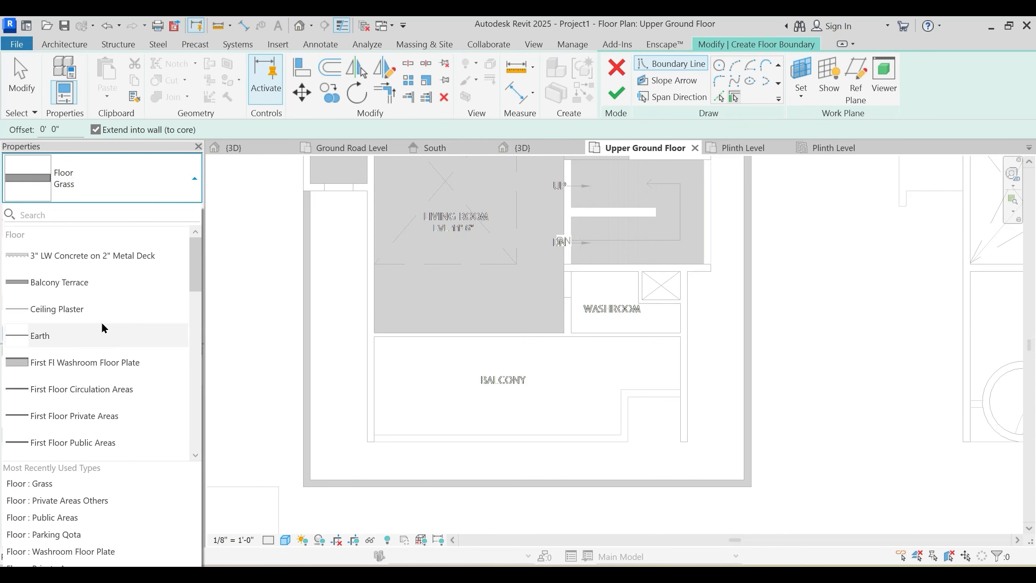
left_click(81, 282)
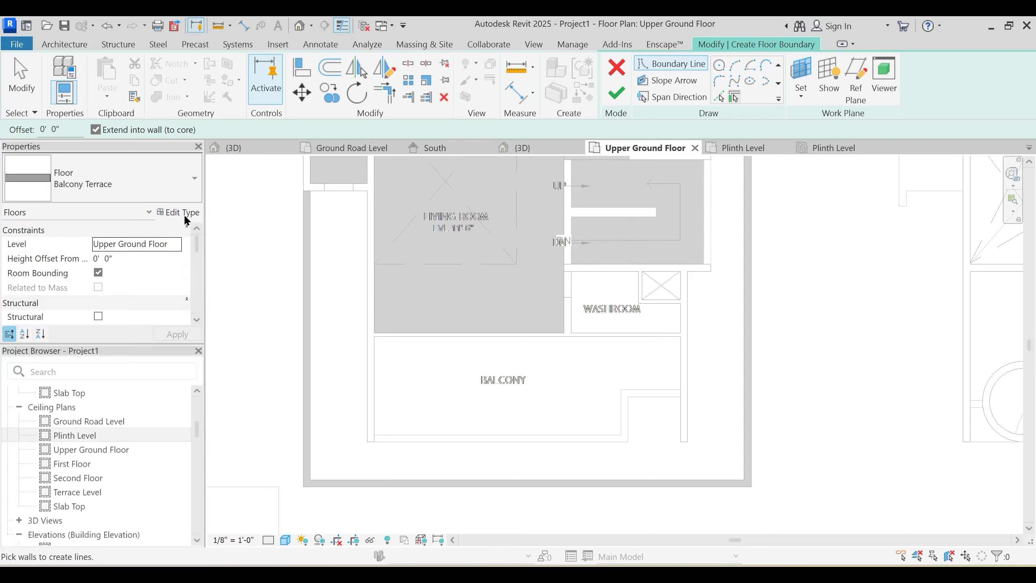
Step: Inspect the Balcony Terrace type's layer structure, its material appearance and the stone texture image settings
left_click(185, 216)
left_click(513, 202)
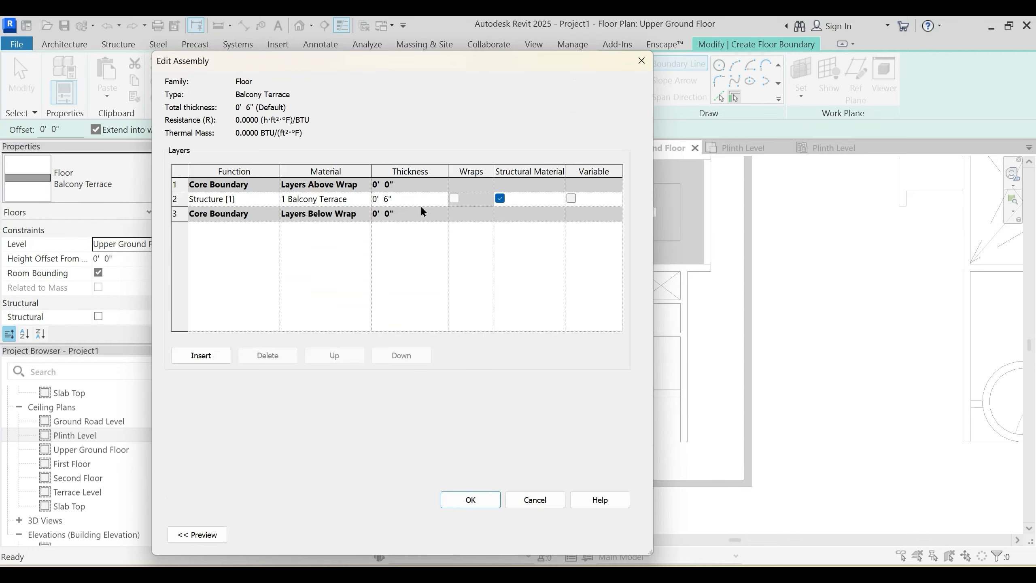
left_click(361, 197)
left_click(365, 198)
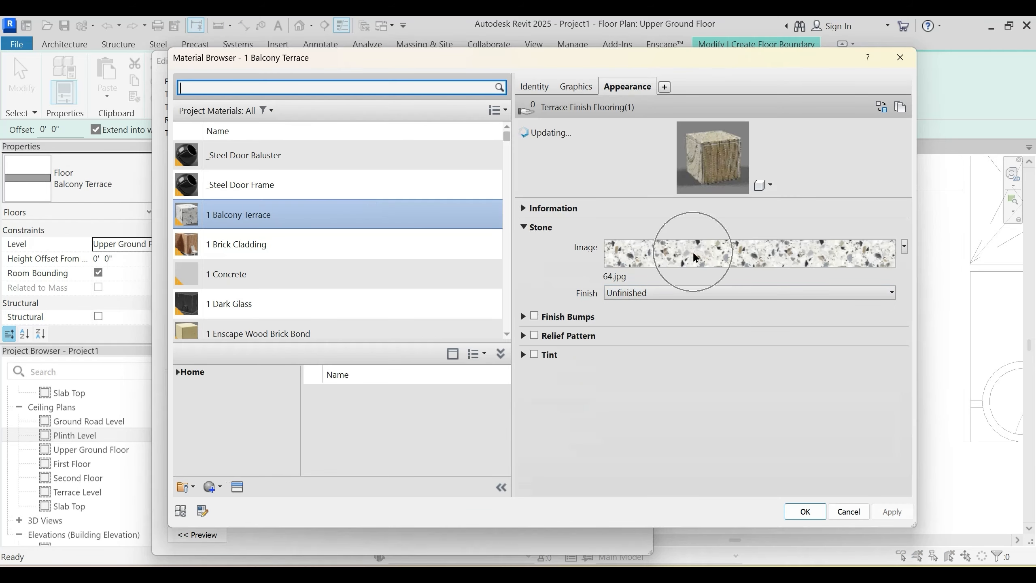
left_click(694, 255)
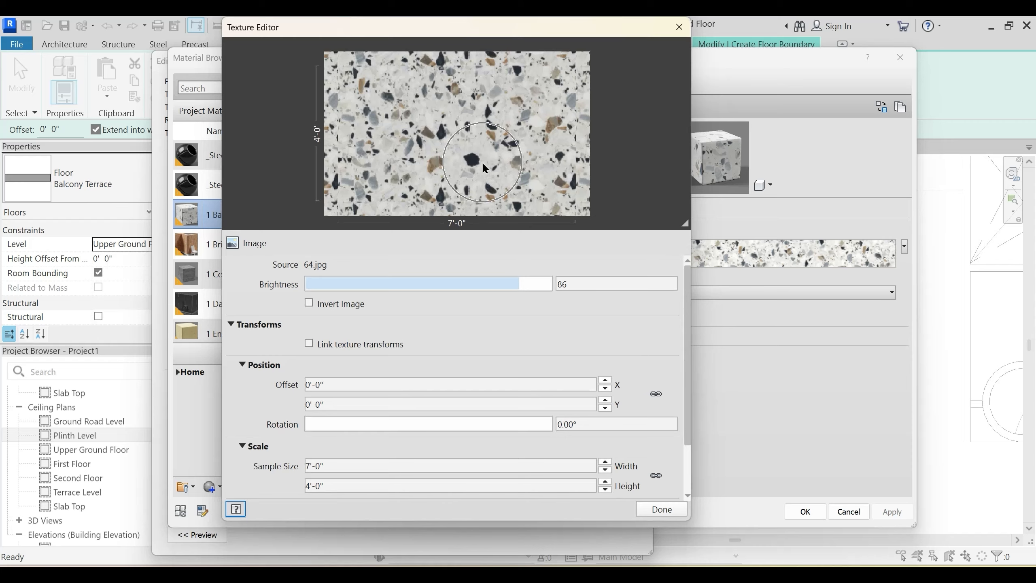
key("Escape")
key("Escape")
key("Escape")
key("Escape")
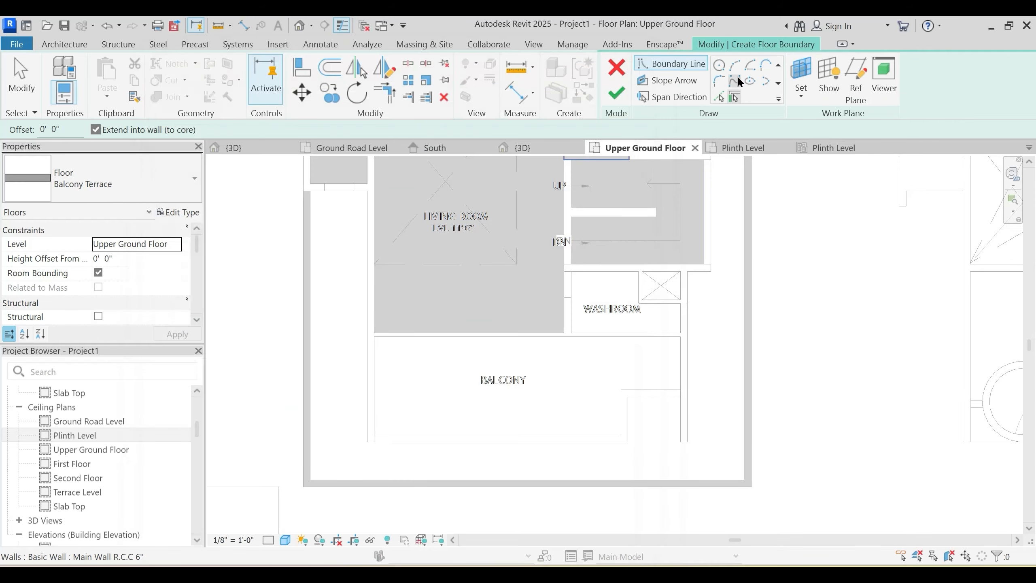
Step: Sketch a rectangular floor boundary spanning the full inner width and depth of the balcony
left_click(734, 65)
scroll(634, 380, "up", 2)
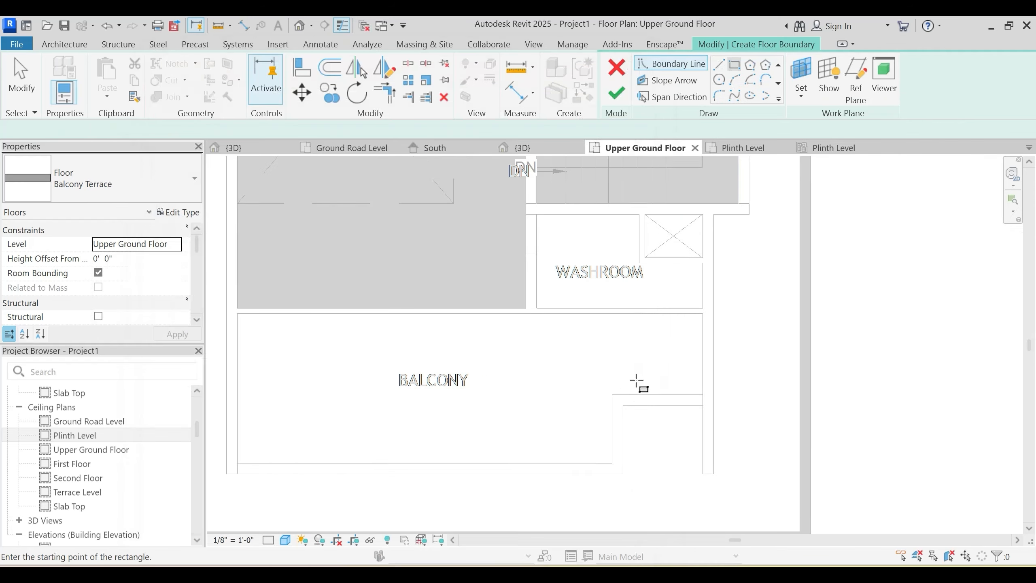
left_click(702, 313)
left_click(237, 463)
key("Escape")
key("Escape")
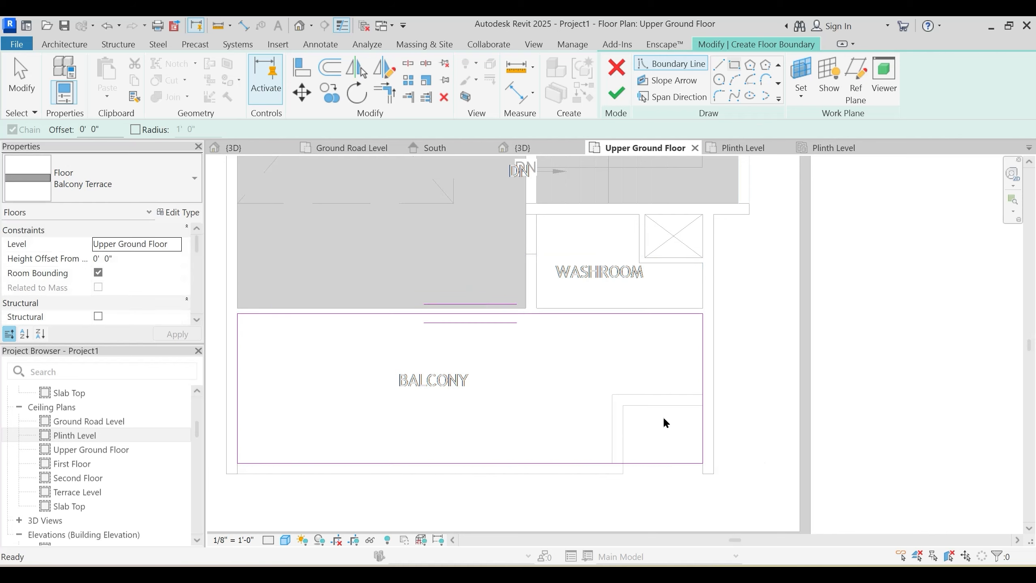
Step: Draw boundary lines around the balcony's lower-right notch, 4'-9" up from the front edge and across to the side edge
left_click(718, 65)
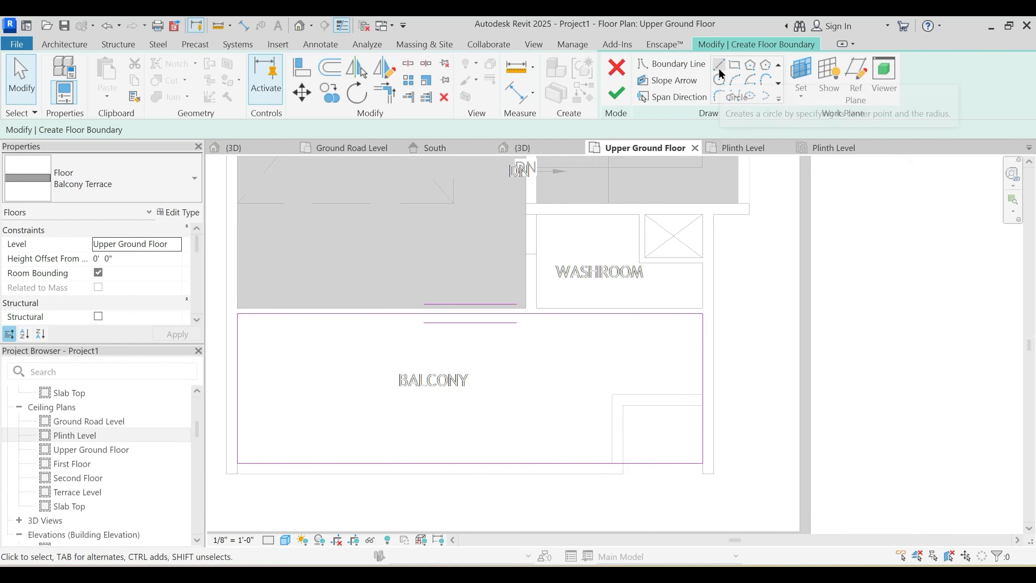
scroll(587, 481, "up", 2)
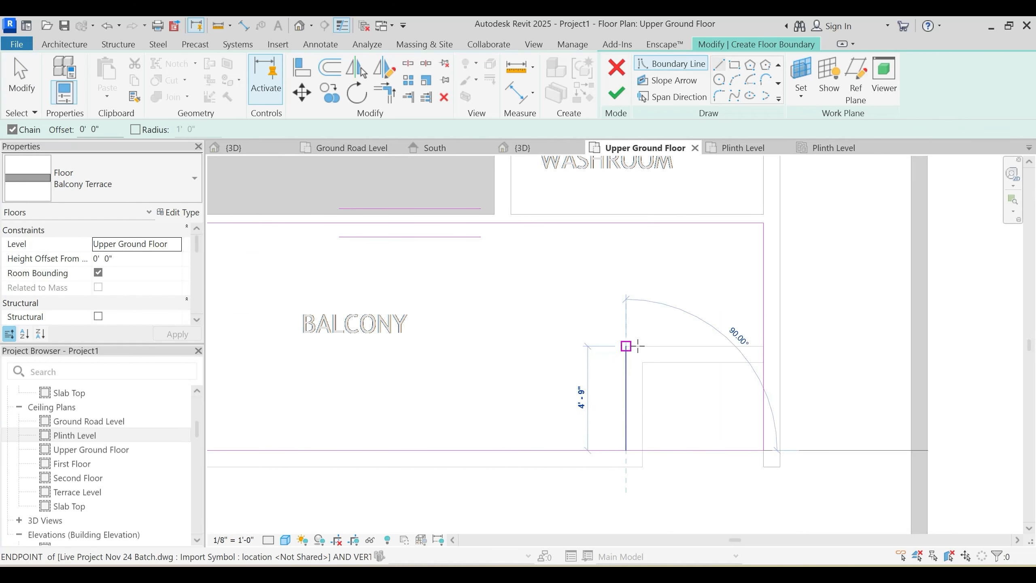
left_click(627, 345)
left_click(764, 345)
key("Escape")
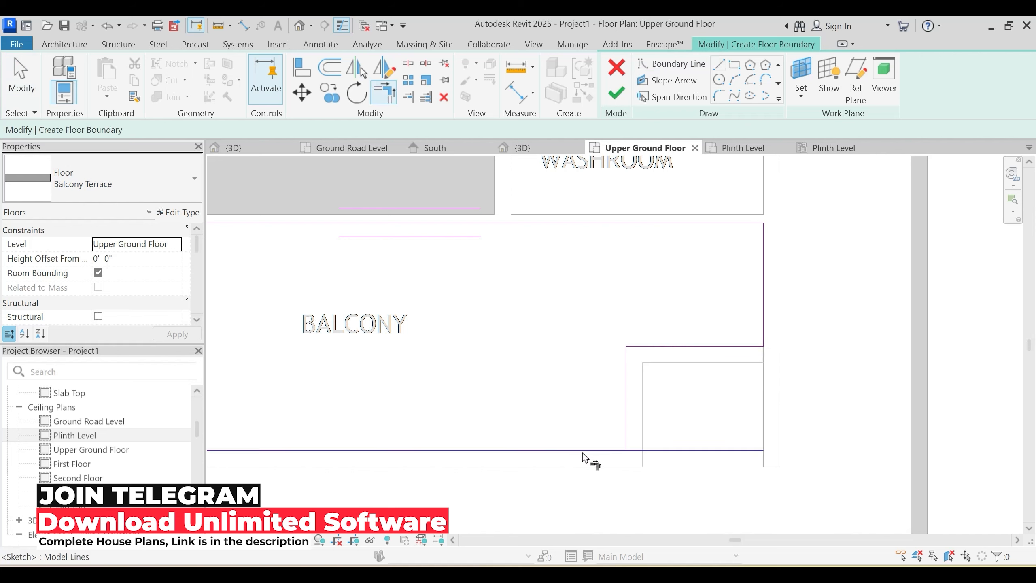
Step: Trim the balcony boundary's side and front edges back to the notch lines to form a closed outline
key("t")
key("r")
left_click(623, 421)
scroll(654, 370, "down", 1)
left_click(628, 431)
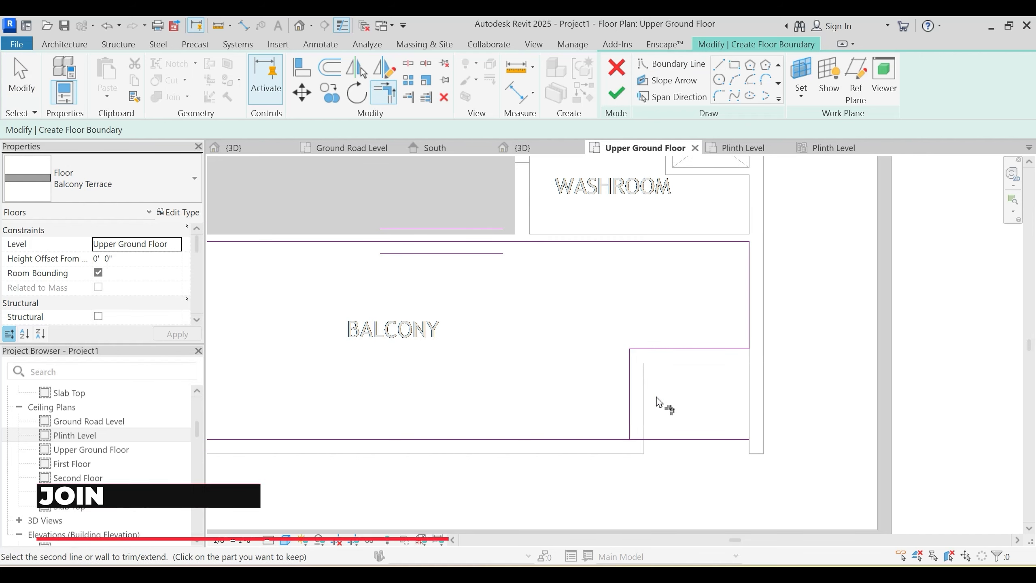
scroll(641, 394, "down", 2)
key("Escape")
Step: Finish the balcony floor sketch without attaching the walls to its bottom
middle_click_drag(612, 373, 621, 402)
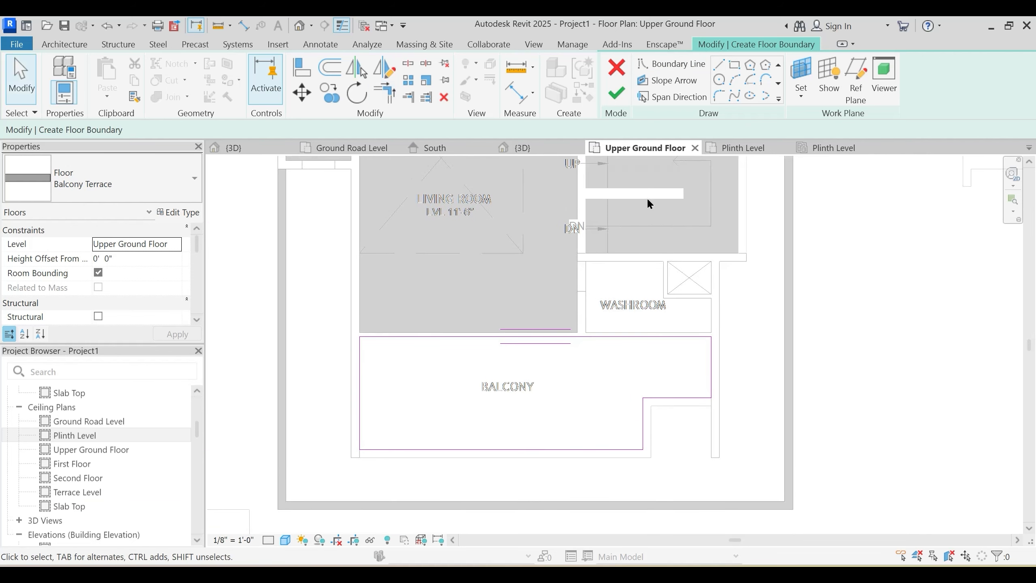
middle_click_drag(646, 197, 641, 225)
left_click(622, 94)
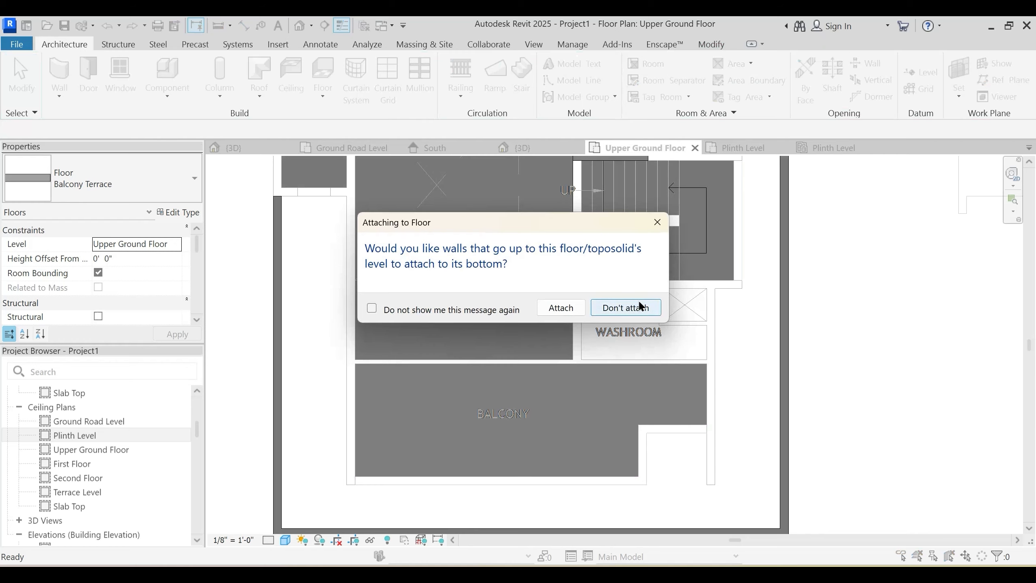
left_click(639, 306)
Step: Start a new architectural floor on the Upper Ground Floor using the Washroom Floor Plate type
middle_click_drag(571, 248, 564, 418)
scroll(564, 418, "down", 2)
middle_click_drag(719, 307, 681, 380)
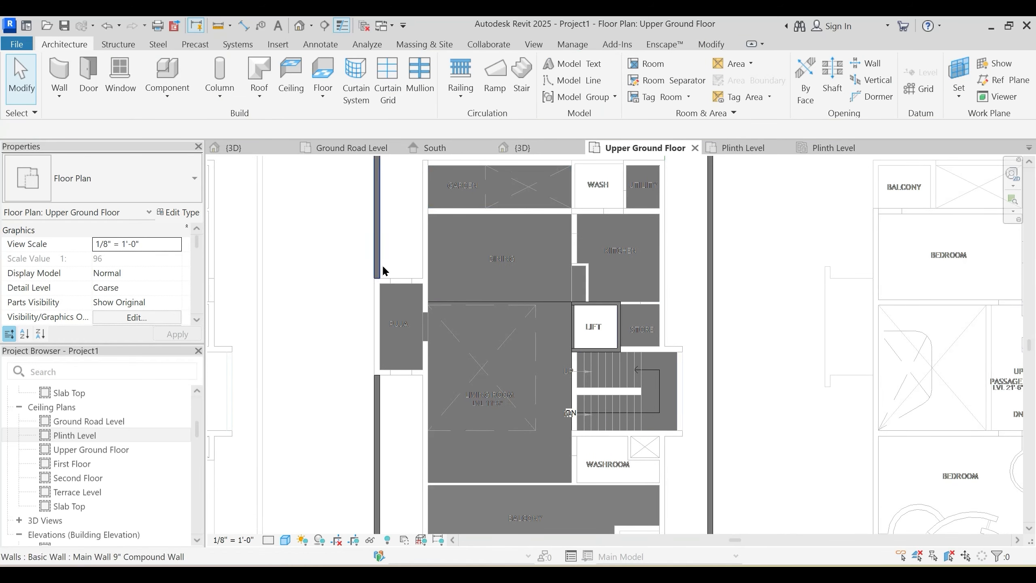
left_click(320, 98)
left_click(345, 121)
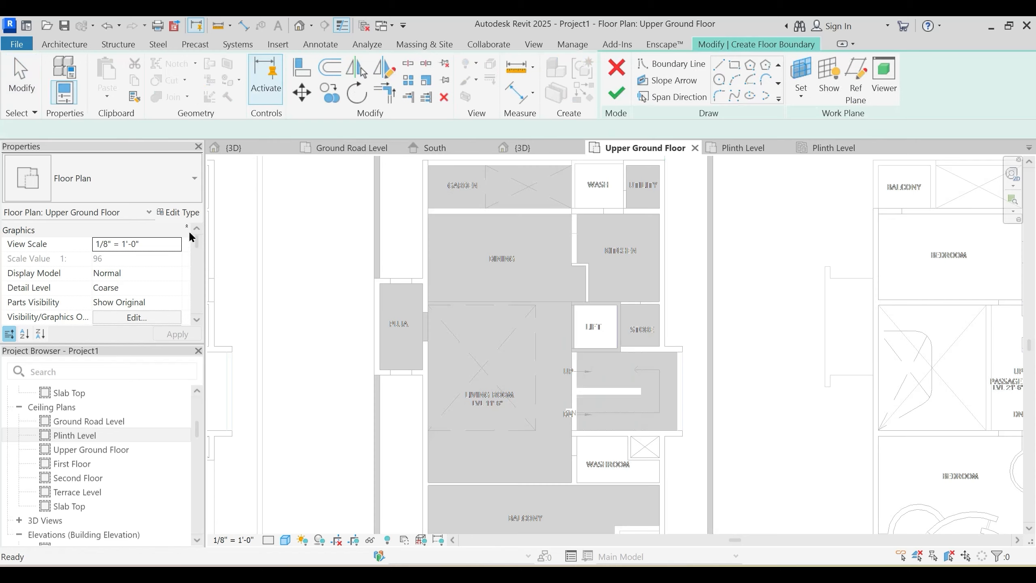
left_click(141, 178)
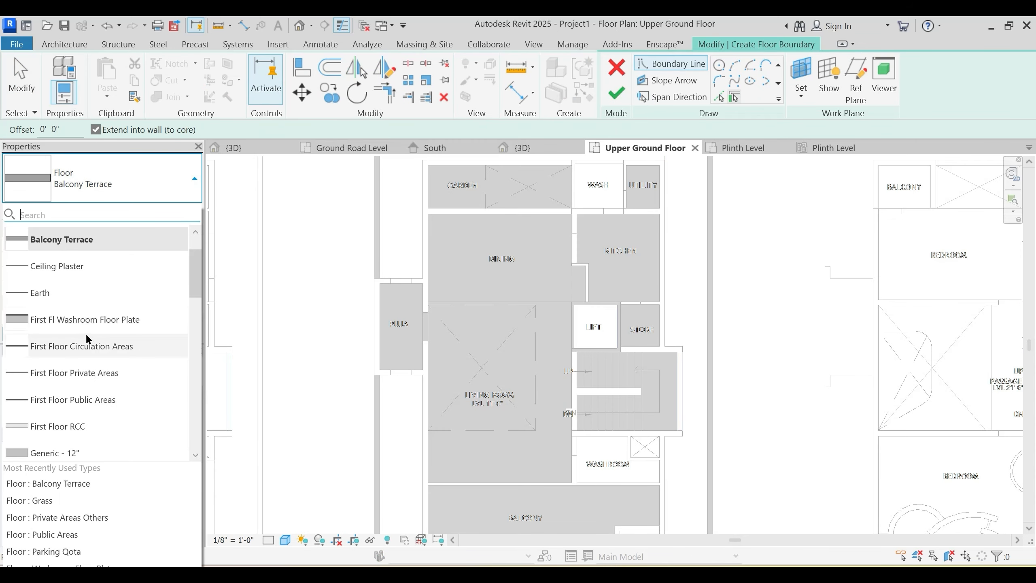
scroll(88, 337, "up", 1)
scroll(95, 339, "down", 2)
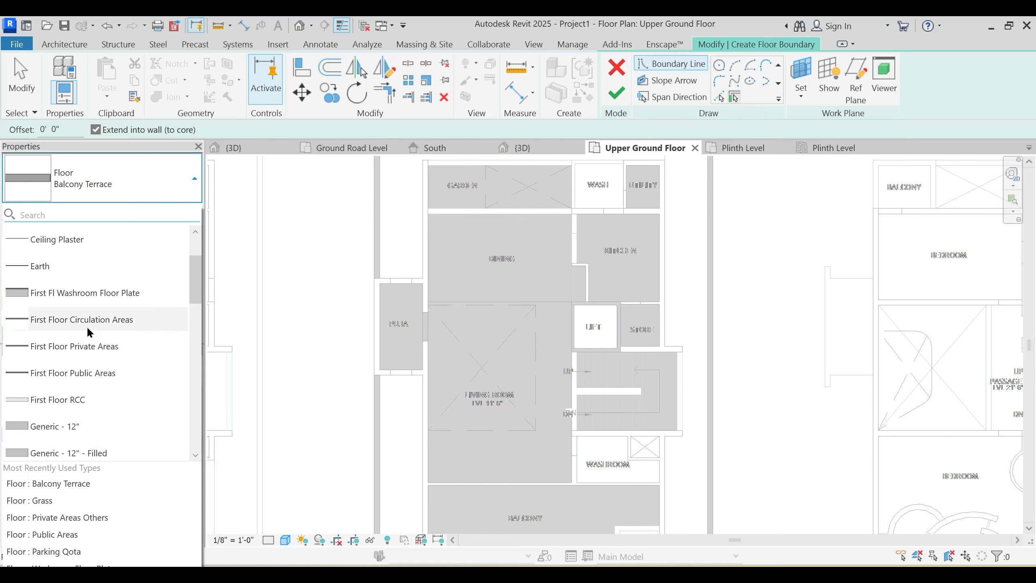
scroll(86, 325, "down", 2)
scroll(93, 340, "down", 1)
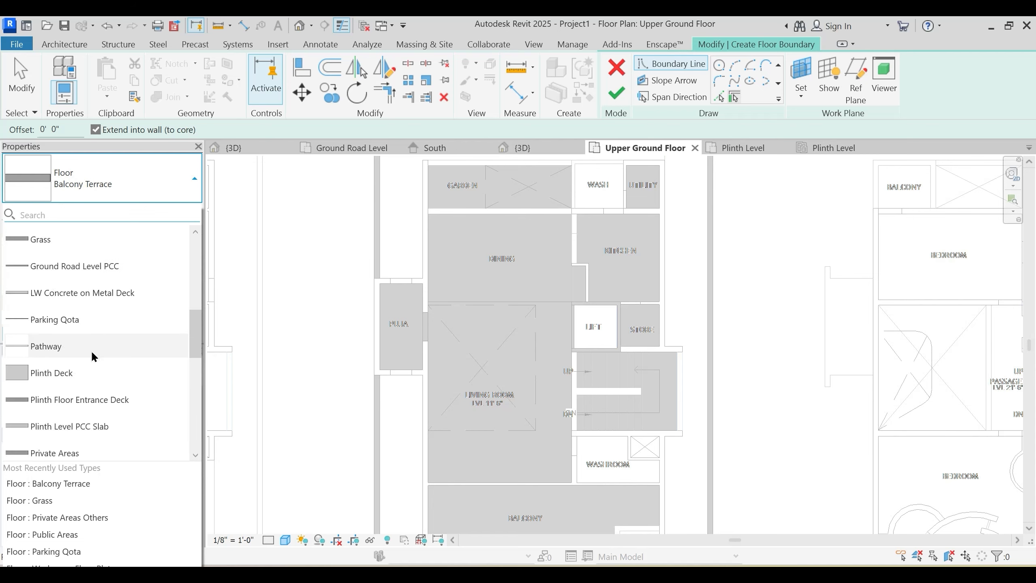
scroll(90, 355, "down", 1)
scroll(89, 368, "down", 2)
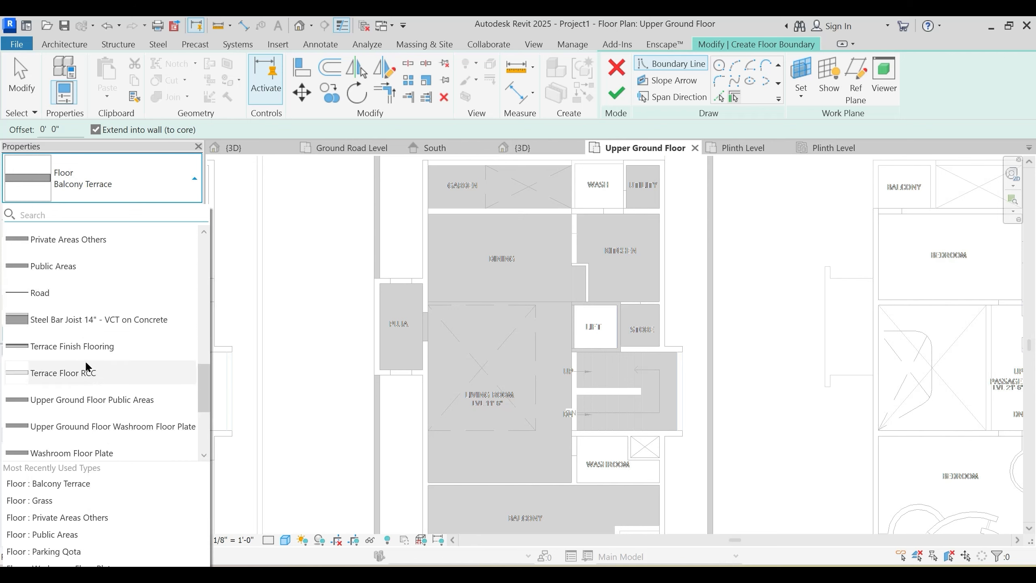
scroll(97, 345, "down", 1)
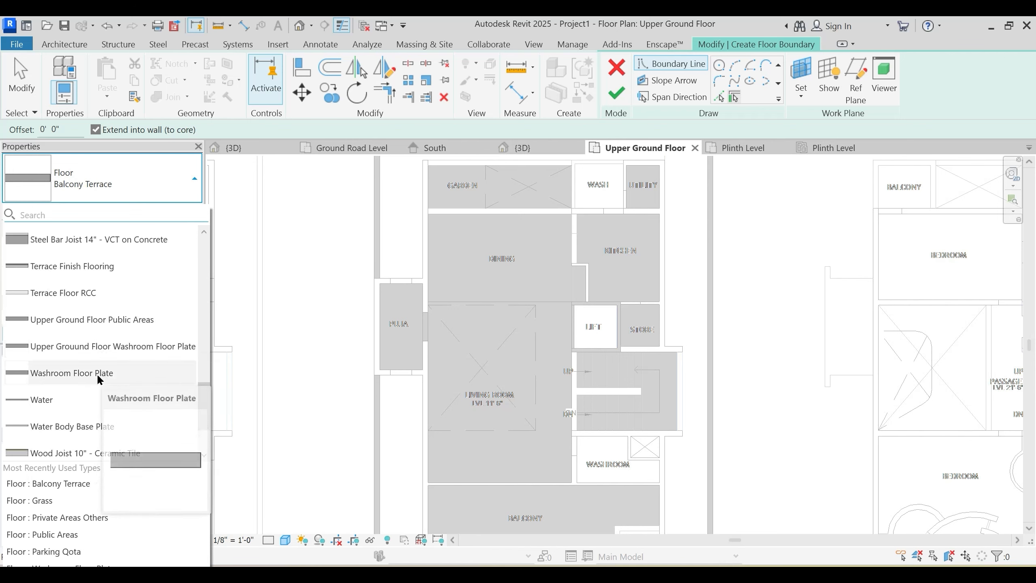
left_click(97, 372)
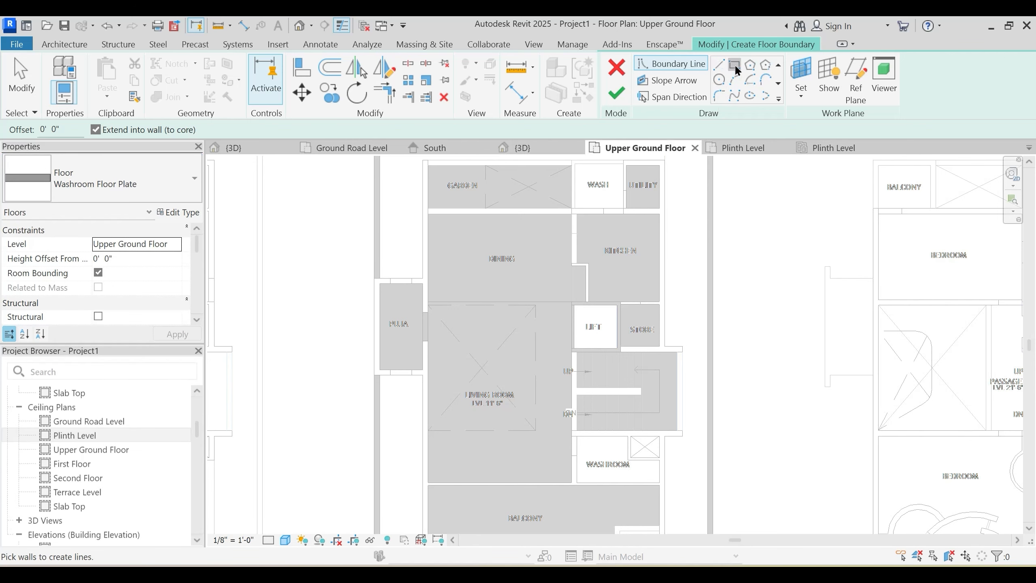
Step: Sketch a rectangular floor boundary around the inner edges of the wash area beside the utility room
left_click(735, 69)
scroll(606, 306, "up", 3)
scroll(669, 330, "down", 2)
middle_click_drag(643, 315, 650, 440)
scroll(631, 252, "up", 2)
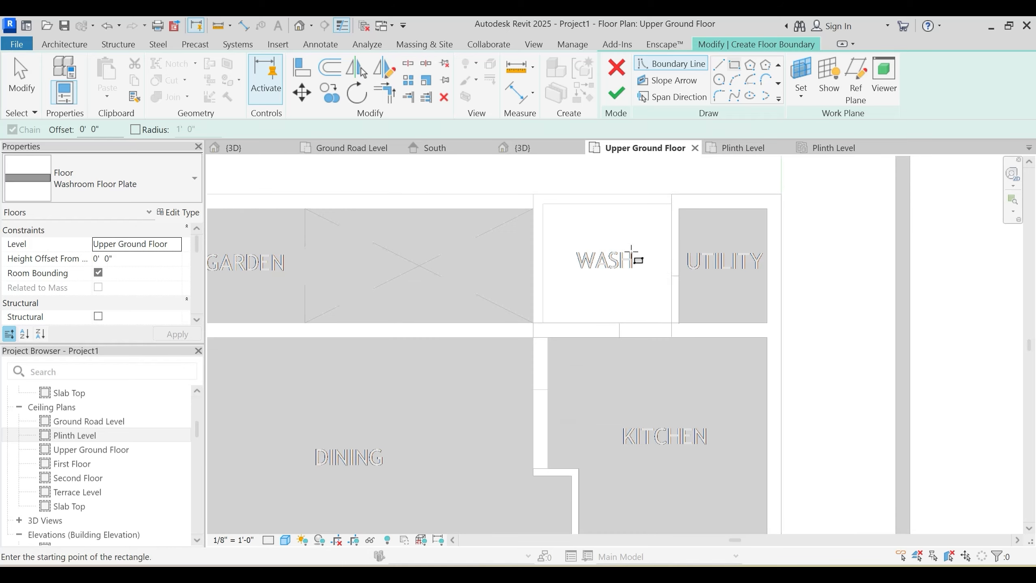
left_click(671, 322)
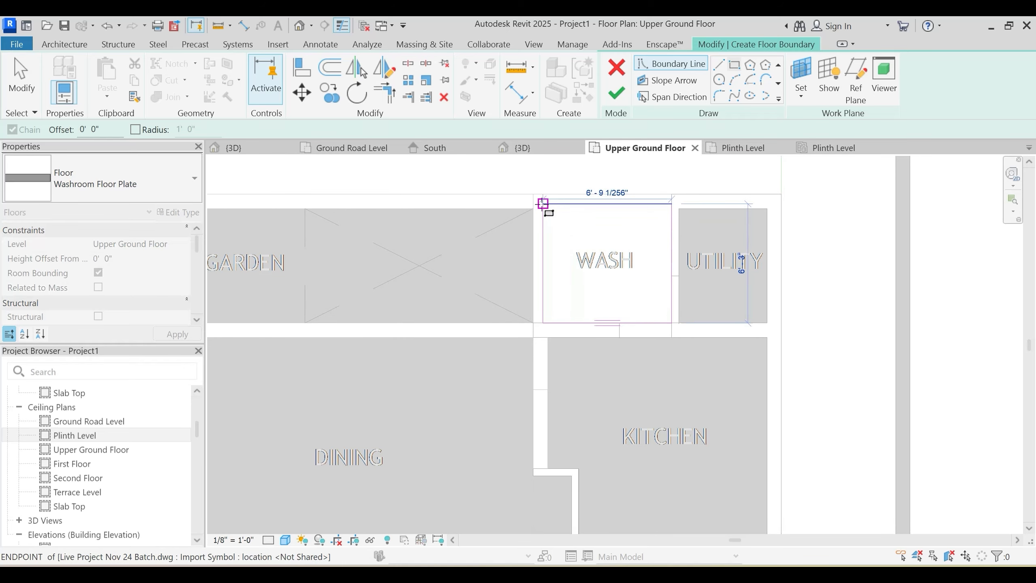
left_click(544, 204)
Step: Sketch a second rectangular boundary spanning the full inner width and depth of the washroom, including its corner shaft
scroll(600, 229, "down", 2)
middle_click_drag(636, 265, 616, 129)
scroll(628, 413, "up", 2)
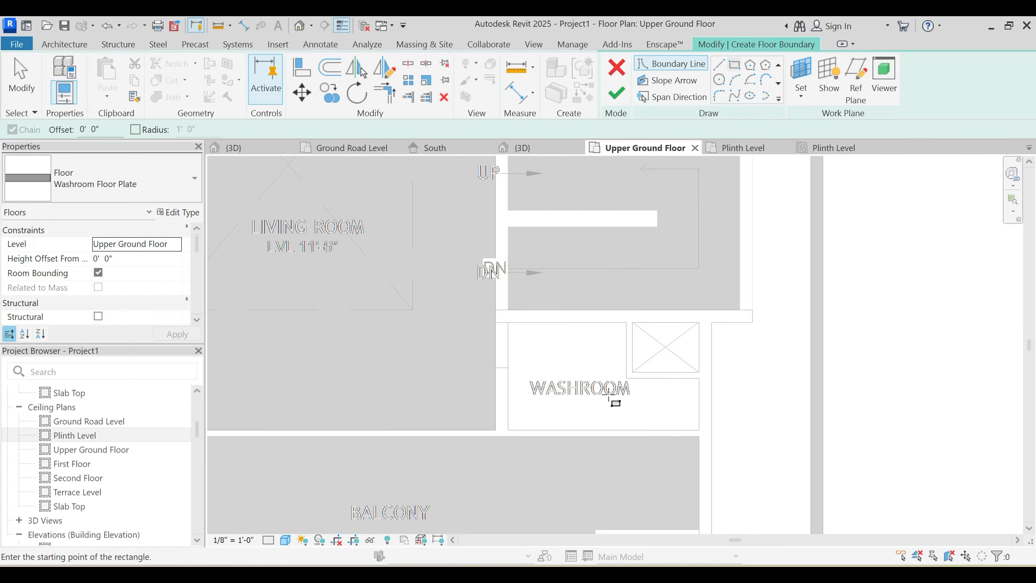
left_click(699, 322)
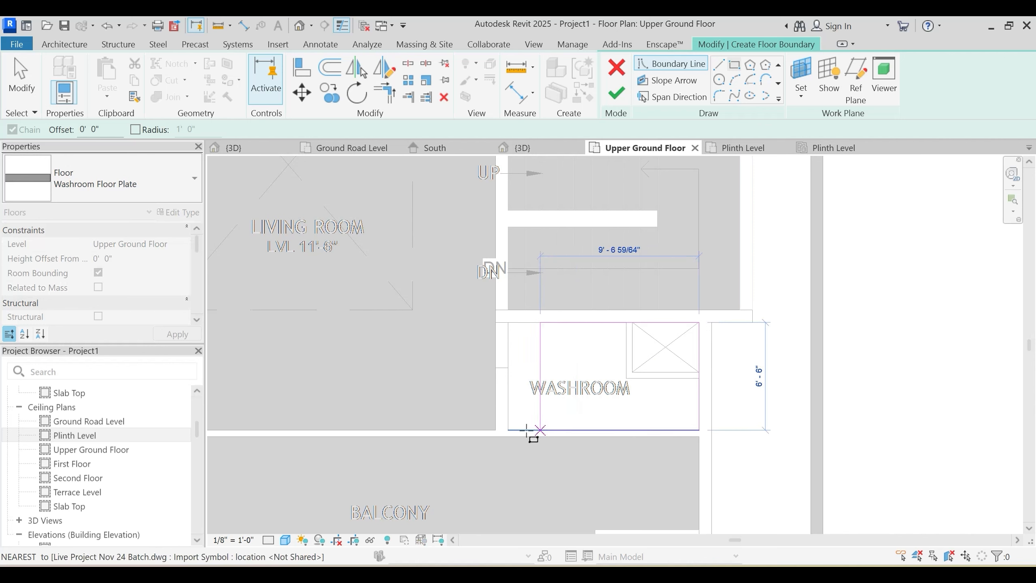
left_click(508, 430)
key("Escape")
key("Escape")
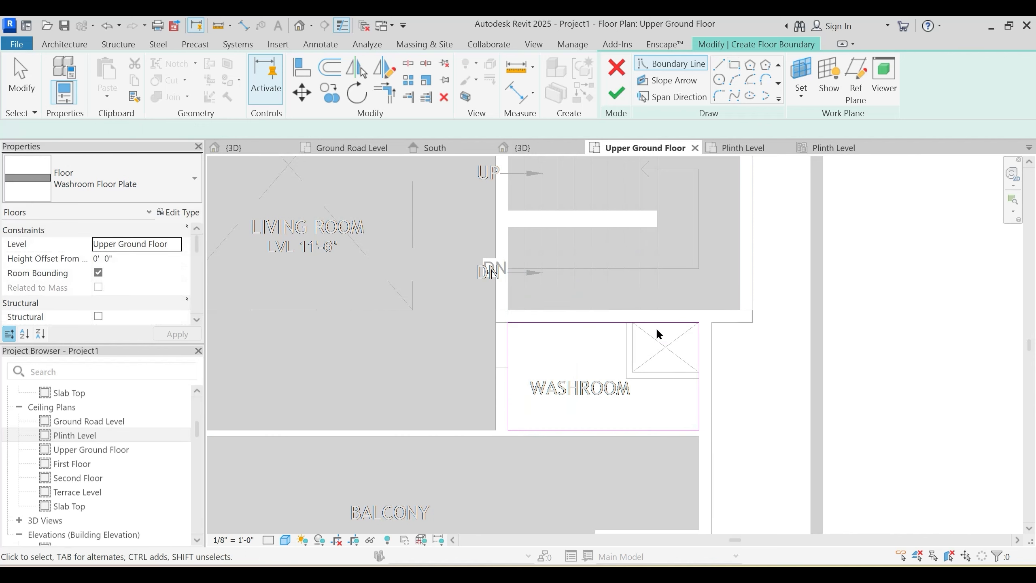
Step: Draw boundary lines around the washroom's corner shaft and trim the rectangle back to them to leave an L-shaped outline
scroll(646, 306, "up", 2)
left_click(612, 333)
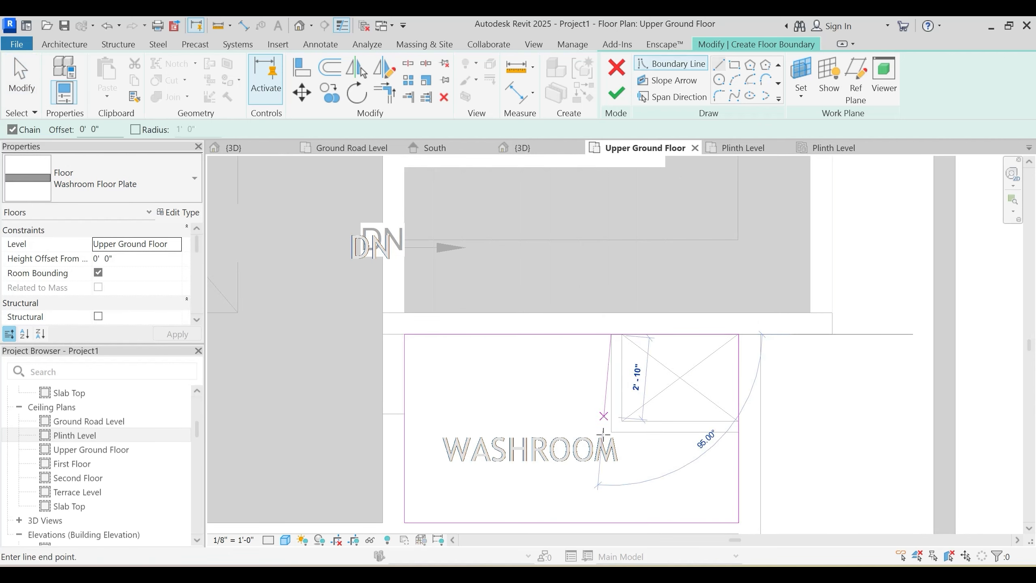
left_click(611, 431)
left_click(738, 431)
key("Escape")
key("Escape")
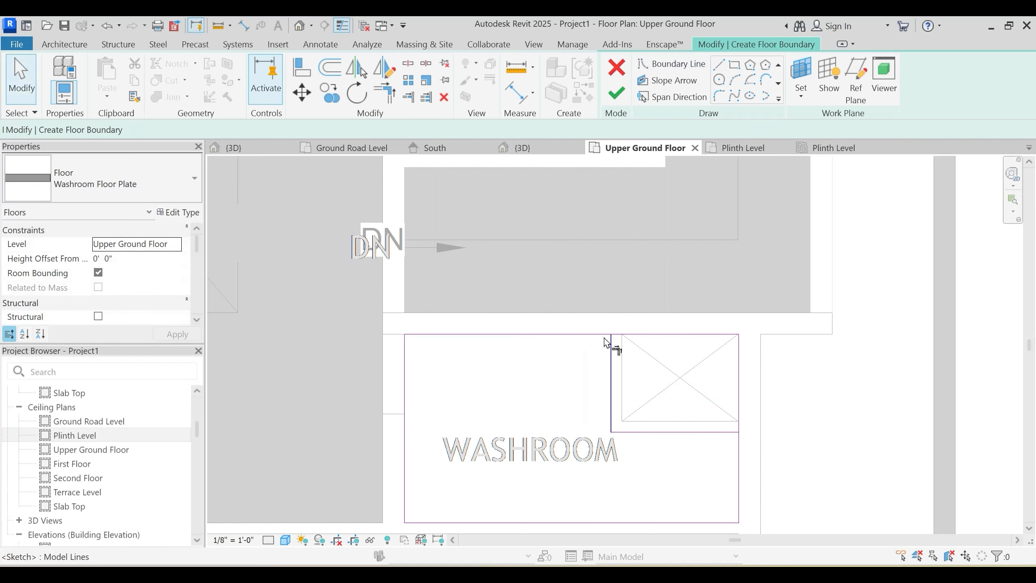
scroll(734, 440, "down", 5)
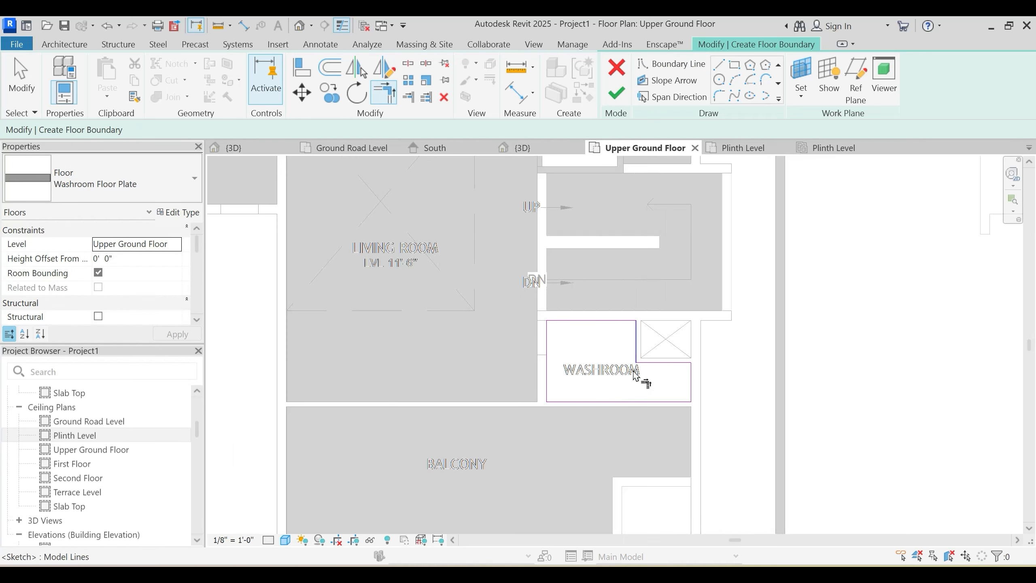
scroll(536, 350, "up", 1)
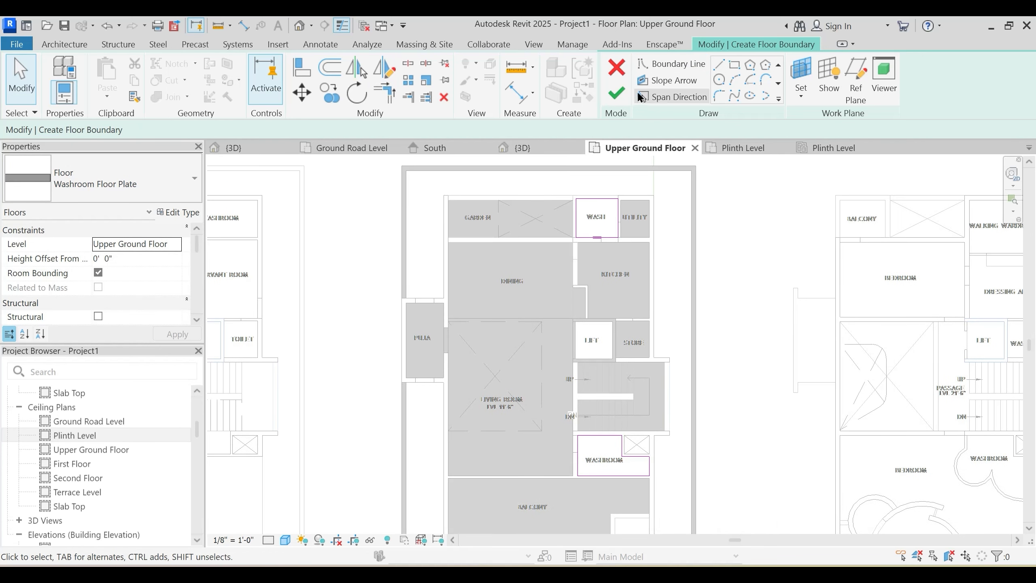
Step: Finish the wash and washroom floor sketch without attaching the walls to its bottom, and deselect the floor
left_click(616, 93)
left_click(626, 307)
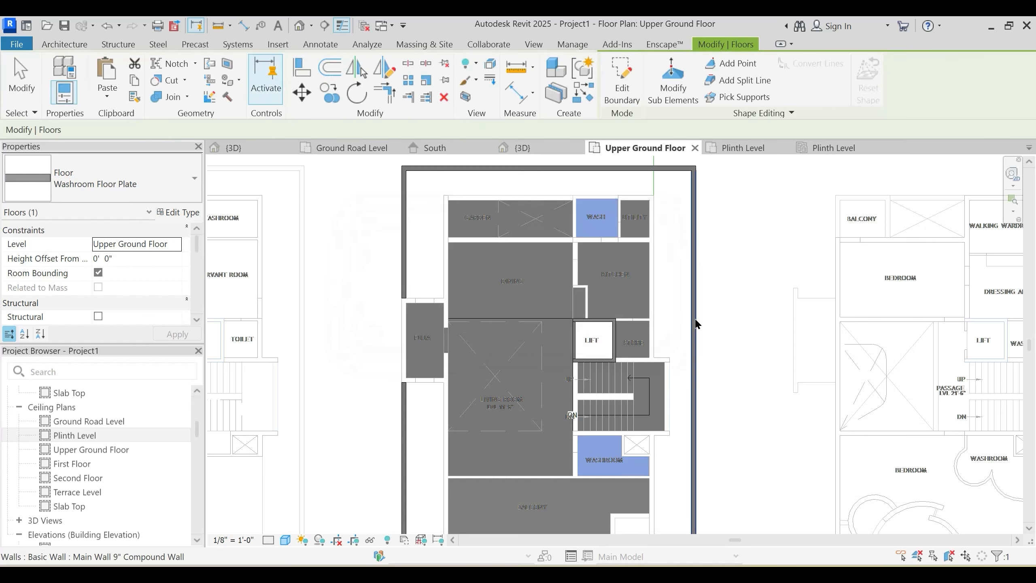
key("Escape")
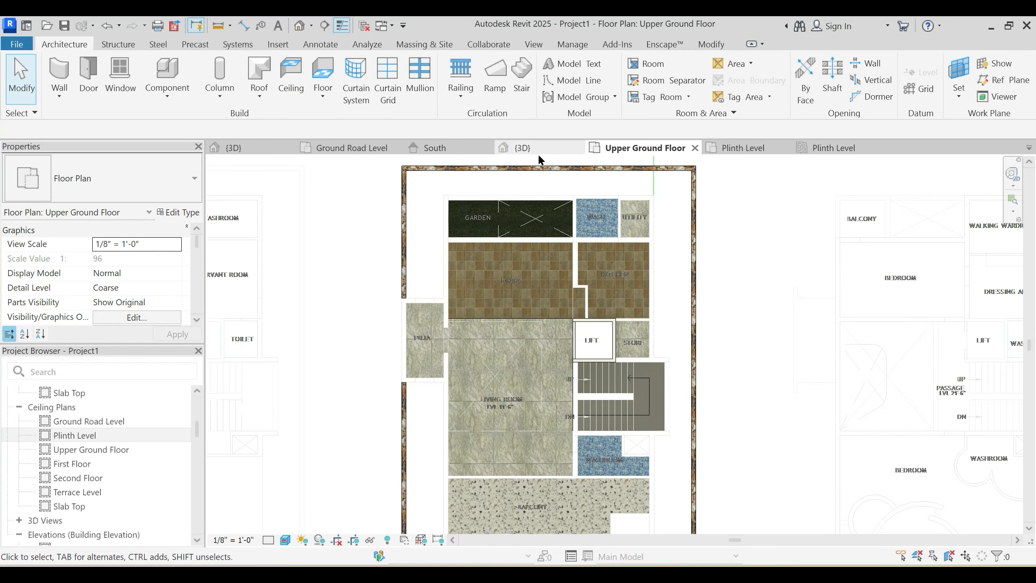
Step: Open the 3D view and temporarily hide the imported CAD plan drawing
left_click(527, 148)
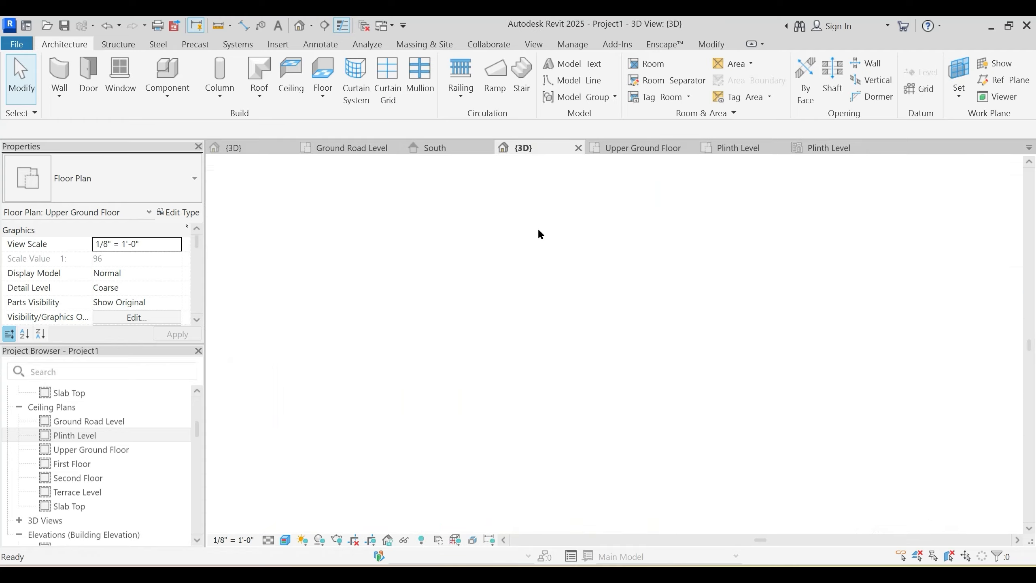
middle_click_drag(537, 227, 728, 338, "shift")
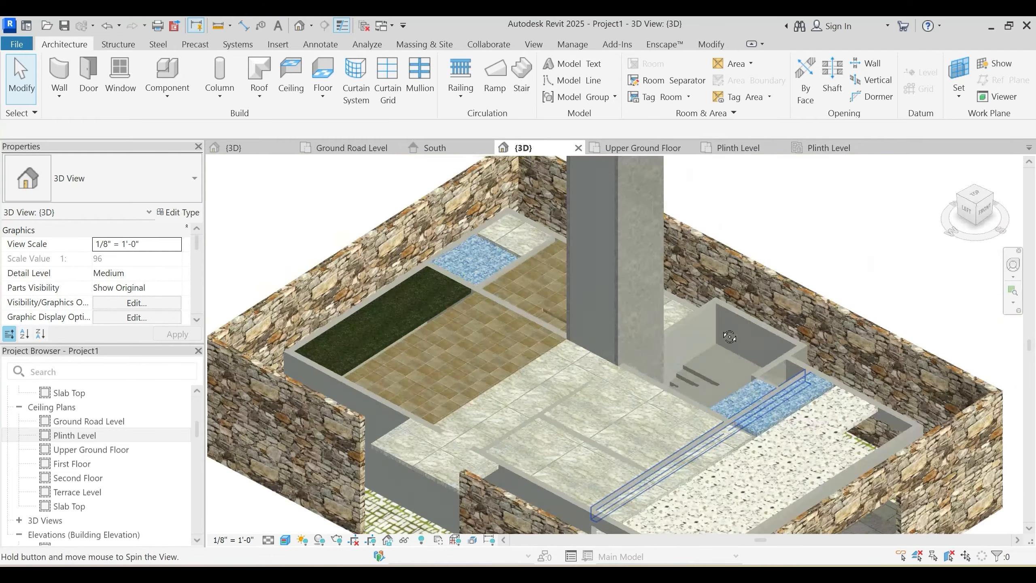
scroll(555, 246, "down", 3)
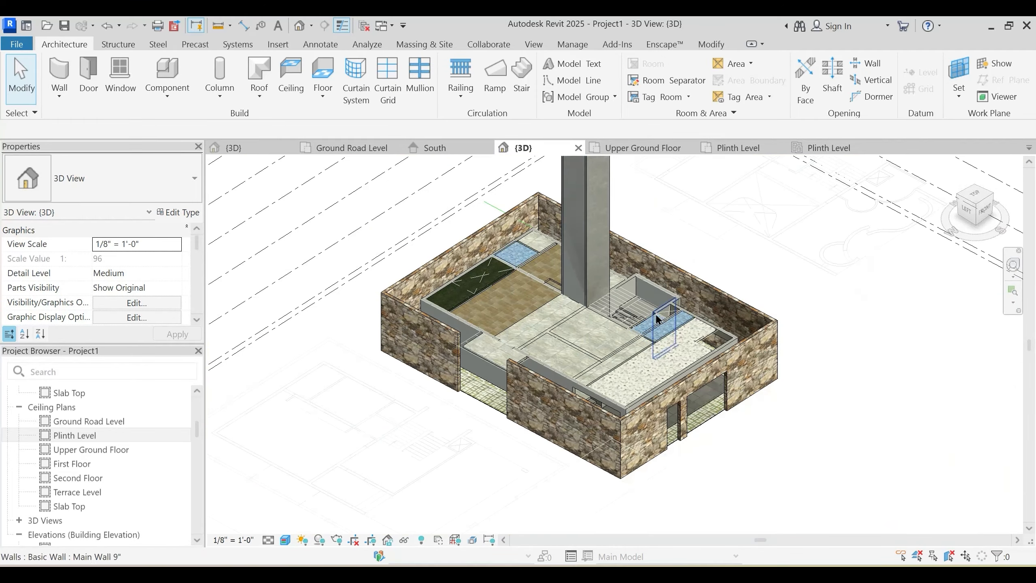
left_click(730, 229)
key("h")
key("h")
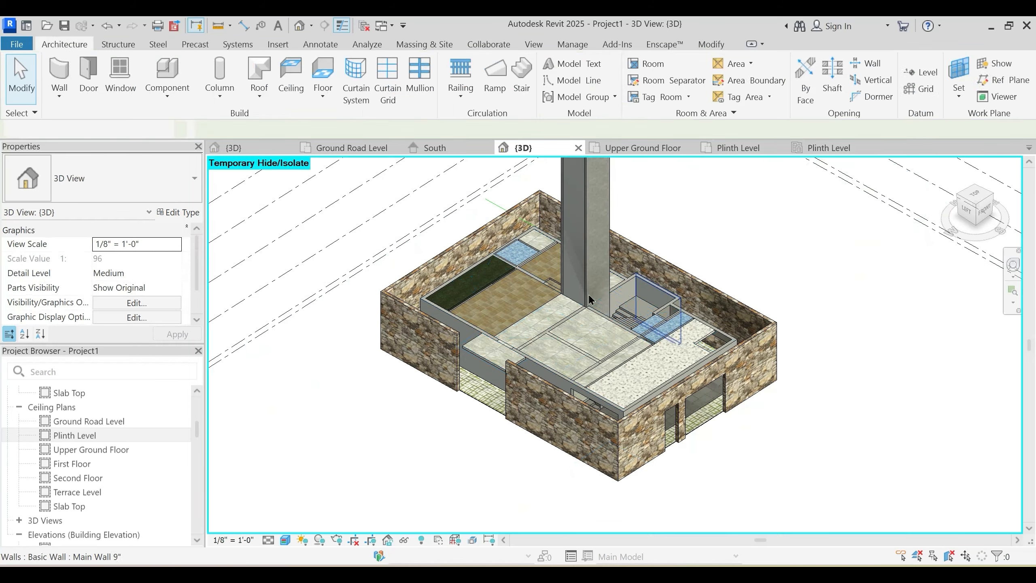
Step: Change the 3D view's visual style to Consistent Colors
middle_click_drag(530, 329, 584, 321, "shift")
scroll(527, 305, "up", 5)
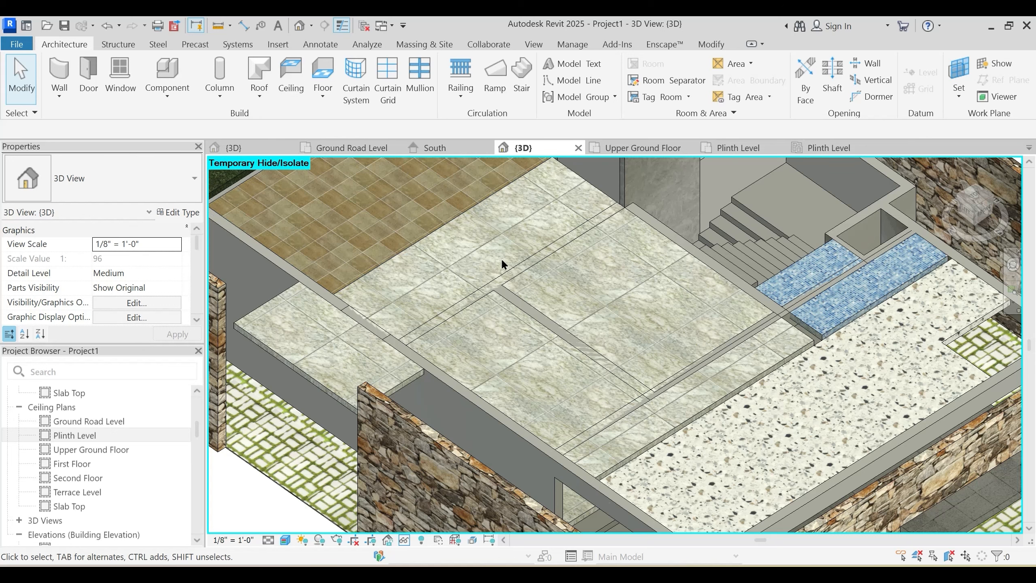
key("h")
key("l")
key("s")
key("d")
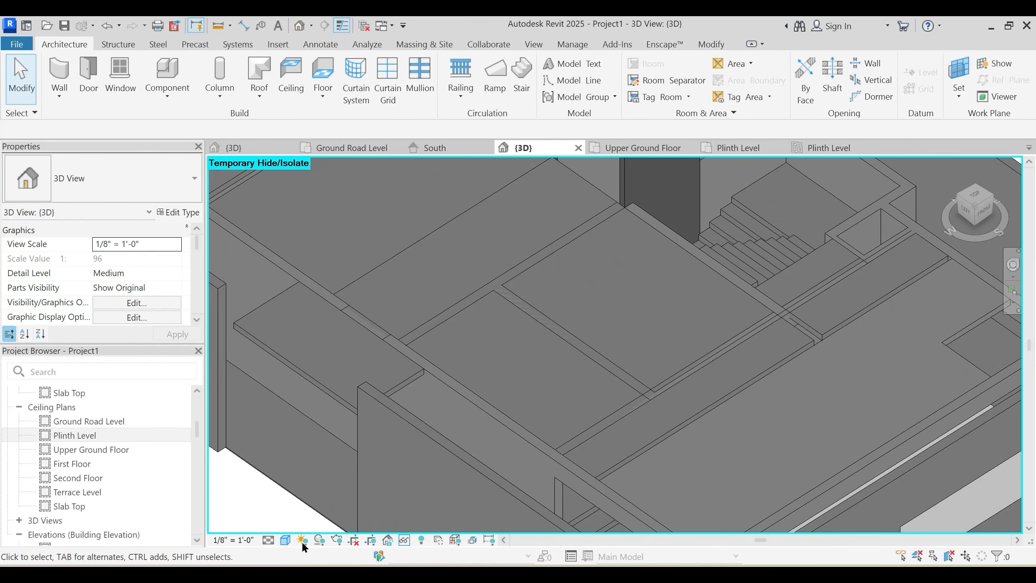
left_click(285, 539)
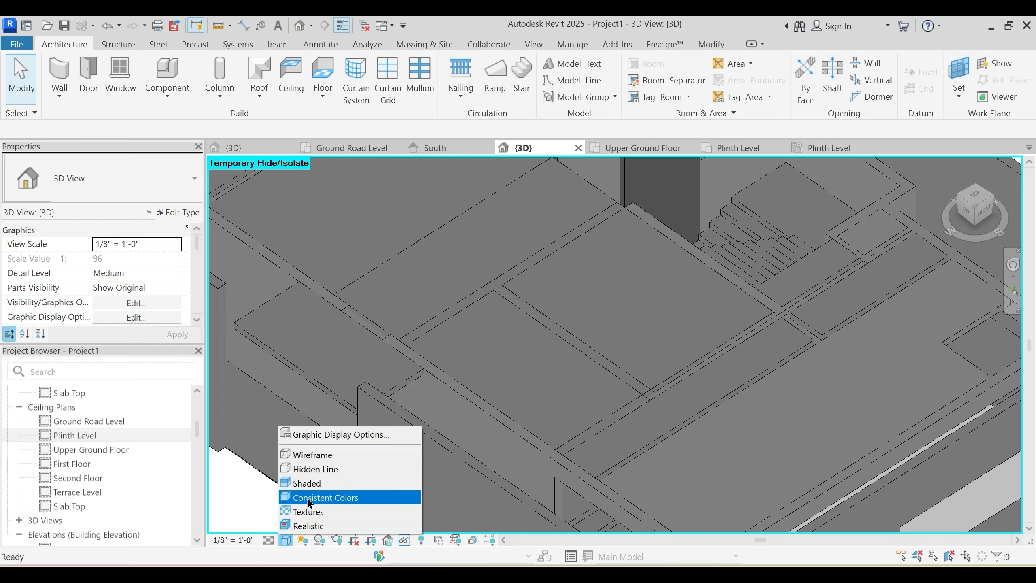
left_click(318, 497)
scroll(570, 319, "down", 3)
scroll(583, 350, "up", 2)
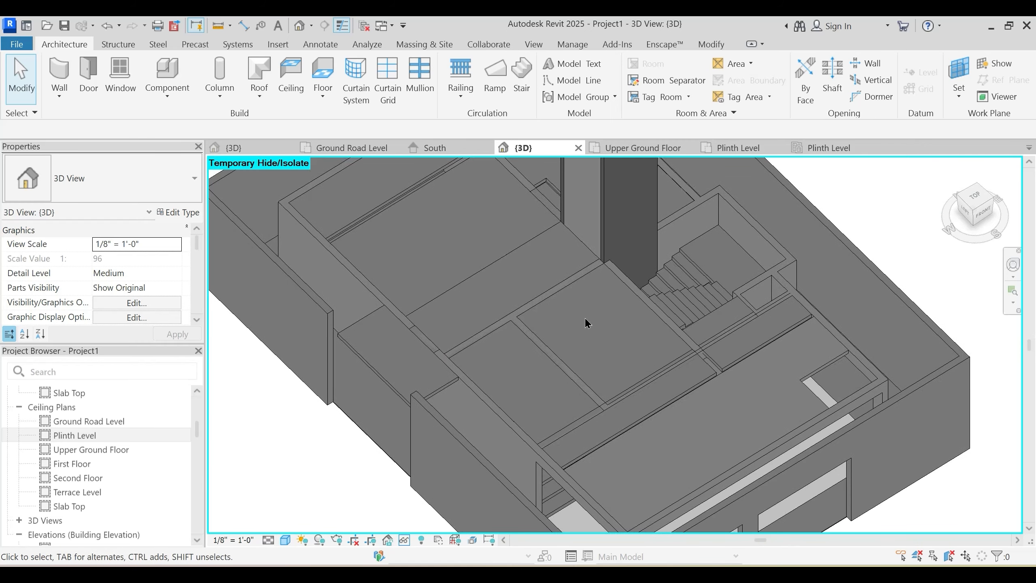
left_click(698, 45)
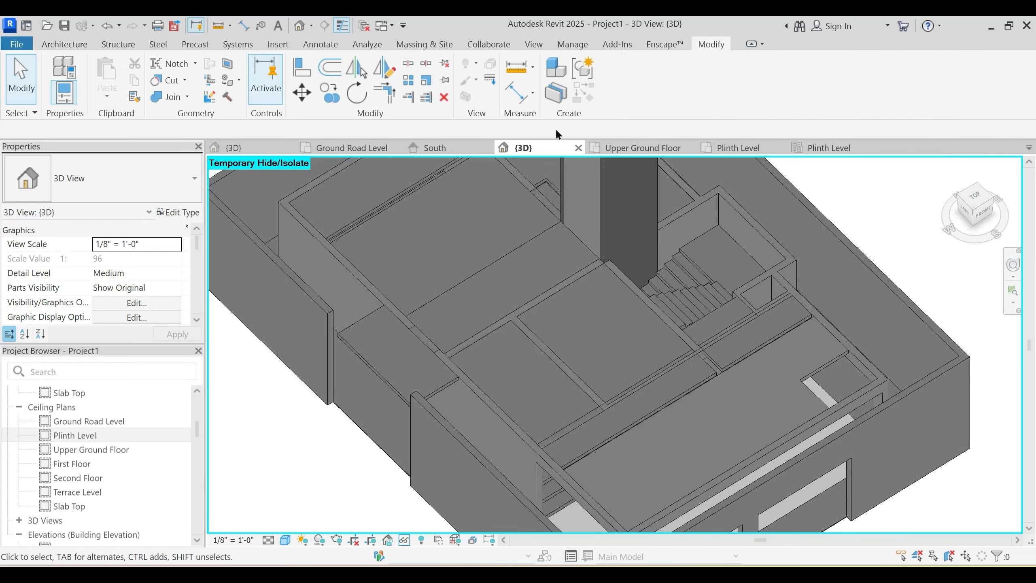
left_click(172, 98)
scroll(458, 253, "up", 2)
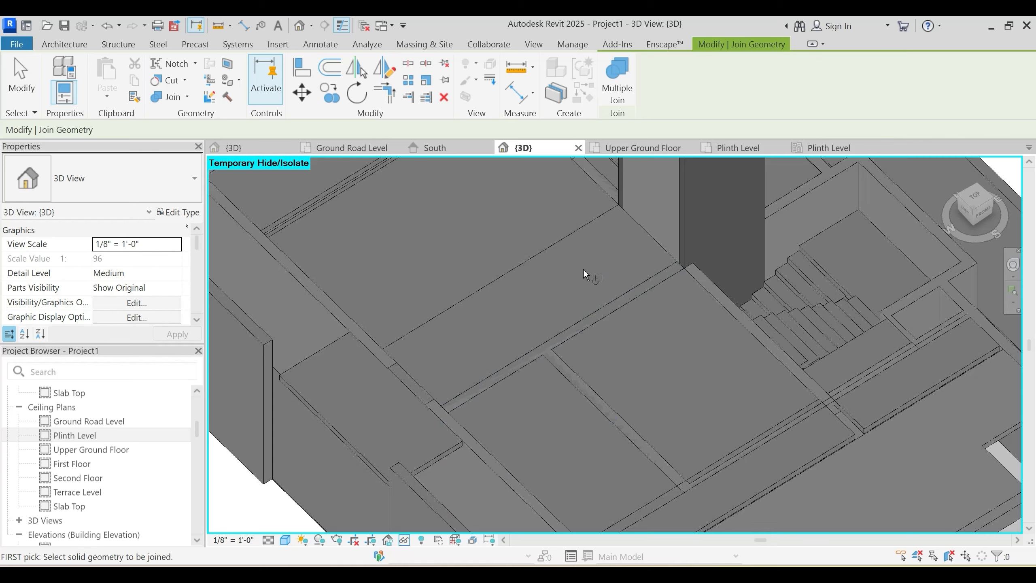
scroll(623, 329, "down", 3)
scroll(574, 244, "up", 2)
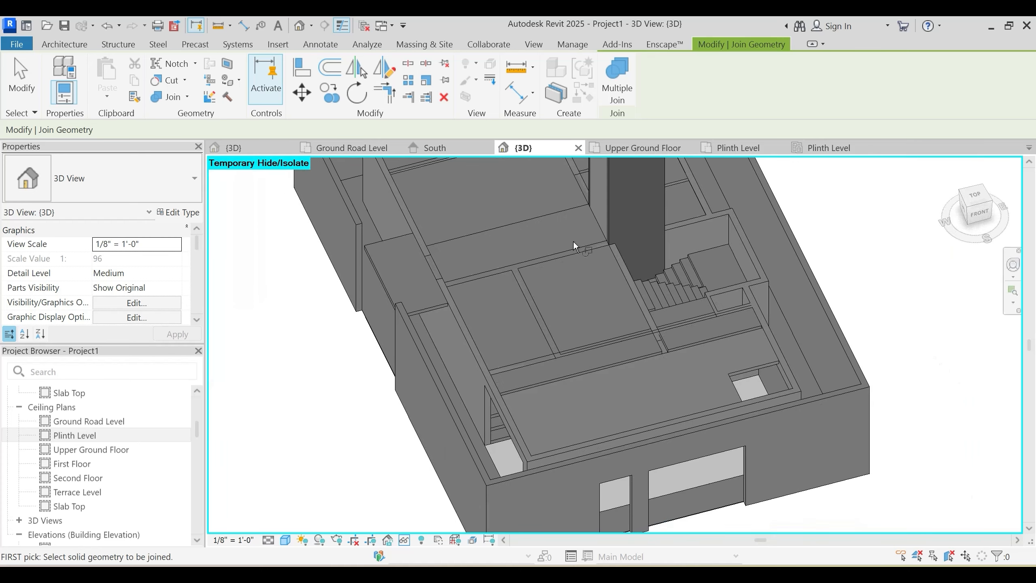
key("Escape")
Step: Turn on selecting elements by face in the 3D view and leave the Join Geometry command without joining anything
middle_click_drag(558, 232, 554, 268)
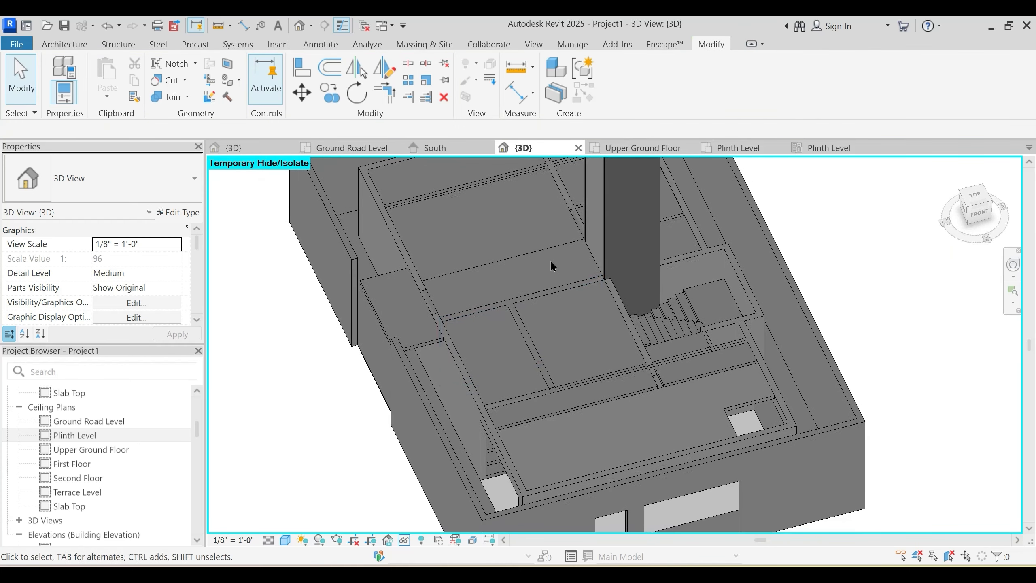
middle_click_drag(624, 433, 563, 266, "shift")
middle_click_drag(510, 223, 520, 317)
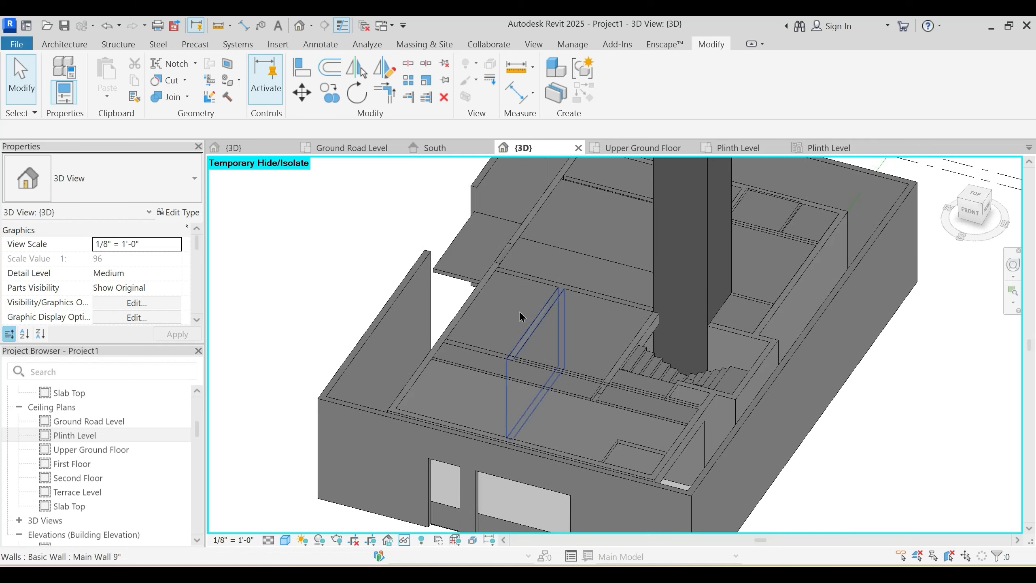
left_click(950, 557)
middle_click_drag(530, 420, 653, 453, "shift")
middle_click_drag(579, 431, 575, 354)
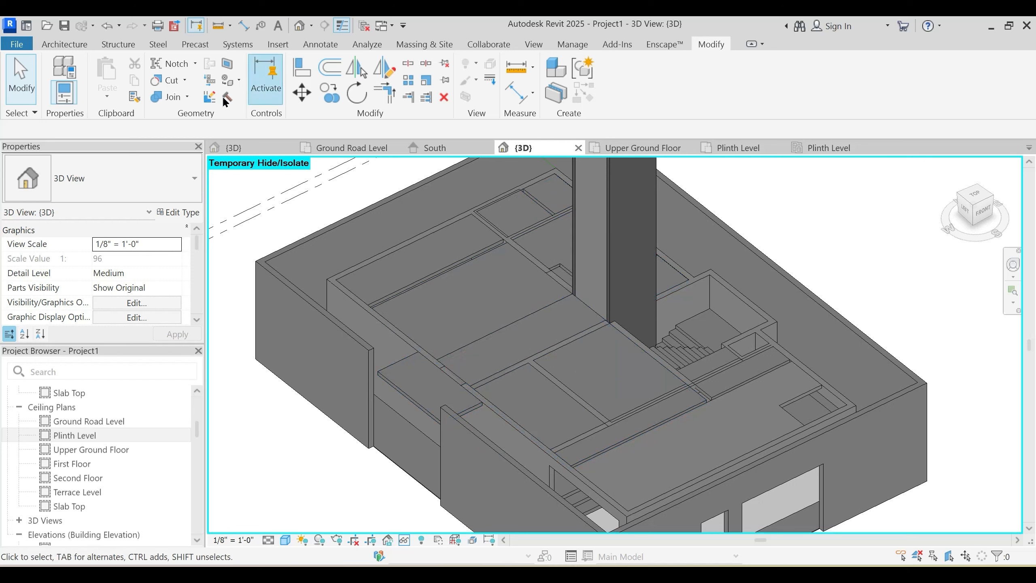
left_click(172, 97)
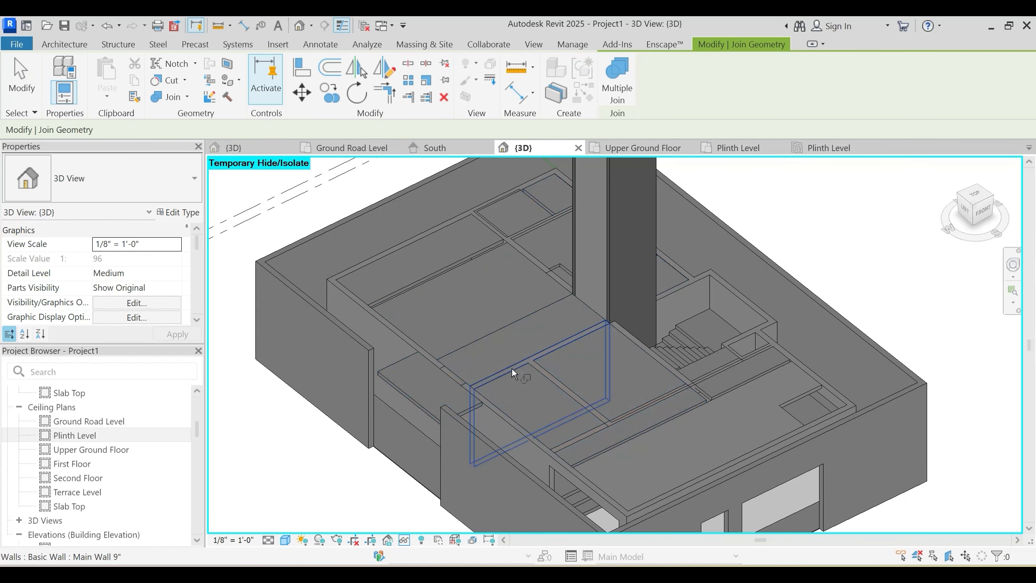
key("Escape")
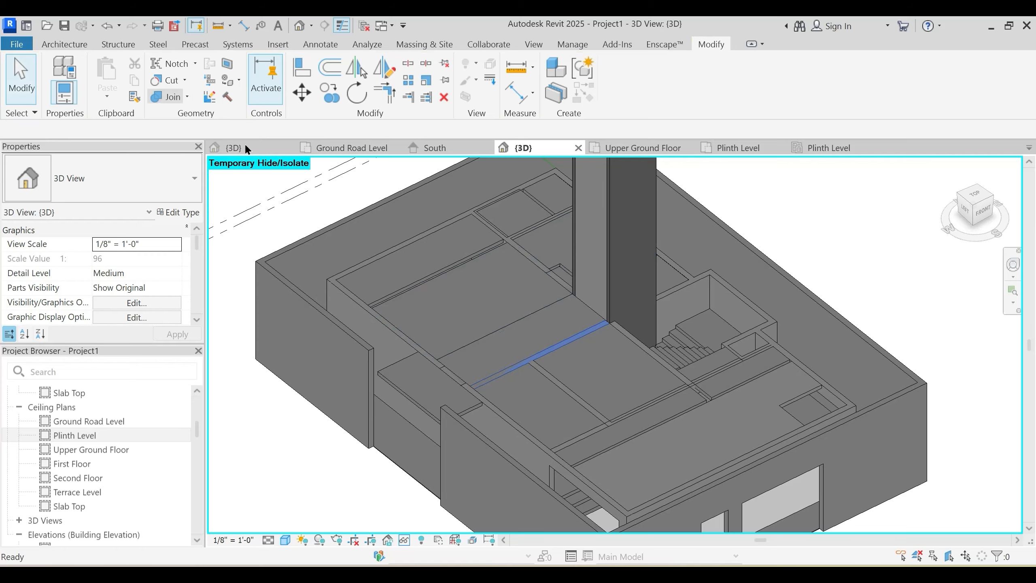
Step: Join the living room's Public Areas floor with the internal walls running beneath it in the 3D view
scroll(526, 336, "up", 3)
left_click(526, 337)
left_click(526, 372)
left_click(601, 398)
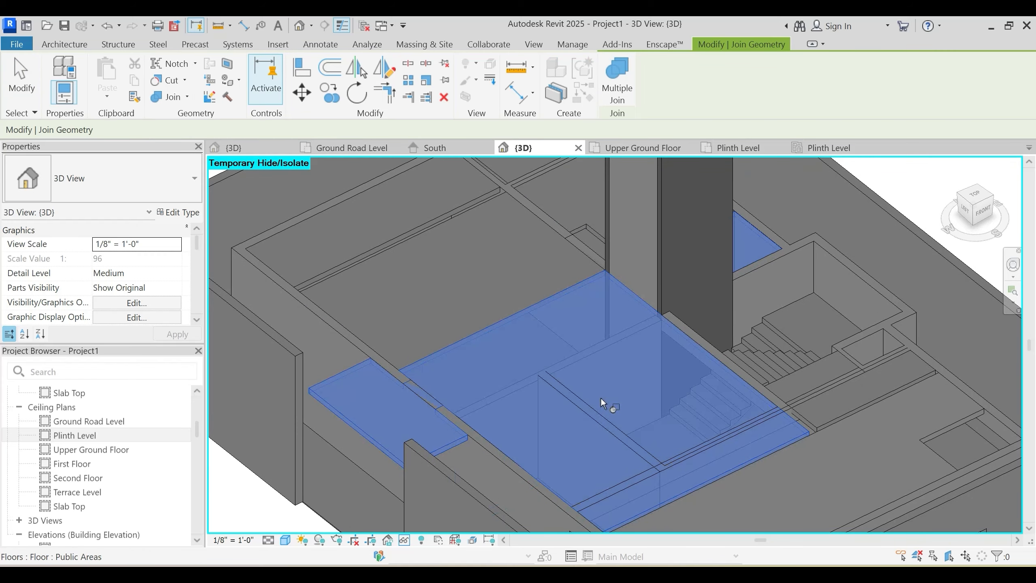
middle_click_drag(675, 447, 609, 331)
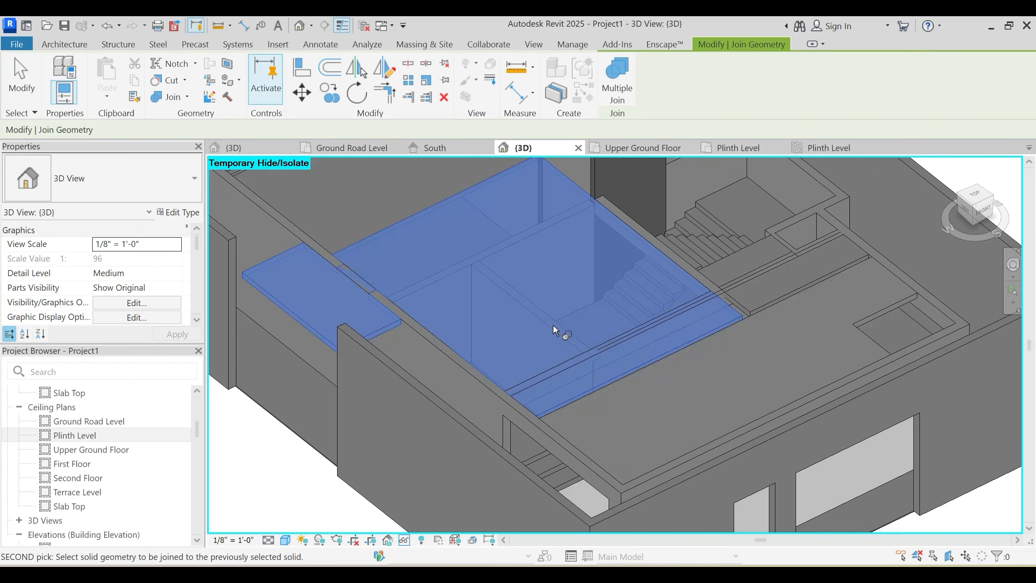
left_click(571, 357)
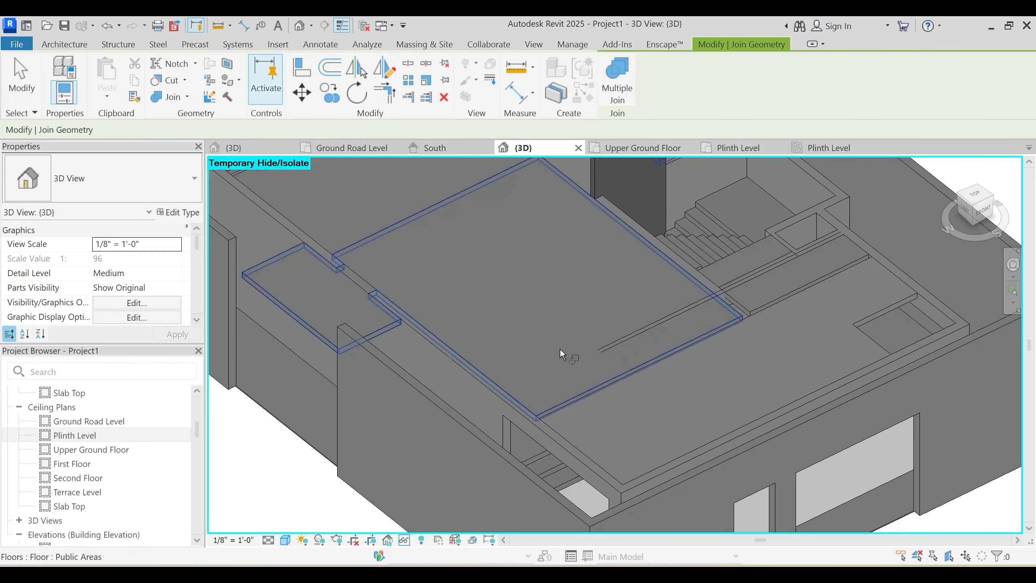
left_click(555, 383)
left_click(619, 338)
middle_click_drag(644, 352, 652, 414)
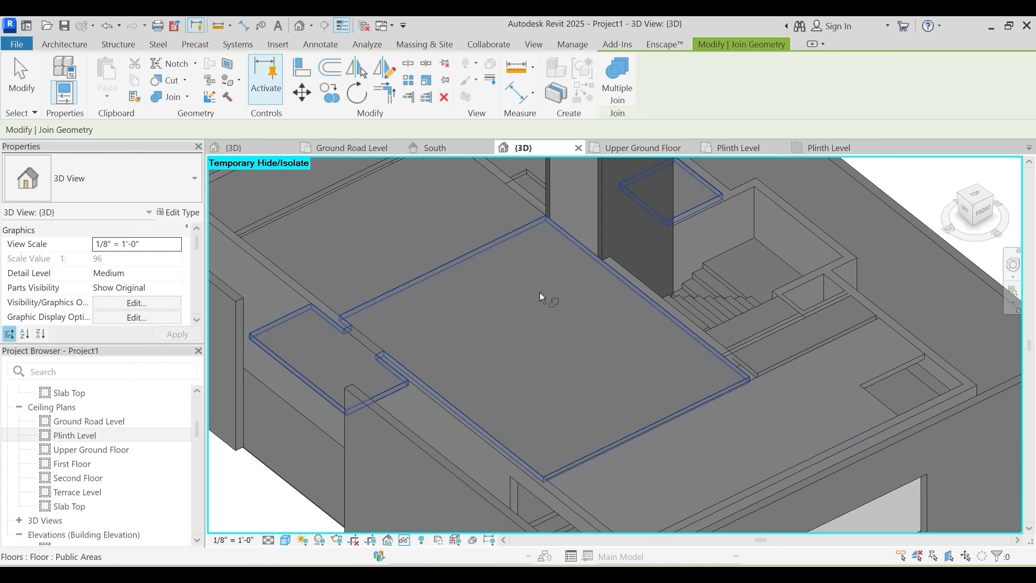
Step: Join the Washroom Floor Plate beside the staircase with the Internal Wall 4.5" beneath it and end the Join Geometry command
middle_click_drag(461, 235, 550, 325)
scroll(540, 302, "up", 2)
middle_click_drag(573, 351, 584, 497)
scroll(579, 263, "up", 2)
scroll(512, 188, "down", 3)
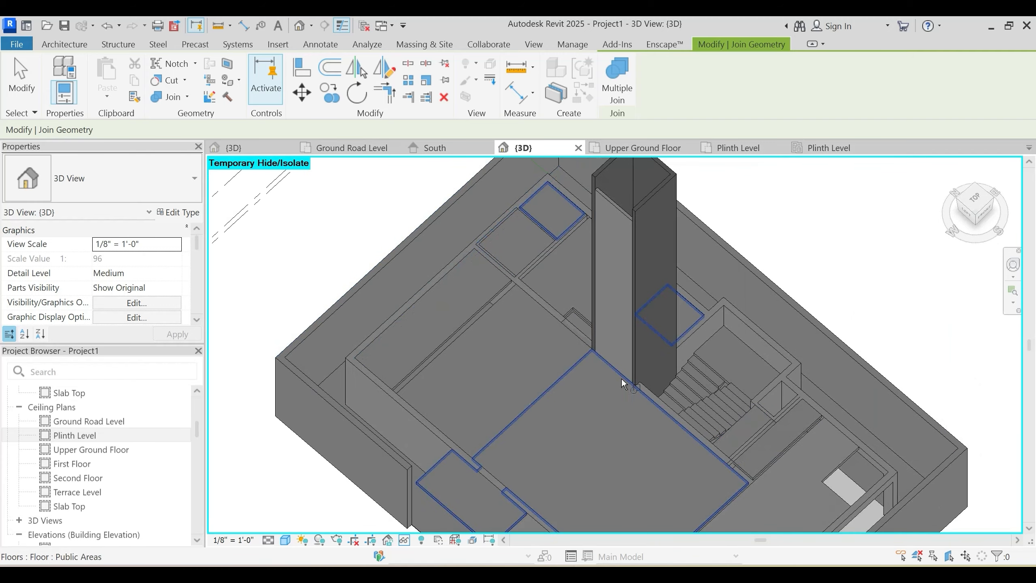
middle_click_drag(622, 377, 787, 246, "shift")
middle_click_drag(644, 338, 654, 338, "shift")
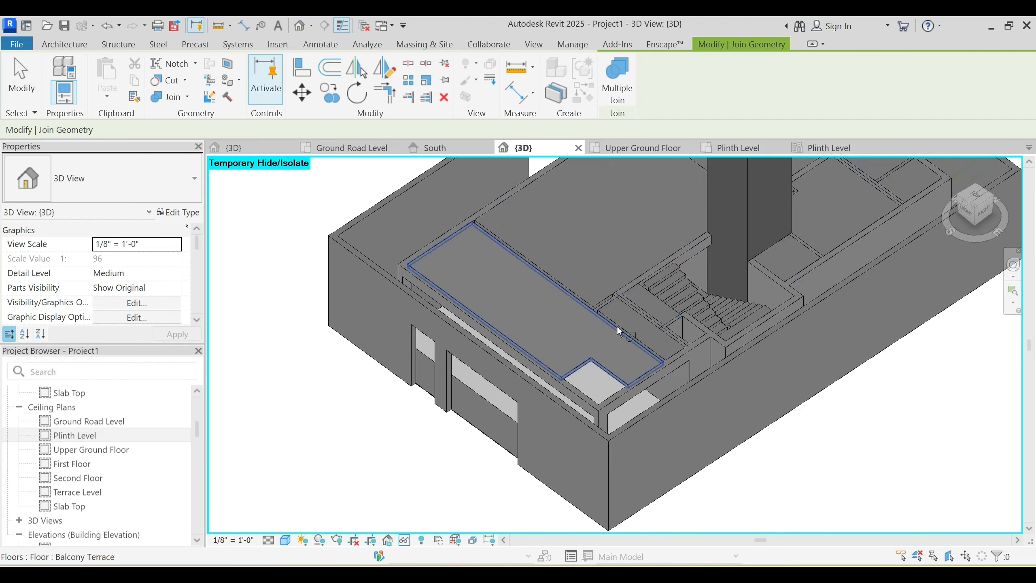
scroll(616, 326, "up", 3)
middle_click_drag(549, 305, 597, 313, "shift")
scroll(655, 370, "up", 2)
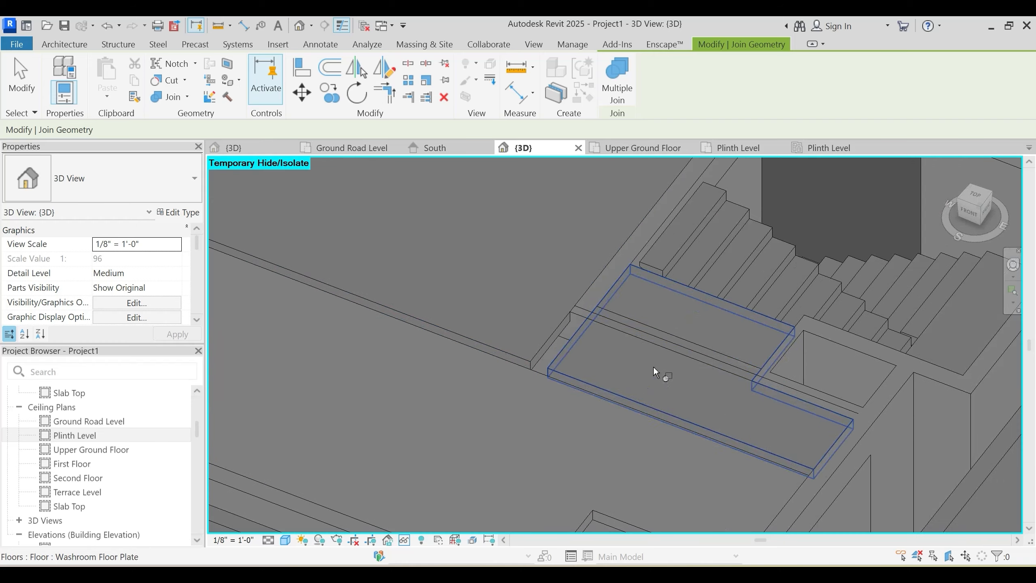
left_click(653, 366)
left_click(666, 338)
left_click(653, 361)
left_click(664, 343)
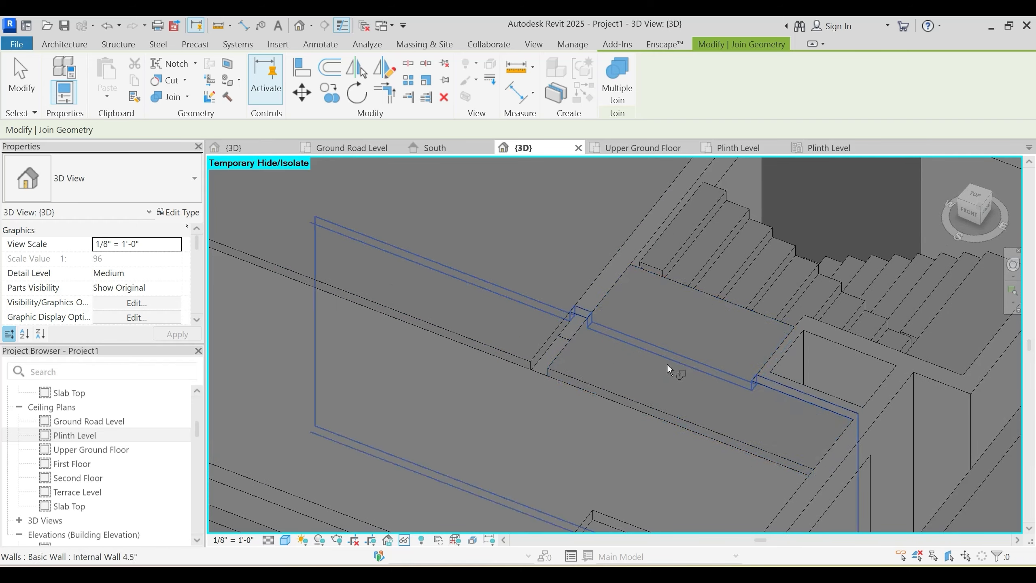
key("Escape")
Step: Examine the 9" main wall between the living room floor and the staircase
scroll(697, 403, "down", 3)
middle_click_drag(649, 432, 685, 307, "shift")
scroll(649, 349, "up", 3)
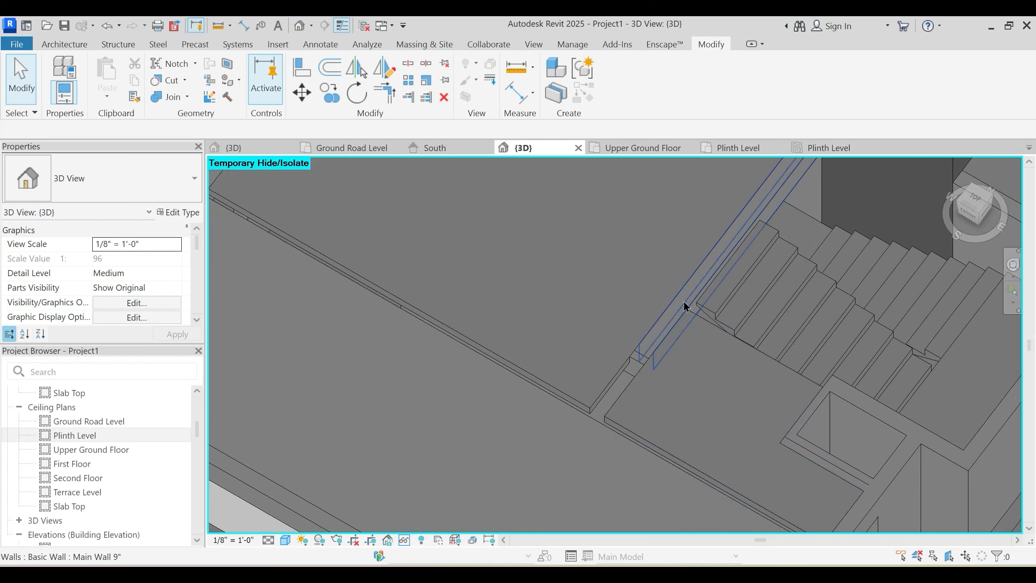
left_click(685, 307)
scroll(613, 352, "down", 3)
key("Escape")
middle_click_drag(613, 351, 621, 404, "shift")
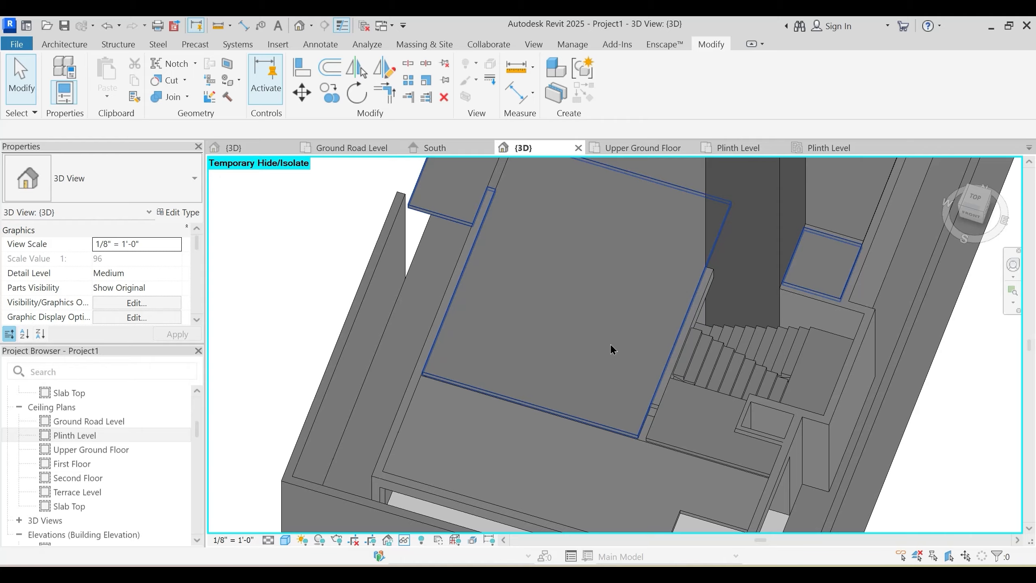
Step: Change the 3D view's visual style to Realistic
key("r")
key("r")
scroll(618, 388, "up", 5)
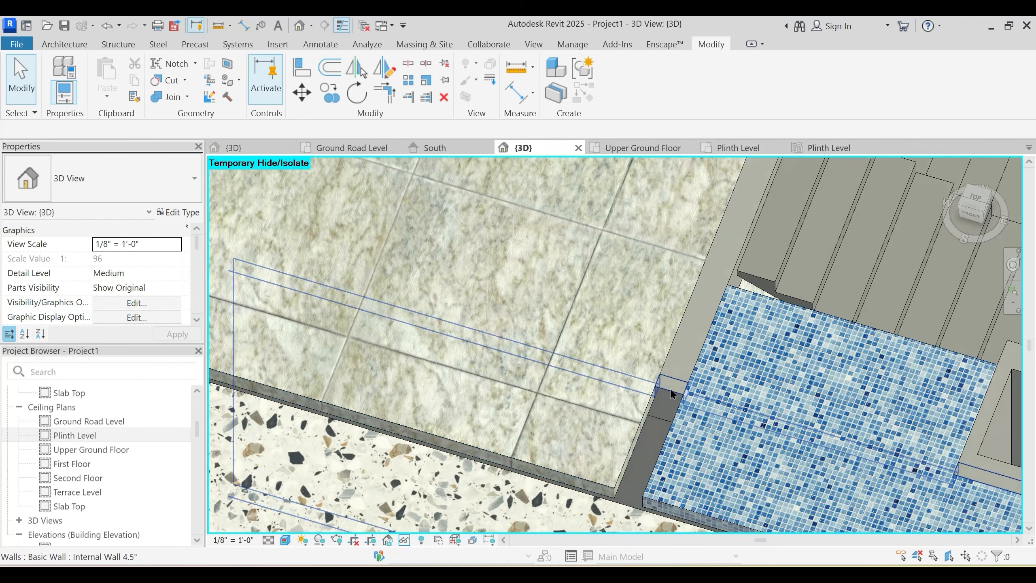
Step: Inspect the internal and main walls where the living room floor meets the washroom floor
left_click(670, 394)
middle_click_drag(671, 394, 680, 372, "shift")
key("Escape")
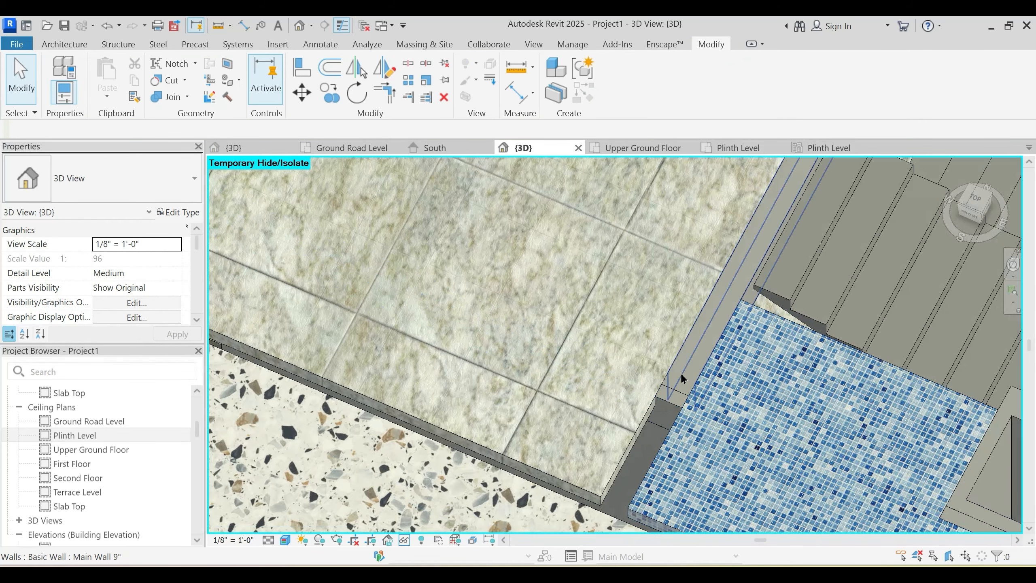
left_click(681, 375)
key("Escape")
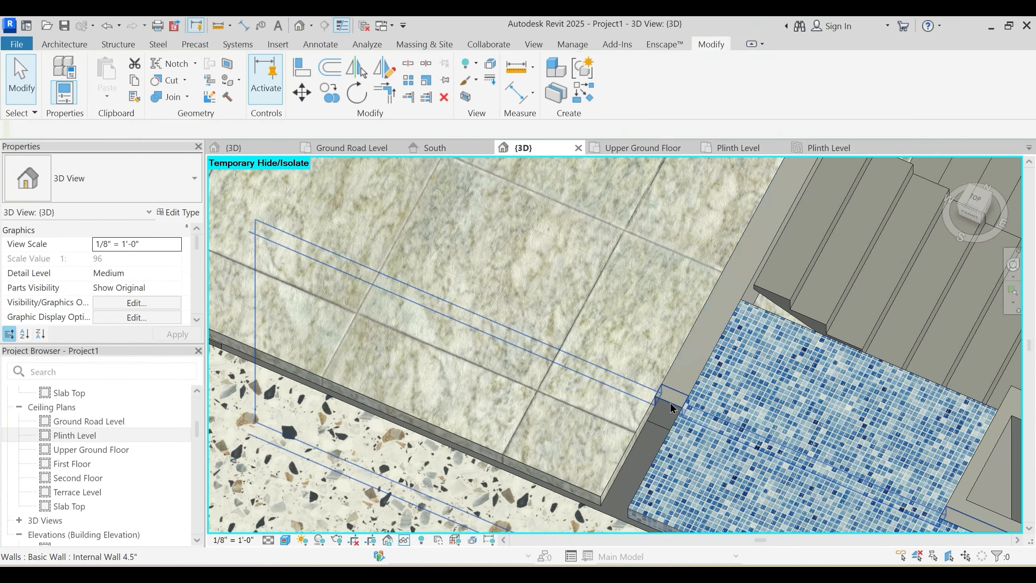
left_click(668, 399)
key("Escape")
Step: Try to join the Internal Wall 4.5" with the 9" main wall at the washroom floor's edge
left_click(167, 98)
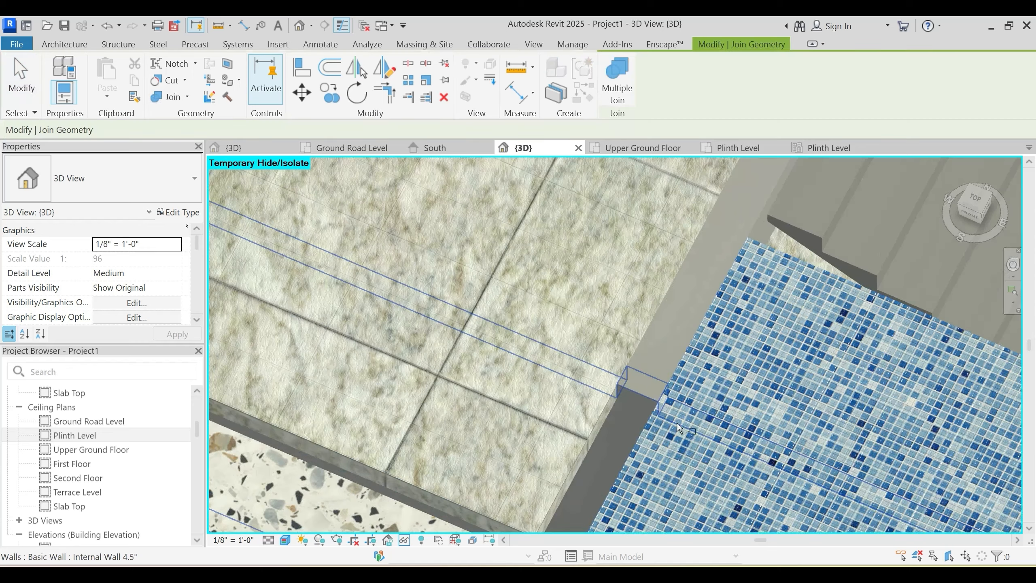
left_click(640, 393)
left_click(660, 350)
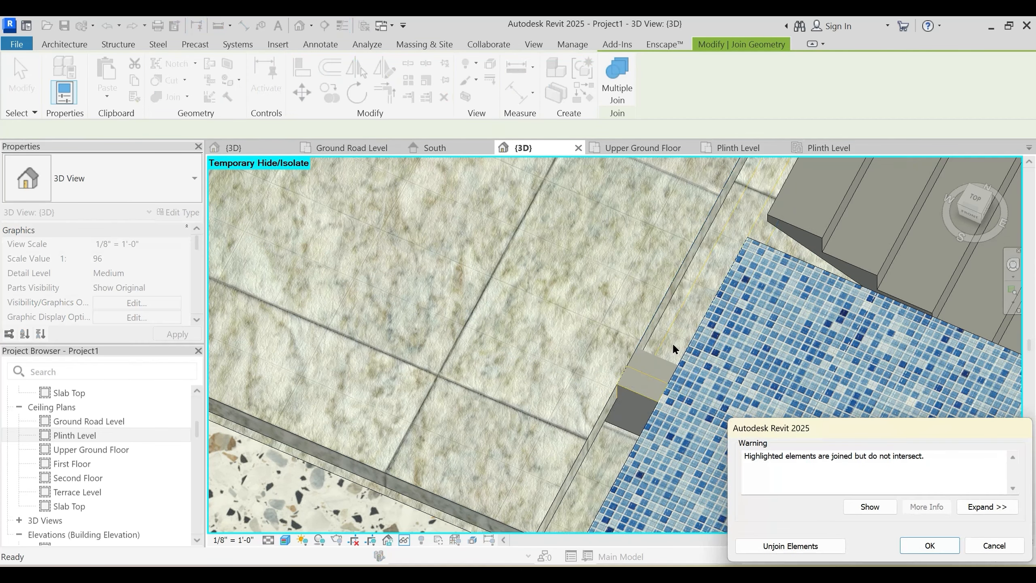
key("Escape")
Step: Check the 4.5" internal wall and the Public Areas floor around the washroom corner
scroll(644, 367, "up", 3)
left_click(630, 418)
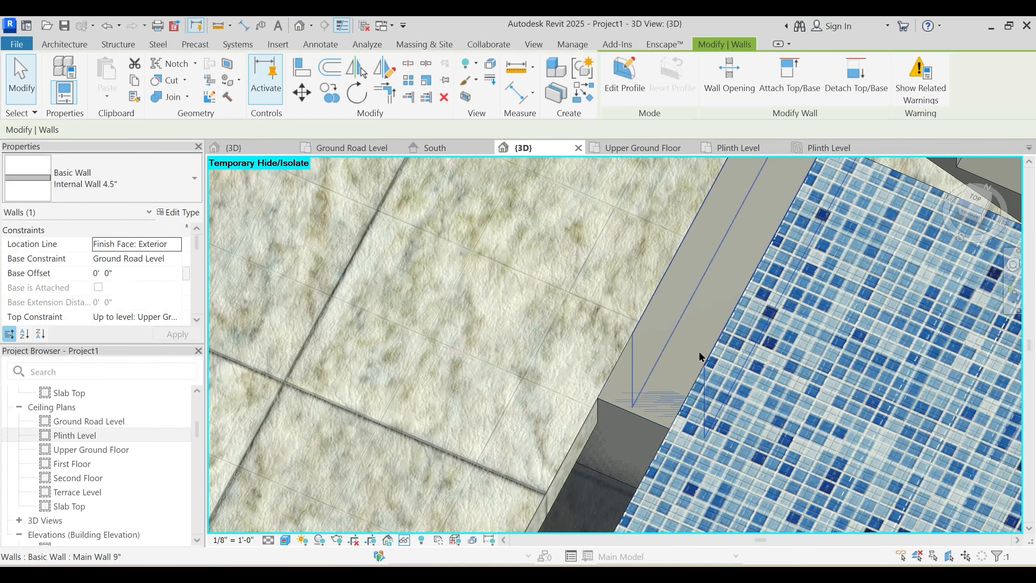
key("Escape")
scroll(556, 198, "down", 3)
middle_click_drag(640, 340, 669, 320, "shift")
left_click(608, 321)
key("Escape")
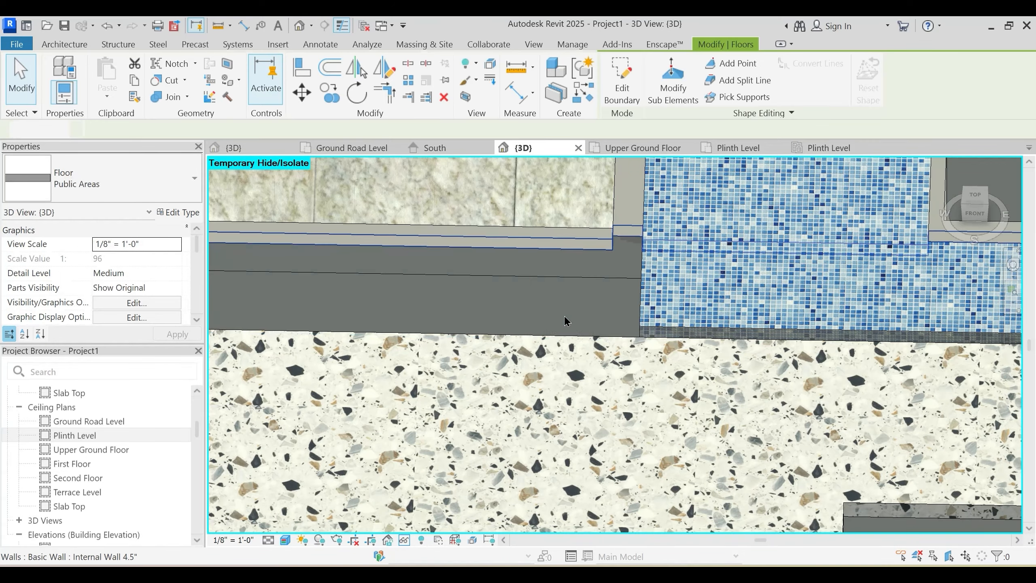
middle_click_drag(562, 324, 627, 245, "shift")
scroll(652, 201, "up", 3)
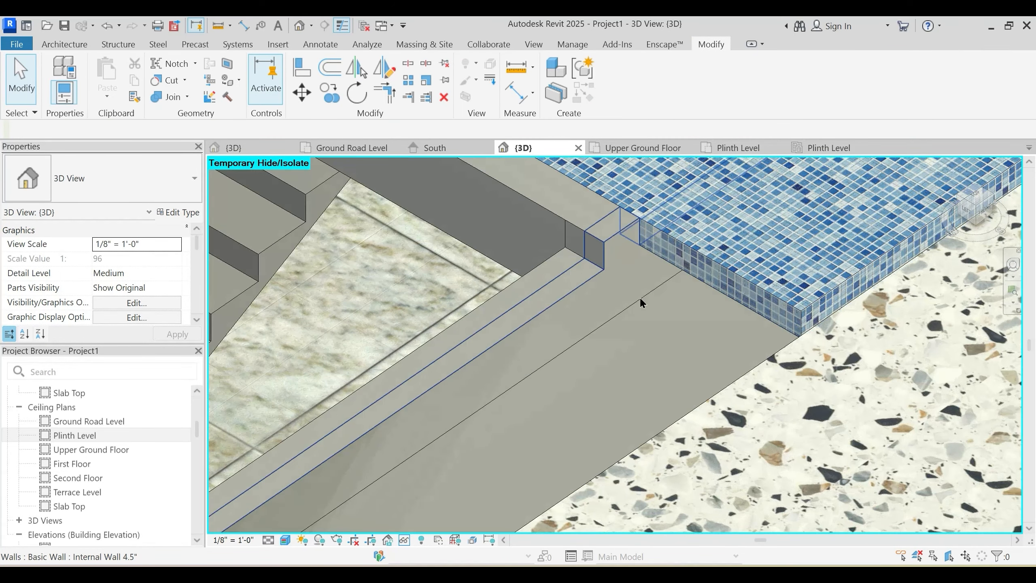
left_click(163, 98)
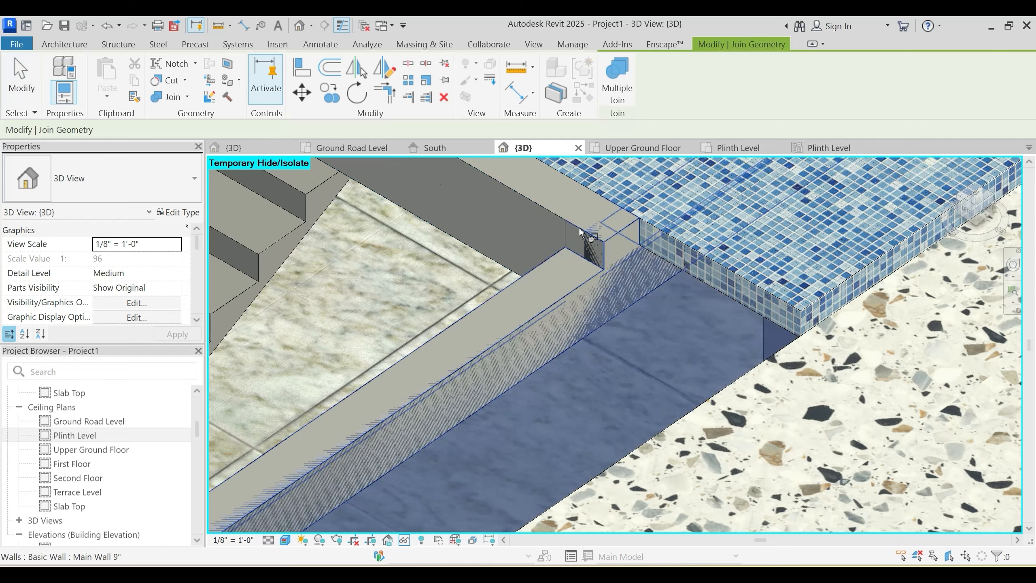
key("Escape")
Step: Restore the temporarily hidden CAD plan drawing in the 3D view and review the whole building from several angles
scroll(626, 367, "down", 5)
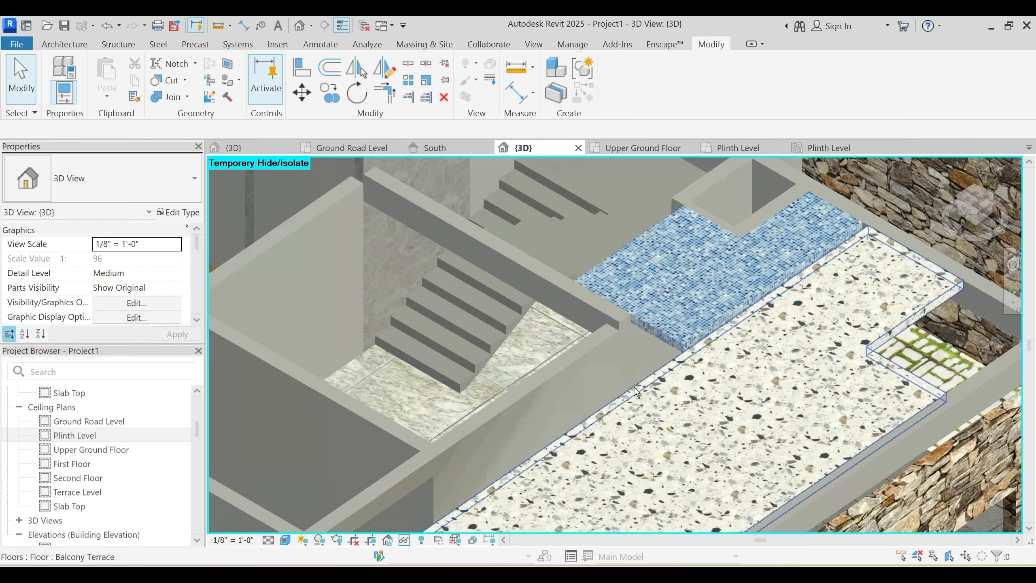
middle_click_drag(620, 375, 510, 347, "shift")
scroll(498, 400, "down", 3)
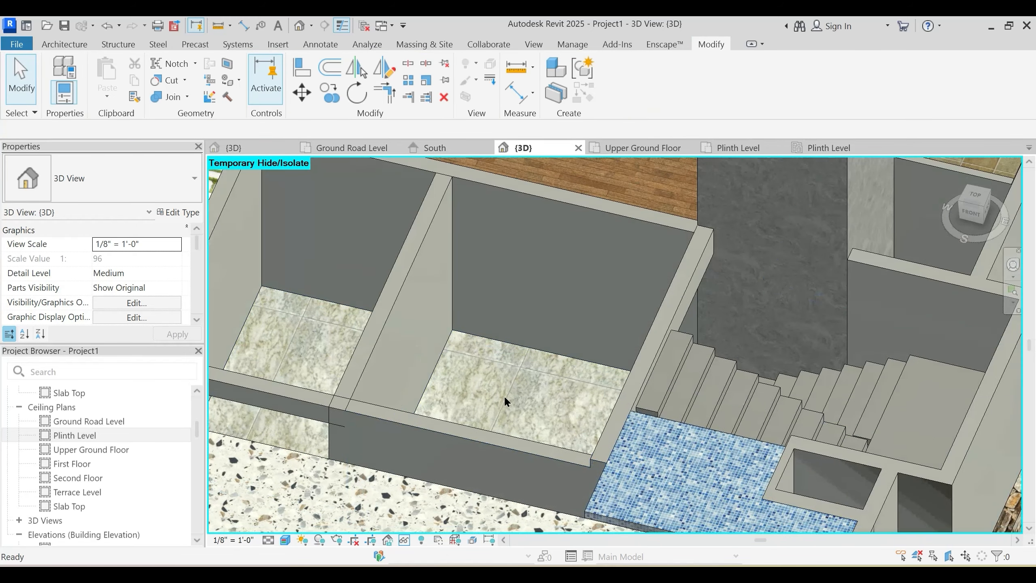
scroll(503, 395, "up", 5)
scroll(526, 391, "down", 6)
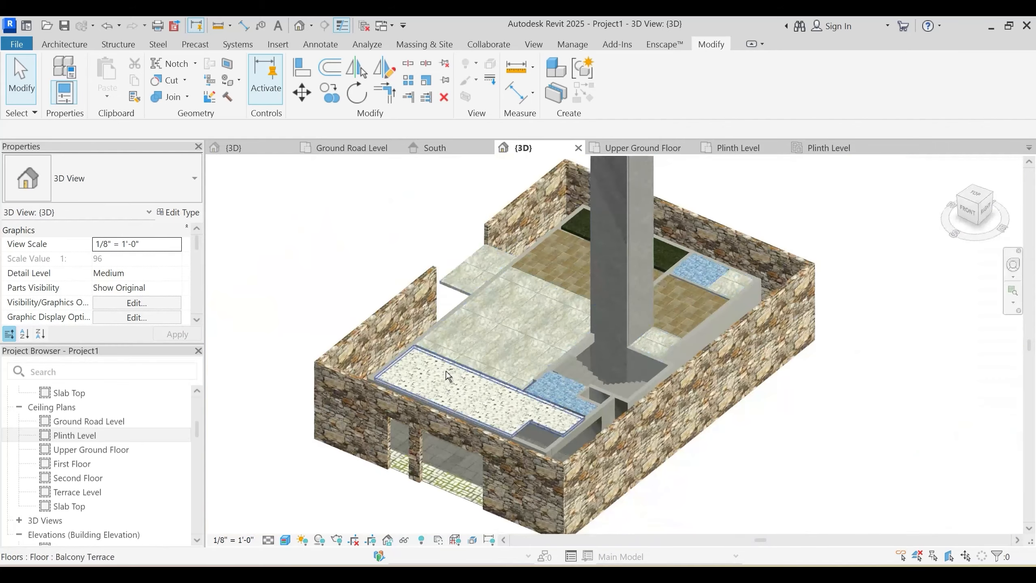
middle_click_drag(480, 380, 575, 378, "shift")
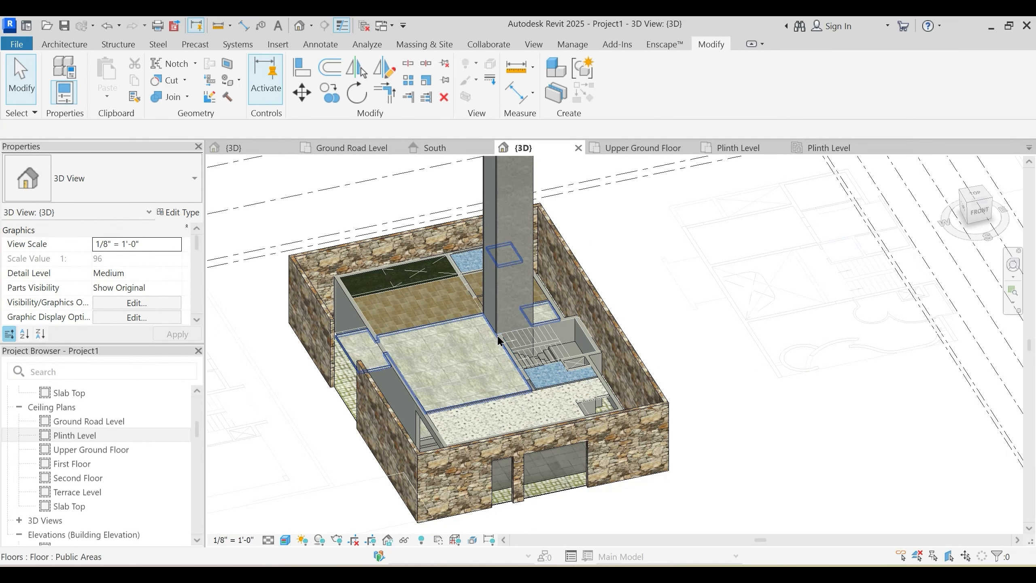
middle_click_drag(524, 300, 526, 314)
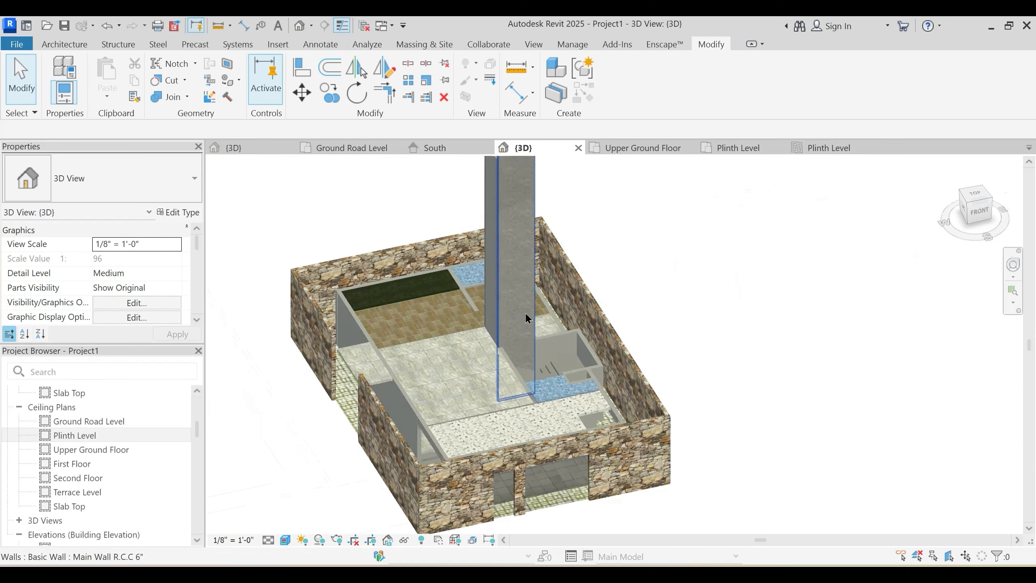
Step: Open the Upper Ground Floor plan and start a new wall of type Main Wall 9" Special Wall
left_click(654, 150)
scroll(469, 327, "up", 5)
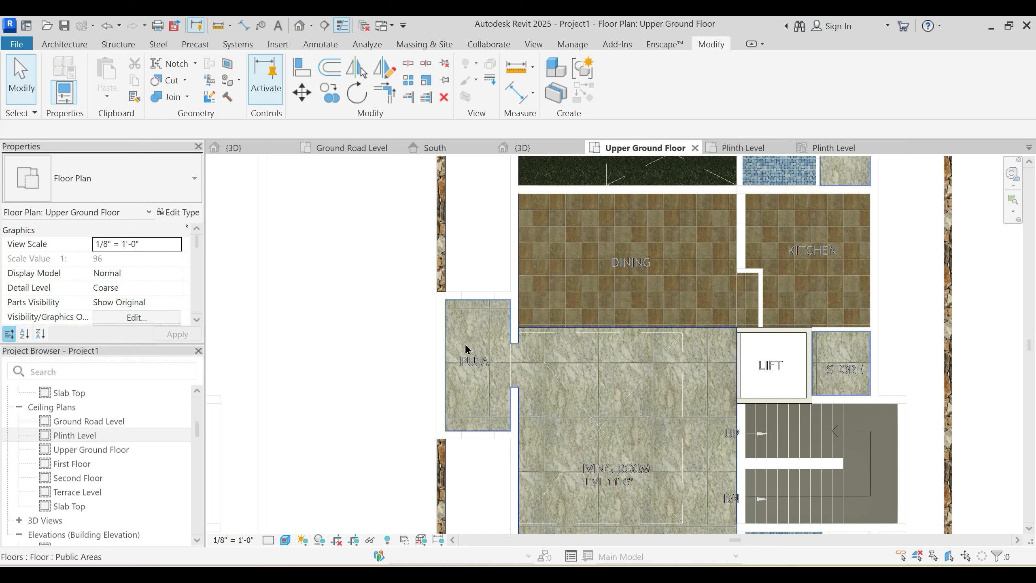
left_click(70, 44)
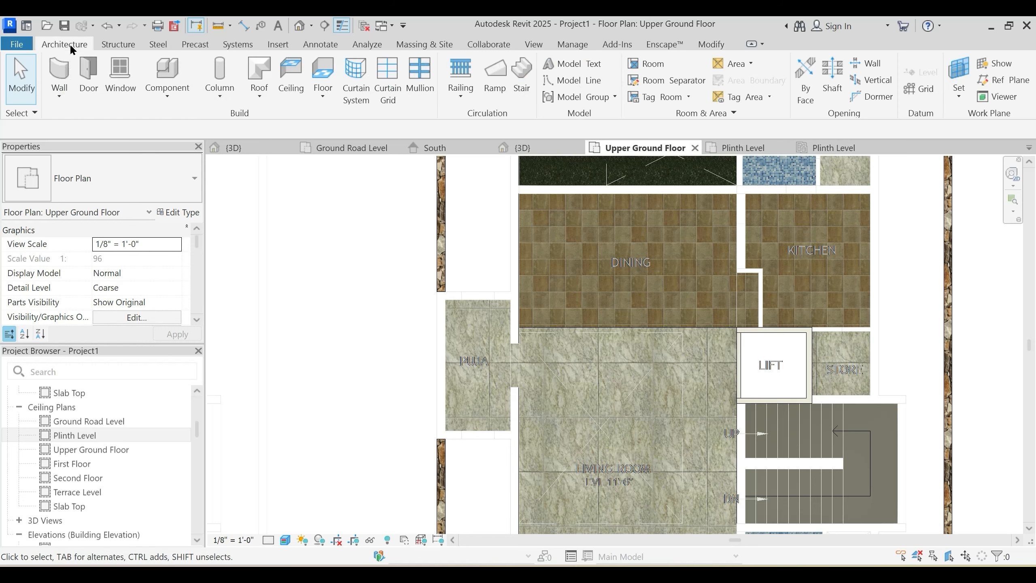
left_click(57, 70)
left_click(112, 168)
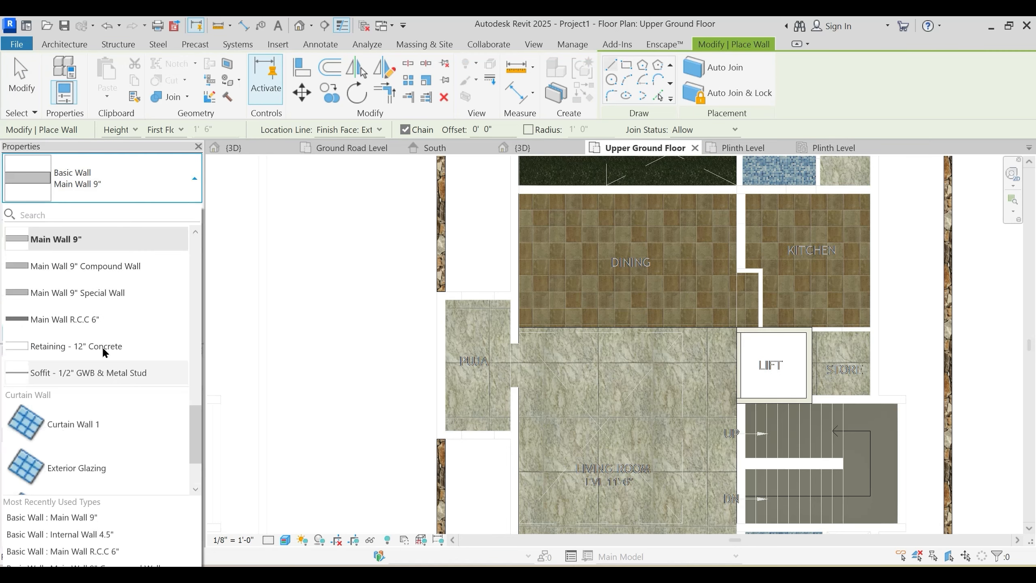
scroll(103, 338, "up", 2)
scroll(77, 450, "down", 1)
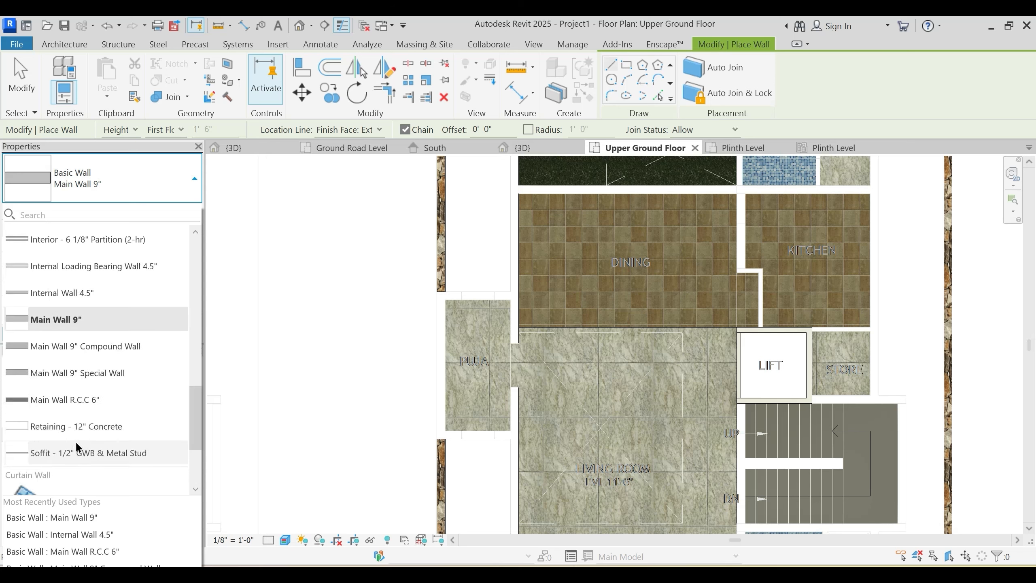
scroll(80, 400, "up", 3)
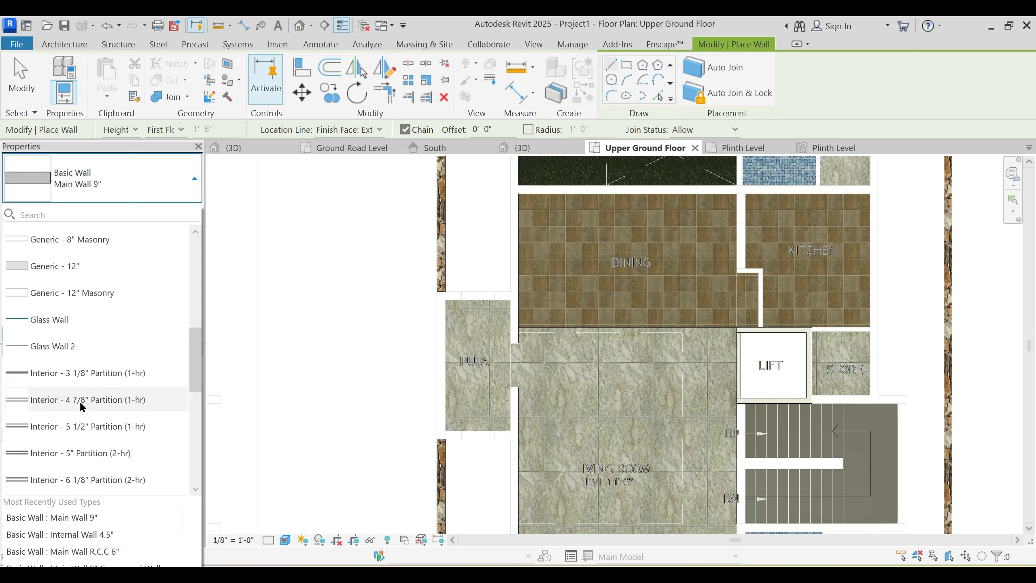
scroll(80, 400, "down", 4)
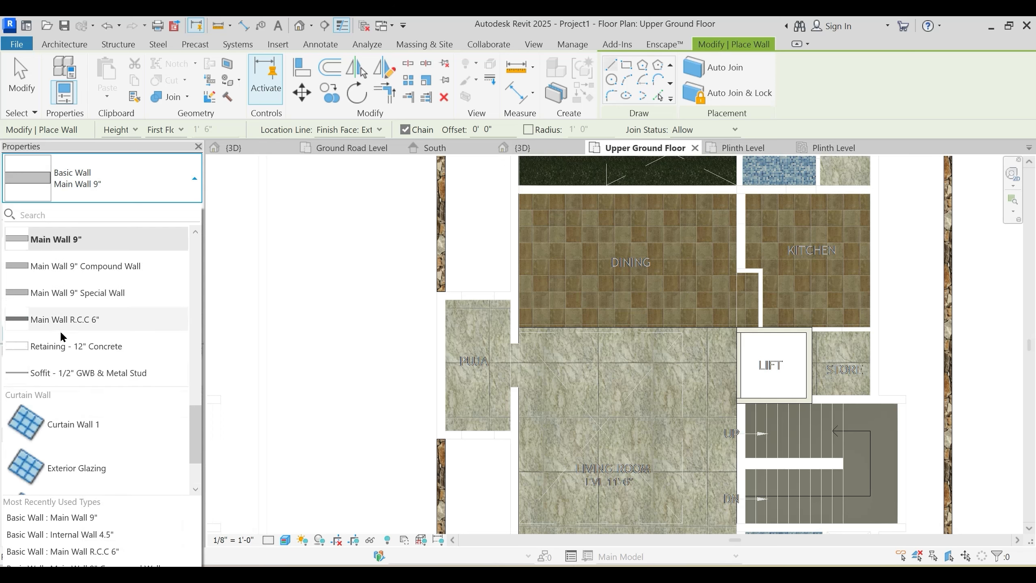
left_click(86, 299)
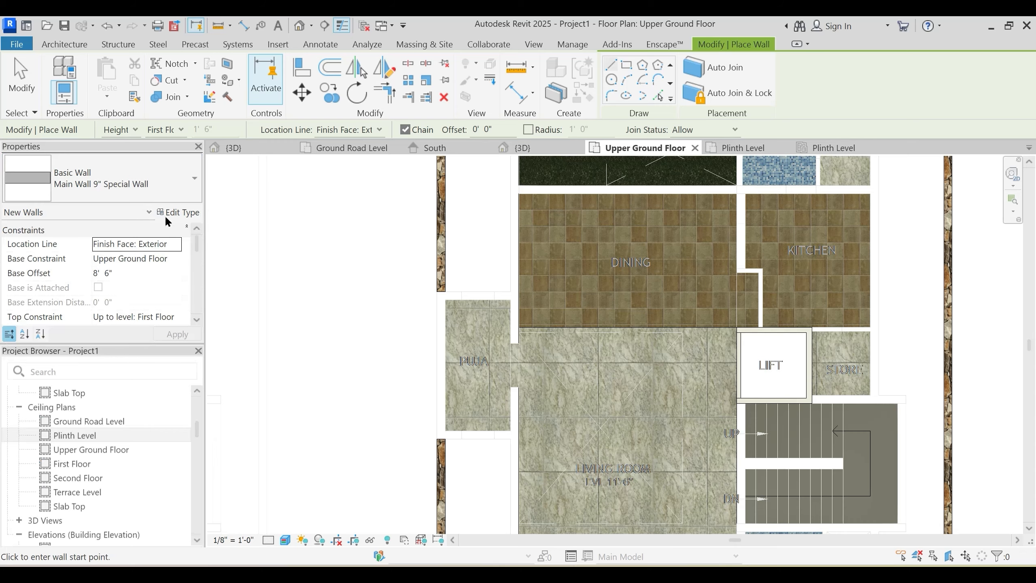
Step: Examine the wall type's layer structure and the appearance of its structure material, leaving both unedited
left_click(510, 203)
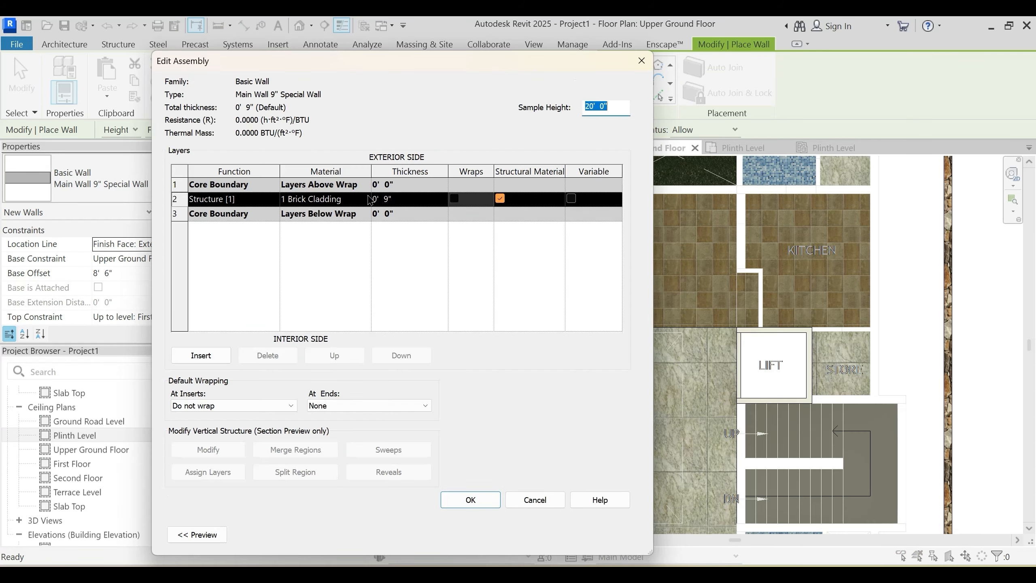
left_click(366, 200)
left_click(366, 199)
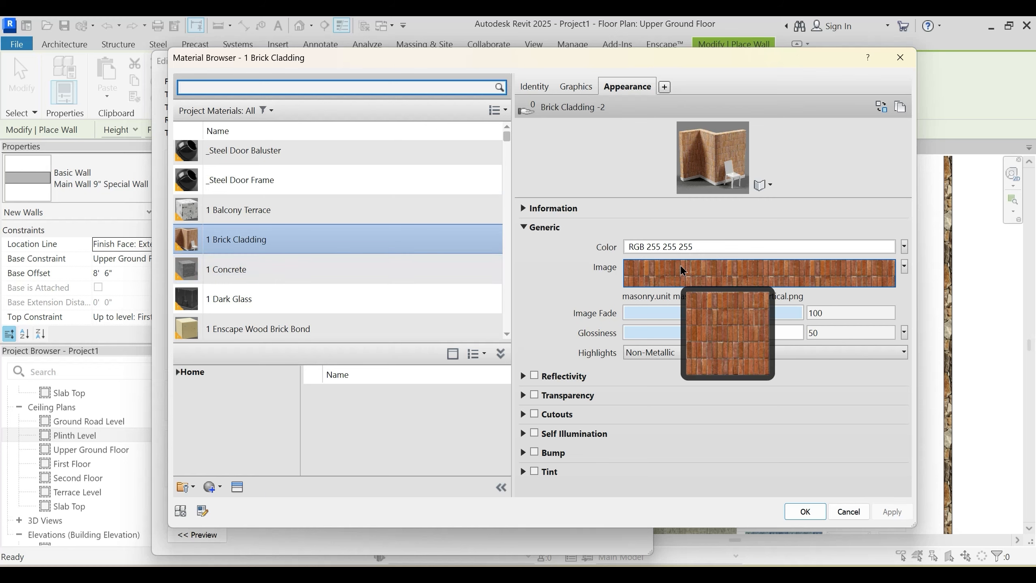
key("Escape")
key("Escape")
key("Escape")
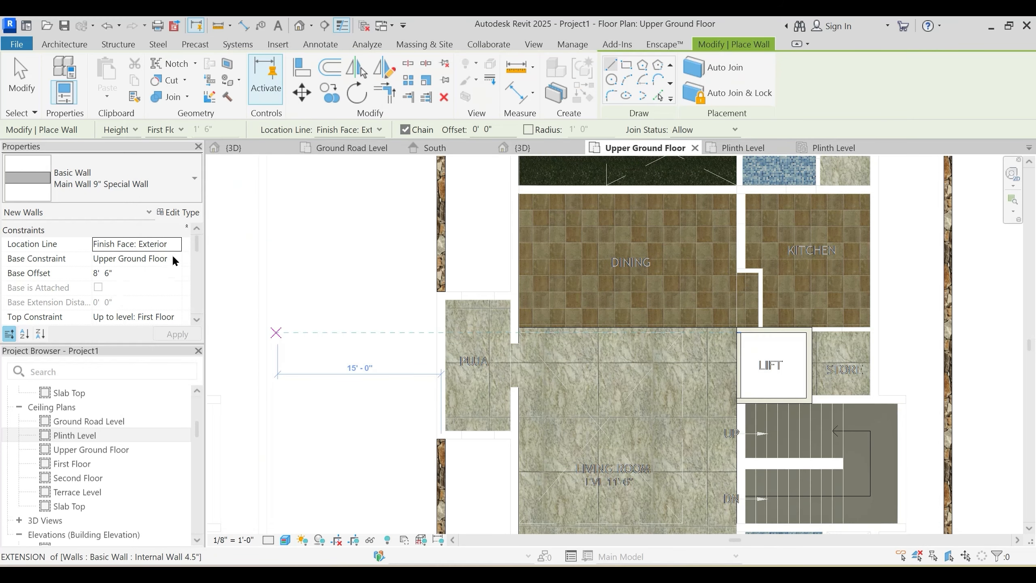
Step: Set the new wall's base constraint to Ground Road Level
left_click(173, 259)
left_click(176, 258)
left_click(140, 273)
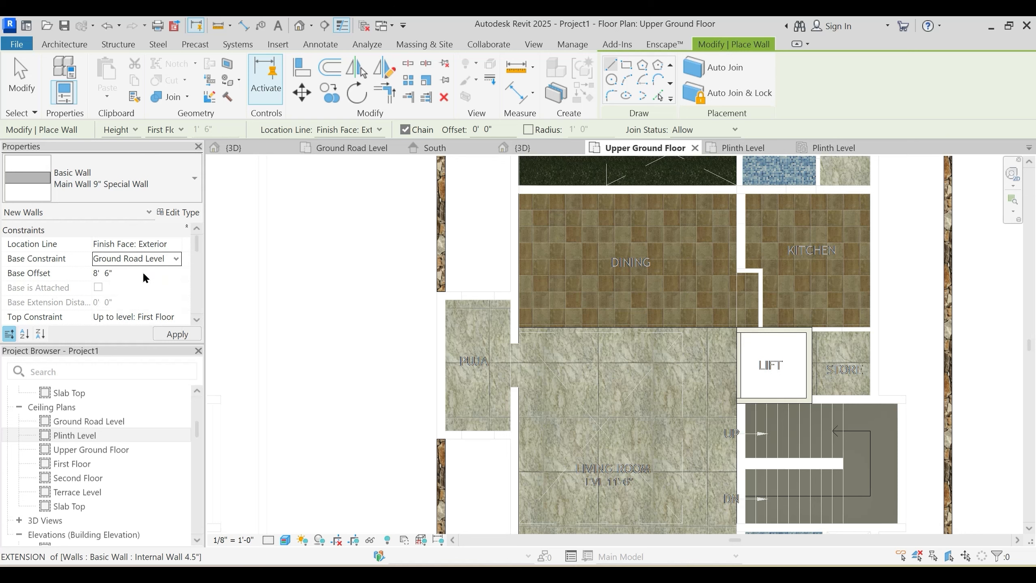
Step: Set the base offset to 0' 0" and draw the special wall along the Puja room's outer side, between the two compound wall ends
left_click(162, 274)
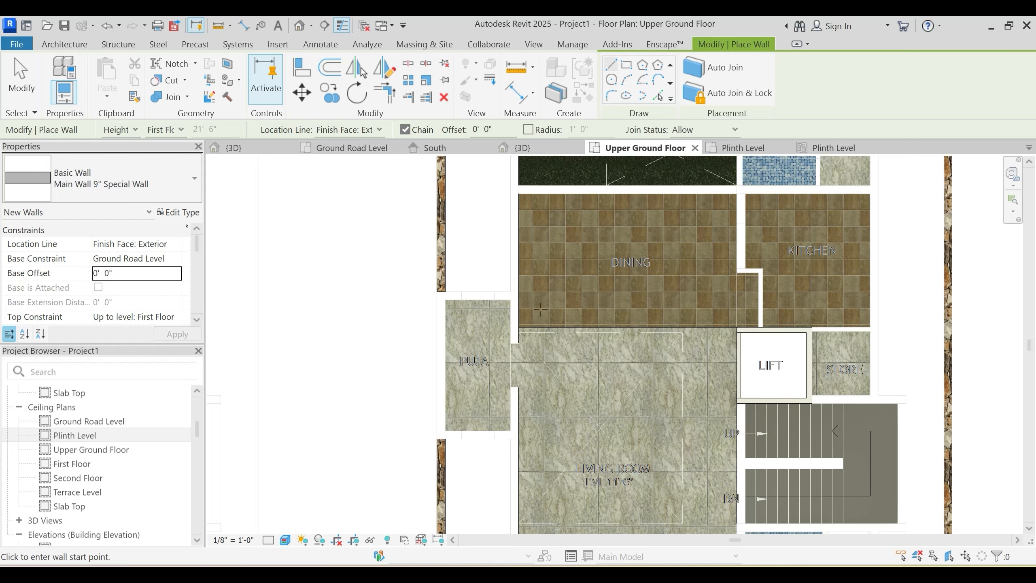
scroll(535, 311, "up", 3)
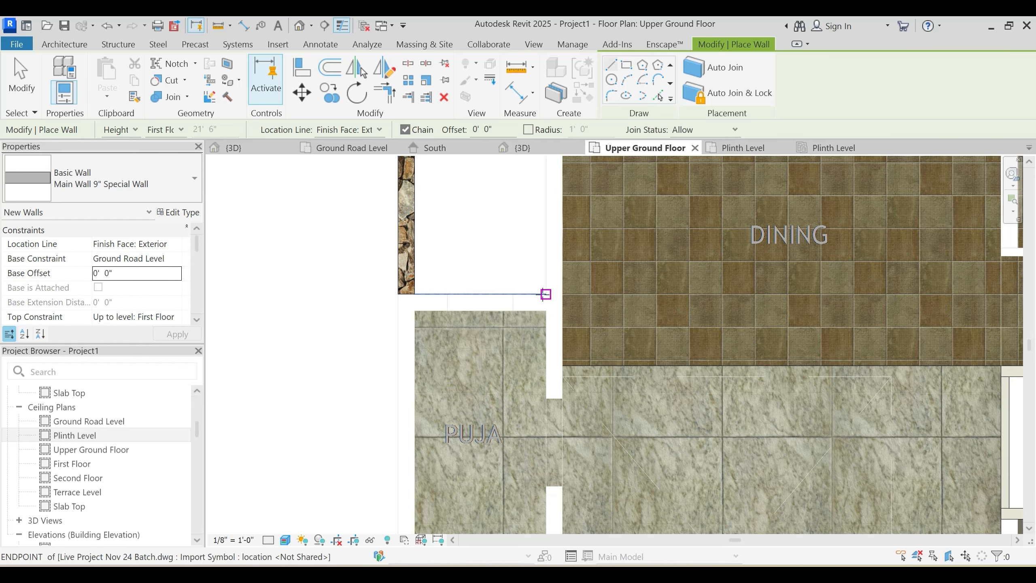
left_click(398, 295)
middle_click_drag(409, 411, 426, 291)
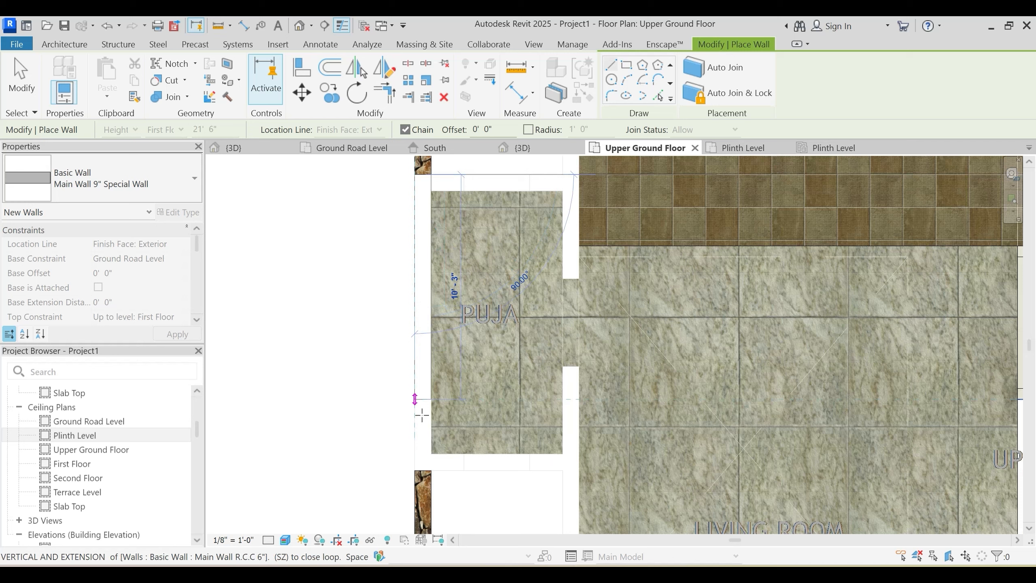
left_click(422, 469)
key("Escape")
key("Escape")
Step: Draw a 6'-0" Main Wall 9" Special Wall along the Puja room's lower edge, based on Upper Ground Floor with a -1' 6" base offset
middle_click_drag(497, 478, 489, 424)
scroll(479, 445, "down", 2)
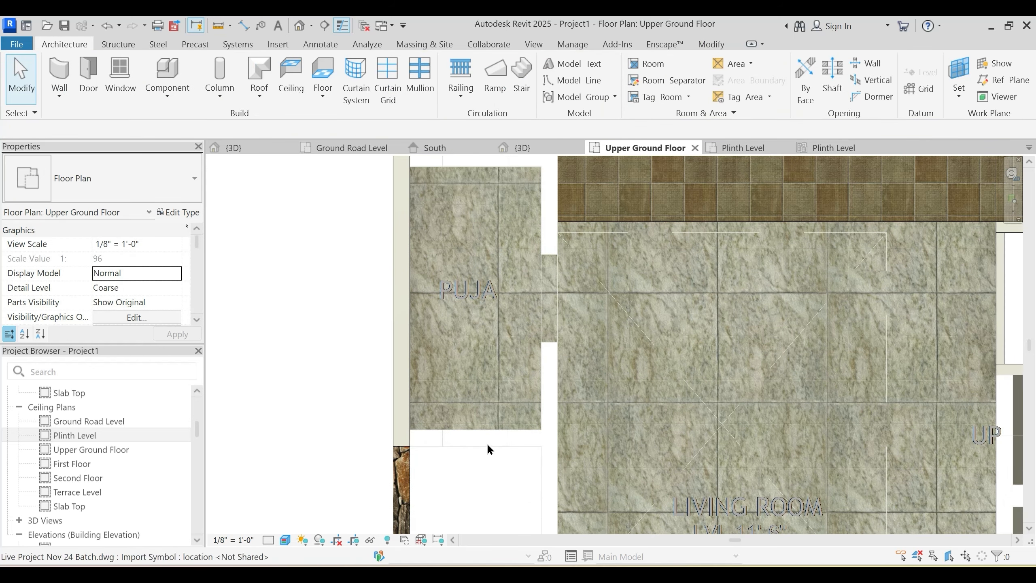
scroll(489, 432, "down", 1)
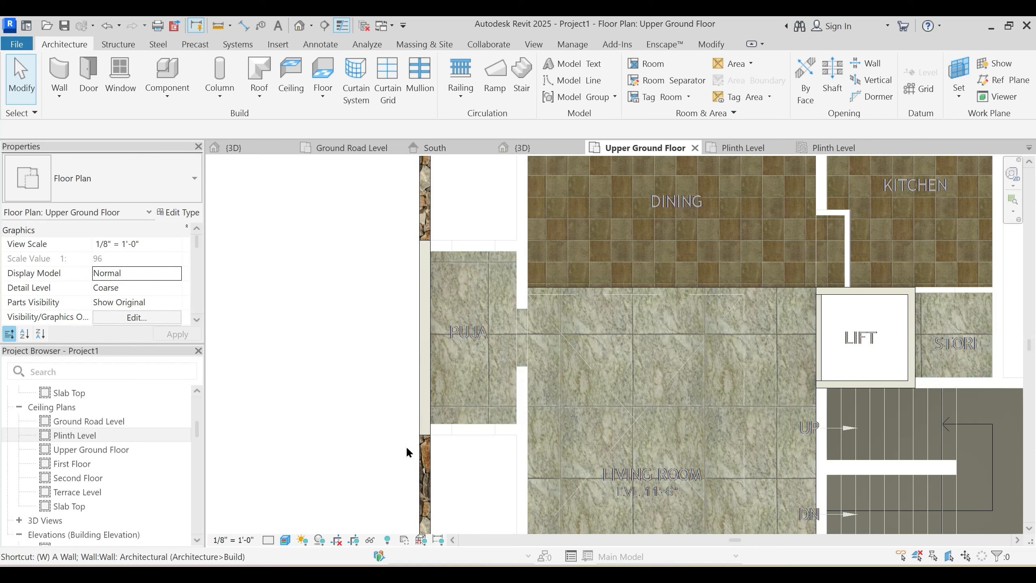
key("a")
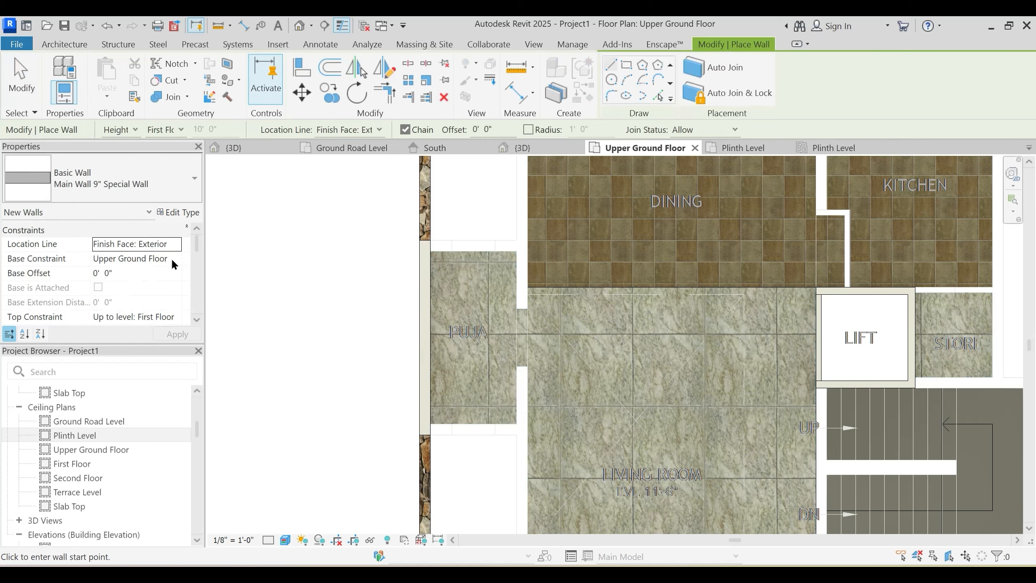
left_click(143, 275)
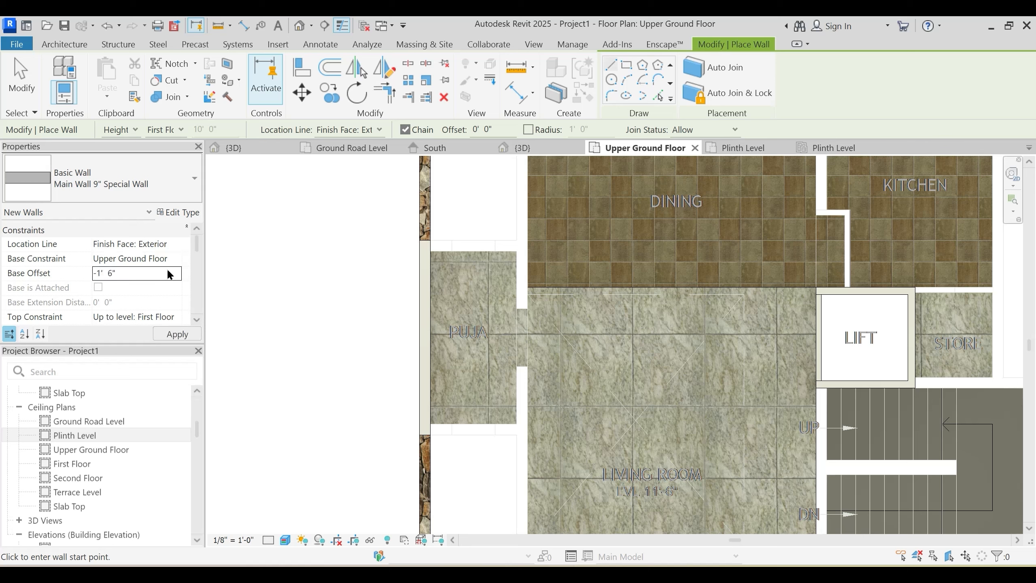
scroll(146, 308, "down", 1)
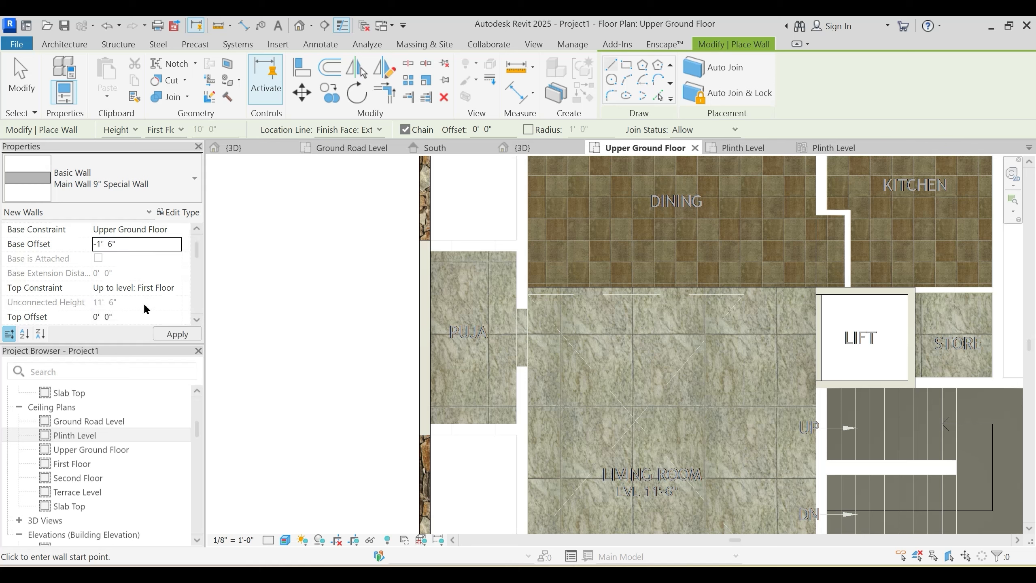
left_click(154, 284)
scroll(426, 396, "up", 3)
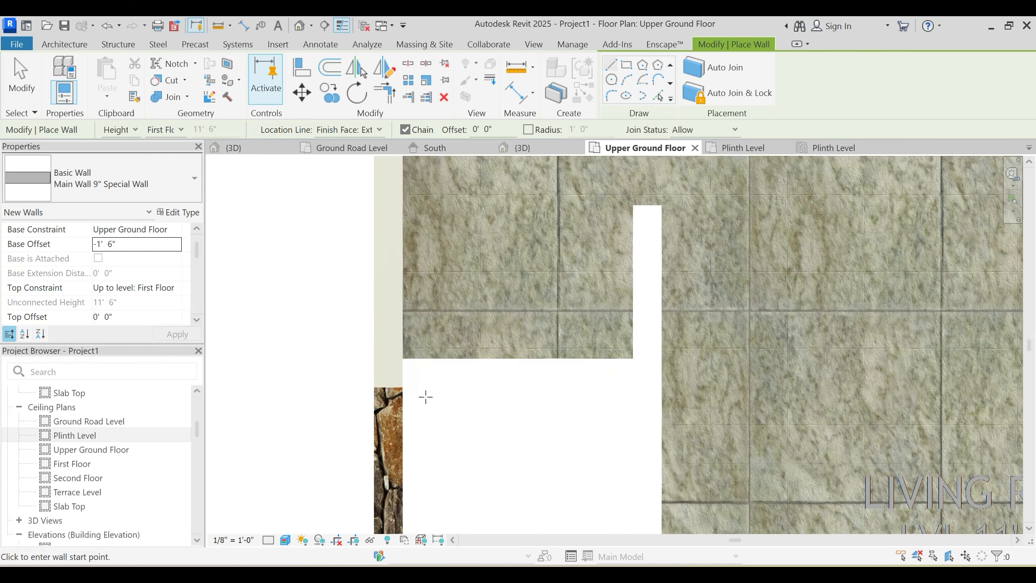
left_click(403, 387)
left_click(633, 387)
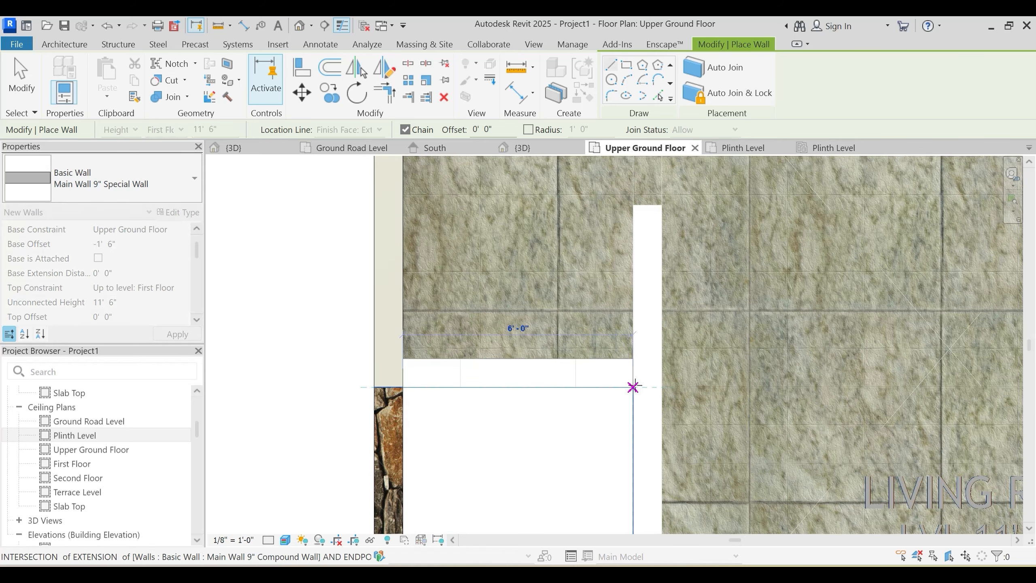
scroll(550, 429, "down", 2)
key("Escape")
key("Escape")
Step: Draw a matching special wall along the Puja room's upper edge, from the compound wall end to the main building line
scroll(567, 398, "up", 2)
mouse_move(566, 396)
middle_mouse_down()
mouse_move(579, 447)
mouse_move(569, 542)
middle_mouse_up()
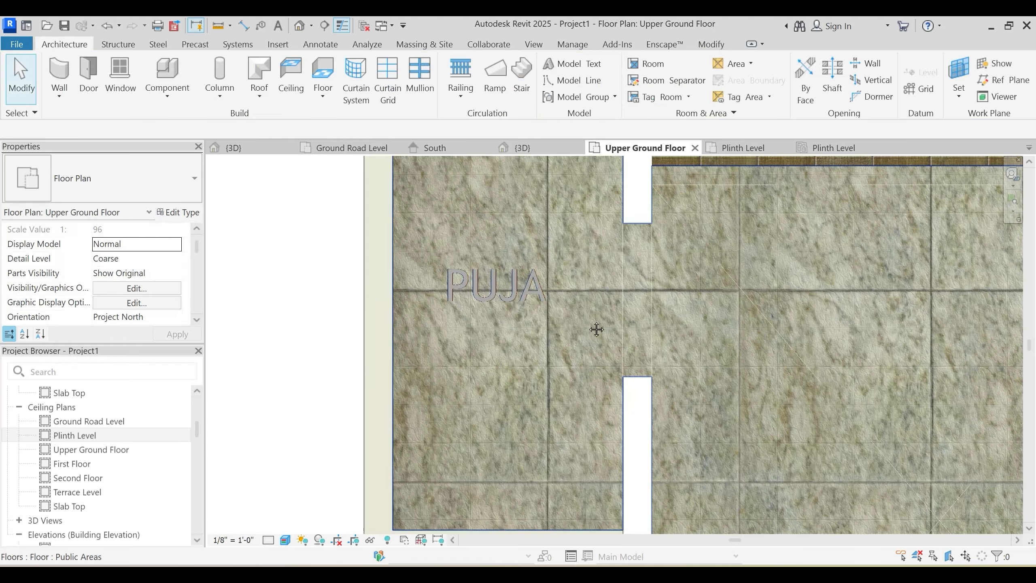
middle_click_drag(597, 328, 596, 523)
key("w")
key("a")
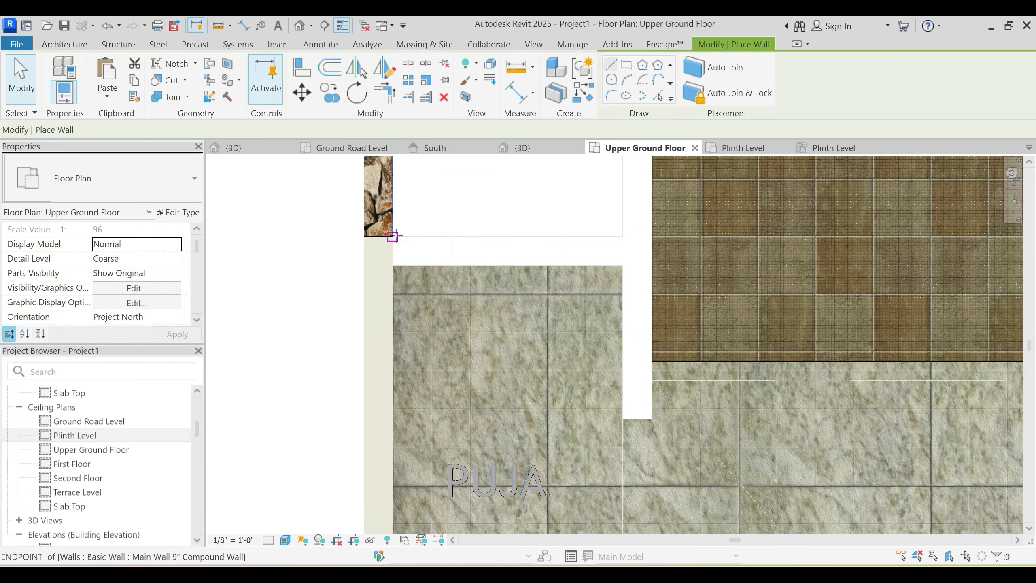
left_click(393, 236)
left_click(622, 236)
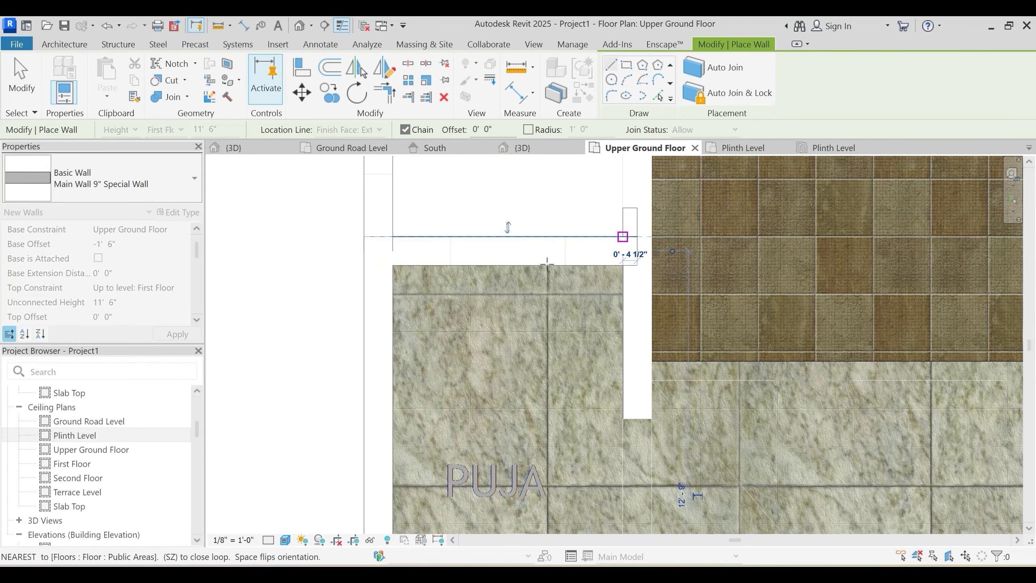
key("Escape")
key("Escape")
Step: Examine the new Puja room walls and their lower edges in the 3D view from inside and outside
scroll(540, 275, "down", 3)
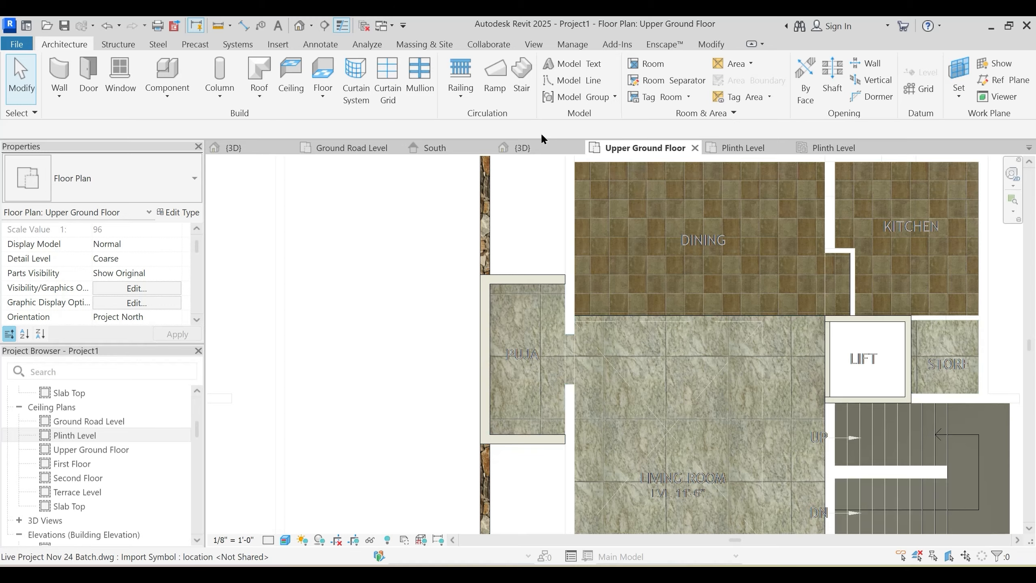
left_click(539, 147)
middle_click_drag(482, 379, 440, 300, "shift")
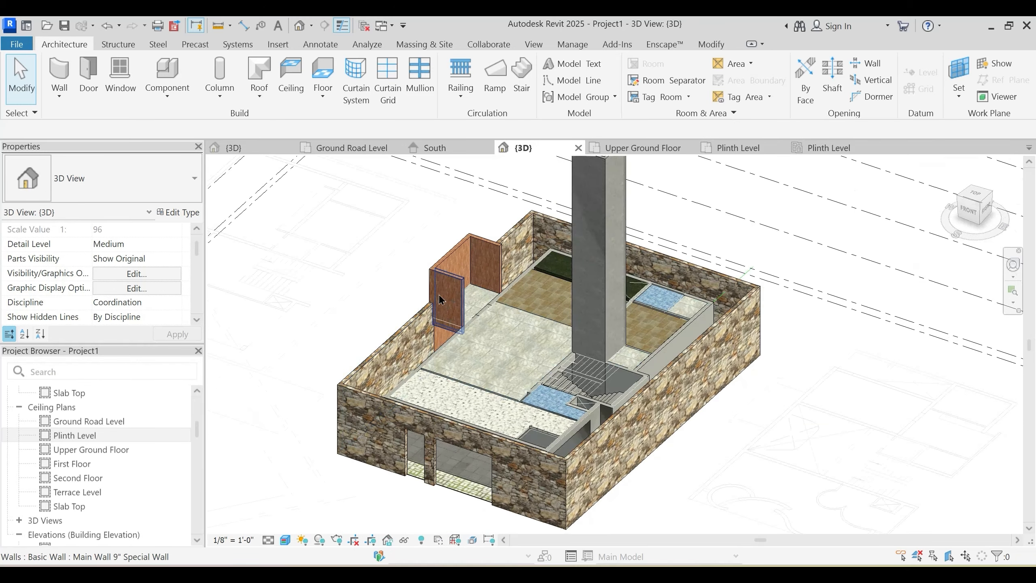
scroll(439, 300, "up", 4)
scroll(398, 351, "up", 3)
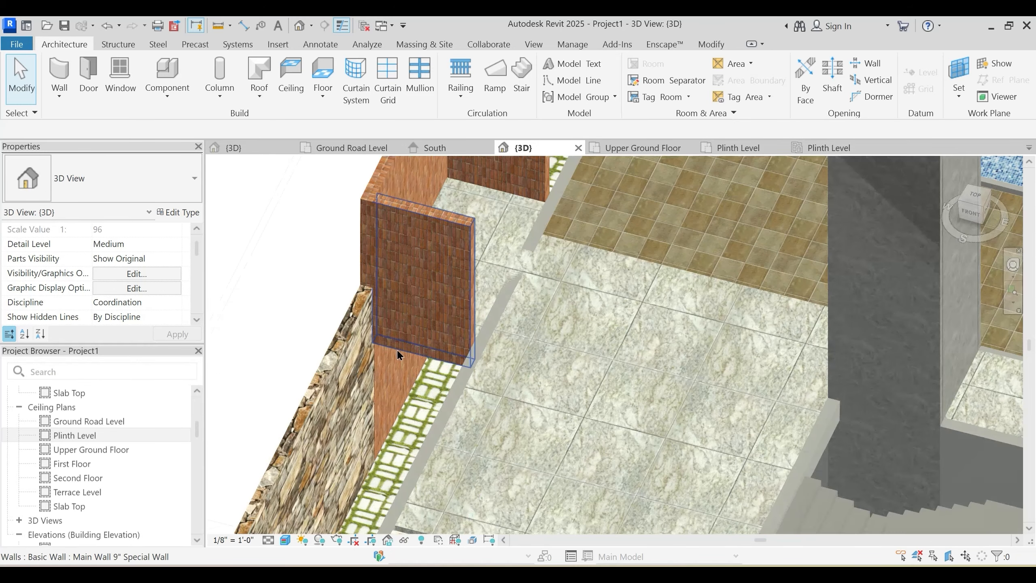
middle_click_drag(390, 351, 334, 456, "shift")
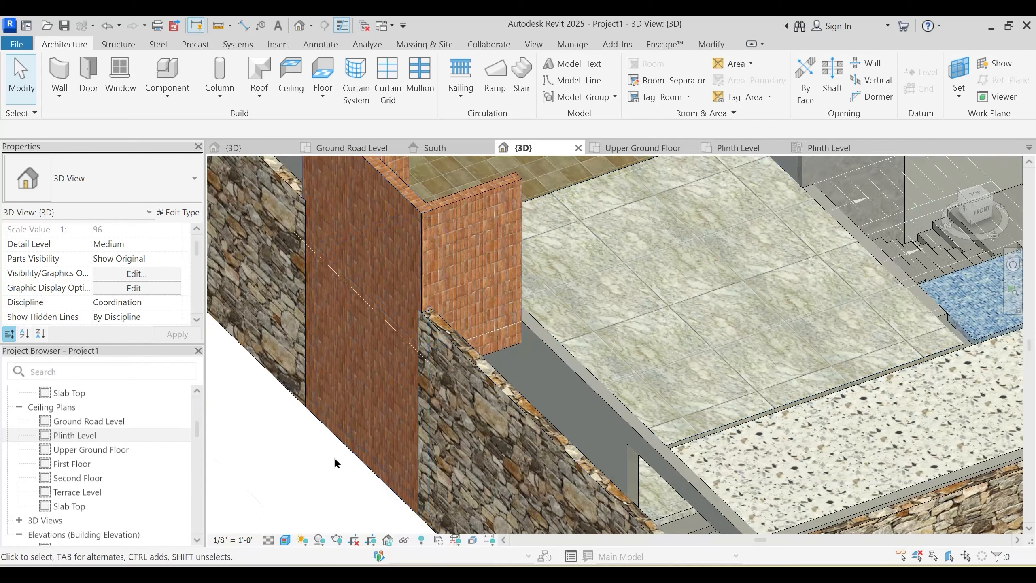
middle_click_drag(371, 408, 413, 282, "shift")
middle_click_drag(406, 420, 390, 205)
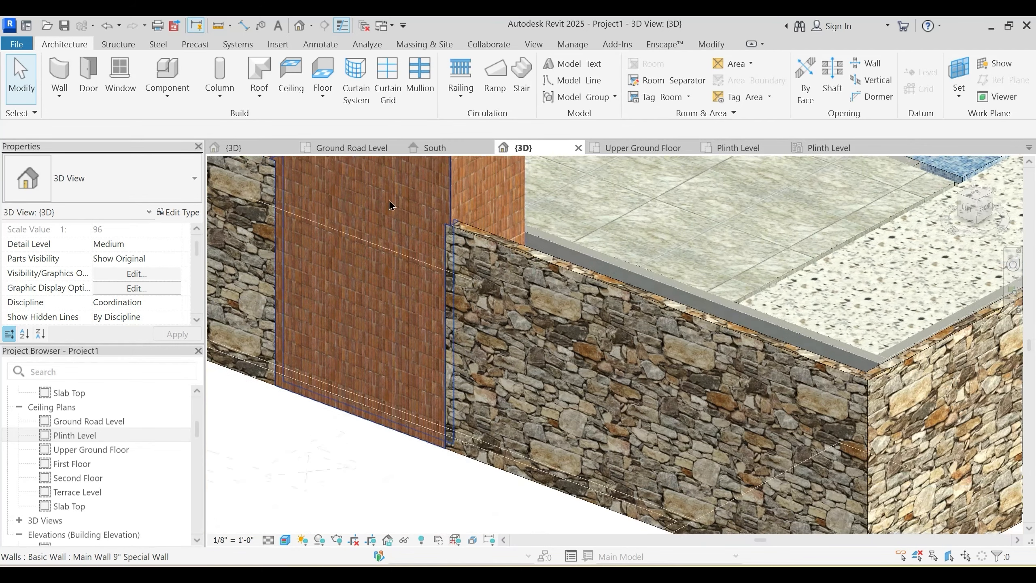
middle_click_drag(428, 425, 437, 343, "shift")
middle_click_drag(561, 195, 499, 303)
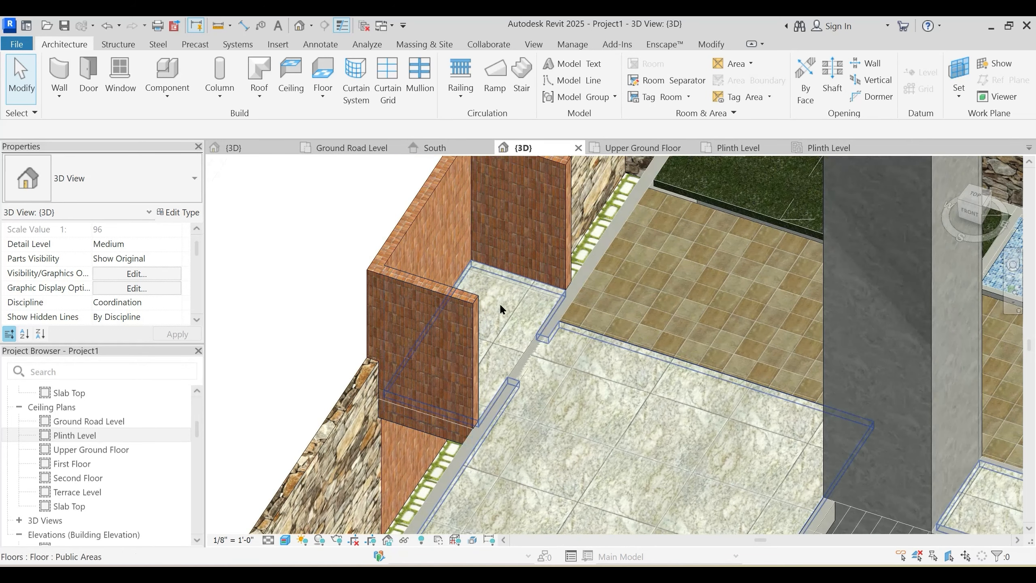
Step: Join the Public Areas floor with the wall beneath it at the Puja room opening and check it in 3D
left_click(696, 44)
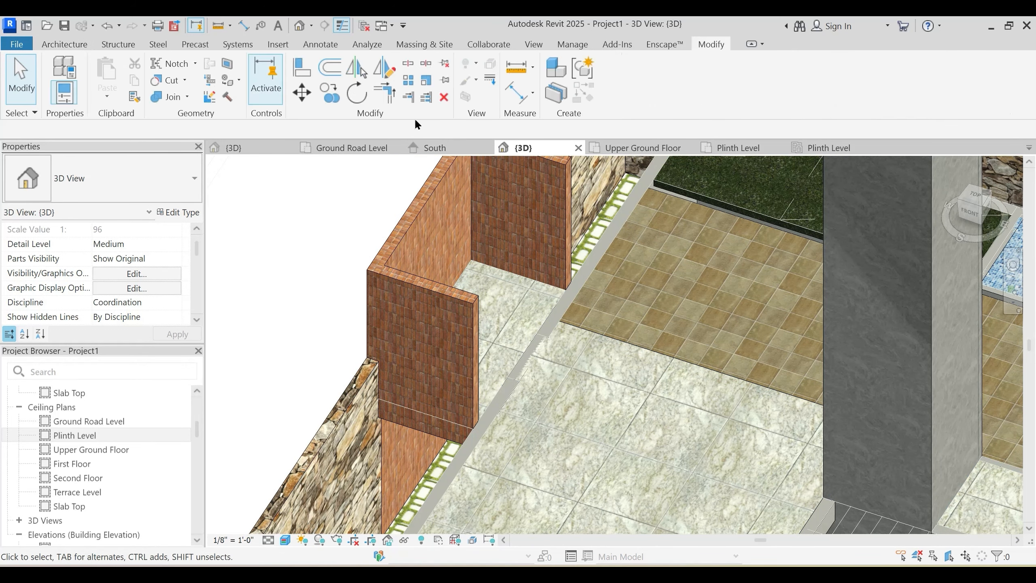
left_click(180, 97)
scroll(599, 432, "up", 2)
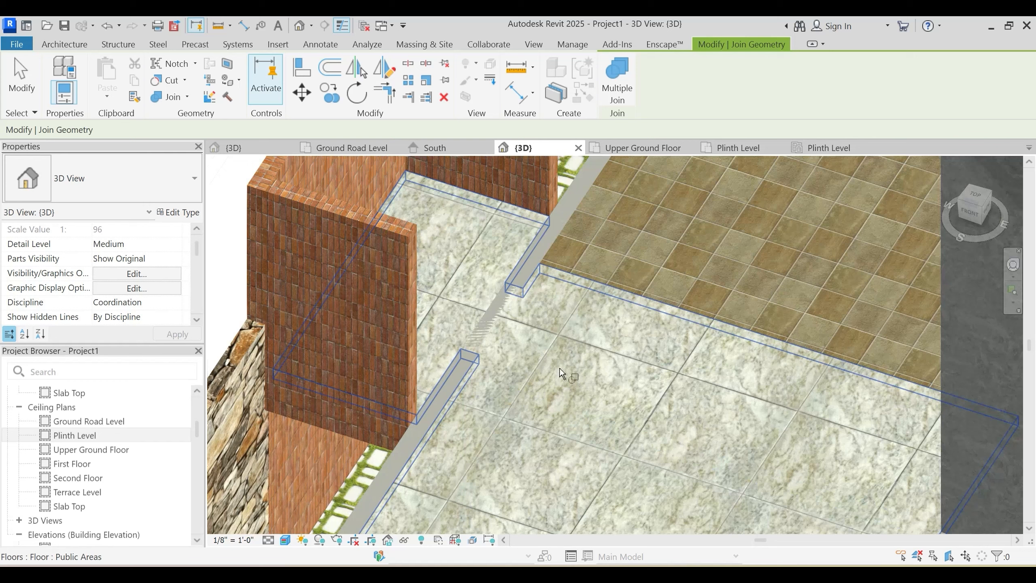
left_click(534, 355)
left_click(496, 314)
key("Escape")
scroll(537, 409, "down", 3)
middle_click_drag(507, 463, 540, 389, "shift")
scroll(540, 412, "down", 4)
middle_click_drag(540, 434, 563, 440, "shift")
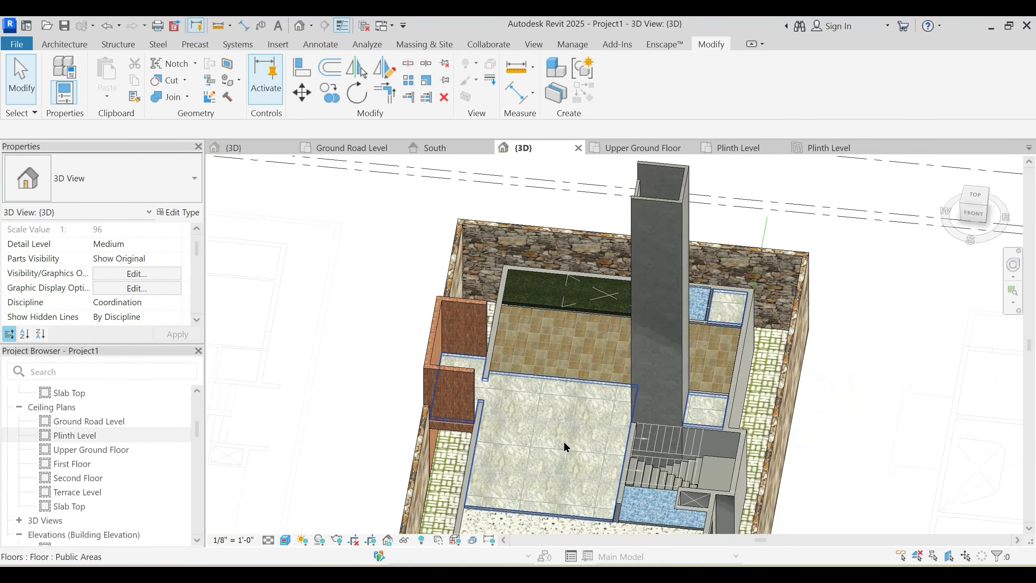
Step: Return to the Upper Ground Floor plan and start a new wall of type Main Wall 9"
left_click(646, 147)
scroll(534, 297, "down", 3)
middle_click_drag(506, 412, 471, 423)
scroll(496, 335, "up", 2)
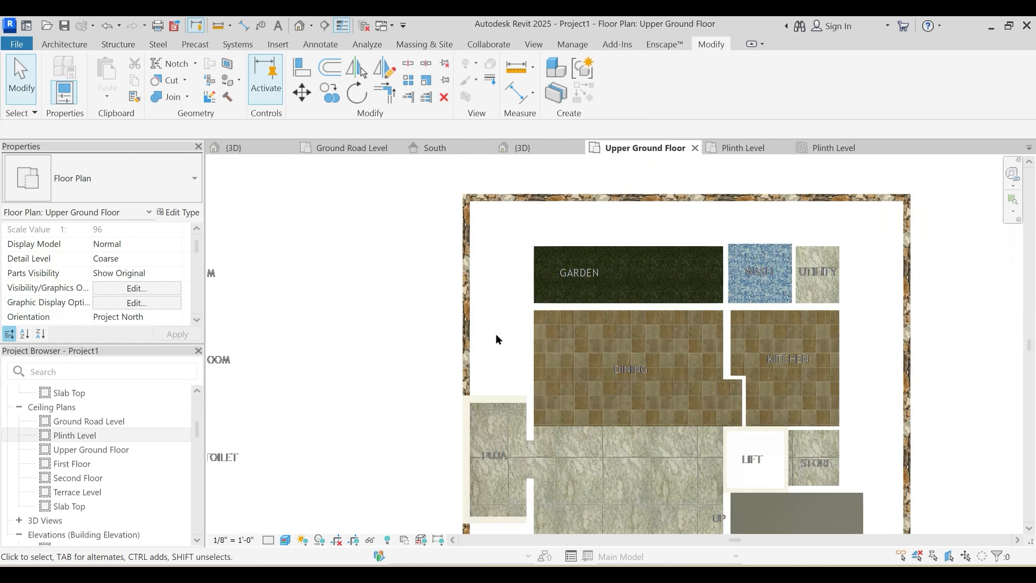
key("w")
key("a")
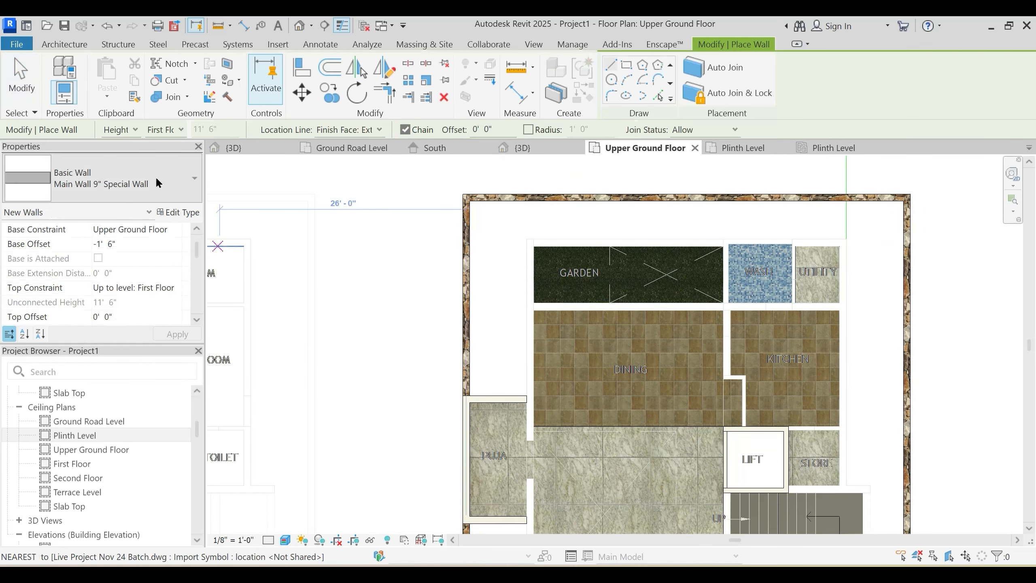
left_click(154, 177)
scroll(74, 280, "up", 3)
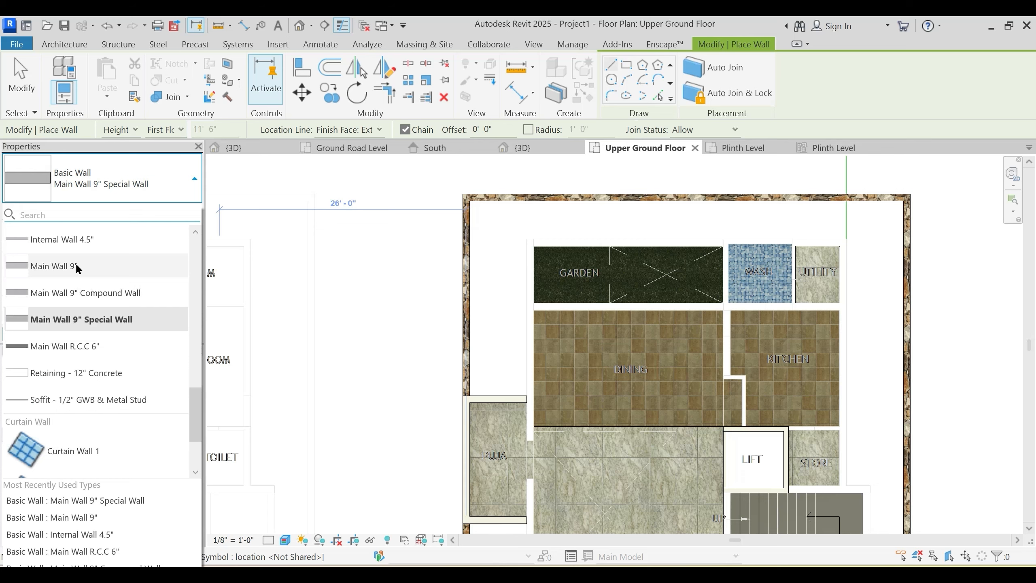
left_click(75, 263)
Step: Draw the wall from the garden's outer corner along the dining and living rooms to near the balcony's lower corner
scroll(534, 376, "up", 2)
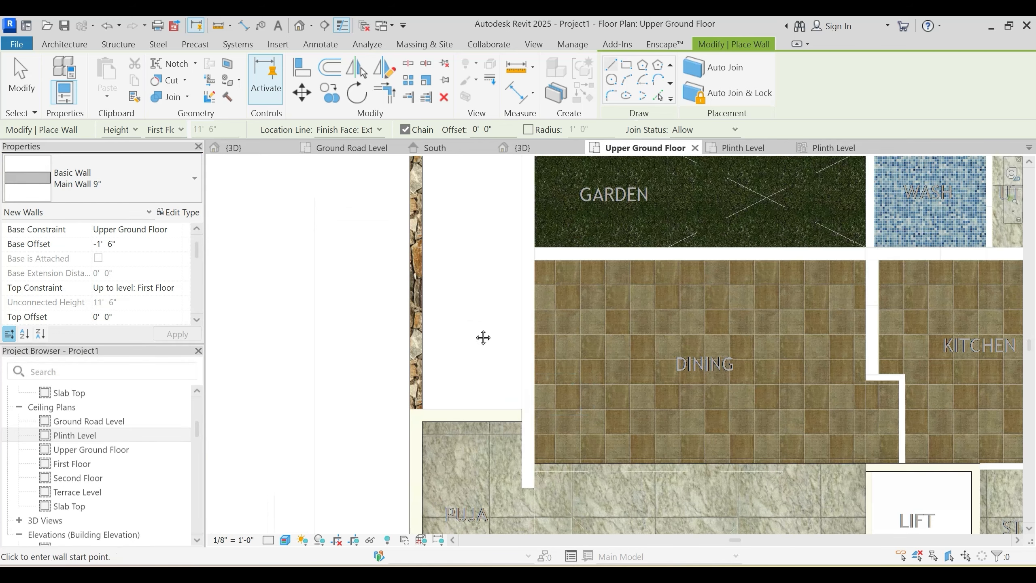
middle_click_drag(483, 338, 481, 434)
scroll(473, 324, "down", 4)
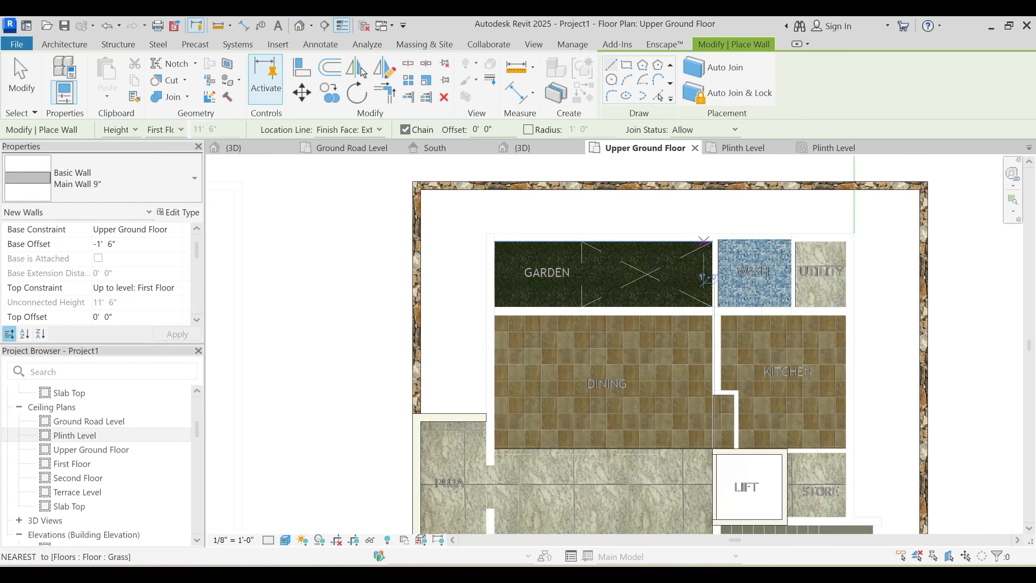
scroll(469, 254, "up", 3)
left_click(484, 220)
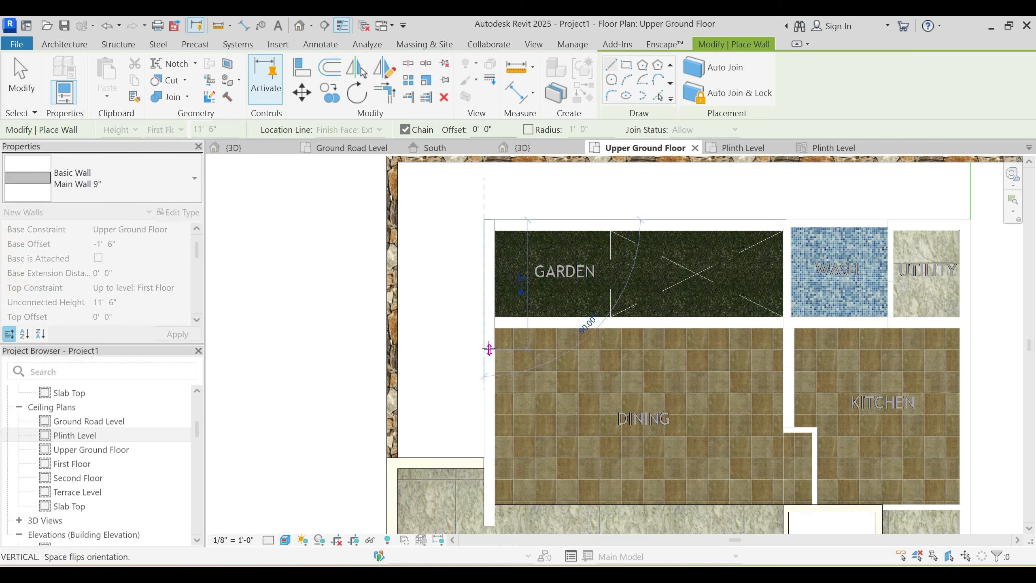
scroll(494, 352, "down", 2)
middle_click_drag(494, 481, 507, 251)
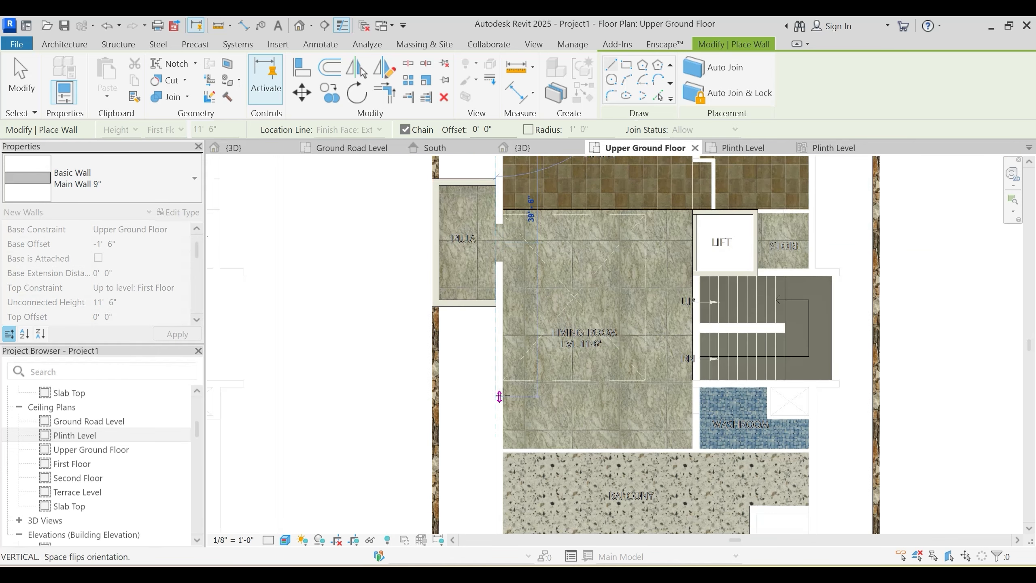
middle_click_drag(503, 394, 497, 318)
scroll(497, 319, "up", 2)
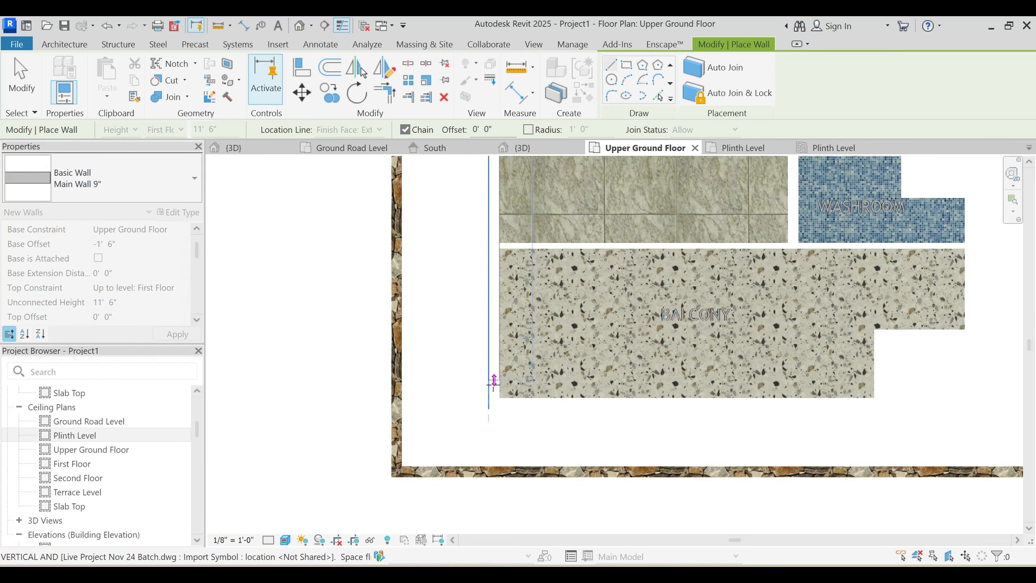
scroll(488, 408, "up", 2)
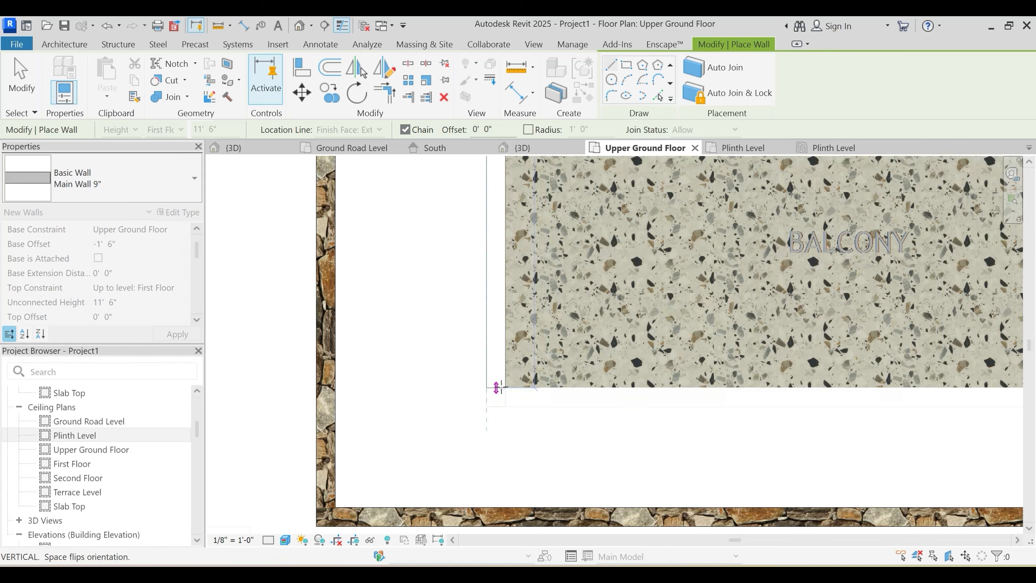
scroll(497, 390, "up", 3)
left_click(492, 345)
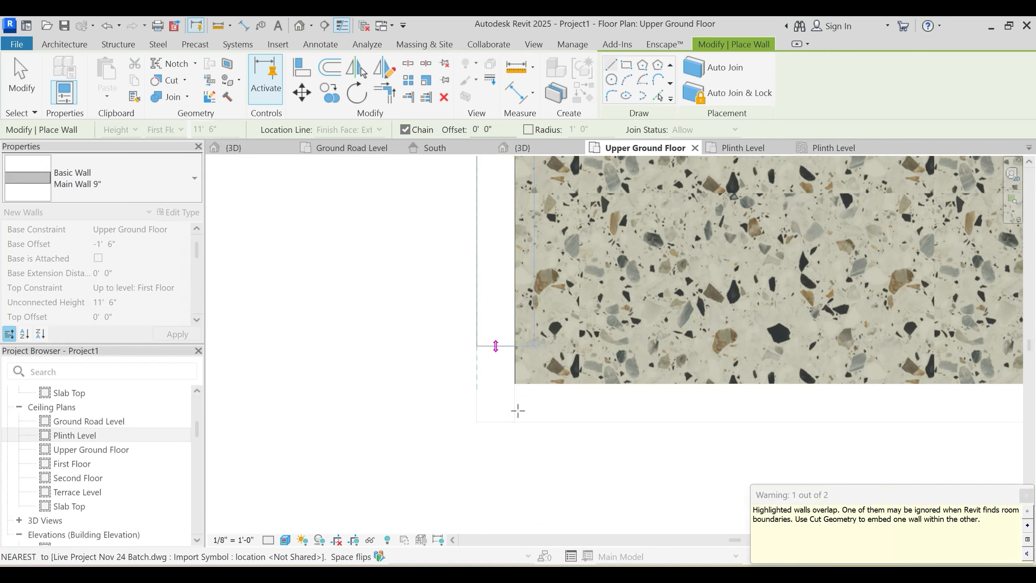
key("Escape")
key("Escape")
Step: Set the base offset of the new main wall beside the garden, dining and living rooms to 0' 0"
scroll(487, 339, "down", 4)
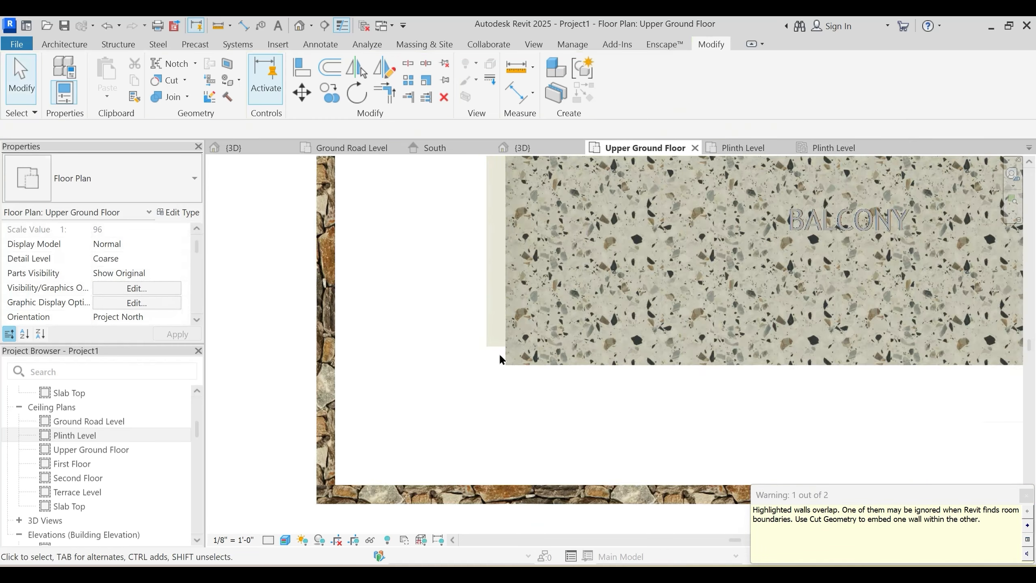
middle_click_drag(488, 240, 493, 376)
left_click(506, 363)
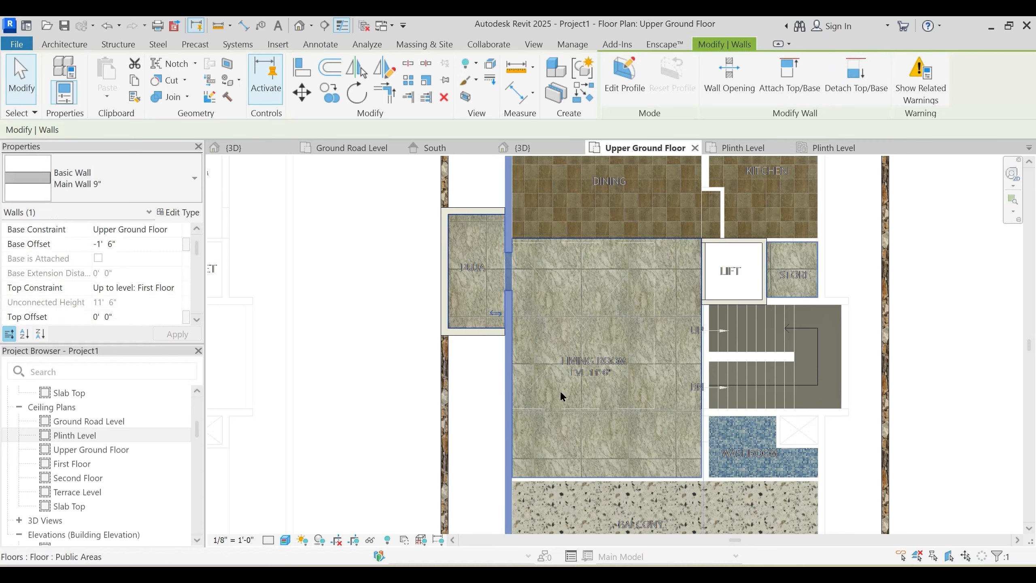
key("Escape")
left_click(505, 275)
middle_click_drag(561, 379, 524, 385)
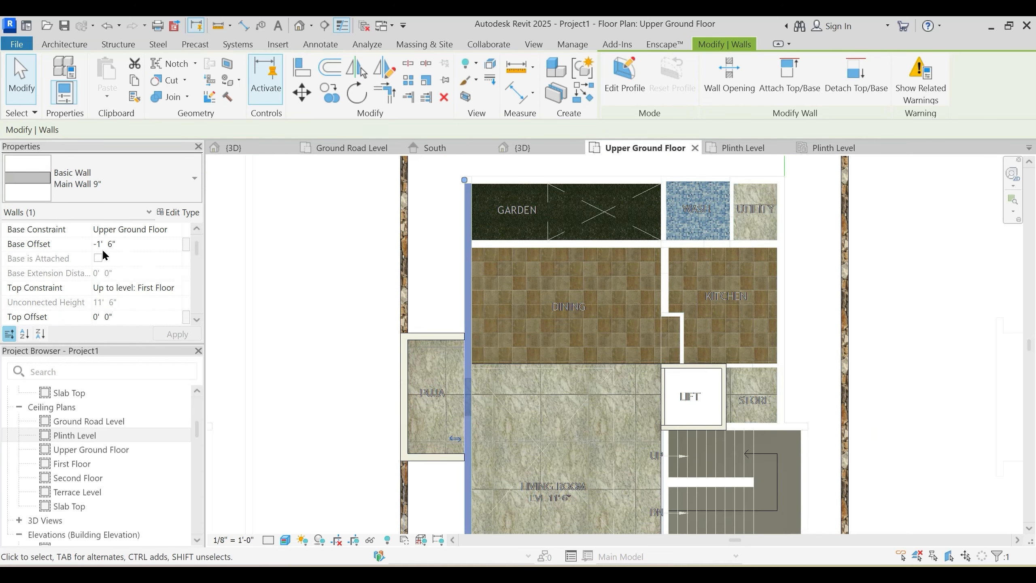
left_click(135, 245)
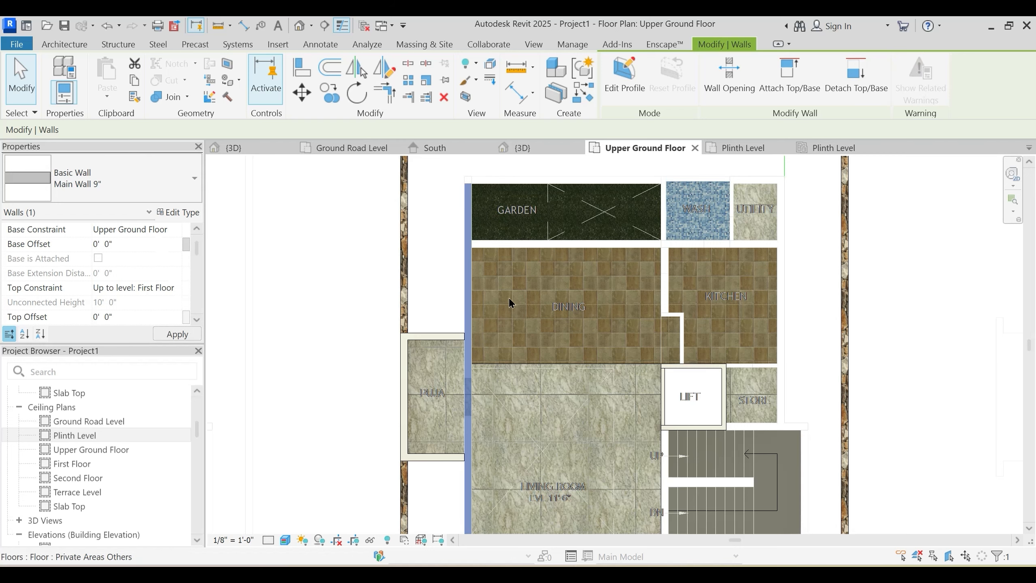
Step: Extend the main wall's lower end to the outer corner line just beyond the balcony
scroll(509, 300, "down", 4)
middle_click_drag(519, 406, 537, 302)
key("Escape")
scroll(514, 416, "up", 7)
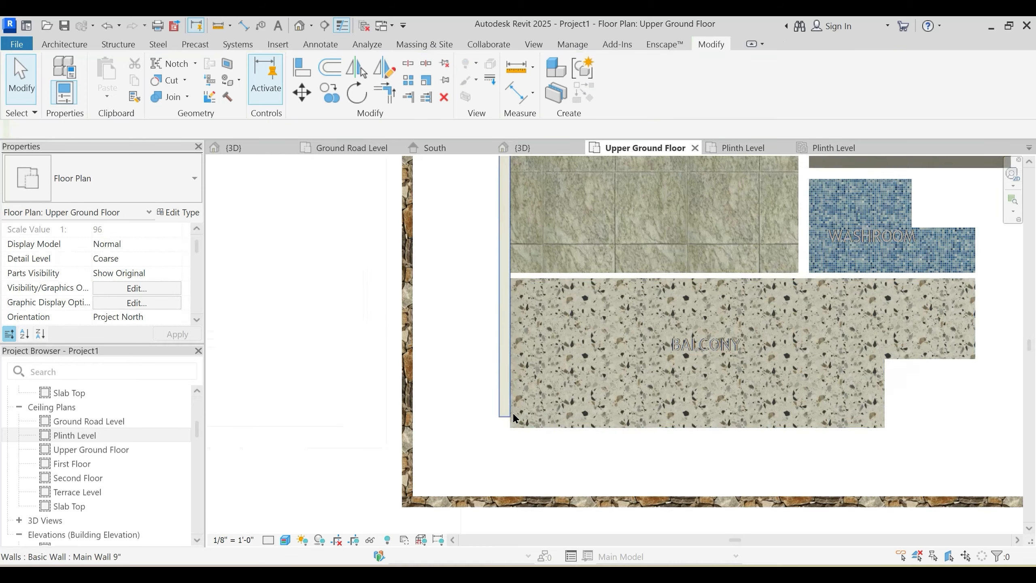
left_click(511, 423)
key("Escape")
scroll(497, 429, "up", 3)
middle_click_drag(501, 466, 511, 453)
left_click(515, 390)
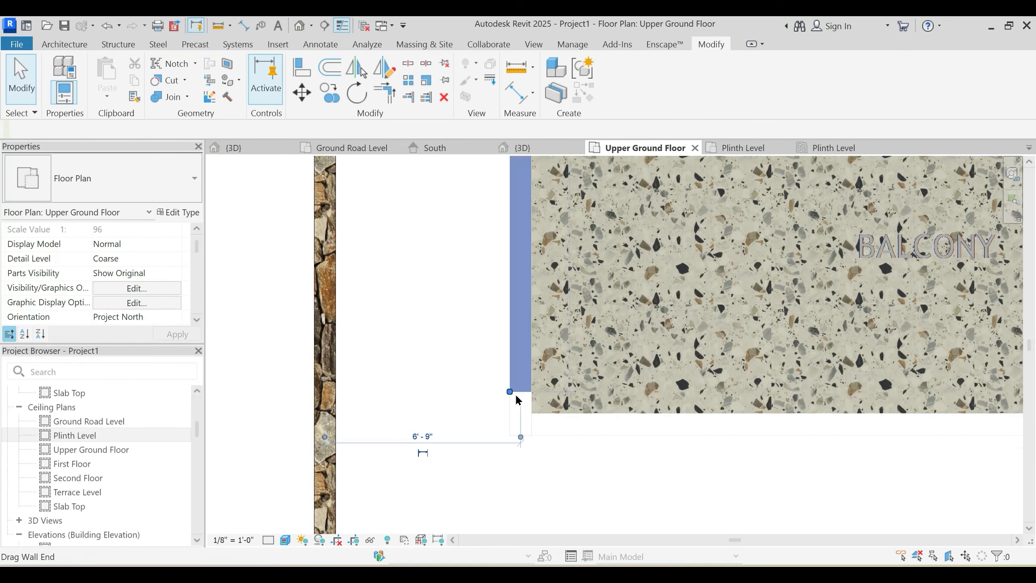
left_click_drag(515, 393, 507, 456)
key("Escape")
scroll(541, 461, "down", 2)
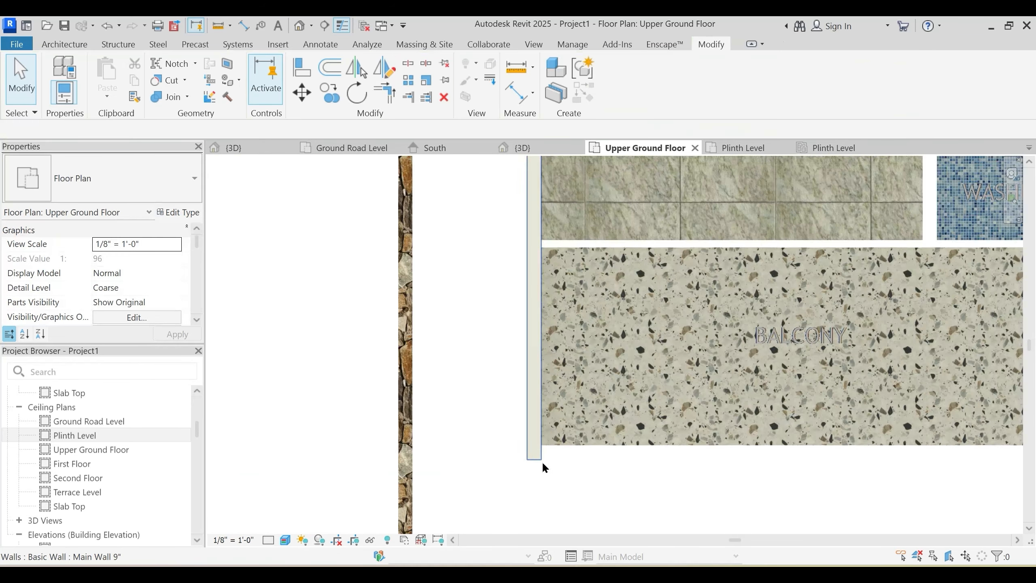
Step: Extend the same main wall's upper end to the outer corner of the garden in the imported plan
scroll(542, 462, "down", 2)
middle_click_drag(555, 245, 554, 453)
scroll(555, 238, "down", 1)
middle_click_drag(553, 226, 523, 394)
scroll(515, 304, "up", 1)
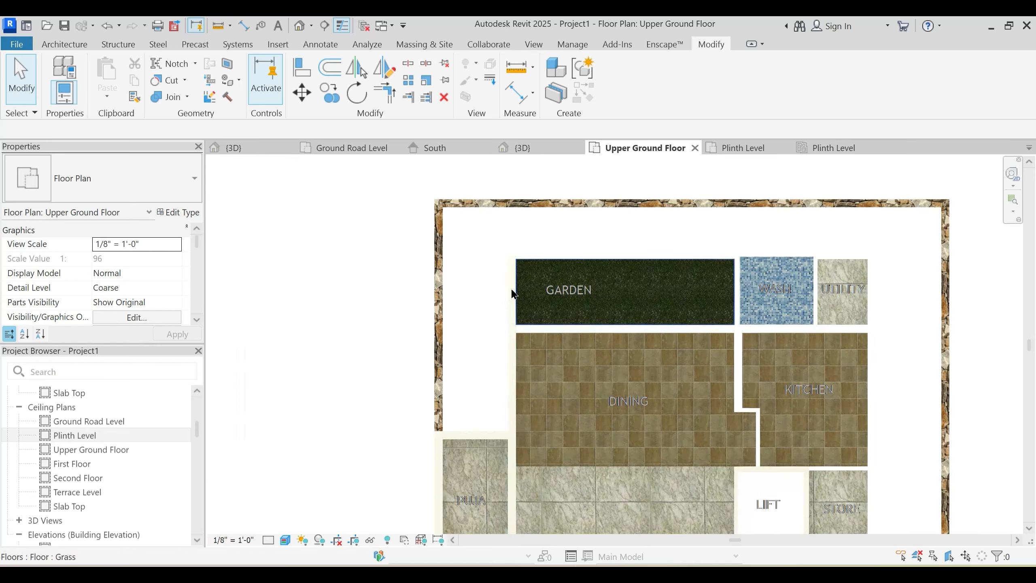
left_click(512, 290)
scroll(506, 238, "up", 2)
scroll(514, 271, "up", 1)
left_click(510, 276)
key("Escape")
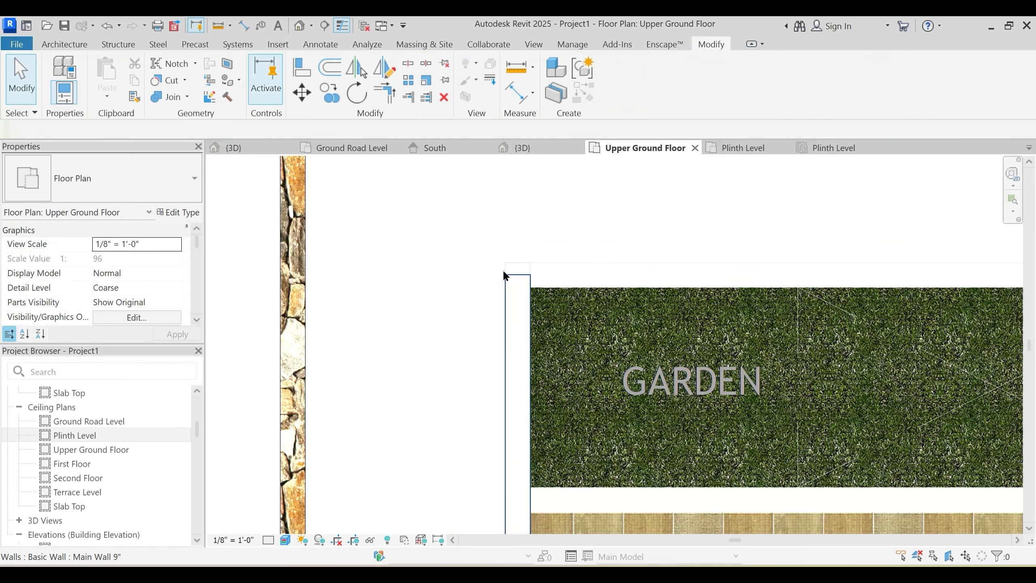
left_click(506, 276)
left_click_drag(505, 276, 504, 262)
key("Escape")
left_click(528, 265)
key("c")
key("s")
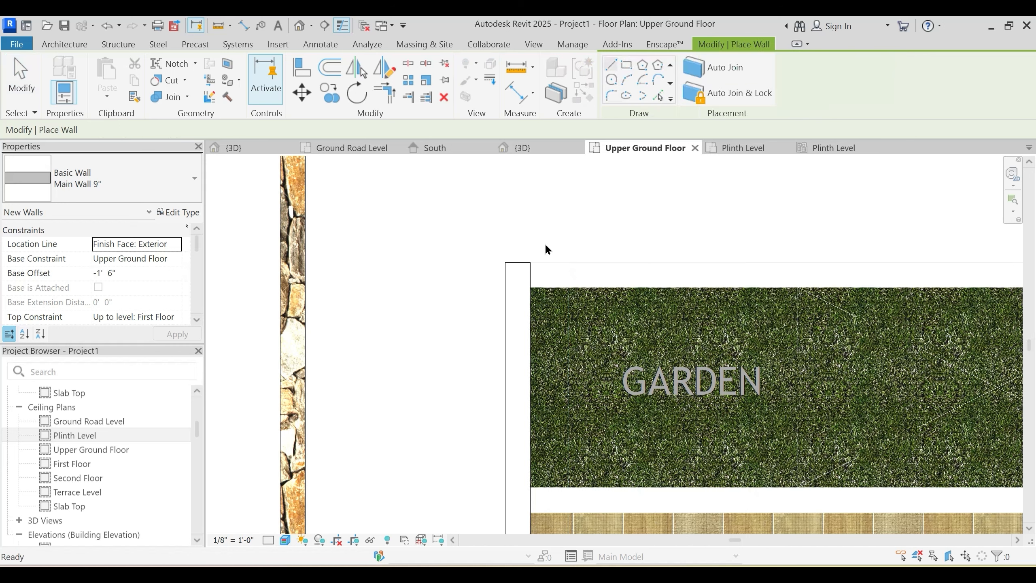
key("Escape")
Step: Start a new wall matching the Main Wall 9" beside the garden, with its top constraint set to Unconnected
left_click(513, 273)
key("c")
key("s")
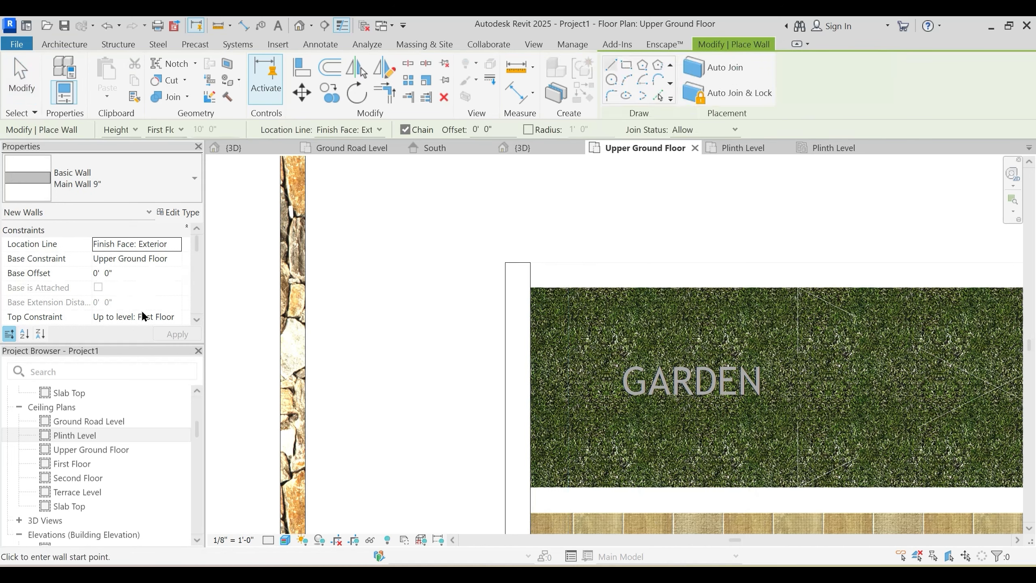
scroll(143, 317, "down", 1)
left_click(166, 287)
left_click(131, 302)
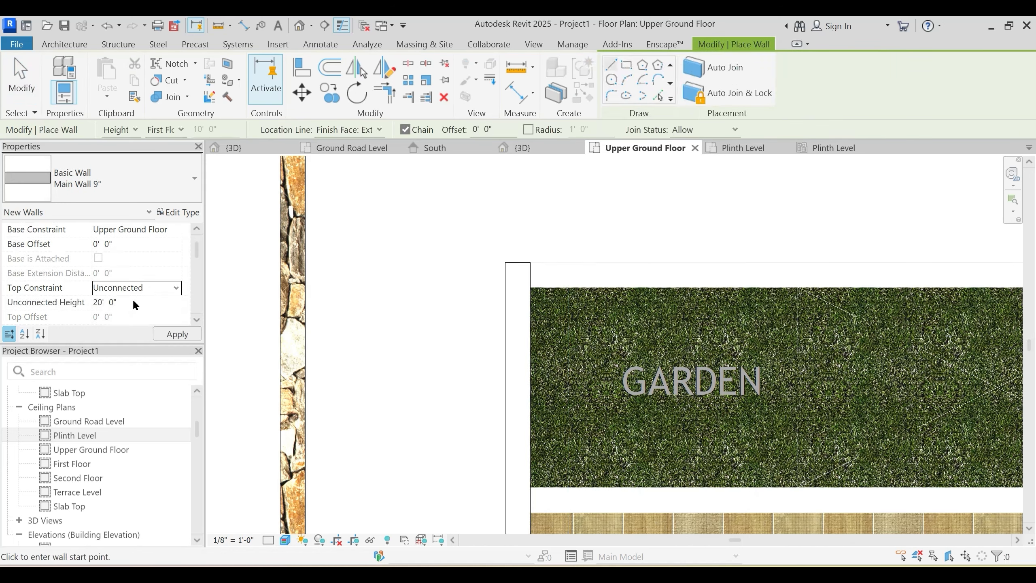
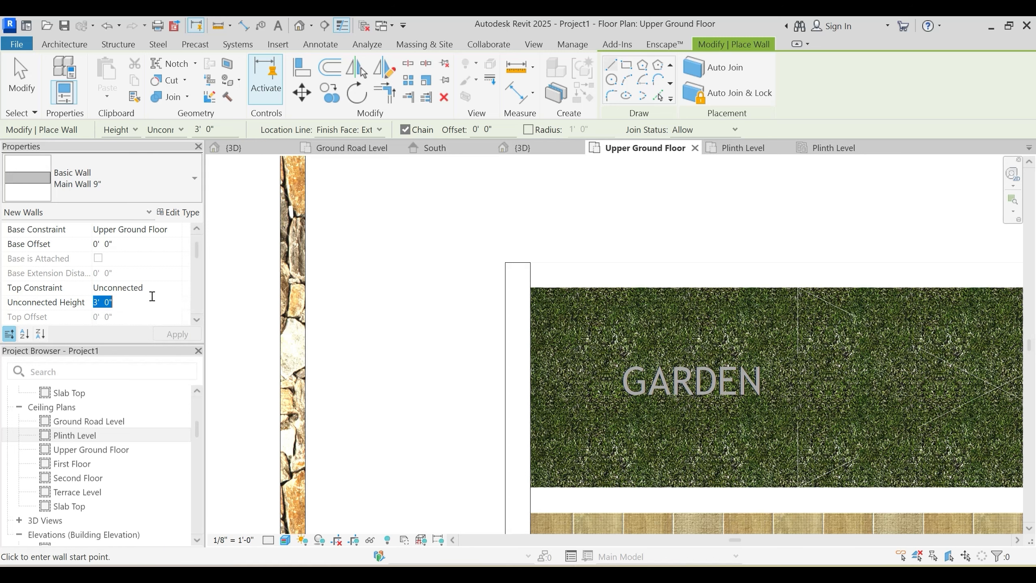
Step: Draw a 0' 9" high Main Wall 9" along the garden's outer edge to the corner next to the wash area
left_click(530, 261)
middle_click_drag(758, 255, 483, 269)
middle_click_drag(775, 252, 562, 289)
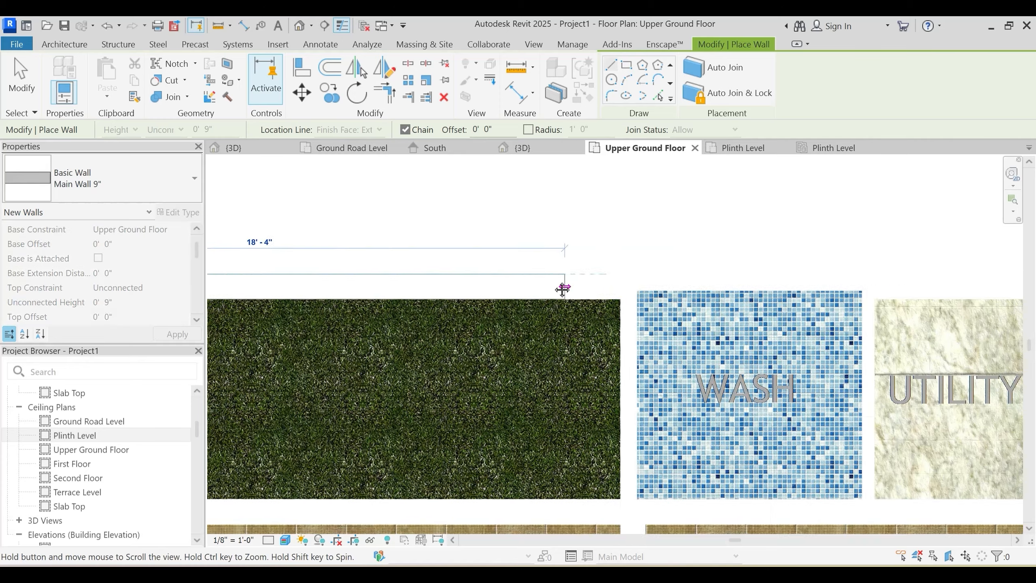
scroll(563, 289, "up", 2)
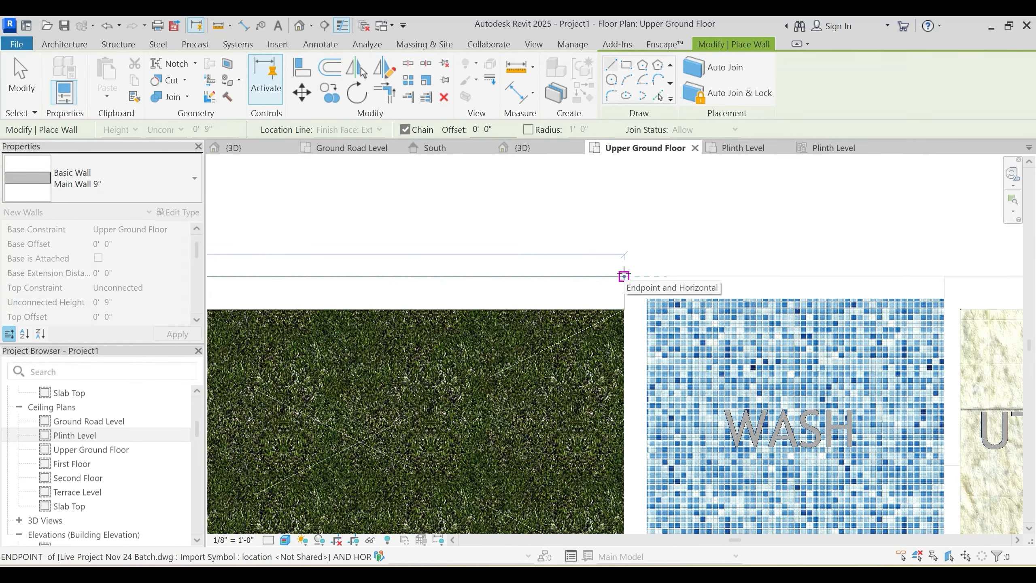
left_click(623, 277)
scroll(579, 212, "down", 2)
key("Escape")
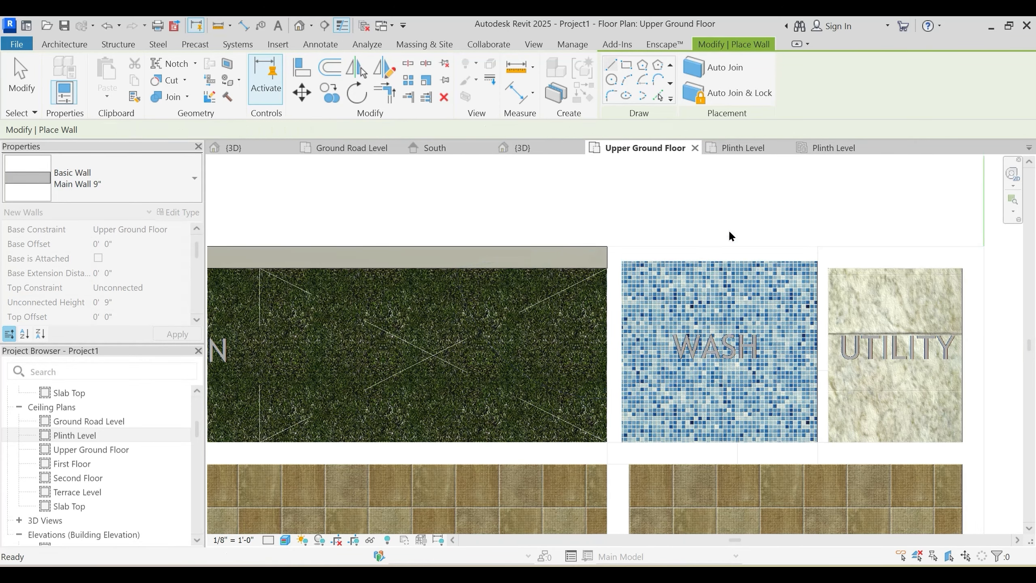
left_click(605, 248)
key("Escape")
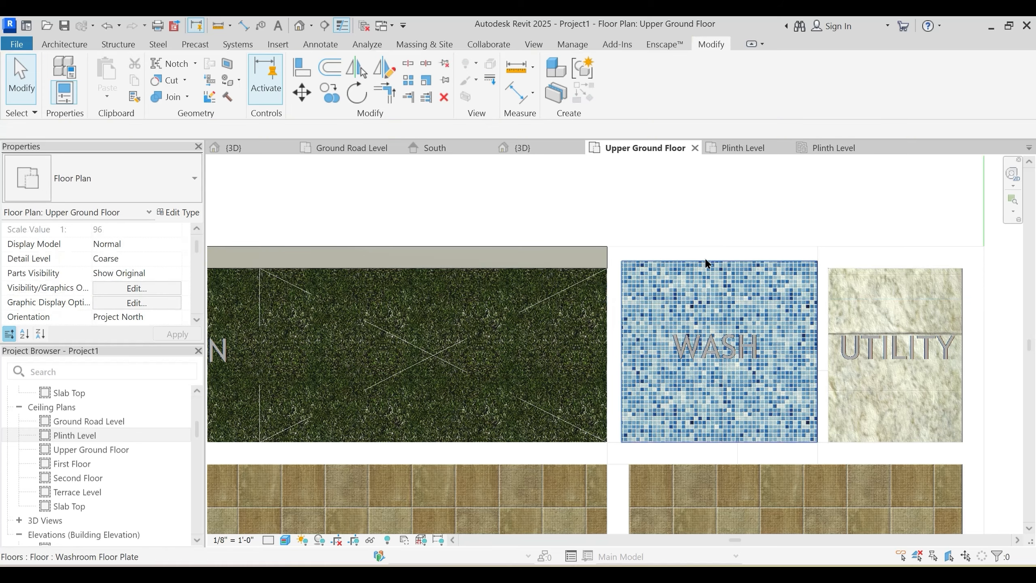
Step: Start another wall matching the low garden wall and set its unconnected height to 3' 0"
middle_click_drag(708, 263, 583, 306)
left_click(528, 308)
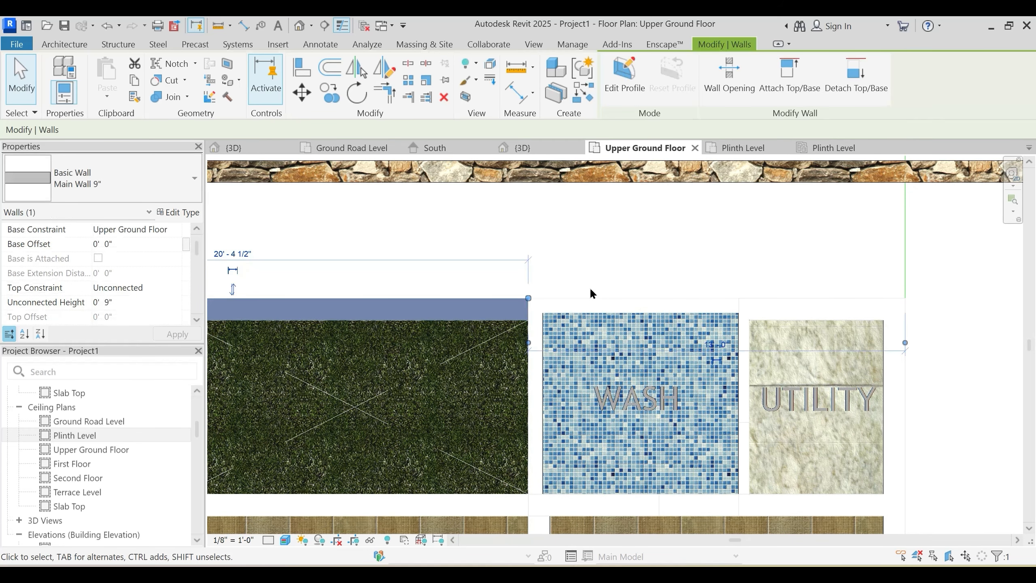
key("c")
key("s")
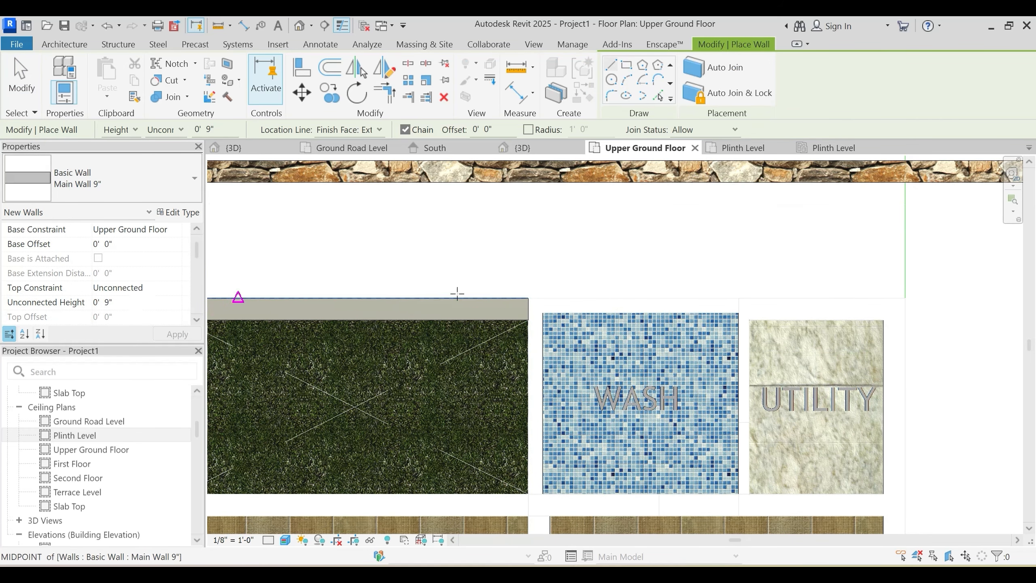
left_click(145, 301)
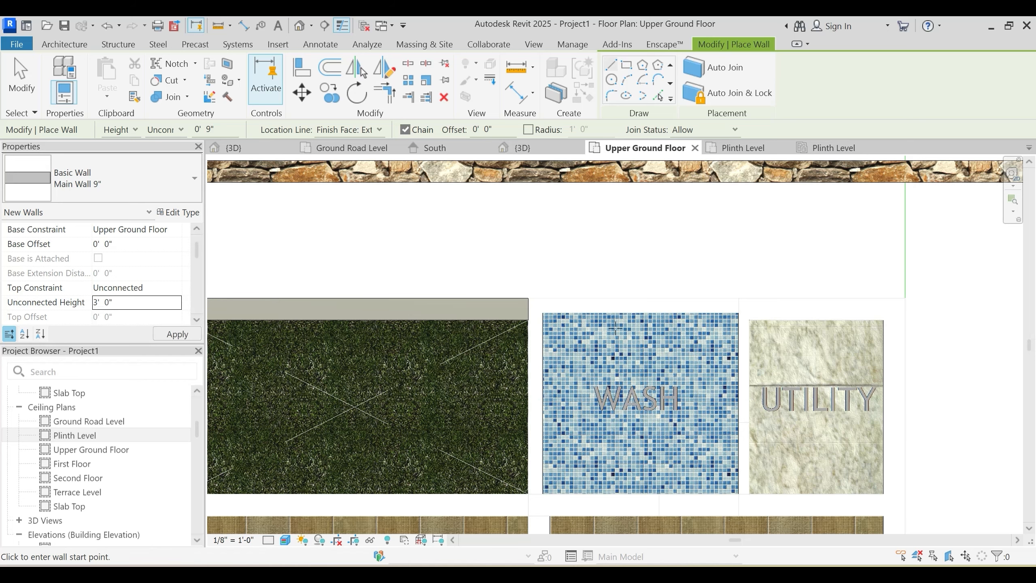
left_click(528, 298)
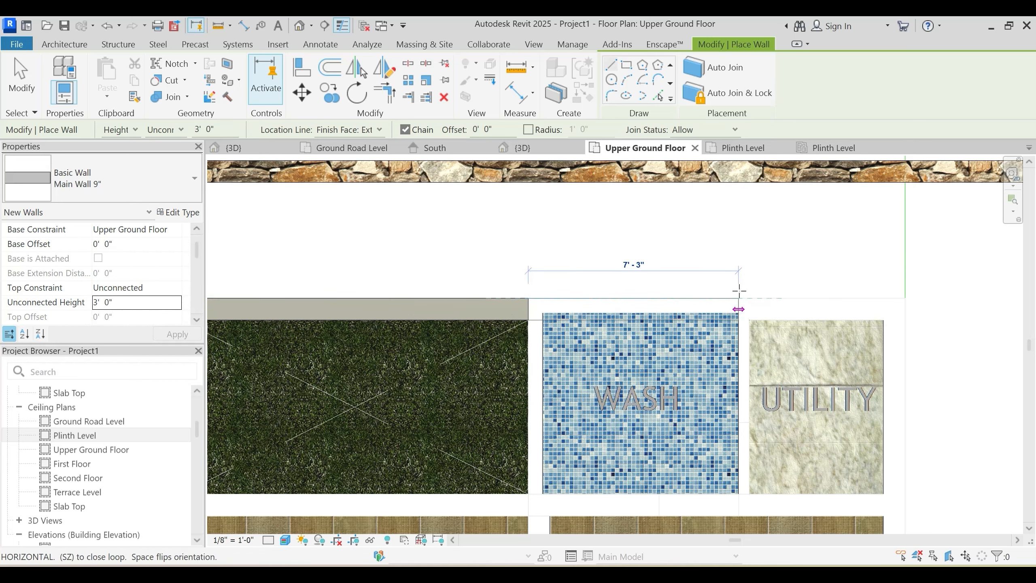
key("Escape")
key("Escape")
scroll(581, 293, "up", 2)
scroll(603, 302, "down", 3)
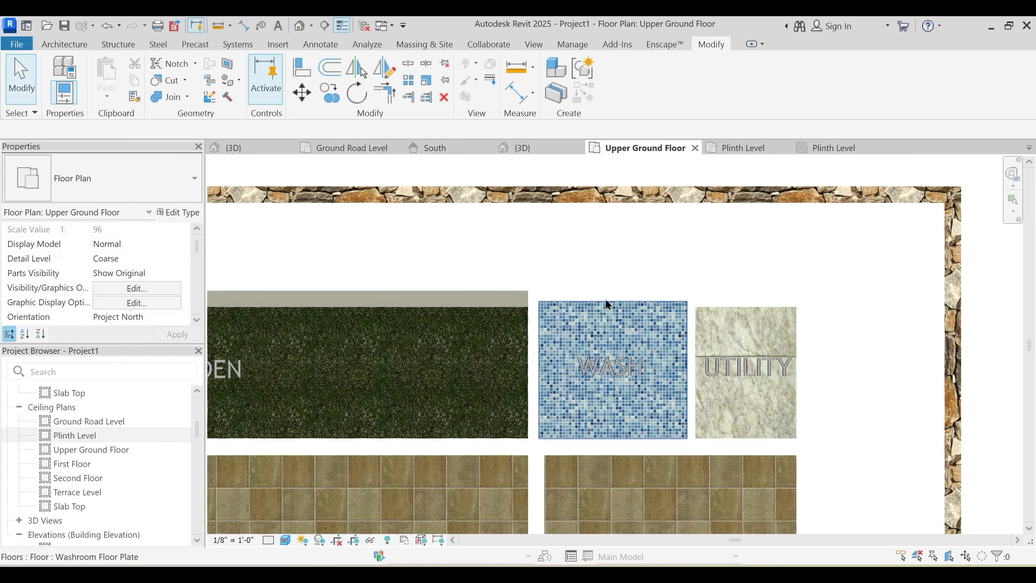
Step: Start a new wall and change its type to Main Wall R.C.C 6"
key("w")
key("a")
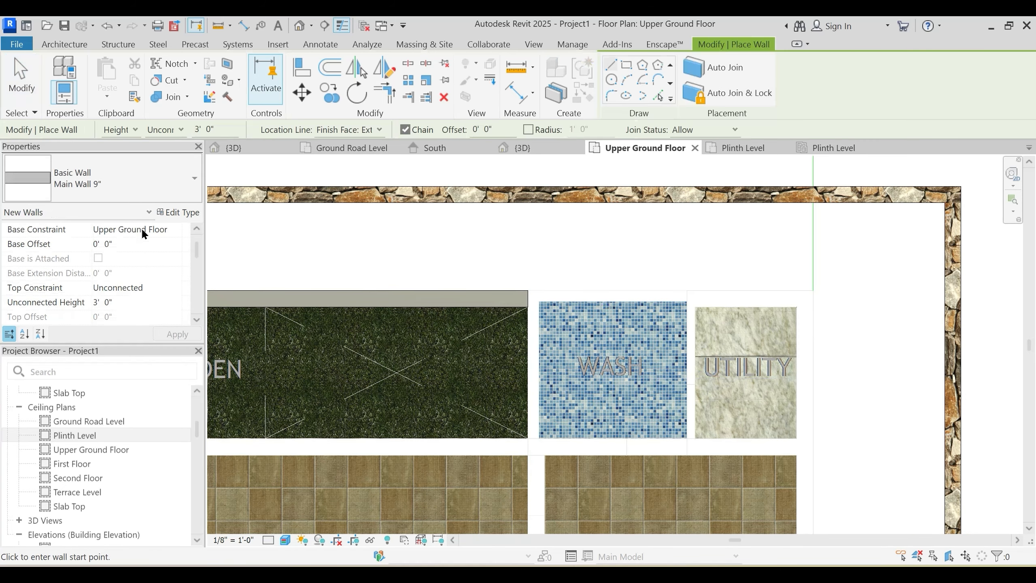
left_click(115, 180)
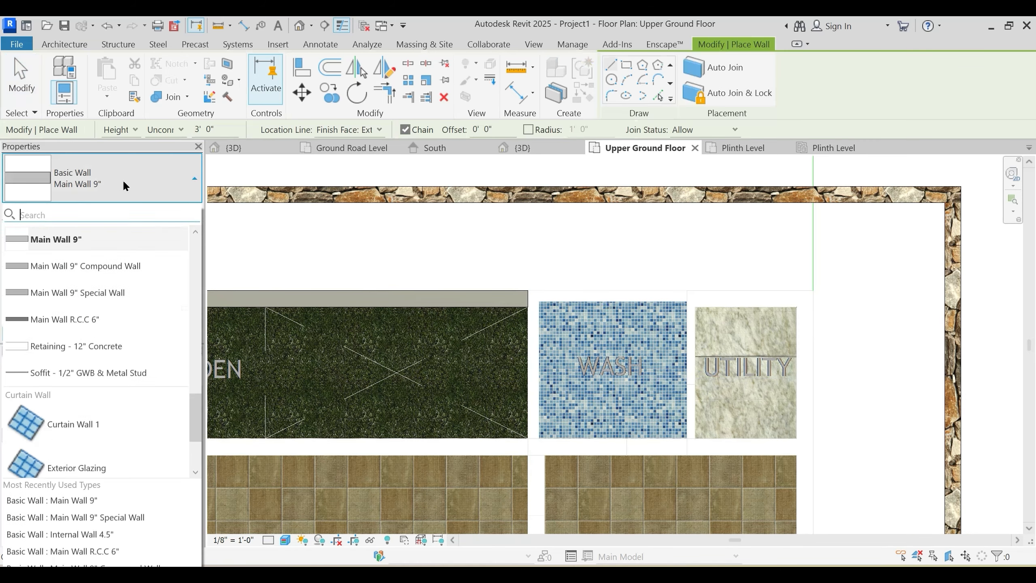
left_click(79, 318)
scroll(693, 291, "up", 2)
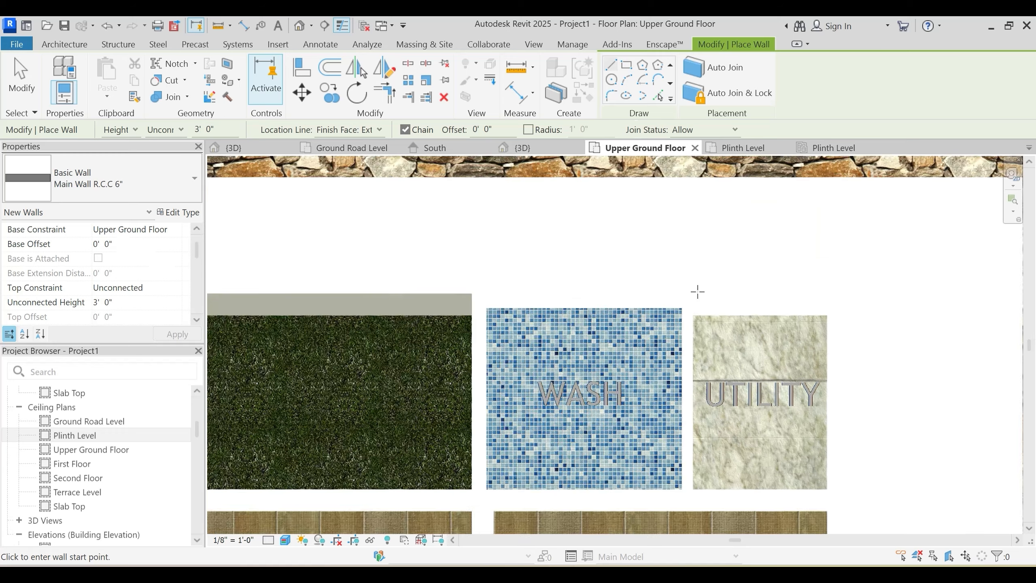
Step: Draw the R.C.C wall along the wash area's outer edge and down the side it shares with the garden
left_click(678, 294)
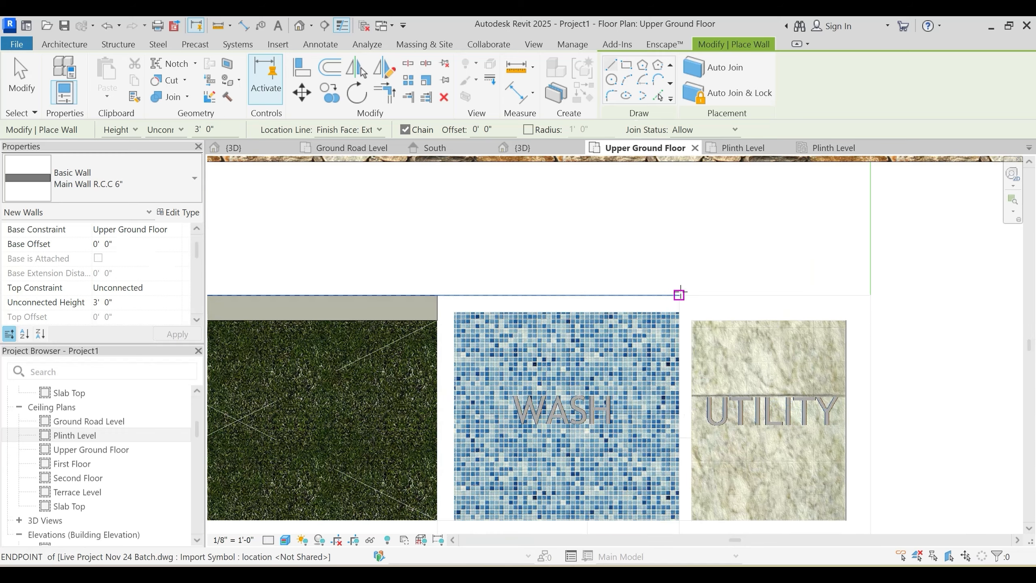
left_click(437, 295)
middle_click_drag(447, 429, 453, 299)
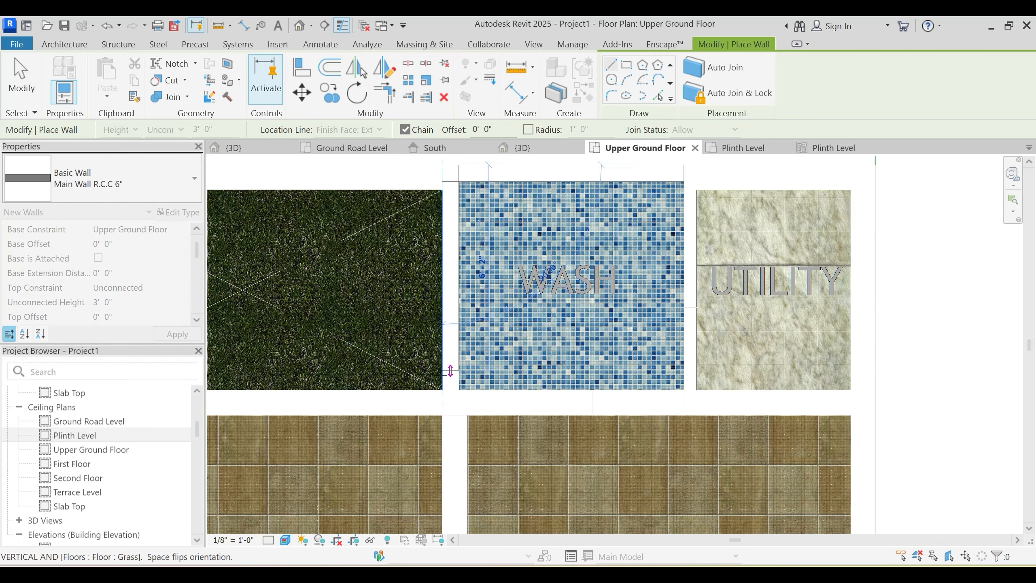
left_click(442, 390)
key("Escape")
key("Escape")
Step: Match the full-height Main Wall 9" and draw it from the wash wall's end along the utility to the building's outer corner
middle_click_drag(717, 182, 601, 324)
scroll(600, 324, "down", 2)
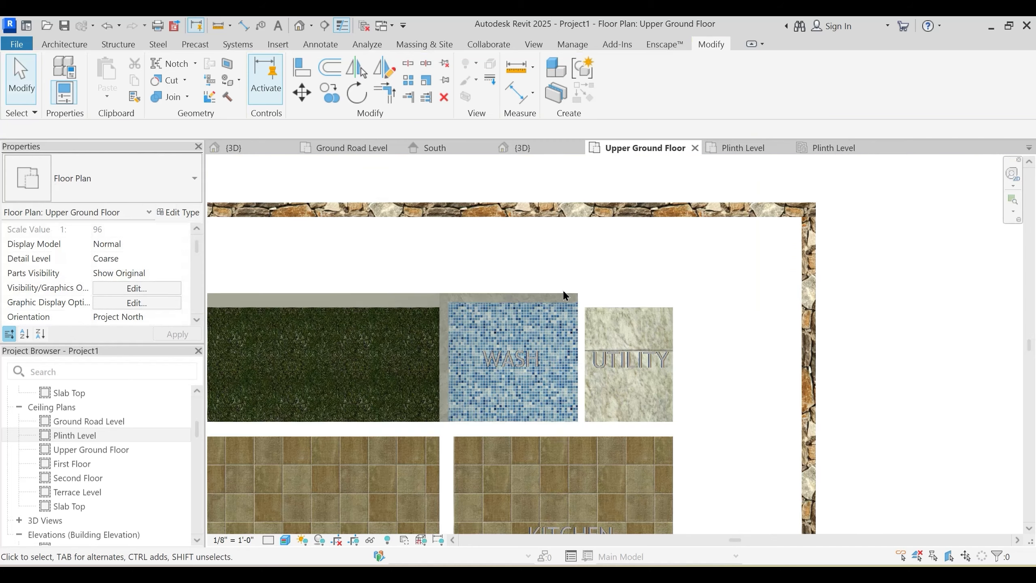
left_click(390, 296)
middle_click_drag(437, 280, 607, 259)
key("Escape")
left_click(223, 297)
key("c")
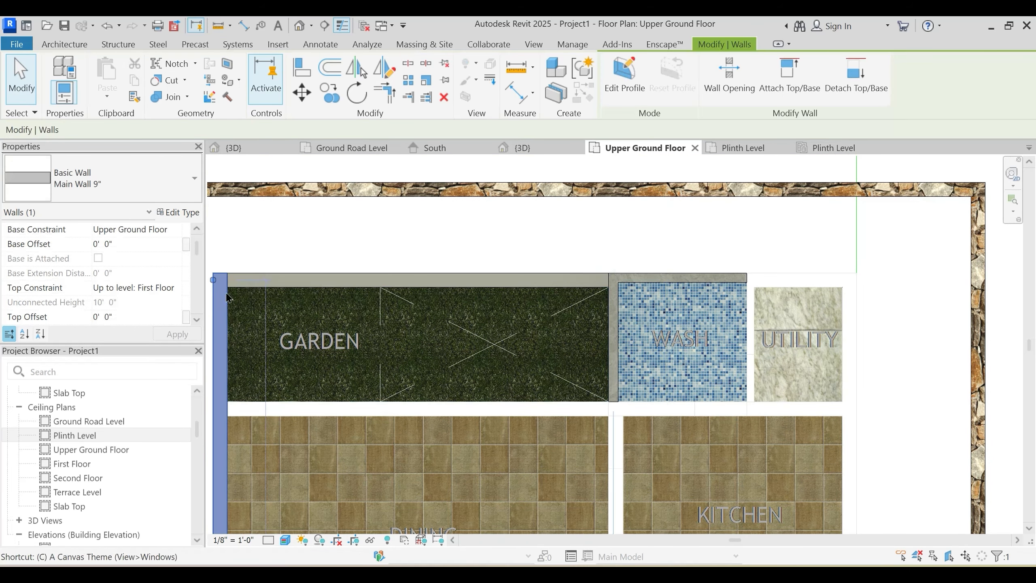
key("s")
scroll(819, 283, "up", 3)
left_click(710, 267)
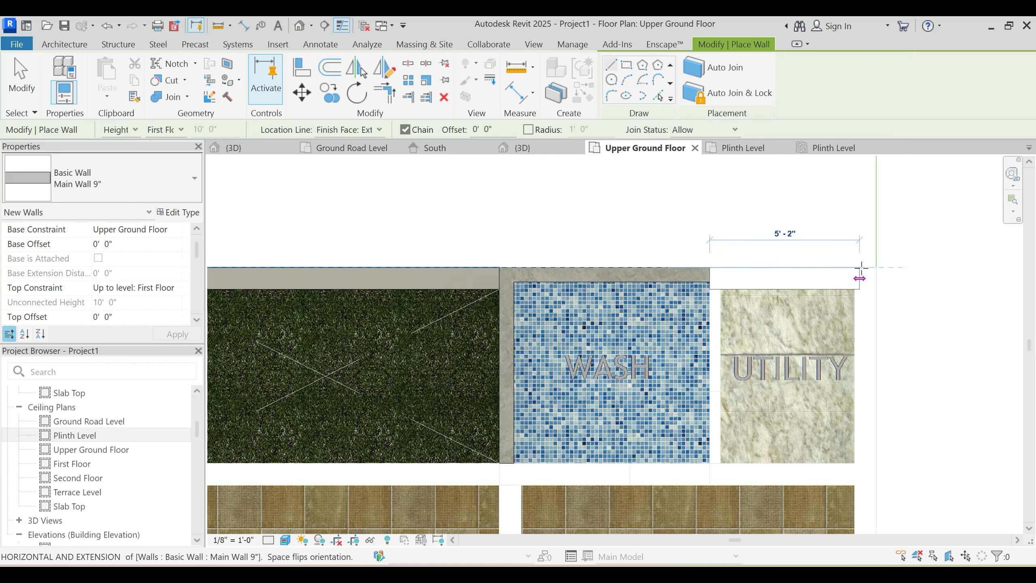
left_click(876, 268)
Step: Continue the main wall from the utility corner along the kitchen and store to the store's lower edge and end the chain
scroll(859, 326, "down", 4)
middle_click_drag(902, 432, 788, 268)
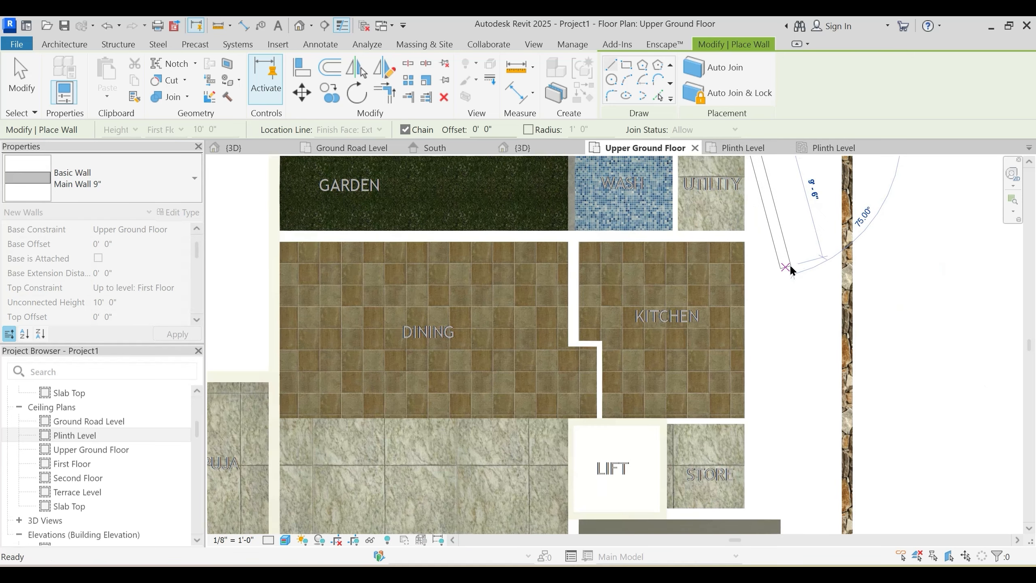
middle_click_drag(789, 467, 760, 327)
scroll(757, 332, "up", 2)
scroll(737, 349, "up", 1)
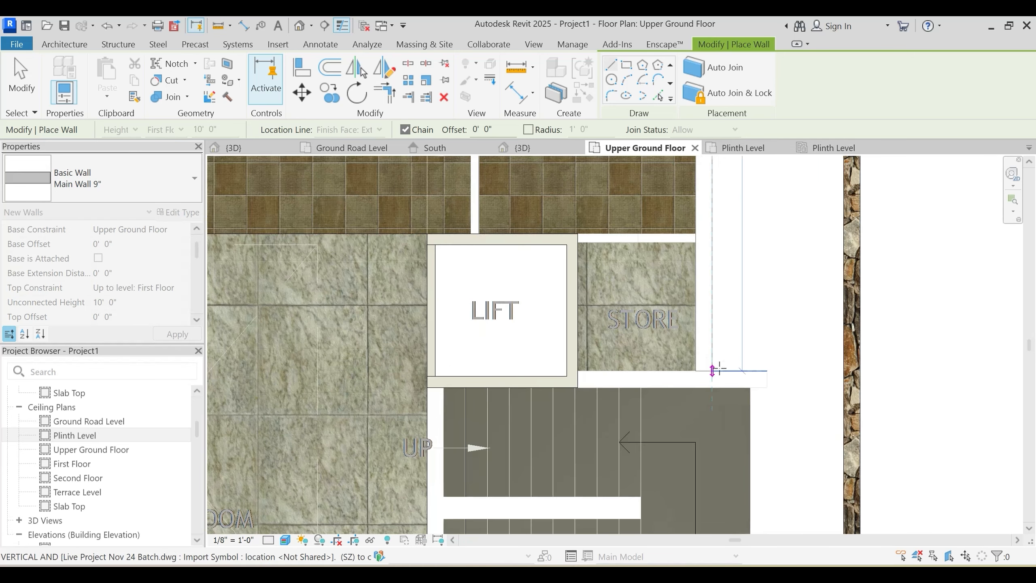
scroll(717, 332, "up", 2)
left_click(706, 386)
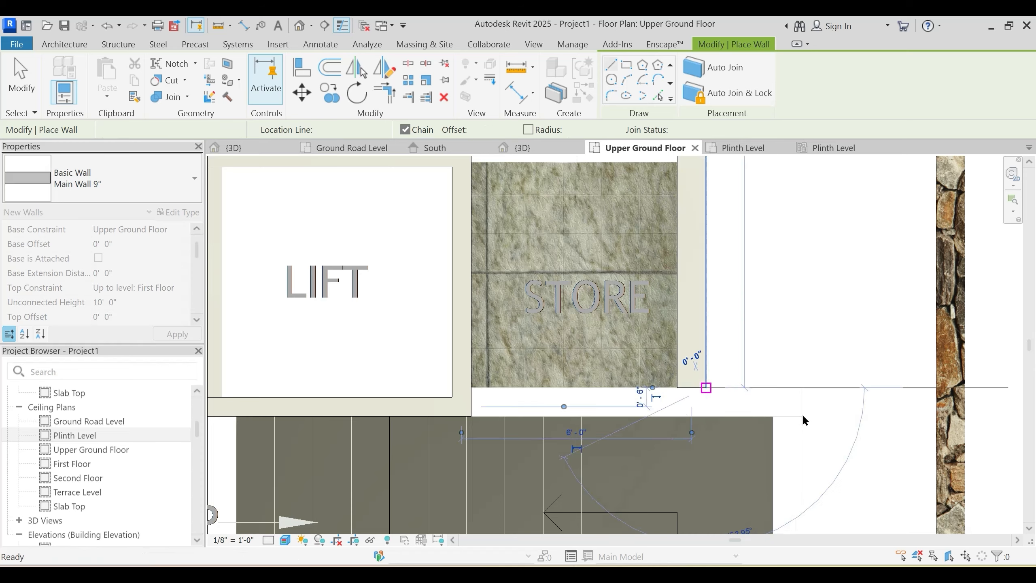
key("Escape")
key("Escape")
Step: Draw a Main Wall 9" about 8' 1 1/2" long from the lift's lower corner along the staircase's upper edge to its outer corner
middle_click_drag(801, 413, 684, 240)
scroll(684, 240, "down", 1)
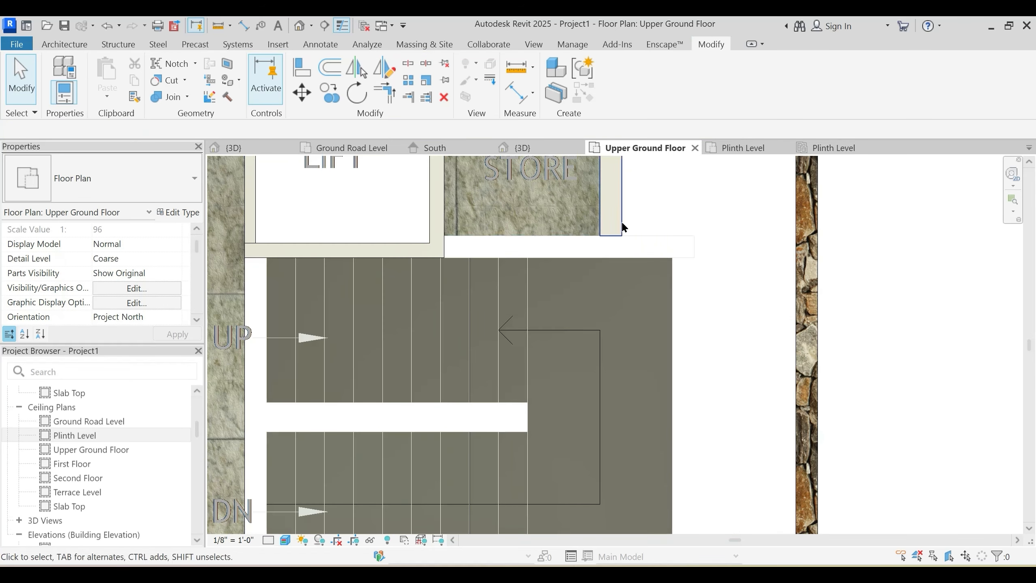
key("w")
key("a")
scroll(466, 246, "up", 1)
left_click(444, 257)
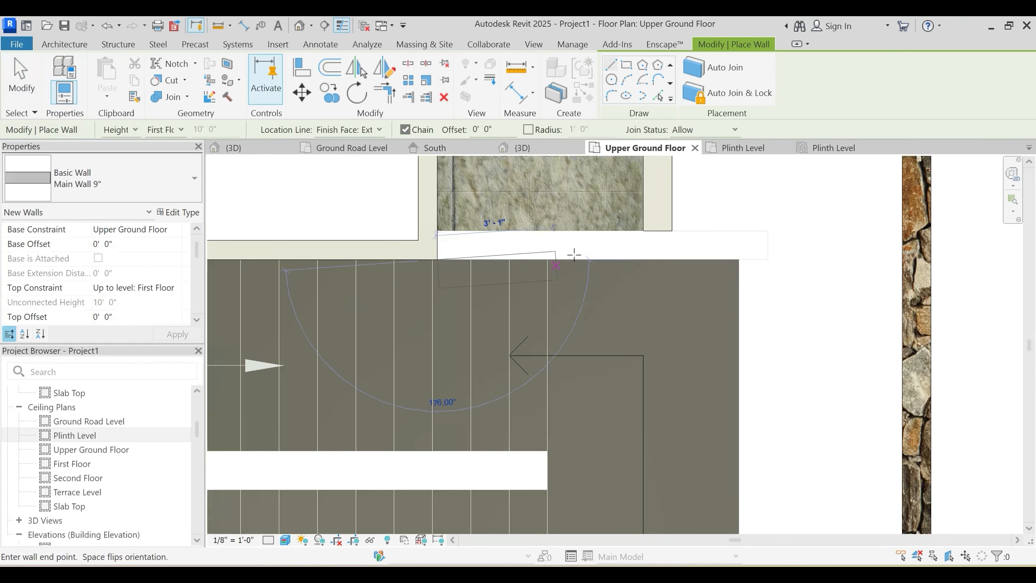
left_click(739, 259)
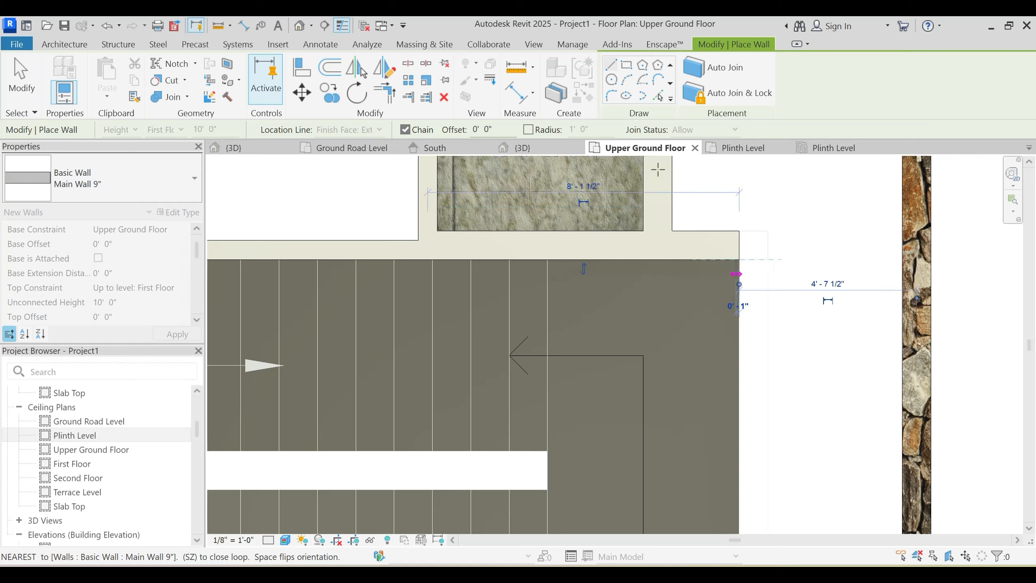
scroll(716, 209, "down", 2)
key("Escape")
key("Escape")
scroll(712, 218, "down", 1)
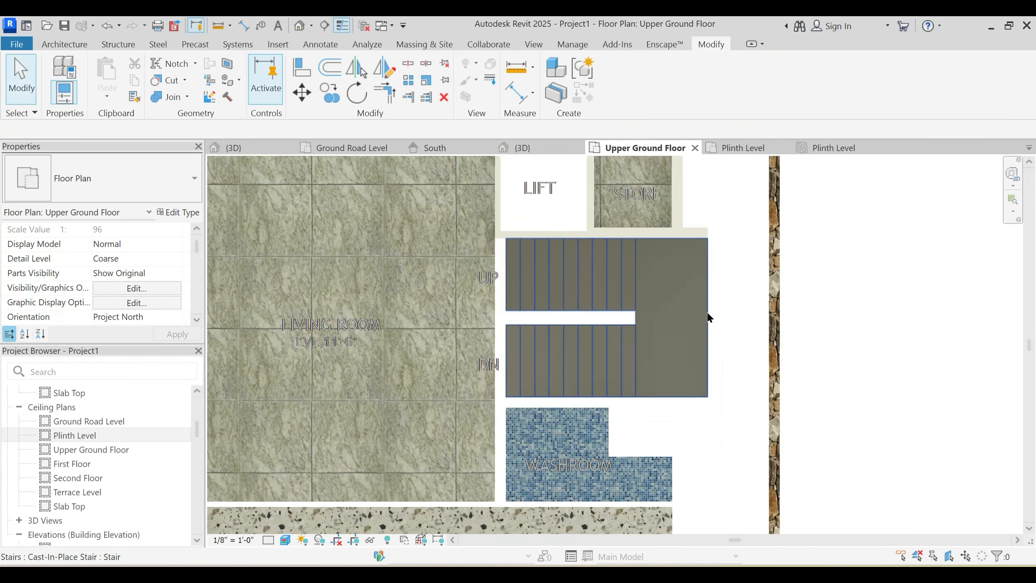
Step: Draw a matching main wall about 14' 9" long between the staircase and washroom, from the living room edge to the stair's outer corner
scroll(734, 231, "up", 1)
left_click(720, 242)
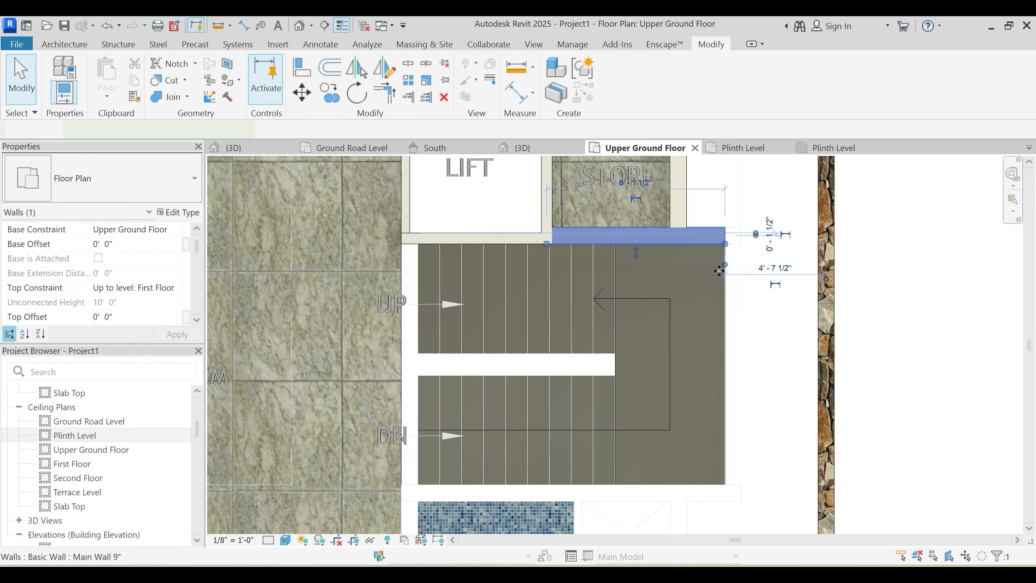
key("c")
key("s")
middle_click_drag(664, 304, 645, 157)
scroll(495, 353, "up", 3)
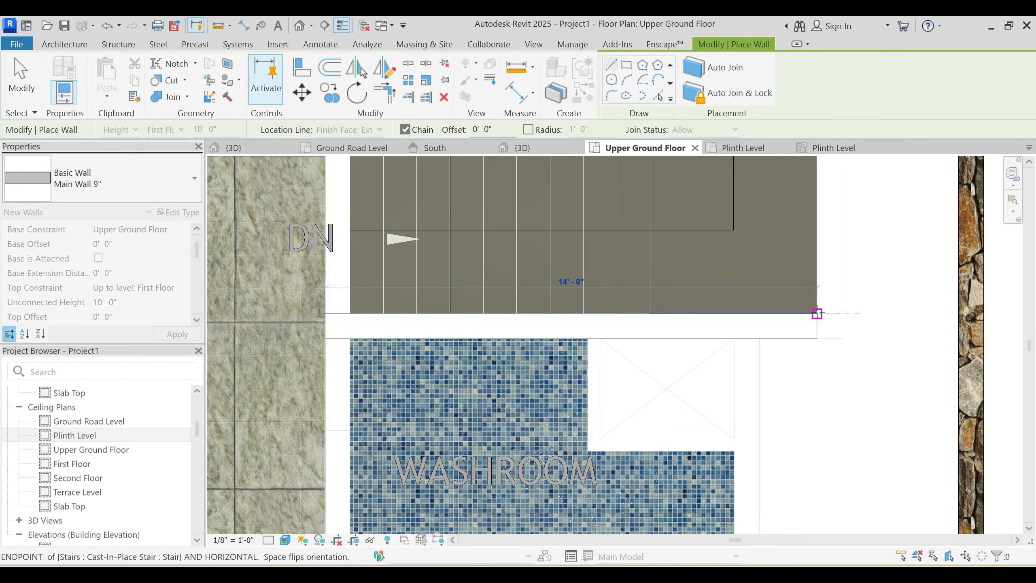
left_click(748, 334)
scroll(753, 357, "down", 5)
key("Escape")
key("Escape")
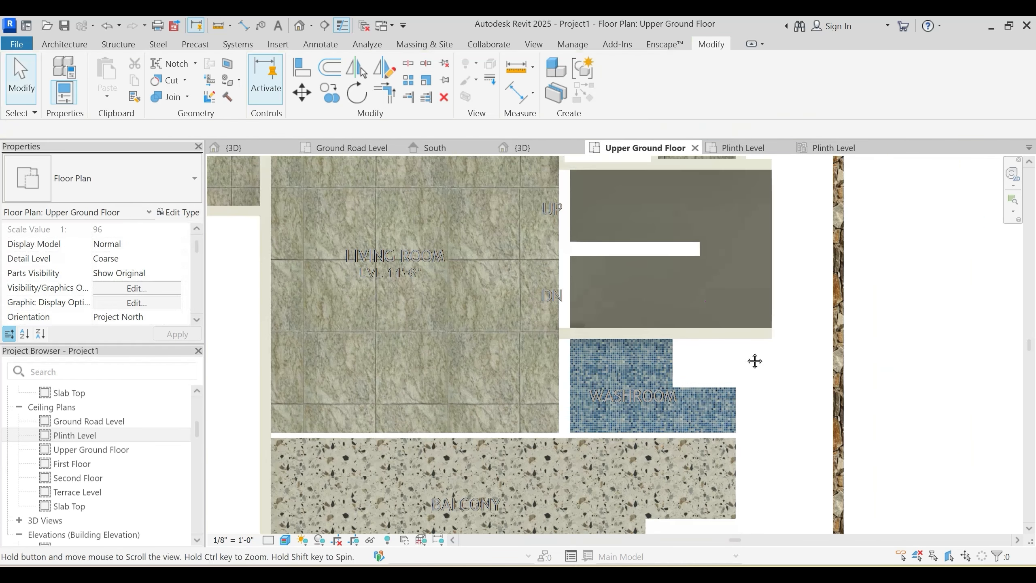
Step: Draw the outer Main Wall 9" from the lower stair wall down past the washroom and balcony to the balcony's outer corner
left_click(708, 243)
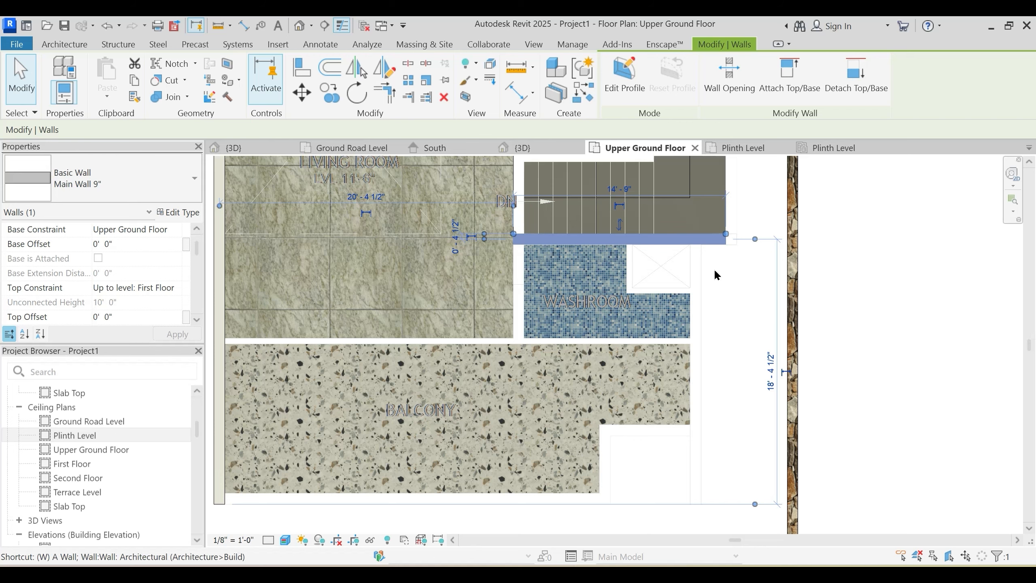
key("Escape")
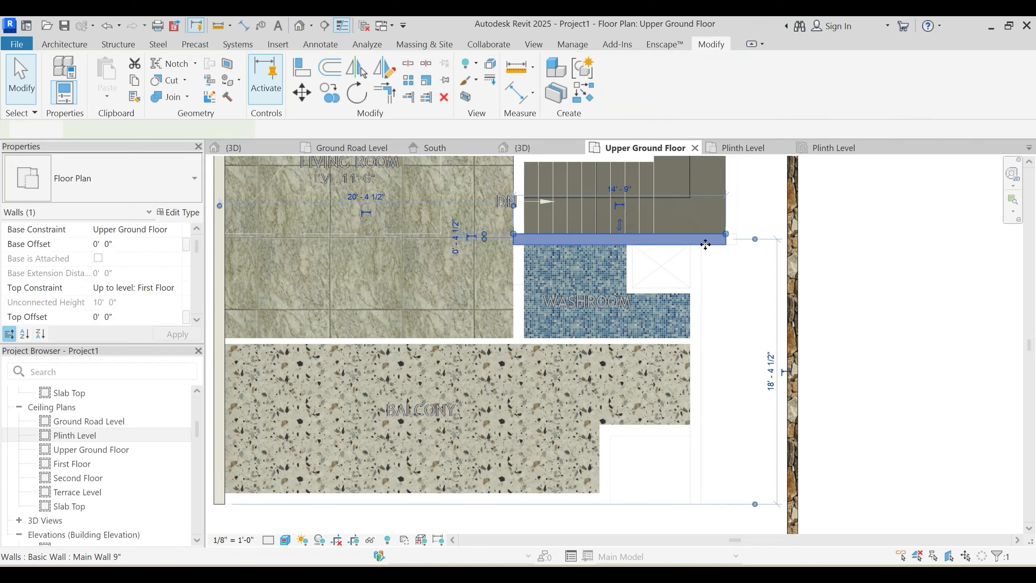
key("w")
key("a")
left_click(701, 245)
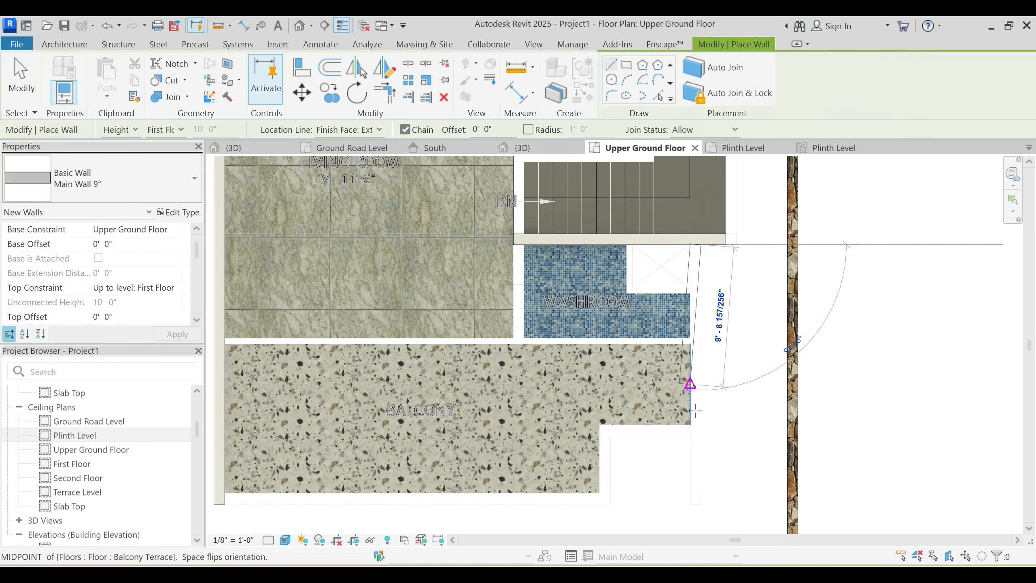
left_click(701, 503)
key("Escape")
key("Escape")
middle_click_drag(676, 432, 720, 330)
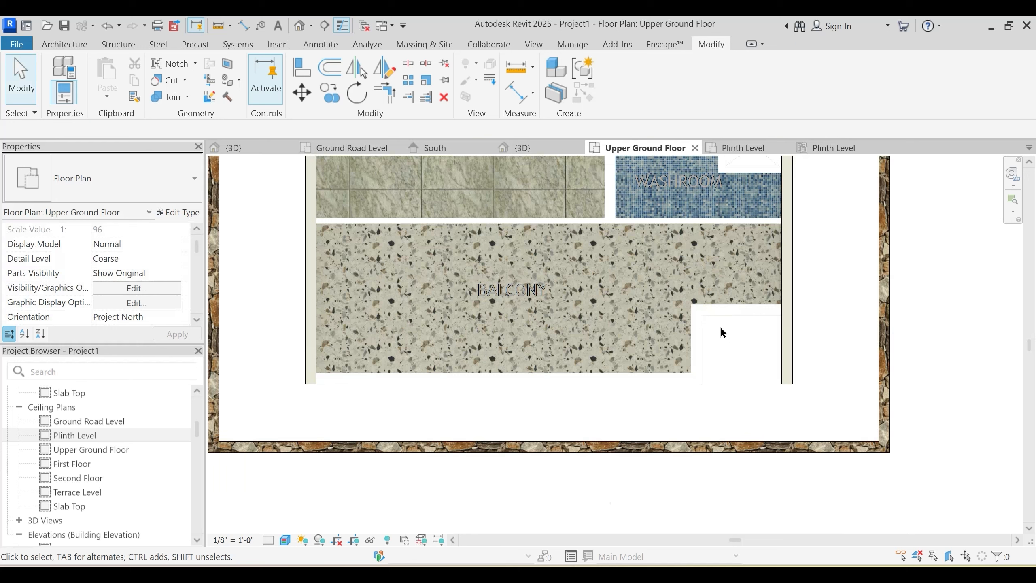
Step: Start a new wall matching the Main Wall 9" on the balcony's outer side
left_click(786, 335)
key("c")
key("s")
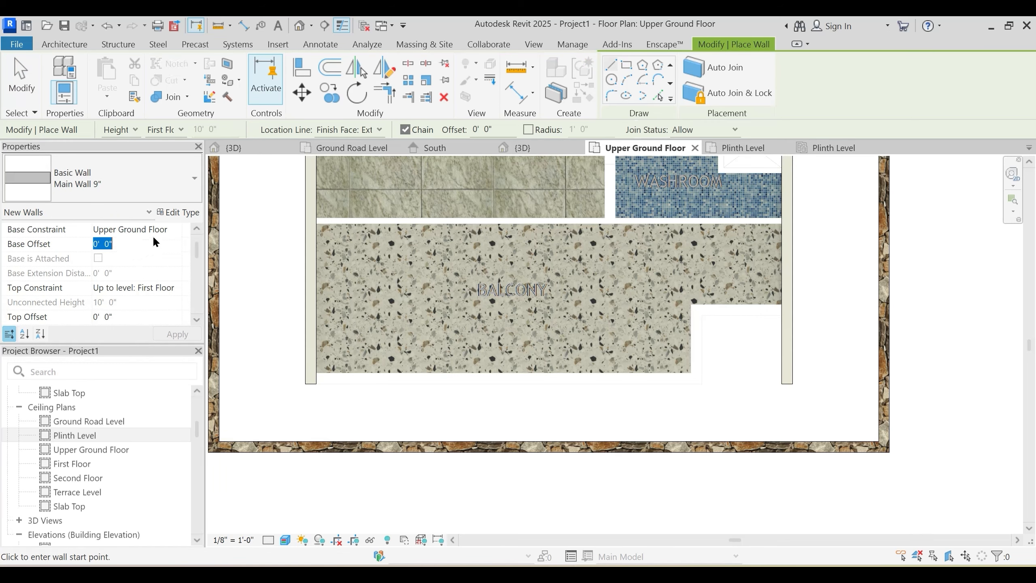
type("9")
key("Return")
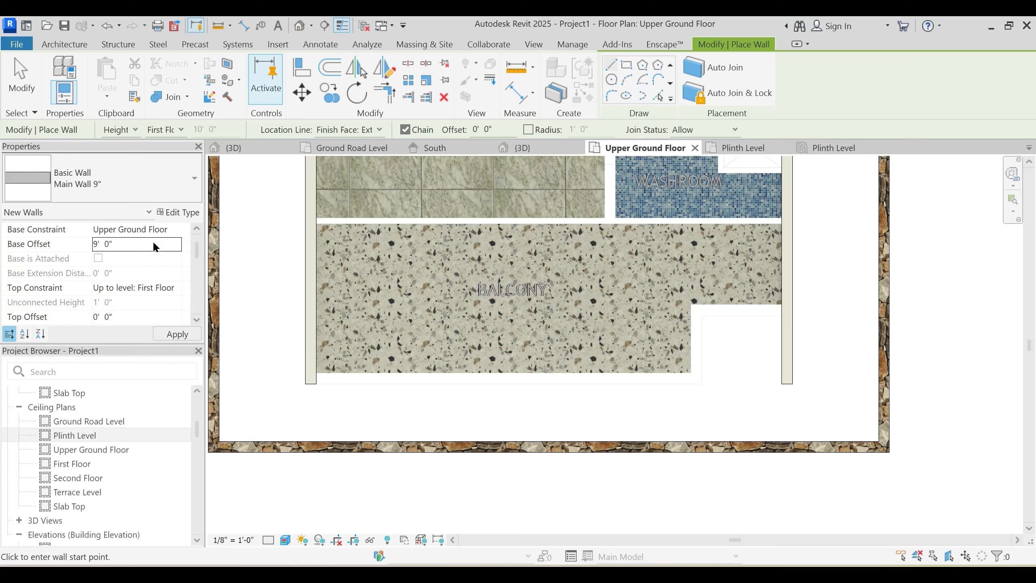
type("-")
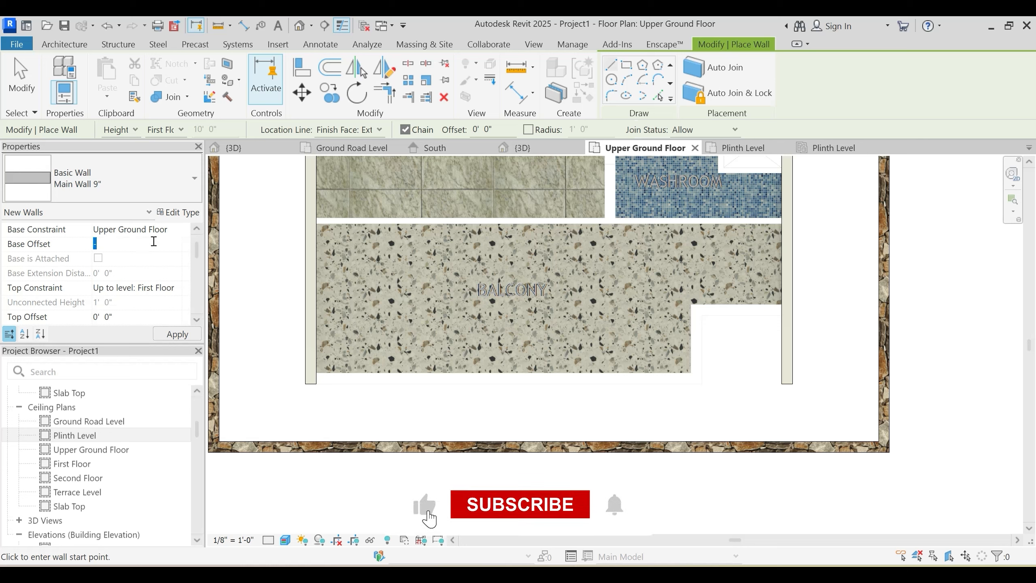
Step: Set the new wall's top constraint to Unconnected and its unconnected height to 0' 9"
left_click(178, 289)
left_click(134, 300)
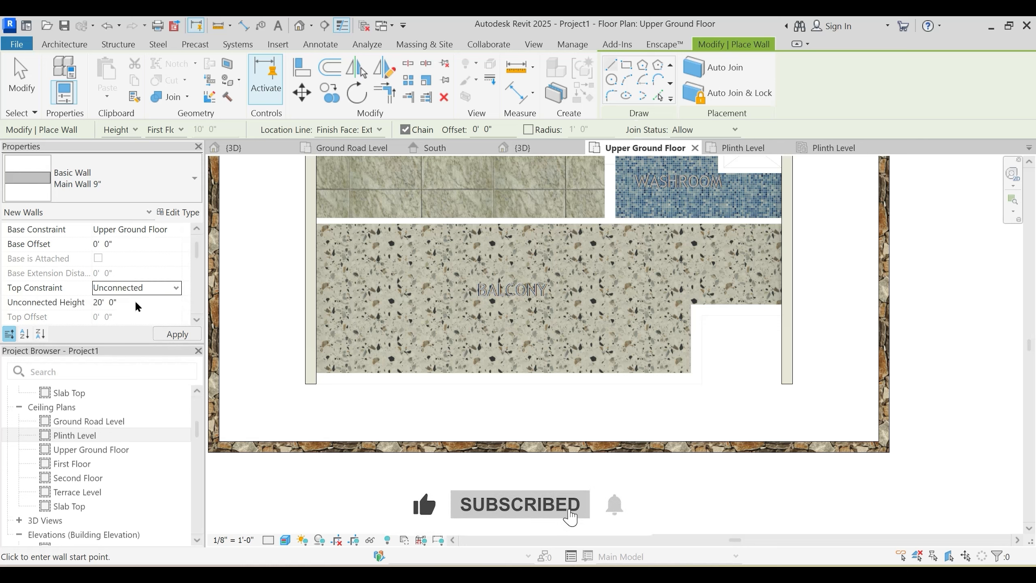
left_click(135, 302)
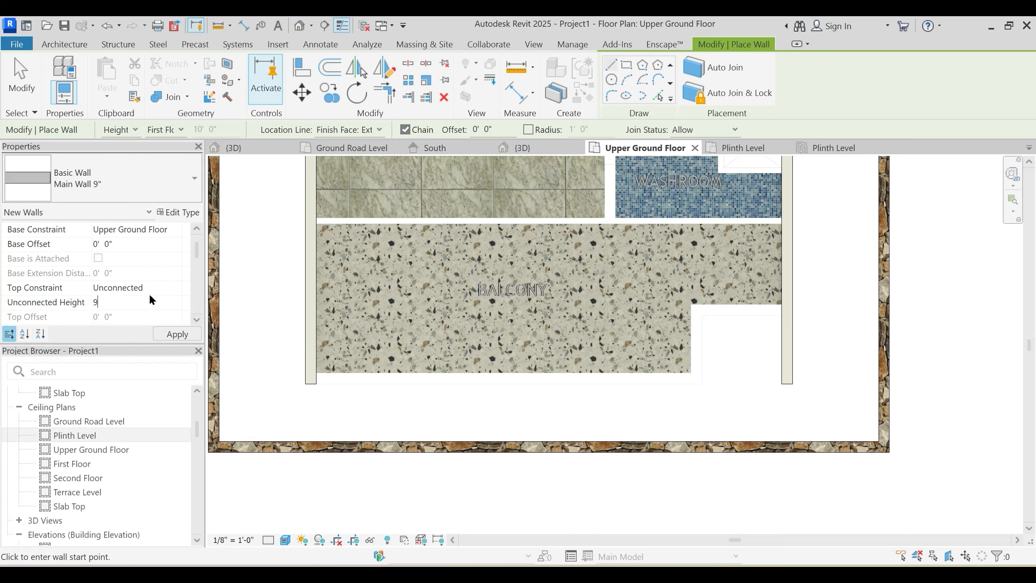
type("9")
scroll(705, 345, "up", 2)
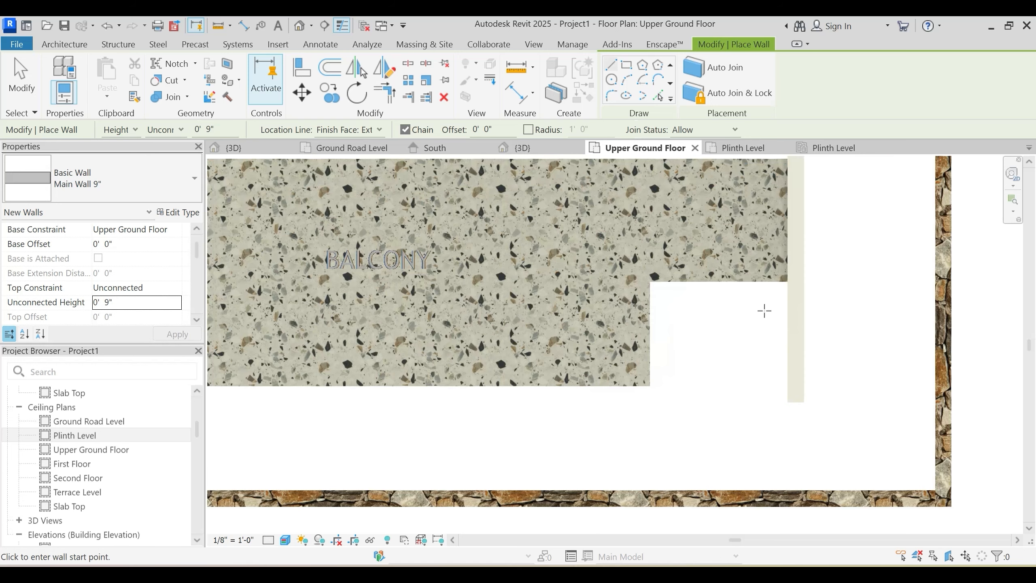
Step: Draw the low wall along the balcony's stepped front edge, from one side wall around the notch to the opposite side wall
left_click(786, 298)
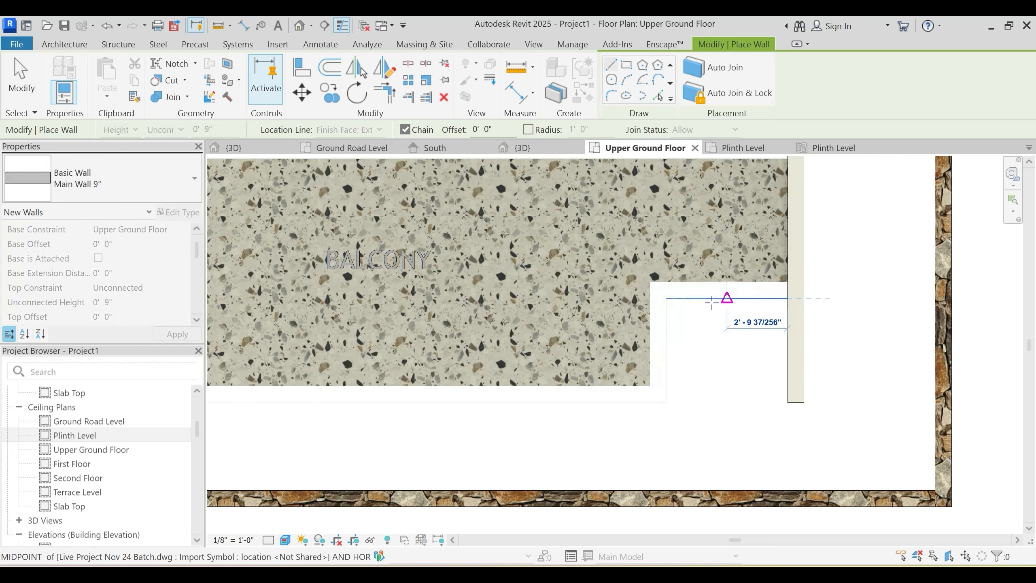
left_click(667, 298)
left_click(667, 401)
middle_click_drag(473, 397, 713, 344)
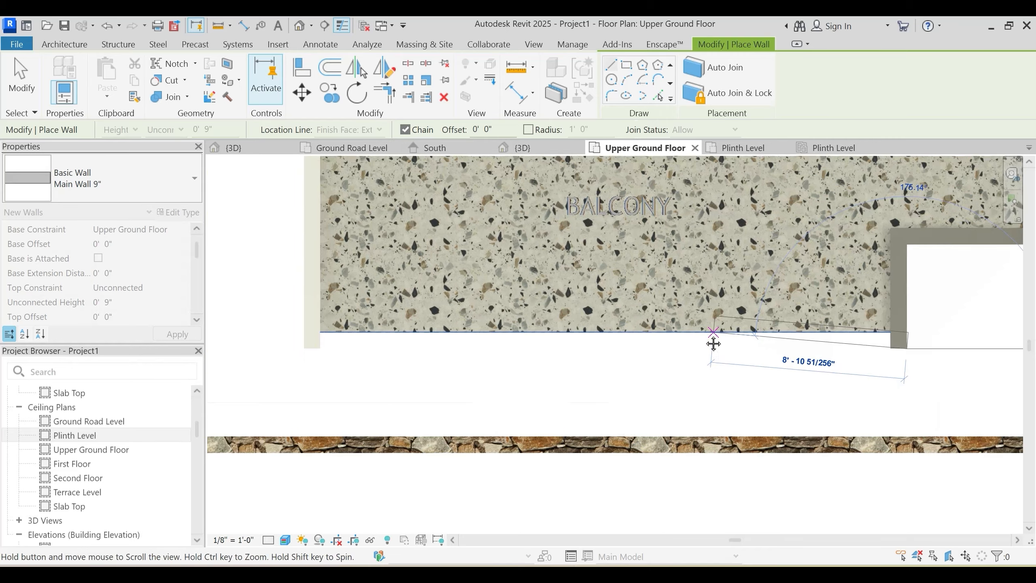
left_click(319, 347)
key("Escape")
key("Escape")
scroll(444, 352, "down", 3)
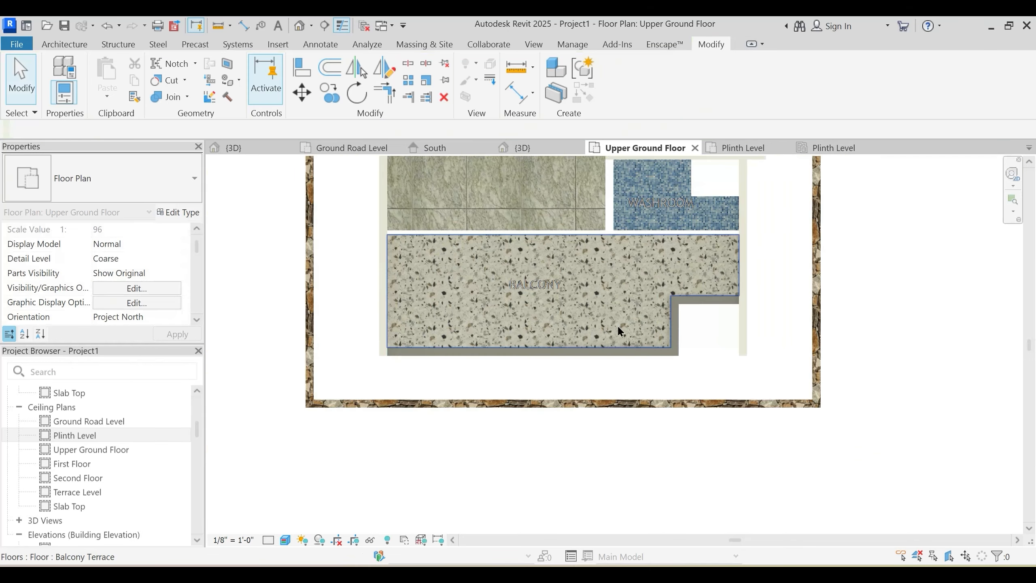
Step: Switch to the Ground Road Level plan and select the Main Wall 9" along the stair landing's outer side
middle_click_drag(750, 264, 626, 320)
middle_click_drag(644, 234, 600, 383)
middle_click_drag(640, 293, 640, 346)
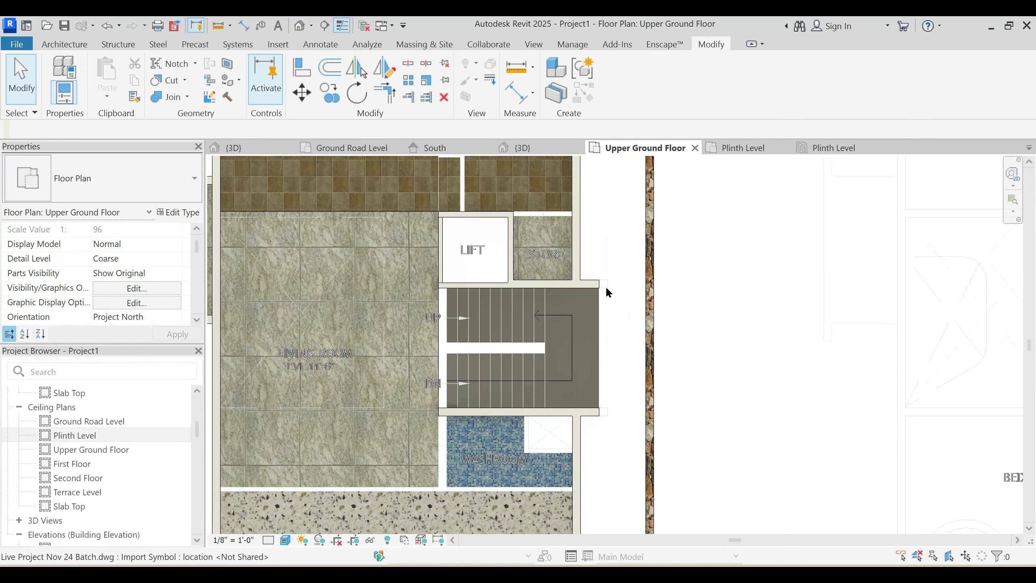
left_click(366, 147)
scroll(587, 261, "down", 2)
middle_click_drag(587, 261, 595, 476)
left_click(669, 299)
scroll(674, 303, "up", 4)
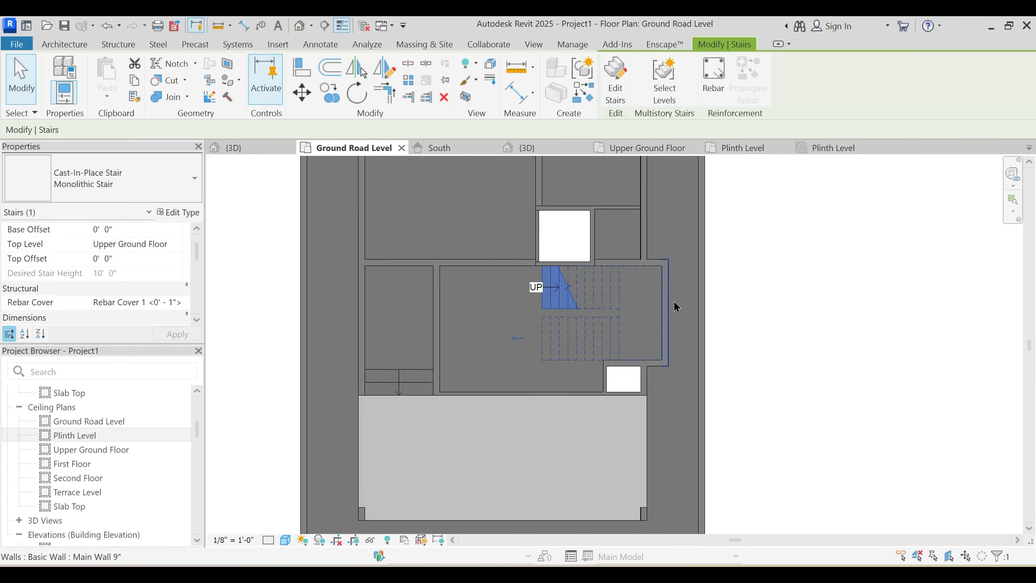
key("Escape")
left_click(667, 299)
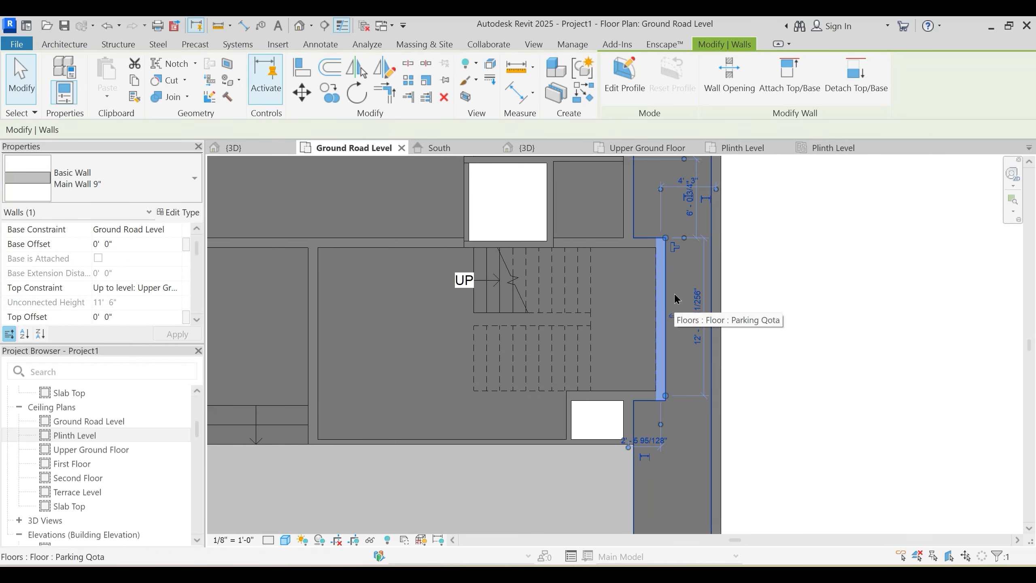
Step: Set the stair landing's outer wall to extend up to level Slab Top, working in the 3D view, and inspect the building
left_click(172, 287)
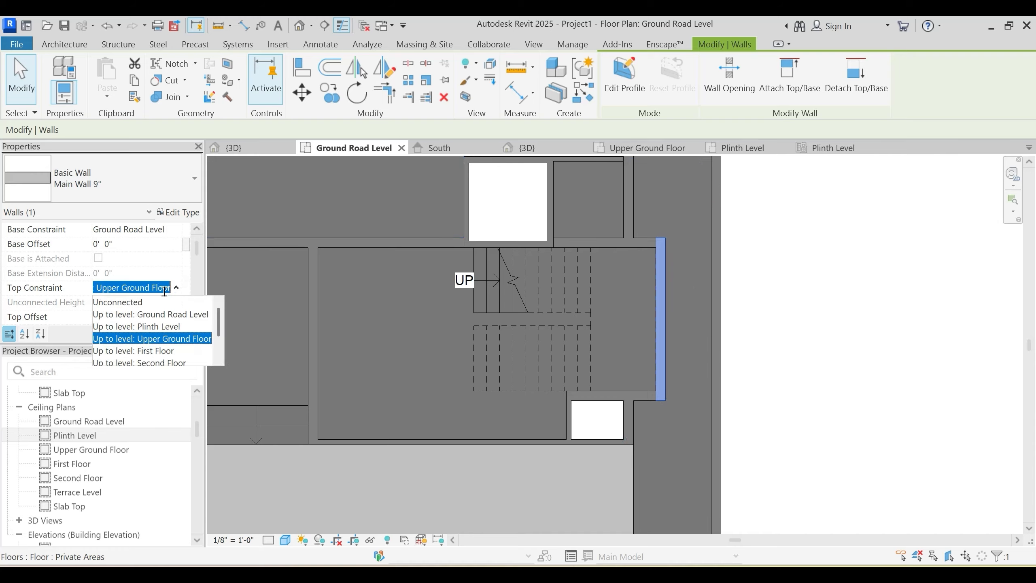
left_click(530, 147)
middle_click_drag(561, 232, 185, 316, "shift")
left_click(612, 314)
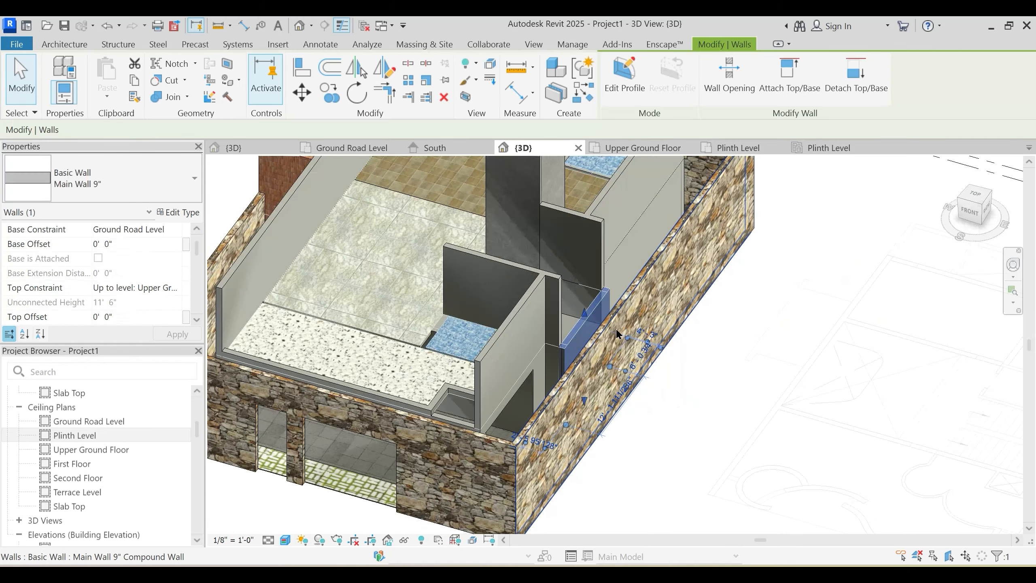
left_click(178, 289)
scroll(151, 359, "down", 1)
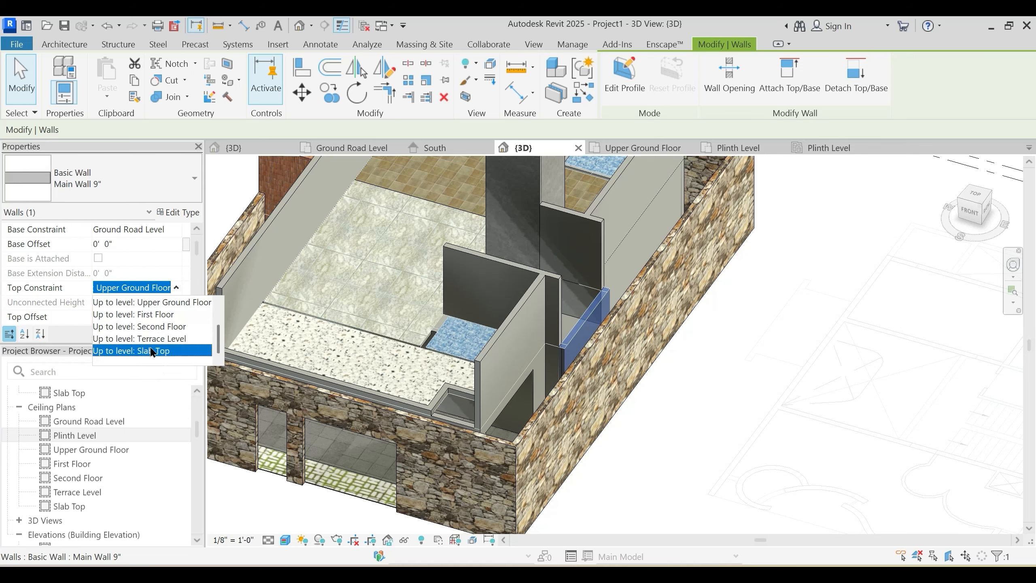
left_click(151, 350)
key("Escape")
middle_click_drag(684, 379, 522, 243, "shift")
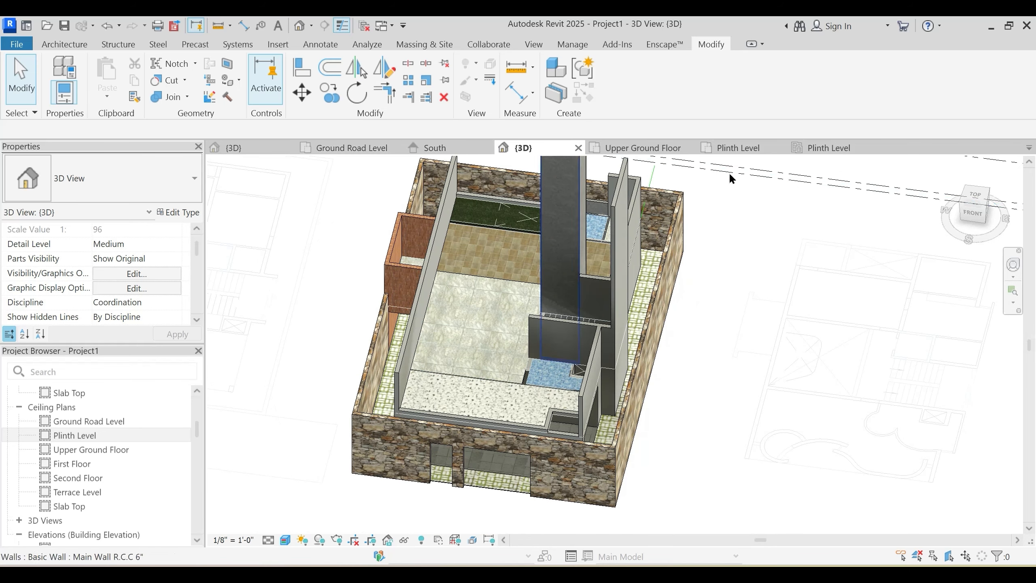
Step: Return to the Upper Ground Floor plan and select the full-height Main Wall 9" between the staircase and the washroom
left_click(649, 151)
middle_click_drag(451, 364, 518, 299)
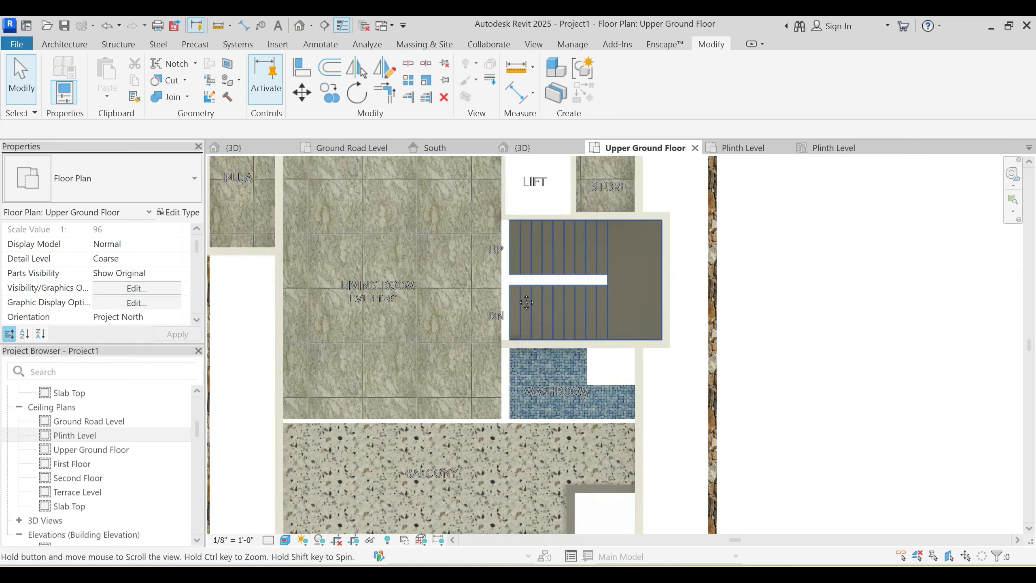
scroll(518, 299, "up", 2)
left_click(533, 377)
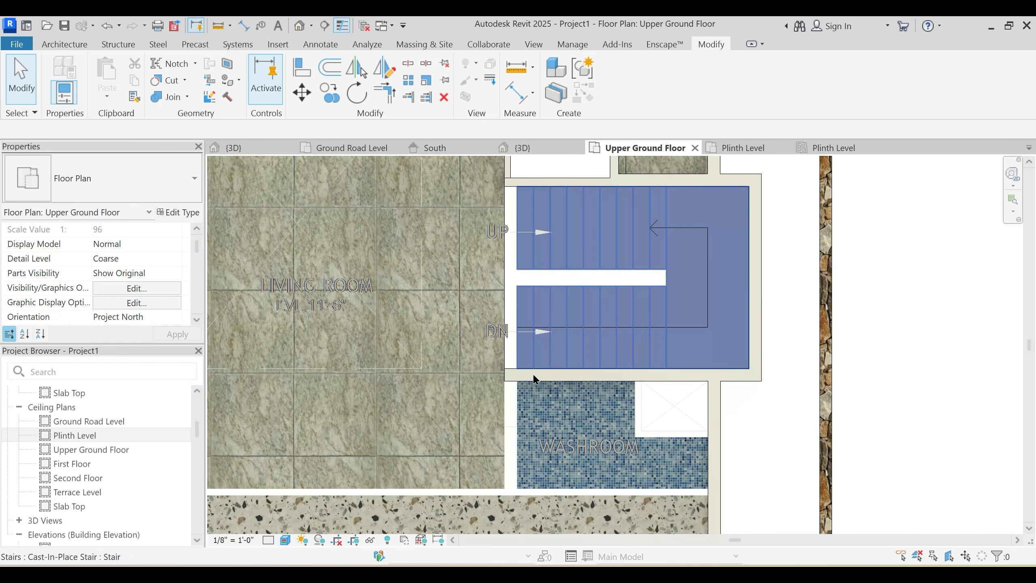
key("Escape")
left_click(581, 383)
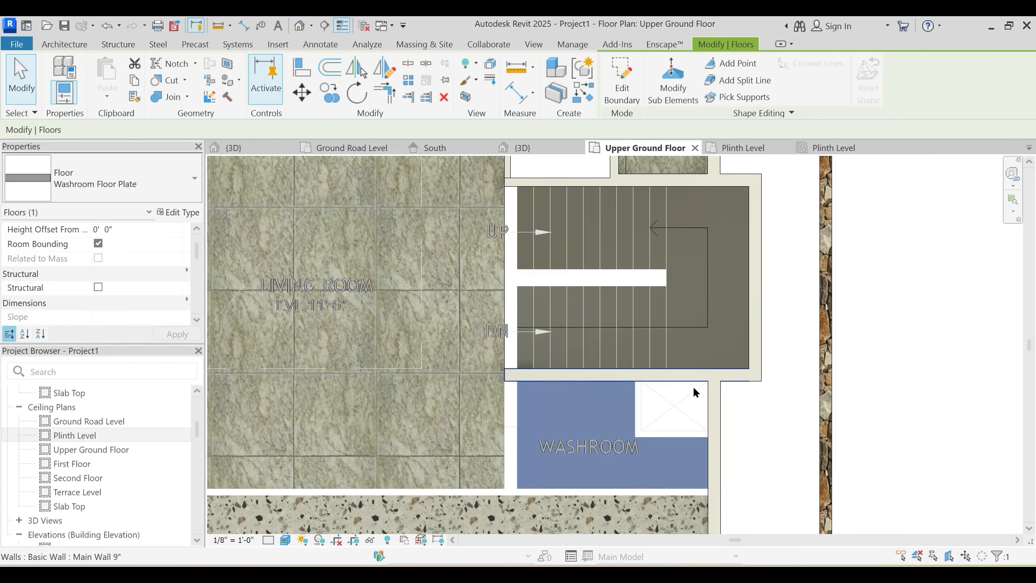
key("Escape")
left_click(733, 378)
Step: Draw a full-height Main Wall 9" between the living room and washroom, from the stair wall down to the washroom's lower edge
key("w")
key("a")
scroll(505, 427, "up", 2)
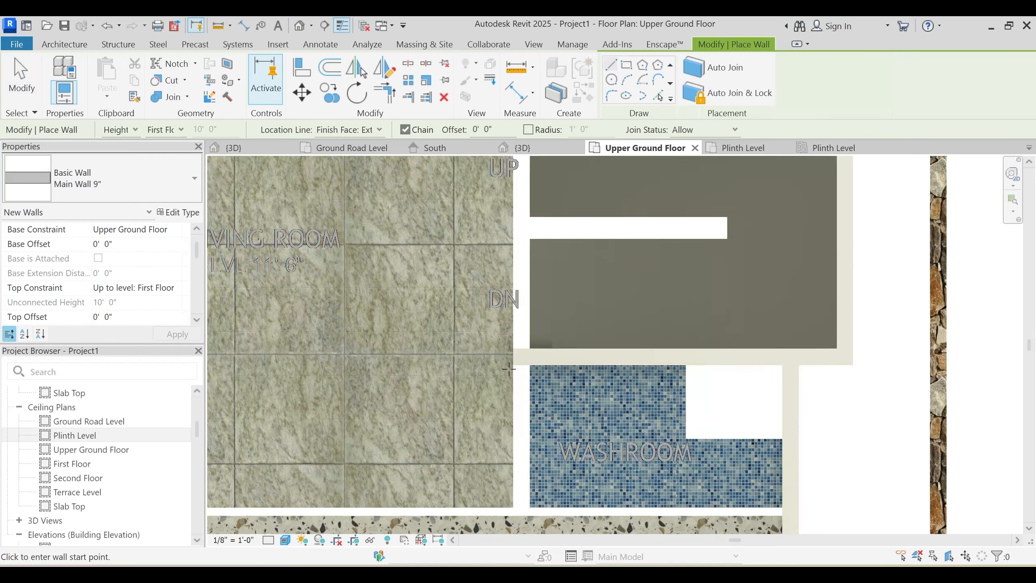
left_click(513, 506)
scroll(577, 375, "down", 1)
key("Escape")
key("Escape")
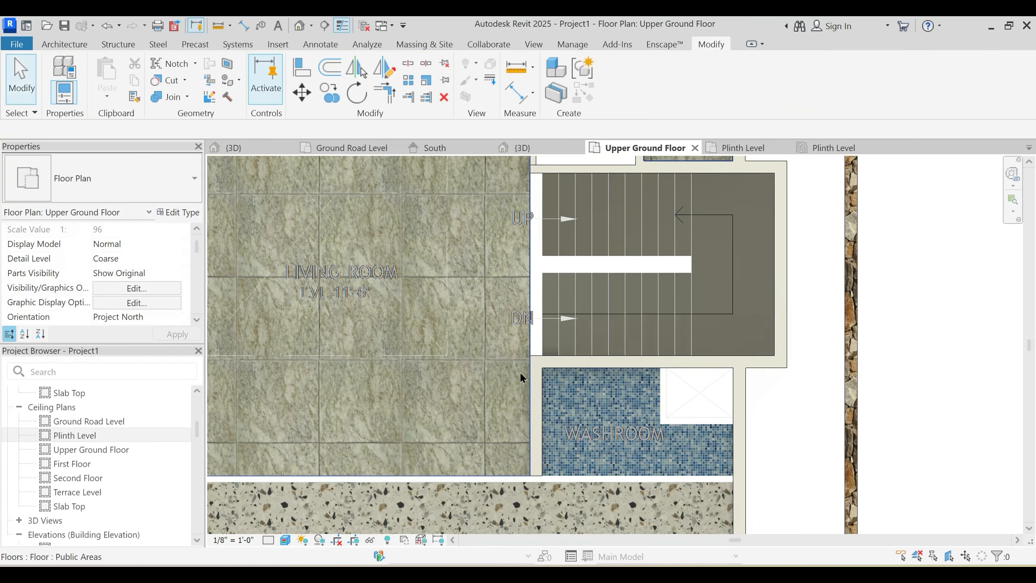
scroll(519, 371, "down", 2)
middle_click_drag(488, 426, 511, 374)
middle_click_drag(460, 276, 479, 416)
scroll(502, 291, "down", 3)
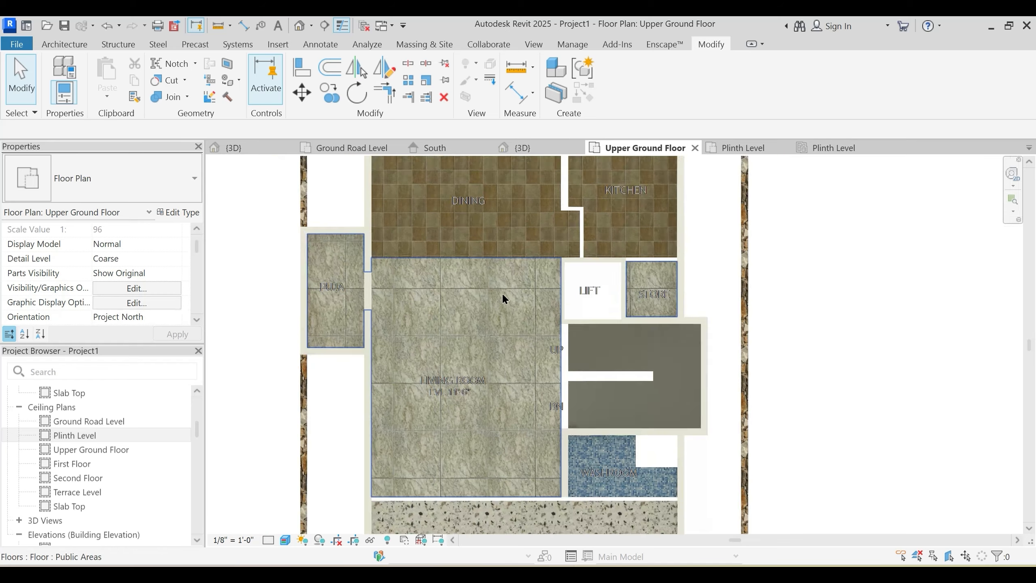
scroll(526, 221, "up", 3)
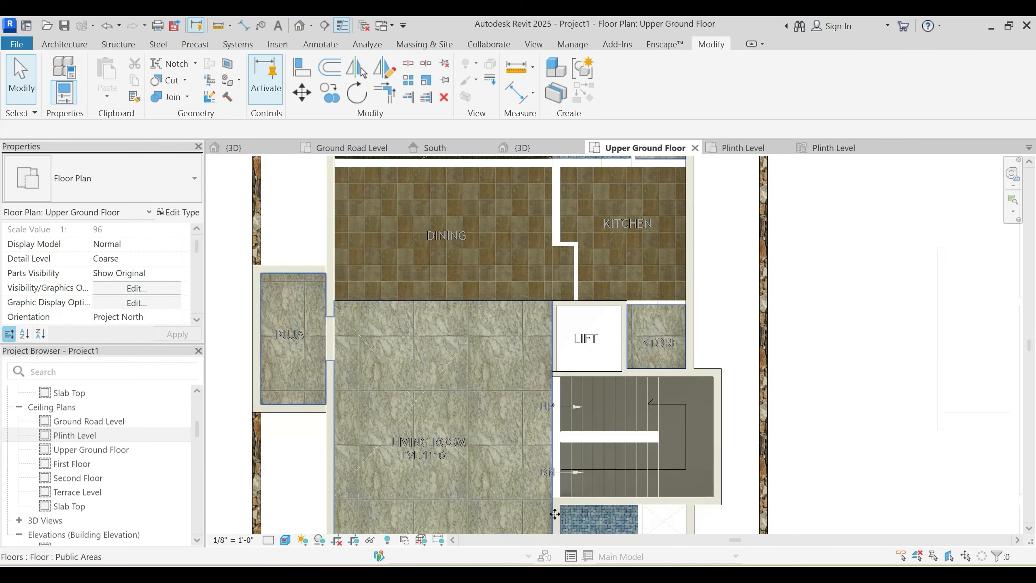
left_click(555, 515)
double_click(570, 248)
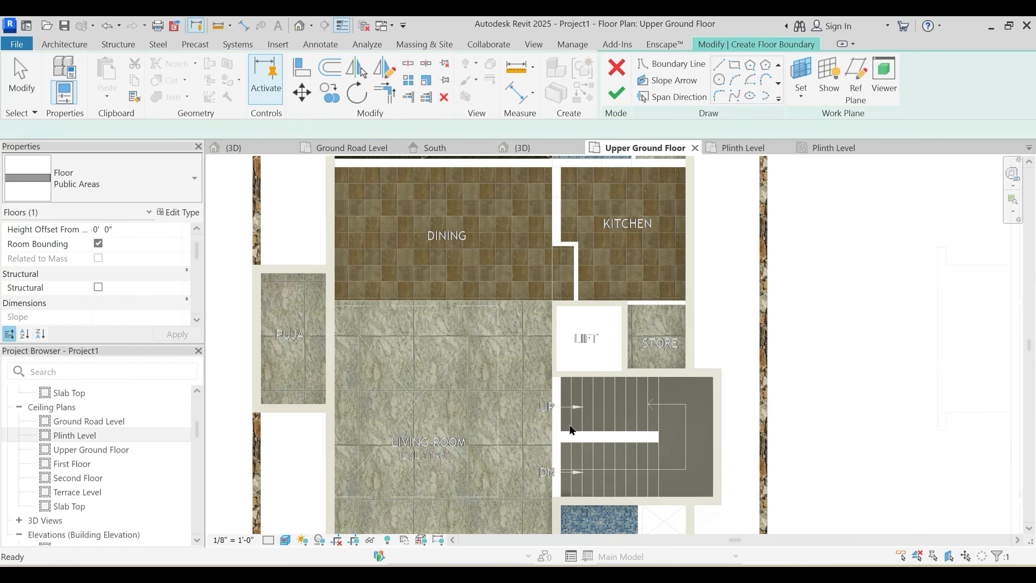
left_click(616, 68)
Step: Draw a full-height Main Wall 9" separating the garden, wash and utility from the dining and kitchen, spanning between the outer walls
middle_click_drag(572, 243, 573, 319)
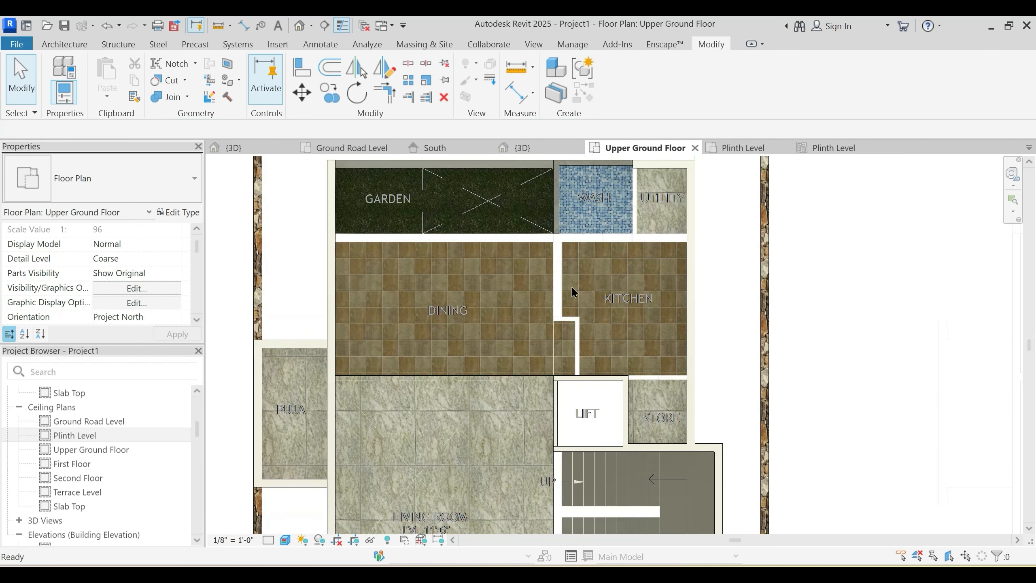
key("w")
key("a")
scroll(258, 254, "up", 2)
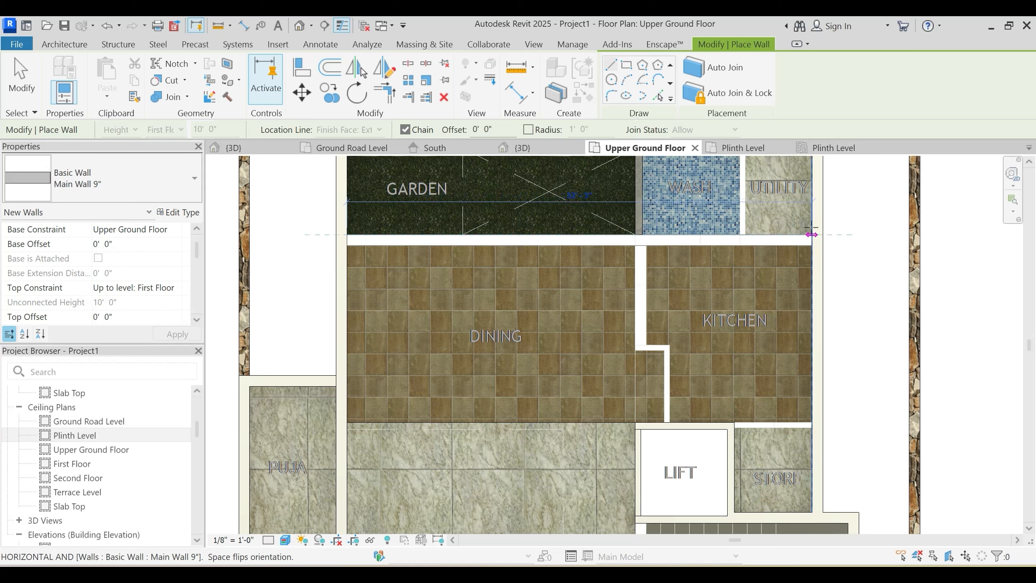
left_click(811, 234)
key("Escape")
key("Escape")
scroll(636, 249, "up", 2)
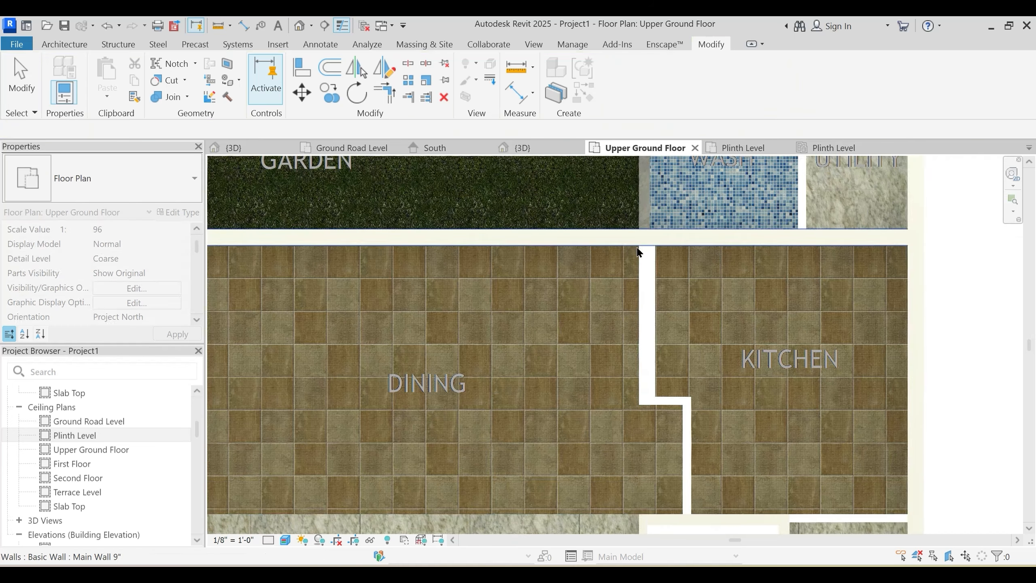
Step: Switch the Upper Ground Floor plan to the Shaded visual style
key("s")
key("d")
scroll(648, 251, "down", 2)
middle_click_drag(623, 333, 592, 391)
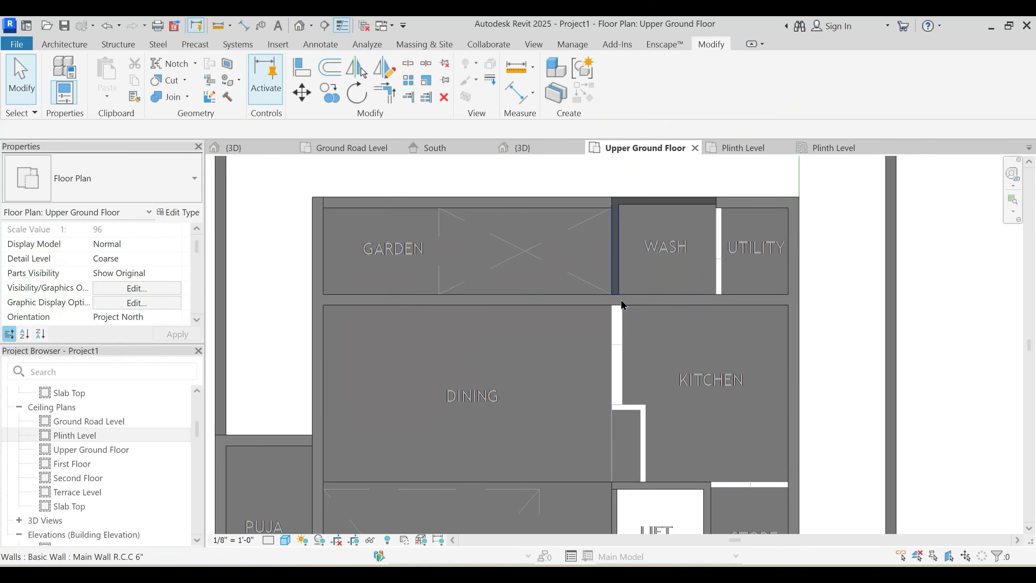
scroll(623, 305, "up", 1)
double_click(623, 303)
scroll(608, 304, "up", 2)
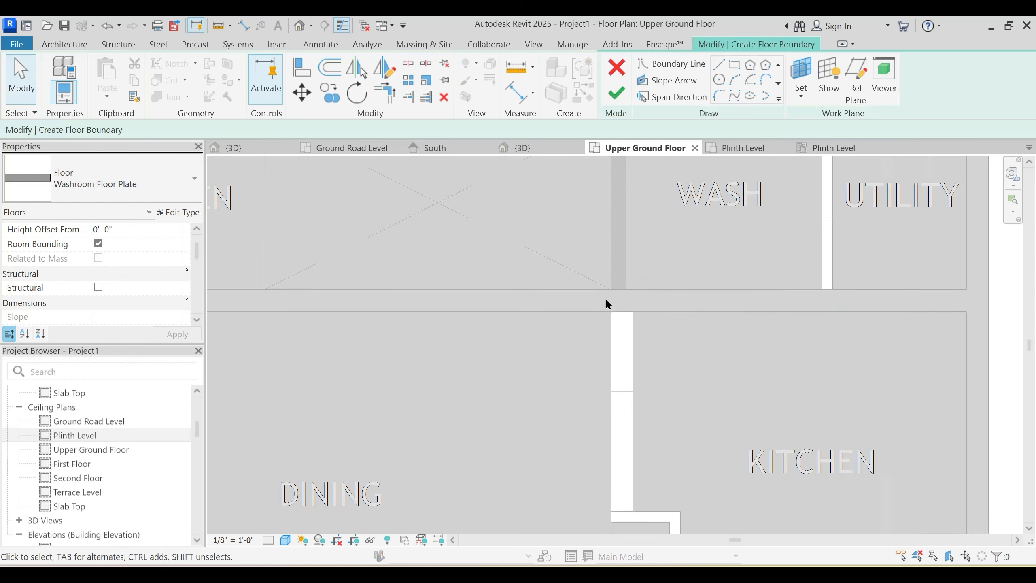
left_click(616, 93)
scroll(605, 299, "down", 2)
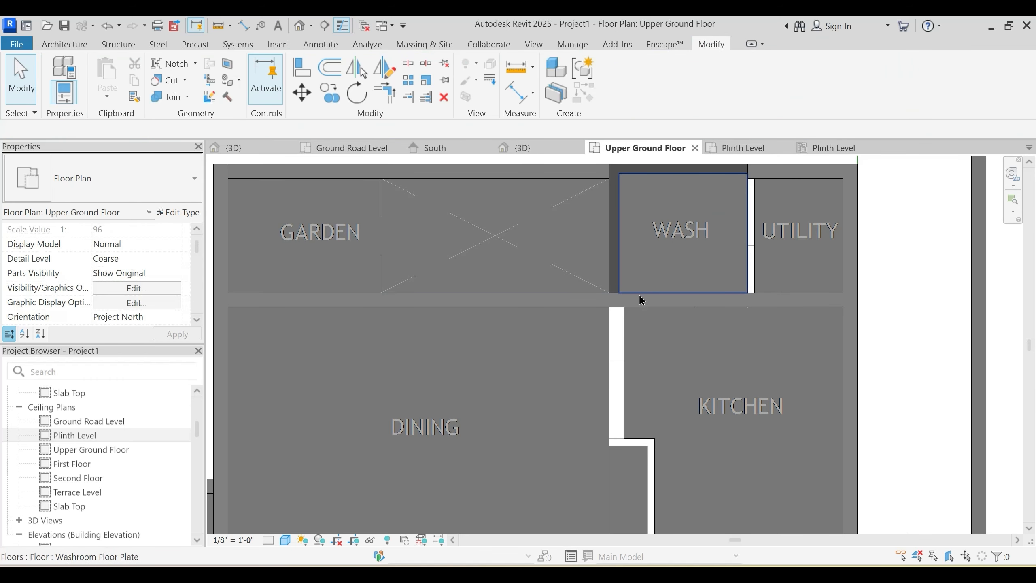
Step: Create a similar Main Wall 9" between dining and kitchen, from the horizontal wall down to the jog in the partition
left_click(644, 302)
key("c")
key("s")
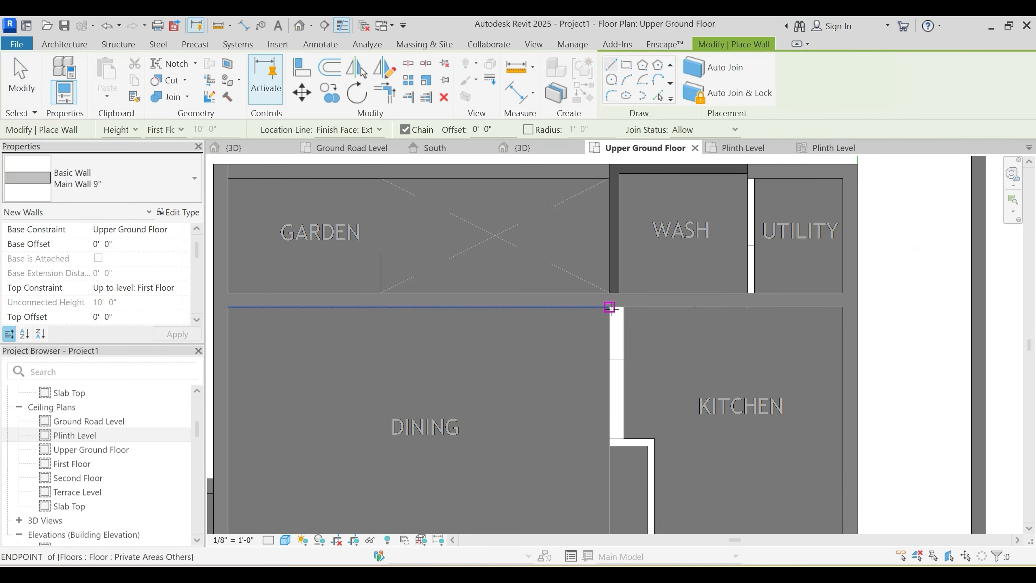
left_click(609, 306)
middle_click_drag(602, 431, 594, 289)
scroll(594, 297, "up", 3)
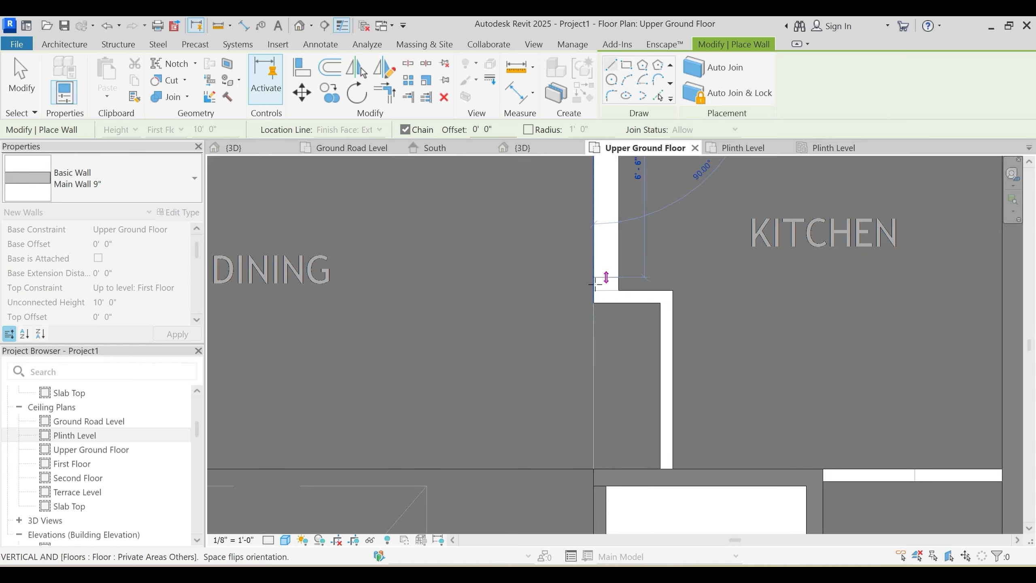
left_click(594, 302)
key("Escape")
key("Escape")
scroll(615, 385, "down", 3)
middle_click_drag(669, 315, 592, 467)
scroll(663, 231, "down", 2)
middle_click_drag(690, 425, 684, 313)
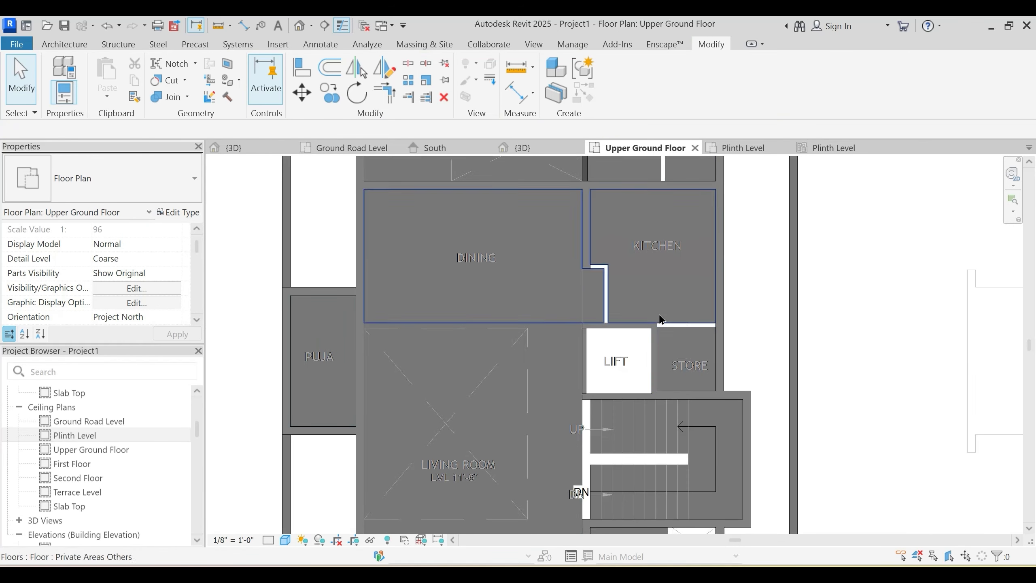
scroll(659, 316, "down", 1)
scroll(616, 458, "up", 2)
middle_click_drag(625, 367, 630, 482)
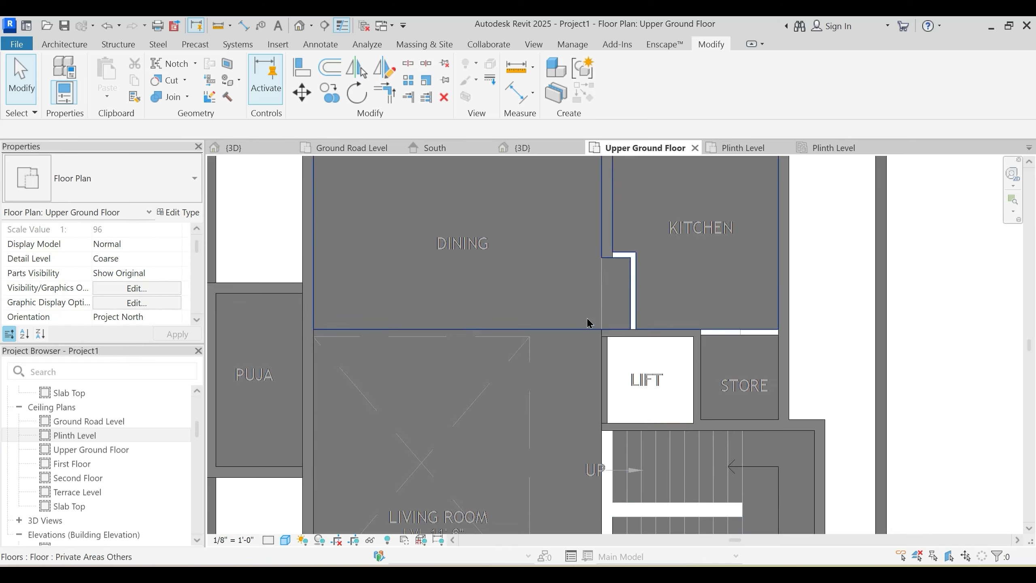
scroll(587, 319, "down", 1)
middle_click_drag(632, 440, 626, 345)
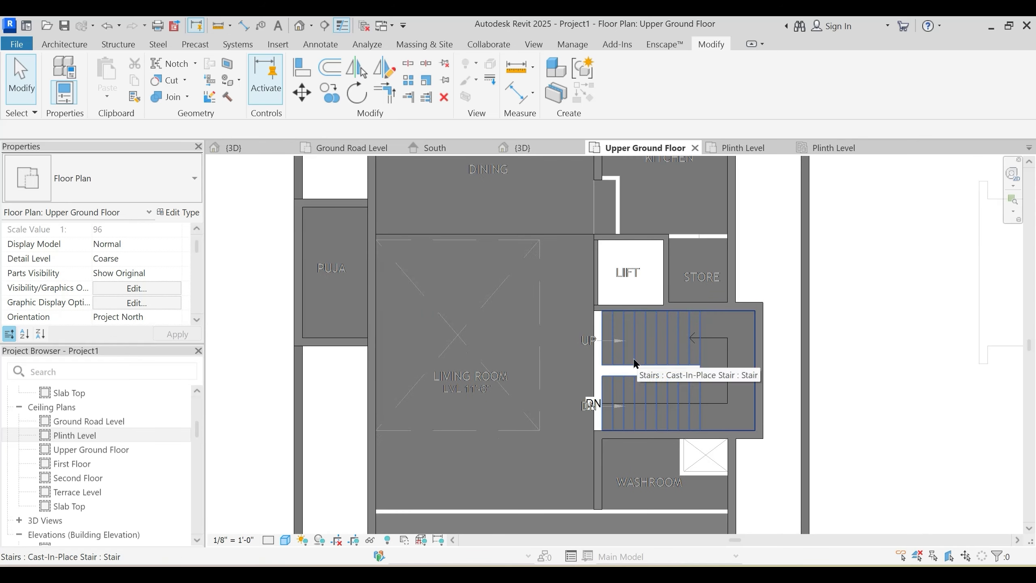
key("a")
scroll(597, 403, "up", 1)
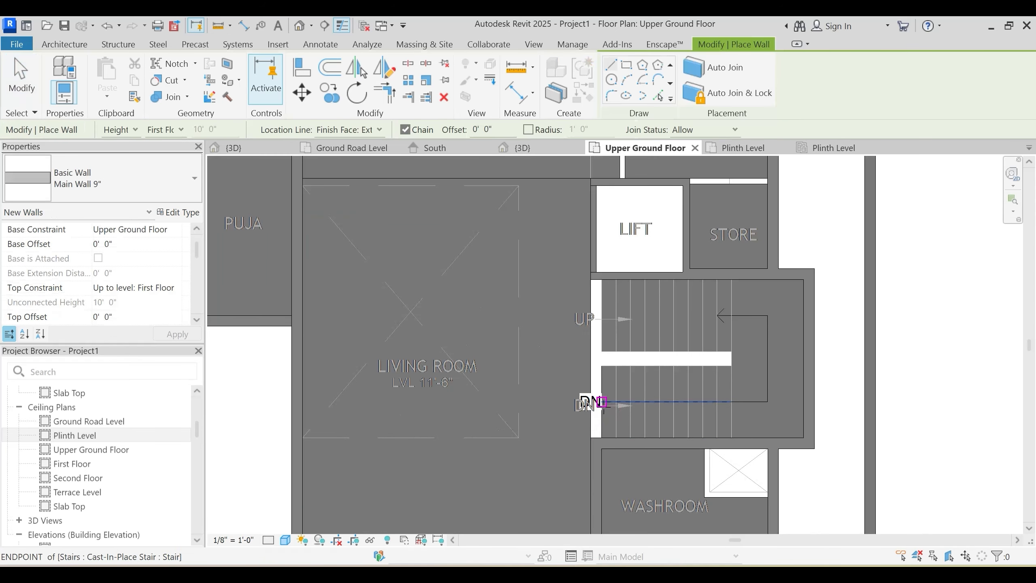
scroll(577, 436, "up", 1)
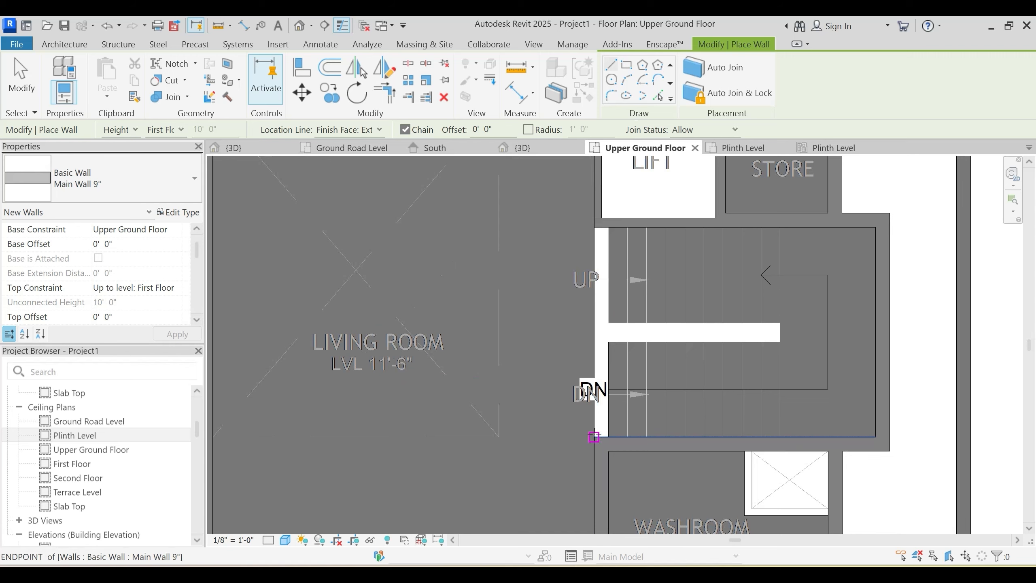
key("Escape")
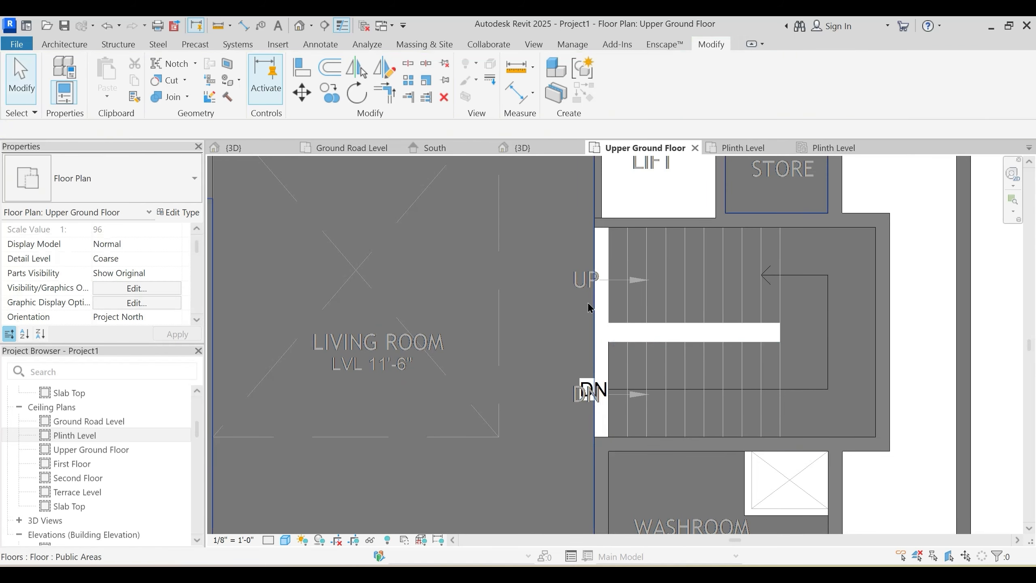
Step: Edit the living room floor's boundary and draw a boundary line along the edge where the stair flights start, between the stair walls
left_click(575, 328)
left_click(630, 95)
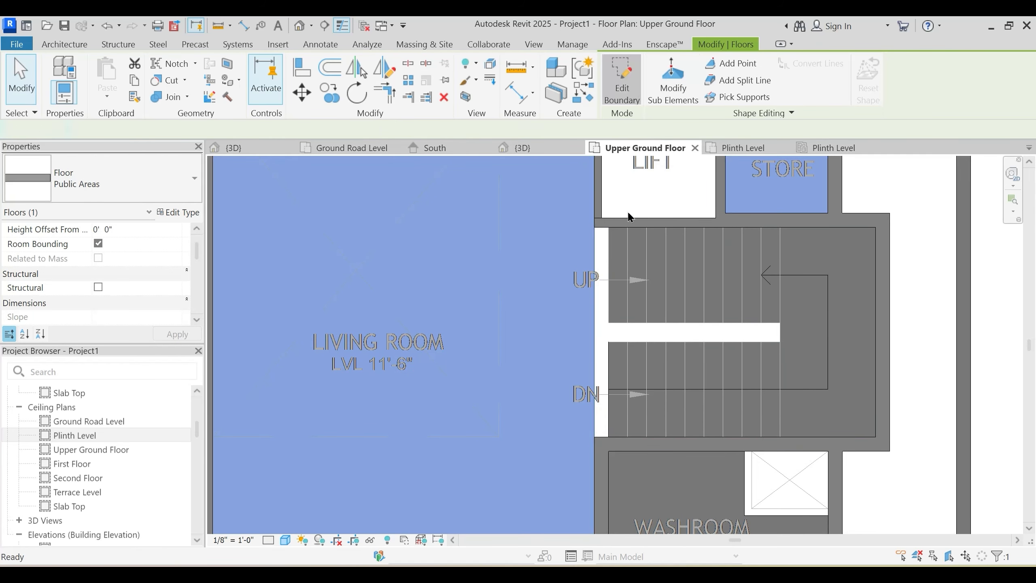
scroll(619, 225, "up", 2)
left_click(720, 64)
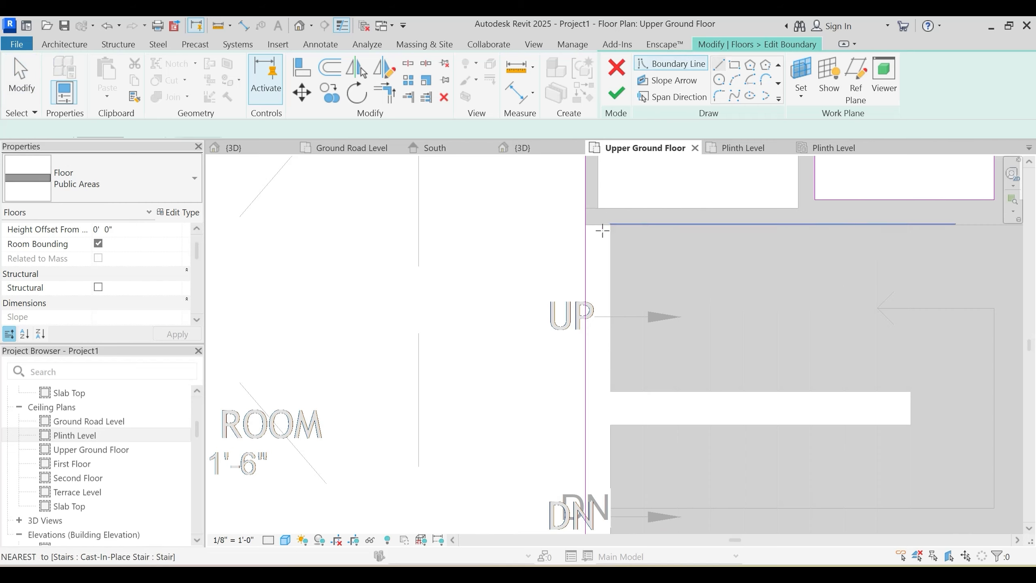
scroll(602, 227, "up", 1)
left_click(612, 222)
scroll(618, 377, "down", 2)
middle_click_drag(621, 373, 583, 101)
left_click(572, 322)
key("Escape")
key("Escape")
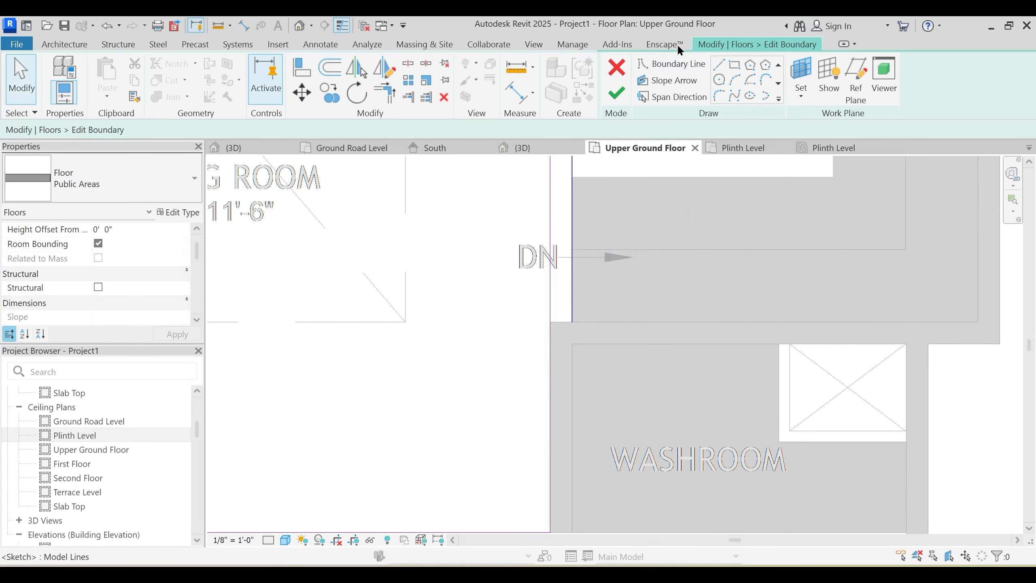
Step: Add a short boundary line along the lower stair wall's face, joining the new stair-edge line to the living room floor's existing edge
scroll(605, 335, "up", 1)
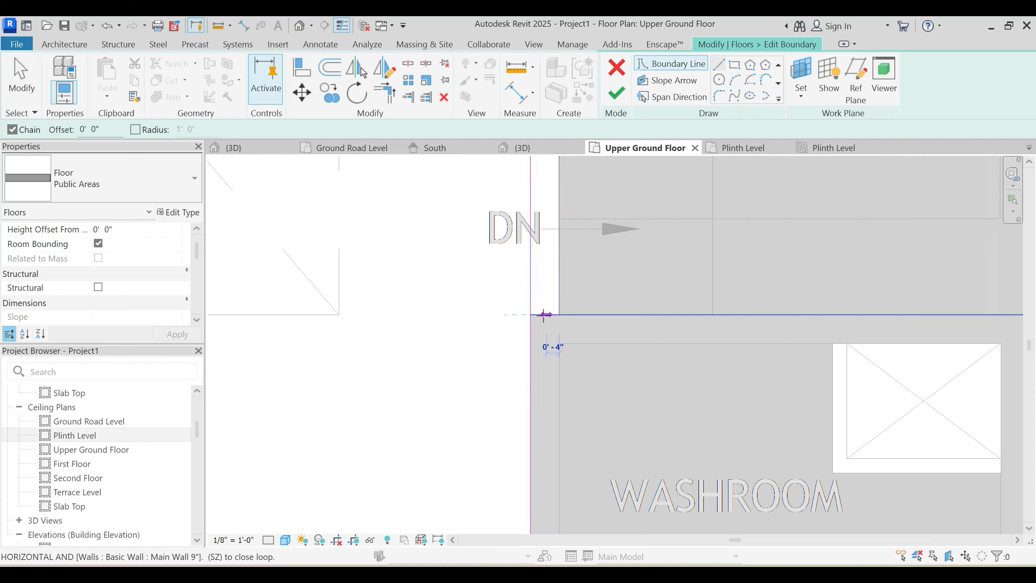
scroll(570, 359, "down", 2)
key("Escape")
key("Escape")
middle_click_drag(602, 297, 617, 412)
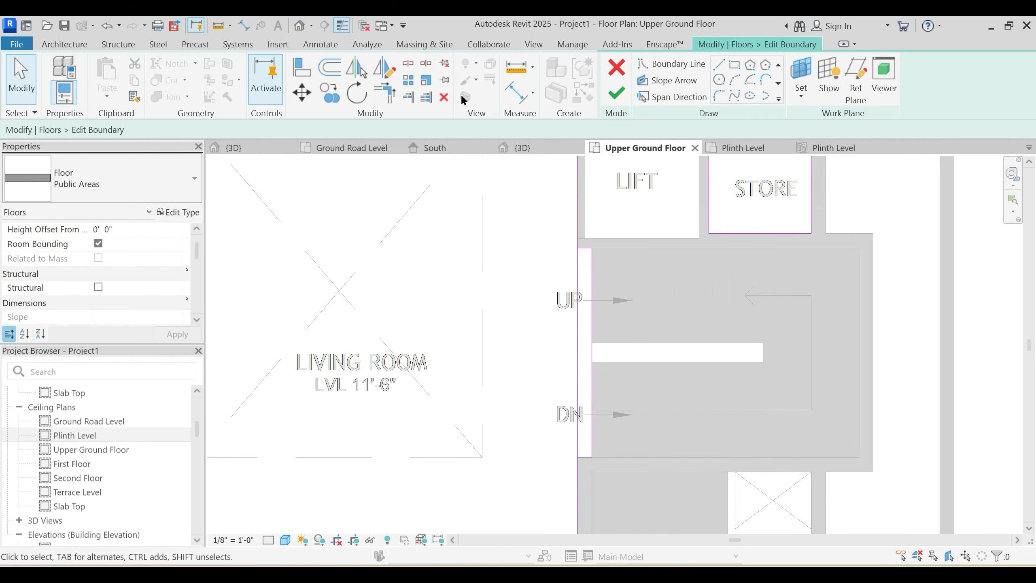
Step: Split the living room floor's old boundary edge at the stair opening and trim the corners into a continuous outline
left_click(409, 65)
key("Escape")
scroll(583, 250, "up", 2)
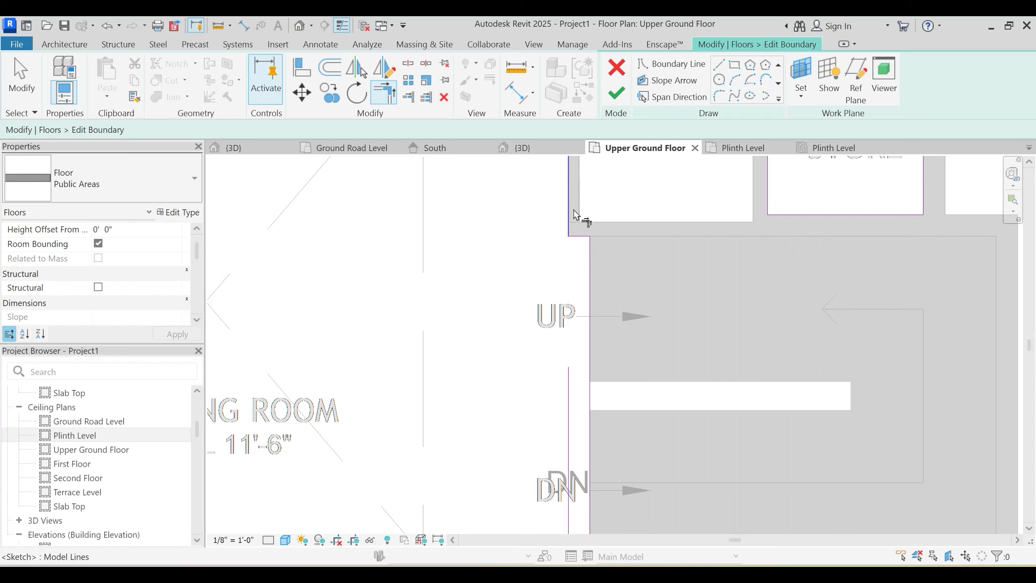
scroll(573, 215, "down", 3)
scroll(573, 433, "up", 3)
scroll(663, 249, "down", 3)
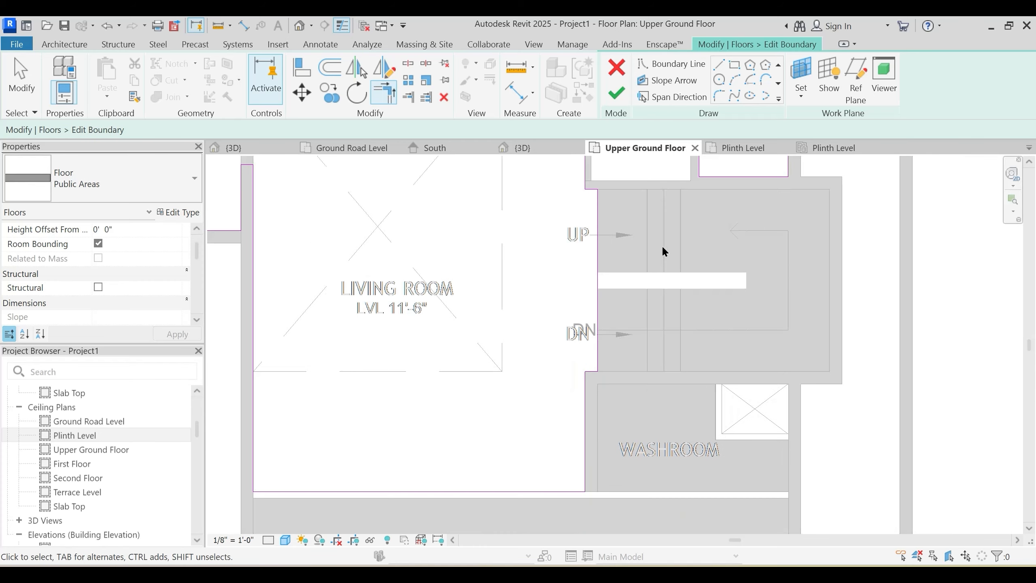
Step: Finish the living room floor's boundary sketch without attaching the walls to the floor's bottom
key("Escape")
scroll(629, 221, "up", 2)
left_click(618, 93)
scroll(631, 290, "down", 3)
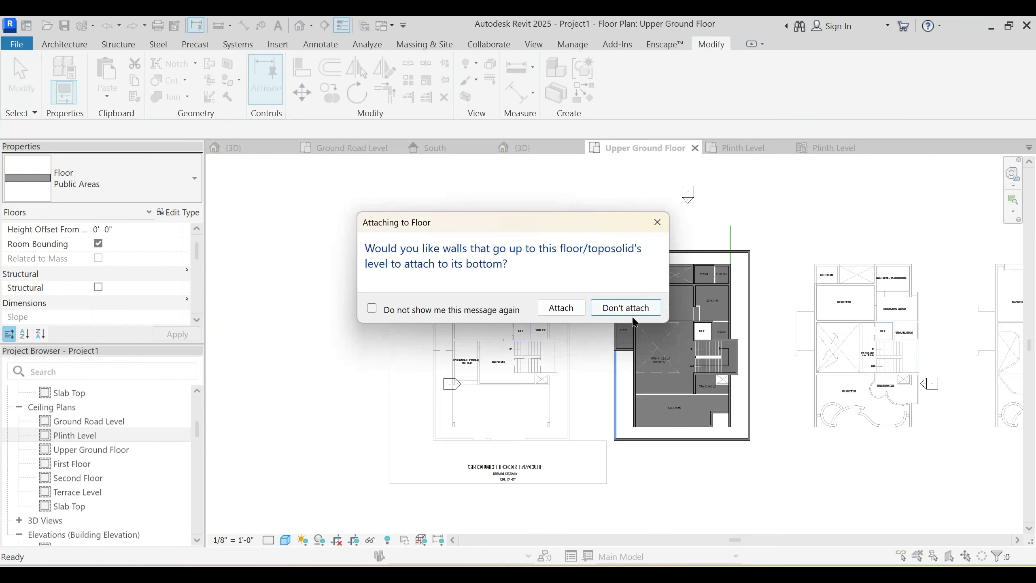
left_click(624, 305)
scroll(710, 324, "up", 5)
key("Escape")
Step: Draw an Internal Wall 4.5" up to level First Floor between the wash and utility, filling the gap between the horizontal walls
scroll(710, 324, "down", 3)
middle_click_drag(661, 329, 658, 455)
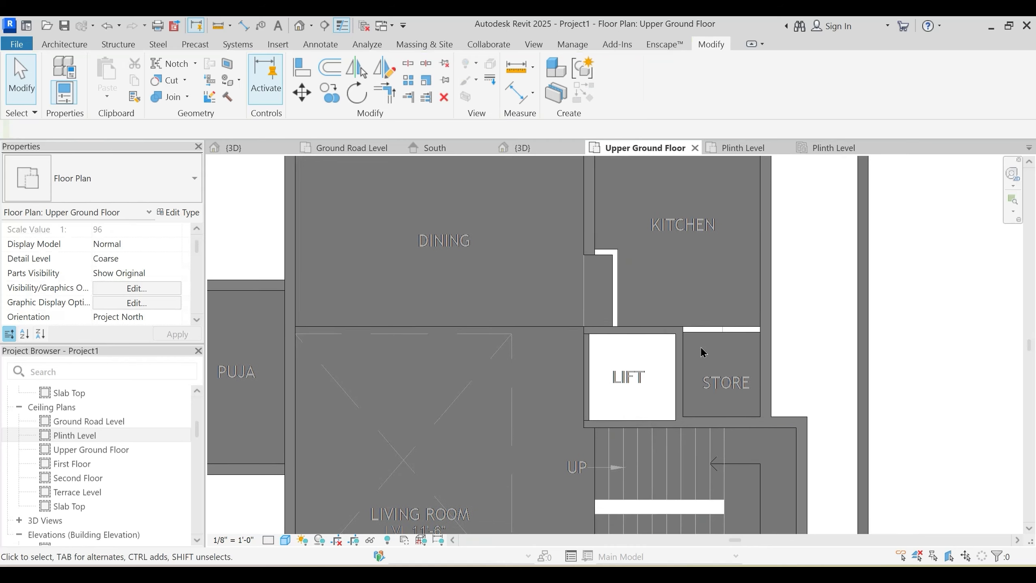
middle_click_drag(661, 277, 626, 398)
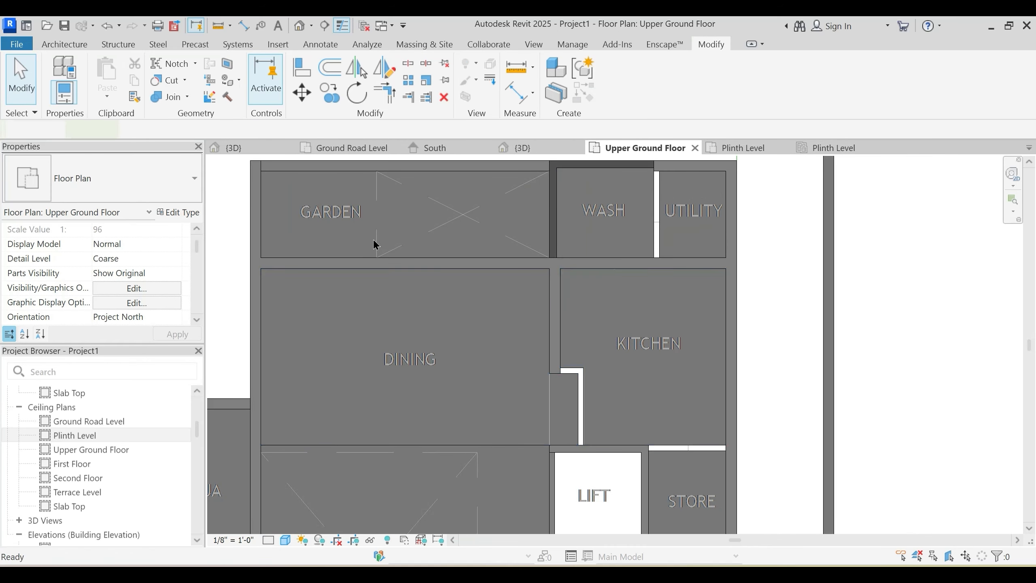
key("w")
key("a")
left_click(115, 177)
scroll(115, 231, "up", 1)
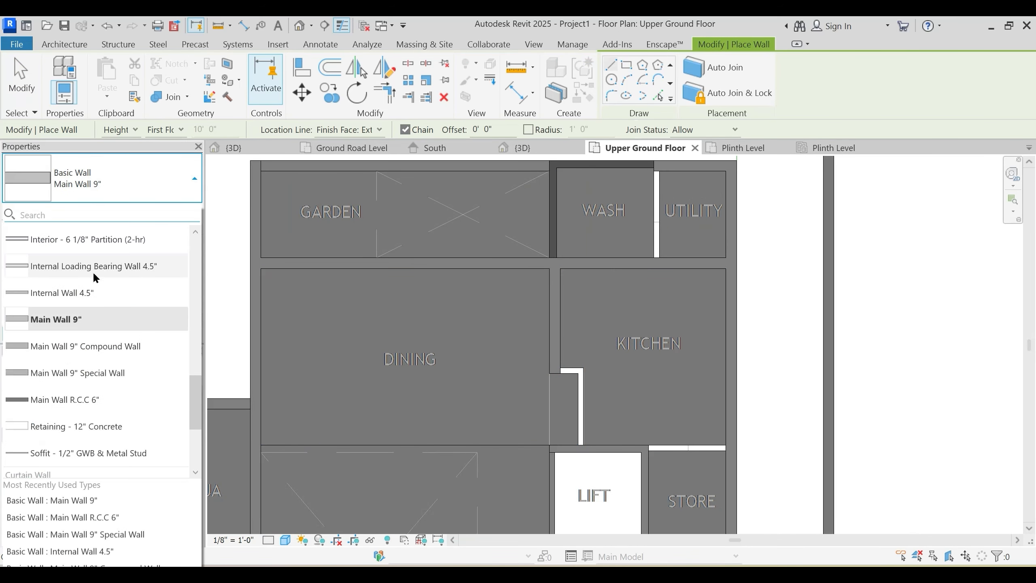
left_click(73, 292)
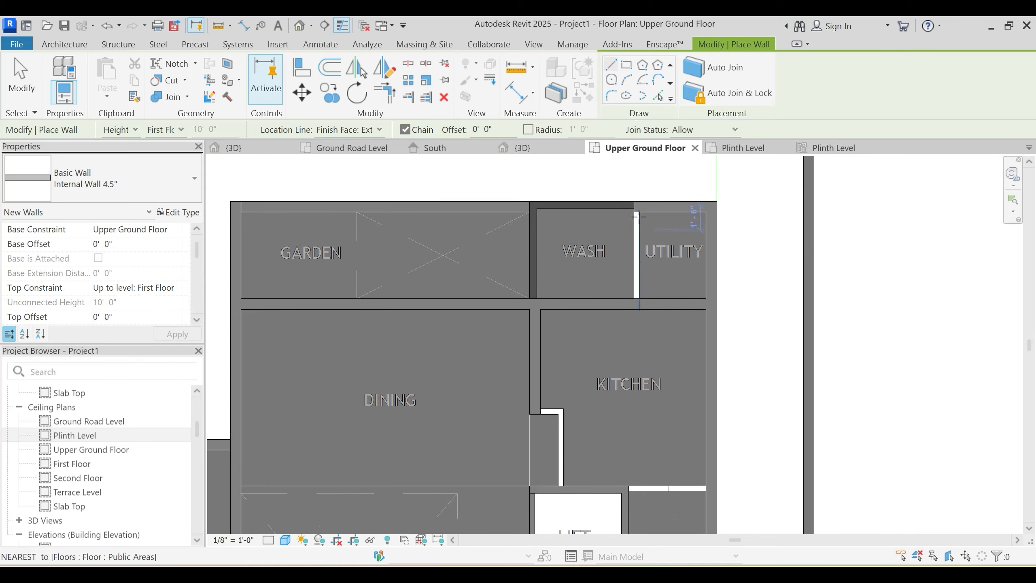
scroll(642, 229, "up", 3)
left_click(634, 211)
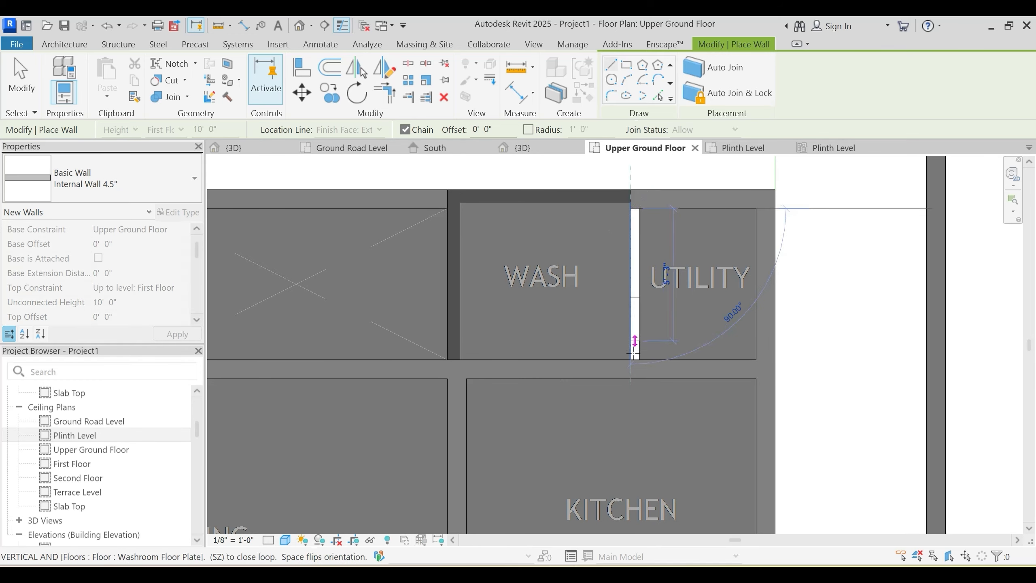
left_click(632, 360)
key("Escape")
Step: Draw an L-shaped Internal Wall 4.5" along the kitchen's jog beside the dining area, down to the lift's upper wall
scroll(664, 276, "down", 4)
middle_click_drag(635, 504, 599, 347)
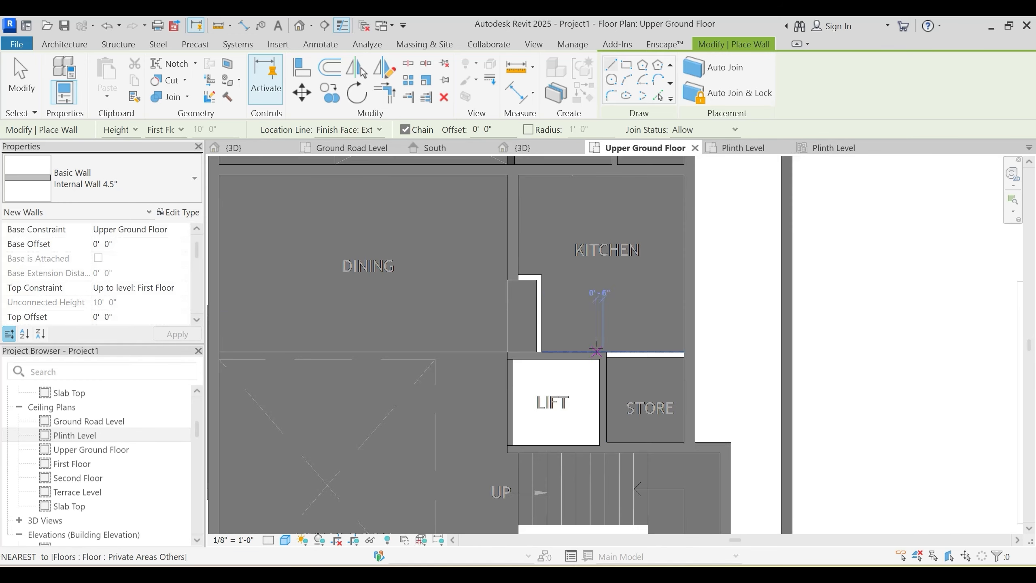
scroll(599, 346, "up", 3)
scroll(488, 240, "up", 2)
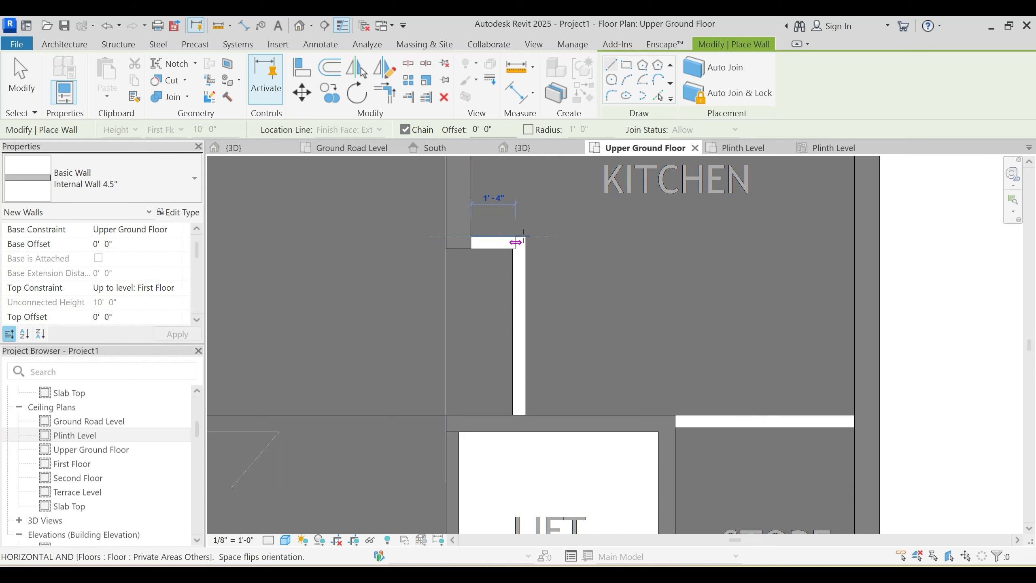
left_click(525, 237)
left_click(524, 415)
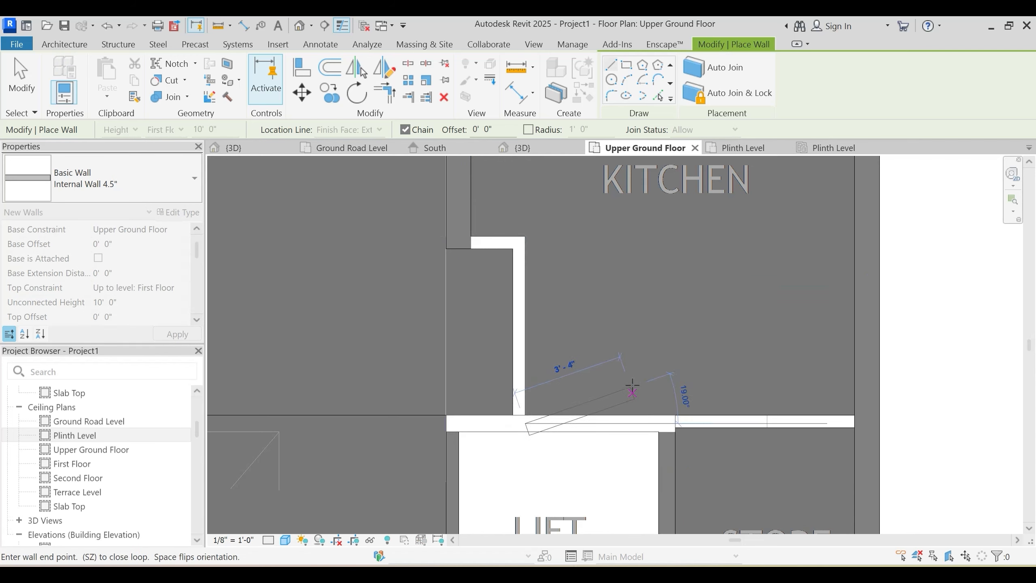
key("Escape")
key("Escape")
Step: Draw an Internal Wall 4.5" from the lift's upper corner along the gap between the kitchen and the store
scroll(452, 394, "up", 3)
scroll(453, 394, "down", 3)
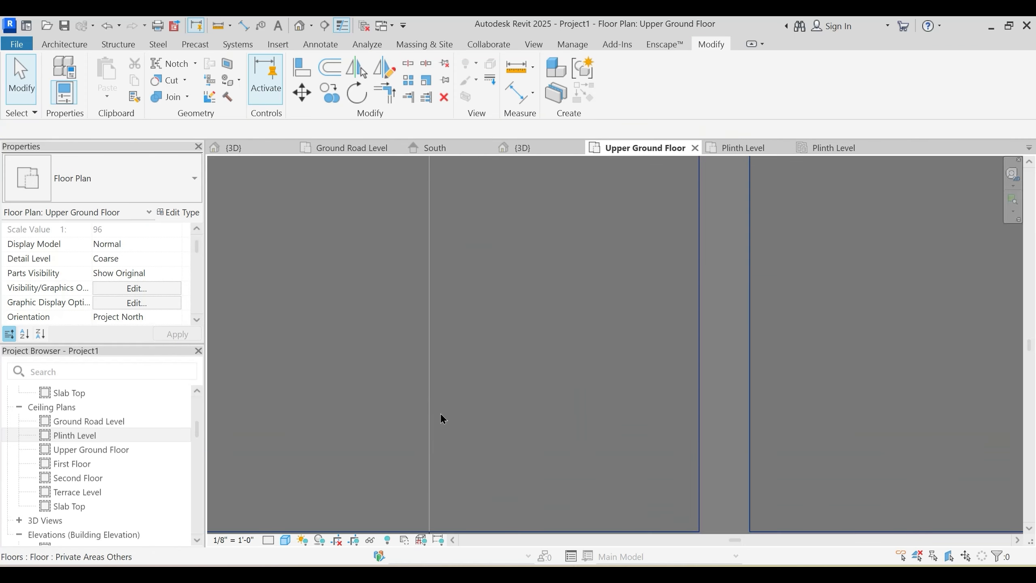
key("w")
key("a")
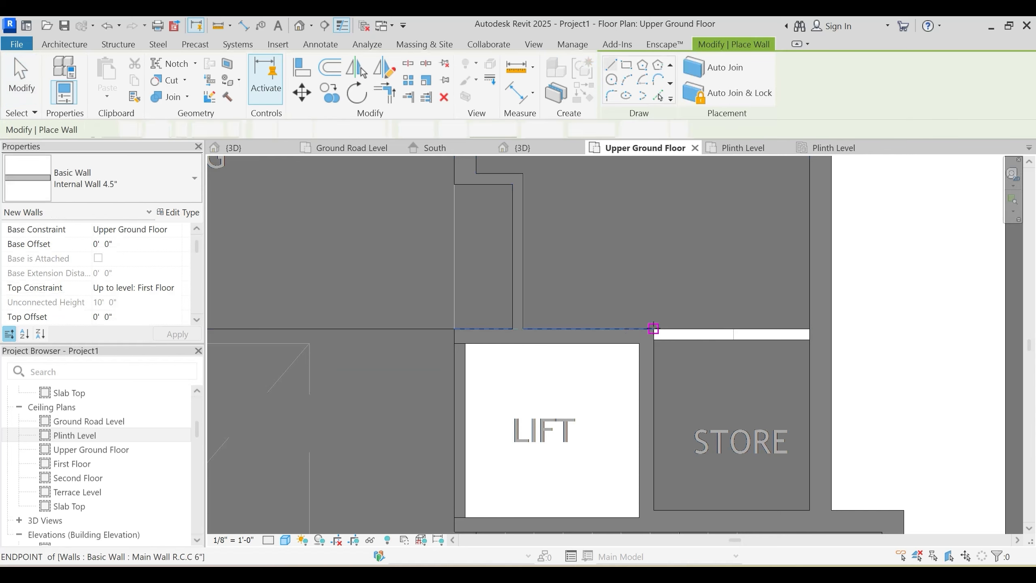
key("Escape")
key("Escape")
scroll(666, 273, "down", 4)
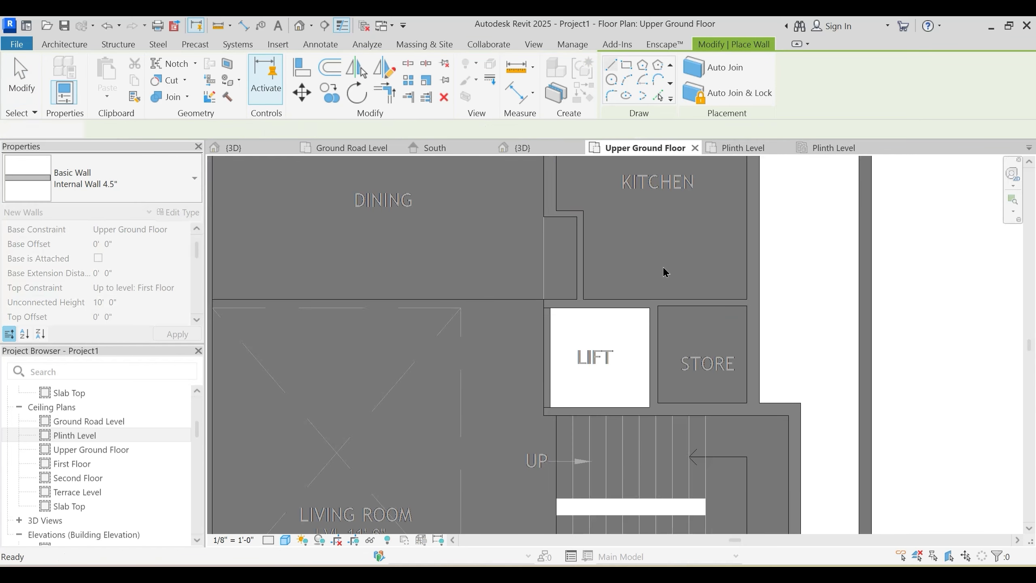
scroll(569, 530, "up", 3)
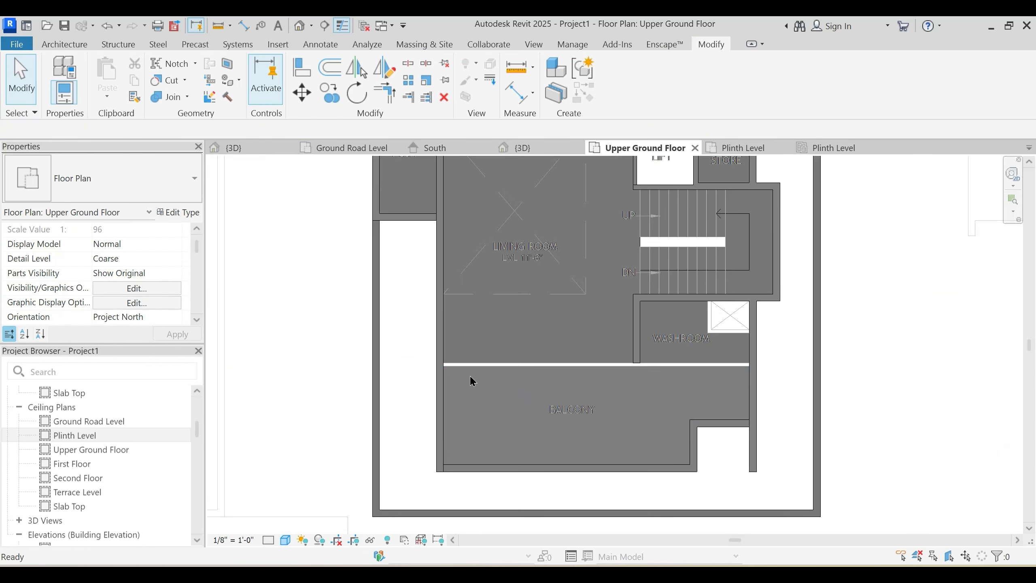
Step: Draw an Internal Wall 4.5" up to level First Floor between the balcony and the living room and washroom, across the full width
key("w")
key("a")
scroll(469, 378, "up", 2)
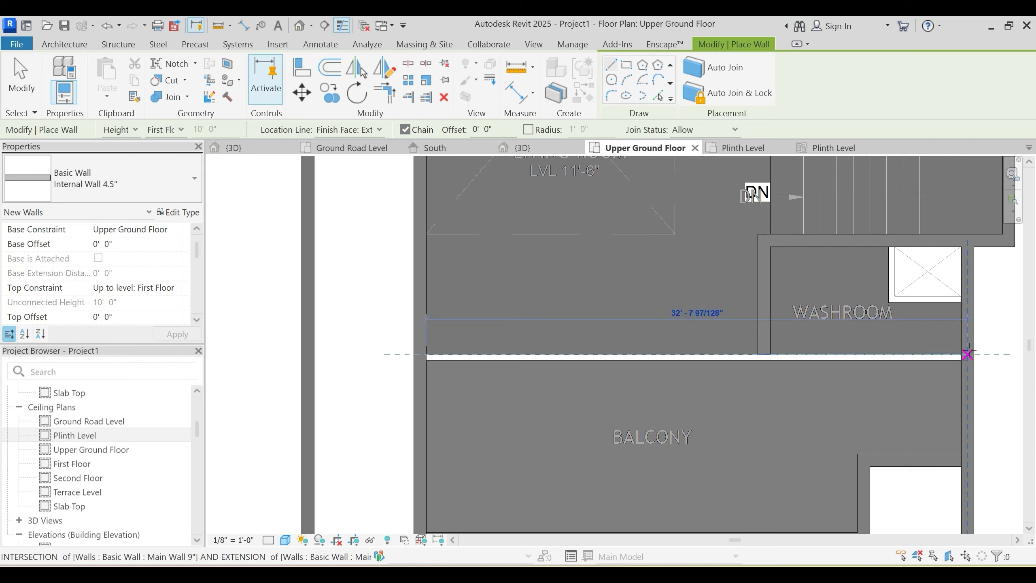
left_click(968, 354)
key("Escape")
key("Escape")
scroll(675, 327, "down", 4)
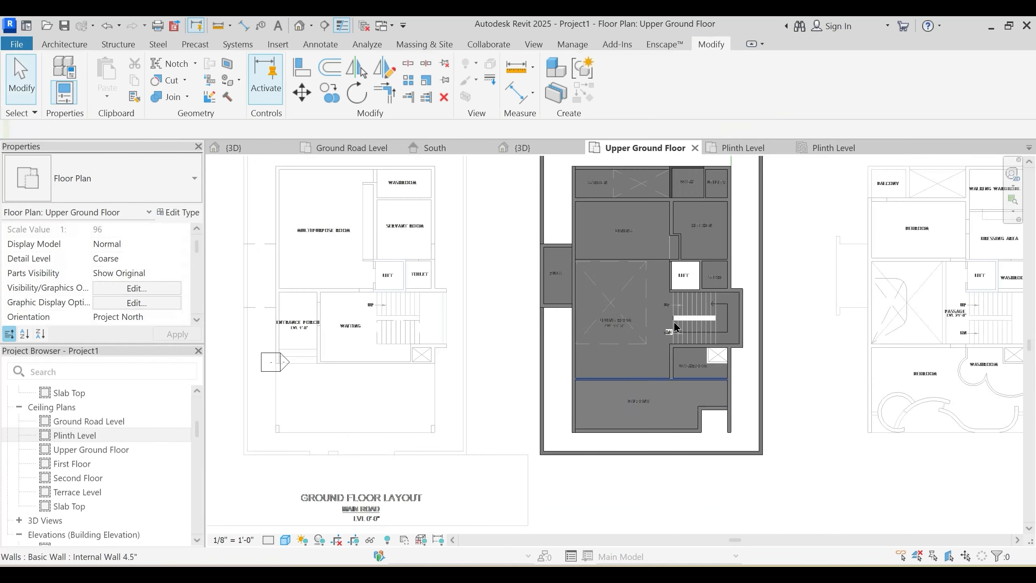
Step: In the 3D view, join the dining area's tiled floor with the wall overlapping it at the kitchen jog beside the lift
middle_click_drag(674, 323, 573, 380)
left_click(526, 148)
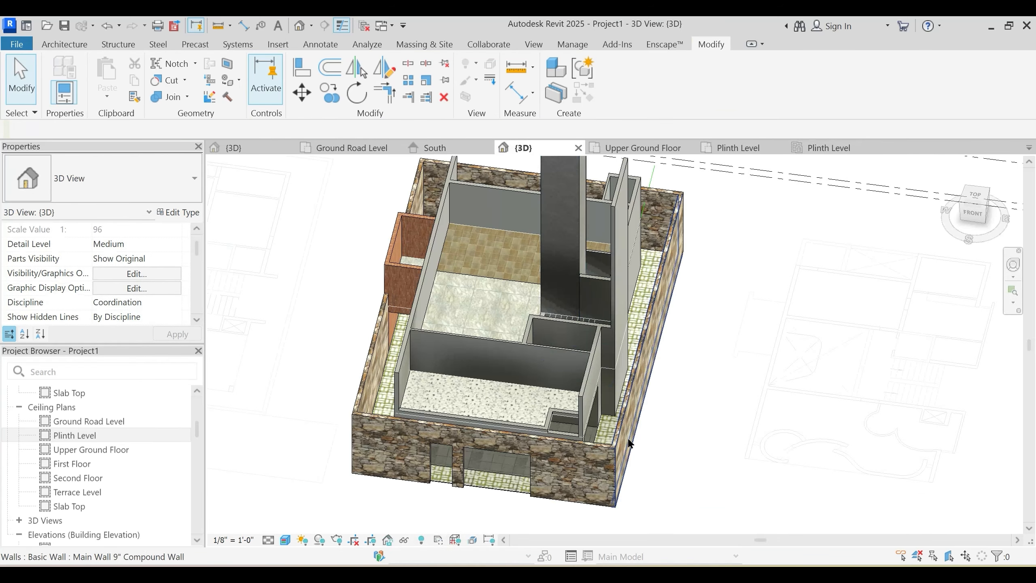
middle_click_drag(628, 443, 763, 456, "shift")
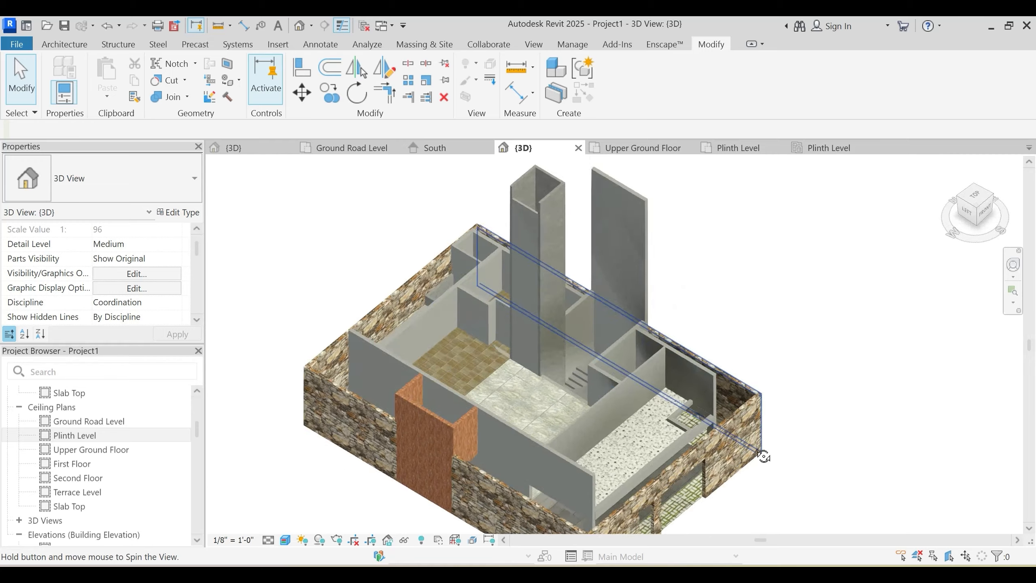
scroll(465, 338, "up", 10)
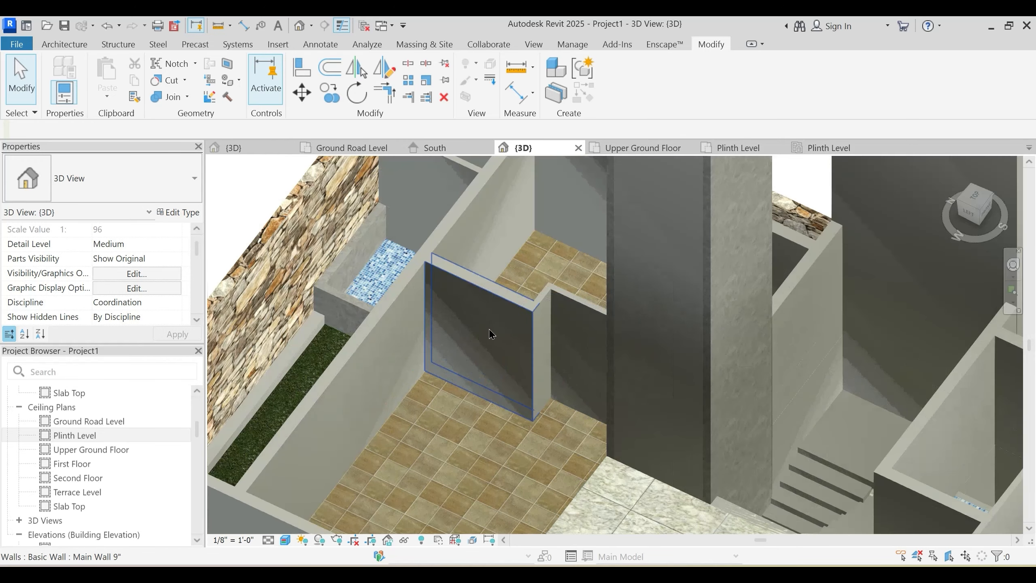
middle_click_drag(476, 386, 448, 323)
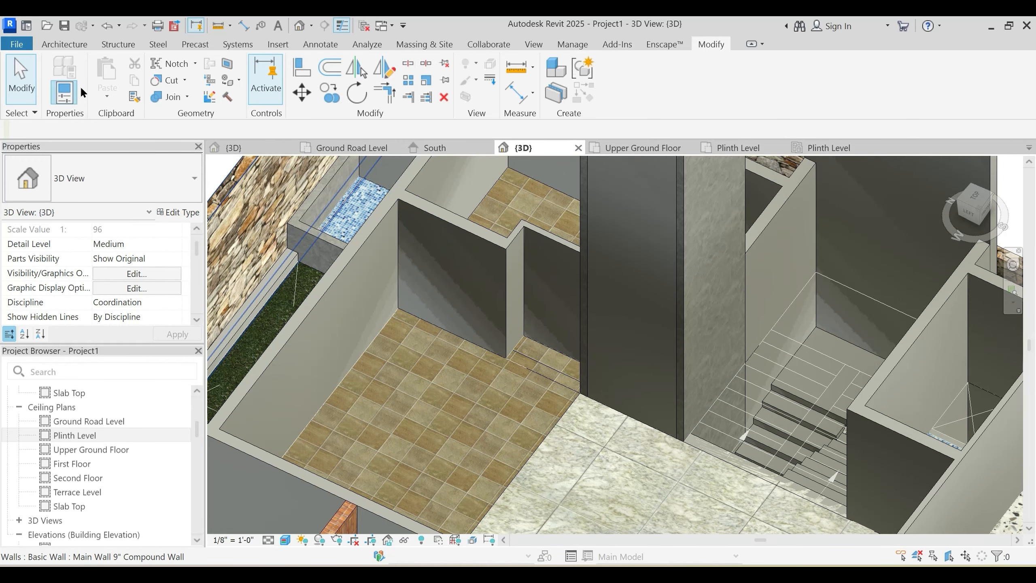
left_click(168, 96)
scroll(457, 324, "up", 3)
left_click(517, 435)
left_click(571, 384)
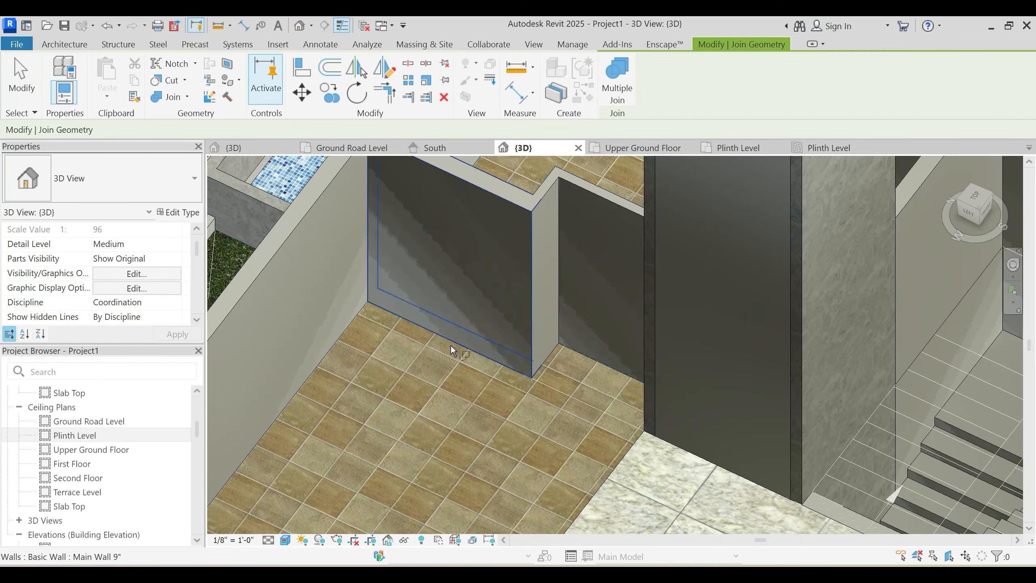
scroll(450, 345, "down", 3)
key("Escape")
Step: Examine the Upper Ground Floor's walls and floors from all sides, including the Puja room, garden and balcony
scroll(488, 357, "down", 2)
middle_click_drag(577, 431, 400, 423, "shift")
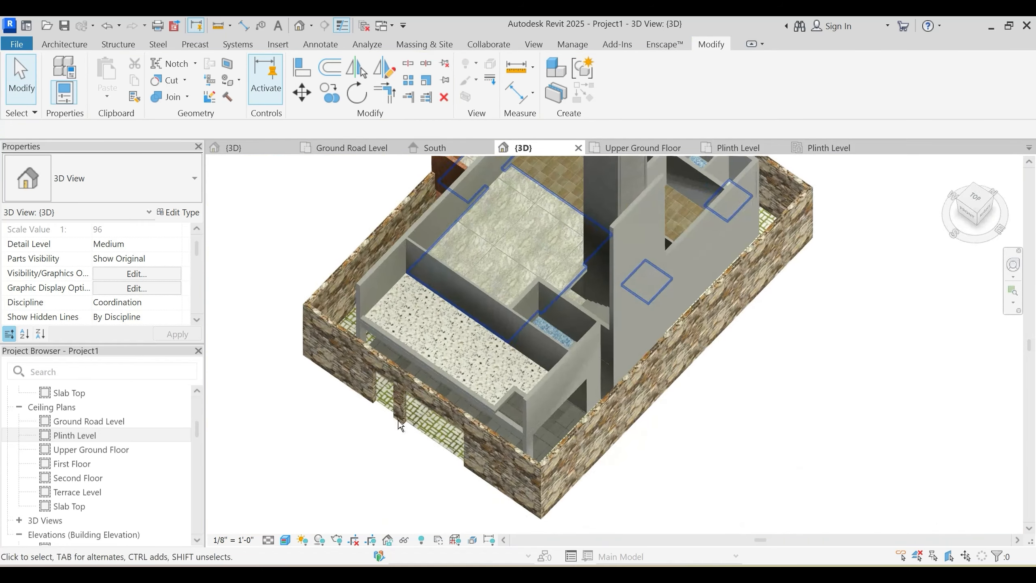
middle_click_drag(452, 261, 394, 451)
scroll(430, 409, "up", 2)
scroll(427, 351, "up", 2)
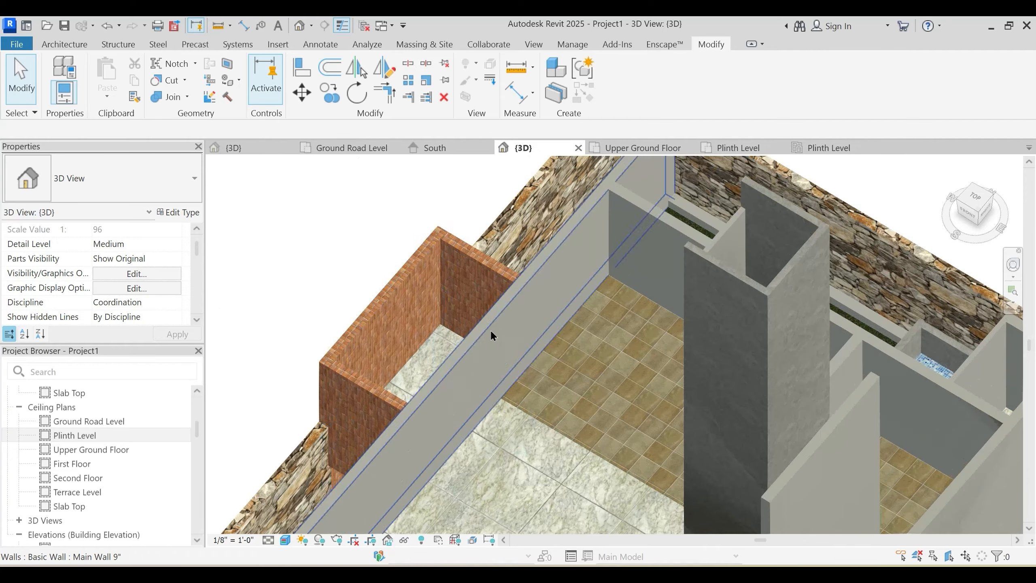
middle_click_drag(447, 388, 653, 366, "shift")
middle_click_drag(653, 366, 532, 269)
scroll(525, 449, "up", 3)
scroll(540, 420, "down", 1)
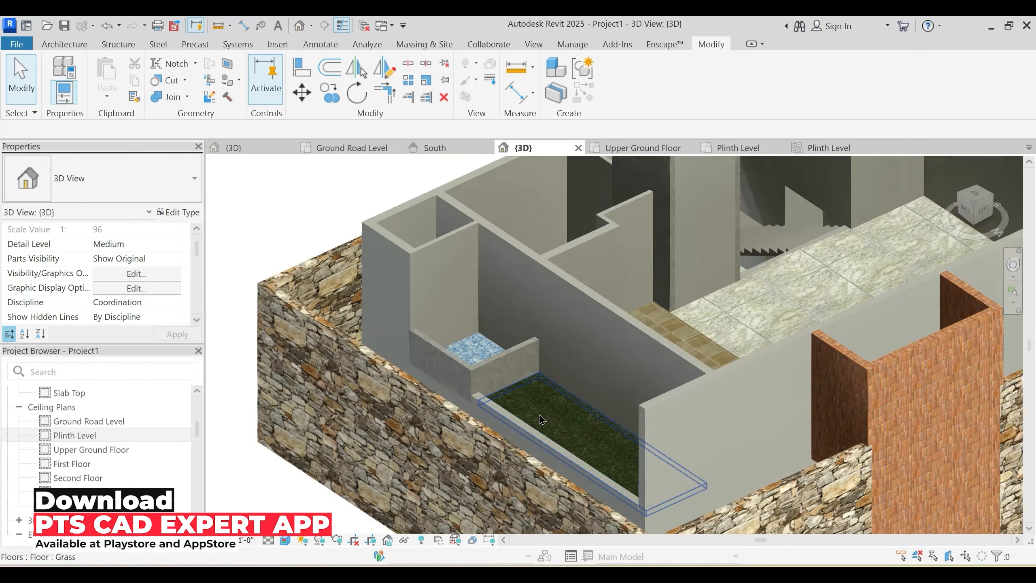
scroll(539, 420, "down", 3)
middle_click_drag(539, 416, 400, 351, "shift")
middle_click_drag(400, 351, 478, 282, "shift")
scroll(392, 371, "down", 3)
scroll(546, 353, "up", 4)
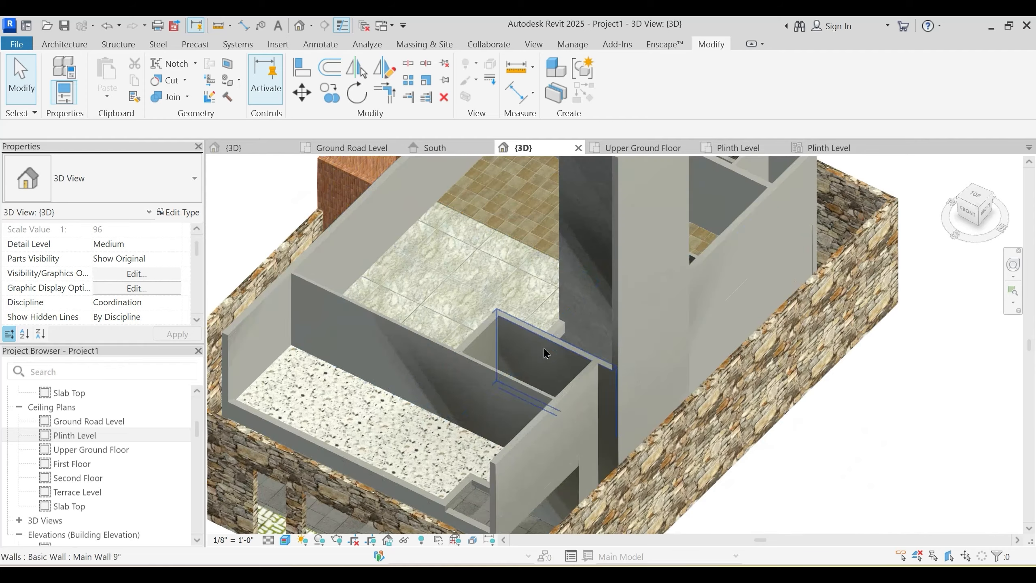
Step: Join the living room floor with the Main Wall 9" overlapping its edge at the stairs
scroll(522, 350, "up", 5)
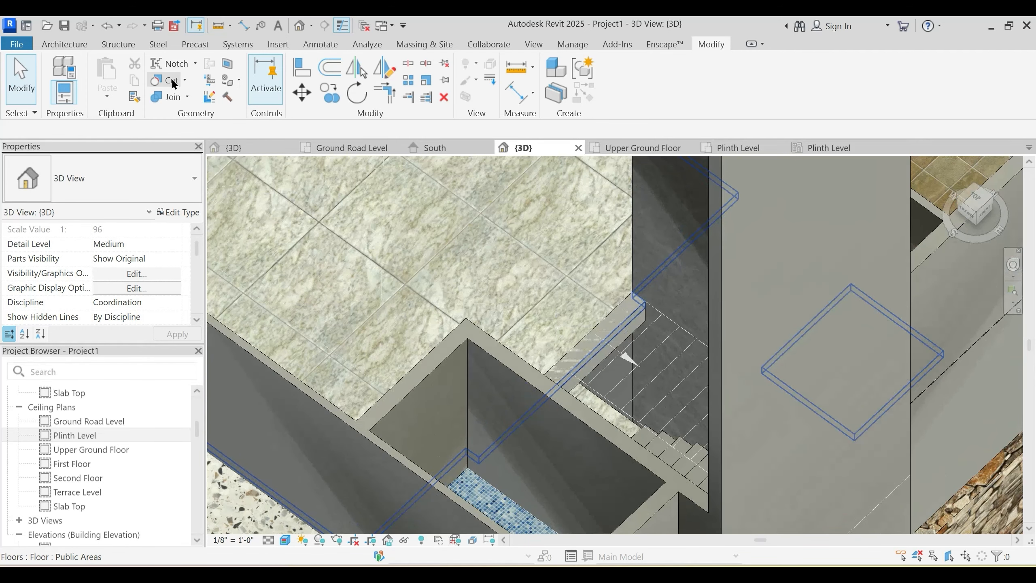
left_click(168, 97)
left_click(567, 302)
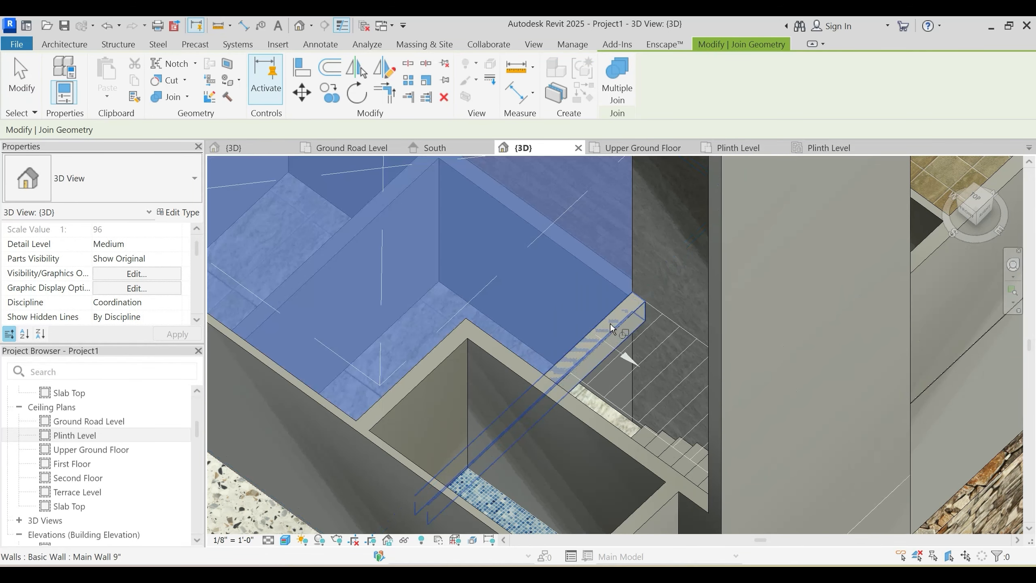
left_click(611, 324)
key("Escape")
scroll(563, 262, "down", 6)
scroll(539, 324, "up", 1)
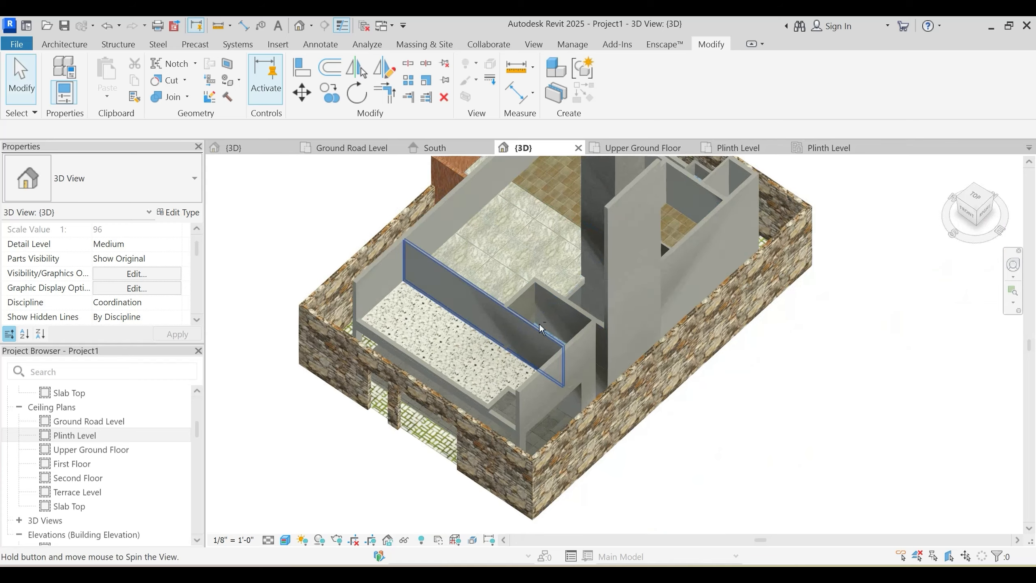
middle_click_drag(539, 323, 586, 314, "shift")
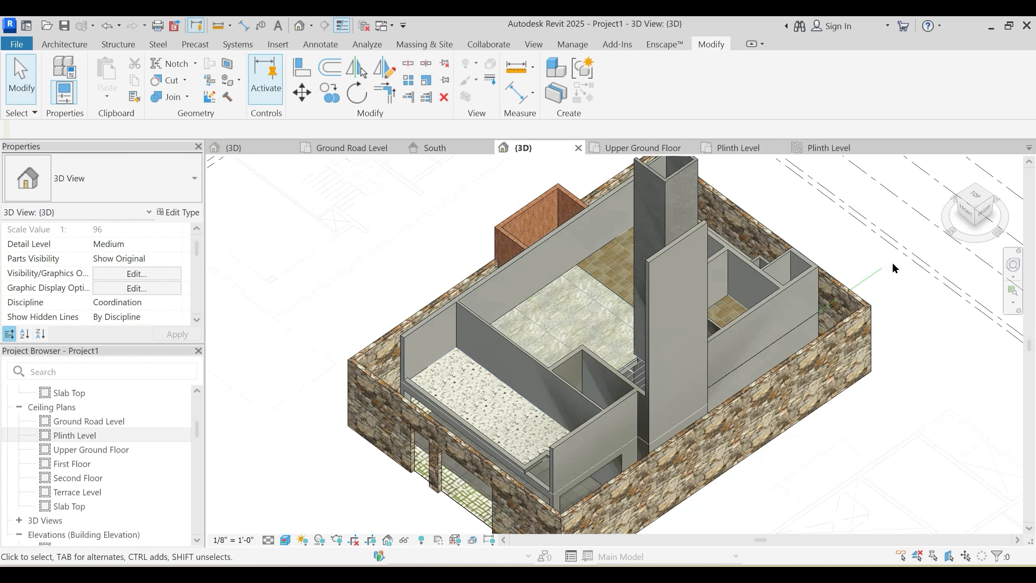
Step: In the Upper Ground Floor plan, change the work plane of the vertical reference line above the building to Level : First Floor
left_click(624, 149)
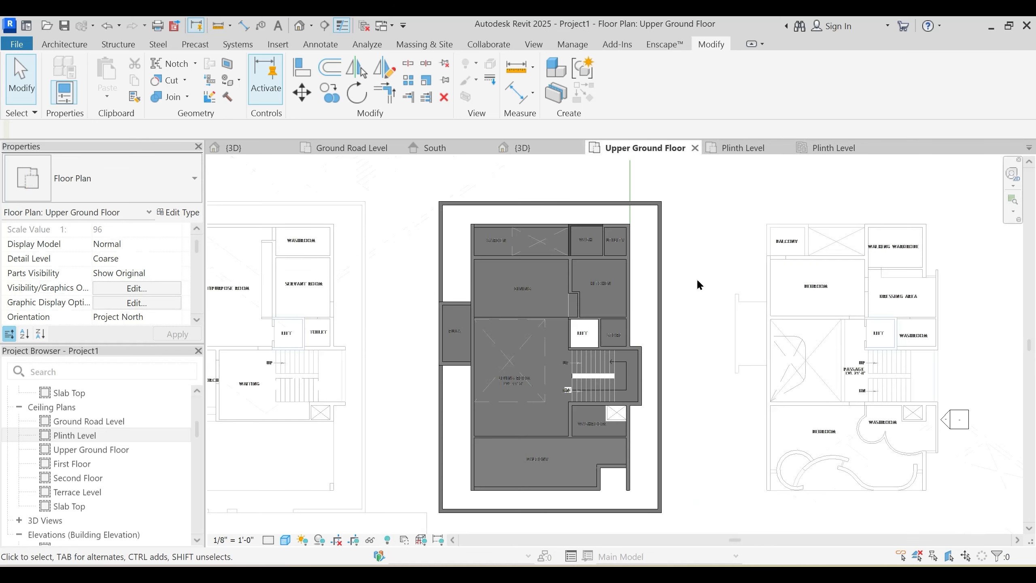
key("Escape")
left_click(641, 247)
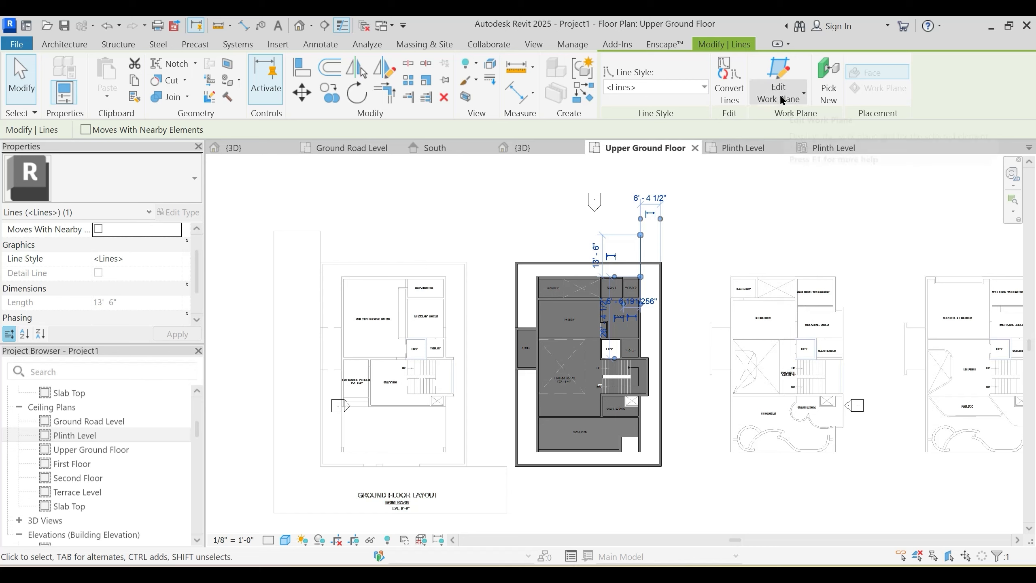
left_click(781, 100)
left_click(787, 150)
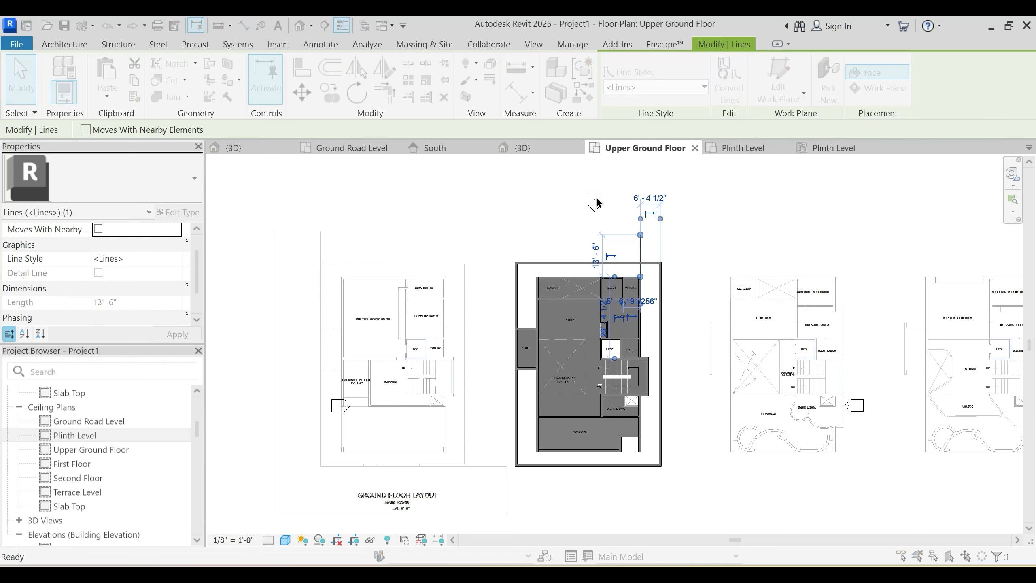
left_click(545, 295)
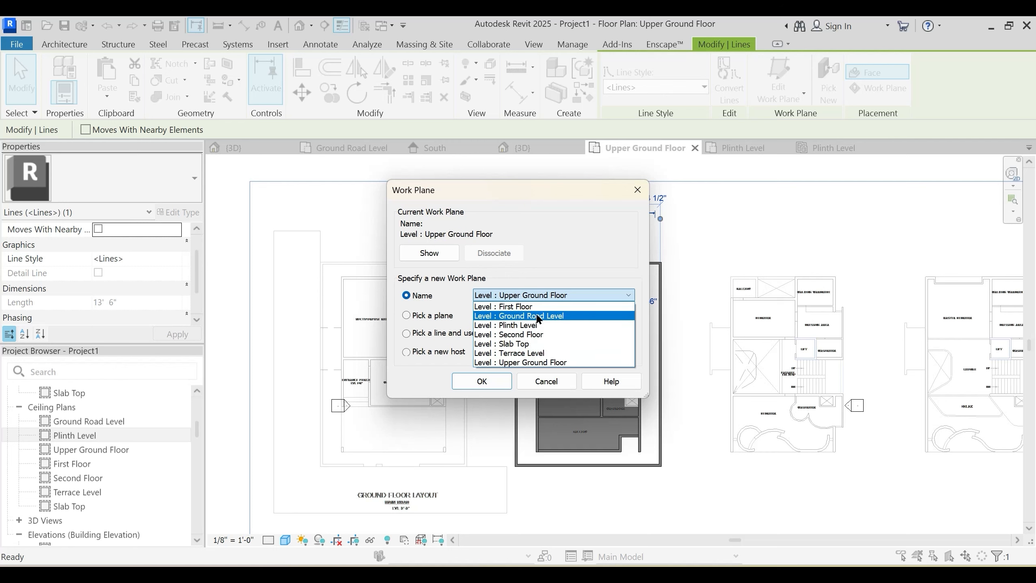
left_click(526, 306)
left_click(481, 380)
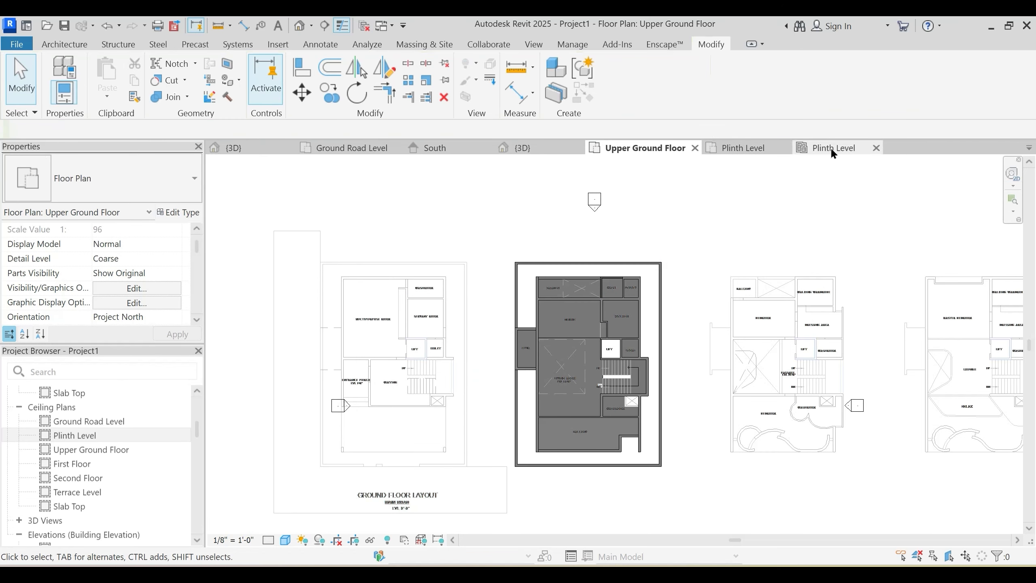
Step: Close both Plinth Level views, the South elevation and the Ground Road Level plan
left_click(876, 148)
left_click(785, 148)
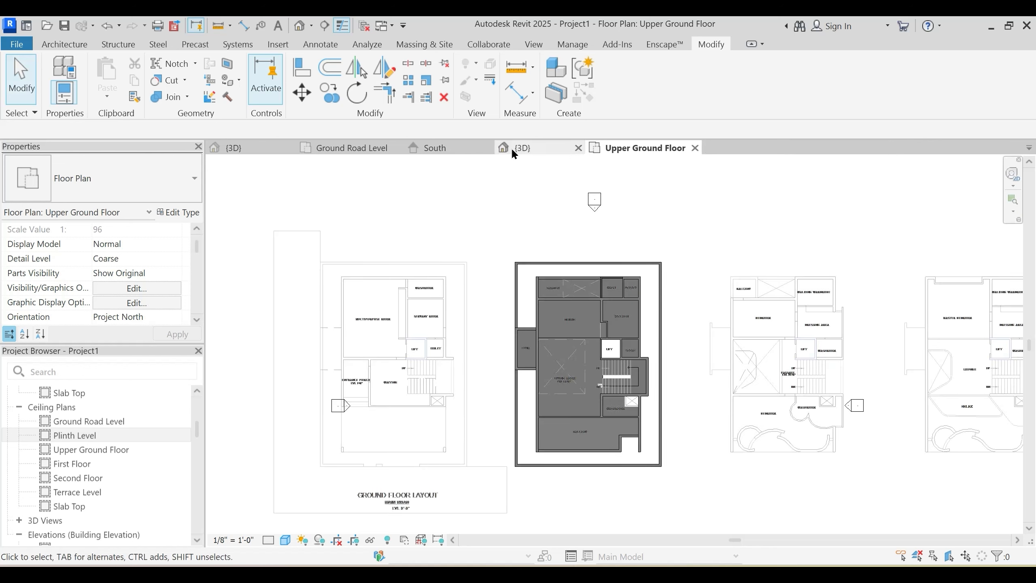
left_click(486, 147)
left_click(393, 148)
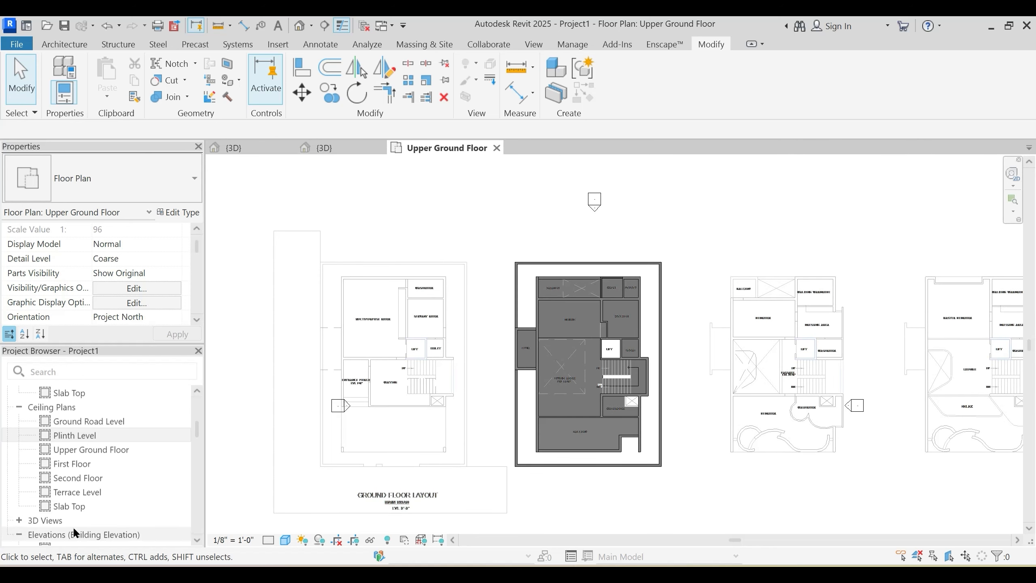
double_click(73, 463)
scroll(624, 319, "up", 3)
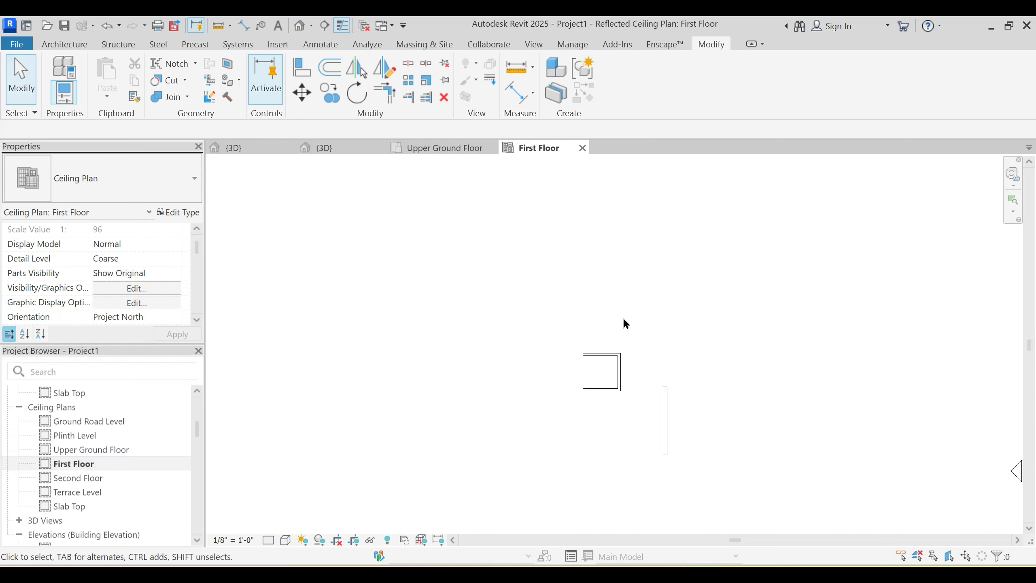
left_click(582, 148)
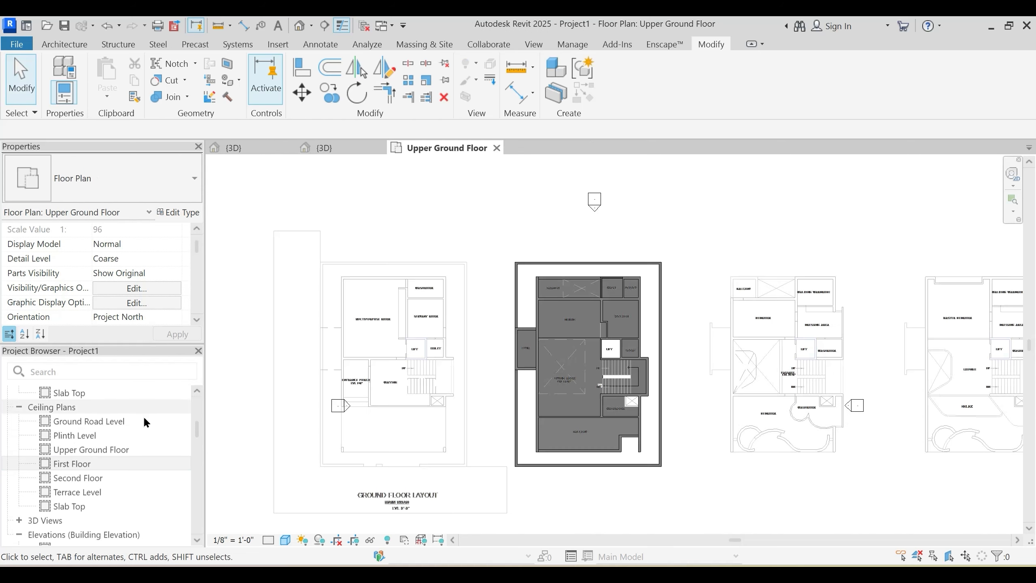
Step: Open the First Floor floor plan
scroll(143, 416, "down", 1)
left_click(81, 423)
double_click(99, 424)
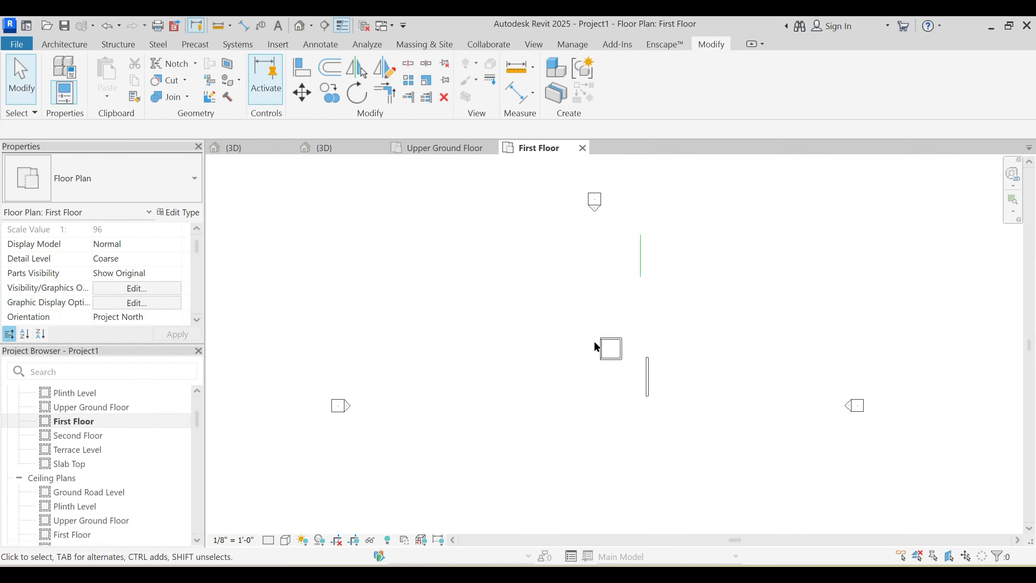
scroll(644, 265, "up", 3)
Step: In the 3D view, set the work plane of the imported Live Project Nov 24 Batch.dwg to Level : First Floor
left_click(324, 147)
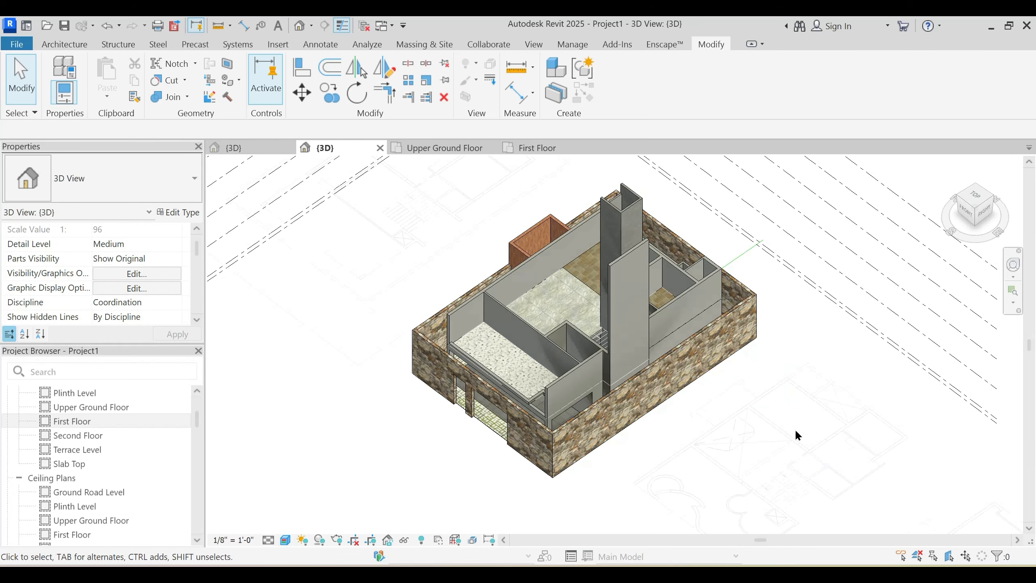
left_click(790, 458)
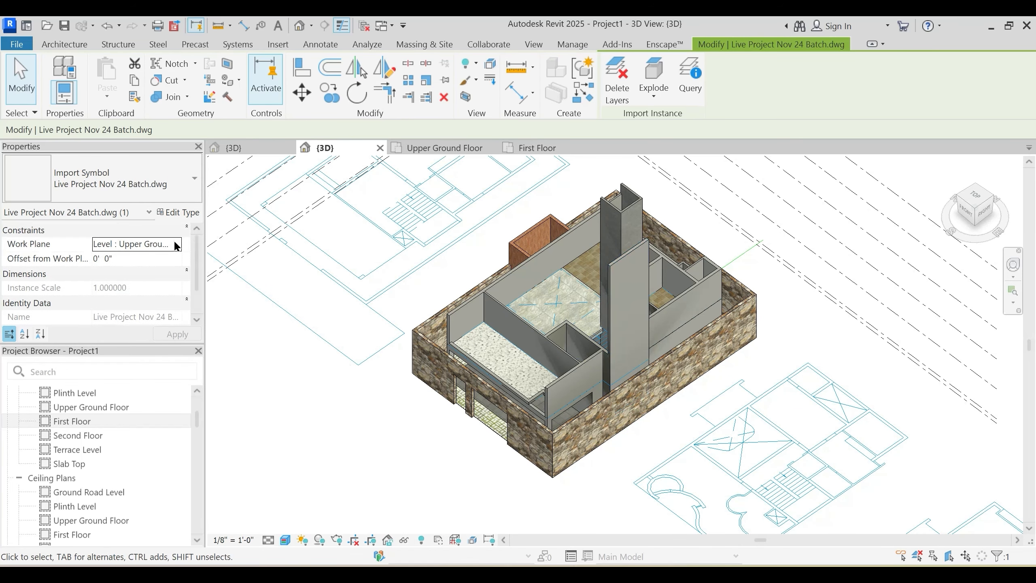
left_click(158, 247)
left_click(138, 295)
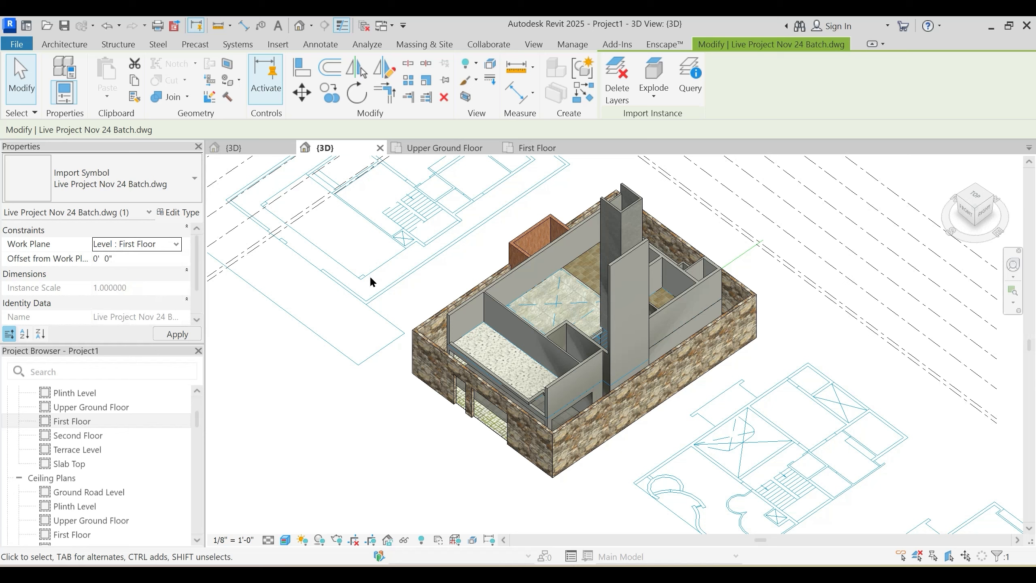
Step: In the First Floor floor plan, set the imported Live Project drawing to display in halftone
left_click(530, 148)
key("Escape")
key("v")
key("g")
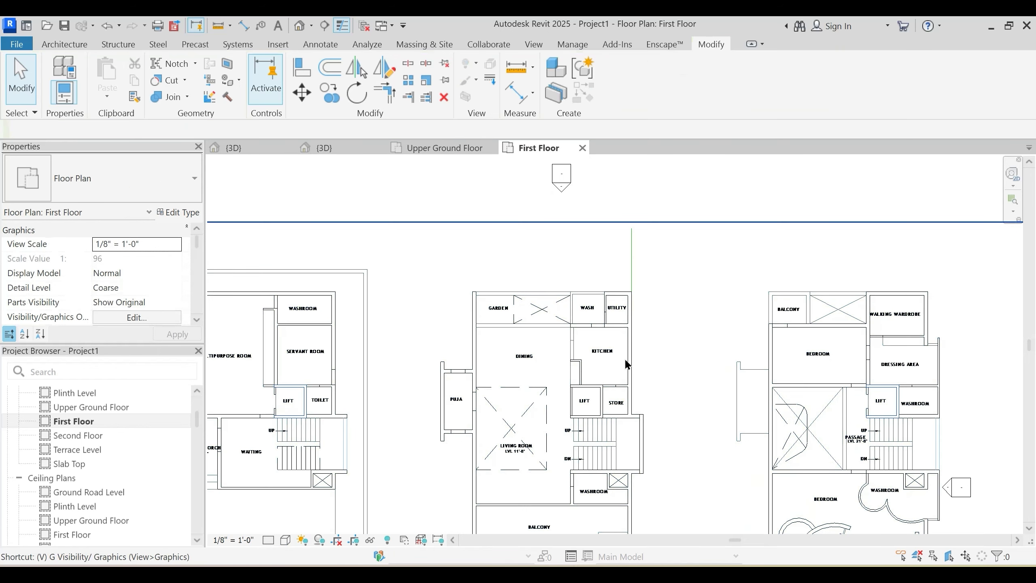
left_click(549, 107)
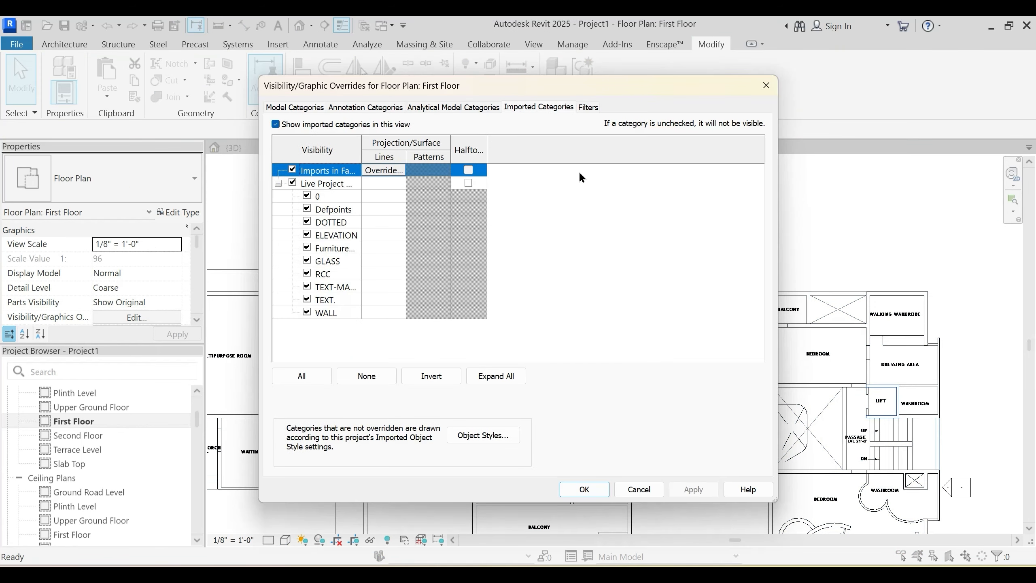
left_click(468, 184)
left_click(674, 481)
left_click(571, 487)
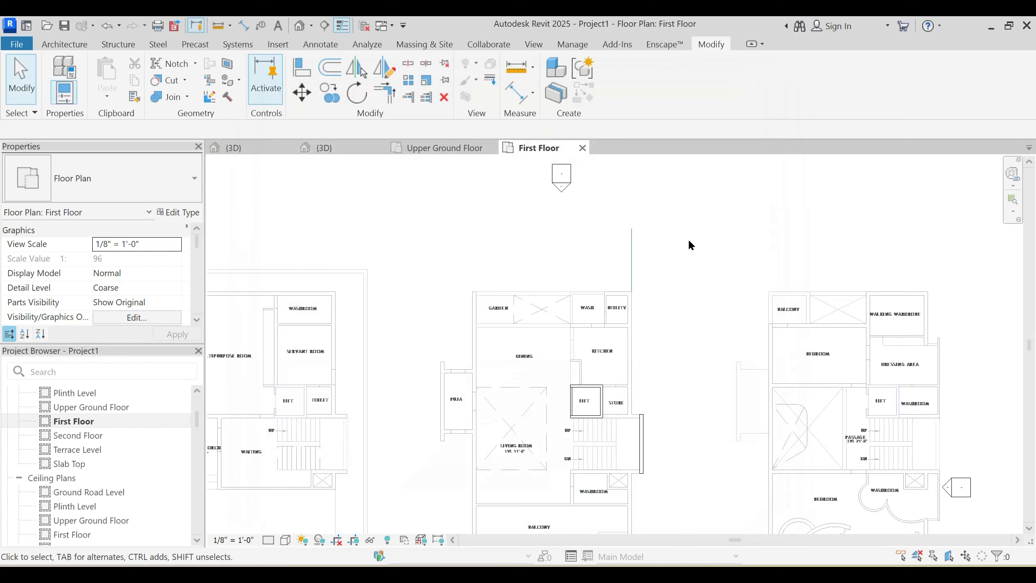
Step: Align the imported Live Project drawing so the first-floor layout with the passage at LVL 21'-6" meets the green reference line
scroll(622, 325, "down", 2)
scroll(555, 292, "up", 2)
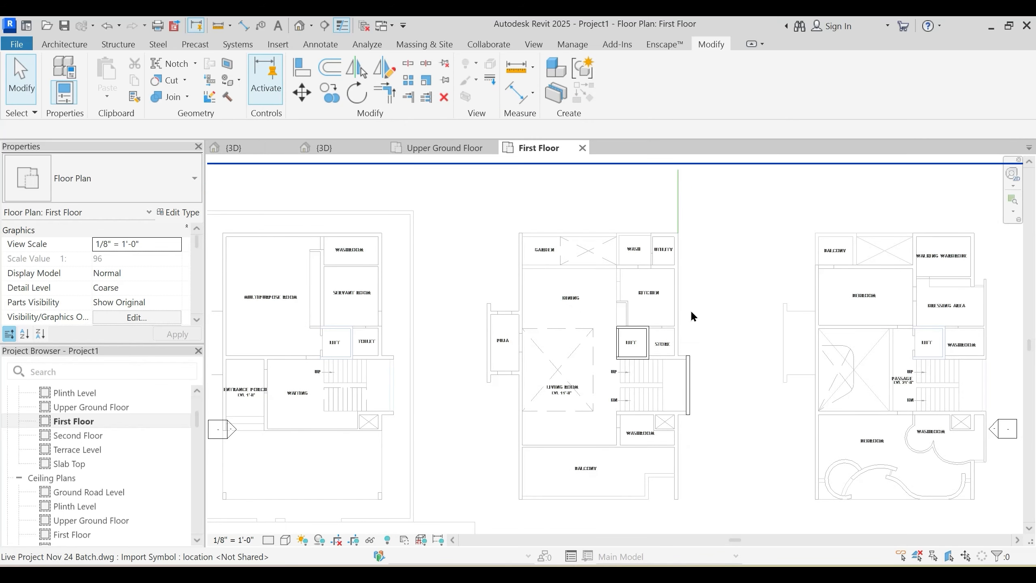
middle_click_drag(689, 310, 614, 341)
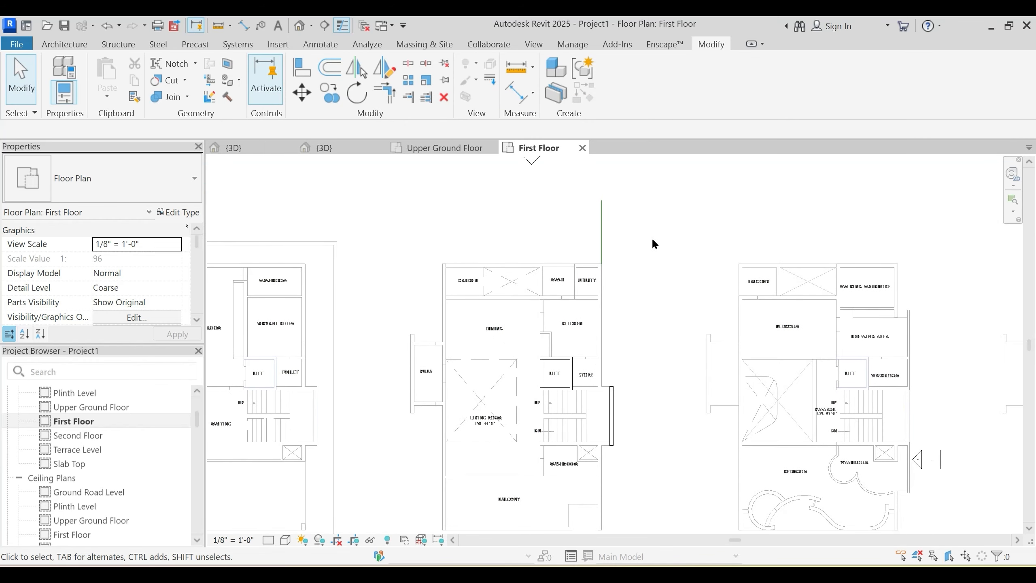
left_click(301, 68)
left_click(605, 235)
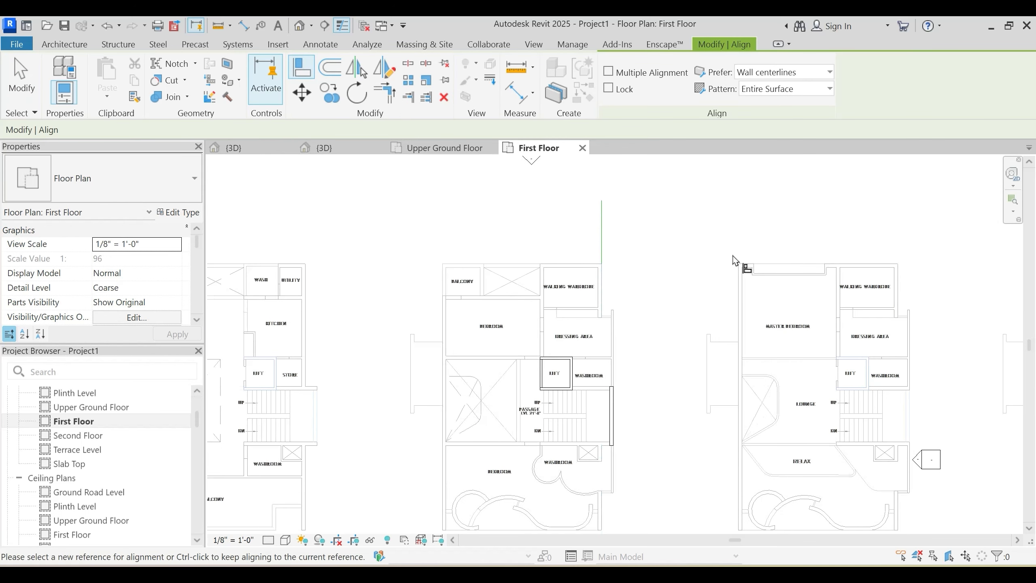
middle_click_drag(913, 284, 671, 253)
key("Escape")
key("Escape")
middle_click_drag(541, 294, 546, 315)
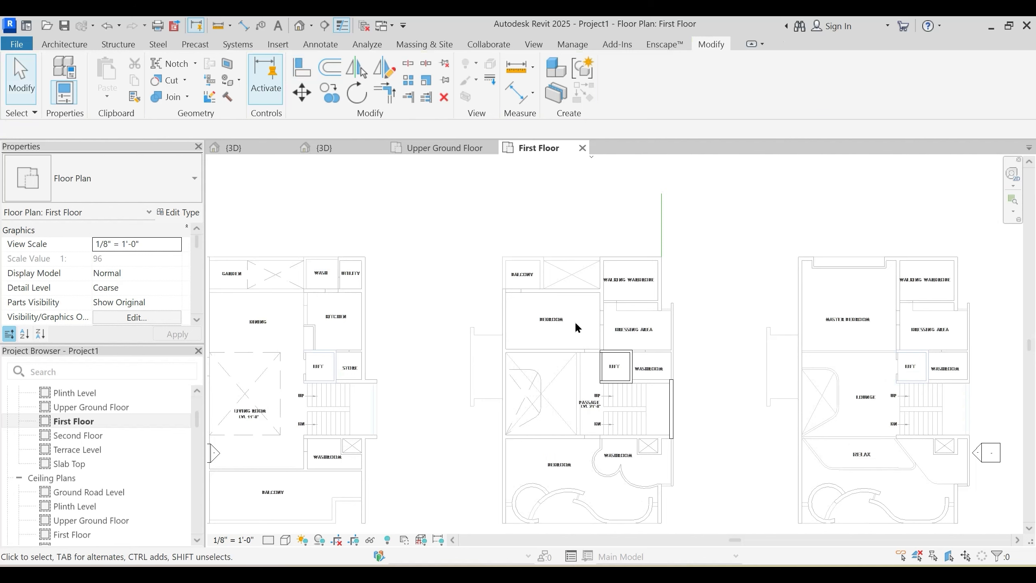
Step: Start an architectural floor of type Washroom Floor Plate and sketch a rectangular boundary, 8'-3" by 5'-10 1/2", inside the washroom beside the lift
middle_click_drag(578, 416, 566, 344)
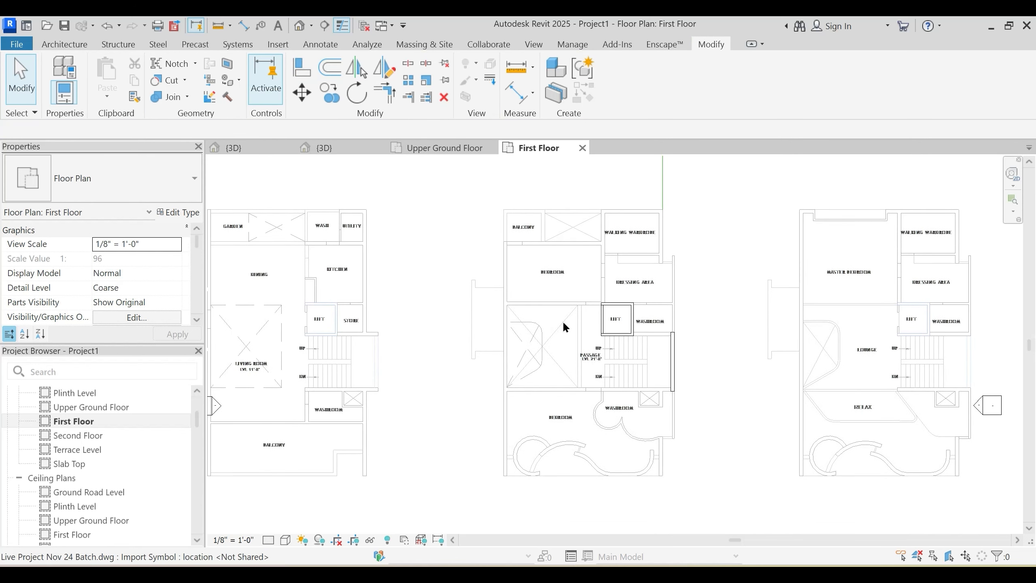
left_click(84, 49)
left_click(322, 96)
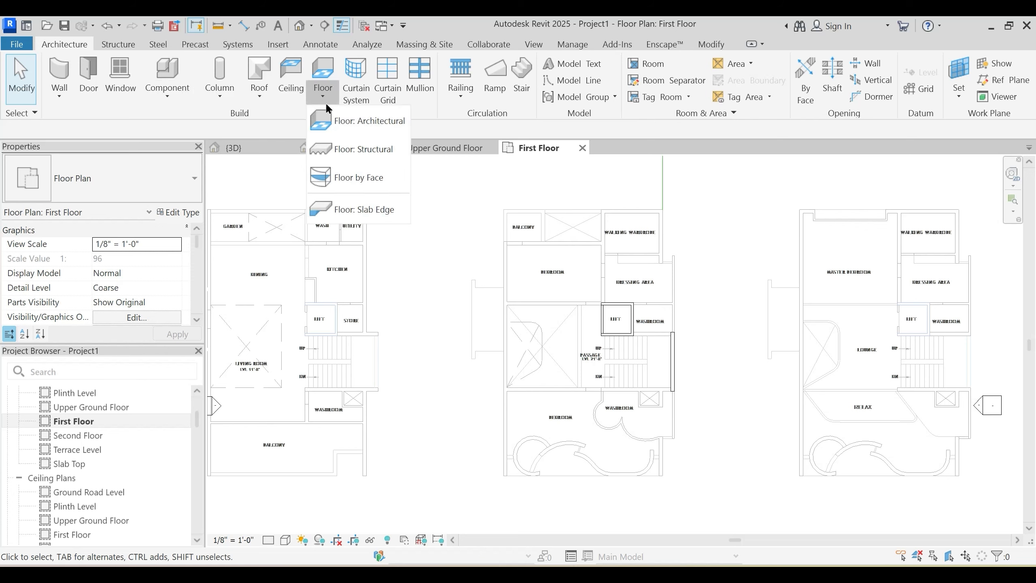
left_click(340, 125)
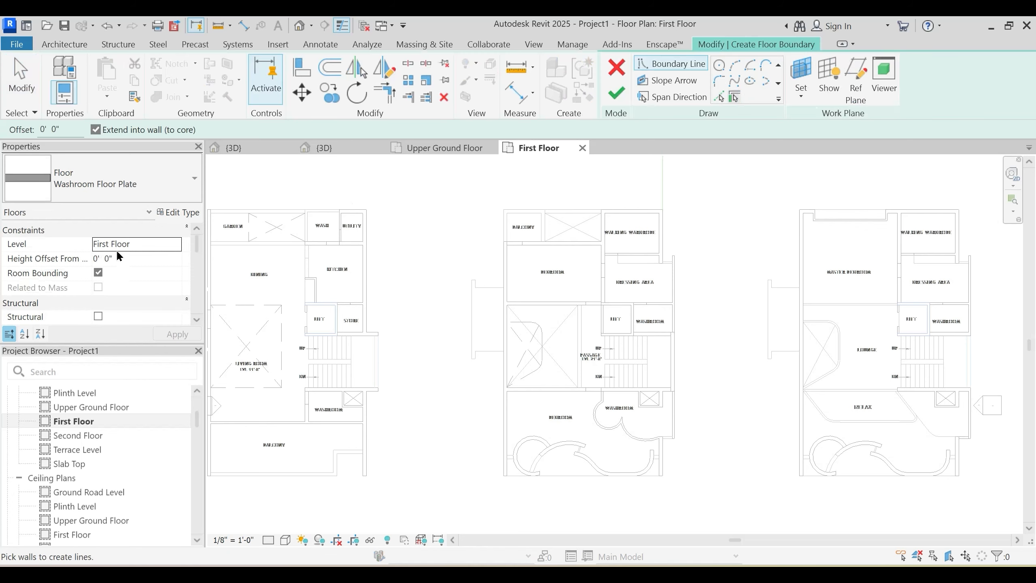
left_click(97, 181)
left_click(110, 285)
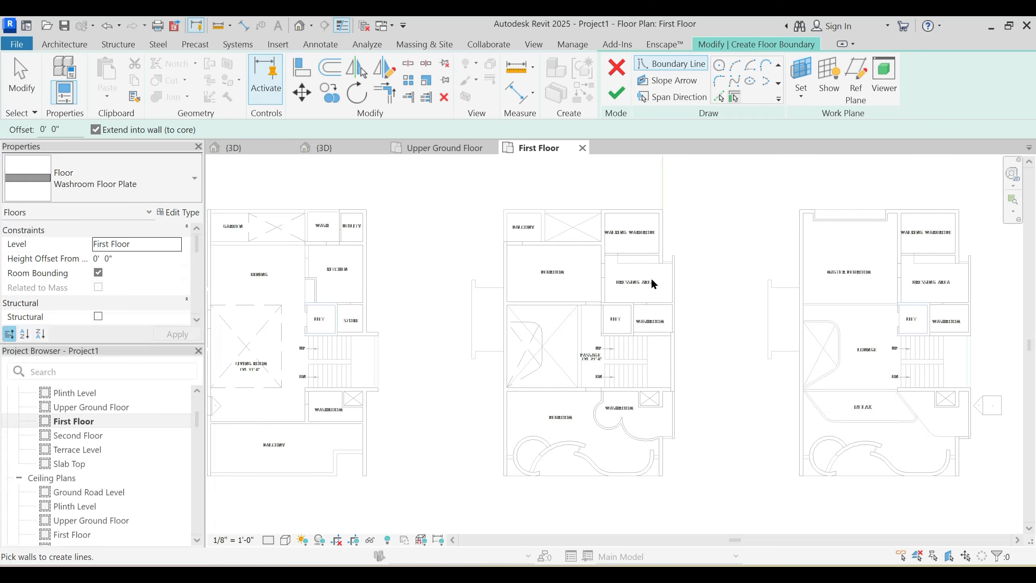
scroll(651, 281, "up", 5)
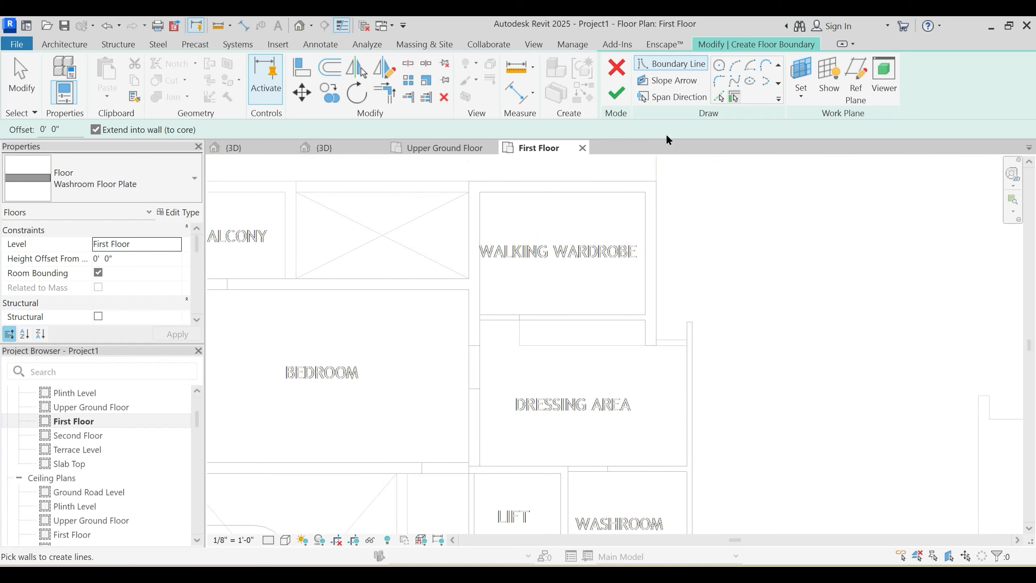
scroll(729, 66, "up", 1)
left_click(735, 64)
middle_click_drag(638, 498, 656, 361)
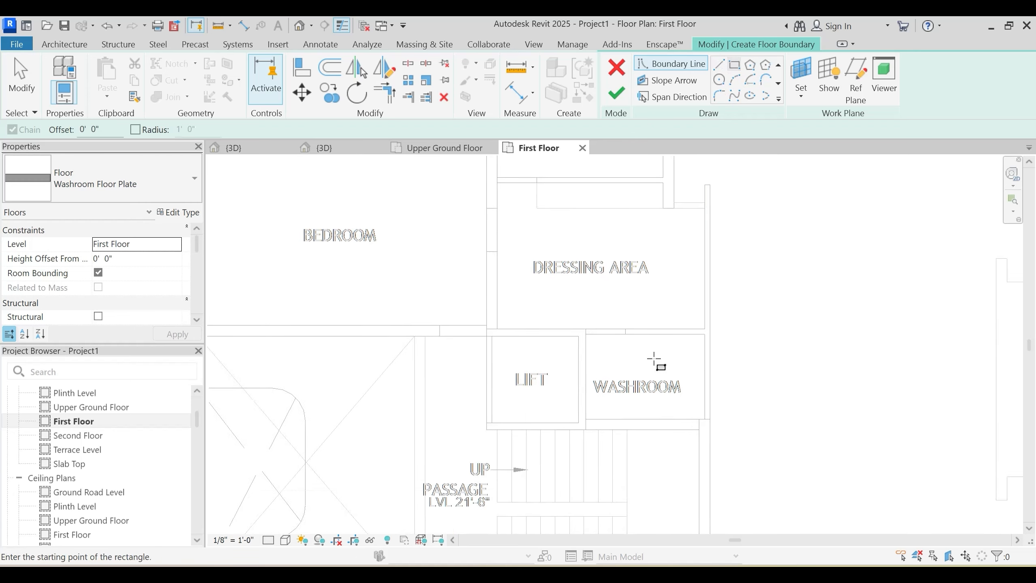
scroll(655, 362, "up", 2)
scroll(719, 449, "up", 2)
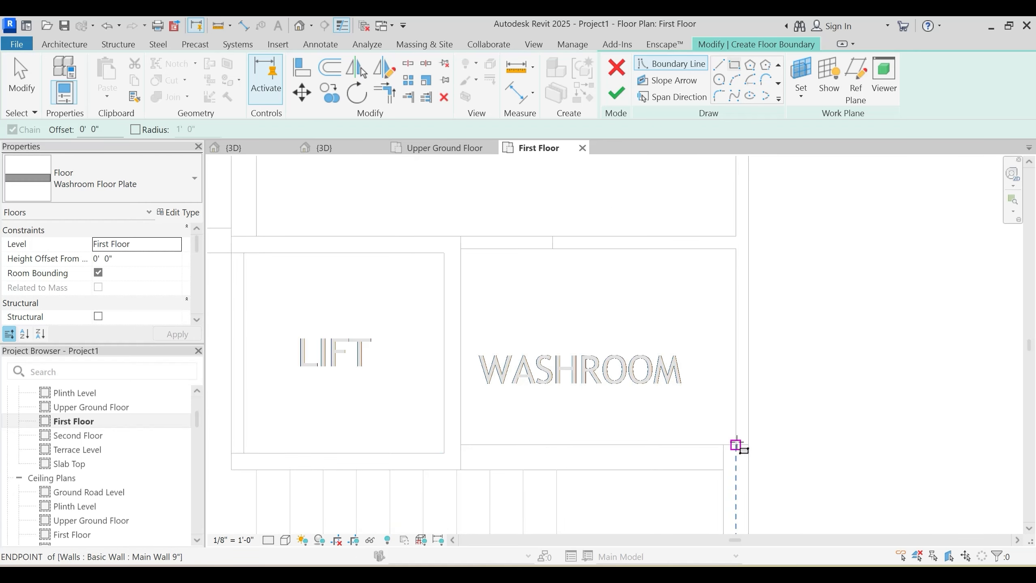
left_click(736, 444)
left_click(460, 253)
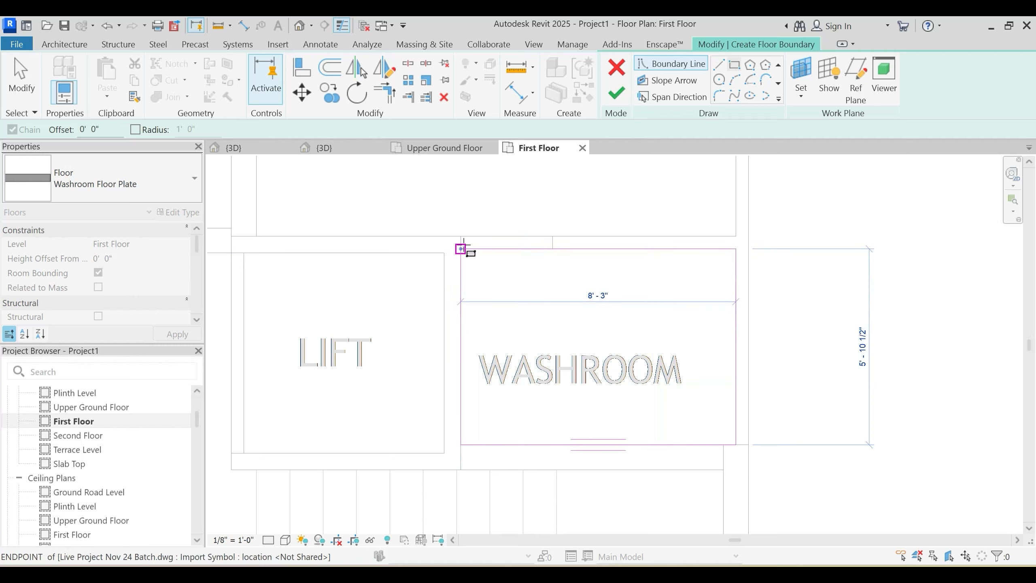
Step: Add boundary lines picked from the CAD drawing along the lower washroom's stair-side wall, short bedroom-side wall and curved inner walls
scroll(616, 216, "down", 4)
scroll(592, 393, "up", 5)
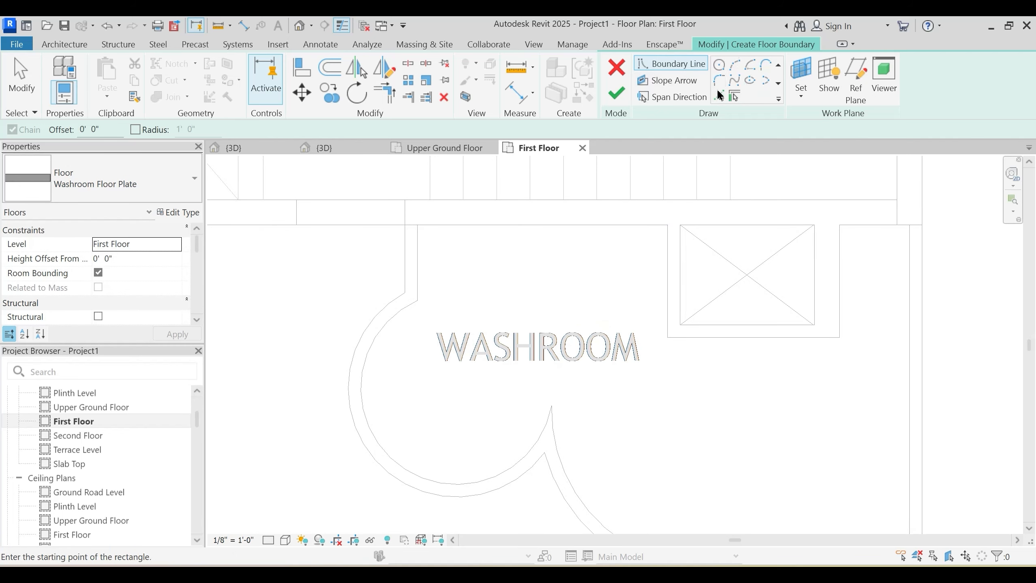
left_click(719, 98)
left_click(613, 225)
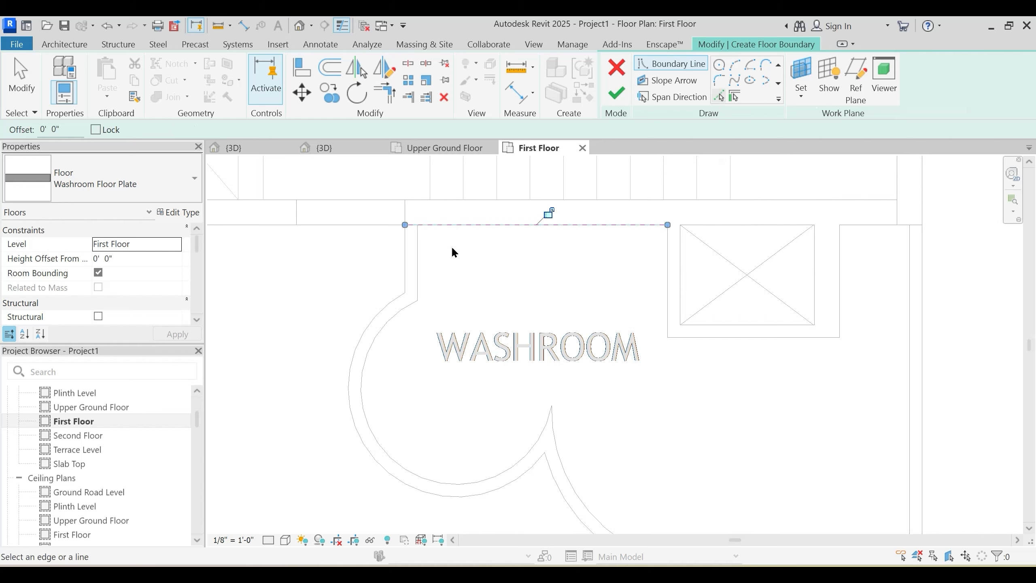
left_click(416, 247)
left_click(392, 316)
left_click(557, 447)
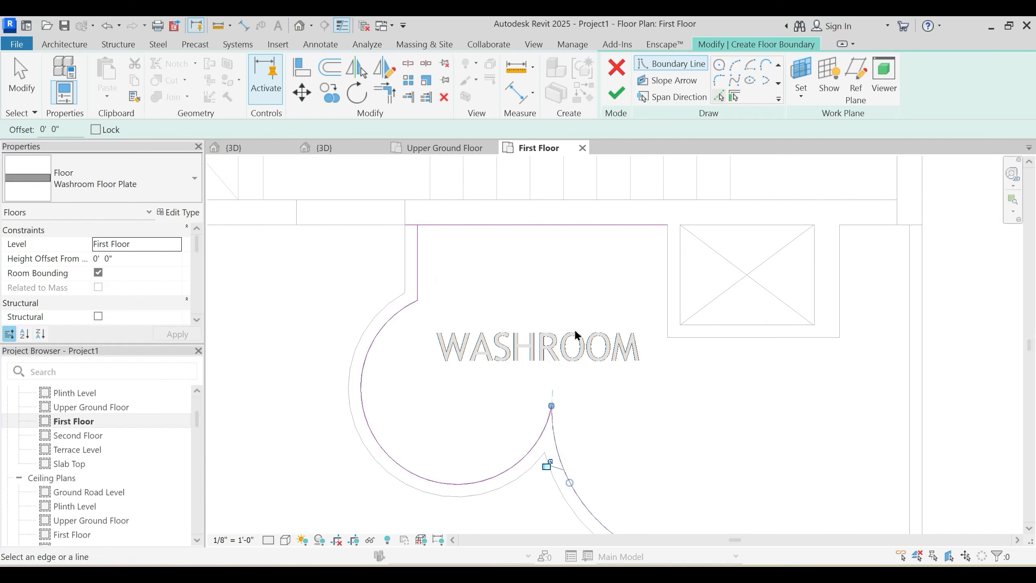
scroll(574, 329, "down", 2)
left_click(626, 459)
scroll(710, 455, "up", 3)
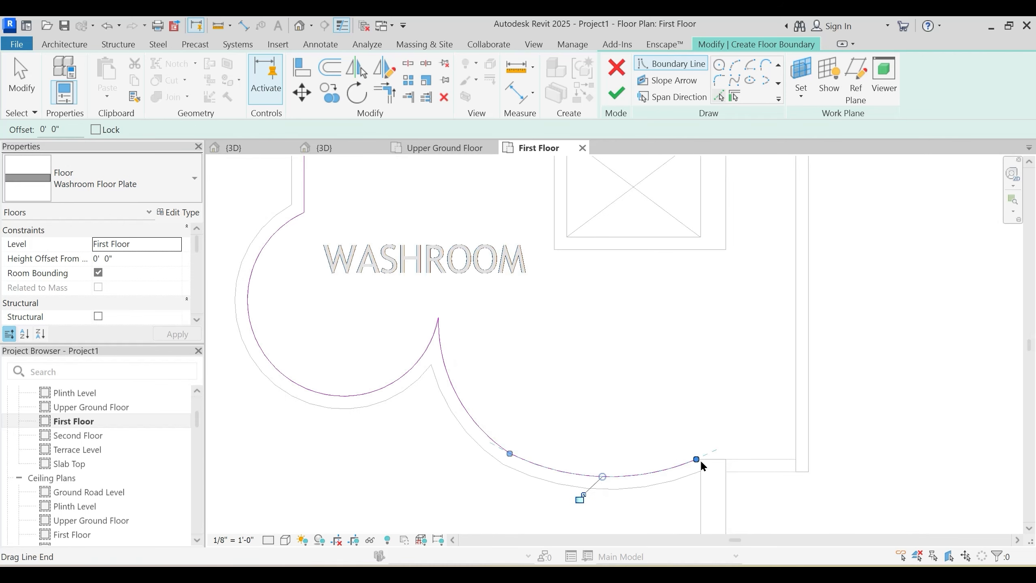
Step: Pick the lower washroom's remaining straight edges as floor boundary, including the outer wall and the outline around the crossed duct
left_click(710, 459)
left_click(794, 393)
scroll(715, 406, "down", 2)
middle_click_drag(715, 405, 714, 481)
left_click(753, 276)
left_click(681, 361)
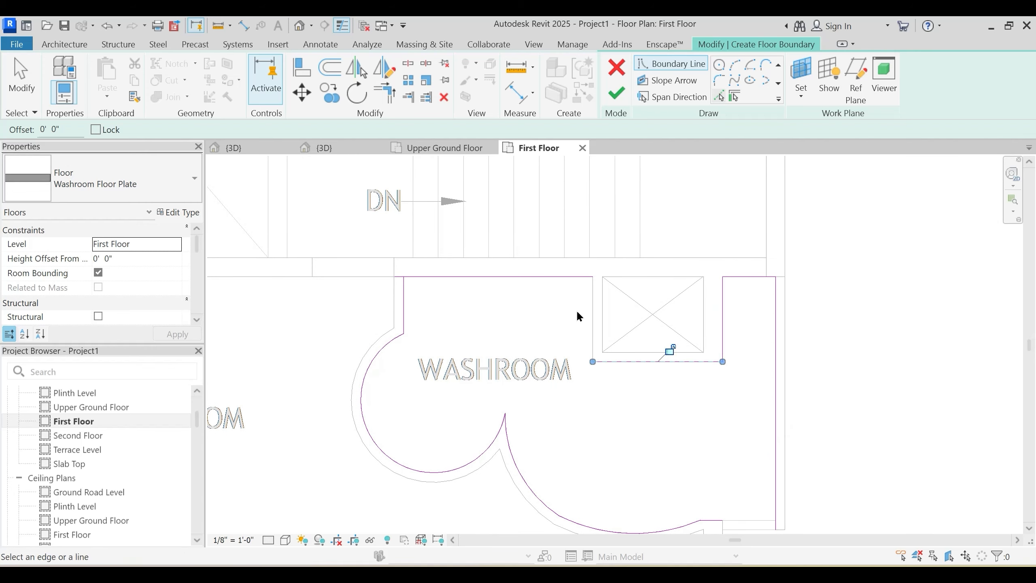
left_click(592, 314)
Step: Trim the short line at the end of the curved wall and the outer wall line to a corner, closing the lower washroom's boundary
key("Escape")
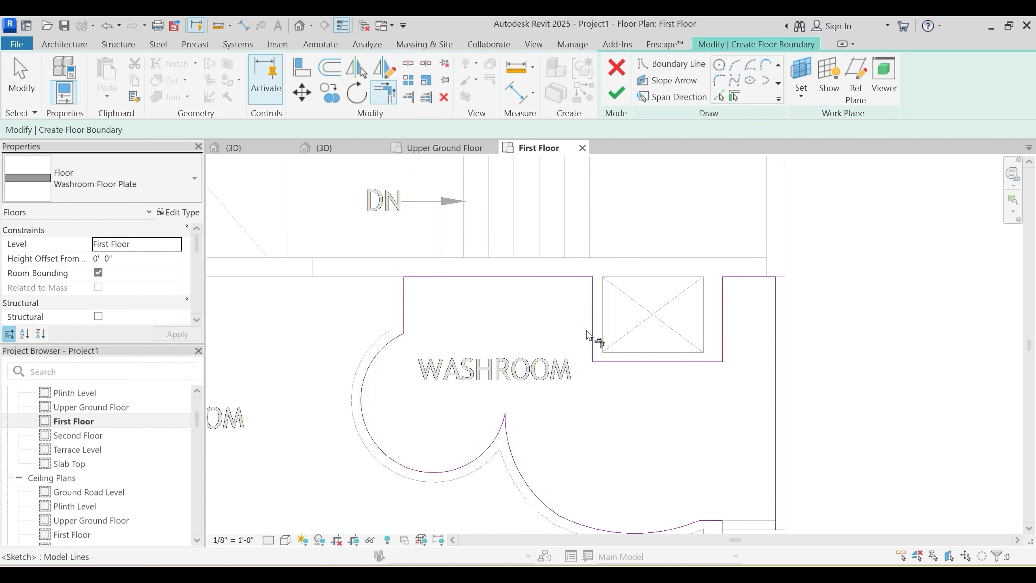
middle_click_drag(767, 432, 728, 340)
scroll(693, 415, "up", 3)
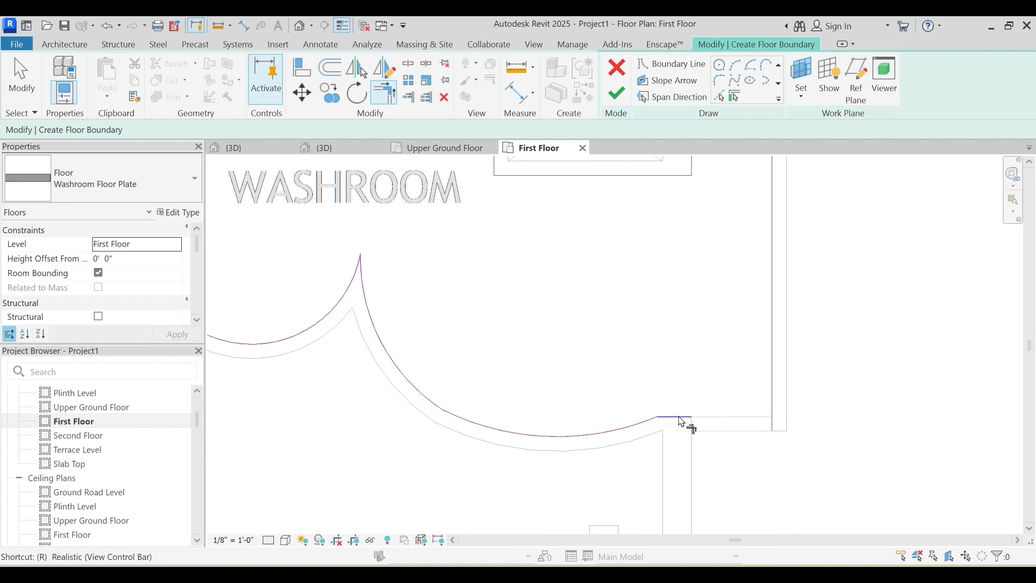
left_click(681, 418)
left_click(771, 388)
scroll(685, 366, "down", 5)
middle_click_drag(580, 317, 609, 395)
scroll(609, 395, "down", 3)
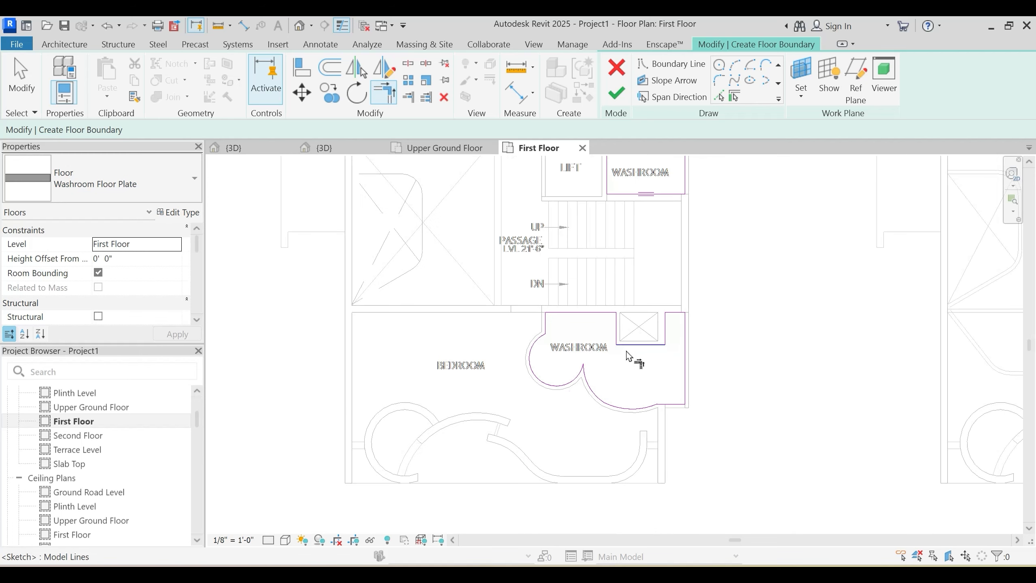
Step: Finish the floor sketch for both washrooms without attaching the walls below, and deselect the floor
left_click(616, 93)
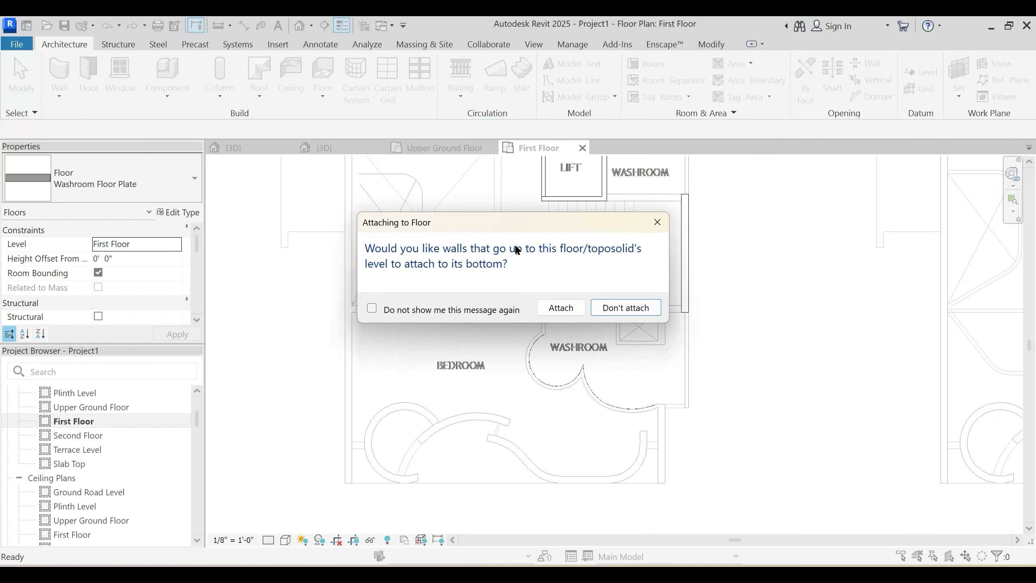
left_click(626, 307)
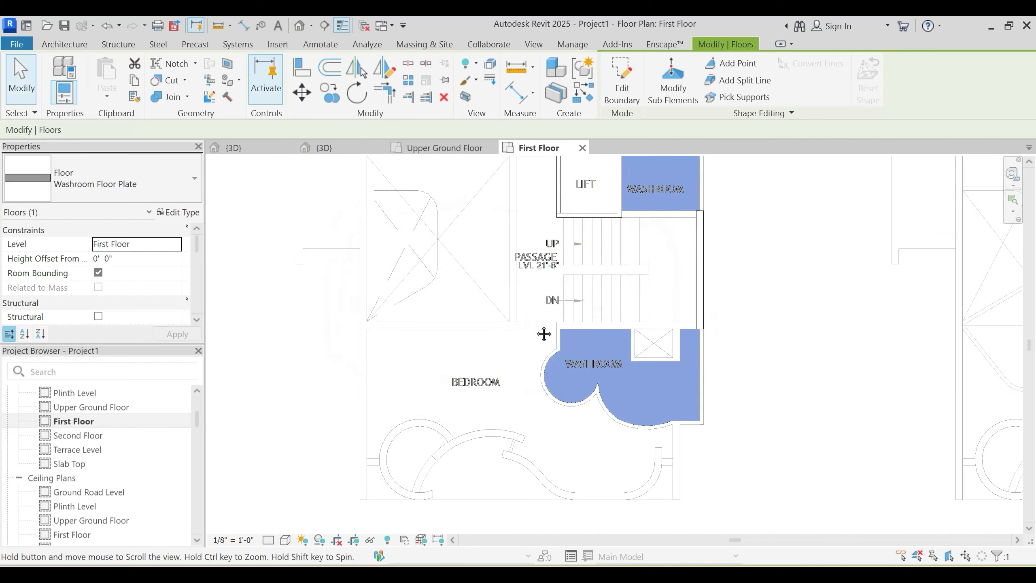
middle_click_drag(499, 165, 579, 343)
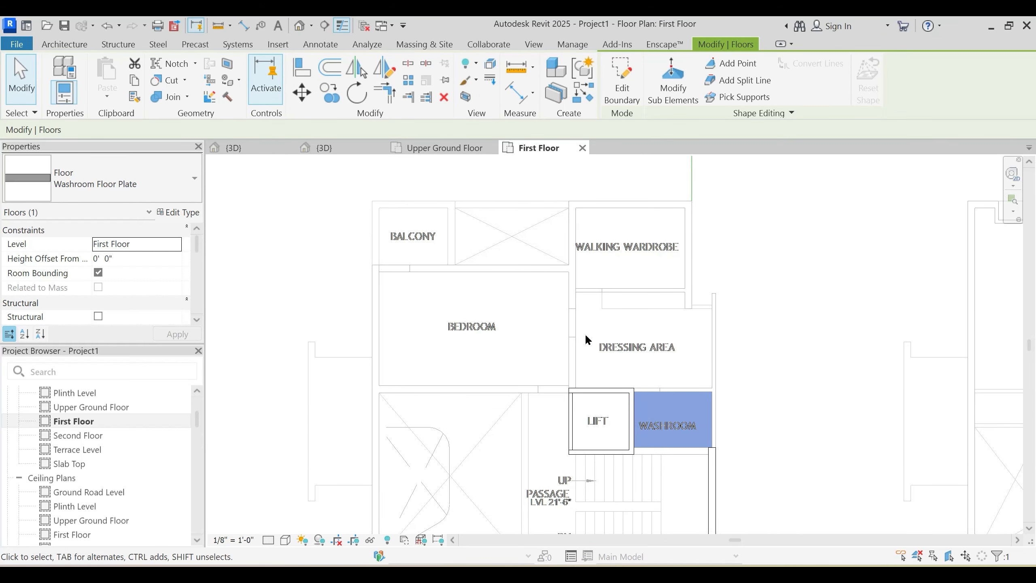
key("Escape")
Step: Start another floor on First Floor and browse the available floor types
key("Return")
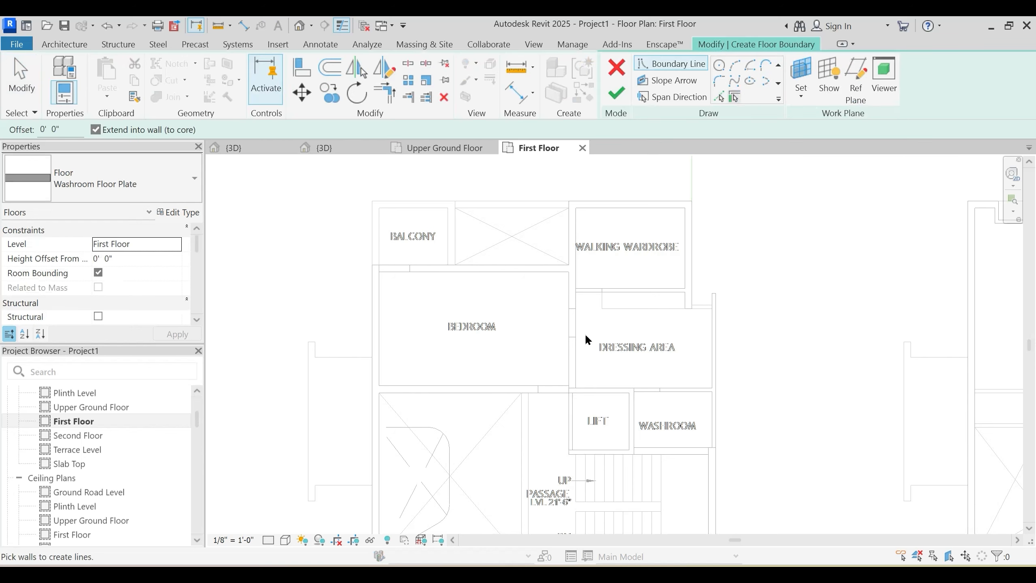
left_click(200, 176)
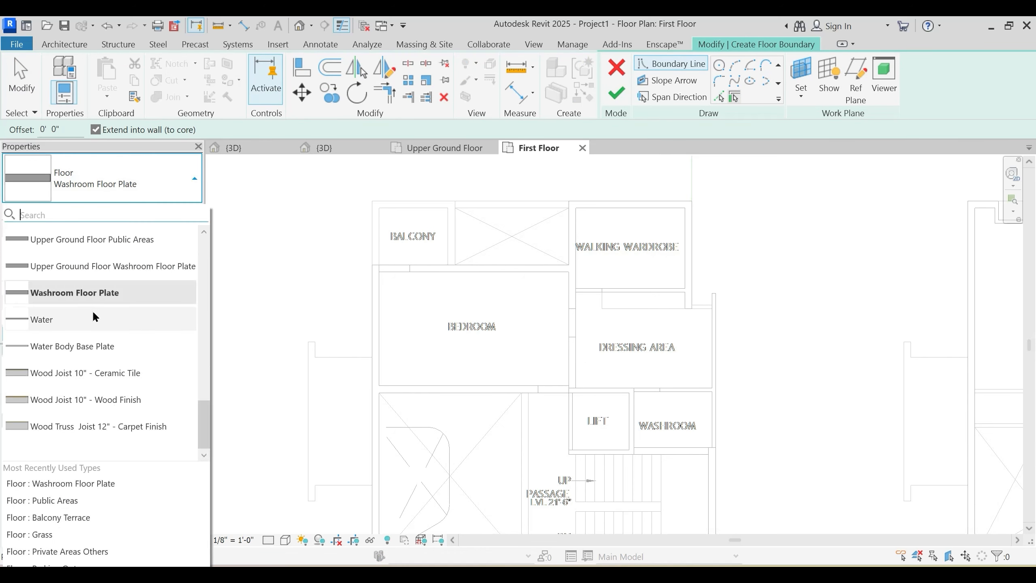
scroll(109, 345, "up", 1)
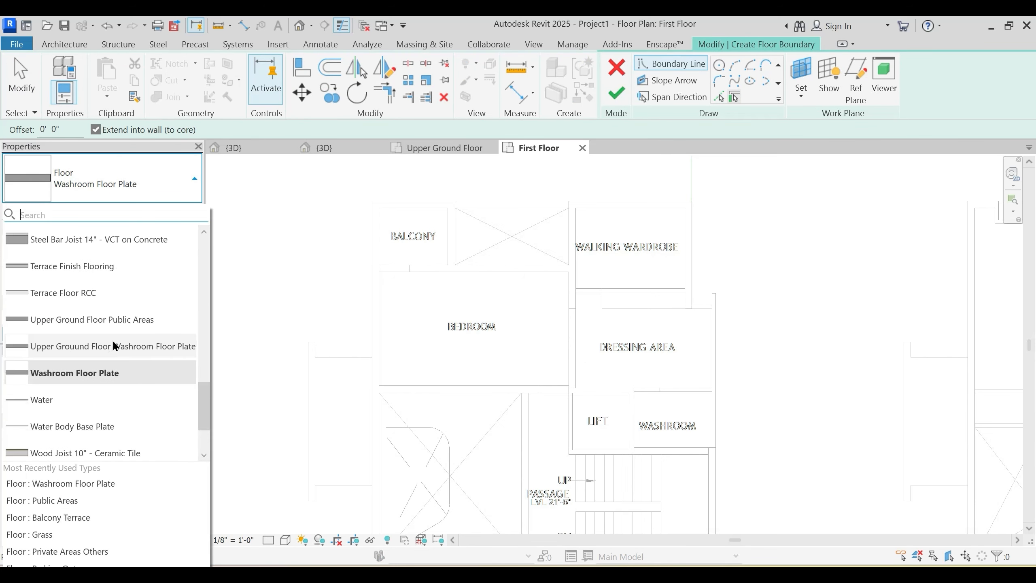
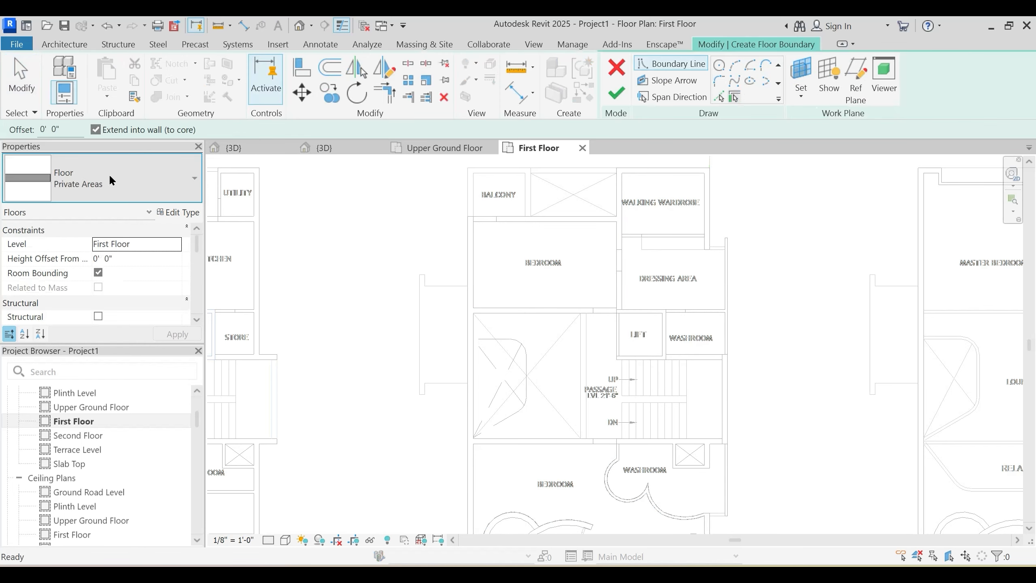
Step: Set the floor type to Public Areas and sketch a rectangular boundary over the passage between the double-height void and the lift
left_click(109, 176)
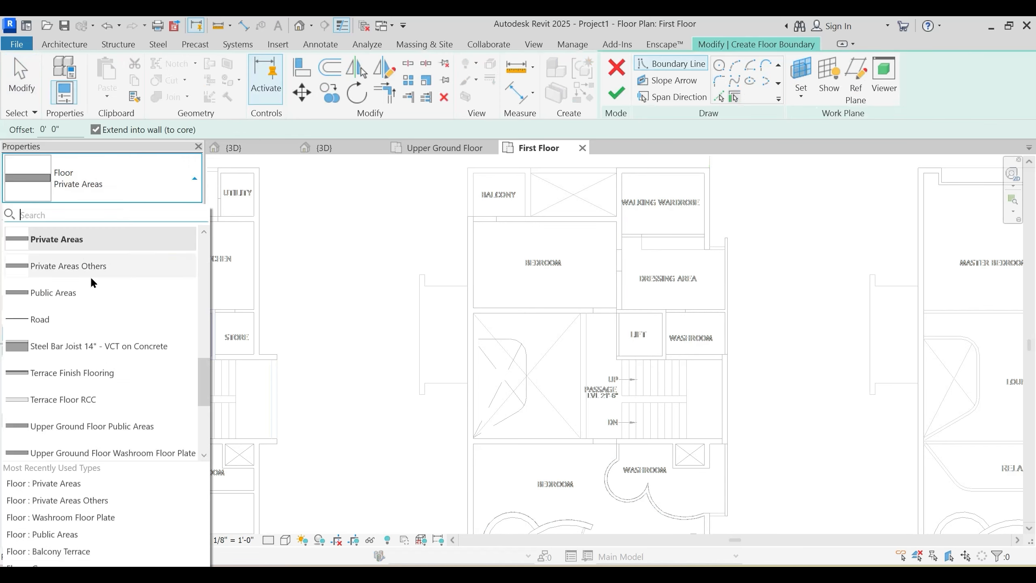
scroll(739, 69, "up", 1)
left_click(734, 64)
scroll(606, 337, "up", 3)
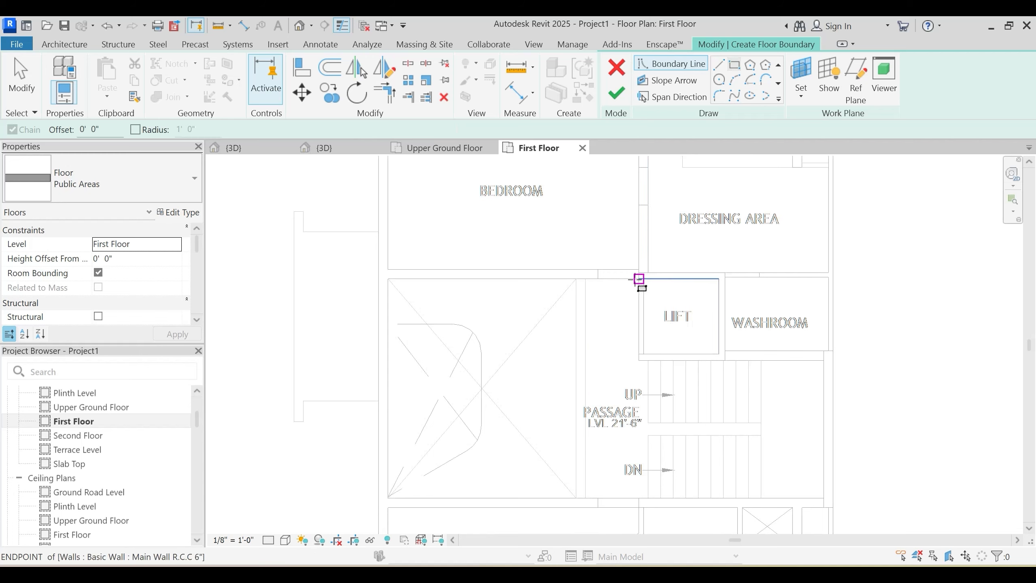
left_click(638, 279)
scroll(594, 484, "up", 2)
left_click(583, 504)
key("Escape")
key("Escape")
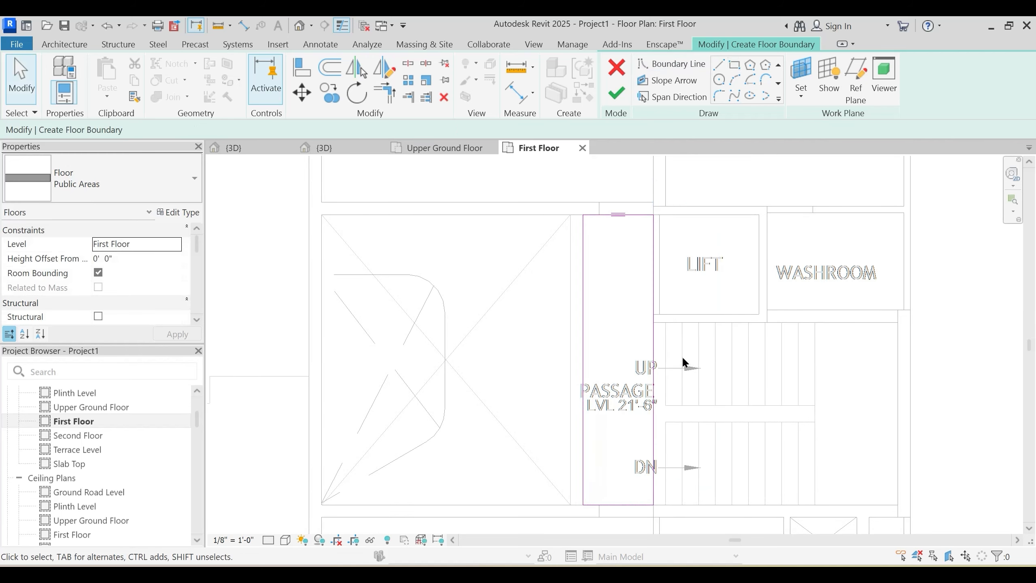
Step: Draw boundary lines from the lift wall's corner across to the first stair riser and down along the stair to the passage's lower end
scroll(683, 361, "up", 2)
left_click(634, 297)
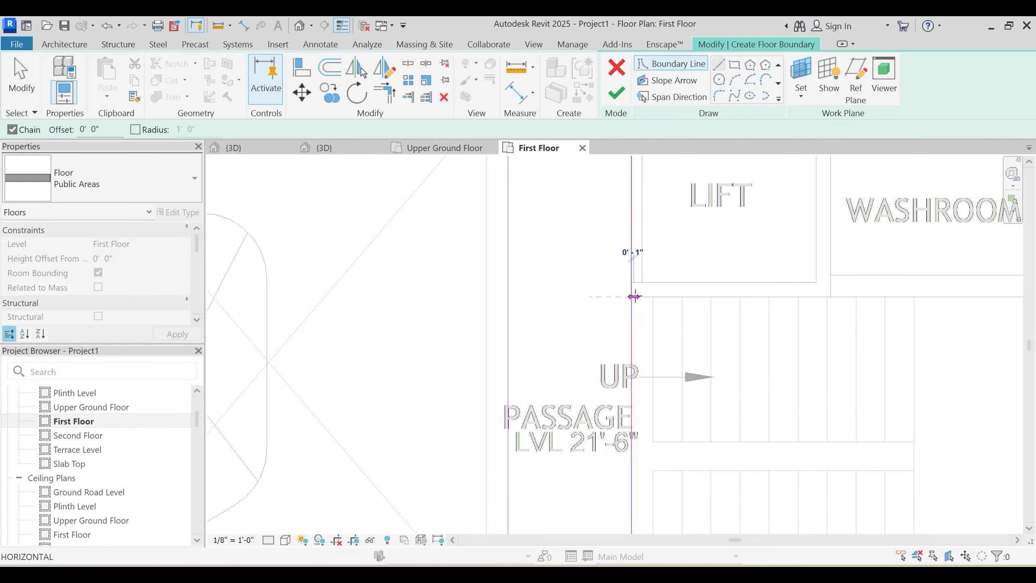
left_click(653, 297)
middle_click_drag(655, 440, 631, 324)
scroll(626, 402, "up", 1)
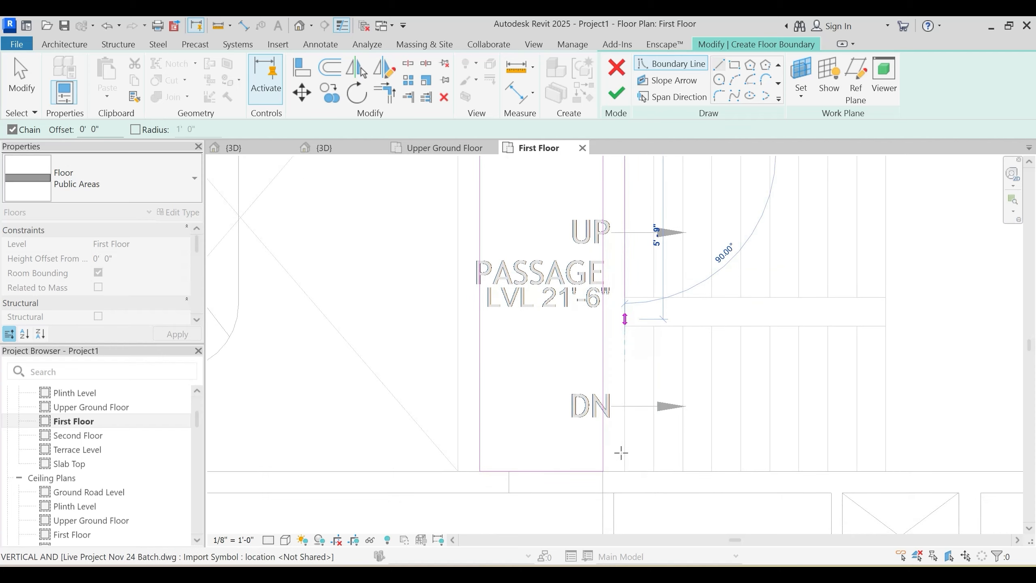
scroll(624, 465, "up", 1)
left_click(625, 469)
key("Escape")
key("Escape")
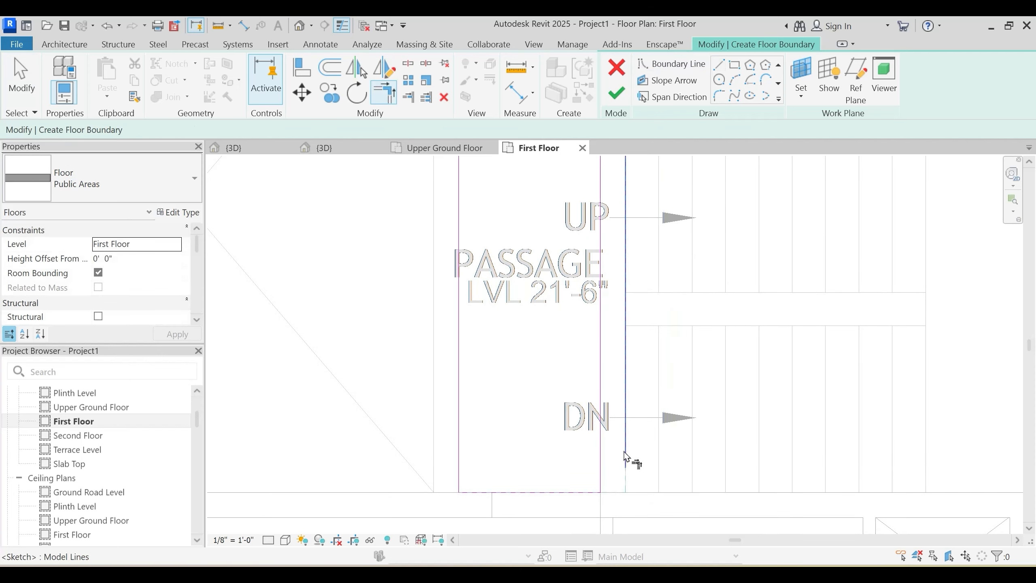
Step: Trim the passage boundary lines at the lower end and at the lift corner so the outline follows the stair edge
left_click(624, 451)
scroll(661, 436, "down", 5)
middle_click_drag(657, 356, 659, 420)
scroll(638, 342, "up", 4)
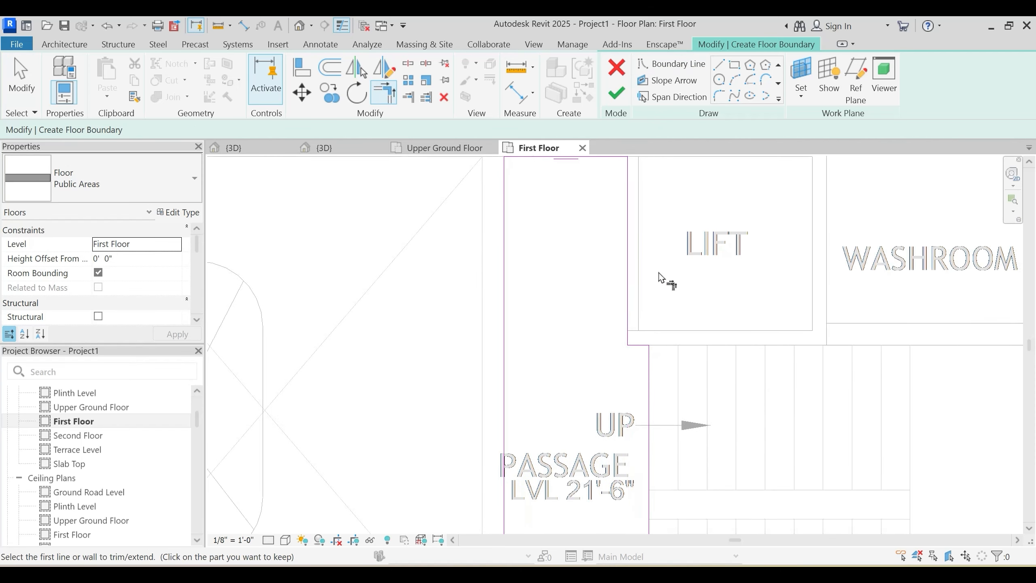
scroll(659, 272, "down", 3)
key("Escape")
scroll(638, 475, "up", 3)
scroll(617, 359, "down", 2)
middle_click_drag(608, 237, 617, 411)
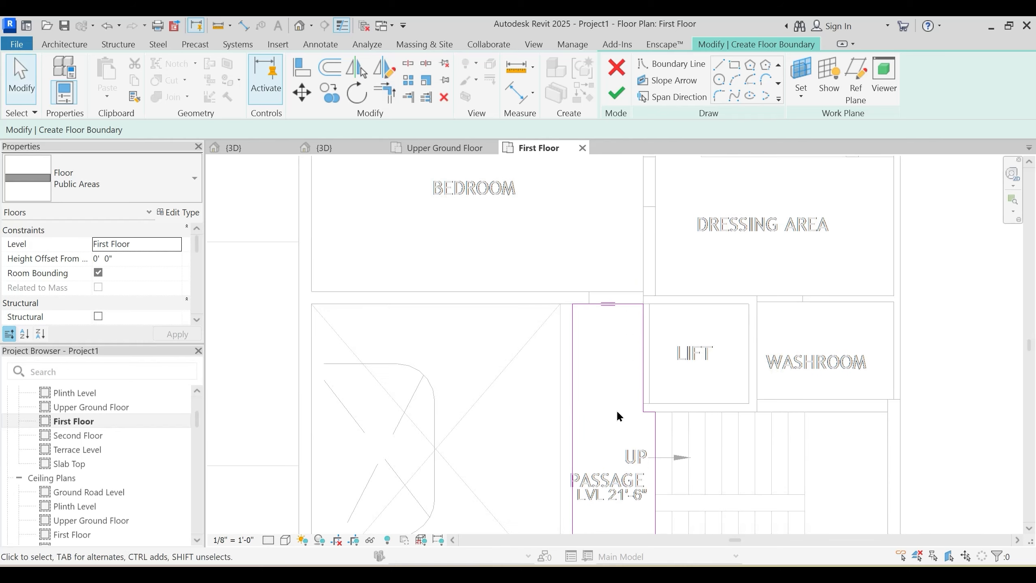
Step: Finish the passage floor sketch, close the follow-up prompt and deselect the new floor
left_click(617, 96)
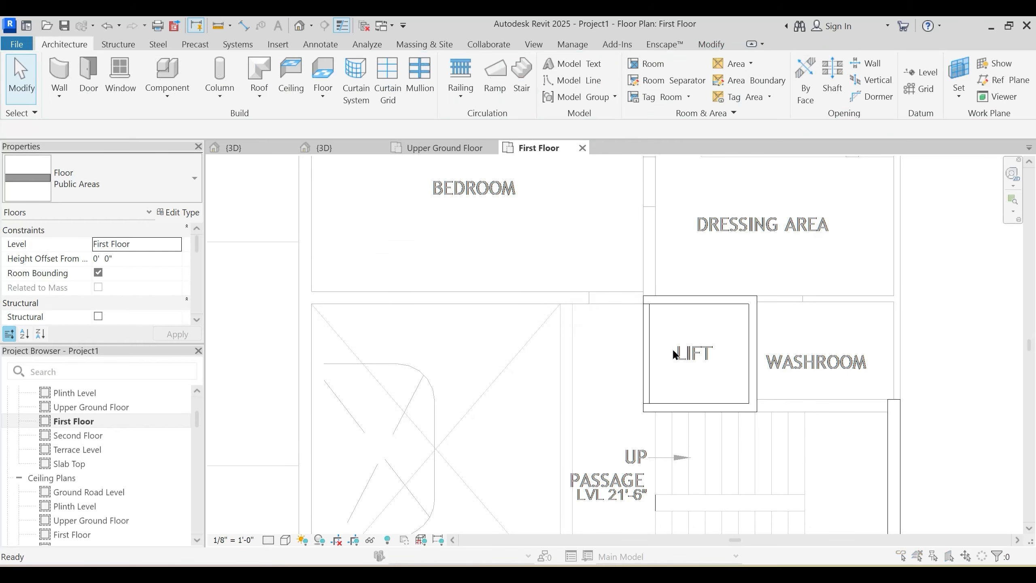
left_click(642, 307)
scroll(666, 343, "down", 2)
scroll(666, 339, "down", 1)
key("Escape")
Step: Examine the lower bedroom's Private Areas floor and the rest of the First Floor plan for areas without a floor
middle_click_drag(560, 321, 537, 411)
scroll(449, 273, "down", 4)
middle_click_drag(469, 286, 549, 307)
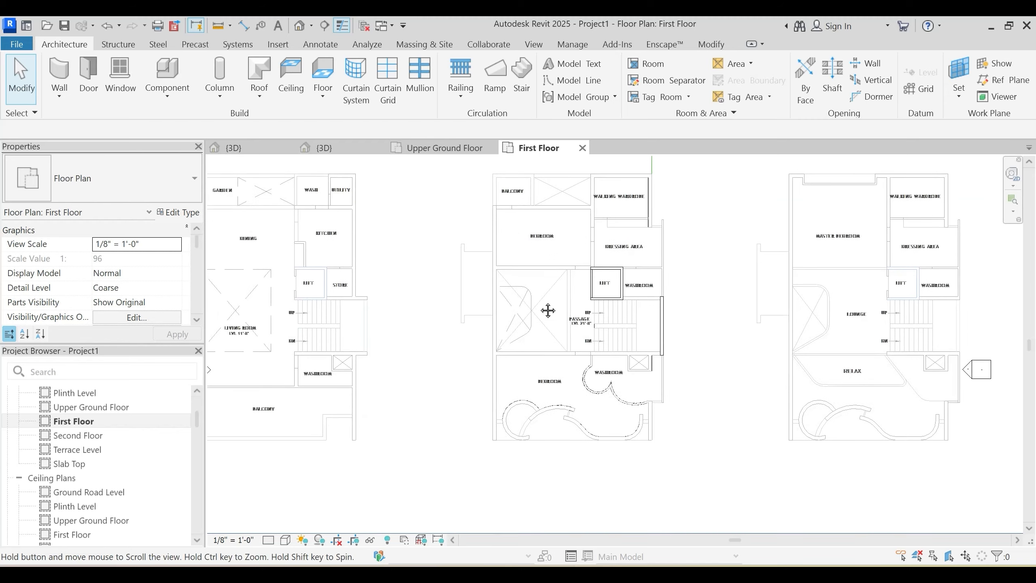
scroll(515, 274, "up", 3)
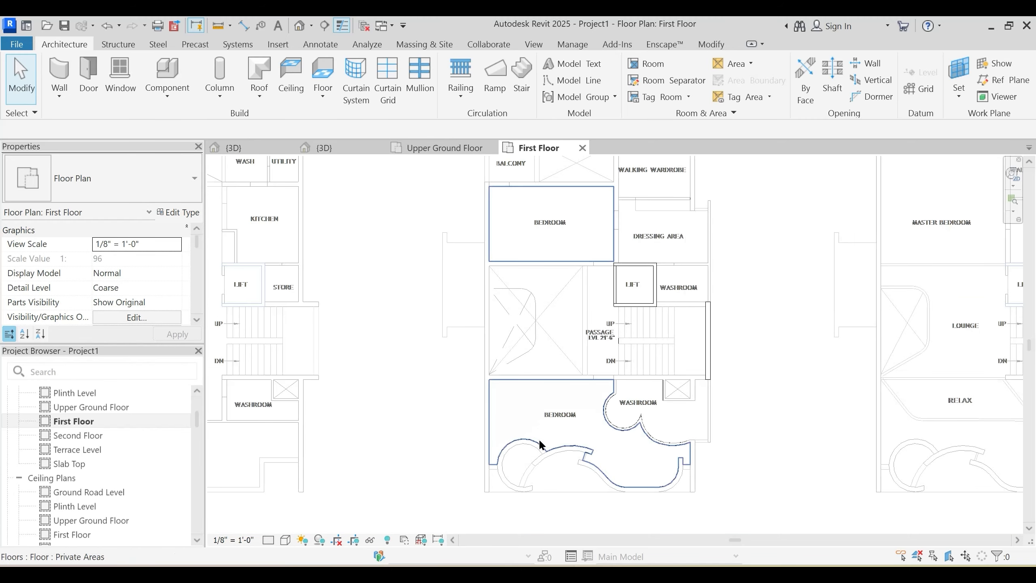
left_click(546, 426)
scroll(504, 409, "up", 2)
middle_click_drag(514, 427, 493, 365)
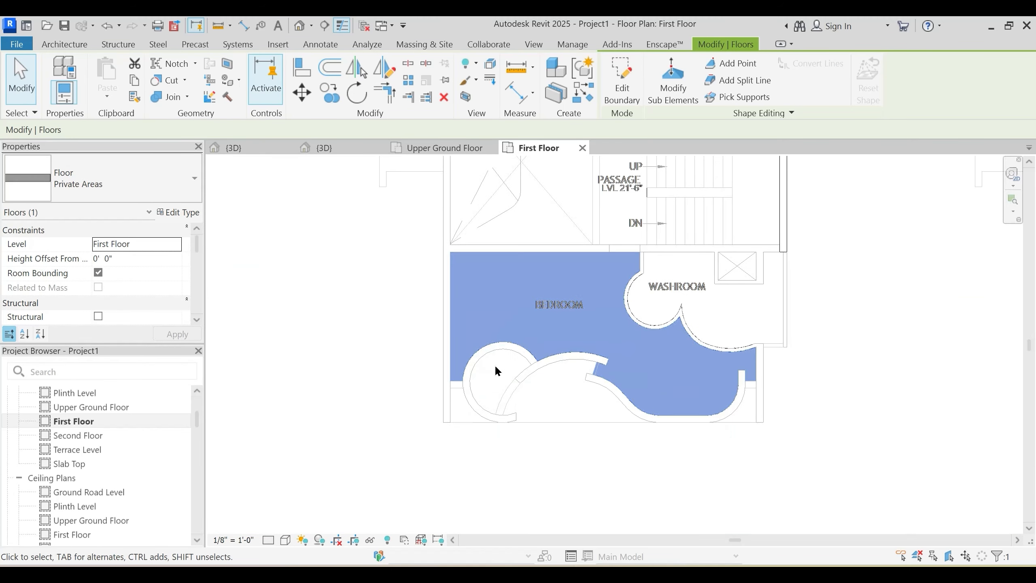
key("Escape")
scroll(510, 359, "down", 3)
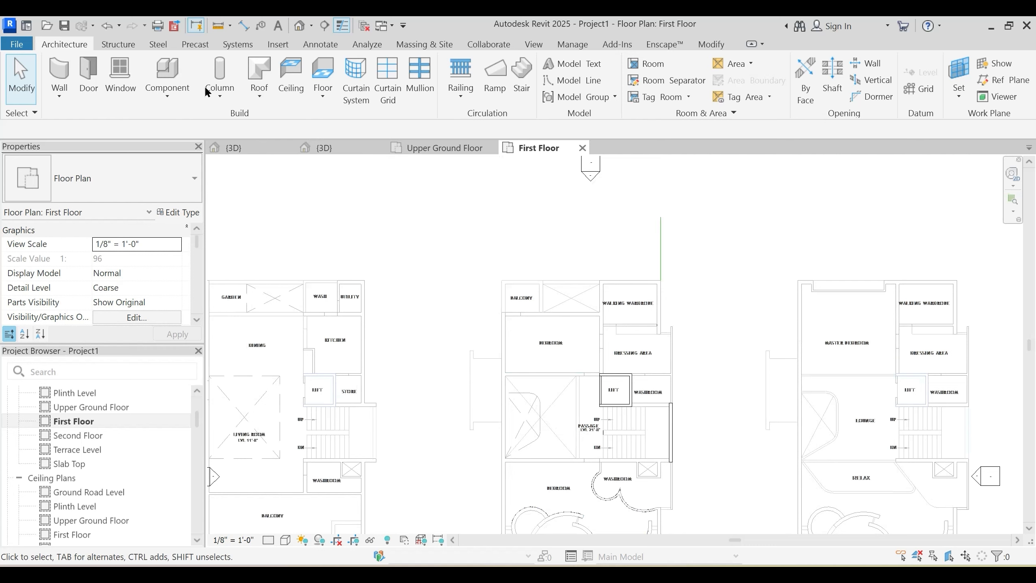
Step: Start another floor on First Floor and set its type to Balcony Terrace
key("s")
key("b")
left_click(126, 186)
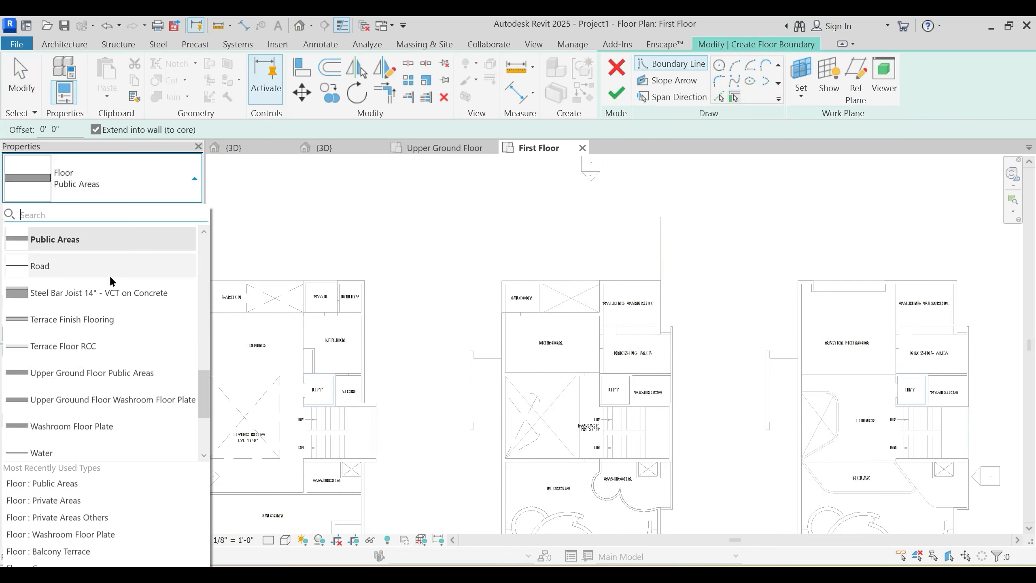
scroll(102, 359, "down", 2)
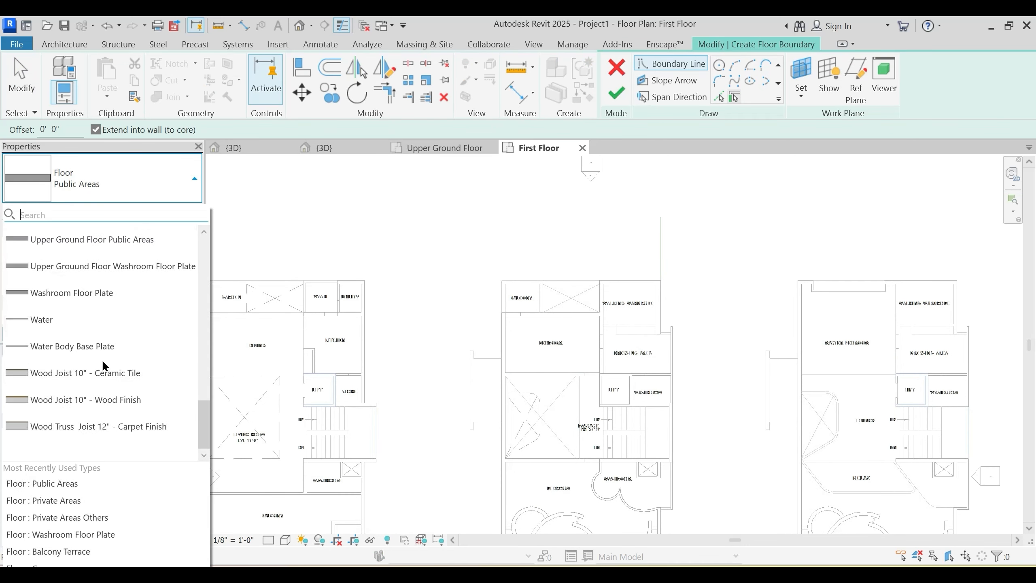
scroll(84, 351, "up", 1)
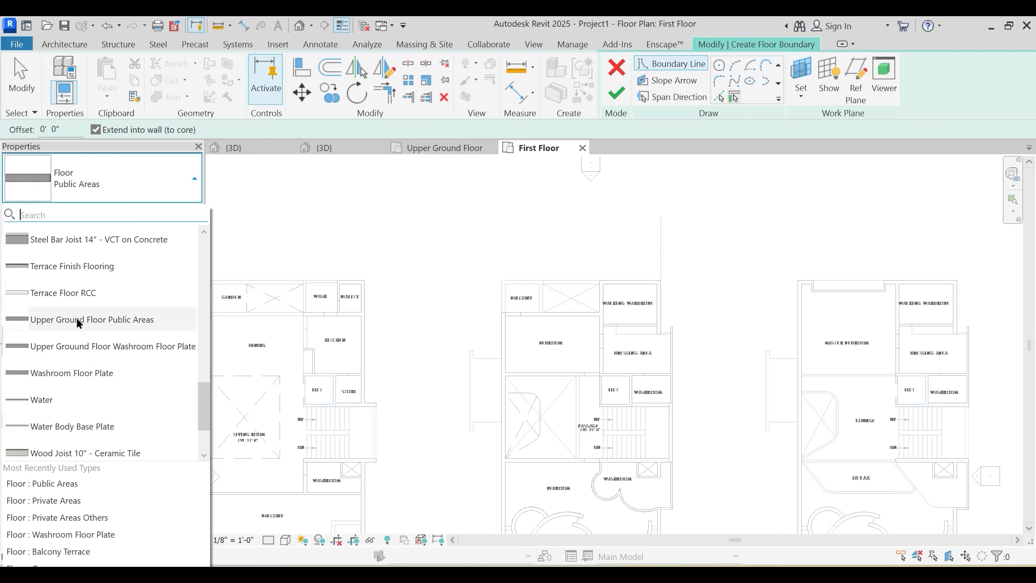
scroll(77, 318, "up", 1)
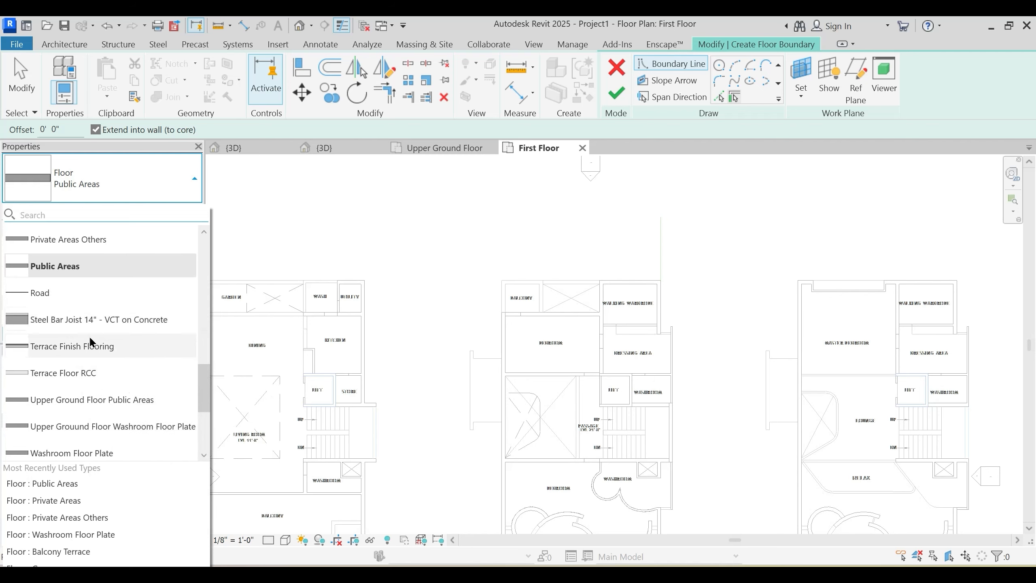
scroll(90, 335, "up", 2)
scroll(91, 338, "up", 1)
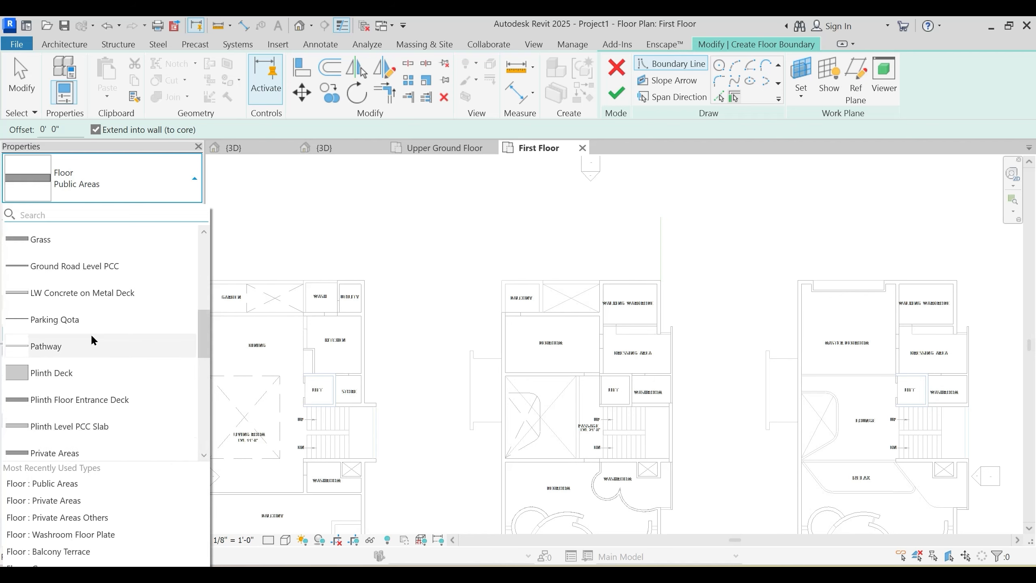
scroll(91, 338, "up", 2)
scroll(91, 331, "up", 2)
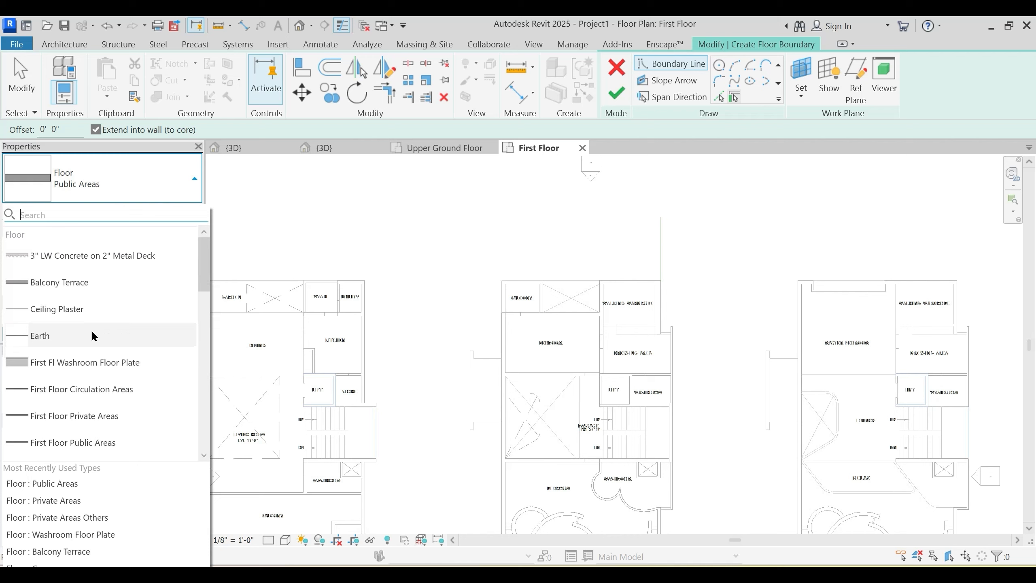
left_click(88, 288)
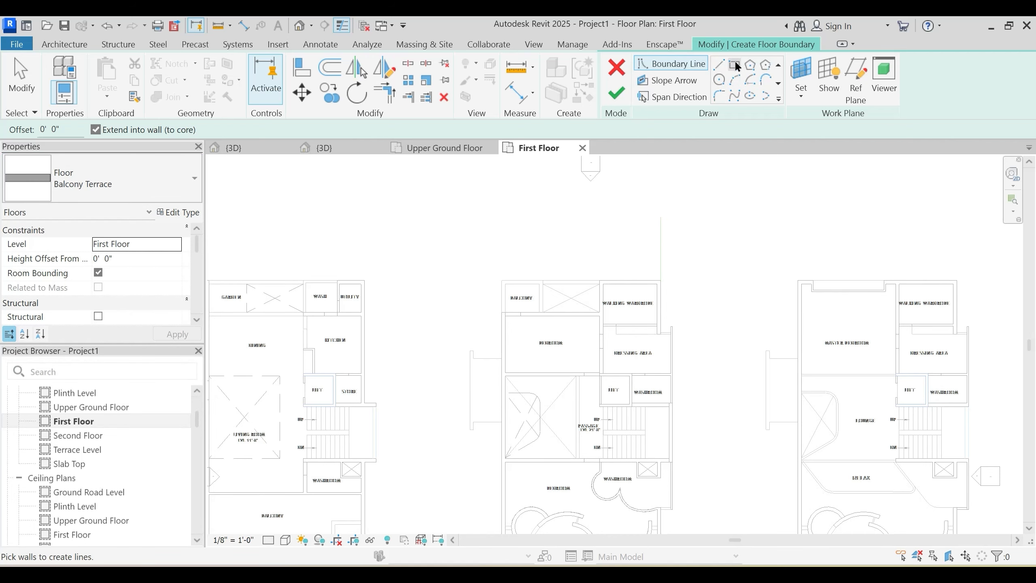
Step: Sketch a rectangular floor boundary over the balcony above the upper bedroom, from its lower inner corner to its opposite corner
left_click(736, 65)
scroll(523, 301, "up", 5)
left_click(565, 329)
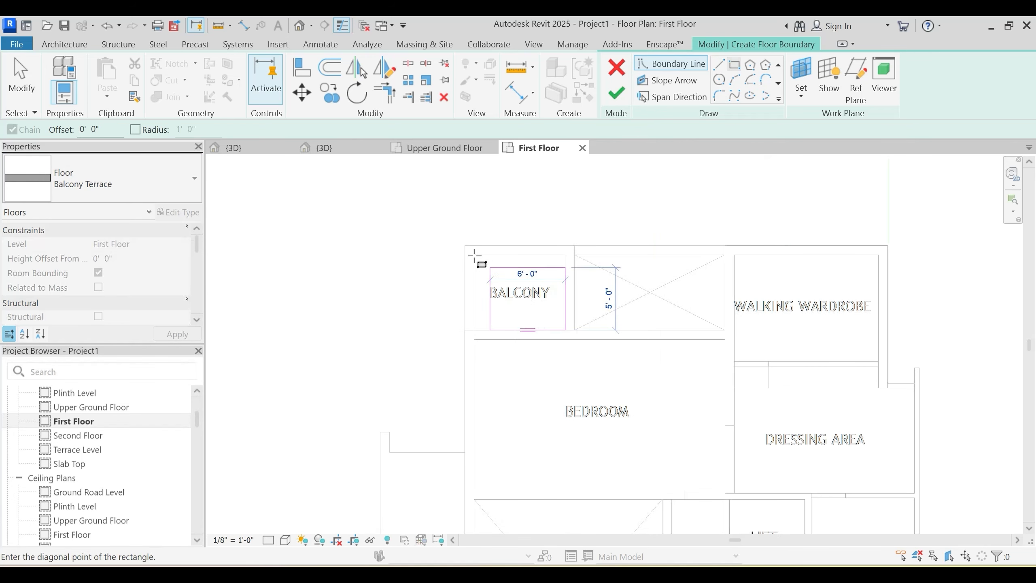
scroll(597, 424, "down", 4)
Step: Trace the inner edges of the circular balcony beside the lower bedroom and trim the arcs into a closed outline
scroll(530, 400, "up", 6)
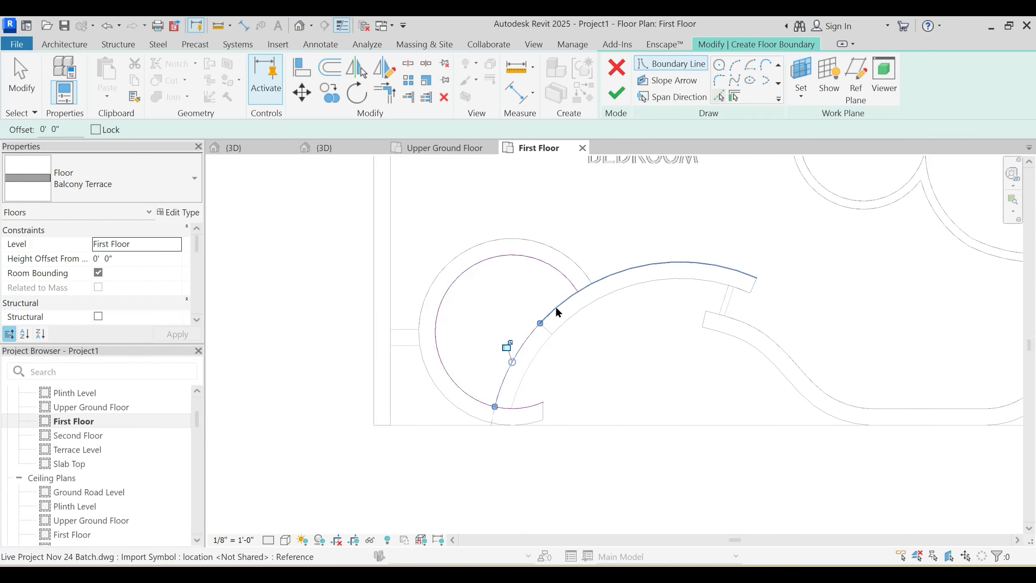
scroll(517, 414, "up", 2)
key("t")
key("r")
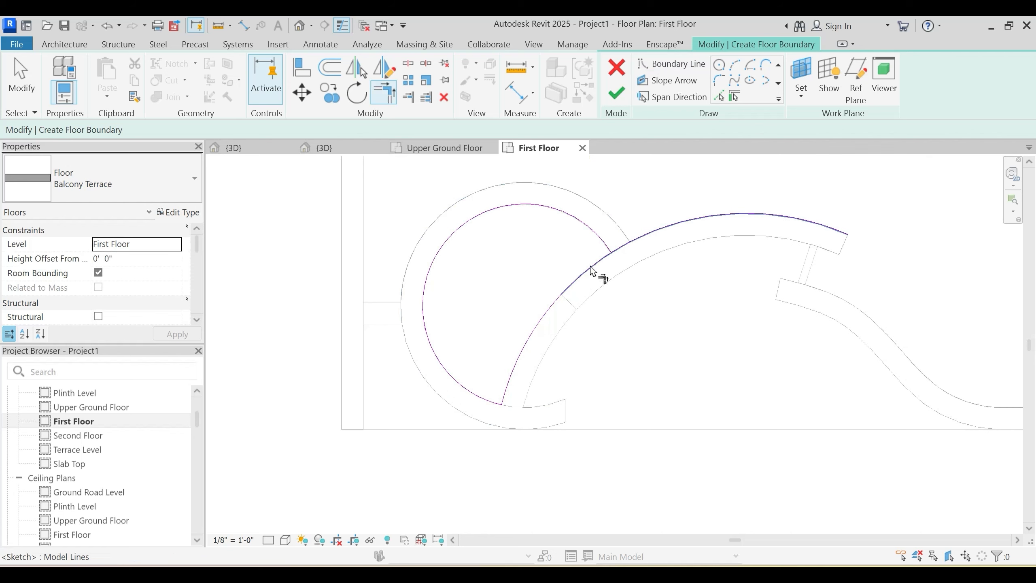
scroll(610, 324, "down", 4)
scroll(652, 245, "up", 1)
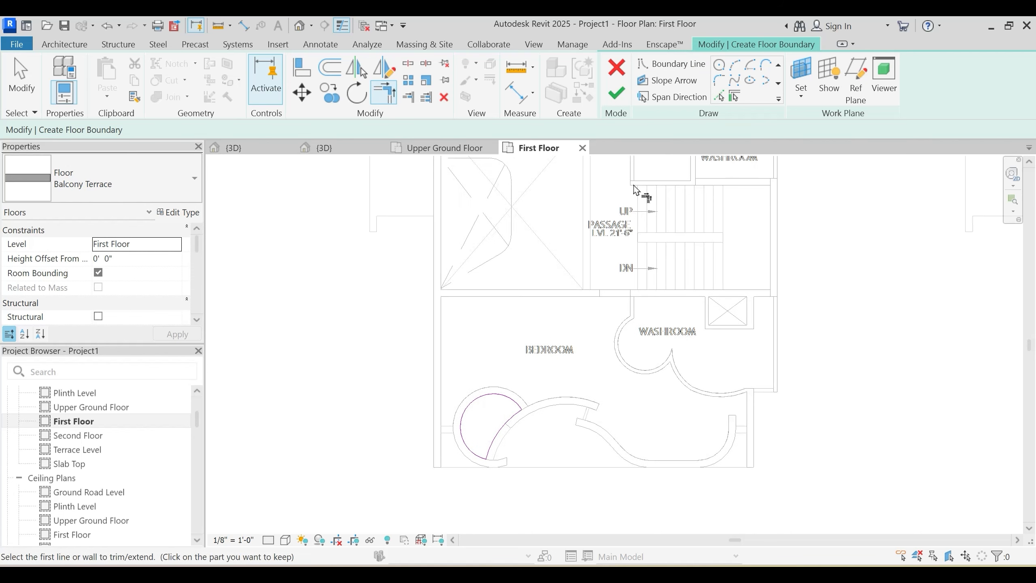
Step: Finish the Balcony Terrace floor sketch, close the follow-up prompt and deselect the floor
left_click(616, 95)
left_click(617, 307)
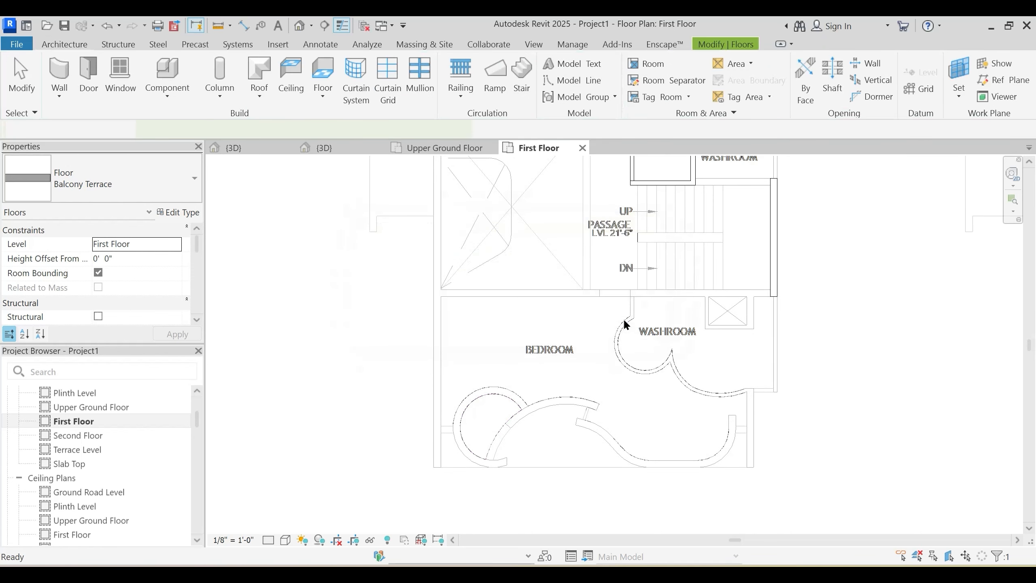
scroll(570, 341, "down", 2)
key("Escape")
scroll(604, 319, "up", 2)
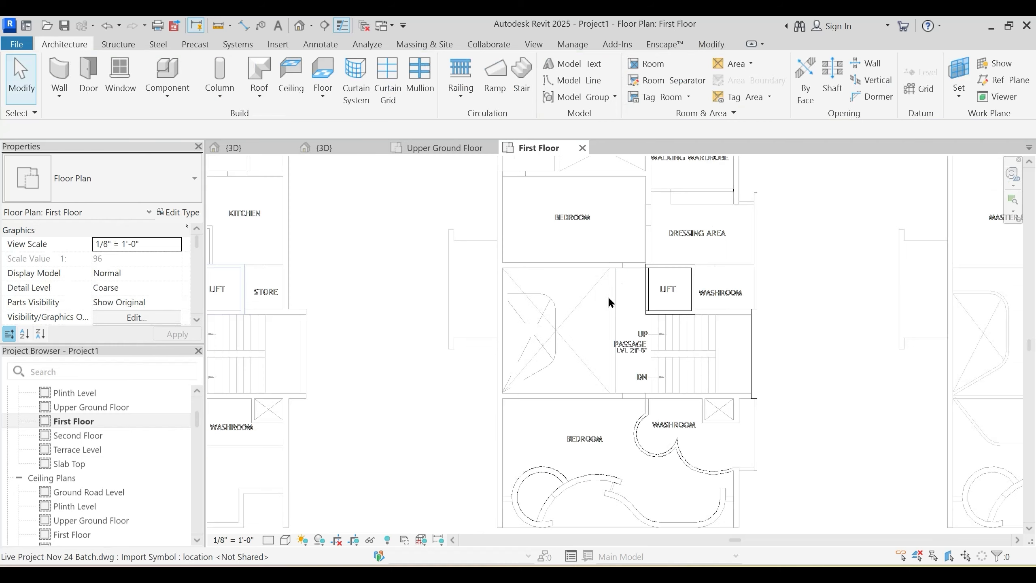
Step: Display the First Floor plan with material textures and open the 3D view at the dressing-area floor
key("s")
key("d")
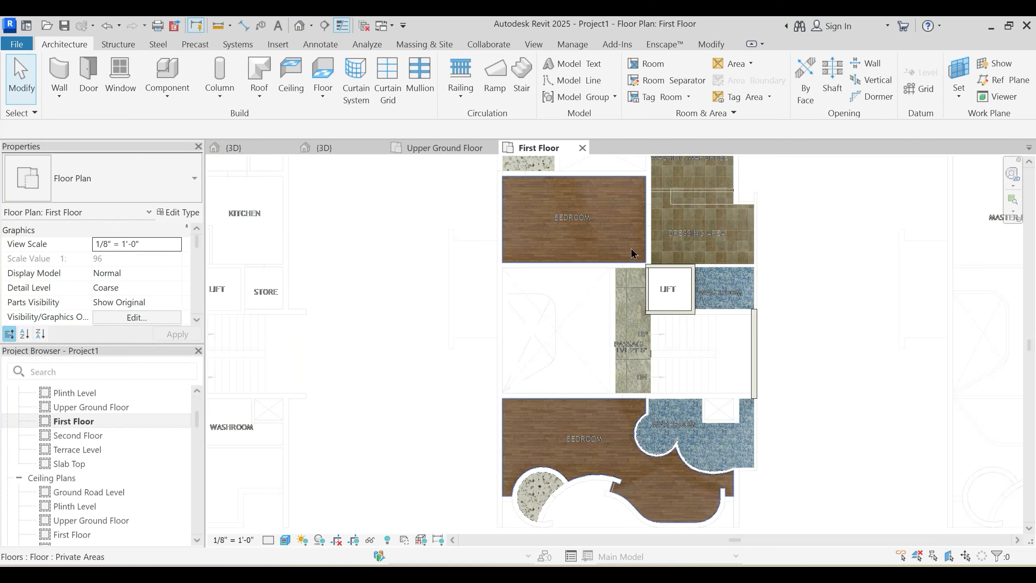
middle_click_drag(606, 294, 564, 362)
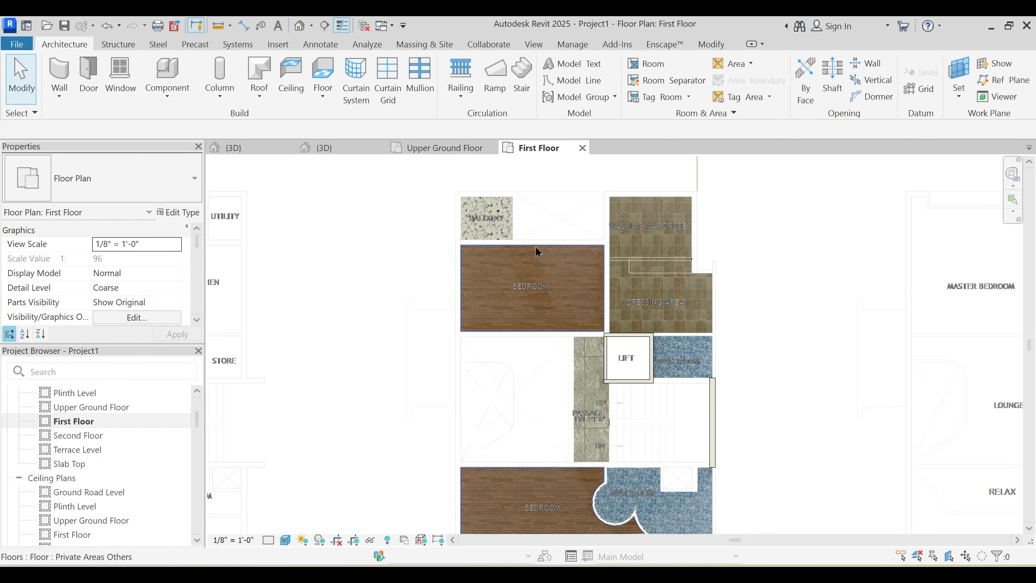
left_click(350, 145)
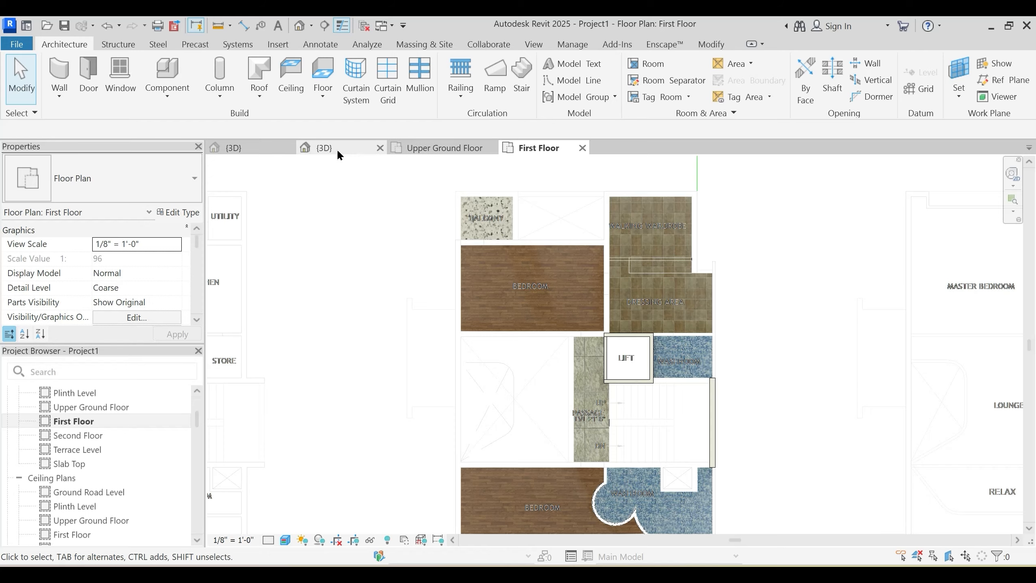
middle_click_drag(587, 285, 641, 355, "shift")
scroll(658, 295, "up", 5)
left_click(700, 46)
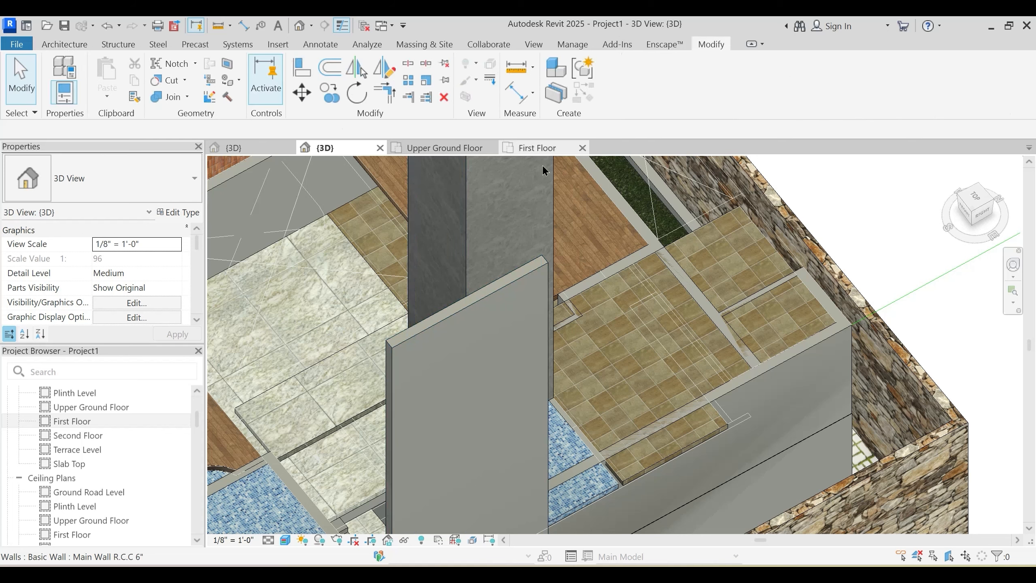
left_click(162, 96)
scroll(646, 281, "up", 2)
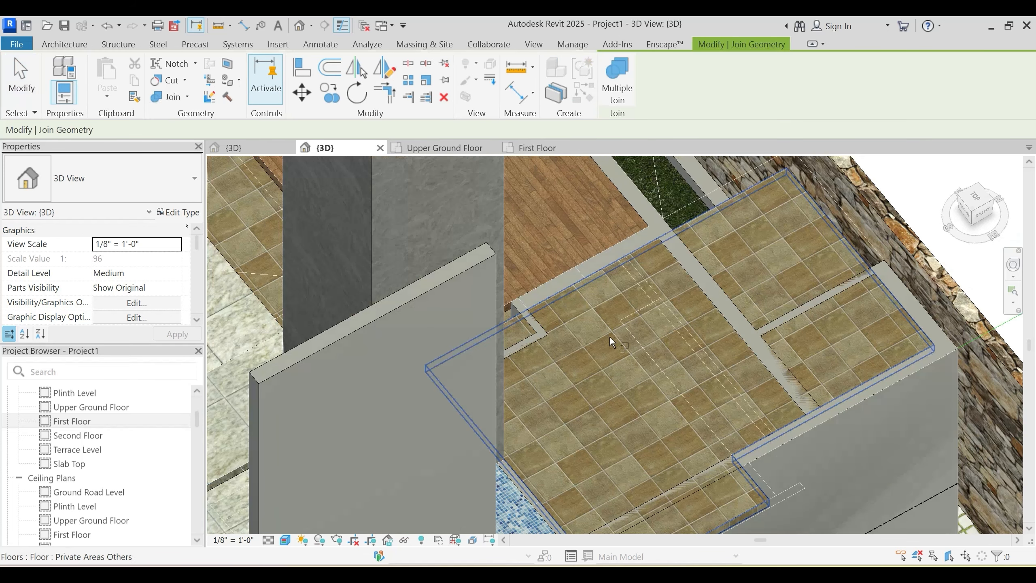
key("Escape")
scroll(604, 319, "down", 6)
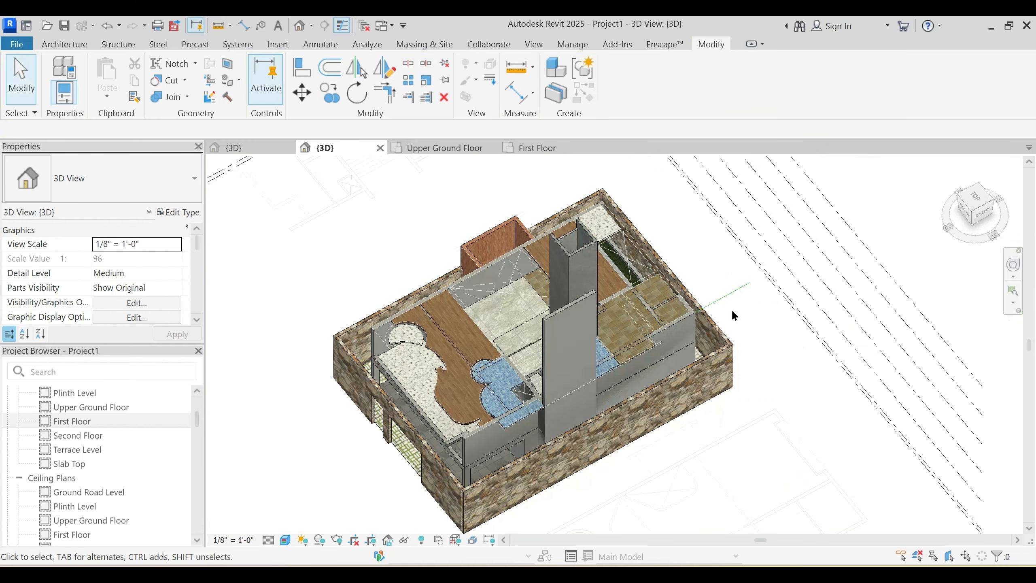
Step: Temporarily hide the imported drawing Live Project Nov 24 Batch.dwg in the 3D view
left_click(788, 431)
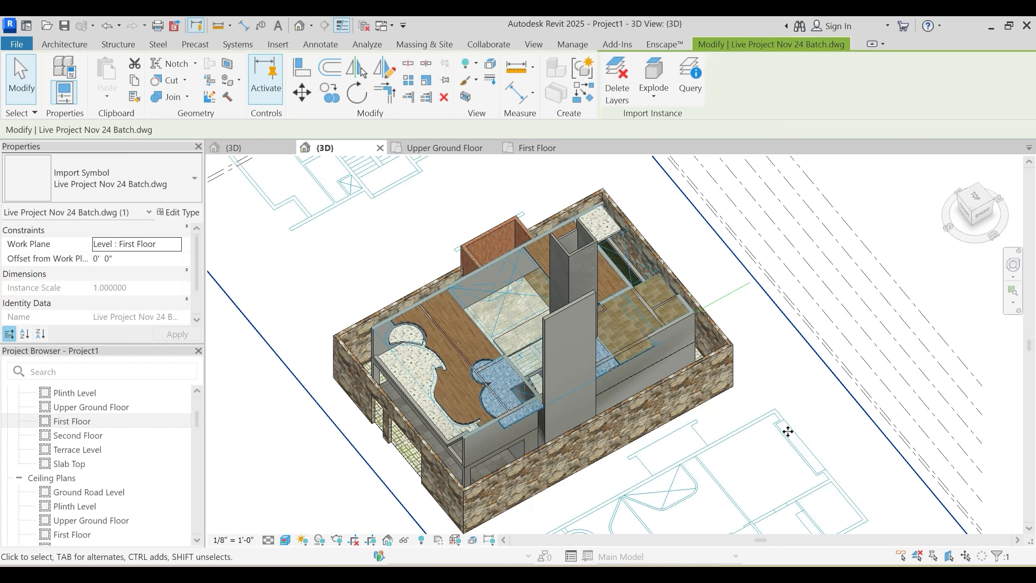
key("h")
key("h")
Step: Join the wall that runs across the dressing area and walking wardrobe with the Private Areas Others floor
scroll(604, 300, "up", 5)
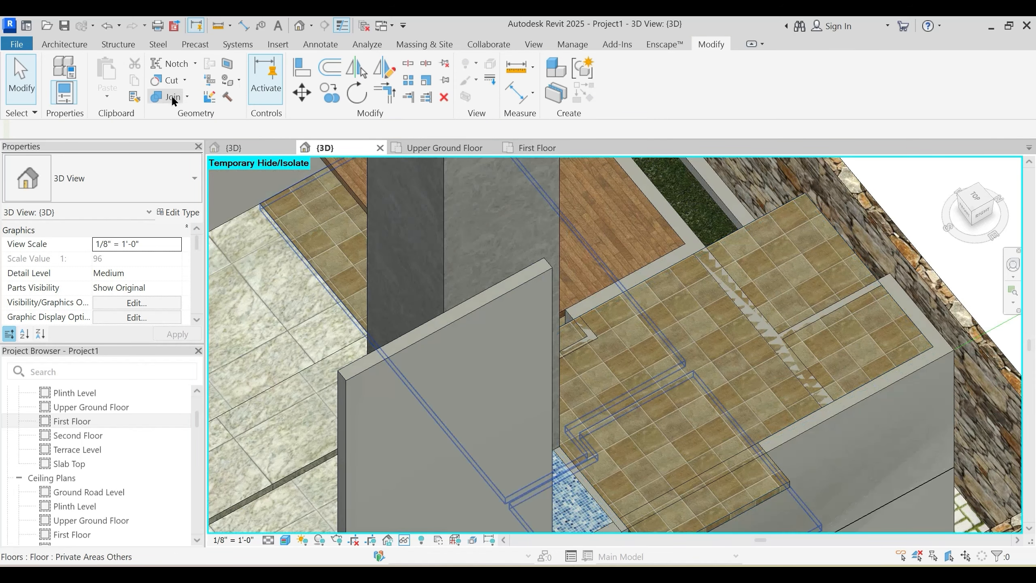
left_click(682, 345)
key("Escape")
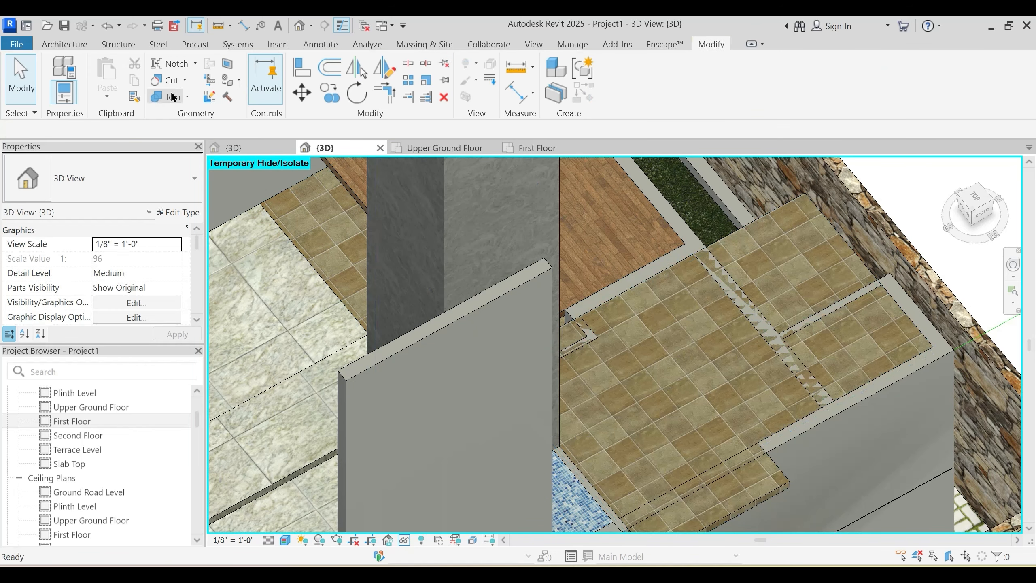
left_click(171, 97)
left_click(743, 307)
left_click(737, 366)
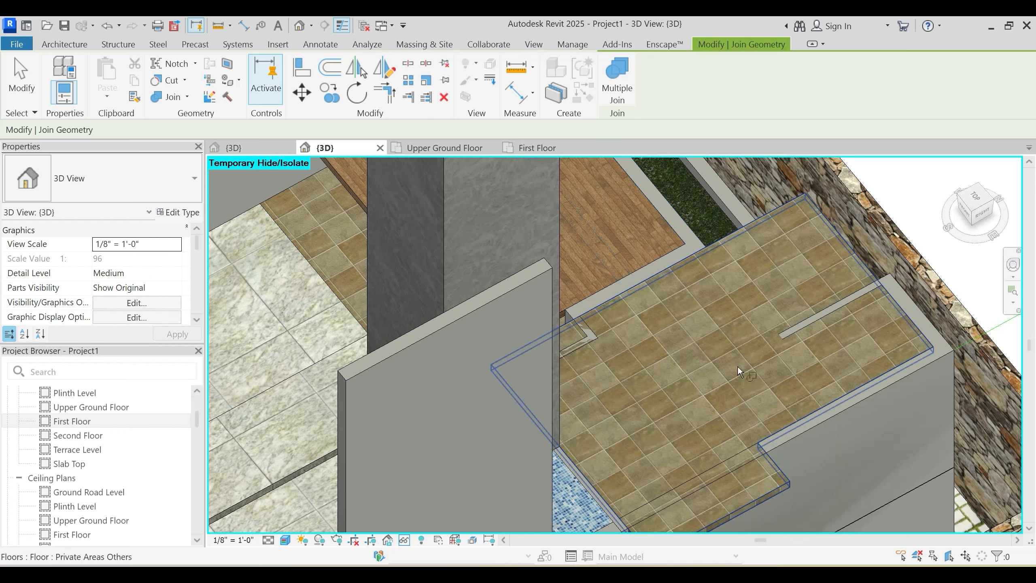
Step: Join the short partition wall beside the lift with the Private Areas Others floor
middle_click_drag(821, 318, 728, 375, "shift")
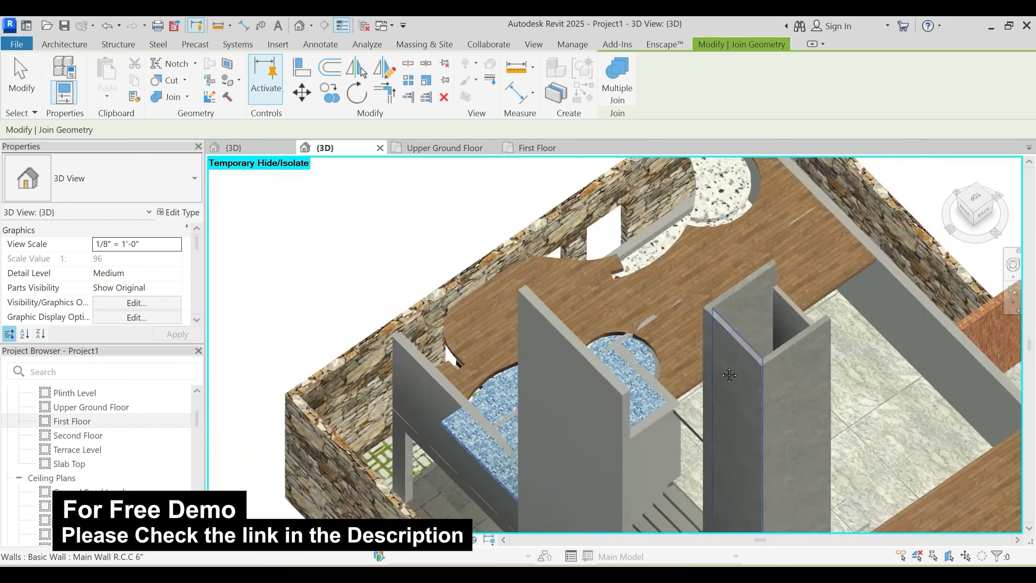
scroll(728, 374, "up", 6)
left_click(699, 421)
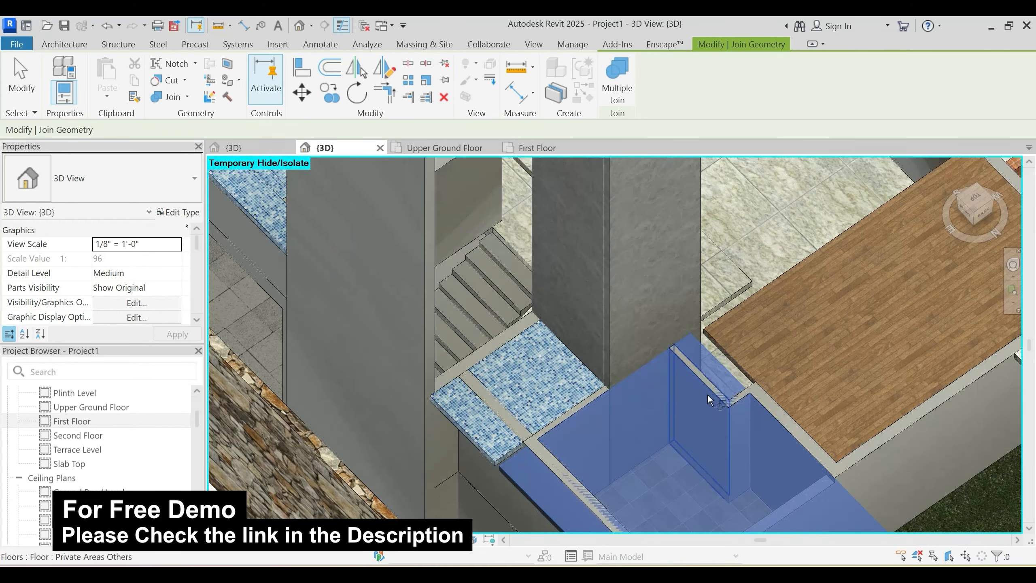
middle_click_drag(625, 474, 942, 382)
middle_click_drag(547, 355, 693, 316)
Step: Join the wall that shows through the lower bedroom with its Private Areas floor
middle_click_drag(457, 325, 514, 329, "shift")
scroll(402, 337, "up", 3)
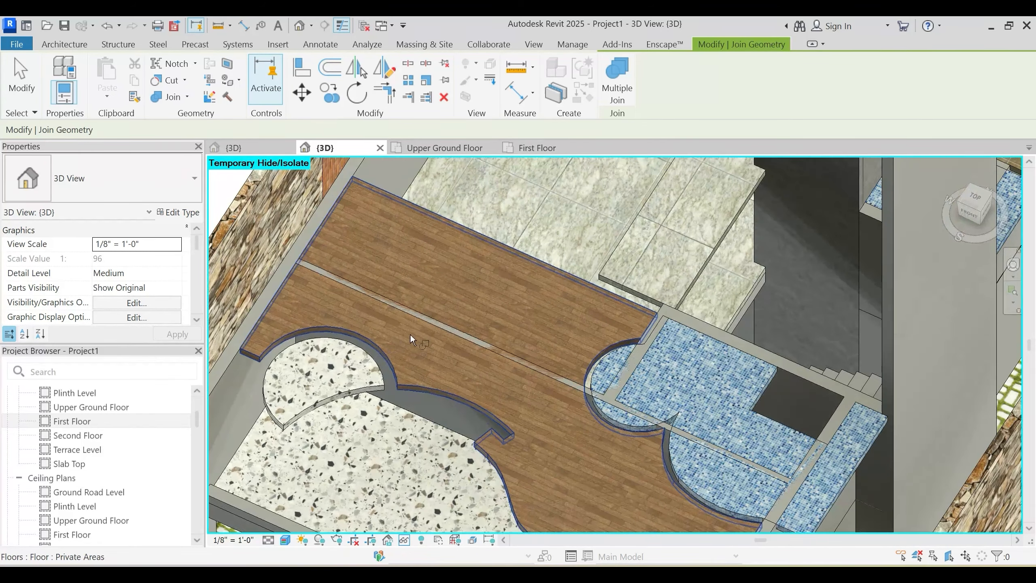
scroll(545, 386, "up", 2)
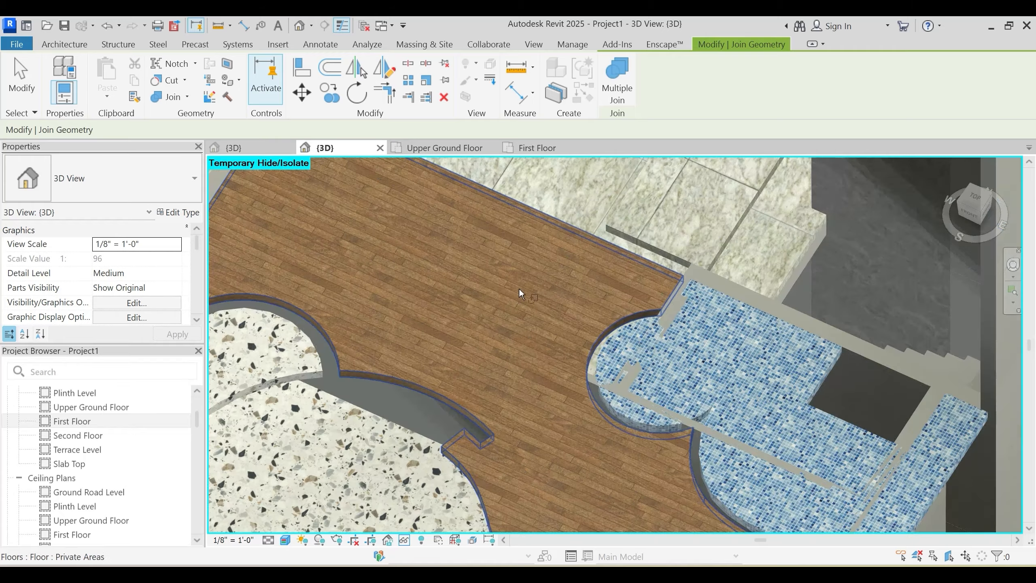
Step: Join the internal and partition walls that show through the lower washroom with its Washroom Floor Plate
scroll(586, 381, "down", 4)
scroll(656, 406, "up", 4)
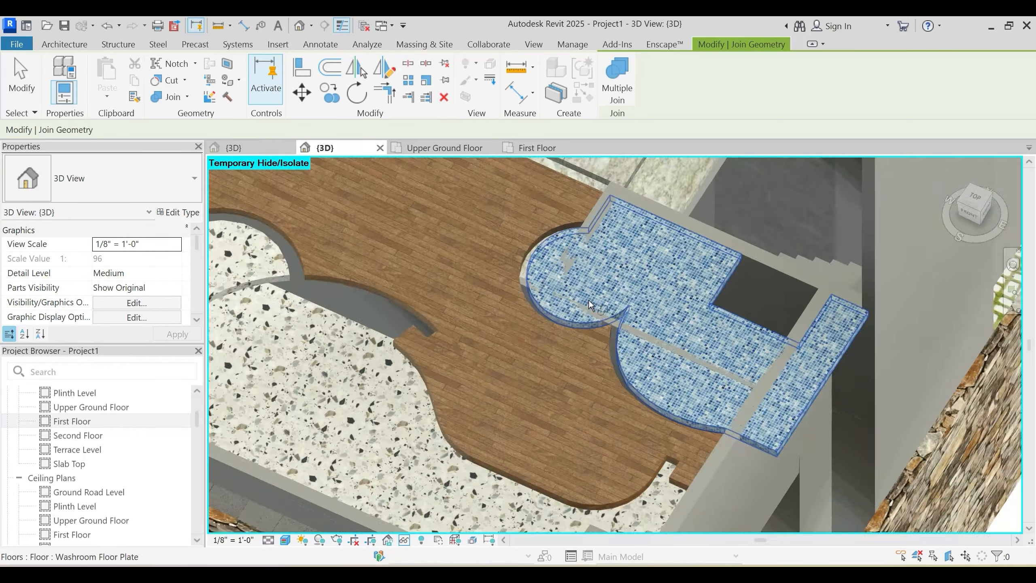
scroll(646, 358, "down", 4)
scroll(645, 354, "up", 4)
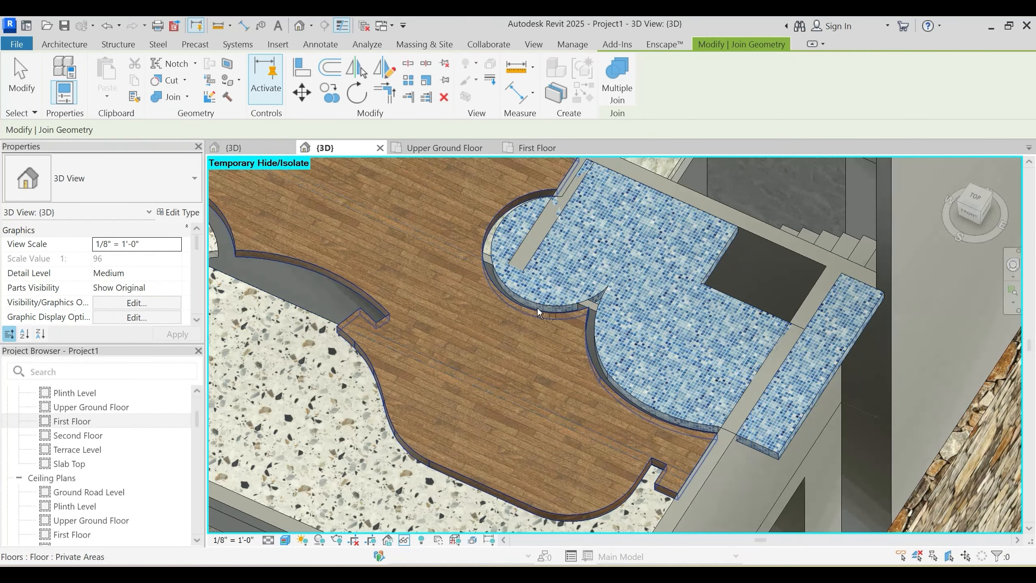
scroll(545, 257, "up", 2)
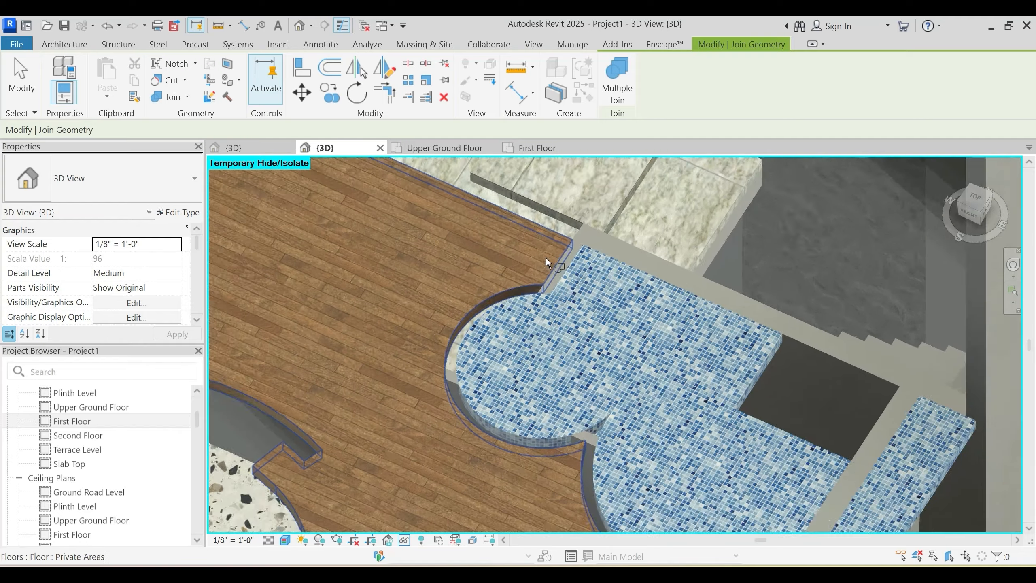
scroll(545, 257, "down", 3)
key("Escape")
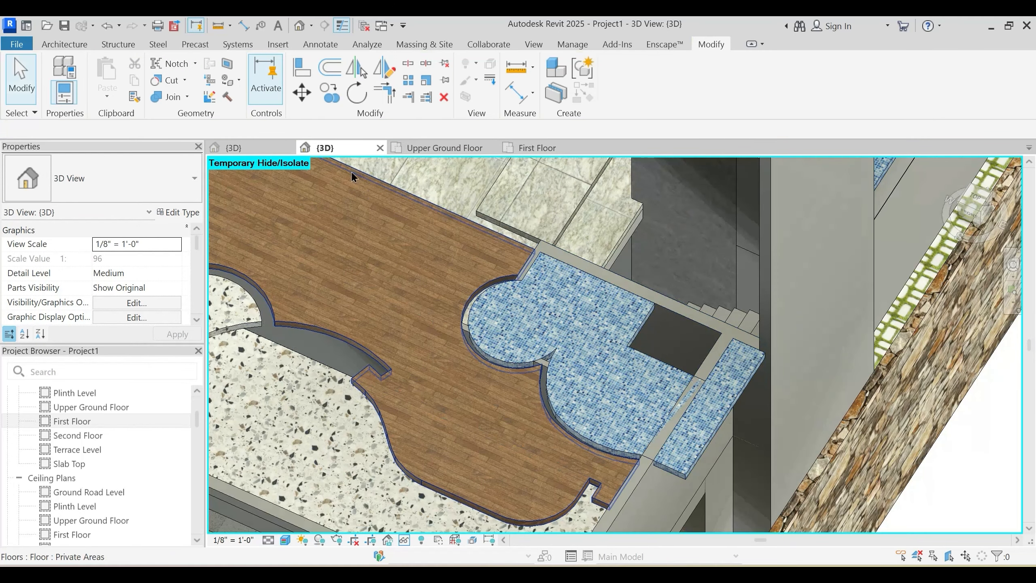
Step: Join the lower washroom's Washroom Floor Plate with the Main Wall 9" that crosses it near its outer edge
left_click(156, 96)
left_click(716, 432)
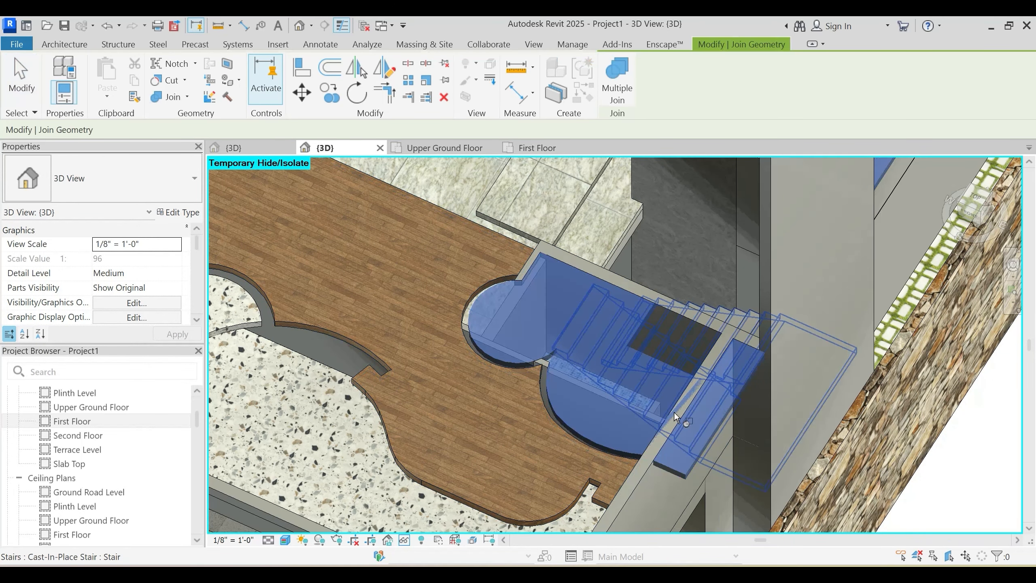
left_click(674, 412)
key("Escape")
scroll(680, 397, "up", 2)
middle_click_drag(713, 414, 680, 373)
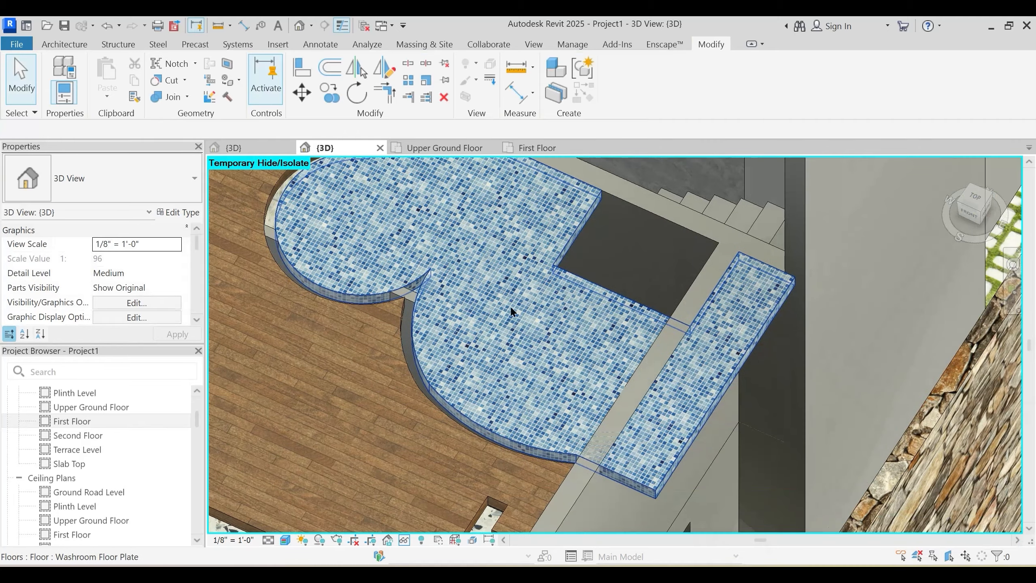
left_click(157, 97)
left_click(597, 338)
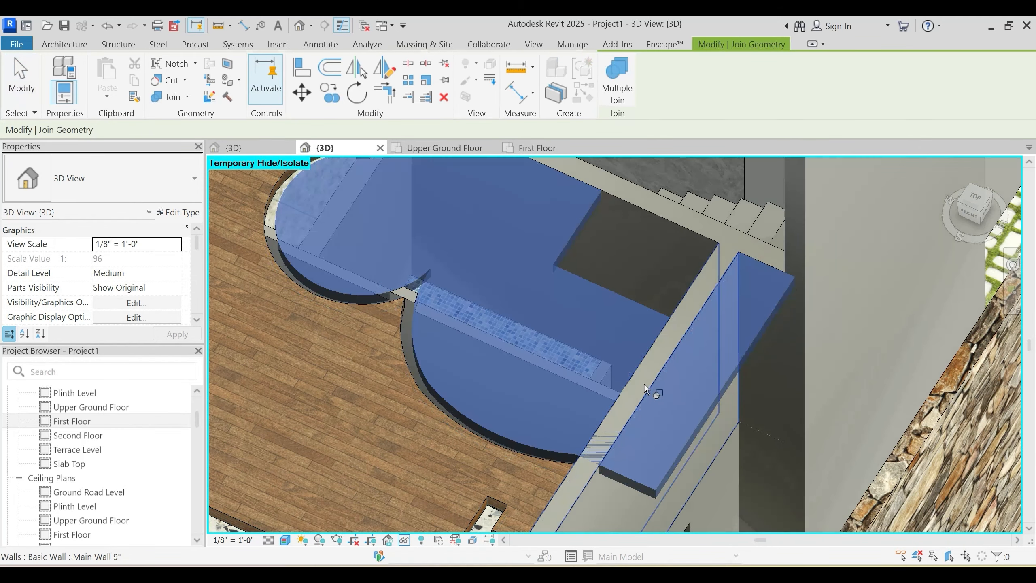
left_click(642, 384)
key("Escape")
Step: Temporarily hide the First Floor's Washroom Floor Plate to expose the walls around the duct below
scroll(758, 412, "down", 4)
middle_click_drag(757, 436, 710, 488, "shift")
scroll(724, 326, "up", 3)
scroll(682, 445, "up", 3)
left_click(681, 445)
left_click(622, 466, "ctrl")
scroll(872, 488, "up", 2)
middle_click_drag(871, 489, 587, 469)
middle_click_drag(587, 469, 469, 421, "shift")
key("Escape")
scroll(461, 401, "up", 2)
scroll(424, 363, "down", 2)
left_click(418, 363)
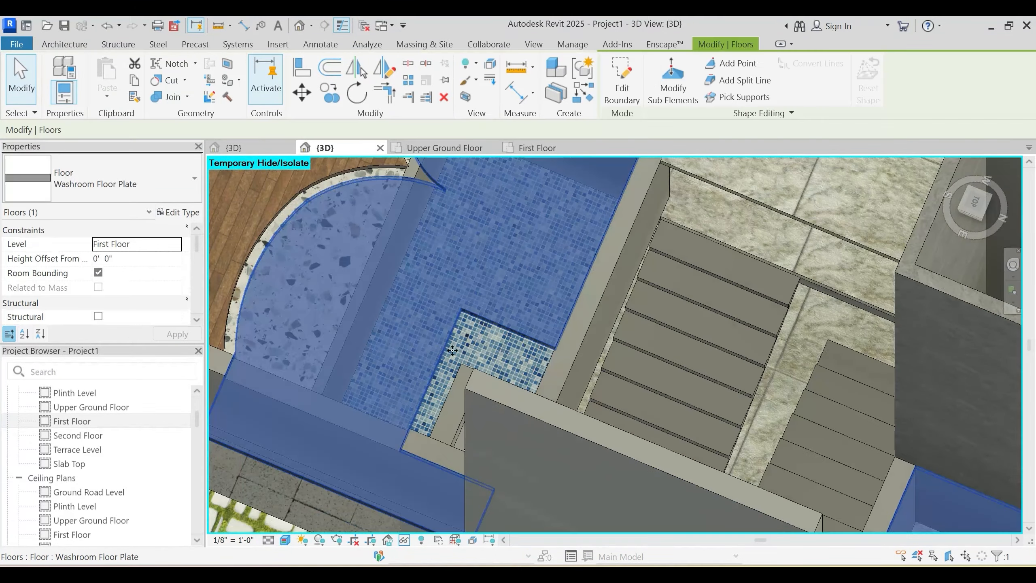
key("h")
key("h")
Step: Examine the Main Wall 9" and Internal Wall 4.5" running side by side along the duct opening in the washroom below
scroll(434, 406, "up", 2)
middle_click_drag(459, 421, 529, 364, "shift")
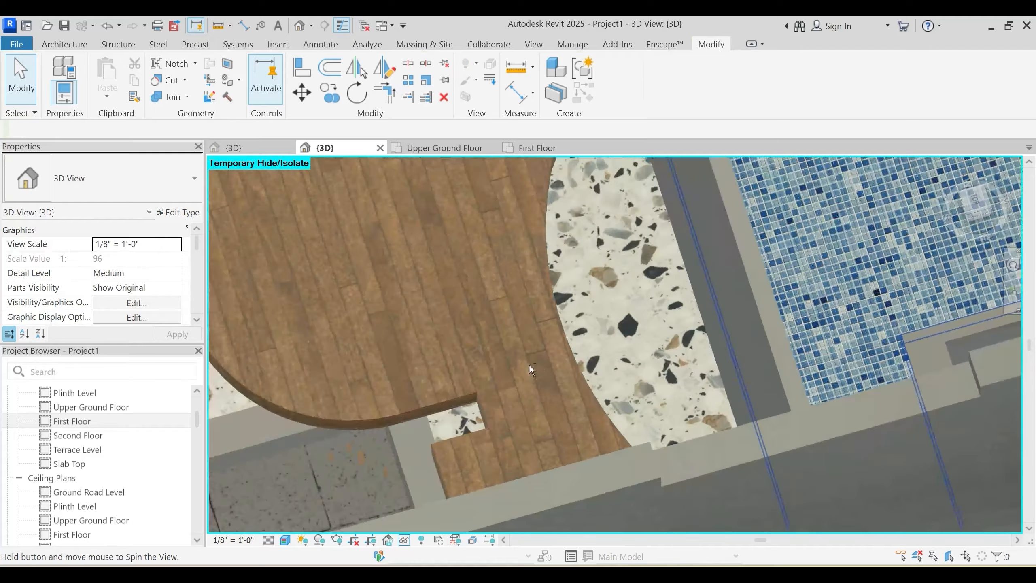
middle_click_drag(885, 343, 581, 411)
middle_click_drag(602, 497, 600, 425)
scroll(588, 357, "up", 2)
left_click(643, 490)
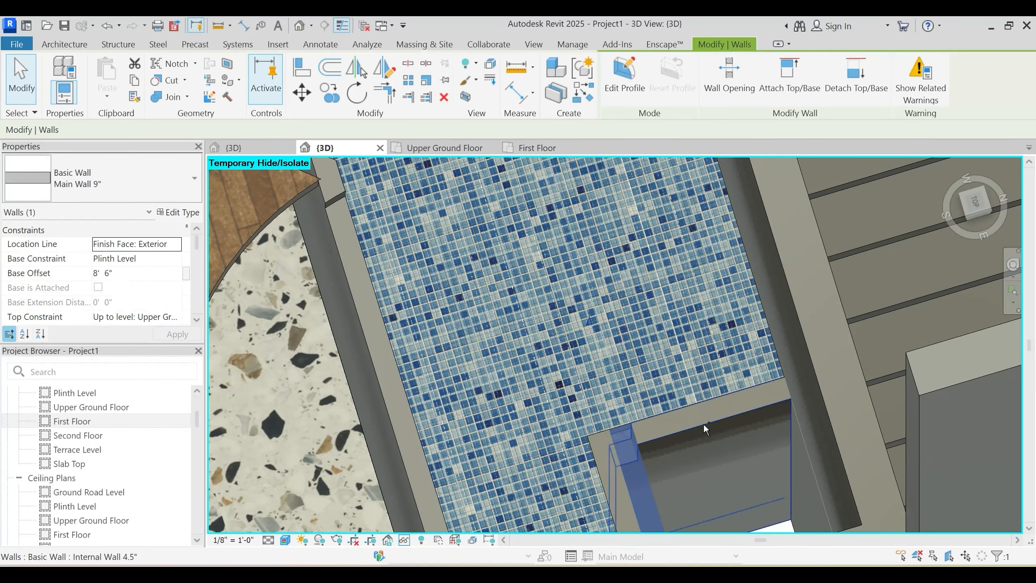
left_click(616, 485)
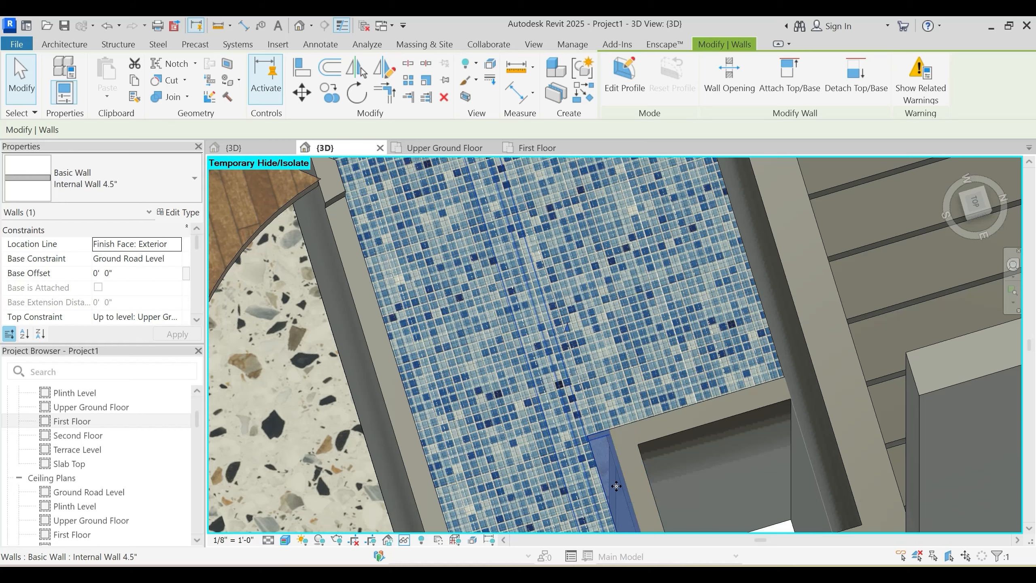
key("Escape")
middle_click_drag(633, 481, 605, 393)
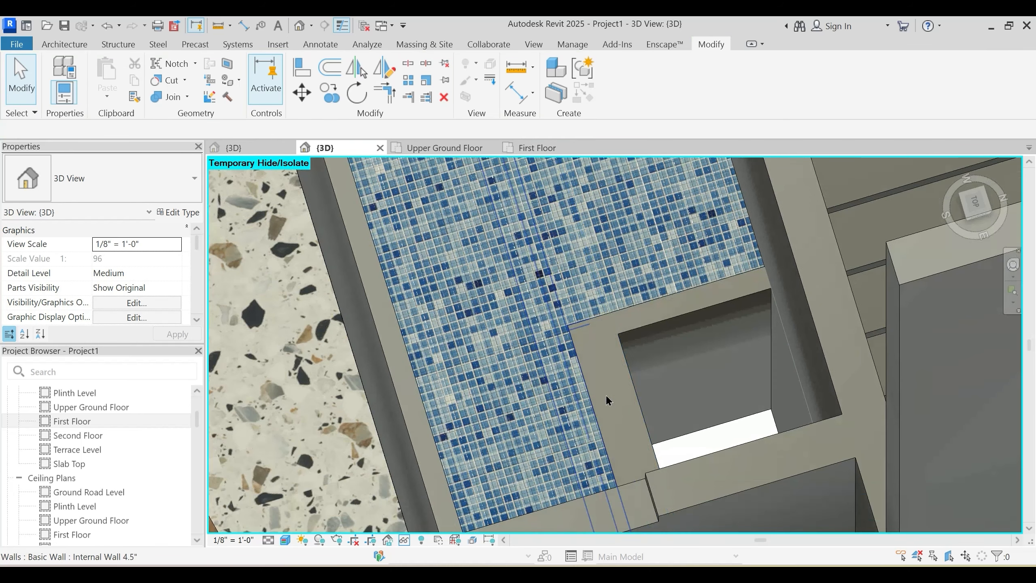
left_click(606, 394)
left_click(629, 397)
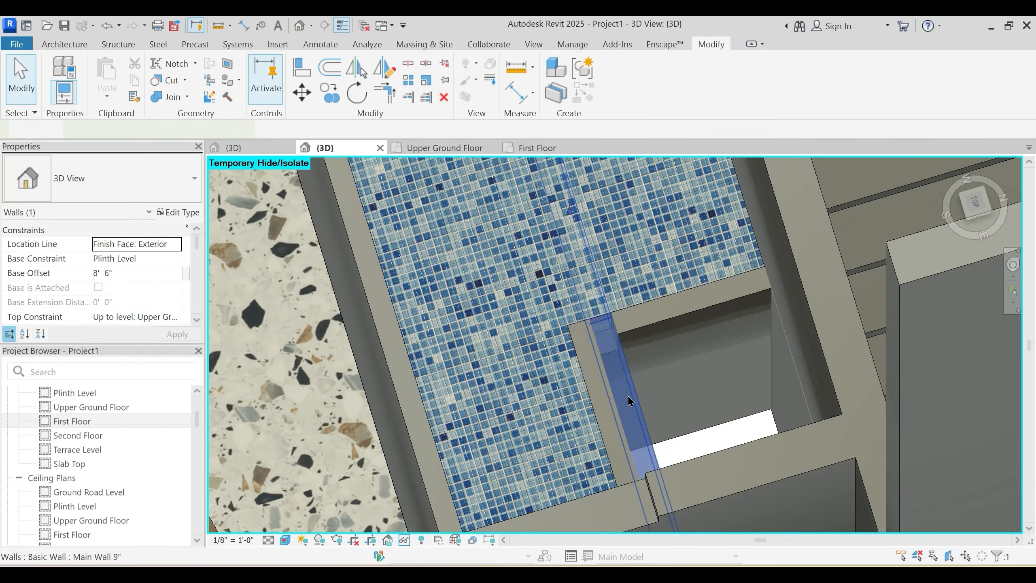
scroll(635, 391, "down", 3)
key("Escape")
Step: Temporarily hide the walls that obstruct the duct, including the Internal Wall 4.5" on its washroom side
left_click(670, 481)
middle_click_drag(670, 480, 639, 290)
key("h")
key("h")
left_click(627, 244)
key("Escape")
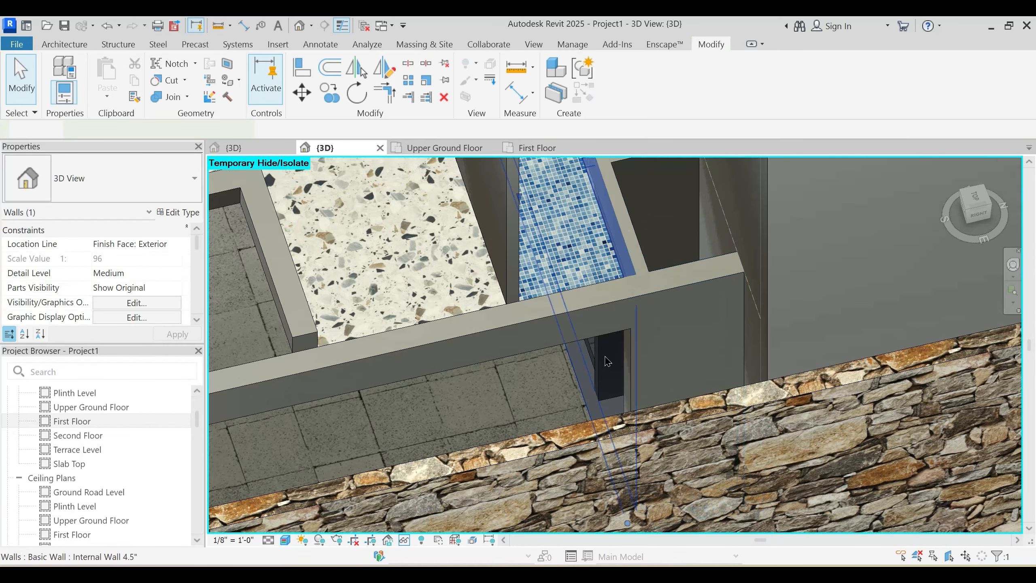
left_click(605, 354)
key("h")
key("h")
middle_click_drag(609, 360, 638, 354, "shift")
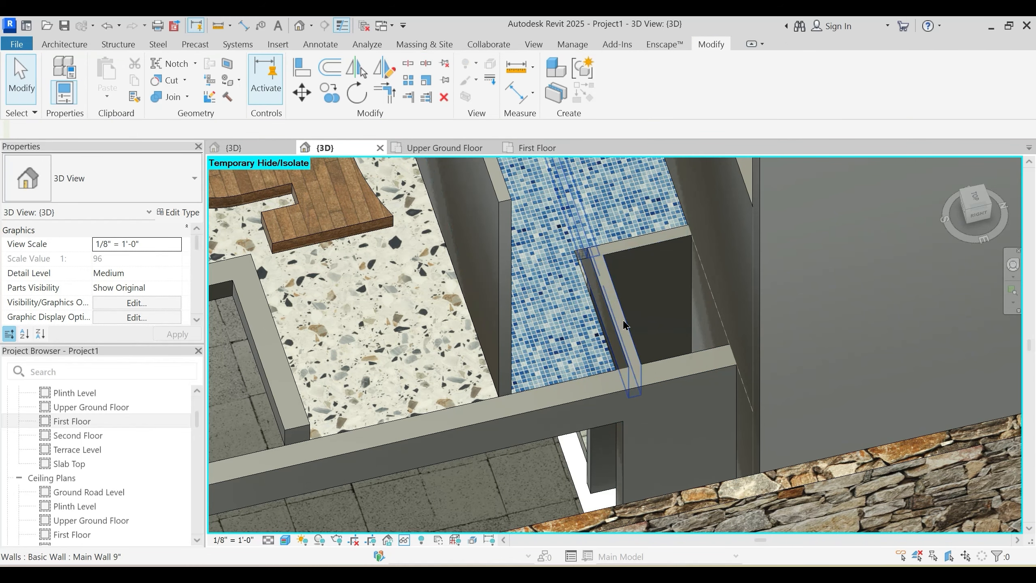
Step: Set the top constraint of the two walls enclosing the washroom duct to Terrace Level
left_click(628, 341)
middle_click_drag(629, 341, 644, 304, "shift")
left_click(644, 296, "ctrl")
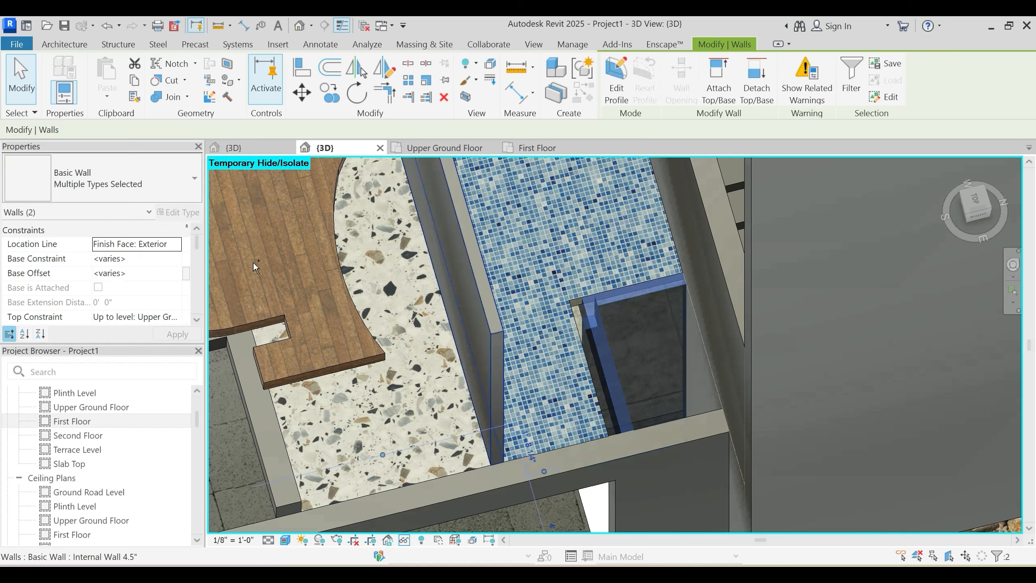
scroll(167, 290, "down", 3)
left_click(175, 245)
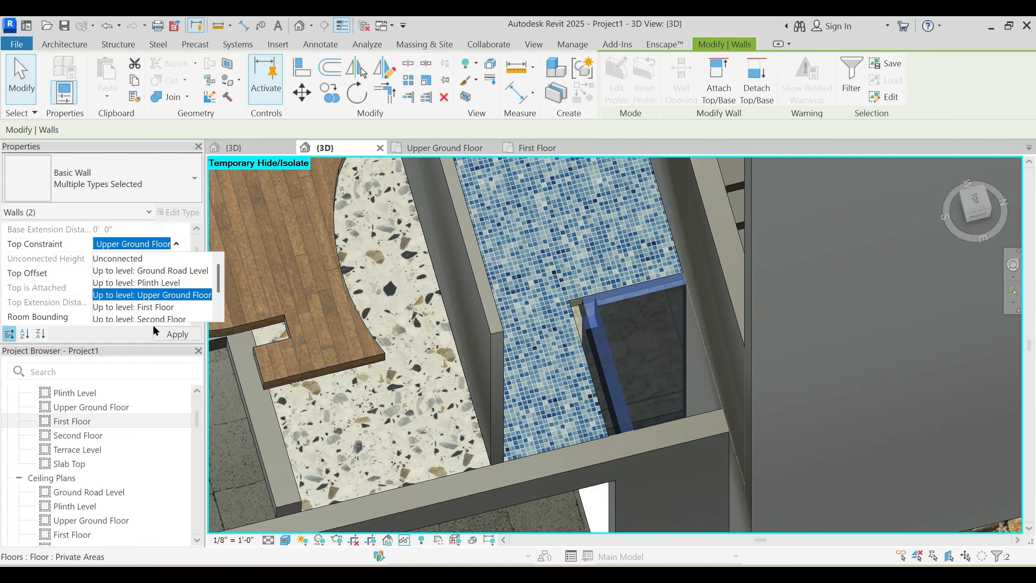
left_click(150, 294)
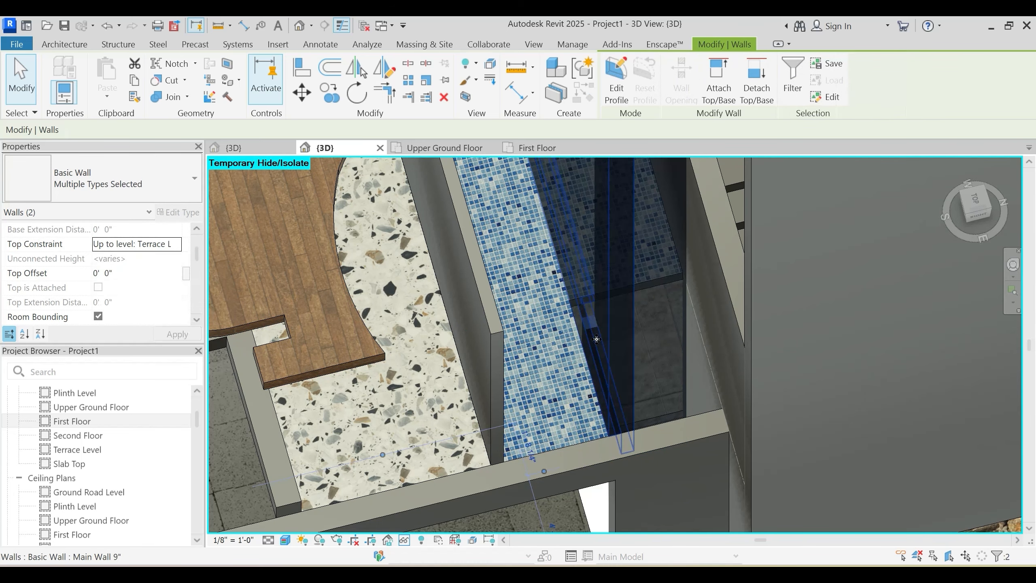
key("Escape")
Step: Try to trim the two raised duct walls to a corner
scroll(638, 424, "down", 5)
middle_click_drag(549, 368, 555, 320, "shift")
scroll(637, 310, "up", 2)
left_click(662, 302)
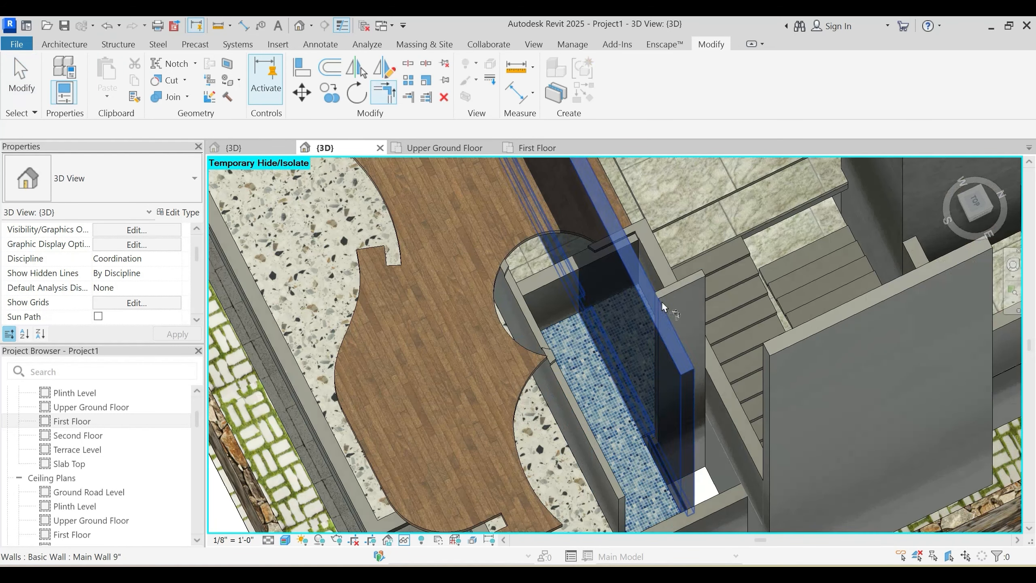
key("Delete")
key("Escape")
scroll(655, 314, "up", 2)
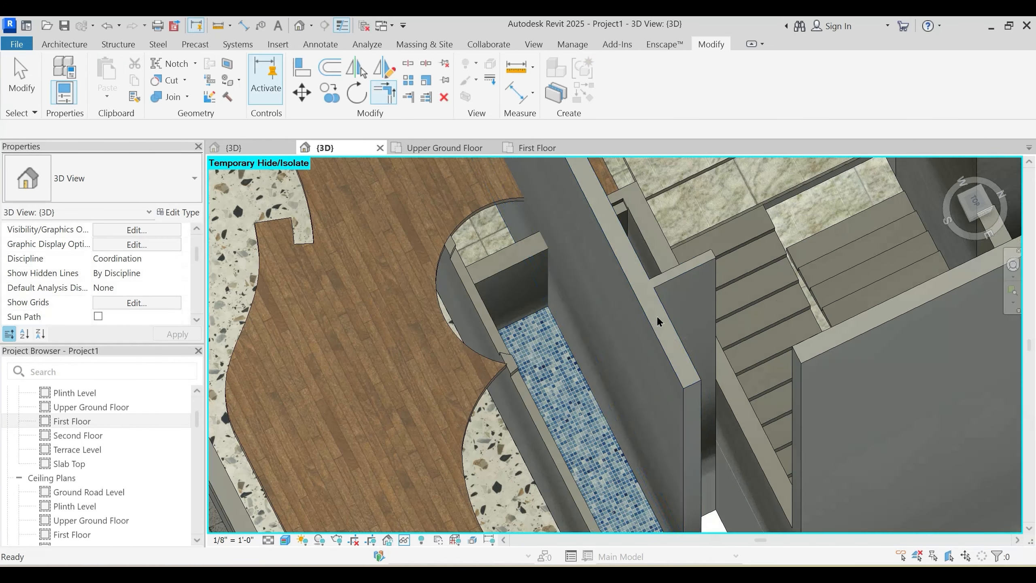
Step: Undo the latest changes to the walls enclosing the washroom duct
scroll(685, 289, "down", 3)
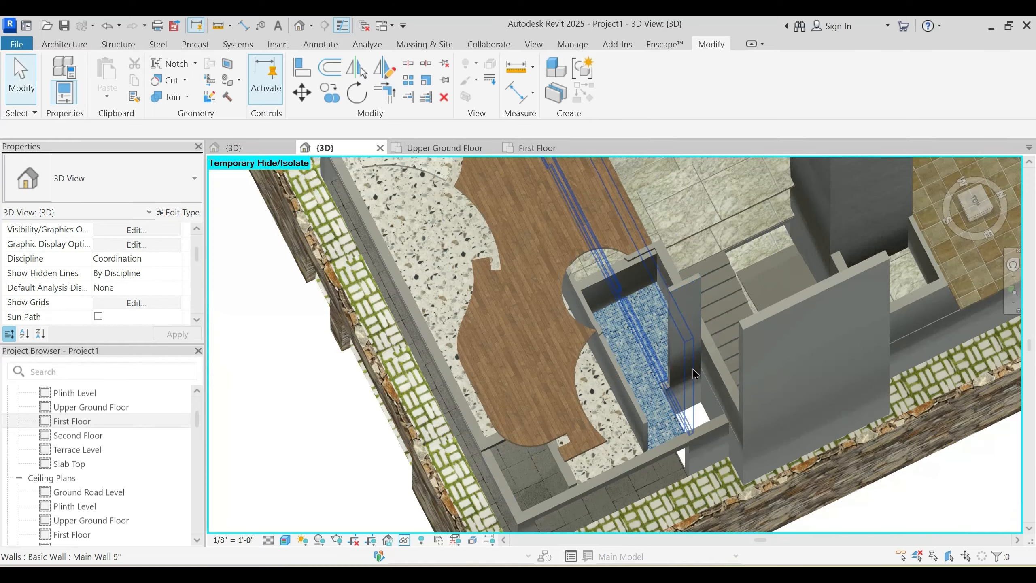
middle_click_drag(696, 410, 714, 350, "shift")
key("ctrl+z")
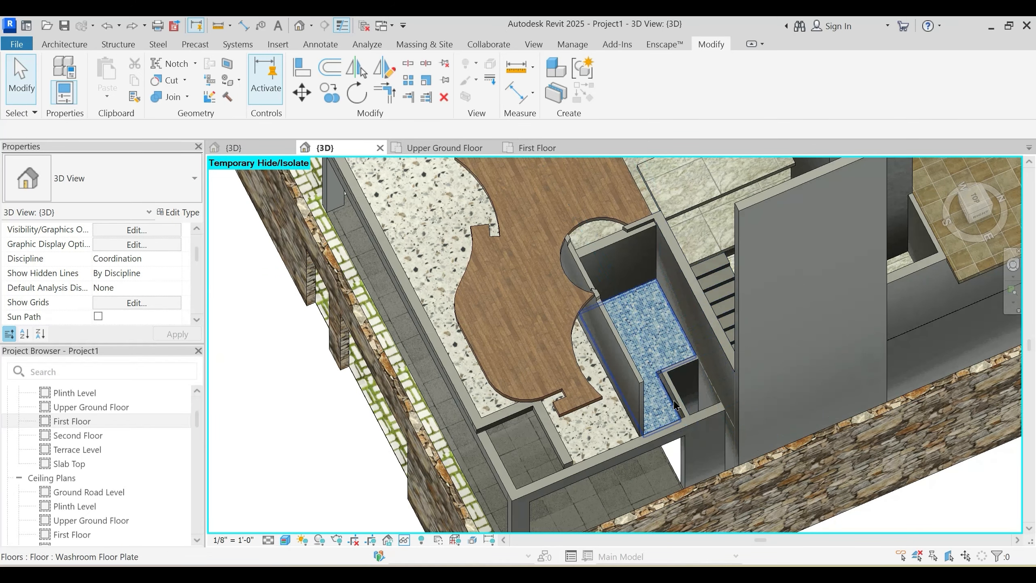
scroll(674, 404, "up", 3)
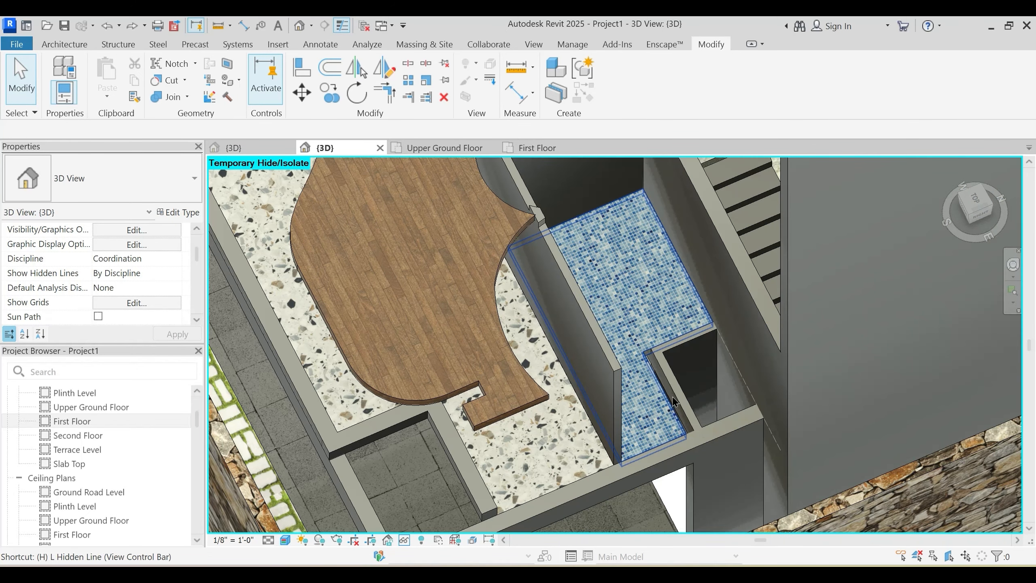
Step: Reset the temporary hide so all hidden elements are restored in the 3D view
key("h")
key("r")
scroll(665, 350, "down", 3)
middle_click_drag(627, 342, 626, 369, "shift")
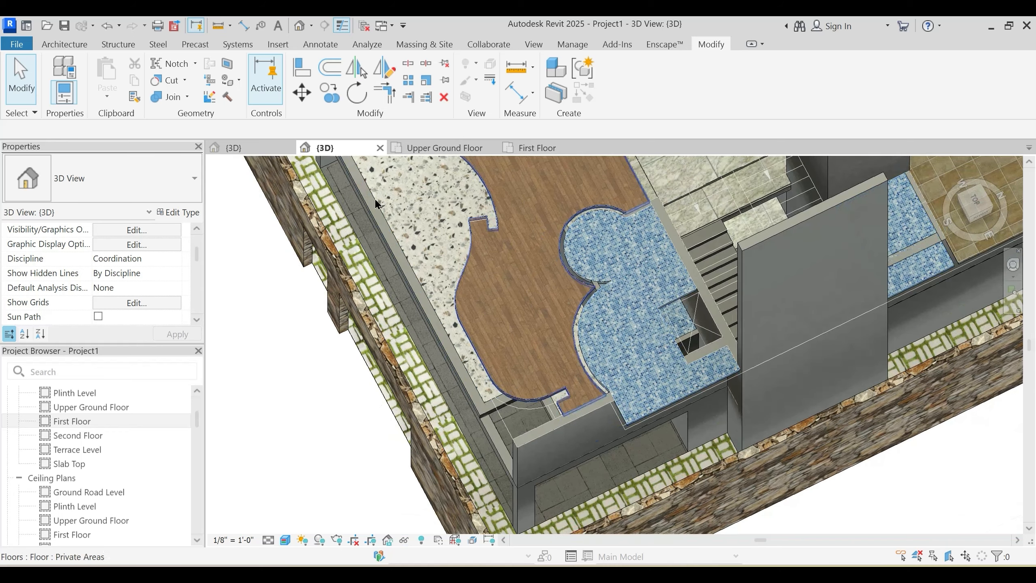
Step: In the Upper Ground Floor plan, draw an Internal Wall 4.5" along the washroom side of the duct opening below the stairs
left_click(456, 150)
scroll(602, 405, "up", 5)
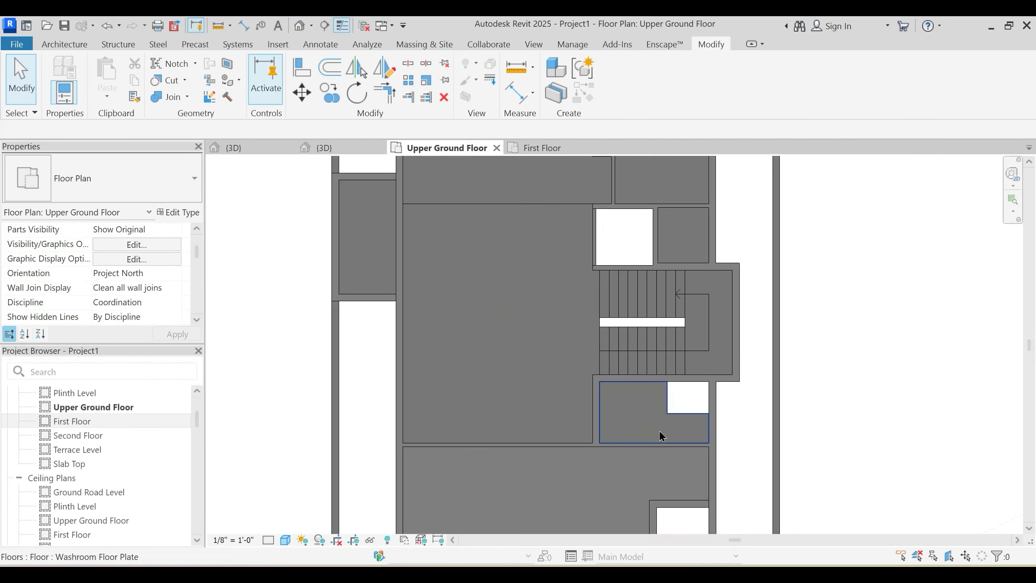
scroll(712, 404, "up", 2)
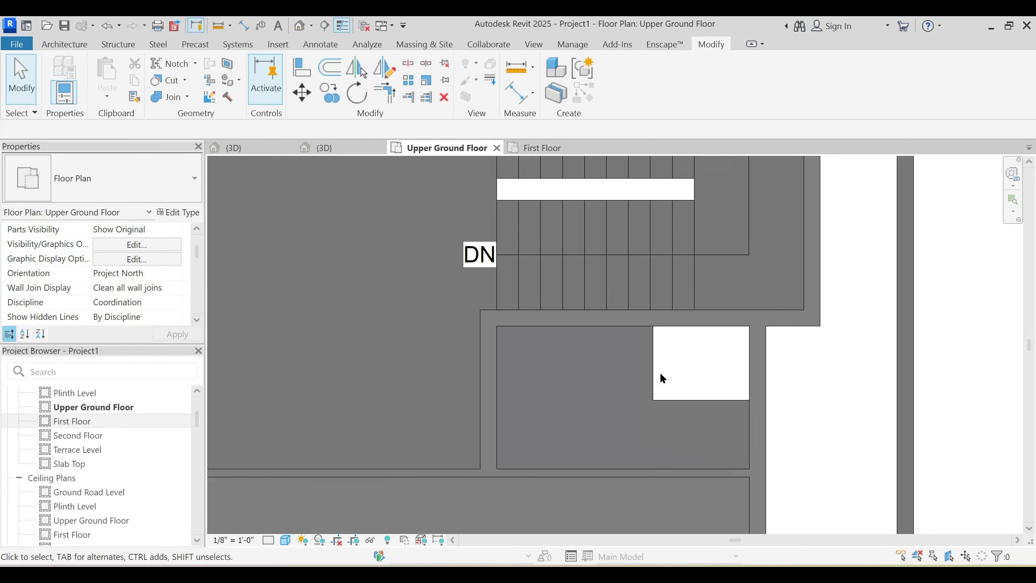
key("w")
key("a")
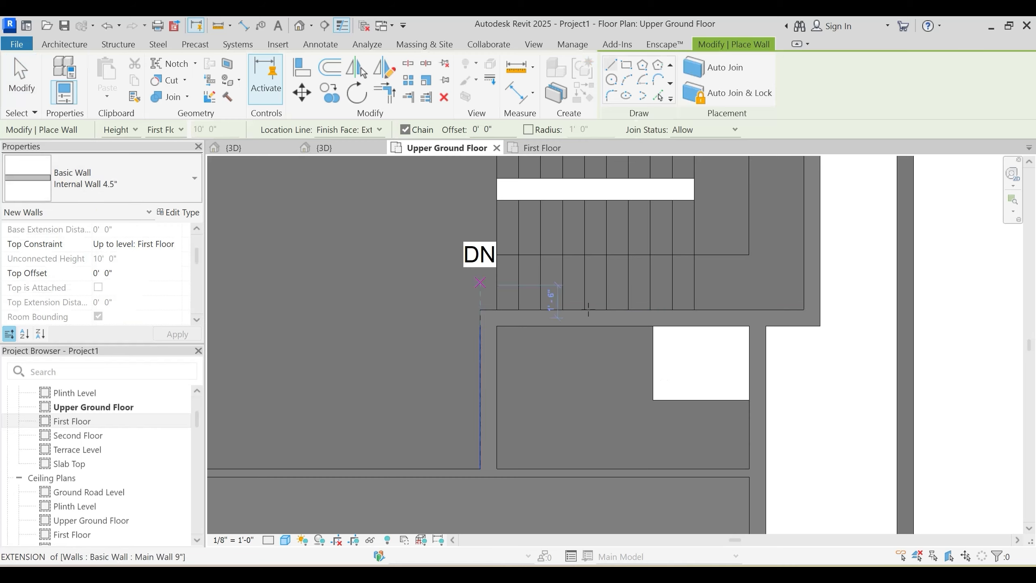
scroll(654, 357, "up", 2)
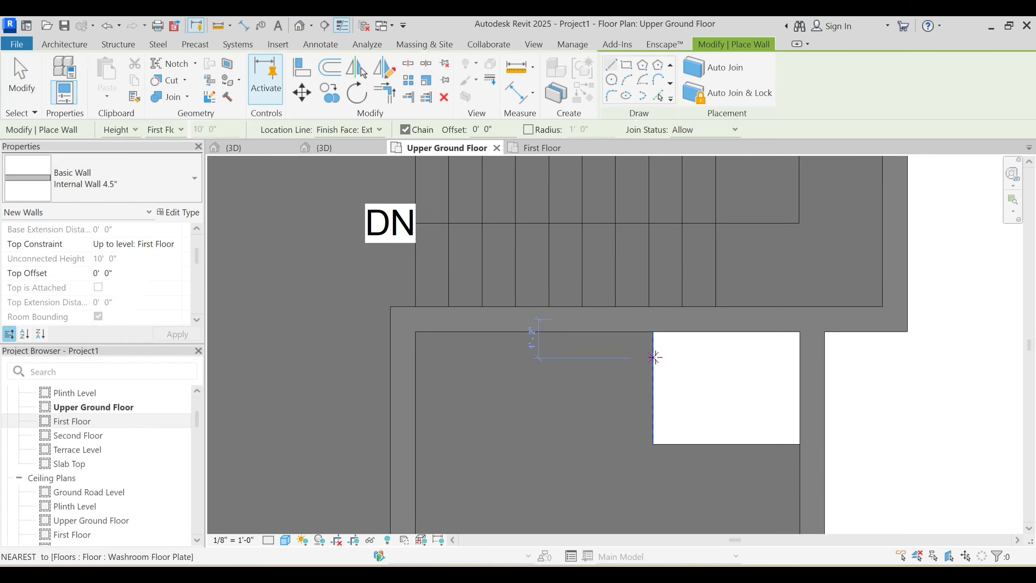
left_click(653, 443)
key("Escape")
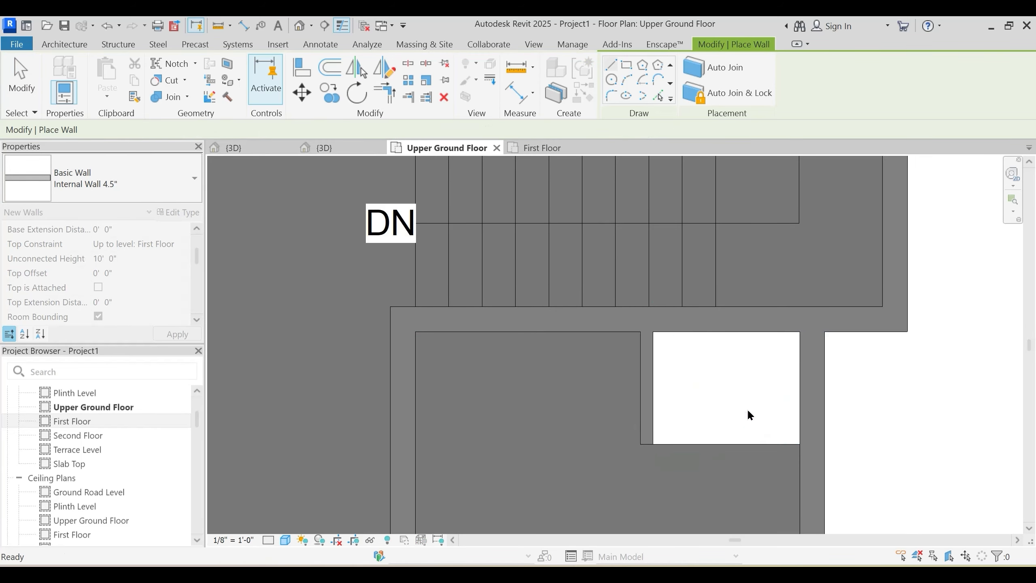
key("Escape")
Step: Draw a wall of the same Main Wall 9" type as the outer wall along the duct opening's lower edge
left_click(818, 408)
key("c")
key("s")
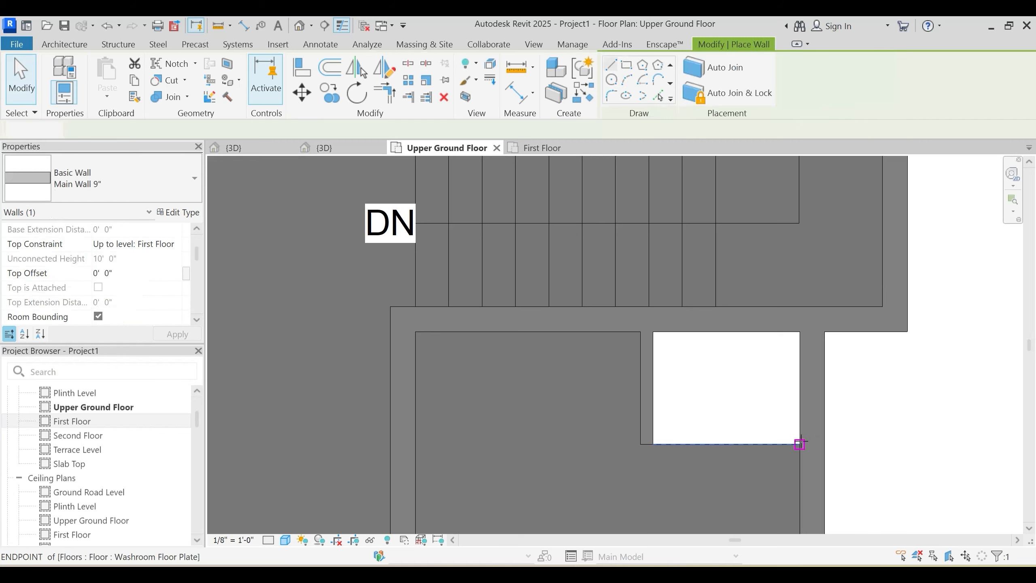
left_click(653, 444)
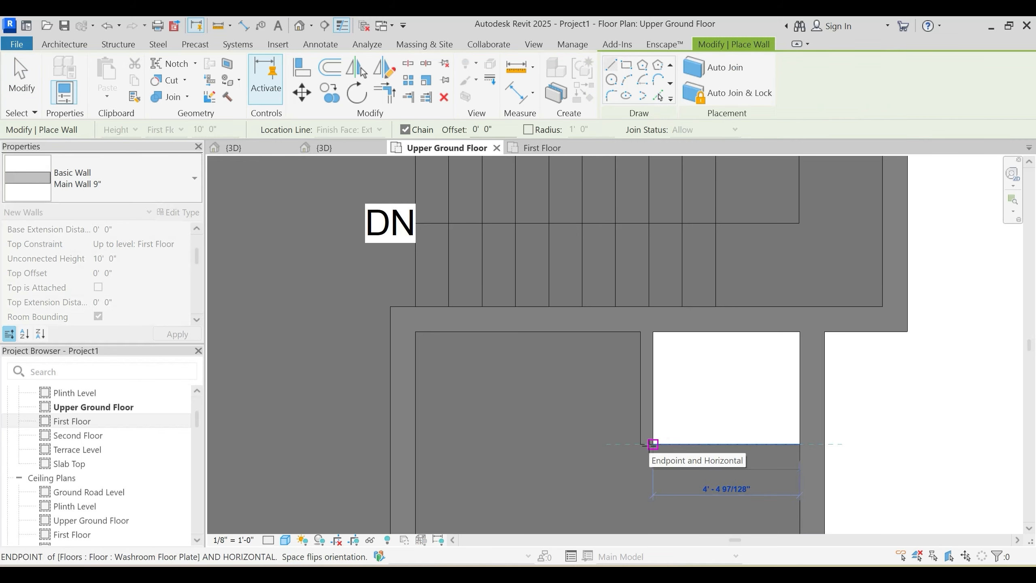
key("Escape")
key("Escape")
Step: Open the First Floor plan and examine the lower washroom and its duct opening
scroll(715, 382, "down", 3)
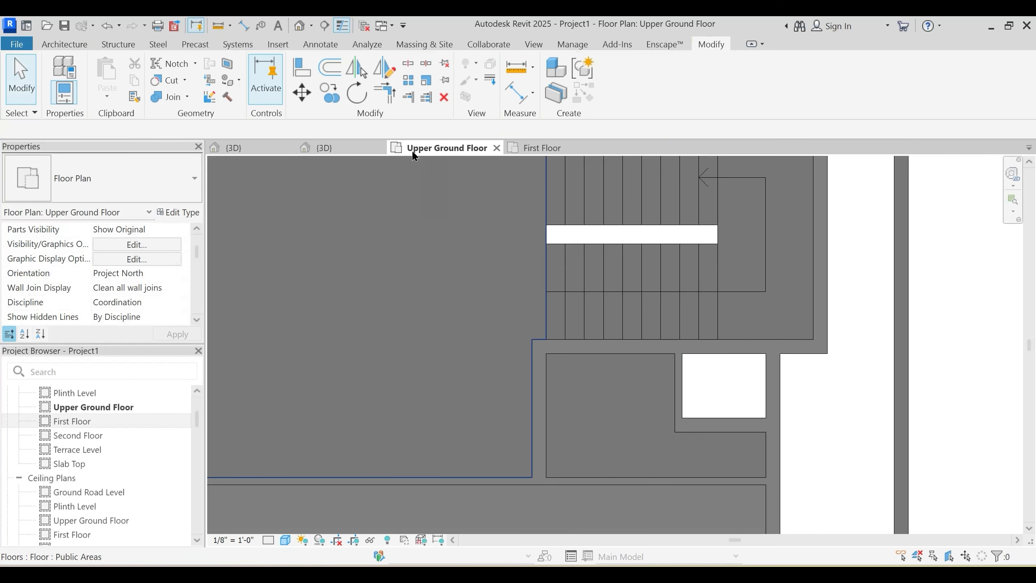
scroll(511, 263, "down", 4)
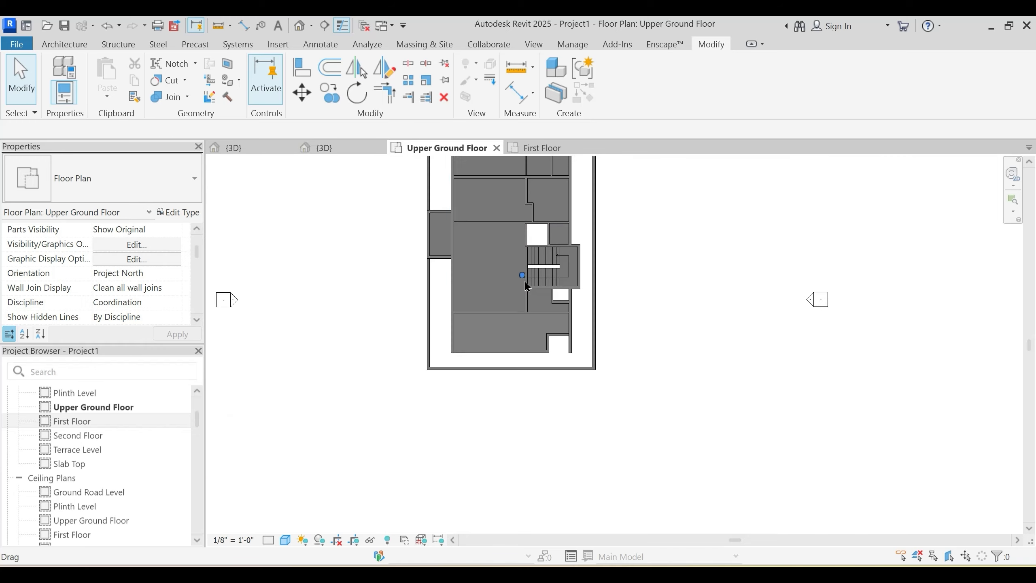
left_click(561, 150)
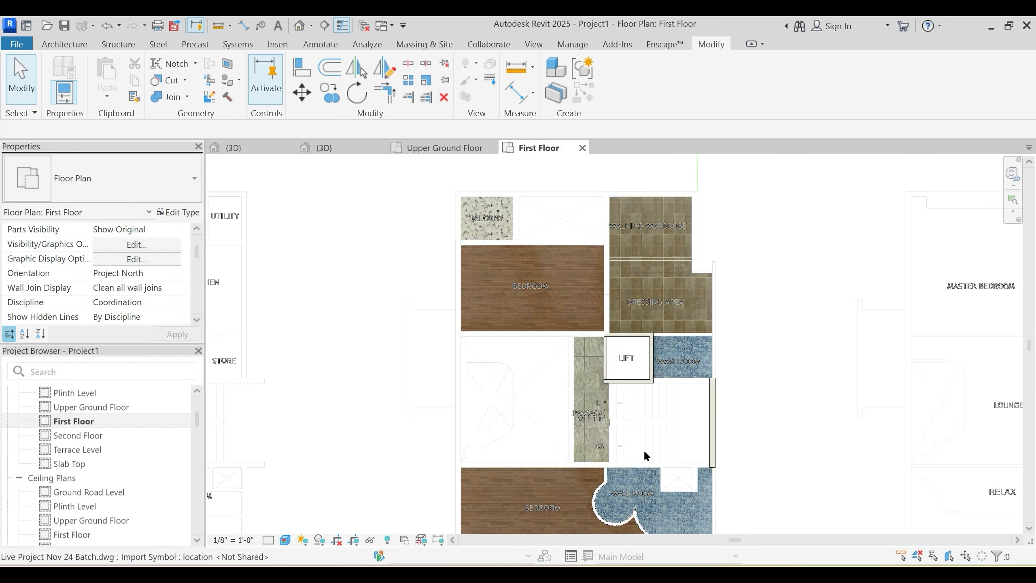
scroll(644, 451, "up", 5)
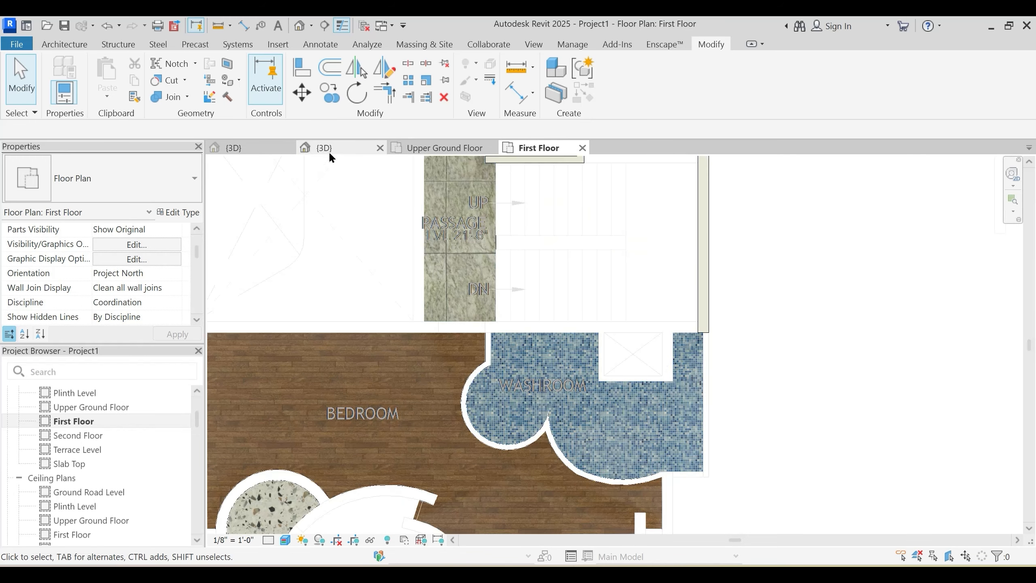
Step: In the 3D view, join the washroom floor by the stairs with the two new walls around its duct opening
left_click(330, 152)
scroll(658, 343, "up", 4)
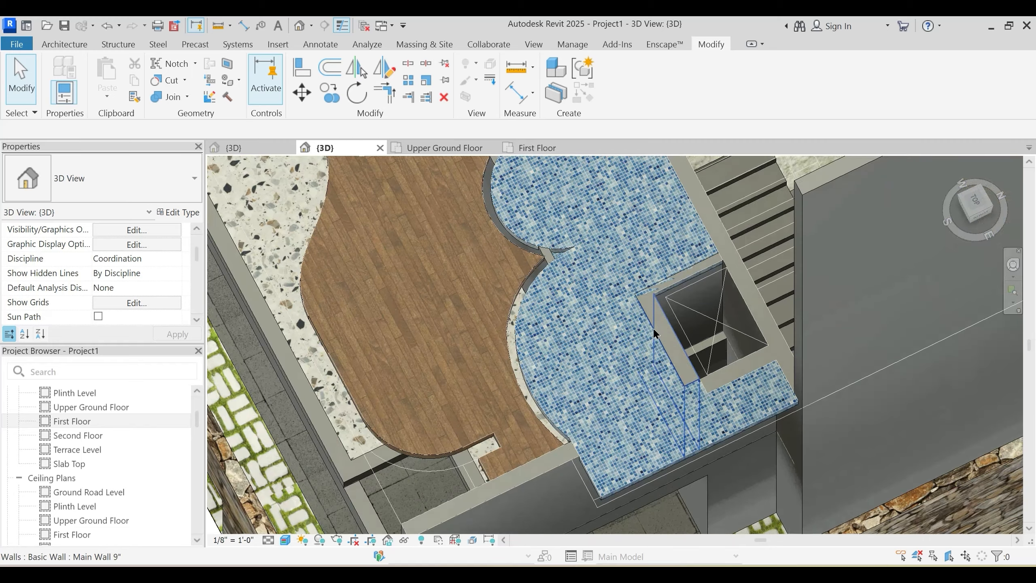
scroll(655, 334, "up", 3)
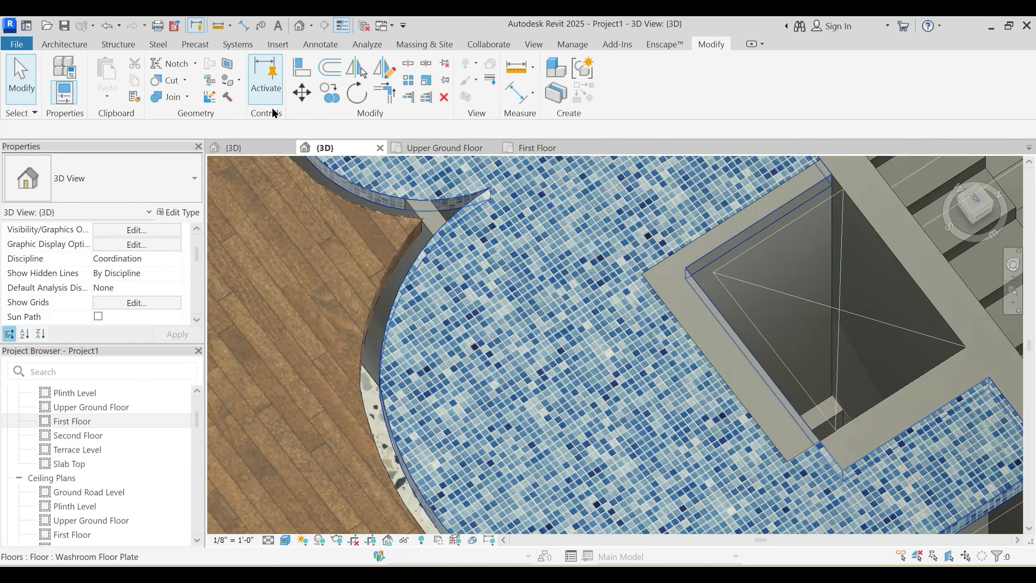
scroll(563, 307, "down", 1)
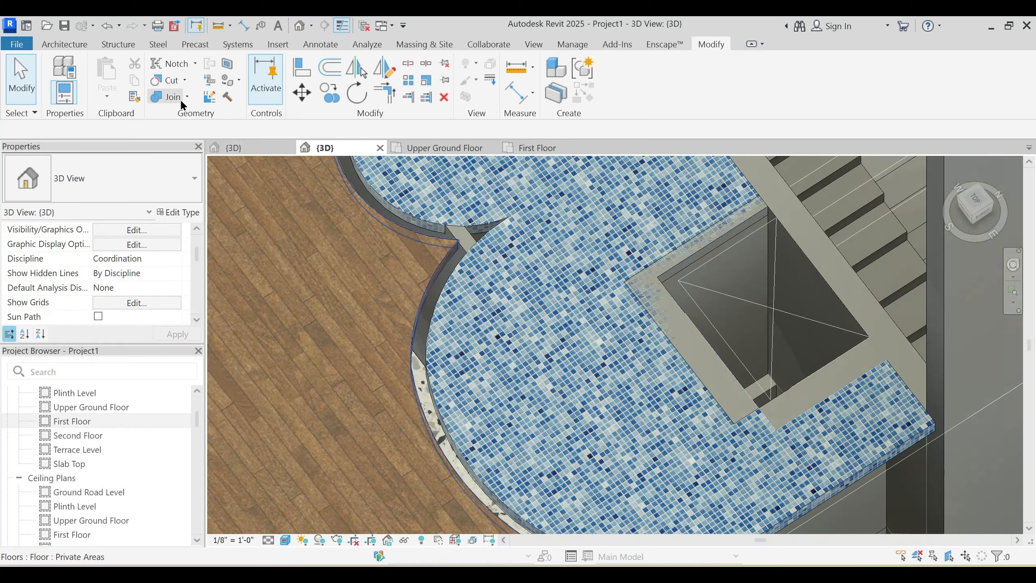
left_click(180, 99)
left_click(678, 324)
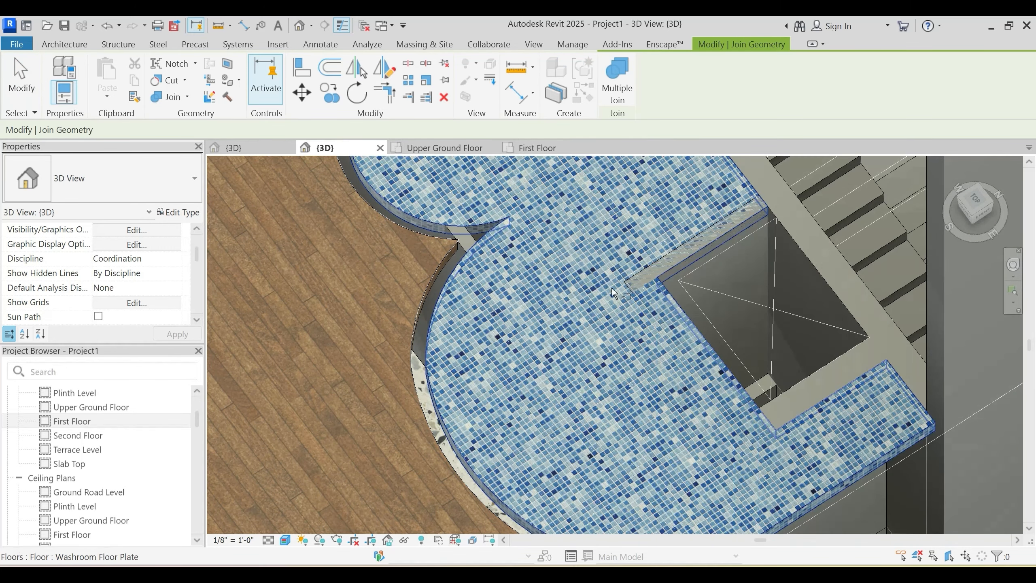
left_click(604, 234)
left_click(679, 247)
key("Escape")
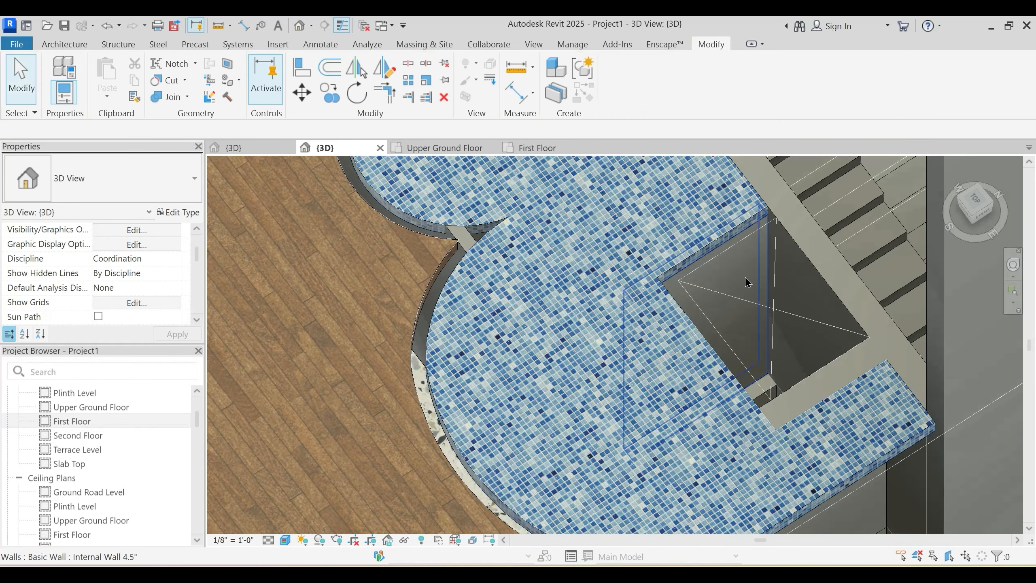
Step: Examine the walls around the washroom's duct opening in 3D, including the Internal Wall 4.5" and its top constraint
left_click(745, 275)
middle_click_drag(746, 275, 750, 362, "shift")
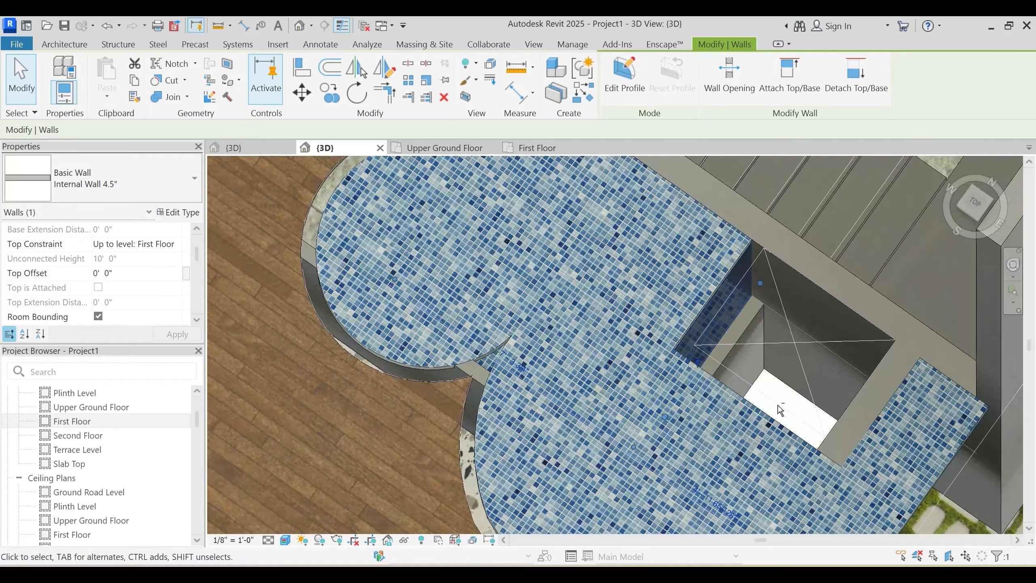
key("Escape")
mouse_move(741, 323)
middle_mouse_down("shift")
mouse_move(728, 315)
mouse_move(693, 413)
mouse_move(637, 396)
mouse_move(645, 430)
mouse_move(638, 375)
mouse_move(615, 346)
mouse_move(750, 341)
mouse_move(743, 257)
mouse_move(738, 339)
middle_mouse_up("shift")
left_click(729, 315)
key("Escape")
left_click(630, 343)
key("Escape")
Step: Set the top constraint of the two new duct walls, the 4.5" and the 9" one, to Up to level: Second Floor
left_click(738, 339)
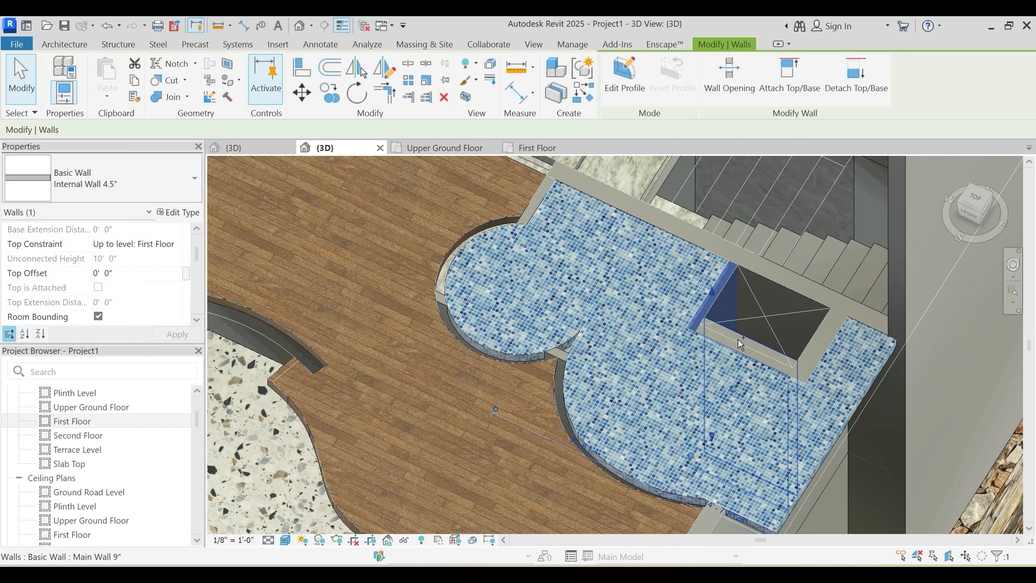
left_click(816, 336, "ctrl")
middle_click_drag(817, 338, 914, 334, "shift")
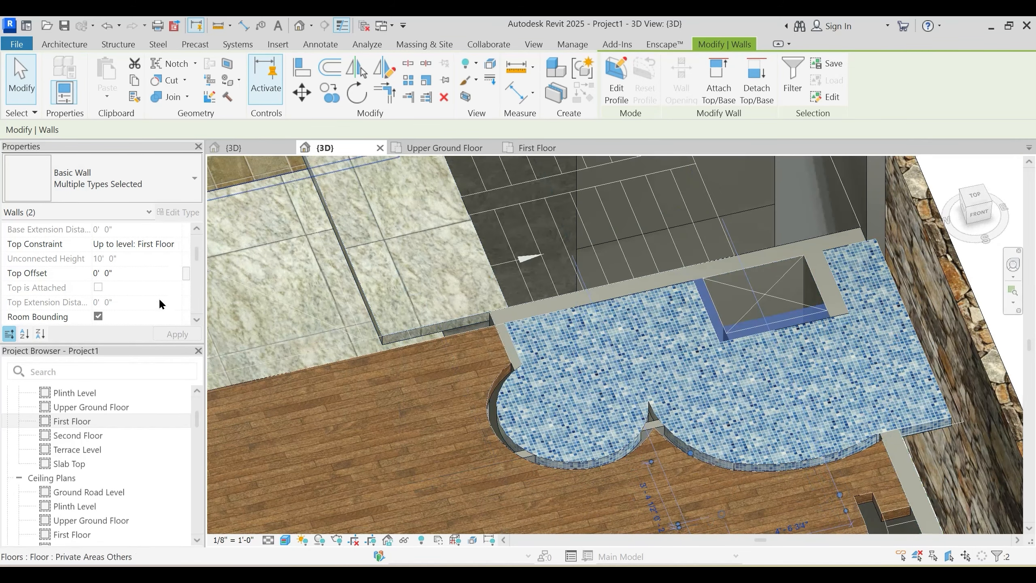
scroll(151, 286, "down", 2)
scroll(143, 262, "up", 2)
left_click(172, 245)
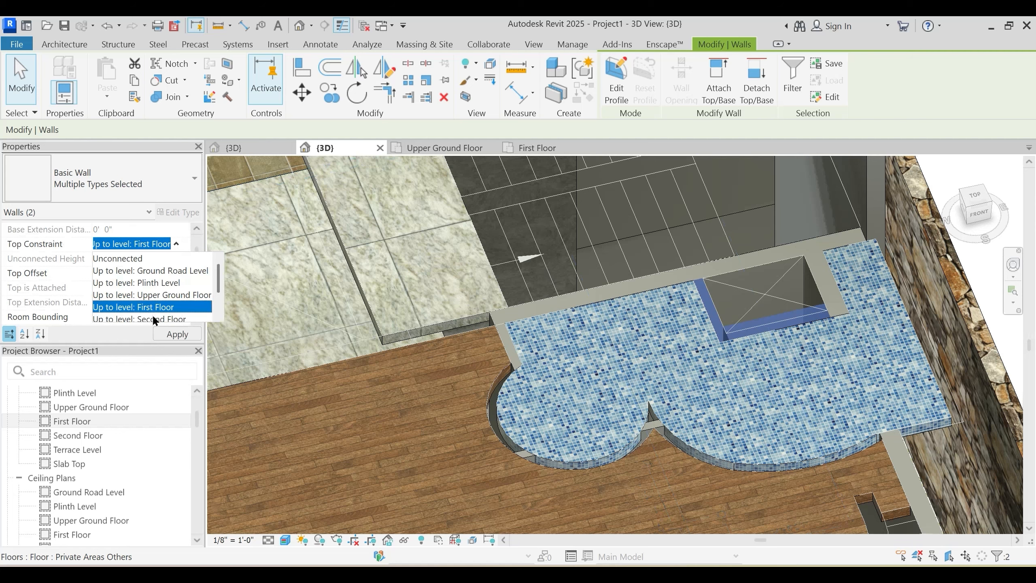
scroll(155, 321, "down", 1)
left_click(152, 295)
key("Escape")
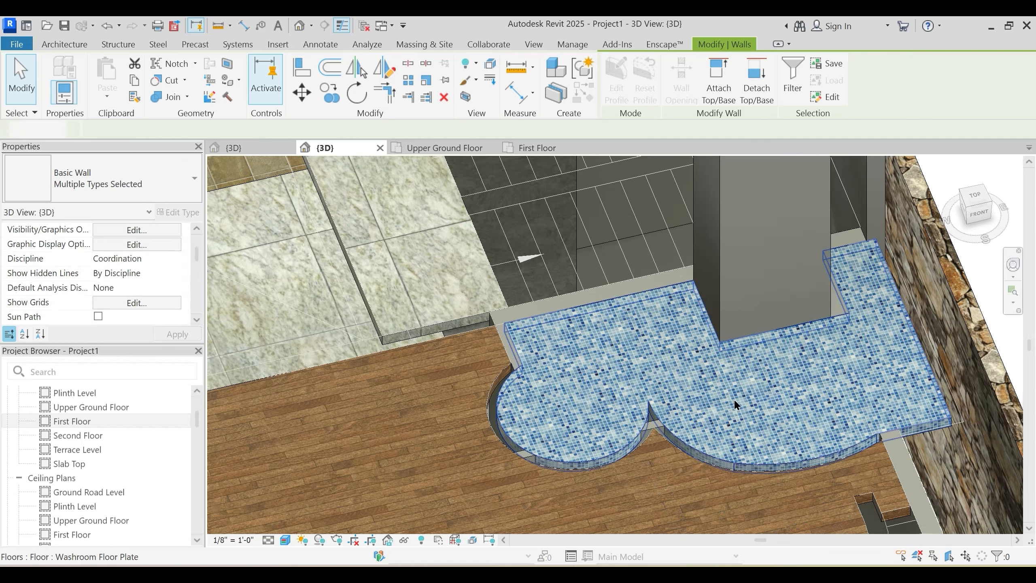
Step: Examine the raised duct walls and the surrounding First Floor floors from several angles in 3D
middle_click_drag(733, 398, 598, 293, "shift")
left_click(803, 351)
scroll(803, 353, "down", 2)
key("Escape")
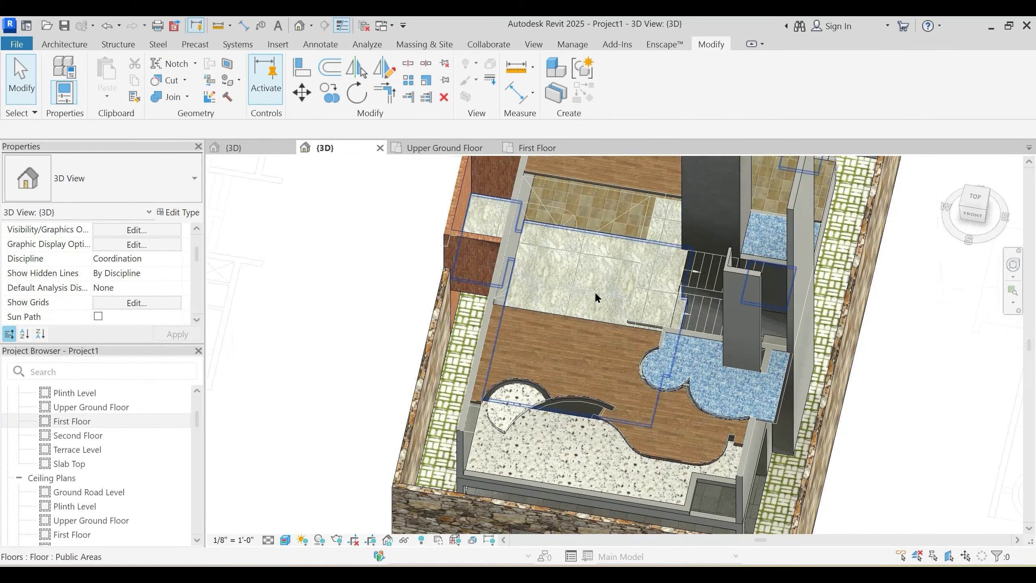
scroll(594, 290, "up", 5)
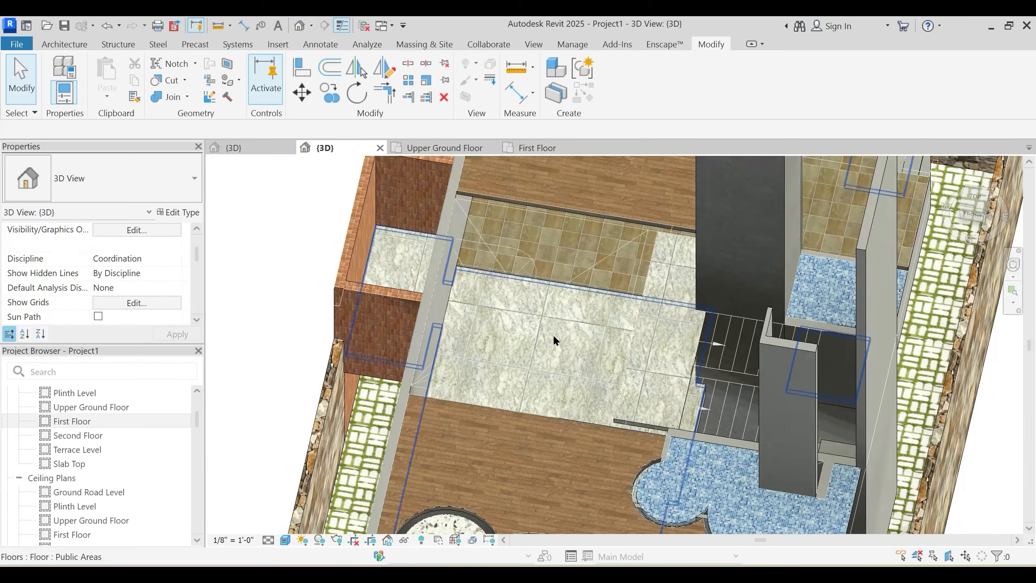
scroll(554, 339, "down", 5)
middle_click_drag(554, 339, 580, 235, "shift")
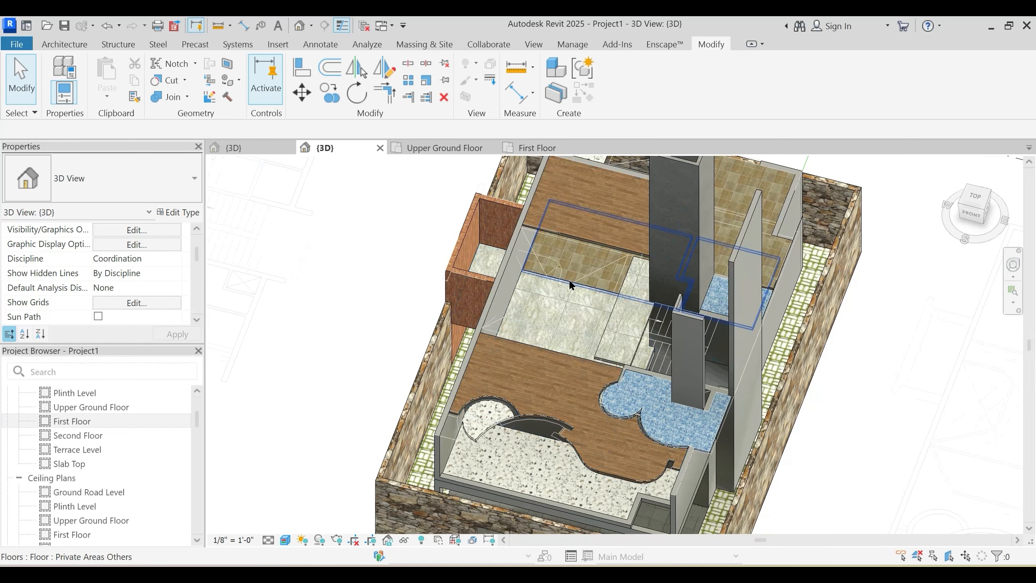
Step: Close the Upper Ground Floor plan and open the First Floor plan at the upper bedroom and balcony
left_click(493, 148)
left_click(445, 147)
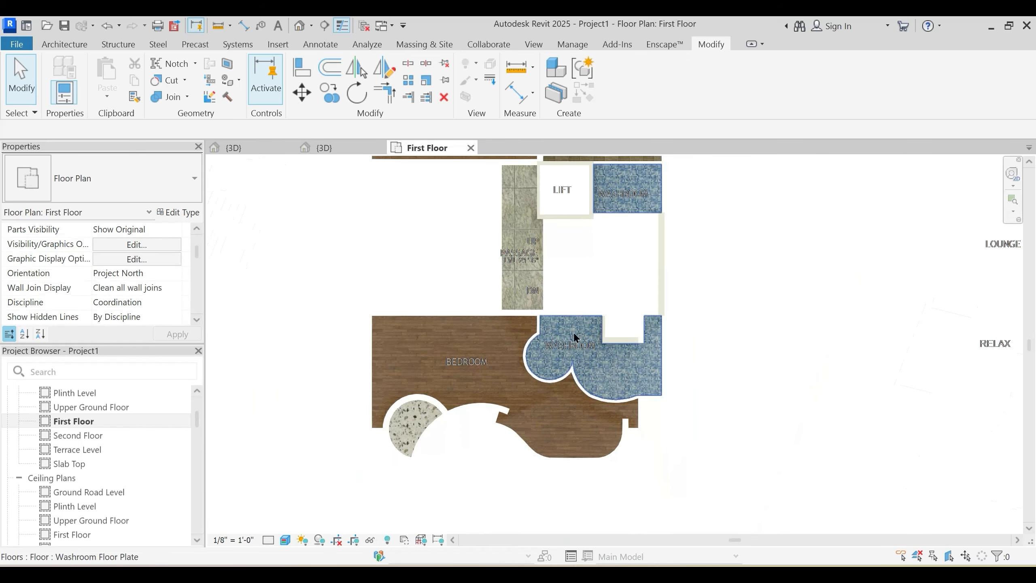
middle_click_drag(575, 337, 615, 376)
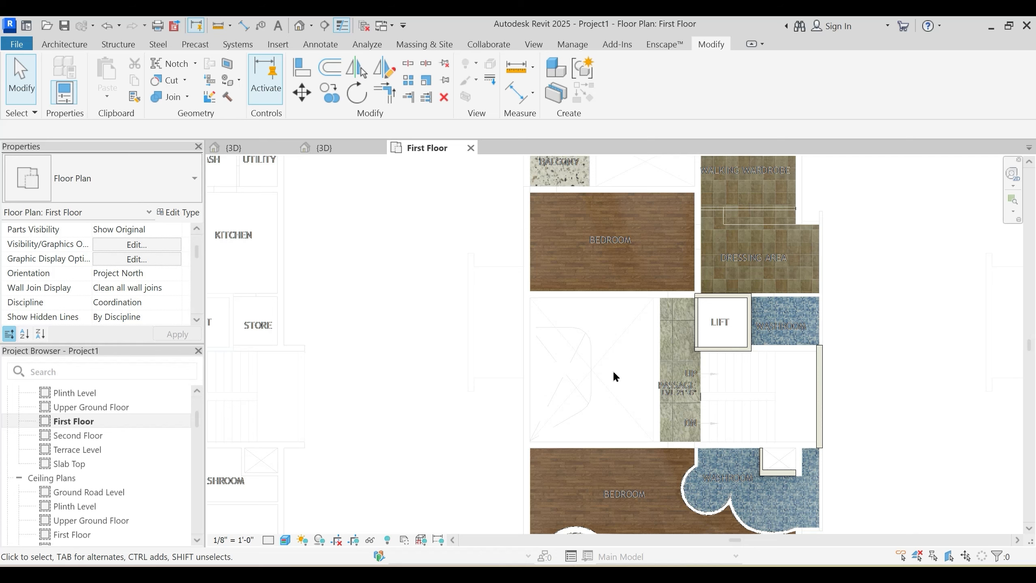
middle_click_drag(669, 373, 613, 439)
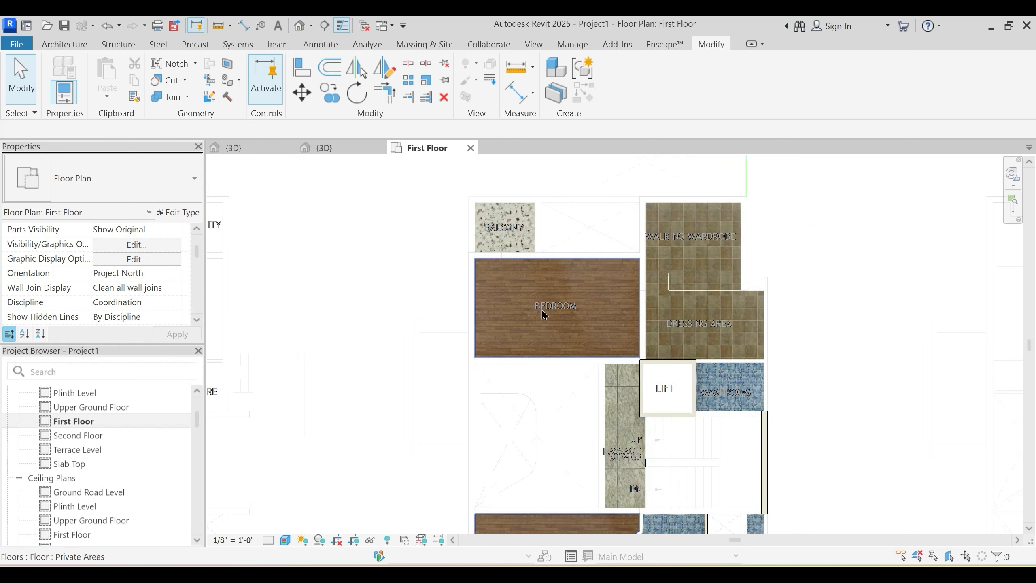
Step: With the plan in Hidden Line style, draw a Main Wall 9" up to Second Floor along the upper bedroom's balcony side, starting at the outer corner
key("w")
key("a")
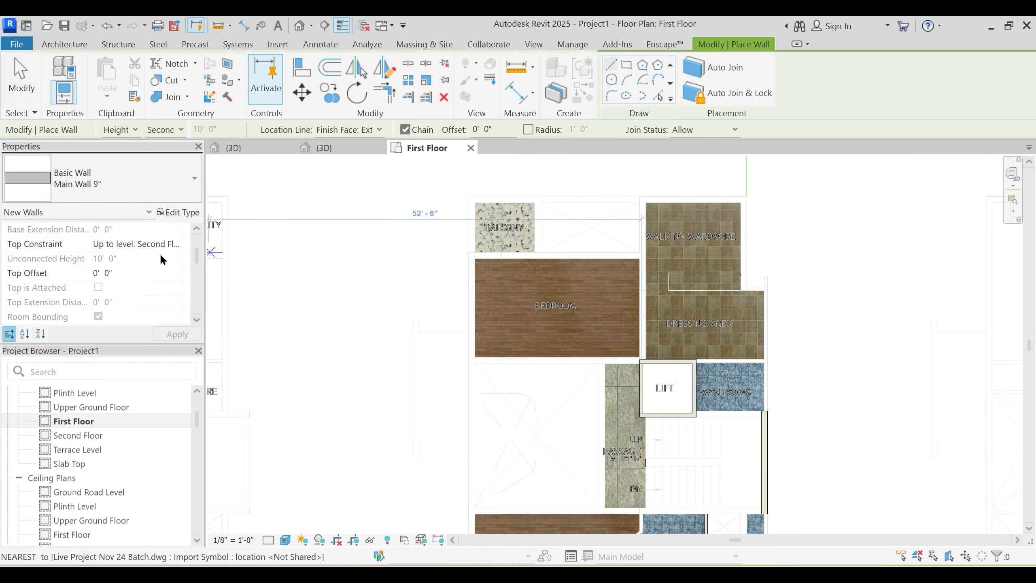
scroll(125, 232, "up", 2)
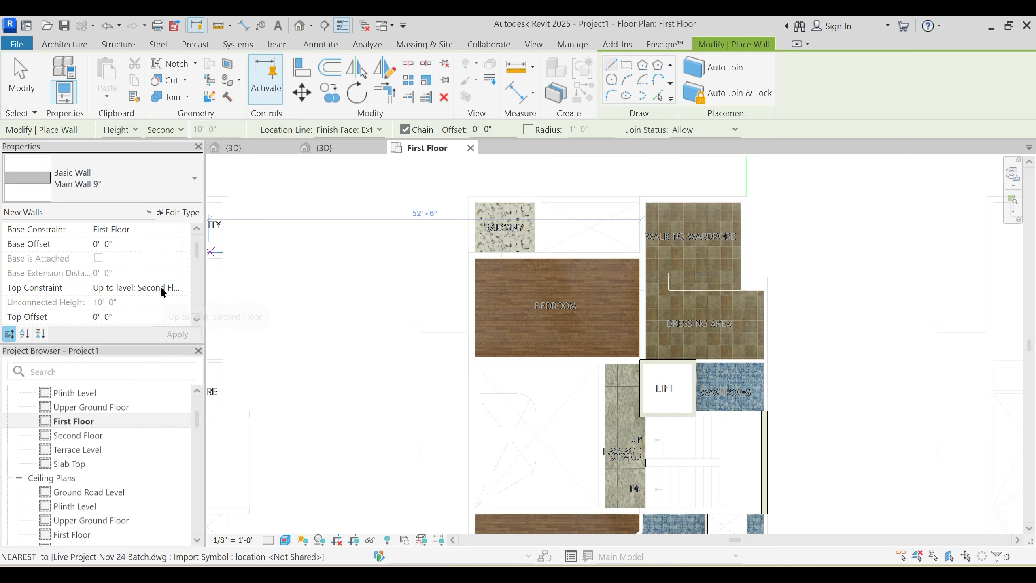
scroll(714, 191, "up", 2)
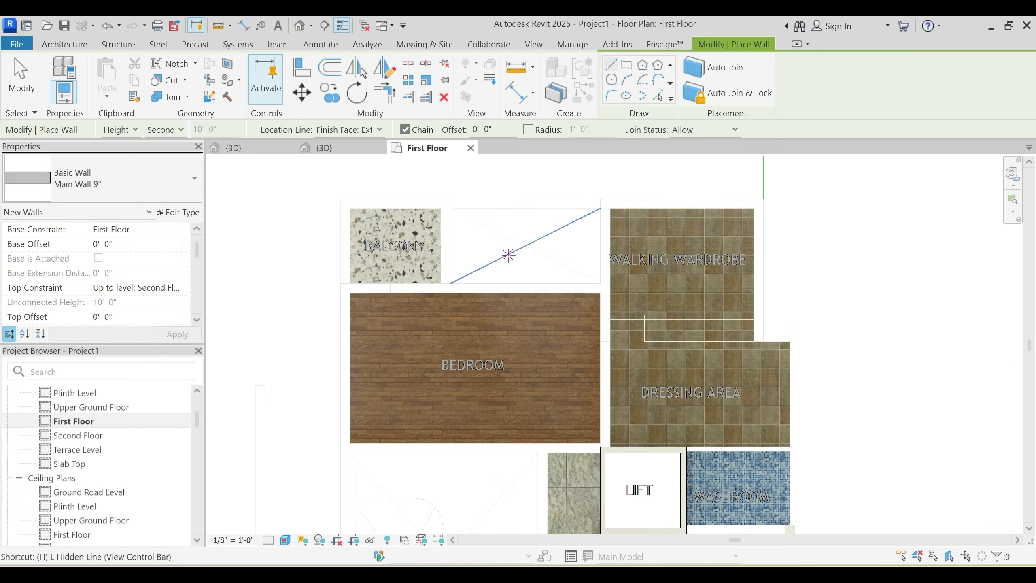
key("l")
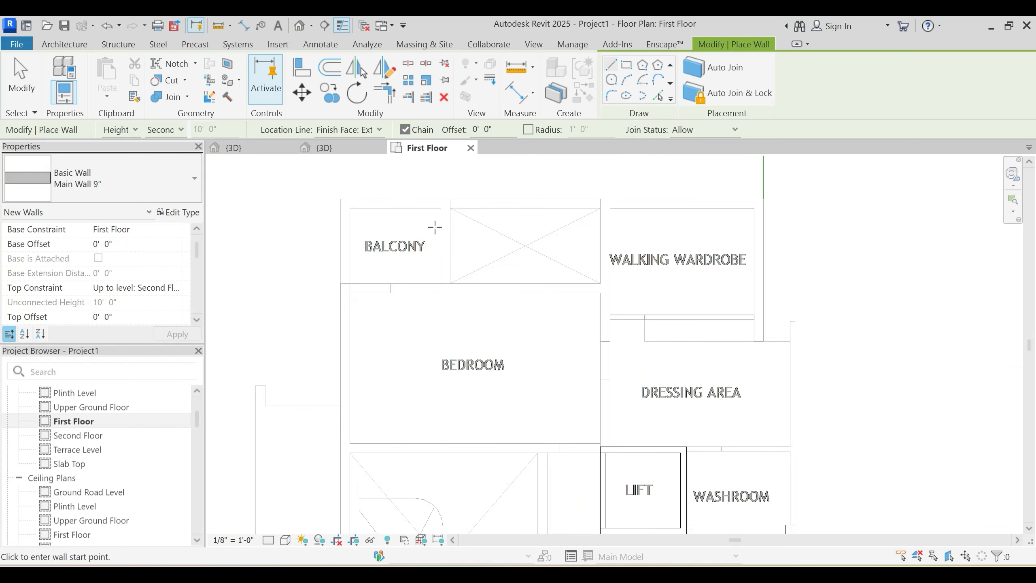
left_click(340, 283)
middle_click_drag(373, 401, 455, 273)
middle_click_drag(570, 301, 532, 371)
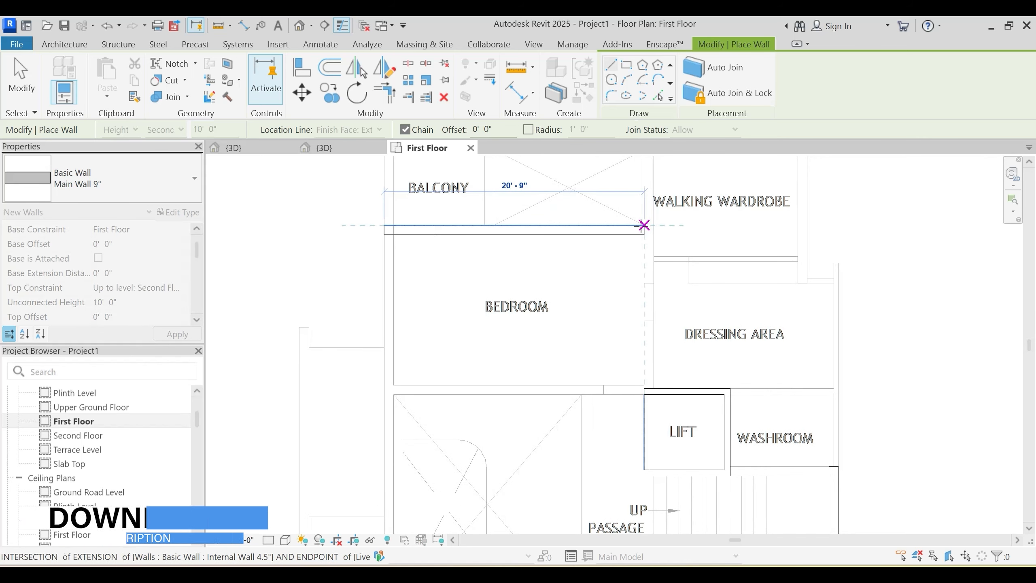
Step: Finish the Main Wall 9" along the bedroom's balcony side, about 20' 9" long
left_click(643, 225)
key("Escape")
key("Escape")
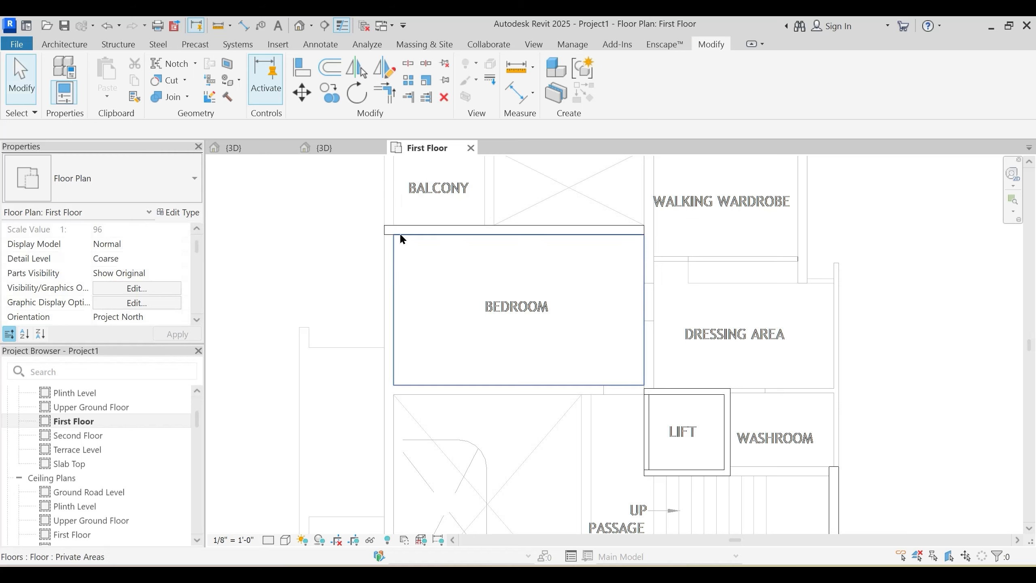
Step: Draw a matching Main Wall 9" down the plan's left outer side, from the upper bedroom's balcony-side corner to the lower bedroom's bottom edge
left_click(398, 234)
left_click(385, 232)
key("c")
key("s")
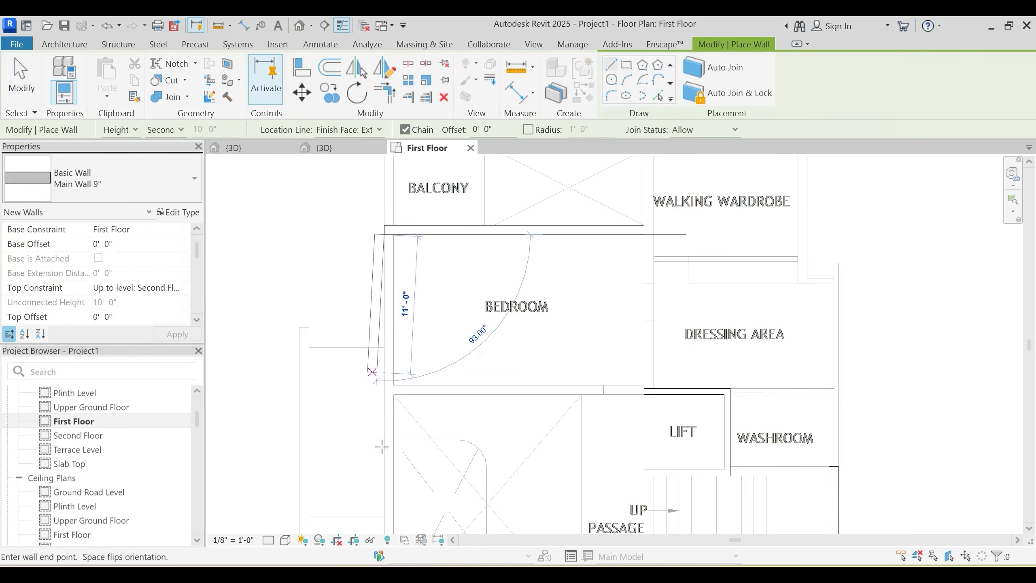
middle_click_drag(381, 492, 435, 192)
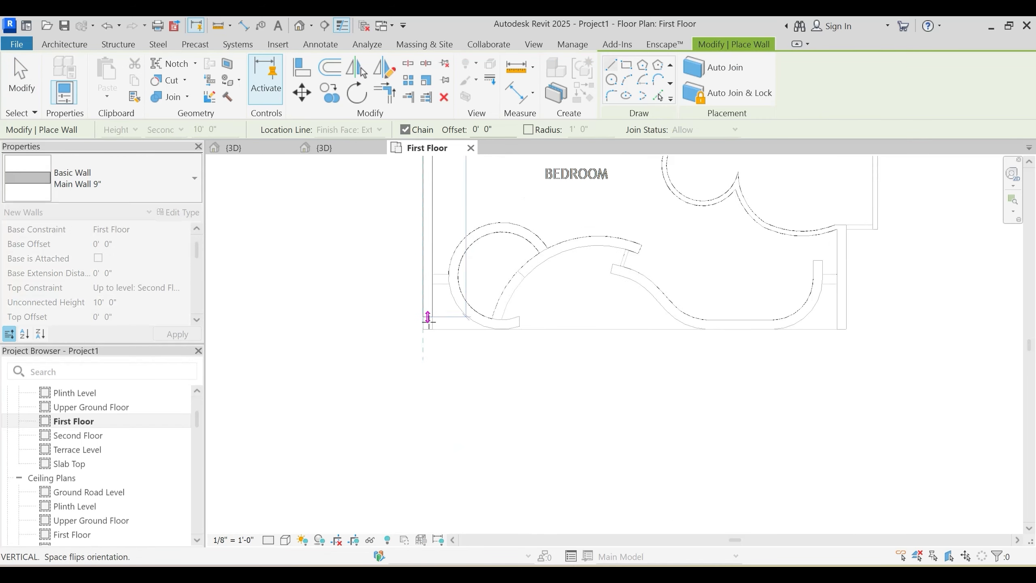
left_click(427, 330)
scroll(481, 391, "down", 2)
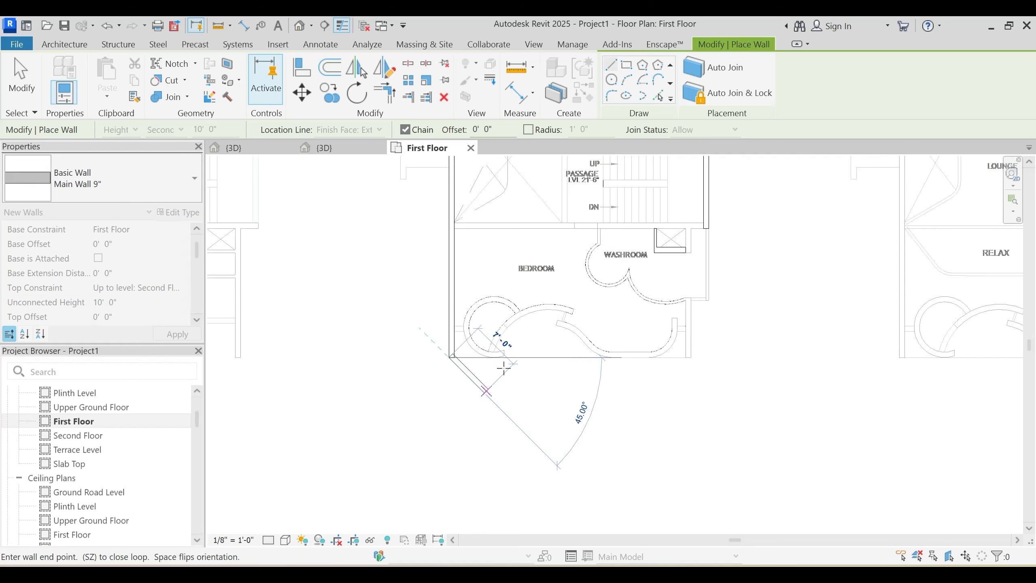
key("Escape")
key("Escape")
middle_click_drag(513, 371, 493, 499)
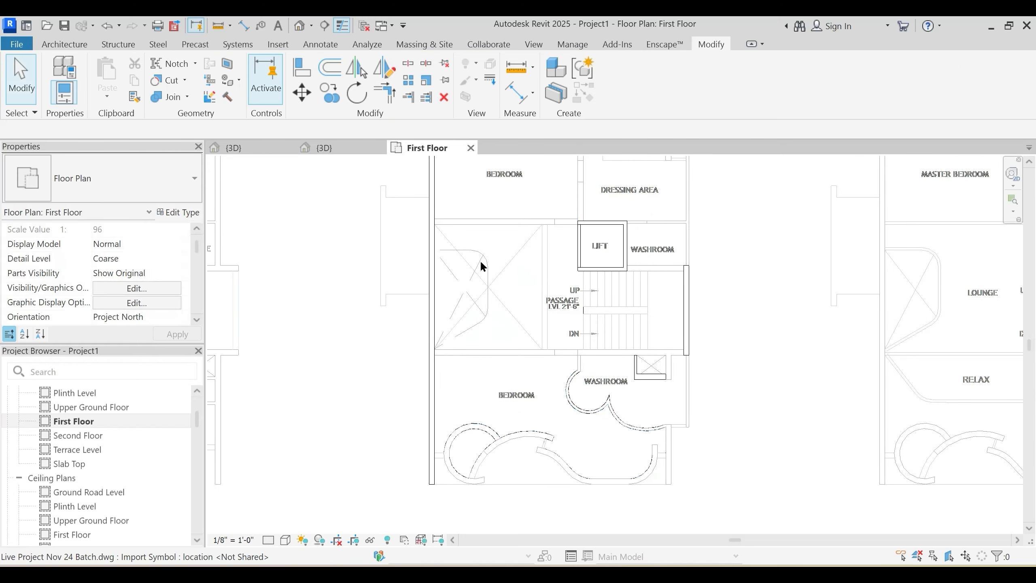
left_click(433, 385)
key("c")
key("s")
scroll(457, 229, "up", 2)
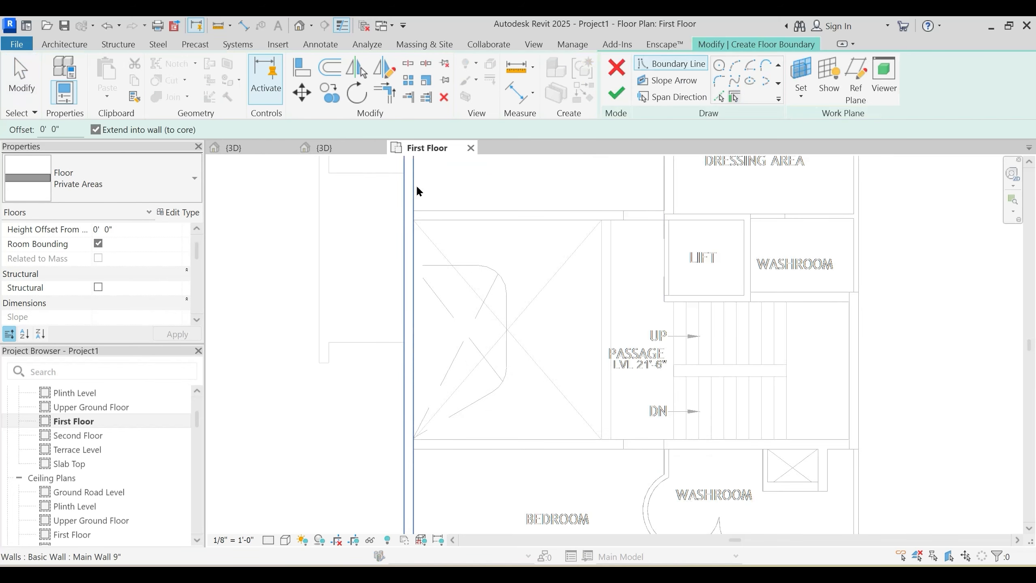
scroll(724, 61, "up", 1)
left_click(725, 61)
scroll(515, 223, "up", 2)
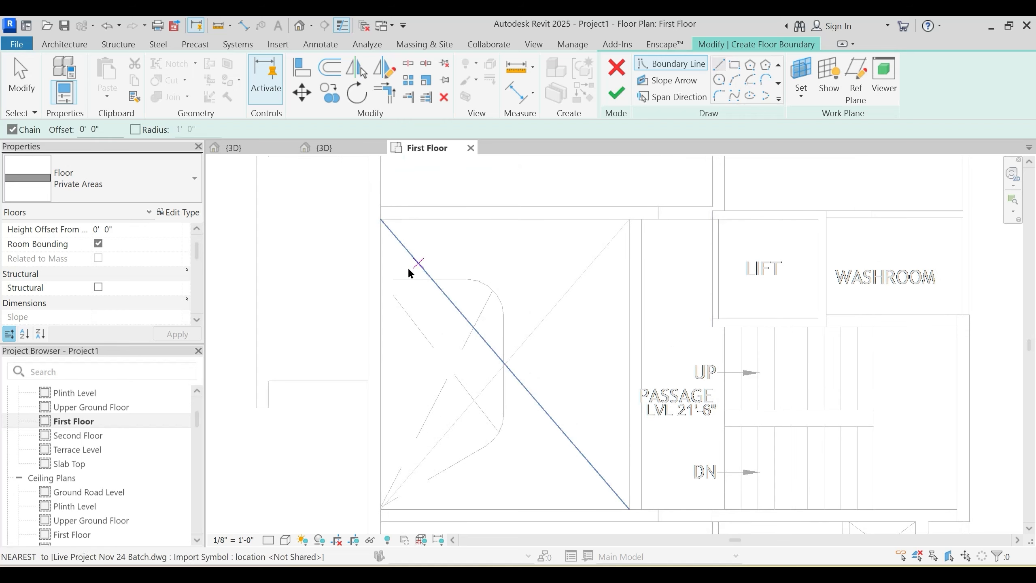
key("Escape")
key("Escape")
left_click(612, 81)
scroll(500, 276, "down", 3)
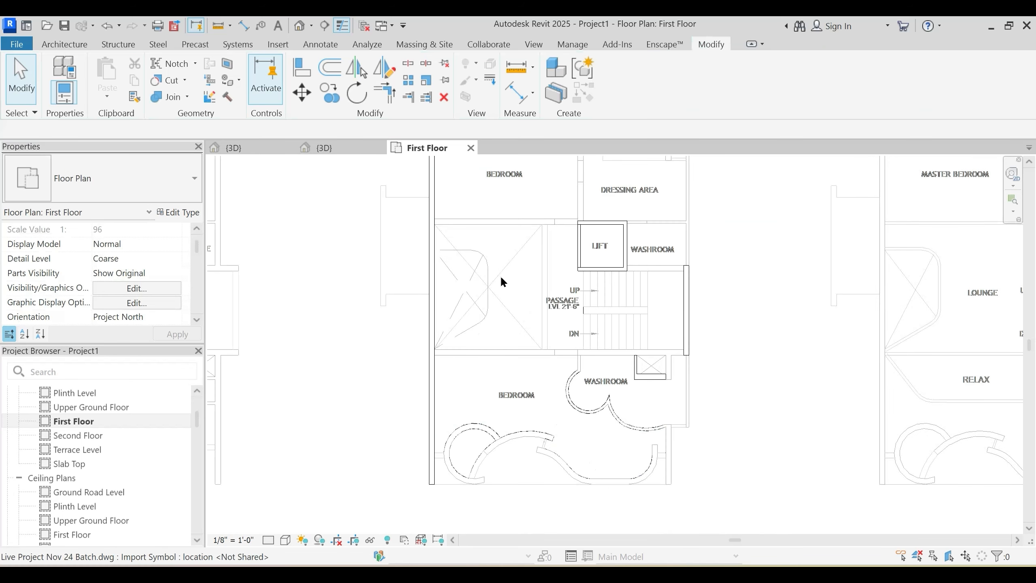
Step: Draw a Main Wall 9" between the upper bedroom and the crossed void, from the outer side wall to the lift
left_click(429, 249)
key("c")
key("s")
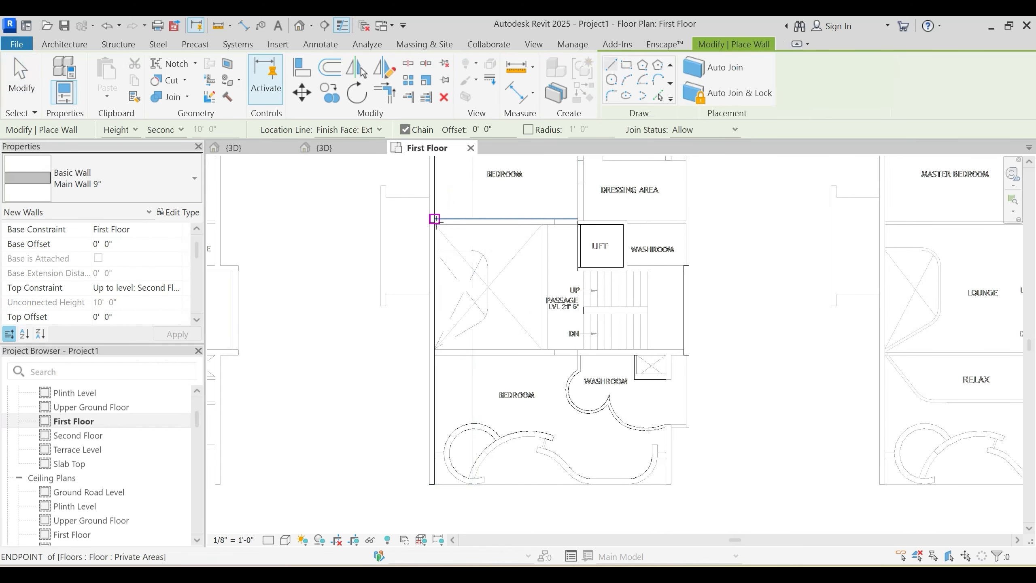
scroll(434, 219, "up", 2)
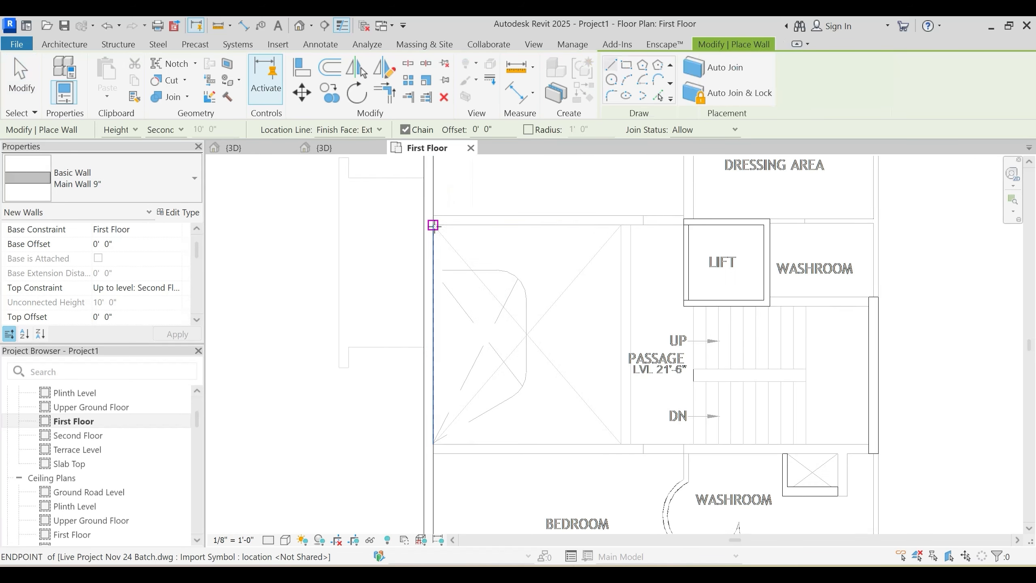
left_click(680, 213)
key("Escape")
Step: Draw a Main Wall 9" between the passage and the lower bedroom, about 35' 1 1/2" long, reaching the outer wall beside the stairs
middle_click_drag(567, 397, 552, 304)
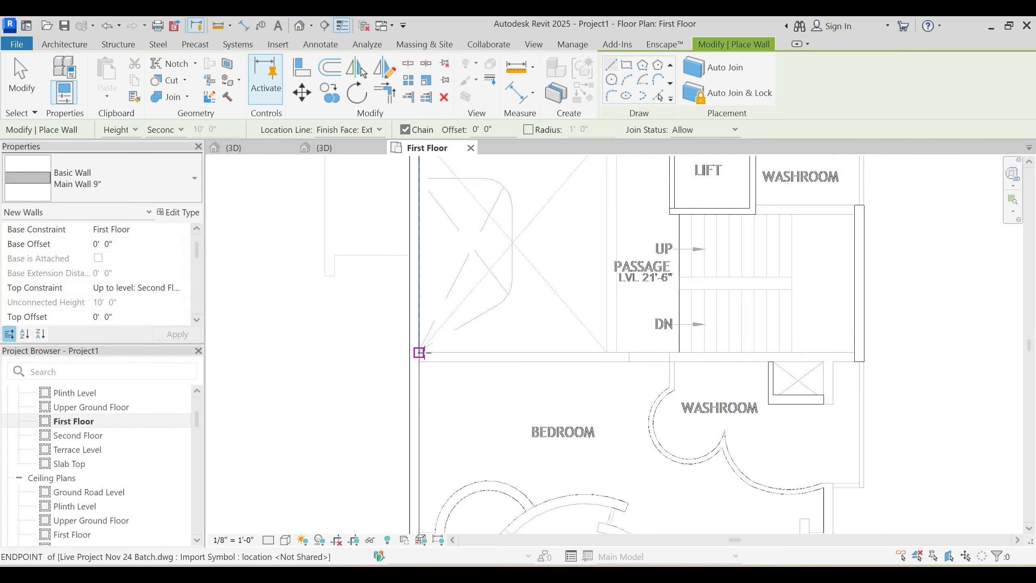
left_click(419, 352)
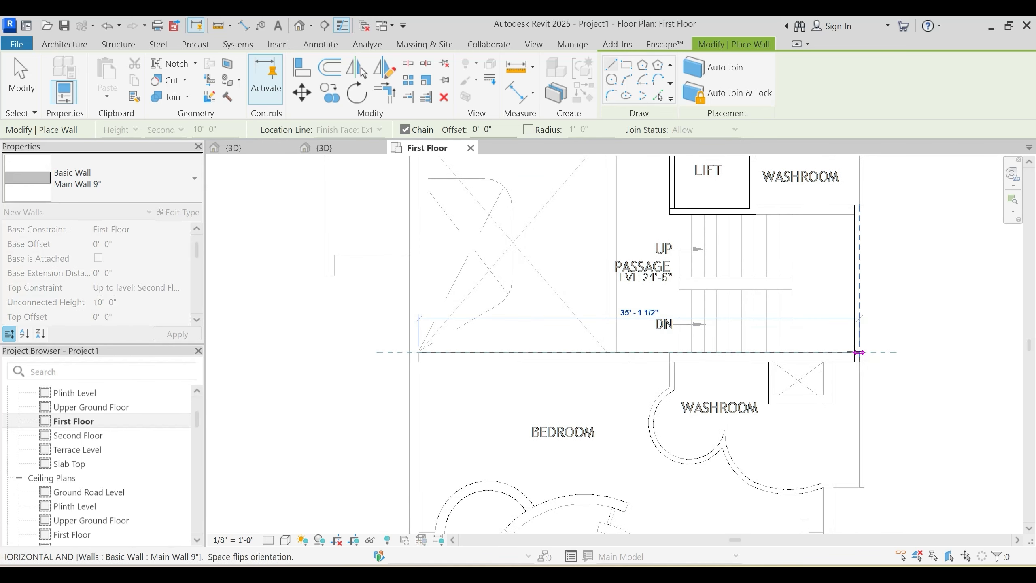
scroll(636, 358, "down", 1)
scroll(636, 355, "up", 1)
key("Escape")
key("Escape")
Step: Draw a Main Wall 9" between the washroom and the stairs, about 7' 10 1/2" long, from the outer wall to the lift wall
middle_click_drag(827, 252, 663, 357)
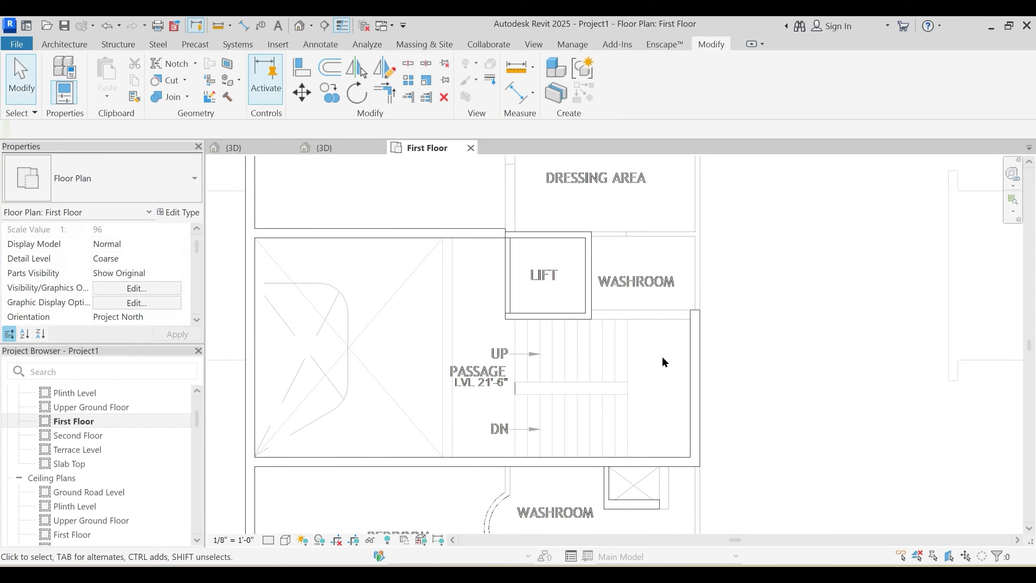
left_click(655, 458)
key("c")
key("s")
scroll(600, 314, "up", 2)
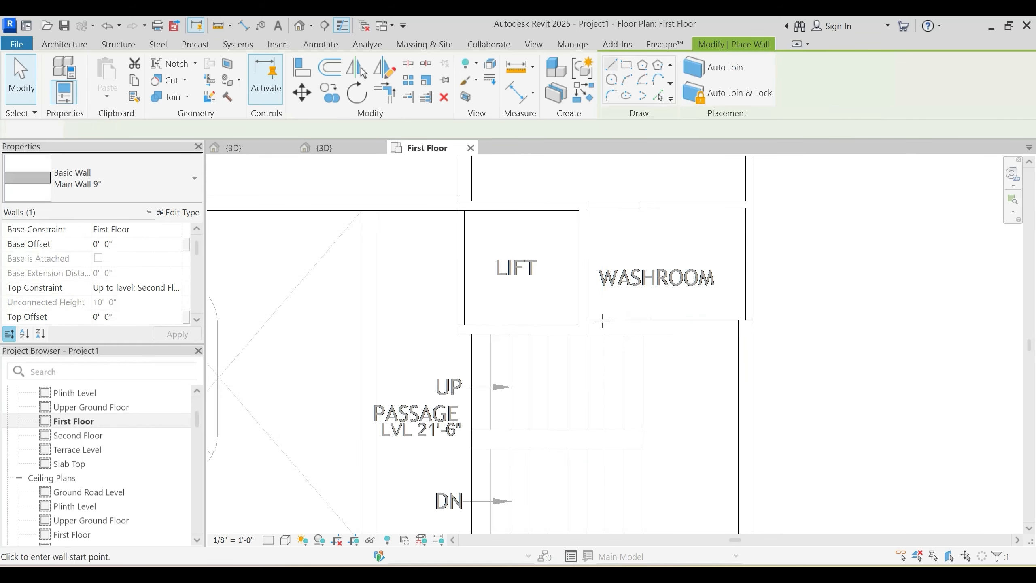
left_click(738, 320)
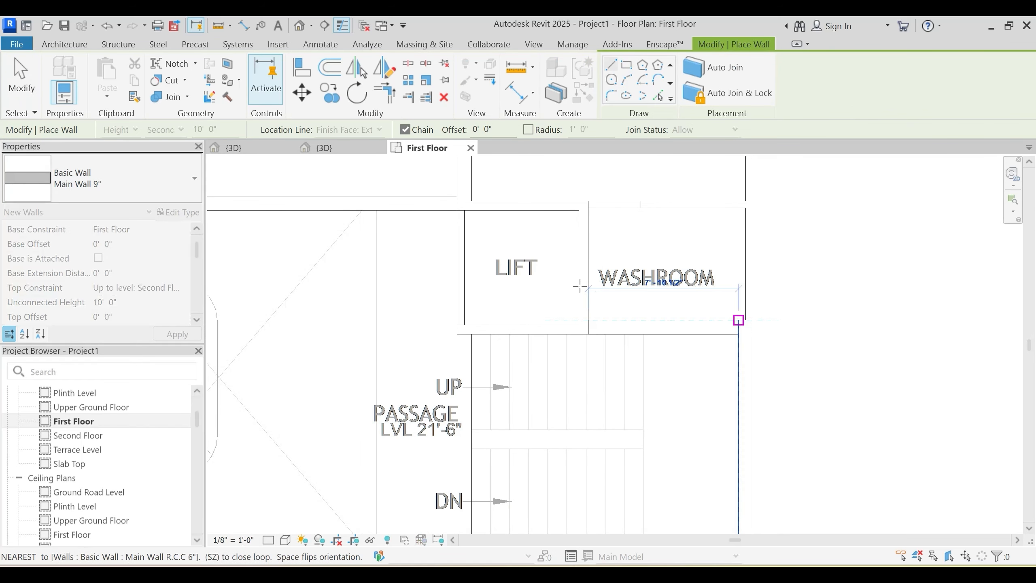
scroll(580, 286, "down", 4)
key("Escape")
Step: Draw a vertical Main Wall 9" about 19' 6" long from the walking wardrobe's upper corner down to the lift, between bedroom and dressing area
scroll(580, 287, "up", 4)
middle_click_drag(705, 309, 661, 493)
scroll(662, 492, "down", 3)
scroll(654, 330, "down", 2)
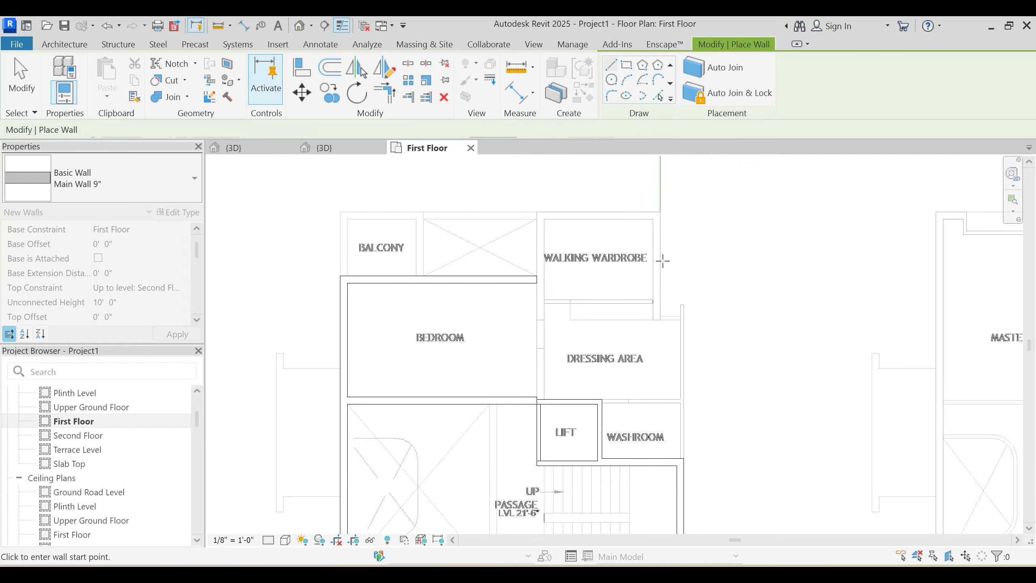
scroll(652, 255, "up", 2)
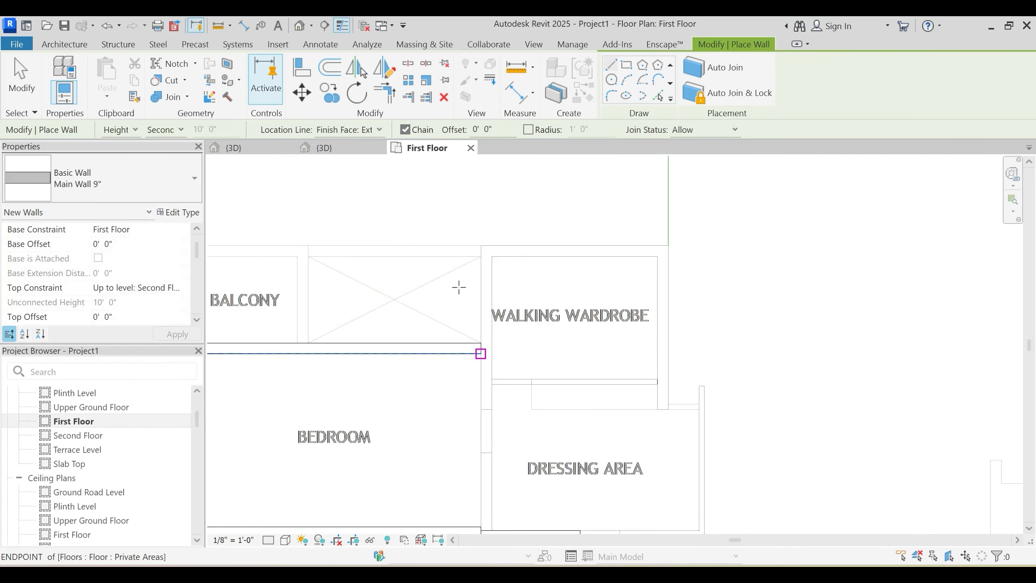
left_click(481, 245)
middle_click_drag(490, 409, 514, 246)
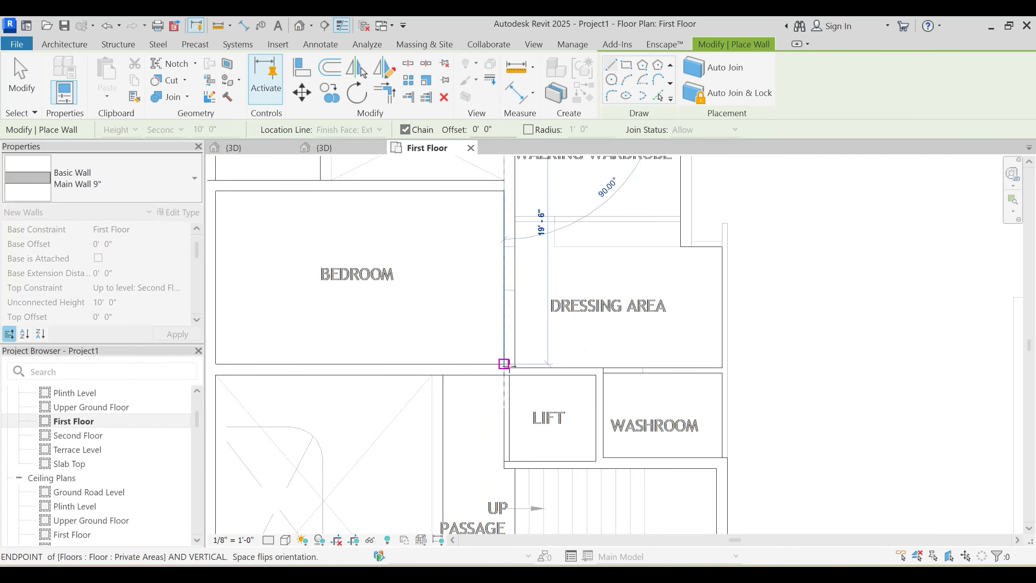
left_click(504, 363)
scroll(594, 271, "down", 2)
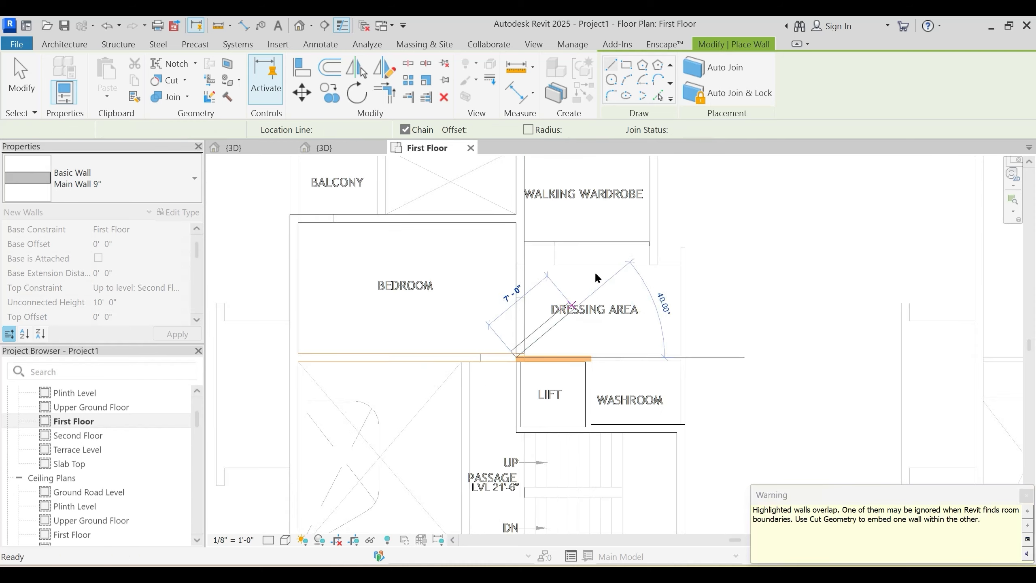
key("Escape")
key("Escape")
Step: Edit the wall join at the lift corner where the bedroom and dressing area walls meet
scroll(599, 329, "up", 2)
scroll(510, 444, "up", 3)
middle_click_drag(527, 400, 535, 344)
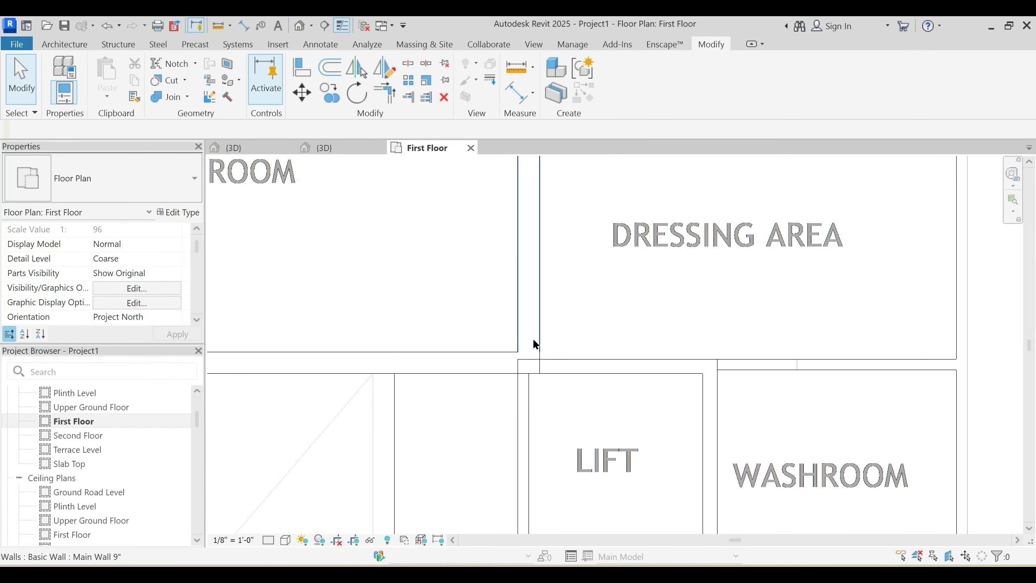
left_click(207, 98)
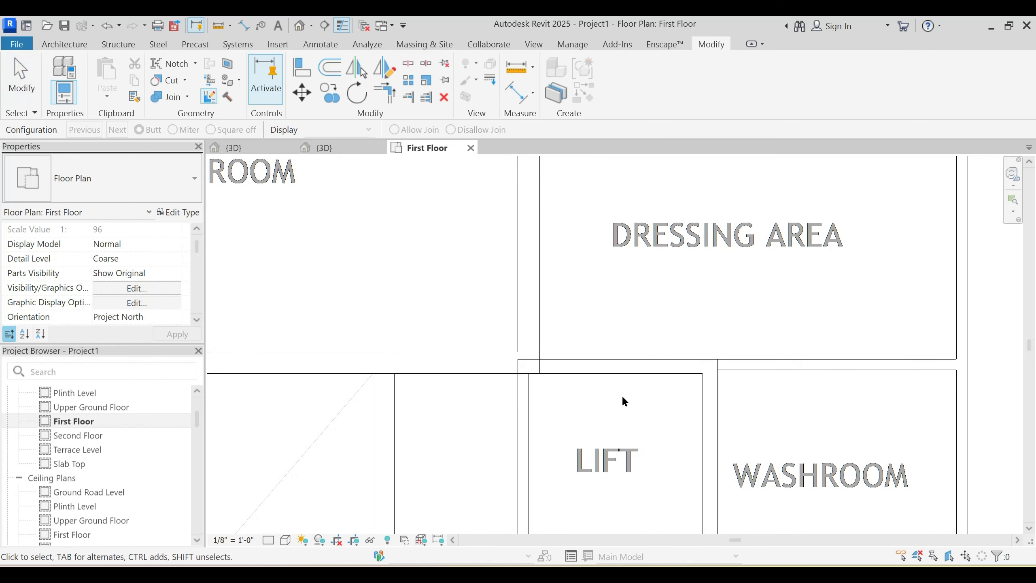
left_click(539, 367)
scroll(553, 351, "up", 1)
left_click(528, 365)
scroll(526, 371, "up", 1)
key("Escape")
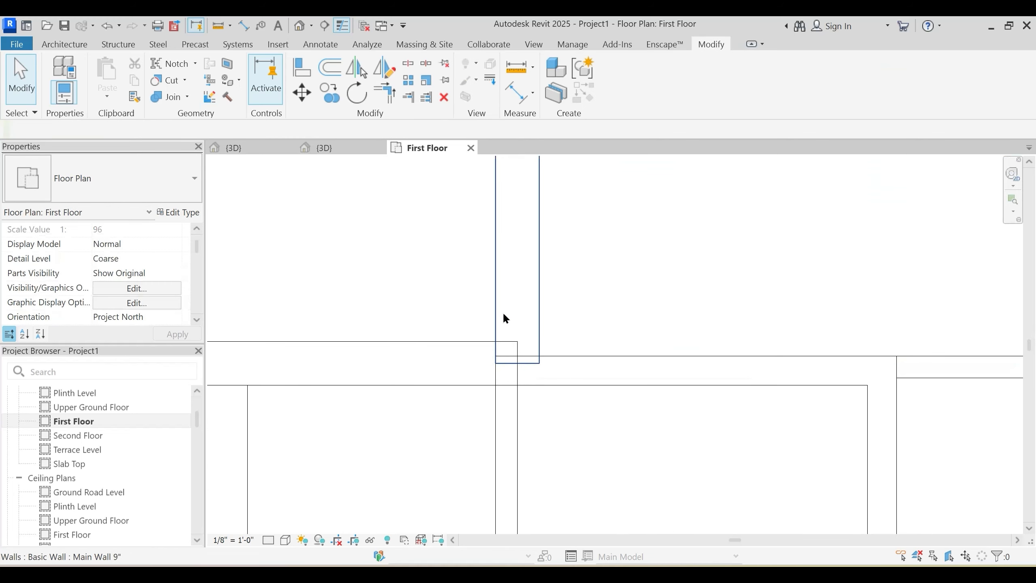
Step: Shorten the vertical and horizontal bedroom walls at the lift corner so that both ends stop against the lift wall's outer faces
left_click(505, 318)
left_click_drag(497, 363, 496, 356)
left_click(476, 345)
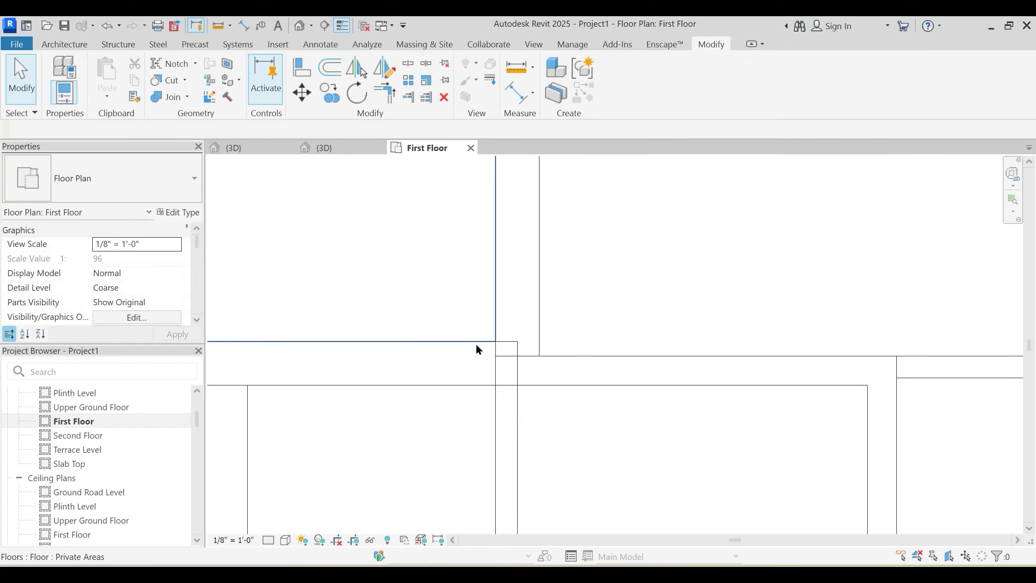
left_click(511, 346)
left_click(458, 373)
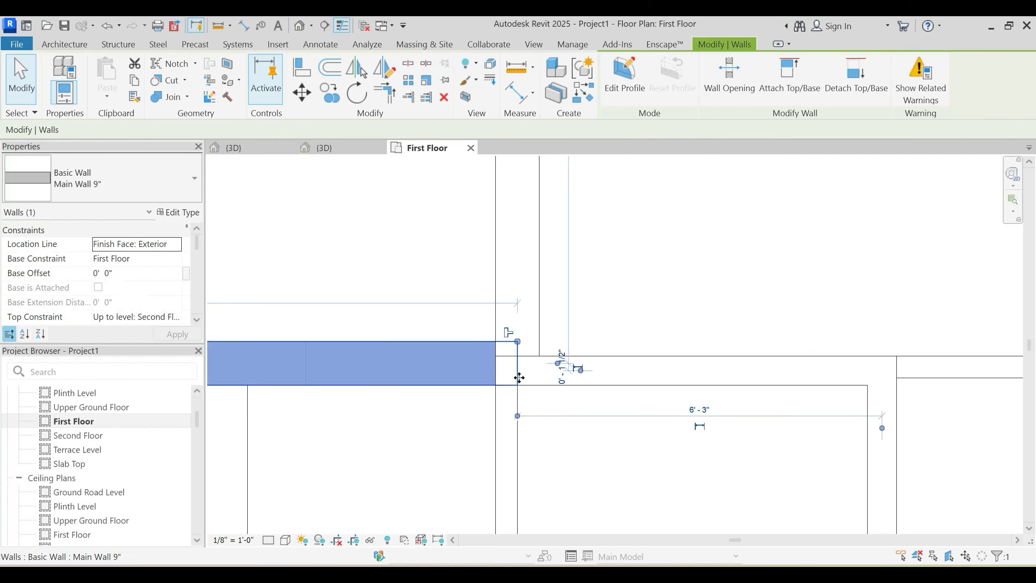
left_click_drag(517, 342, 496, 342)
key("Escape")
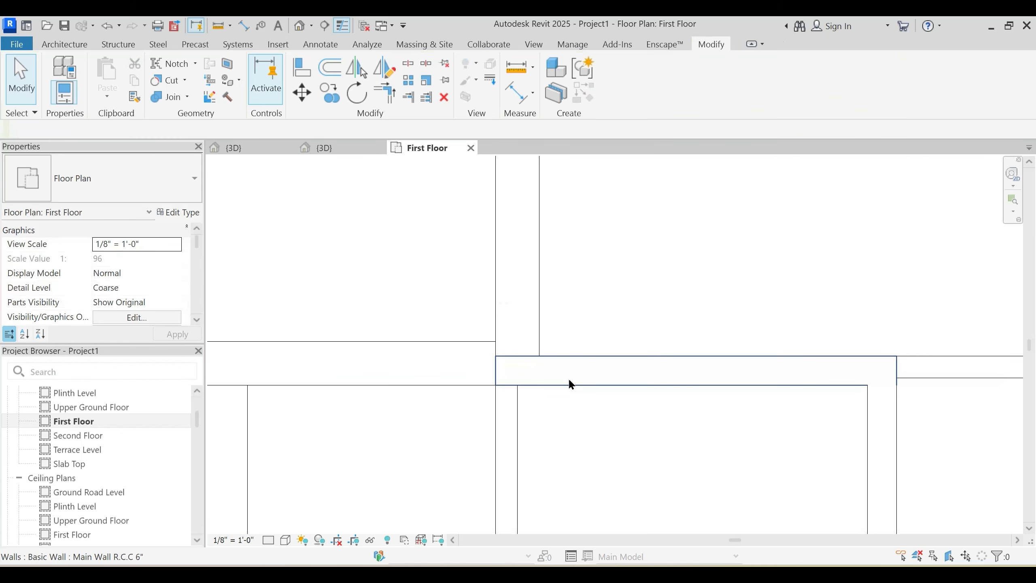
Step: Draw Main Wall 9" segments along the walking wardrobe's upper edge and down its outer side to the dressing area's edge
scroll(574, 391, "down", 5)
middle_click_drag(592, 296, 580, 376)
key("w")
key("a")
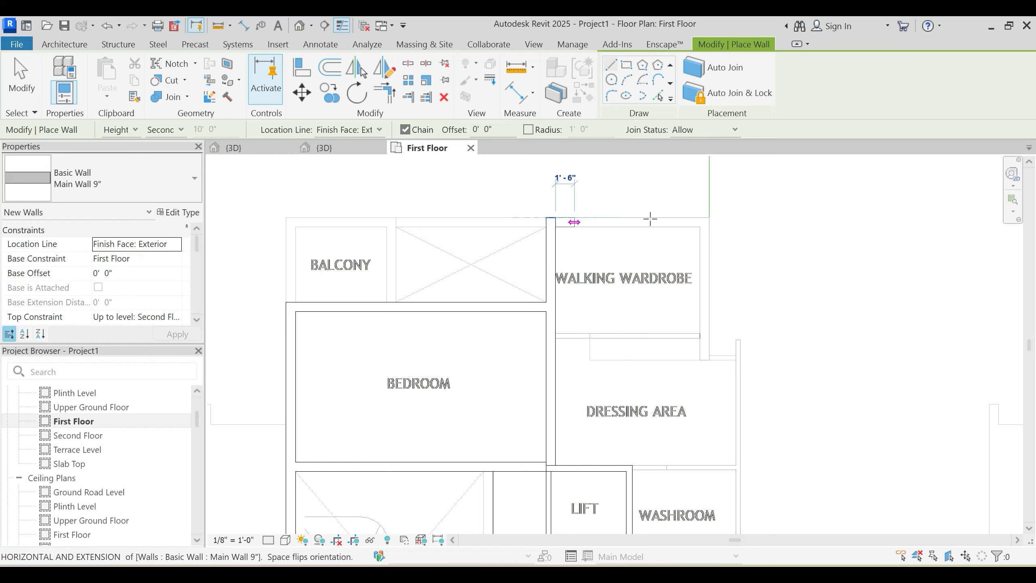
left_click(709, 218)
scroll(709, 378, "up", 2)
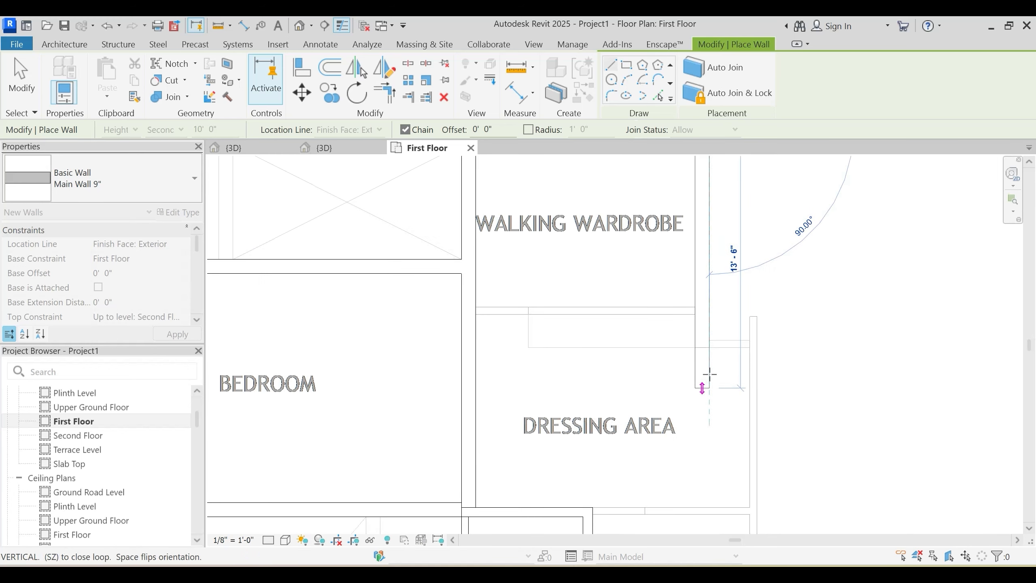
left_click(709, 347)
key("Escape")
key("Escape")
Step: Start placing a new Main Wall 9" and look over the First Floor plan from the lower bedroom to the balcony
scroll(625, 344, "down", 4)
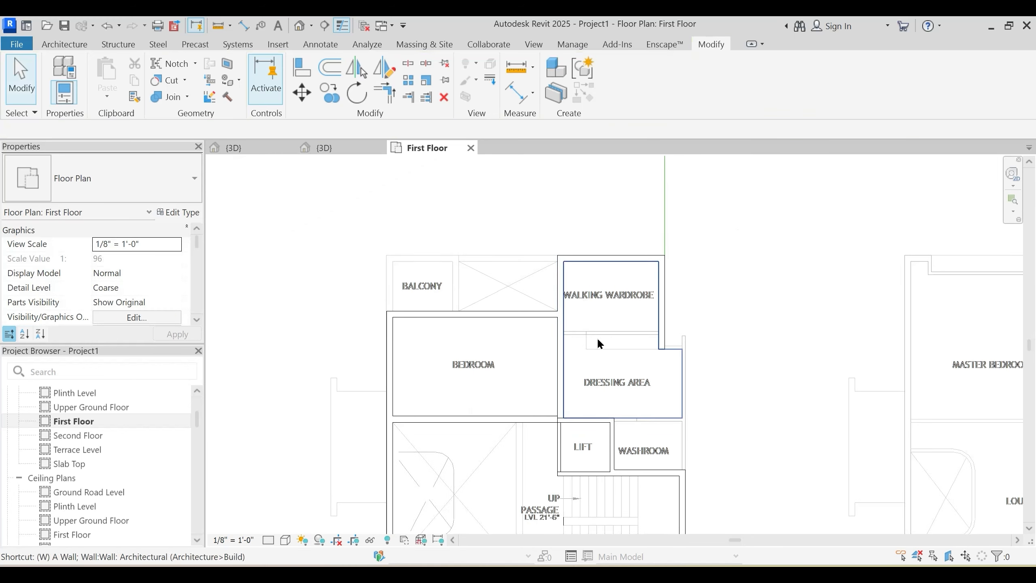
key("a")
middle_click_drag(491, 427, 514, 351)
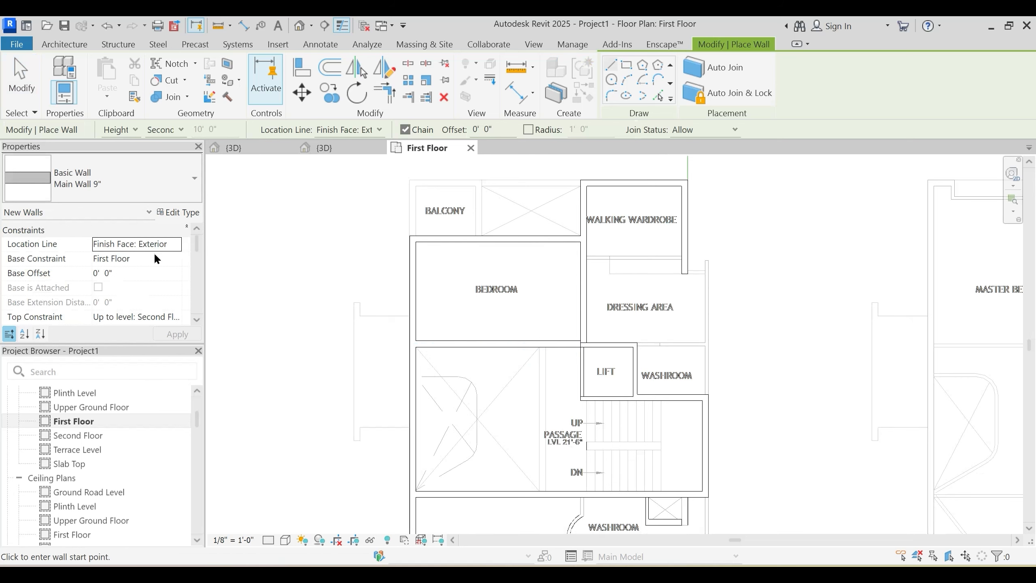
left_click(177, 317)
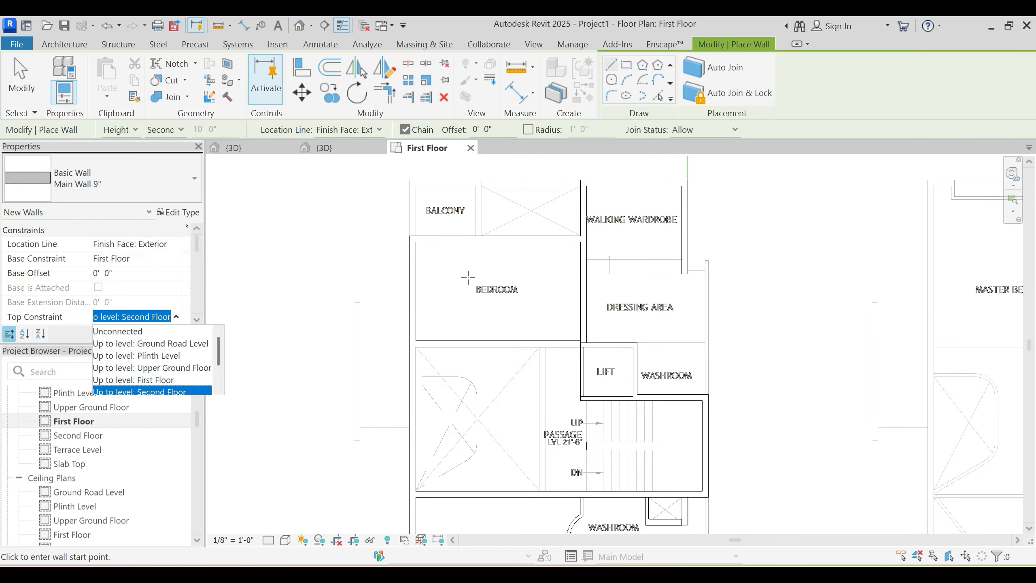
scroll(587, 303, "down", 1)
middle_click_drag(602, 400, 584, 285)
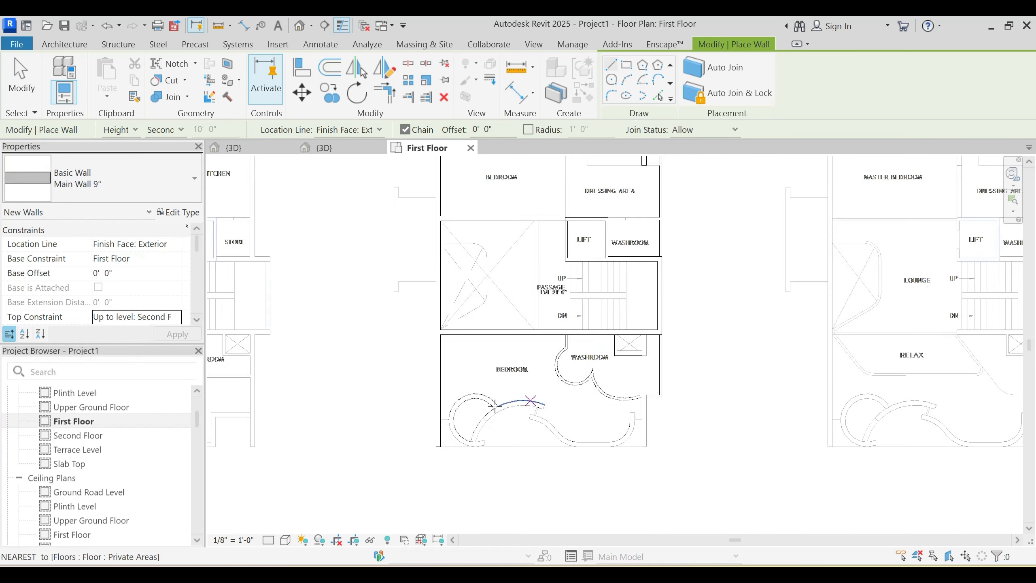
scroll(510, 408, "up", 2)
scroll(518, 365, "down", 2)
middle_click_drag(517, 306, 526, 394)
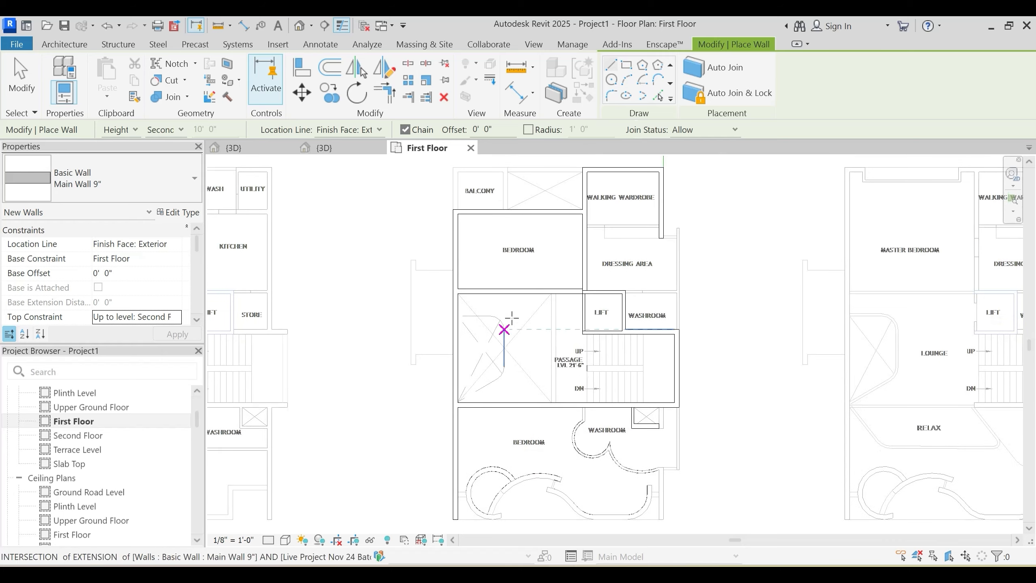
scroll(535, 316, "up", 2)
scroll(547, 317, "up", 2)
scroll(555, 339, "down", 5)
middle_click_drag(492, 254, 501, 388)
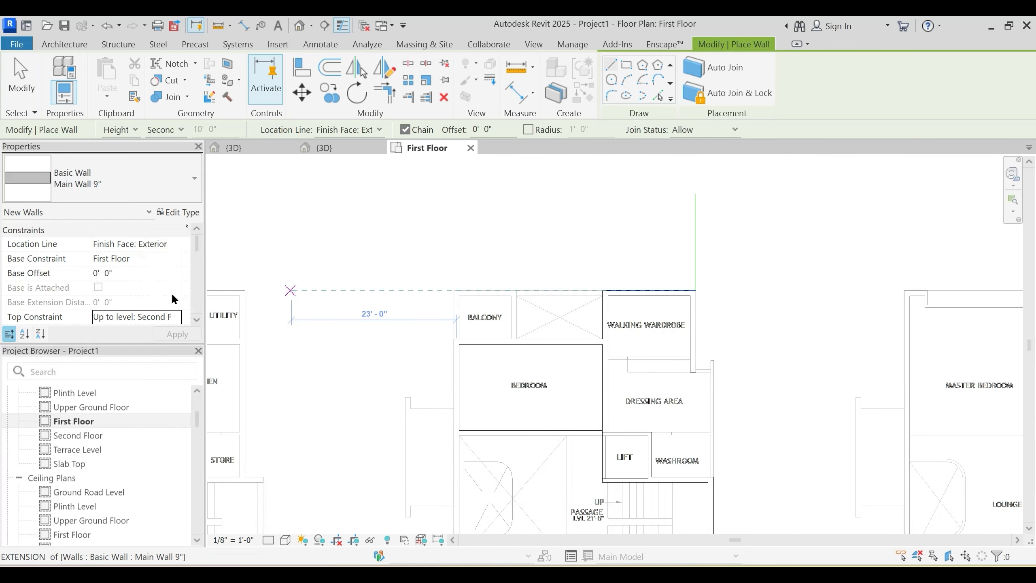
Step: Set the new wall's Top Constraint to Unconnected and its Base Offset to 0' 9" for the balcony
left_click(176, 317)
scroll(151, 343, "up", 3)
left_click(141, 331)
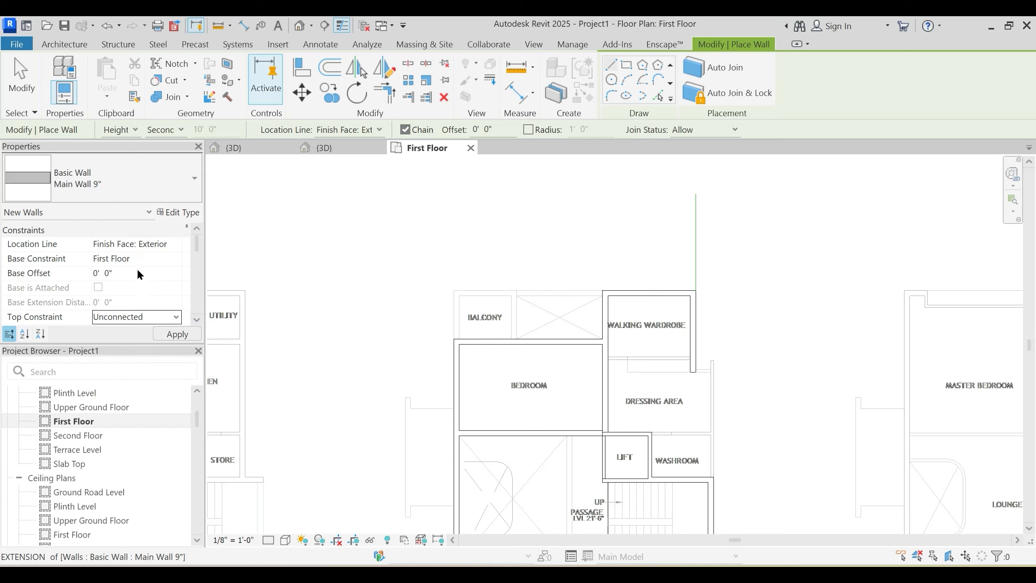
left_click(138, 273)
scroll(585, 346, "up", 6)
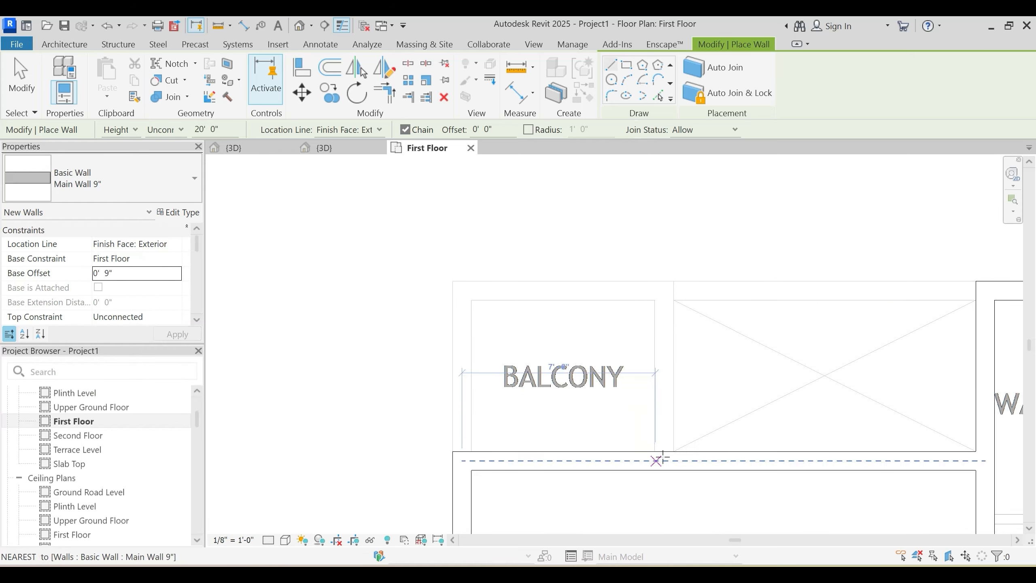
Step: Draw Main Wall 9" segments around the balcony's three outer sides, starting and ending at the bedroom wall
left_click(673, 451)
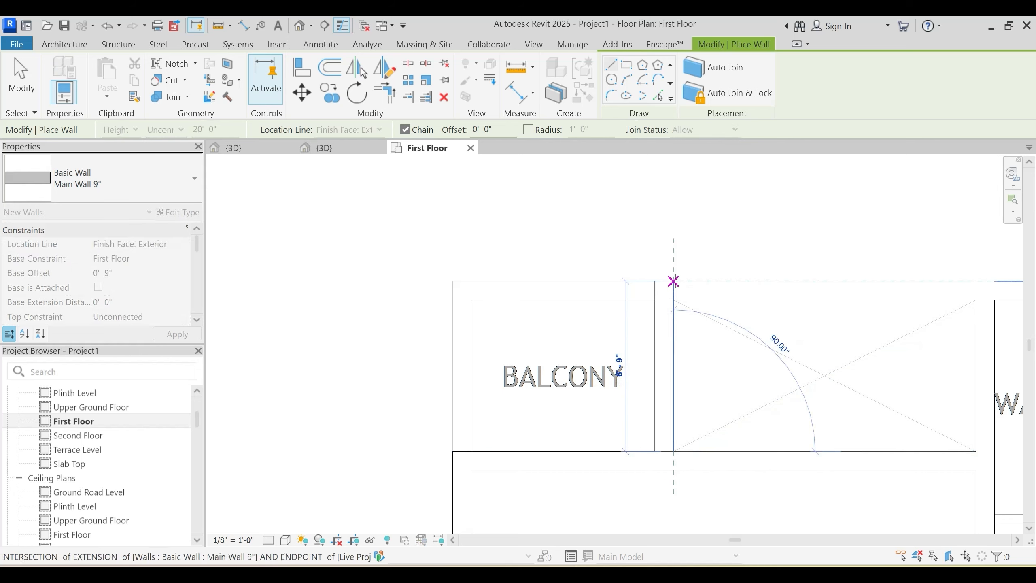
left_click(673, 281)
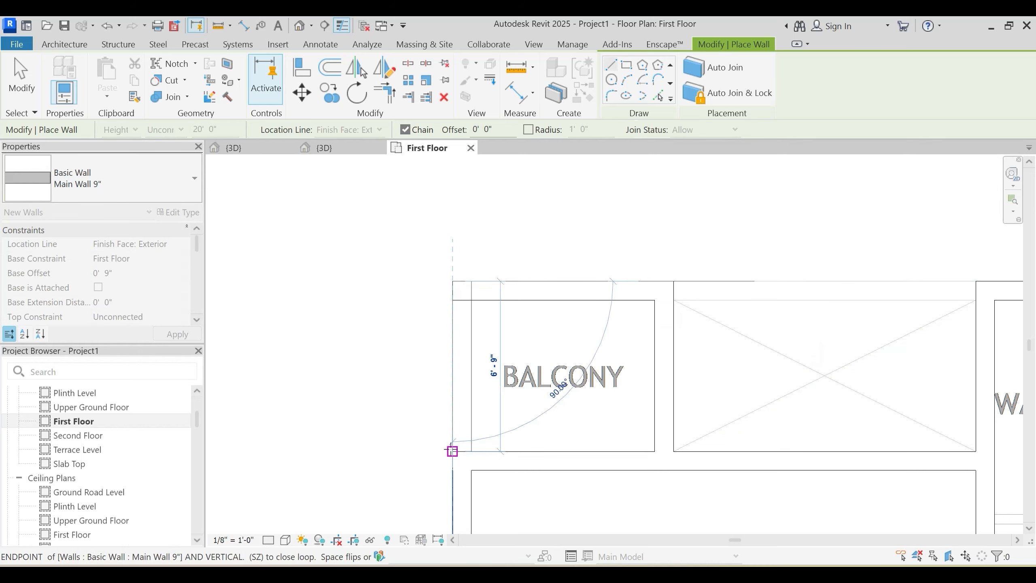
key("Escape")
middle_click_drag(693, 448, 671, 210)
scroll(666, 232, "down", 5)
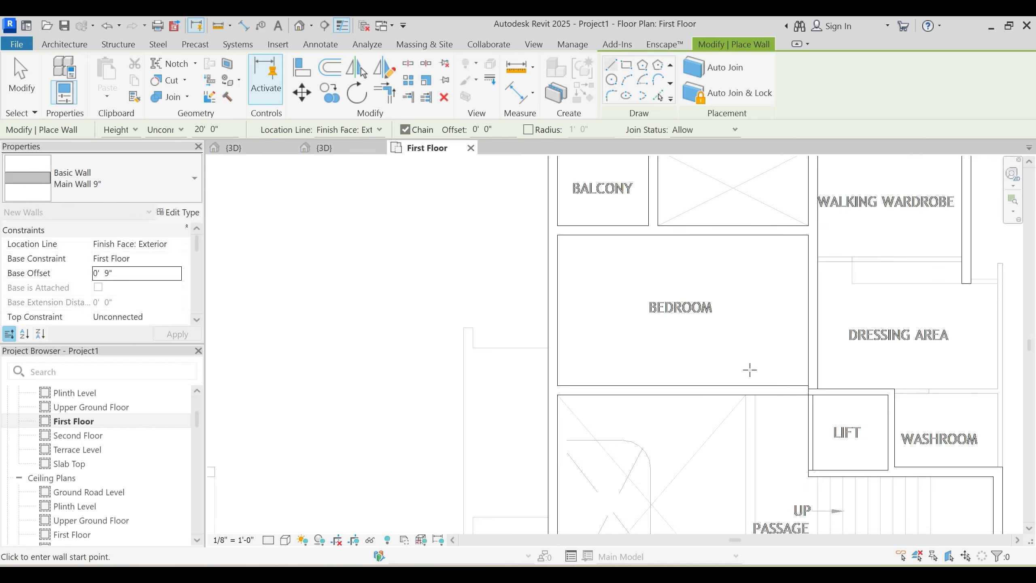
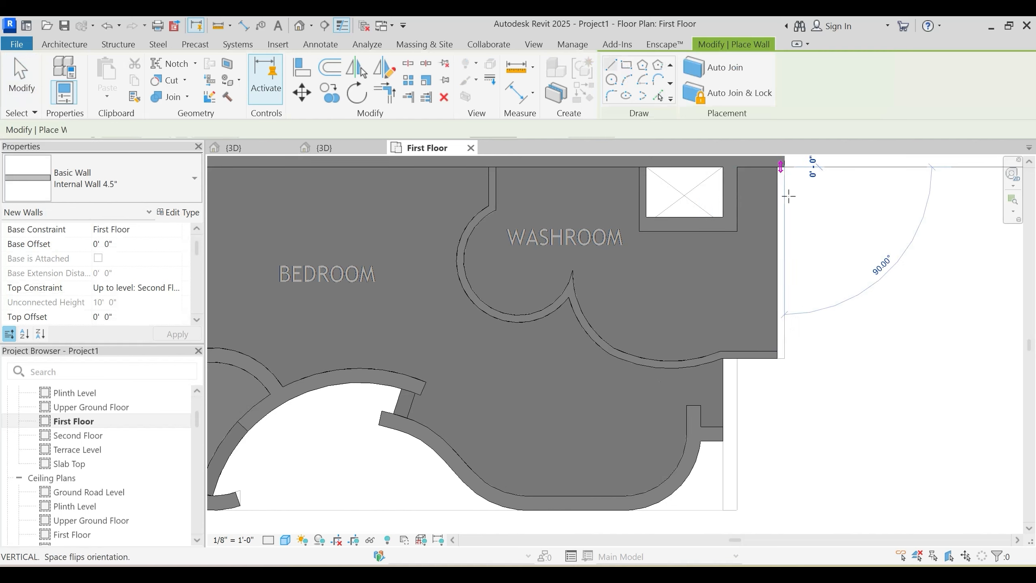
Step: Draw an Internal Wall 4.5" along the washroom's outer side down to its lower outer corner
scroll(779, 355, "up", 3)
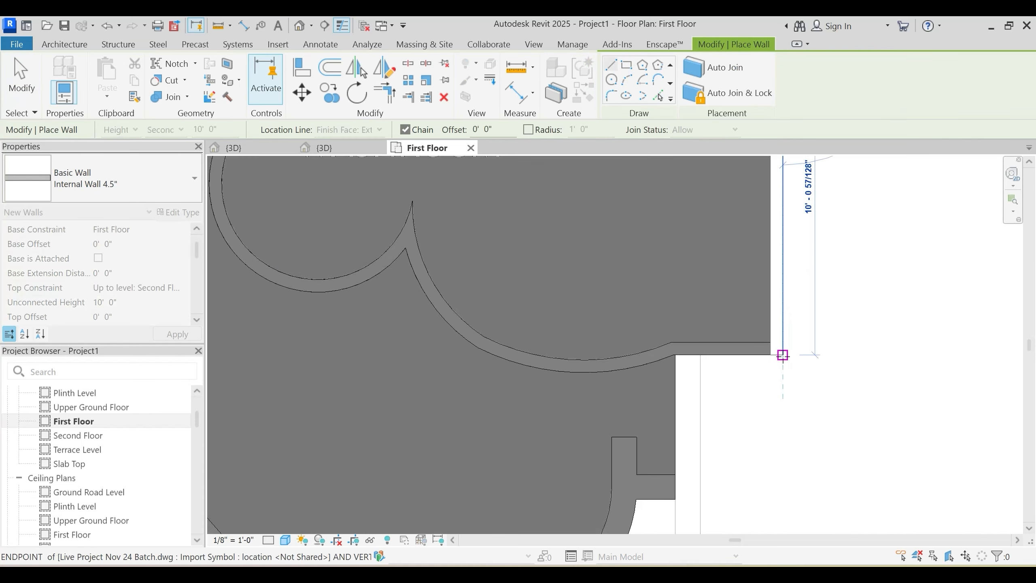
left_click(783, 354)
scroll(731, 361, "down", 1)
scroll(728, 363, "up", 1)
key("Escape")
middle_click_drag(704, 373, 731, 322)
key("Escape")
Step: Set the Base Offset of the washroom's outer side wall and the short adjoining lower wall to -1' 6"
left_click(731, 322)
scroll(721, 415, "up", 1)
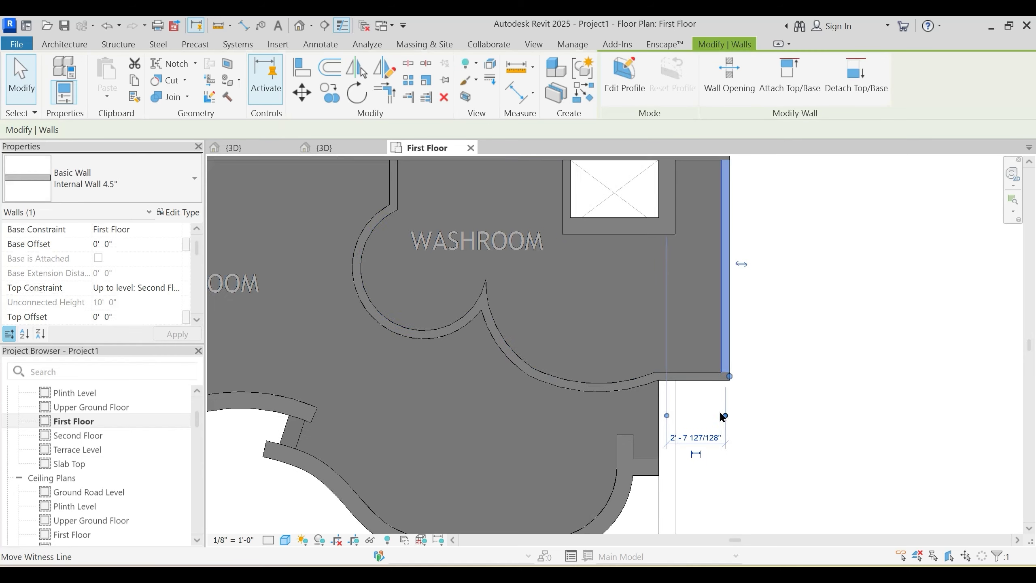
left_click(702, 383, "ctrl")
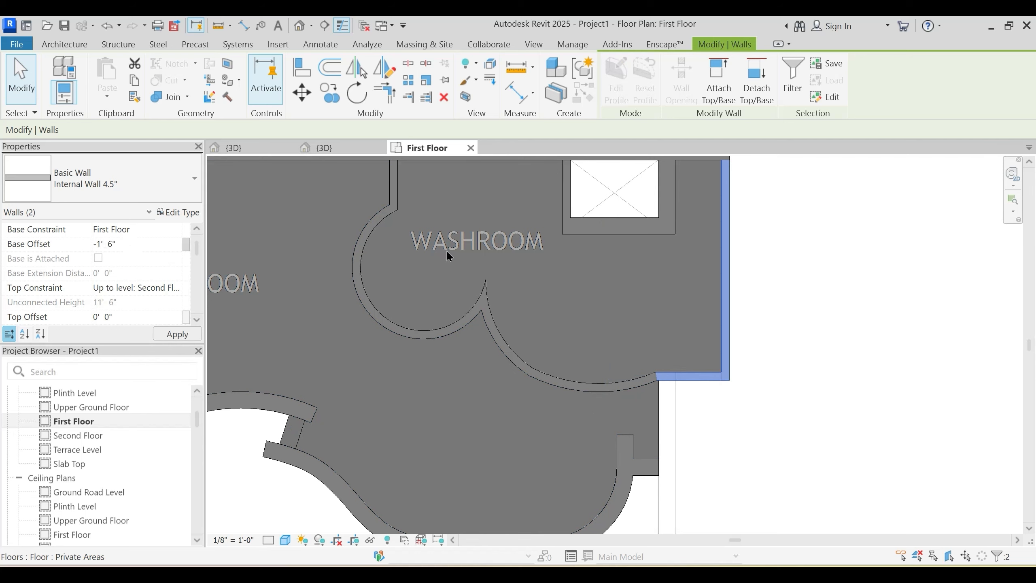
scroll(652, 294, "down", 3)
left_click(786, 352)
middle_click_drag(787, 352, 740, 353)
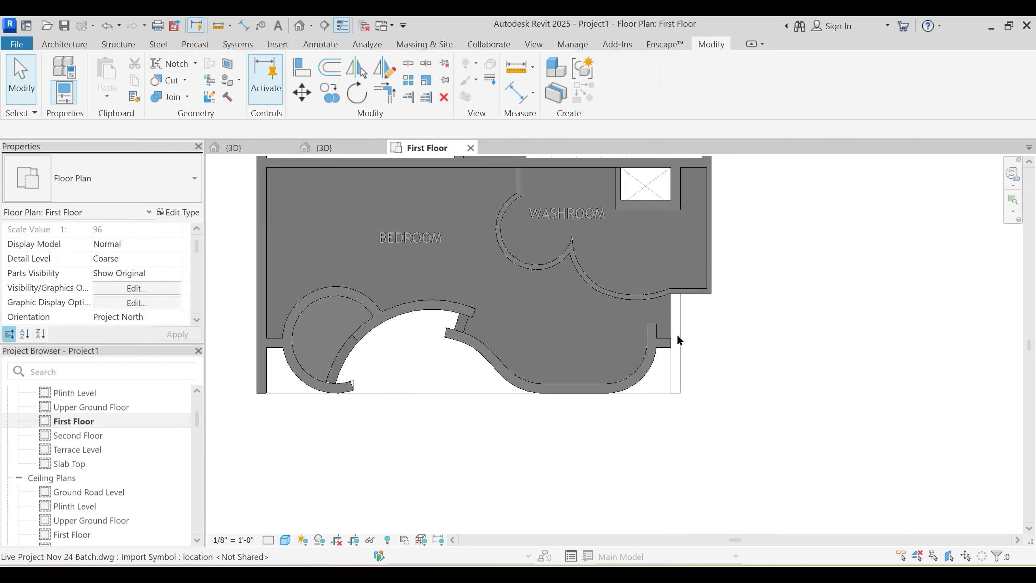
middle_click_drag(678, 321, 632, 362)
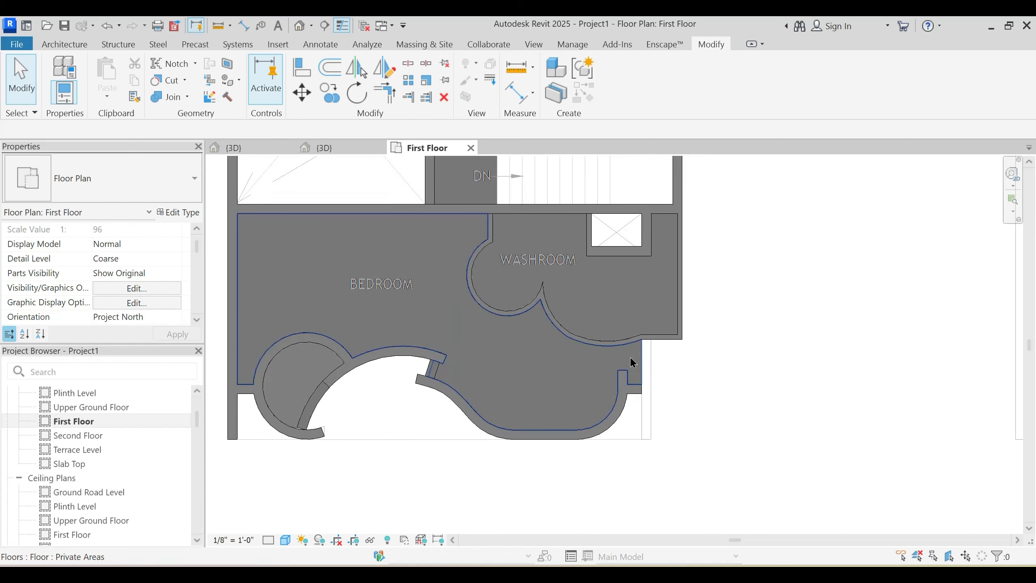
scroll(636, 398, "up", 2)
left_click(634, 391)
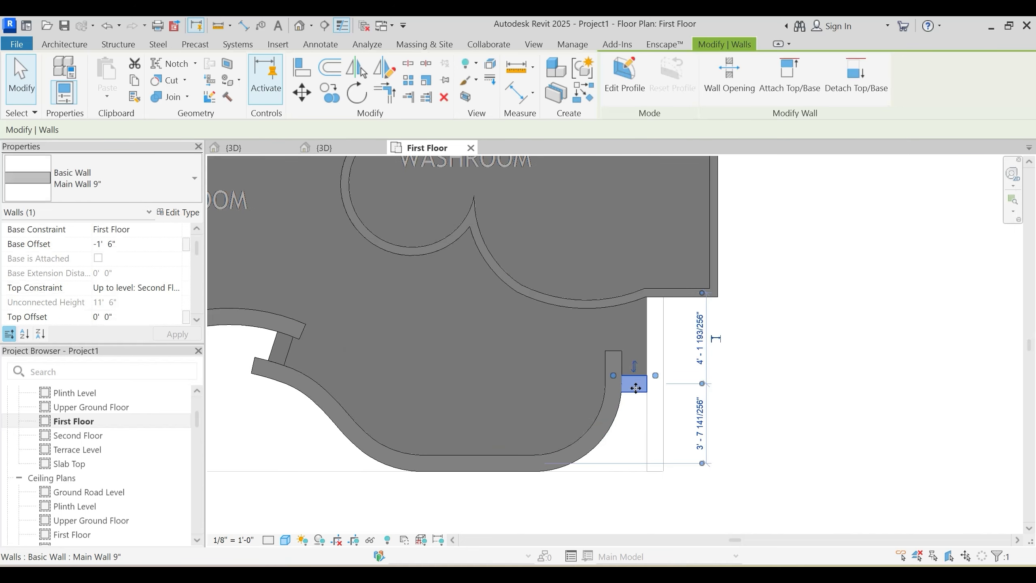
key("w")
key("a")
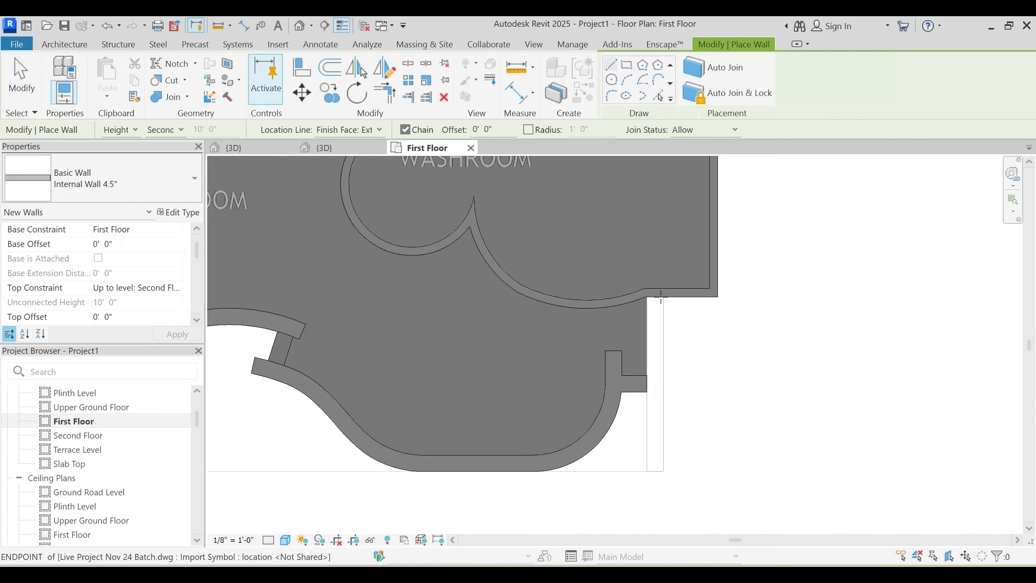
left_click(660, 297)
left_click(664, 472)
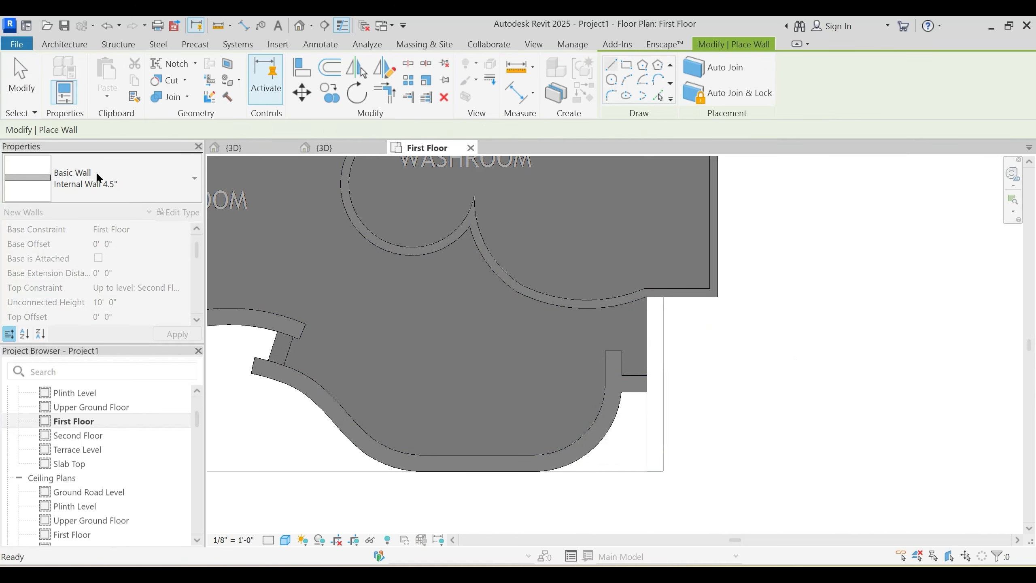
key("Escape")
key("Escape")
Step: Draw a Main Wall 9" from where the washroom's curved wall ends down to the plan's lower edge, and open its Base Offset for editing
scroll(653, 393, "up", 2)
left_click(630, 380)
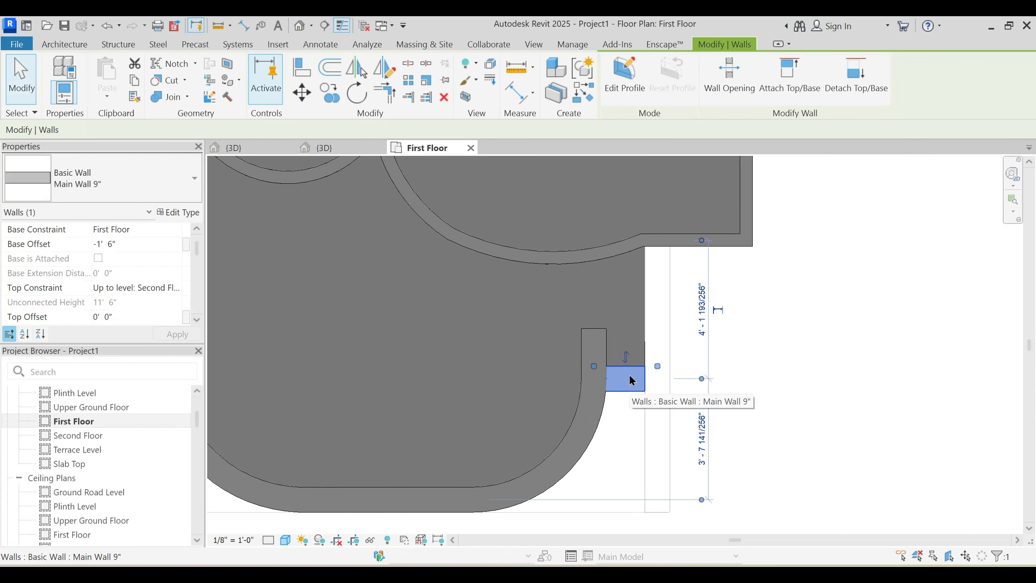
key("w")
key("a")
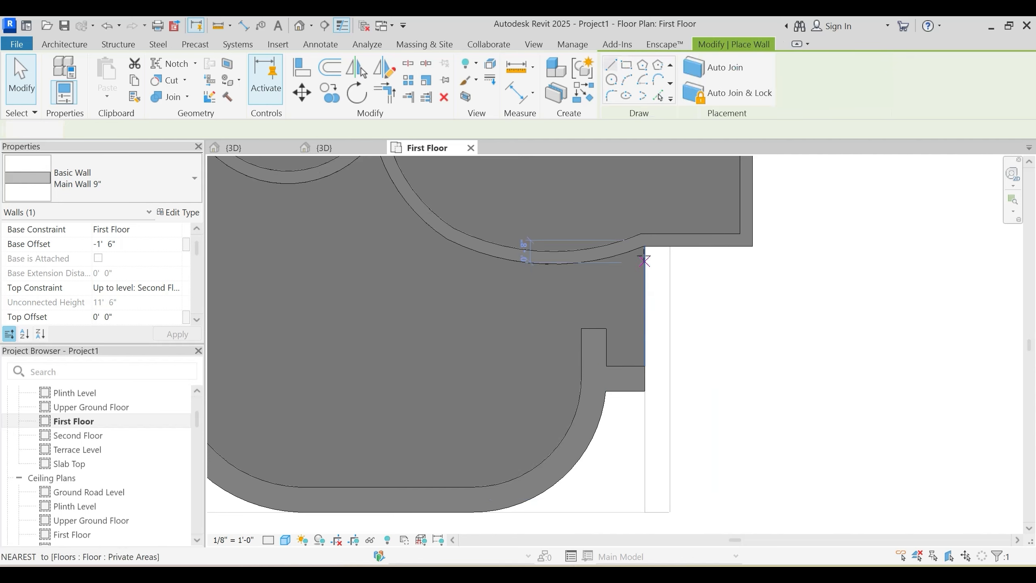
left_click(644, 246)
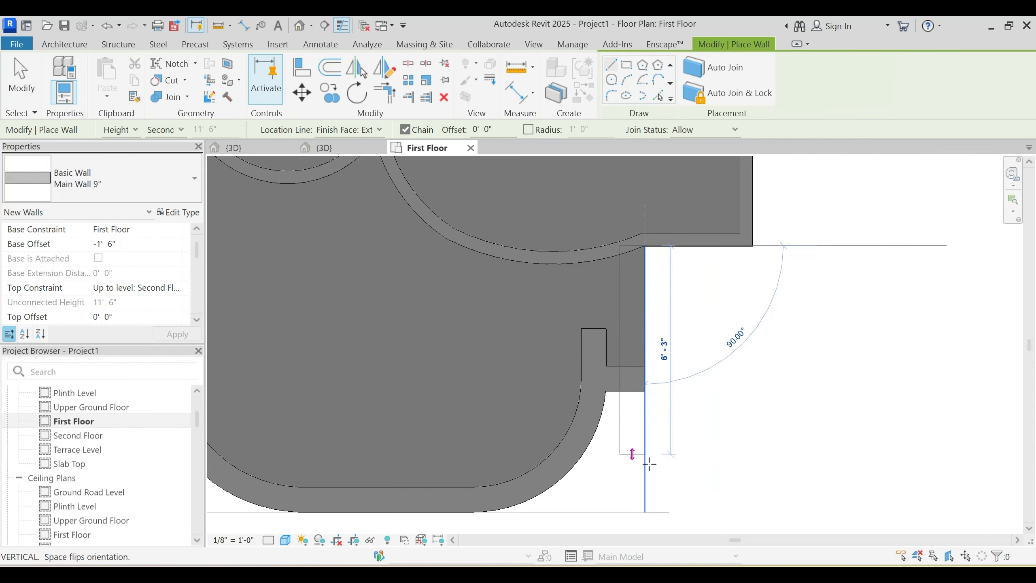
left_click(646, 509)
key("Escape")
key("Escape")
left_click(668, 290)
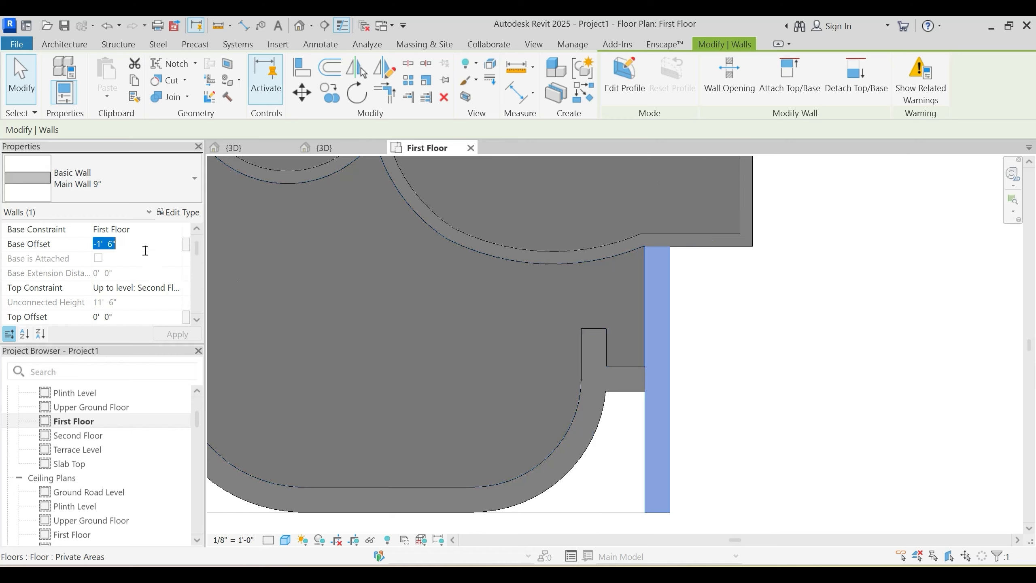
key("Delete")
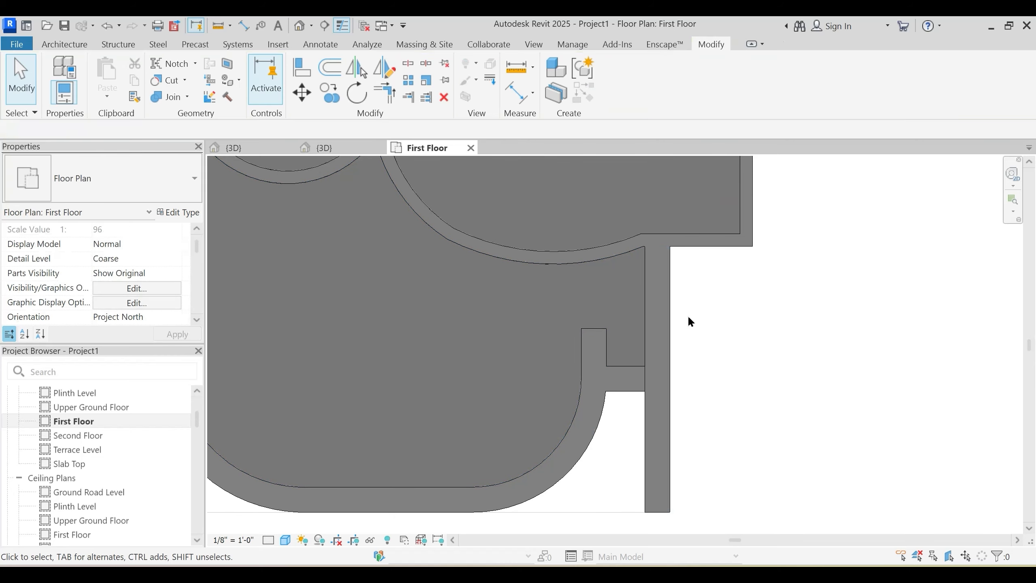
Step: Examine the new washroom and terrace walls in the 3D view from several angles
scroll(687, 314, "down", 2)
left_click(326, 147)
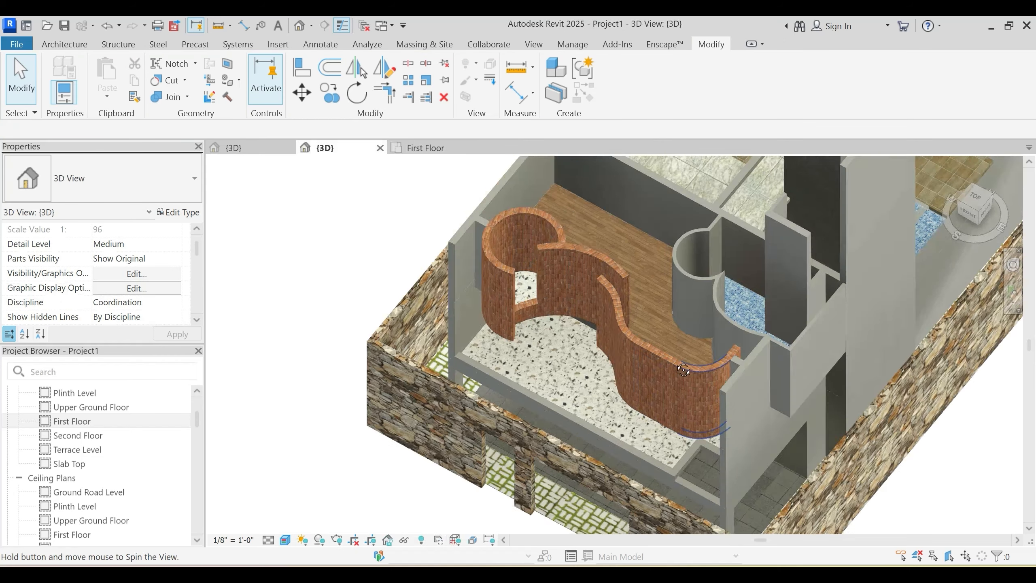
middle_click_drag(749, 453, 677, 441, "shift")
middle_click_drag(566, 312, 572, 368)
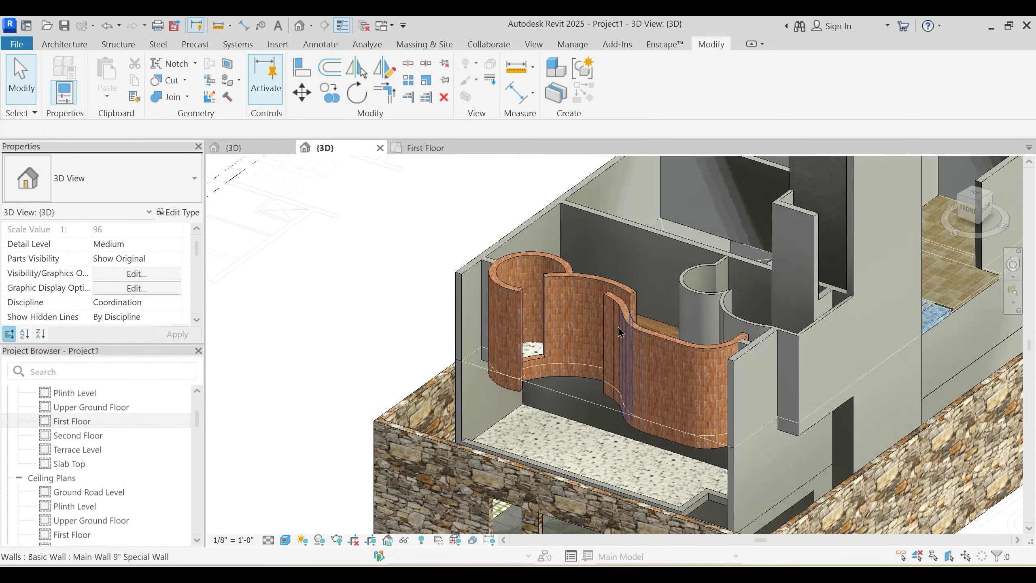
mouse_move(619, 332)
middle_mouse_down("shift")
mouse_move(532, 342)
mouse_move(573, 353)
mouse_move(740, 307)
mouse_move(634, 350)
mouse_move(627, 335)
middle_mouse_up("shift")
scroll(664, 337, "up", 10)
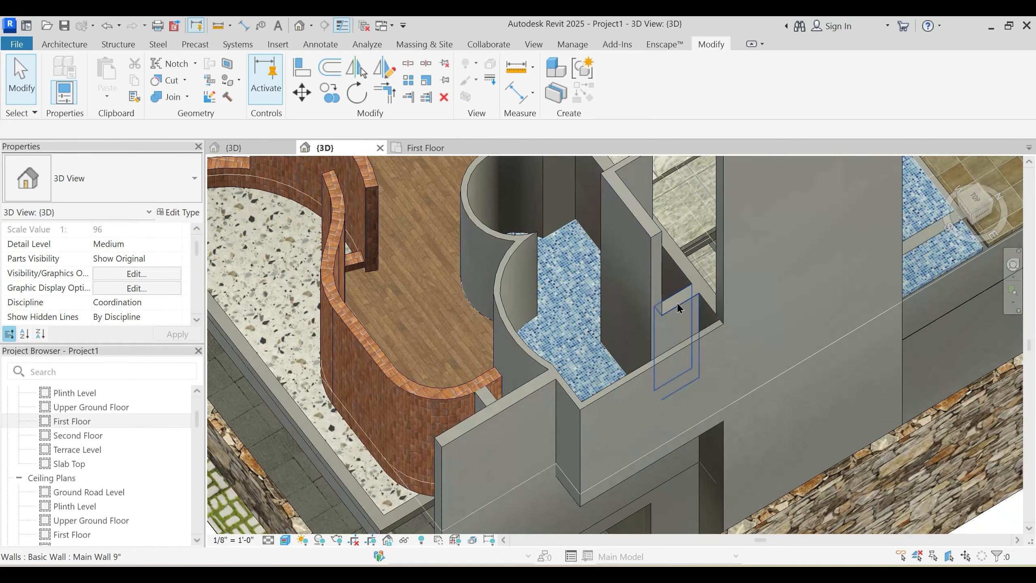
Step: Try Slab Top as the Top Constraint of the short Main Wall 9" at the washroom shaft, and settle on Terrace Level
left_click(680, 311)
scroll(687, 367, "down", 4)
middle_click_drag(687, 387, 689, 345, "shift")
left_click_drag(690, 345, 314, 147)
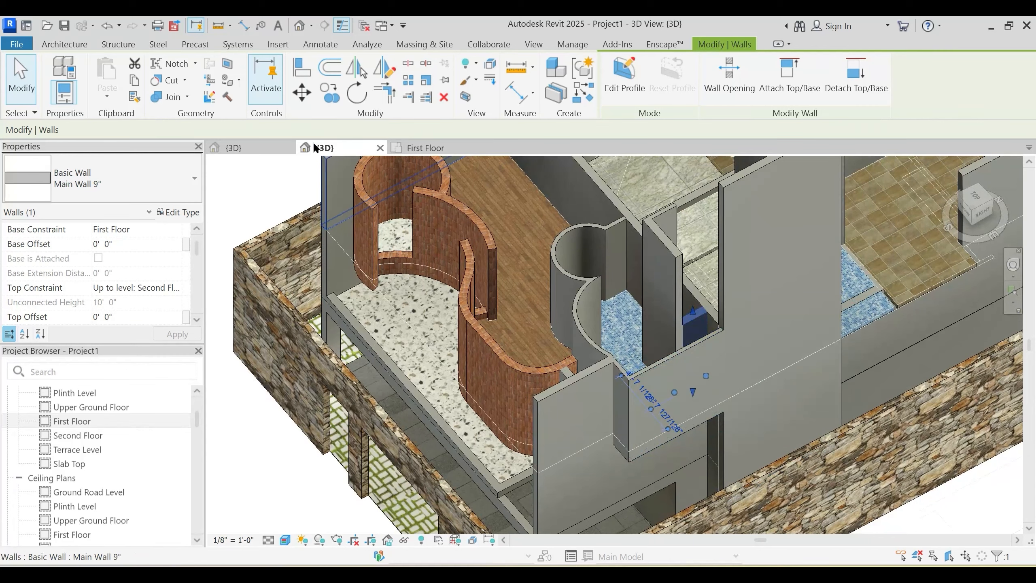
left_click(176, 287)
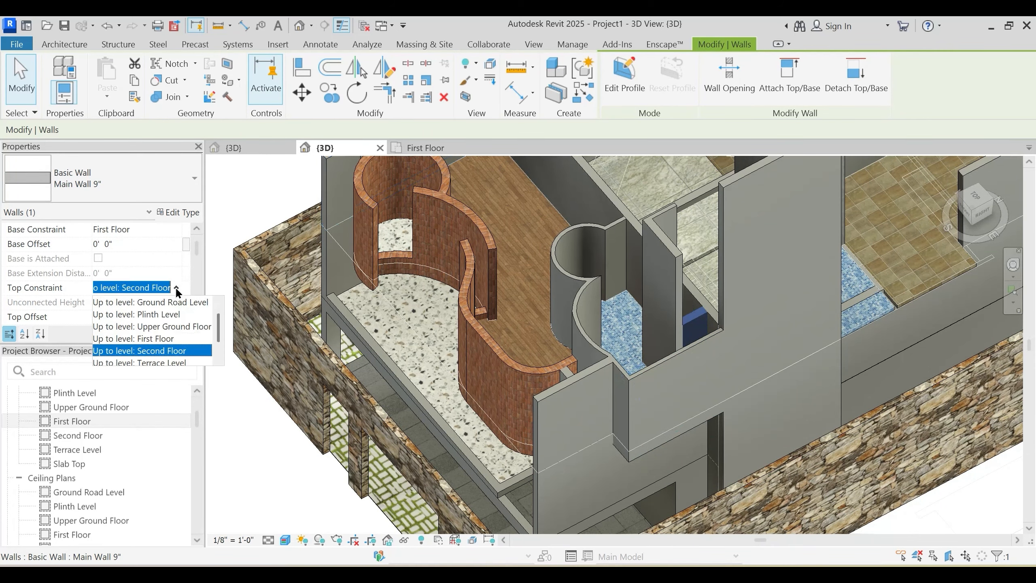
scroll(167, 359, "down", 1)
left_click(168, 360)
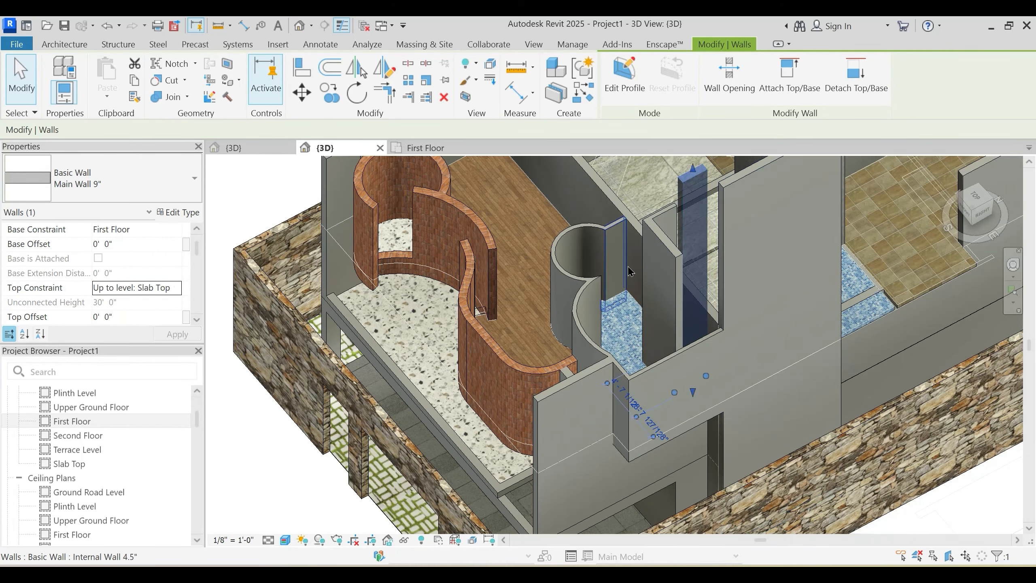
middle_click_drag(628, 272, 721, 295, "shift")
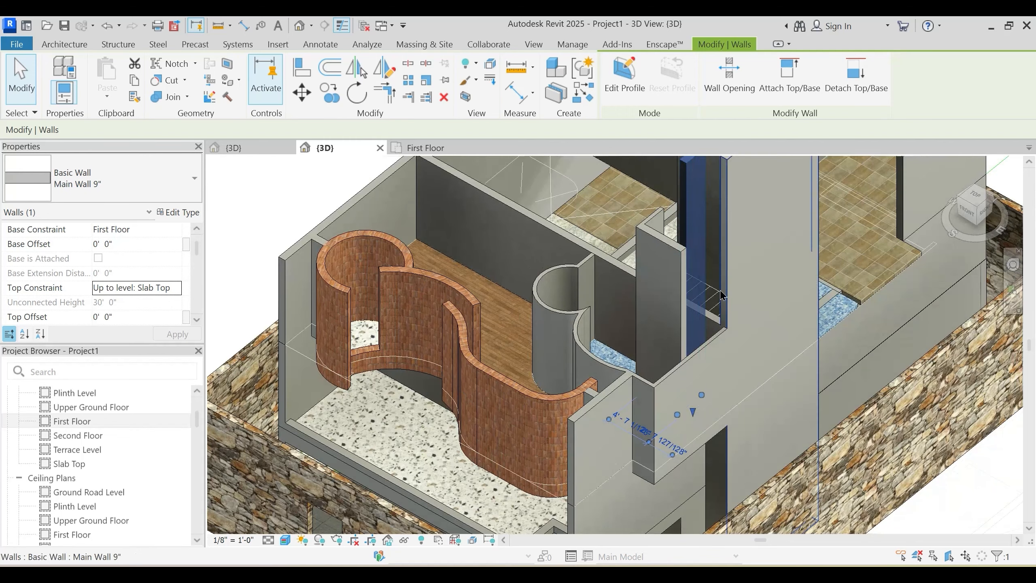
left_click(176, 288)
left_click(165, 333)
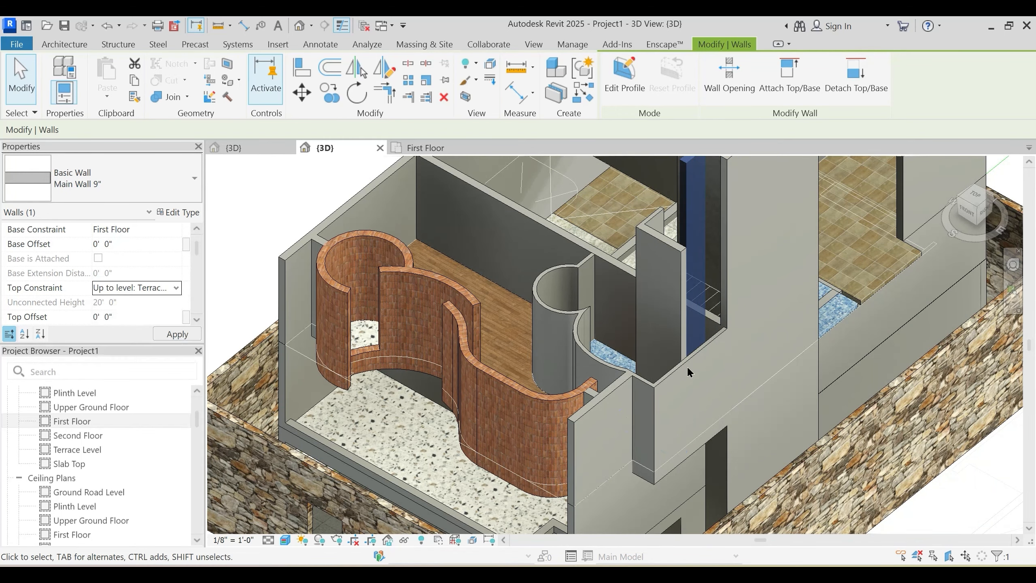
key("Escape")
Step: Join the geometry of the Washroom Floor Plate with the wall that cuts a strip across its tiles
scroll(765, 344, "down", 2)
mouse_move(628, 373)
middle_mouse_down("shift")
mouse_move(705, 395)
mouse_move(628, 381)
middle_mouse_up("shift")
middle_click_drag(787, 382, 693, 373, "shift")
scroll(820, 327, "up", 2)
scroll(799, 371, "up", 2)
middle_click_drag(714, 420, 578, 271)
left_click(163, 102)
scroll(720, 304, "up", 2)
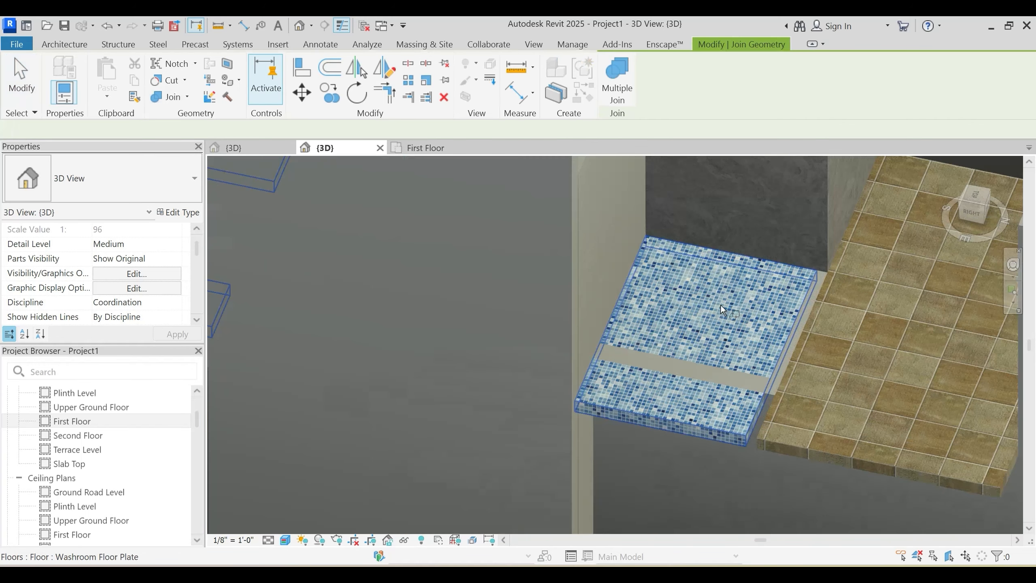
key("Escape")
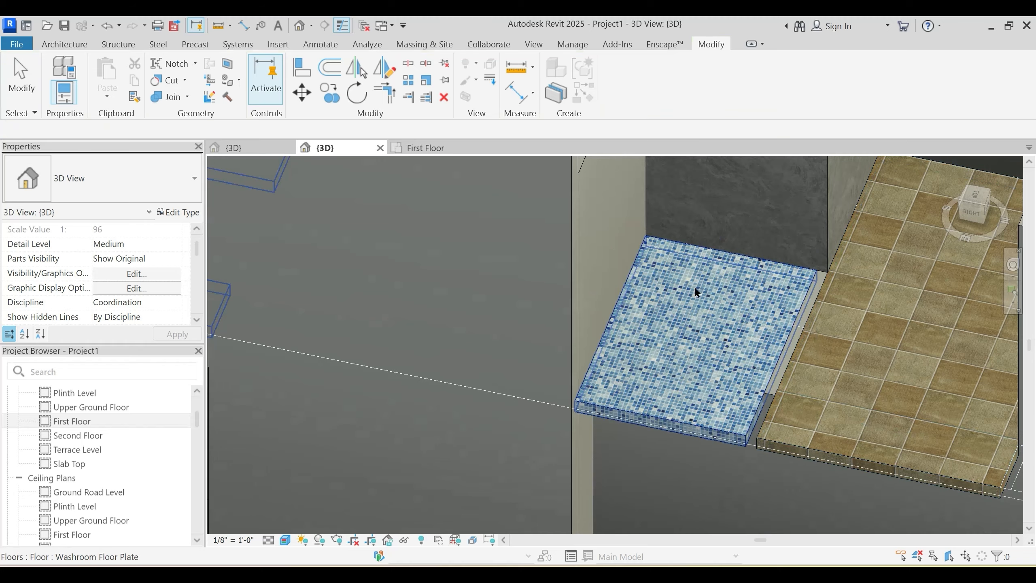
Step: On the First Floor plan, draw an Internal Wall 4.5" between dressing area and washroom, from the lift's corner to the outer edge
middle_click_drag(694, 285, 661, 290, "shift")
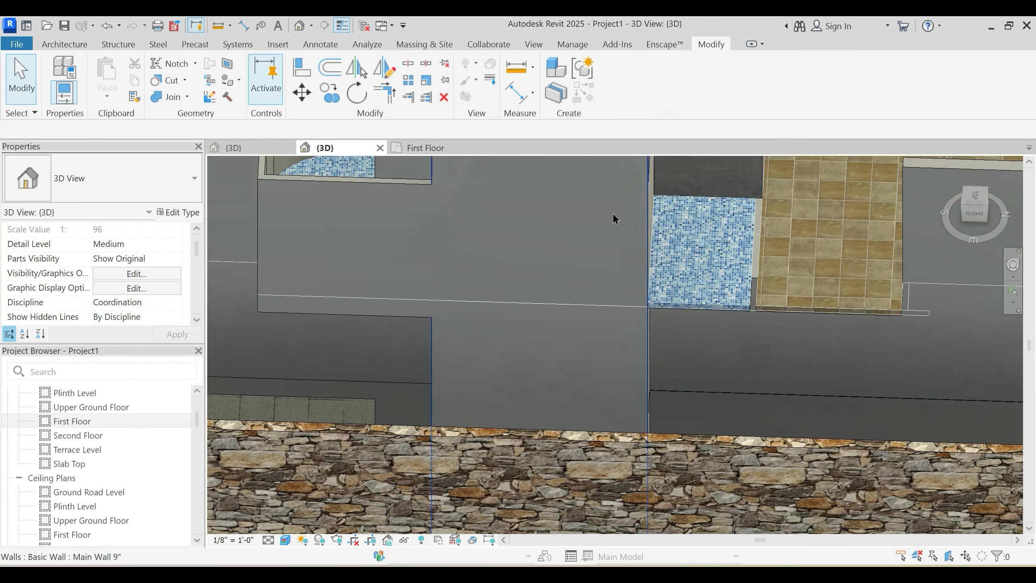
left_click(426, 147)
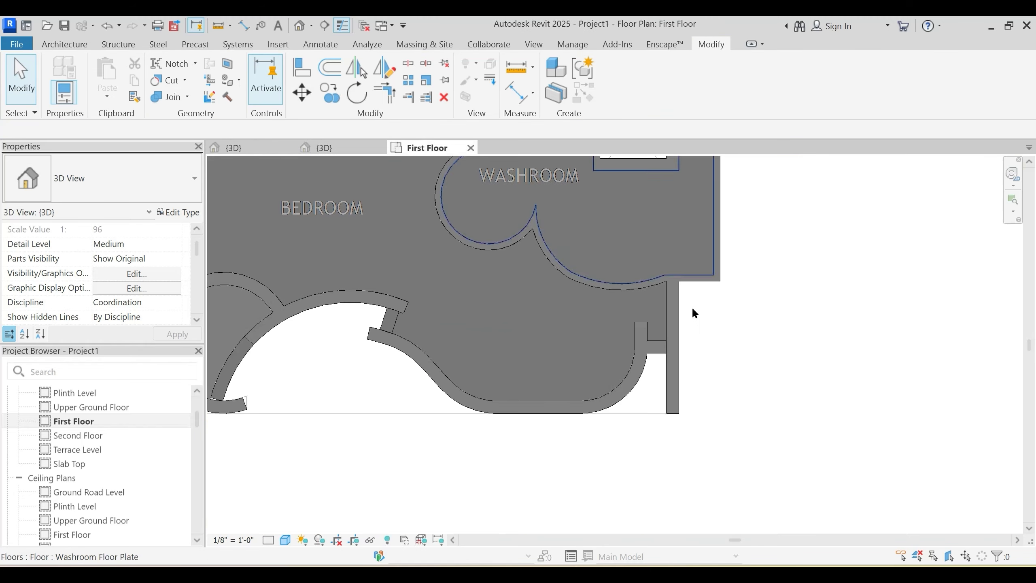
middle_click_drag(742, 238, 735, 371)
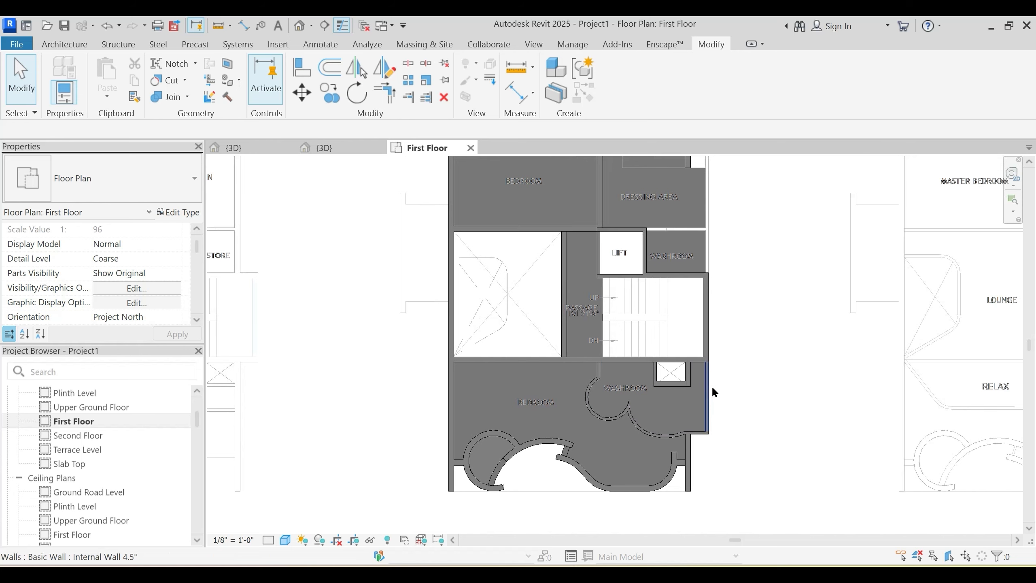
key("w")
key("a")
scroll(656, 215, "up", 5)
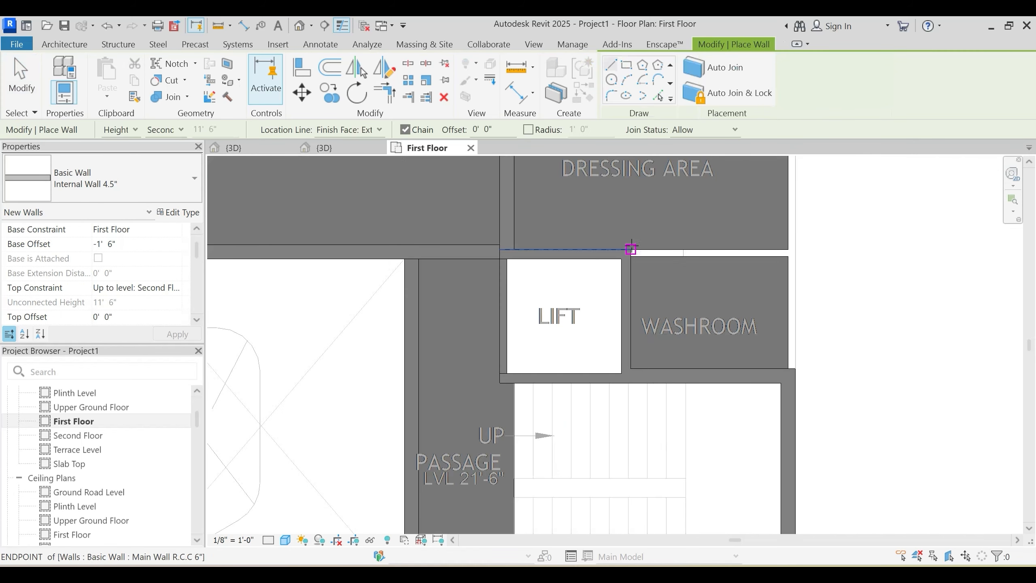
left_click(630, 249)
left_click(787, 250)
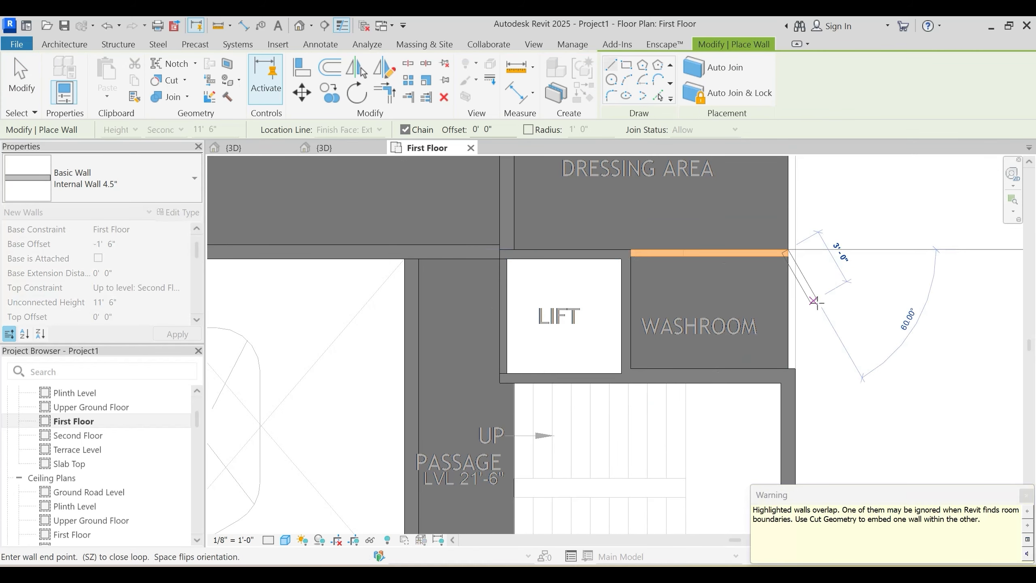
key("Escape")
middle_click_drag(814, 302, 768, 371)
left_click(736, 418)
middle_click_drag(753, 181, 727, 259)
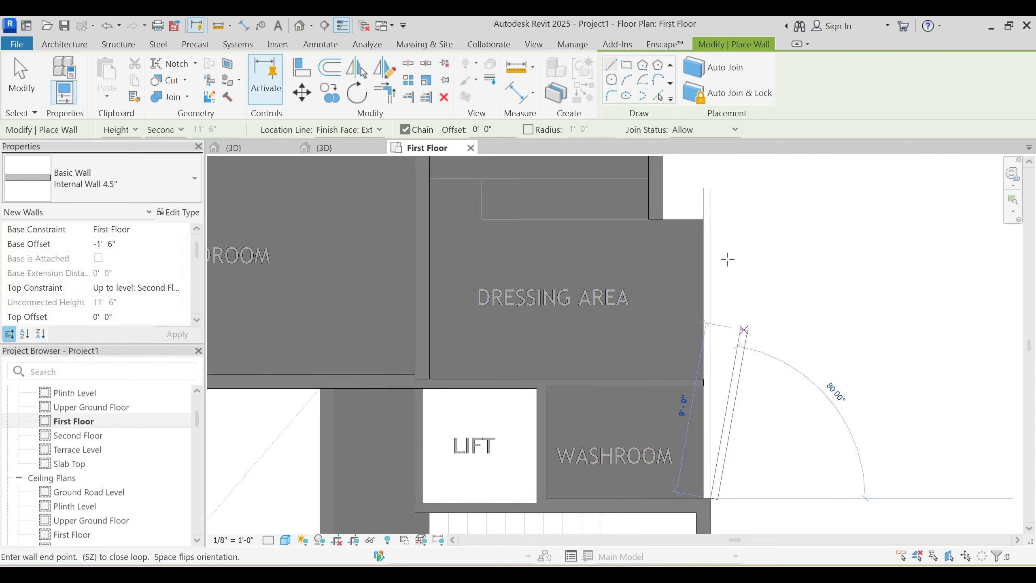
left_click(709, 187)
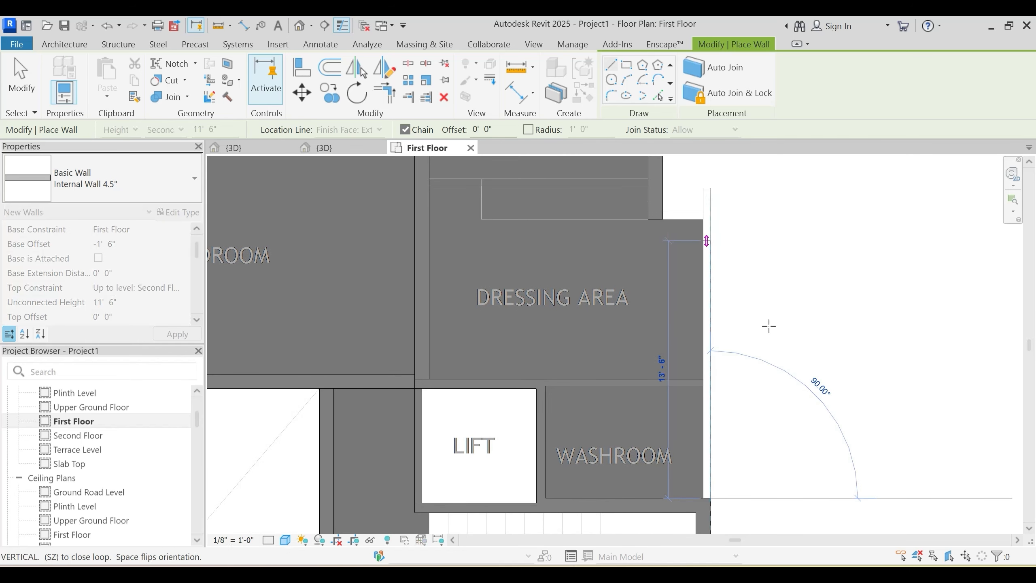
key("Escape")
Step: Draw an Internal Wall 4.5" with Base Offset 0' 0" along the outer edge of the washroom and dressing area, ending at the CAD stub
left_click(140, 245)
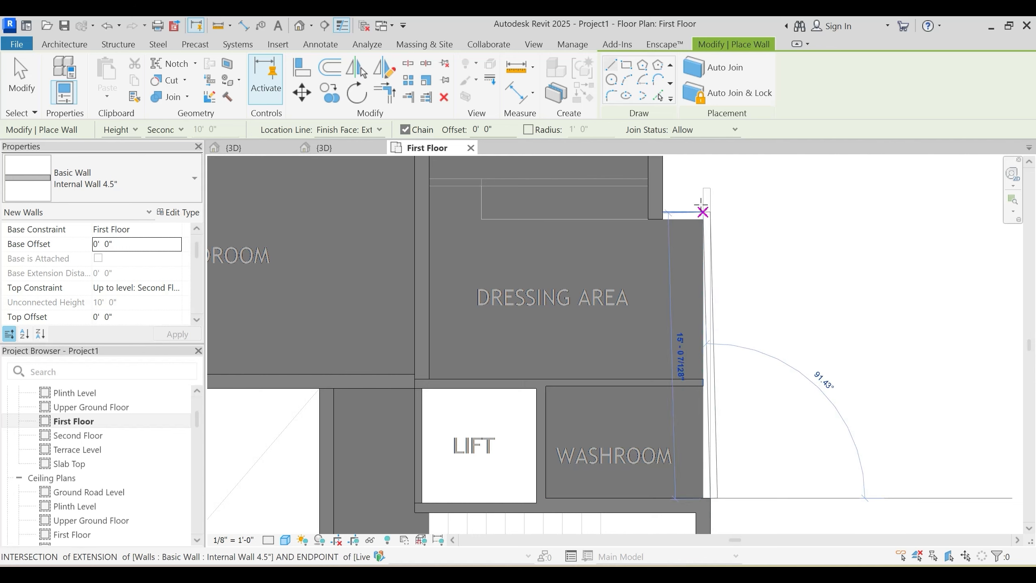
left_click(710, 187)
scroll(694, 220, "up", 2)
key("Escape")
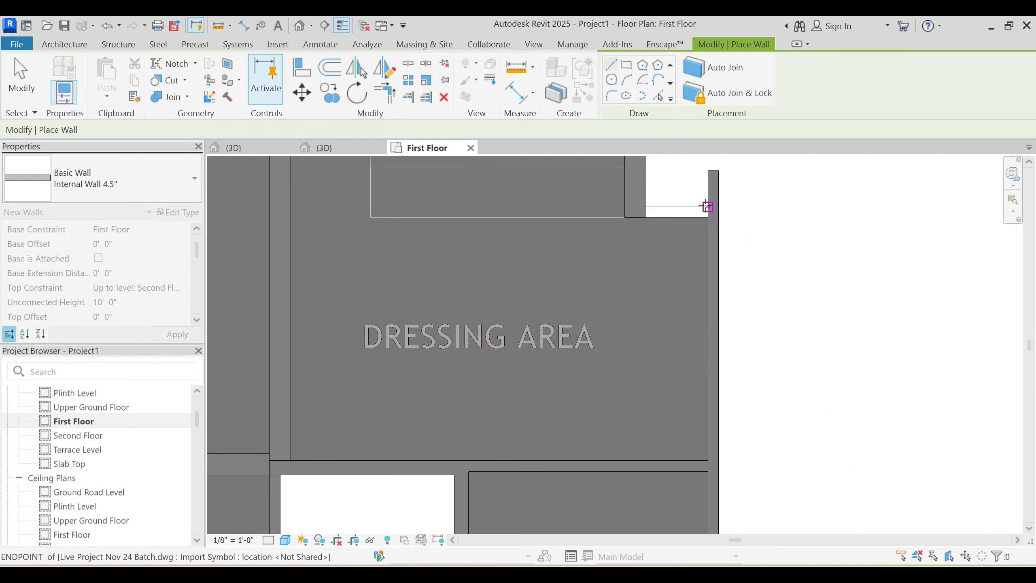
Step: Draw a short Internal Wall 4.5" along the dressing area's notch, from the new outer wall to the walking wardrobe's wall
left_click(707, 206)
key("space")
left_click(646, 206)
key("Escape")
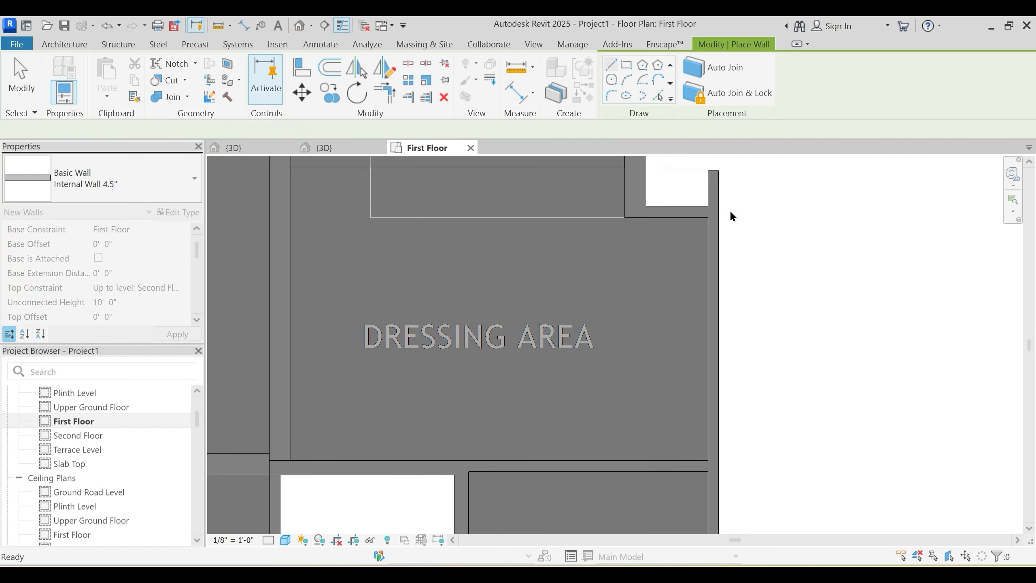
scroll(729, 209, "down", 2)
key("Escape")
Step: Select the Internal Wall 4.5" between dressing area and washroom and open its Base Offset for editing
left_click(687, 369)
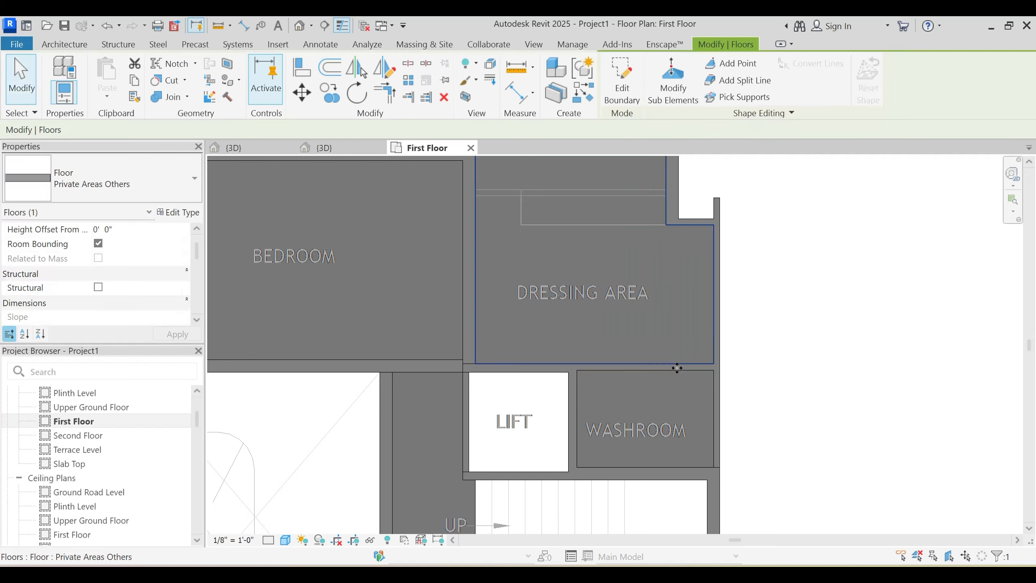
key("Escape")
left_click(685, 372)
key("Escape")
scroll(684, 371, "up", 2)
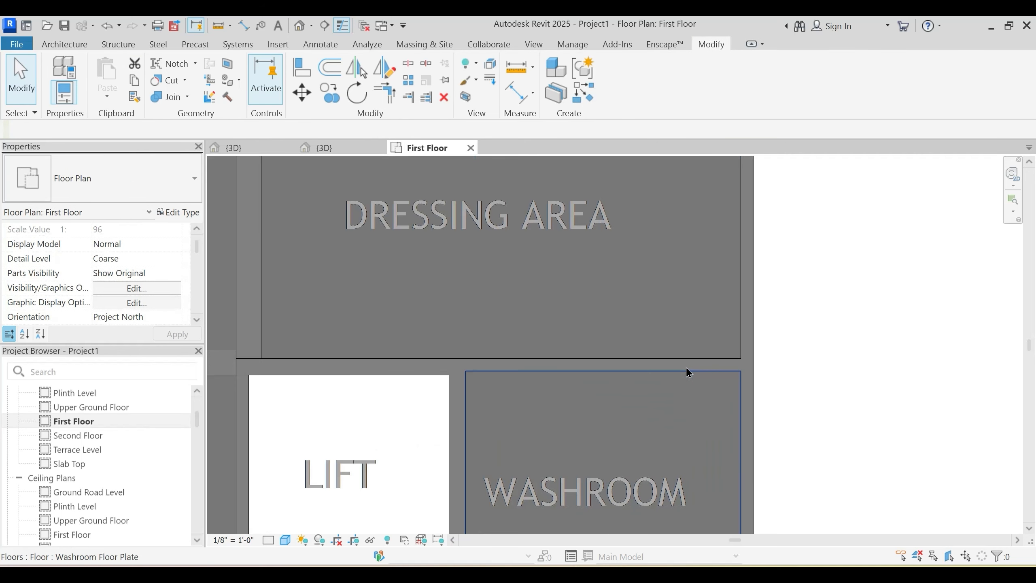
left_click(685, 370)
key("Escape")
left_click(684, 363)
left_click(678, 368)
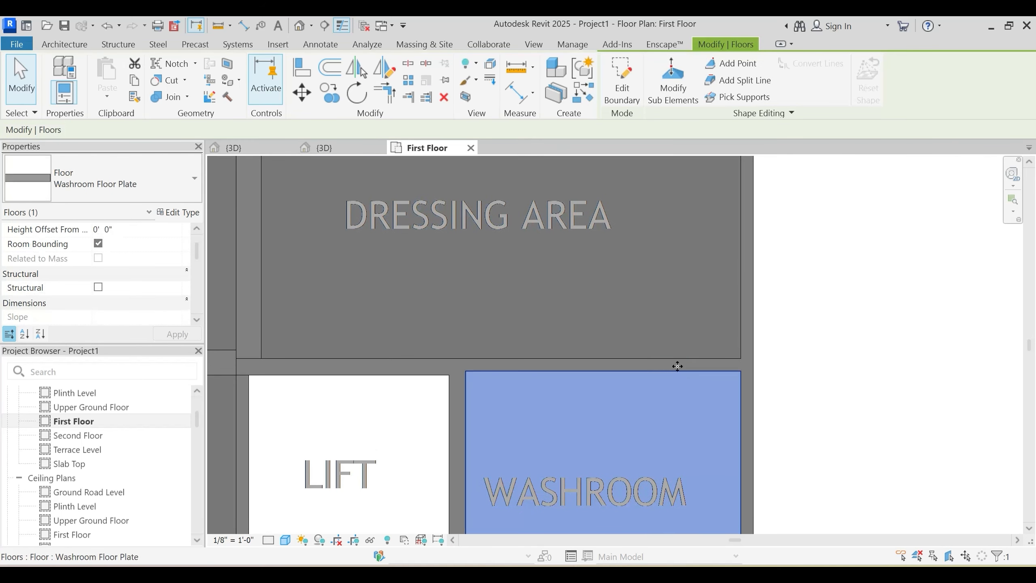
scroll(677, 366, "up", 2)
key("Escape")
left_click(683, 367)
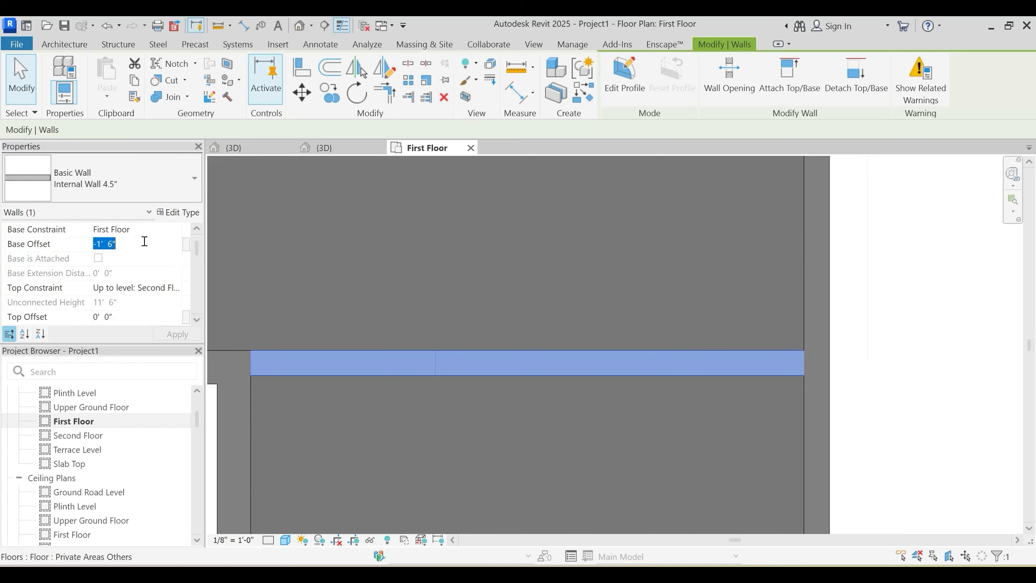
scroll(627, 299, "down", 5)
key("Escape")
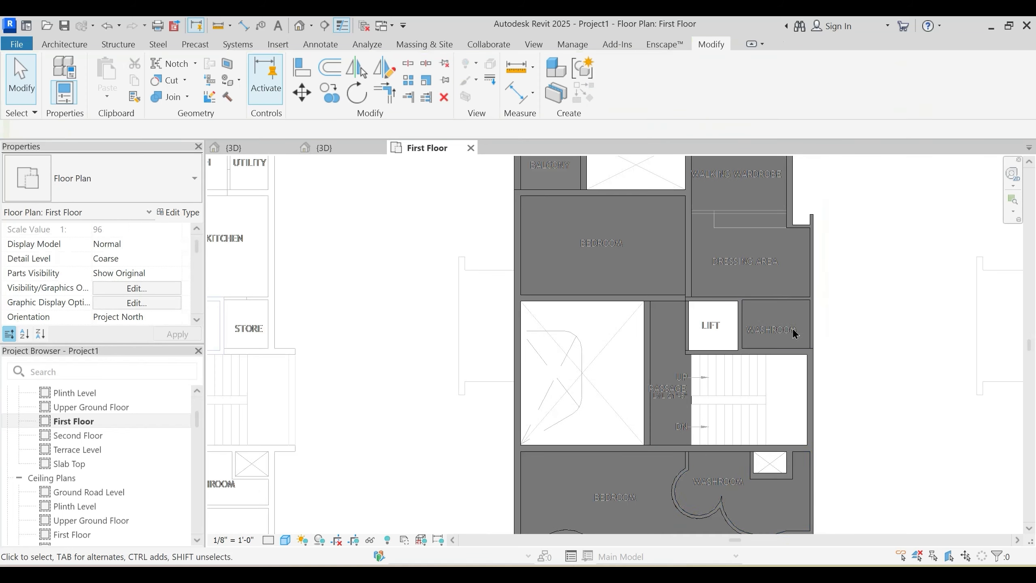
Step: Examine the First Floor walls in the 3D view from several angles
middle_click_drag(649, 313, 549, 362)
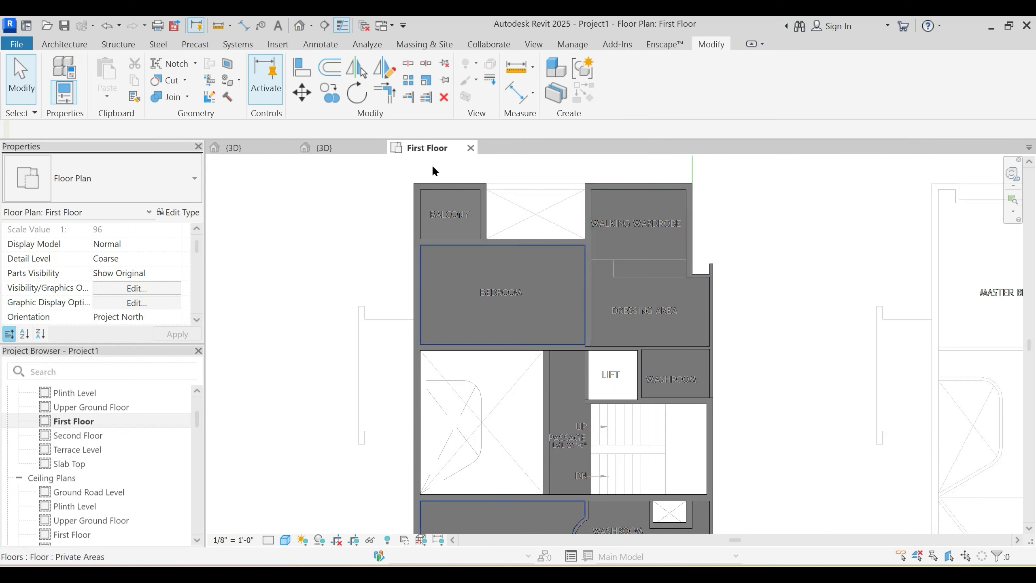
left_click(345, 153)
scroll(587, 318, "down", 5)
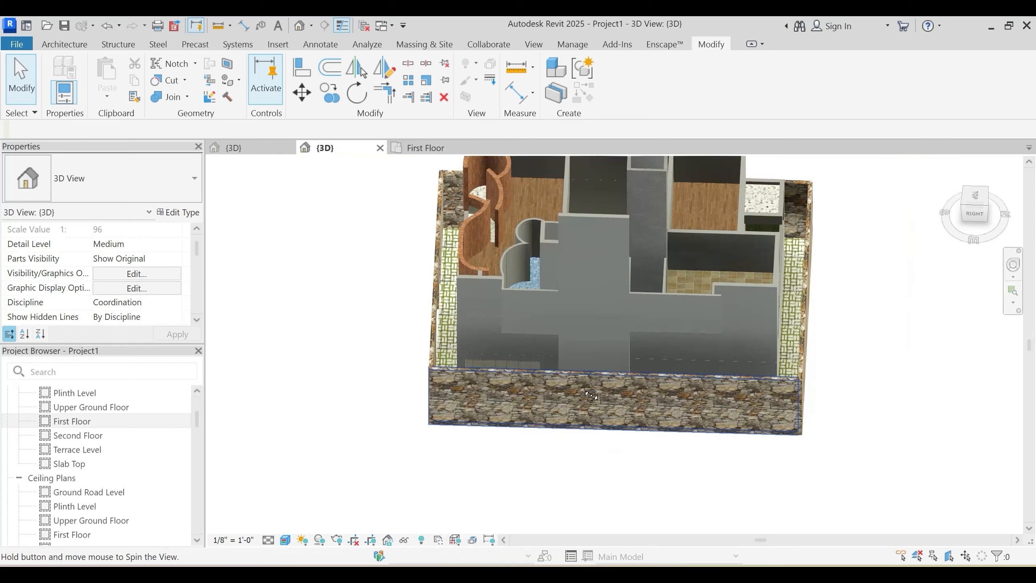
middle_click_drag(571, 376, 530, 449, "shift")
scroll(502, 202, "up", 3)
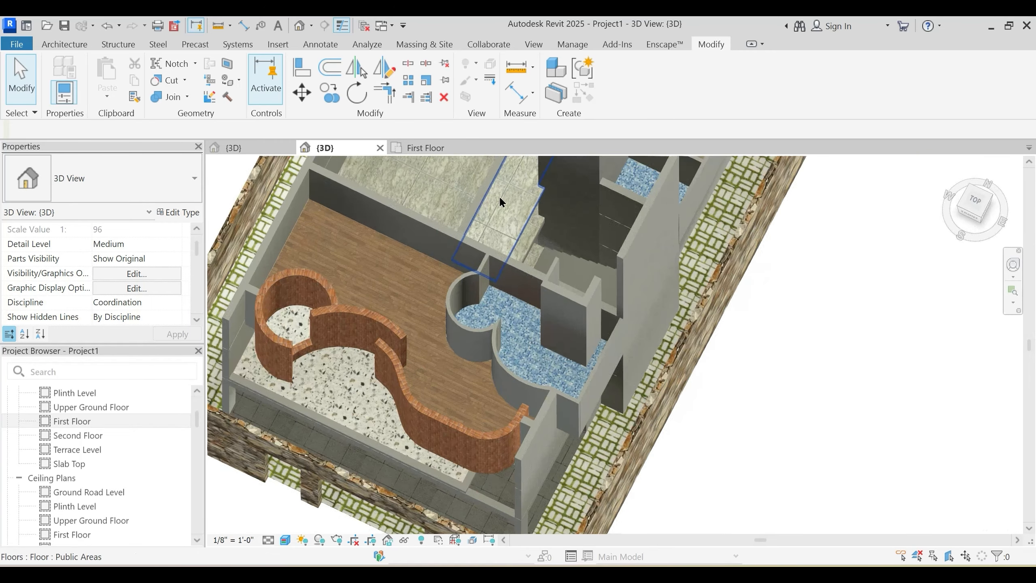
middle_click_drag(502, 202, 534, 197, "shift")
scroll(550, 337, "down", 3)
middle_click_drag(528, 344, 487, 332, "shift")
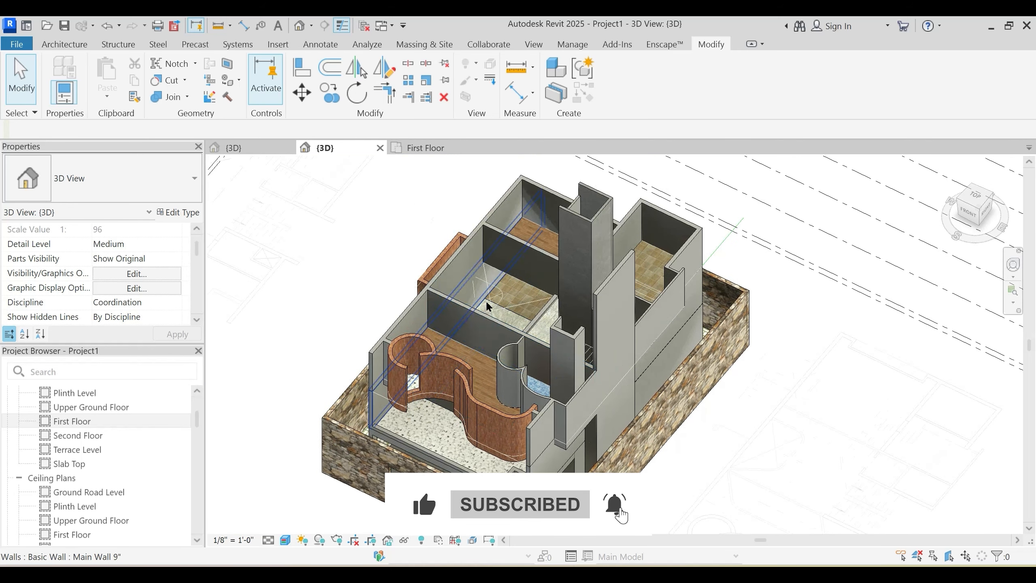
scroll(486, 299, "up", 3)
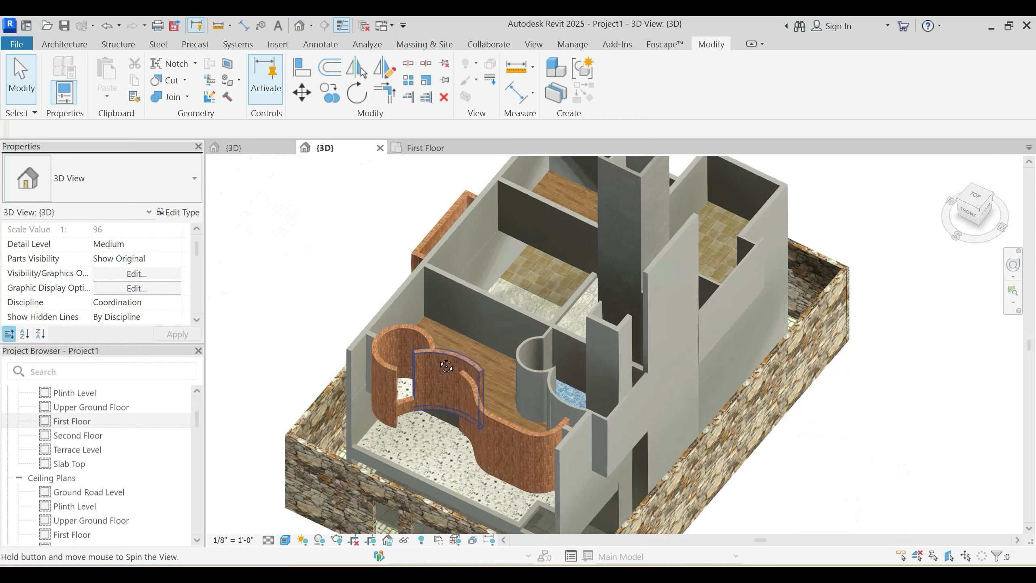
Step: On the First Floor plan, change the work plane of the vertical reference line above the walking wardrobe to Level : Second Floor
left_click(428, 148)
scroll(642, 204, "down", 2)
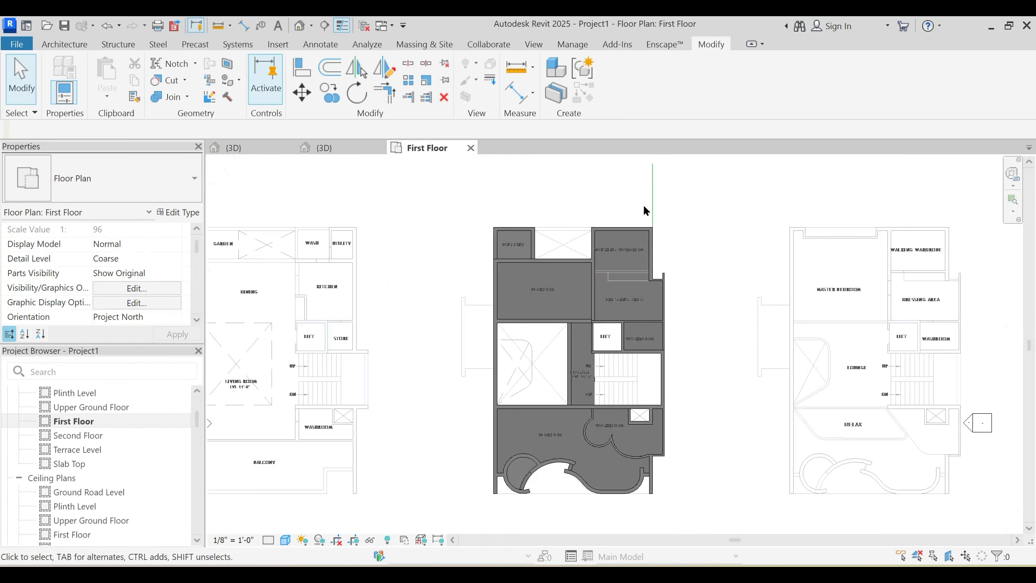
left_click(652, 192)
middle_click_drag(695, 248, 661, 361)
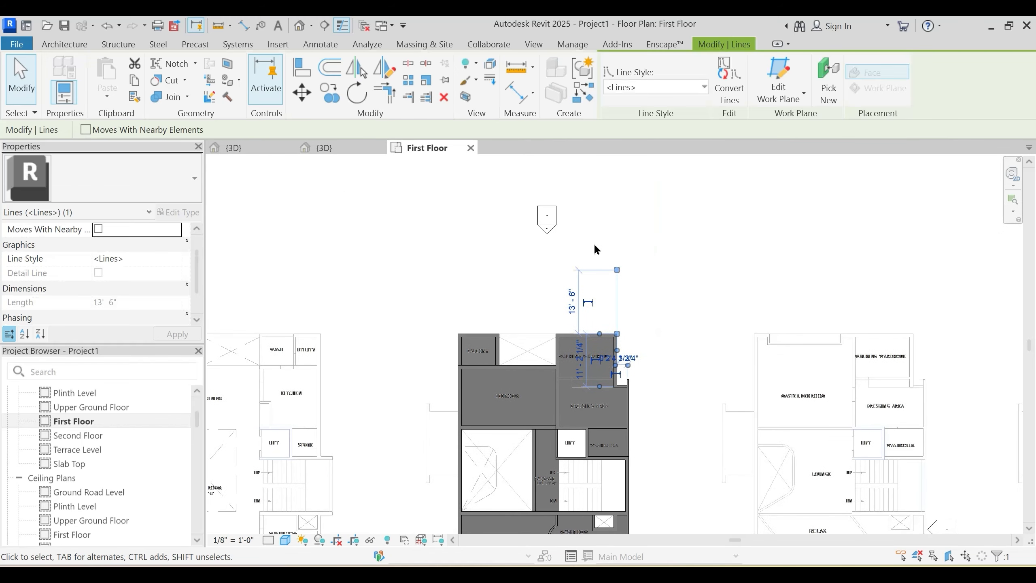
left_click(796, 102)
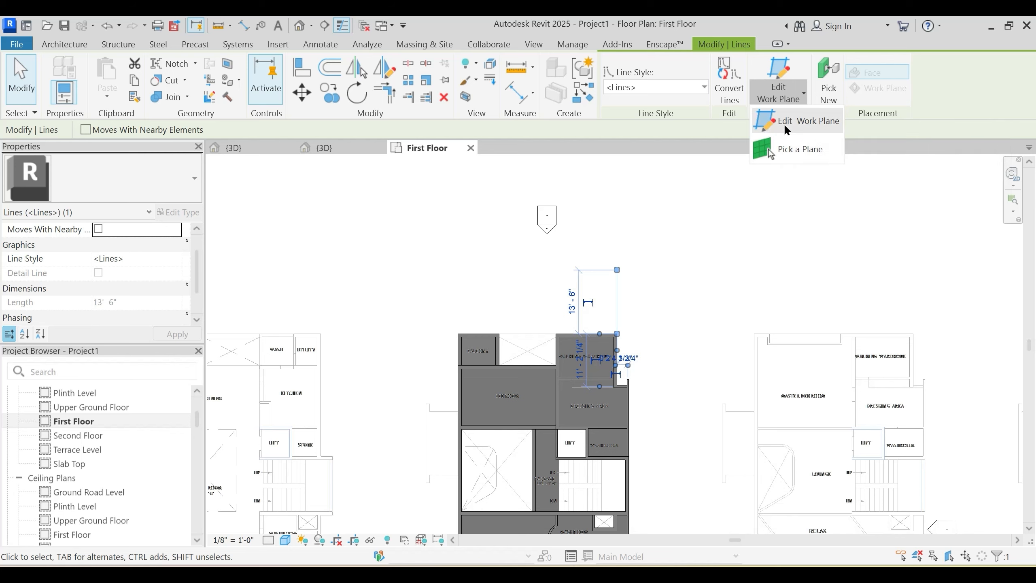
left_click(791, 122)
left_click(518, 295)
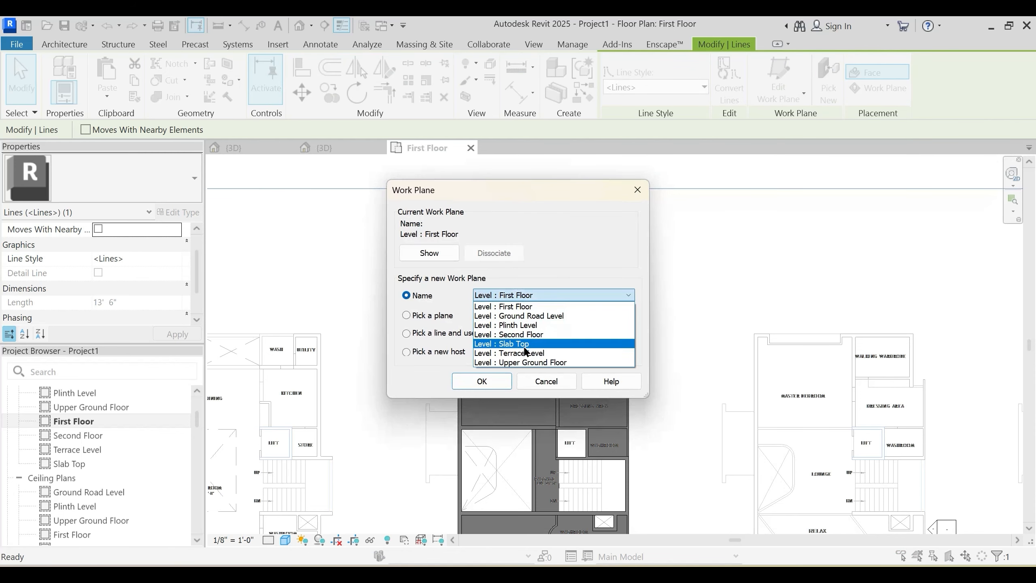
left_click(565, 332)
left_click(485, 380)
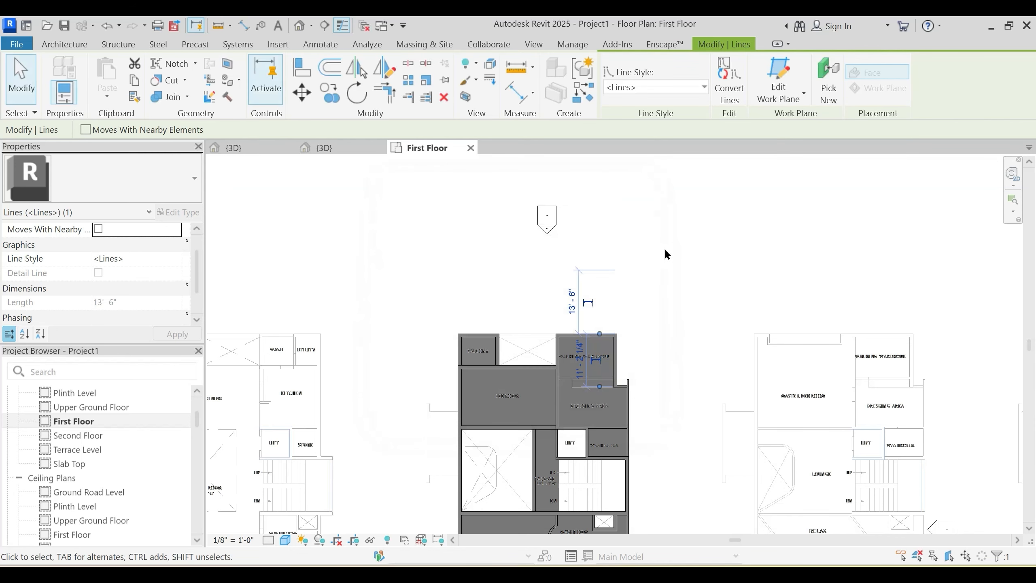
Step: Open the Second Floor plan, and in the 3D view set the Live Project Nov 24 Batch.dwg import's Work Plane to Level : Second Floor
double_click(91, 434)
left_click(365, 150)
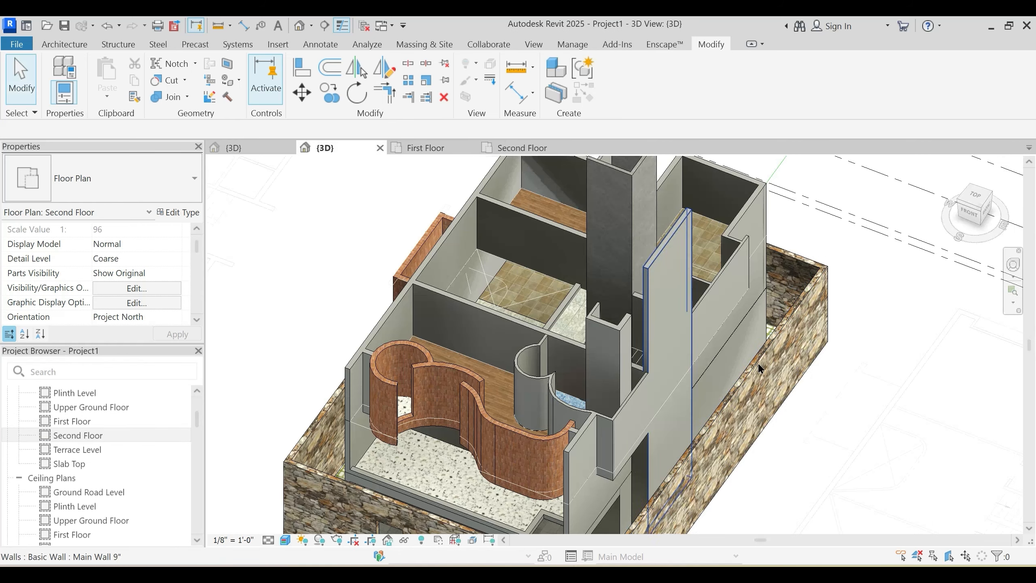
scroll(861, 356, "up", 4)
left_click(859, 353)
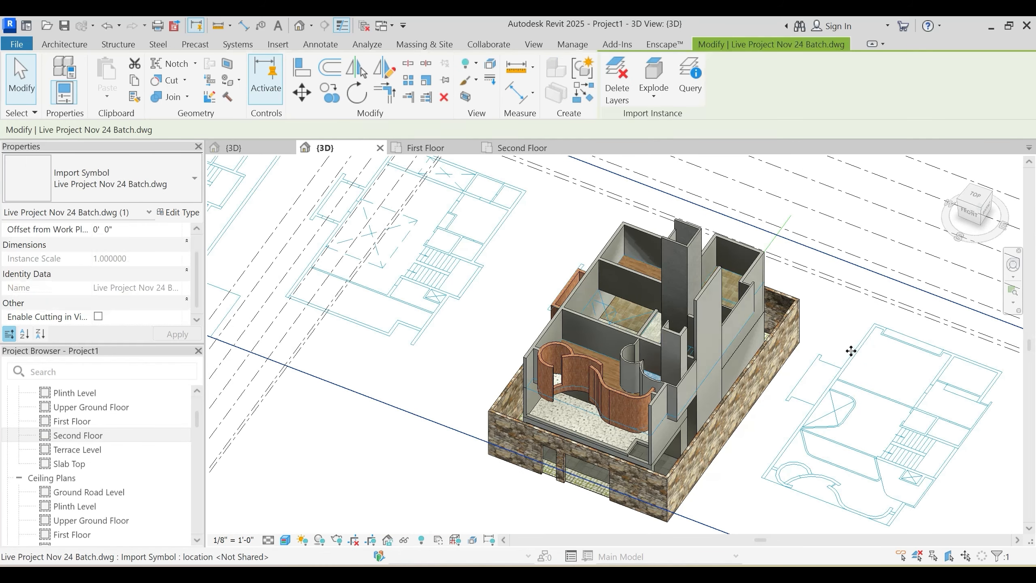
scroll(159, 241, "up", 1)
left_click(163, 243)
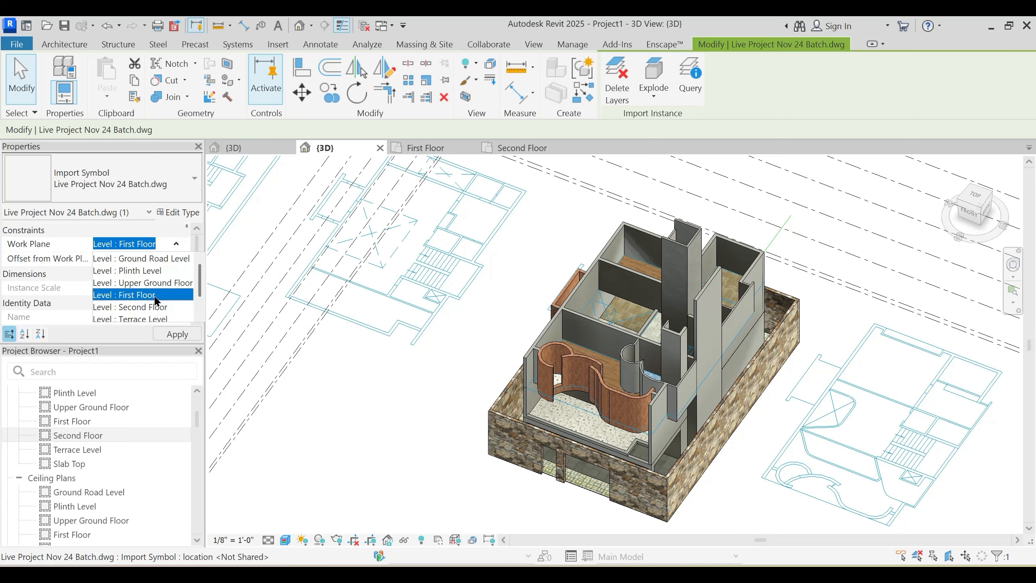
left_click(157, 304)
Step: Show the imported Live Project Nov 24 Batch.dwg in halftone on the Second Floor plan
left_click(524, 148)
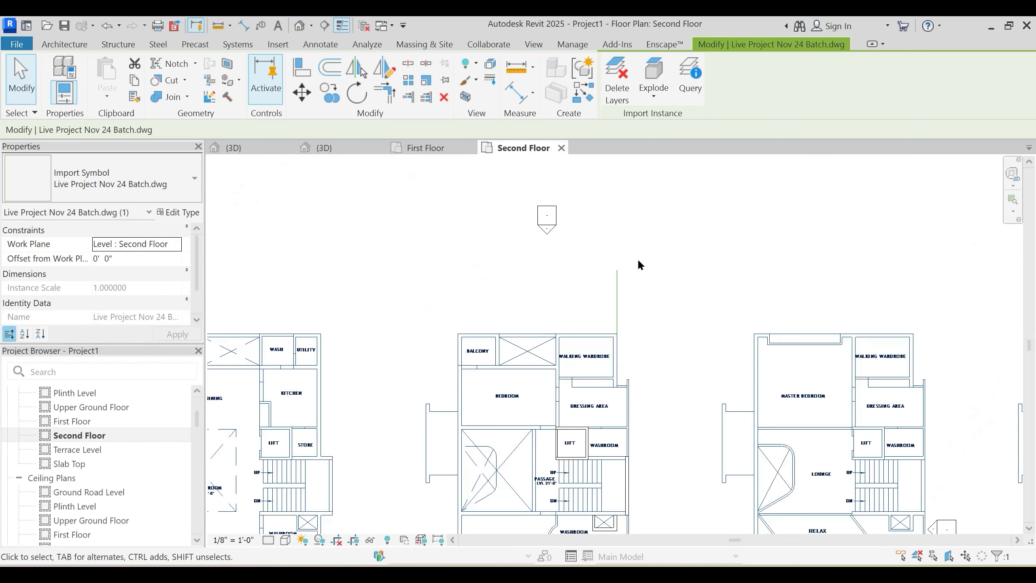
key("v")
key("g")
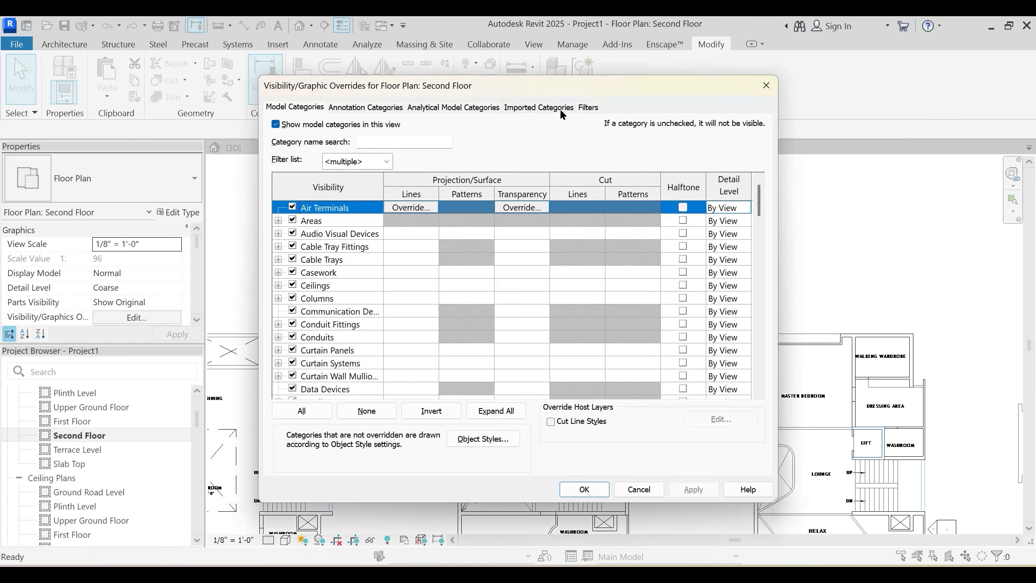
left_click(559, 107)
left_click(468, 183)
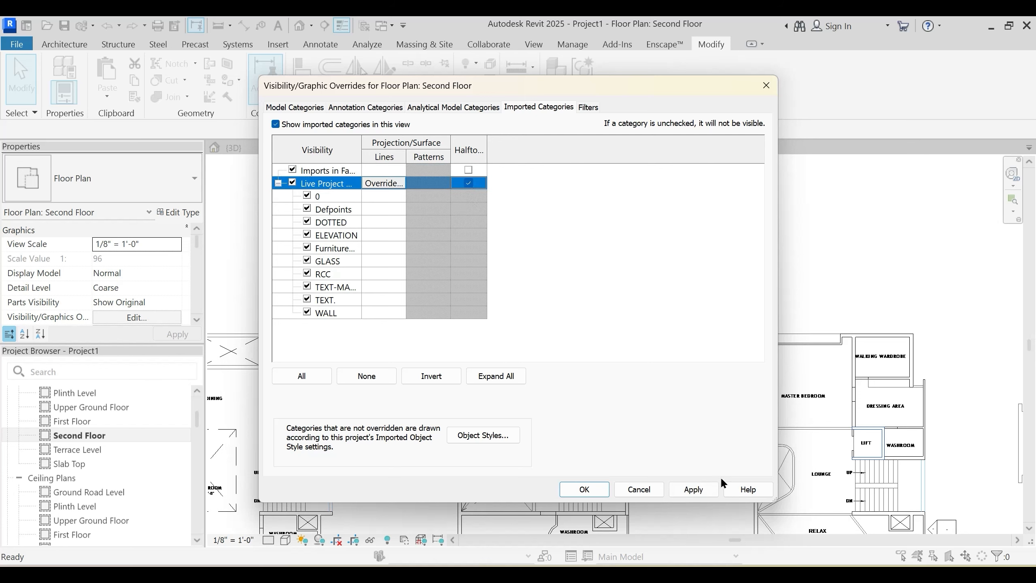
left_click(694, 490)
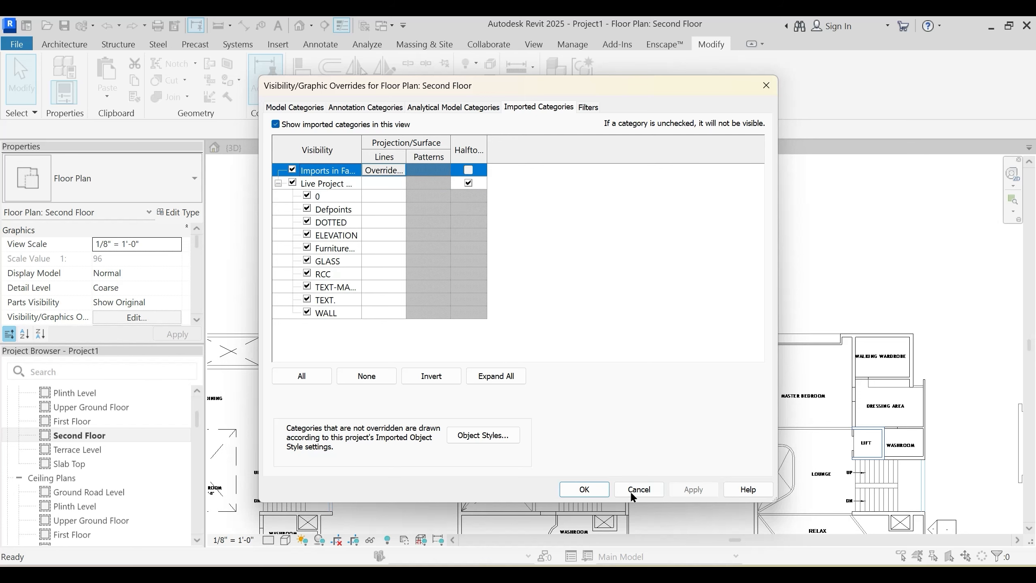
left_click(579, 490)
Step: Align the outer edge of the CAD's master bedroom layout with the vertical reference line on the Second Floor plan
left_click(302, 67)
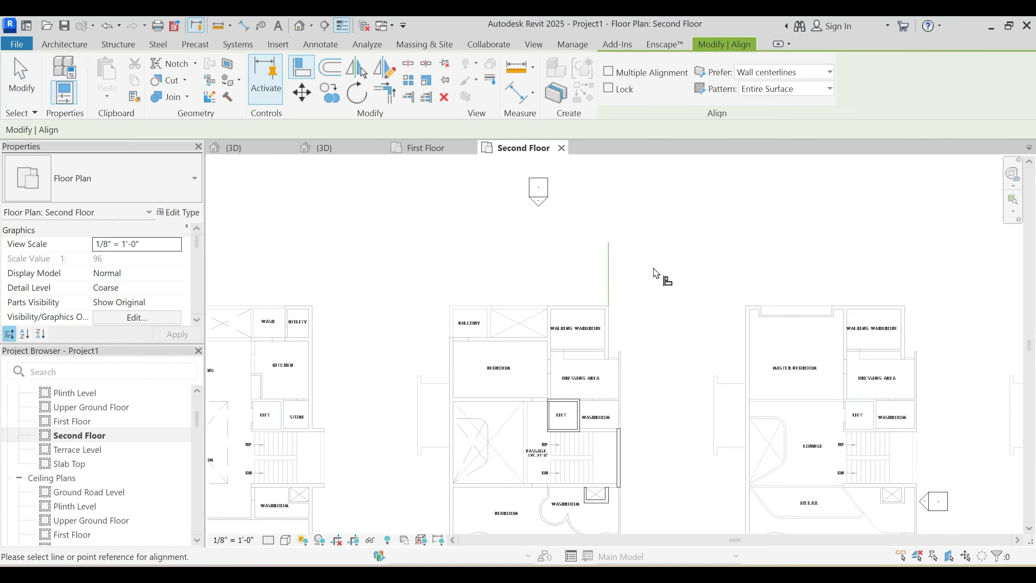
middle_click_drag(925, 327, 820, 259)
left_click(825, 299)
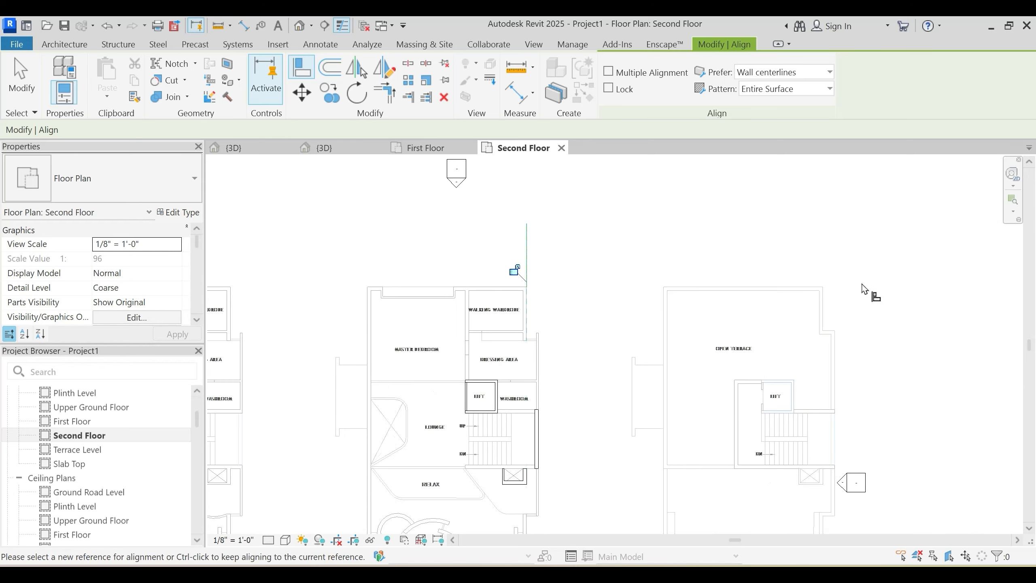
middle_click_drag(630, 318, 742, 320)
key("Escape")
scroll(791, 287, "down", 2)
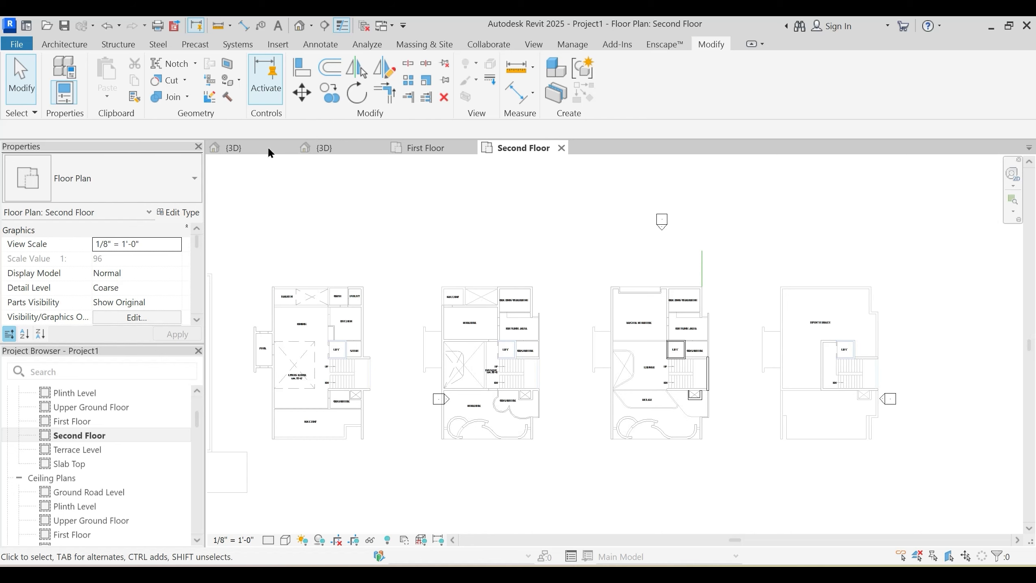
Step: In the 3D view, set the Top Constraint of the full-height curved brick walls and both short end walls to Up to level: Terrace Level
scroll(599, 384, "up", 8)
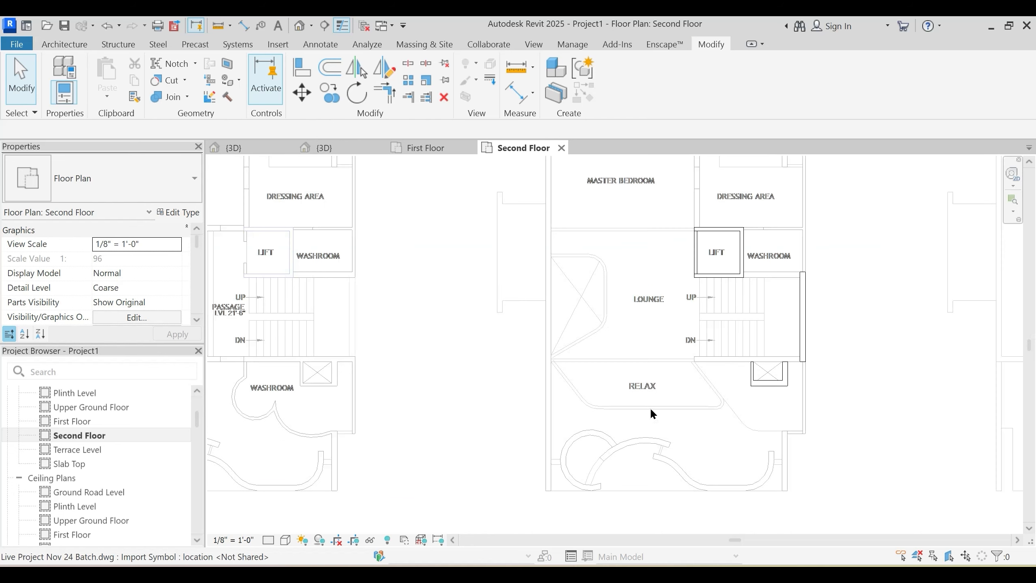
scroll(609, 381, "down", 5)
scroll(598, 399, "up", 5)
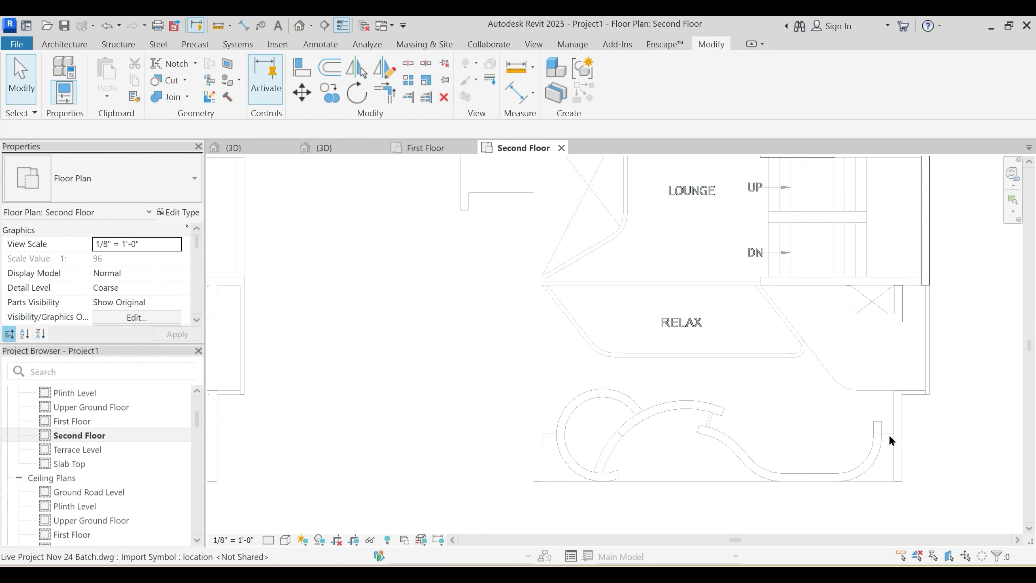
left_click(349, 153)
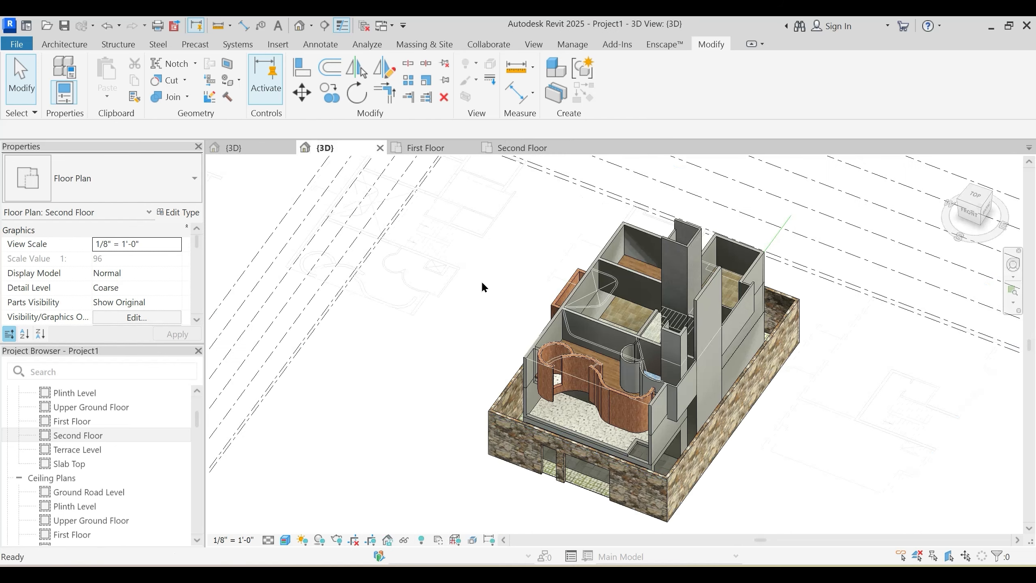
scroll(522, 338, "up", 5)
left_click(523, 338)
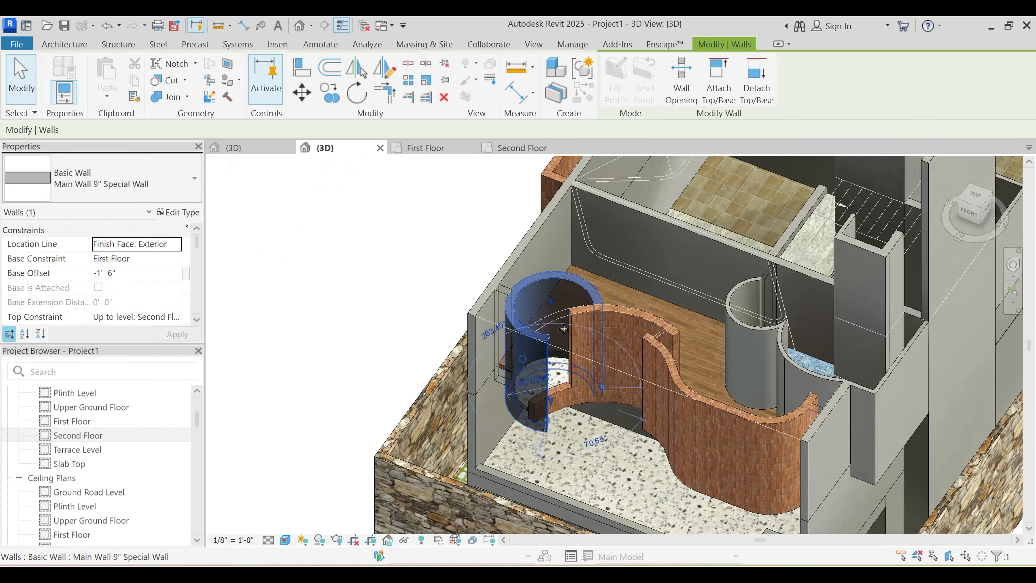
left_click(615, 319, "ctrl")
left_click(660, 363, "ctrl")
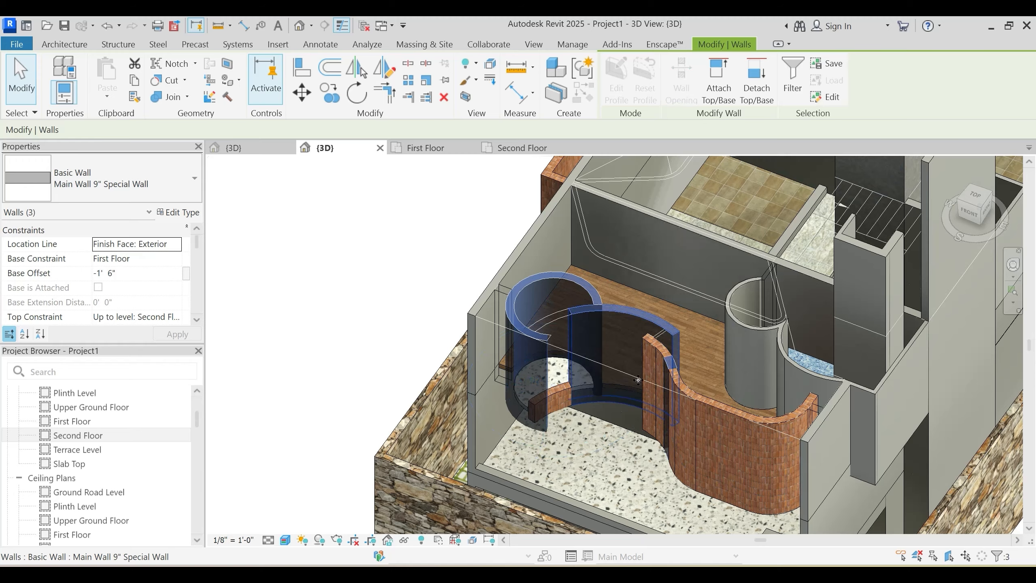
middle_click_drag(661, 364, 652, 312, "shift")
left_click(652, 312, "ctrl")
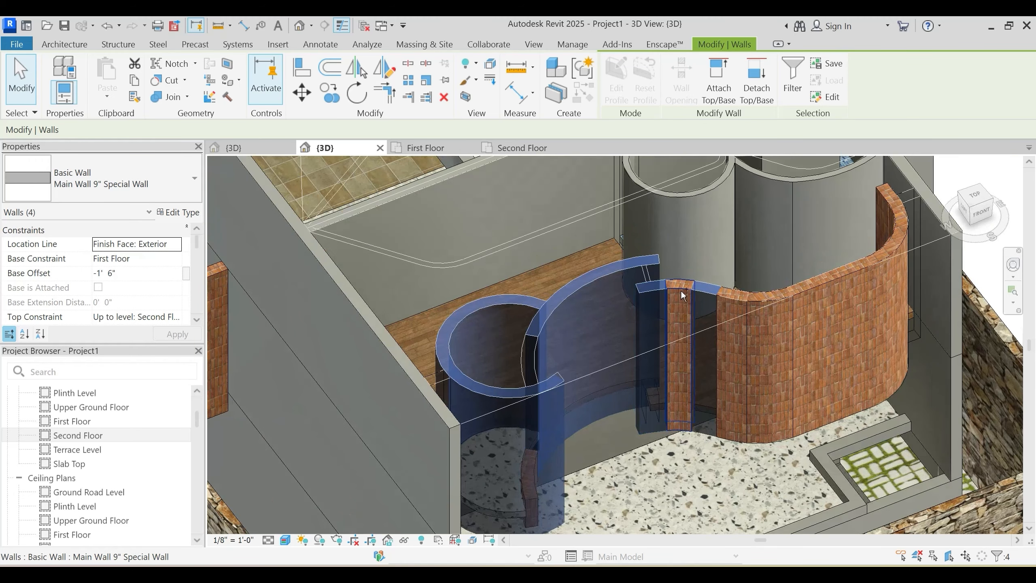
left_click(722, 298, "ctrl")
left_click(743, 301, "ctrl")
left_click(788, 301, "ctrl")
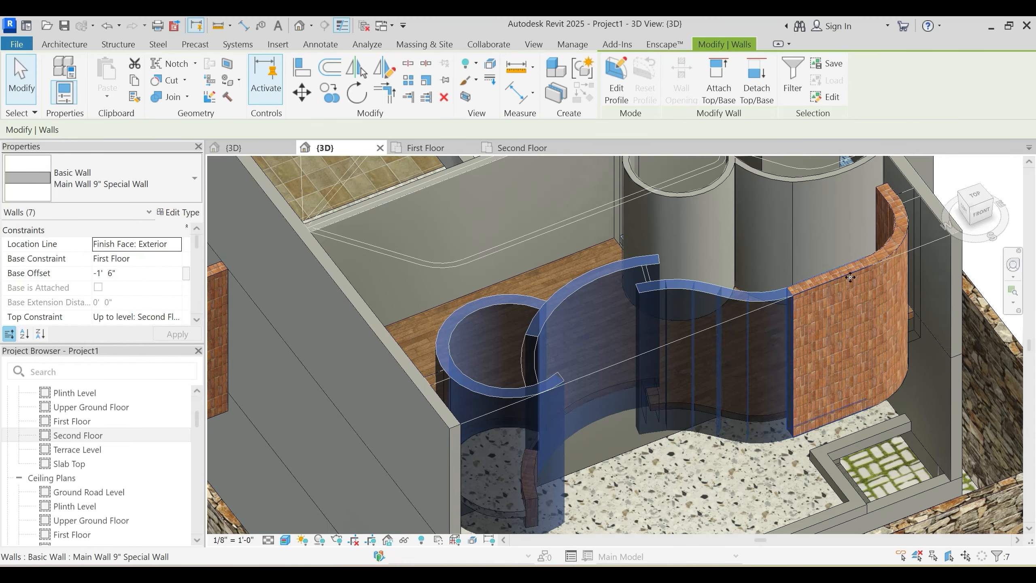
left_click(841, 272, "ctrl")
left_click(901, 235, "ctrl")
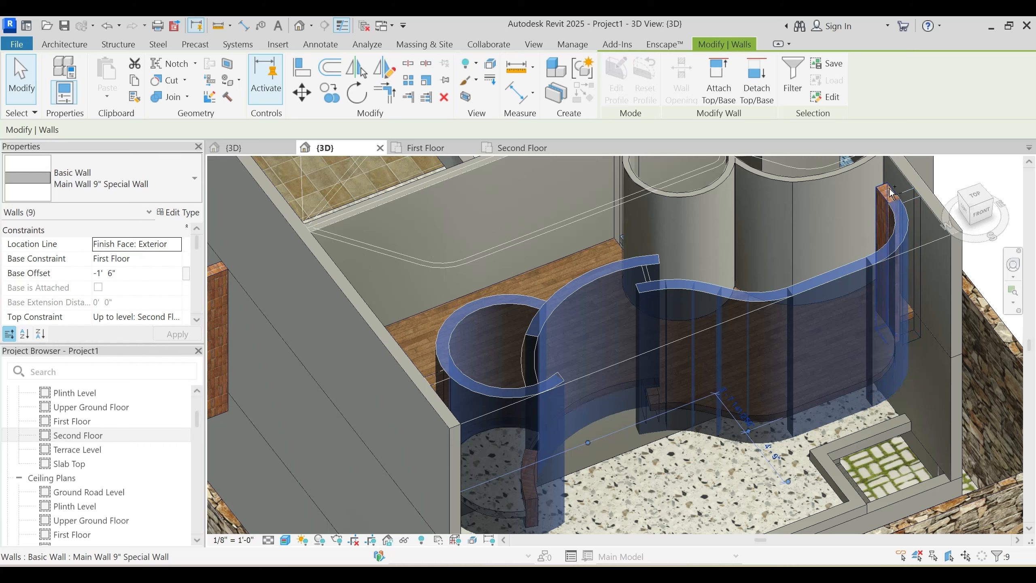
left_click(891, 192, "ctrl")
left_click(915, 195, "ctrl")
middle_click_drag(915, 195, 410, 250, "shift")
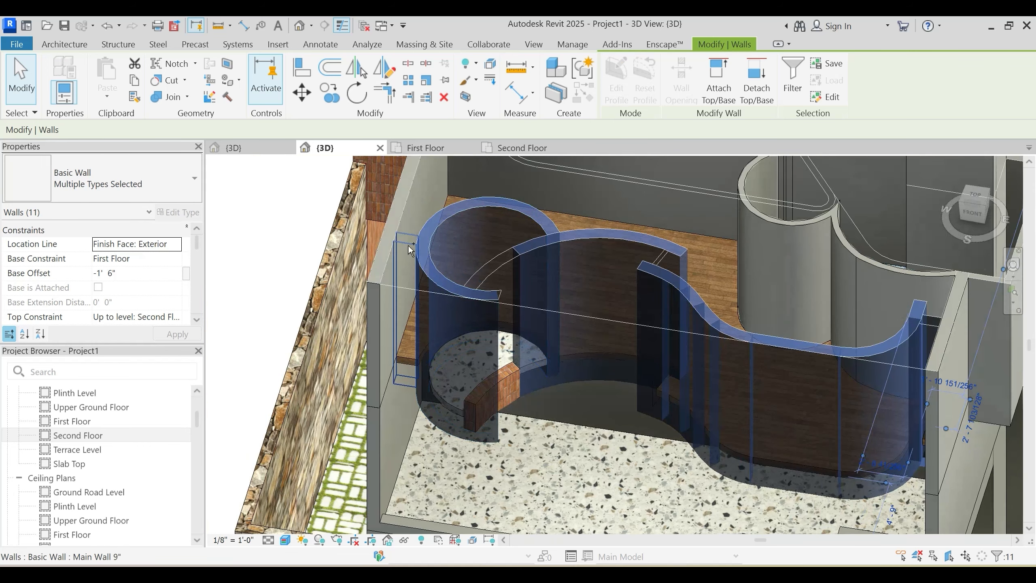
left_click(450, 254, "ctrl")
scroll(159, 307, "down", 2)
left_click(176, 290)
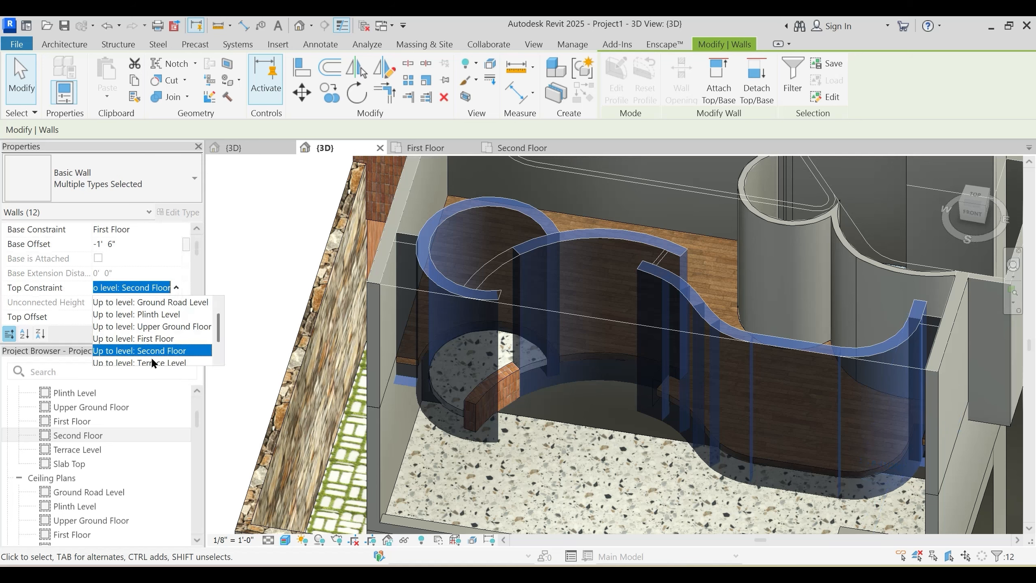
left_click(150, 358)
scroll(620, 375, "down", 5)
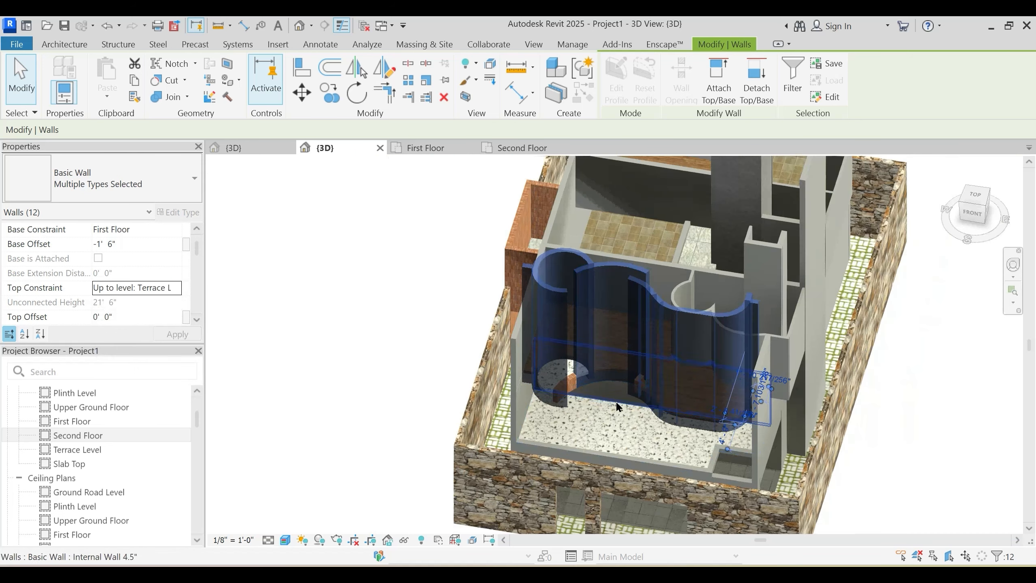
key("Escape")
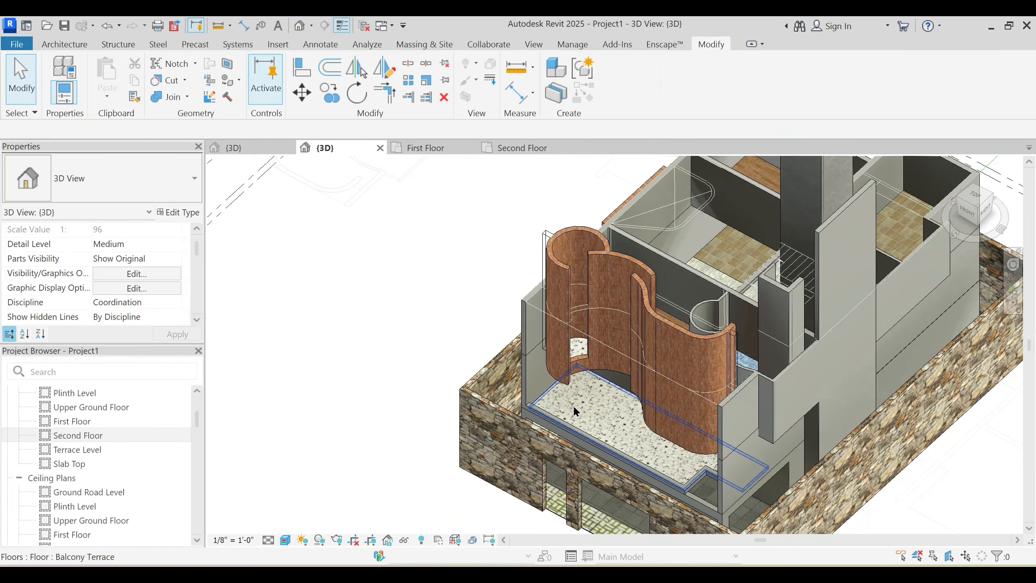
Step: Copy the two low brick walls in the gaps of the curved facade and paste them aligned to the Second Floor level
scroll(573, 404, "up", 5)
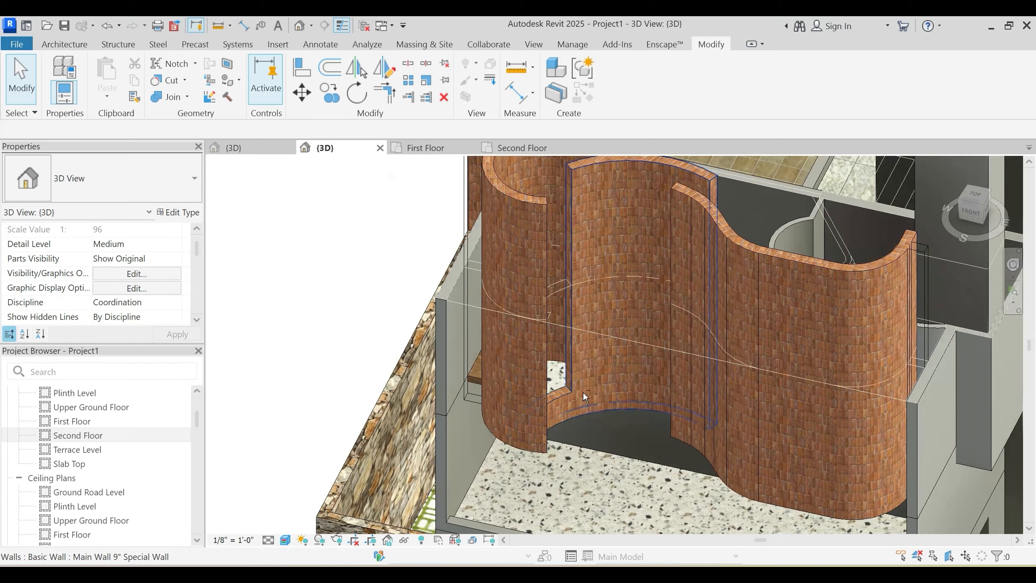
left_click(552, 414)
middle_click_drag(553, 414, 457, 261, "shift")
left_click(553, 277, "ctrl")
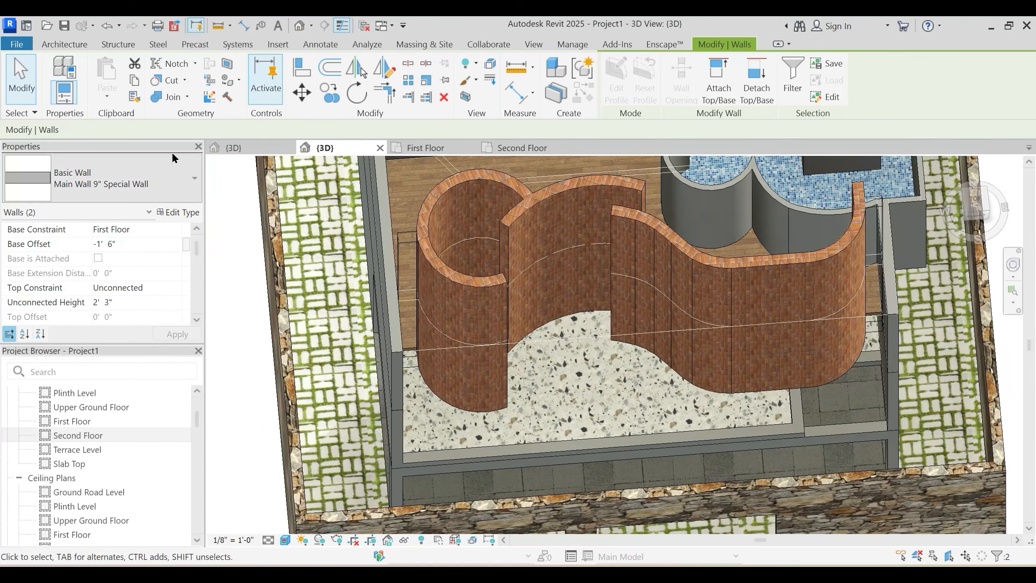
left_click(135, 80)
left_click(106, 98)
left_click(133, 149)
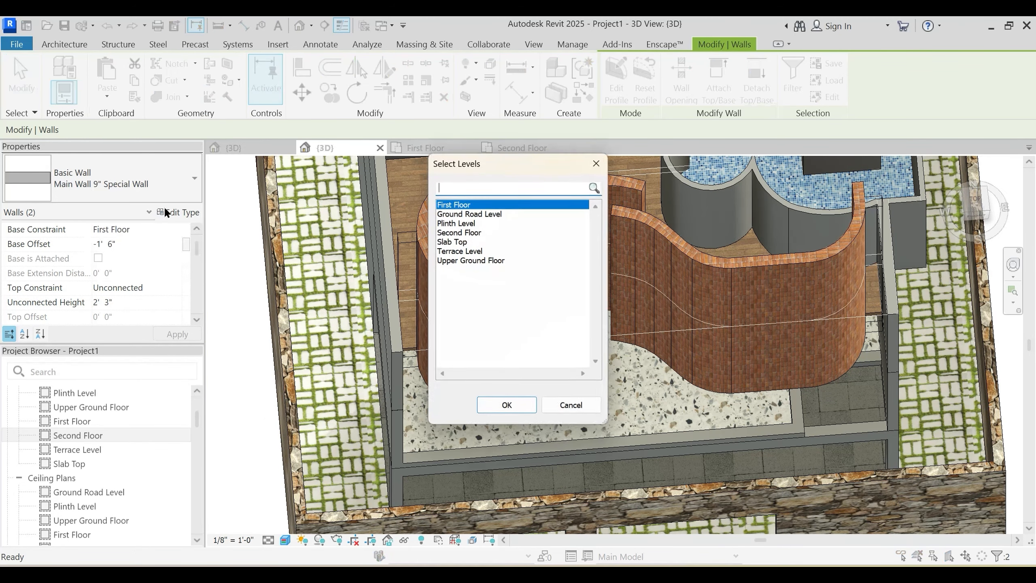
left_click(476, 232)
left_click(507, 405)
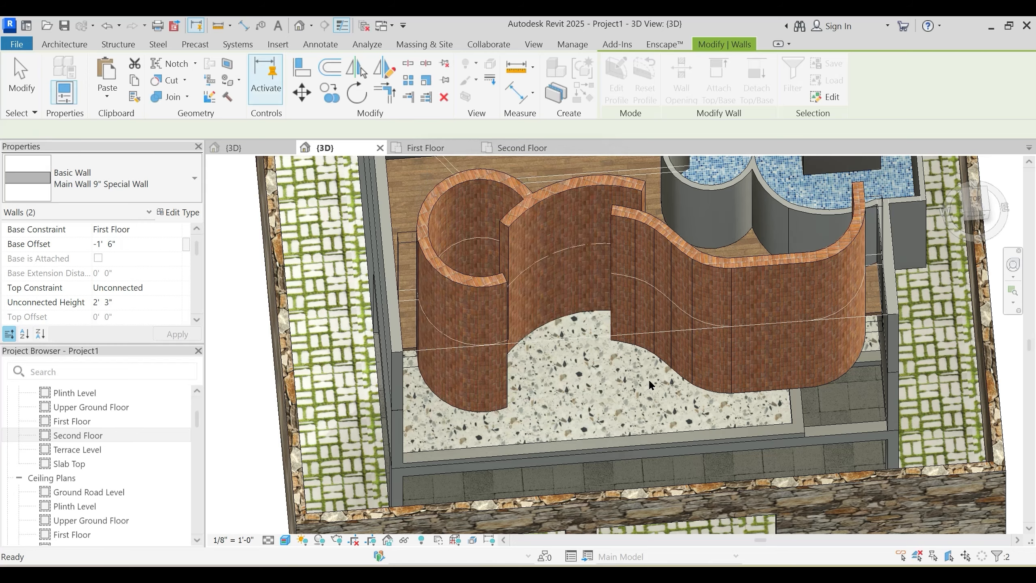
middle_click_drag(508, 406, 482, 344, "shift")
key("Escape")
scroll(522, 347, "down", 2)
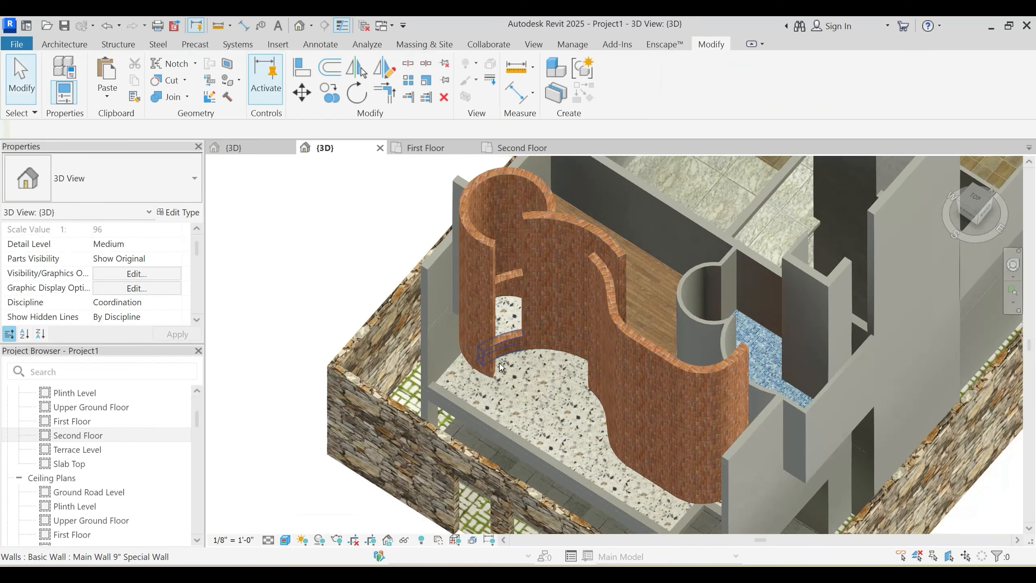
middle_click_drag(506, 359, 481, 343, "shift")
scroll(481, 349, "up", 2)
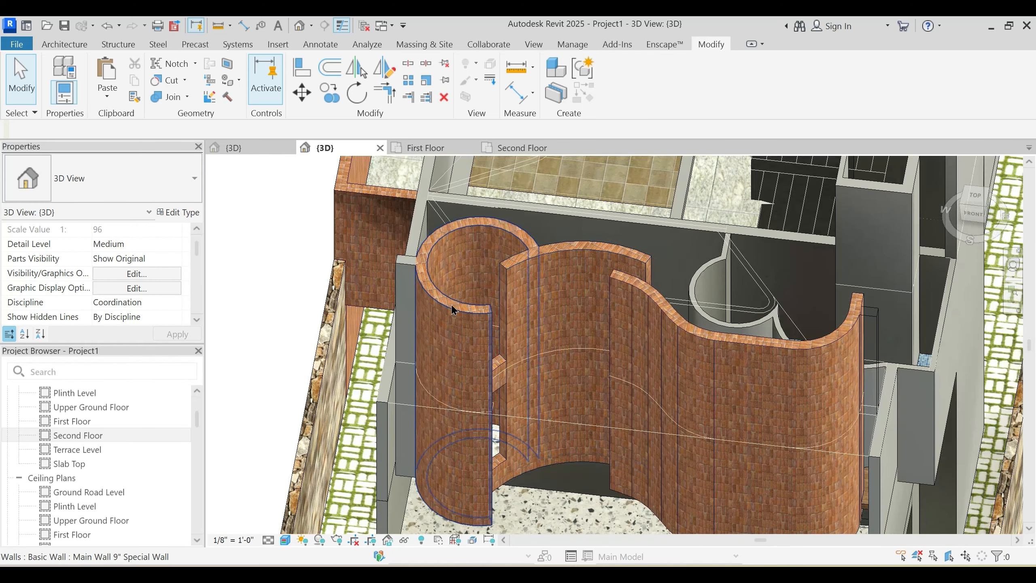
left_click(452, 310)
left_click(521, 266, "ctrl")
middle_click_drag(522, 267, 591, 245, "shift")
left_click(611, 220, "ctrl")
left_click(636, 212, "ctrl")
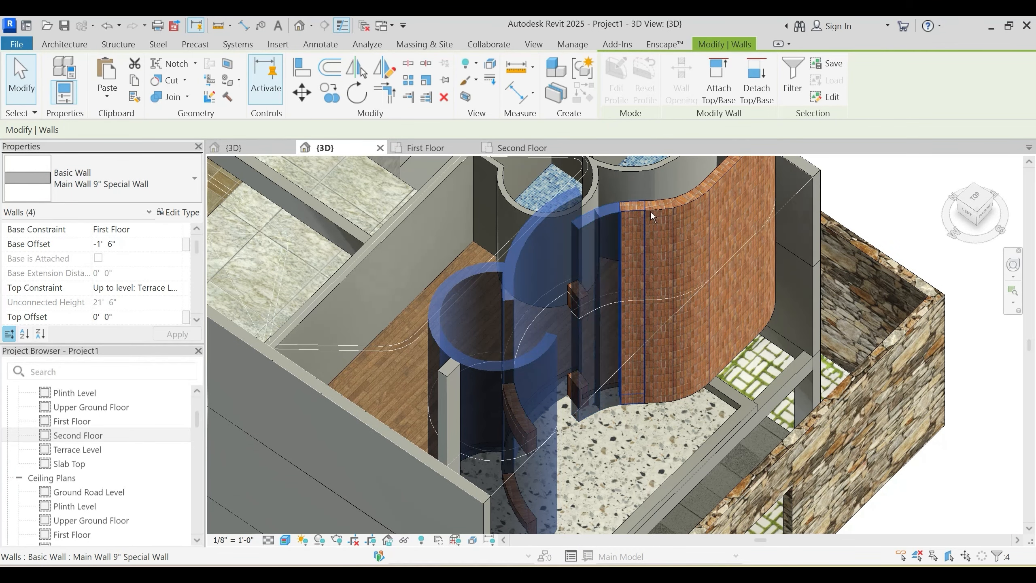
left_click(651, 211, "ctrl")
left_click(671, 211, "ctrl")
middle_click_drag(671, 211, 740, 335, "shift")
left_click(780, 250, "ctrl")
left_click(754, 361, "ctrl")
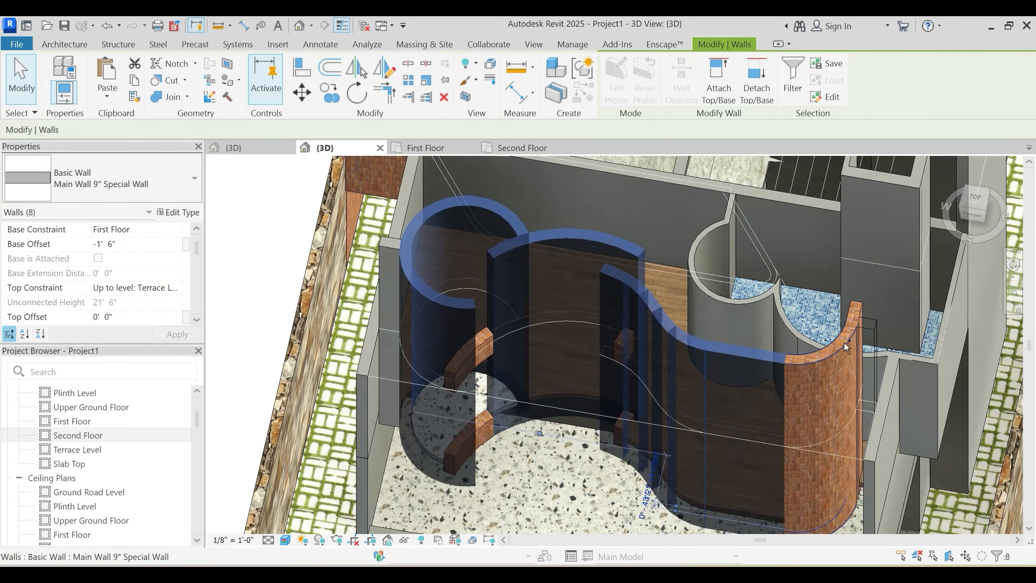
left_click(829, 339, "ctrl")
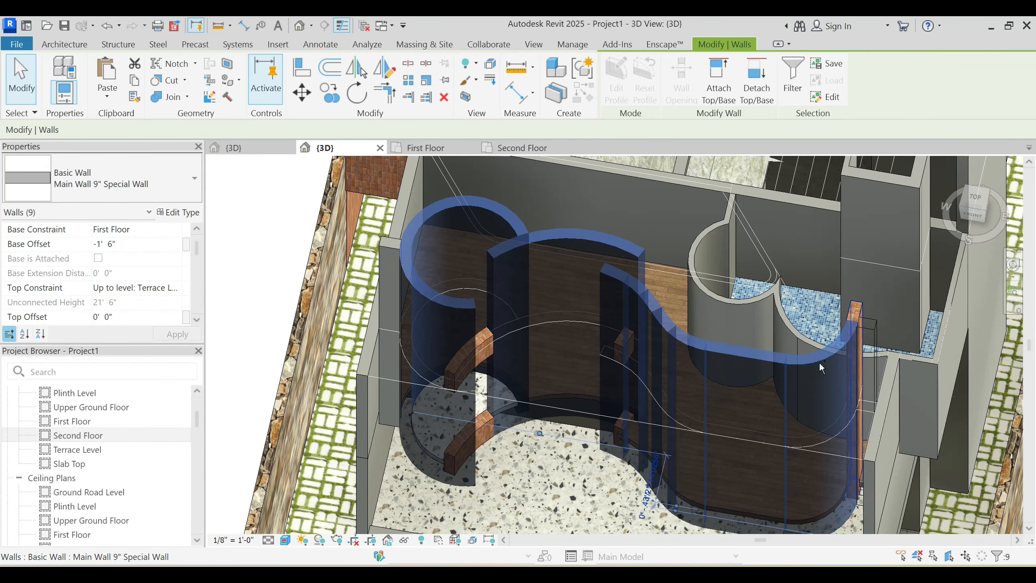
Step: Examine the curved brick facade and one upper wall segment's height constraints in the Live Project Nov 24' 3D view, and return to Project1's 3D view
left_click(244, 149)
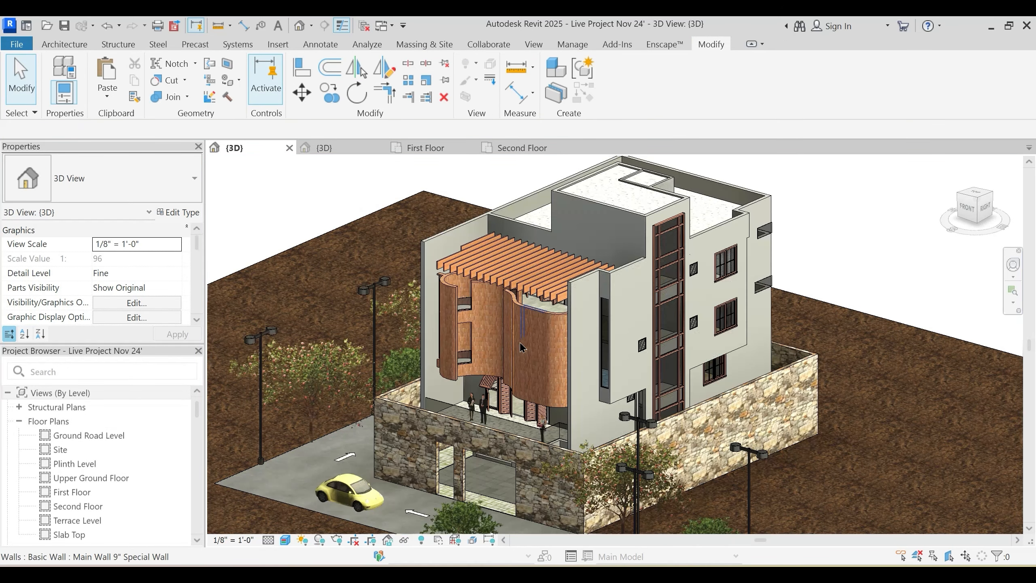
middle_click_drag(530, 351, 598, 296, "shift")
scroll(559, 378, "up", 5)
middle_click_drag(598, 295, 602, 370)
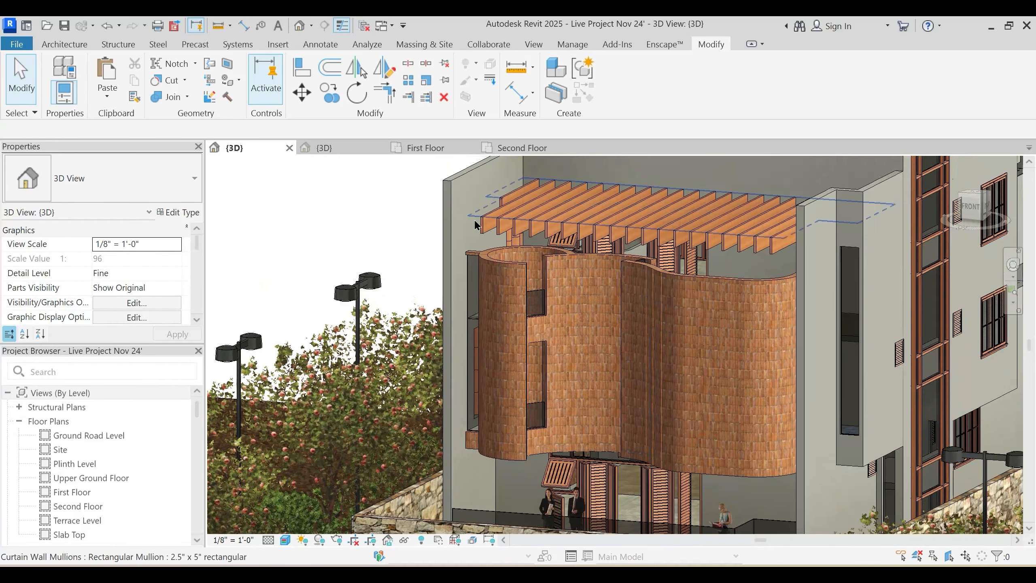
middle_click_drag(636, 288, 668, 282, "shift")
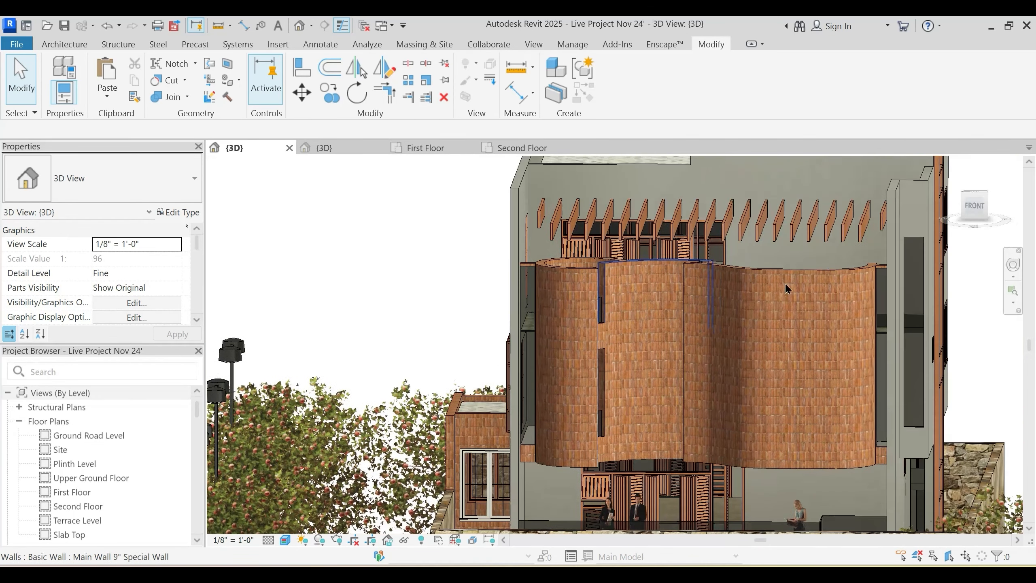
left_click(760, 294)
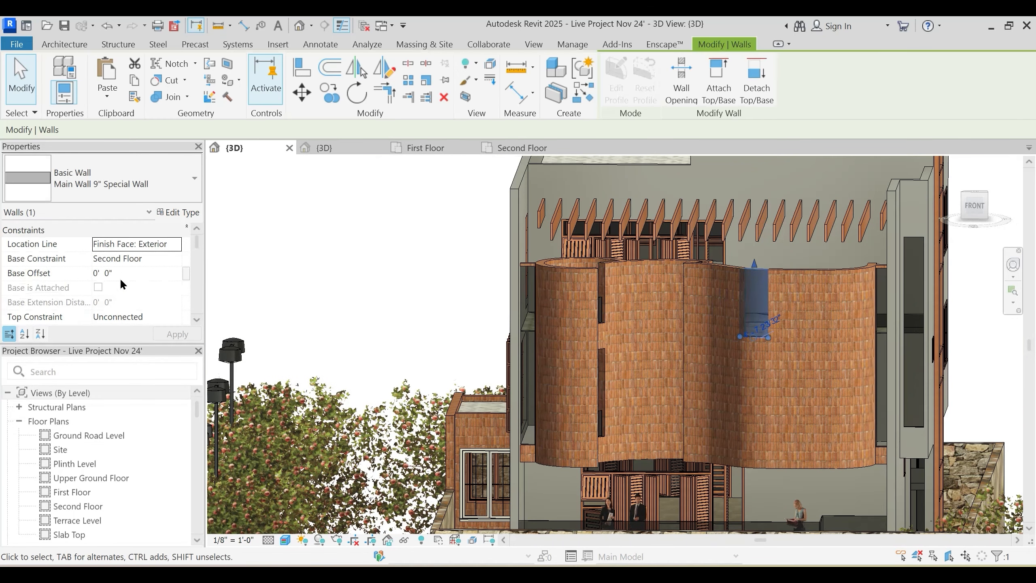
scroll(120, 309, "down", 1)
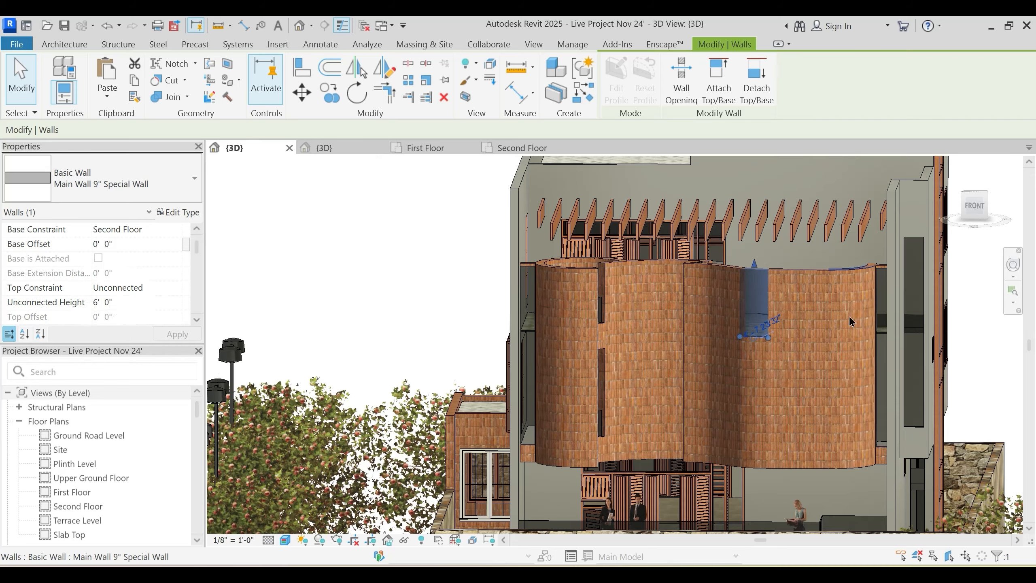
middle_click_drag(757, 333, 699, 383, "shift")
middle_click_drag(705, 268, 682, 283, "shift")
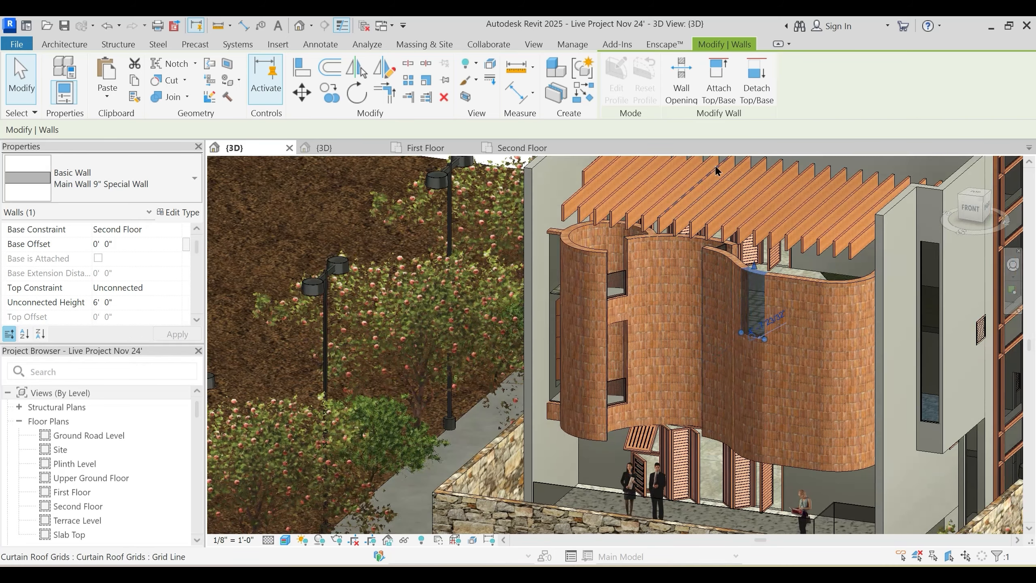
left_click(326, 147)
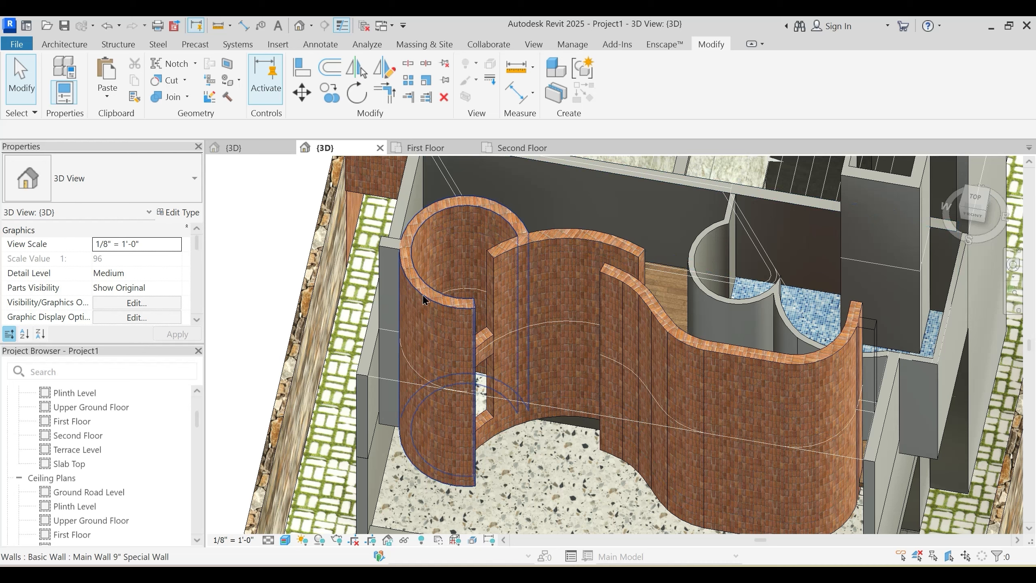
left_click(424, 299)
key("s")
key("a")
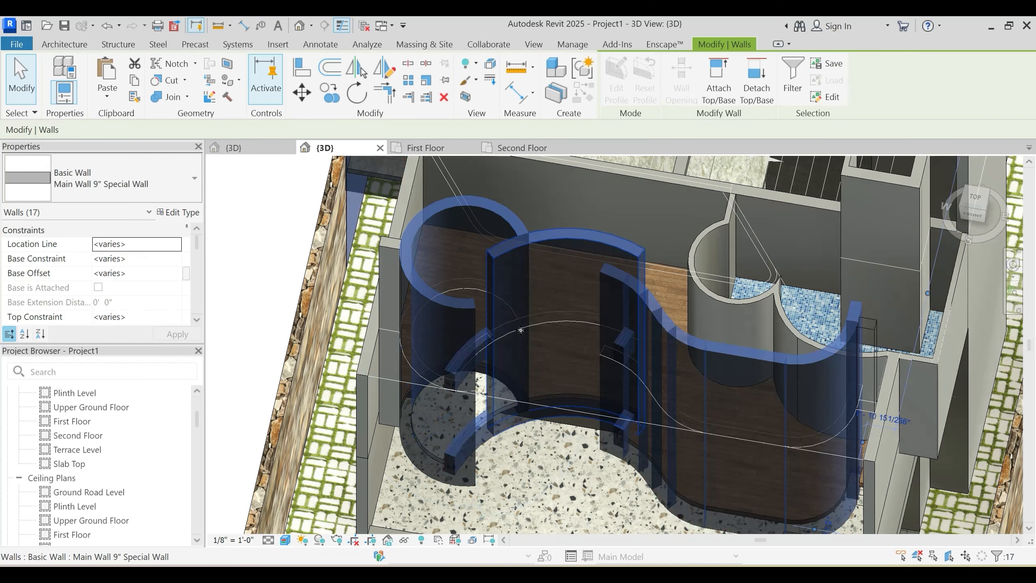
key("Escape")
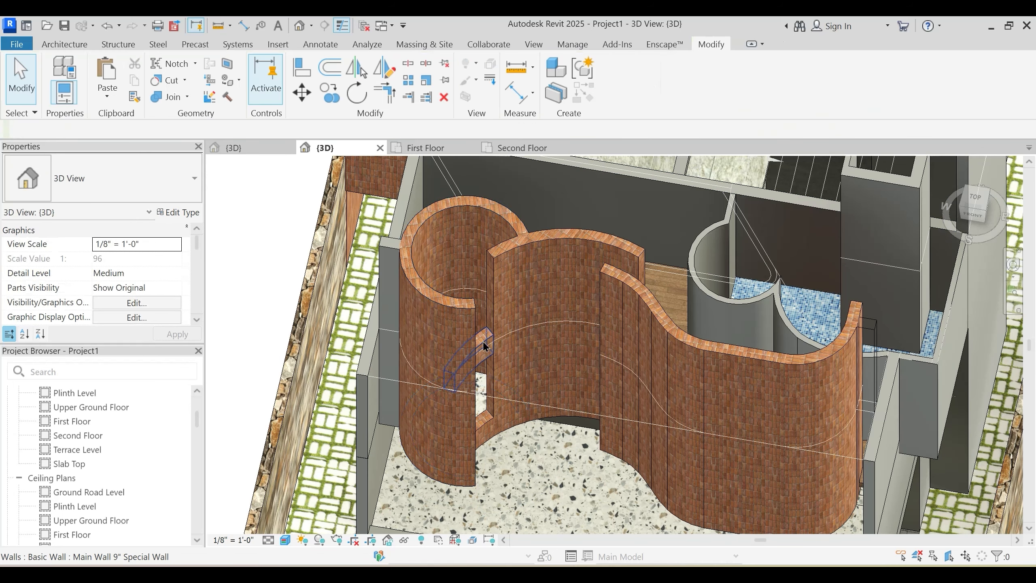
Step: Set the Top Offset of the full-height curved brick walls and both short end walls to -4' 0"
left_click(457, 304)
left_click(502, 259, "ctrl")
middle_click_drag(501, 259, 548, 195, "shift")
left_click(549, 195, "ctrl")
middle_click_drag(593, 303, 554, 398)
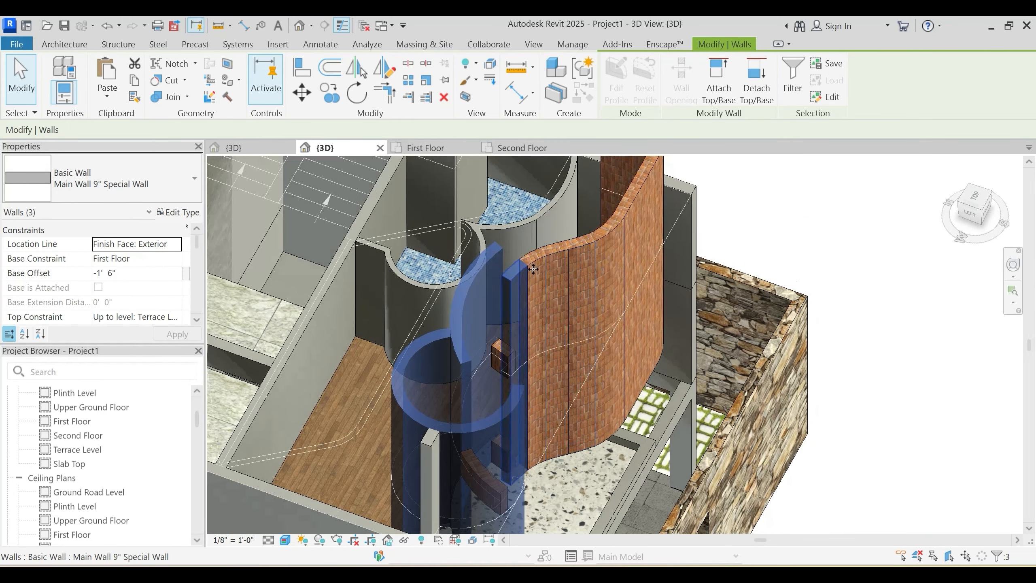
left_click(536, 265, "ctrl")
left_click(560, 252, "ctrl")
left_click(587, 246, "ctrl")
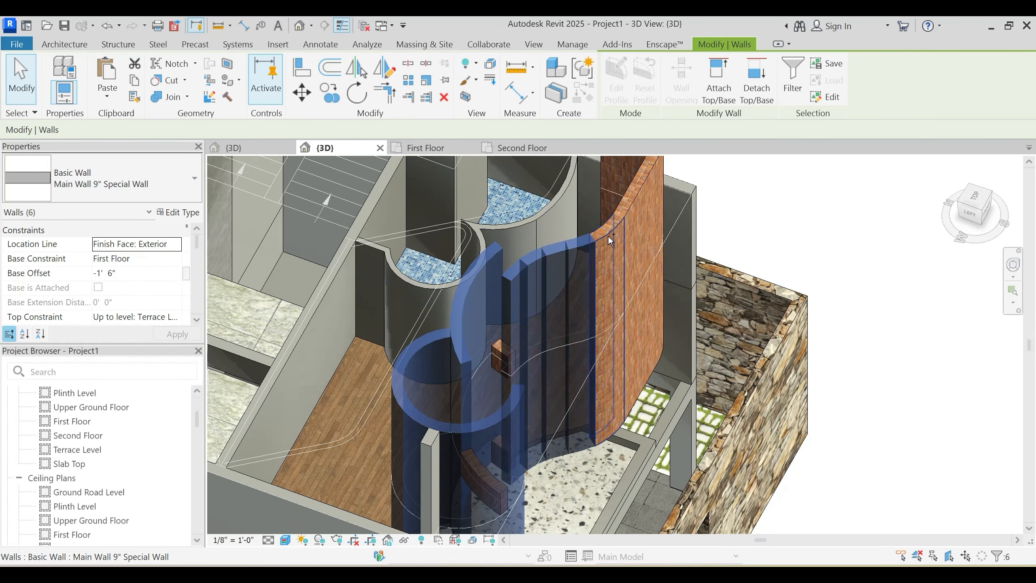
left_click(607, 235, "ctrl")
middle_click_drag(610, 237, 725, 427, "shift")
left_click(729, 365, "ctrl")
left_click(726, 427, "ctrl")
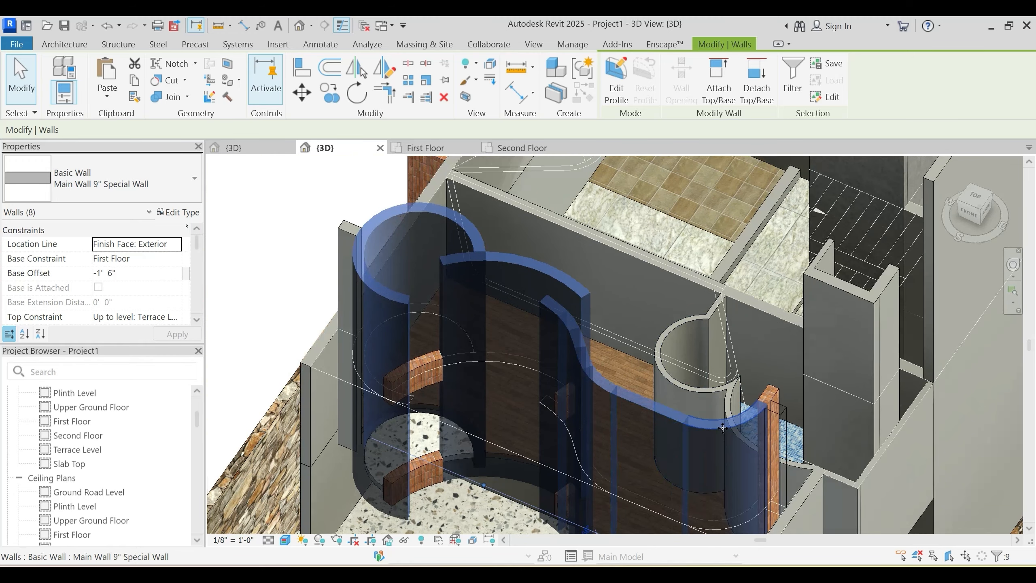
left_click(775, 393, "ctrl")
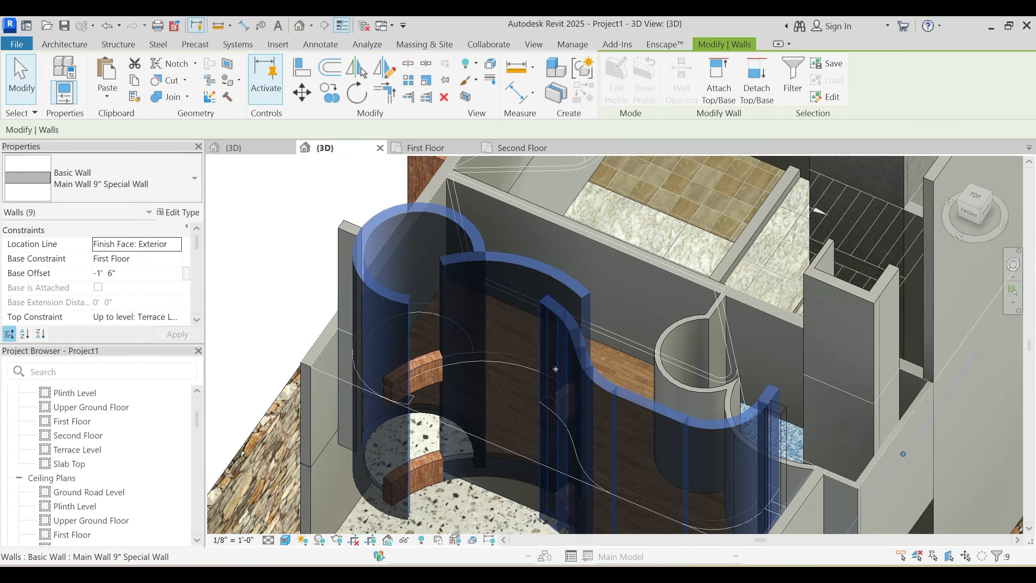
left_click(776, 422, "ctrl")
middle_click_drag(776, 423, 312, 277, "shift")
left_click(319, 276, "ctrl")
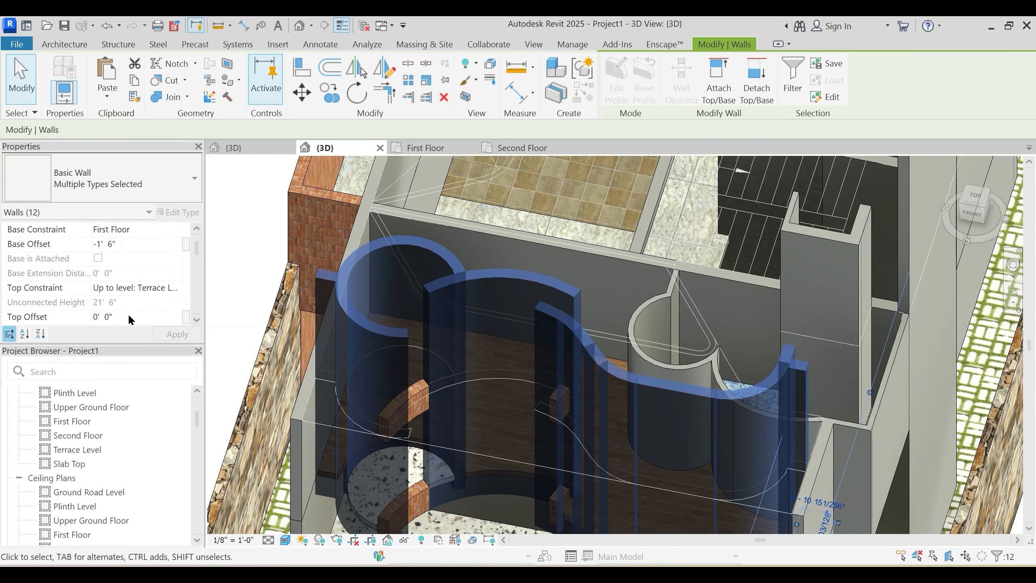
left_click(166, 288)
left_click(173, 287)
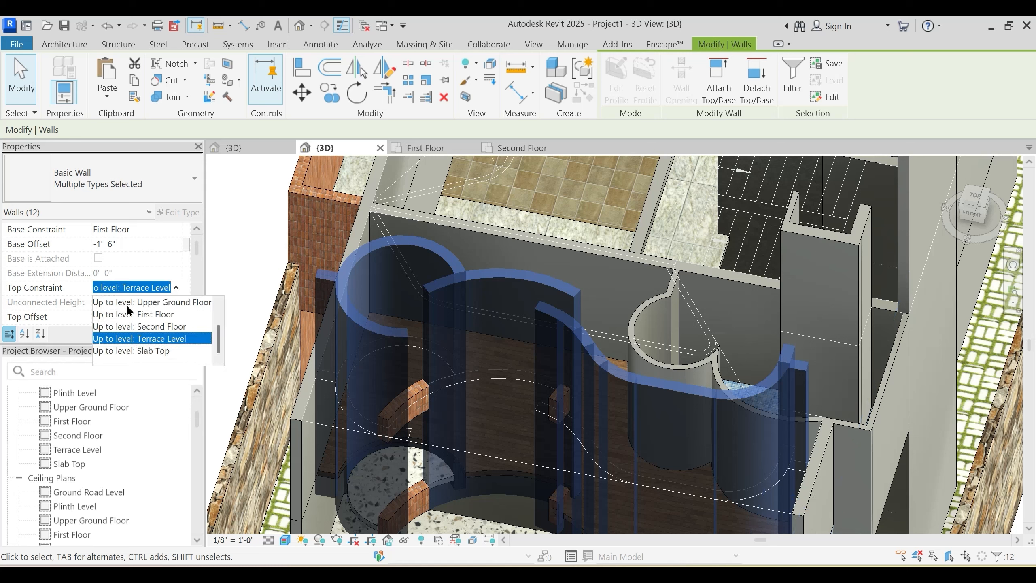
scroll(125, 310, "up", 1)
left_click(134, 291)
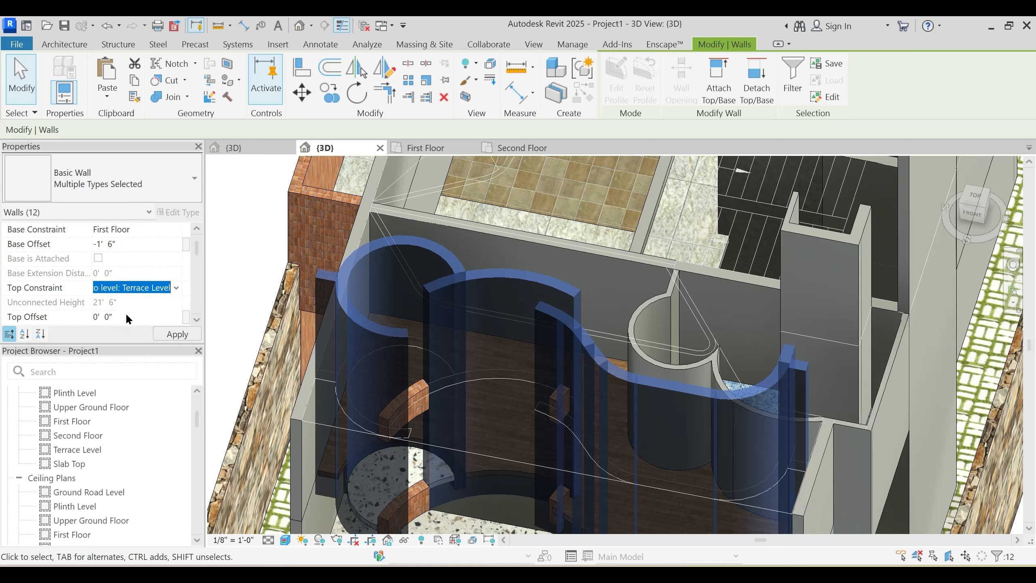
left_click(126, 315)
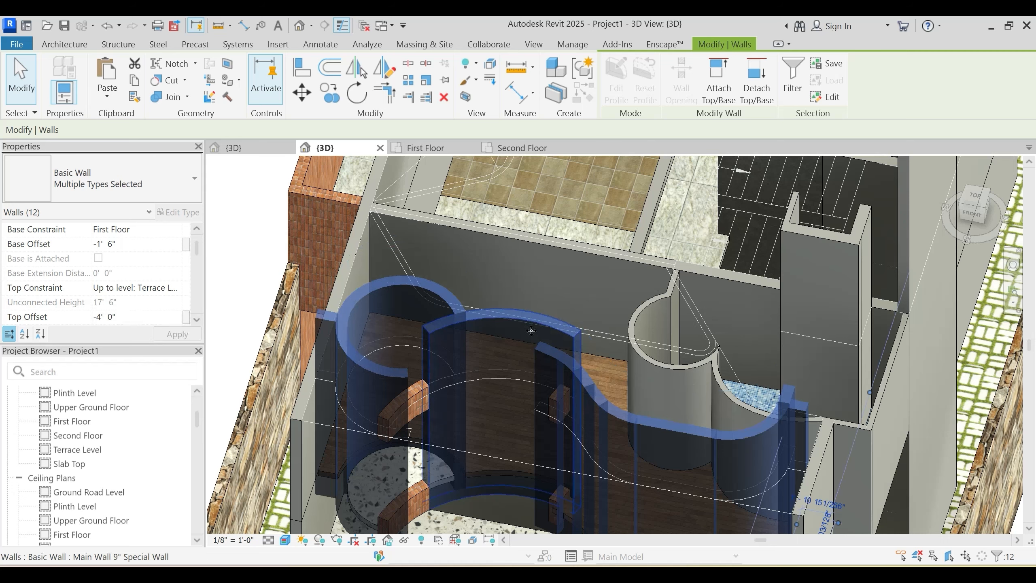
scroll(529, 330, "down", 2)
middle_click_drag(529, 330, 567, 358, "shift")
key("Escape")
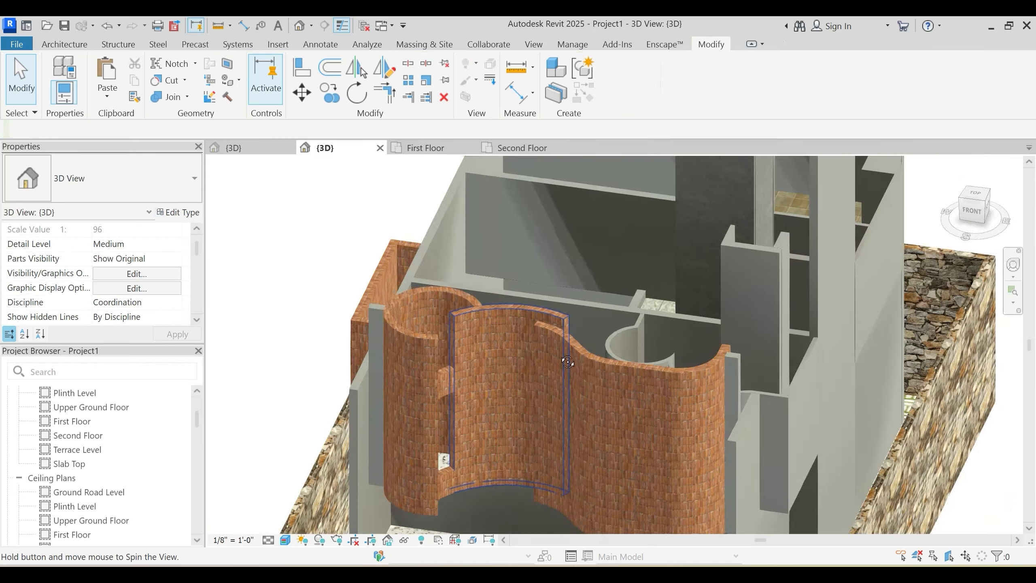
middle_click_drag(565, 315, 539, 282, "shift")
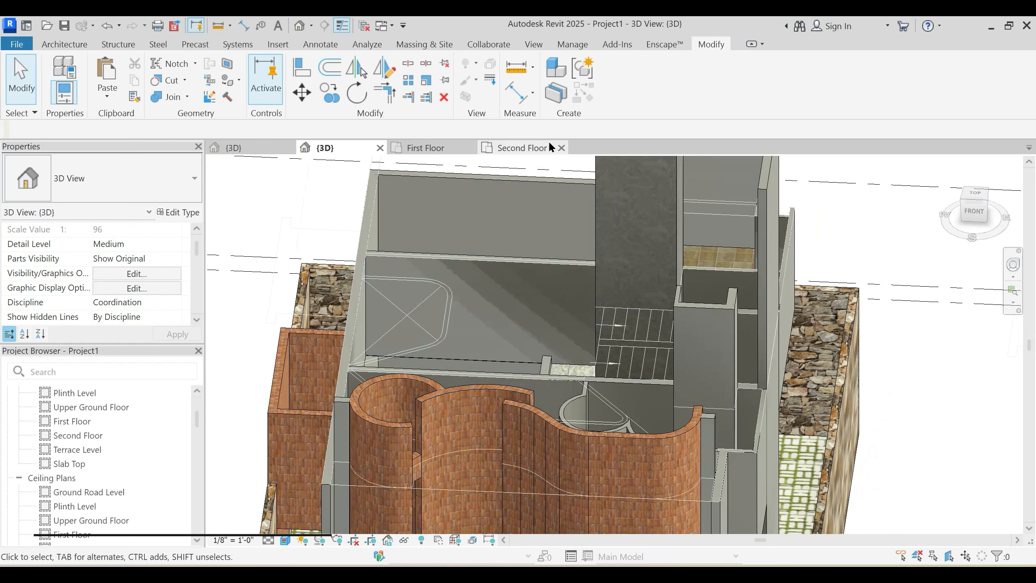
Step: On the Second Floor plan, draw a Main Wall 9" along the outer side of the relax area, lounge and master bedroom, from front to rear corner
left_click(518, 146)
scroll(545, 241, "down", 3)
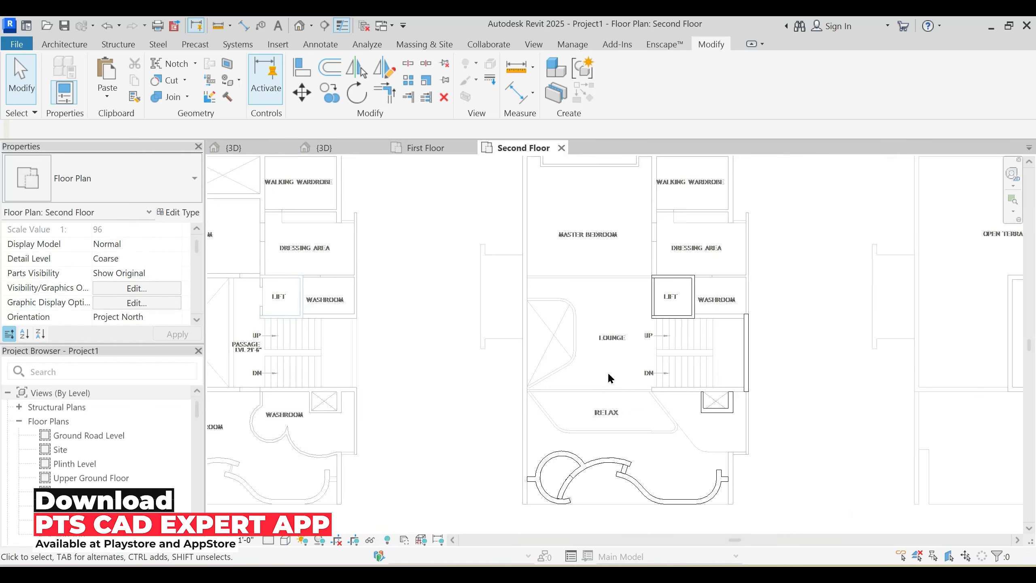
middle_click_drag(591, 298, 603, 316)
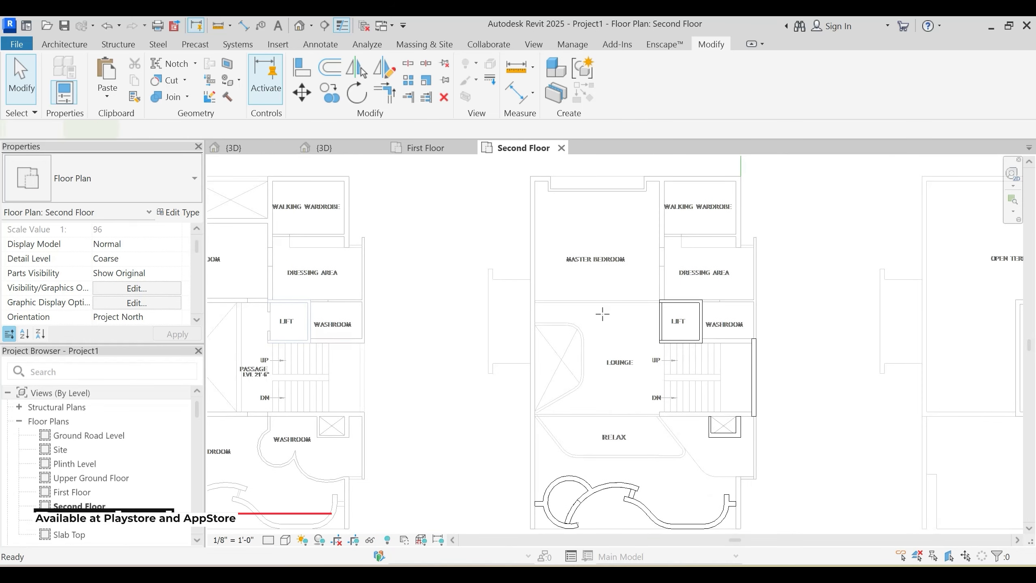
key("w")
key("a")
left_click(144, 183)
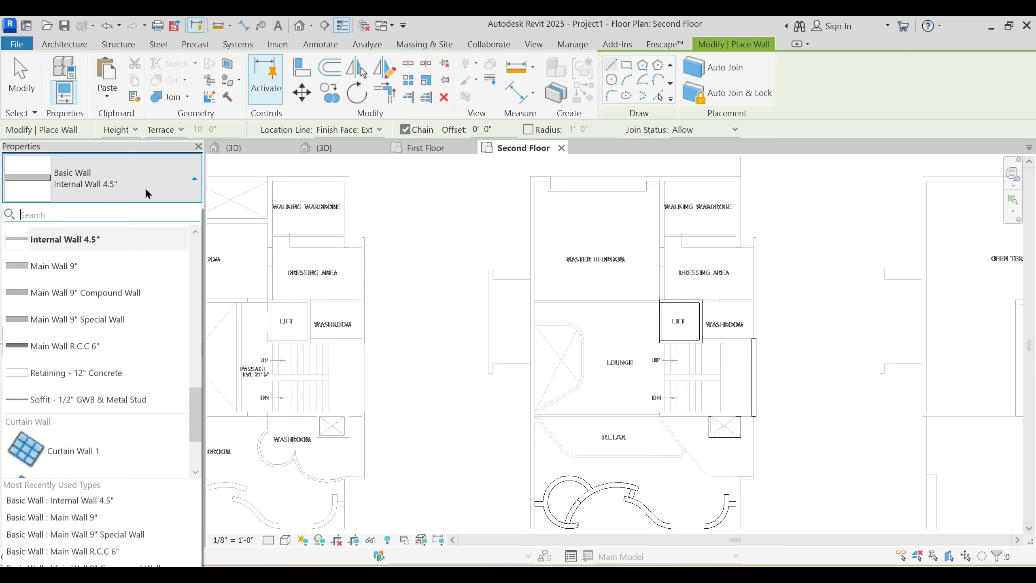
left_click(75, 266)
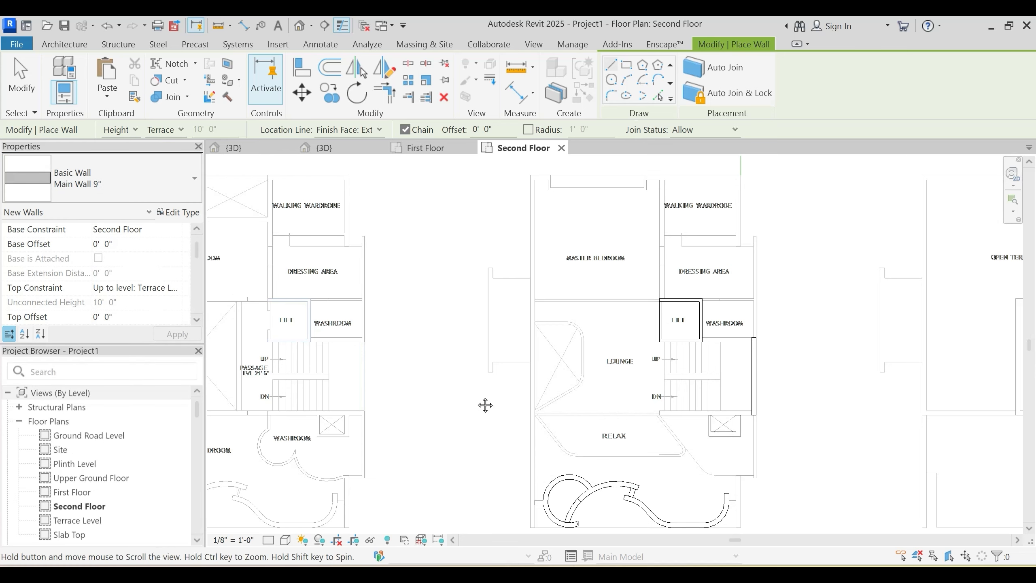
middle_click_drag(486, 405, 494, 351)
left_click(541, 474)
key("Escape")
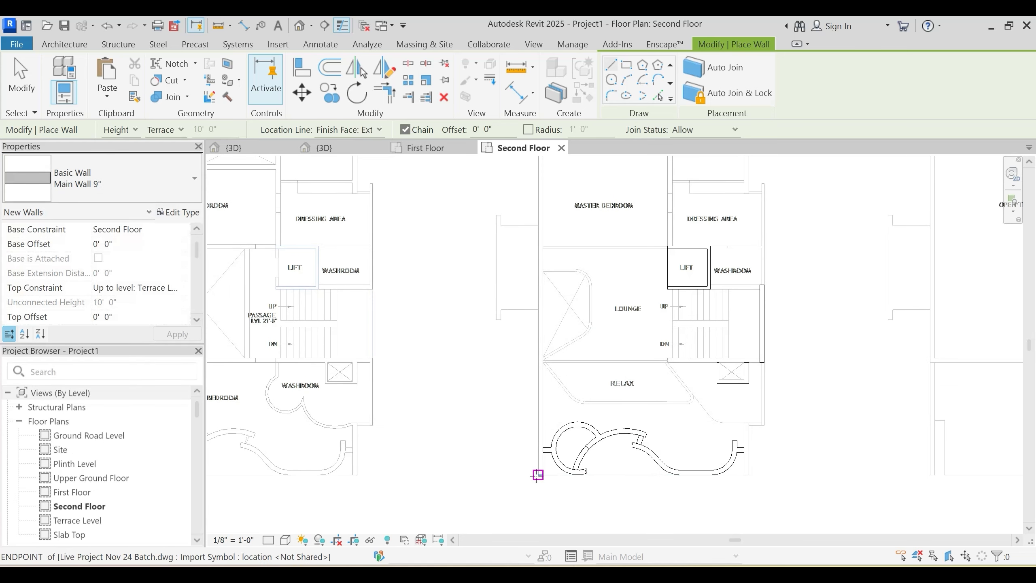
left_click(538, 475)
middle_click_drag(540, 265, 522, 395)
scroll(523, 265, "up", 3)
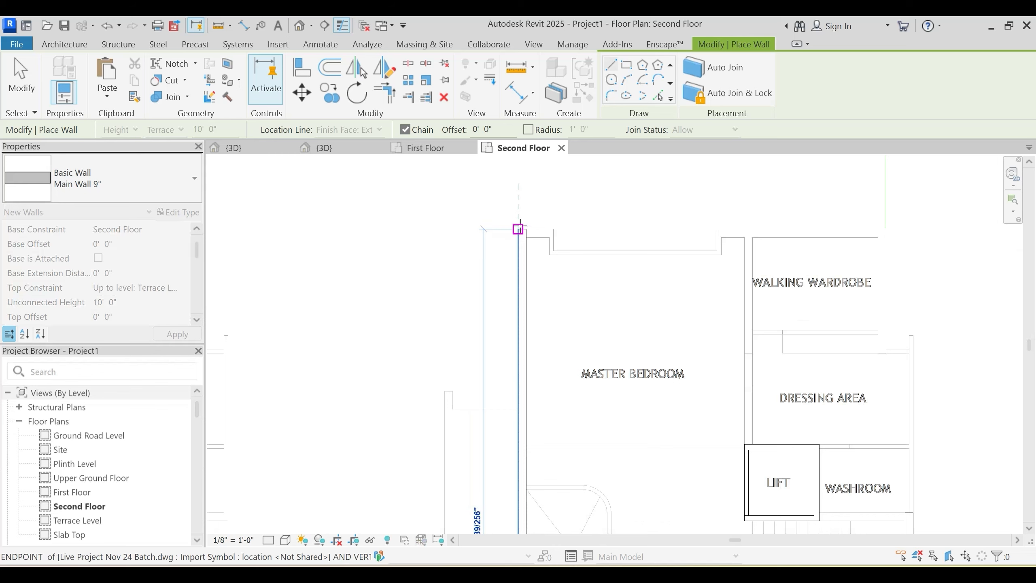
left_click(518, 229)
Step: Continue the 9" wall 33' 4 1/2" along the rear edge and down the outer side of the walking wardrobe
scroll(518, 228, "up", 2)
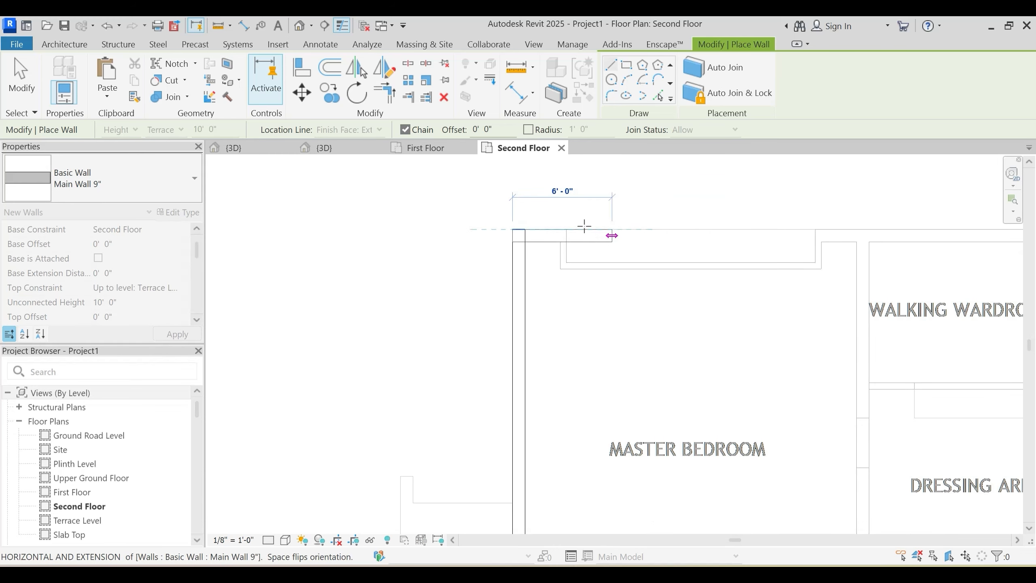
middle_click_drag(867, 225, 477, 243)
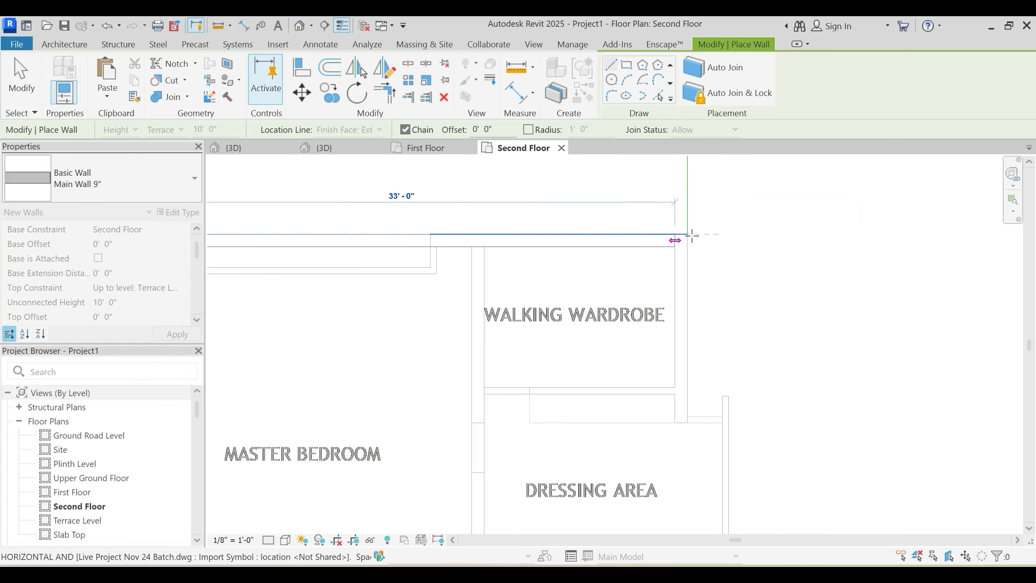
left_click(687, 234)
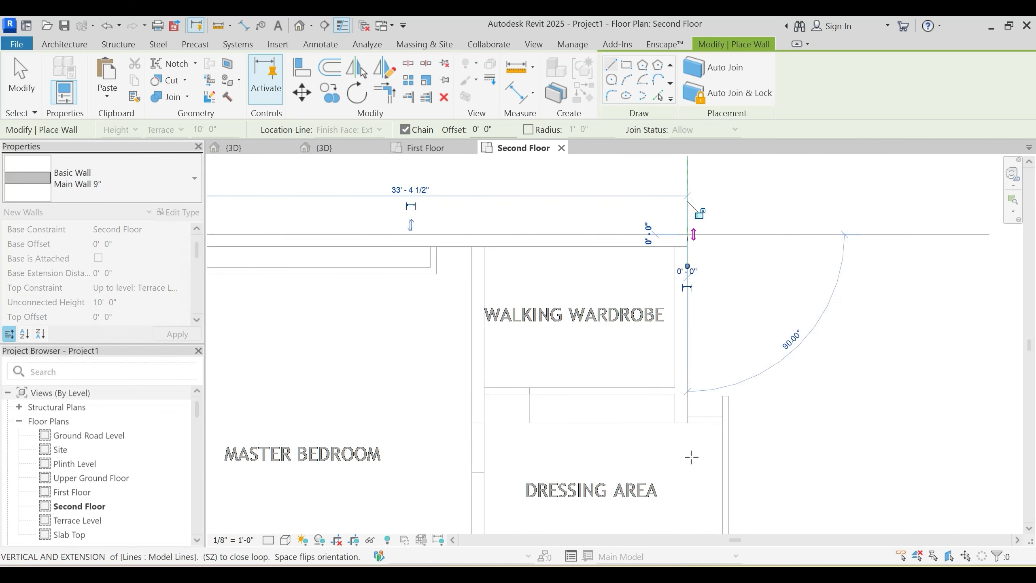
left_click(687, 423)
key("Escape")
key("Escape")
Step: Draw the 9" wall separating the master bedroom from the walking wardrobe and dressing area, from the rear wall to the lift
left_click(483, 246)
middle_click_drag(485, 492, 505, 269)
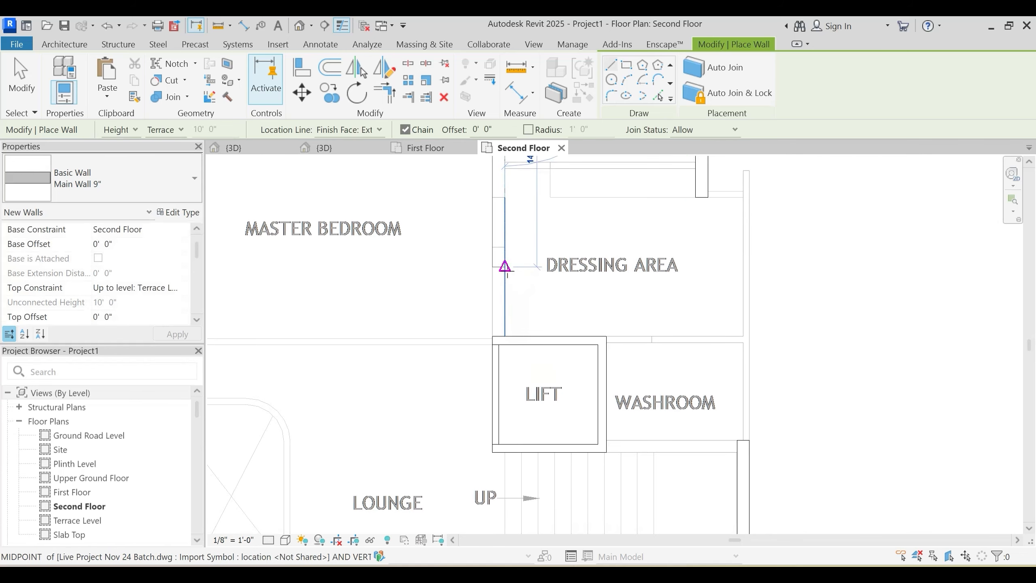
left_click(505, 335)
key("Escape")
Step: Draw the 9" wall between the washroom and the staircase, from the lift corner to the outer stair wall
scroll(585, 324, "down", 2)
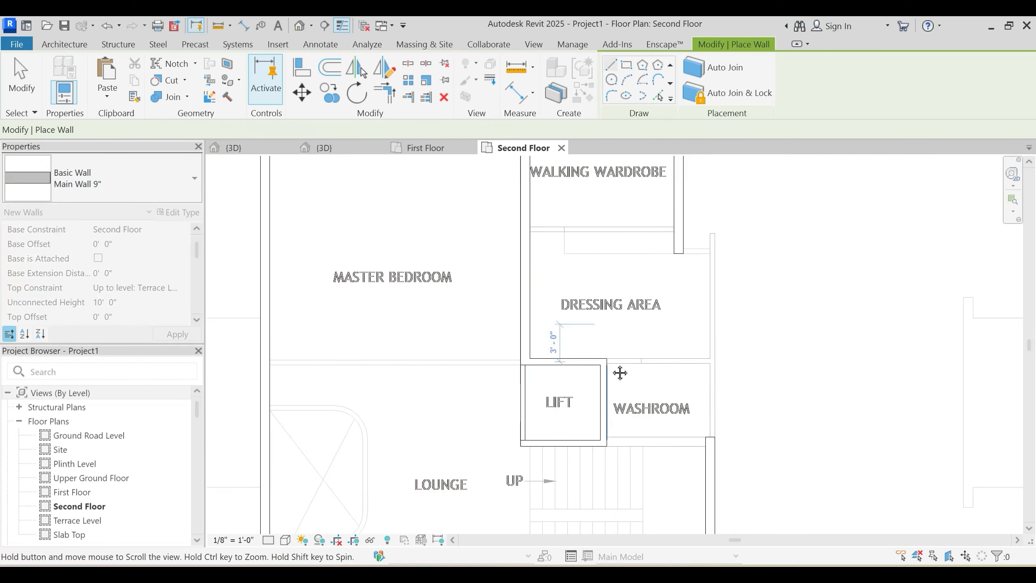
scroll(673, 309, "up", 2)
scroll(646, 310, "down", 3)
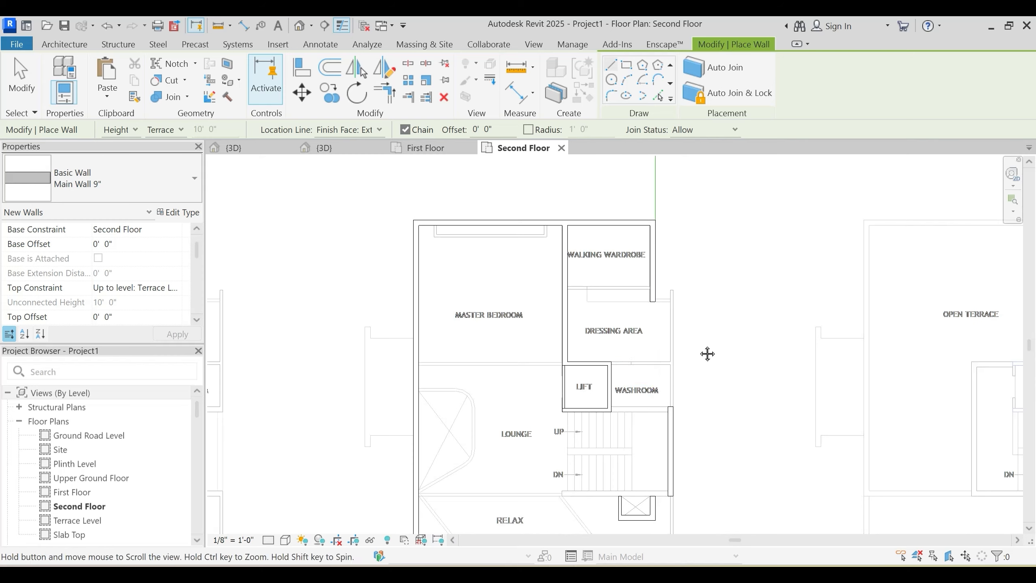
middle_click_drag(708, 353, 705, 295)
scroll(631, 296, "up", 4)
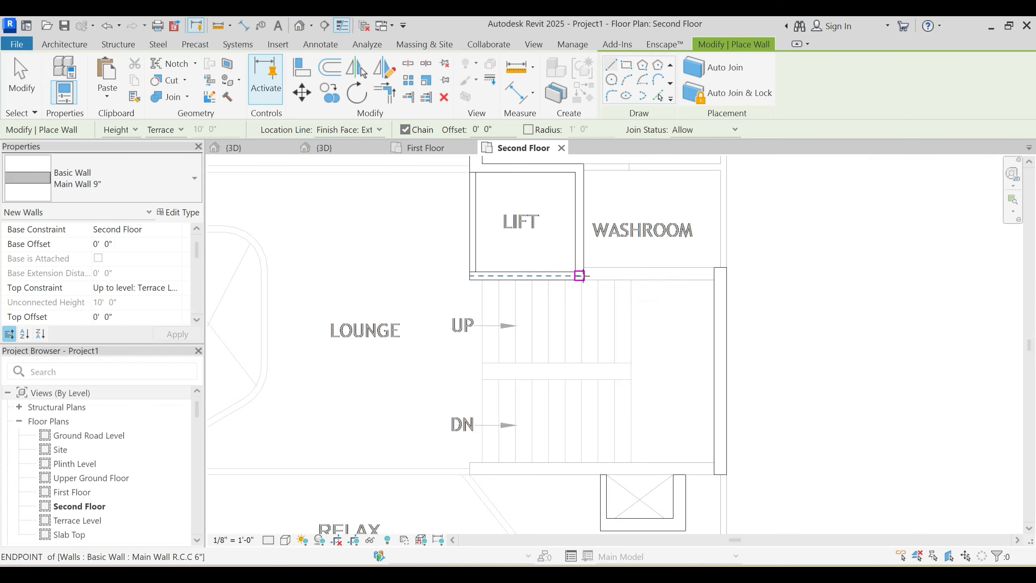
left_click(714, 280)
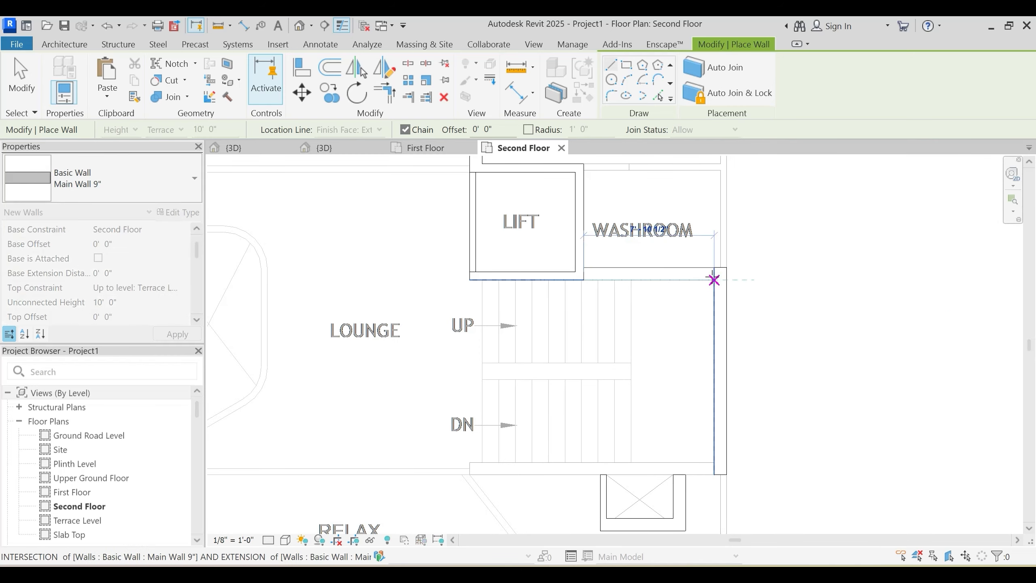
left_click(715, 350)
Step: Draw the 9" wall between the staircase and the duct, from the outer stair wall to the lounge edge, flipped onto the CAD outline
middle_click_drag(729, 364, 761, 270)
left_click(744, 368)
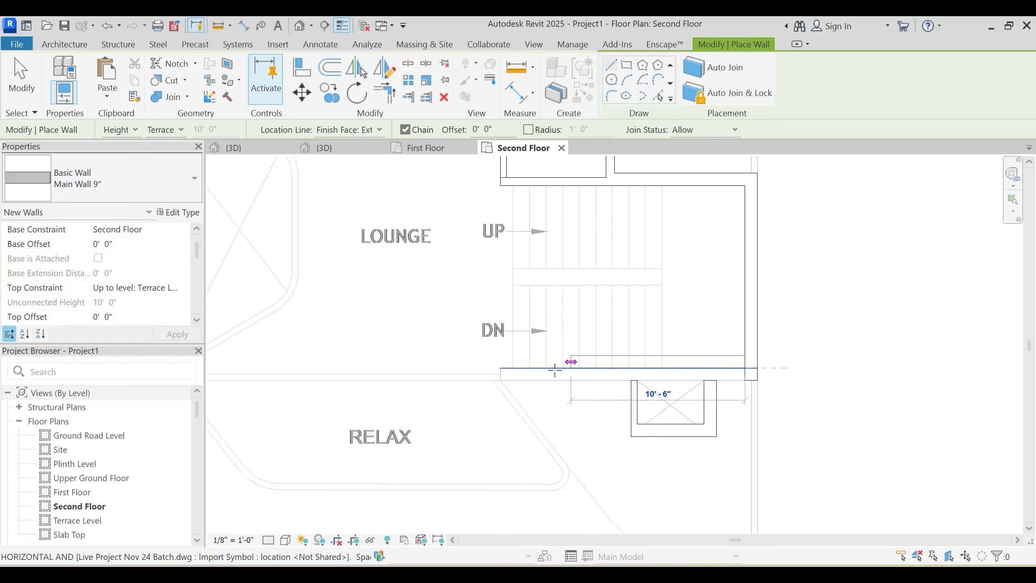
key("space")
left_click(500, 368)
key("Escape")
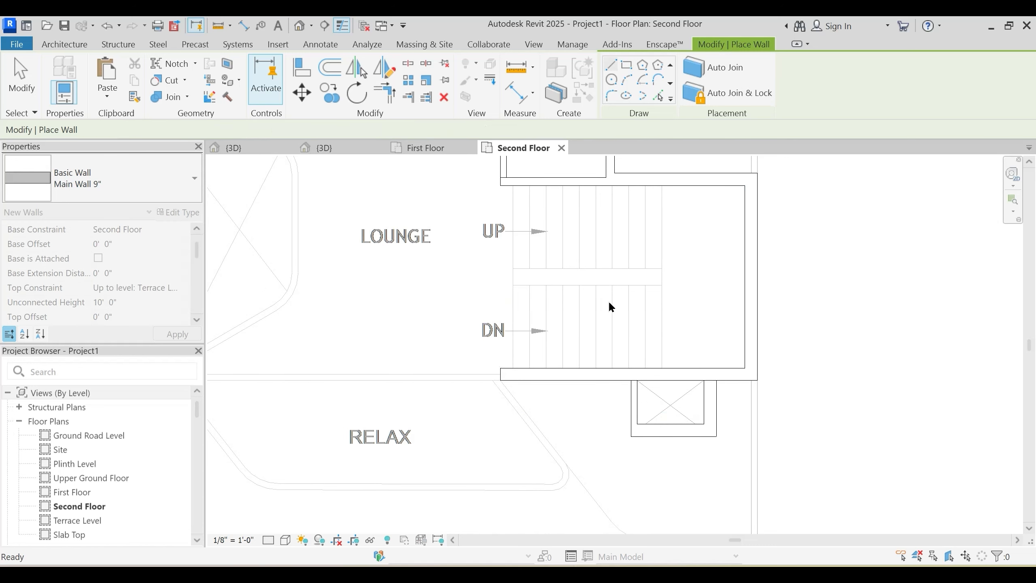
key("Escape")
Step: Draw a short 9" outer wall beside the S-shaped end of the curved facade, down to the plan's front edge
scroll(608, 305, "down", 3)
scroll(724, 410, "down", 3)
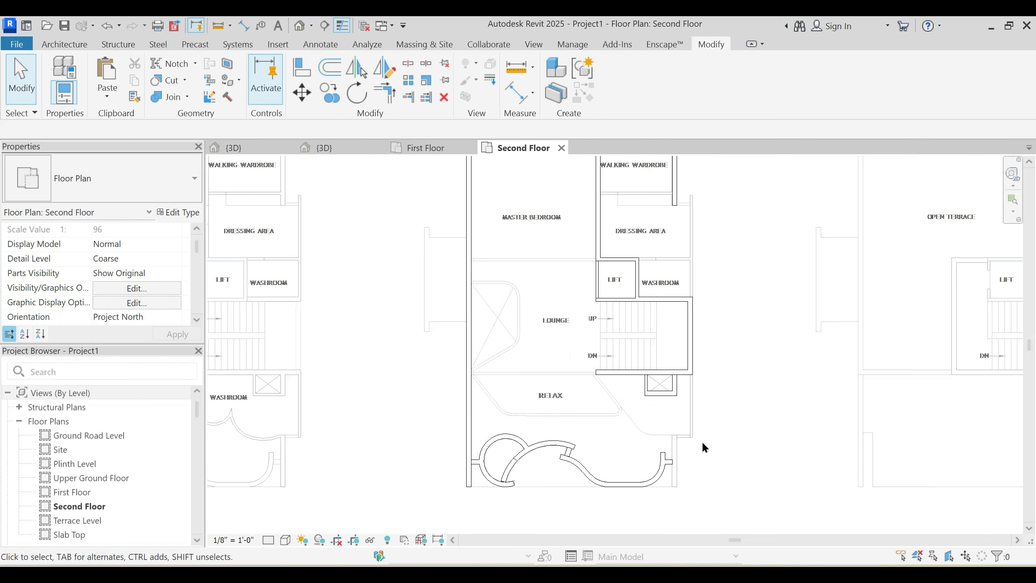
scroll(693, 459, "up", 1)
key("a")
scroll(692, 463, "up", 3)
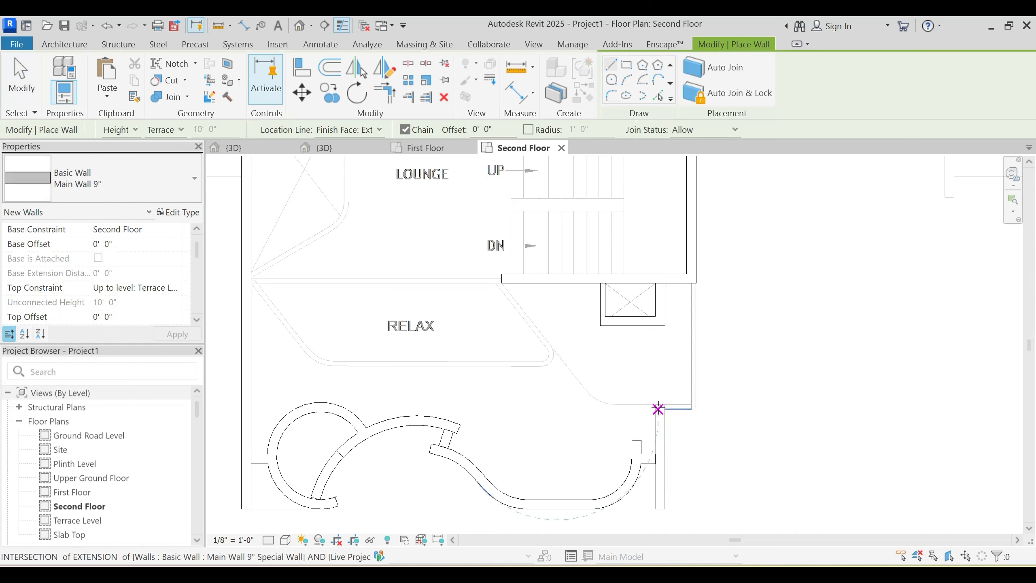
scroll(665, 408, "up", 2)
left_click(664, 402)
middle_click_drag(675, 503, 673, 395)
left_click(661, 454)
key("Escape")
key("Escape")
scroll(736, 412, "down", 3)
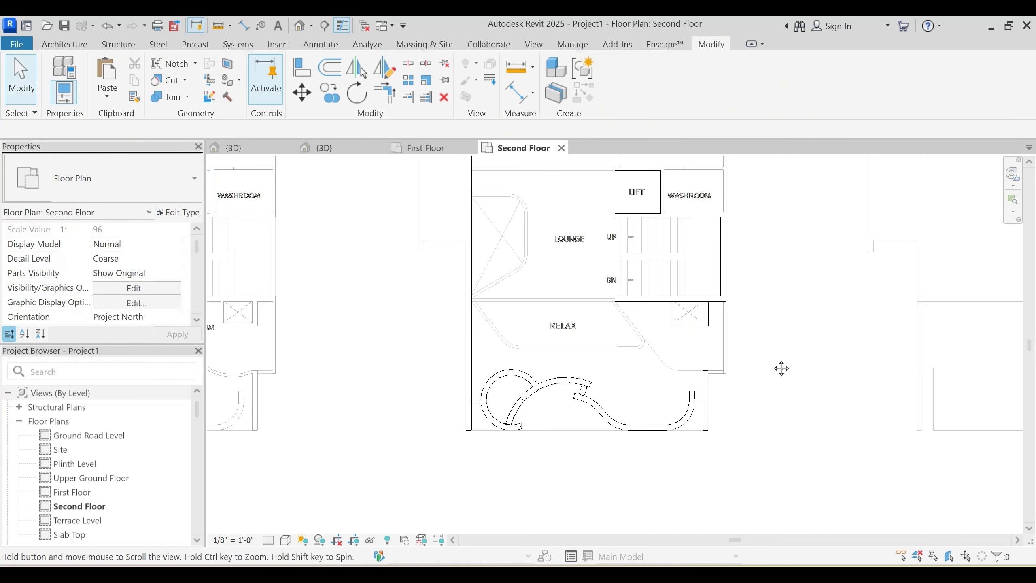
Step: Draw an Internal Wall 4.5" 2' 1 1/2" long from the end of the wardrobe's outer wall to the dressing area's outer line
middle_click_drag(781, 368, 744, 455)
key("w")
key("a")
left_click(148, 178)
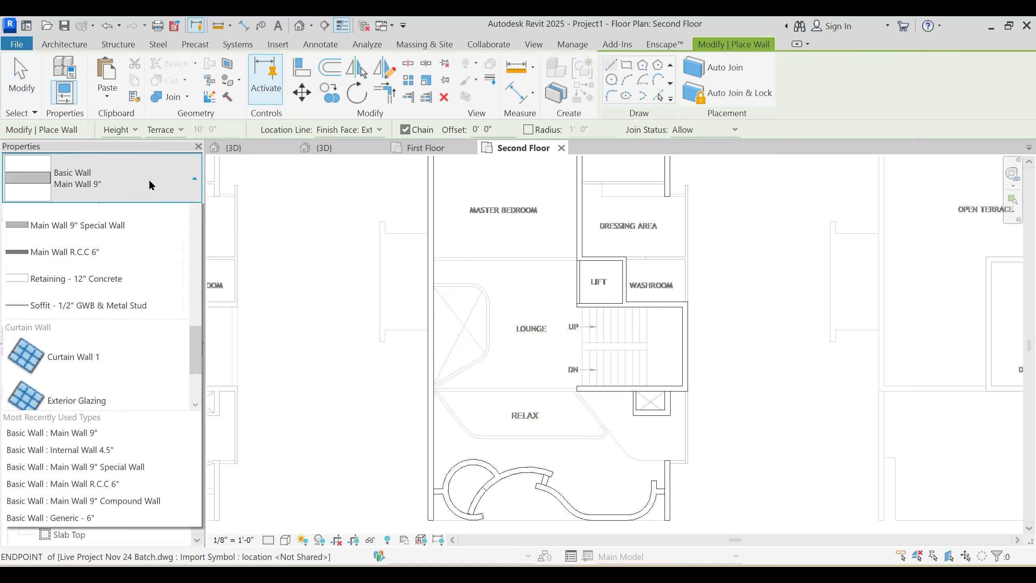
scroll(65, 276, "up", 2)
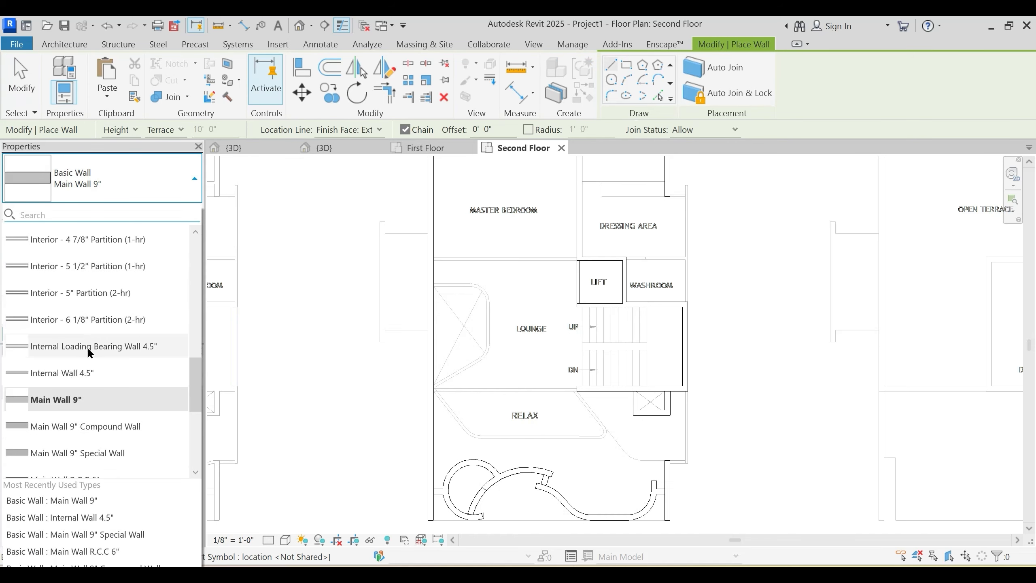
left_click(79, 373)
scroll(651, 294, "up", 5)
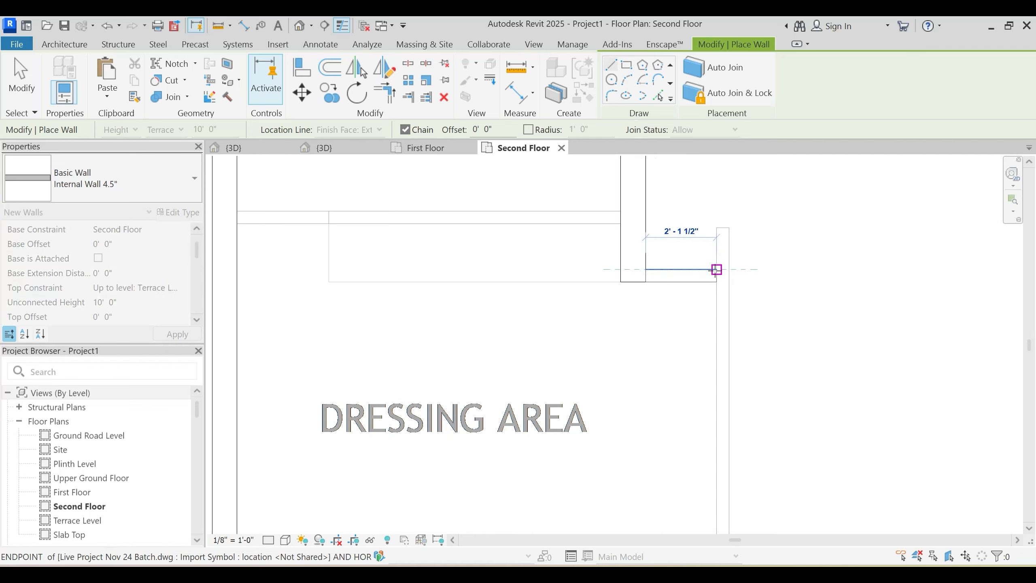
left_click(716, 269)
key("Escape")
Step: Draw the 4.5" outer wall, about 16' long, along the dressing area and washroom down to the staircase wall
left_click(716, 228)
scroll(759, 402, "down", 4)
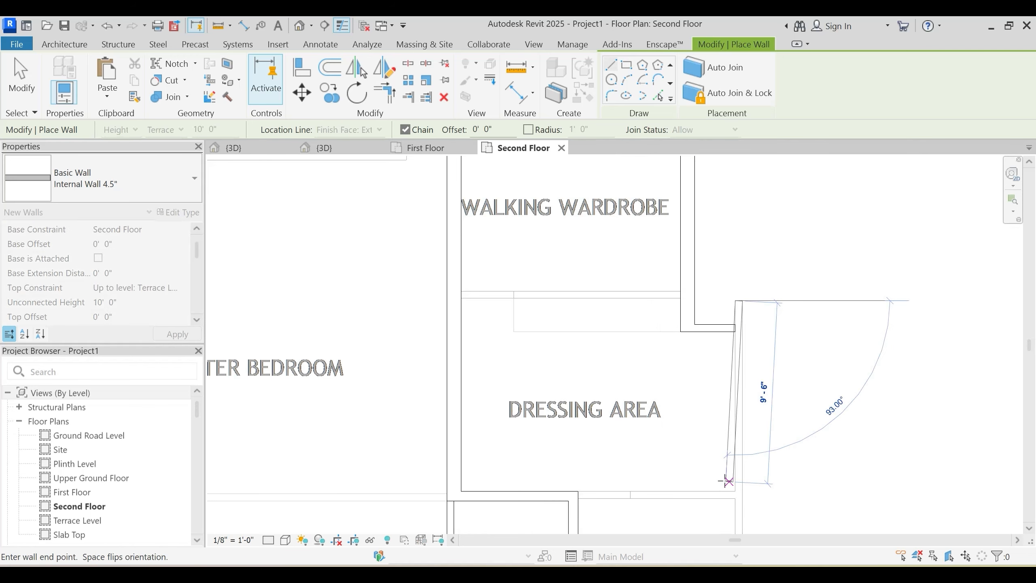
middle_click_drag(728, 480, 713, 365)
scroll(717, 363, "up", 3)
middle_click_drag(731, 459, 718, 368)
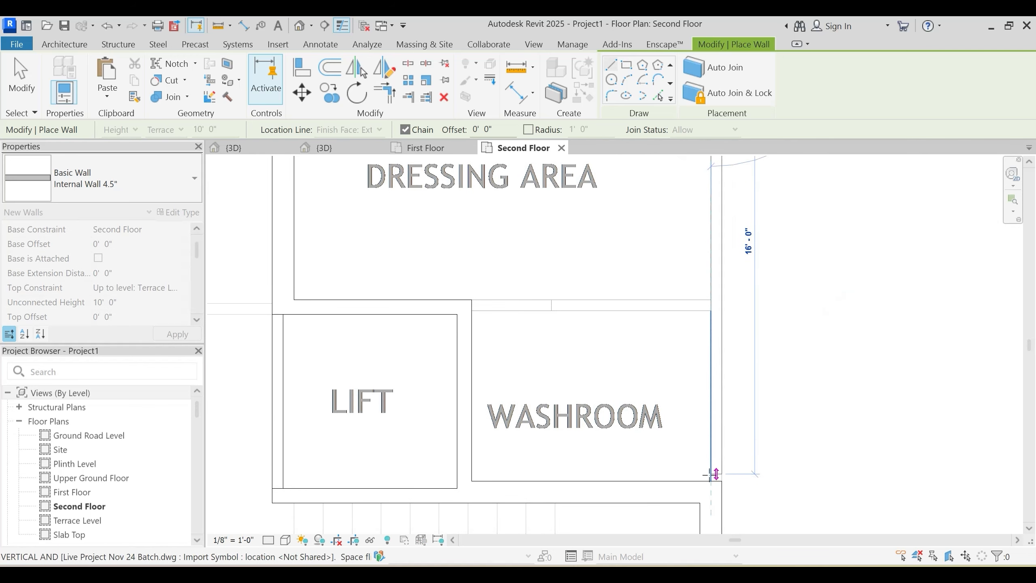
key("Escape")
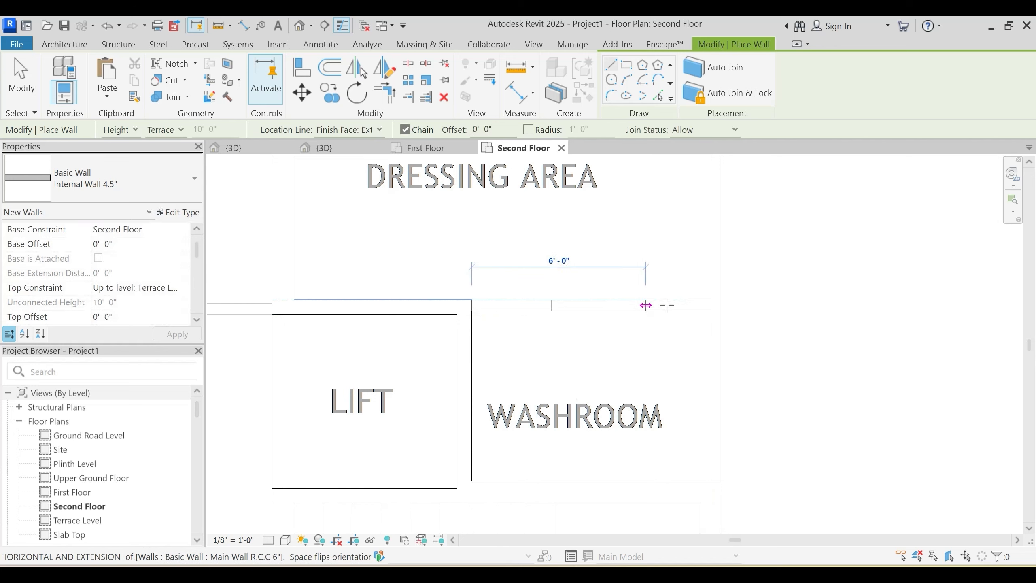
Step: Finish the 4.5" wall between the dressing area and washroom, and draw the outer 4.5" wall from the staircase wall to the front 9" wall
left_click(711, 298)
key("Escape")
scroll(669, 388, "down", 3)
middle_click_drag(693, 487, 668, 266)
middle_click_drag(669, 444, 677, 273)
left_click(673, 241)
scroll(673, 392, "up", 2)
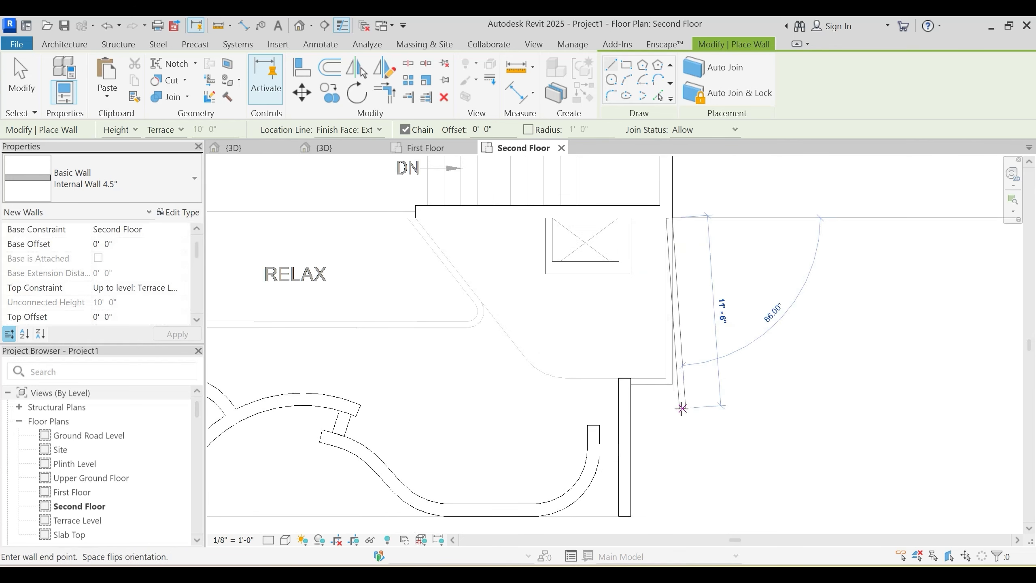
left_click(665, 384)
key("Escape")
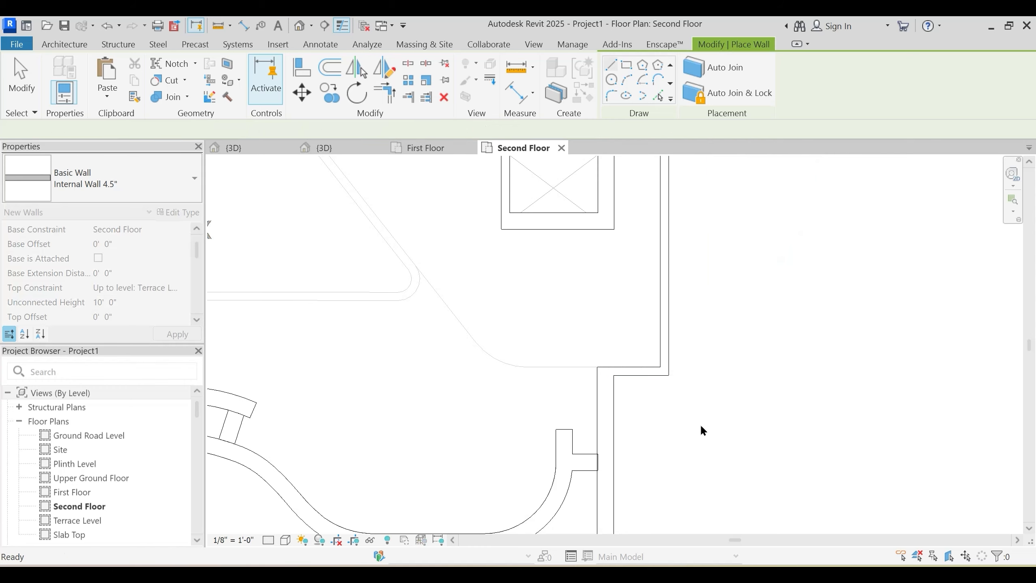
key("Escape")
Step: Draw an Internal Wall 4.5" between the lounge and relax area, from the staircase wall's end to the opposite outer wall
scroll(702, 427, "down", 2)
scroll(710, 435, "down", 2)
middle_click_drag(491, 356, 488, 391)
key("w")
key("a")
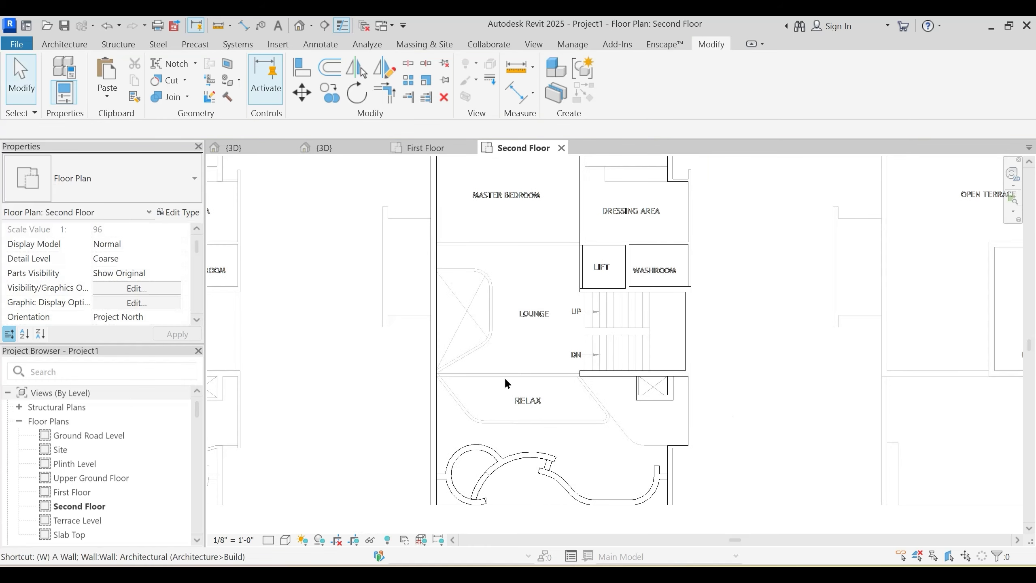
scroll(504, 381, "up", 2)
scroll(576, 380, "up", 2)
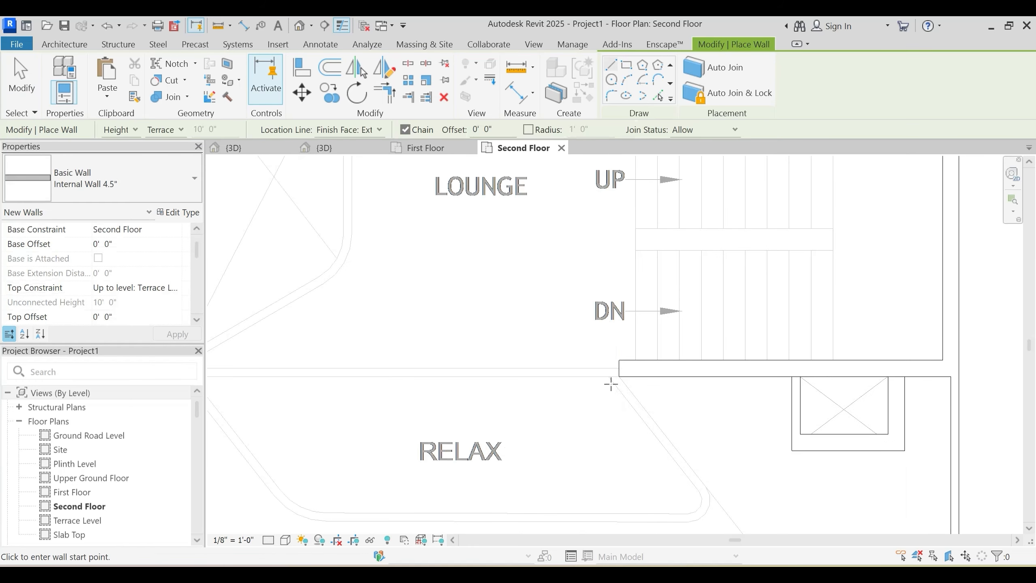
left_click(620, 377)
middle_click_drag(423, 393, 587, 374)
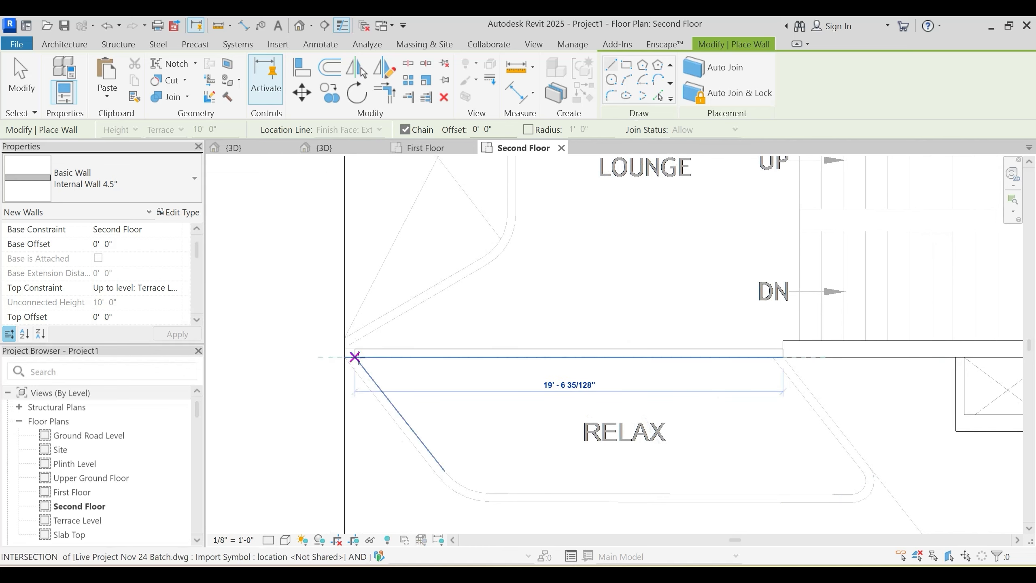
left_click(340, 353)
key("Escape")
Step: Draw an Internal Wall 4.5" between the master bedroom and lounge, from the lift corner to the outer wall
scroll(509, 396, "down", 2)
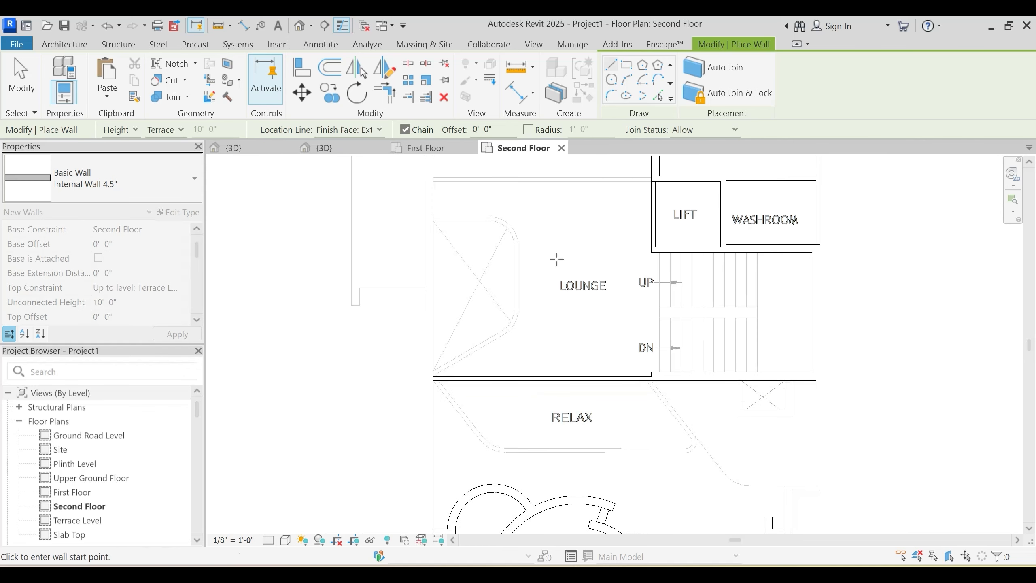
middle_click_drag(601, 209, 607, 360)
scroll(616, 355, "up", 2)
left_click(692, 330)
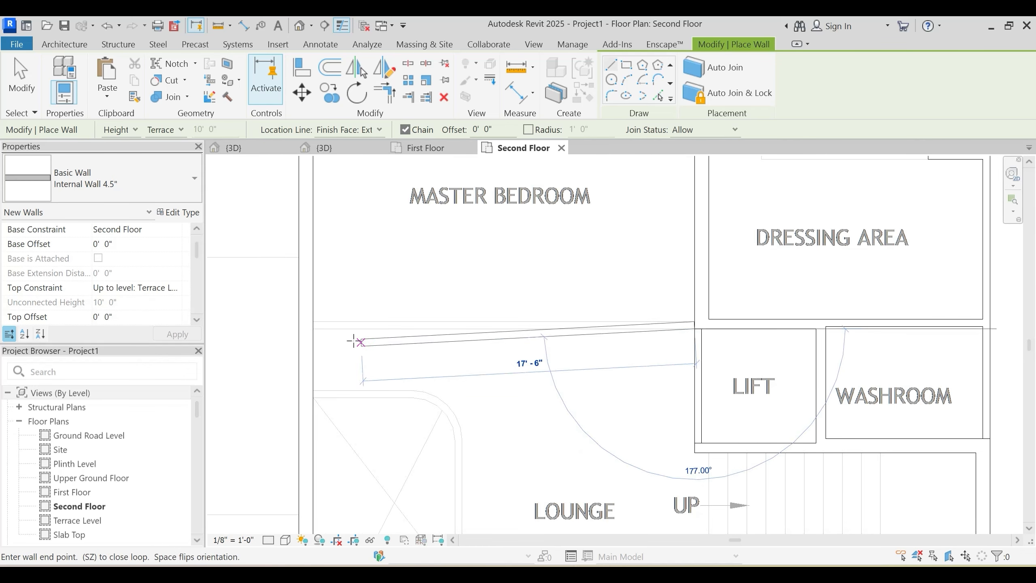
left_click(312, 328)
key("Escape")
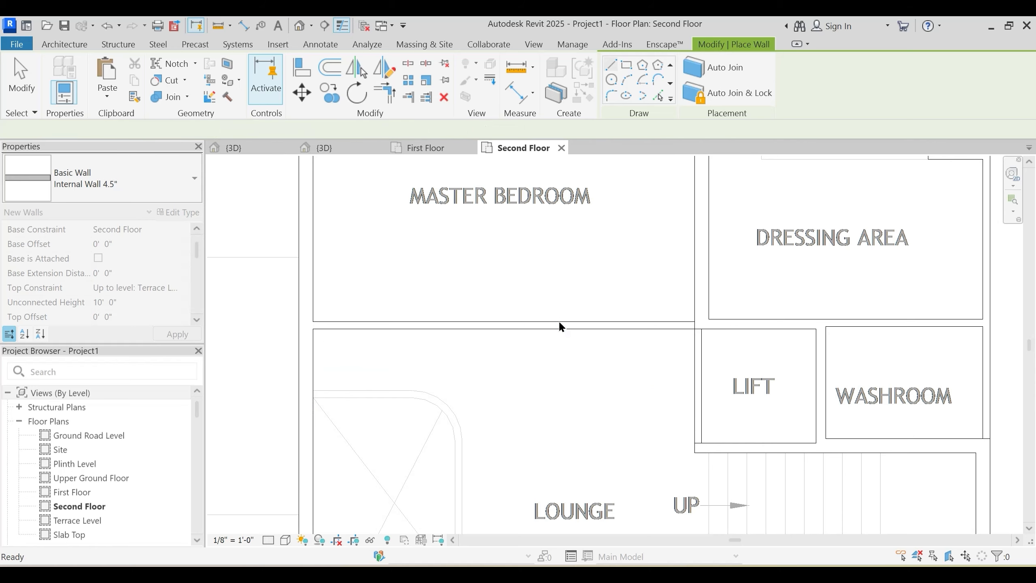
key("Escape")
Step: Draw an Internal Wall 4.5" between the walking wardrobe and dressing area, from the outer wall to the master bedroom wall
scroll(544, 385, "down", 4)
scroll(585, 281, "up", 3)
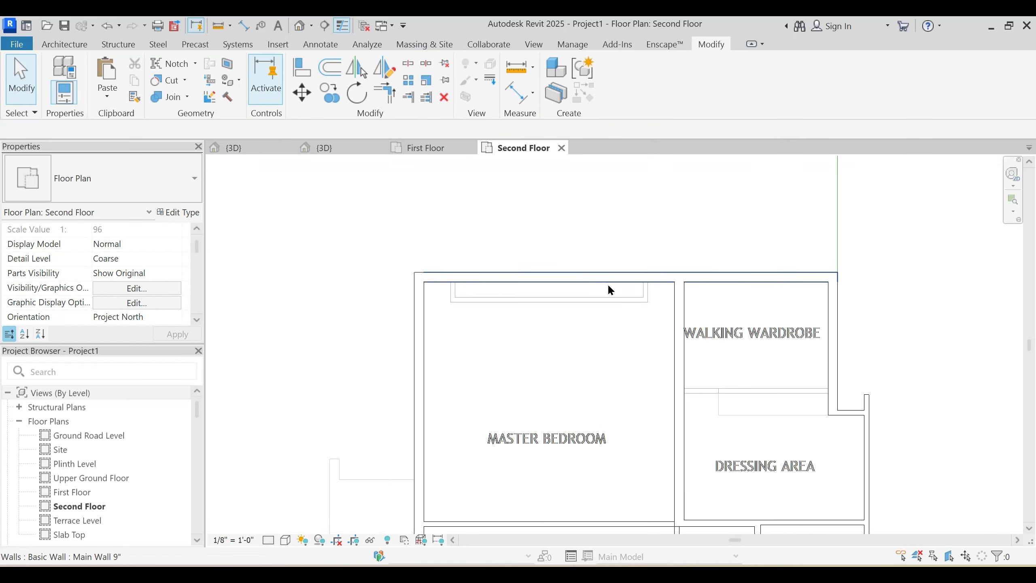
scroll(743, 371, "up", 2)
key("w")
key("a")
scroll(840, 400, "up", 1)
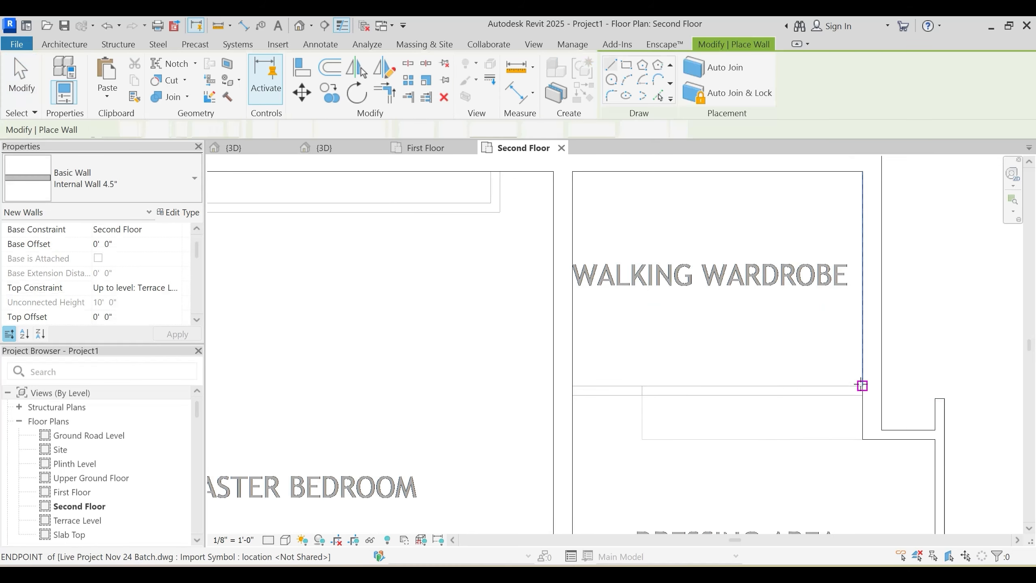
left_click(862, 390)
left_click(573, 386)
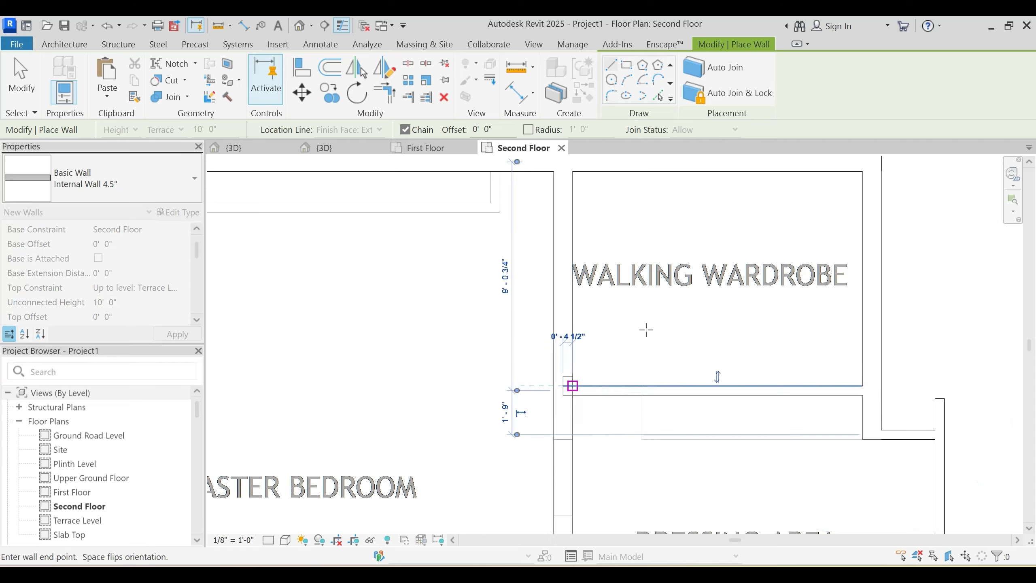
key("Escape")
key("Escape")
Step: Inspect the new Second Floor walls from several sides in the 3D view and return to the Second Floor plan
scroll(671, 332, "down", 4)
scroll(591, 334, "up", 2)
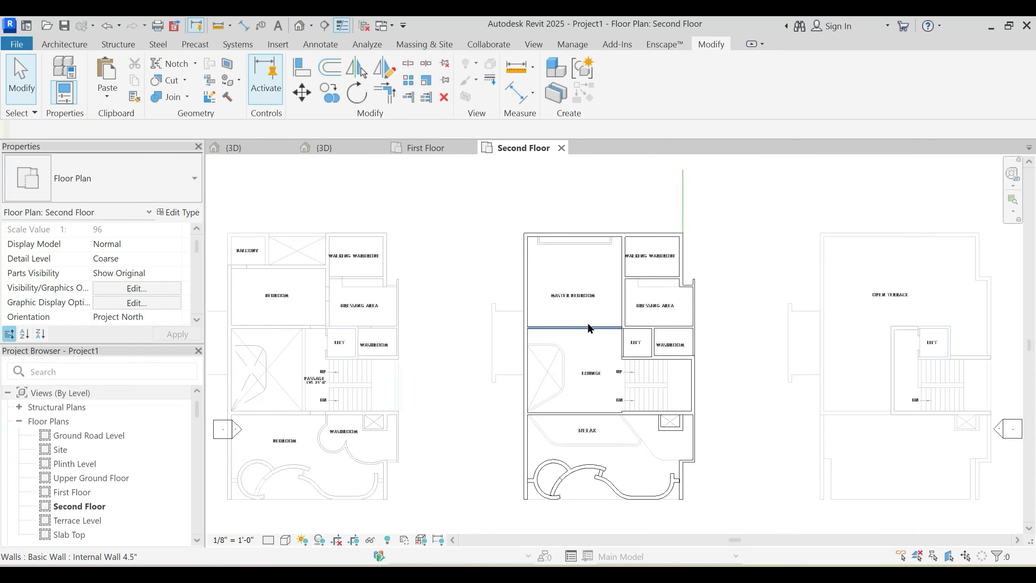
left_click(352, 146)
scroll(678, 385, "down", 2)
middle_click_drag(678, 386, 520, 473, "shift")
middle_click_drag(857, 380, 490, 221, "shift")
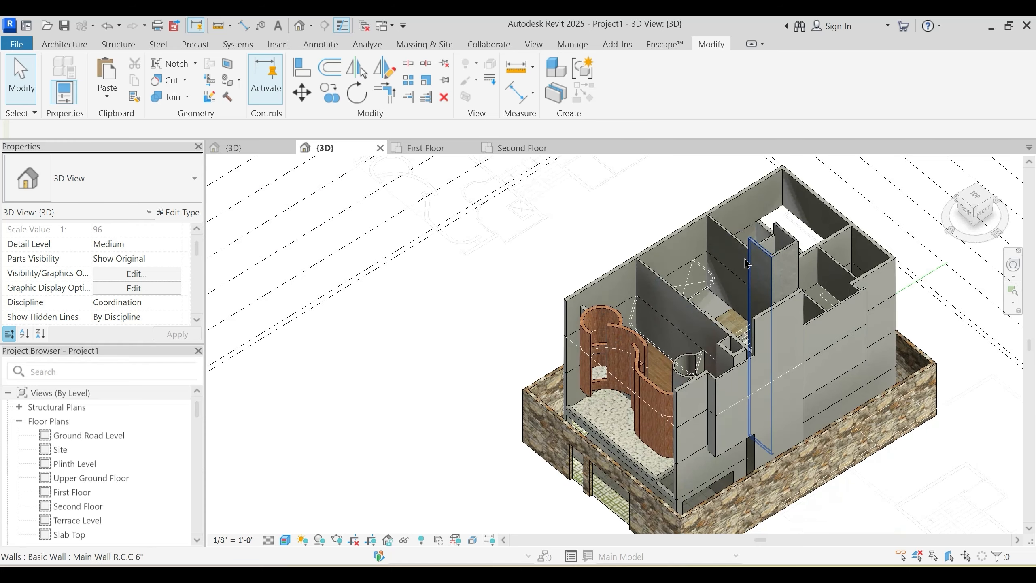
left_click(522, 148)
Step: Start a floor on the Second Floor using the Public Areas floor type
scroll(563, 313, "up", 1)
middle_click_drag(563, 313, 615, 322)
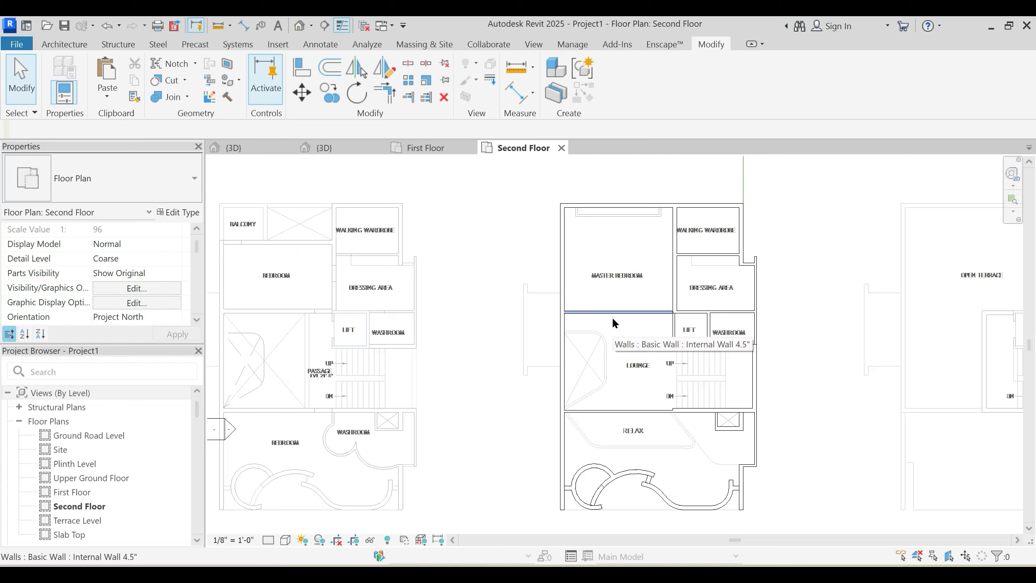
key("Return")
left_click(156, 197)
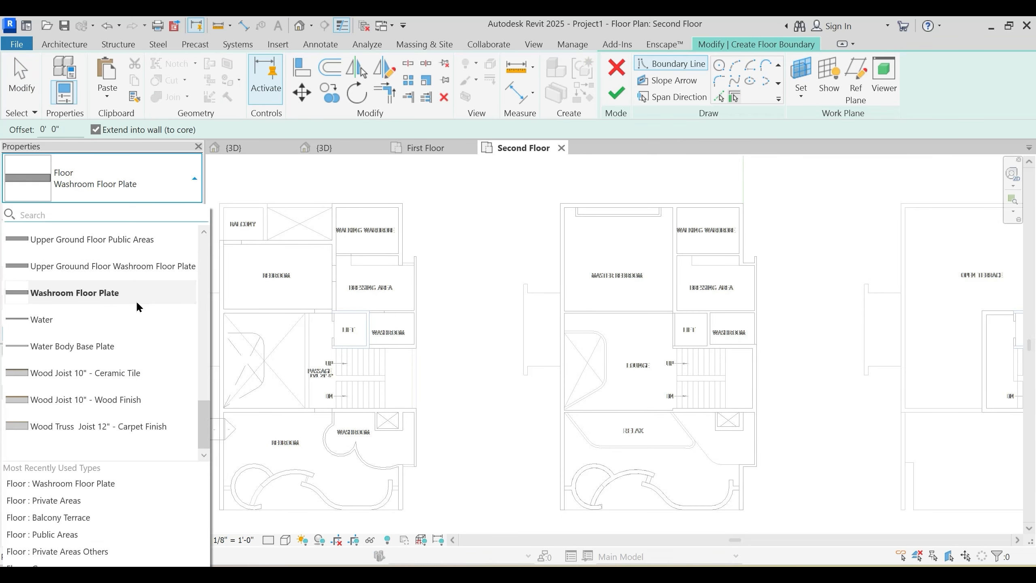
scroll(137, 304, "up", 1)
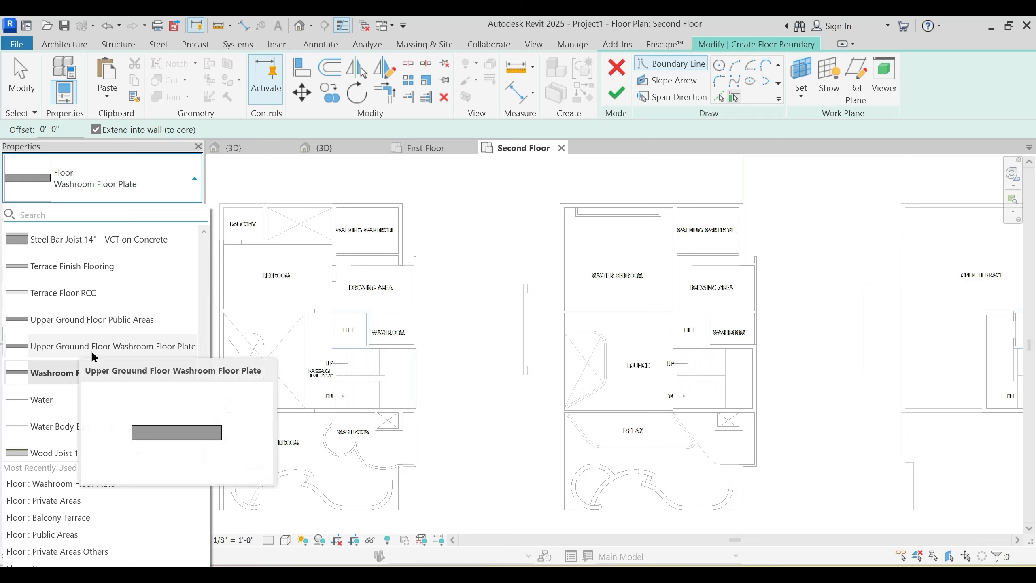
type("p")
scroll(94, 361, "down", 3)
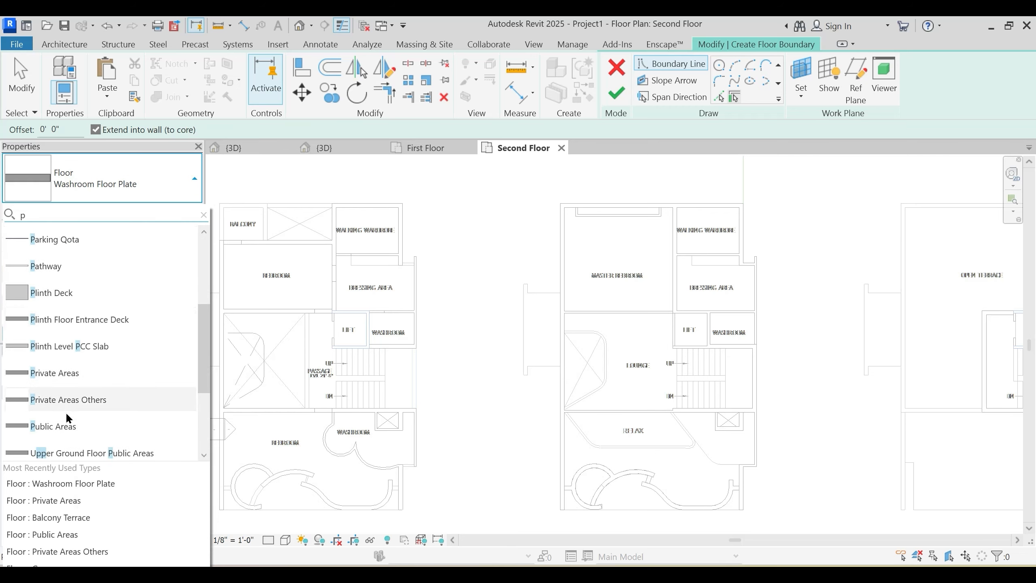
left_click(63, 425)
scroll(665, 356, "up", 5)
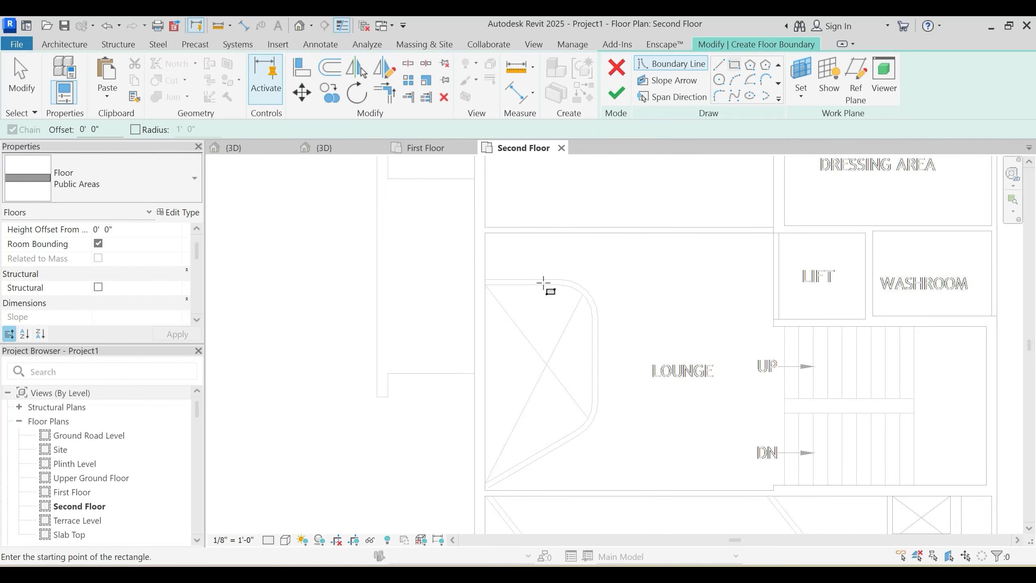
Step: Sketch a rectangular floor boundary over the lounge, from the lift corner to the opposite corner at the outer and relax-side walls
scroll(774, 230, "up", 3)
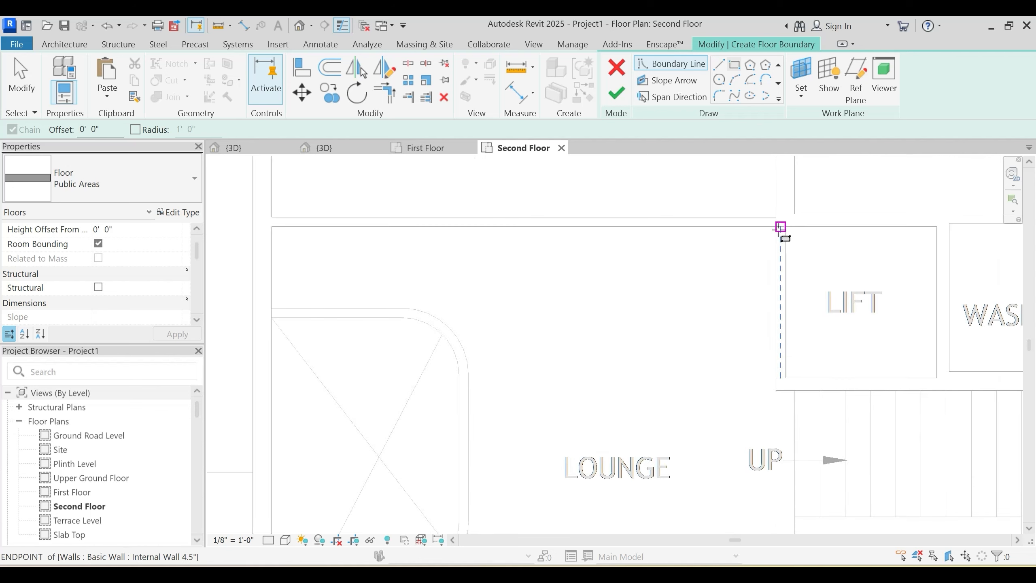
scroll(776, 227, "up", 3)
left_click(776, 227)
scroll(684, 313, "down", 4)
middle_click_drag(554, 437, 662, 176)
scroll(445, 393, "up", 2)
left_click(387, 392)
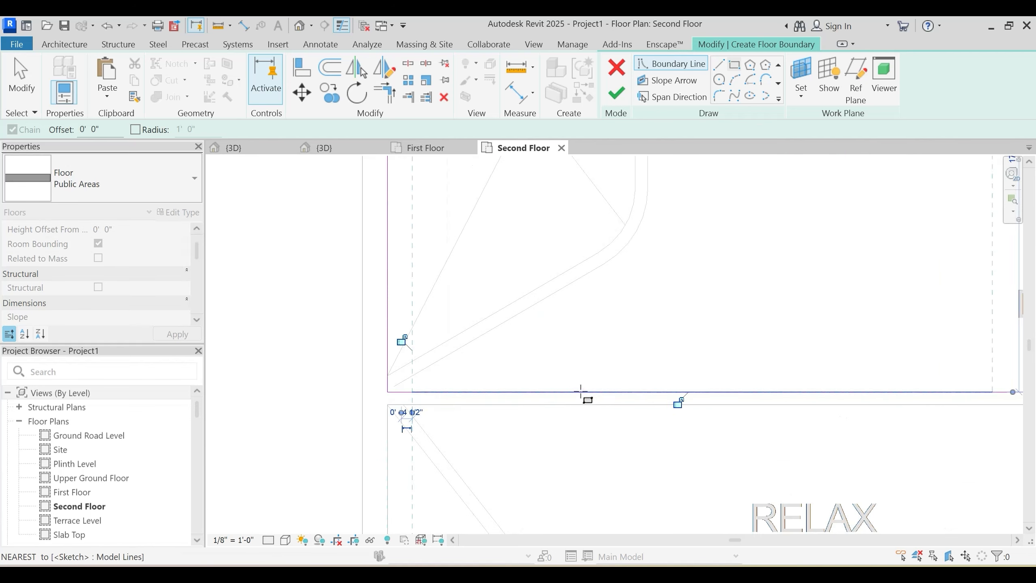
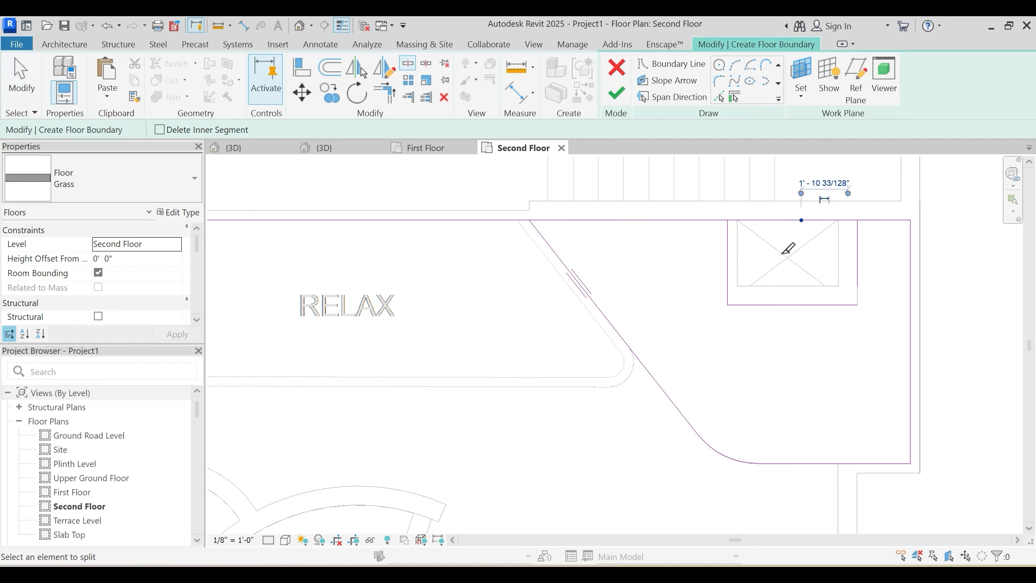
Step: Trim the Grass floor boundary so it follows the duct's outline along the staircase wall
scroll(718, 241, "up", 2)
key("t")
key("r")
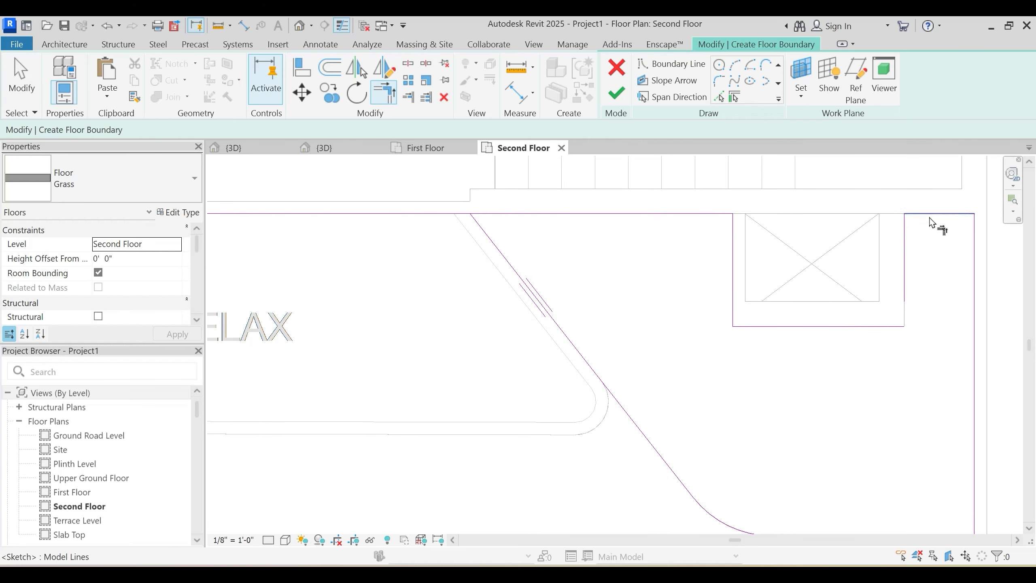
scroll(842, 261, "down", 2)
left_click(882, 303)
scroll(883, 303, "up", 2)
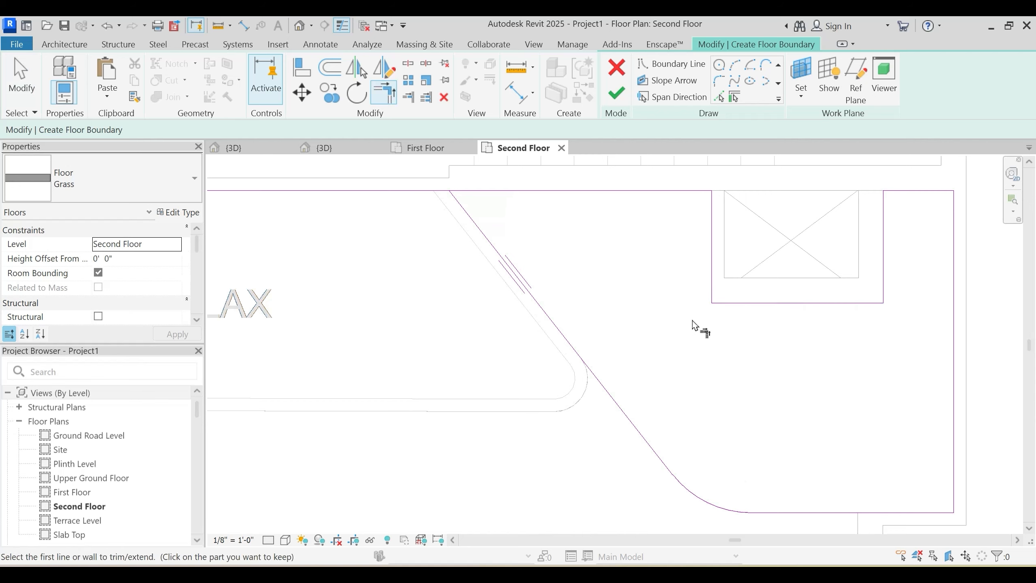
Step: Trim the boundary line along the staircase wall back to the slanted edge beside the relax area and finish the Grass floor
key("Escape")
scroll(634, 239, "down", 2)
middle_click_drag(804, 378, 664, 385)
middle_click_drag(498, 303, 613, 314)
scroll(650, 313, "down", 2)
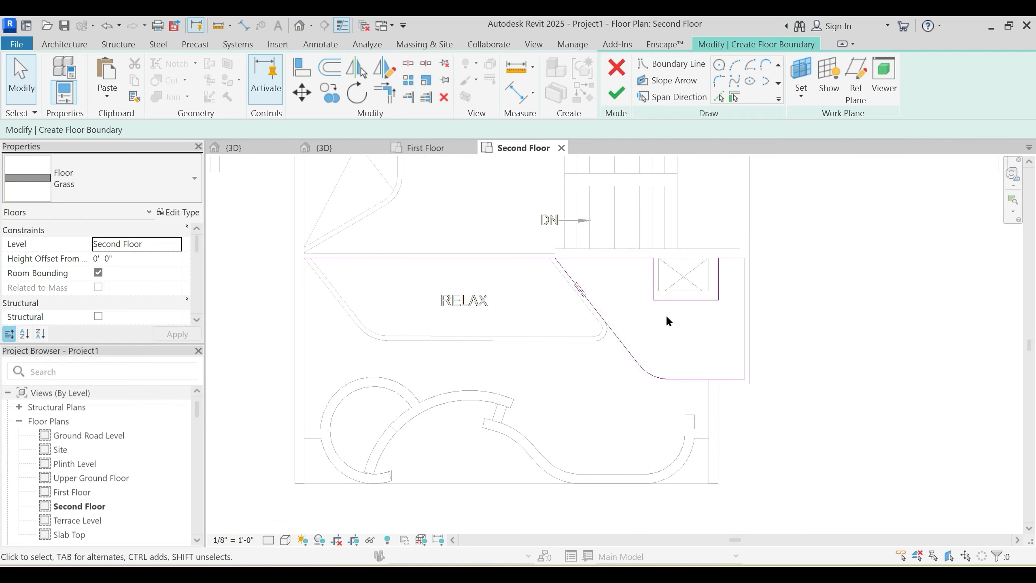
left_click(616, 94)
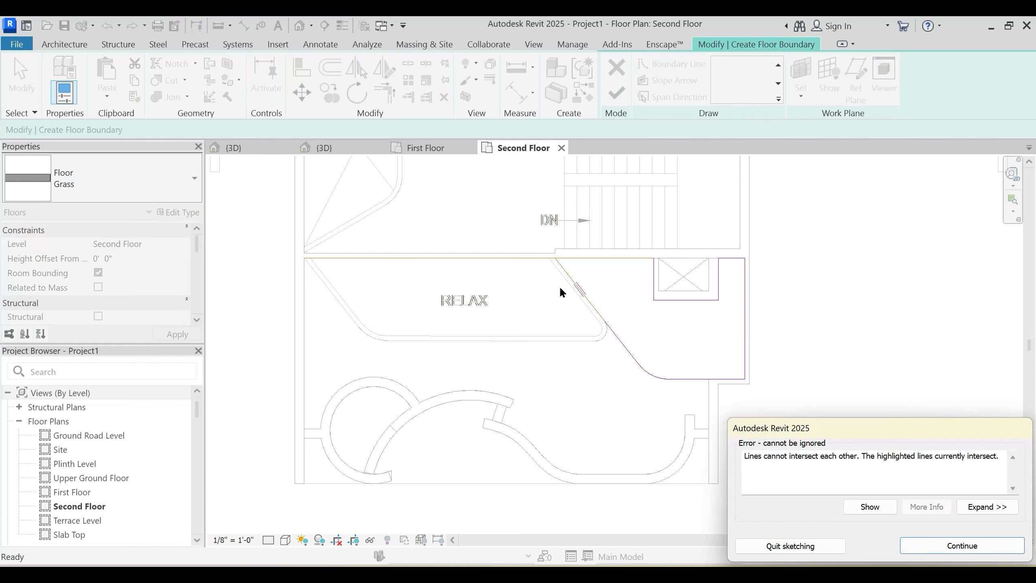
key("Return")
scroll(560, 286, "up", 2)
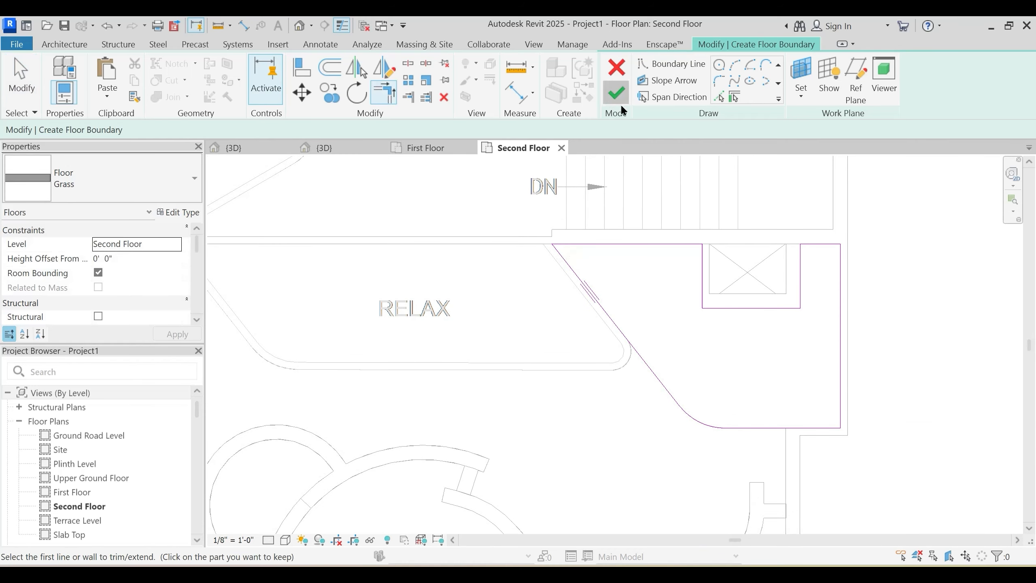
left_click(618, 100)
left_click(642, 308)
scroll(742, 346, "down", 2)
key("Escape")
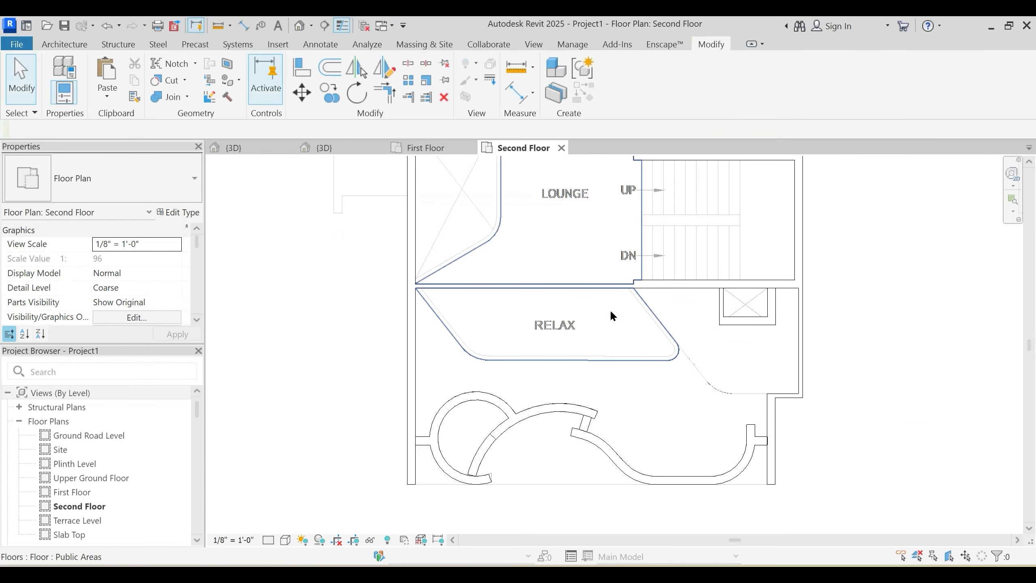
Step: Switch the Second Floor plan to a realistic visual style that shows the floor materials
key("r")
key("r")
middle_click_drag(617, 378, 610, 501)
middle_click_drag(610, 232, 588, 338)
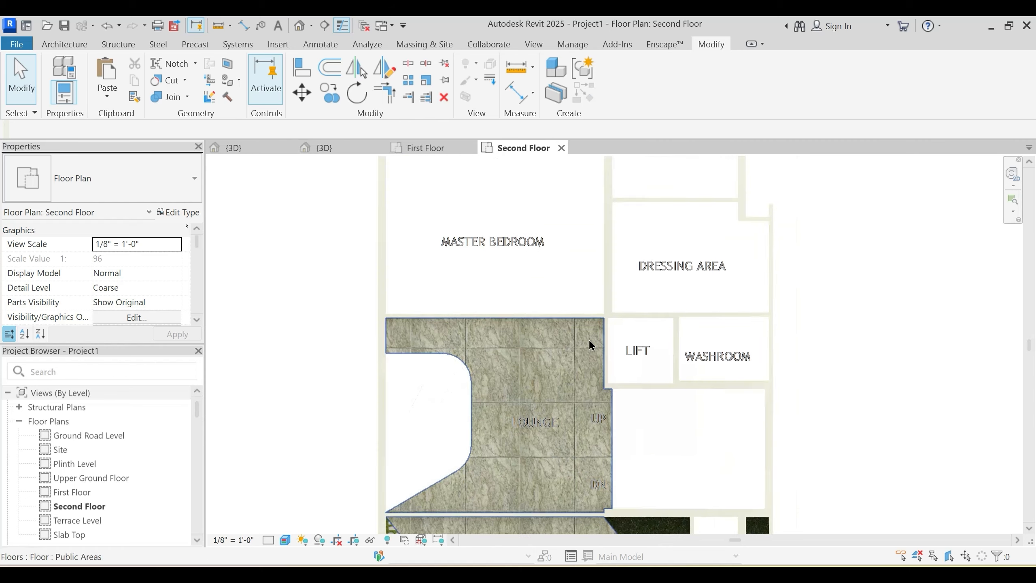
middle_click_drag(540, 256, 586, 307)
scroll(548, 271, "down", 2)
key("s")
key("b")
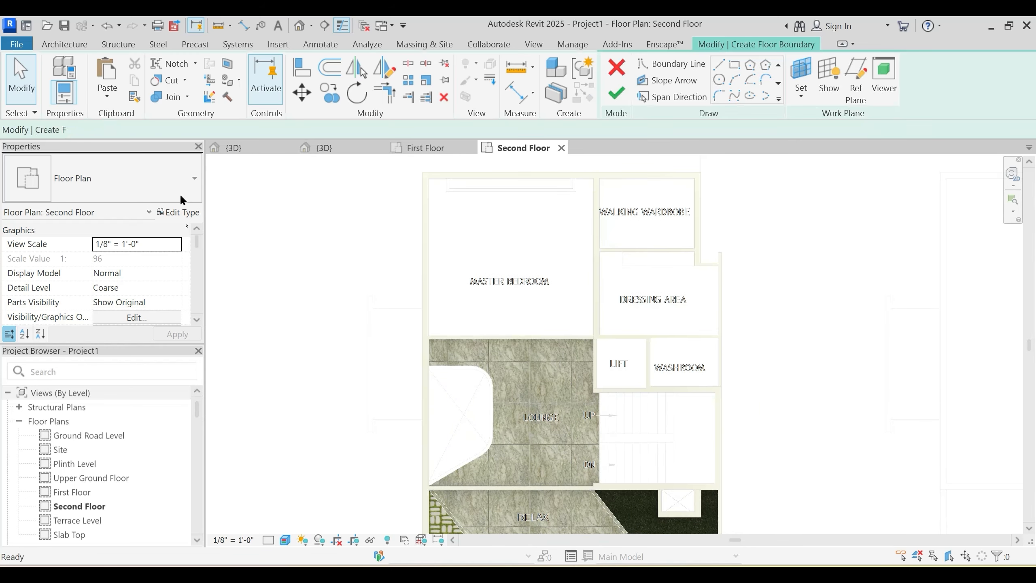
left_click(144, 188)
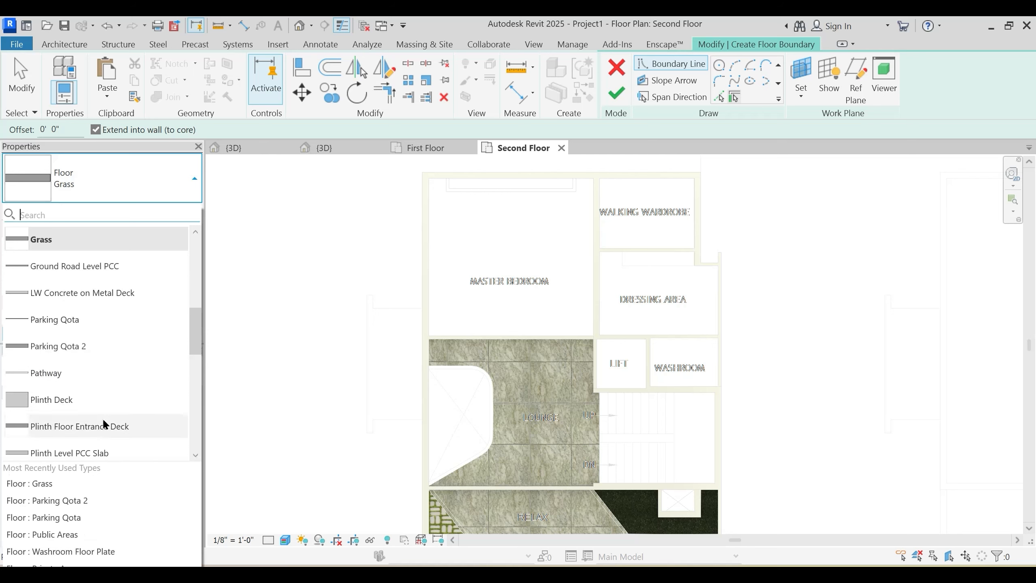
scroll(126, 361, "up", 1)
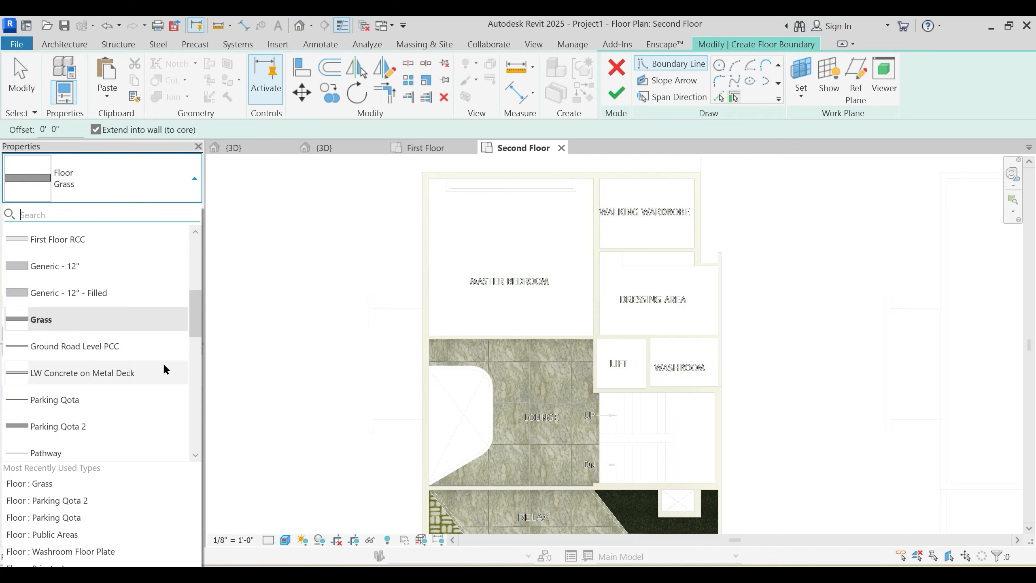
scroll(103, 351, "down", 2)
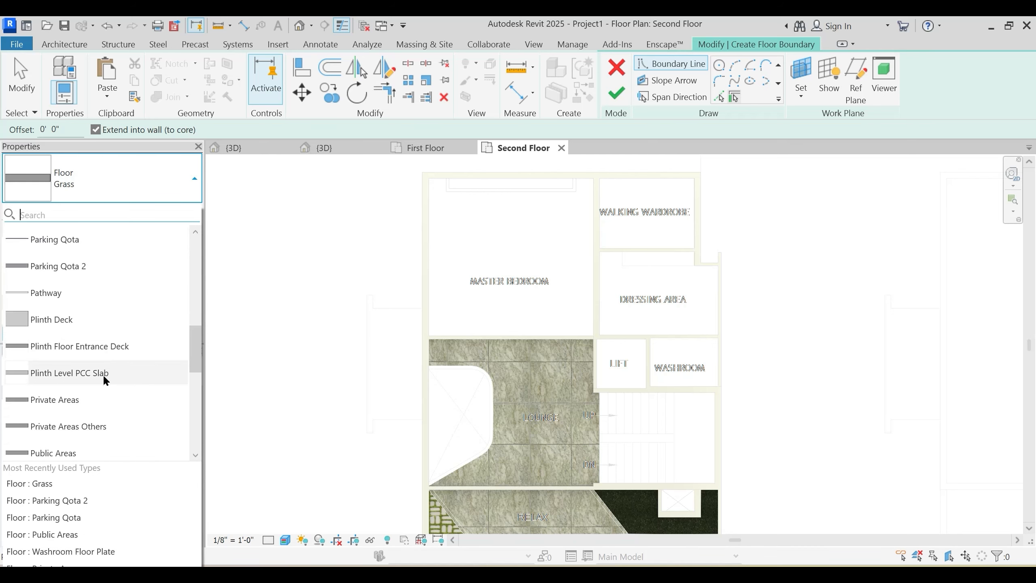
scroll(102, 374, "down", 1)
left_click(83, 343)
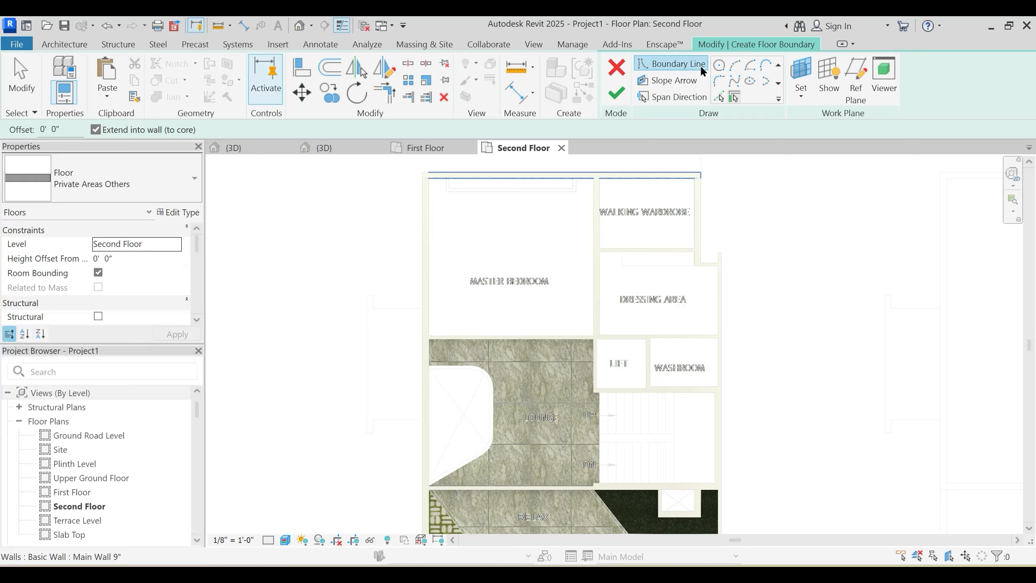
scroll(639, 275, "up", 5)
middle_click_drag(711, 258, 710, 314)
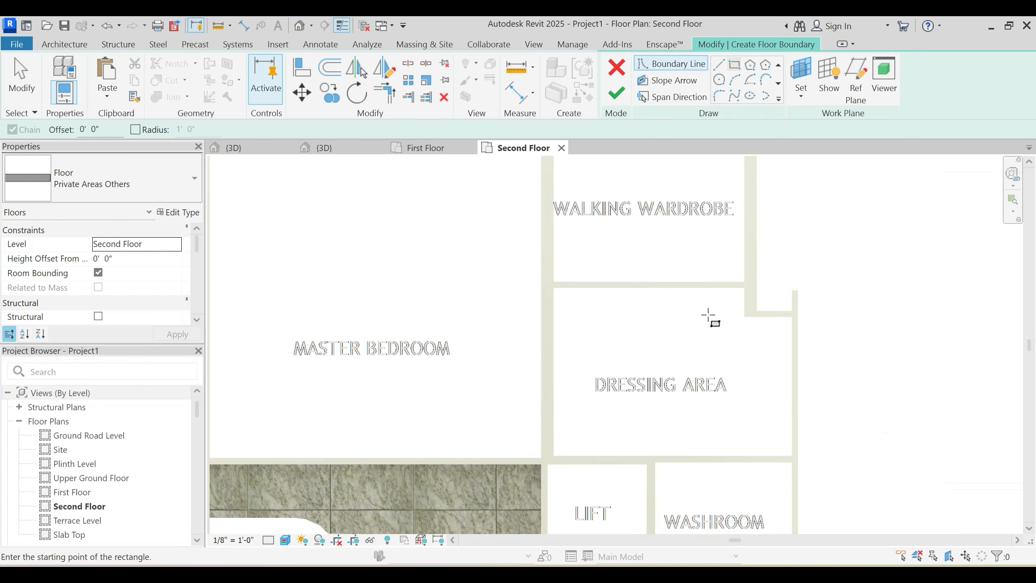
scroll(683, 232, "down", 3)
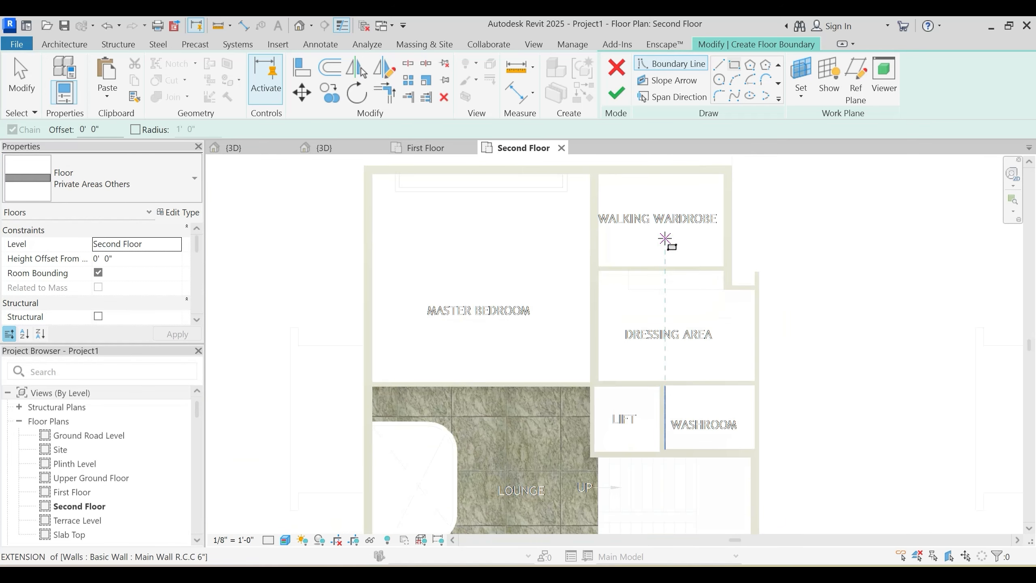
left_click(615, 71)
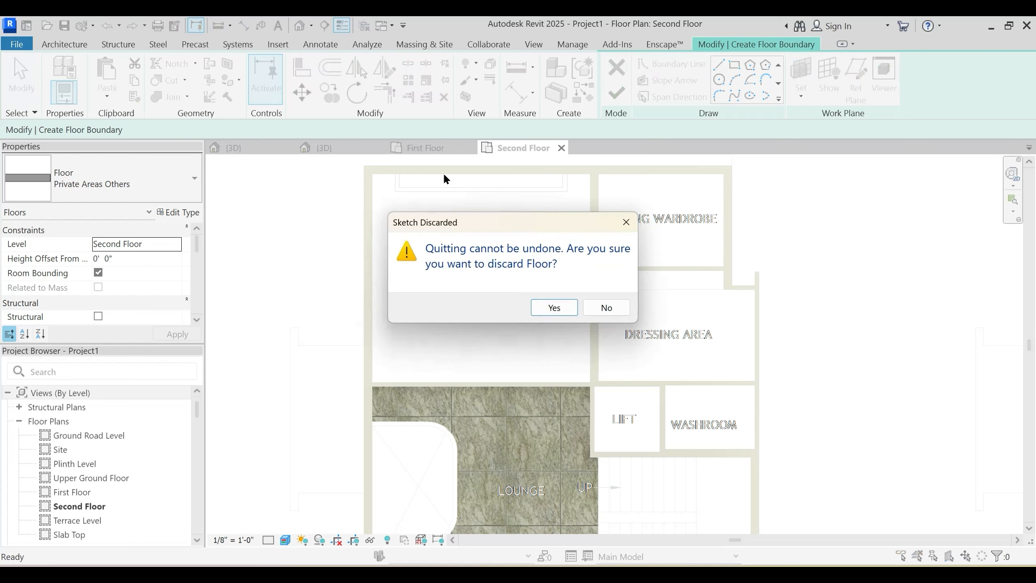
key("Return")
left_click(554, 308)
Step: Copy the Private Areas Others floor from the First Floor plan and paste it aligned to the Second Floor level
left_click(436, 147)
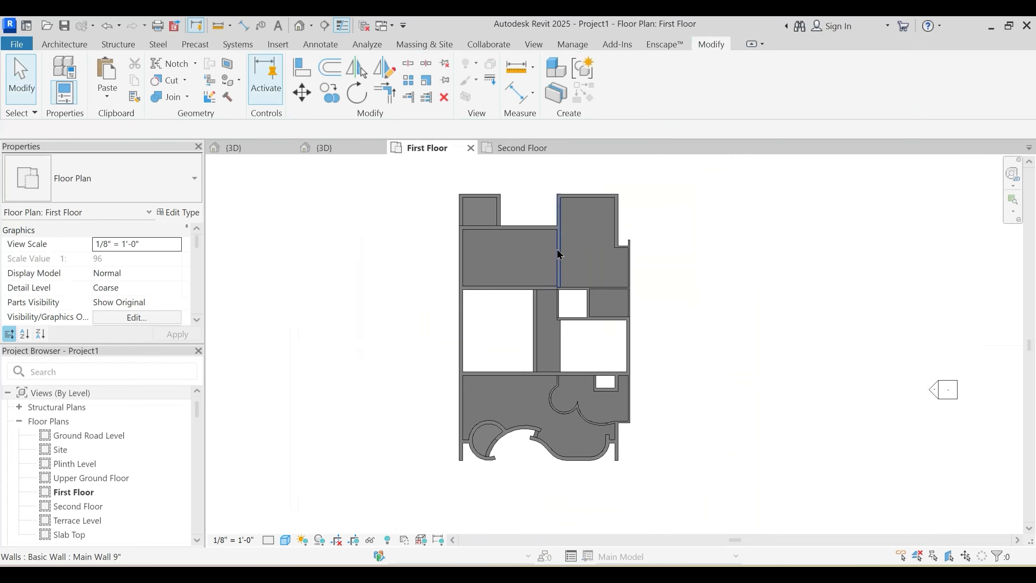
left_click(592, 249)
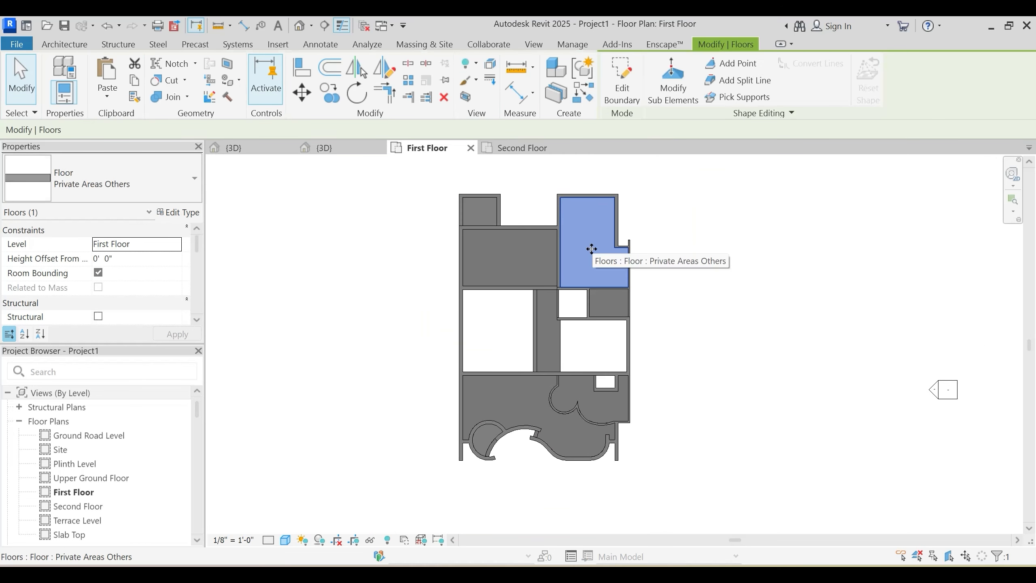
left_click(512, 253, "ctrl")
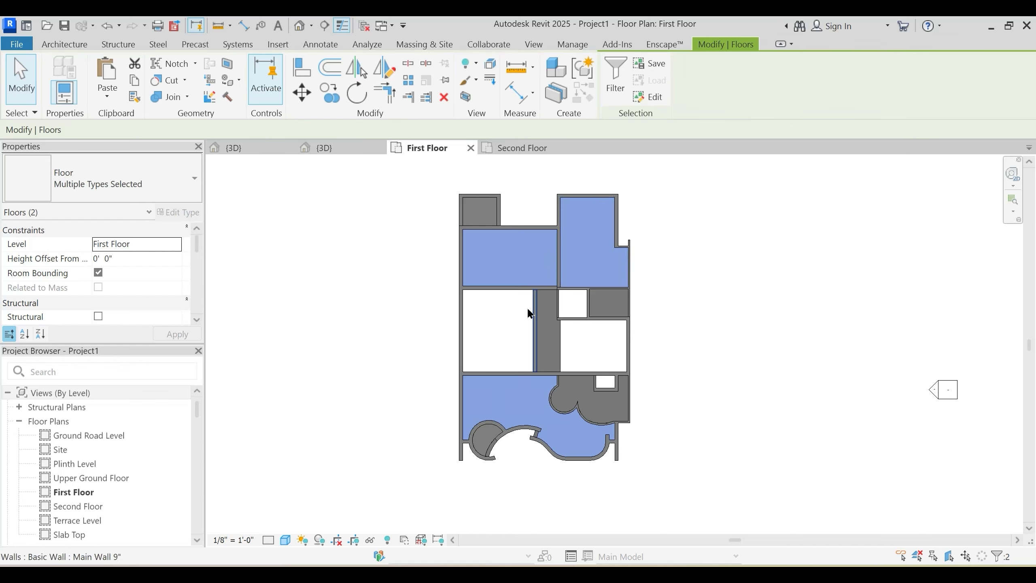
key("Escape")
left_click(571, 241)
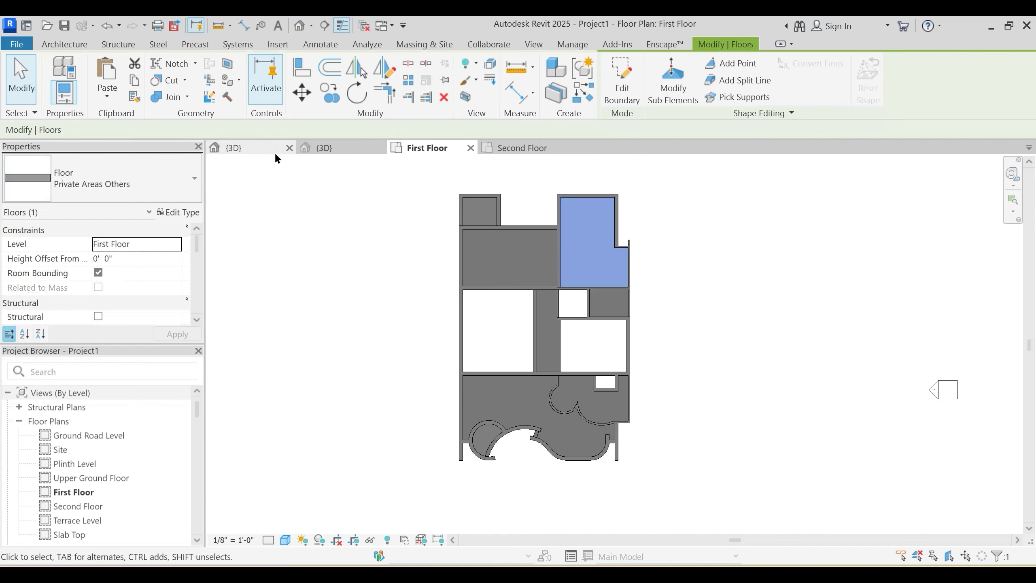
left_click(613, 303, "ctrl")
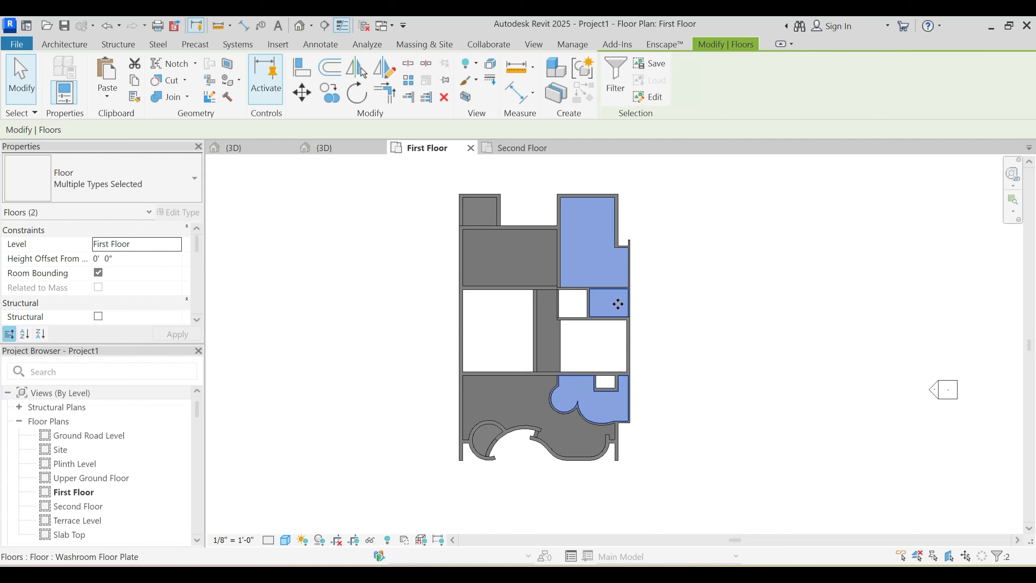
key("Escape")
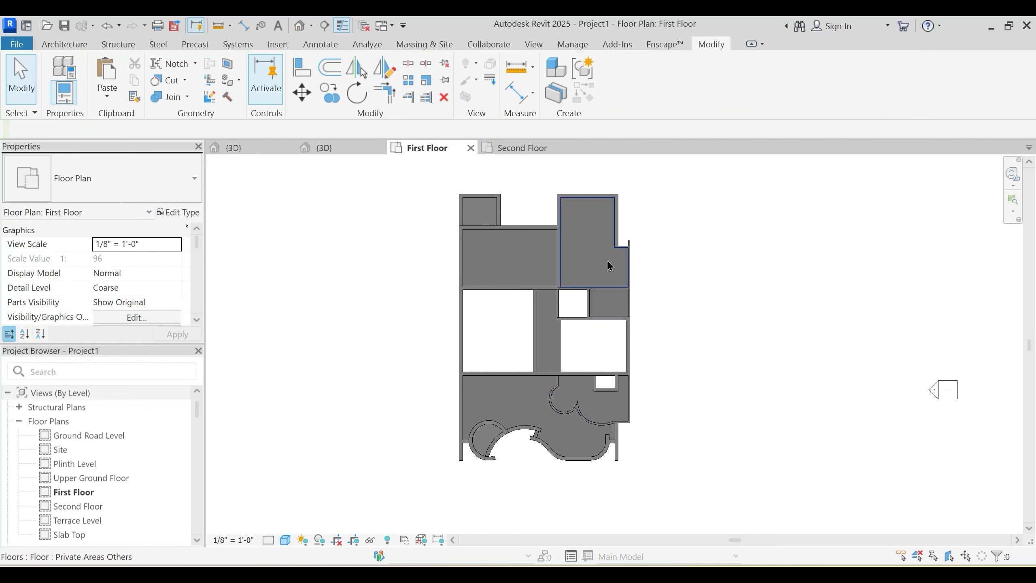
left_click(607, 261)
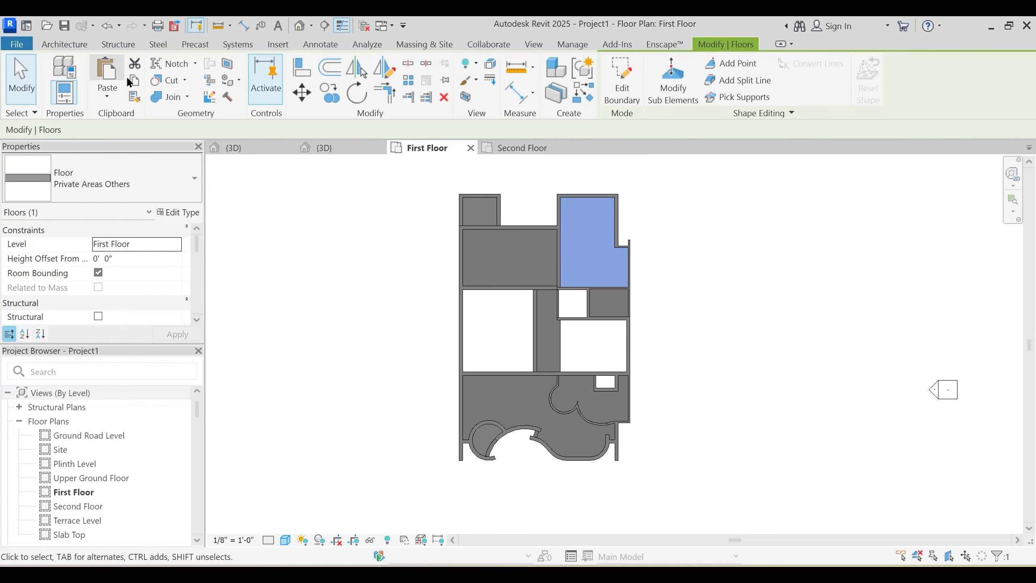
left_click(116, 93)
left_click(142, 150)
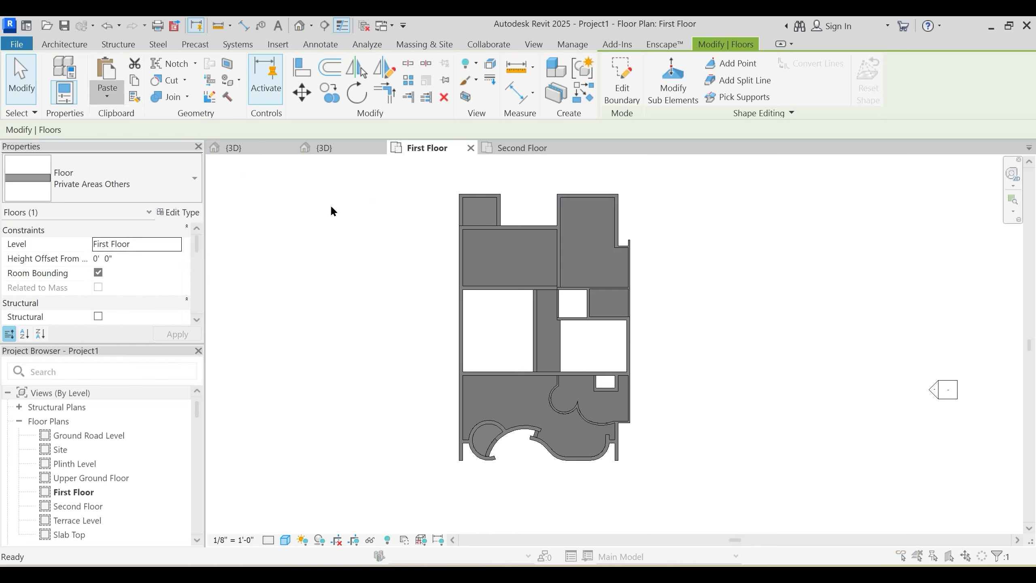
left_click(459, 232)
left_click(507, 405)
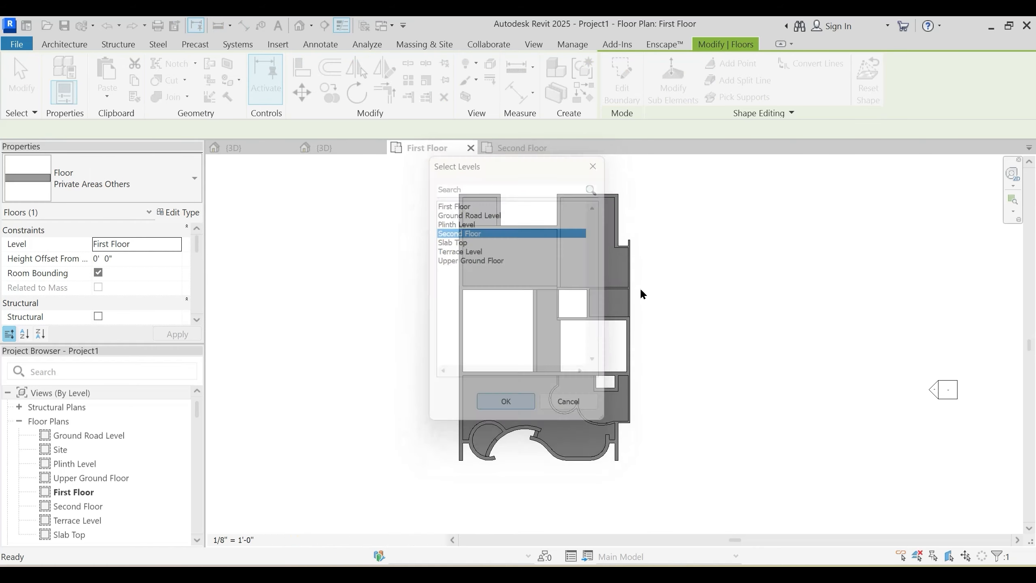
Step: Examine the pasted floor under the walking wardrobe and dressing area in the Second Floor plan
left_click(519, 147)
key("Escape")
scroll(653, 270, "up", 1)
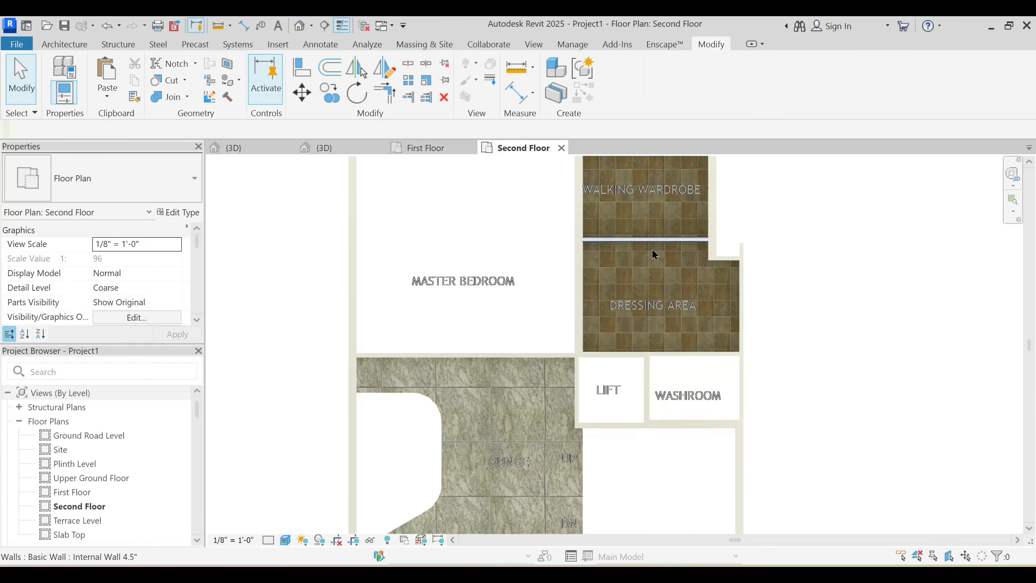
left_click(660, 292)
key("Escape")
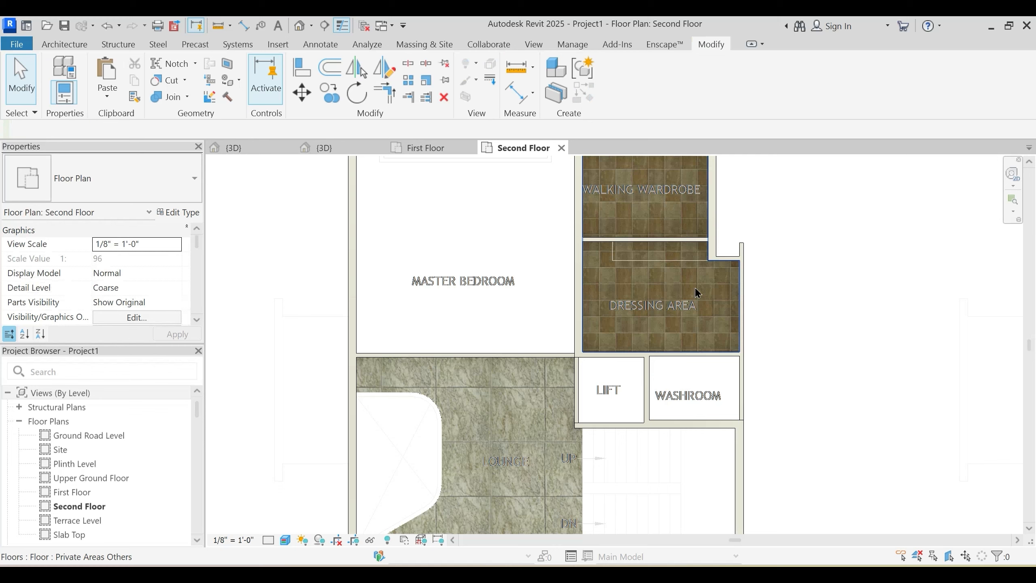
left_click(656, 210)
middle_click_drag(648, 324, 663, 302)
key("Escape")
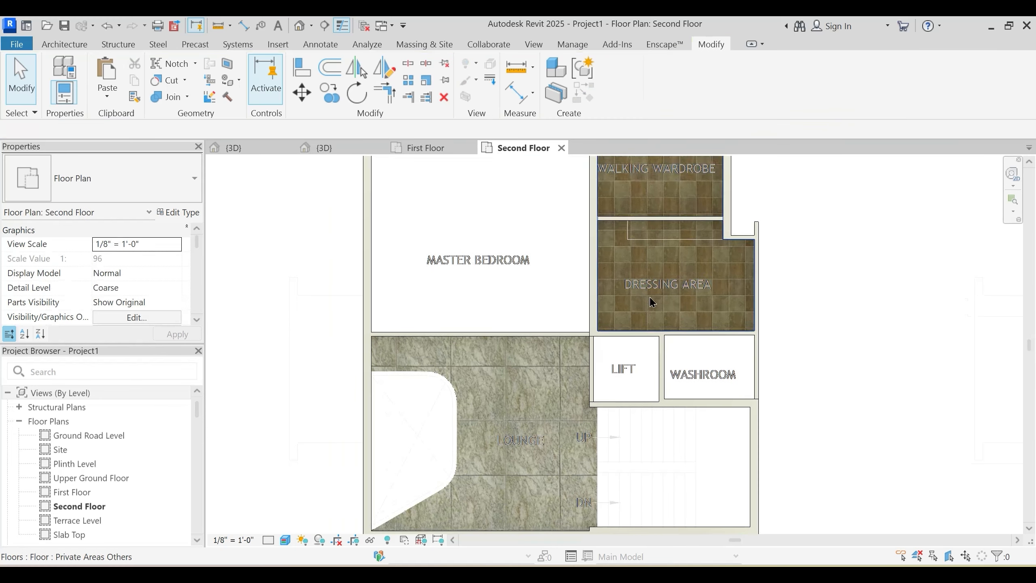
Step: Sketch a rectangular boundary for a Private Areas floor over the master bedroom, from the corner by the lift to the opposite outer corner
scroll(650, 297, "down", 2)
key("f")
key("a")
left_click(121, 197)
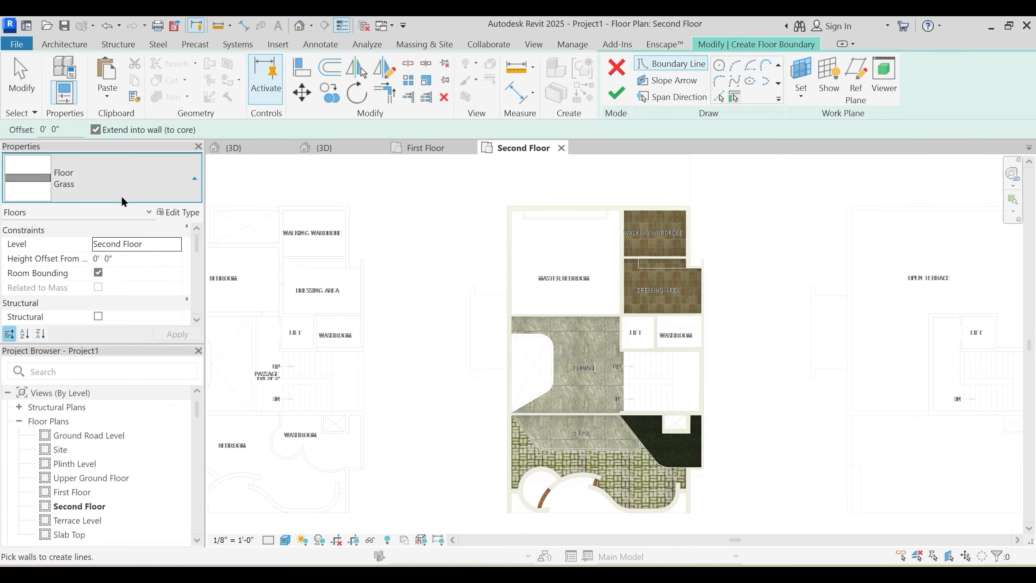
scroll(102, 387, "up", 1)
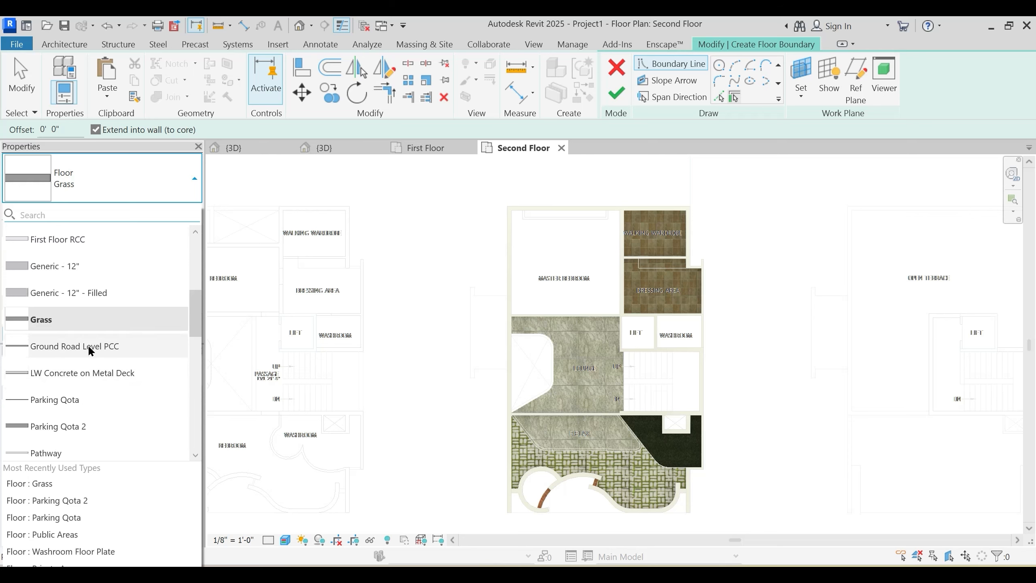
scroll(92, 355, "down", 2)
left_click(77, 398)
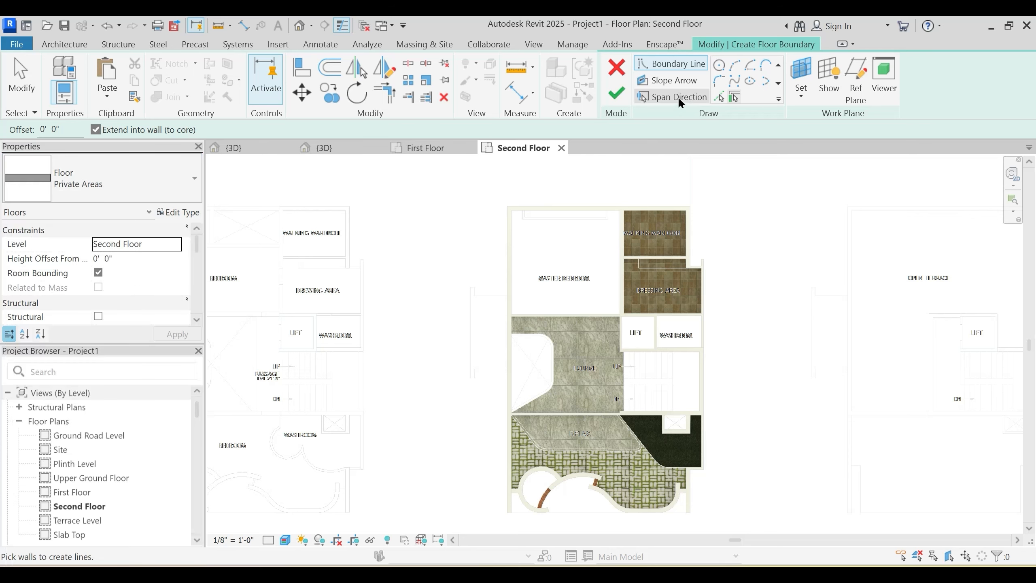
left_click(738, 66)
scroll(576, 296, "up", 3)
scroll(677, 331, "up", 3)
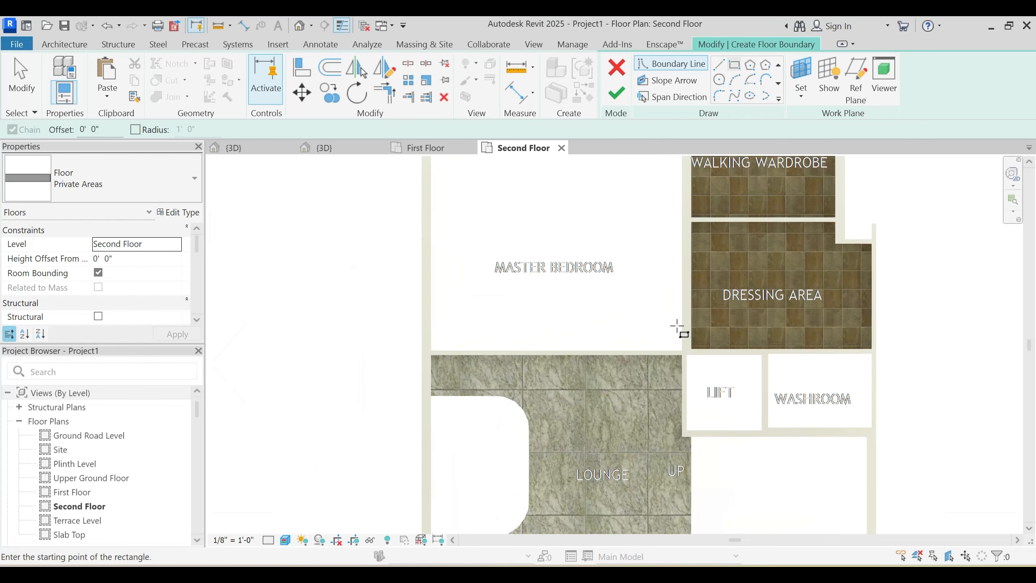
left_click(682, 350)
middle_click_drag(581, 294, 624, 449)
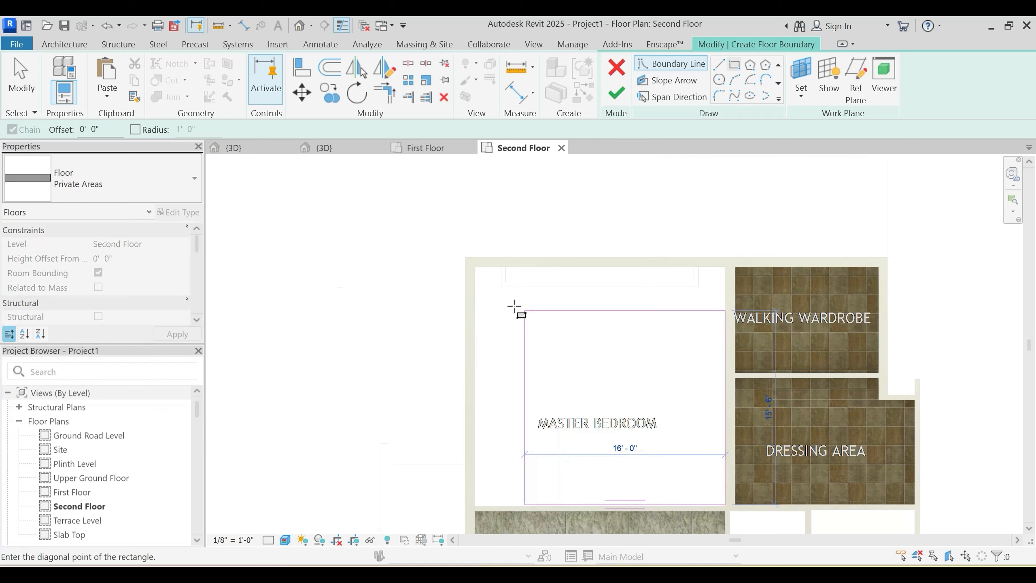
left_click(474, 267)
key("Escape")
key("Escape")
Step: Finish the master bedroom floor without attaching the walls below to it
scroll(547, 487, "up", 4)
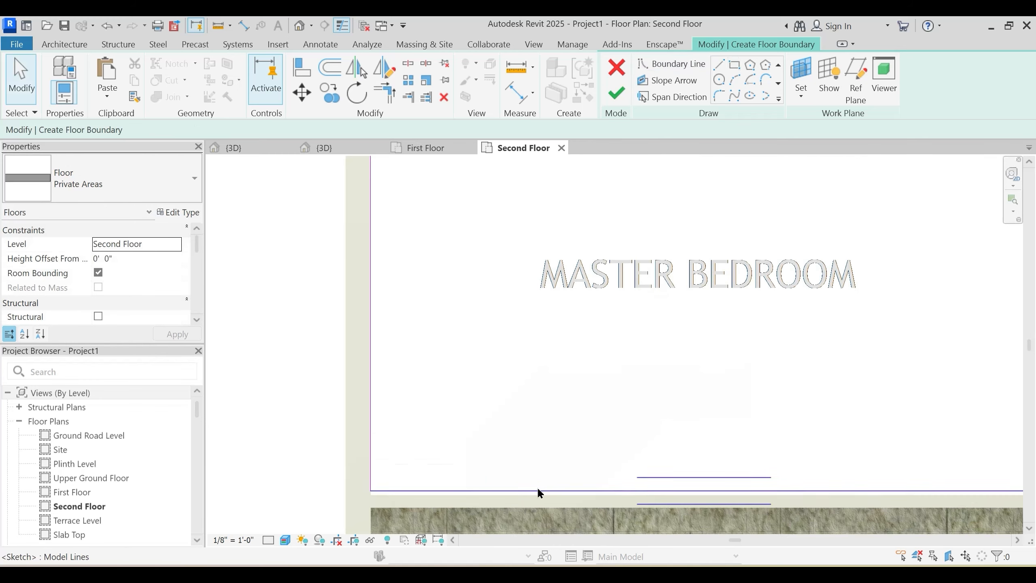
left_click(550, 394)
key("Escape")
scroll(571, 346, "down", 5)
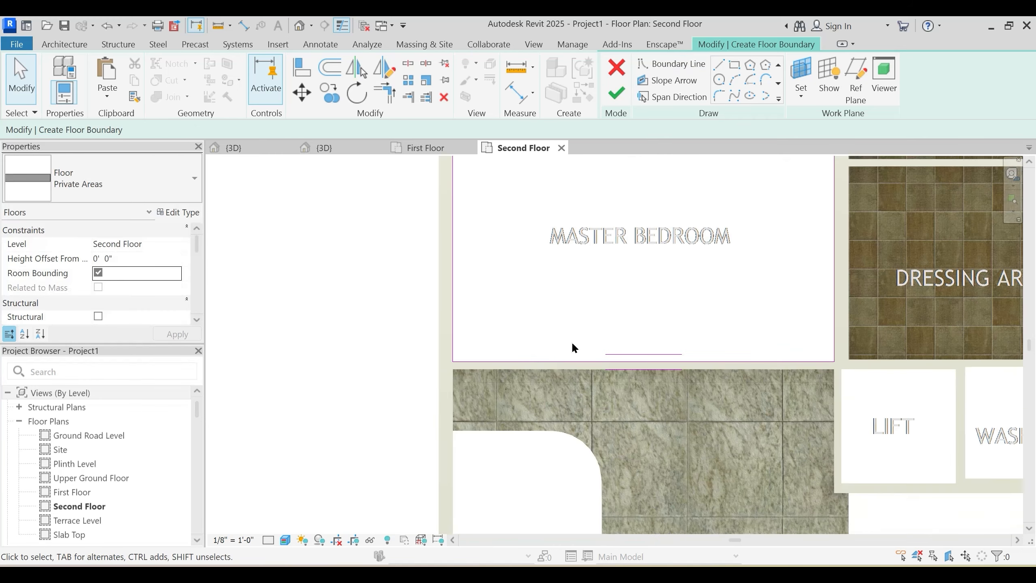
middle_click_drag(709, 432, 654, 342)
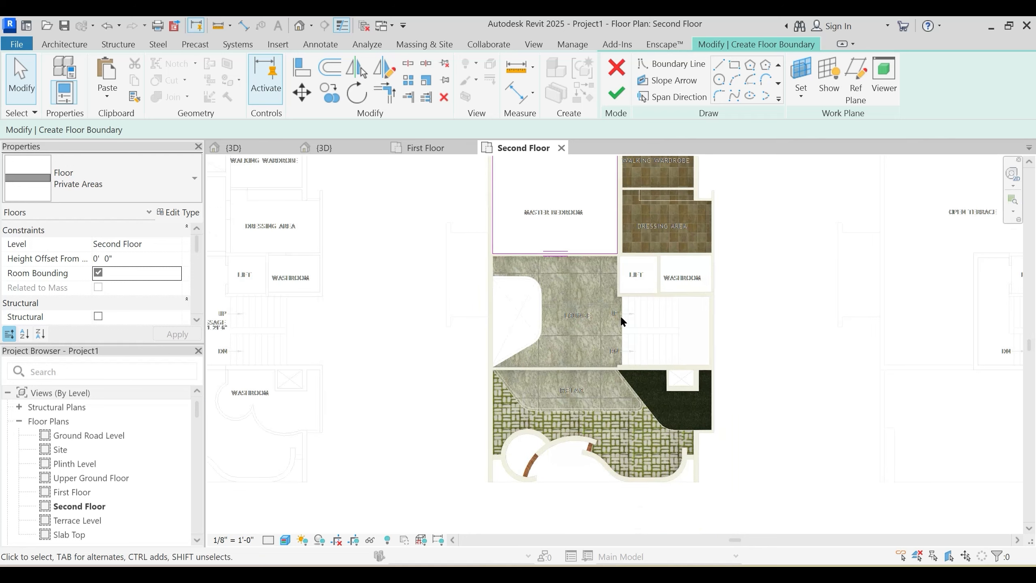
left_click(622, 93)
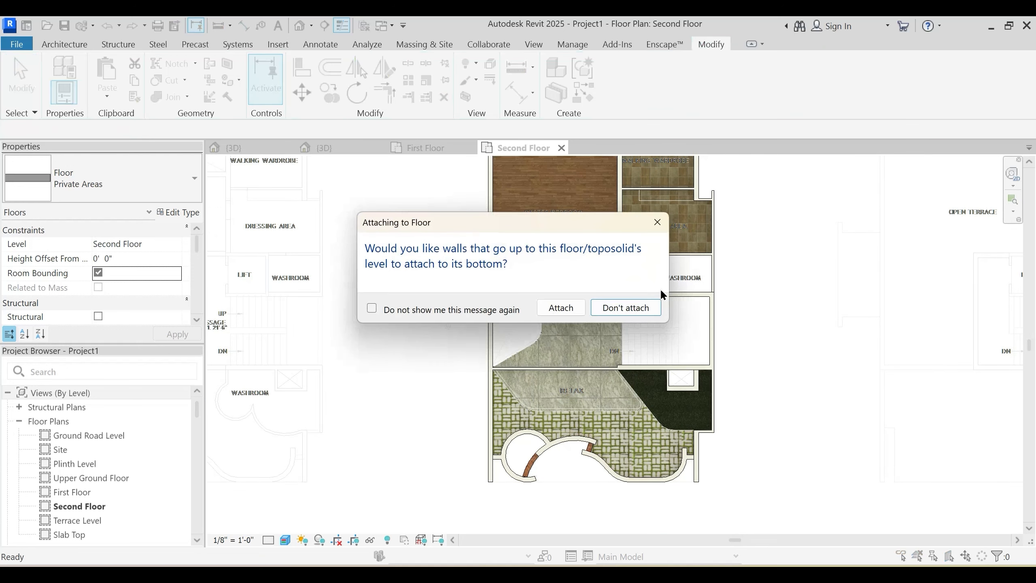
left_click(628, 305)
middle_click_drag(720, 333, 714, 385)
scroll(712, 314, "up", 1)
key("Escape")
Step: Sketch a rectangular boundary for a Washroom Floor Plate floor over the washroom beside the lift on the Second Floor plan
key("f")
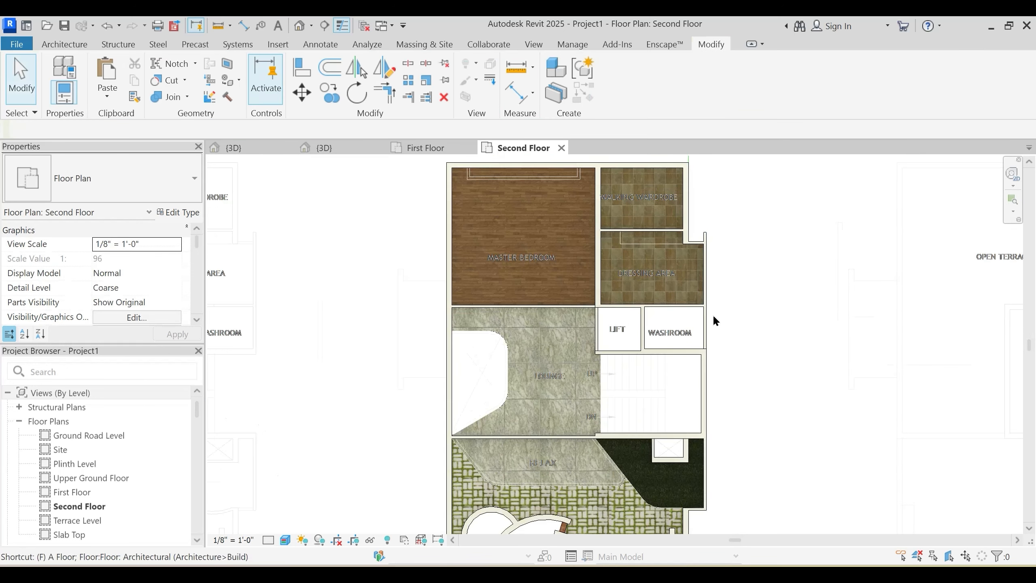
key("a")
left_click(129, 194)
scroll(123, 371, "down", 5)
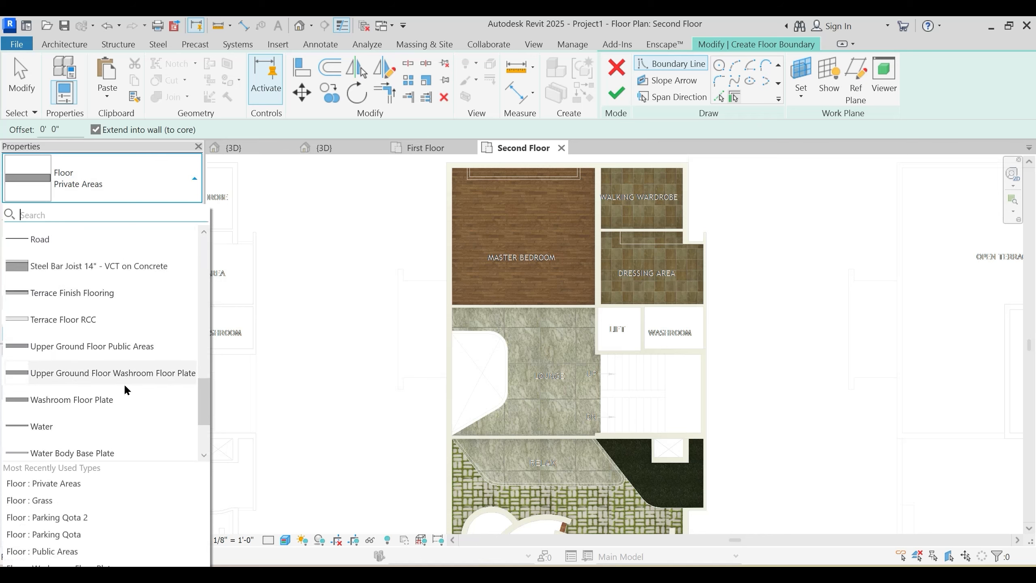
left_click(89, 290)
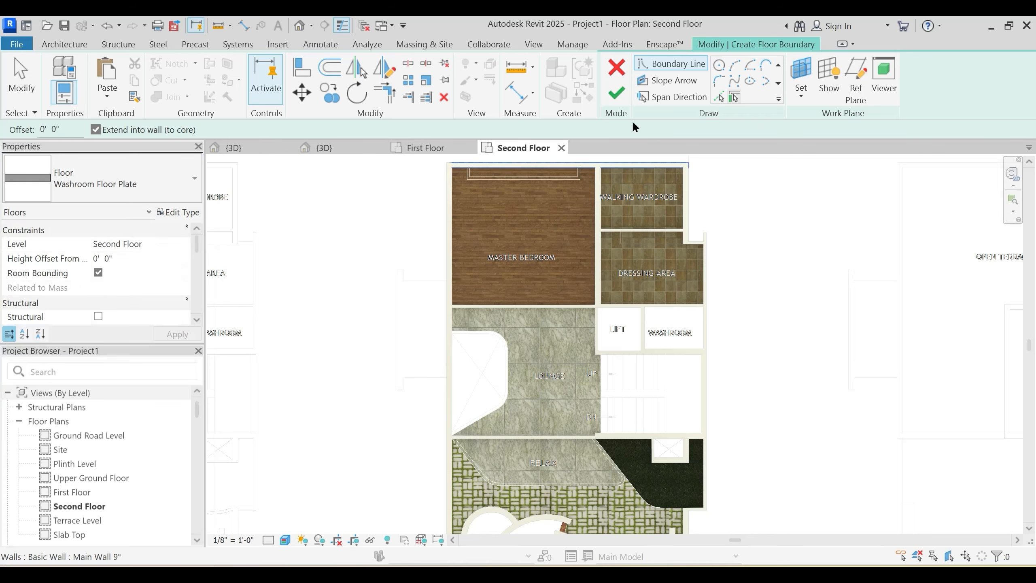
scroll(731, 69, "up", 1)
left_click(735, 63)
scroll(646, 347, "up", 5)
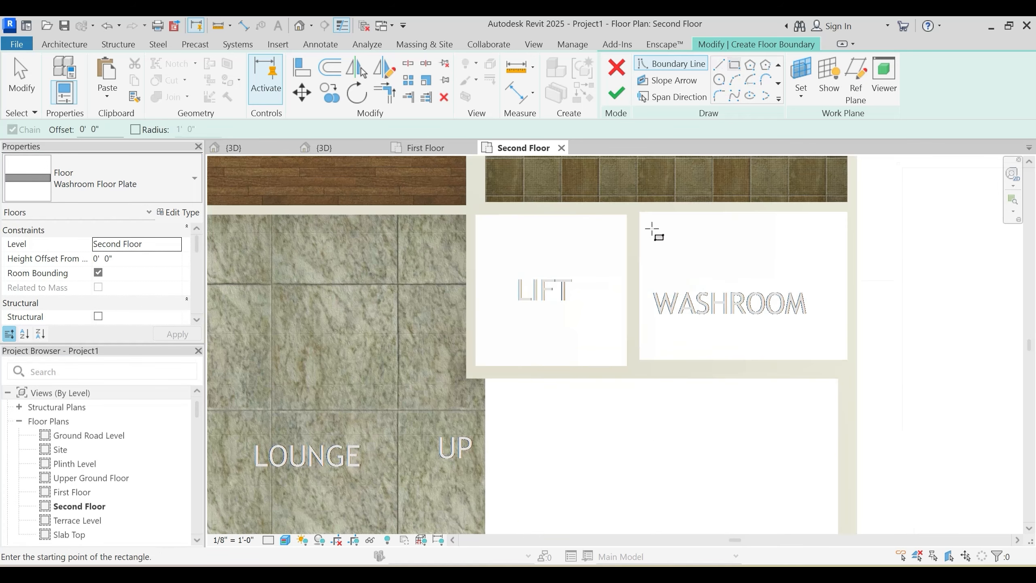
left_click(847, 359)
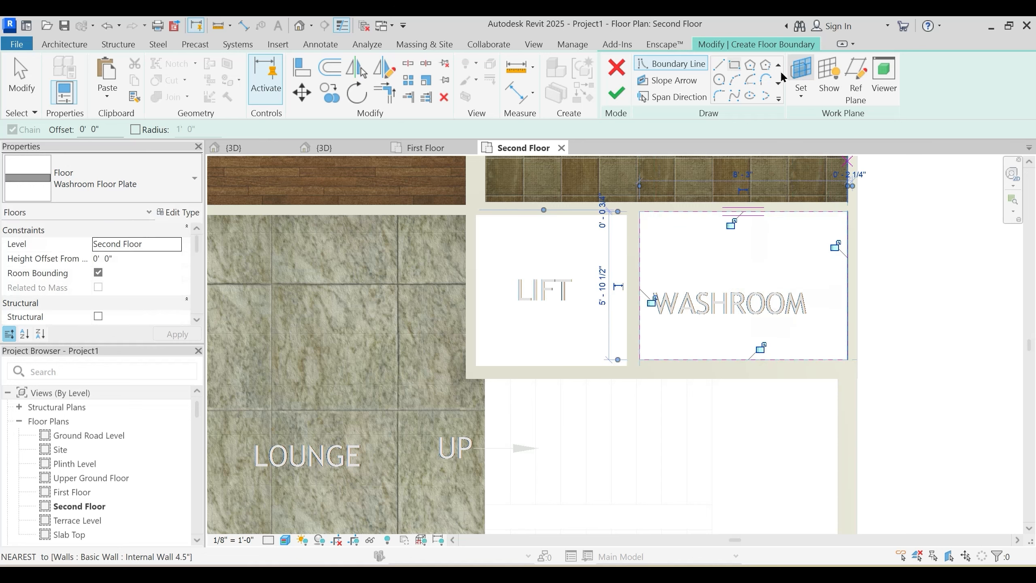
Step: Finish the washroom floor without attaching the walls below to it
left_click(617, 94)
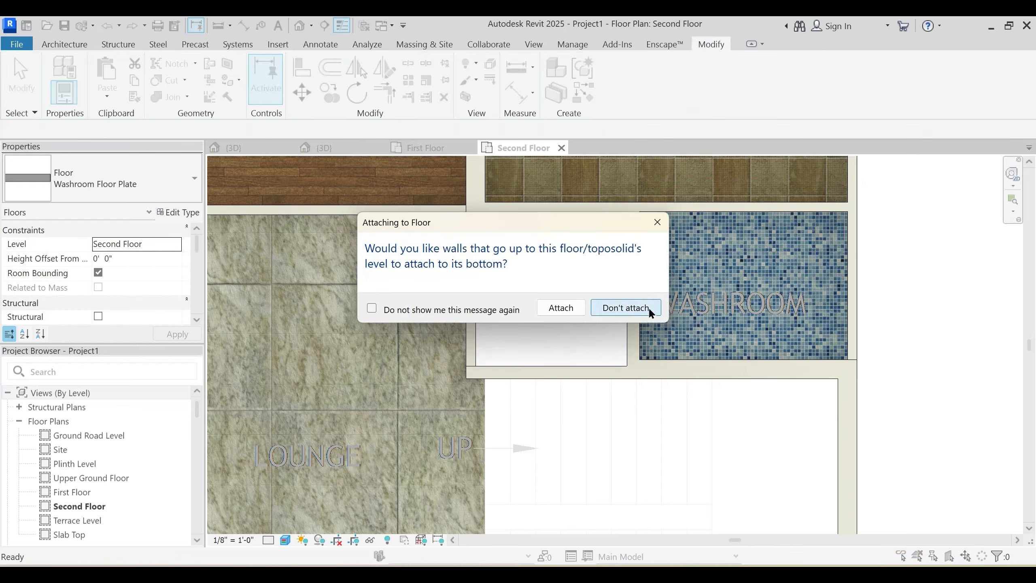
left_click(625, 307)
scroll(795, 355, "down", 4)
key("Escape")
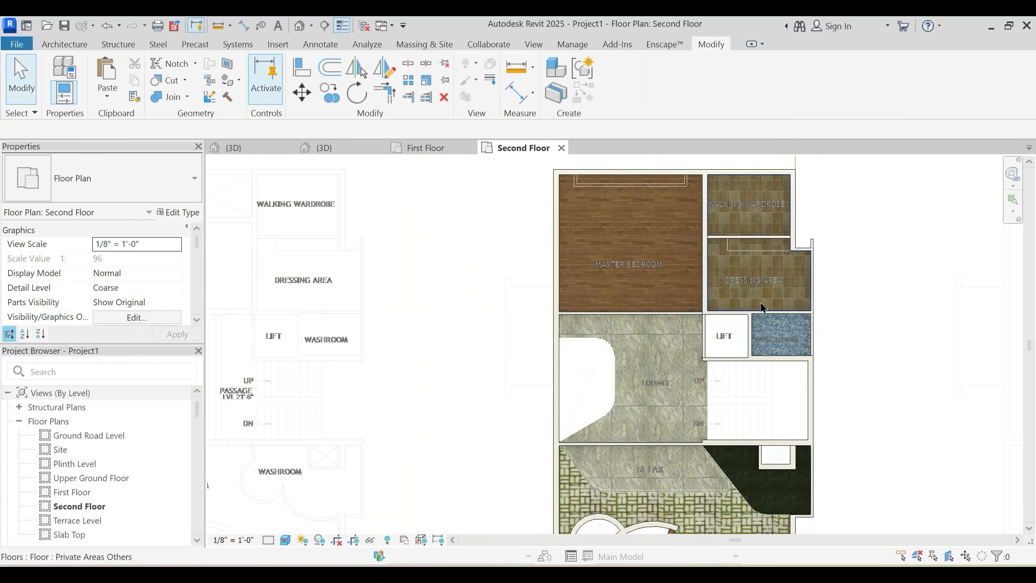
scroll(763, 307, "down", 3)
middle_click_drag(844, 356, 759, 322)
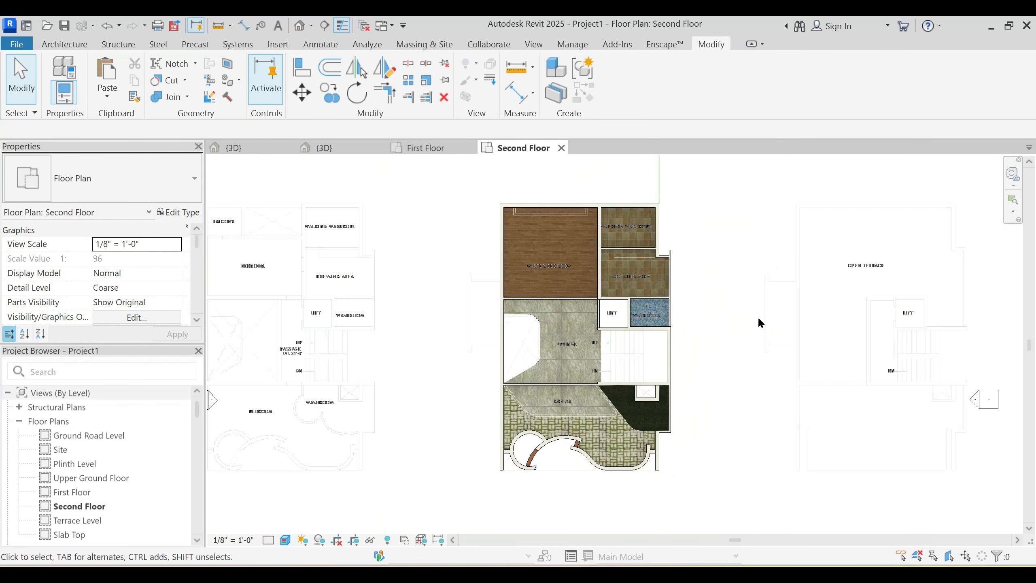
Step: Examine the Second Floor's walls and room floors in the 3D view from several angles
left_click(342, 149)
middle_click_drag(673, 359, 683, 402, "shift")
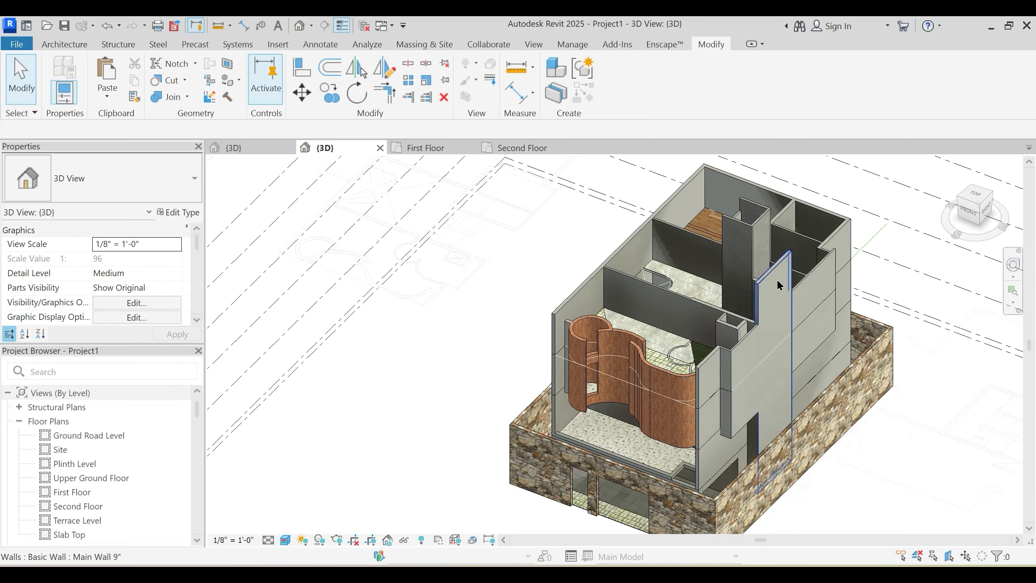
middle_click_drag(780, 285, 812, 349, "shift")
left_click(717, 339)
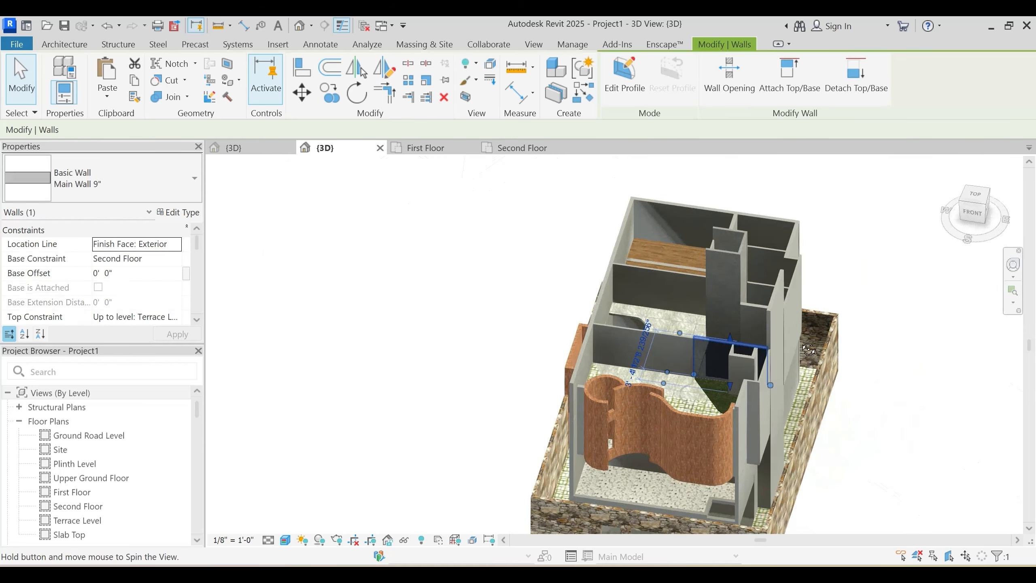
key("Escape")
middle_click_drag(712, 368, 678, 384, "shift")
scroll(713, 257, "up", 2)
scroll(721, 212, "down", 5)
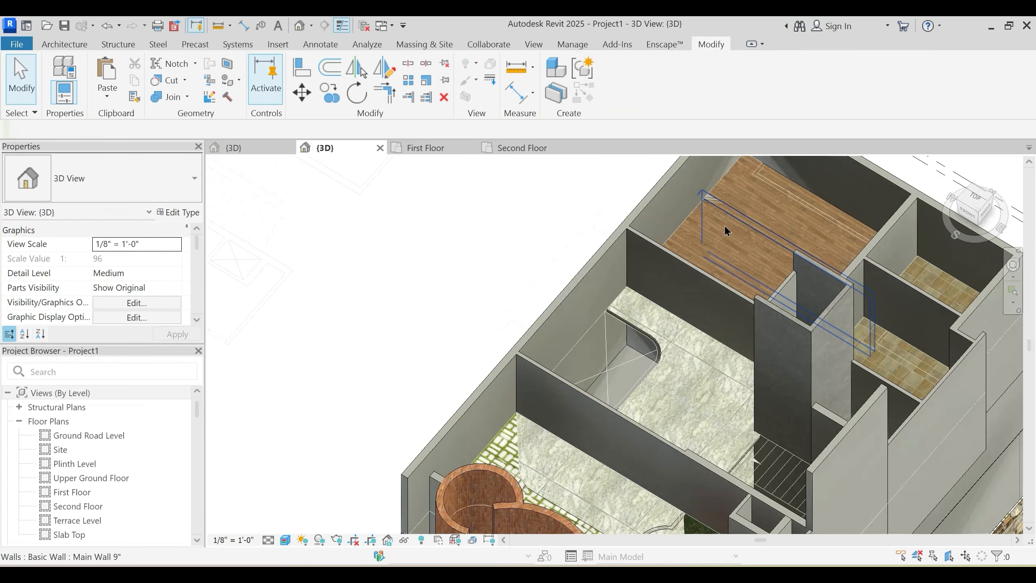
Step: Temporarily hide the imported Live Project Nov 24 Batch.dwg drawing on the Second Floor level in the 3D view
left_click(618, 223)
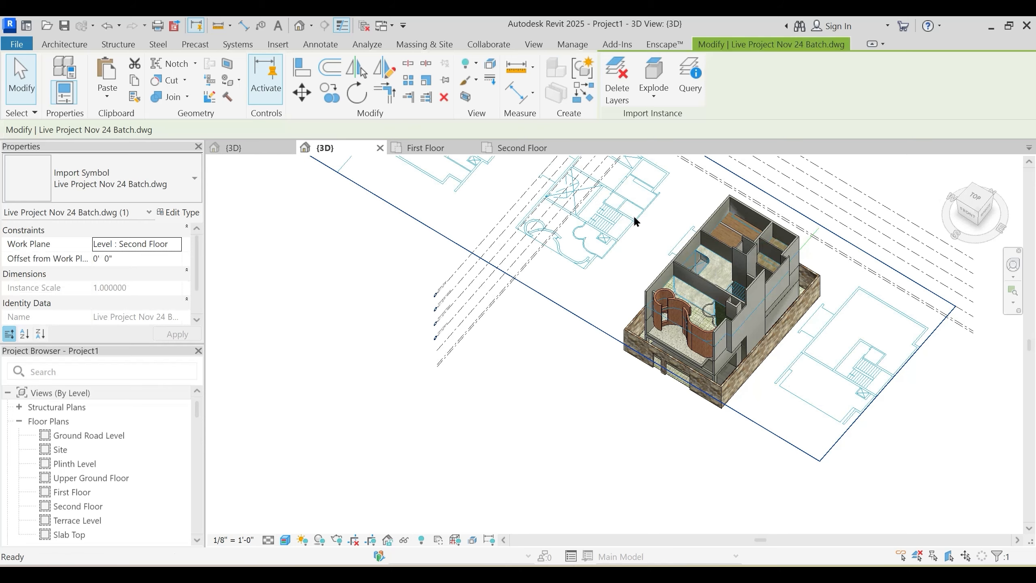
key("h")
key("h")
scroll(737, 223, "up", 4)
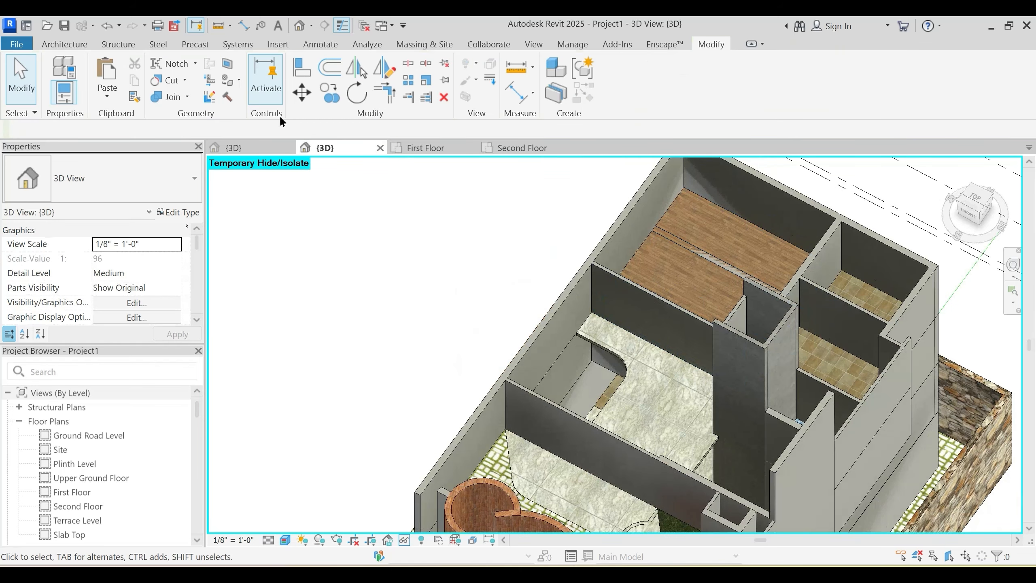
Step: Join the master bedroom floor's geometry with the Main Wall 9" wall running beneath it
left_click(173, 98)
scroll(722, 276, "up", 2)
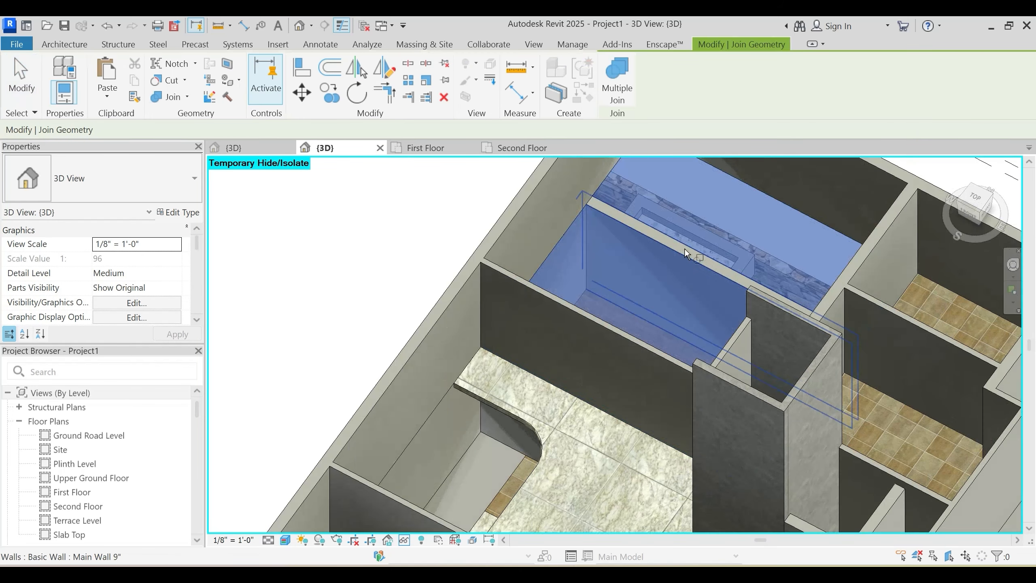
scroll(685, 249, "down", 1)
middle_click_drag(690, 265, 697, 329, "shift")
key("Escape")
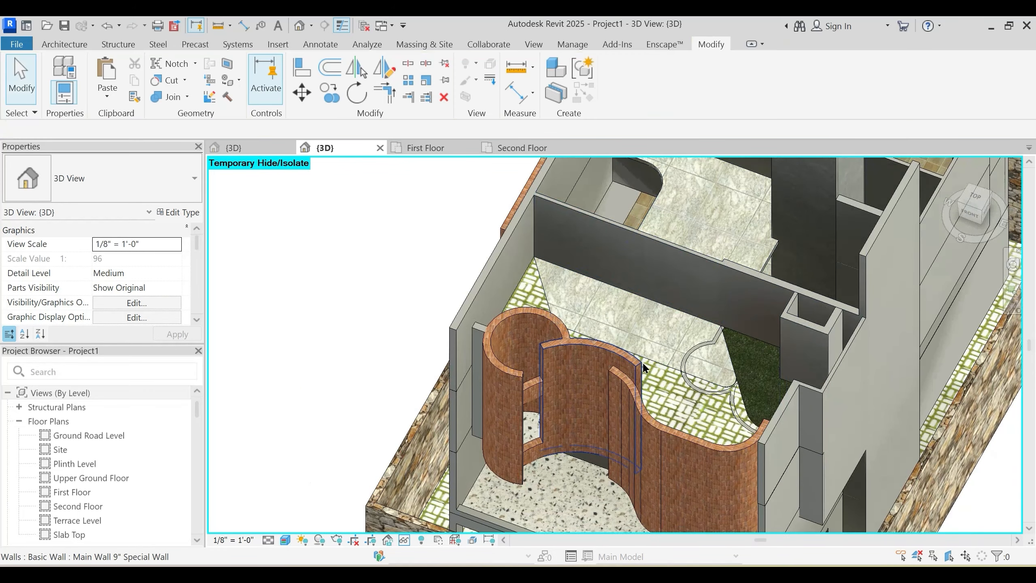
Step: Join the Public Areas floor in the relax area with the curved wall rising through it from below
scroll(685, 338, "up", 3)
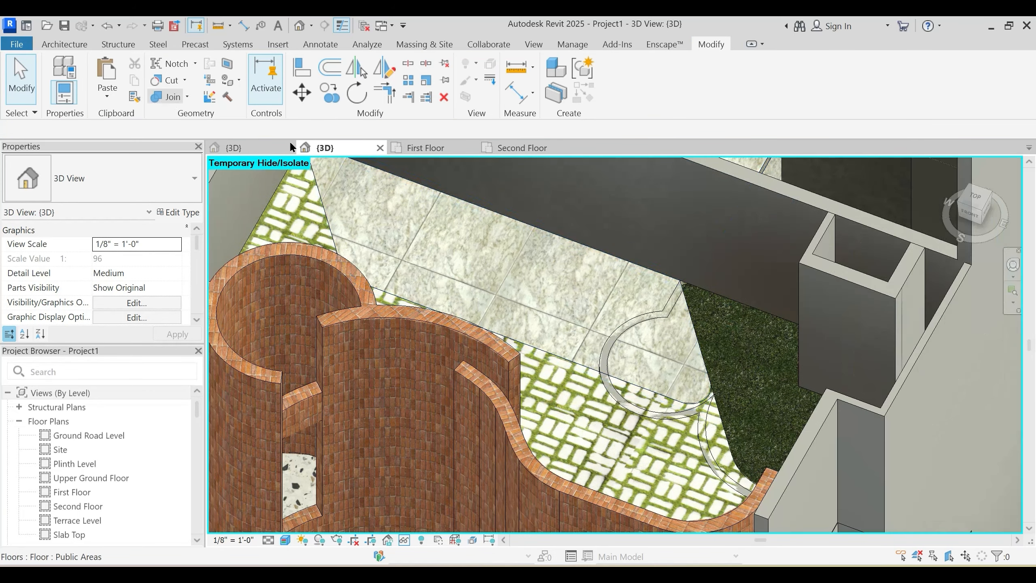
key("Return")
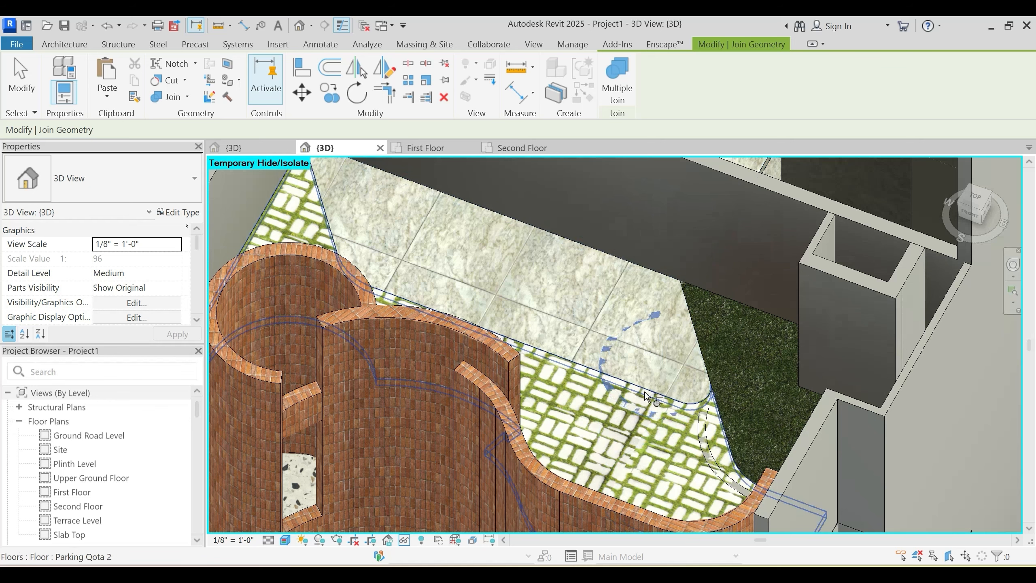
key("Escape")
left_click(168, 96)
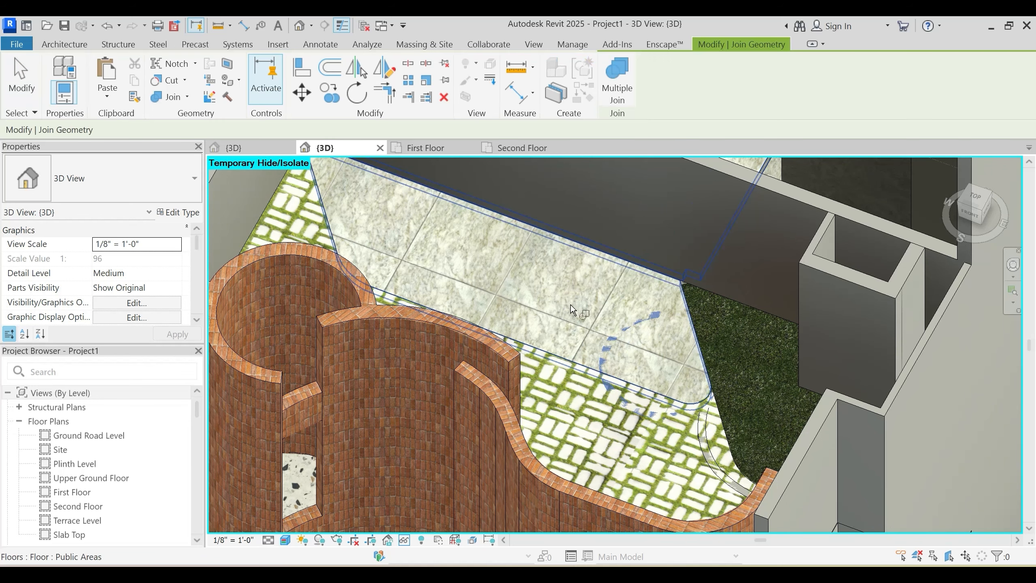
left_click(570, 300)
left_click(623, 337)
key("Escape")
middle_click_drag(685, 339, 665, 279)
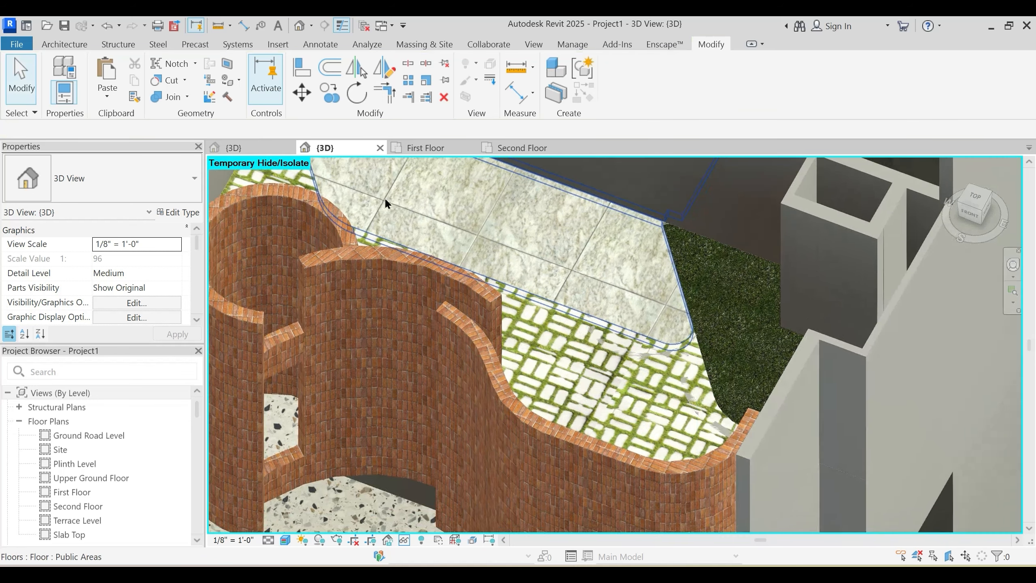
Step: Join the Parking Qota 2 floor with the curved walls showing through it beside the relax area
left_click(171, 98)
left_click(621, 292)
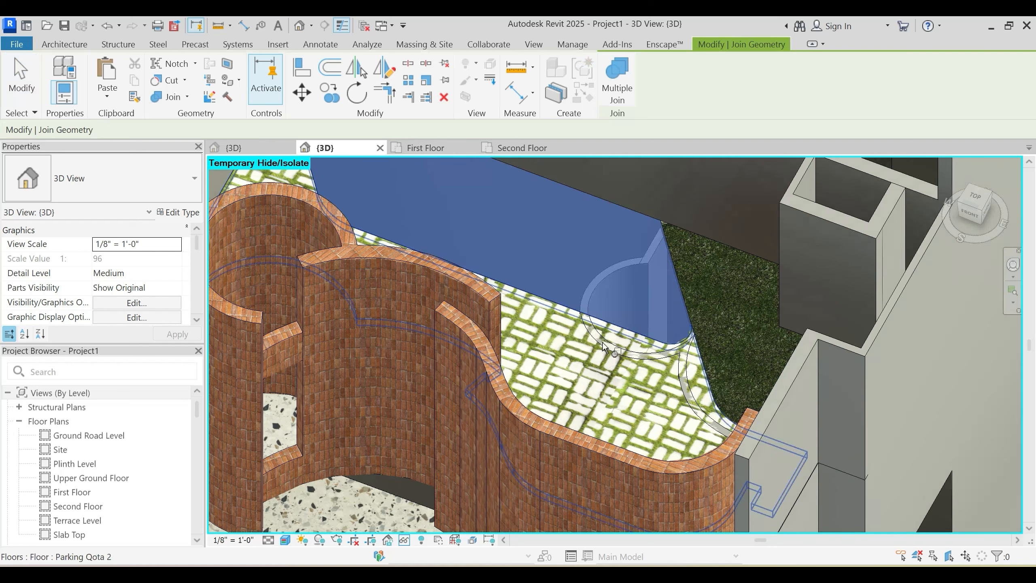
key("Escape")
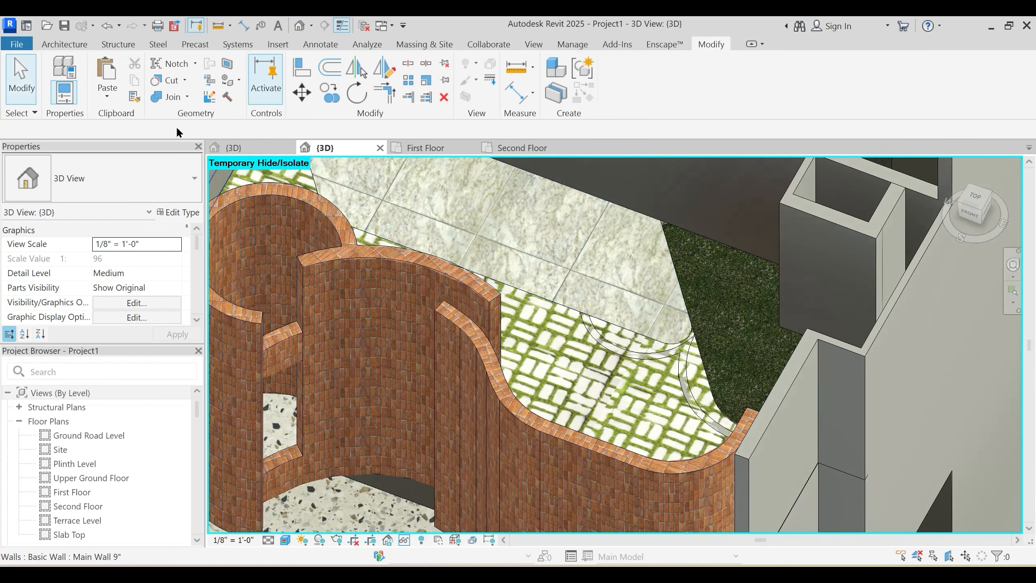
key("Return")
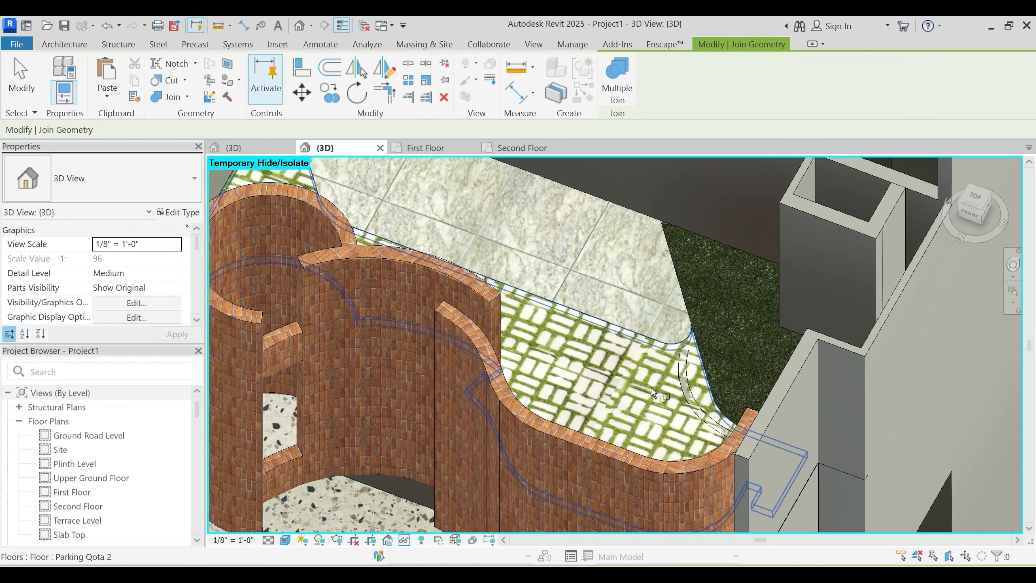
left_click(665, 386)
middle_click_drag(666, 385, 676, 319, "shift")
key("Escape")
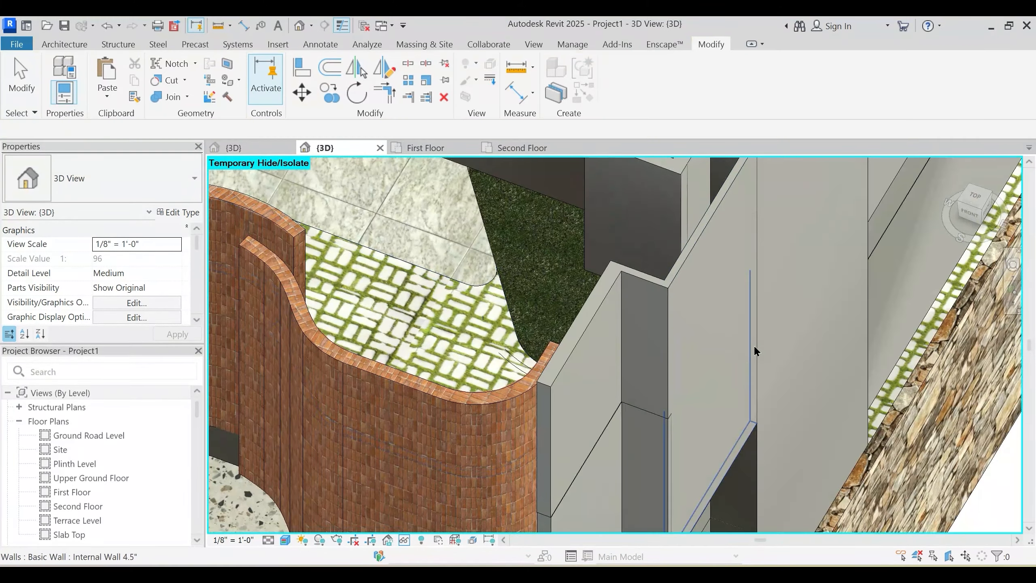
Step: Copy the short Main Wall 9" beam along the stair-side edge of the lower Public Areas floor and paste it aligned to selected levels
scroll(752, 355, "down", 4)
middle_click_drag(738, 402, 781, 325, "shift")
scroll(727, 393, "up", 5)
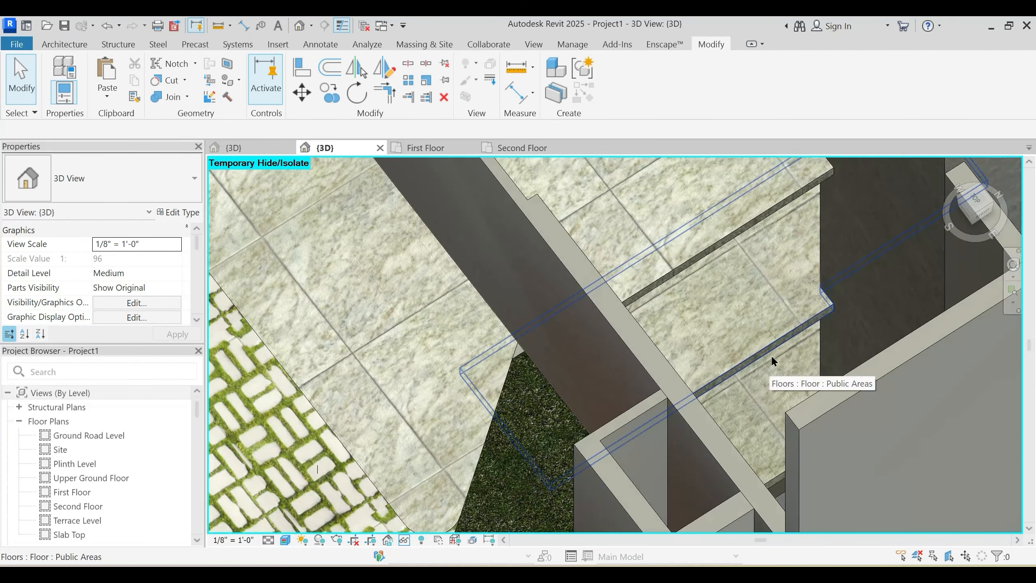
scroll(767, 372, "down", 3)
middle_click_drag(770, 453, 753, 417, "shift")
scroll(749, 351, "up", 3)
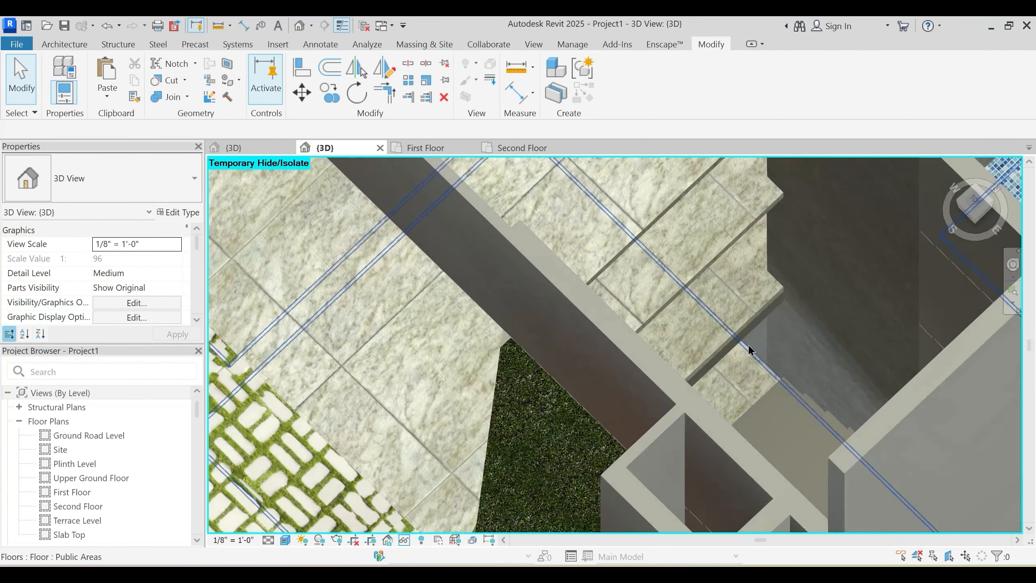
left_click(795, 351)
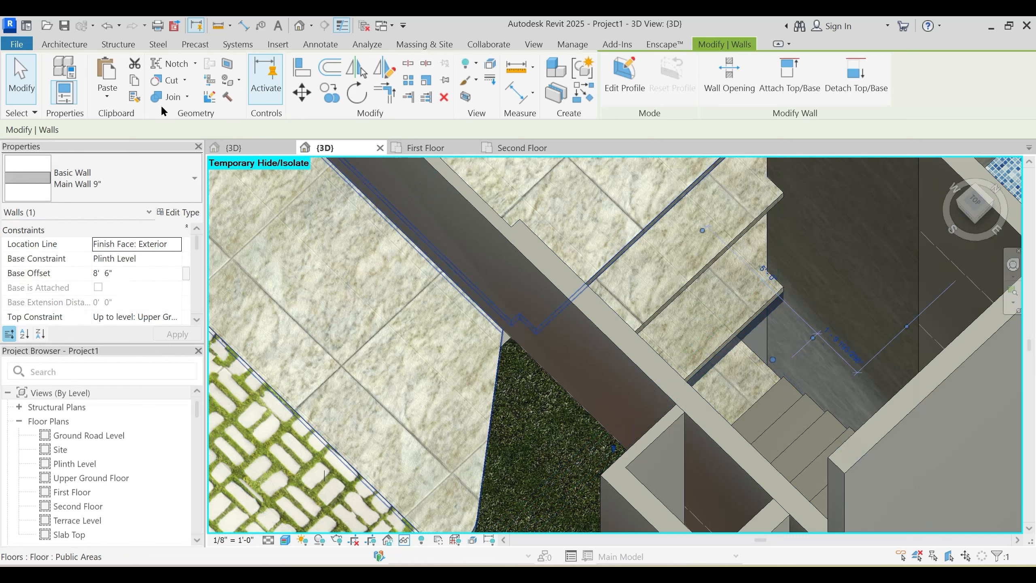
left_click(113, 101)
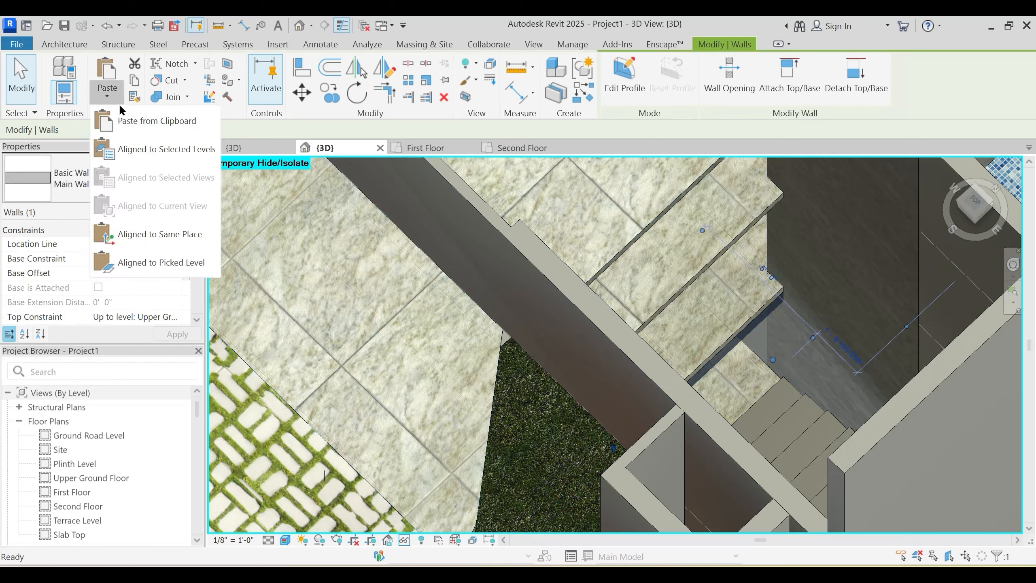
left_click(151, 151)
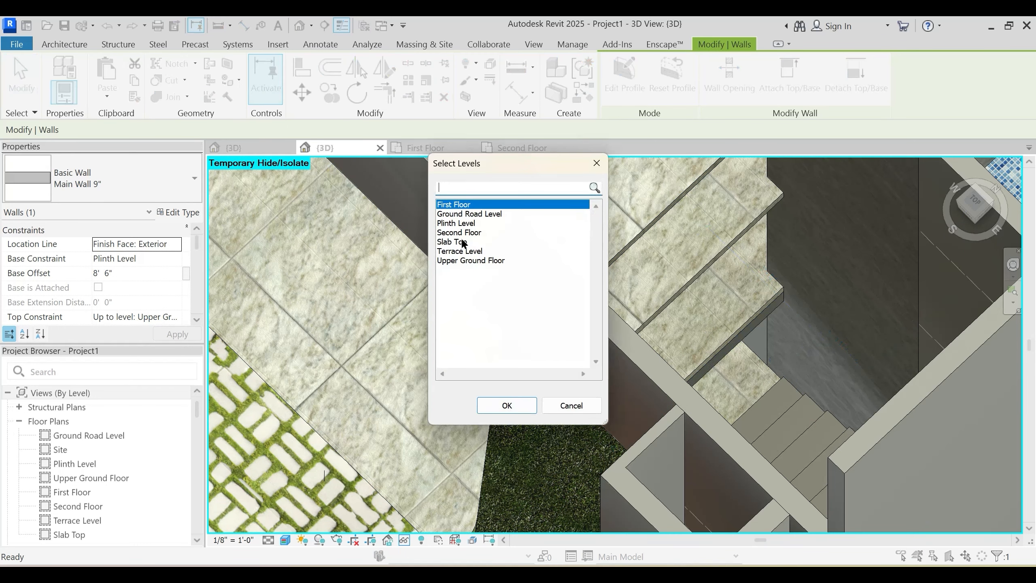
left_click(513, 403)
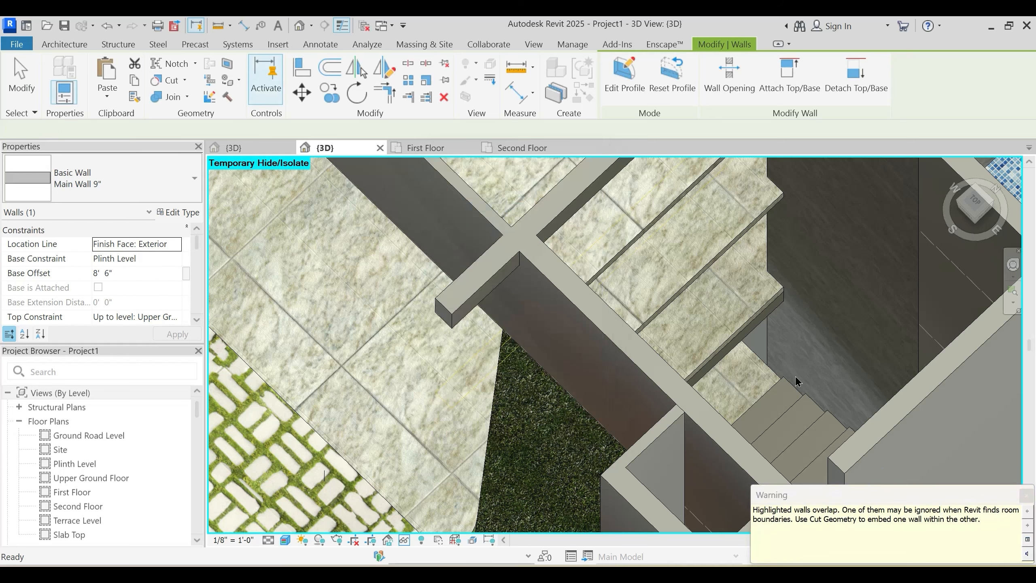
scroll(791, 400, "down", 5)
middle_click_drag(785, 415, 825, 367, "shift")
key("Escape")
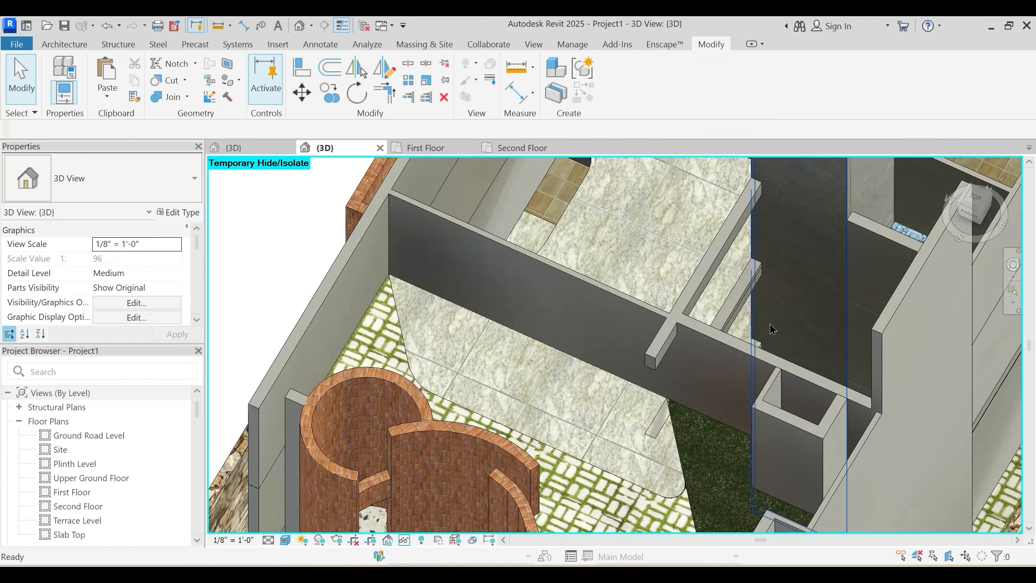
Step: Examine the pasted Main Wall 9" beams beside the stairs to see where their ends extend past the cross wall
scroll(660, 432, "up", 5)
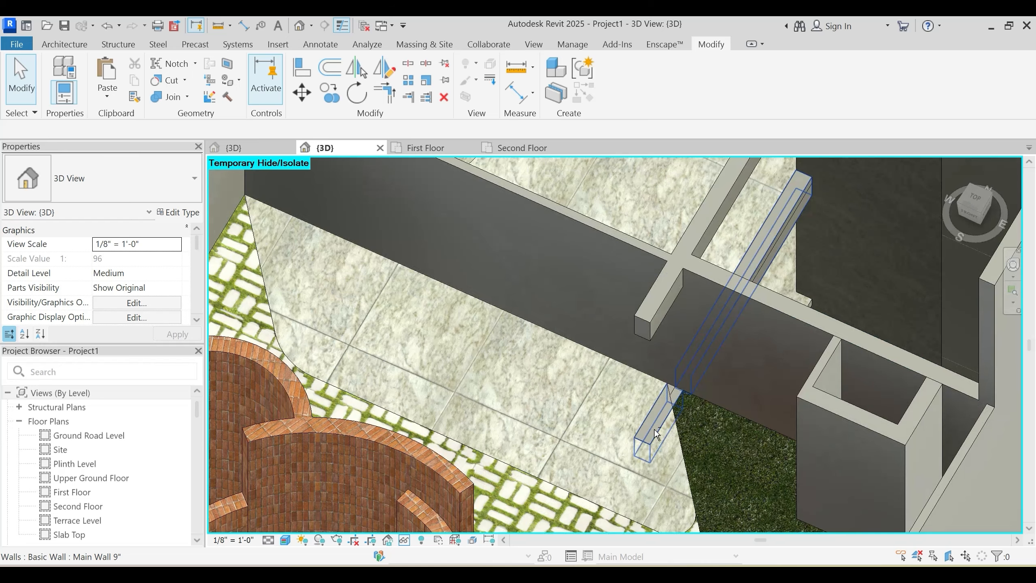
scroll(656, 424, "down", 5)
left_click(724, 325)
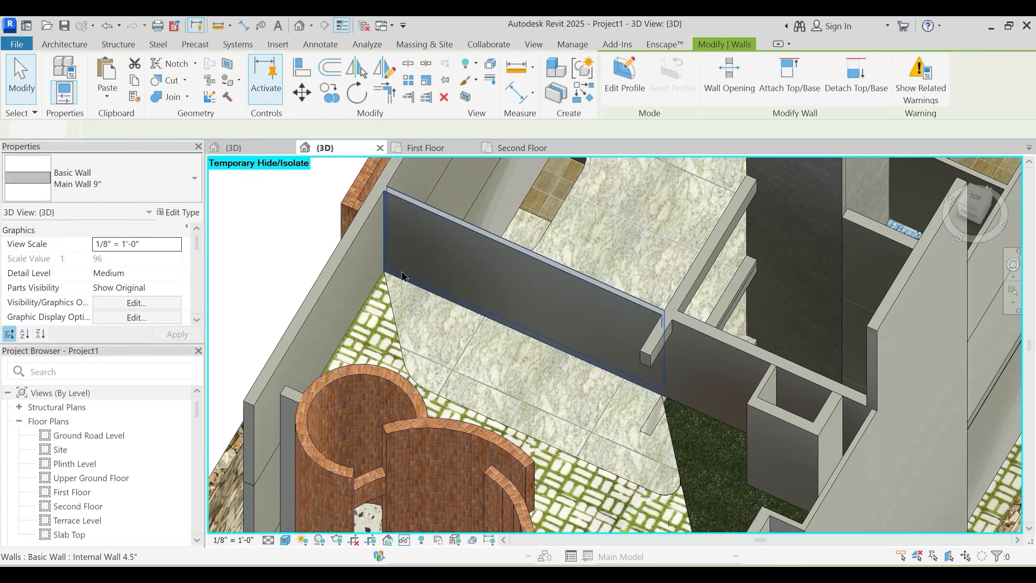
key("Escape")
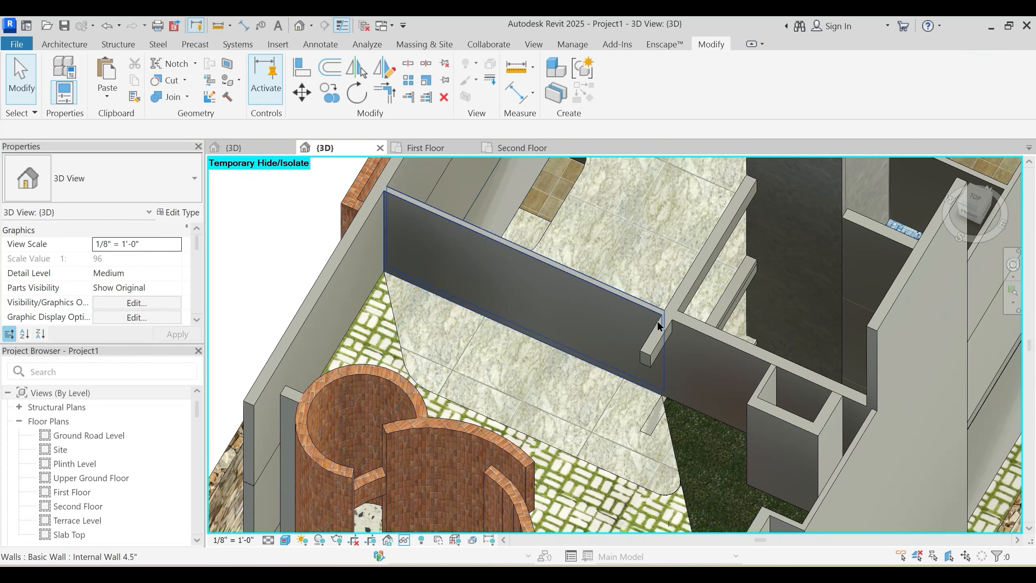
left_click(721, 299)
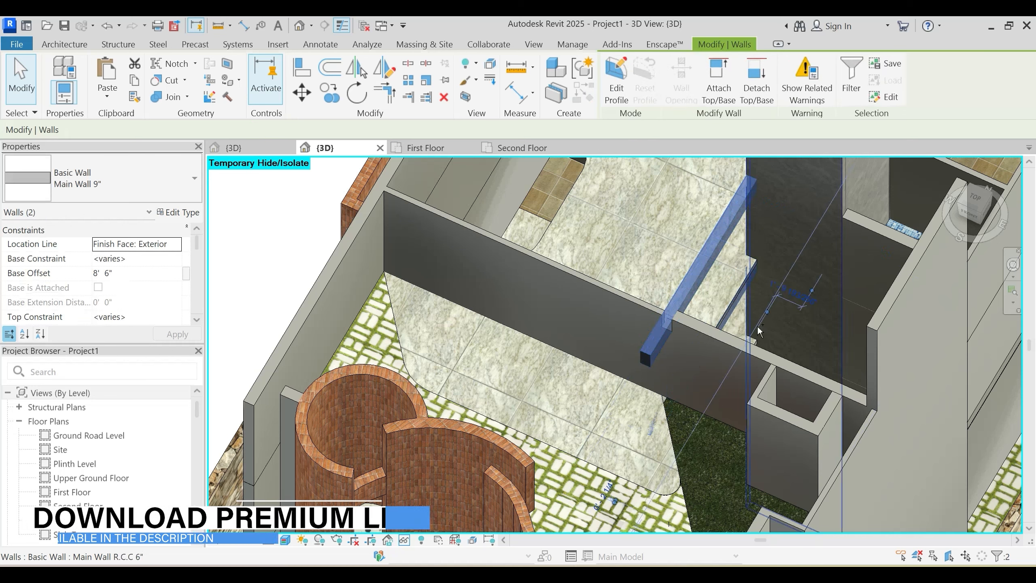
scroll(149, 310, "down", 1)
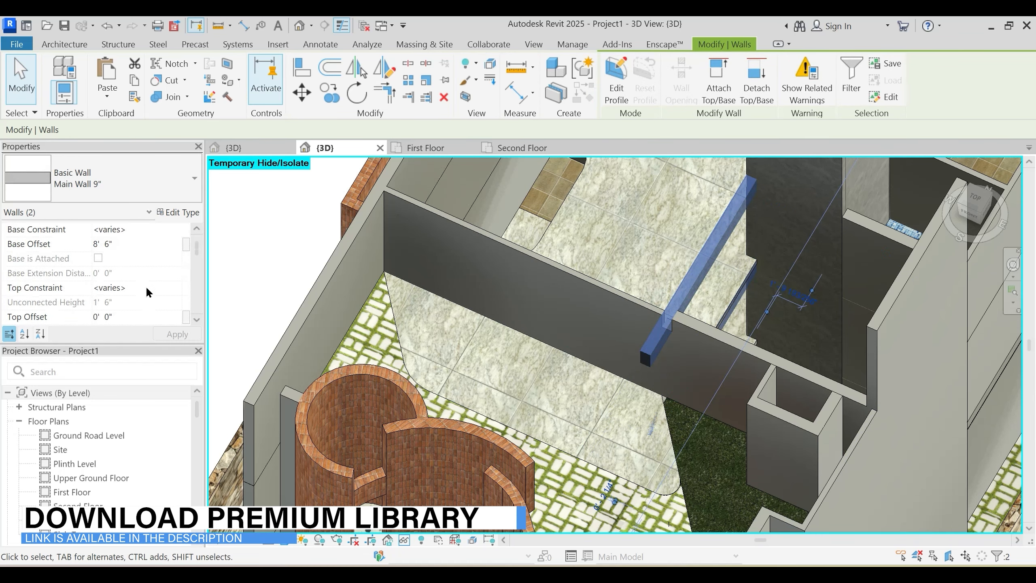
key("Escape")
middle_click_drag(689, 354, 766, 321, "shift")
left_click(738, 335)
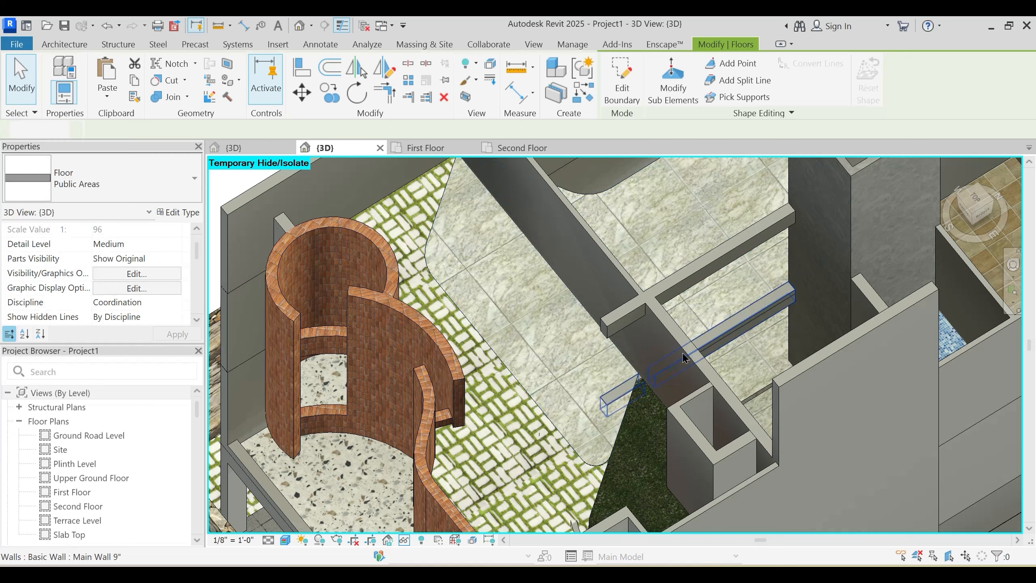
key("Escape")
Step: In the First Floor ceiling plan, shorten the stair-side Main Wall 9" beam so its projecting end stops at the cross wall
left_click(633, 393)
middle_click_drag(633, 393, 398, 243, "shift")
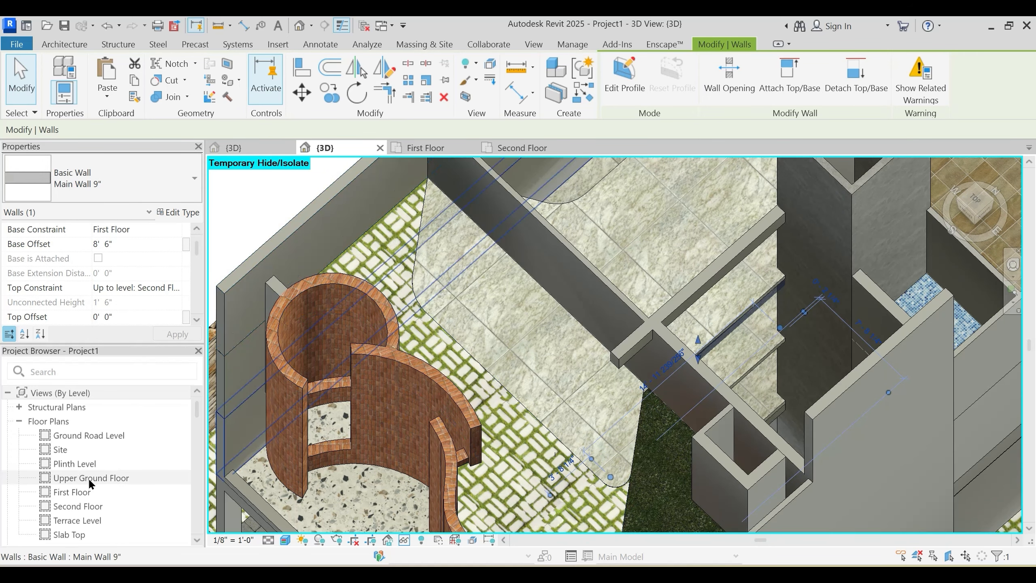
middle_click_drag(629, 365, 659, 304, "shift")
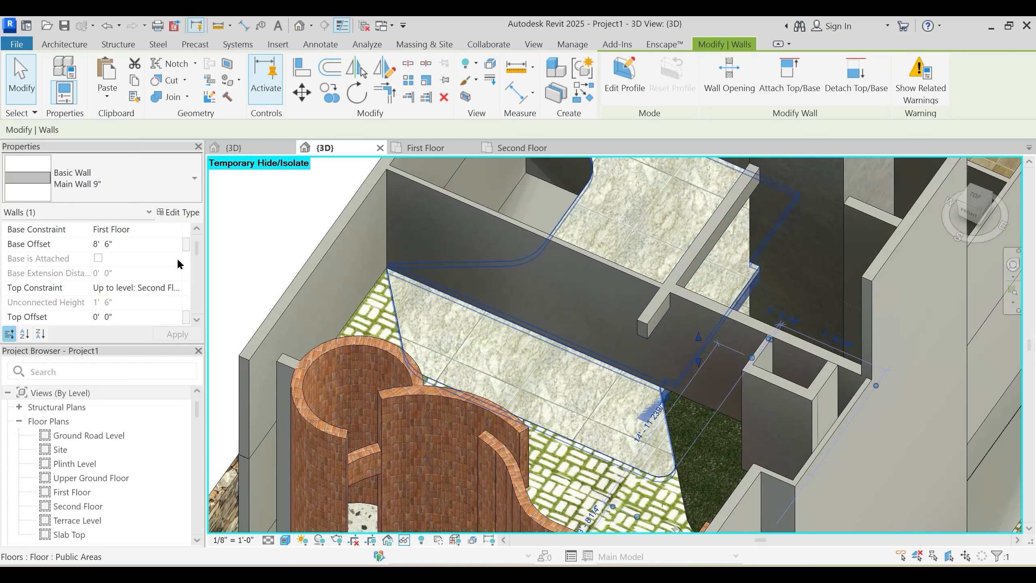
scroll(105, 488, "down", 2)
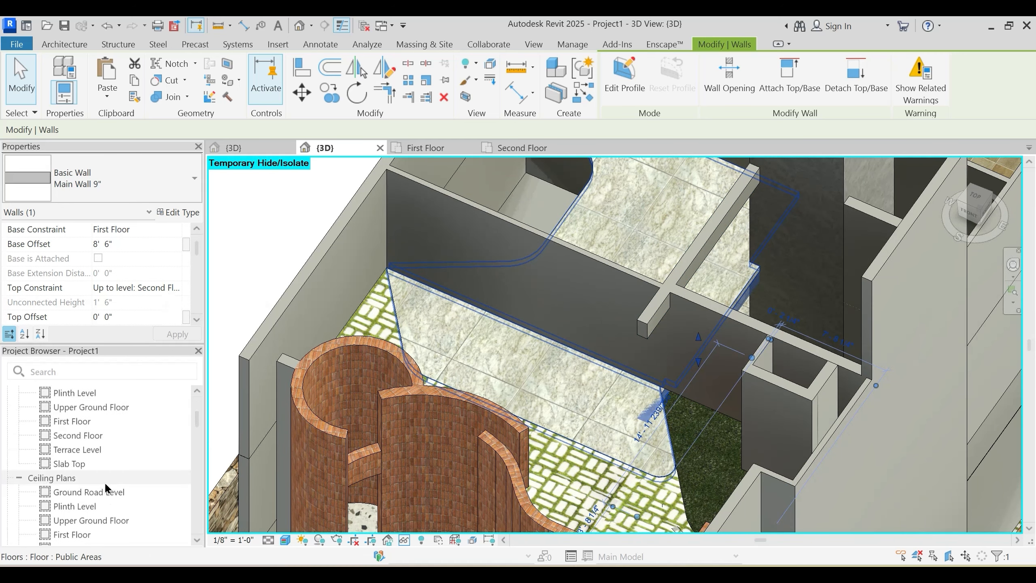
scroll(105, 488, "down", 2)
double_click(87, 463)
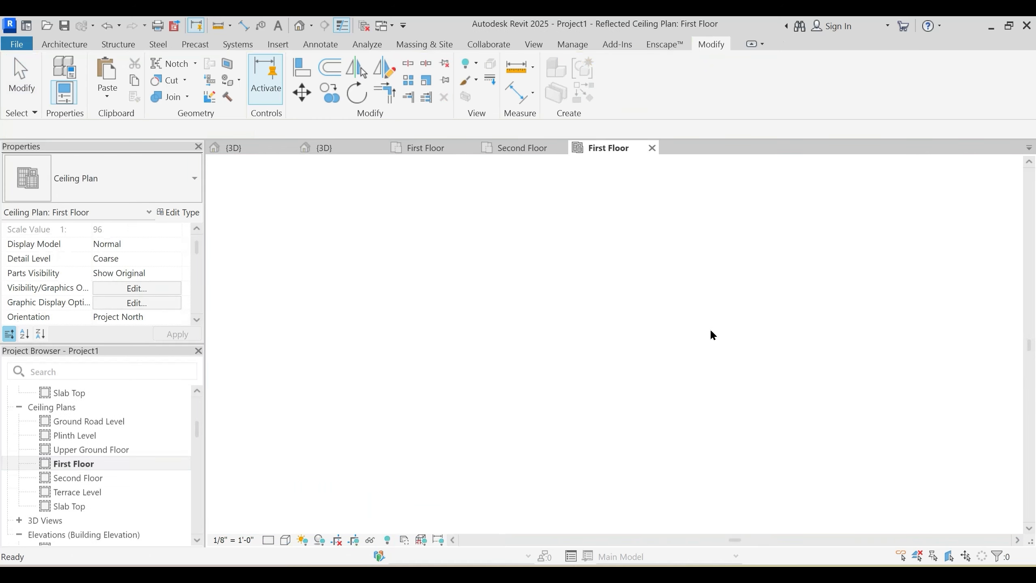
left_click(630, 303)
scroll(630, 303, "up", 6)
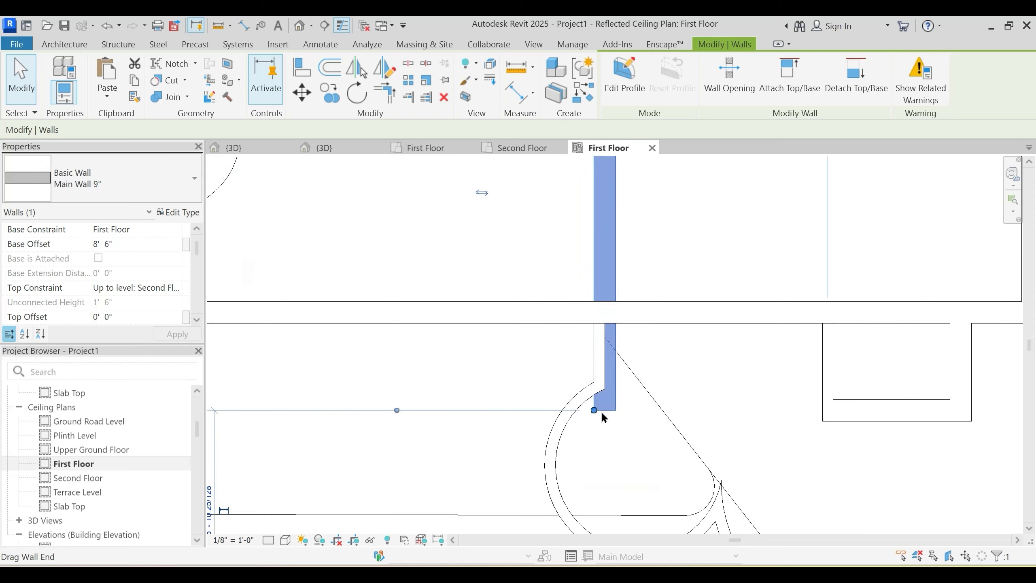
left_click_drag(601, 413, 597, 303)
key("Escape")
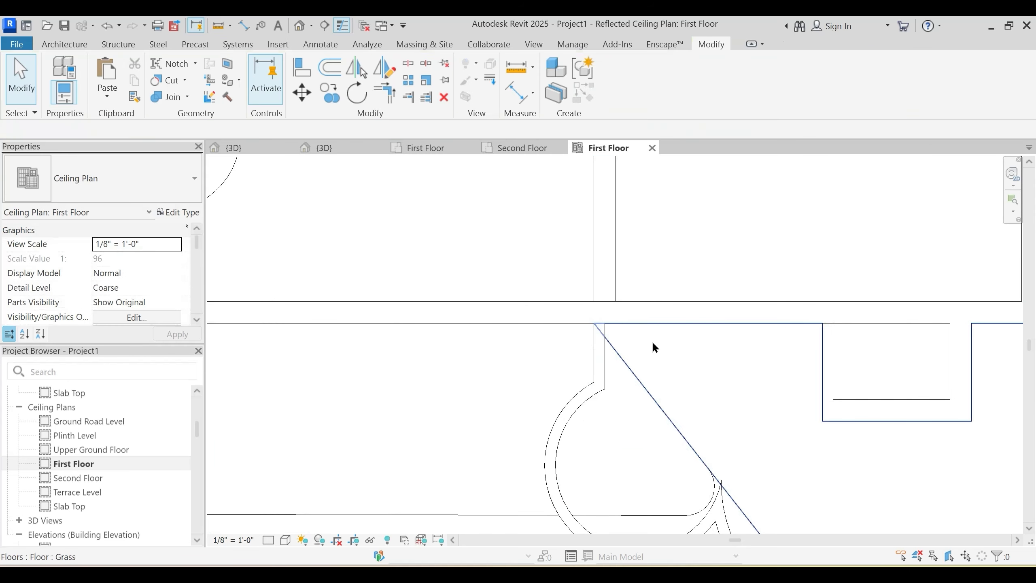
scroll(653, 344, "down", 3)
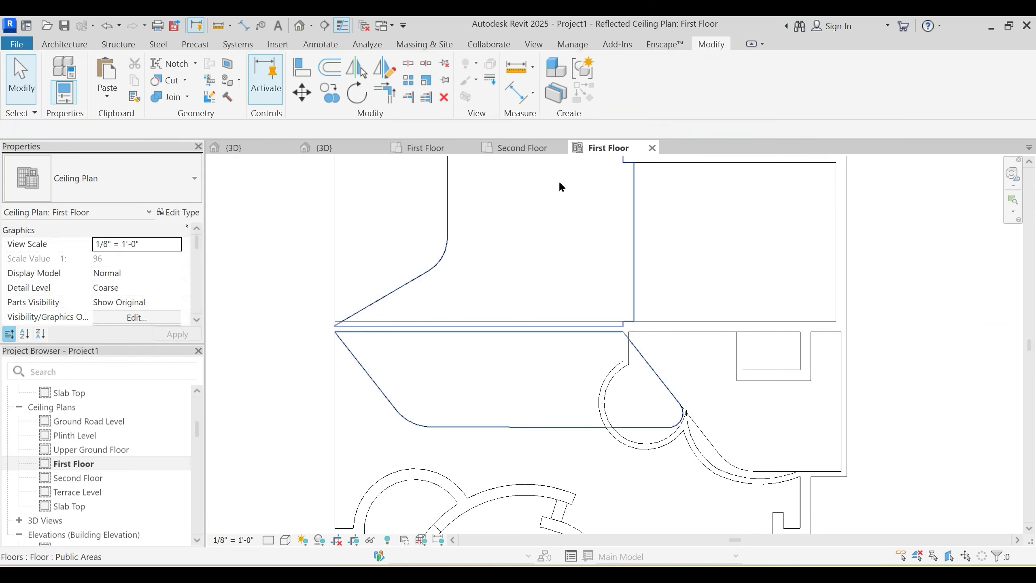
Step: In the Second Floor ceiling plan, pull the projecting end of the stair-side Main Wall 9" beam back to the cross wall
double_click(77, 478)
left_click(620, 358)
scroll(624, 376, "up", 3)
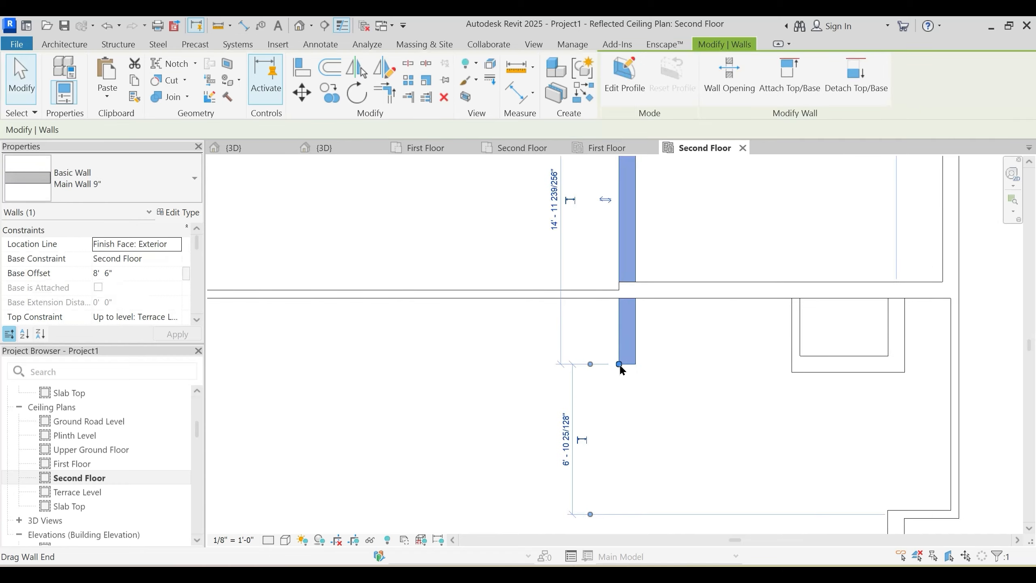
left_click_drag(618, 362, 618, 290)
key("Escape")
scroll(712, 407, "down", 3)
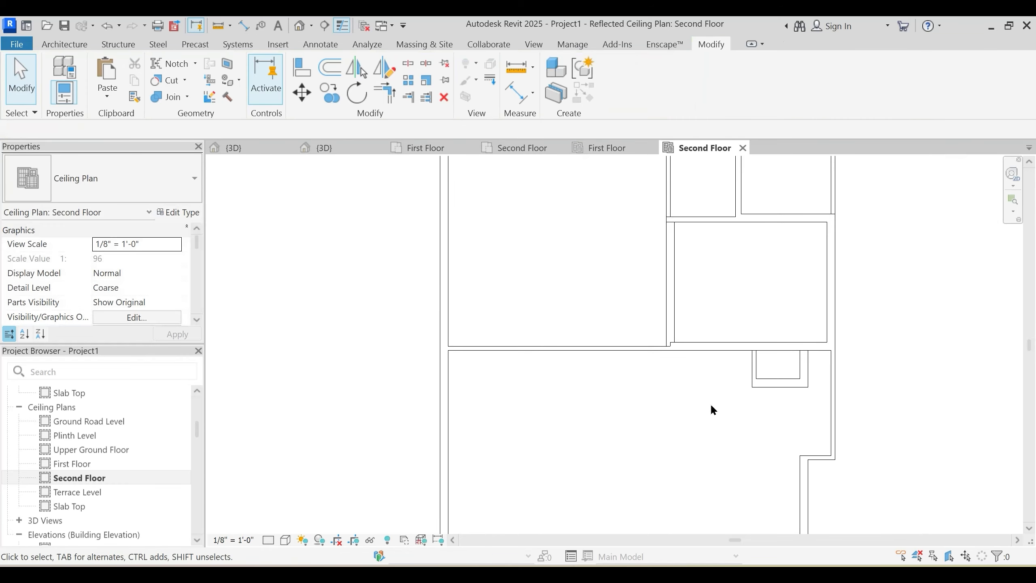
scroll(712, 408, "down", 2)
Step: Return to the isolated 3D view and check the stair-side floor edges on every level for missing beams
left_click(343, 147)
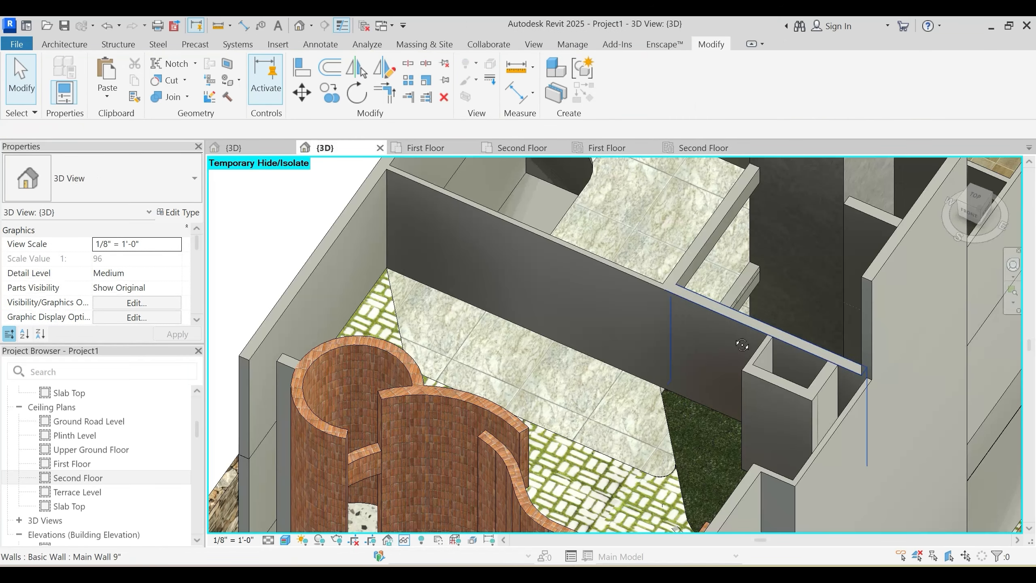
middle_click_drag(741, 345, 717, 330, "shift")
scroll(747, 310, "up", 1)
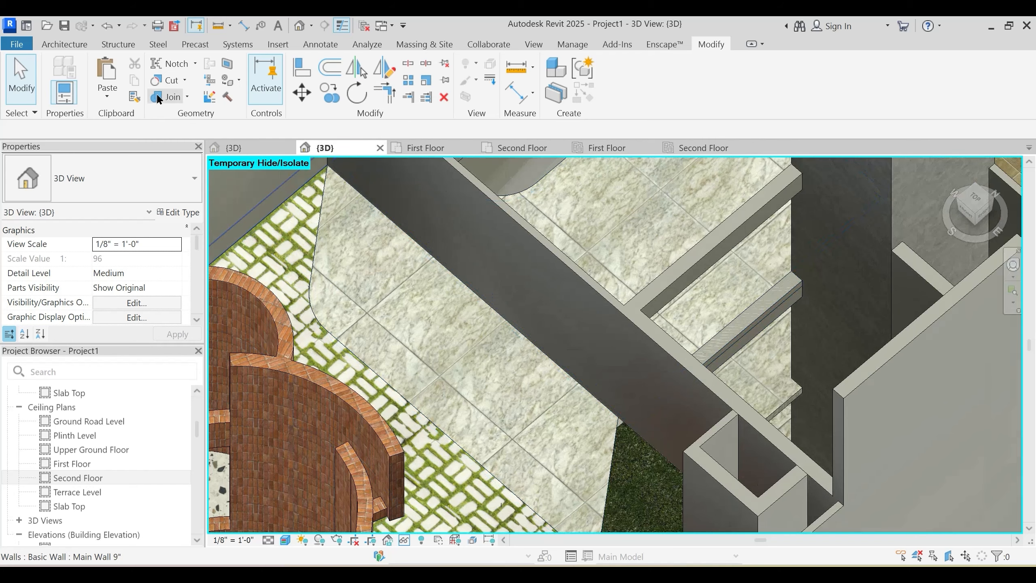
middle_click_drag(653, 355, 634, 369, "shift")
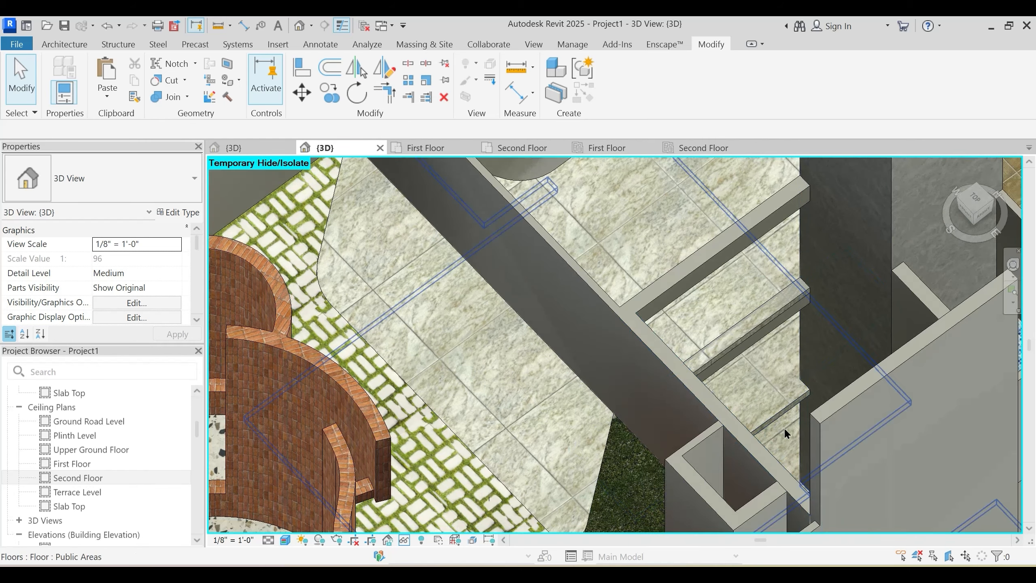
middle_click_drag(780, 431, 779, 382, "shift")
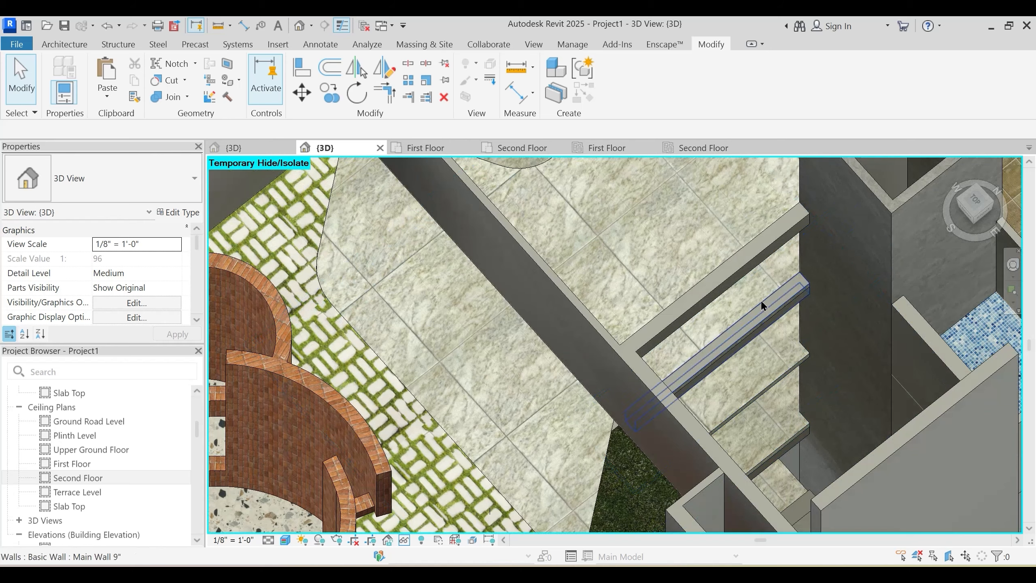
scroll(821, 459, "up", 3)
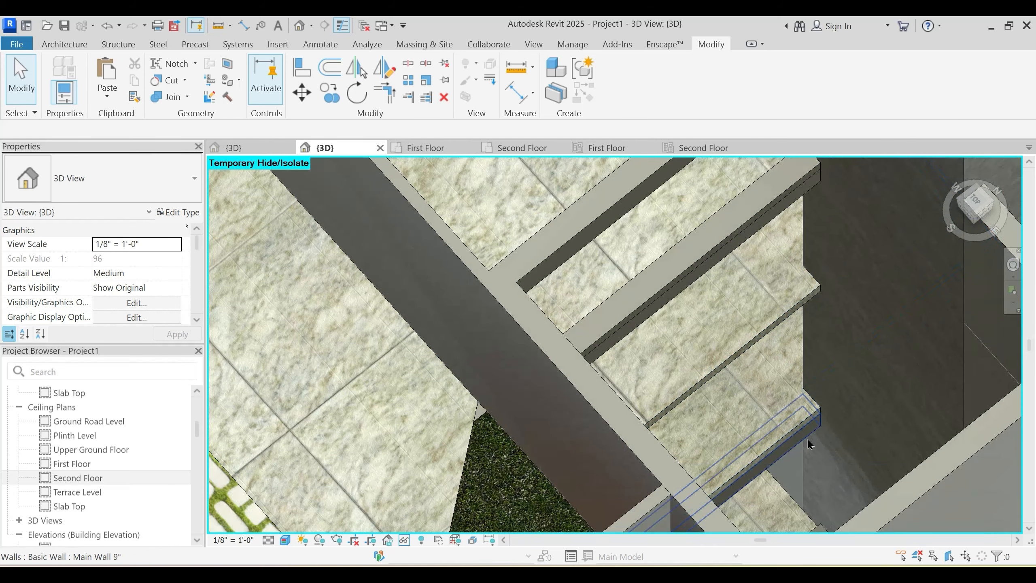
left_click(807, 440)
key("Escape")
Step: Copy the First Floor Main Wall 9" beam beside the stairs and paste it aligned to the Upper Ground Floor level
left_click(775, 219)
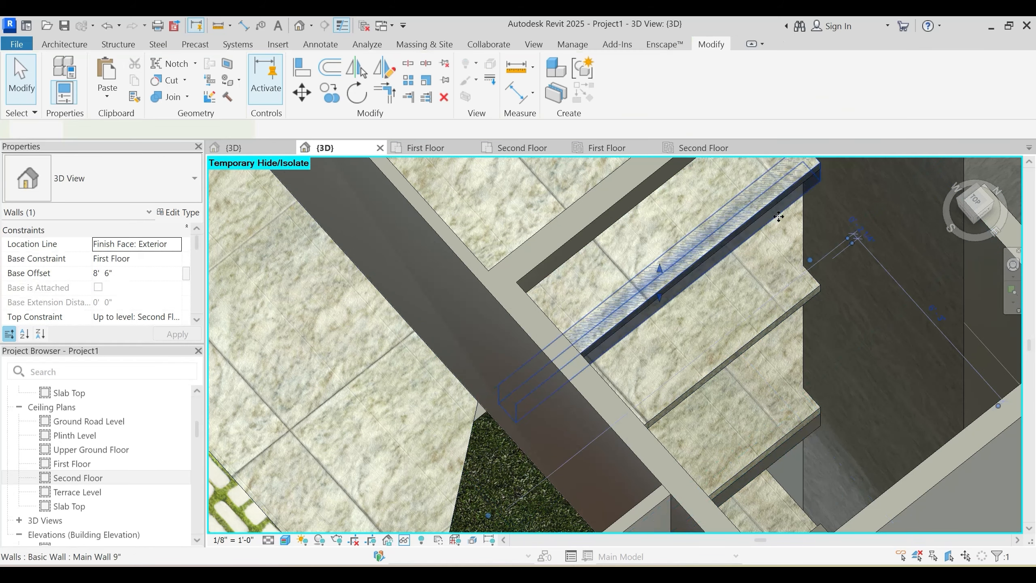
left_click(133, 81)
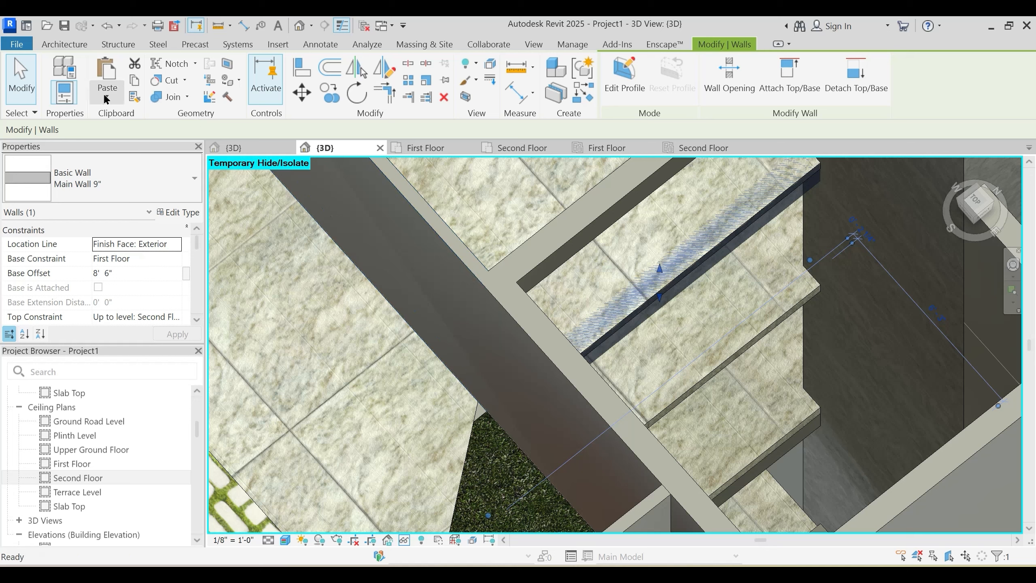
left_click(107, 96)
left_click(162, 150)
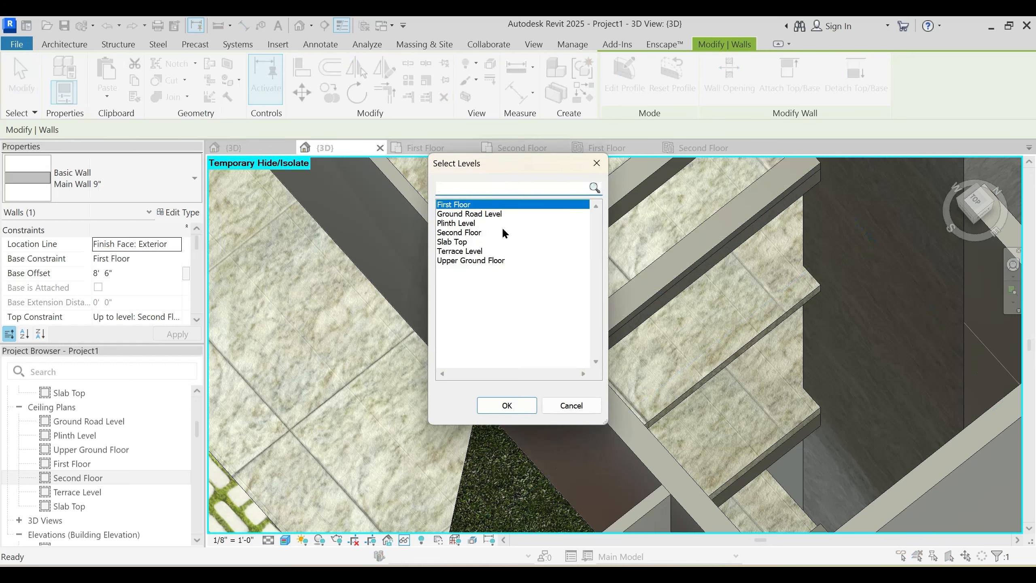
left_click(483, 260)
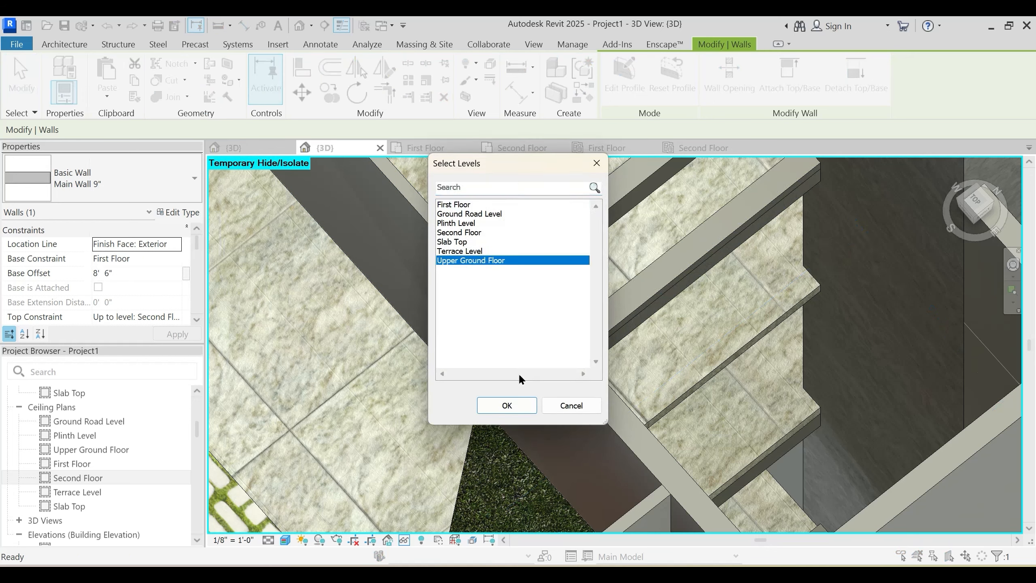
left_click(510, 404)
key("Escape")
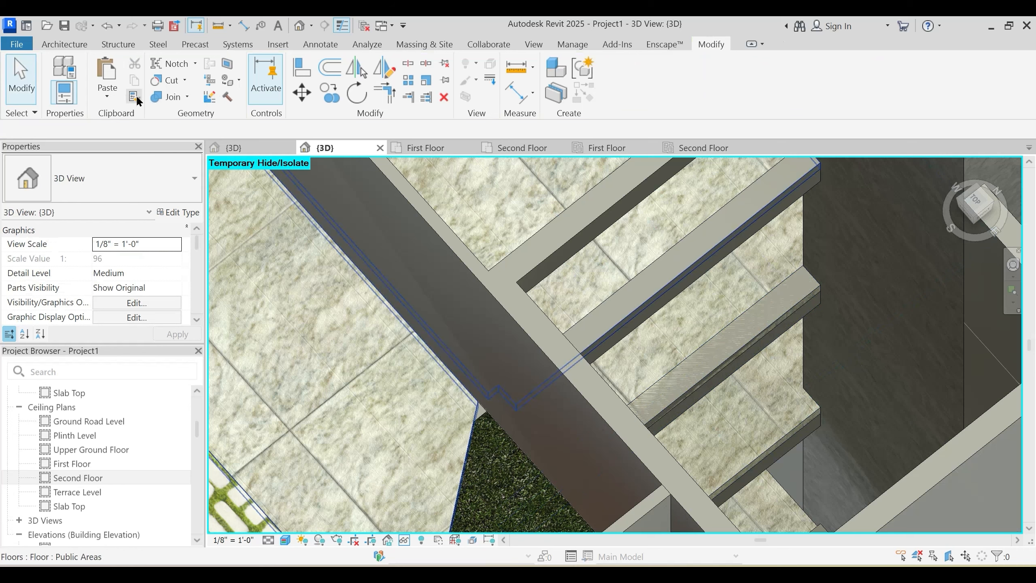
Step: Join the Public Areas floors with the Main Wall 9" beams running along their stair-side edges on the successive levels
left_click(169, 98)
scroll(730, 319, "up", 2)
left_click(754, 325)
left_click(769, 361)
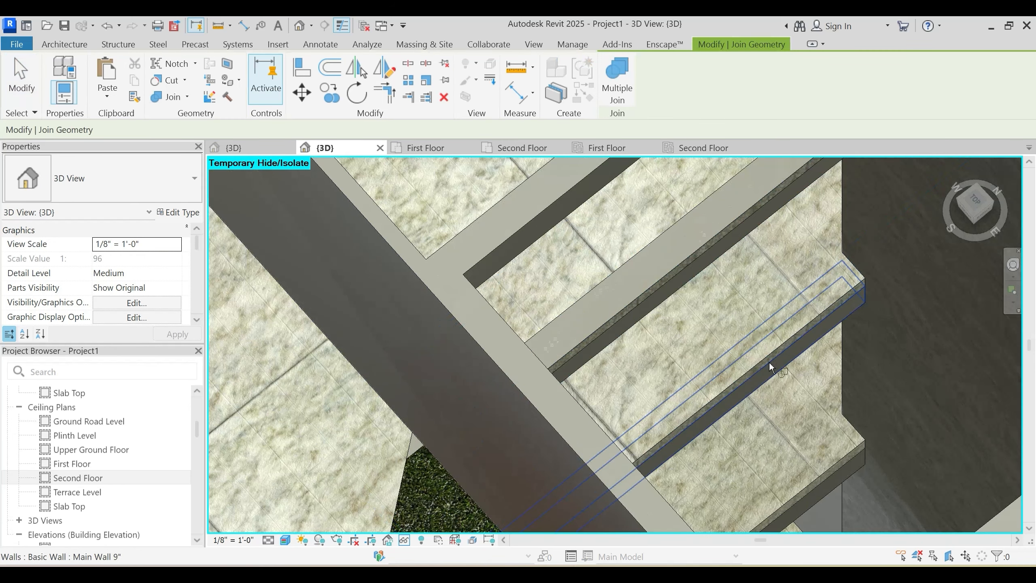
scroll(769, 358, "down", 2)
left_click(690, 256)
left_click(702, 274)
middle_click_drag(654, 174, 671, 282)
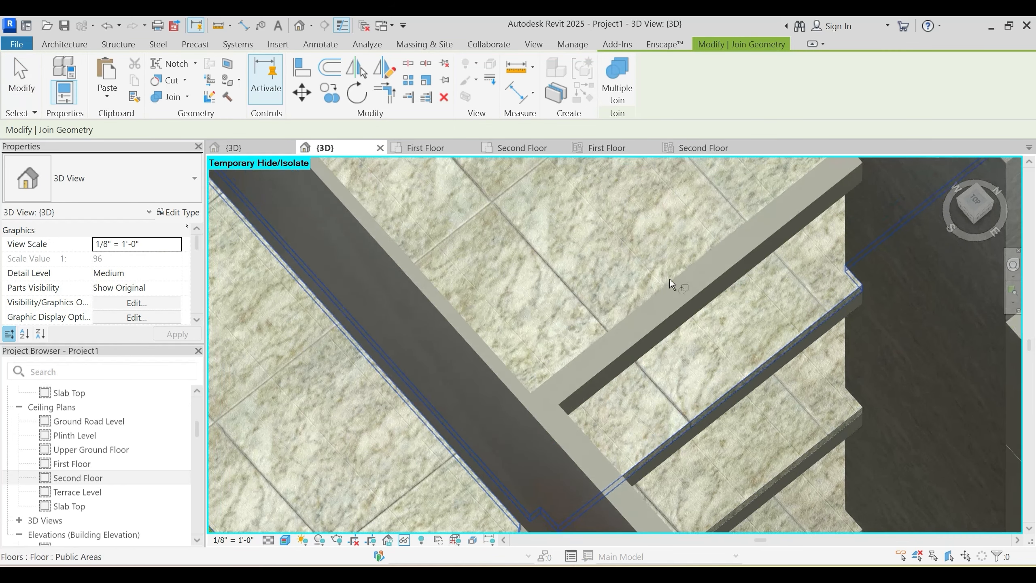
left_click(675, 264)
left_click(685, 282)
key("Escape")
Step: Examine the whole isolated building from several angles, including the stair opening, relax area and outer walls
middle_click_drag(772, 303, 720, 214, "shift")
middle_click_drag(685, 269, 754, 430)
middle_click_drag(731, 301, 777, 463, "shift")
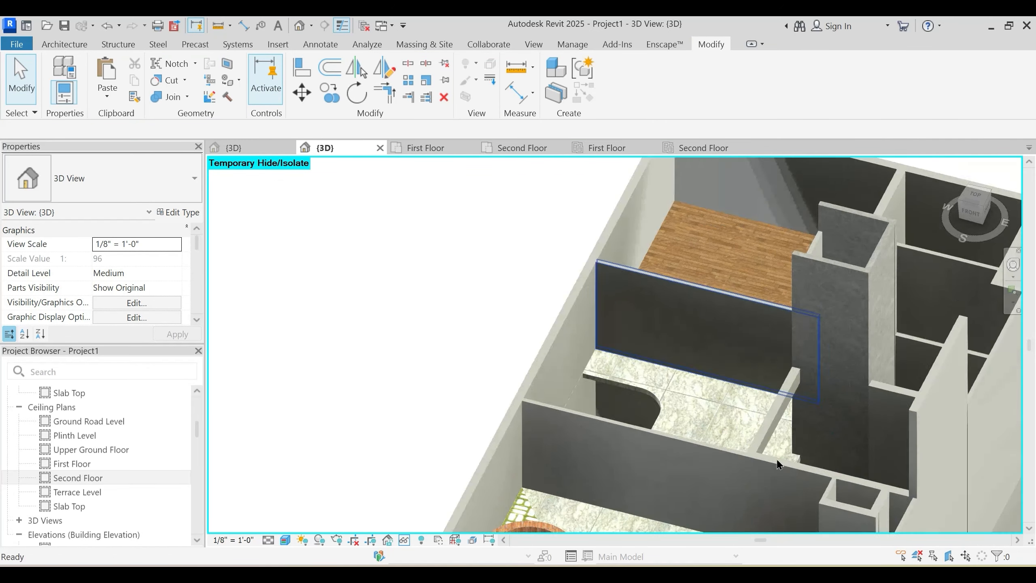
middle_click_drag(770, 403, 694, 244)
scroll(693, 244, "down", 2)
middle_click_drag(696, 330, 686, 438, "shift")
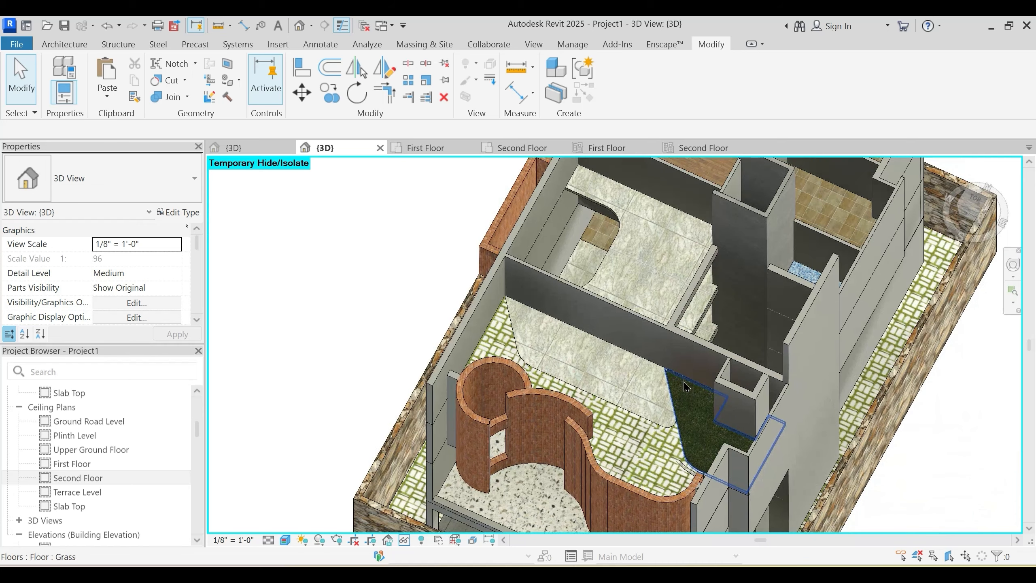
scroll(779, 409, "down", 2)
middle_click_drag(792, 439, 762, 402, "shift")
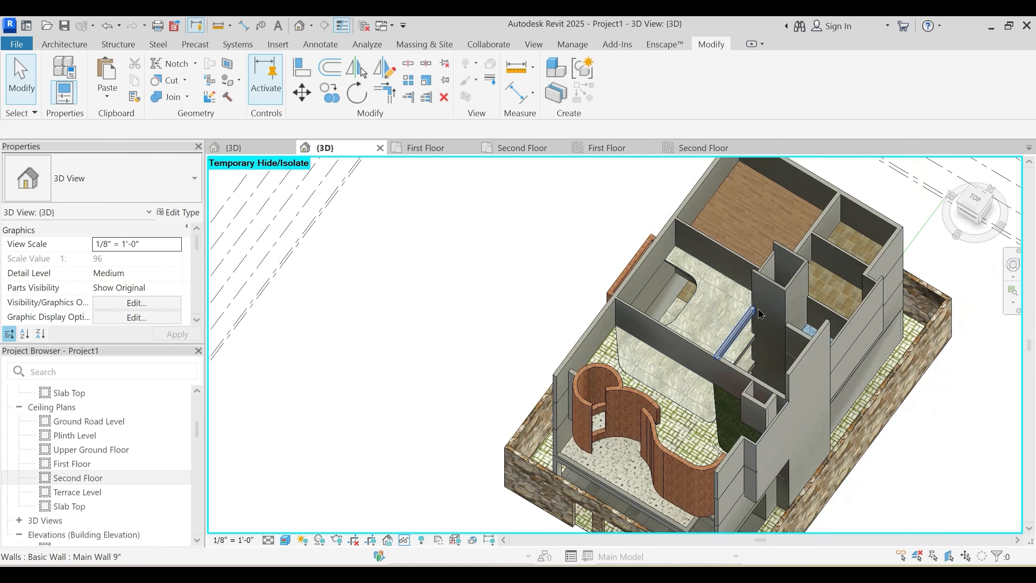
middle_click_drag(759, 314, 689, 329)
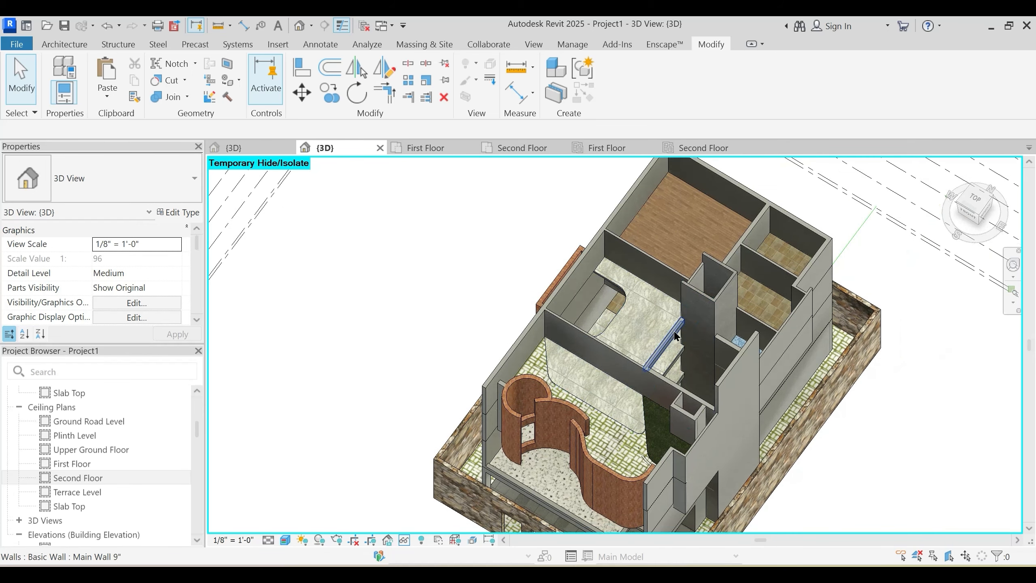
middle_click_drag(470, 230, 514, 215, "shift")
scroll(505, 273, "down", 3)
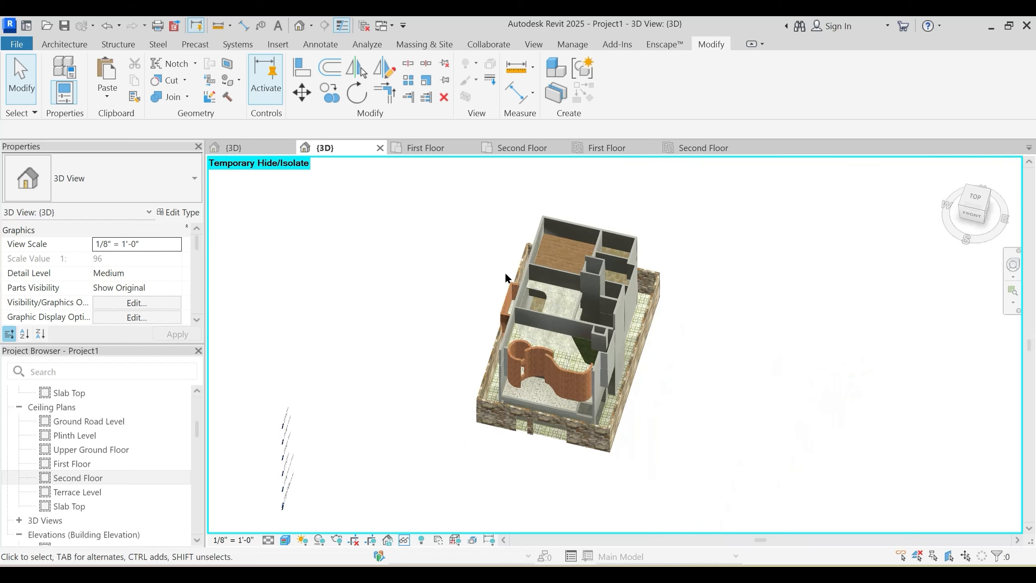
middle_click_drag(517, 289, 470, 317, "shift")
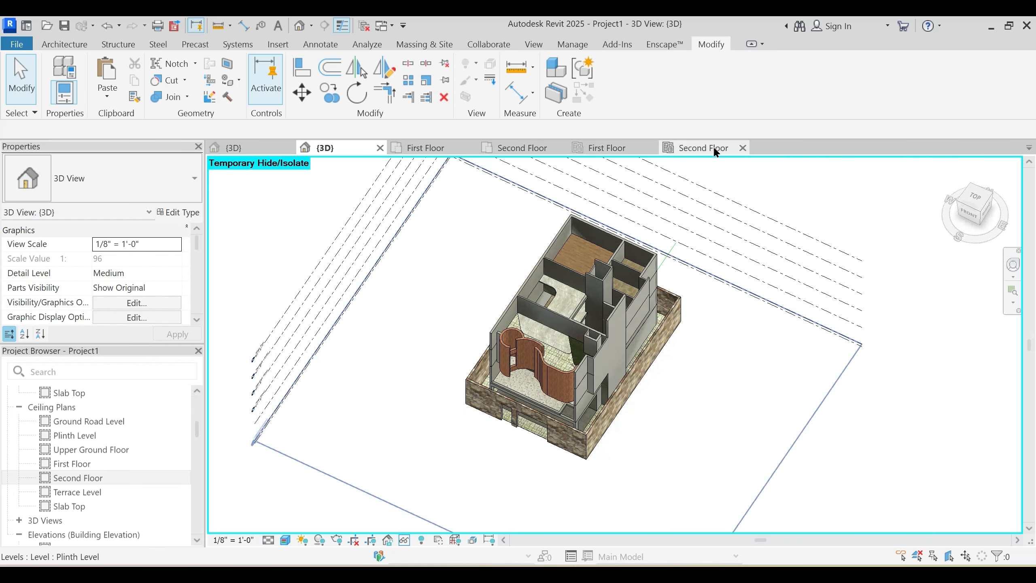
Step: Close the First Floor and Second Floor ceiling plan views and the First Floor plan view
left_click(742, 148)
left_click(652, 148)
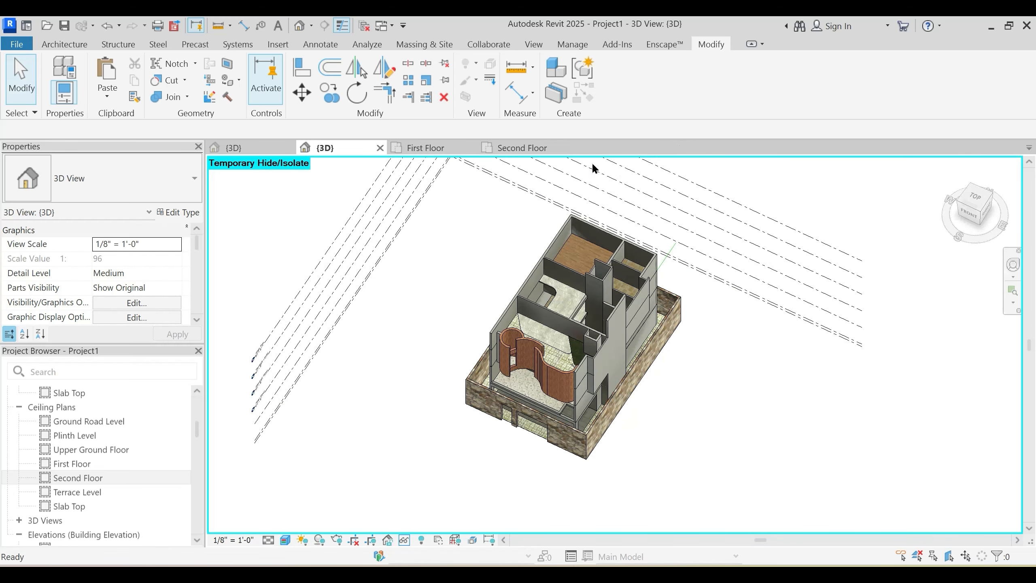
left_click(470, 148)
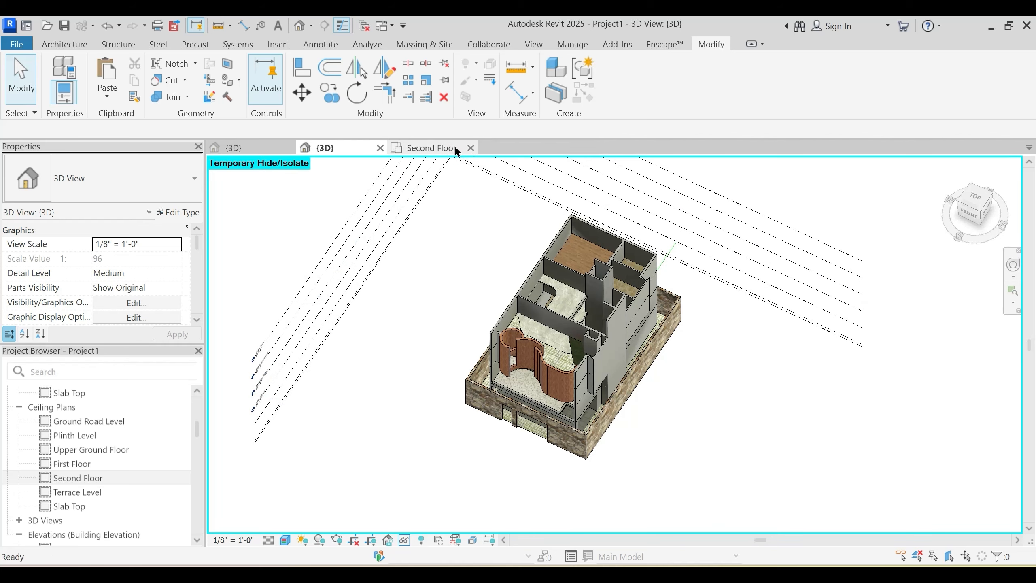
Step: In the Second Floor plan, move the vertical model line above the wardrobe corner to the Terrace Level work plane
left_click(463, 147)
middle_click_drag(632, 320, 622, 407)
left_click(649, 259)
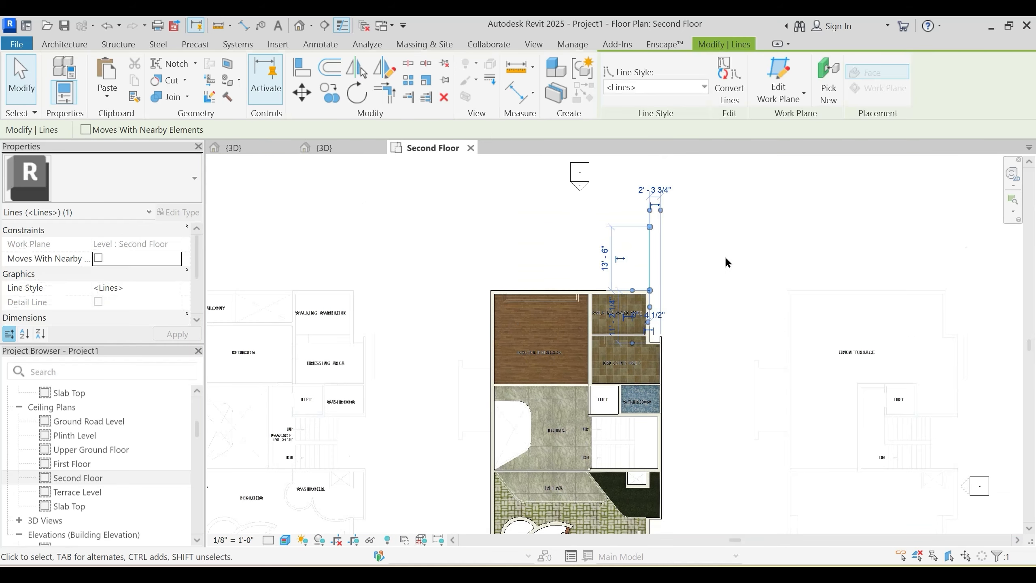
left_click(804, 93)
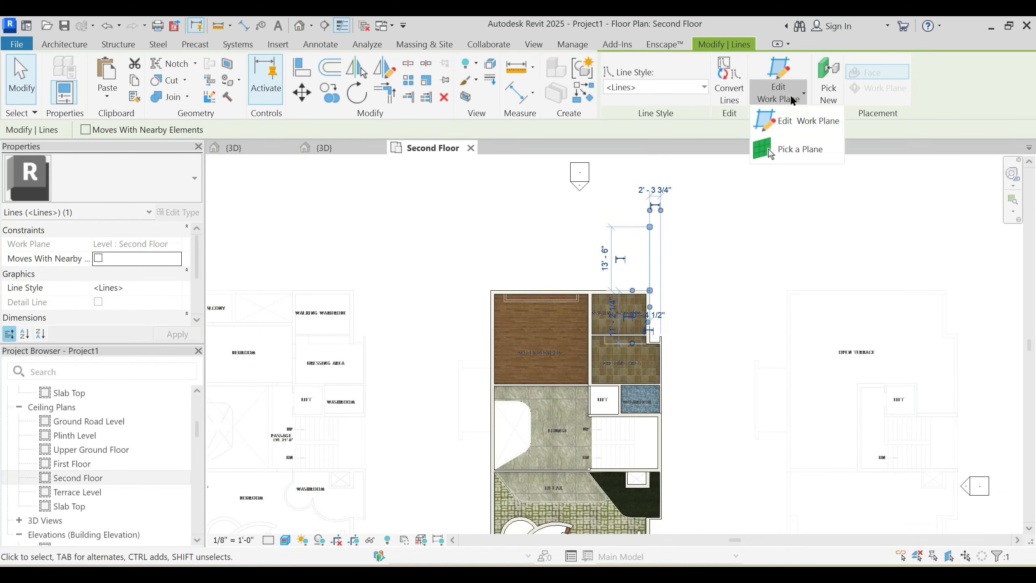
left_click(804, 123)
left_click(546, 294)
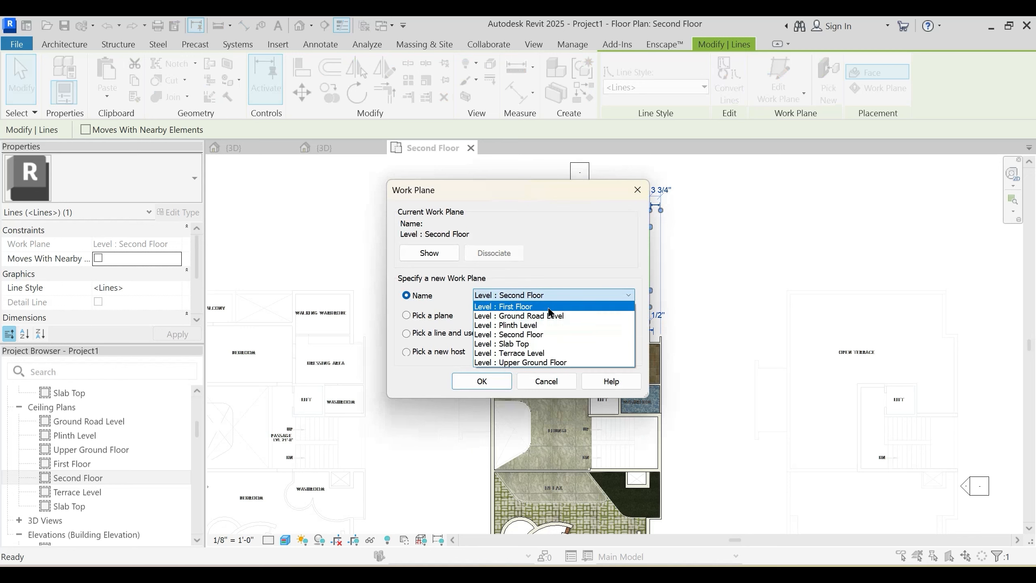
left_click(532, 354)
left_click(483, 381)
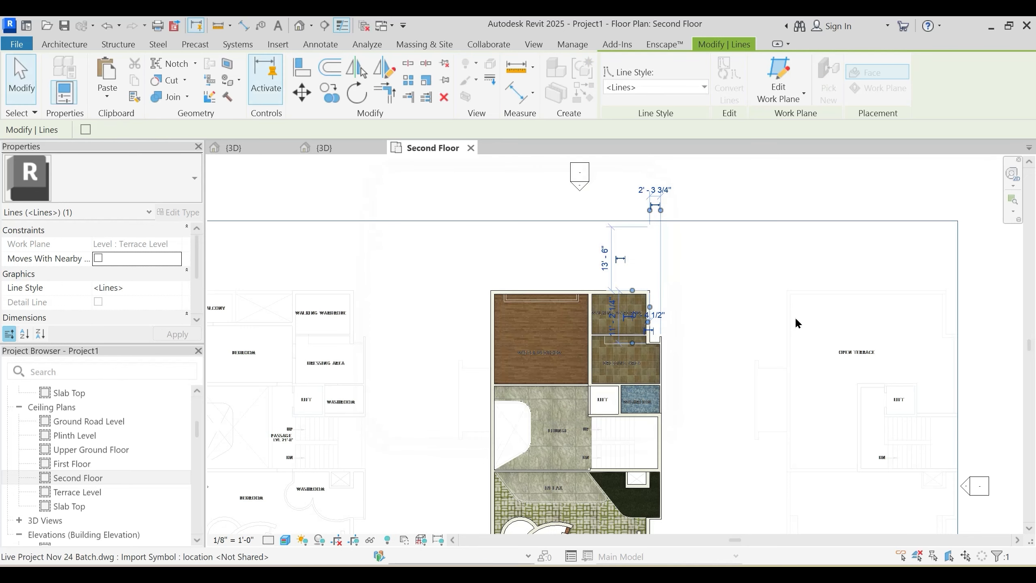
key("Escape")
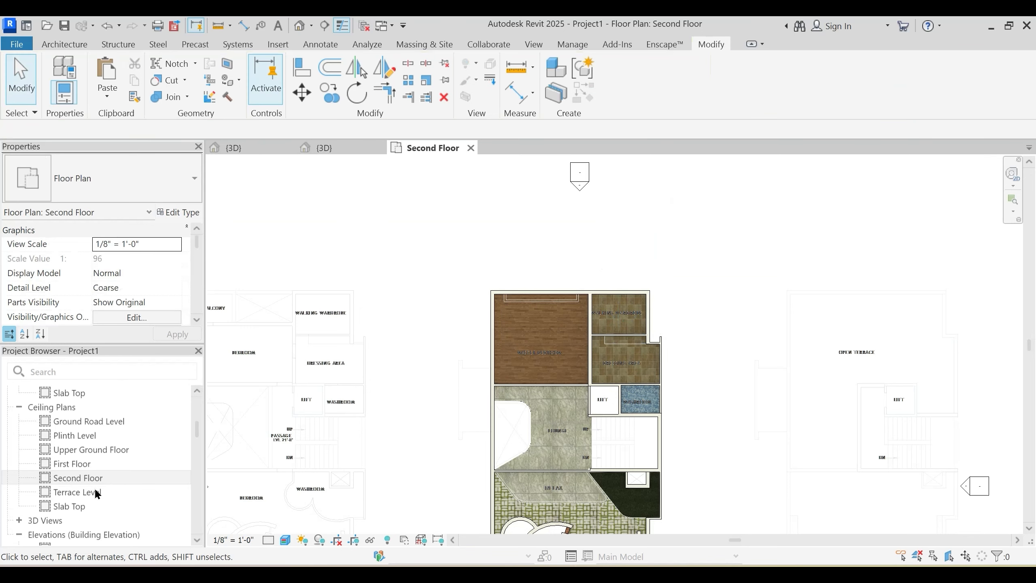
Step: Open the Terrace Level floor plan and reset the temporary isolation in the 3D view
scroll(81, 431, "up", 2)
double_click(82, 449)
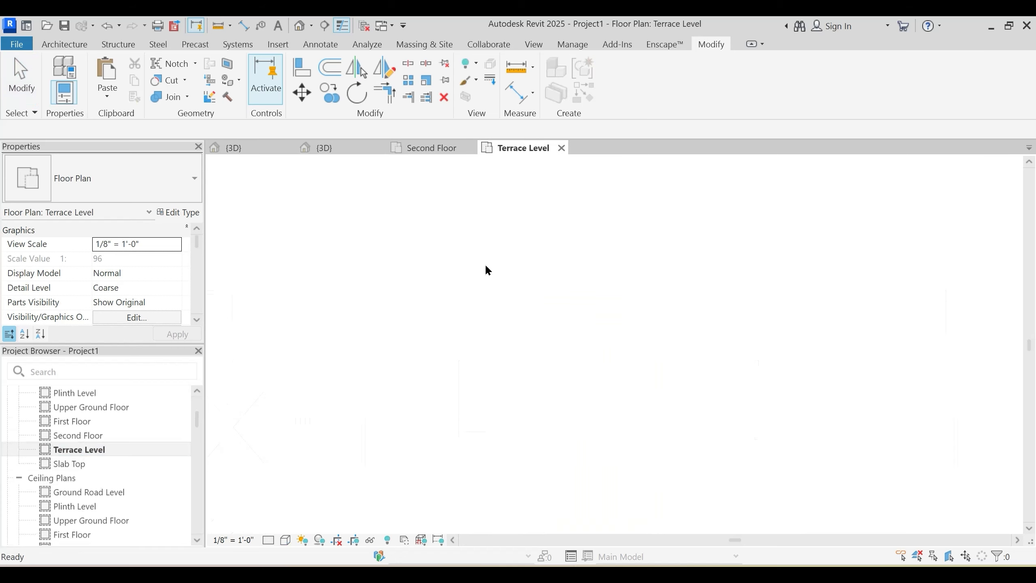
left_click(311, 153)
scroll(714, 351, "down", 2)
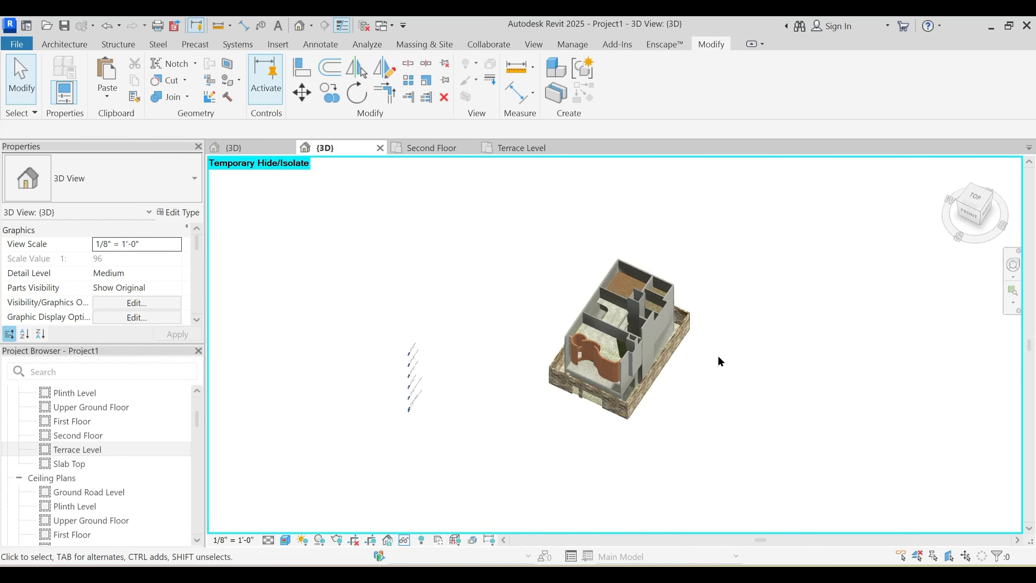
scroll(716, 368, "up", 2)
key("h")
key("r")
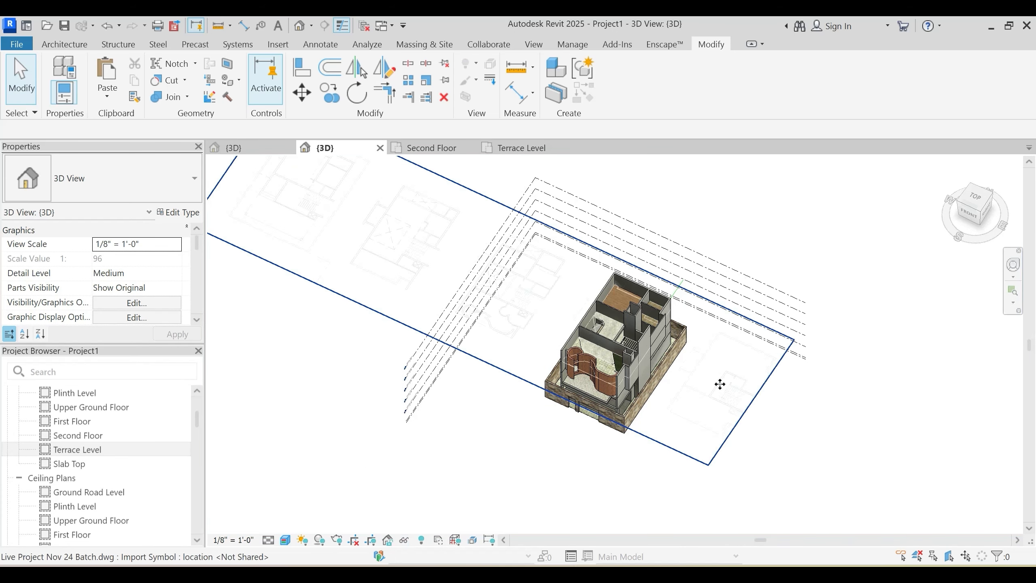
Step: Set the imported Live Project Nov 24 Batch.dwg drawing's work plane to Terrace Level
left_click(719, 384)
left_click(176, 243)
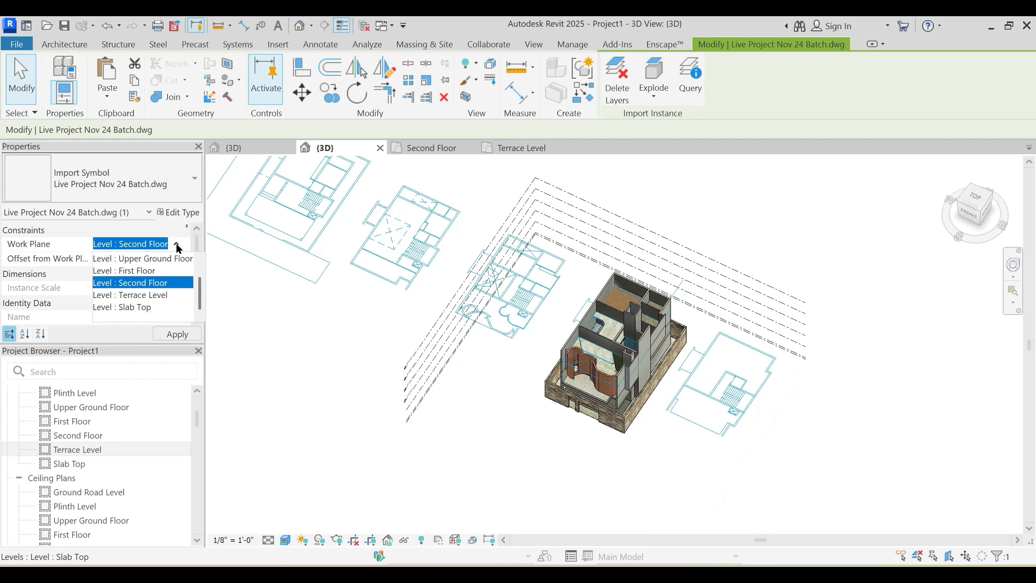
left_click(151, 295)
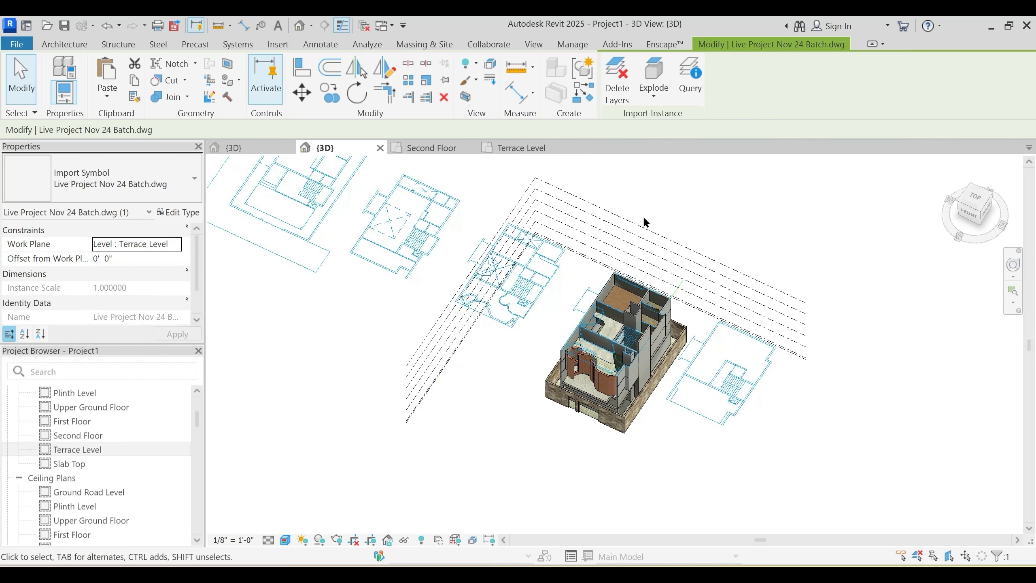
key("Escape")
Step: Display the imported Live Project drawing in halftone in the Terrace Level floor plan
left_click(524, 151)
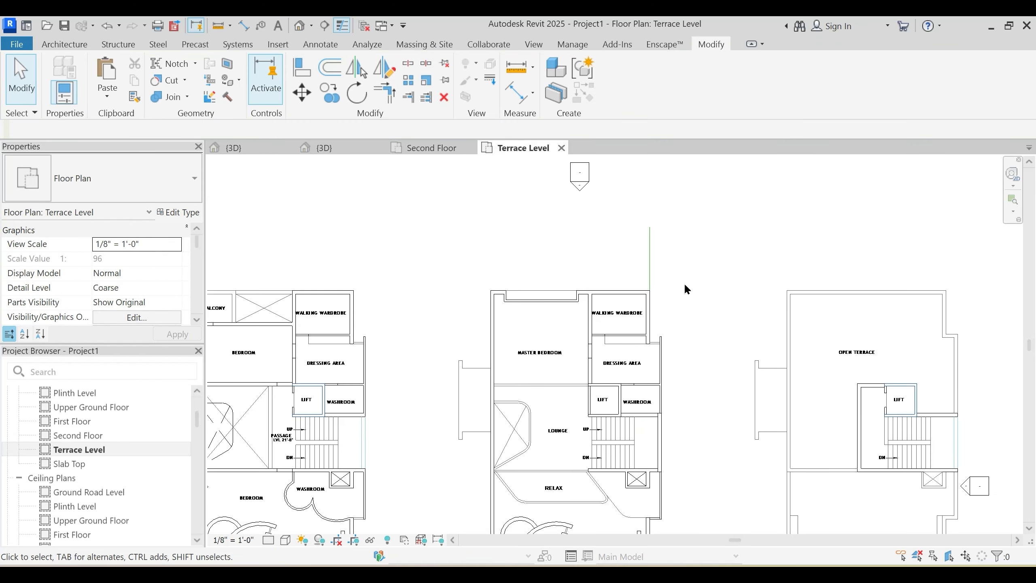
key("v")
key("g")
left_click(539, 107)
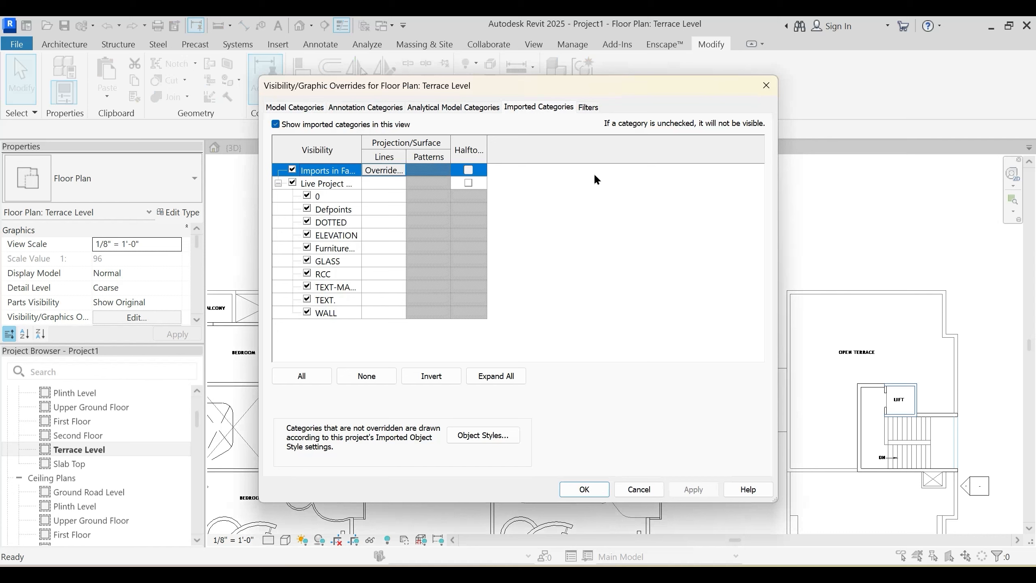
left_click(468, 183)
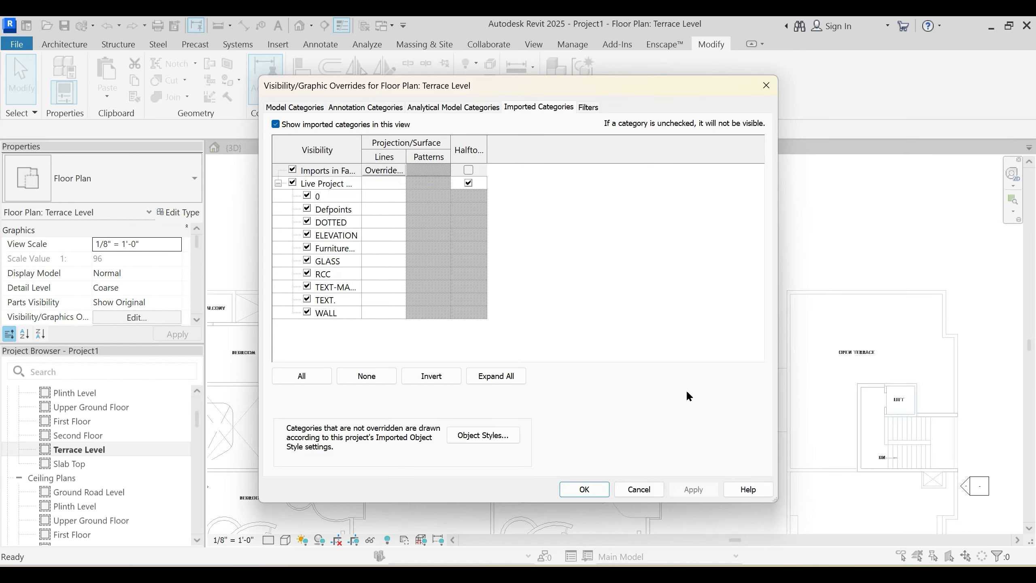
left_click(584, 488)
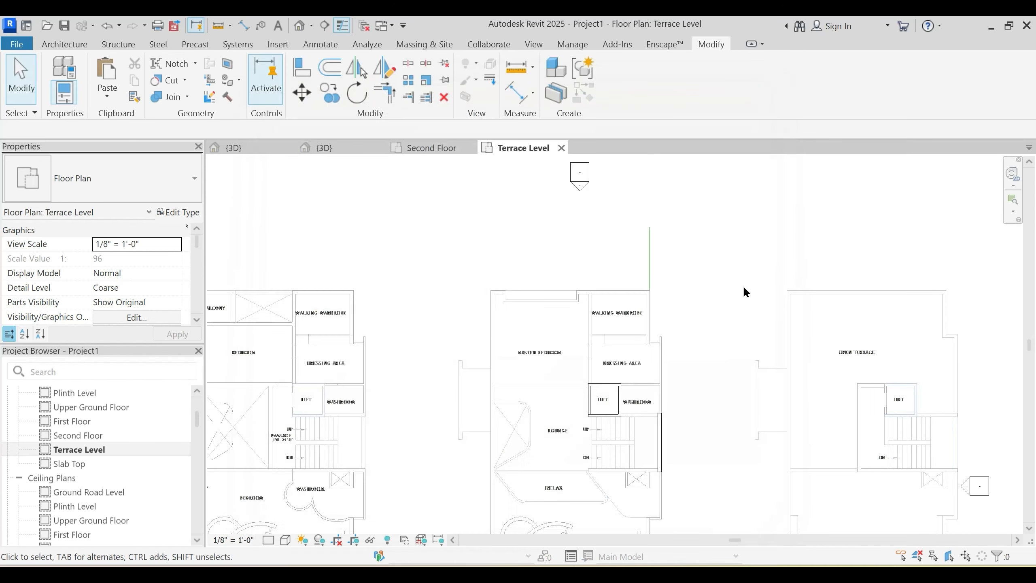
Step: Align the imported drawing's open terrace plan to the vertical model line so it sits over the building
left_click(301, 67)
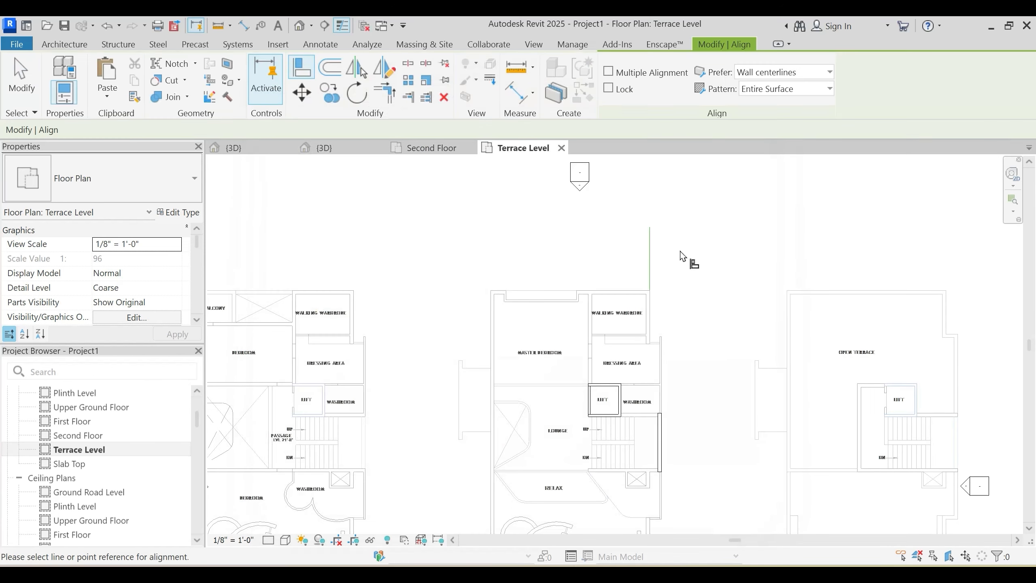
left_click(946, 318)
key("Escape")
middle_click_drag(744, 372, 746, 269)
middle_click_drag(701, 308, 708, 319)
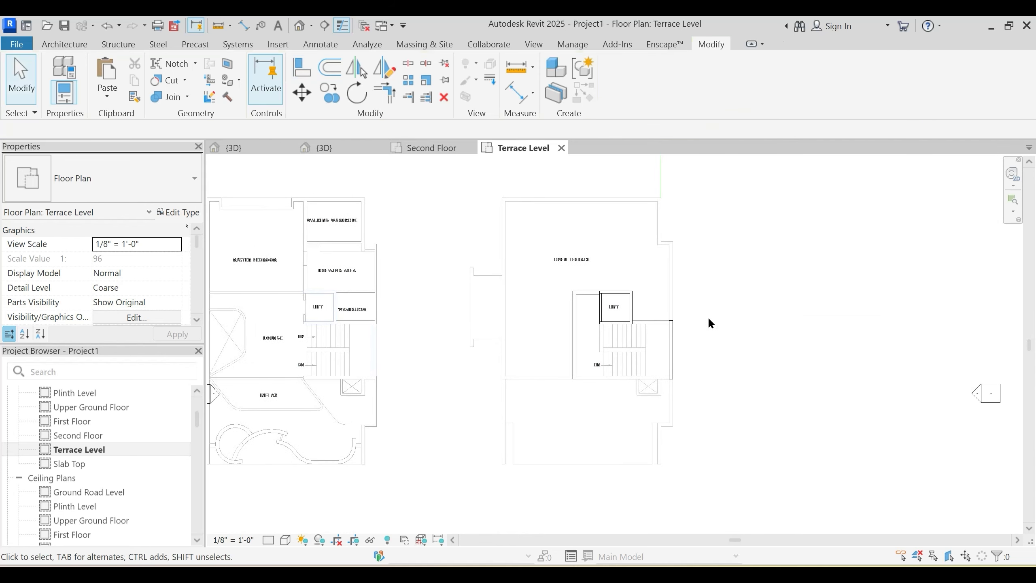
middle_click_drag(571, 250, 581, 274)
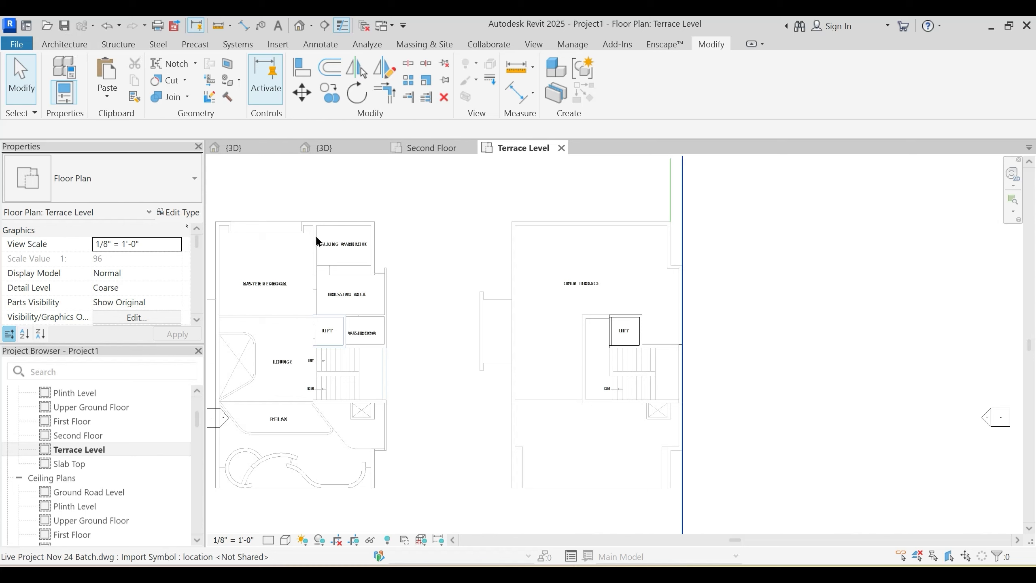
Step: Start a floor on the Terrace Level using the Balcony Terrace type
key("s")
key("b")
left_click(152, 180)
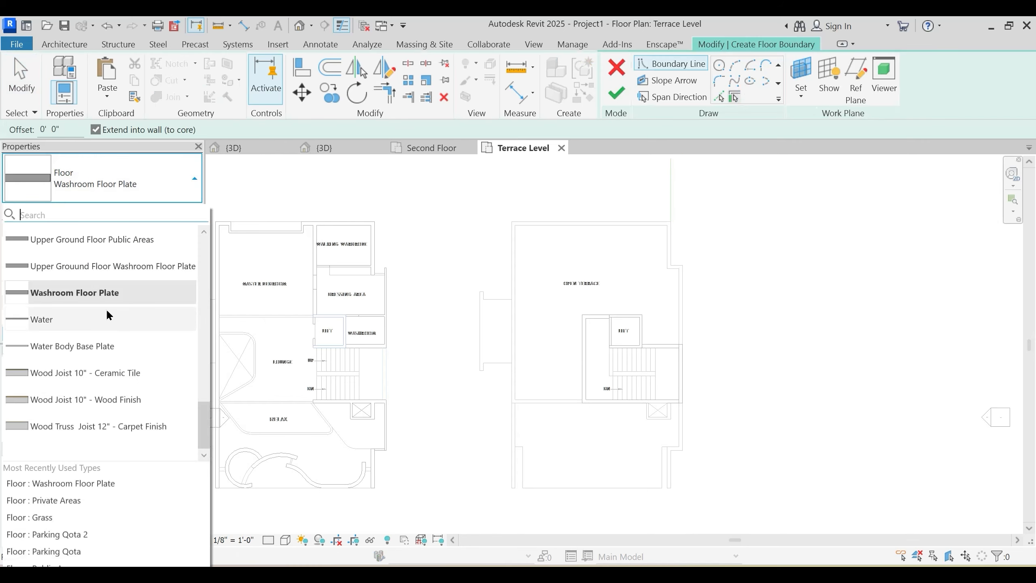
scroll(115, 331, "up", 2)
scroll(124, 328, "up", 1)
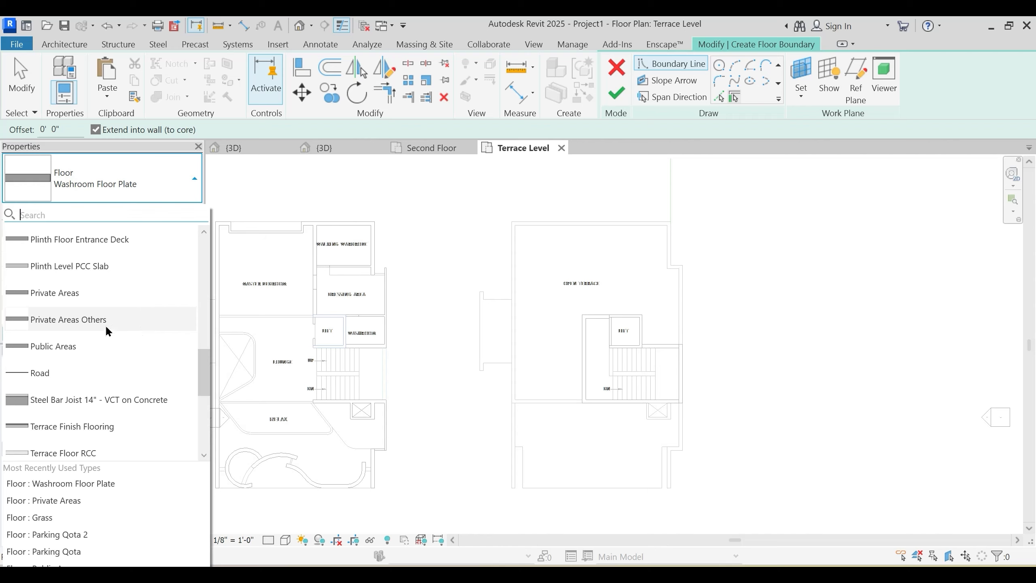
mouse_move(119, 292)
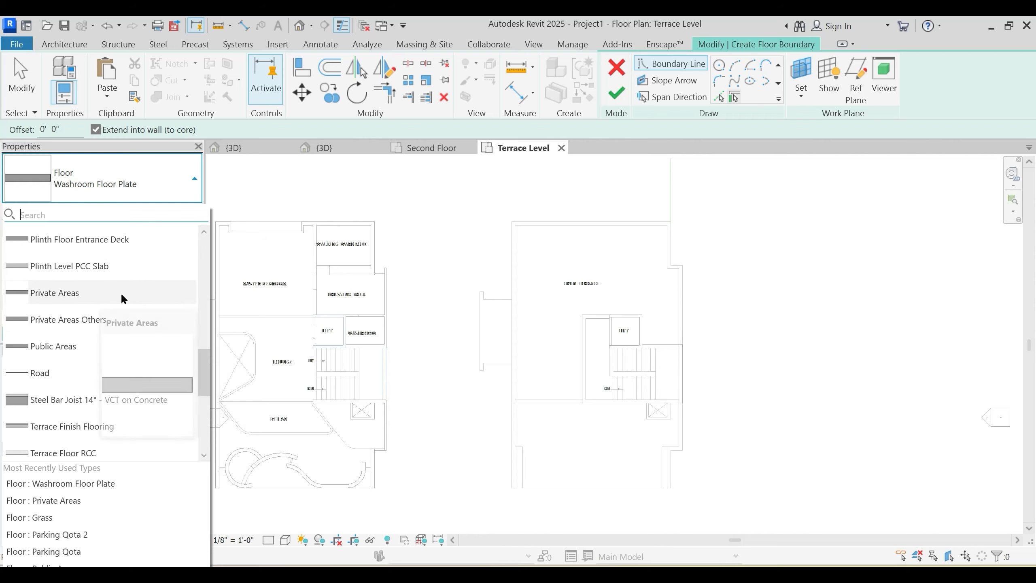
type("ter")
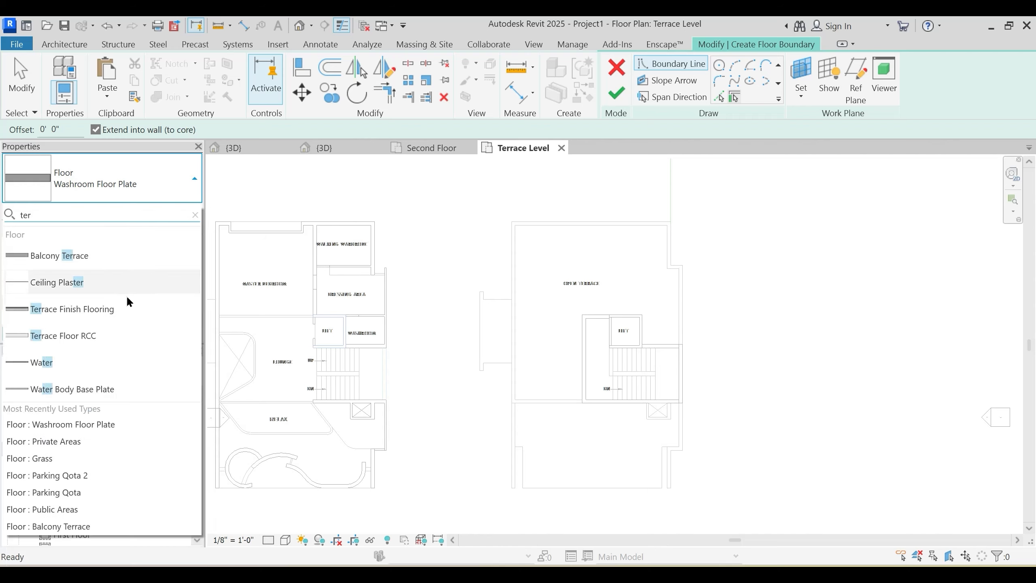
left_click(88, 260)
scroll(734, 68, "up", 1)
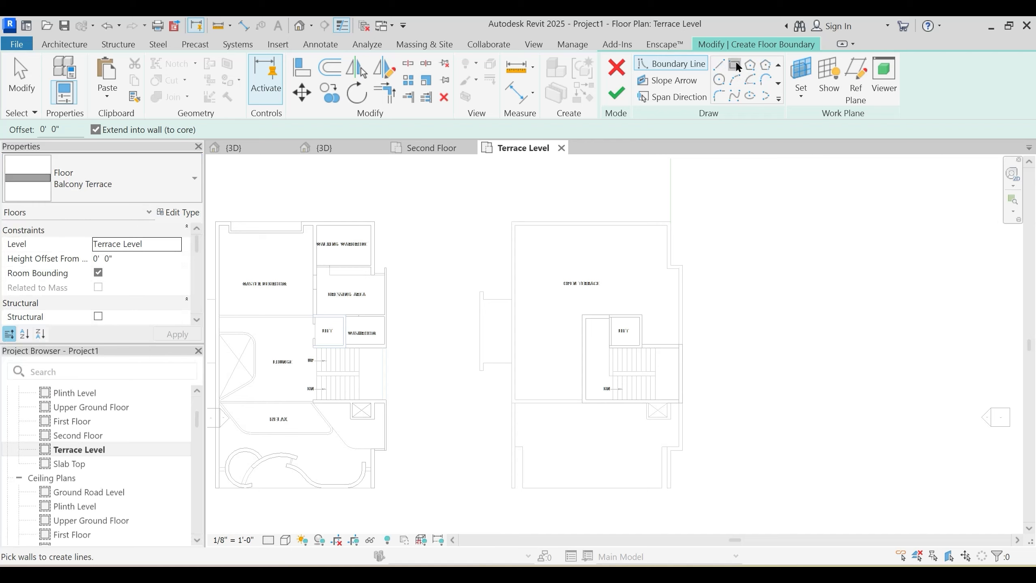
Step: Pick the floor boundary edges along the lift's outer side, the wall above the stairs and the adjoining outer wall
left_click(734, 65)
scroll(627, 285, "up", 3)
scroll(734, 79, "down", 1)
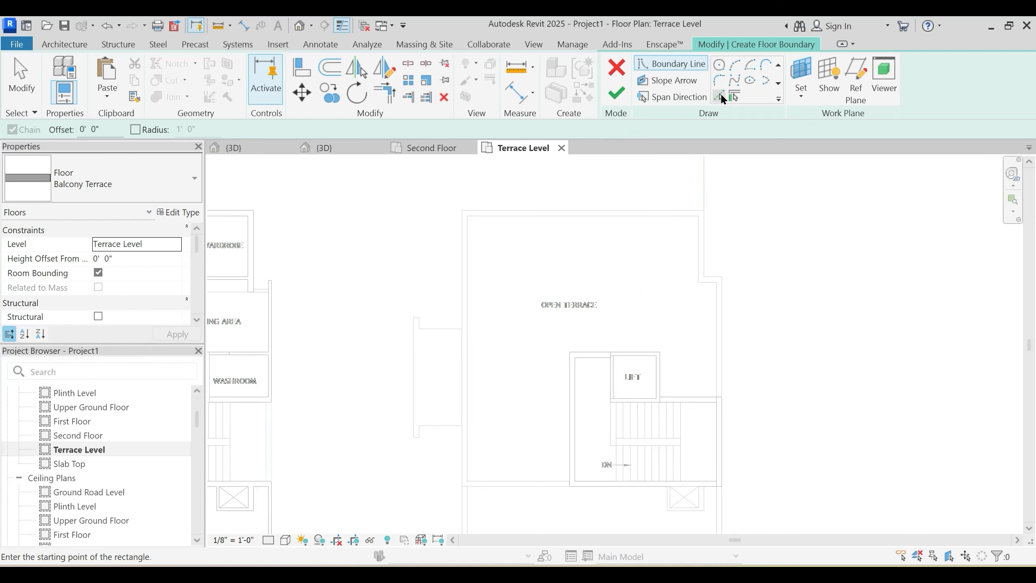
left_click(718, 96)
scroll(693, 392, "up", 2)
scroll(693, 391, "up", 1)
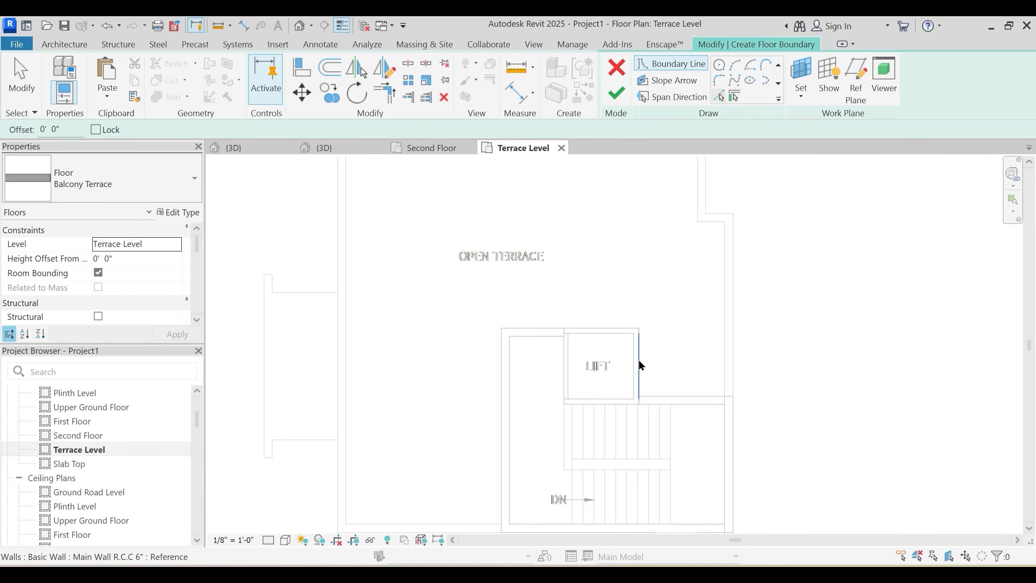
left_click(639, 368)
left_click(673, 393)
middle_click_drag(709, 336, 725, 399)
left_click(739, 325)
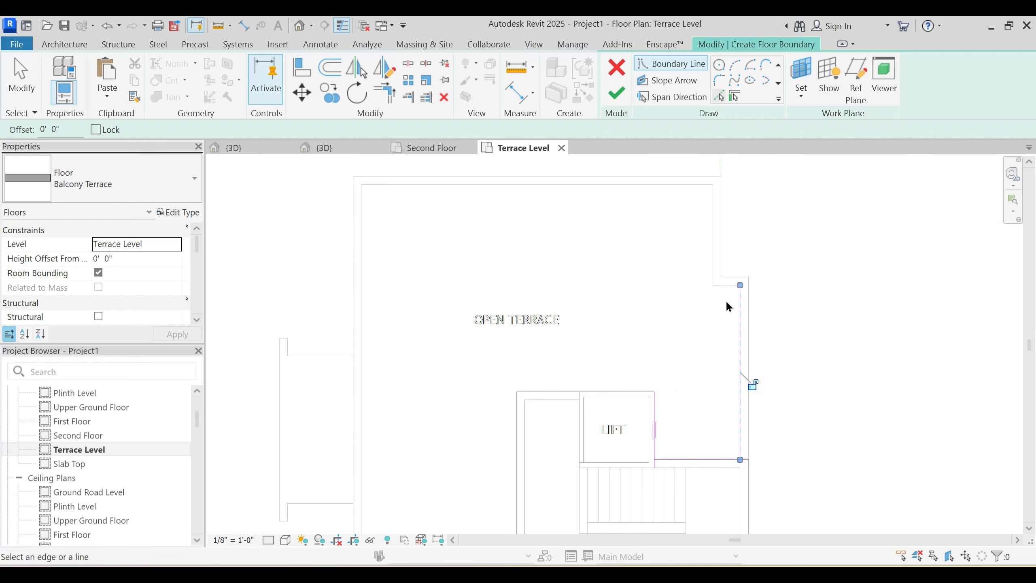
Step: Continue the floor boundary around the open terrace by picking the notch, the inner outer-wall edges and the edge beside the stairs
left_click(725, 286)
left_click(712, 256)
left_click(636, 189)
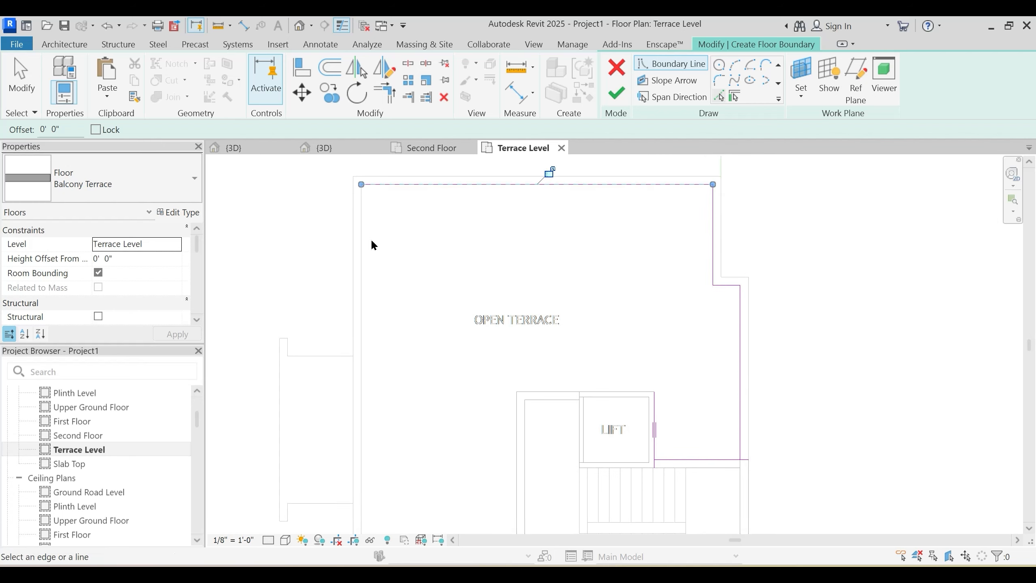
left_click(364, 253)
middle_click_drag(414, 381, 457, 197)
left_click(471, 402)
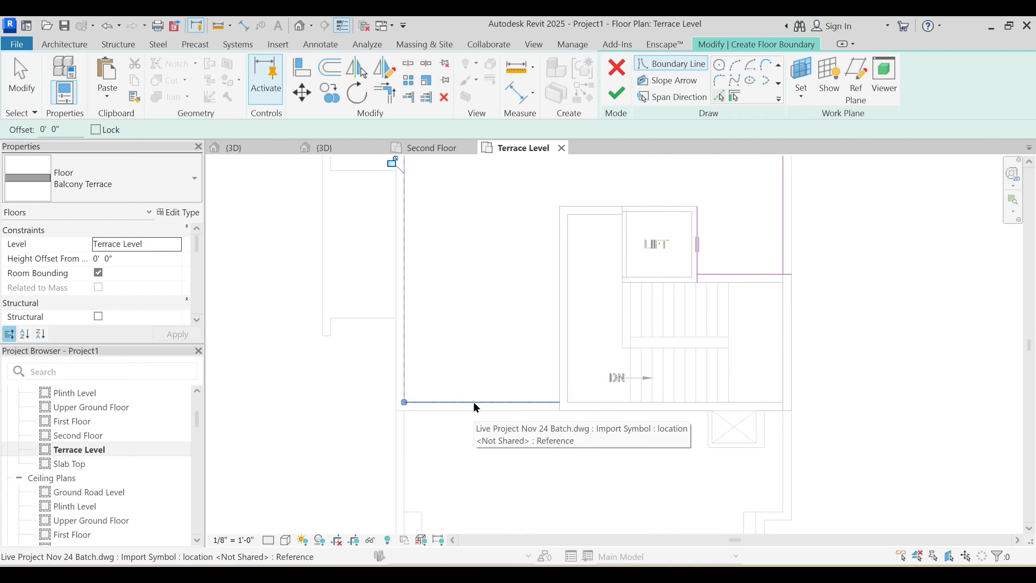
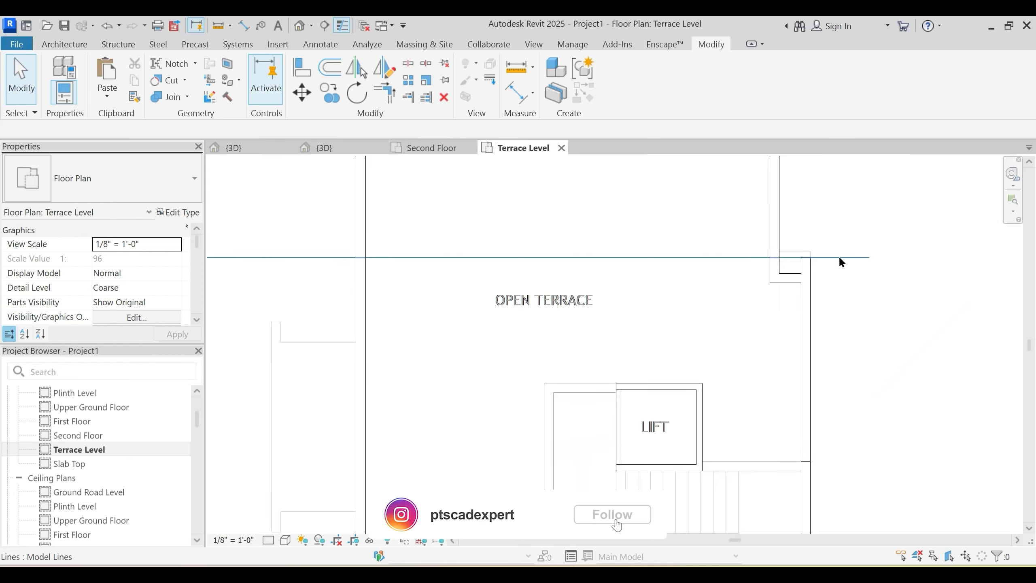
Step: Delete the horizontal model line crossing the open terrace at the notched outer corner
left_click(838, 257)
key("Escape")
scroll(782, 260, "down", 3)
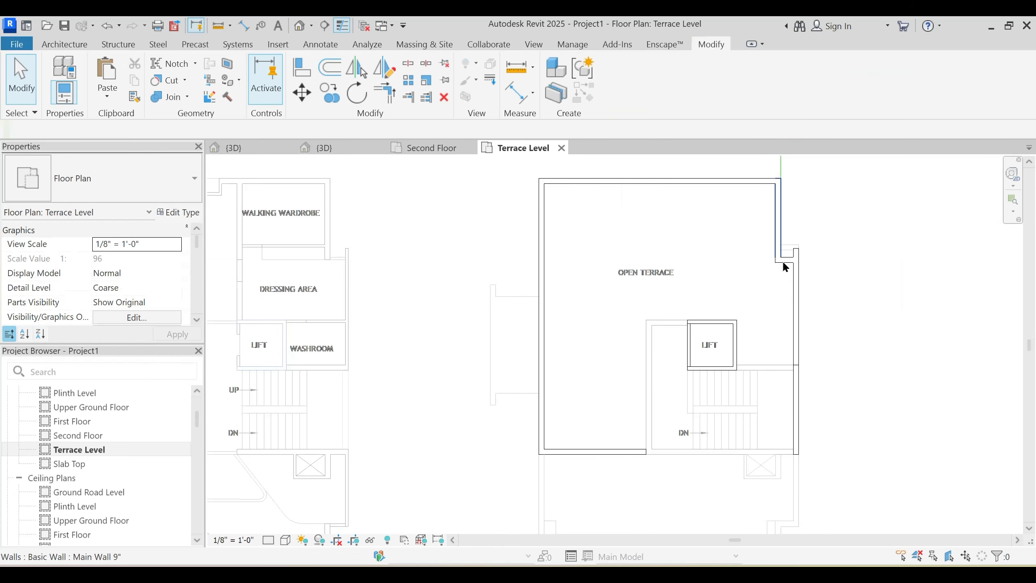
Step: Start a Main Wall 9" wall on the Terrace Level with its top constraint set up to level Slab Top
middle_click_drag(789, 333, 702, 286)
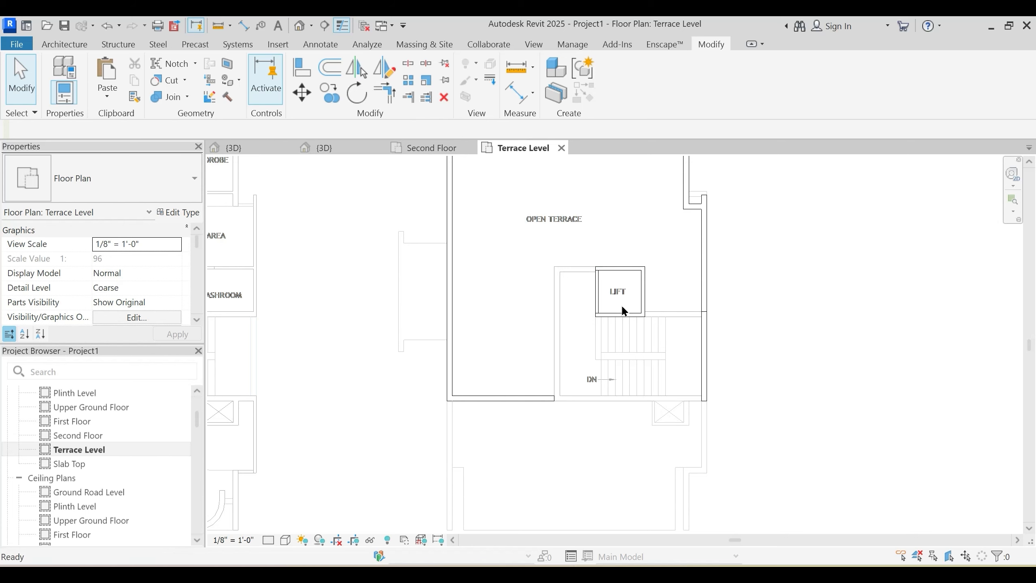
key("w")
key("a")
left_click(177, 318)
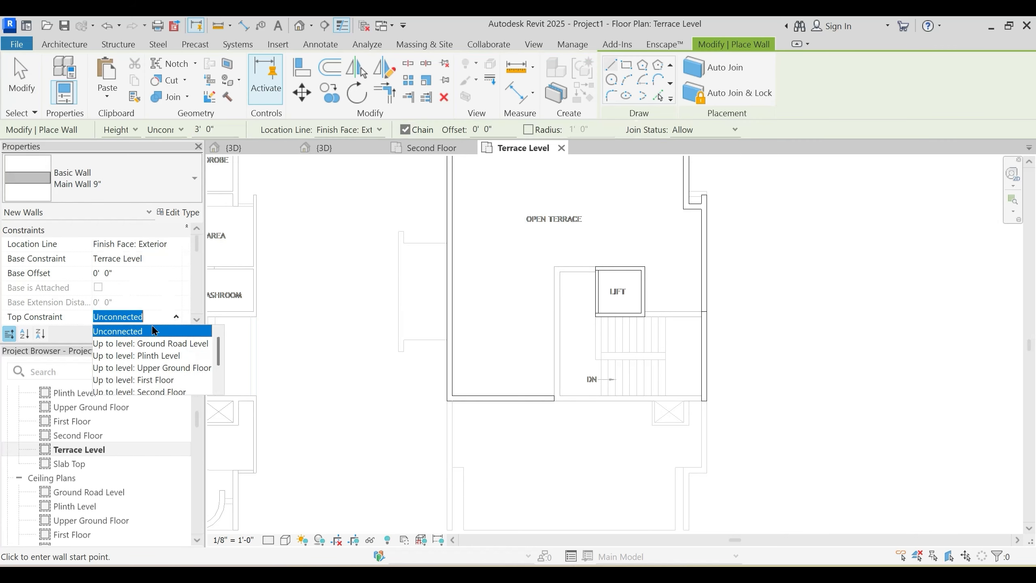
left_click(151, 379)
scroll(571, 280, "up", 4)
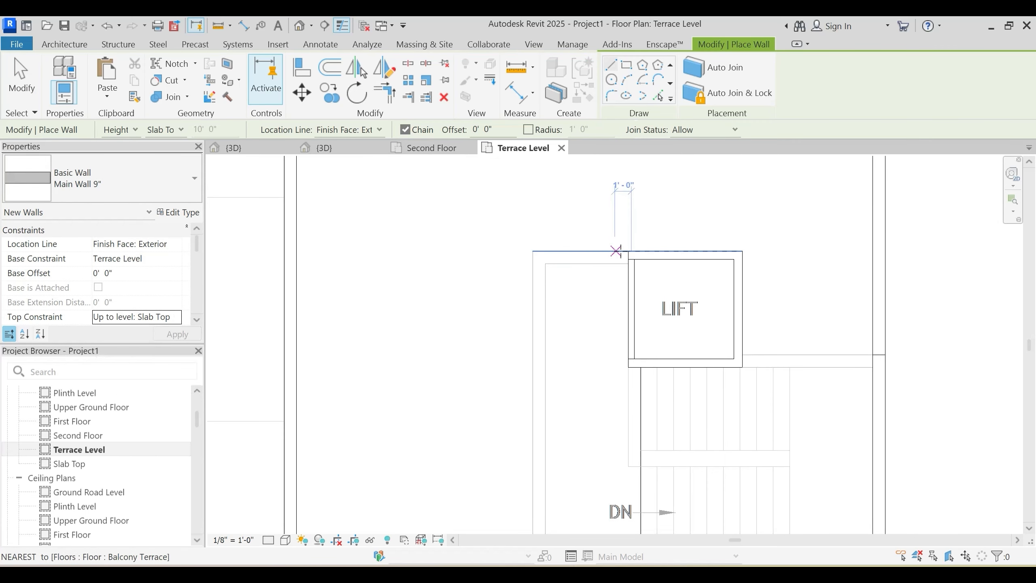
left_click(535, 250)
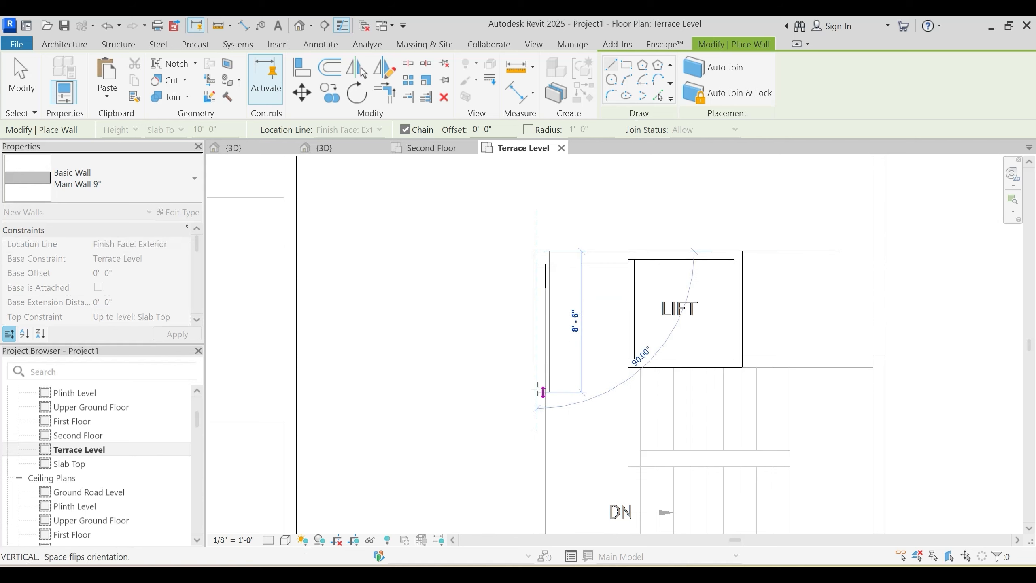
key("Escape")
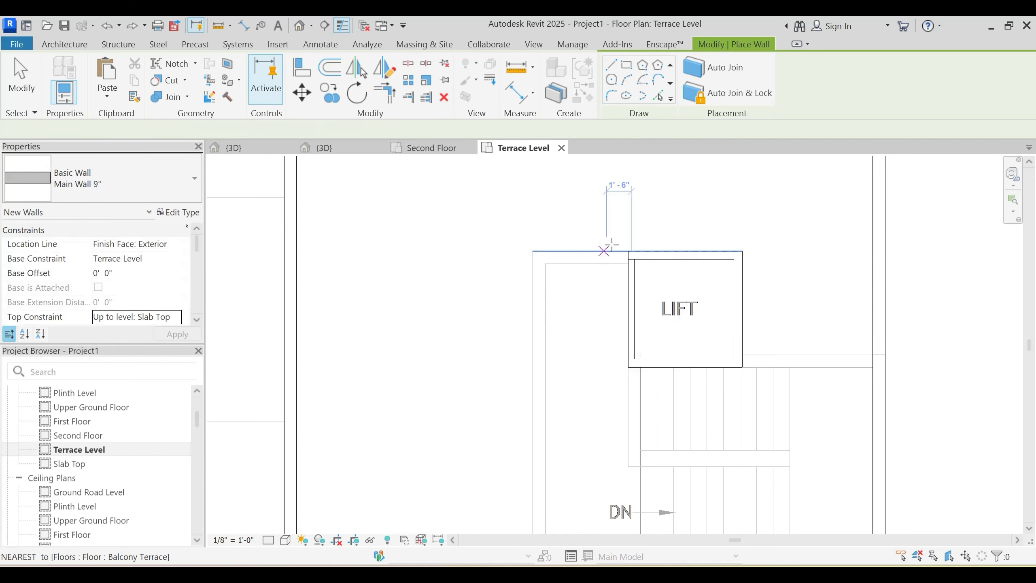
Step: Draw the stair enclosure walls from the lift to the enclosure's outer corner, continuing down past the stairs to the front outer wall's end
left_click(532, 251)
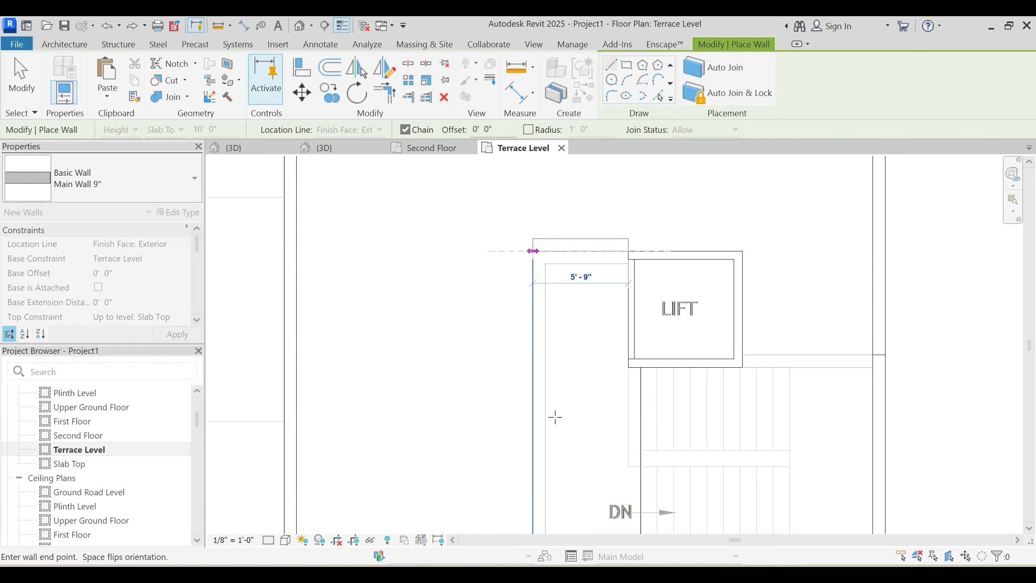
key("space")
middle_click_drag(540, 449, 530, 247)
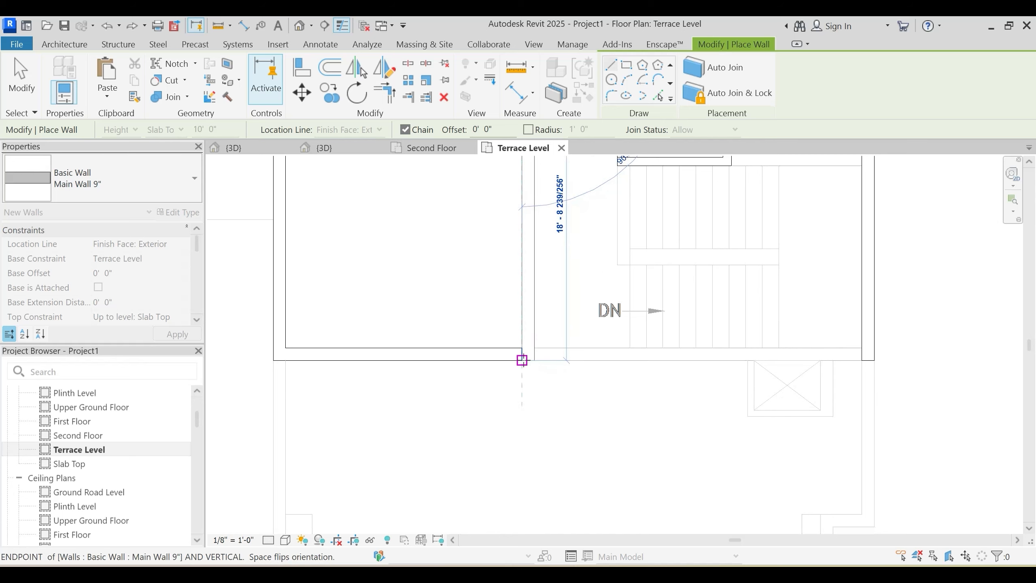
left_click(522, 359)
scroll(856, 354, "up", 2)
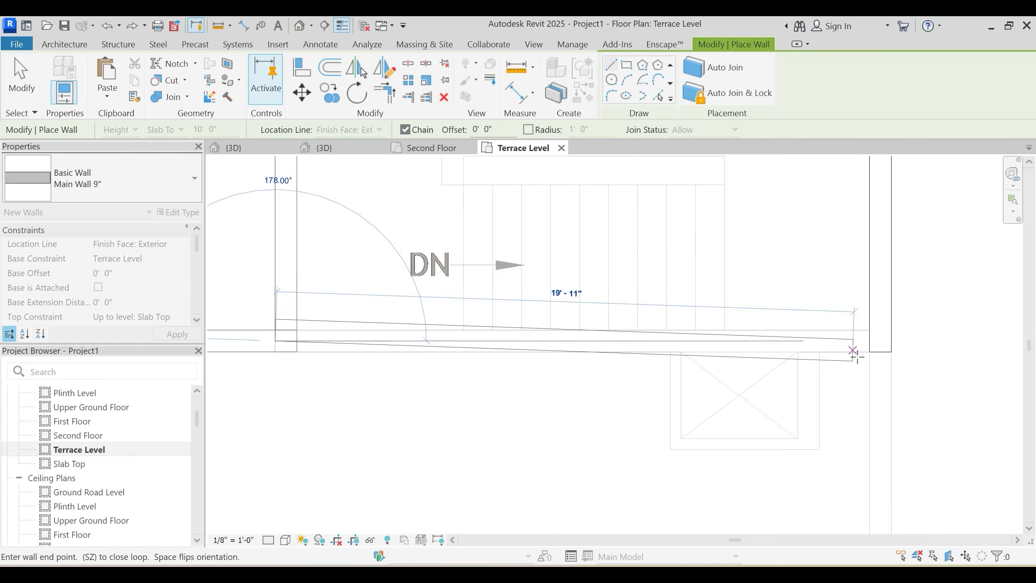
scroll(859, 351, "up", 3)
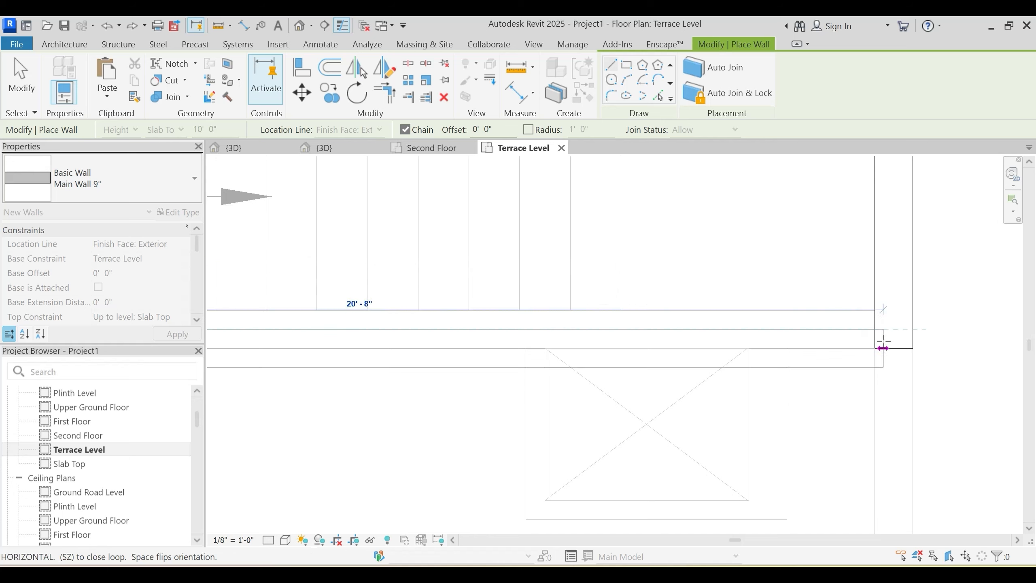
scroll(510, 317, "down", 3)
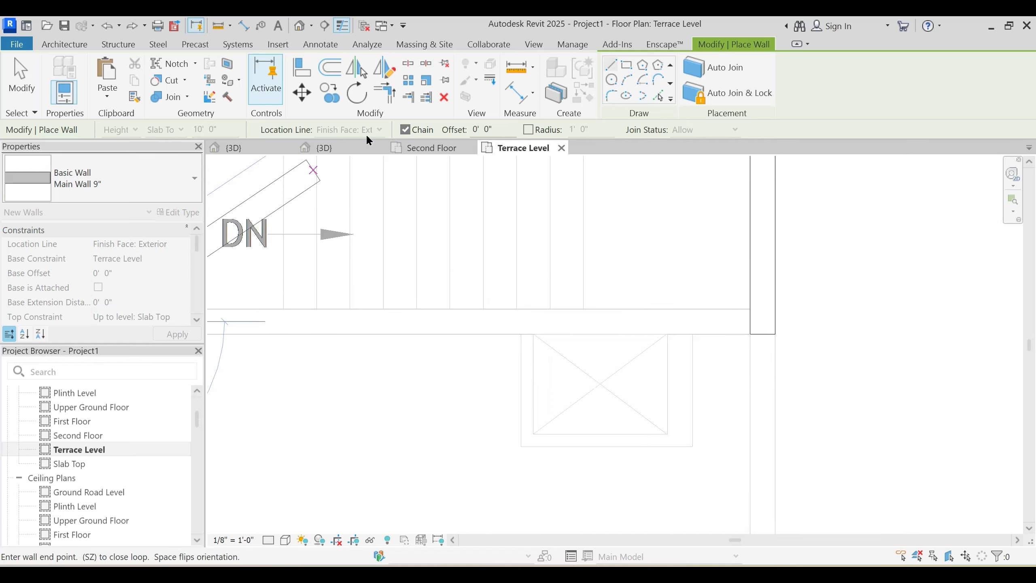
scroll(621, 328, "down", 2)
key("Escape")
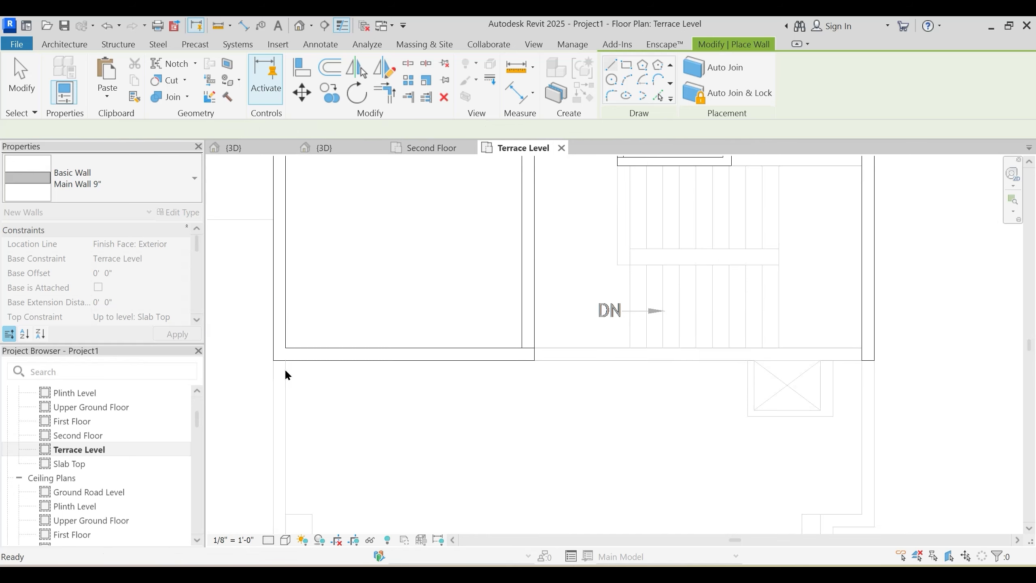
Step: Draw the wall closing the front of the stairs between the stair enclosure's side wall and the opposite outer wall
middle_click_drag(332, 366, 379, 366)
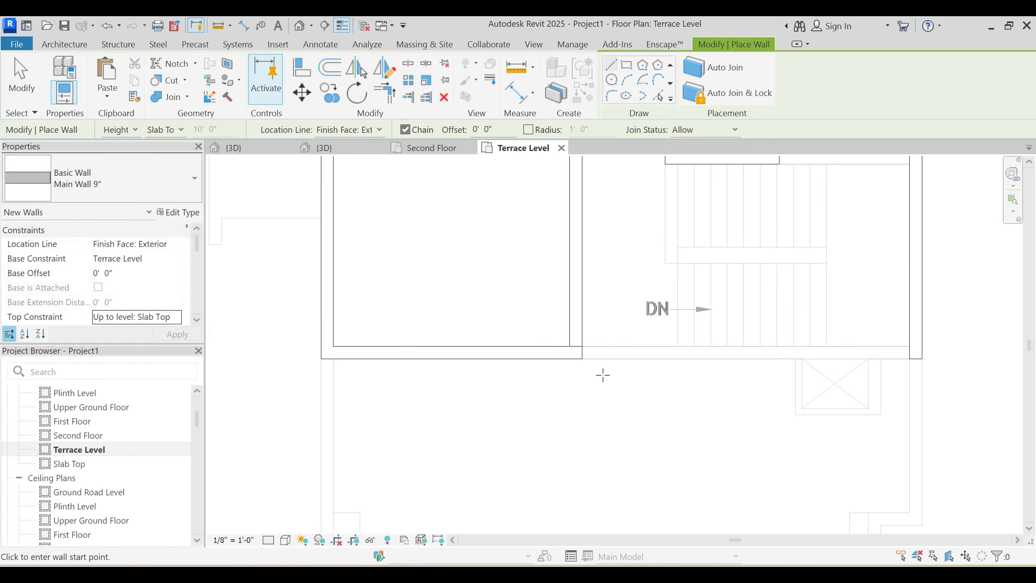
scroll(602, 375, "down", 3)
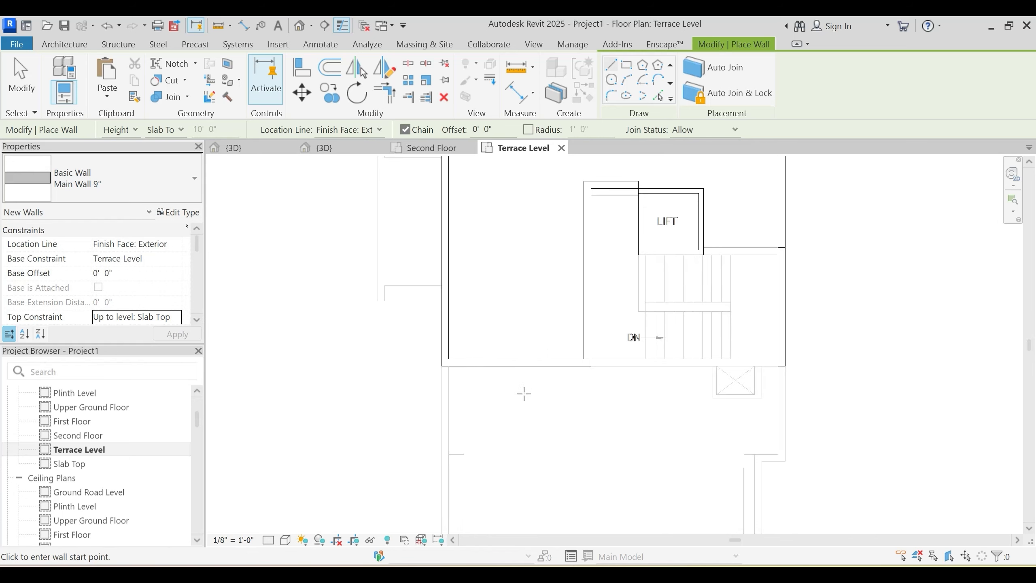
left_click(594, 367)
left_click(777, 366)
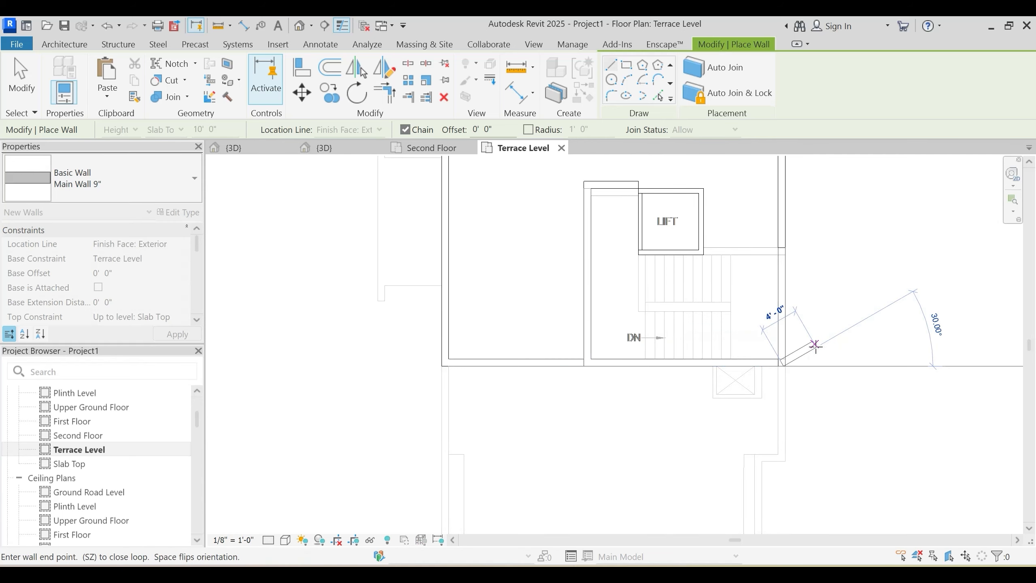
key("Escape")
key("Escape")
middle_click_drag(705, 384, 664, 448)
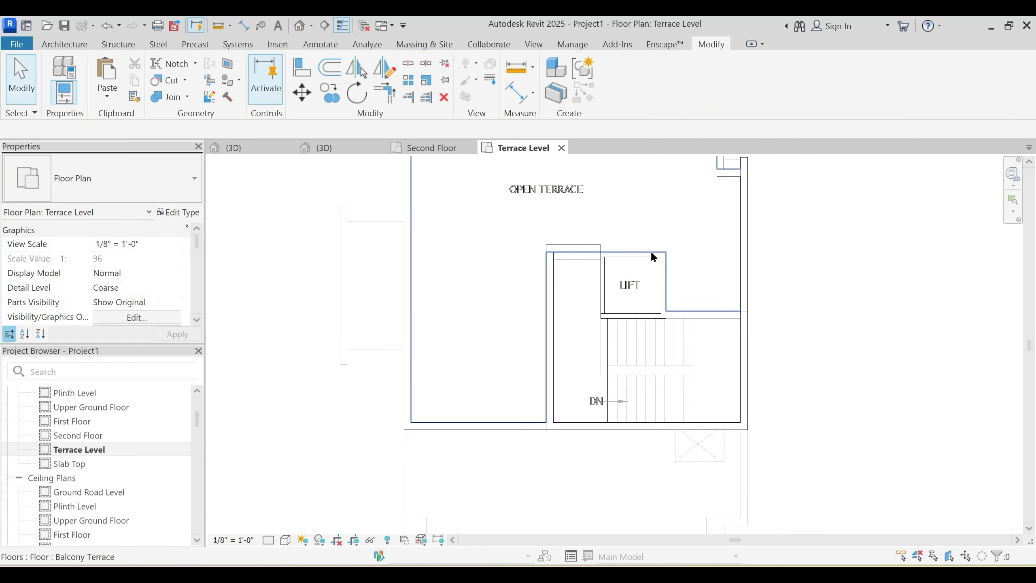
Step: Replace the misplaced short wall beside the lift with one flush with the lift's outer face
scroll(579, 238, "up", 2)
left_click(578, 243)
key("Escape")
left_click(581, 249)
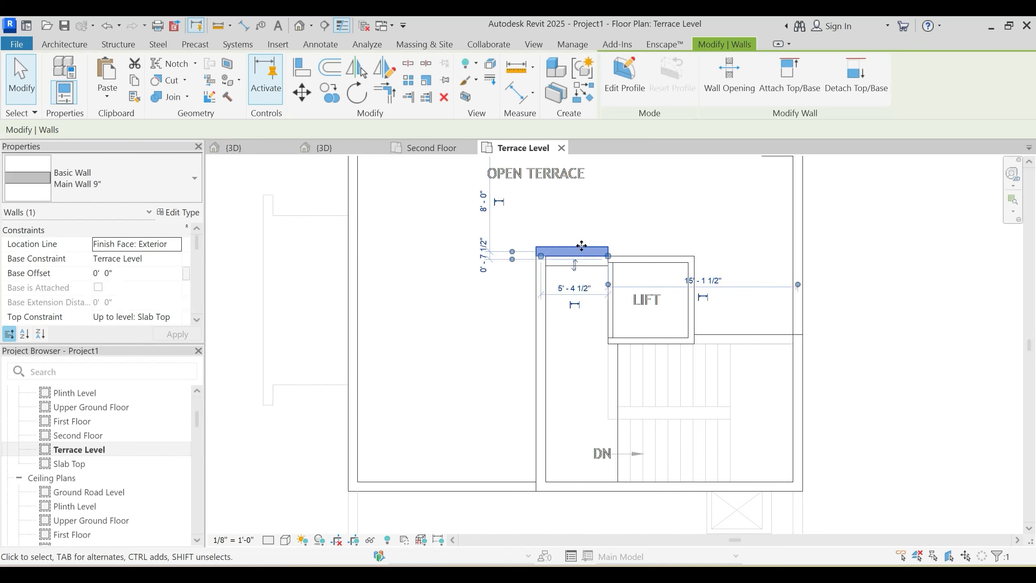
key("Delete")
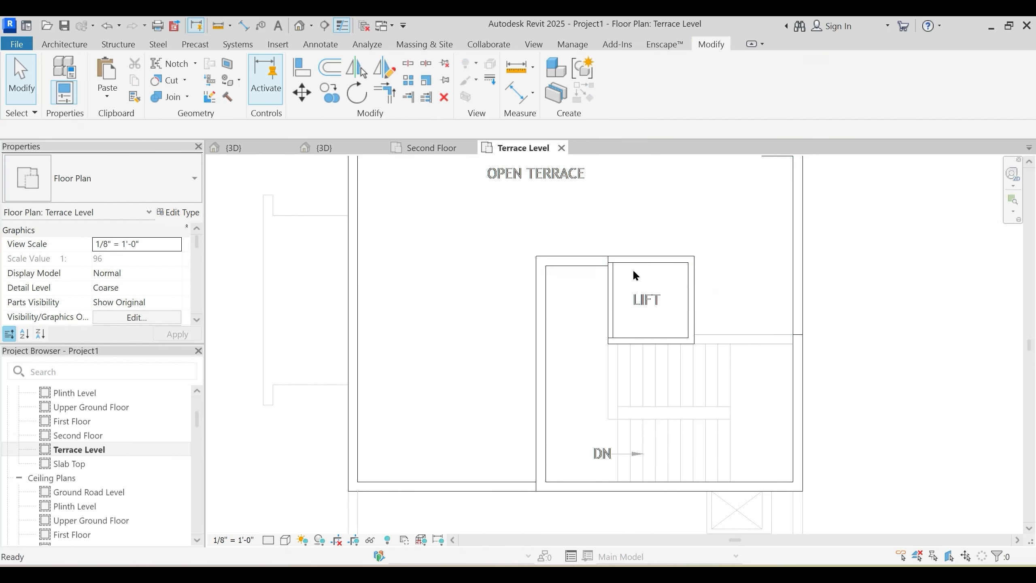
key("w")
key("a")
key("Escape")
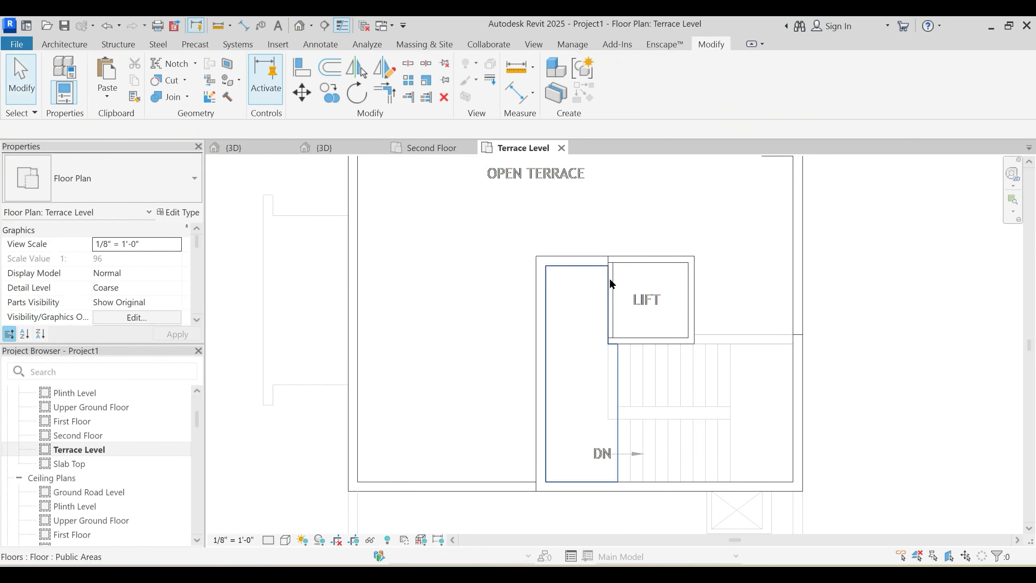
Step: In the 3D view, lower the top offset of the three tall R.C.C. lift walls to finish level with the stair enclosure
left_click(325, 149)
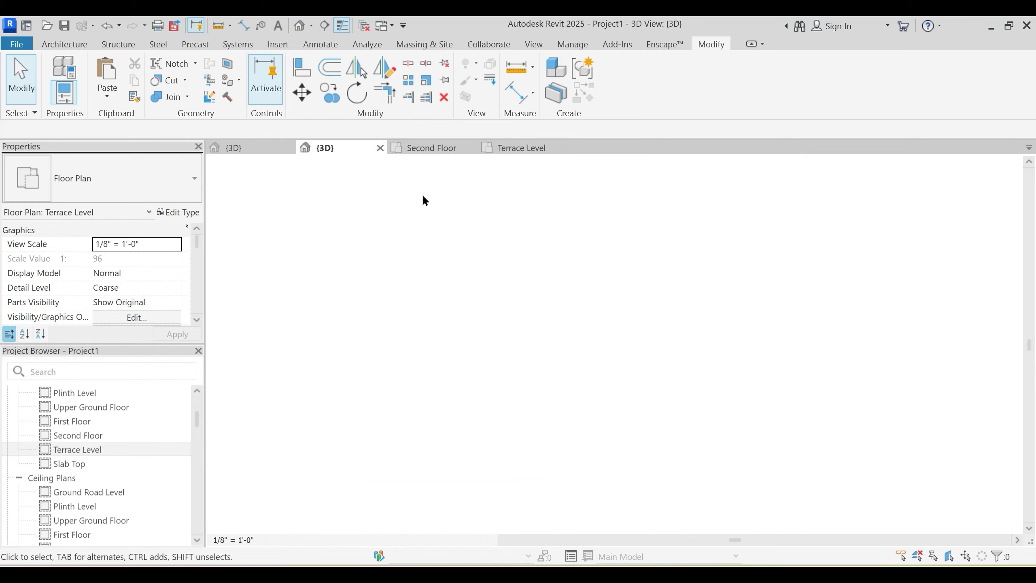
middle_click_drag(697, 253, 699, 396, "shift")
left_click(695, 257)
key("Escape")
left_click(725, 442)
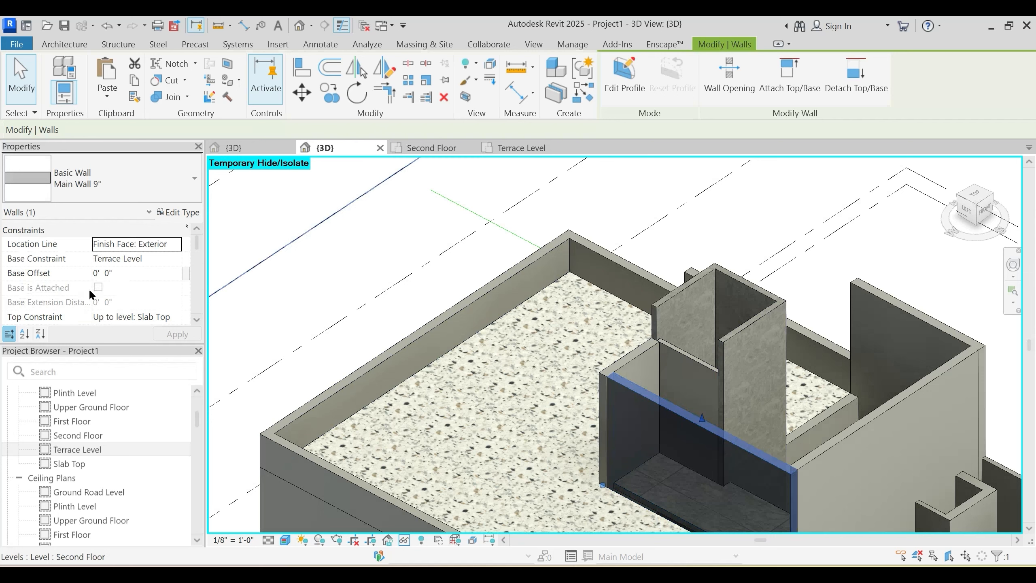
scroll(148, 300, "down", 1)
key("Escape")
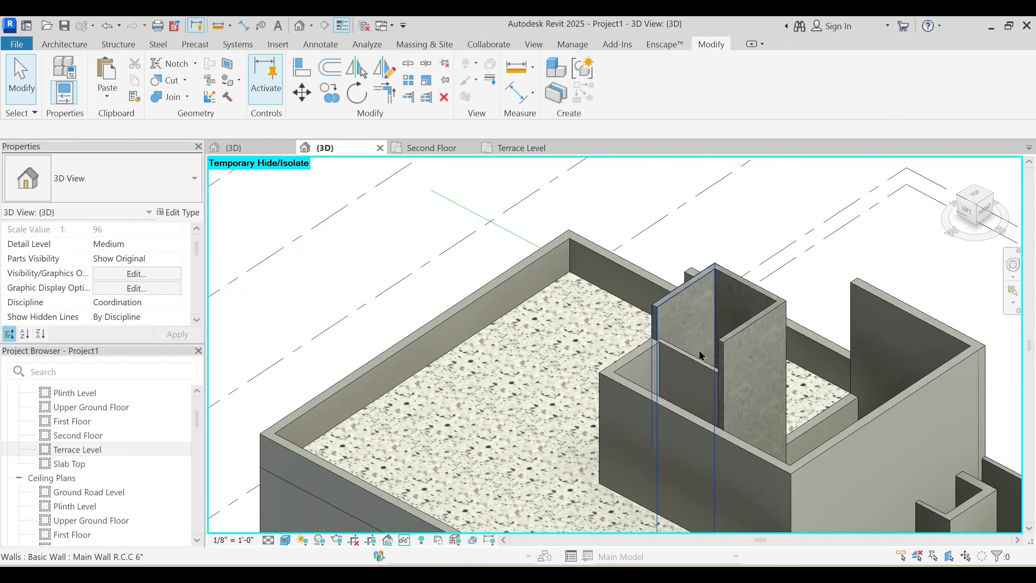
left_click(736, 336)
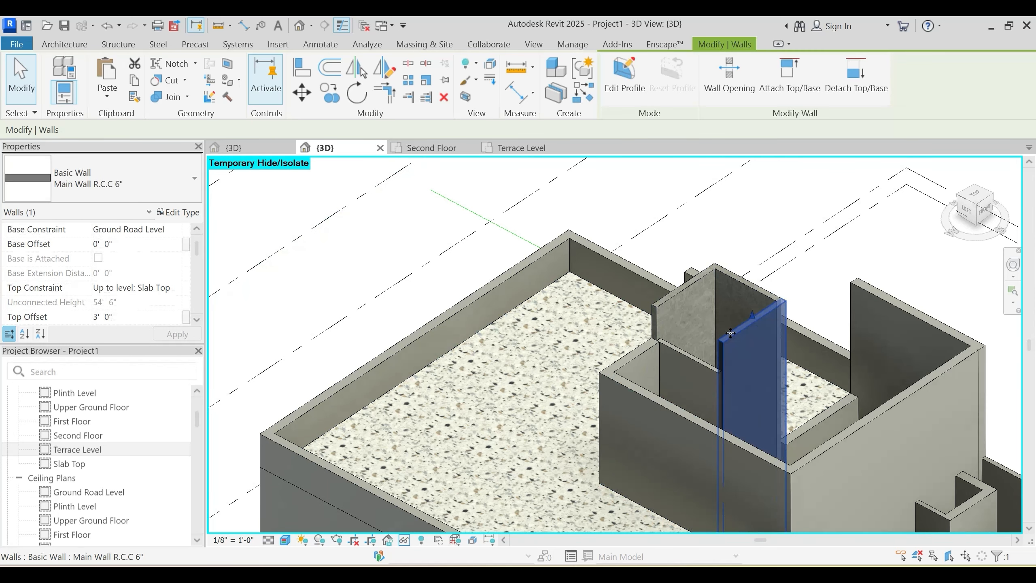
left_click(745, 287, "ctrl")
left_click(693, 281, "ctrl")
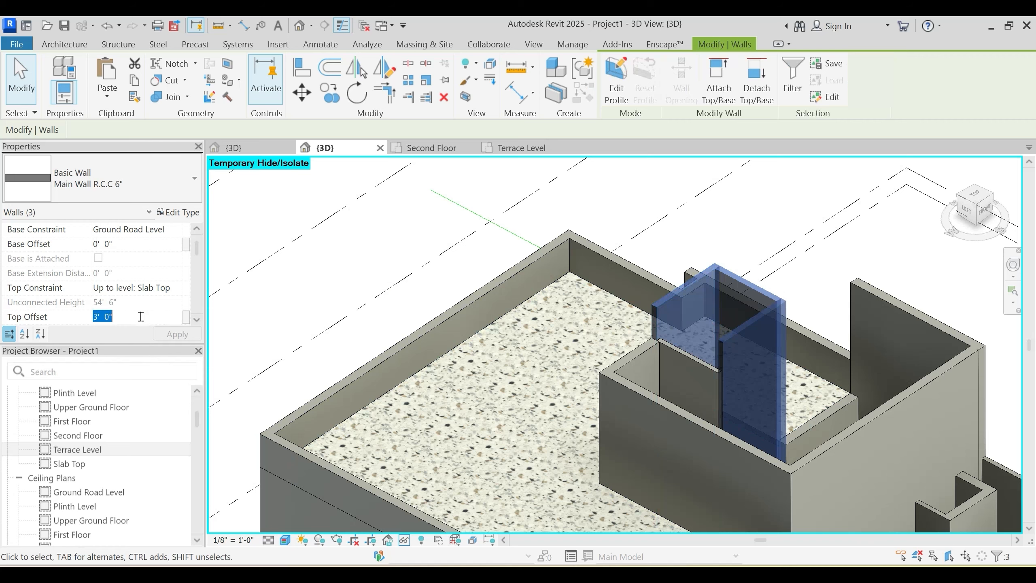
key("Escape")
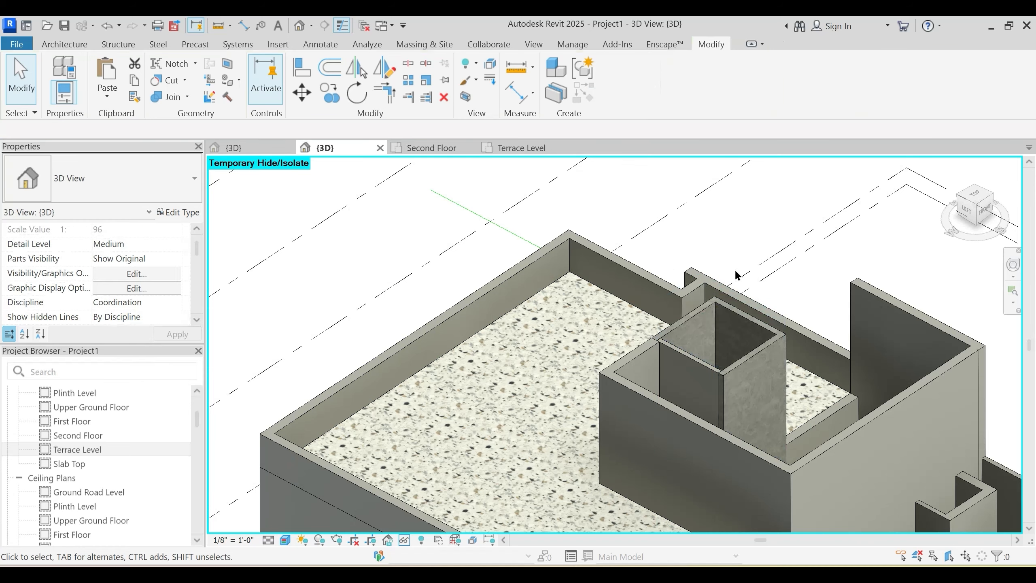
Step: Extend the low wall between the lift and the outer wall up to level Slab Top, unjoining the conflicting elements
middle_click_drag(736, 273, 918, 449, "shift")
left_click(811, 469)
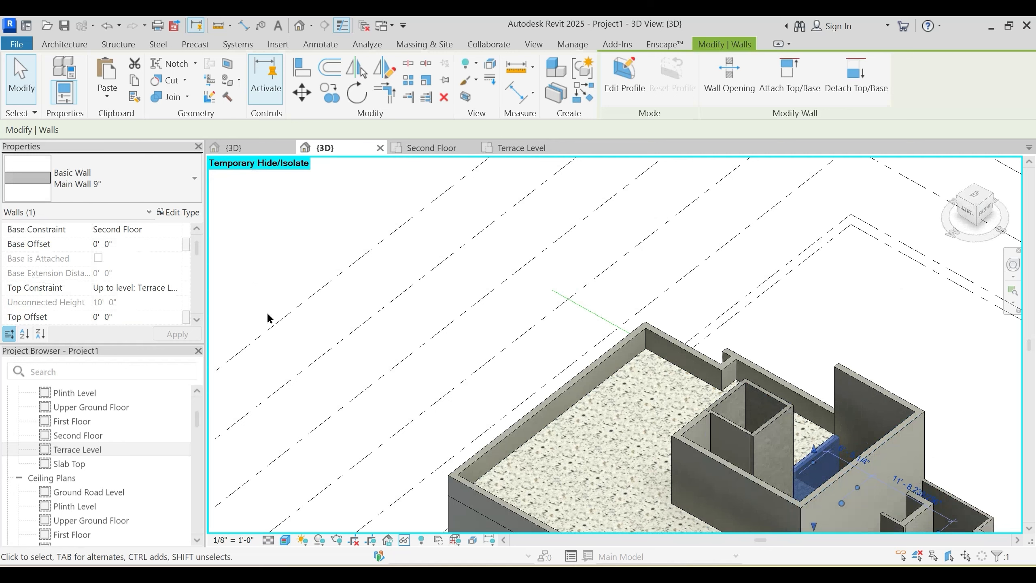
scroll(140, 291, "down", 1)
left_click(182, 244)
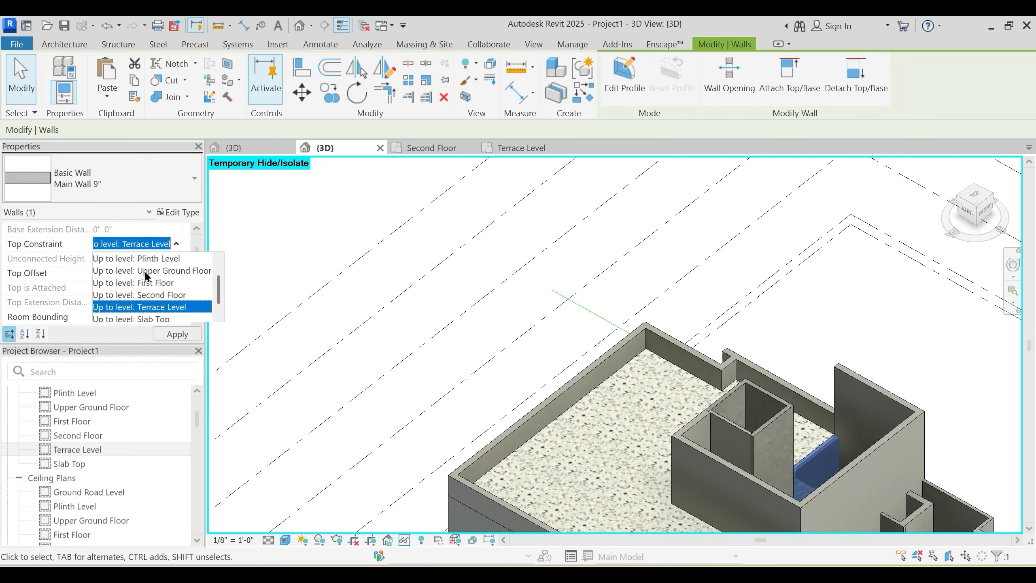
left_click(150, 319)
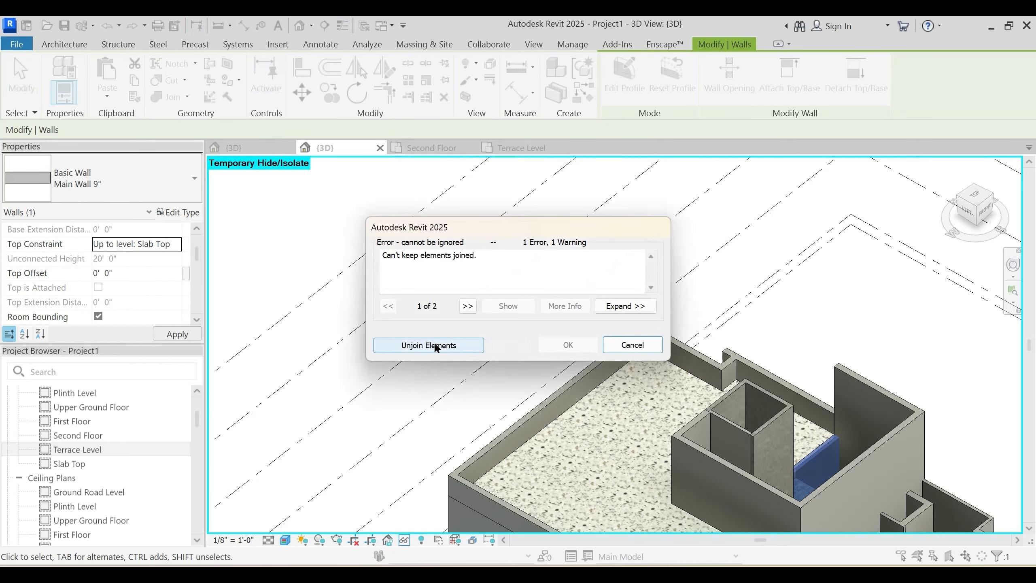
left_click(435, 347)
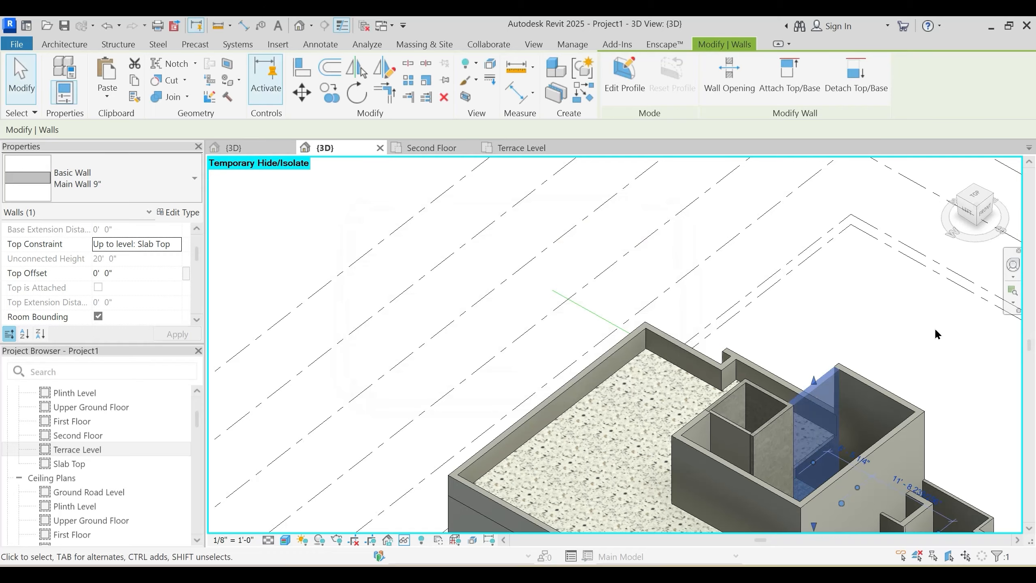
Step: Examine the stair and lift enclosure walls and the adjoining front of the building from several sides in 3D
scroll(806, 417, "up", 2)
left_click(728, 312)
middle_click_drag(728, 312, 722, 450, "shift")
scroll(719, 301, "down", 1)
scroll(724, 297, "down", 1)
middle_click_drag(755, 296, 657, 258, "shift")
scroll(658, 258, "up", 2)
middle_click_drag(698, 327, 678, 274, "shift")
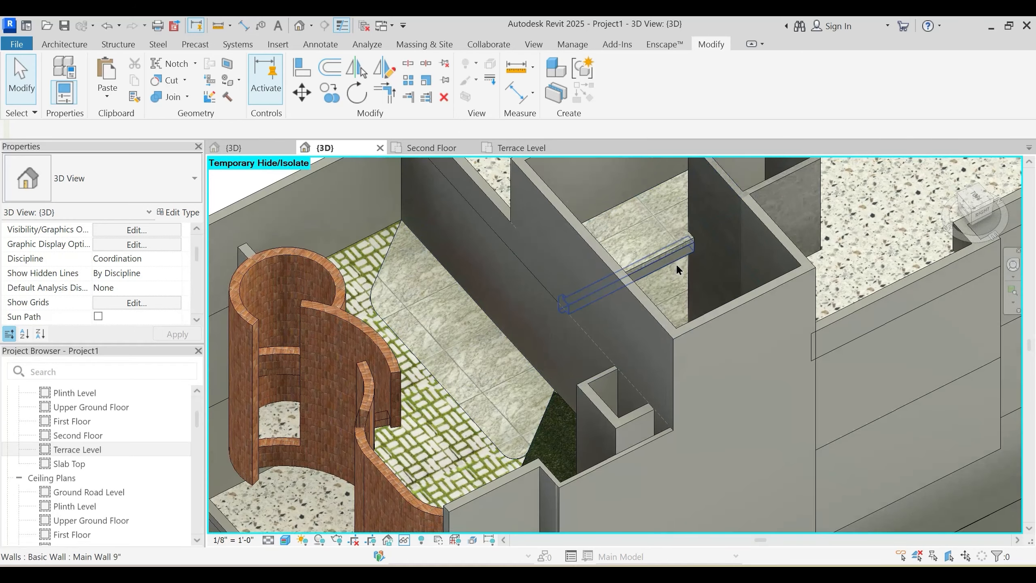
scroll(678, 272, "down", 2)
middle_click_drag(614, 322, 708, 371, "shift")
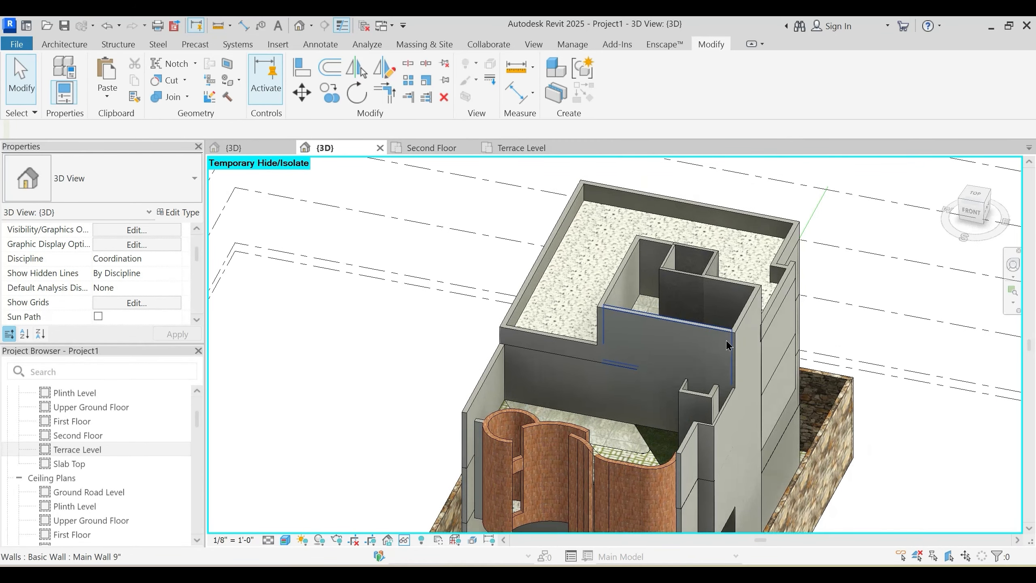
Step: Look at the building from directly above and start a new floor matching the roof's Balcony Terrace type
left_click(976, 198)
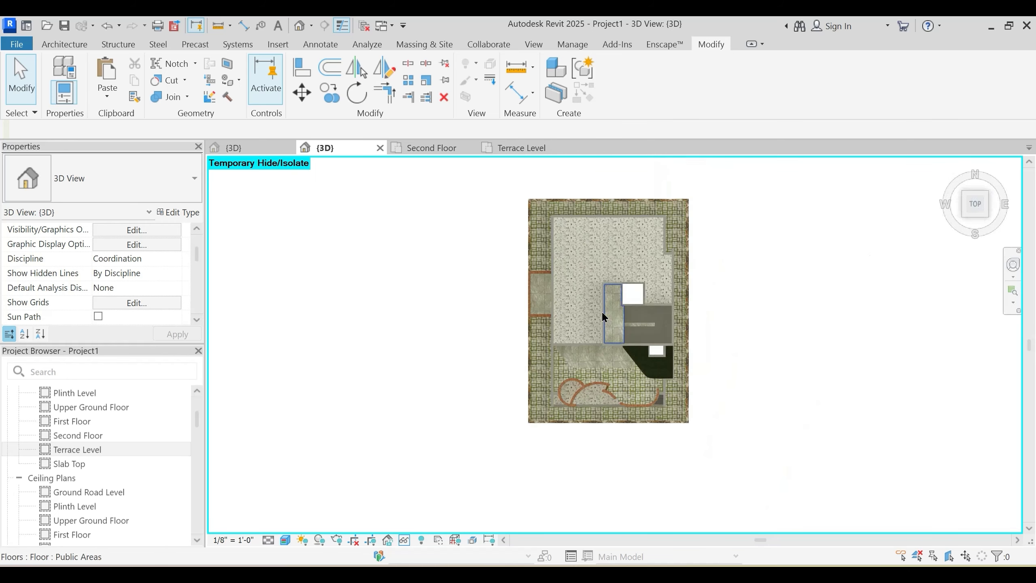
scroll(604, 317, "up", 5)
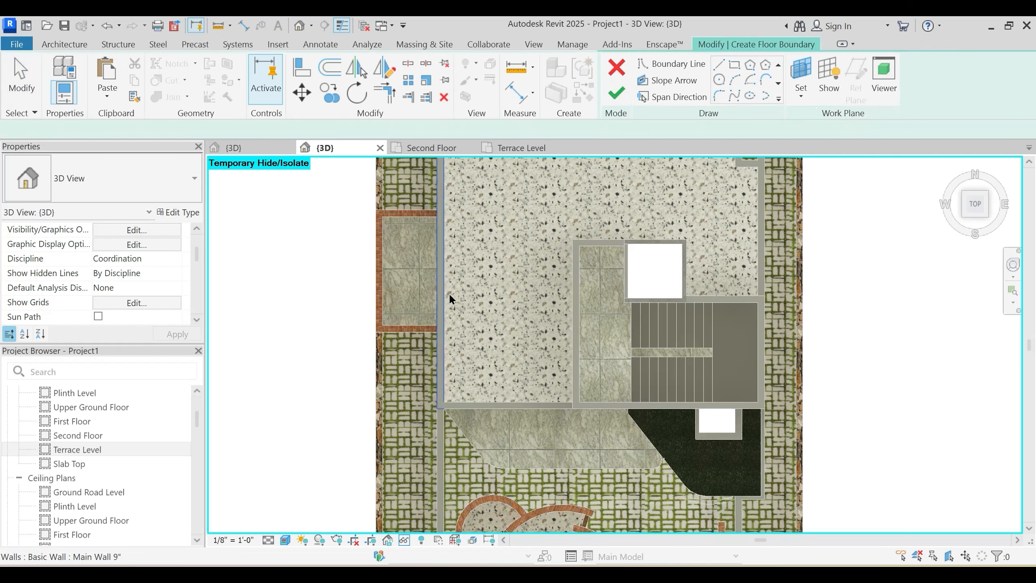
key("Escape")
left_click(616, 66)
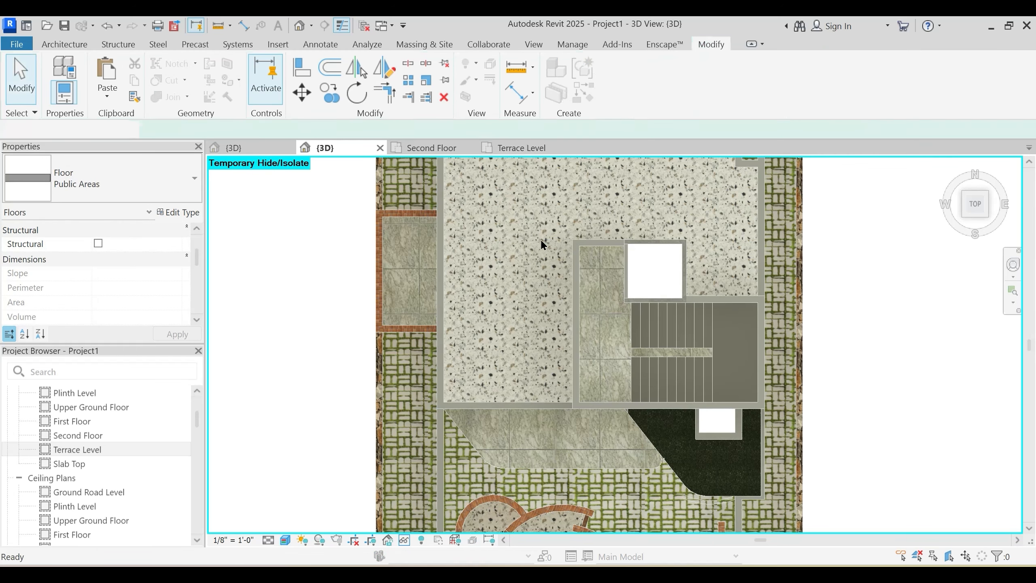
left_click(517, 239)
left_click(532, 219)
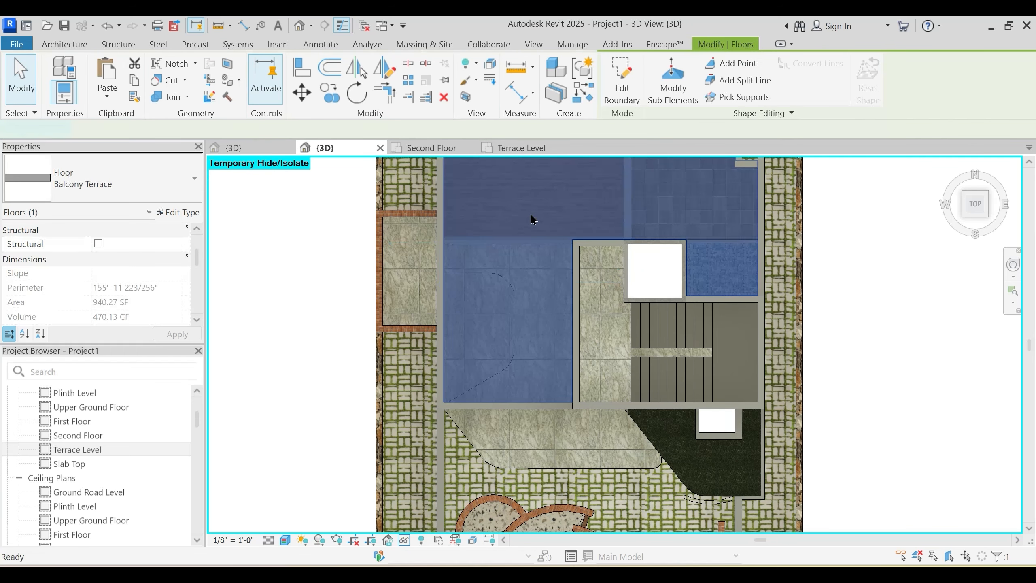
double_click(532, 220)
scroll(136, 248, "up", 3)
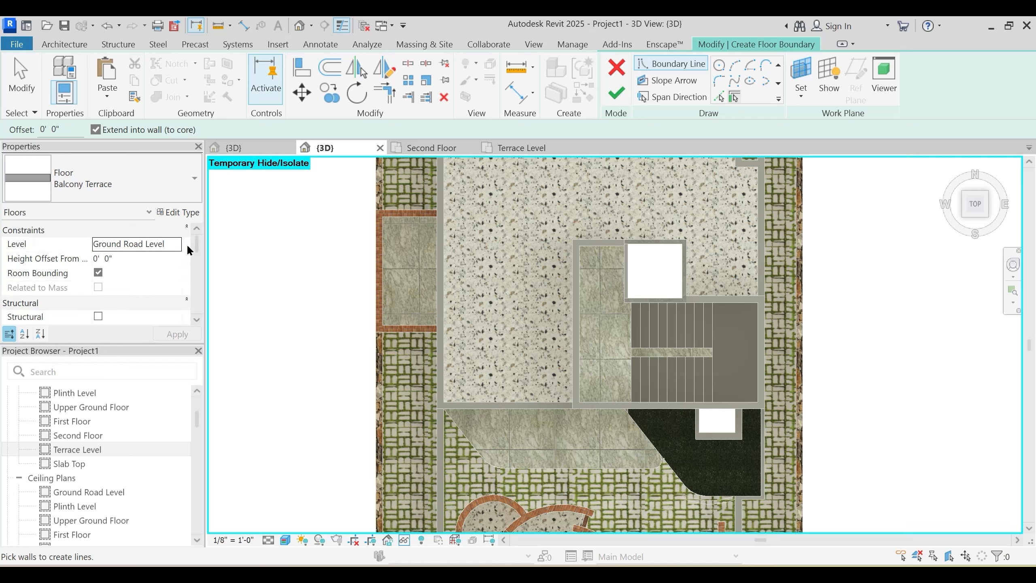
Step: Set the new floor's level to Slab Top and display the view in hidden-line style
left_click(175, 244)
scroll(125, 312, "down", 1)
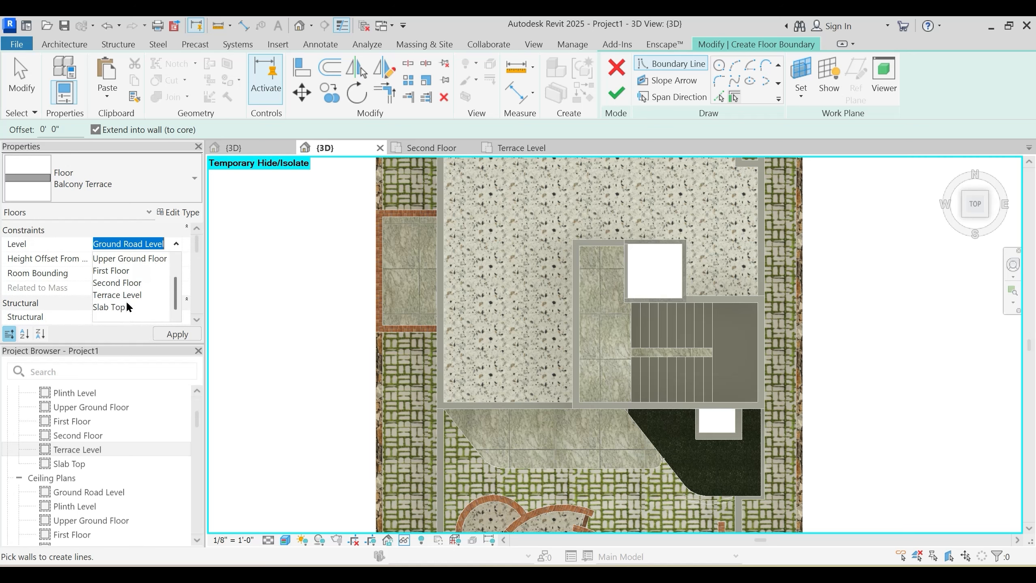
left_click(126, 302)
left_click(637, 344)
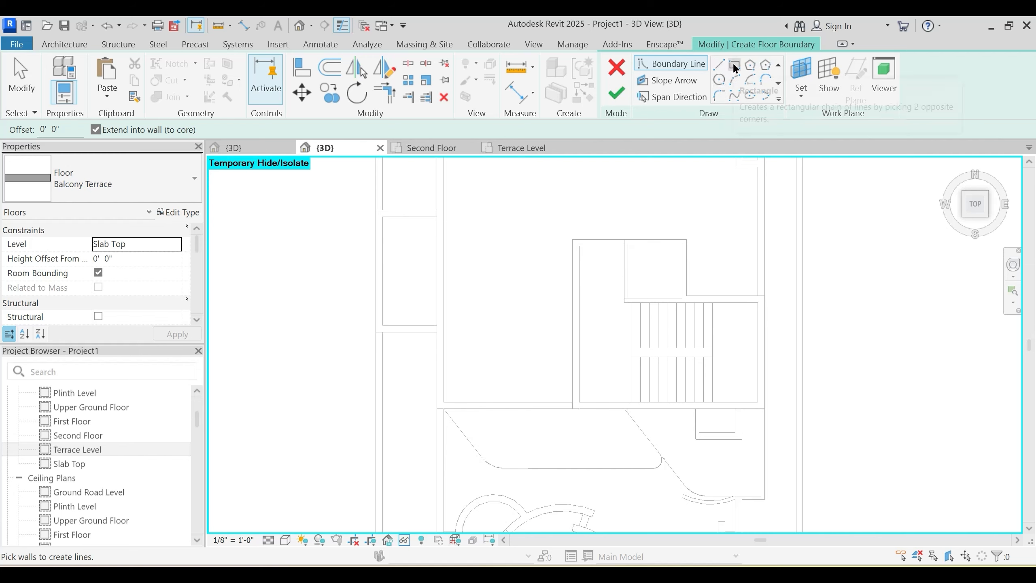
Step: Sketch a rectangular floor boundary along the inner faces of the lift shaft walls
left_click(733, 67)
scroll(628, 253, "up", 5)
left_click(617, 190)
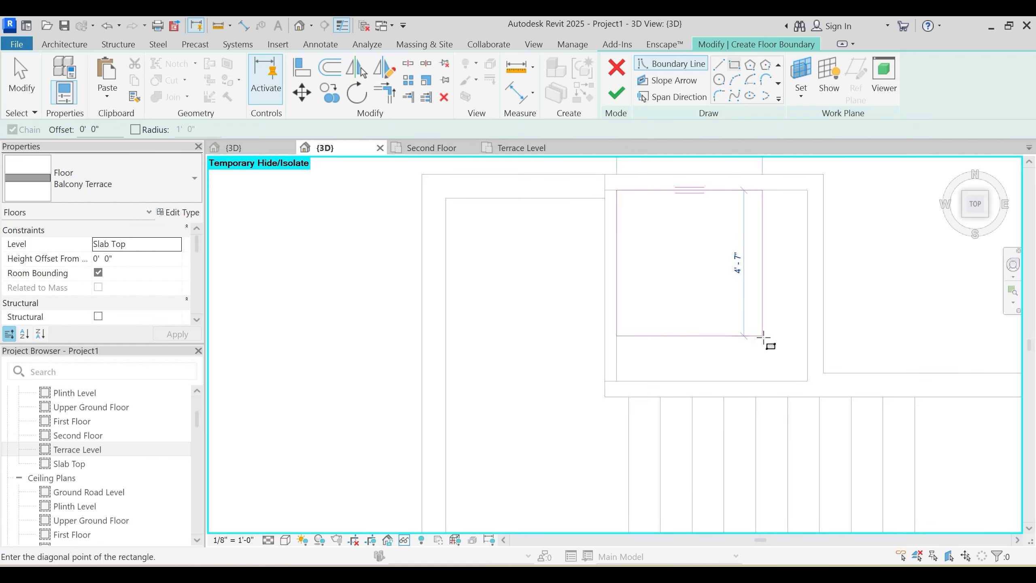
left_click(807, 382)
scroll(578, 253, "down", 3)
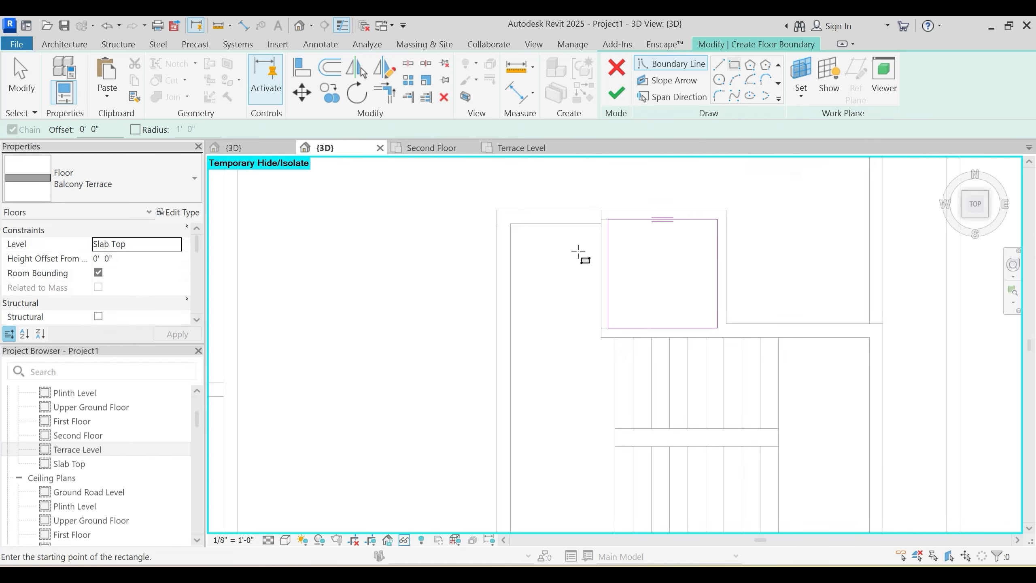
Step: Sketch a rectangular floor boundary over the lobby strip beside the lift and stair, down to the front wall's inner face
left_click(575, 271)
middle_click_drag(528, 335, 523, 188)
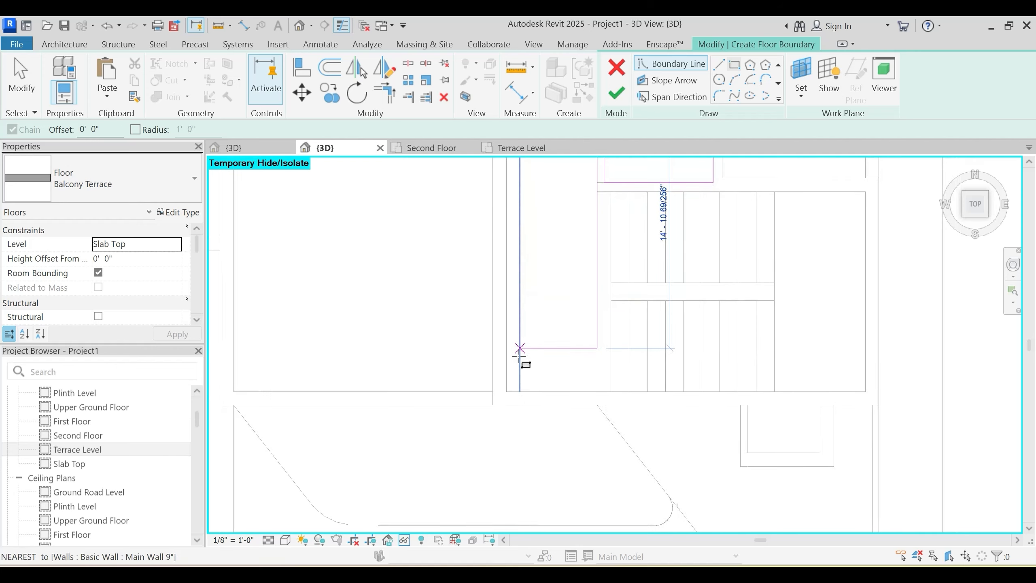
left_click(509, 391)
key("Escape")
middle_click_drag(670, 238, 661, 287)
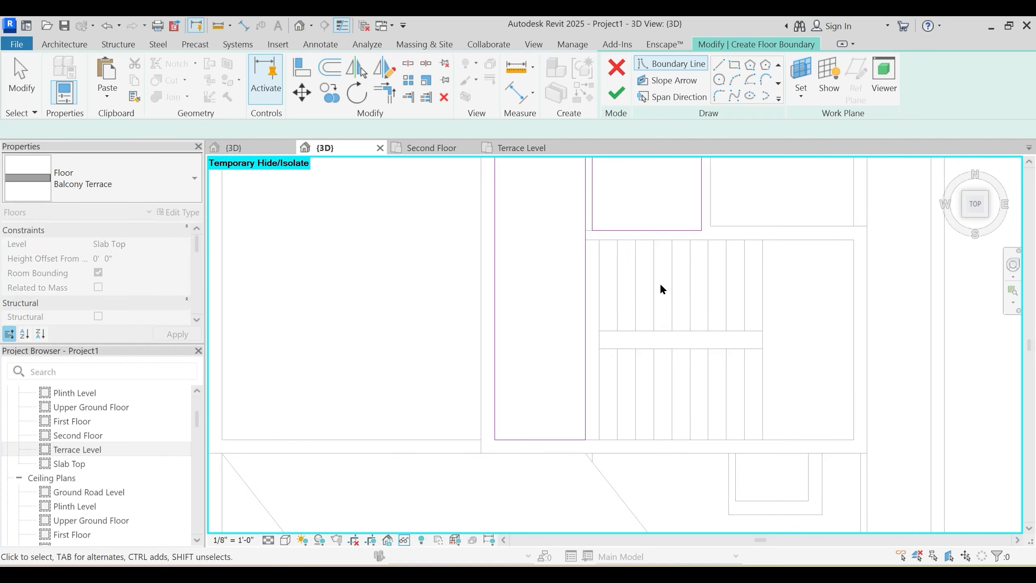
Step: Outline the stairwell along its inner wall faces and trim the shared lines so lobby and stair form one closed boundary
left_click(585, 240)
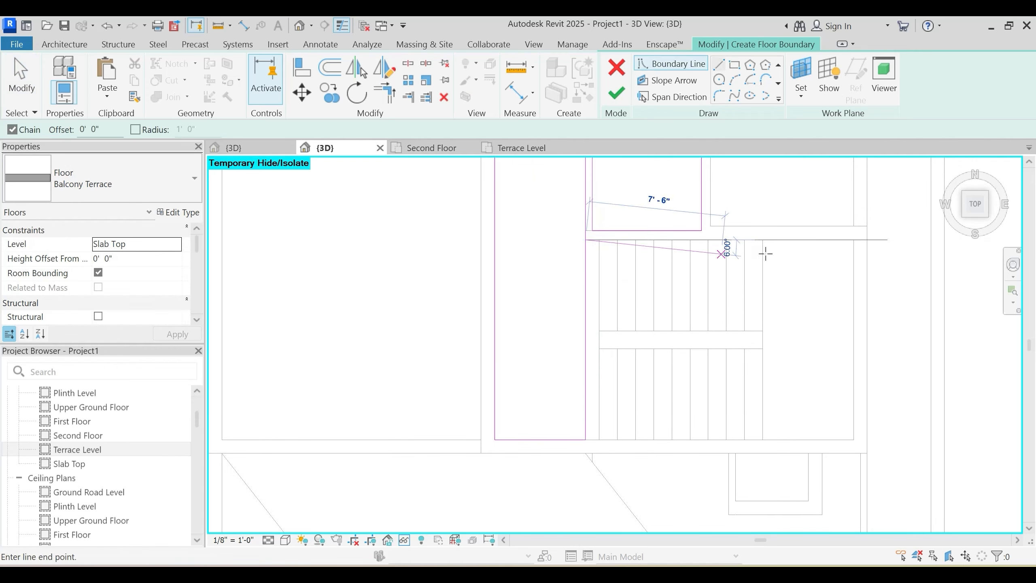
left_click(853, 239)
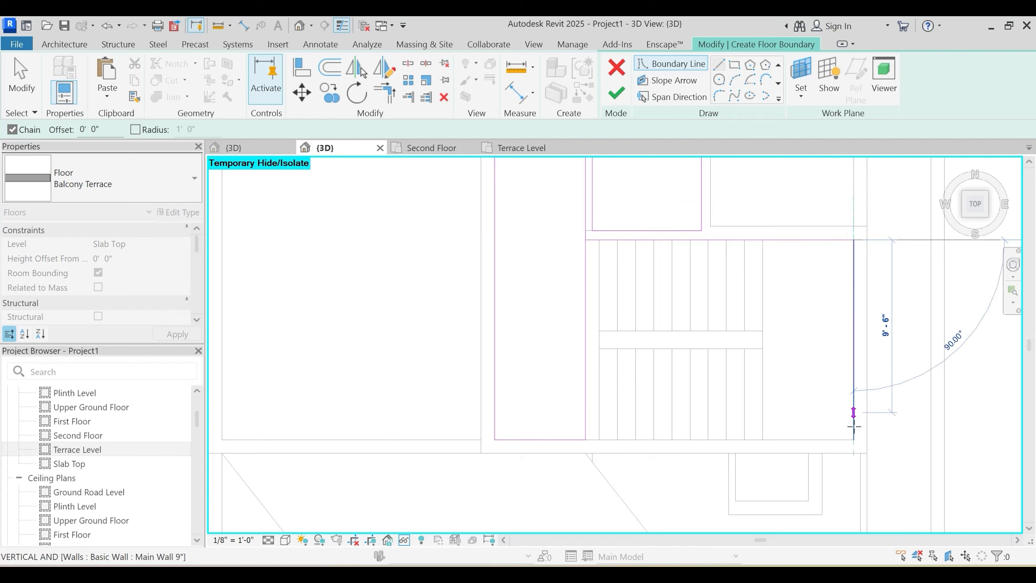
left_click(853, 439)
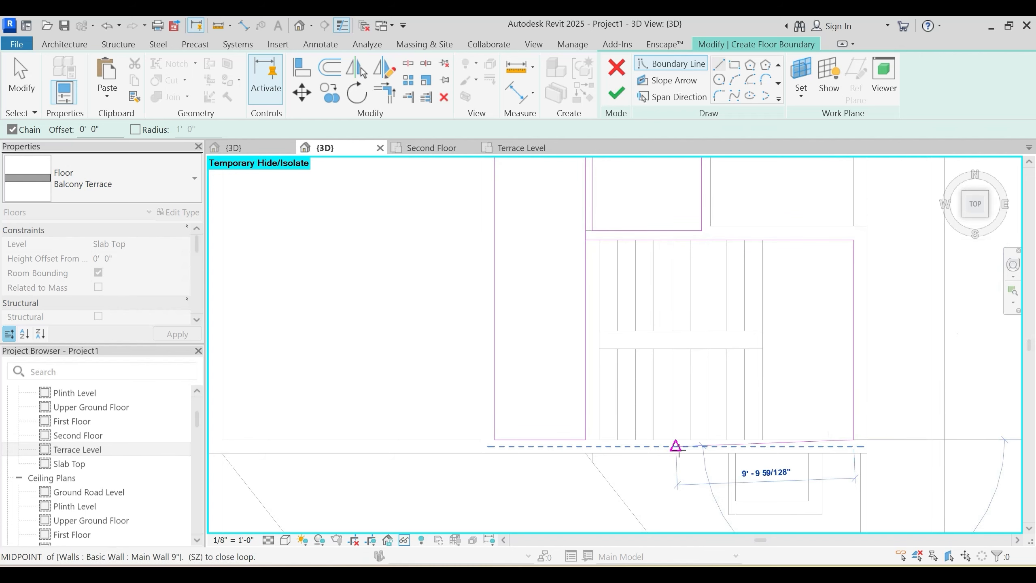
left_click(586, 440)
key("t")
key("r")
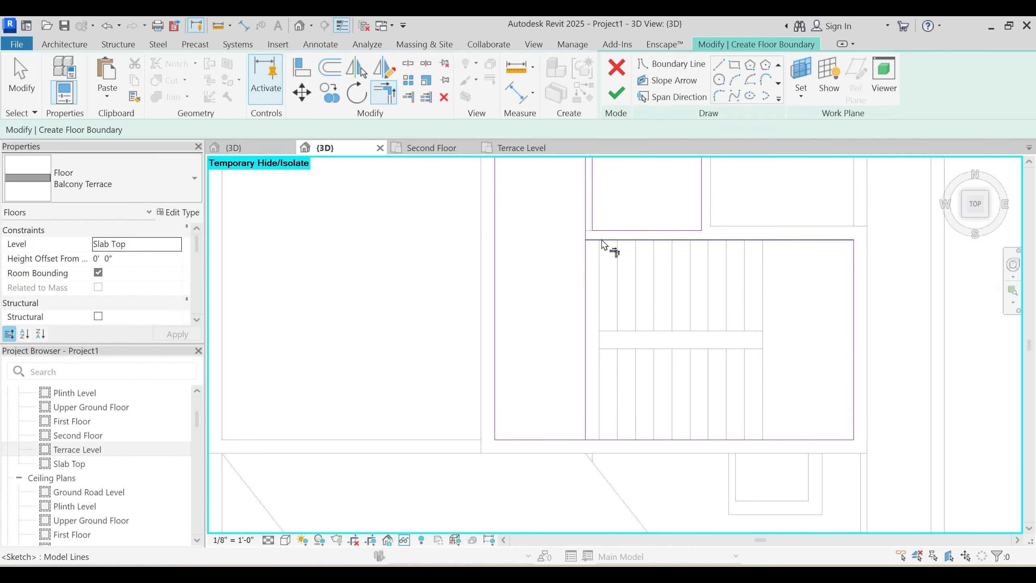
scroll(636, 313, "down", 2)
middle_click_drag(682, 309, 664, 375)
key("Escape")
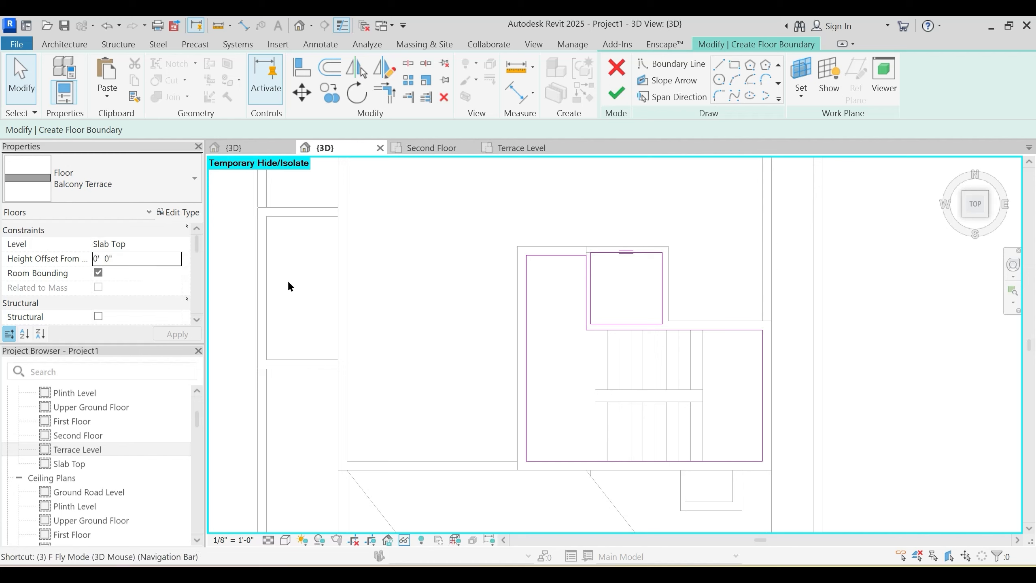
Step: Set the floor's height offset from level to -0' 6" and finish the floor sketch
left_click(134, 258)
left_click(615, 93)
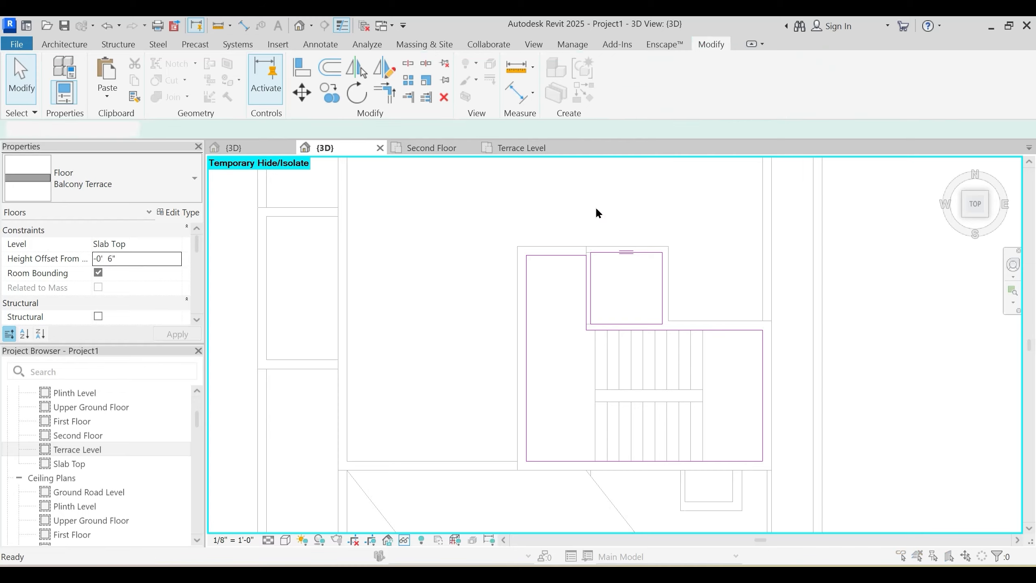
left_click(626, 304)
scroll(465, 278, "up", 1)
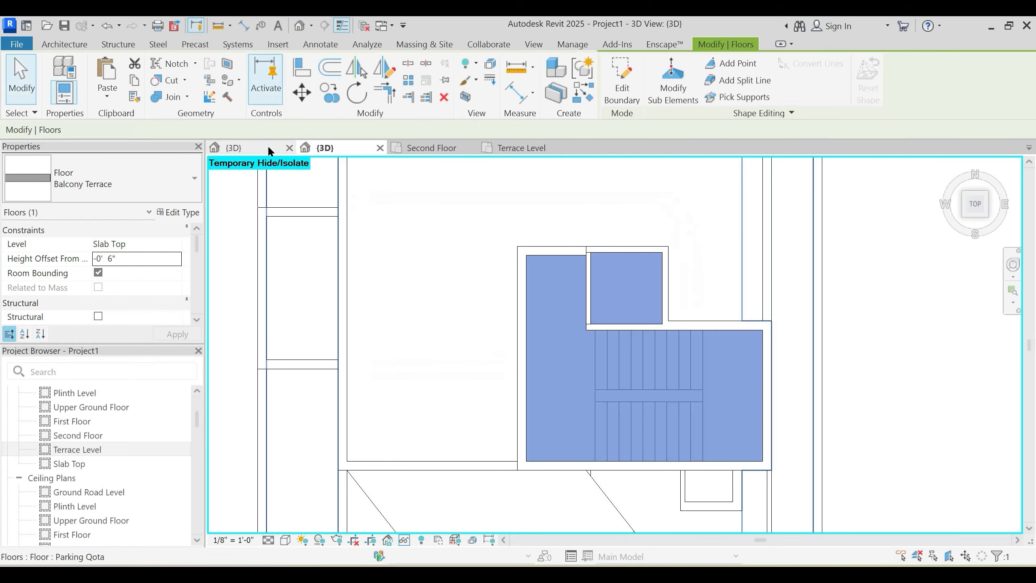
left_click(267, 150)
left_click(348, 149)
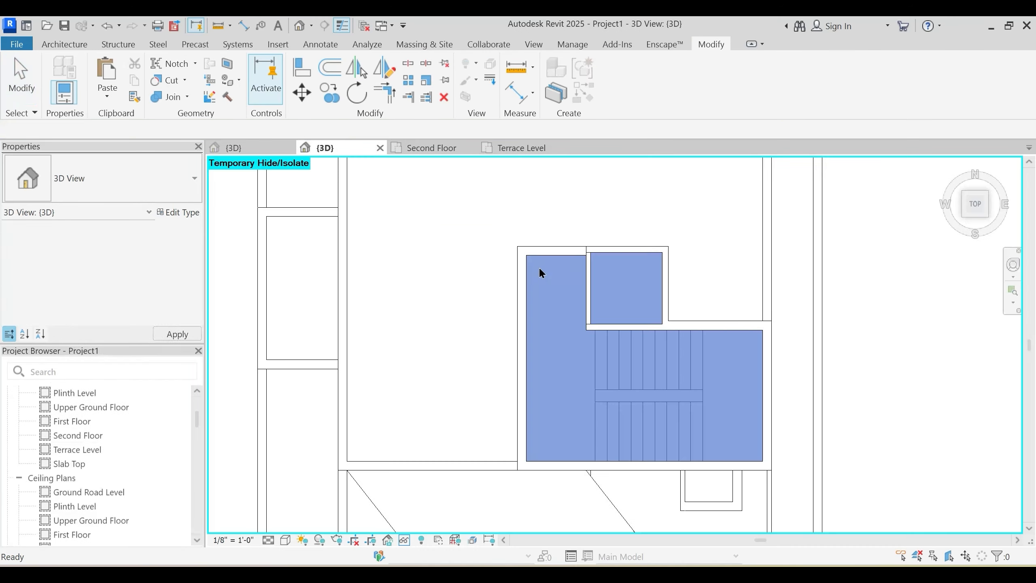
Step: Restore the realistic material display in the 3D view and examine the new slab and the front shaft walls
middle_click_drag(642, 407, 661, 281, "shift")
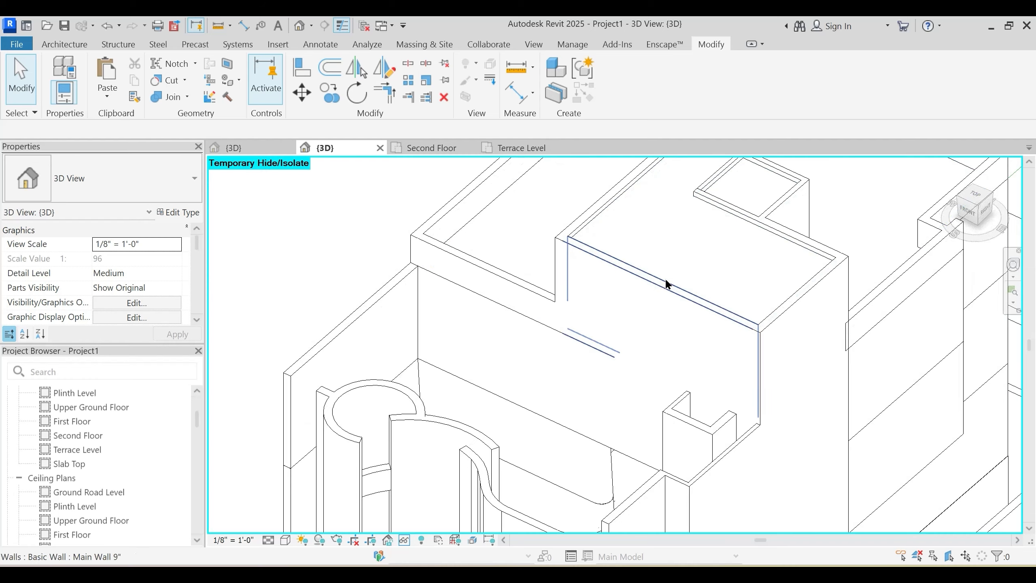
key("r")
key("r")
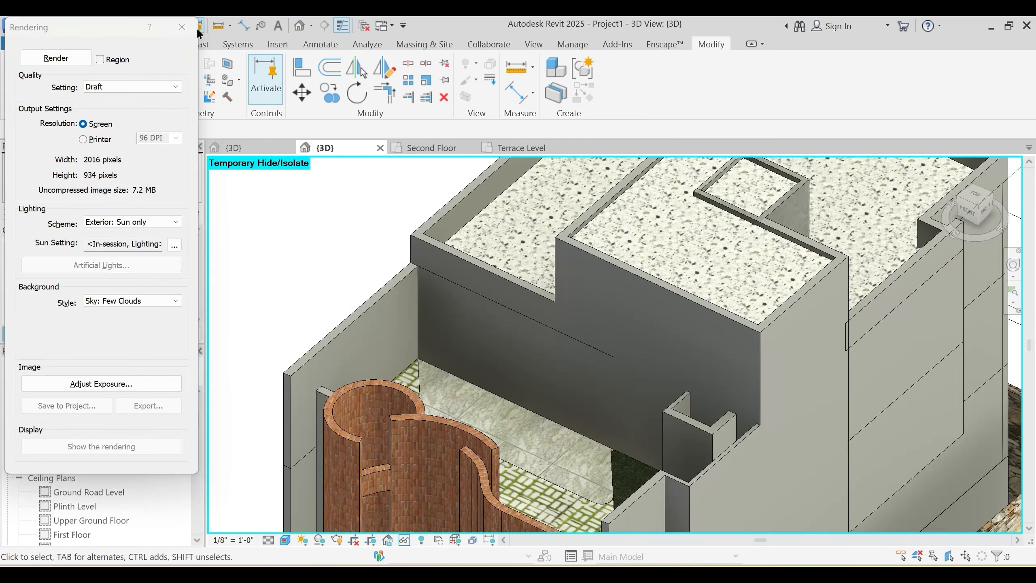
left_click(181, 27)
scroll(654, 329, "down", 3)
middle_click_drag(654, 328, 796, 542, "shift")
scroll(730, 408, "up", 2)
middle_click_drag(732, 395, 657, 284, "shift")
Step: Constrain the two walls of the small front shaft and the outer side wall up to Second Floor with top offset 3
left_click(657, 285)
left_click(690, 240, "ctrl")
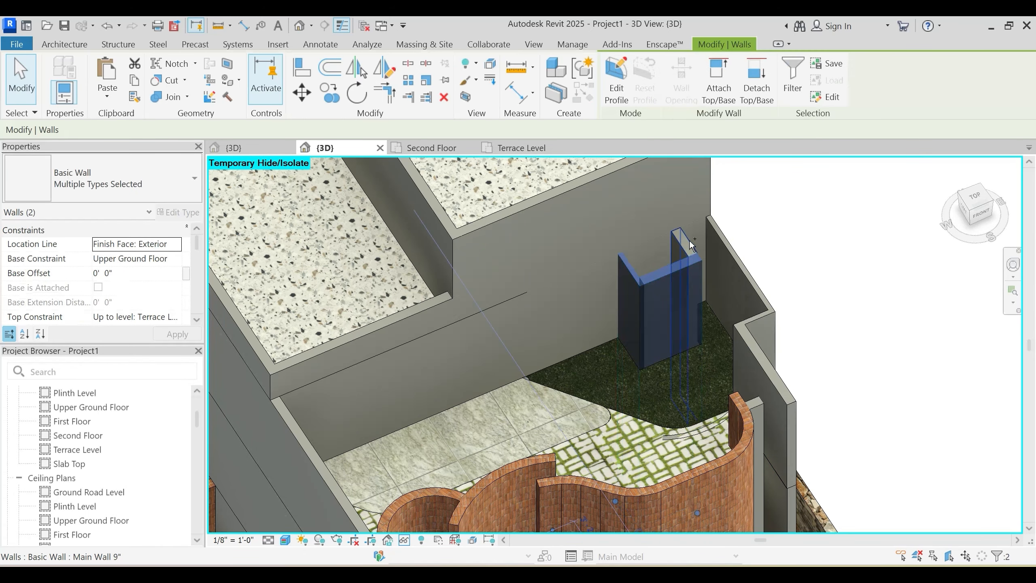
left_click(233, 339, "ctrl")
scroll(143, 276, "down", 1)
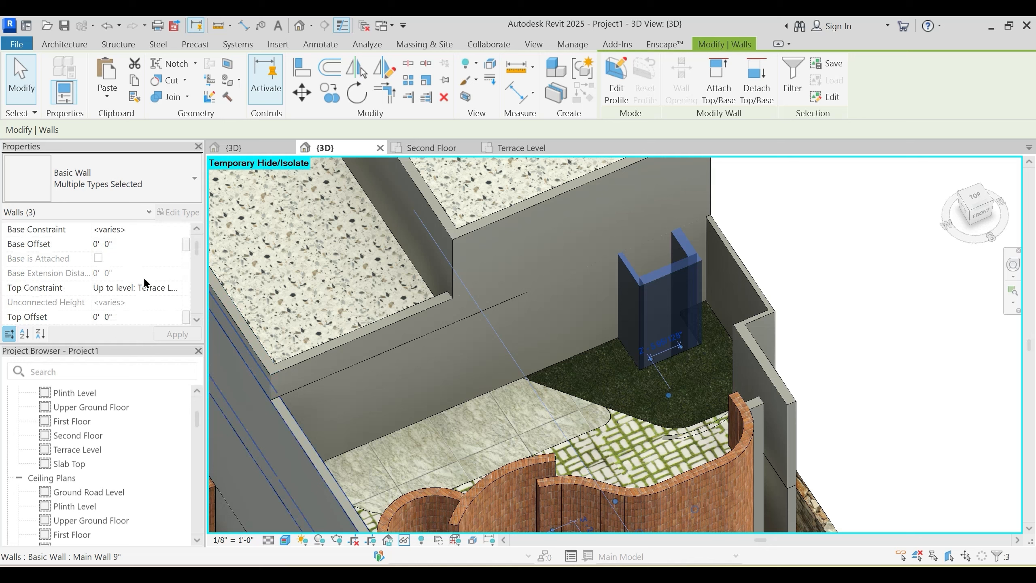
left_click(173, 285)
left_click(176, 287)
left_click(140, 323)
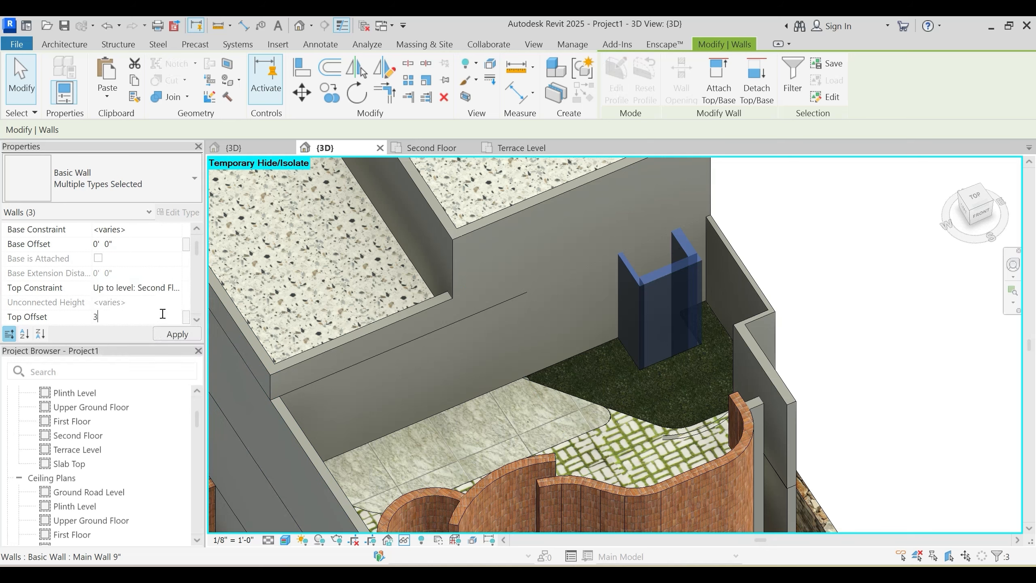
key("Escape")
Step: Set the base offset of the two projecting First Floor 4.5" internal walls at the building's side to -1' 6"
middle_click_drag(597, 409, 577, 369, "shift")
scroll(577, 369, "down", 5)
middle_click_drag(605, 469, 491, 370, "shift")
middle_click_drag(620, 424, 673, 469, "shift")
scroll(736, 475, "up", 3)
middle_click_drag(737, 473, 568, 529, "shift")
left_click(515, 465)
scroll(558, 507, "up", 3)
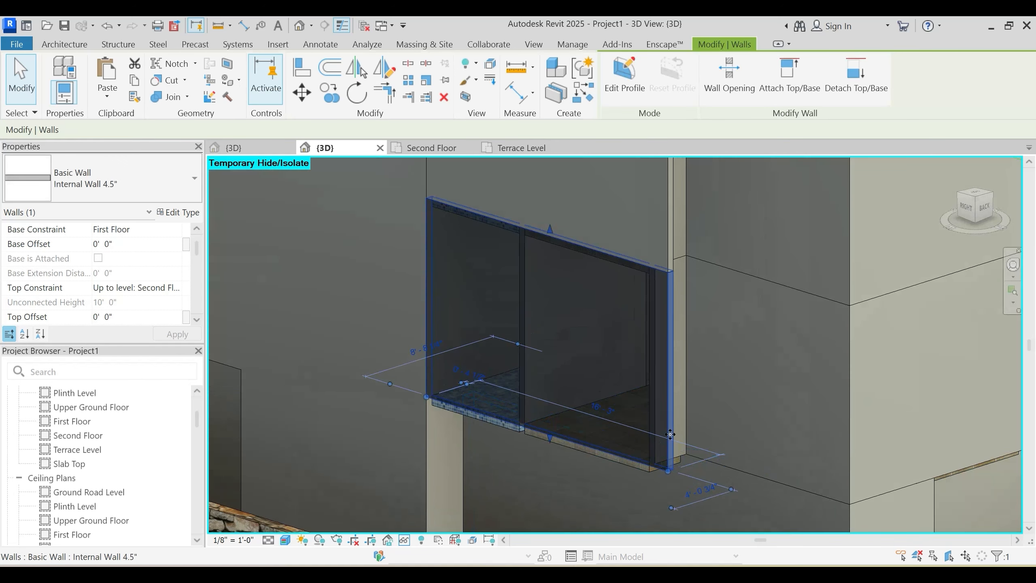
left_click(652, 497, "ctrl")
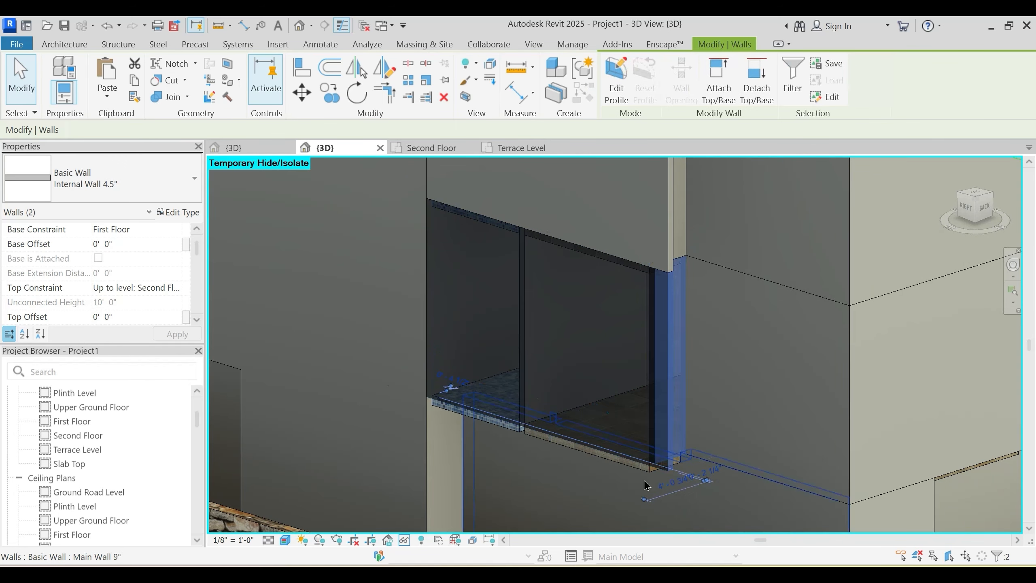
middle_click_drag(644, 486, 279, 417, "shift")
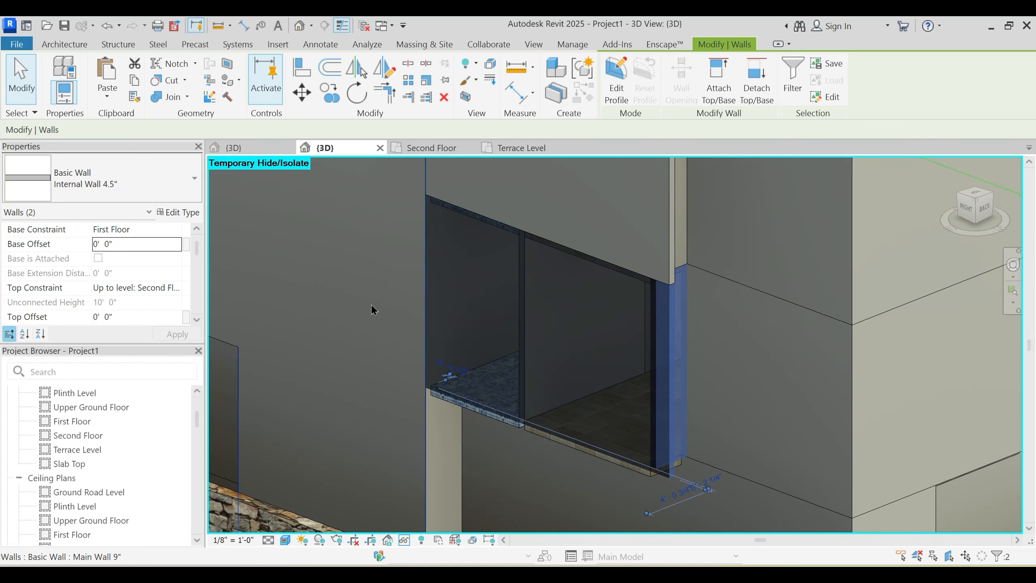
key("r")
key("r")
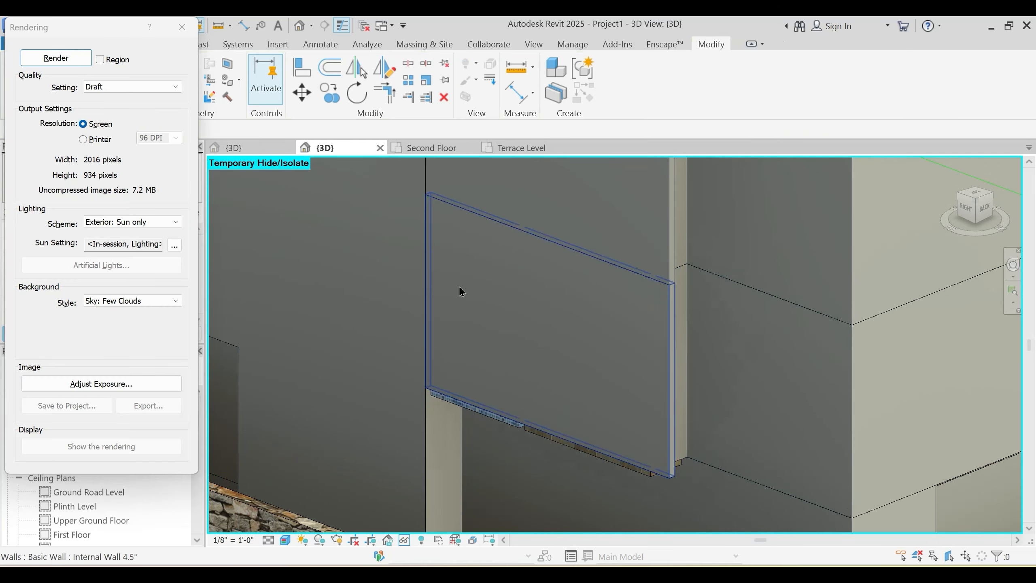
left_click(182, 28)
left_click(682, 434)
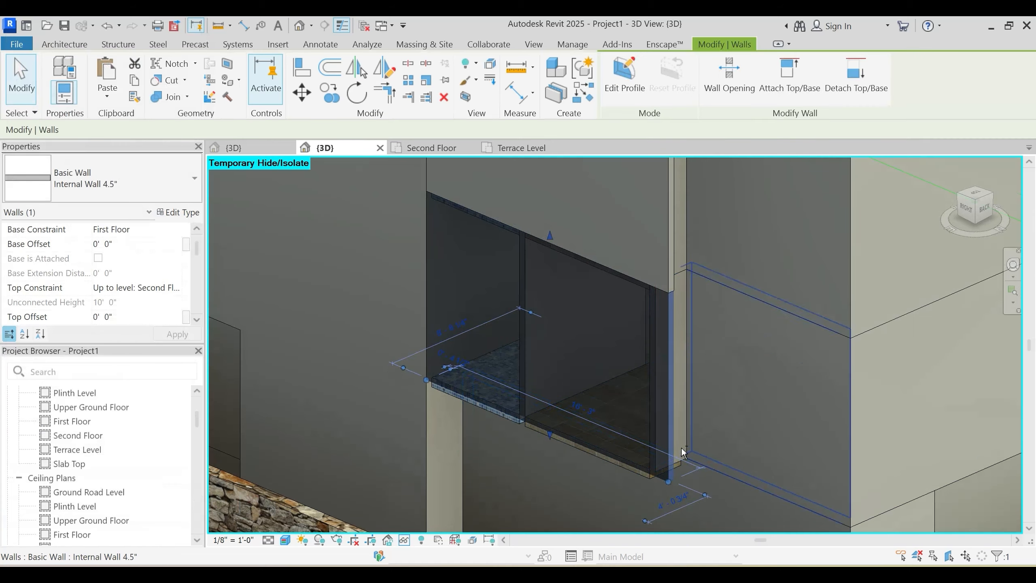
left_click(679, 424, "ctrl")
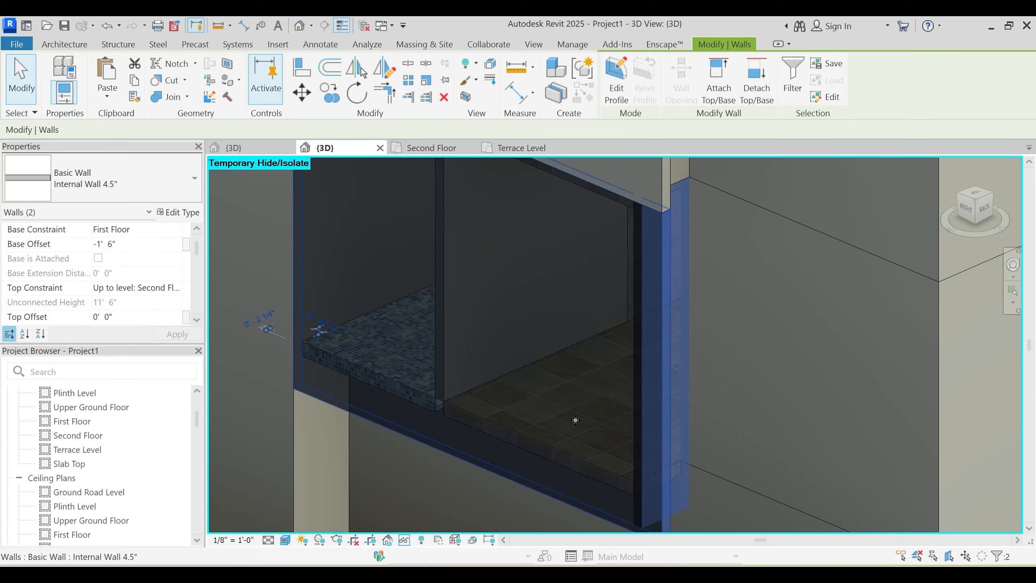
key("Escape")
Step: Examine the building's side and front walls in 3D, briefly showing the walls without the floors
scroll(587, 386, "down", 2)
middle_click_drag(520, 424, 571, 335, "shift")
scroll(573, 337, "down", 4)
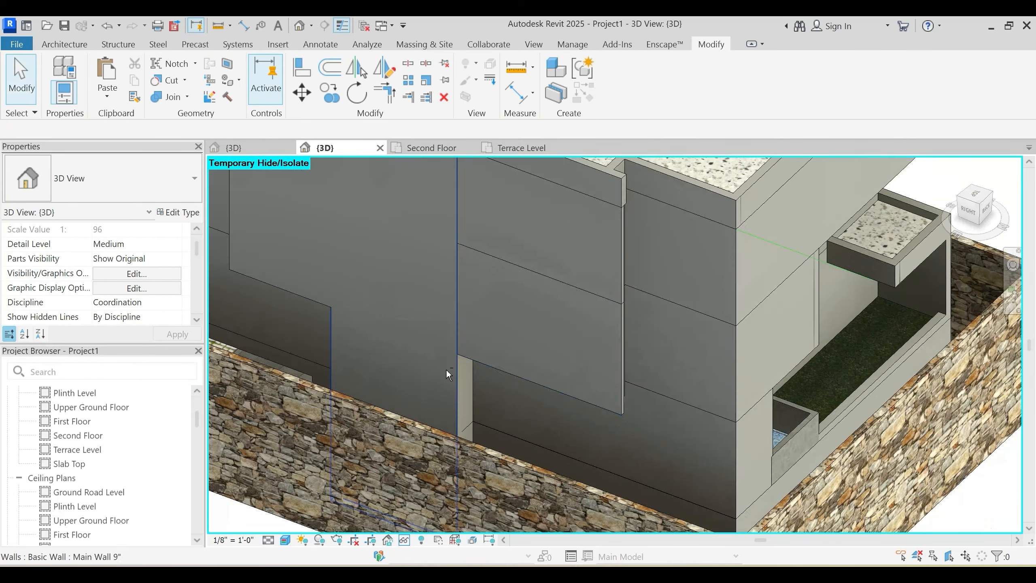
middle_click_drag(446, 375, 640, 372, "shift")
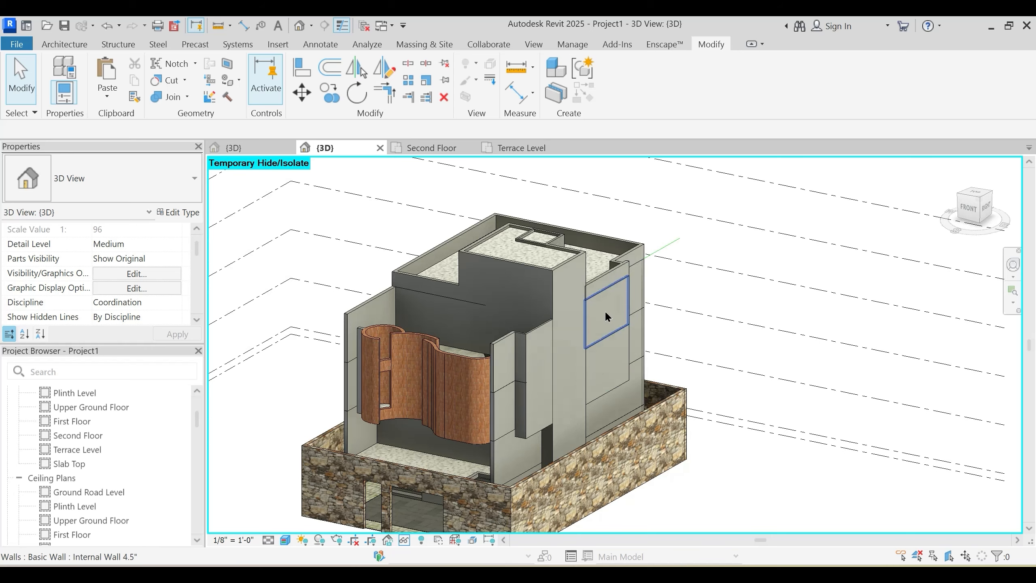
scroll(566, 313, "up", 2)
middle_click_drag(566, 314, 526, 335, "shift")
left_click(529, 334)
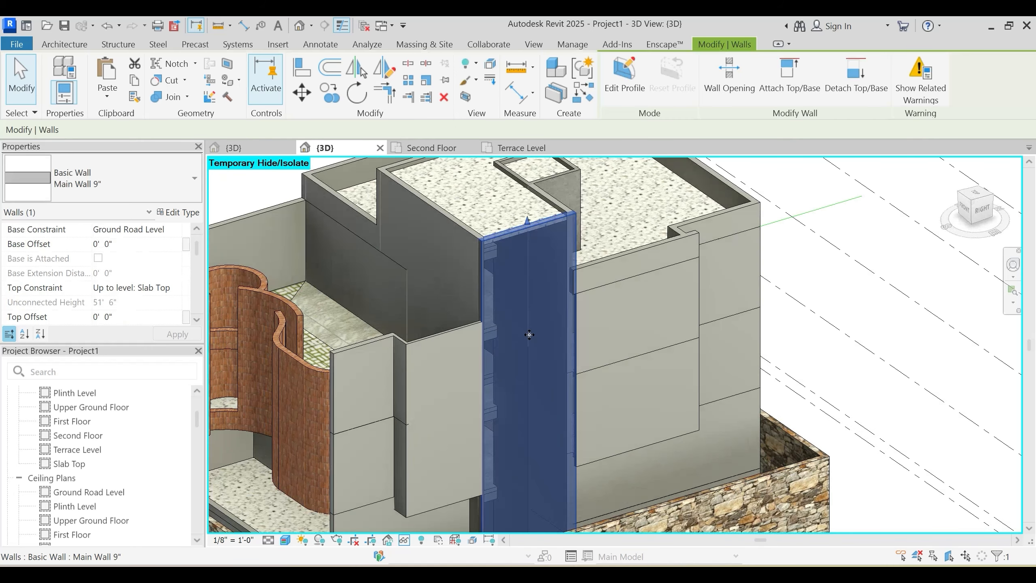
key("i")
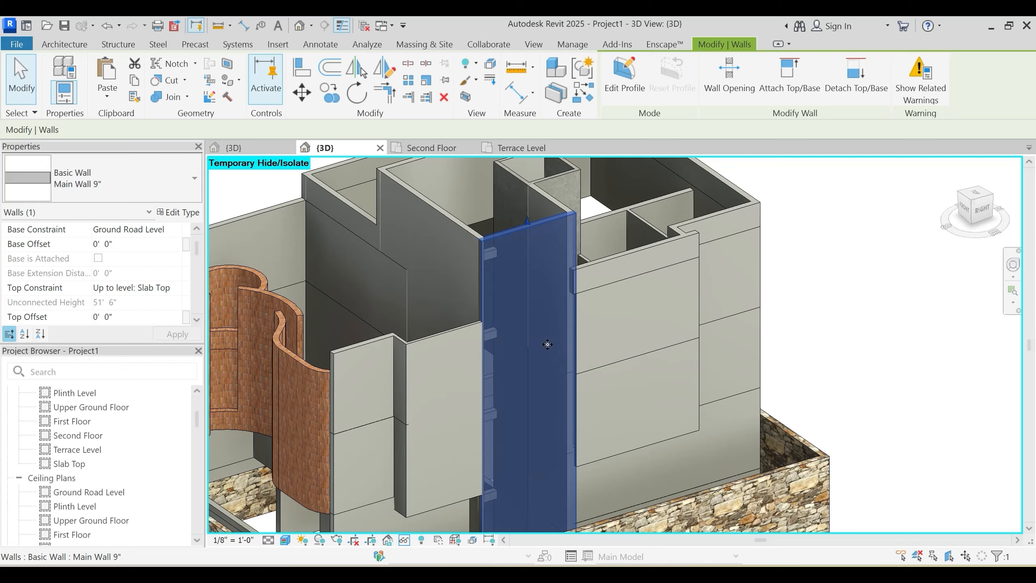
scroll(547, 344, "down", 3)
key("Escape")
scroll(591, 380, "down", 4)
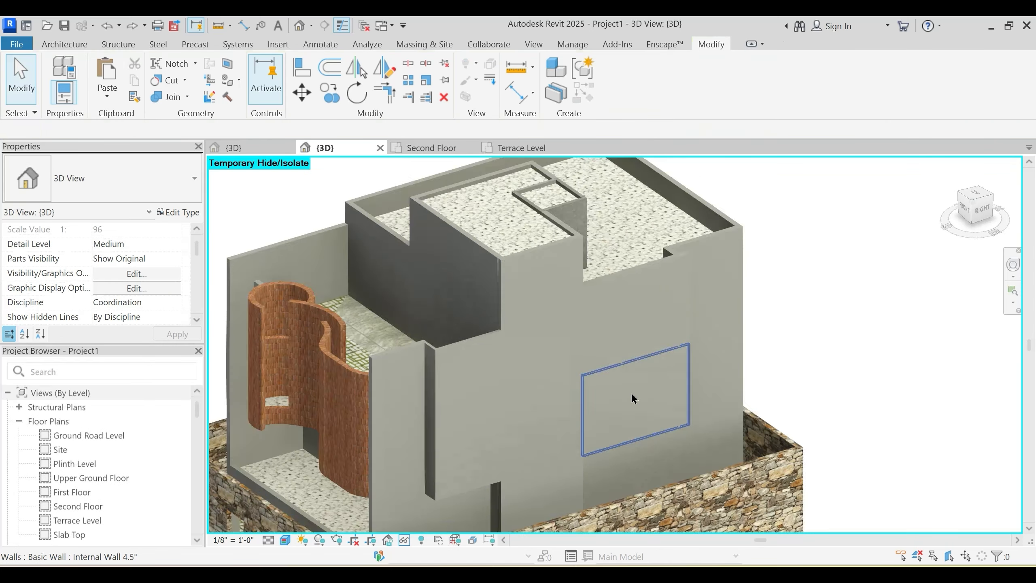
Step: Examine the full-height 9" side wall of the stair enclosure and its junction with the adjoining terrace parapet in 3D
left_click(587, 365)
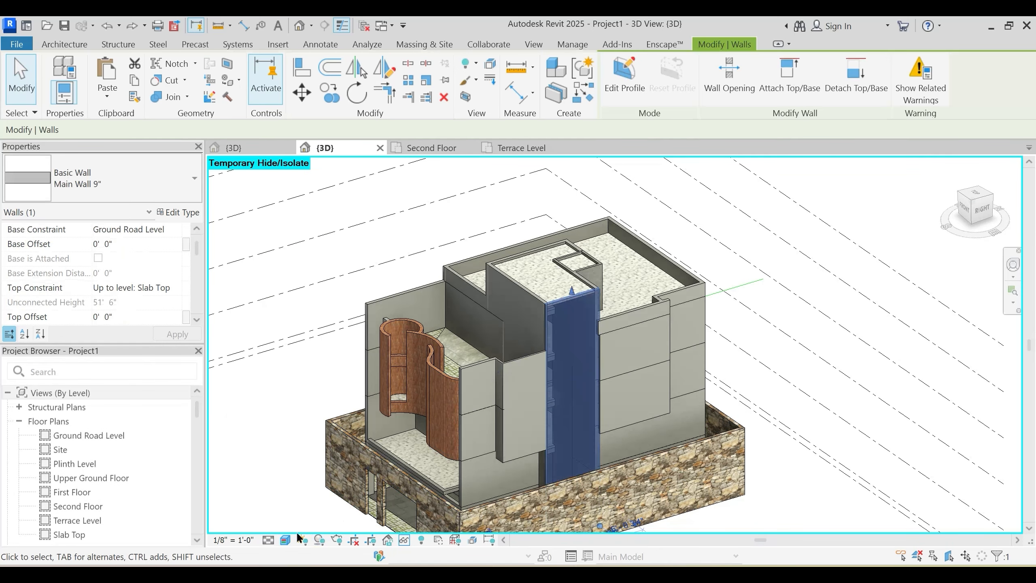
left_click(286, 541)
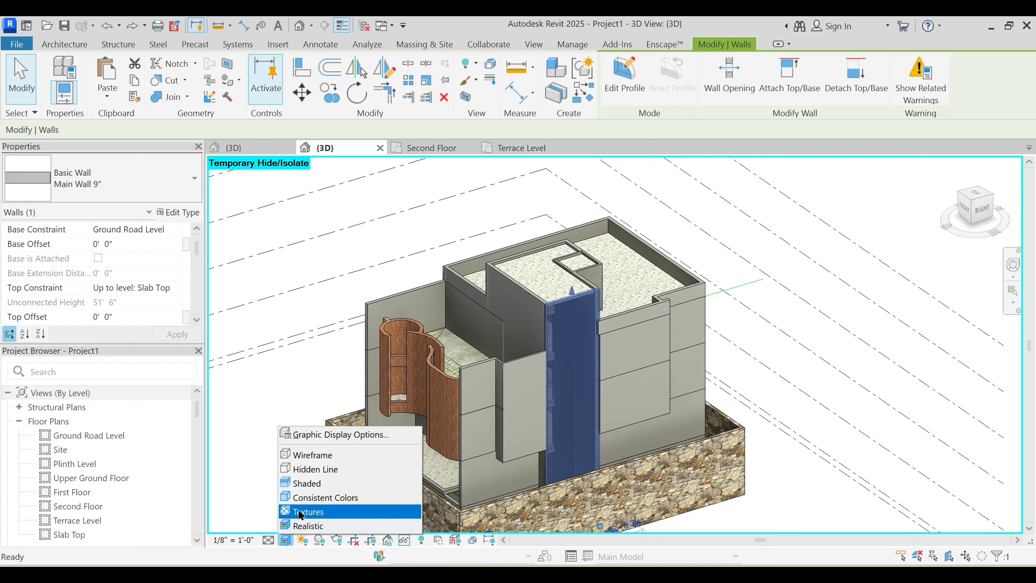
left_click(266, 543)
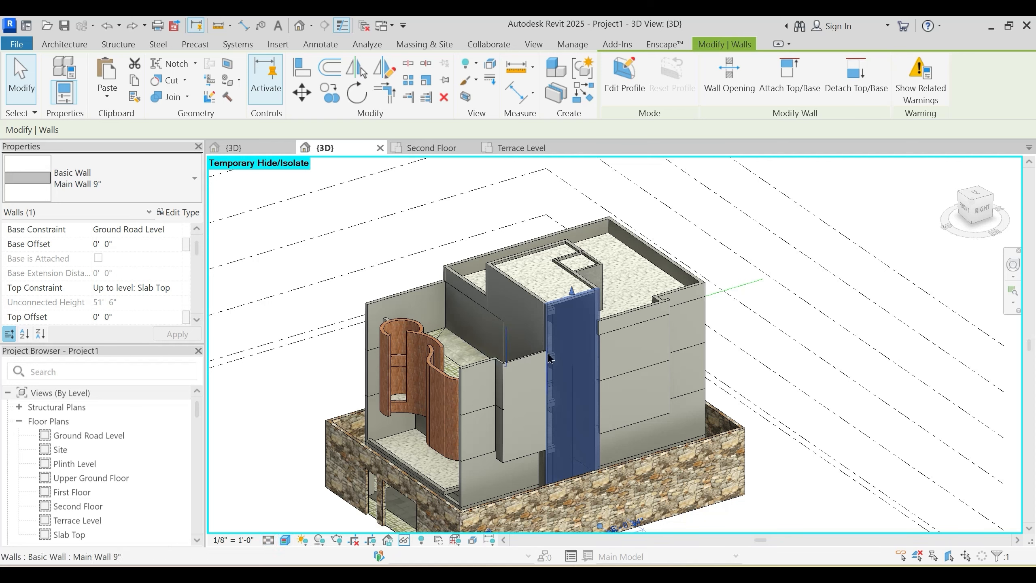
right_click(573, 353)
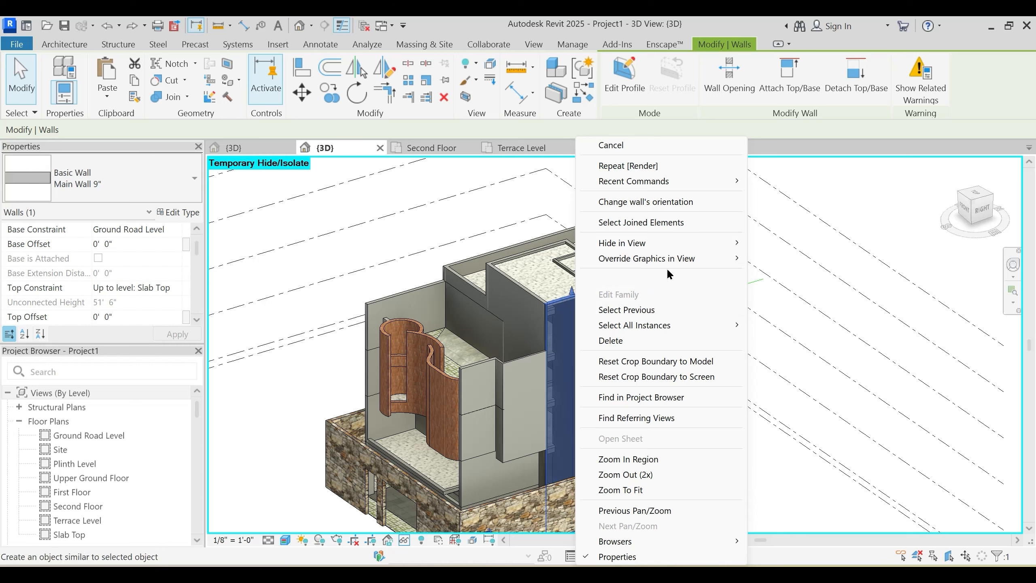
left_click(497, 426)
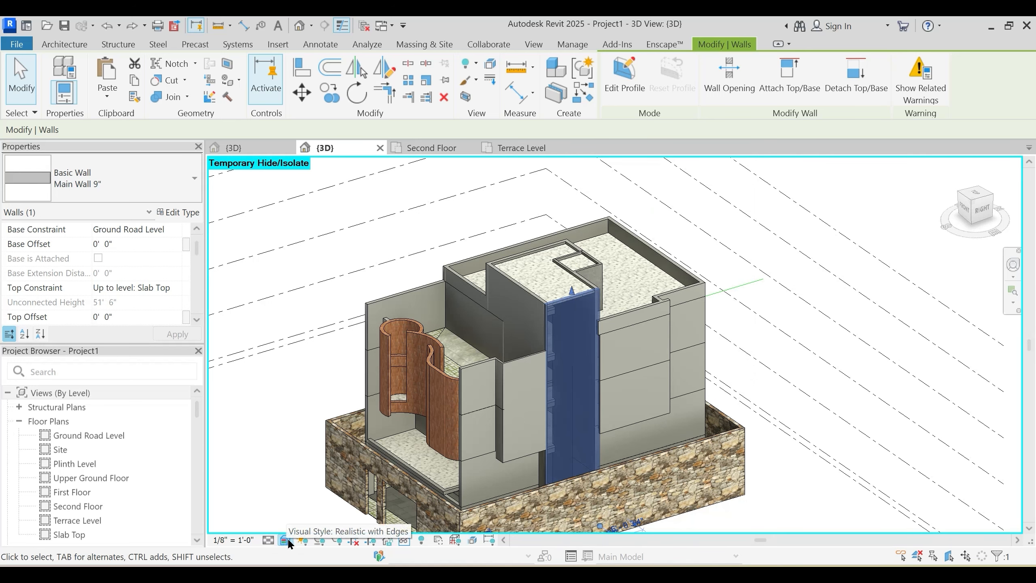
key("Escape")
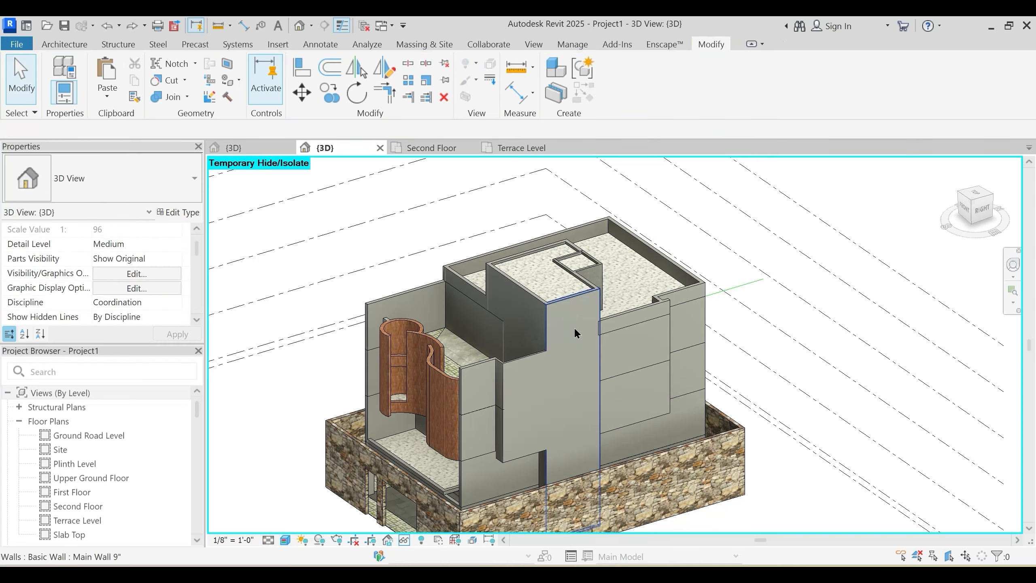
left_click(586, 345)
scroll(592, 352, "up", 3)
middle_click_drag(604, 399, 567, 397, "shift")
key("Escape")
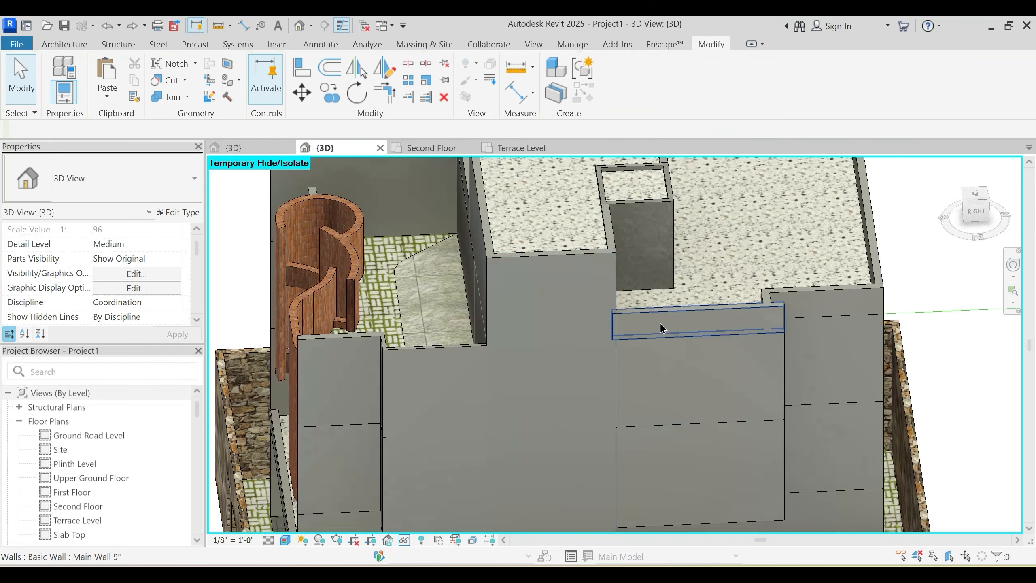
Step: In the Terrace Level plan, pull the 9" side parapet wall's end back to the stair enclosure's outer corner, unjoining the connected elements
scroll(581, 318, "up", 4)
left_click(680, 311)
middle_click_drag(680, 310, 465, 159, "shift")
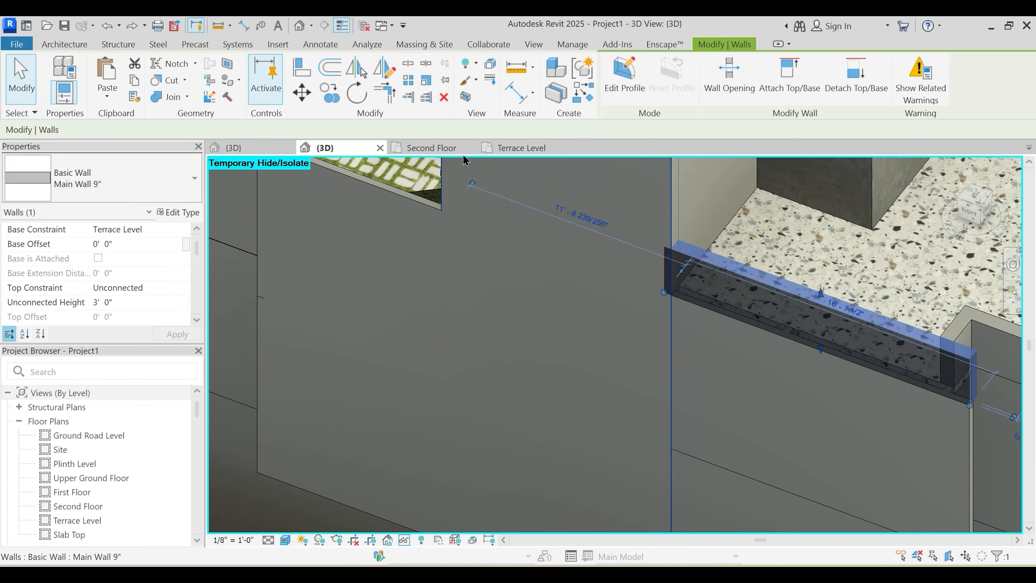
left_click(516, 154)
scroll(714, 331, "up", 5)
left_click_drag(778, 355, 778, 345)
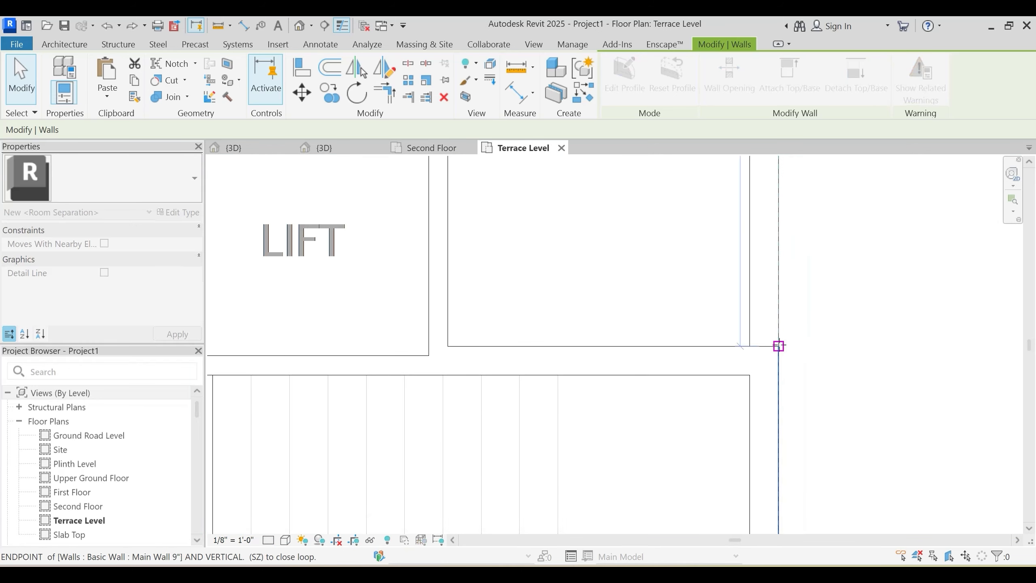
left_click_drag(804, 272, 804, 270)
left_click(790, 546)
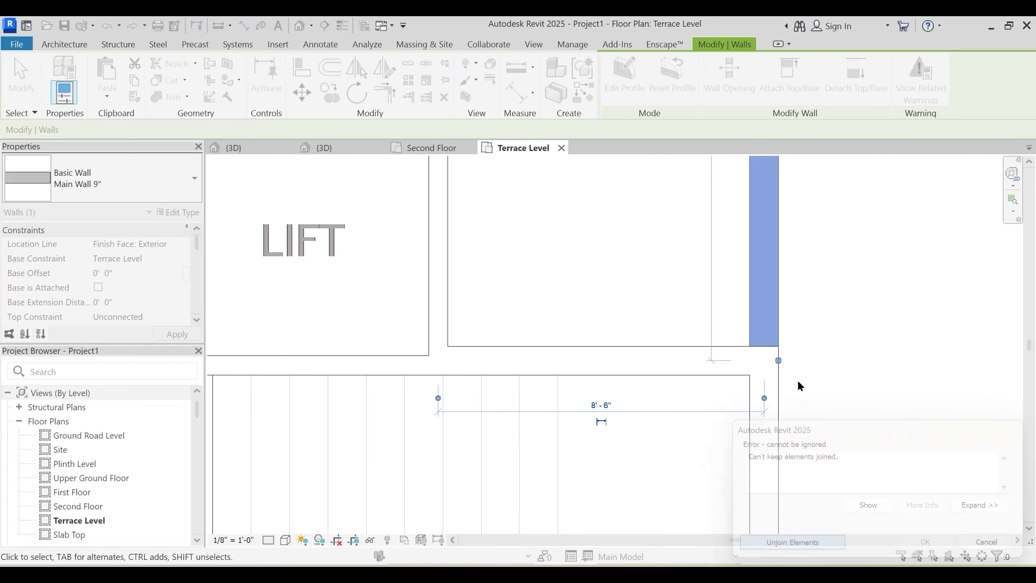
left_click(777, 311)
left_click_drag(778, 359, 777, 346)
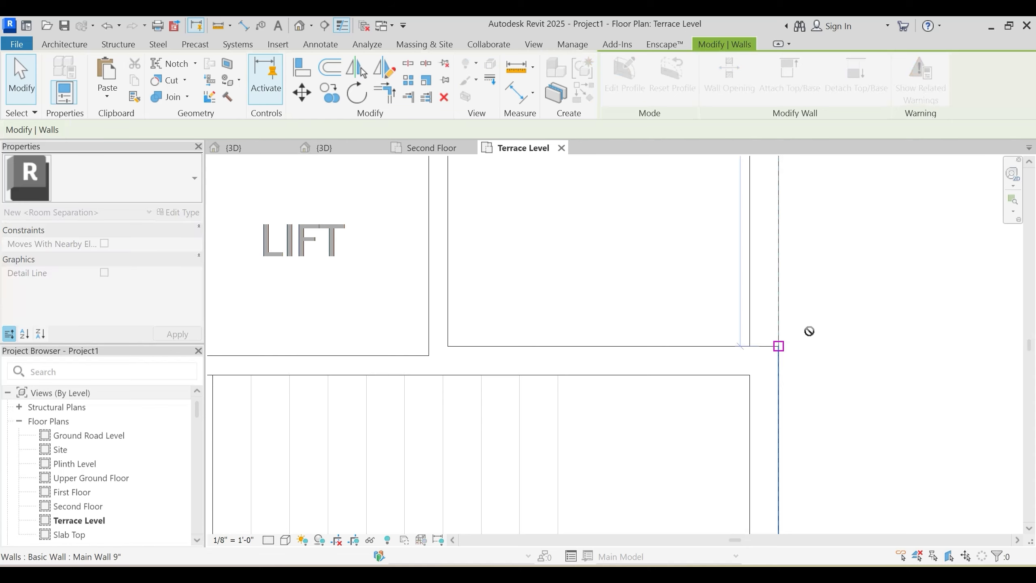
Step: Try to move the outer terrace wall's end to the face of the cross wall, unjoining the conflicting elements
left_click(790, 545)
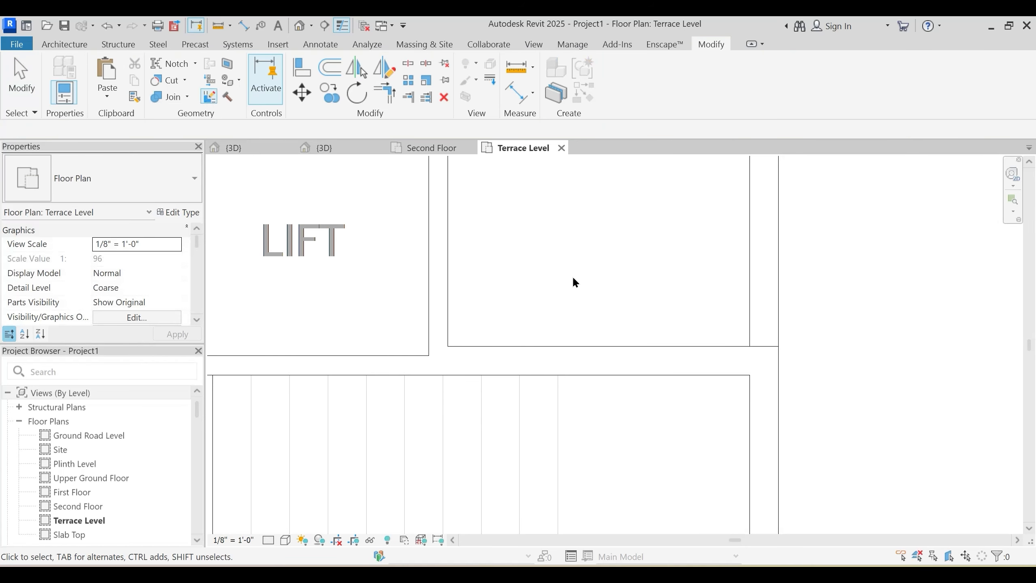
left_click(773, 380)
key("Escape")
key("Escape")
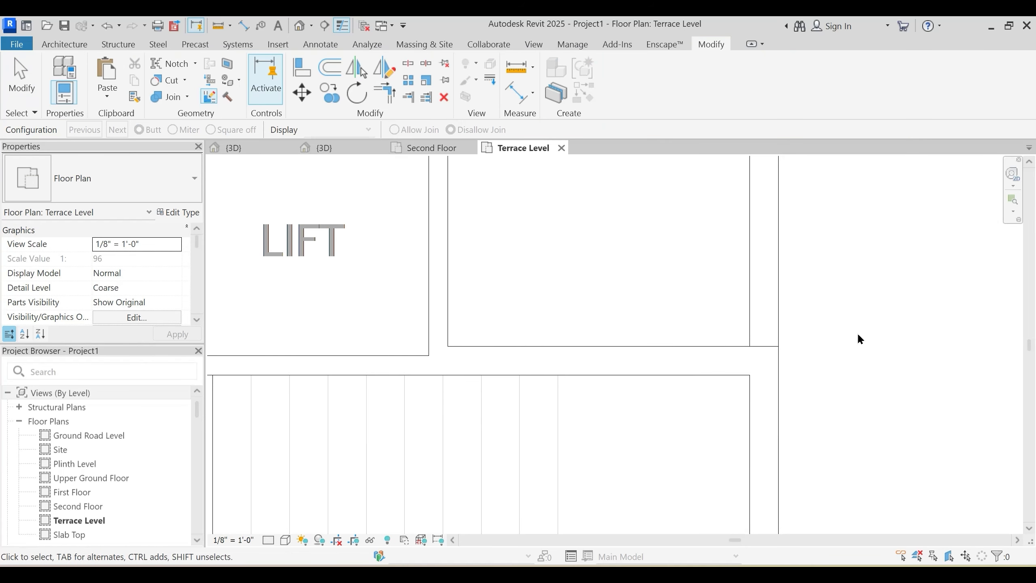
left_click(780, 307)
left_click_drag(779, 359, 778, 345)
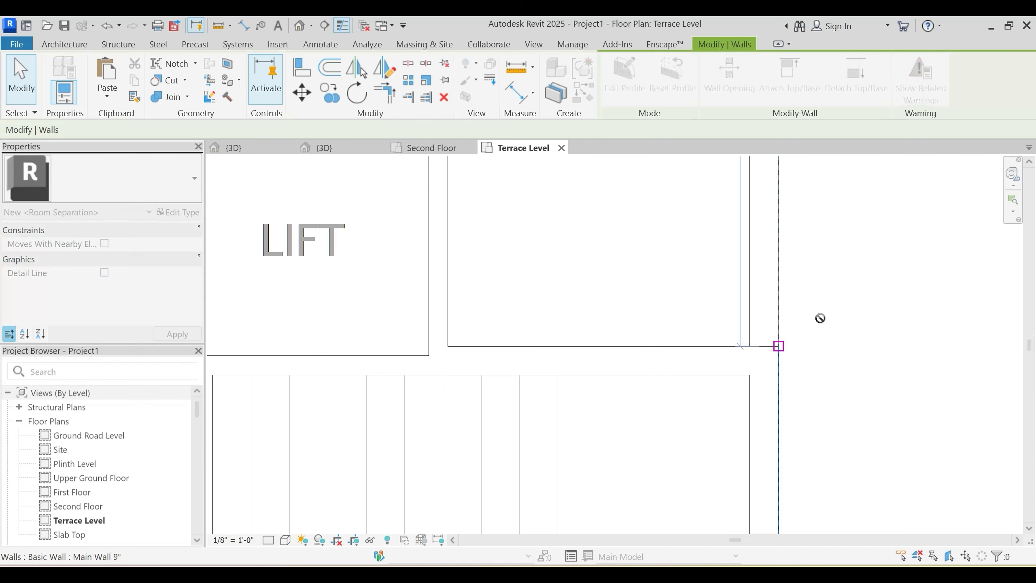
left_click(808, 548)
left_click(823, 344)
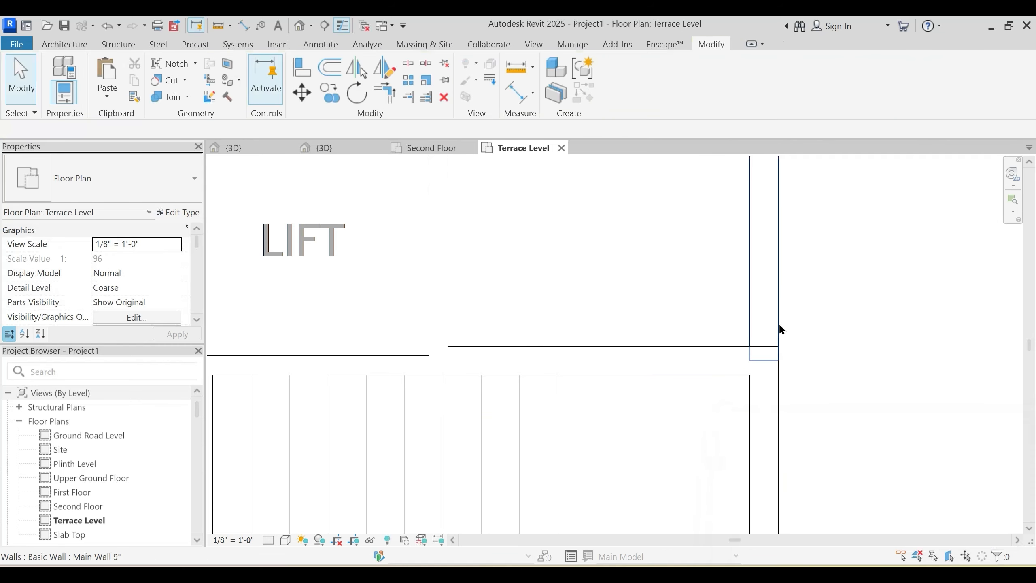
Step: Shorten the outer 9" terrace wall, pulling its lower end about 1'-0 1/2" back from the cross wall's centreline
left_click(779, 326)
scroll(777, 342, "up", 4)
left_click_drag(780, 390, 780, 284)
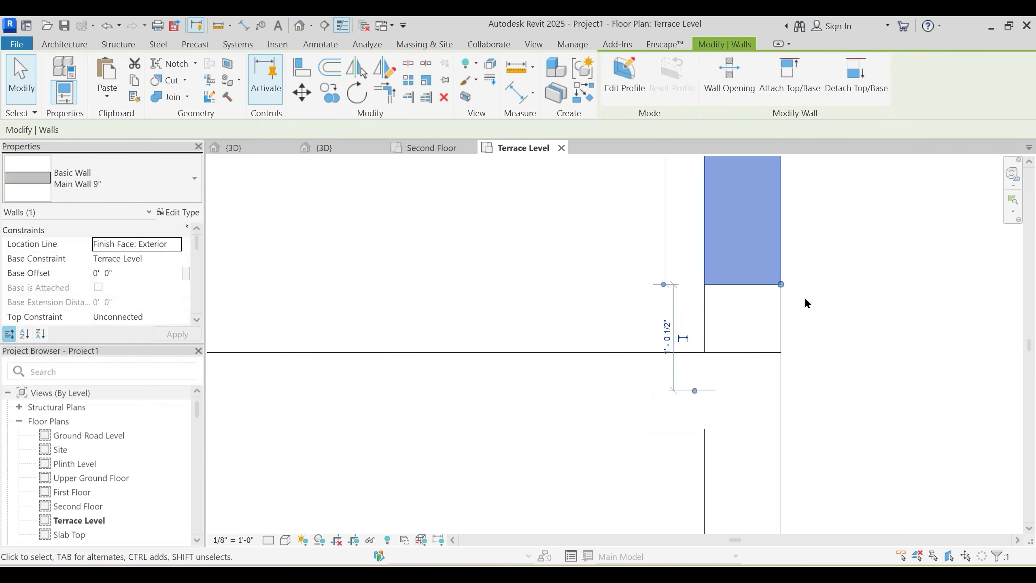
left_click(806, 297)
left_click(766, 291)
scroll(151, 317, "down", 1)
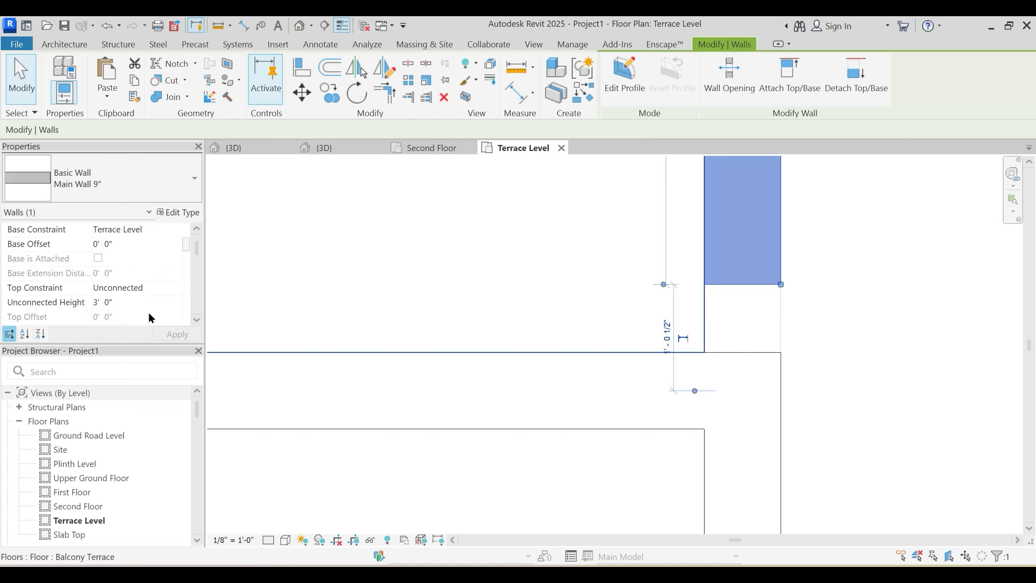
Step: Extend the outer terrace wall's end to the middle of the cross wall and unjoin the conflicting elements
left_click_drag(780, 284, 779, 351)
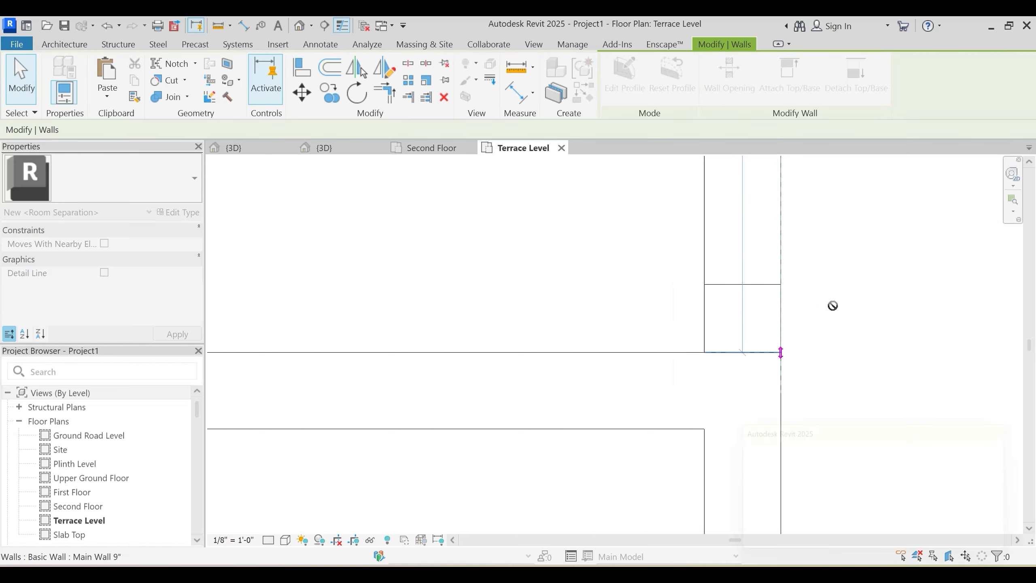
key("Escape")
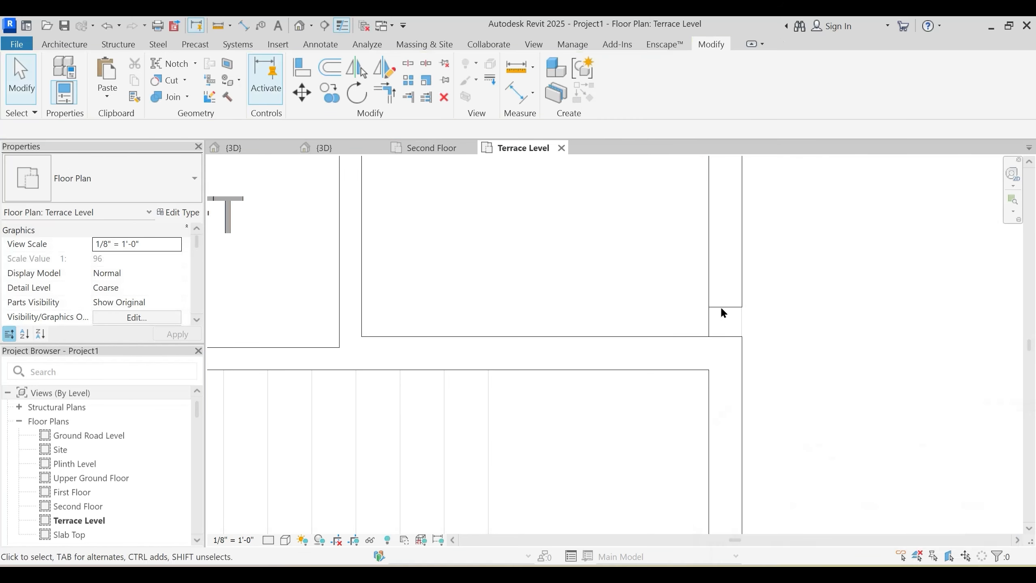
left_click(740, 296)
left_click_drag(742, 307, 741, 352)
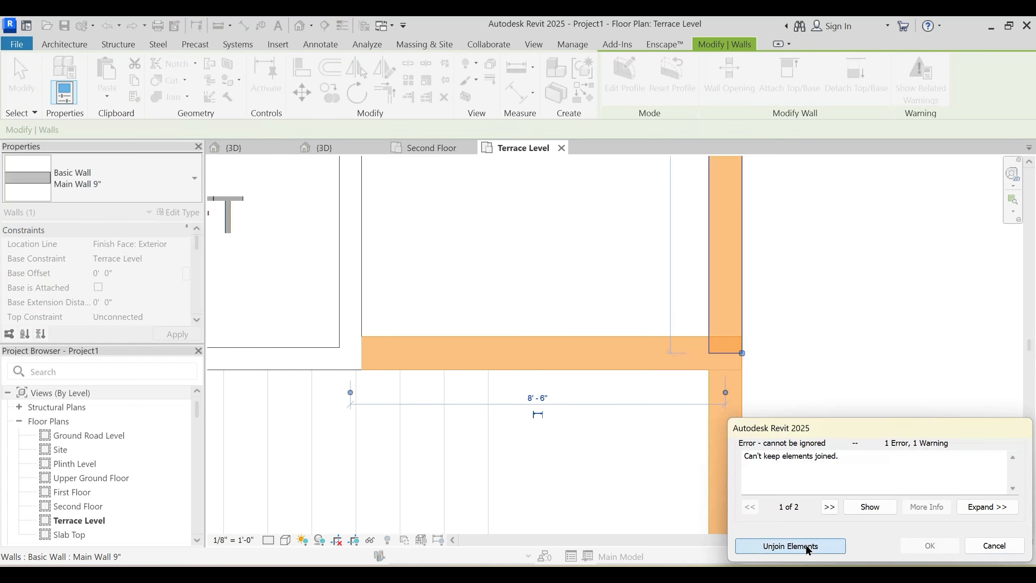
left_click(790, 545)
left_click(787, 304)
left_click(735, 314)
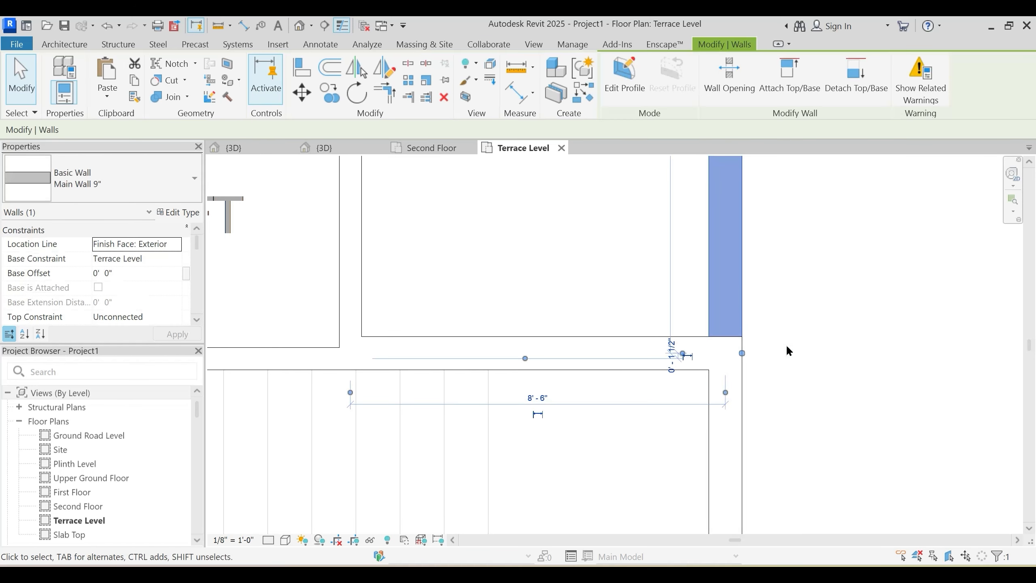
Step: In the 3D view, join the geometry of the low terrace parapet wall with the adjoining tall side wall
left_click(333, 148)
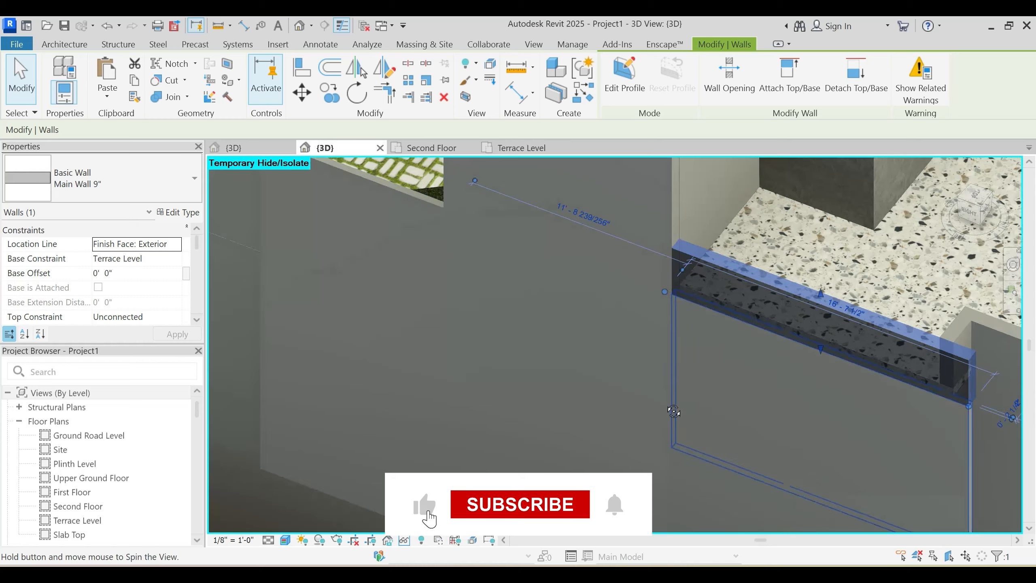
middle_click_drag(670, 411, 732, 360)
key("Escape")
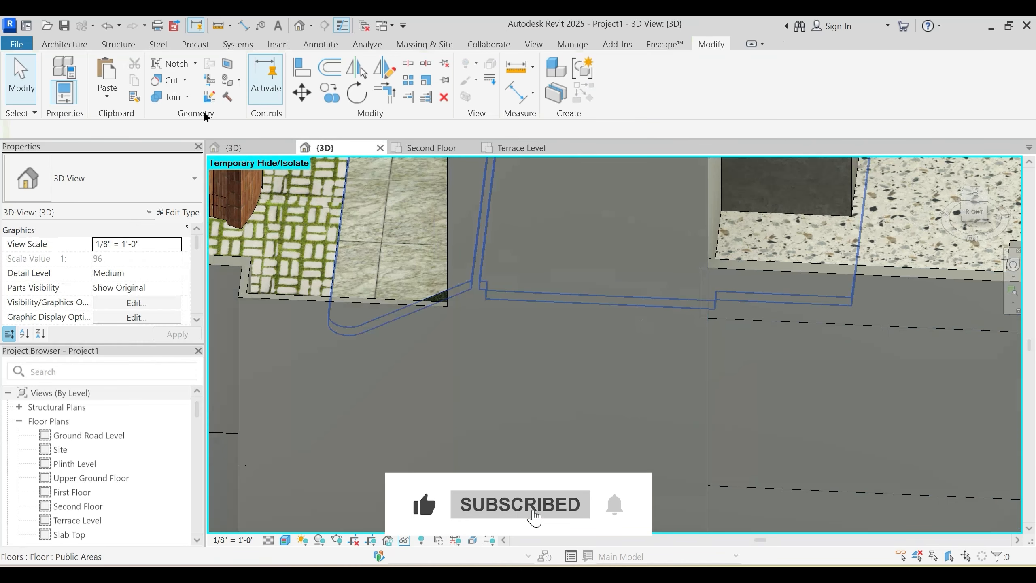
left_click(171, 98)
scroll(677, 306, "up", 2)
left_click(691, 278)
left_click(728, 295)
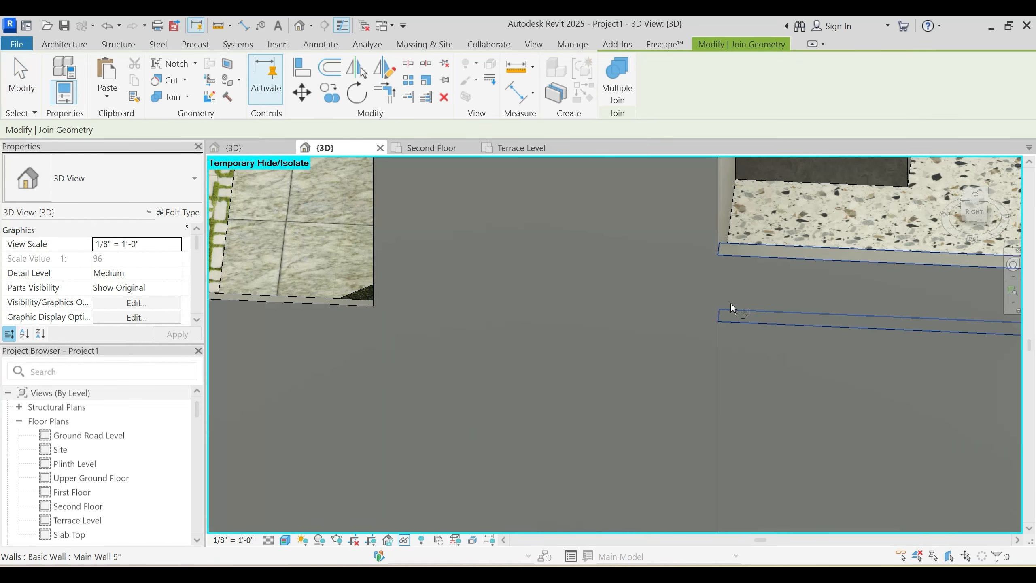
key("Escape")
left_click(749, 266)
scroll(640, 309, "down", 2)
middle_click_drag(622, 371, 676, 361, "shift")
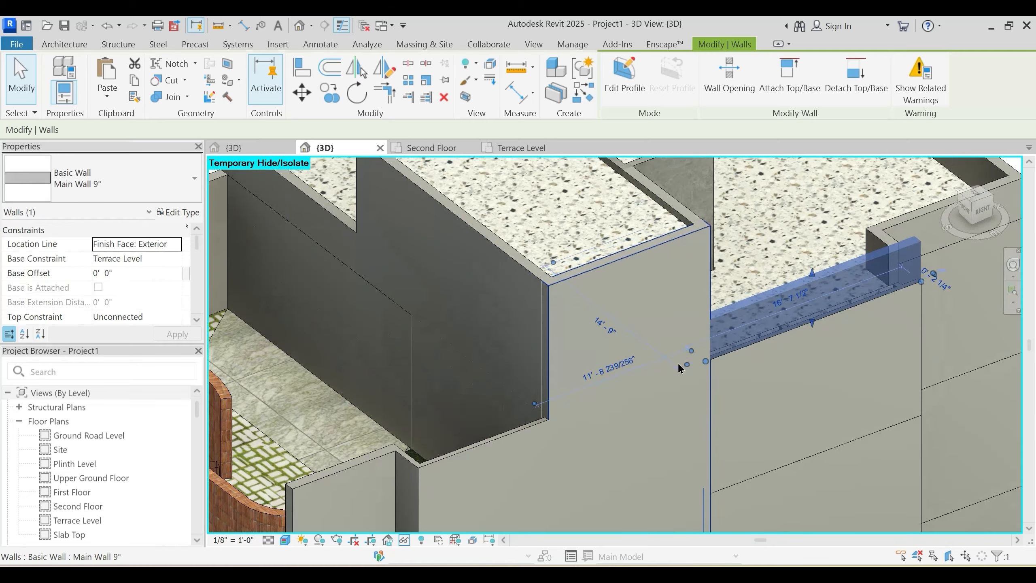
key("Escape")
Step: Temporarily isolate the Walls category in the 3D view, using the tall 9" side wall as the selected element
scroll(676, 361, "down", 2)
middle_click_drag(687, 434, 733, 396, "shift")
middle_click_drag(733, 437, 612, 489, "shift")
scroll(734, 317, "down", 3)
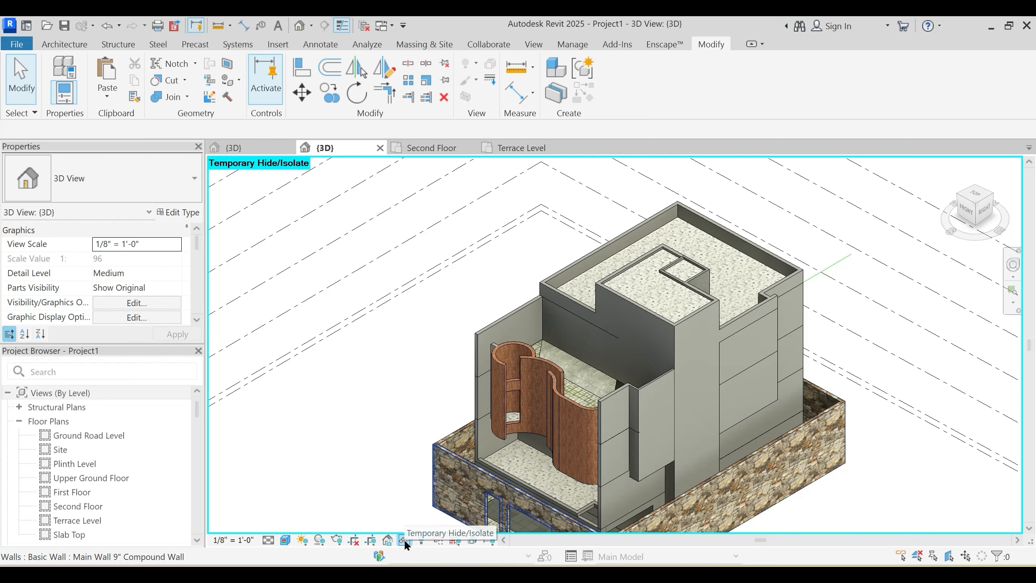
left_click(695, 372)
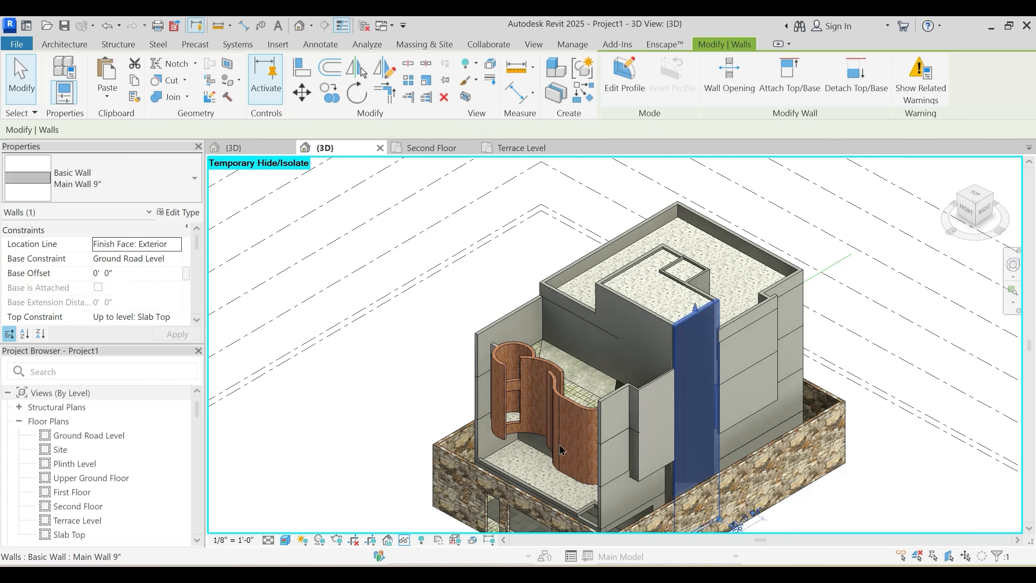
left_click(405, 541)
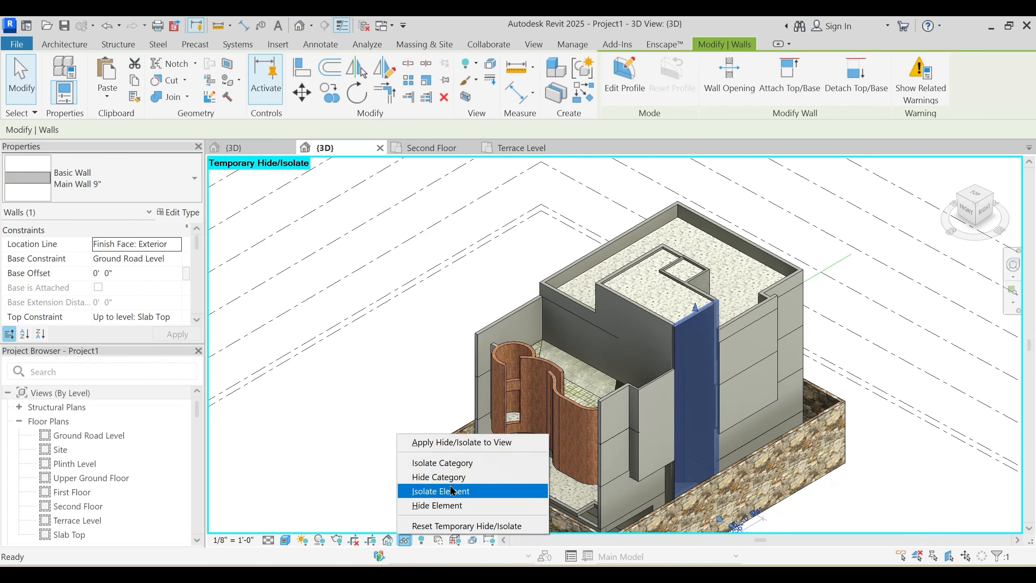
left_click(455, 463)
key("Escape")
middle_click_drag(749, 412, 689, 424, "shift")
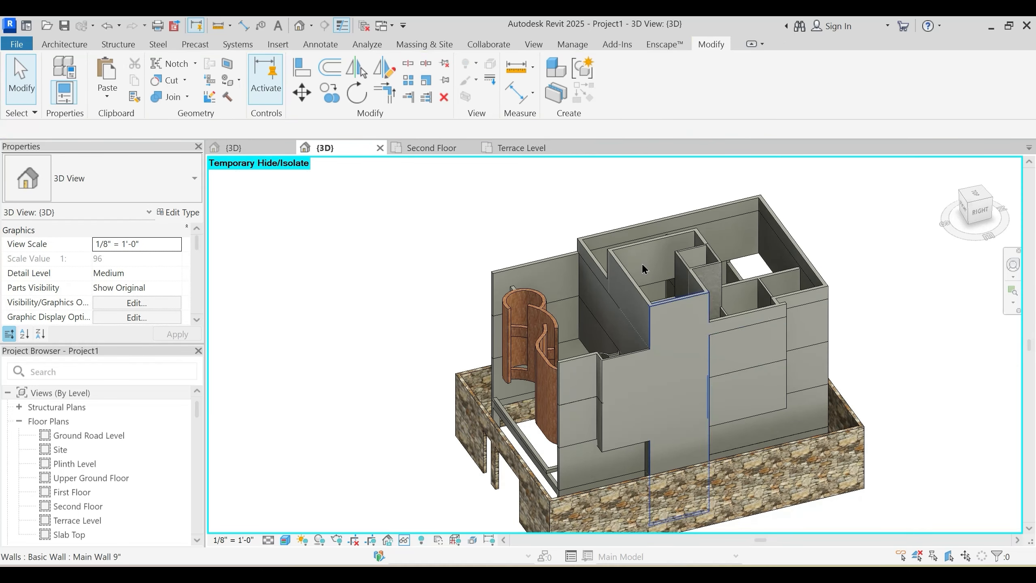
middle_click_drag(642, 267, 618, 402, "shift")
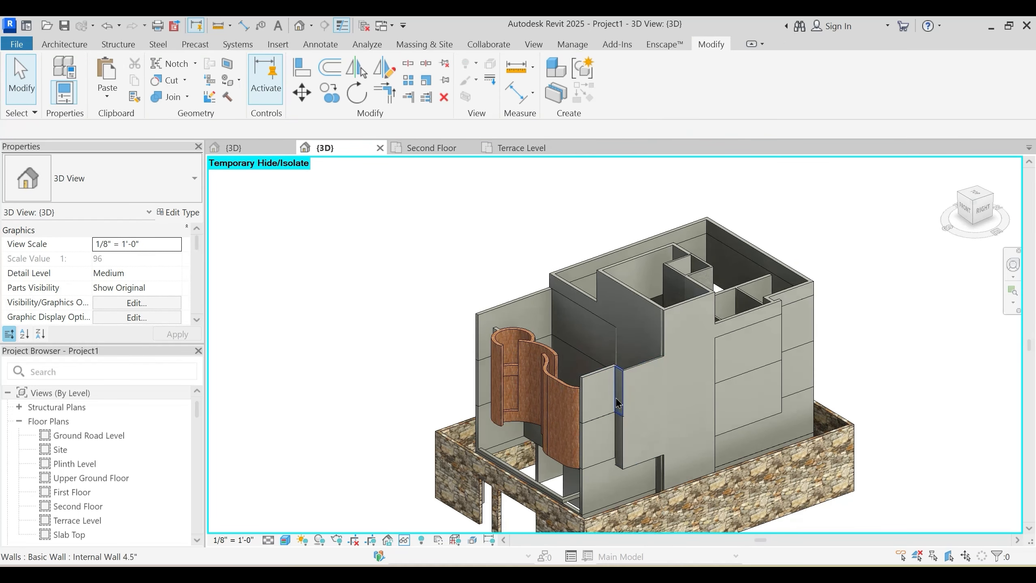
left_click(172, 97)
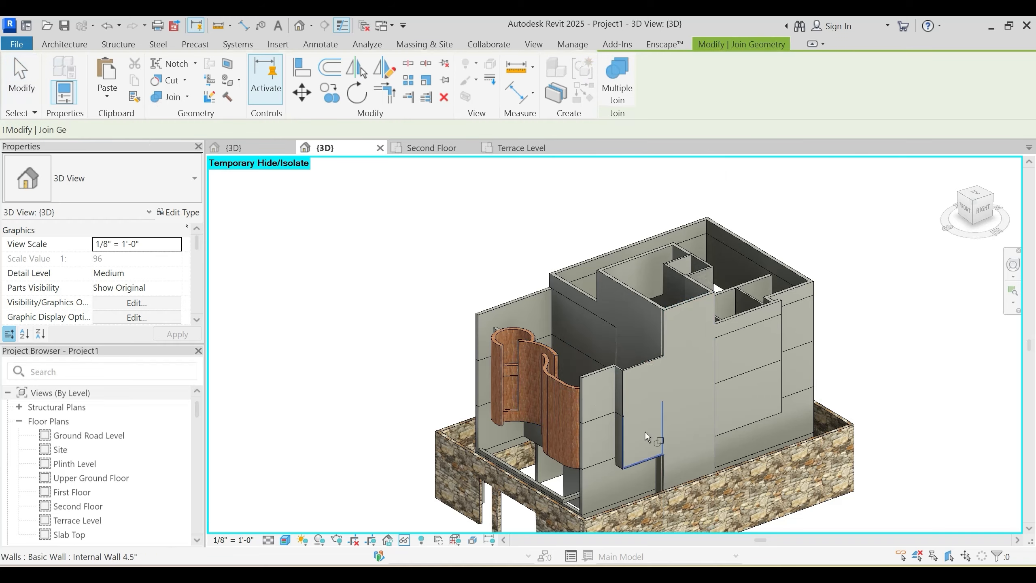
scroll(644, 431, "up", 3)
middle_click_drag(655, 451, 655, 445, "shift")
middle_click_drag(655, 445, 589, 283)
key("Escape")
Step: Select the whole chain of stone compound walls and clear it from the isolated 3D view
scroll(604, 304, "down", 1)
key("Tab")
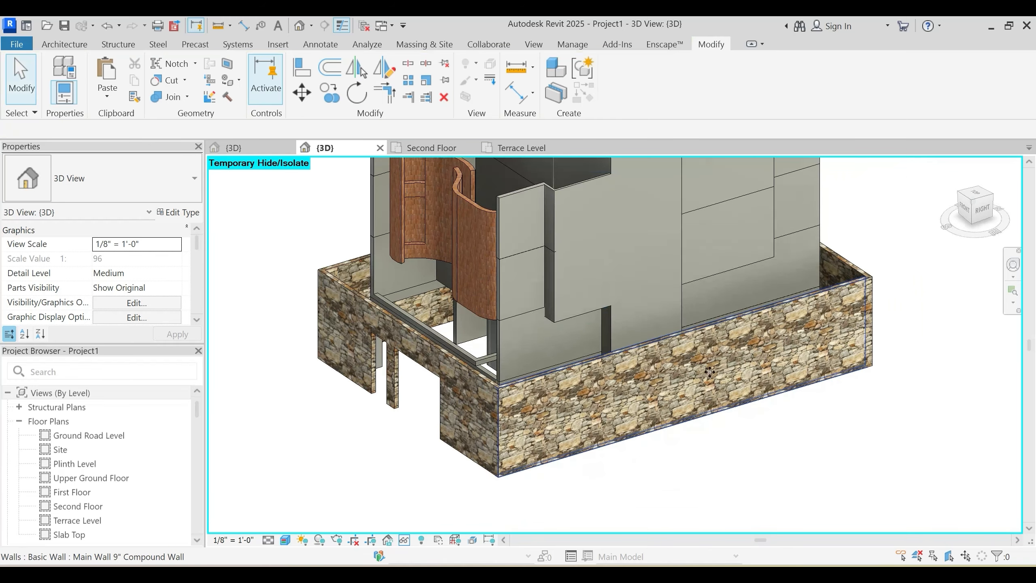
left_click(710, 372)
key("Delete")
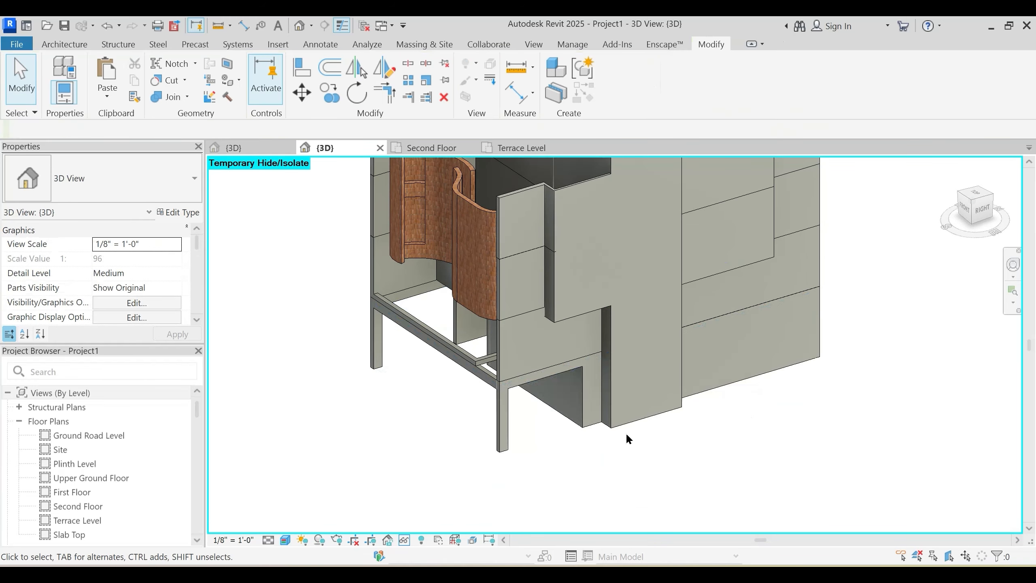
middle_click_drag(624, 435, 666, 446, "shift")
key("ctrl+z")
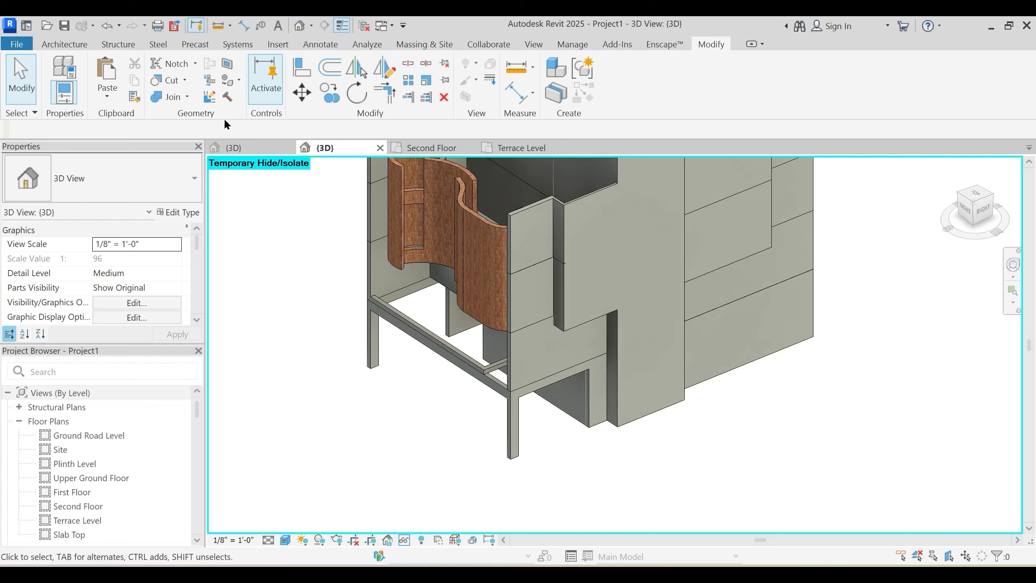
left_click(175, 100)
scroll(577, 394, "up", 3)
key("Escape")
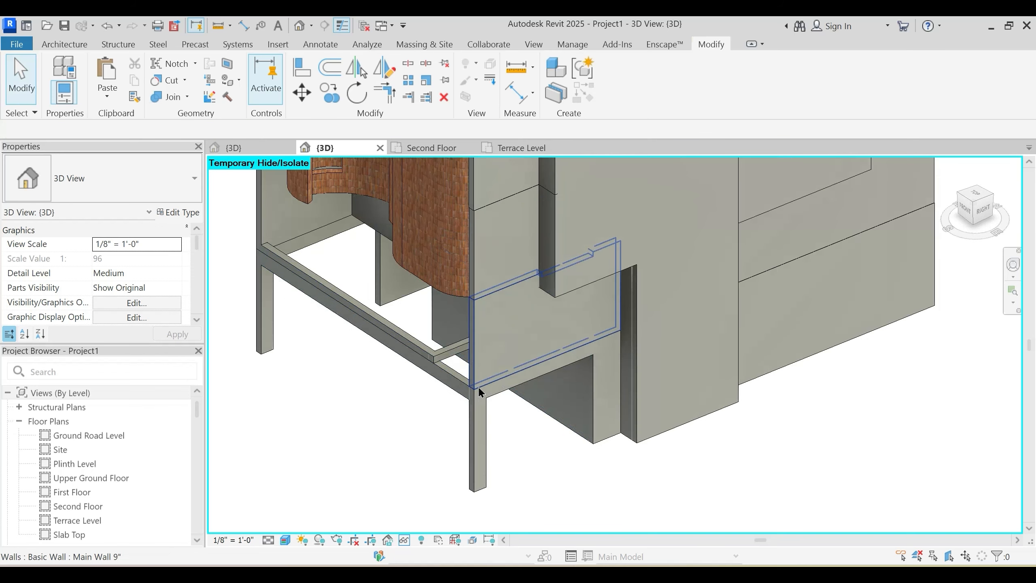
Step: Use Linework with the <Invisible lines> style to hide the vertical seams on the curved brick special wall
scroll(487, 435, "down", 2)
middle_click_drag(375, 389, 569, 393, "shift")
middle_click_drag(697, 361, 509, 346)
scroll(577, 300, "up", 2)
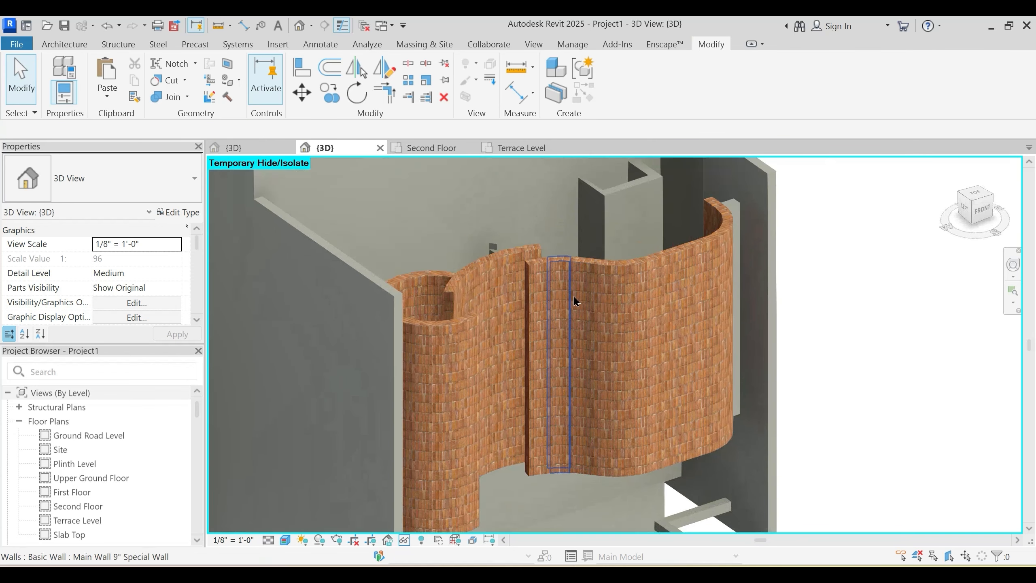
left_click(487, 81)
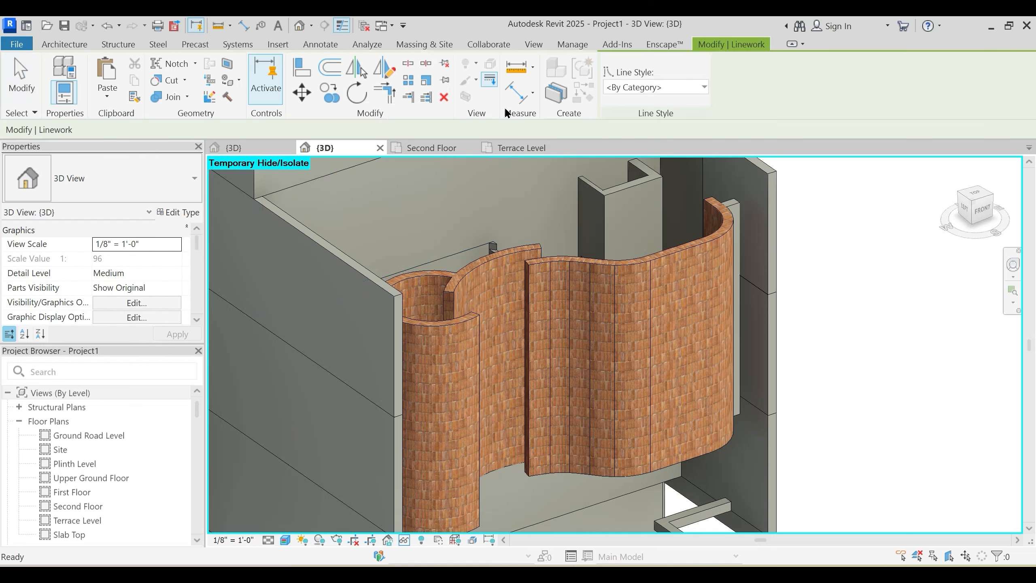
left_click(639, 91)
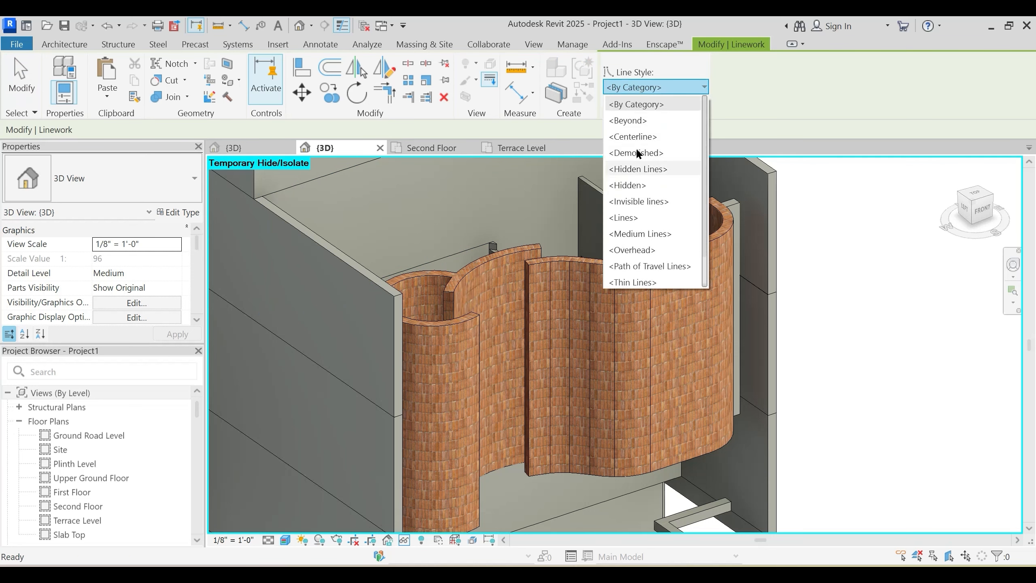
left_click(638, 201)
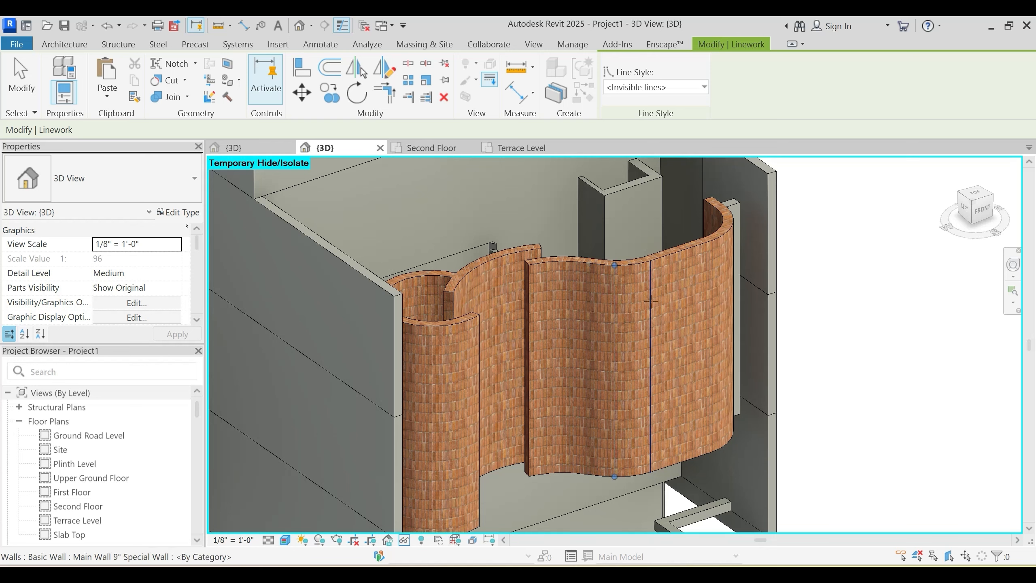
key("Escape")
Step: Select the connected chain of curved Main Wall 9" Special Wall segments and temporarily hide them
scroll(638, 347, "down", 3)
middle_click_drag(638, 349, 415, 320, "shift")
key("Tab")
left_click(385, 299)
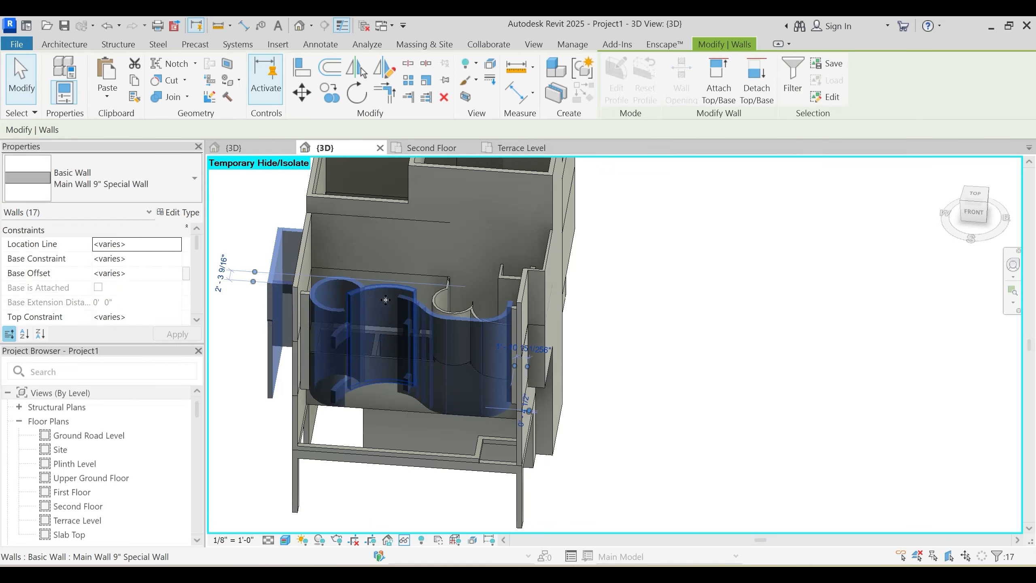
key("h")
key("h")
Step: Join the lowest side wall band above the opening with the 9" side wall directly above it
middle_click_drag(422, 330, 382, 347, "shift")
scroll(461, 447, "up", 3)
scroll(498, 337, "down", 3)
scroll(448, 358, "down", 3)
middle_click_drag(509, 379, 477, 342, "shift")
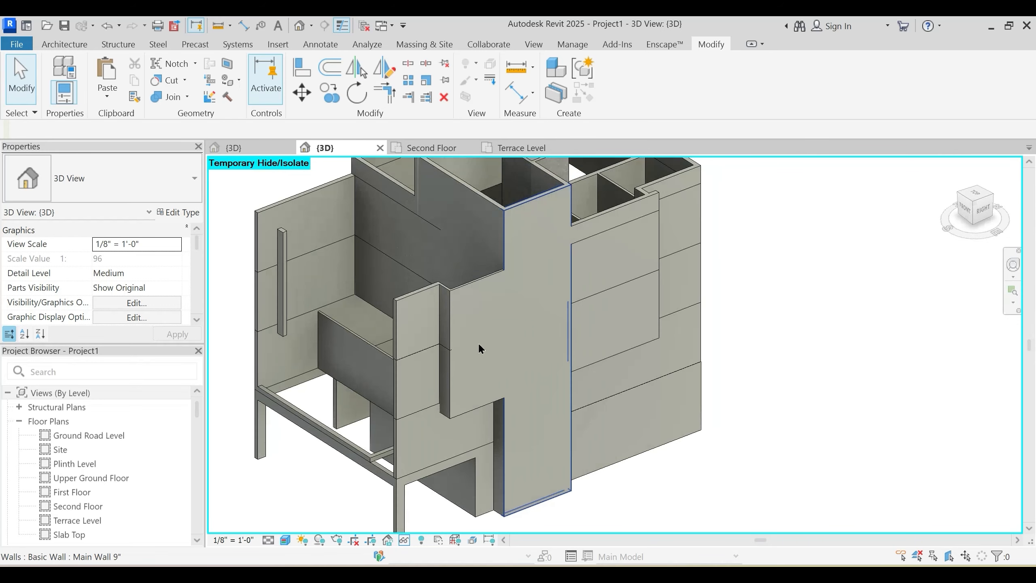
left_click(166, 98)
scroll(531, 458, "up", 3)
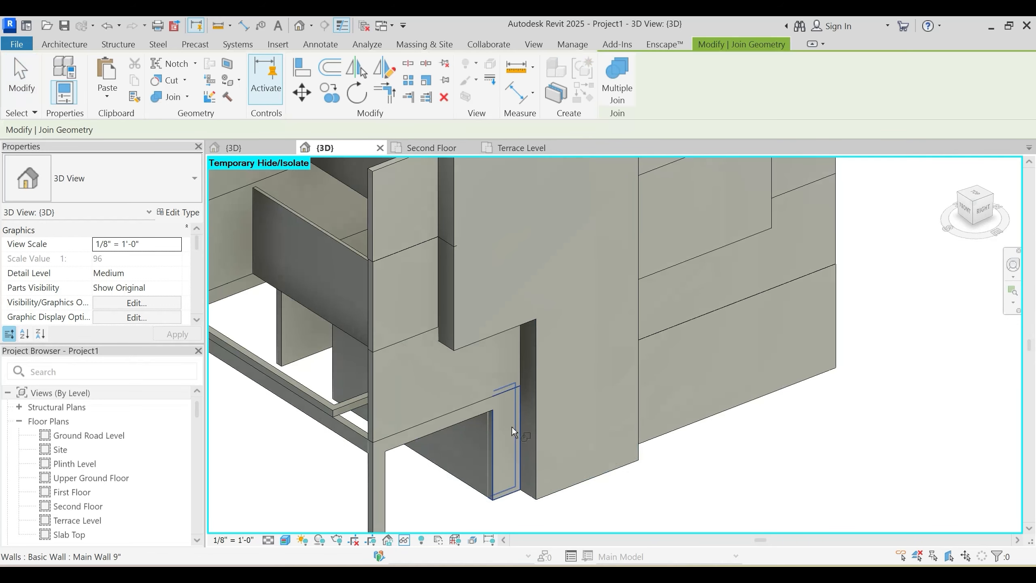
left_click(454, 423)
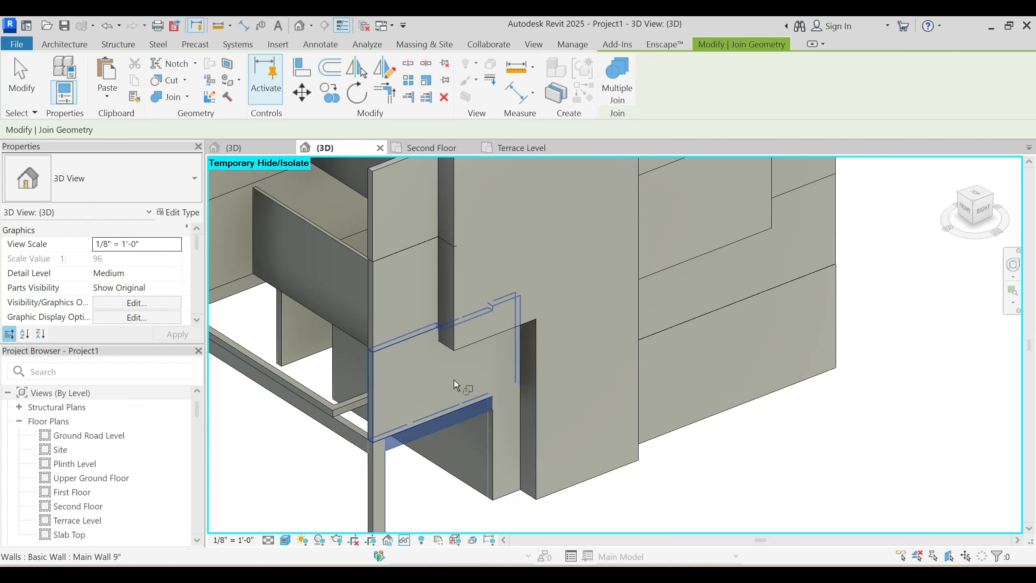
left_click(453, 380)
left_click(384, 465)
Step: Join the lower 9" side wall with the wall above it and try joining that one to the top-storey wall
left_click(399, 340)
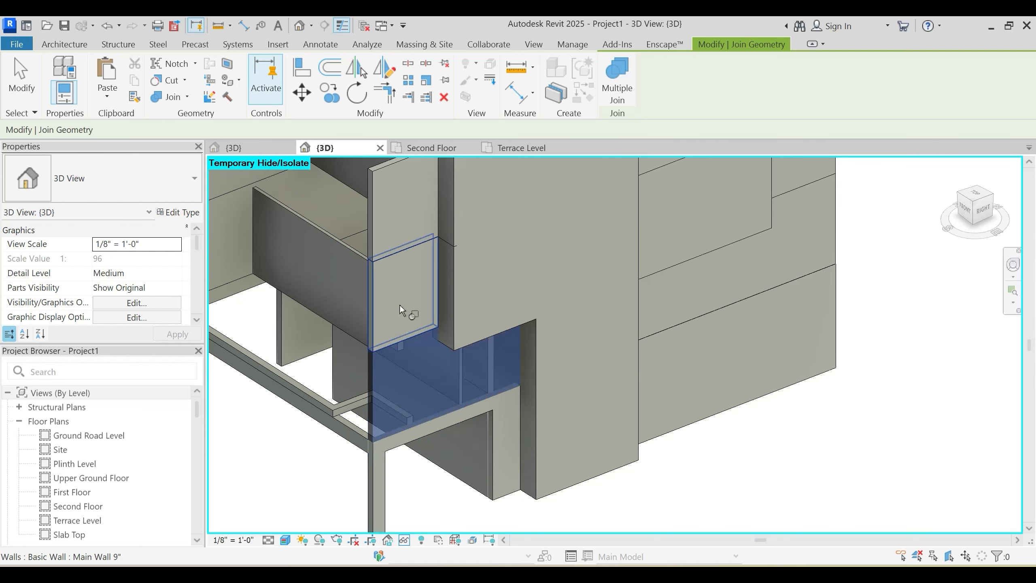
left_click(400, 305)
middle_click_drag(416, 314, 412, 400)
left_click(411, 389)
left_click(406, 307)
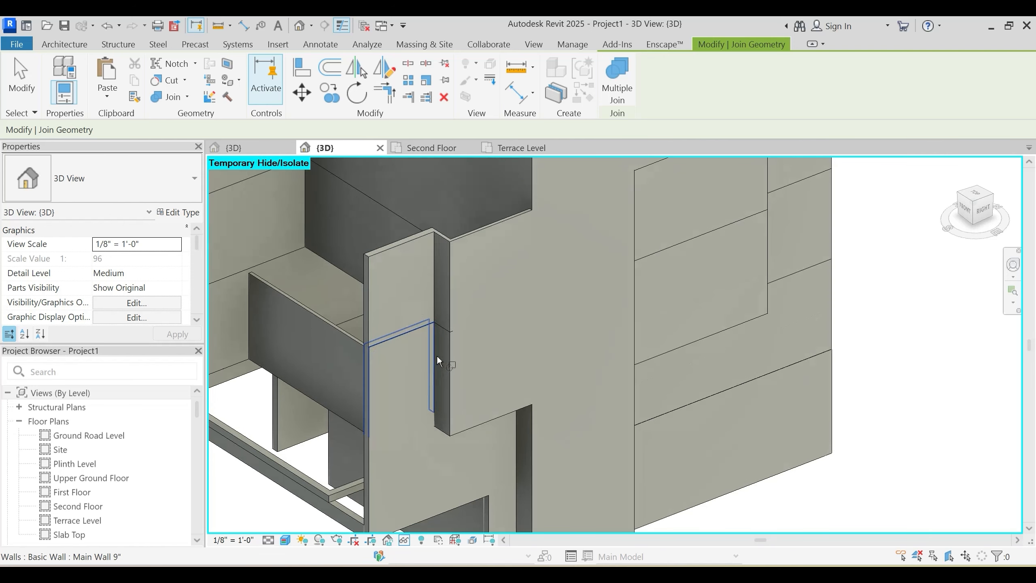
Step: Join the narrow 4.5" internal return wall beside the front side opening with the wall above it and the adjoining side wall
left_click(437, 355)
left_click(451, 354)
key("Escape")
middle_click_drag(432, 375, 451, 356)
left_click(176, 96)
scroll(428, 320, "up", 1)
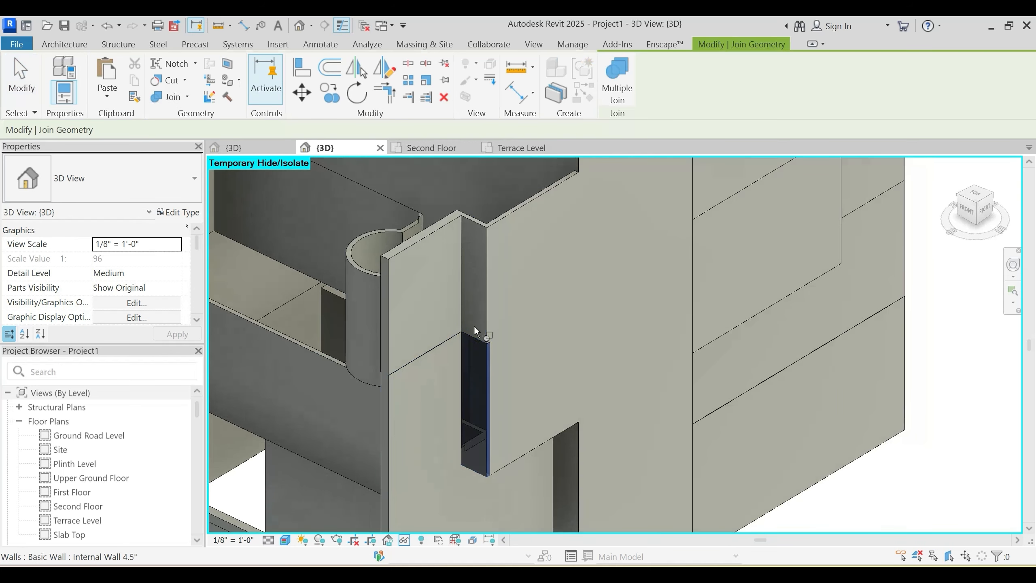
left_click(442, 359)
left_click(432, 322)
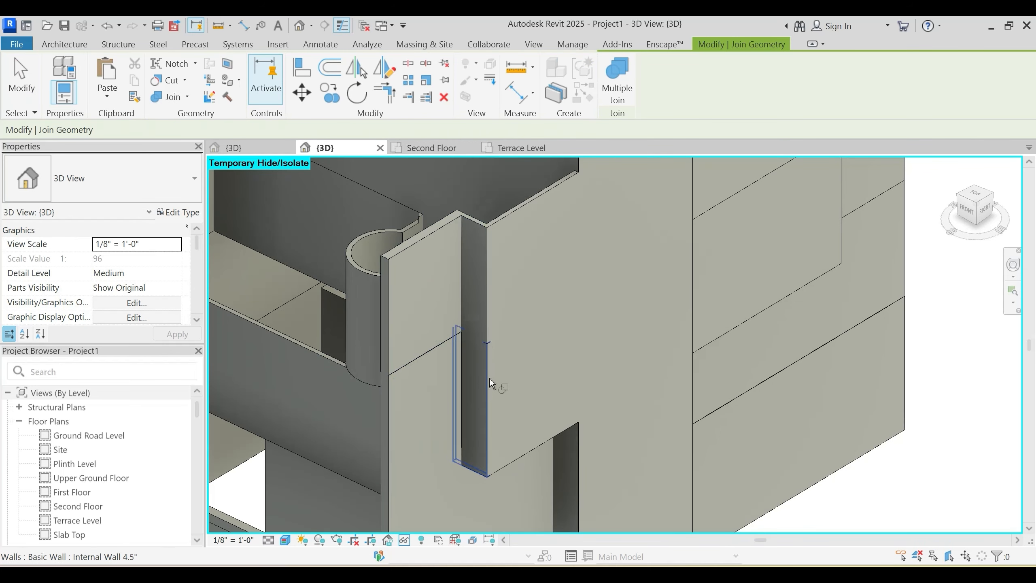
left_click(491, 372)
left_click(497, 325)
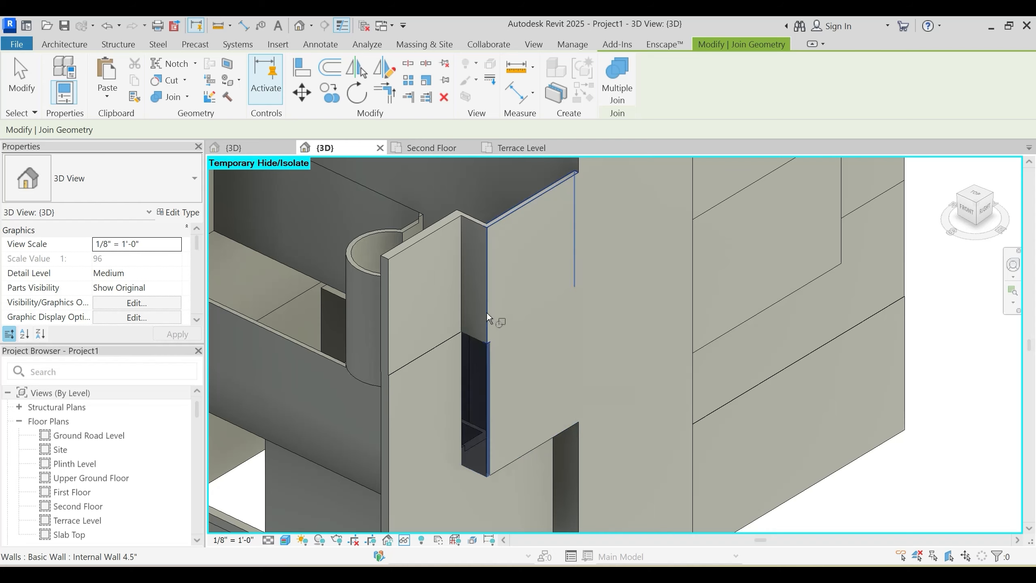
middle_click_drag(486, 312, 473, 461, "shift")
scroll(383, 376, "up", 8)
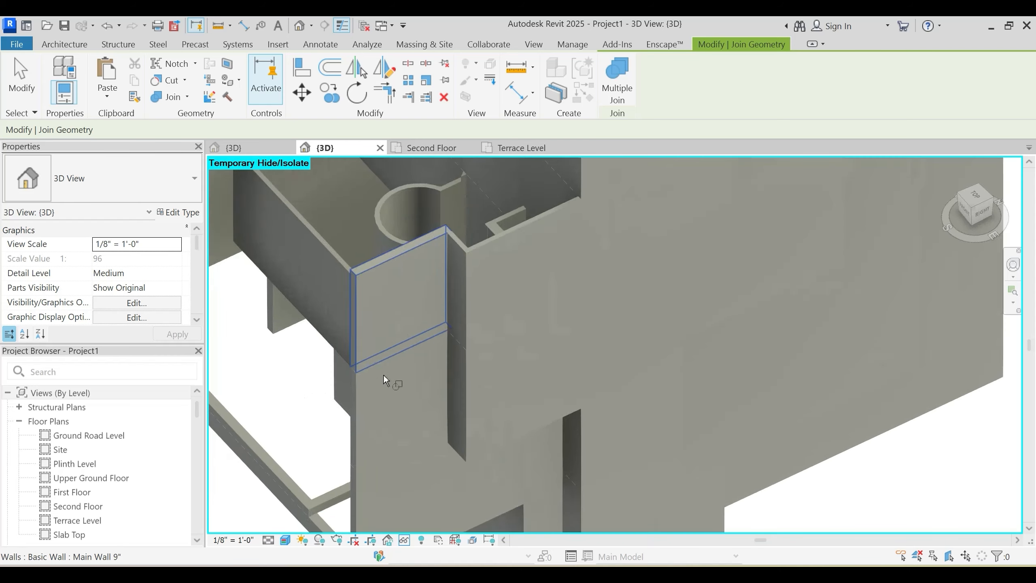
Step: Shift the end of the Second Floor Main Wall 9" outward so its face sits flush with the wall below it
middle_click_drag(321, 397, 601, 393, "shift")
key("Escape")
key("Escape")
left_click(310, 334)
middle_click_drag(516, 398, 816, 212, "shift")
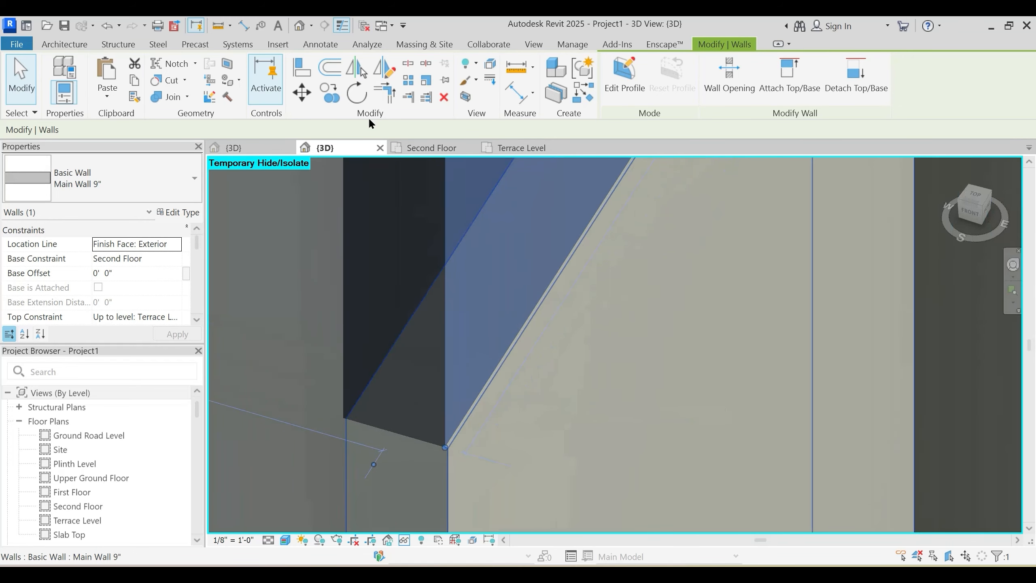
left_click(979, 202)
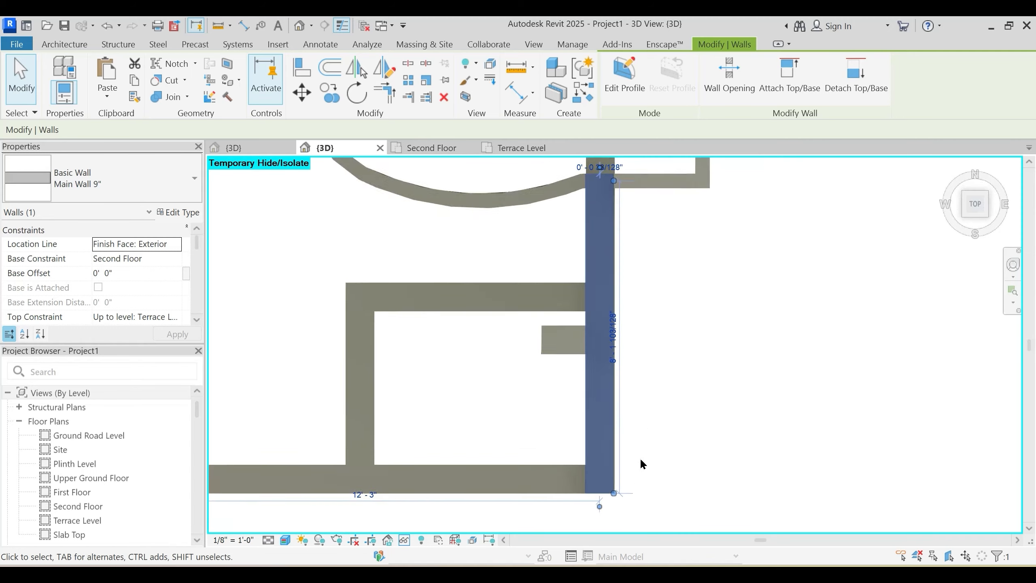
scroll(612, 506, "up", 6)
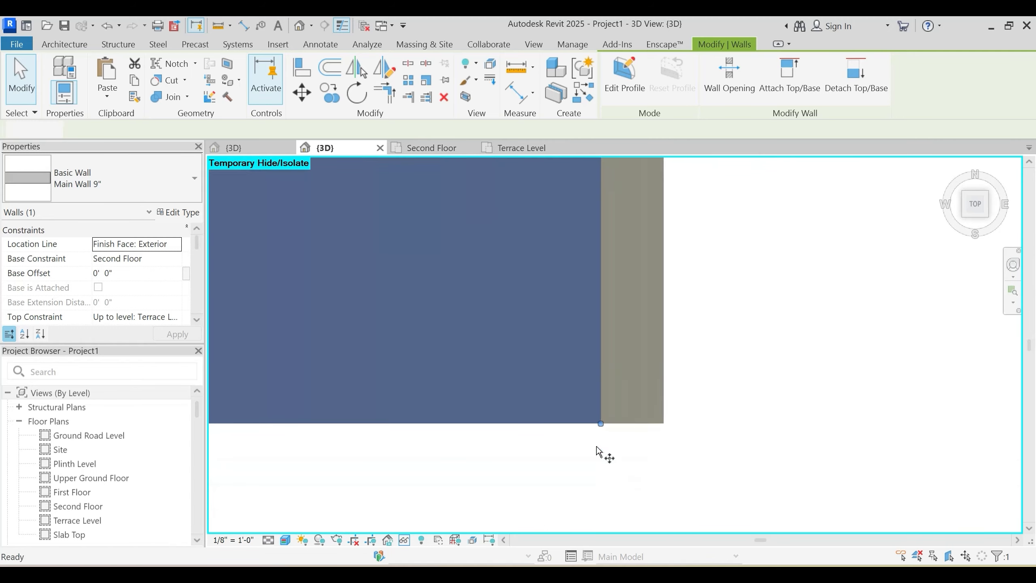
left_click_drag(601, 423, 663, 424)
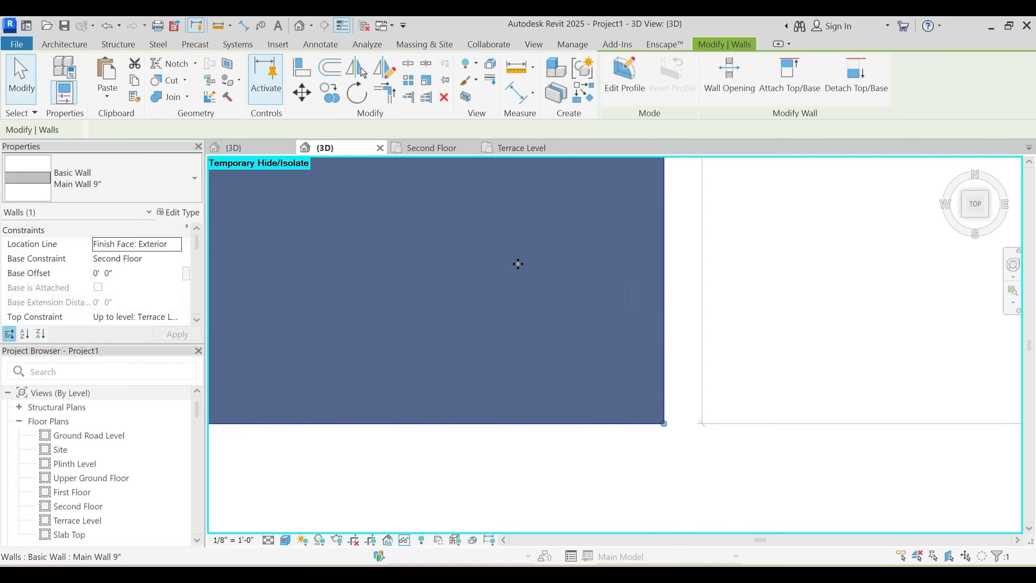
scroll(486, 308, "down", 4)
key("Escape")
Step: Join the realigned Second Floor side wall near the front with the wall directly below it
scroll(500, 370, "down", 8)
middle_click_drag(474, 429, 451, 234, "shift")
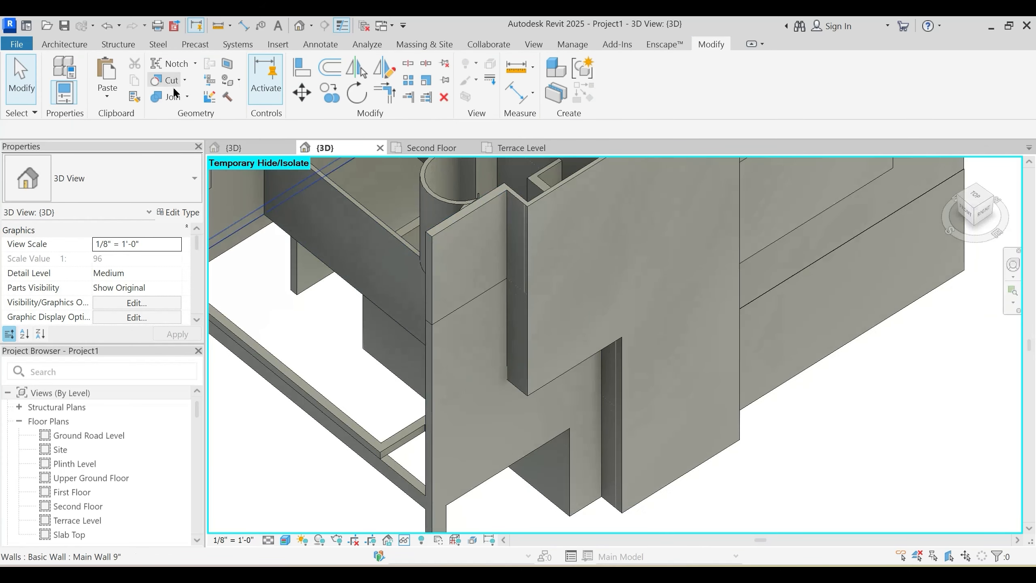
left_click(173, 96)
scroll(461, 319, "up", 5)
left_click(434, 296)
scroll(503, 358, "down", 1)
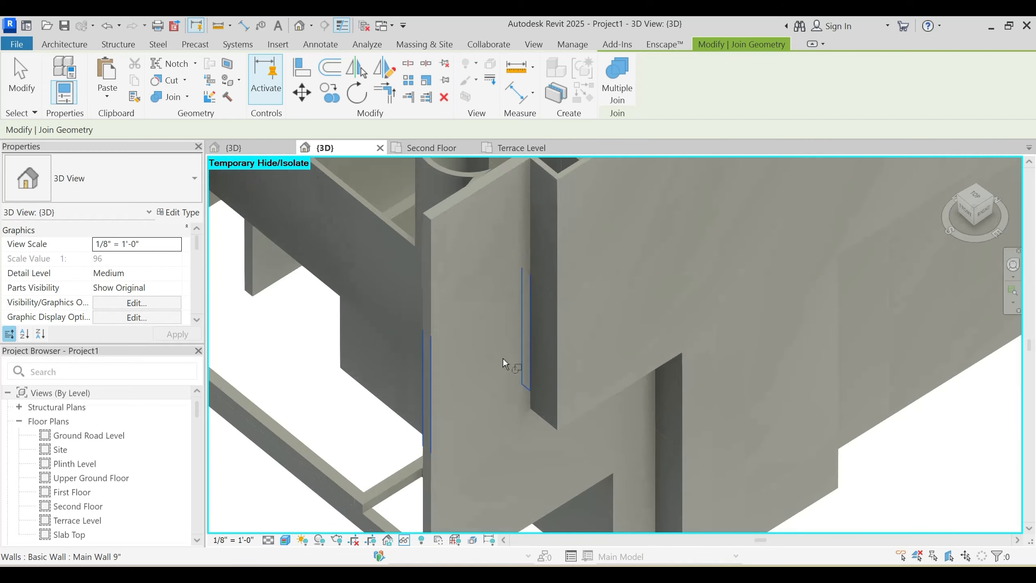
Step: Join the stacked panels of the projecting 9" wall on the model's right side with the adjoining large side wall
middle_click_drag(503, 358, 332, 312, "shift")
middle_click_drag(413, 270, 406, 301, "shift")
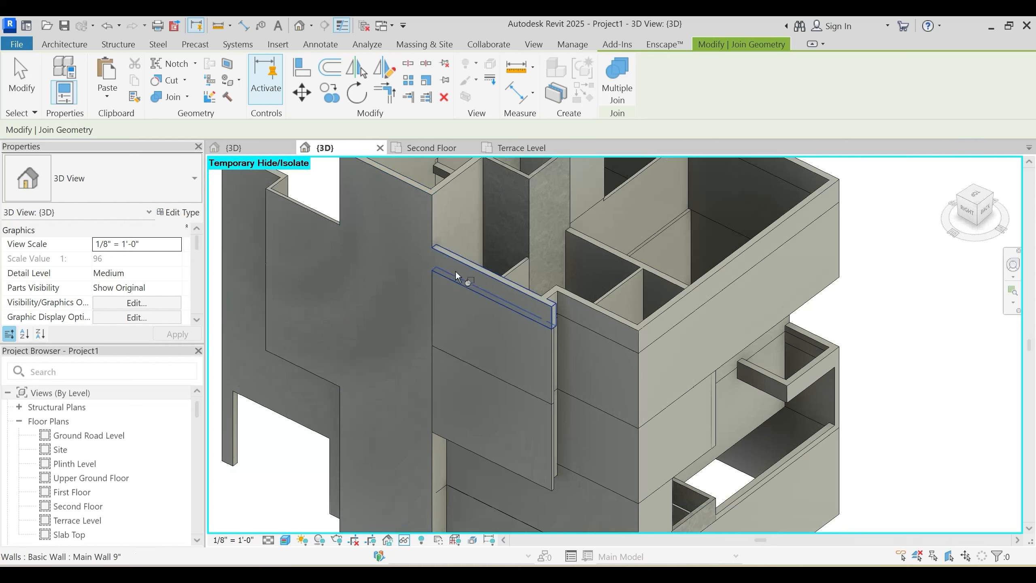
middle_click_drag(445, 361, 480, 222)
left_click(455, 323)
left_click(429, 328)
left_click(429, 327)
left_click(467, 337)
scroll(469, 339, "up", 2)
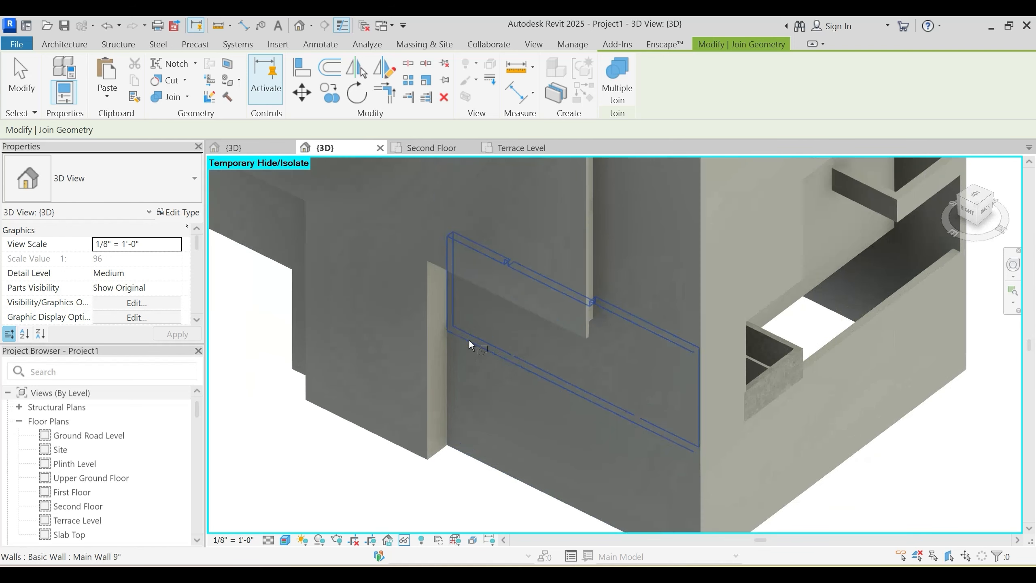
Step: Join the stacked Main Wall 9" walls near the rear corner of the model's right side, from the lowest storey up to the parapet
left_click(608, 449)
left_click(630, 388)
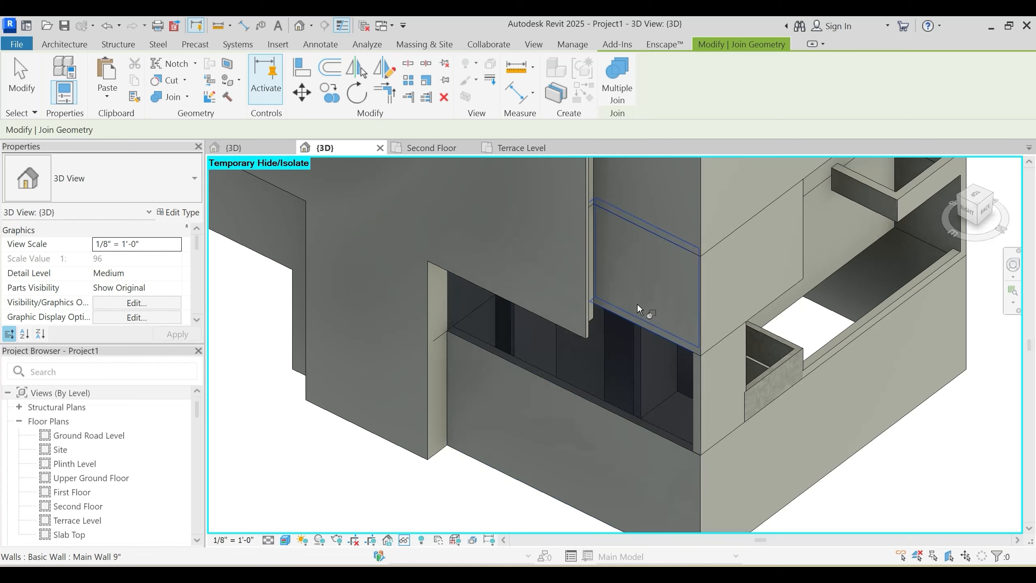
middle_click_drag(650, 325, 626, 390)
left_click(630, 355)
left_click(639, 282)
middle_click_drag(628, 289, 608, 367)
left_click(616, 312)
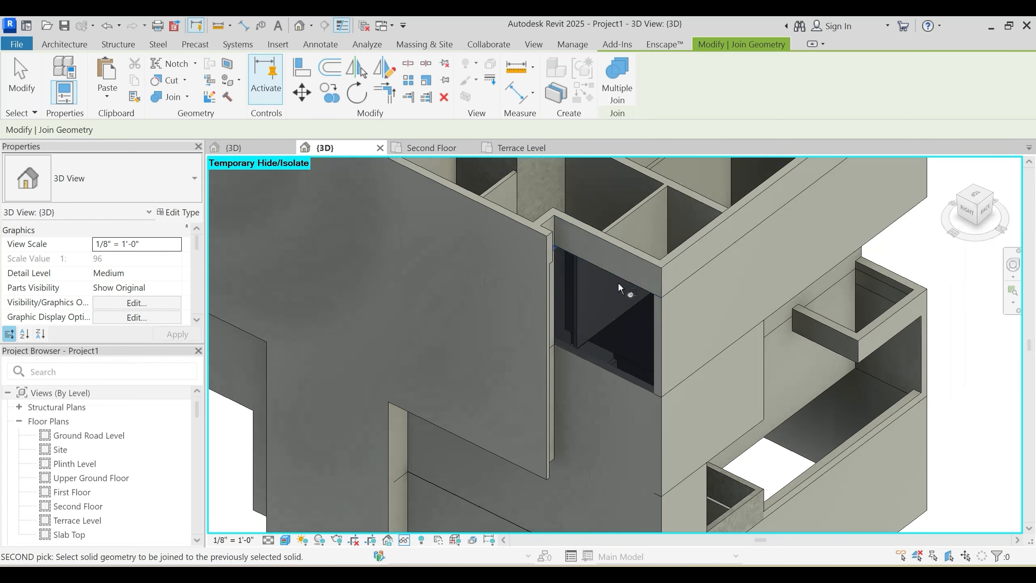
left_click(619, 276)
Step: Join the rear parapet with the wall below it, and join that wall with the lower rear wall
middle_click_drag(588, 324, 503, 340, "shift")
middle_click_drag(418, 347, 605, 252)
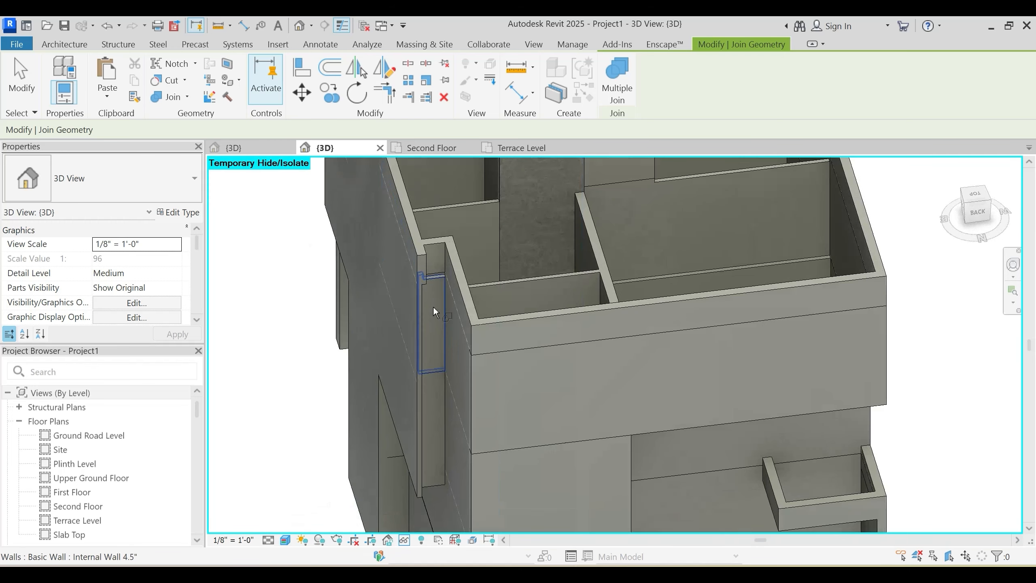
scroll(433, 304, "up", 2)
scroll(500, 316, "down", 3)
left_click(567, 358)
left_click(568, 323)
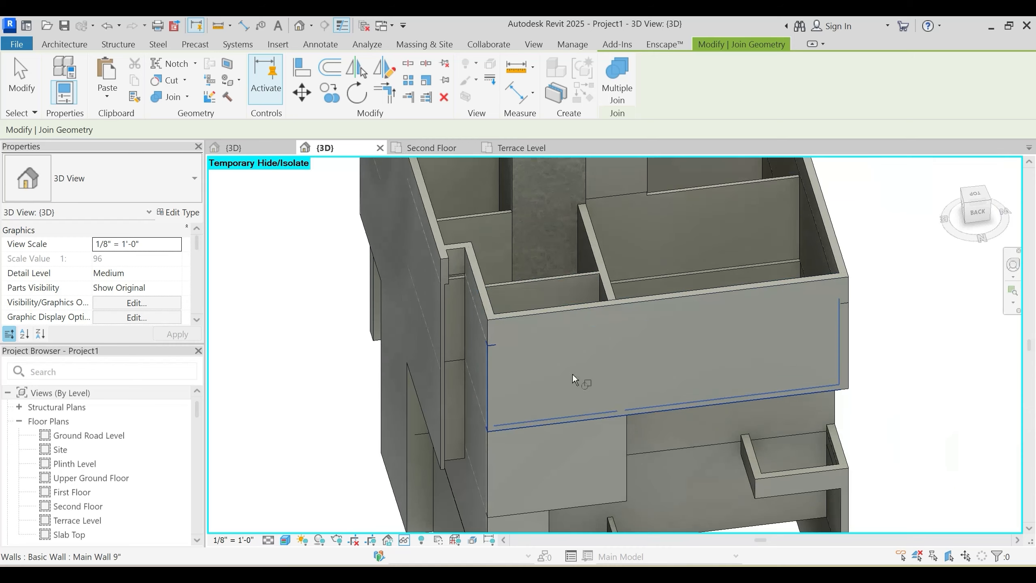
middle_click_drag(535, 440, 583, 359)
left_click(547, 347)
left_click(557, 303)
Step: Join the remaining rear walls around the recessed balcony with the walls directly above them
middle_click_drag(709, 300, 588, 384)
left_click(680, 435)
left_click(699, 366)
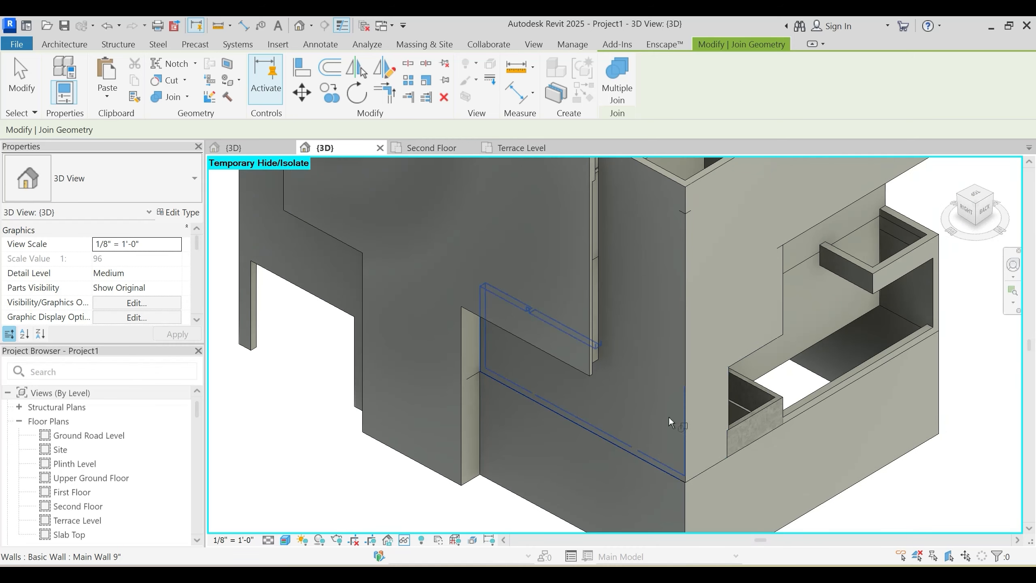
middle_click_drag(672, 301, 484, 328)
scroll(646, 294, "up", 2)
left_click(647, 283)
left_click(649, 235)
Step: Join the stacked Main Wall 9" walls on the model's left side from the balcony level up to the parapet
scroll(608, 276, "down", 6)
middle_click_drag(408, 388, 443, 324)
scroll(443, 324, "up", 3)
middle_click_drag(513, 436, 486, 400, "shift")
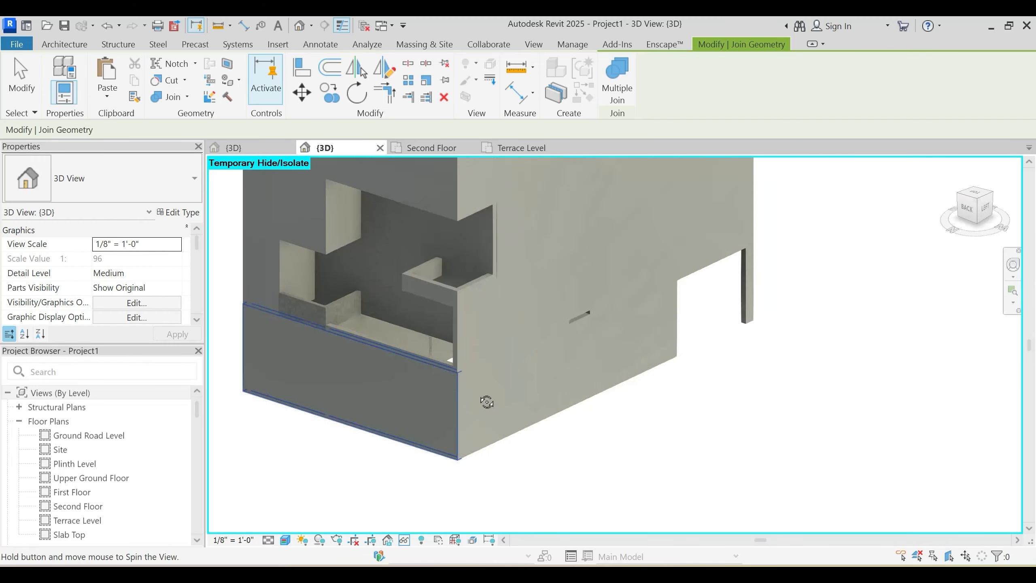
middle_click_drag(513, 343, 506, 396)
left_click(478, 341)
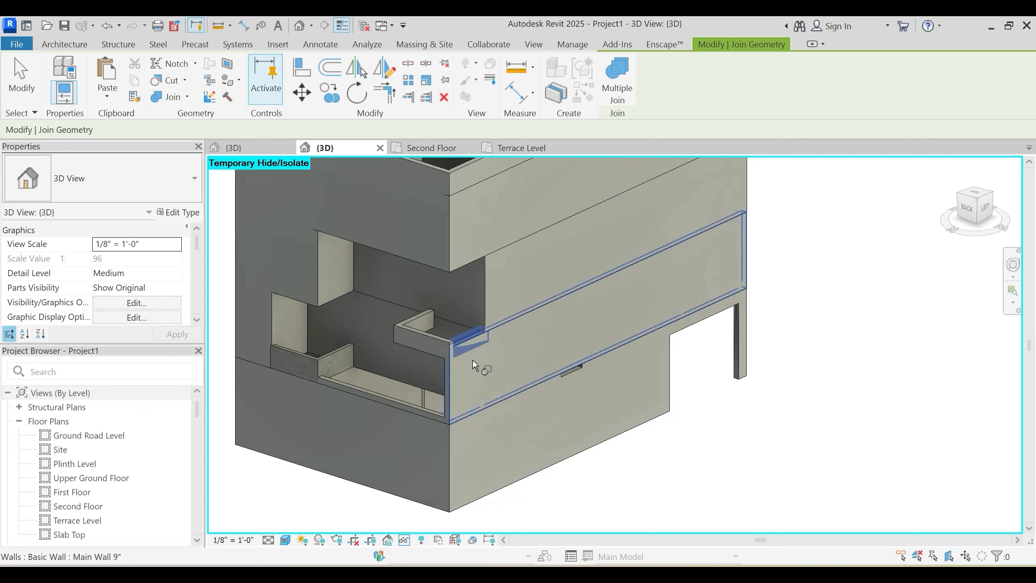
middle_click_drag(555, 257, 537, 299)
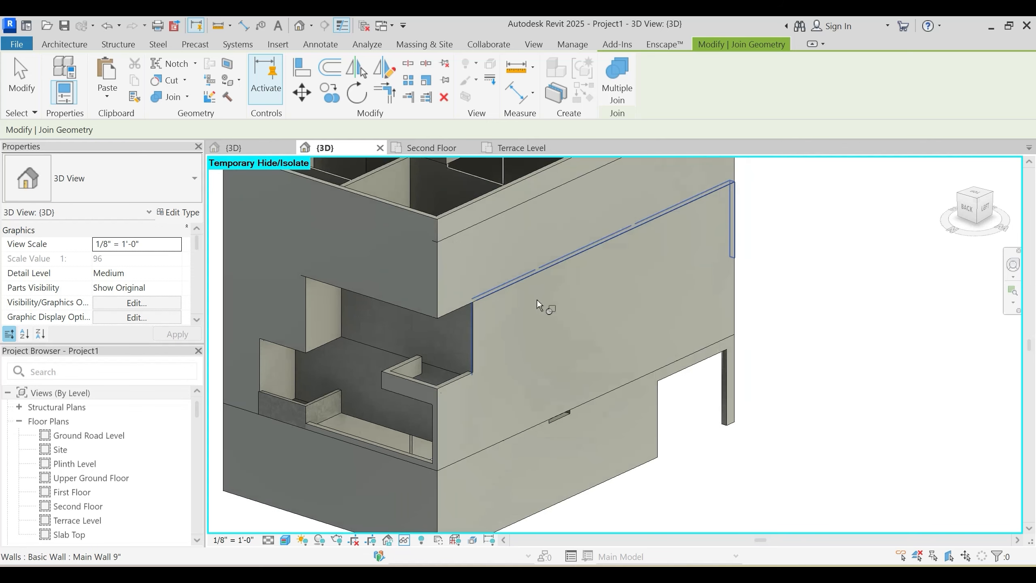
middle_click_drag(532, 248, 512, 293)
left_click(511, 292)
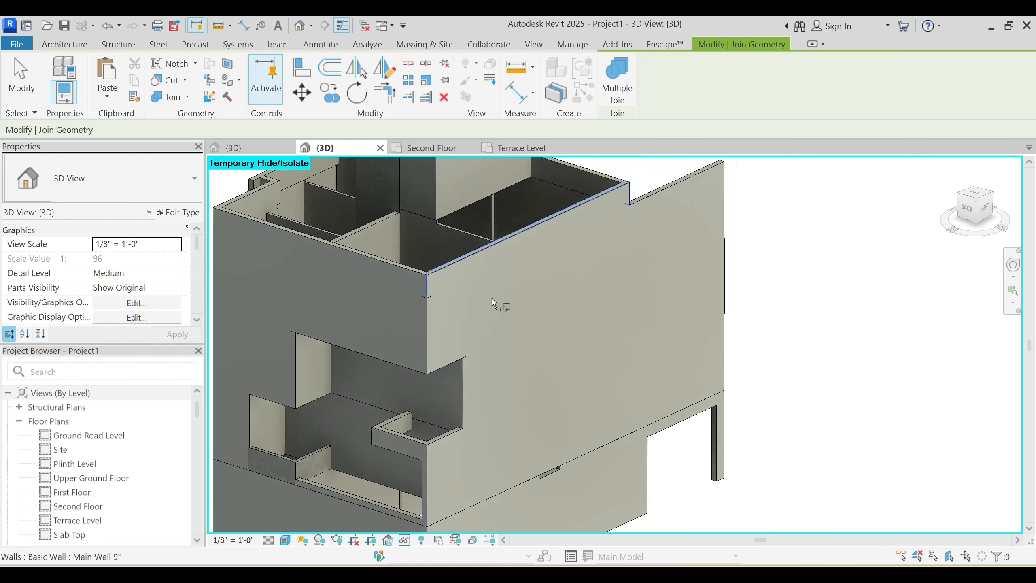
Step: Join the lowest 9" wall on the model's left side with the wall above it
left_click(435, 313)
left_click(425, 279)
scroll(501, 271, "down", 3)
scroll(536, 422, "up", 1)
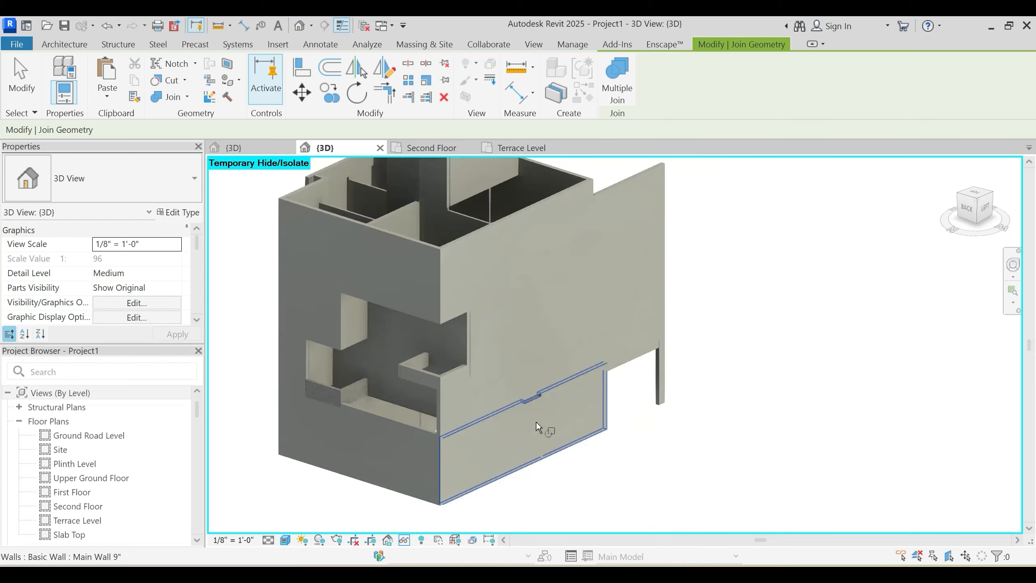
scroll(536, 422, "up", 2)
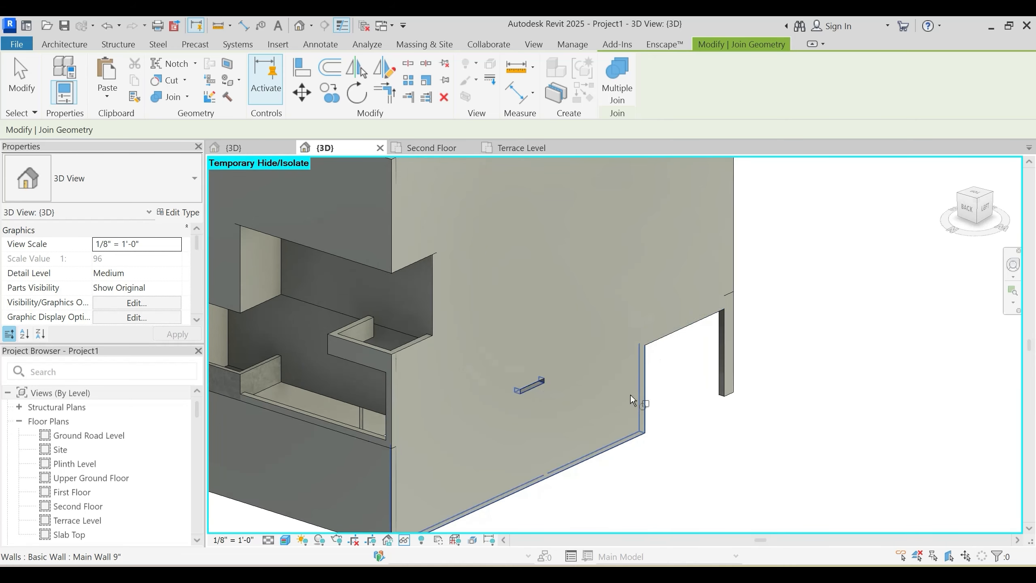
scroll(547, 379, "up", 3)
scroll(555, 391, "down", 1)
Step: Join the front setback wall behind the terrace with the parapet wall above it
middle_click_drag(563, 391, 644, 327, "shift")
scroll(698, 410, "down", 5)
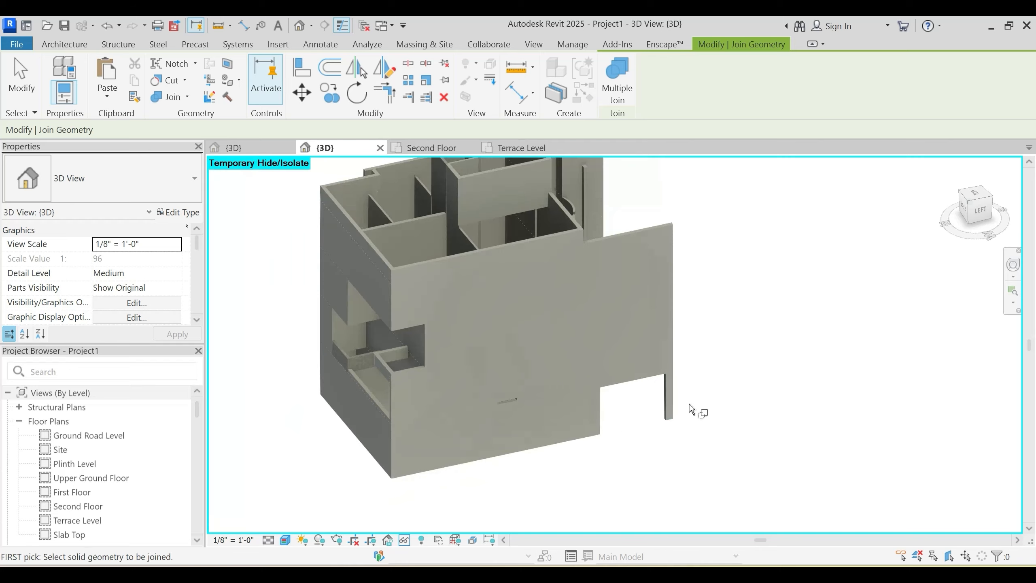
middle_click_drag(698, 410, 446, 398, "shift")
middle_click_drag(537, 408, 427, 422, "shift")
left_click(483, 250)
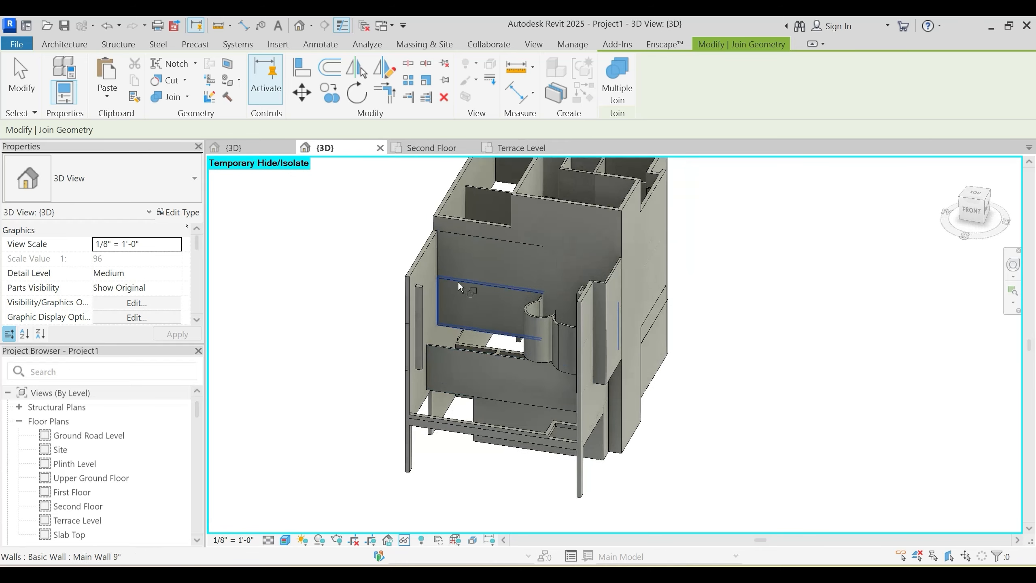
scroll(452, 230, "up", 2)
left_click(468, 220)
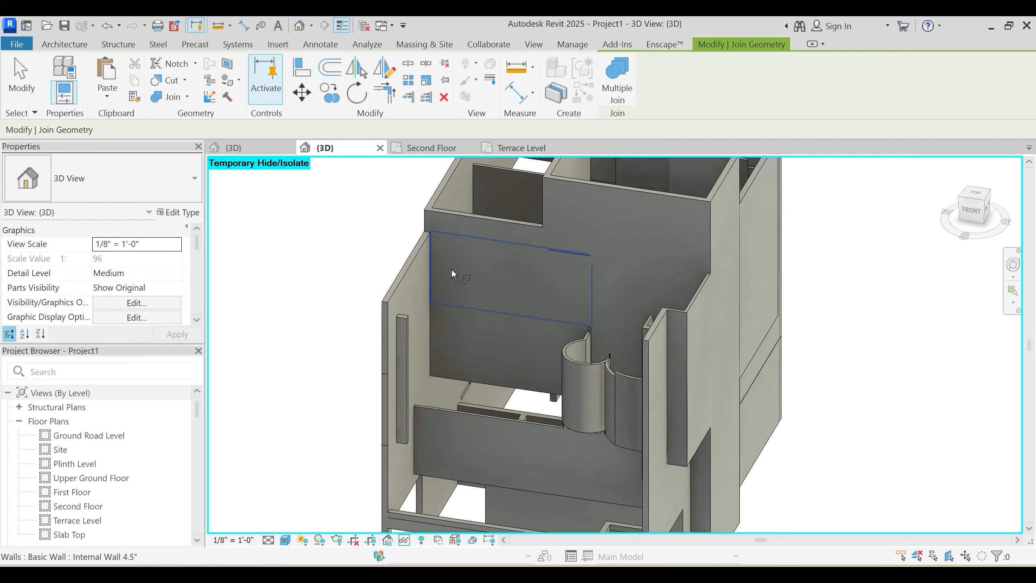
Step: Join the stacked internal walls of the small room beside the central shaft
middle_click_drag(451, 269, 474, 323, "shift")
scroll(483, 272, "up", 1)
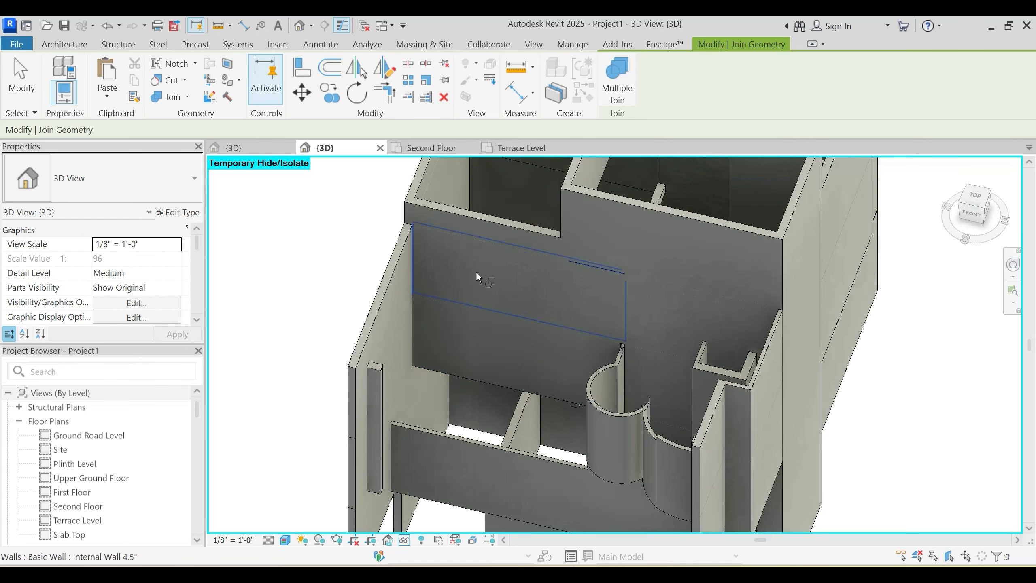
middle_click_drag(476, 272, 492, 352, "shift")
scroll(485, 310, "up", 2)
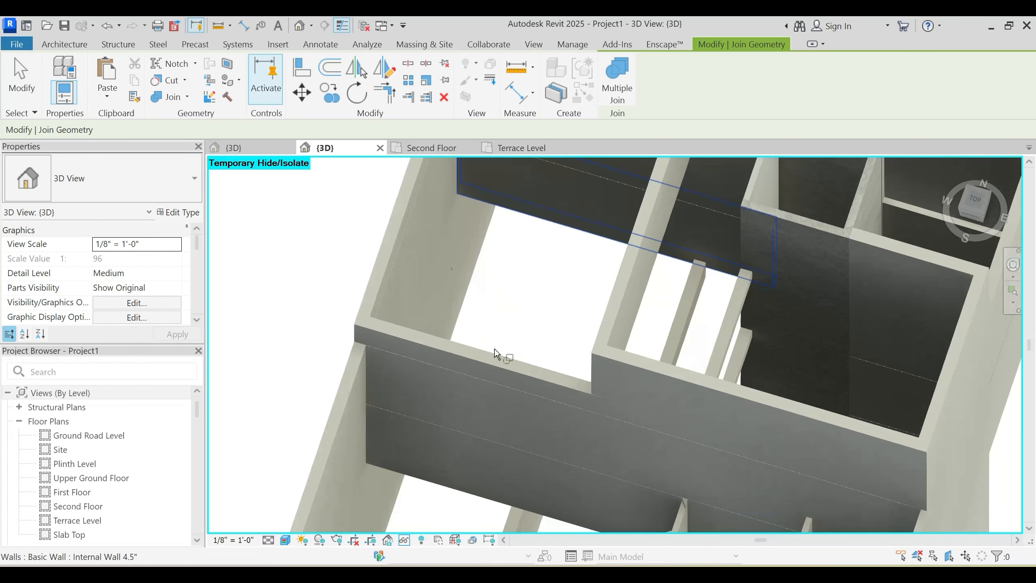
middle_click_drag(562, 297, 525, 421)
middle_click_drag(587, 348, 543, 451)
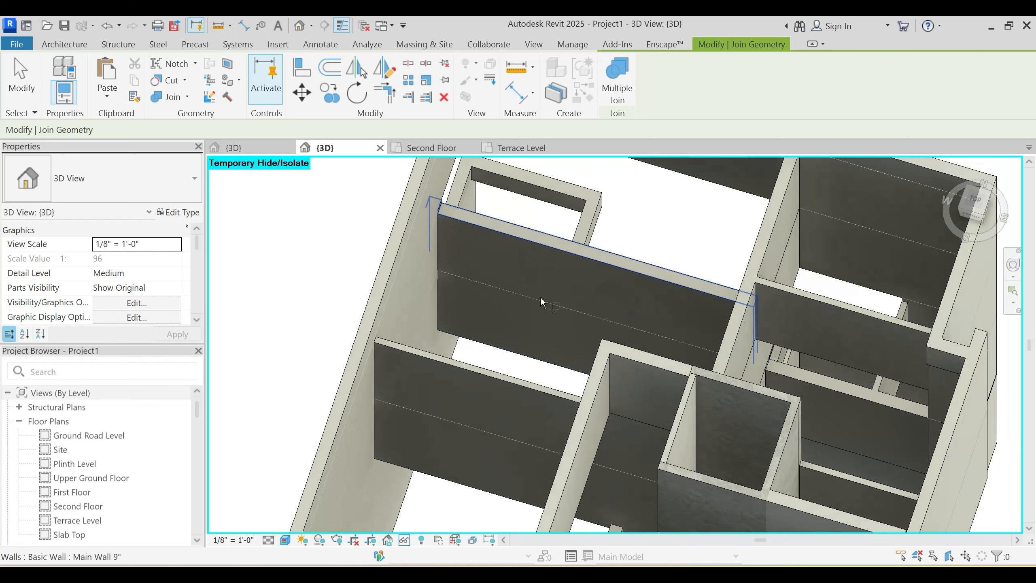
middle_click_drag(592, 339, 607, 304, "shift")
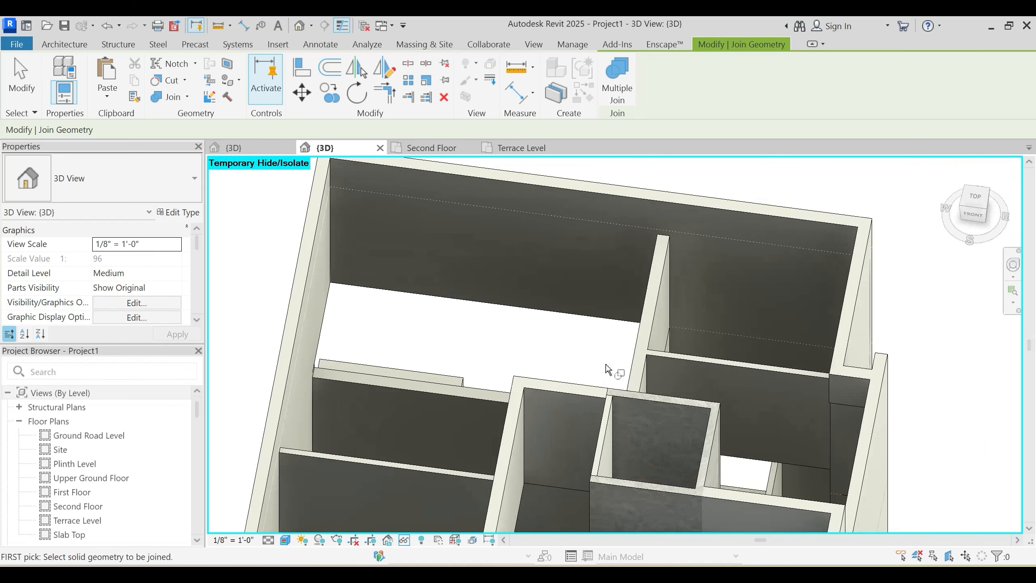
middle_click_drag(607, 371, 576, 233)
left_click(525, 365)
left_click(520, 314)
Step: Try to join the internal partition near the shaft with a neighbouring wall, and cancel that join
middle_click_drag(677, 297, 601, 348)
middle_click_drag(680, 357, 703, 360, "shift")
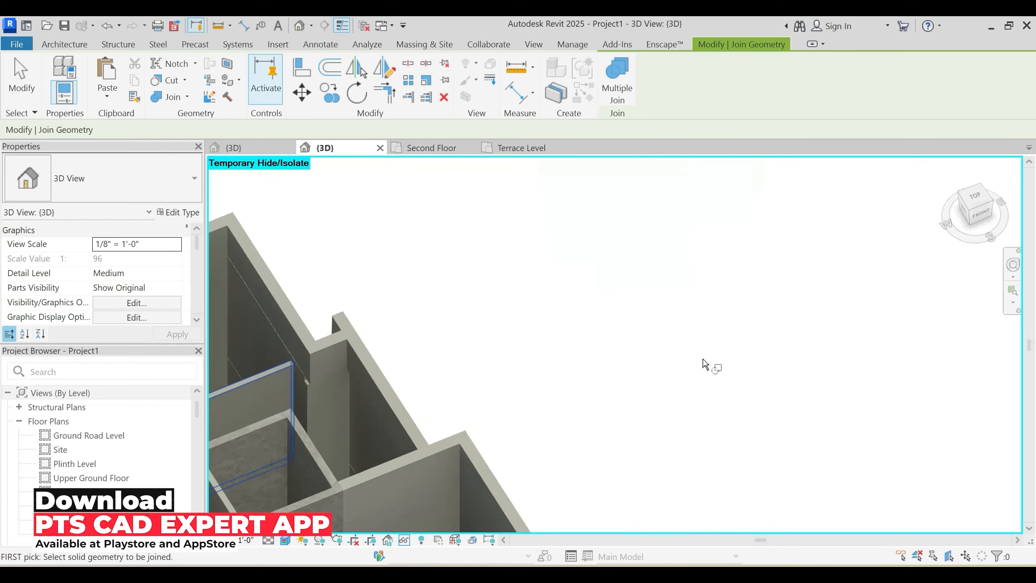
middle_click_drag(356, 421, 518, 354)
left_click(456, 320)
left_click(471, 283)
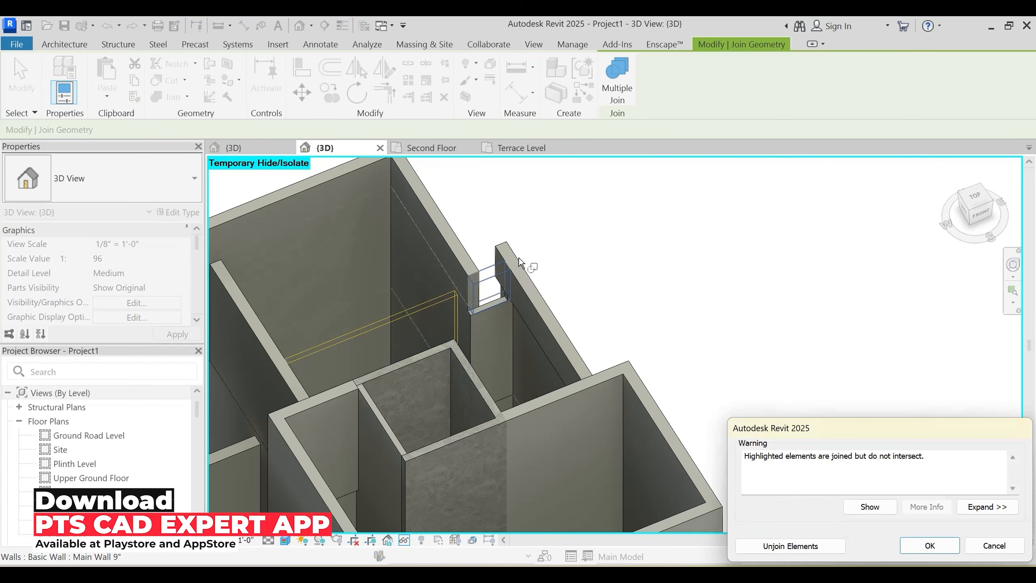
scroll(560, 278, "down", 2)
middle_click_drag(566, 442, 489, 438, "shift")
middle_click_drag(489, 438, 645, 405)
middle_click_drag(686, 450, 599, 352)
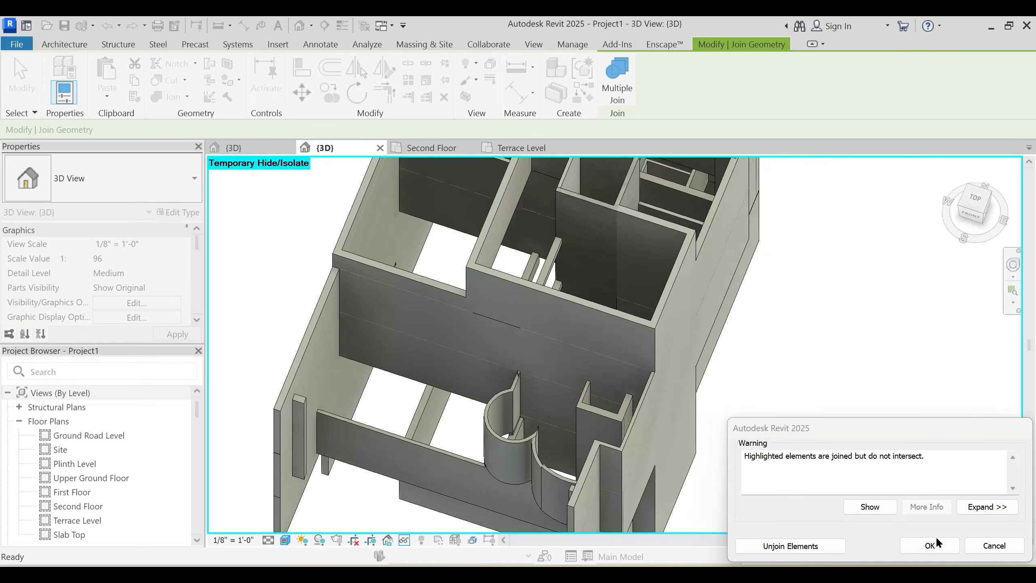
left_click(996, 545)
scroll(653, 335, "down", 2)
middle_click_drag(693, 409, 663, 335, "shift")
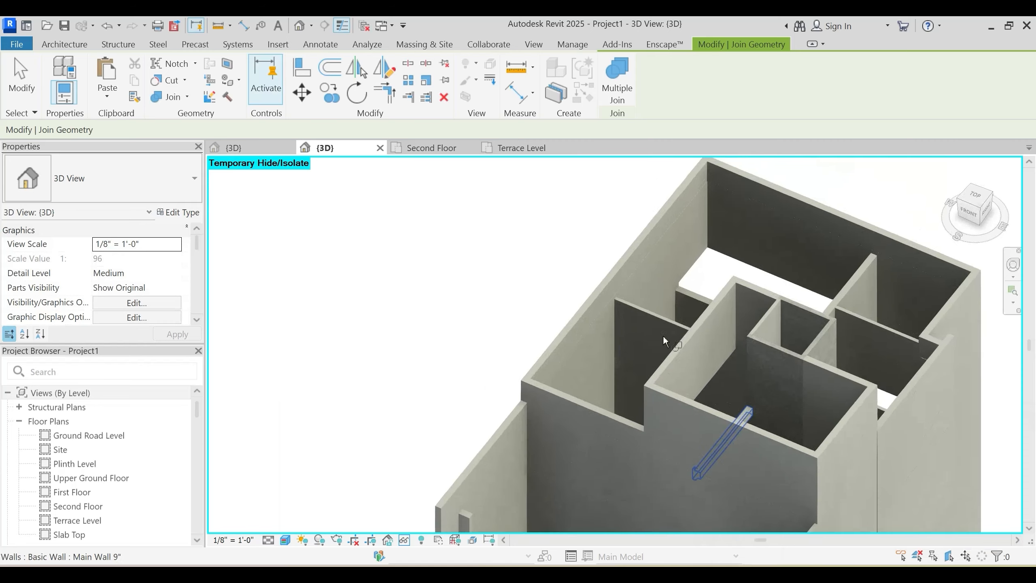
scroll(611, 373, "down", 2)
middle_click_drag(665, 384, 584, 333)
scroll(584, 334, "up", 3)
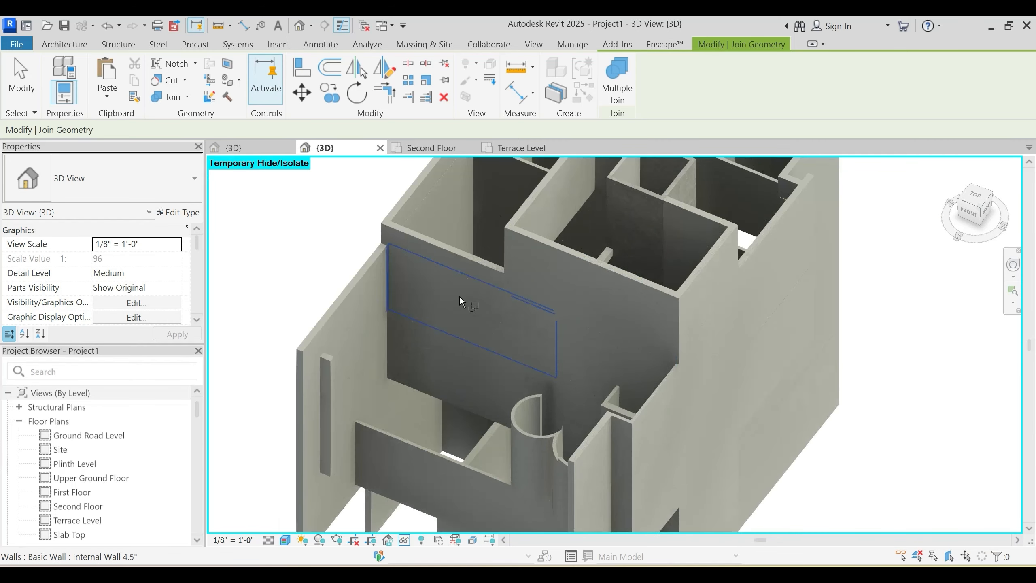
Step: Join the 4.5" internal wall behind the front terrace with the taller adjoining wall beneath the stair room
scroll(551, 311, "up", 3)
left_click(514, 334)
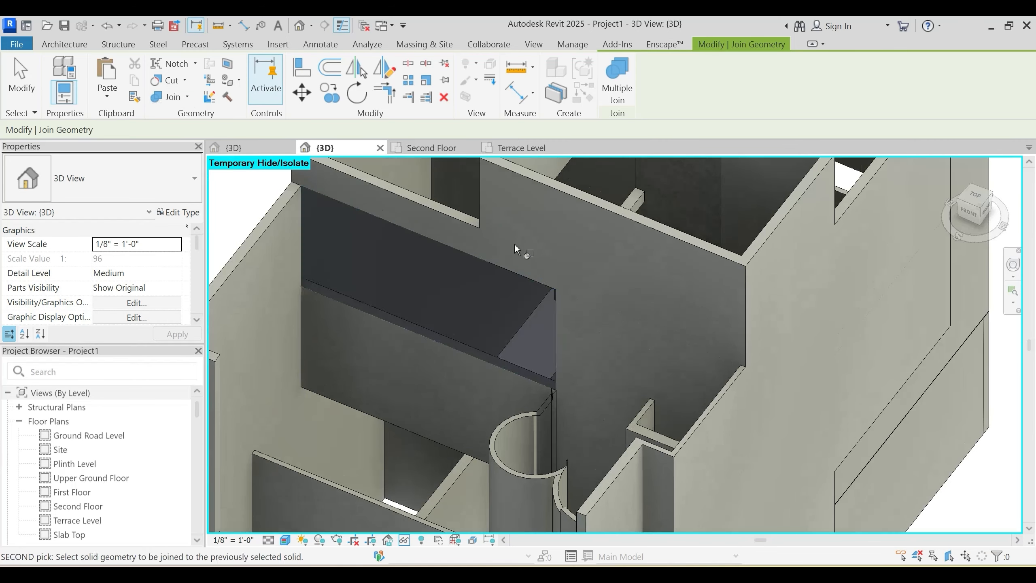
left_click(514, 243)
scroll(595, 263, "down", 4)
key("Escape")
Step: Reset the temporary hide/isolate so that every element of the house is shown in the 3D view
middle_click_drag(581, 368, 621, 363, "shift")
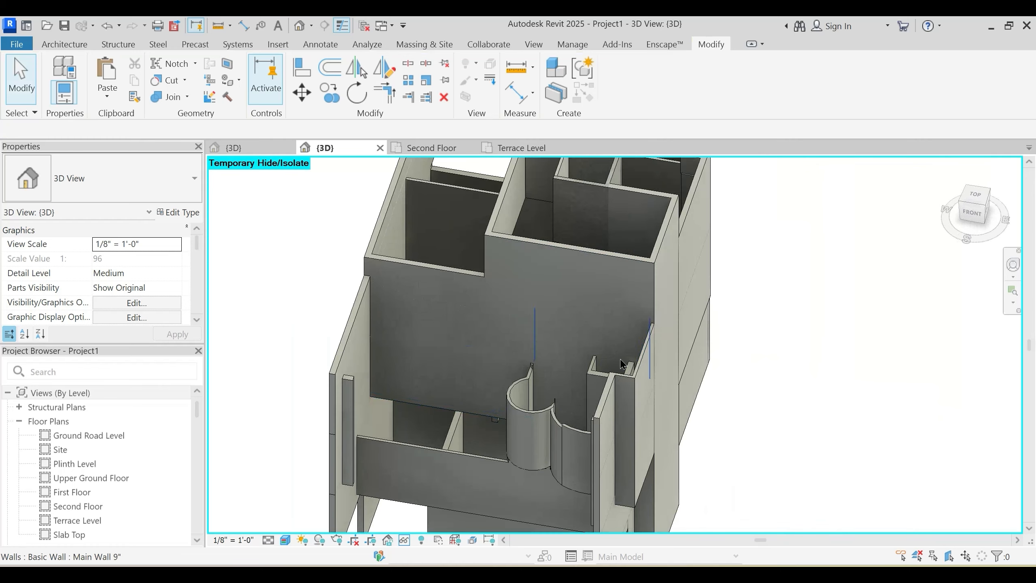
middle_click_drag(620, 422, 529, 331, "shift")
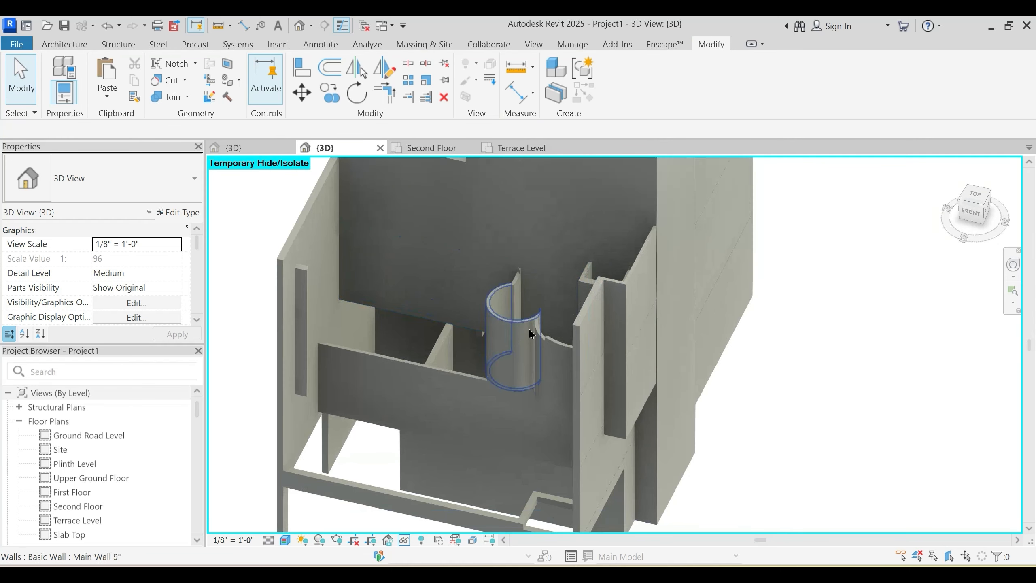
scroll(583, 383, "down", 3)
middle_click_drag(583, 384, 535, 379, "shift")
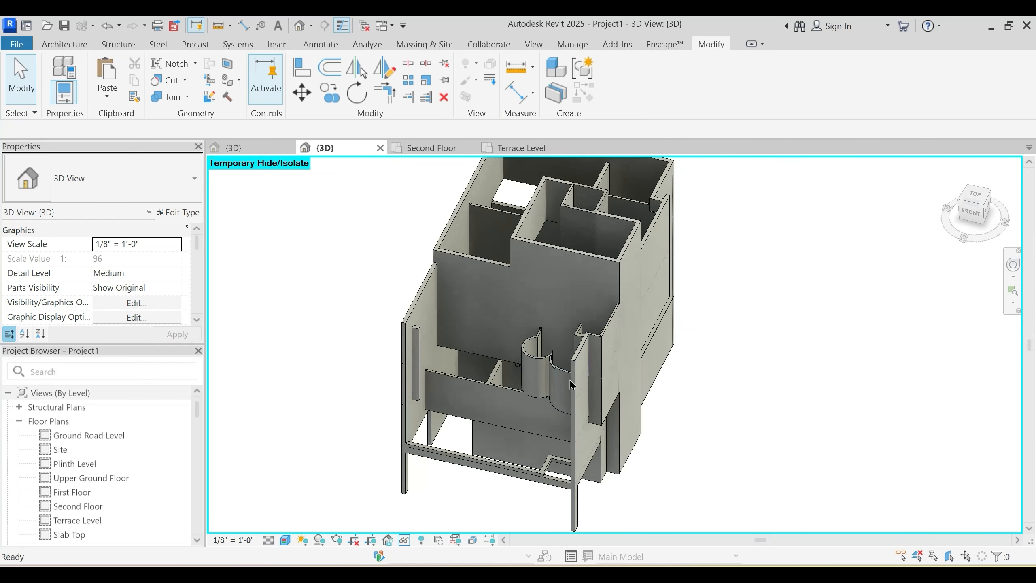
key("h")
key("r")
Step: Examine the complete house from the front, both sides and above, including the curved brick walls and front terrace
middle_click_drag(636, 406, 619, 363, "shift")
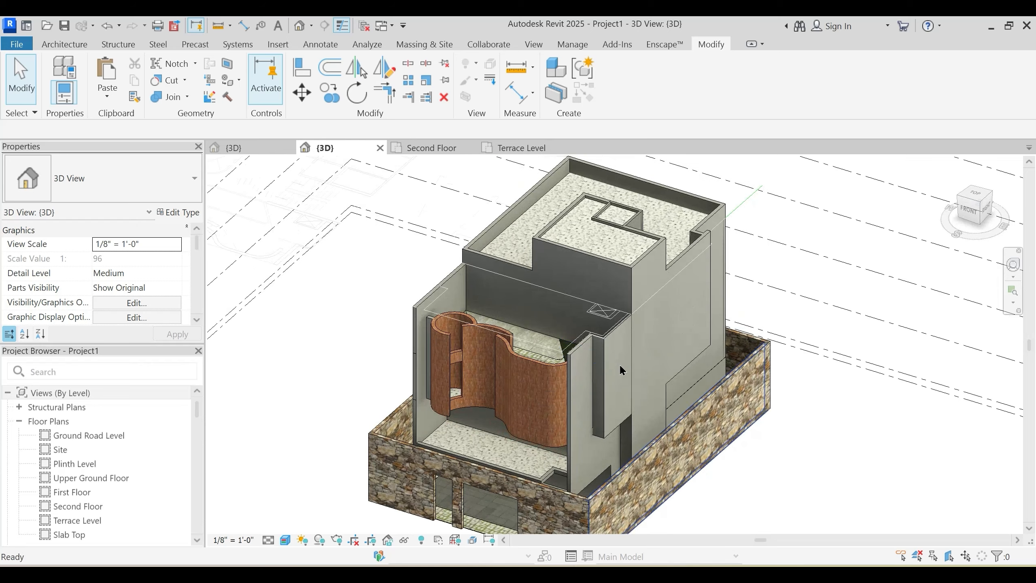
scroll(618, 362, "down", 2)
middle_click_drag(519, 416, 481, 404, "shift")
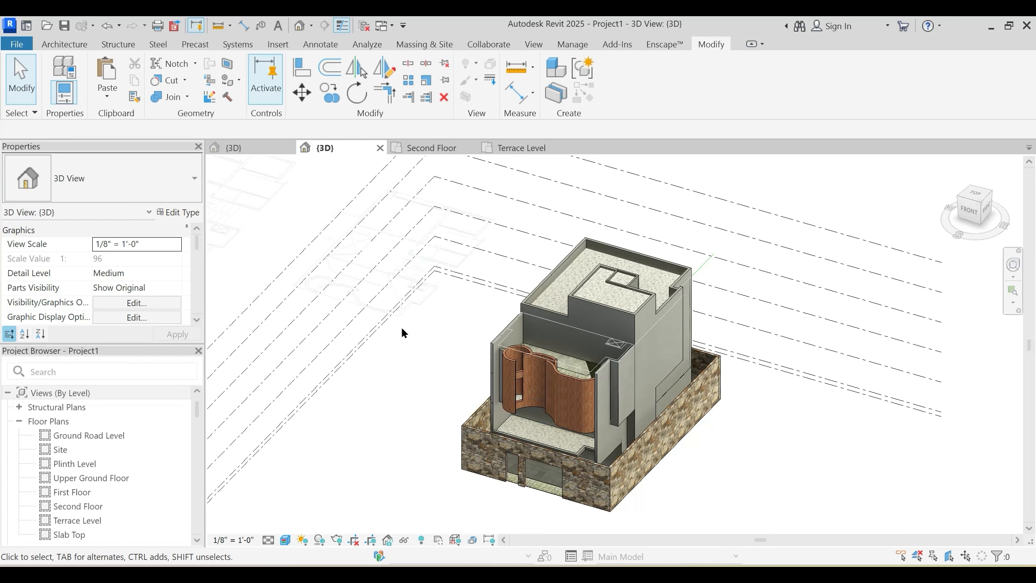
middle_click_drag(396, 399, 467, 393, "shift")
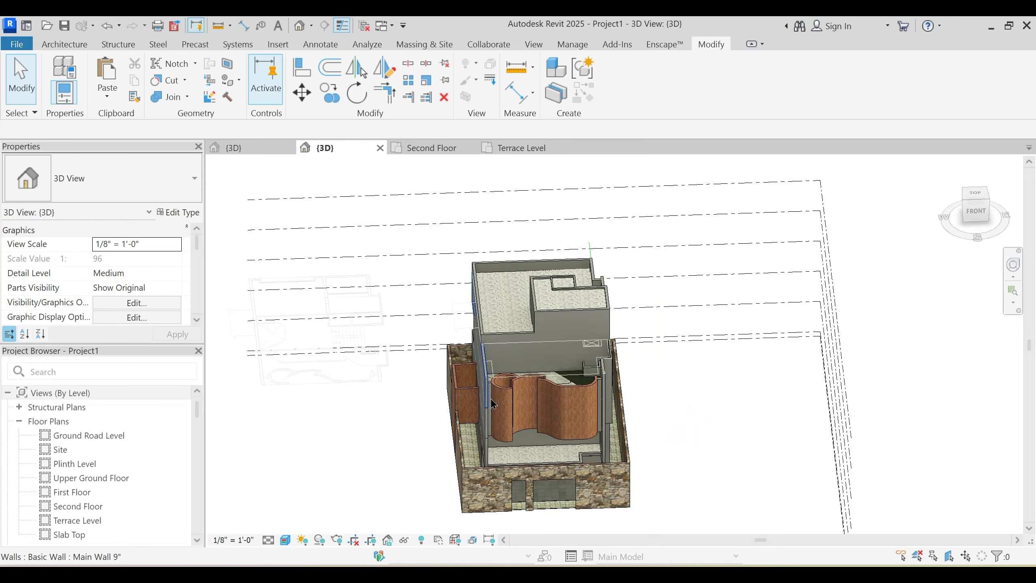
scroll(552, 410, "up", 3)
middle_click_drag(553, 411, 626, 448, "shift")
scroll(652, 386, "down", 3)
scroll(626, 390, "up", 3)
scroll(596, 416, "up", 2)
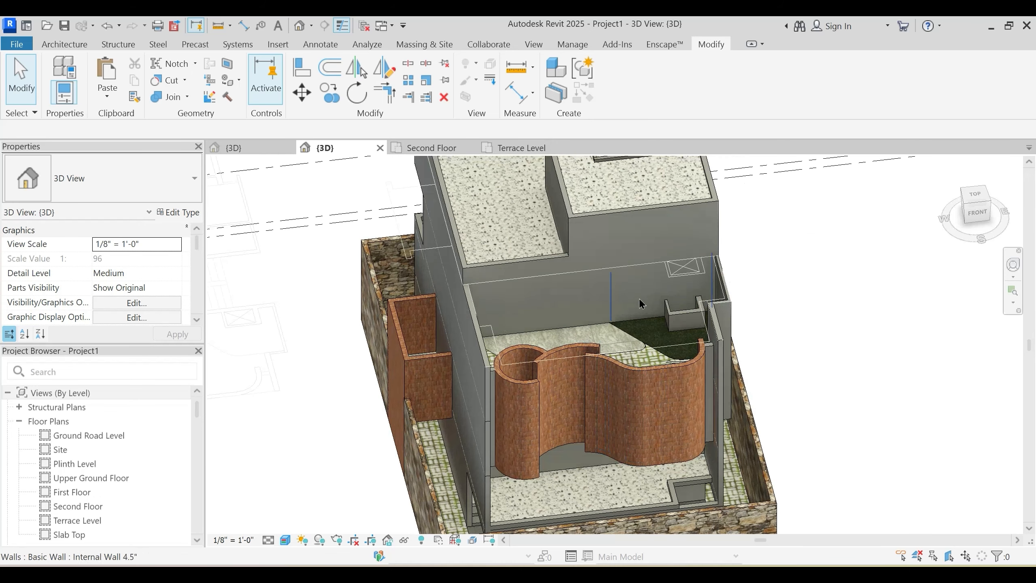
middle_click_drag(602, 306, 613, 303, "shift")
middle_click_drag(460, 326, 680, 363, "shift")
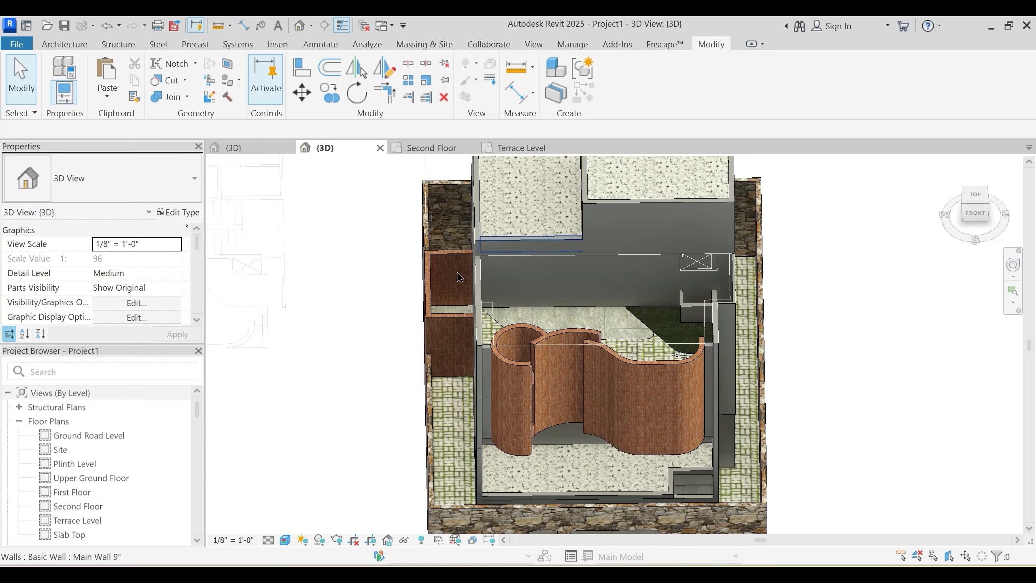
middle_click_drag(460, 277, 526, 249, "shift")
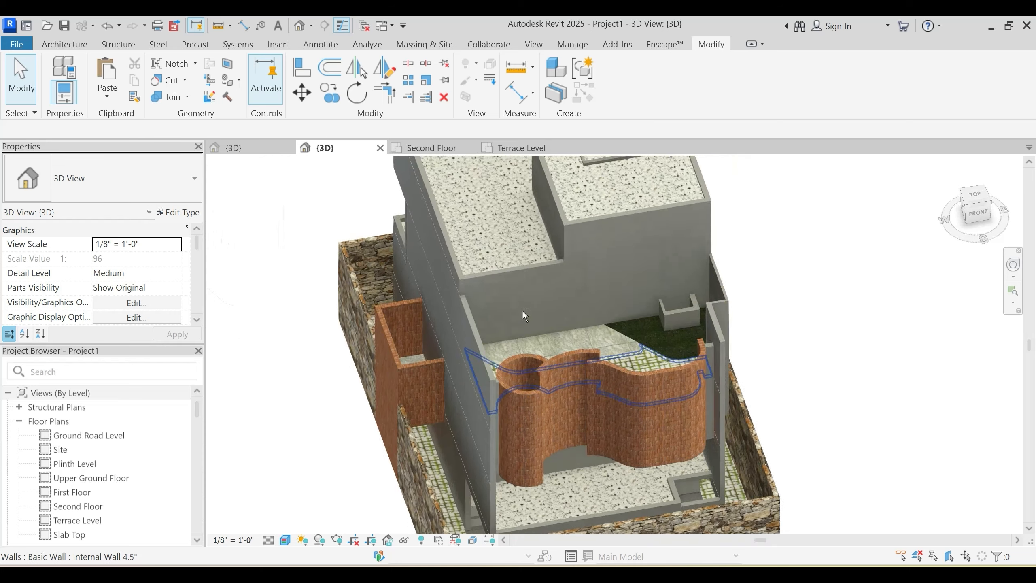
Step: From the top view, start a floor similar to the roof's Balcony Terrace floor and set its level to First Floor
left_click(976, 202)
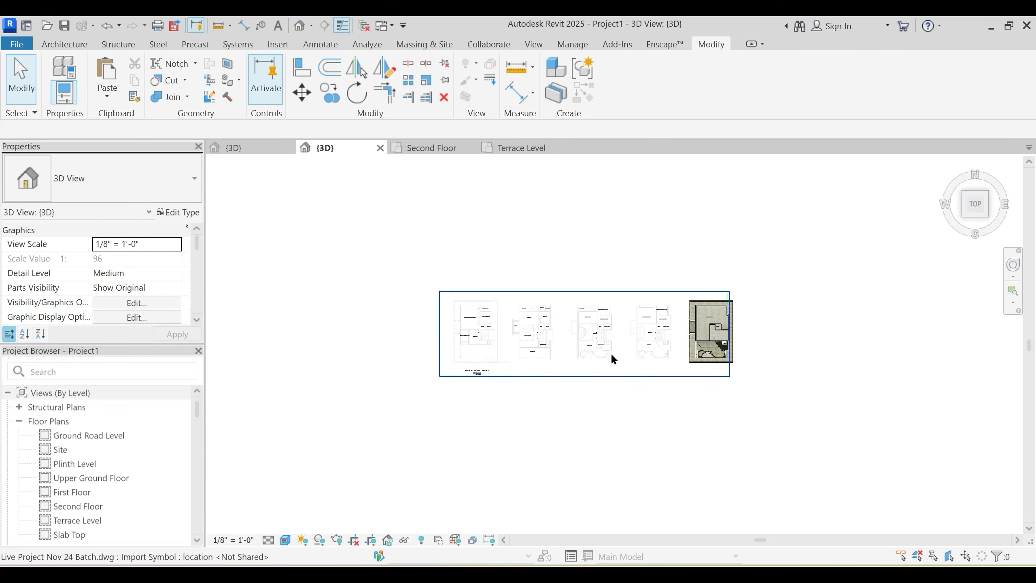
scroll(793, 300, "up", 6)
middle_click_drag(763, 252, 686, 224)
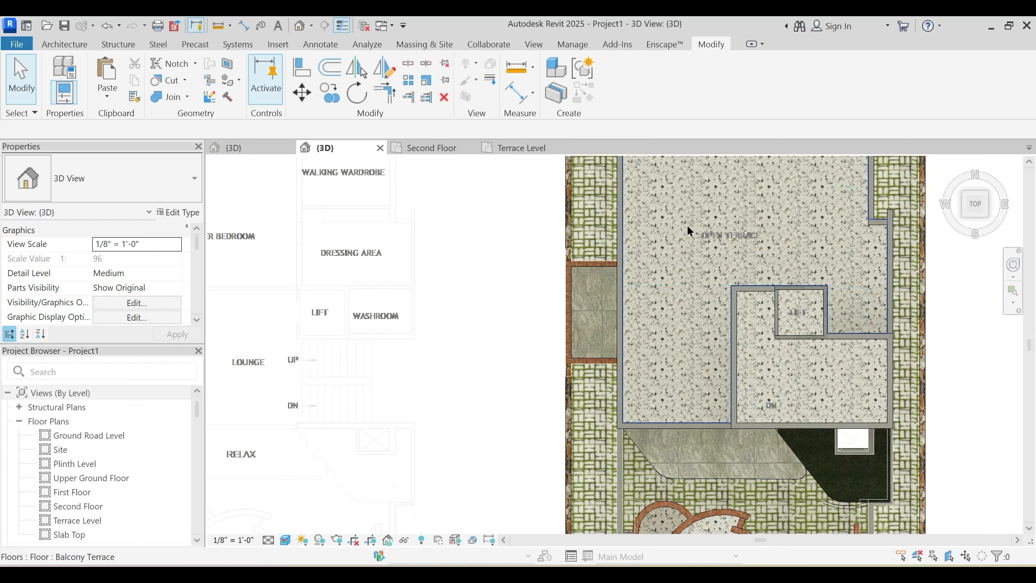
left_click(687, 225)
double_click(687, 225)
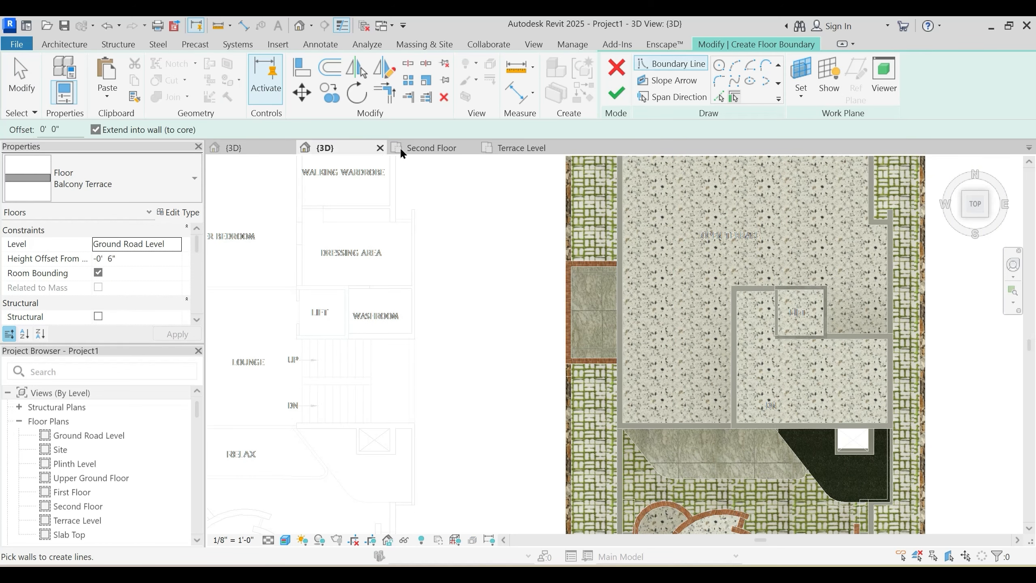
left_click(174, 243)
left_click(143, 283)
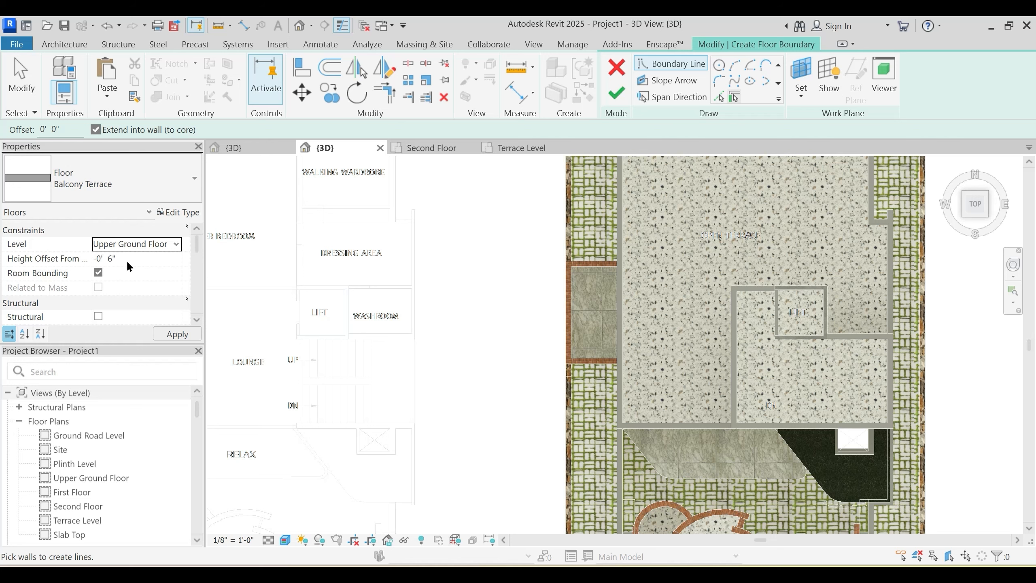
left_click(178, 247)
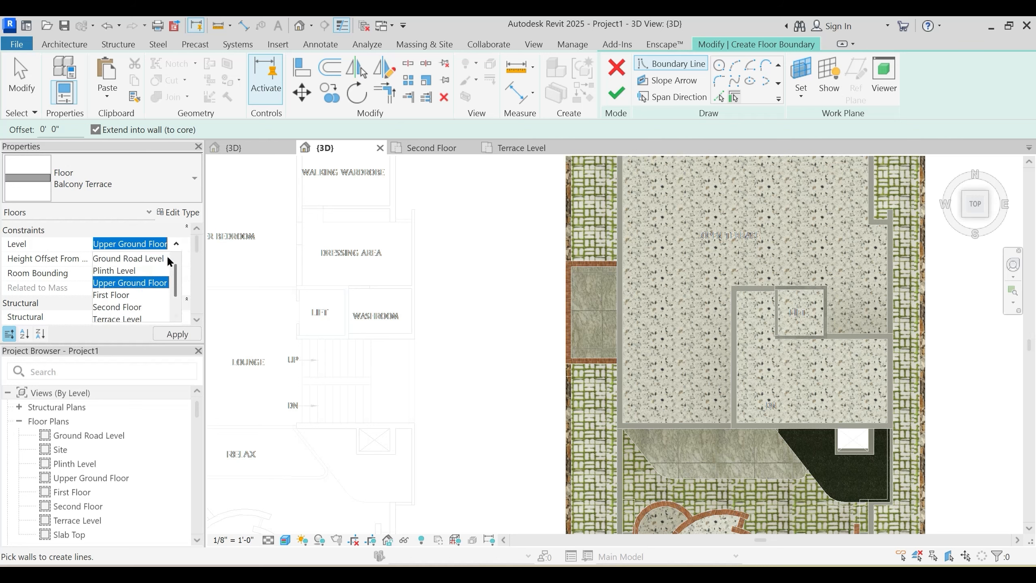
left_click(123, 295)
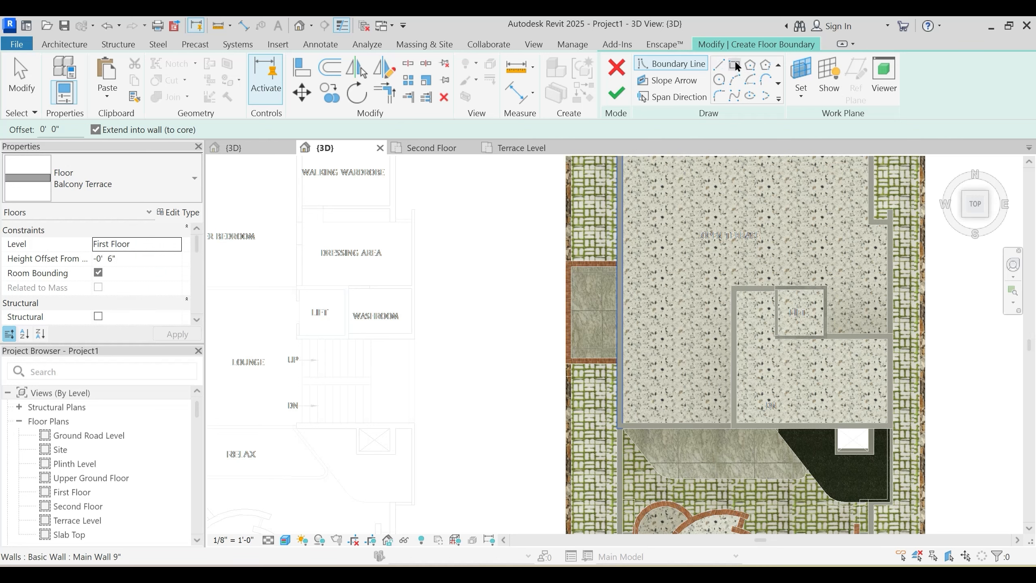
Step: Sketch a rectangular floor boundary inside the brick-walled projection on the house's west side and finish it without attaching walls
left_click(734, 64)
scroll(637, 252, "up", 4)
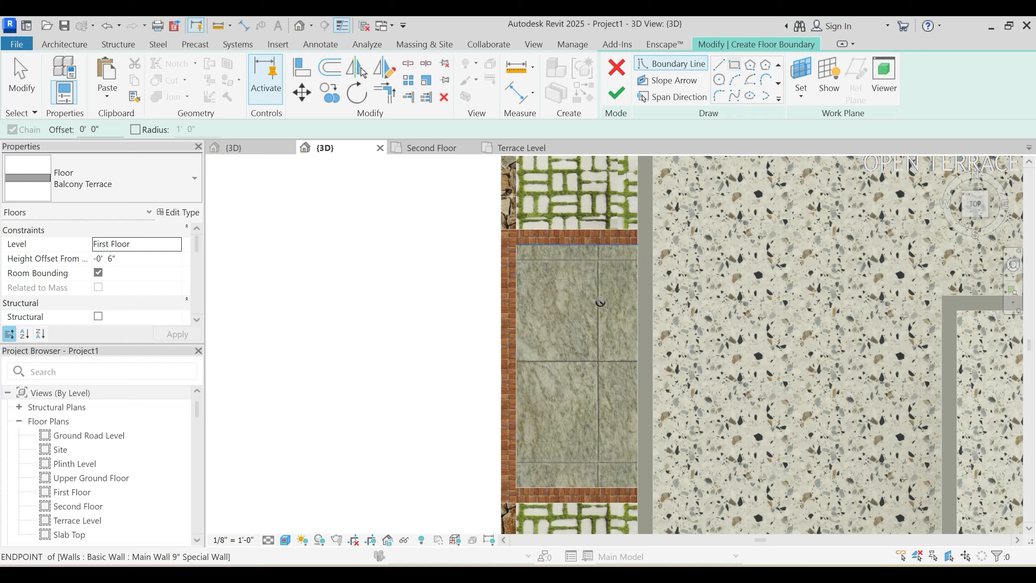
left_click(516, 487)
left_click(616, 94)
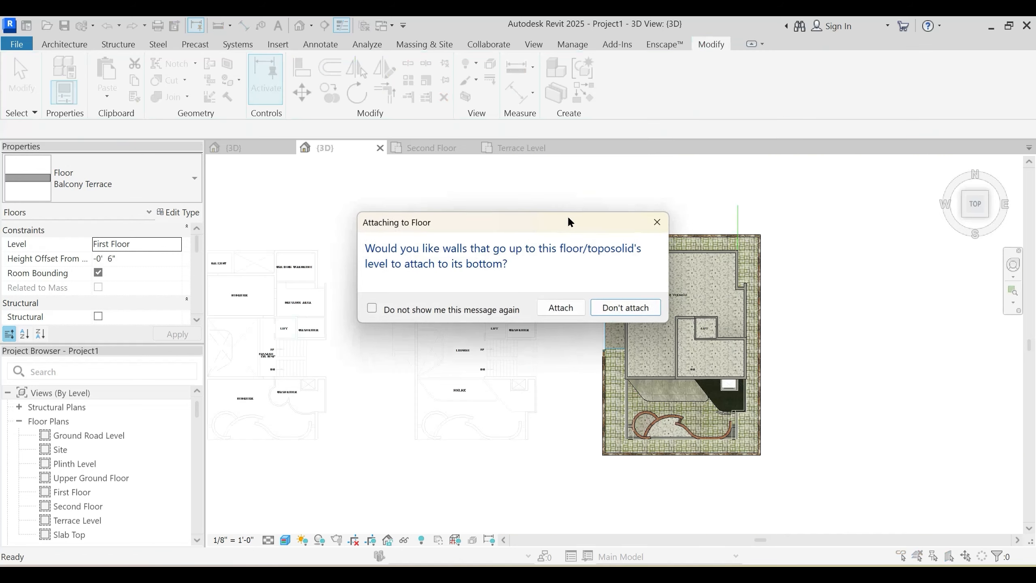
left_click(625, 308)
scroll(702, 371, "up", 8)
middle_click_drag(703, 371, 742, 241, "shift")
key("Escape")
scroll(547, 288, "down", 4)
middle_click_drag(732, 343, 658, 310, "shift")
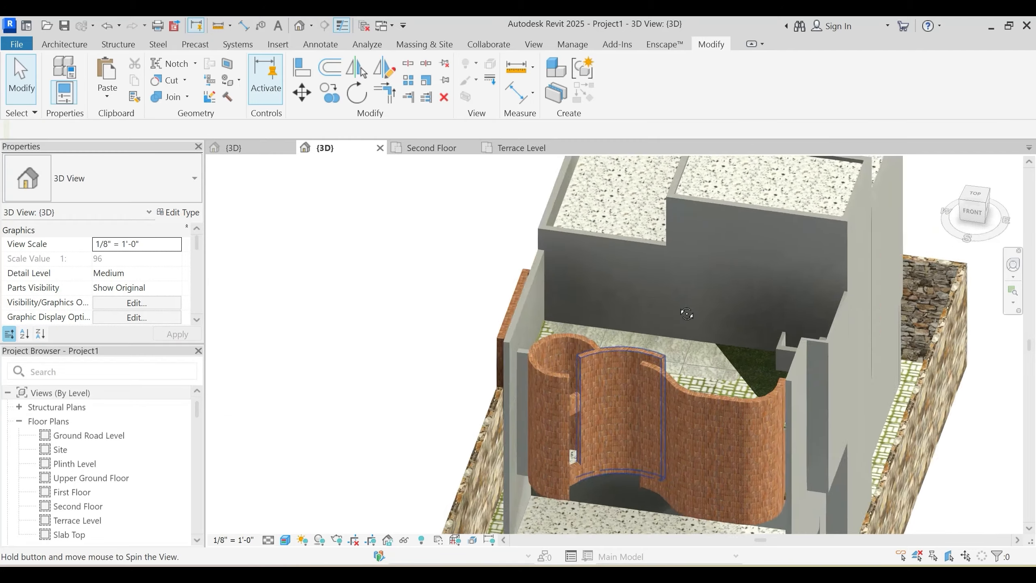
scroll(642, 308, "down", 2)
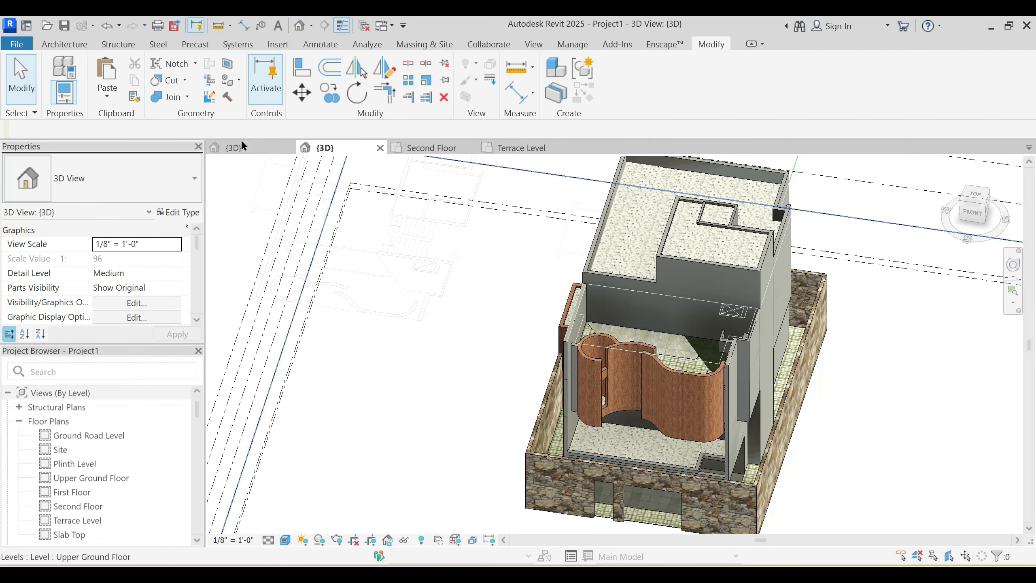
Step: In the Live Project Nov 24' reference model, inspect the type properties of the Sloped Glazing pergola above the front terrace
left_click(241, 143)
middle_click_drag(438, 293, 531, 286, "shift")
left_click(675, 229)
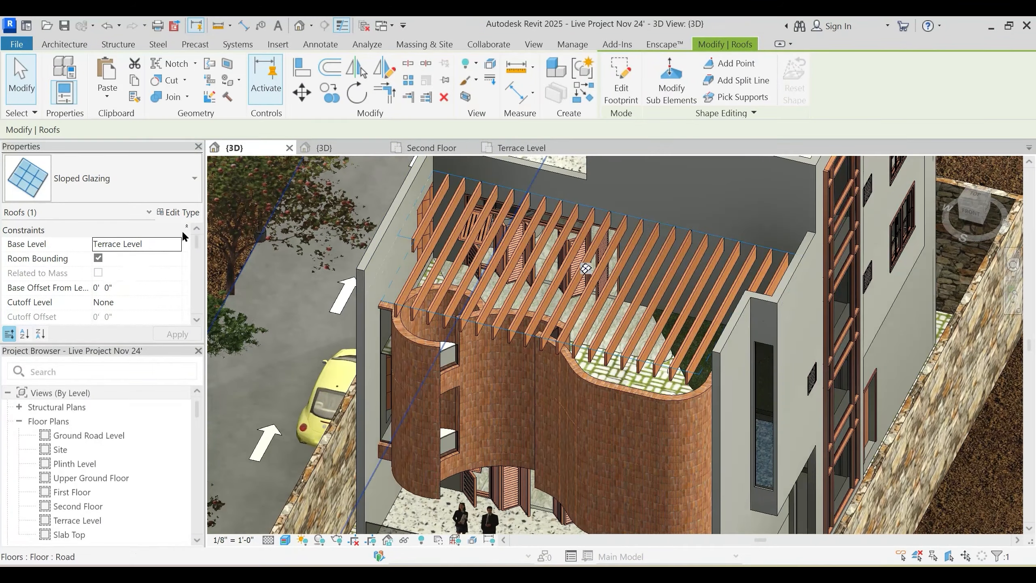
left_click(180, 212)
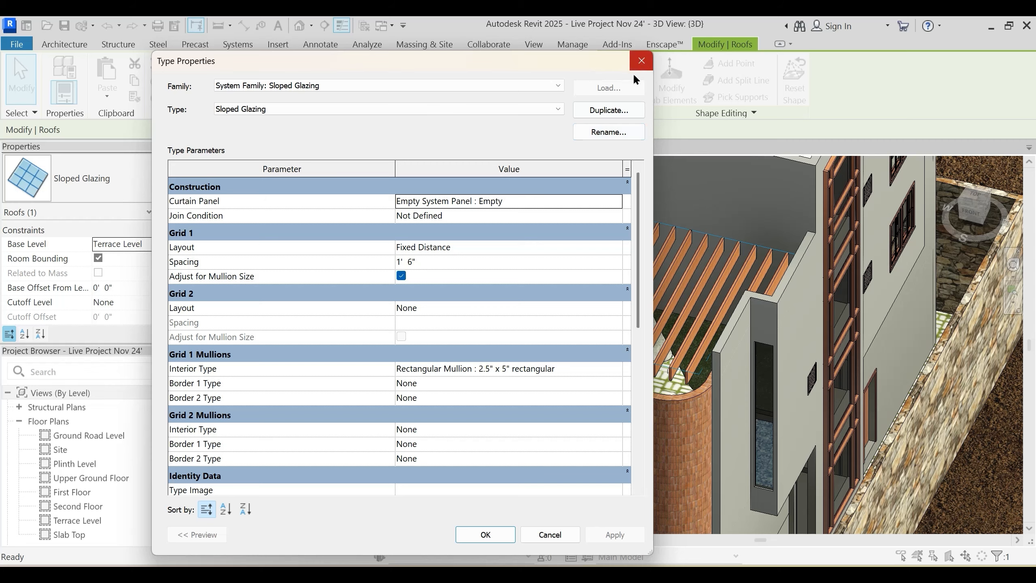
left_click(641, 61)
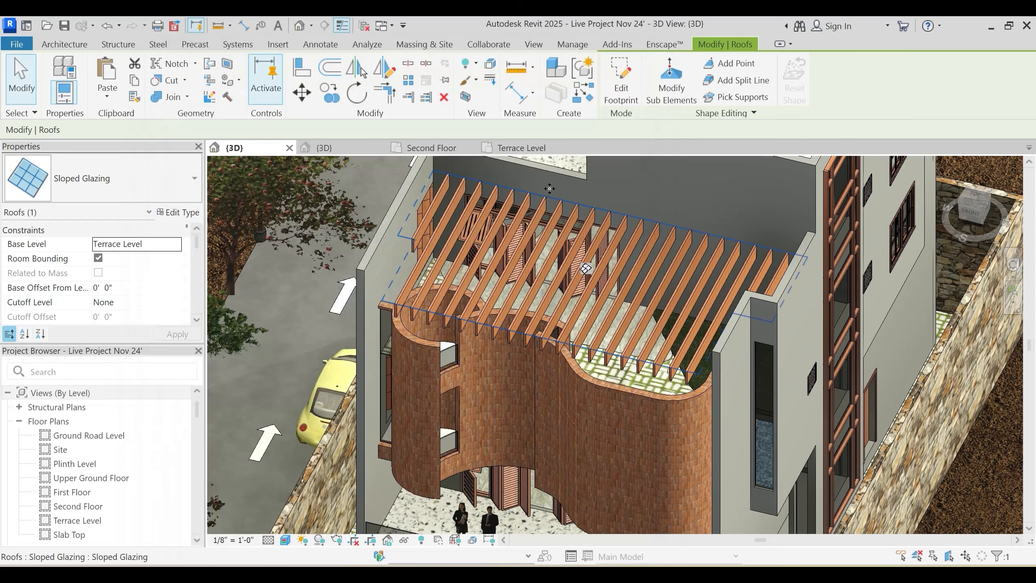
Step: Switch back to Project1's Terrace Level floor plan and show the whole terrace outline
left_click(521, 149)
scroll(626, 333, "down", 3)
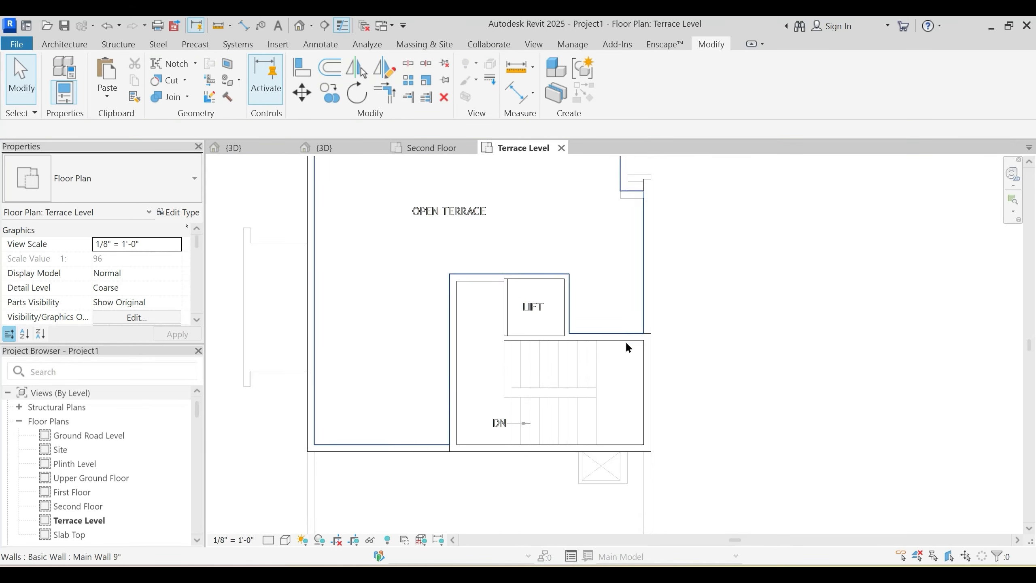
scroll(628, 347, "down", 5)
middle_click_drag(618, 430, 586, 413)
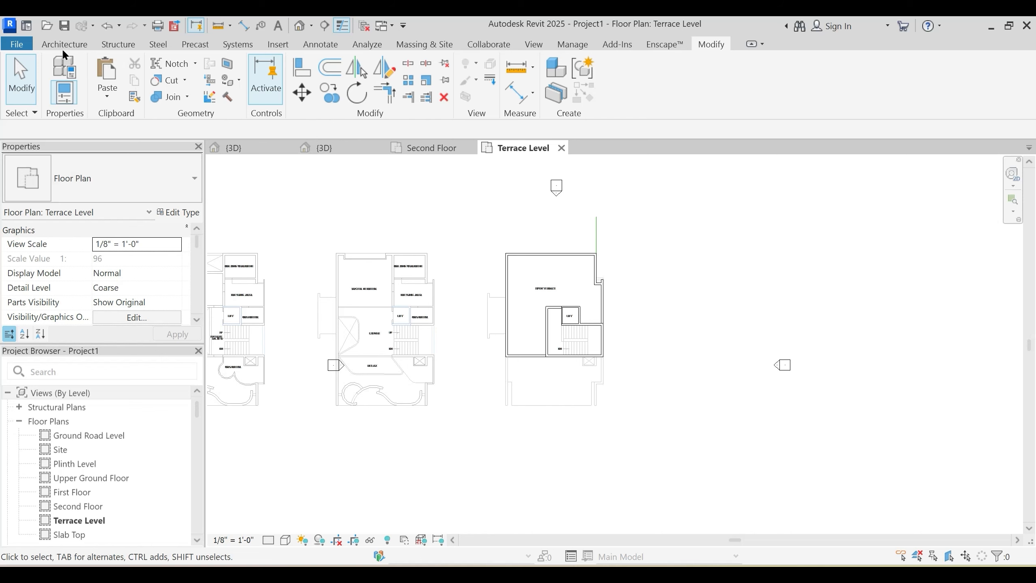
left_click(61, 45)
left_click(69, 84)
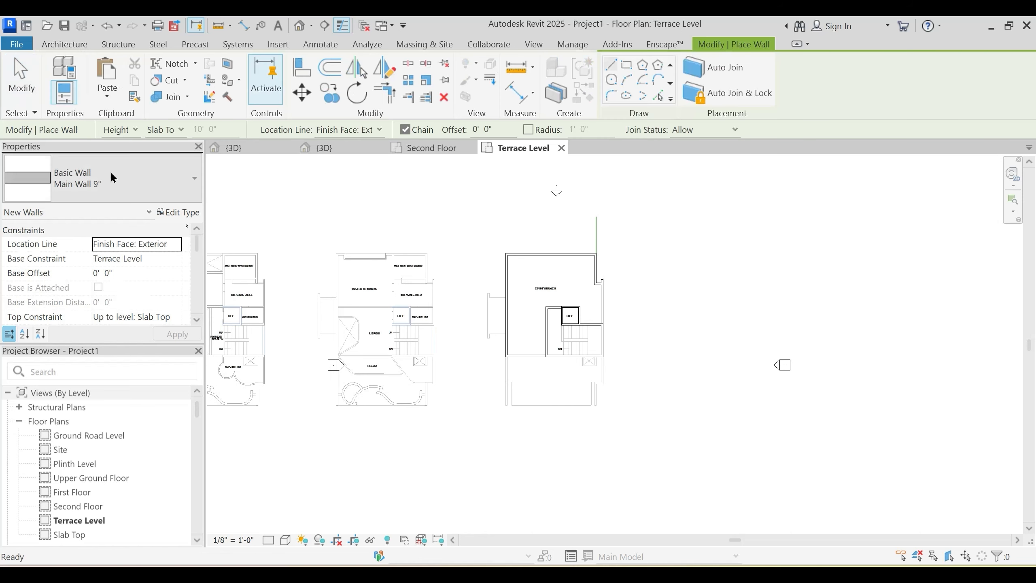
left_click(111, 174)
left_click(100, 424)
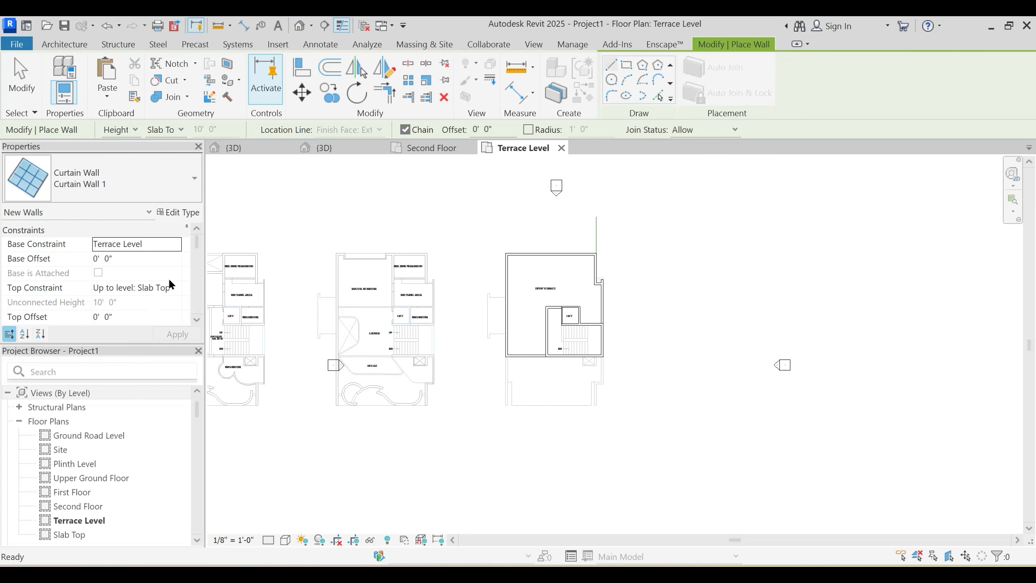
left_click(182, 212)
left_click(601, 115)
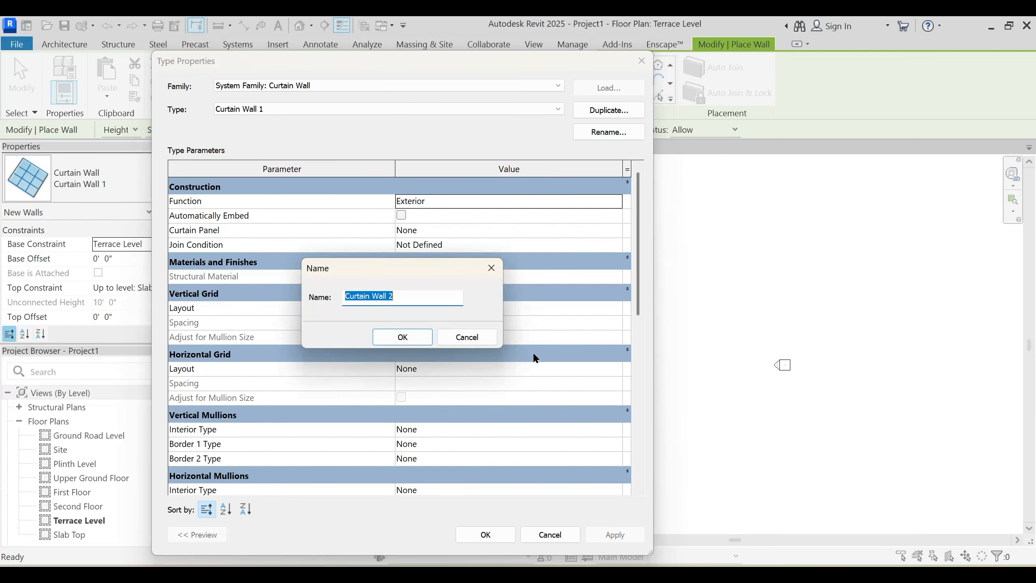
left_click(403, 336)
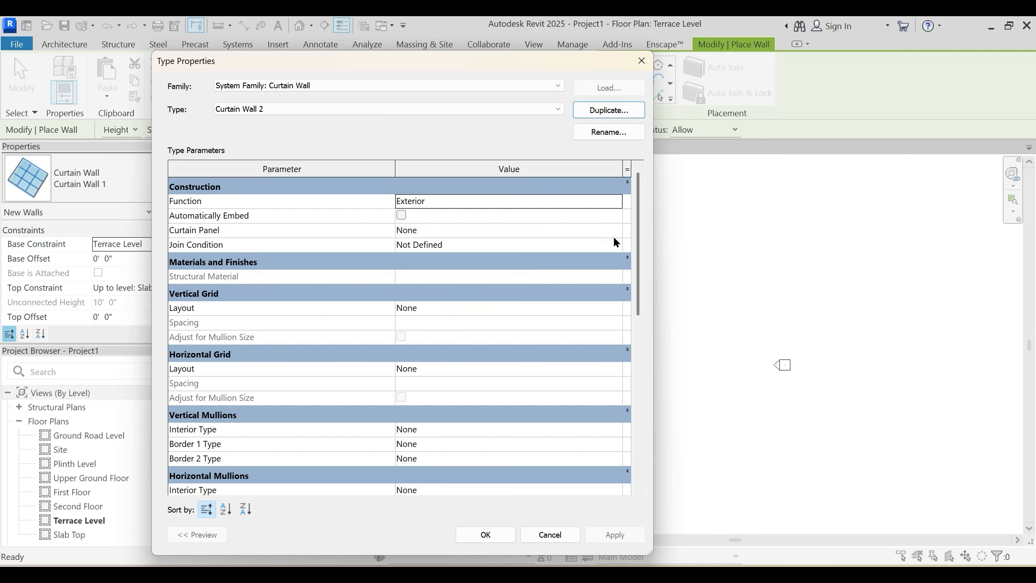
key("Escape")
key("Escape")
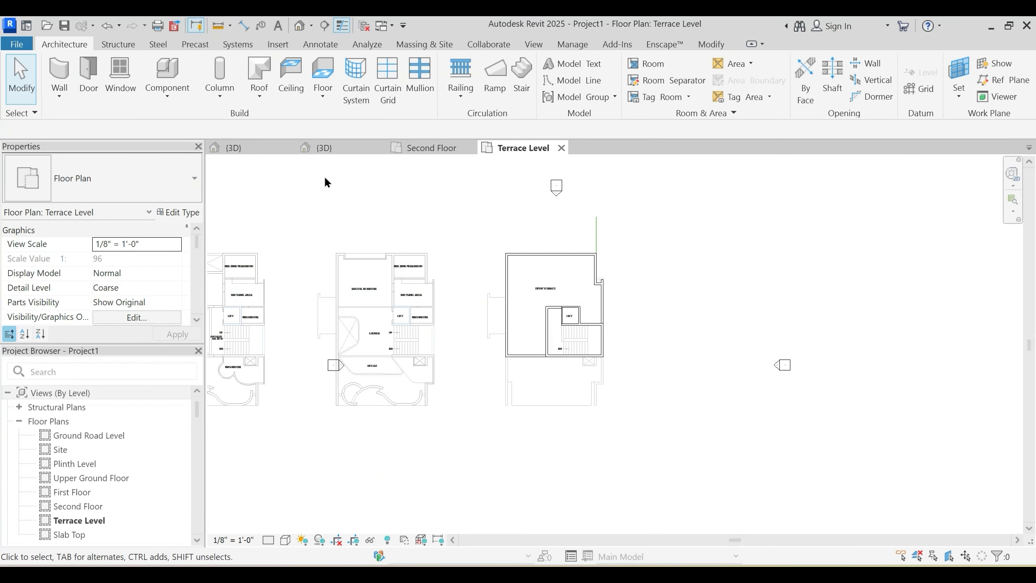
Step: Start a roof by footprint on the Terrace Level with the Sloped Glazing type and duplicate that type as Sloped Glazing 2
left_click(259, 94)
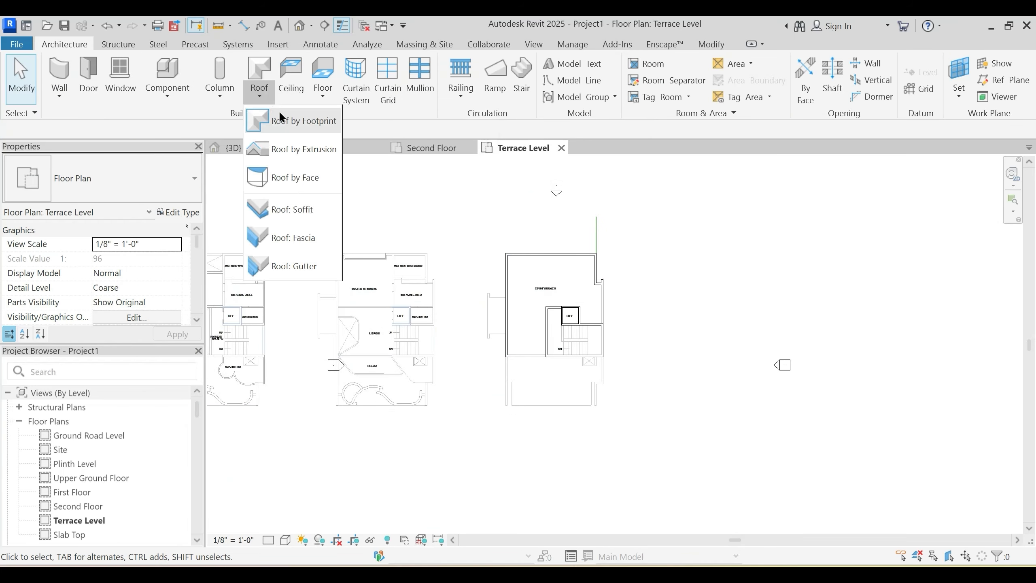
left_click(287, 131)
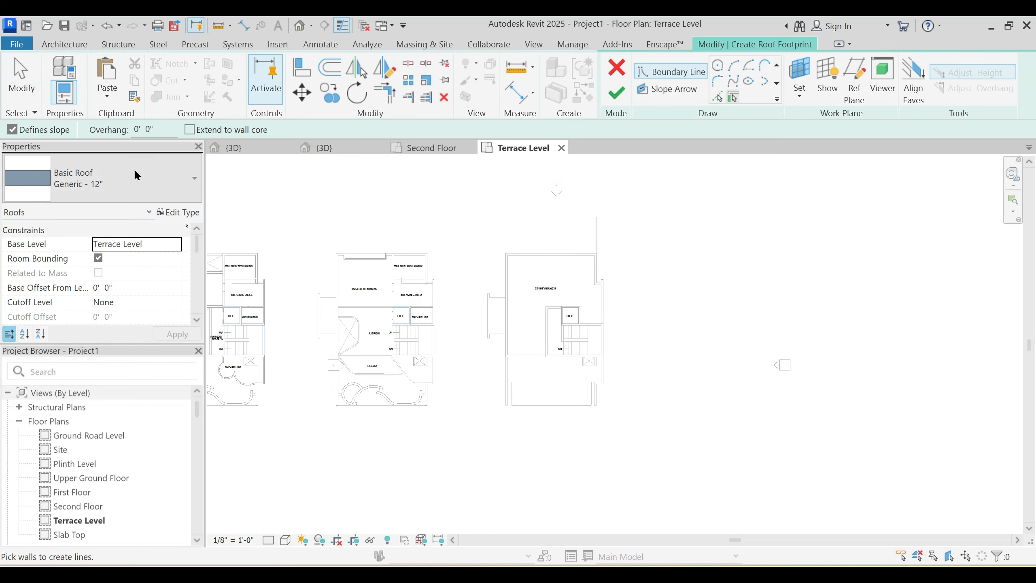
left_click(134, 171)
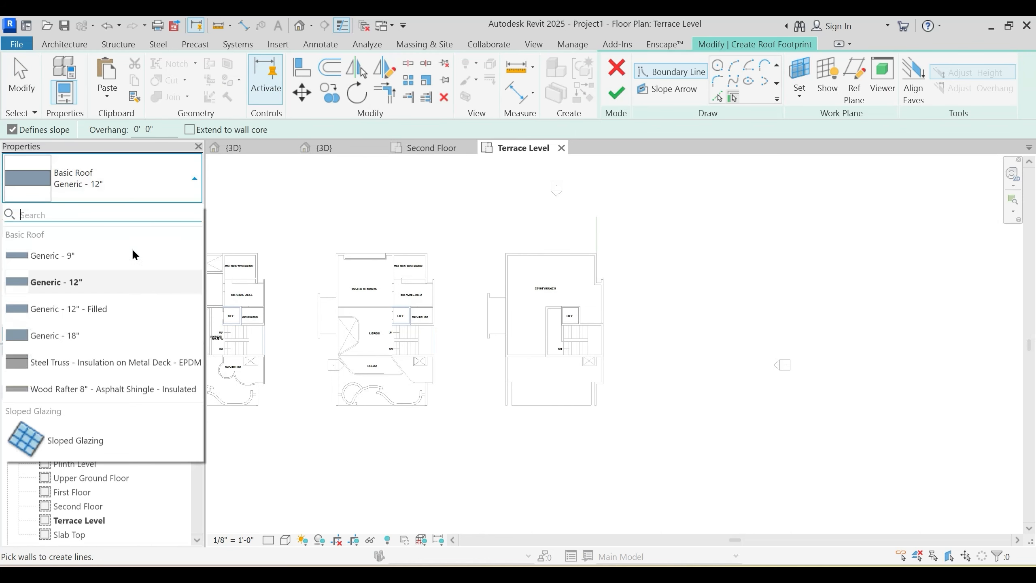
left_click(99, 442)
left_click(189, 212)
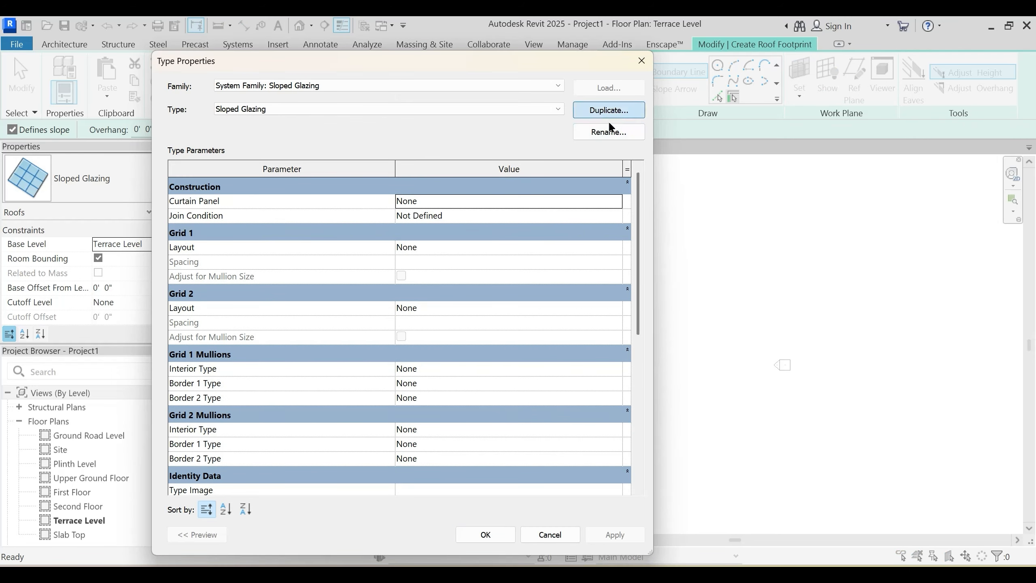
left_click(610, 119)
left_click(401, 338)
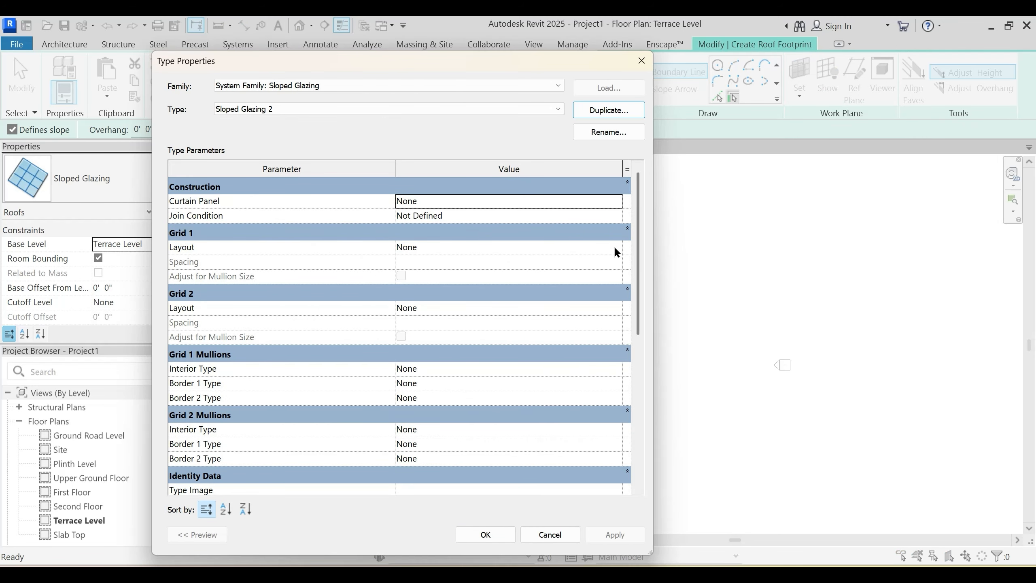
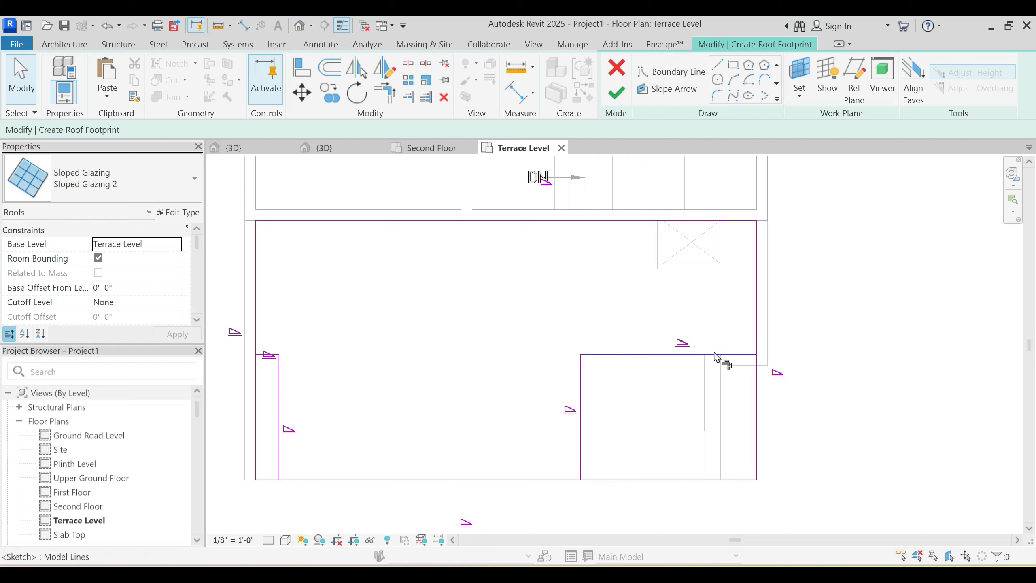
Step: Move the footprint's inner boundary line out to the right-hand side wall and trim the front-right corner into a notch
key("Escape")
left_click_drag(579, 428, 721, 428)
key("Escape")
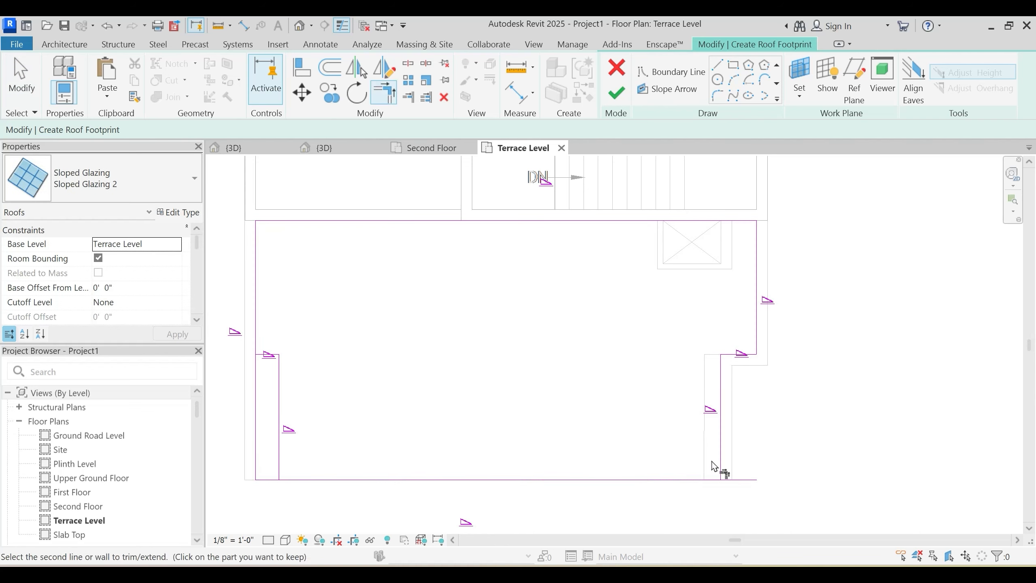
scroll(785, 353, "down", 2)
scroll(752, 286, "up", 2)
key("t")
key("r")
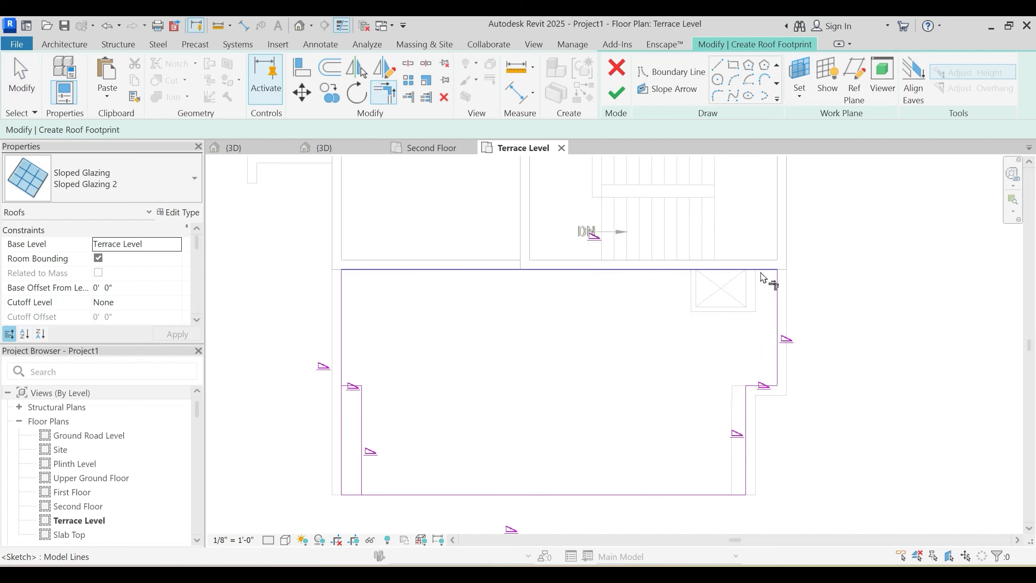
key("Escape")
scroll(510, 297, "down", 2)
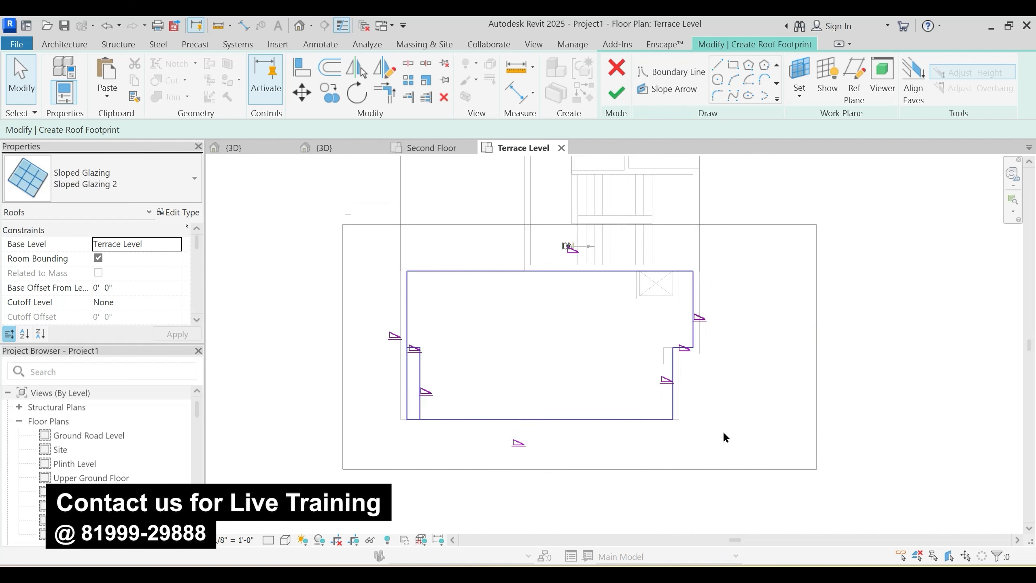
Step: Trim the footprint's left edge back to the short notch line beside the left-hand side wall
scroll(406, 353, "up", 3)
scroll(406, 354, "up", 2)
key("t")
key("r")
left_click(419, 330)
scroll(450, 277, "down", 4)
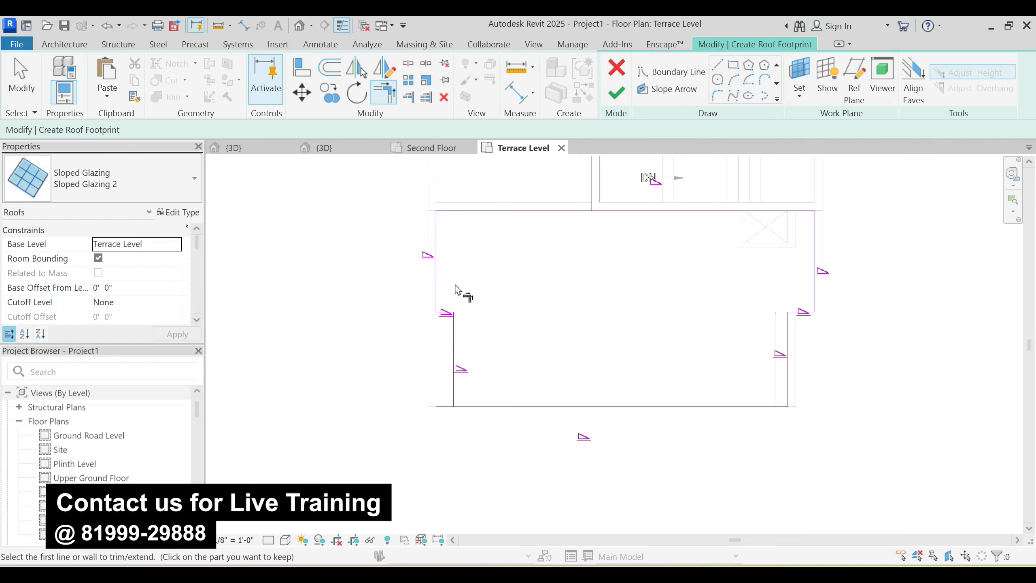
Step: Turn off Defines Slope for all boundary lines of the pergola footprint
key("Escape")
mouse_move(373, 188)
left_mouse_down()
mouse_move(513, 291)
mouse_move(818, 477)
left_mouse_up()
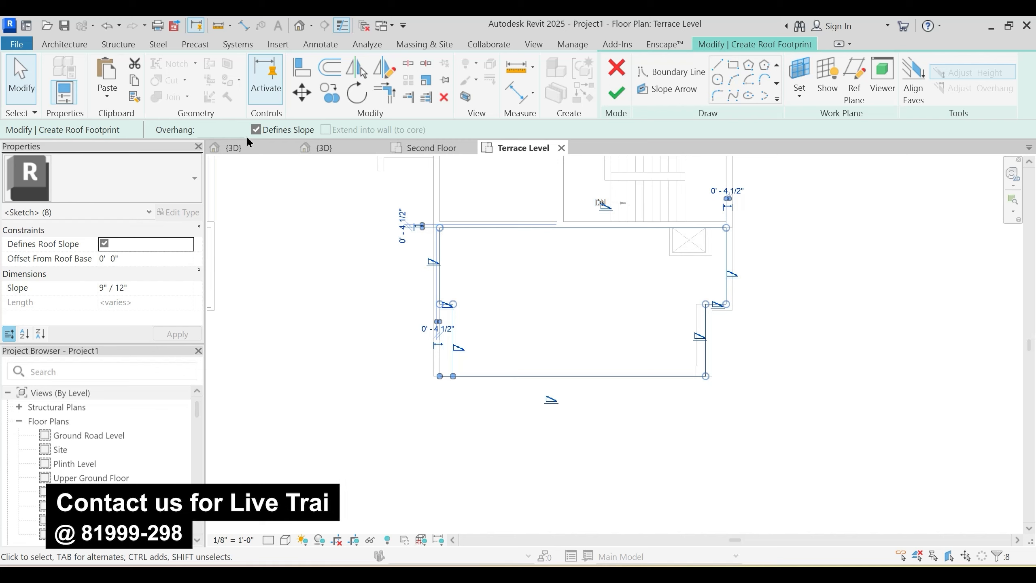
left_click(257, 130)
scroll(525, 243, "up", 2)
left_click(535, 248)
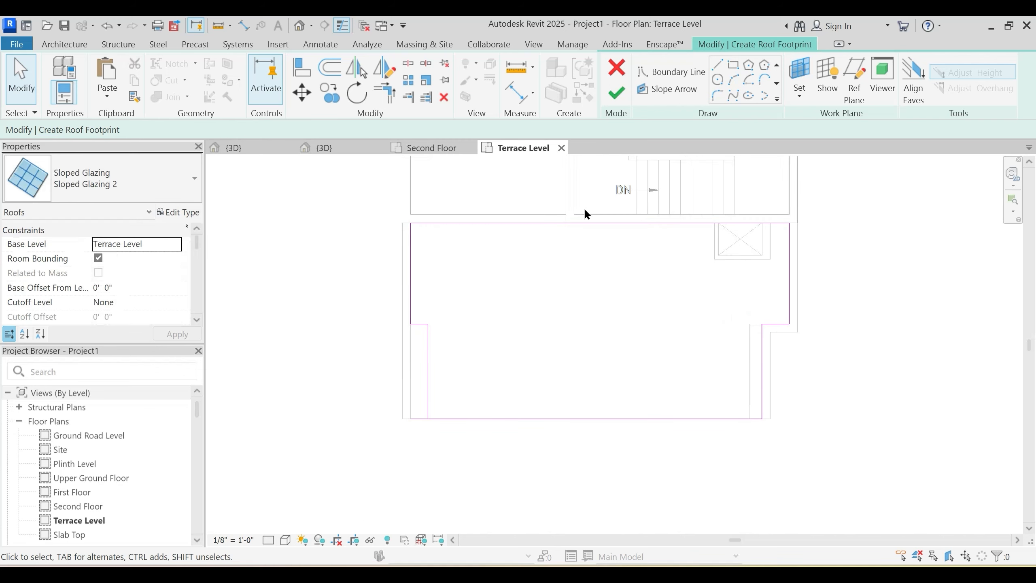
Step: Trim the front boundary line to the left notch line and finish the Sloped Glazing 2 roof footprint
left_click(616, 90)
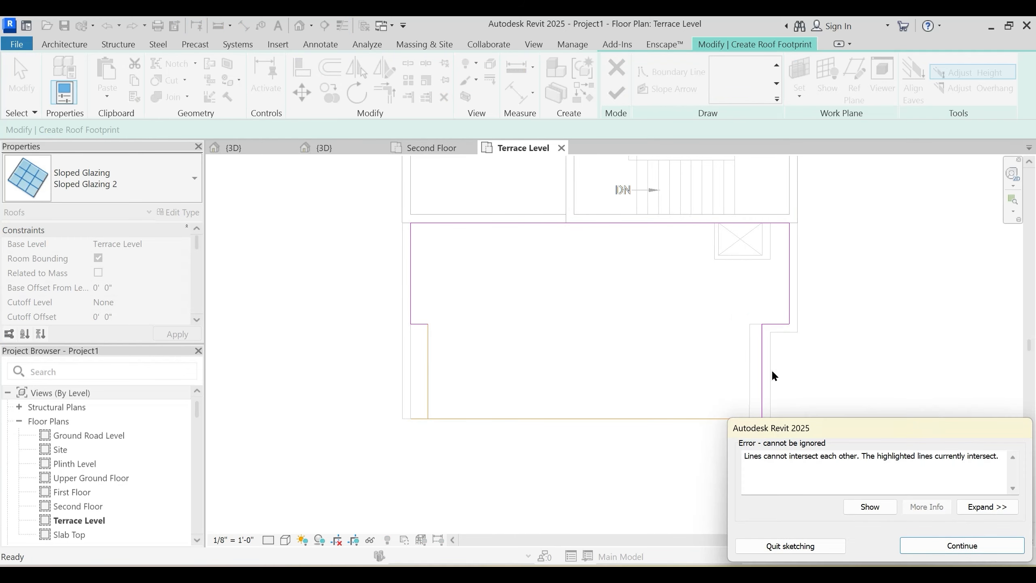
key("Return")
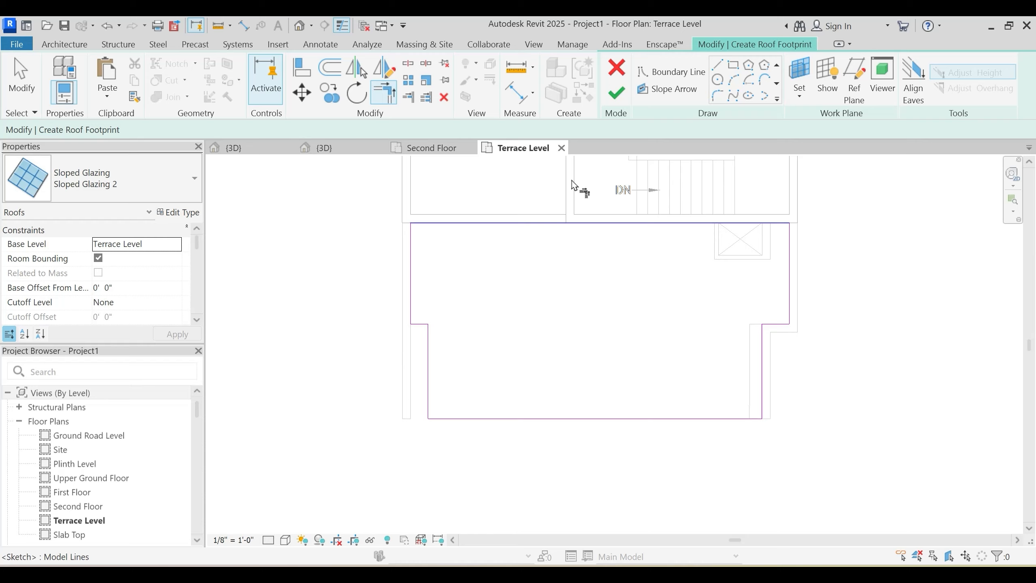
left_click(615, 96)
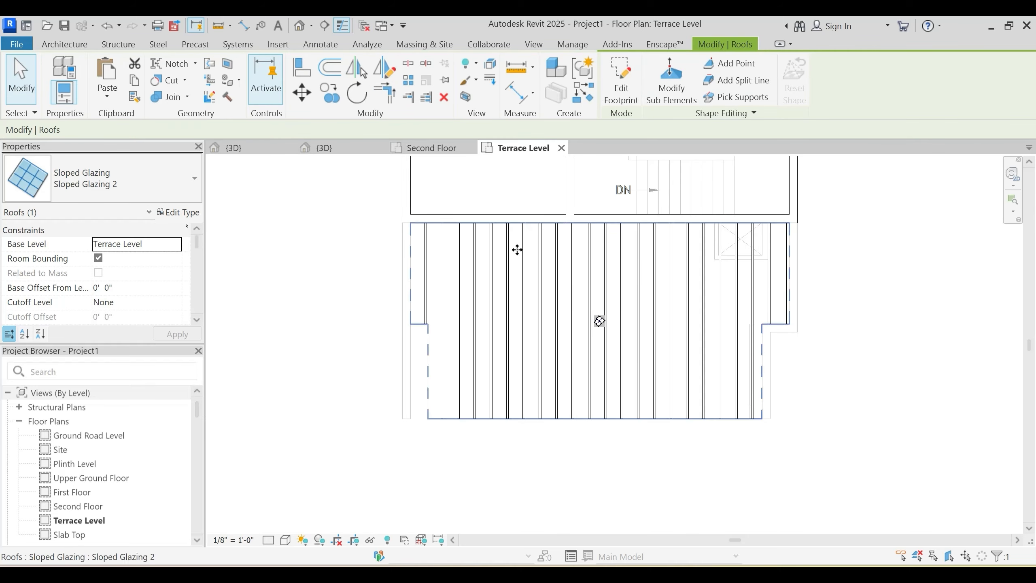
Step: Examine the new pergola's mullions over the front terrace in Project1's 3D view
left_click(352, 151)
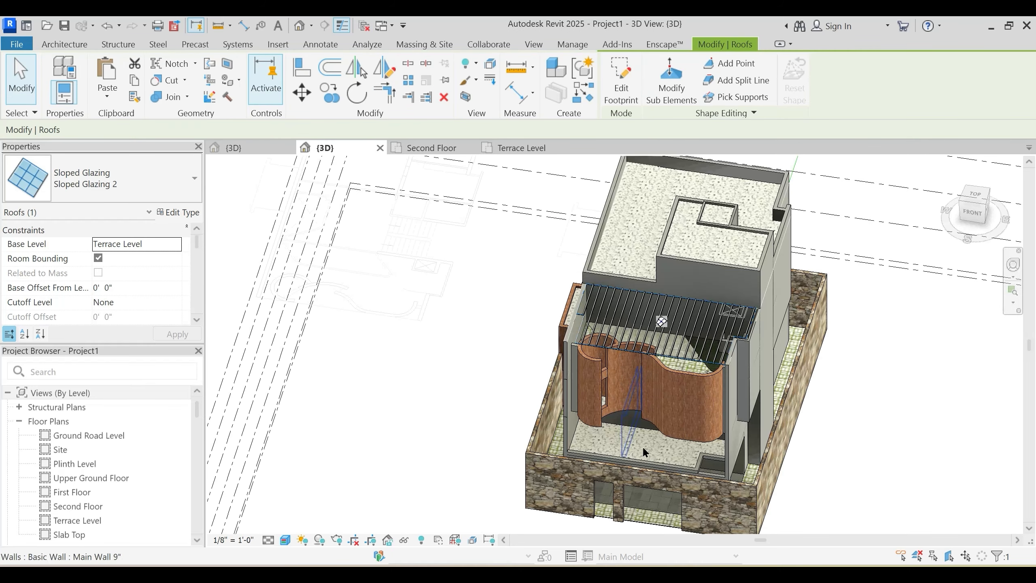
middle_click_drag(643, 447, 645, 278, "shift")
scroll(645, 278, "up", 5)
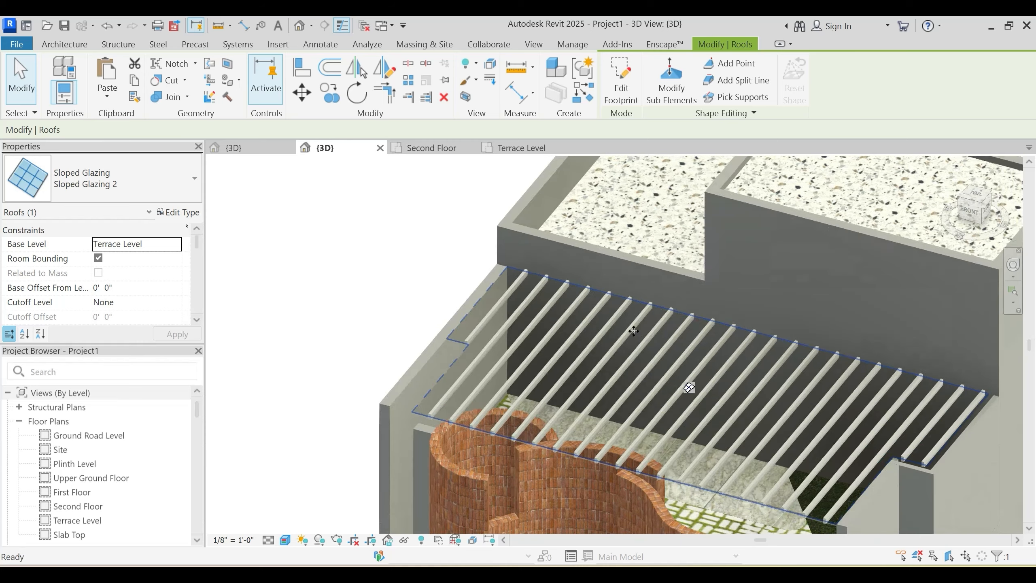
key("Escape")
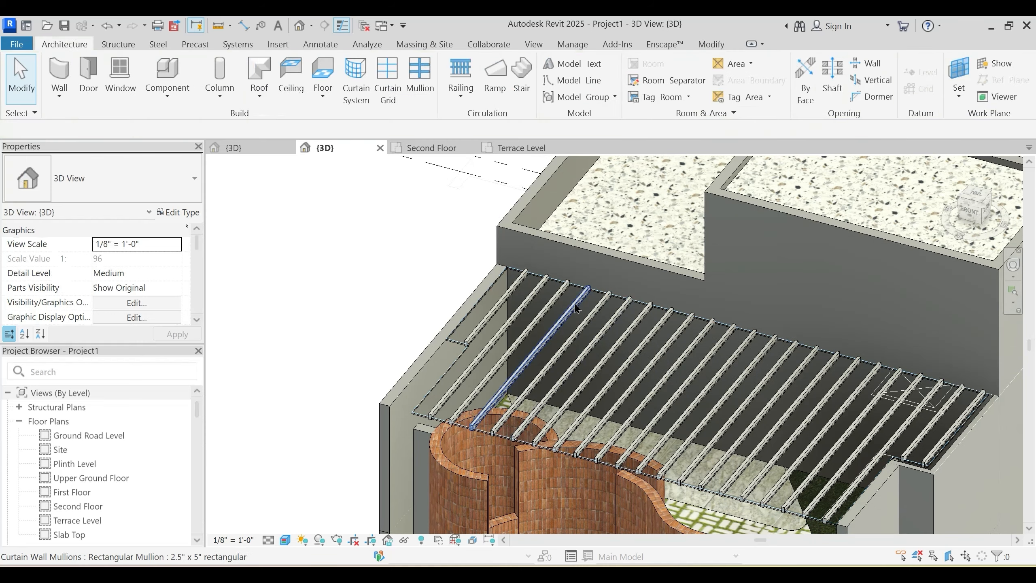
scroll(579, 311, "up", 3)
left_click(579, 310)
key("Escape")
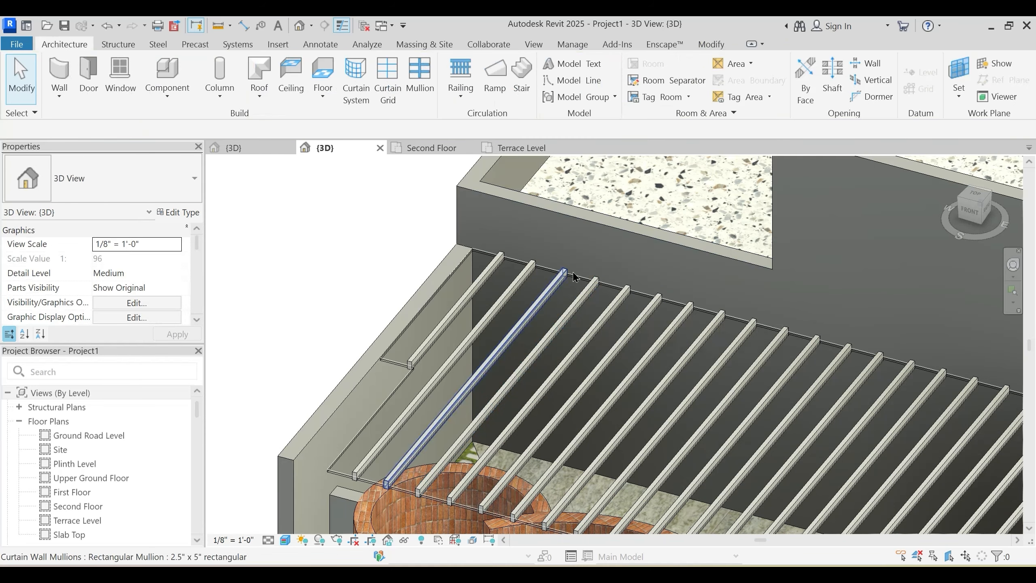
Step: Review Sloped Glazing 2's type properties and Grid 1 interior mullion choices, then examine the pergola beams from a lower angle
left_click(575, 280)
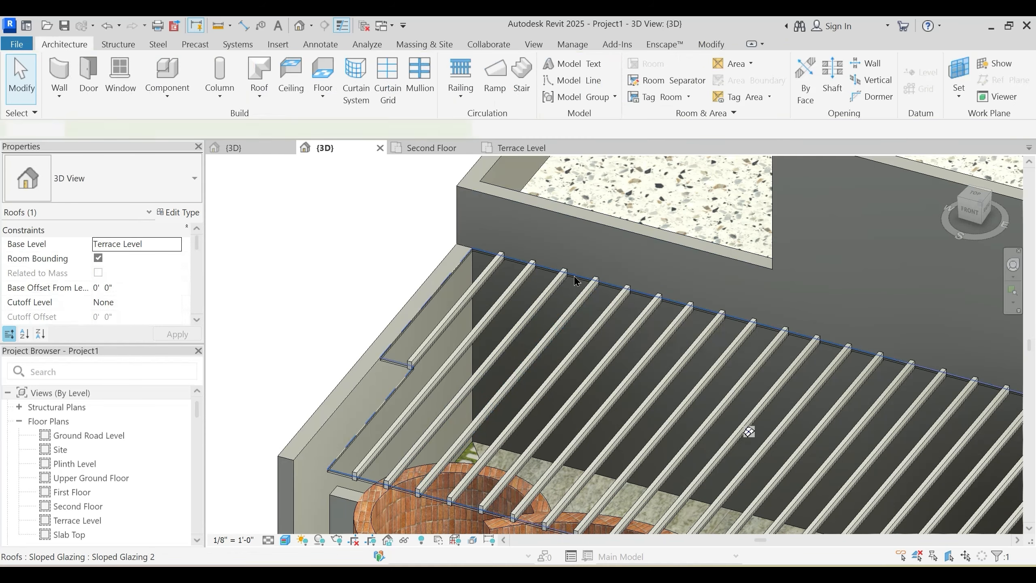
left_click(182, 212)
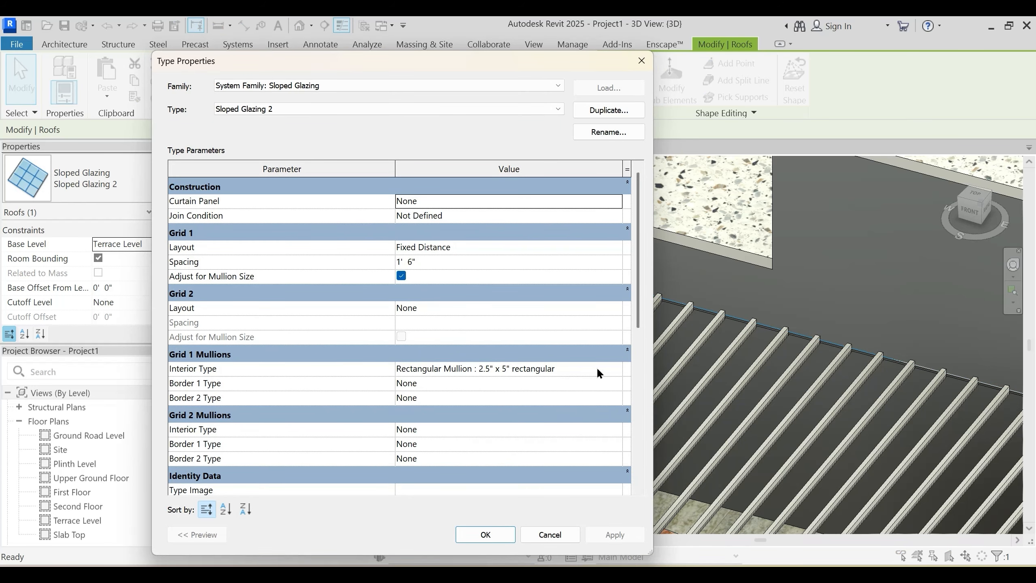
left_click(617, 371)
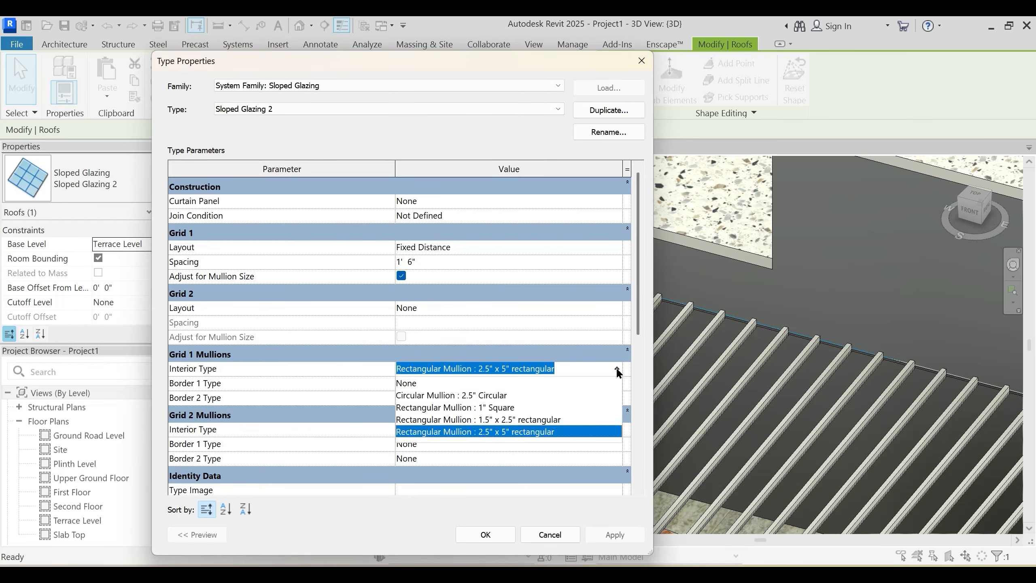
left_click(538, 431)
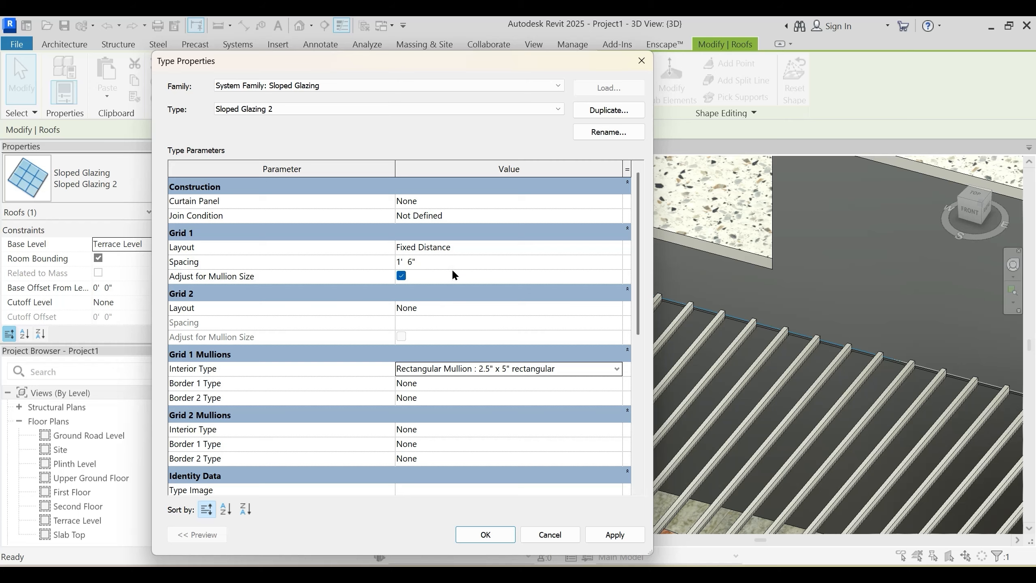
left_click(485, 535)
left_click(749, 430)
scroll(693, 322, "up", 3)
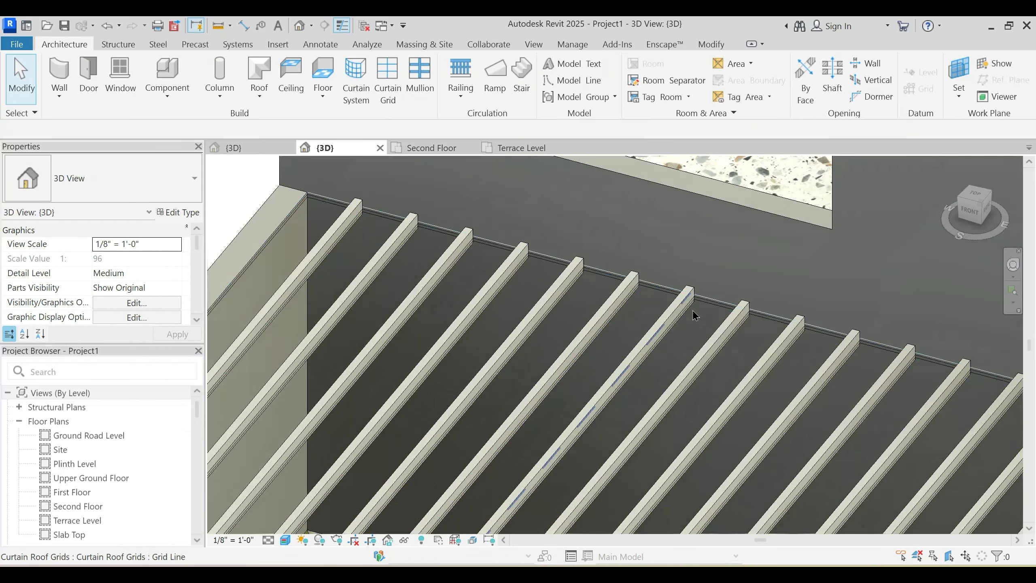
left_click(610, 308)
middle_click_drag(536, 290, 375, 438, "shift")
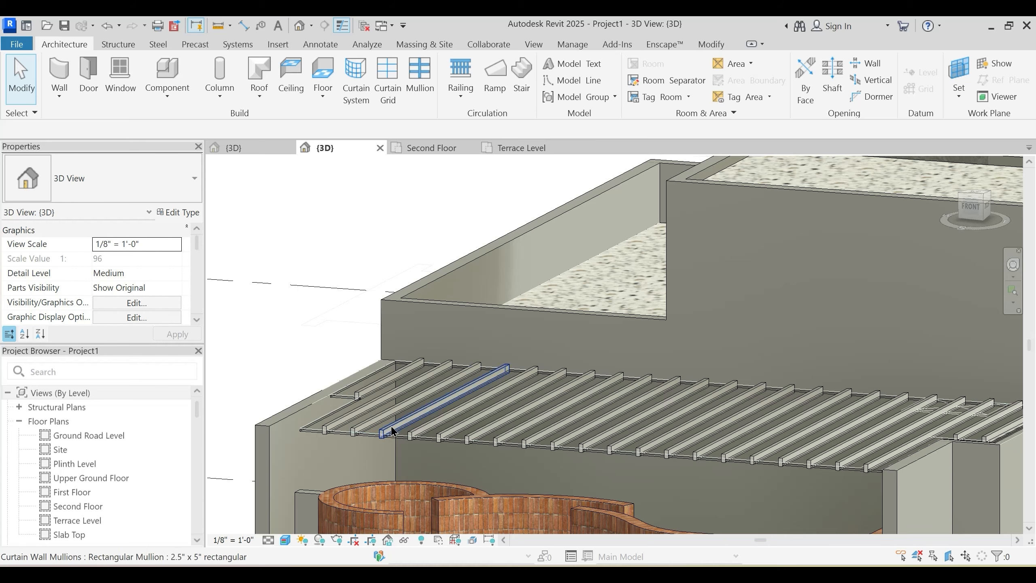
Step: In the Live Project Nov 24' reference model, inspect the type properties of one pergola mullion
left_click(245, 148)
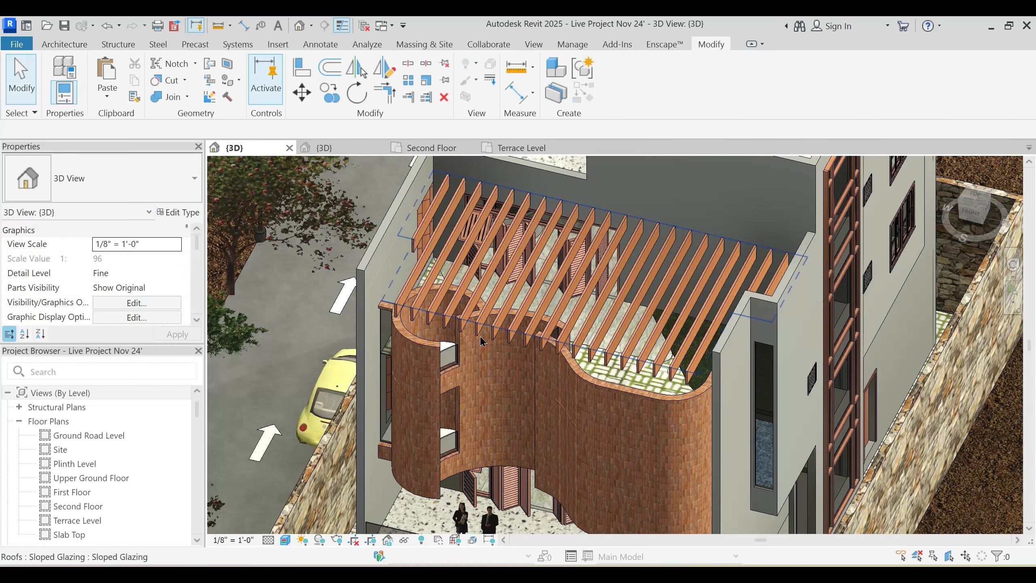
scroll(483, 338, "up", 3)
left_click(491, 331)
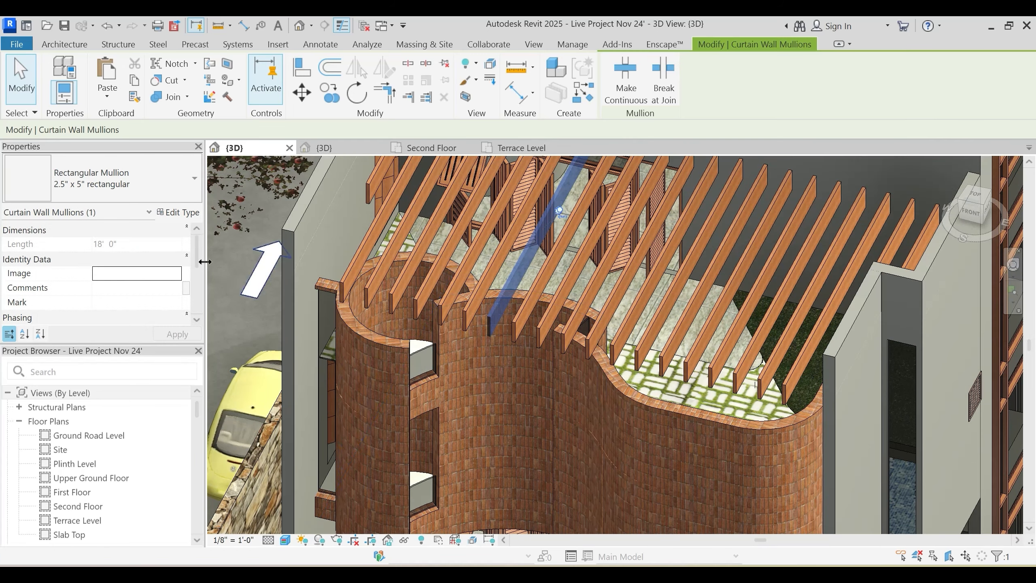
left_click(179, 212)
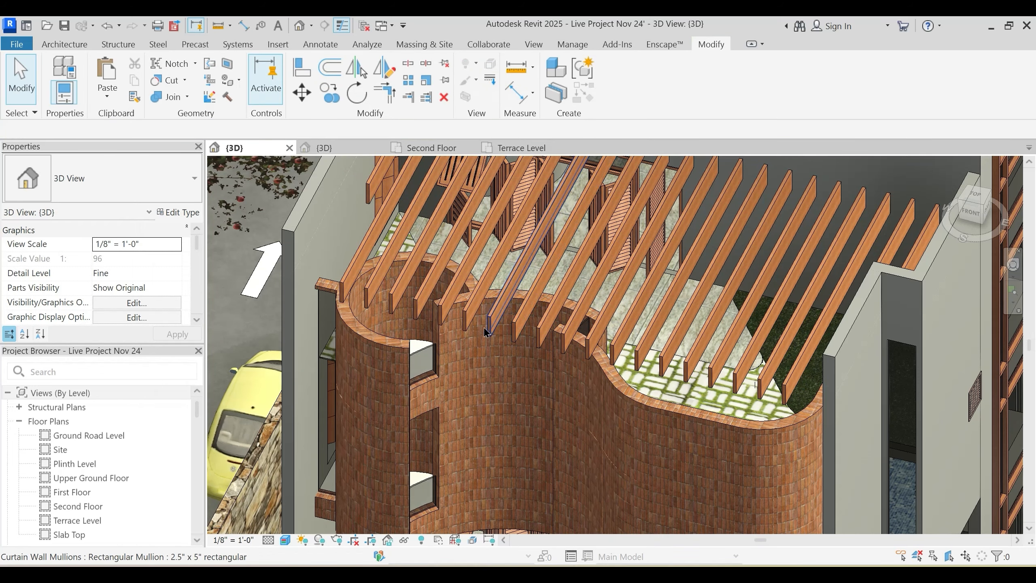
left_click(487, 331)
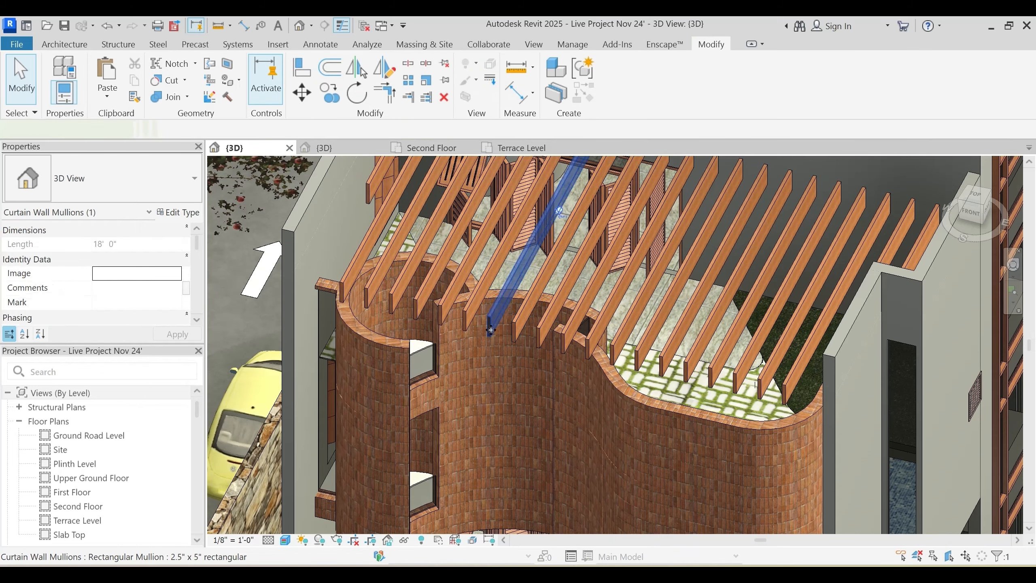
middle_click_drag(486, 332, 588, 200, "shift")
key("Escape")
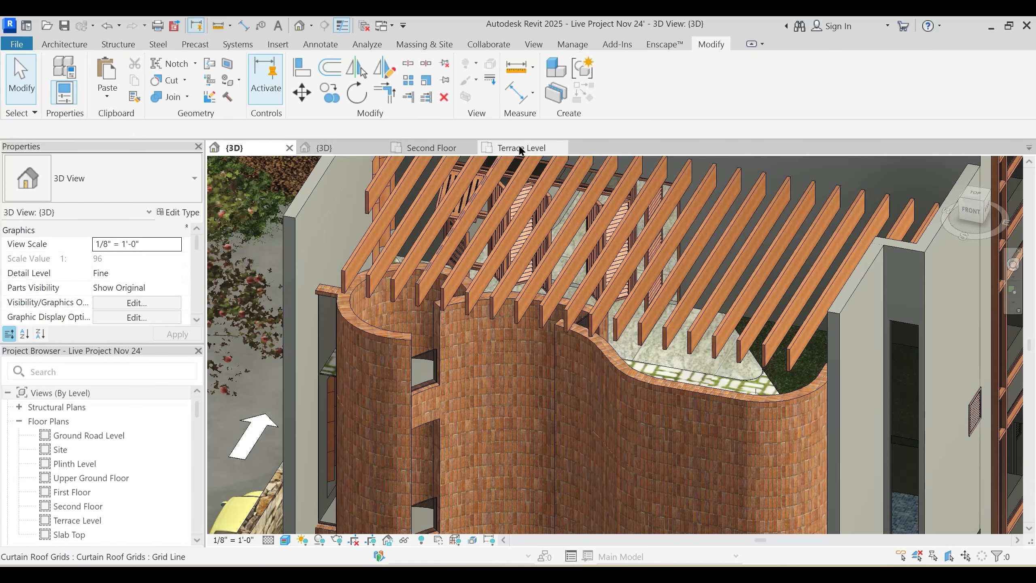
Step: Return to Project1's 3D view and inspect the thickness in a pergola mullion's type properties
left_click(516, 148)
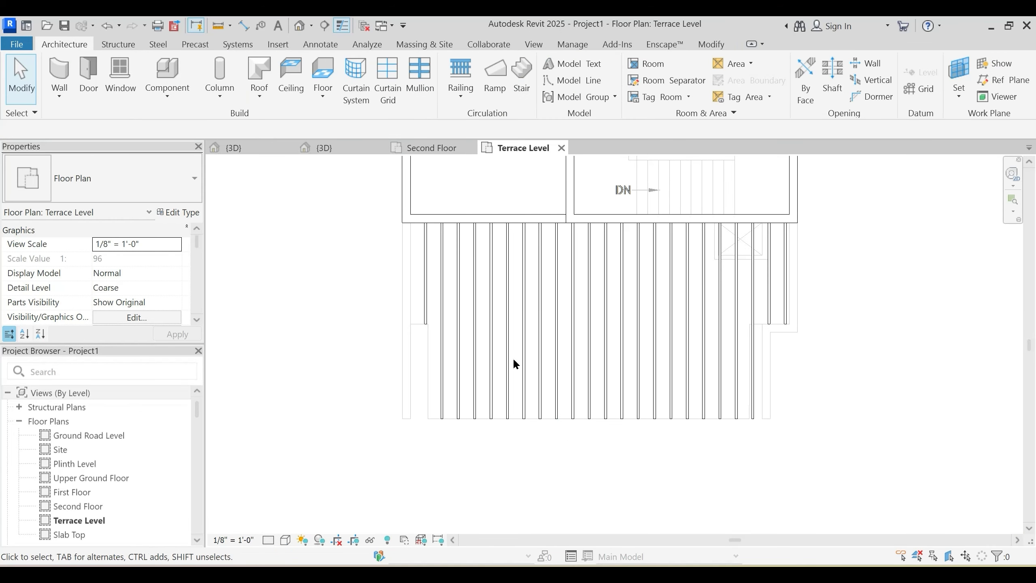
left_click(365, 150)
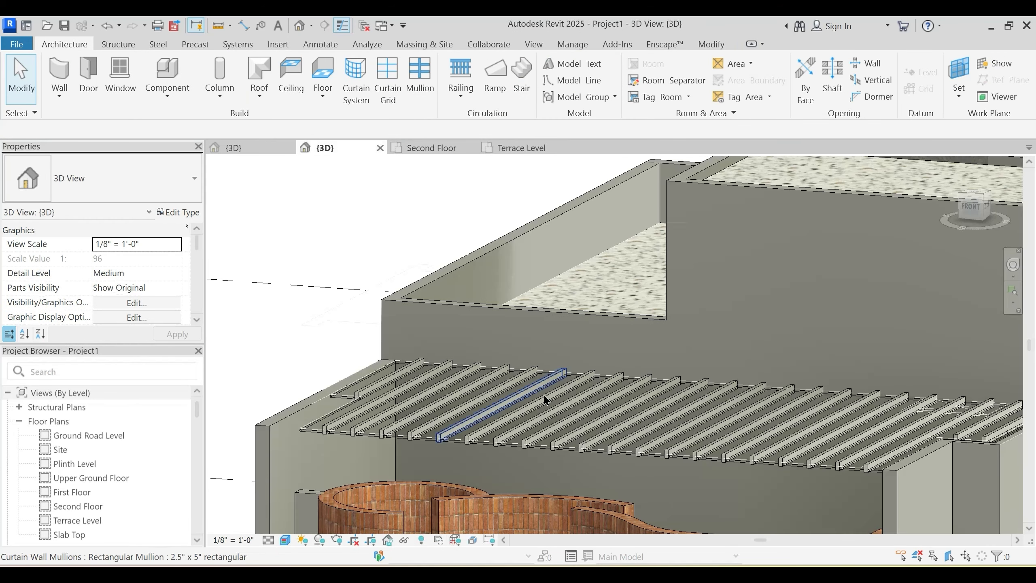
left_click(545, 455)
left_click(178, 212)
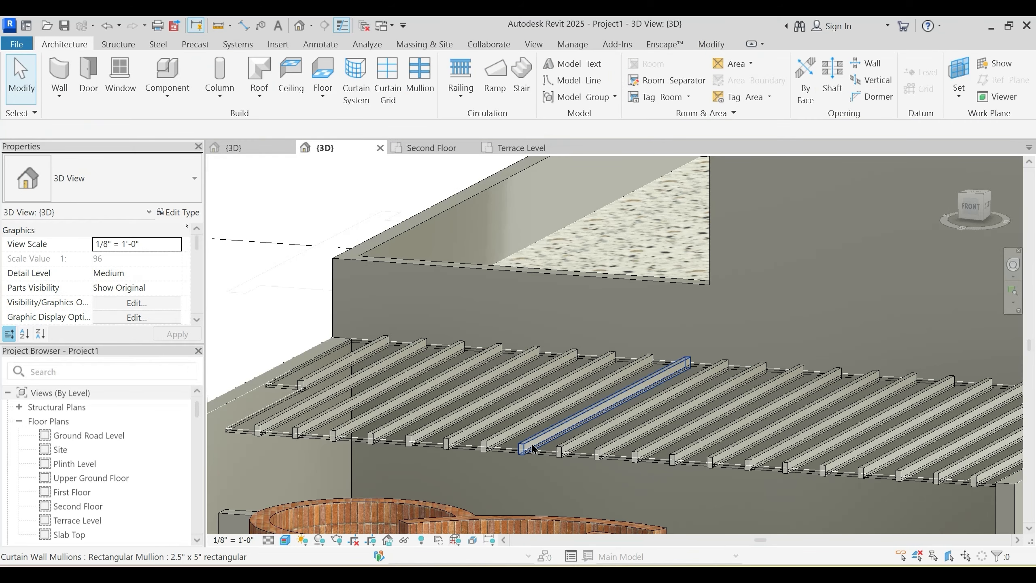
left_click(532, 448)
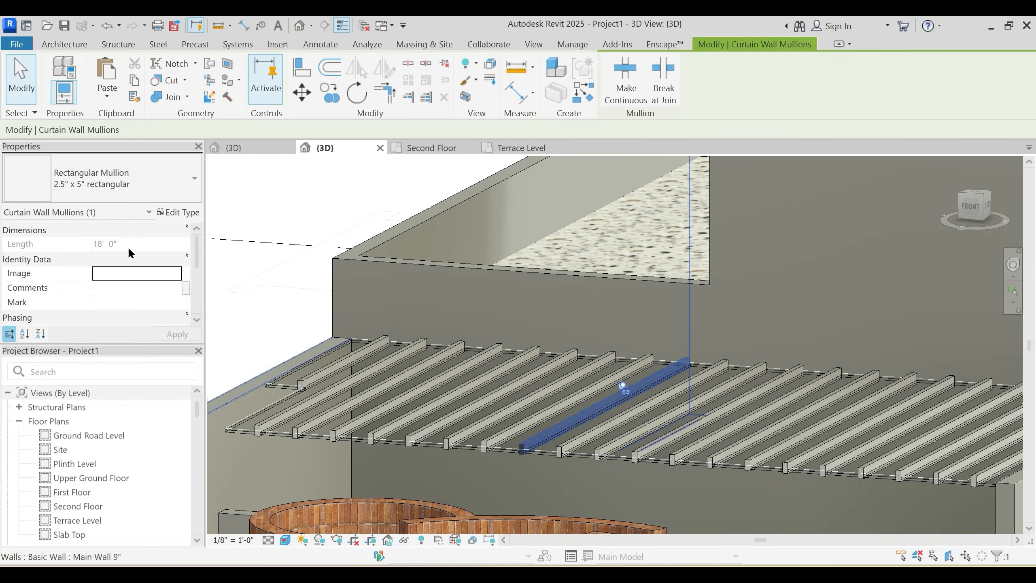
left_click(179, 213)
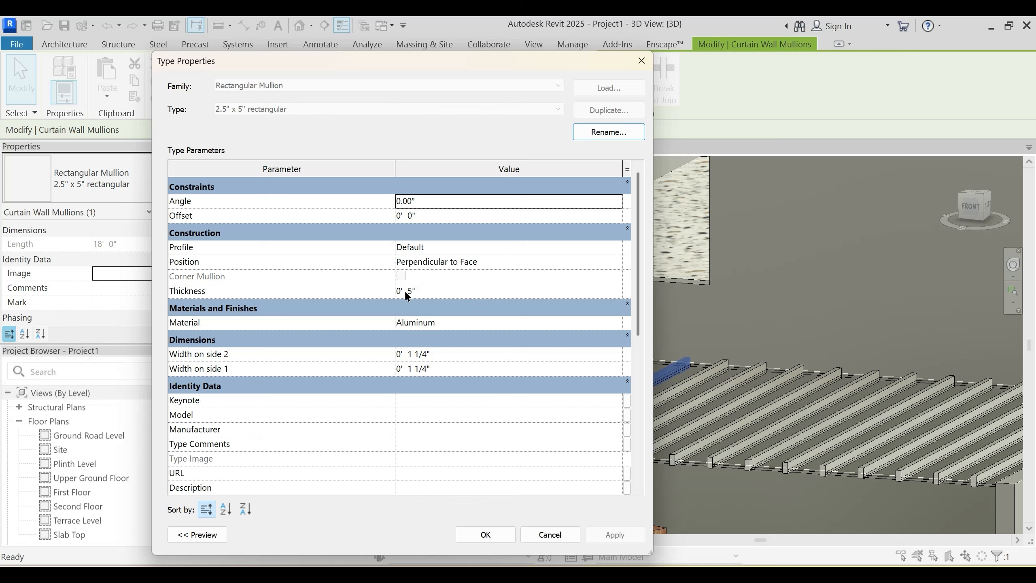
left_click(422, 290)
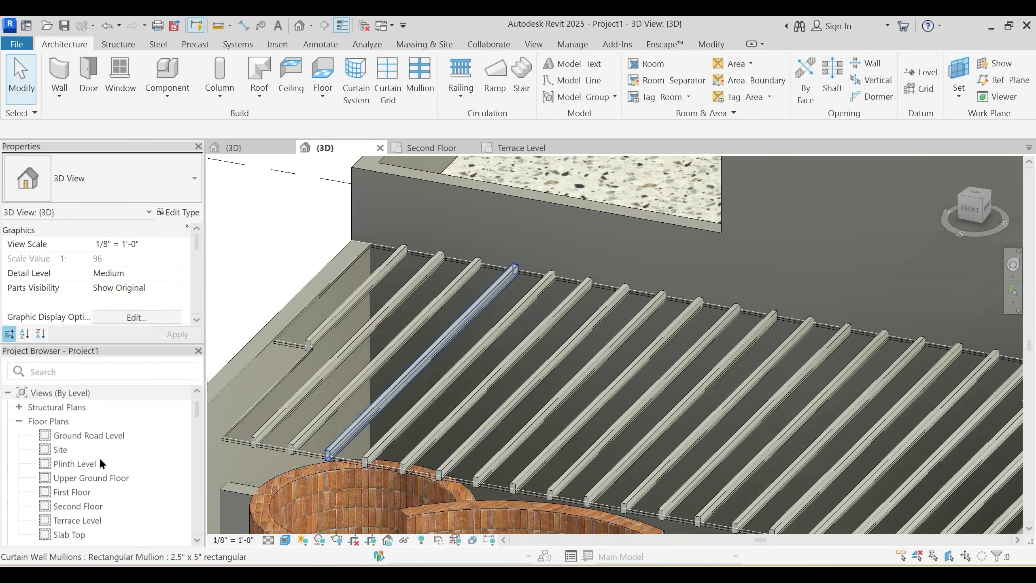
Step: Find the Curtain Wall Mullions category among Project1's families and list the types of its Rectangular Mullion family
scroll(99, 466, "down", 3)
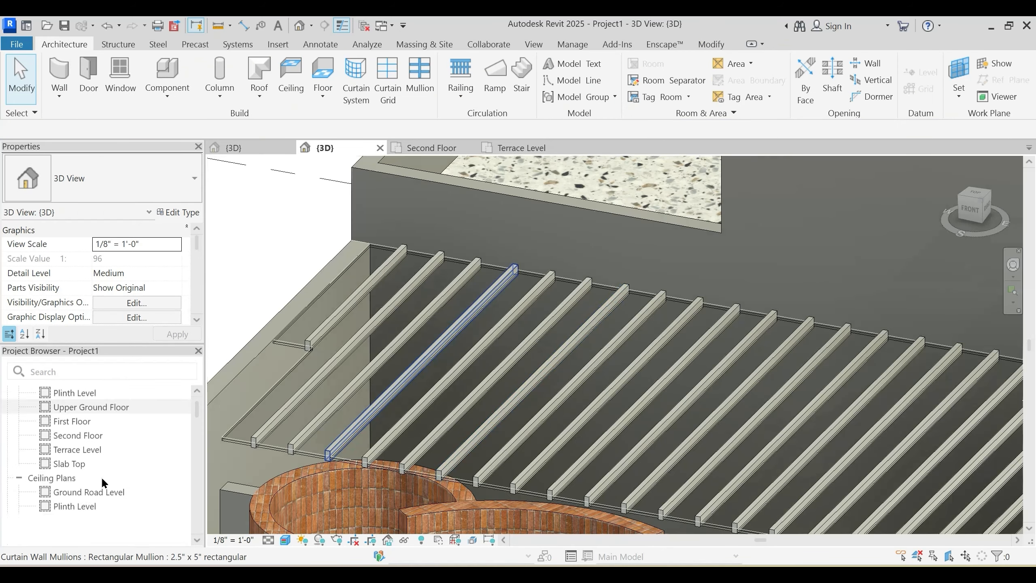
scroll(102, 475, "down", 10)
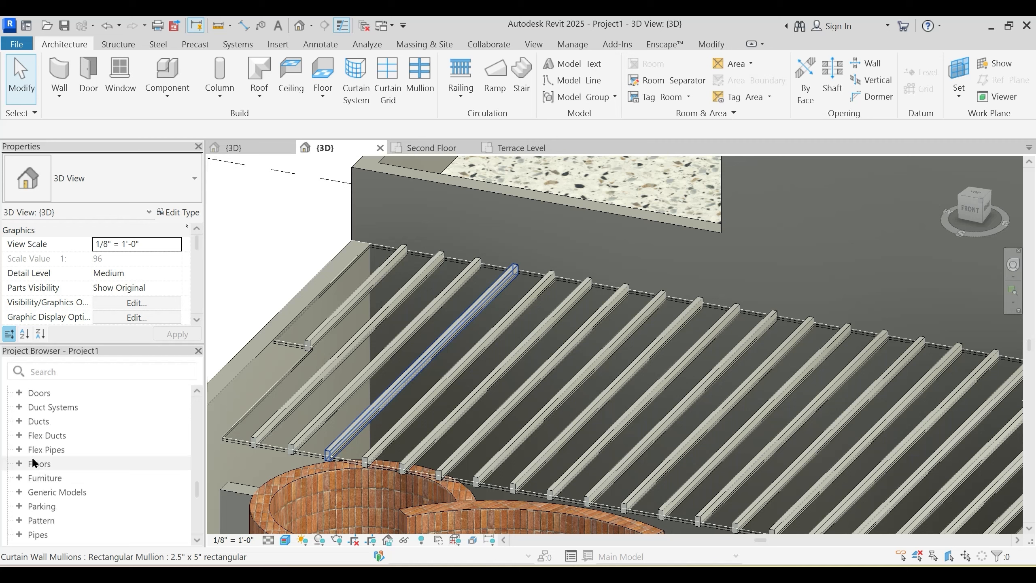
scroll(32, 459, "up", 2)
scroll(34, 452, "up", 2)
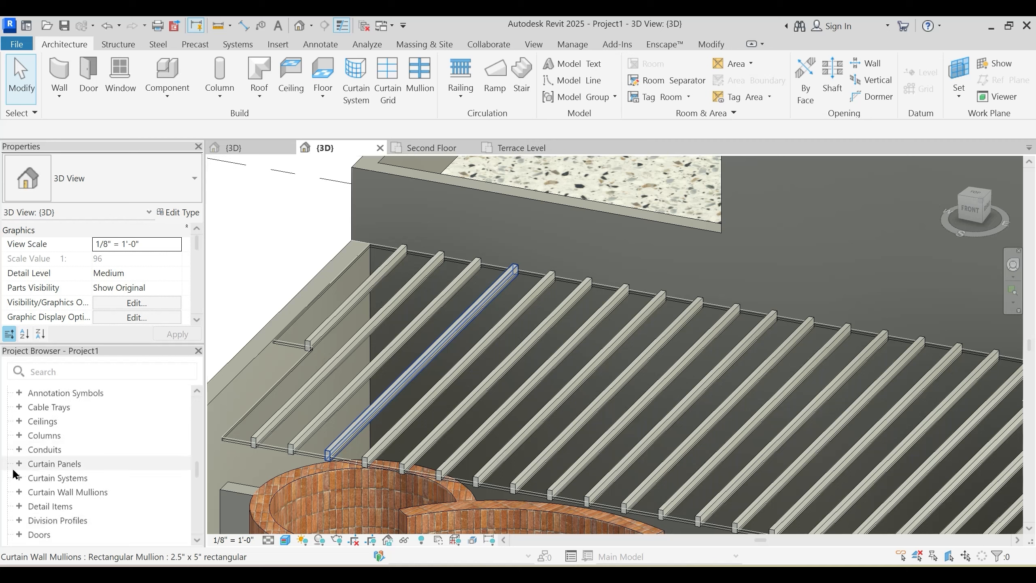
scroll(32, 487, "down", 2)
scroll(32, 487, "down", 2)
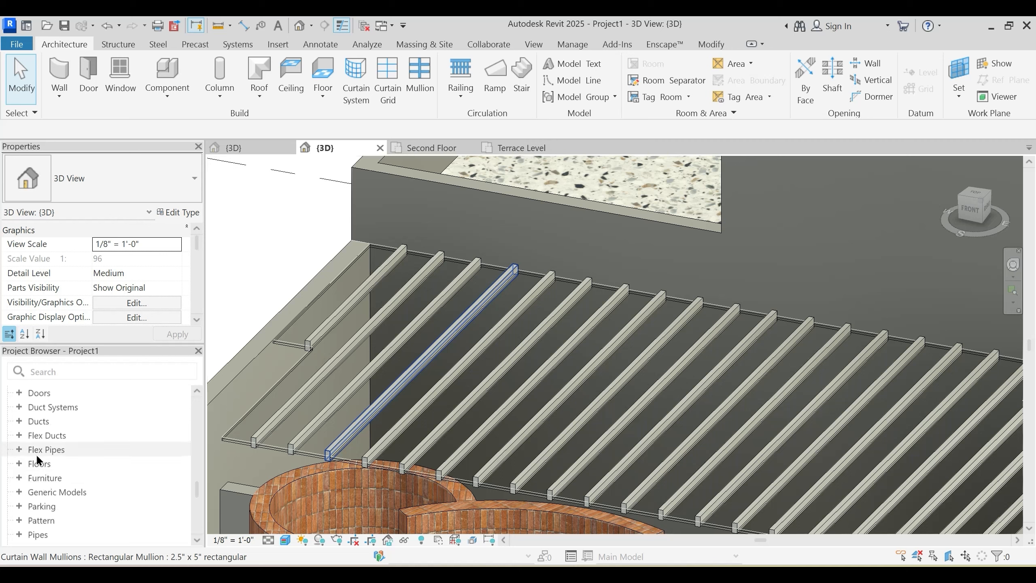
scroll(10, 464, "up", 4)
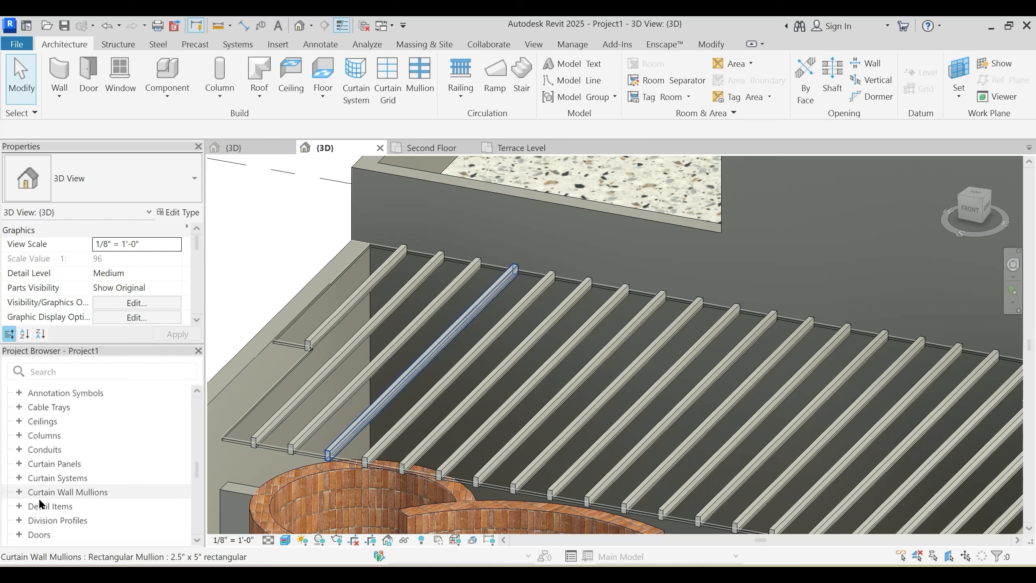
left_click(15, 492)
scroll(70, 447, "down", 4)
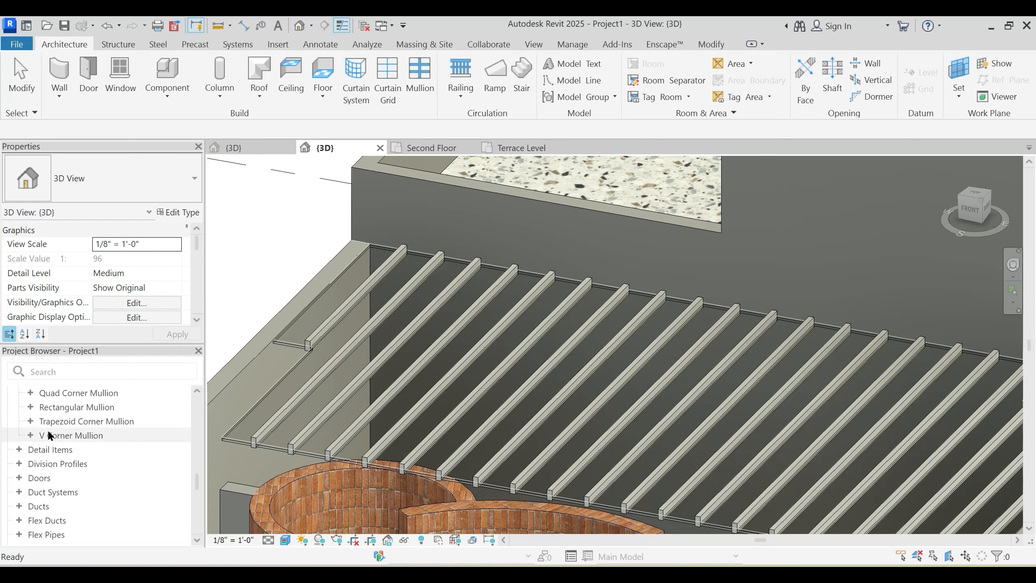
left_click(30, 406)
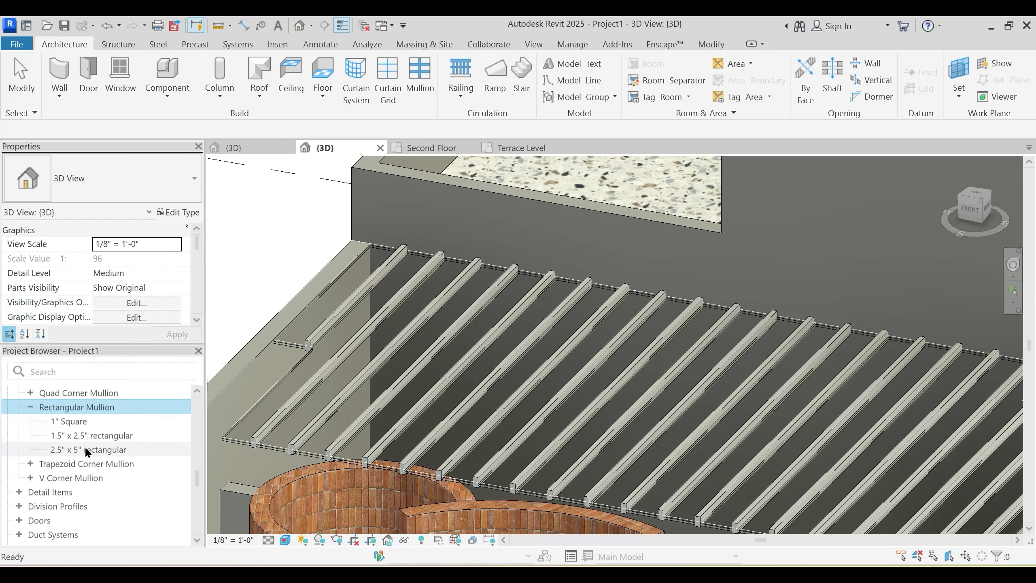
Step: Duplicate the 2.5" x 5" rectangular mullion type as 2.5" x 5" rectangular 2 and set its thickness to 18
right_click(85, 448)
left_click(140, 382)
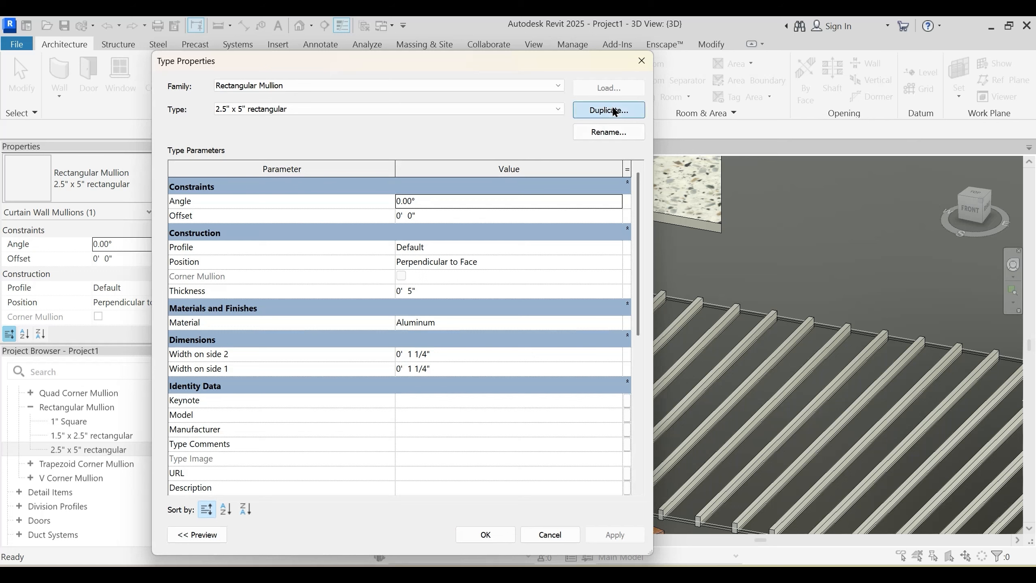
left_click(615, 112)
left_click(412, 335)
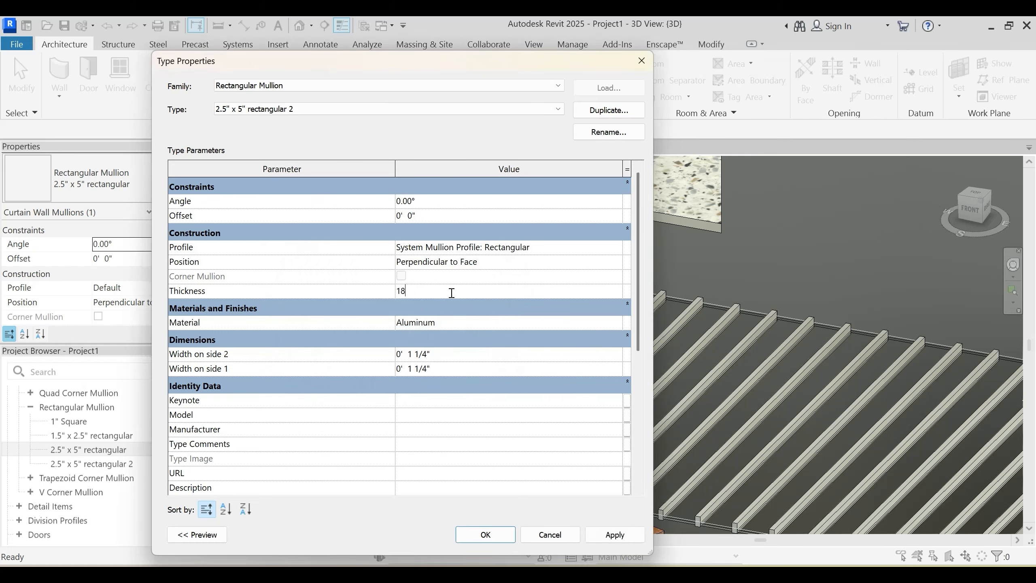
left_click(486, 535)
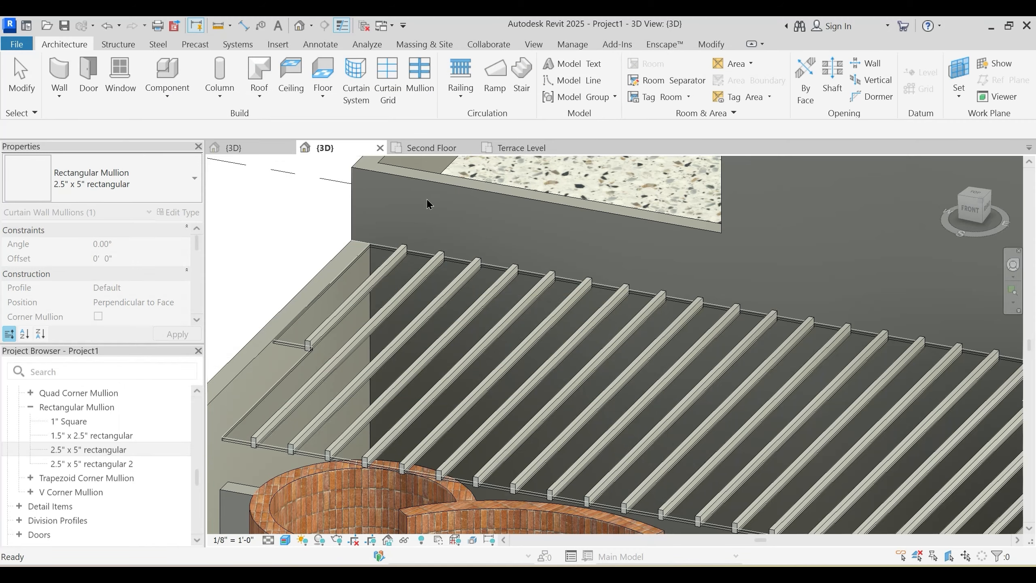
key("Escape")
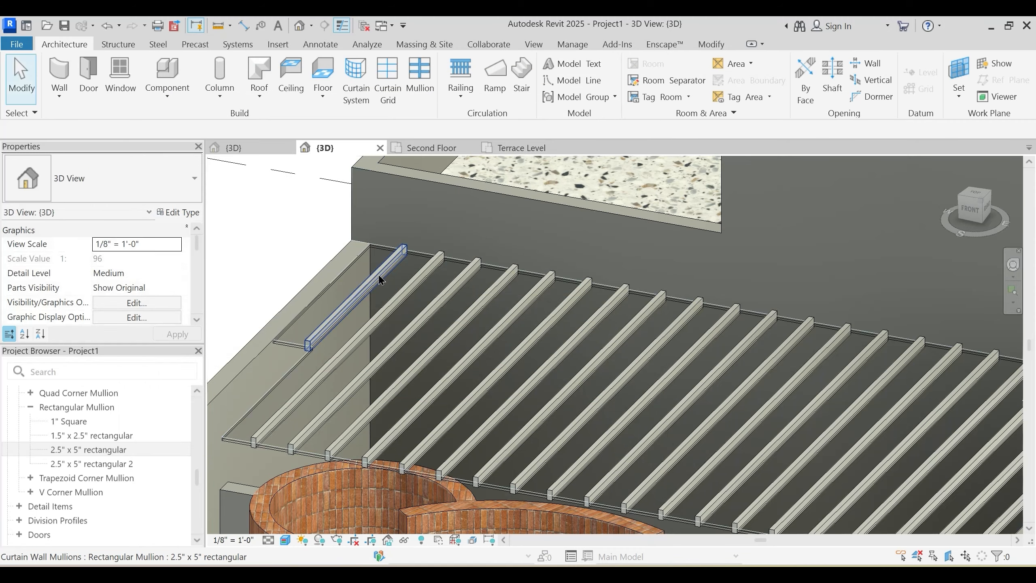
Step: Set the offset of the 2.5" x 5" rectangular 2 mullion type to -0' 9" and its material to Sash
left_click(379, 279)
key("Escape")
right_click(121, 465)
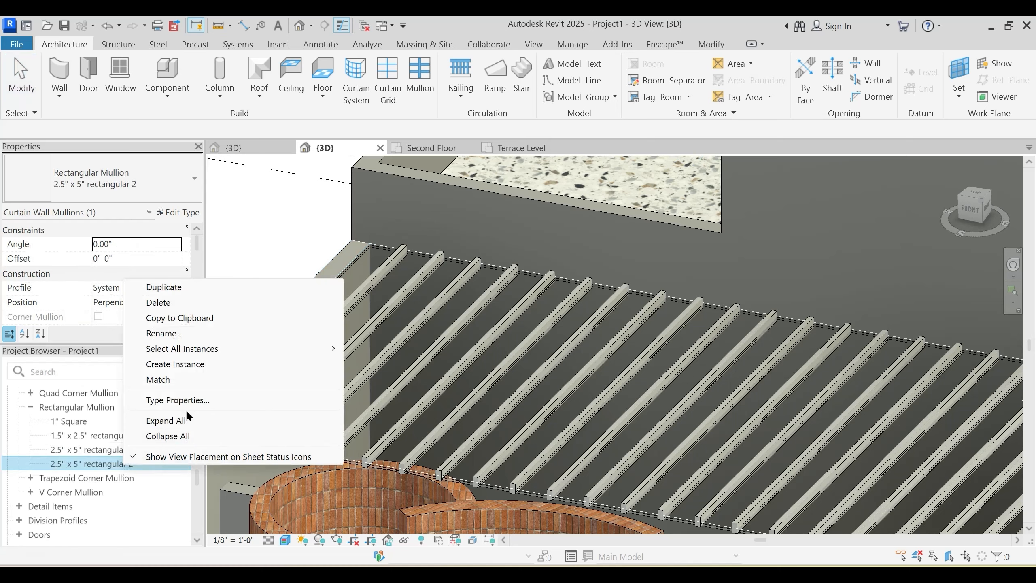
left_click(186, 400)
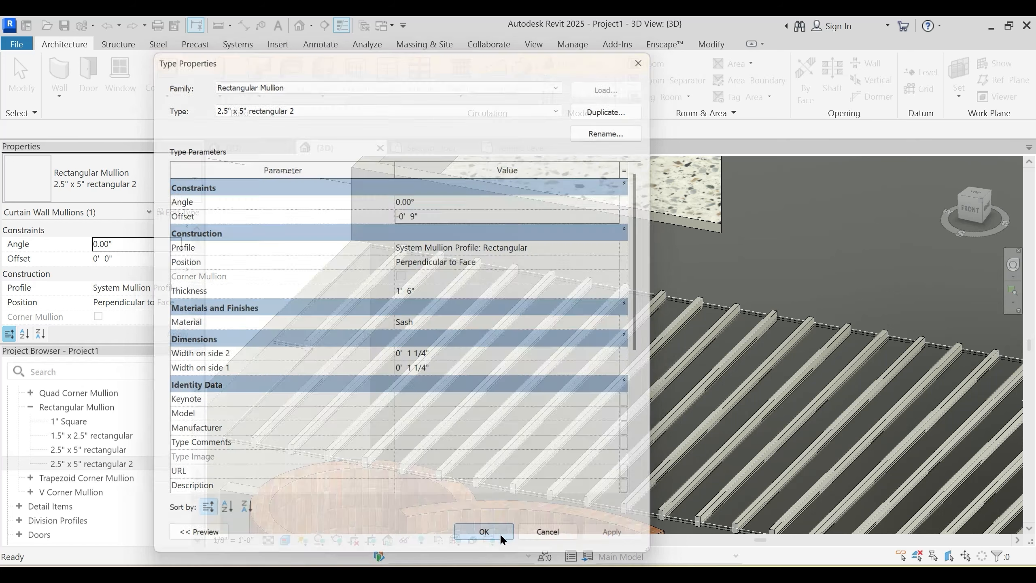
left_click(499, 533)
key("Escape")
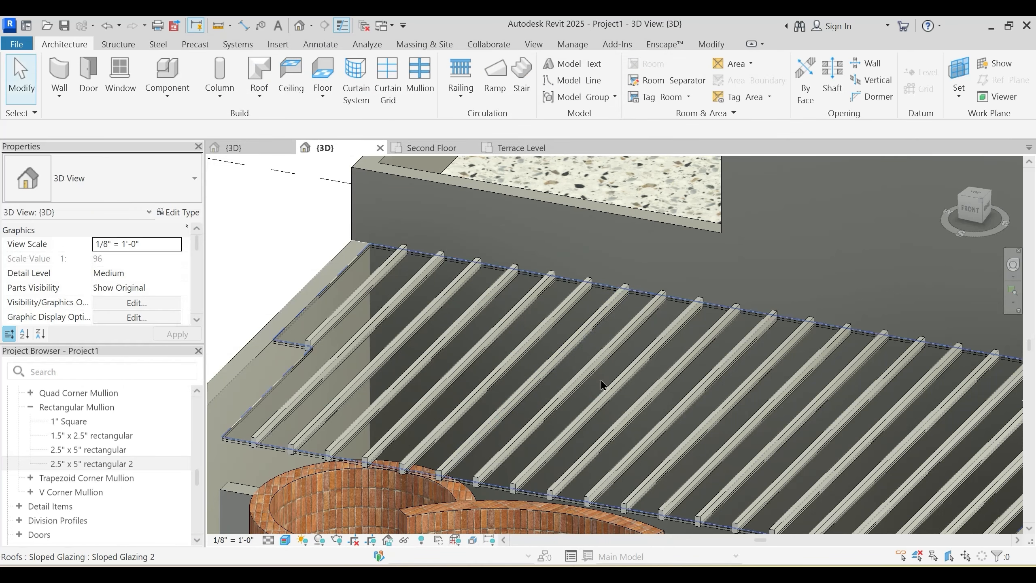
Step: Set the pergola's Sloped Glazing 2 type to use 2.5" x 5" rectangular 2 as its Grid 1 interior mullion
left_click(639, 354)
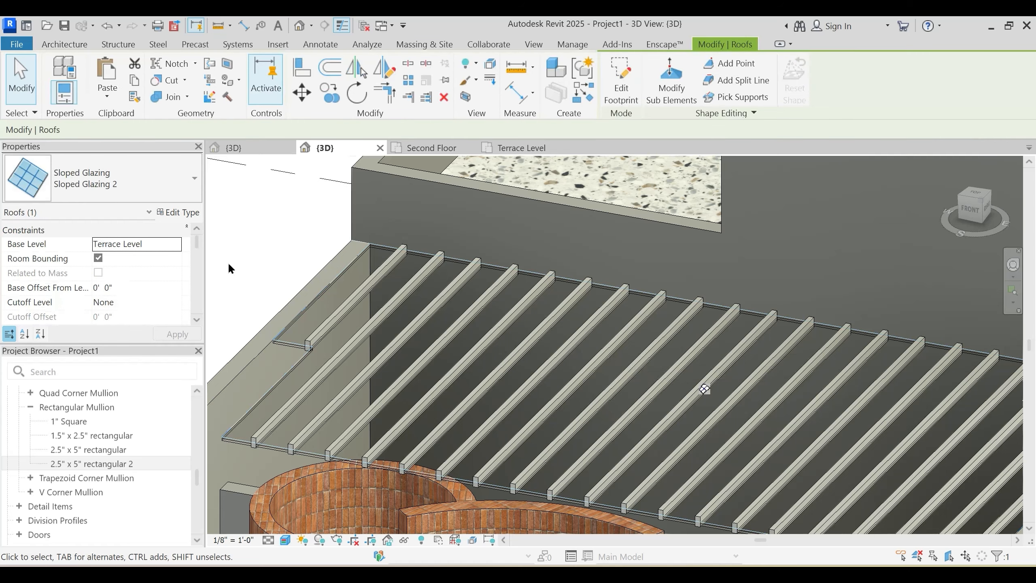
left_click(192, 213)
left_click(616, 369)
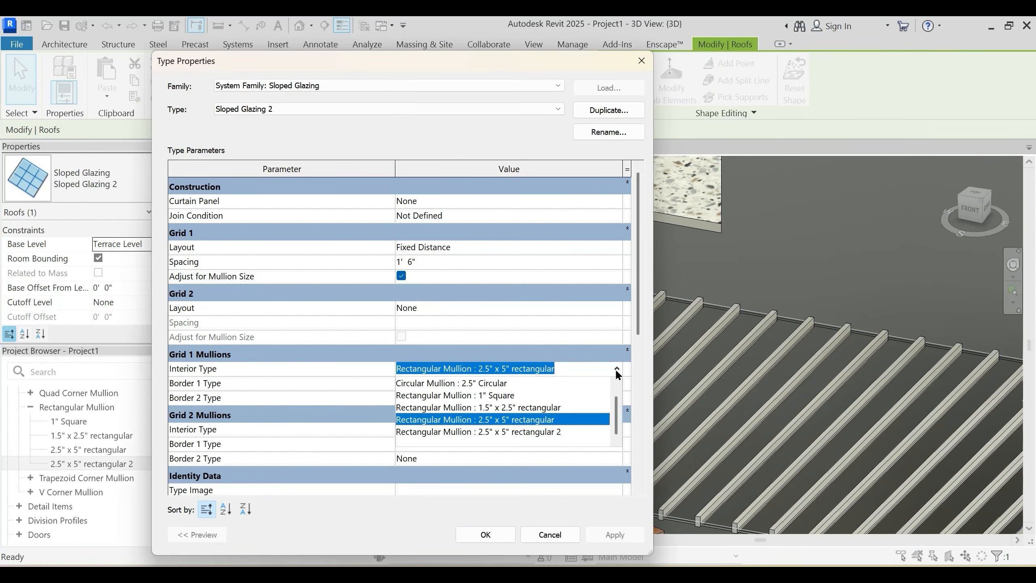
left_click(527, 431)
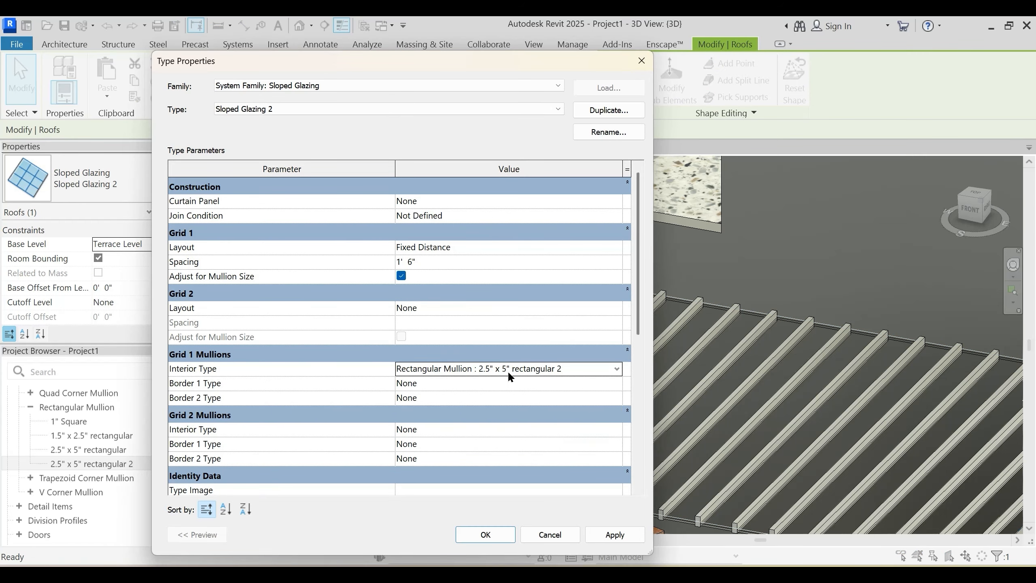
left_click(615, 536)
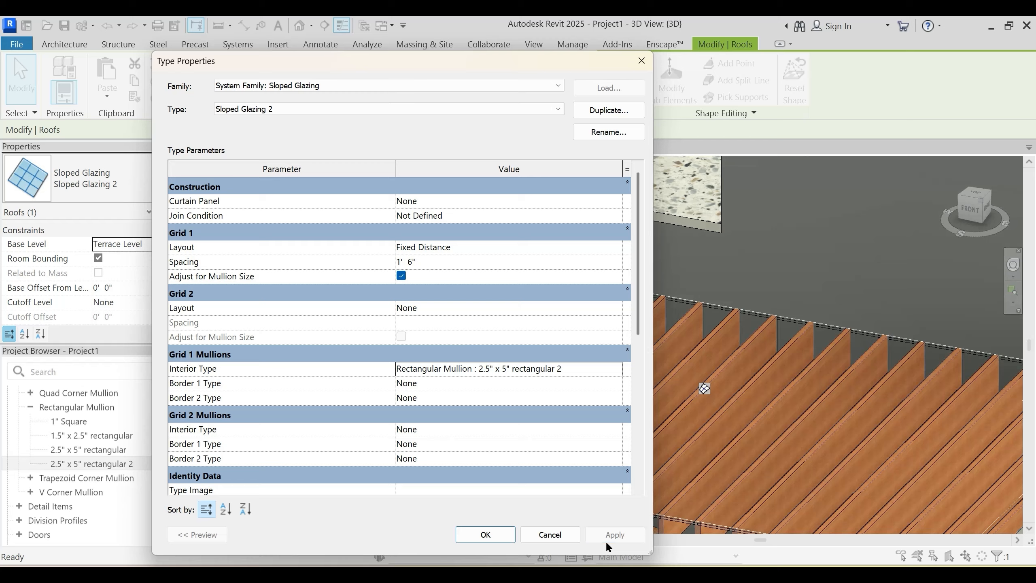
left_click(508, 531)
scroll(621, 360, "down", 1)
key("Escape")
Step: Set the curtain panel of the pergola's Sloped Glazing 2 type to Empty System Panel : Empty
mouse_move(560, 434)
middle_mouse_down("shift")
mouse_move(597, 377)
mouse_move(547, 432)
middle_mouse_up("shift")
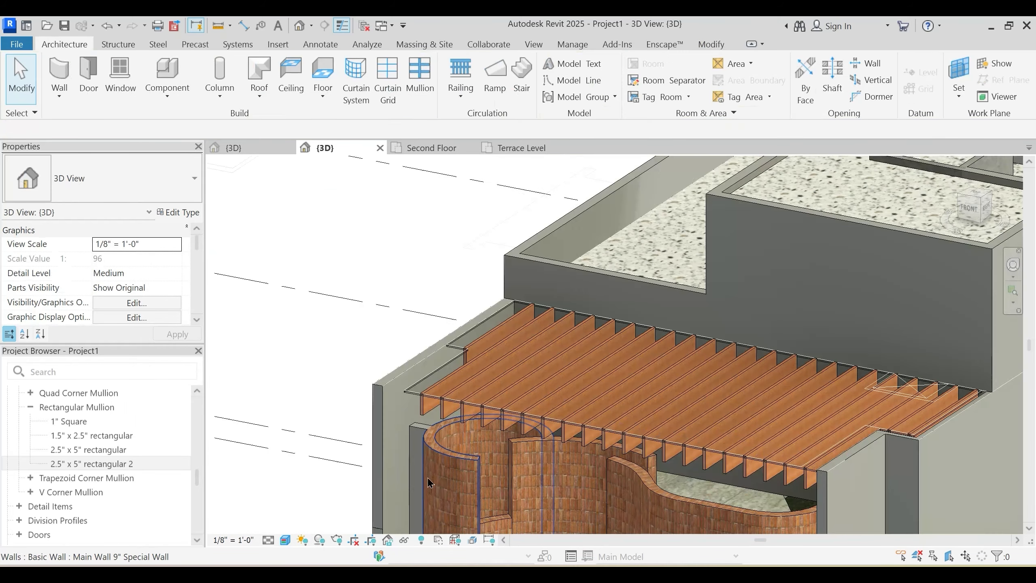
left_click(424, 383)
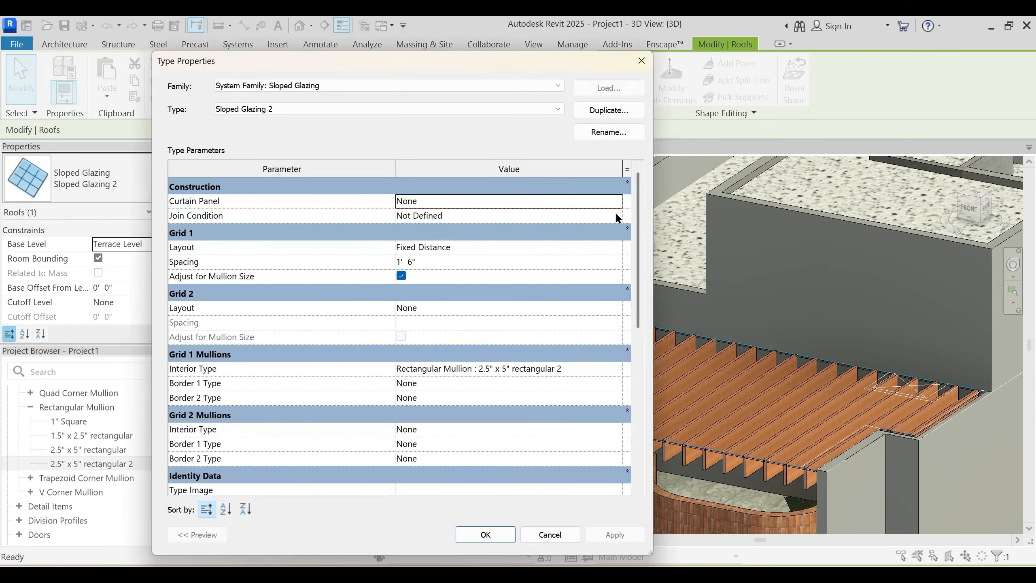
left_click(616, 201)
left_click(476, 228)
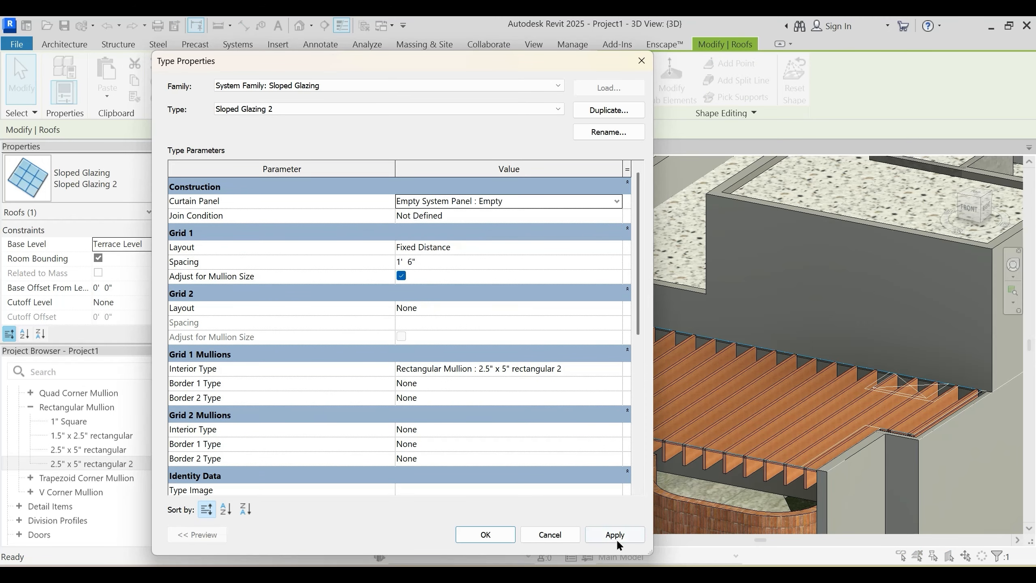
left_click(485, 534)
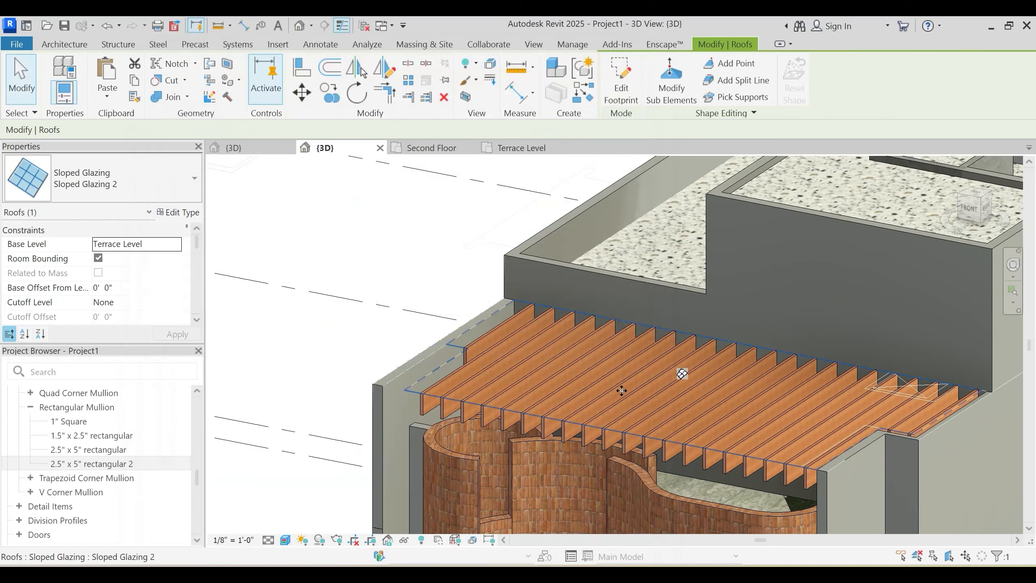
key("Escape")
Step: Examine the wooden pergola over the front terrace and the whole house from several angles
middle_click_drag(536, 444, 520, 445, "shift")
middle_click_drag(285, 449, 314, 480, "shift")
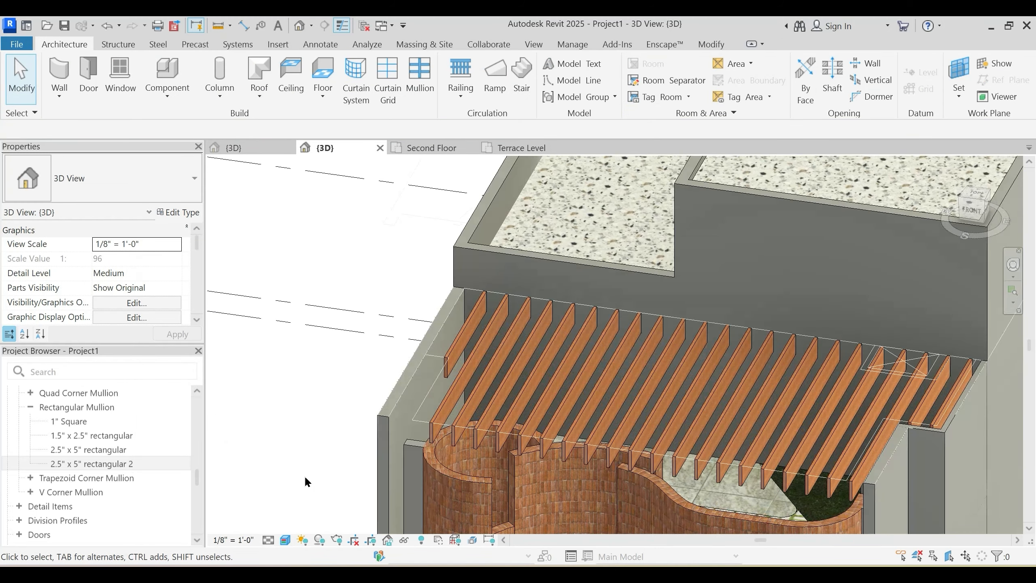
scroll(320, 388, "down", 3)
middle_click_drag(320, 390, 613, 367, "shift")
scroll(363, 272, "down", 3)
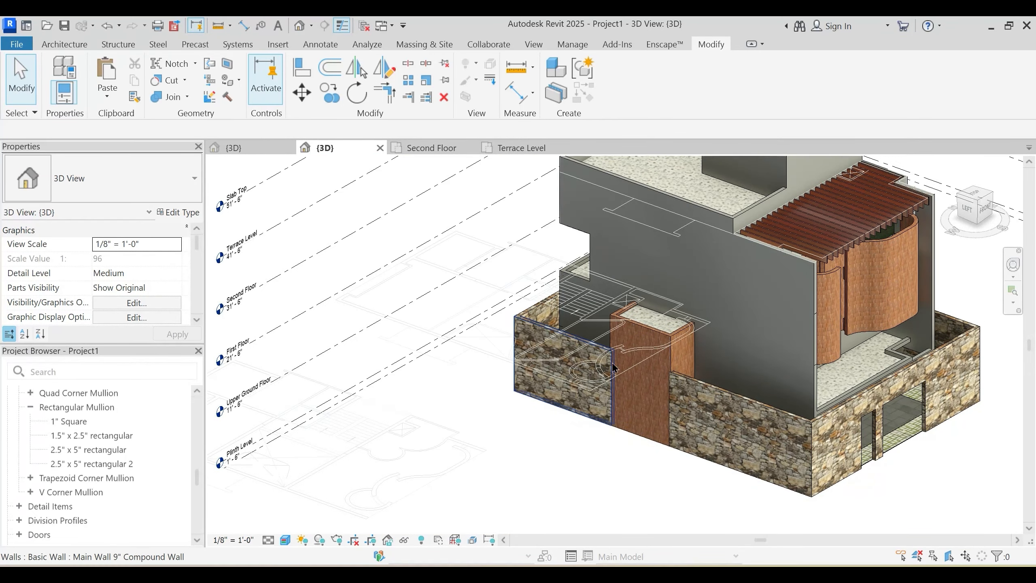
middle_click_drag(714, 387, 548, 422, "shift")
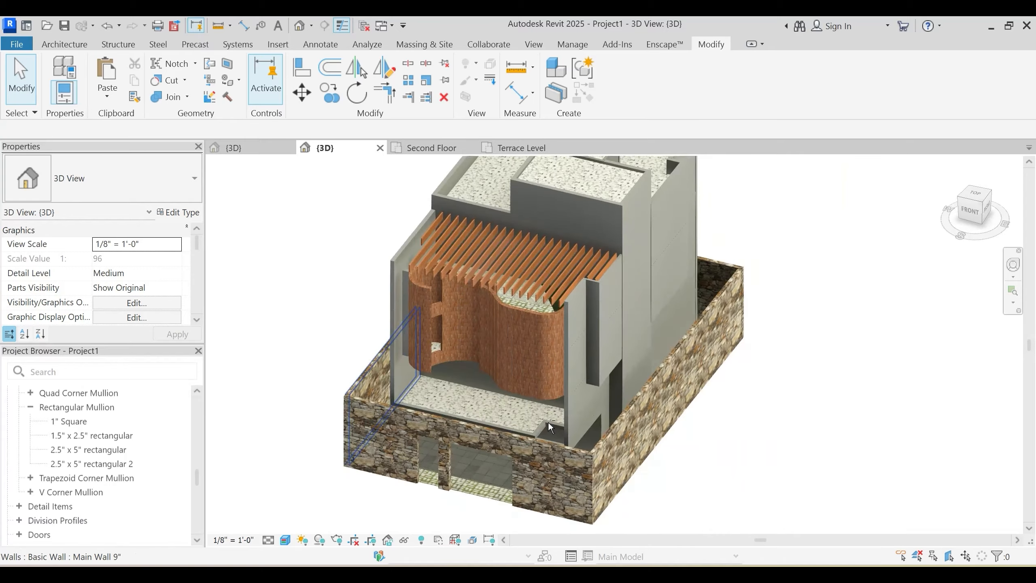
middle_click_drag(516, 321, 481, 322, "shift")
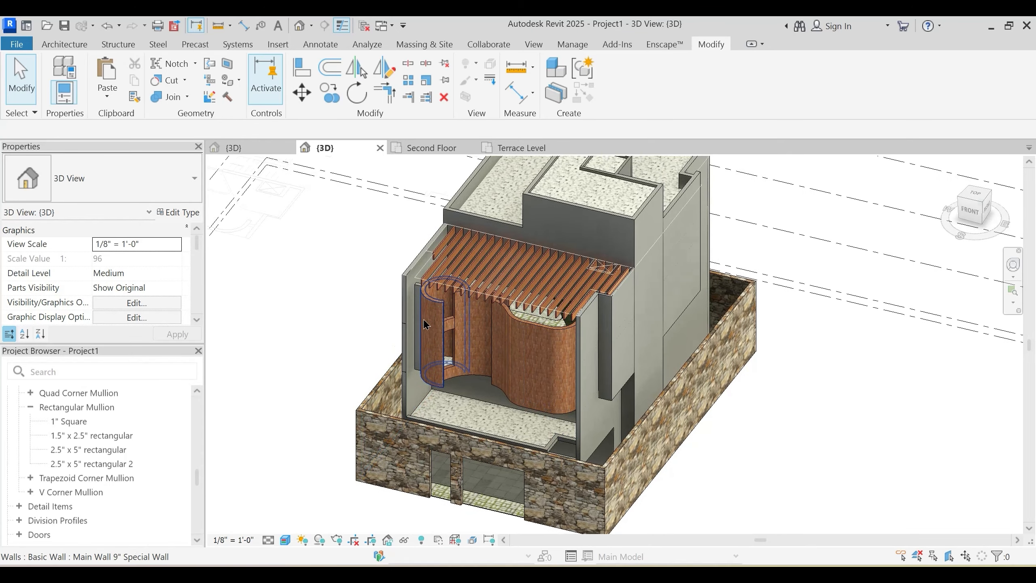
Step: In the Live Project Nov 24' reference 3D view, isolate the categories of windows, doors and stairs
left_click(242, 147)
scroll(526, 327, "down", 2)
middle_click_drag(506, 341, 659, 358, "shift")
scroll(555, 337, "up", 3)
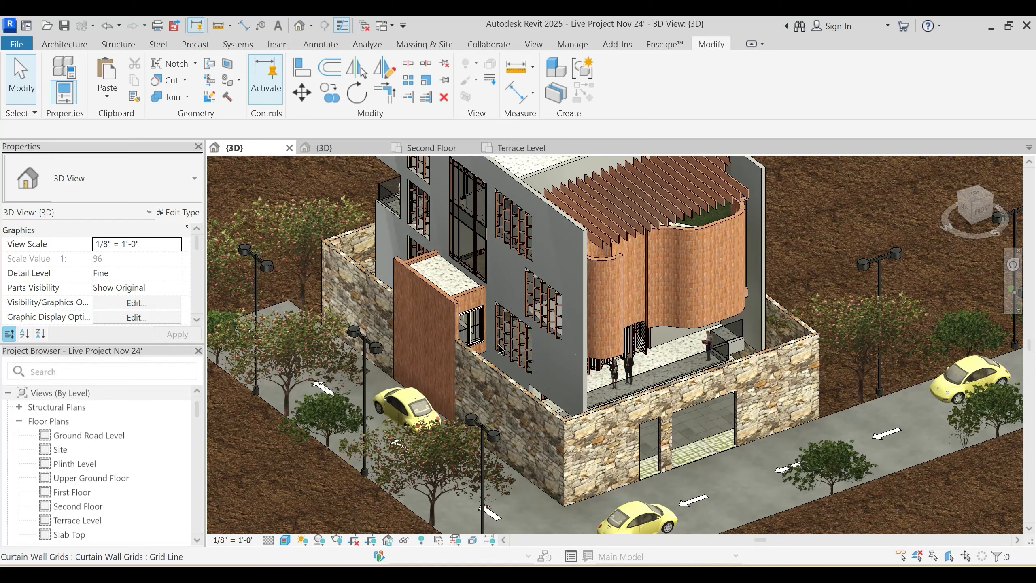
scroll(496, 344, "up", 2)
left_click(479, 329)
middle_click_drag(640, 387, 699, 382, "shift")
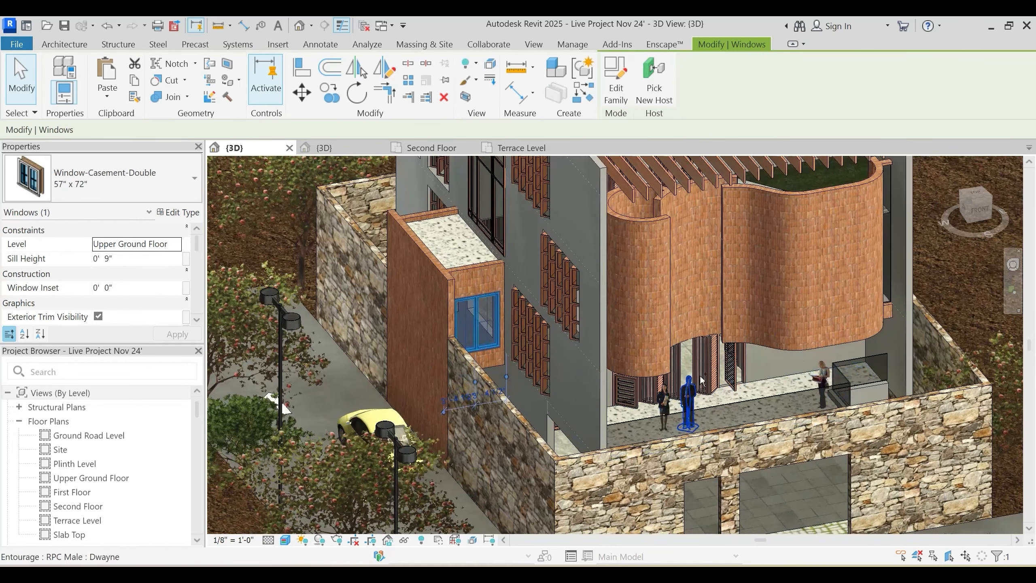
left_click(703, 379, "ctrl")
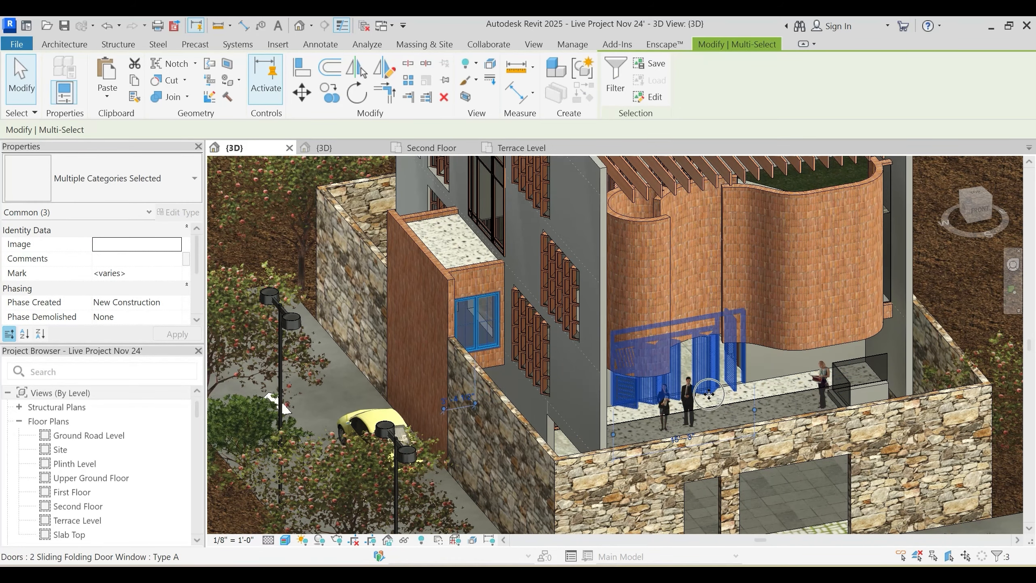
key("i")
key("c")
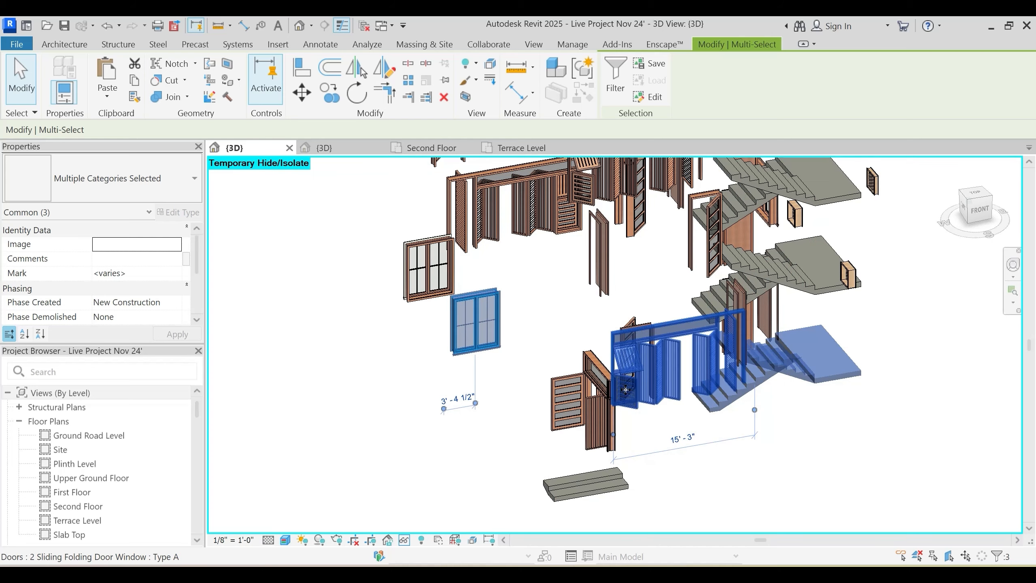
key("Escape")
Step: Examine the isolated doors, windows and stairs, and select the lowest 2 Sliding Folding Door Window at the front
middle_click_drag(687, 440, 531, 335, "shift")
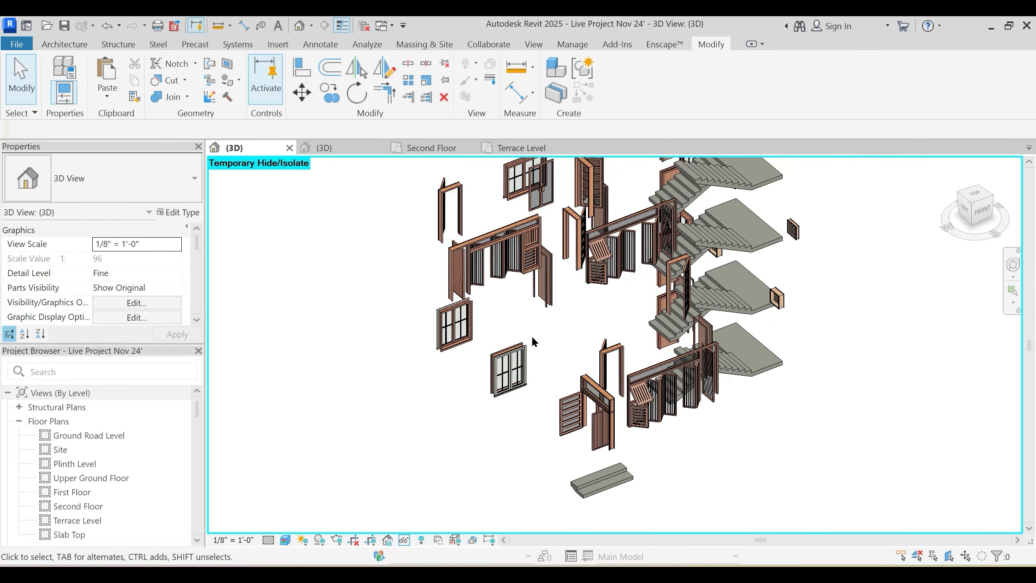
middle_click_drag(503, 238, 564, 335, "shift")
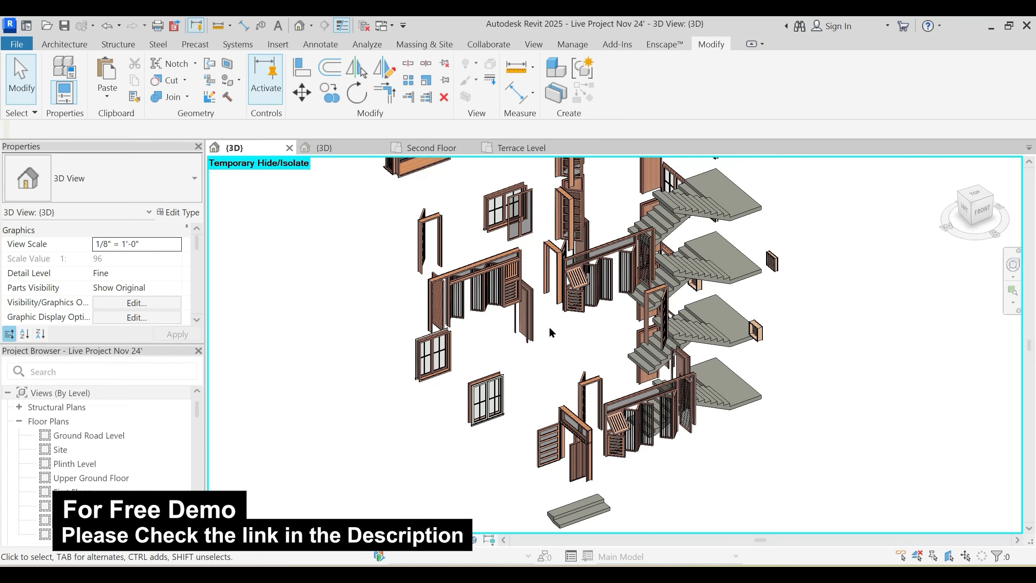
left_click(622, 437)
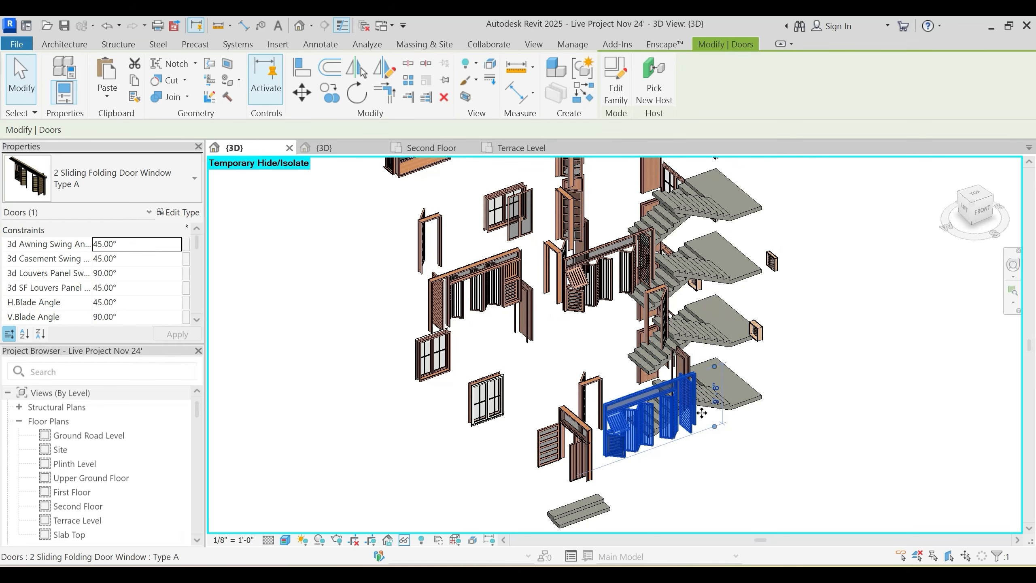
middle_click_drag(701, 413, 599, 474, "shift")
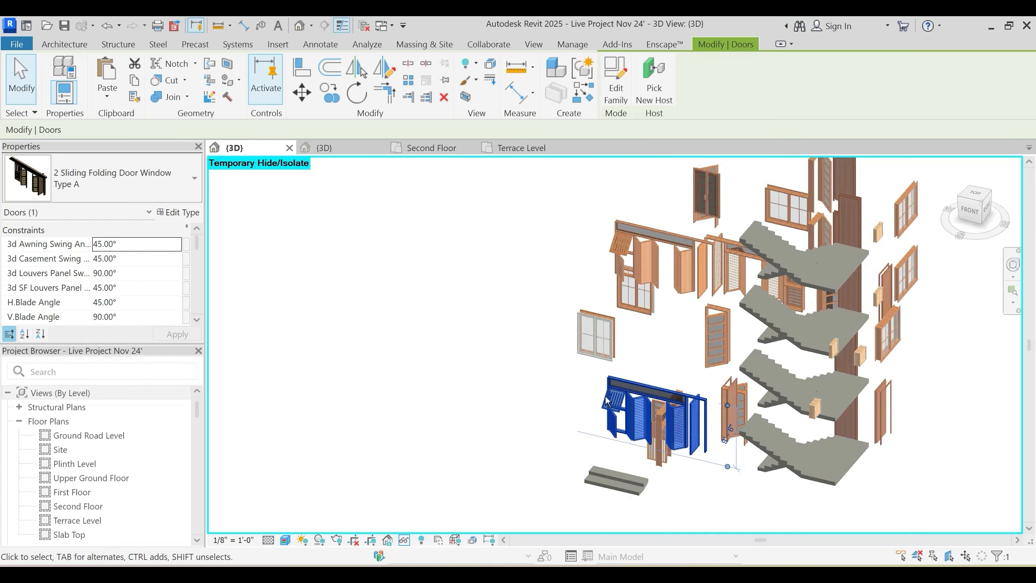
mouse_move(605, 332)
middle_mouse_down("shift")
mouse_move(622, 336)
mouse_move(621, 324)
middle_mouse_up("shift")
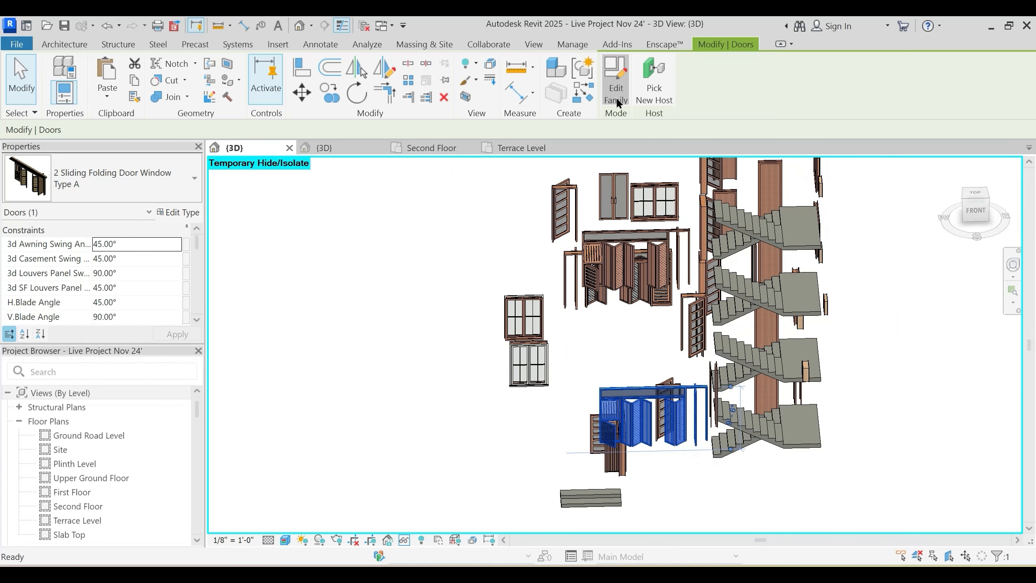
Step: Open the families of the 2 Sliding Folding Door Window and the lower front Window-Casement-Double for editing from the reference 3D view
double_click(594, 284)
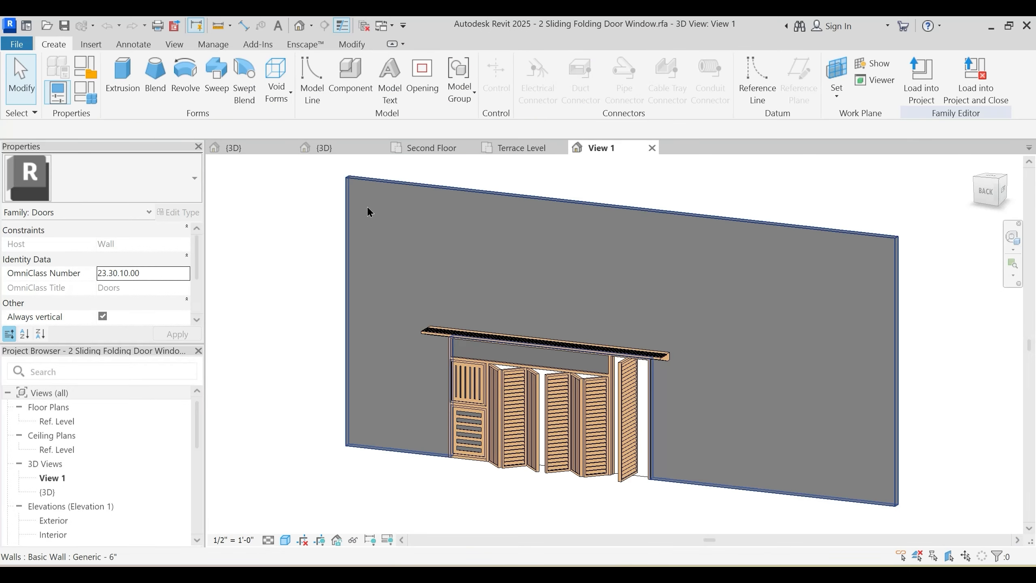
left_click(267, 151)
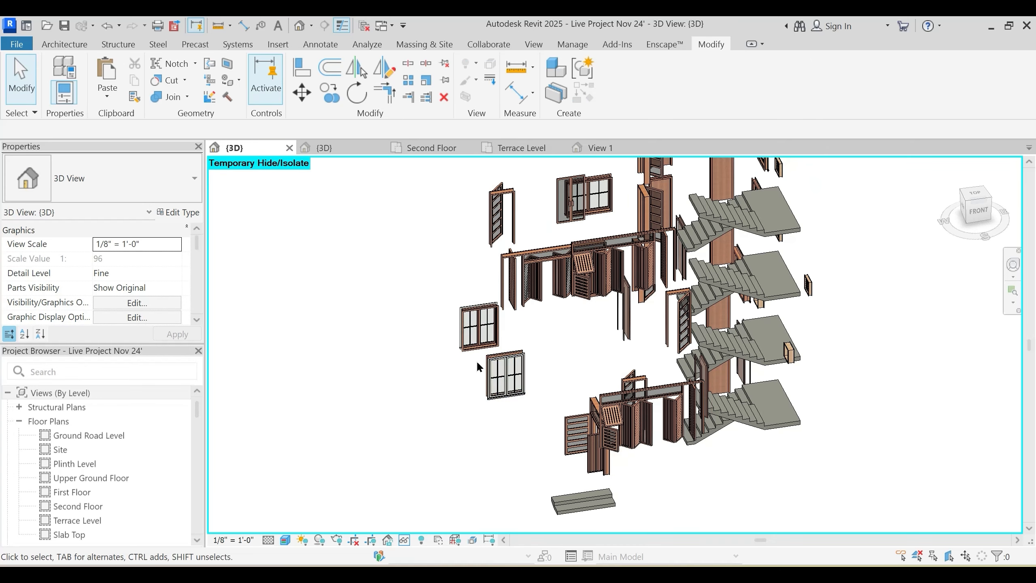
left_click(509, 369)
left_click(615, 104)
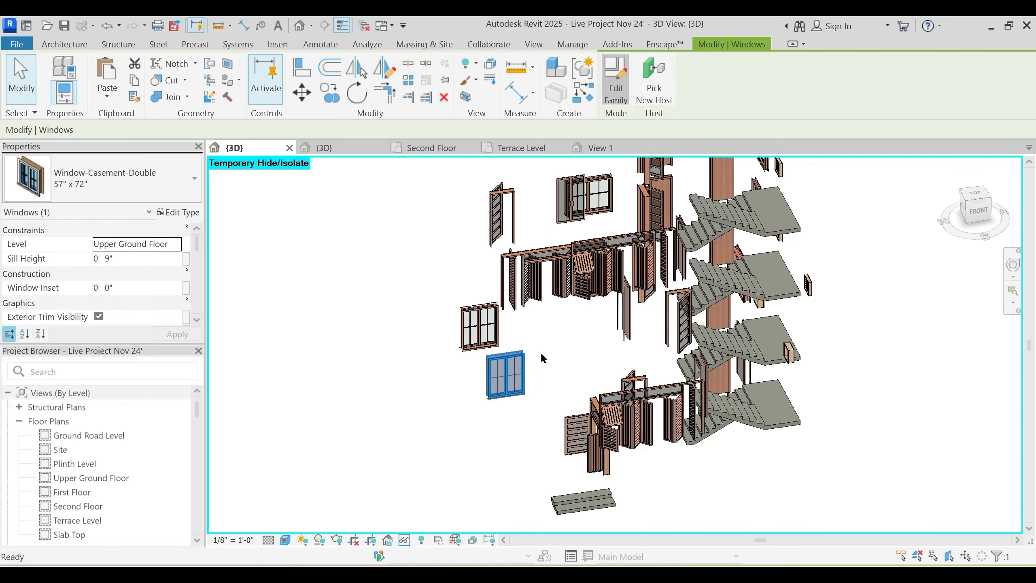
Step: Open the families of the ground-level Door Double Adjustable Swing W Transome and the Window-Louvers by the stairs for editing
left_click(253, 145)
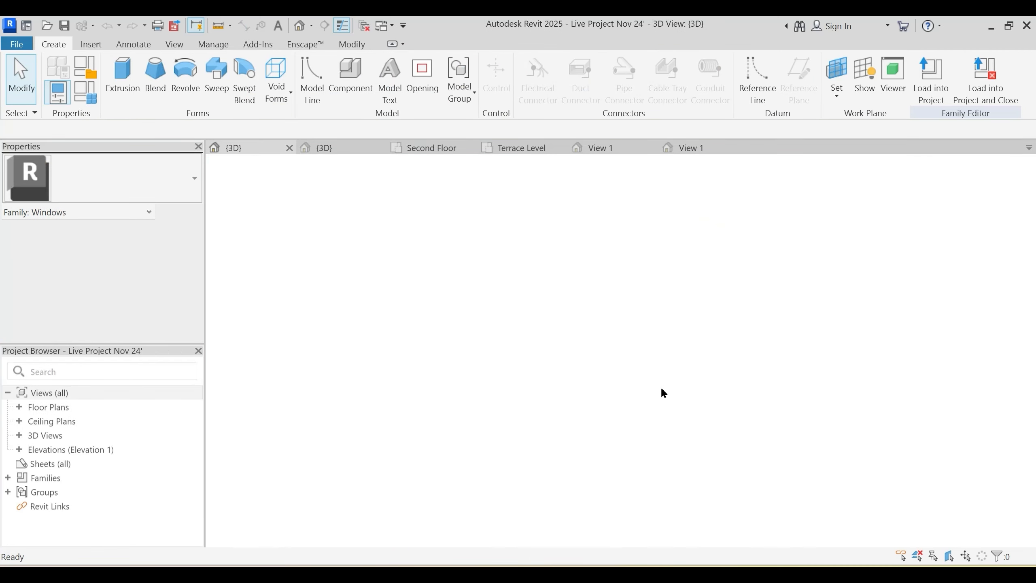
middle_click_drag(653, 514, 543, 459, "shift")
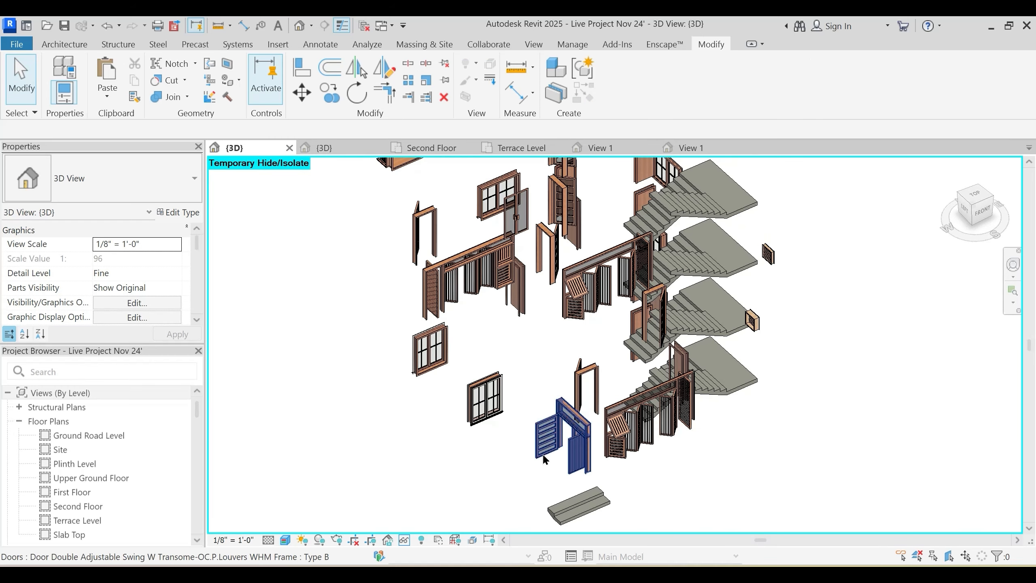
left_click(560, 435)
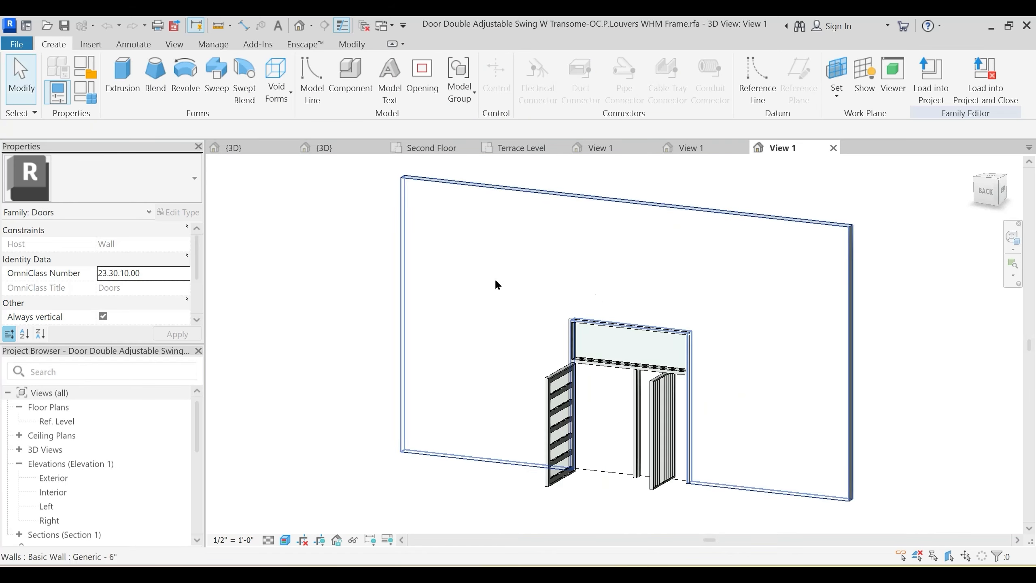
left_click(256, 145)
middle_click_drag(525, 363, 725, 374, "shift")
left_click(725, 374)
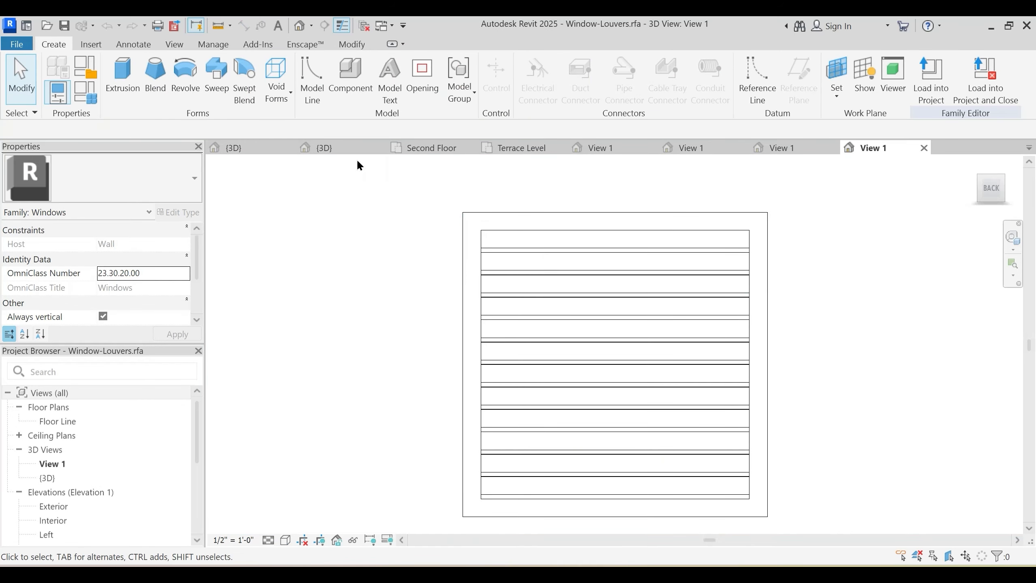
Step: Open the 1 Door 2D-3D Single Adjustable Swing-Wooden Frame and Window-Bay-Casement-Box-90_Degree_Angle-Center_Fixed families for editing from the reference view
left_click(269, 153)
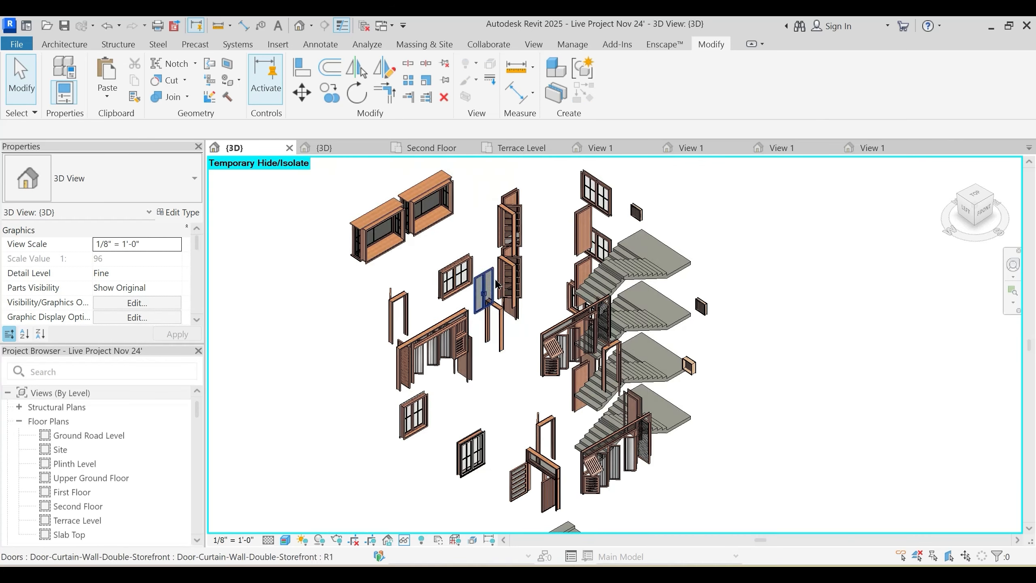
left_click(520, 286)
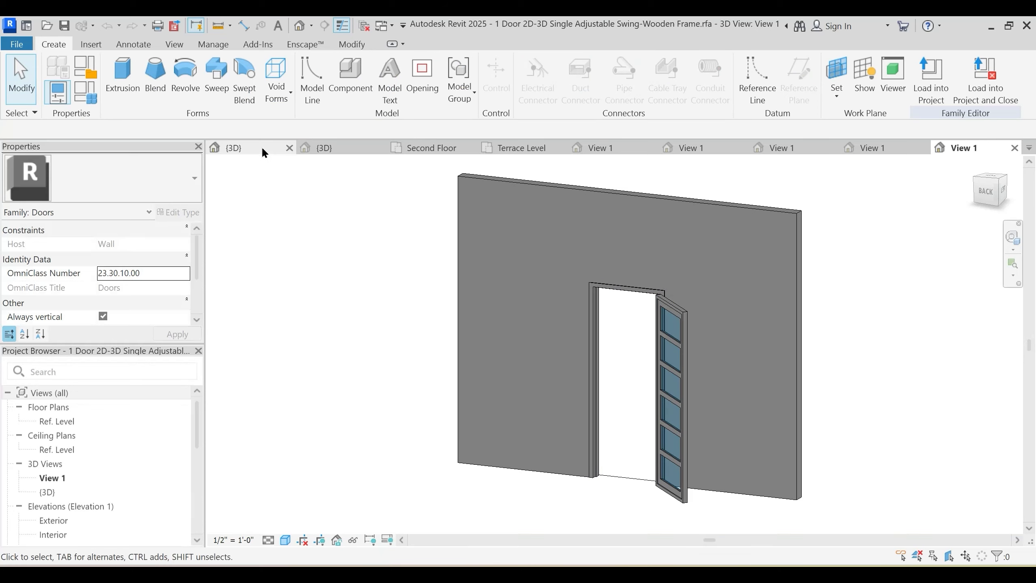
left_click(261, 150)
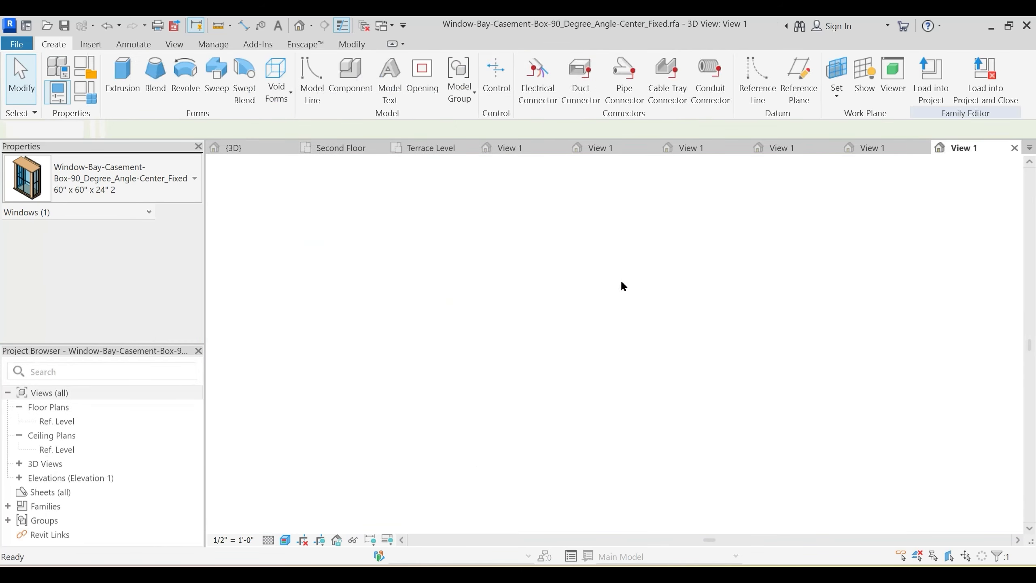
Step: Look over the house in Project1's 3D view and return to the Live Project Nov 24' 3D view
left_click(265, 151)
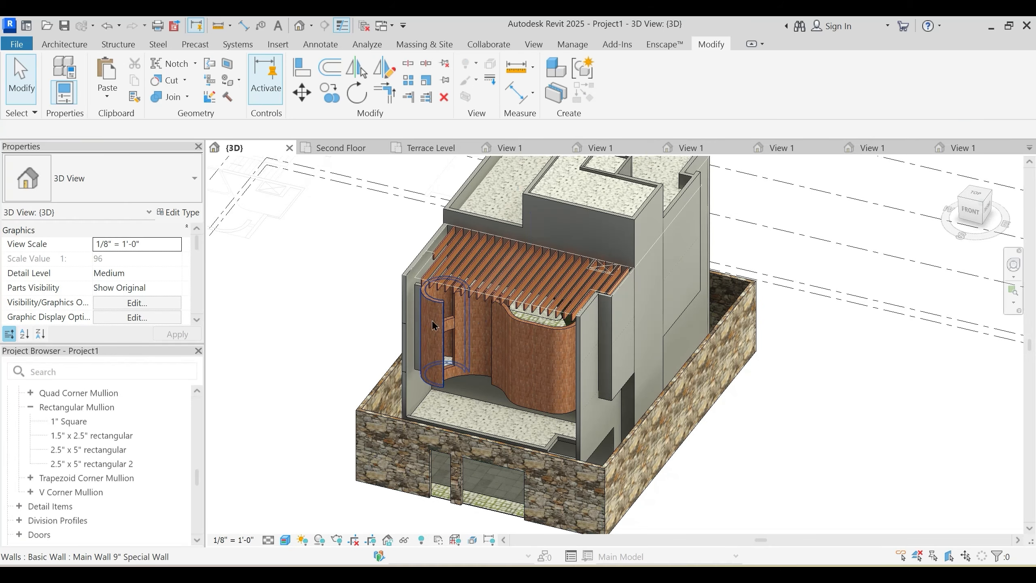
middle_click_drag(449, 355, 367, 257, "shift")
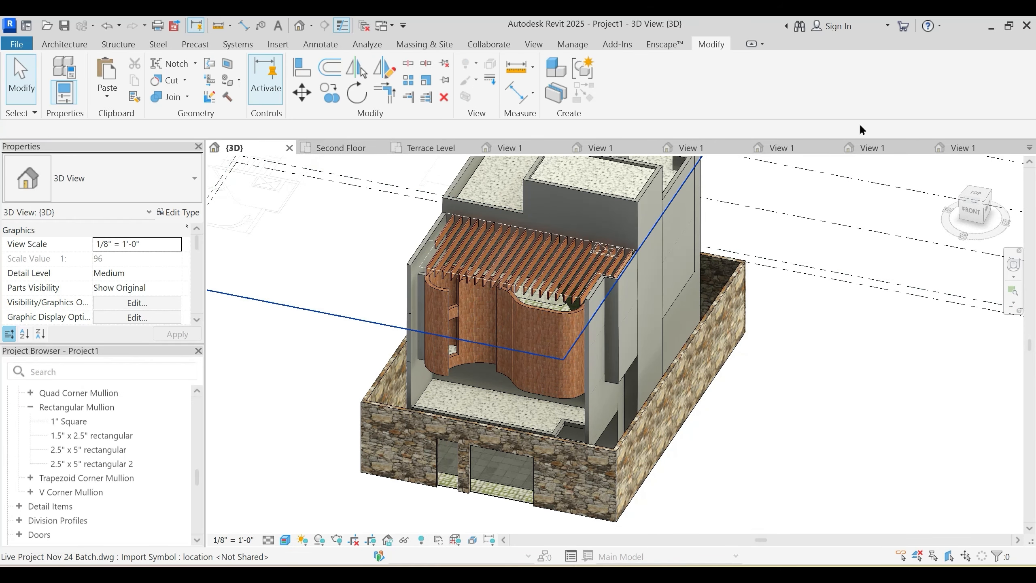
left_click(1029, 148)
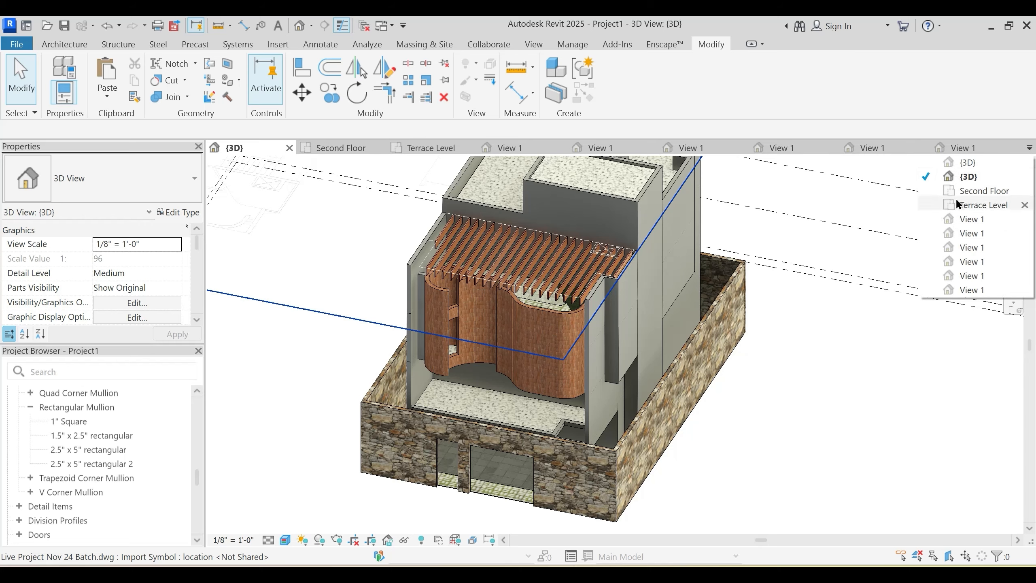
left_click(967, 163)
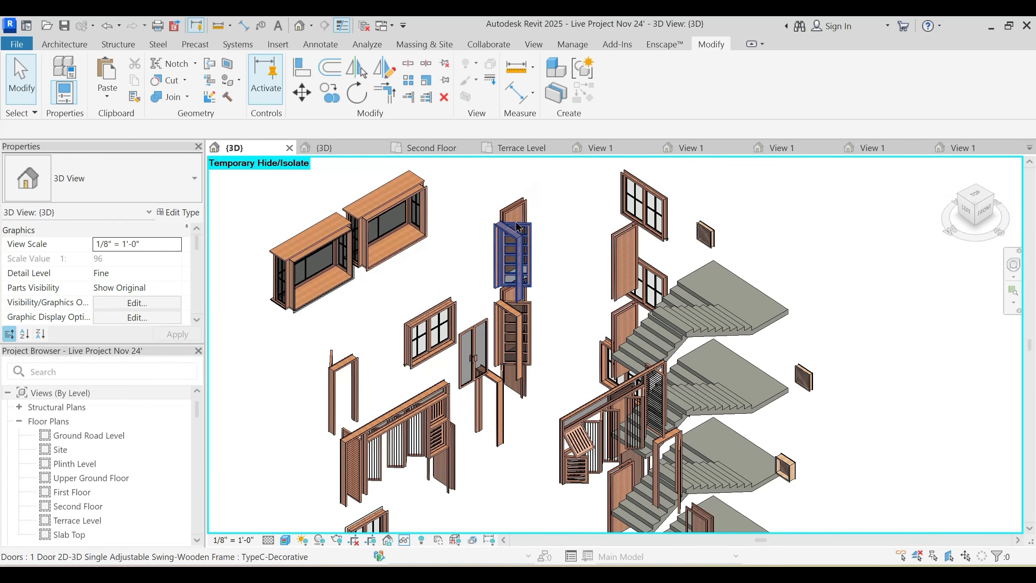
Step: Check the second-floor Single-Flush 34" x 84" door among the isolated elements and reset the temporary hide/isolate in the reference 3D view
left_click(517, 227)
middle_click_drag(516, 227, 334, 208, "shift")
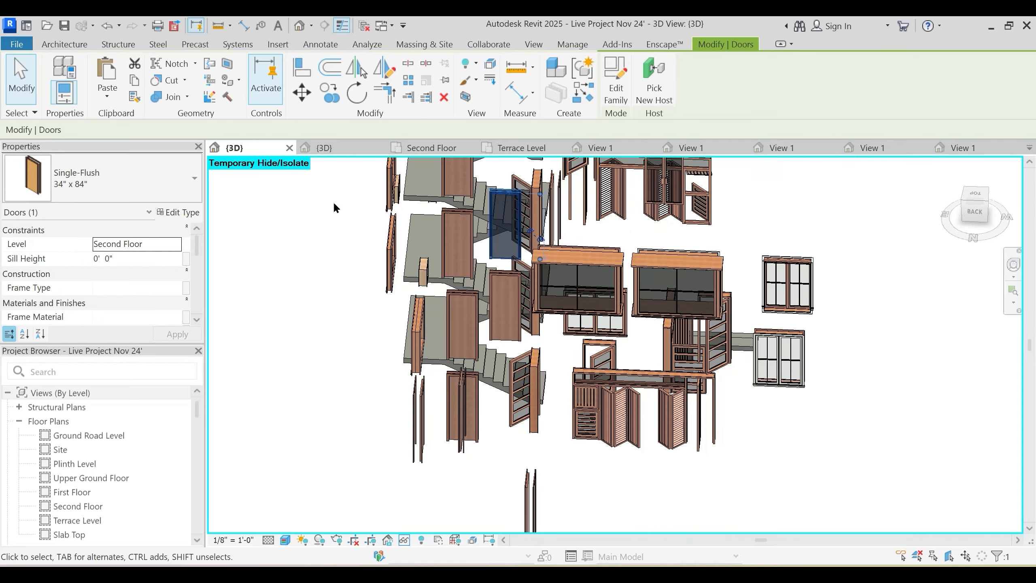
middle_click_drag(504, 216, 605, 334, "shift")
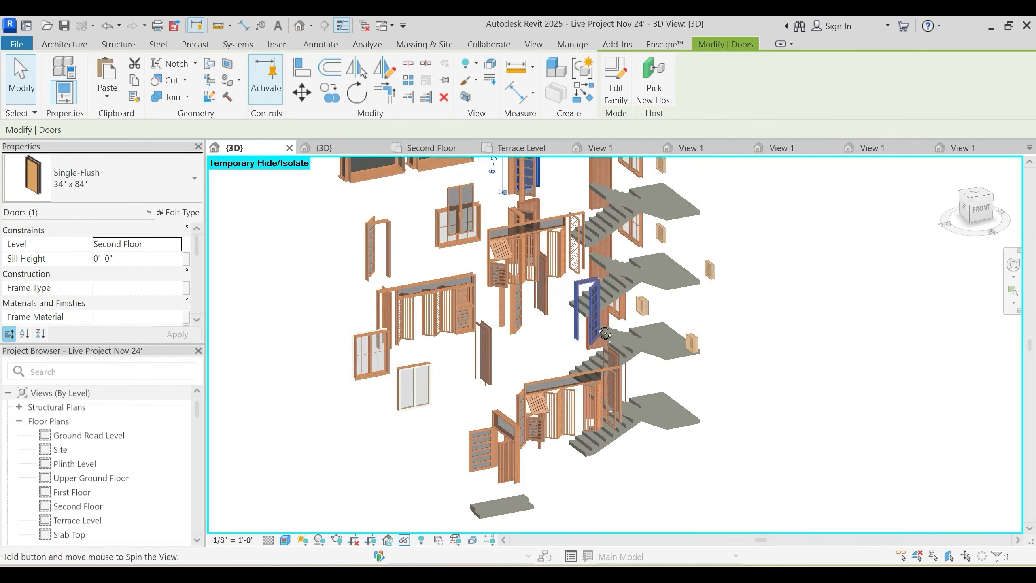
scroll(538, 368, "down", 4)
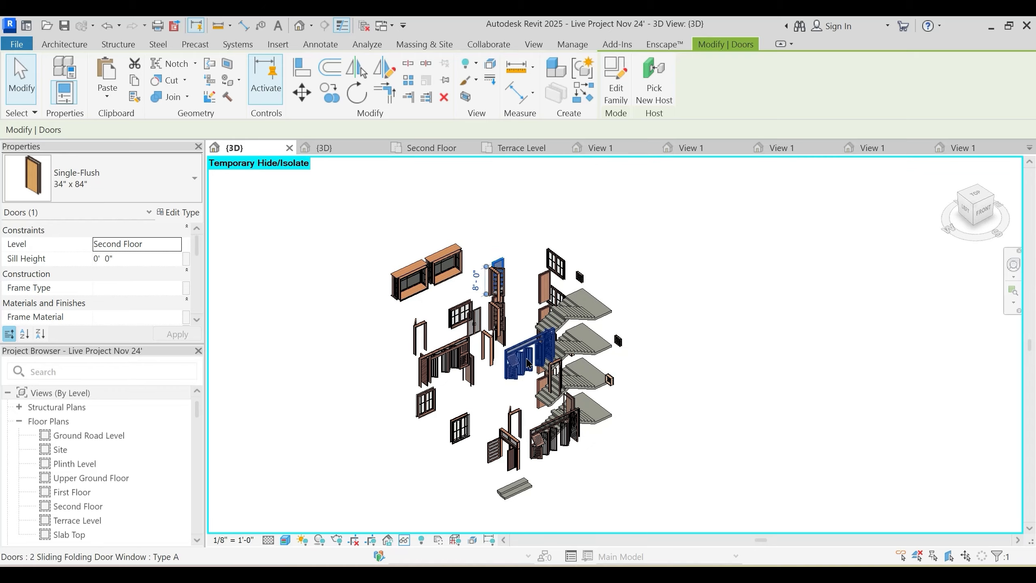
key("Escape")
key("h")
key("r")
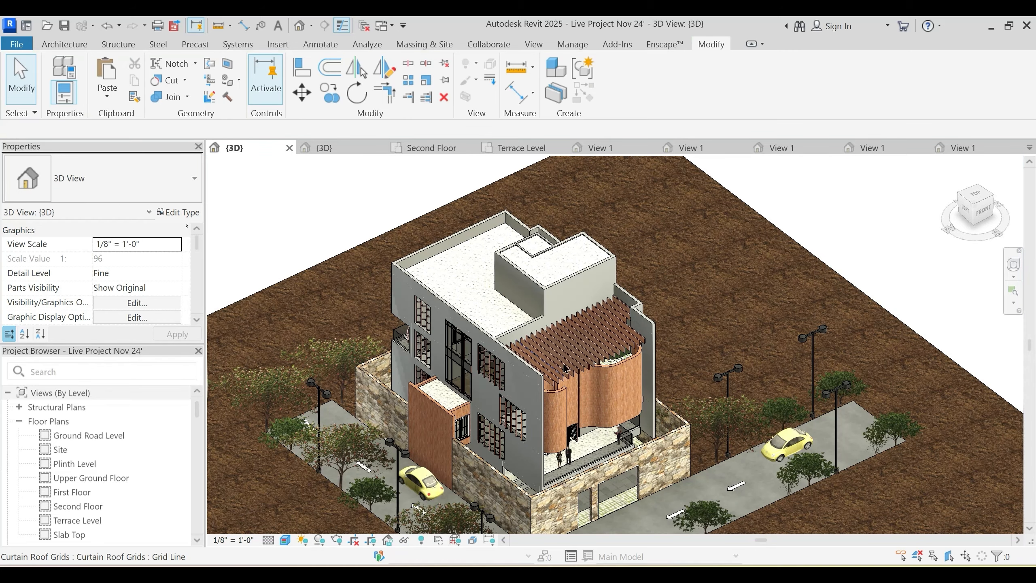
Step: Open the Angled Curtain Panel family from an upper side-wall lattice window of the reference house and view its geometry from an angle
middle_click_drag(524, 367, 485, 347, "shift")
scroll(415, 348, "up", 3)
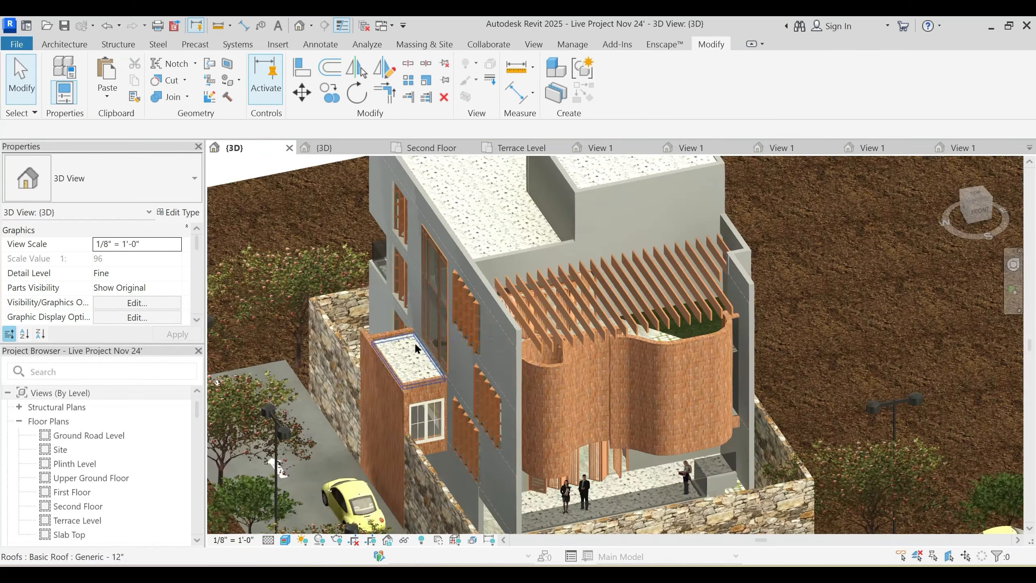
scroll(415, 348, "up", 1)
middle_click_drag(415, 348, 638, 289, "shift")
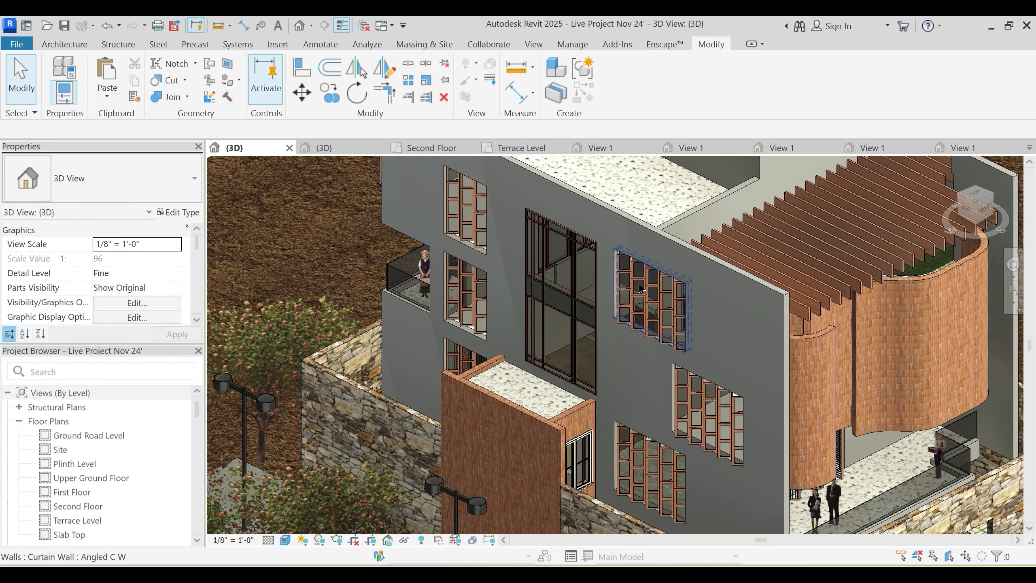
left_click(638, 286)
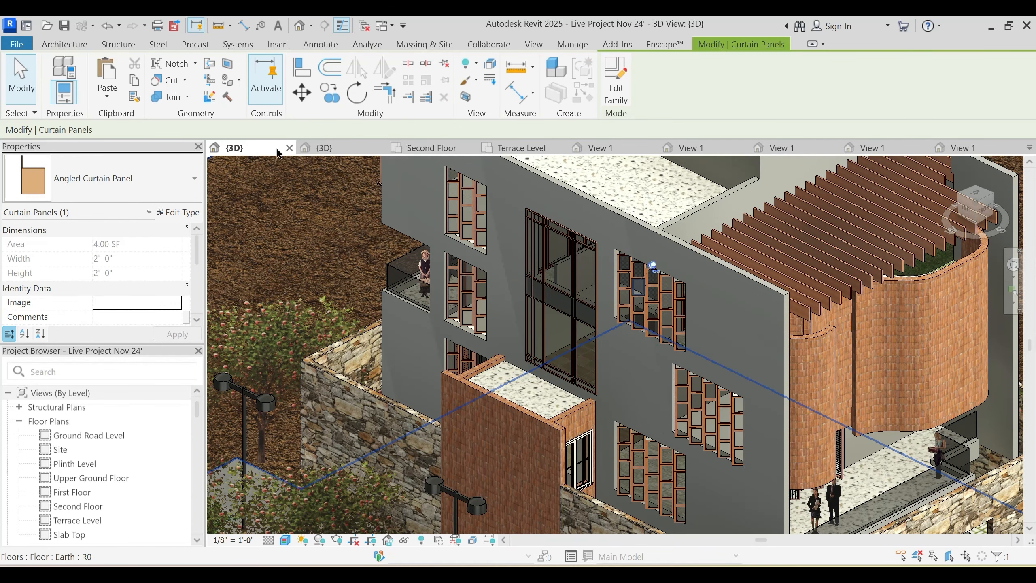
left_click(616, 81)
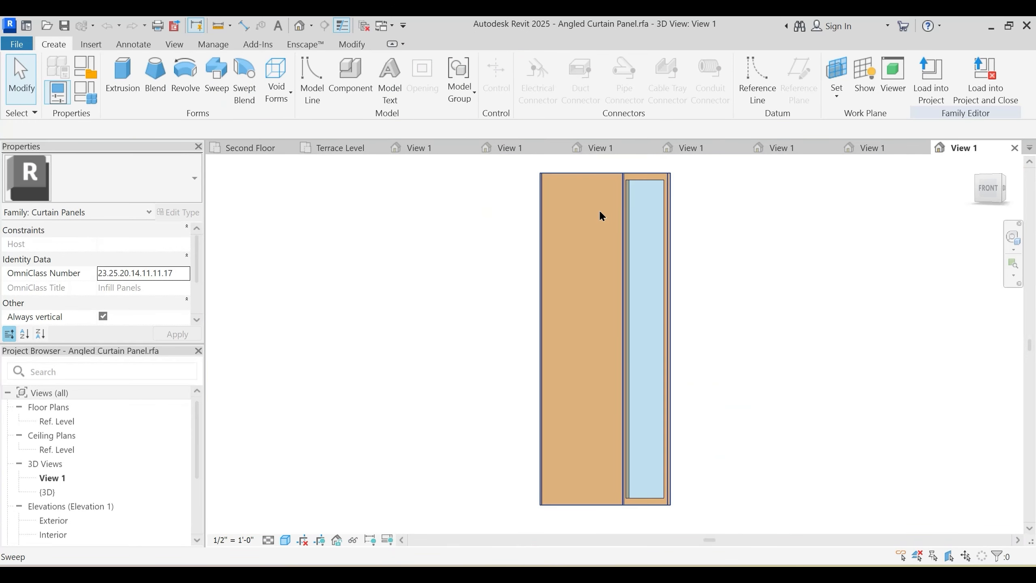
middle_click_drag(294, 278, 332, 301, "shift")
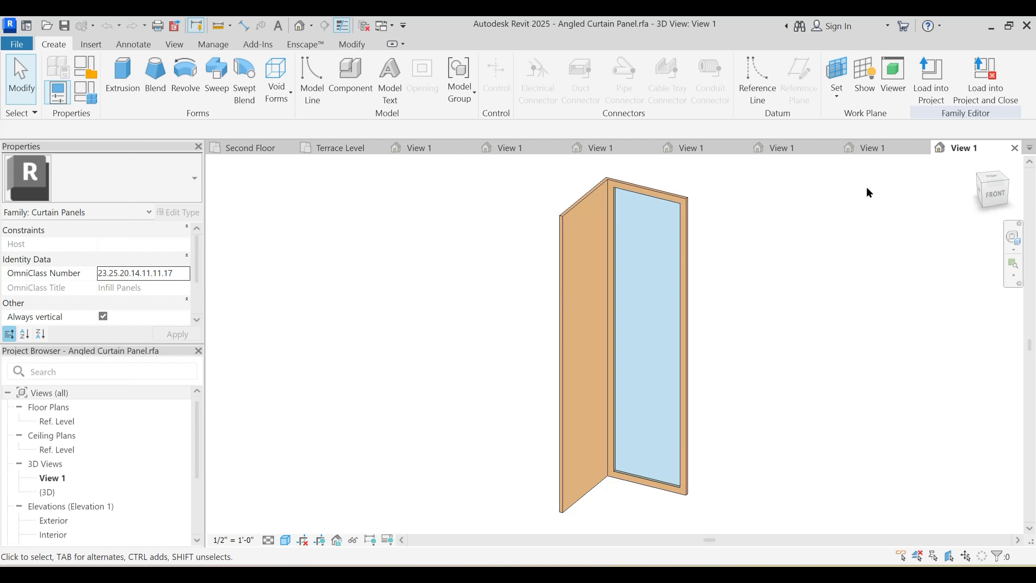
Step: Load the Angled Curtain Panel family into Project1.rvt and close the family file
left_click(932, 82)
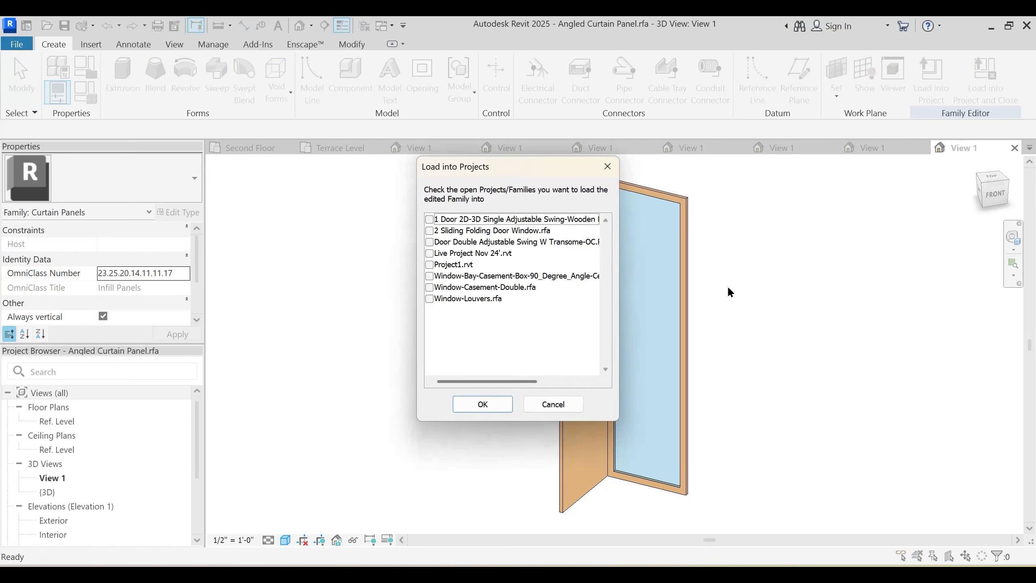
left_click(428, 264)
left_click(482, 404)
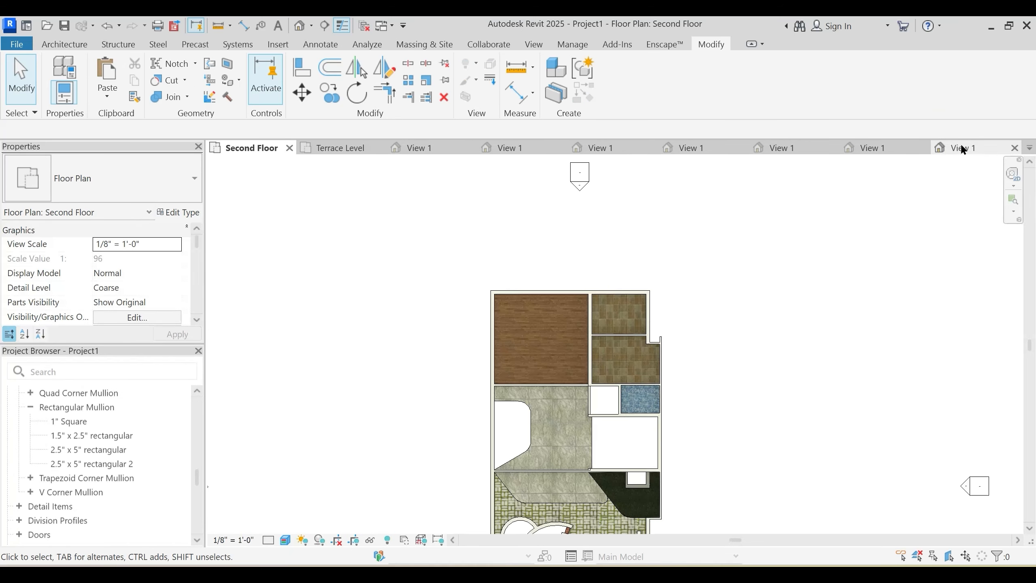
left_click(959, 144)
left_click(1014, 148)
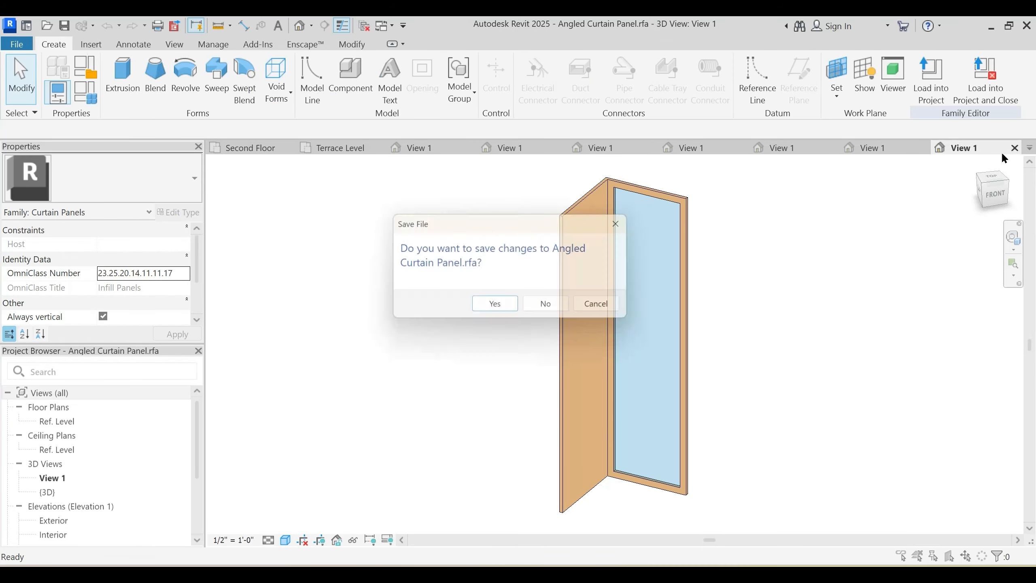
key("Return")
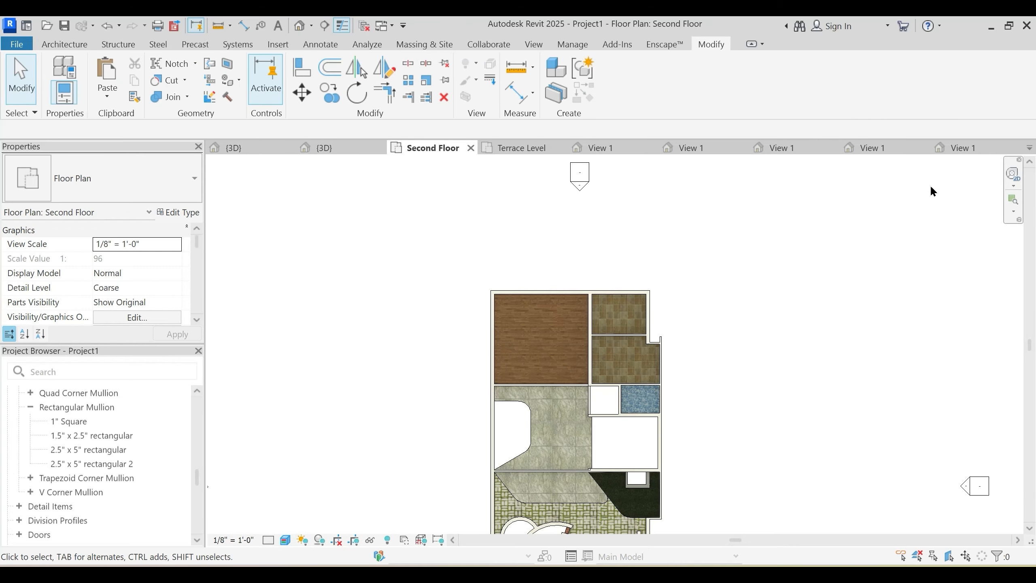
Step: Load the 1 Door 2D-3D Single Adjustable Swing-Wooden Frame family into Project1.rvt and close its file without saving
left_click(955, 144)
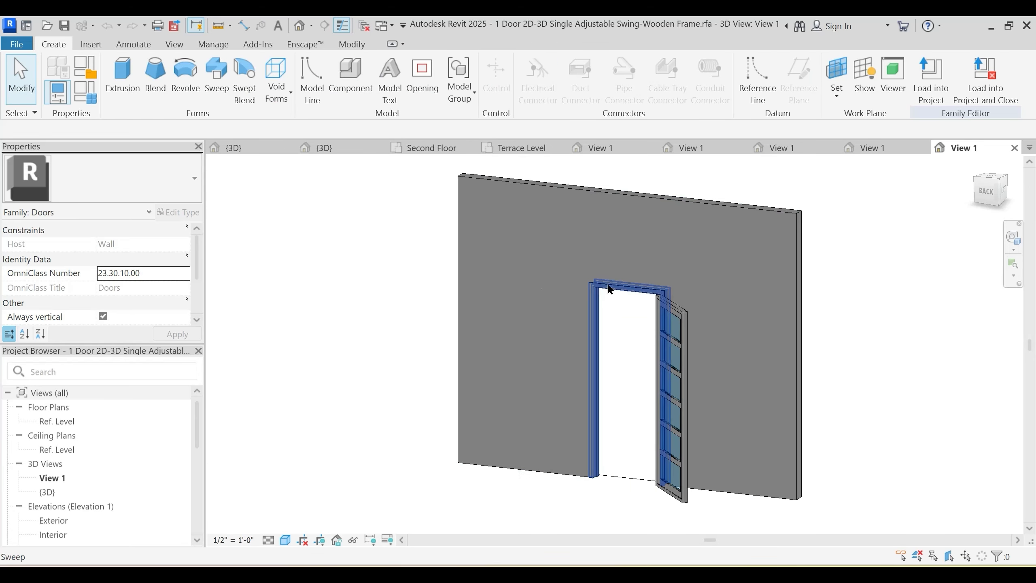
left_click(689, 369)
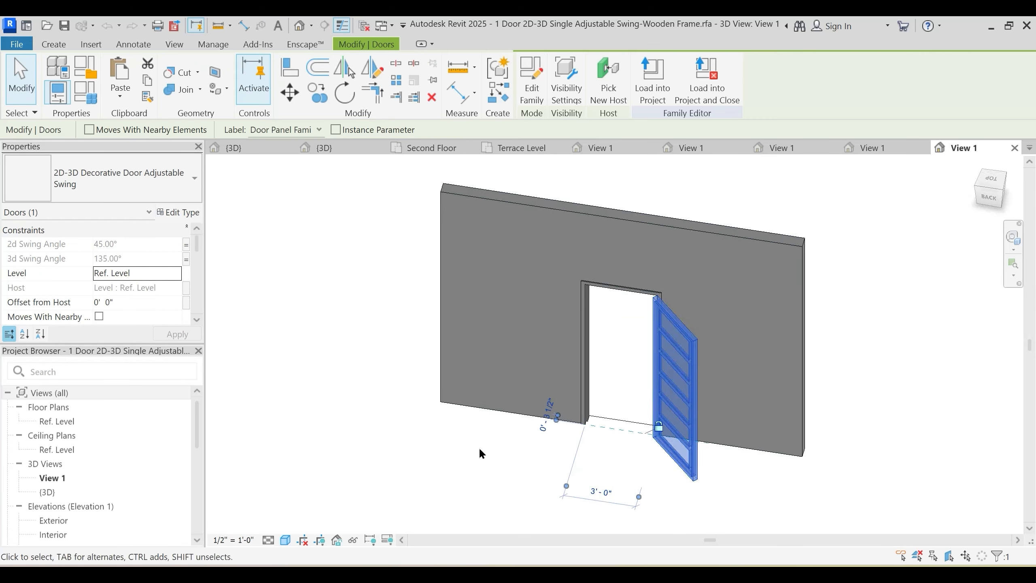
middle_click_drag(479, 449, 310, 408, "shift")
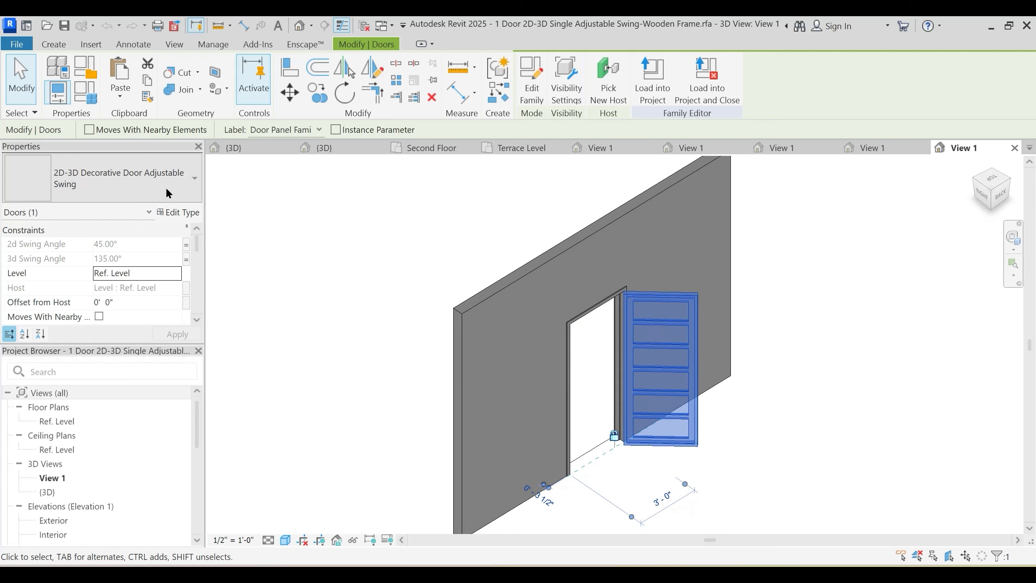
left_click(649, 99)
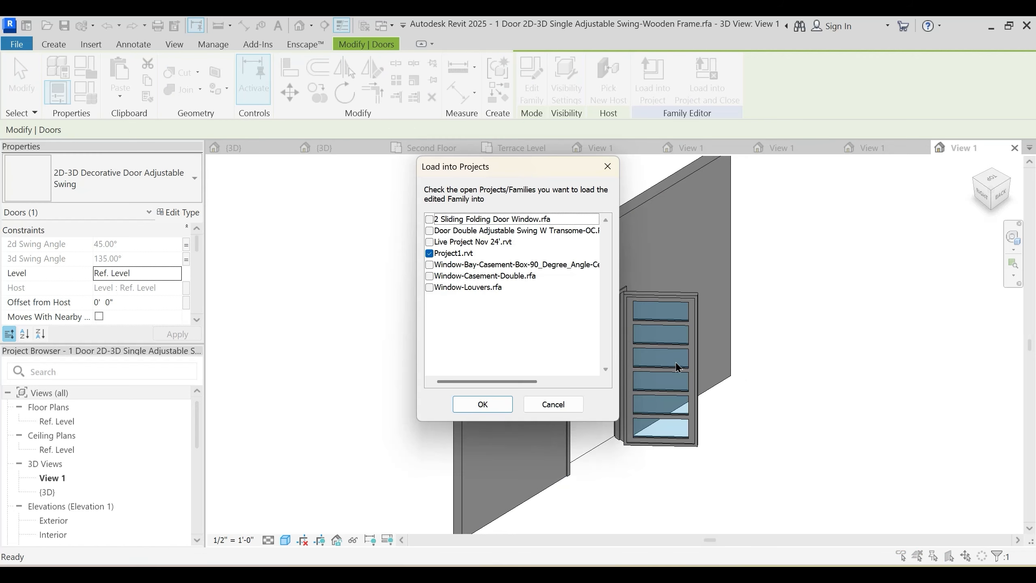
left_click(498, 403)
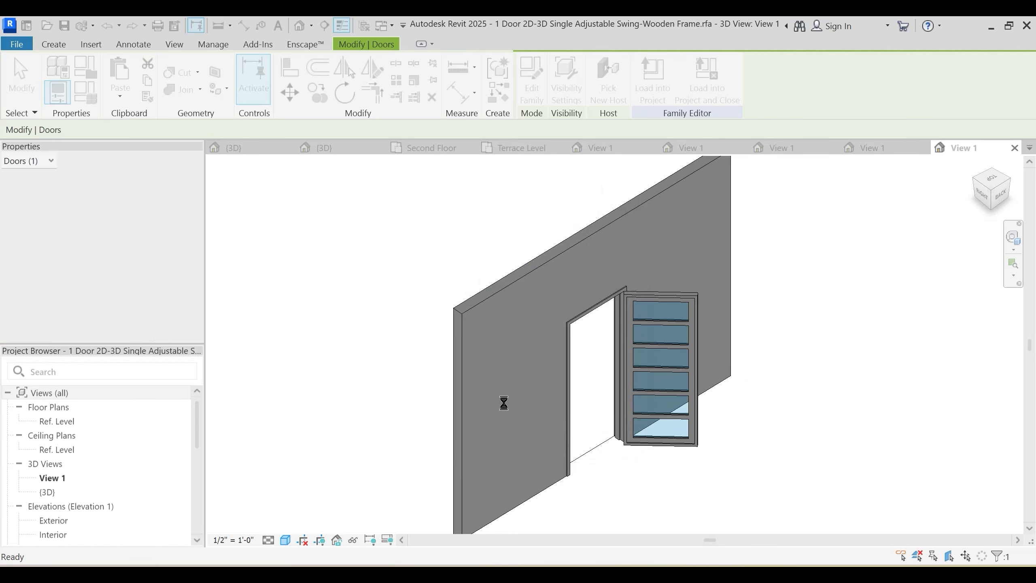
key("Escape")
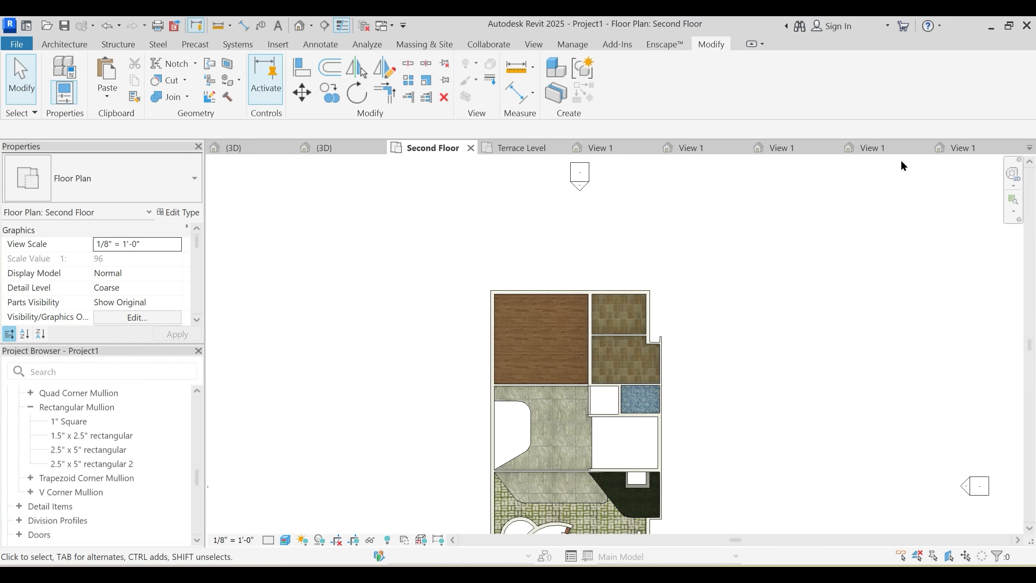
left_click(972, 148)
left_click(1014, 148)
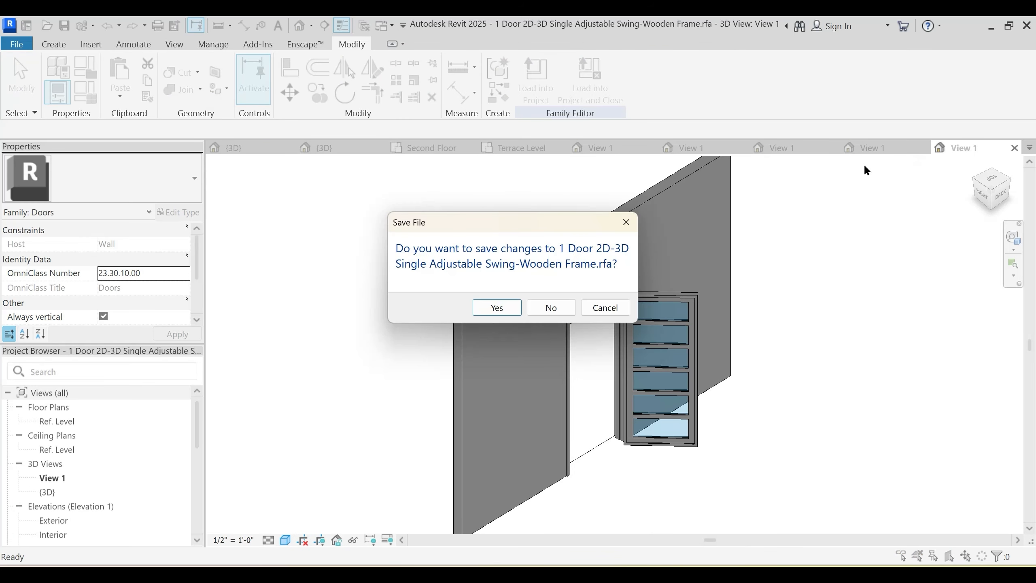
left_click(548, 307)
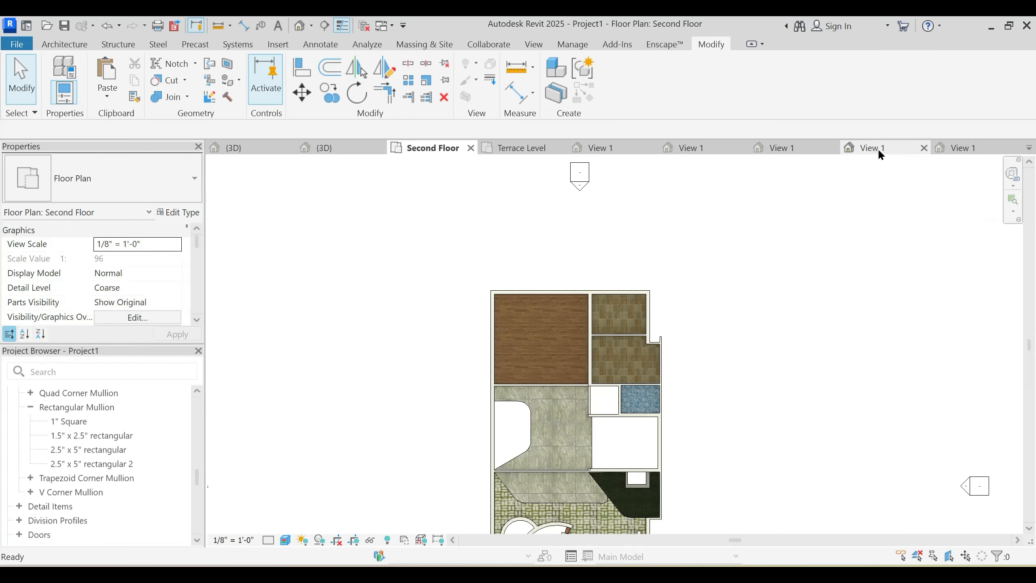
Step: Load the Window-Louvers family into Project1.rvt and close its family file without saving
left_click(877, 148)
middle_click_drag(525, 349, 584, 369, "shift")
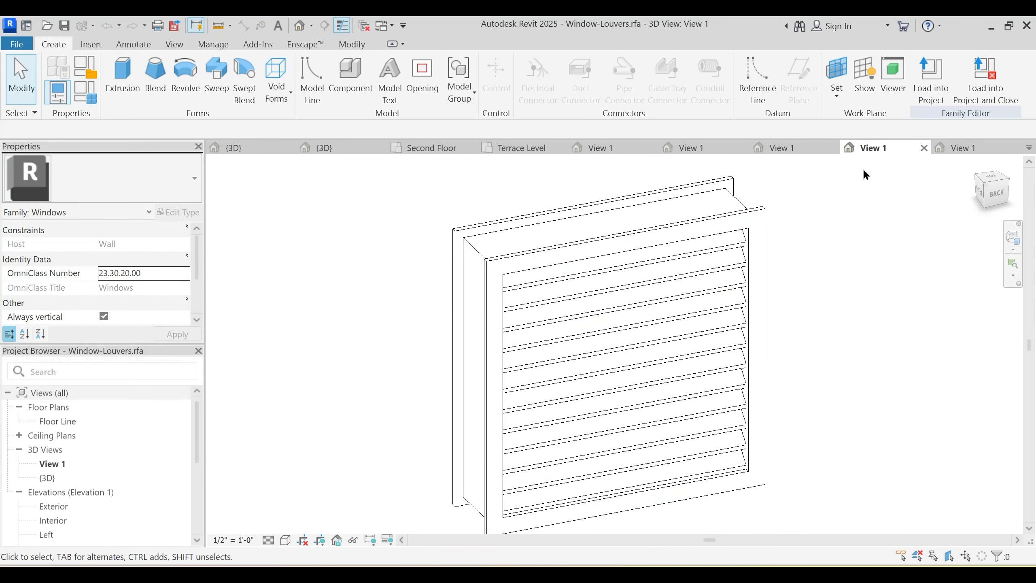
left_click(931, 92)
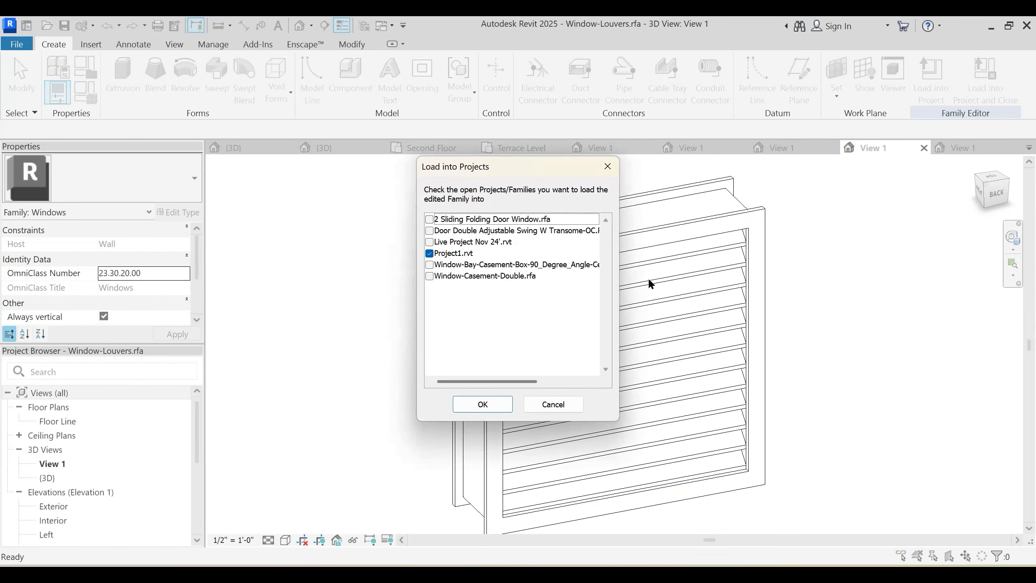
left_click(482, 403)
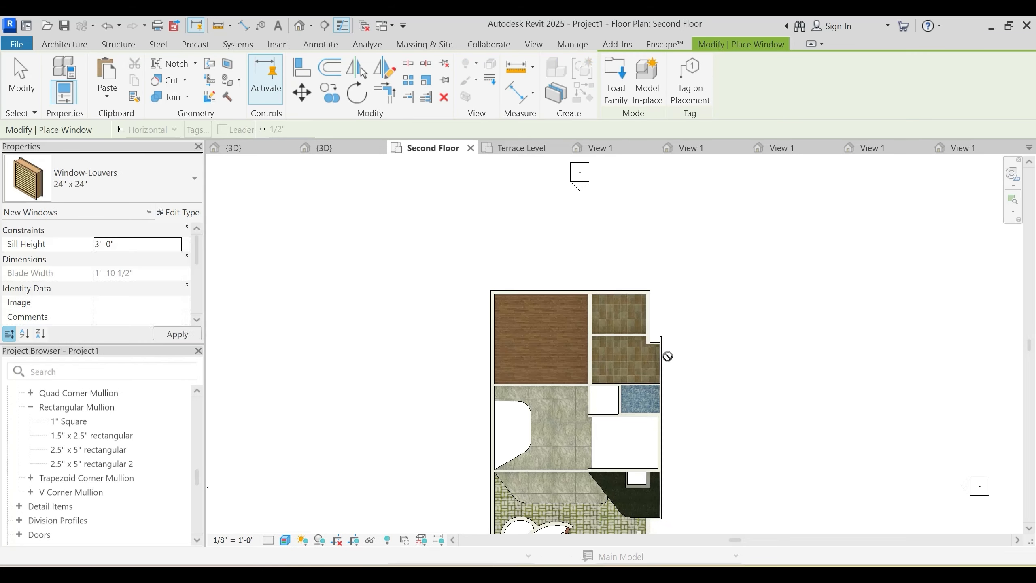
key("Escape")
left_click(872, 150)
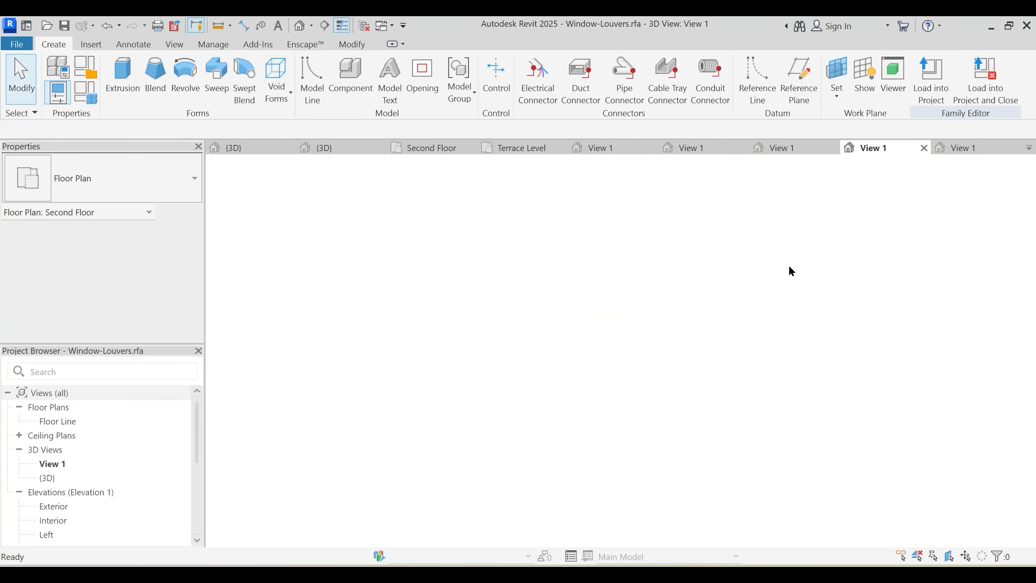
left_click(924, 149)
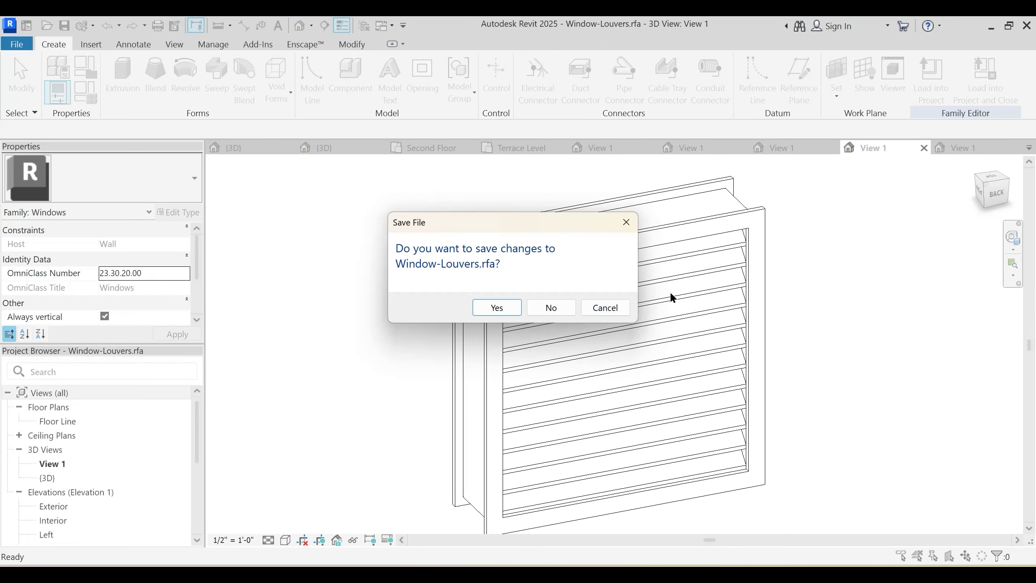
left_click(551, 308)
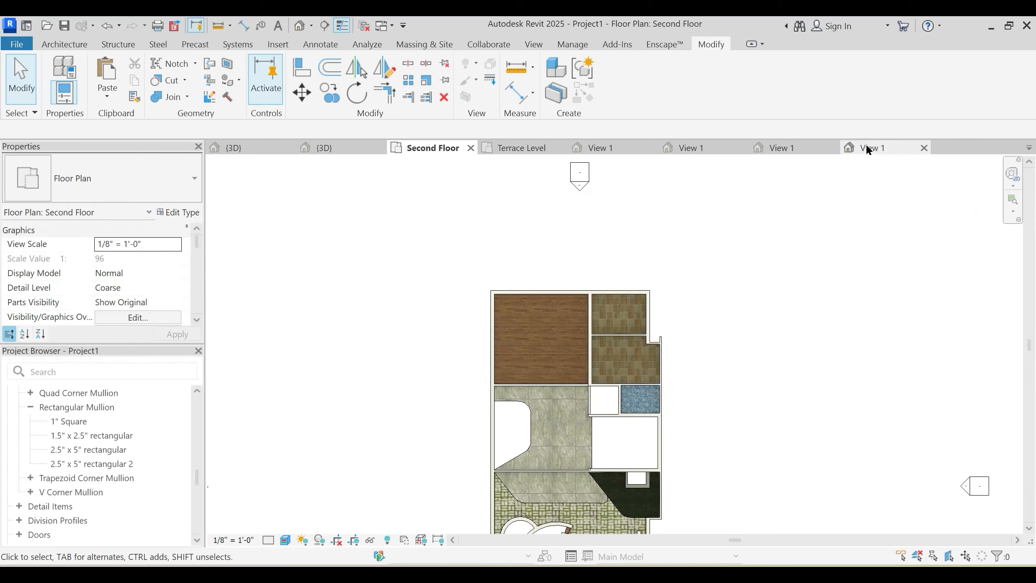
Step: Load the Window-Bay-Casement-Box-90_Degree_Angle-Center_Fixed family into Project1.rvt and close its file without saving
left_click(867, 147)
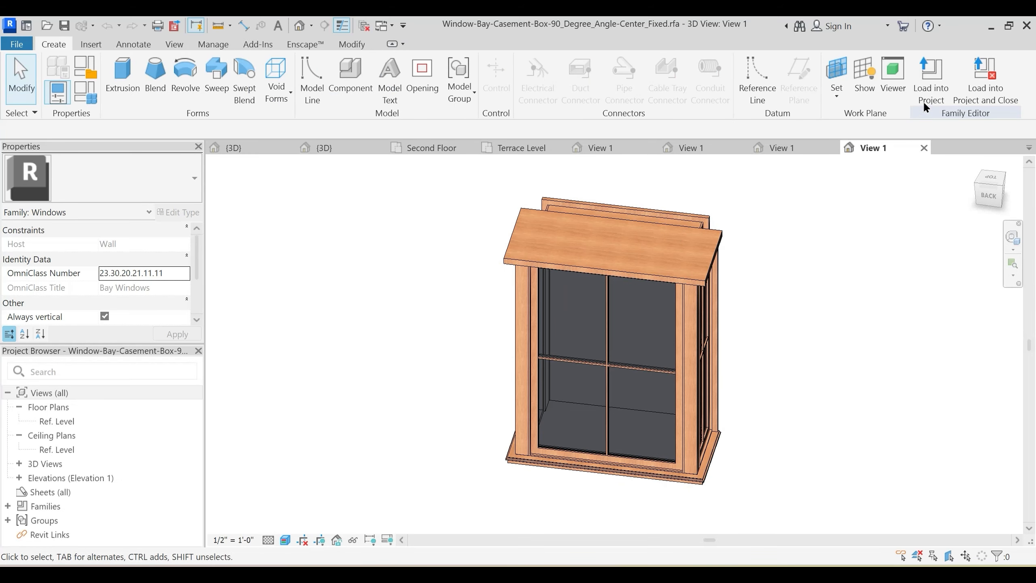
left_click(929, 100)
left_click(482, 403)
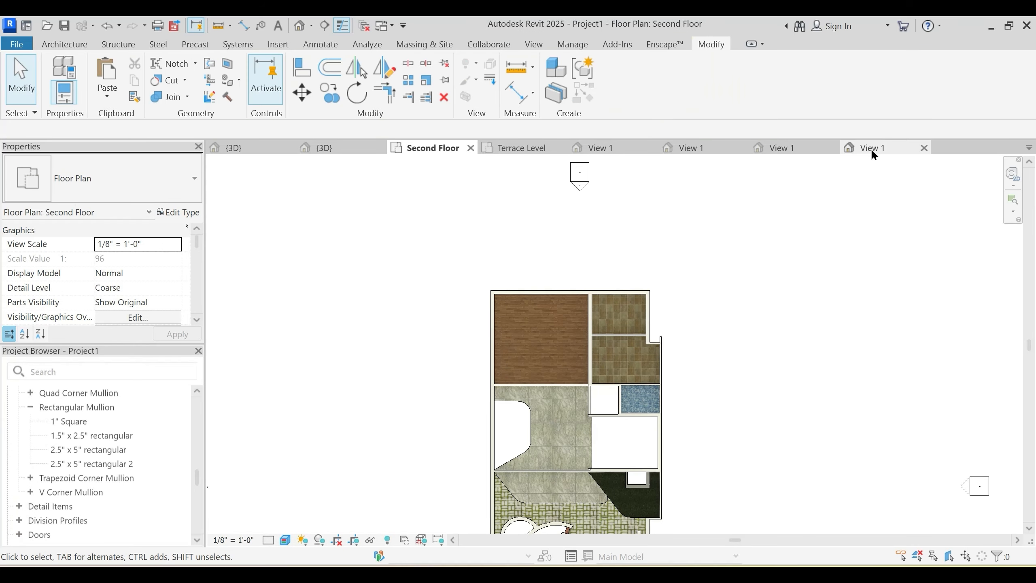
left_click(875, 148)
left_click(924, 148)
left_click(552, 307)
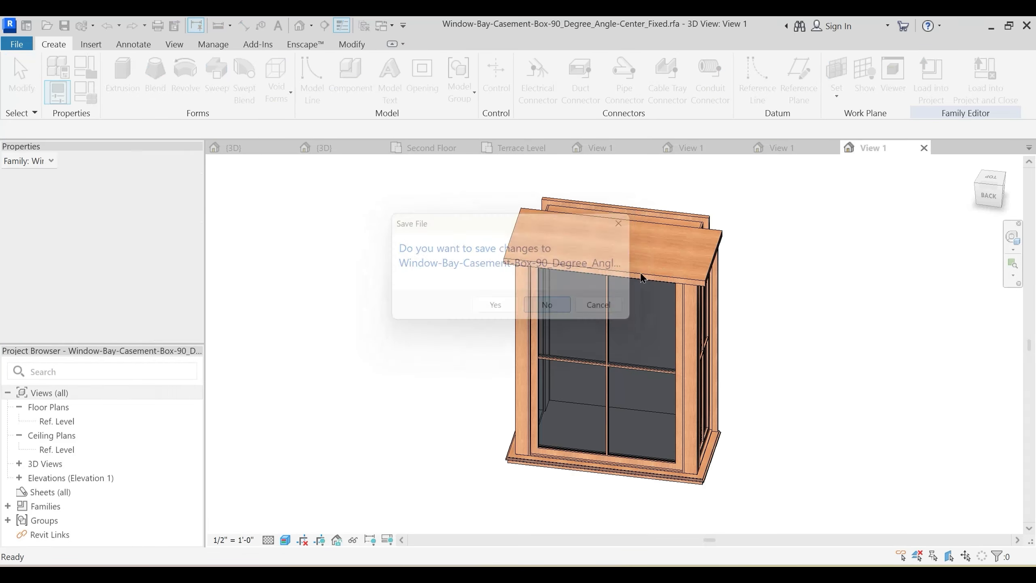
Step: Display the Door Double Adjustable Swing W Transome-OC.P.Louvers WHM Frame family in Shaded style and view it from the back
left_click(802, 149)
middle_click_drag(634, 390, 611, 433, "shift")
scroll(615, 426, "up", 1)
key("s")
key("d")
middle_click_drag(667, 332, 438, 211, "shift")
Step: Load the double adjustable swing door family with transom into the project and close its file without saving
left_click(941, 103)
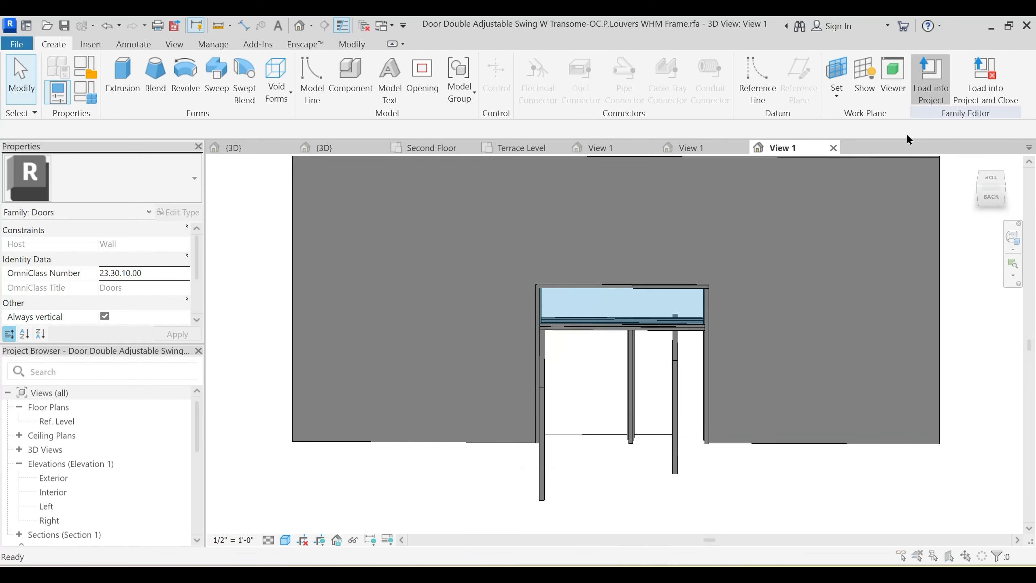
left_click(494, 410)
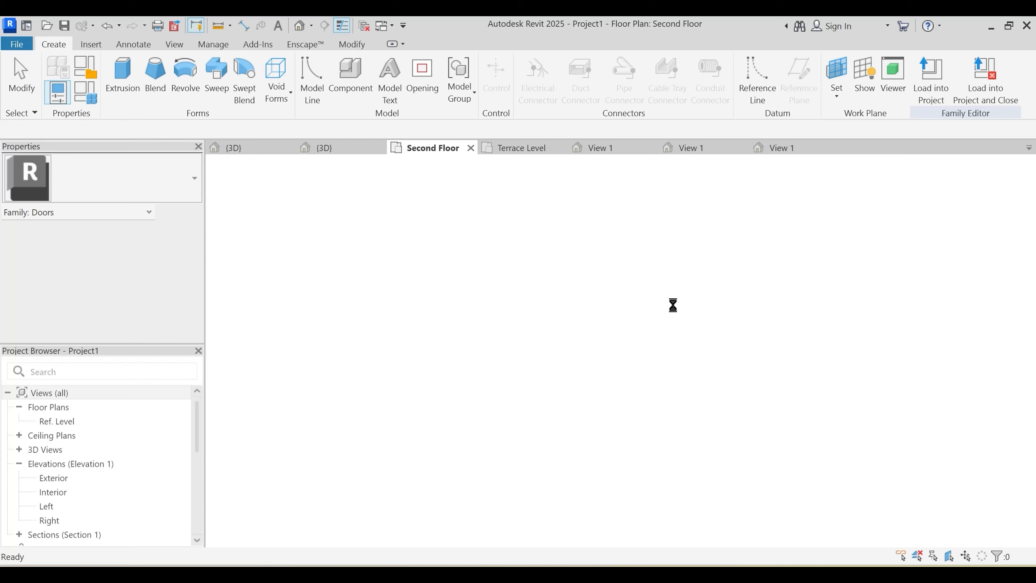
key("Escape")
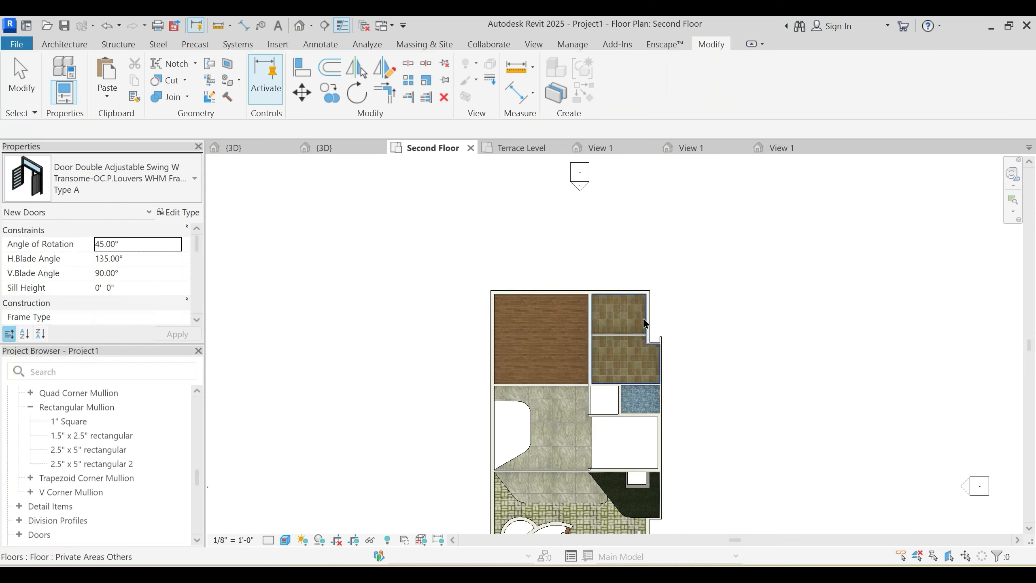
left_click(780, 148)
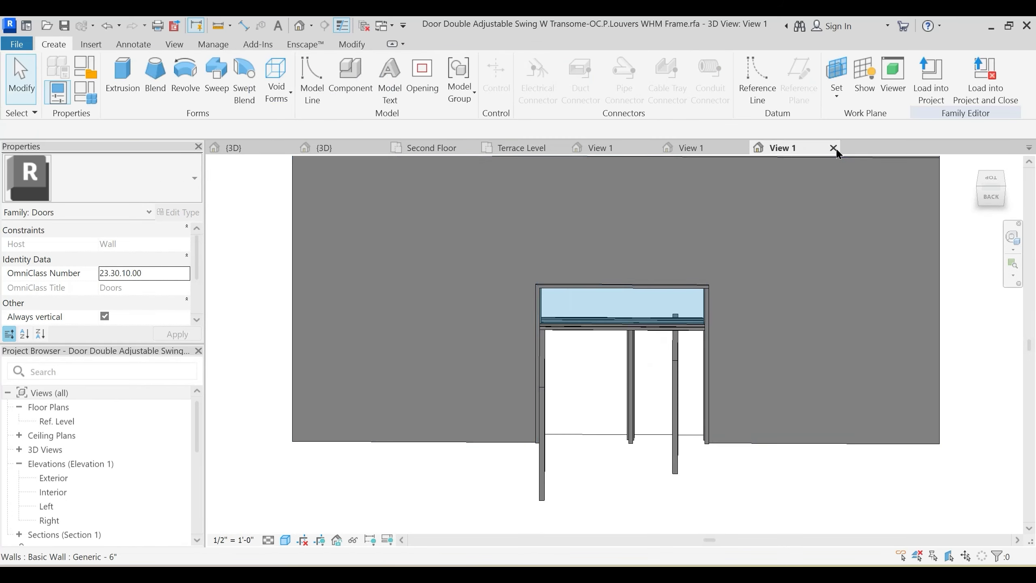
left_click(834, 147)
left_click(551, 314)
Step: Load the Window-Casement-Double family into Project1.rvt and close its family file
left_click(700, 147)
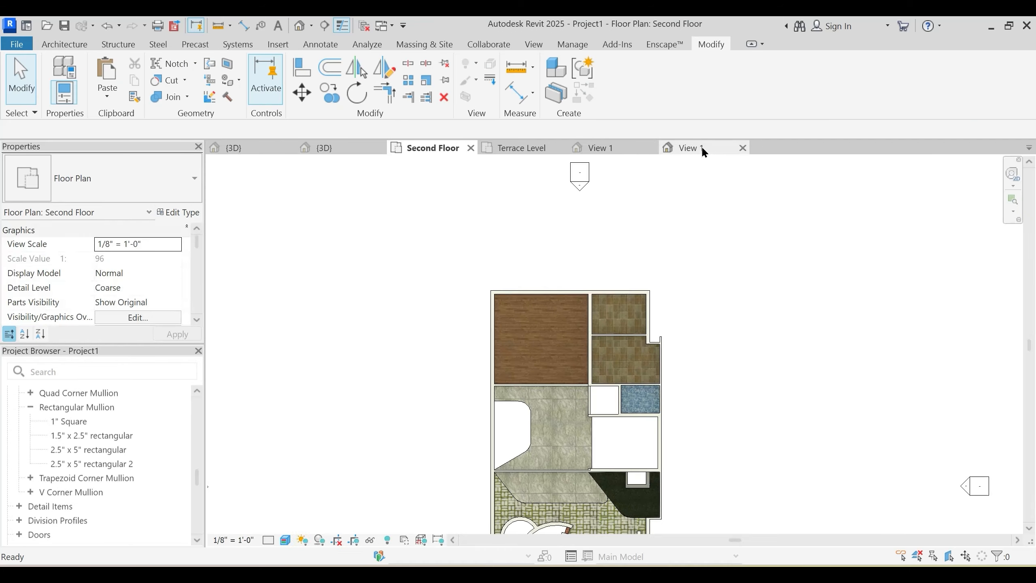
middle_click_drag(642, 380, 642, 412, "shift")
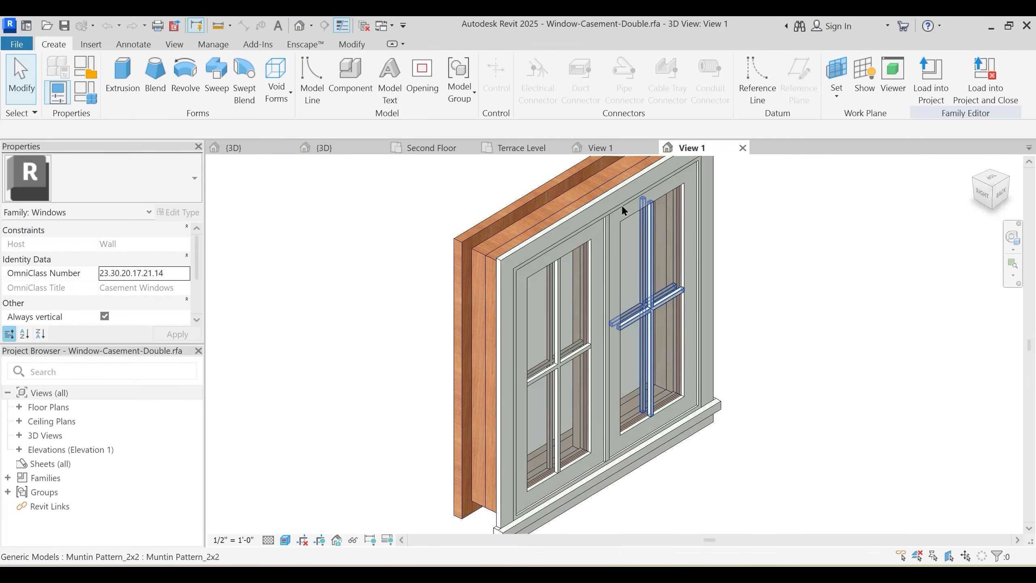
left_click(930, 94)
left_click(491, 409)
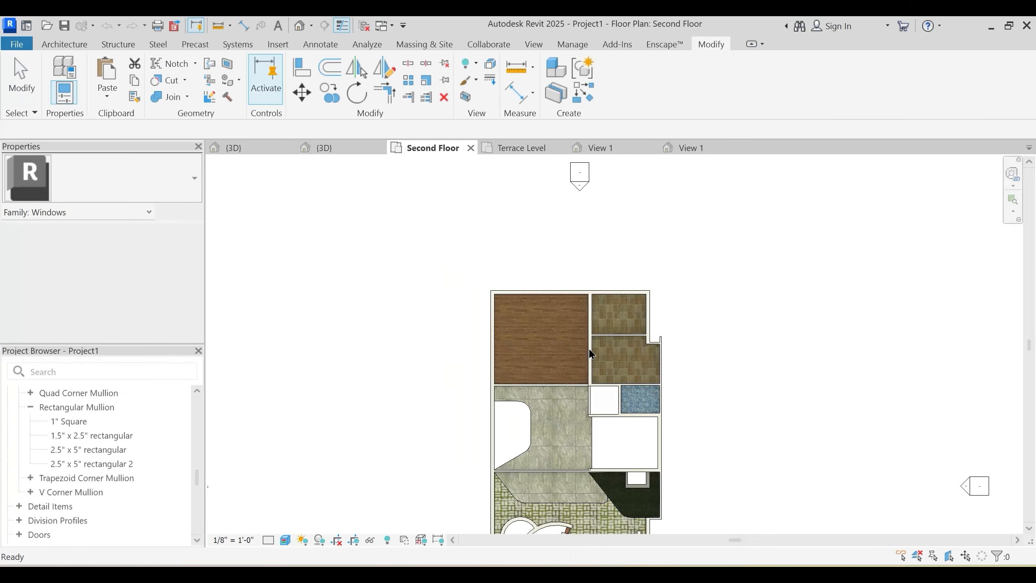
left_click(679, 151)
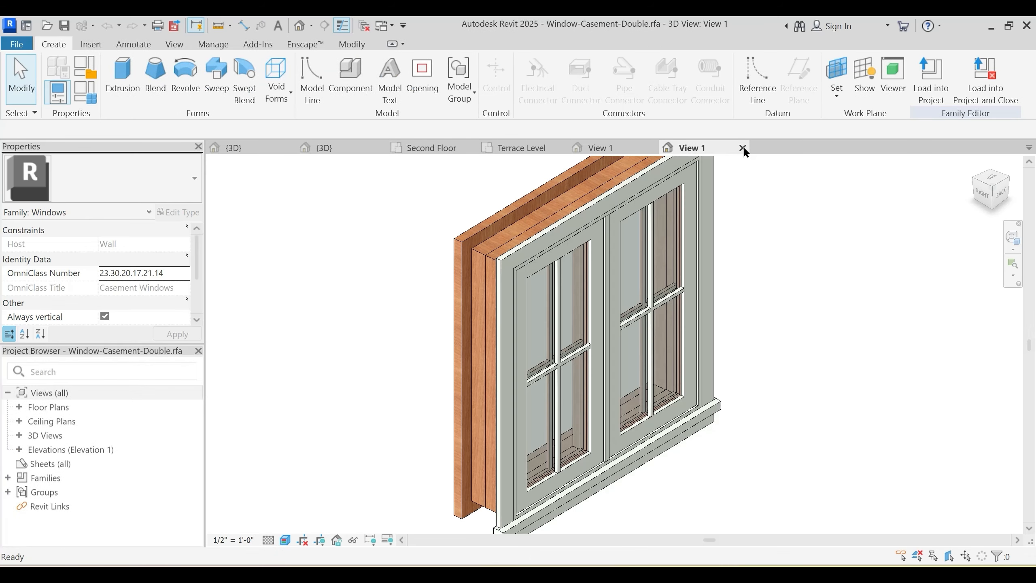
left_click(743, 148)
key("Return")
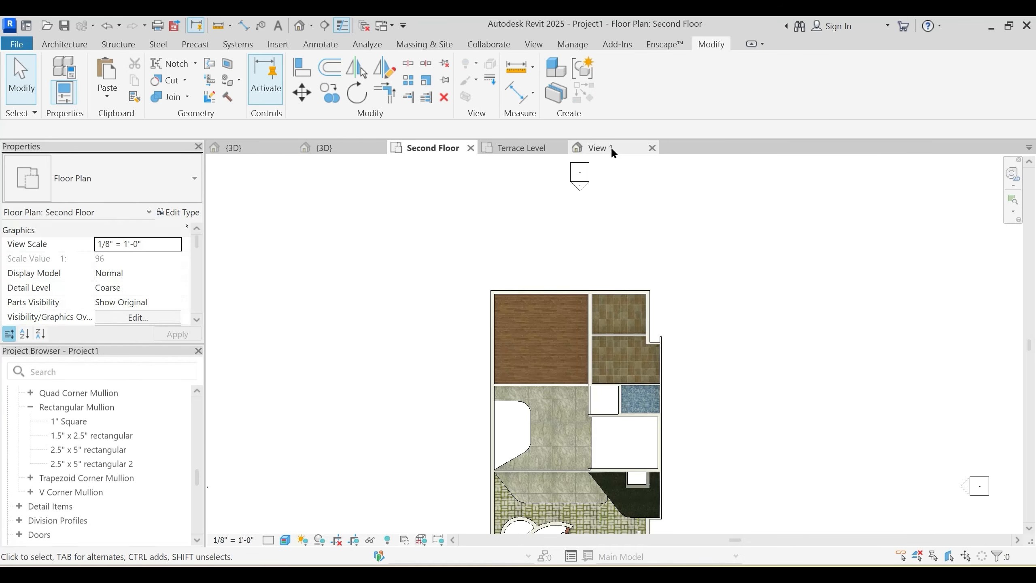
Step: Examine the 2 Sliding Folding Door Window family in 3D, including its louvered swing panel, folding panels, and awning and casement windows
left_click(609, 149)
middle_click_drag(599, 408, 577, 508, "shift")
scroll(489, 402, "up", 3)
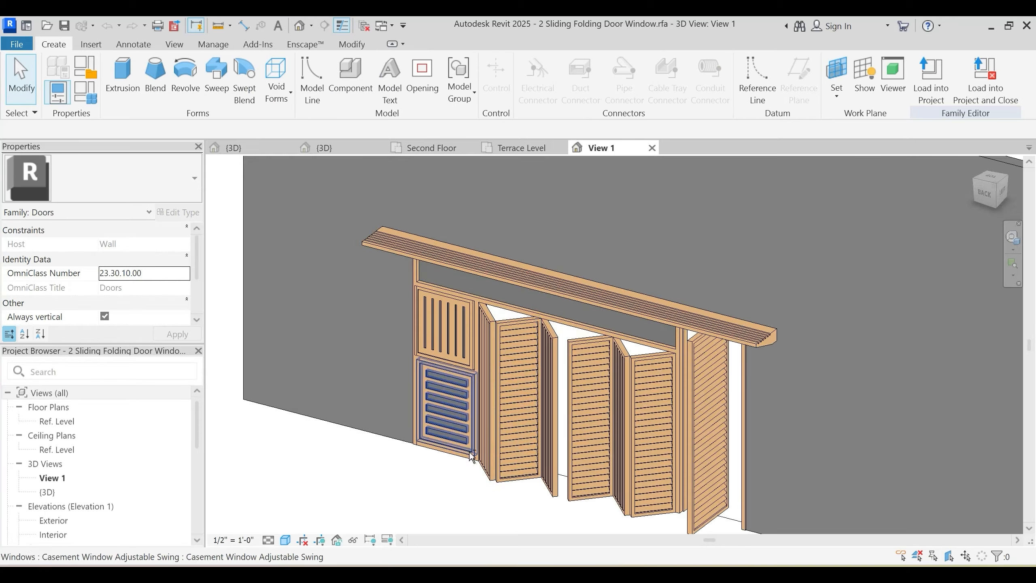
middle_click_drag(454, 412, 509, 335, "shift")
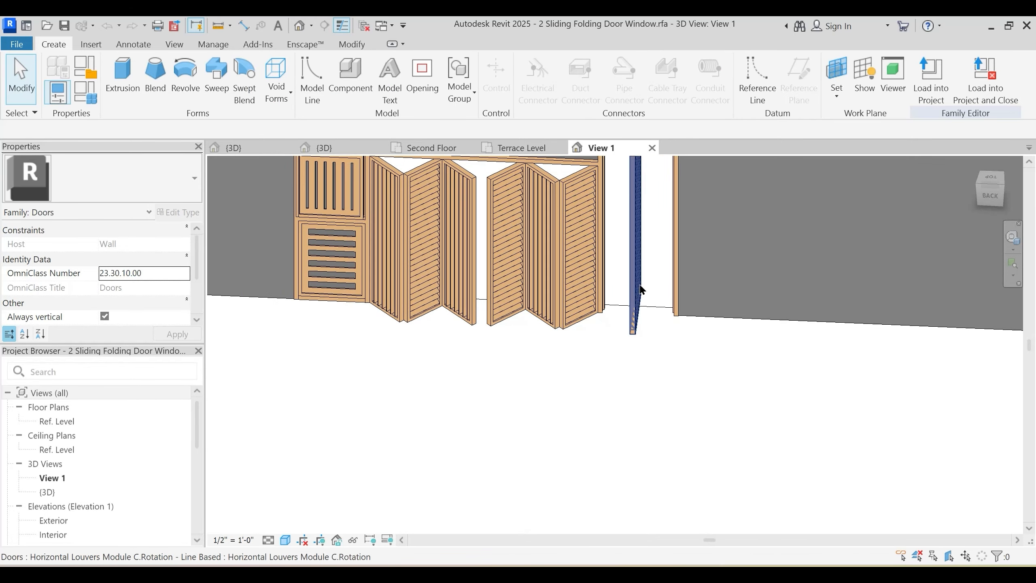
left_click(637, 296)
middle_click_drag(637, 296, 611, 316, "shift")
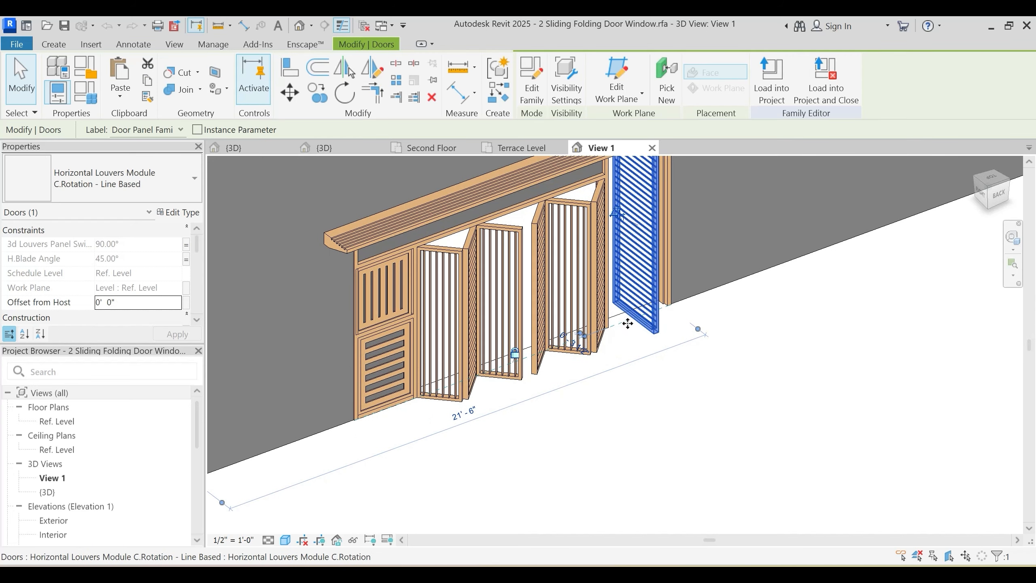
left_click(665, 342)
middle_click_drag(665, 343, 607, 358, "shift")
left_click(607, 358)
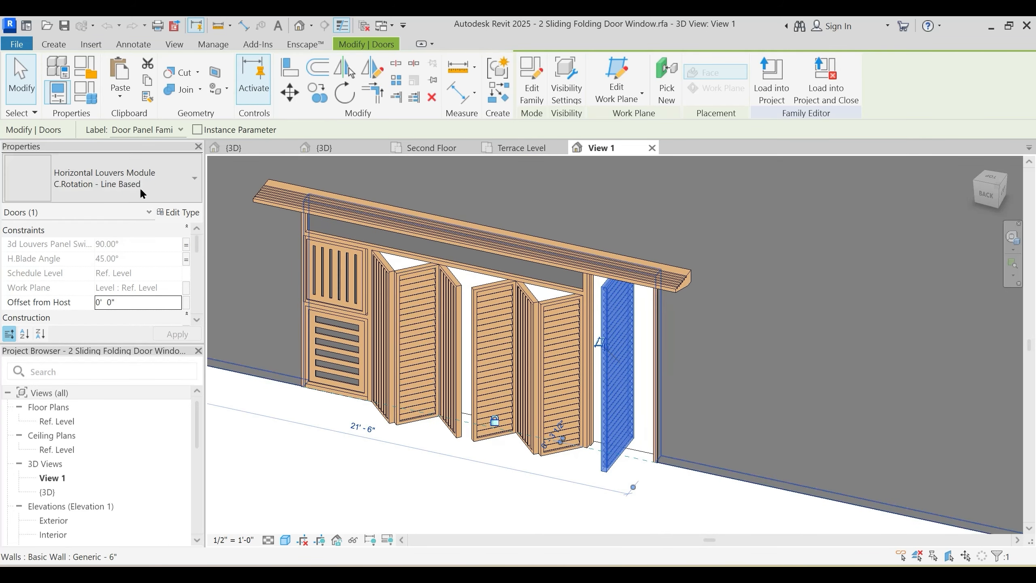
key("Escape")
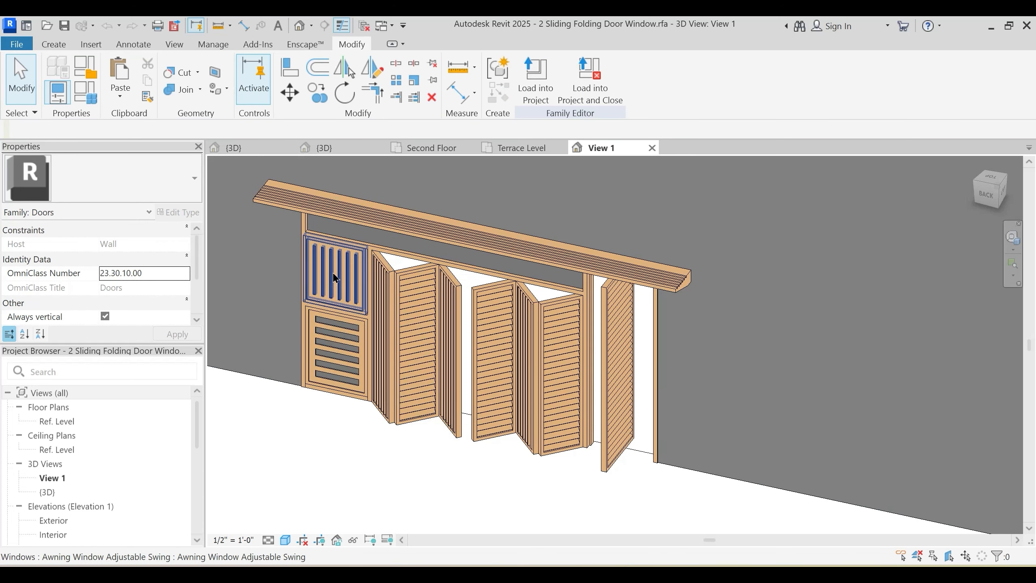
middle_click_drag(608, 400, 543, 428, "shift")
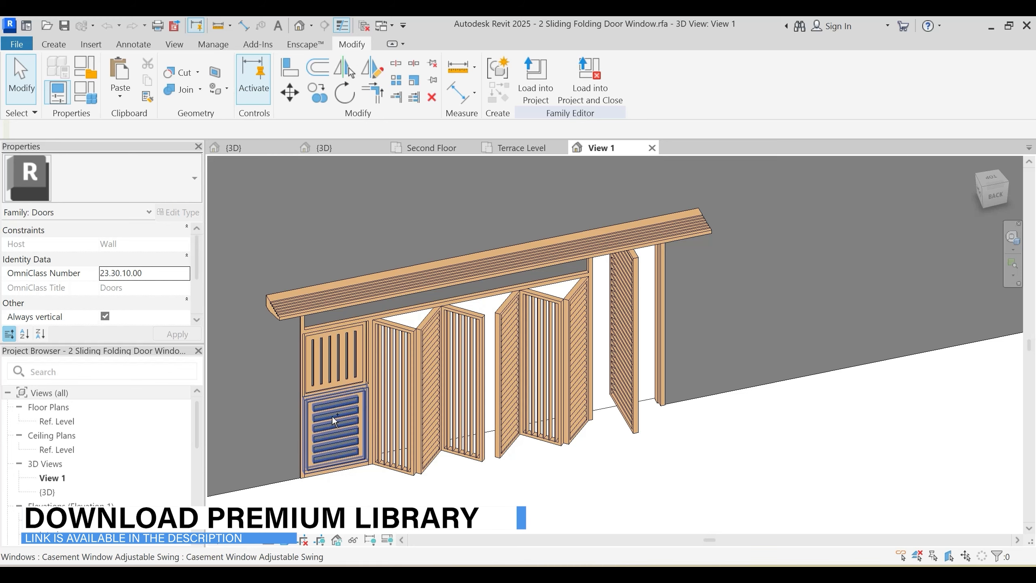
middle_click_drag(335, 423, 510, 366, "shift")
Step: Load the 2 Sliding Folding Door Window family into Project1.rvt and close its file without saving
left_click(535, 98)
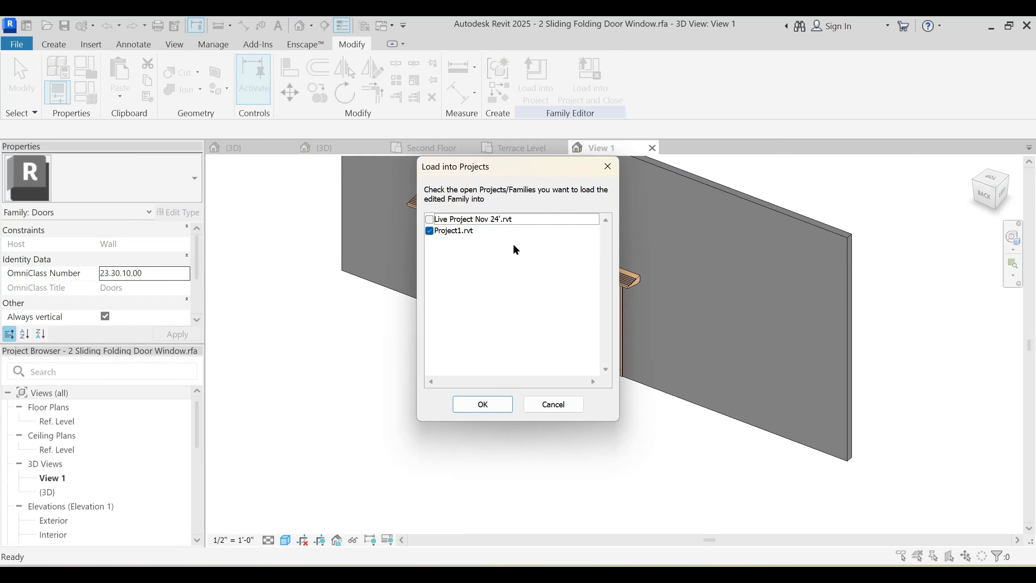
left_click(477, 409)
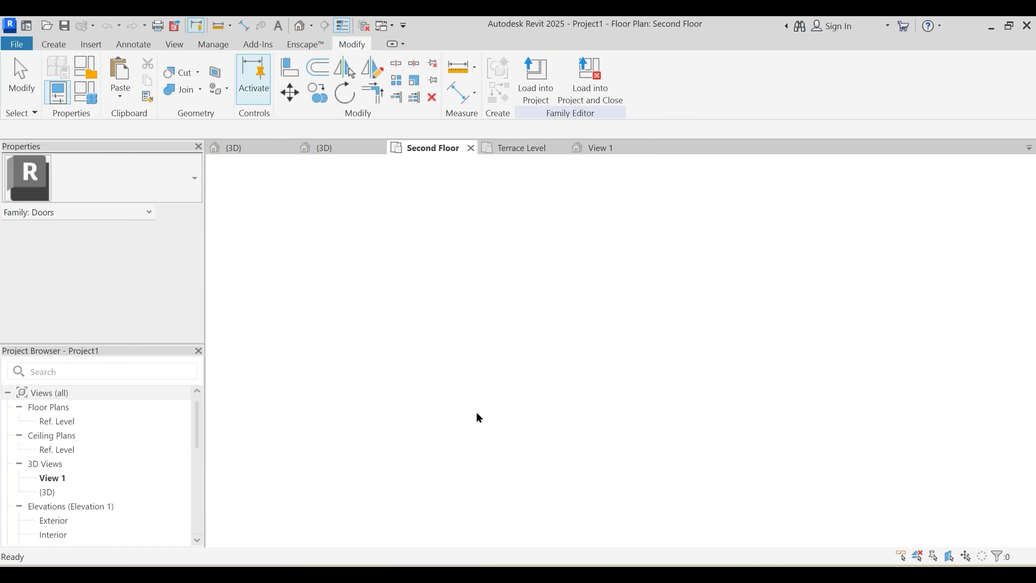
key("Escape")
left_click(617, 148)
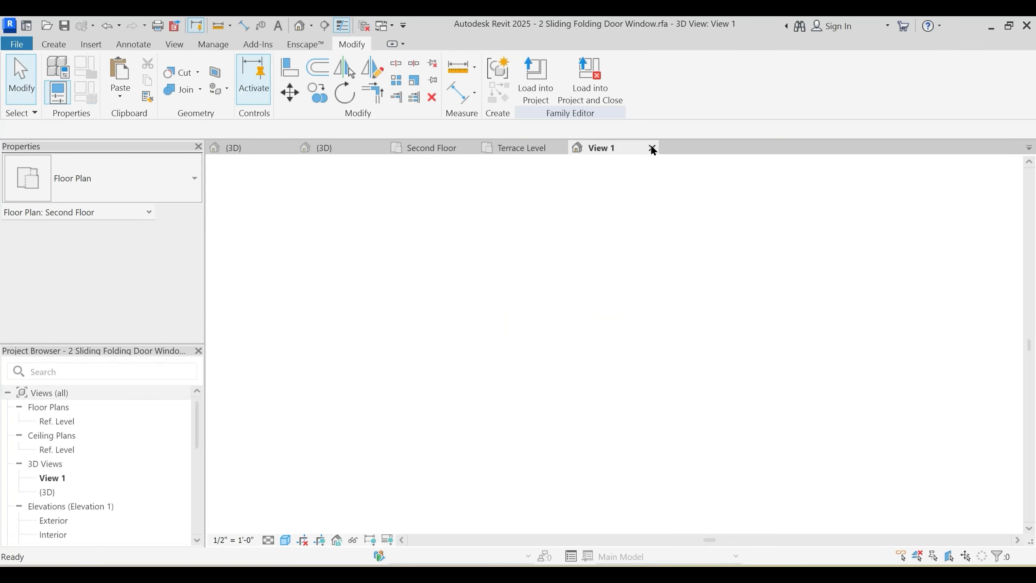
left_click(652, 148)
left_click(552, 310)
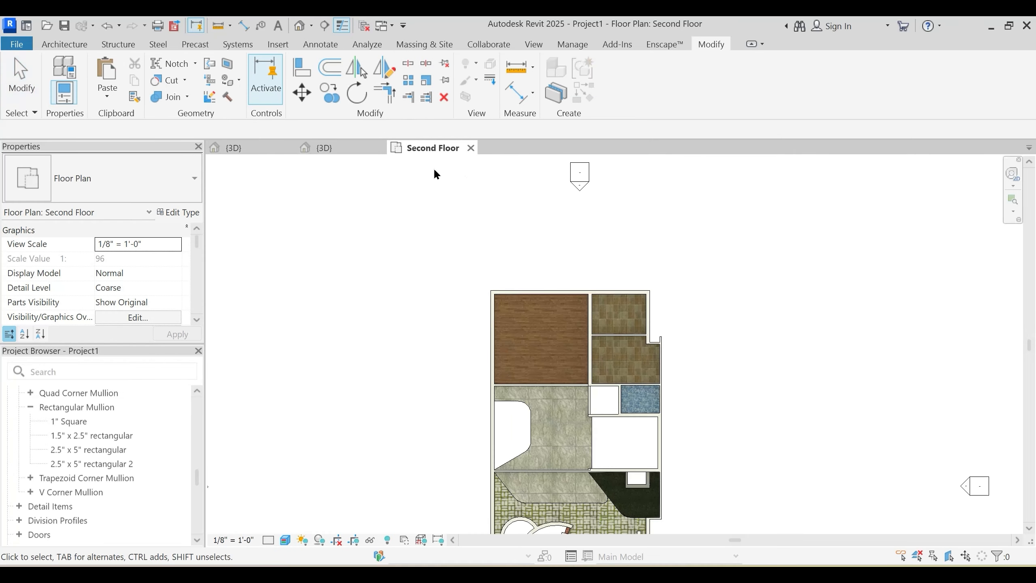
Step: Close the Second Floor plan and open Project1's Plinth Level floor plan, framed around the staircase area
left_click(470, 149)
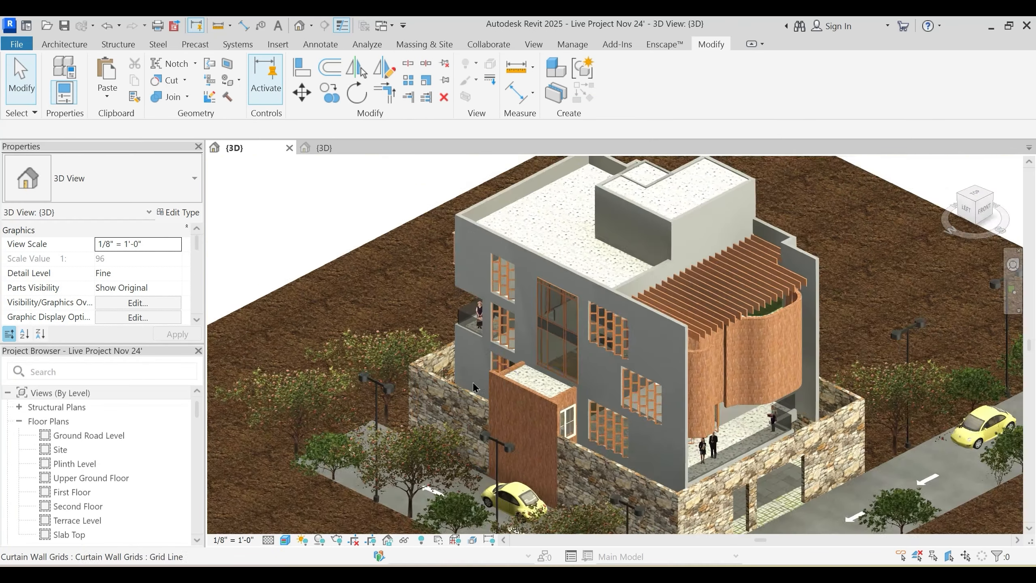
middle_click_drag(474, 386, 351, 189, "shift")
left_click(324, 148)
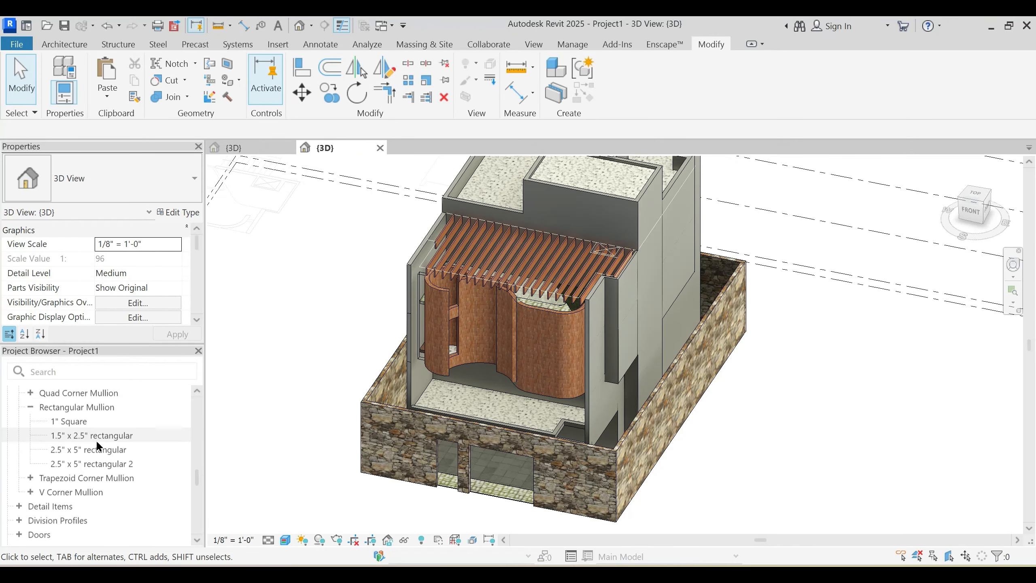
scroll(95, 439, "up", 10)
scroll(98, 439, "up", 2)
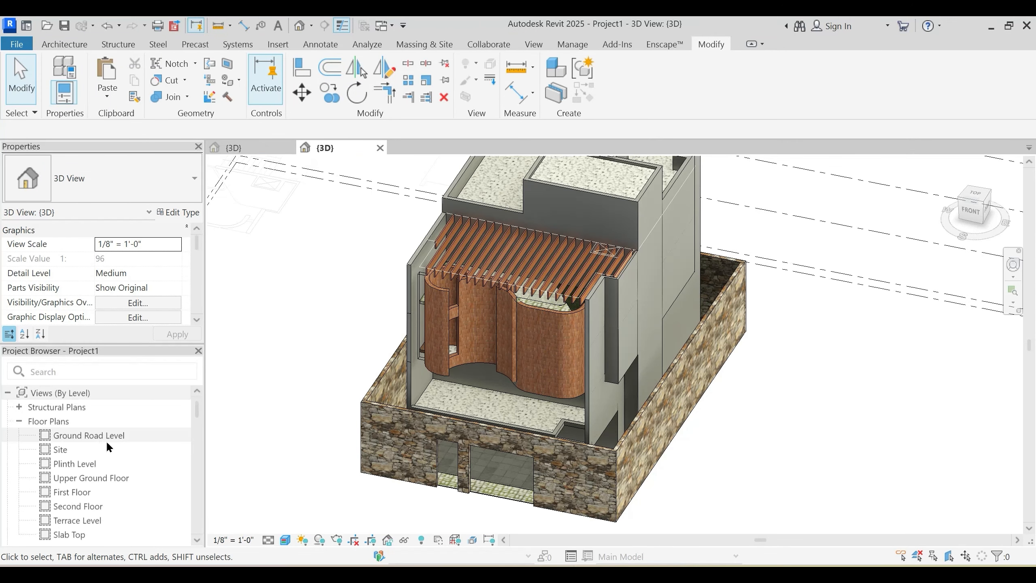
double_click(78, 463)
scroll(442, 387, "up", 5)
middle_click_drag(606, 341, 569, 302)
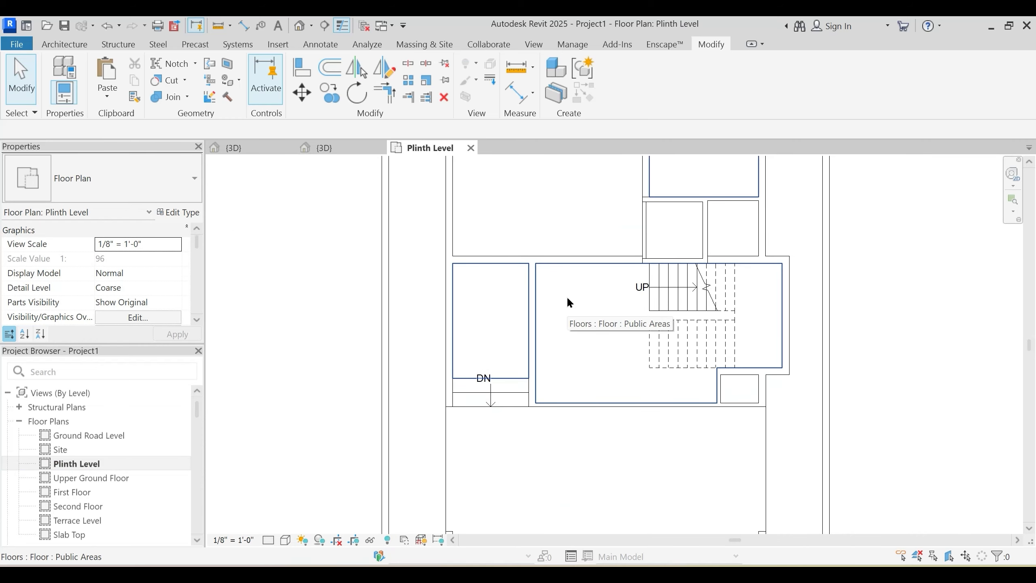
Step: Start the Door command on the Plinth Level plan and review the loaded door families and types
key("d")
key("r")
left_click(163, 182)
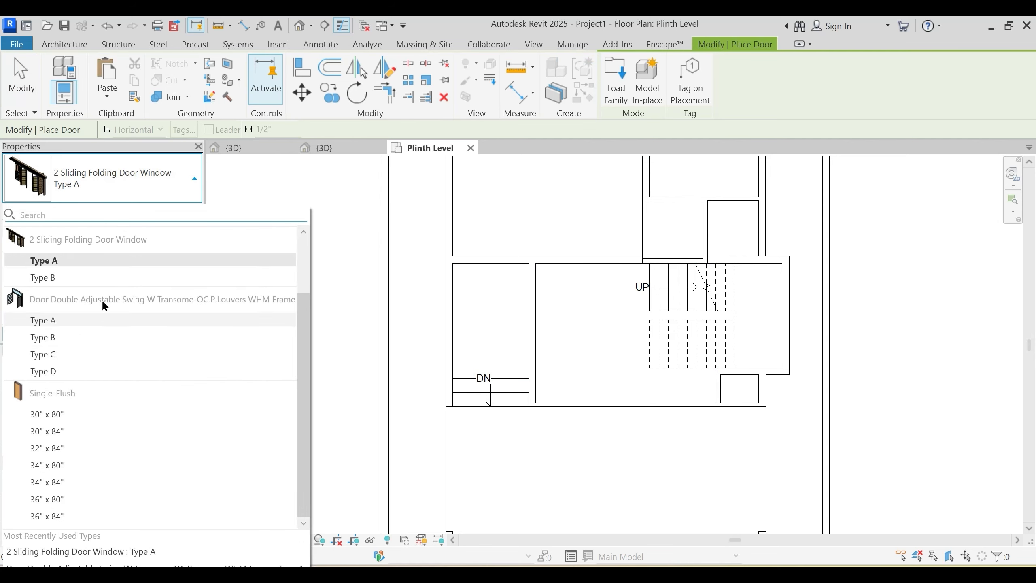
scroll(96, 285, "up", 2)
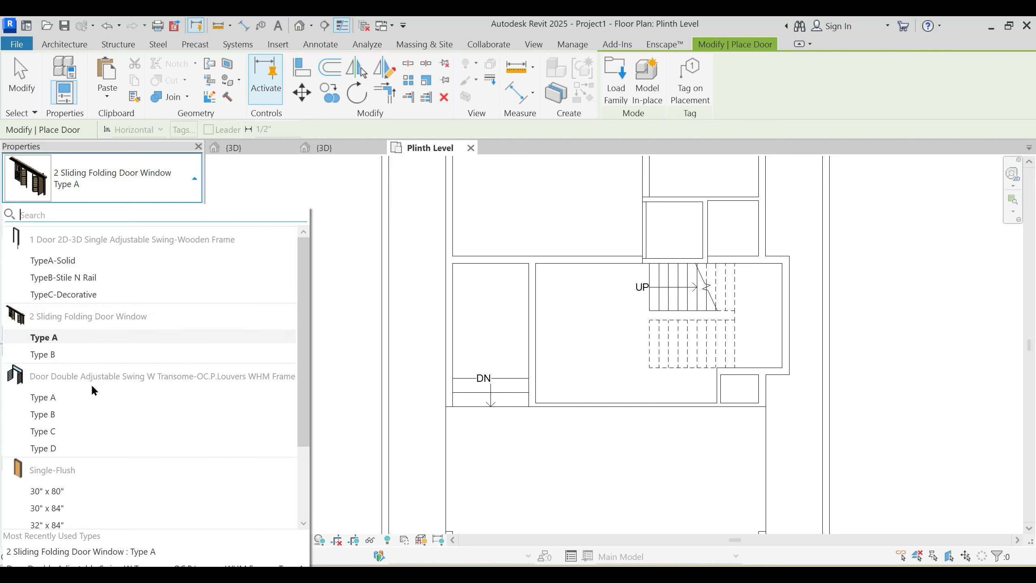
key("Escape")
key("Escape")
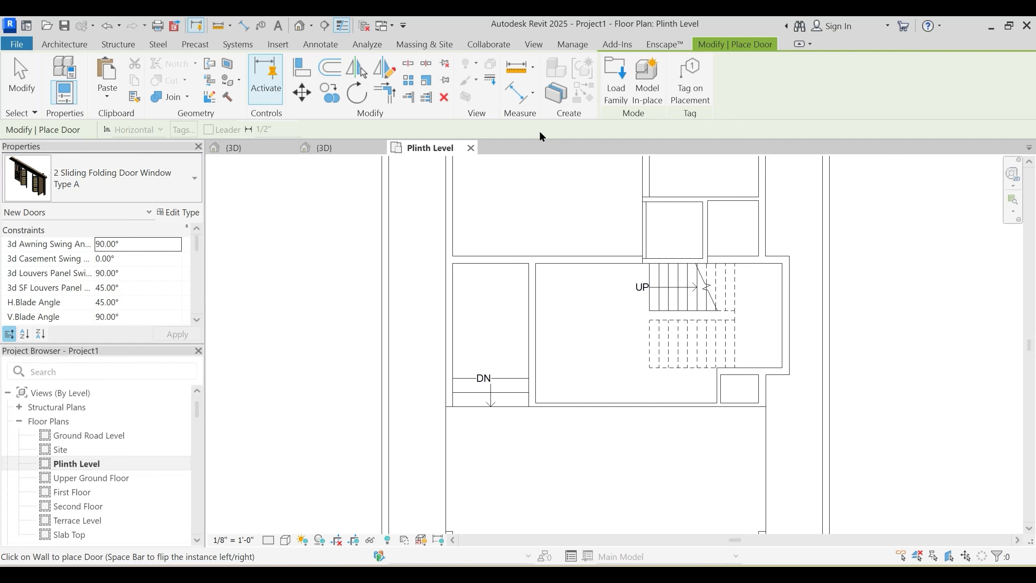
Step: Browse the Doors and Windows folders of the English-Imperial US family library, without loading a family
key("d")
key("r")
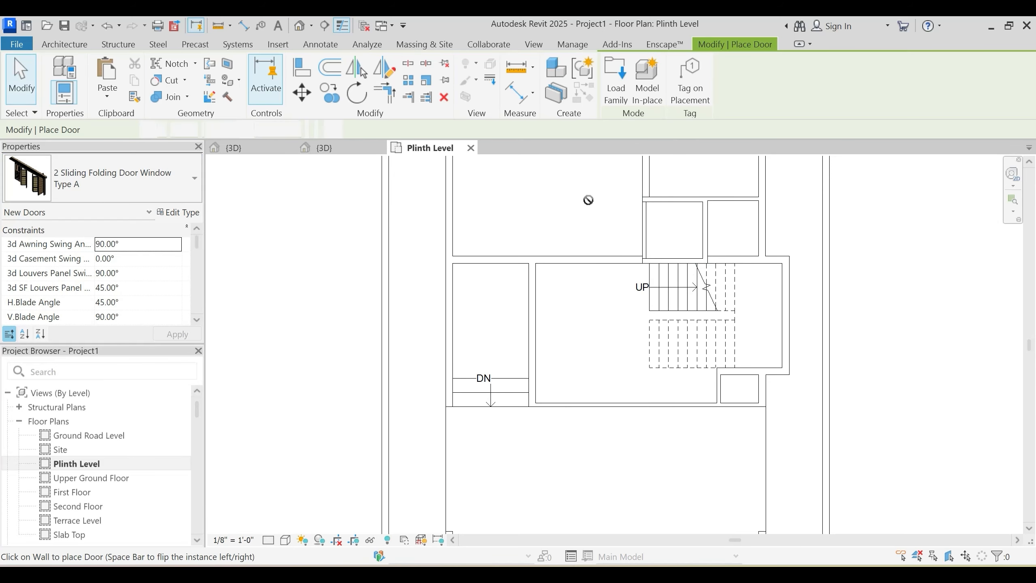
left_click(615, 94)
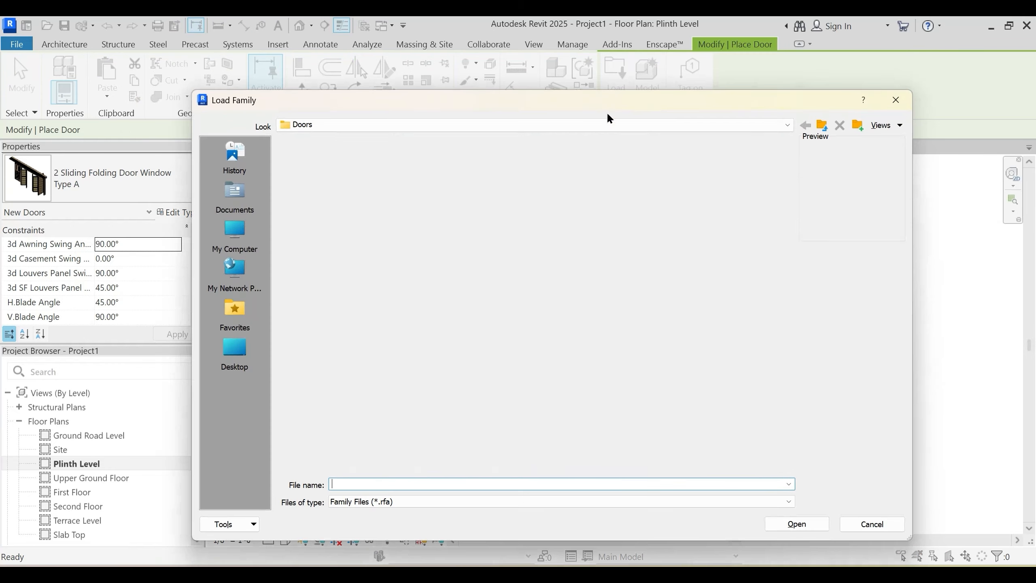
left_click(376, 127)
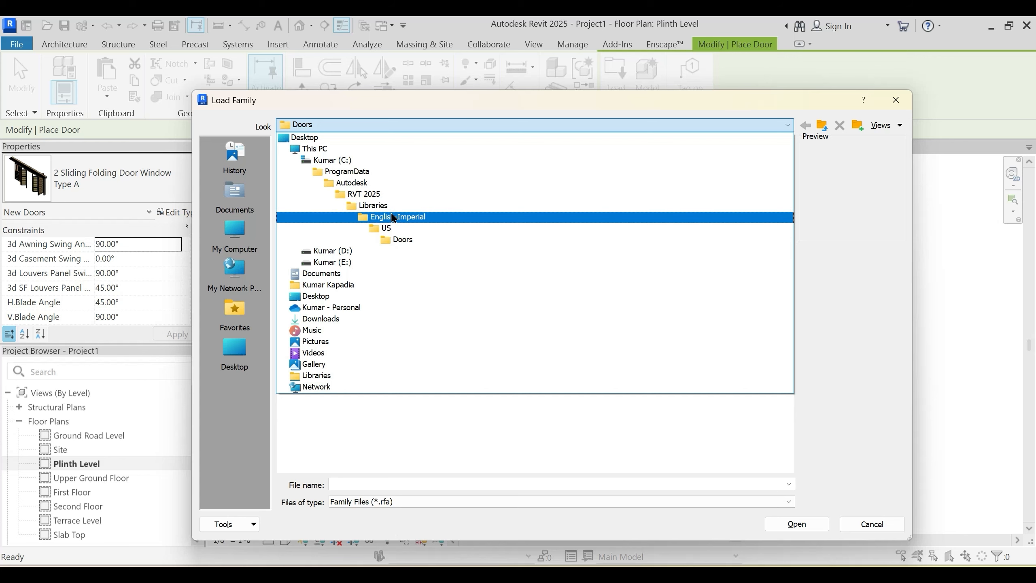
left_click(391, 227)
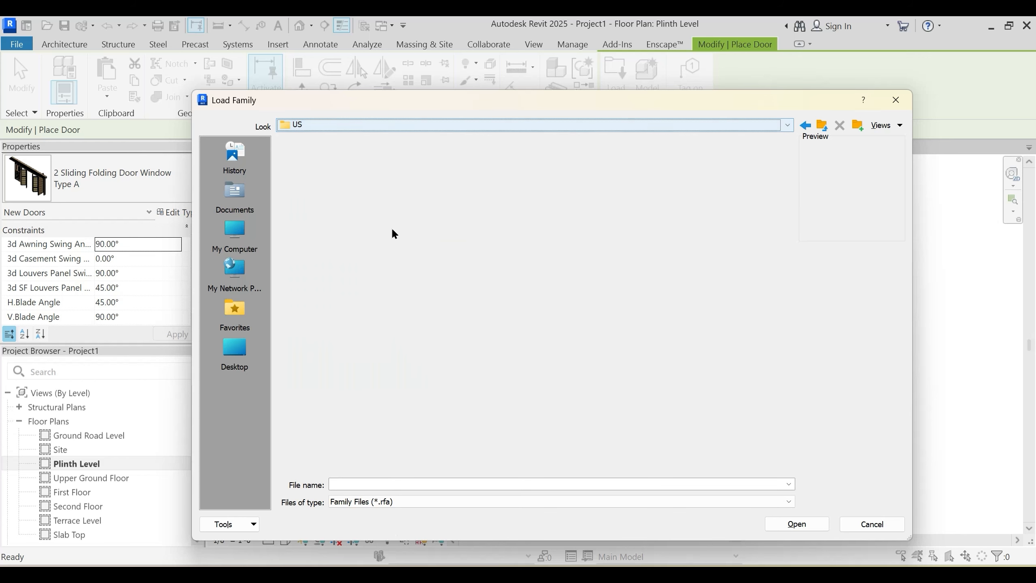
left_click(422, 259)
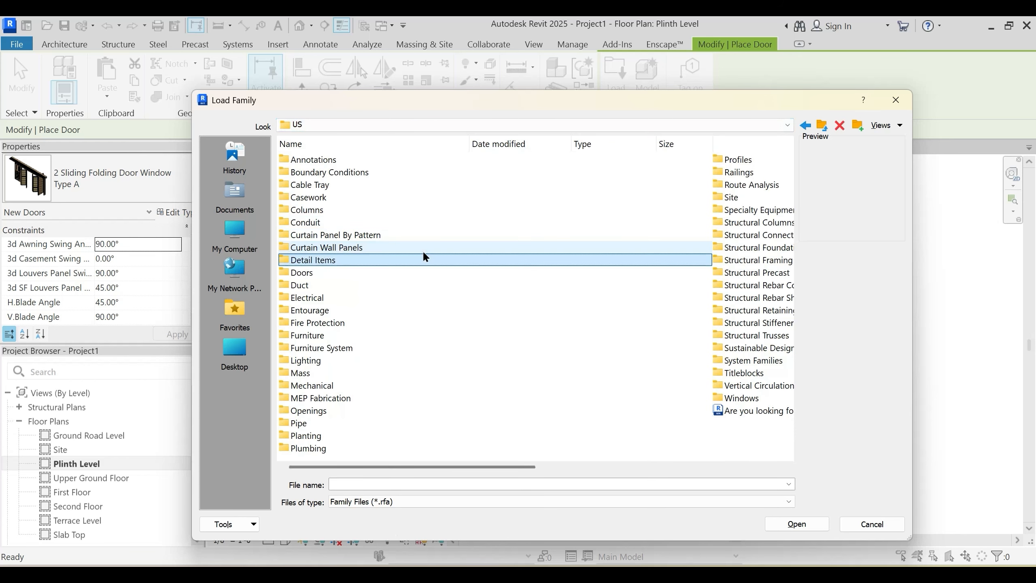
double_click(303, 272)
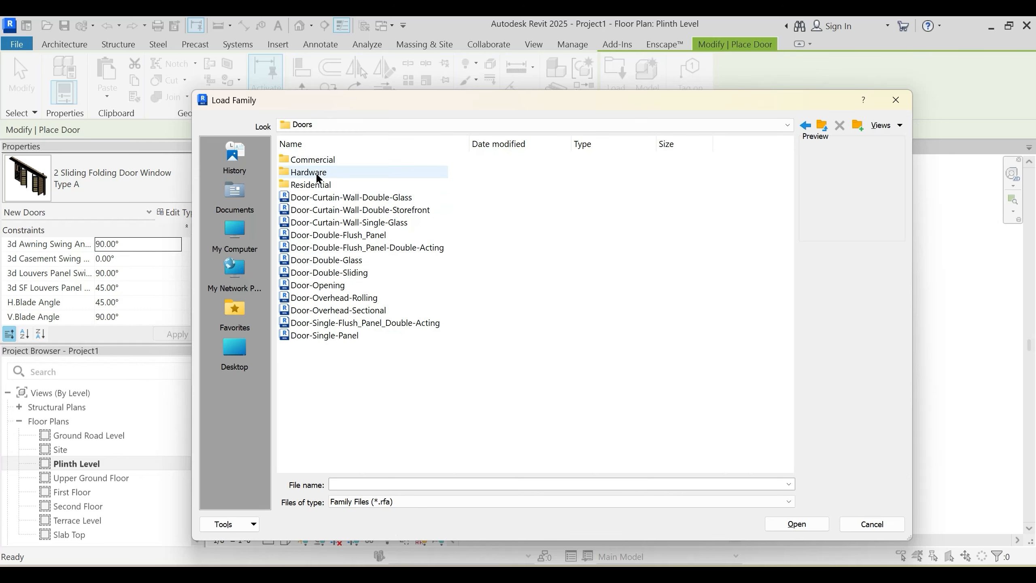
left_click(822, 125)
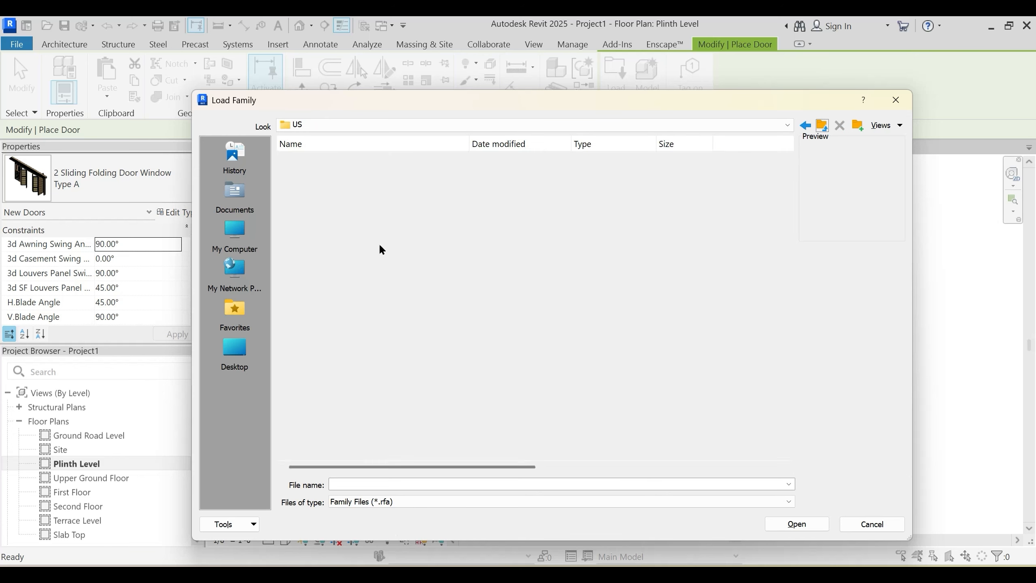
scroll(369, 251, "down", 3)
left_click(315, 398)
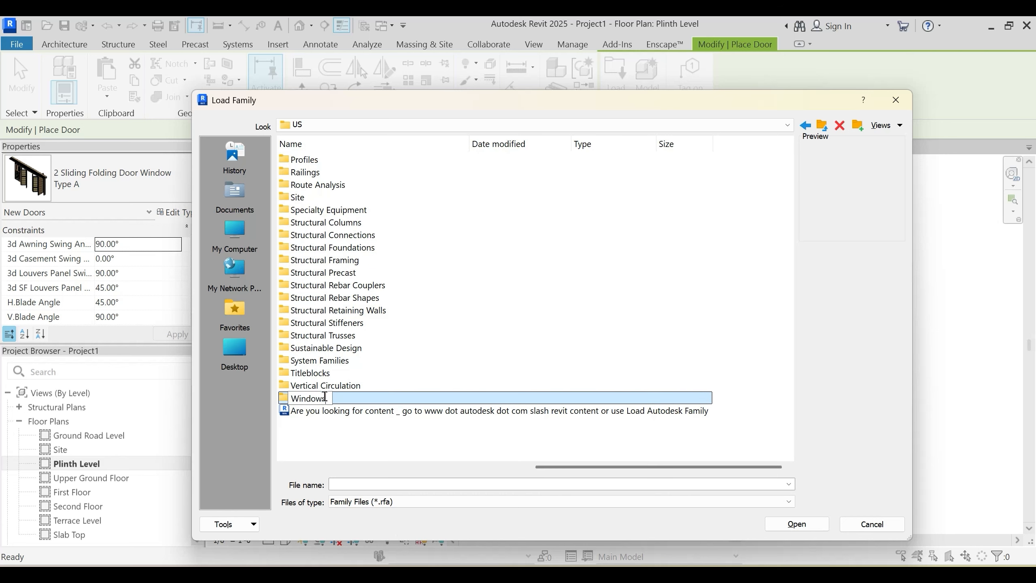
double_click(322, 401)
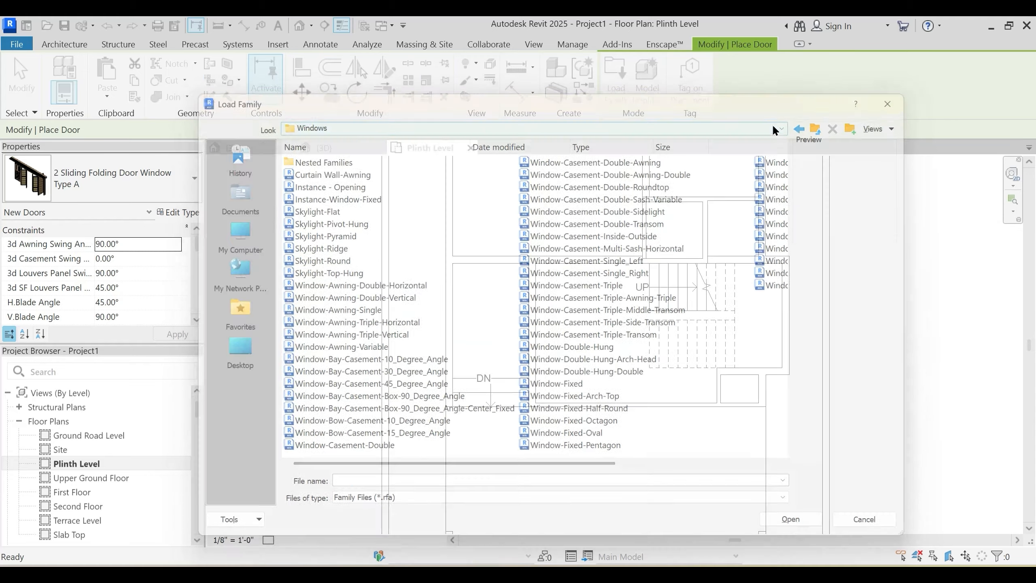
key("Escape")
key("Escape")
Step: Place a Type B Door Double Adjustable Swing W Transome-OC.P.Louvers WHM Frame on the wall between the entry steps and the staircase room
middle_click_drag(453, 297, 461, 302)
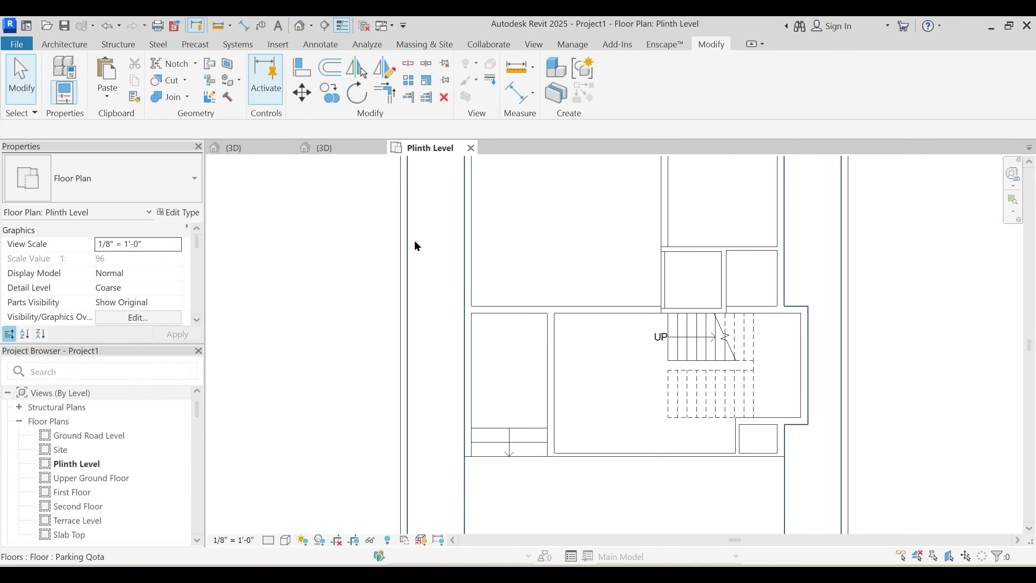
left_click(74, 46)
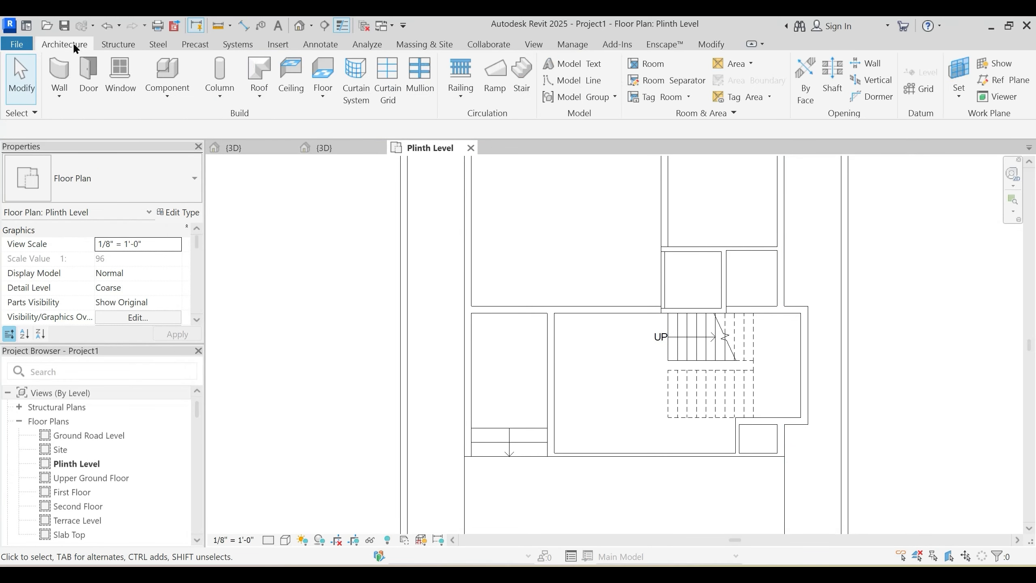
left_click(90, 77)
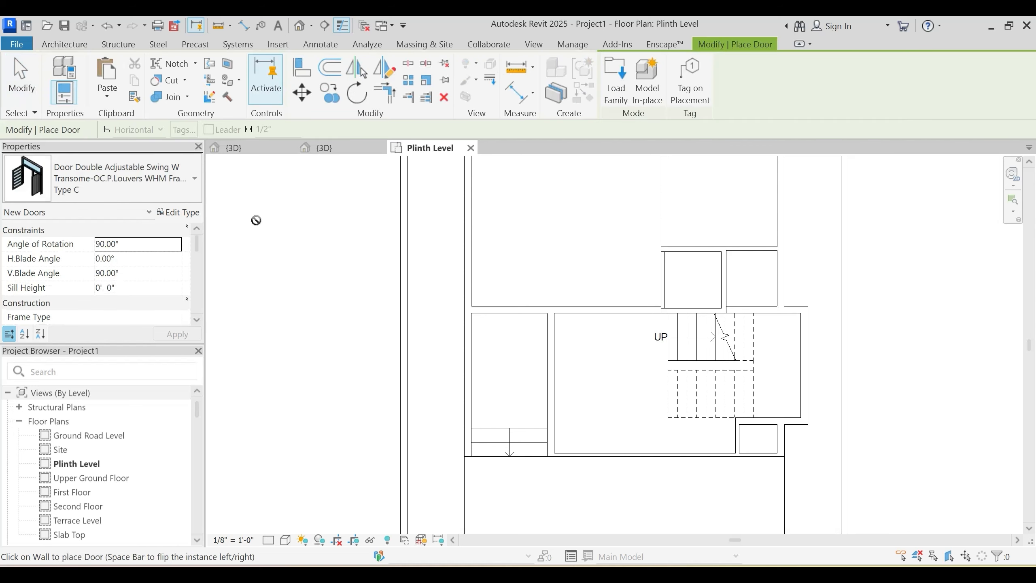
left_click(145, 184)
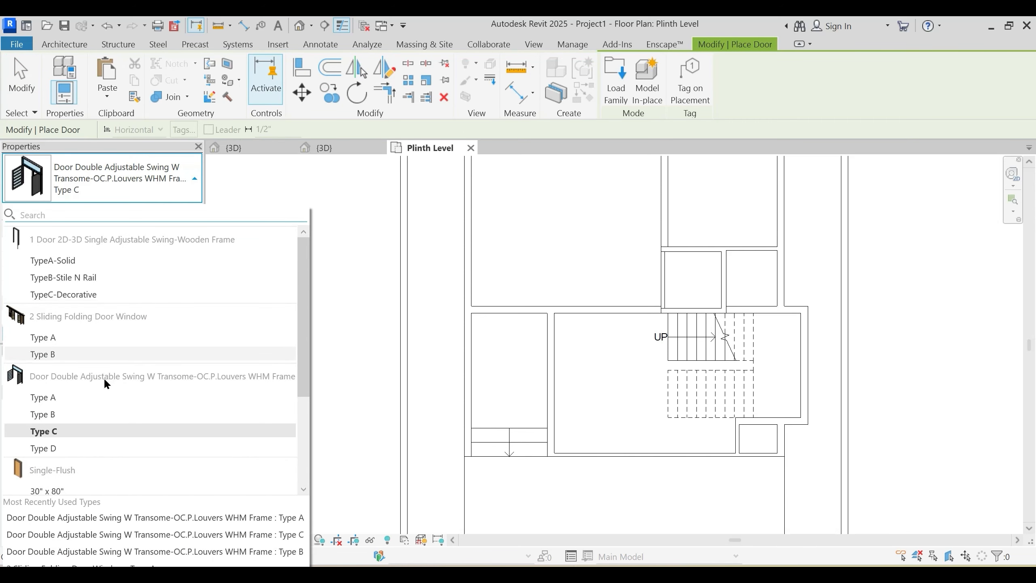
mouse_move(106, 383)
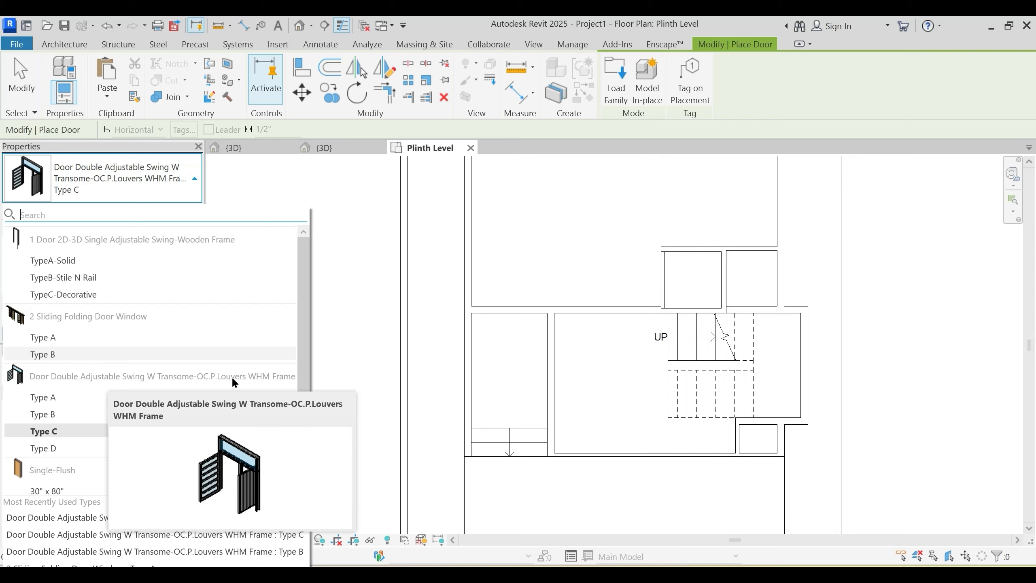
left_click(52, 411)
scroll(562, 361, "up", 3)
left_click(194, 217)
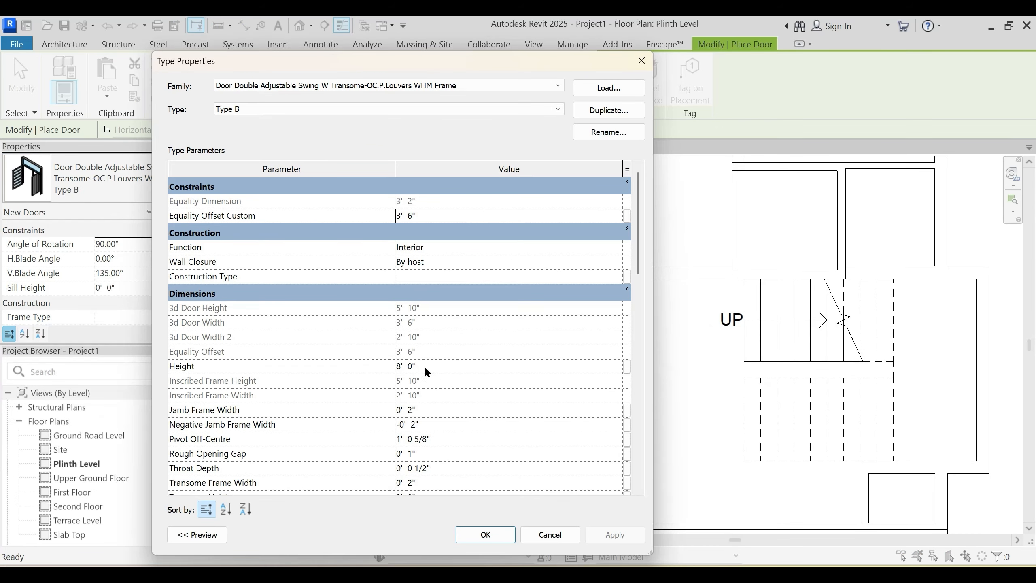
scroll(432, 368, "down", 1)
key("Escape")
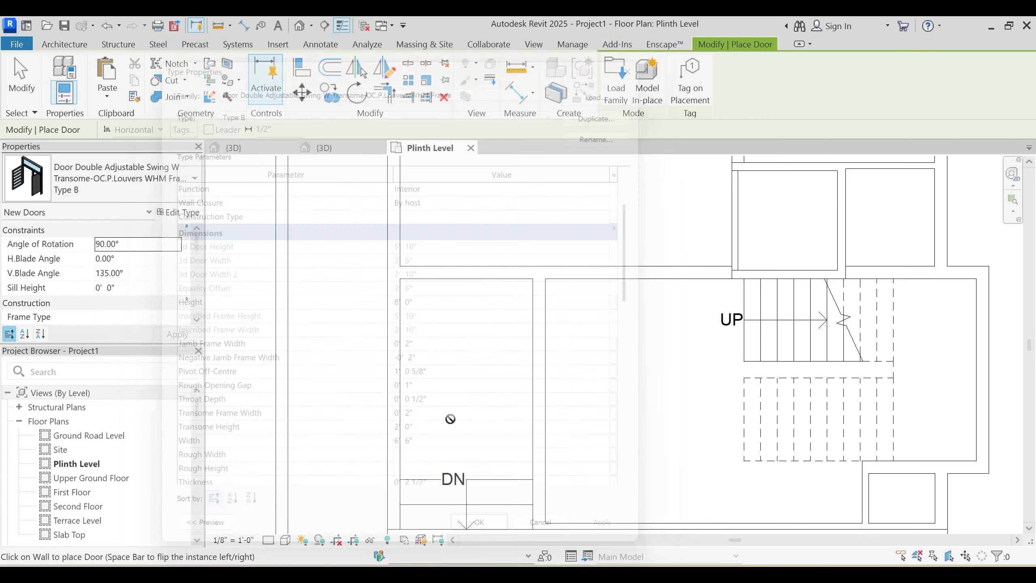
left_click(528, 368)
key("Escape")
key("Escape")
scroll(576, 347, "down", 2)
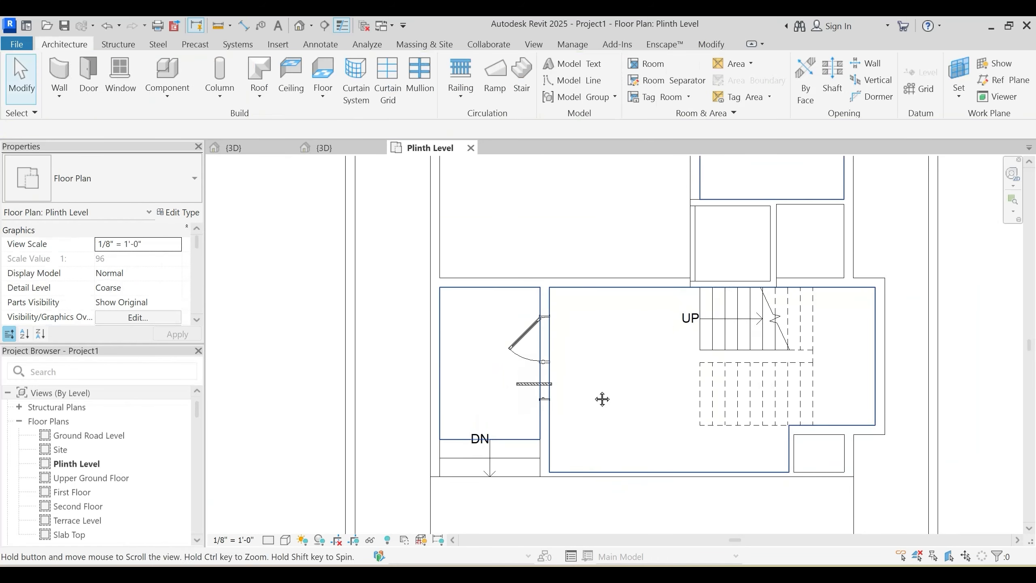
Step: Set the Door Panel Material of the placed double door to Sash
scroll(487, 340, "up", 2)
left_click(485, 338)
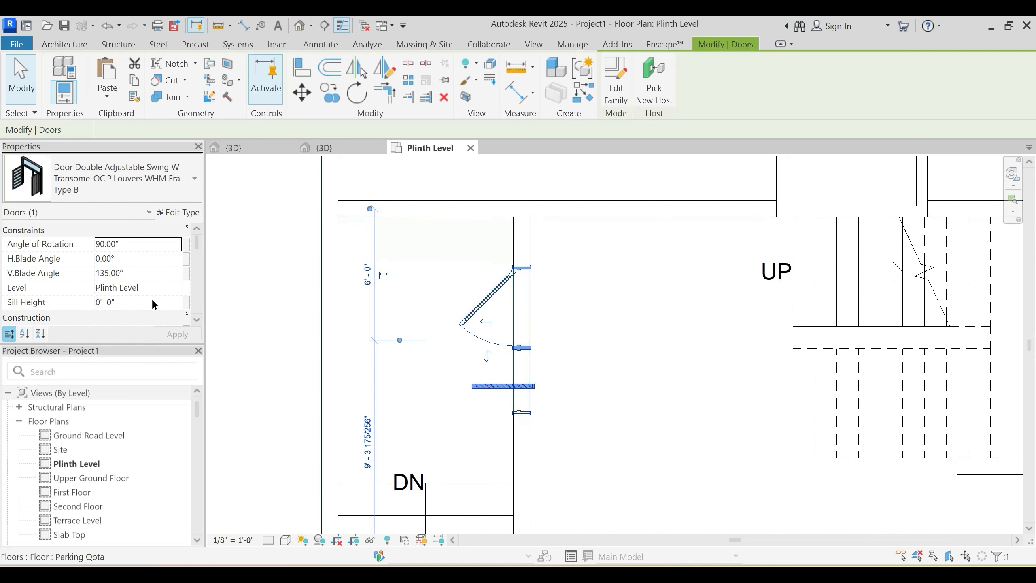
scroll(125, 276, "down", 3)
scroll(125, 276, "down", 2)
left_click(164, 230)
type("AS")
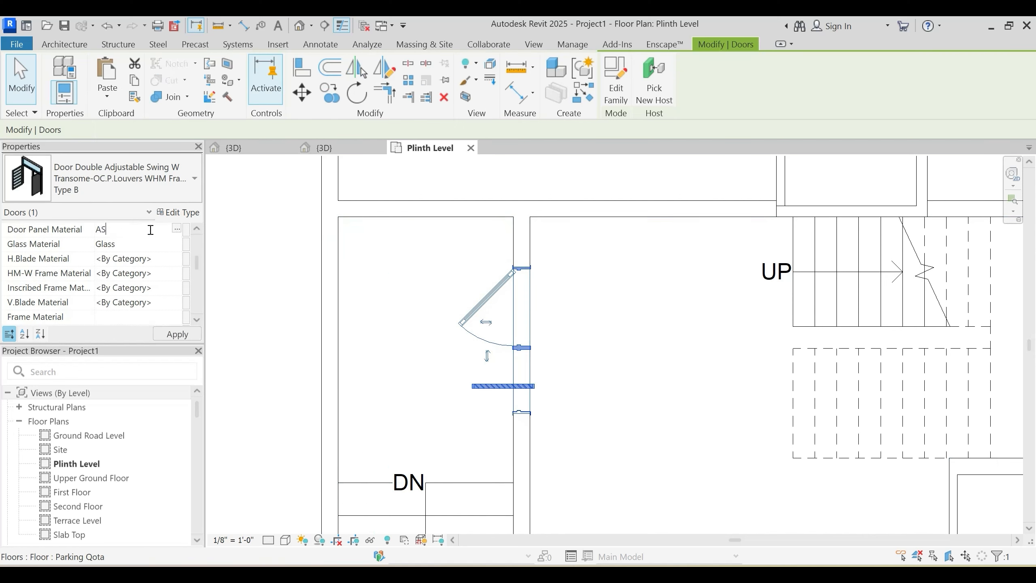
type("Sash")
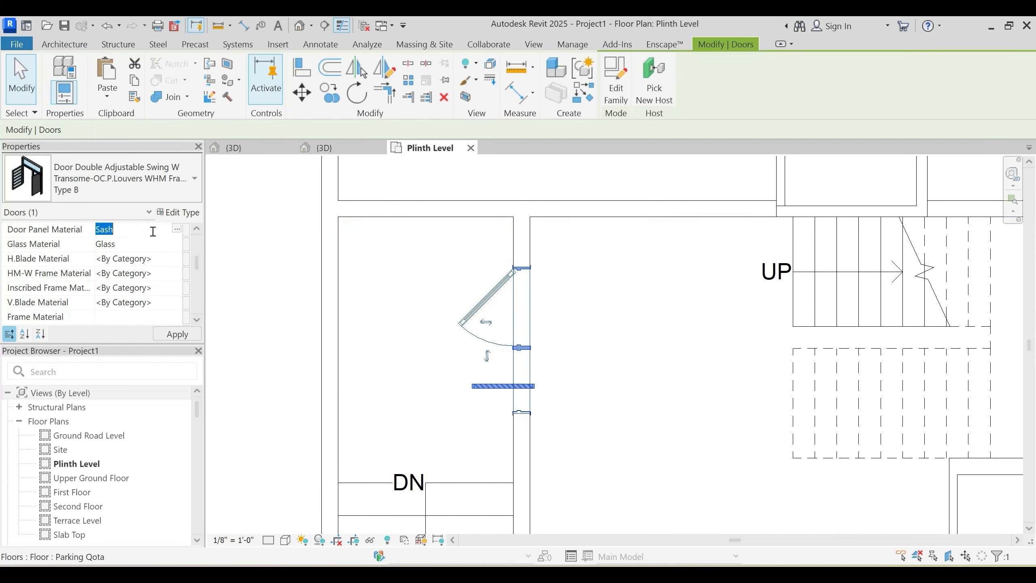
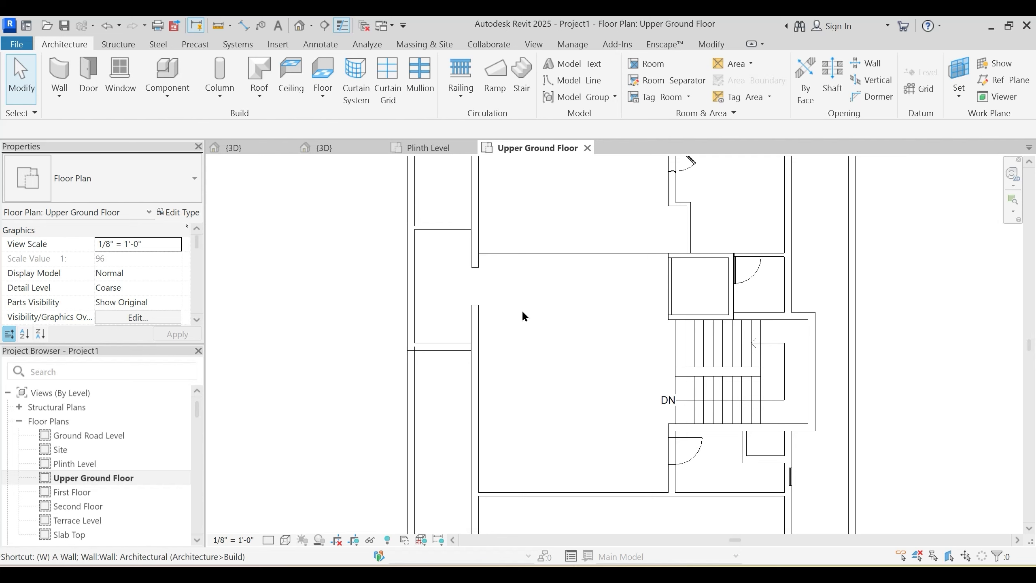
Step: Place a 2 Sliding Folding Door Window, Type A, on the Upper Ground Floor wall below the large room, 4'-0" from its left side wall
key("r")
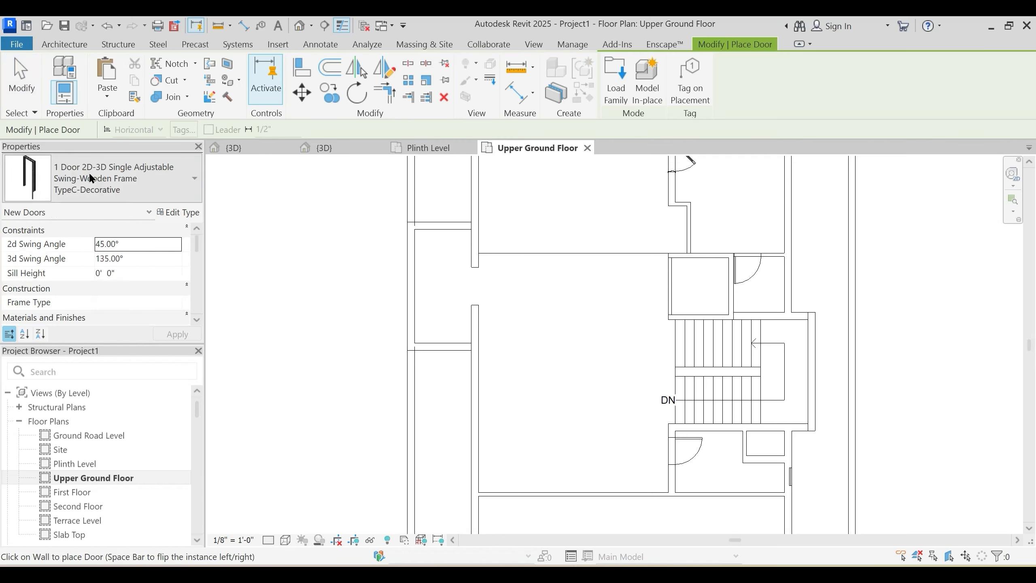
left_click(98, 184)
scroll(75, 306, "up", 1)
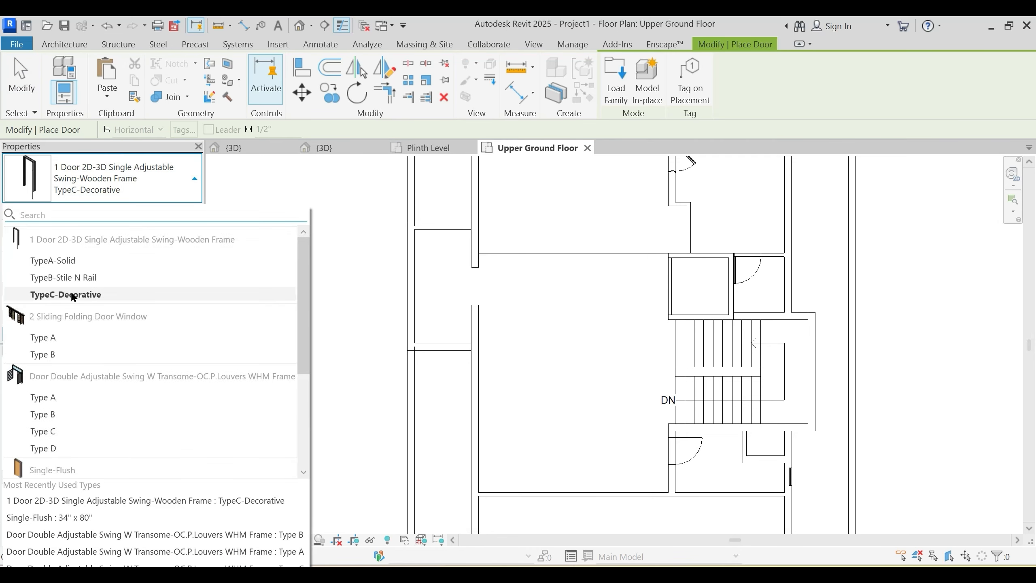
scroll(96, 367, "down", 3)
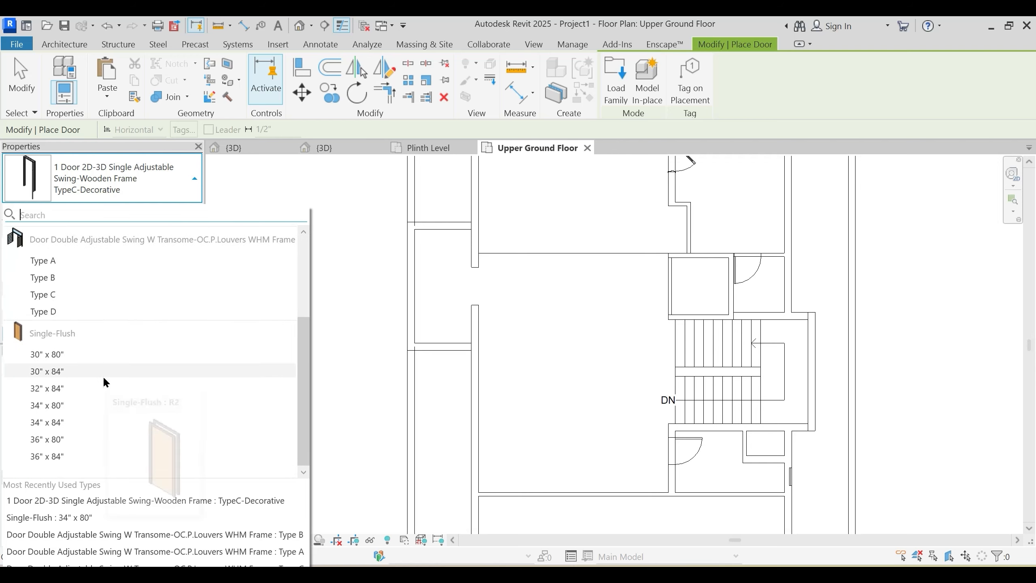
scroll(102, 376, "up", 3)
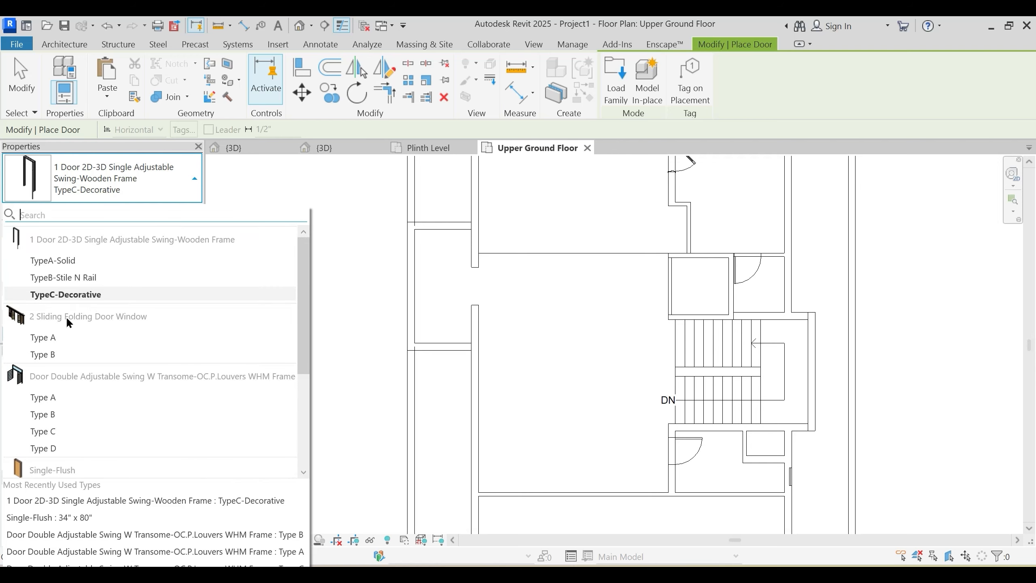
left_click(40, 342)
left_click(176, 210)
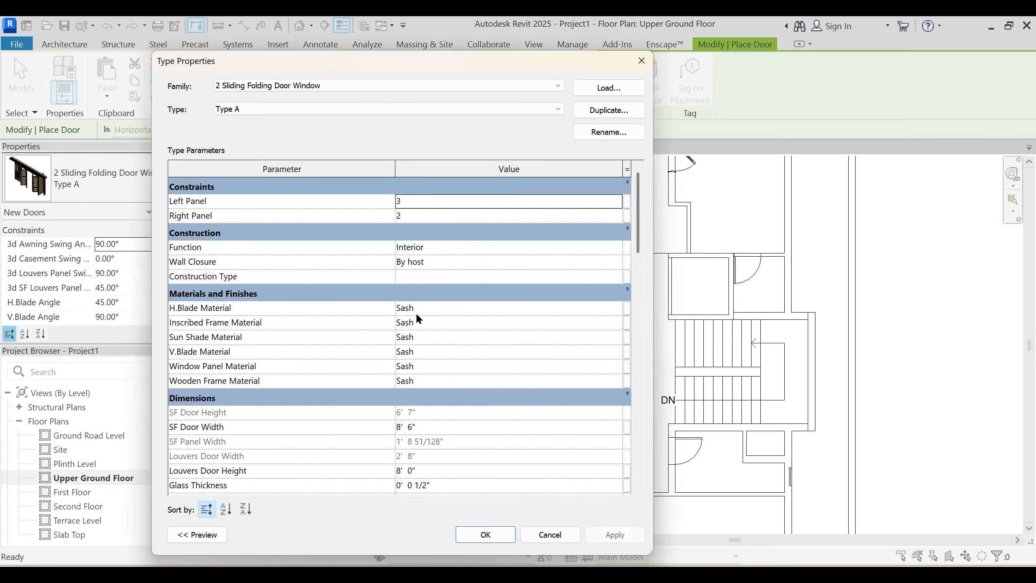
scroll(431, 396, "down", 2)
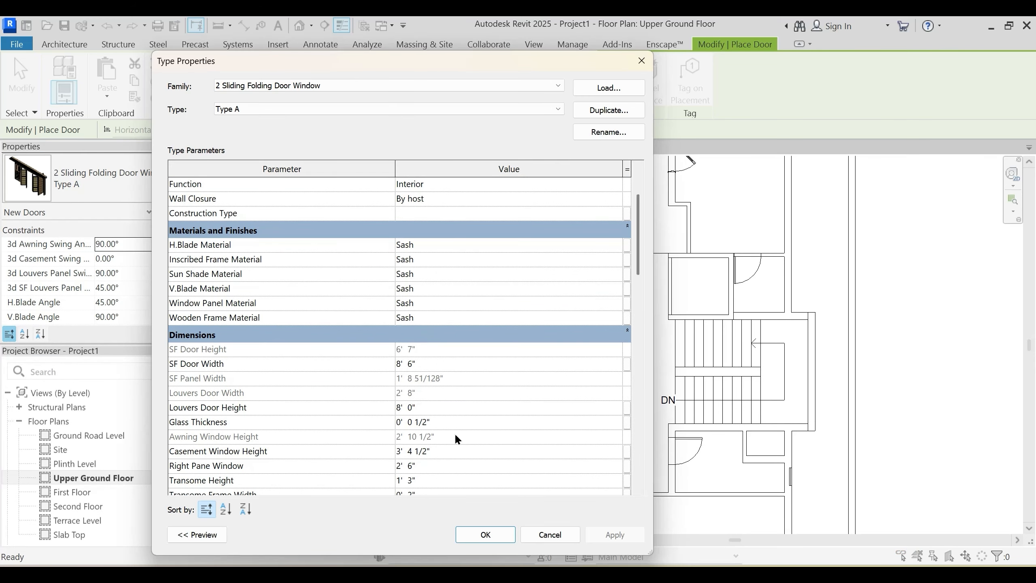
scroll(449, 432, "down", 3)
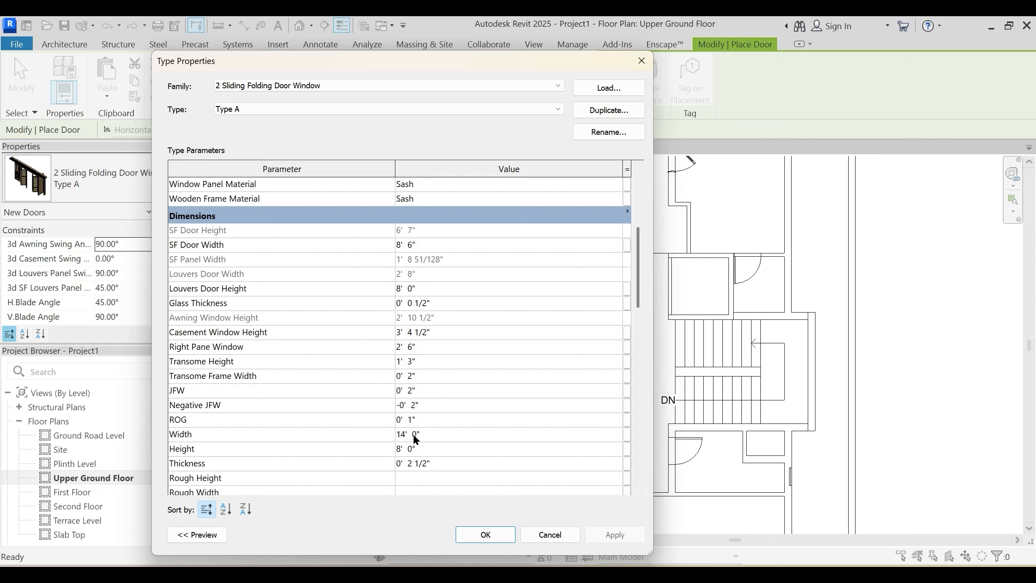
left_click(410, 451)
key("Return")
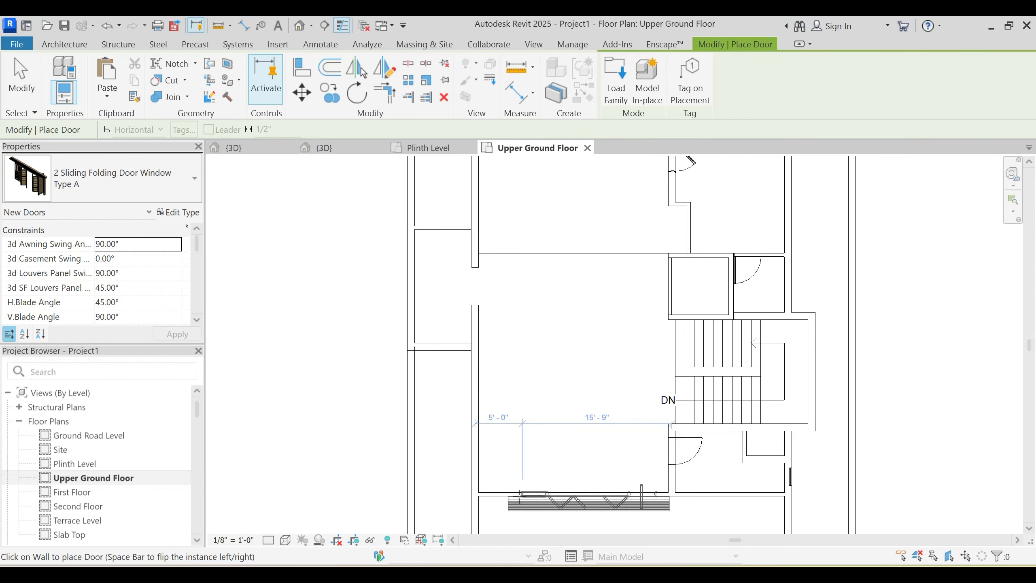
middle_click_drag(517, 495, 503, 387)
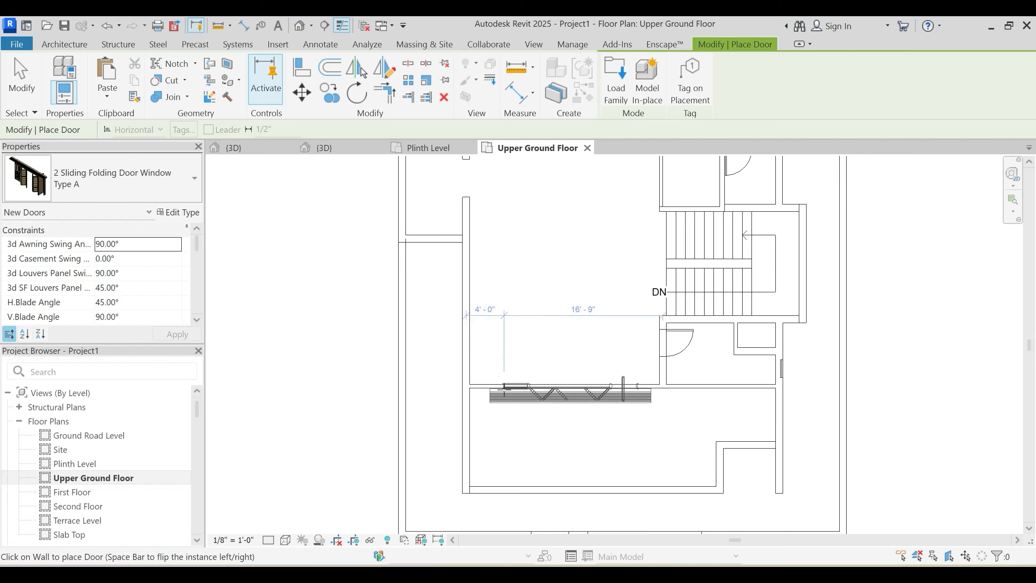
left_click(534, 401)
key("Escape")
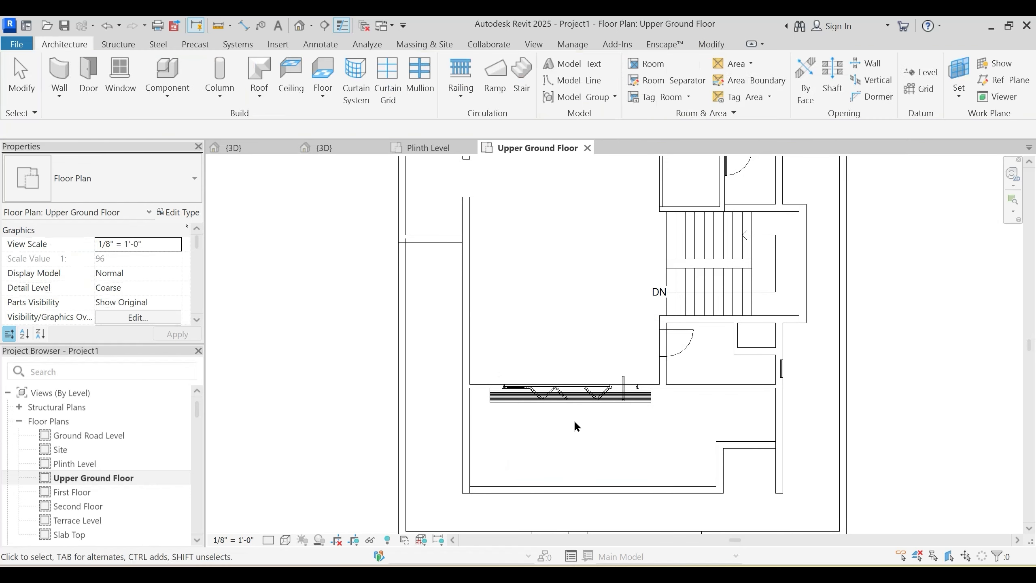
Step: Review the placed sliding folding door's instance properties and examine the door behind the curved brick facade in the 3D view
left_click(579, 403)
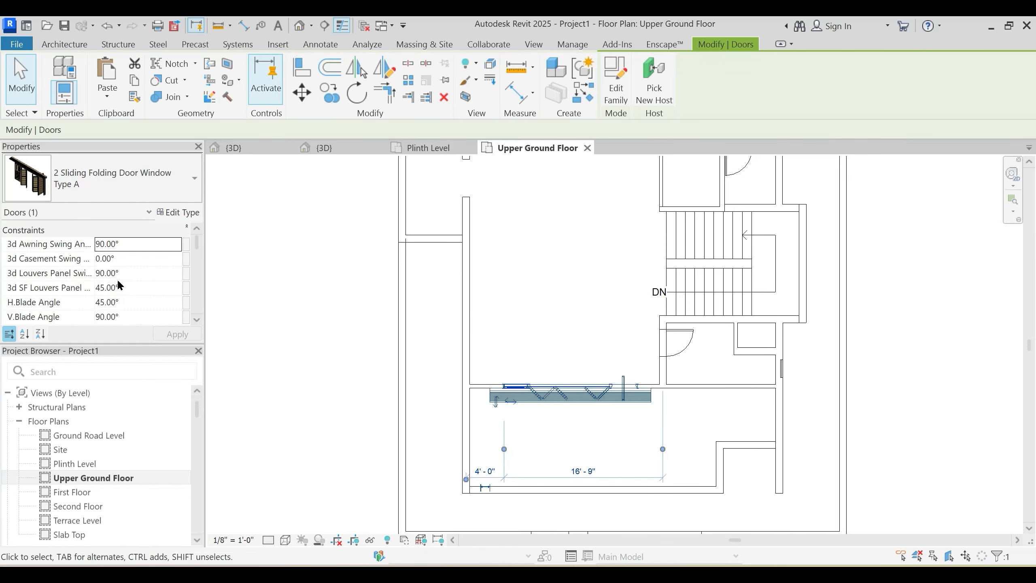
scroll(128, 281, "down", 3)
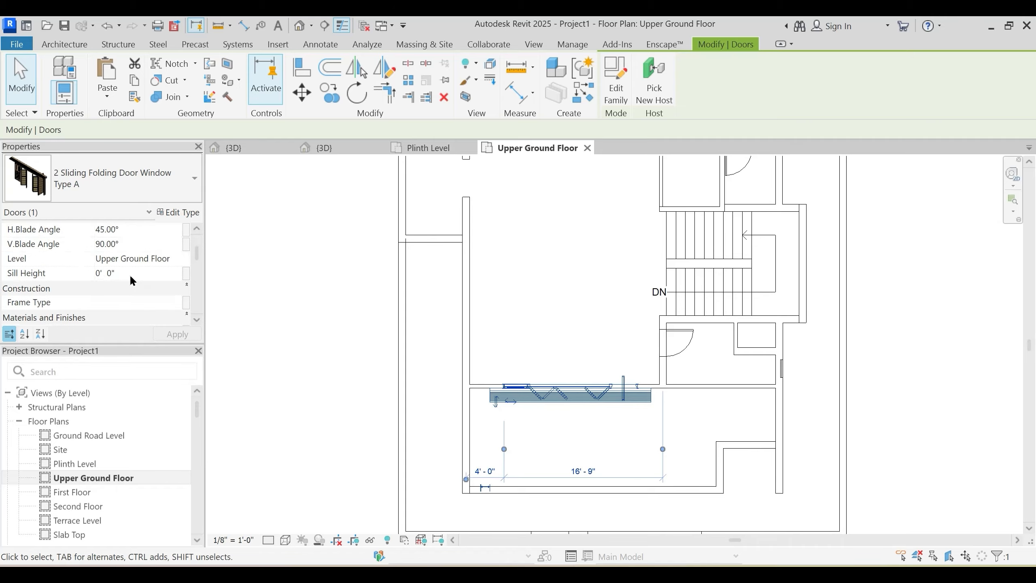
key("Escape")
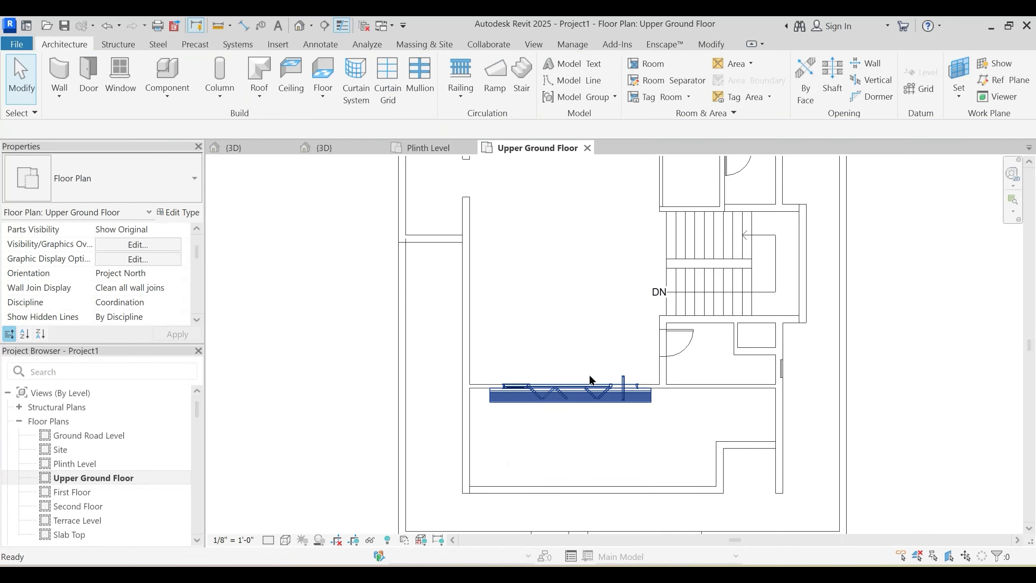
left_click(326, 147)
middle_click_drag(485, 329, 460, 401, "shift")
left_click(424, 253)
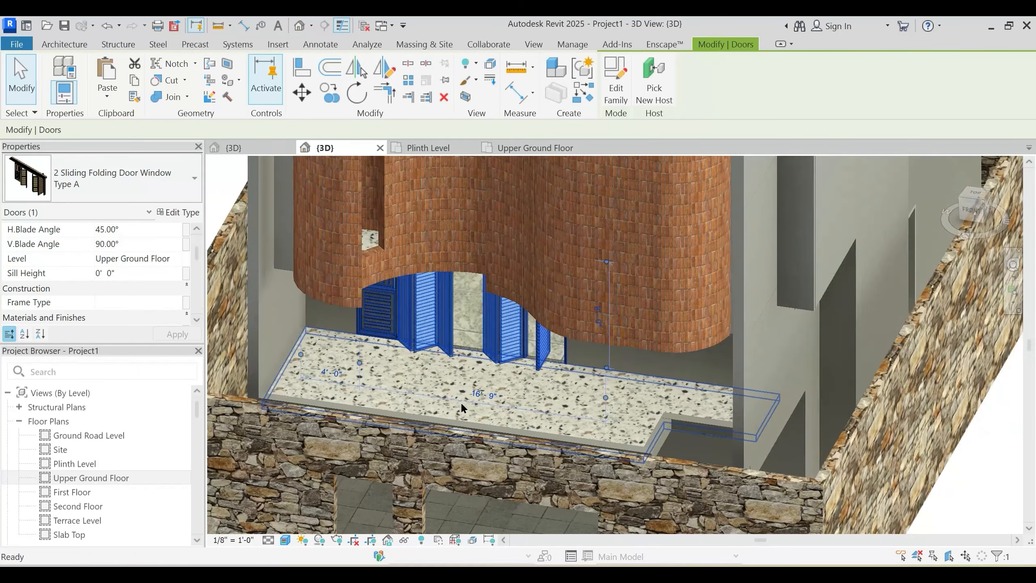
Step: Set the sliding folding door's 3d Casement Swing and 3d Awning Swing angles to 45°, then review the door behind the brick facade
scroll(124, 252, "up", 2)
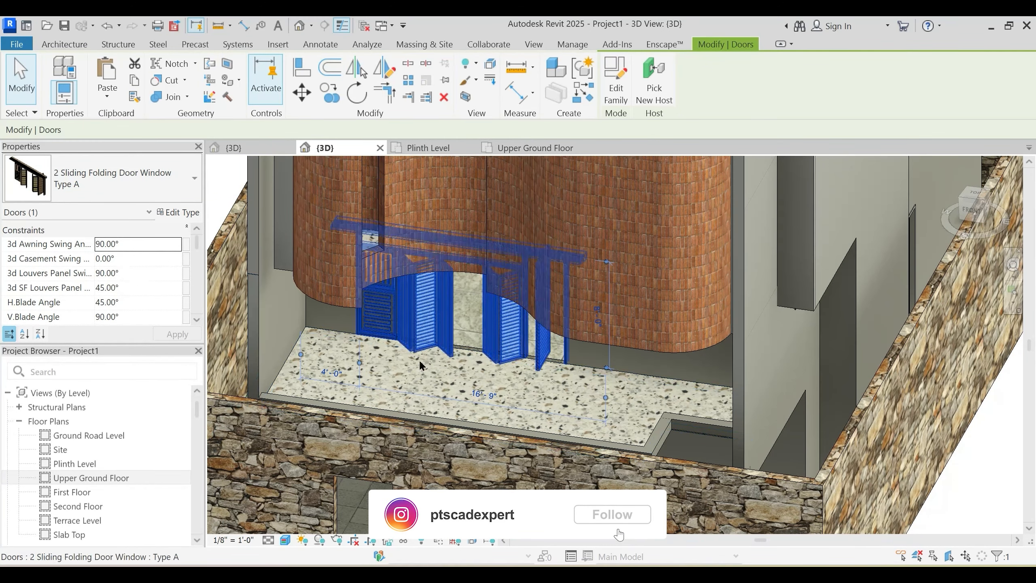
middle_click_drag(418, 359, 438, 347, "shift")
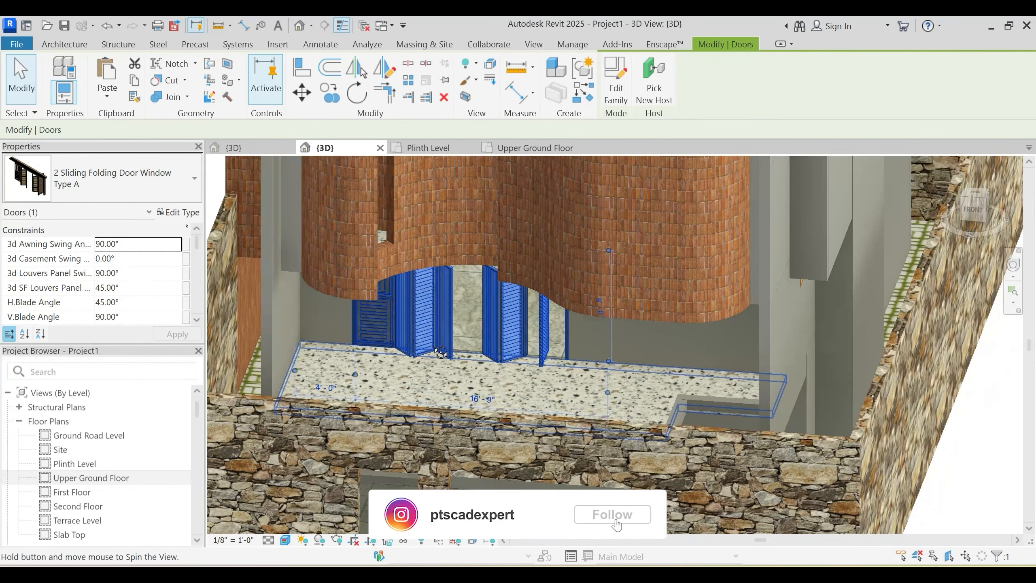
left_click(135, 257)
type("4")
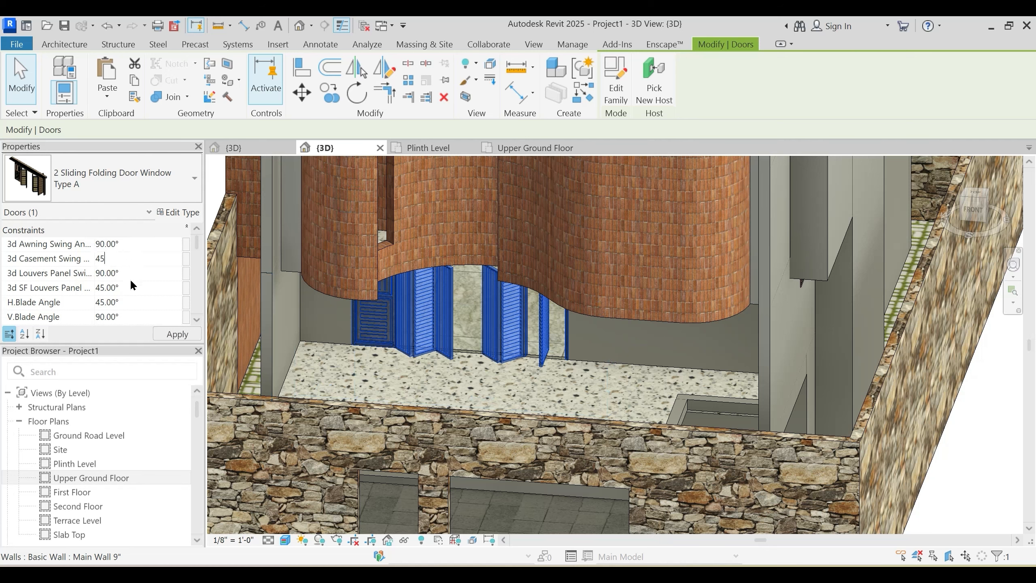
type("5")
left_click(133, 239)
type("45")
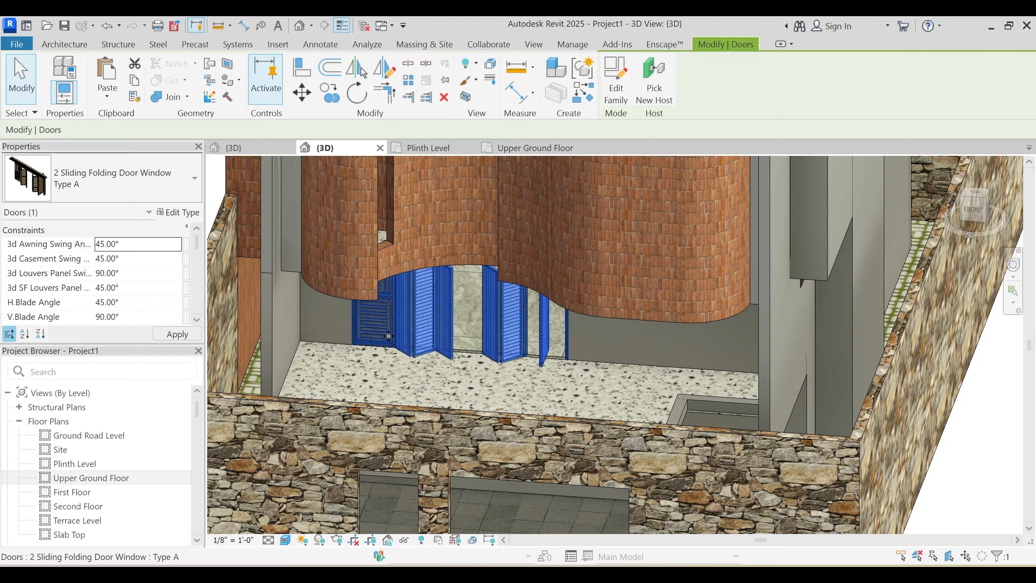
middle_click_drag(388, 335, 535, 406, "shift")
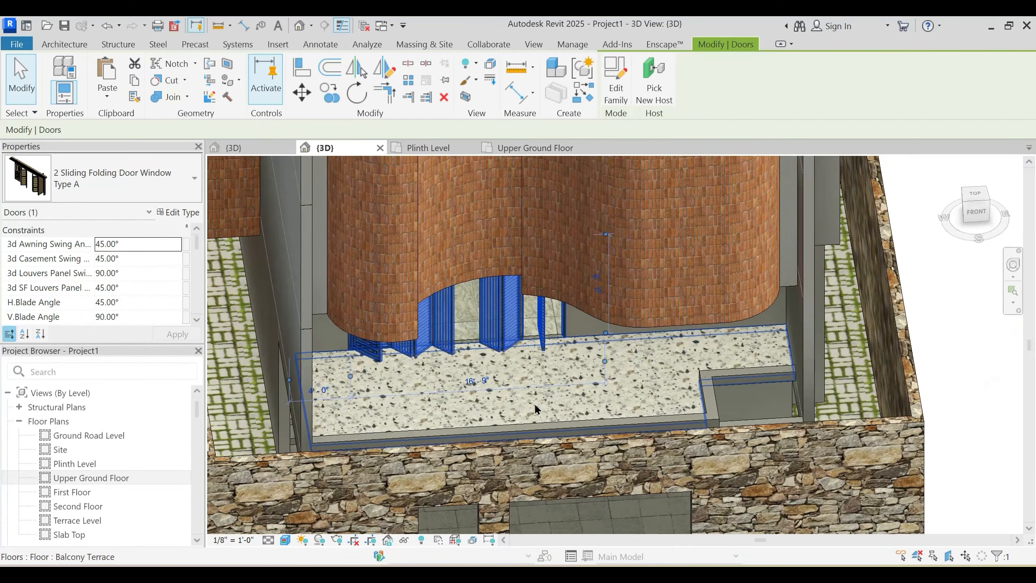
scroll(535, 405, "down", 3)
key("Escape")
middle_click_drag(503, 373, 620, 359, "shift")
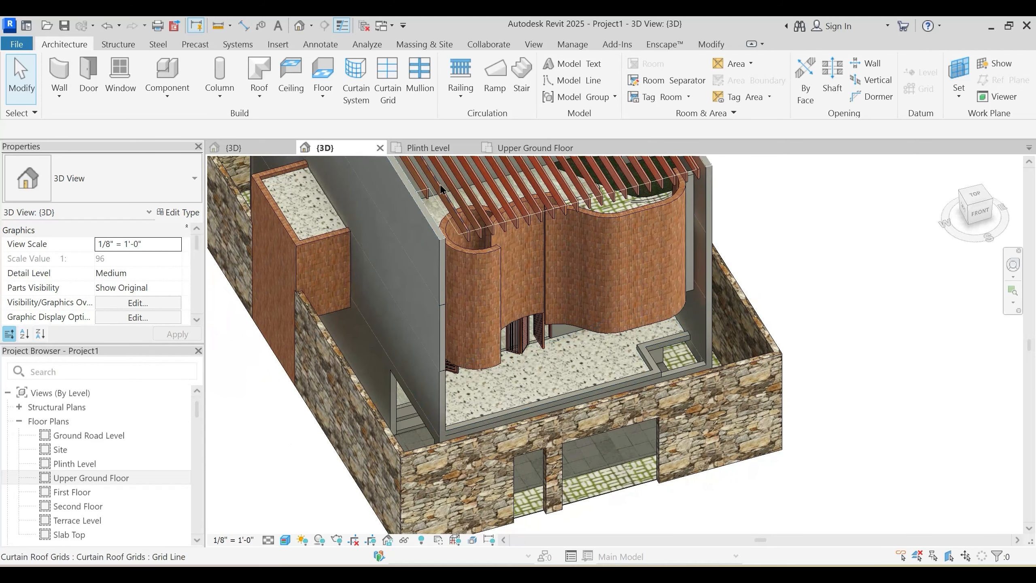
Step: Turn off Show Sun Shade for the sliding folding door under the curved brick facade
left_click(430, 149)
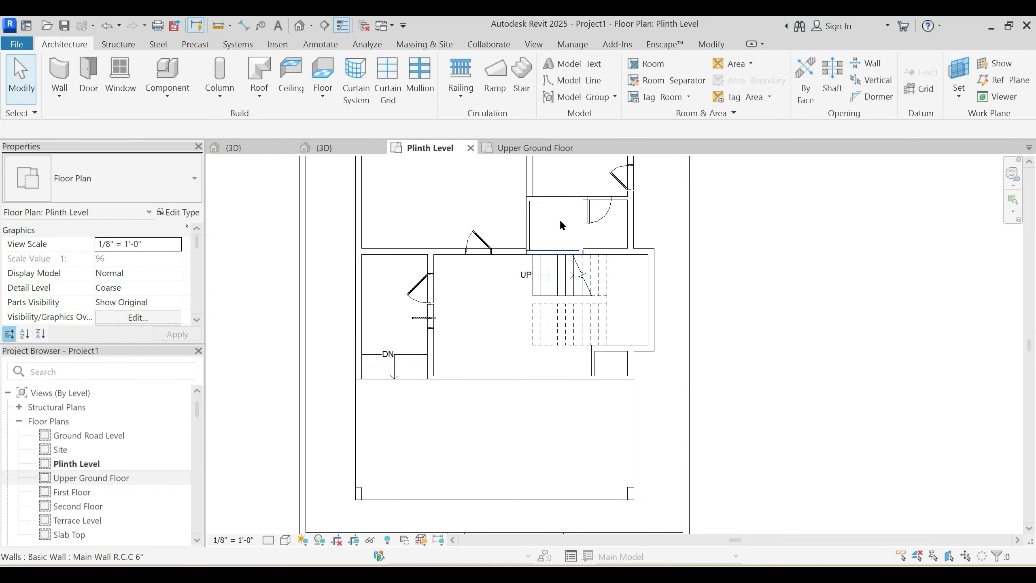
left_click(532, 149)
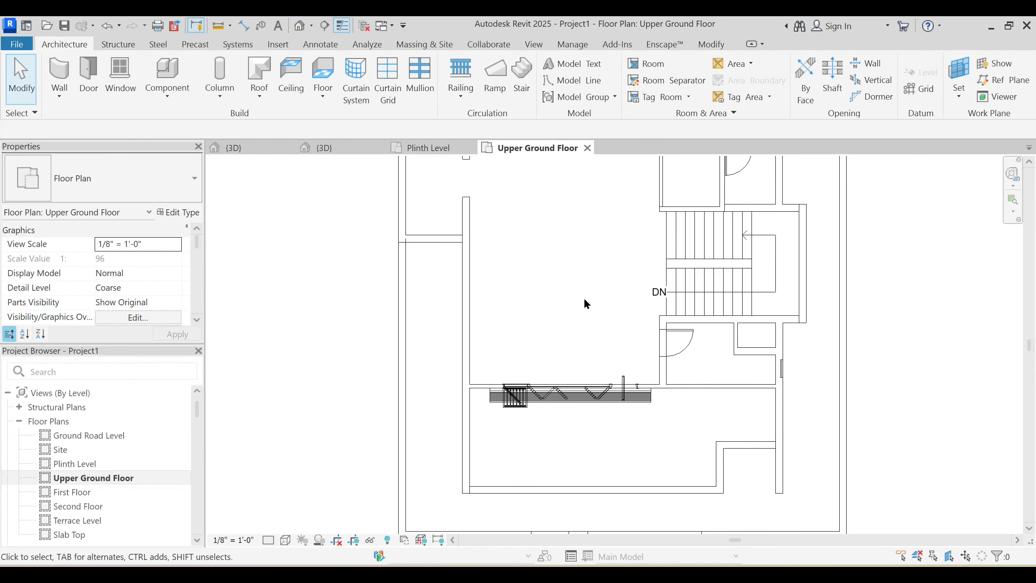
left_click(363, 147)
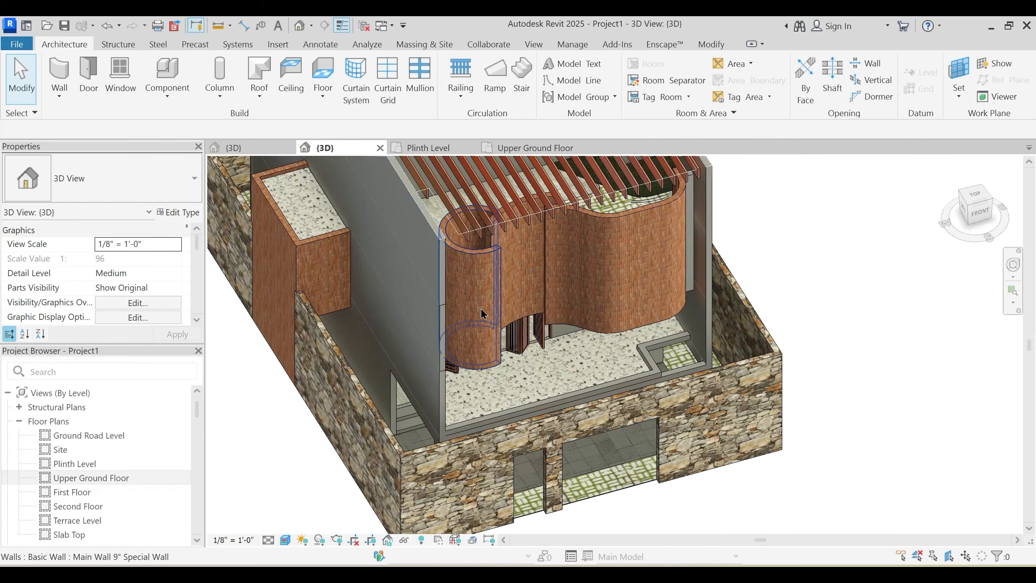
middle_click_drag(530, 444, 494, 229, "shift")
scroll(499, 252, "up", 4)
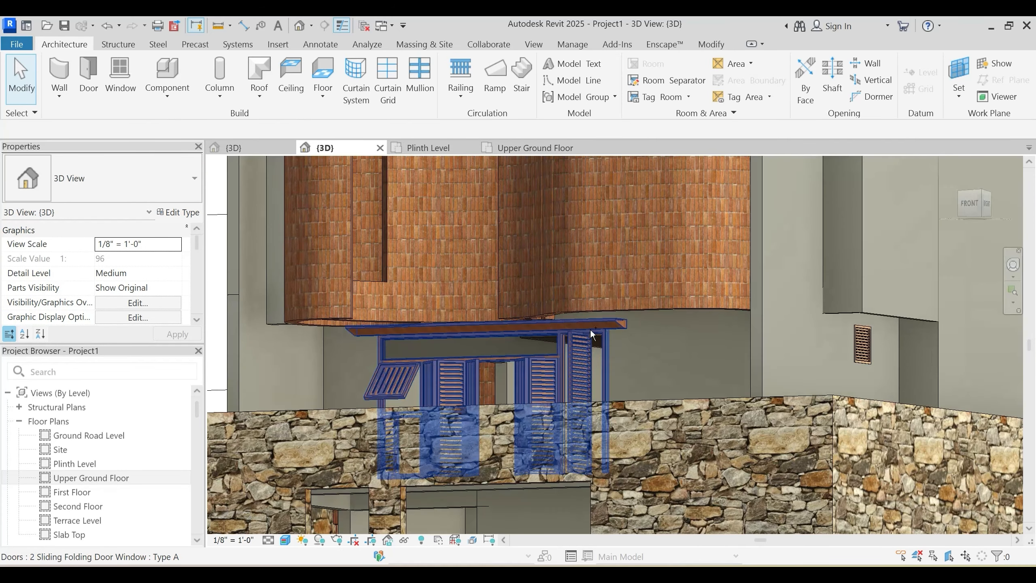
left_click(592, 335)
scroll(135, 296, "down", 2)
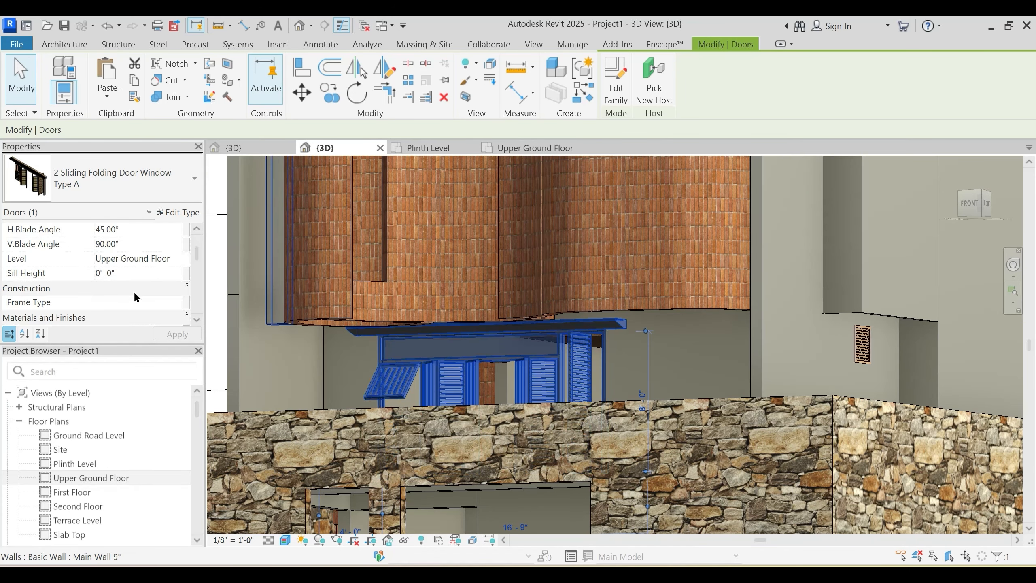
scroll(130, 291, "down", 5)
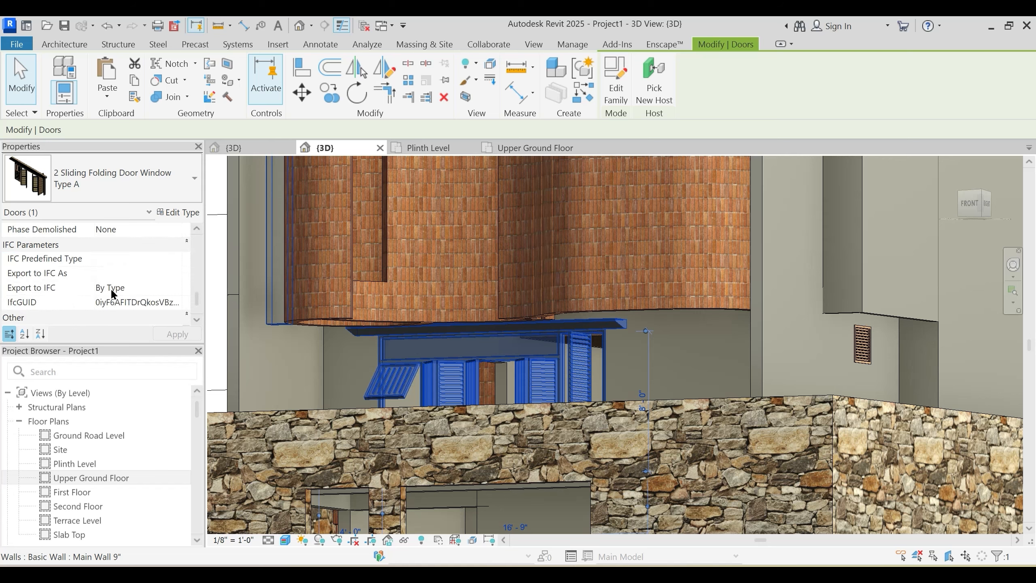
scroll(108, 289, "down", 2)
left_click(101, 287)
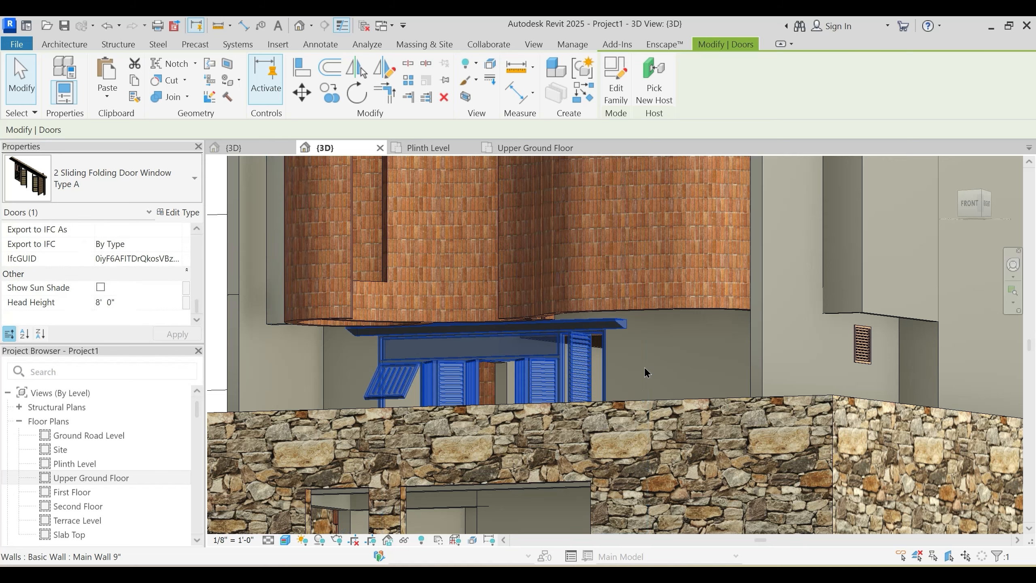
scroll(607, 354, "down", 1)
middle_click_drag(549, 463, 552, 510, "shift")
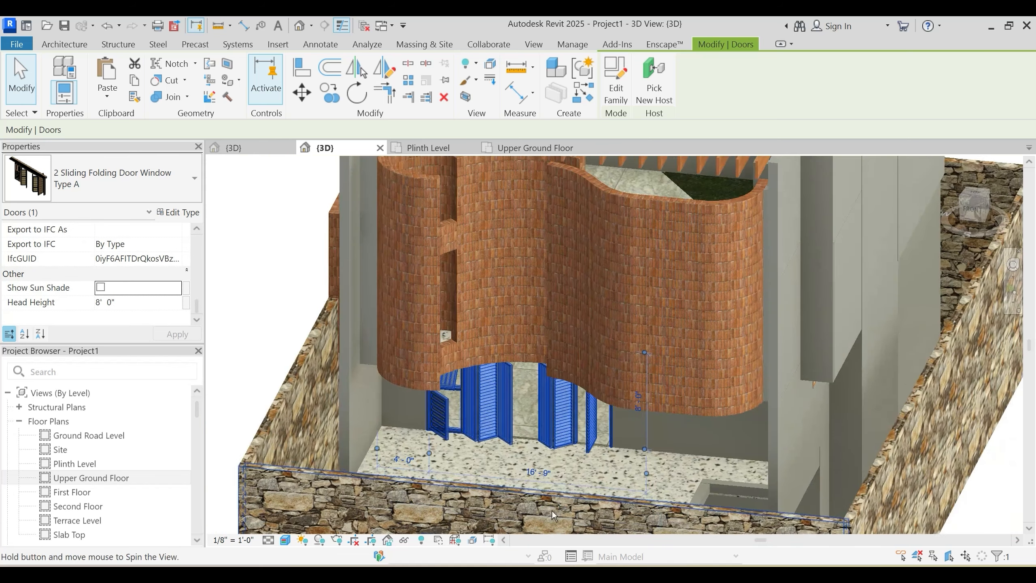
key("Escape")
middle_click_drag(666, 481, 727, 472, "shift")
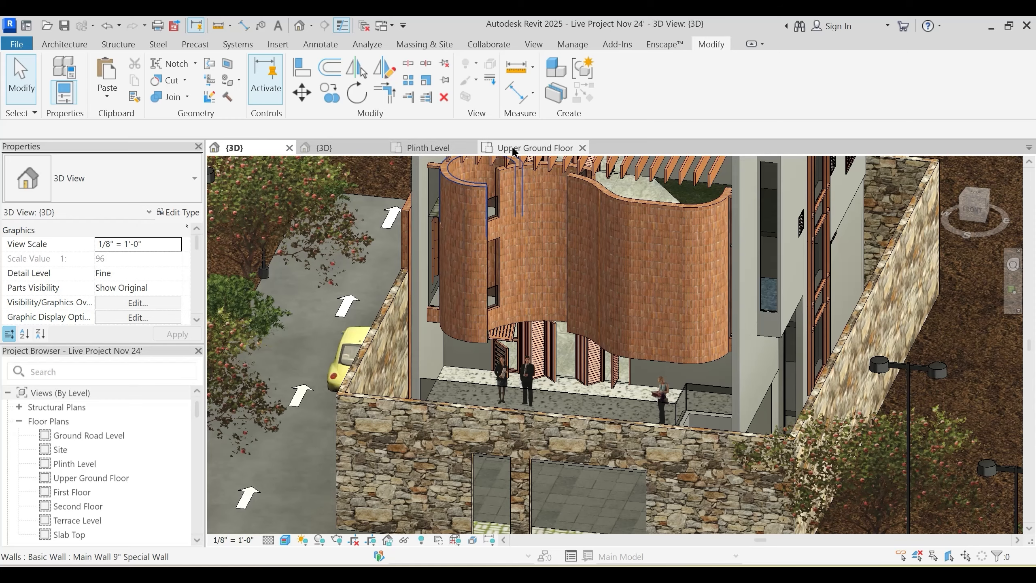
Step: Place another Type A 2 Sliding Folding Door Window on the Upper Ground Floor's rear room wall, about 3'-6" from its right side wall
left_click(532, 148)
left_click(452, 149)
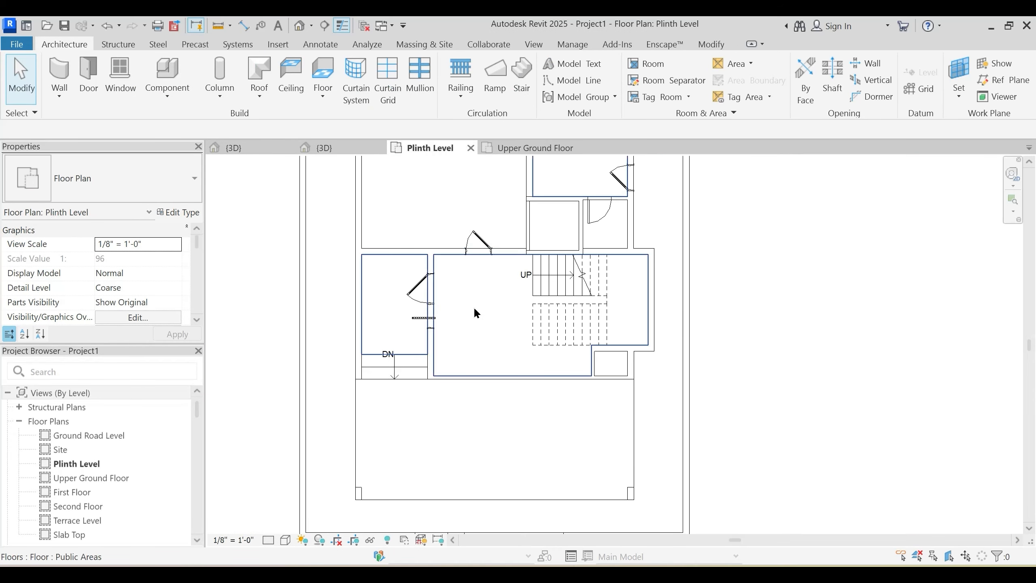
left_click(531, 148)
scroll(539, 295, "down", 1)
middle_click_drag(569, 306, 554, 392)
middle_click_drag(530, 329, 535, 379)
left_click(88, 76)
left_click(532, 251)
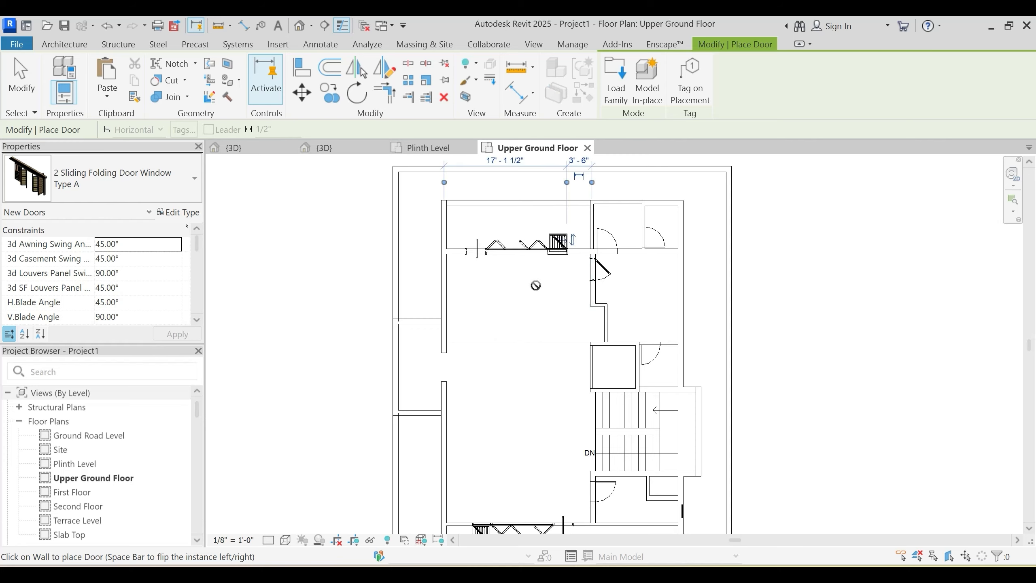
scroll(535, 287, "up", 1)
key("Escape")
key("Escape")
left_click(545, 230)
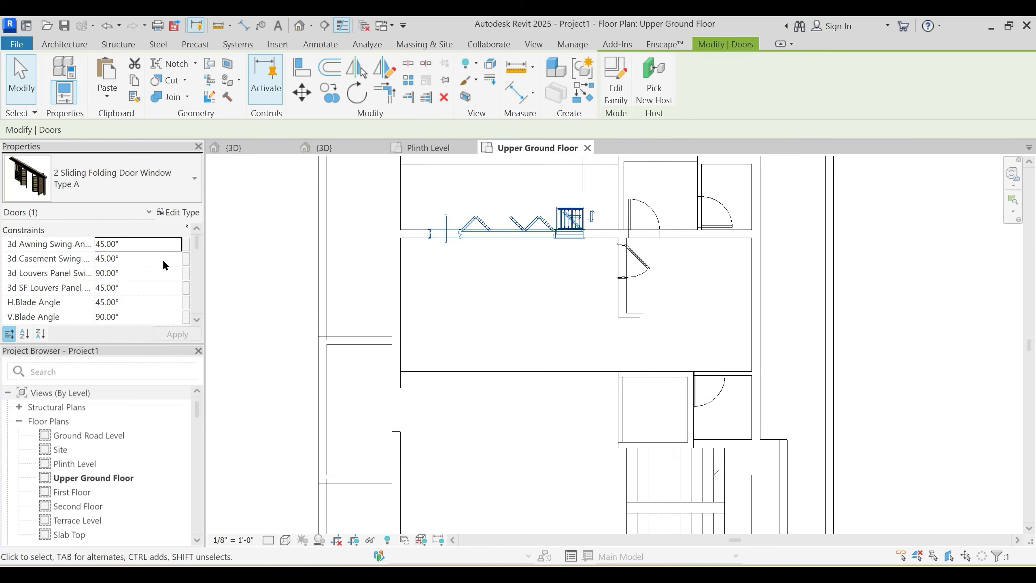
Step: Place a 24" x 24" Window-Louvers with a 6'-0" sill height on the small room's outer wall, about 2'-0" from the staircase wall
middle_click_drag(561, 312, 554, 366)
left_click(552, 362)
middle_click_drag(695, 376, 563, 172)
scroll(551, 286, "up", 1)
left_click(120, 75)
left_click(141, 244)
type("6'  0\"")
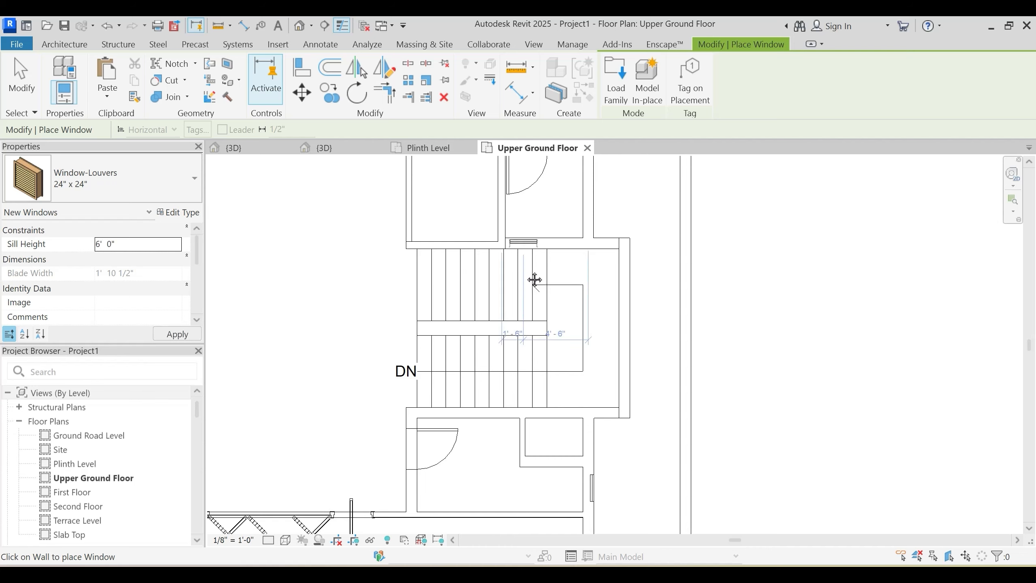
middle_click_drag(534, 280, 539, 304)
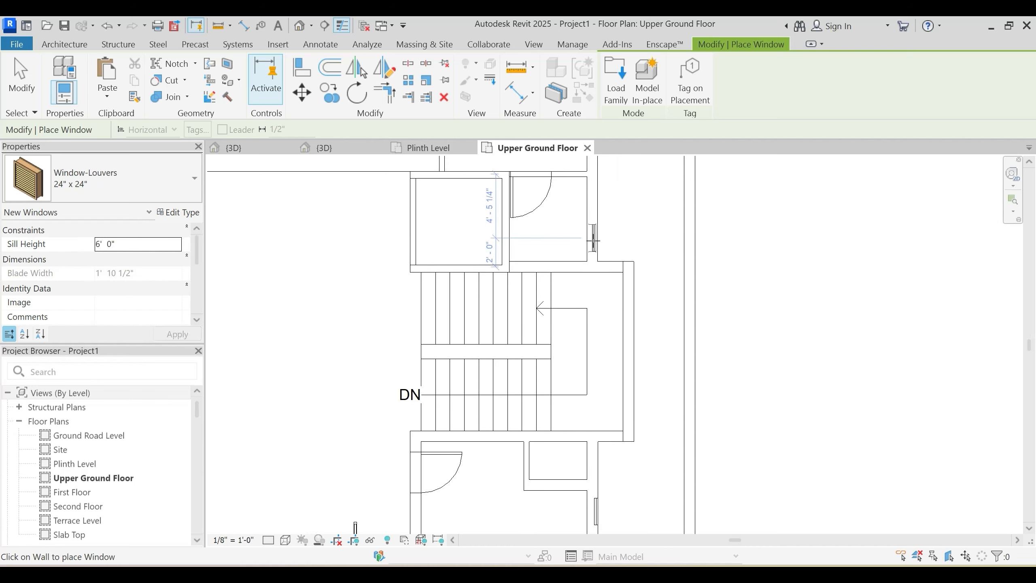
scroll(609, 383, "down", 2)
key("Escape")
middle_click_drag(602, 284, 608, 411)
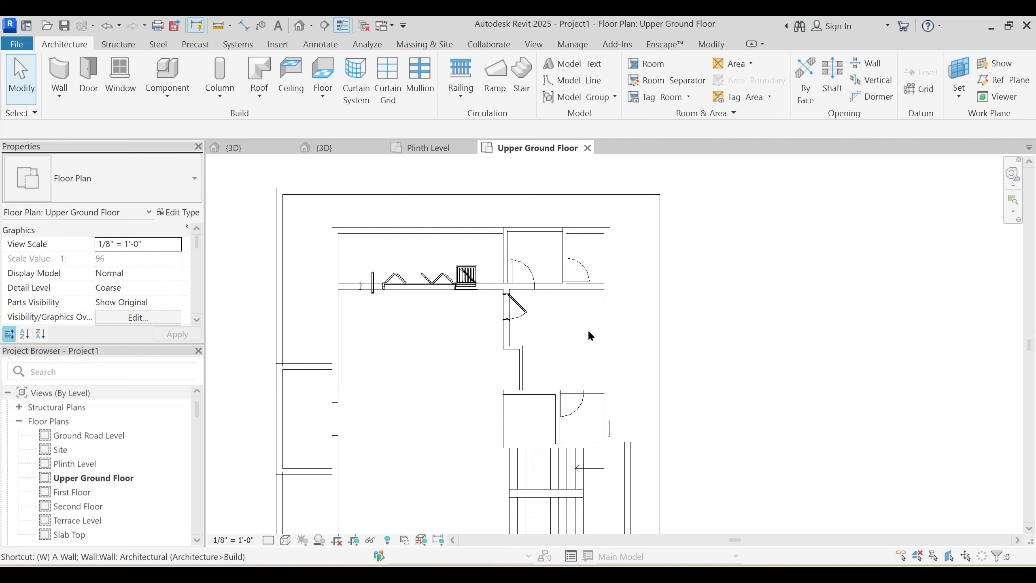
Step: Start window placement and choose the Window-Casement-Double 57" x 72" type
key("w")
key("n")
left_click(82, 182)
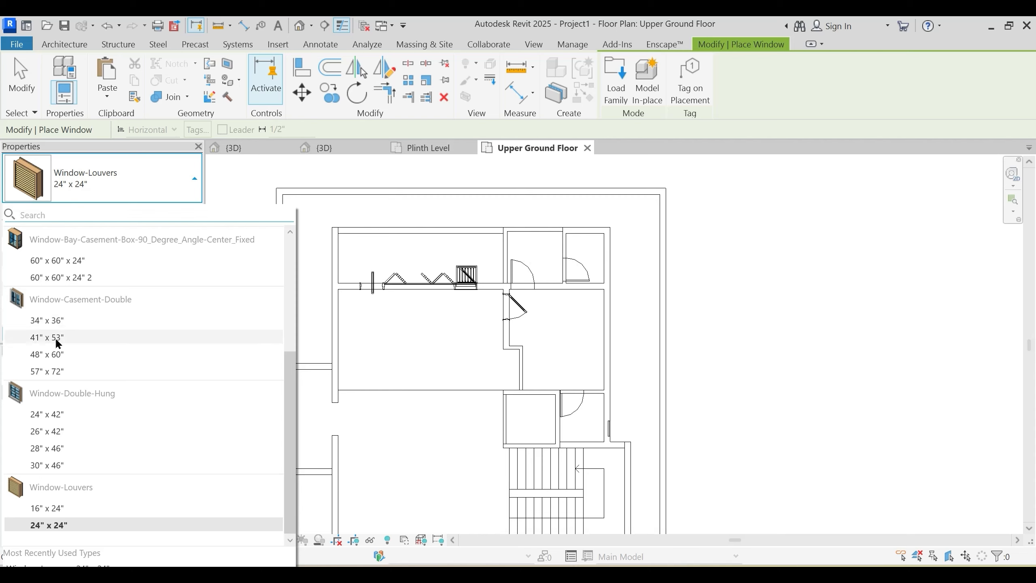
scroll(74, 408, "up", 3)
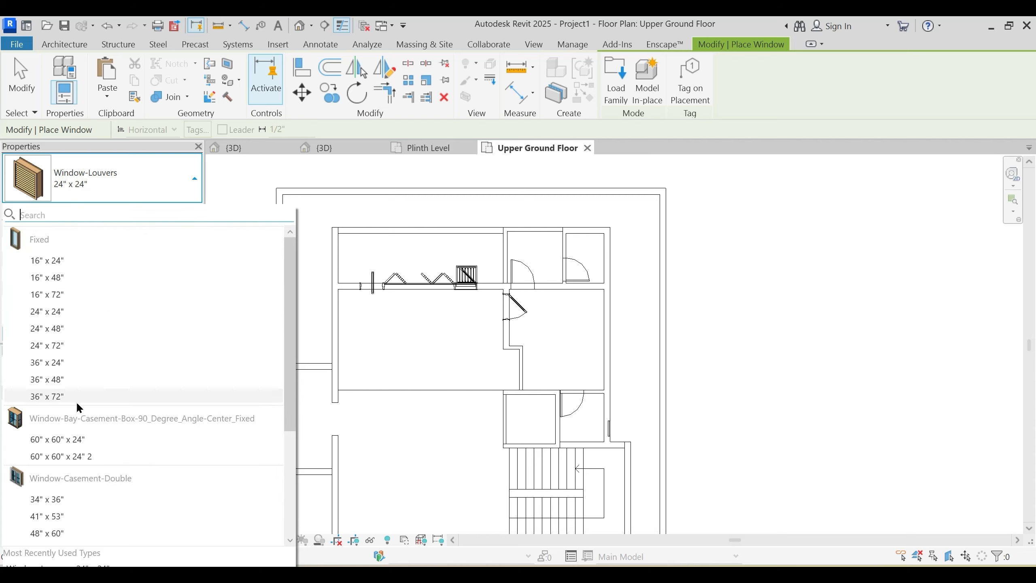
scroll(76, 401, "down", 2)
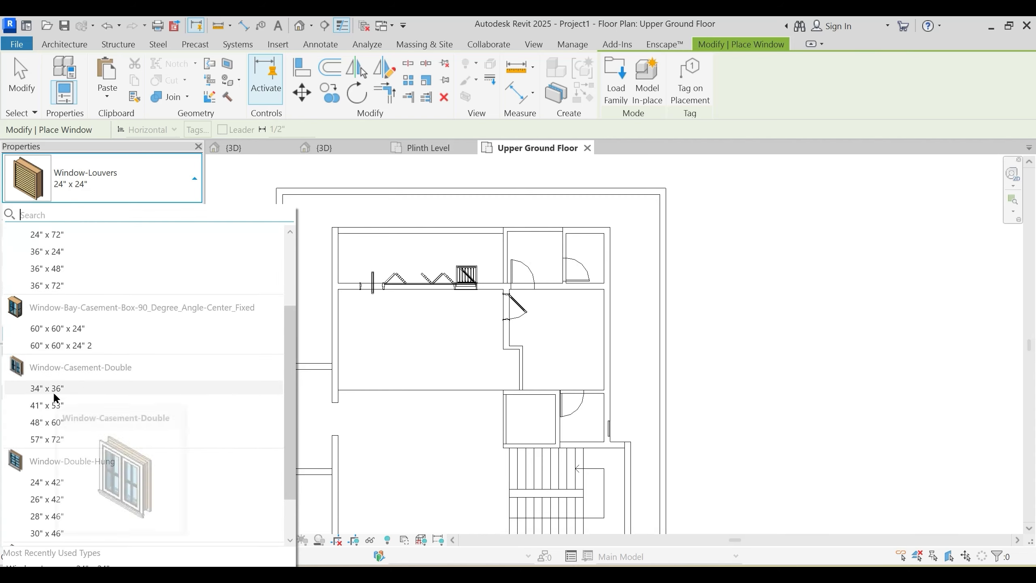
mouse_move(59, 442)
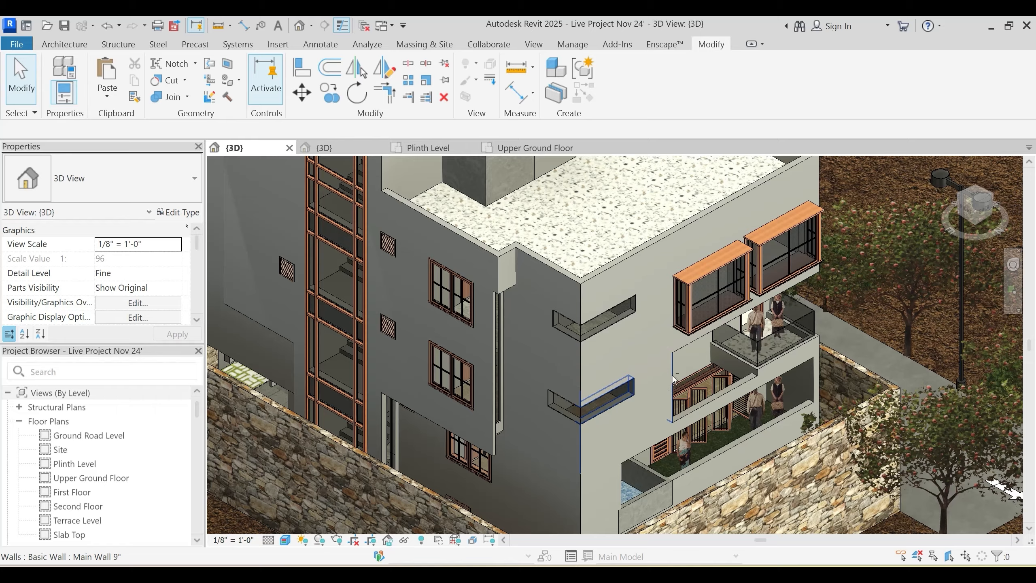
Step: Examine the type materials and dimensions of the Upper Ground Floor casement window in the Live Project Nov 24' 3D view
middle_click_drag(672, 376, 827, 349, "shift")
left_click(825, 345)
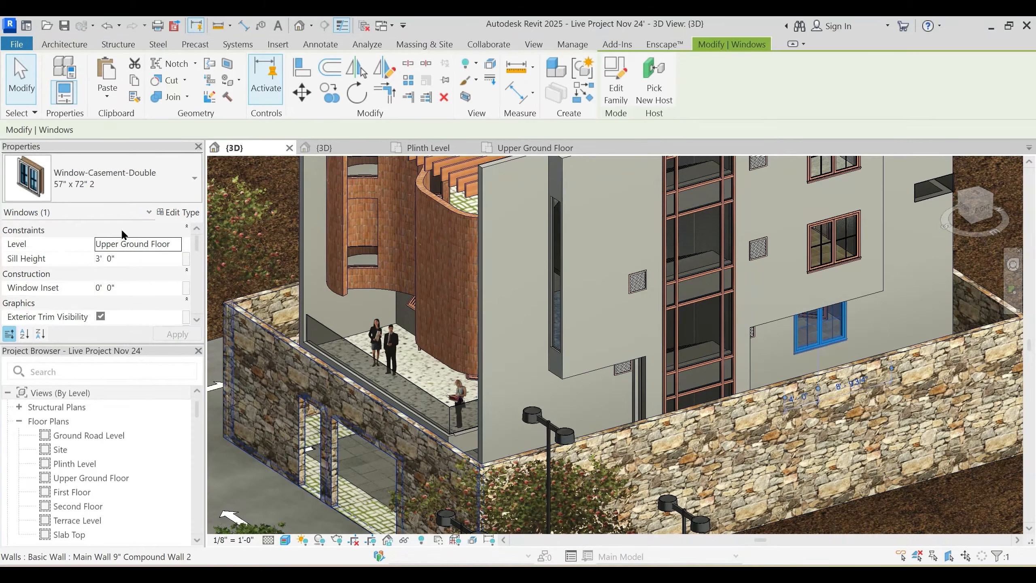
left_click(180, 212)
scroll(428, 404, "down", 1)
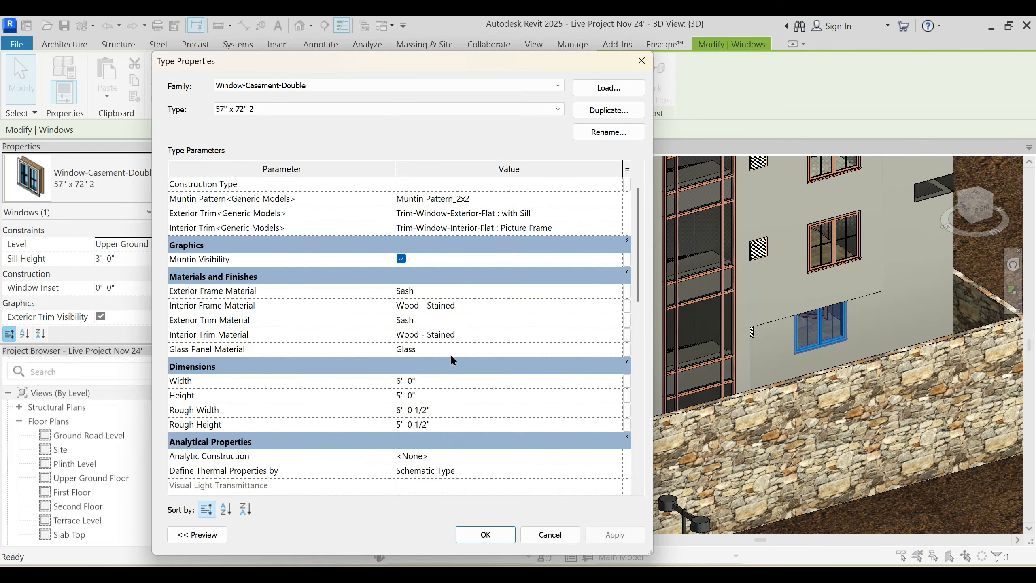
key("Escape")
key("Escape")
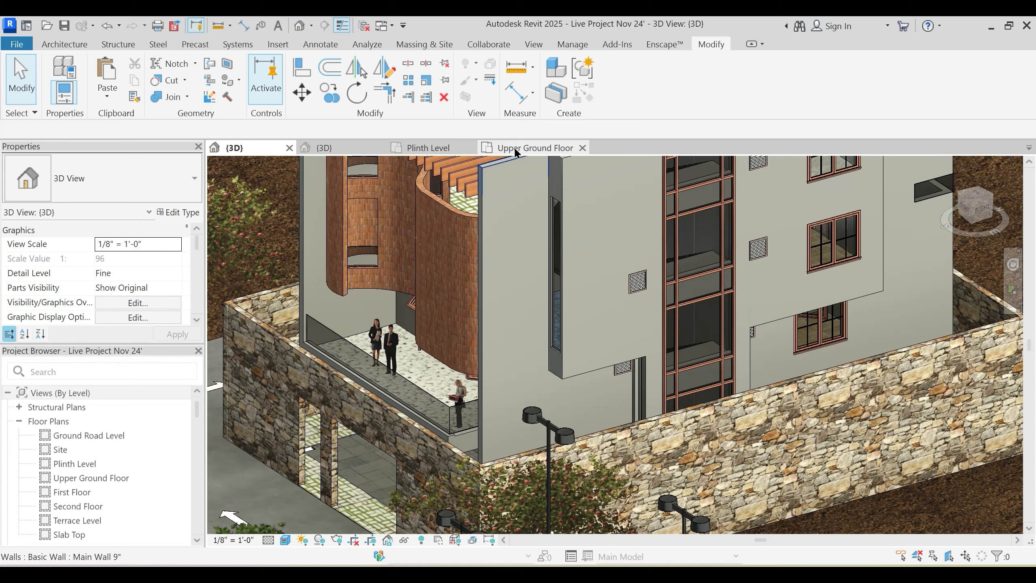
Step: Set the Window-Casement-Double 57" x 72" type in Project1 to 6'-0" wide and 5'-0" high, ready for placement on the Upper Ground Floor
left_click(514, 150)
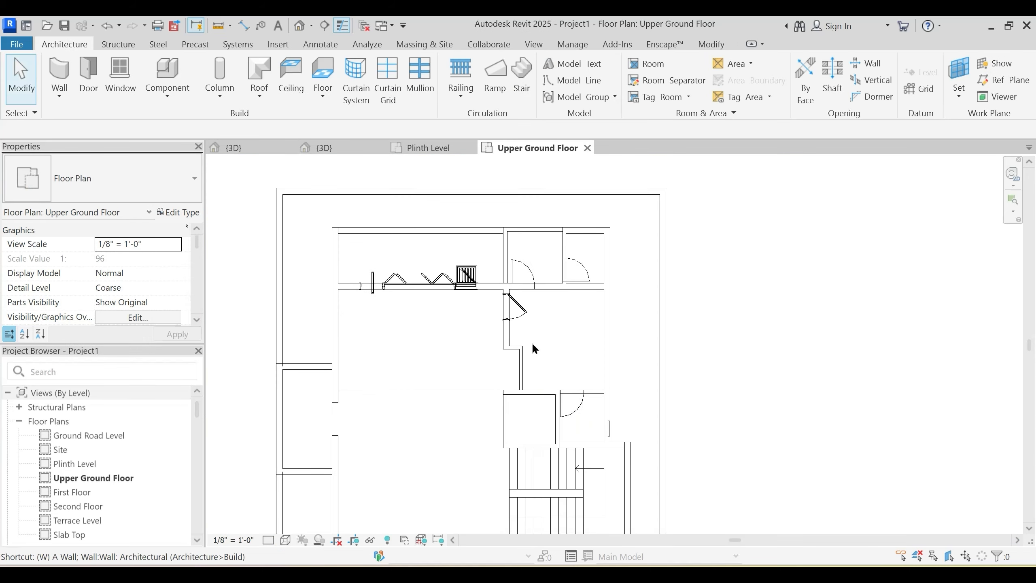
key("w")
key("n")
left_click(105, 191)
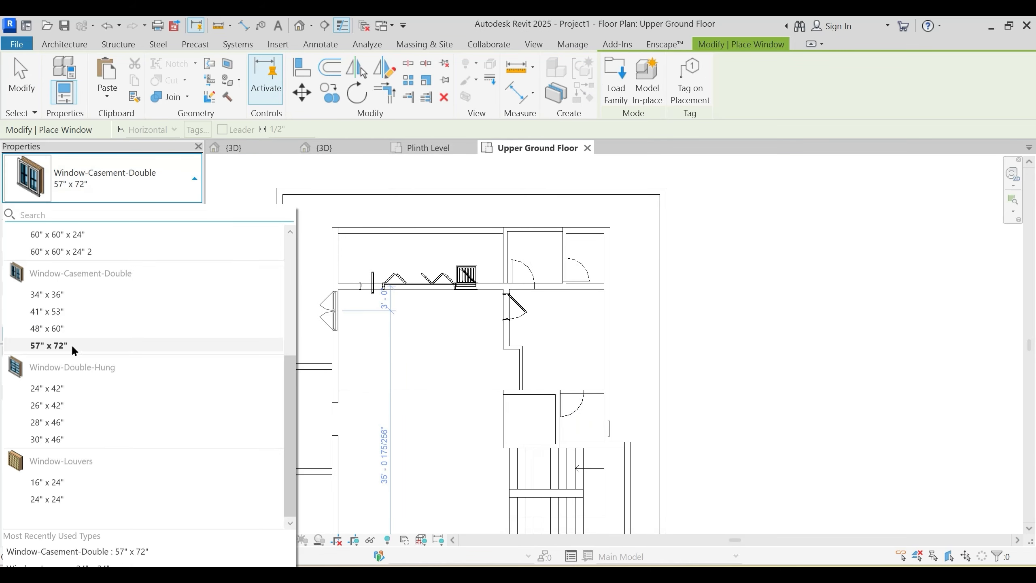
left_click(179, 212)
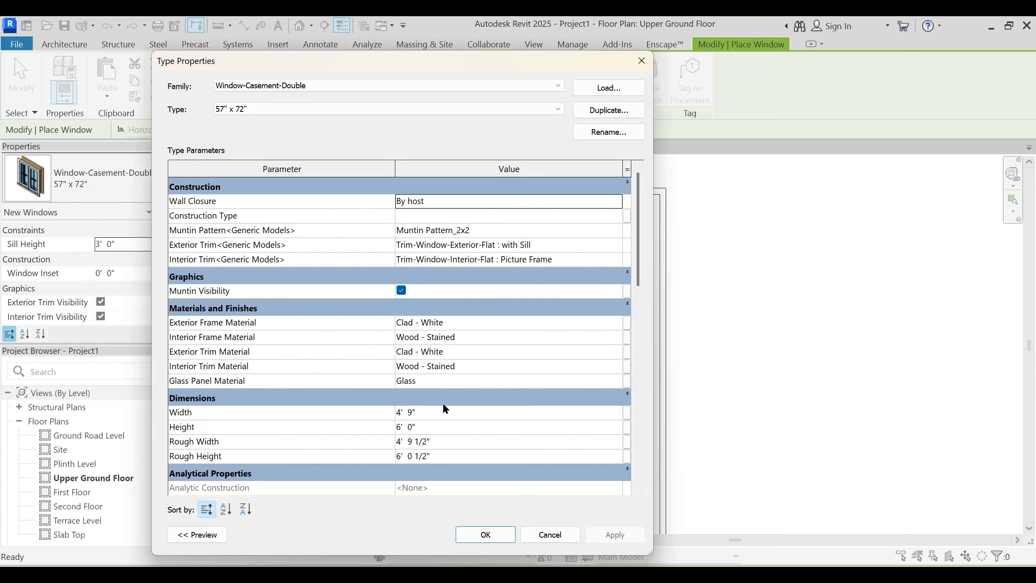
left_click(435, 412)
type("6")
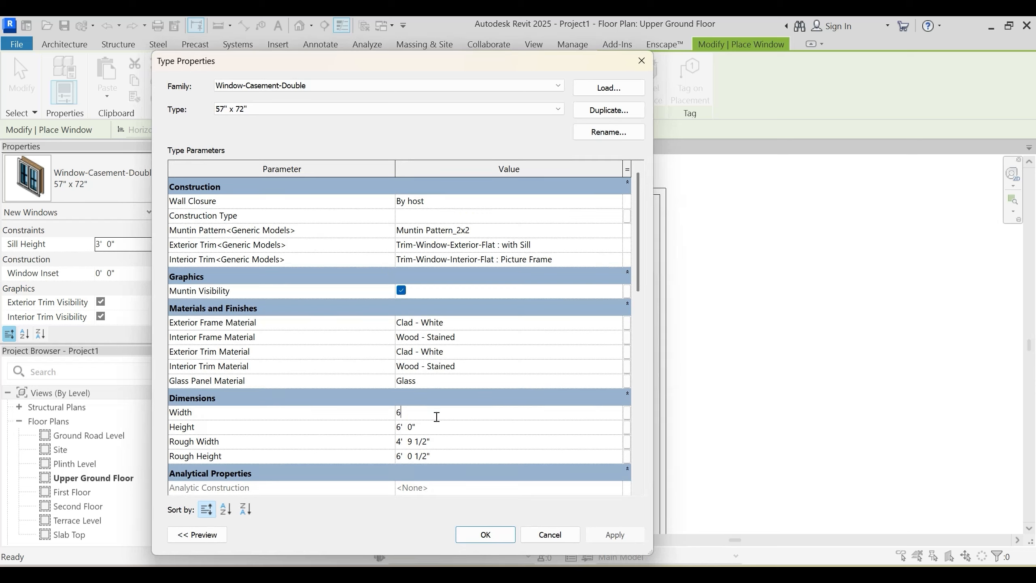
left_click(435, 424)
type("5")
left_click(607, 534)
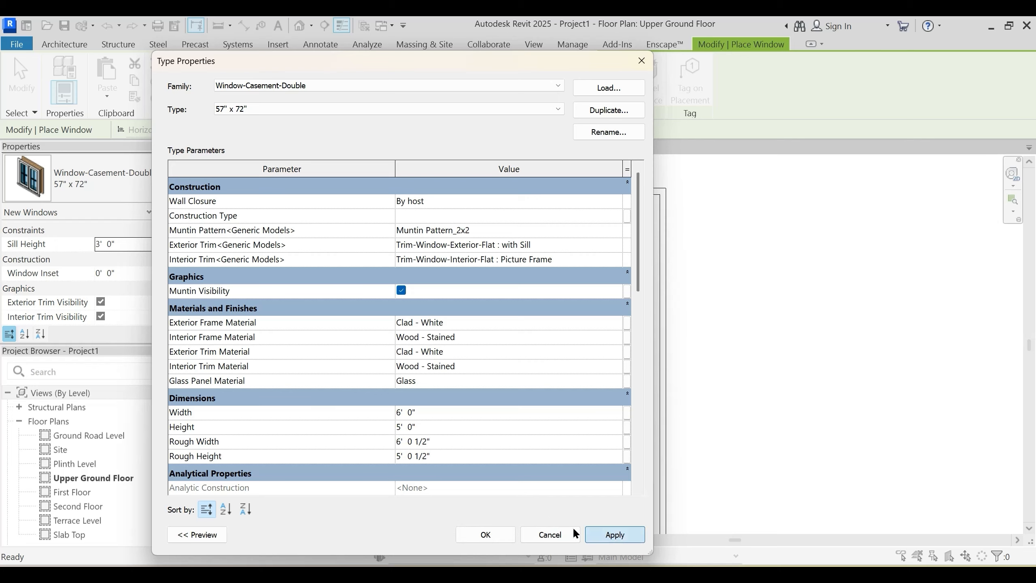
left_click(485, 534)
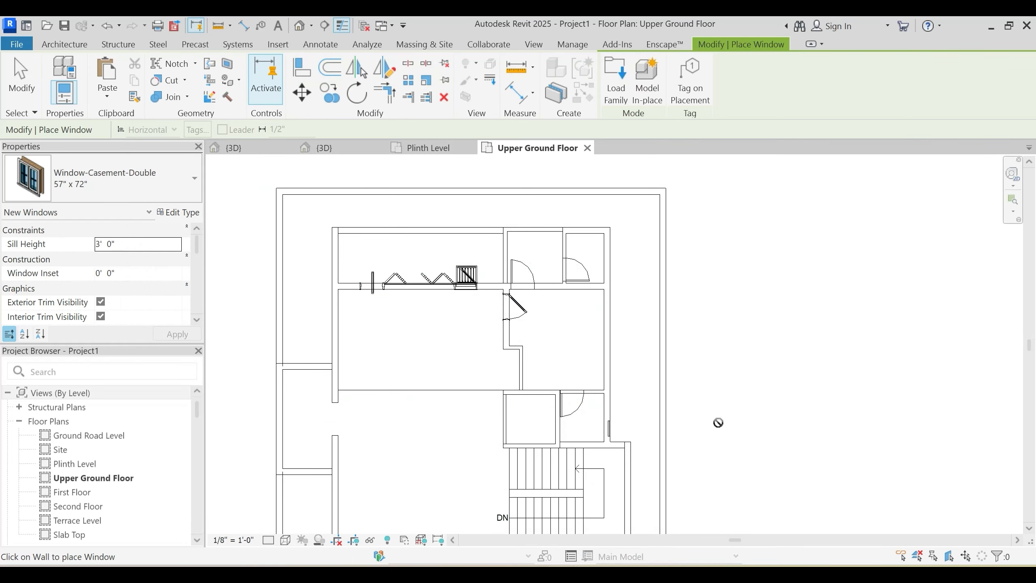
scroll(615, 314, "up", 2)
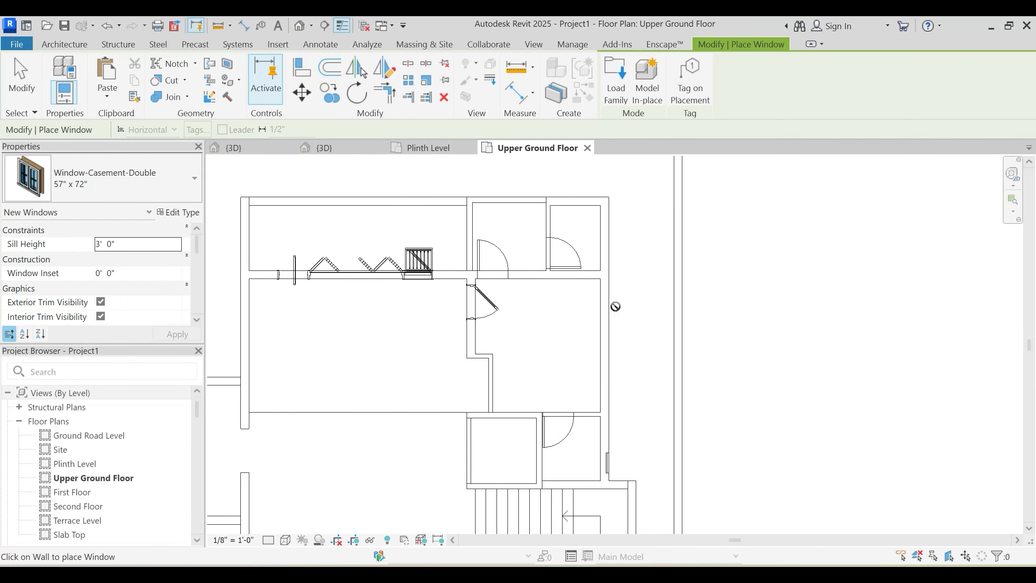
Step: Place two 6'-0" wide Window-Casement-Double windows side by side on the room's east outer wall, with 3'-0" sill height
left_click(611, 376)
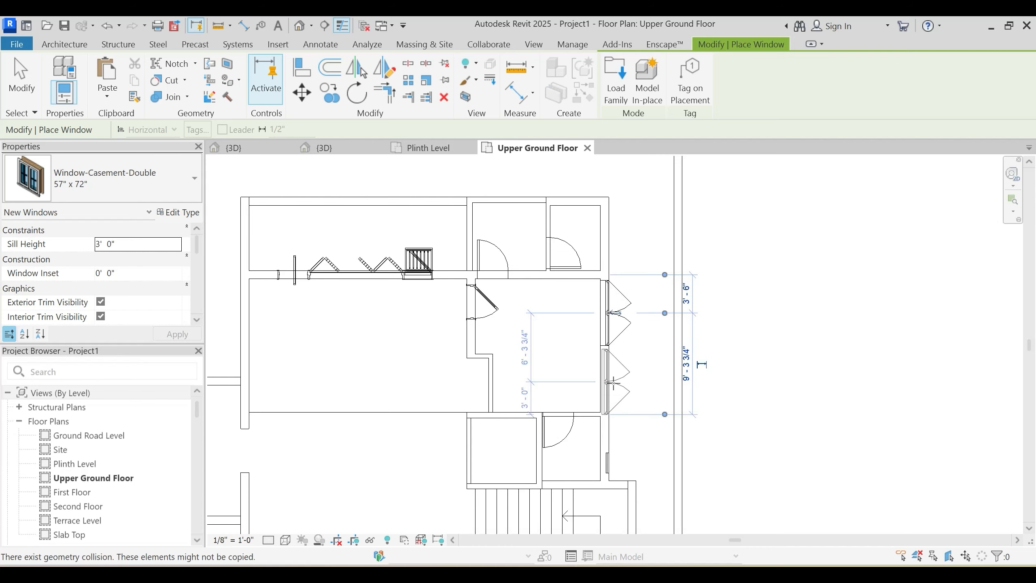
left_click(620, 383)
Step: Set the width of the Window-Casement-Double 57" x 72" type to 5'-0"
scroll(636, 371, "down", 3)
scroll(490, 382, "up", 2)
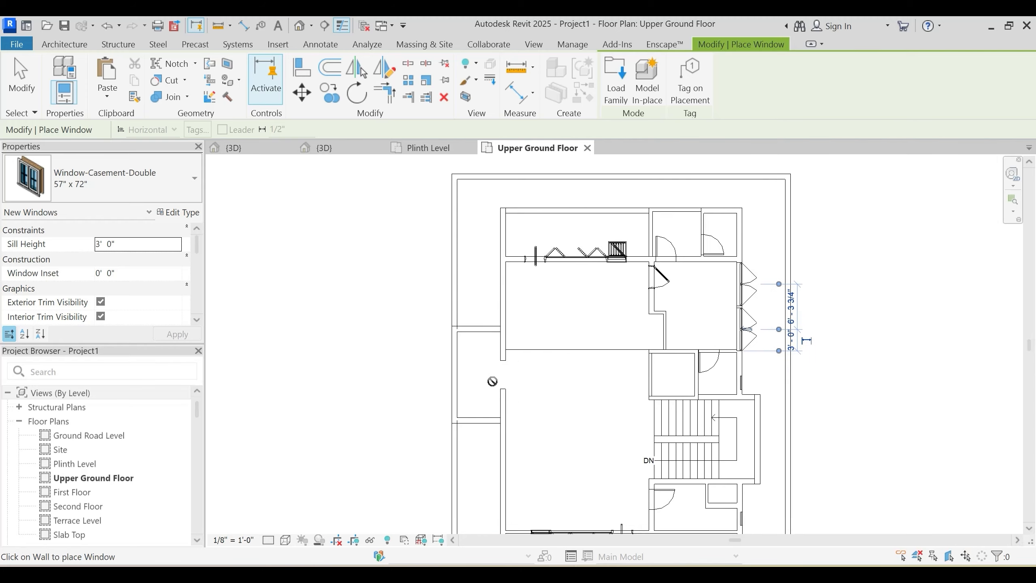
scroll(468, 437, "up", 2)
scroll(471, 438, "up", 2)
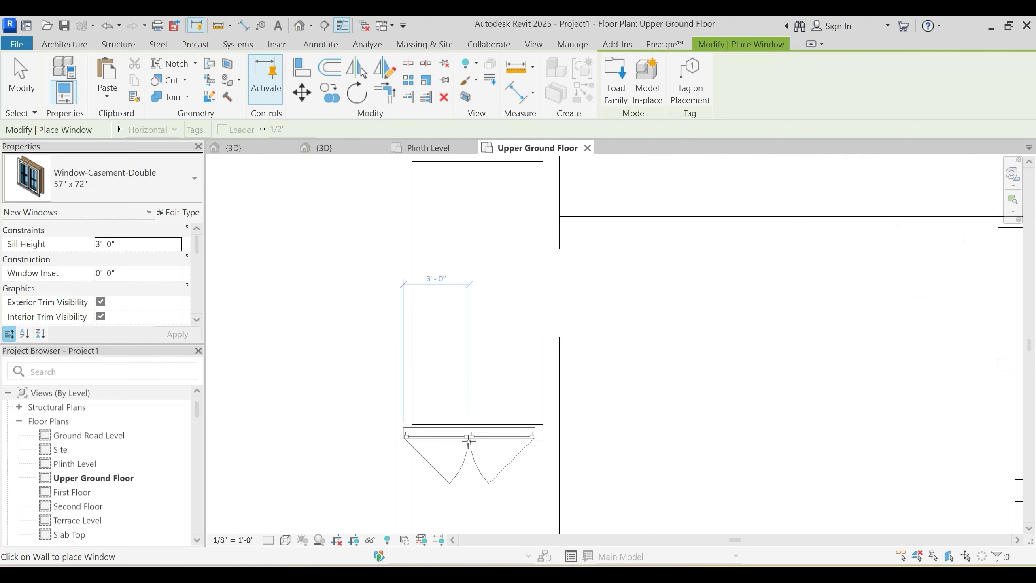
left_click(179, 212)
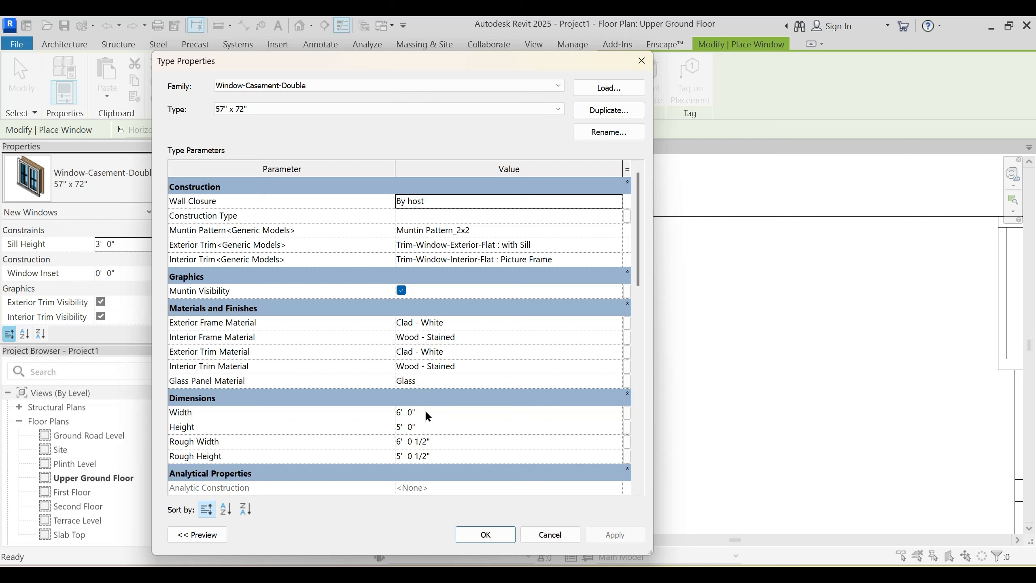
left_click_drag(422, 411, 380, 421)
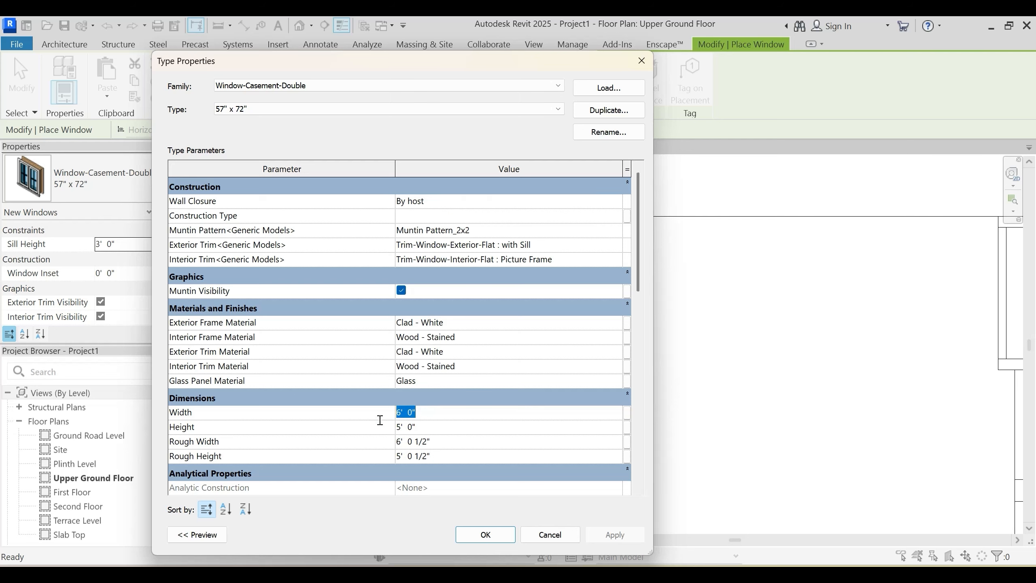
type("5")
left_click(617, 537)
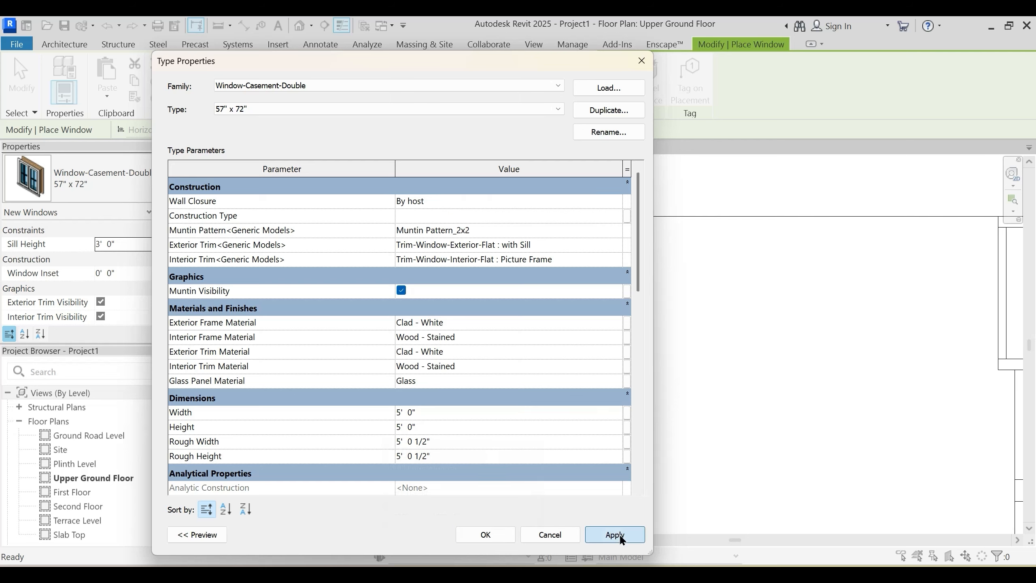
left_click(485, 535)
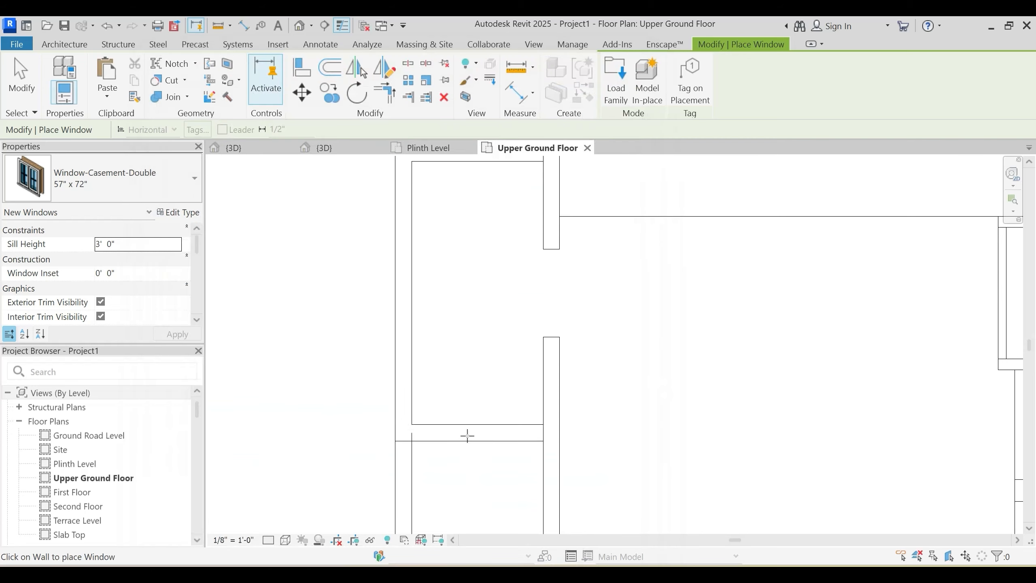
Step: Place a double casement window in each of the two short walls closing the bay on the house's west side
left_click(476, 434)
middle_click_drag(470, 228, 463, 349)
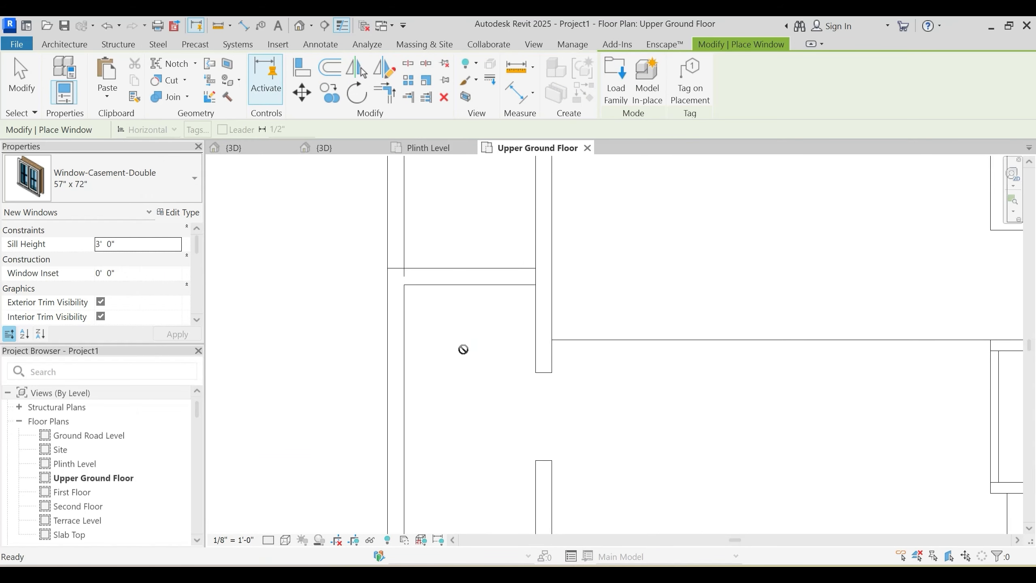
left_click(473, 262)
scroll(439, 298, "down", 8)
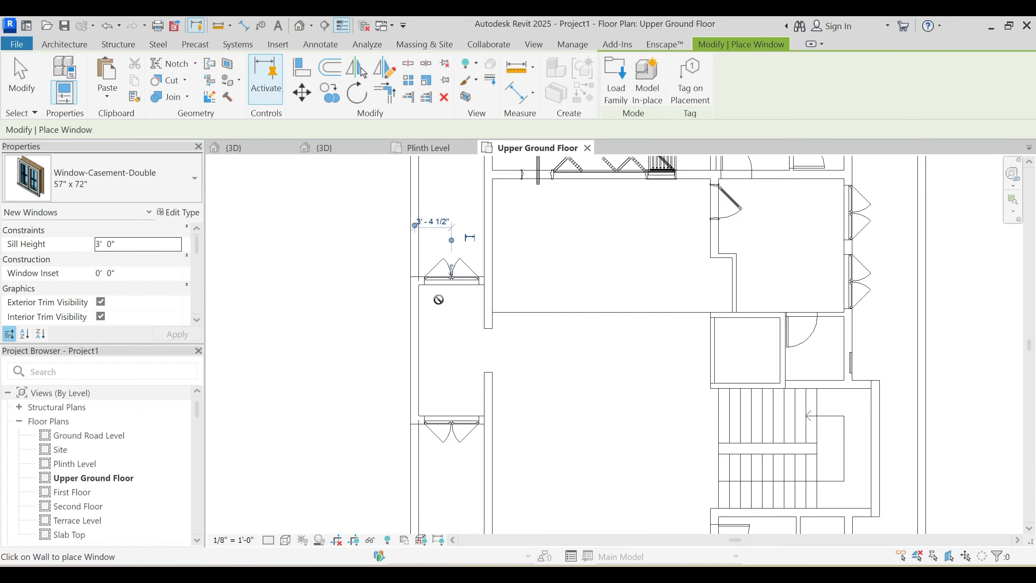
Step: Shift the upper casement window on the east room's outer wall down to 3'-10" from the wall above, 5'-9 3/4" from the lower window
middle_click_drag(714, 281, 666, 305)
scroll(666, 306, "up", 4)
key("Escape")
left_click(623, 339)
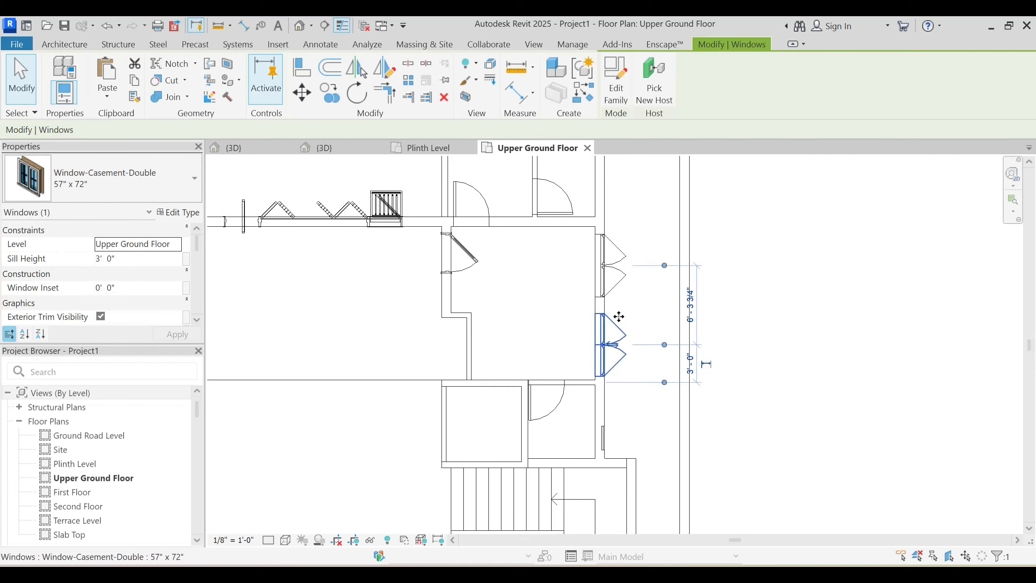
scroll(644, 325, "up", 3)
left_click(595, 264)
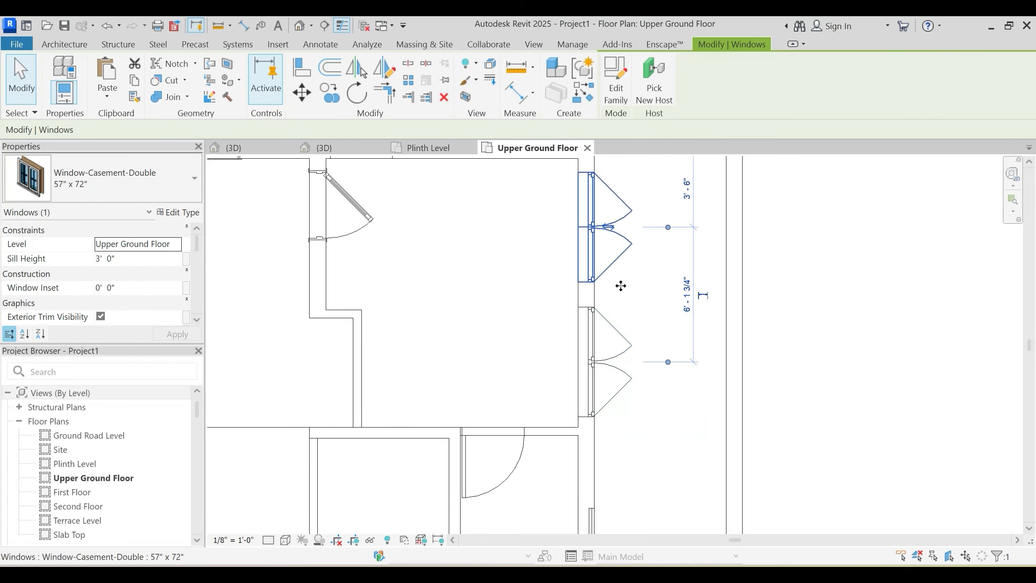
key("Up")
key("Down")
key("Down")
key("Down")
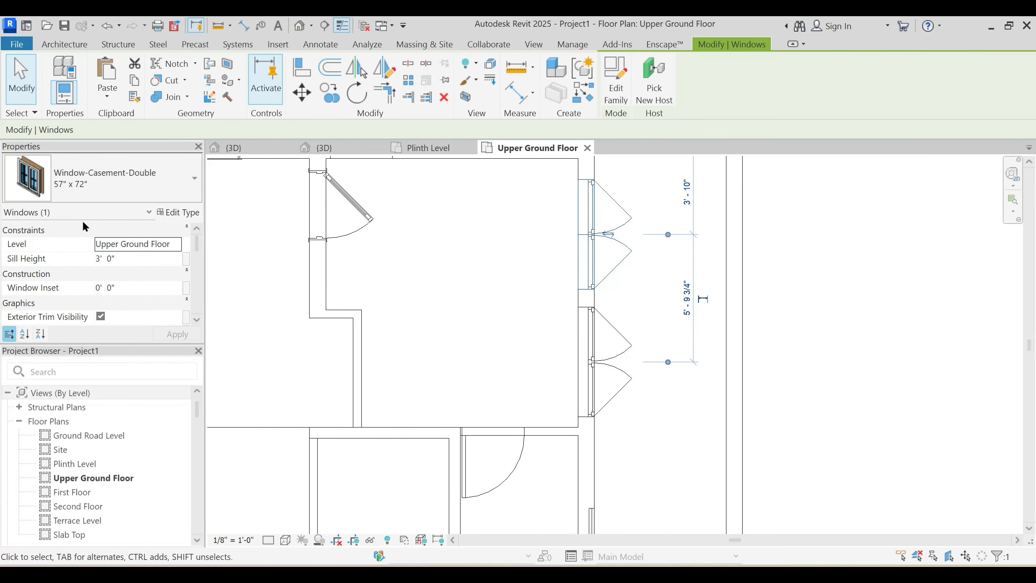
scroll(132, 268, "down", 3)
left_click(180, 212)
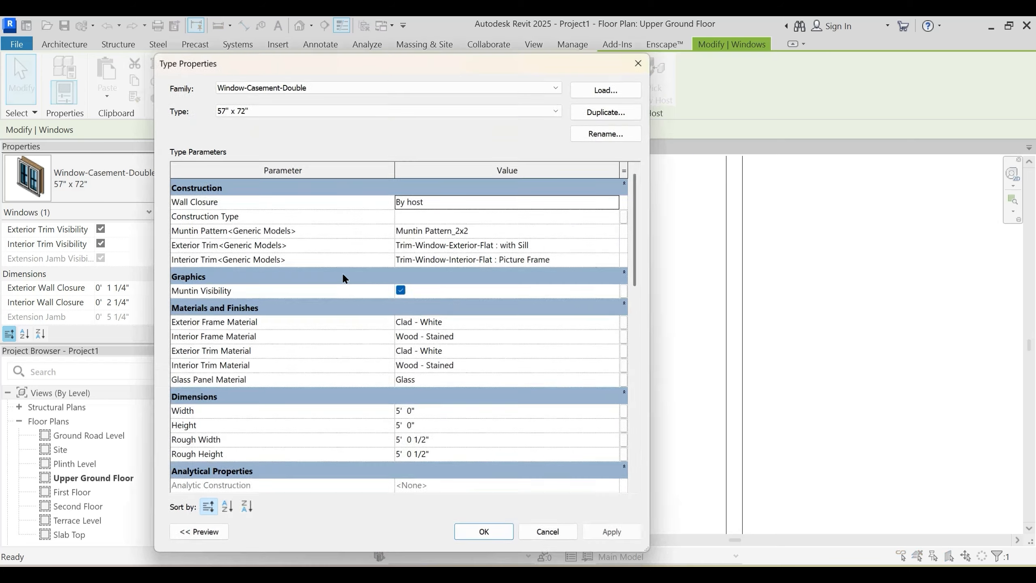
left_click(462, 325)
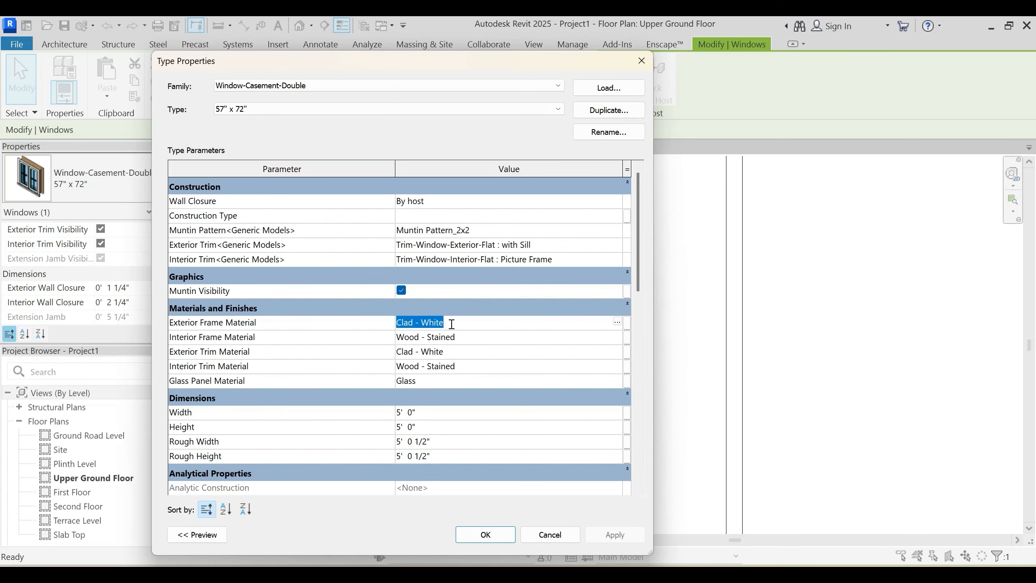
type("as")
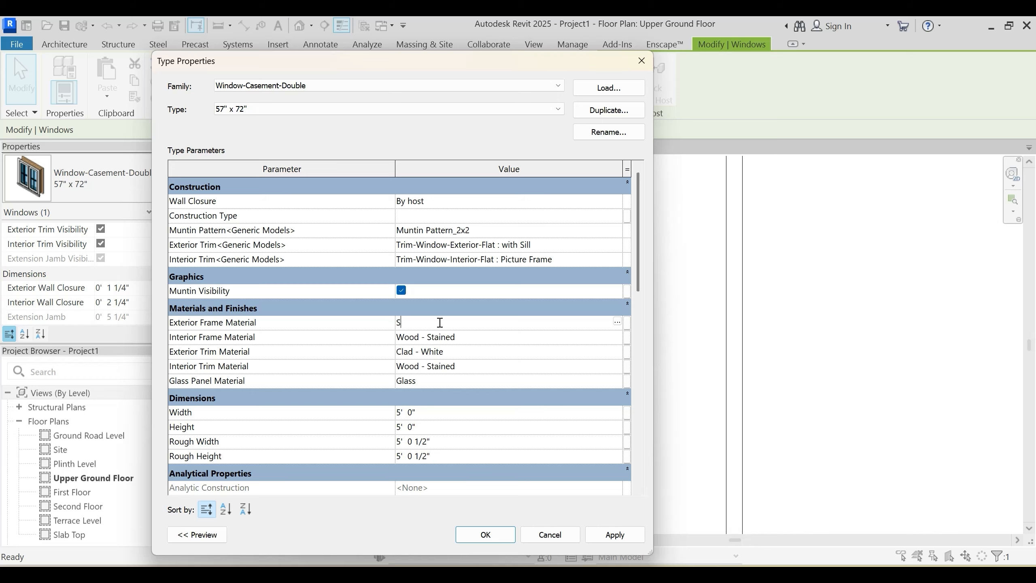
key("Escape")
key("Escape")
scroll(443, 282, "down", 2)
key("Escape")
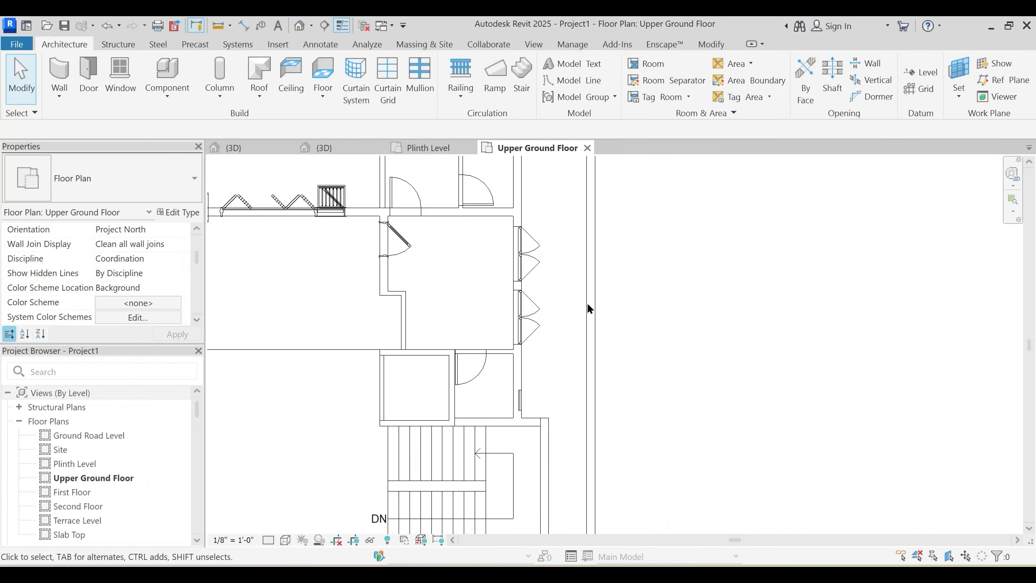
Step: Examine the casement and louver windows on the house's east side in the Project1 3D view
scroll(573, 307, "down", 1)
middle_click_drag(393, 305, 489, 373)
left_click(350, 148)
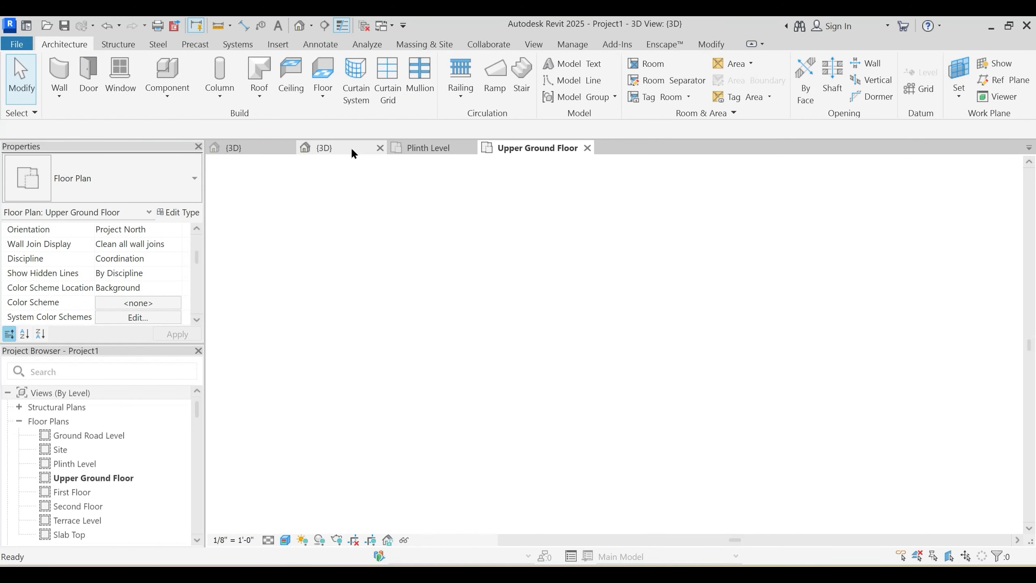
middle_click_drag(538, 402, 535, 257, "shift")
middle_click_drag(513, 351, 573, 363, "shift")
middle_click_drag(505, 356, 584, 340, "shift")
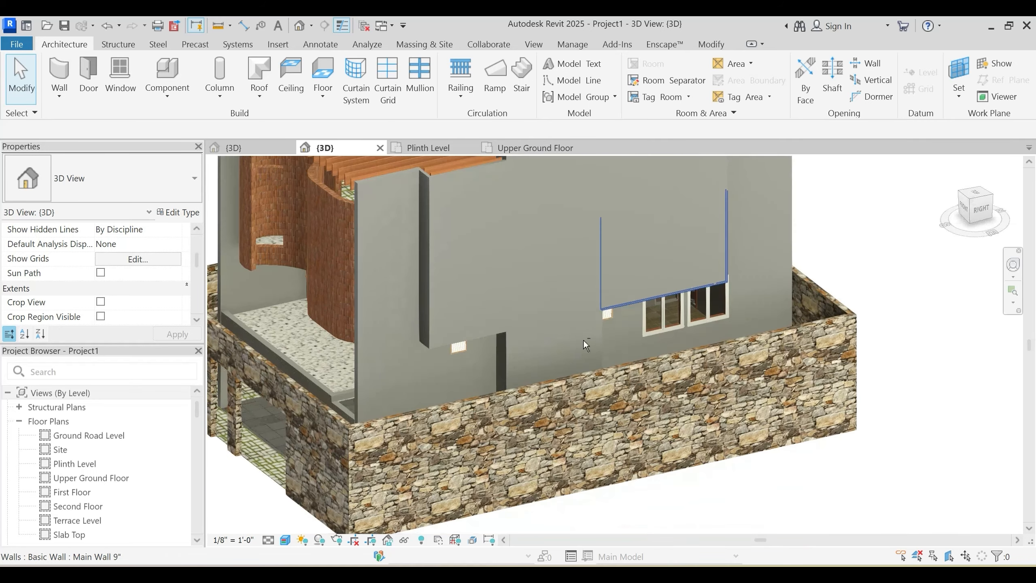
middle_click_drag(657, 295, 596, 389, "shift")
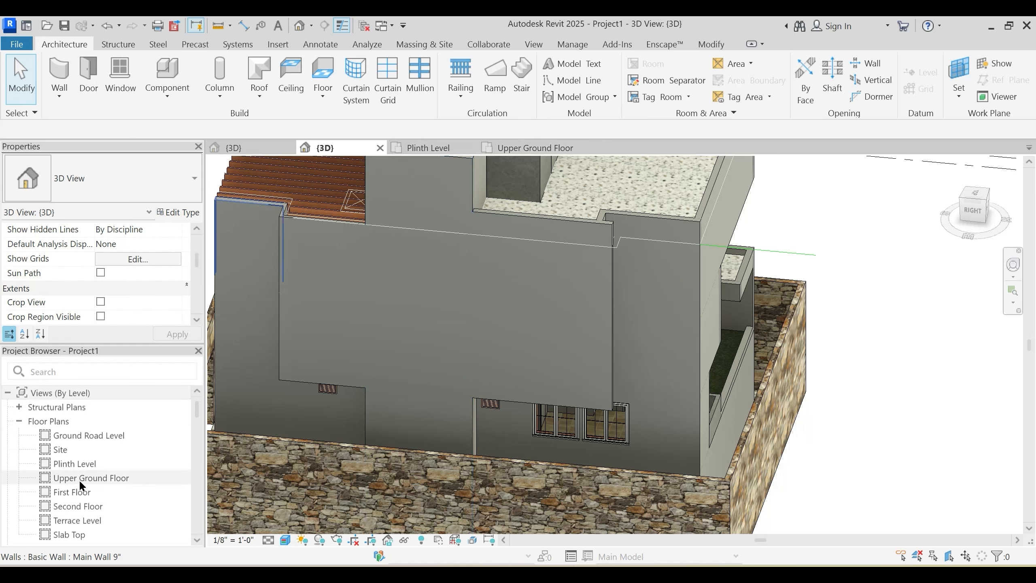
Step: Place a Window-Casement-Double 57" x 72" with 3'-0" sill height on the First Floor, in the east outer wall below the wall jog
double_click(80, 492)
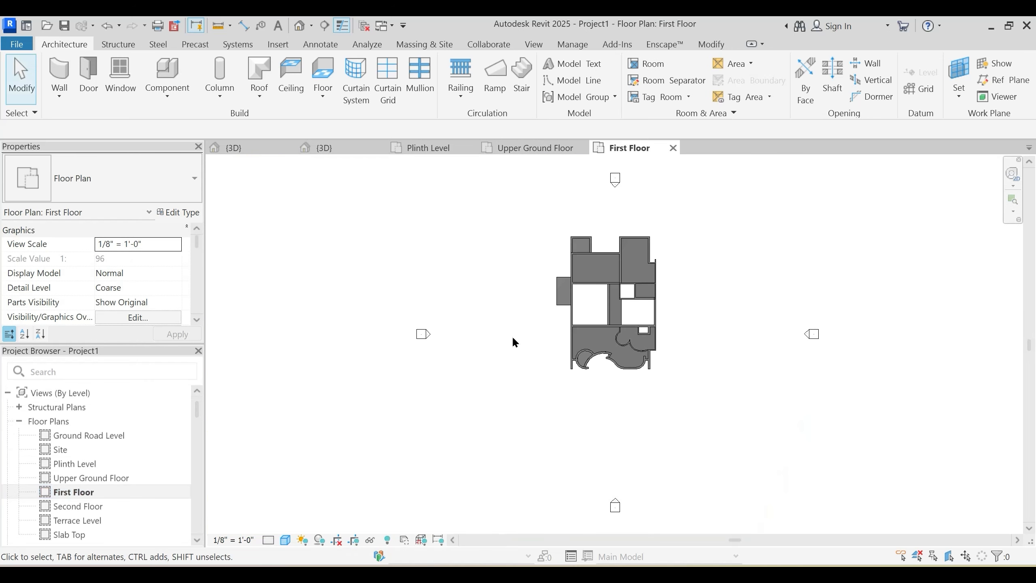
scroll(675, 288, "up", 8)
scroll(671, 330, "up", 3)
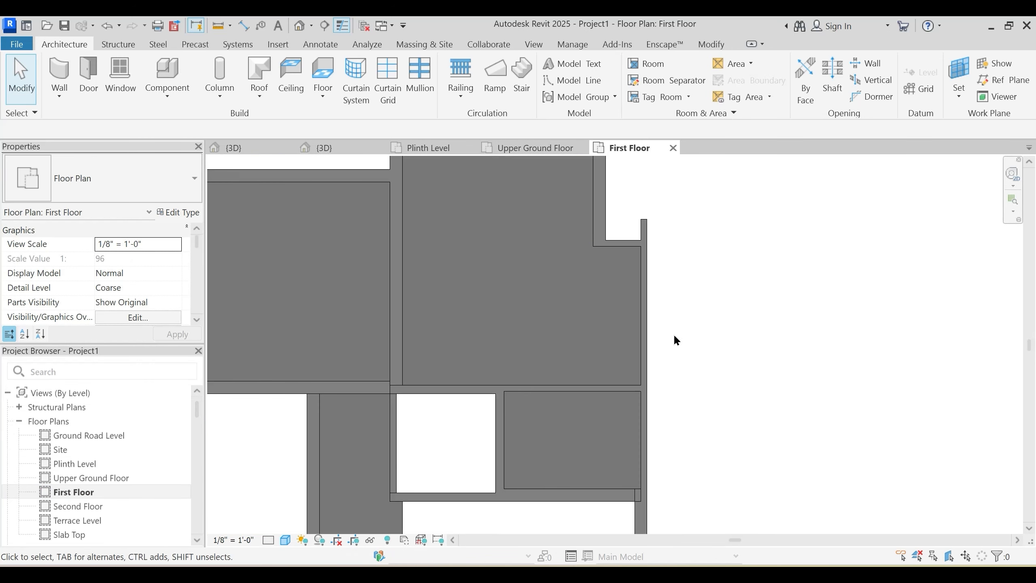
scroll(659, 344, "down", 3)
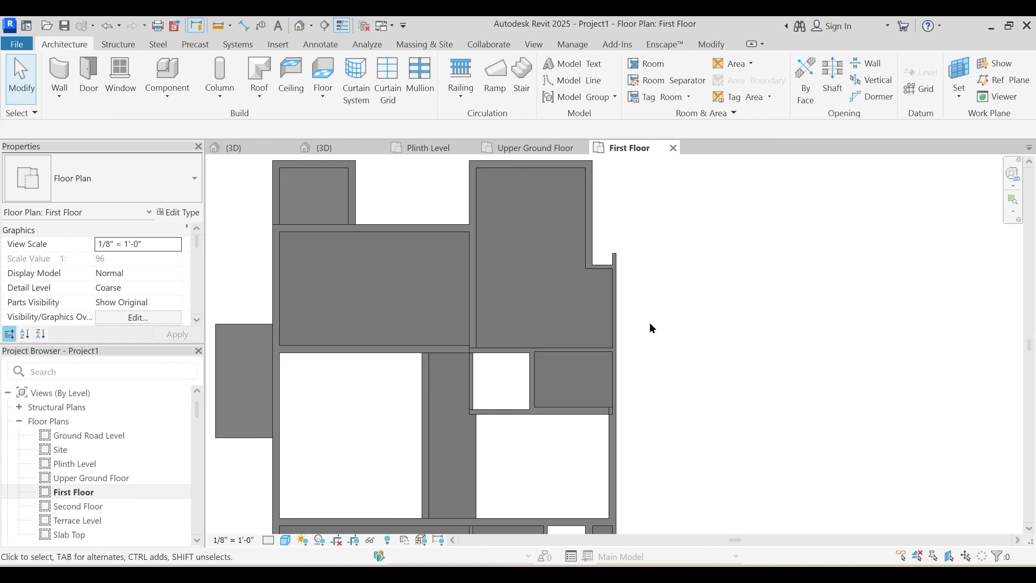
key("w")
key("n")
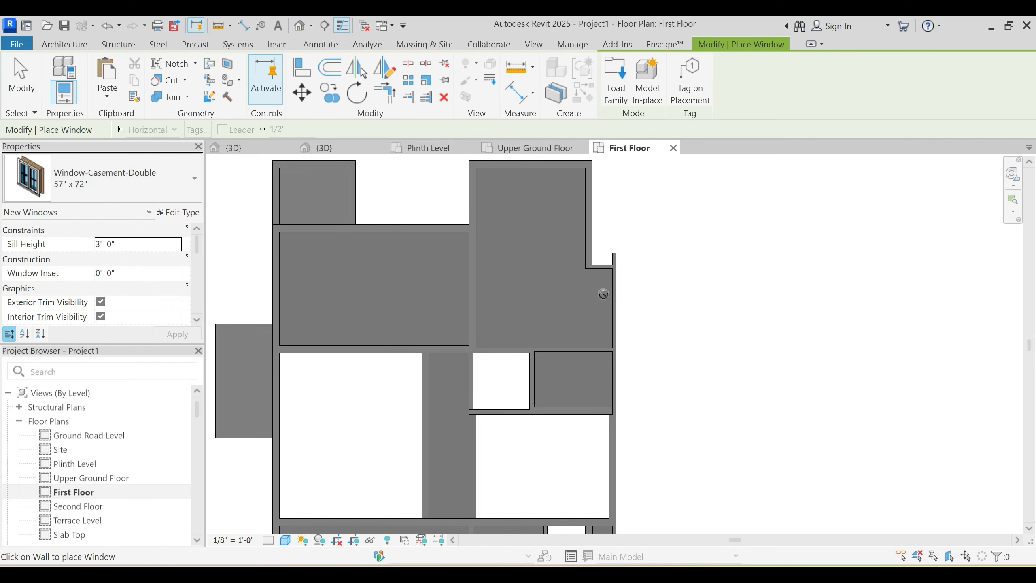
scroll(614, 294, "up", 3)
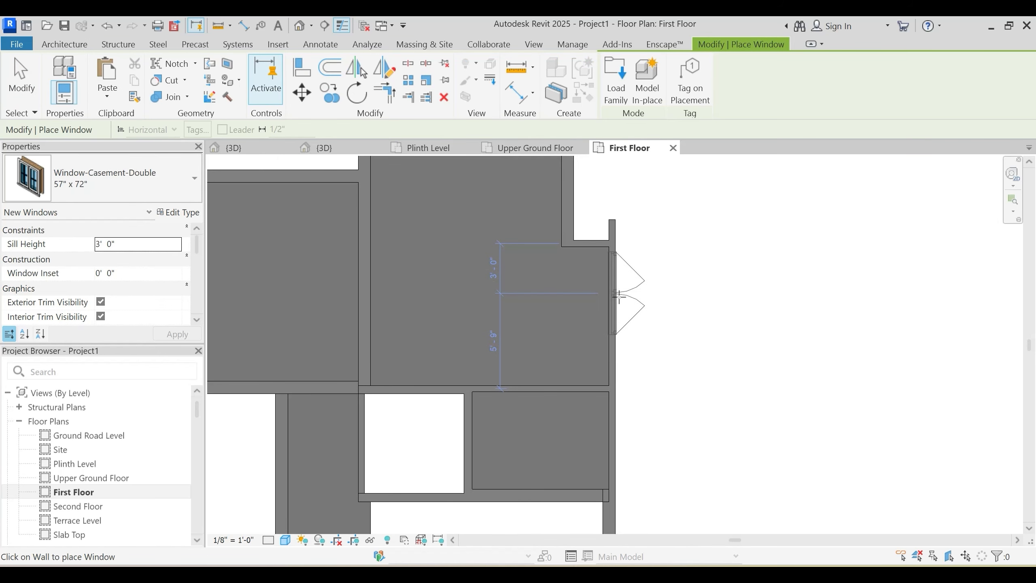
left_click(620, 301)
key("Escape")
key("Escape")
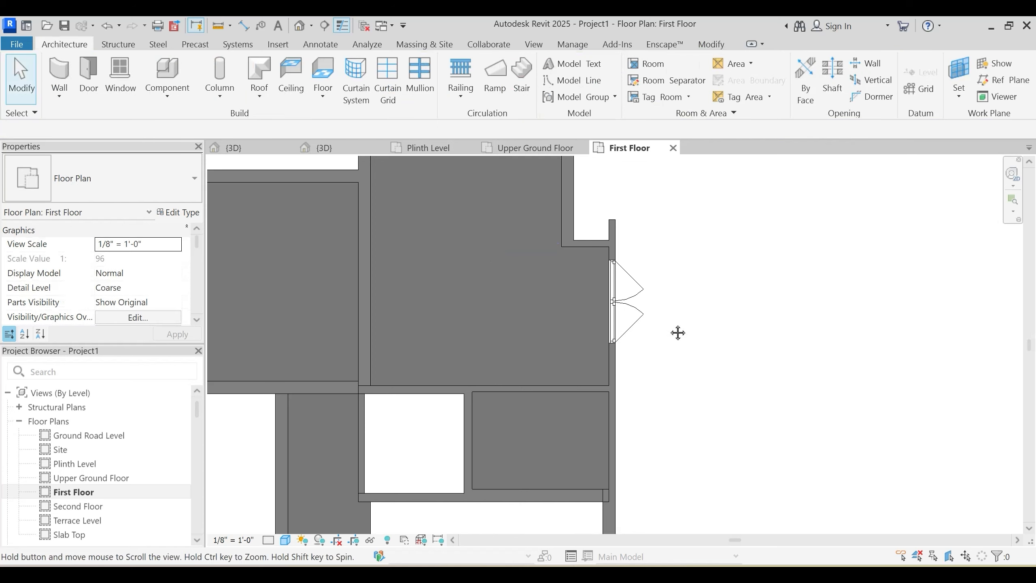
Step: Draw a horizontal reference plane outward from the upper edge of the First Floor casement window
middle_click_drag(656, 310, 628, 335)
key("r")
key("p")
scroll(632, 296, "up", 3)
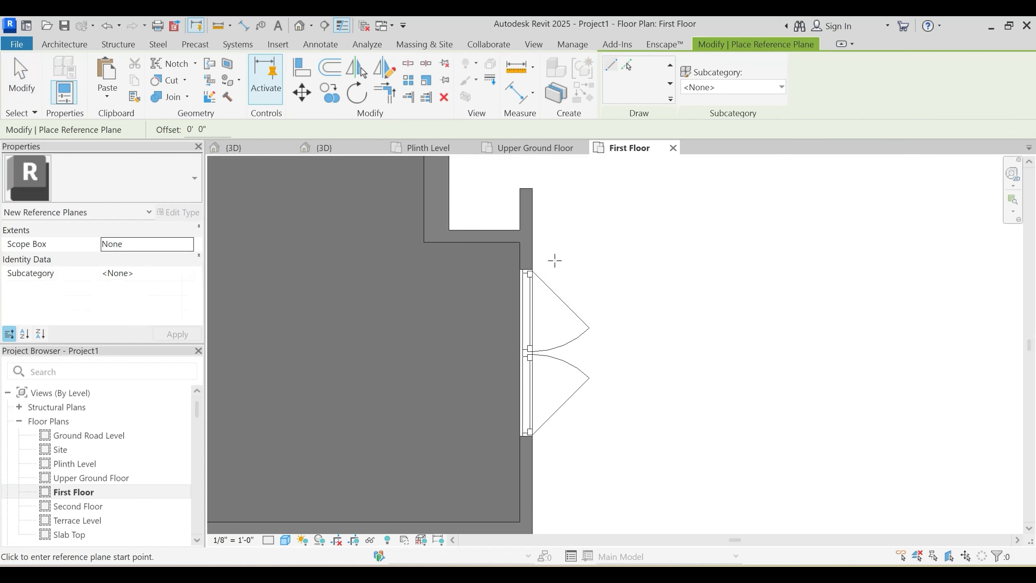
left_click(530, 270)
left_click(785, 270)
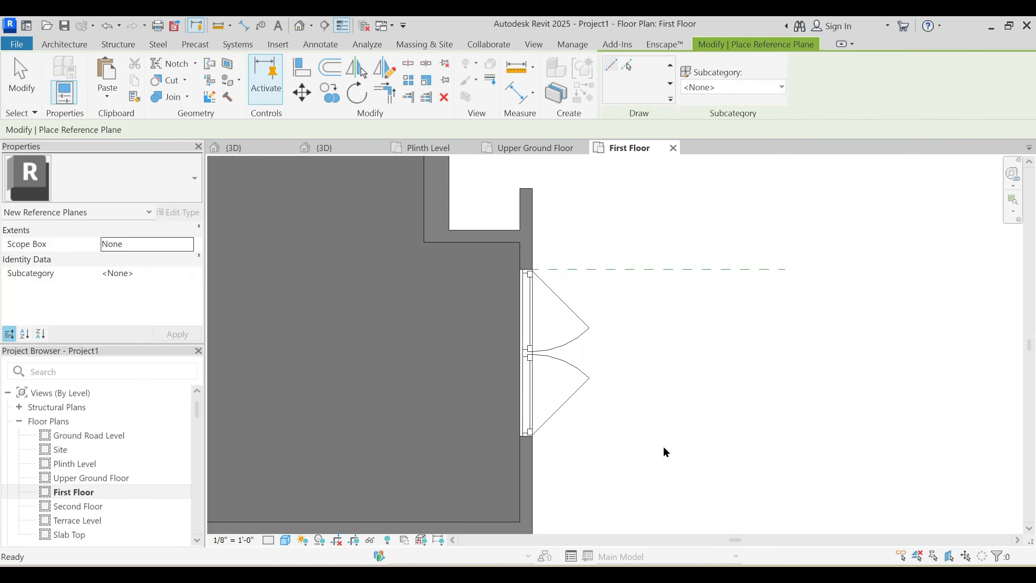
key("Escape")
key("Escape")
Step: Draw a second horizontal reference plane outward from the lower edge of the First Floor casement window
key("r")
key("p")
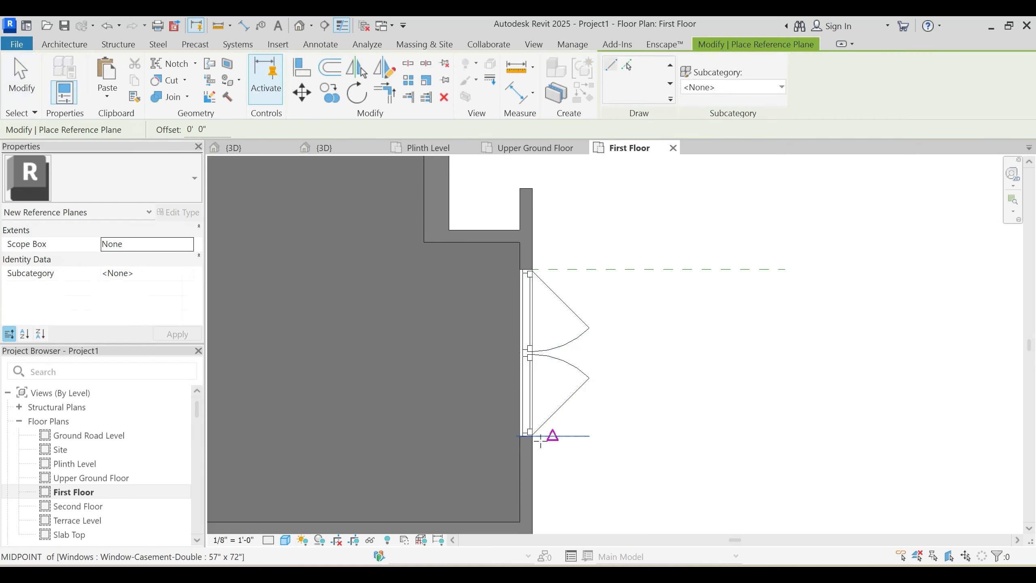
left_click(531, 435)
left_click(796, 433)
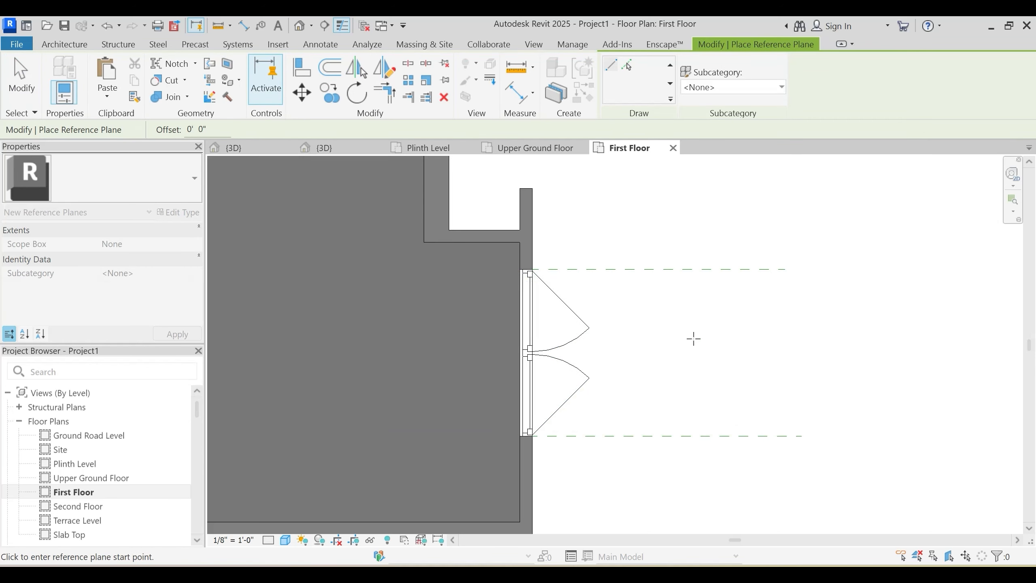
key("Escape")
key("Escape")
Step: Open the East building elevation to view the window openings against the reference planes
scroll(658, 296, "down", 3)
scroll(648, 407, "down", 5)
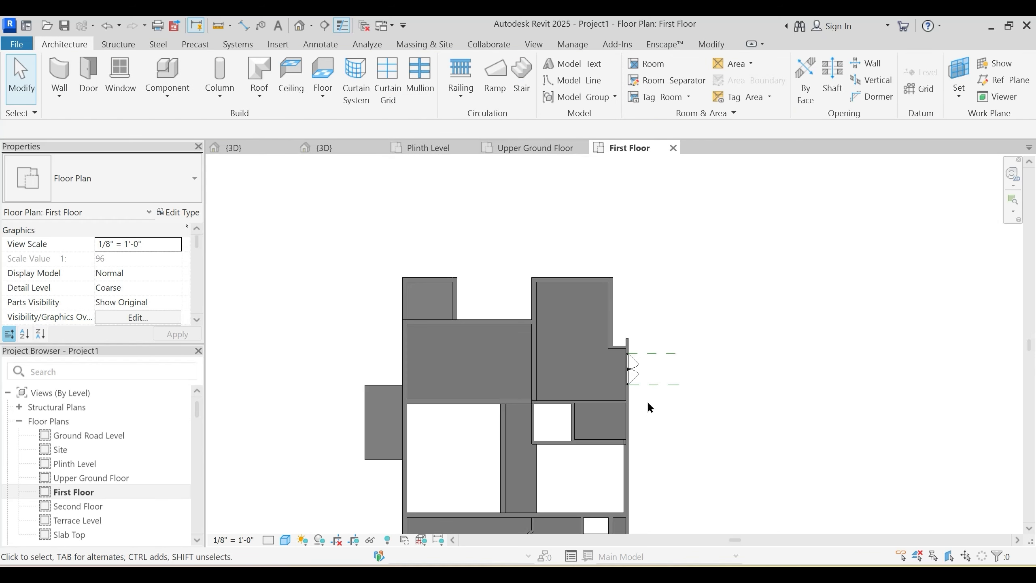
middle_click_drag(696, 399, 666, 367)
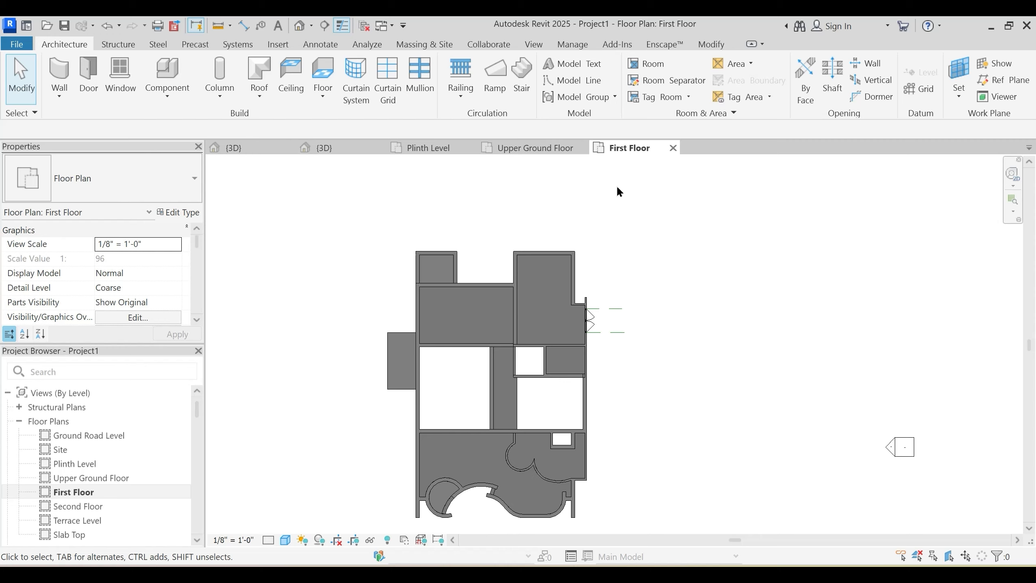
scroll(615, 188, "down", 2)
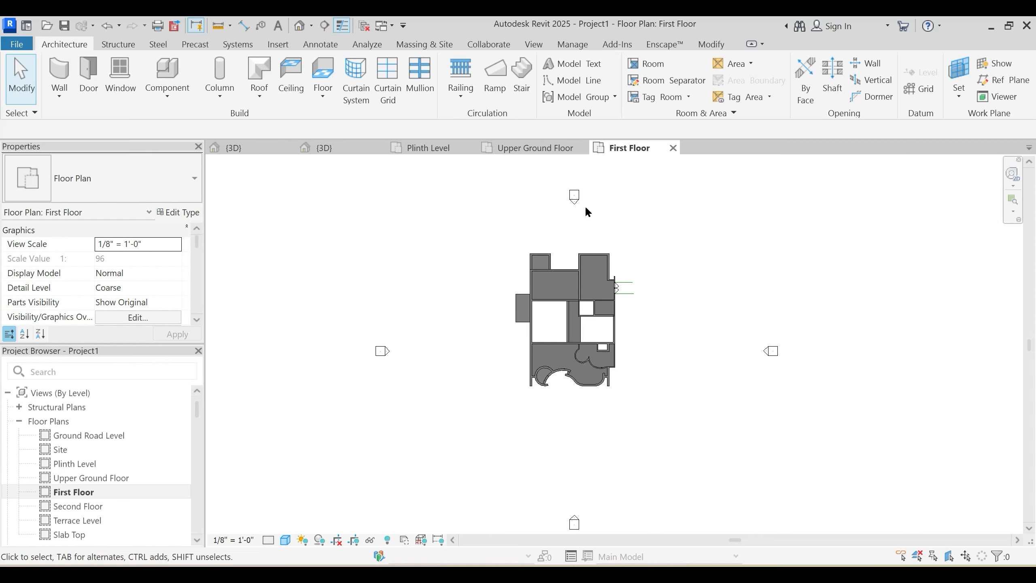
middle_click_drag(585, 205, 569, 226)
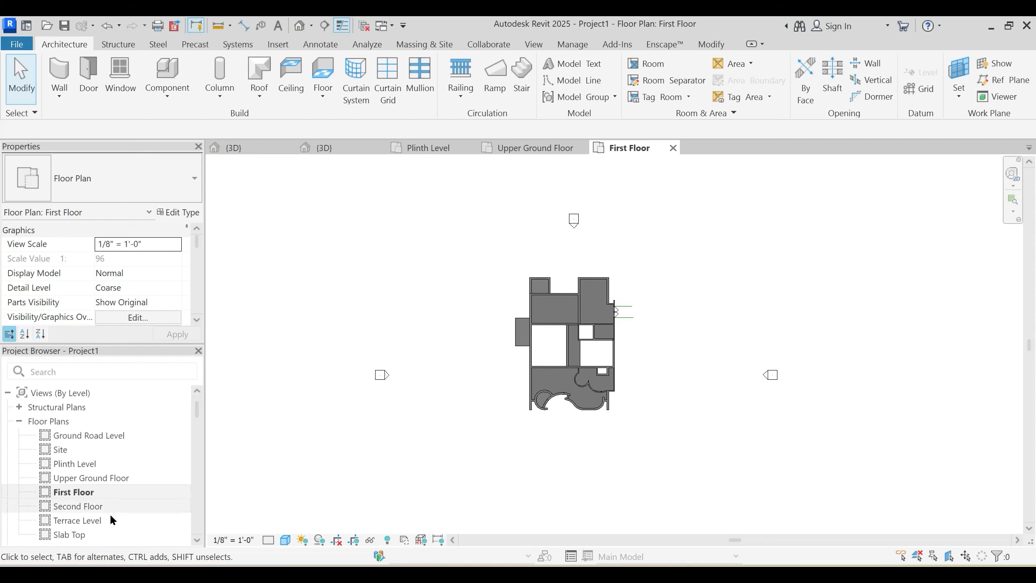
scroll(82, 510, "down", 2)
scroll(71, 492, "down", 4)
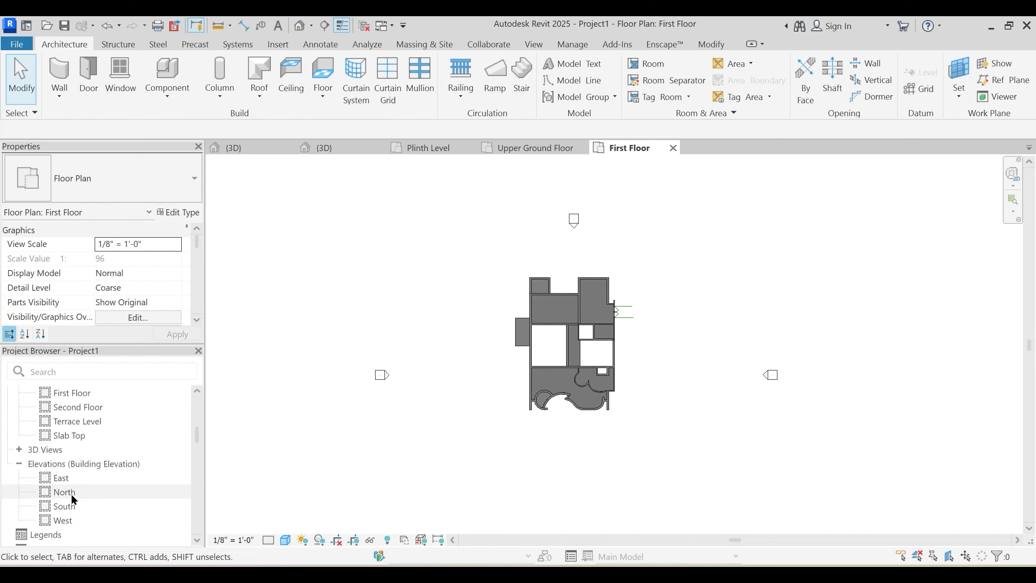
double_click(68, 480)
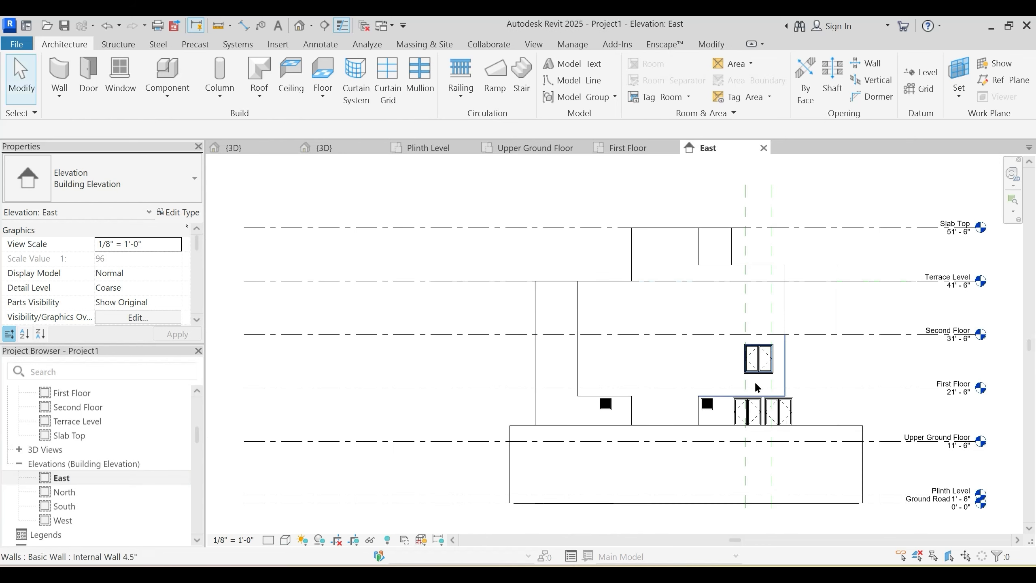
Step: Select the Upper Ground Floor Window-Casement-Double 57" x 72" nearer the louver window in the East elevation
scroll(736, 425, "up", 4)
left_click(643, 388)
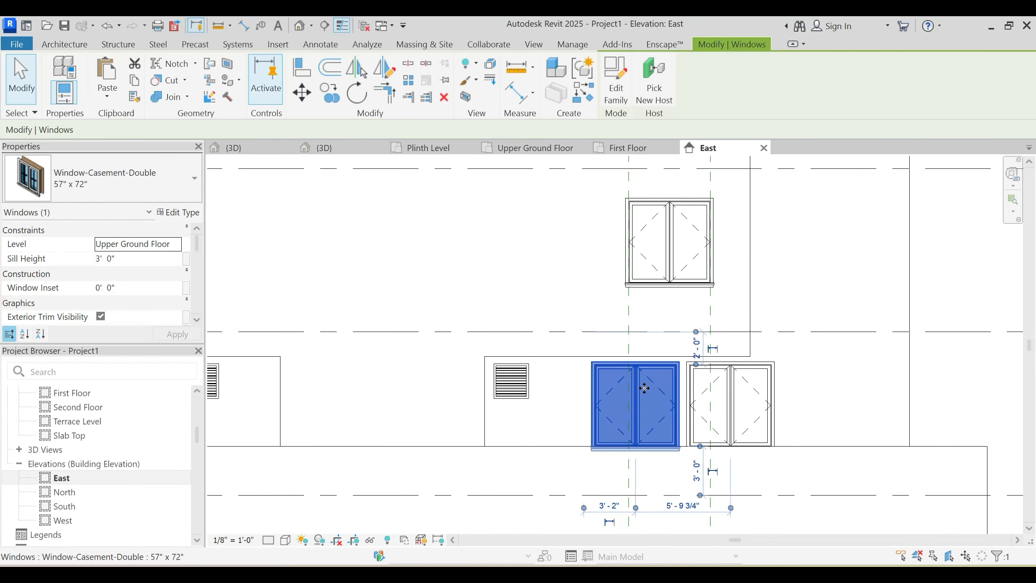
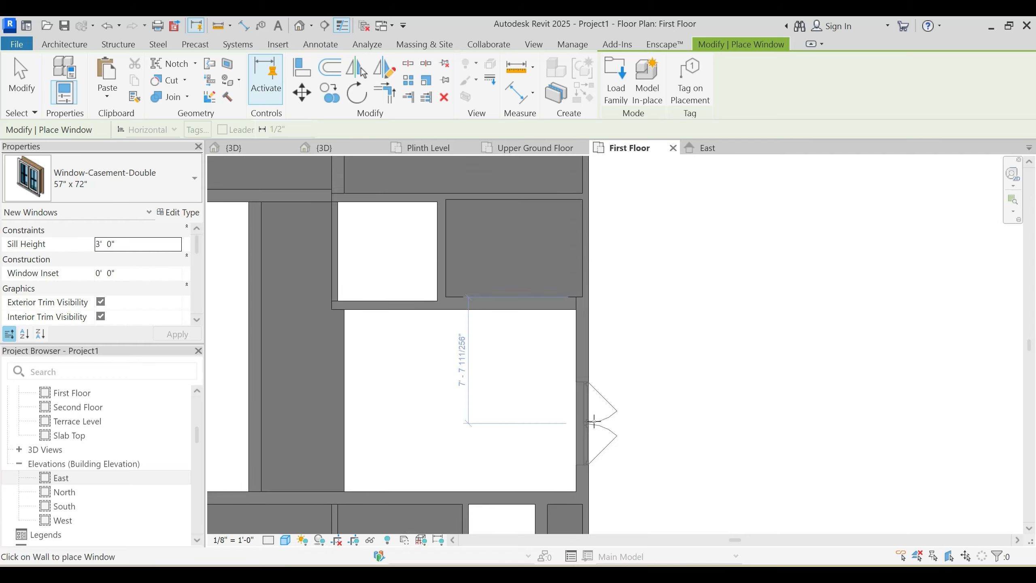
Step: Place a 24" x 24" Window-Louvers with 6'-0" sill height in the First Floor's east wall beside the small shaft, 1'-6" from the cross wall
middle_click_drag(594, 422, 592, 239)
scroll(606, 383, "down", 2)
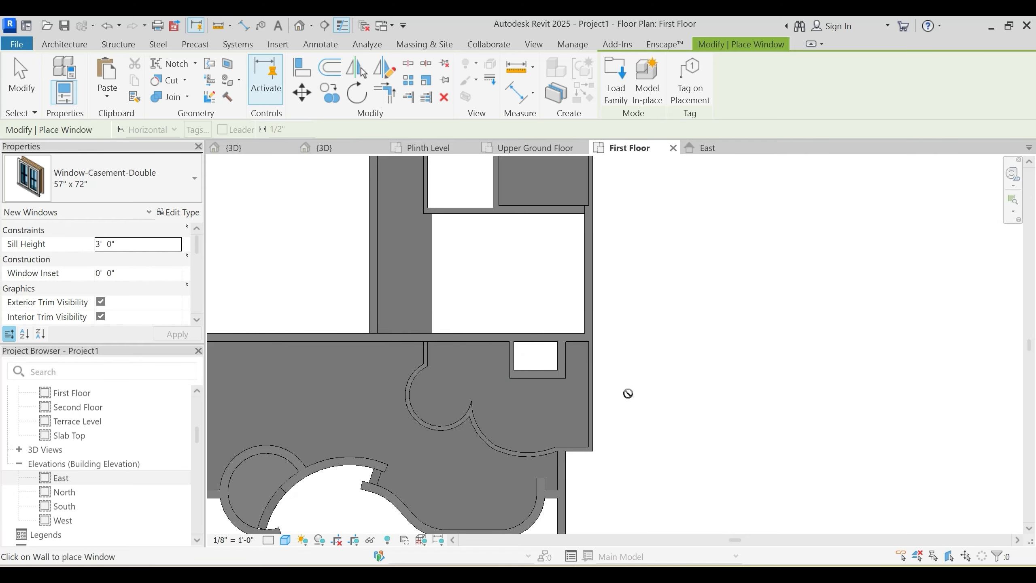
scroll(628, 388, "up", 3)
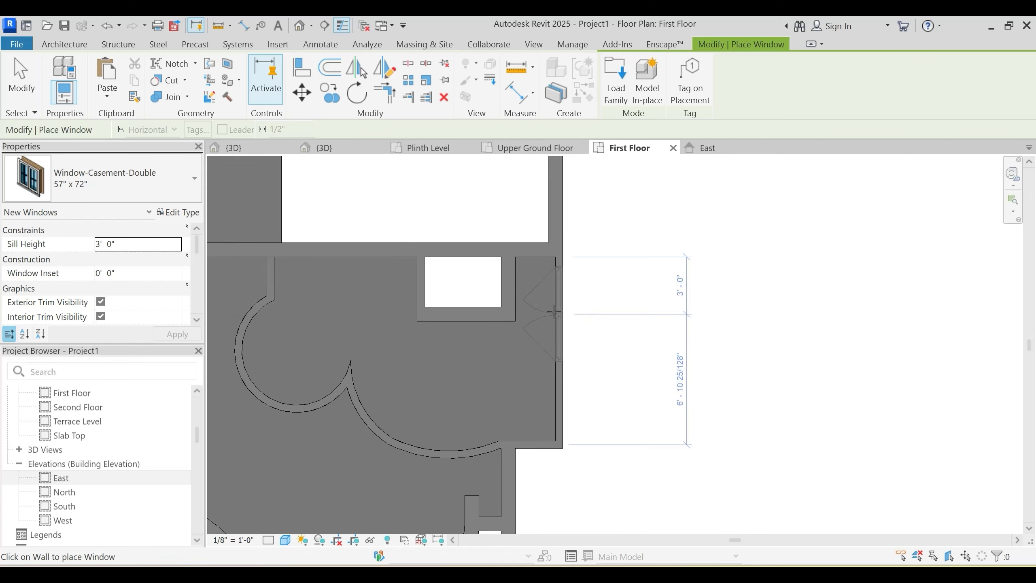
left_click(154, 183)
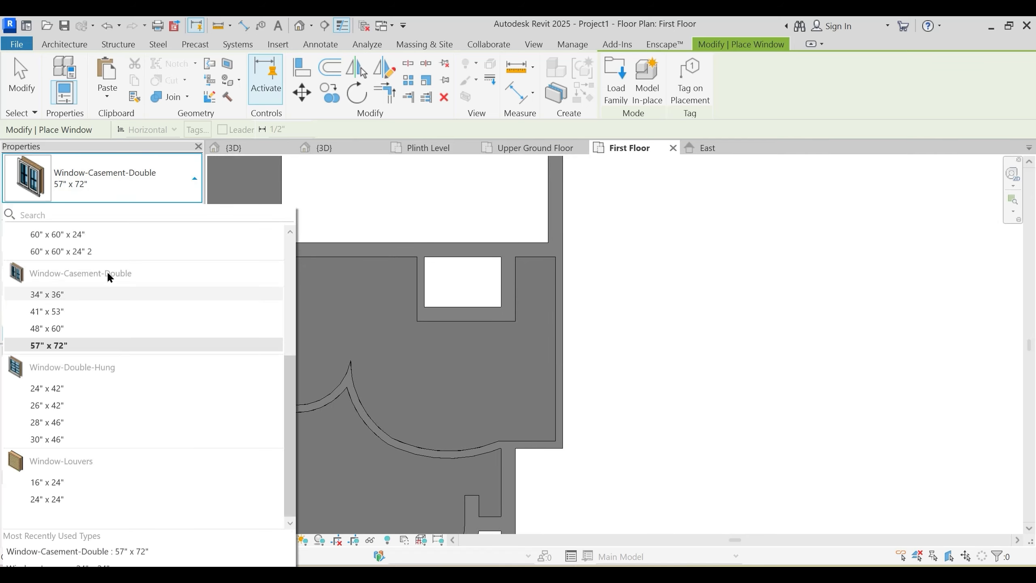
left_click(56, 498)
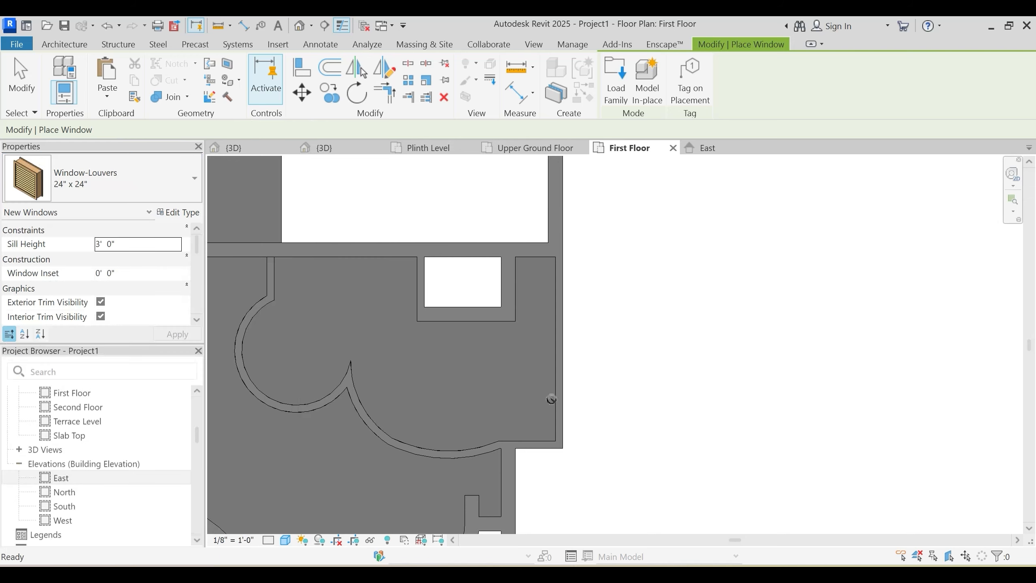
left_click(139, 244)
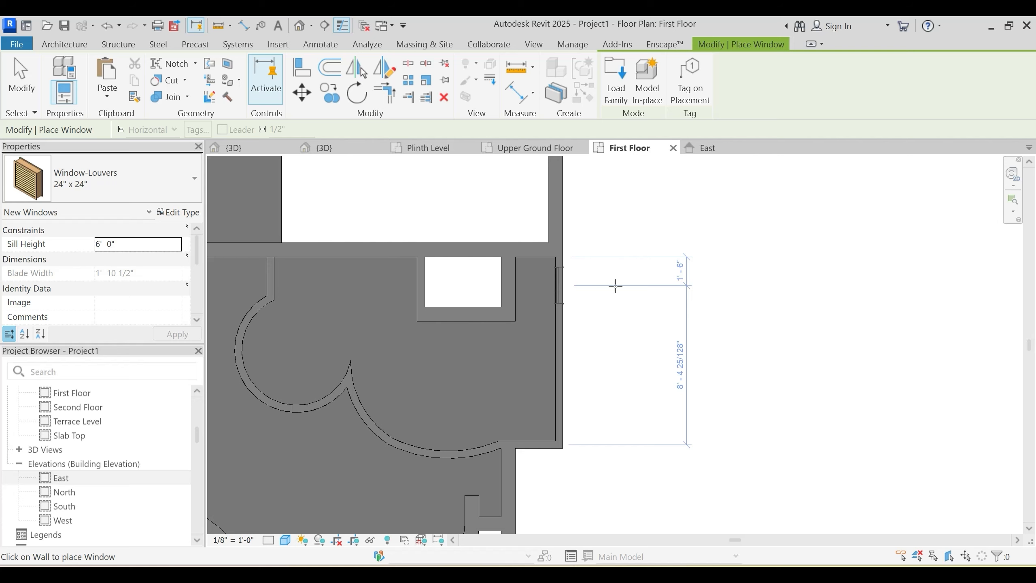
key("Escape")
key("Escape")
Step: Create a similar 24" x 24" louver window in the First Floor's east wall south of the casement window, 1'-6" from the room's lower wall
middle_click_drag(608, 287, 611, 532)
middle_click_drag(601, 363, 595, 229)
left_click(546, 402)
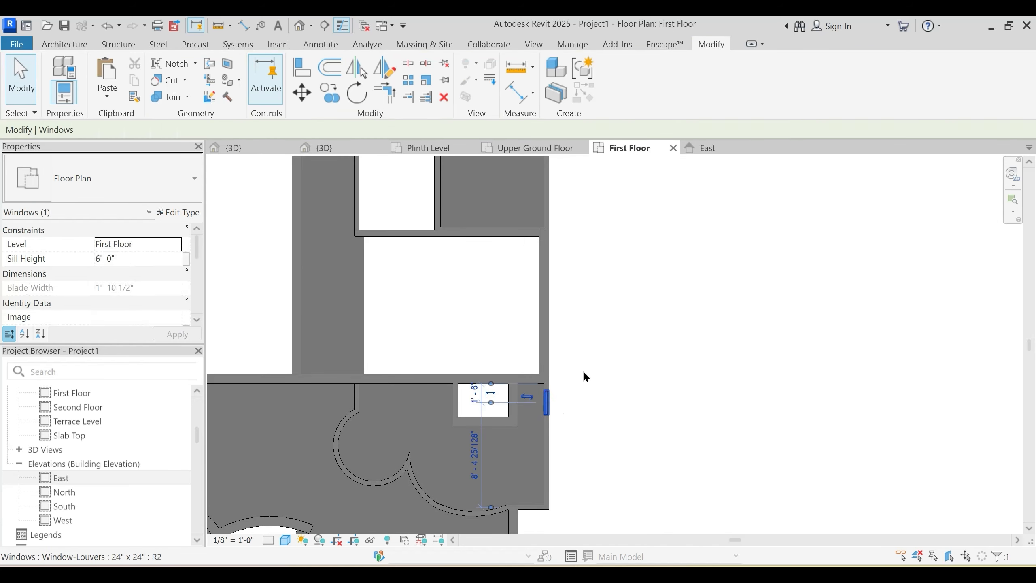
key("c")
key("s")
middle_click_drag(599, 294, 583, 400)
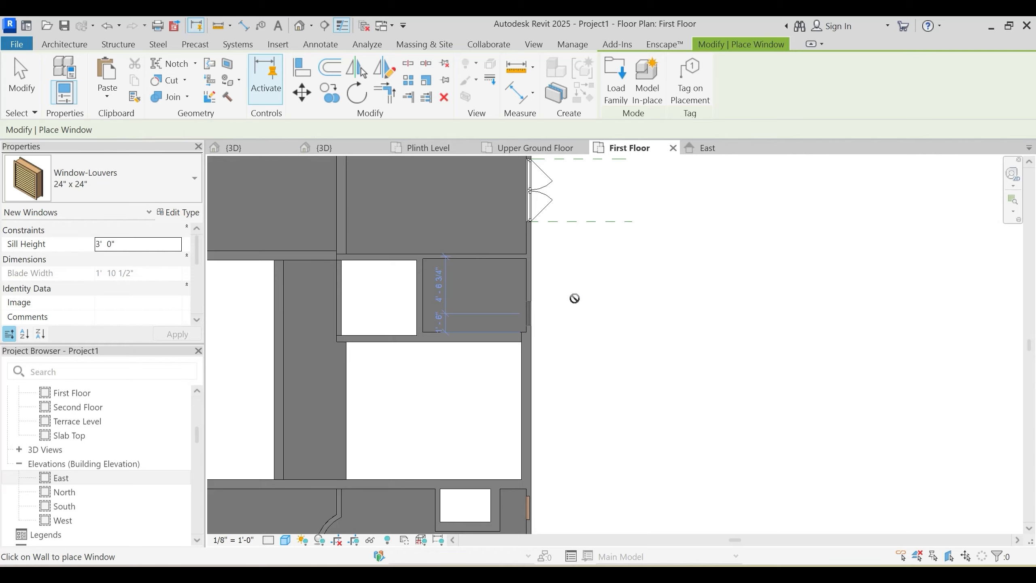
key("Escape")
Step: In the 3D view, set the sill height of the First Floor louver window nearest the casement windows to 6'
left_click(343, 147)
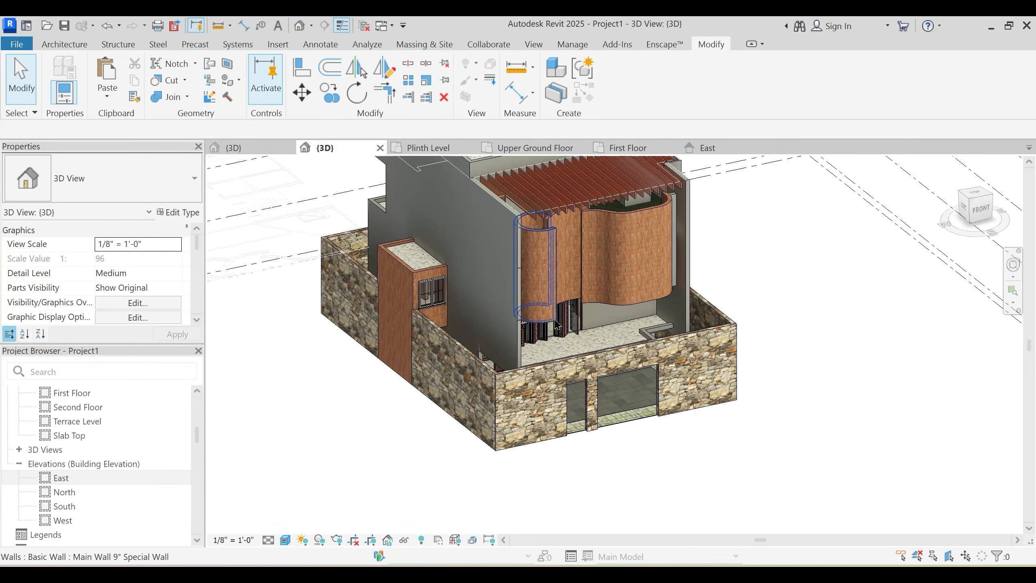
middle_click_drag(587, 357, 354, 346, "shift")
scroll(650, 328, "up", 2)
middle_click_drag(651, 351, 579, 278, "shift")
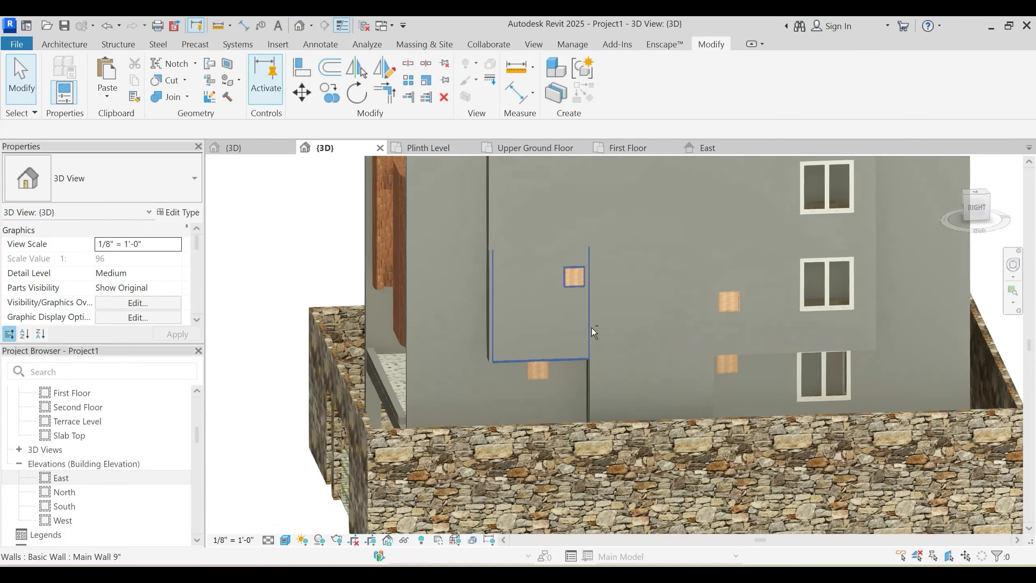
left_click(729, 300, "ctrl")
middle_click_drag(728, 301, 707, 297, "shift")
key("Escape")
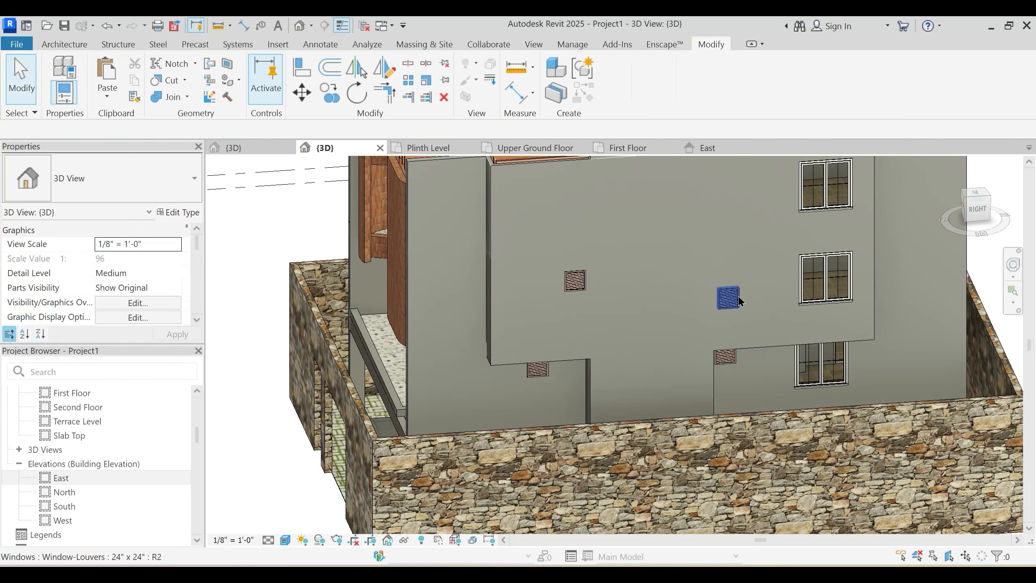
left_click(729, 298)
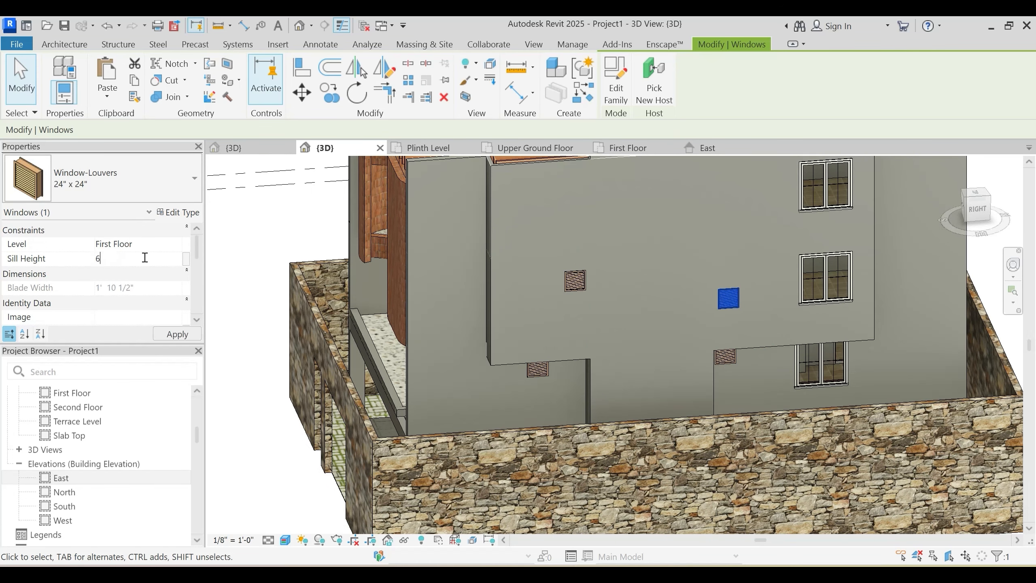
Step: Copy both First Floor louver windows and paste them aligned to the Second Floor level
left_click(582, 286)
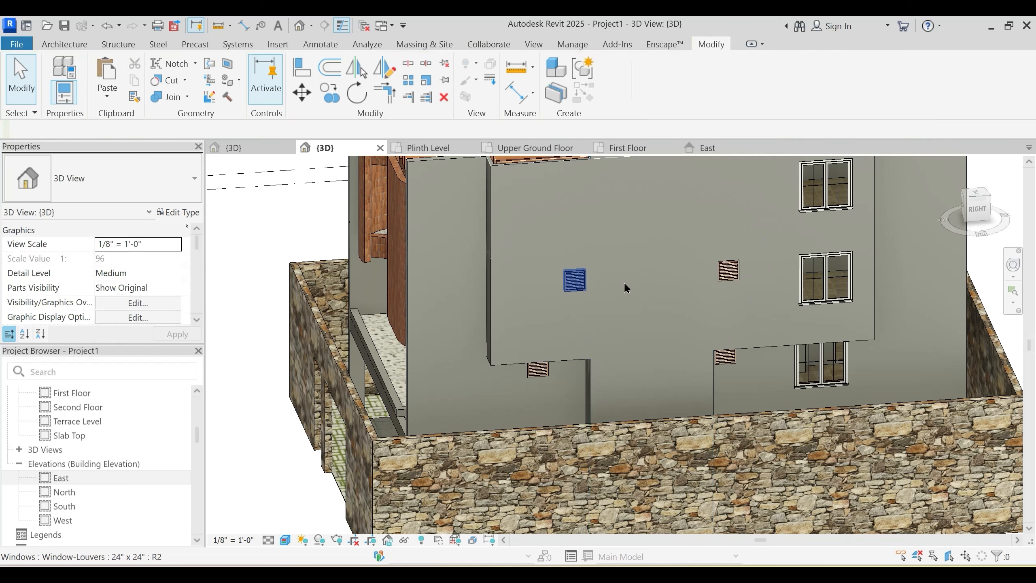
left_click(729, 271, "ctrl")
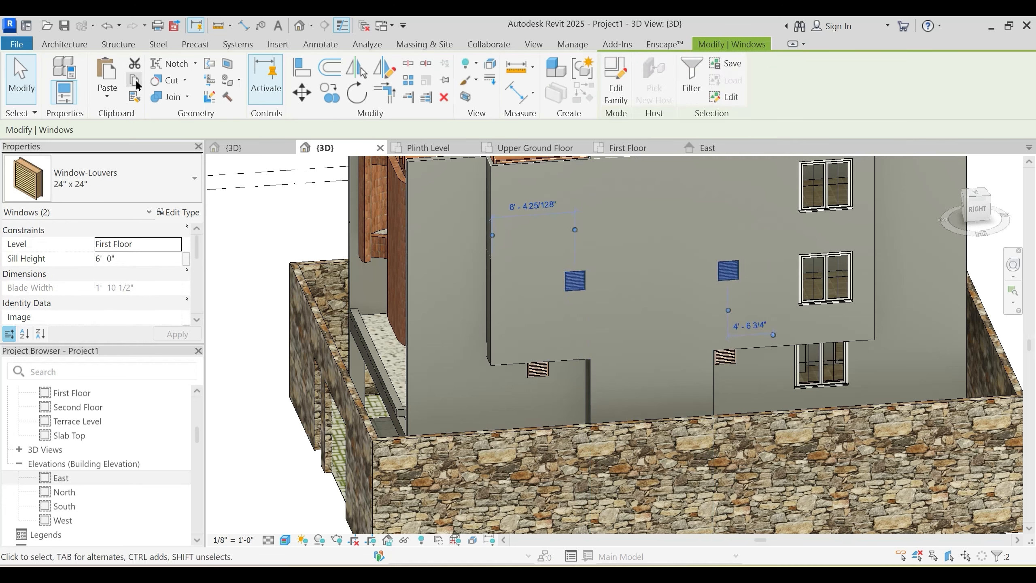
left_click(107, 95)
left_click(135, 149)
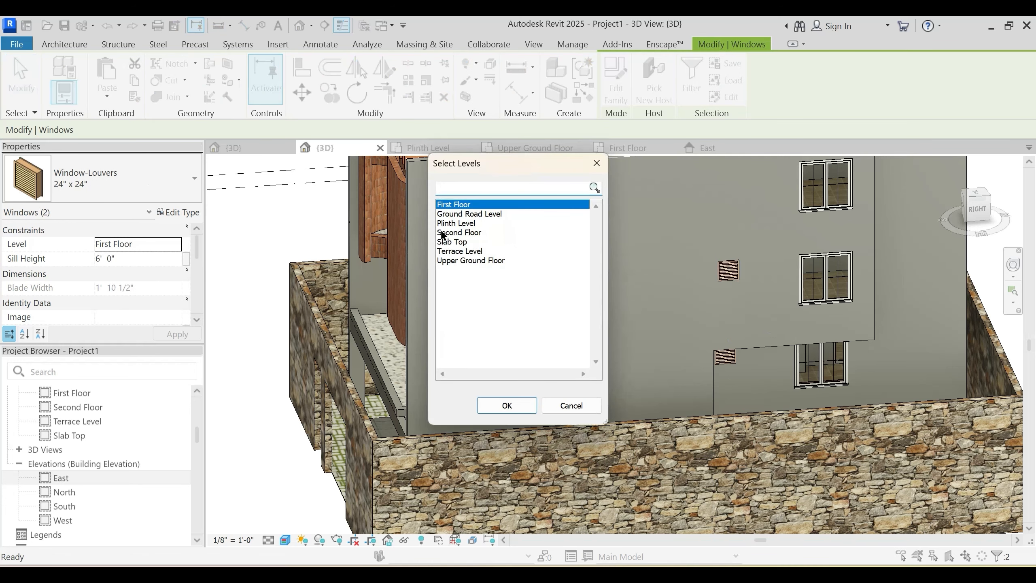
left_click(473, 234)
left_click(514, 408)
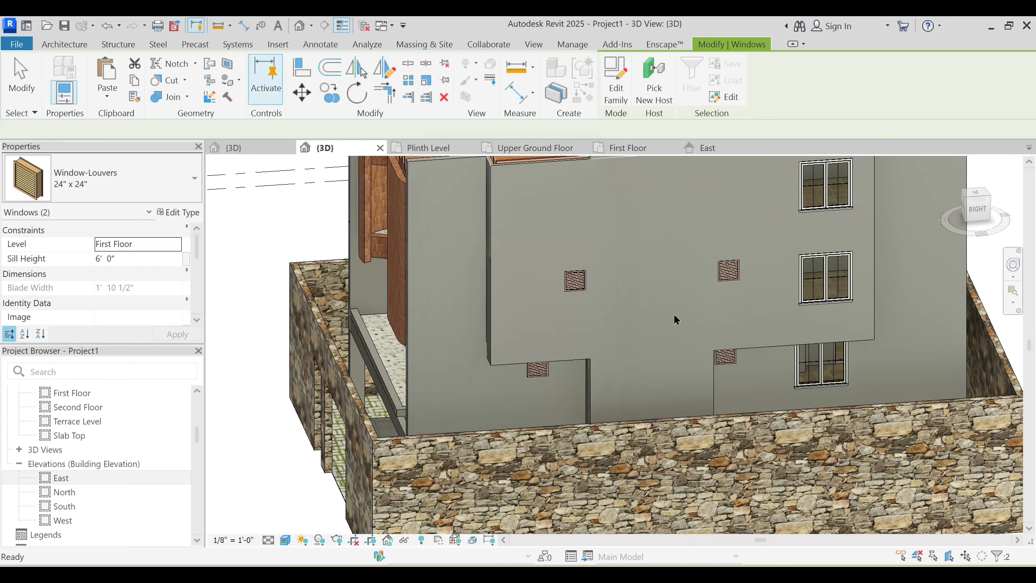
Step: In the right-side 3D view, nudge the Upper Ground Floor louver window along the wall until it sits below the front column of upper louvers
middle_click_drag(673, 313, 537, 404)
left_click(537, 403)
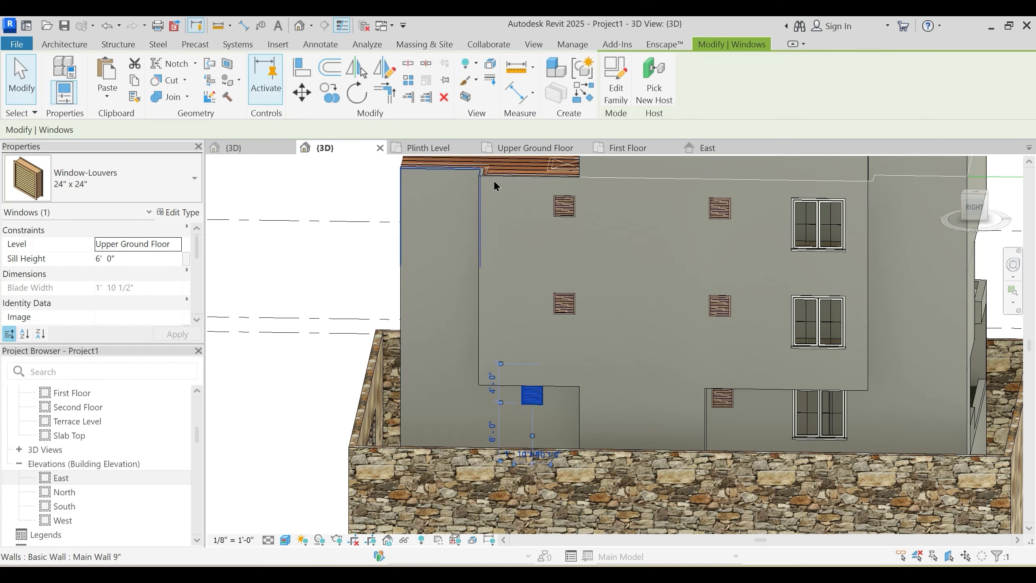
left_click(973, 205)
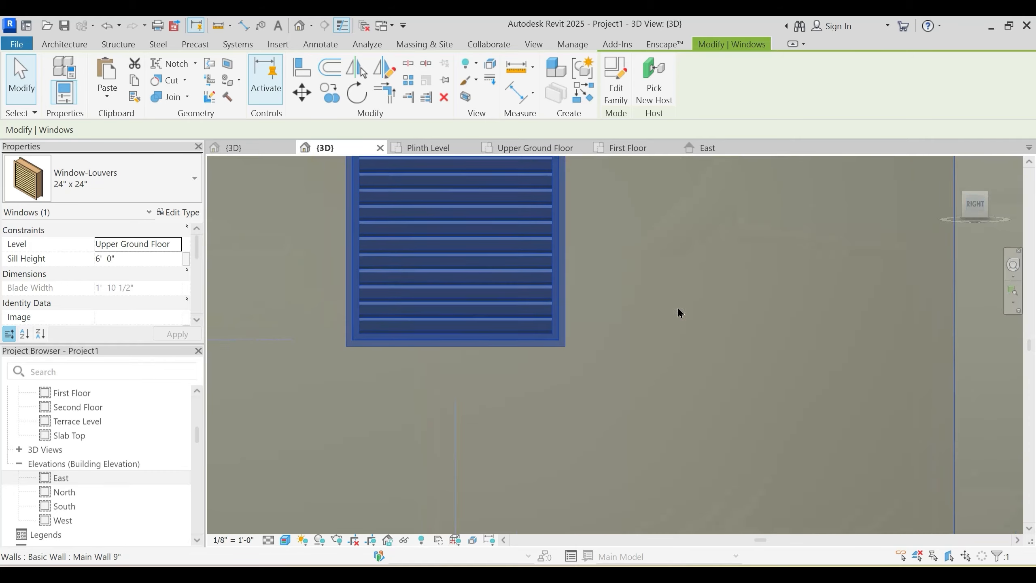
scroll(608, 340, "down", 7)
middle_click_drag(660, 336, 606, 405)
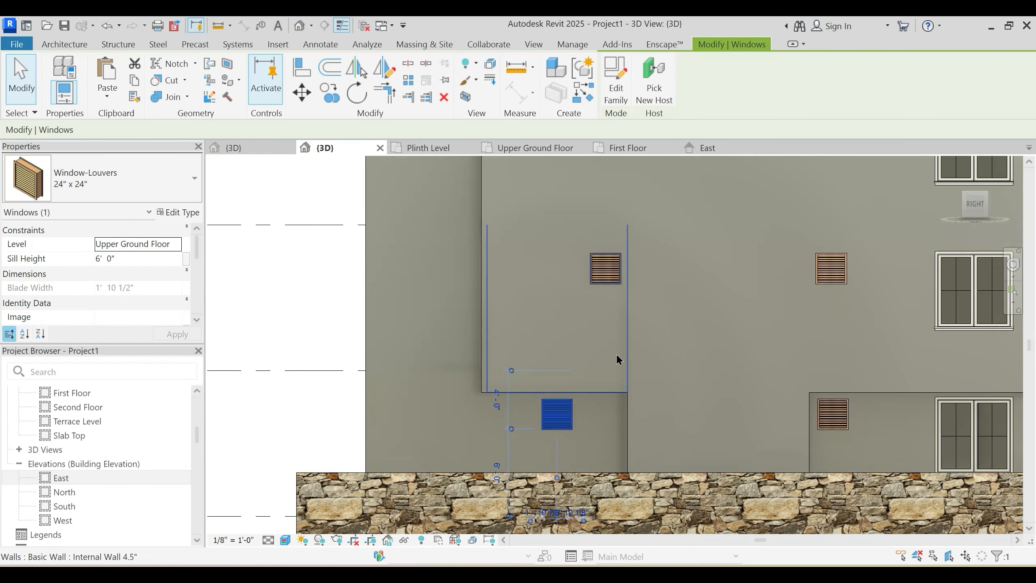
key("Right")
key("Right")
key("Right")
key("Right")
key("Right")
key("Right")
key("Right")
key("Right")
key("Right")
key("Right")
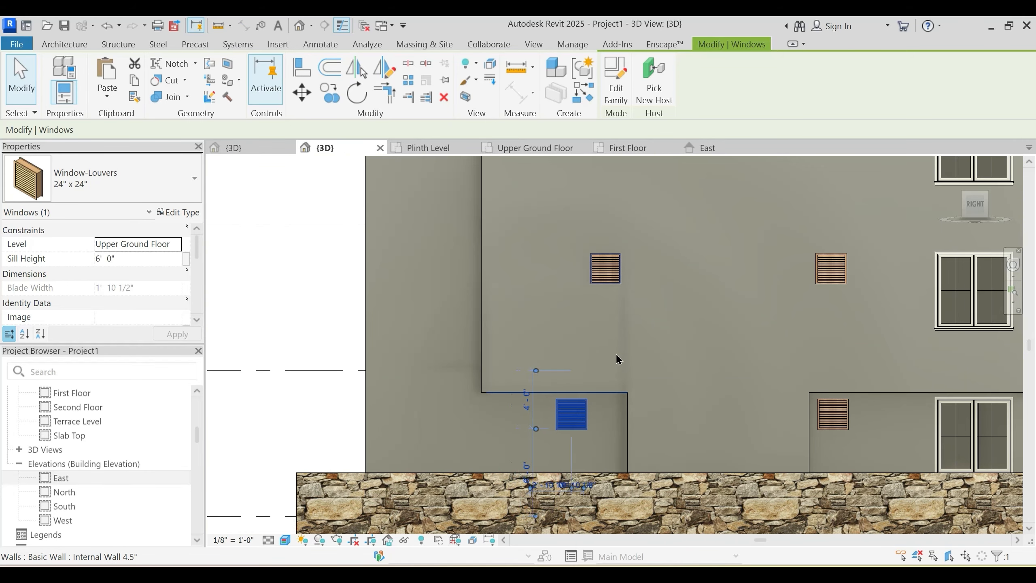
key("Right")
key("Right")
key("Right")
key("Right")
key("Right")
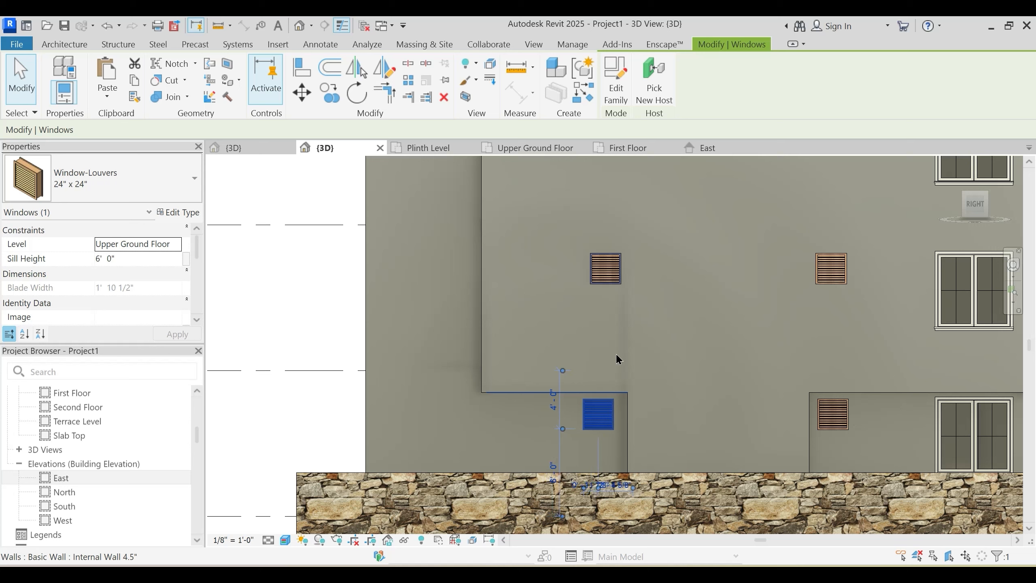
key("Left")
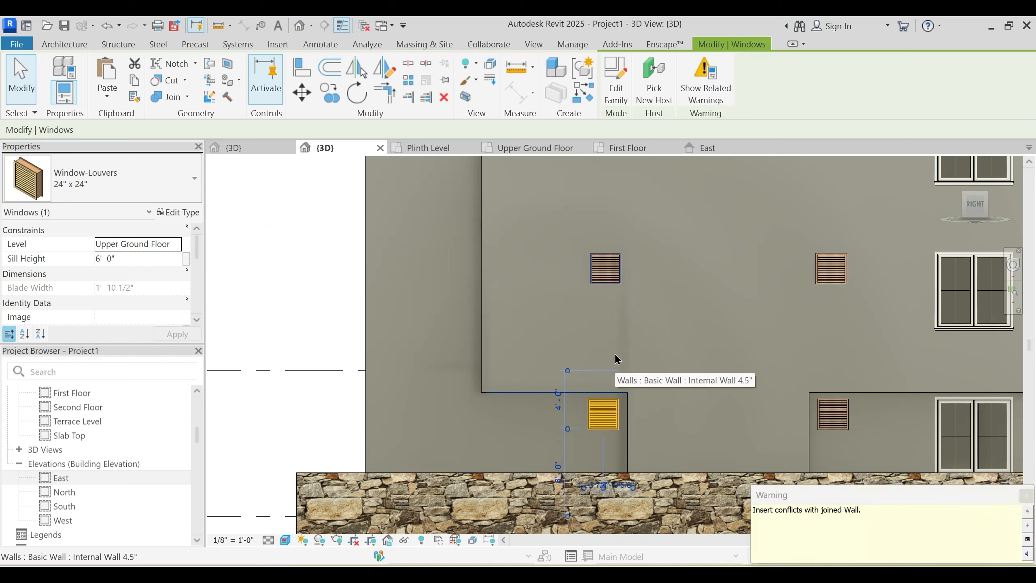
key("Escape")
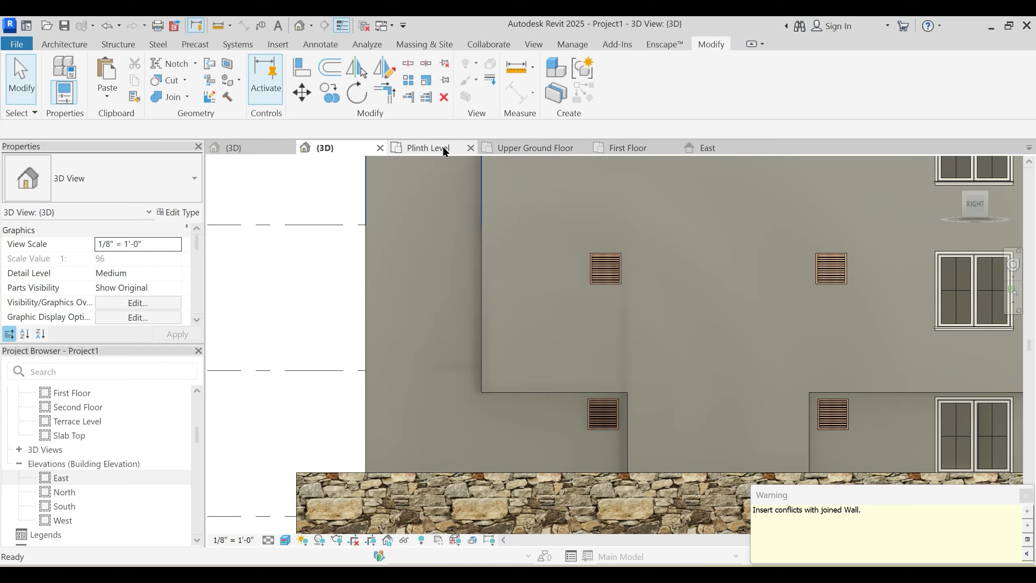
Step: In the Upper Ground Floor plan, nudge the shaft's louver window slightly toward the staircase wall
left_click(428, 148)
scroll(623, 404, "up", 4)
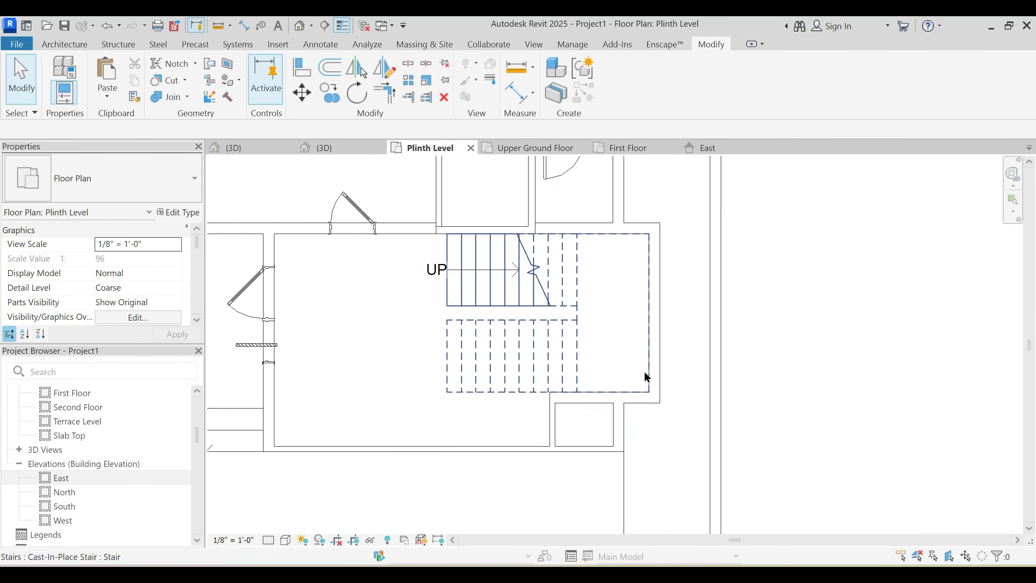
scroll(630, 312, "down", 3)
middle_click_drag(640, 342, 600, 405)
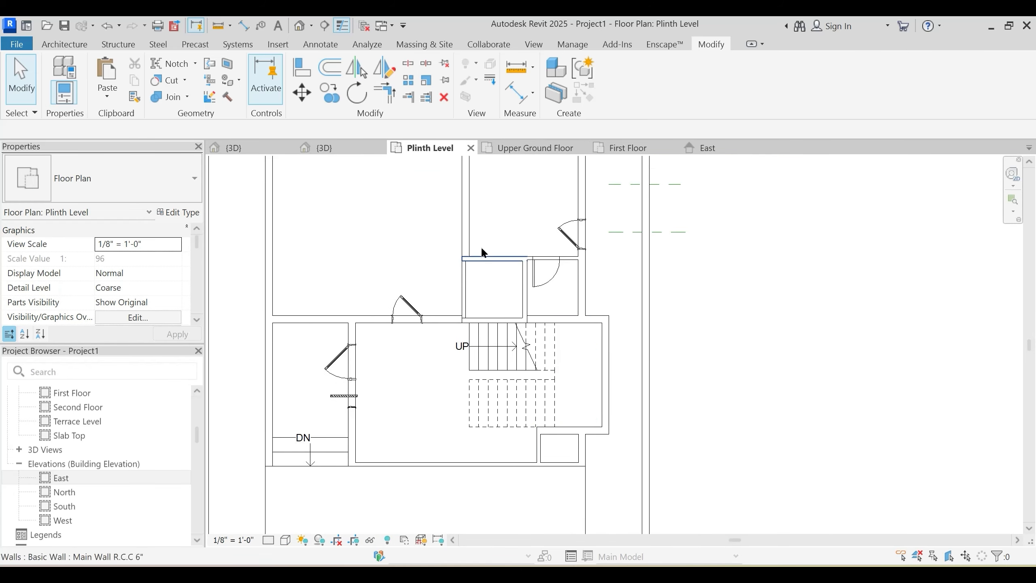
left_click(507, 149)
scroll(671, 469, "up", 5)
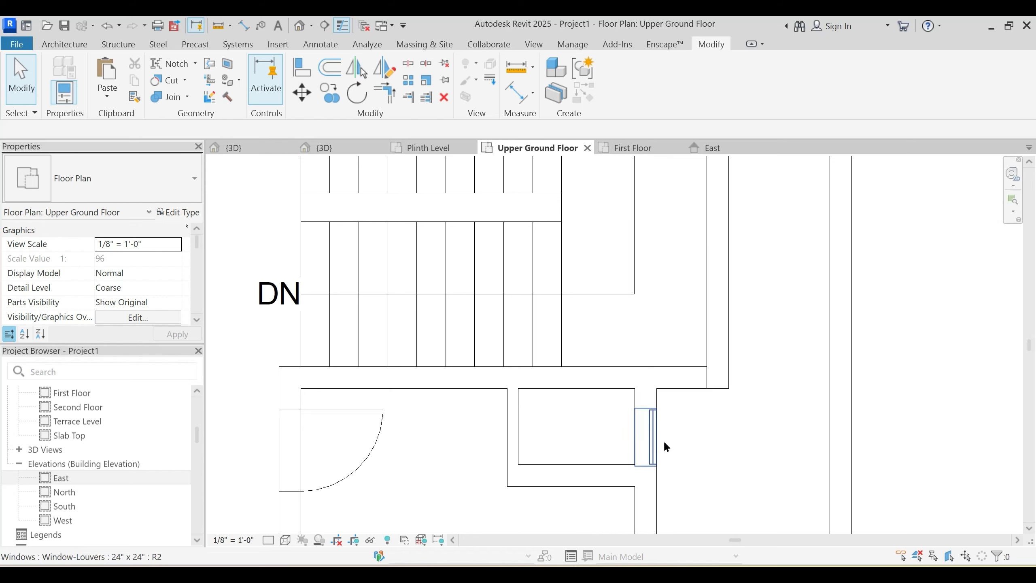
middle_click_drag(664, 446, 644, 405)
left_click(632, 391)
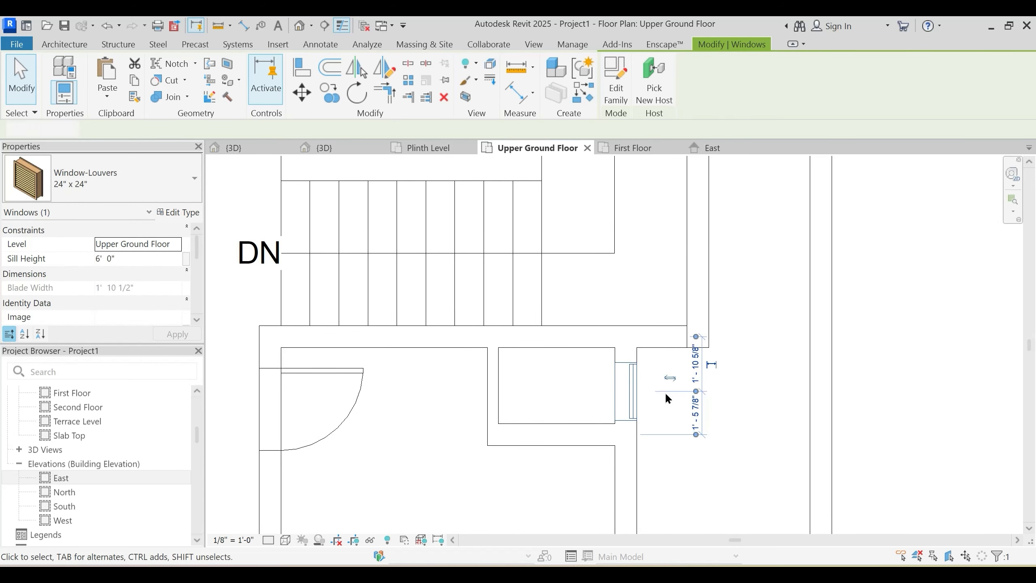
key("Up")
left_click(567, 391)
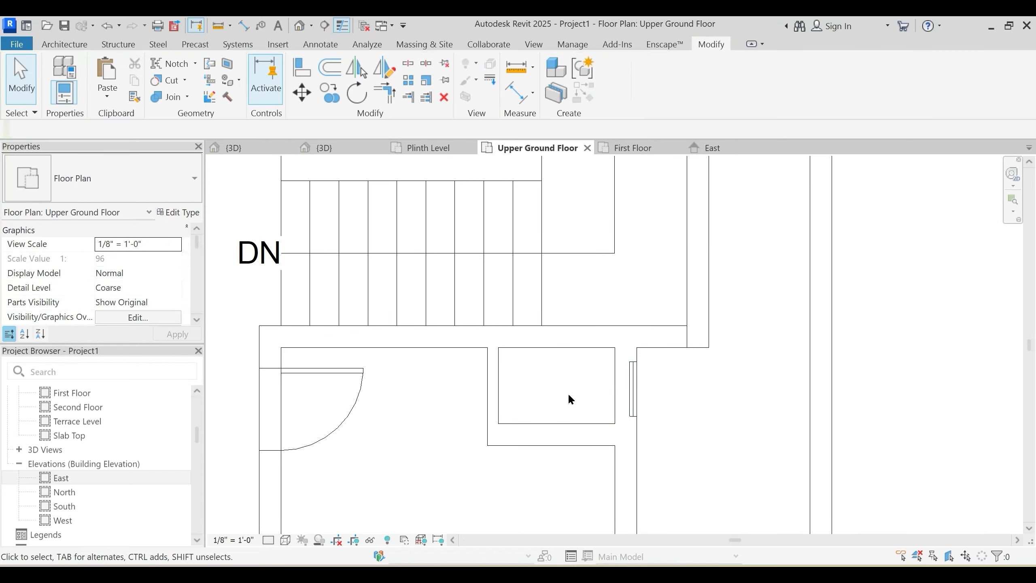
Step: Examine the shaft, its louver window and the adjoining toilet beside the staircase on the Upper Ground Floor plan
scroll(576, 377, "down", 3)
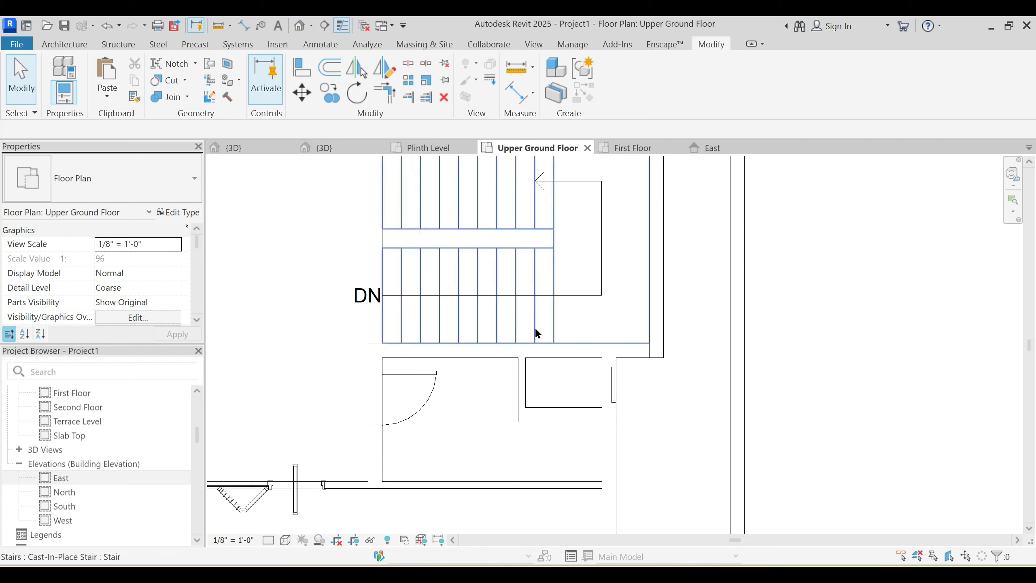
scroll(562, 381, "down", 2)
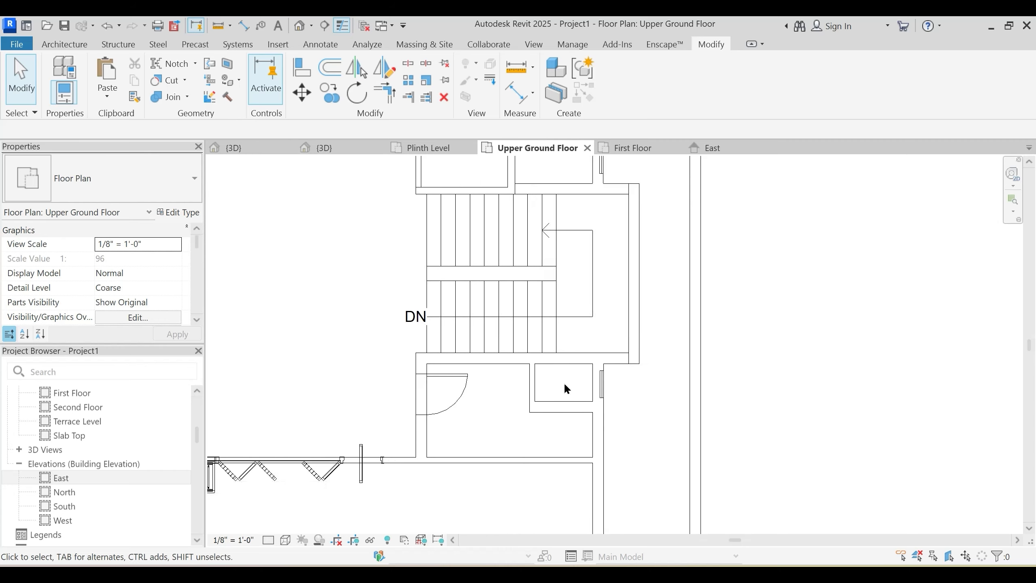
scroll(587, 370, "down", 1)
scroll(652, 367, "down", 1)
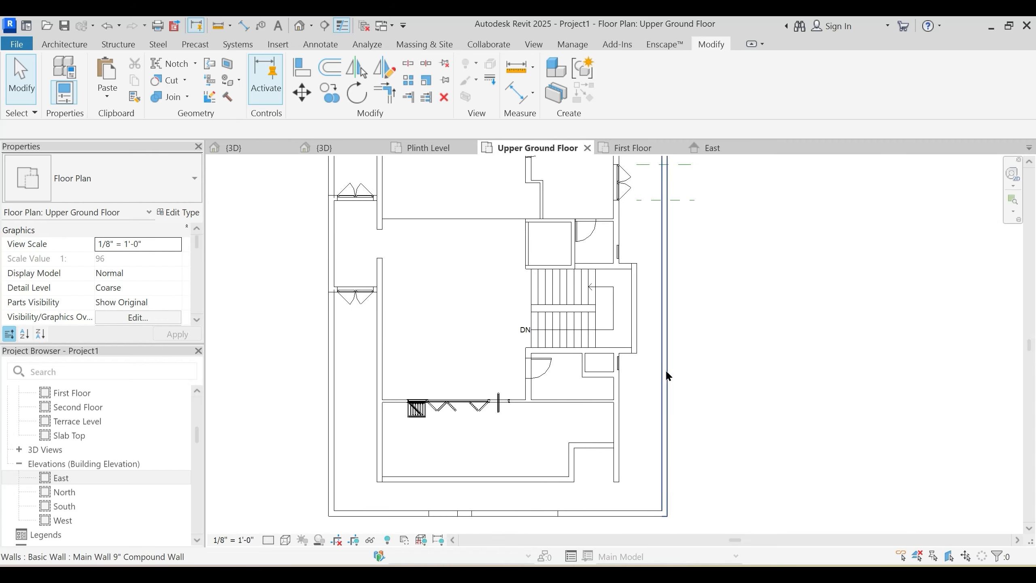
scroll(596, 341, "up", 2)
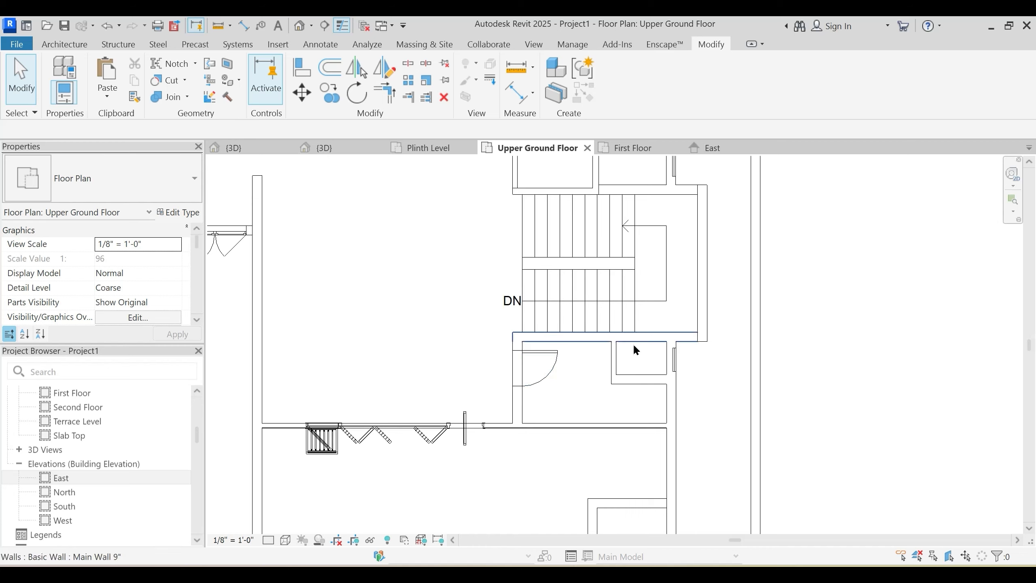
scroll(693, 350, "down", 2)
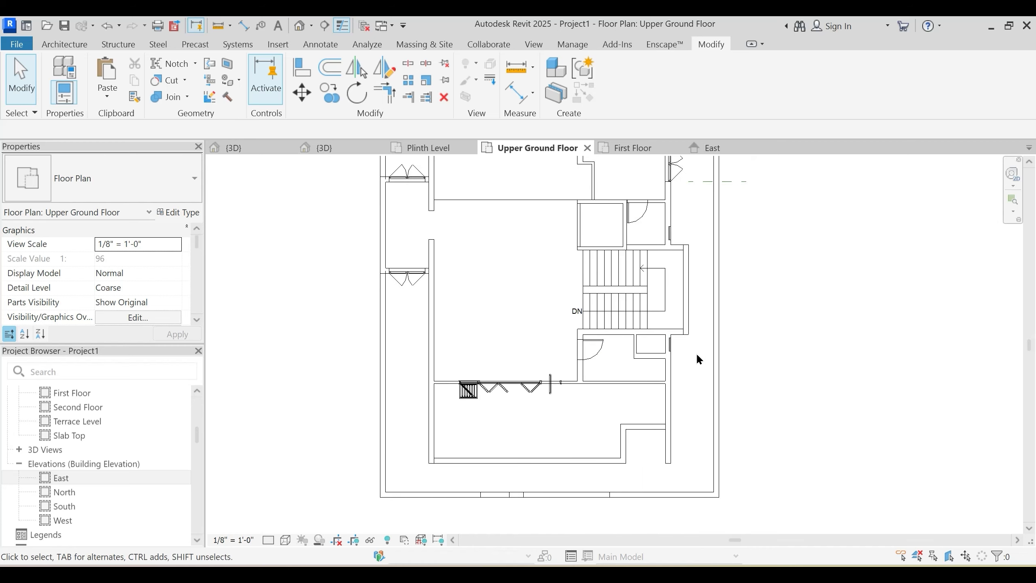
scroll(709, 355, "up", 2)
scroll(673, 356, "up", 3)
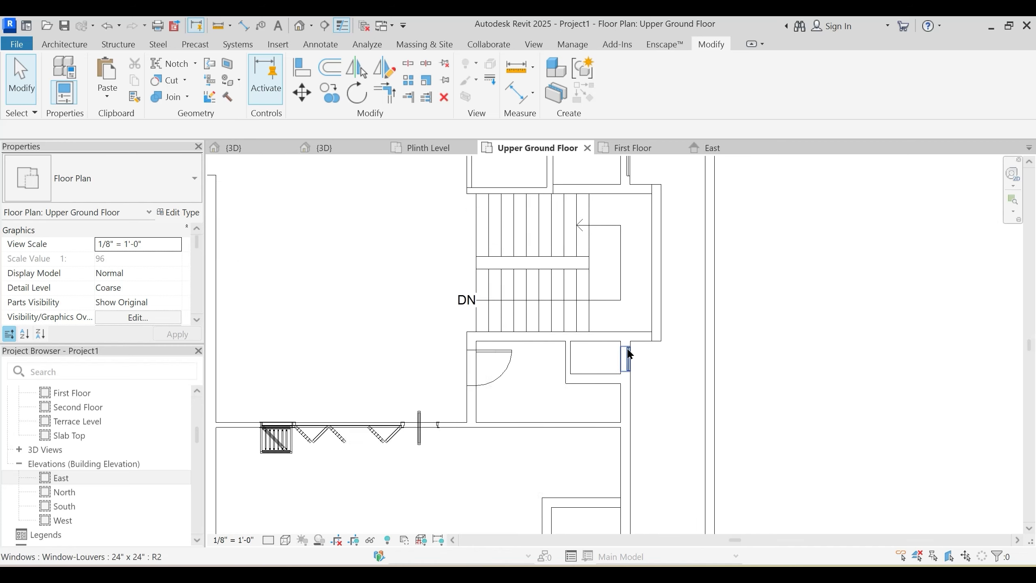
Step: Review the Upper Ground Floor plan's door and window layout, and the house's front and right facades in the 3D view
scroll(653, 355, "down", 3)
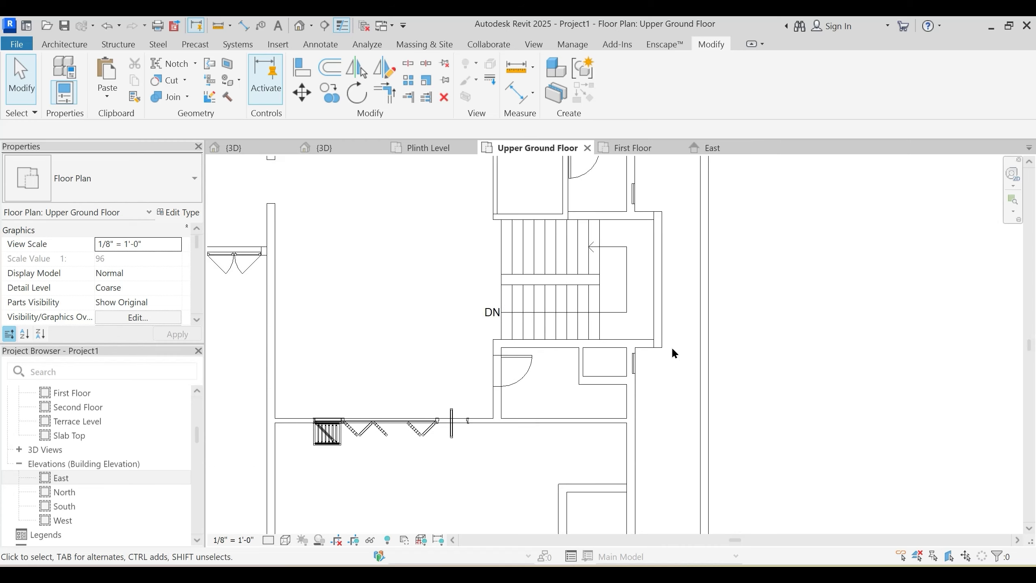
scroll(612, 270, "up", 2)
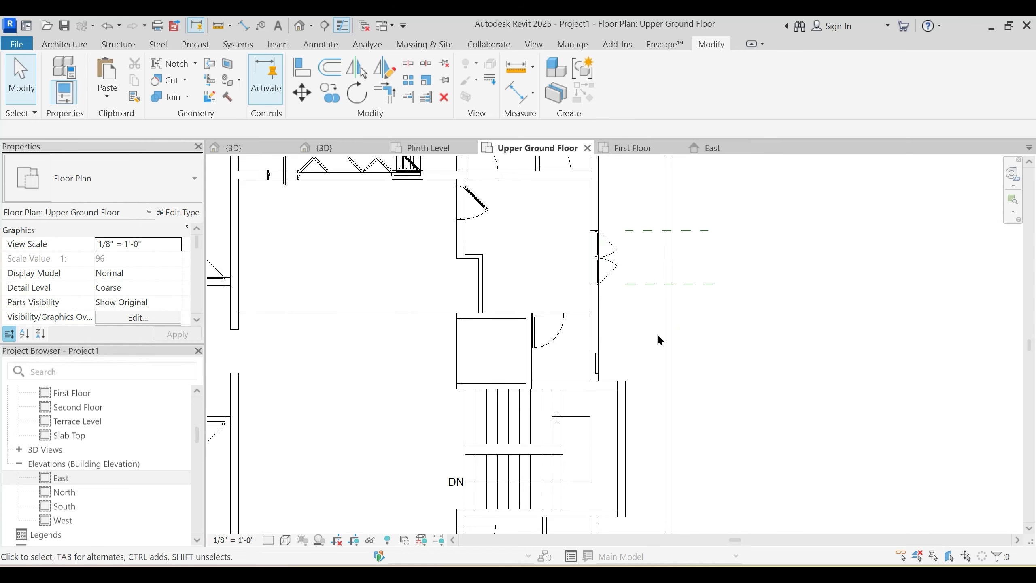
scroll(656, 333, "down", 2)
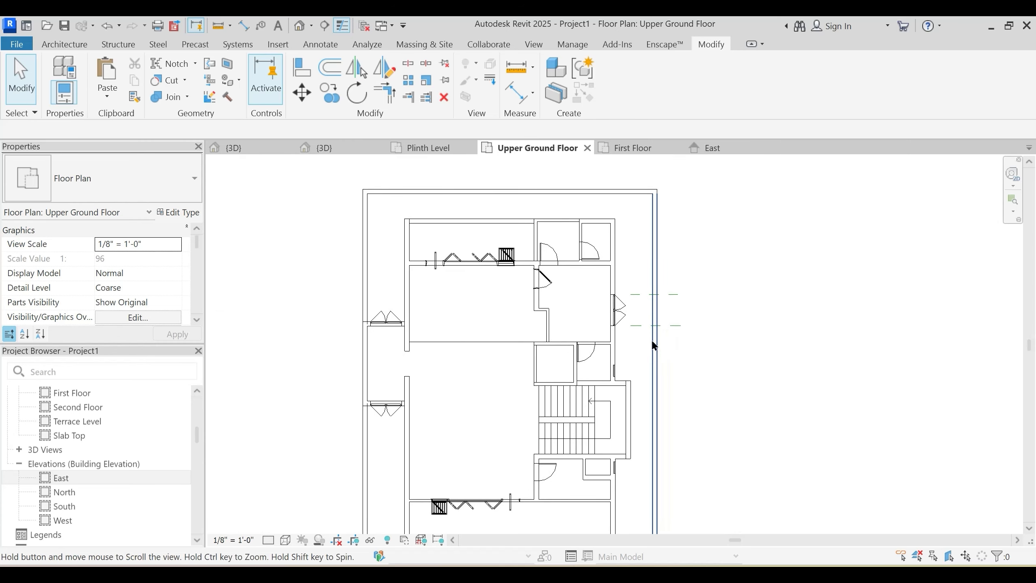
left_click(330, 148)
scroll(570, 384, "down", 3)
middle_click_drag(570, 385, 647, 413, "shift")
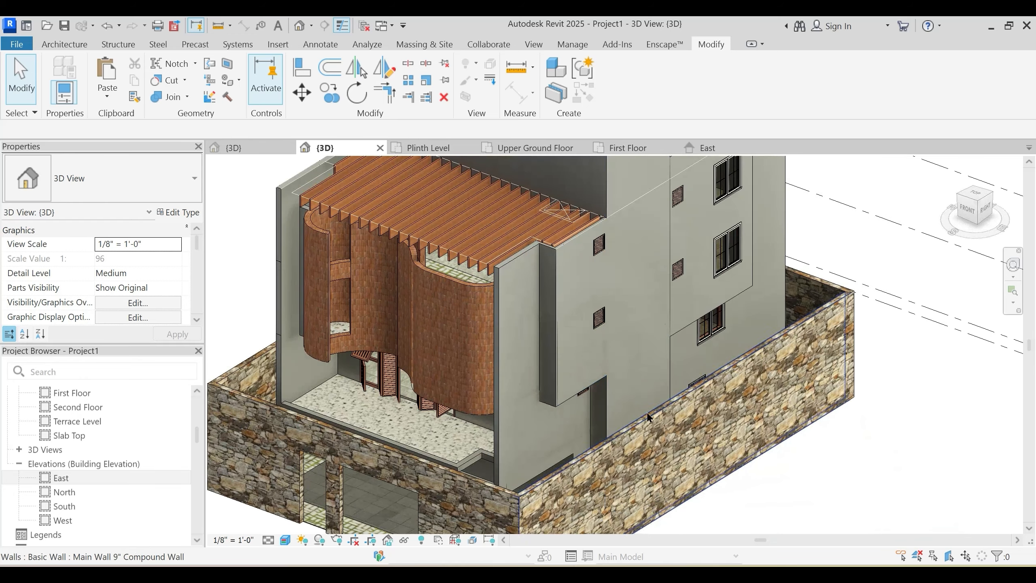
Step: On the First Floor plan, place a TypeC-Decorative single adjustable swing door with wooden frame in the wall at the passage's front end
left_click(626, 143)
scroll(674, 383, "down", 2)
middle_click_drag(566, 346, 607, 335)
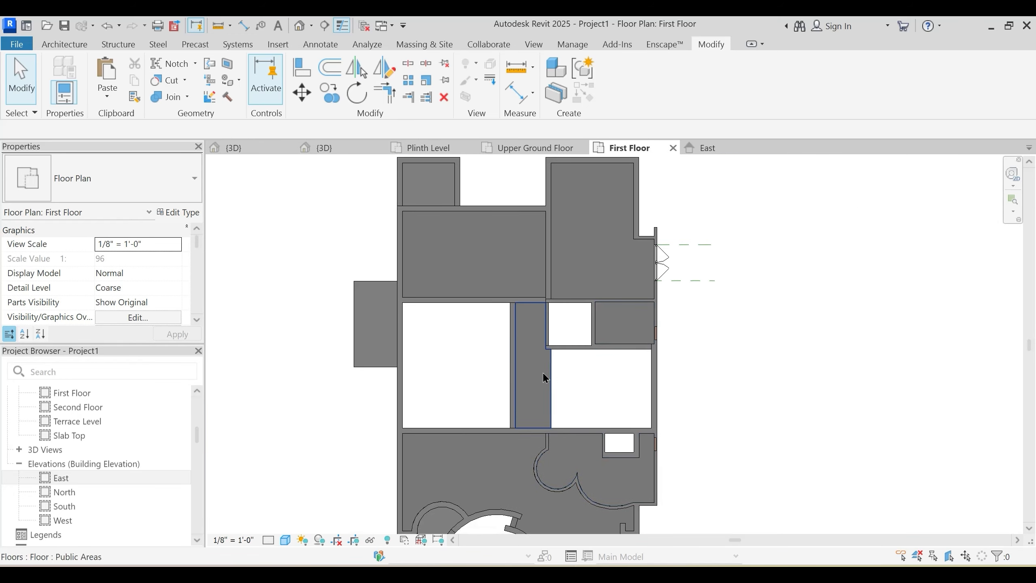
scroll(551, 383, "up", 3)
key("d")
key("r")
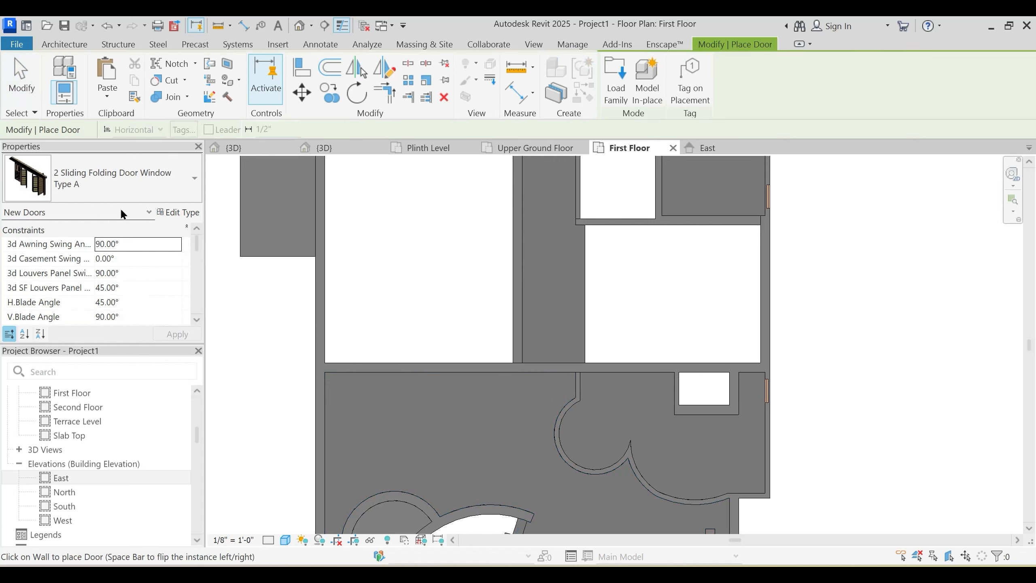
left_click(125, 180)
mouse_move(109, 300)
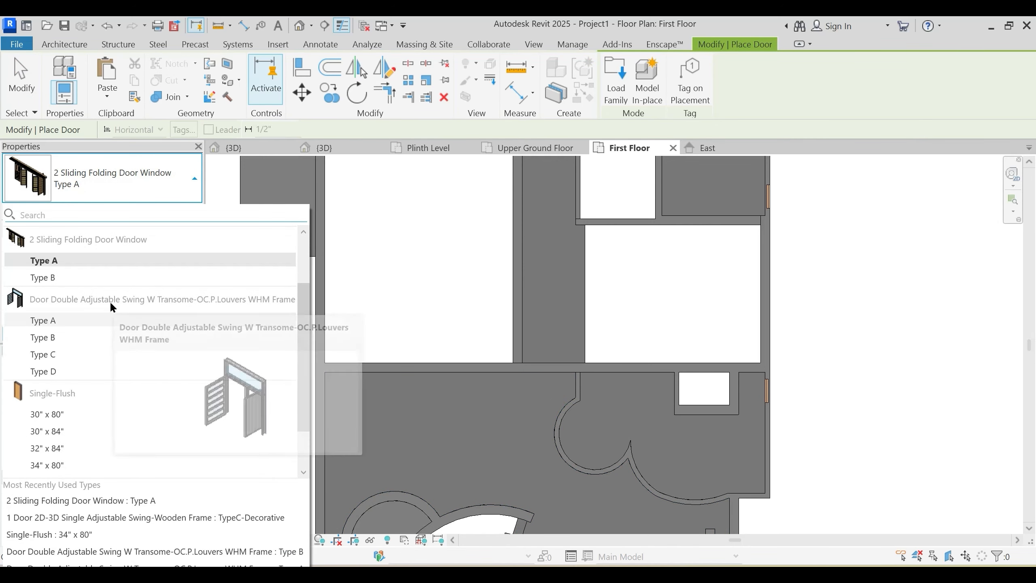
scroll(58, 319, "up", 3)
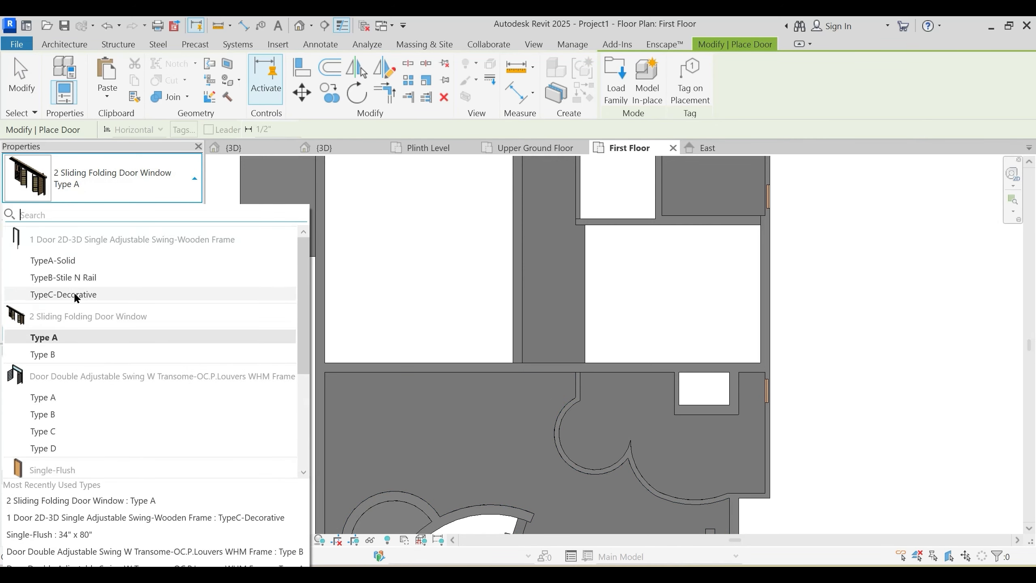
left_click(73, 294)
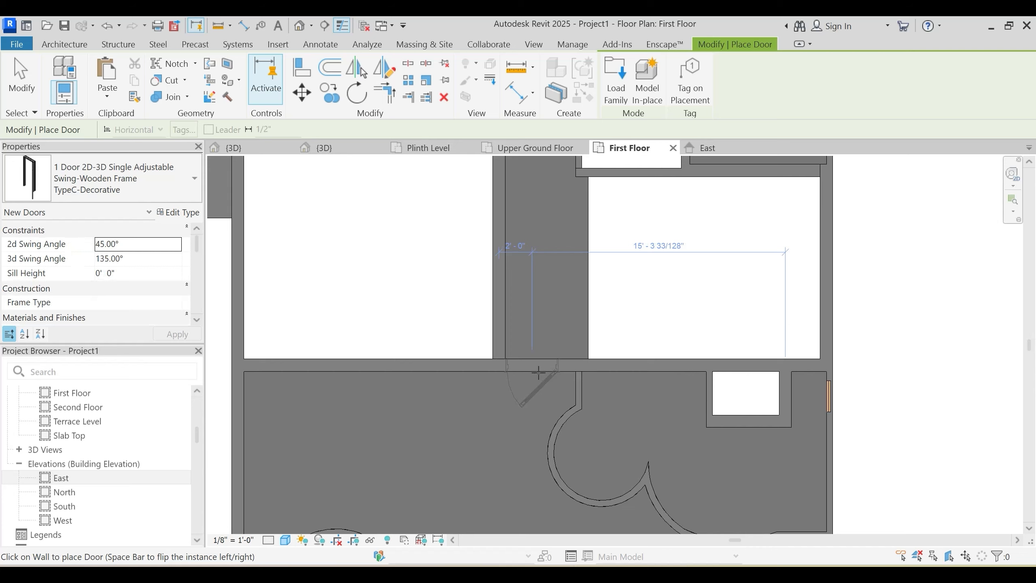
Step: Place TypeC-Decorative single swing doors in the walls closing both ends of the central passage on the first floor
left_click(540, 364)
middle_click_drag(562, 334, 567, 268)
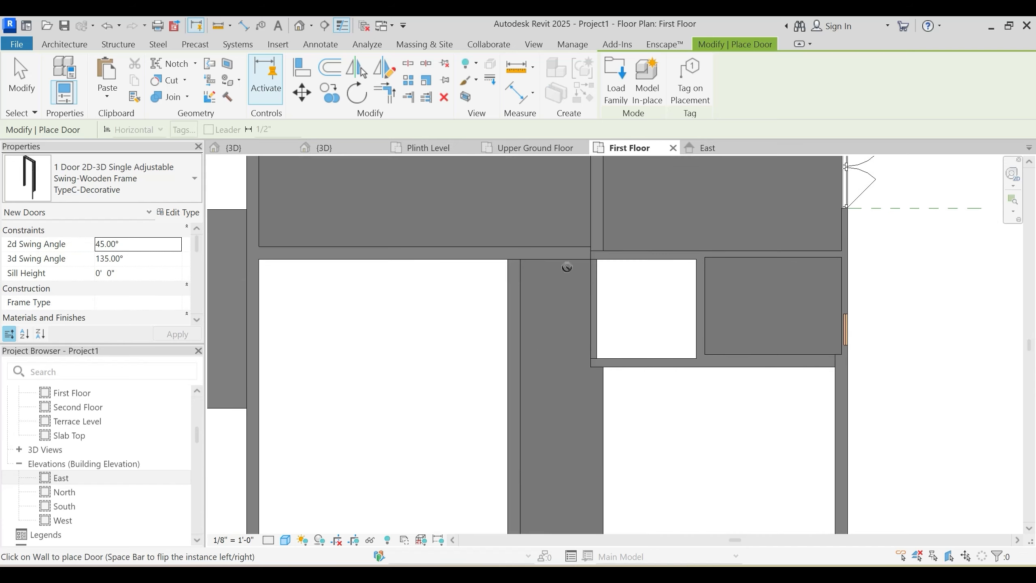
left_click(551, 245)
scroll(564, 326, "down", 2)
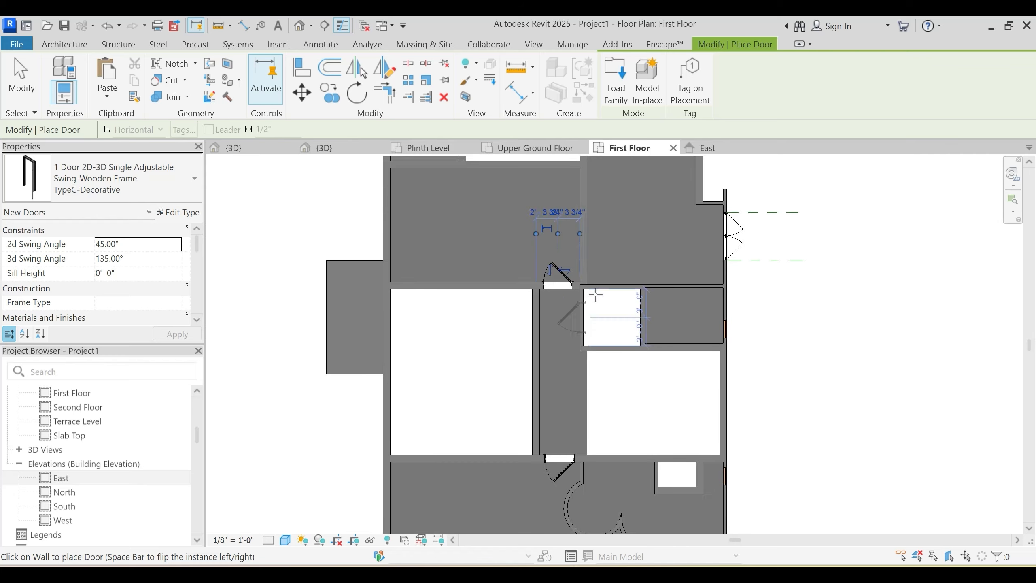
Step: Place another TypeC-Decorative door in the wall between the large rear bedroom and the adjoining dressing area, then finish placing doors
middle_click_drag(604, 234, 568, 332)
scroll(595, 298, "up", 1)
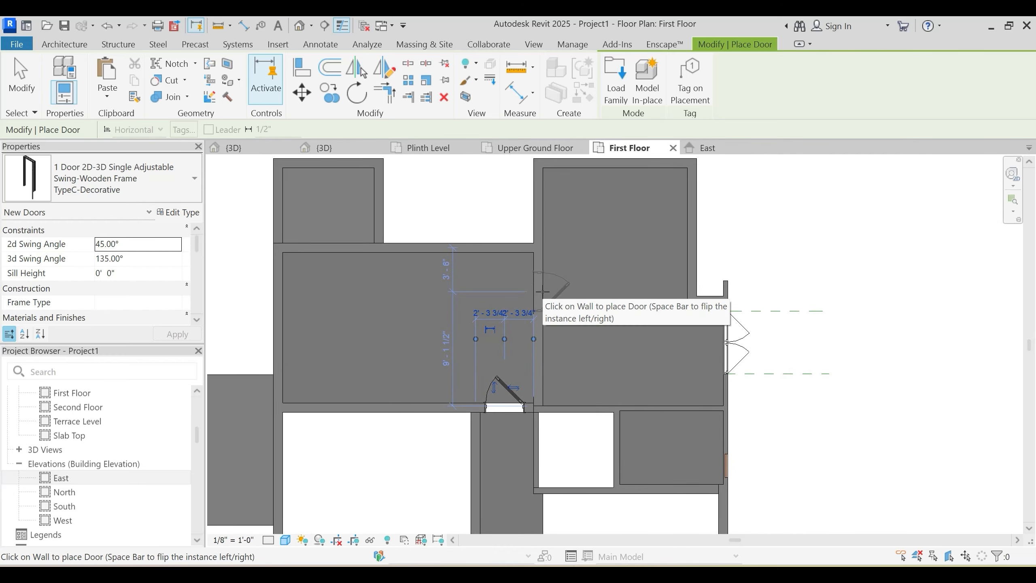
left_click(540, 292)
middle_click_drag(615, 301, 609, 341)
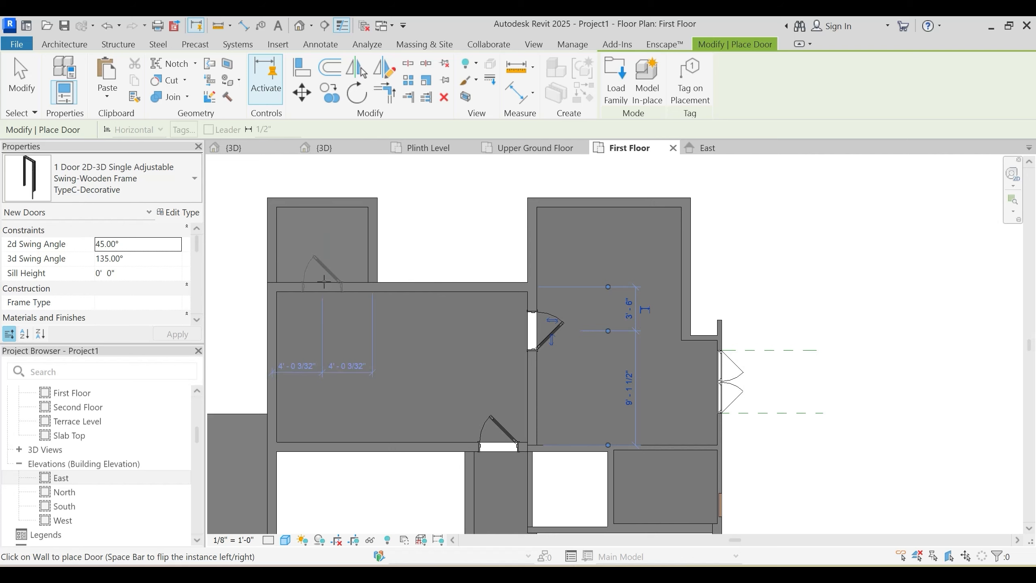
key("Escape")
key("Escape")
Step: Extend the bedroom's rear 9" wall across the adjoining area to its outer wall, dividing that area into two rooms
left_click(515, 287)
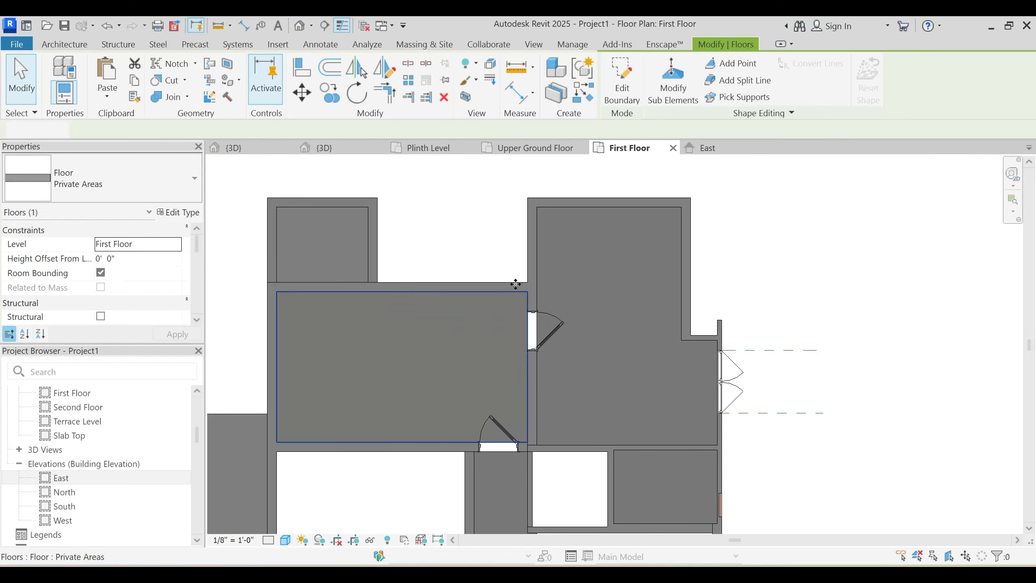
left_click(524, 287)
scroll(524, 286, "up", 2)
key("r")
key("s")
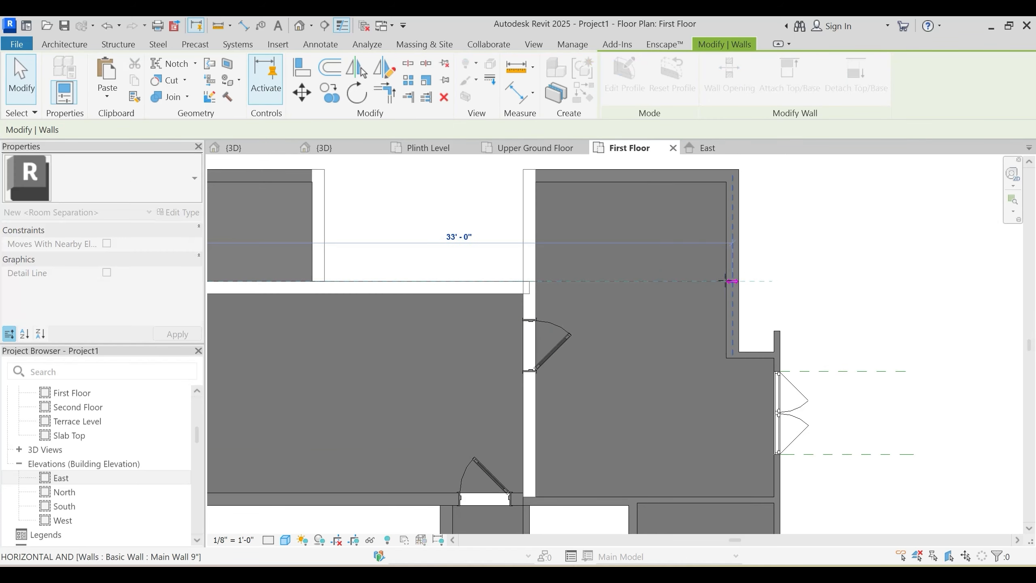
left_click_drag(683, 302, 682, 303)
key("Escape")
scroll(642, 327, "down", 3)
scroll(621, 331, "up", 1)
middle_click_drag(616, 332, 604, 349)
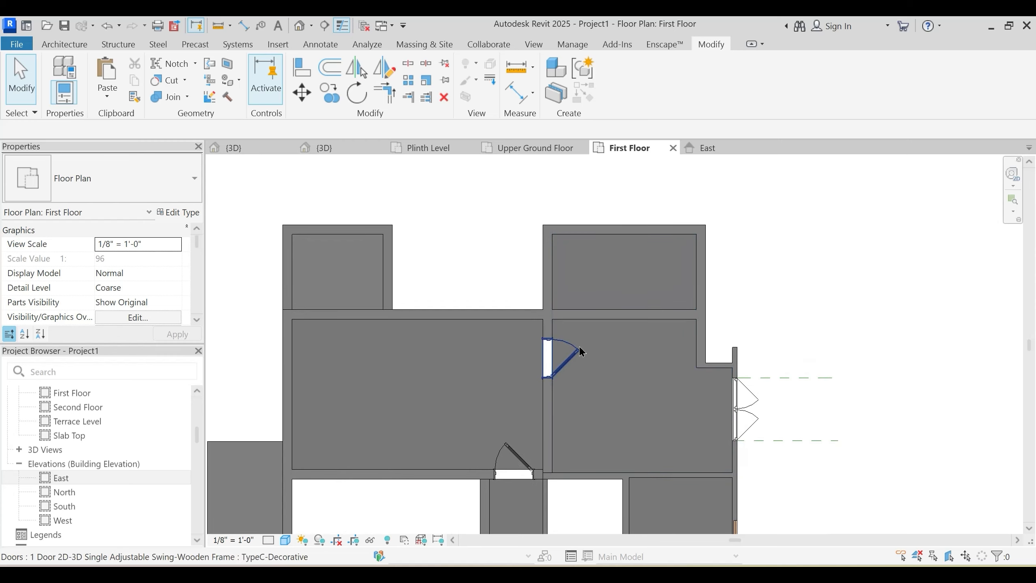
Step: Create a similar TypeC-Decorative door in the extended wall, close to its junction with the bedroom wall
left_click(569, 341)
key("c")
key("s")
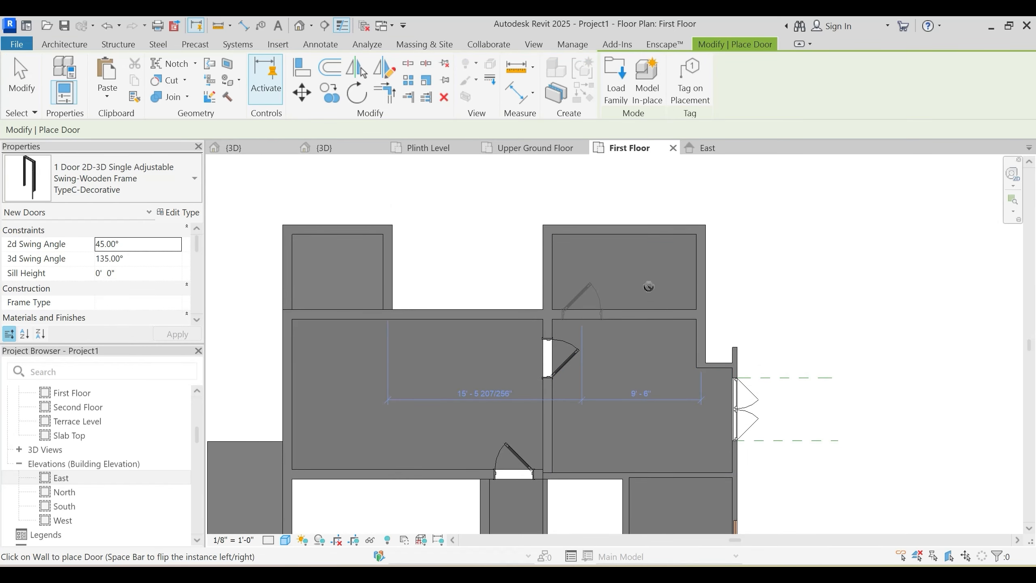
left_click(581, 313)
key("Escape")
middle_click_drag(656, 330, 633, 205)
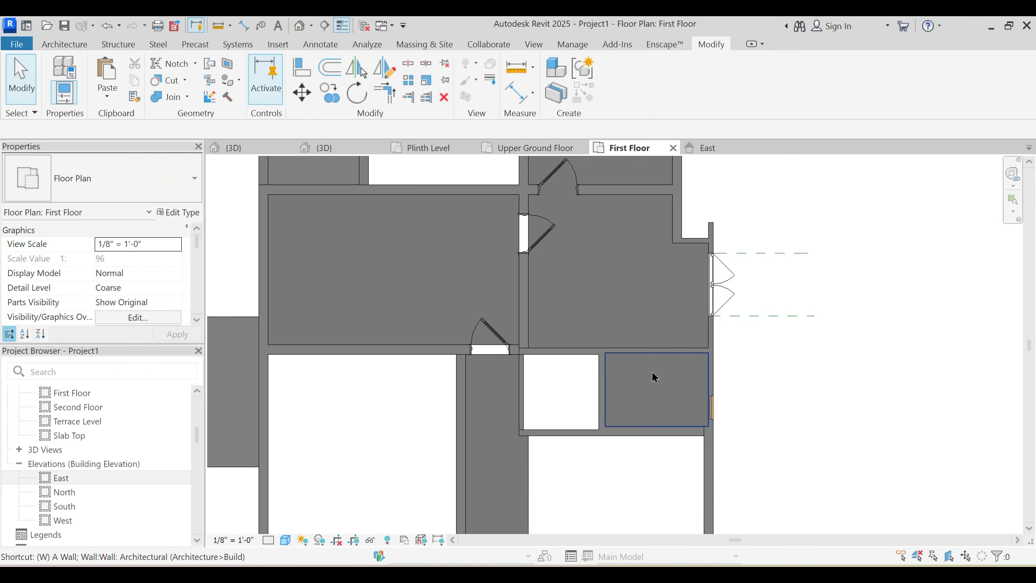
Step: Create a similar TypeC-Decorative door in the bedroom's rear wall, opening to the small balcony
scroll(658, 376, "down", 2)
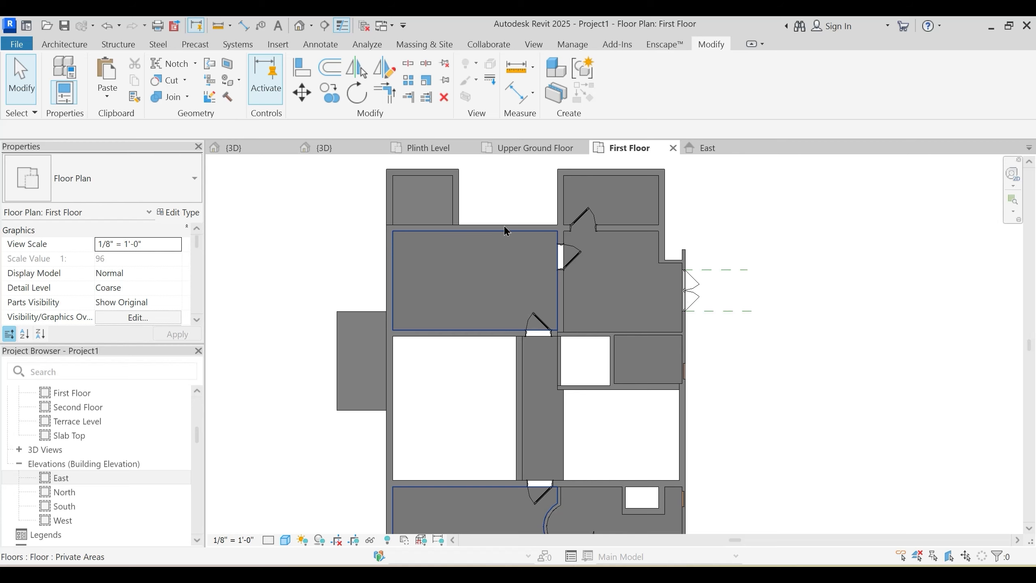
left_click(581, 218)
key("c")
key("s")
scroll(431, 229, "up", 2)
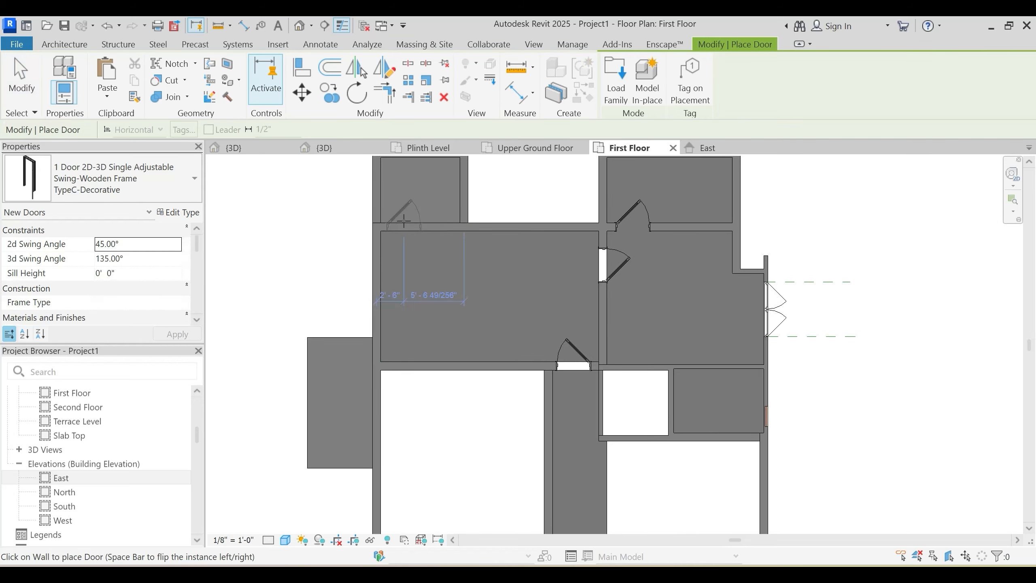
left_click(404, 221)
key("Escape")
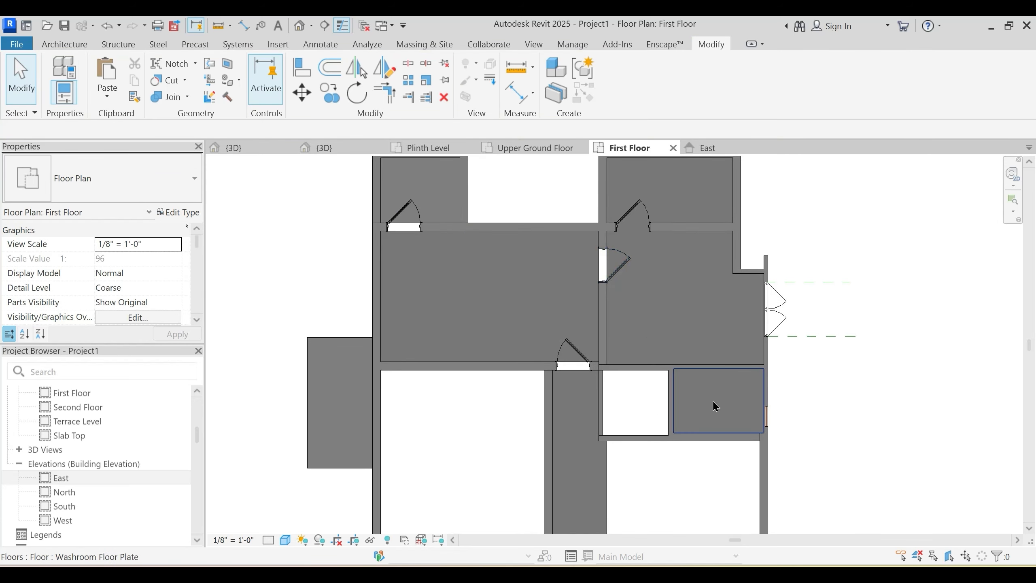
Step: Place a Single-Flush 32" x 84" door in the wall between the dressing area and the small washroom
key("d")
key("r")
left_click(122, 178)
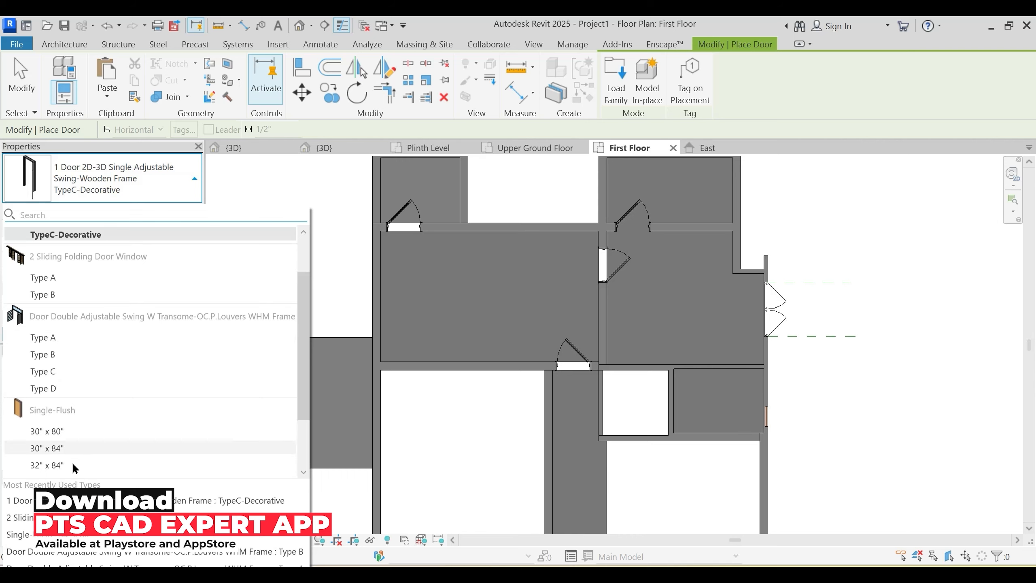
scroll(702, 381, "up", 3)
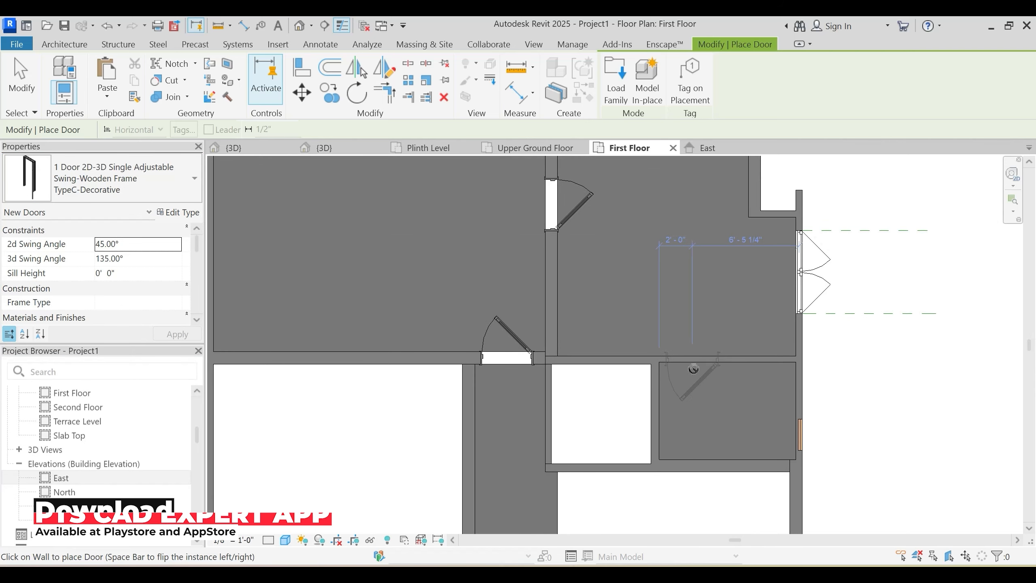
left_click(126, 189)
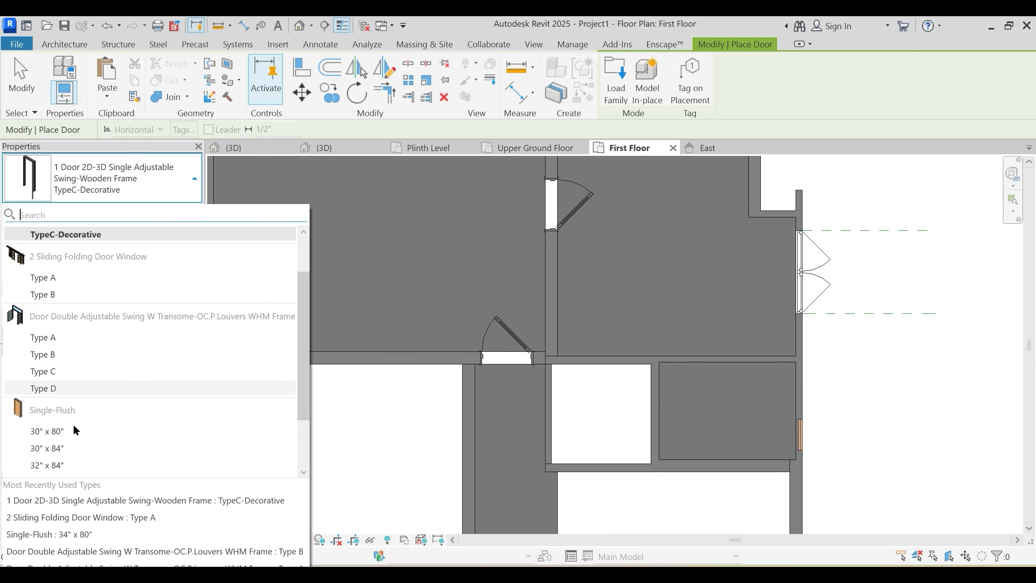
left_click(55, 465)
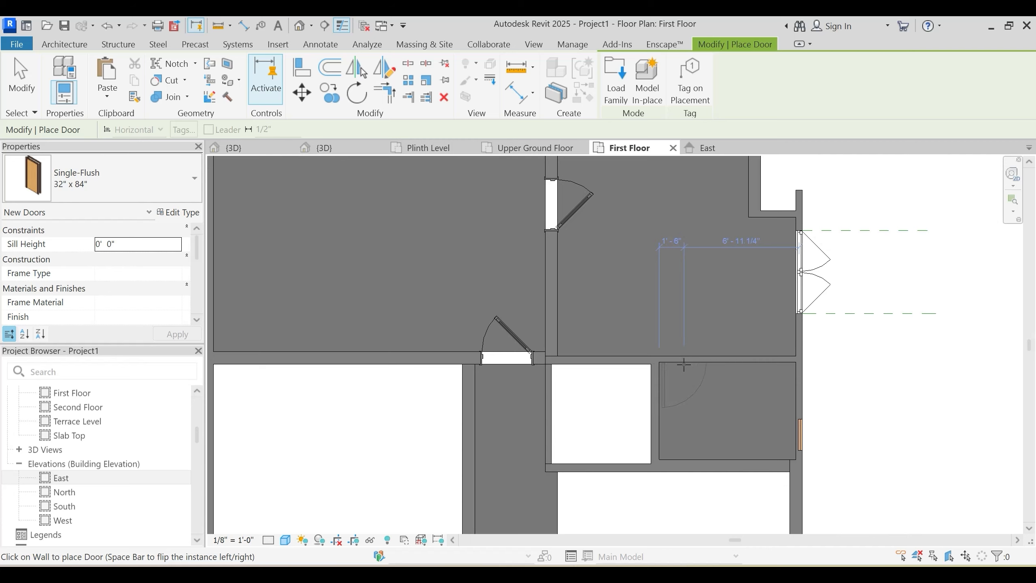
Step: Place a Single-Flush 32" x 84" door in the curved wall of the front washroom and finish placing doors
scroll(663, 265, "down", 6)
middle_click_drag(671, 358, 656, 268)
scroll(651, 315, "up", 4)
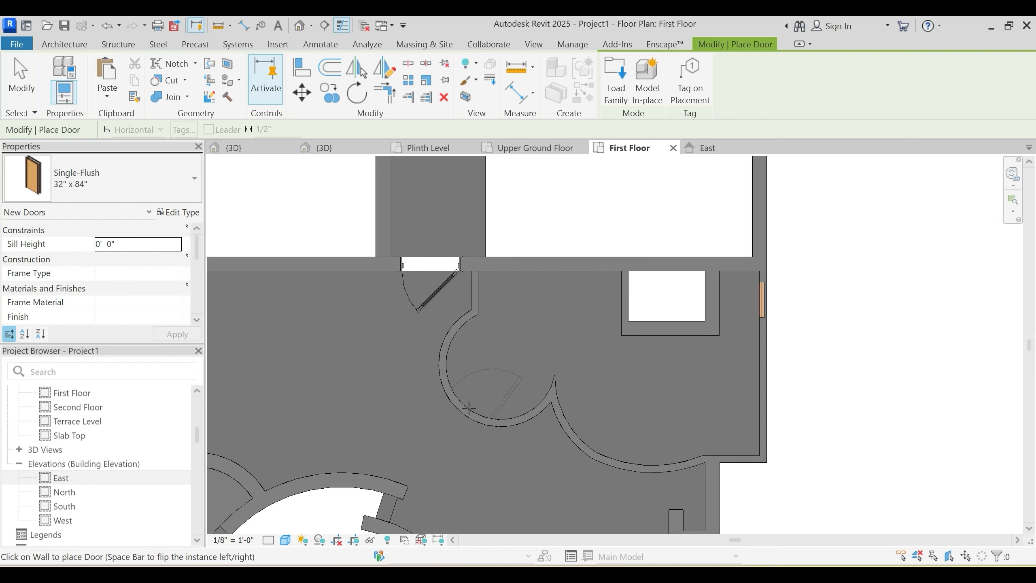
scroll(529, 342, "down", 5)
middle_click_drag(495, 431, 555, 426)
key("Escape")
scroll(540, 306, "down", 3)
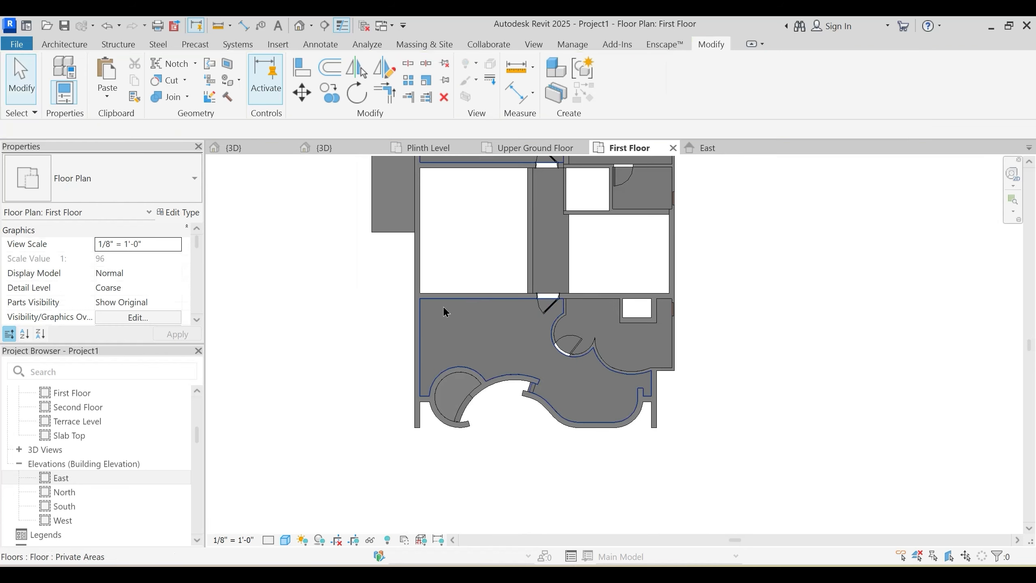
Step: Display the first floor plan in the realistic visual style and check the placed doors, including the balcony door
middle_click_drag(417, 220, 440, 301)
scroll(419, 257, "up", 3)
middle_click_drag(545, 258, 495, 369)
scroll(536, 289, "down", 2)
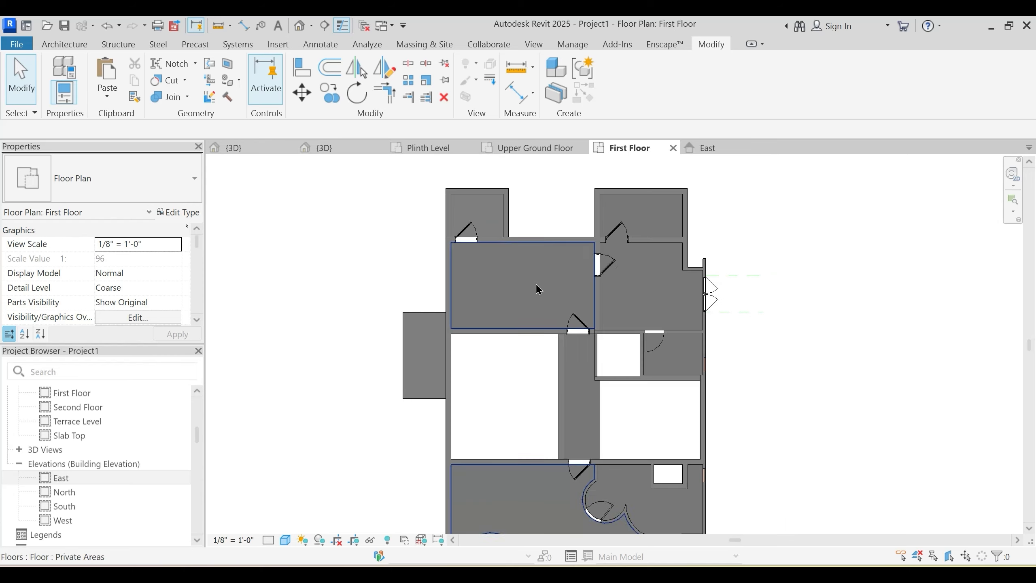
key("r")
key("d")
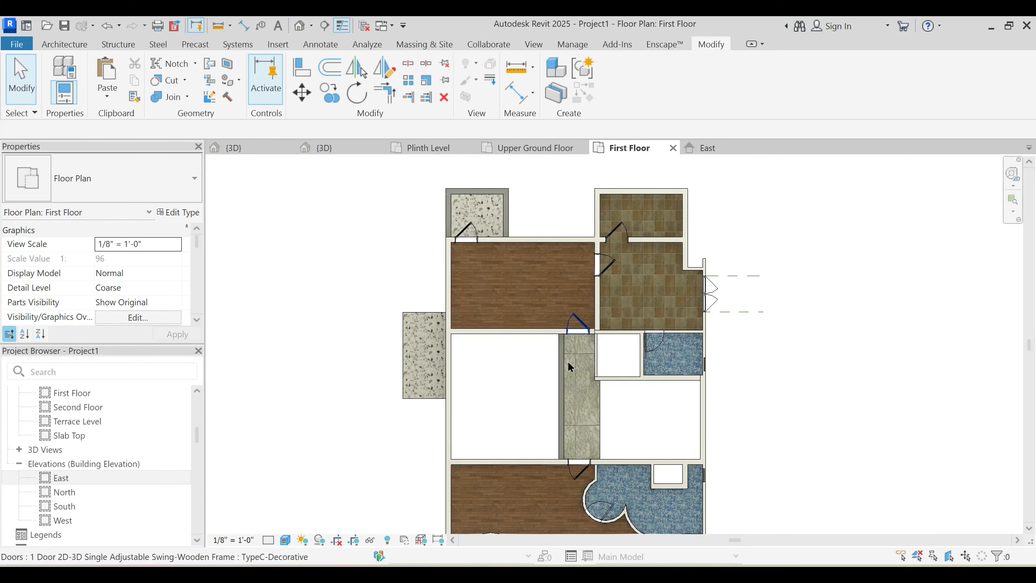
middle_click_drag(601, 413, 580, 348)
middle_click_drag(610, 274, 574, 278)
scroll(562, 262, "down", 2)
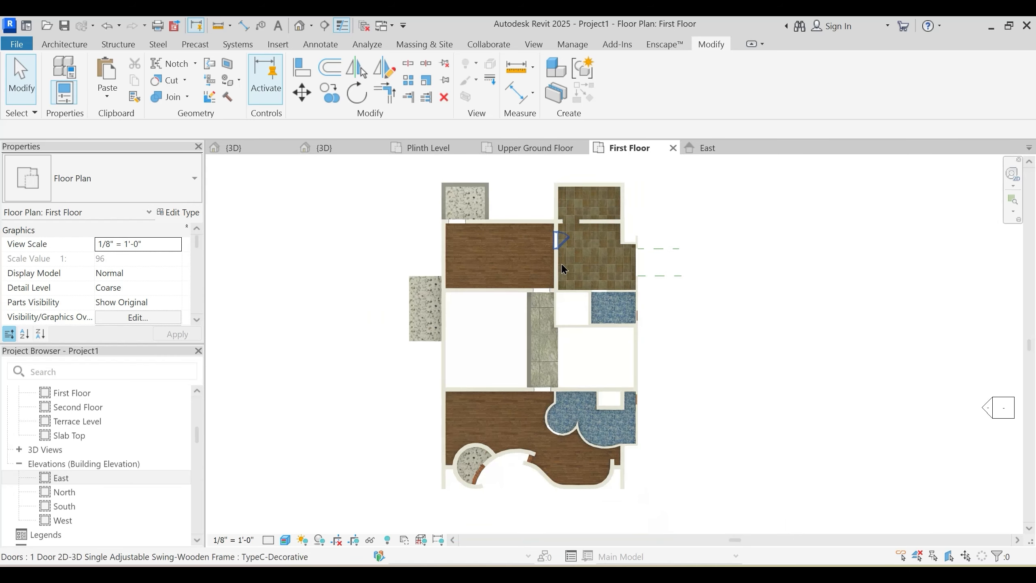
left_click(460, 220)
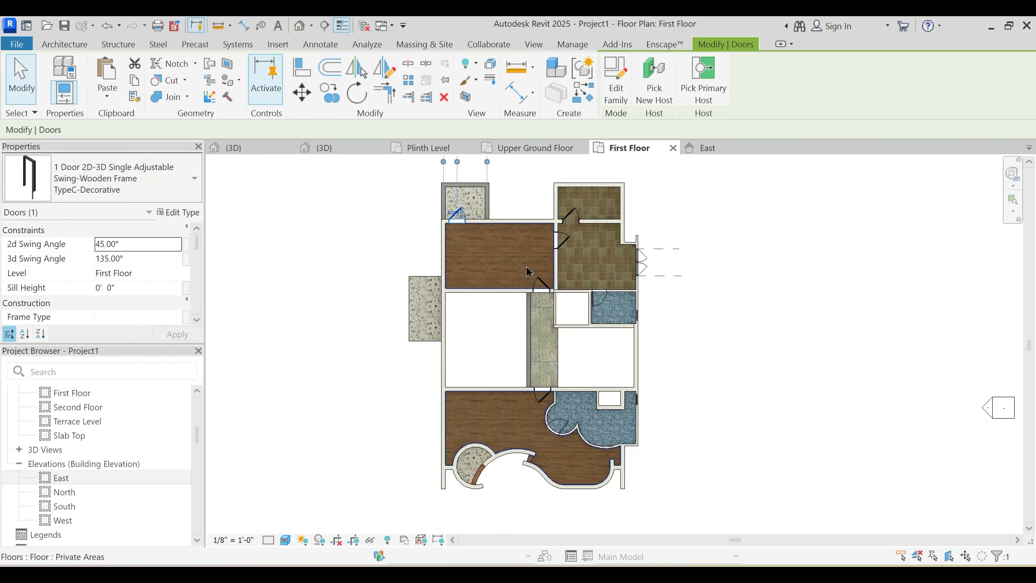
key("Escape")
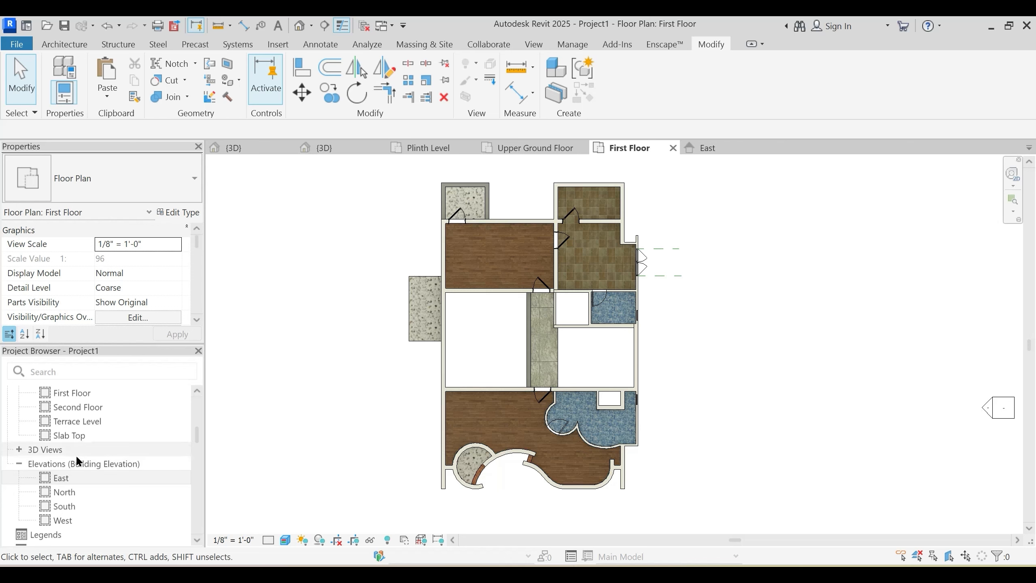
Step: Open the Second Floor plan of Project1 and bring its rear rooms into view
scroll(75, 421, "up", 1)
double_click(78, 434)
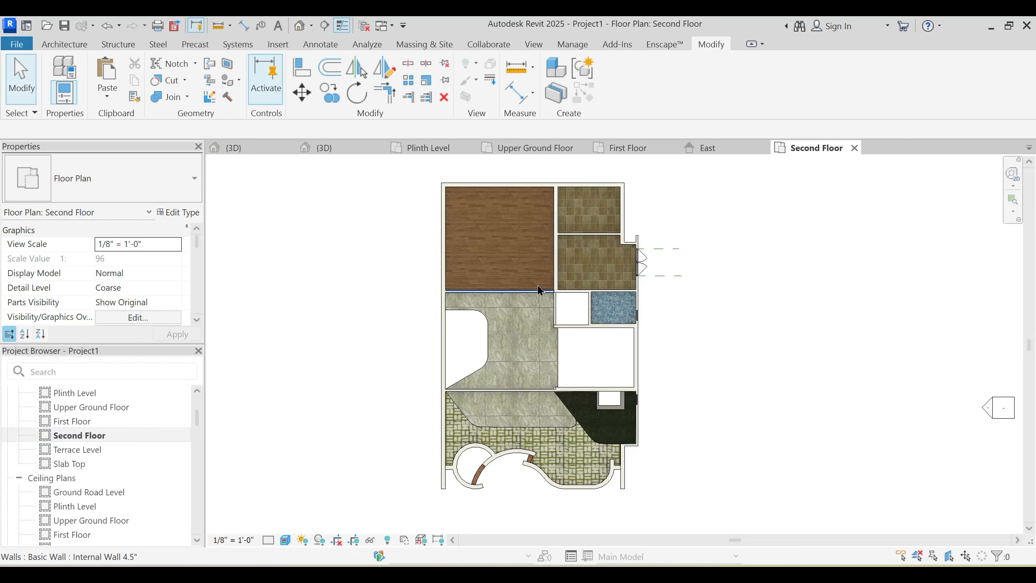
middle_click_drag(538, 284, 528, 320)
scroll(519, 308, "up", 1)
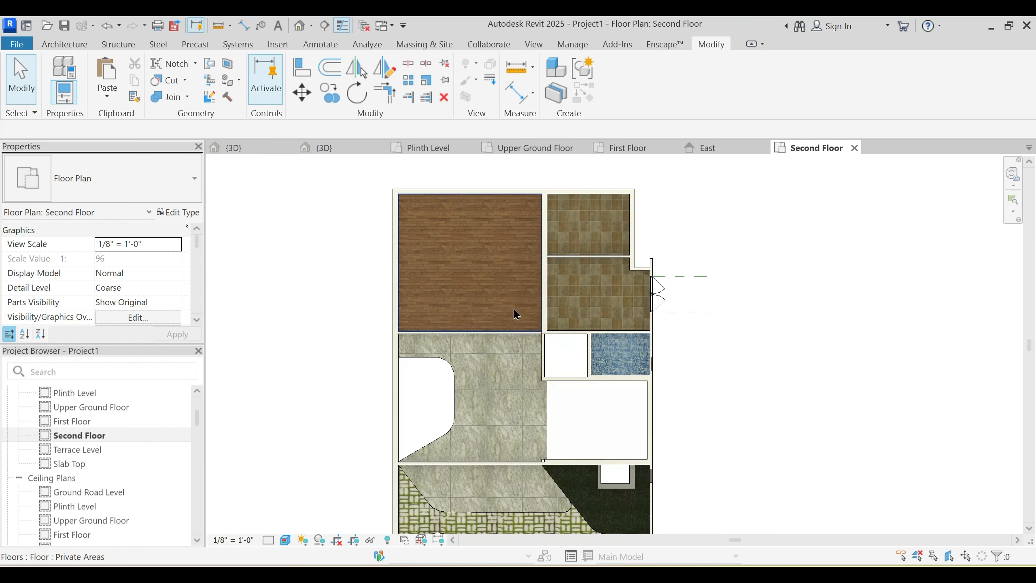
key("d")
key("r")
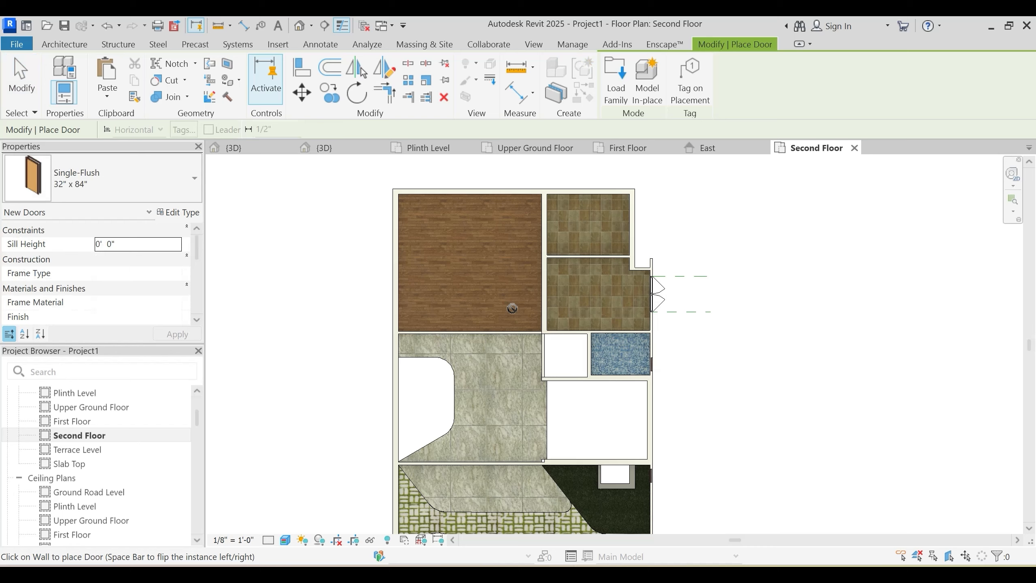
left_click(152, 188)
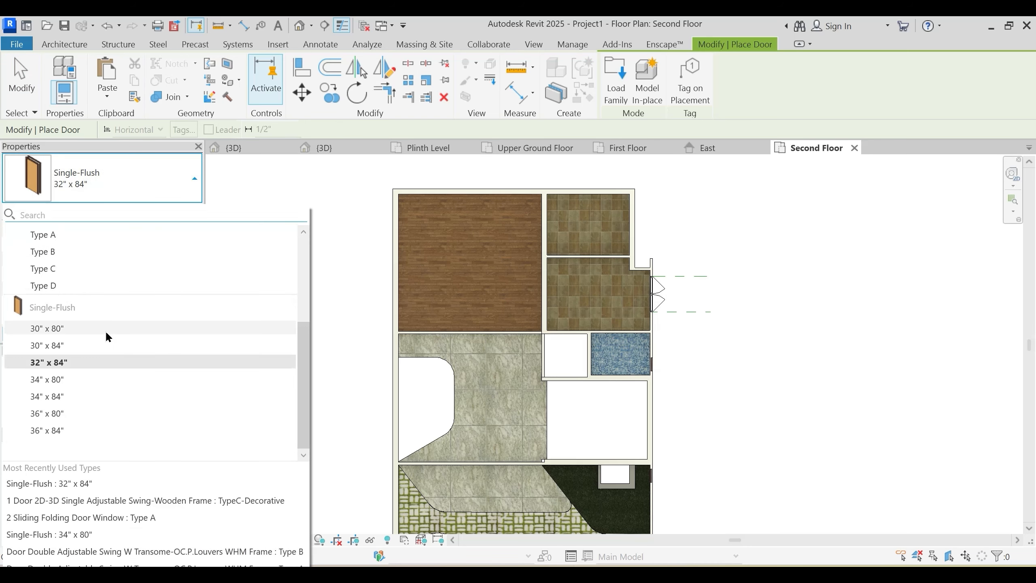
scroll(105, 332, "up", 3)
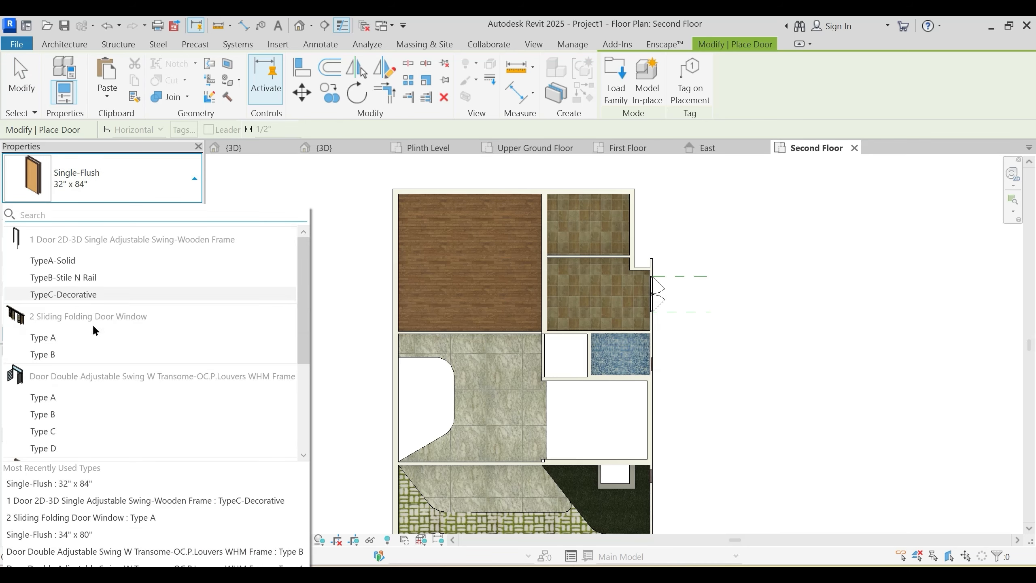
mouse_move(86, 331)
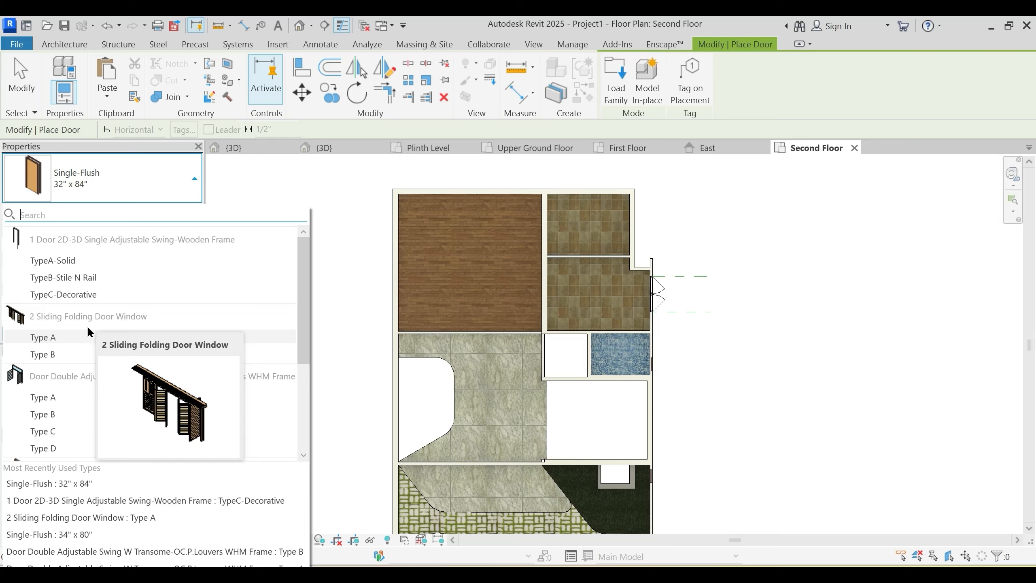
key("Escape")
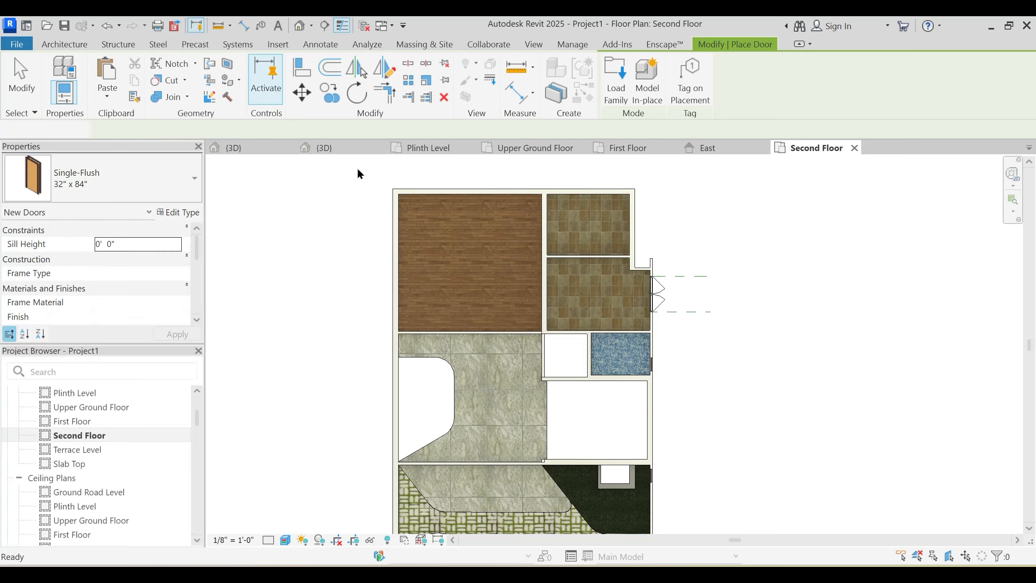
key("Escape")
Step: Open the Second Floor plan of the reference project Live Project Nov 24' and inspect the master bedroom curtain wall
left_click(253, 148)
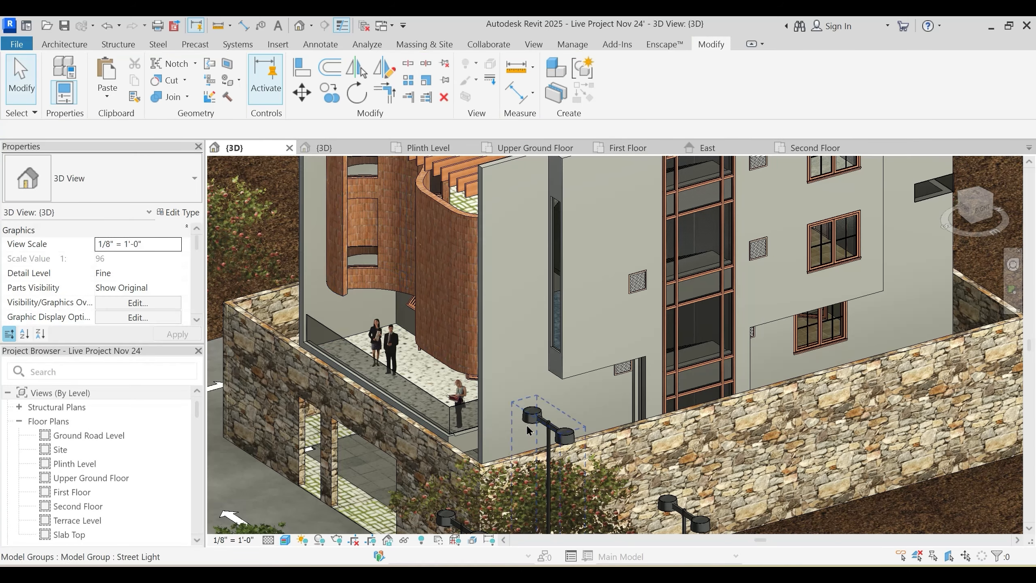
middle_click_drag(526, 423, 581, 464, "shift")
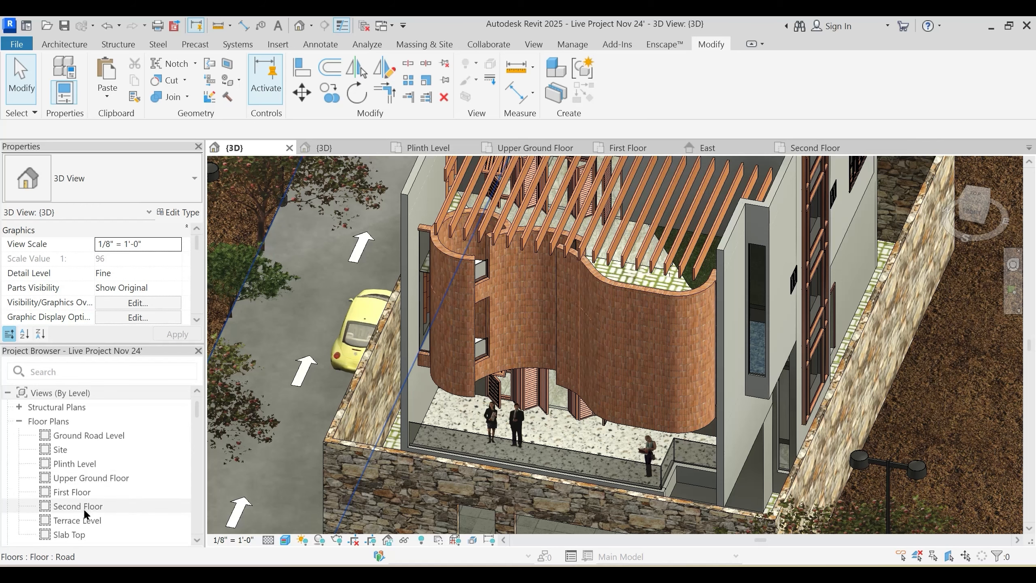
left_click(87, 507)
double_click(87, 505)
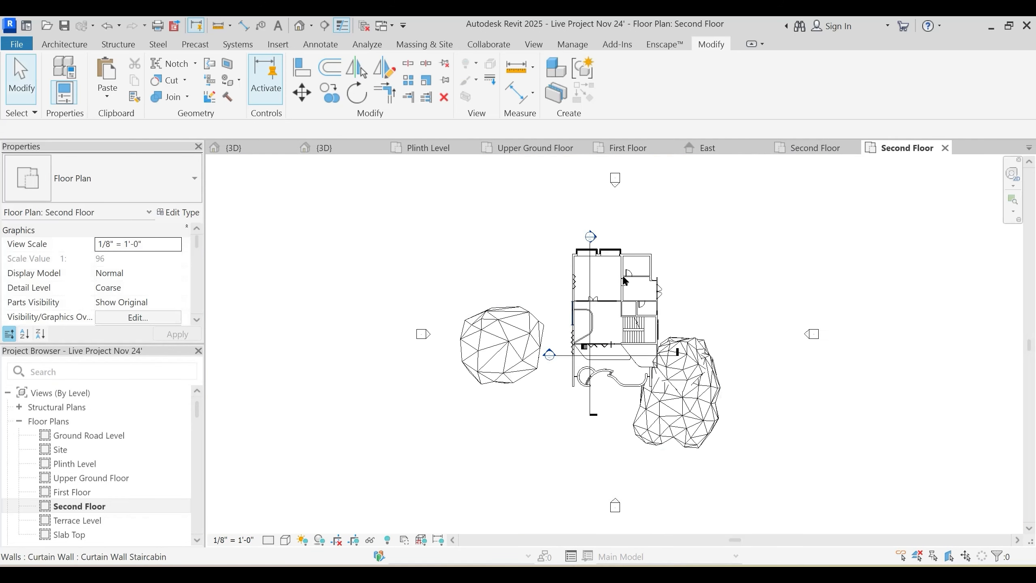
scroll(445, 322, "up", 5)
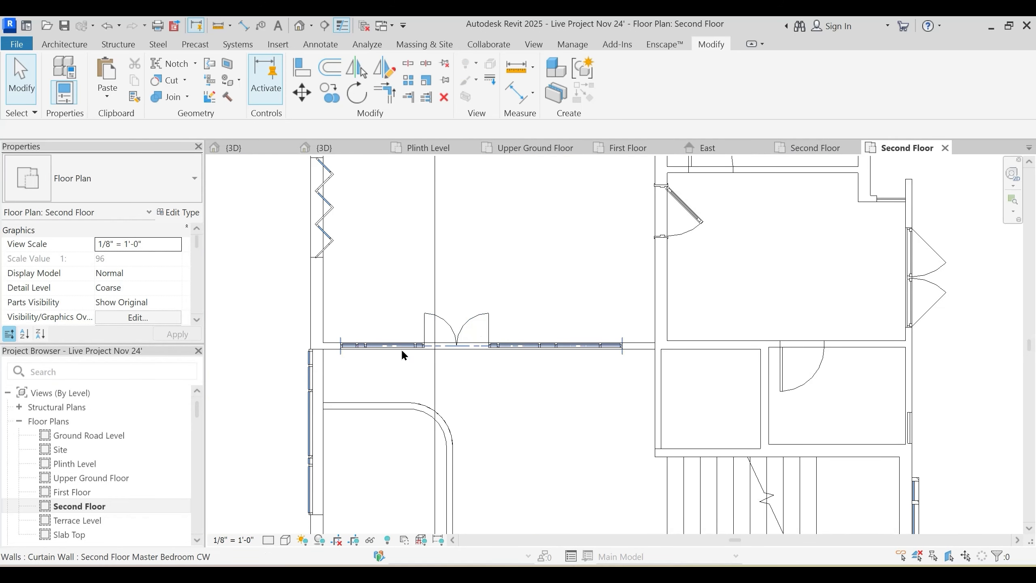
left_click(417, 346)
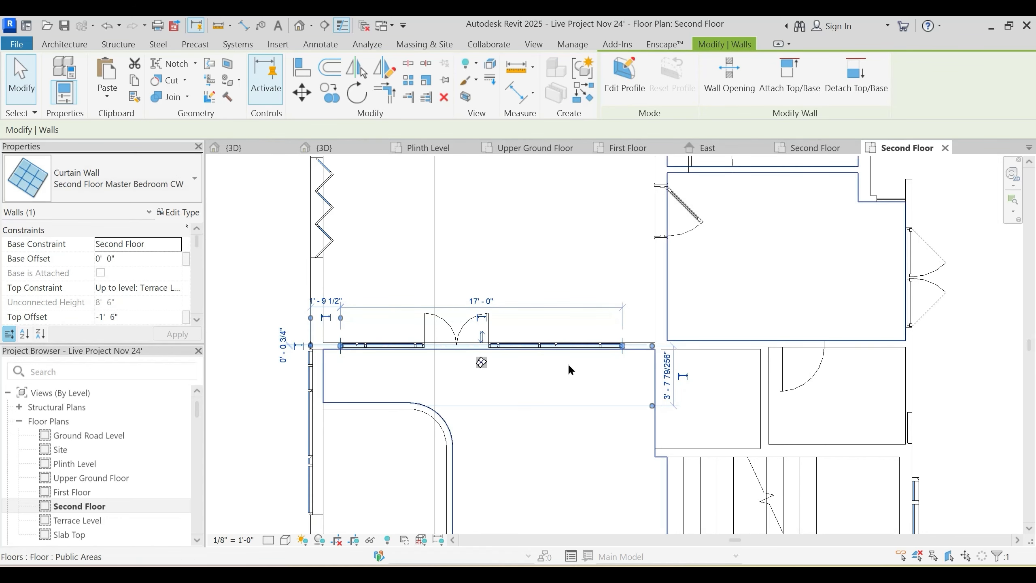
Step: Close the reference project's Second Floor plan and return to Project1's Second Floor plan at the wall below the wood-floored bedroom
left_click(509, 312)
scroll(405, 310, "down", 3)
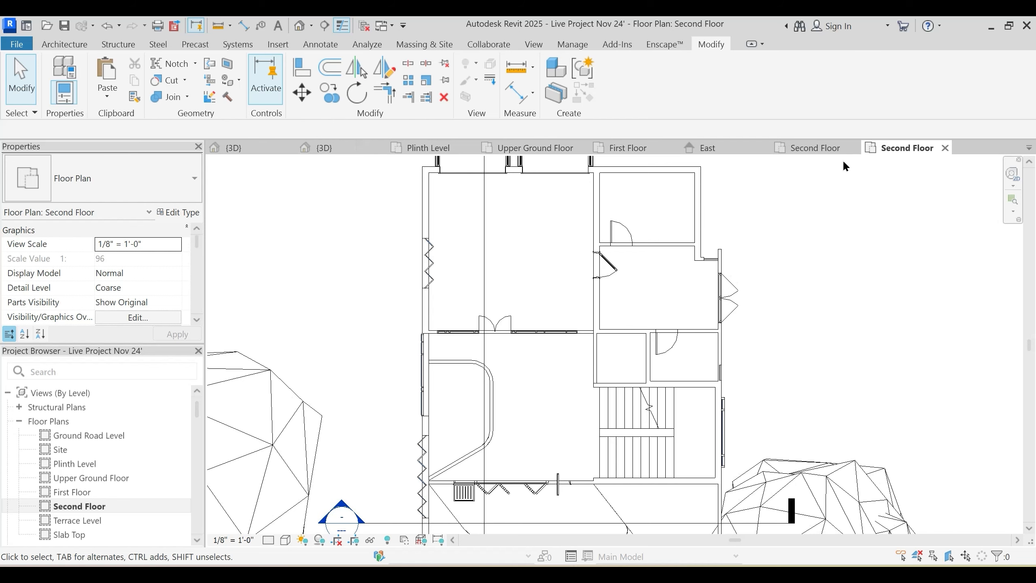
left_click(945, 147)
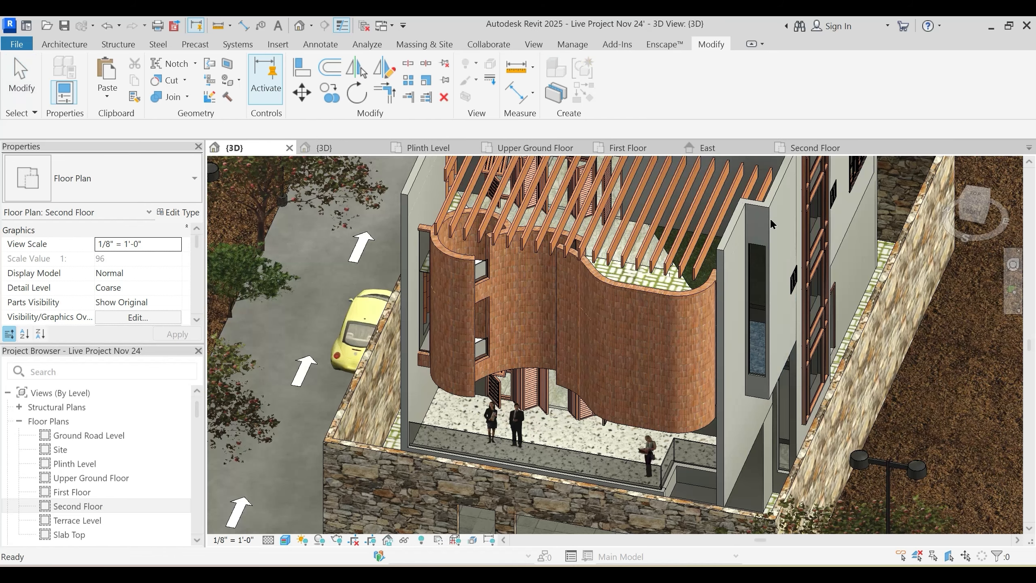
left_click(809, 147)
scroll(438, 324, "up", 2)
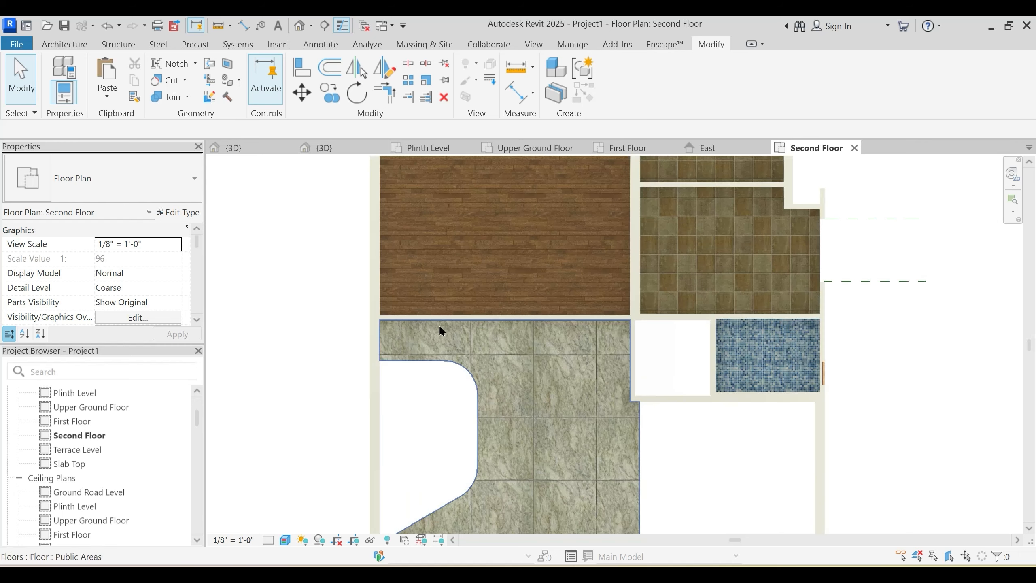
Step: Start a wall using the Curtain Wall 1 type and duplicate that type as "2nd FL M Bedroom CW"
key("w")
key("a")
key("Escape")
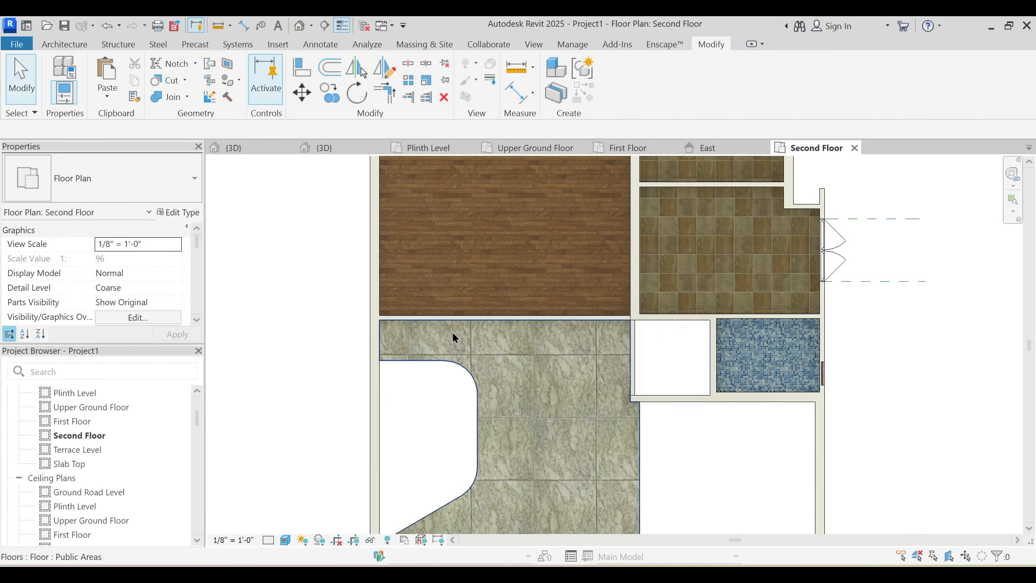
key("a")
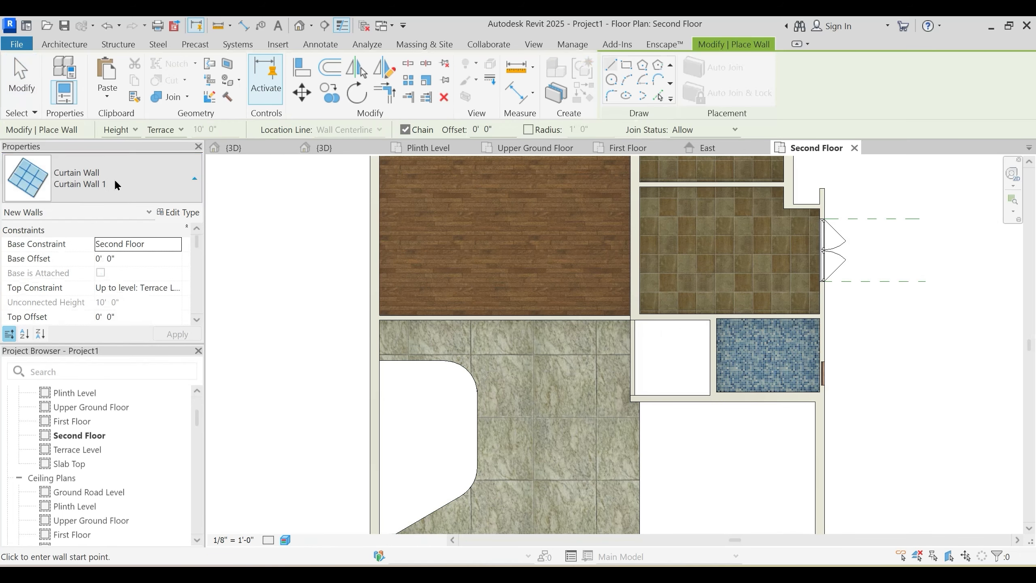
left_click(178, 212)
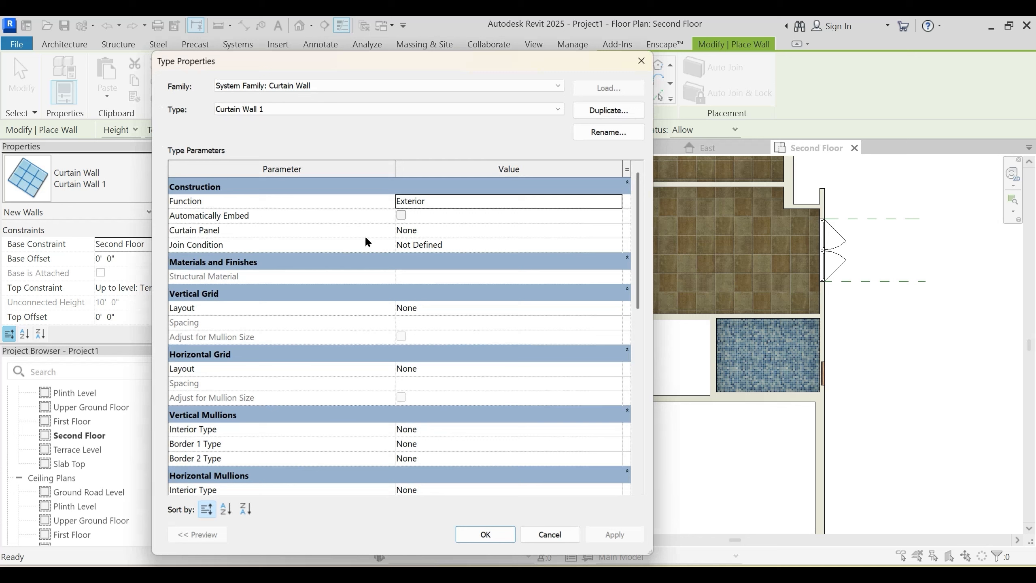
left_click(592, 111)
type("2nd FL M Bedroom CW")
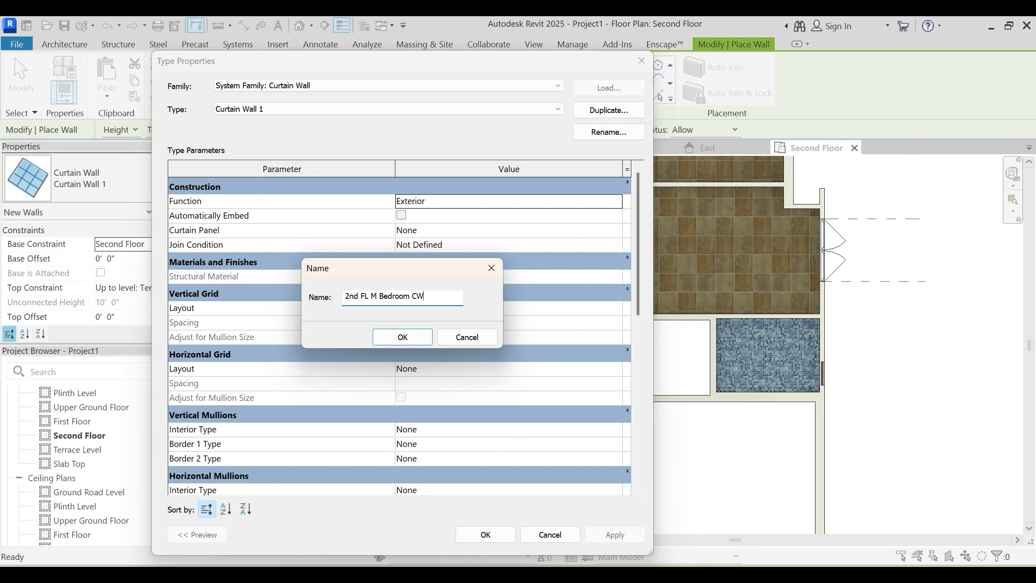
key("Return")
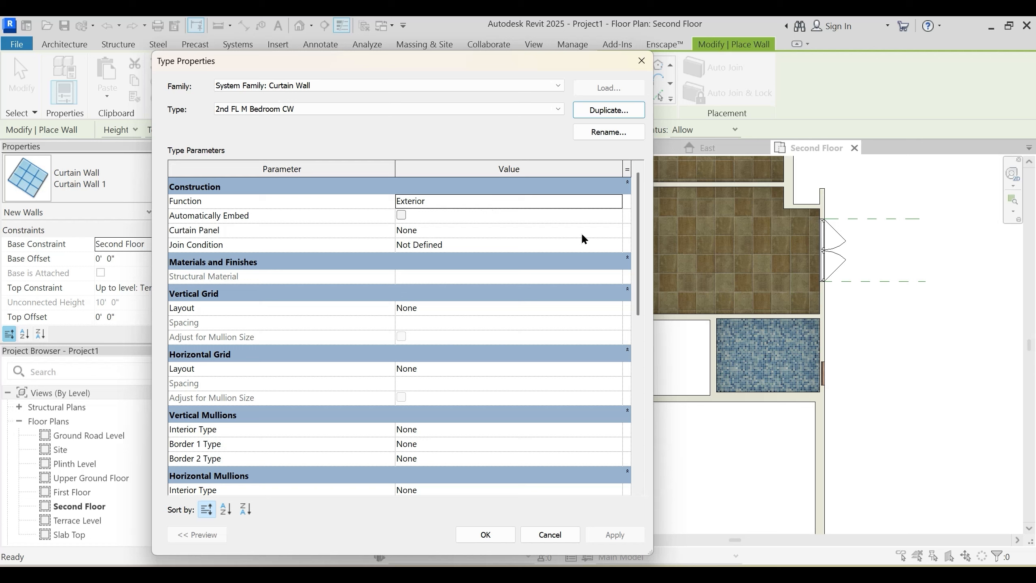
Step: Set the new curtain wall type's curtain panel to System Panel : Glazed
left_click(615, 232)
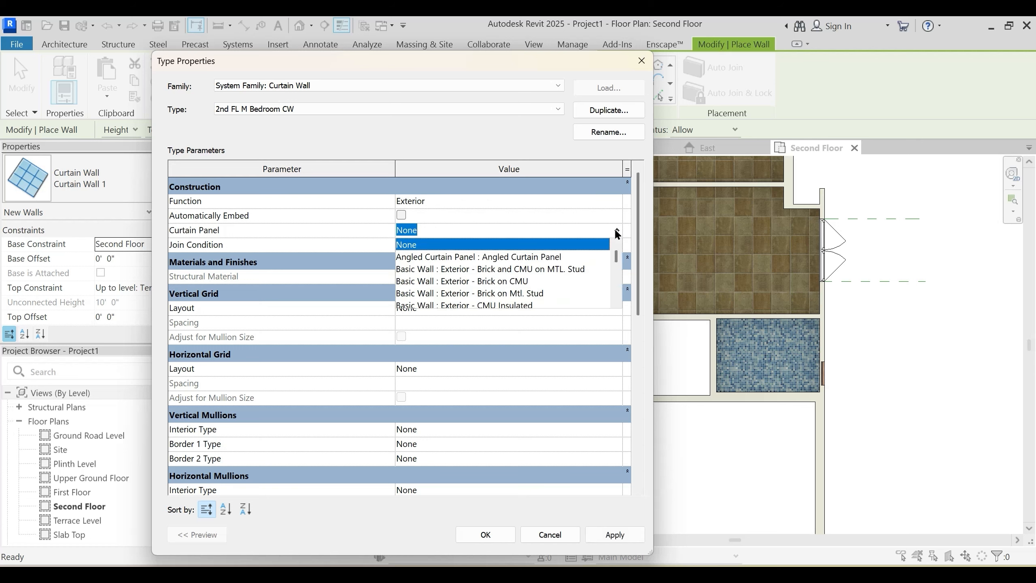
scroll(542, 273, "down", 10)
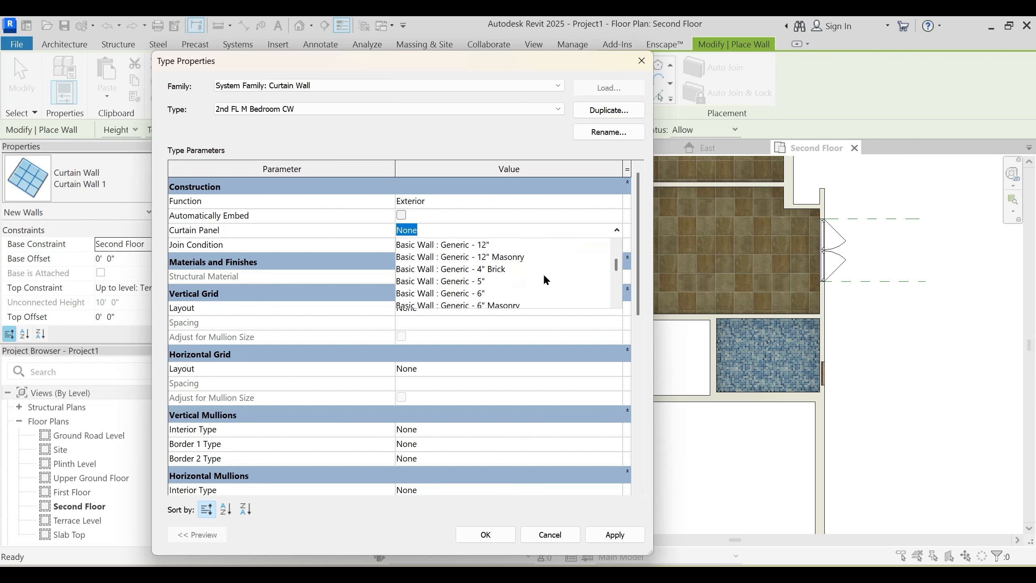
scroll(527, 281, "down", 3)
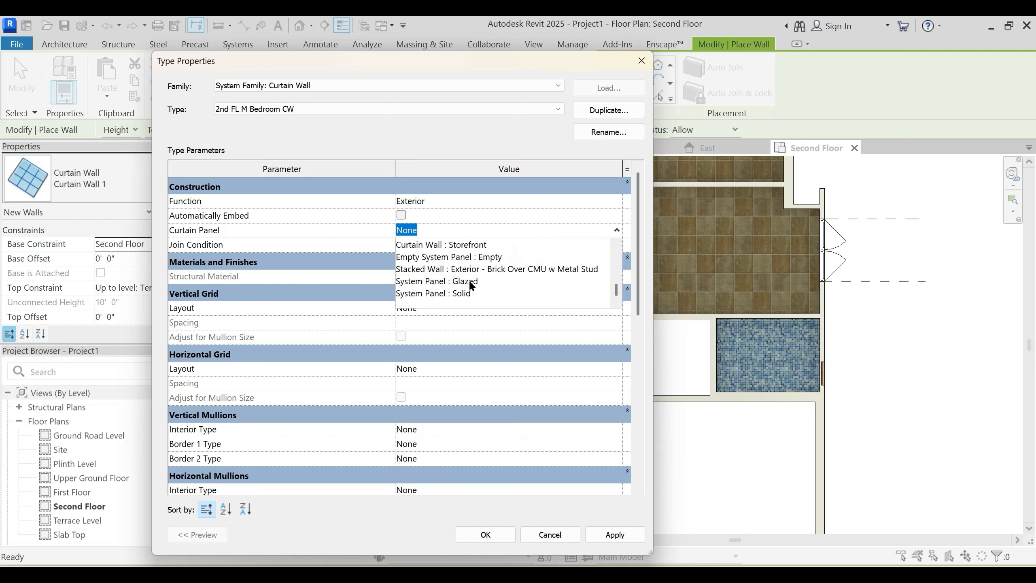
left_click(475, 281)
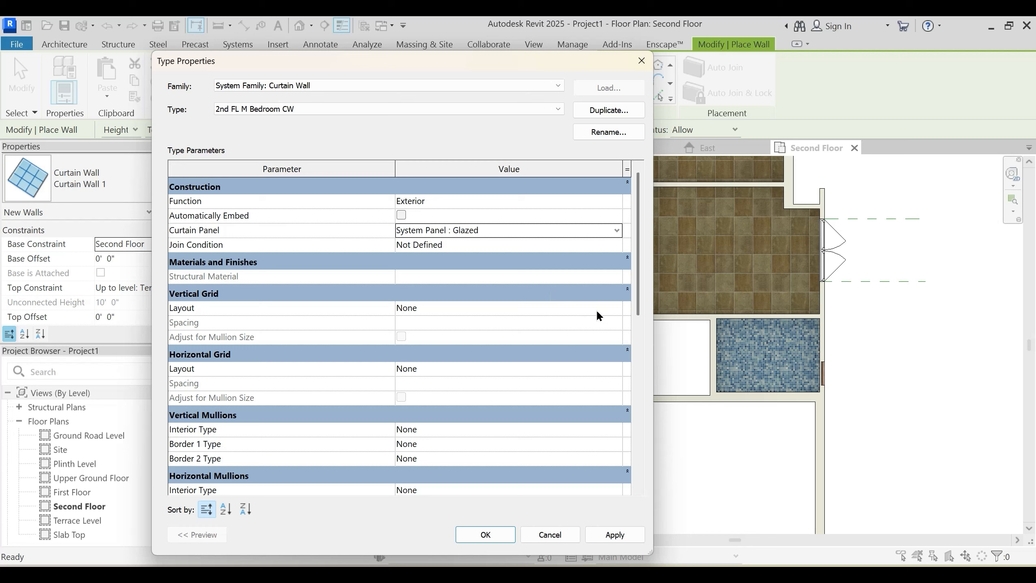
Step: Set the type's vertical and horizontal grids to a Fixed Distance layout with 2' 0" spacing
left_click(616, 307)
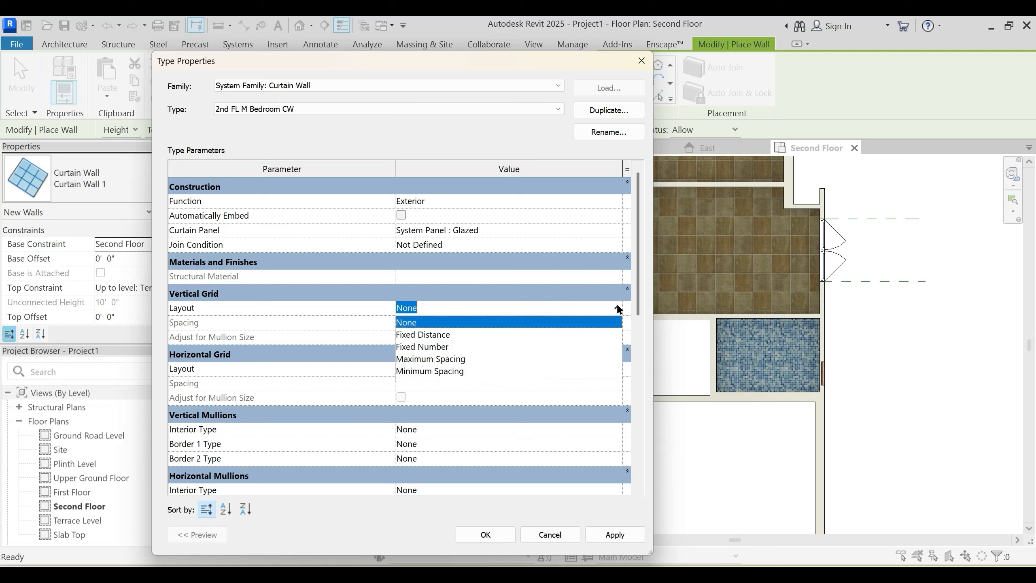
left_click(446, 335)
left_click(439, 322)
type("3'  0\"")
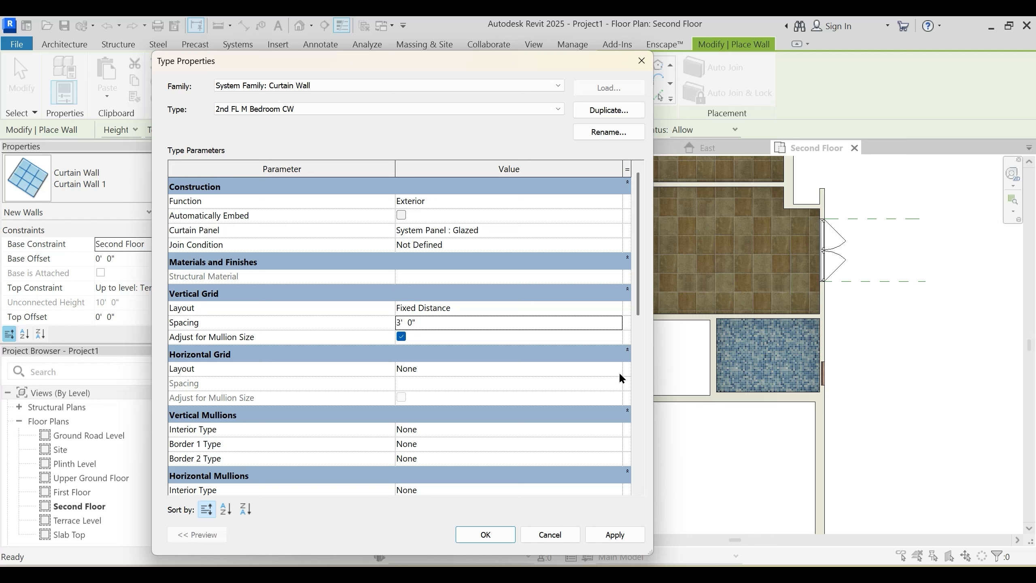
left_click(619, 373)
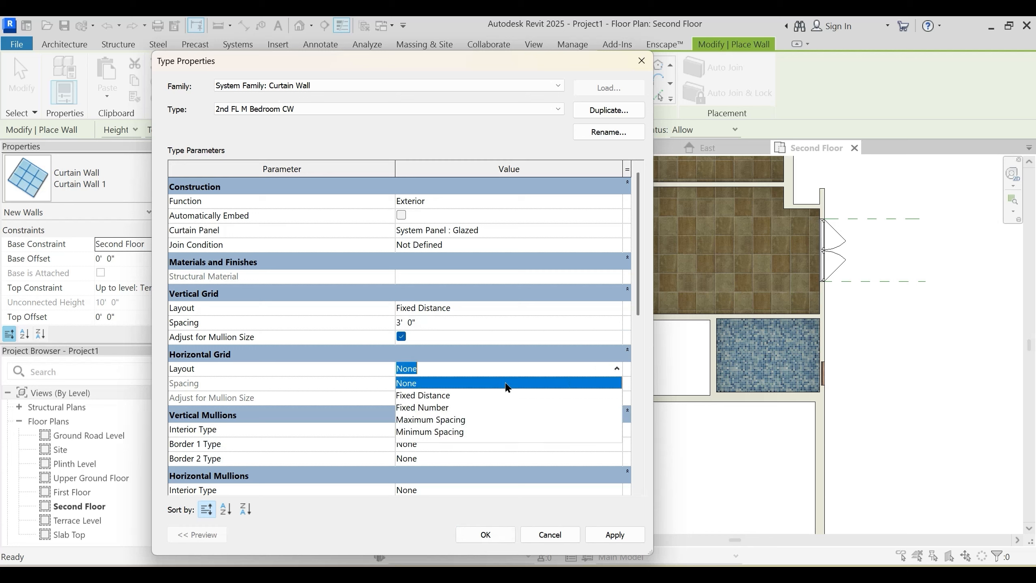
left_click(437, 396)
left_click(448, 382)
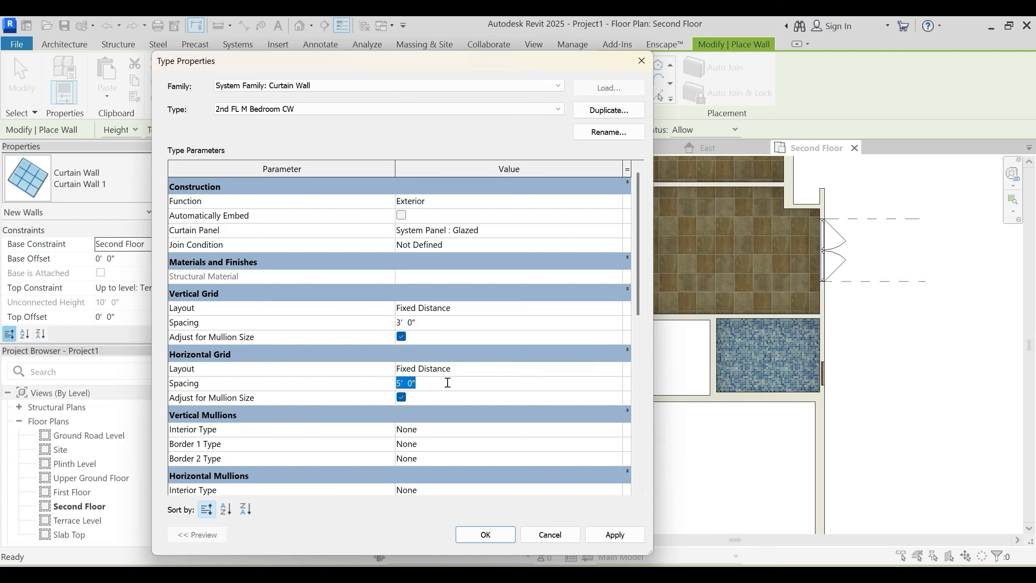
left_click(434, 323)
type("2")
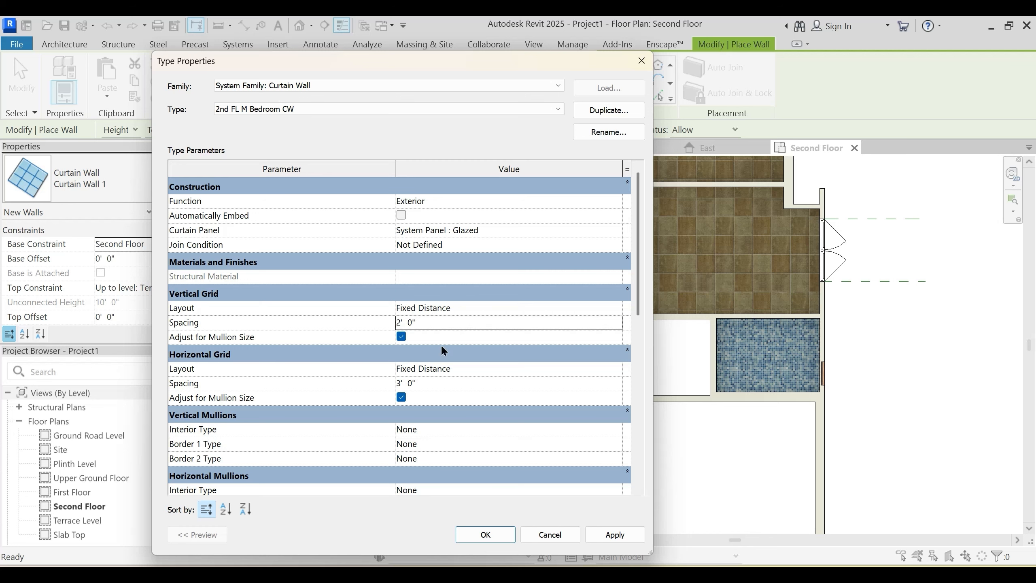
left_click(440, 383)
type("2'")
key("Return")
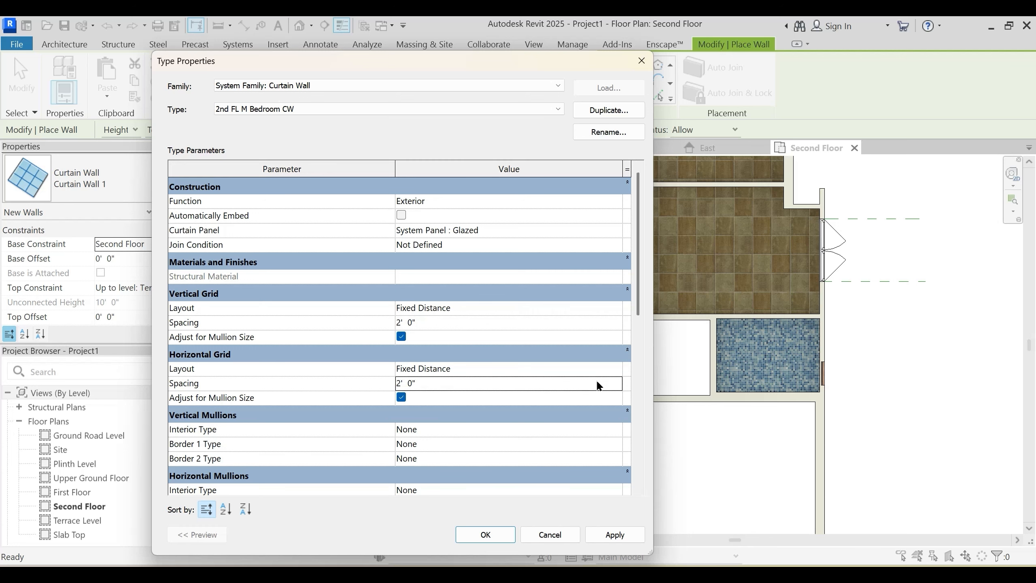
Step: Assign Rectangular Mullion : 1.5" x 2.5" rectangular to the interior and both border vertical mullions
scroll(611, 386, "down", 1)
left_click(614, 400)
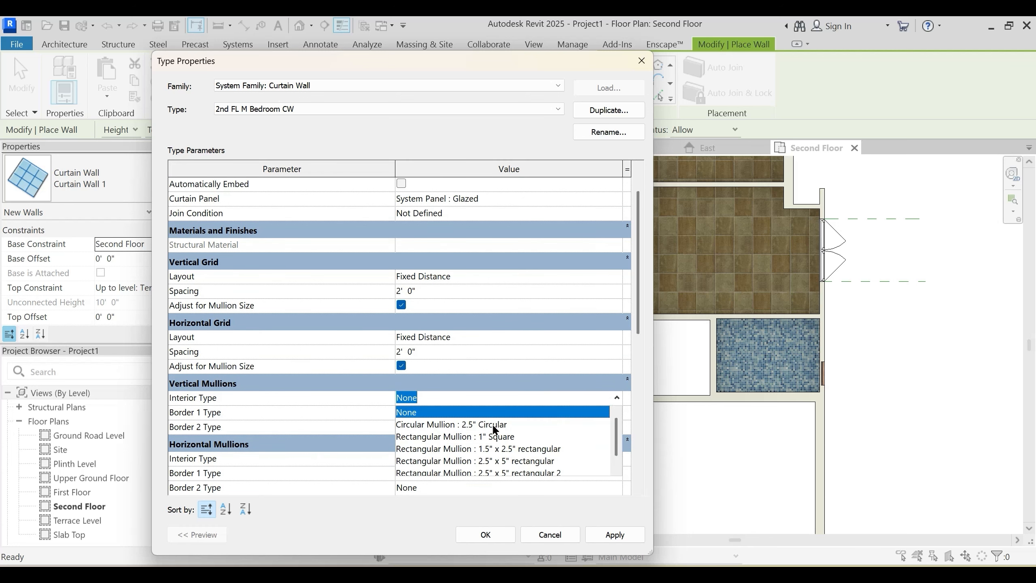
left_click(529, 438)
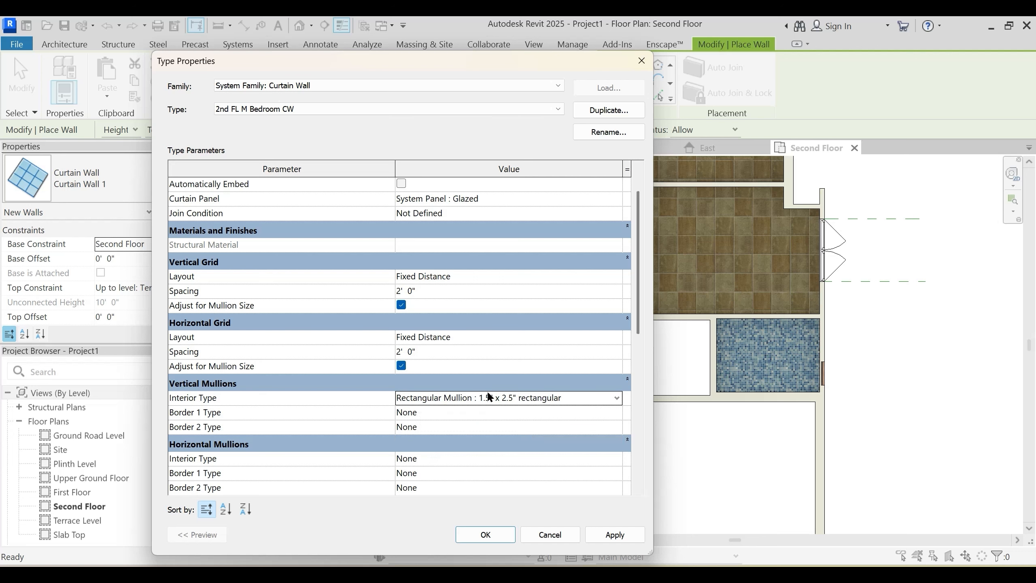
left_click(575, 397)
key("ctrl+c")
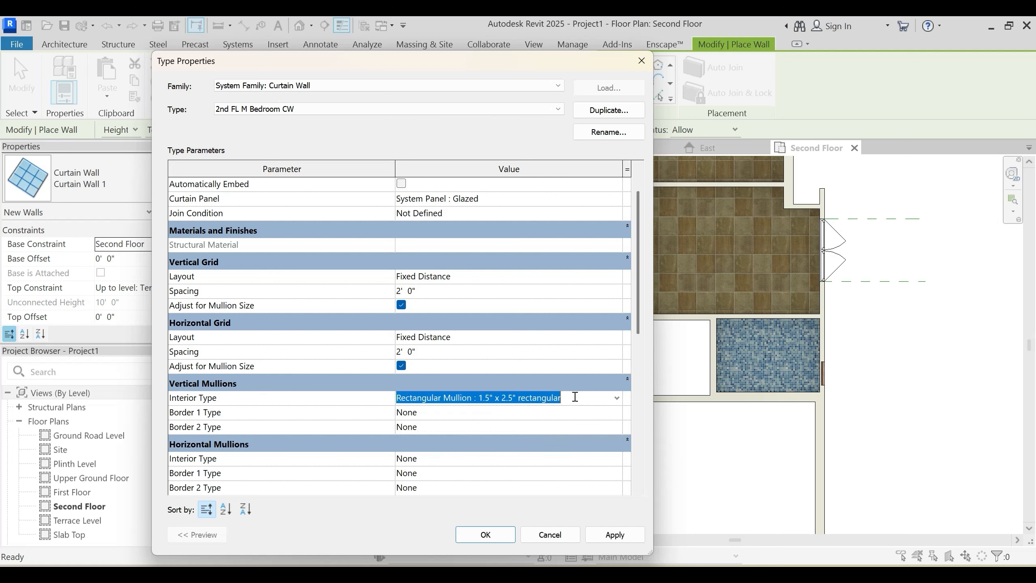
left_click(458, 413)
key("ctrl+v")
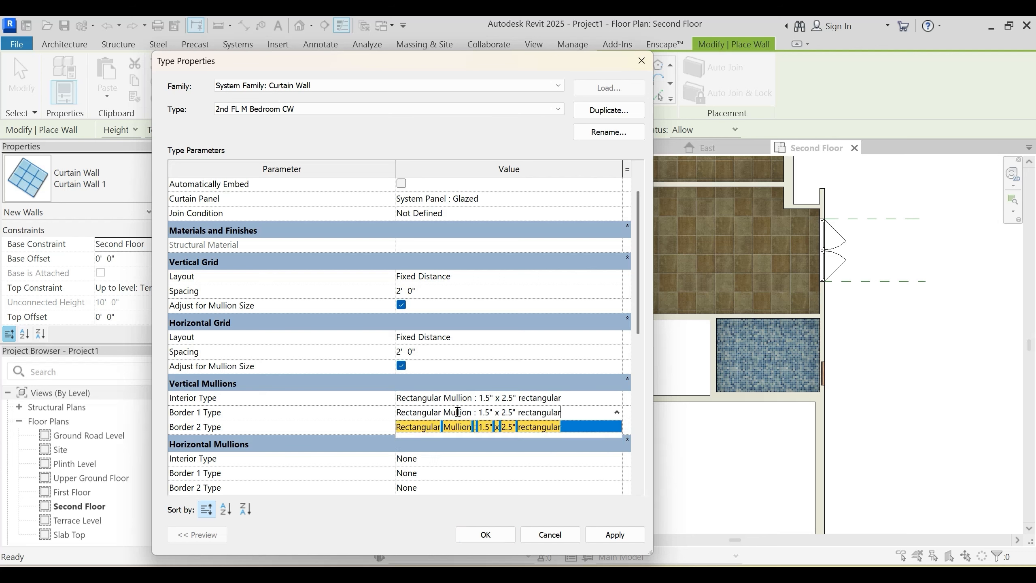
left_click(458, 428)
left_click(458, 427)
key("ctrl+v")
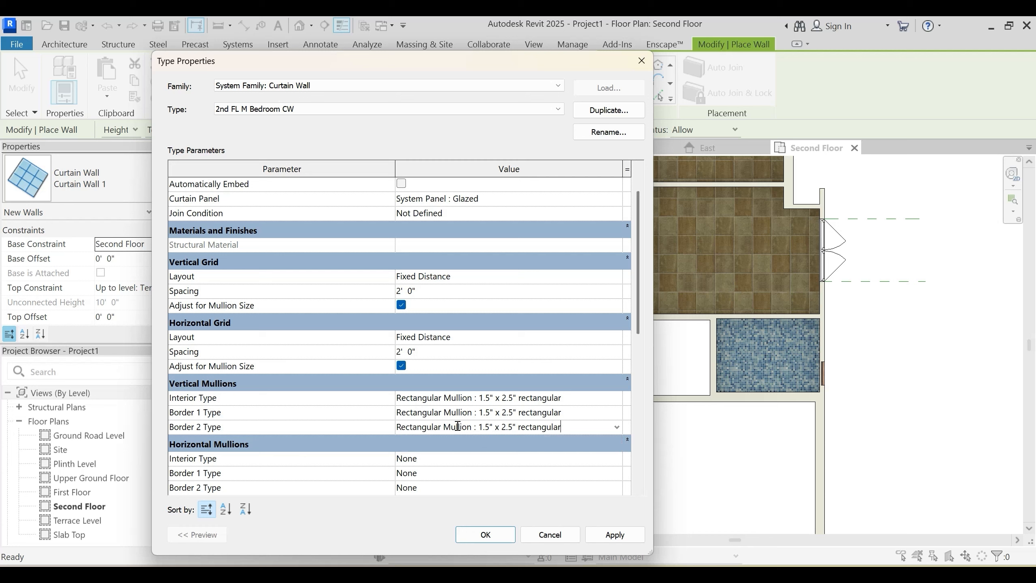
Step: Assign the same 1.5" x 2.5" rectangular mullion to the interior and both border horizontal mullions and accept the type settings
left_click(454, 458)
key("ctrl+v")
left_click(453, 474)
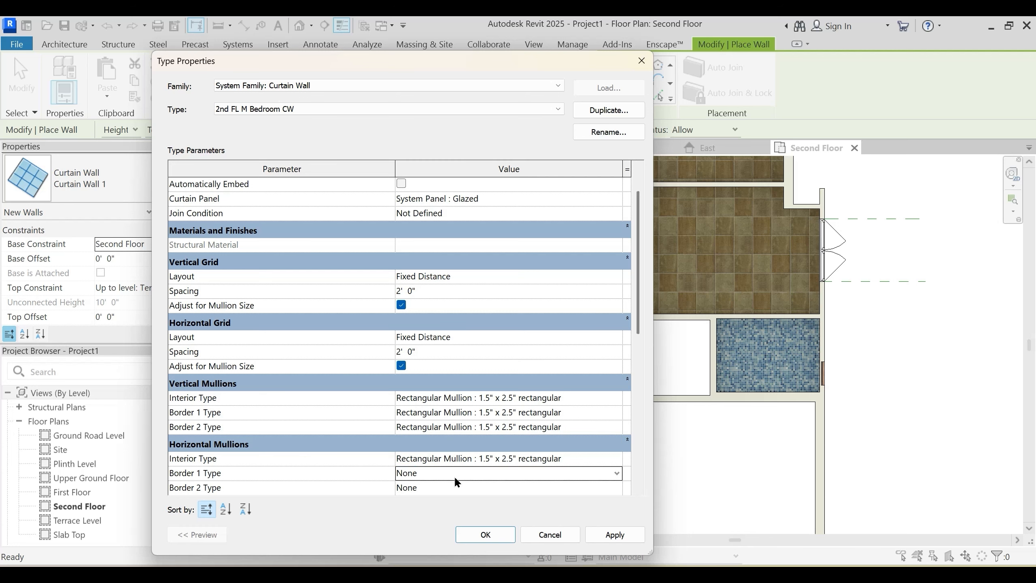
key("ctrl+v")
left_click(455, 486)
key("ctrl+v")
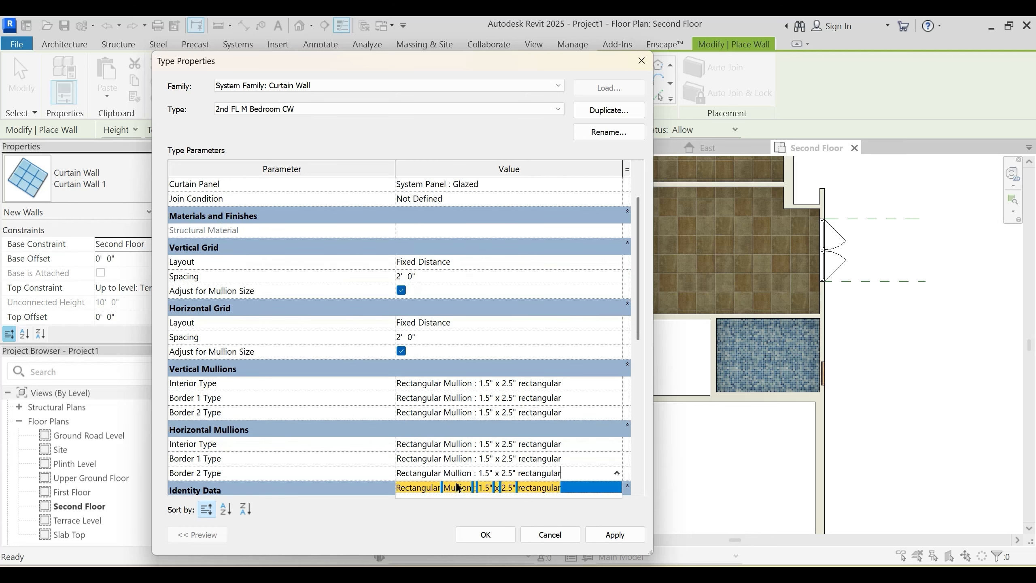
left_click(614, 534)
left_click(486, 535)
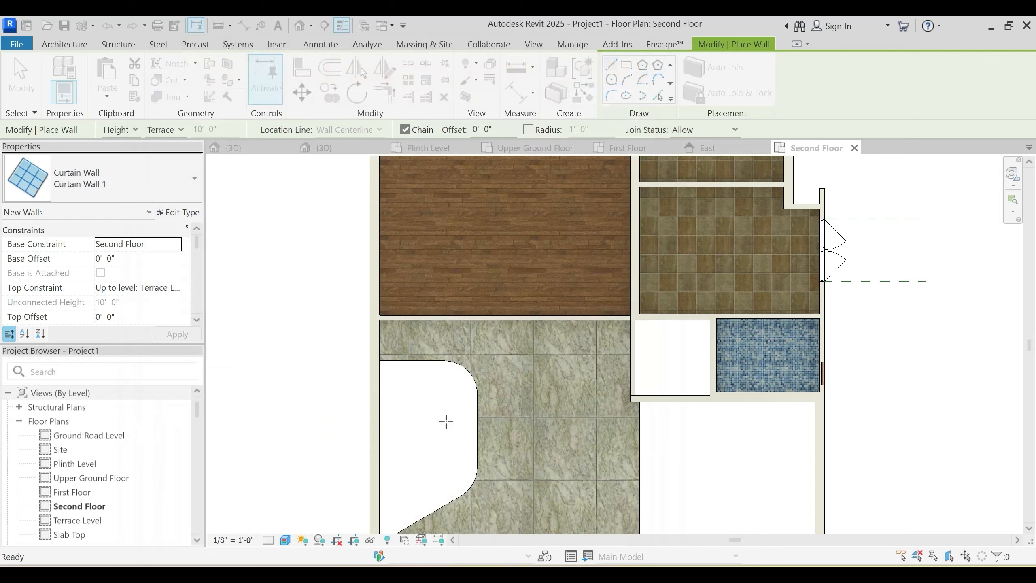
Step: Set the new curtain wall's top constraint to Unconnected with an unconnected height of 8' 0"
scroll(442, 304, "up", 3)
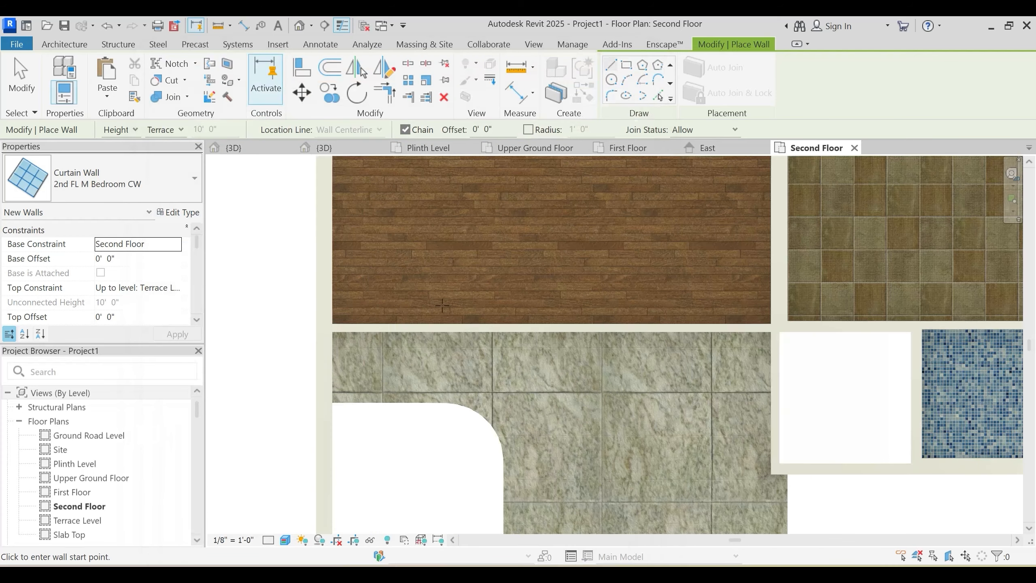
left_click(176, 289)
left_click(176, 287)
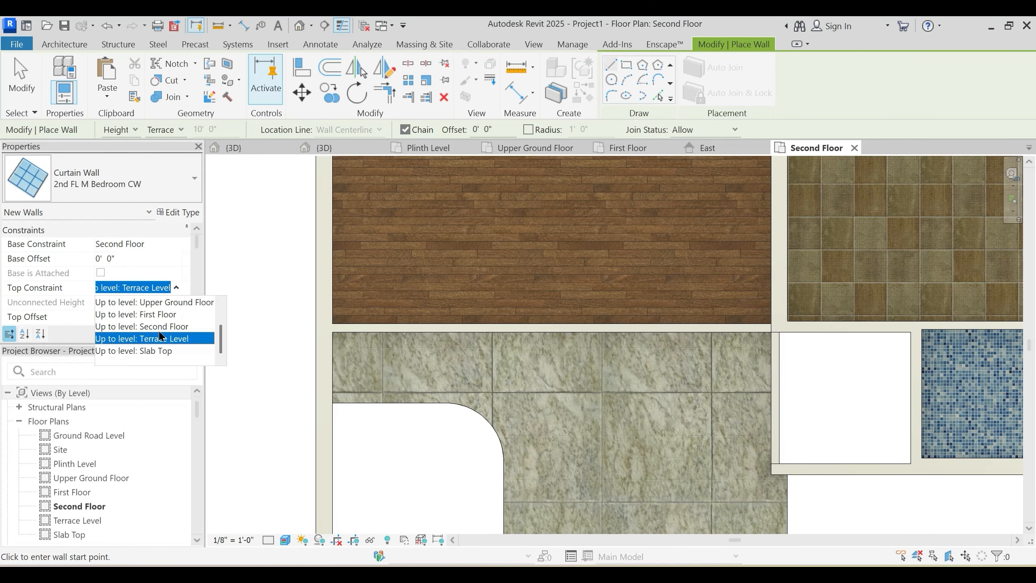
scroll(151, 327, "up", 2)
left_click(139, 302)
left_click(139, 302)
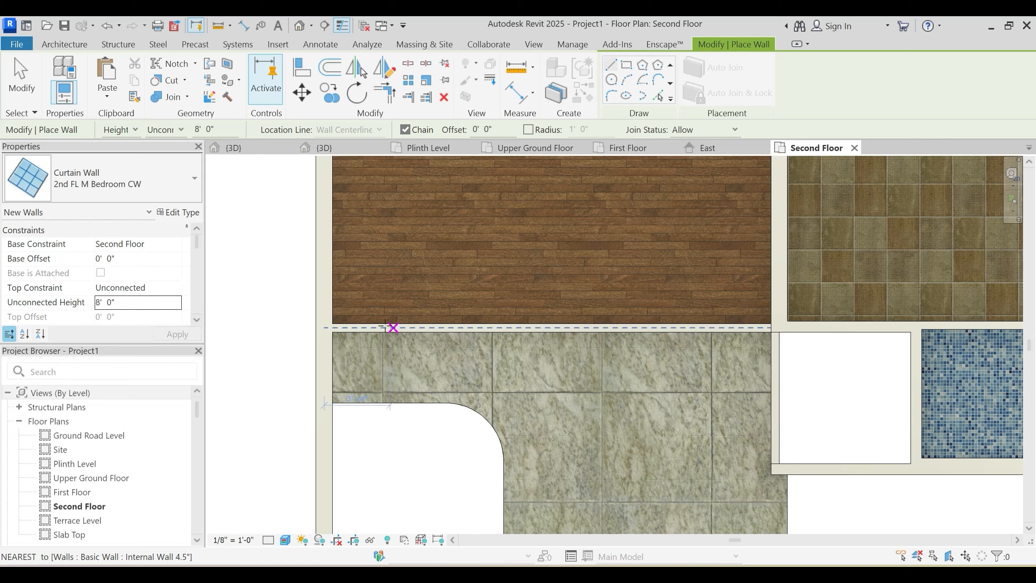
Step: Abandon the started wall segment and enable Automatically Embed for the 2nd FL M Bedroom CW type
left_click(364, 328)
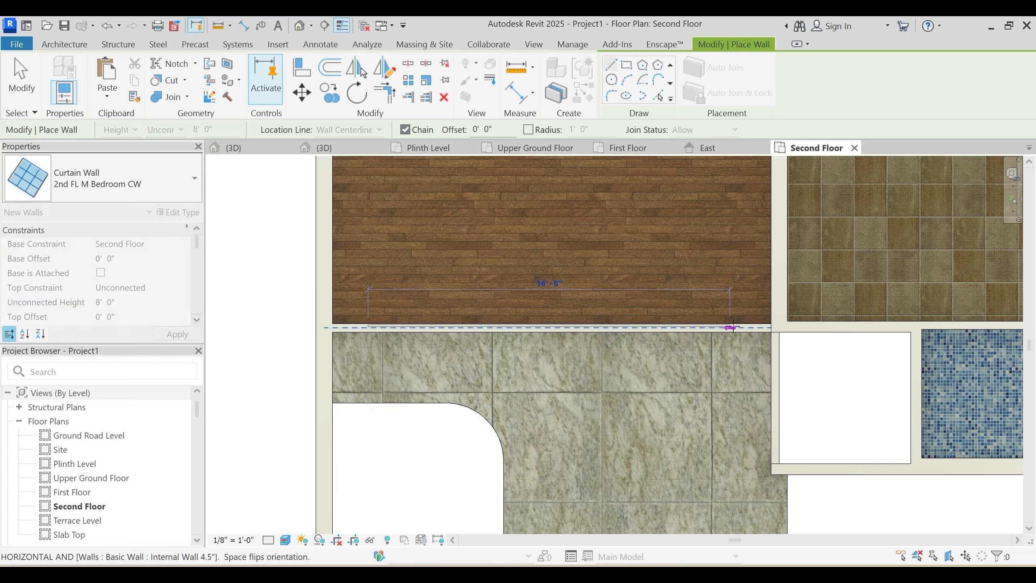
key("Escape")
left_click(178, 212)
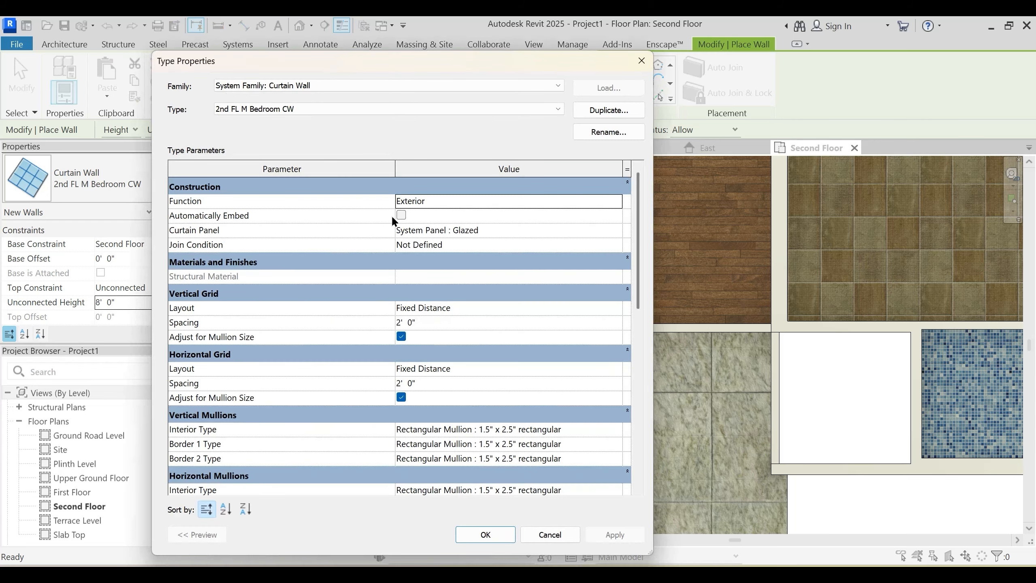
left_click(401, 215)
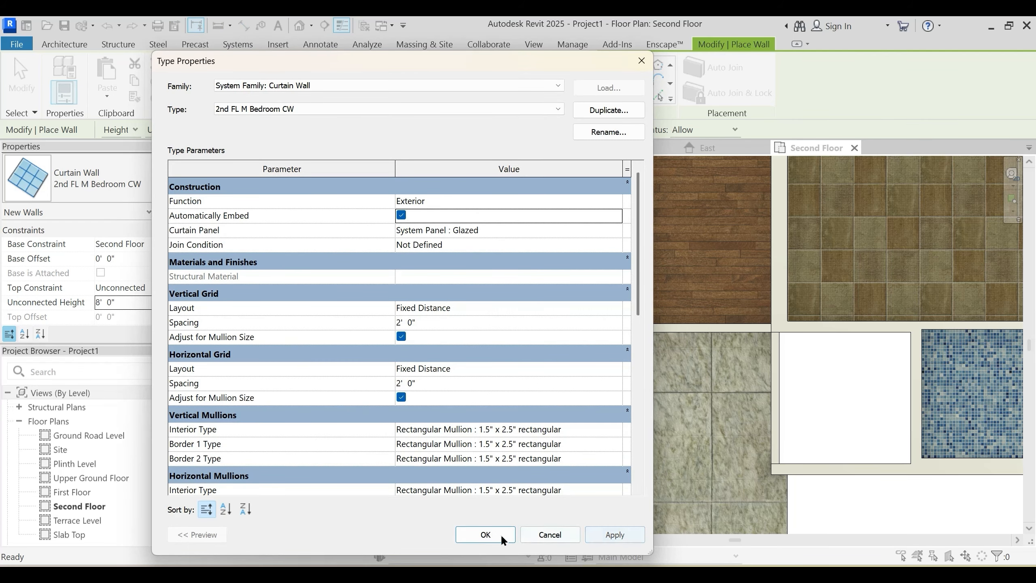
left_click(485, 534)
Step: Draw a curtain wall about 16' 6" long within the internal wall between the bedroom and the public area, and select it
left_click(379, 327)
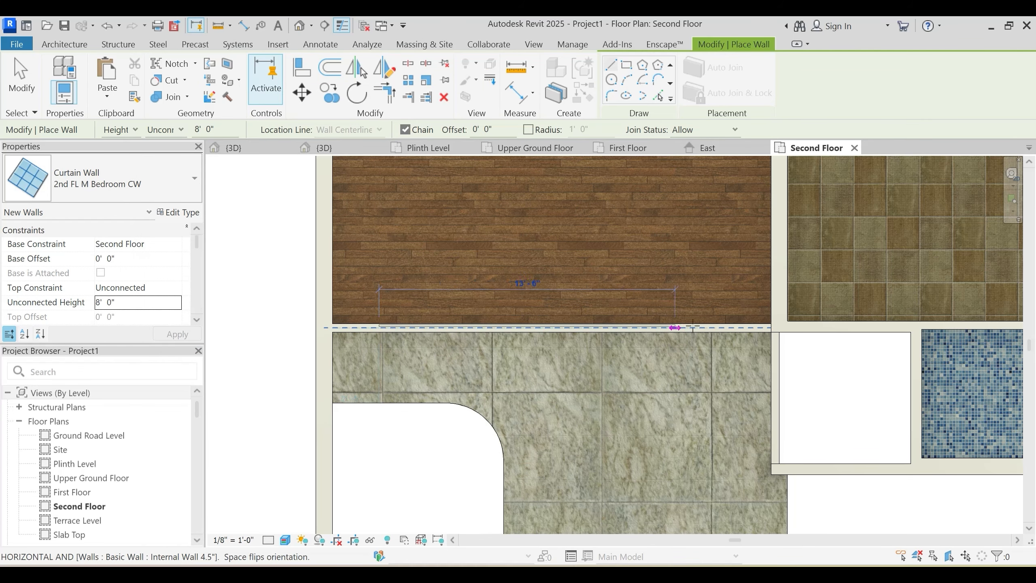
left_click(741, 327)
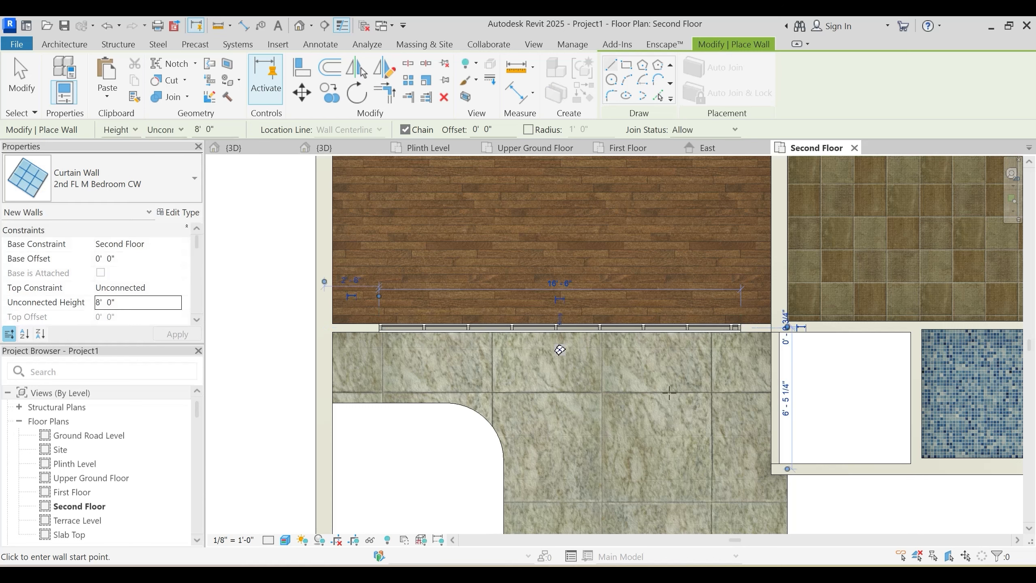
key("Escape")
key("Escape")
left_click(518, 327)
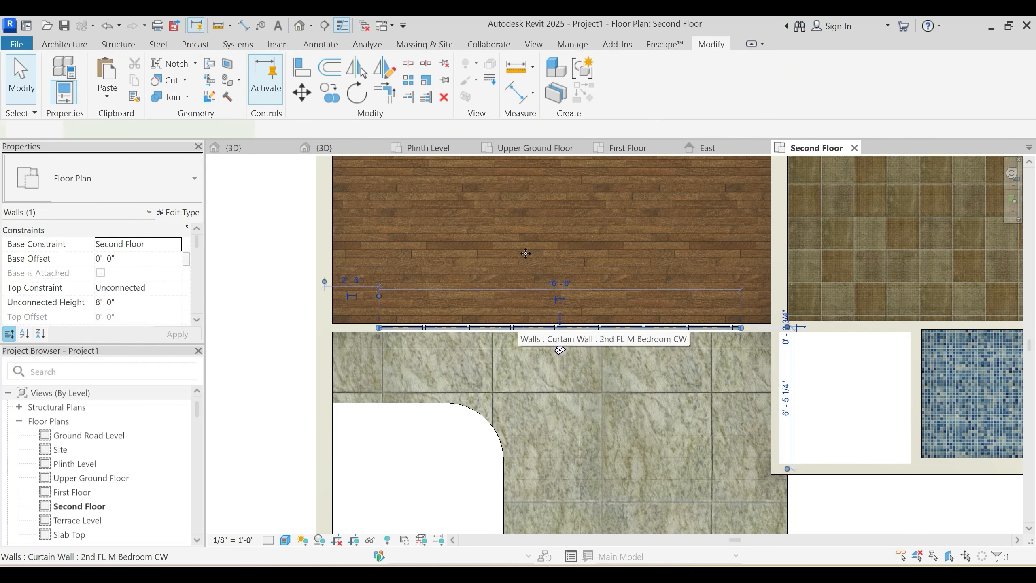
Step: Isolate the new bedroom curtain wall in Project1's 3D view, examine its mullion grid from the front, and restore the hidden elements
left_click(322, 147)
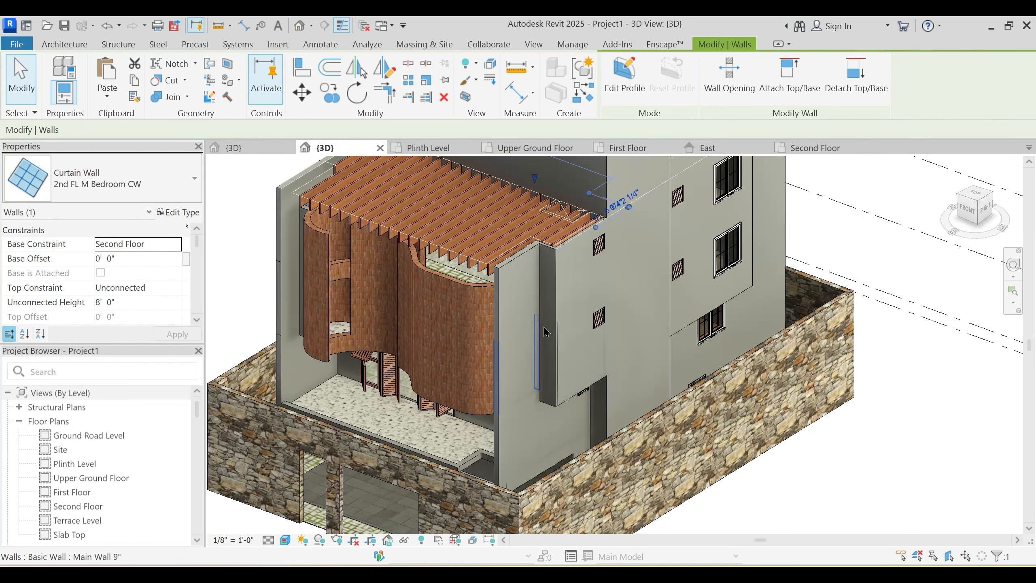
key("h")
key("i")
left_click(529, 339)
scroll(512, 346, "down", 1)
middle_click_drag(500, 355, 530, 445)
middle_click_drag(530, 445, 580, 338, "shift")
scroll(453, 304, "up", 2)
middle_click_drag(475, 309, 465, 305, "shift")
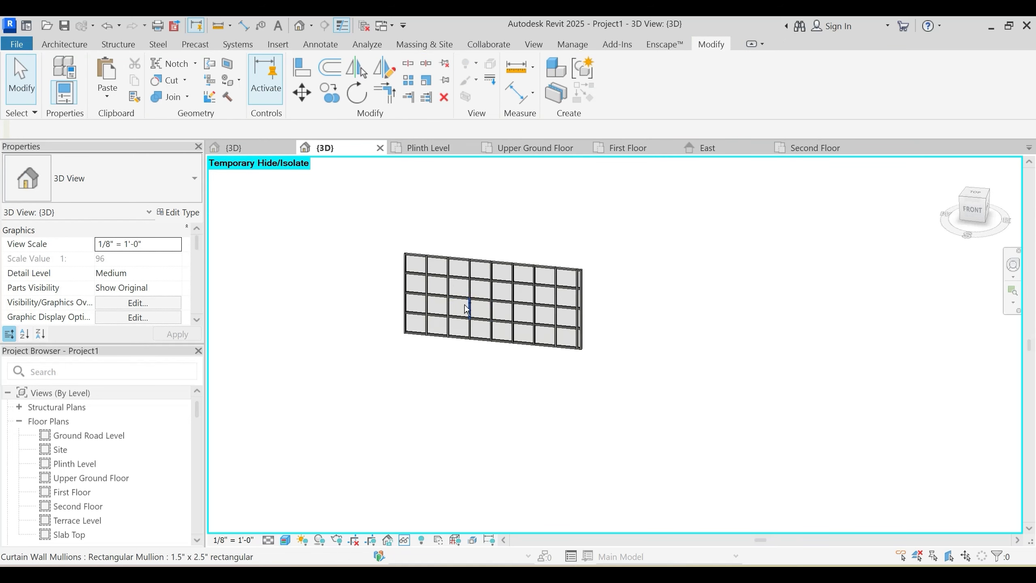
key("h")
key("r")
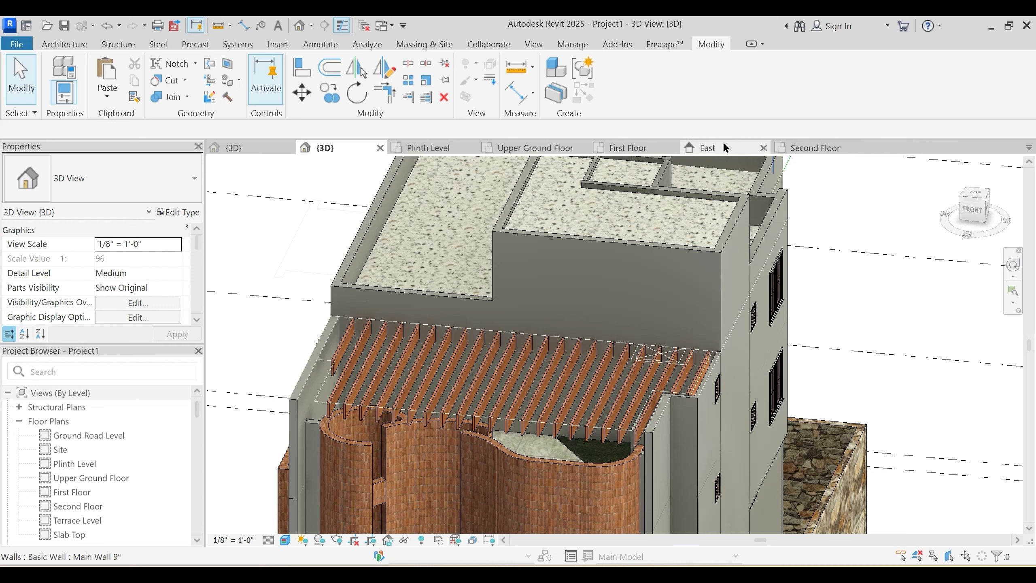
Step: In Project1's Second Floor plan, try a 15' length for the bedroom curtain wall and settle on 16'
left_click(810, 147)
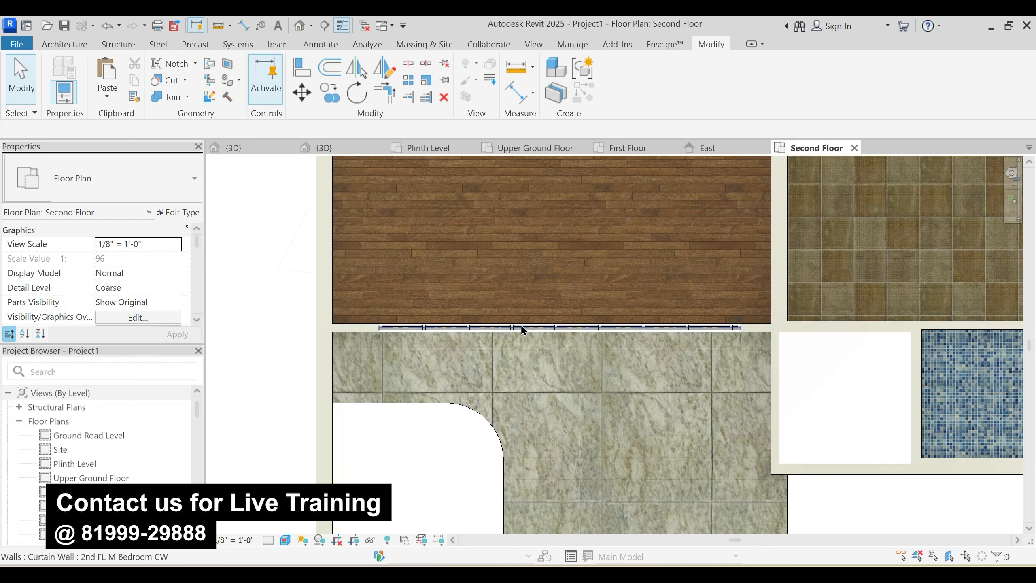
left_click(634, 324)
left_click(559, 283)
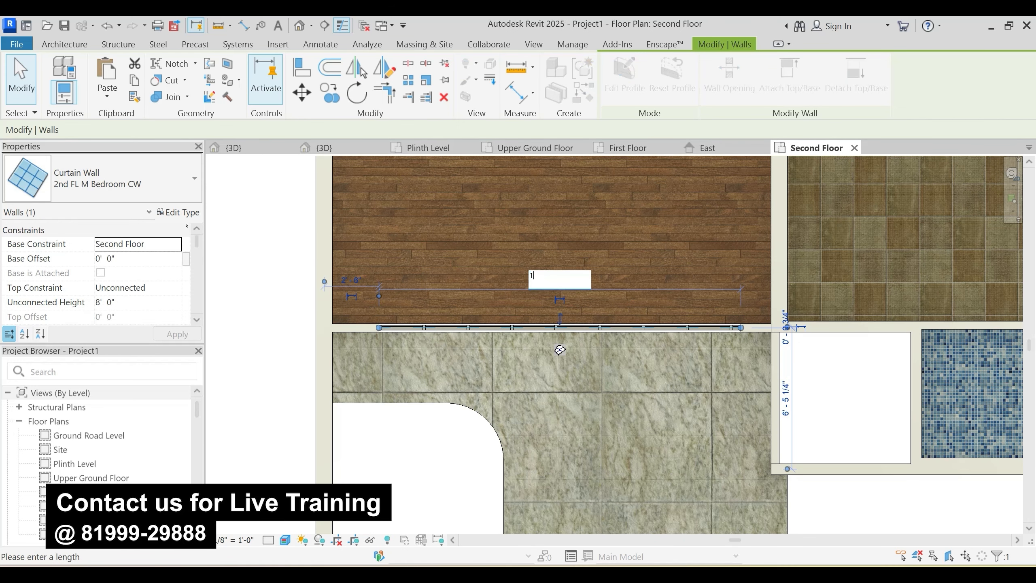
type("15")
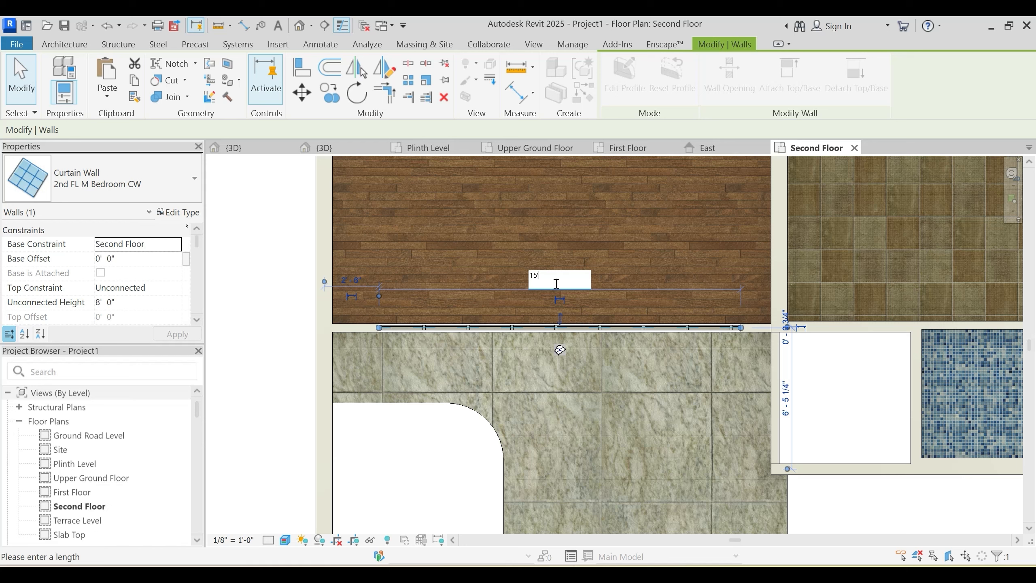
key("Return")
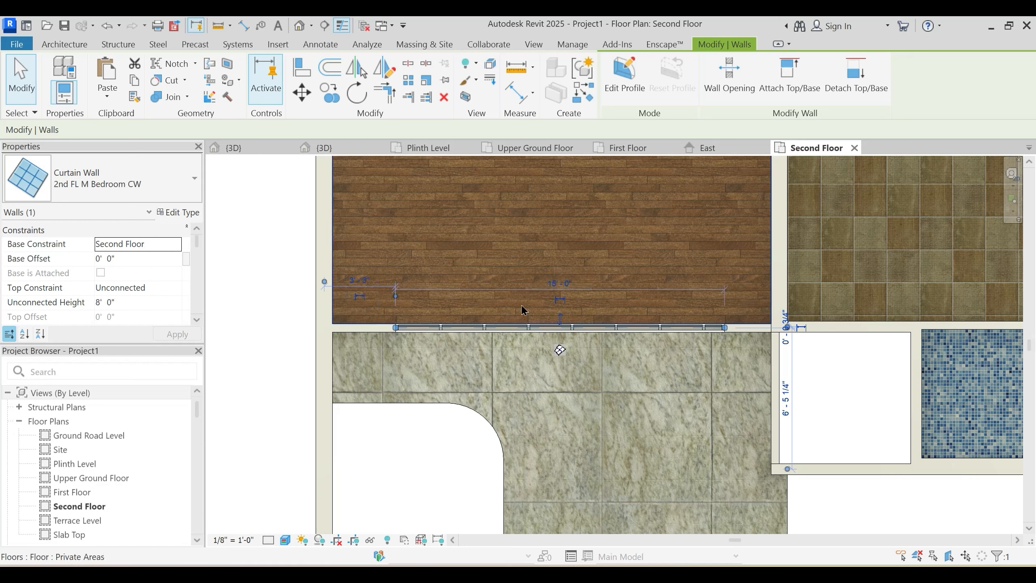
left_click(560, 283)
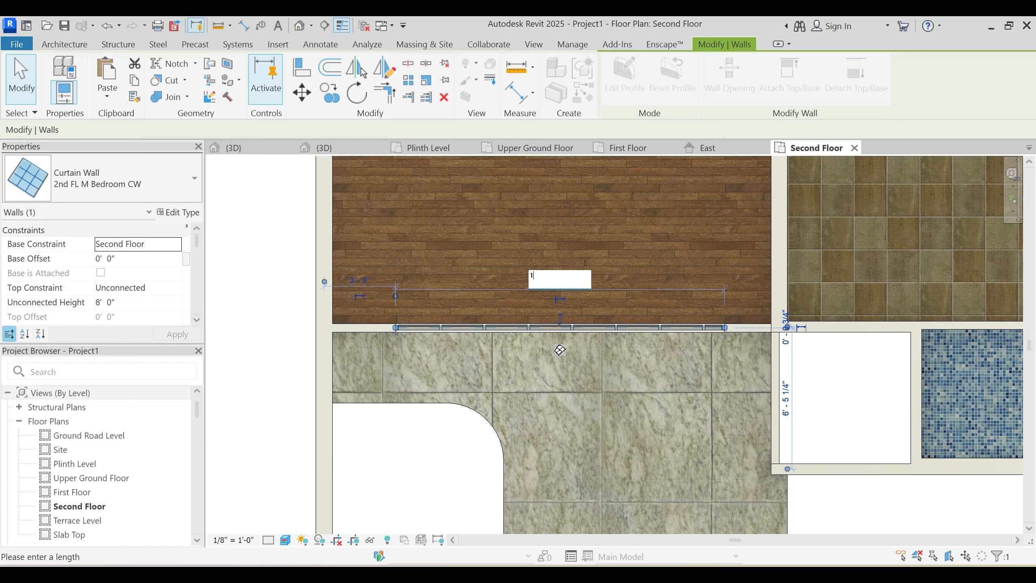
key("Return")
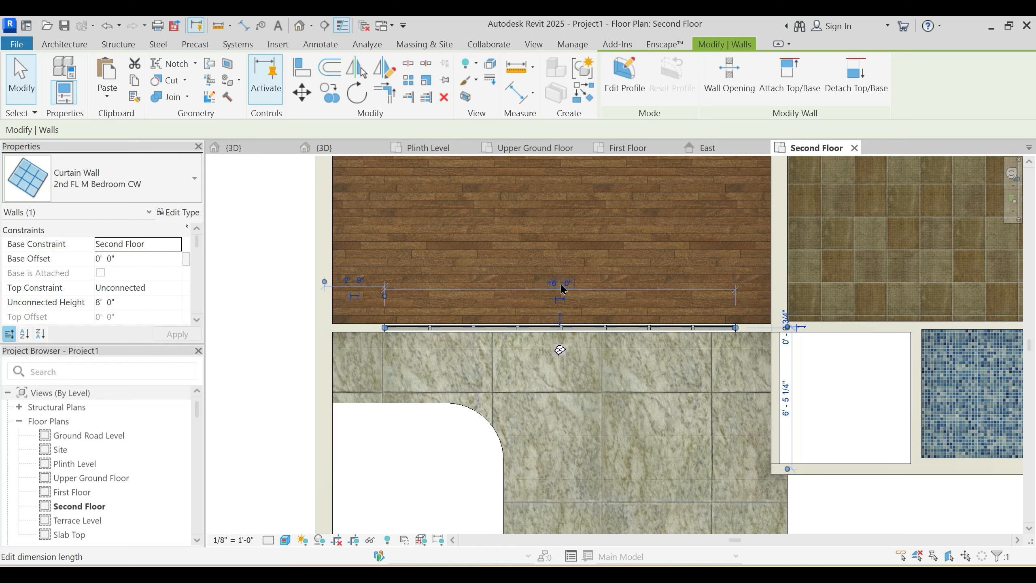
key("Escape")
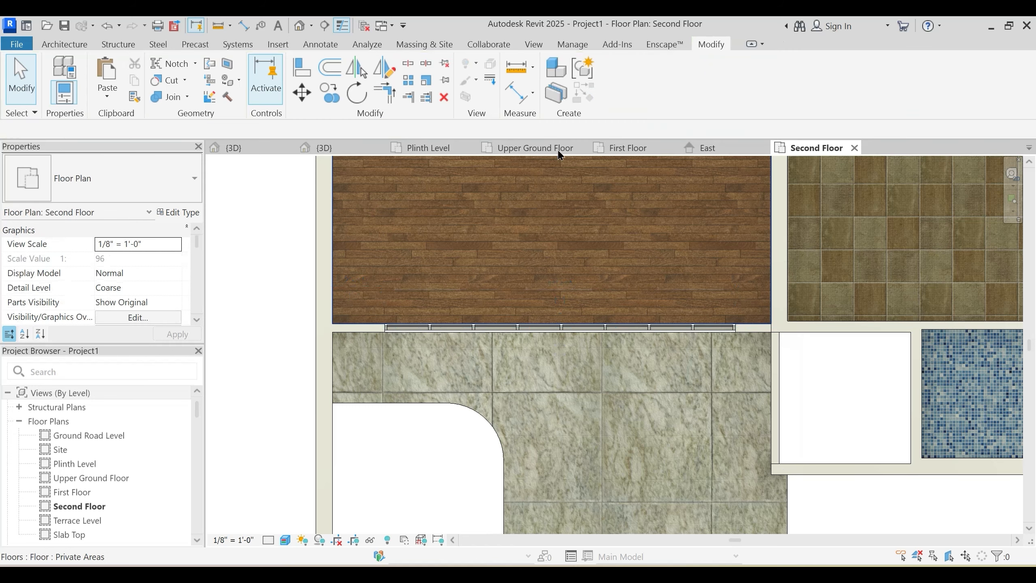
Step: Enable the section box in Project1's 3D view
left_click(324, 148)
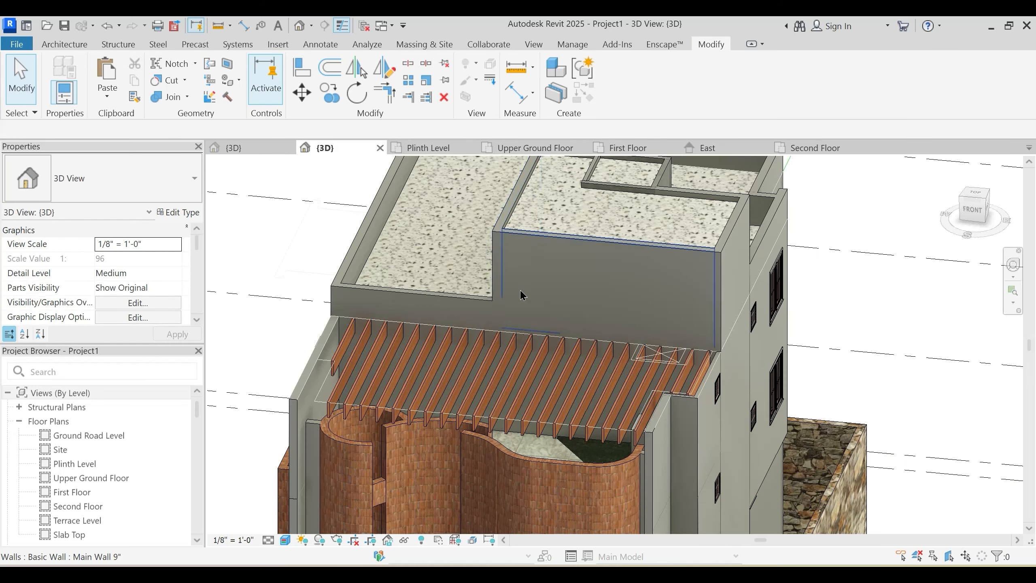
scroll(521, 296, "down", 3)
middle_click_drag(521, 295, 515, 305, "shift")
scroll(116, 278, "down", 8)
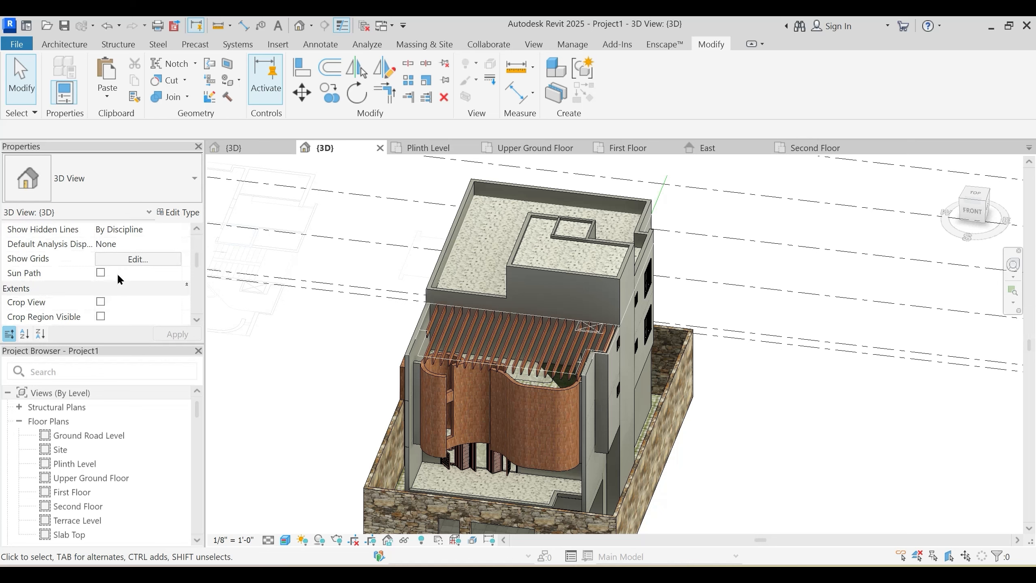
scroll(105, 300, "down", 2)
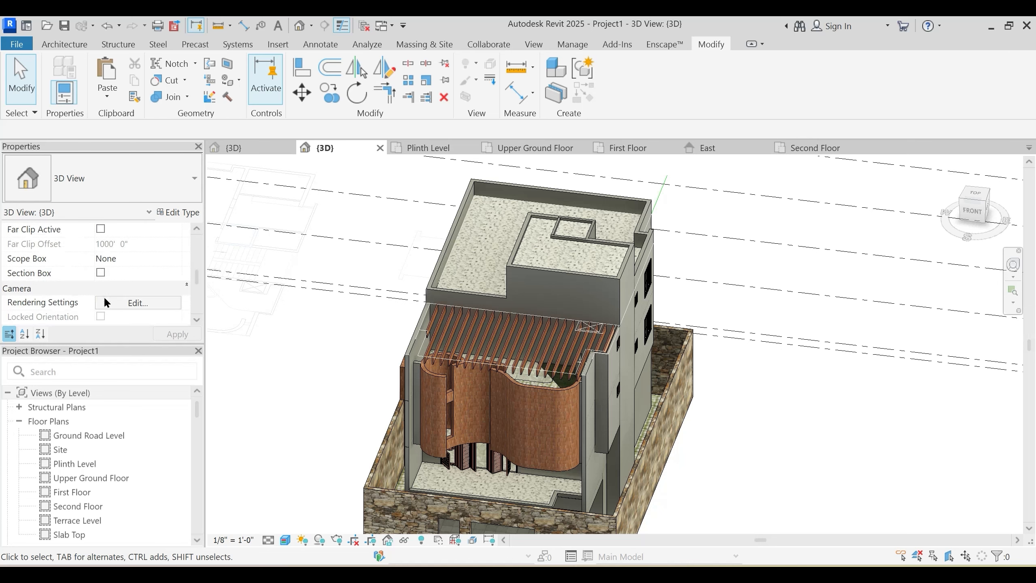
left_click(101, 273)
scroll(638, 310, "down", 5)
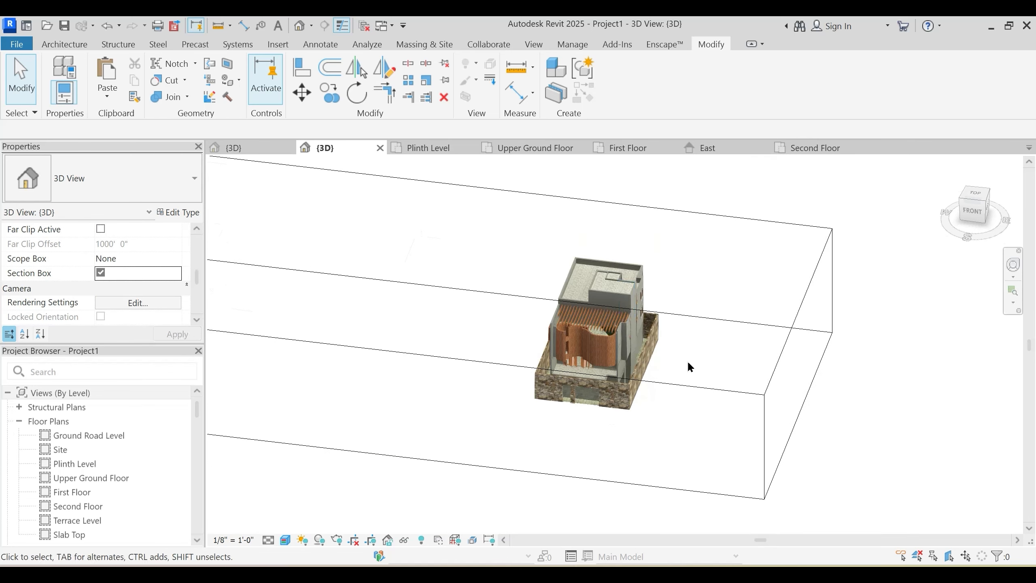
left_click(721, 394)
key("Escape")
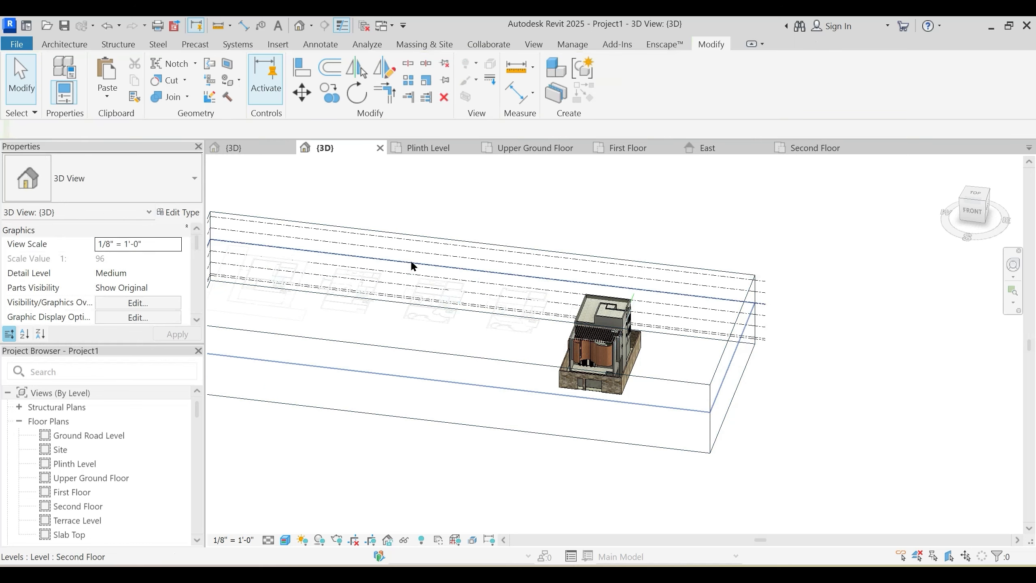
Step: Hide the Levels category and the imported Live Project Nov 24 Batch.dwg category in the 3D view
left_click(412, 259)
right_click(411, 259)
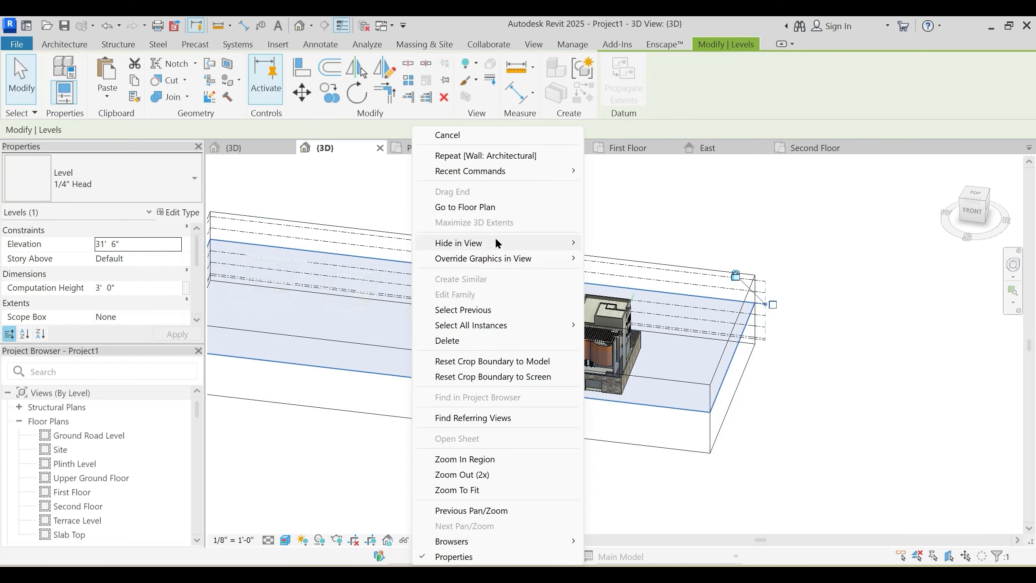
mouse_move(496, 243)
left_click(614, 258)
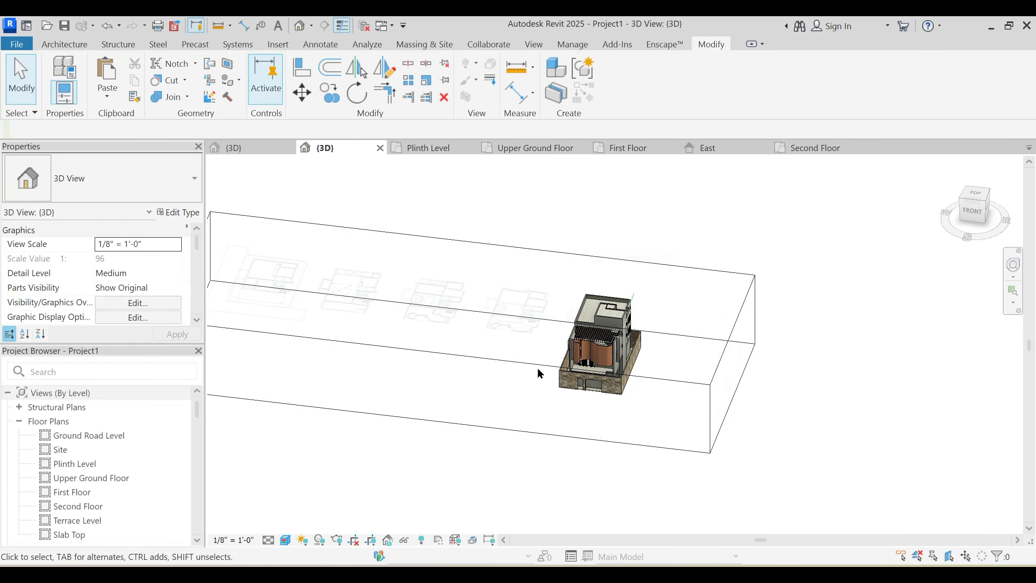
left_click(495, 295)
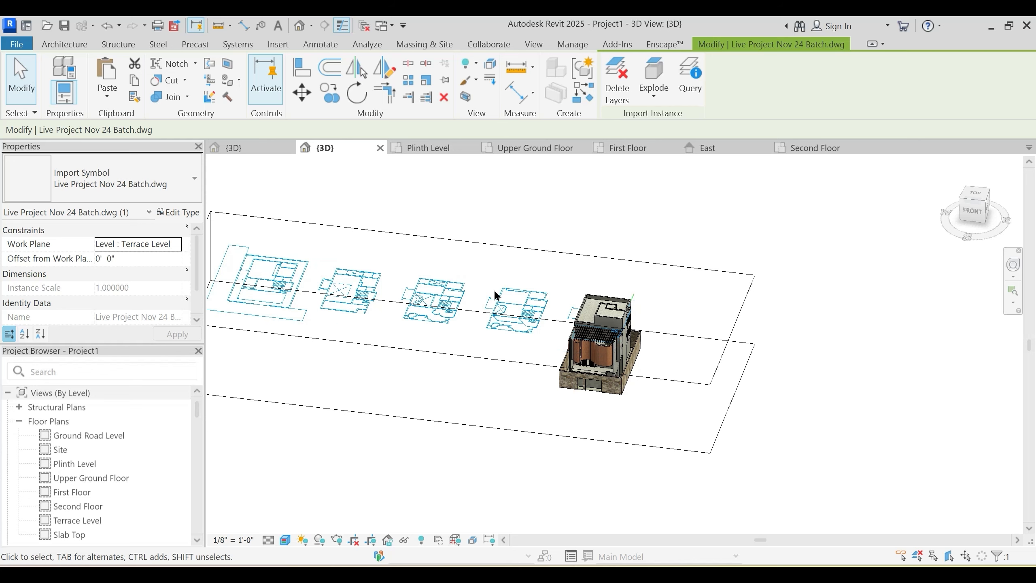
right_click(495, 295)
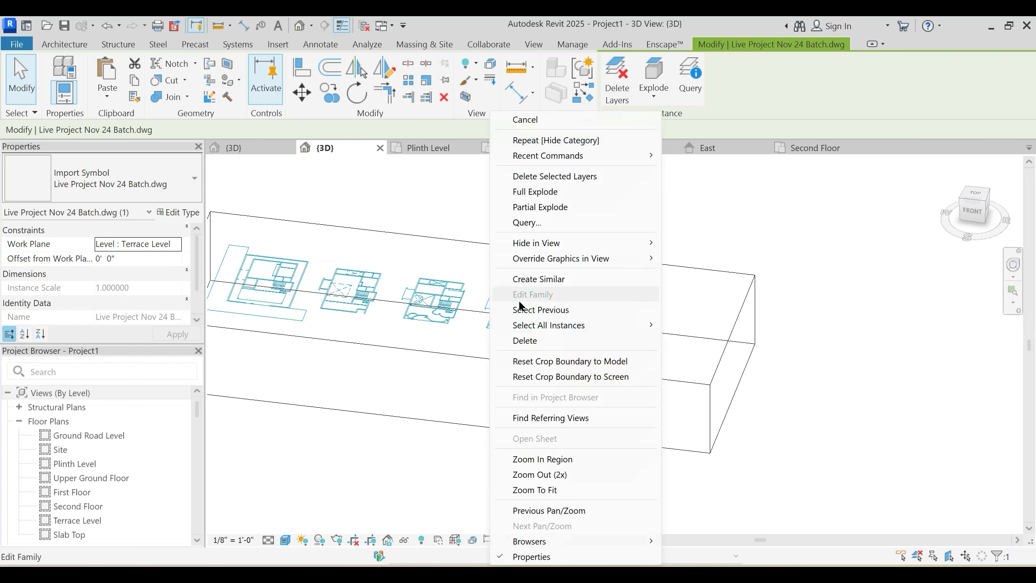
mouse_move(541, 243)
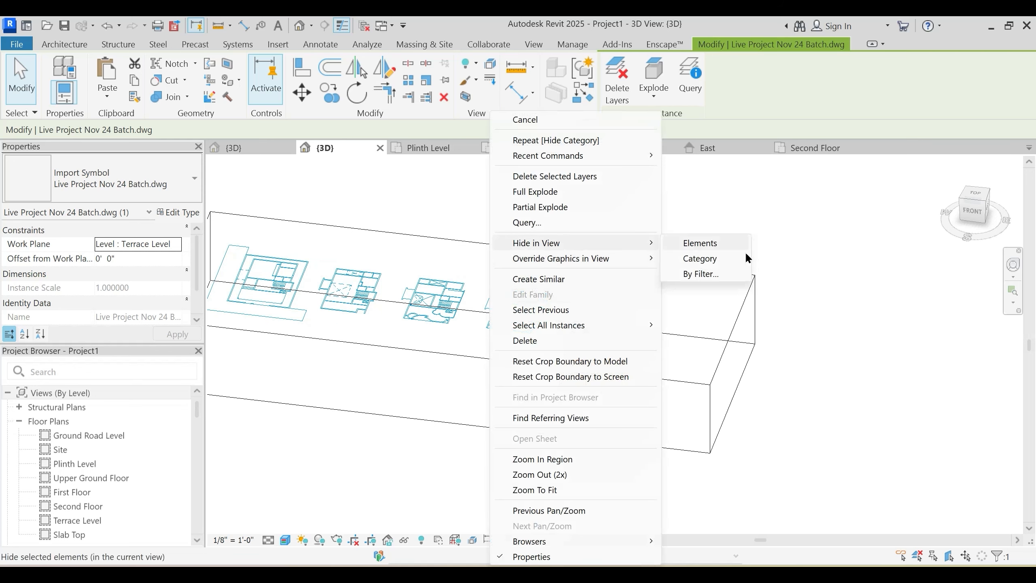
left_click(710, 258)
Step: Pull both far ends of the section box in so that it closely encloses the house across its width
left_click(643, 375)
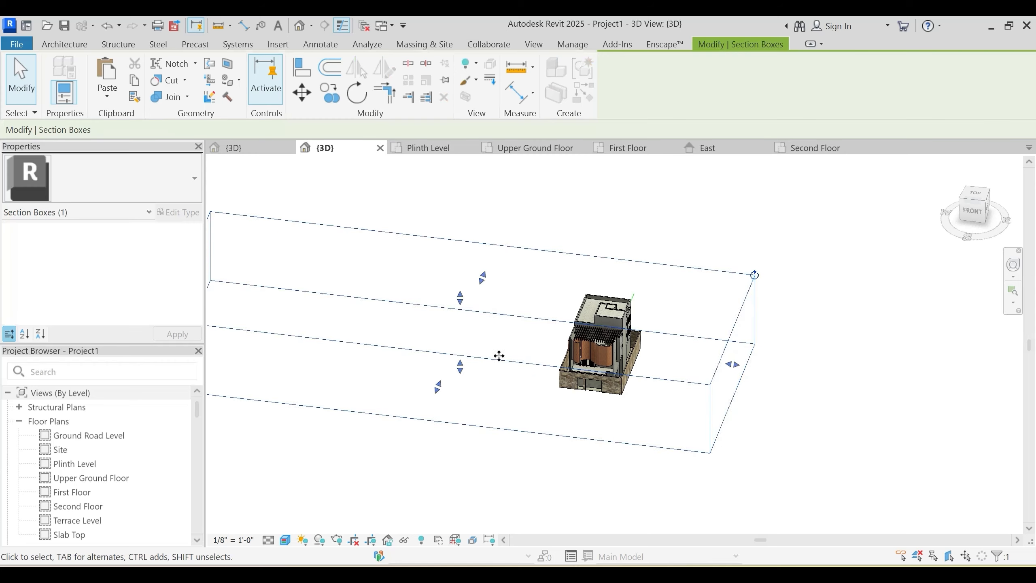
middle_click_drag(357, 335, 488, 363)
left_click_drag(327, 333, 677, 377)
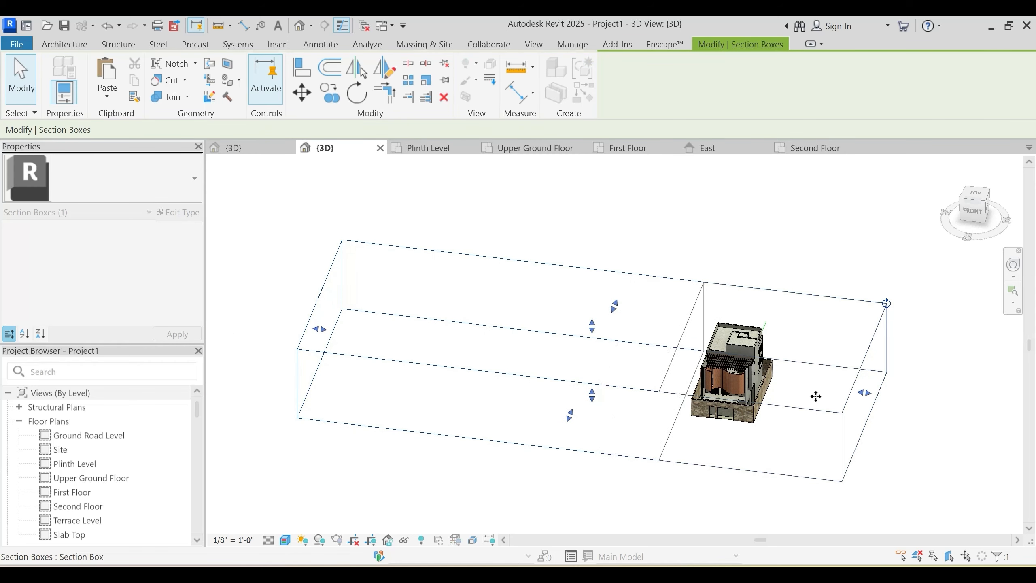
left_click_drag(762, 388, 766, 392)
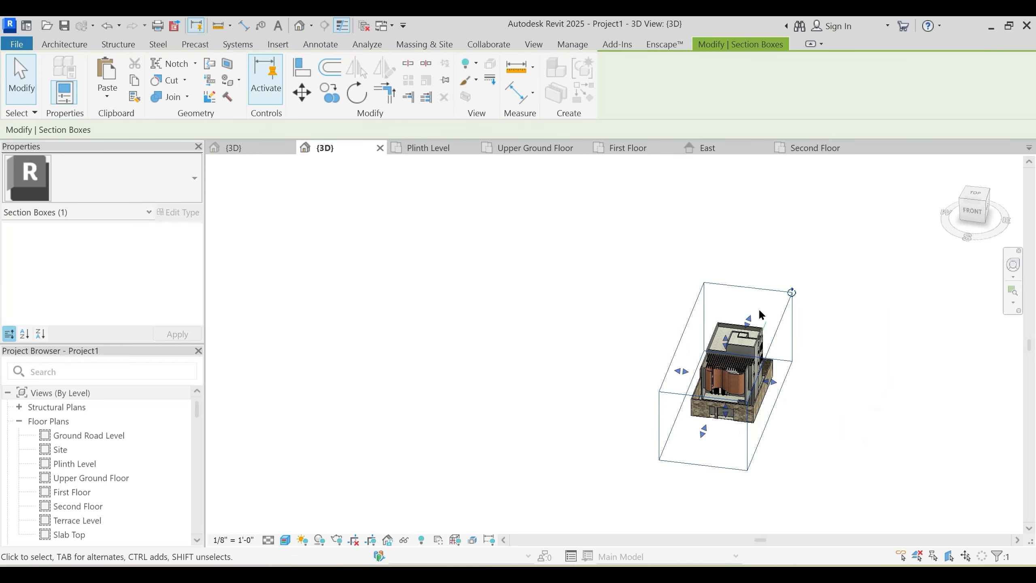
Step: Move the section box's front face back into the house to expose the second-floor bedroom curtain wall, and inspect it
scroll(753, 315, "up", 2)
left_click(973, 194)
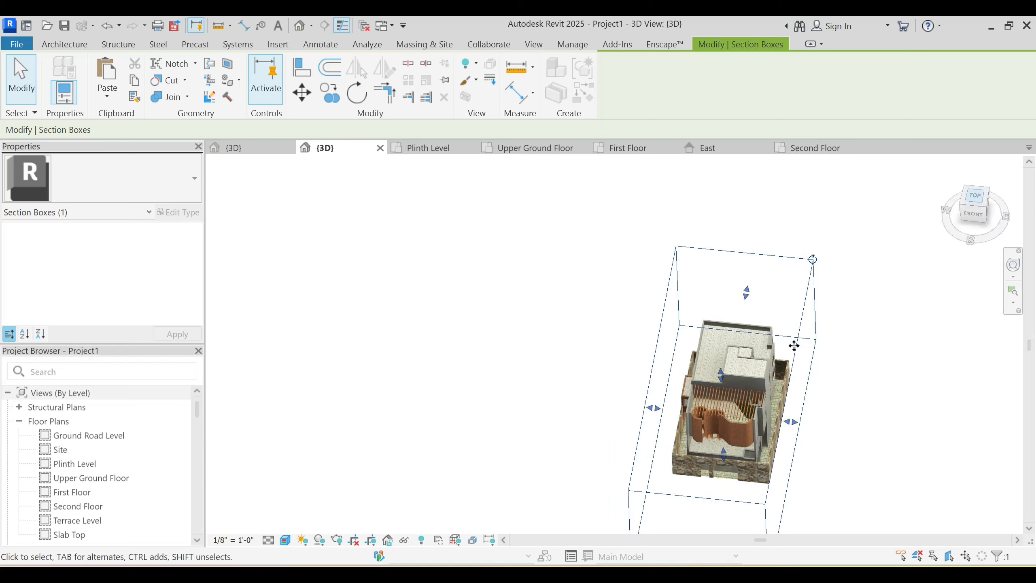
left_click_drag(615, 505, 615, 295)
middle_click_drag(667, 381, 718, 209, "shift")
scroll(576, 248, "up", 3)
scroll(296, 343, "up", 6)
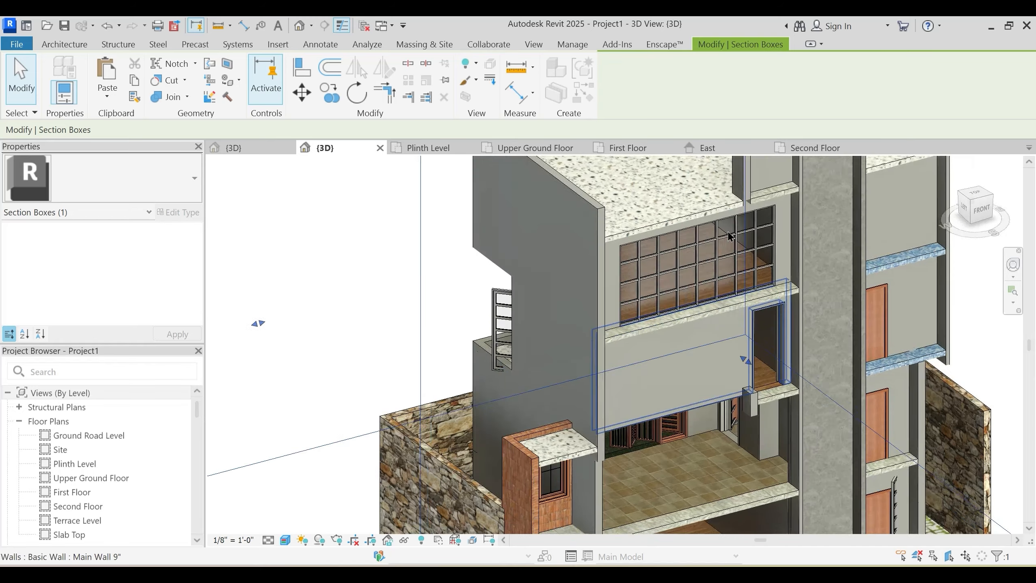
scroll(673, 335, "up", 3)
scroll(691, 358, "down", 3)
scroll(583, 257, "up", 3)
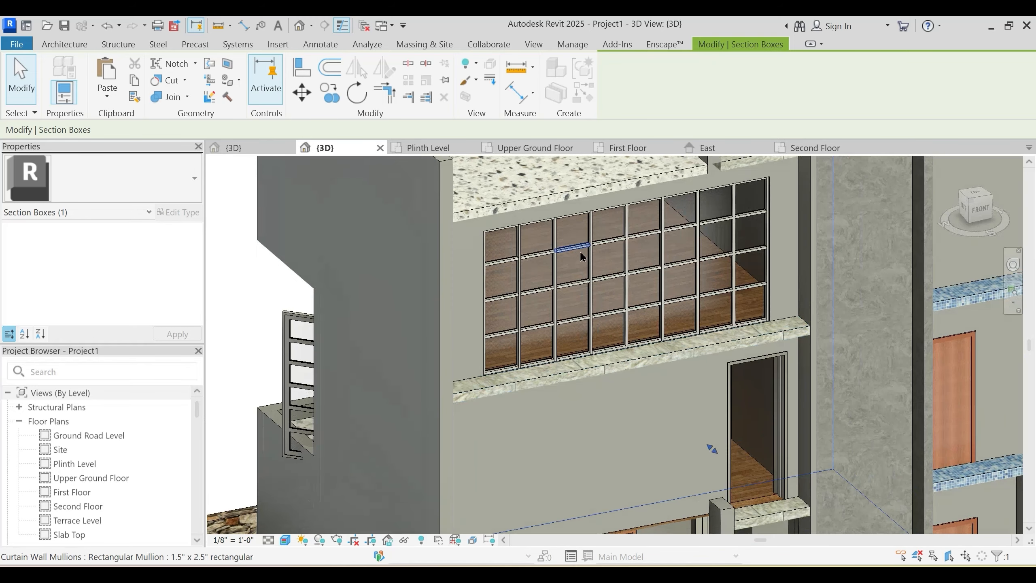
scroll(626, 276, "down", 3)
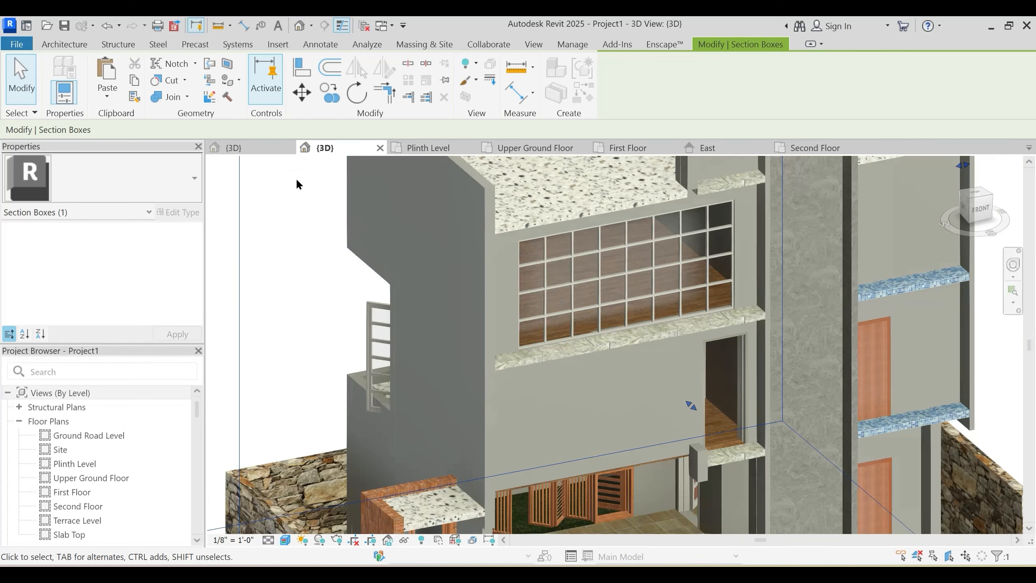
Step: Switch to the Live Project Nov 24' reference without saving, open its Second Floor plan, and select the master bedroom curtain wall
left_click(253, 147)
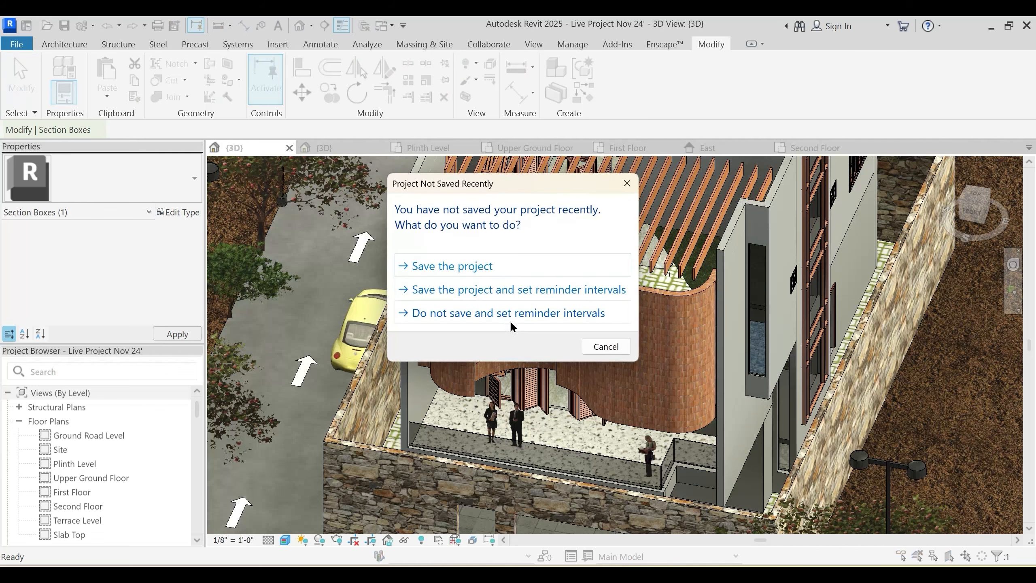
left_click(509, 313)
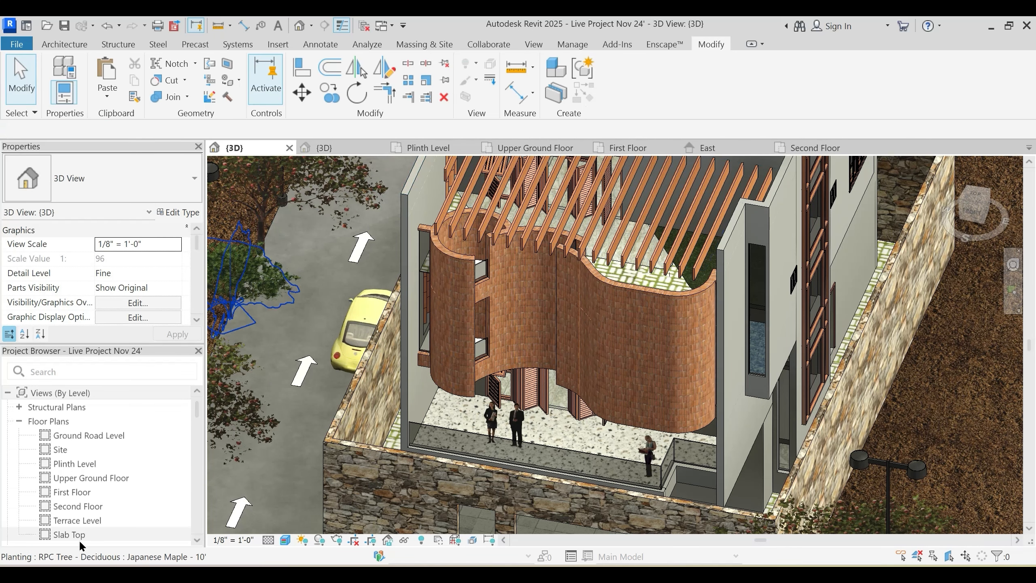
left_click(86, 506)
double_click(87, 505)
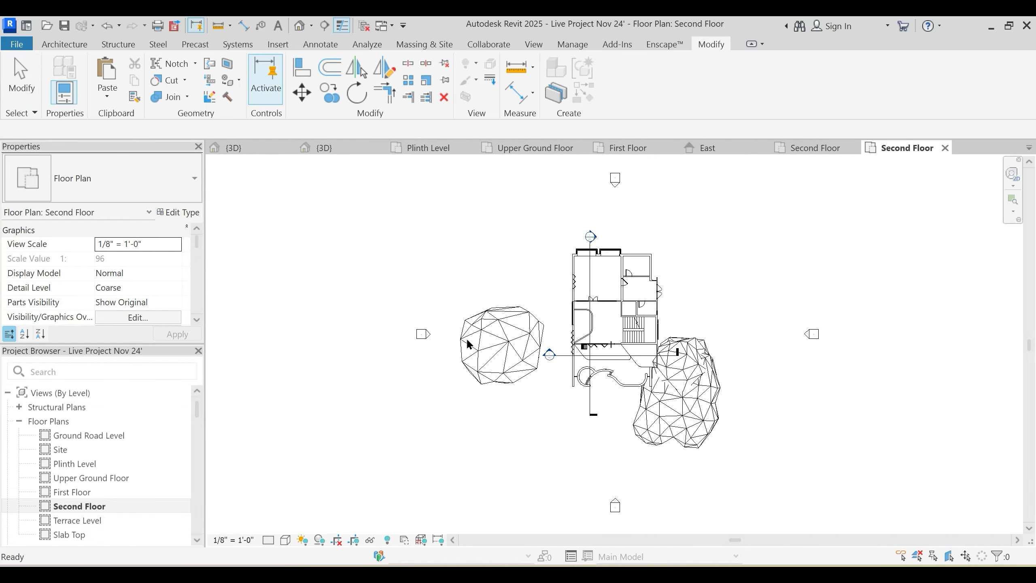
scroll(591, 302, "up", 2)
left_click(599, 303)
Step: Isolate the reference master bedroom curtain wall in 3D, examine its mullion and door layout, restore the view, and return to its Second Floor plan
left_click(259, 148)
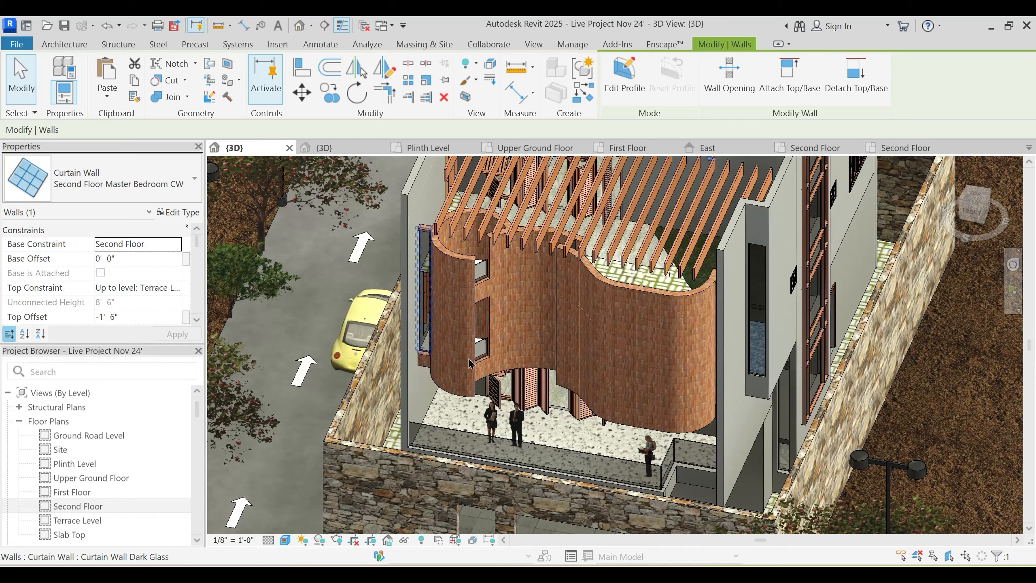
key("h")
key("i")
middle_click_drag(474, 343, 524, 327, "shift")
scroll(524, 326, "down", 3)
scroll(530, 181, "up", 3)
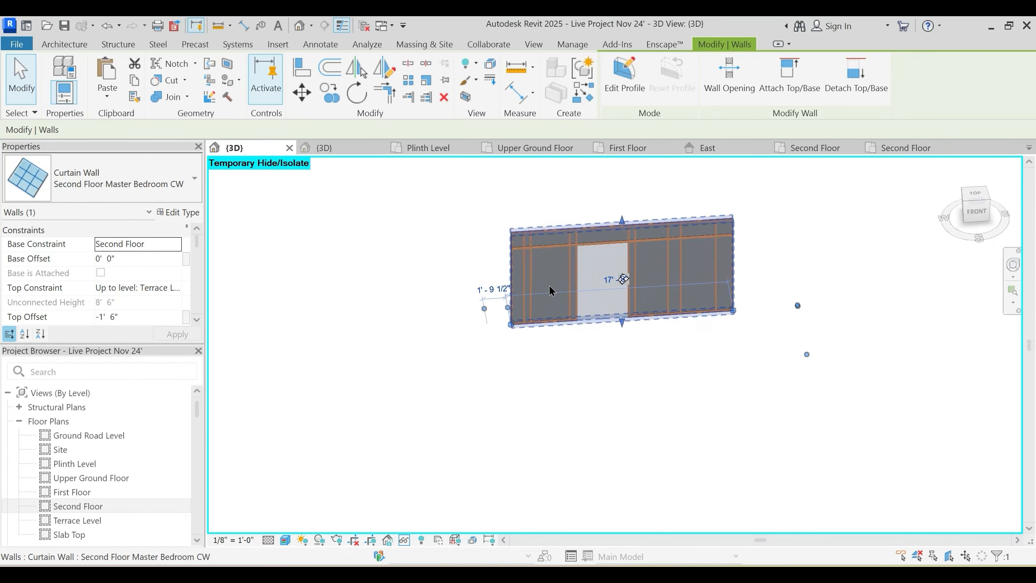
key("Escape")
middle_click_drag(551, 292, 634, 290, "shift")
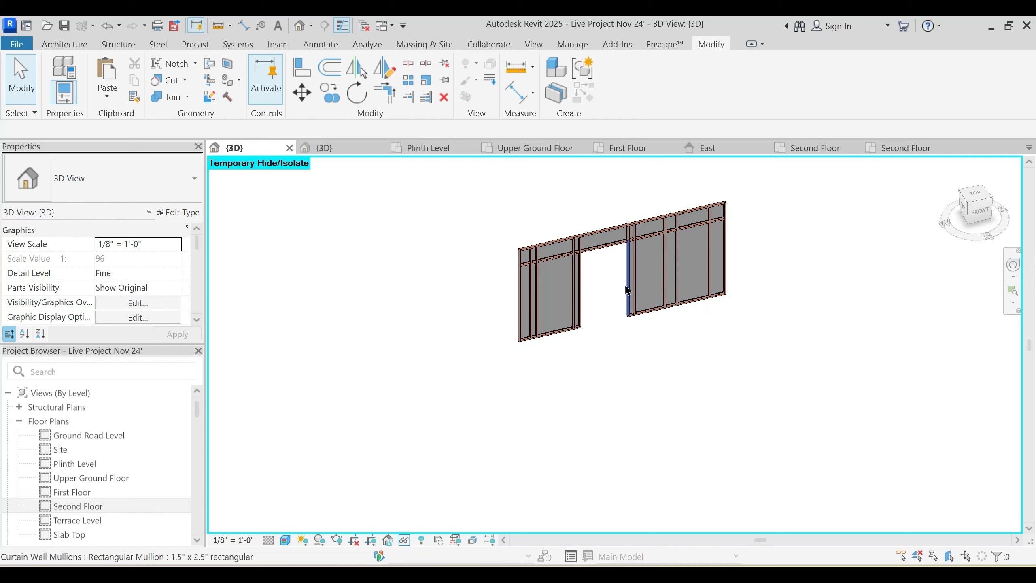
middle_click_drag(668, 254, 638, 317, "shift")
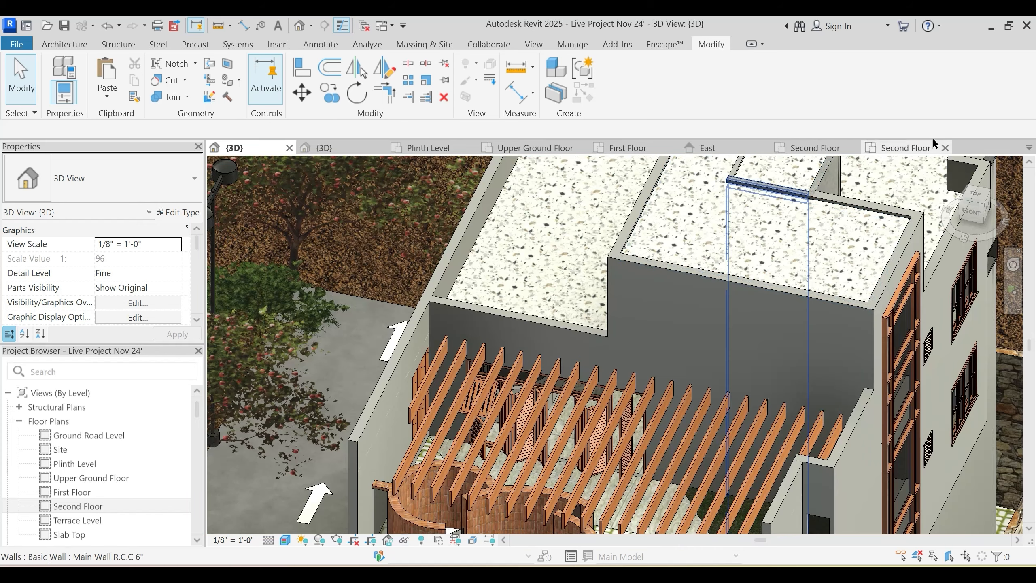
left_click(913, 149)
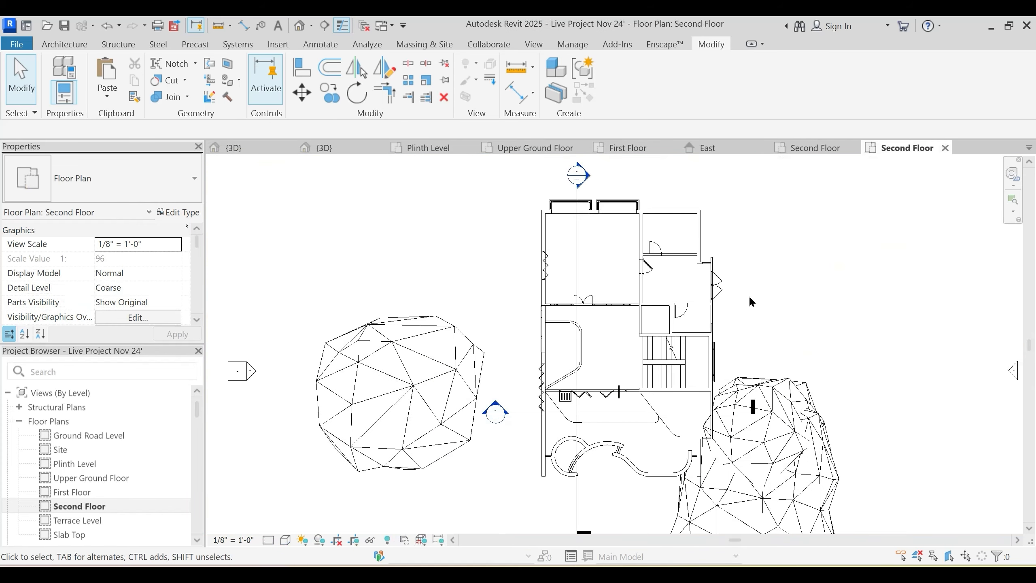
Step: Close the reference's Second Floor plan, return to Project1's 3D view, and isolate the second-floor master bedroom curtain wall
left_click(944, 149)
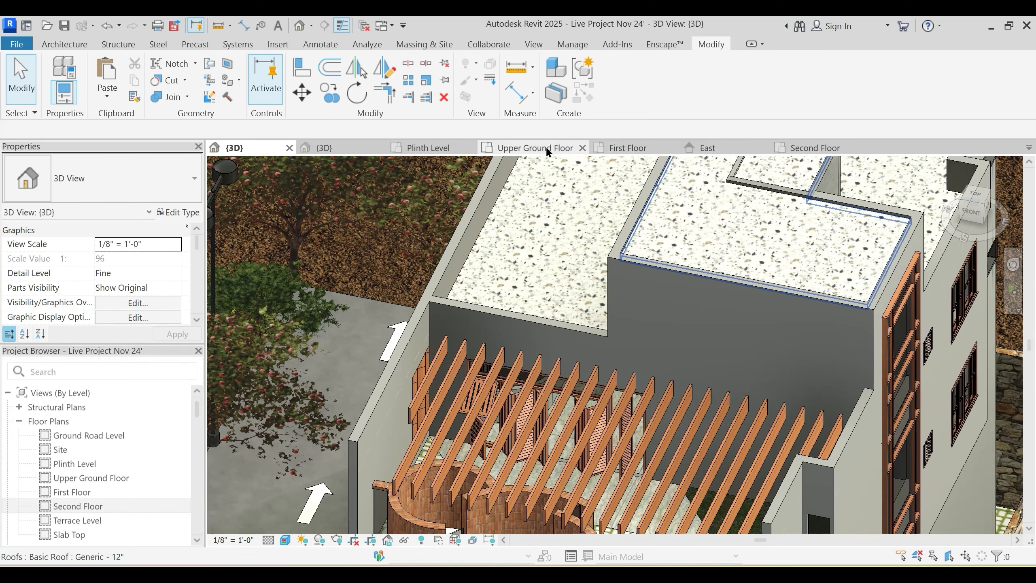
left_click(359, 148)
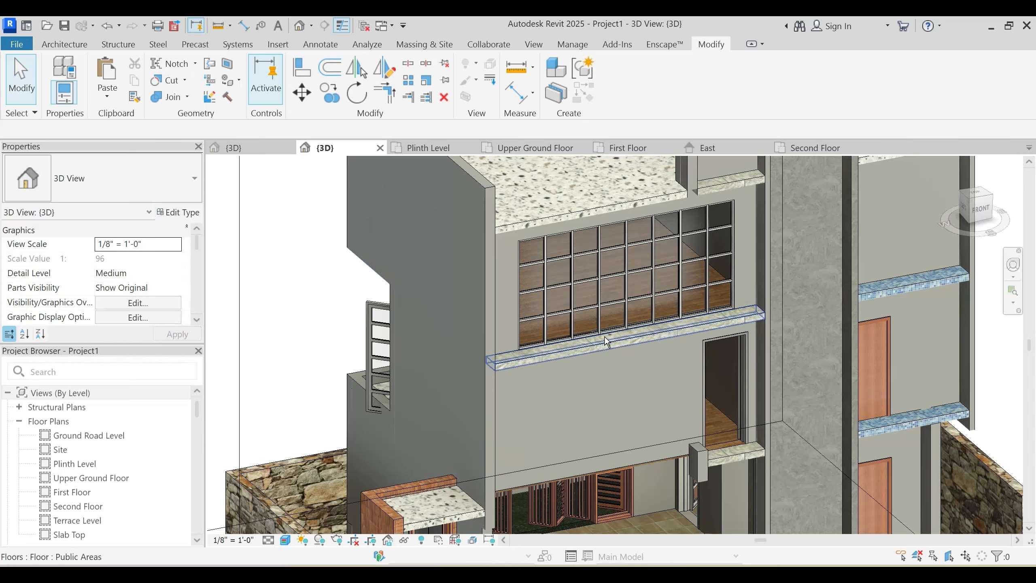
scroll(602, 394, "up", 5)
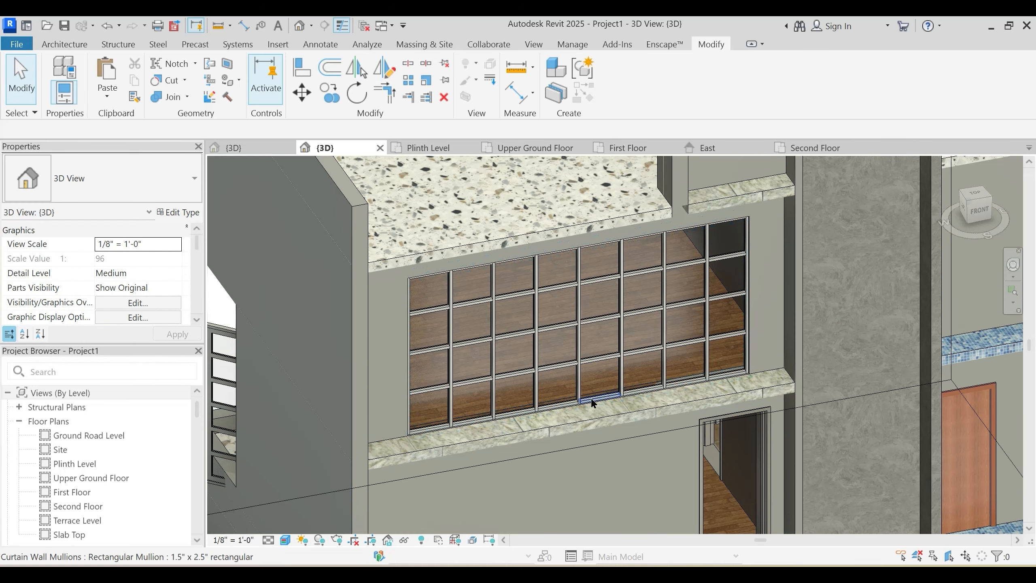
left_click(588, 410)
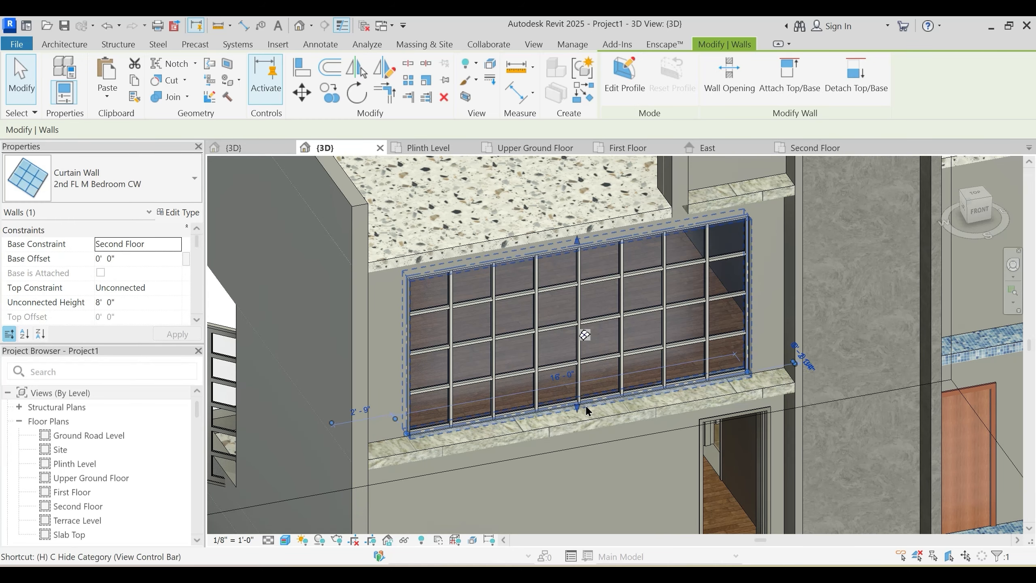
key("h")
key("i")
left_click(792, 361)
middle_click_drag(551, 343, 550, 335, "shift")
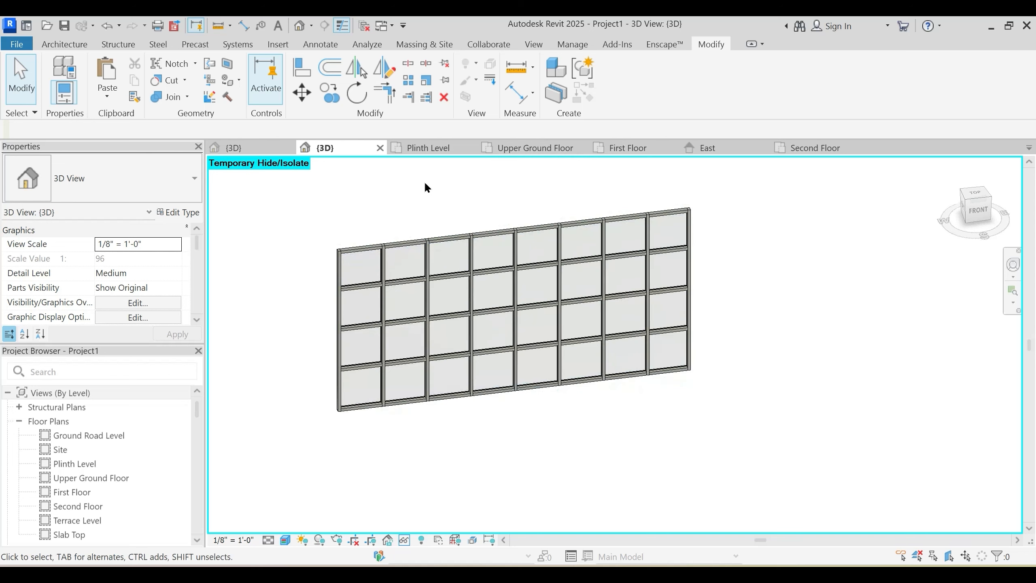
Step: Unpin the horizontal and vertical mullions inside the two central bays, in the two rows directly below the top row
left_click(495, 315)
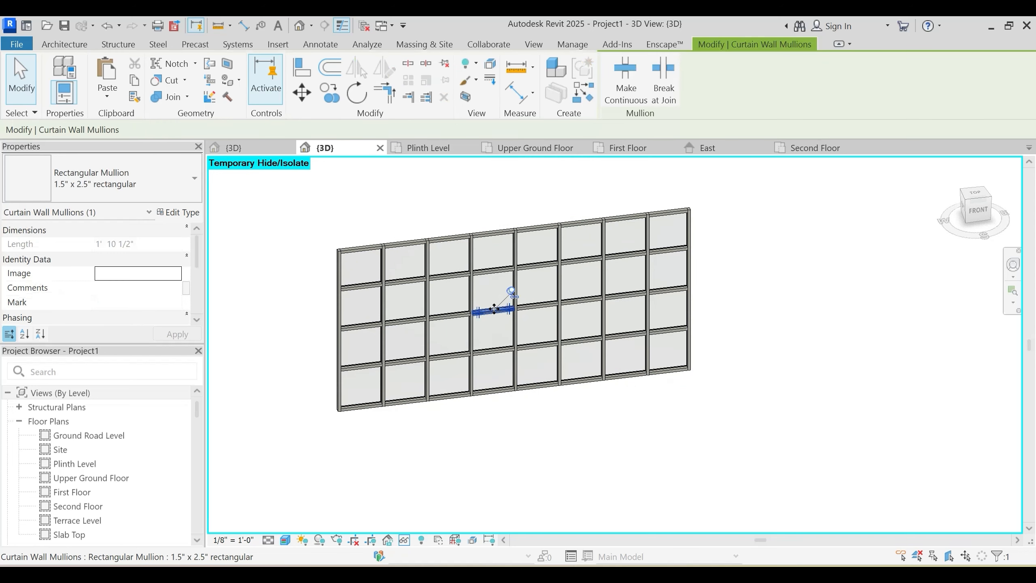
left_click(513, 300, "ctrl")
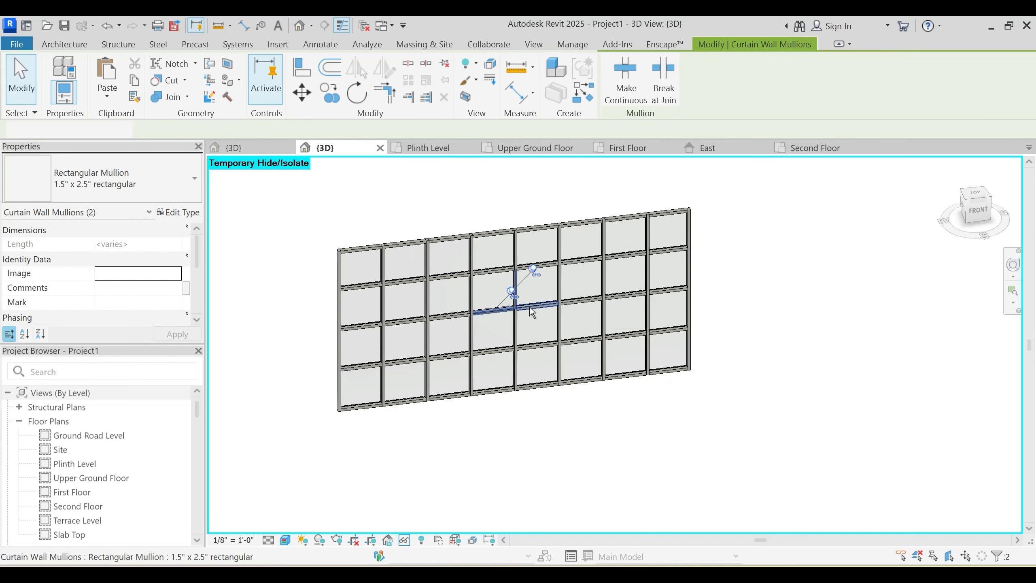
scroll(515, 294, "up", 3)
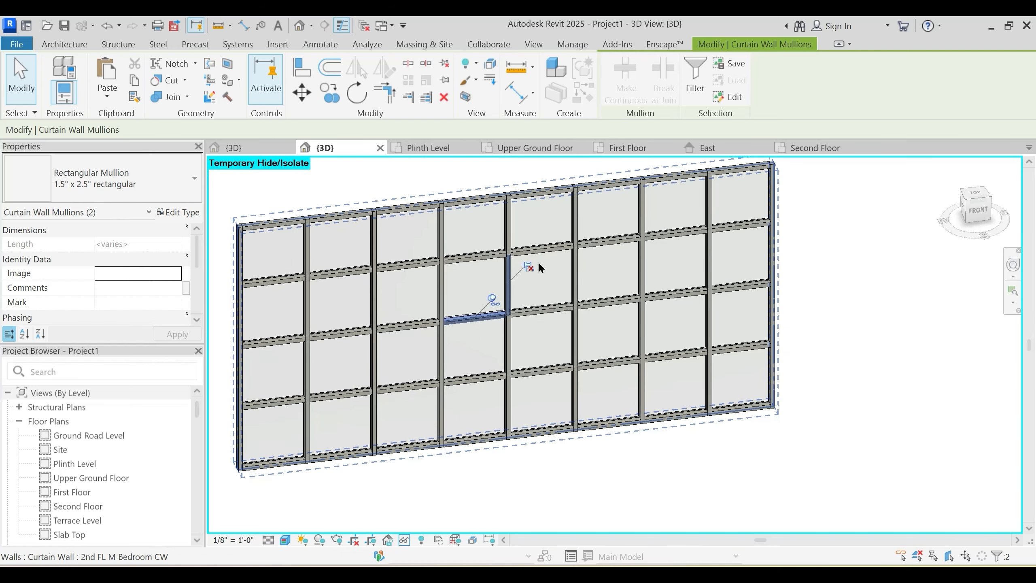
left_click(535, 316)
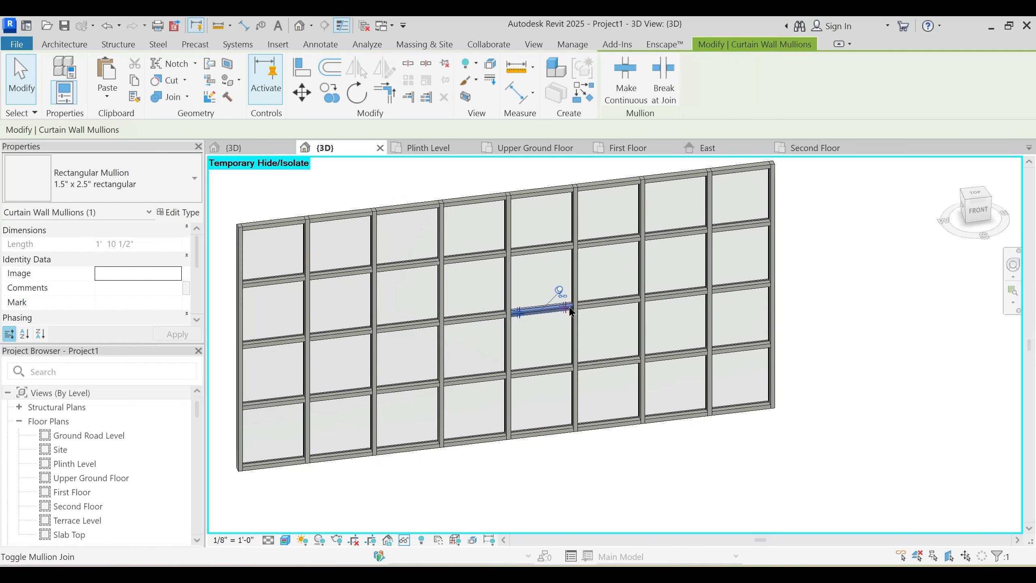
left_click(516, 370)
left_click(485, 381)
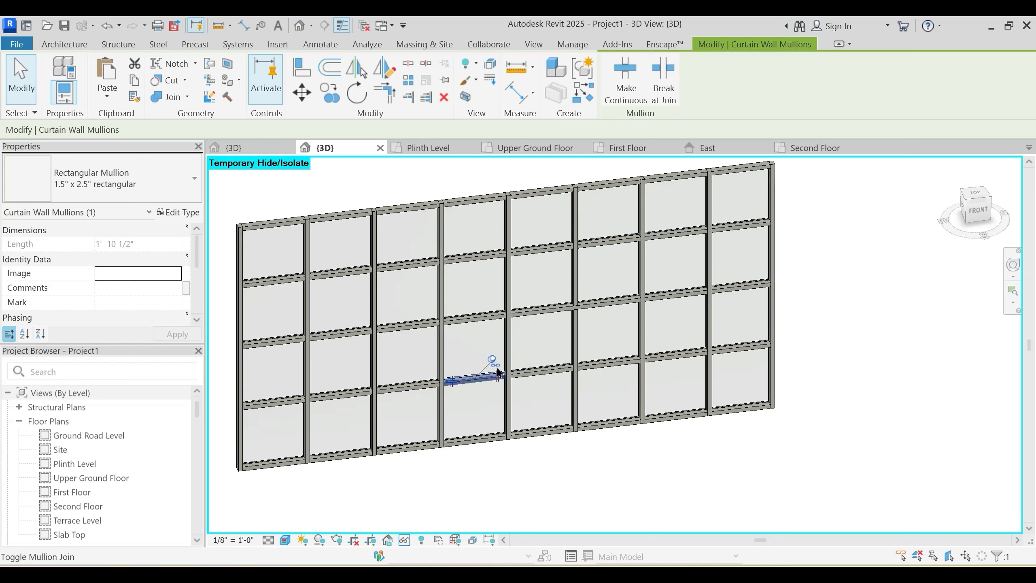
left_click(509, 349)
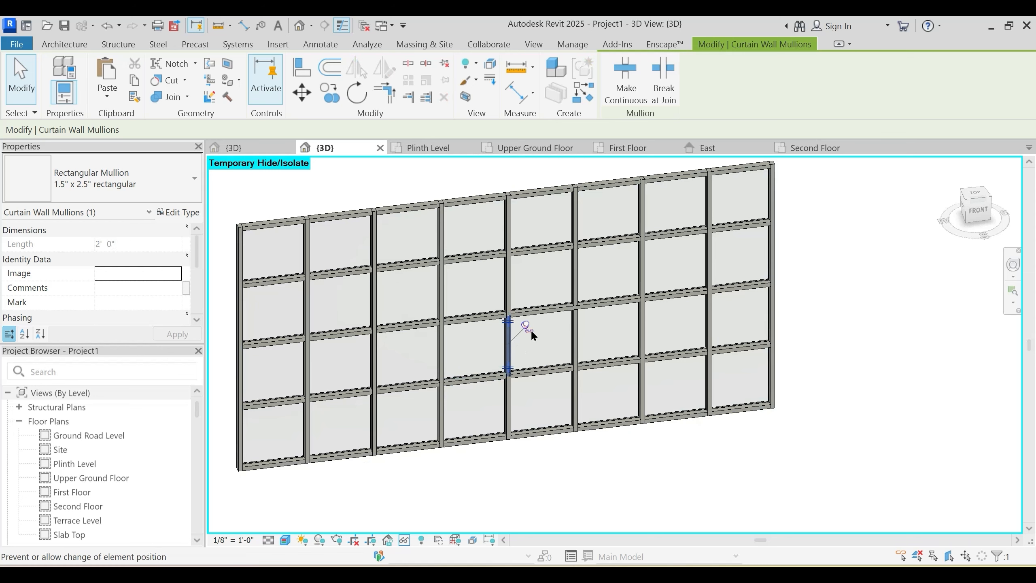
left_click(509, 288)
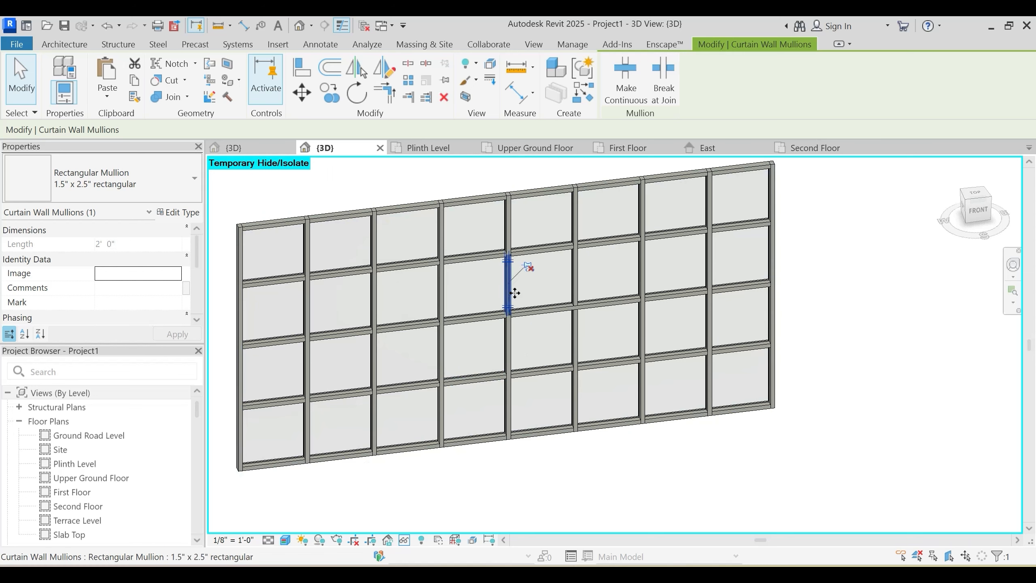
Step: Unpin the lowest central vertical mullion and the two bottom-edge mullions of the central bays
left_click(511, 392)
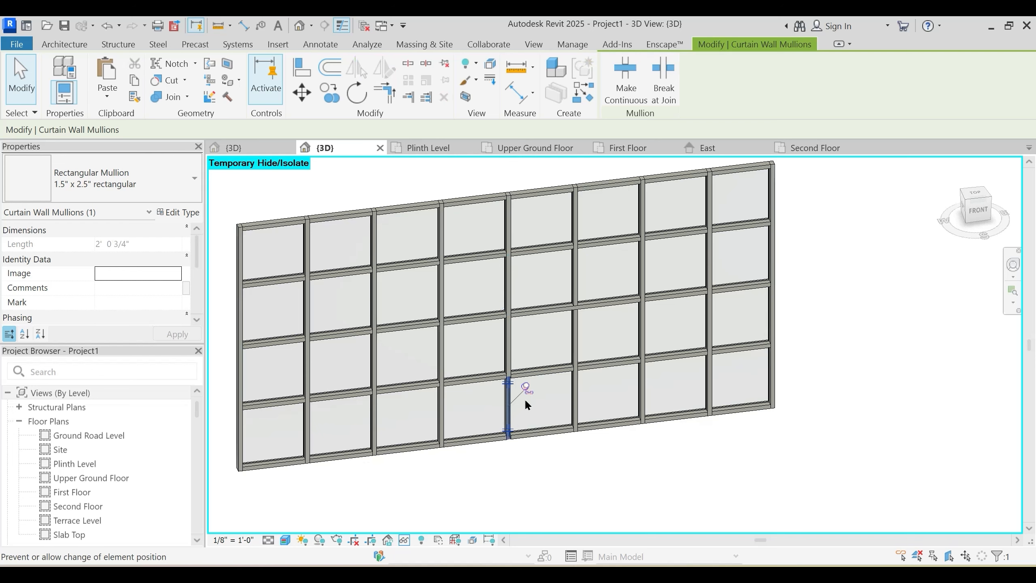
left_click(489, 443)
left_click(545, 434)
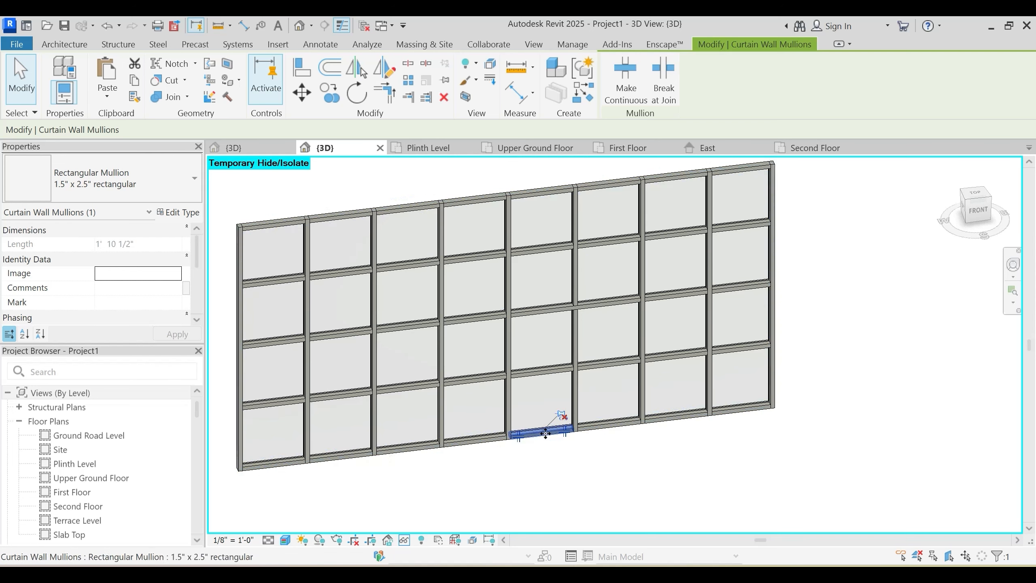
key("Escape")
left_click(606, 347)
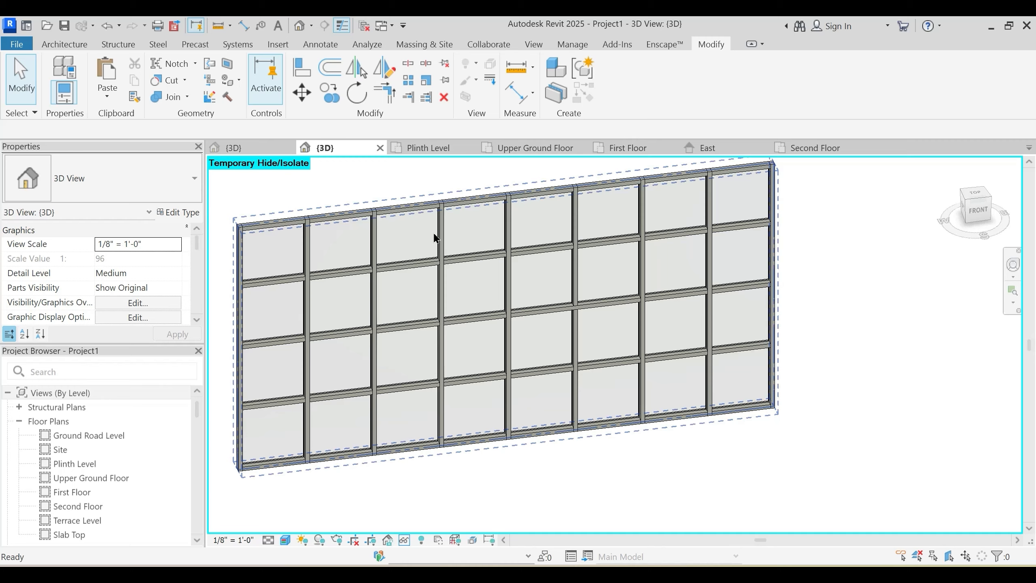
left_click(410, 149)
left_click(339, 146)
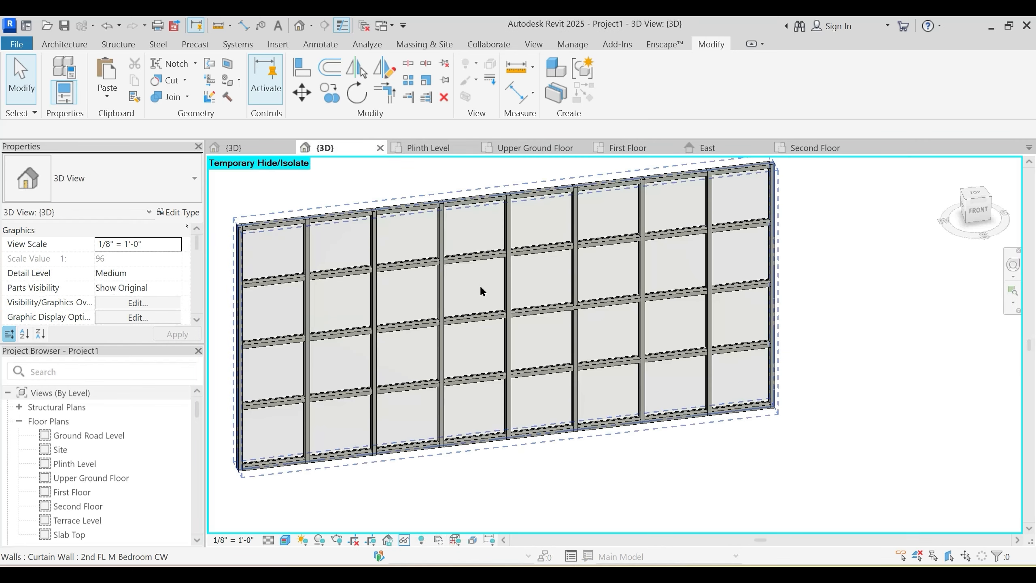
Step: Delete the mid-height horizontal mullions in the two central bays and the central vertical mullions just above and below them
left_click(487, 319)
key("Delete")
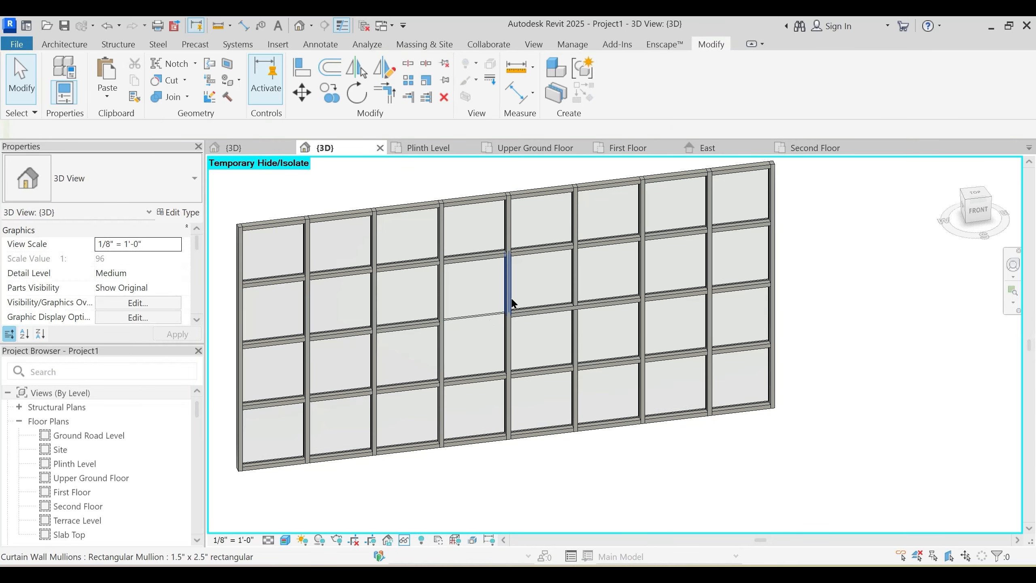
key("Delete")
left_click(510, 330)
key("Delete")
left_click(531, 309)
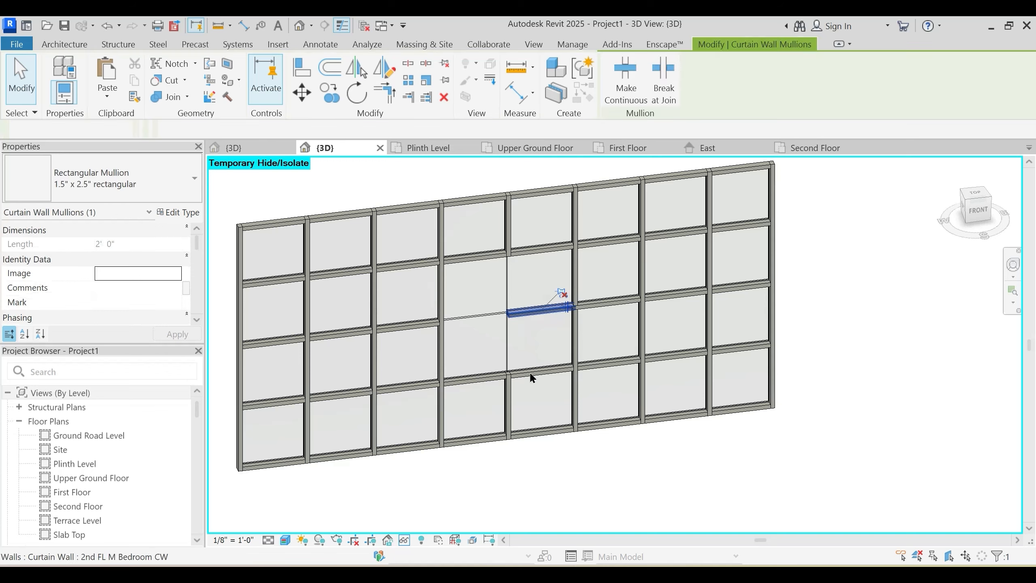
key("Delete")
Step: Delete the lower horizontal mullions, the lowest central vertical mullion, and the bottom-edge mullions of the two central bays
left_click(529, 371)
key("Delete")
left_click(493, 377)
key("Delete")
left_click(507, 396)
key("Delete")
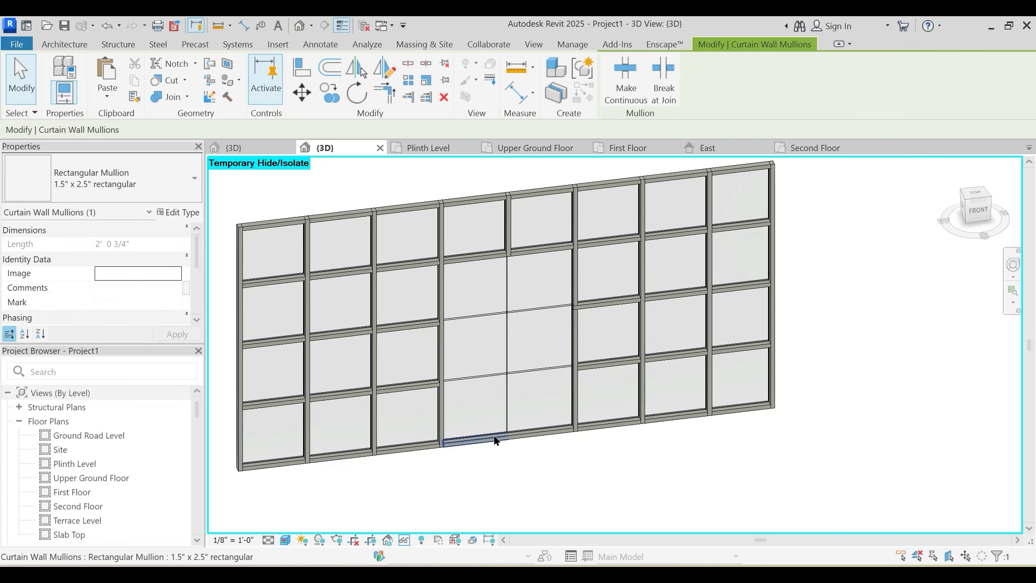
left_click(494, 436)
key("Delete")
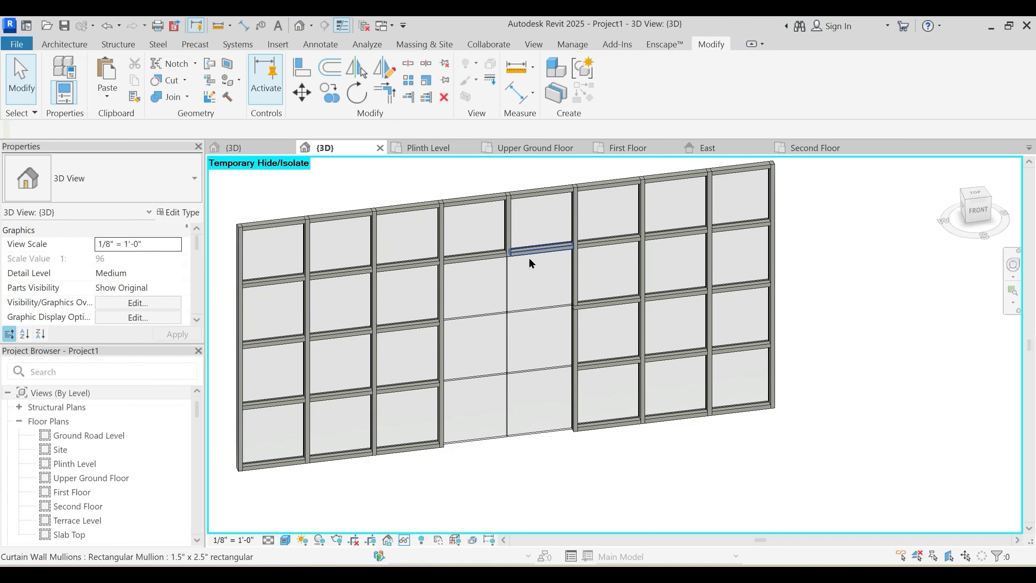
Step: Remove the central vertical grid line's segment in the row directly below the top row
left_click(503, 257)
scroll(500, 255, "up", 4)
key("Escape")
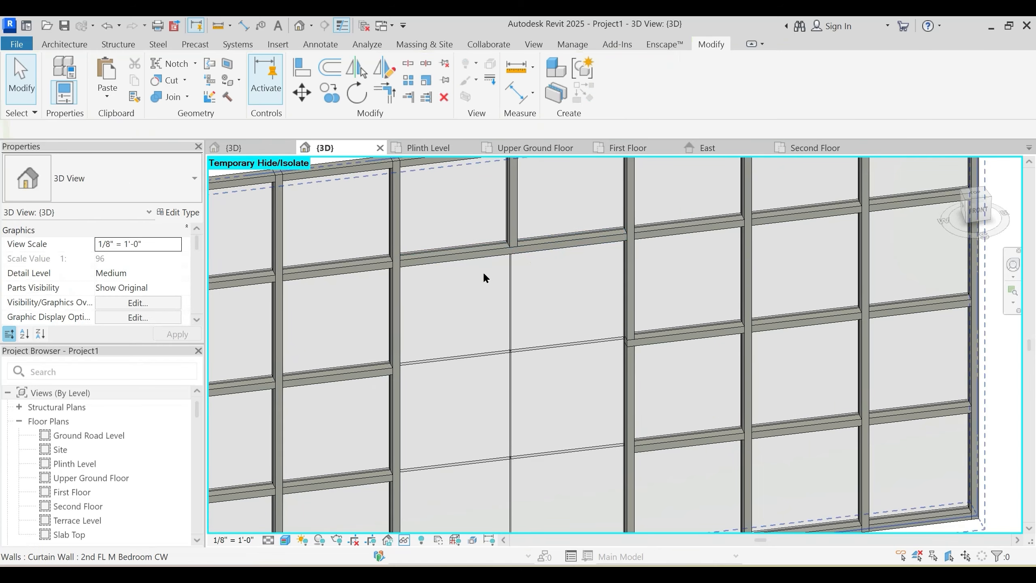
scroll(483, 276, "down", 5)
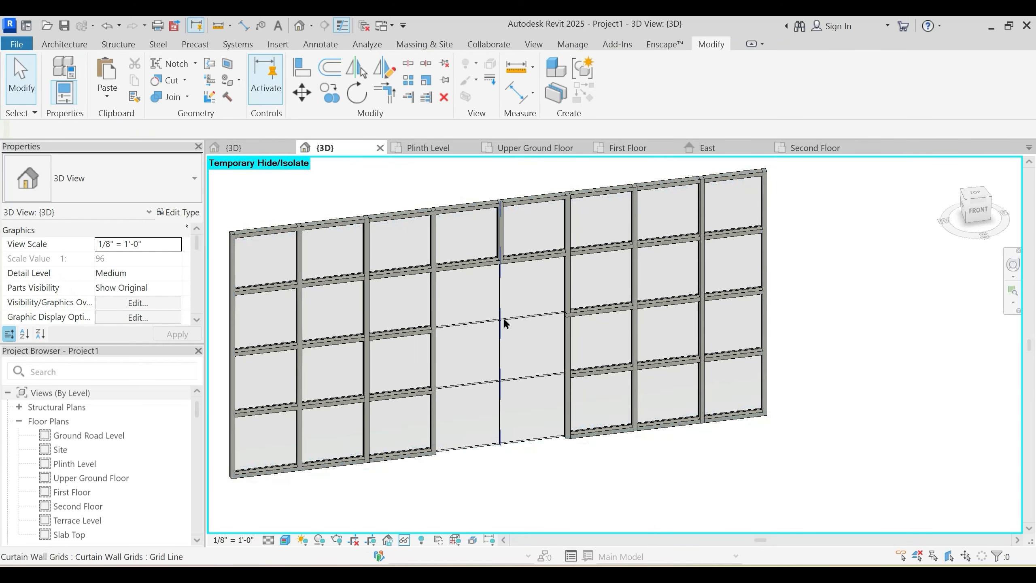
left_click(505, 321)
left_click(629, 94)
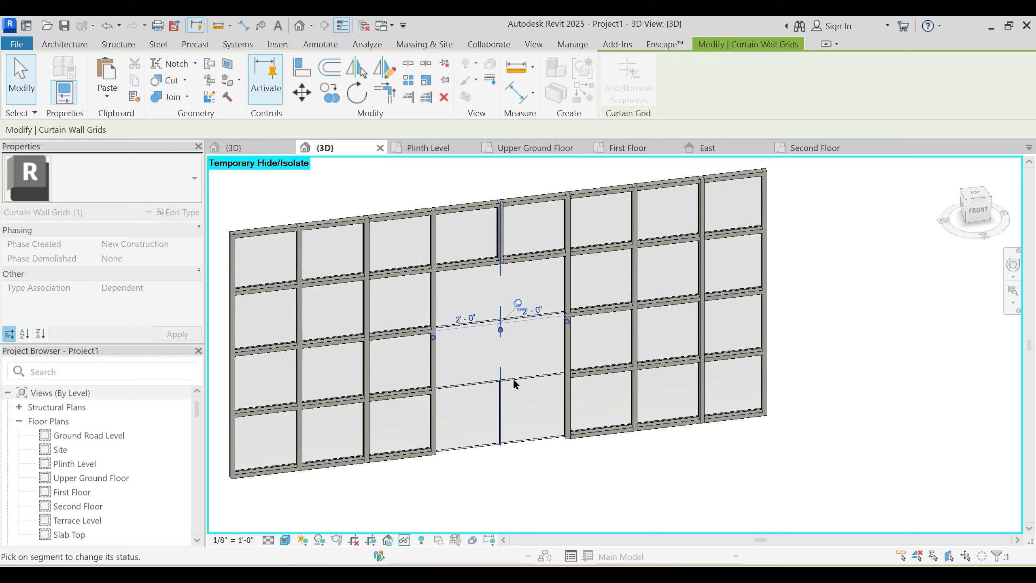
key("Escape")
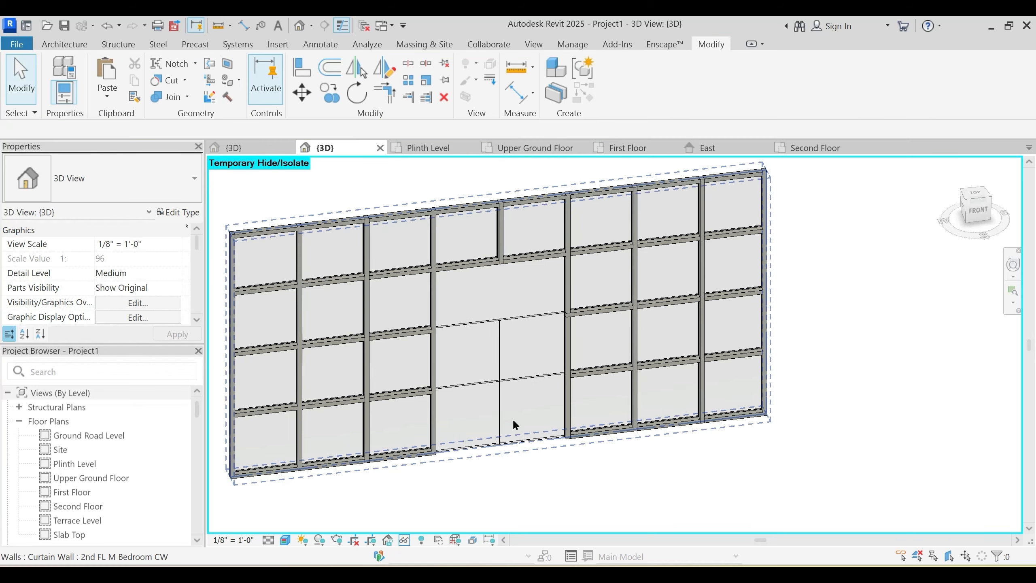
Step: Remove the central vertical grid line's segments in the two lowest rows
left_click(496, 355)
left_click(628, 98)
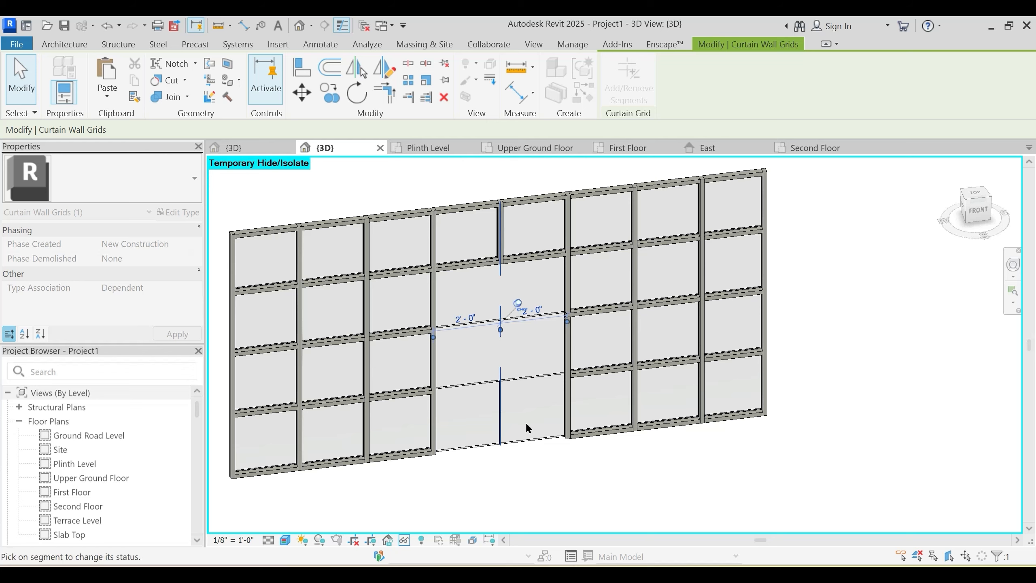
key("Escape")
left_click(501, 412)
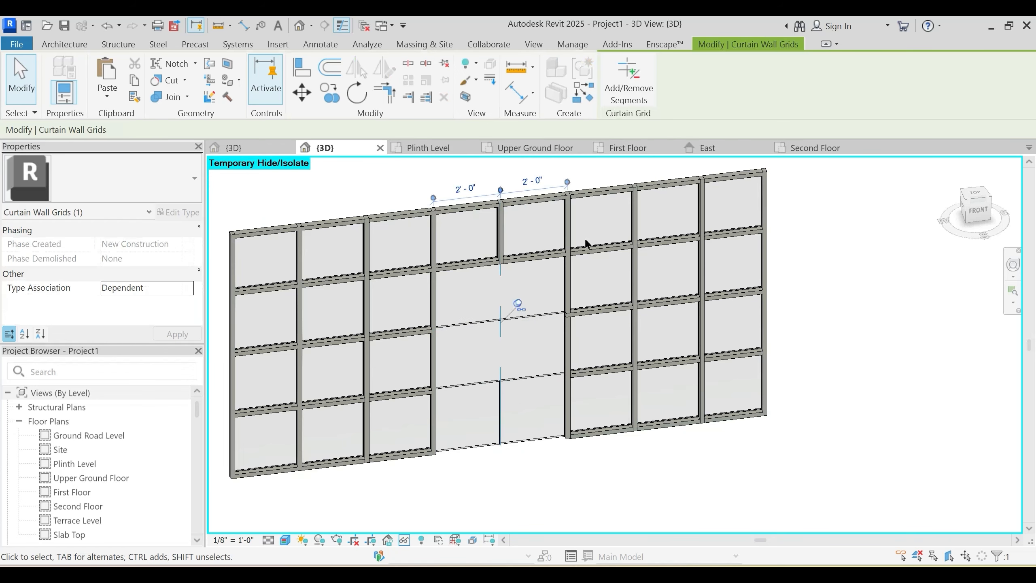
key("Escape")
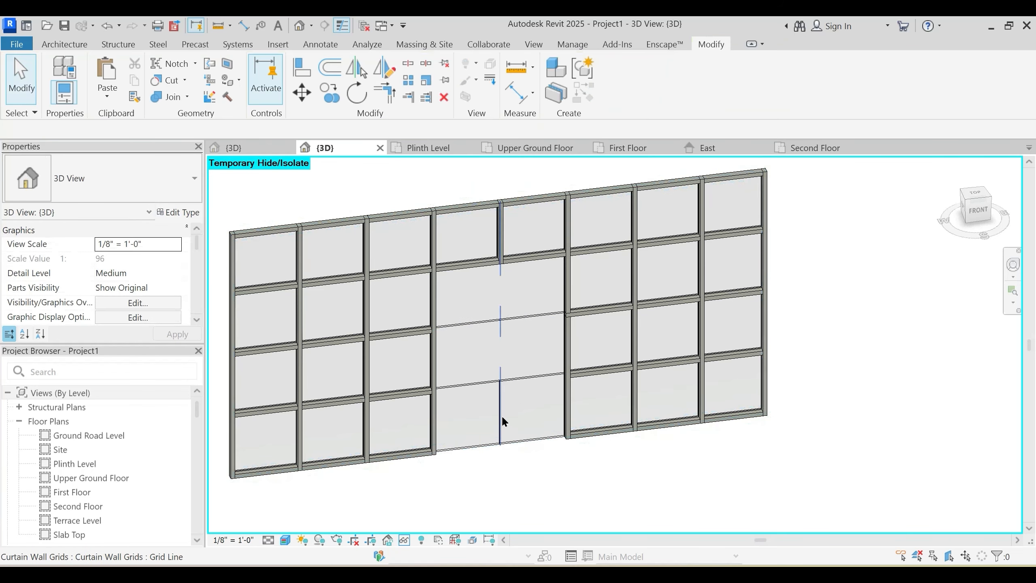
left_click(507, 394)
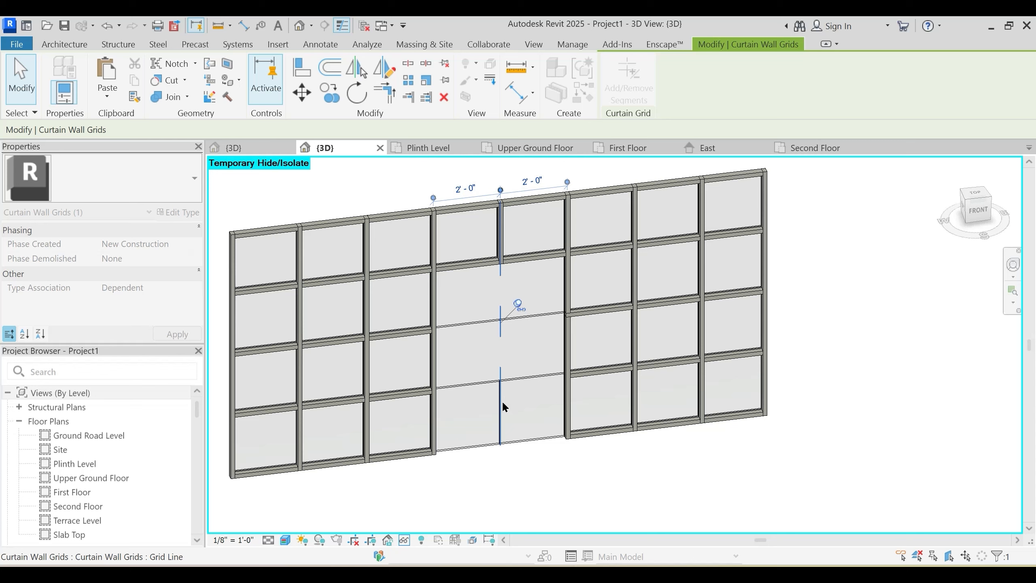
left_click(538, 451)
Step: Remove the mid-height and lower horizontal grid segments across the central bays to merge them into one door-sized panel
left_click(480, 323)
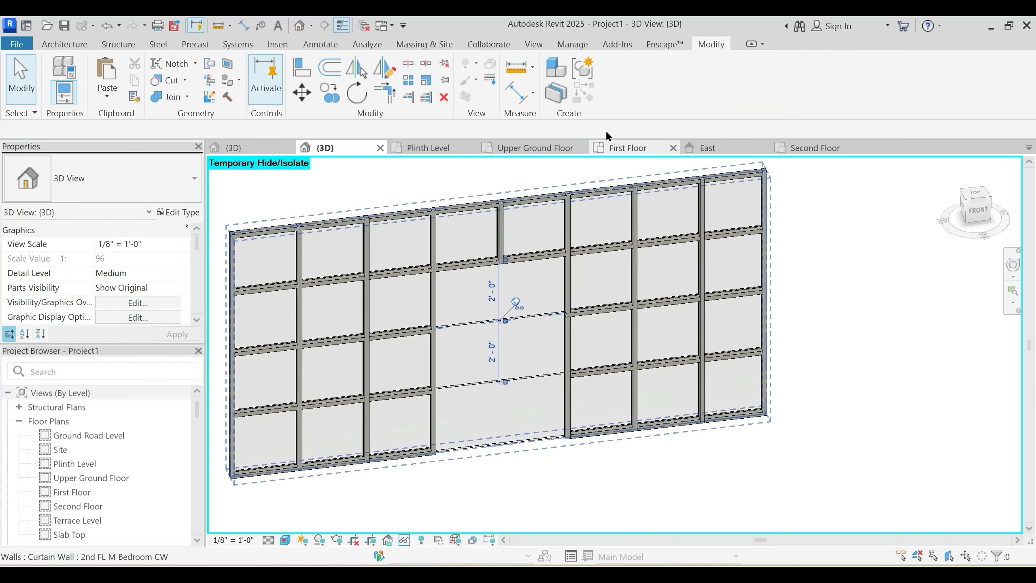
left_click(610, 86)
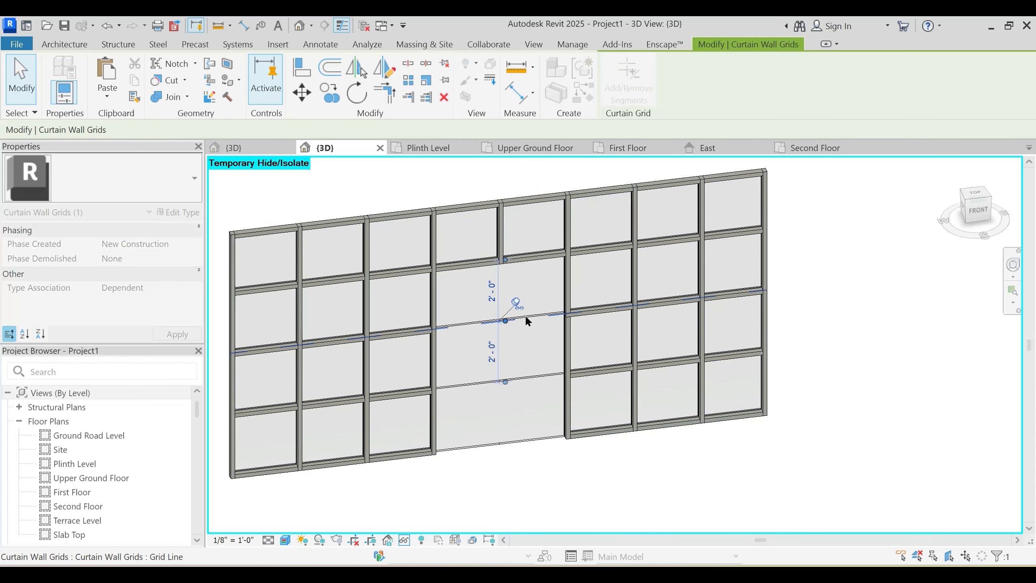
left_click(515, 398)
left_click(524, 377)
left_click(610, 86)
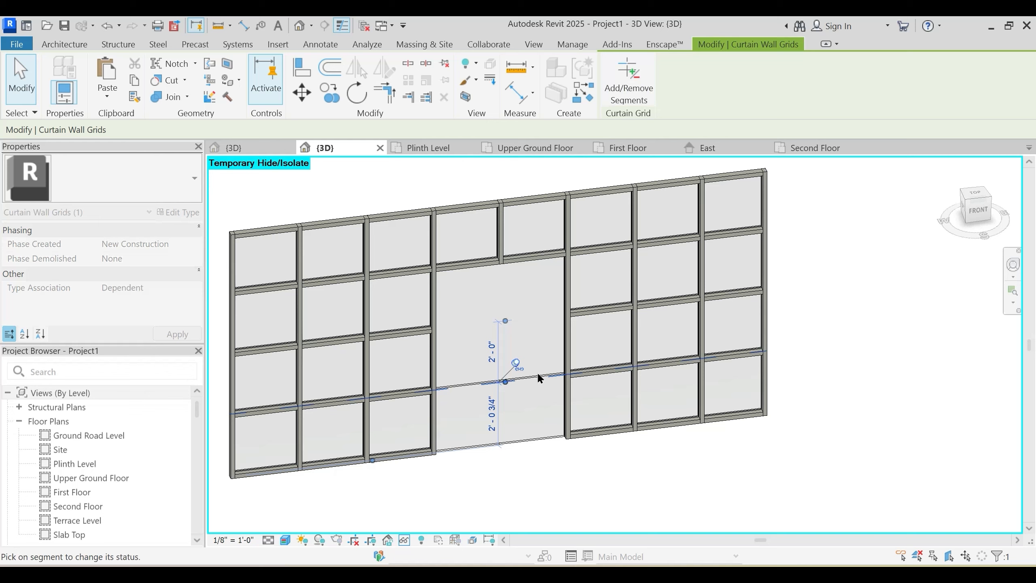
left_click(519, 381)
key("Escape")
key("Escape")
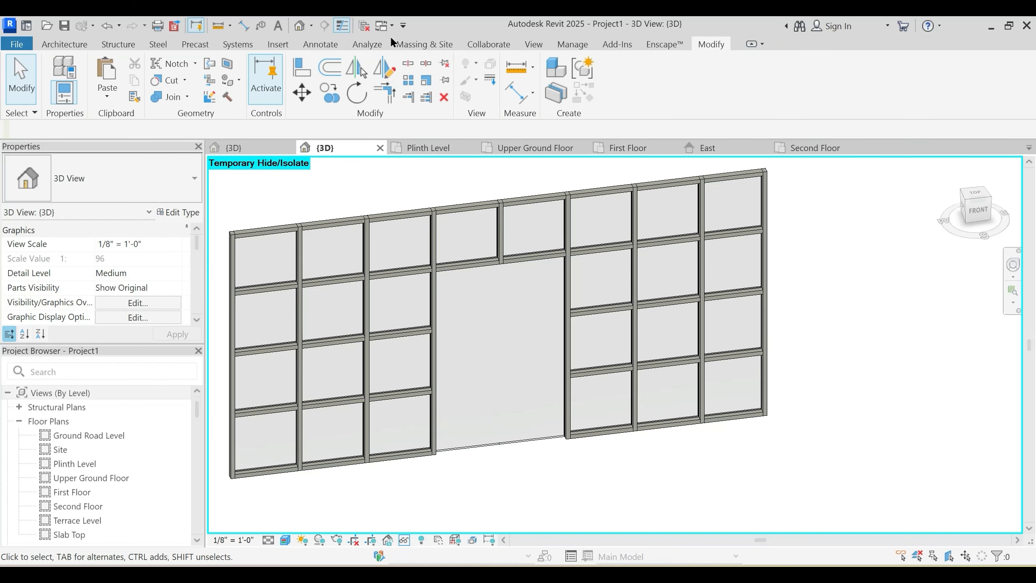
Step: Load the Door-Curtain-Wall-Double-Storefront family from the Doors library into the project
left_click(276, 45)
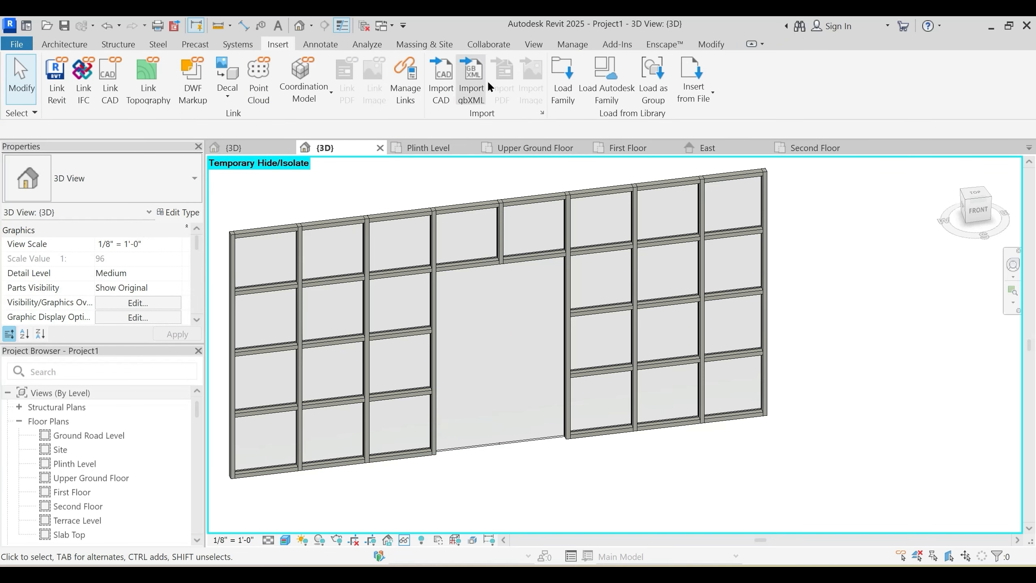
left_click(563, 90)
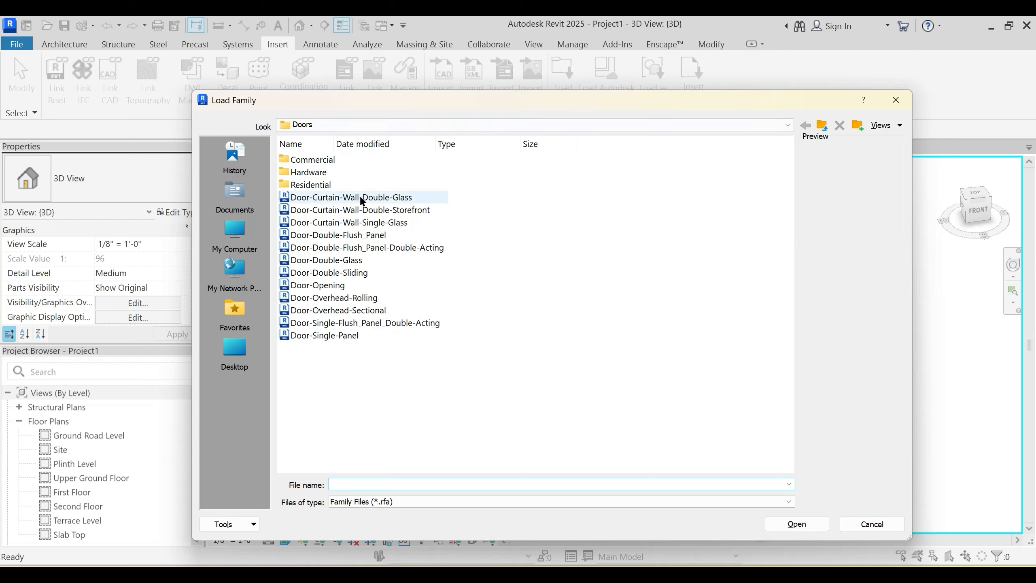
left_click(370, 225)
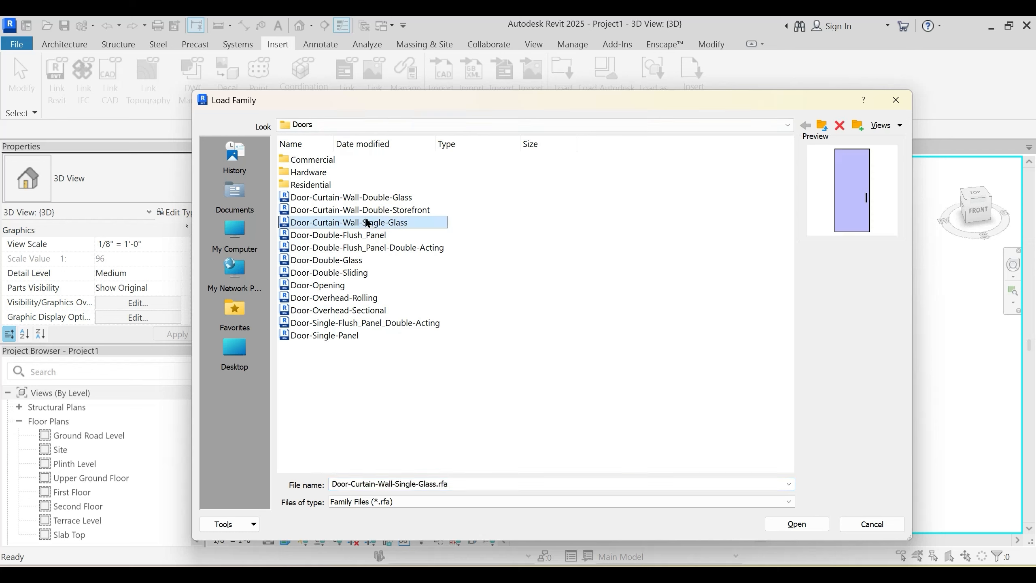
left_click(370, 211)
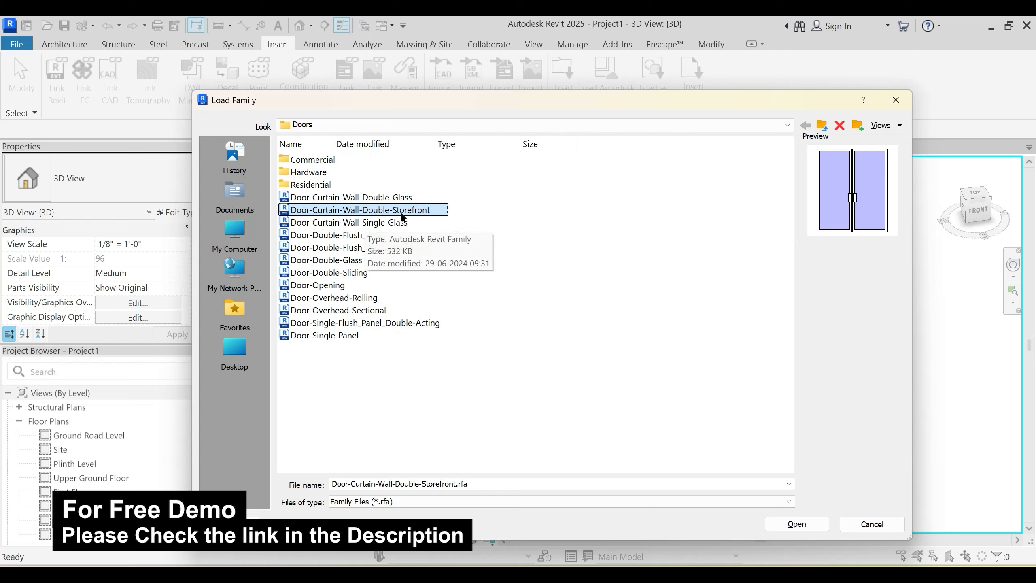
left_click(796, 523)
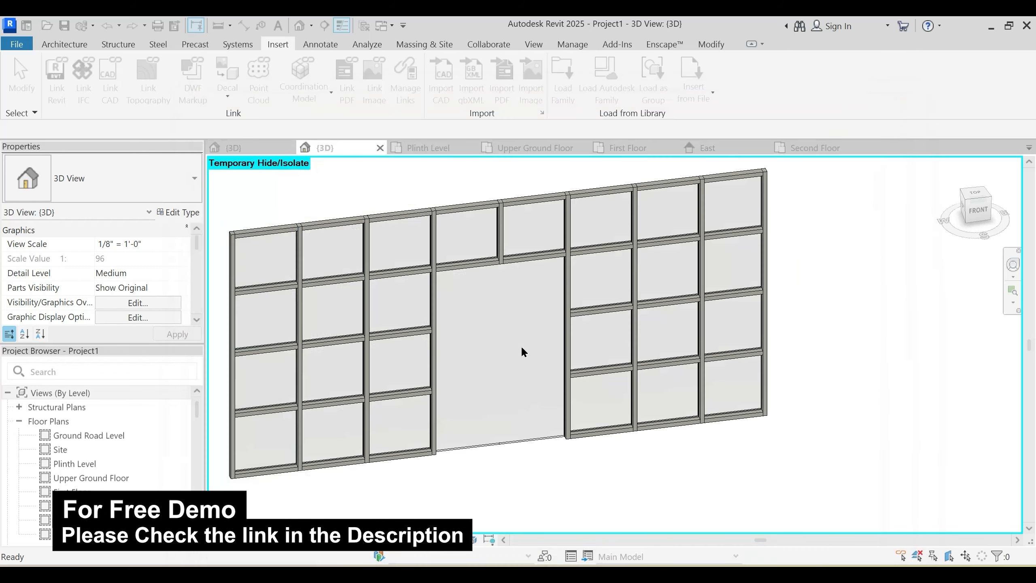
Step: Replace the merged central glazed panel of the curtain wall with the Door-Curtain-Wall-Double-Storefront type
left_click(504, 445)
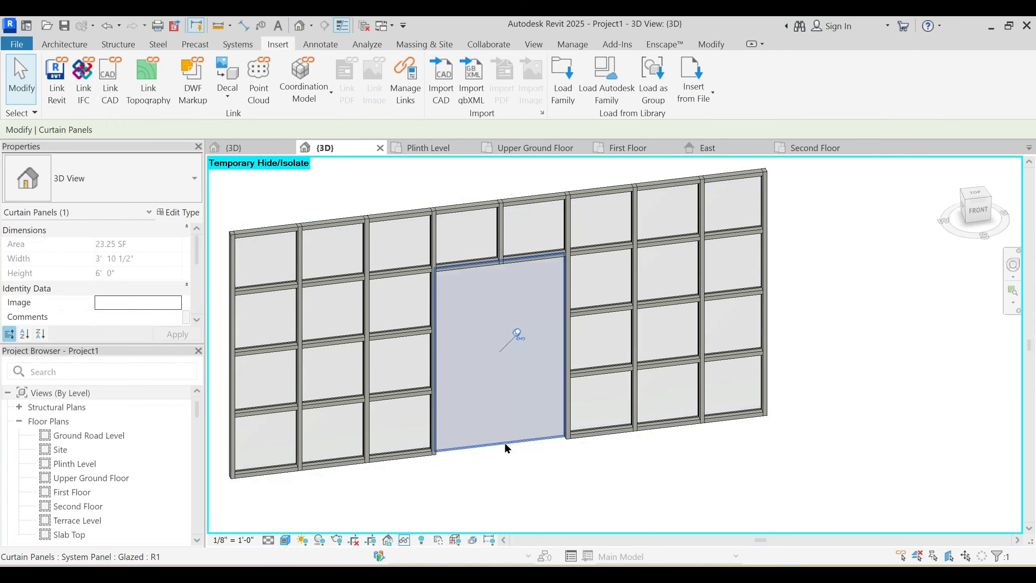
left_click(105, 168)
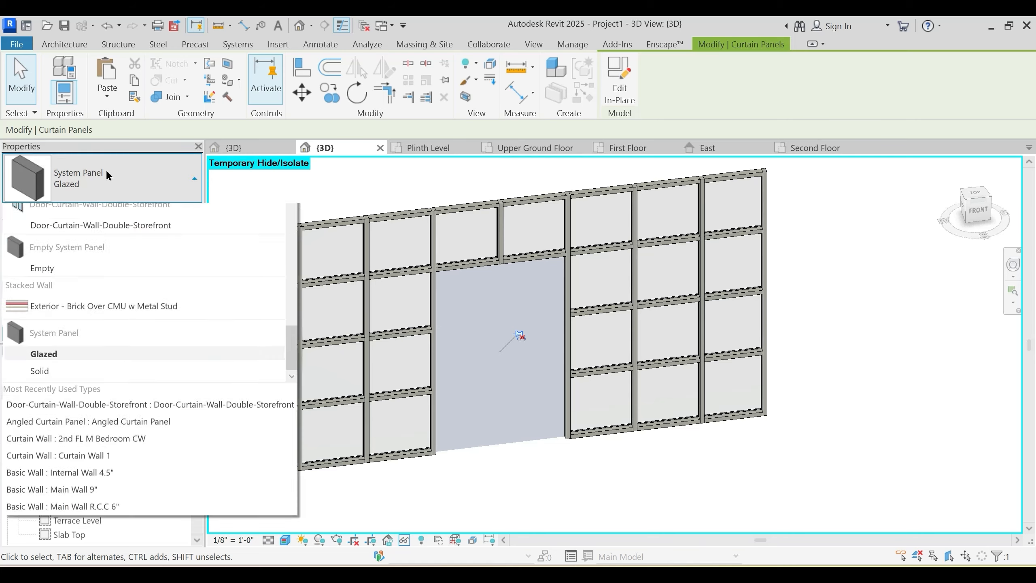
left_click(62, 301)
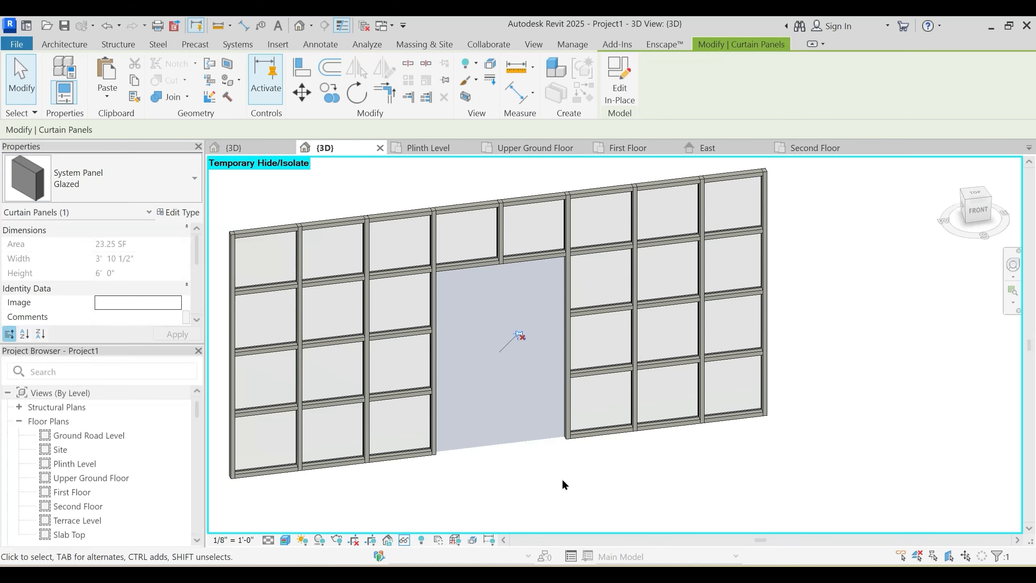
left_click(552, 483)
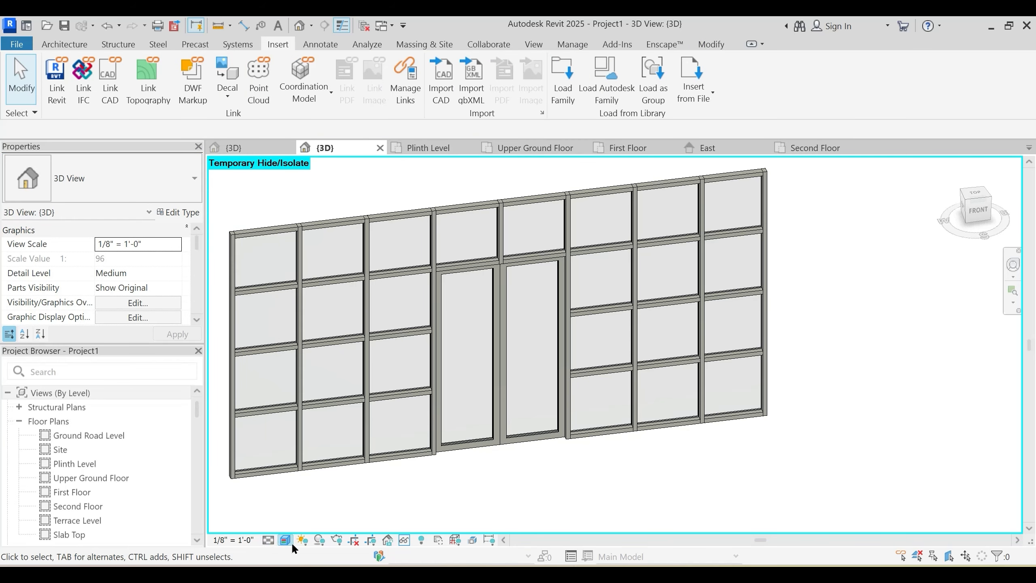
Step: Set the 3D view's detail level to Fine so the door handles are drawn
left_click(283, 526)
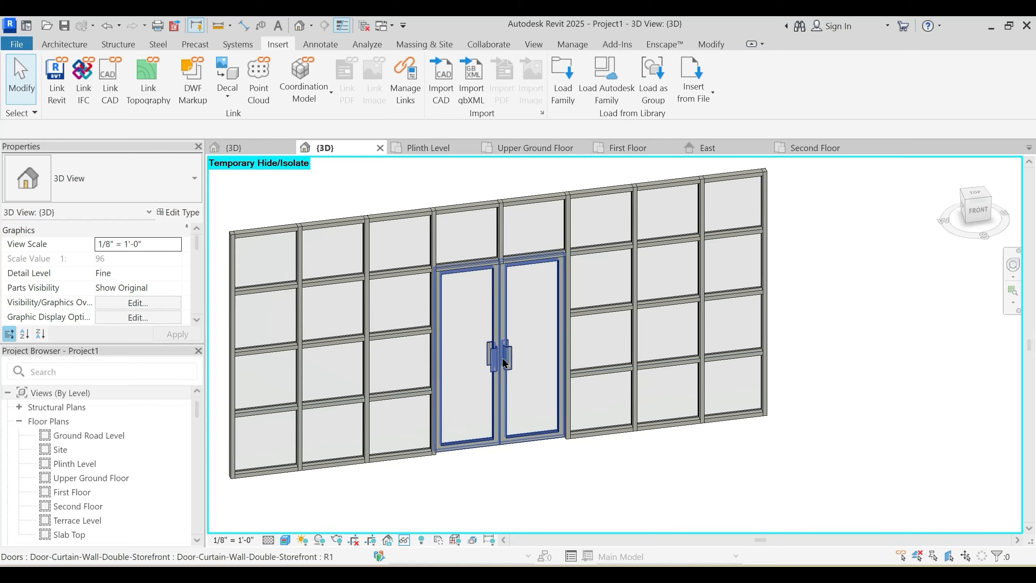
middle_click_drag(534, 418, 496, 252, "shift")
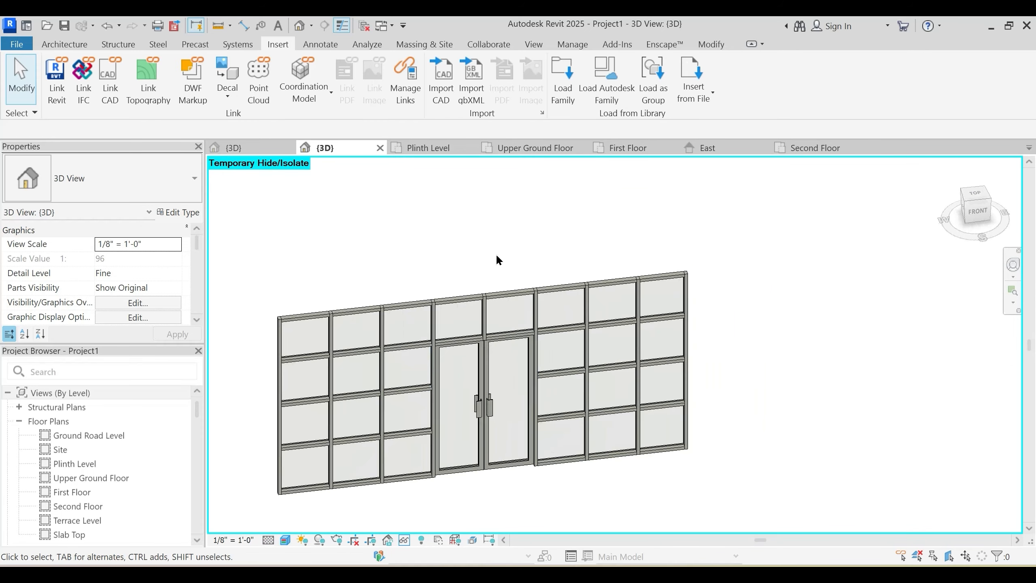
scroll(530, 281, "down", 2)
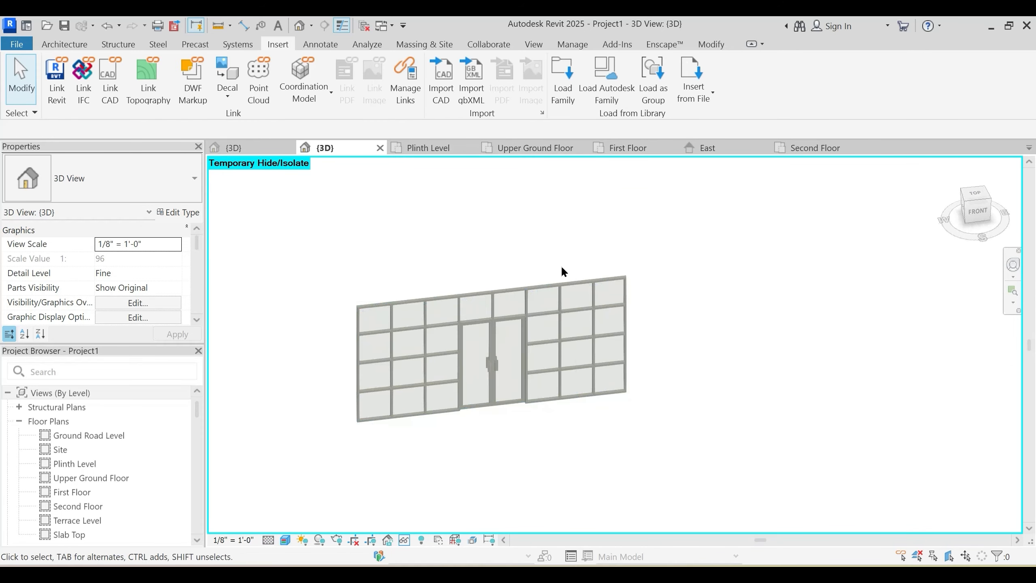
Step: Assign the Sash material to the curtain wall's 1.5" x 2.5" rectangular mullion type
left_click(449, 303)
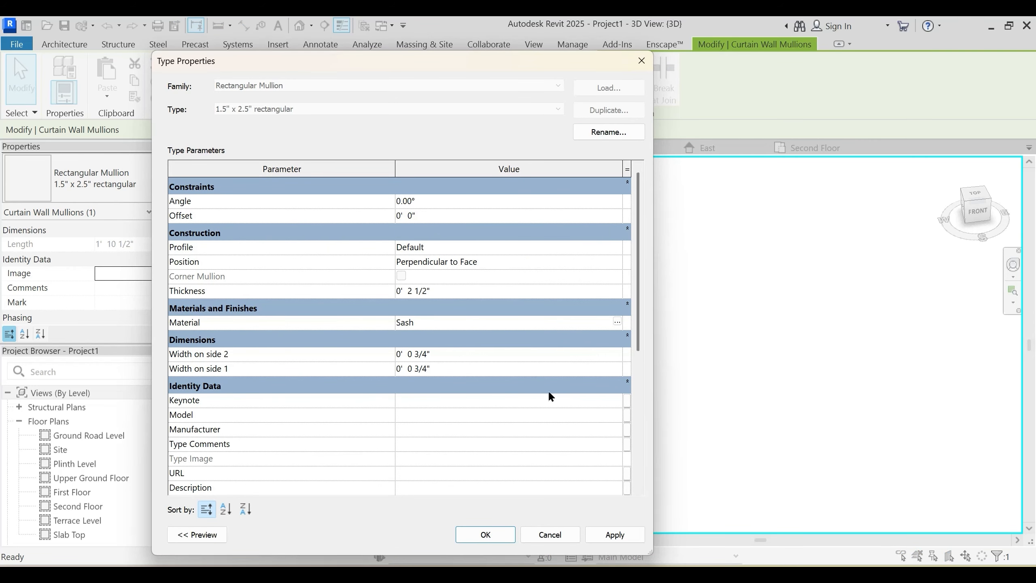
left_click(616, 535)
left_click(493, 533)
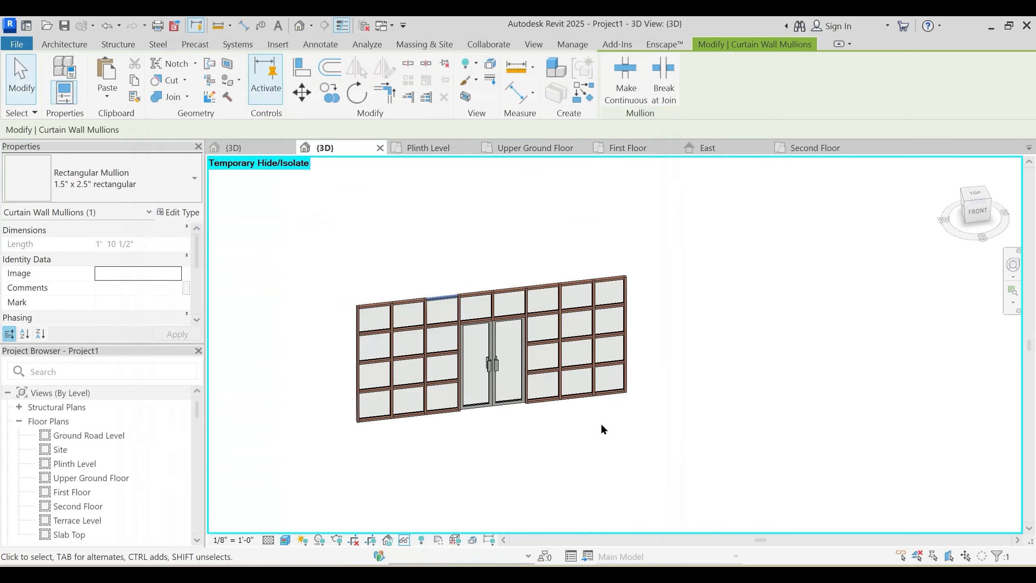
middle_click_drag(483, 428, 490, 430, "shift")
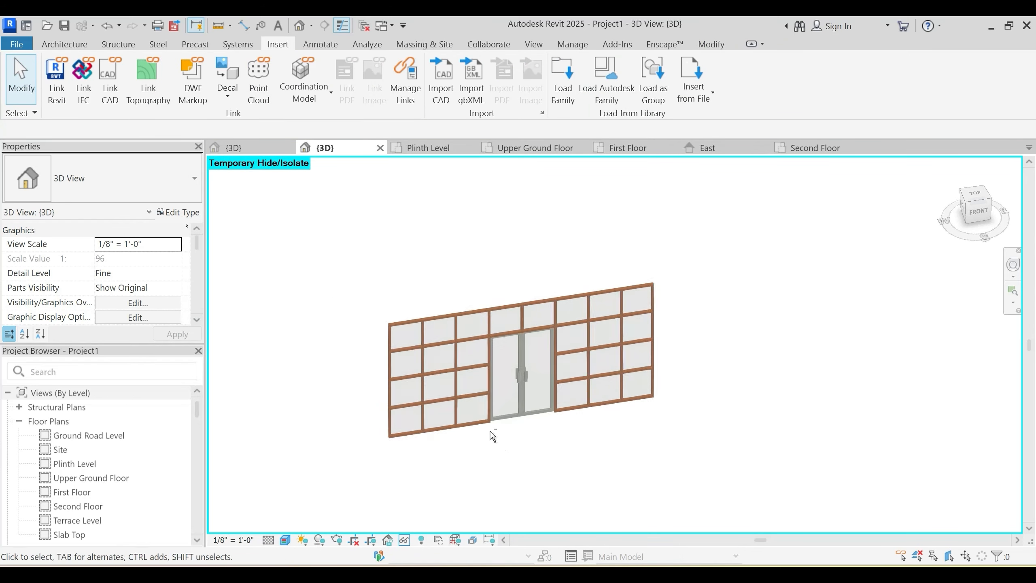
Step: Clear the door selection and reset the temporary isolation to bring back the whole house model
left_click(522, 415)
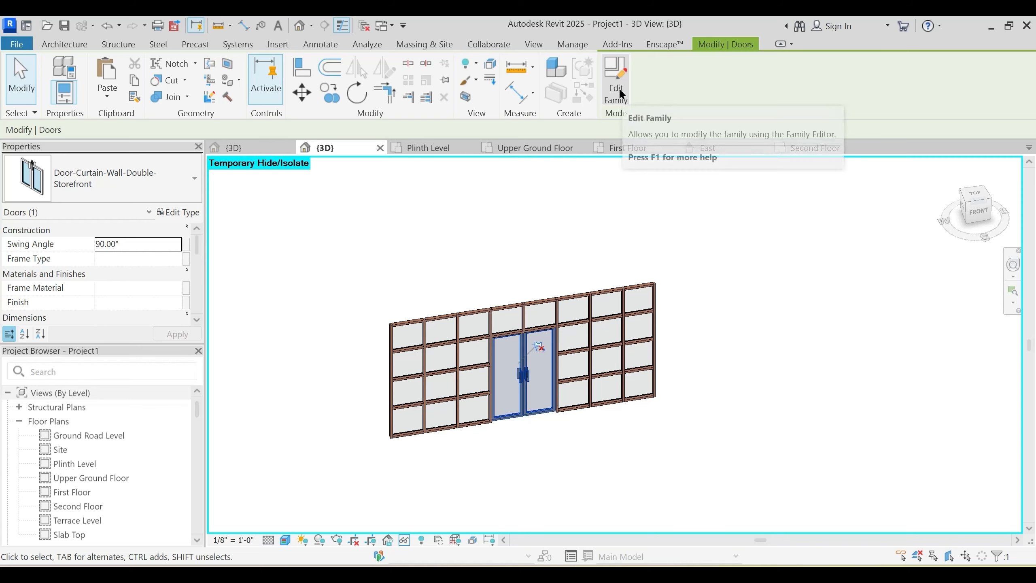
key("Escape")
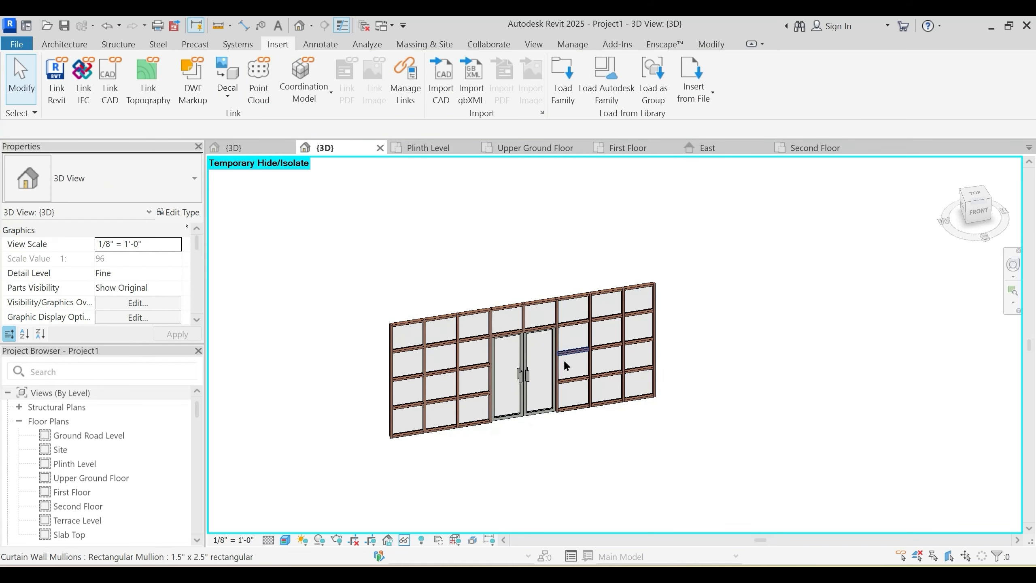
middle_click_drag(566, 365, 624, 397, "shift")
key("r")
scroll(507, 285, "down", 2)
scroll(485, 313, "down", 3)
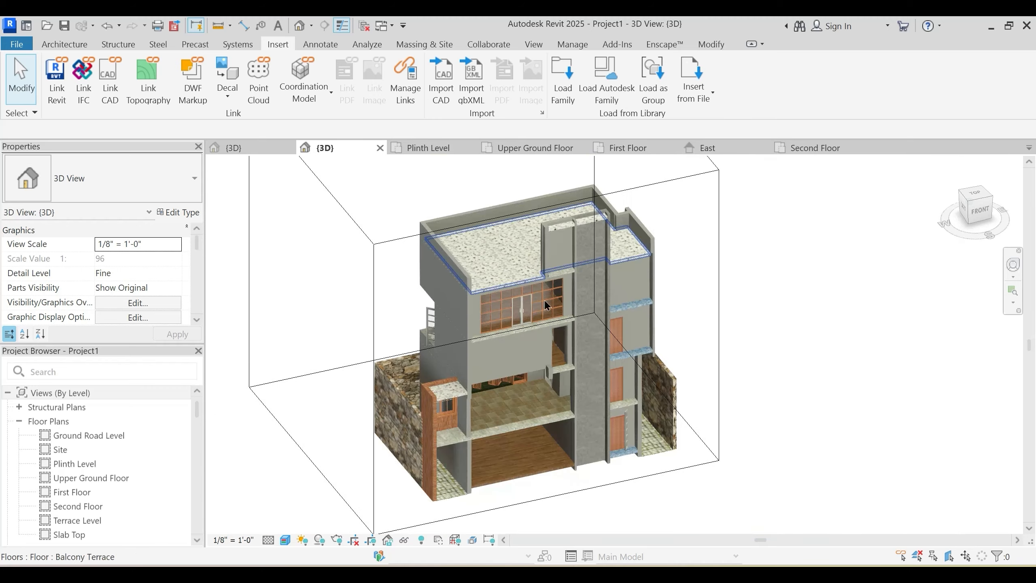
Step: Turn off the 3D view's section box
middle_click_drag(484, 313, 403, 379, "shift")
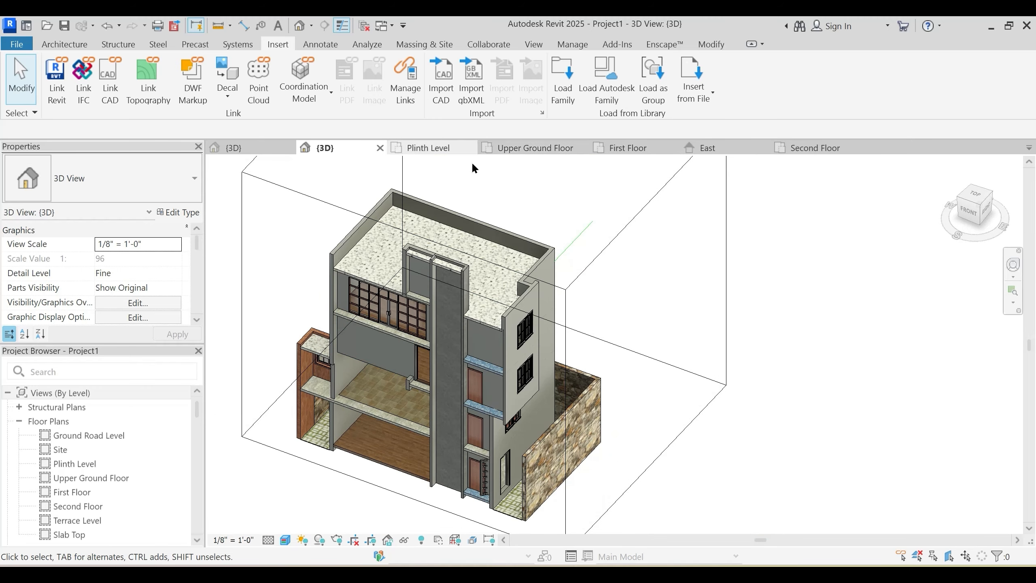
scroll(509, 310, "down", 3)
scroll(114, 287, "down", 5)
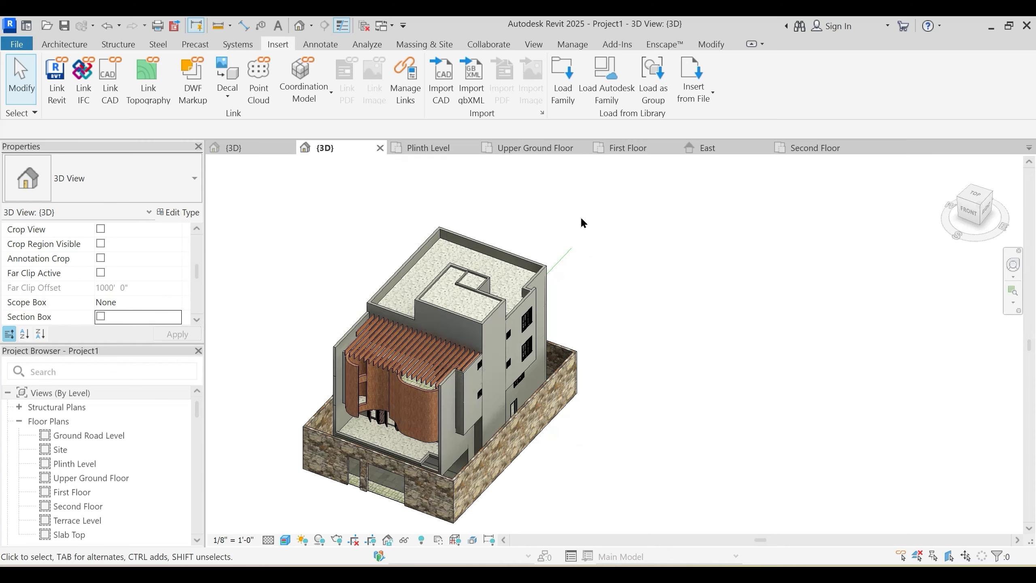
Step: Examine the front facade's curved brick wall and the folding doors beneath it
middle_click_drag(581, 222, 616, 220, "shift")
scroll(414, 345, "up", 5)
middle_click_drag(414, 319, 391, 184, "shift")
left_click(361, 416)
middle_click_drag(327, 411, 332, 430, "shift")
scroll(310, 375, "down", 1)
middle_click_drag(261, 333, 359, 336)
key("Escape")
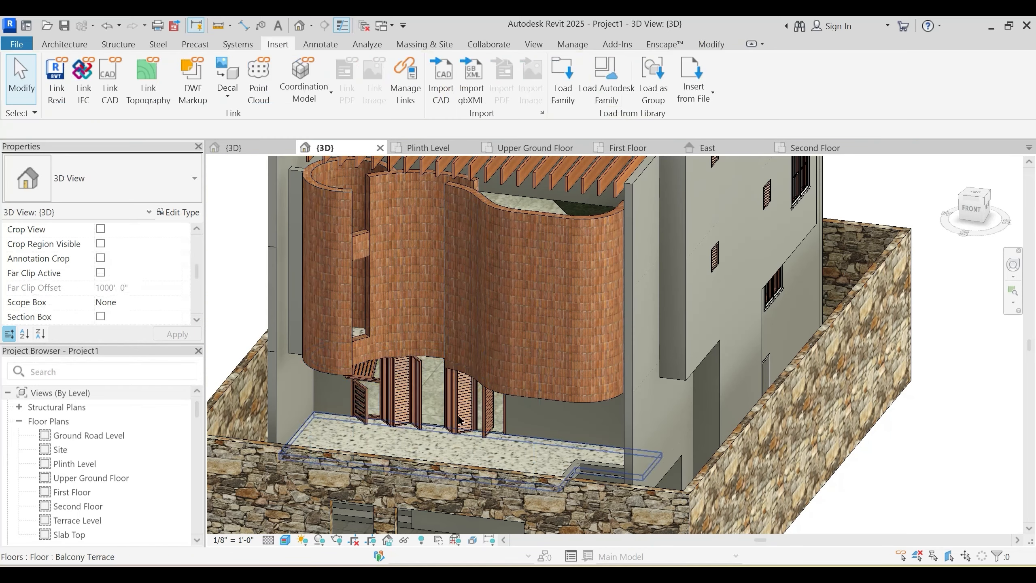
left_click(458, 416)
key("c")
key("s")
middle_click_drag(475, 346, 461, 480)
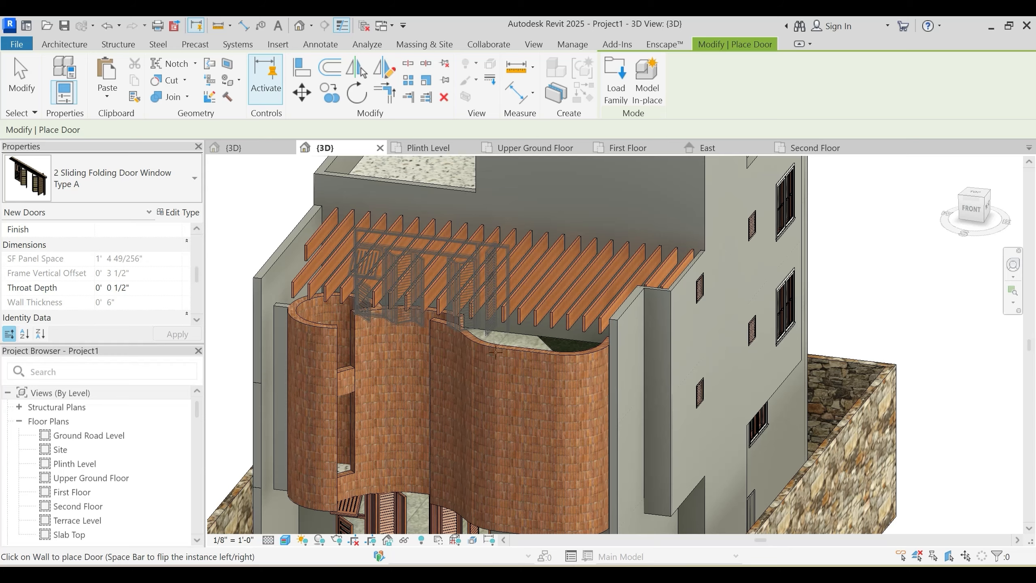
key("Escape")
Step: Set the 3d Swing Angle of the first-floor decorative wooden-frame door at the rear balcony to 45°
middle_click_drag(495, 352, 478, 334, "shift")
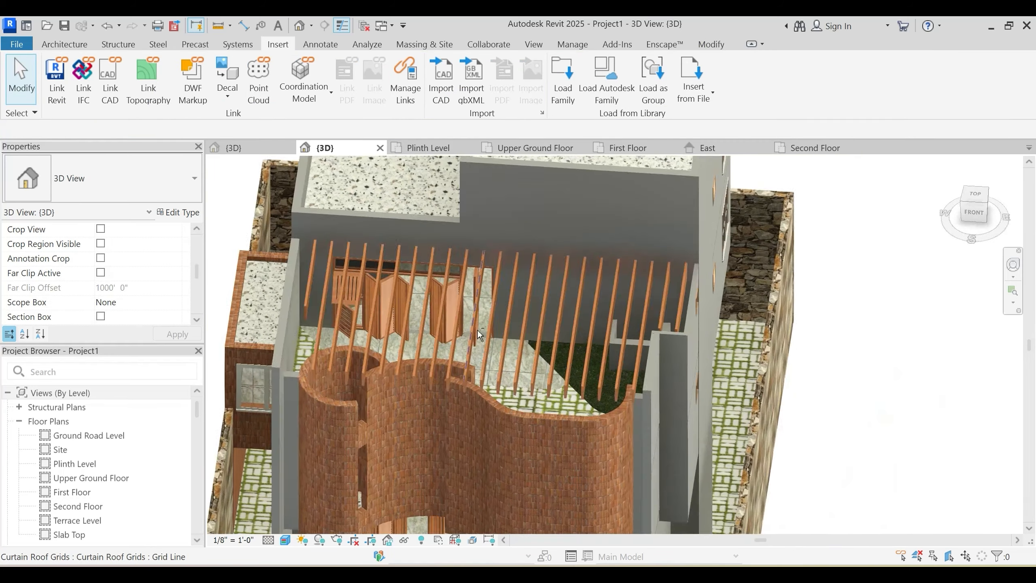
scroll(469, 331, "down", 2)
middle_click_drag(502, 420, 460, 428, "shift")
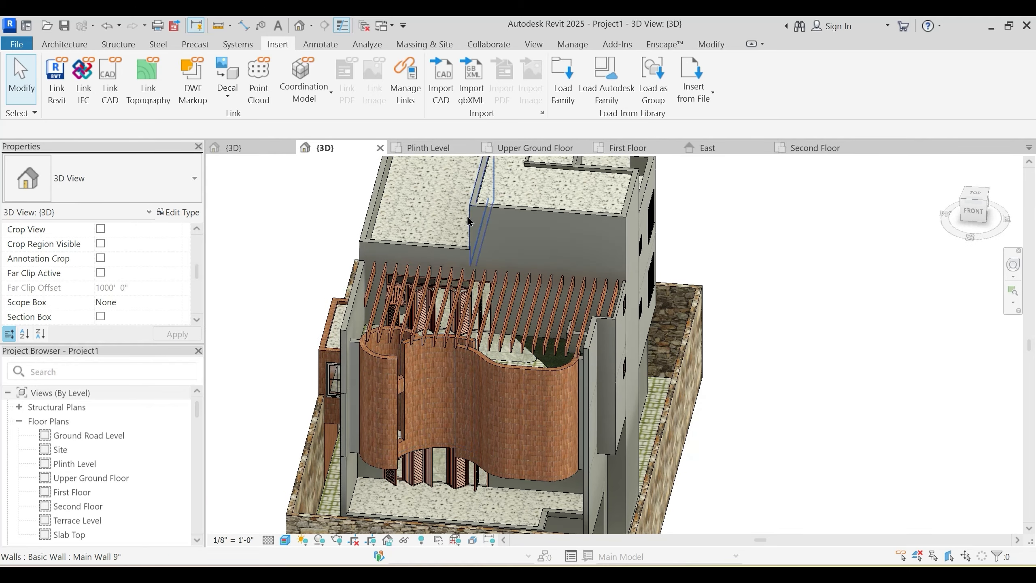
middle_click_drag(468, 222, 693, 331, "shift")
middle_click_drag(356, 378, 653, 284)
middle_click_drag(459, 296, 542, 428, "shift")
left_click(542, 429)
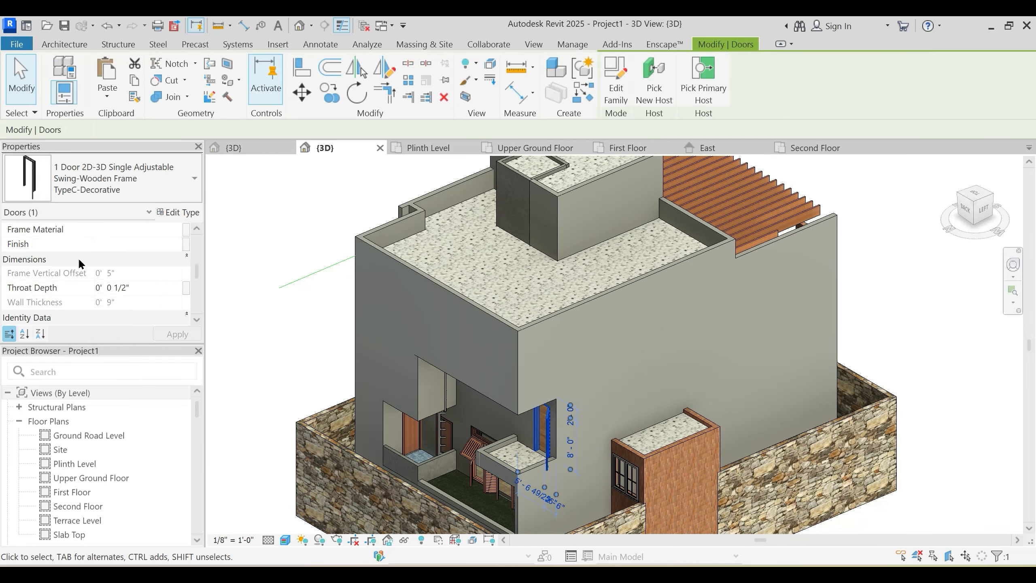
scroll(101, 258, "up", 5)
left_click(141, 258)
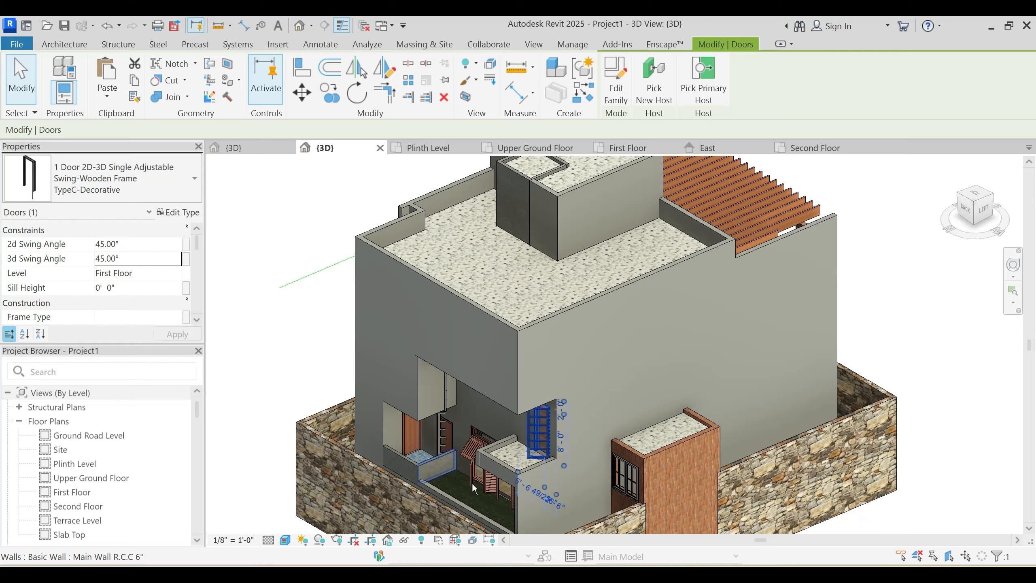
Step: Set the 3d Swing Angle of the upper-ground-floor decorative wooden-frame door beside the blue-tiled rear balcony to 45°
middle_click_drag(475, 486, 514, 470, "shift")
scroll(486, 408, "up", 3)
key("Escape")
left_click(428, 339)
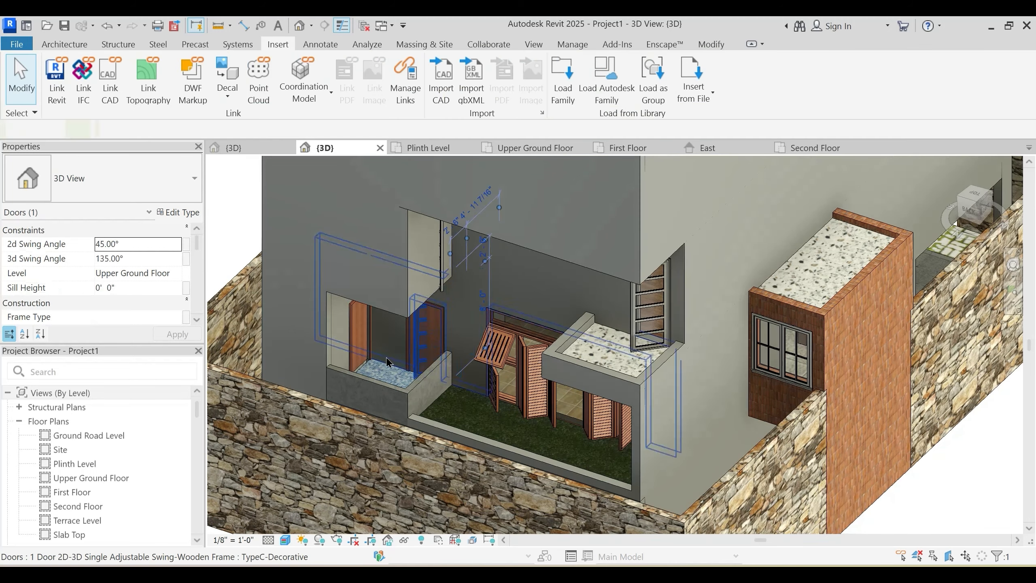
middle_click_drag(386, 362, 391, 417, "shift")
scroll(390, 417, "up", 3)
key("Escape")
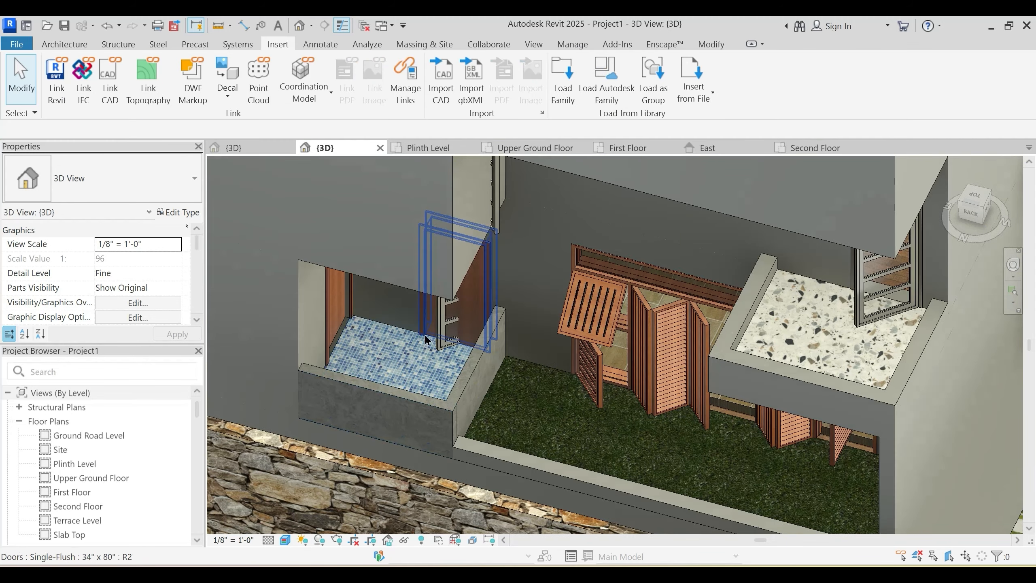
left_click(425, 340)
middle_click_drag(425, 339, 465, 355, "shift")
key("Escape")
left_click(428, 328)
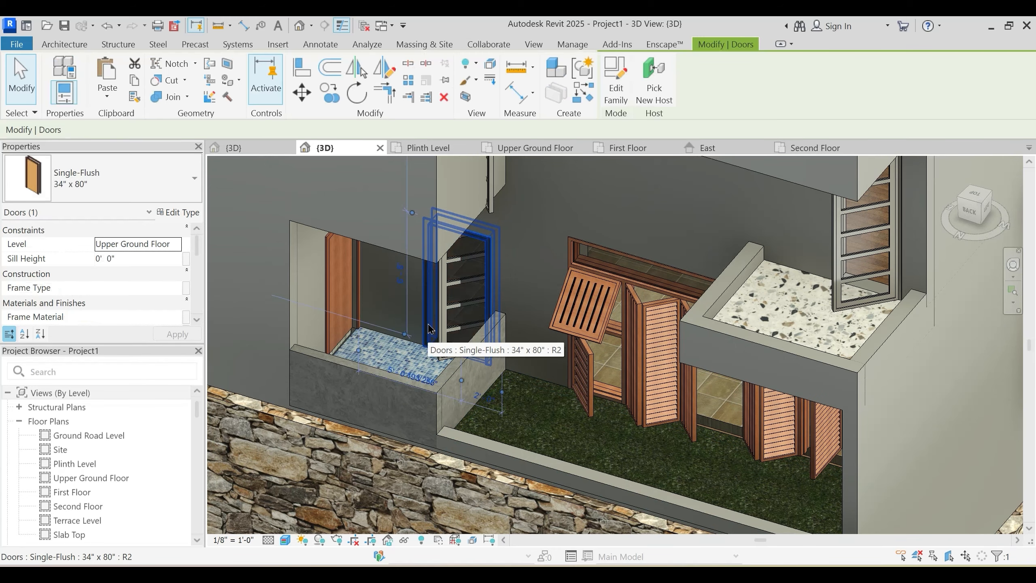
key("Escape")
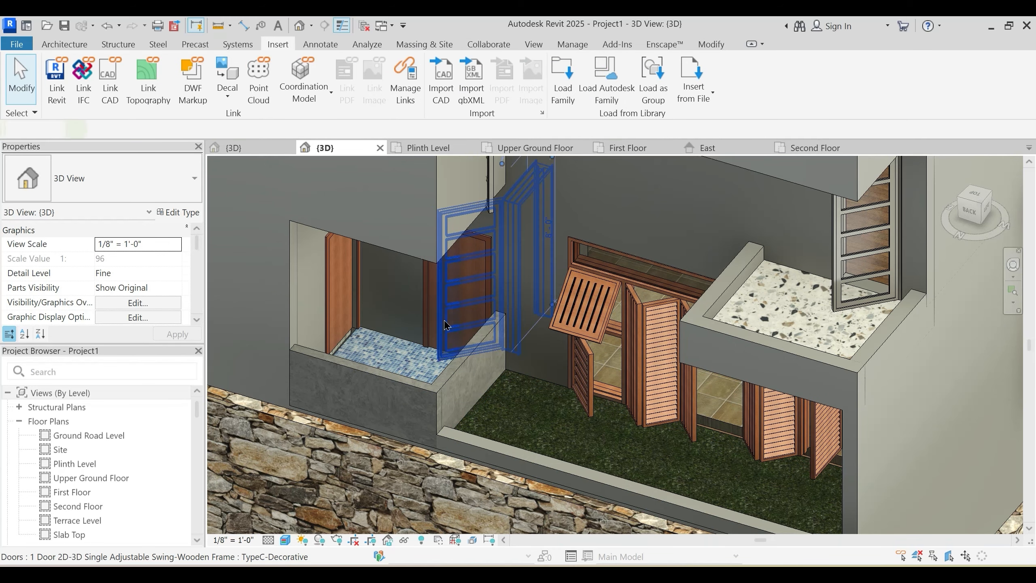
left_click(446, 325)
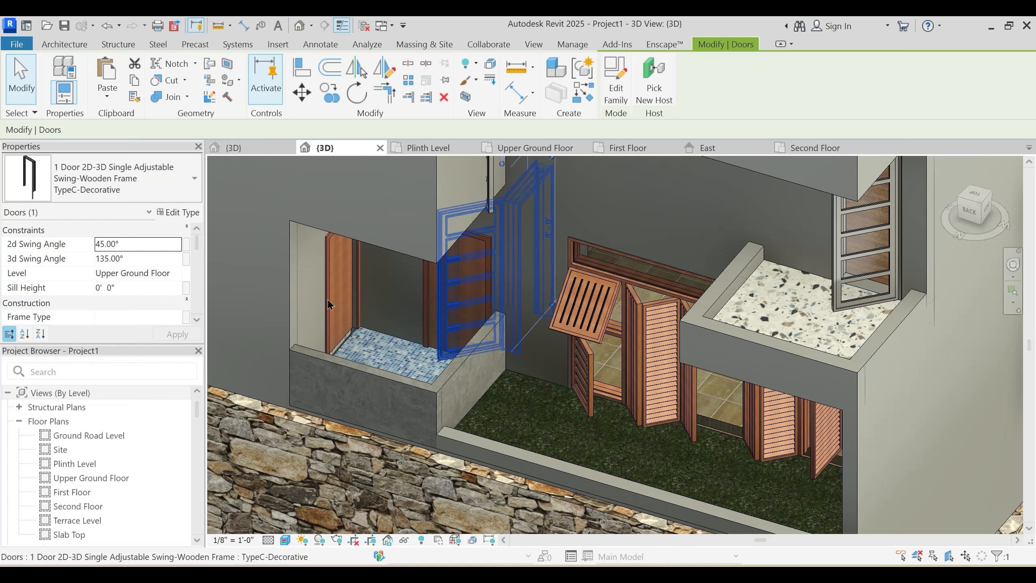
left_click(144, 261)
type("4")
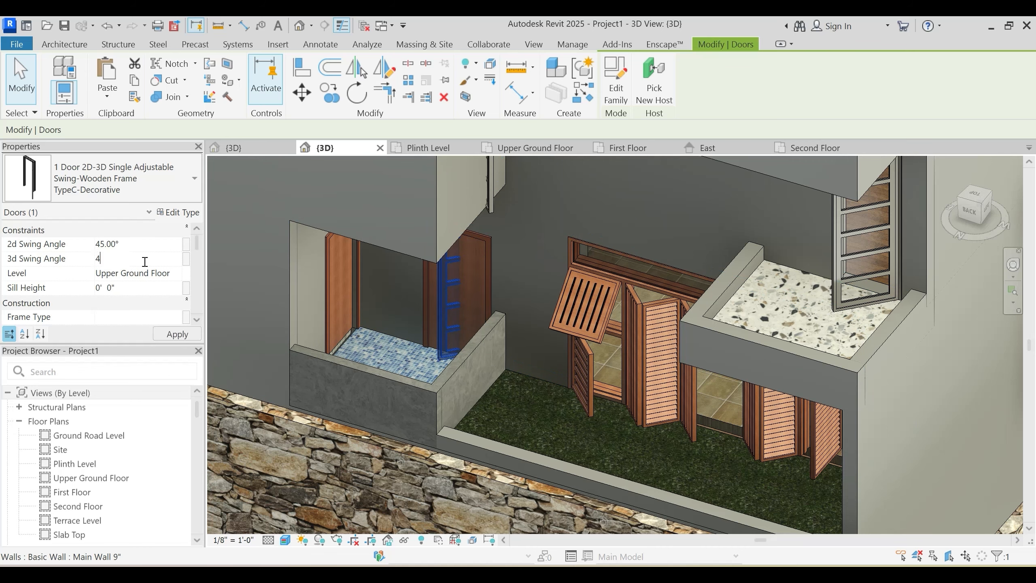
type("5")
key("Escape")
Step: Examine the rear facade's second-floor wall and the open soffit edge above the rear balconies and doors
scroll(540, 390, "down", 2)
middle_click_drag(548, 412, 568, 282, "shift")
middle_click_drag(569, 281, 546, 379)
left_click(500, 281)
middle_click_drag(500, 281, 480, 334, "shift")
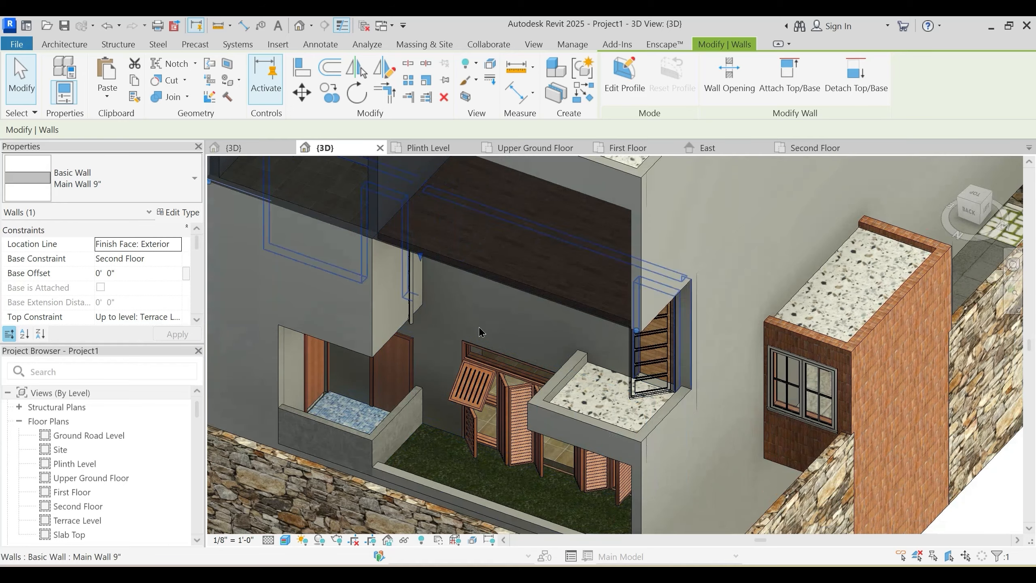
key("Escape")
left_click(440, 475)
middle_click_drag(440, 475, 453, 229, "shift")
key("Escape")
left_click(439, 210)
middle_click_drag(474, 309, 543, 321)
key("Escape")
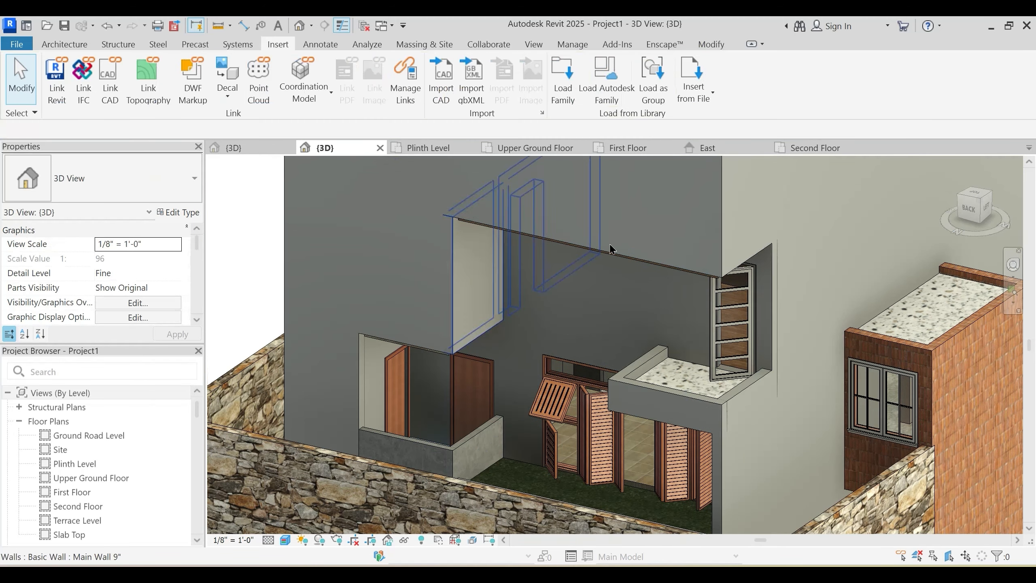
middle_click_drag(485, 240, 599, 264, "shift")
Step: Copy the second-floor rear Main Wall 9" and paste it aligned to the Second Floor level
left_click(591, 232)
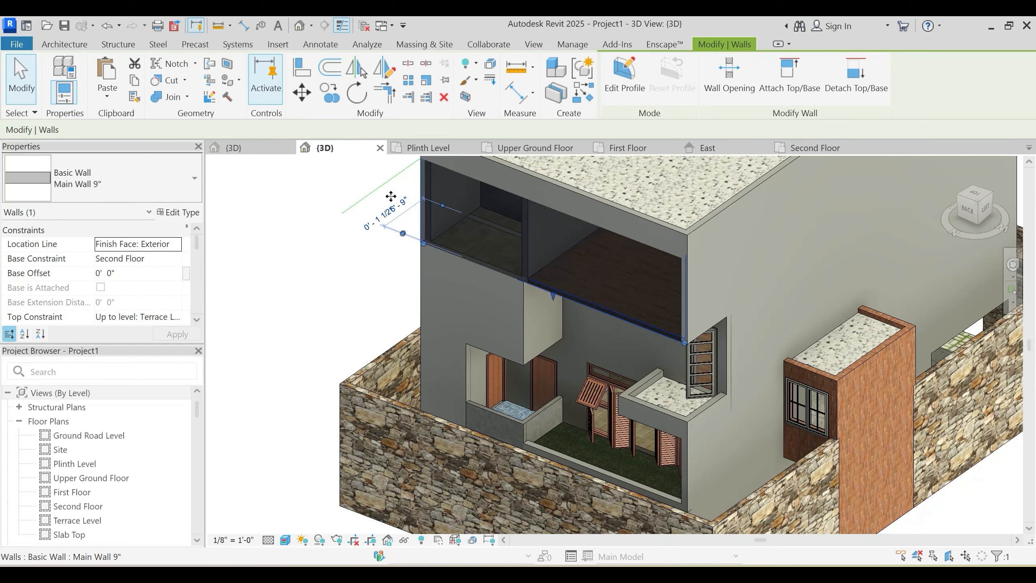
left_click(103, 93)
left_click(130, 143)
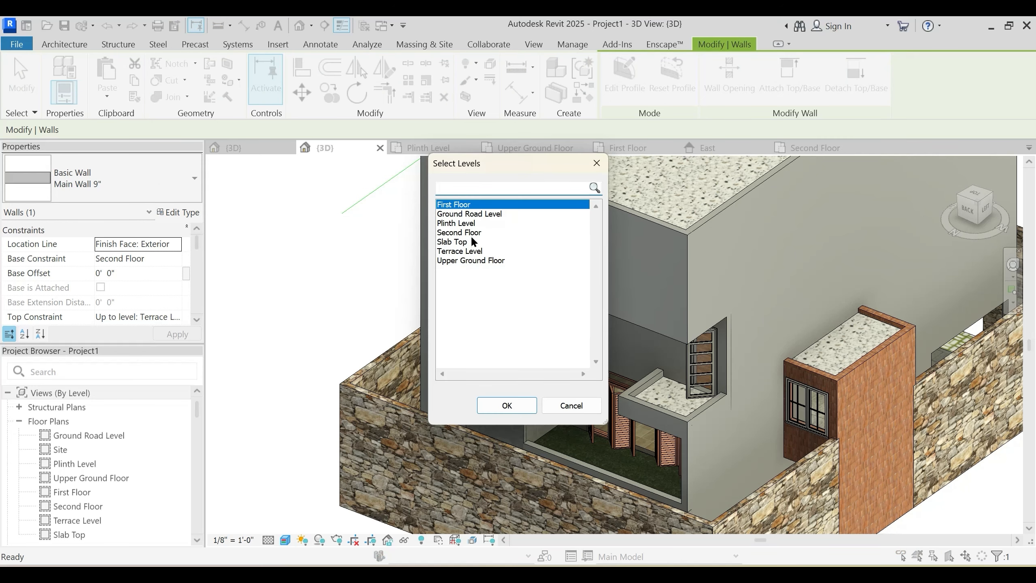
left_click(469, 232)
left_click(509, 406)
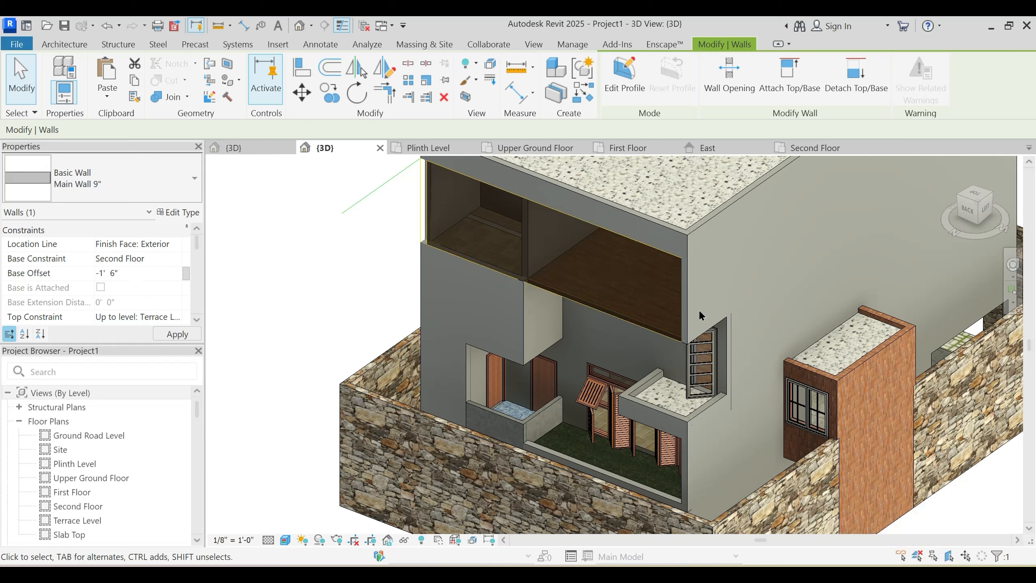
Step: Give the pasted rear wall a base offset of -1' 6" and constrain its top up to the Second Floor level
left_click(575, 346)
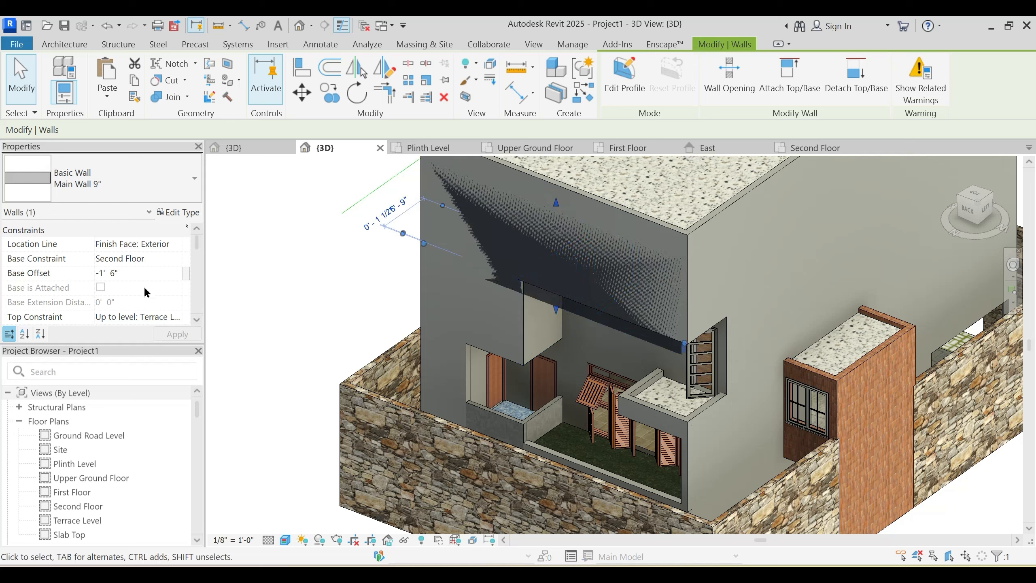
scroll(146, 292, "down", 2)
left_click(175, 285)
left_click(176, 288)
left_click(159, 323)
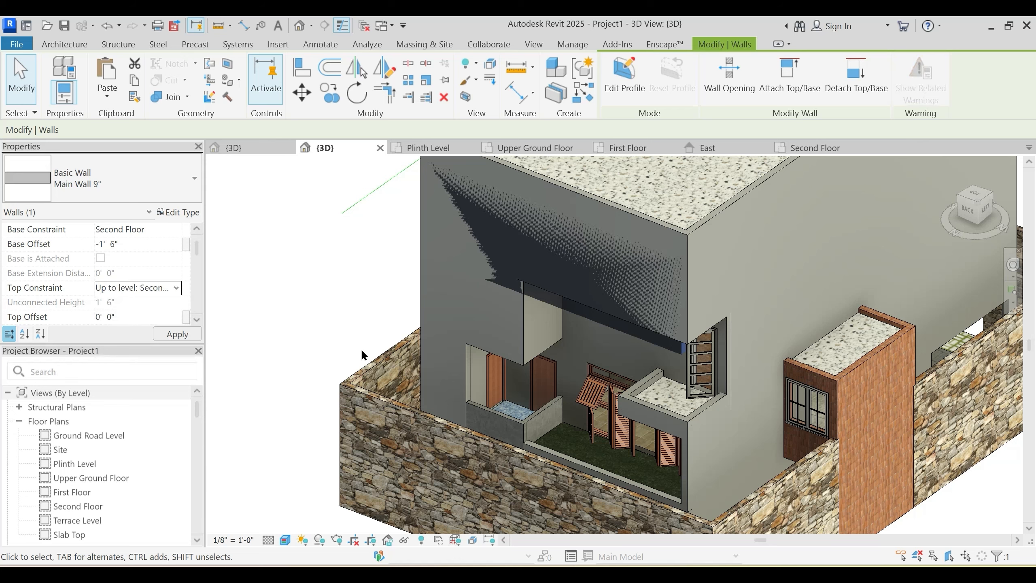
Step: Shorten the rear band wall so its far end stops at the corner of the projecting first-floor balcony wall
scroll(480, 286, "up", 3)
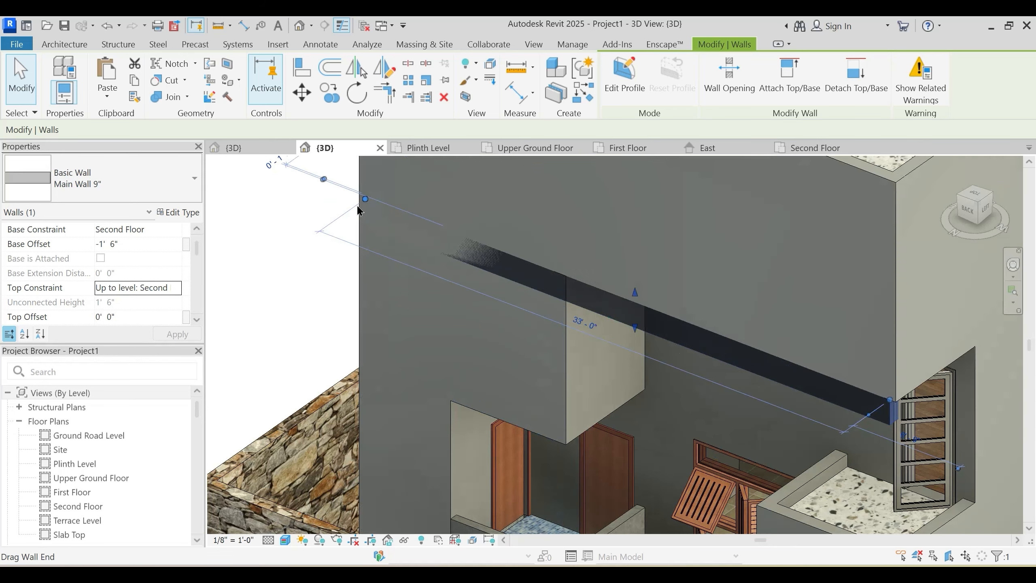
left_click_drag(375, 204, 569, 272)
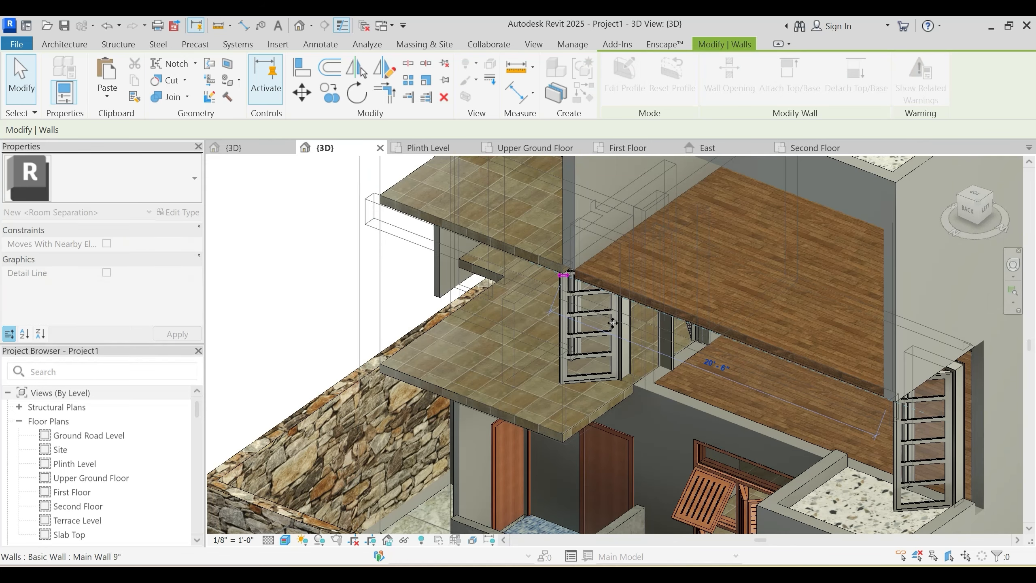
key("Escape")
scroll(594, 317, "down", 2)
scroll(577, 305, "up", 2)
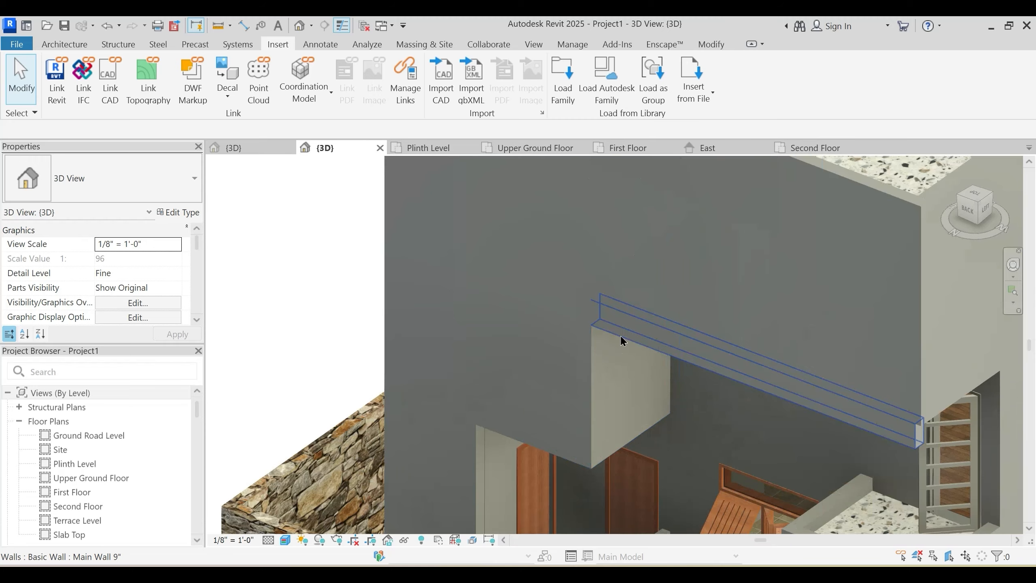
left_click(620, 337)
scroll(581, 324, "up", 2)
left_click_drag(589, 292, 598, 288)
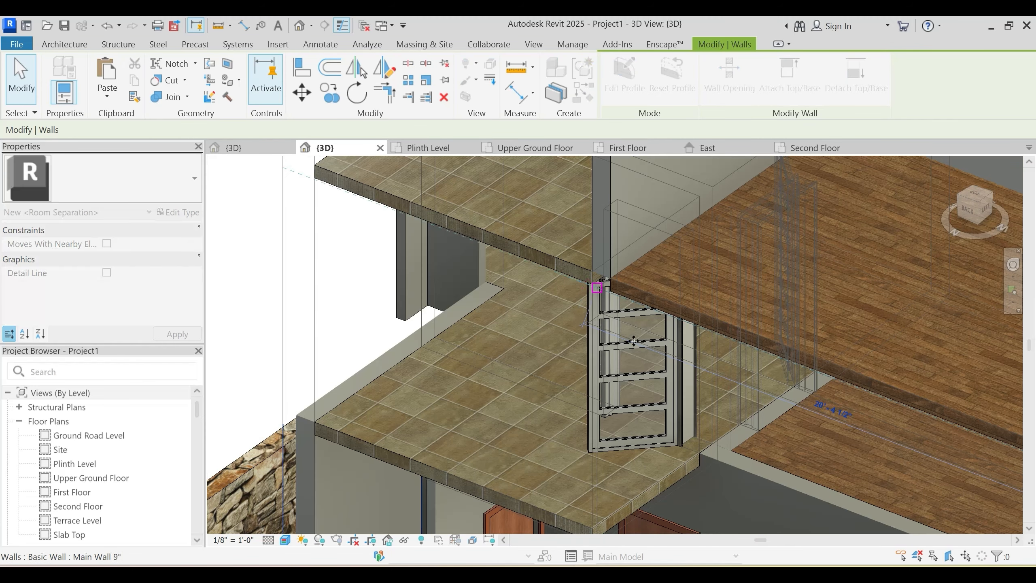
key("Escape")
scroll(633, 340, "down", 2)
scroll(528, 288, "up", 2)
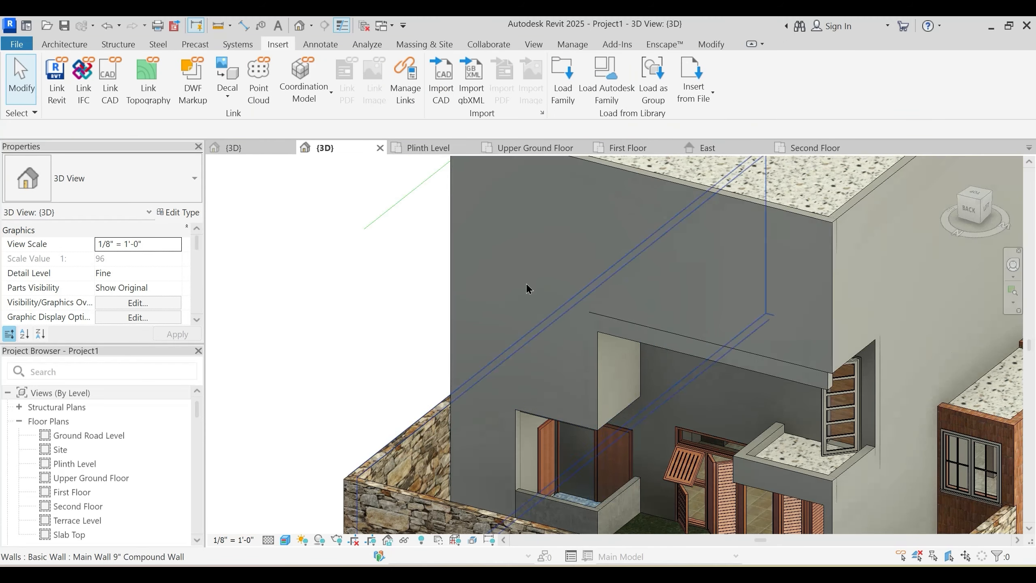
Step: Join the geometry of the rear band wall with the second-floor rear wall above it
left_click(710, 44)
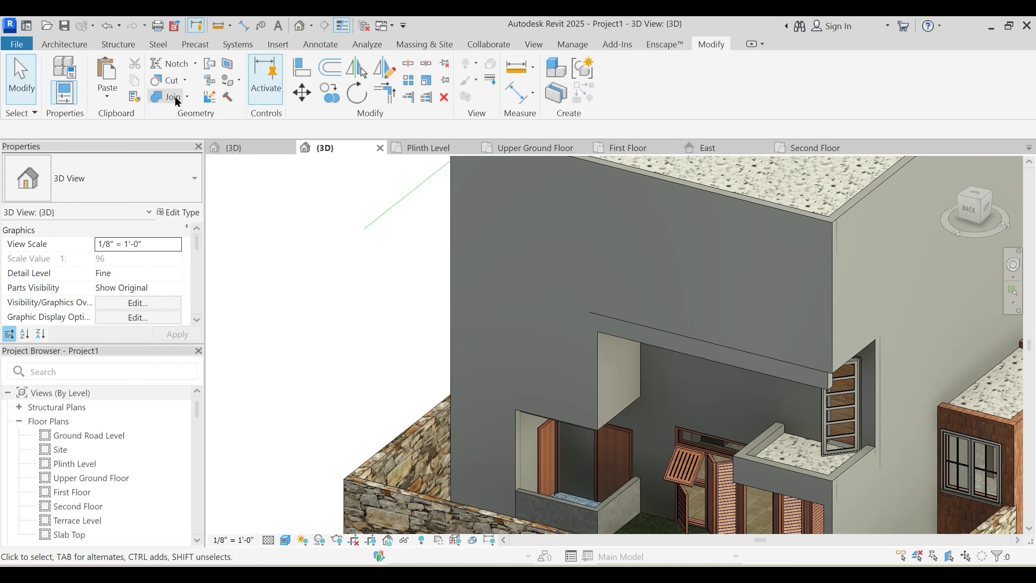
left_click(174, 95)
left_click(620, 333)
left_click(630, 297)
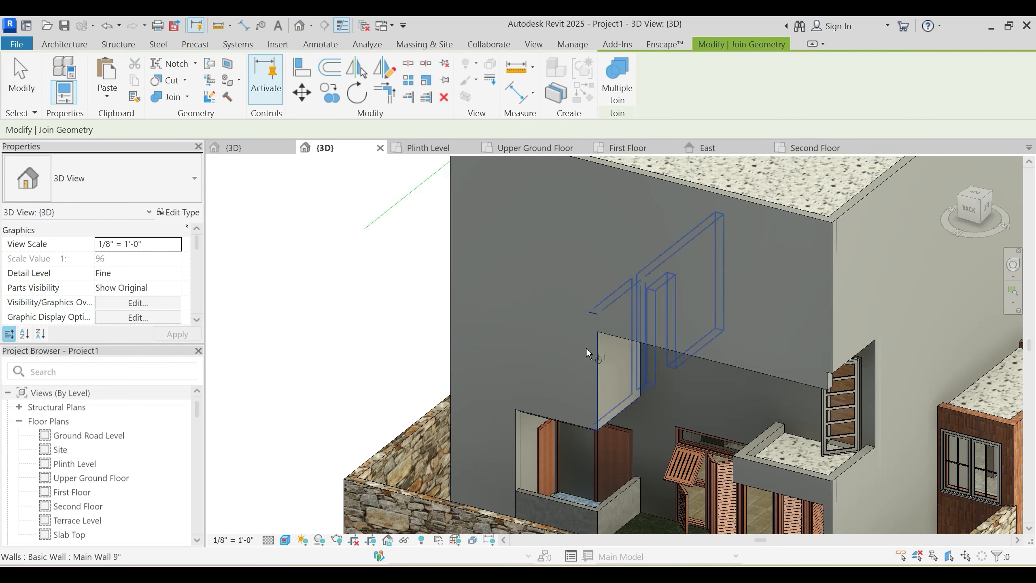
Step: Join the first-floor wall and projecting side wall with the adjoining rear walls at the inner corner
left_click(586, 348)
left_click(595, 296)
scroll(593, 318, "up", 2)
left_click(594, 319)
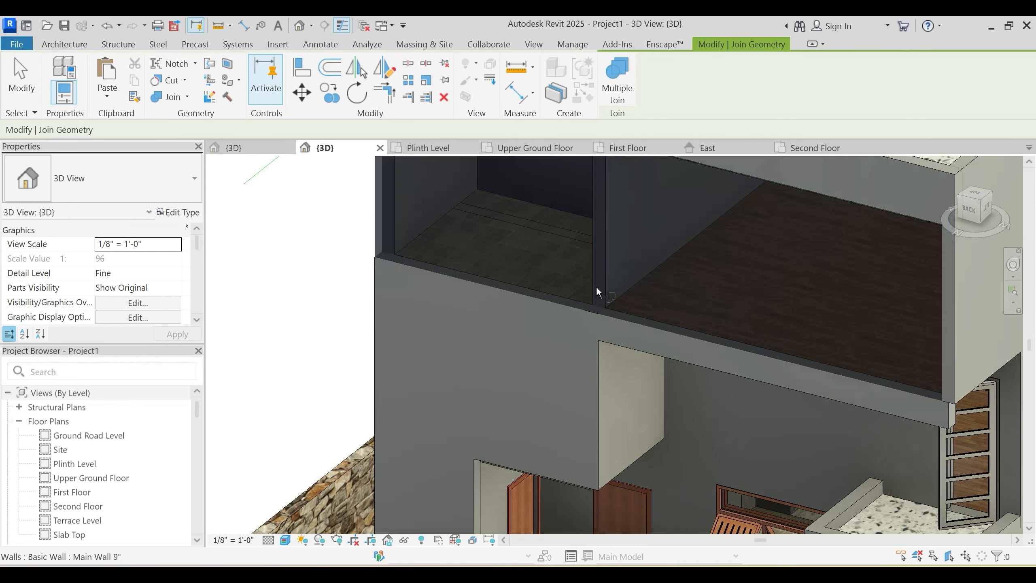
left_click(598, 339)
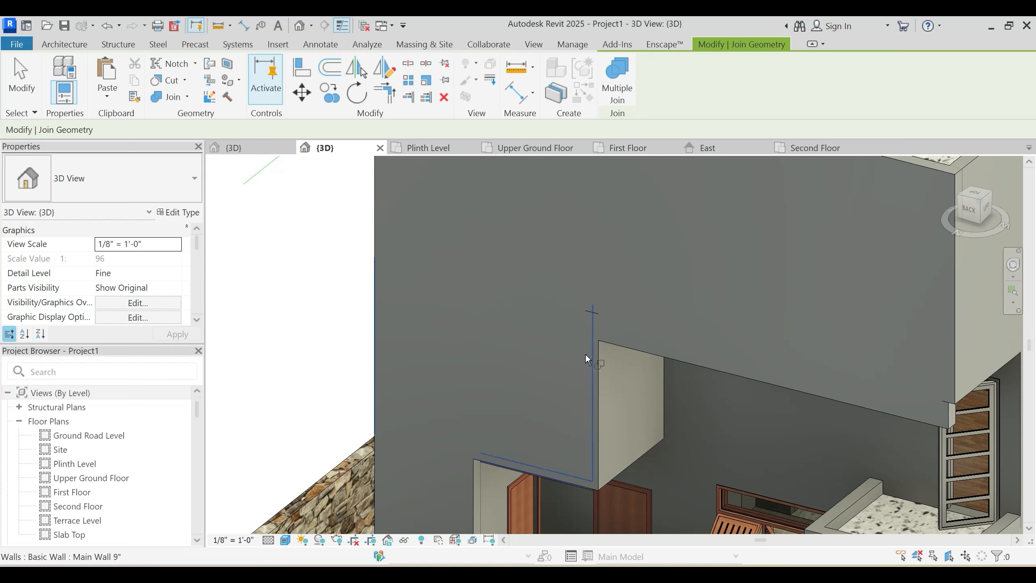
left_click(590, 346)
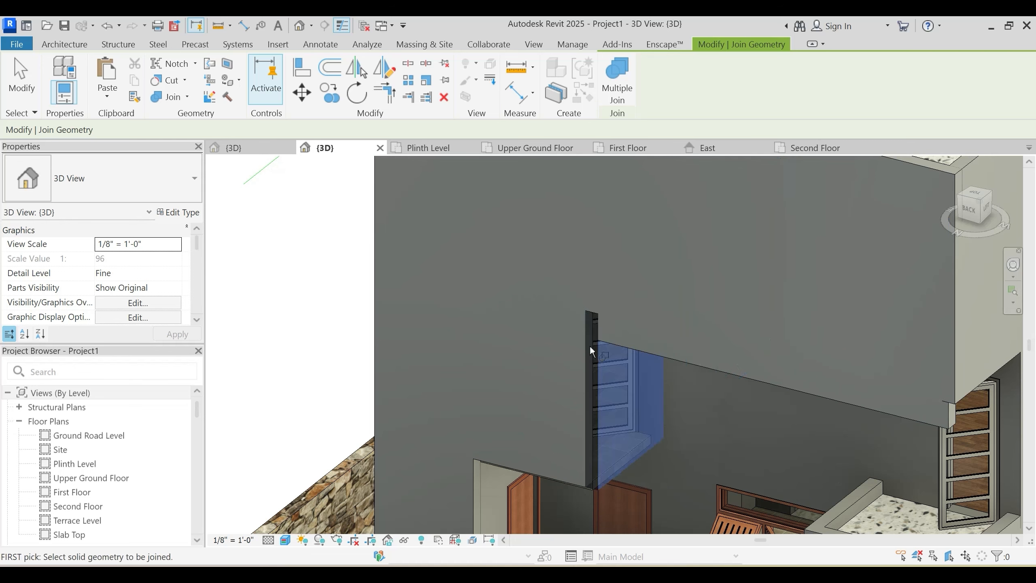
left_click(590, 325)
left_click(598, 284)
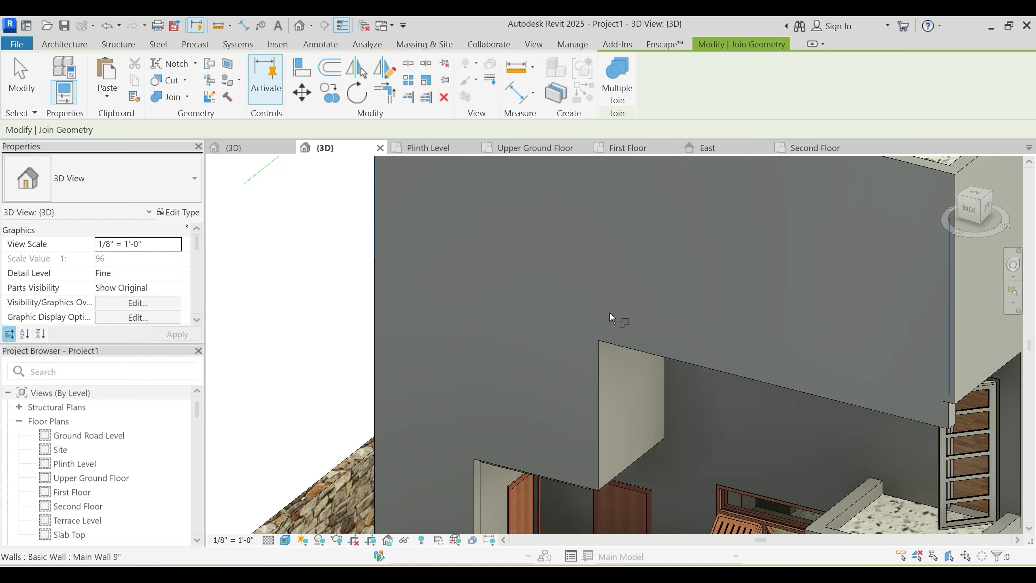
key("Escape")
Step: Inspect the rear band wall's exposed end at the building corner above the first-floor decorative door
scroll(612, 318, "down", 5)
scroll(656, 441, "up", 3)
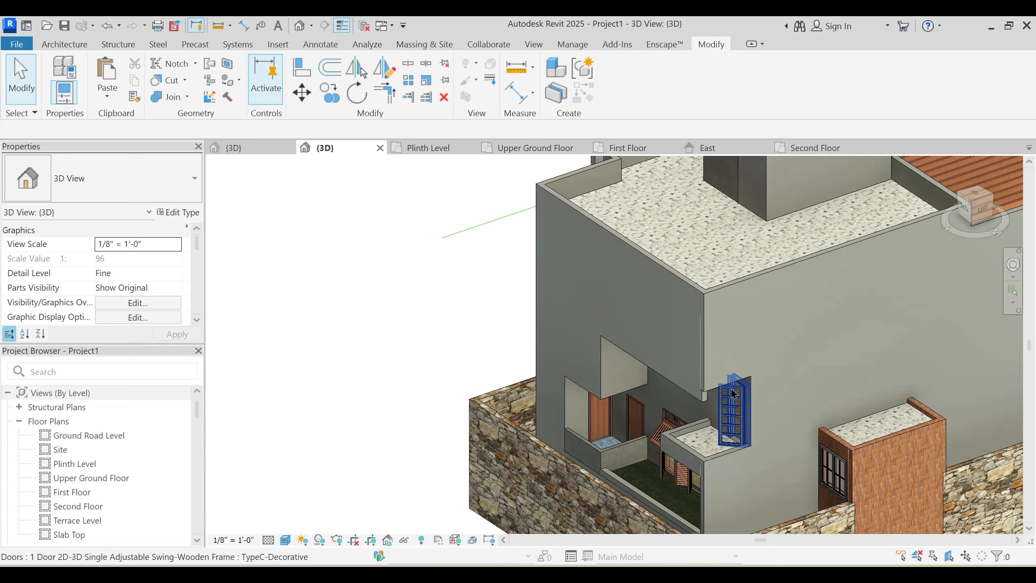
scroll(733, 393, "up", 6)
left_click(665, 402)
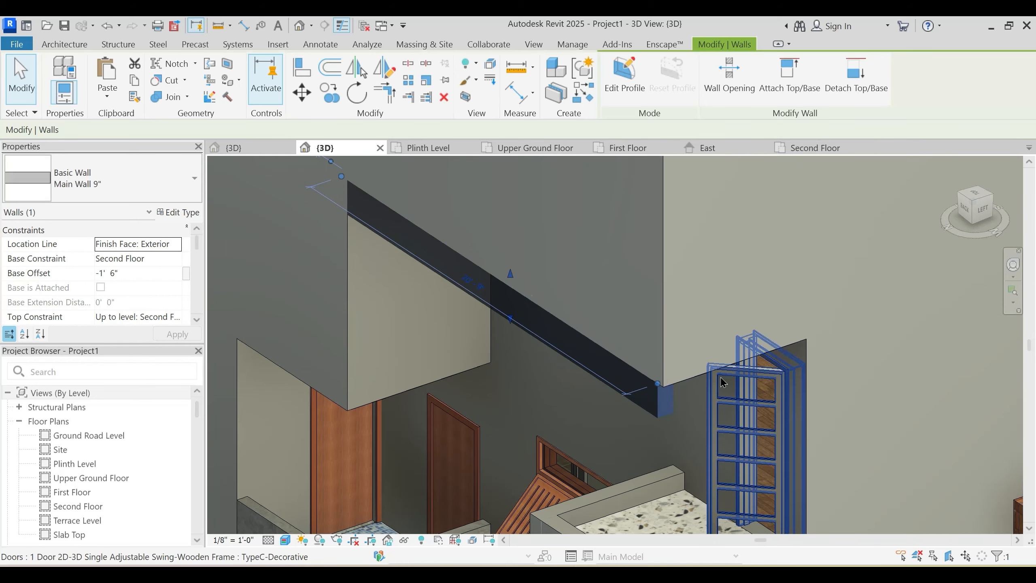
key("Escape")
middle_click_drag(745, 354, 740, 320)
left_click(658, 373)
scroll(615, 305, "down", 3)
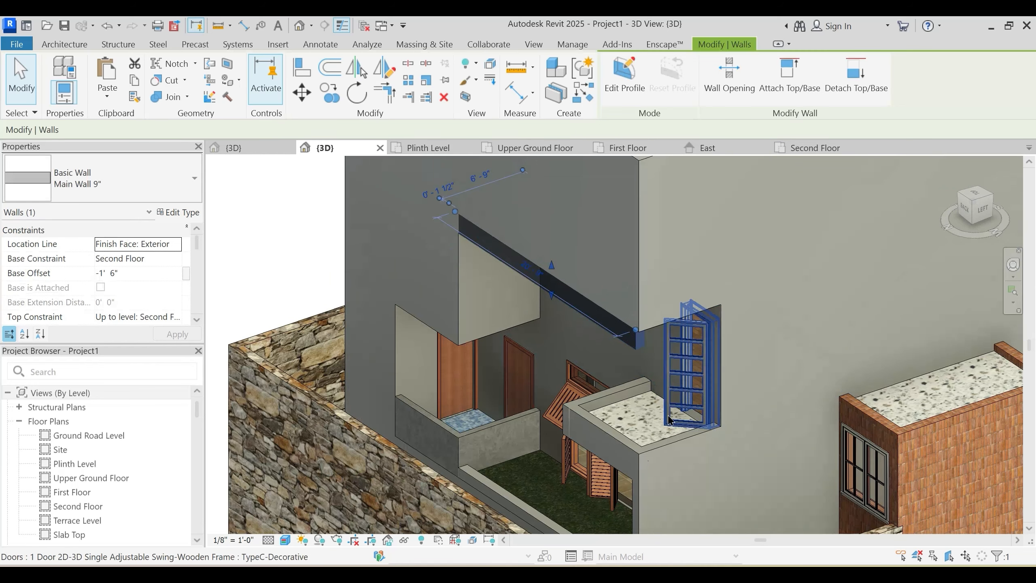
key("Escape")
left_click(638, 346)
key("Delete")
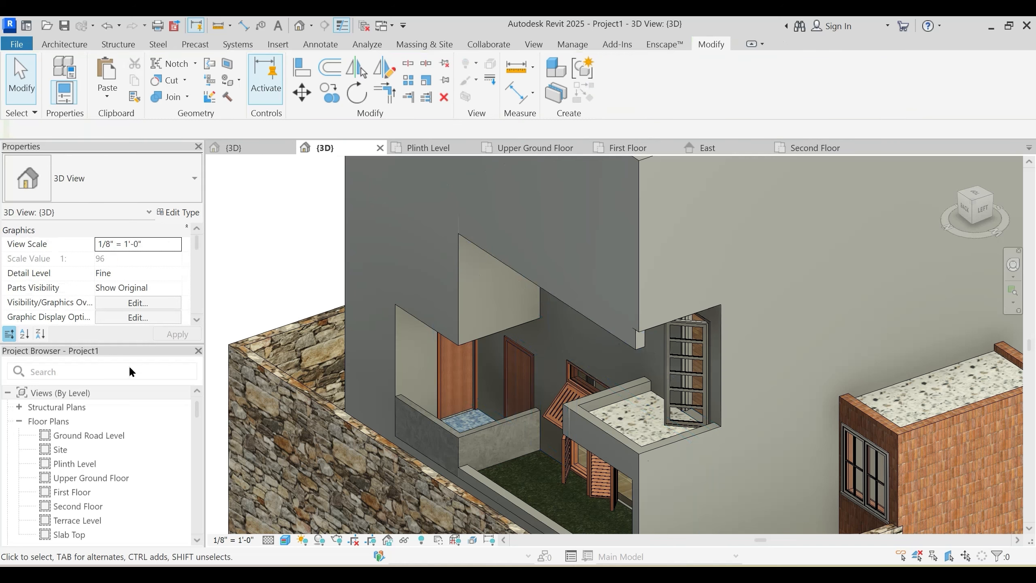
Step: Open the Upper Ground Floor ceiling plan and change the cut plane offset in its view range
scroll(95, 475, "down", 2)
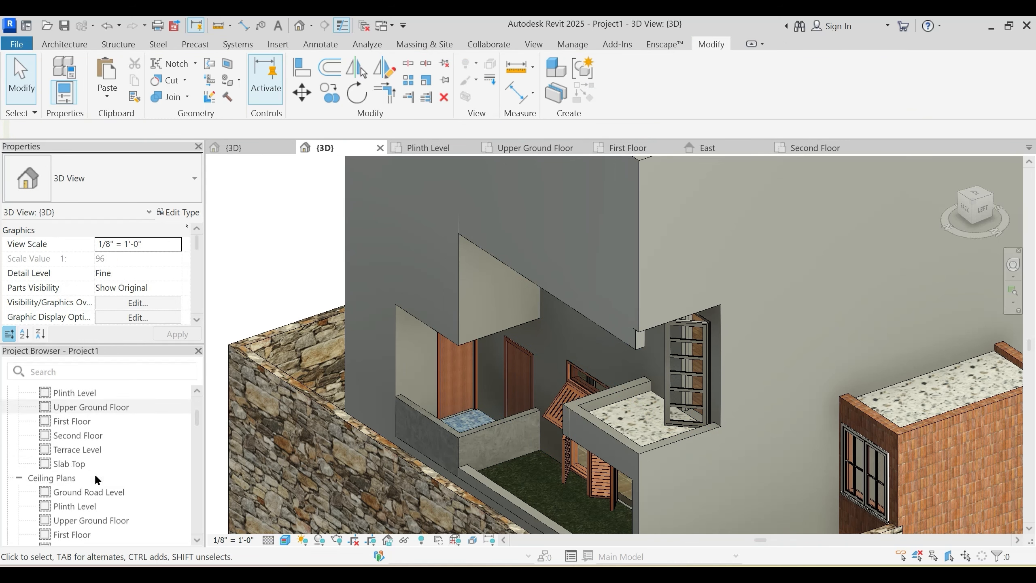
double_click(93, 520)
scroll(565, 359, "up", 5)
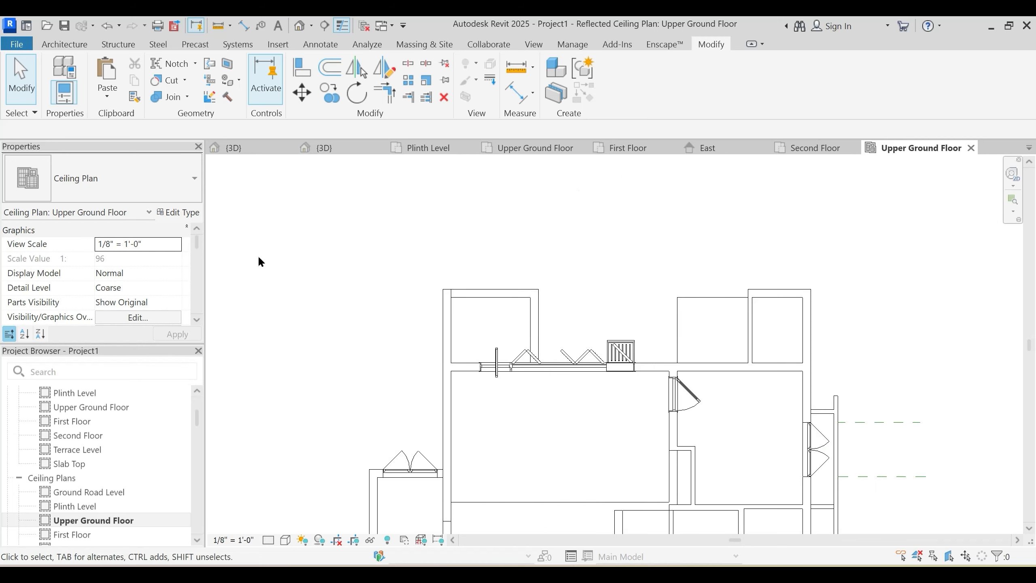
scroll(166, 275, "down", 3)
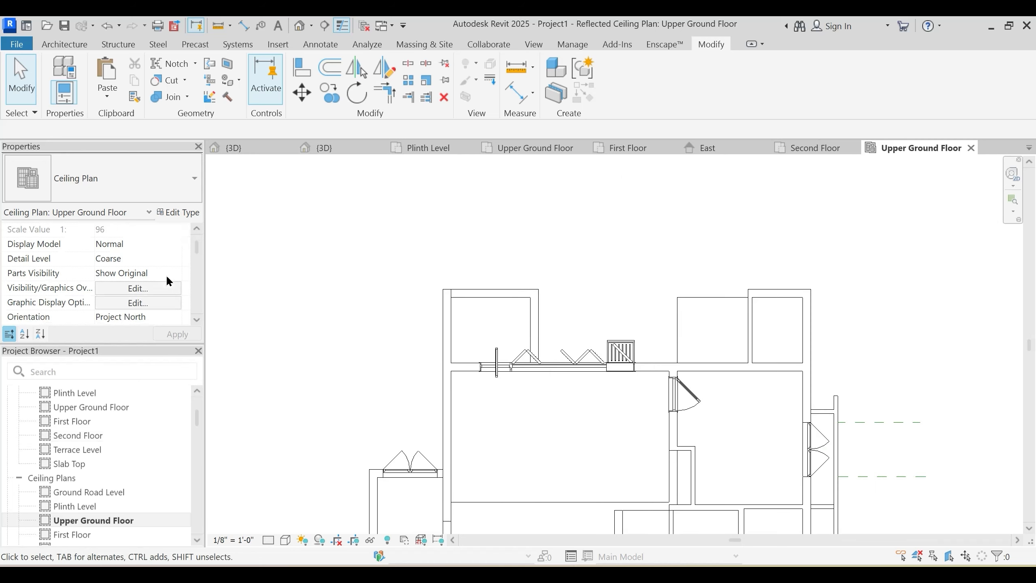
scroll(158, 282, "down", 5)
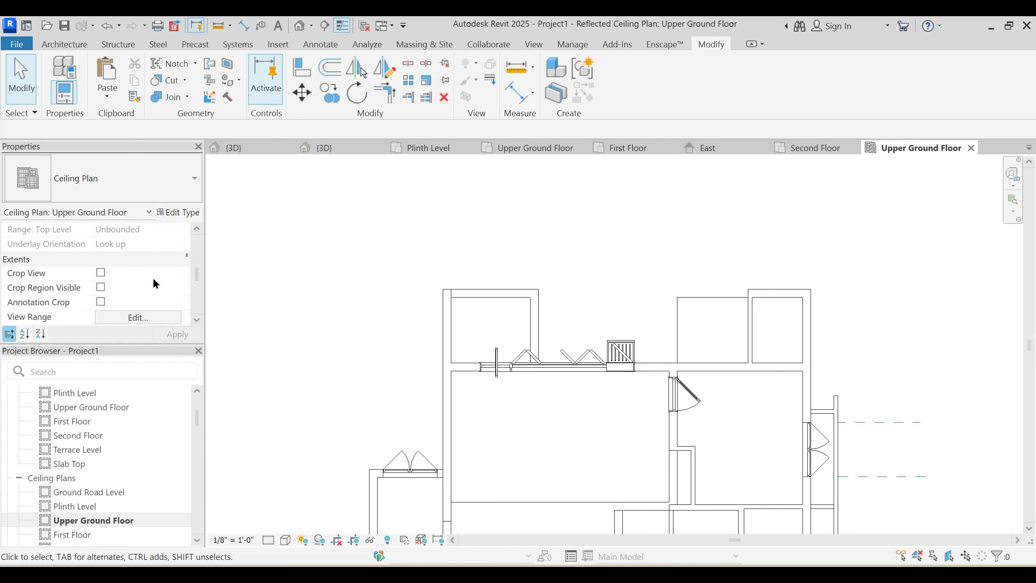
left_click(146, 317)
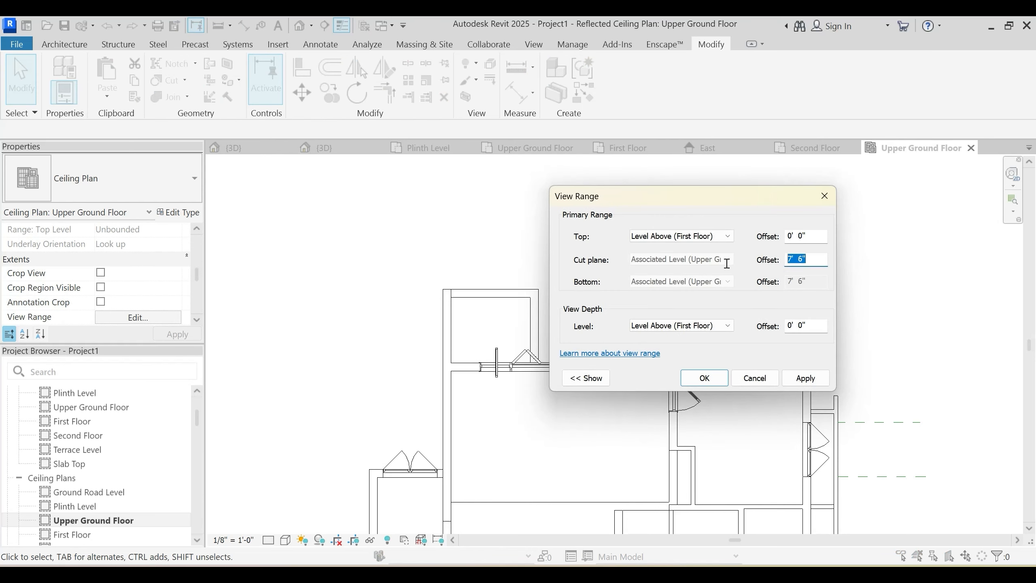
key("Return")
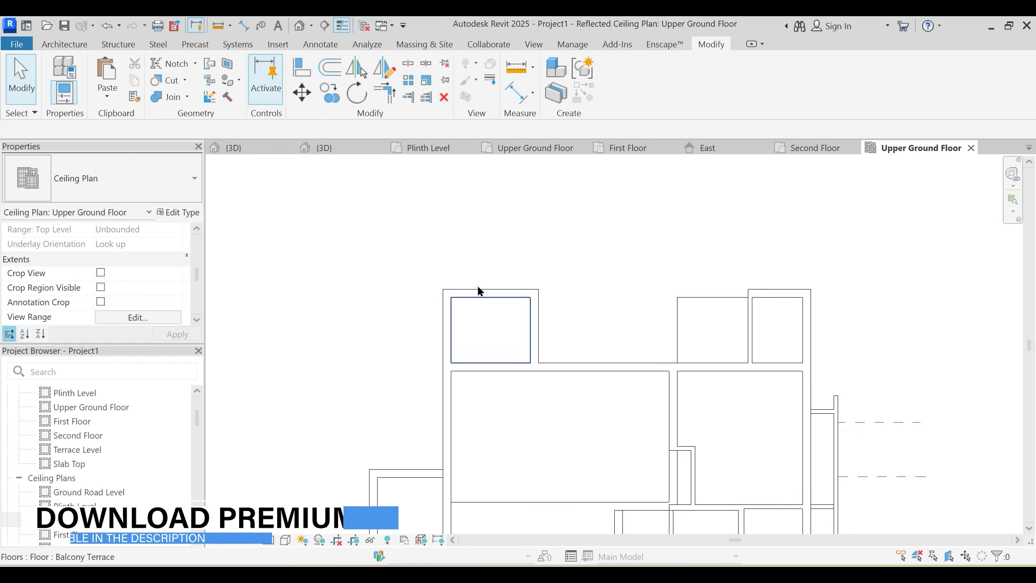
middle_click_drag(560, 316, 595, 301)
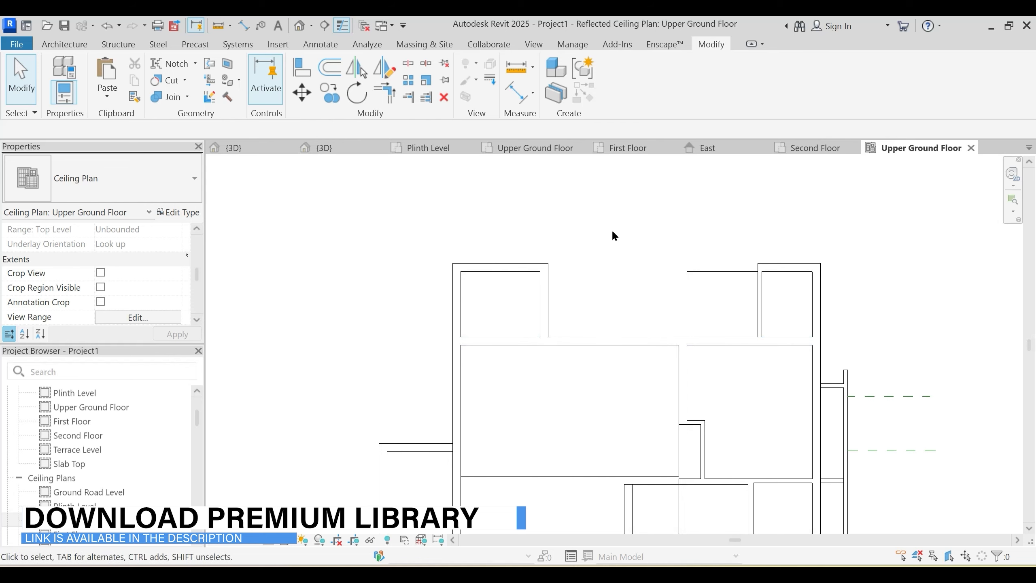
Step: Open the First Floor ceiling plan at the rear balcony where the band wall ends
scroll(81, 469, "down", 2)
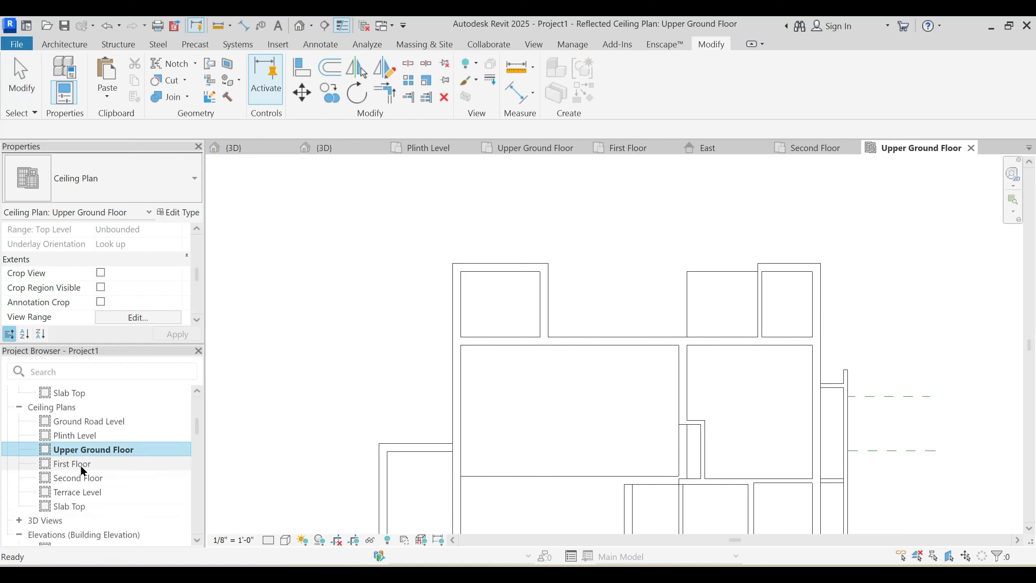
double_click(80, 464)
scroll(455, 263, "up", 2)
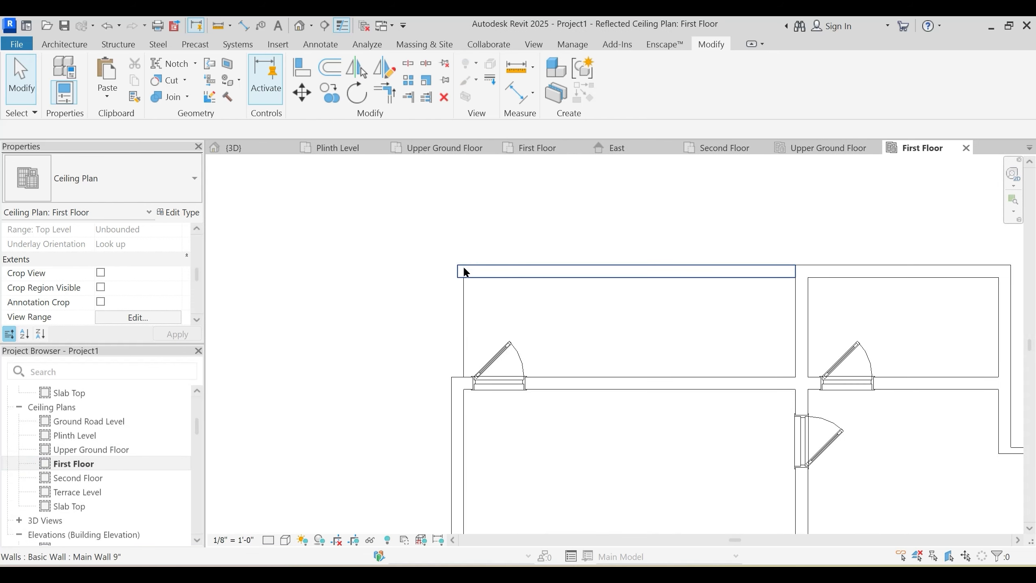
Step: Try to draw a similar Main Wall 9" from the side wall's outer corner to the rear band wall's free end
left_click(461, 270)
key("c")
key("s")
scroll(456, 274, "up", 2)
left_click(449, 428)
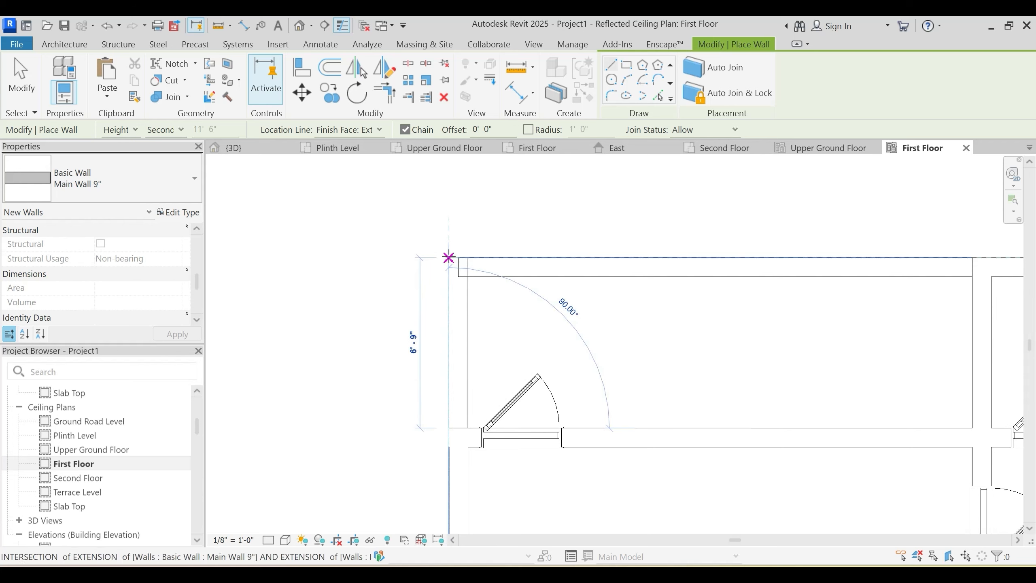
left_click(457, 257)
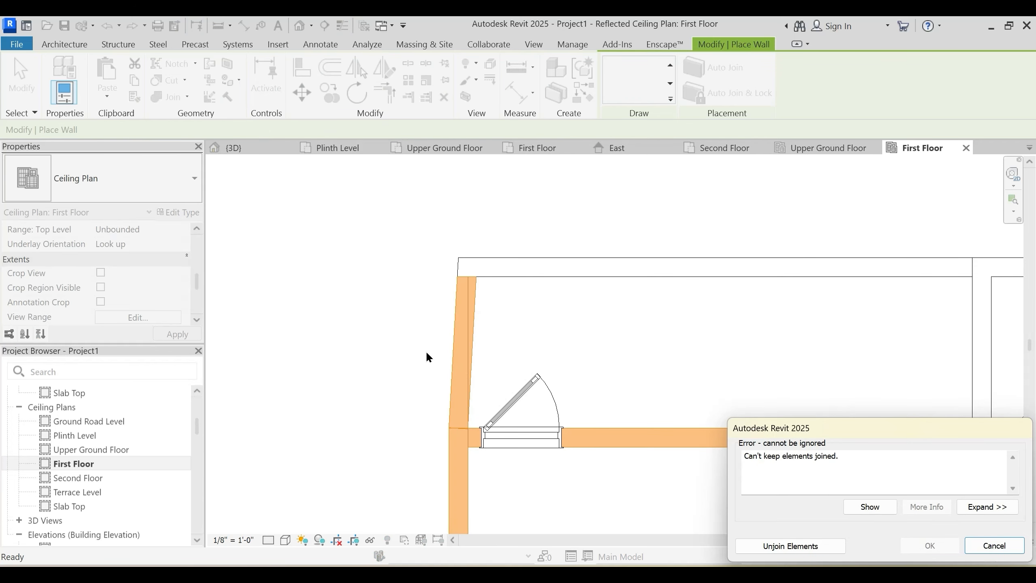
key("Escape")
Step: Draw a similar Main Wall 9", 6' 9" long, square from the rear band wall's free end to the house wall beside the decorative door
left_click(473, 263)
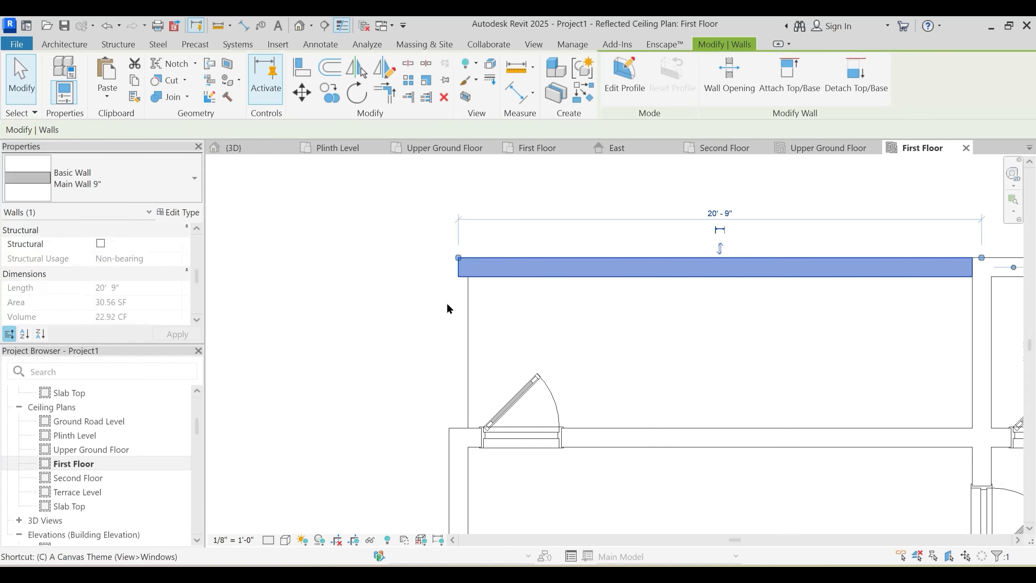
key("w")
key("a")
left_click(458, 258)
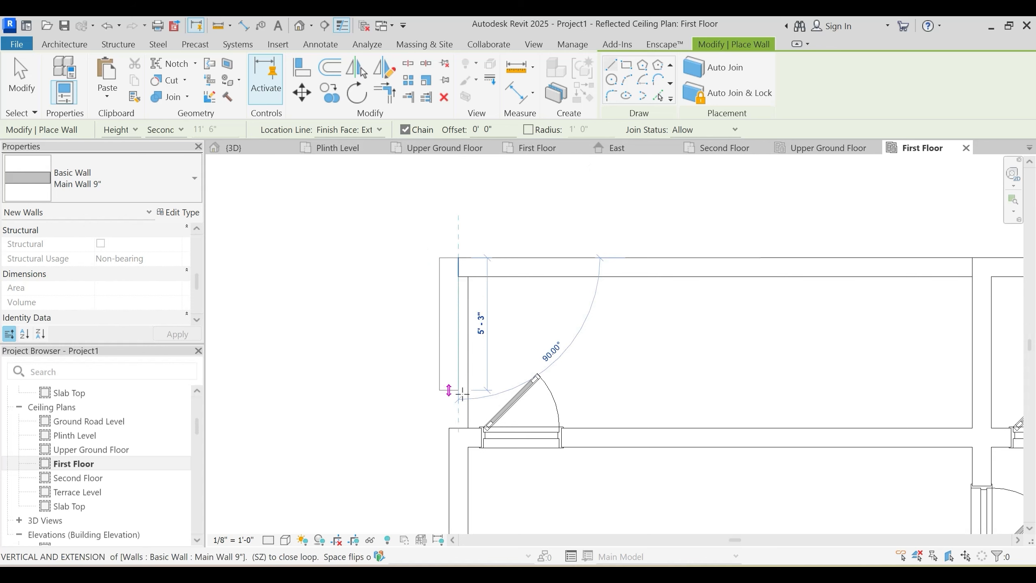
key("space")
left_click(459, 427)
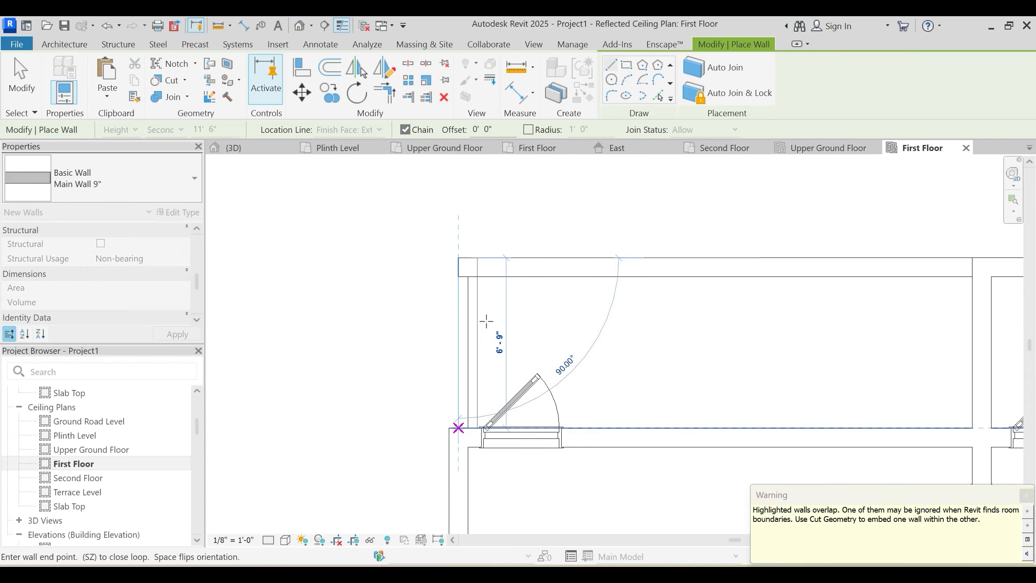
key("Escape")
key("Escape")
Step: Move the new side wall sideways until its outer face lines up with the house's outer side face
left_click(459, 306)
scroll(449, 428, "up", 3)
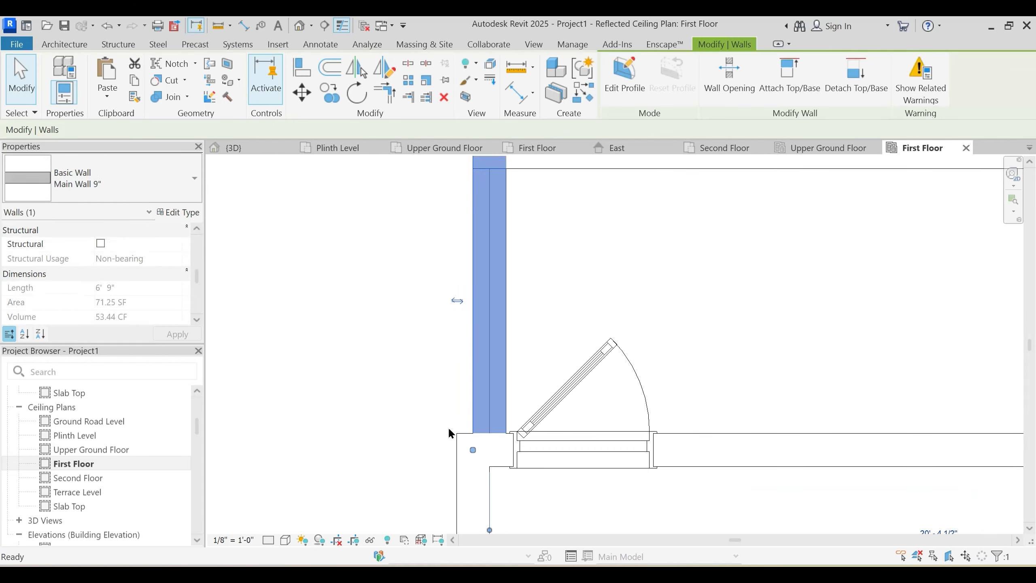
key("m")
key("v")
left_click(473, 433)
left_click(456, 432)
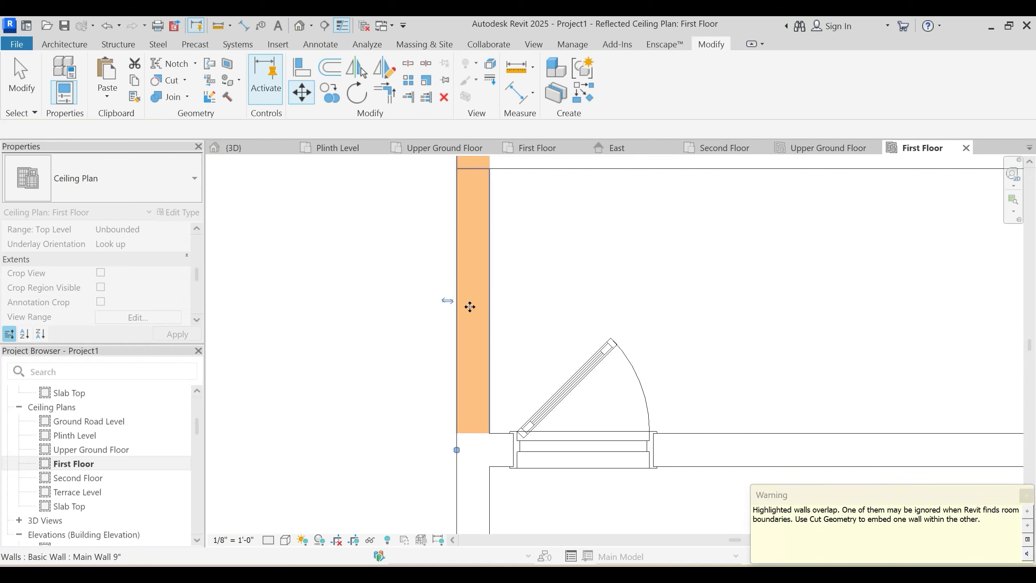
scroll(490, 306, "down", 2)
key("Escape")
middle_click_drag(513, 220, 509, 227)
Step: Trim the new side wall and the rear band wall to a corner and join their geometry
key("t")
key("r")
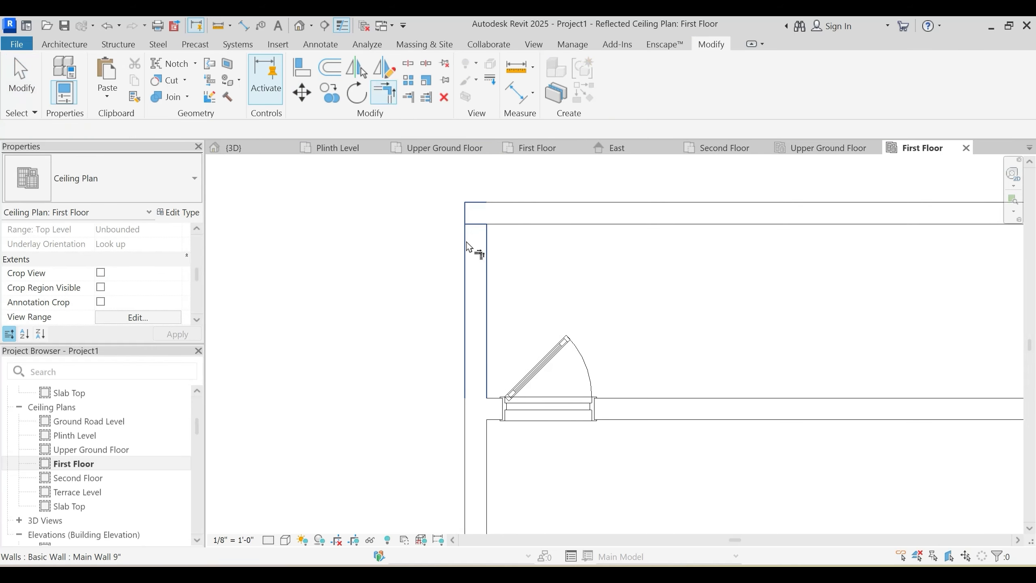
left_click(465, 241)
left_click(505, 204)
key("Escape")
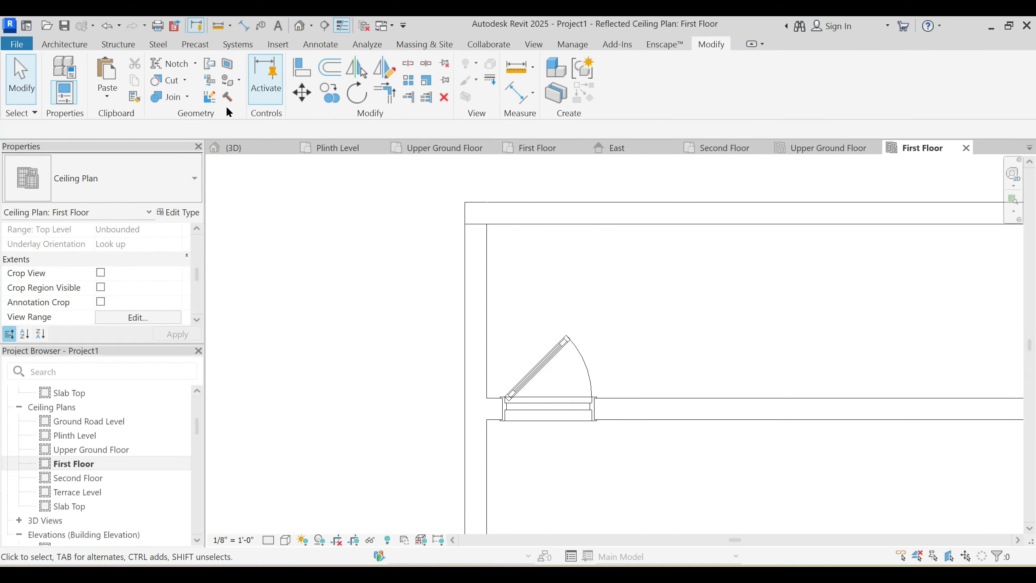
left_click(165, 96)
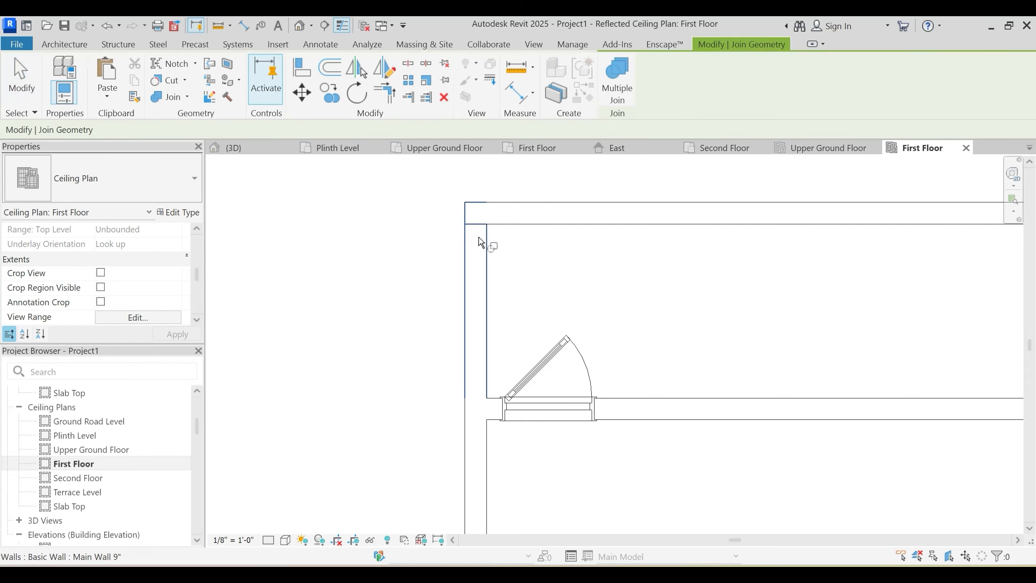
left_click(481, 240)
left_click(514, 211)
key("Escape")
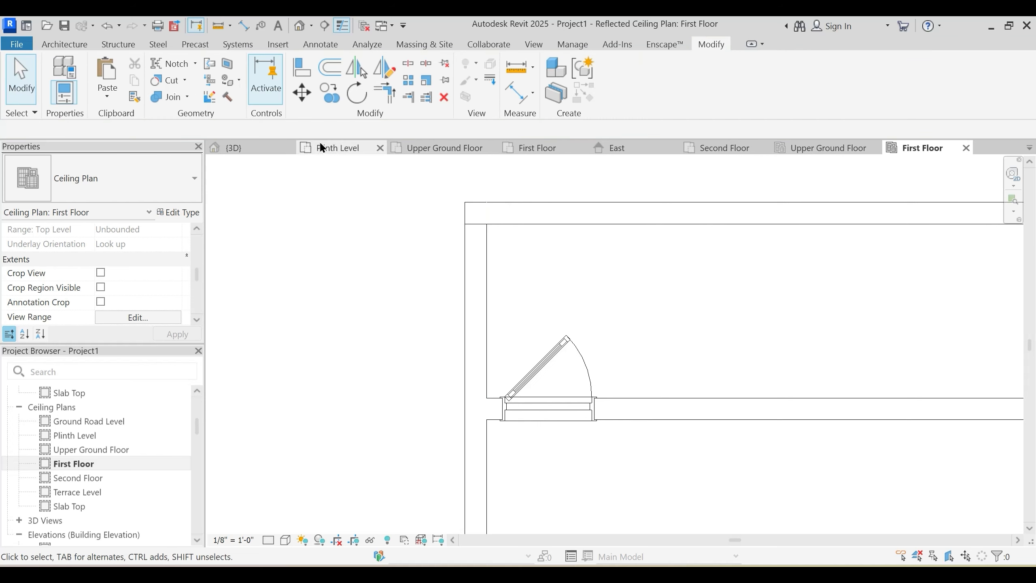
Step: In the 3D view, join the new side wall with the side wall above it and try joining it with the one below
left_click(299, 28)
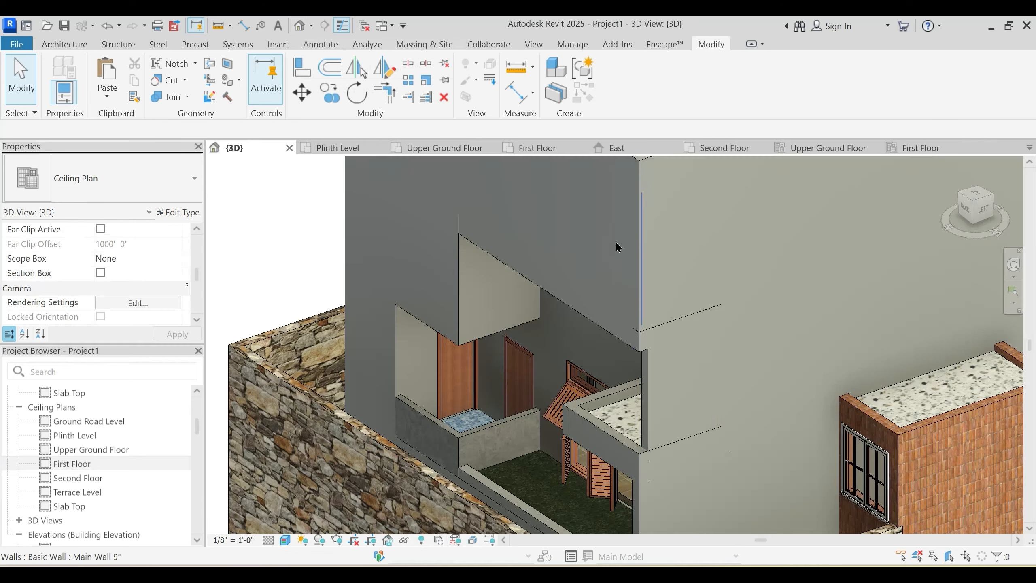
scroll(697, 319, "down", 5)
scroll(698, 339, "up", 6)
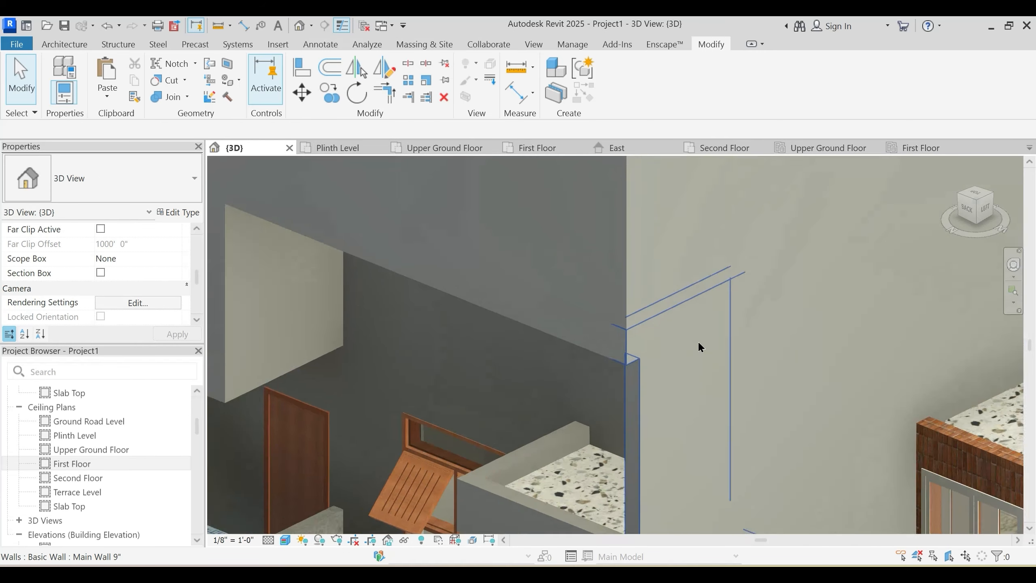
left_click(173, 98)
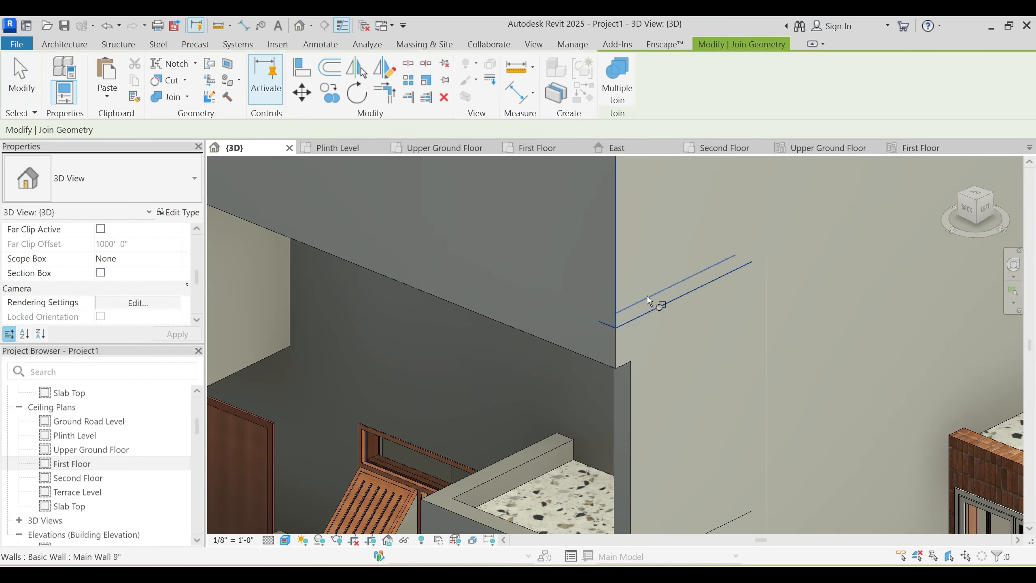
scroll(573, 263, "down", 3)
middle_click_drag(673, 429, 653, 446, "shift")
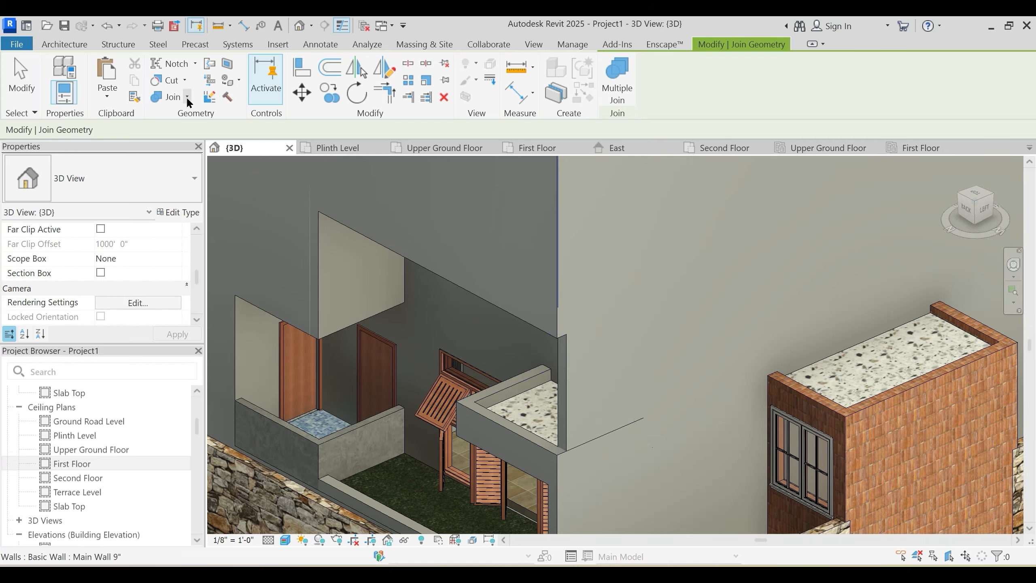
left_click(593, 460)
left_click(601, 446)
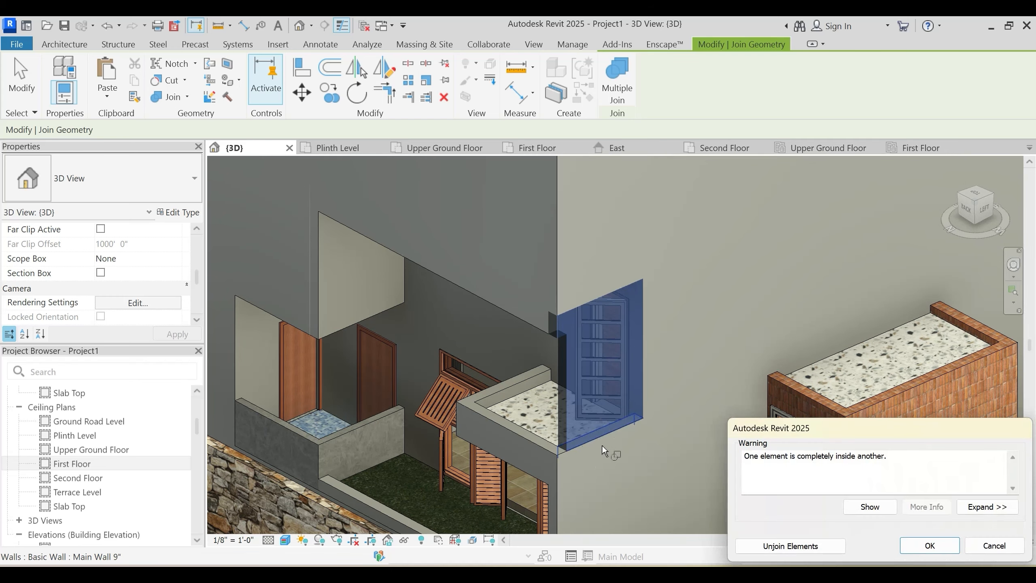
key("Escape")
Step: Check the base constraint and base offset of the new side wall and of the rear band wall
middle_click_drag(638, 390, 651, 309)
scroll(586, 305, "up", 1)
left_click(585, 304)
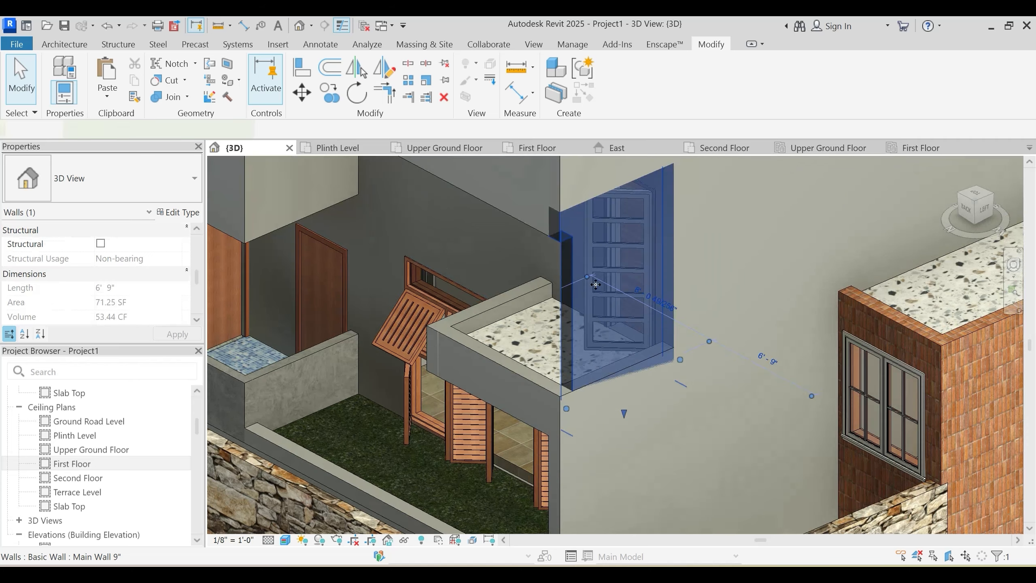
middle_click_drag(632, 192, 608, 258)
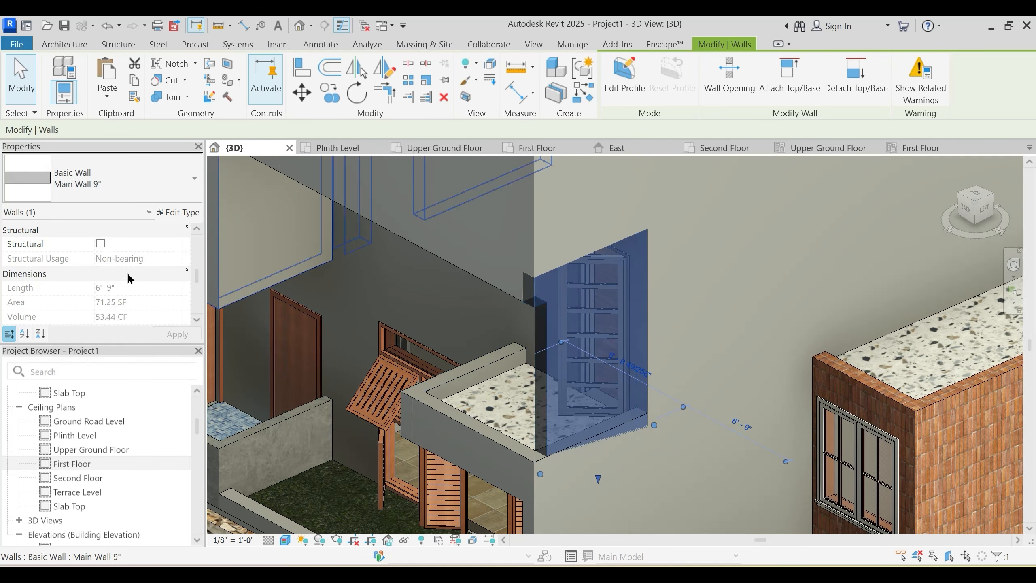
scroll(127, 272, "up", 4)
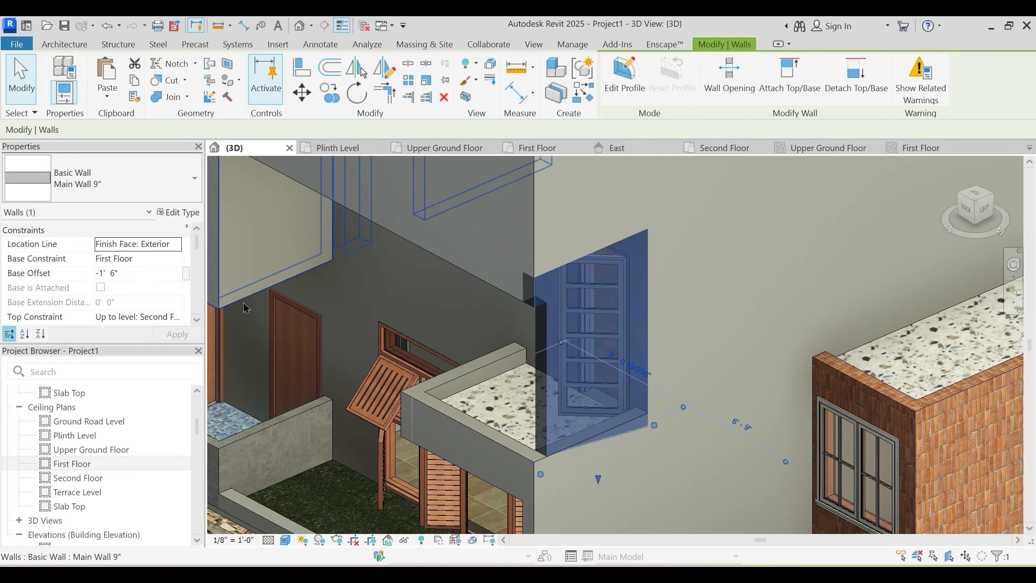
left_click(504, 292)
left_click(503, 293)
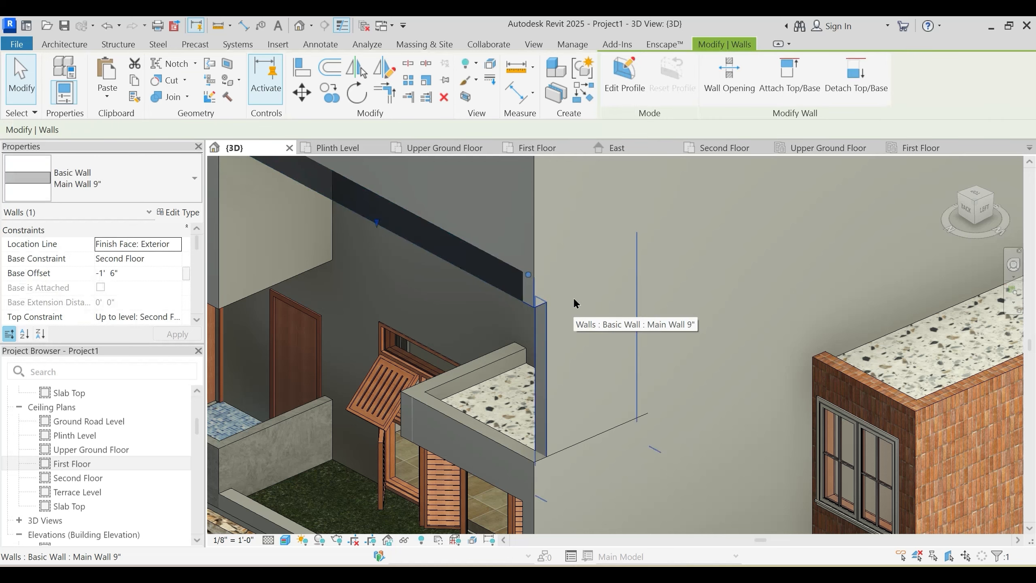
key("Escape")
Step: Delete the new side wall covering the decorative door and undo the deletion
left_click(563, 300)
scroll(579, 334, "down", 2)
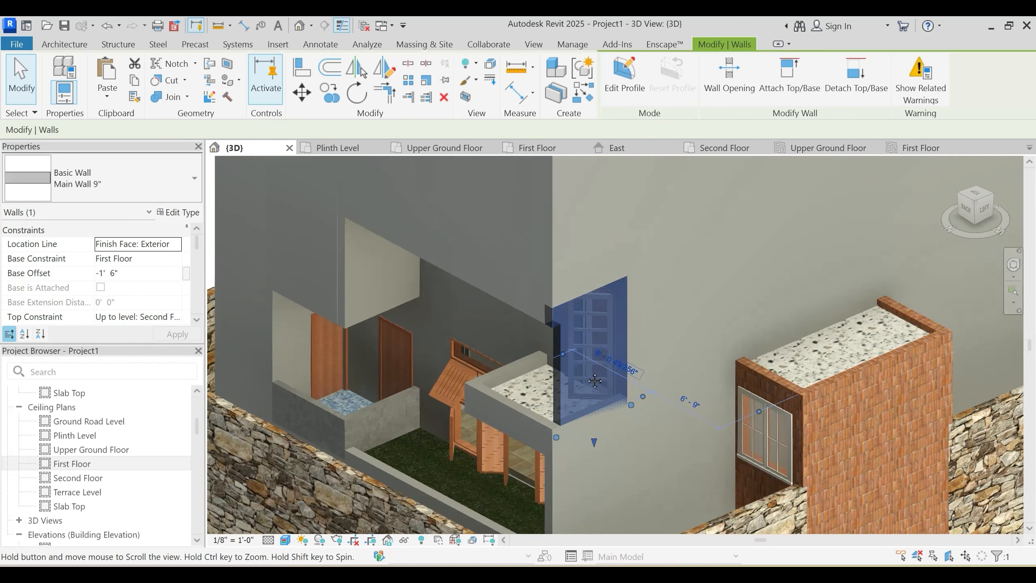
key("Delete")
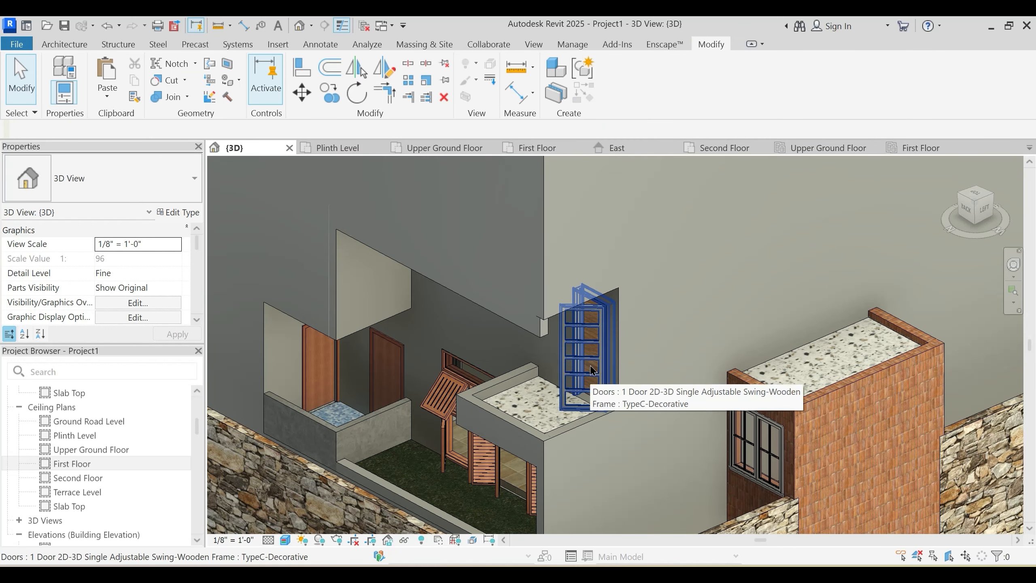
key("ctrl+z")
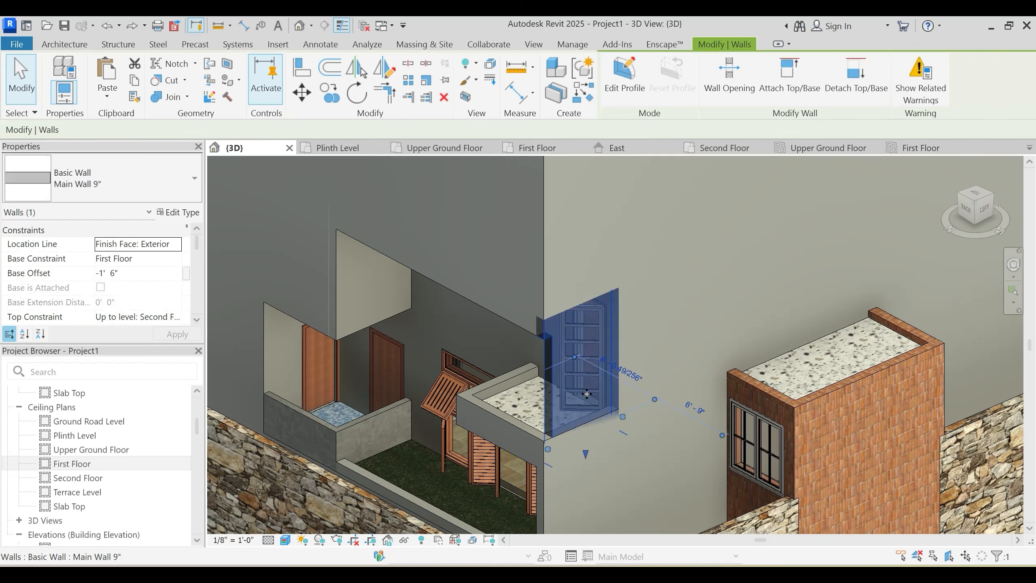
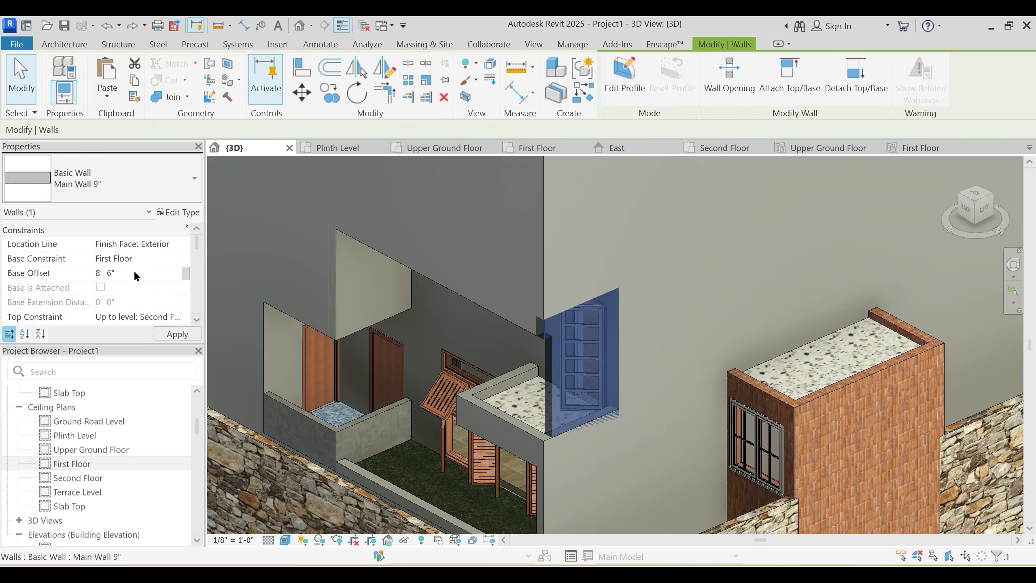
Step: Set the new side wall's base offset to 8' 6" above First Floor and check the rear corner from several angles
scroll(136, 277, "down", 1)
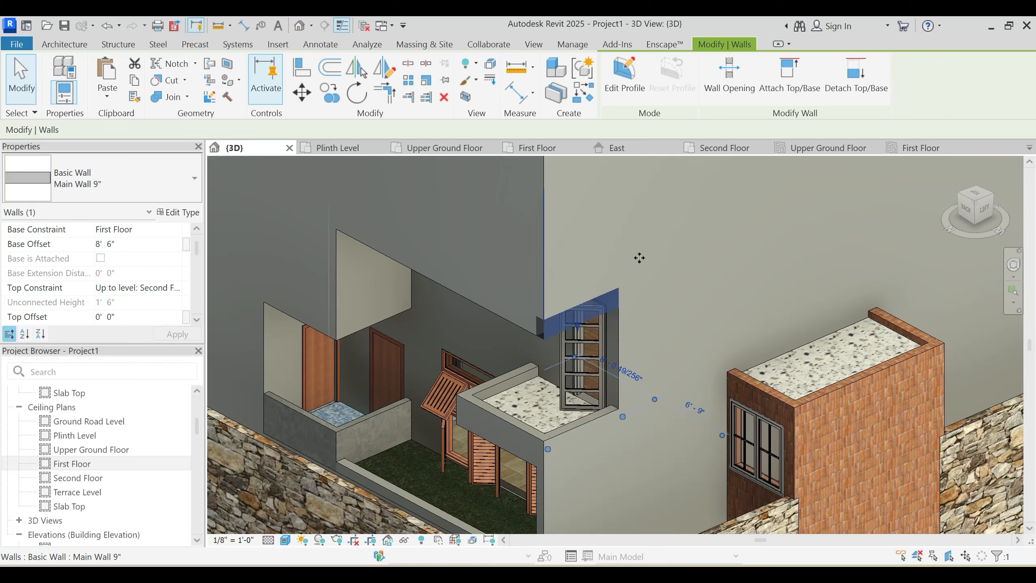
key("Escape")
middle_click_drag(646, 378, 569, 413, "shift")
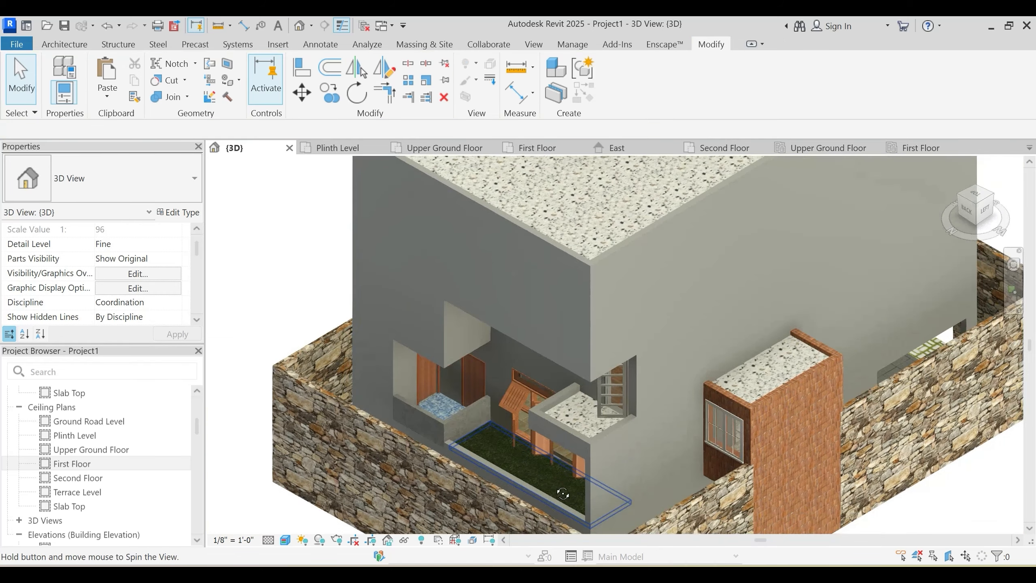
middle_click_drag(675, 419, 412, 371, "shift")
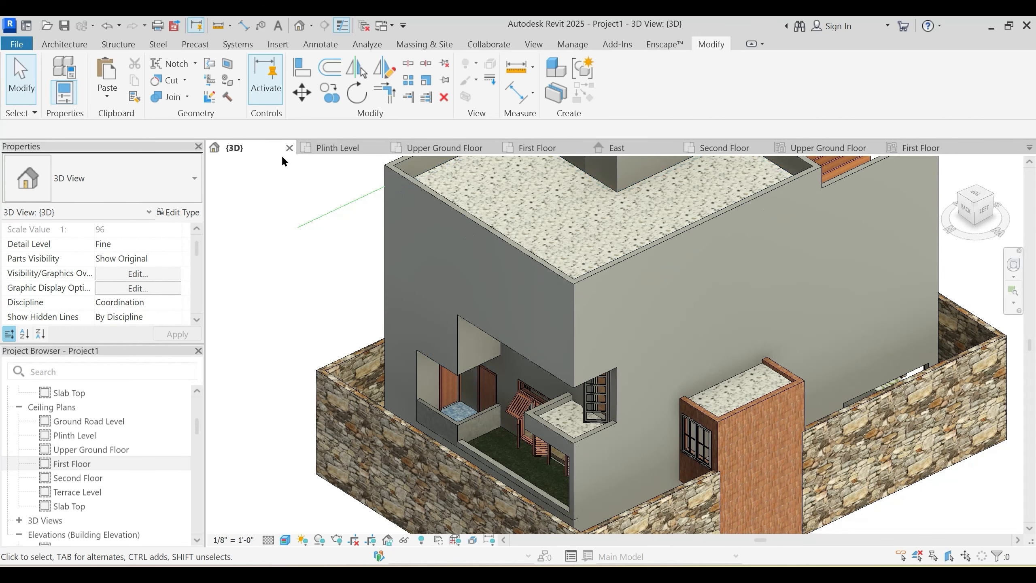
middle_click_drag(546, 323, 543, 299, "shift")
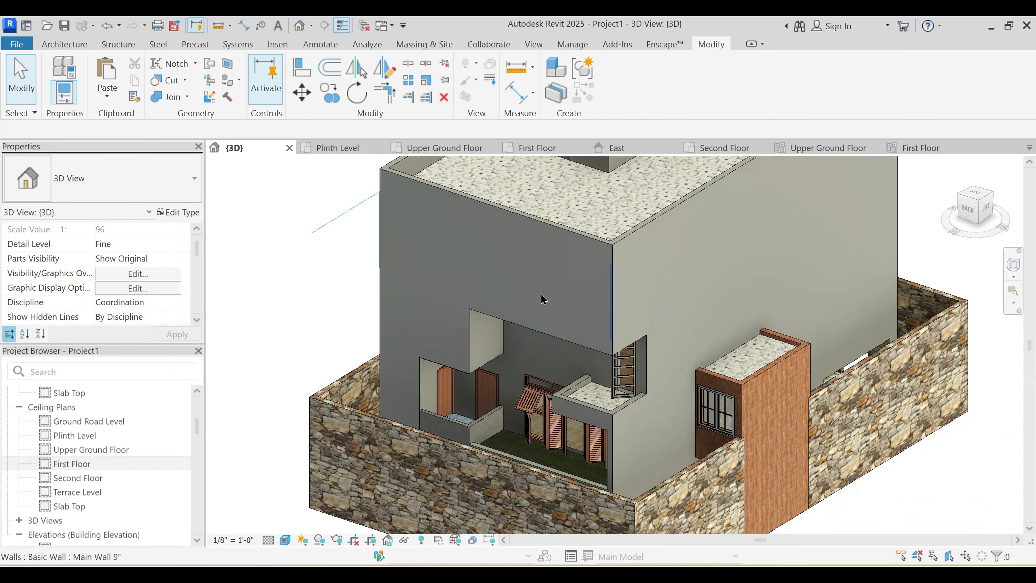
Step: Place a Window-Bay-Casement-Box-90_Degree_Angle-Center_Fixed window, type 60" x 60" x 24" 2, on the second-floor rear wall above the balcony
key("w")
key("n")
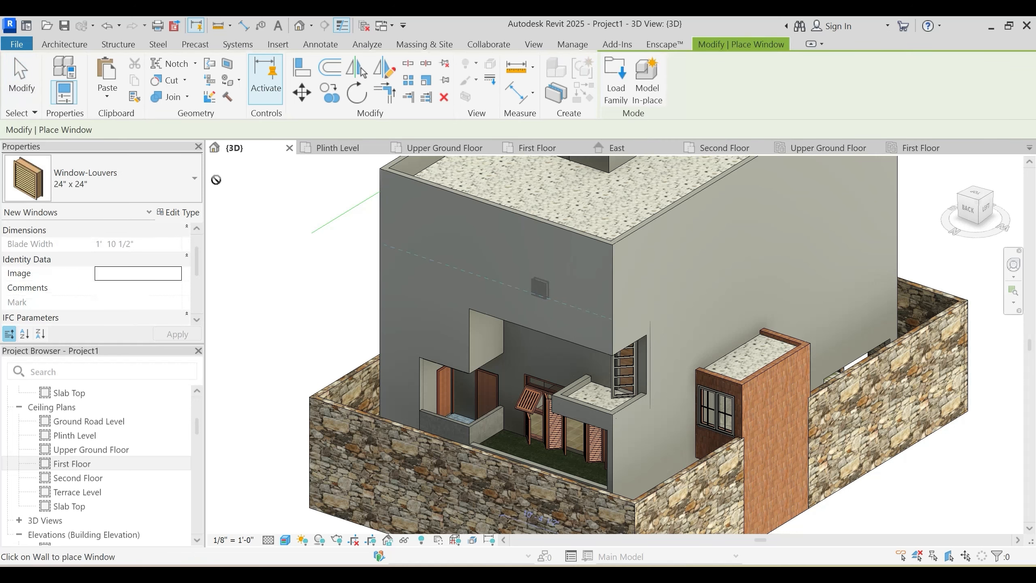
left_click(122, 180)
scroll(74, 386, "up", 1)
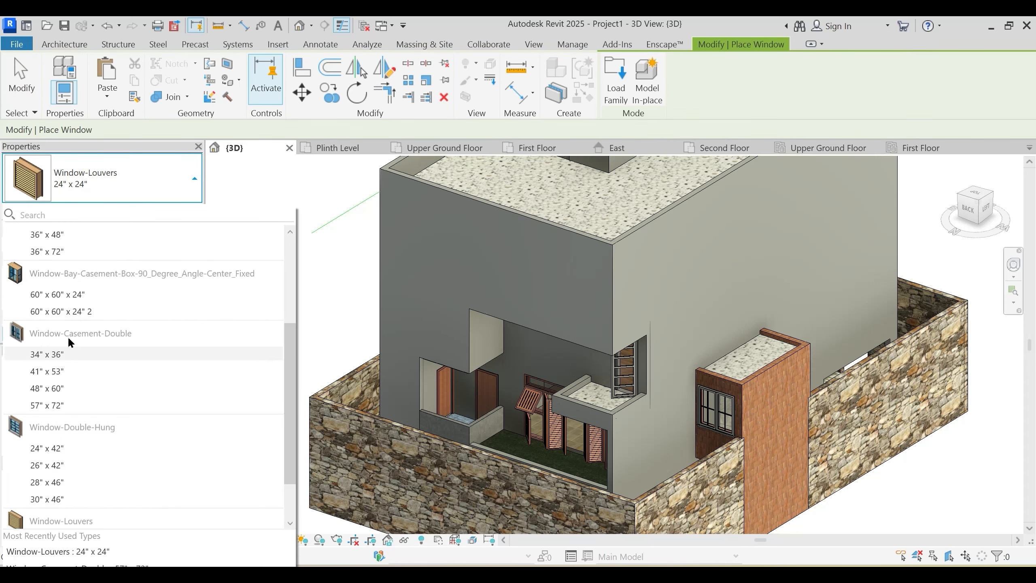
left_click(63, 311)
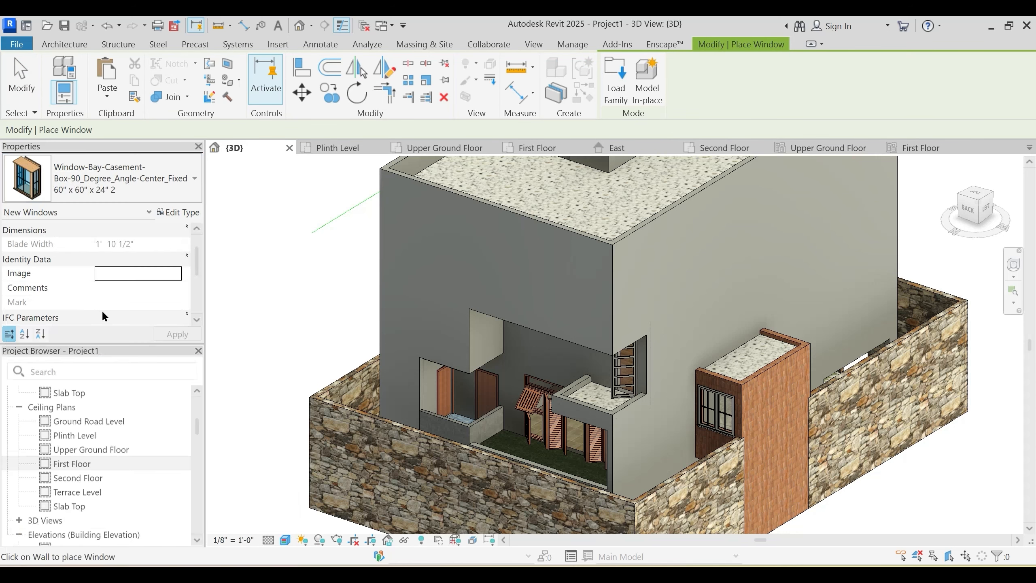
left_click(662, 357)
key("Escape")
key("Escape")
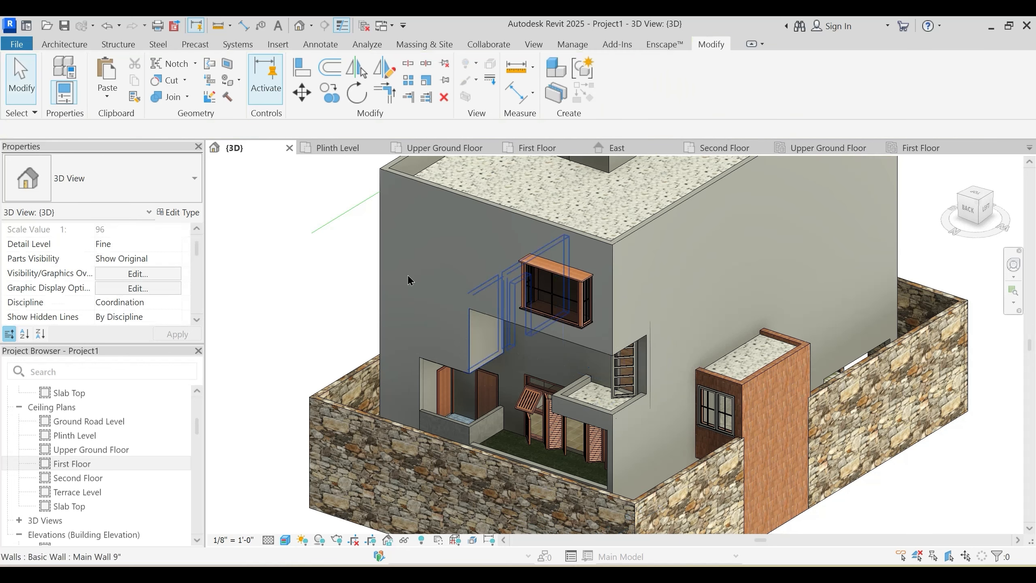
Step: Close the Project1 ceiling plans and its Second Floor, East, First Floor and Upper Ground Floor views, and switch to the Live Project Nov 24' 3D view
left_click(959, 152)
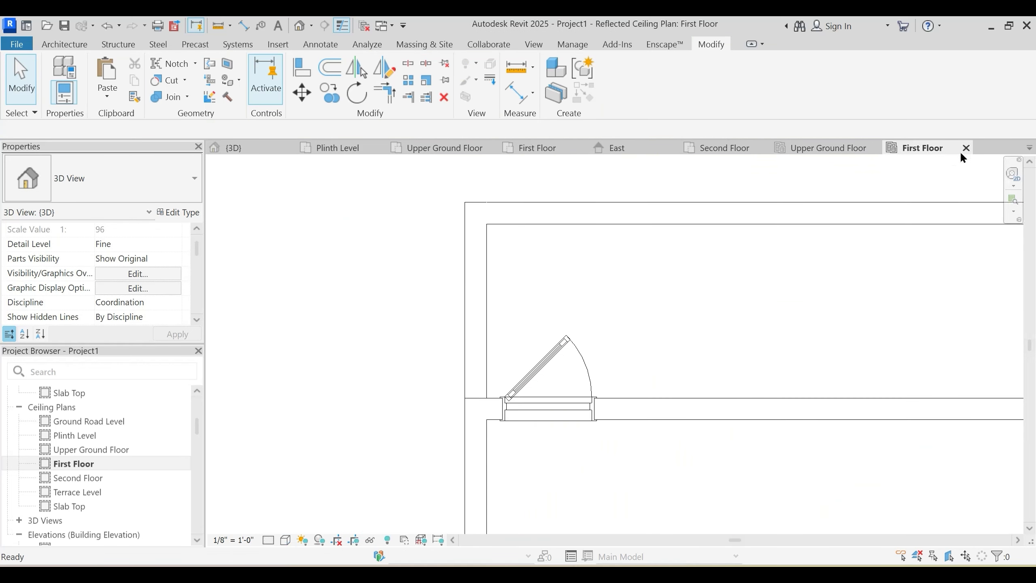
left_click(965, 149)
left_click(963, 148)
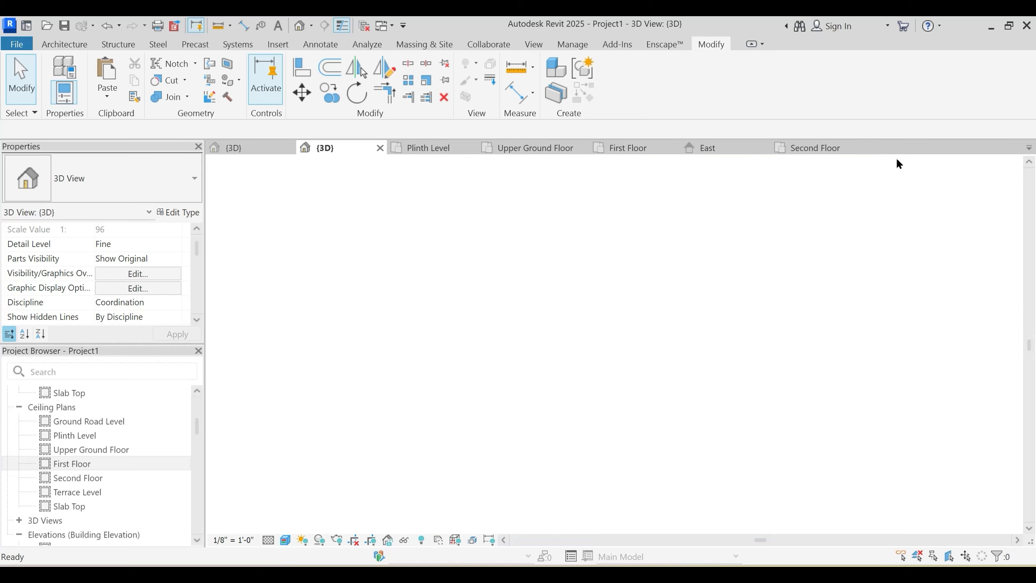
left_click(857, 148)
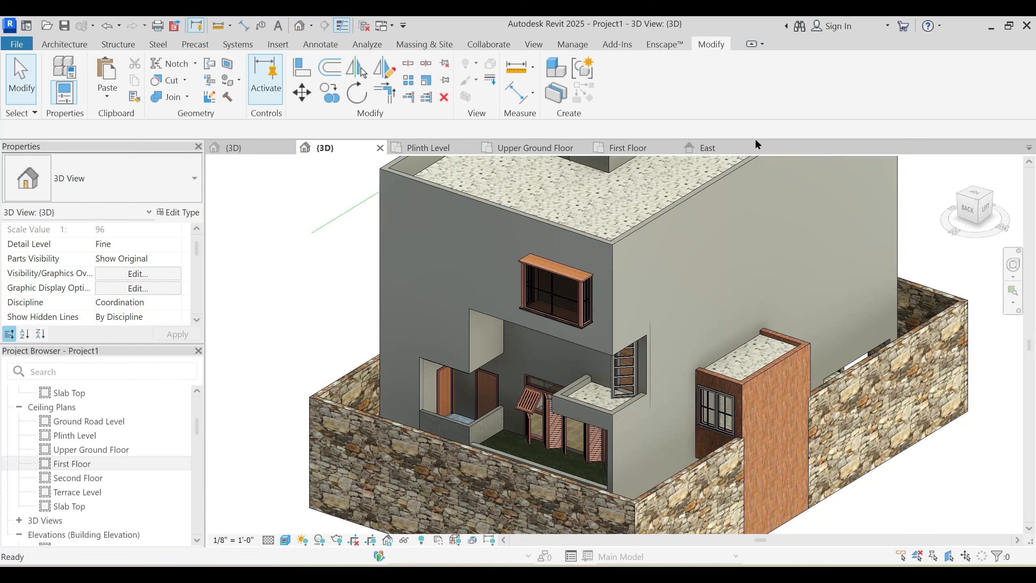
left_click(764, 148)
left_click(670, 148)
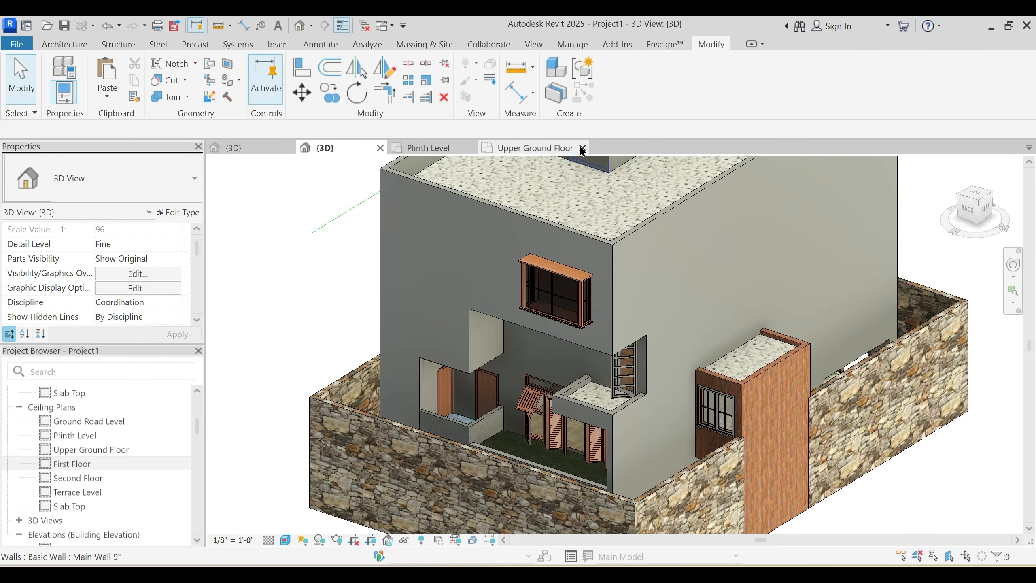
left_click(579, 148)
left_click(250, 150)
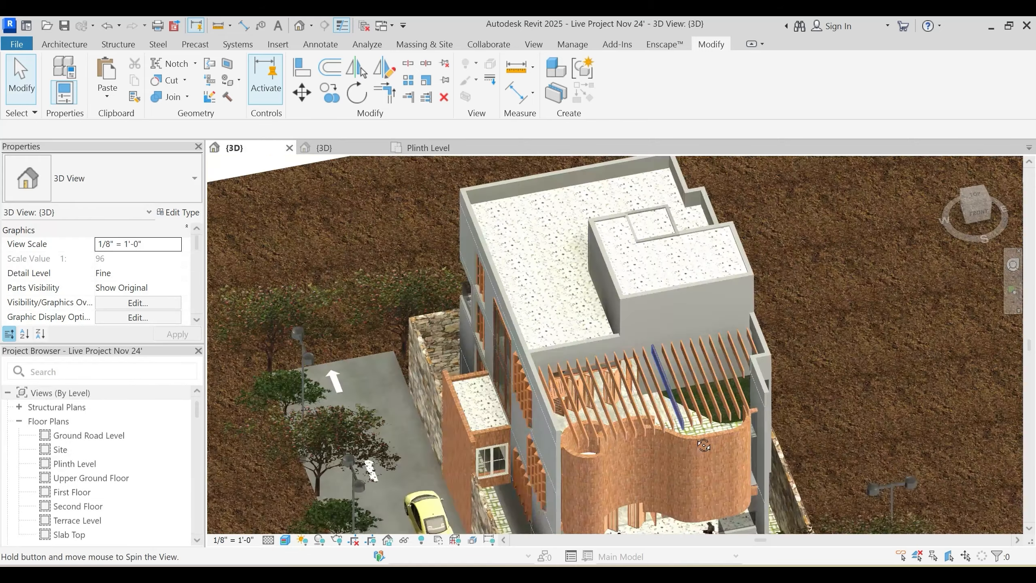
Step: Examine the rear wall's bay windows in the Live Project Nov 24' 3D view and return to Project1's 3D view
middle_click_drag(704, 445, 442, 350, "shift")
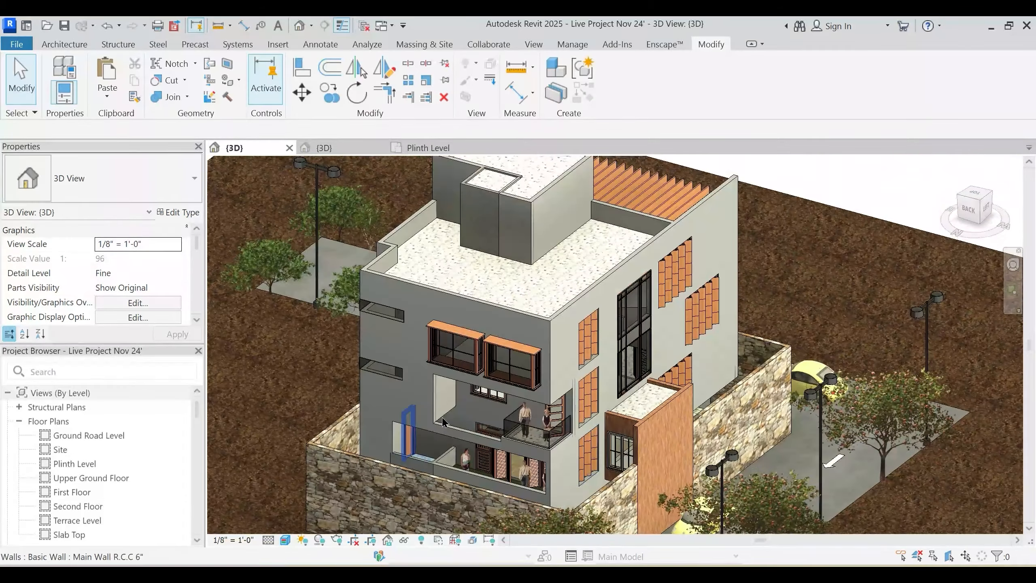
scroll(438, 344, "up", 3)
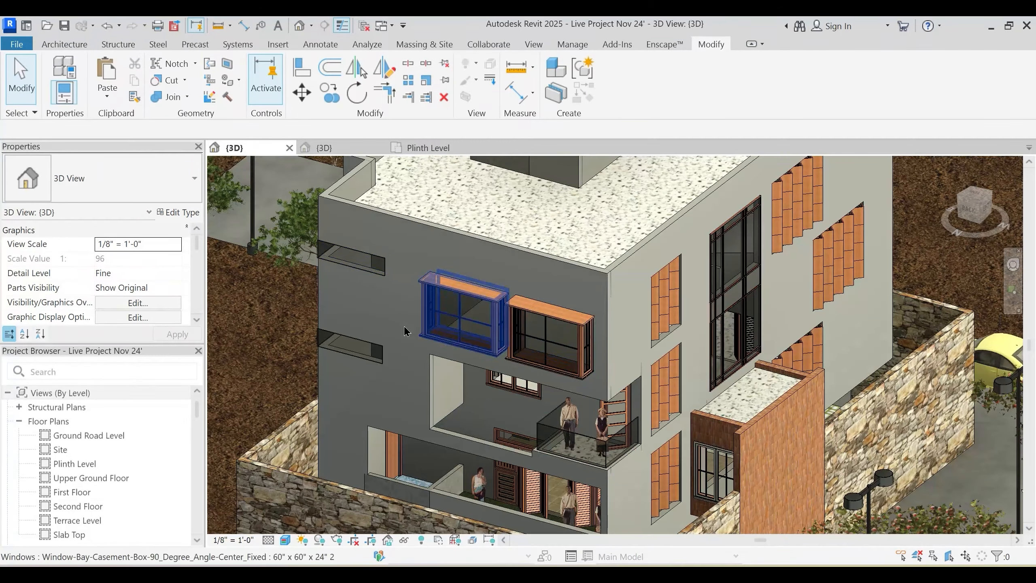
left_click(434, 143)
scroll(499, 280, "down", 4)
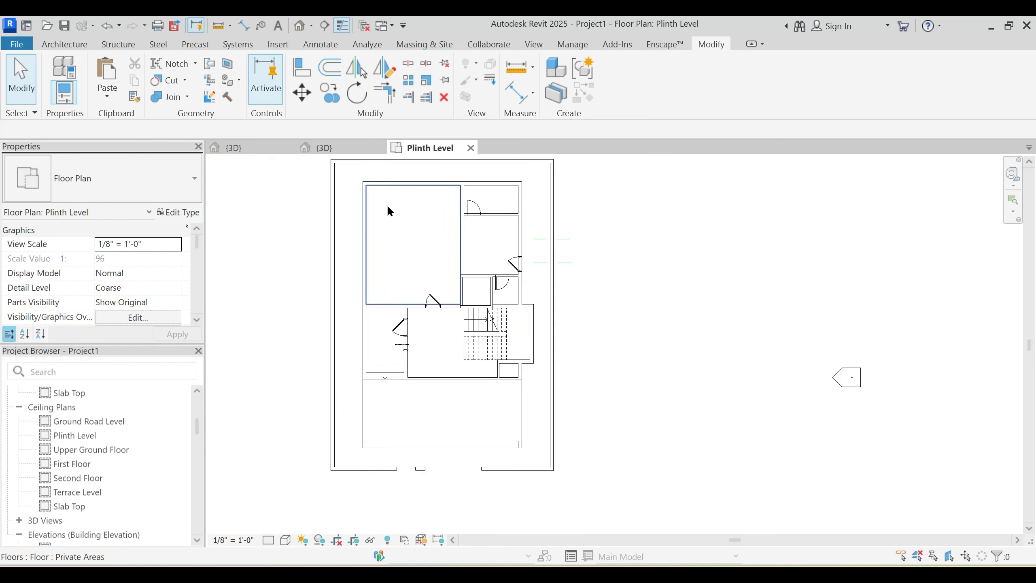
left_click(330, 147)
scroll(523, 306, "up", 3)
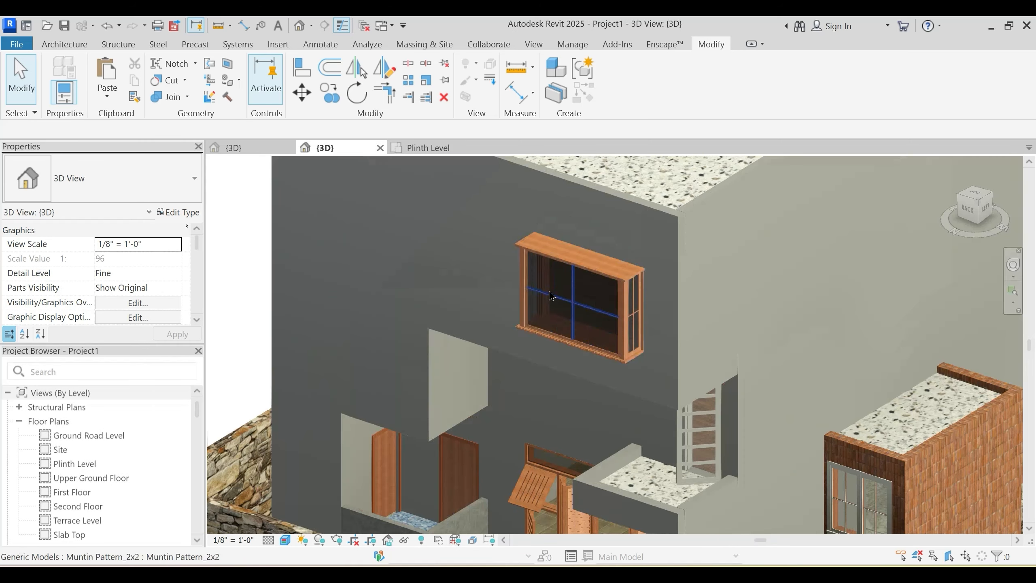
left_click(610, 325)
scroll(610, 325, "up", 2)
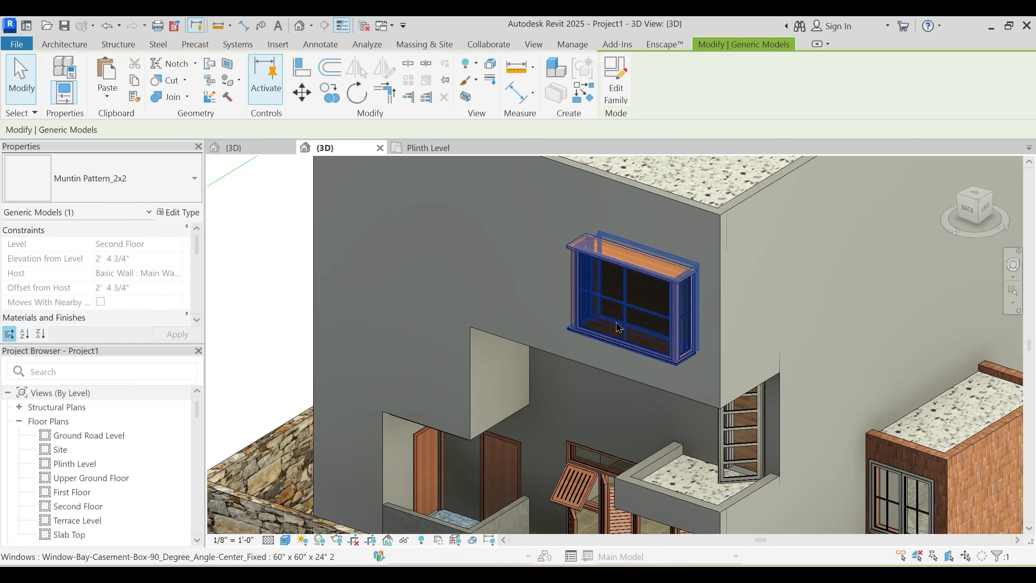
key("c")
key("s")
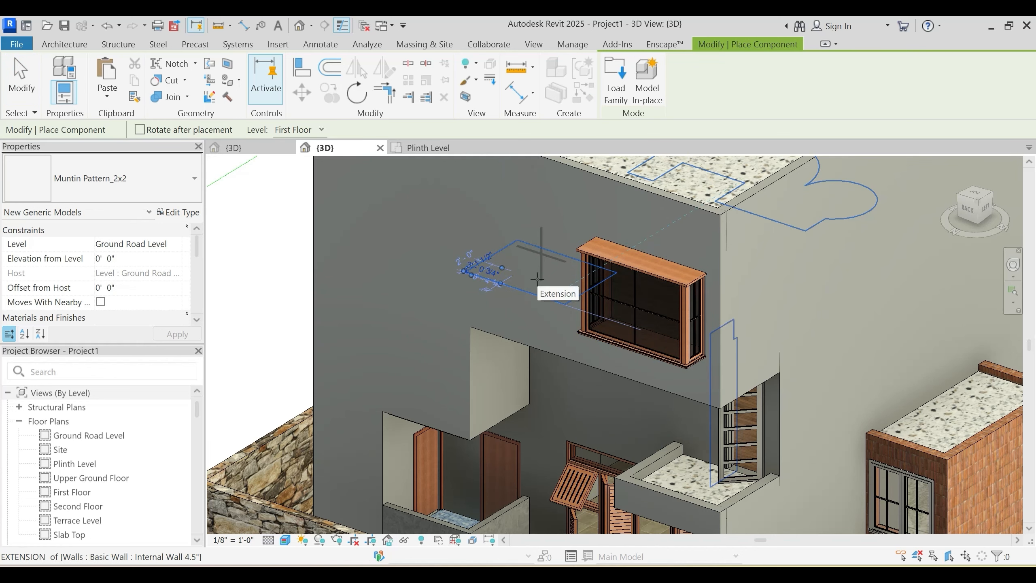
key("Escape")
Step: Place another bay window of the same 60" x 60" x 24" 2 type beside the existing one on the second-floor rear wall
left_click(648, 279)
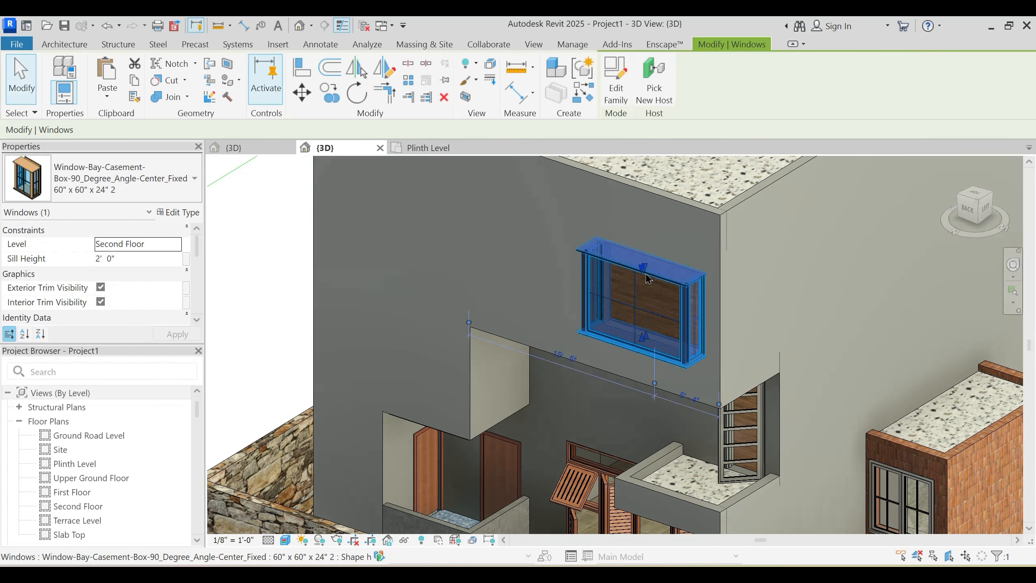
key("c")
key("s")
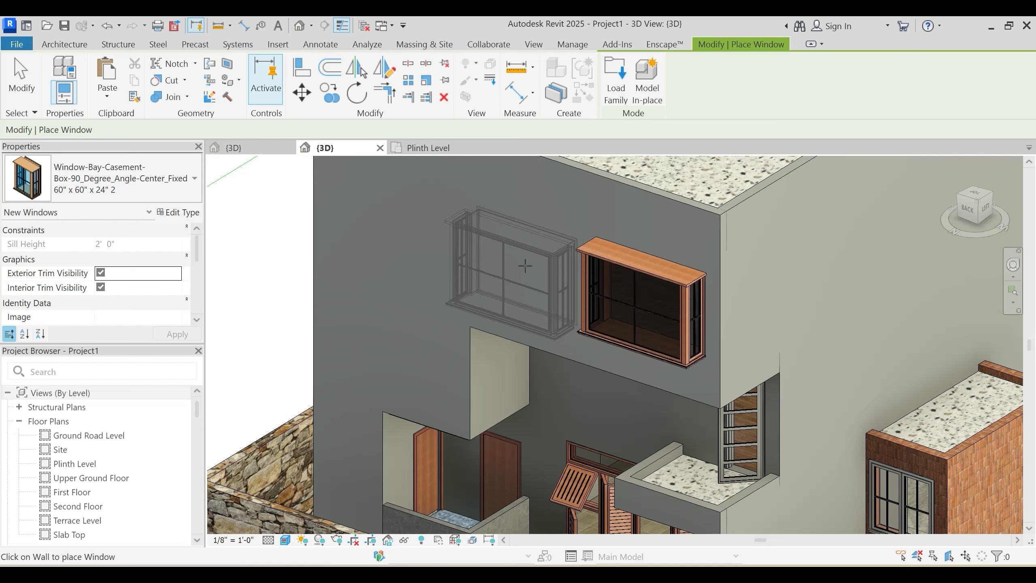
left_click(528, 264)
key("Escape")
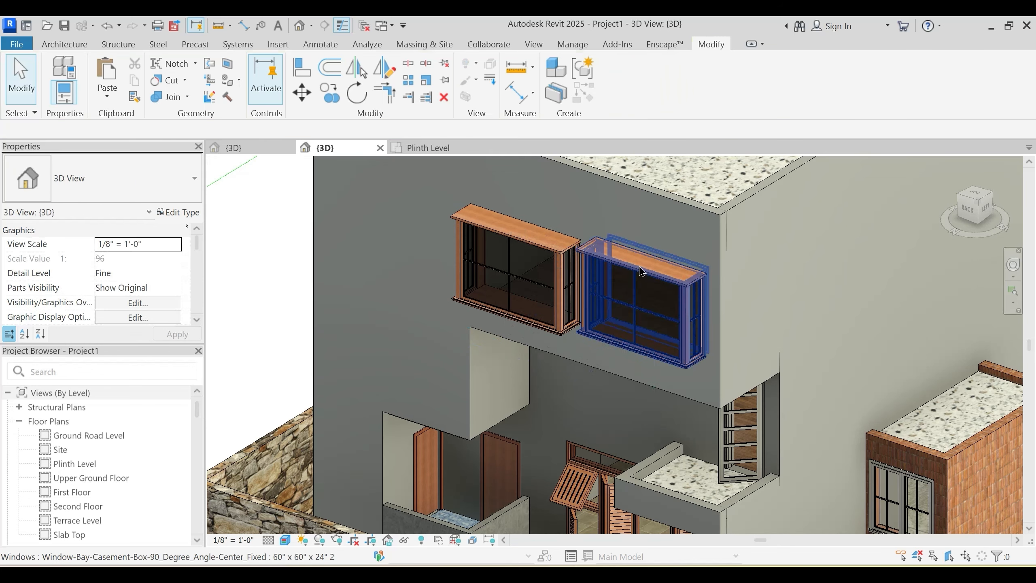
Step: Set the sill height of both rear bay windows to 15"
left_click(640, 268)
left_click(511, 261, "ctrl")
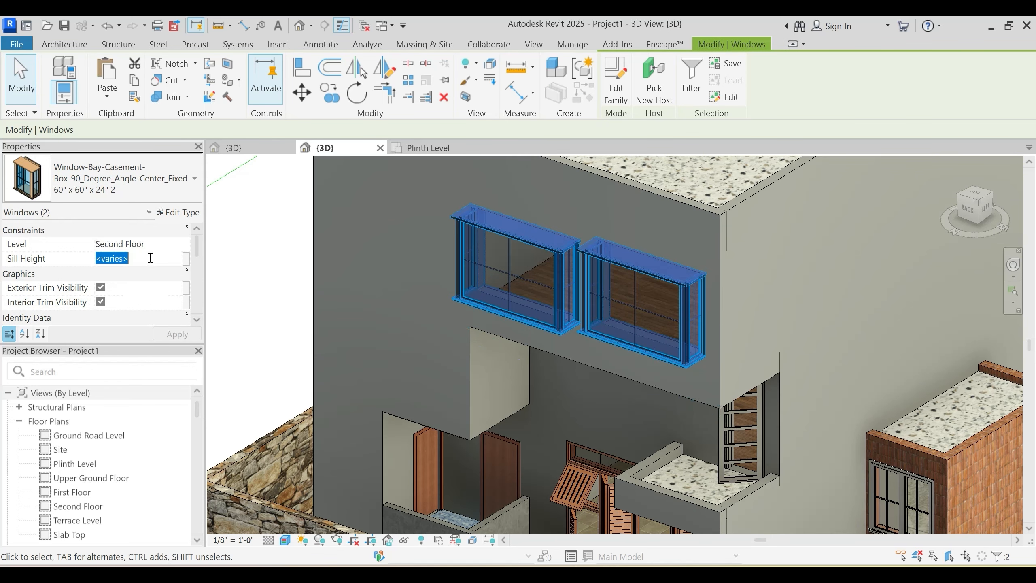
key("Escape")
left_click(623, 277)
left_click(538, 251, "ctrl")
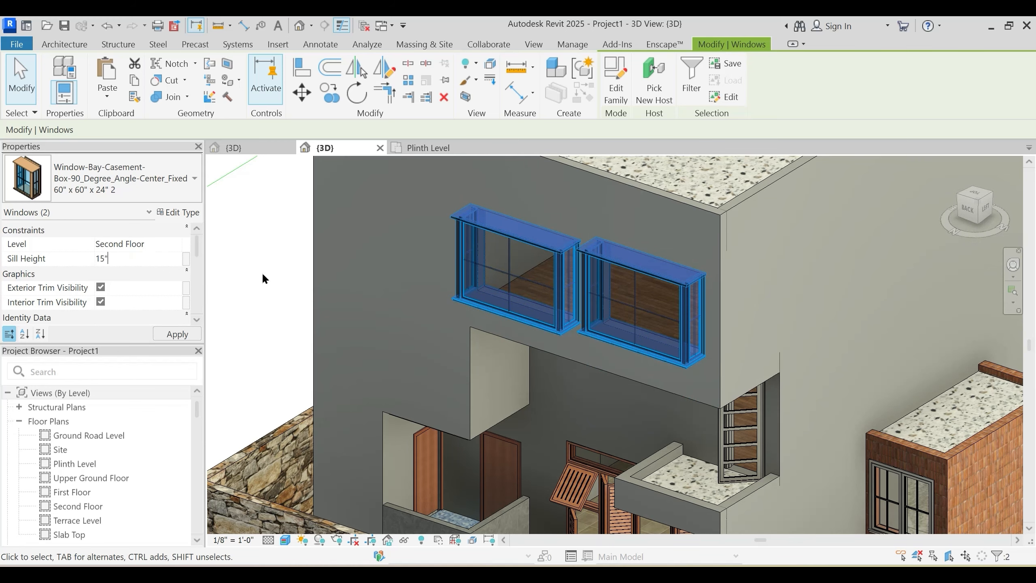
key("Escape")
Step: Set the decorative balcony door's door panel, inscribed frame and wooden frame materials to Sash
middle_click_drag(628, 398, 649, 387, "shift")
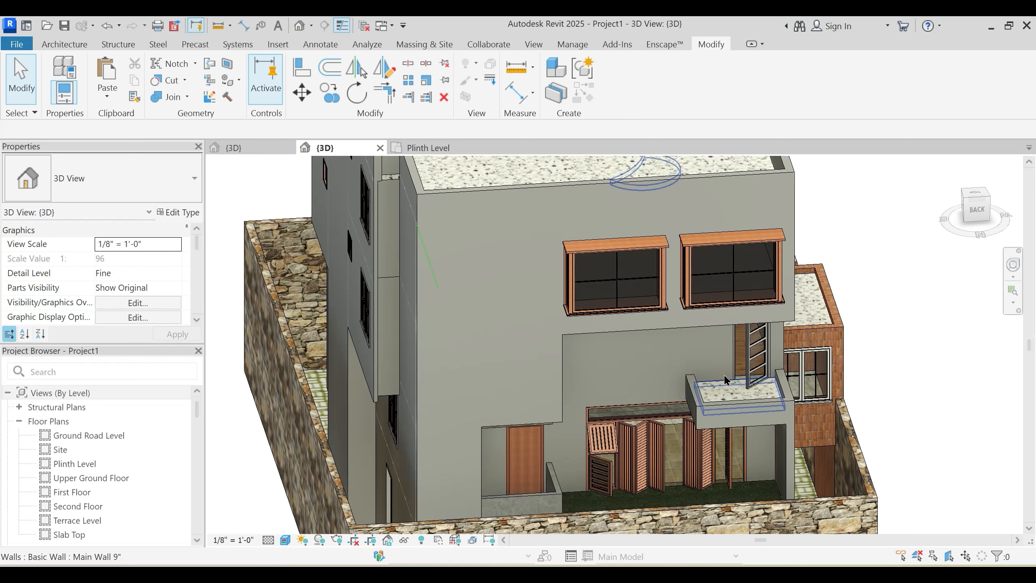
left_click(750, 369)
scroll(134, 266, "down", 3)
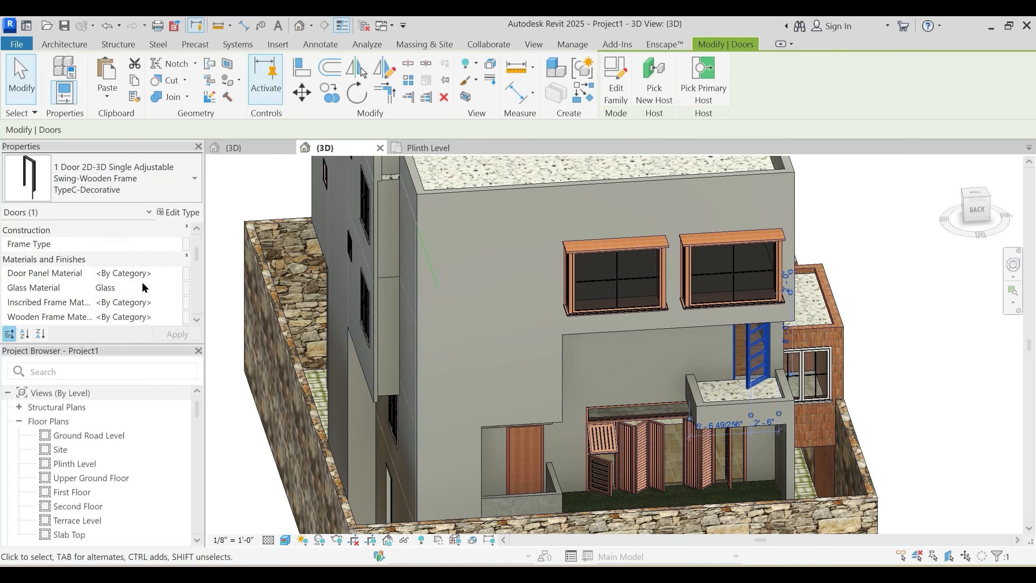
left_click(162, 274)
left_click(163, 275)
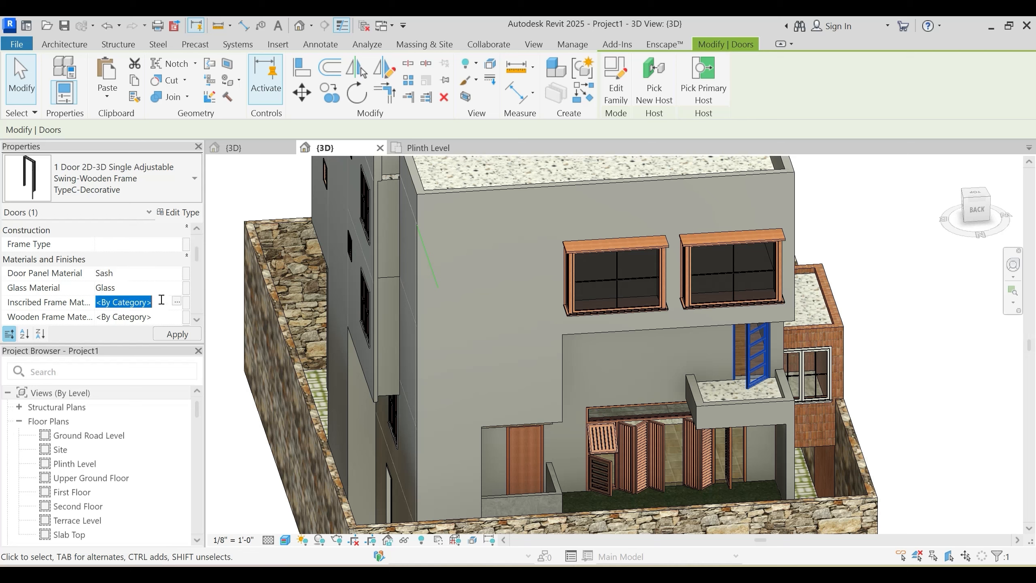
left_click(161, 313)
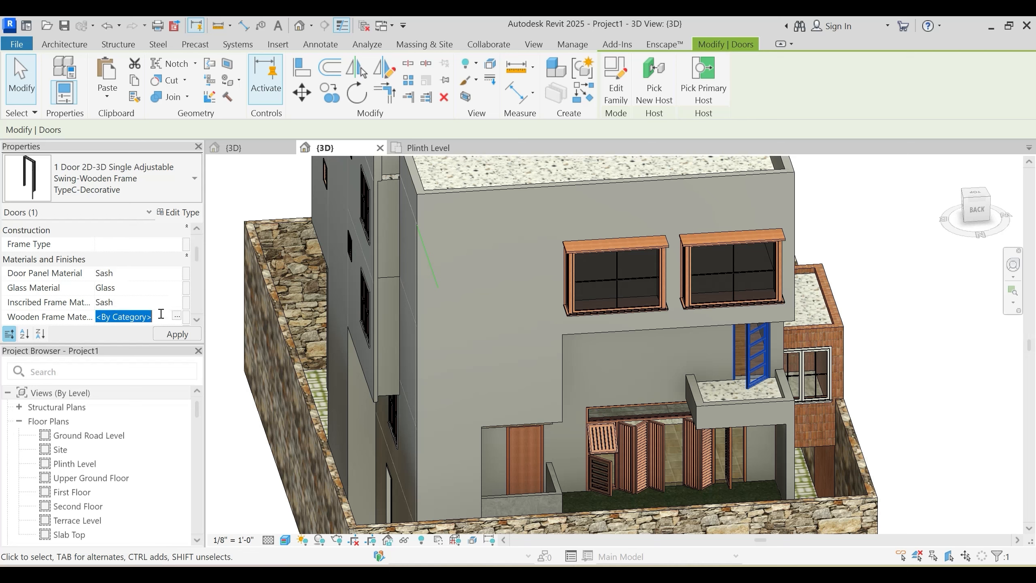
scroll(140, 287, "down", 1)
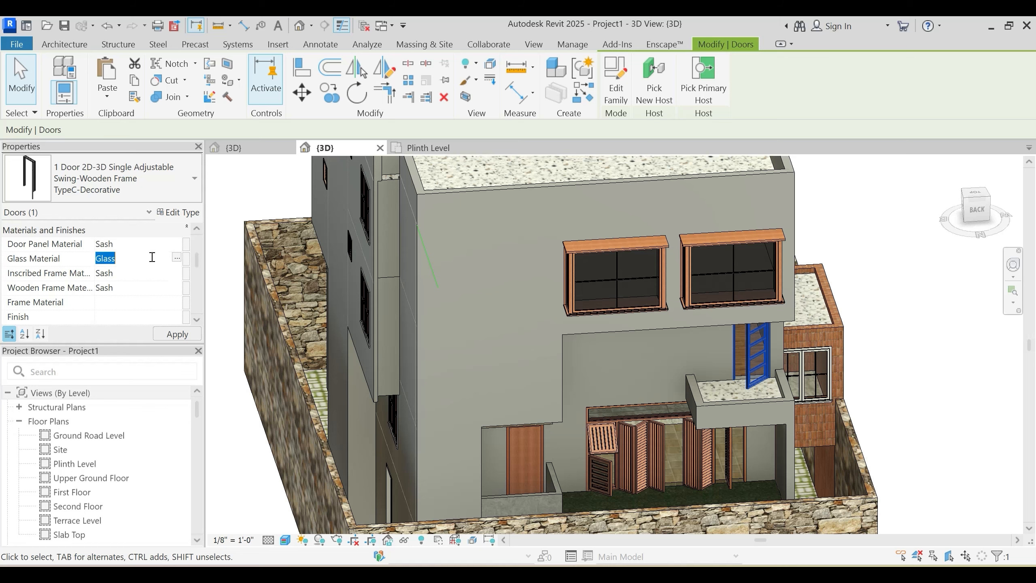
Step: Assign the 1 Dark Glass material to the decorative balcony door's glass
left_click(176, 257)
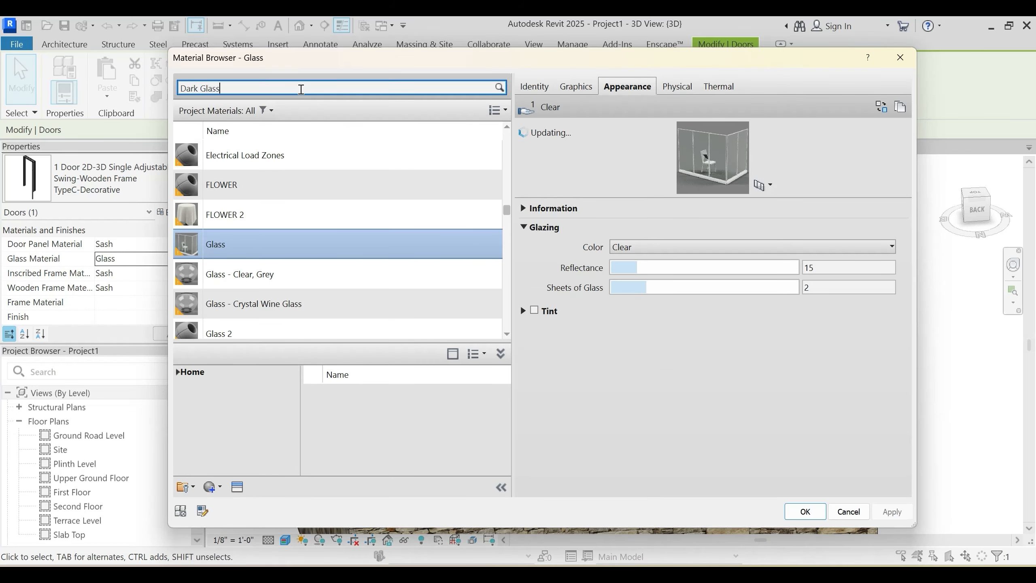
key("Return")
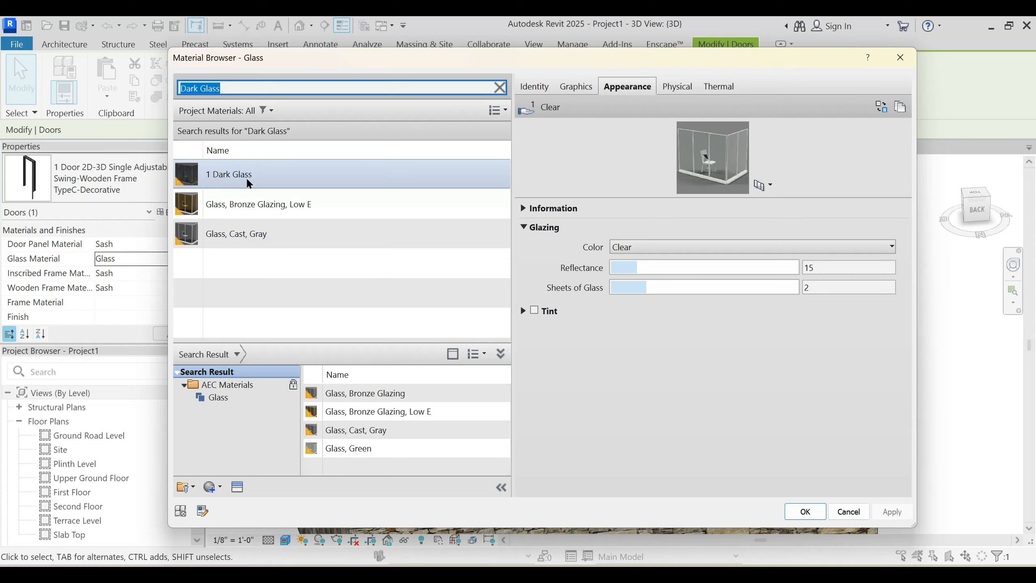
left_click(246, 177)
left_click(806, 511)
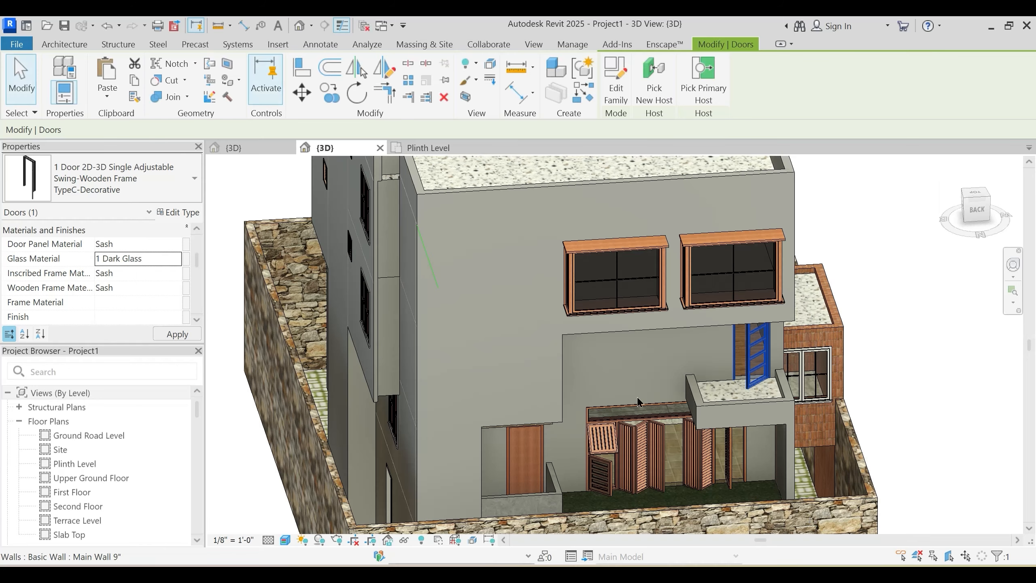
key("Escape")
Step: Inspect the house's rear, side and front facades from several angles
scroll(541, 405, "up", 4)
middle_click_drag(542, 405, 551, 397, "shift")
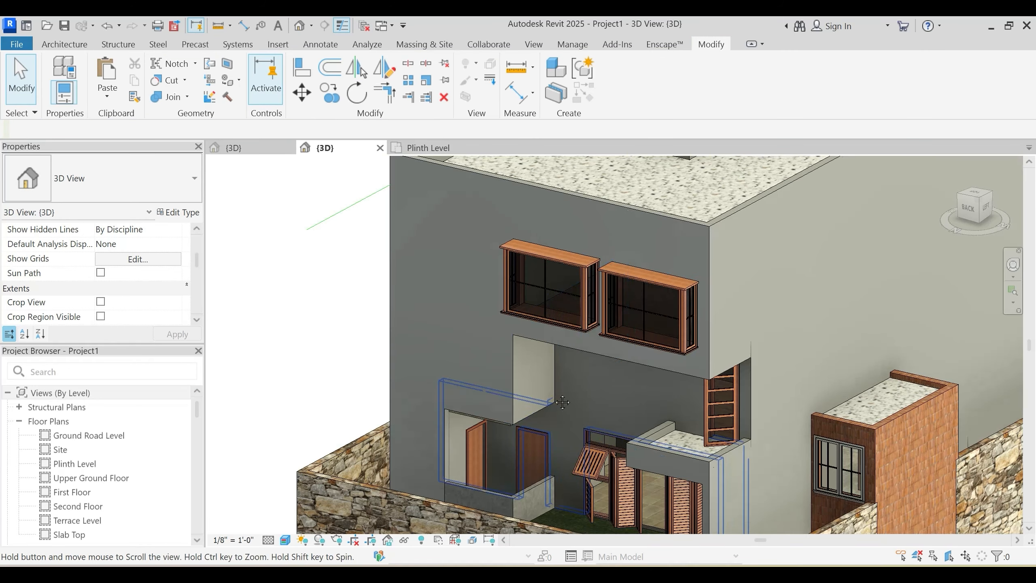
middle_click_drag(601, 422, 505, 354)
middle_click_drag(556, 379, 432, 373, "shift")
middle_click_drag(557, 274, 668, 241)
middle_click_drag(571, 277, 541, 349, "shift")
middle_click_drag(604, 318, 491, 317, "shift")
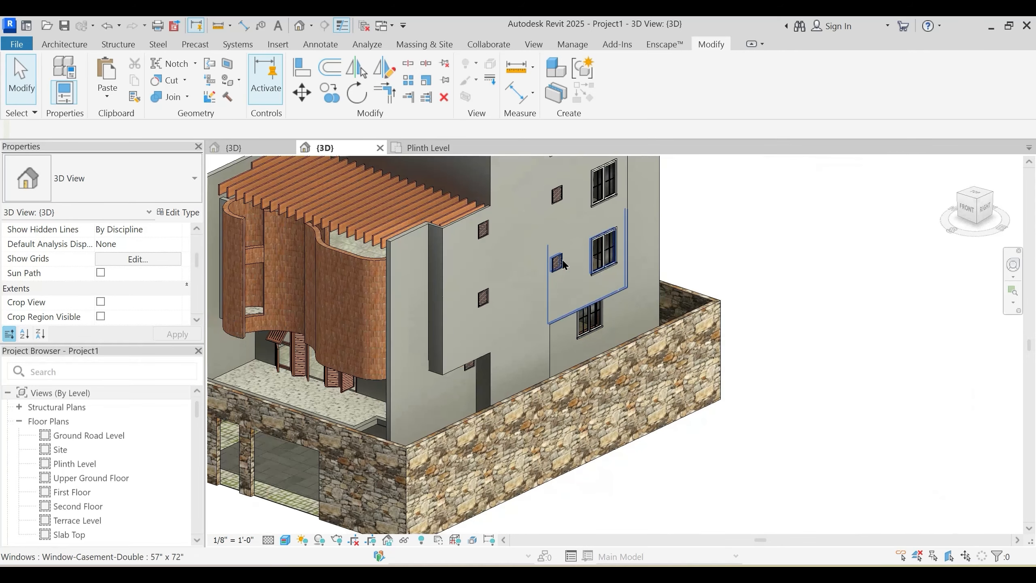
Step: In the Plinth Level plan, start a wall and duplicate the Curtain Wall 1 type as Stairway Curtain Wall
left_click(436, 153)
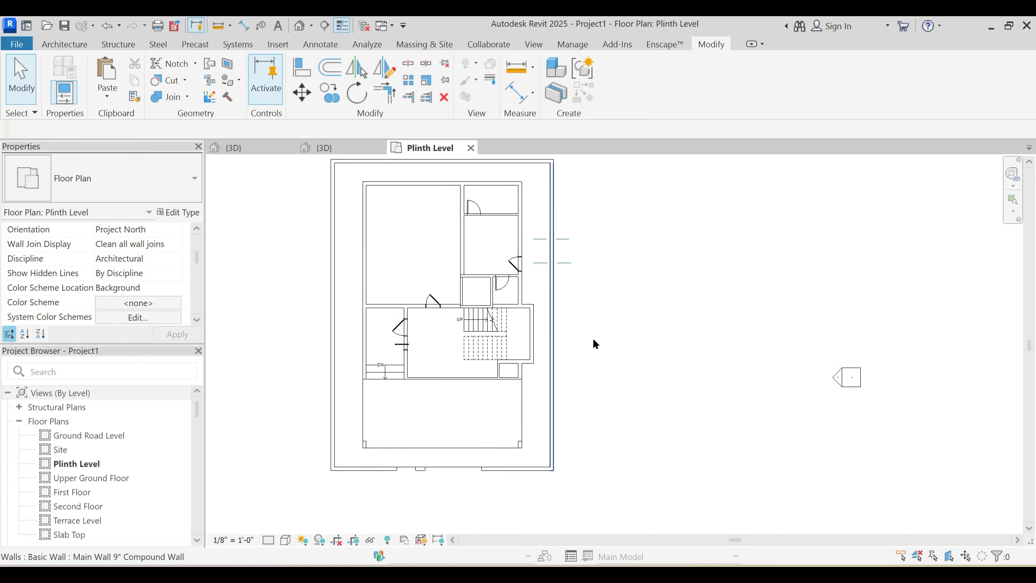
scroll(627, 354, "up", 3)
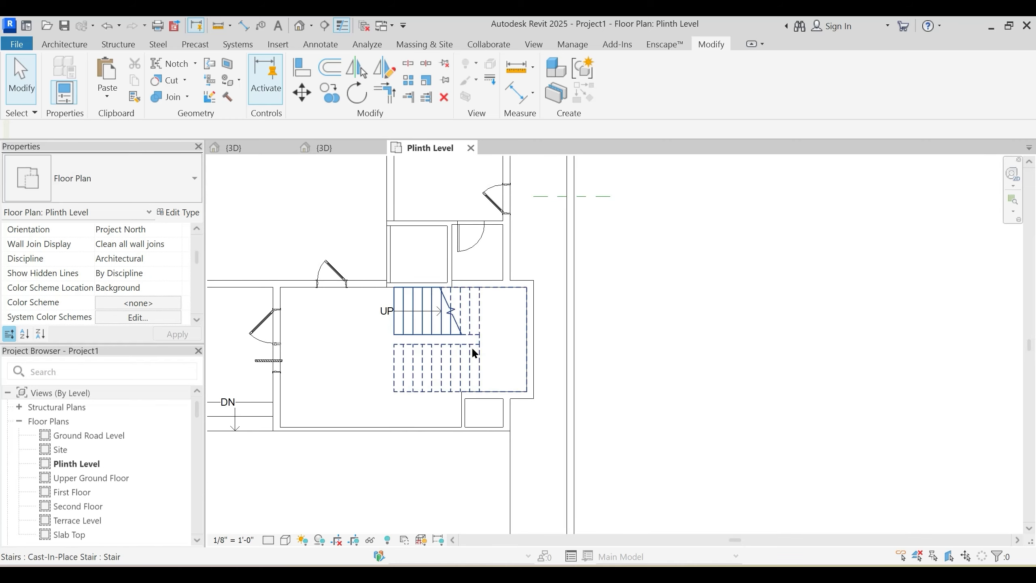
key("w")
key("a")
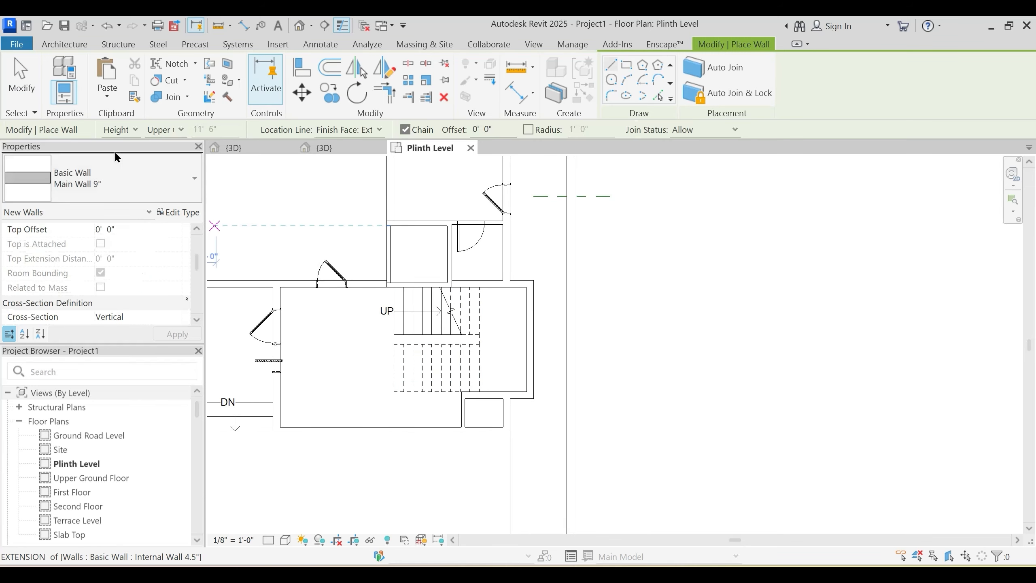
left_click(130, 181)
scroll(99, 407, "down", 2)
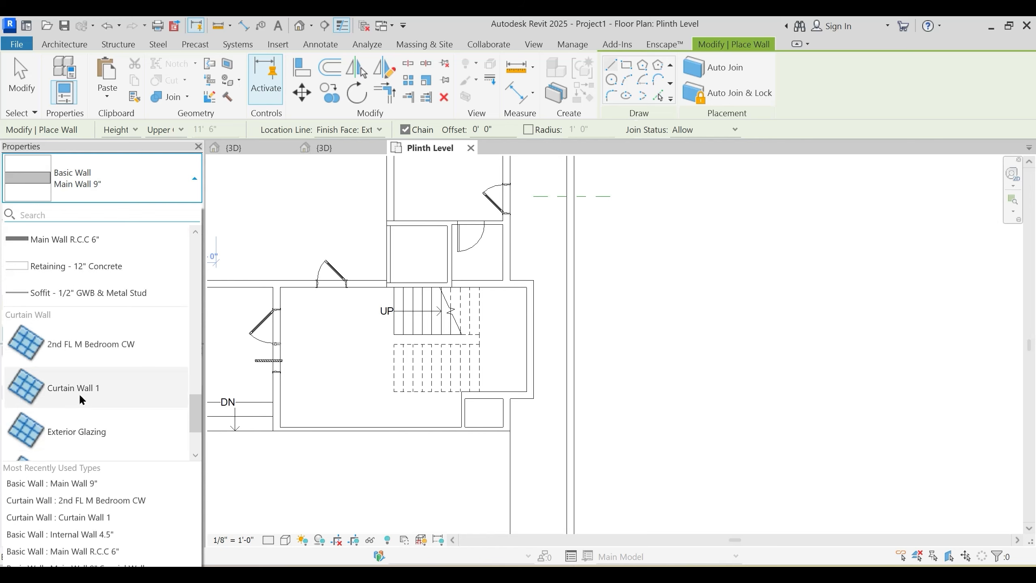
left_click(86, 389)
left_click(178, 212)
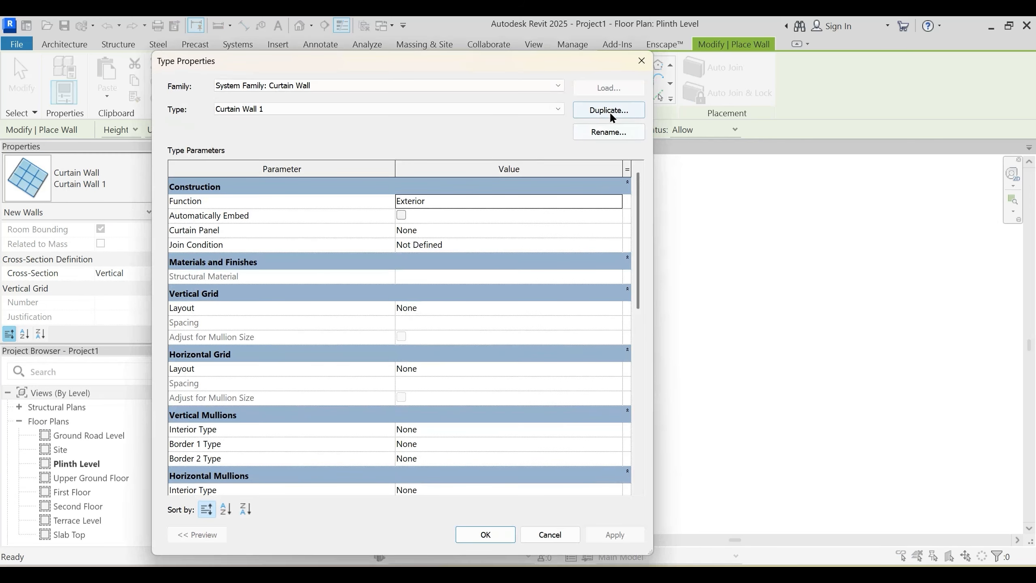
left_click(609, 110)
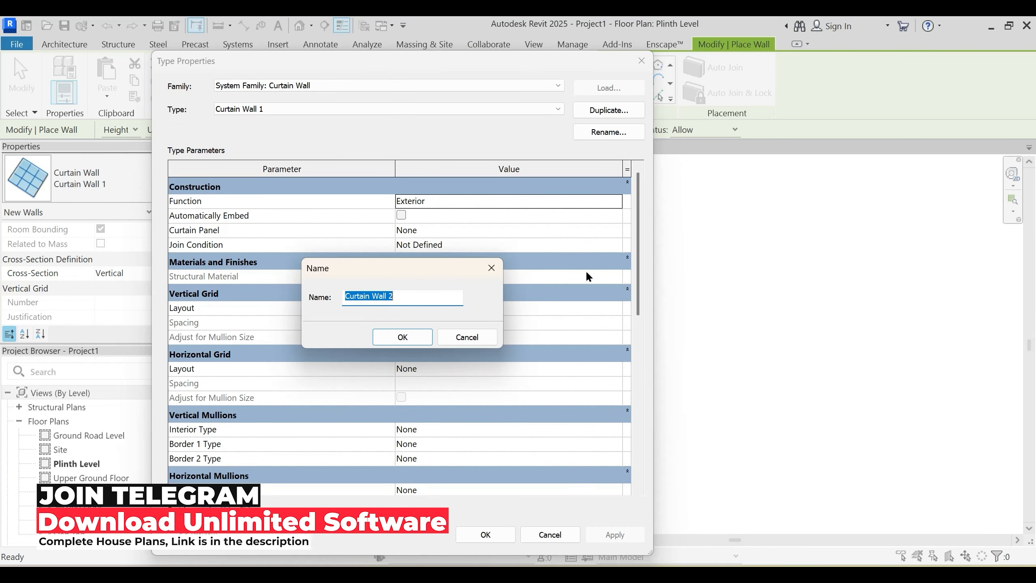
type("Sta")
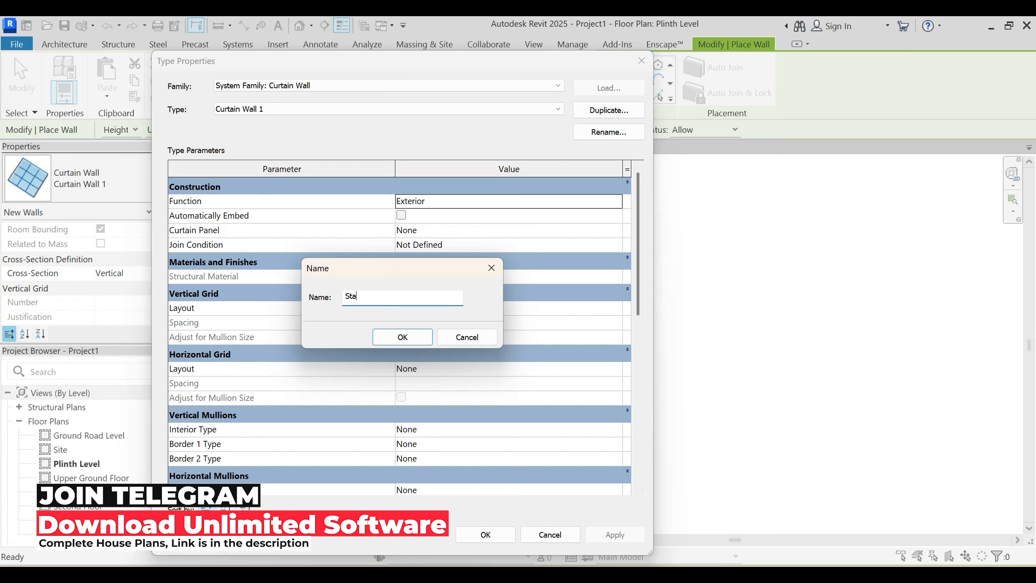
type("irway Curtain Wall")
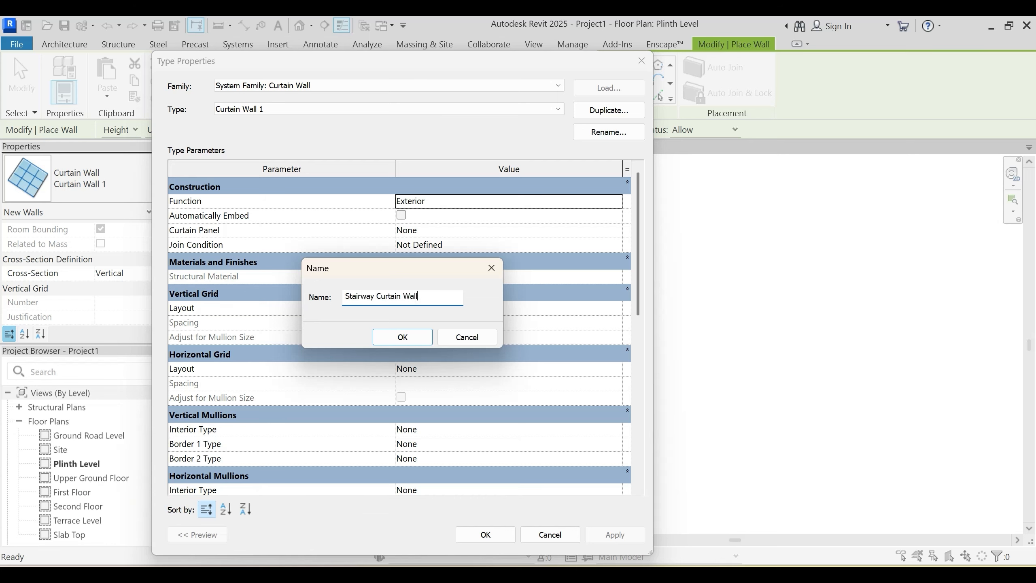
key("Return")
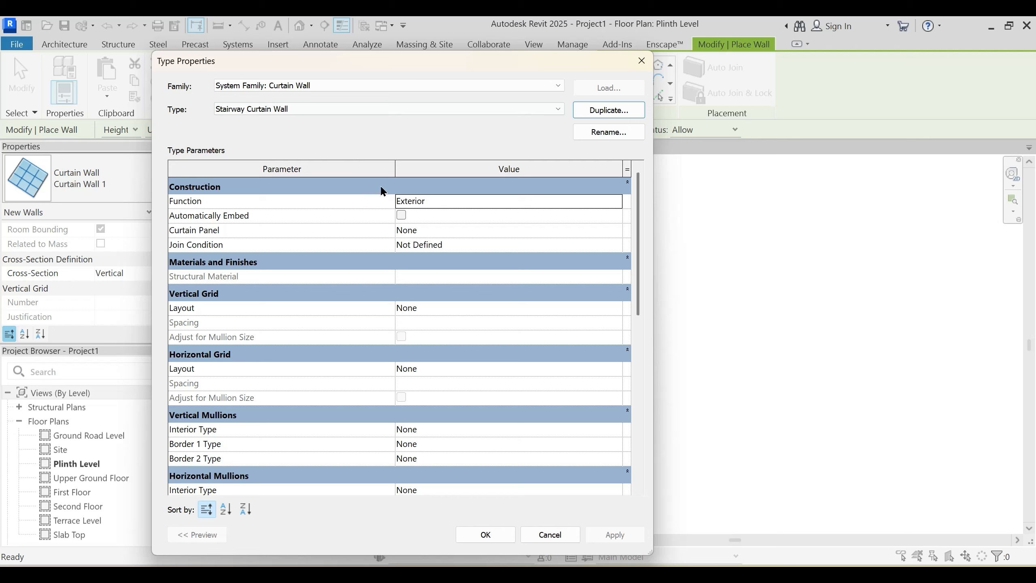
Step: Set the Stairway Curtain Wall type's curtain panel to System Panel : Glazed and apply the type settings
left_click(617, 245)
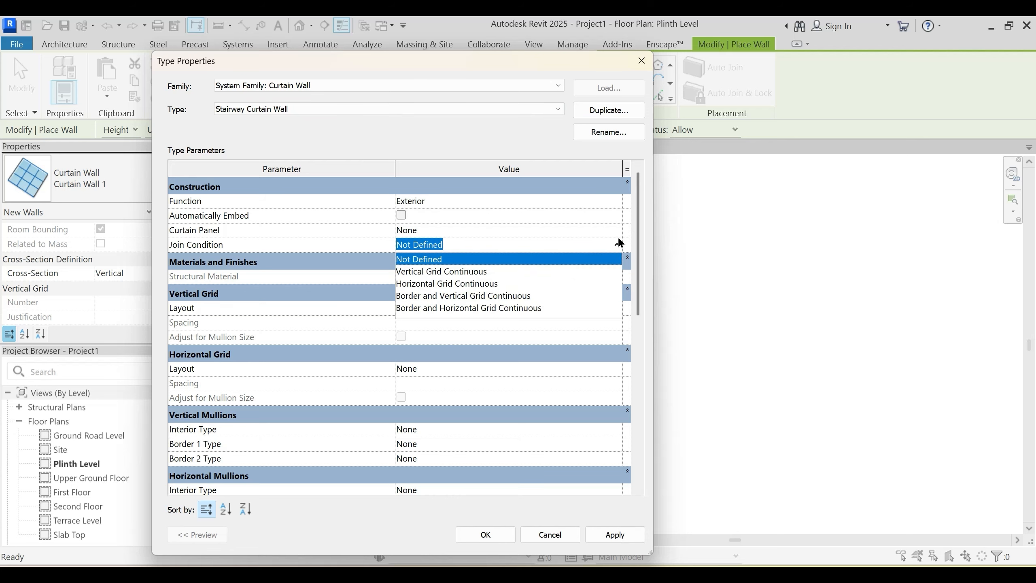
left_click(617, 231)
left_click(617, 231)
scroll(557, 268, "down", 7)
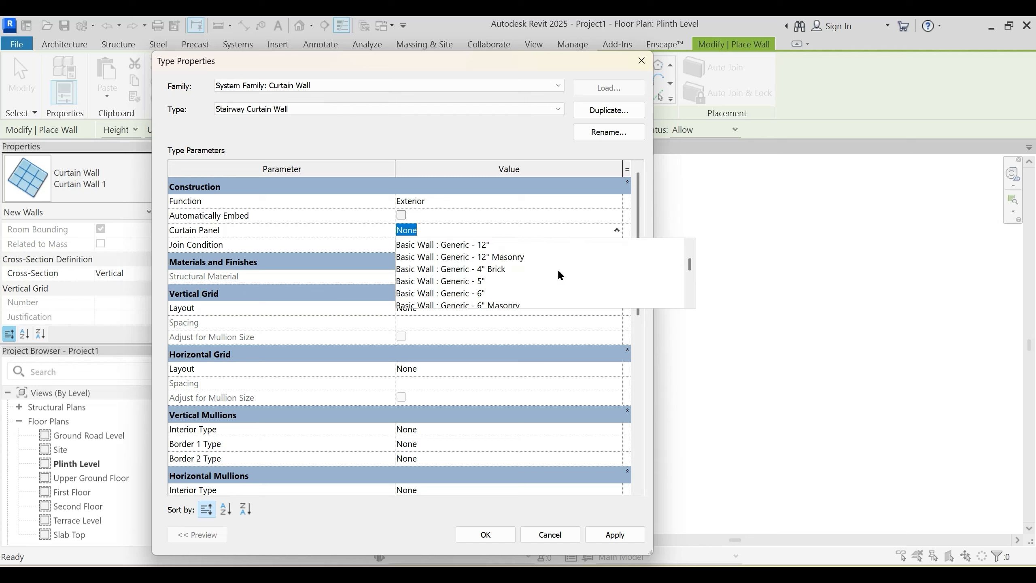
scroll(545, 278, "down", 2)
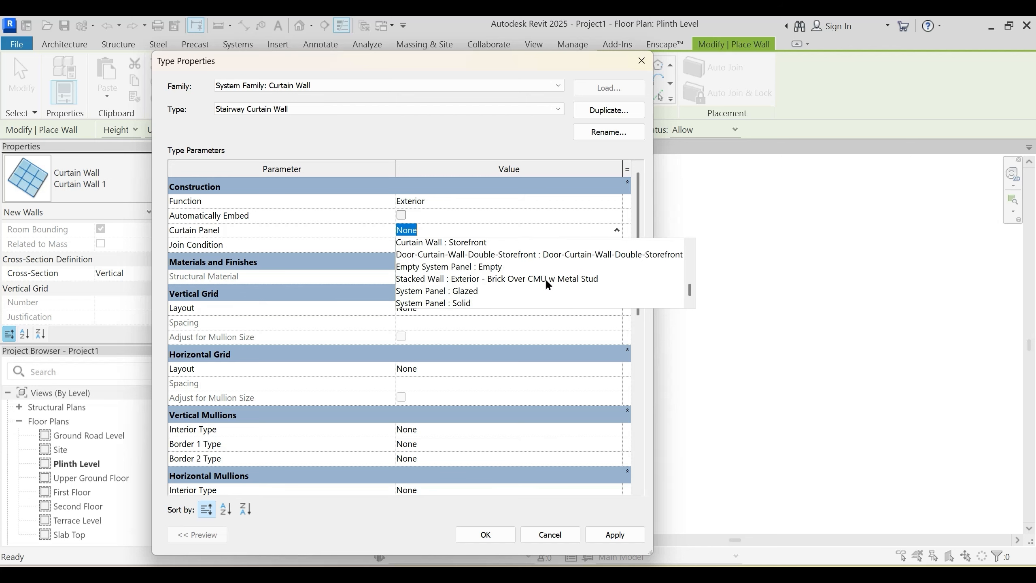
left_click(469, 281)
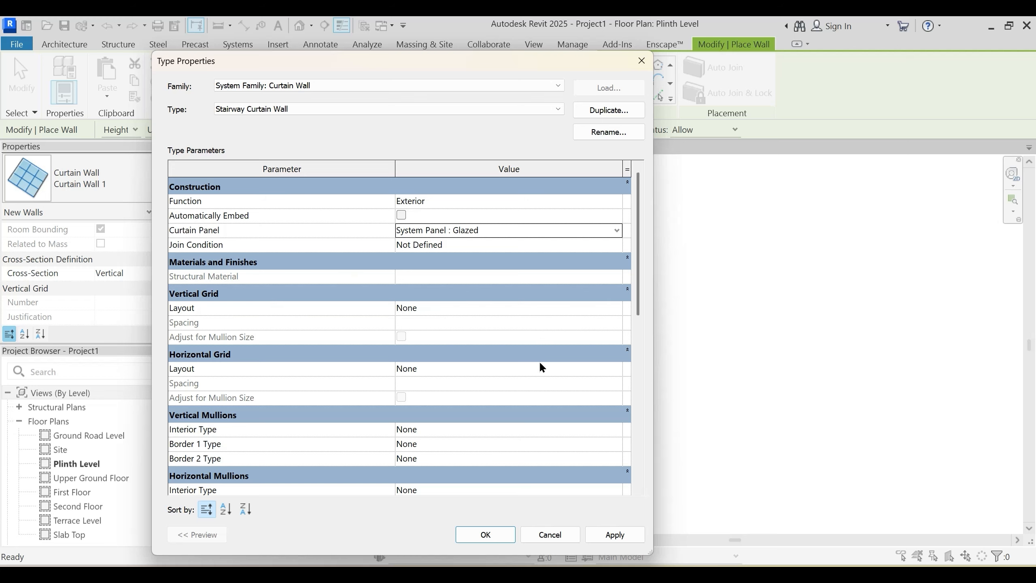
left_click(620, 534)
left_click(487, 533)
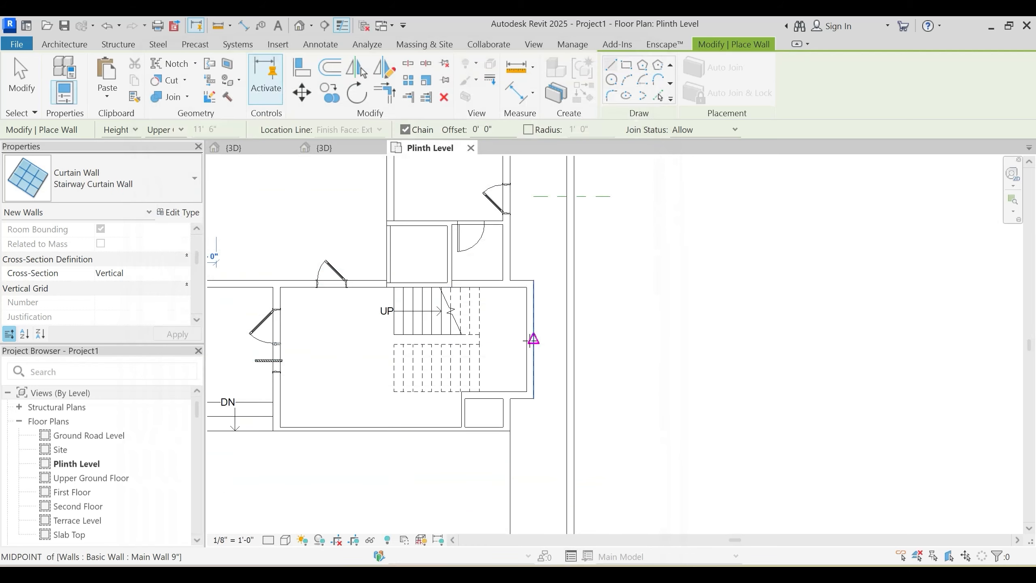
Step: Set the new curtain wall's base offset to 1' 3", top constraint to Up to level: Slab Top and top offset to -1' 6"
scroll(536, 354, "up", 3)
scroll(133, 261, "up", 3)
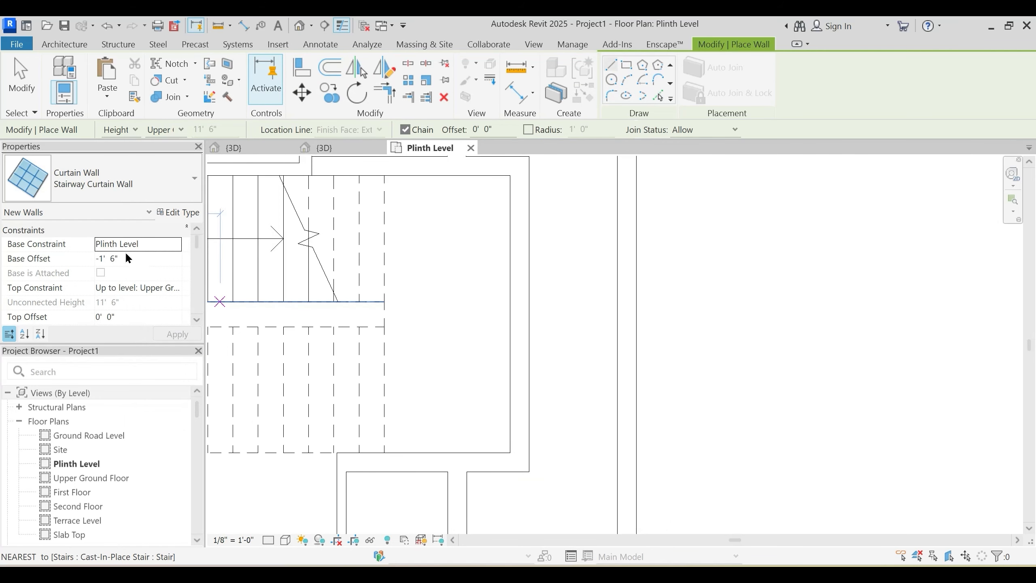
left_click(136, 258)
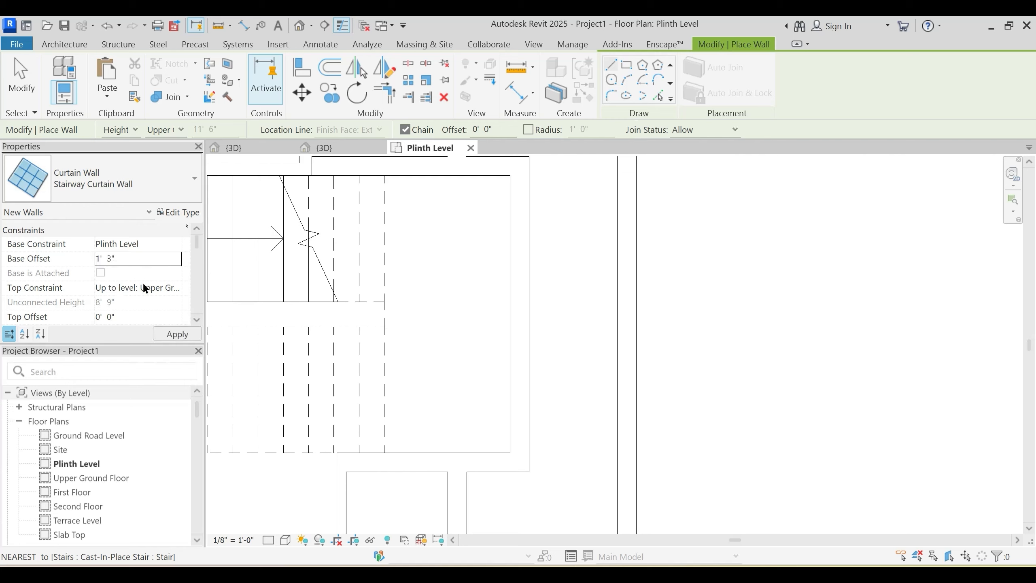
left_click(170, 287)
left_click(176, 287)
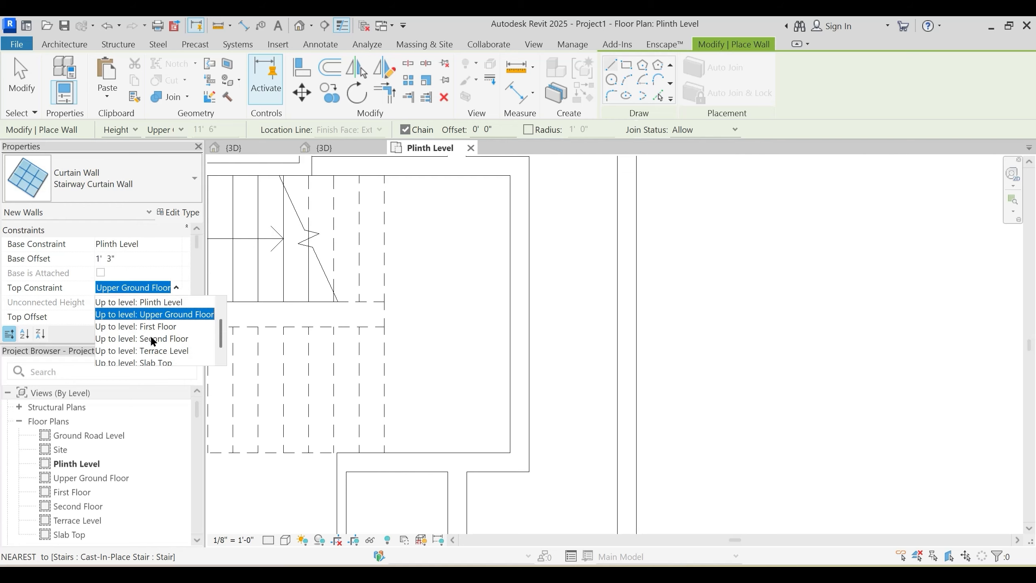
left_click(151, 351)
left_click(138, 317)
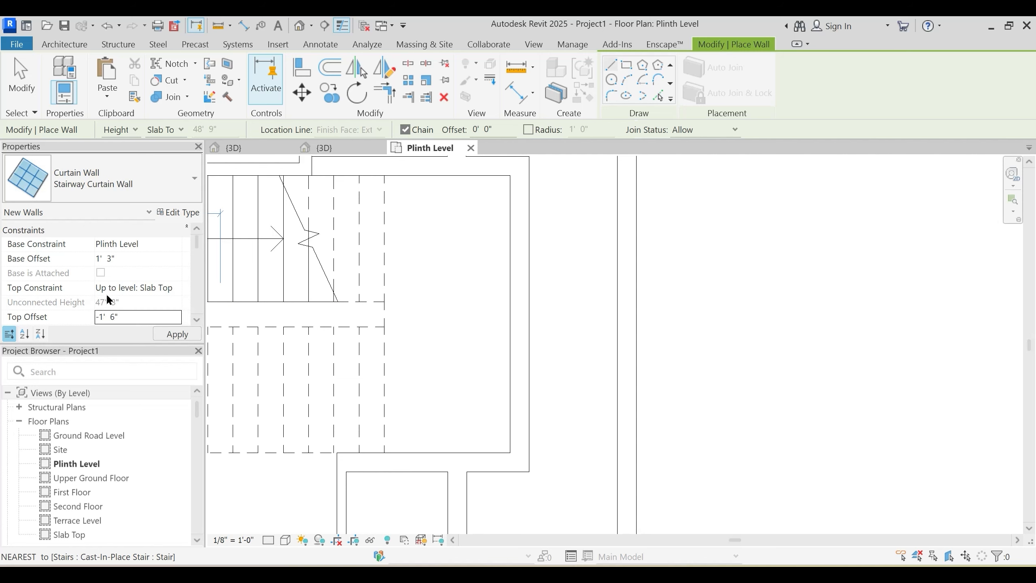
Step: Turn on Automatically Embed for the Stairway Curtain Wall type and apply the type settings
left_click(182, 212)
left_click(401, 215)
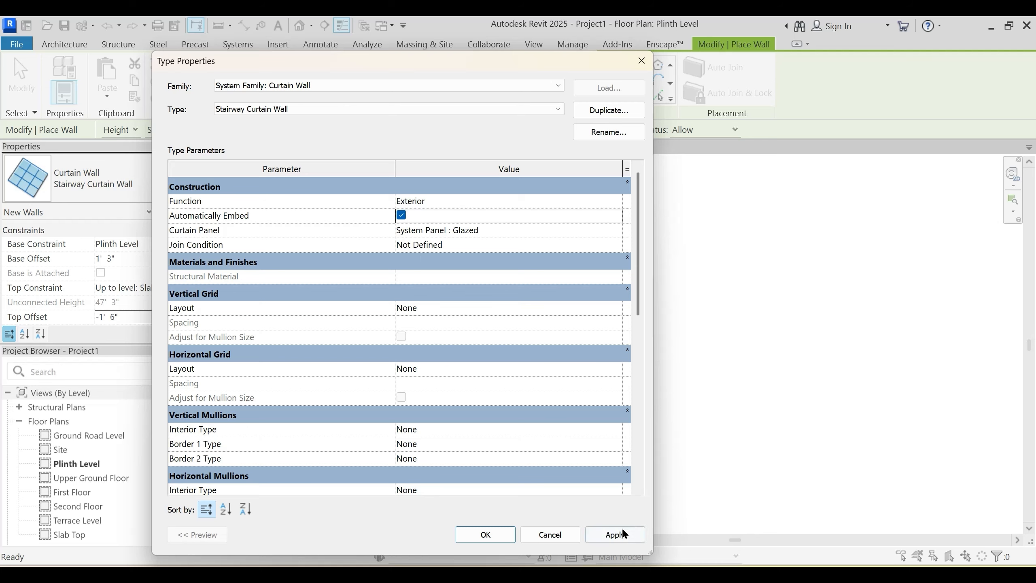
left_click(622, 534)
left_click(485, 535)
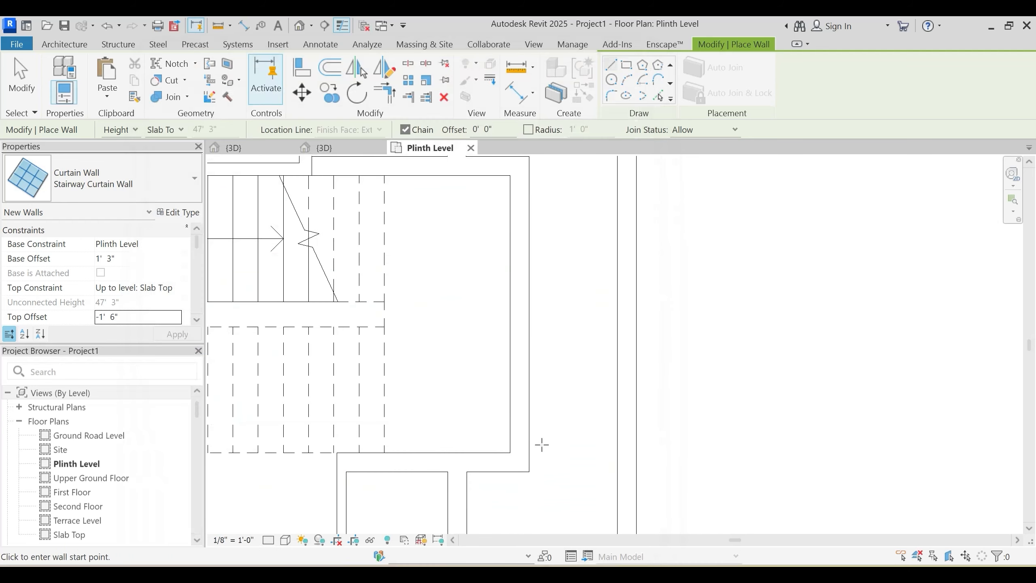
Step: Draw a curtain wall about 9' 10" long within the outer stairwell wall beside the stair landing
left_click(518, 438)
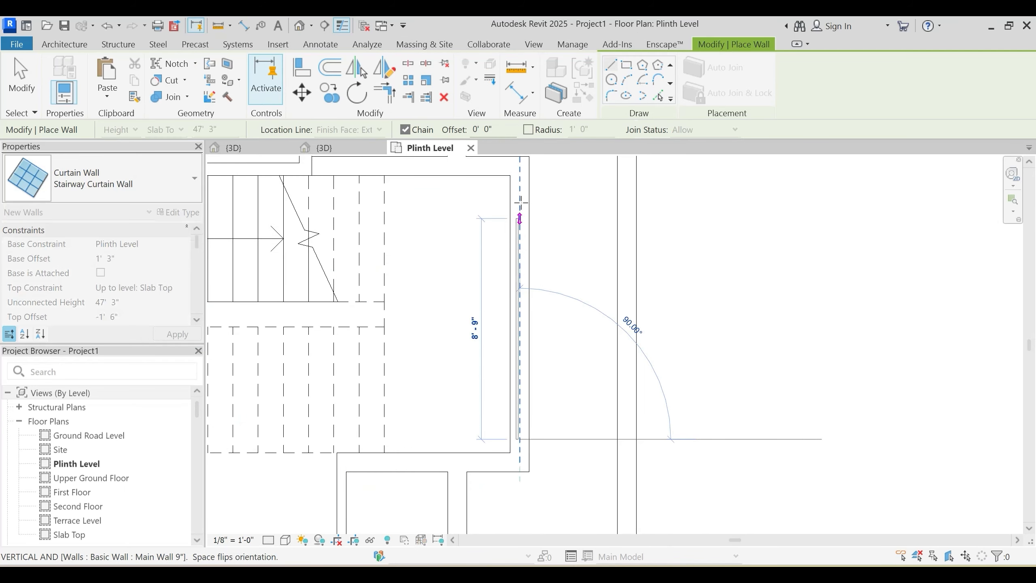
left_click(520, 190)
key("Escape")
key("Escape")
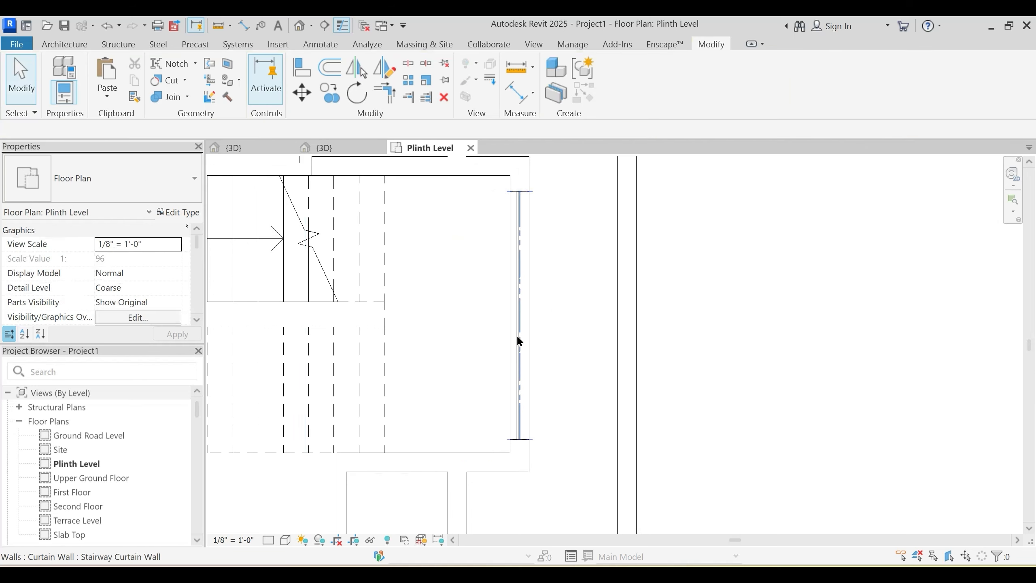
Step: Set the stairway curtain wall's length to 8', revise it to 9' 6", and check the opening in the 3D view
left_click(519, 340)
left_click(475, 314)
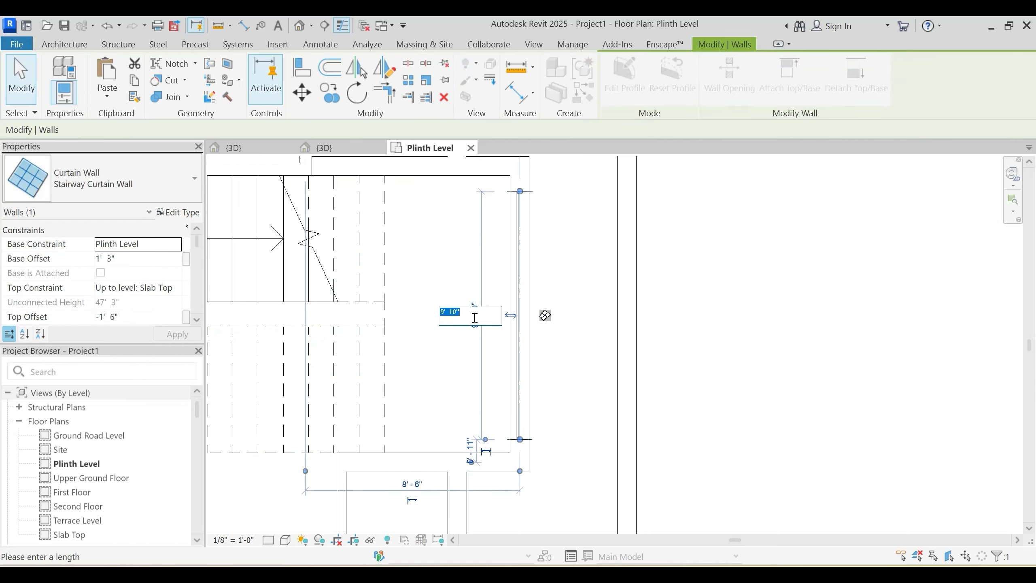
type("8")
key("Return")
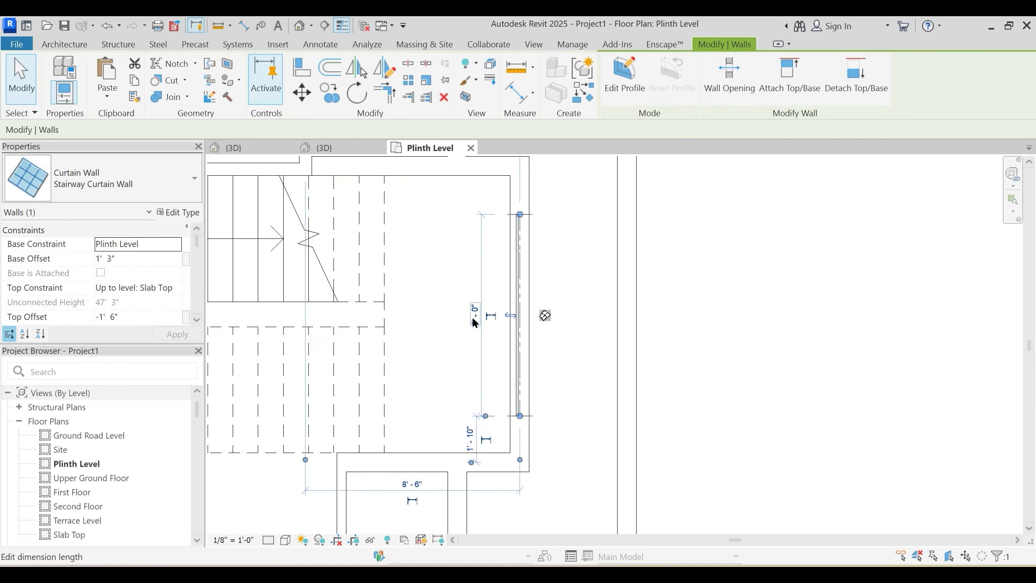
left_click(476, 319)
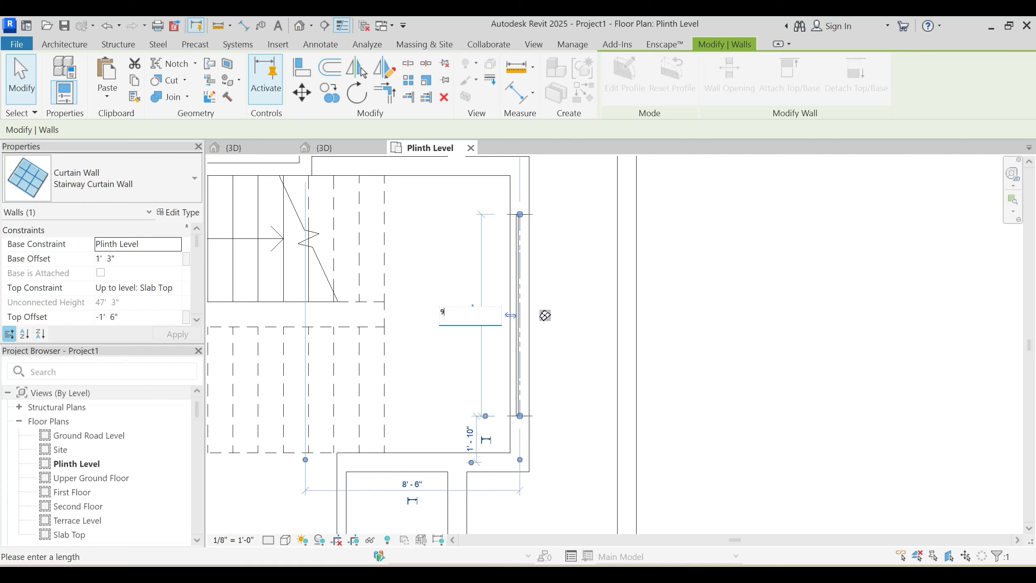
key("Return")
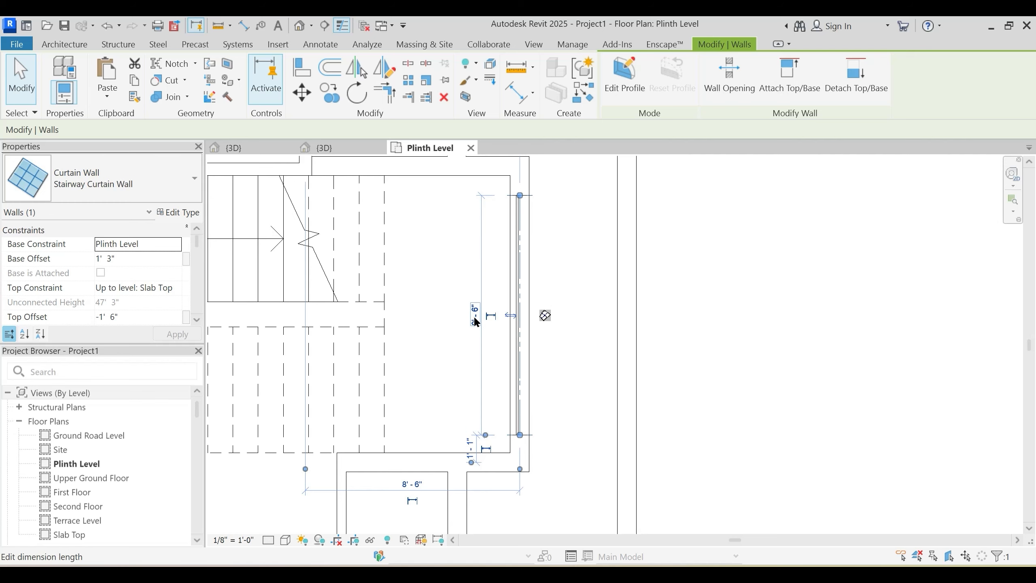
left_click(671, 344)
middle_click_drag(594, 308, 571, 365)
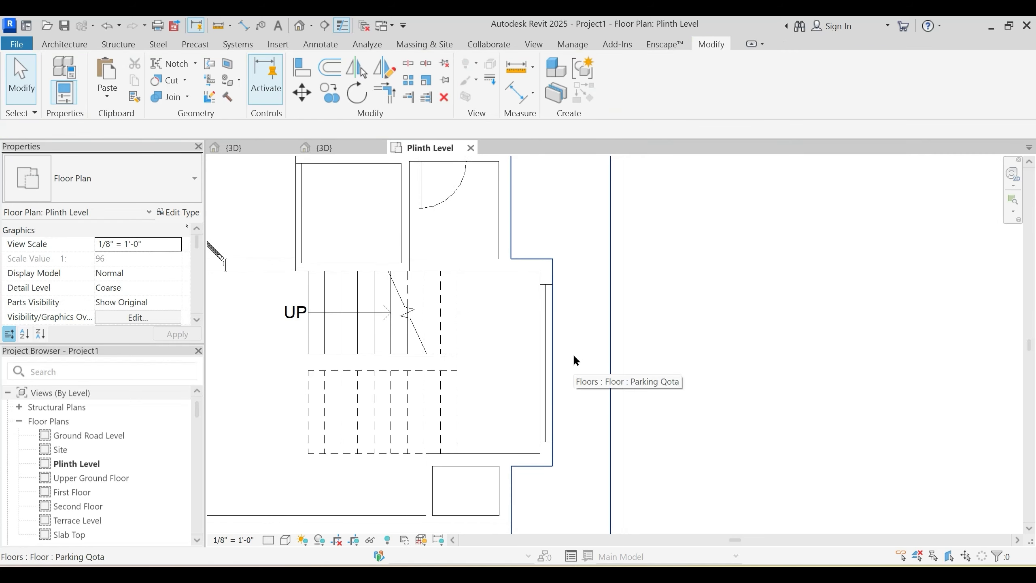
left_click(340, 147)
middle_click_drag(587, 355, 384, 354, "shift")
scroll(428, 492, "down", 2)
scroll(465, 448, "up", 2)
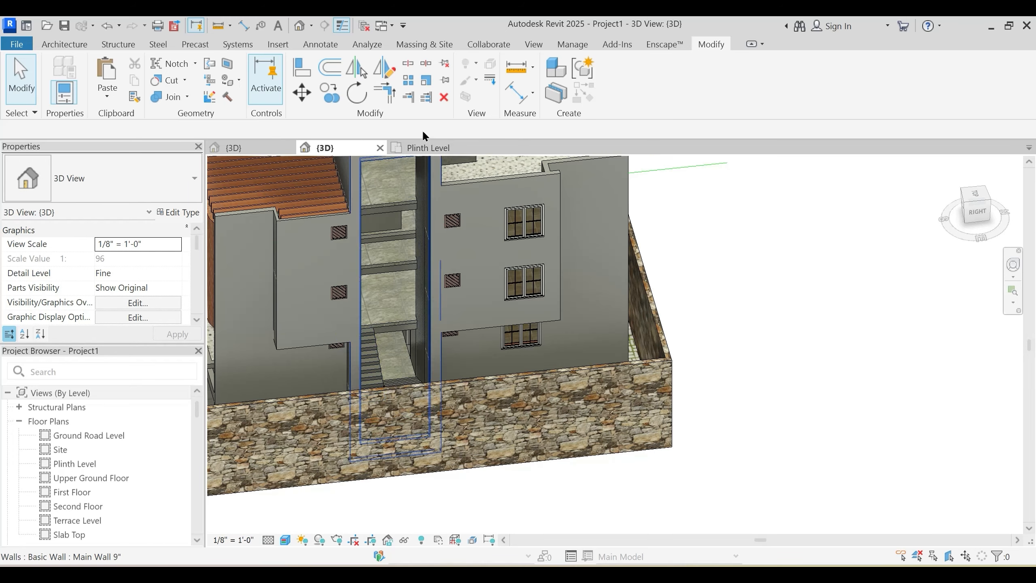
Step: In the Plinth Level plan, extend the monolithic stair as multistory stairs through the Upper Ground Floor, First Floor and Second Floor levels
left_click(428, 148)
scroll(575, 325, "down", 2)
left_click(490, 340)
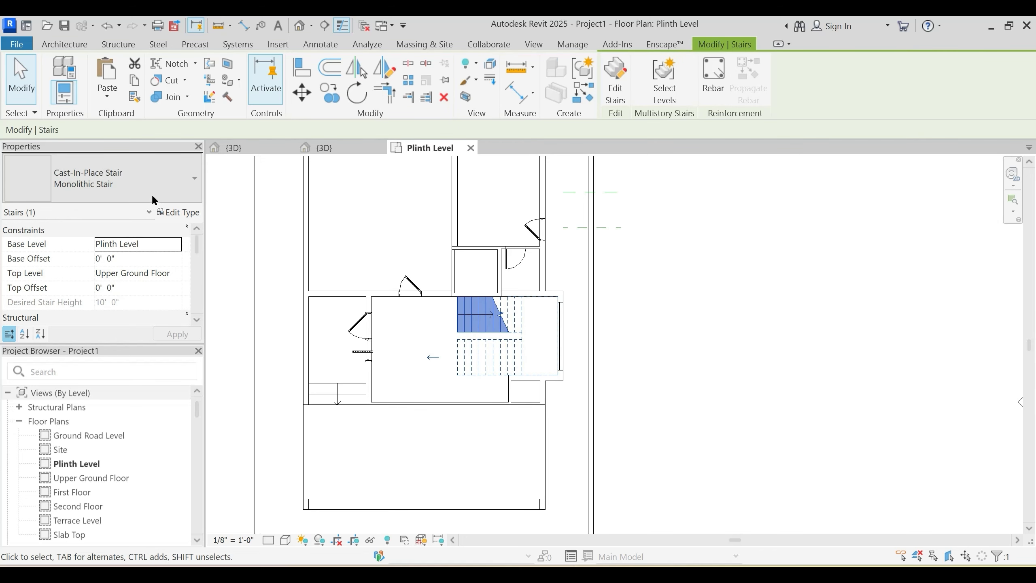
left_click(110, 101)
left_click(157, 146)
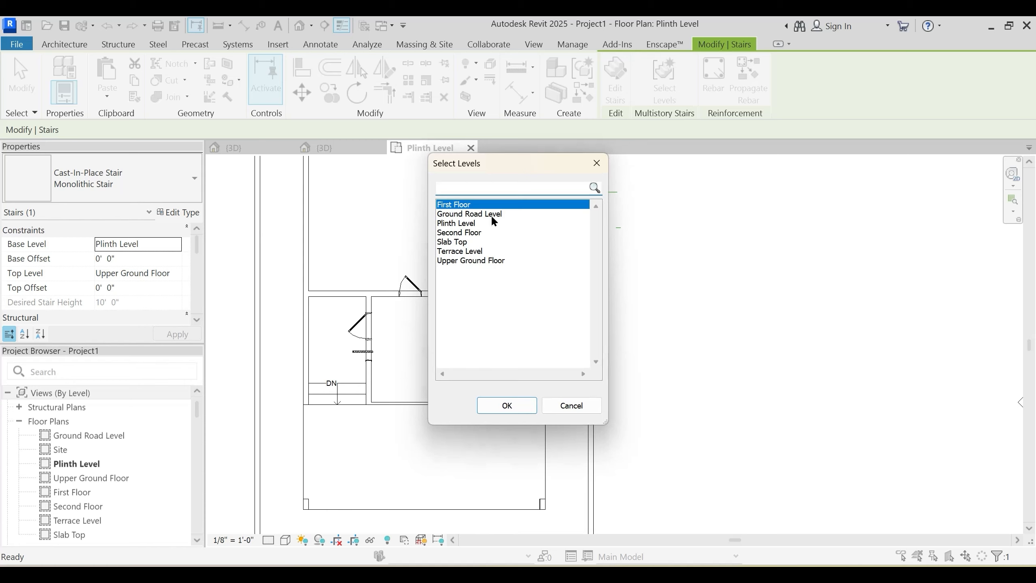
left_click(475, 261)
left_click(470, 205, "ctrl")
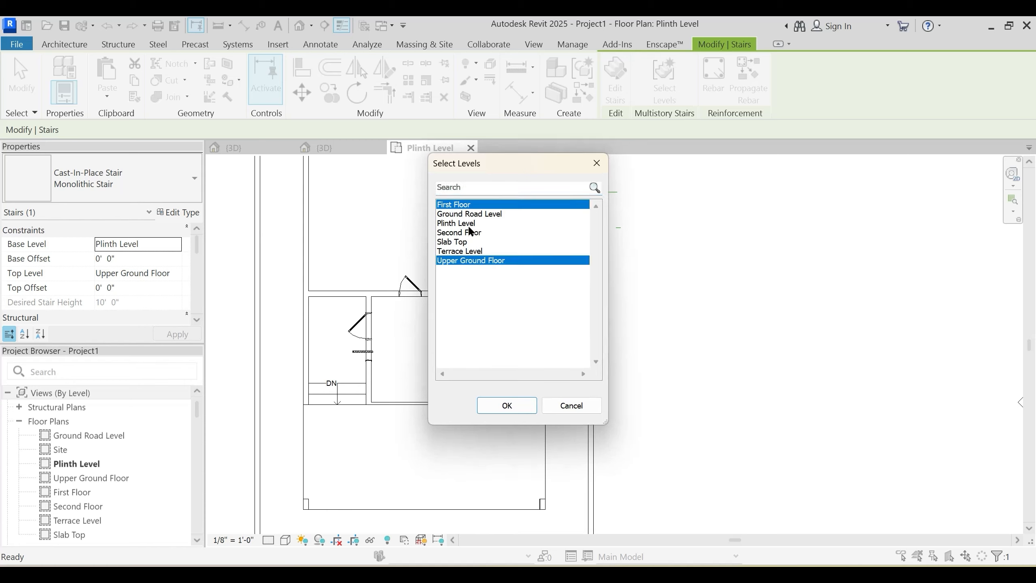
left_click(462, 233, "ctrl")
left_click(507, 405)
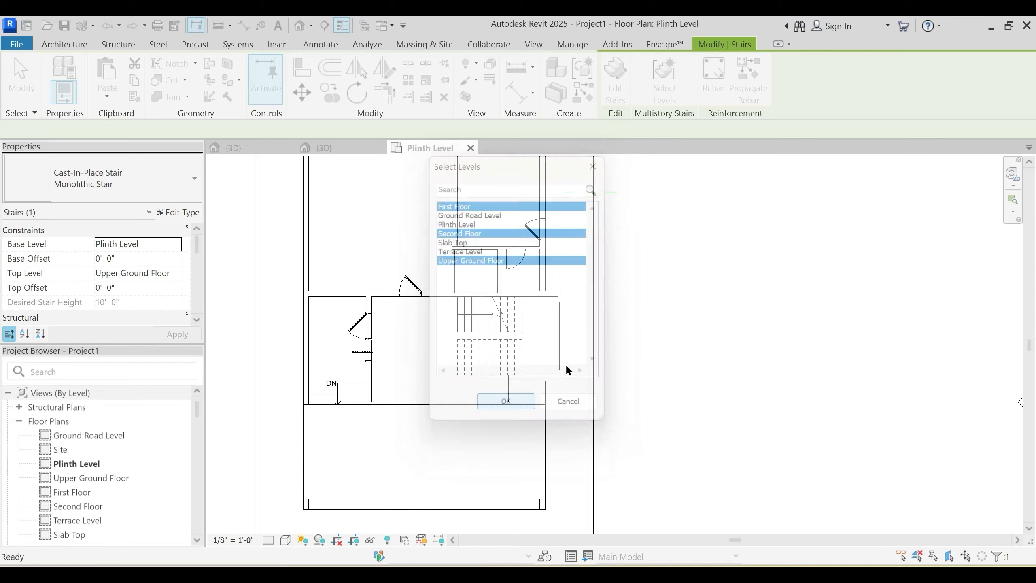
Step: Inspect the repeated stair flights and landings behind the stairway curtain wall in the 3D view
left_click(330, 148)
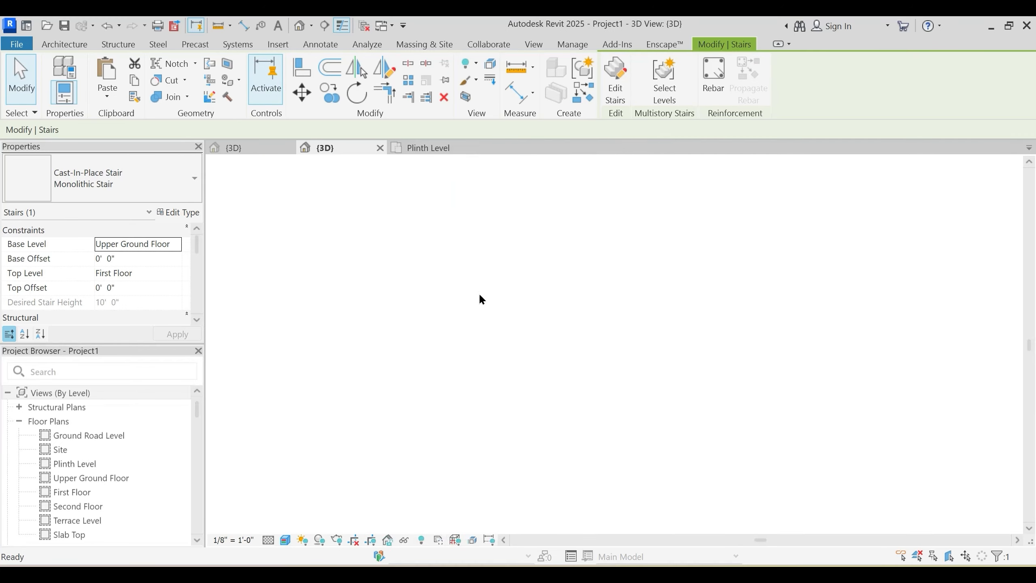
middle_click_drag(520, 363, 550, 494, "shift")
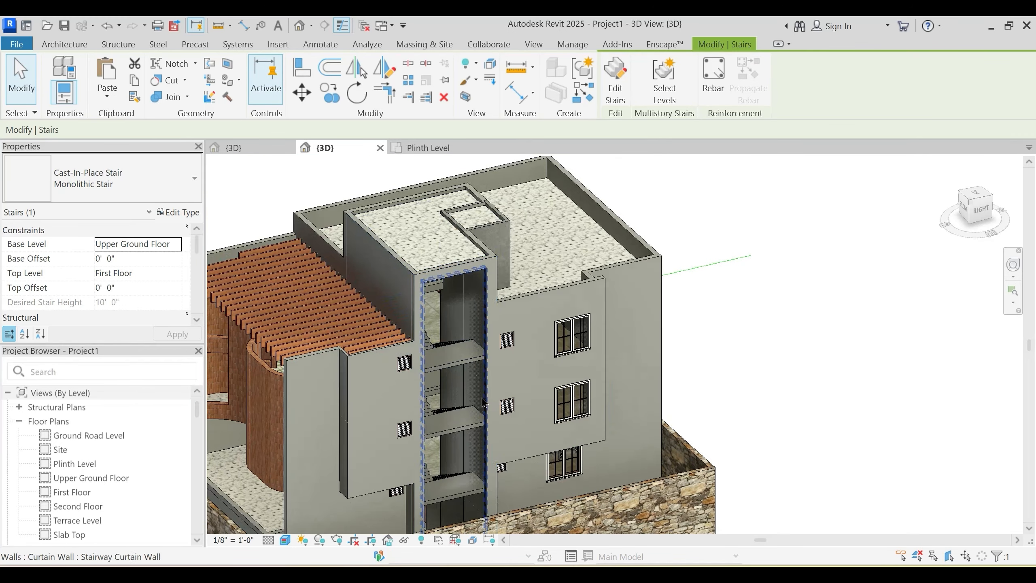
middle_click_drag(453, 367, 484, 402, "shift")
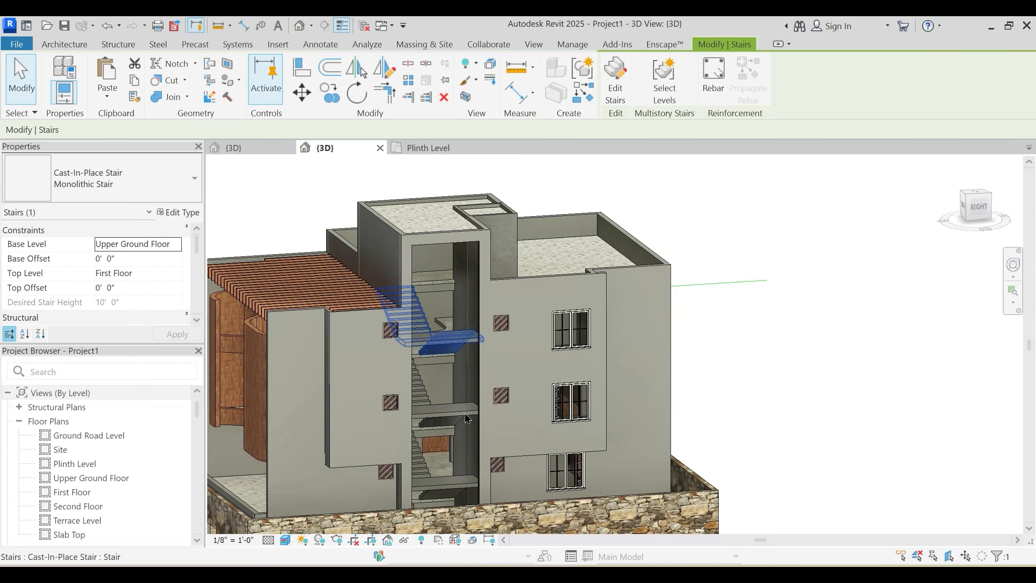
middle_click_drag(490, 499, 500, 408, "shift")
middle_click_drag(499, 408, 509, 263, "shift")
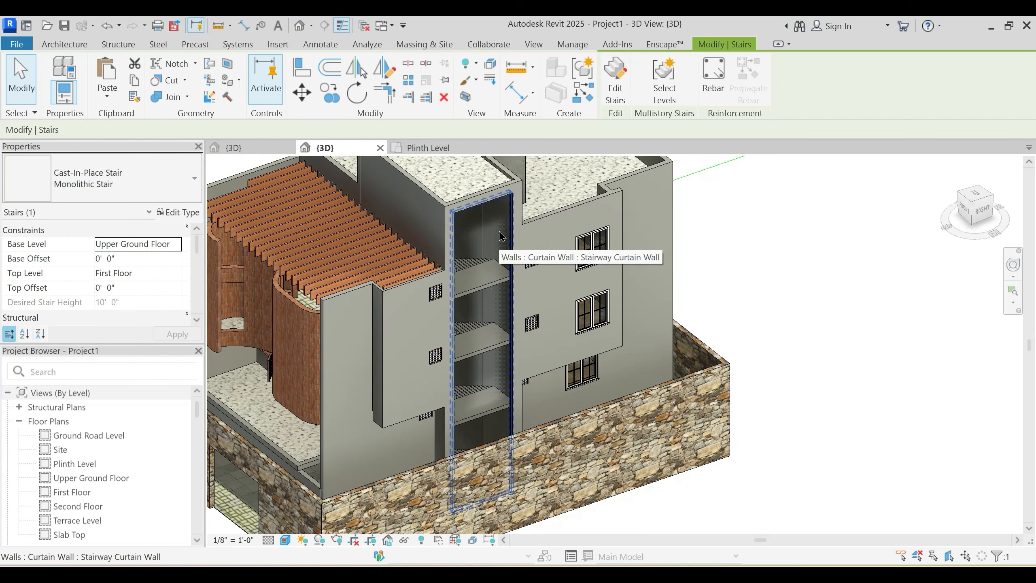
scroll(485, 244, "up", 5)
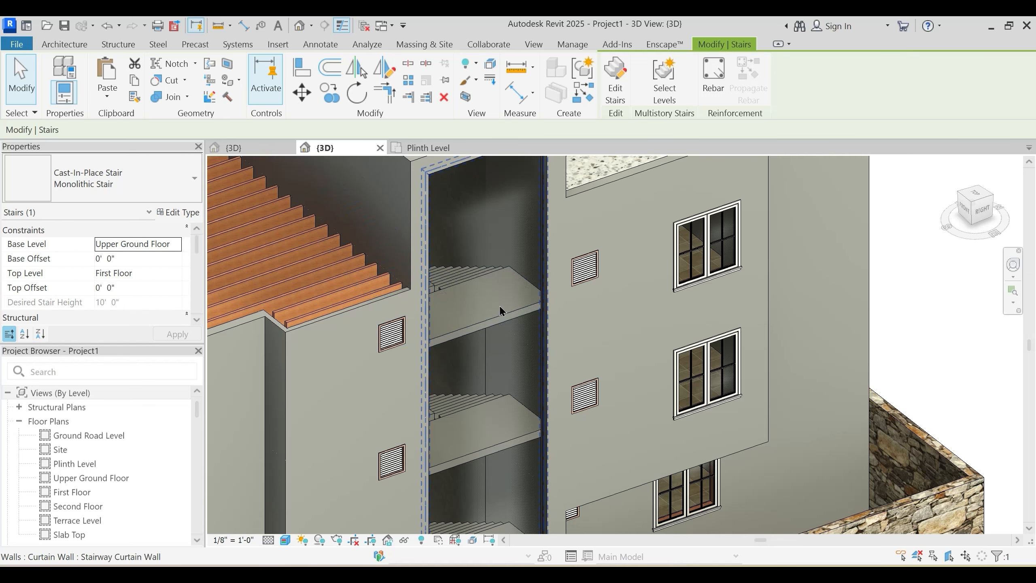
scroll(503, 309, "down", 4)
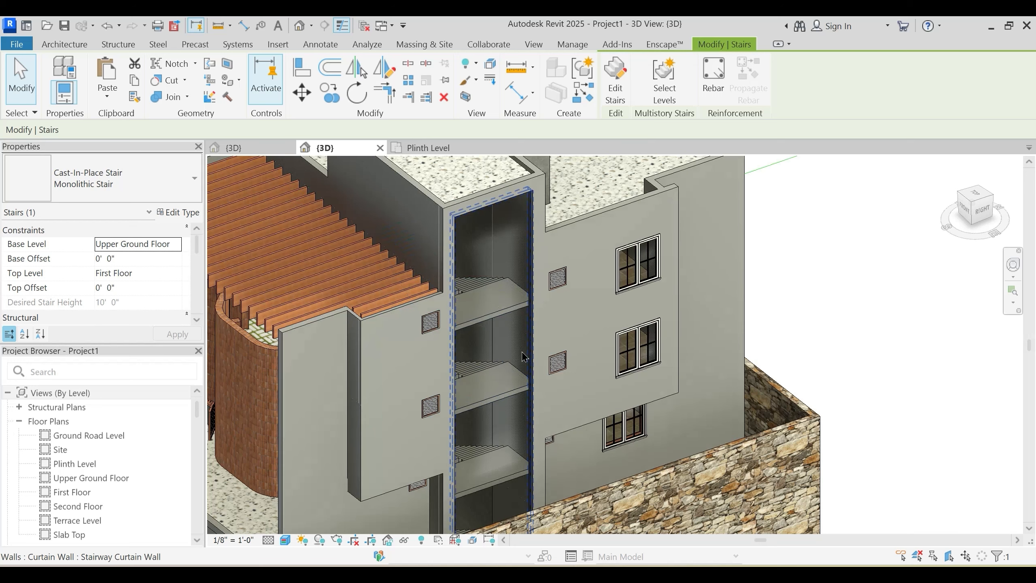
key("Escape")
middle_click_drag(525, 373, 462, 310, "shift")
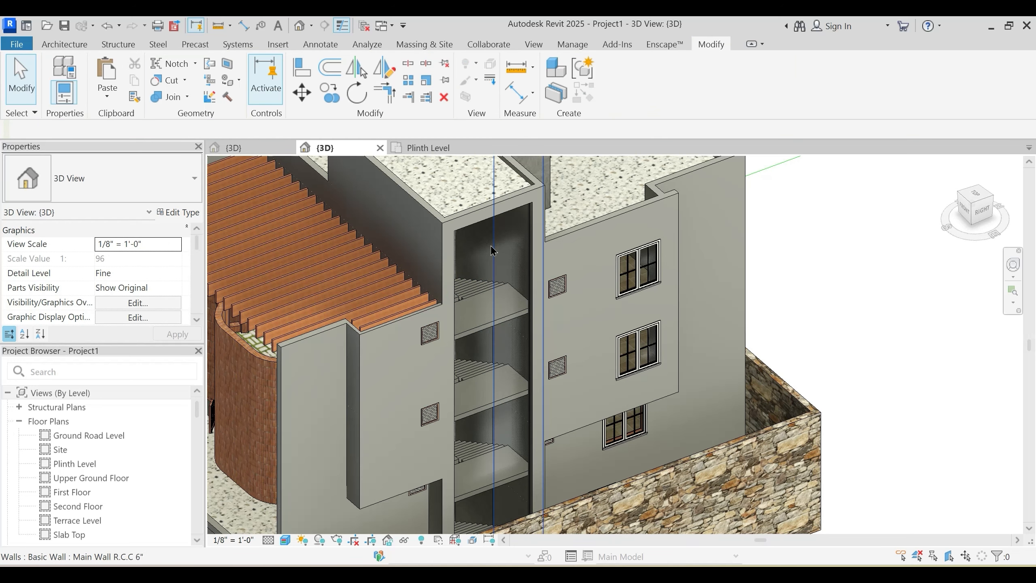
Step: Delete the full-height stairway curtain wall from the side facade
left_click(472, 250)
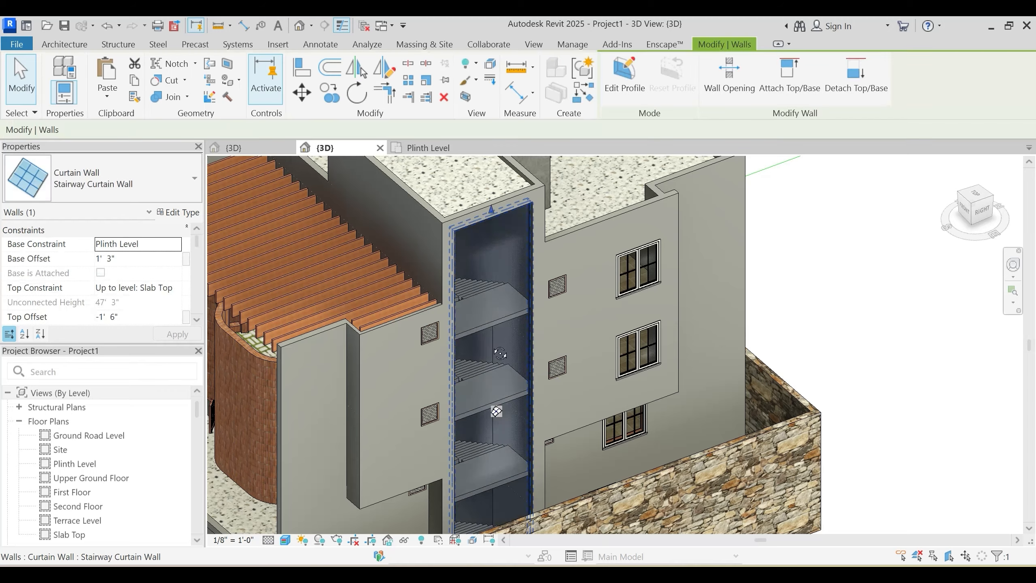
middle_click_drag(500, 354, 490, 310, "shift")
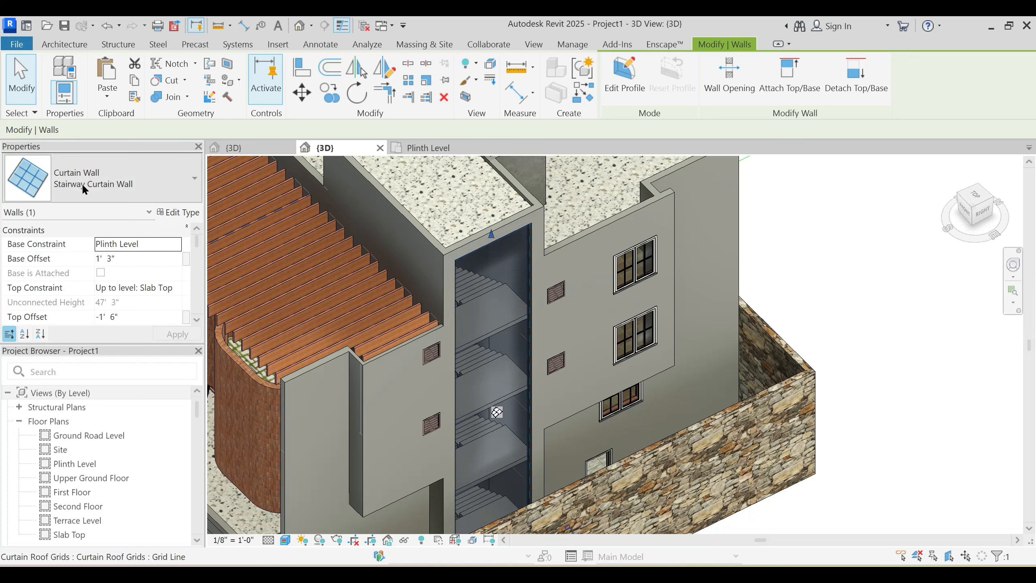
key("Delete")
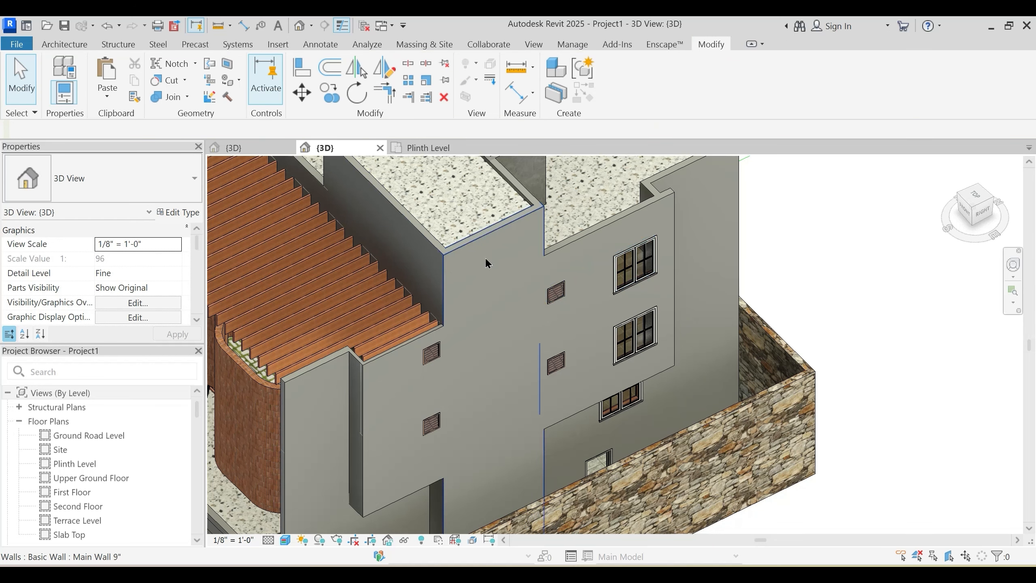
Step: In the Plinth Level plan, delete the two horizontal reference planes beside the side wall above the stairwell
left_click(431, 148)
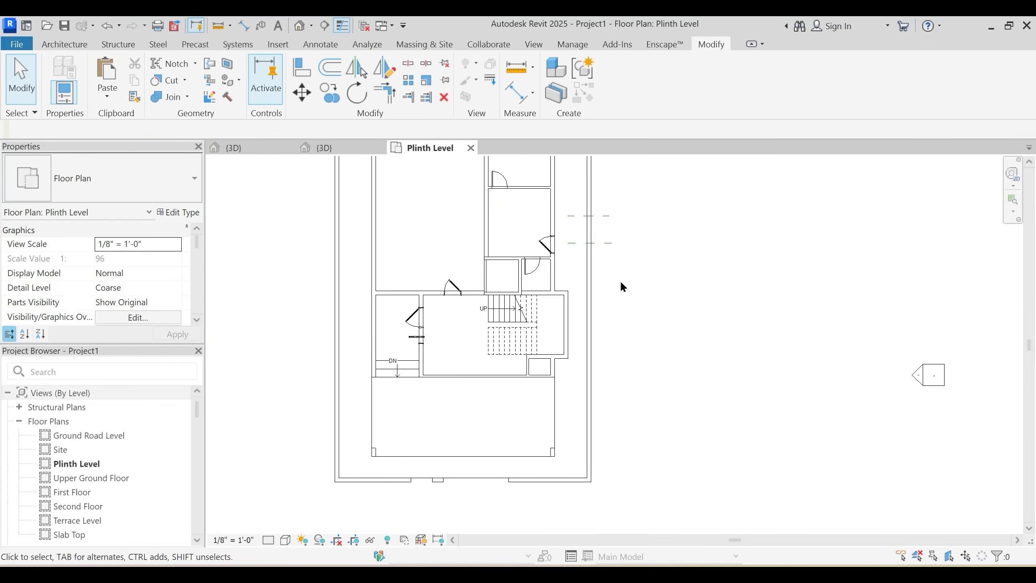
scroll(612, 309, "down", 1)
scroll(538, 302, "up", 3)
left_click(558, 312)
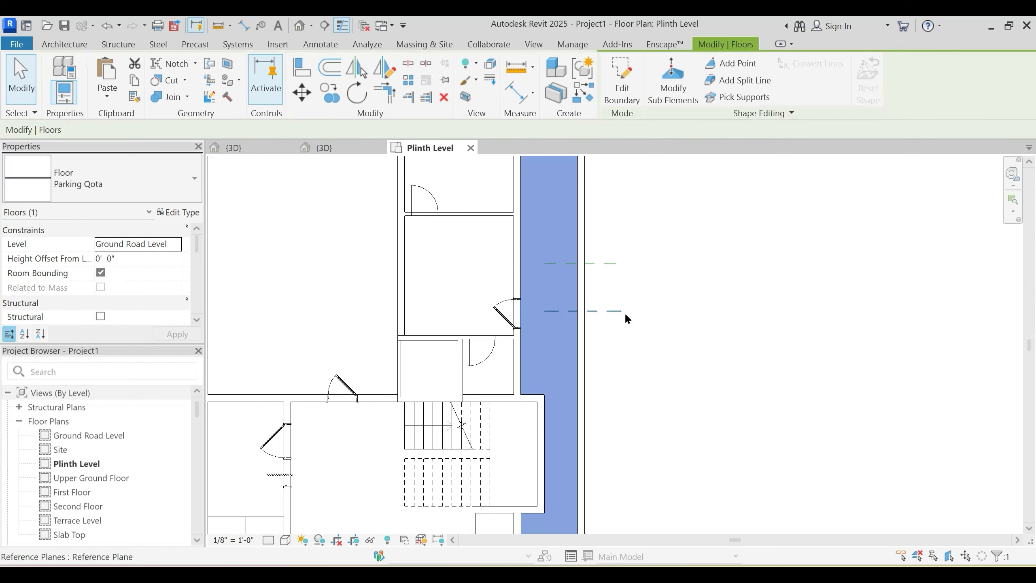
left_click(625, 313)
left_click(616, 311)
key("Delete")
left_click(611, 263)
key("Delete")
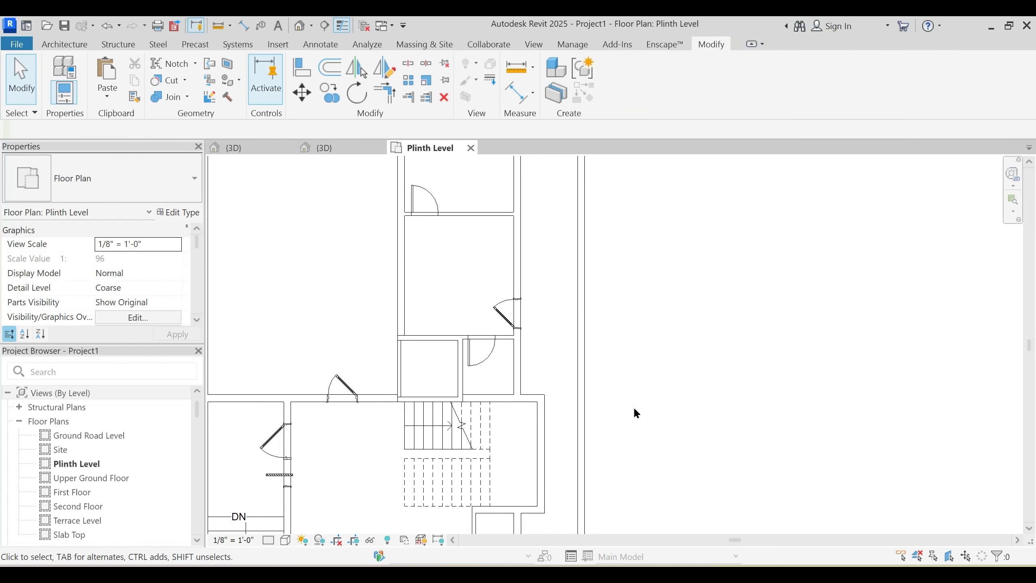
Step: Draw two horizontal reference planes extending outward from the inner faces of the projecting stairwell's upper and lower walls
middle_click_drag(633, 408, 635, 338)
key("r")
key("p")
scroll(514, 354, "up", 3)
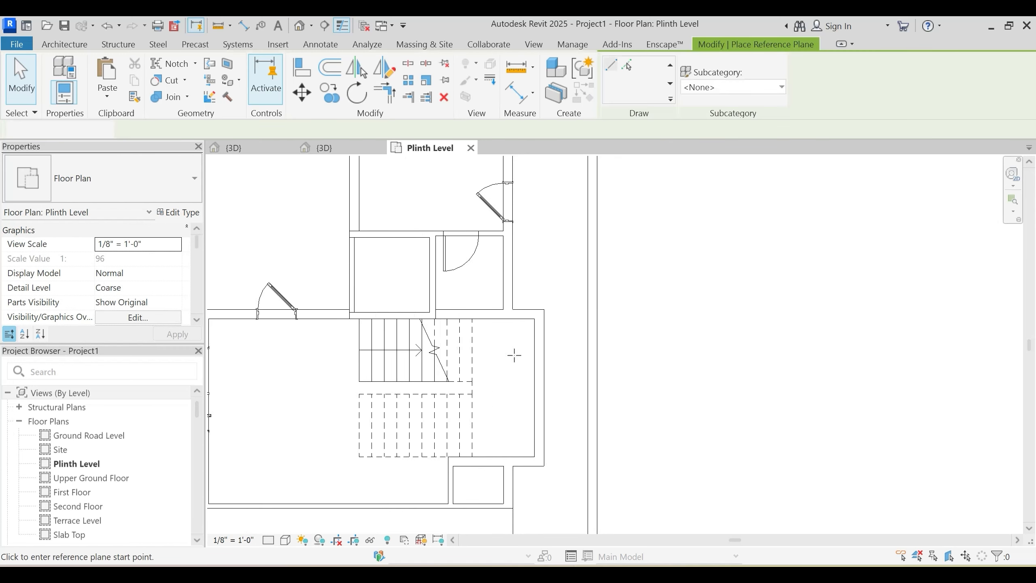
left_click(534, 314)
left_click(694, 311)
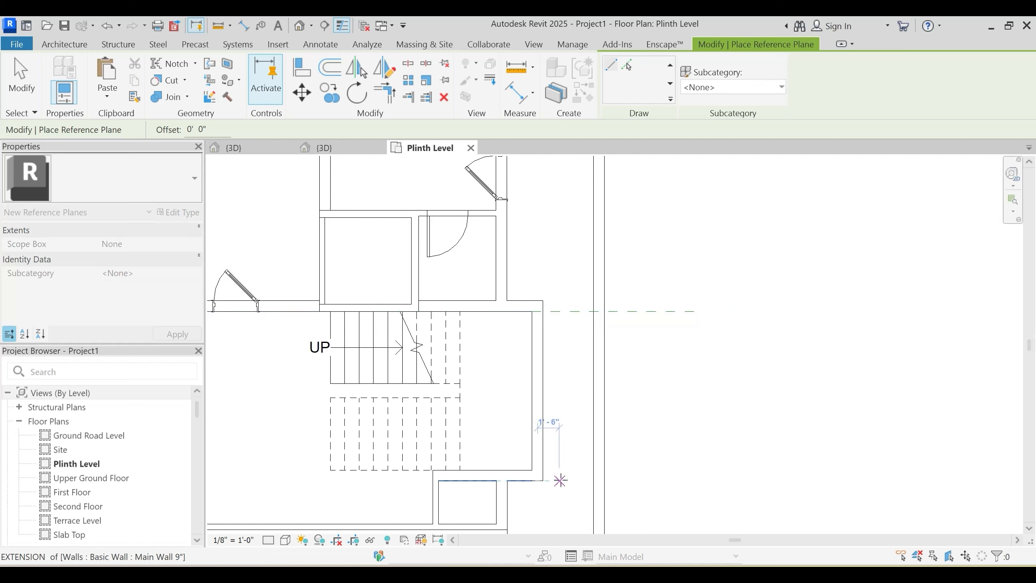
left_click(531, 462)
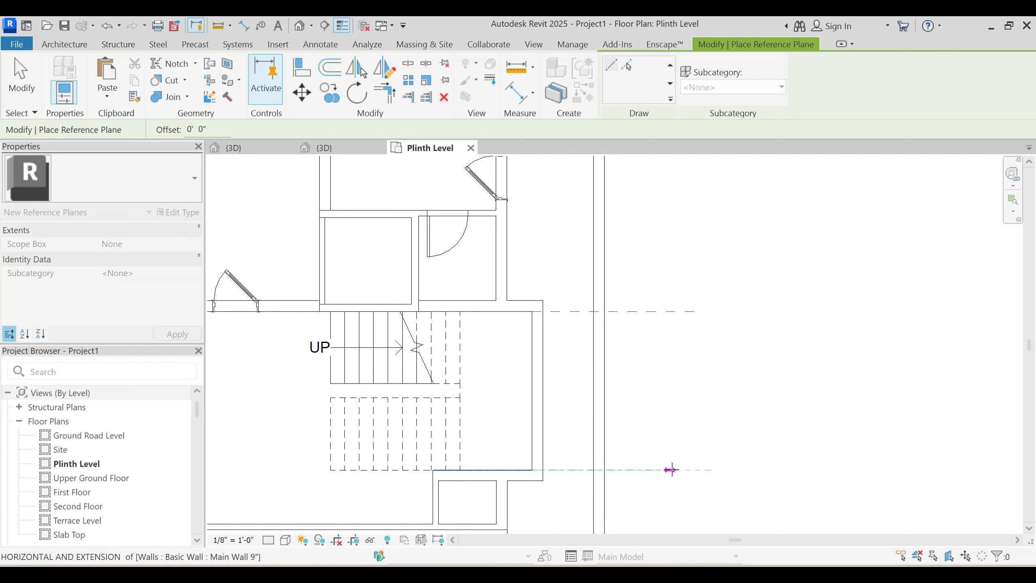
left_click(674, 470)
key("Escape")
Step: Move the lower reference plane beside the stairwell 6" up, toward the centre of the stairwell
key("m")
key("v")
left_click(660, 422)
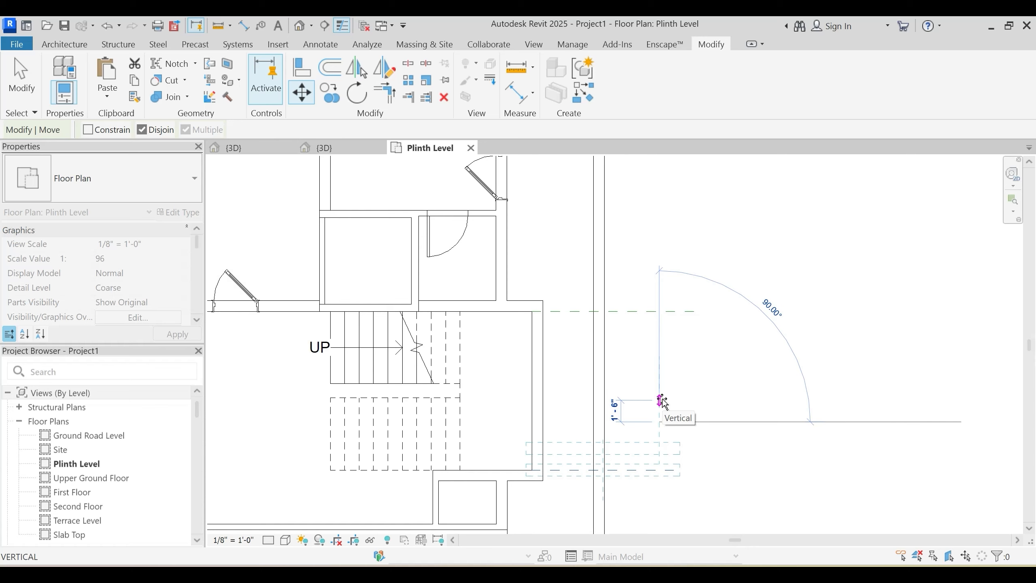
type("6")
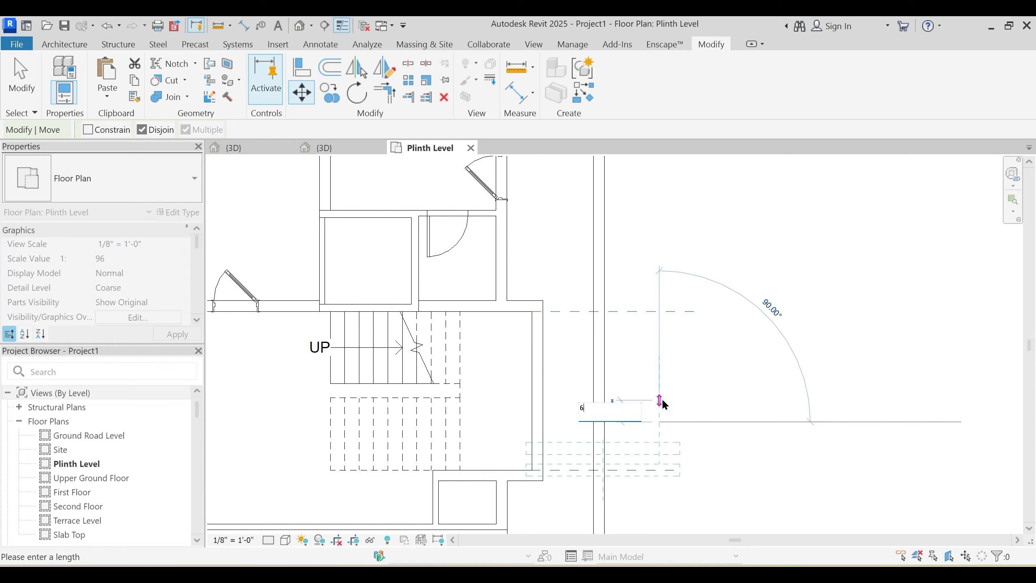
type("\"")
key("Return")
key("Escape")
Step: Move the upper reference plane beside the stairwell 6" down, toward the centre of the stairwell
left_click(640, 313)
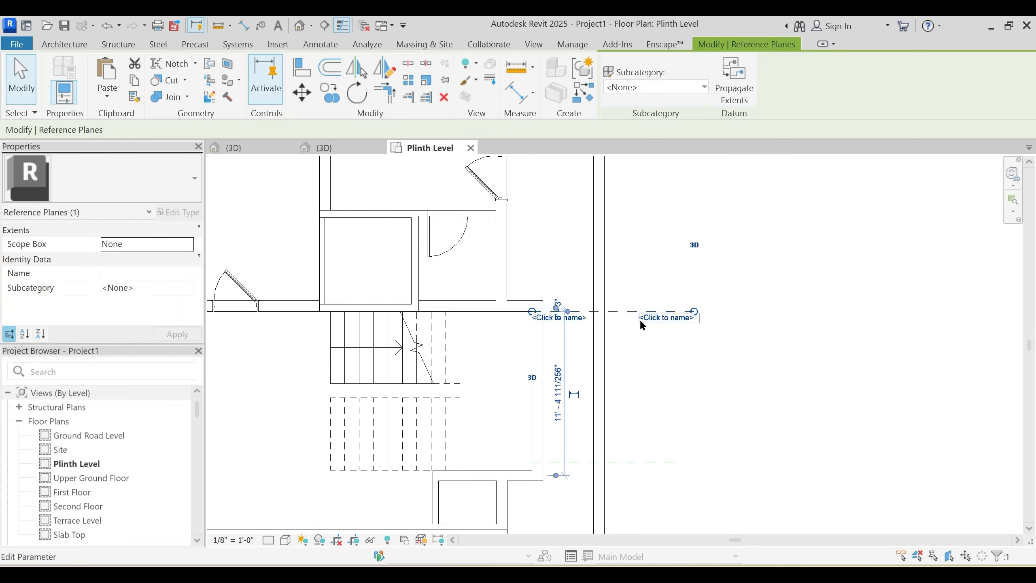
key("m")
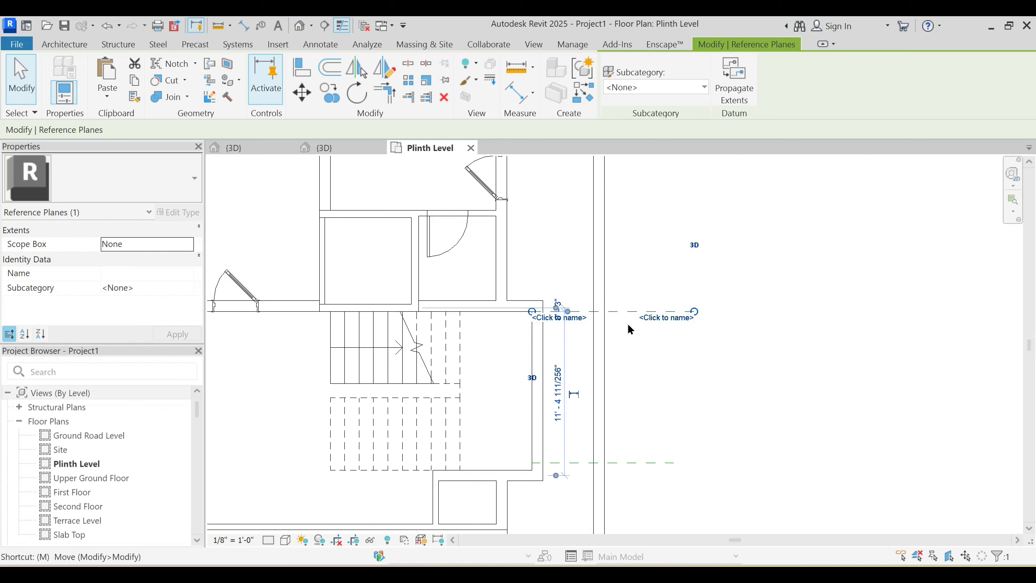
key("v")
left_click(628, 325)
type("6\"")
key("Return")
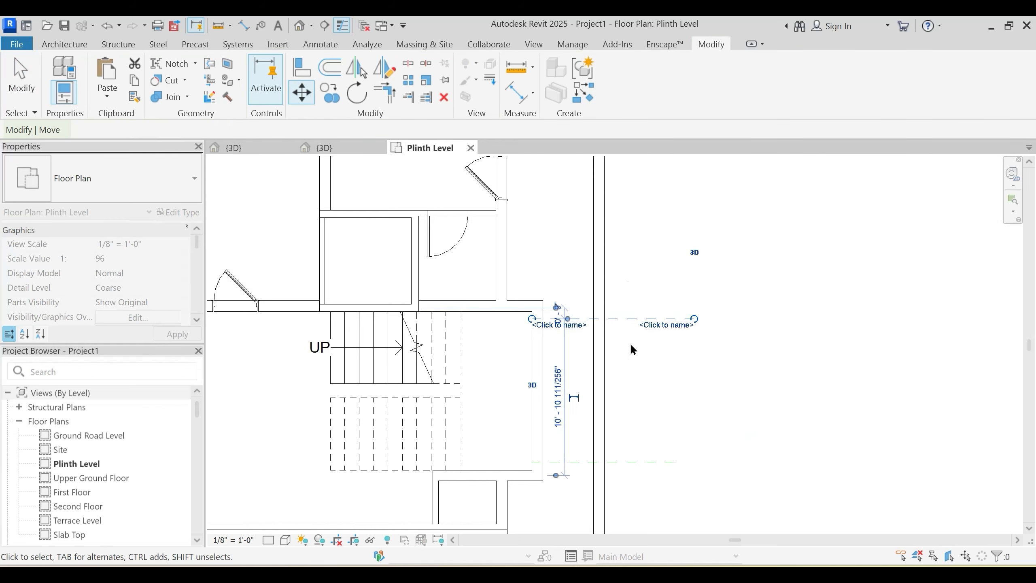
key("Escape")
Step: Pick the projecting stairwell's outer wall in plan and open the East elevation to work on it
scroll(608, 348, "down", 3)
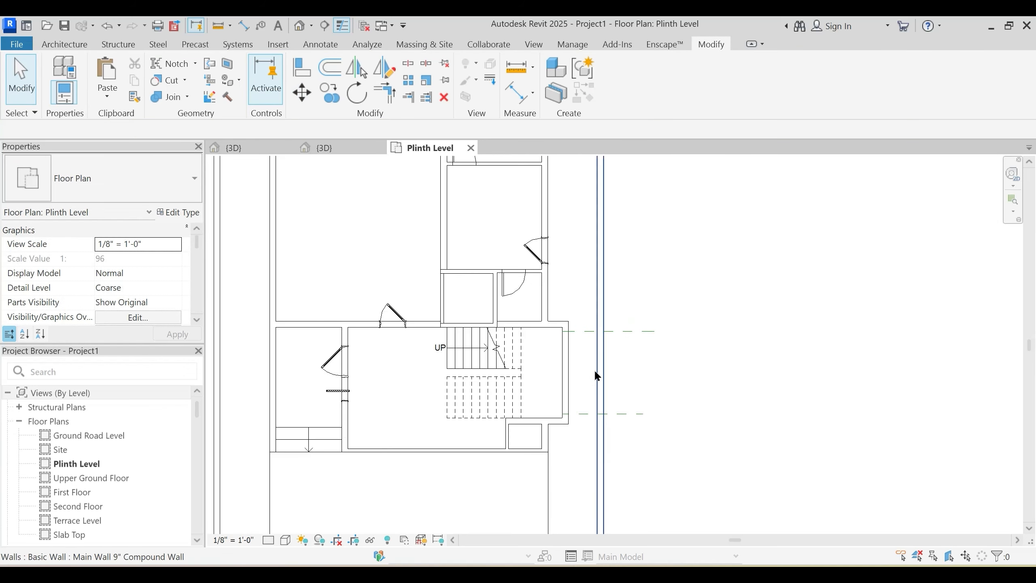
key("a")
key("l")
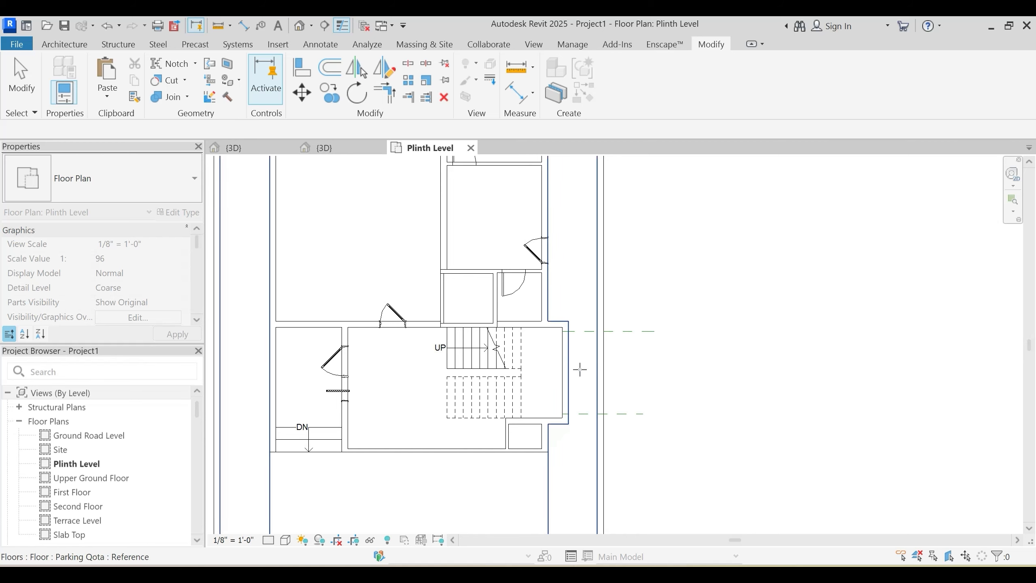
left_click(574, 370)
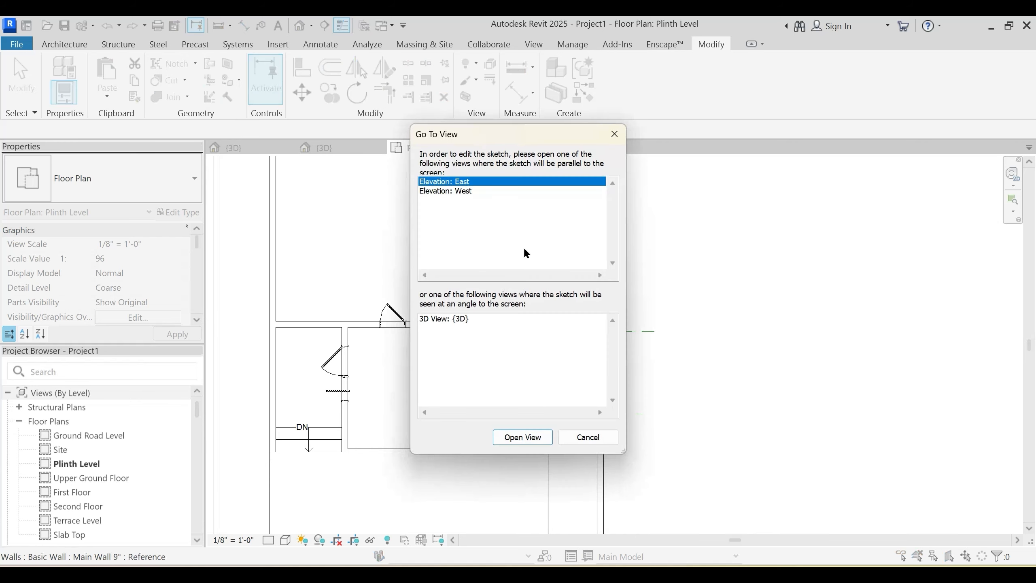
left_click(525, 437)
scroll(576, 402, "up", 4)
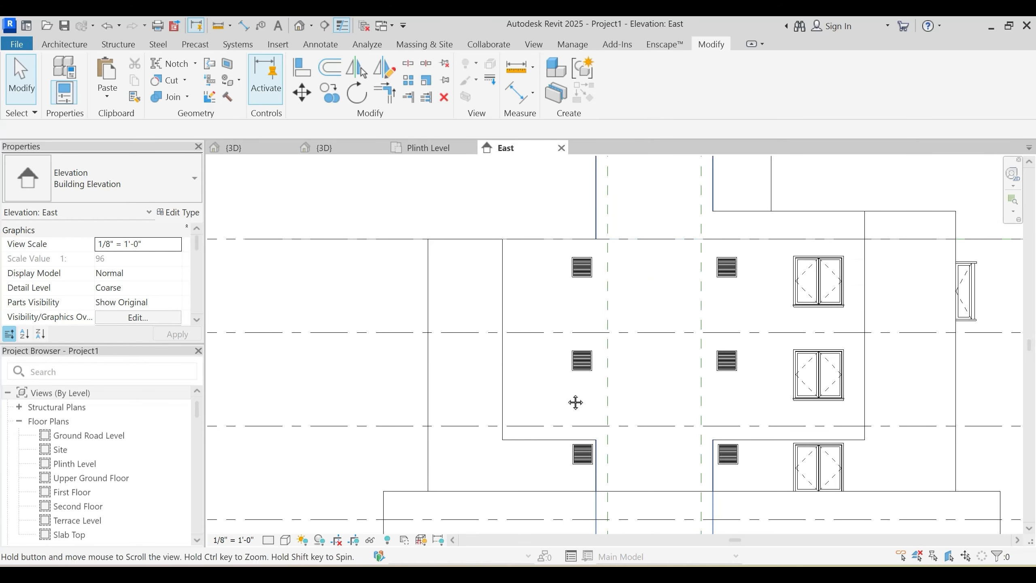
middle_click_drag(575, 402, 487, 429)
left_click(635, 251)
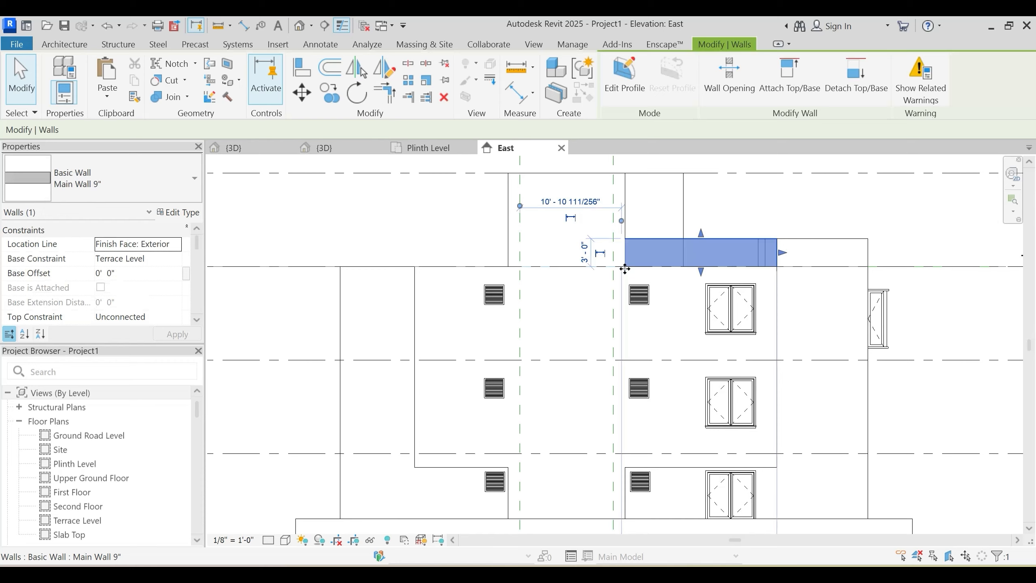
left_click(528, 307)
scroll(528, 307, "down", 2)
left_click(561, 273)
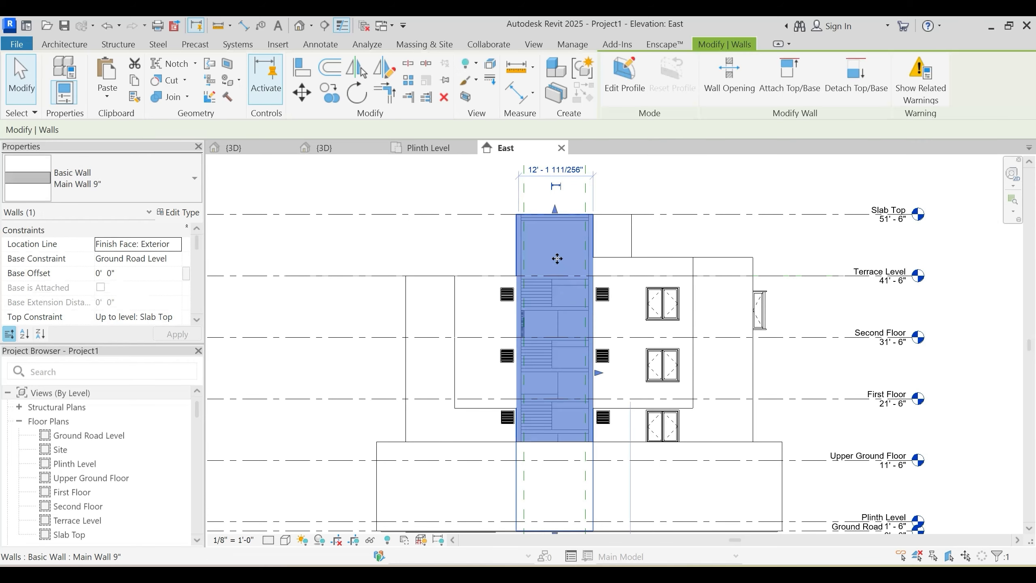
middle_click_drag(546, 446, 560, 419)
key("Delete")
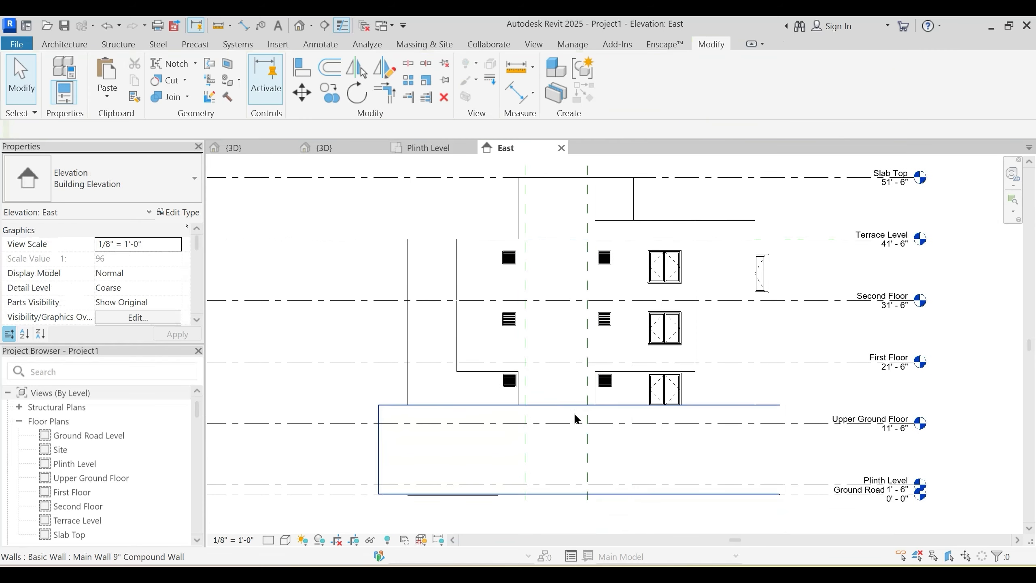
Step: Temporarily hide the compound wall that covers the base of the facade in the East elevation
left_click(575, 415)
key("h")
key("h")
Step: Edit the stairwell wall's profile and sketch a rectangular opening about 9' 0" high between the reference planes, ending at the Terrace Level
left_click(563, 406)
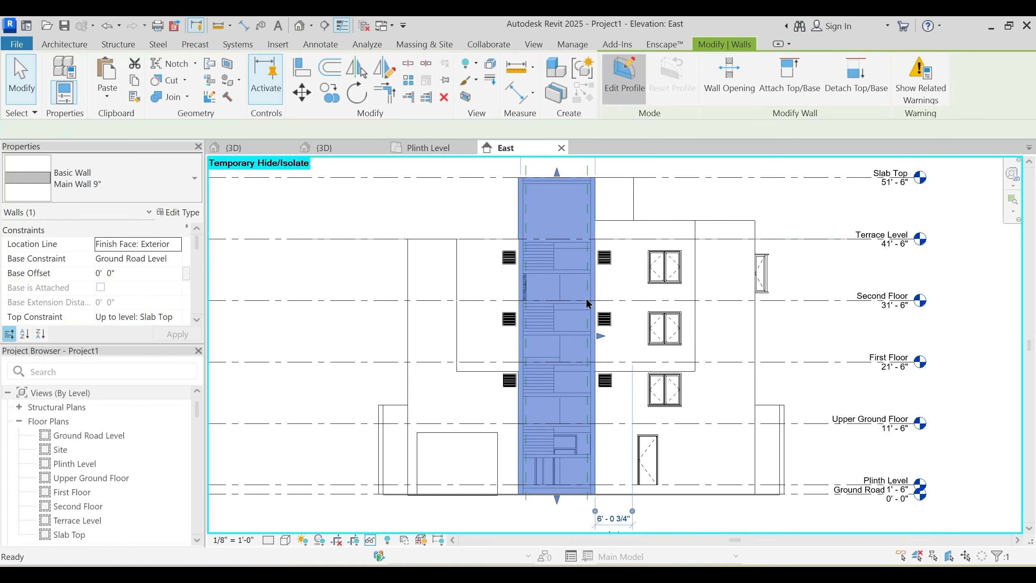
left_click(624, 76)
middle_click_drag(553, 294, 557, 314)
scroll(562, 223, "up", 1)
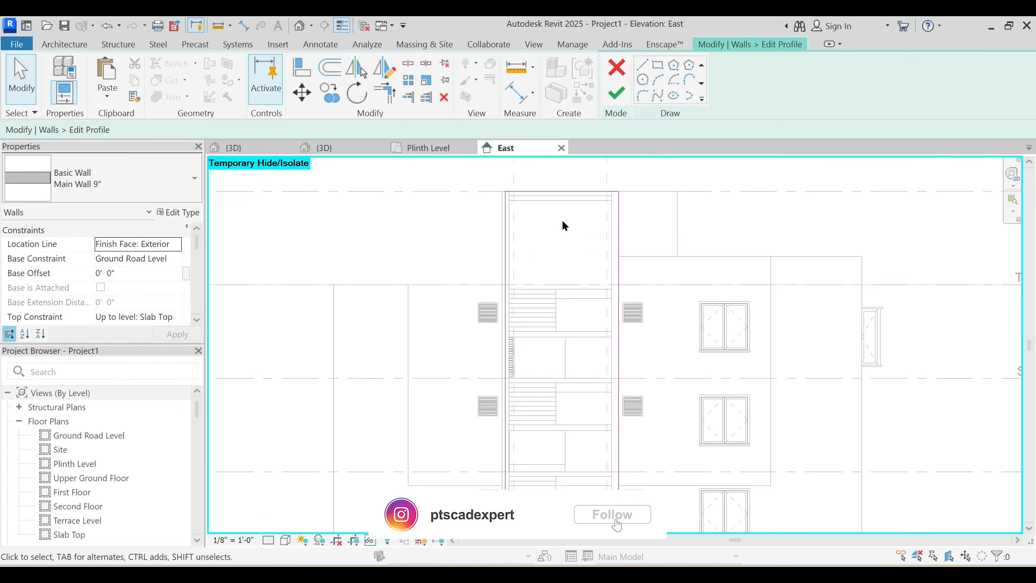
scroll(541, 281, "up", 1)
scroll(542, 279, "up", 1)
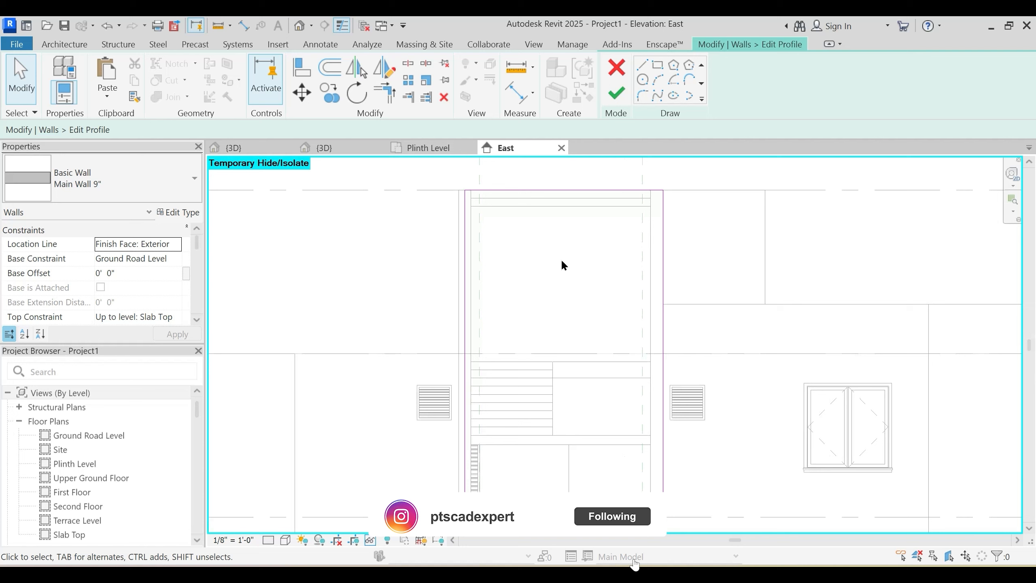
scroll(526, 231, "up", 1)
left_click(657, 65)
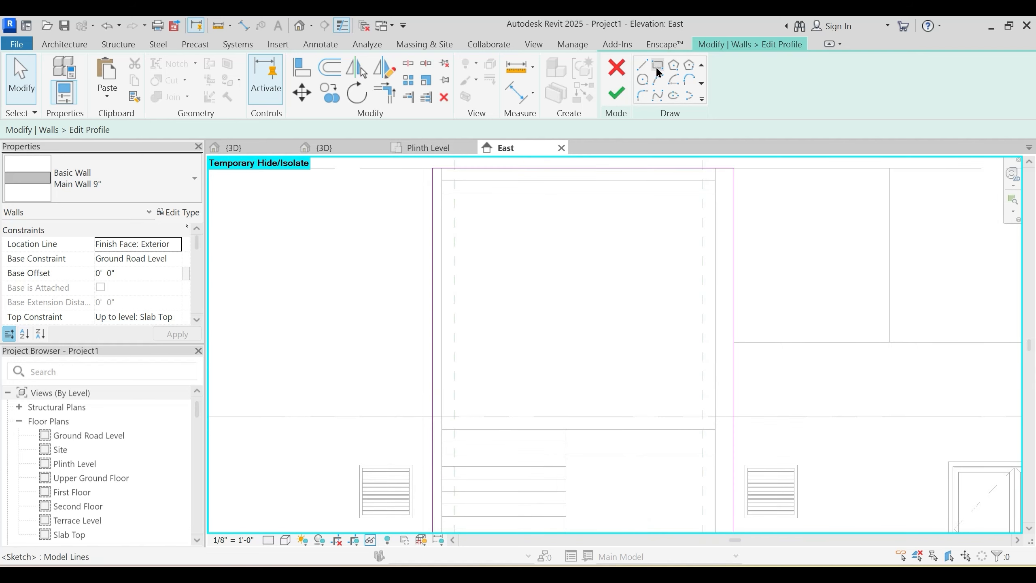
left_click(455, 195)
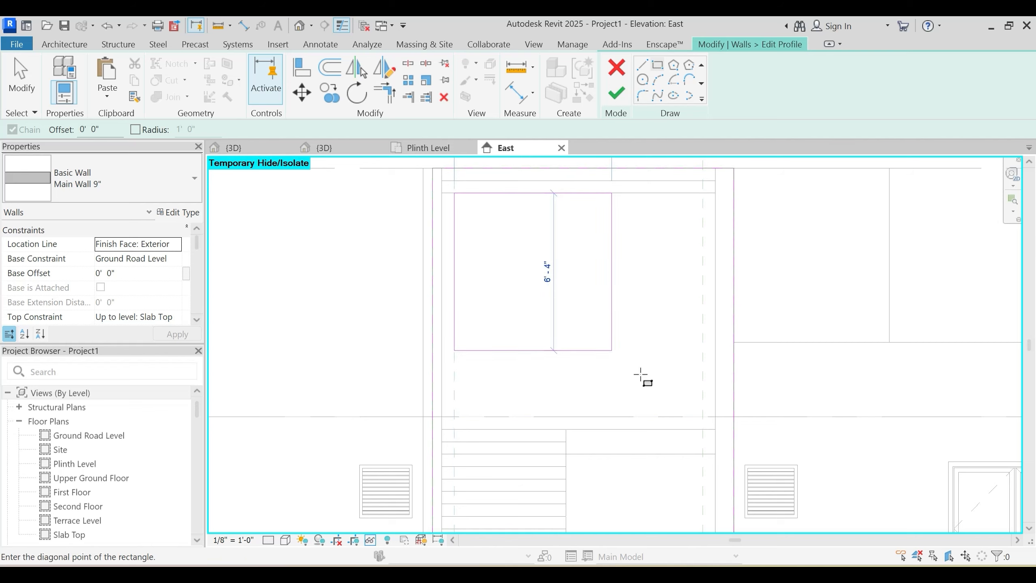
middle_click_drag(655, 385, 654, 370)
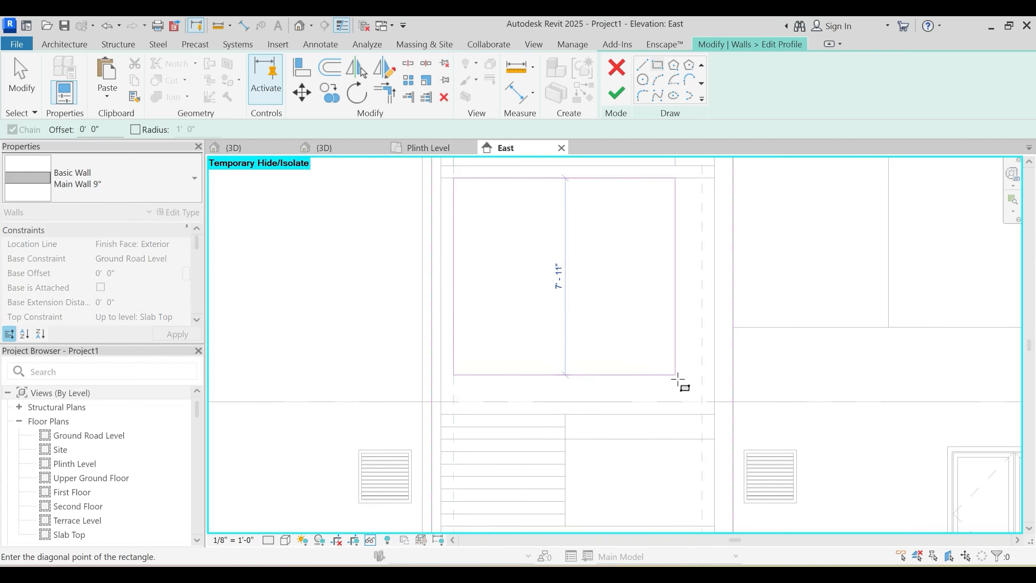
left_click(702, 402)
key("Escape")
key("Escape")
left_click(612, 401)
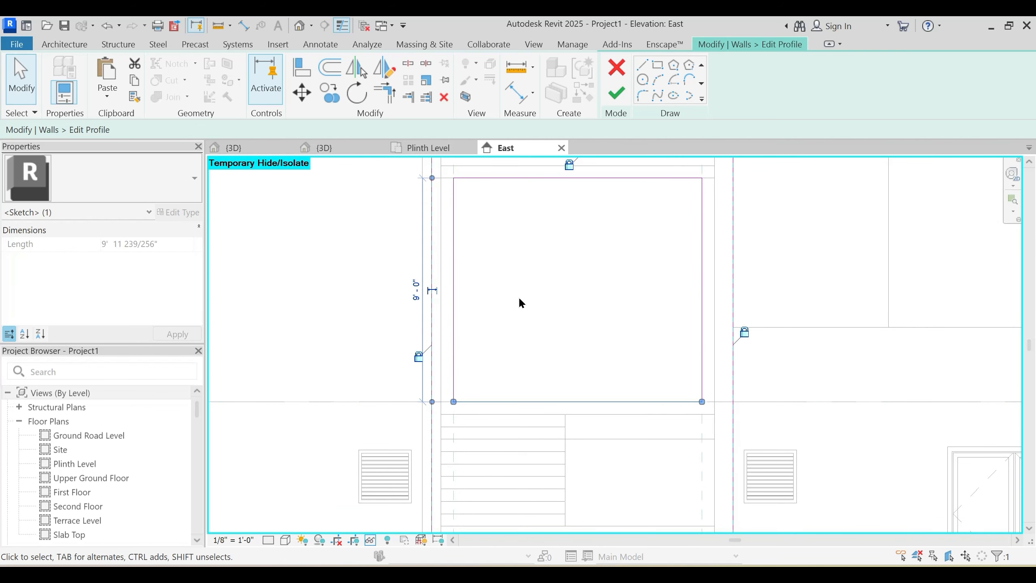
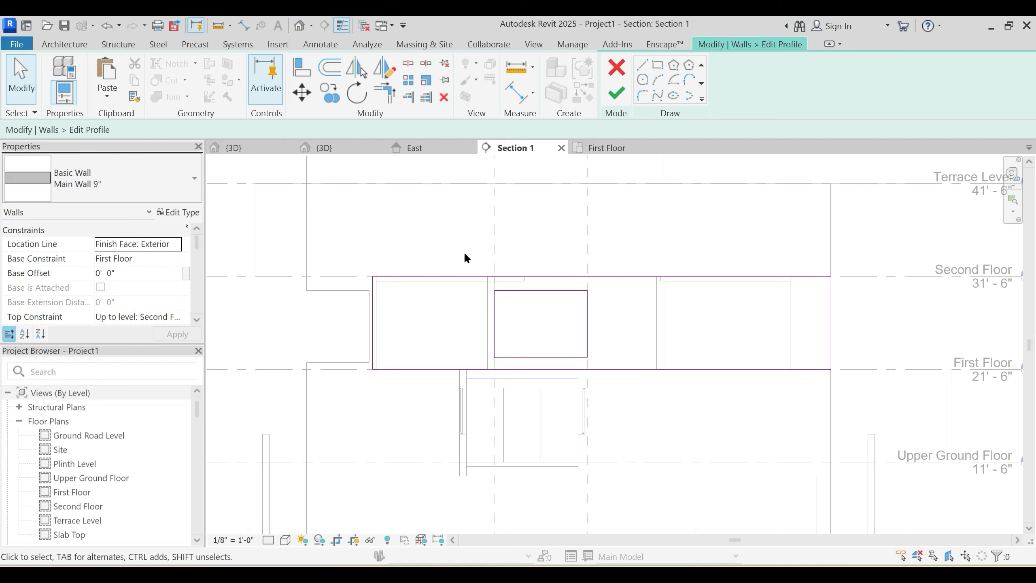
Step: Copy the rectangular opening outline and the upper boundary line from the First Floor wall's profile, and finish the profile edit
left_click(463, 277)
key("Escape")
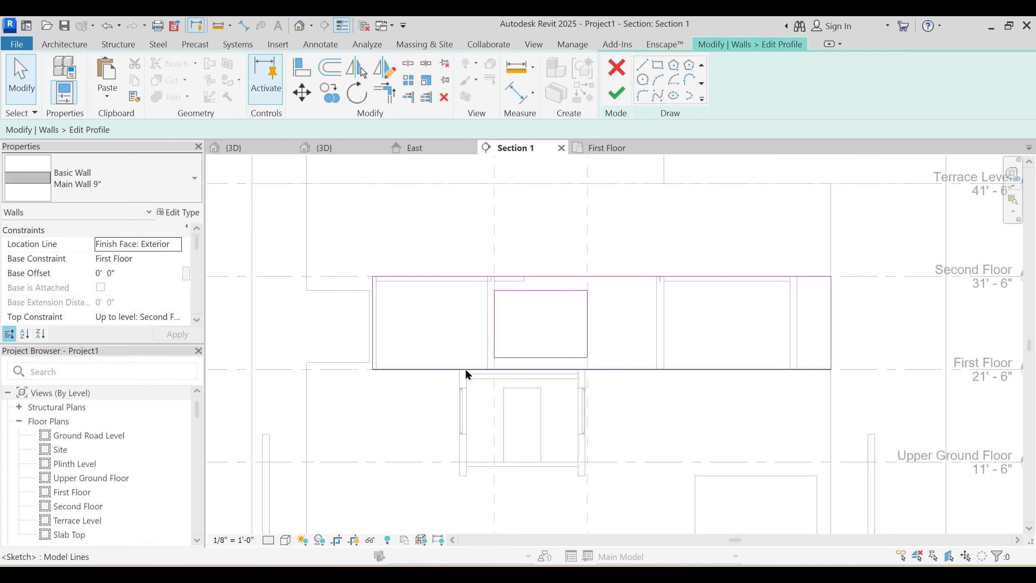
left_click(476, 276)
left_click_drag(471, 243, 623, 384, "ctrl")
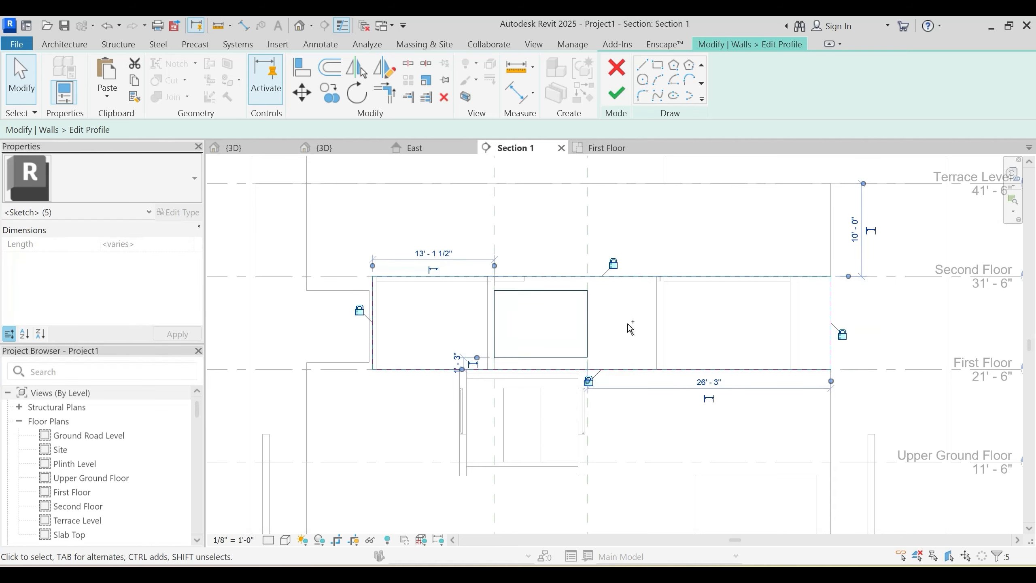
left_click(616, 92)
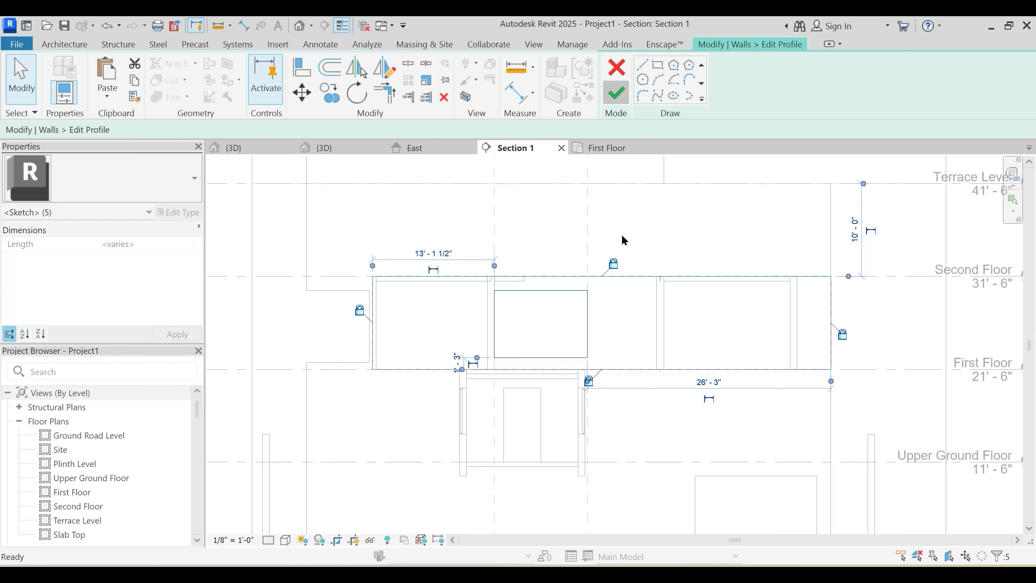
key("Escape")
Step: Edit the profile of the wall between Second Floor and Terrace Level and paste the copied outline beside it
left_click(616, 234)
middle_click_drag(616, 235, 599, 393)
scroll(568, 250, "down", 2)
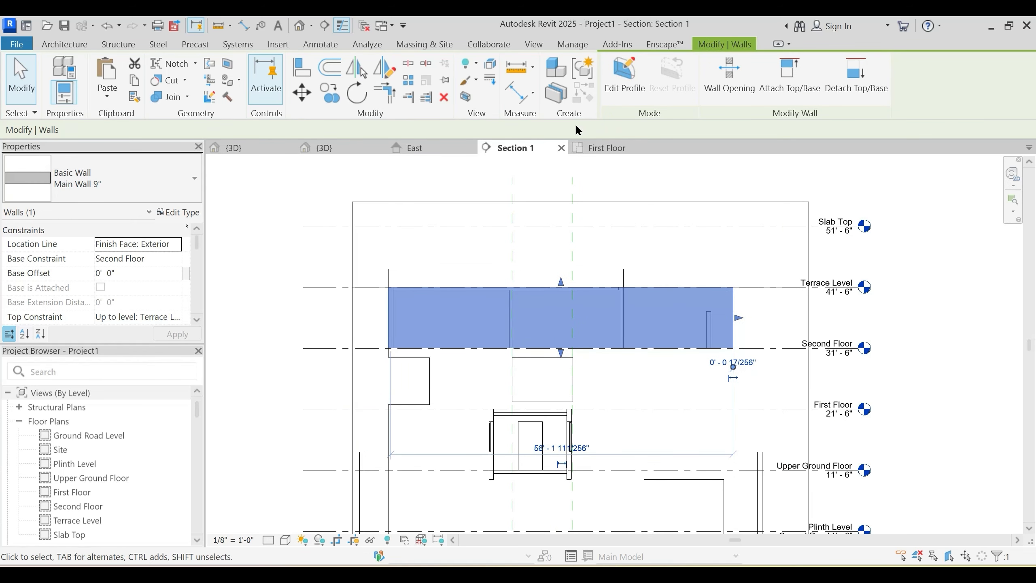
left_click(624, 80)
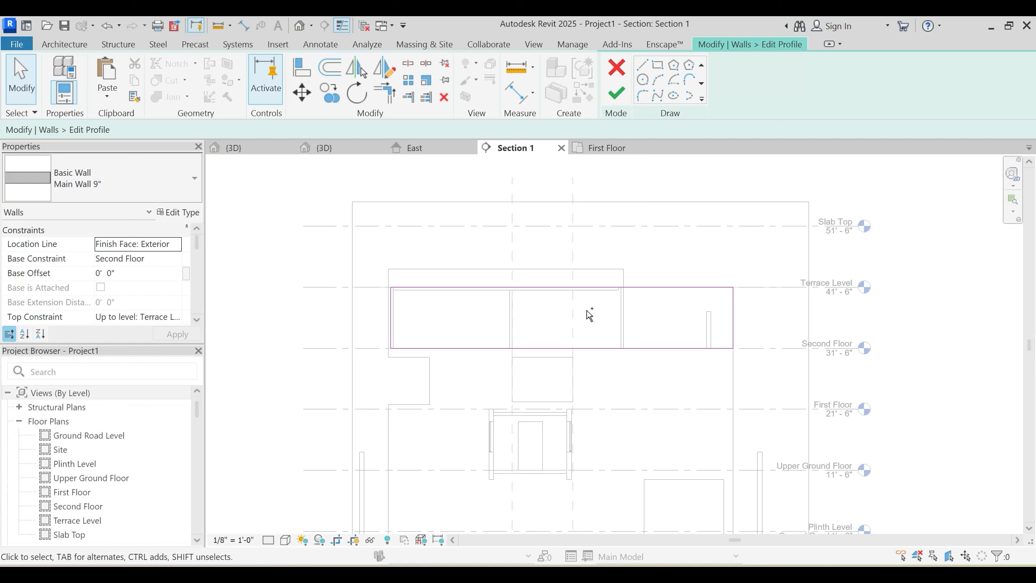
key("ctrl+v")
scroll(572, 310, "down", 1)
left_click(856, 280)
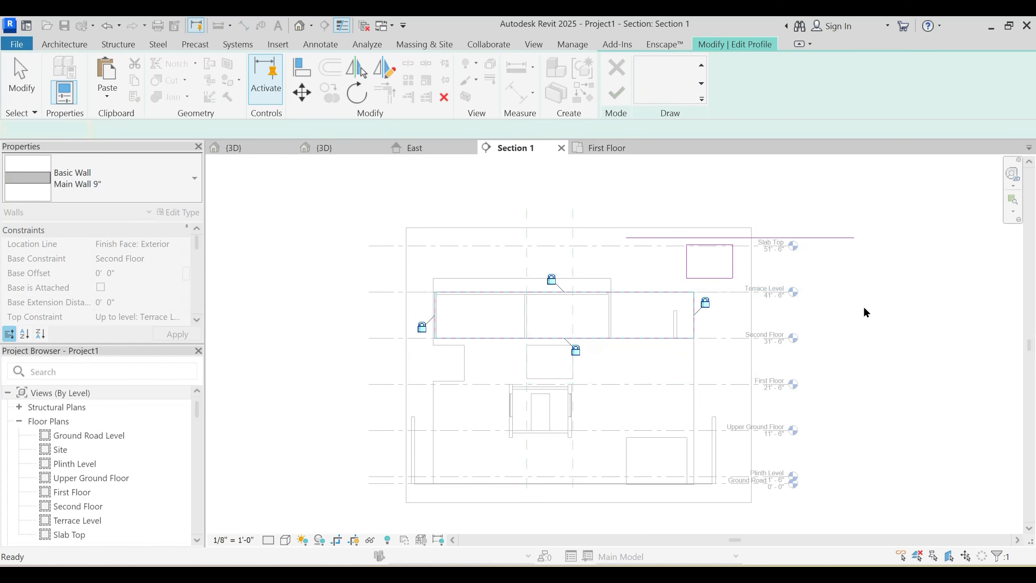
left_click(864, 307)
scroll(716, 258, "up", 3)
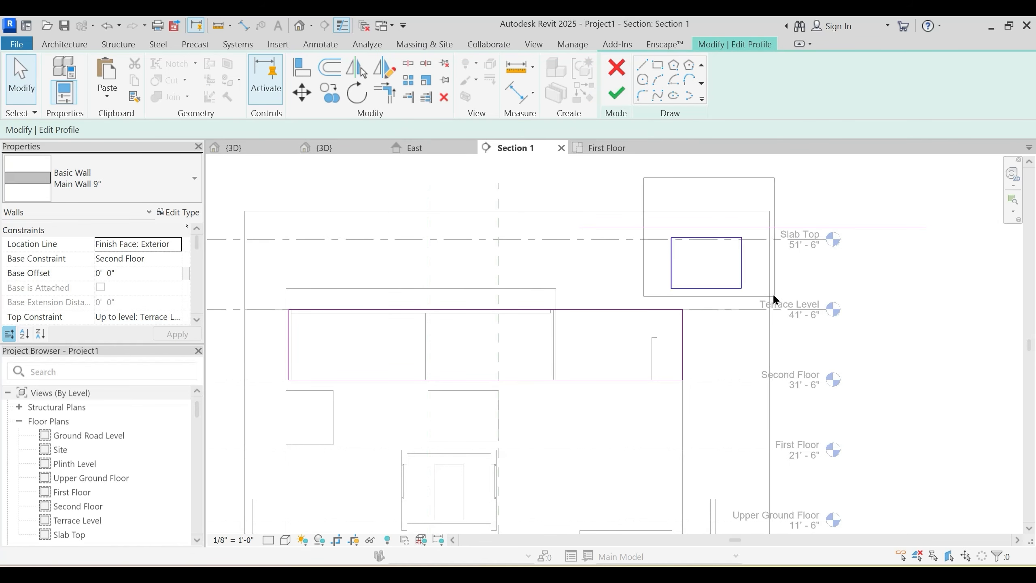
Step: Move the pasted opening rectangle into the Second Floor wall, between the reference planes with its upper edge at the slab underside
left_click_drag(774, 295, 775, 297)
key("m")
key("v")
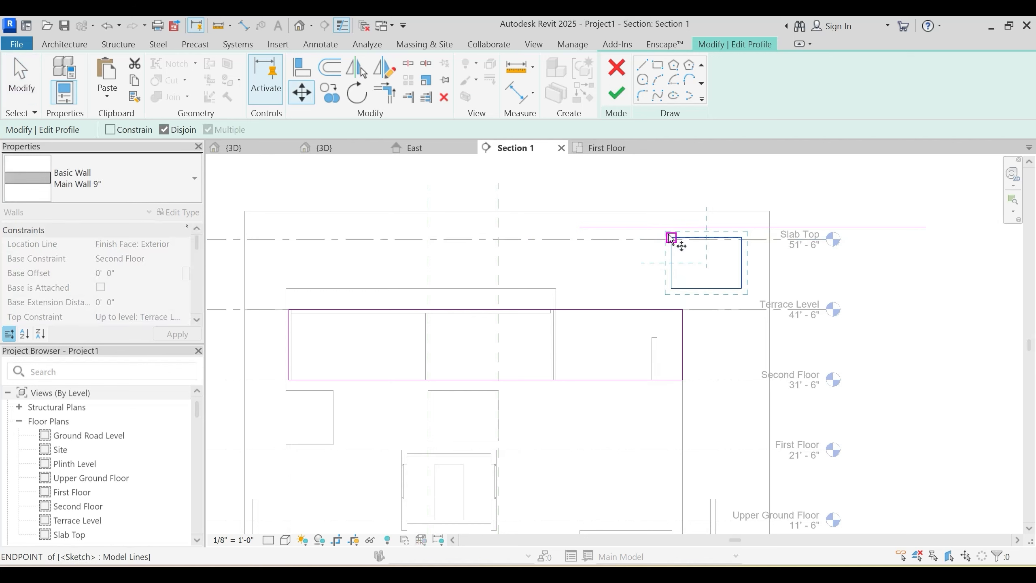
left_click(671, 237)
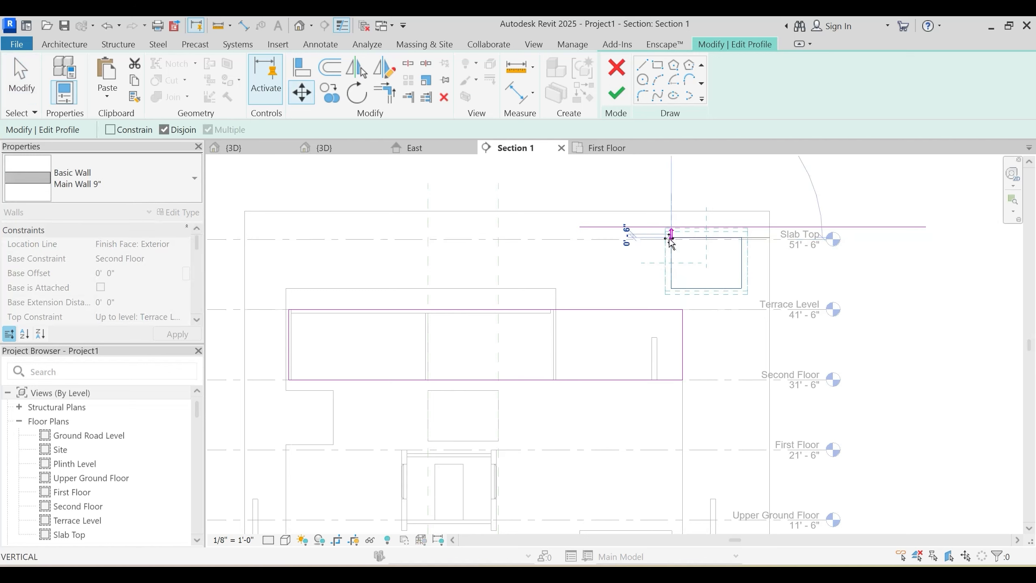
scroll(429, 321, "up", 3)
left_click(441, 318)
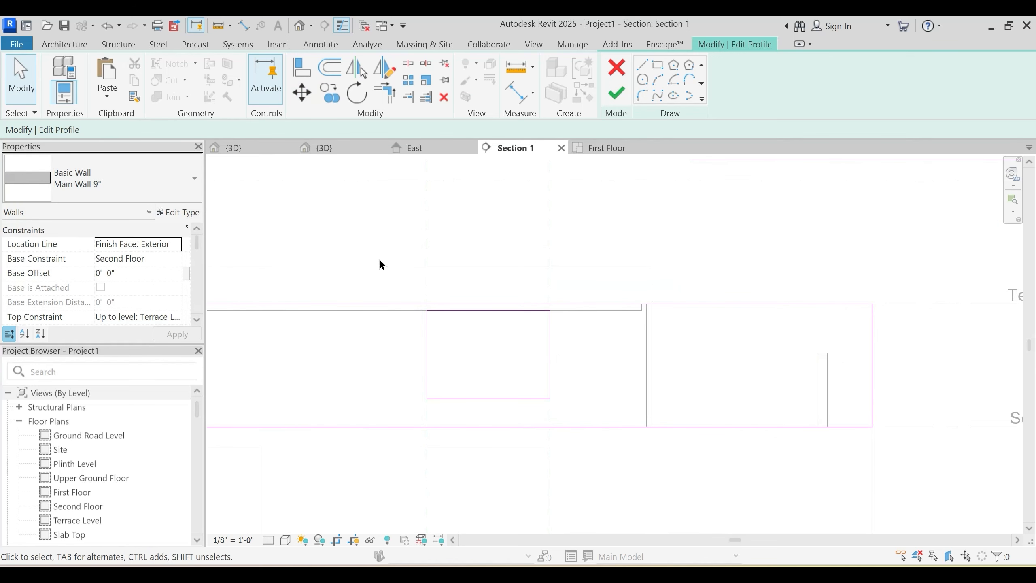
Step: Try to move the opening rectangle straight down within the Second Floor wall's profile
mouse_move(379, 257)
left_mouse_down()
mouse_move(627, 415)
mouse_move(554, 431)
left_mouse_up()
middle_click_drag(565, 380, 605, 359)
key("m")
key("v")
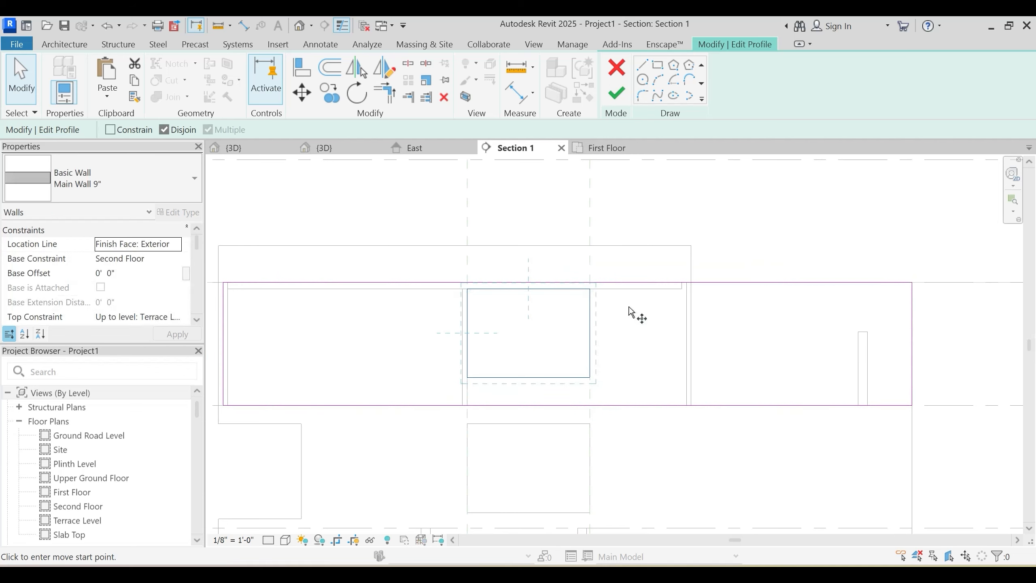
left_click(629, 304)
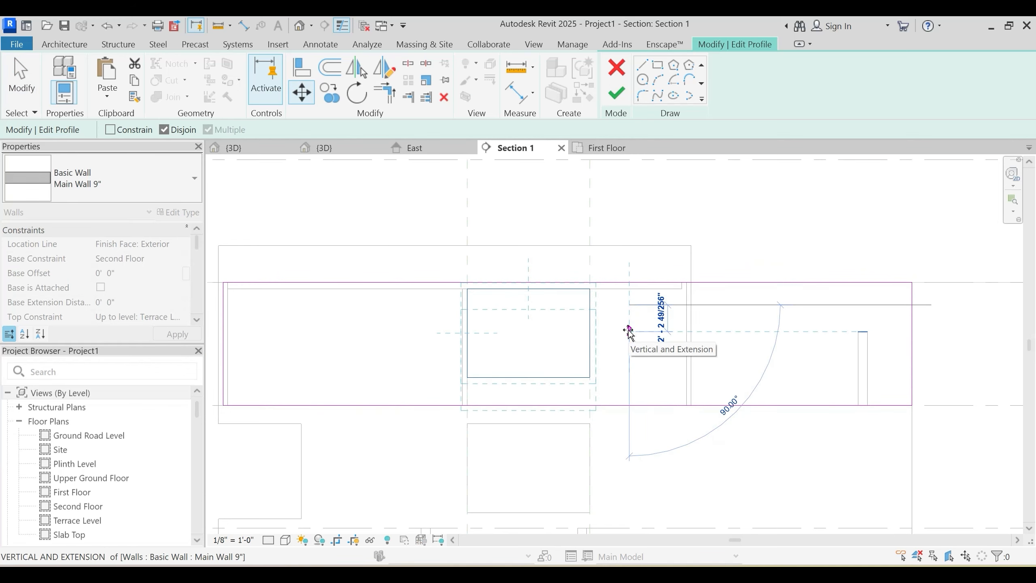
left_click(628, 330)
scroll(420, 284, "up", 2)
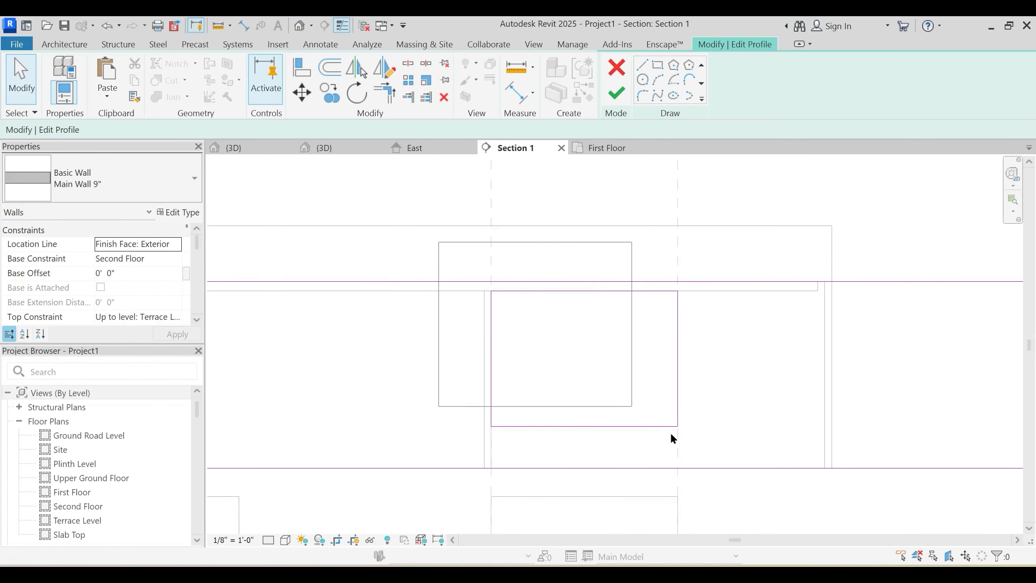
Step: Move the opening rectangle straight down from the slab underside along the reference plane in the Second Floor wall's profile
key("m")
key("v")
scroll(500, 305, "up", 2)
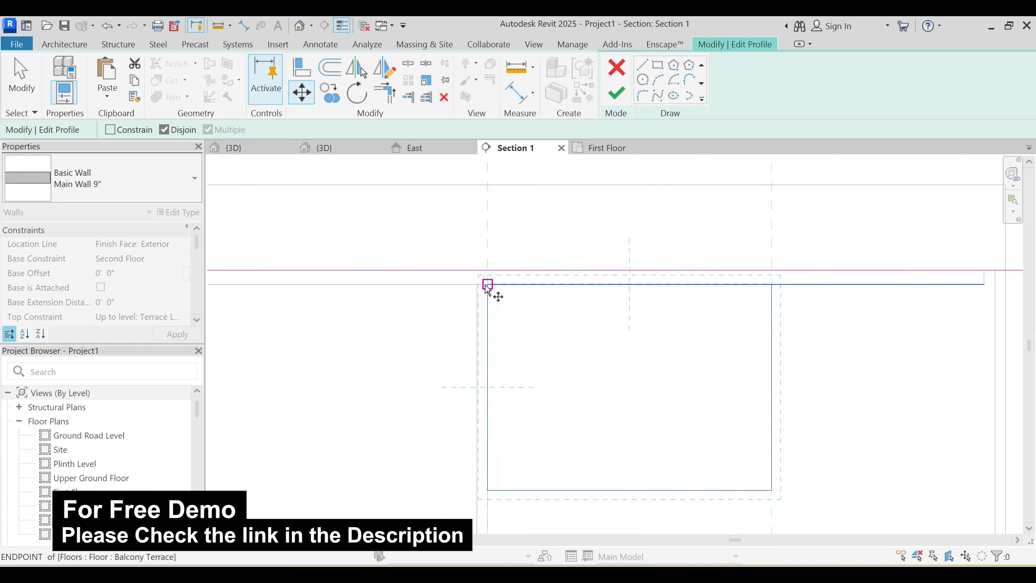
scroll(501, 306, "down", 4)
scroll(617, 347, "up", 2)
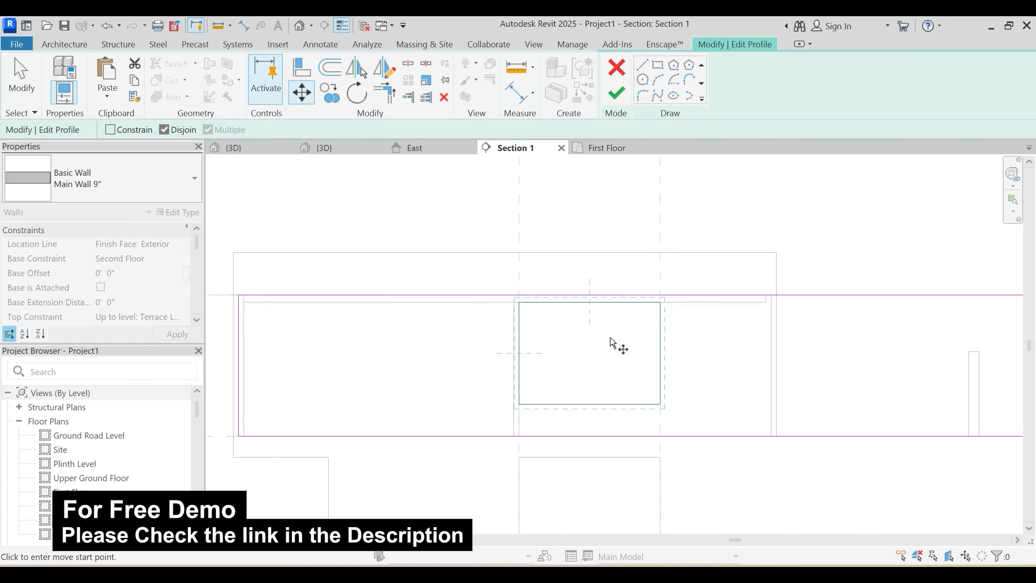
scroll(523, 313, "up", 2)
left_click(521, 298)
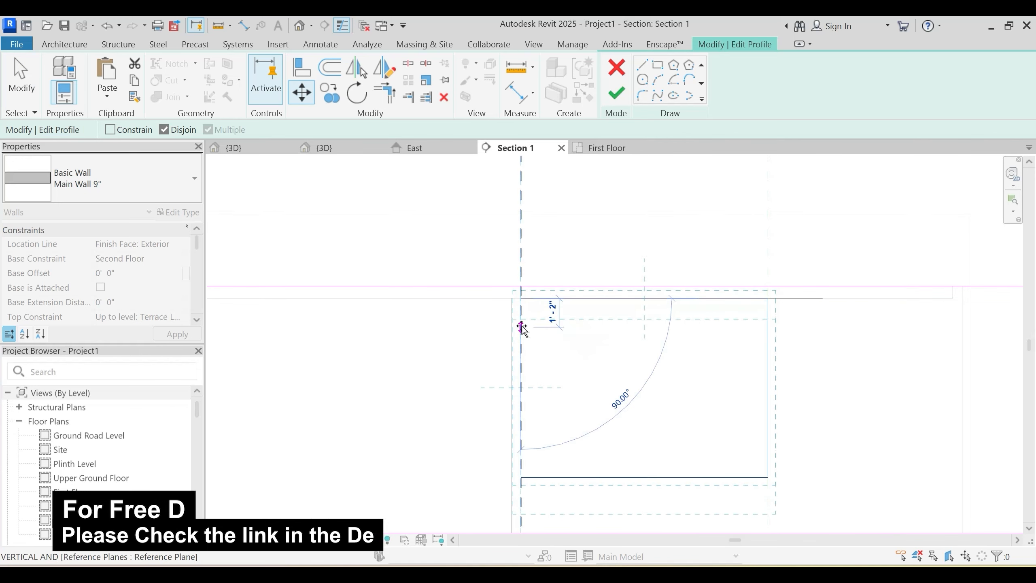
left_click(521, 324)
key("Escape")
scroll(567, 329, "down", 5)
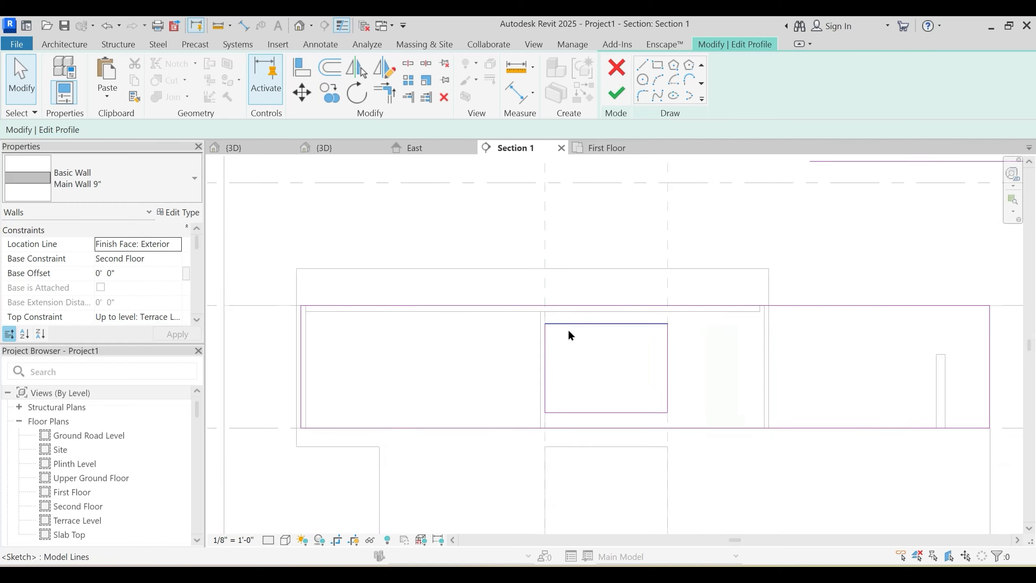
Step: Delete the leftover pasted boundary line above Slab Top and finish the Second Floor wall's profile edit
scroll(628, 327, "right", 3)
left_click(710, 227)
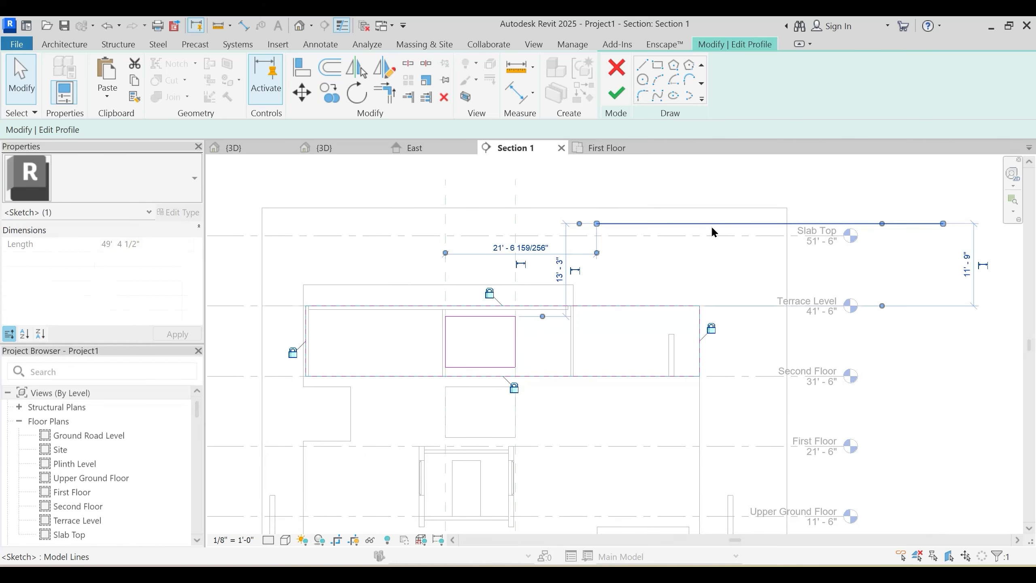
key("Delete")
left_click(615, 93)
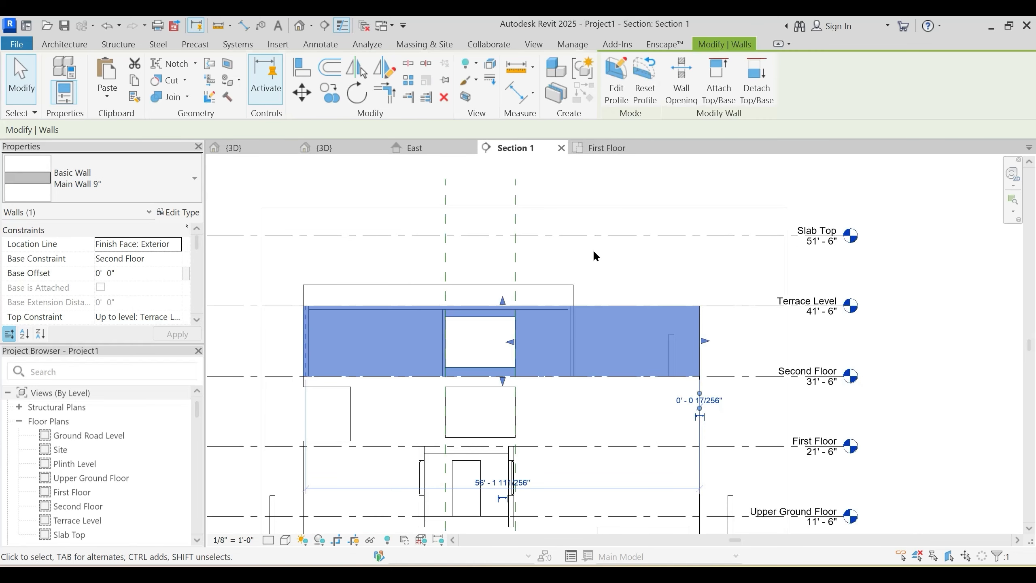
Step: Examine the two stacked wall openings in the section and from outside in the 3D view
key("Escape")
left_click(573, 236)
key("Escape")
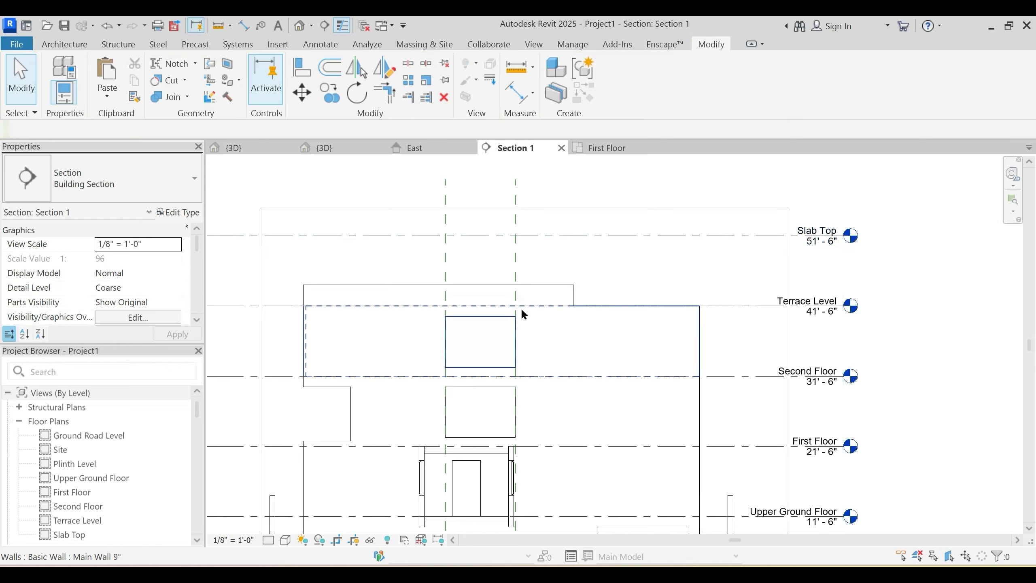
left_click(506, 292)
key("Escape")
middle_click_drag(495, 371, 500, 340)
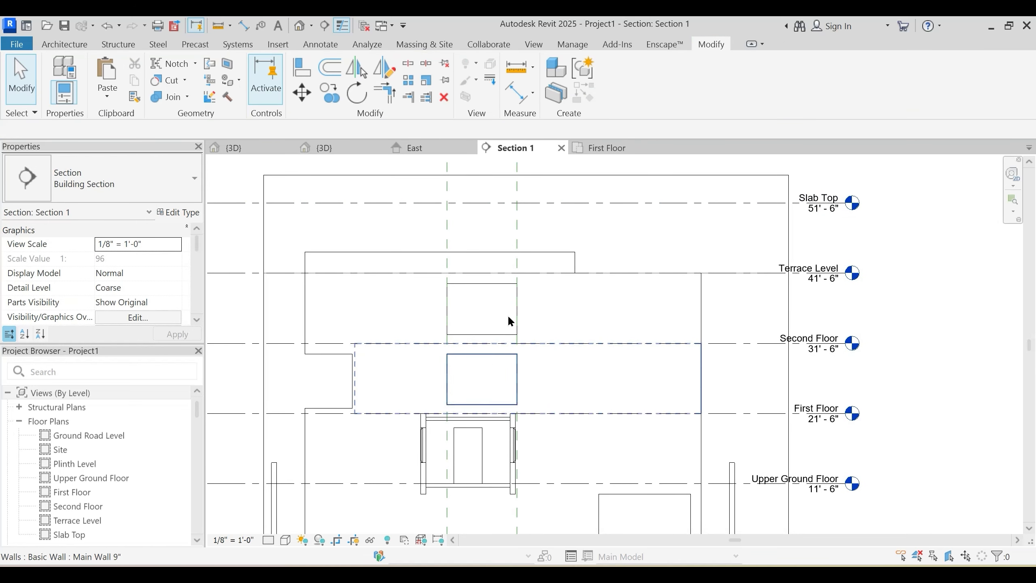
left_click(338, 150)
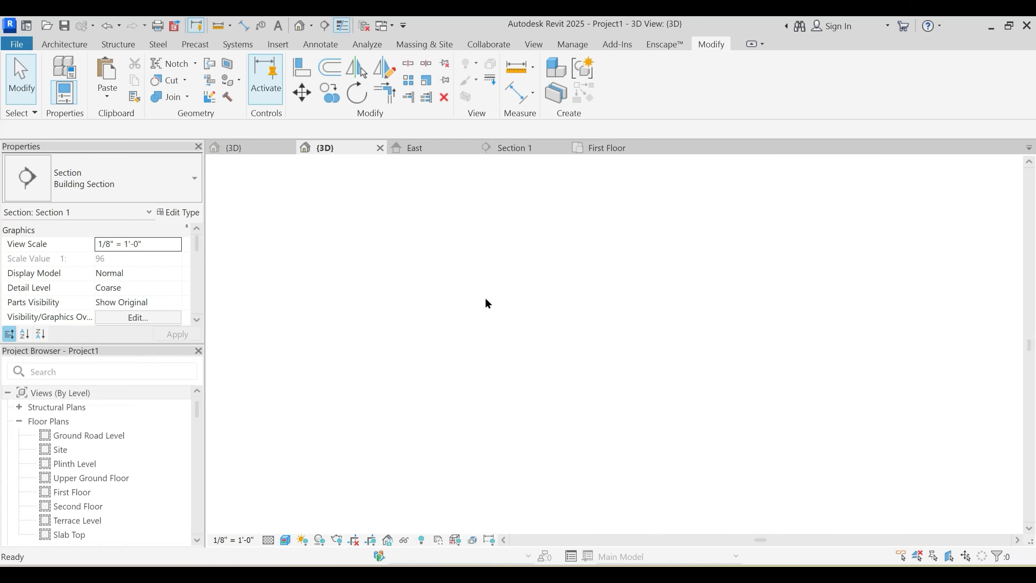
scroll(472, 394, "up", 4)
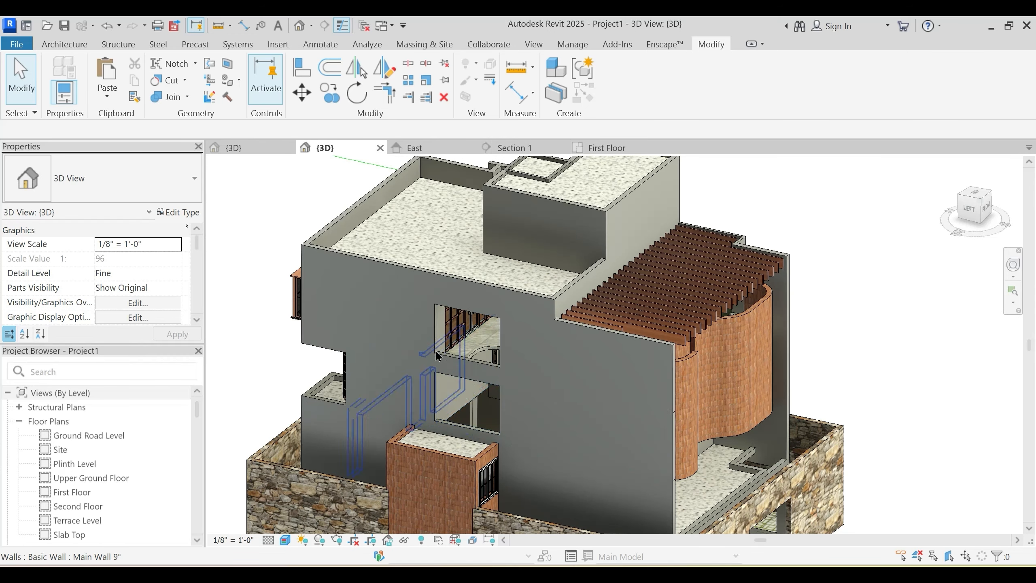
middle_click_drag(522, 400, 510, 395, "shift")
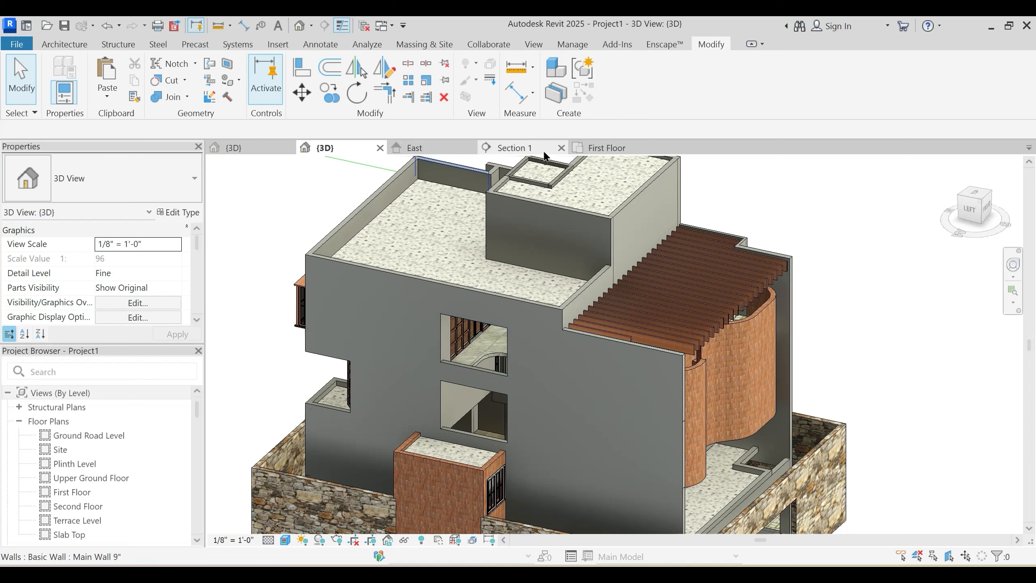
Step: In the First Floor plan, draw a 10' Stairway Curtain Wall along the exterior wall's outer face between the two reference planes
left_click(603, 148)
middle_click_drag(518, 344, 585, 323)
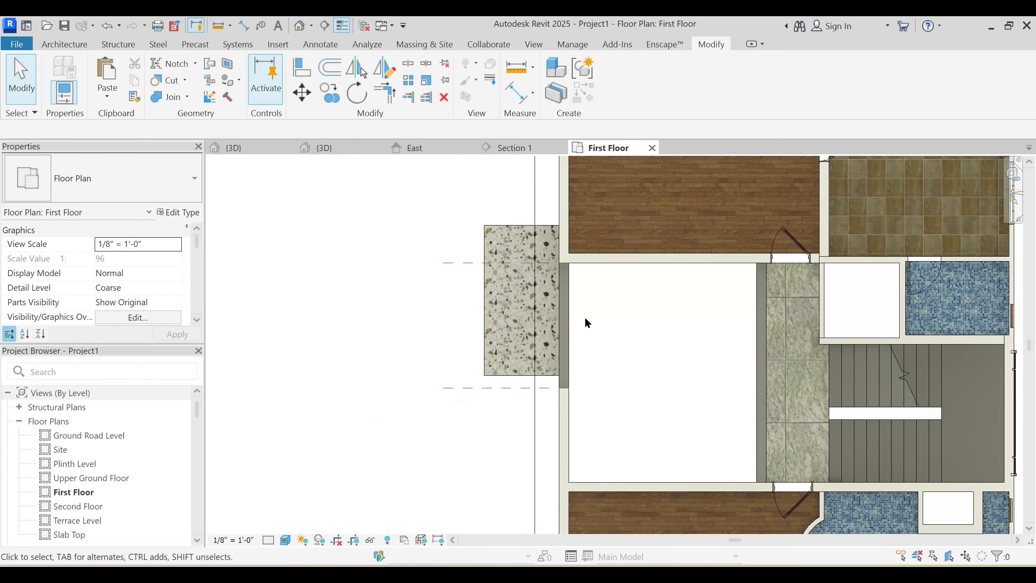
key("w")
key("a")
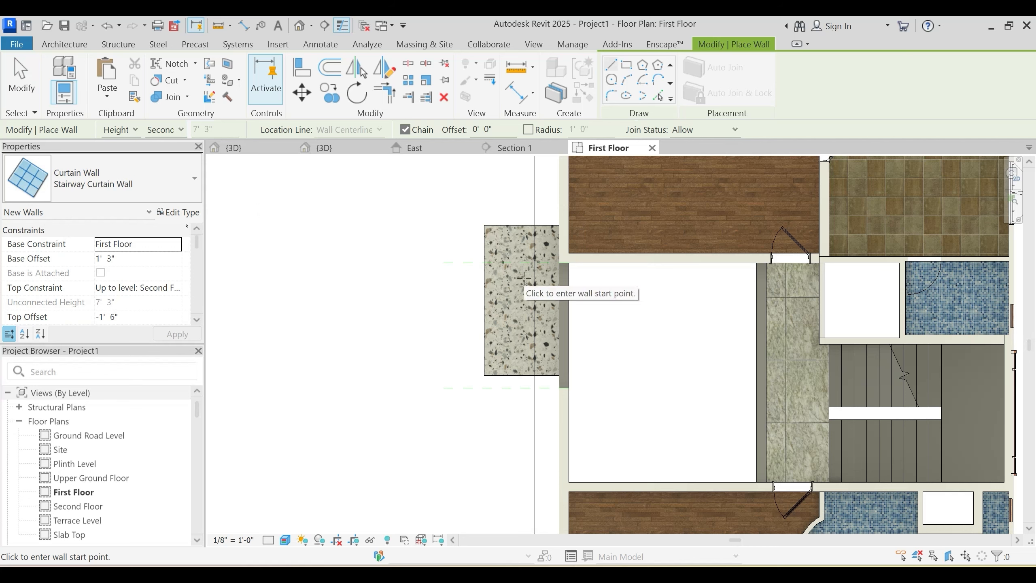
scroll(547, 280, "up", 4)
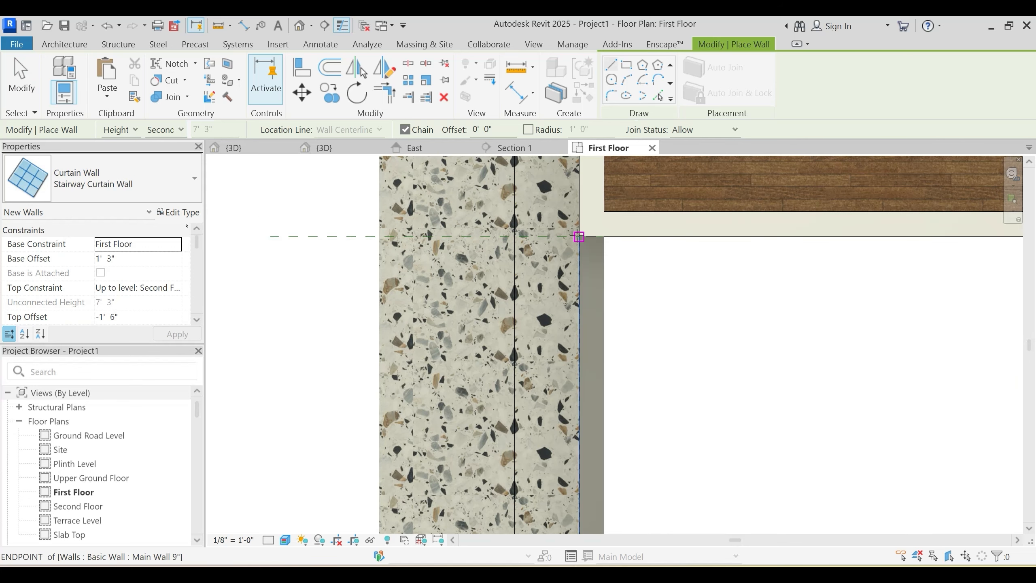
left_click(182, 213)
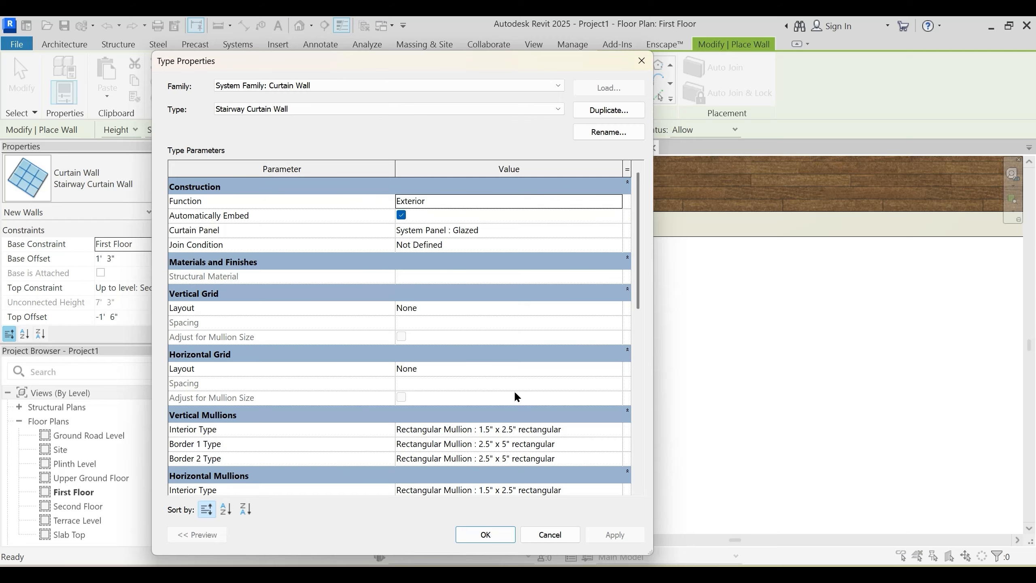
key("Return")
left_click(579, 238)
middle_click_drag(579, 301, 553, 164)
left_click(554, 427)
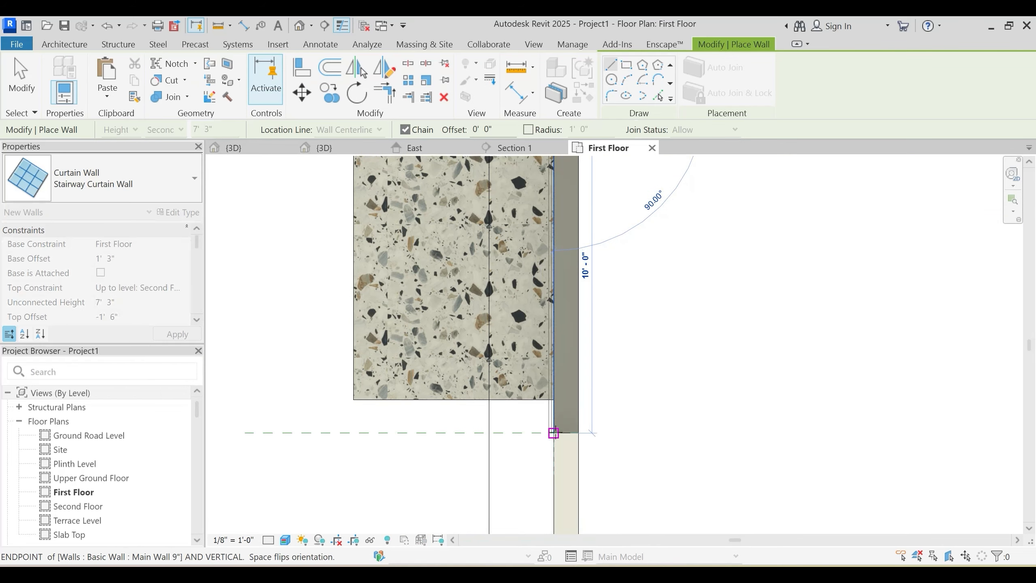
key("Escape")
key("Escape")
scroll(639, 343, "down", 1)
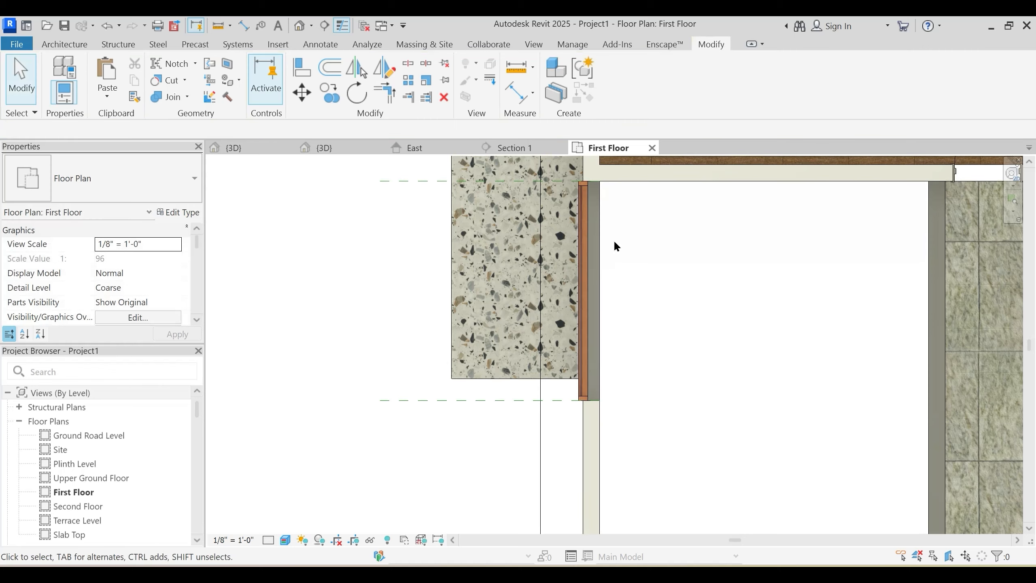
Step: In the 3D view, set the new stairway curtain wall's top constraint to Terrace Level
left_click(367, 147)
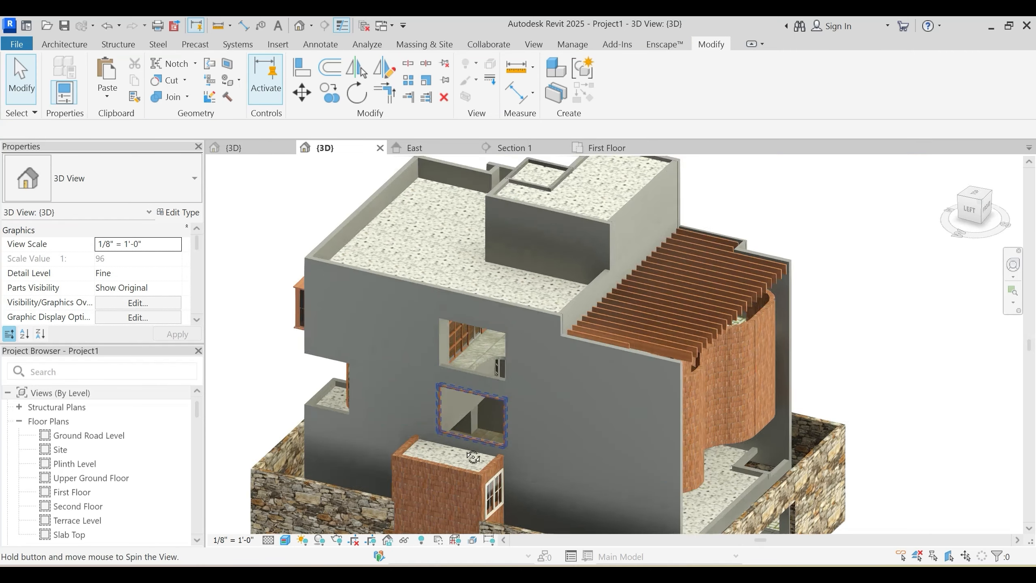
scroll(473, 391, "up", 3)
left_click(421, 414)
key("Escape")
scroll(432, 412, "up", 2)
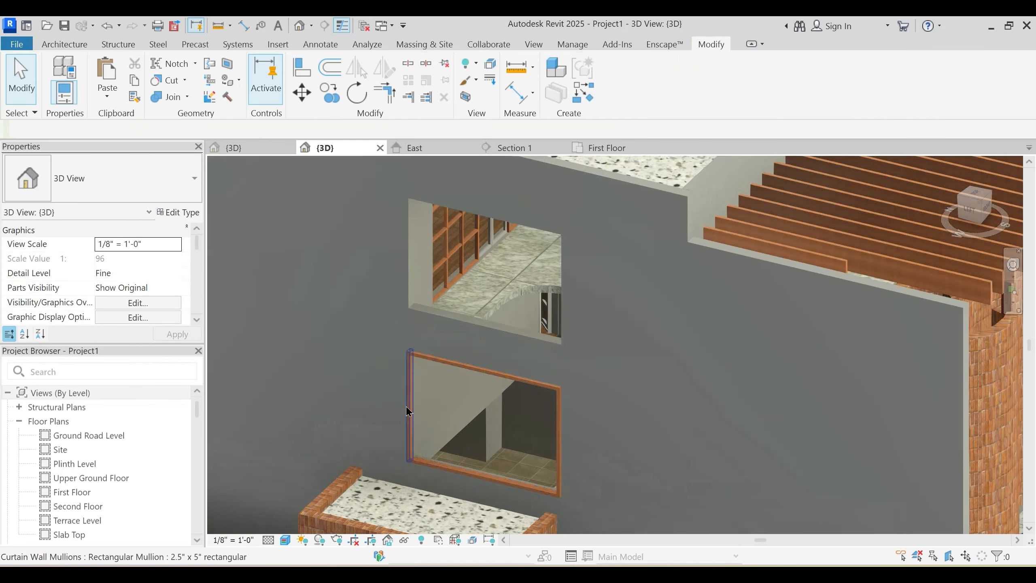
key("Tab")
left_click(409, 412)
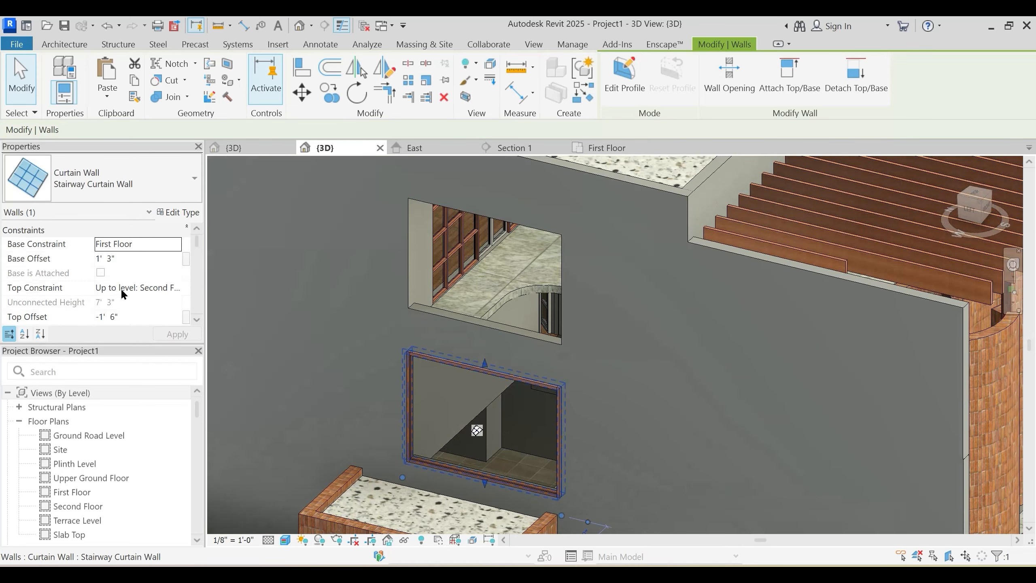
left_click(173, 290)
left_click(162, 337)
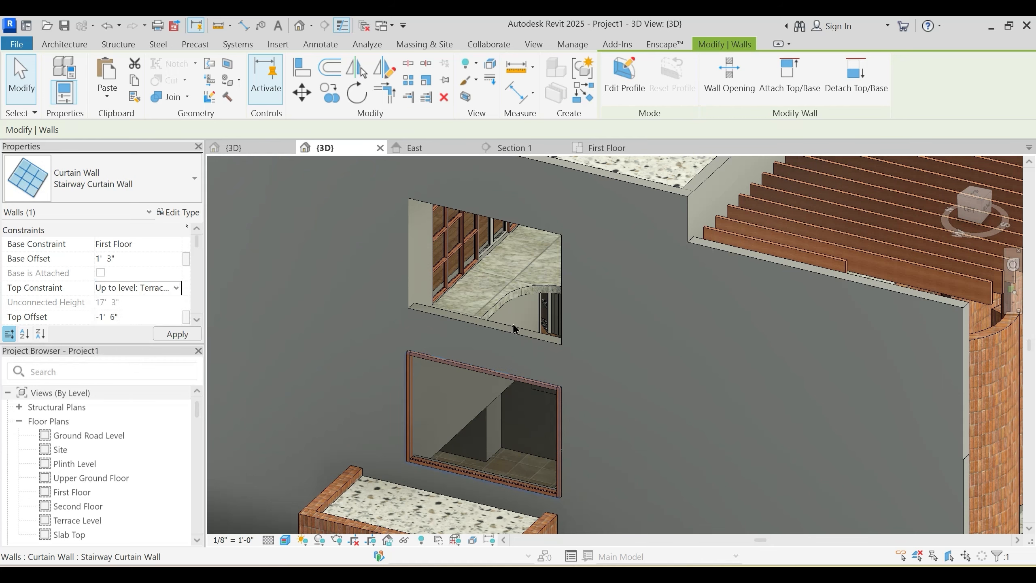
key("Escape")
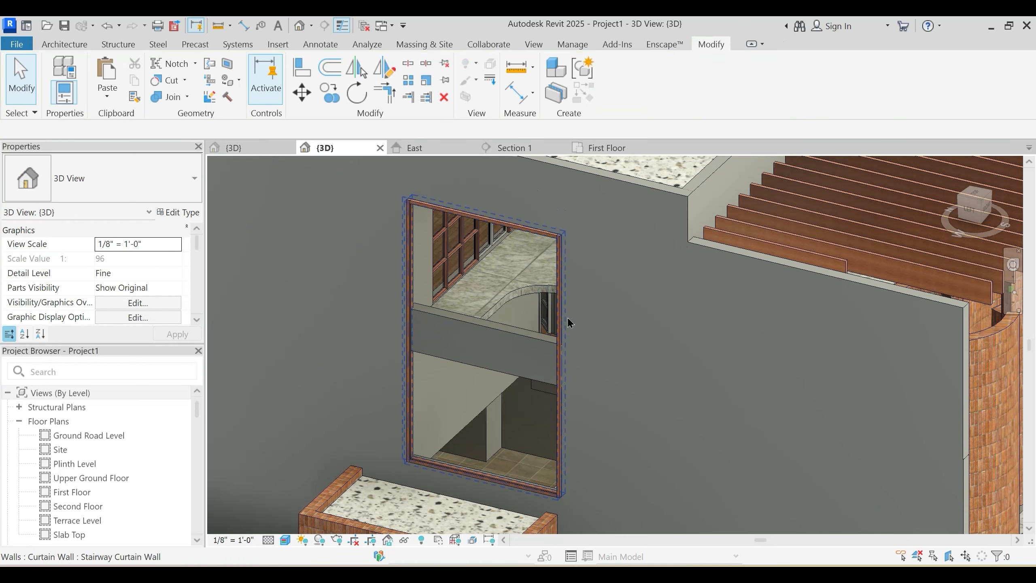
Step: Temporarily isolate the extended curtain wall in the 3D view
left_click(570, 323)
key("h")
key("i")
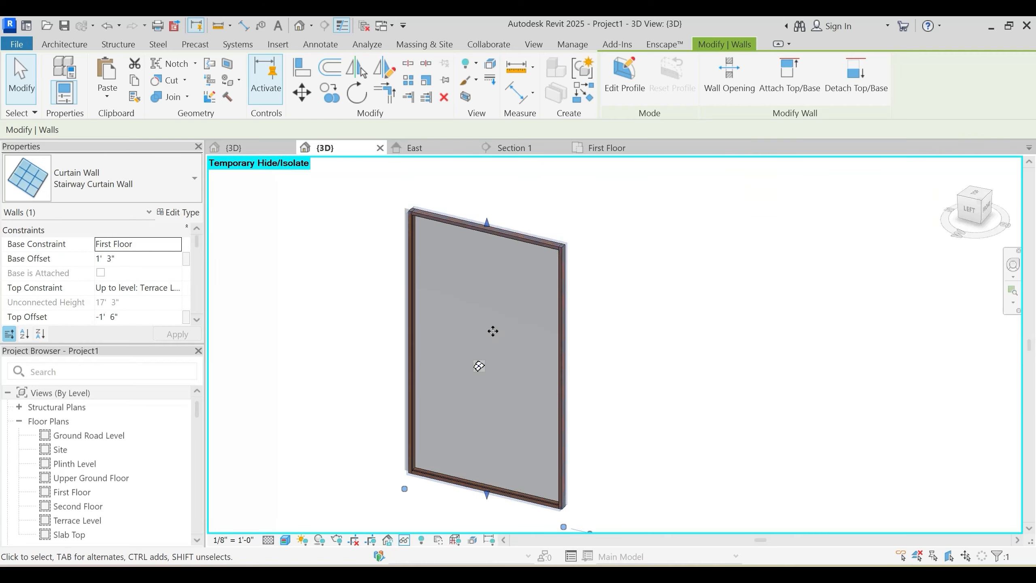
left_click(380, 291)
middle_click_drag(379, 287, 385, 284, "shift")
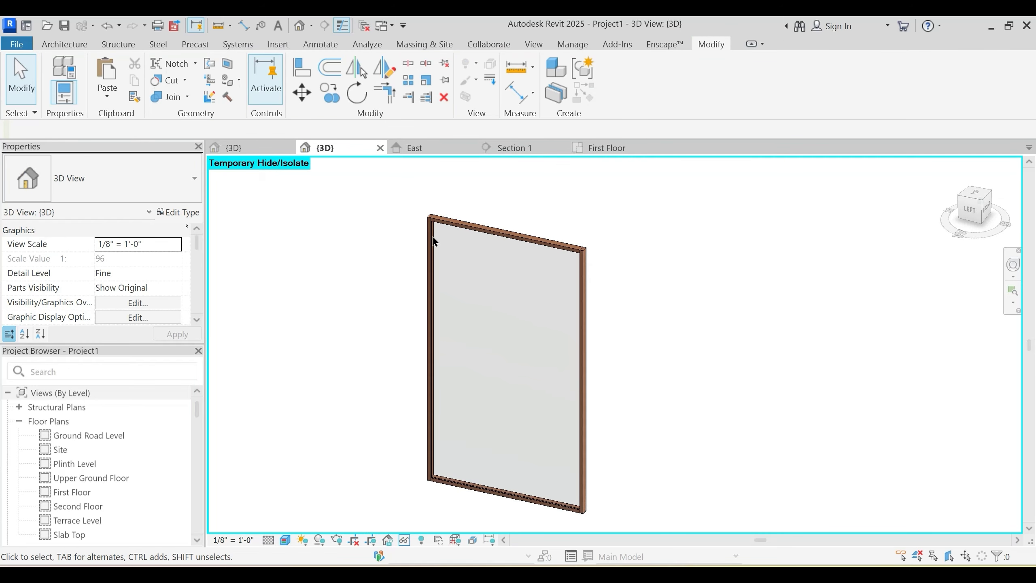
Step: Find the stairway curtain wall in Section 1 and switch the section to wireframe display
left_click(536, 149)
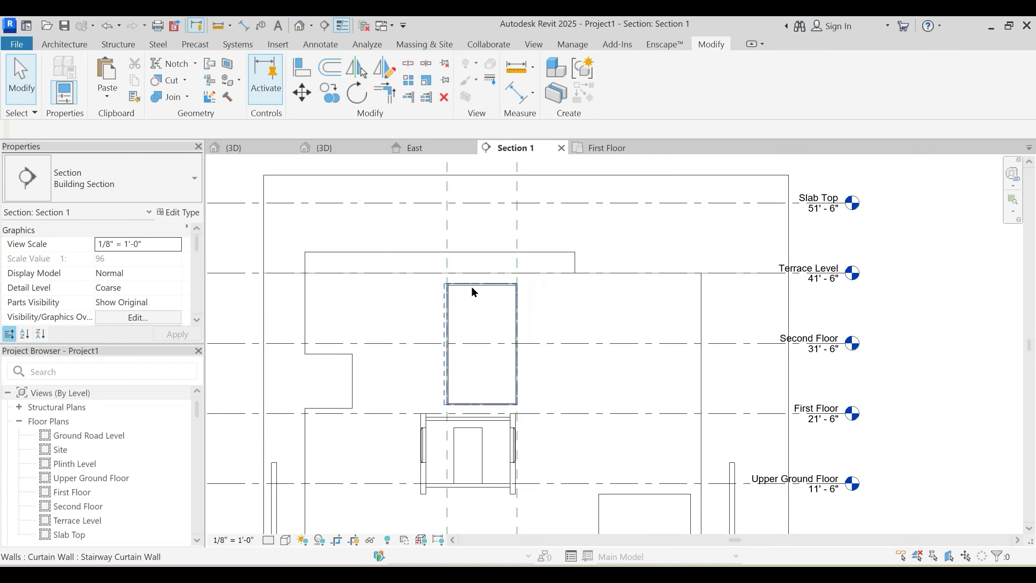
left_click(473, 292)
scroll(465, 303, "up", 3)
key("Escape")
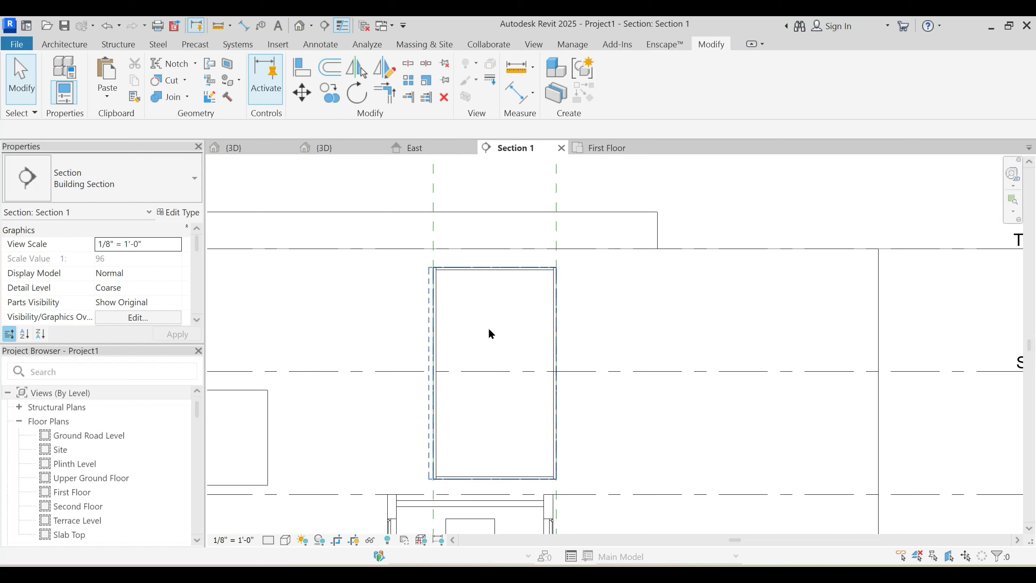
left_click(466, 271)
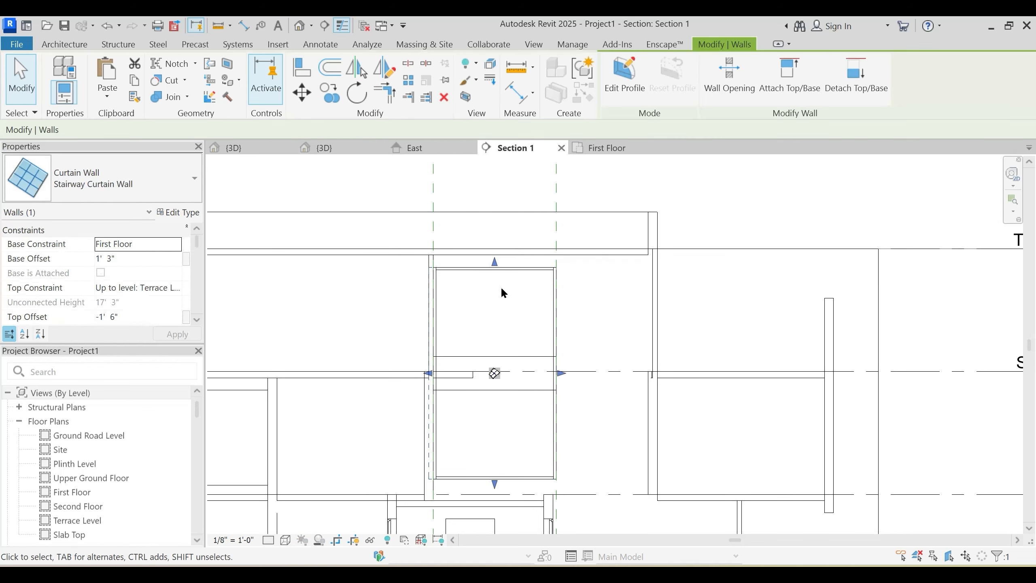
key("Escape")
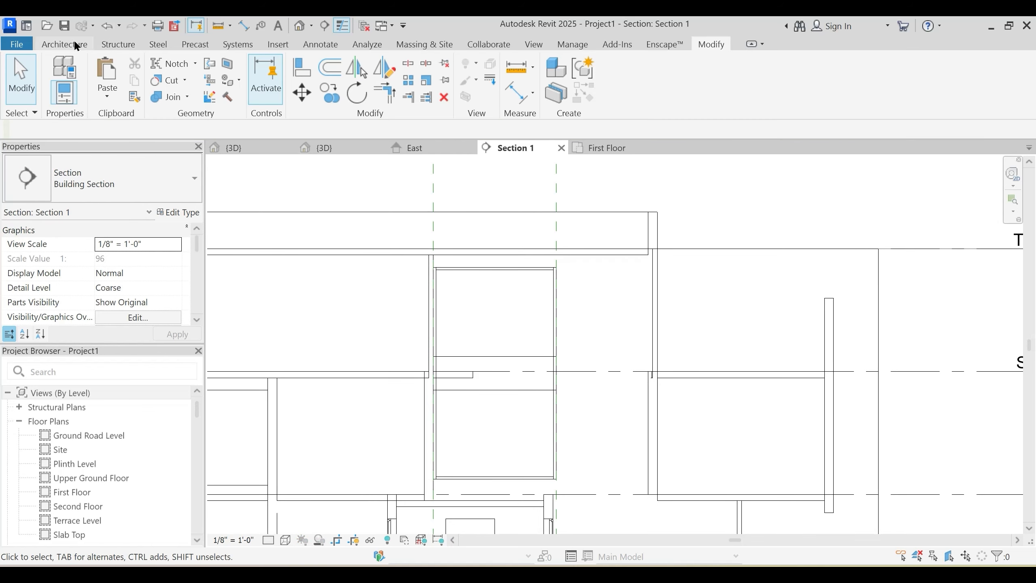
Step: Add two vertical curtain grid lines to the curtain wall, 1'-0" from its left edge and about 1'-6" from its right edge
left_click(75, 45)
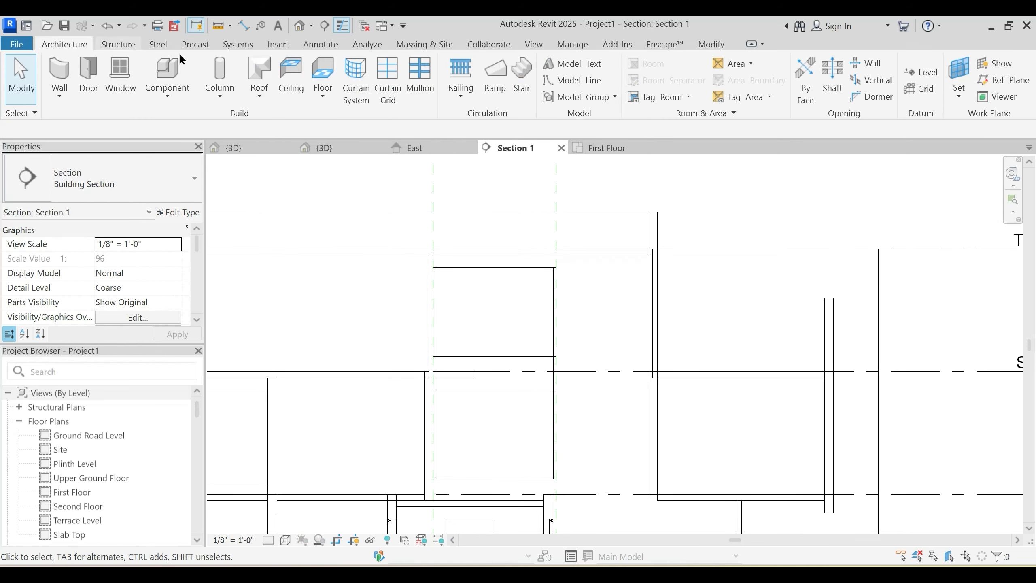
left_click(387, 102)
scroll(480, 314, "up", 2)
scroll(403, 239, "up", 1)
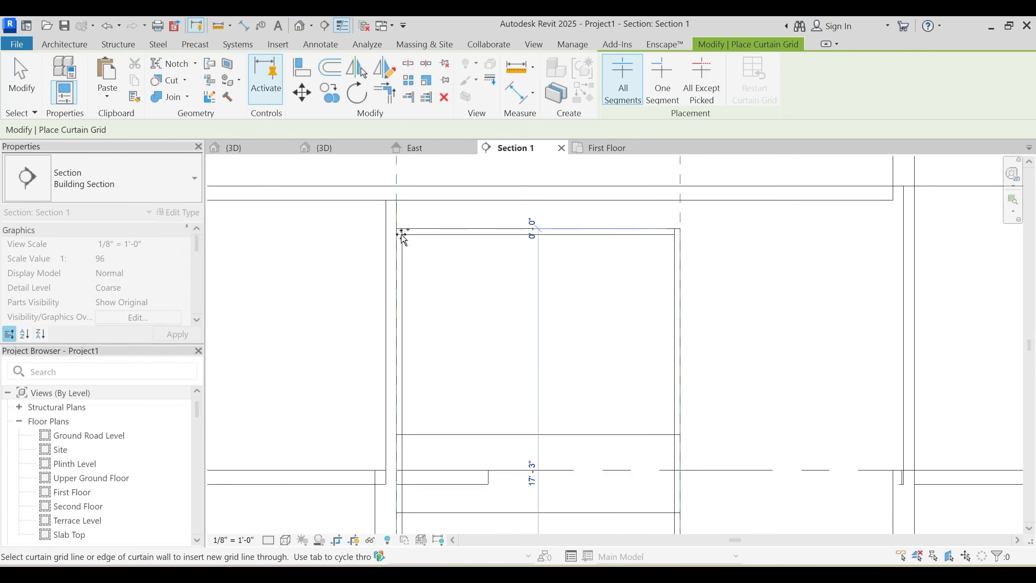
scroll(419, 211, "down", 1)
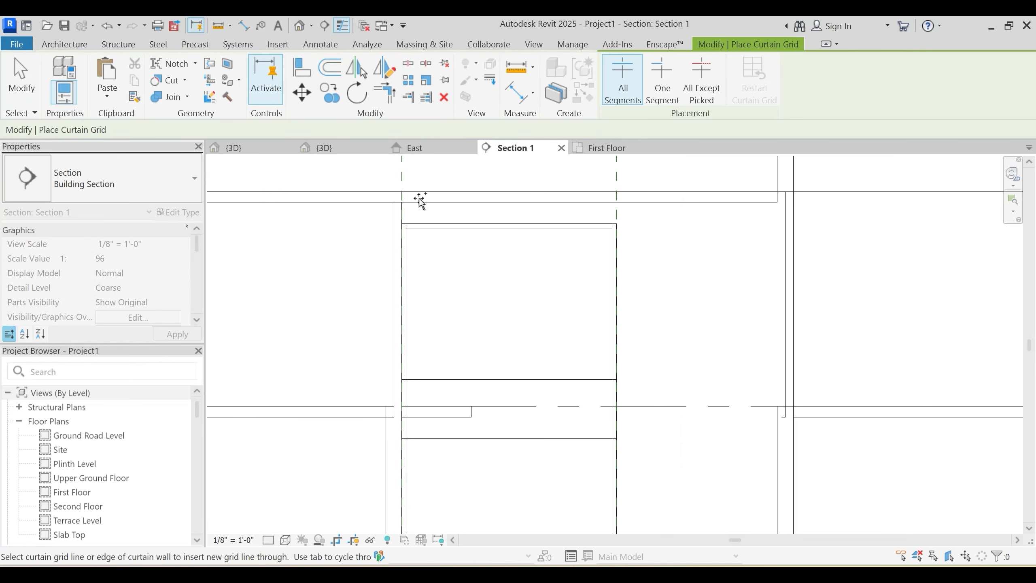
middle_click_drag(414, 191, 472, 285)
scroll(456, 300, "down", 1)
left_click(472, 286)
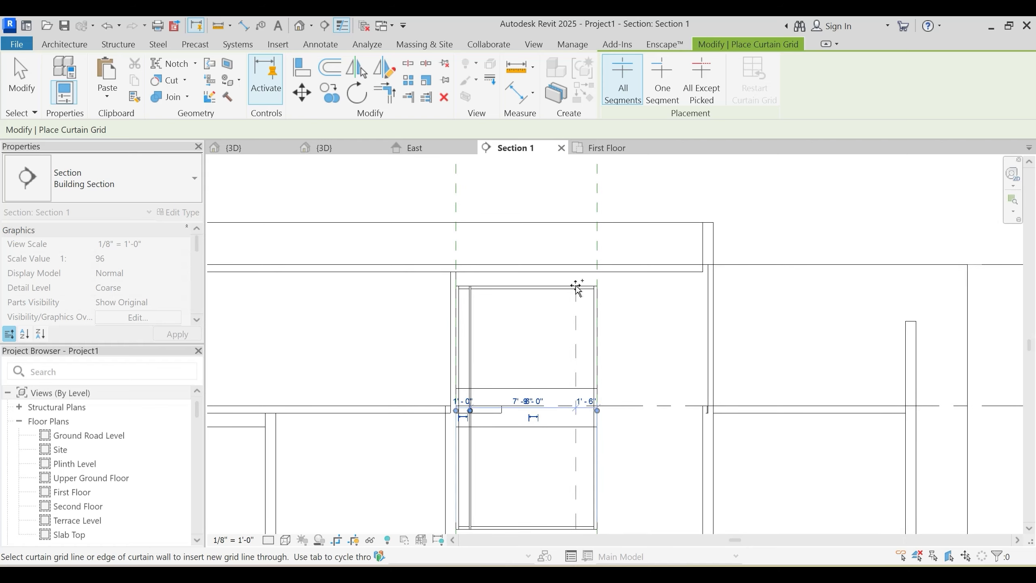
scroll(486, 326, "up", 1)
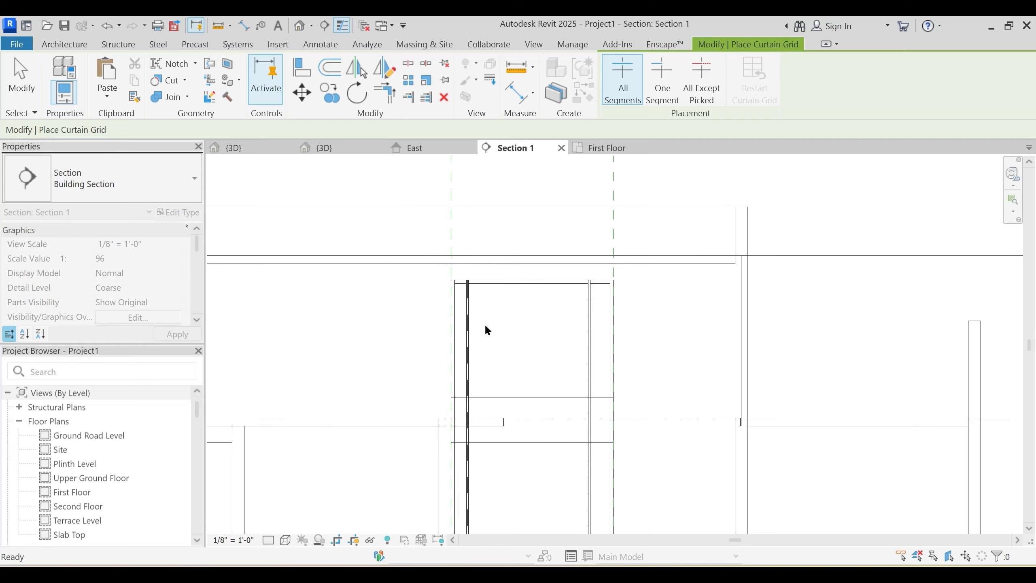
key("Escape")
left_click(466, 327)
key("Escape")
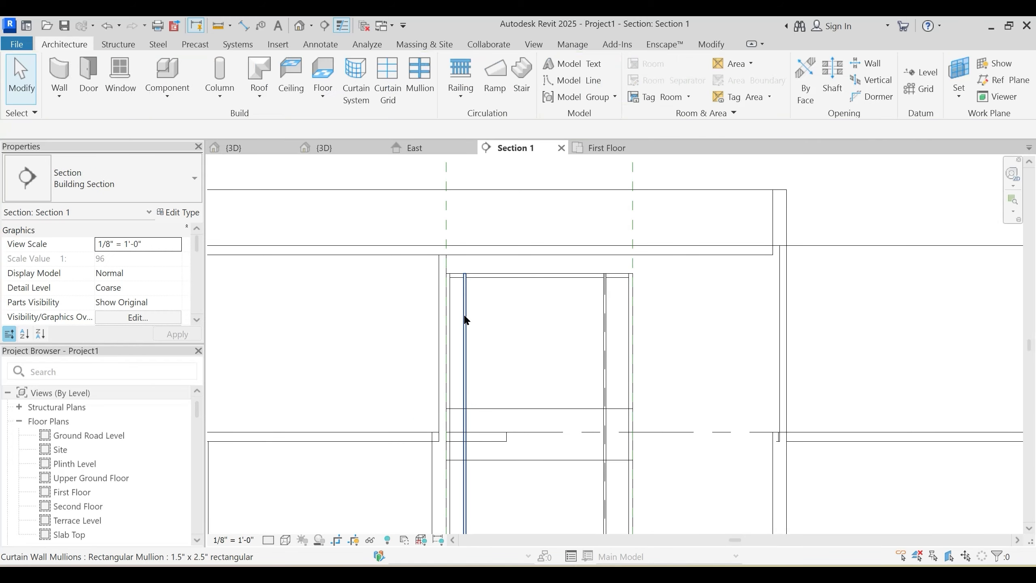
left_click(466, 320)
key("Escape")
scroll(499, 317, "down", 1)
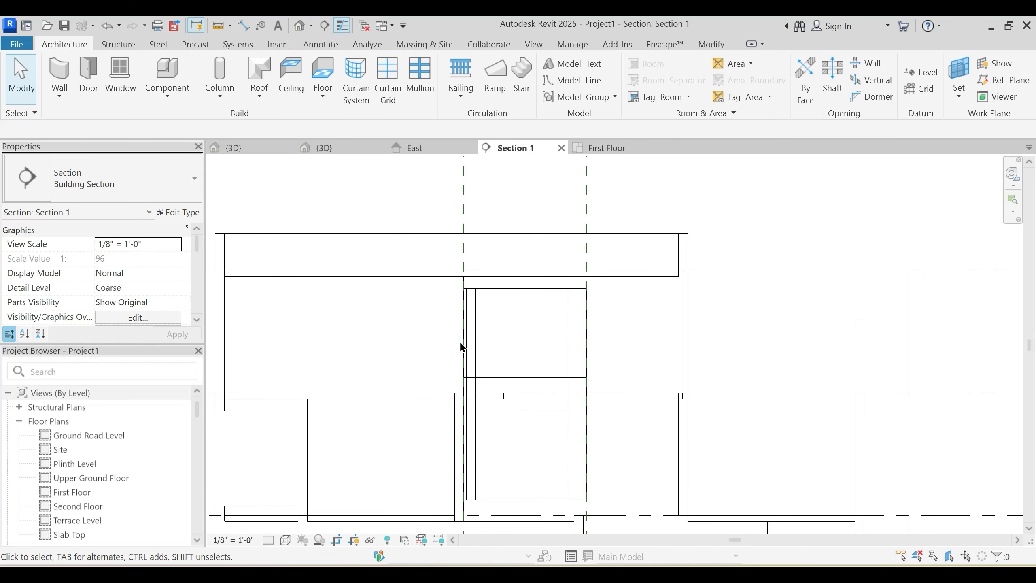
Step: Set the first vertical grid line's distance from the curtain wall's left edge to 18"
left_click(474, 347)
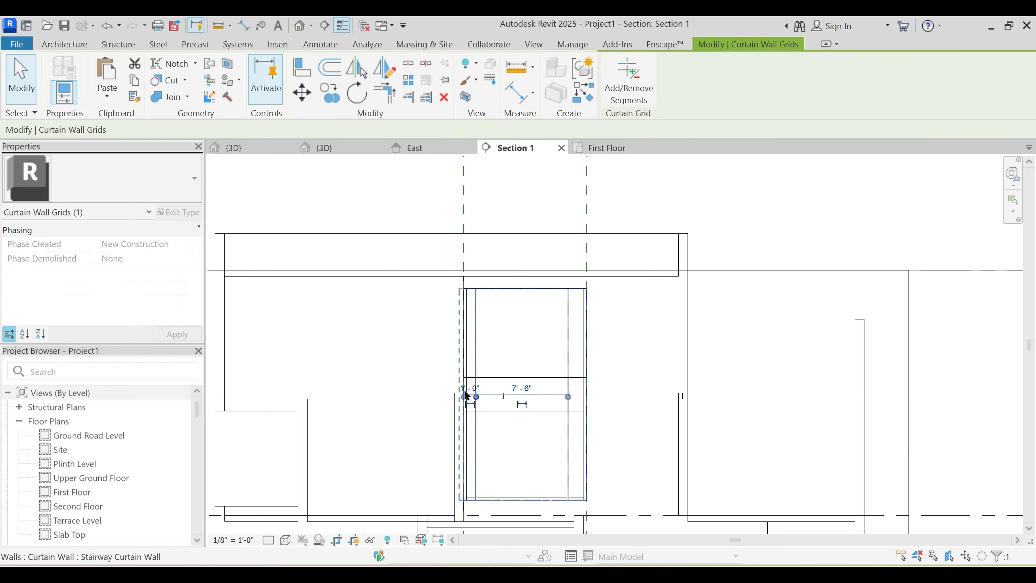
scroll(469, 391, "up", 1)
left_click(468, 388)
type("1/8\"")
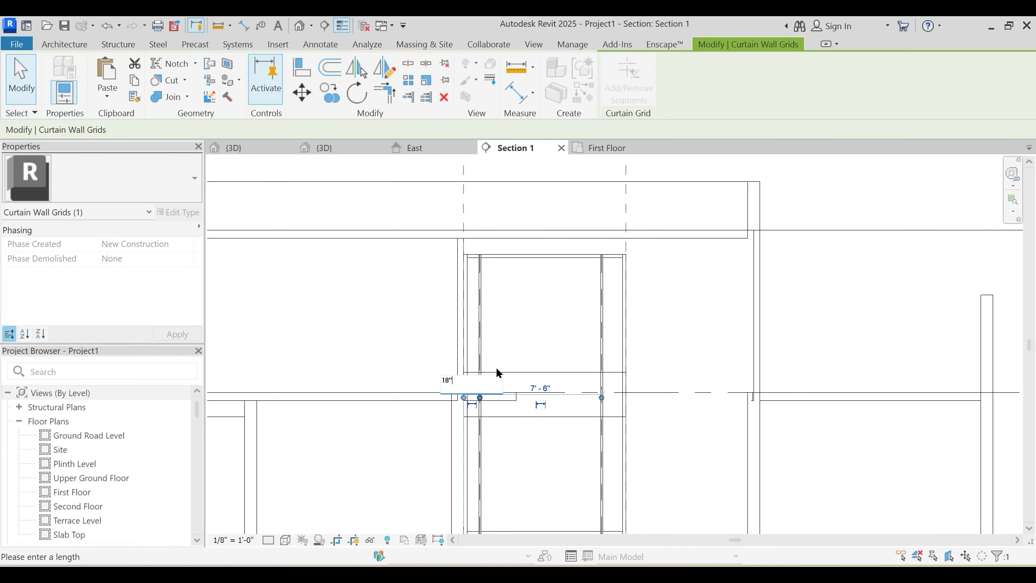
key("Return")
key("Escape")
middle_click_drag(563, 335, 566, 313)
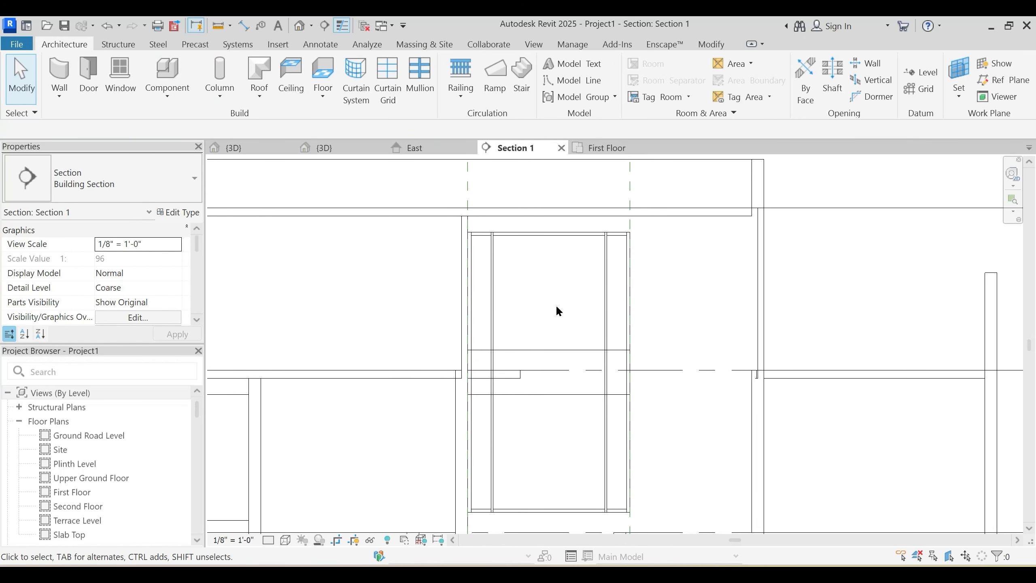
Step: Add two horizontal curtain grid lines along the opening edges at the floor band, 7'-3" from the curtain wall's top and bottom edges
left_click(379, 81)
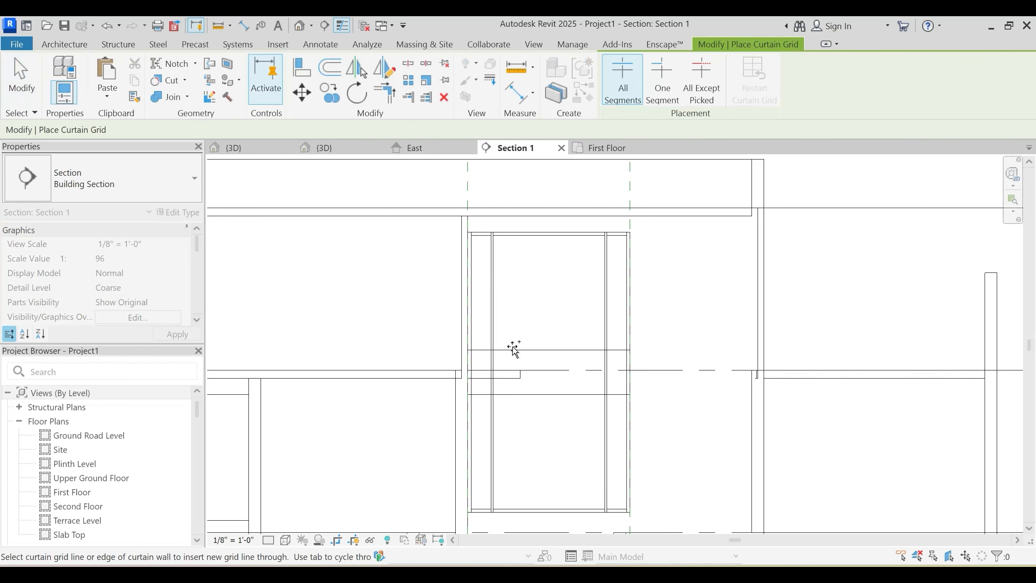
scroll(482, 354, "up", 2)
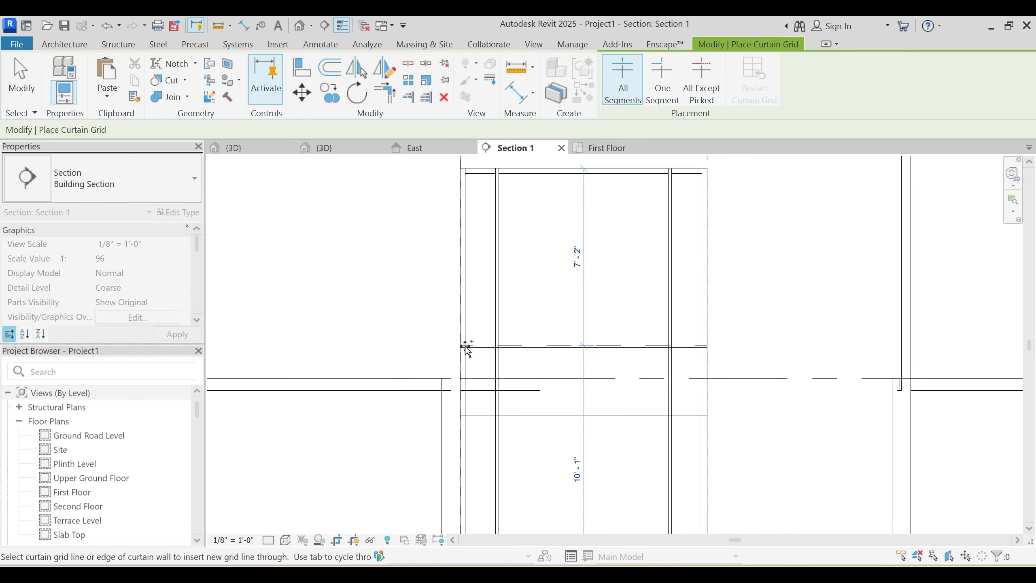
left_click(465, 347)
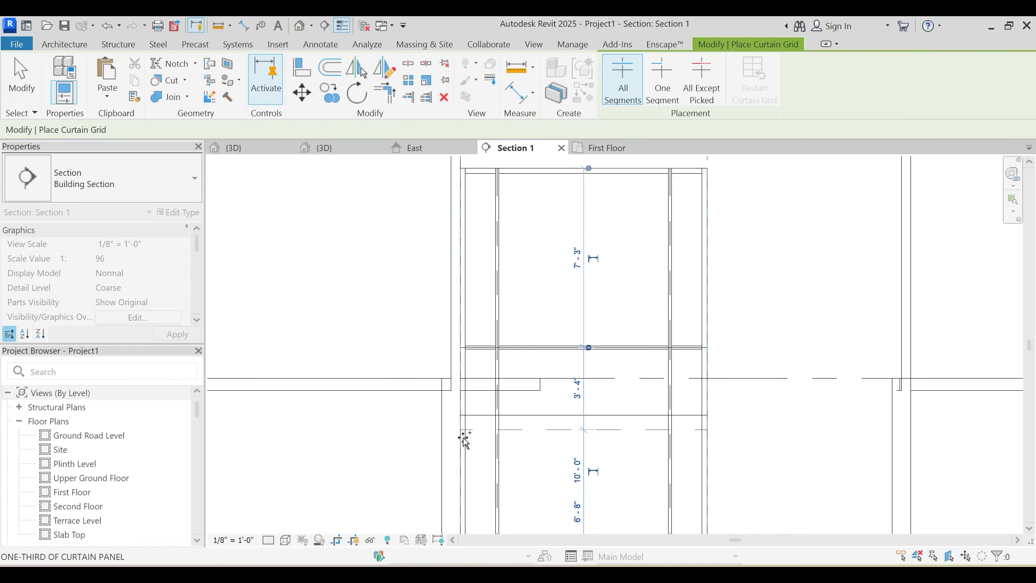
left_click(467, 416)
scroll(531, 502, "down", 2)
middle_click_drag(530, 510, 524, 374)
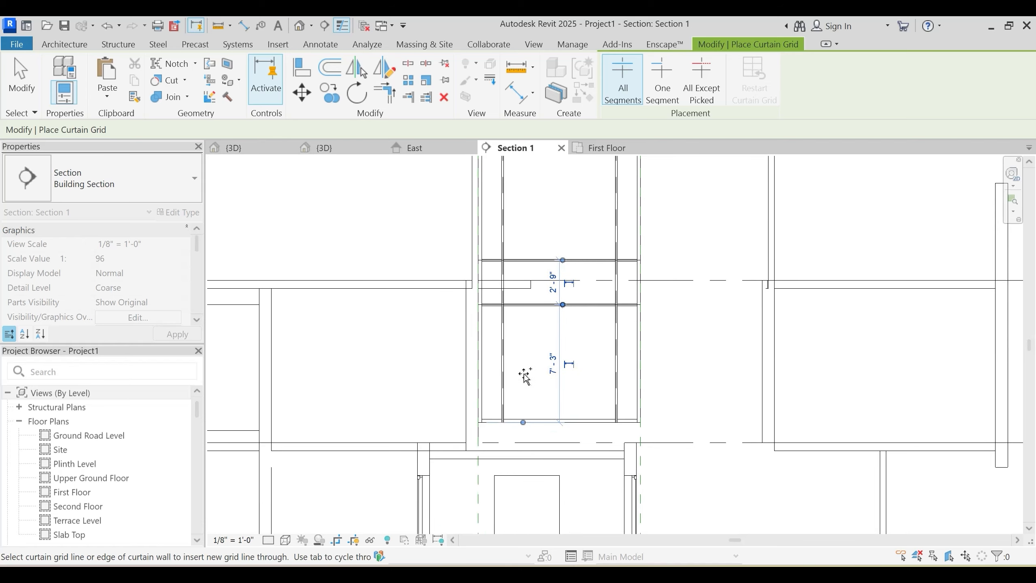
key("Escape")
key("Escape")
middle_click_drag(517, 318, 487, 399)
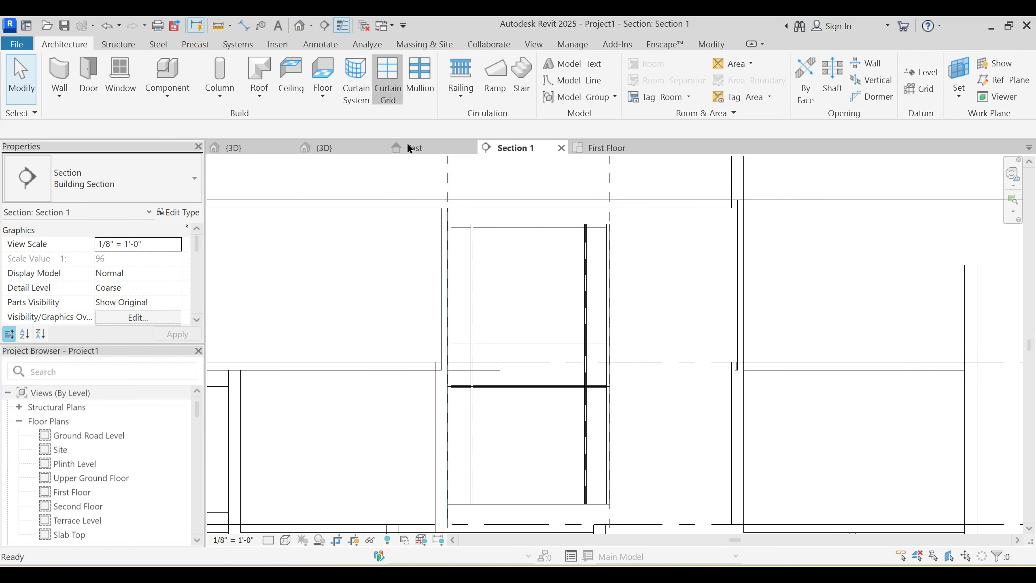
Step: Add two more horizontal grid lines, one 1'-6" below the curtain wall's top edge and one 1'-6" below the lower floor-band line
left_click(451, 249)
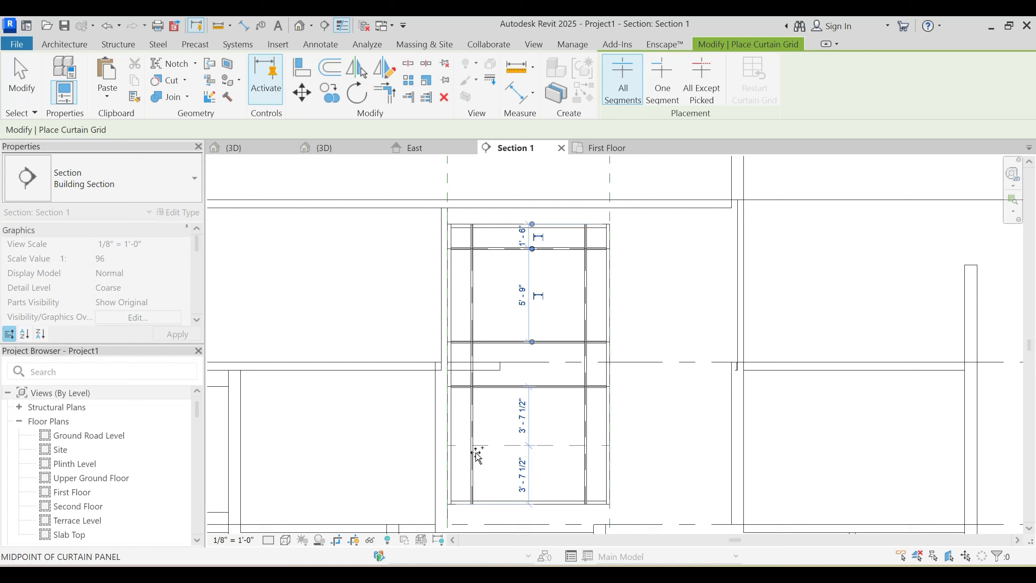
left_click(456, 410)
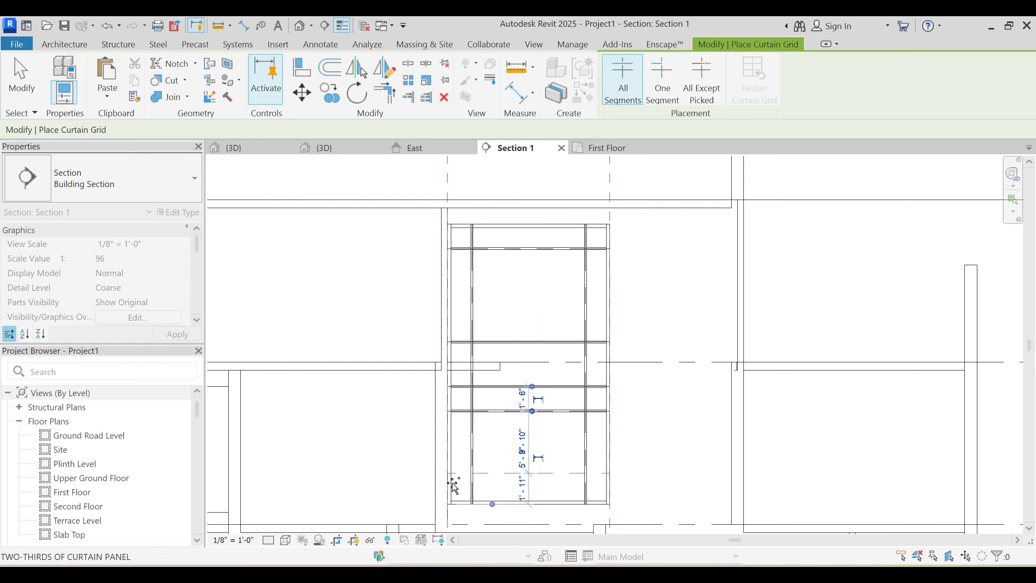
key("Escape")
Step: Reset the temporary isolation in the 3D view and inspect the gridded stairway curtain wall within the whole building
left_click(324, 148)
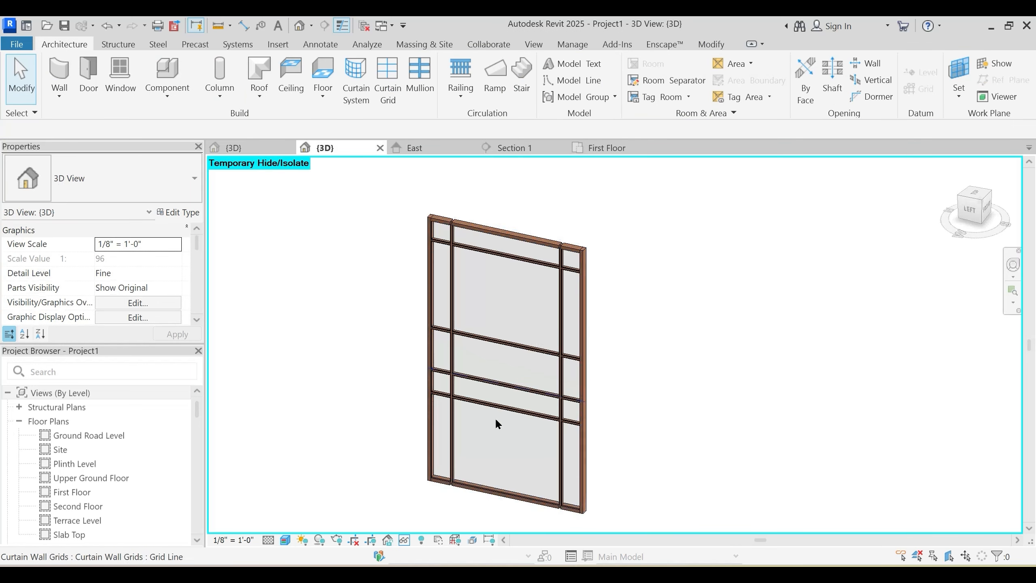
key("r")
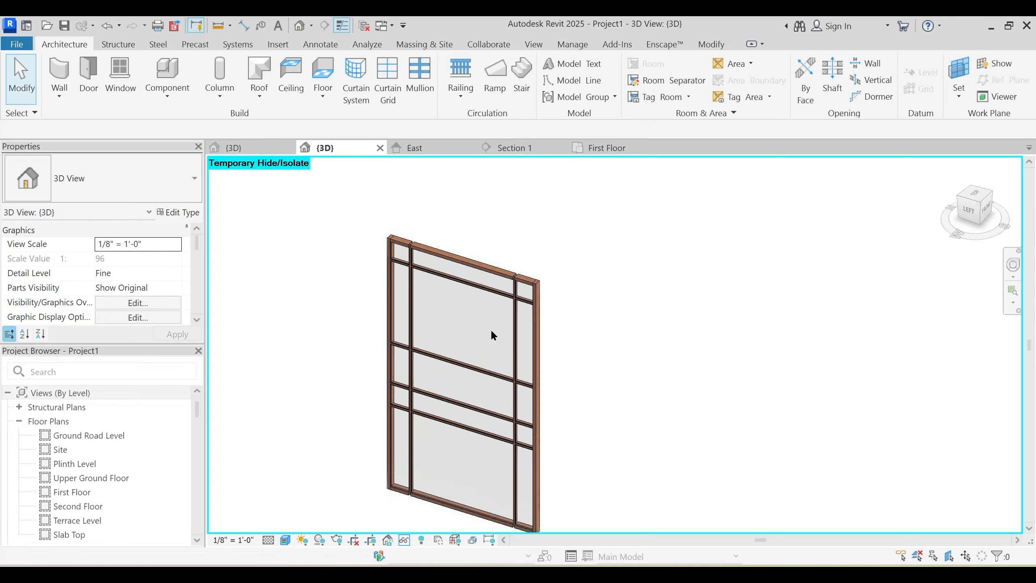
scroll(491, 329, "down", 1)
middle_click_drag(441, 390, 464, 354, "shift")
scroll(464, 353, "down", 5)
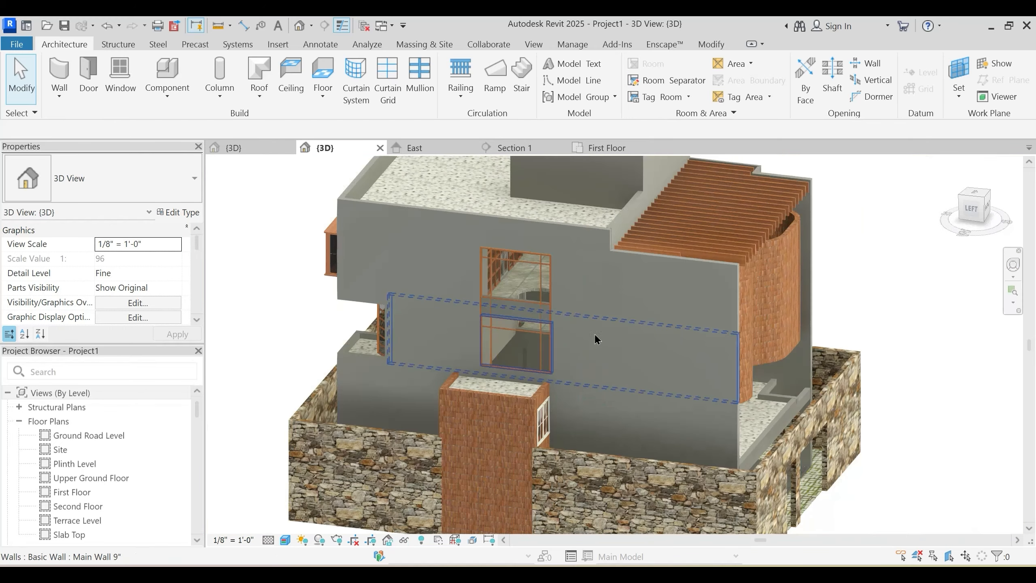
scroll(510, 314, "up", 3)
scroll(524, 305, "down", 3)
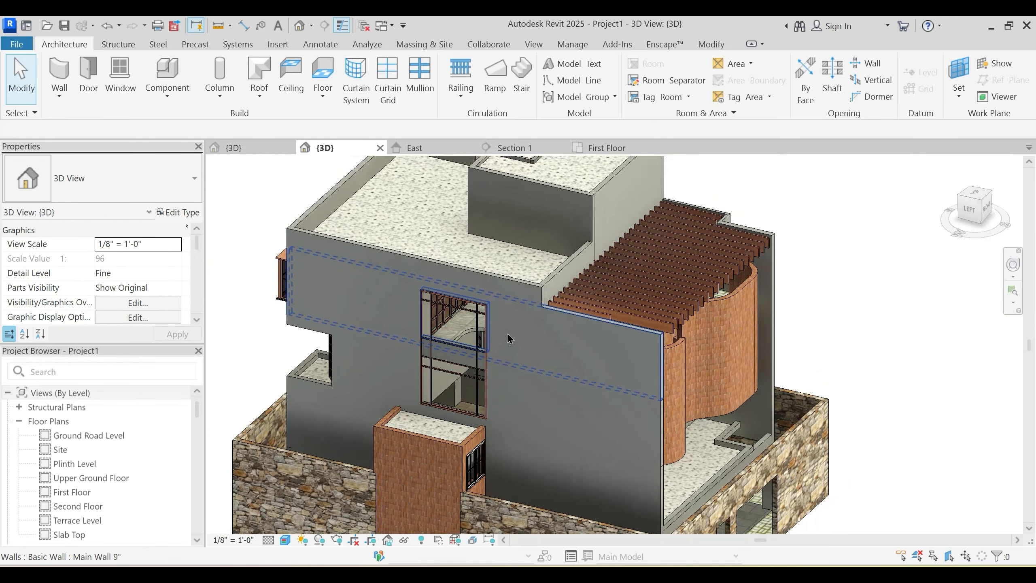
Step: Compare the angled screens on the side facade of the Live Project Nov 24' model with Project1's 3D model and First Floor plan
middle_click_drag(469, 319, 530, 352, "shift")
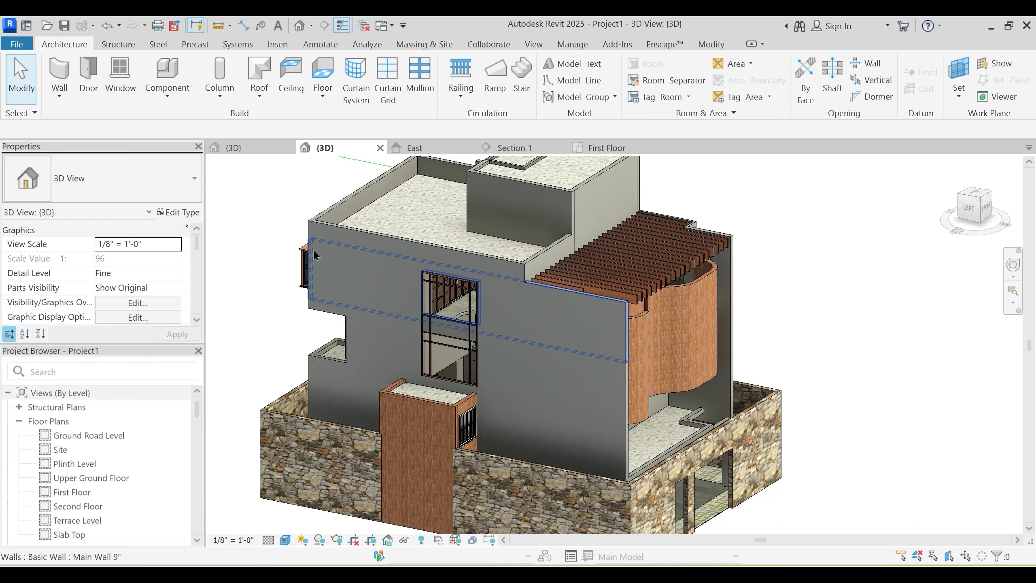
left_click(253, 147)
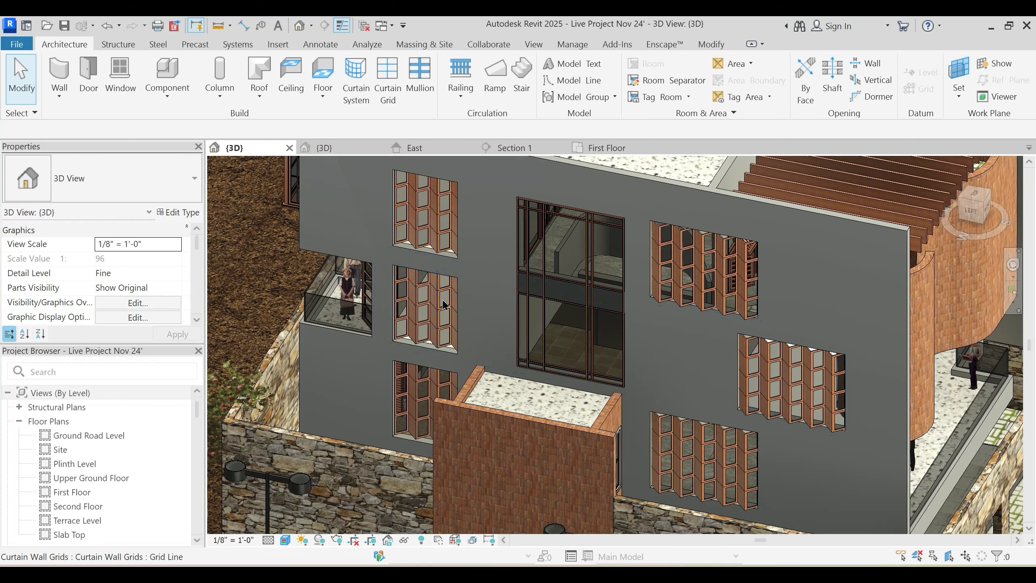
middle_click_drag(446, 302, 429, 289, "shift")
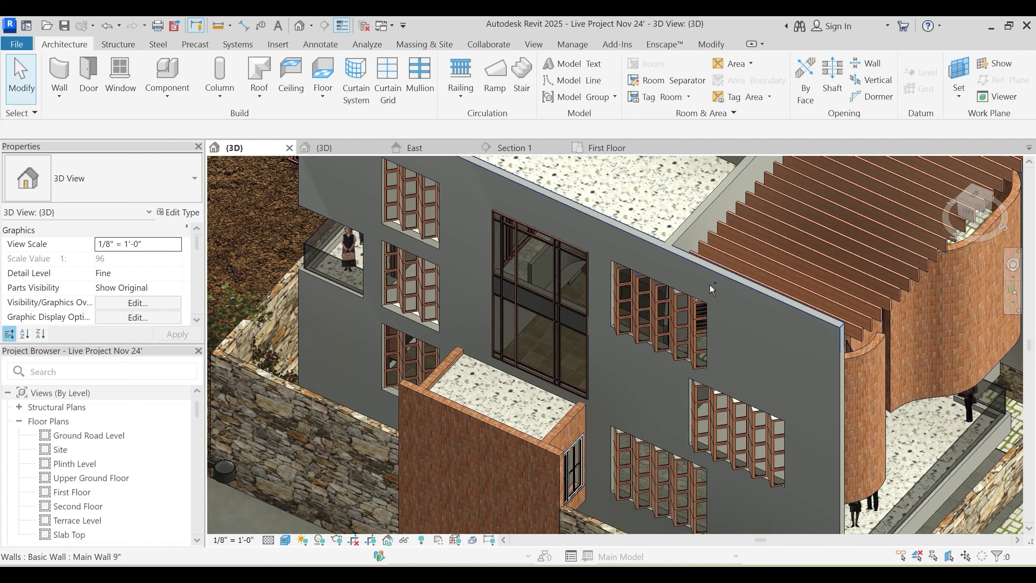
middle_click_drag(703, 435, 717, 424, "shift")
left_click(730, 429)
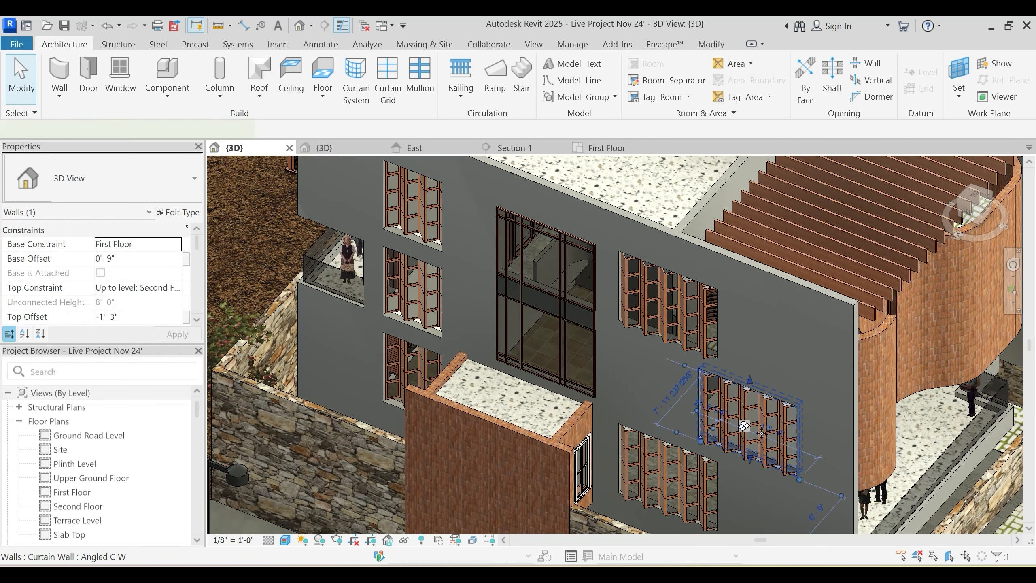
key("Escape")
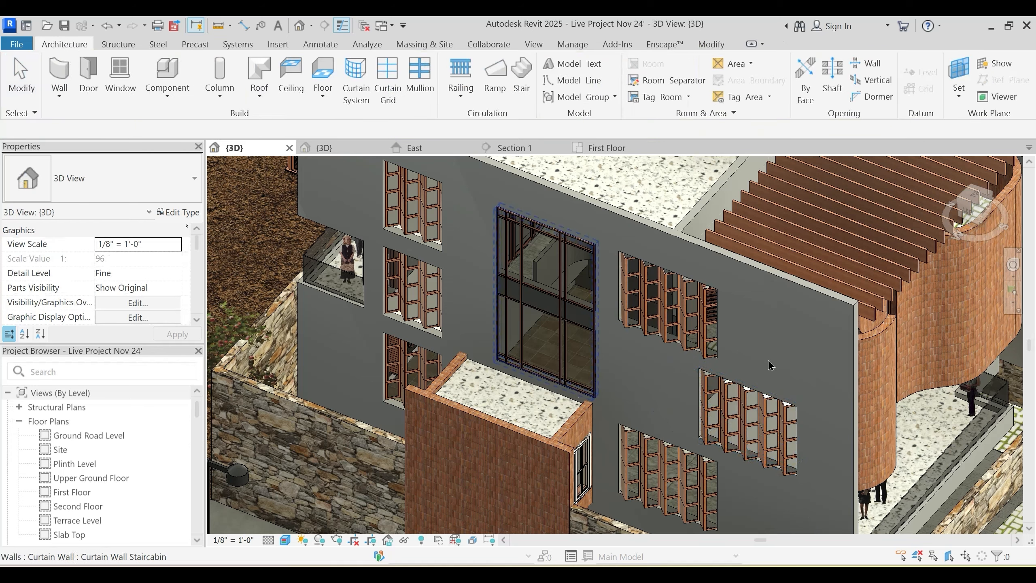
middle_click_drag(723, 393, 652, 355, "shift")
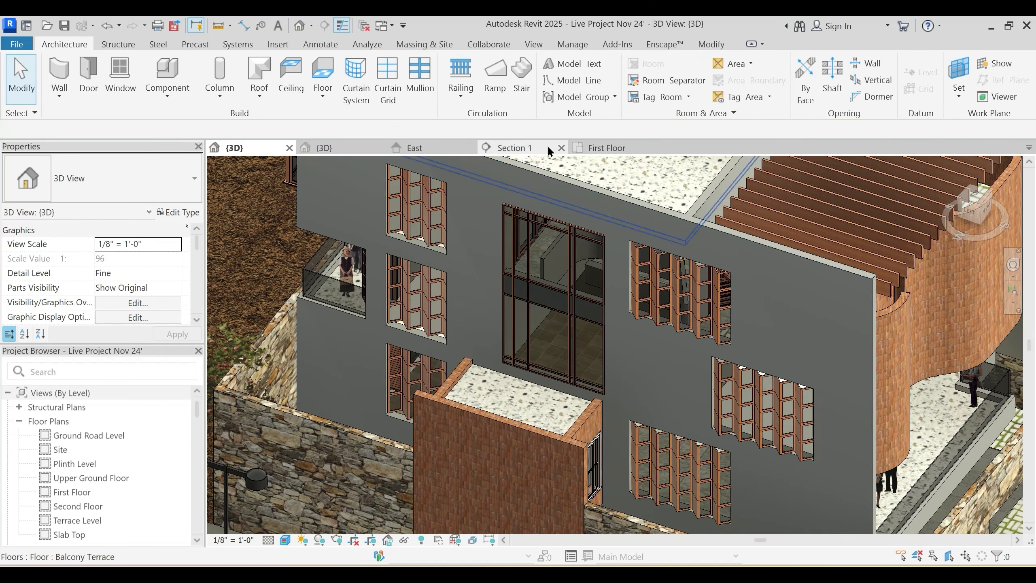
left_click(616, 151)
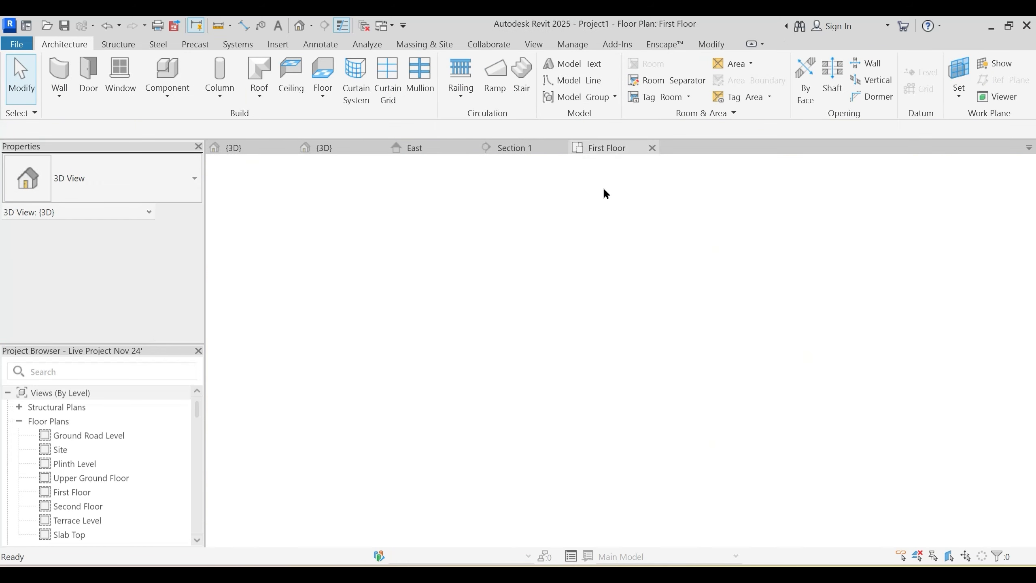
scroll(613, 327, "down", 5)
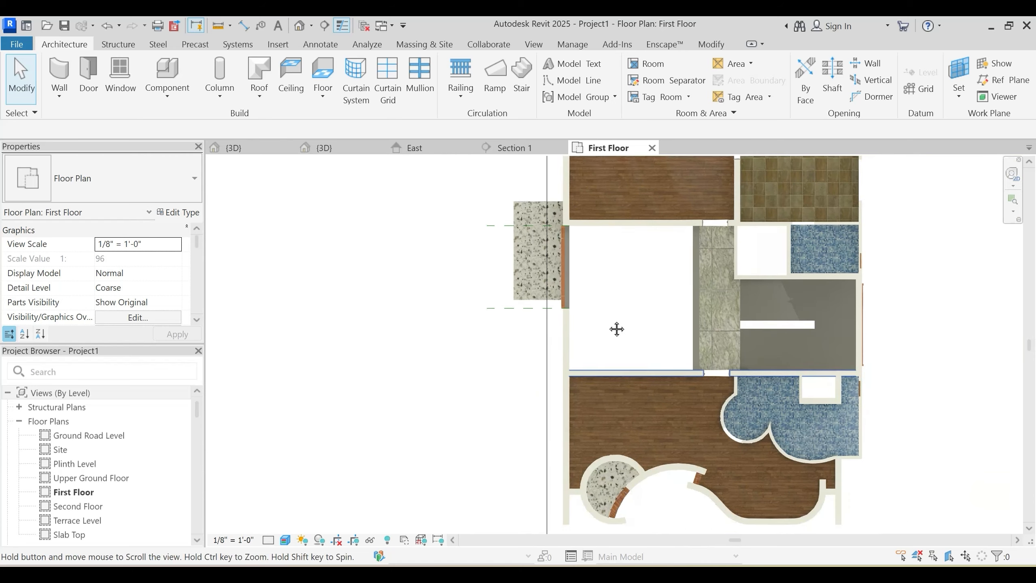
left_click(342, 148)
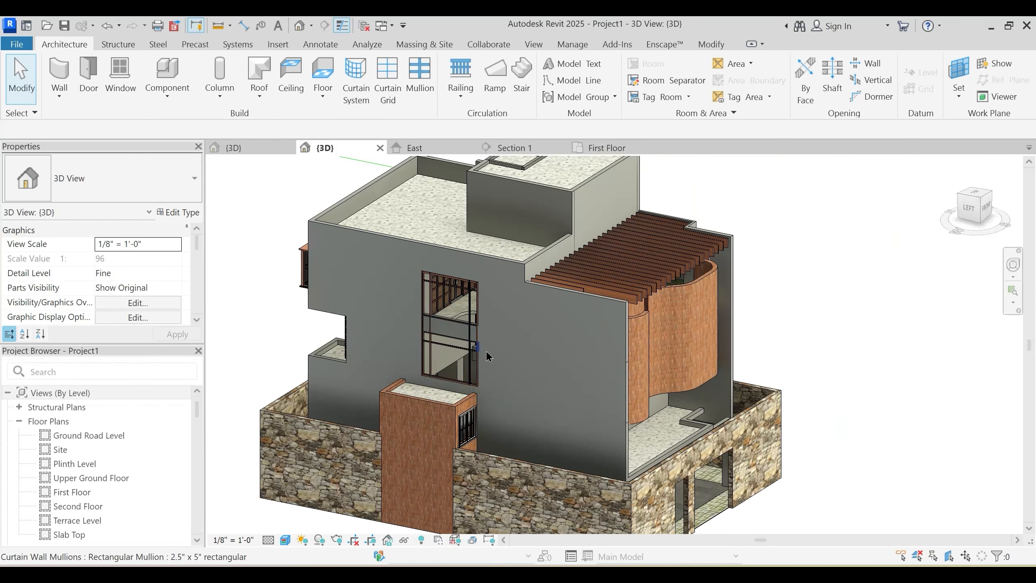
left_click(239, 148)
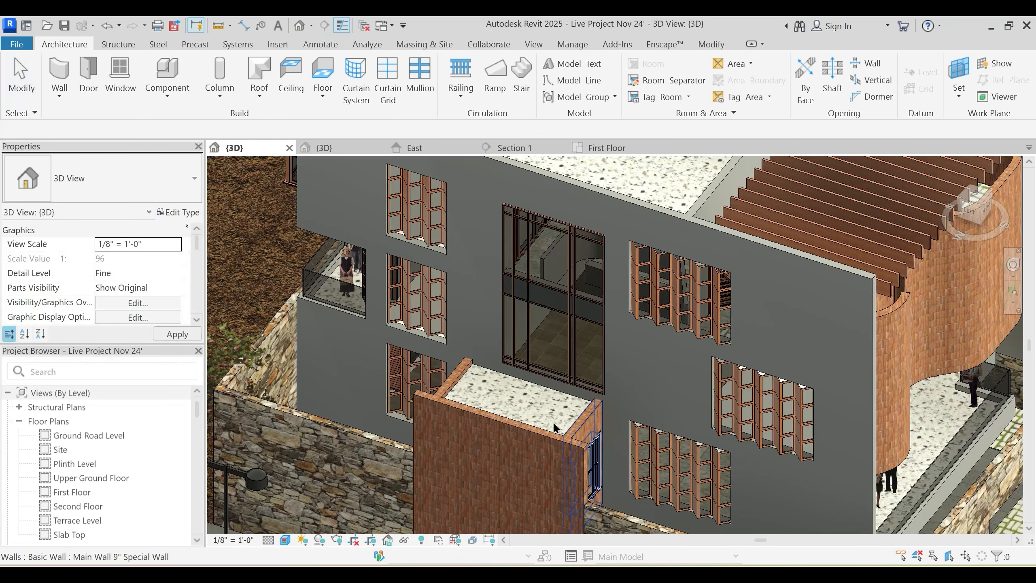
middle_click_drag(643, 418, 663, 409)
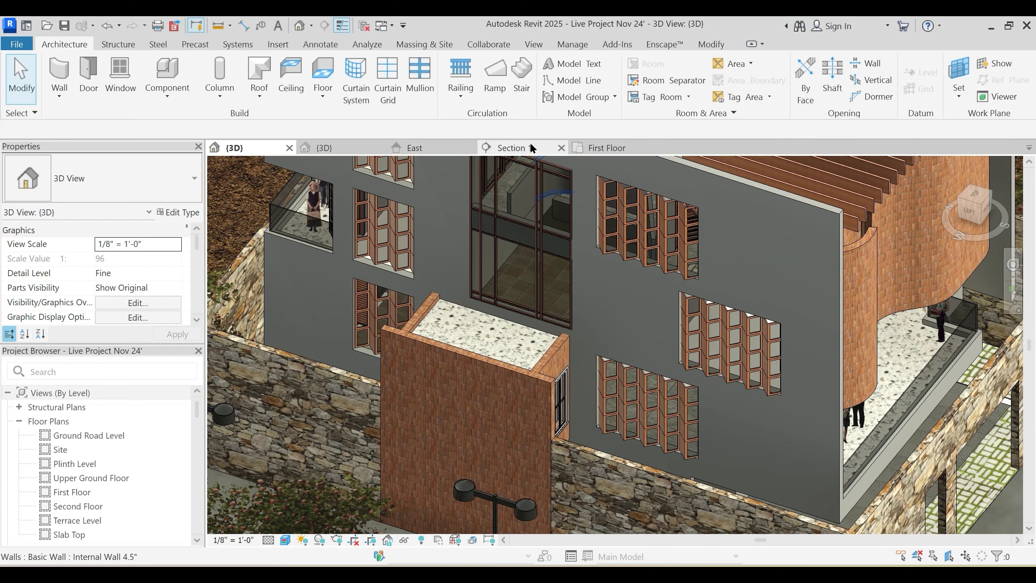
Step: Switch back to Project1 and open its Upper Ground Floor plan around the side exterior wall
left_click(351, 148)
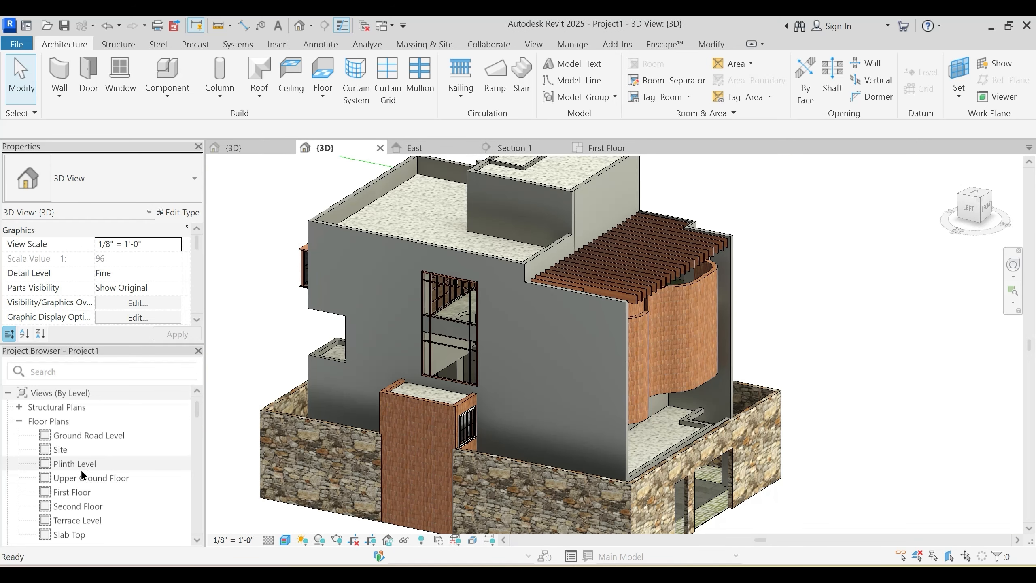
double_click(80, 477)
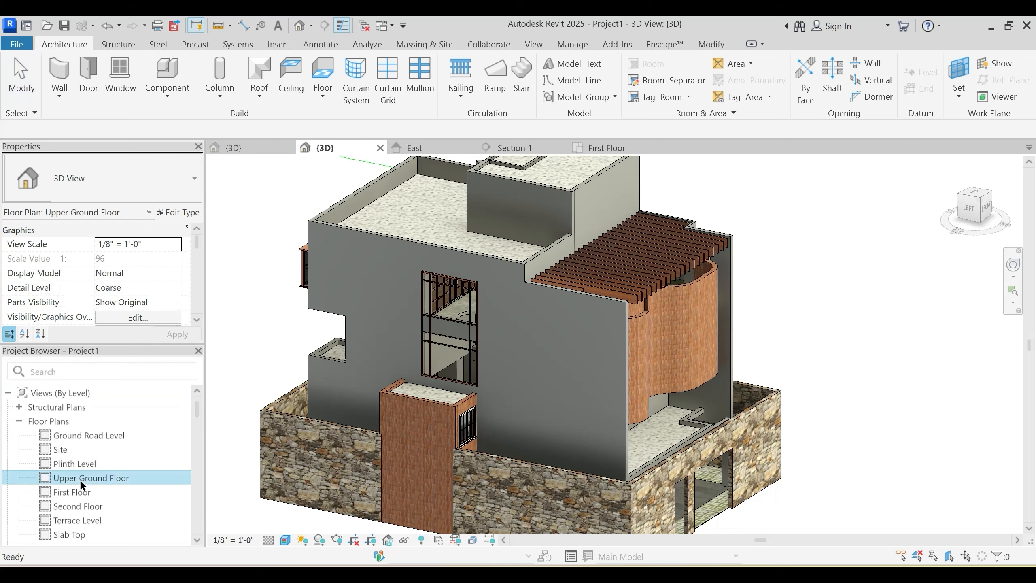
middle_click_drag(597, 308, 587, 338)
Step: For a new architectural wall, duplicate the Curtain Wall 1 type and name the copy Angeled Curtain Wall
key("w")
key("a")
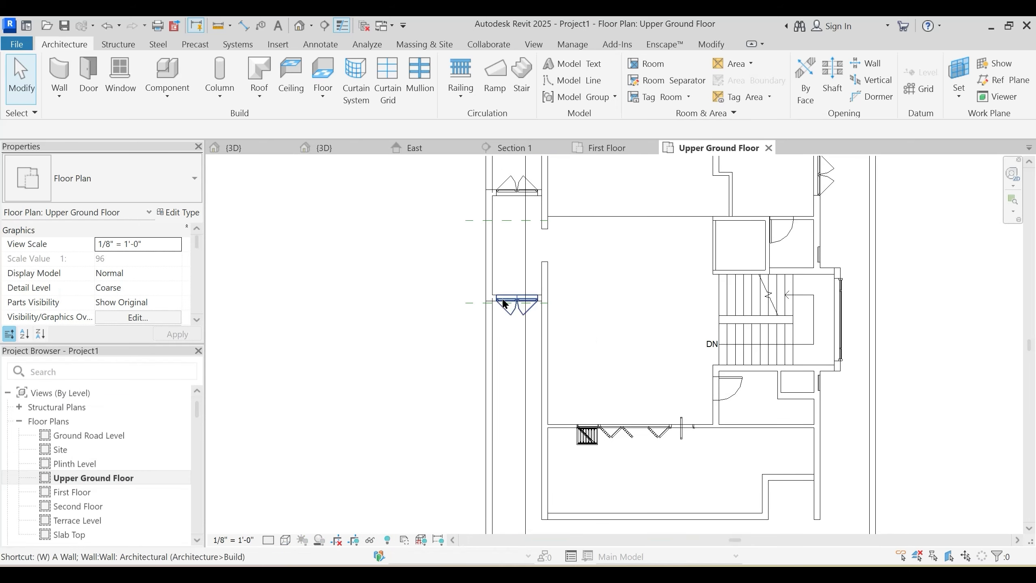
left_click(178, 212)
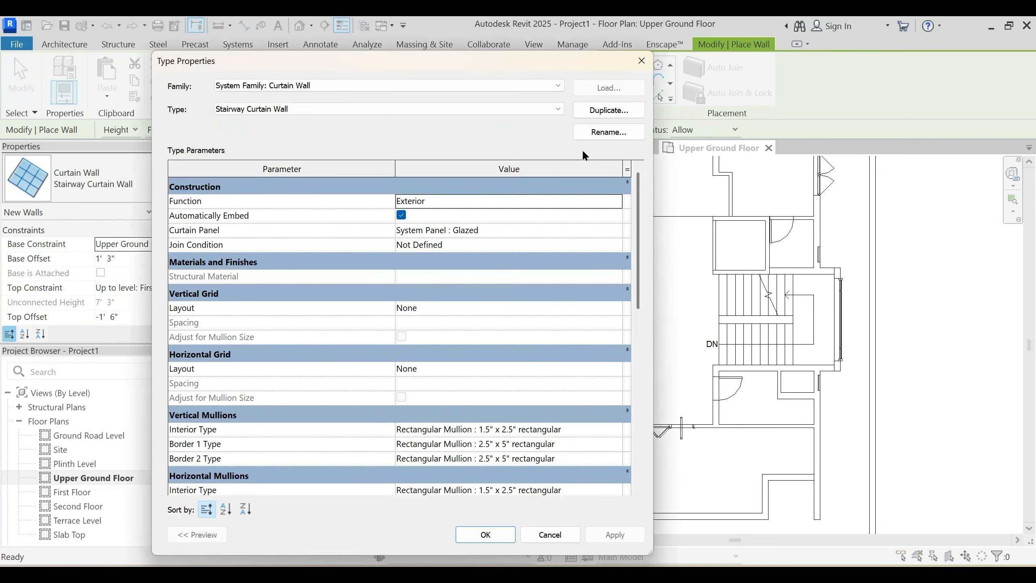
left_click(608, 110)
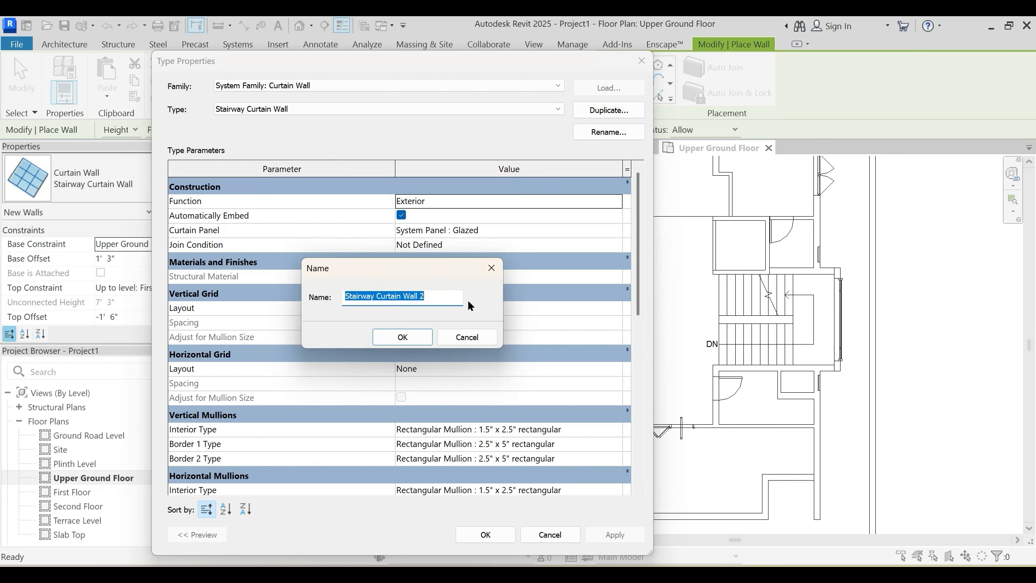
left_click(467, 337)
left_click(294, 110)
left_click(265, 131)
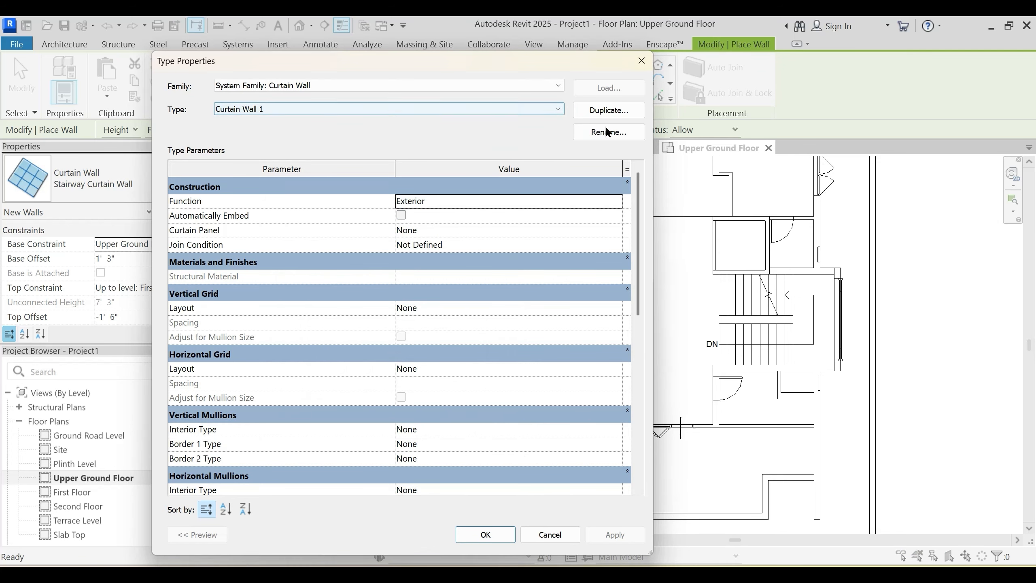
left_click(597, 110)
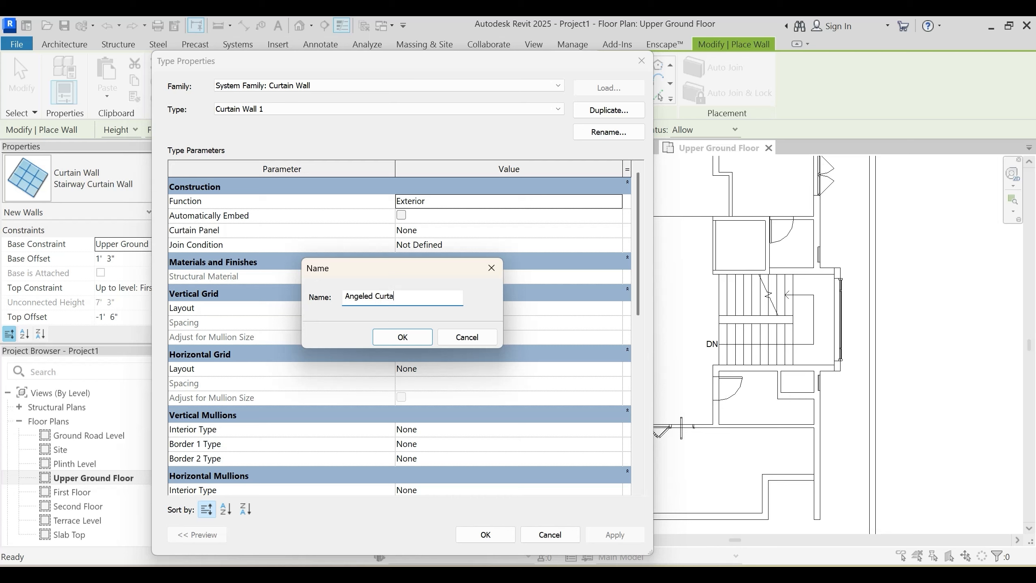
type("l")
key("Return")
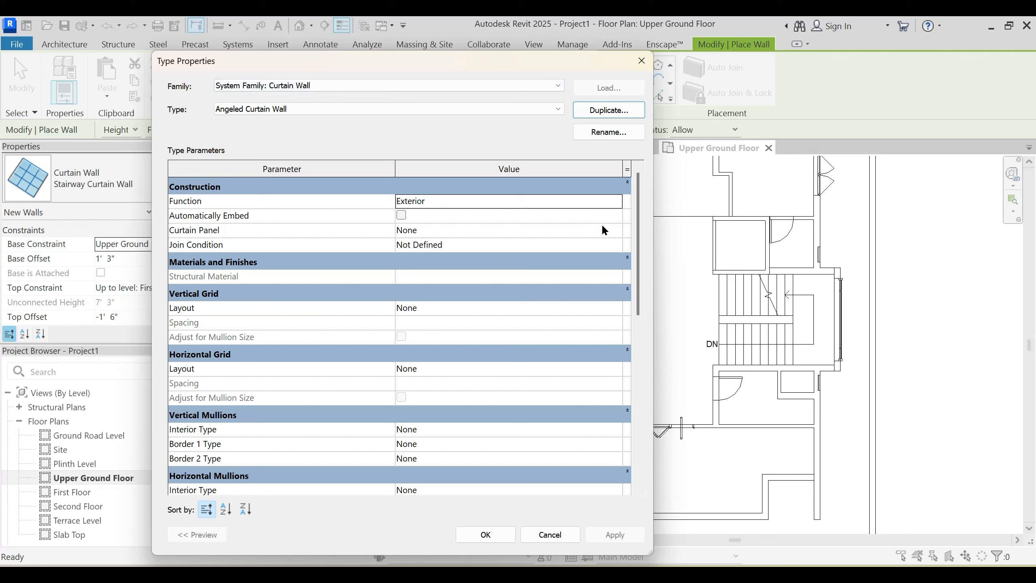
Step: Enable Automatically Embed in the Angeled Curtain Wall type's construction parameters
left_click(616, 237)
left_click(404, 214)
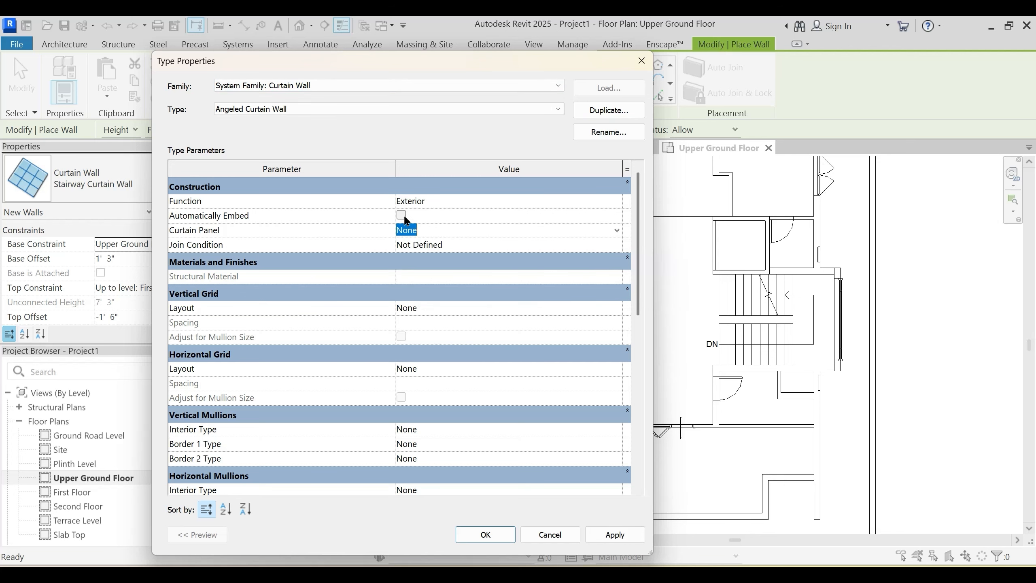
left_click(404, 214)
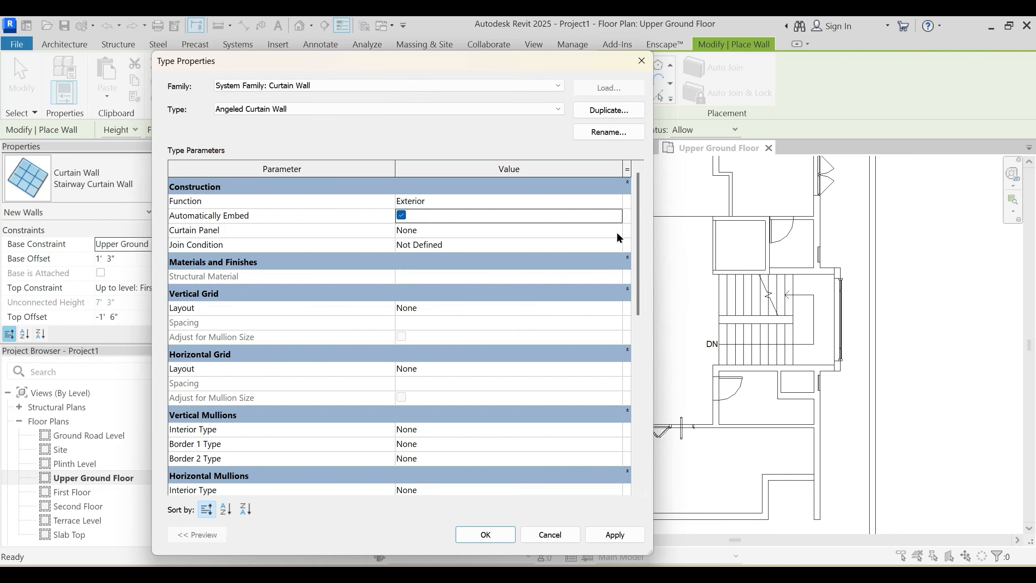
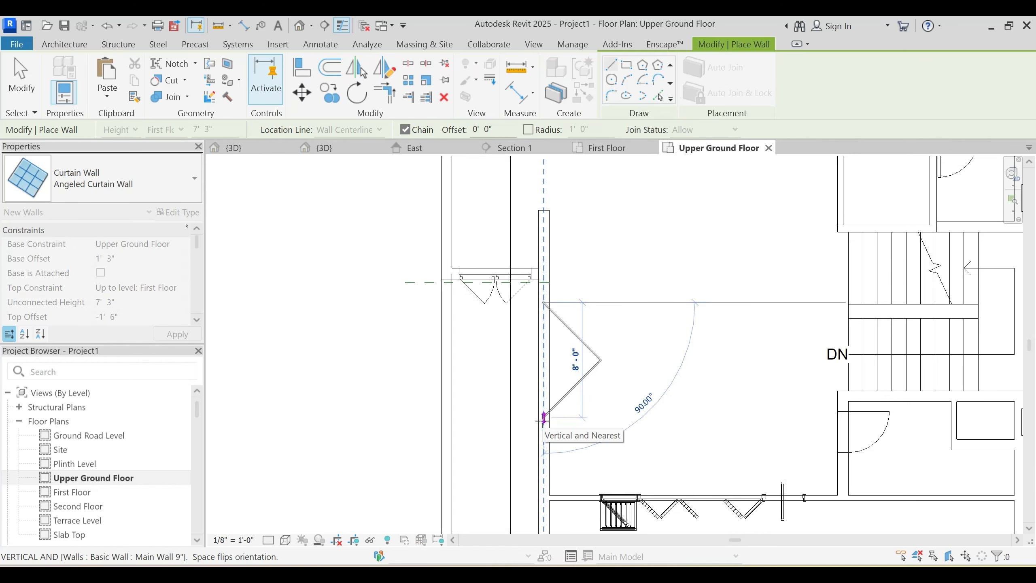
Step: Draw an 8'-0" long Angeled Curtain Wall vertically within the side exterior main wall and finish the wall command
left_click(543, 419)
key("Escape")
key("Escape")
scroll(557, 311, "up", 3)
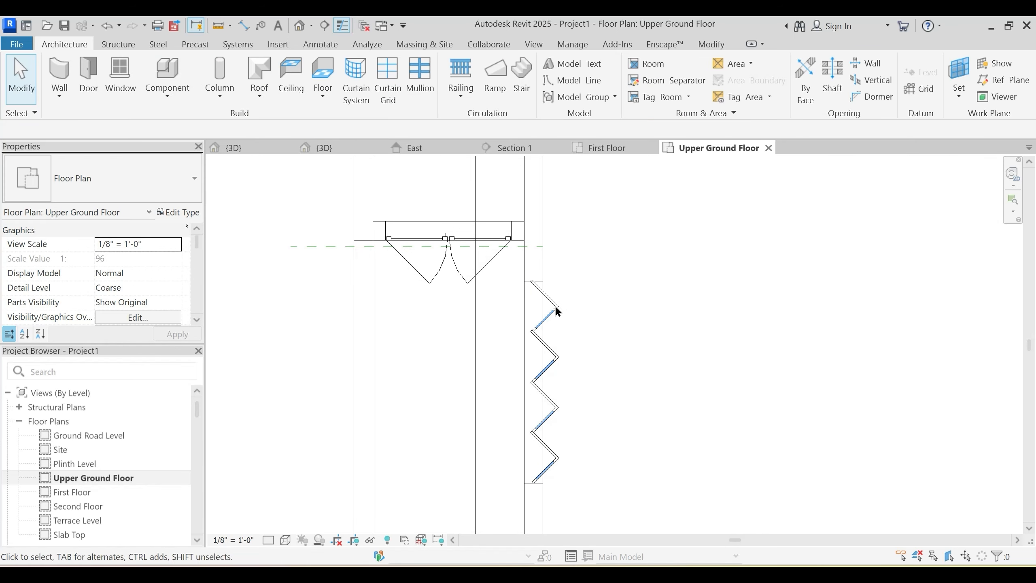
Step: Flip the embedded angled curtain wall so its zigzag panels project toward the outside of the building
left_click(551, 342)
key("Escape")
left_click(531, 360)
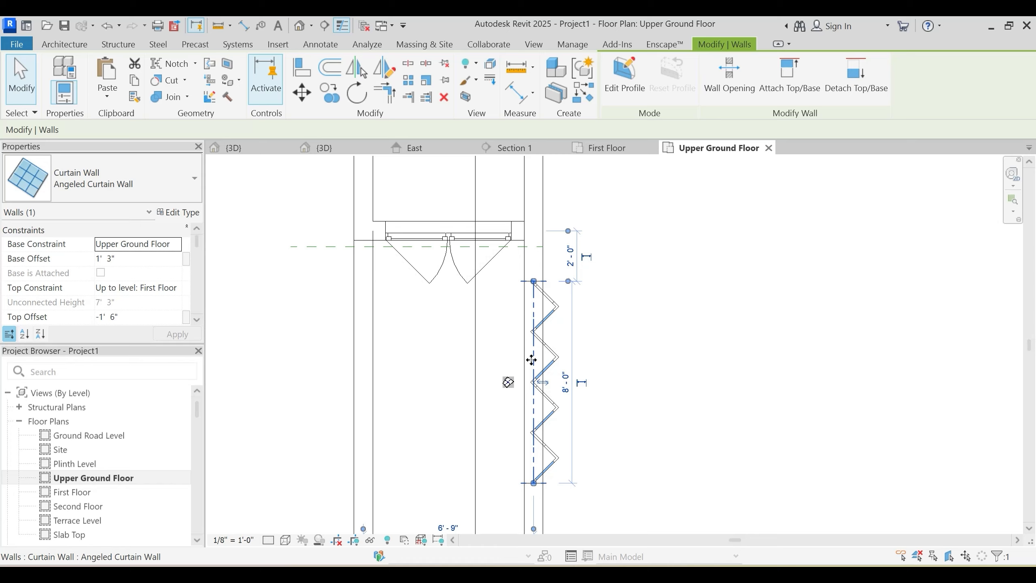
left_click(548, 389)
key("Escape")
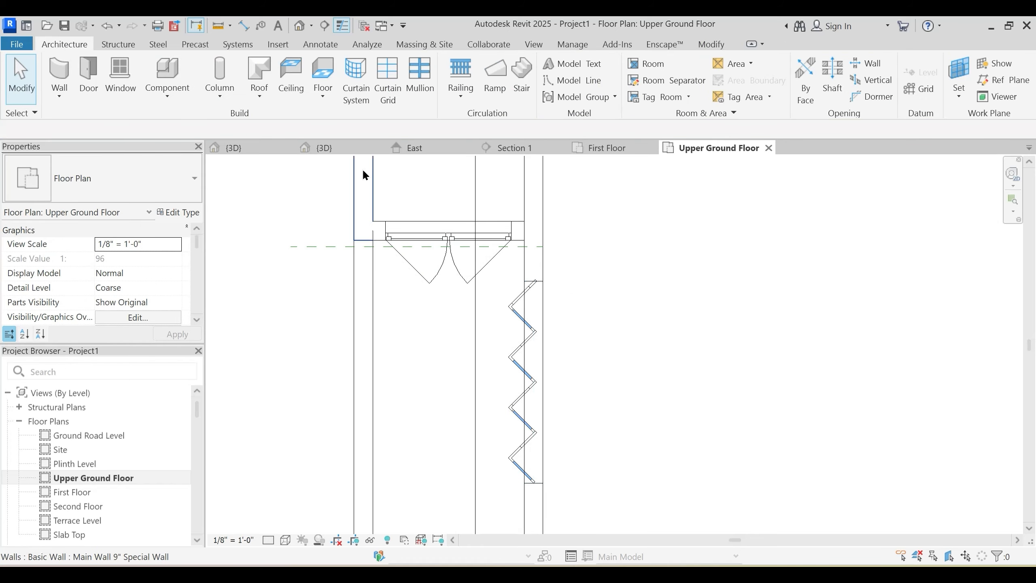
Step: In Project1's 3D view, copy the angled curtain wall and paste it aligned to the First Floor and Second Floor levels
left_click(367, 151)
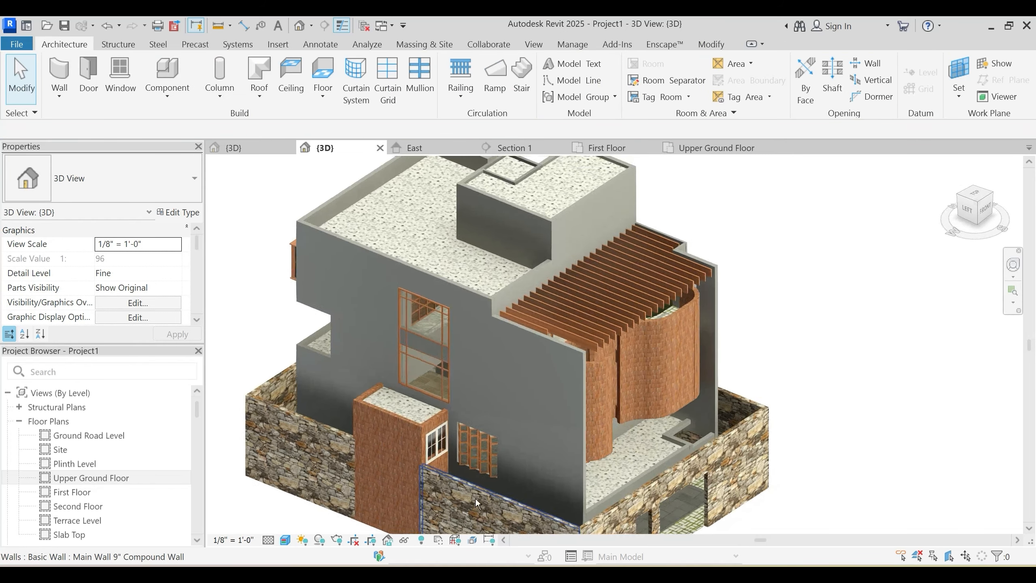
scroll(475, 497, "up", 6)
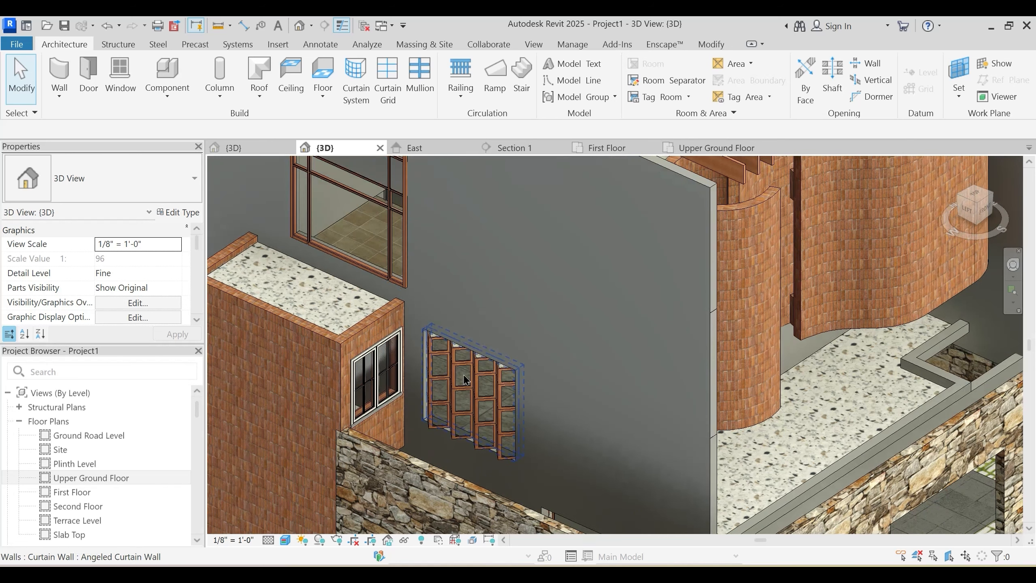
left_click(464, 380)
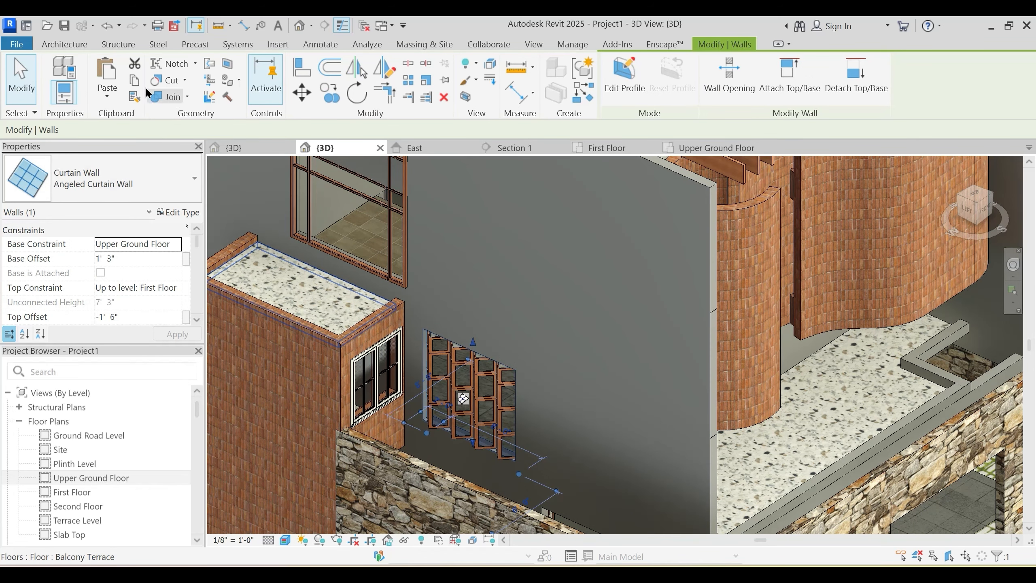
left_click(130, 187)
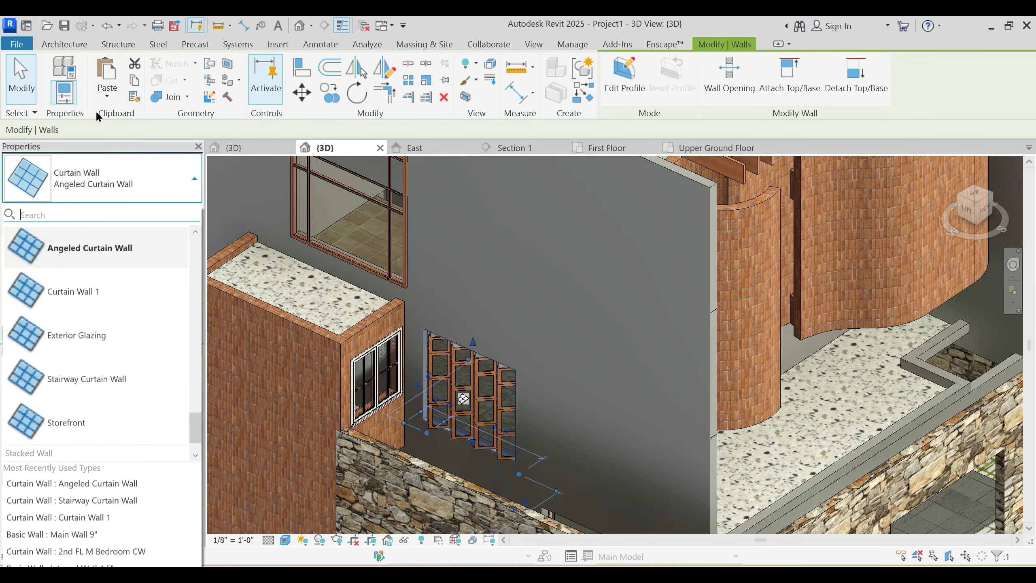
left_click(107, 96)
left_click(132, 139)
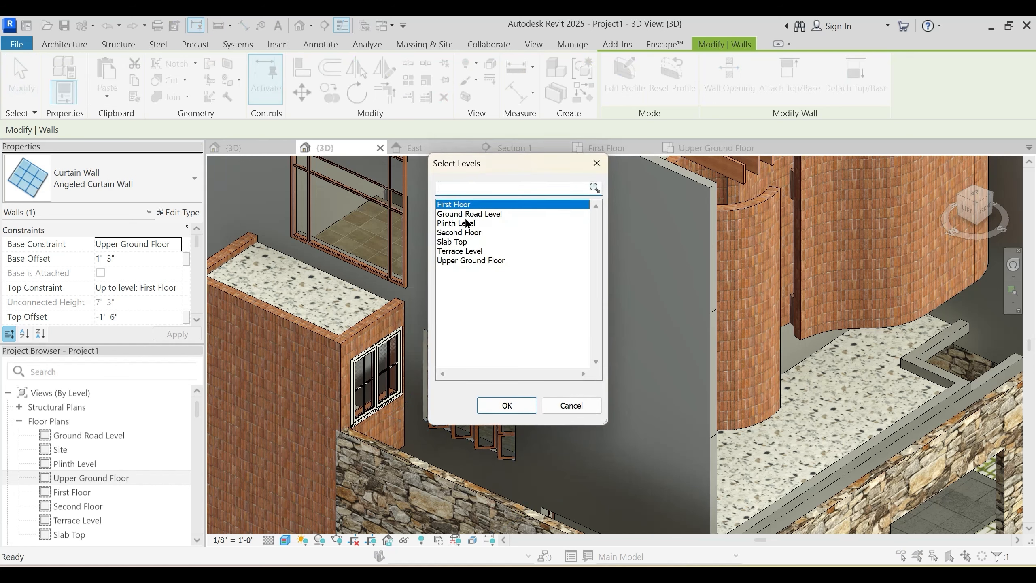
left_click(469, 233, "ctrl")
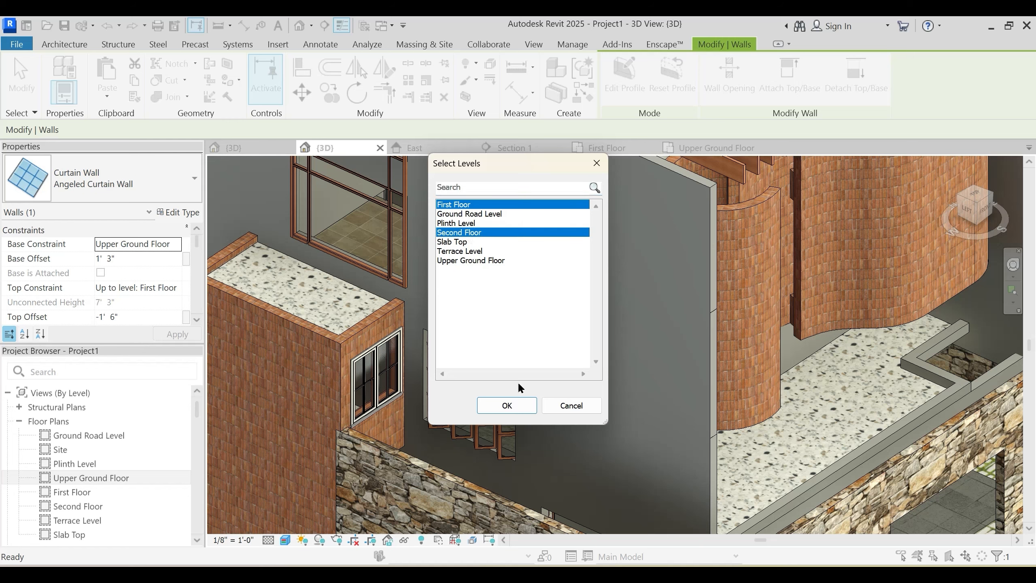
left_click(506, 405)
scroll(502, 350, "up", 2)
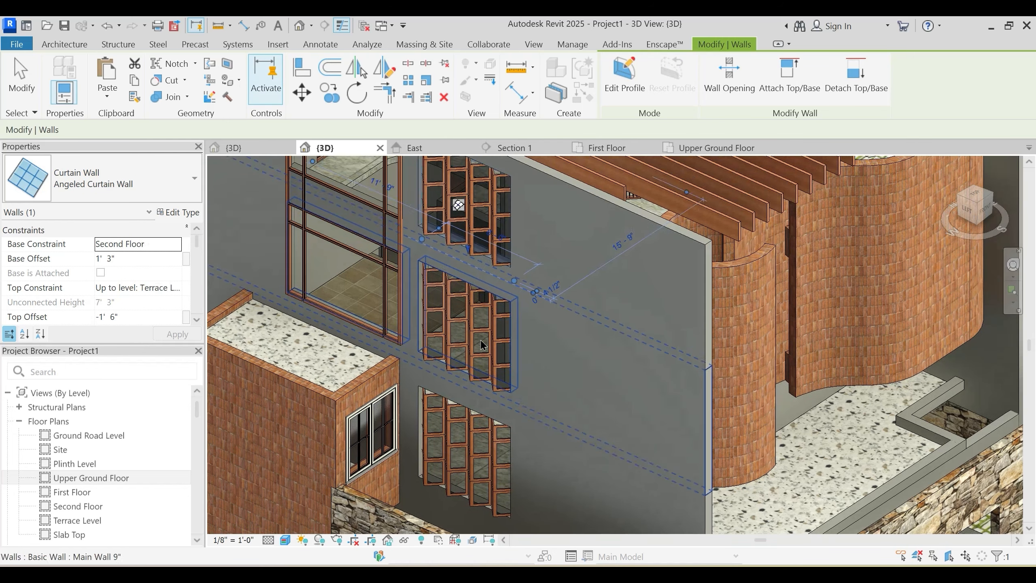
key("Escape")
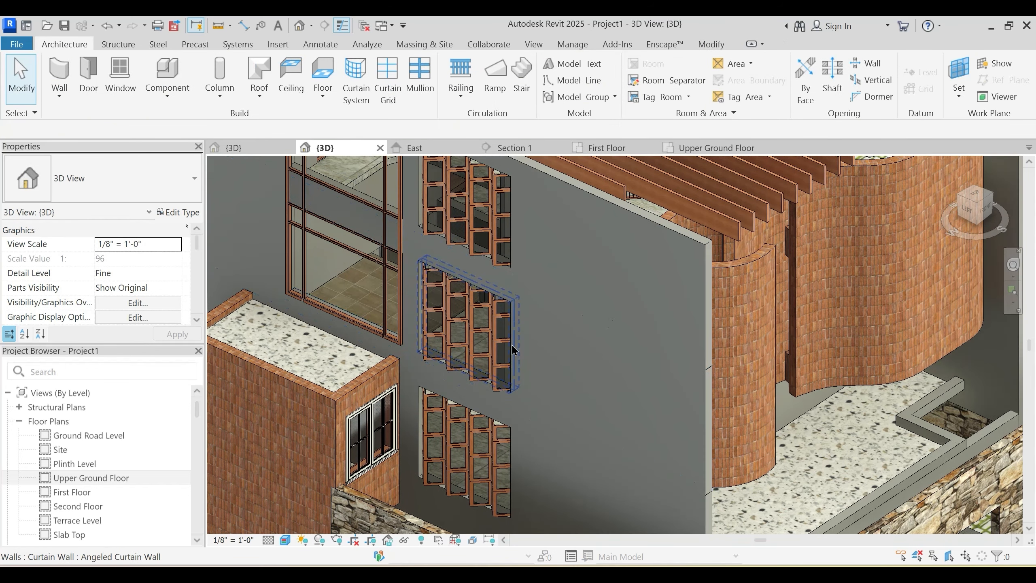
Step: In the First Floor plan, shift the angled curtain wall along the side exterior wall, past the cross wall into the wood-floored room
left_click(507, 339)
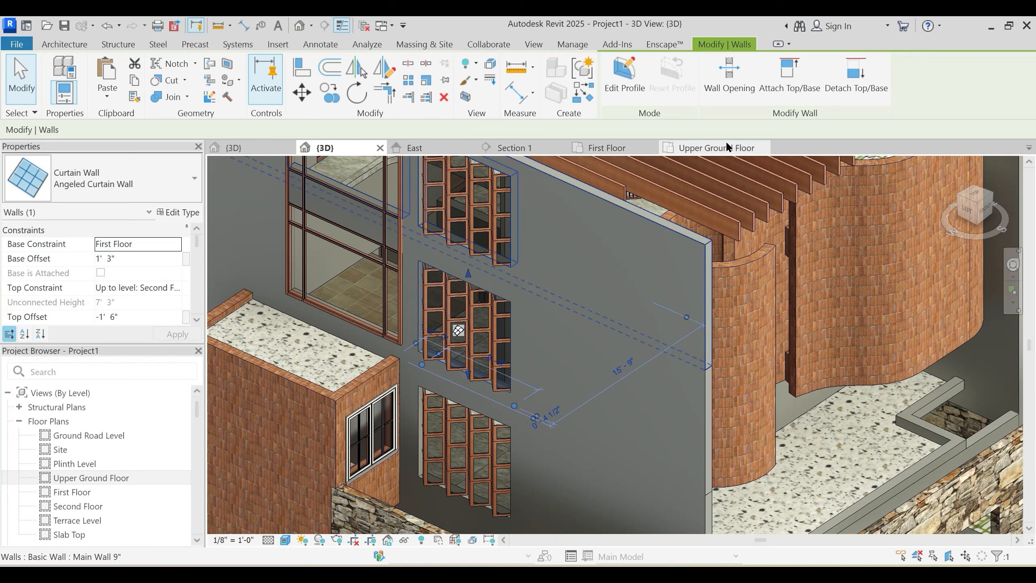
left_click(607, 148)
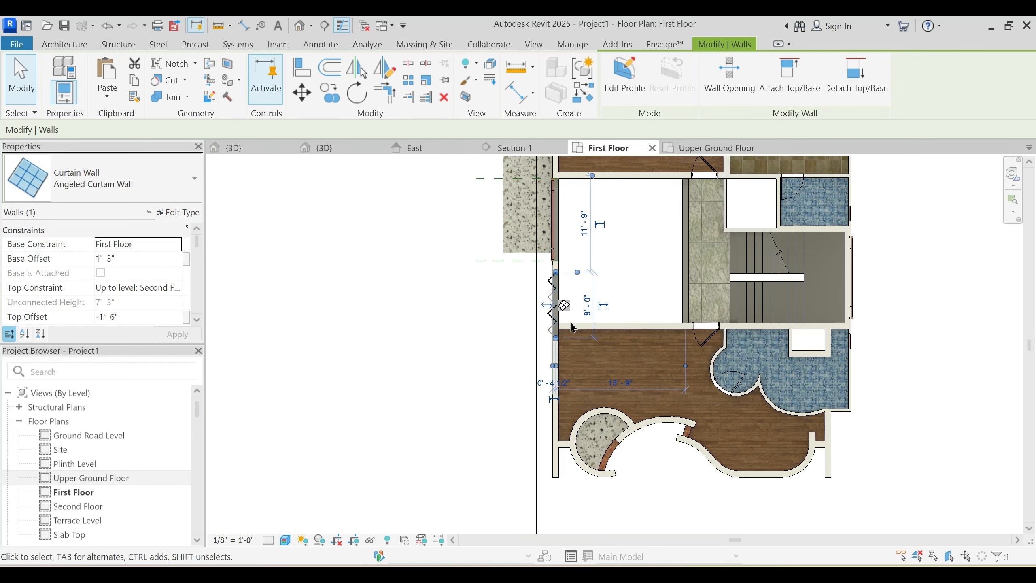
scroll(573, 326, "up", 3)
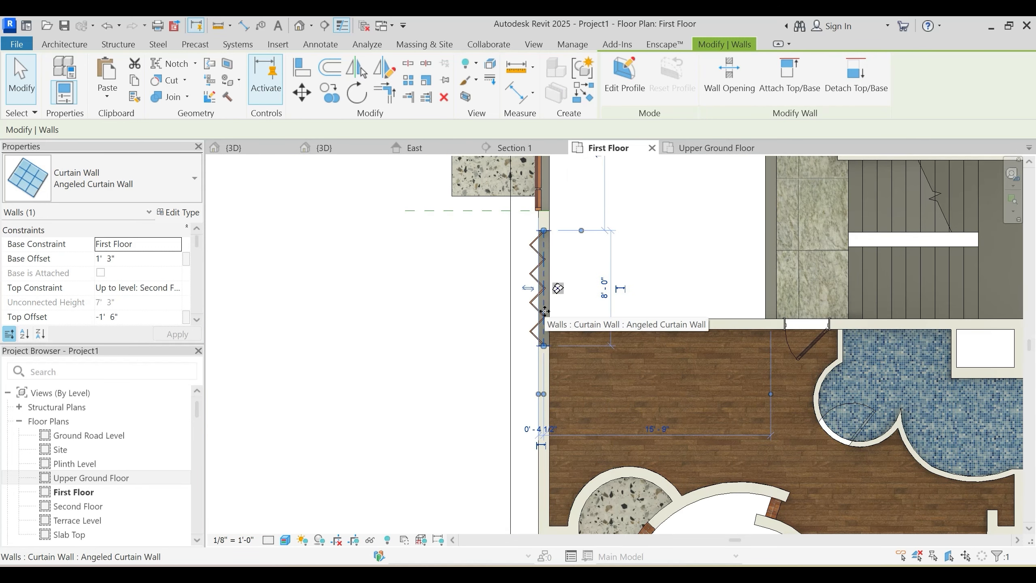
left_click_drag(544, 311, 545, 333)
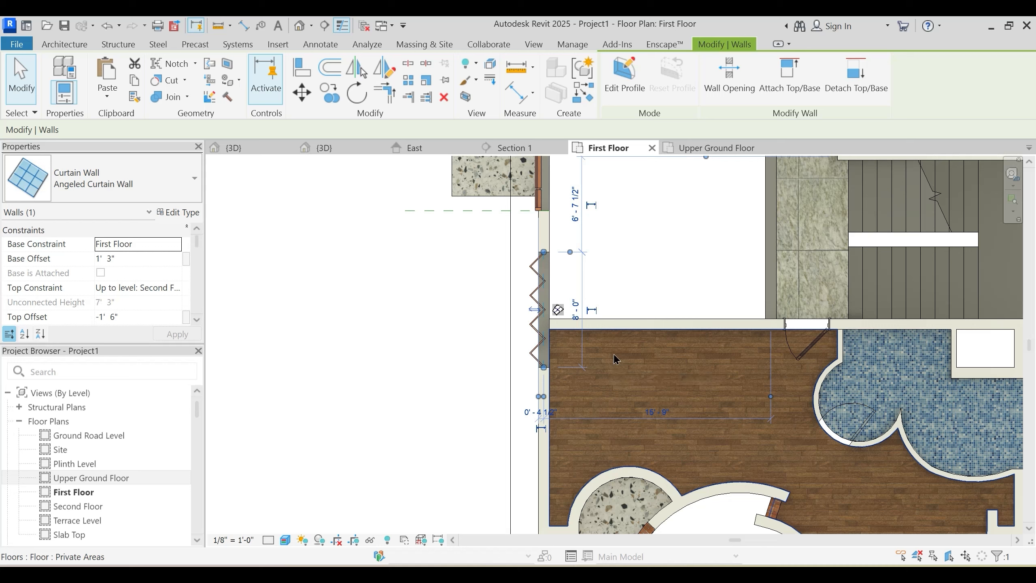
key("Down")
key("Down")
key("Down")
key("Down")
key("Down")
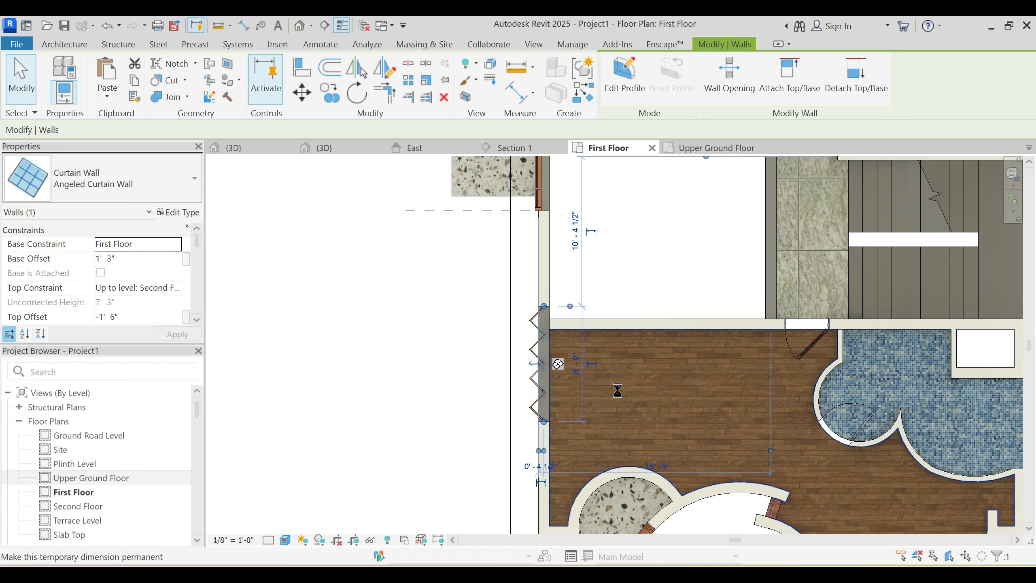
key("Down")
key("Down")
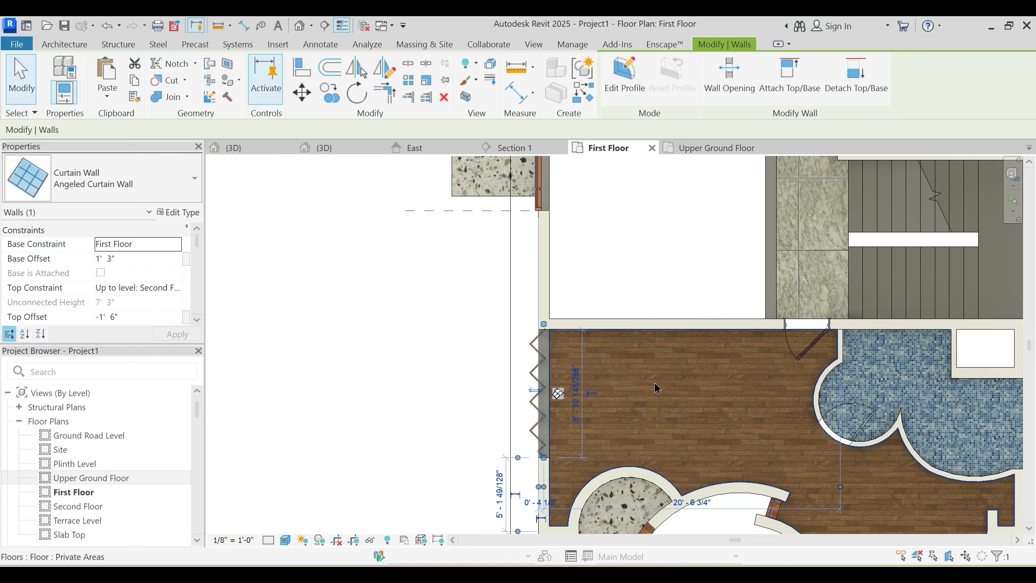
key("Down")
key("Down")
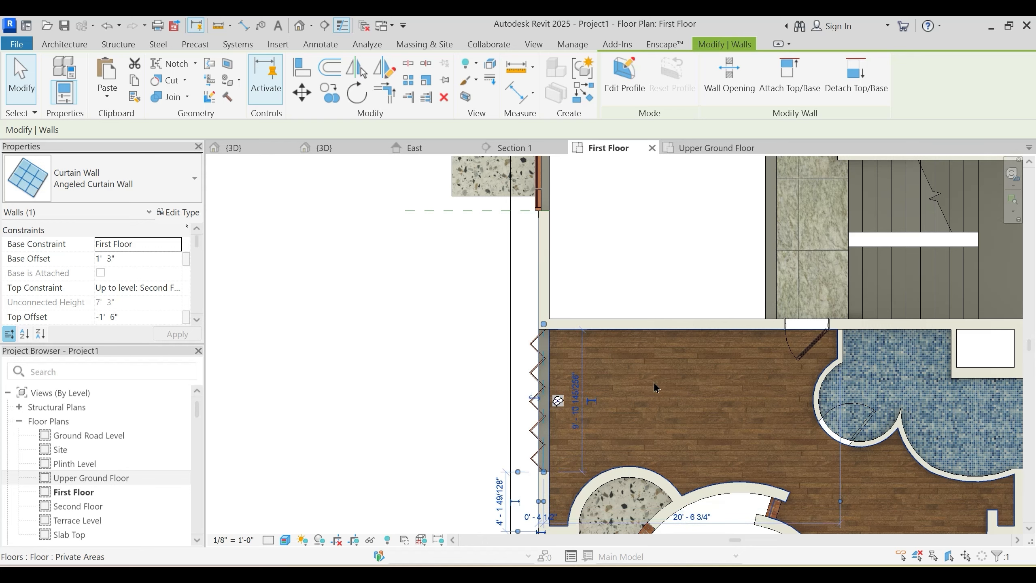
key("Down")
key("Down")
key("Down")
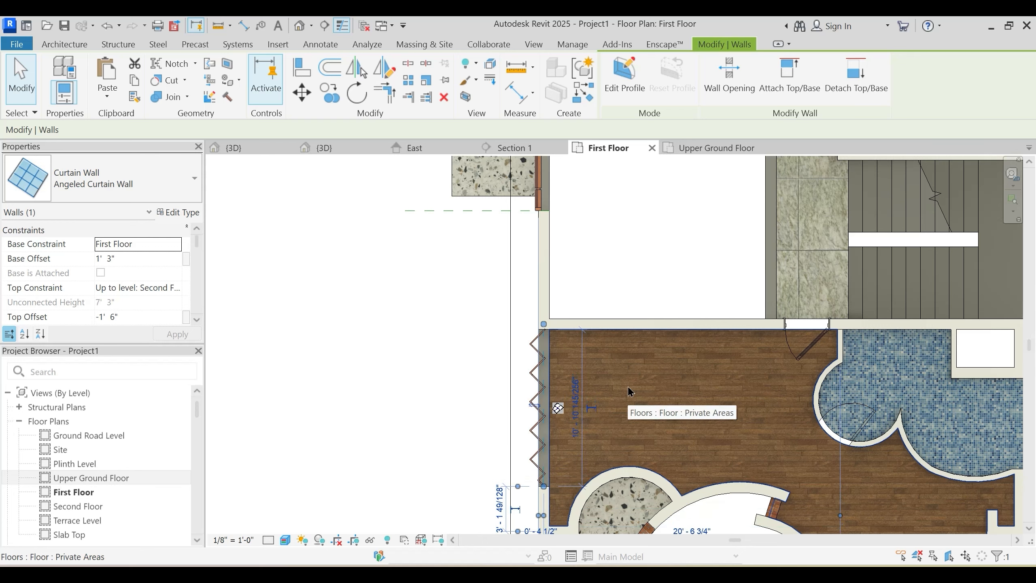
Step: Set the First Floor angled curtain wall's length back to 8'
middle_click_drag(628, 388, 612, 336)
key("Escape")
left_click(517, 312)
scroll(530, 346, "up", 2)
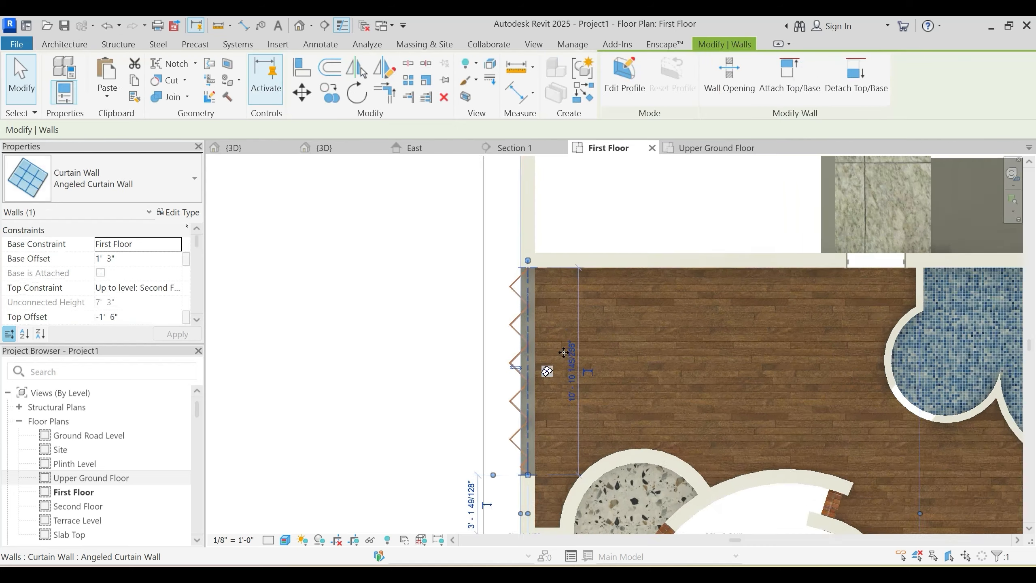
left_click(590, 377)
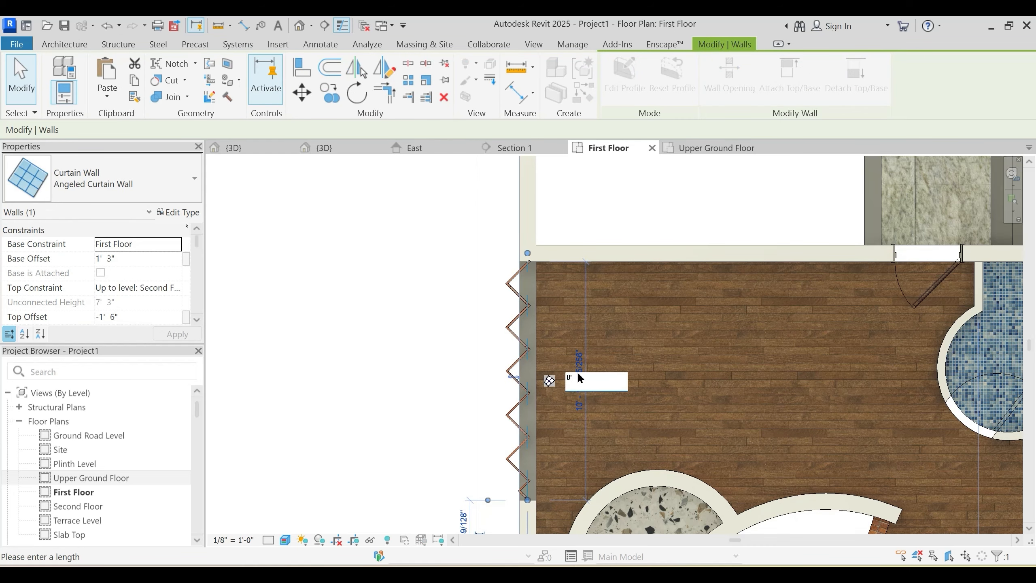
type("8'")
key("Return")
key("Escape")
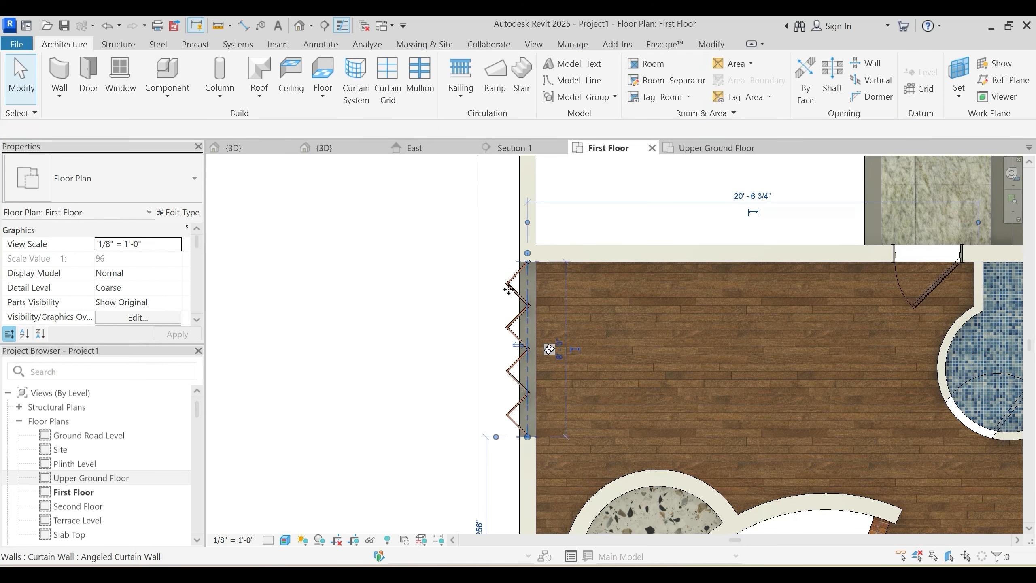
Step: Move the First Floor angled curtain wall about 9" along its host wall, away from the cross wall, and check its placement in Project1's 3D view
left_click(509, 289)
scroll(509, 289, "up", 2)
key("m")
key("v")
left_click(542, 242)
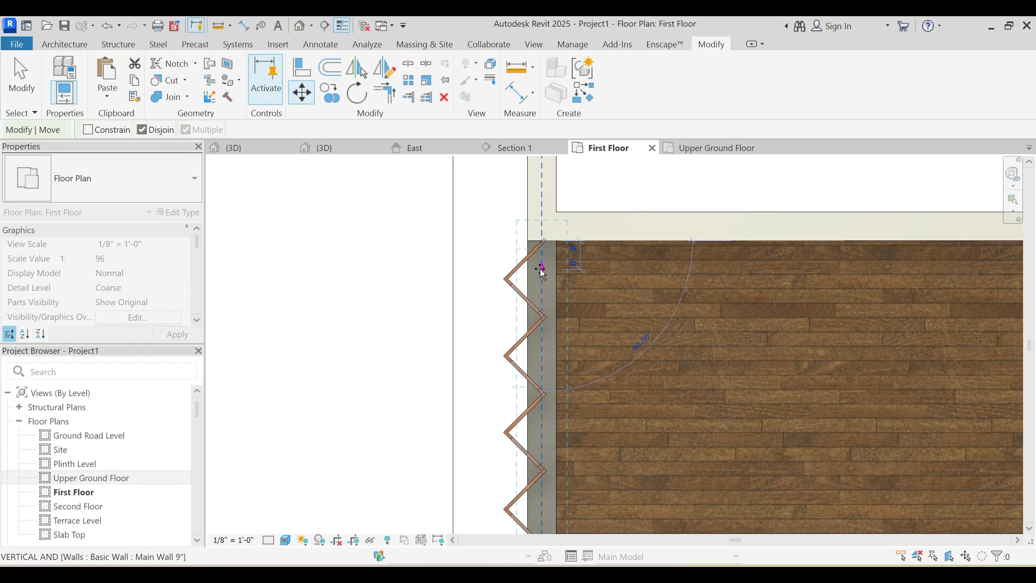
left_click(541, 269)
key("Escape")
scroll(576, 346, "down", 2)
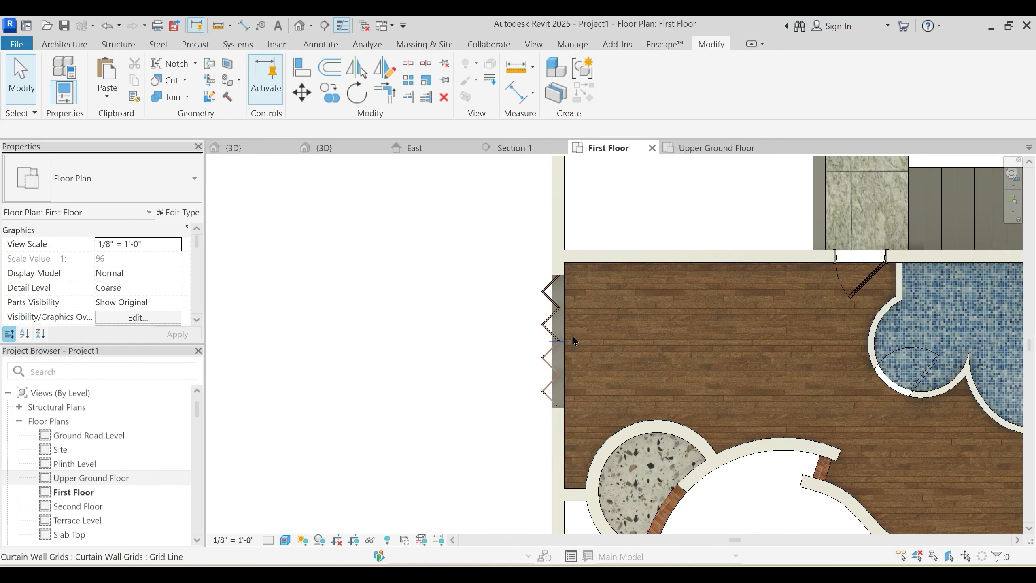
left_click(353, 149)
scroll(521, 277, "up", 3)
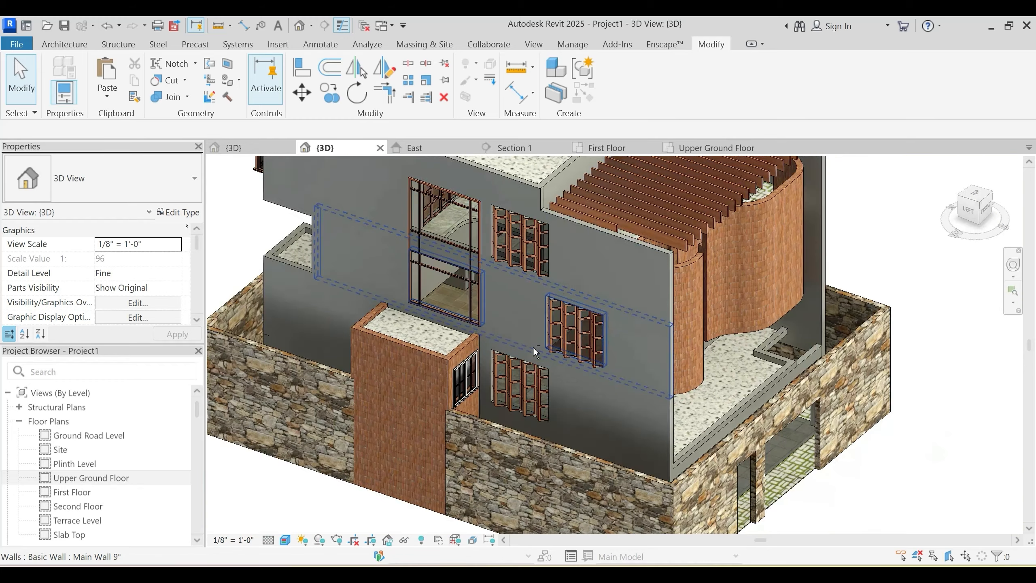
middle_click_drag(535, 351, 532, 319, "shift")
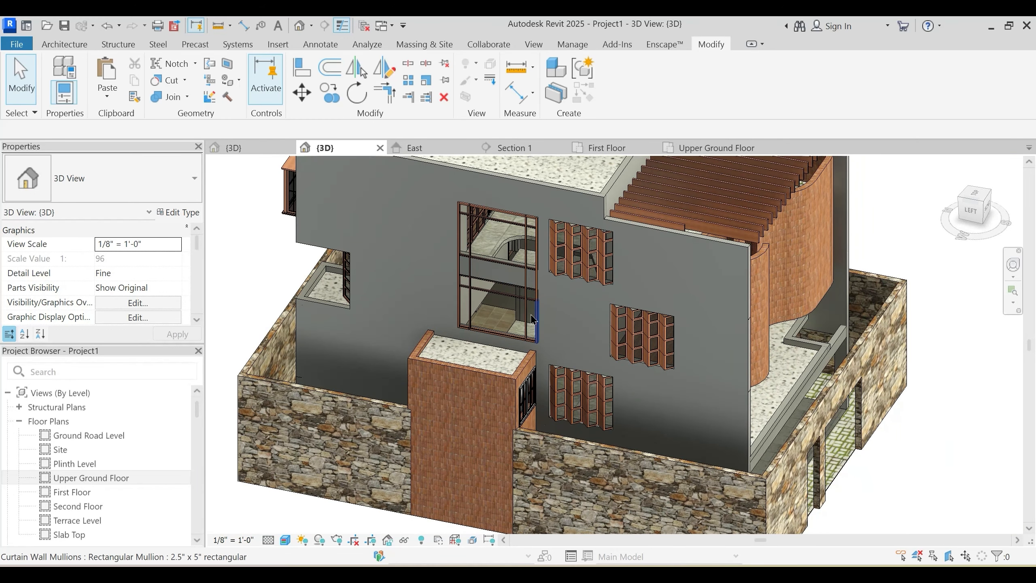
left_click(597, 379)
key("Escape")
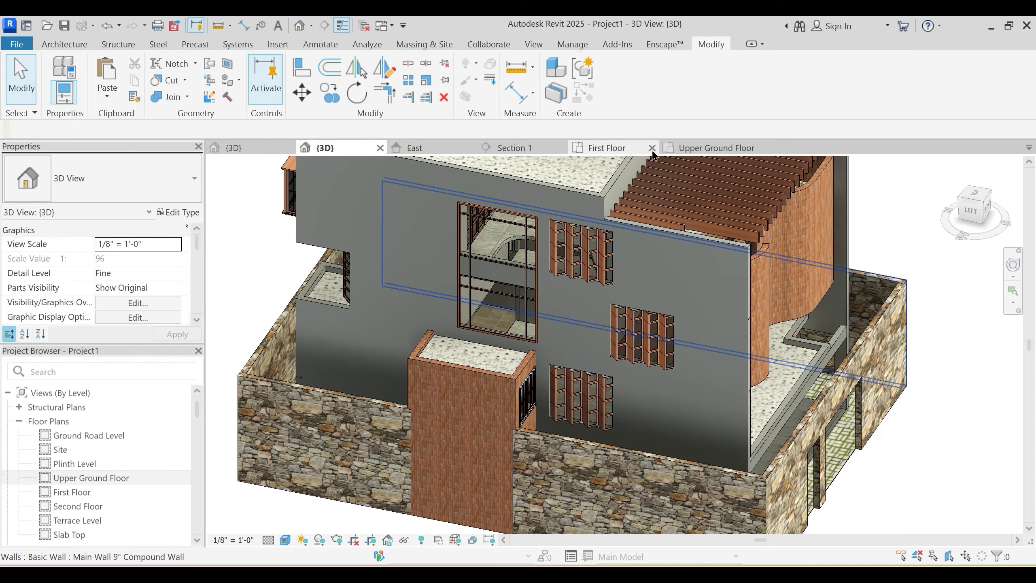
Step: In the Upper Ground Floor plan, create a similar Angeled Curtain Wall, about 6'-0" long, in the side wall of the room beyond the double-door passage
left_click(619, 150)
left_click(691, 149)
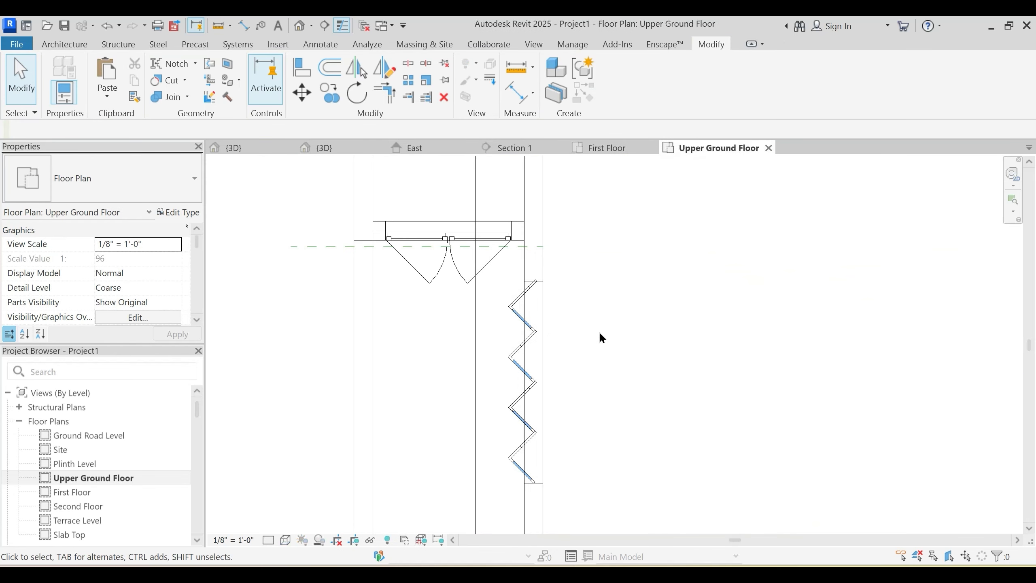
scroll(602, 342, "down", 1)
left_click(584, 344)
middle_click_drag(636, 265, 624, 342)
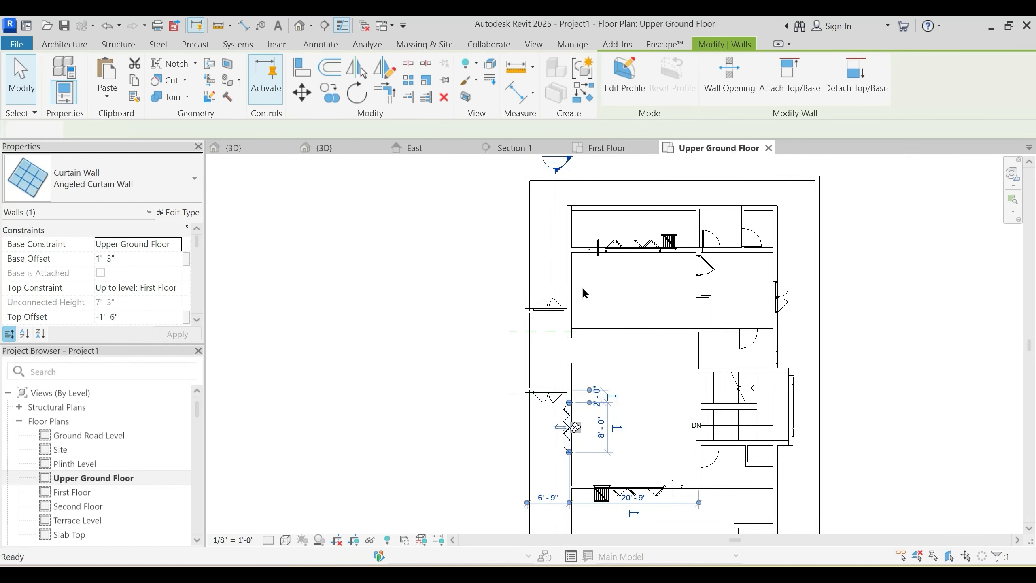
key("c")
key("s")
scroll(582, 286, "up", 3)
left_click(547, 317)
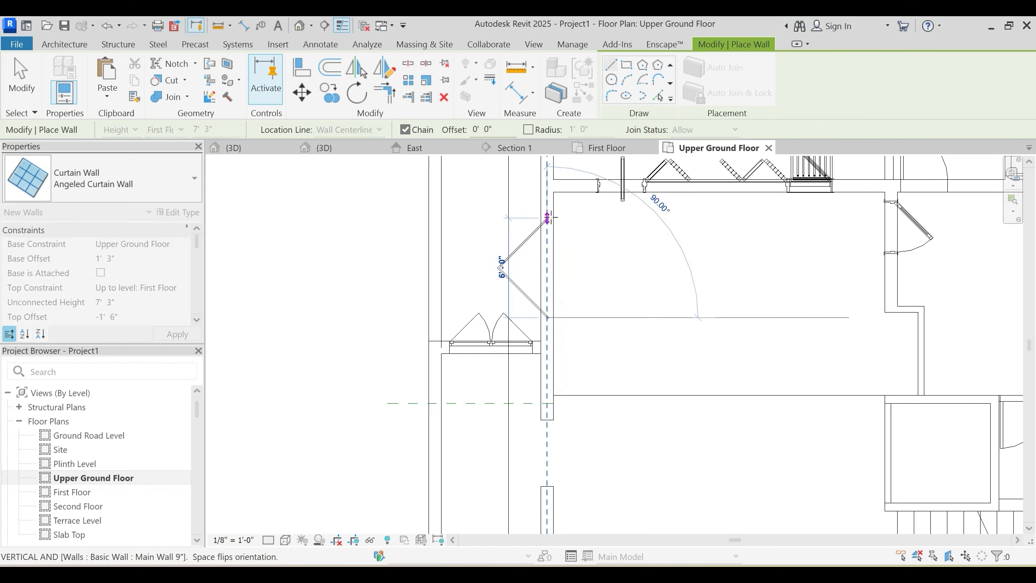
left_click(547, 217)
key("Escape")
key("Escape")
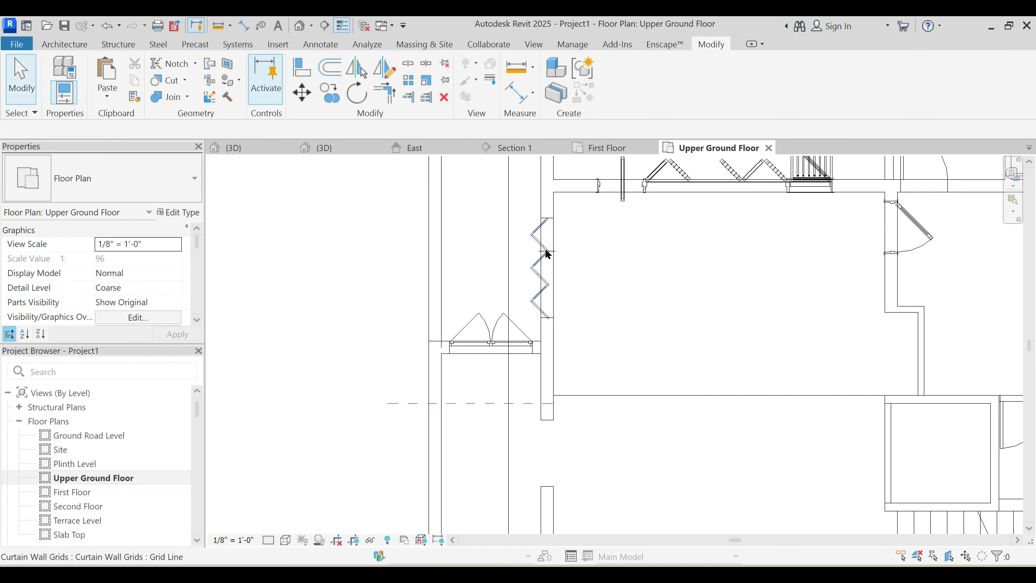
Step: Set the new Upper Ground Floor angled curtain wall's length to 8'
left_click(547, 252)
middle_click_drag(562, 307, 552, 362)
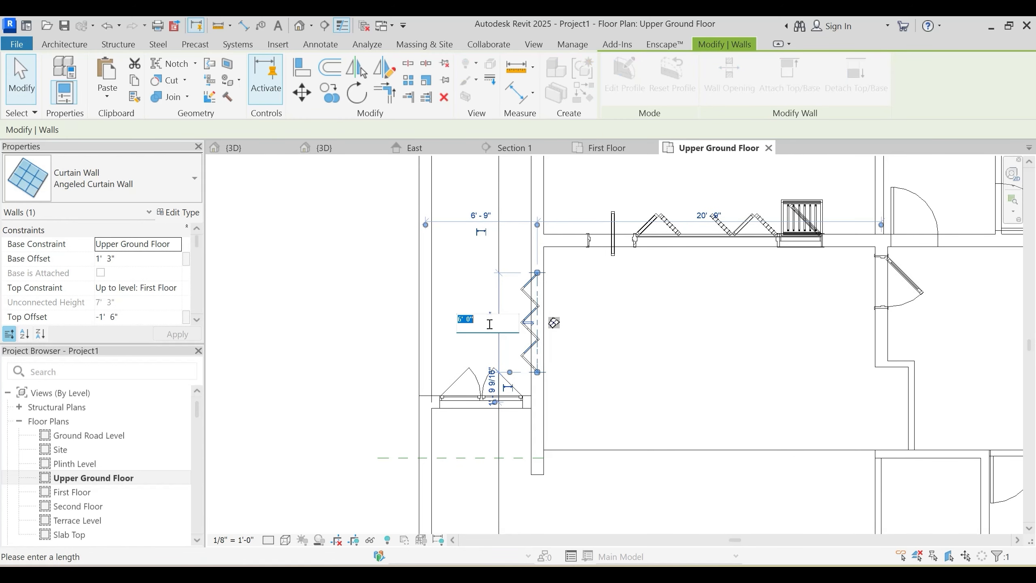
key("Return")
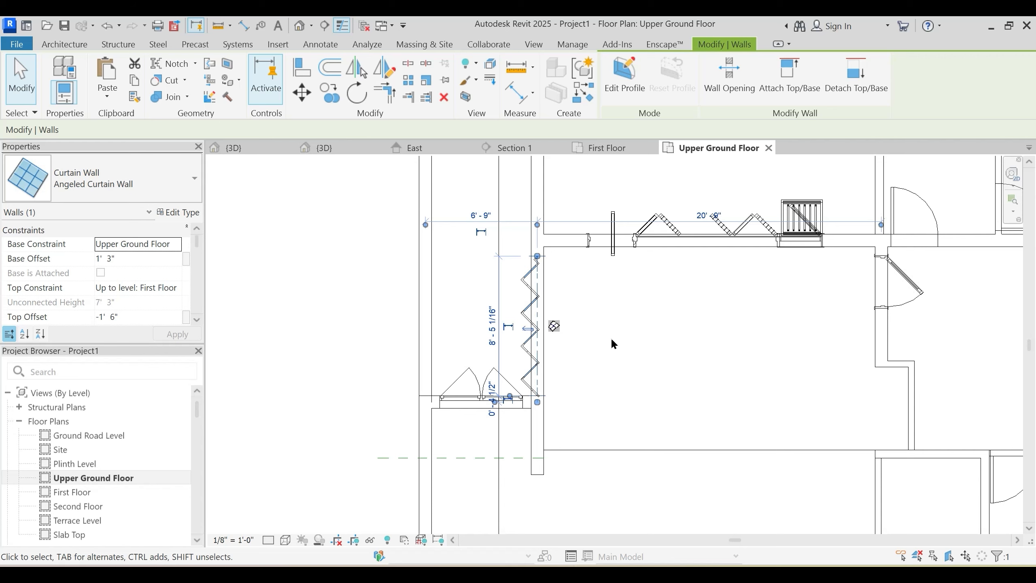
scroll(549, 279, "up", 2)
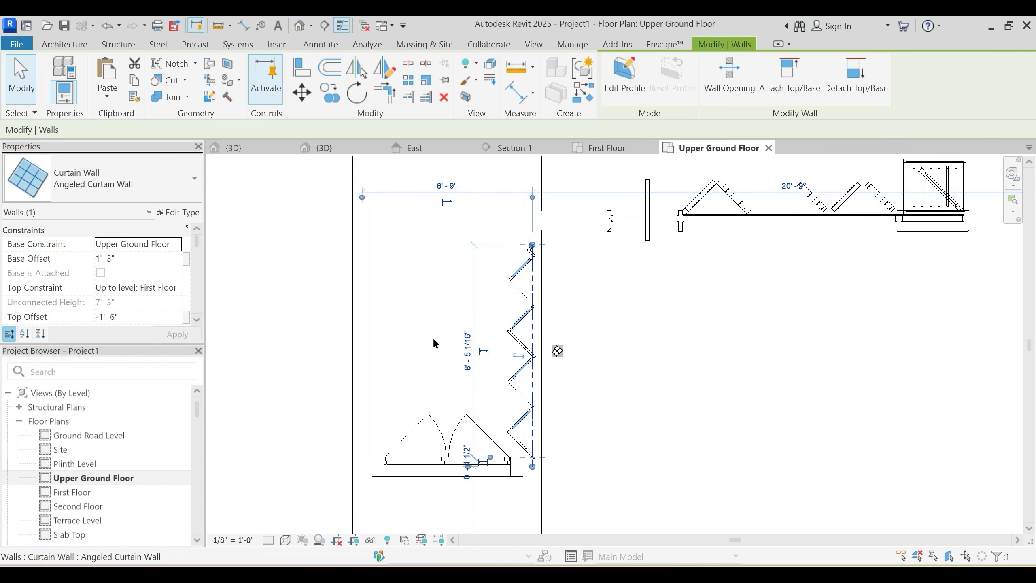
left_click(467, 350)
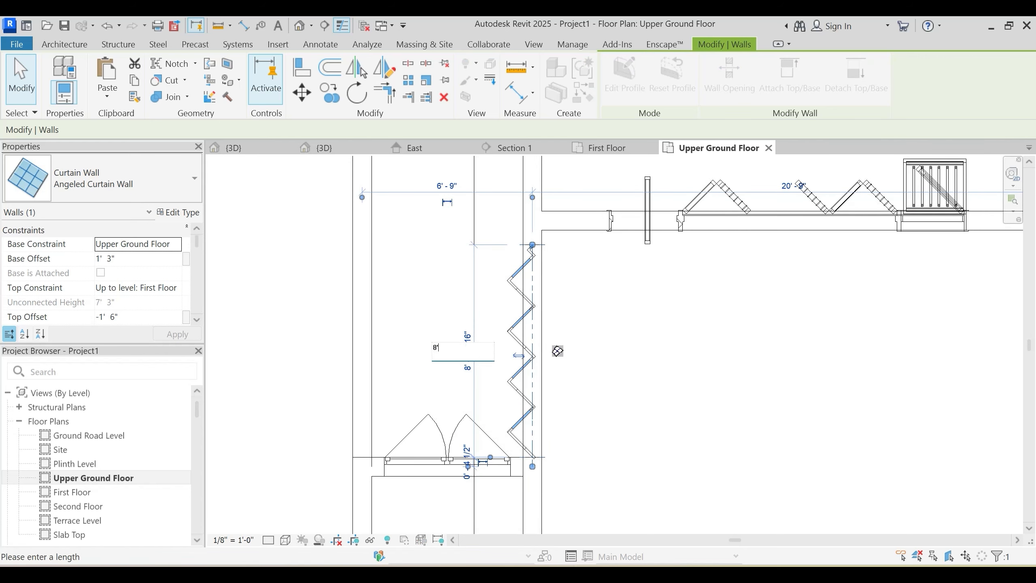
key("Return")
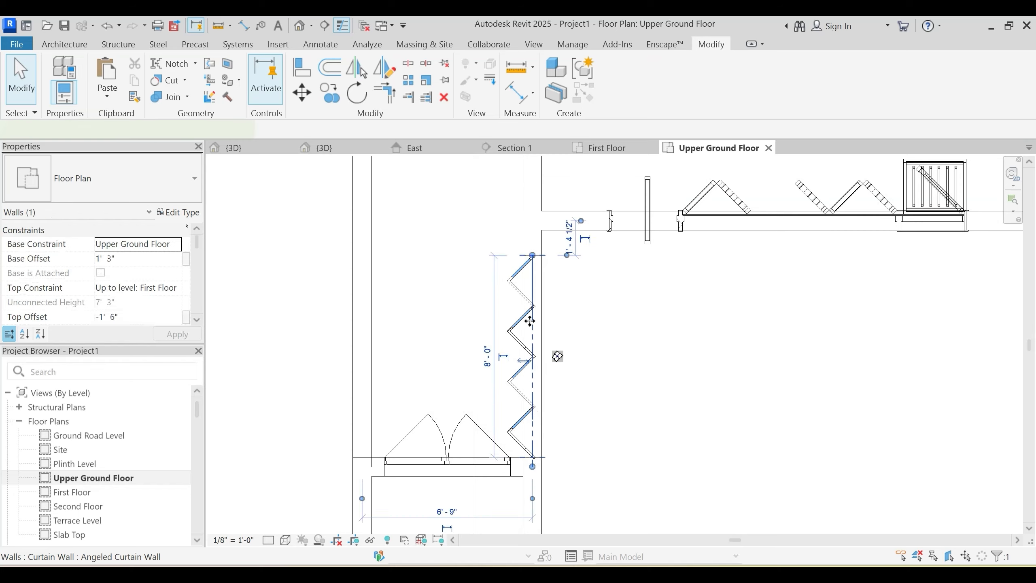
Step: Try to move the new angled curtain wall slightly along its host wall toward the cross wall
scroll(549, 284, "up", 2)
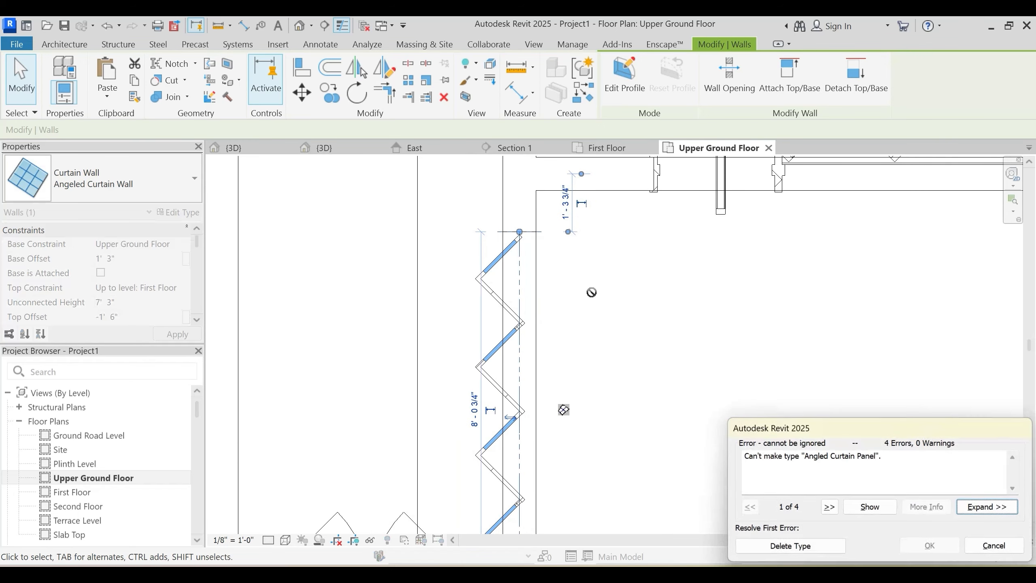
key("Escape")
scroll(561, 298, "down", 3)
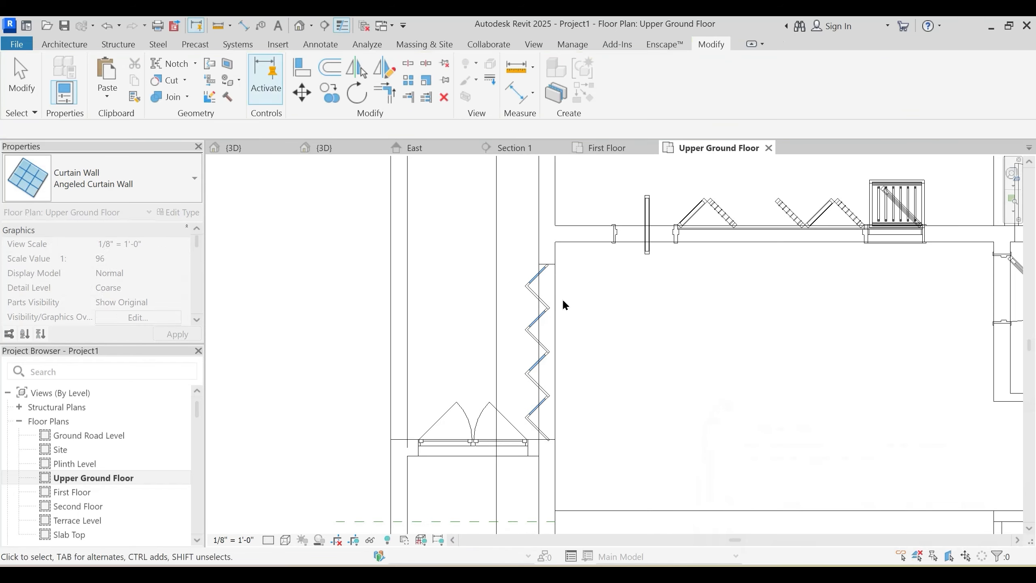
left_click(546, 308)
scroll(563, 297, "up", 2)
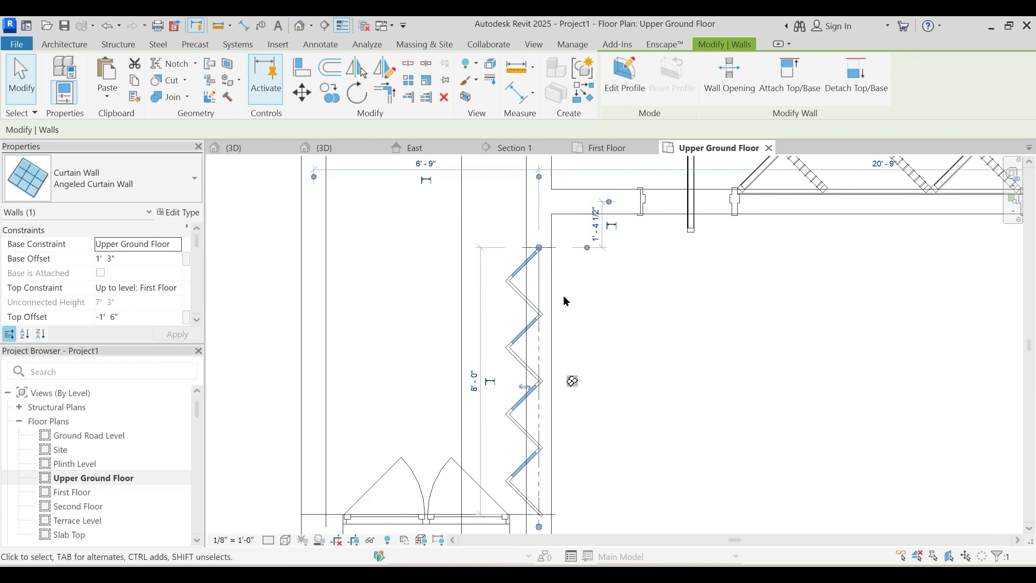
key("m")
key("v")
left_click(562, 295)
left_click(562, 286)
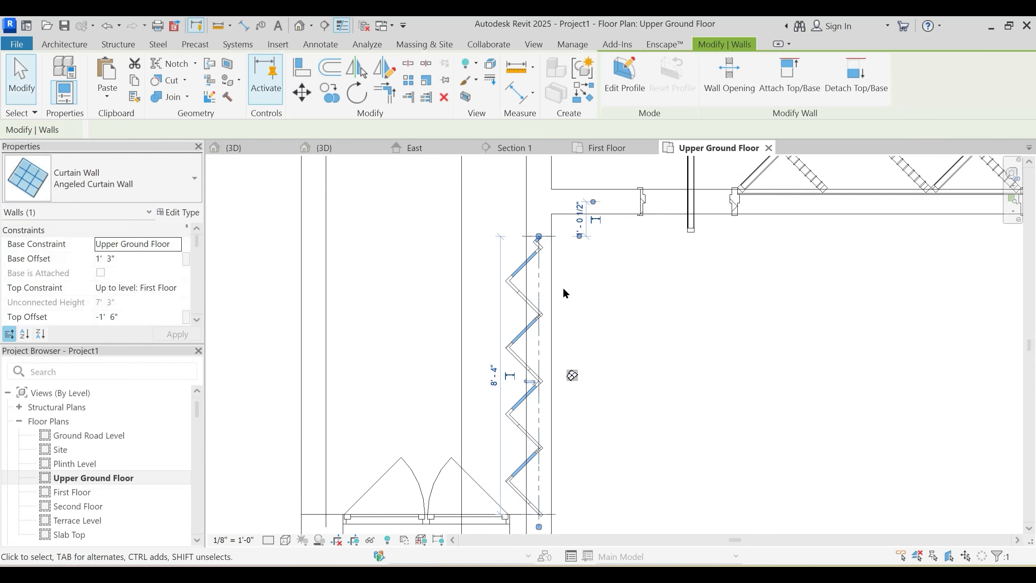
key("Escape")
scroll(564, 305, "down", 3)
scroll(544, 328, "up", 2)
left_click_drag(548, 448, 543, 427)
left_click(584, 384)
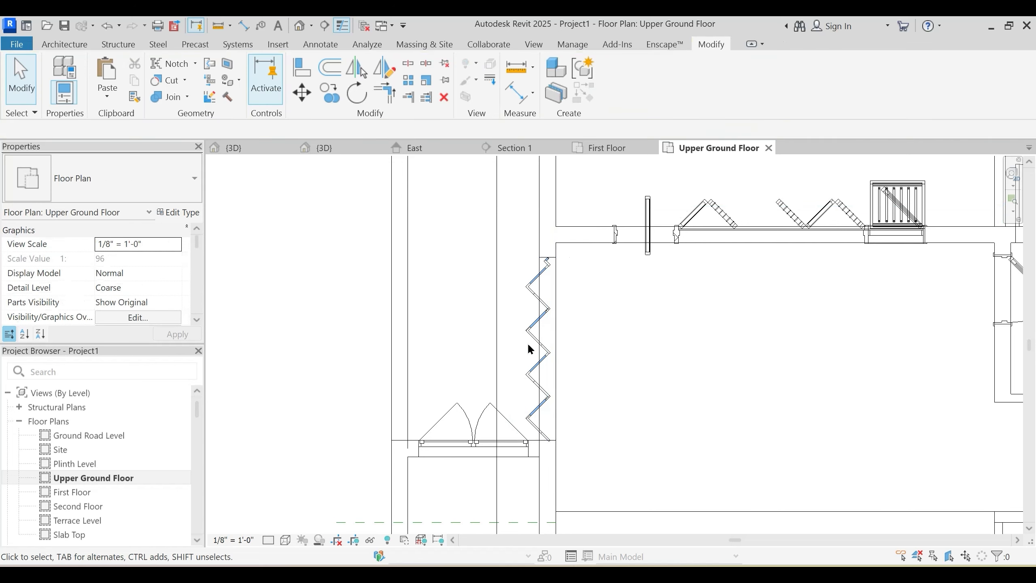
Step: Reset the stretched Upper Ground Floor angled curtain wall's length to 8'
left_click(533, 343)
left_click(502, 350)
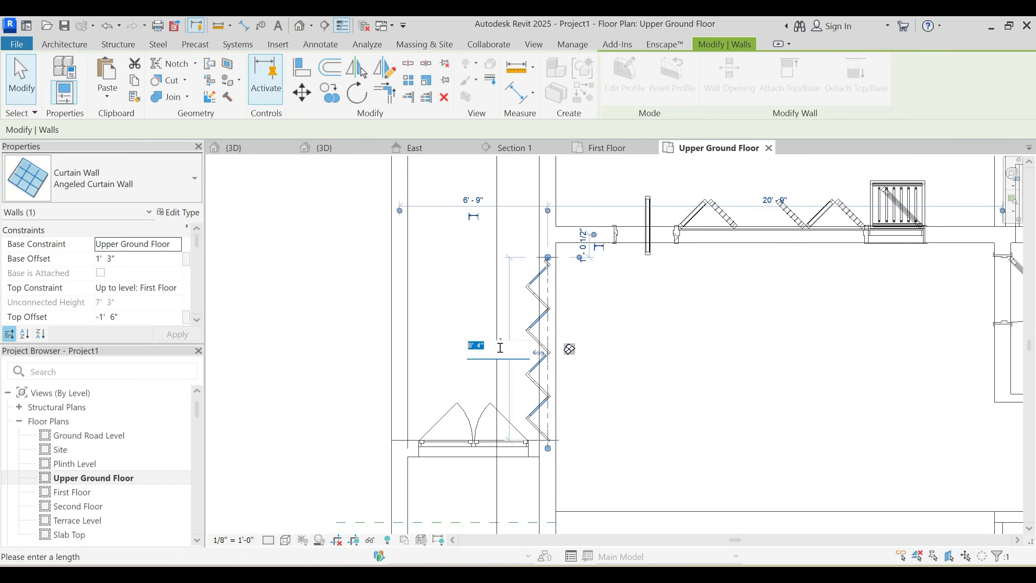
type("8'")
key("Return")
left_click(636, 346)
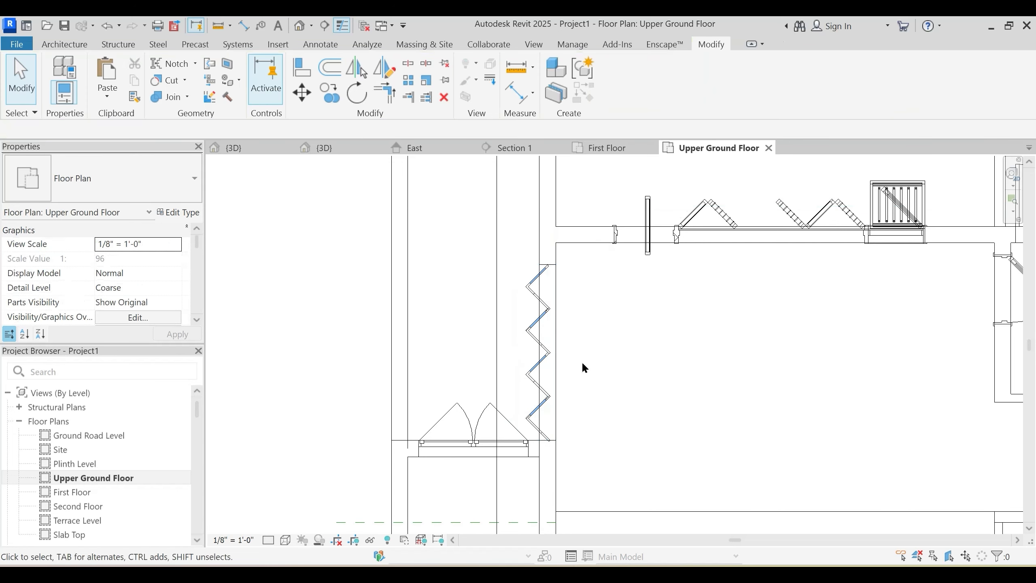
Step: Move the new angled curtain wall about 7" along the side wall toward the cross wall with the folding door
left_click(535, 369)
scroll(554, 273, "up", 3)
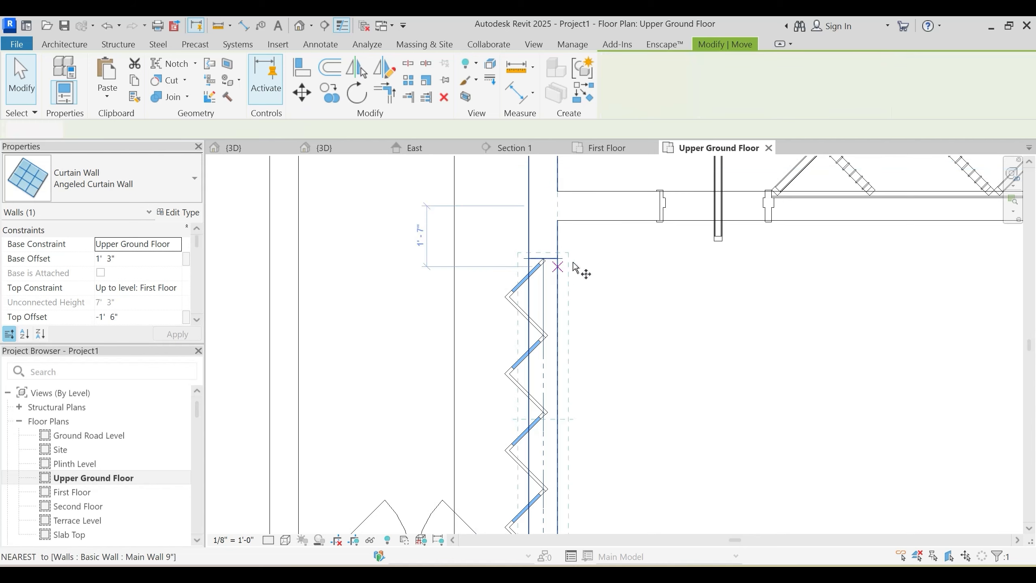
key("m")
key("v")
left_click(542, 261)
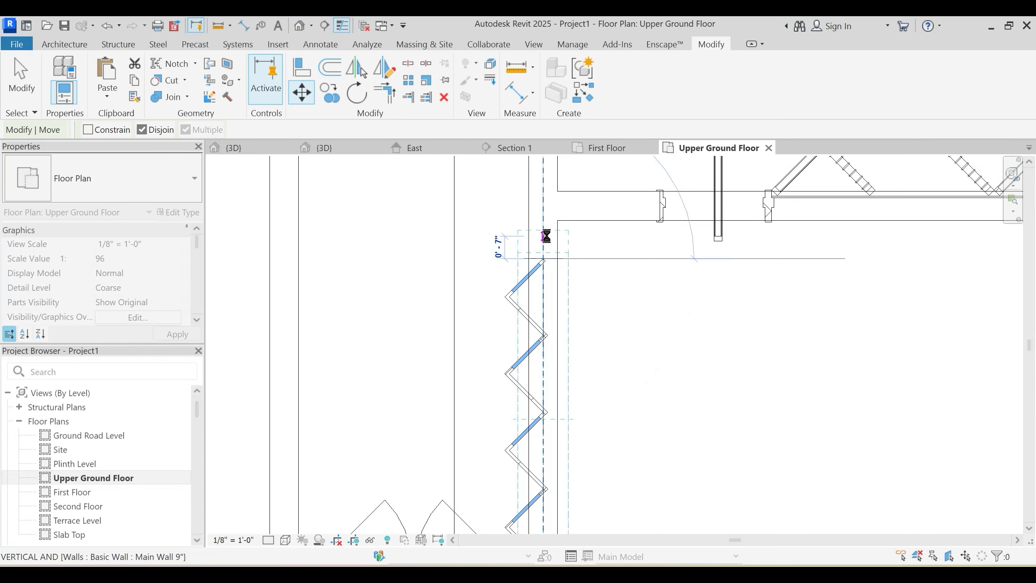
left_click(542, 238)
left_click(570, 272)
scroll(595, 294, "down", 3)
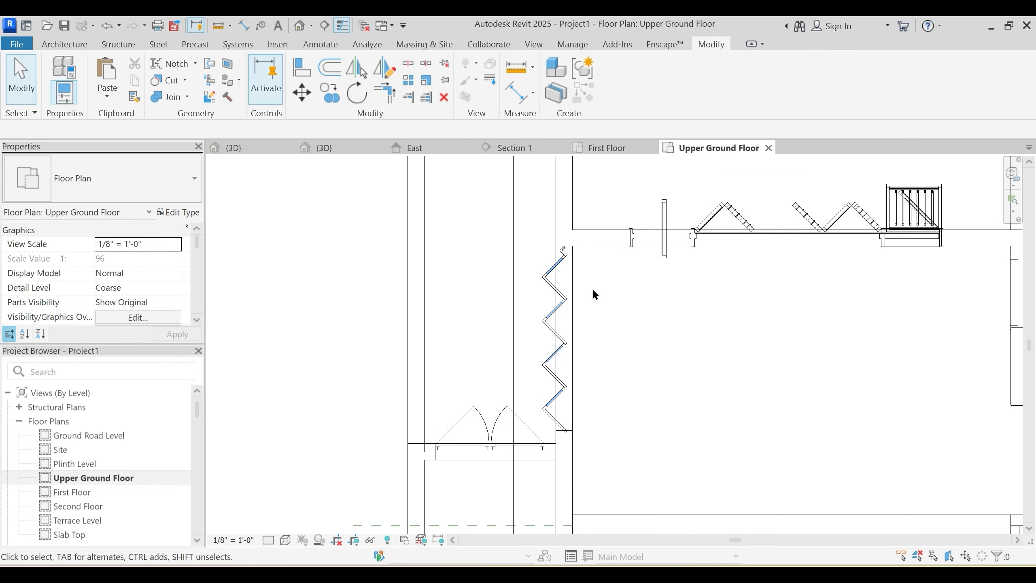
Step: Set the moved Upper Ground Floor angled curtain wall's length to 8'
left_click(549, 301)
key("Escape")
left_click(558, 280)
left_click(520, 335)
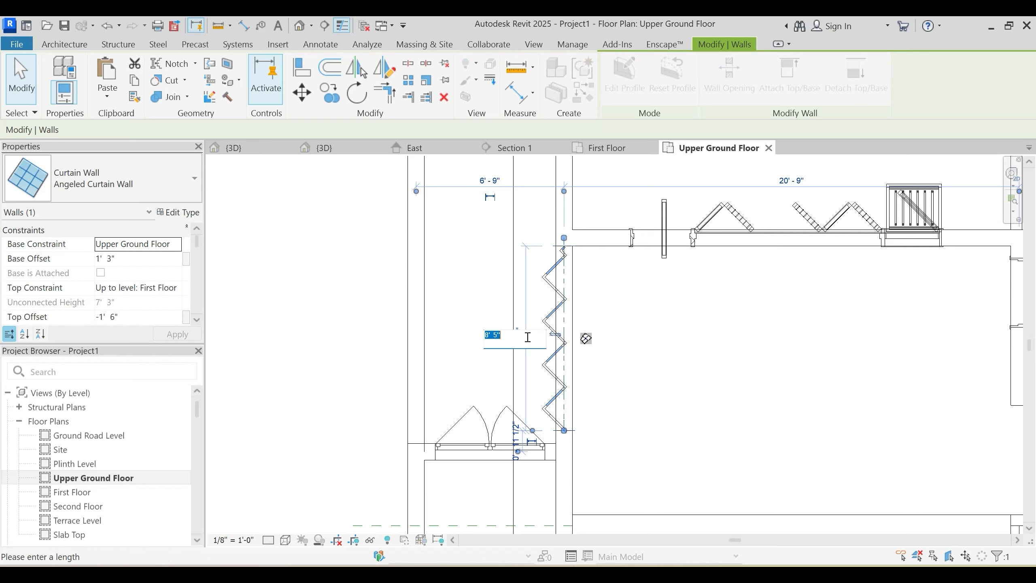
key("Return")
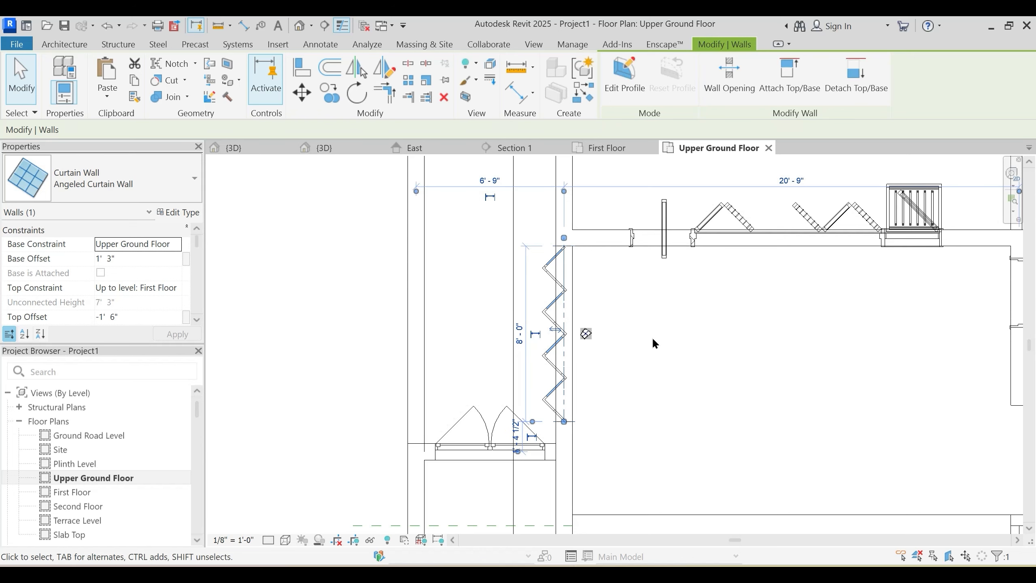
left_click(651, 337)
middle_click_drag(639, 325, 626, 349)
scroll(534, 327, "down", 2)
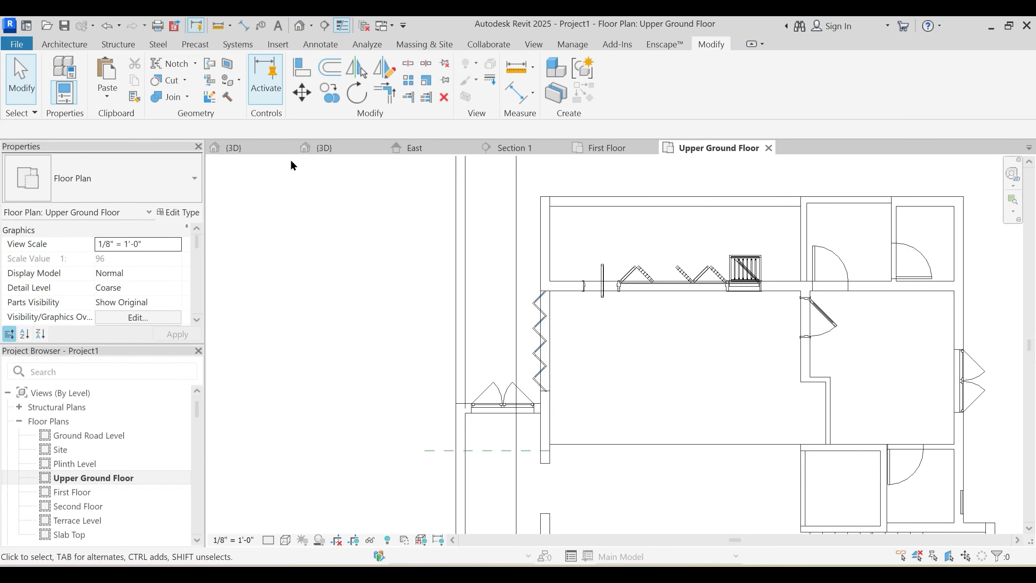
Step: In the 3D view, flip the orientation of the 8' Upper Ground Floor angled curtain wall partly hidden by the projecting brick block
left_click(341, 147)
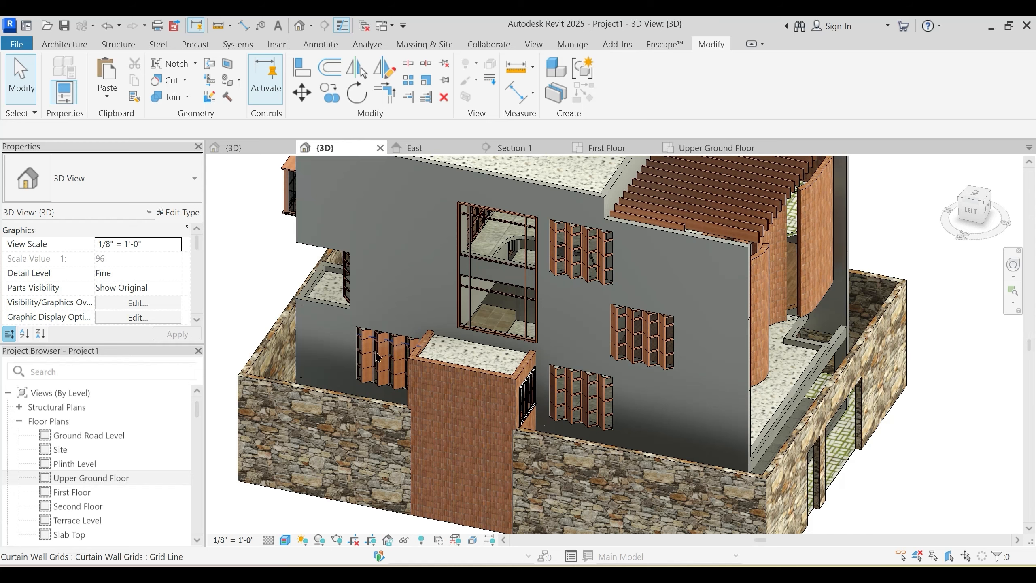
key("Escape")
scroll(376, 361, "up", 2)
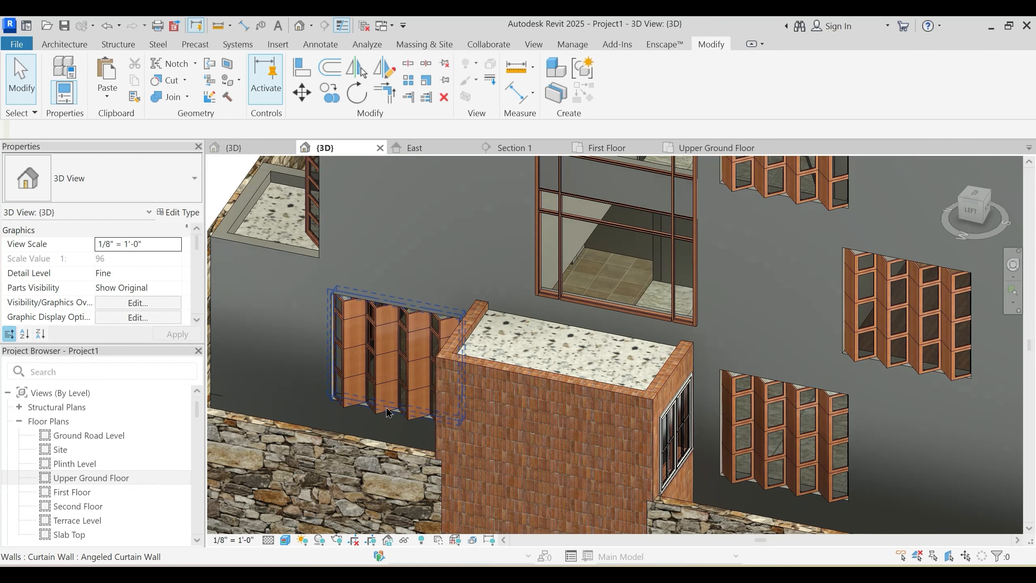
left_click(388, 407)
key("space")
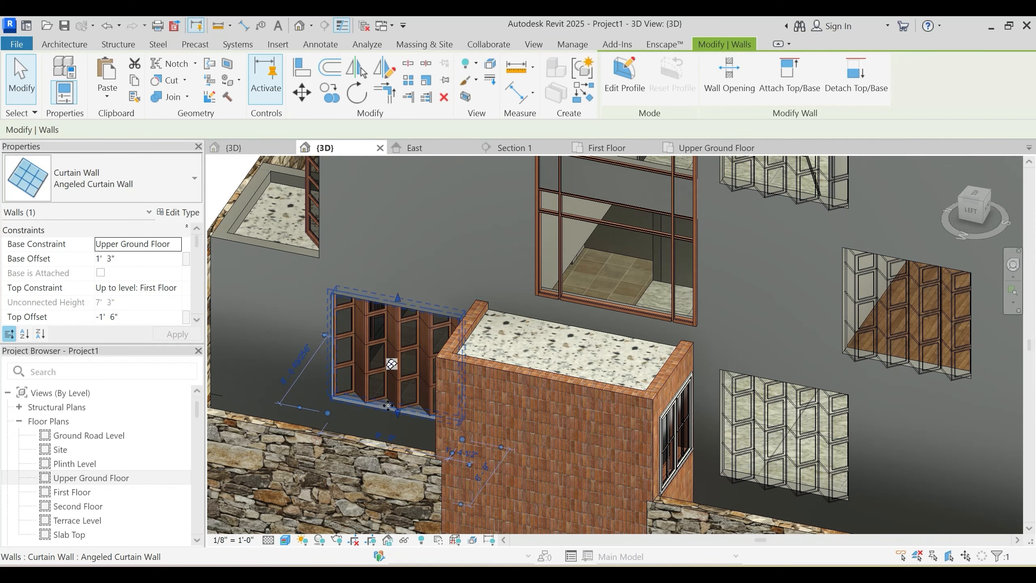
key("Escape")
scroll(435, 274, "down", 2)
middle_click_drag(436, 273, 389, 323, "shift")
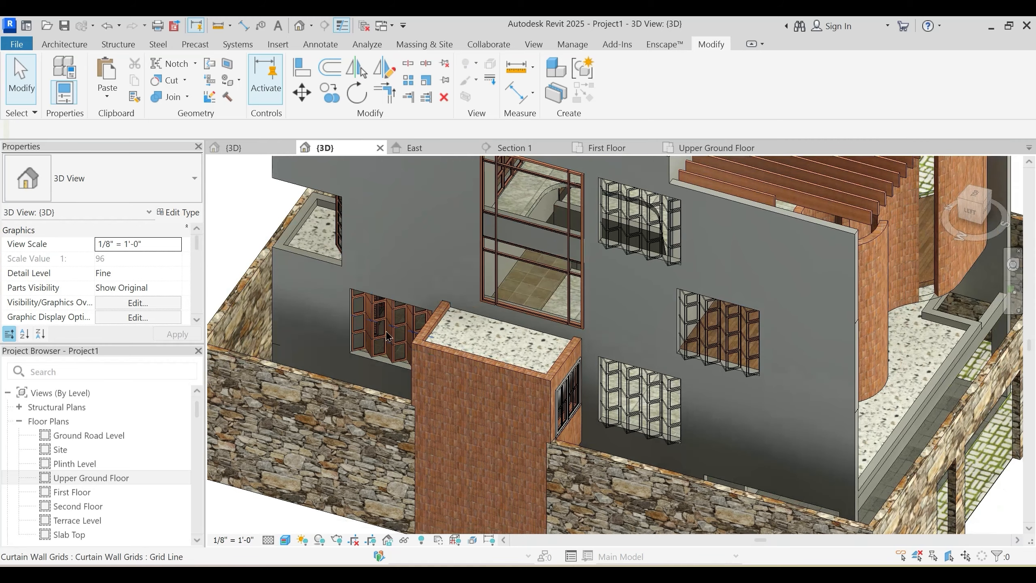
Step: Inspect the flipped angled curtain wall's panel direction against the other facade screens in 3D
scroll(356, 301, "up", 2)
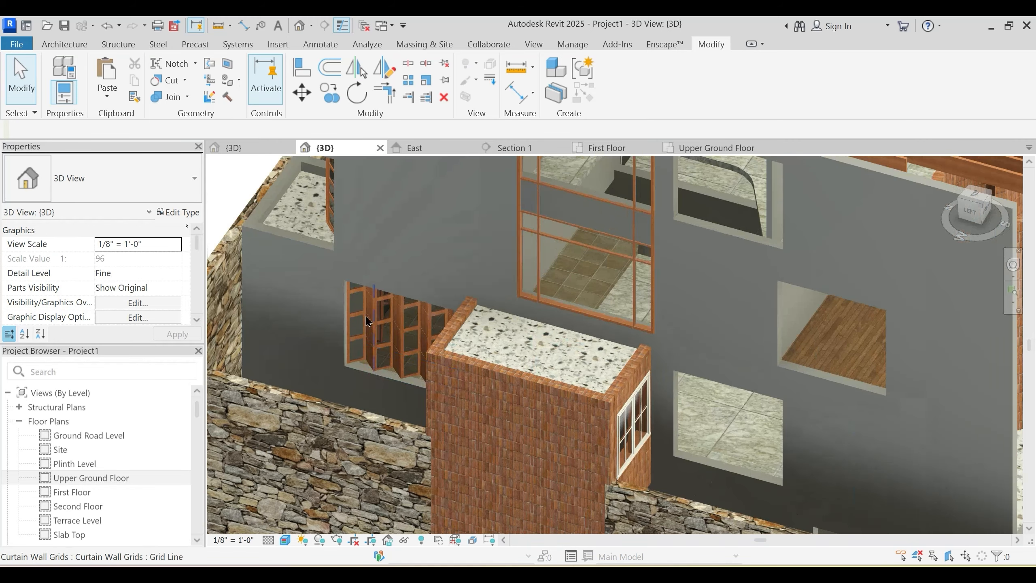
left_click(374, 371)
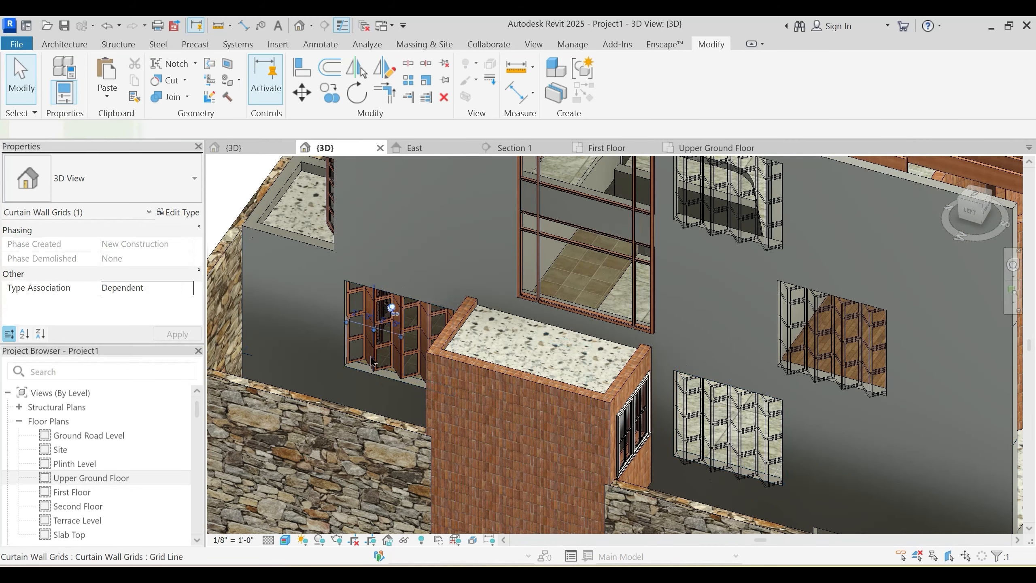
key("Escape")
left_click(382, 372)
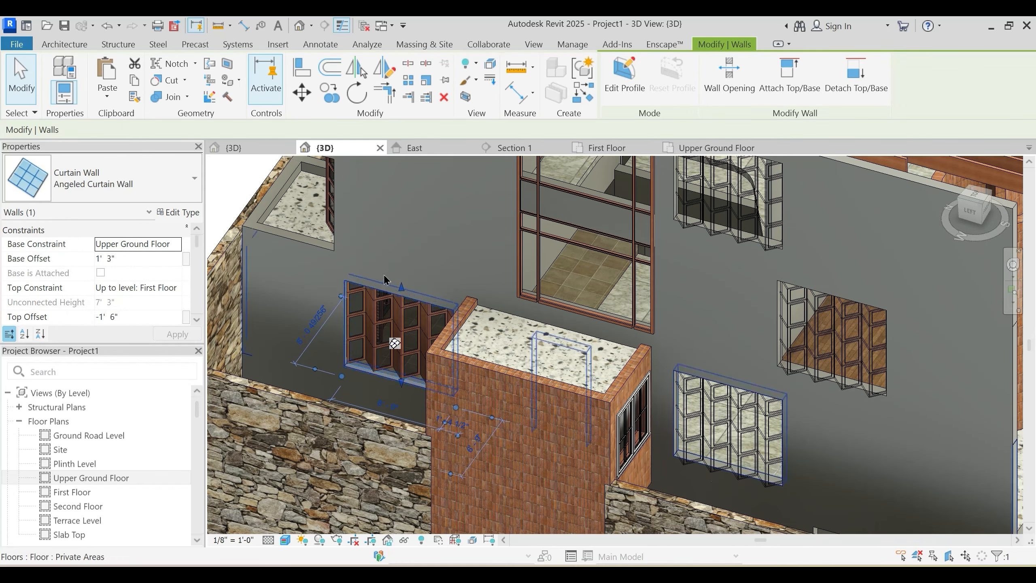
middle_click_drag(393, 342, 345, 220, "shift")
scroll(346, 274, "down", 3)
key("Escape")
scroll(691, 327, "up", 4)
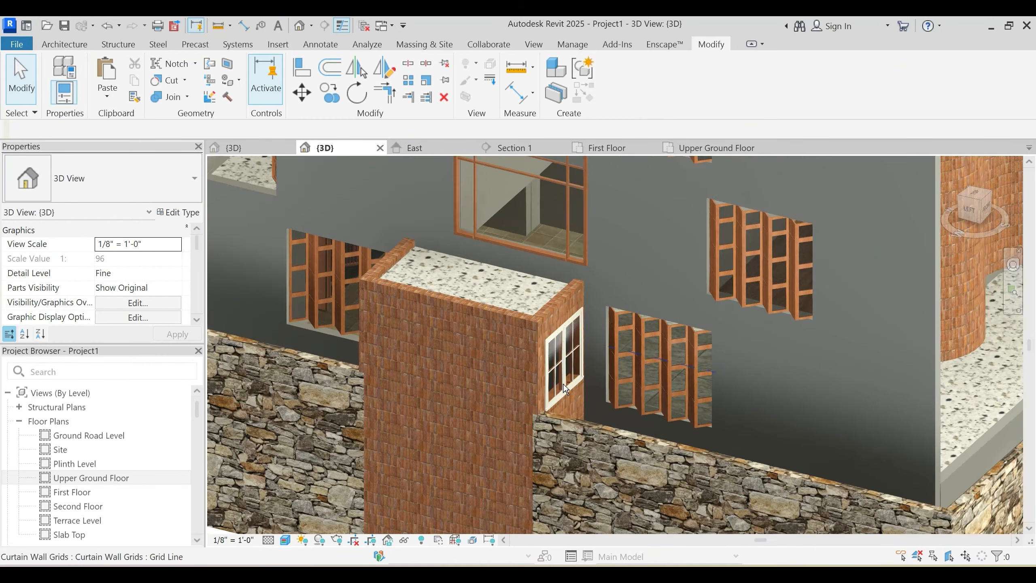
middle_click_drag(469, 286, 329, 240, "shift")
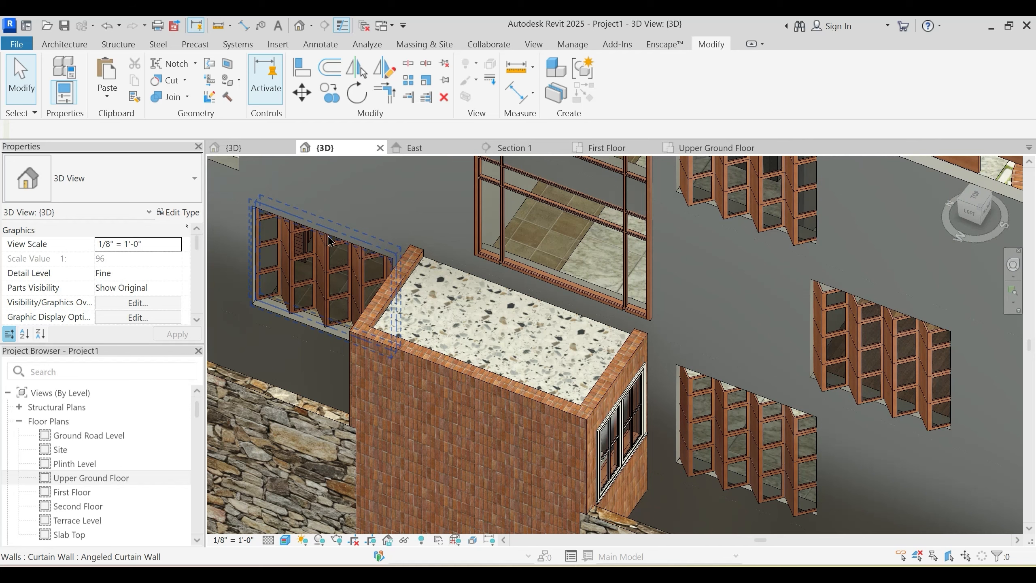
left_click(330, 241)
key("Escape")
Step: Try flipping the other Upper Ground Floor angled curtain wall, beside the projecting brick block's window, and restore its orientation
left_click(739, 389)
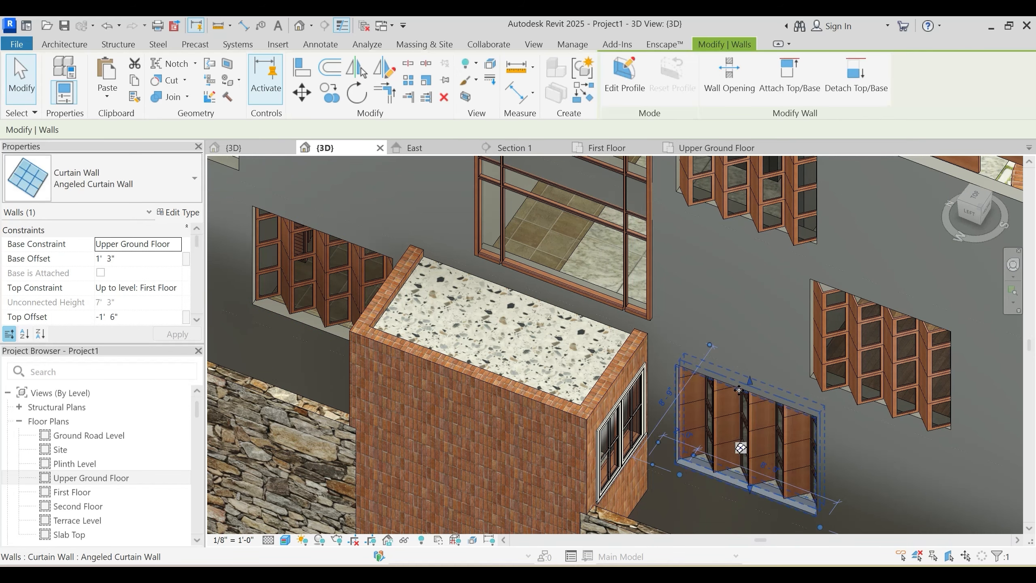
key("space")
key("Escape")
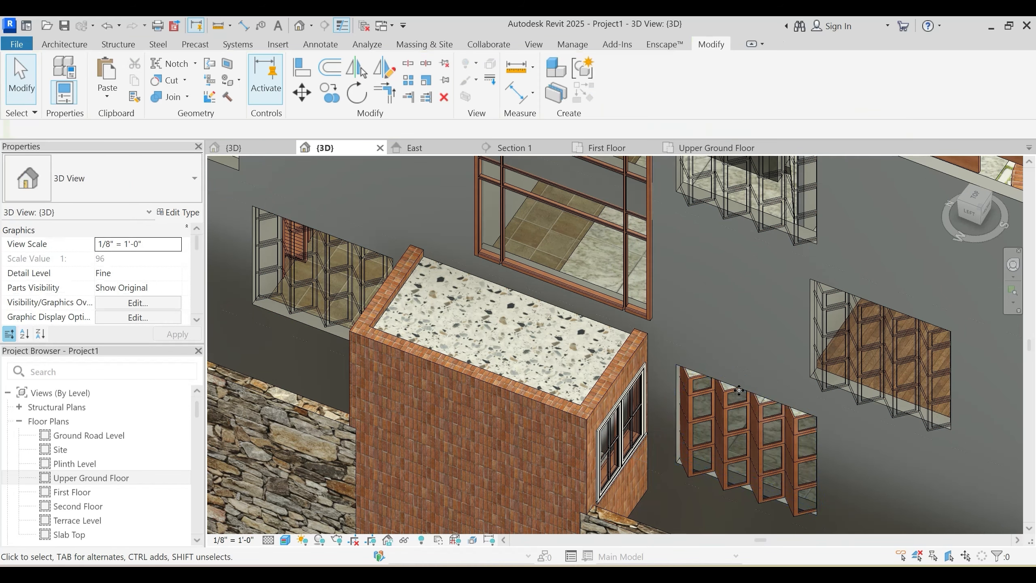
middle_click_drag(711, 305, 710, 344)
left_click(710, 343)
key("Escape")
scroll(710, 343, "down", 2)
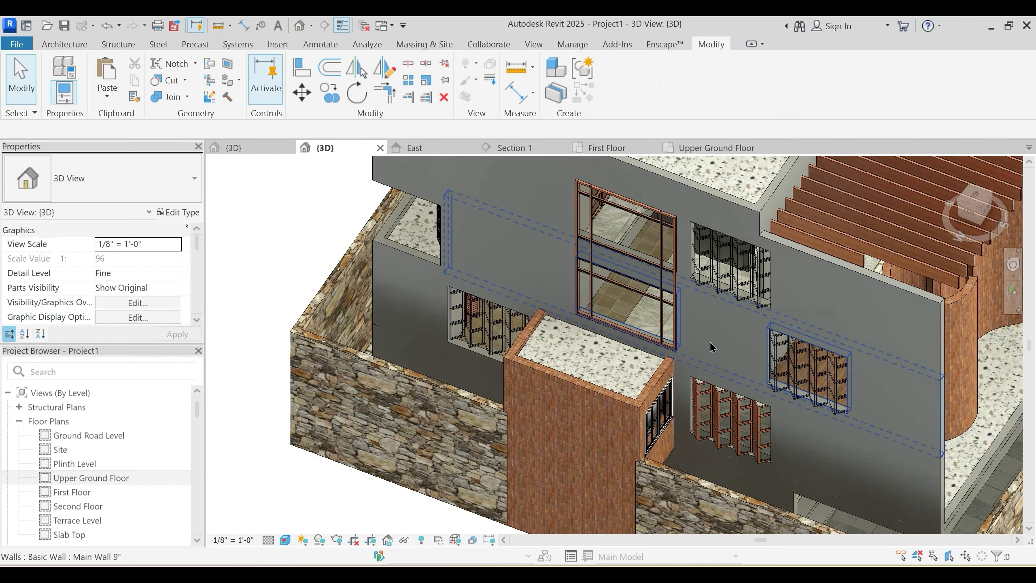
Step: Set the 3D view's visual style to Shaded
key("s")
key("d")
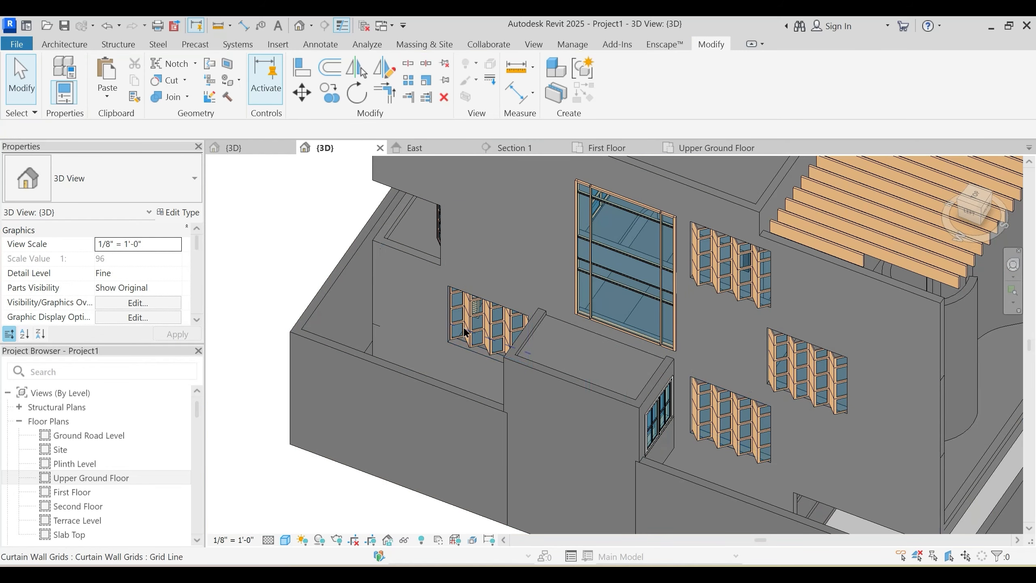
left_click(477, 317)
key("Escape")
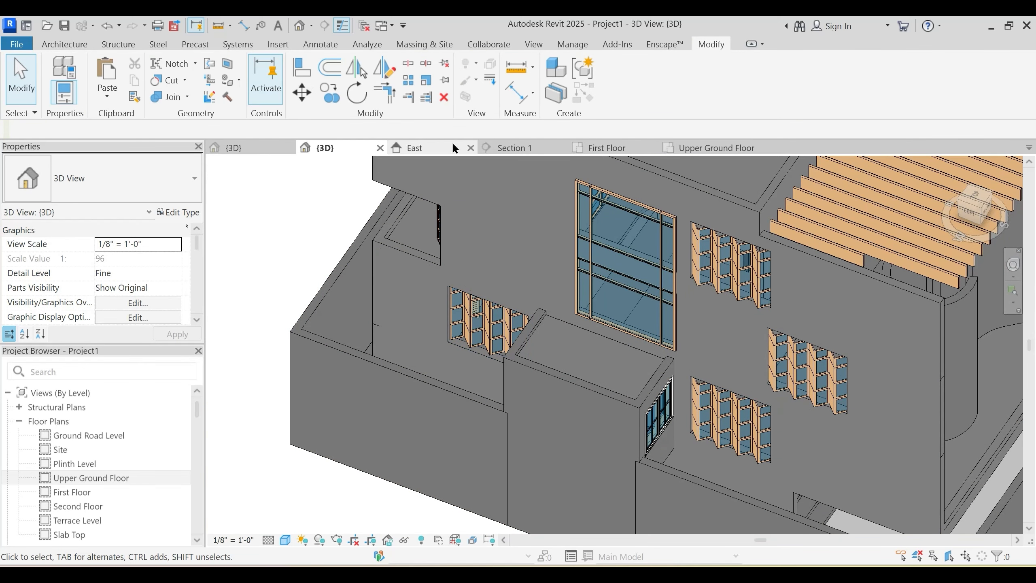
Step: In the Upper Ground Floor plan, flip the 8' angled curtain wall near the folding door so its panels project outside
left_click(693, 147)
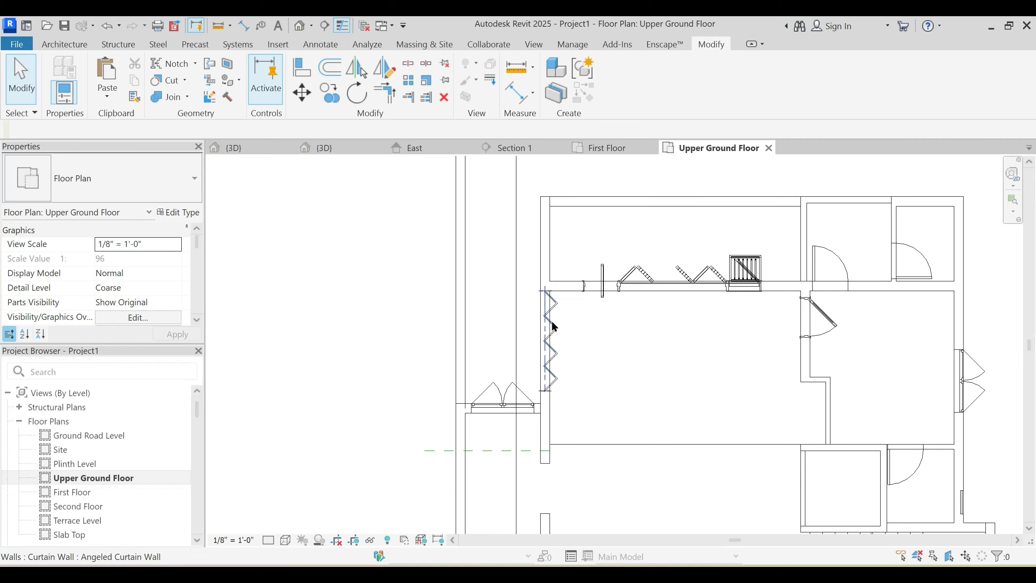
scroll(554, 327, "up", 3)
left_click(551, 345)
left_click(552, 349)
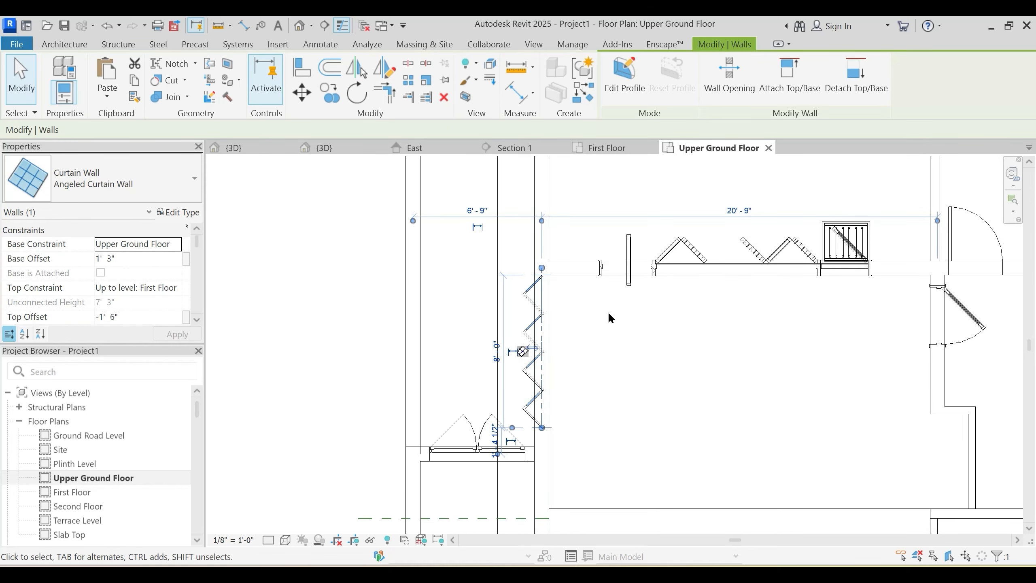
left_click(607, 311)
Step: Compare the orientation and placement of the two Upper Ground Floor angled curtain walls in the 3D and plan views
left_click(327, 148)
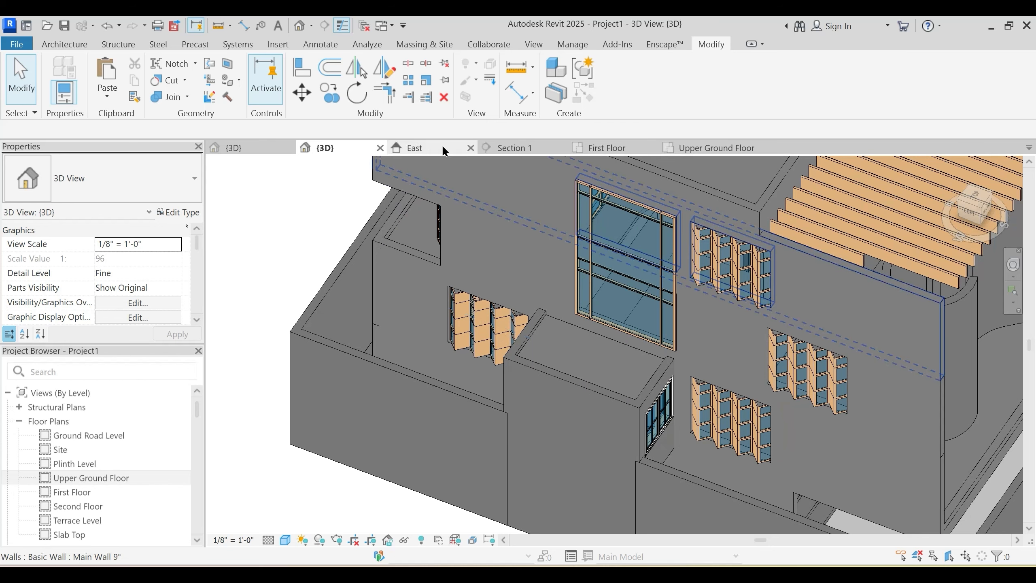
left_click(712, 148)
left_click(540, 334)
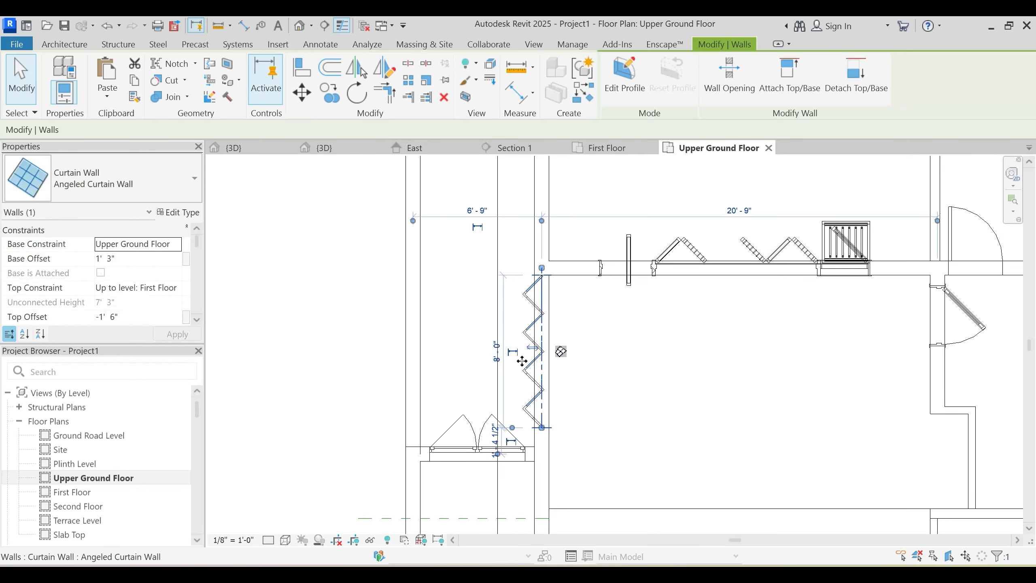
scroll(522, 363, "up", 2)
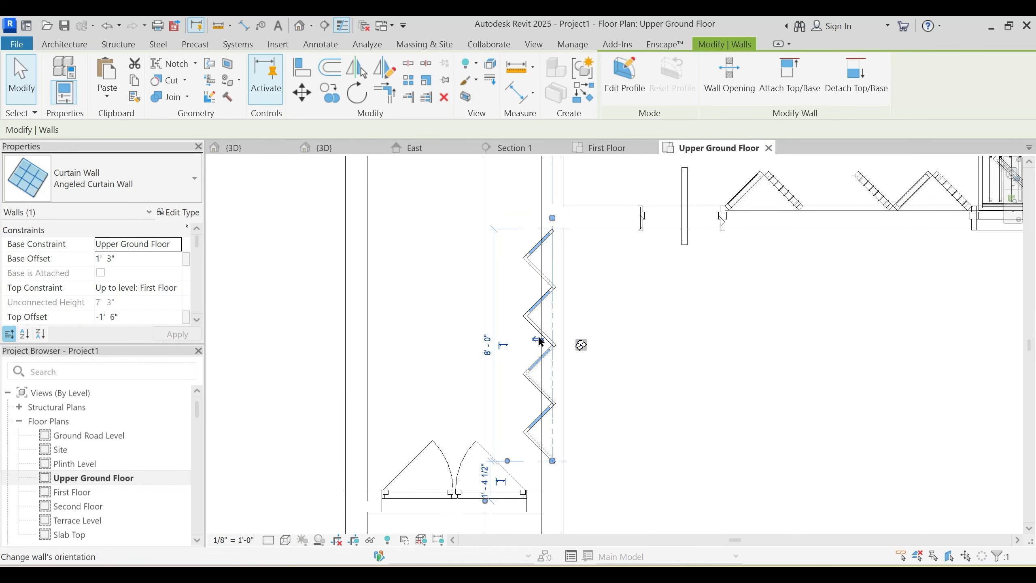
middle_click_drag(539, 335, 536, 348)
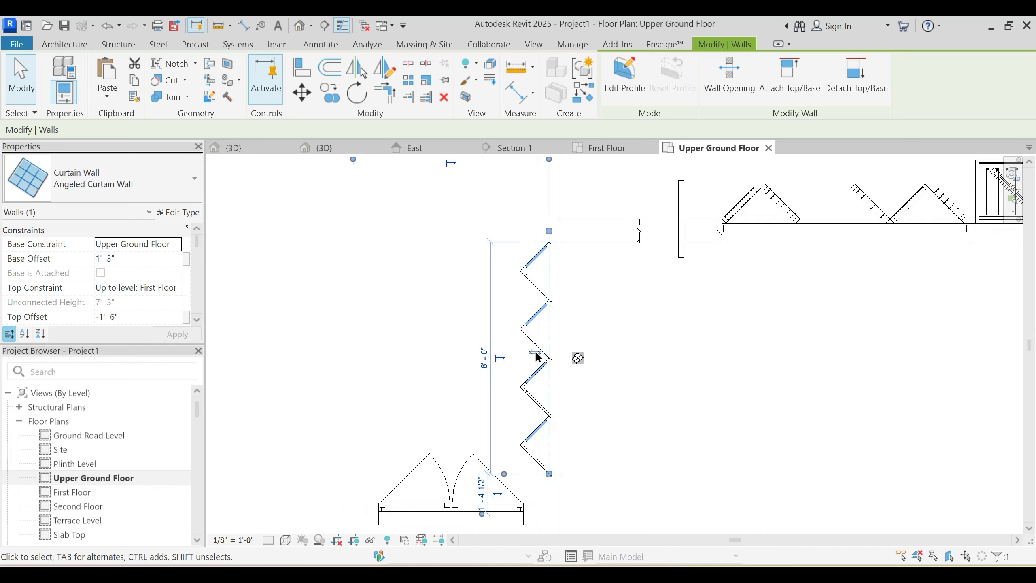
scroll(559, 327, "down", 3)
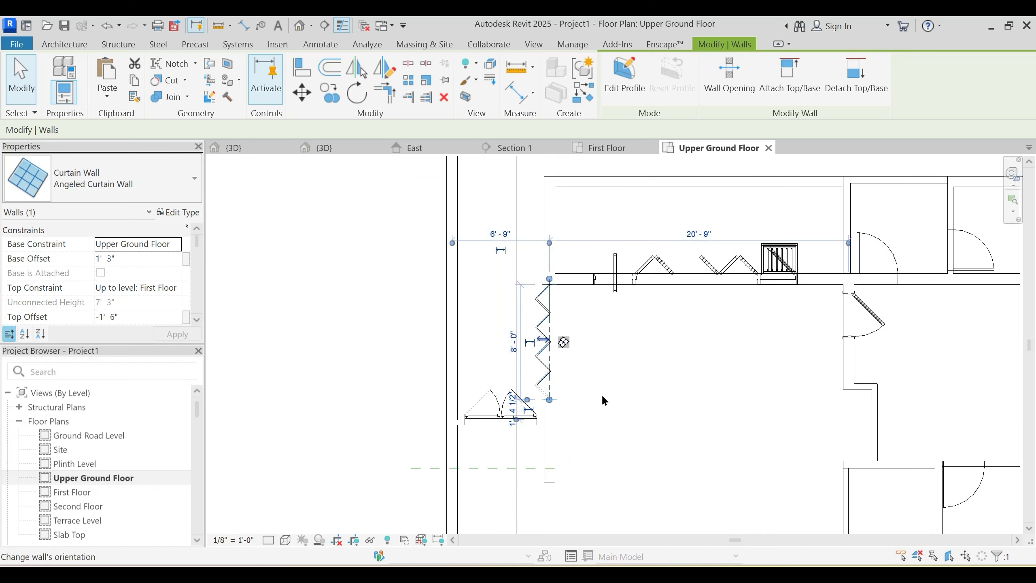
middle_click_drag(618, 436, 525, 212)
scroll(525, 214, "down", 3)
left_click(510, 335)
left_click(493, 351)
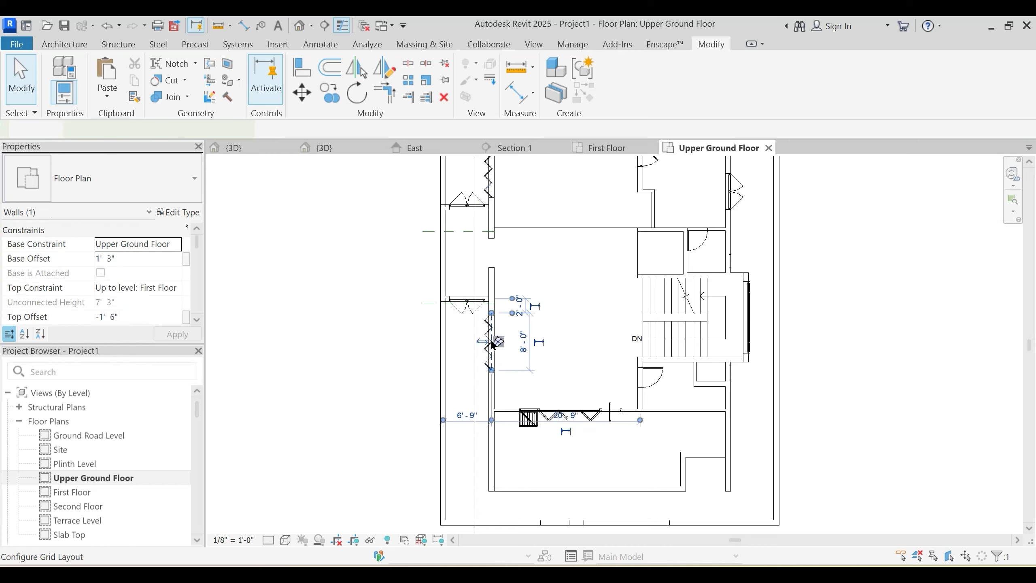
scroll(484, 340, "up", 3)
scroll(476, 344, "up", 1)
left_click(525, 282)
middle_click_drag(524, 212, 537, 509)
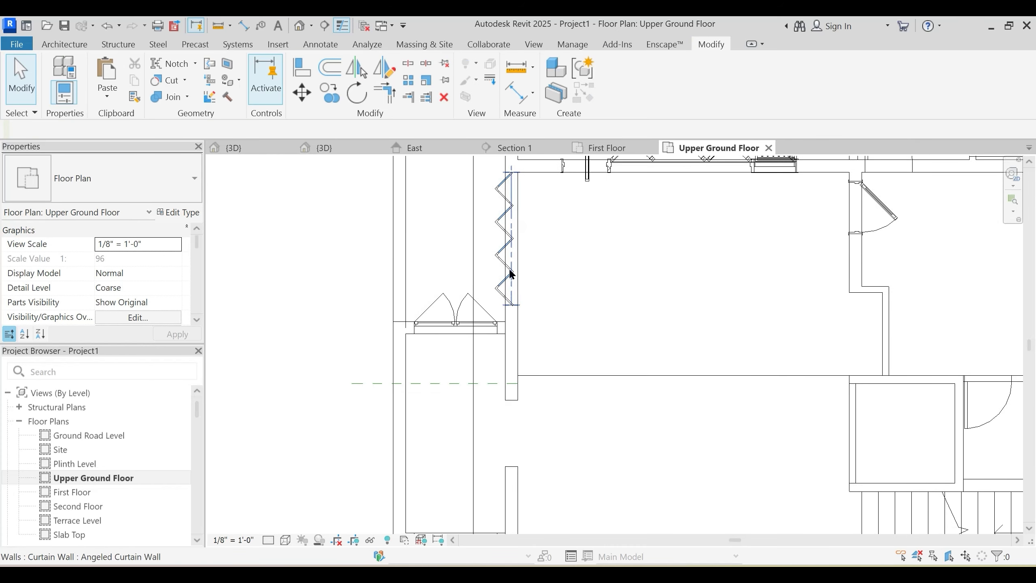
Step: Delete the 8' angled curtain wall on the side wall beside the cross wall with the folding door
left_click(504, 257)
middle_click_drag(530, 265, 532, 348)
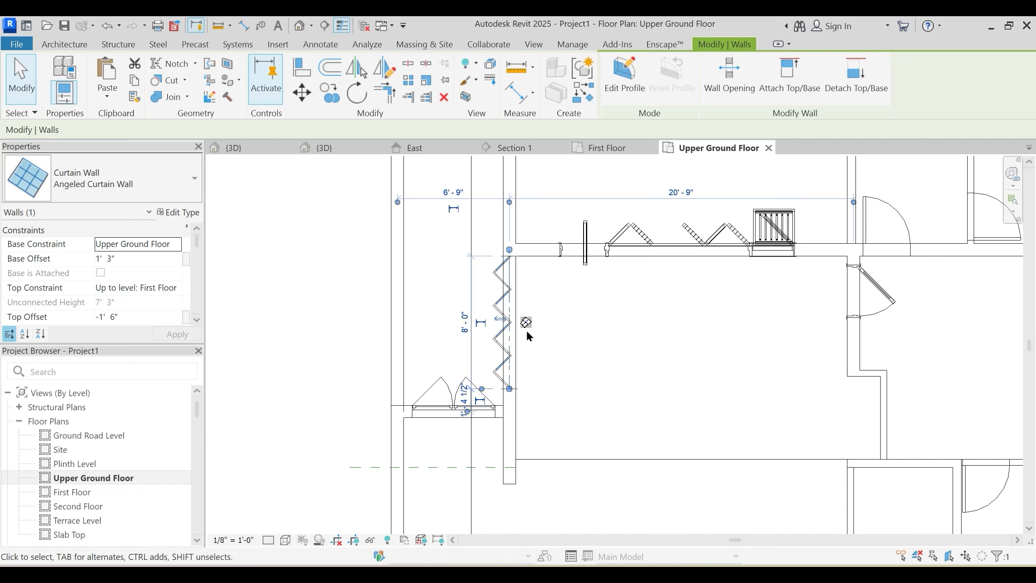
left_click(526, 329)
scroll(528, 335, "down", 3)
scroll(549, 450, "up", 3)
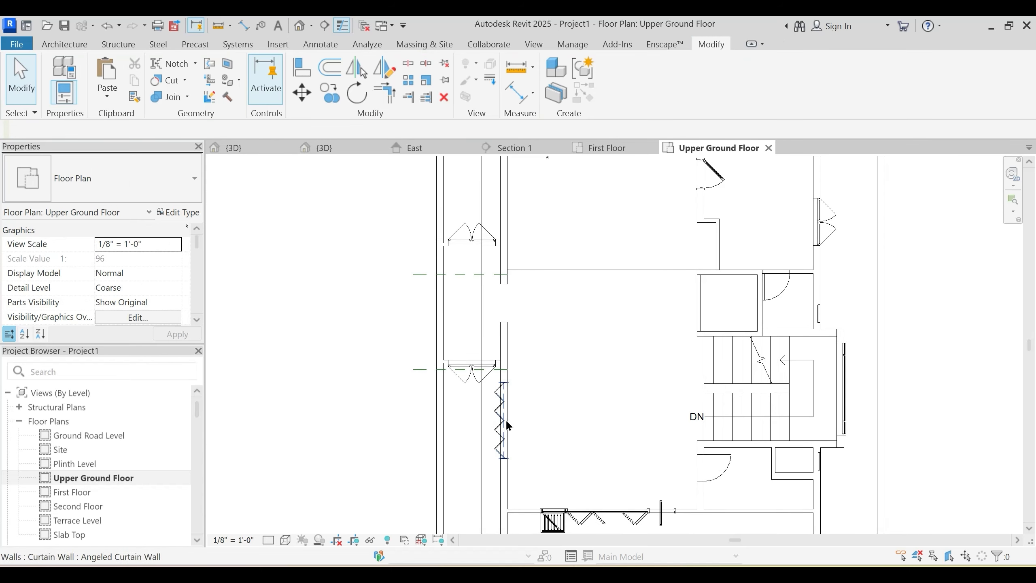
Step: Create a similar angled curtain wall about 6' long along the side wall, drawn toward the cross wall with the folding door
left_click(506, 419)
key("c")
key("s")
key("Escape")
scroll(510, 324, "up", 2)
middle_click_drag(510, 324, 516, 412)
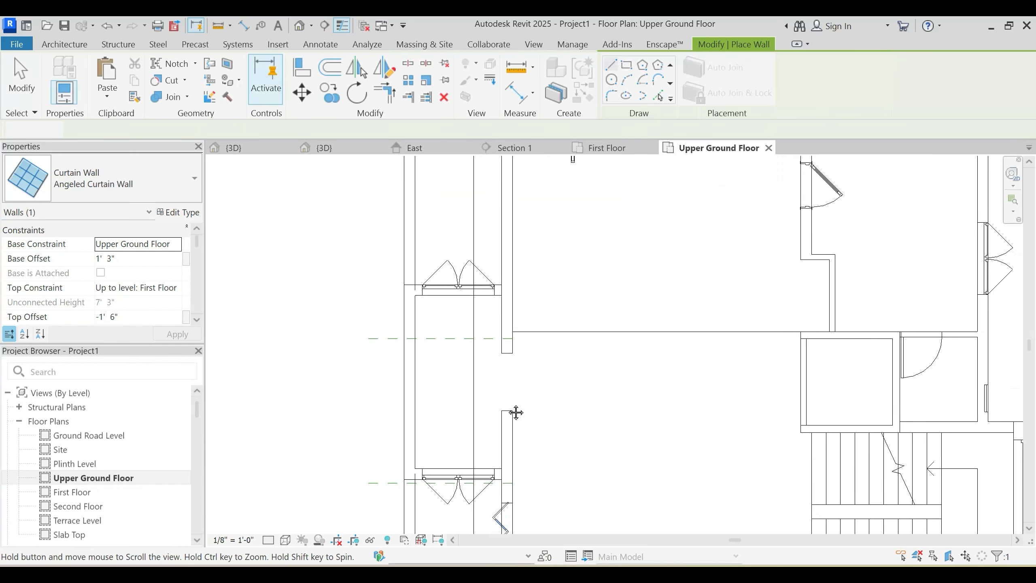
scroll(479, 405, "up", 2)
left_click(480, 404)
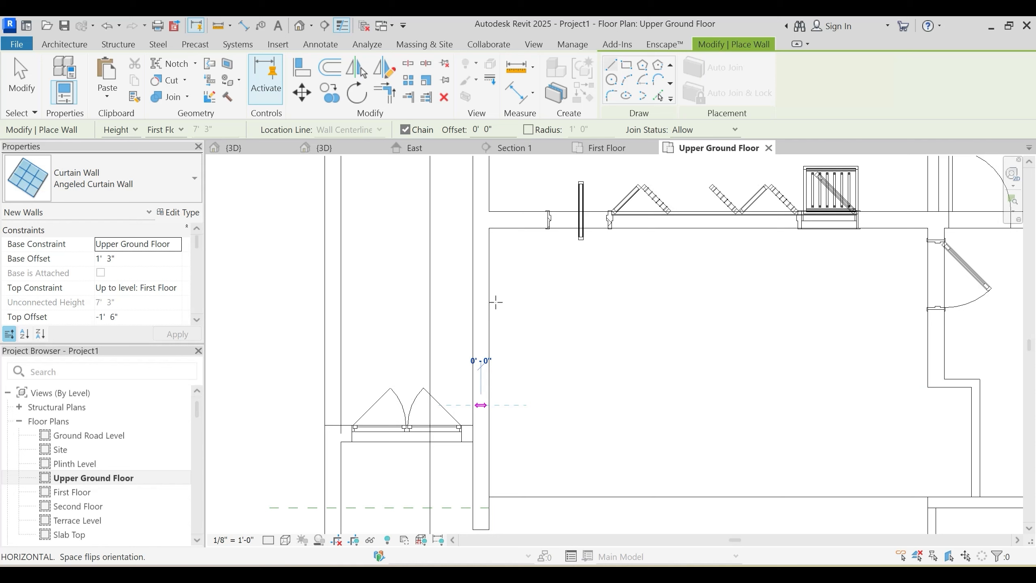
left_click(480, 262)
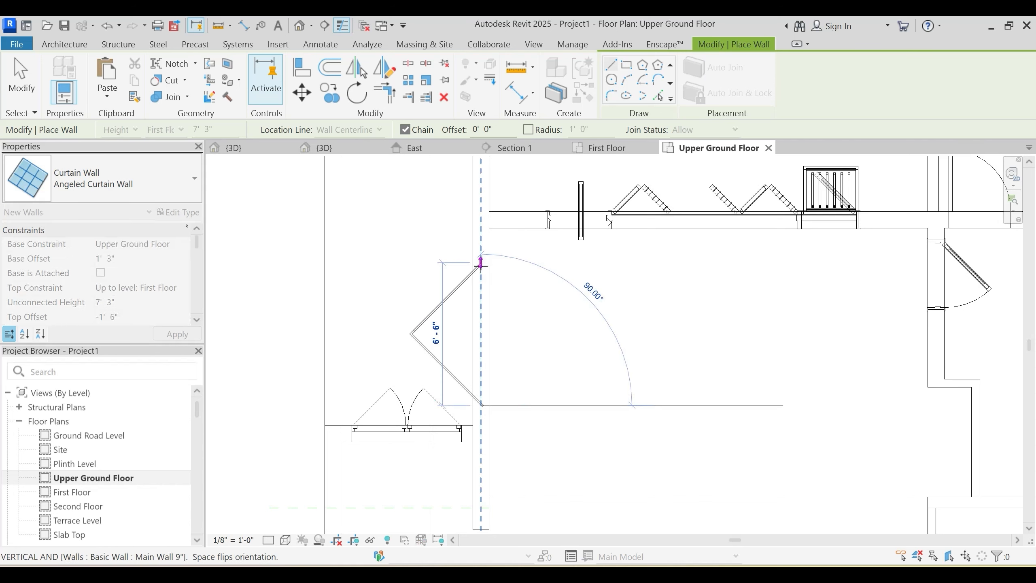
key("Escape")
key("Escape")
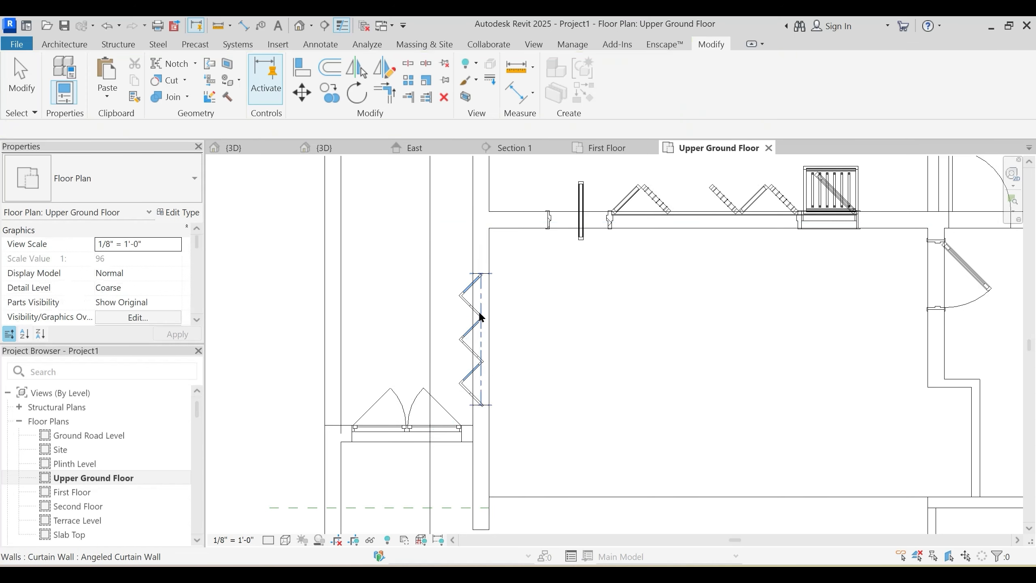
Step: Nudge the new angled curtain wall along the side wall toward the cross wall, and review it in the 3D view
left_click(484, 317)
key("Up")
key("Up")
key("Up")
key("Up")
key("Up")
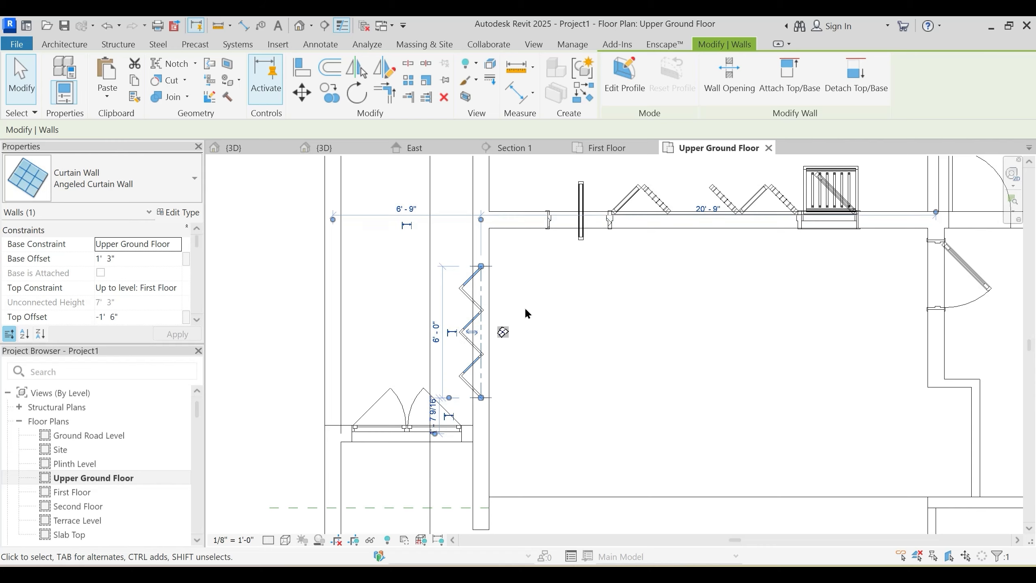
key("Escape")
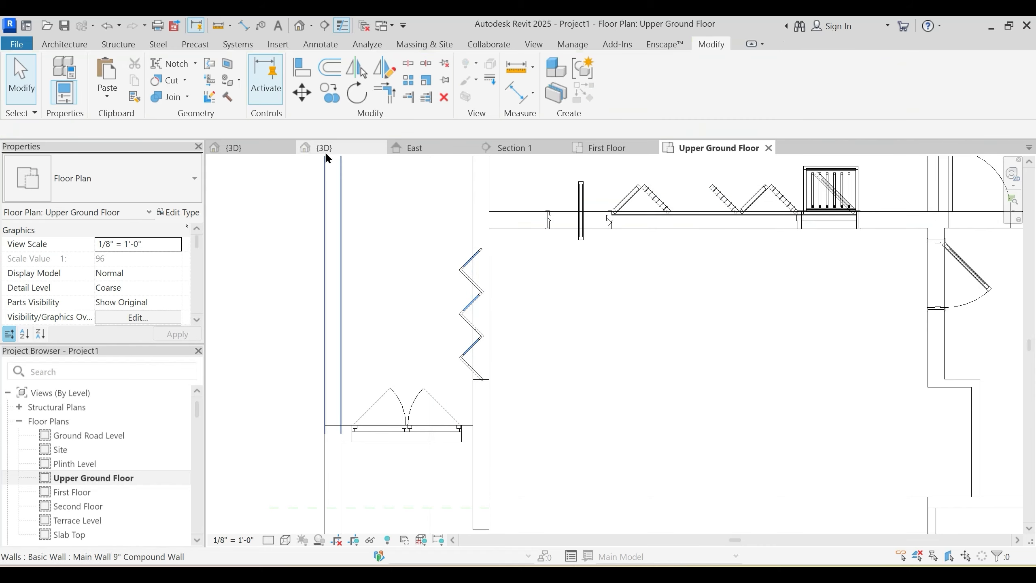
left_click(324, 148)
mouse_move(489, 371)
middle_mouse_down("shift")
mouse_move(547, 368)
mouse_move(505, 371)
mouse_move(504, 358)
middle_mouse_up("shift")
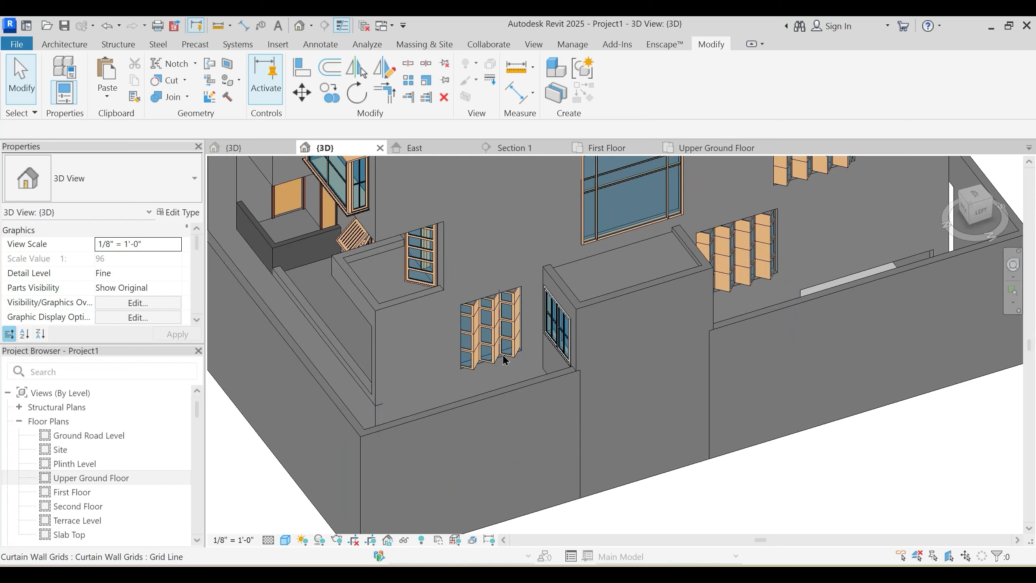
Step: Set the base offset of the 6' angled curtain wall on the Upper Ground Floor side wall to 2' 0"
left_click(504, 358)
left_click(510, 361)
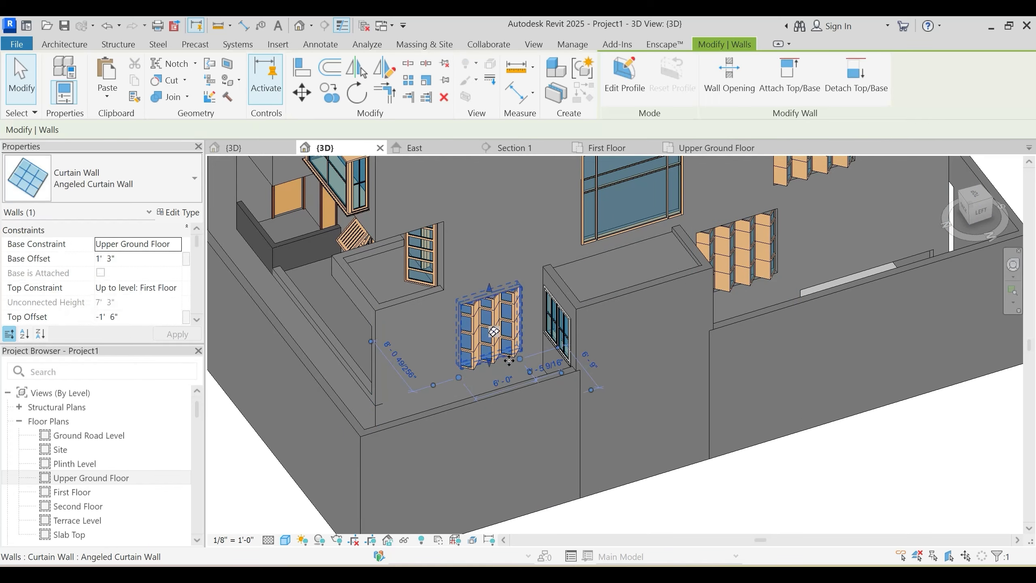
key("Escape")
middle_click_drag(509, 375, 516, 291, "shift")
scroll(495, 375, "up", 3)
left_click(517, 294)
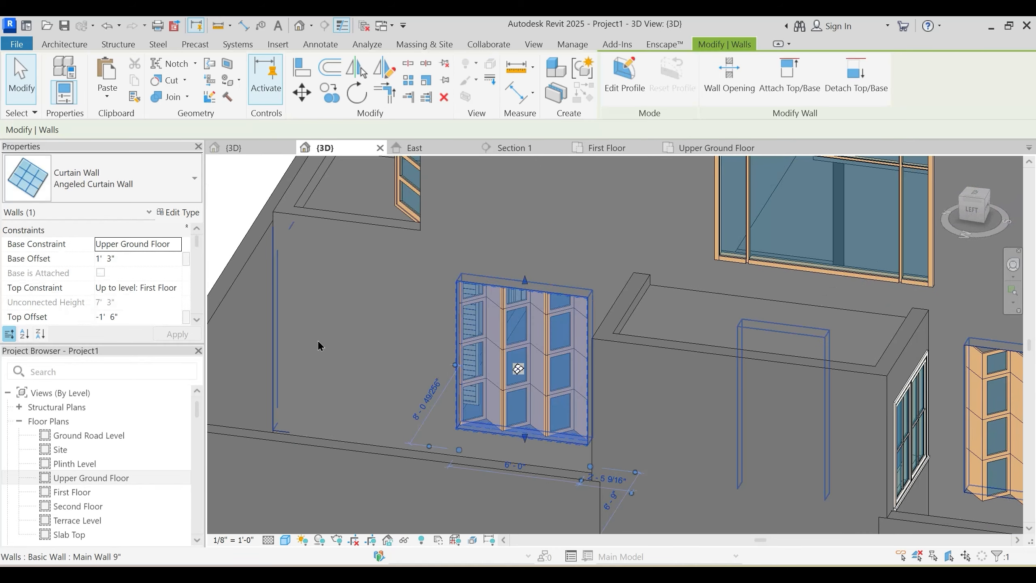
left_click(122, 258)
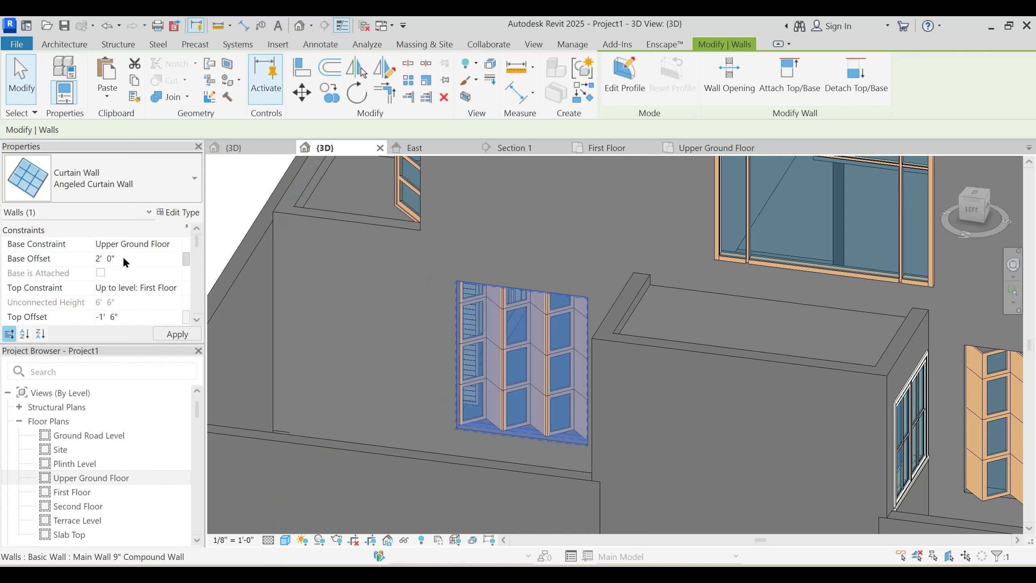
Step: Set the top offset of the same 6' angled curtain wall to -2' 0"
scroll(150, 306, "down", 1)
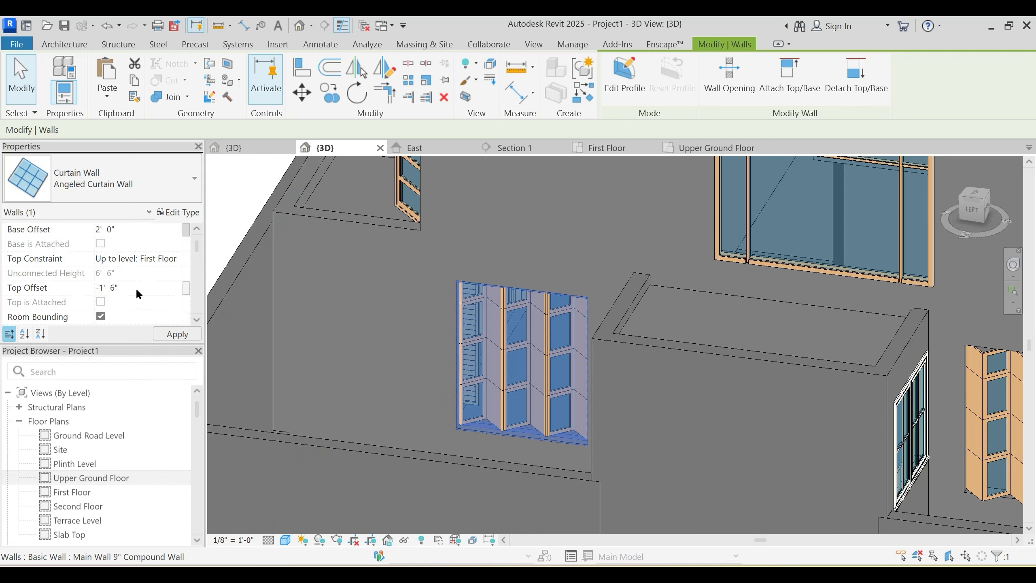
left_click(136, 288)
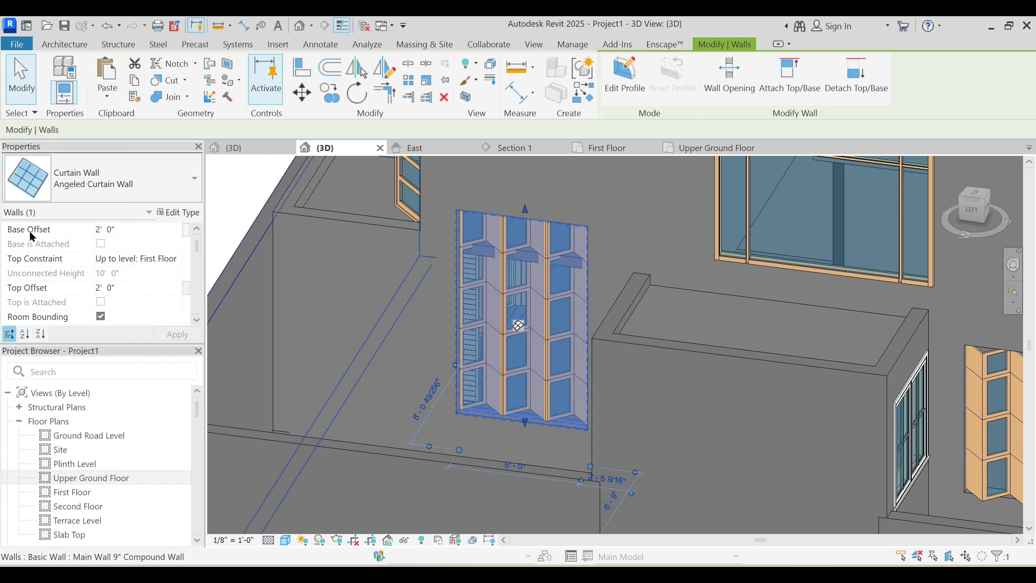
scroll(144, 275, "up", 1)
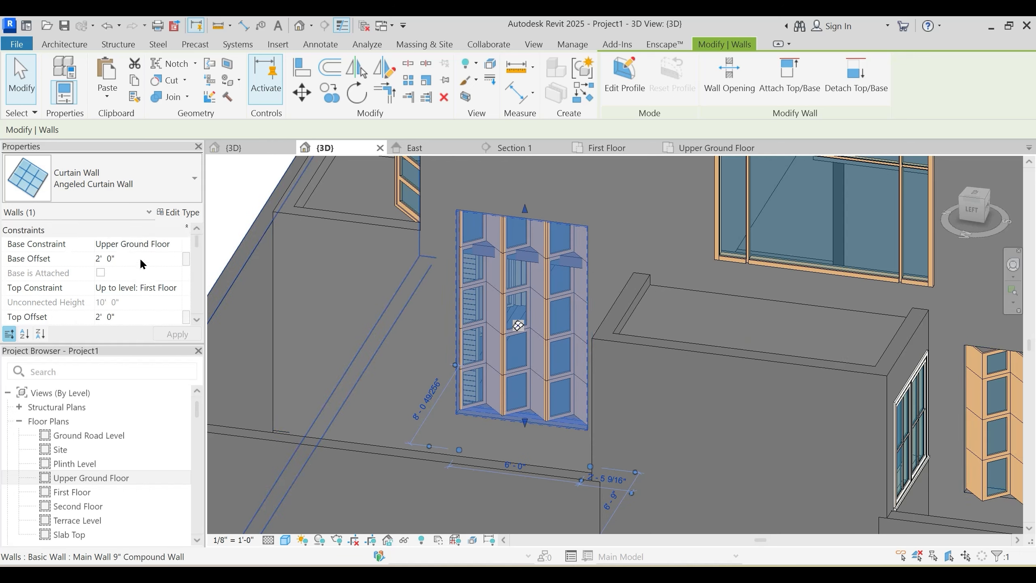
left_click(98, 318)
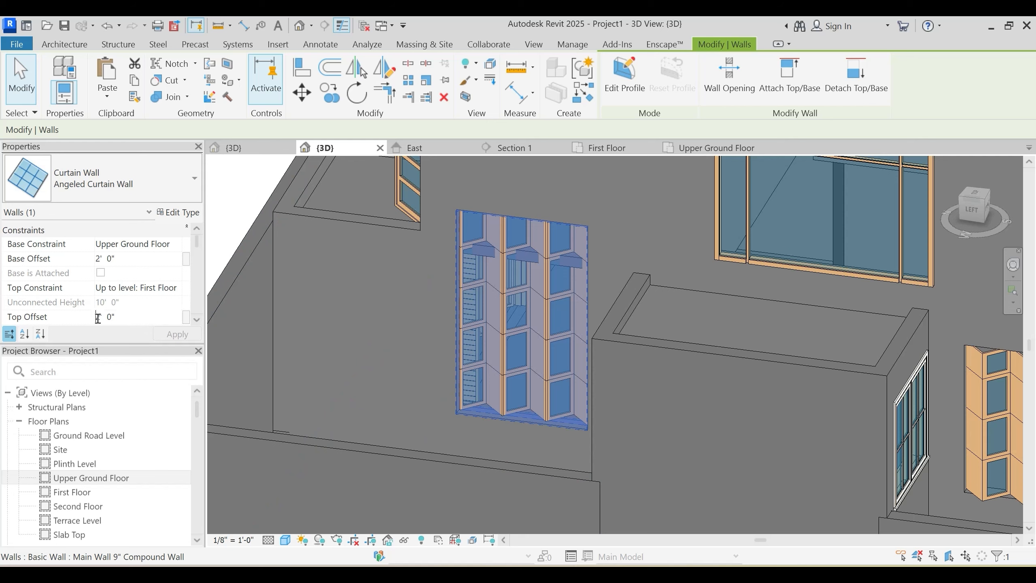
key("Escape")
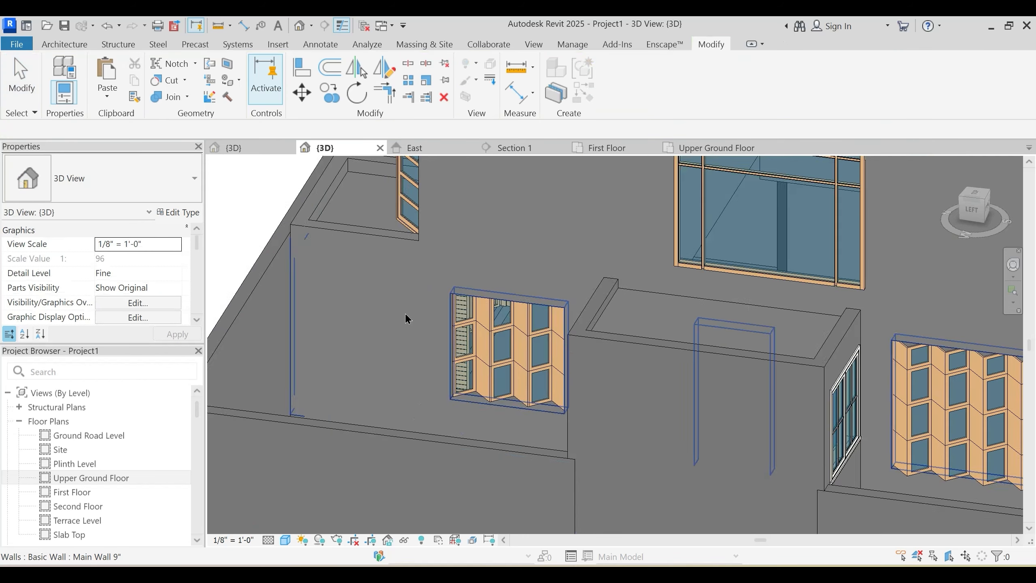
Step: Give the three larger angled curtain walls beyond the tall window a base offset of 2' 0" and a top offset of -2' 0"
middle_click_drag(407, 319, 692, 434, "shift")
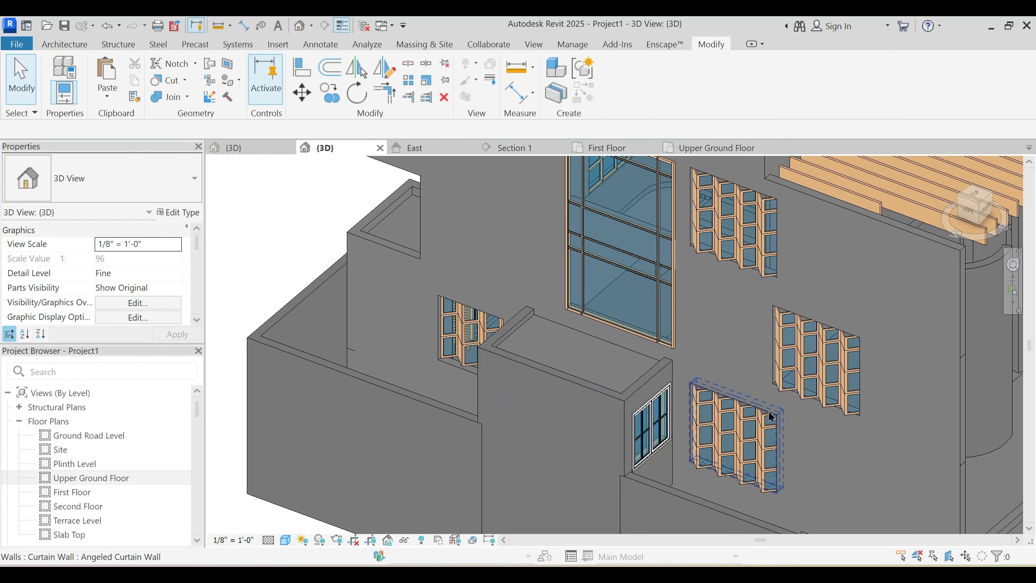
left_click(761, 434)
left_click(803, 312, "ctrl")
left_click(734, 229, "ctrl")
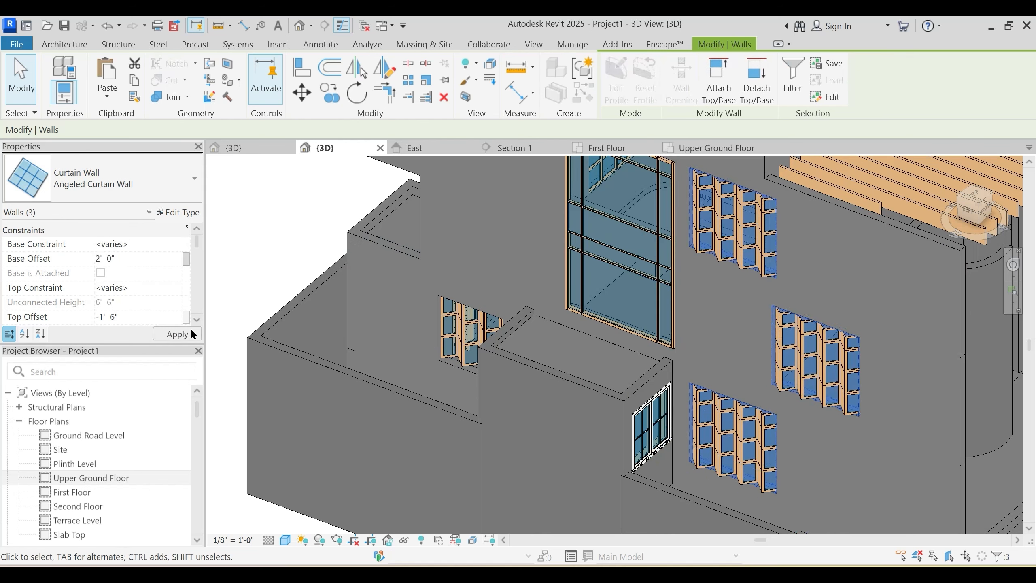
left_click(152, 316)
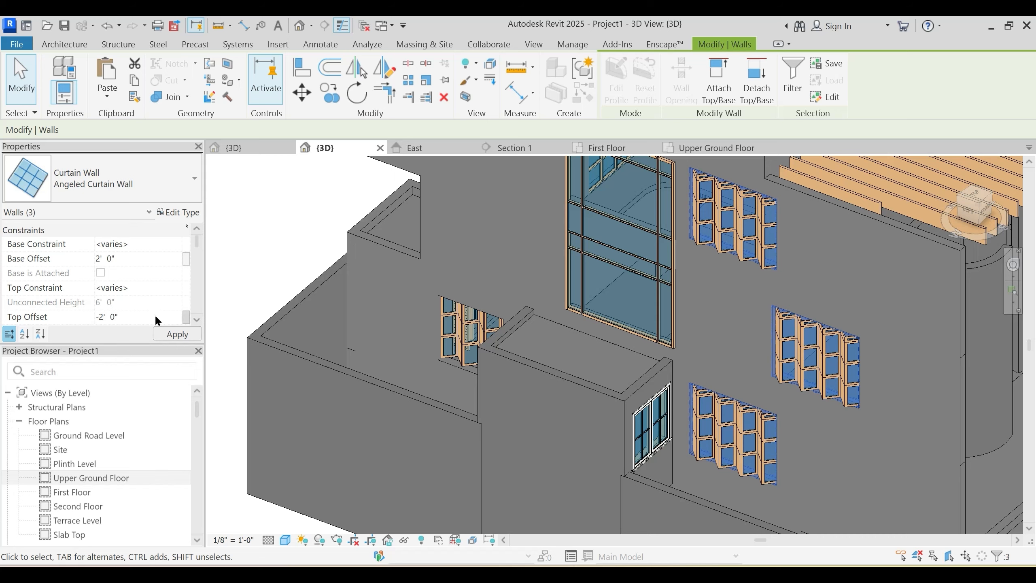
left_click(827, 388)
key("Escape")
Step: Copy the 6' angled curtain wall and paste it aligned to the First Floor and Second Floor levels above
middle_click_drag(549, 377, 581, 347, "shift")
left_click(470, 370)
middle_click_drag(526, 373, 548, 393, "shift")
key("Escape")
left_click(489, 348)
middle_click_drag(489, 347, 493, 372)
left_click(107, 95)
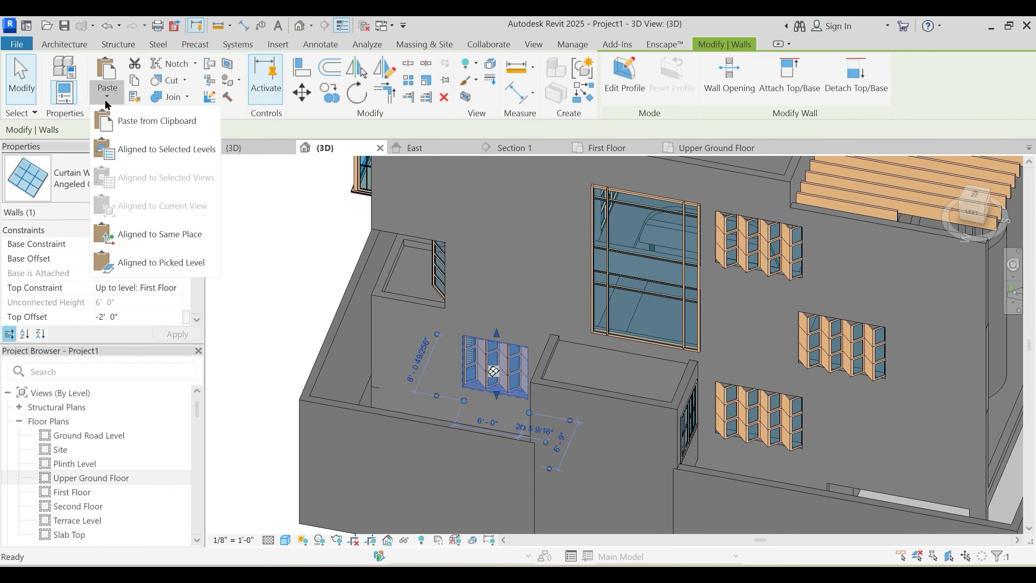
left_click(130, 145)
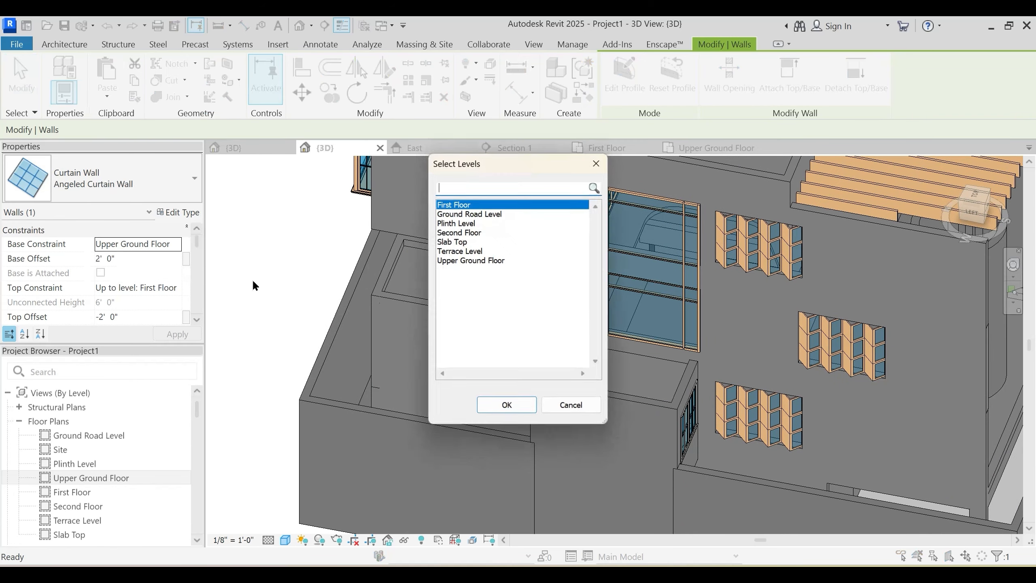
left_click(469, 233)
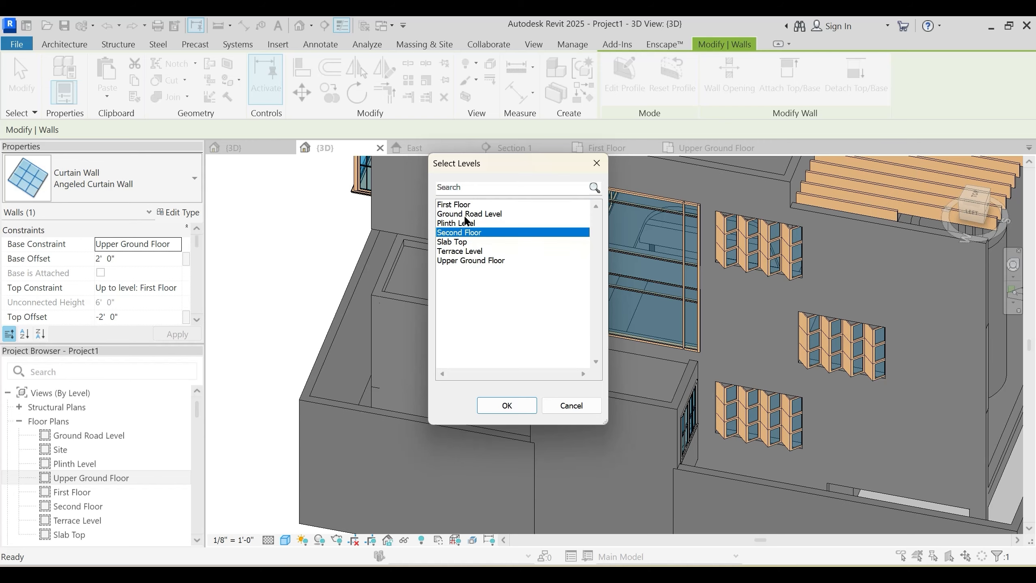
left_click(507, 405)
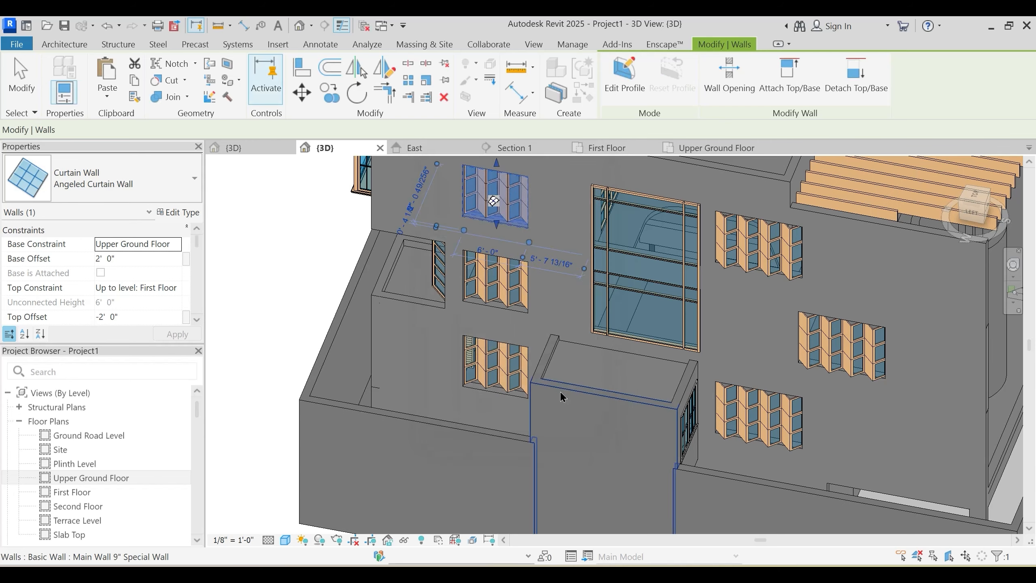
key("Escape")
Step: Check the new side facade screens against the 3D view of the Live Project Nov 24' reference model
middle_click_drag(583, 310, 669, 373, "shift")
left_click(260, 149)
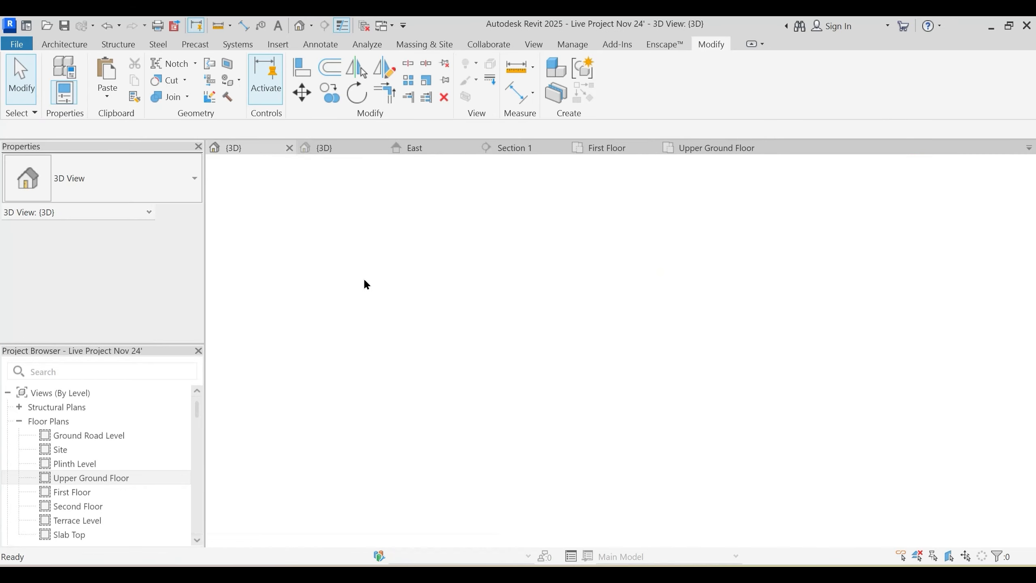
key("Escape")
scroll(381, 317, "down", 2)
mouse_move(381, 317)
middle_mouse_down("shift")
mouse_move(445, 328)
mouse_move(379, 312)
middle_mouse_up("shift")
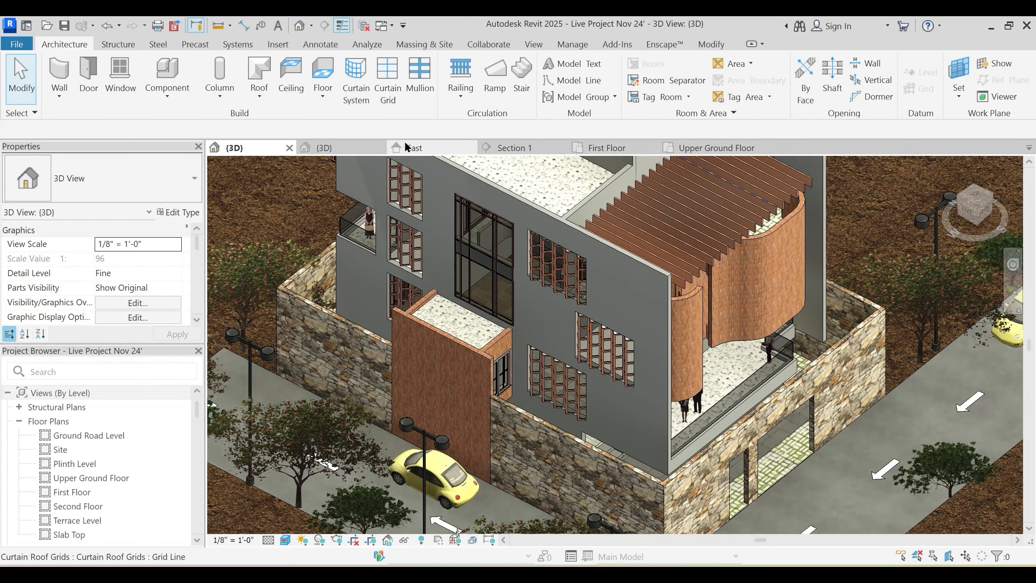
left_click(326, 148)
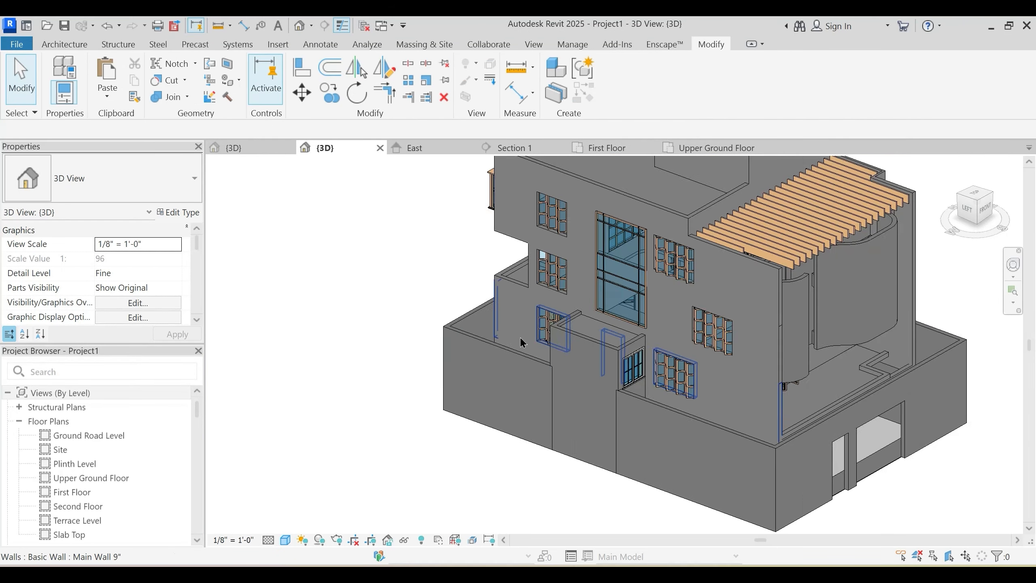
Step: Show the Project1 3D model with its materials and examine the facades around the house up to the notched terrace parapet corner
middle_click_drag(522, 342, 661, 387, "shift")
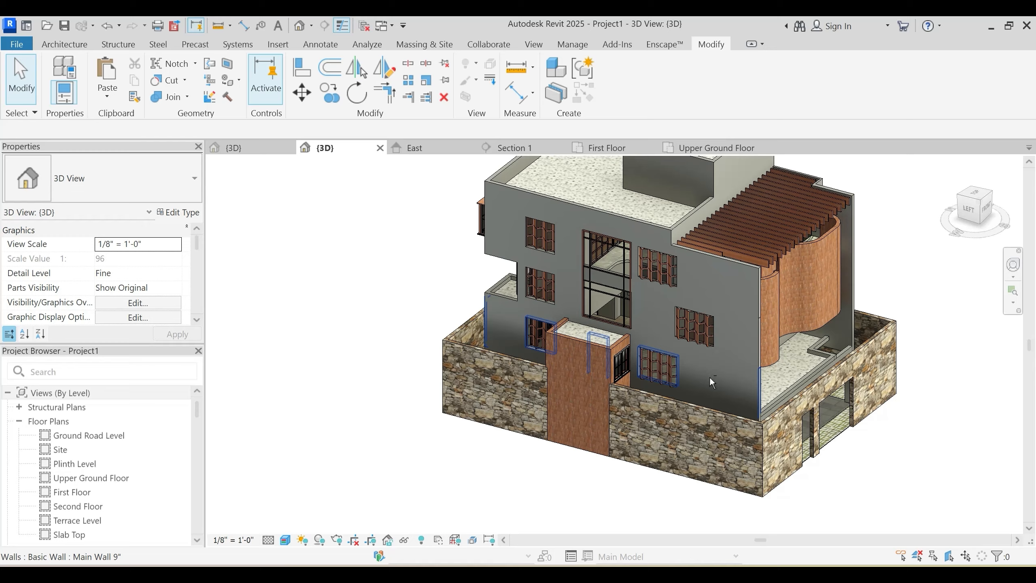
middle_click_drag(755, 373, 515, 409, "shift")
scroll(731, 383, "up", 3)
scroll(576, 387, "down", 4)
scroll(583, 342, "up", 3)
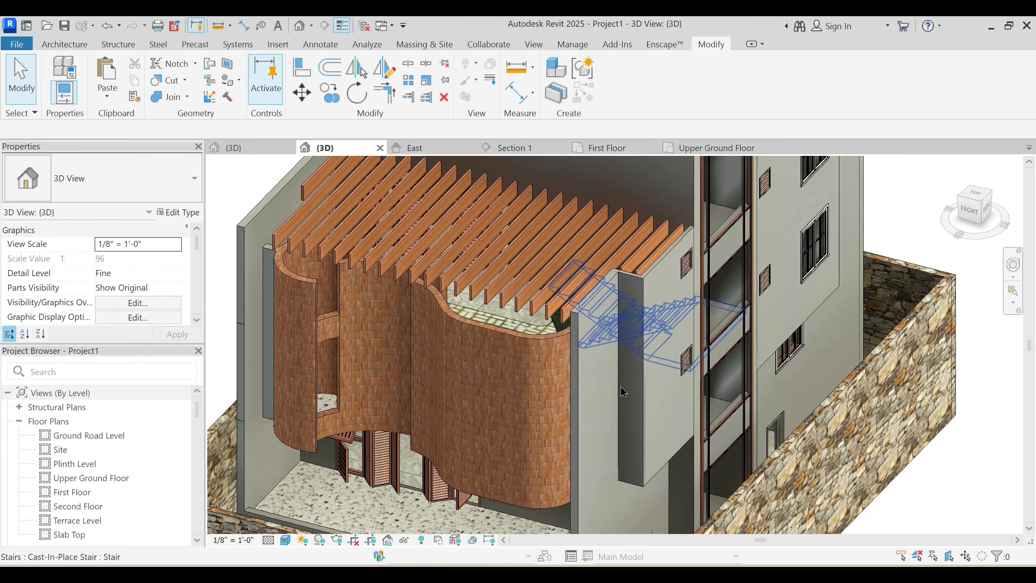
scroll(633, 339, "down", 3)
middle_click_drag(633, 339, 345, 351, "shift")
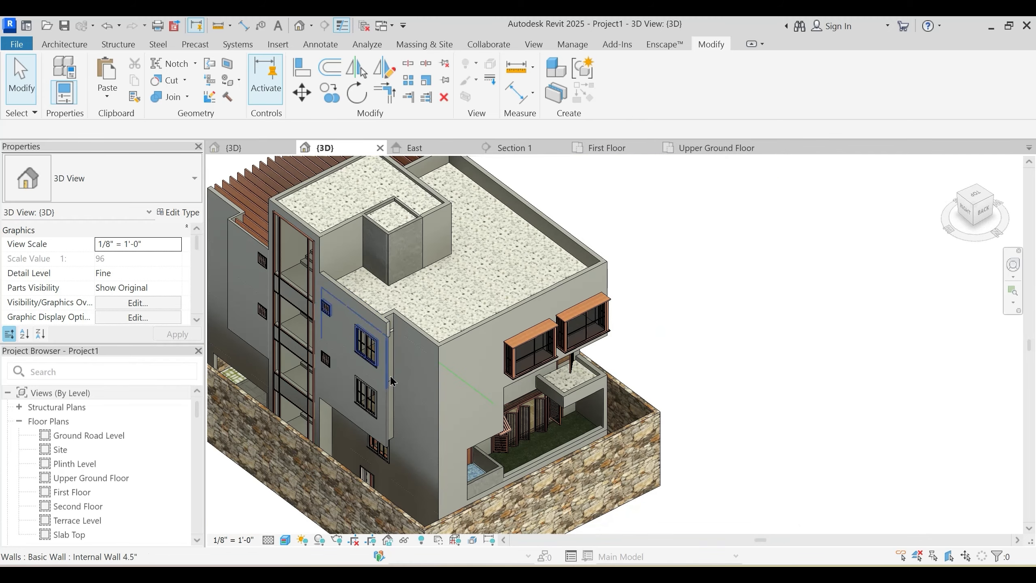
scroll(391, 431, "up", 2)
scroll(619, 367, "up", 2)
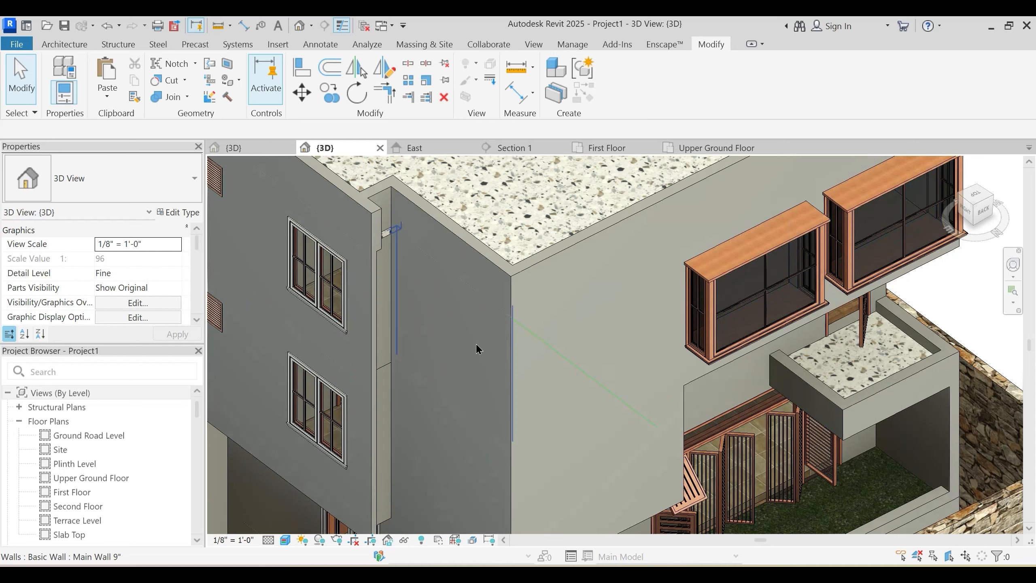
left_click(173, 97)
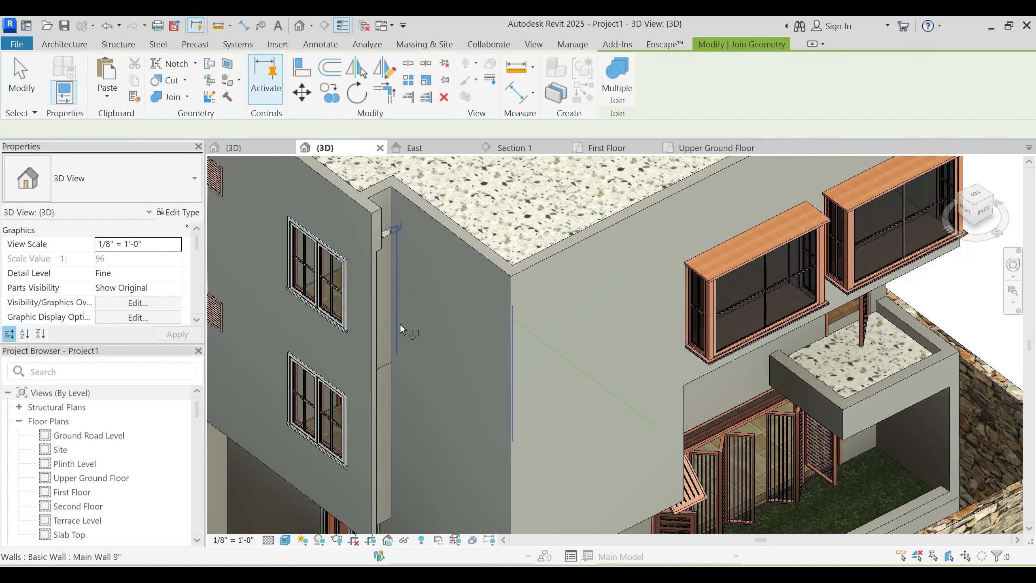
scroll(400, 325, "up", 2)
key("Escape")
middle_click_drag(438, 258, 349, 421)
left_click(363, 262)
key("Escape")
left_click(356, 328)
key("Escape")
Step: Trim the overhanging terrace side parapet wall and the short return parapet wall to meet at a corner
key("t")
key("r")
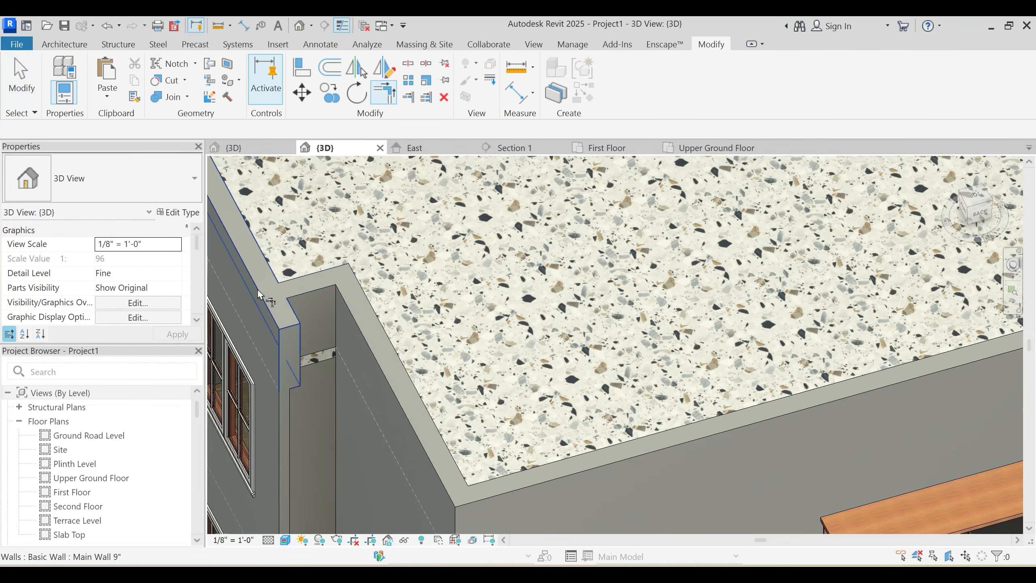
left_click(282, 305)
left_click(317, 294)
key("Escape")
middle_click_drag(411, 362, 527, 302)
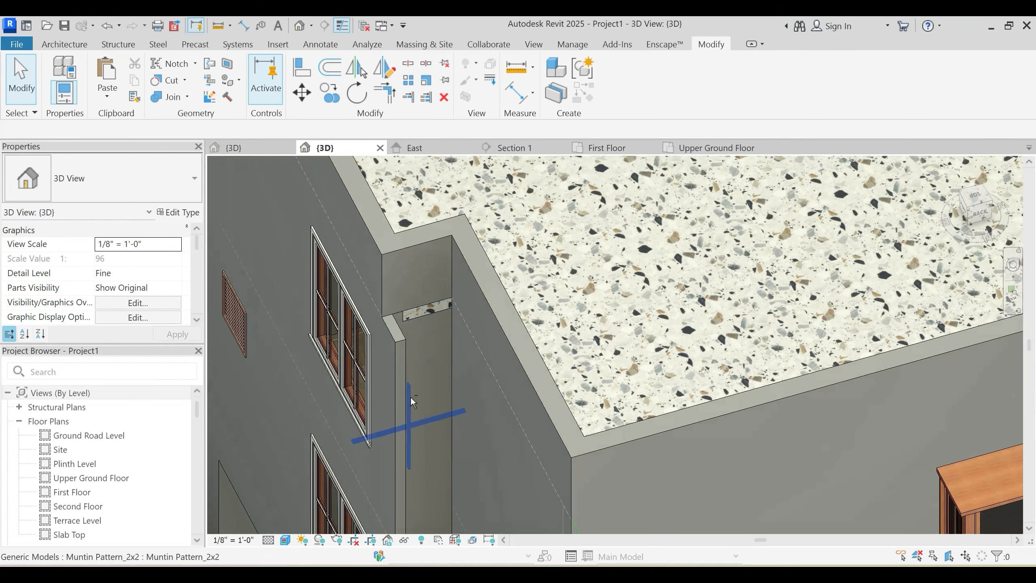
Step: Try to extend the base of the short return parapet wall down over the exposed terrace slab edge
middle_click_drag(411, 399, 514, 373, "shift")
middle_click_drag(566, 263, 493, 290)
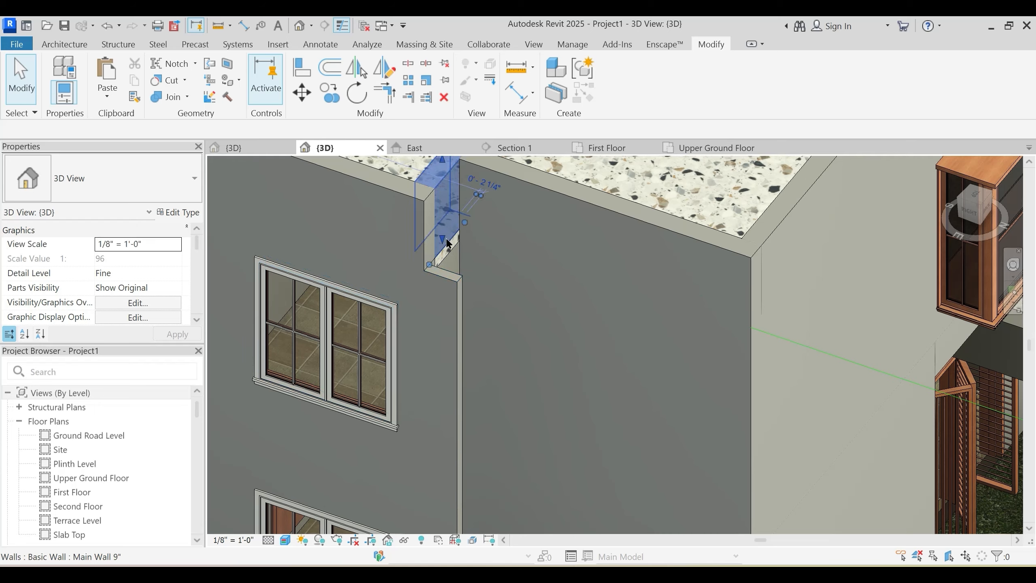
left_click(446, 232)
scroll(446, 244, "up", 5)
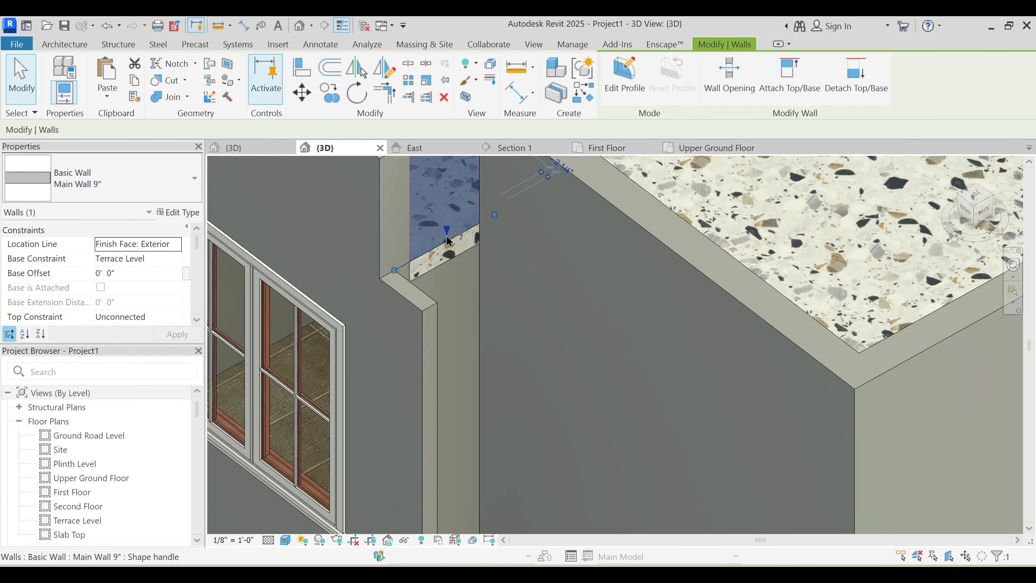
left_click_drag(449, 265, 449, 270)
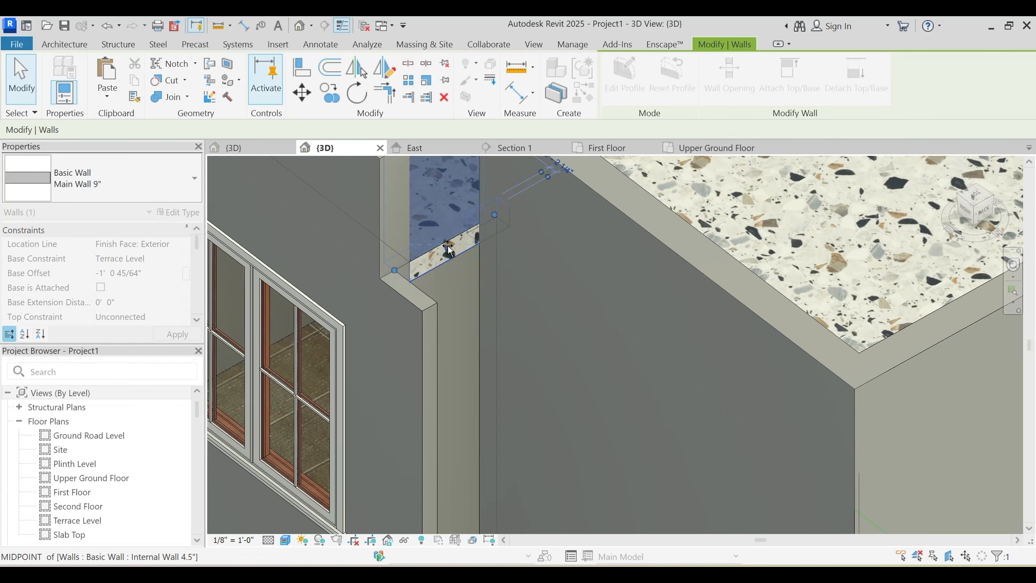
key("Escape")
middle_click_drag(463, 293, 460, 313)
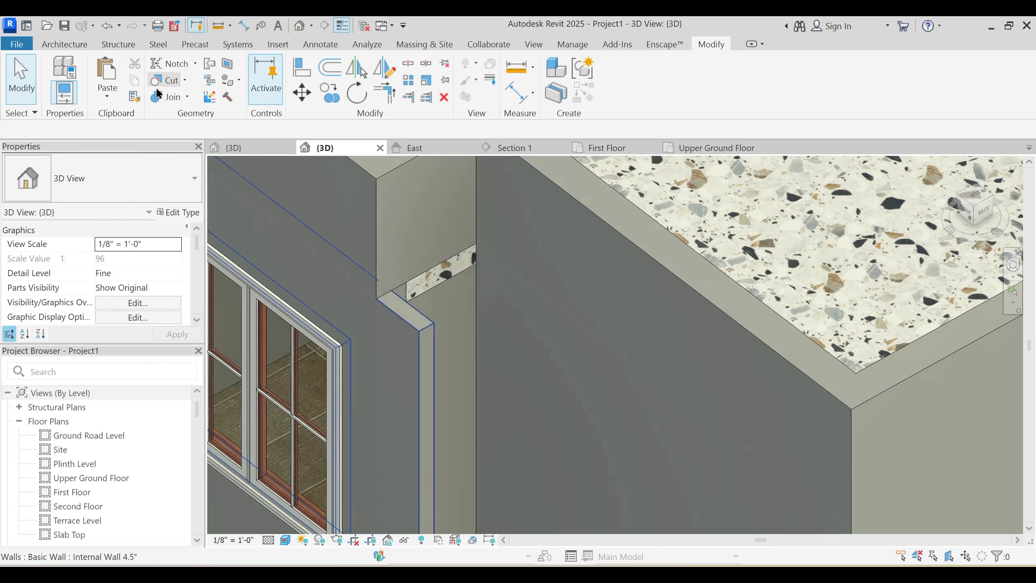
left_click(159, 97)
left_click(437, 230)
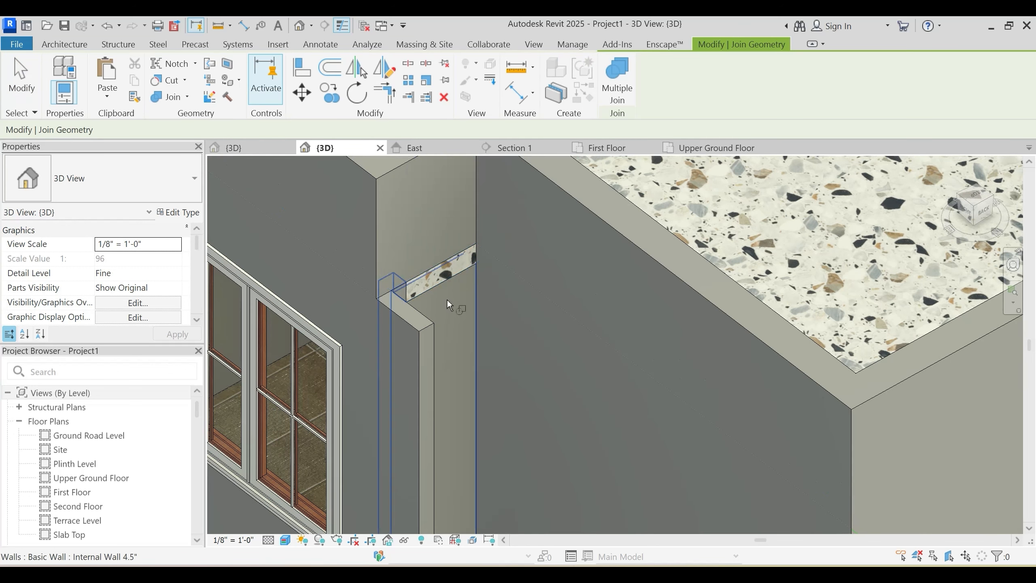
key("Escape")
Step: Switch the join order between the Balcony Terrace floor and the adjoining wall at the parapet notch
left_click(187, 96)
left_click(196, 180)
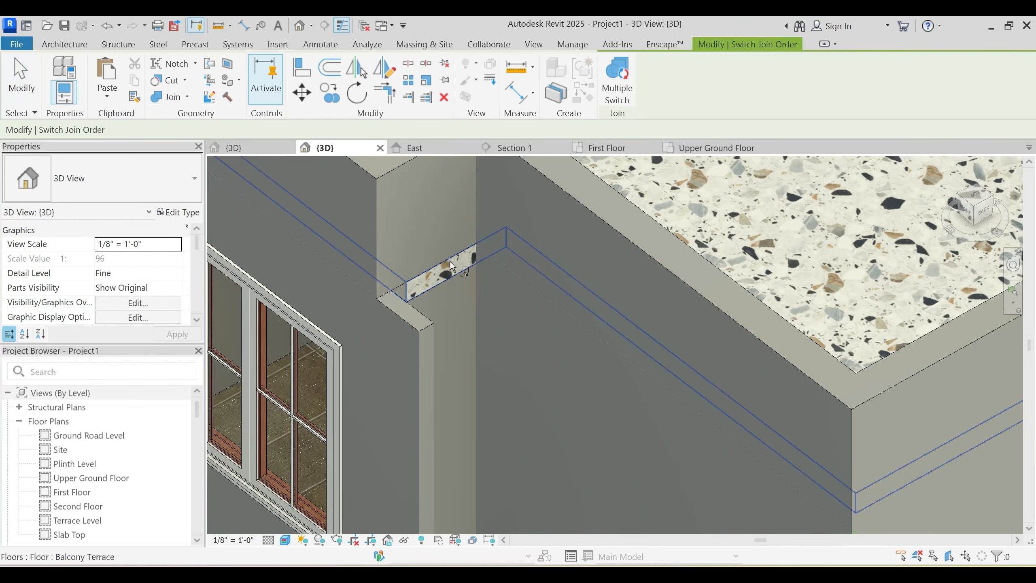
left_click(450, 262)
left_click(497, 323)
key("Escape")
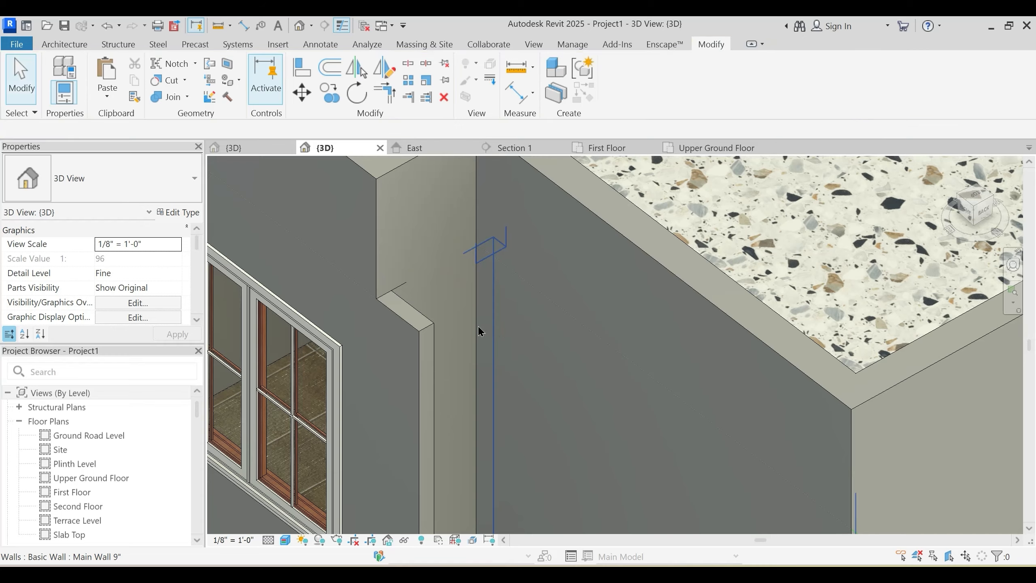
Step: Examine the stair bay's side facade in 3D and the matching return walls on the Upper Ground Floor plan
scroll(479, 328, "down", 2)
scroll(429, 236, "down", 3)
middle_click_drag(456, 332, 626, 317, "shift")
middle_click_drag(216, 420, 469, 302)
middle_click_drag(382, 270, 489, 285, "shift")
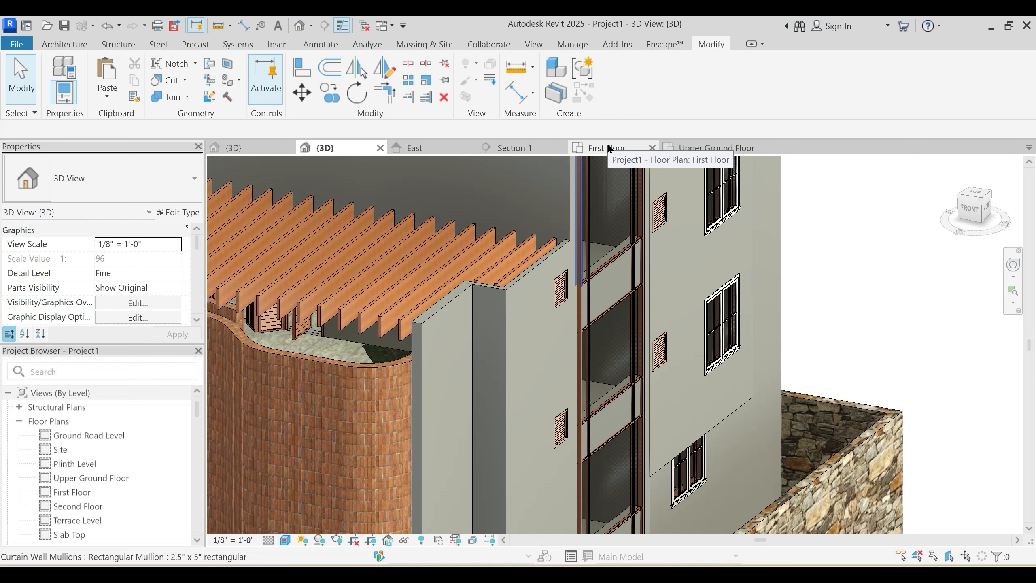
left_click(700, 147)
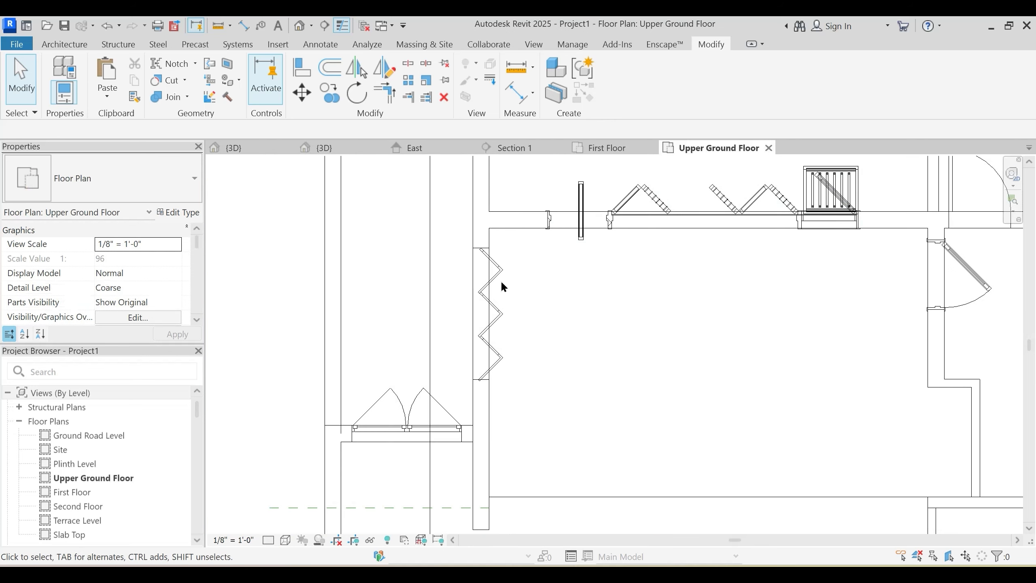
scroll(504, 282, "down", 3)
middle_click_drag(815, 424, 533, 162)
scroll(604, 336, "up", 3)
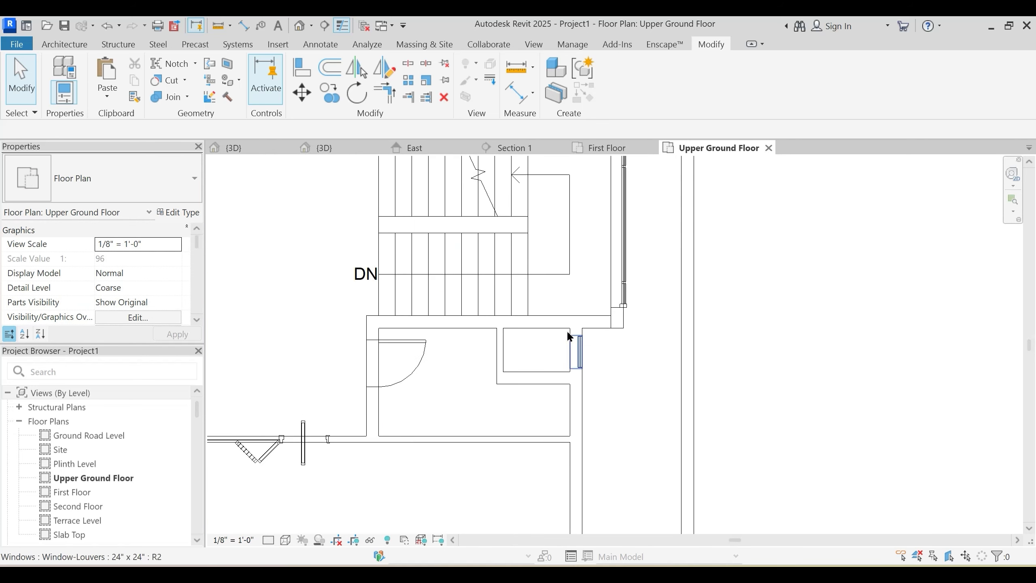
scroll(570, 334, "down", 5)
scroll(573, 336, "up", 3)
scroll(621, 393, "down", 1)
middle_click_drag(622, 392, 618, 298)
left_click(346, 147)
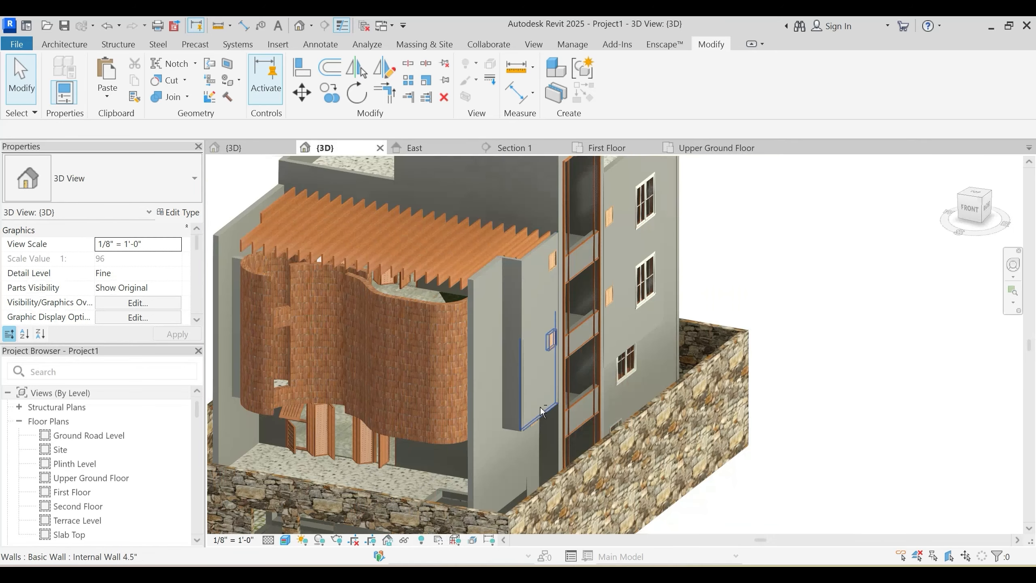
middle_click_drag(552, 437, 466, 478, "shift")
scroll(497, 466, "up", 2)
middle_click_drag(507, 448, 636, 379, "shift")
Step: On the Upper Ground Floor plan, set up Curtain Wall 1 with automatic embedding, base offset 1' 3" and top offset -1' 6"
left_click(710, 151)
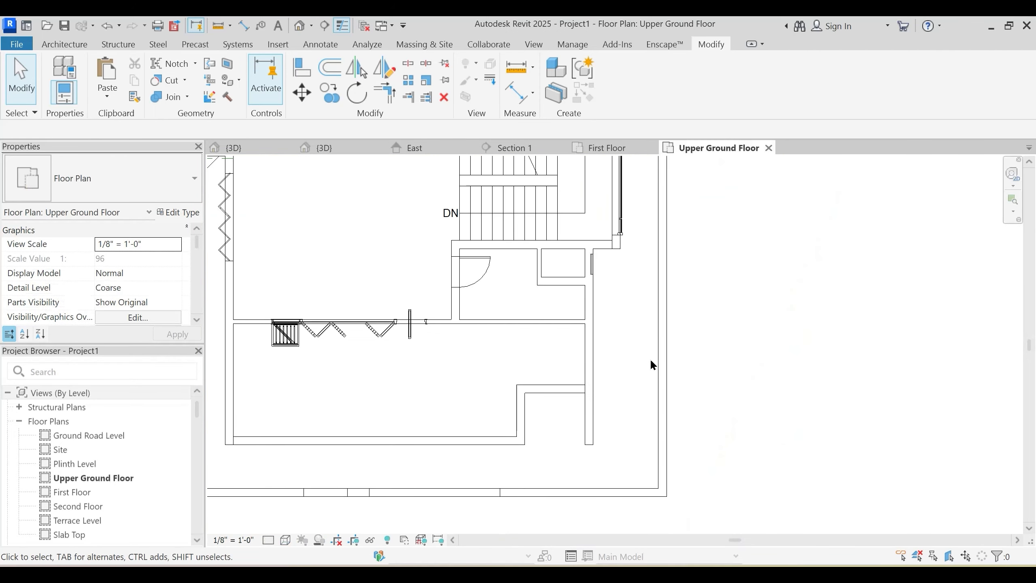
scroll(559, 305, "up", 2)
key("w")
key("a")
left_click(126, 175)
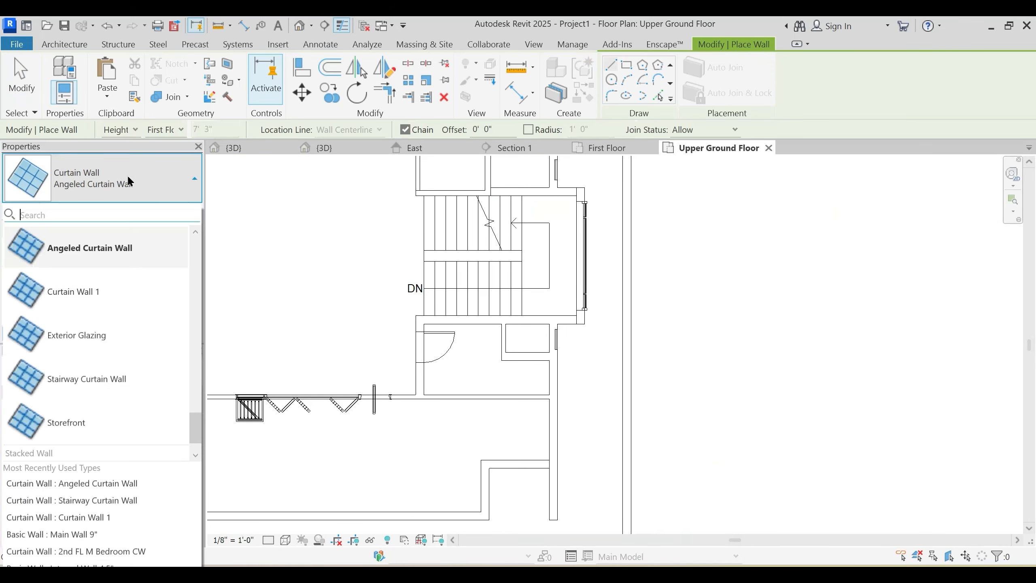
left_click(102, 296)
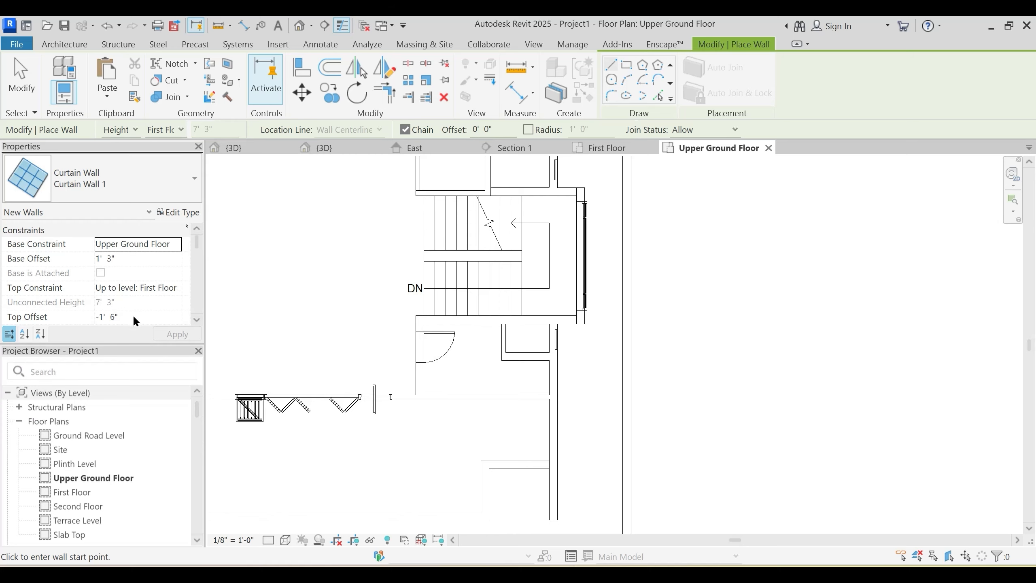
left_click(122, 316)
scroll(563, 326, "up", 4)
scroll(573, 331, "up", 2)
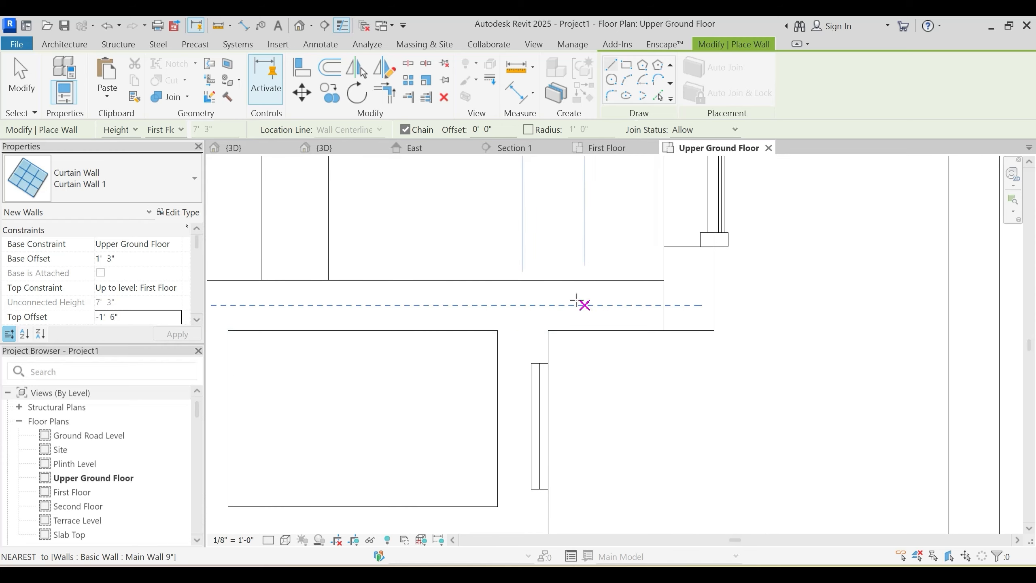
left_click(183, 212)
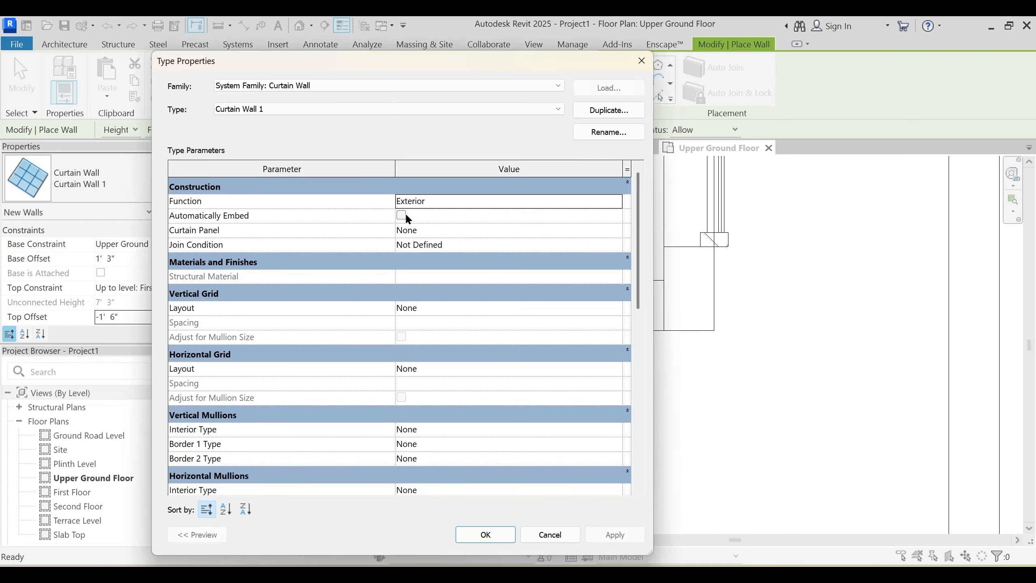
left_click(485, 542)
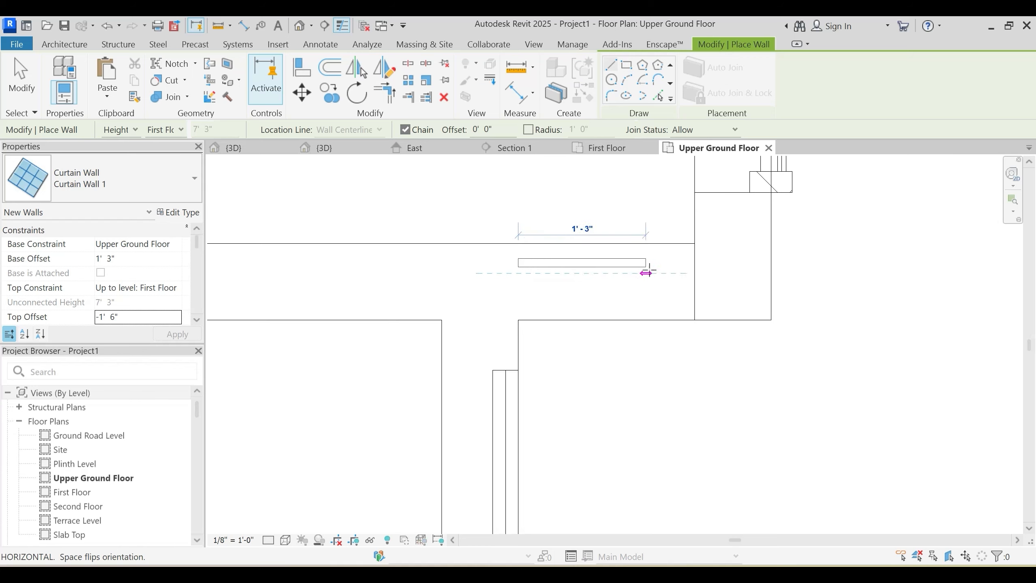
Step: Place a 1' 6" long Curtain Wall 1 in the short return wall beside the lower stair flight
left_click(679, 272)
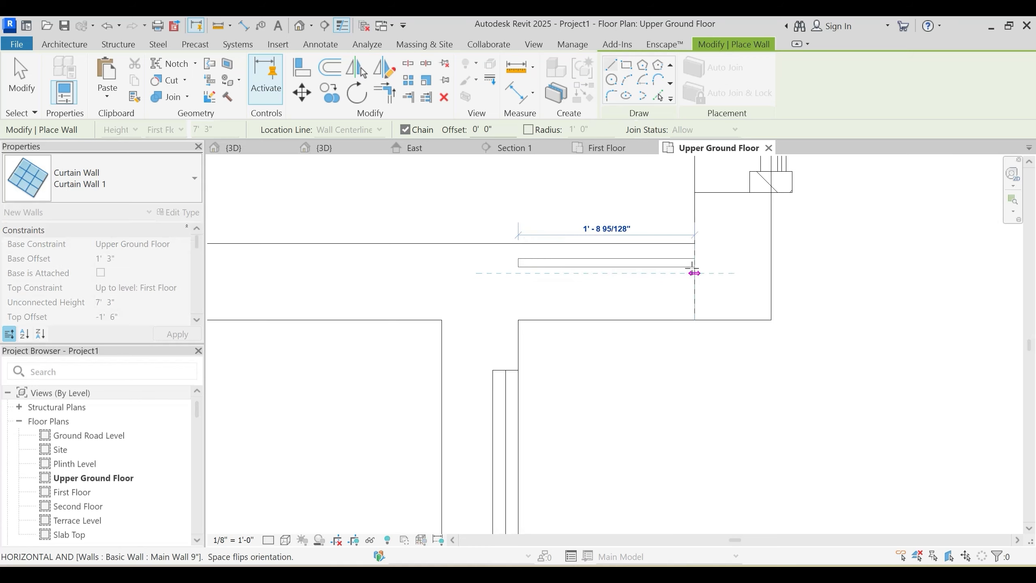
left_click(672, 273)
key("Escape")
key("Escape")
left_click(591, 261)
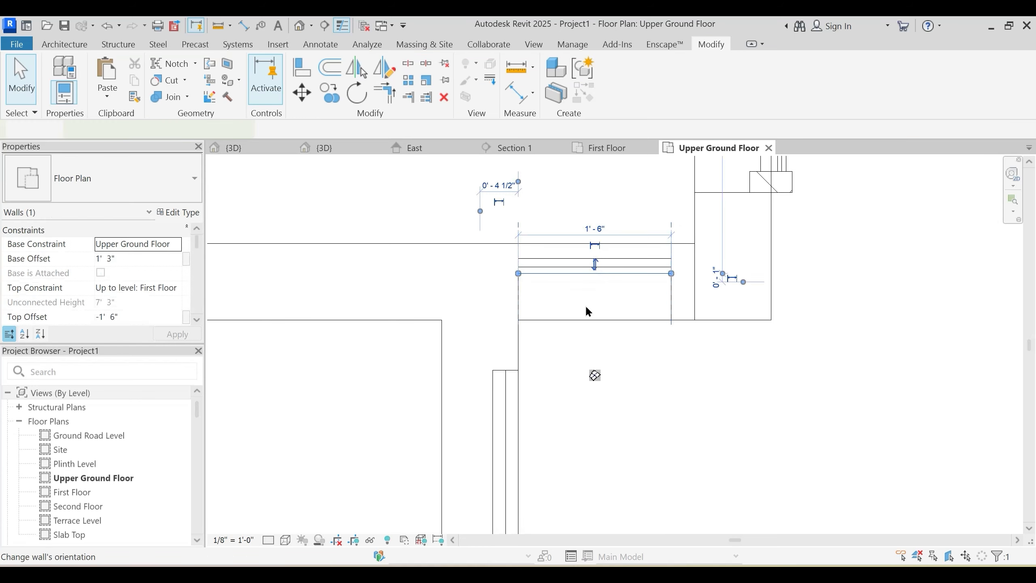
left_click(372, 199)
Step: Show the 3D view in the Shaded style and inspect the new curtain wall beside the staircase
left_click(325, 148)
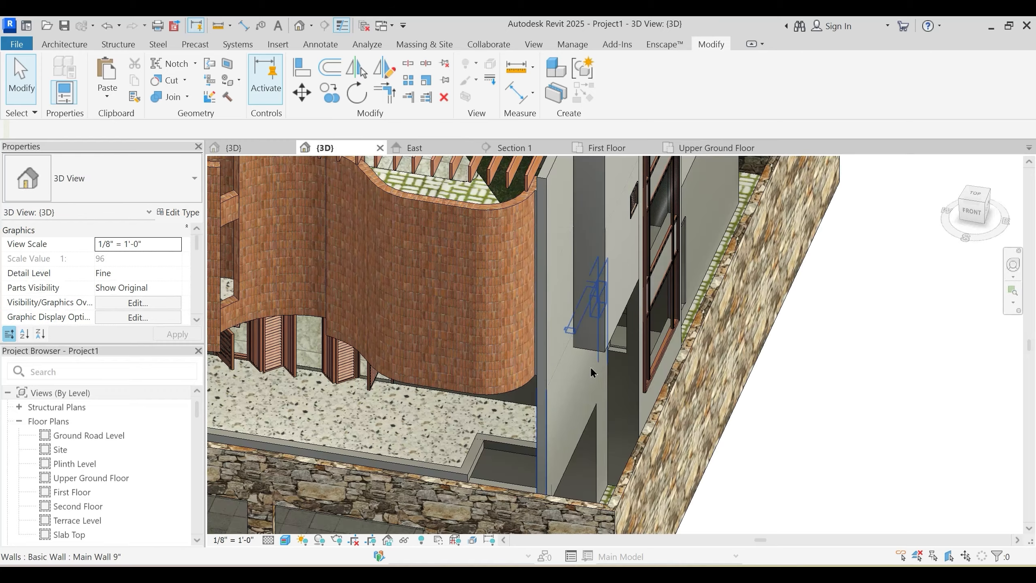
middle_click_drag(613, 466, 603, 457, "shift")
key("s")
key("d")
scroll(603, 353, "up", 3)
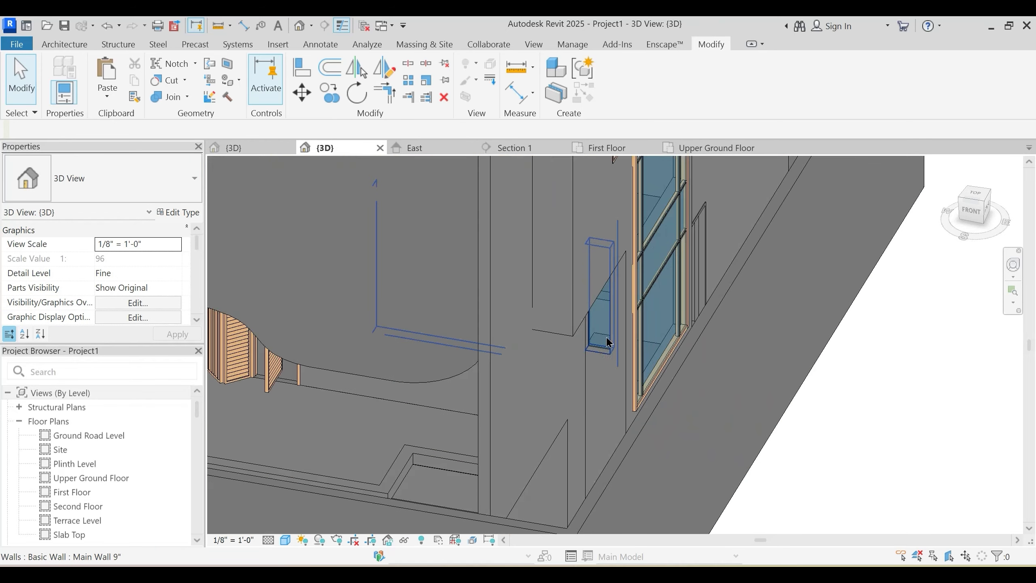
left_click(596, 334)
middle_click_drag(597, 334, 608, 486, "shift")
middle_click_drag(608, 383, 519, 39)
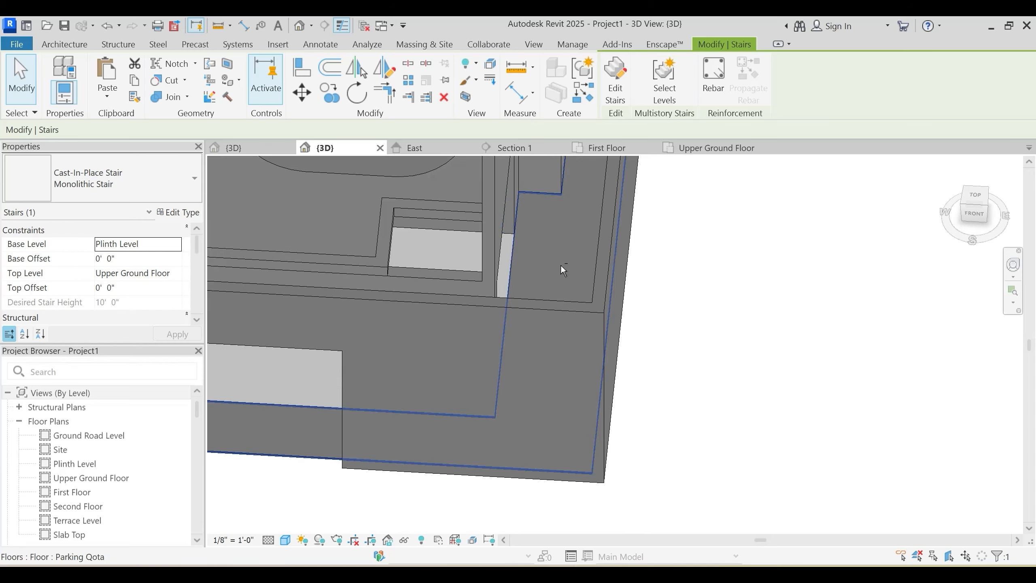
middle_click_drag(562, 269, 526, 342, "shift")
middle_click_drag(513, 191, 558, 432)
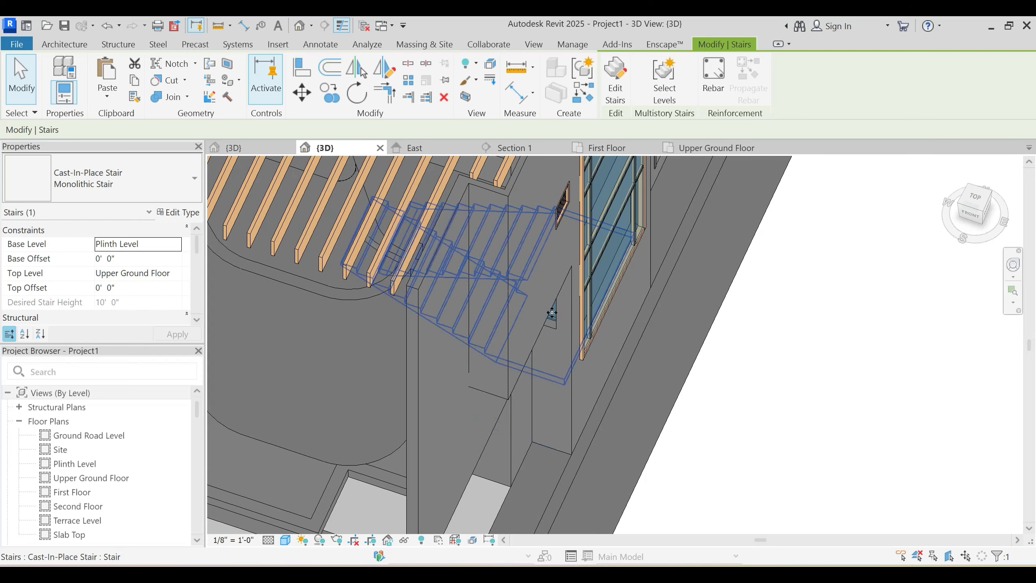
mouse_move(543, 245)
middle_mouse_down("shift")
mouse_move(556, 347)
mouse_move(568, 293)
mouse_move(552, 262)
middle_mouse_up("shift")
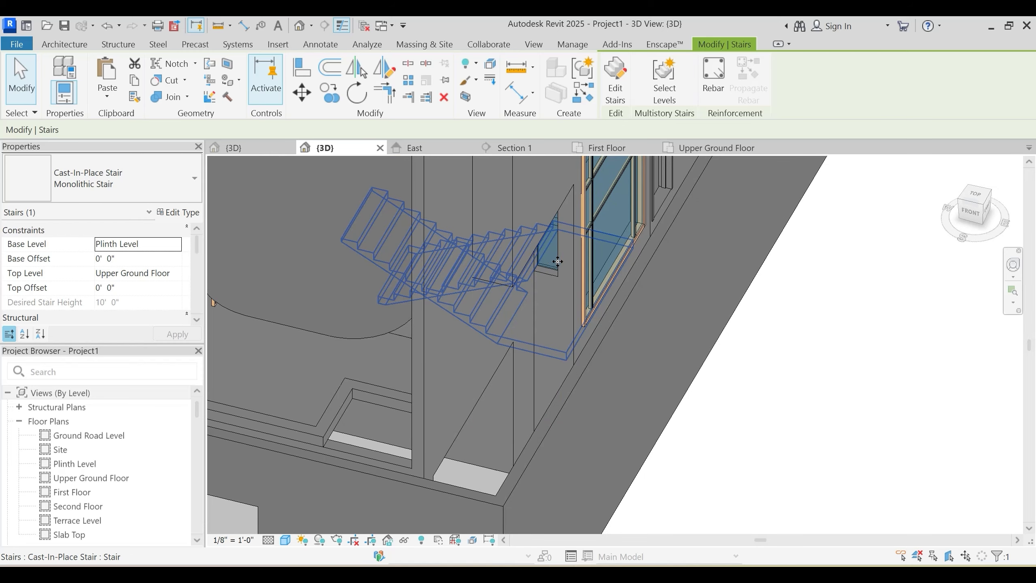
Step: Adjust the base of the stair-side curtain wall down to about 4' 1" below Upper Ground Floor level
left_click(555, 265)
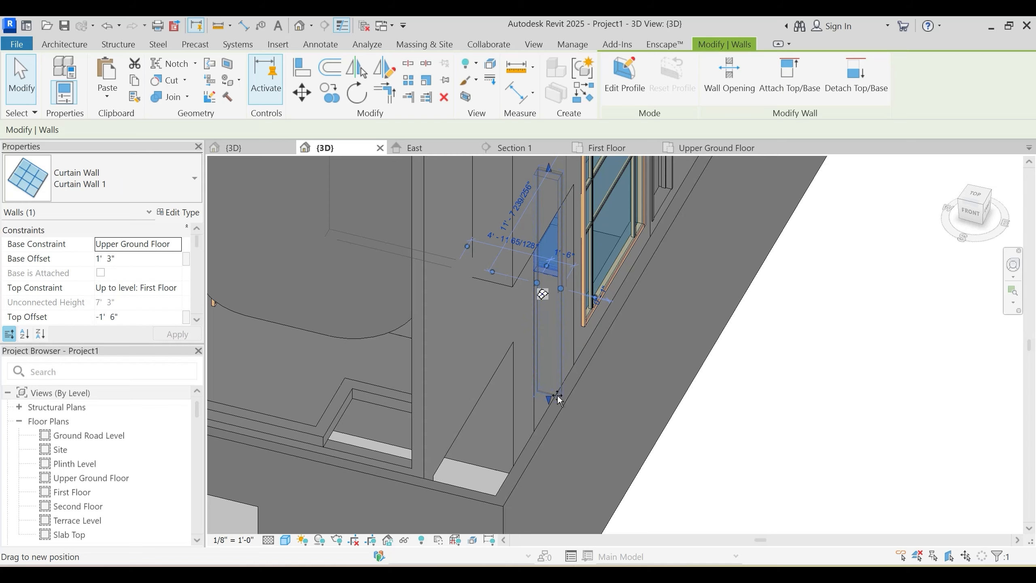
left_click_drag(557, 395, 557, 397)
middle_click_drag(617, 396, 594, 421, "shift")
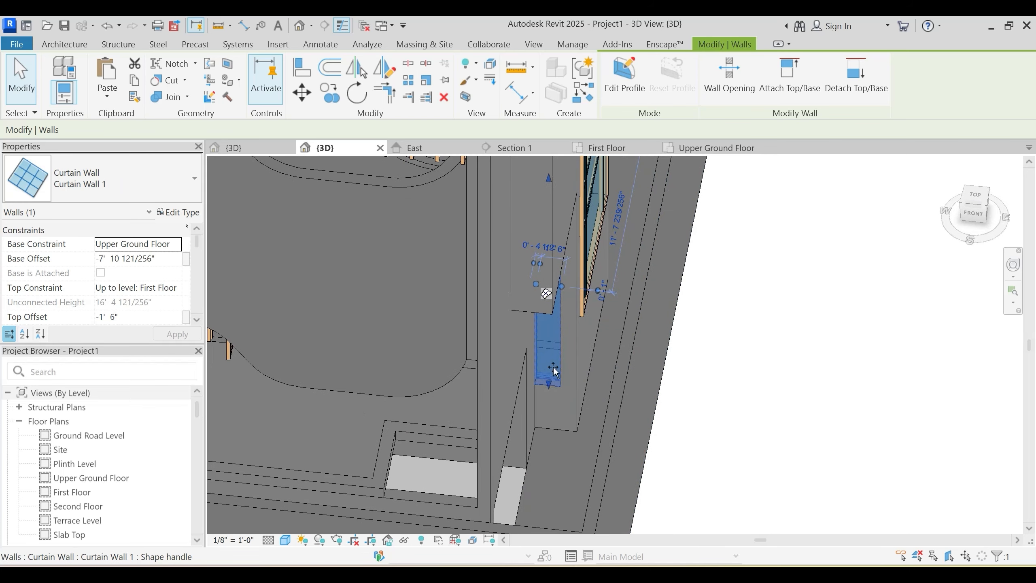
left_click_drag(553, 340, 555, 333)
left_click(604, 387)
middle_click_drag(604, 386, 566, 359, "shift")
left_click(531, 309)
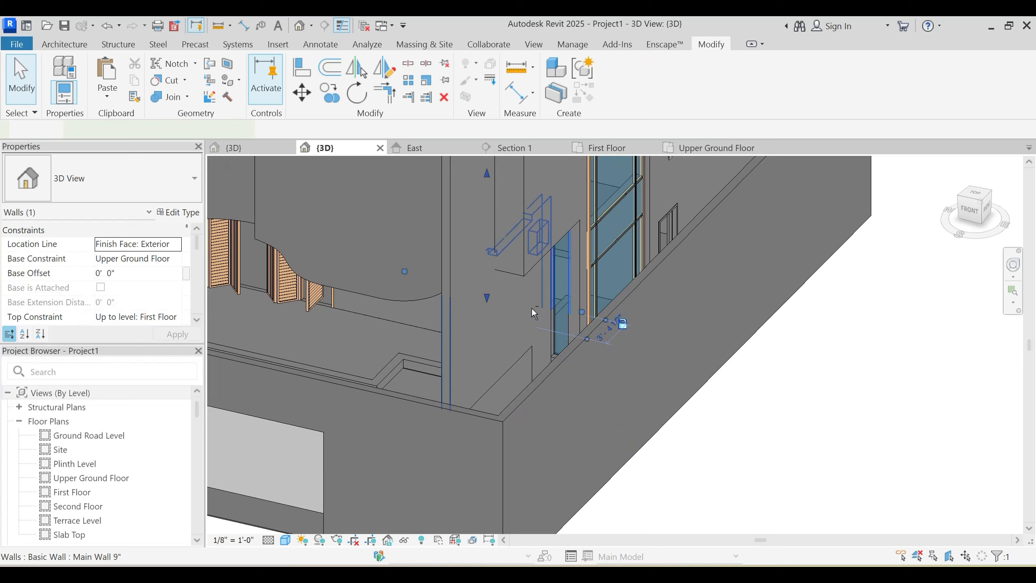
middle_click_drag(531, 311, 529, 425, "shift")
key("Escape")
Step: Create a similar curtain wall about 1' 9" long in the opposite return wall of the stair bay on the Upper Ground Floor plan
left_click(683, 151)
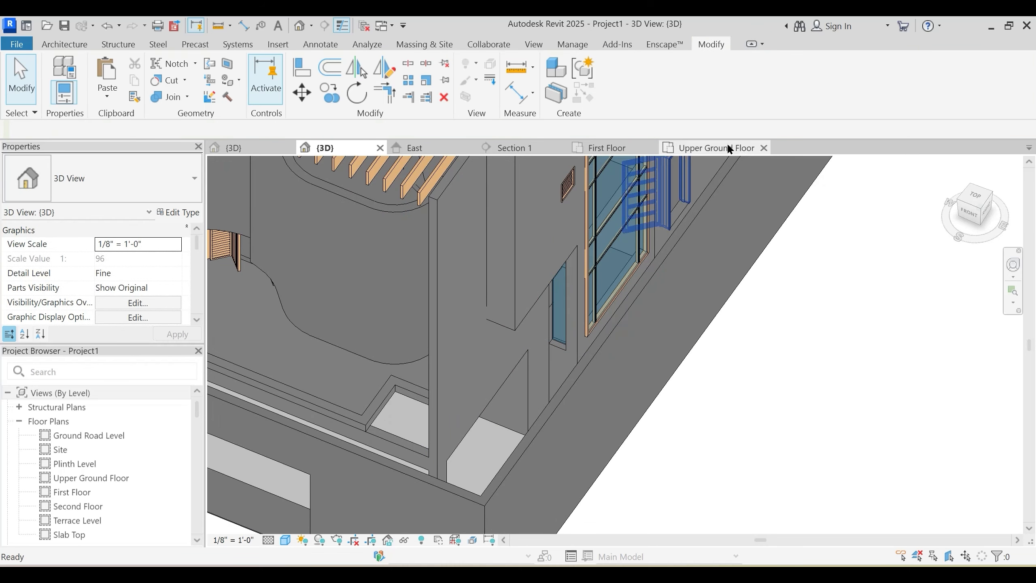
middle_click_drag(684, 340, 640, 489)
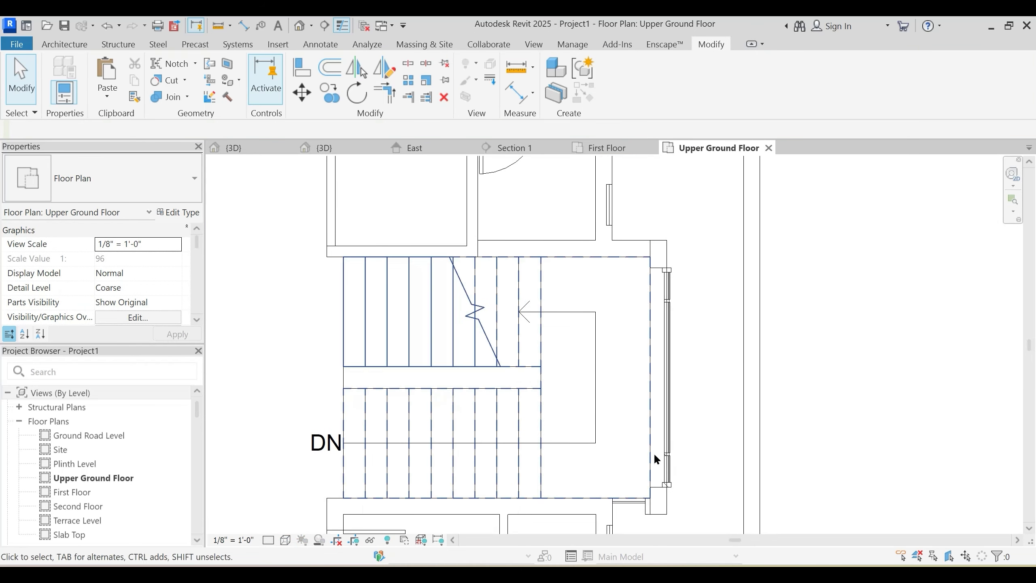
left_click(636, 508)
key("c")
key("s")
scroll(637, 225, "up", 2)
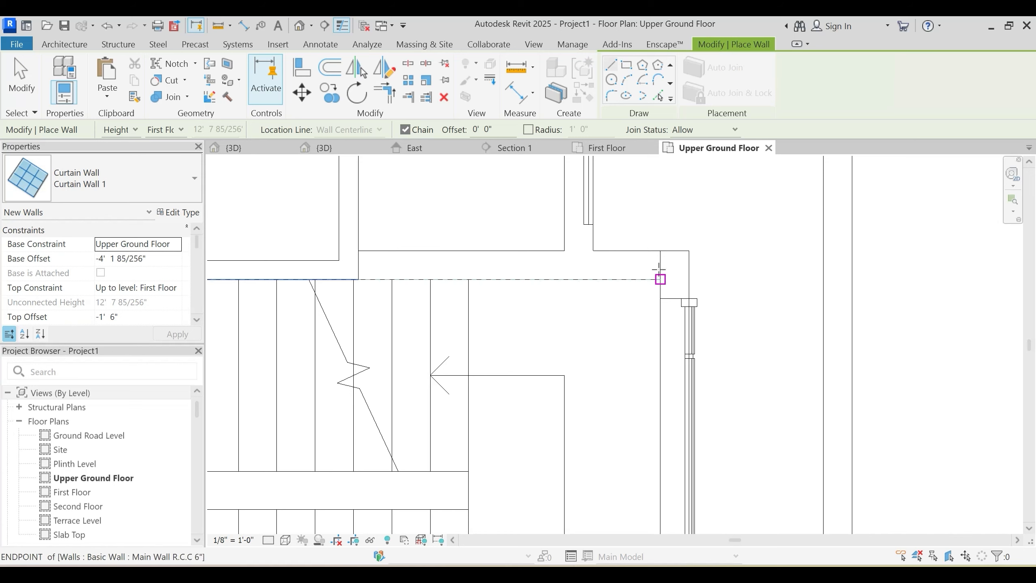
left_click(658, 269)
left_click(596, 264)
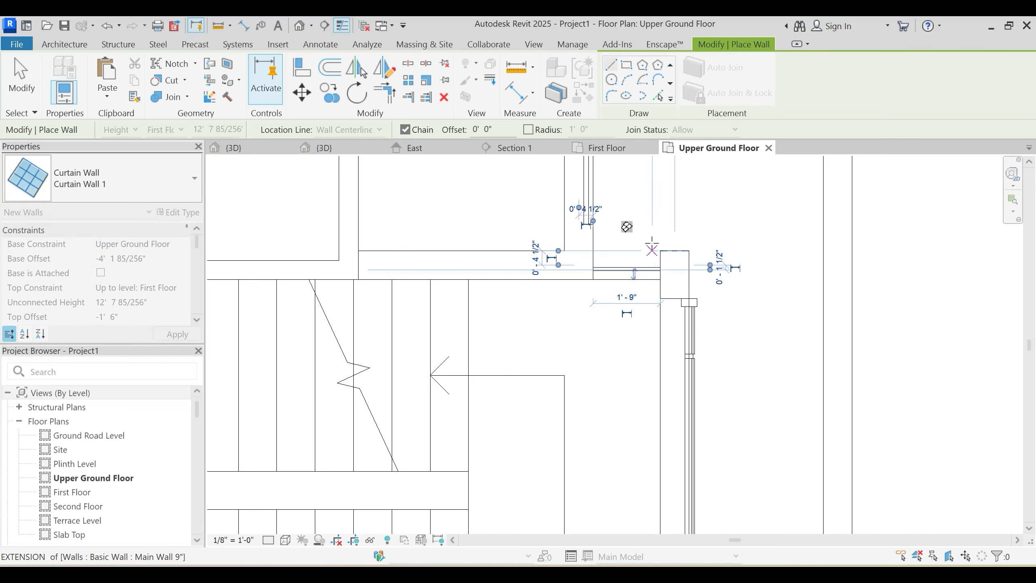
key("Escape")
key("Escape")
scroll(610, 243, "down", 2)
left_click(627, 259)
scroll(585, 289, "down", 2)
left_click(589, 345)
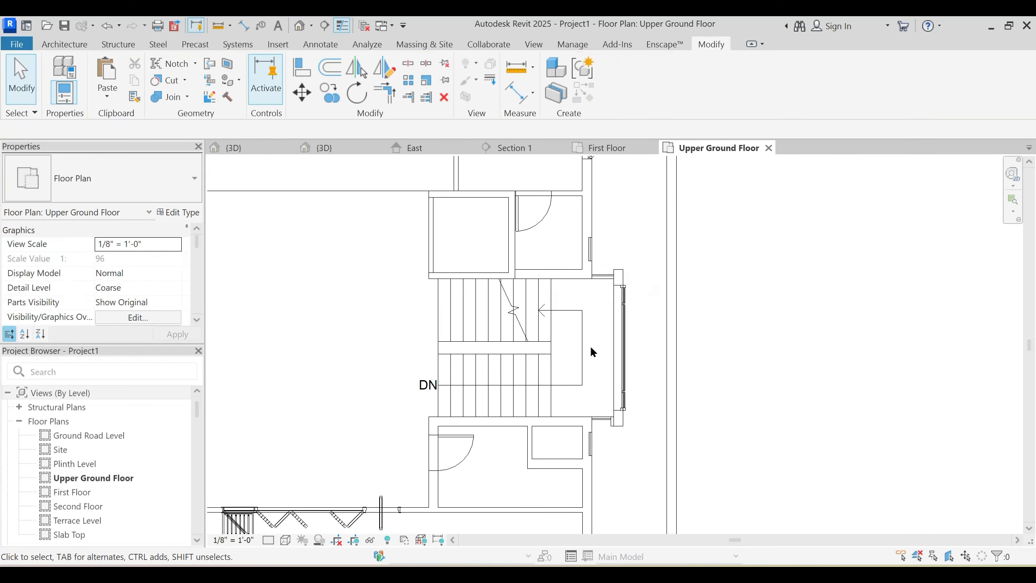
Step: Open the First Floor plan and examine the short return wall at the blue-tiled room's outer corner
middle_click_drag(586, 424, 559, 354)
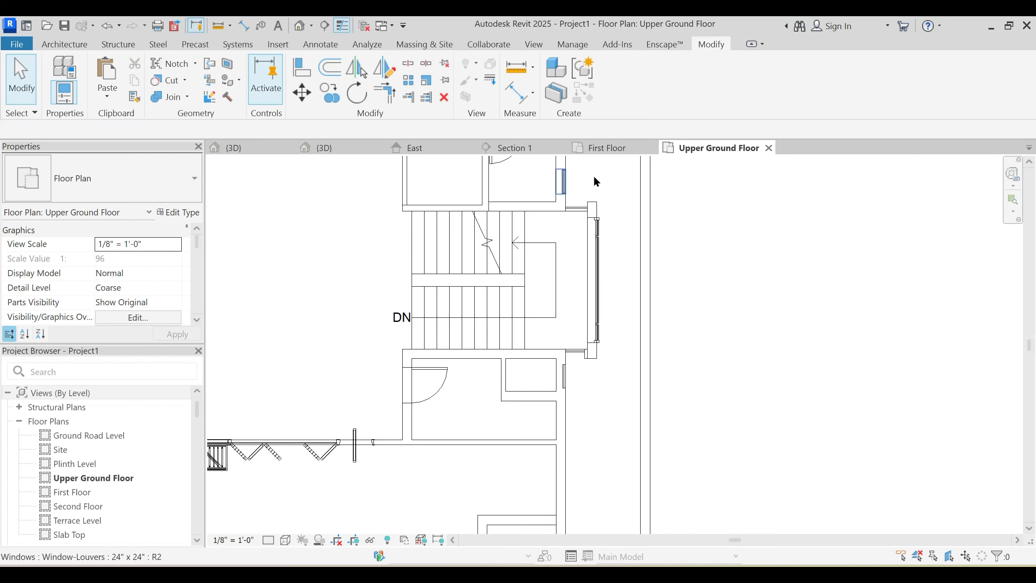
left_click(611, 148)
scroll(638, 305, "down", 3)
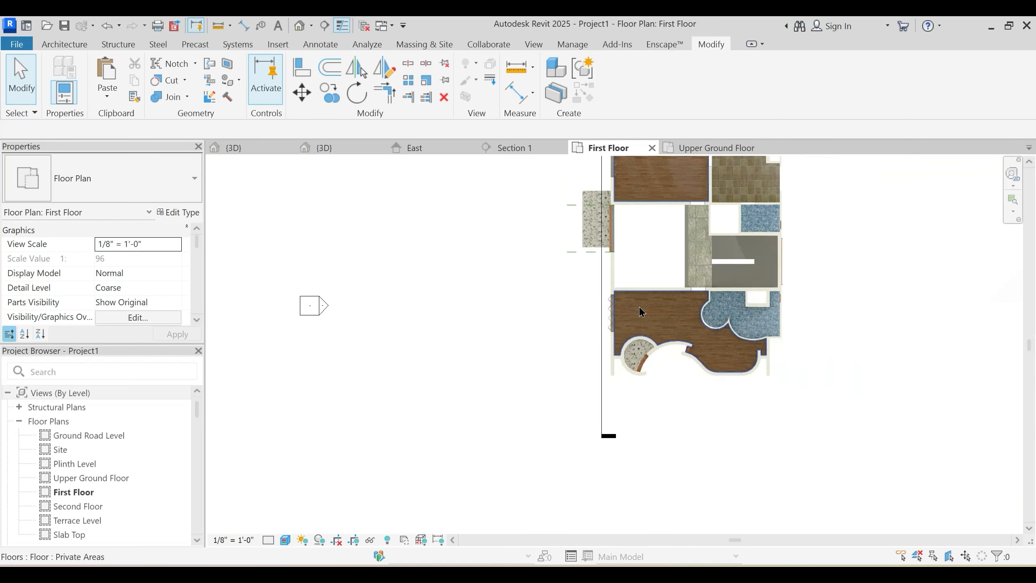
scroll(810, 322, "up", 1)
scroll(759, 373, "up", 5)
middle_click_drag(806, 294, 652, 350)
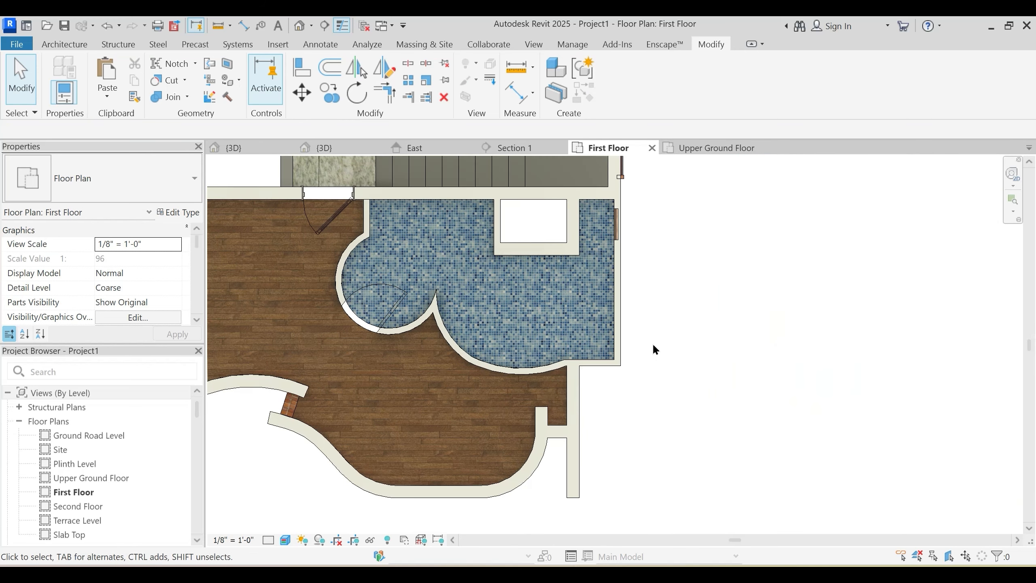
scroll(606, 373, "up", 1)
scroll(600, 371, "up", 1)
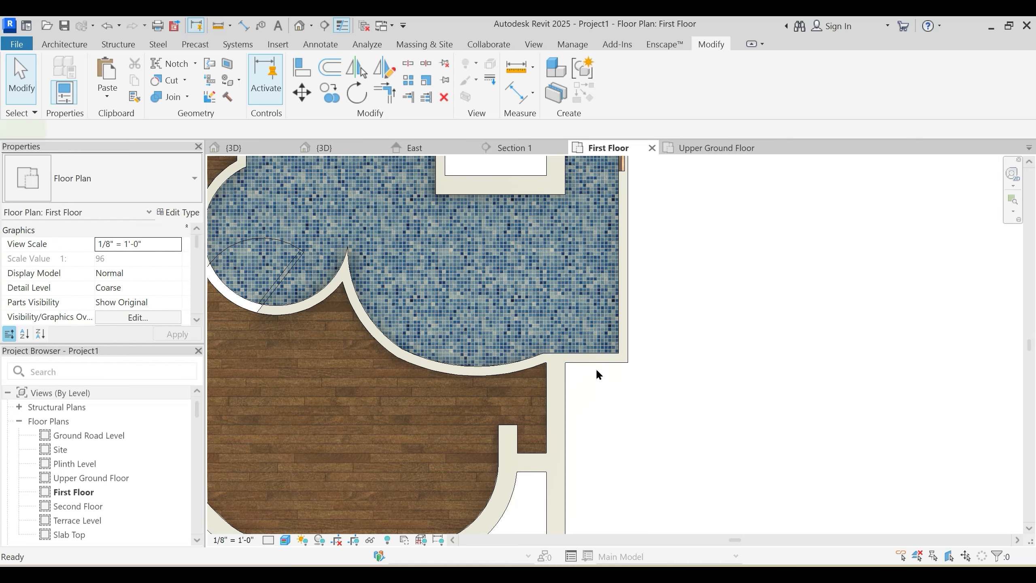
Step: Place a Curtain Wall 1 about 1' 8" long in the tiled room's return wall, with base offset 0' 9" and top offset -1' 6"
key("w")
key("a")
scroll(589, 368, "up", 2)
scroll(584, 367, "up", 2)
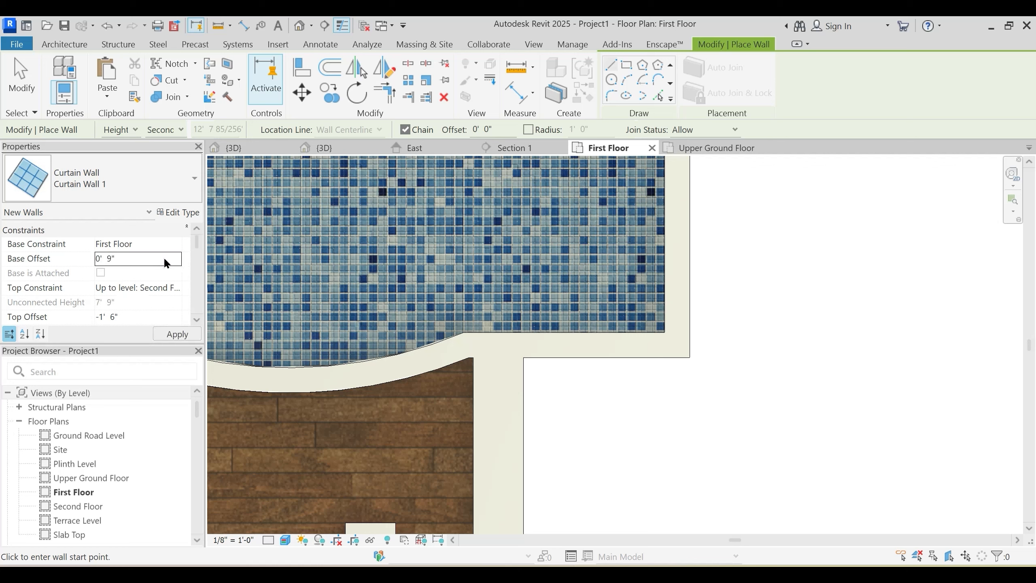
left_click(541, 344)
key("space")
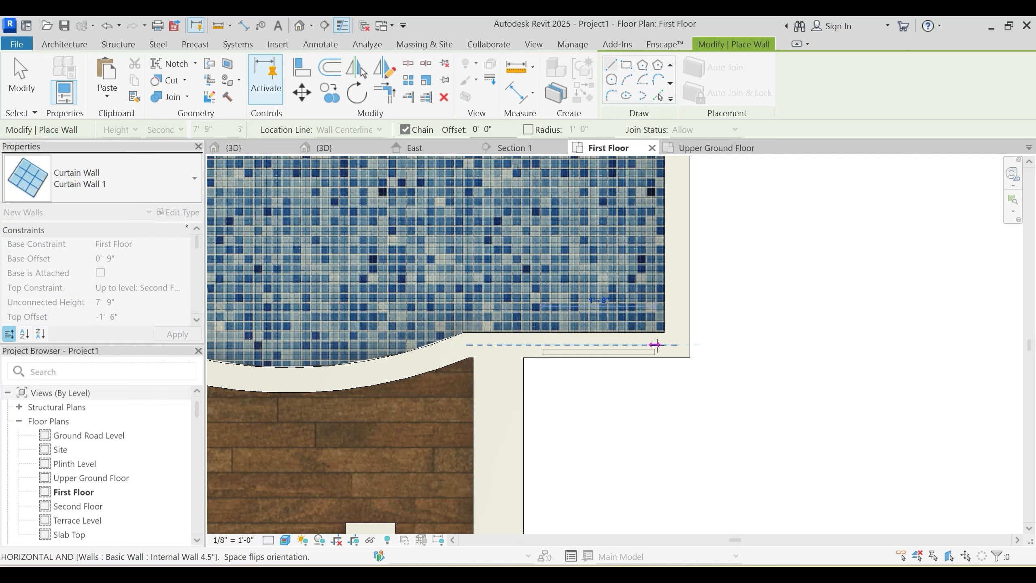
left_click(655, 344)
key("Escape")
key("Escape")
scroll(583, 342, "down", 3)
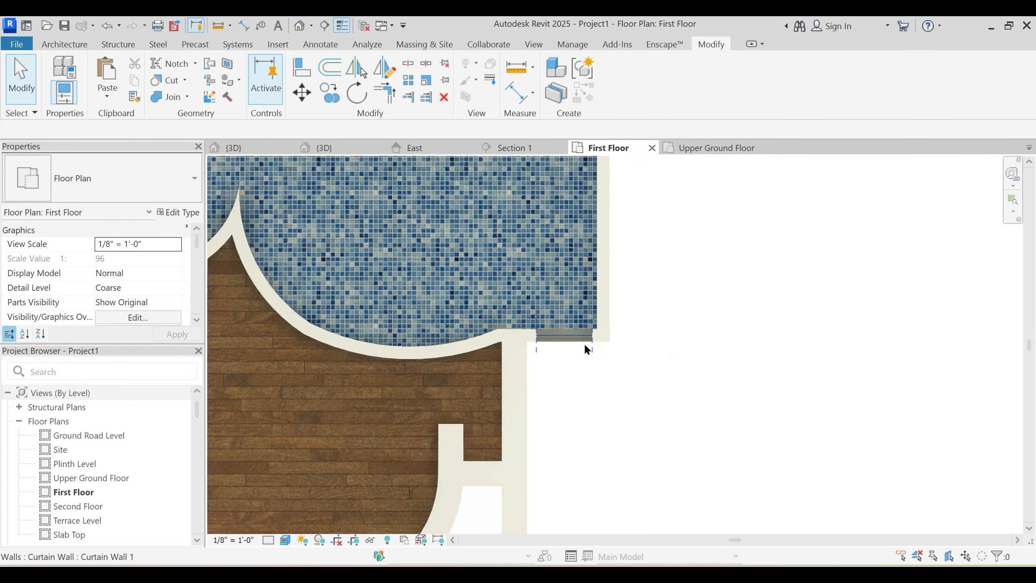
Step: Create a similar curtain wall about 11" long in the short wall linking the curved bedroom wall and the straight side wall
left_click(584, 345)
scroll(591, 380, "down", 2)
scroll(519, 446, "up", 2)
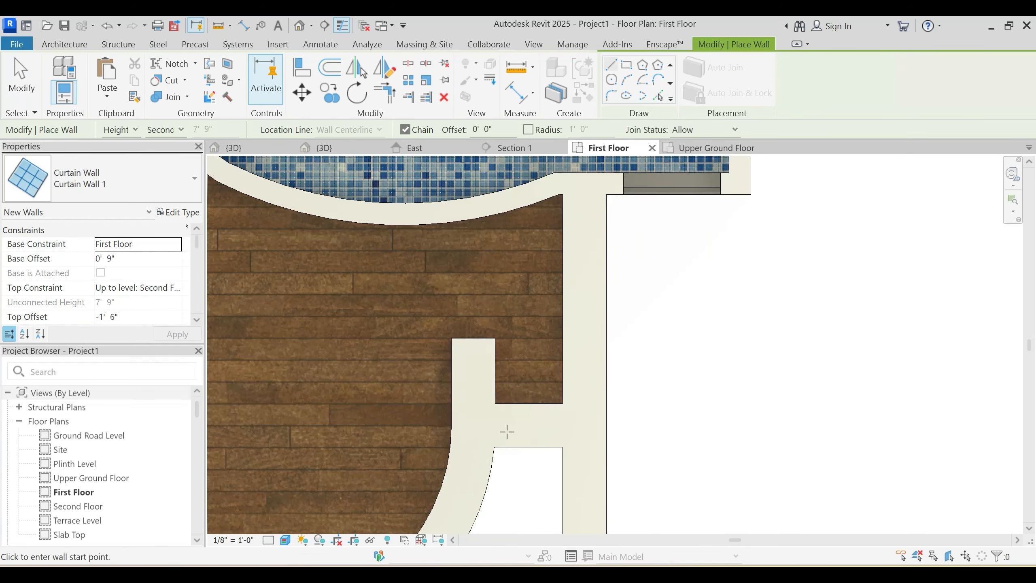
left_click(555, 426)
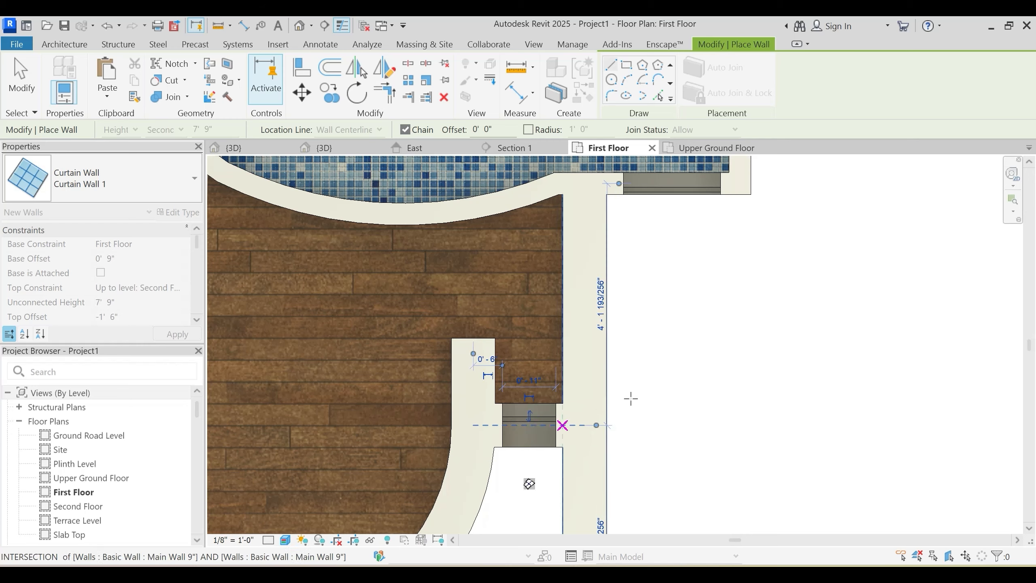
key("Escape")
key("Escape")
scroll(618, 366, "down", 3)
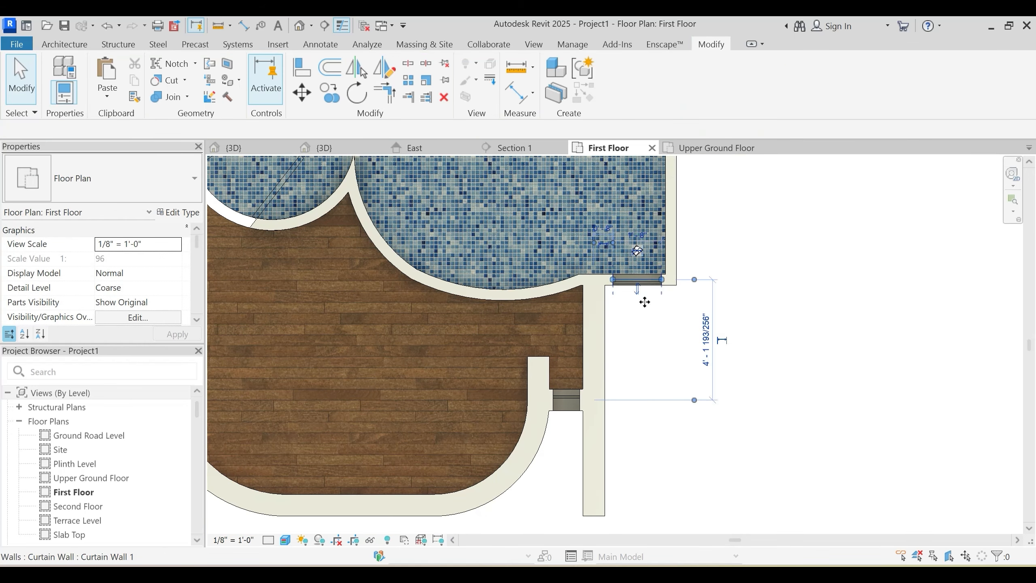
Step: Create a similar curtain wall across the short wall of the recess beside the brown-tiled room's double-leaf opening
key("c")
key("s")
scroll(771, 245, "down", 3)
middle_click_drag(771, 245, 745, 461)
scroll(670, 314, "up", 3)
scroll(671, 349, "down", 3)
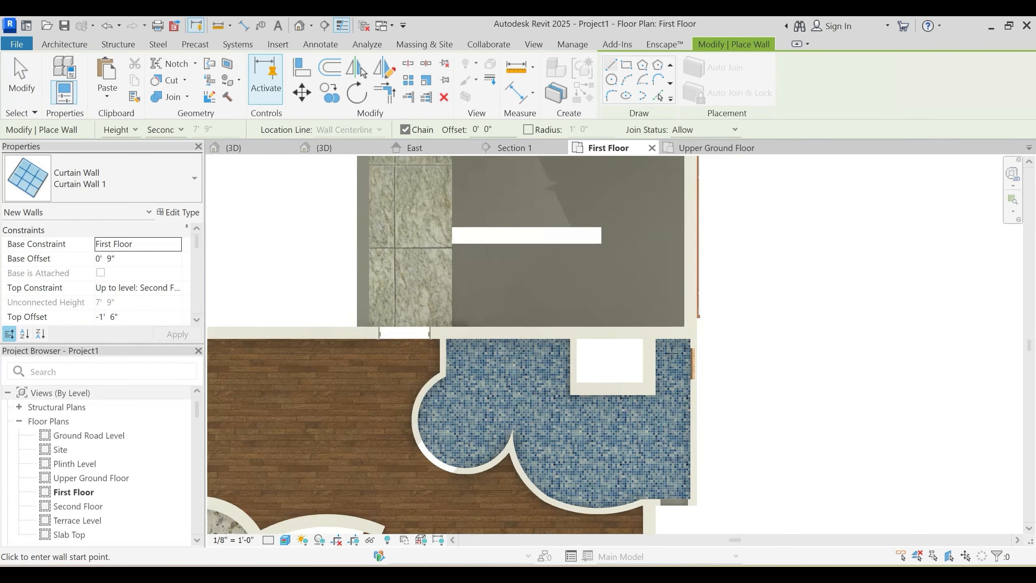
scroll(677, 347, "up", 1)
middle_click_drag(683, 340, 664, 512)
middle_click_drag(664, 297, 652, 507)
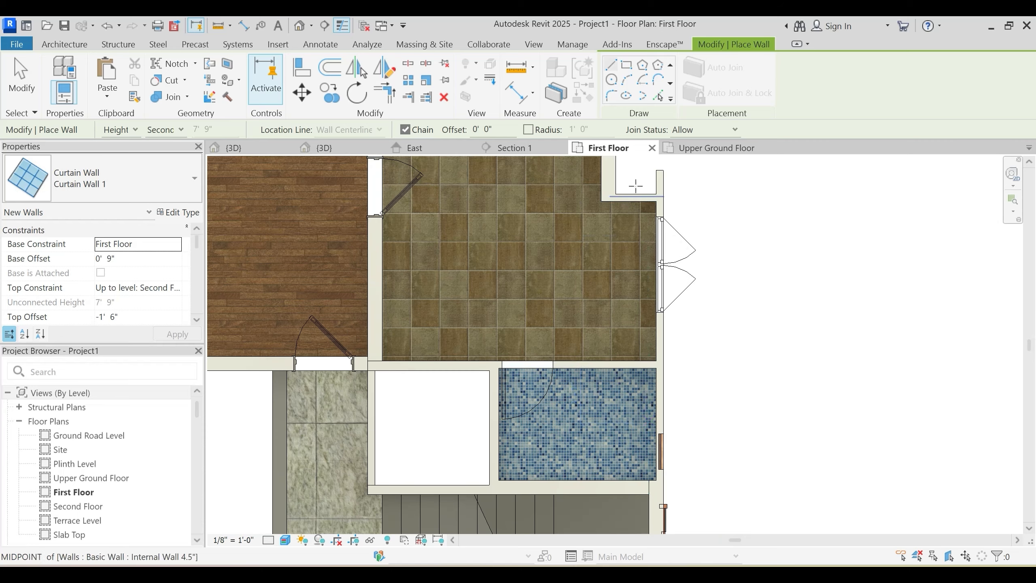
scroll(635, 186, "up", 4)
left_click(568, 221)
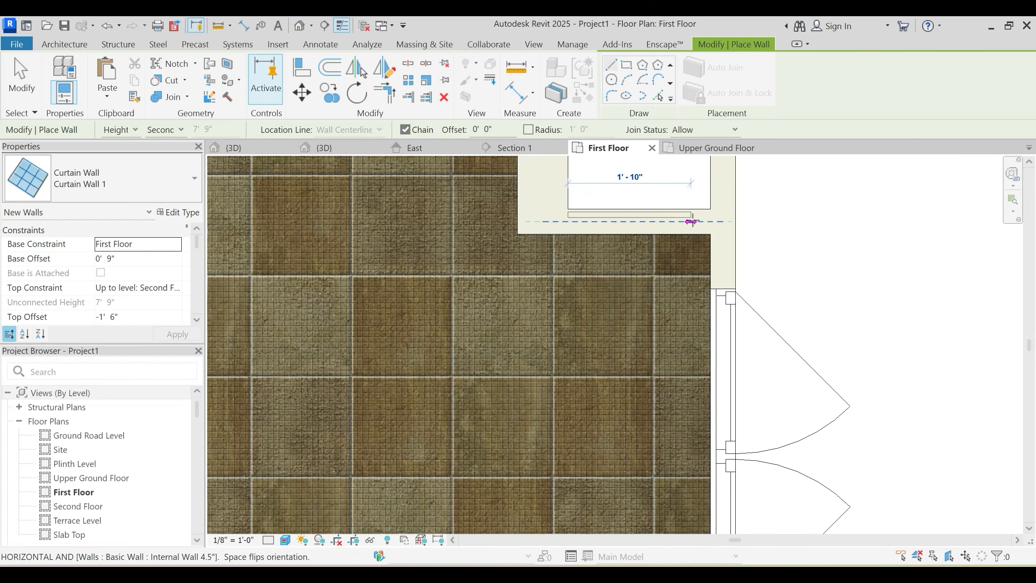
left_click(710, 221)
key("Escape")
key("Escape")
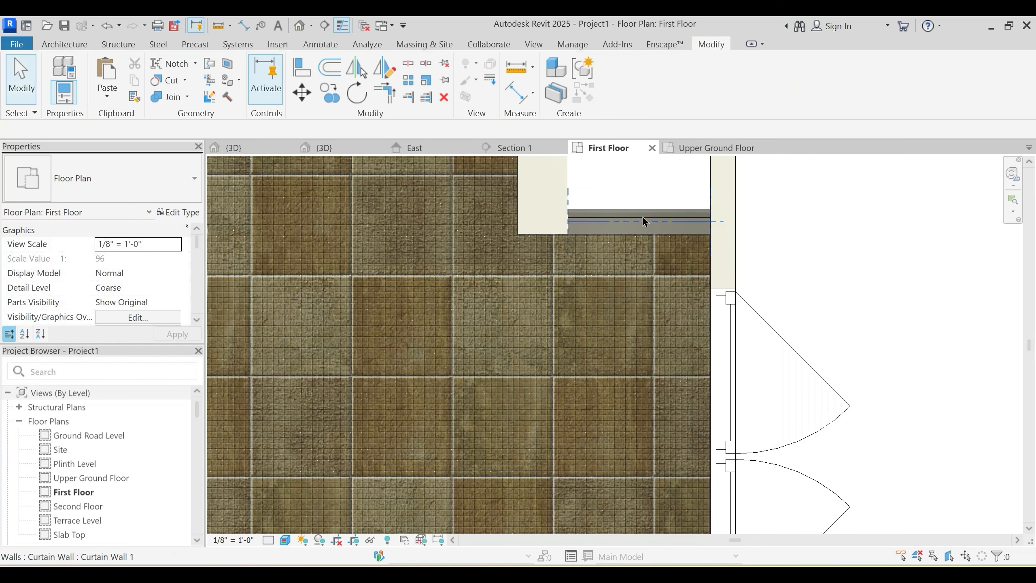
Step: Set the length of the new curtain wall in the recess wall to 18"
left_click(644, 222)
left_click(622, 168)
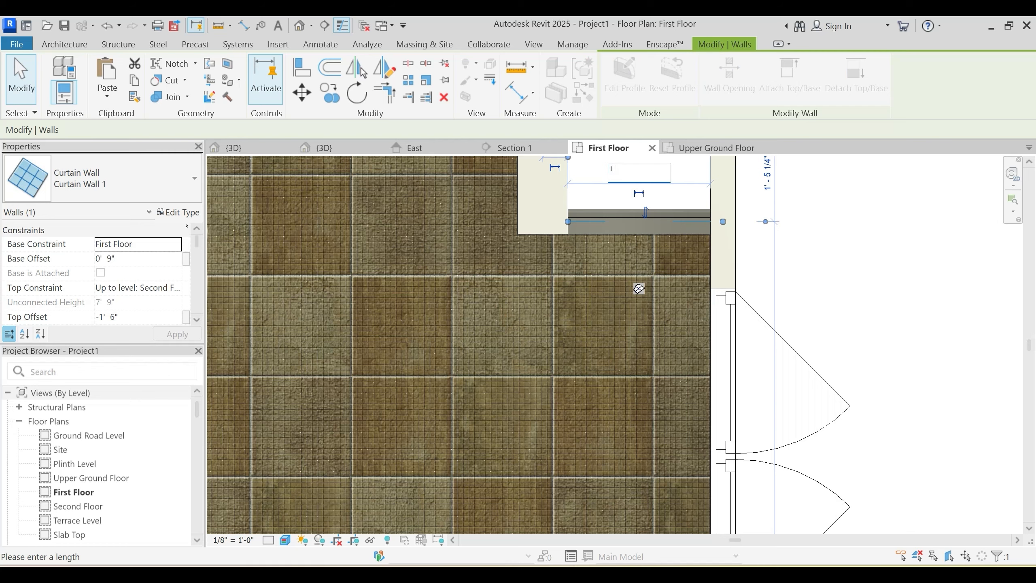
type("18\"")
key("Return")
key("Escape")
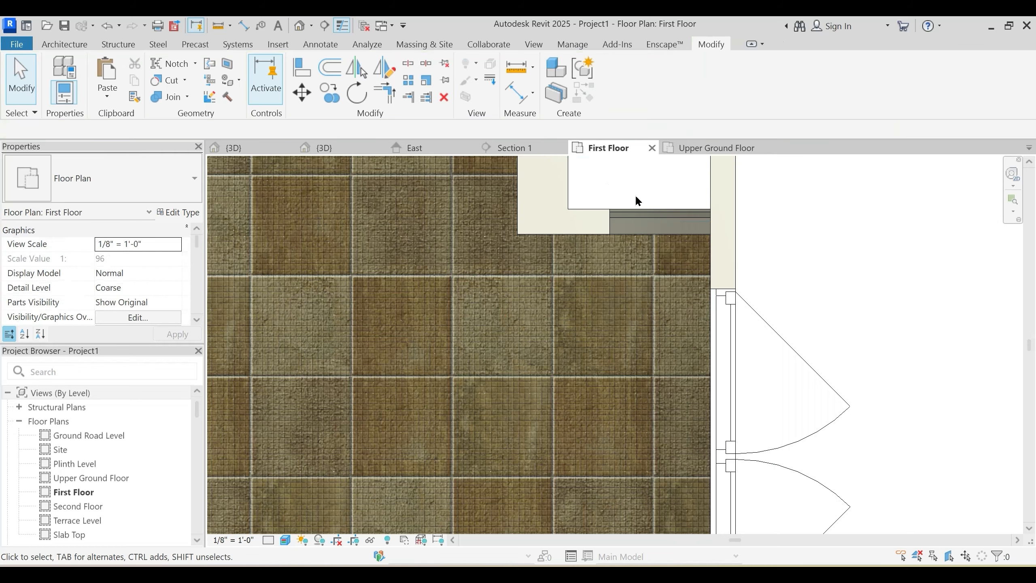
Step: In the 3D view, extend the front-side return wall's narrow curtain wall up to Terrace Level with a top offset of -18"
scroll(655, 253, "down", 8)
scroll(665, 238, "up", 2)
scroll(271, 463, "up", 1)
middle_click_drag(271, 463, 460, 314)
scroll(460, 314, "down", 5)
left_click(341, 156)
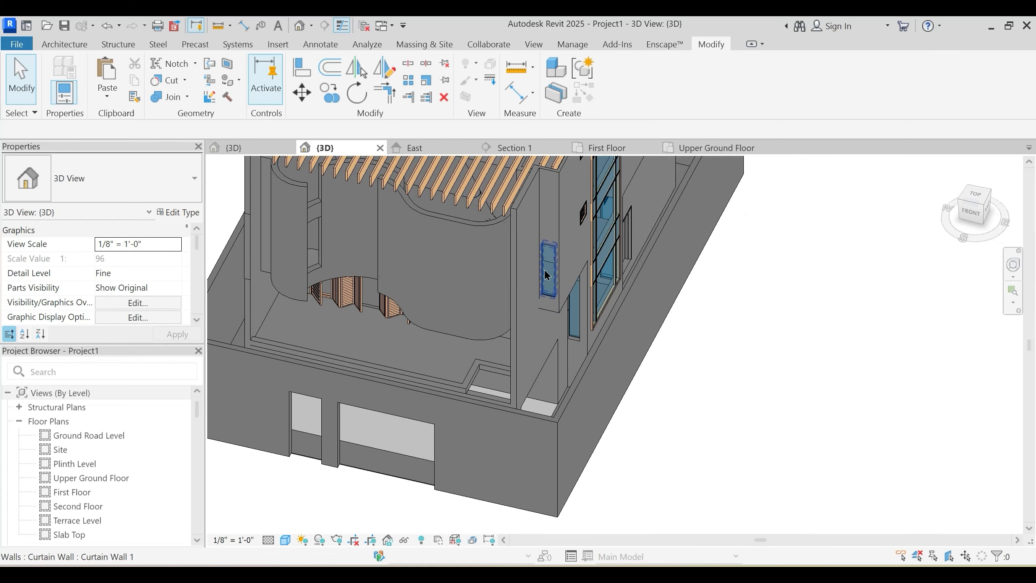
left_click(547, 276)
scroll(542, 319, "up", 3)
scroll(530, 370, "up", 2)
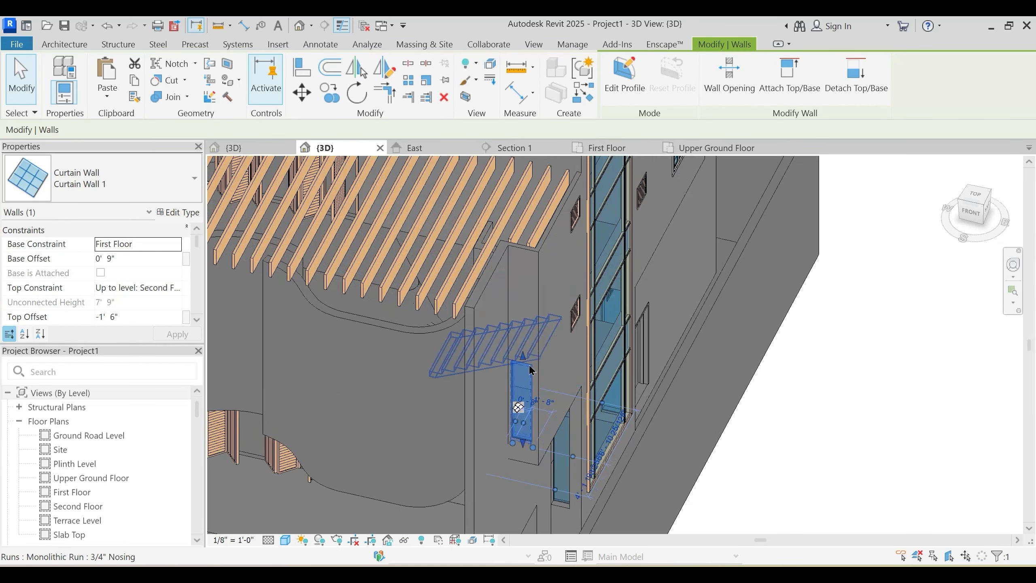
left_click_drag(523, 356, 534, 273)
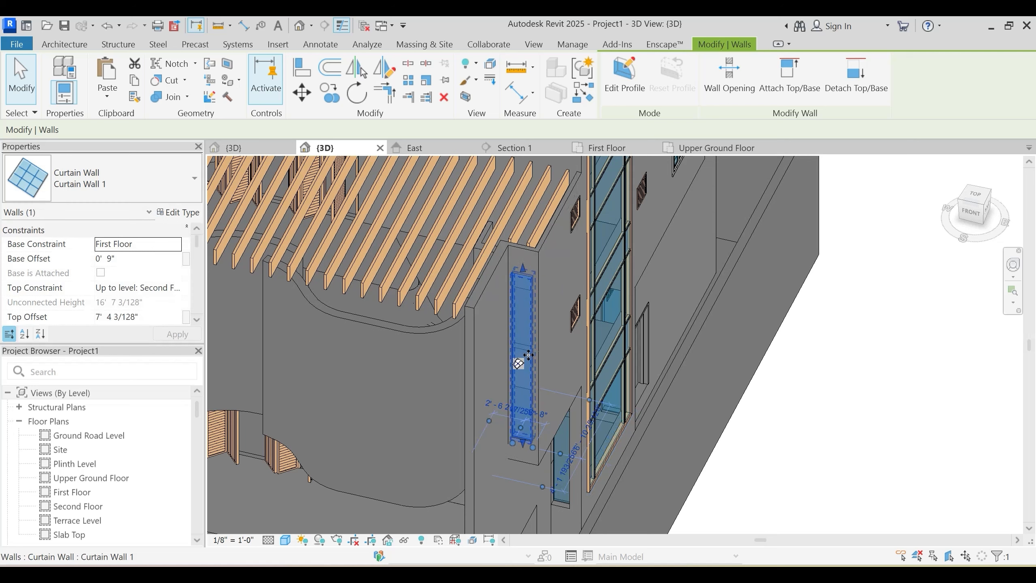
left_click(176, 288)
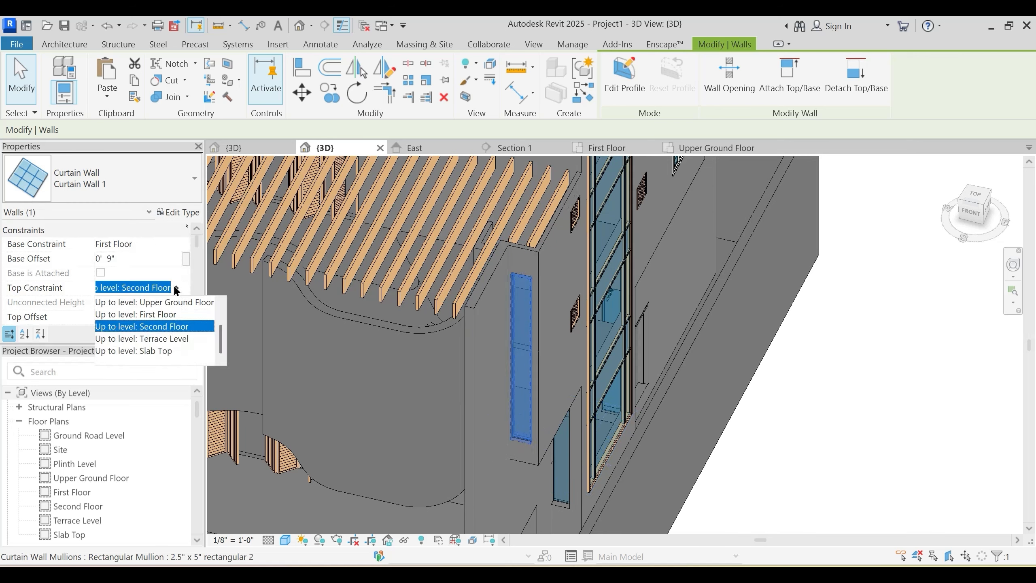
left_click(162, 338)
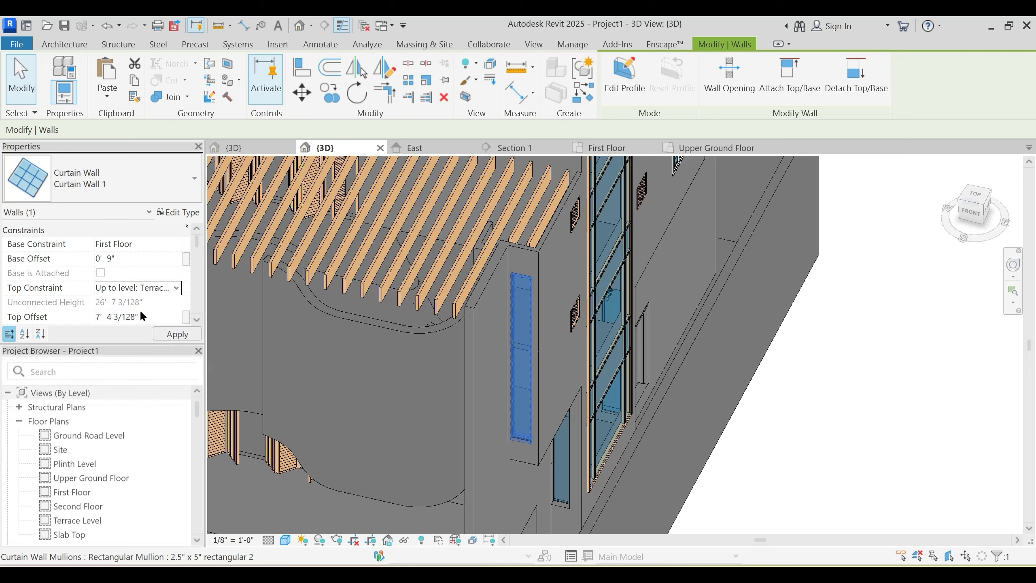
left_click(151, 317)
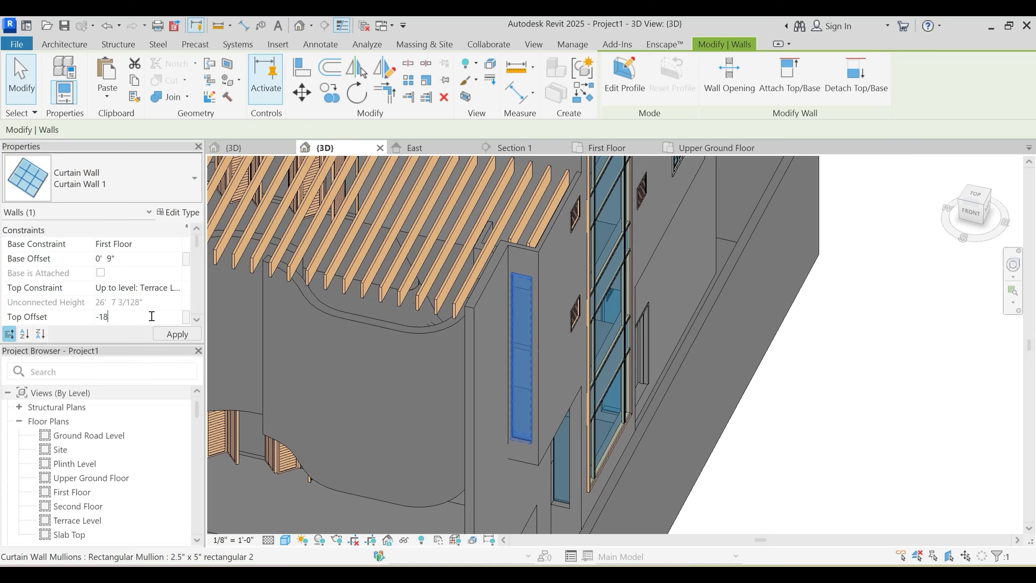
scroll(572, 339, "down", 2)
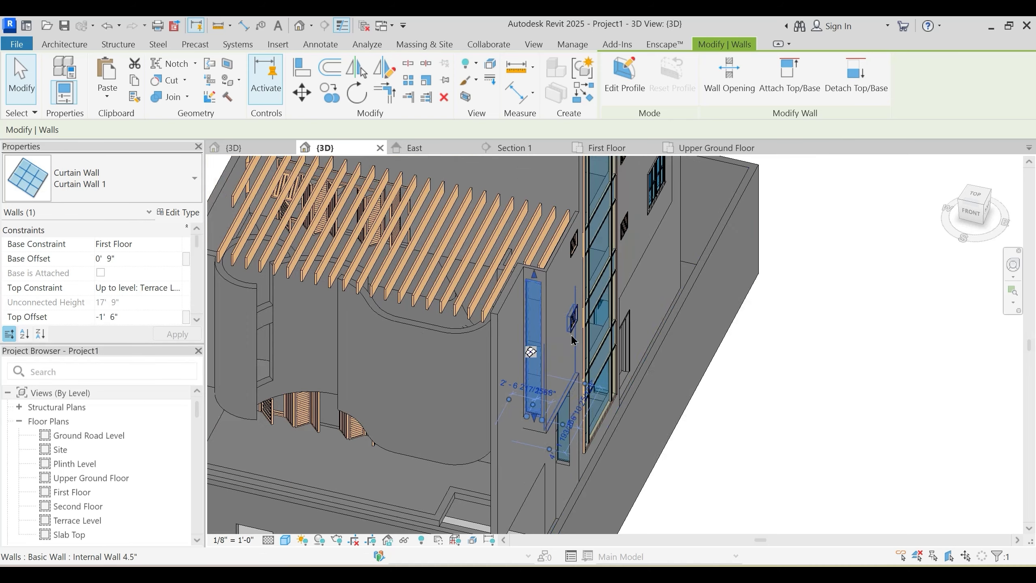
key("Escape")
Step: Extend the rear recess's narrow curtain wall beside the side windows up to Terrace Level, with top offset -1' 6"
middle_click_drag(662, 397, 530, 445, "shift")
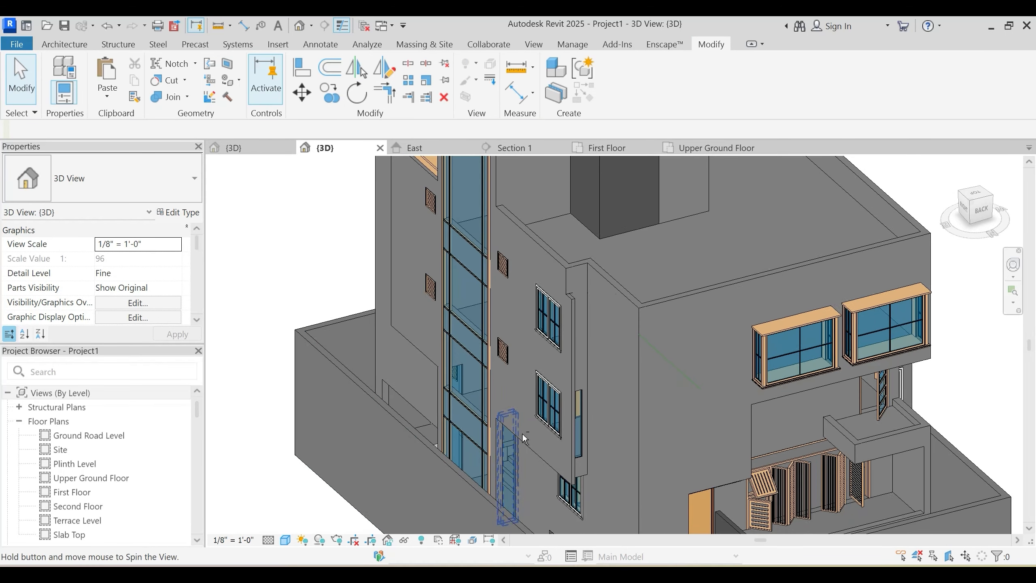
left_click(582, 431)
scroll(582, 427, "up", 3)
key("Escape")
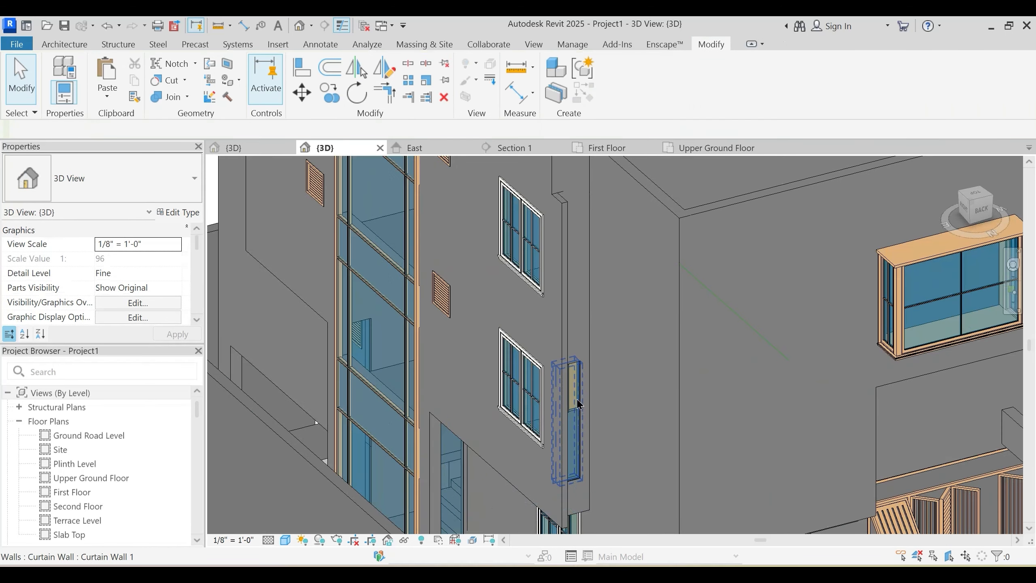
left_click(578, 410)
left_click(171, 287)
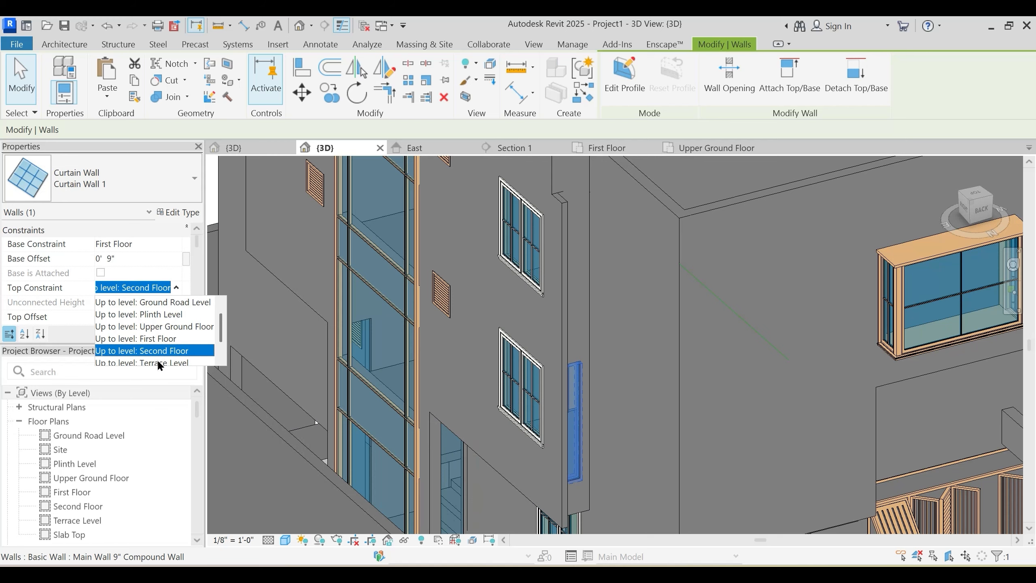
left_click(159, 362)
left_click(152, 318)
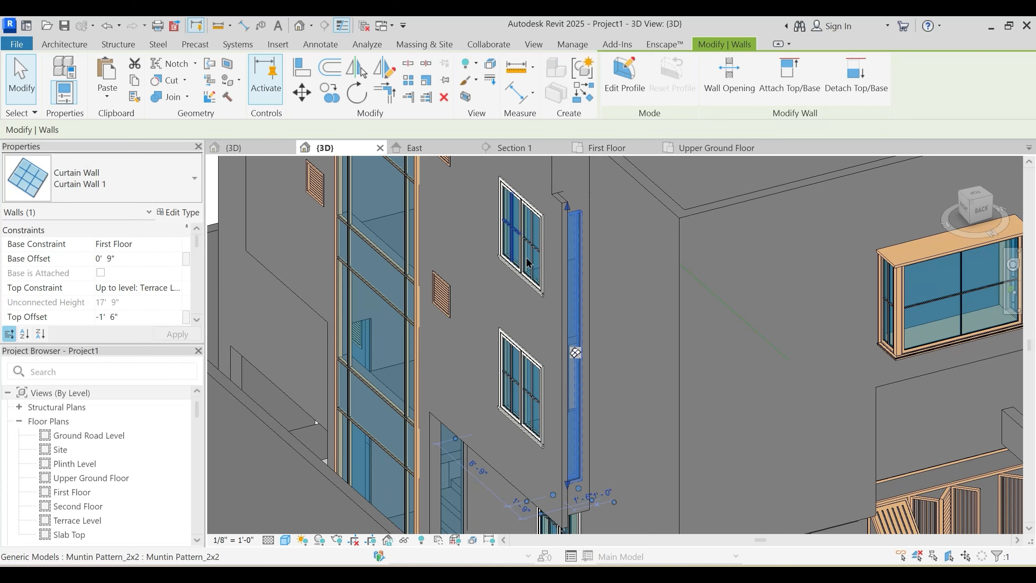
key("Escape")
Step: Set the top constraint of the curtain wall beside the curved brick wall to Terrace Level, with top offset -1' 6"
scroll(610, 307, "down", 3)
middle_click_drag(531, 426, 547, 374, "shift")
scroll(549, 268, "up", 3)
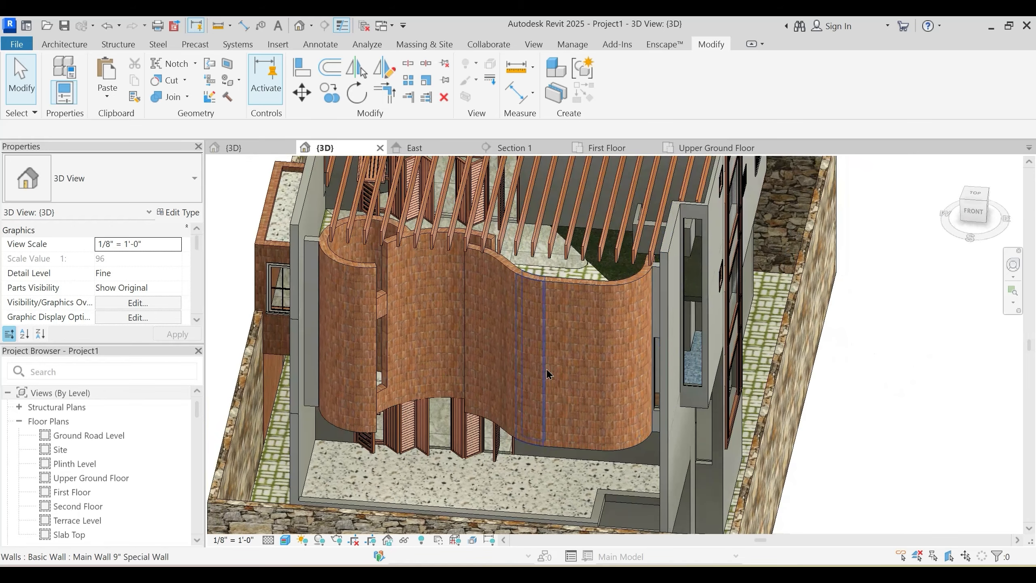
scroll(653, 356, "up", 2)
left_click(667, 345)
key("Escape")
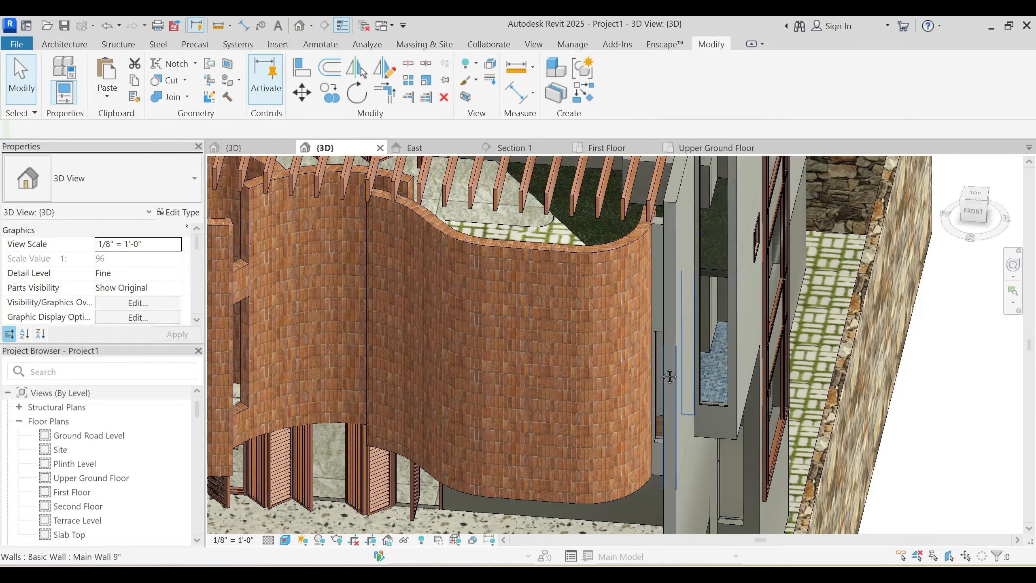
middle_click_drag(660, 363, 703, 346, "shift")
left_click(696, 343)
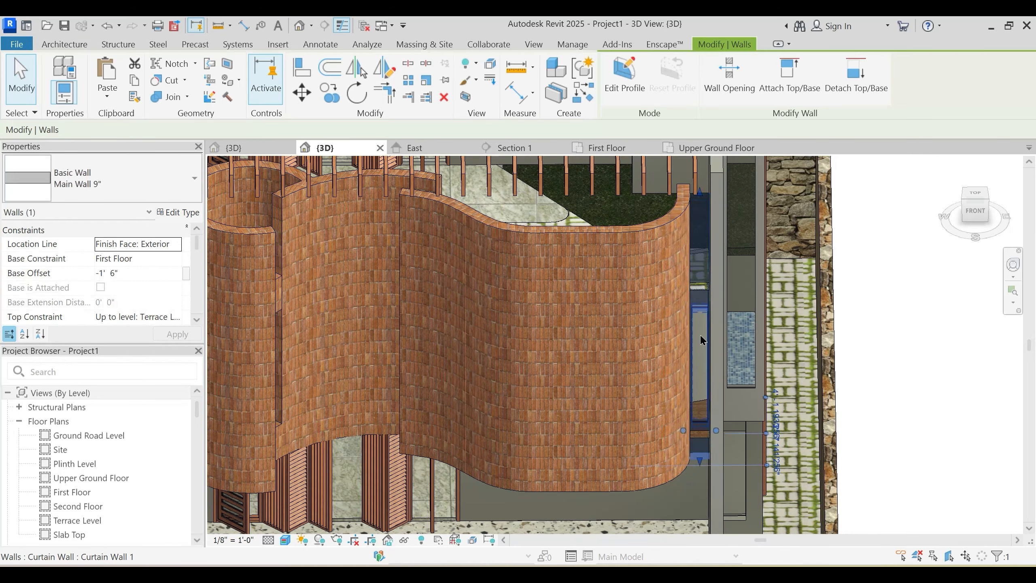
left_click(701, 337)
left_click(180, 287)
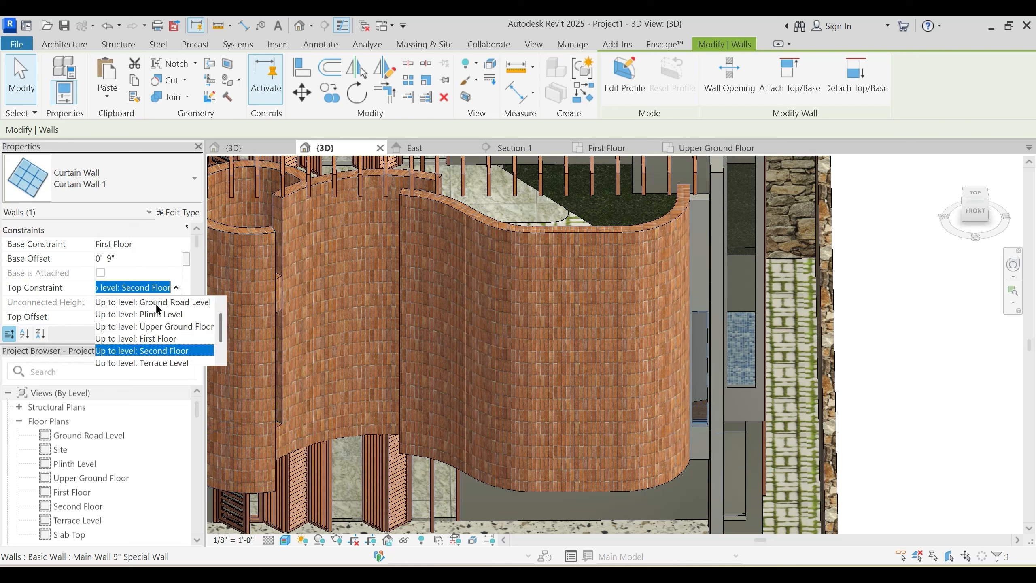
left_click(159, 362)
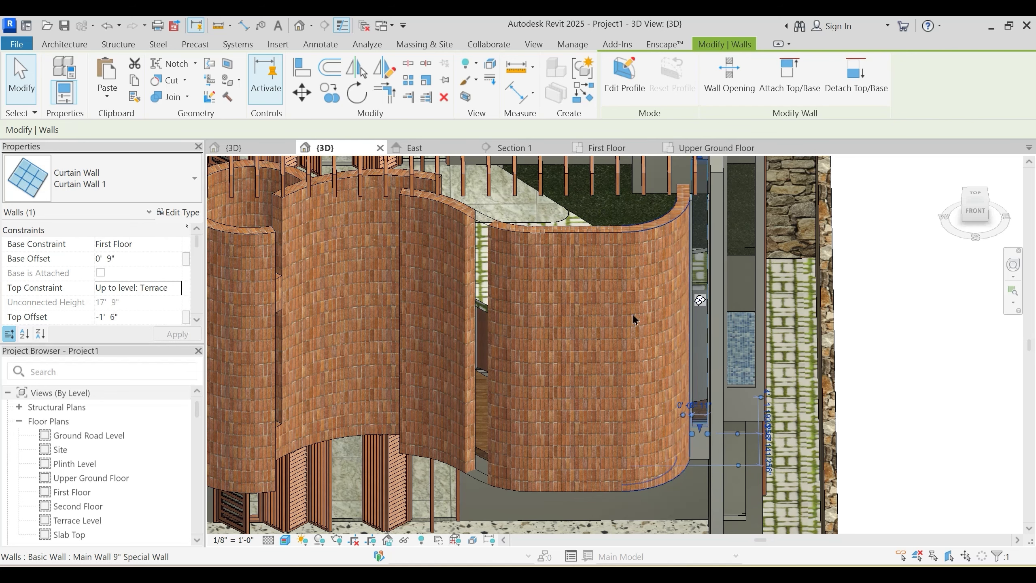
left_click(137, 317)
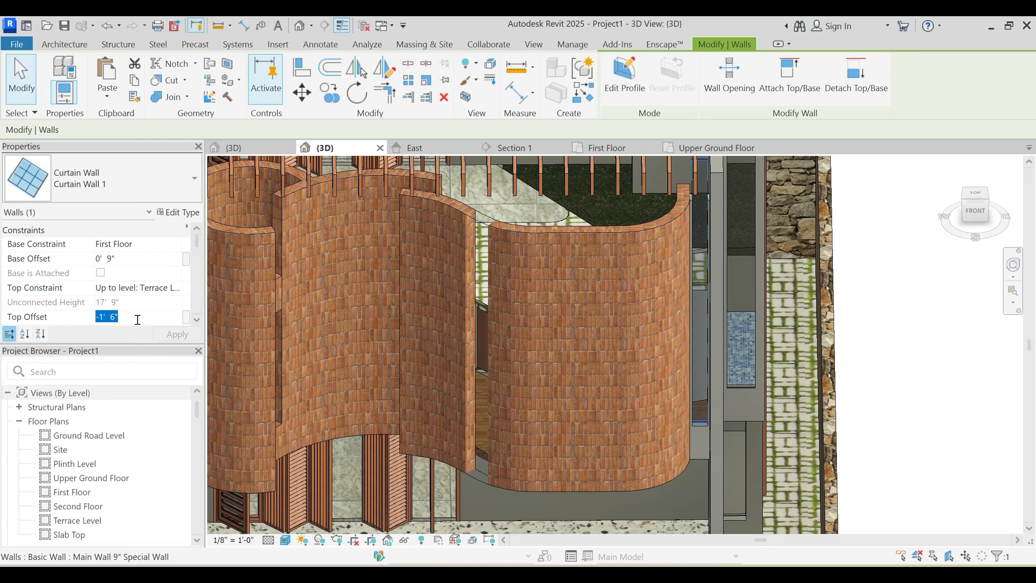
Step: Lower the top of this curtain wall below the pergola beams, to a height of about 14' 11"
middle_click_drag(626, 270, 729, 340, "shift")
scroll(687, 261, "up", 3)
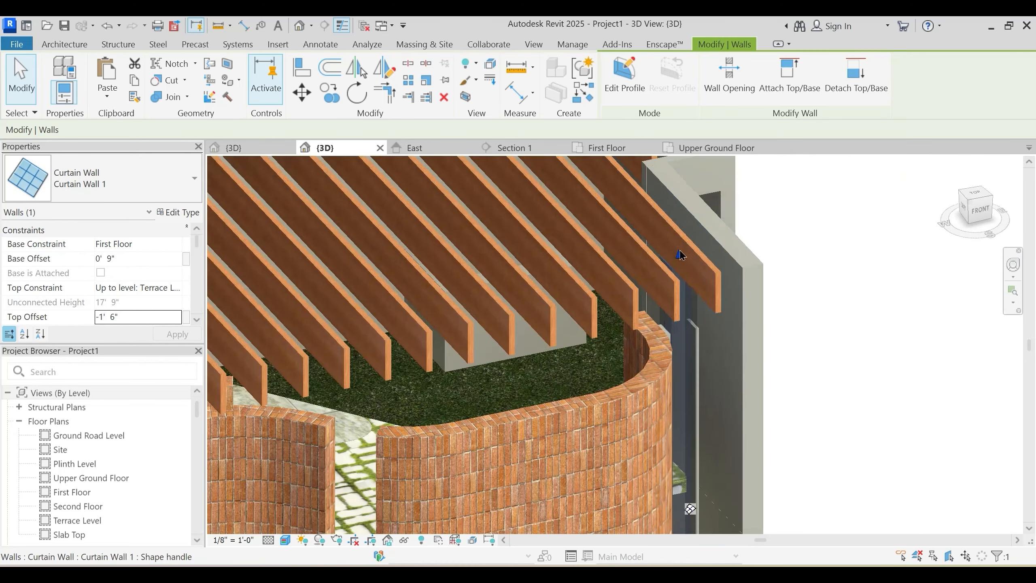
left_click_drag(680, 257, 677, 336)
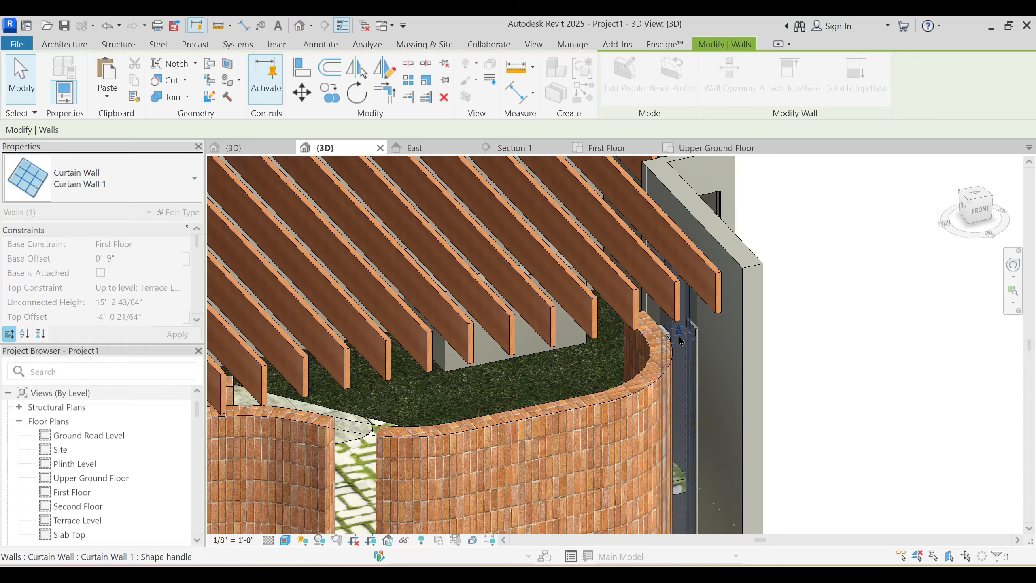
scroll(679, 340, "down", 5)
key("Escape")
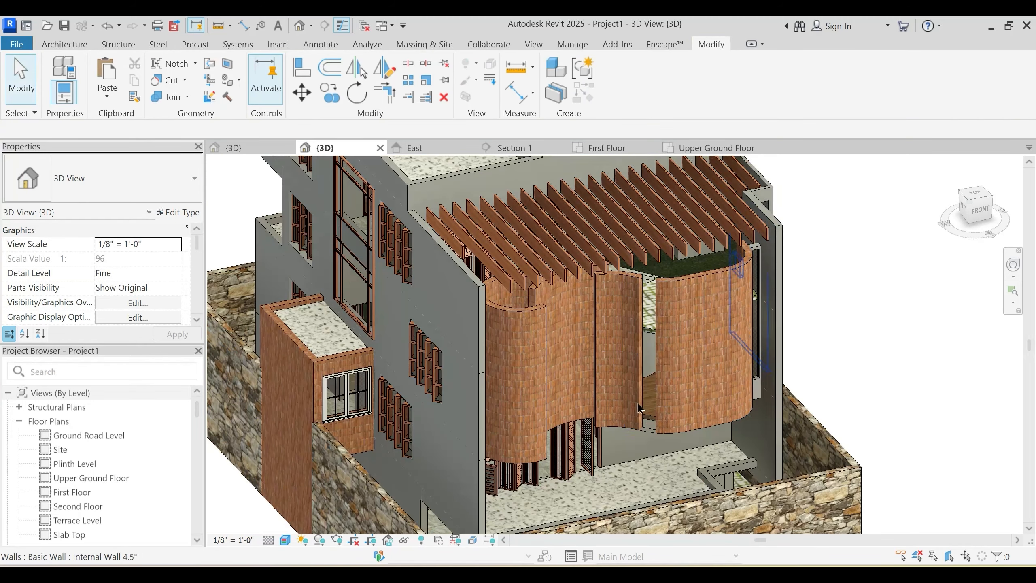
Step: Examine the matching return wall at the opposite end of the curved brick facade and compare it with the existing window
middle_click_drag(638, 408, 447, 321, "shift")
scroll(436, 395, "up", 3)
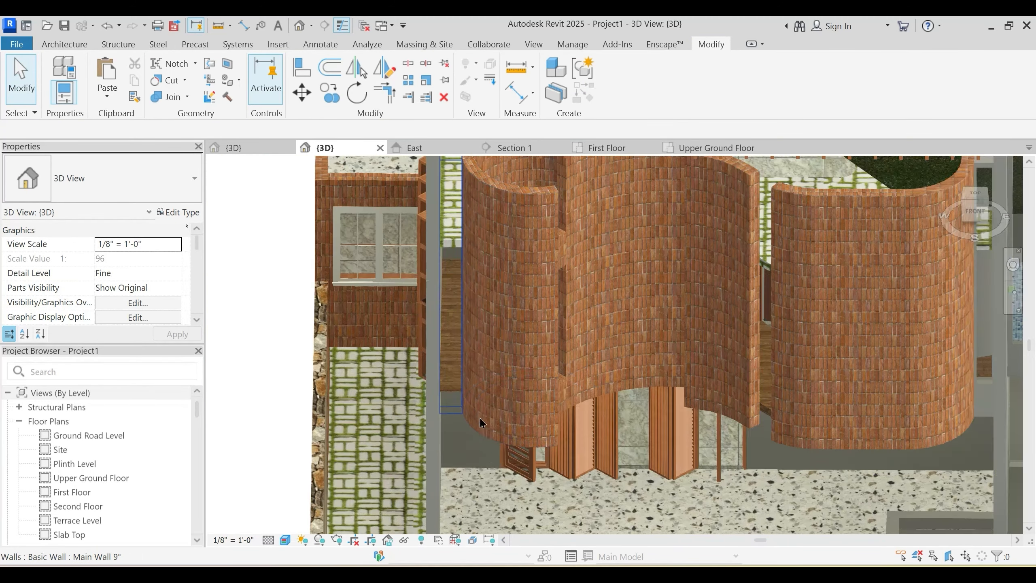
left_click(450, 417)
middle_click_drag(451, 418, 449, 302, "shift")
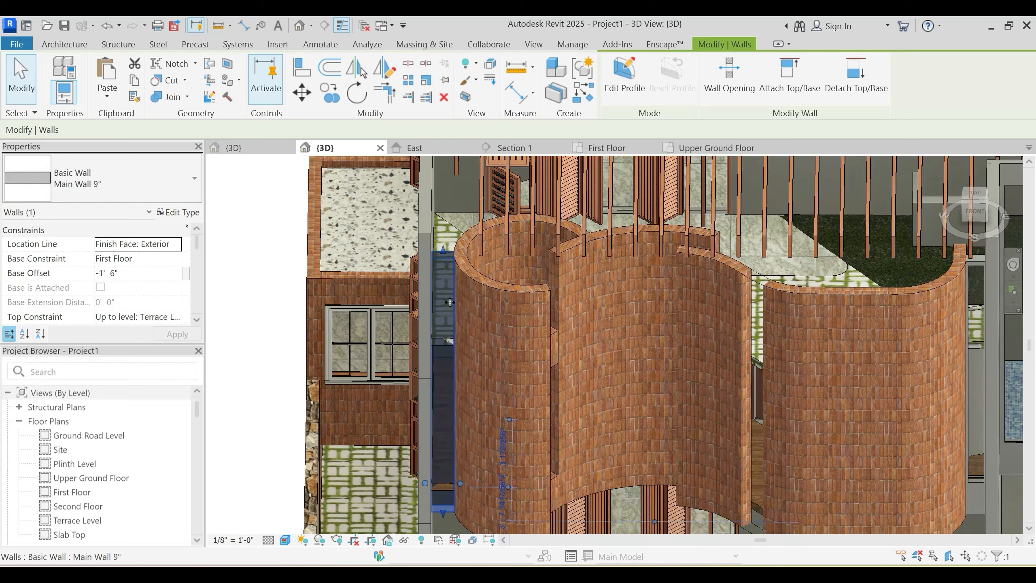
key("Escape")
key("c")
key("r")
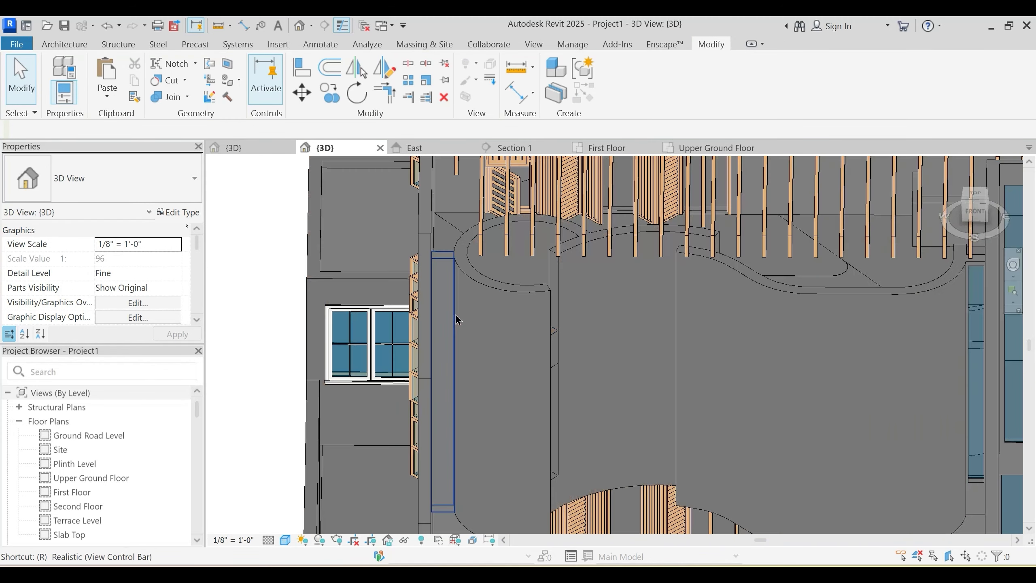
key("r")
middle_click_drag(977, 360, 893, 354)
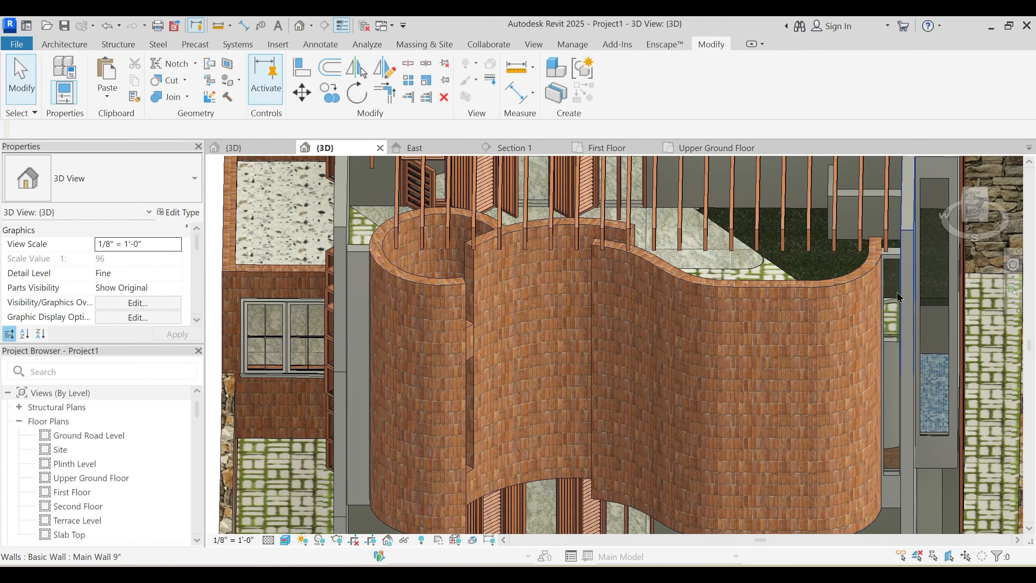
Step: Place a Curtain Wall 1 about 1' 5.5" long in the First Floor return wall beside the circular terrazzo area, and view it in 3D
key("w")
key("a")
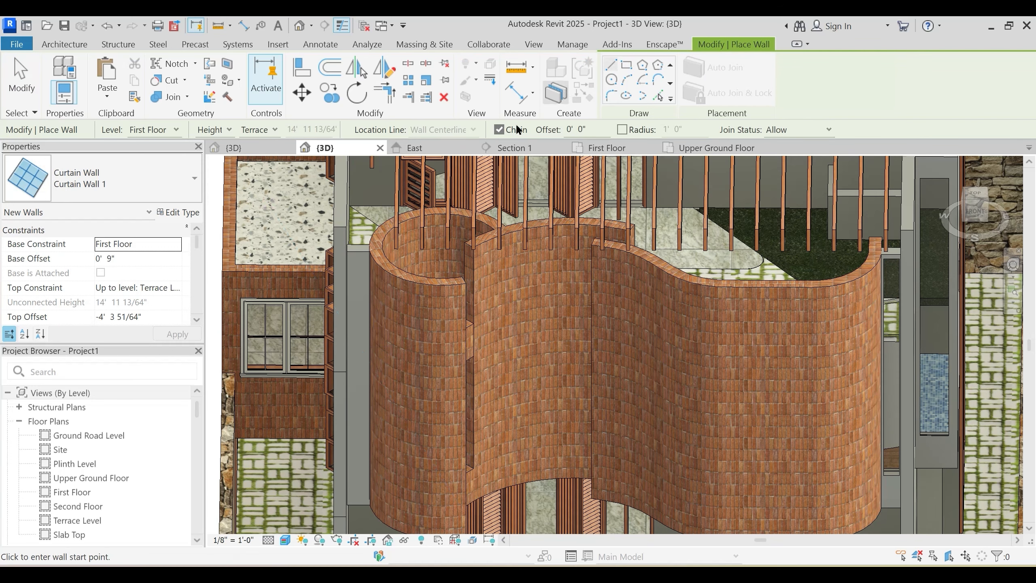
left_click(641, 148)
scroll(449, 392, "down", 2)
scroll(449, 392, "up", 3)
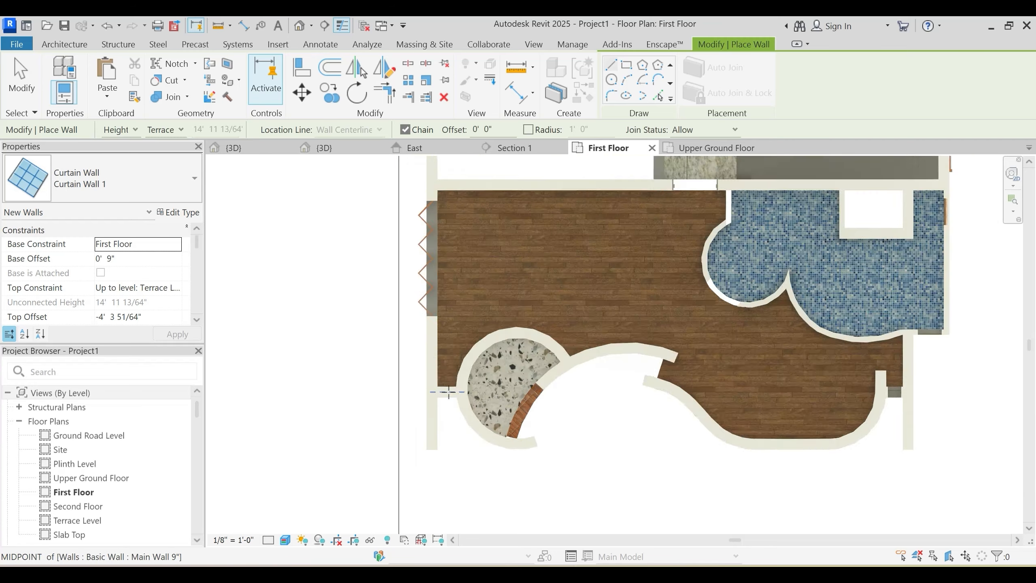
scroll(448, 392, "up", 4)
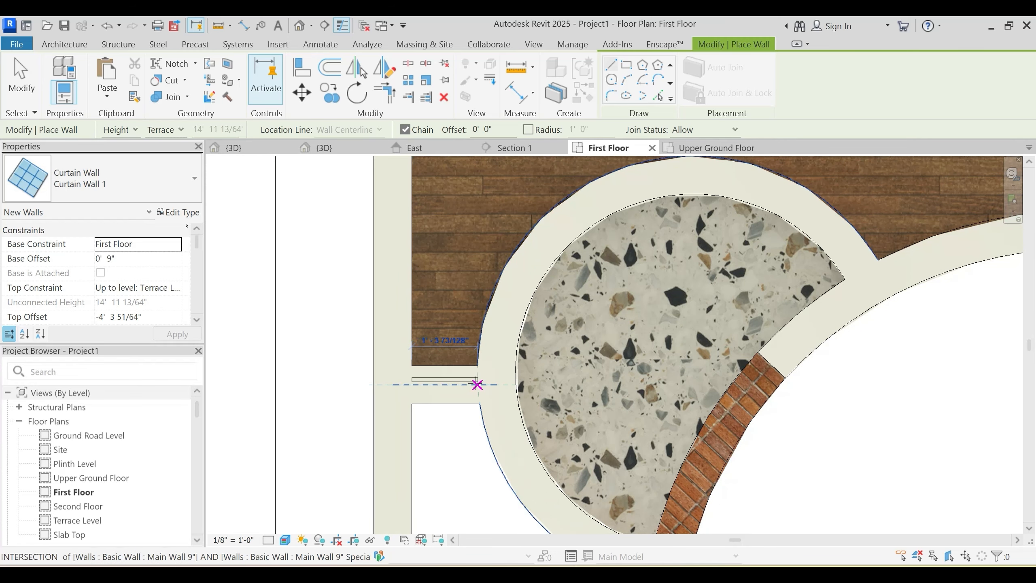
left_click(477, 384)
key("Escape")
key("Escape")
left_click(456, 386)
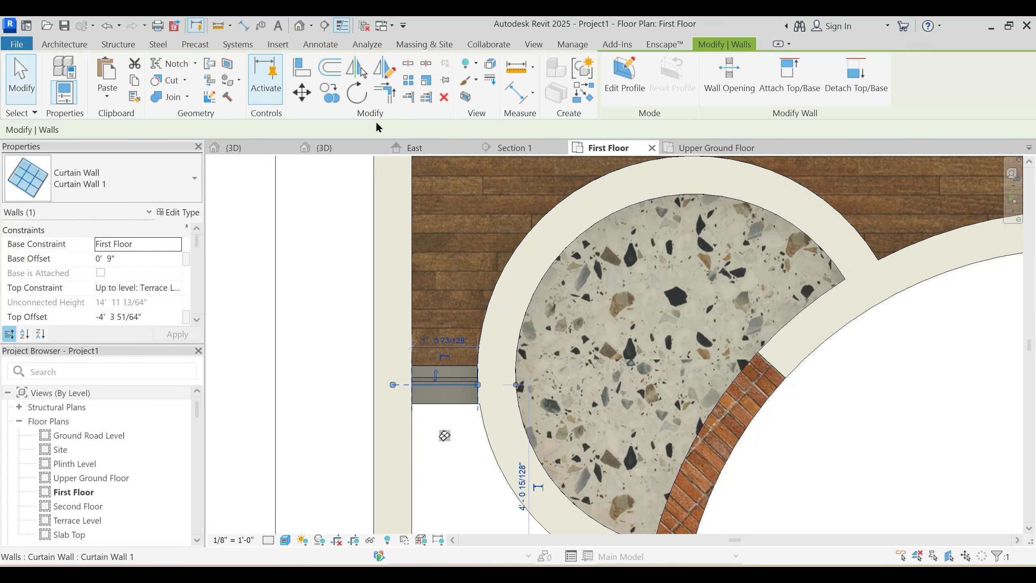
left_click(337, 155)
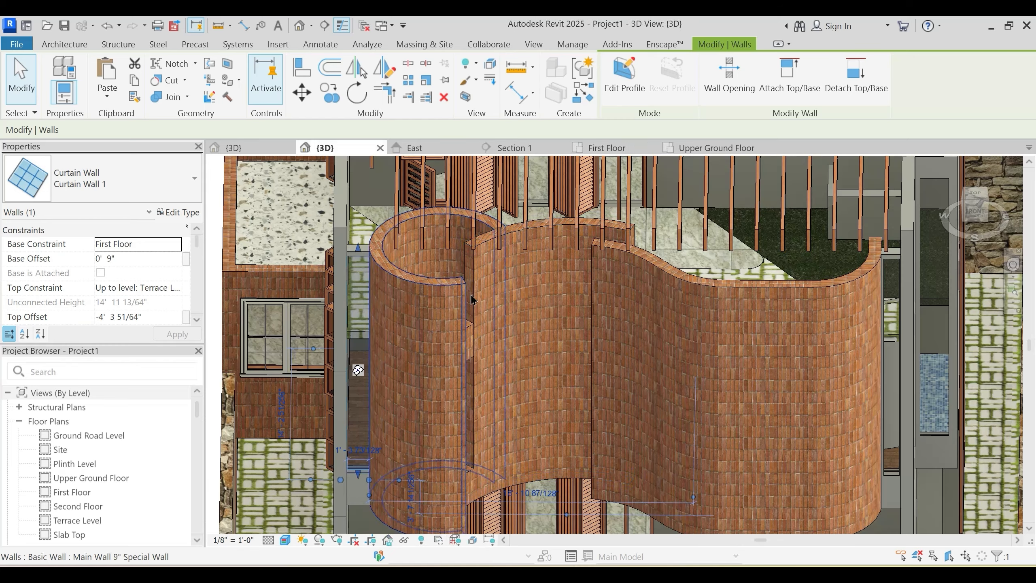
Step: Examine the curtain walls beside the curved brick facade in 3D, and the rear corner of the house with the projecting windows
middle_click_drag(446, 384, 355, 310, "shift")
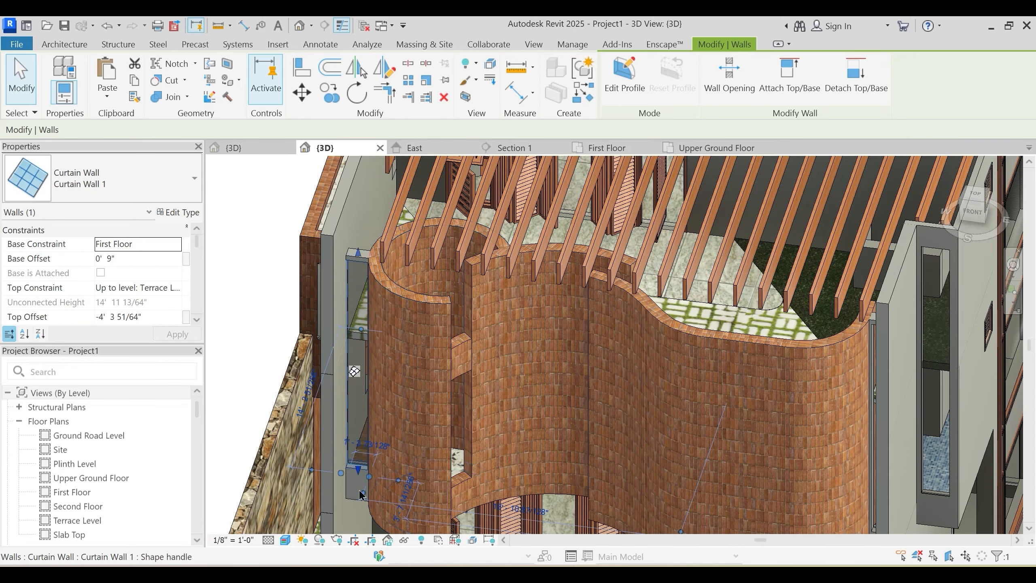
scroll(358, 466, "up", 2)
key("Escape")
scroll(382, 304, "down", 3)
scroll(381, 304, "down", 4)
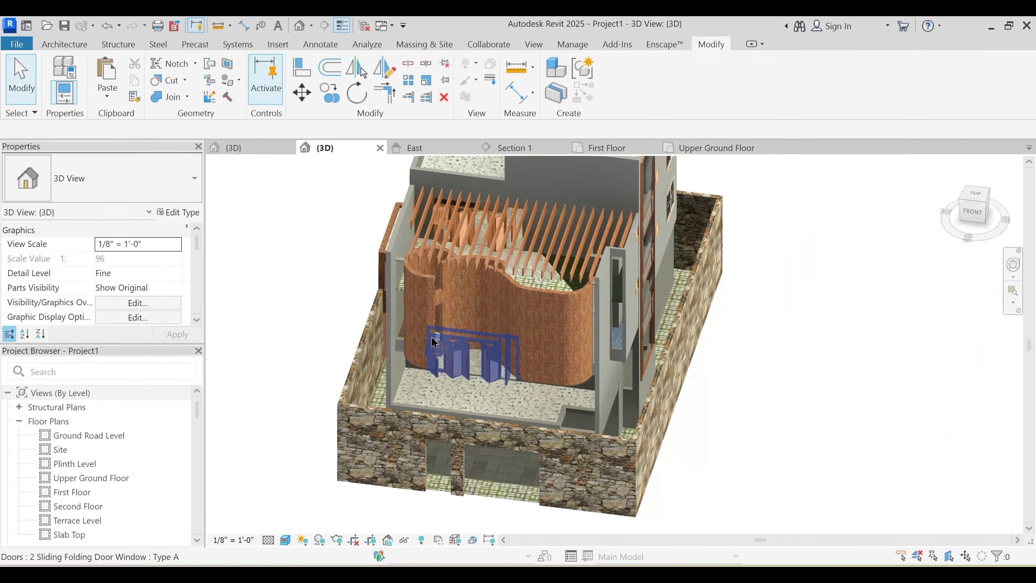
scroll(473, 367, "up", 2)
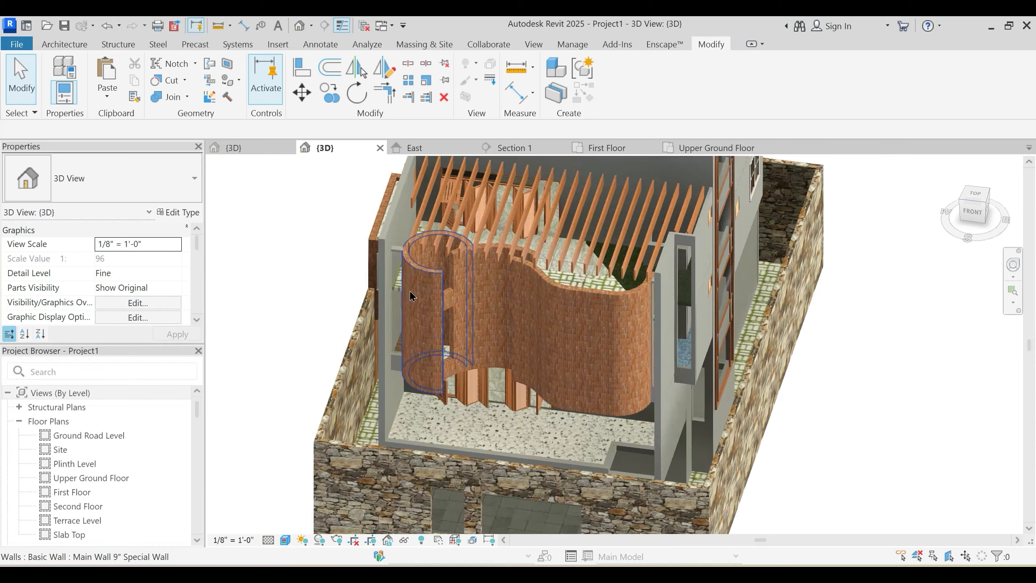
middle_click_drag(473, 368, 405, 257, "shift")
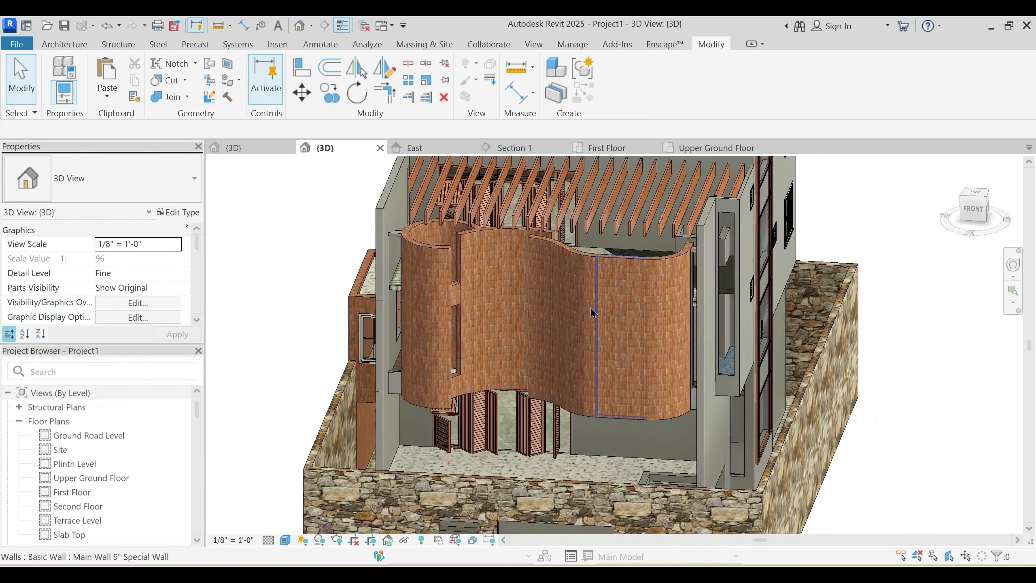
scroll(594, 312, "down", 2)
middle_click_drag(607, 323, 531, 285, "shift")
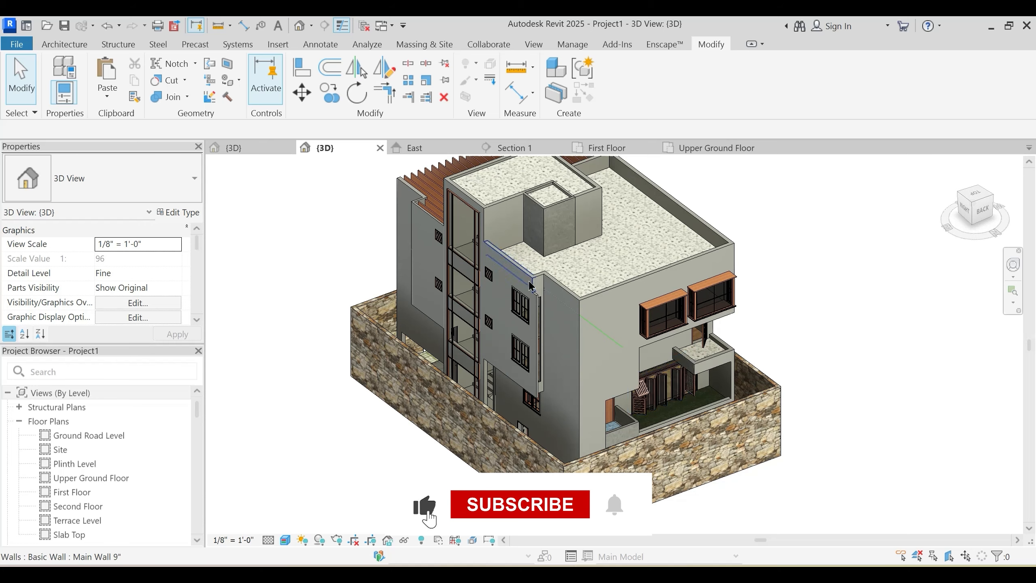
scroll(531, 286, "up", 3)
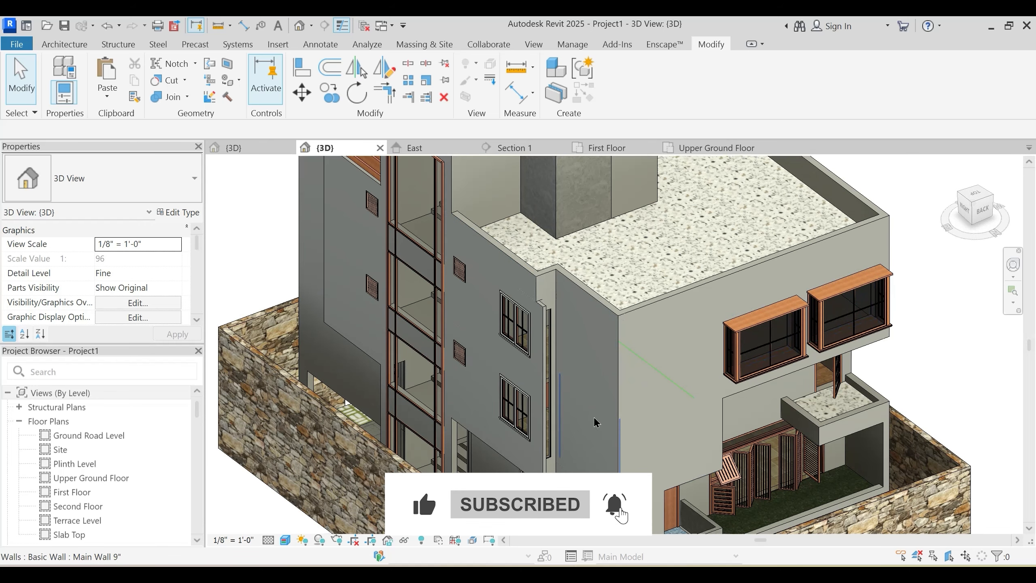
scroll(628, 439, "up", 2)
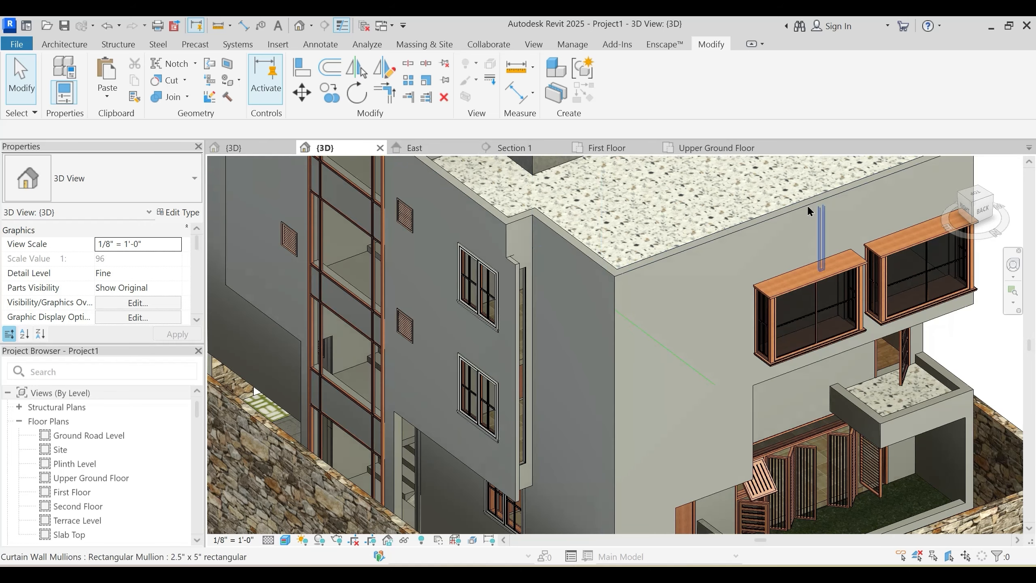
Step: Close the Upper Ground Floor, First Floor, Section 1 and East views, and reopen the First Floor plan at the corner room
left_click(766, 148)
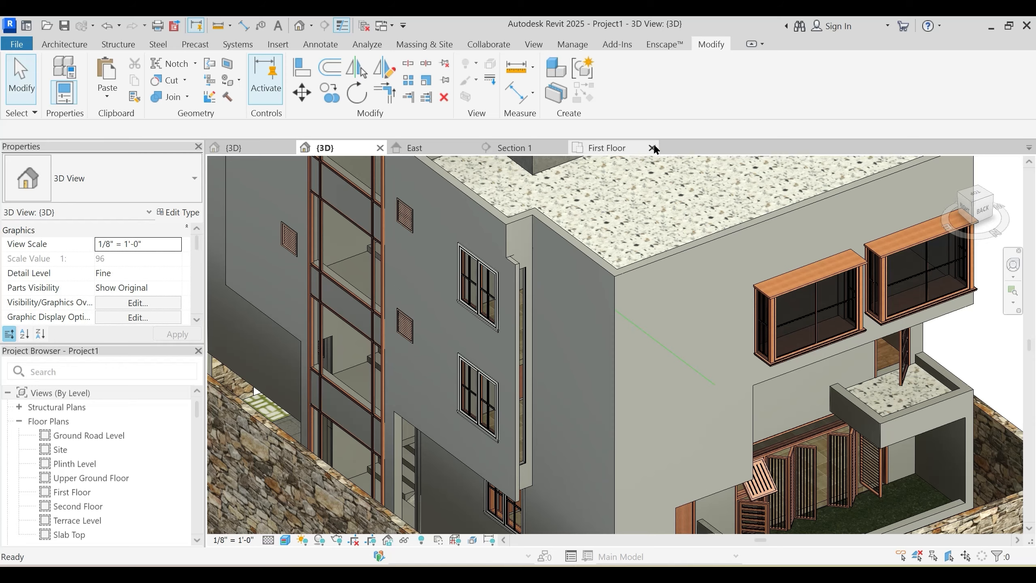
left_click(651, 148)
left_click(560, 148)
left_click(470, 147)
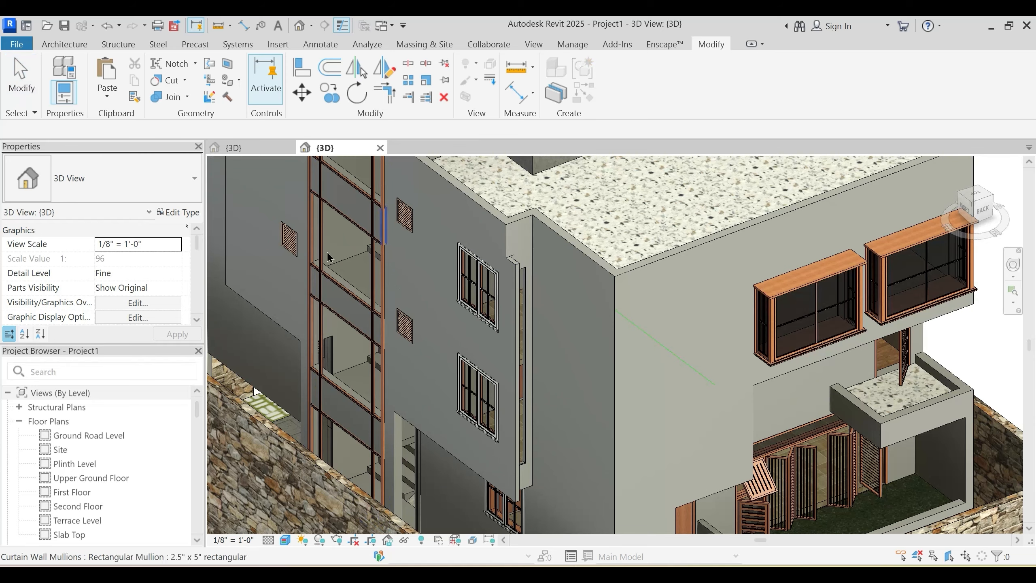
scroll(77, 457, "down", 2)
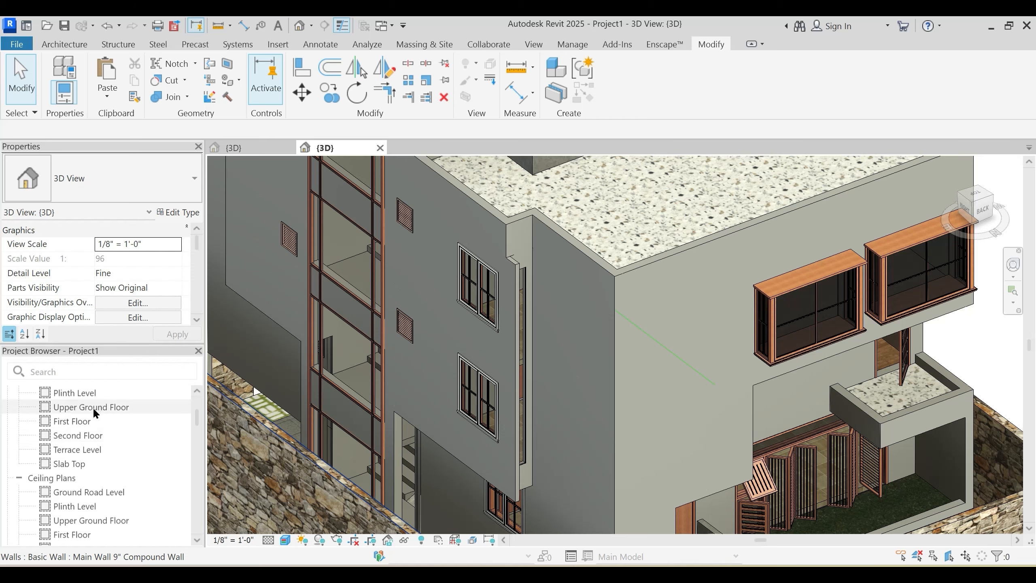
double_click(83, 422)
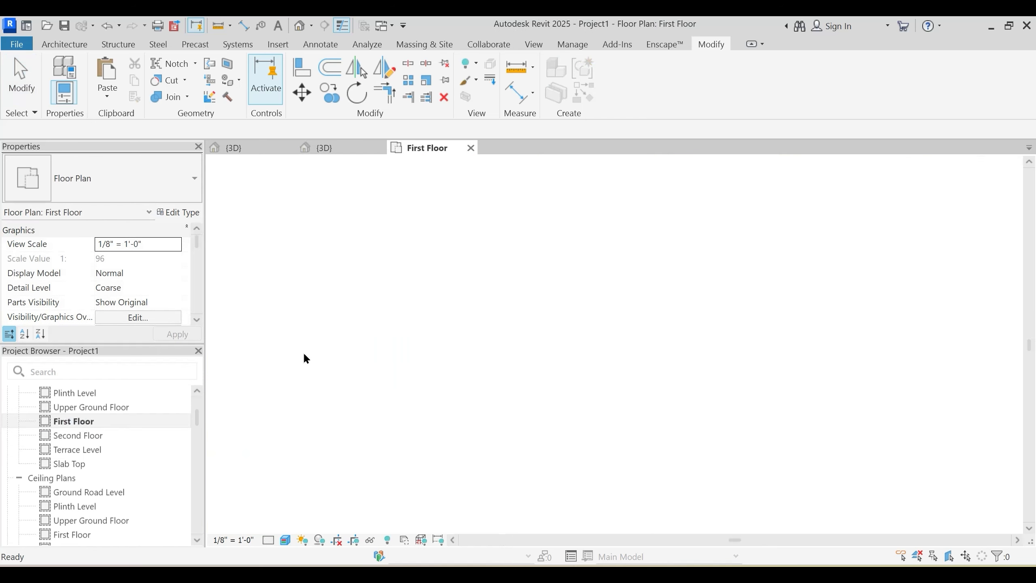
scroll(650, 253, "up", 5)
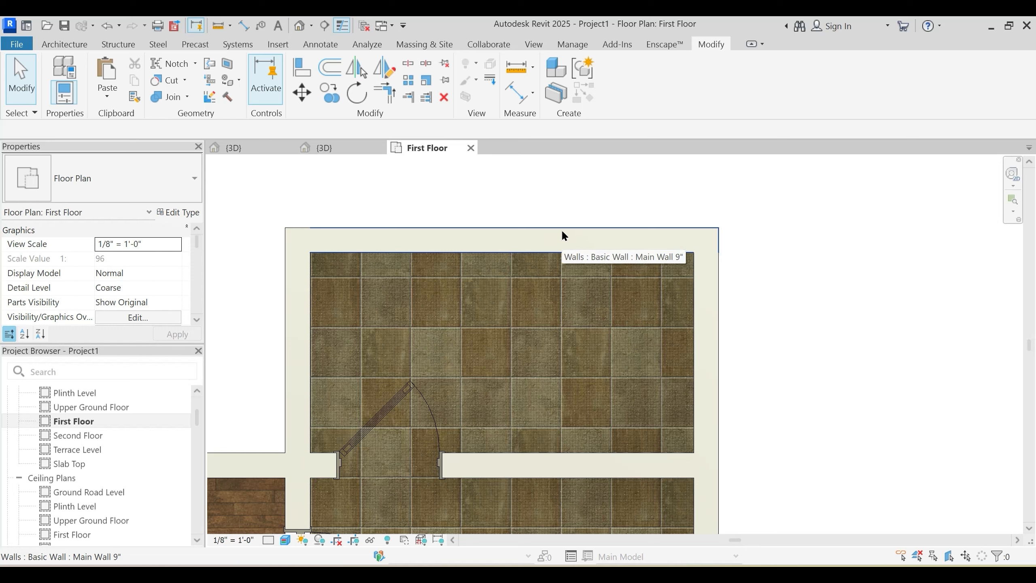
Step: Try to duplicate the Internal Wall 4.5" wall type under the name Glass Wall
key("w")
key("a")
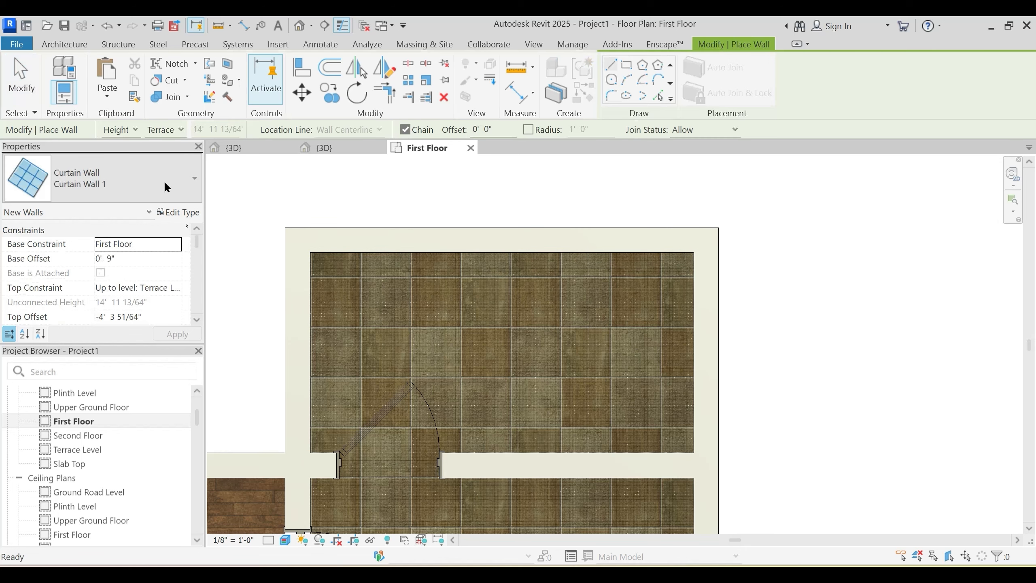
left_click(163, 180)
scroll(124, 314, "up", 6)
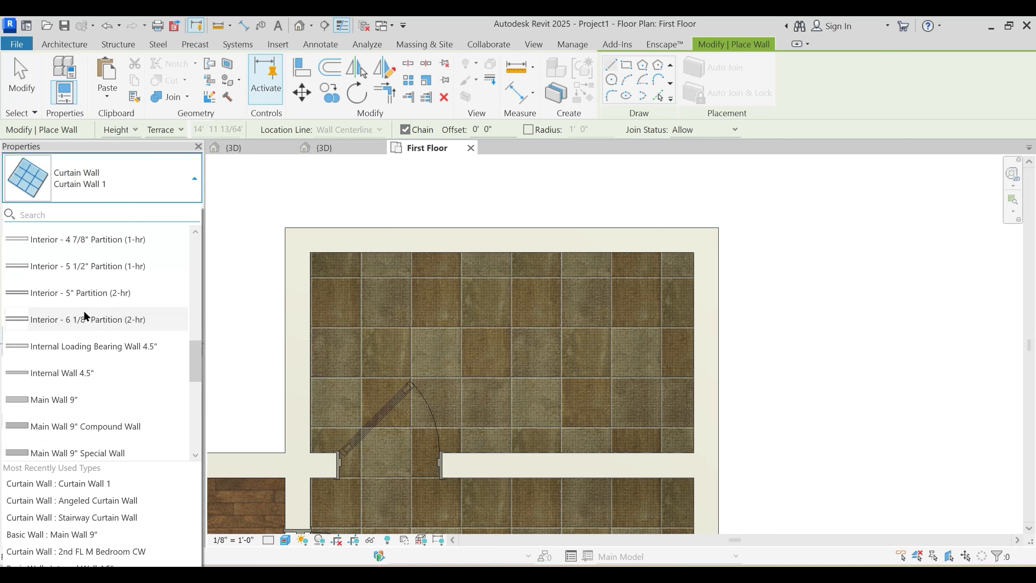
scroll(78, 376, "up", 2)
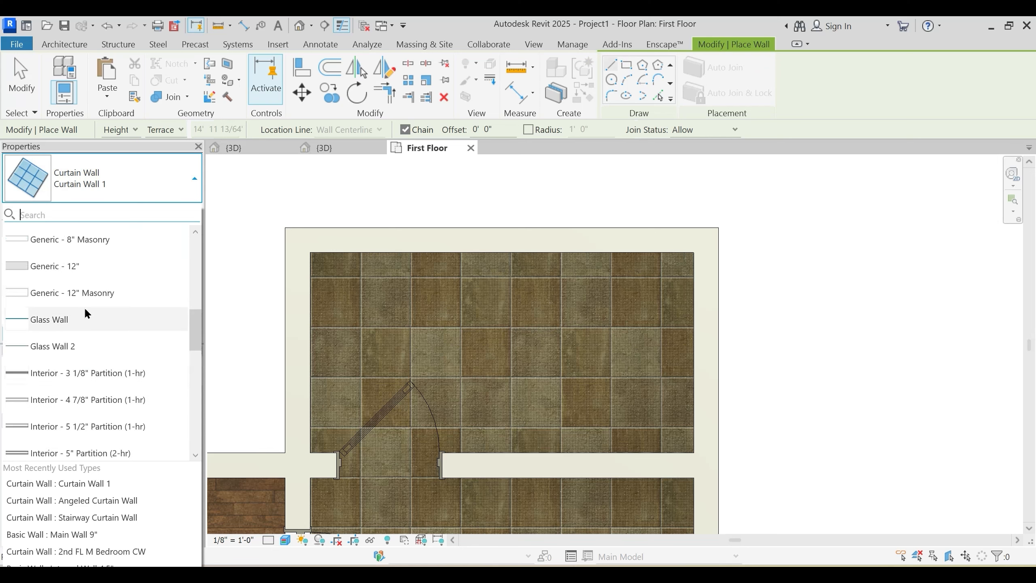
scroll(101, 320, "up", 3)
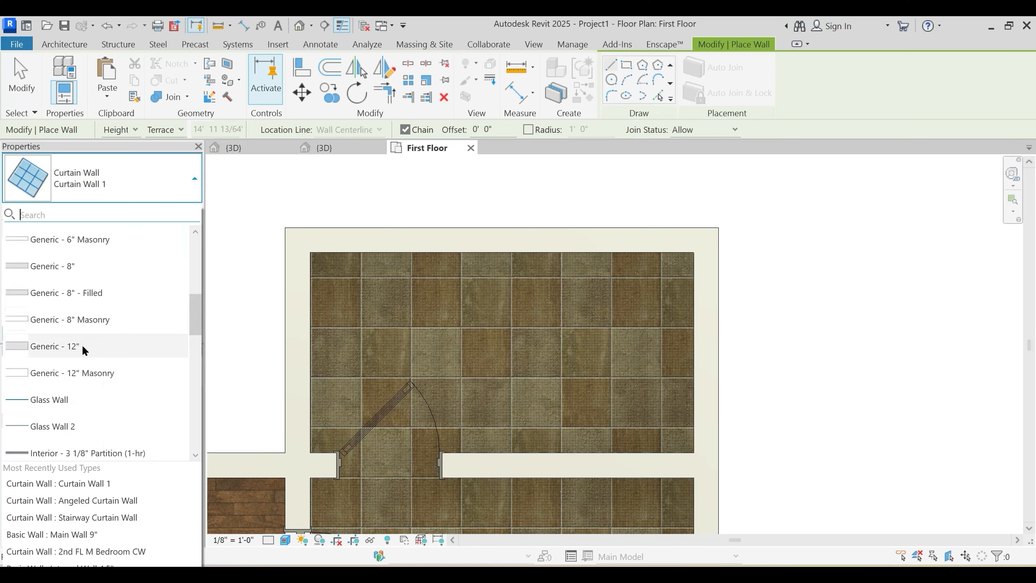
scroll(80, 375, "down", 6)
scroll(82, 378, "down", 3)
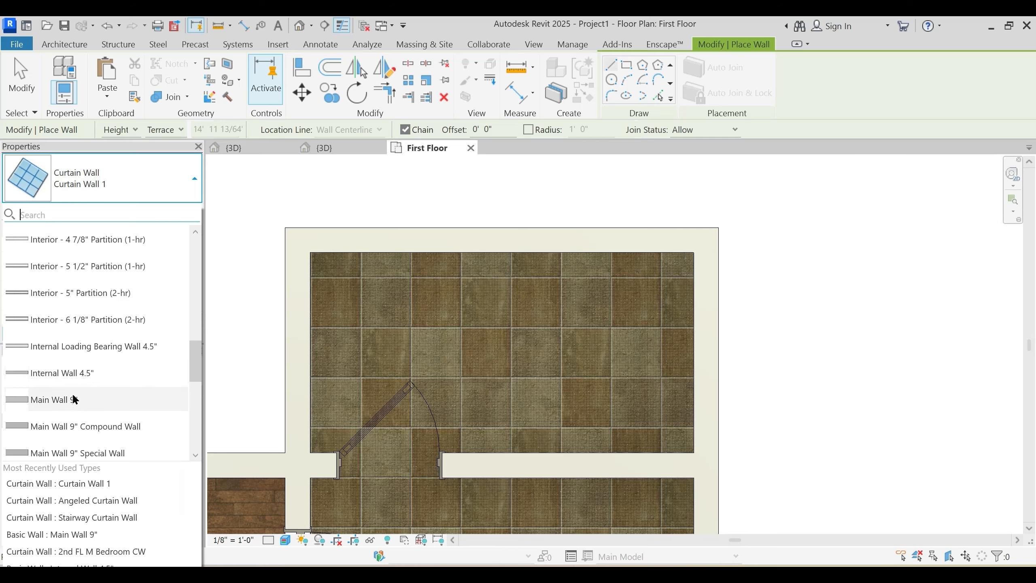
left_click(82, 373)
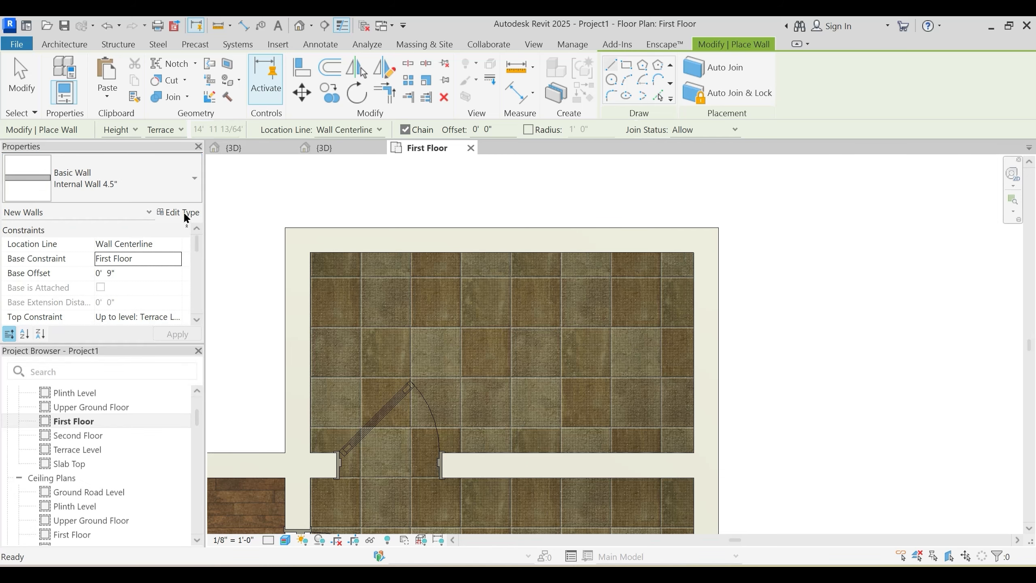
left_click(185, 215)
left_click(607, 110)
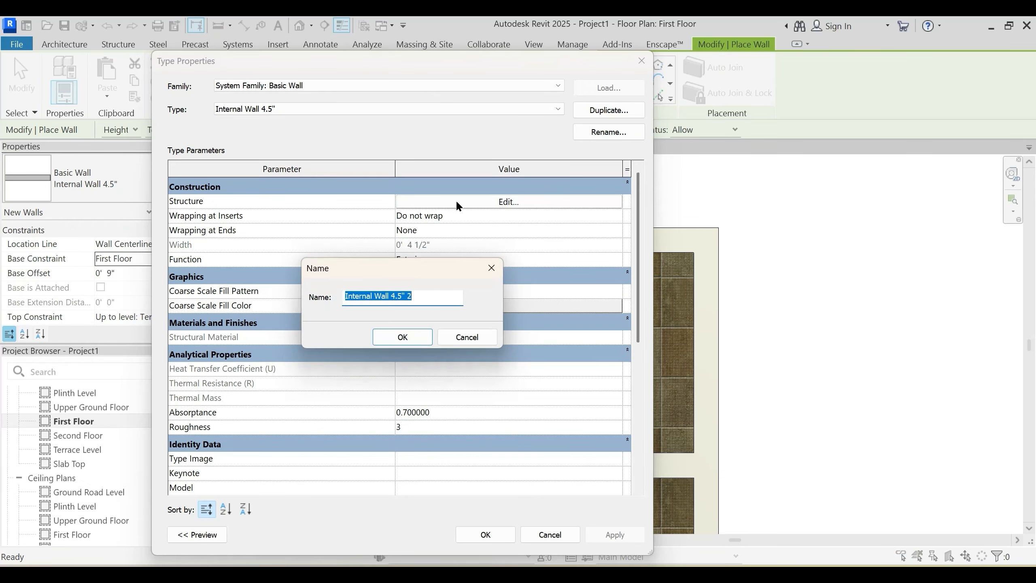
type("Glass Wall")
key("Return")
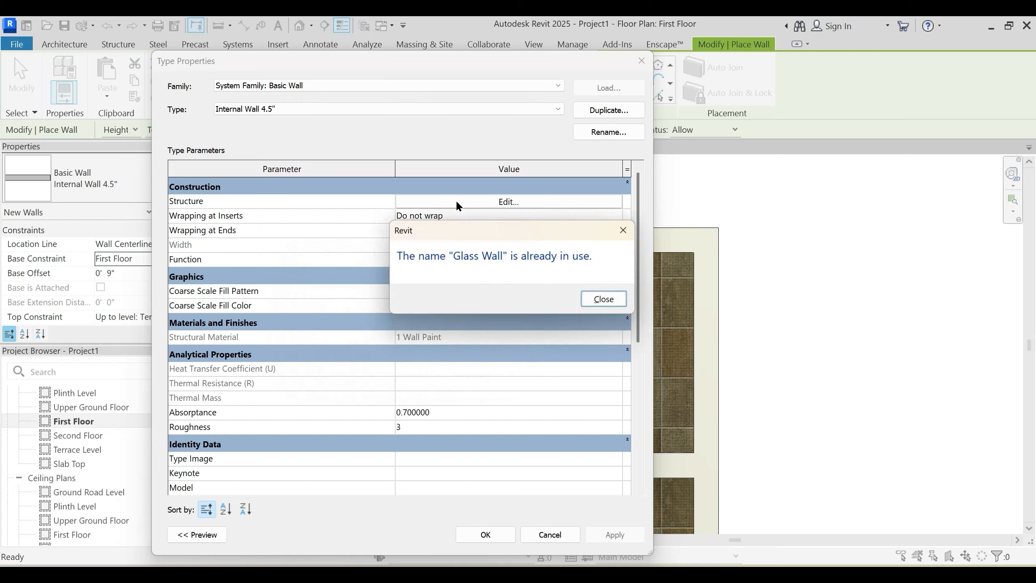
key("Return")
key("Escape")
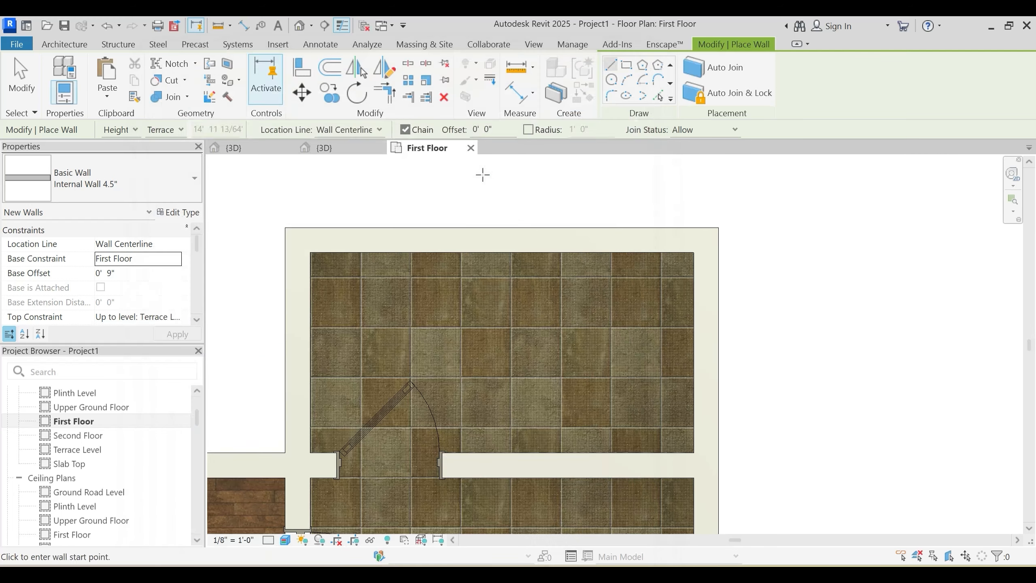
key("Escape")
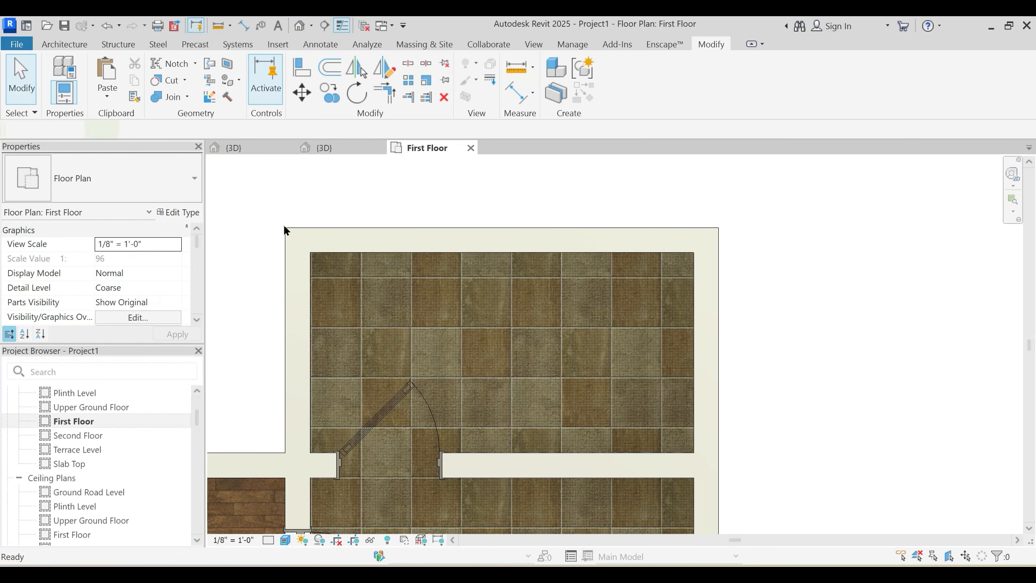
Step: Inspect the layer structure and the material of the Glass Wall 2 wall type
key("w")
key("a")
left_click(153, 180)
type("gas")
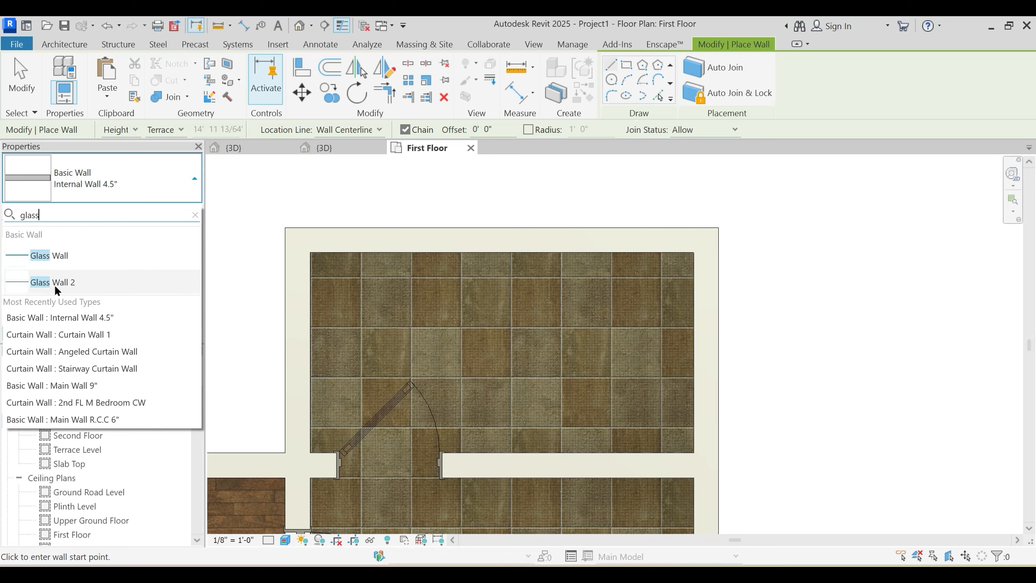
left_click(57, 283)
left_click(182, 212)
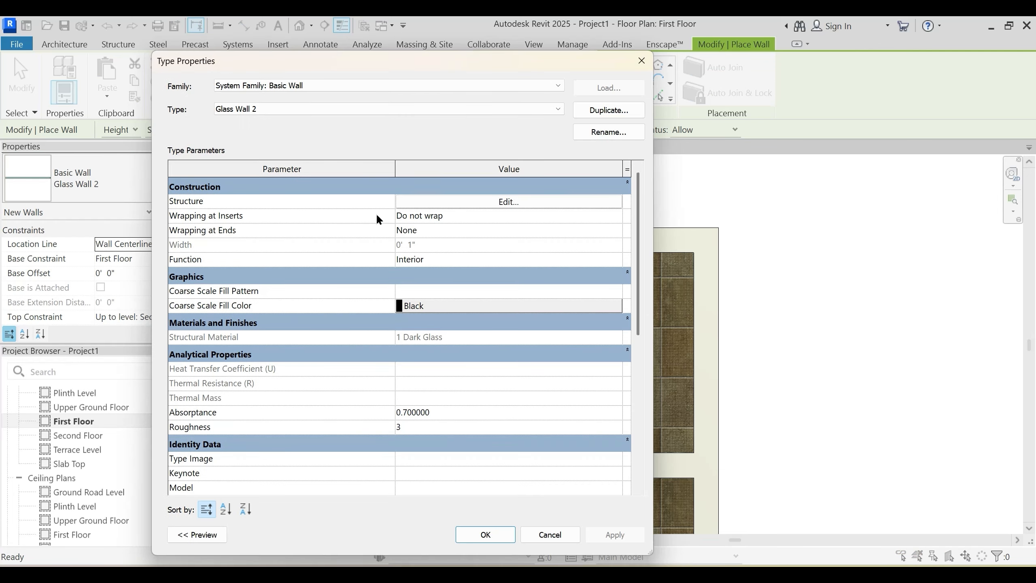
left_click(488, 200)
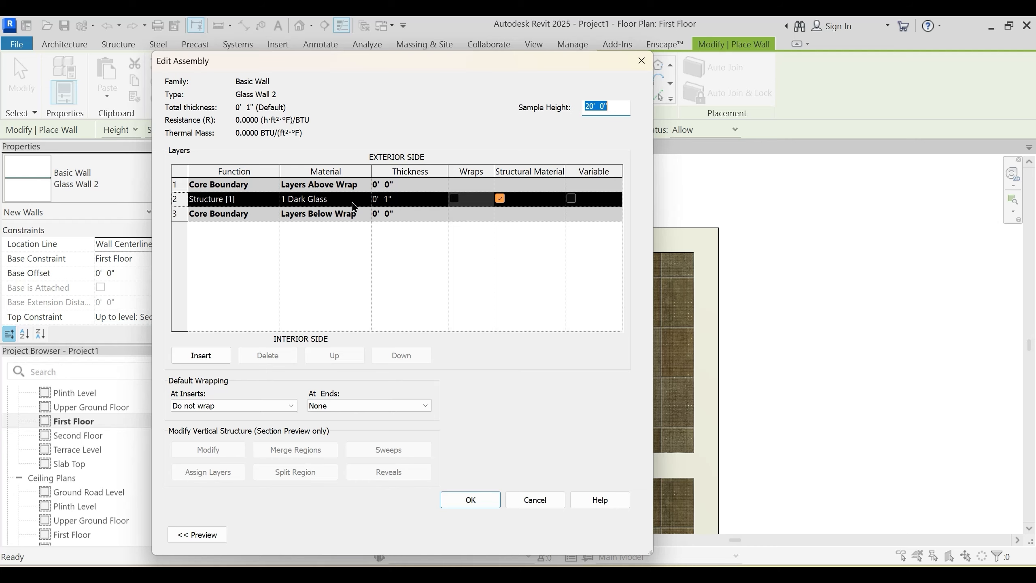
left_click(365, 201)
left_click(366, 199)
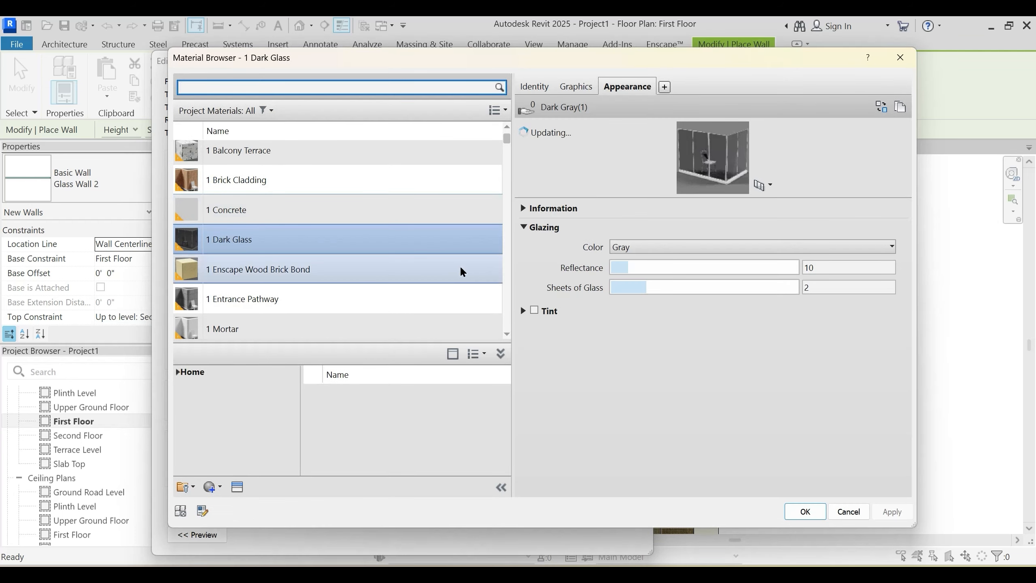
key("Escape")
key("Escape")
key("Escape")
key("Escape")
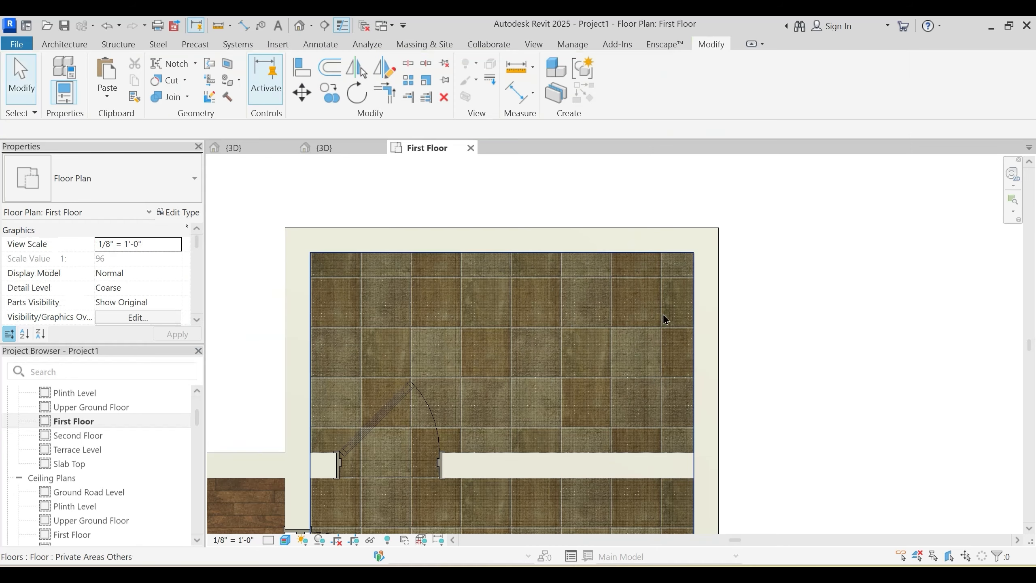
Step: Start a new wall with the Curtain Wall 1 type and duplicate that type as Curtain Wall 2
scroll(611, 204, "down", 3)
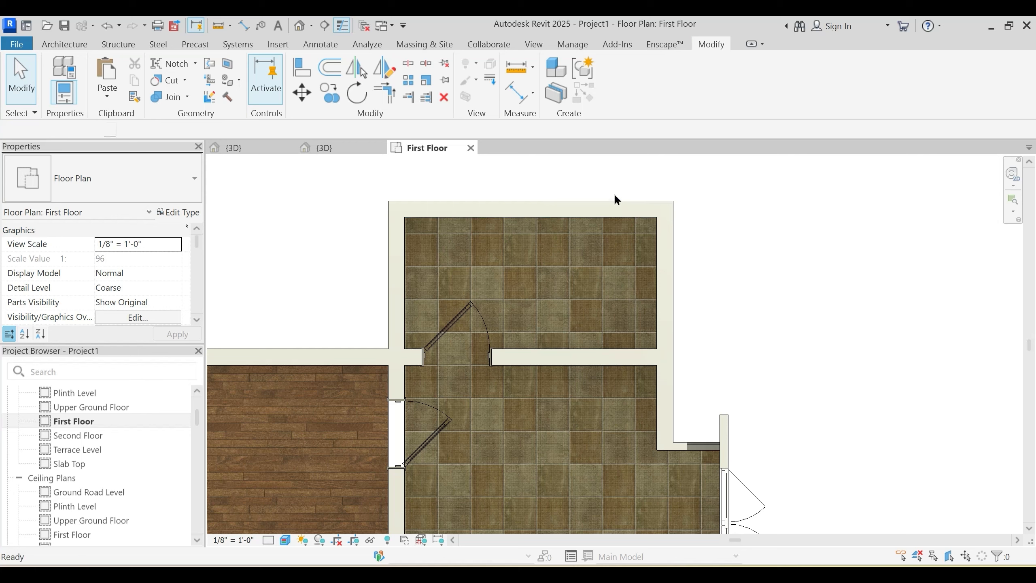
key("w")
key("a")
left_click(182, 195)
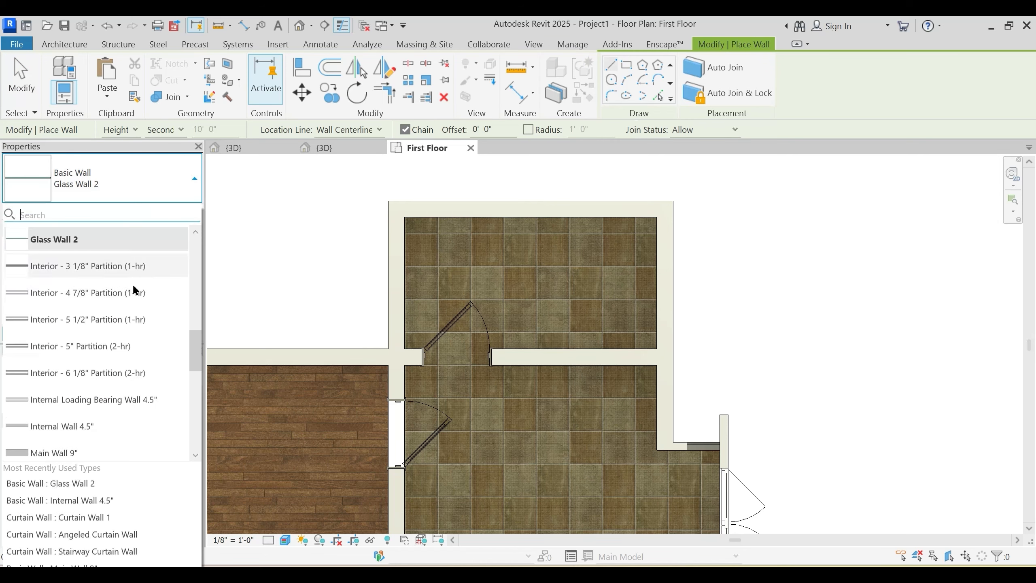
scroll(133, 319, "down", 5)
scroll(133, 319, "down", 3)
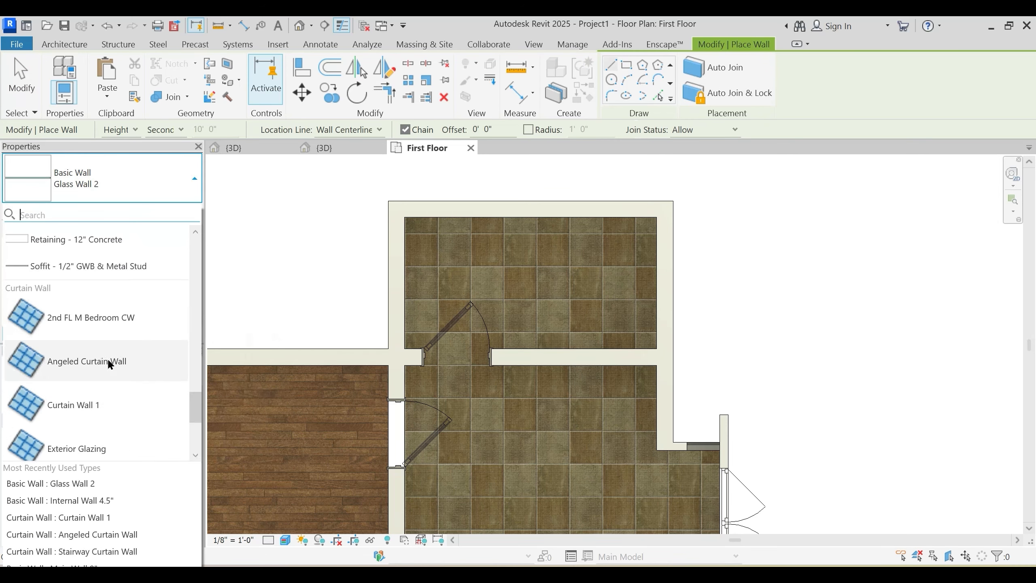
left_click(96, 401)
left_click(179, 212)
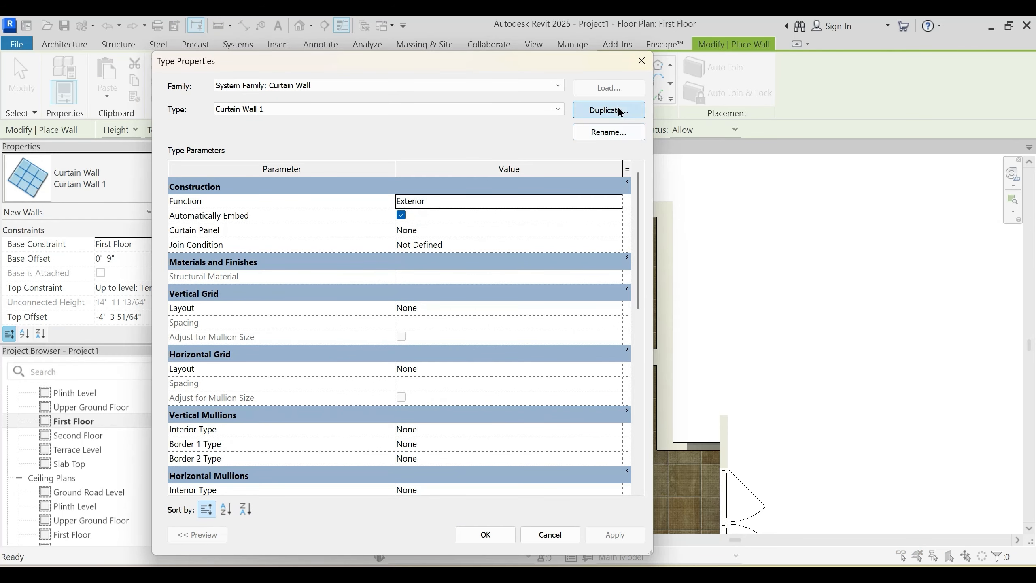
left_click(618, 110)
left_click(409, 338)
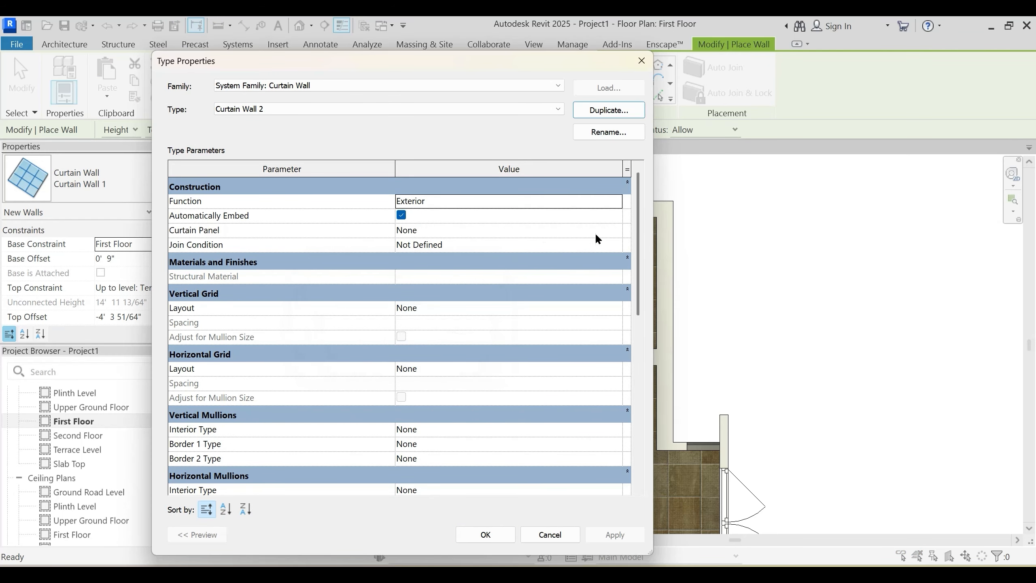
Step: Set the curtain panel of the Curtain Wall 2 type to Basic Wall : Glass Wall 2
left_click(617, 231)
scroll(483, 256, "down", 5)
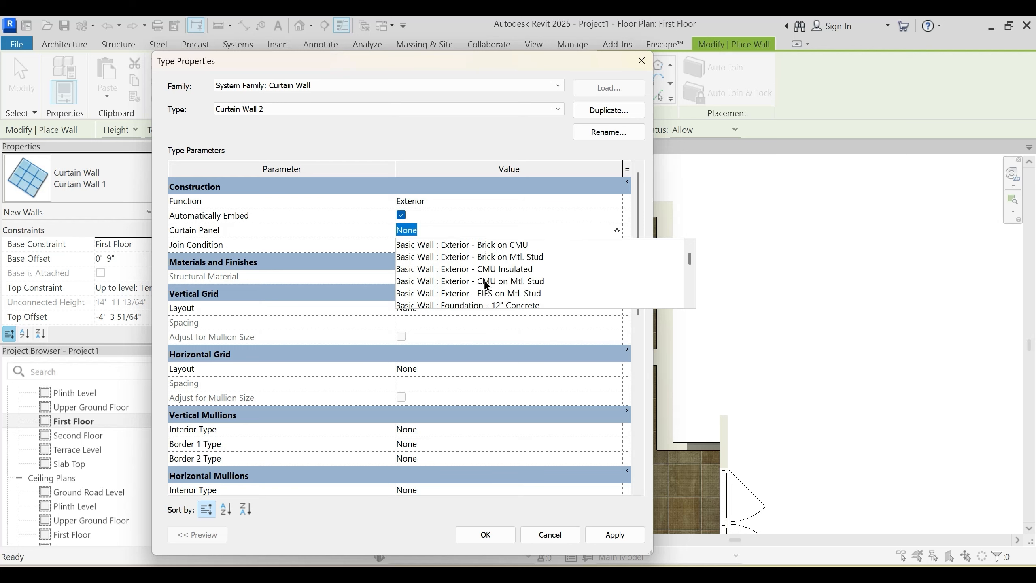
scroll(485, 279, "down", 4)
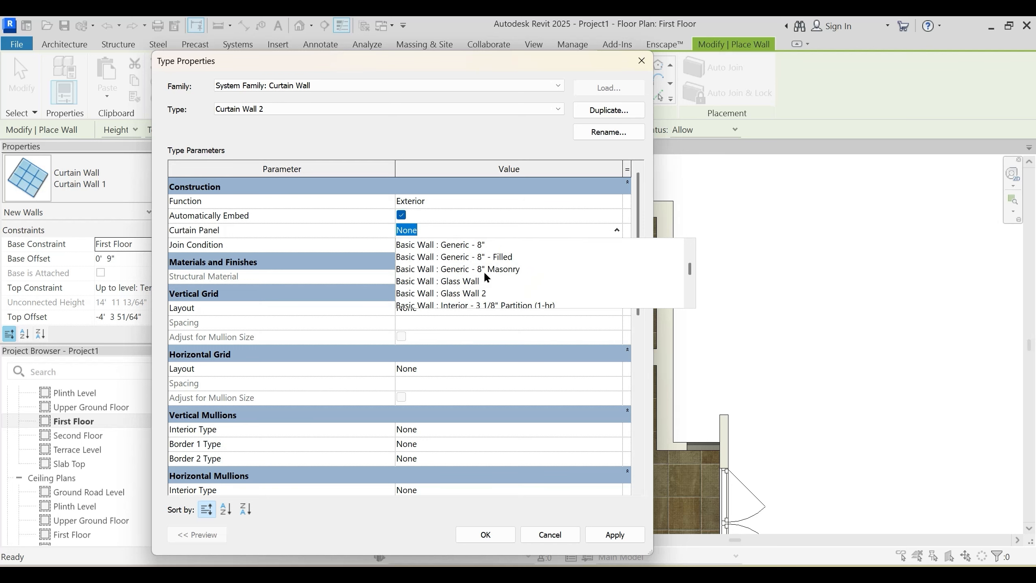
left_click(469, 257)
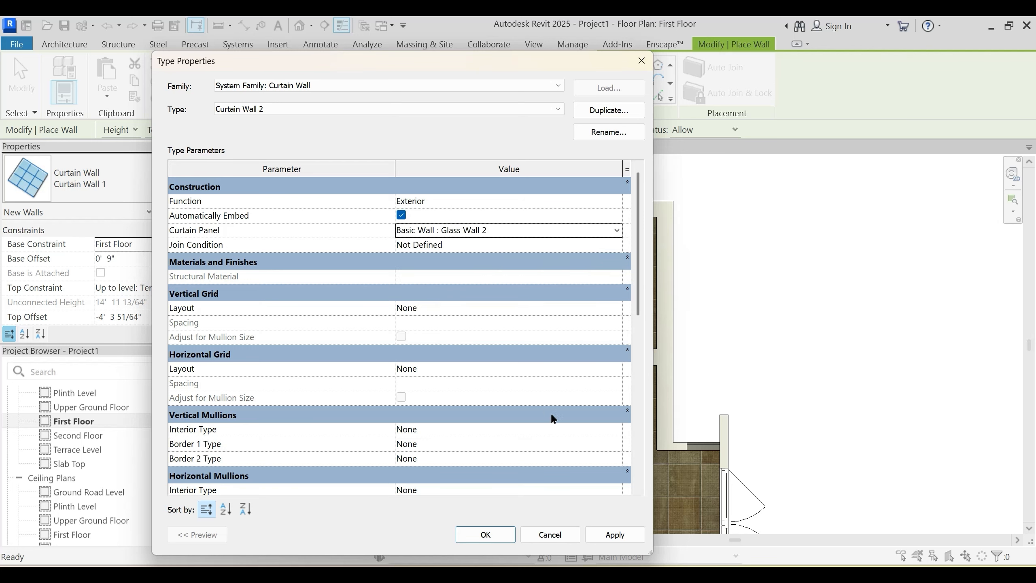
Step: Disallow the join between the two Main Wall 9" walls at the upper-right corner of the First Floor plan
middle_click_drag(639, 217, 537, 271)
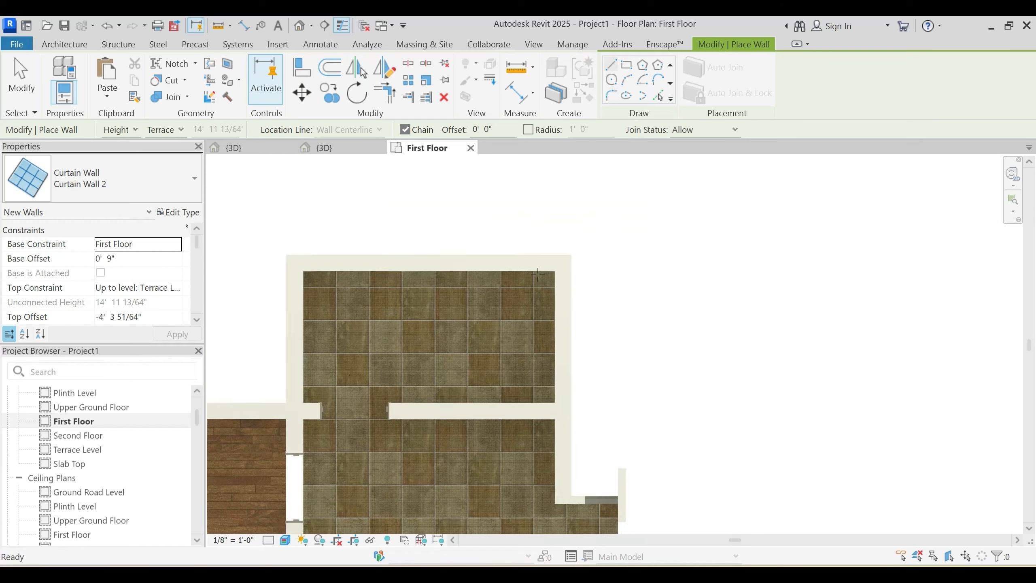
scroll(554, 247, "up", 2)
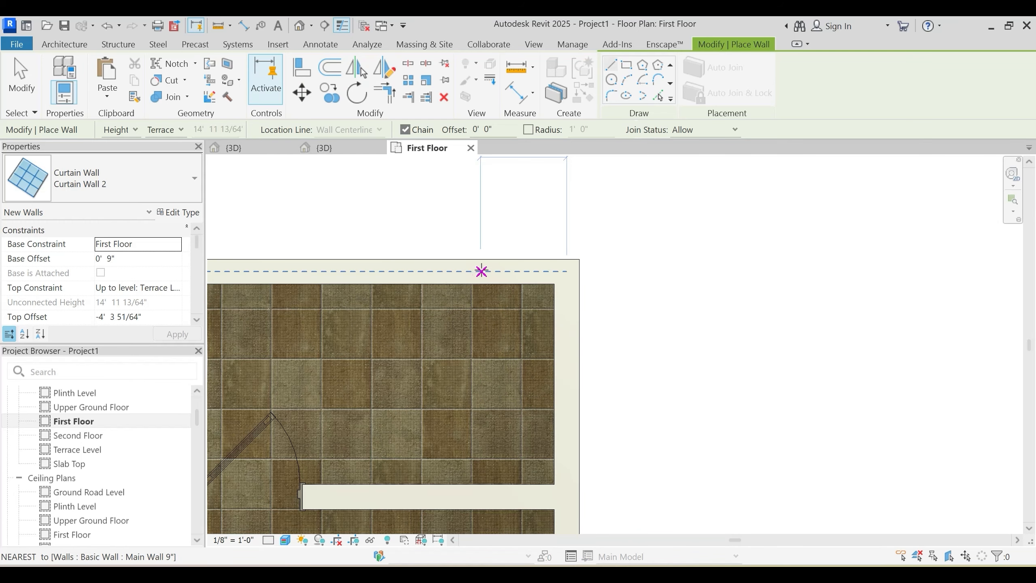
scroll(481, 271, "down", 1)
scroll(462, 212, "up", 2)
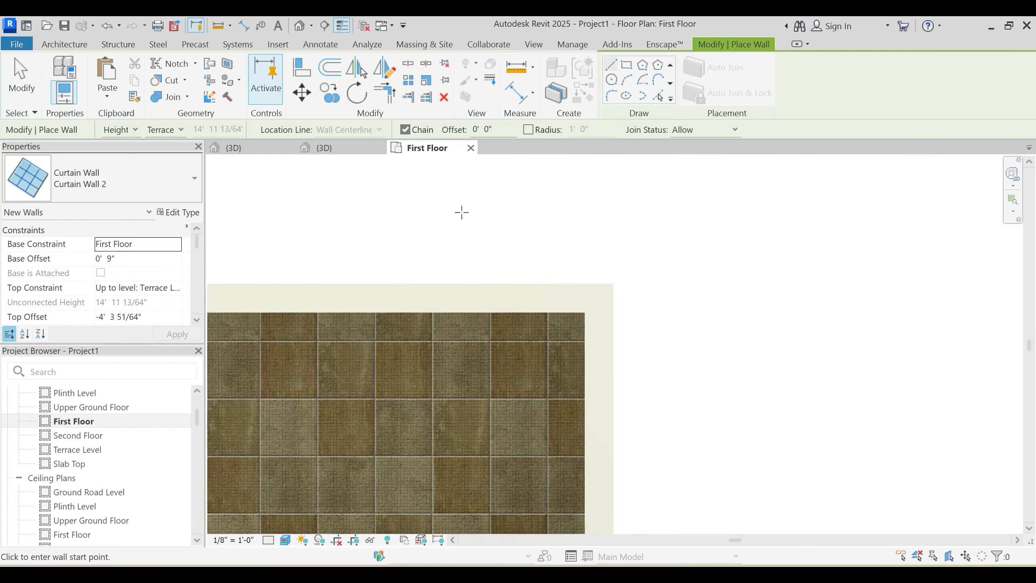
key("Escape")
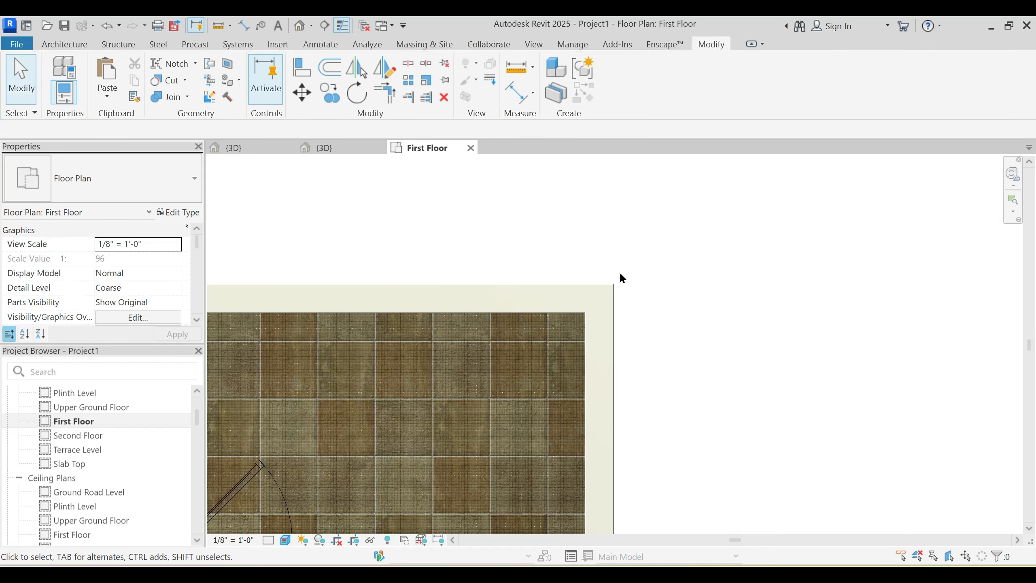
left_click(209, 97)
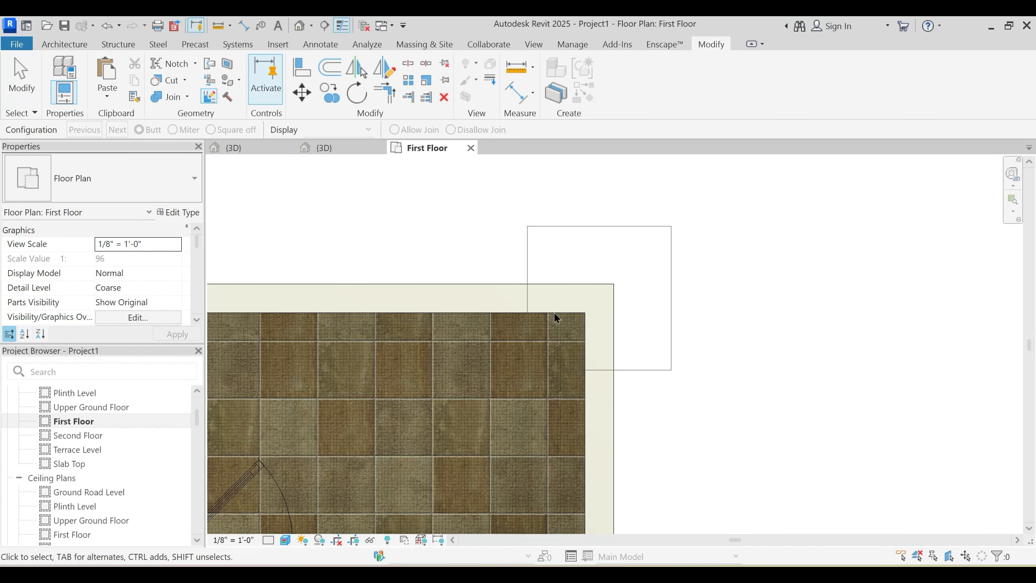
left_click(557, 318)
key("Escape")
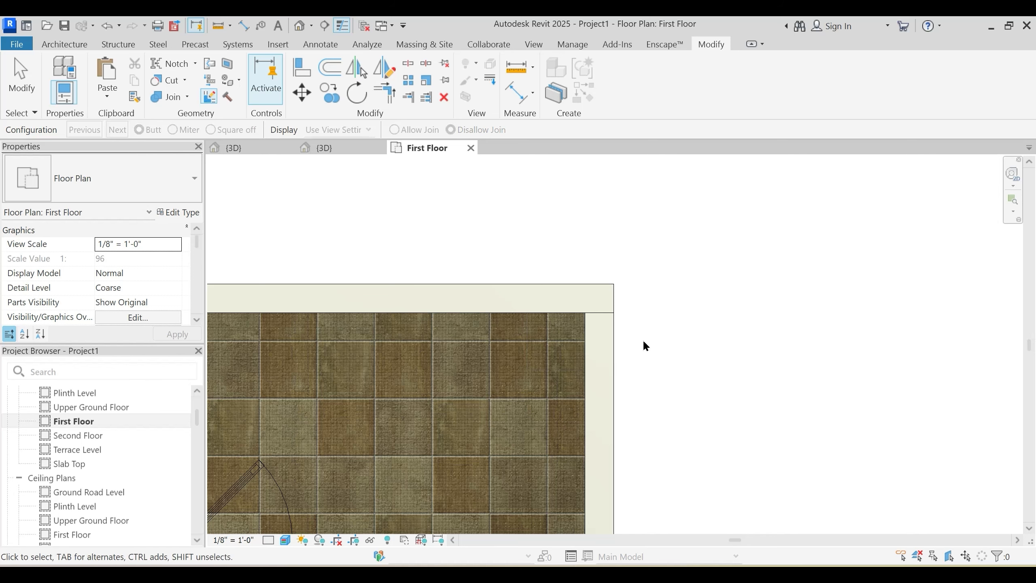
key("Escape")
Step: Extend the upper wall's end to the right-hand wall's outer face and trim the right-hand wall to the upper wall's inner face
scroll(597, 321, "up", 3)
left_click(598, 319)
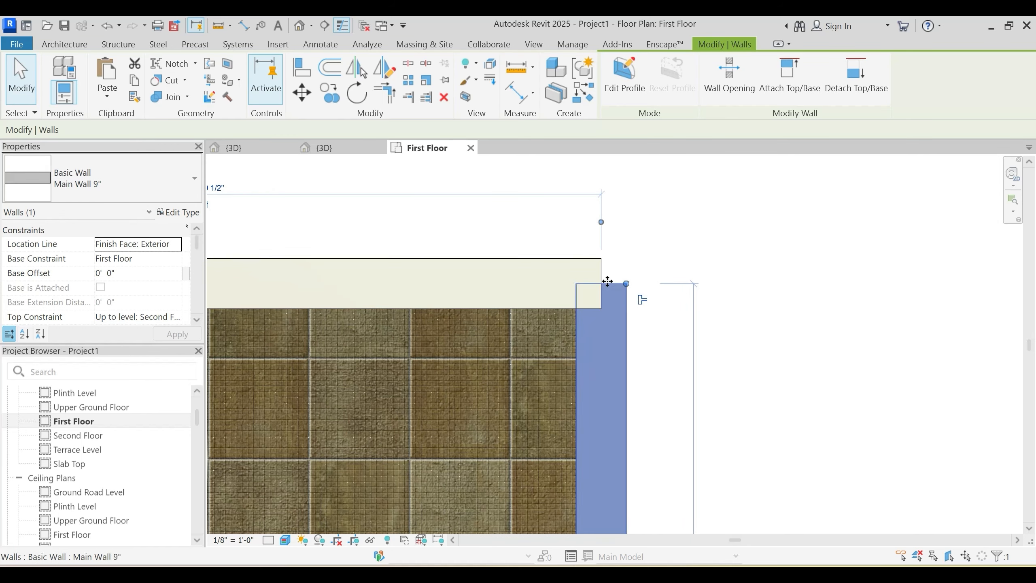
key("Escape")
left_click(602, 265)
left_click_drag(601, 259, 626, 308)
key("Escape")
left_click(625, 328)
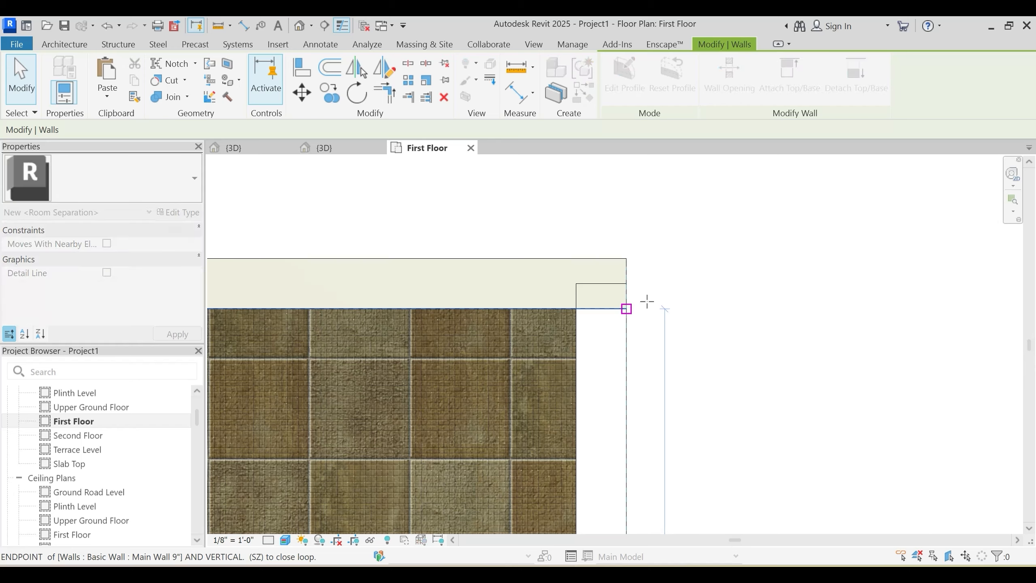
left_click(675, 292)
scroll(676, 291, "down", 2)
Step: Start a Curtain Wall 2 wall with base offset 1' 6", top constraint Unconnected and unconnected height 8' 0"
key("w")
key("a")
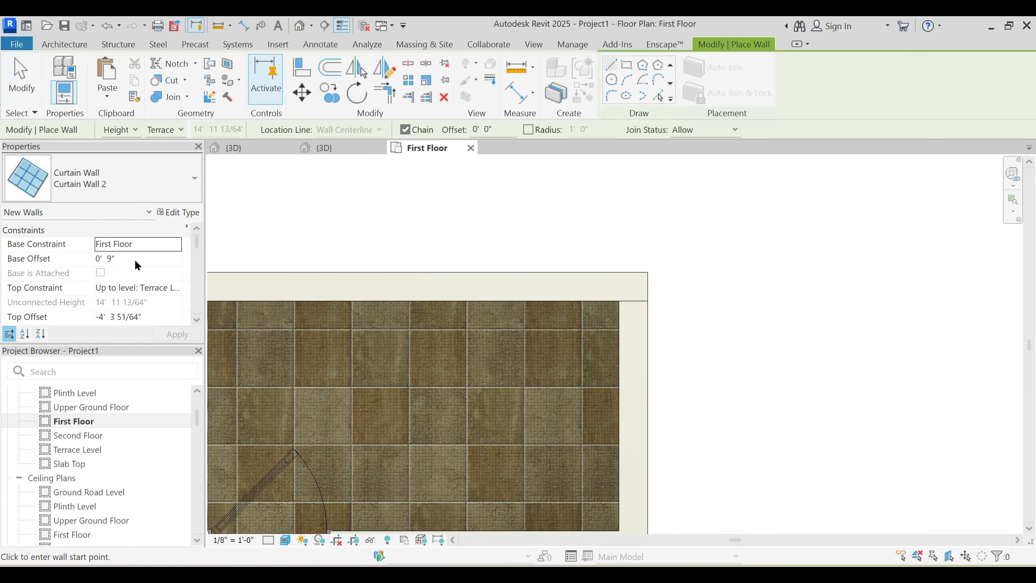
left_click(135, 258)
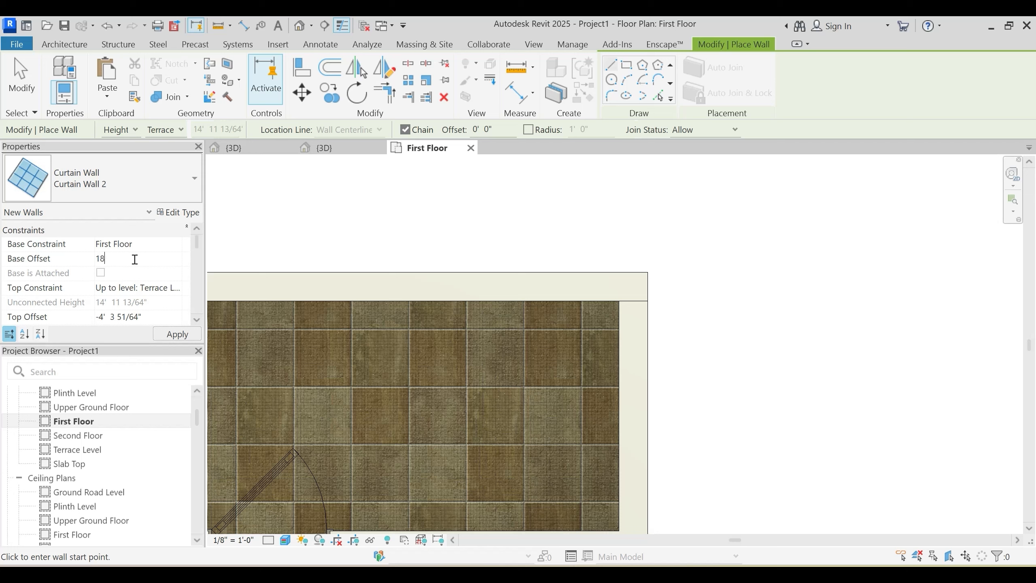
left_click(174, 288)
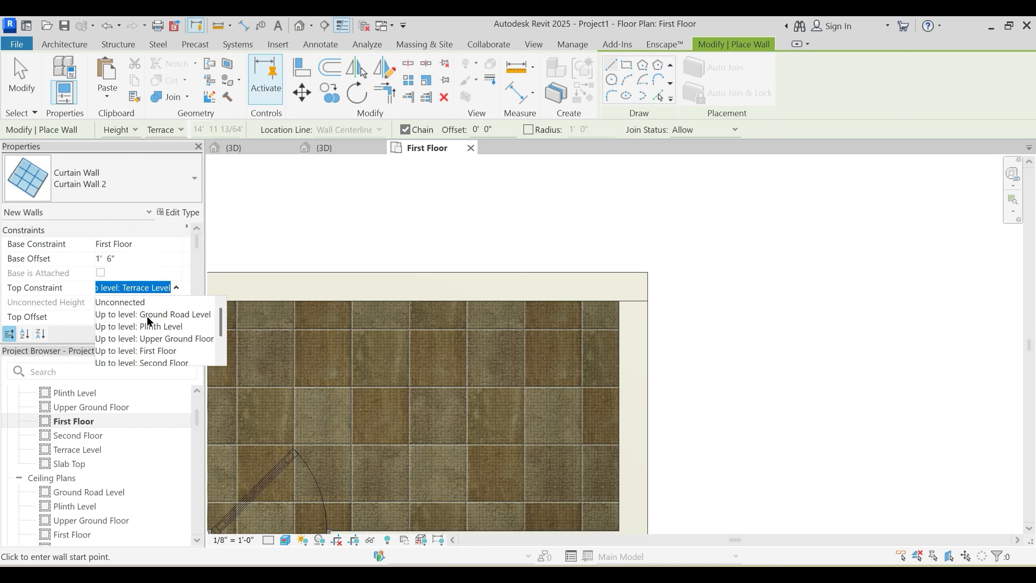
left_click(135, 302)
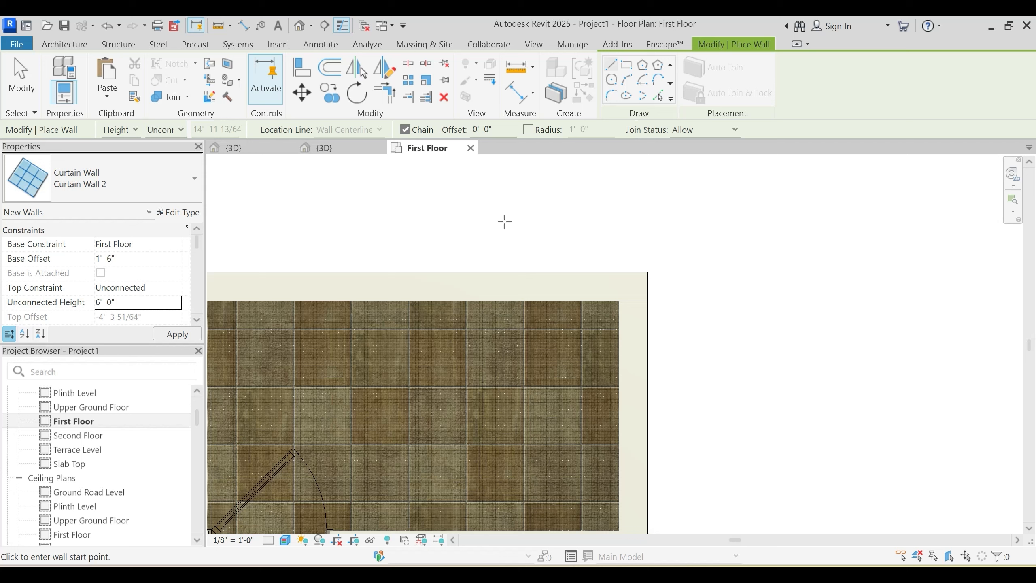
left_click(135, 303)
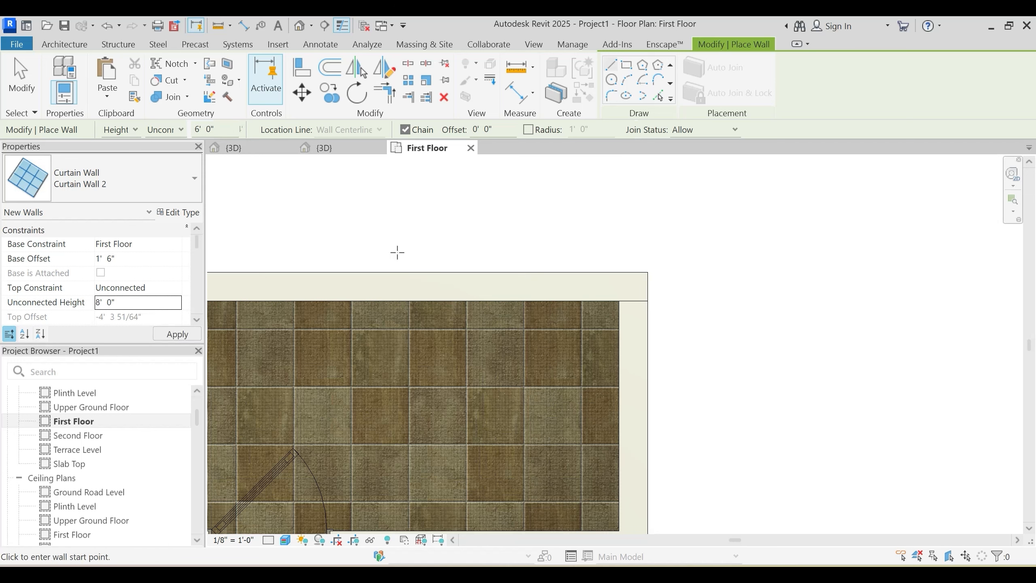
left_click(391, 286)
scroll(612, 284, "up", 2)
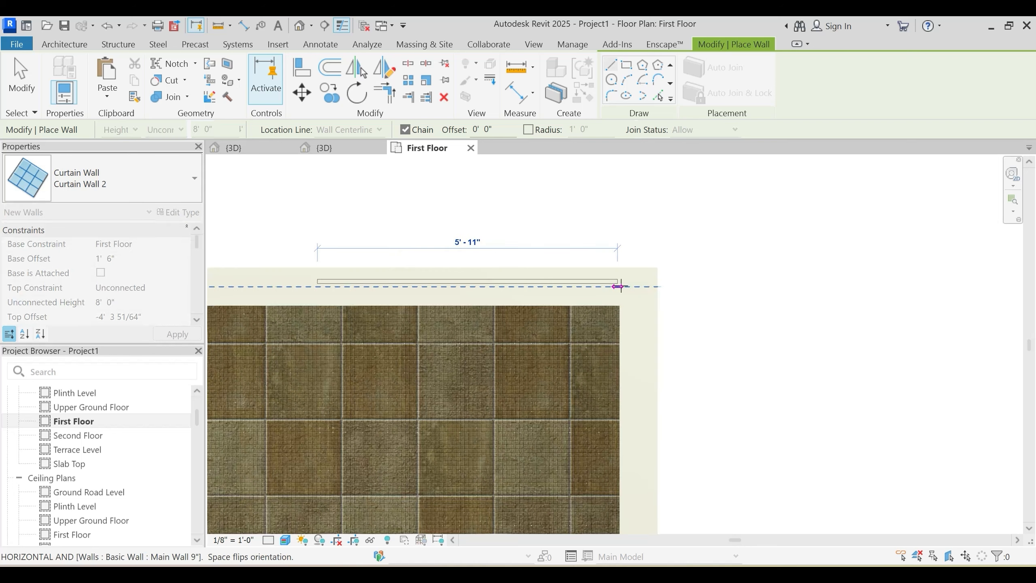
left_click(184, 213)
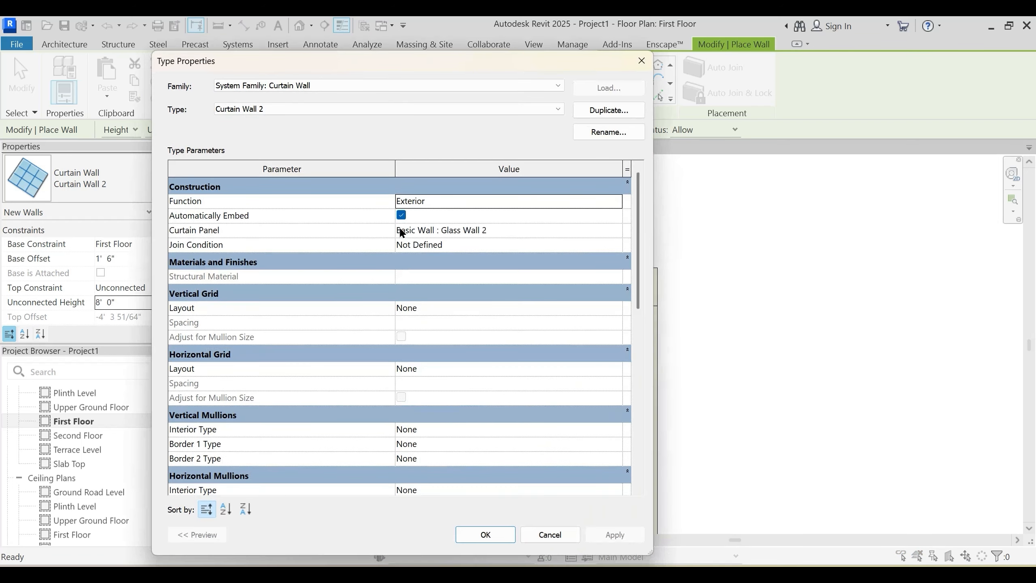
key("Escape")
Step: Draw the curtain wall along the upper wall's centreline to the corner and about 3' 8" along the right-hand wall's centreline
left_click(362, 287)
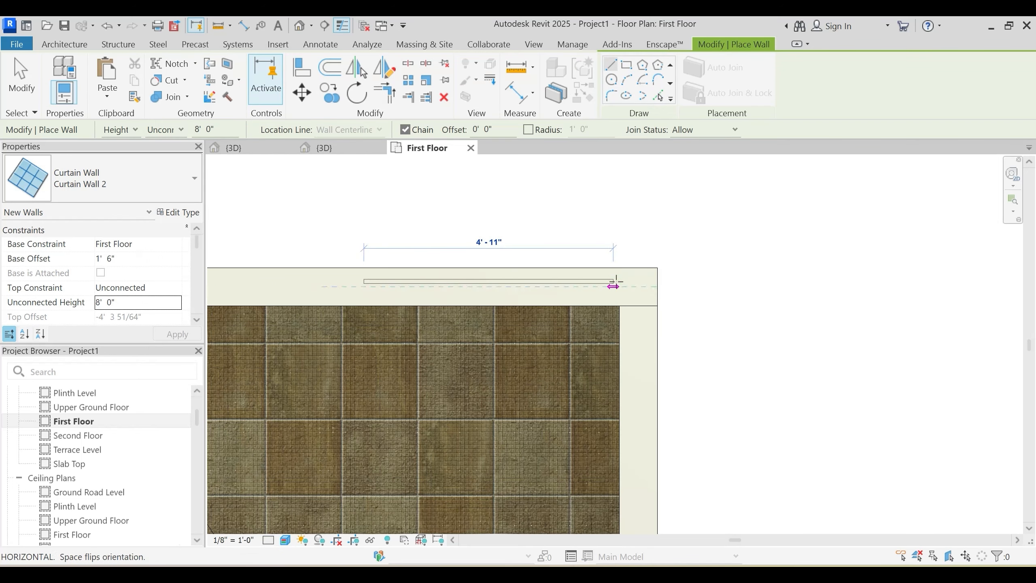
left_click(637, 286)
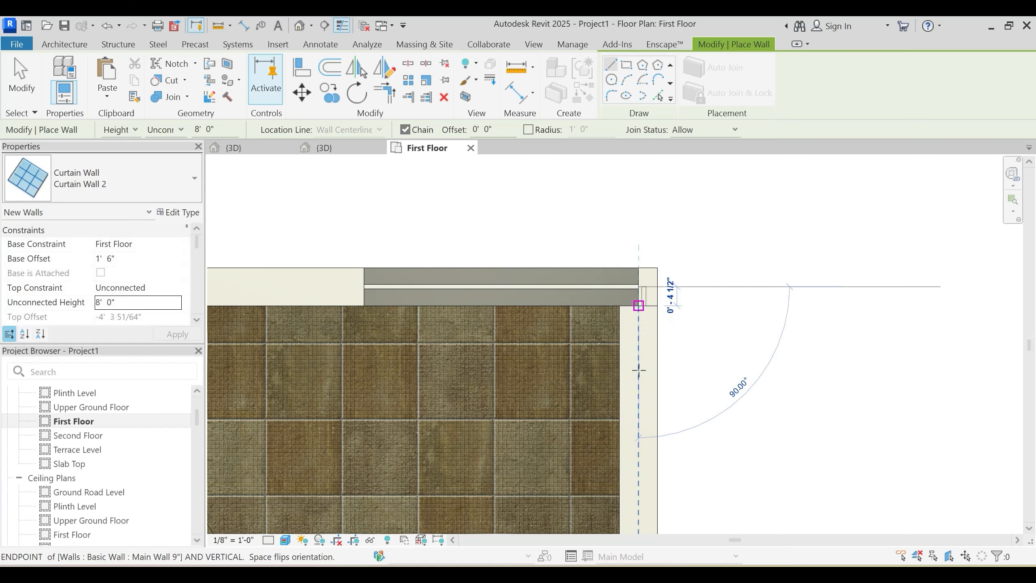
left_click(634, 473)
key("Escape")
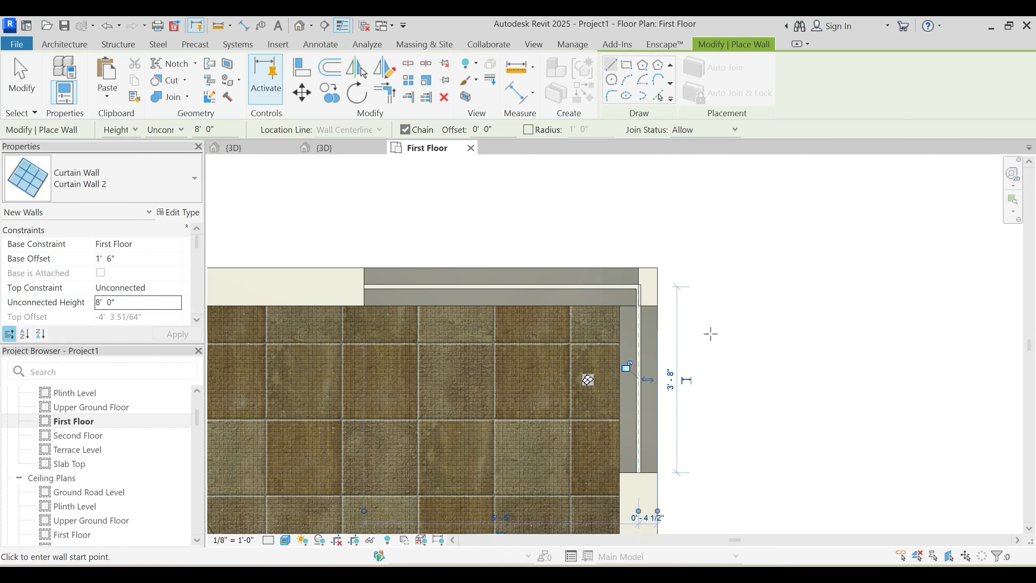
key("Escape")
Step: Extend the corner end of the upper curtain wall to the outer face of the right-hand wall
scroll(672, 293, "up", 2)
scroll(674, 298, "up", 1)
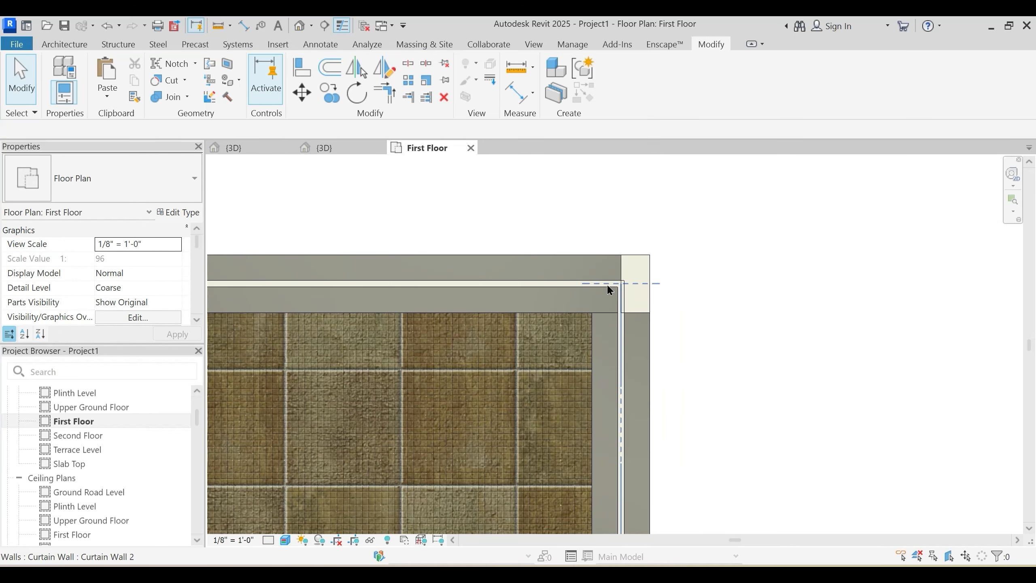
key("Tab")
left_click(609, 289)
left_click_drag(628, 285, 651, 283)
key("Escape")
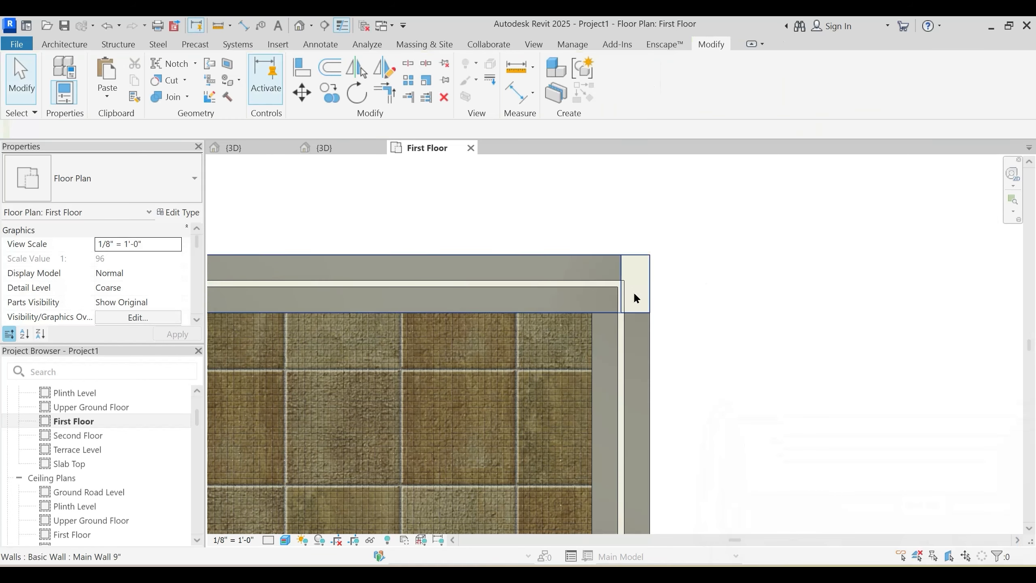
left_click(620, 289)
left_click_drag(621, 289, 650, 284)
left_click(678, 300)
scroll(635, 257, "down", 5)
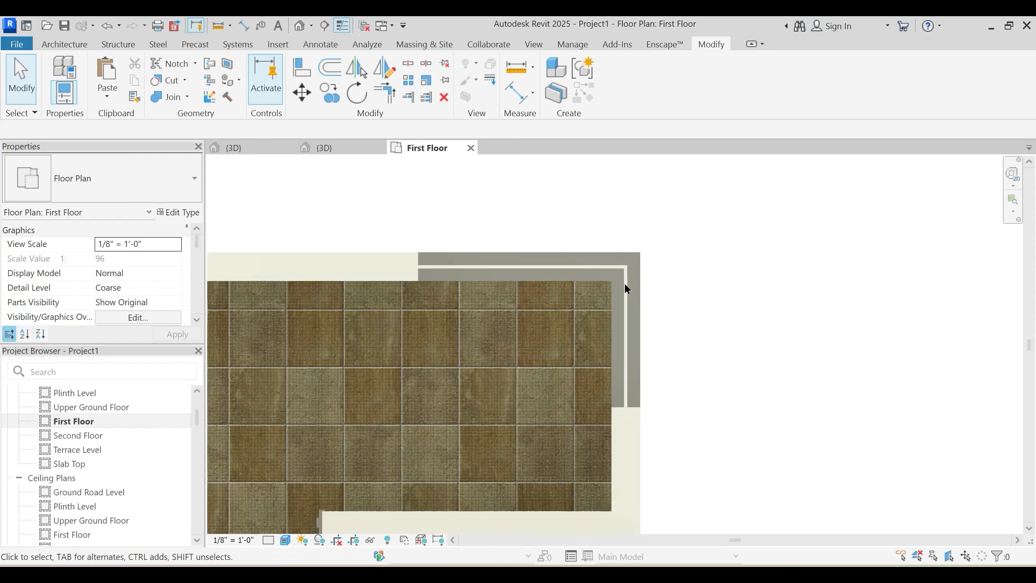
Step: Switch the floor plan to shaded display and unpin the Glass Wall 2 panel in the upper wall
scroll(583, 273, "up", 1)
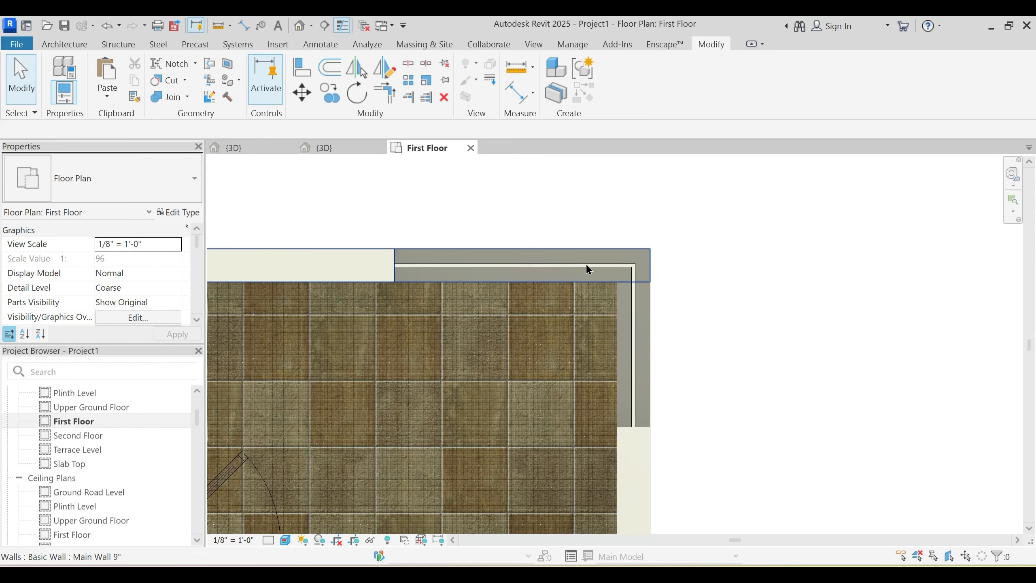
scroll(393, 254, "up", 2)
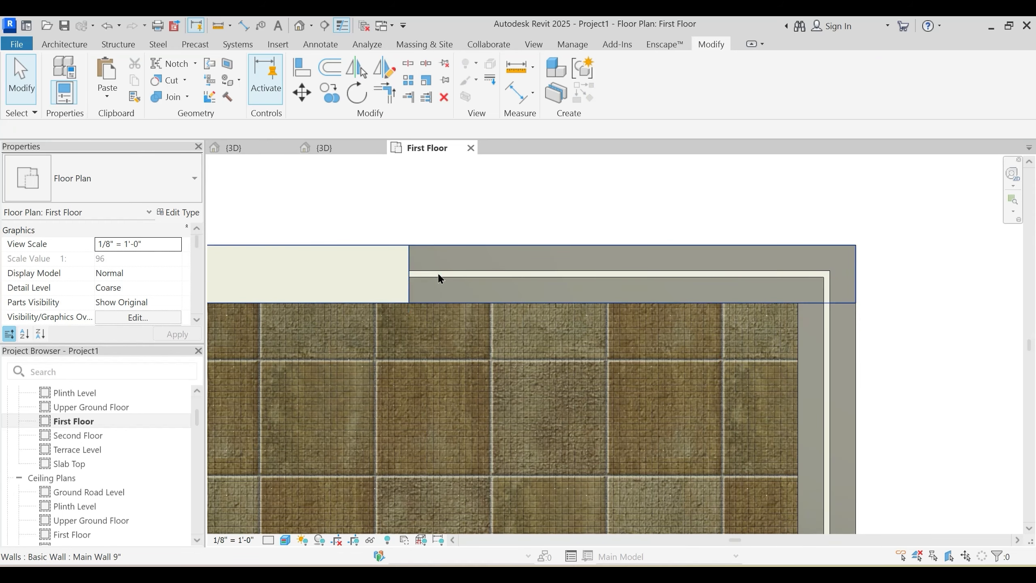
key("Tab")
key("s")
key("d")
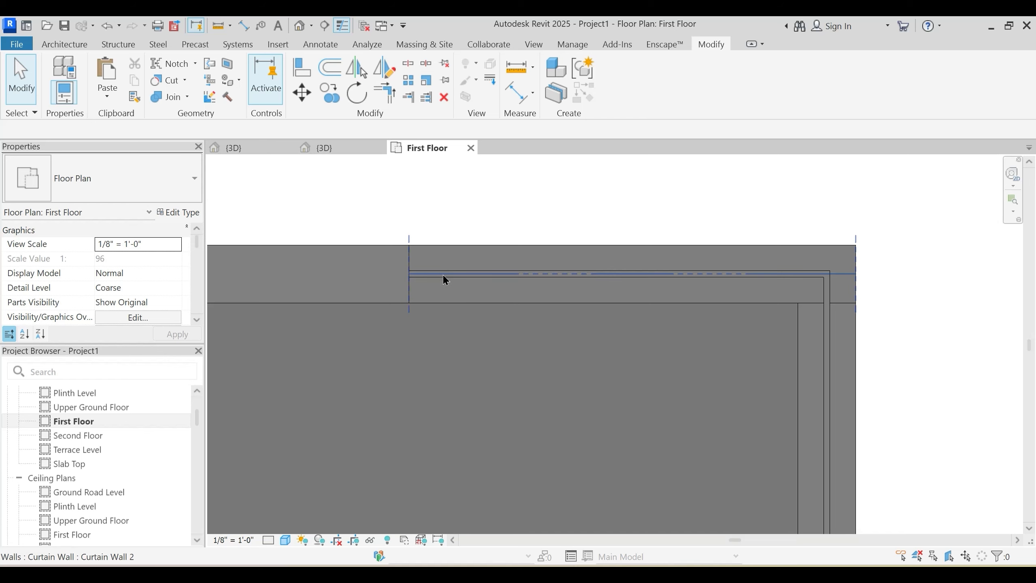
left_click(446, 273)
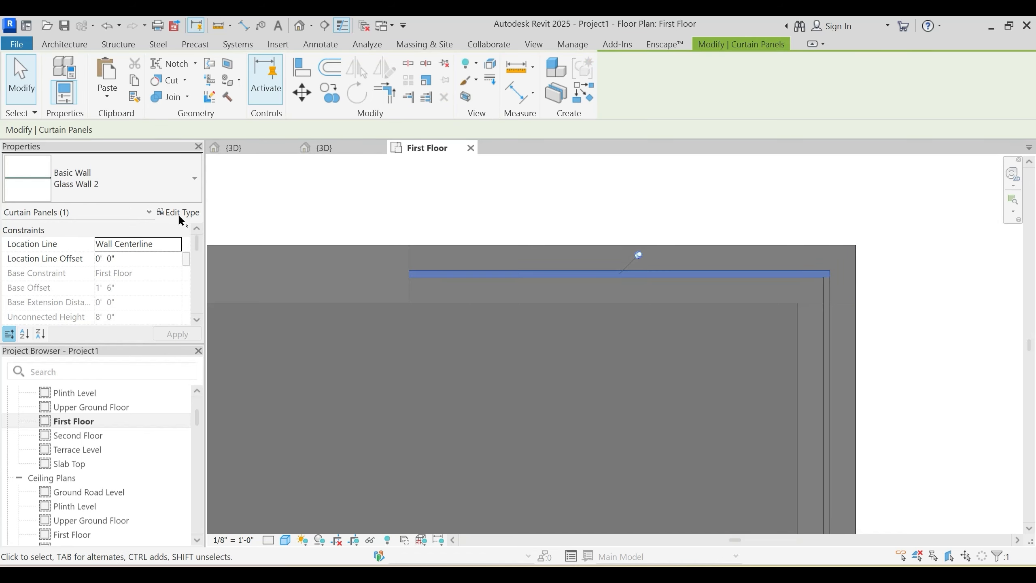
left_click(638, 255)
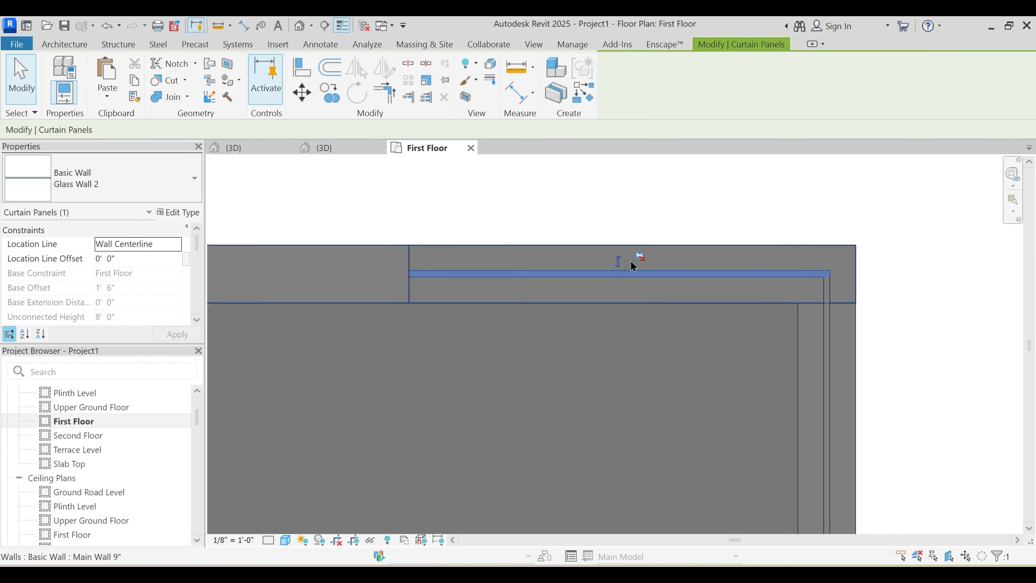
key("m")
key("v")
scroll(426, 277, "up", 2)
left_click(399, 274)
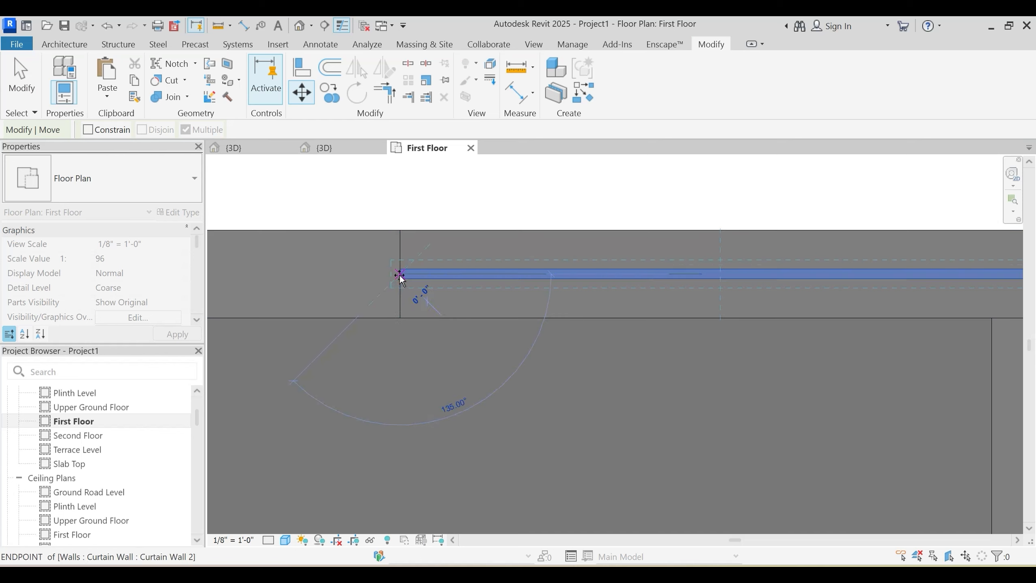
key("Escape")
key("Escape")
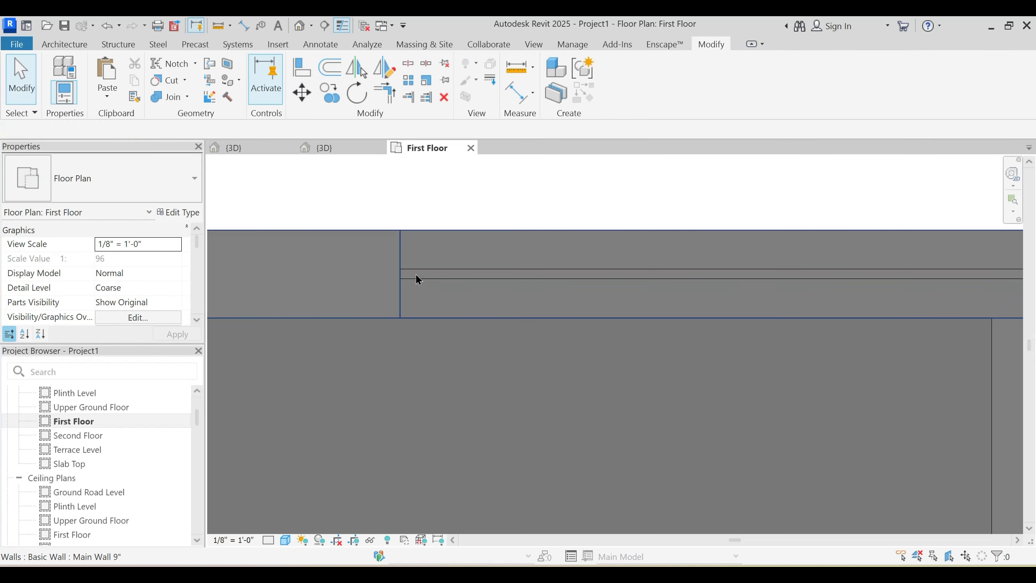
Step: Move the upper wall's Glass Wall 2 panel outward so its inner face lies on the wall's outer face
left_click(401, 277)
scroll(400, 282, "up", 2)
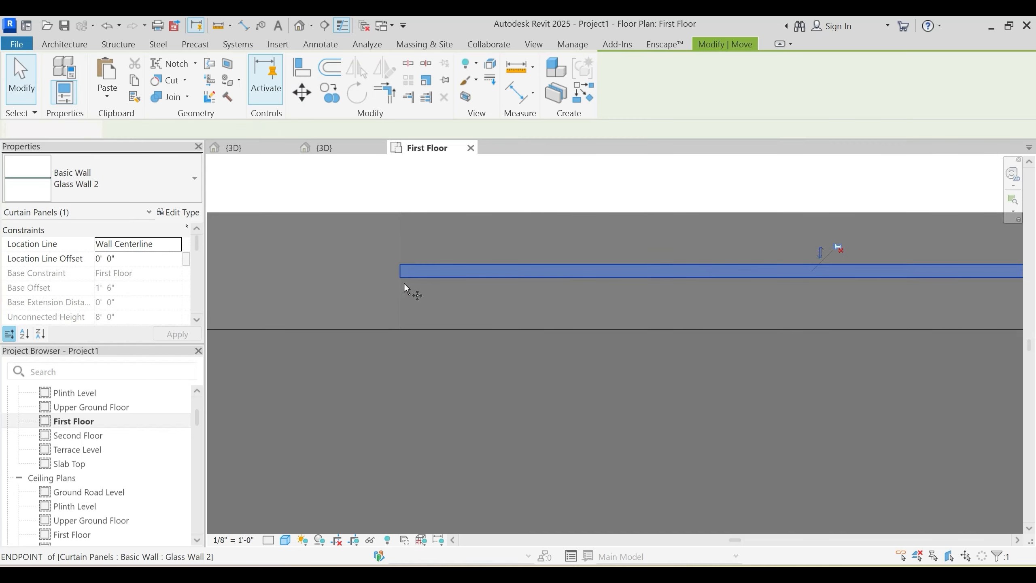
key("m")
key("v")
left_click(400, 278)
left_click(400, 212)
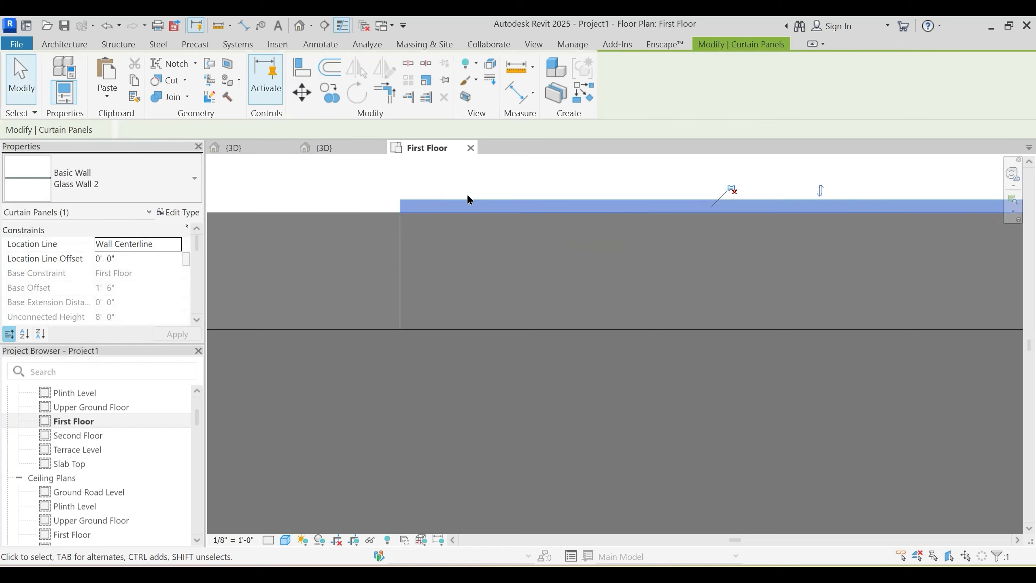
scroll(469, 199, "down", 3)
key("Escape")
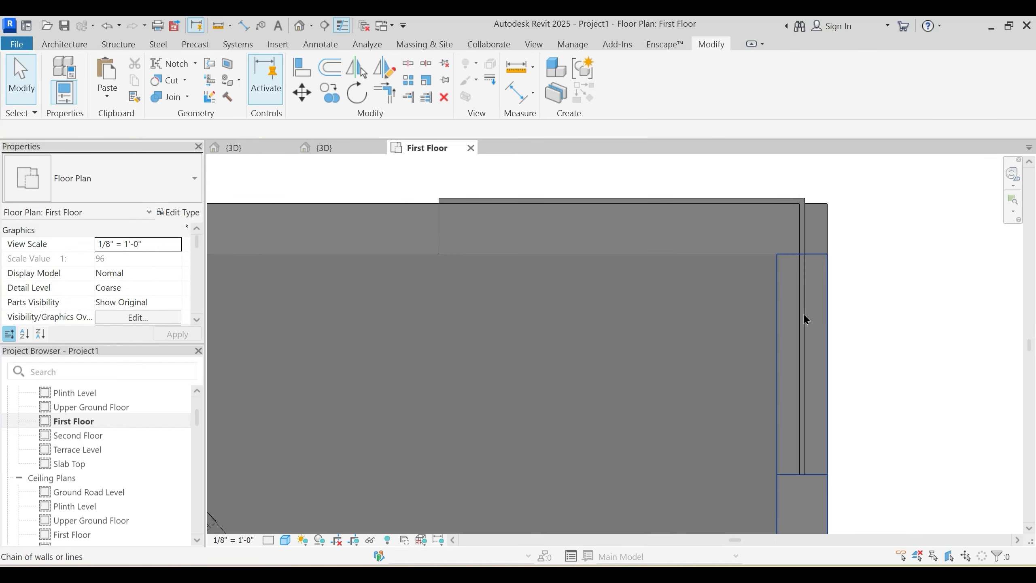
Step: Try to move the right-hand wall's Glass Wall 2 panel outward to the wall's outer face
left_click(806, 320)
scroll(806, 320, "up", 2)
key("m")
key("v")
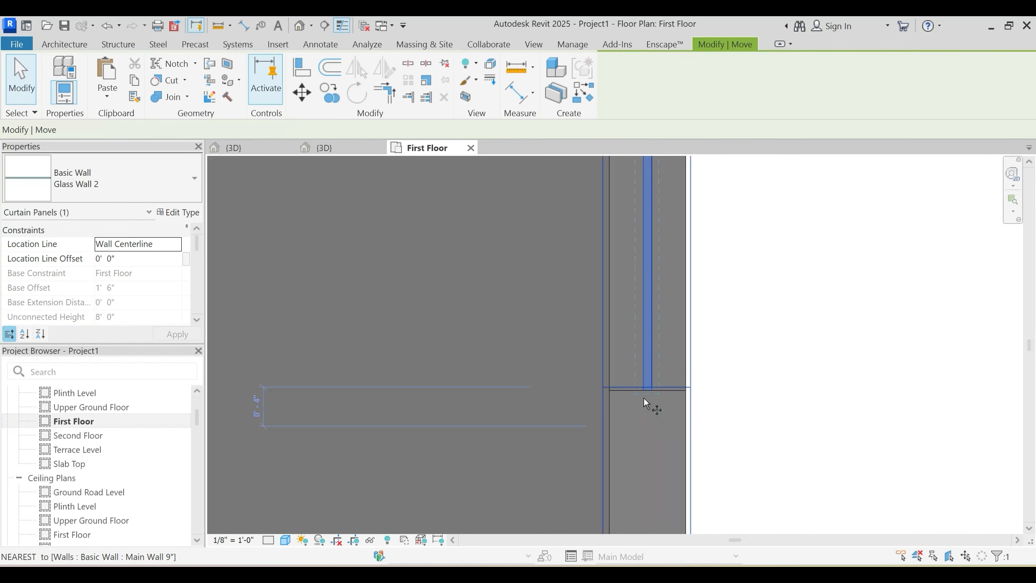
left_click(646, 387)
left_click(710, 380)
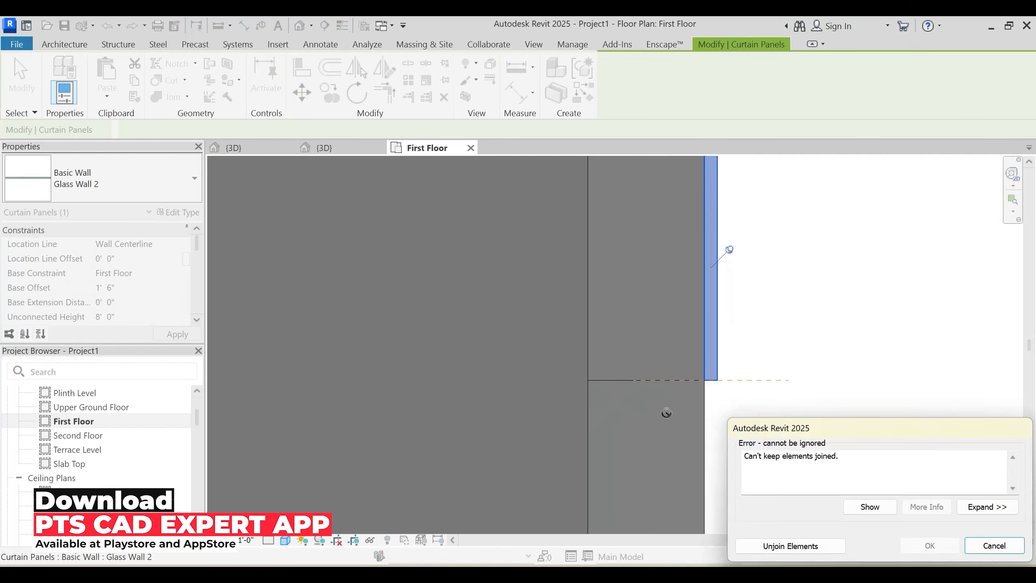
key("Escape")
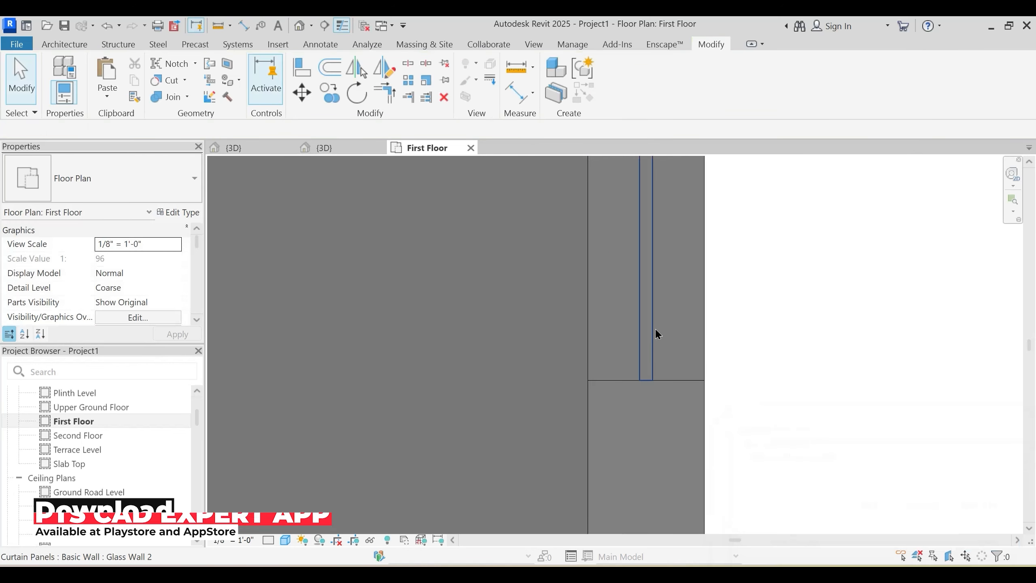
left_click_drag(653, 333, 671, 314)
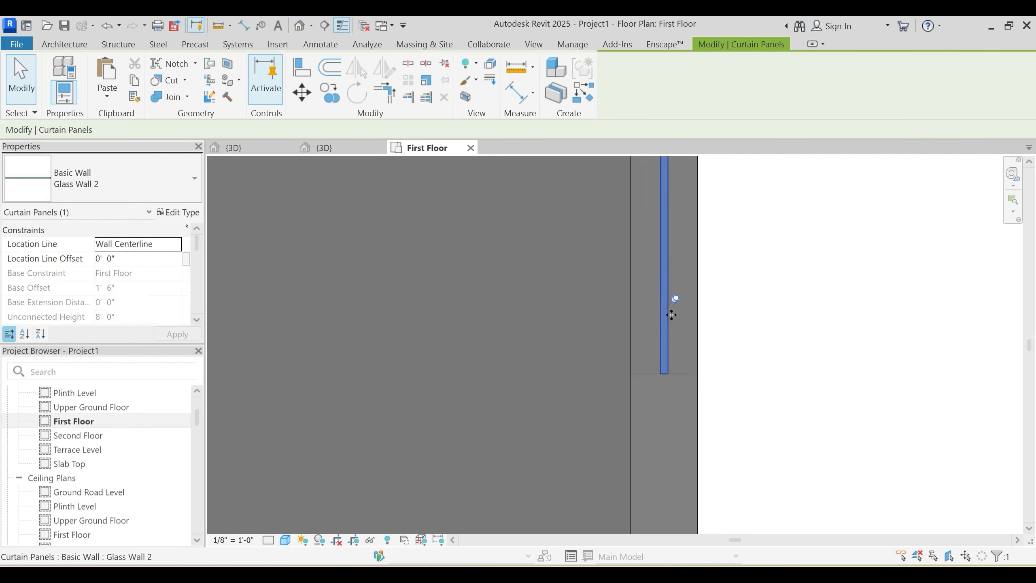
key("Tab")
scroll(679, 352, "up", 2)
key("Escape")
left_click(661, 383)
scroll(660, 388, "up", 3)
key("Escape")
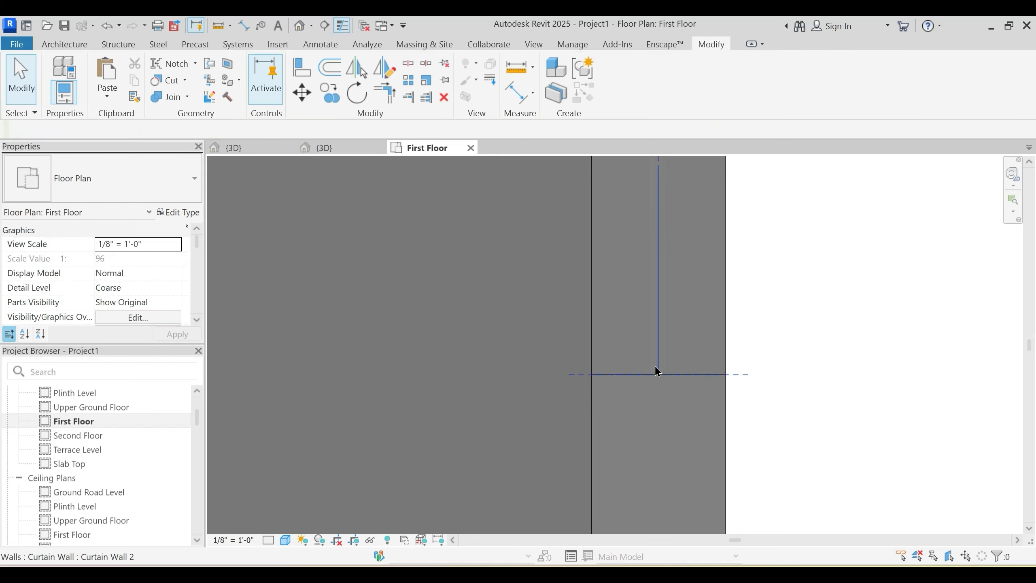
Step: Move the right-hand wall's Glass Wall 2 panel so its inner face lies on the wall's outer face, unjoining the conflicting elements
left_click(658, 371)
scroll(658, 371, "up", 2)
key("m")
key("v")
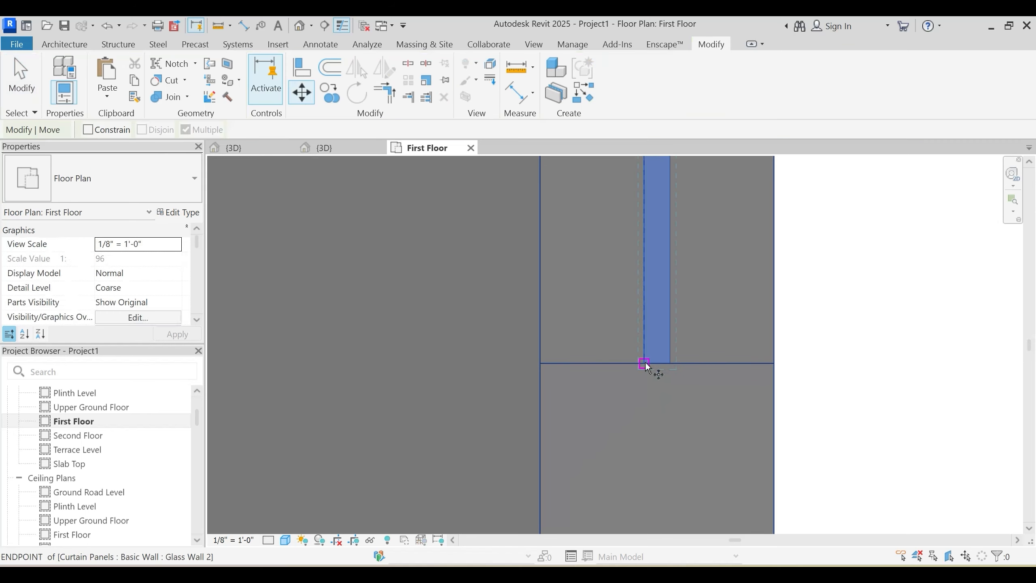
left_click(646, 362)
left_click(772, 363)
scroll(675, 372, "down", 2)
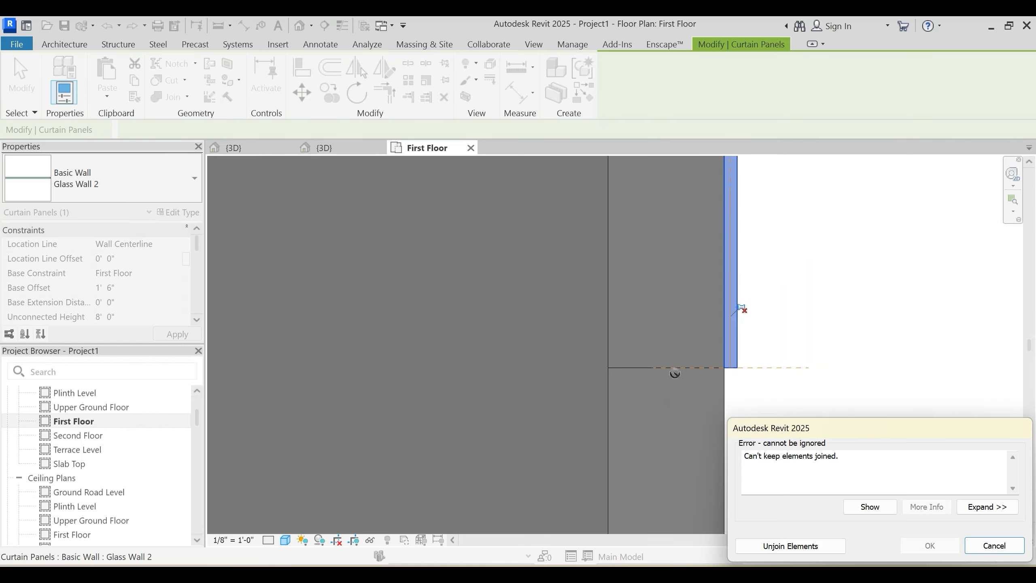
left_click(798, 544)
scroll(766, 310, "down", 2)
key("Escape")
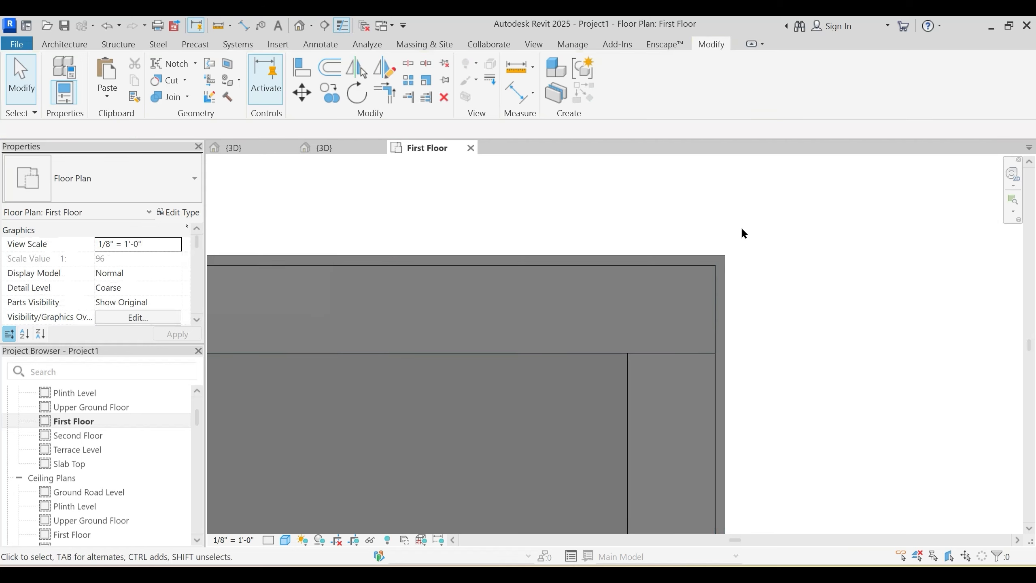
Step: Set the base offset of both corner Curtain Wall 2 walls to 6' 0"
scroll(633, 253, "down", 2)
left_click(633, 254)
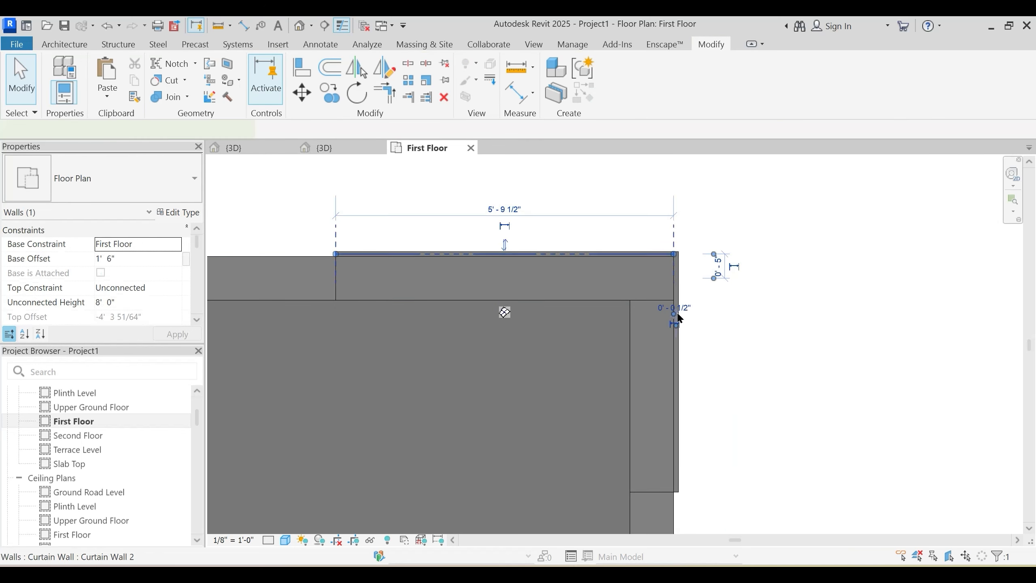
left_click(678, 354, "ctrl")
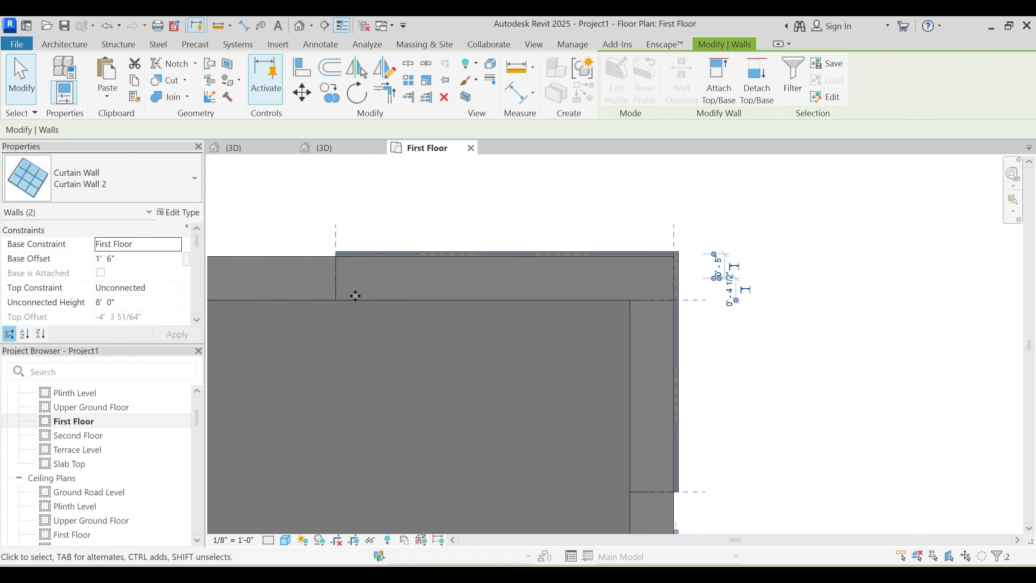
left_click(126, 257)
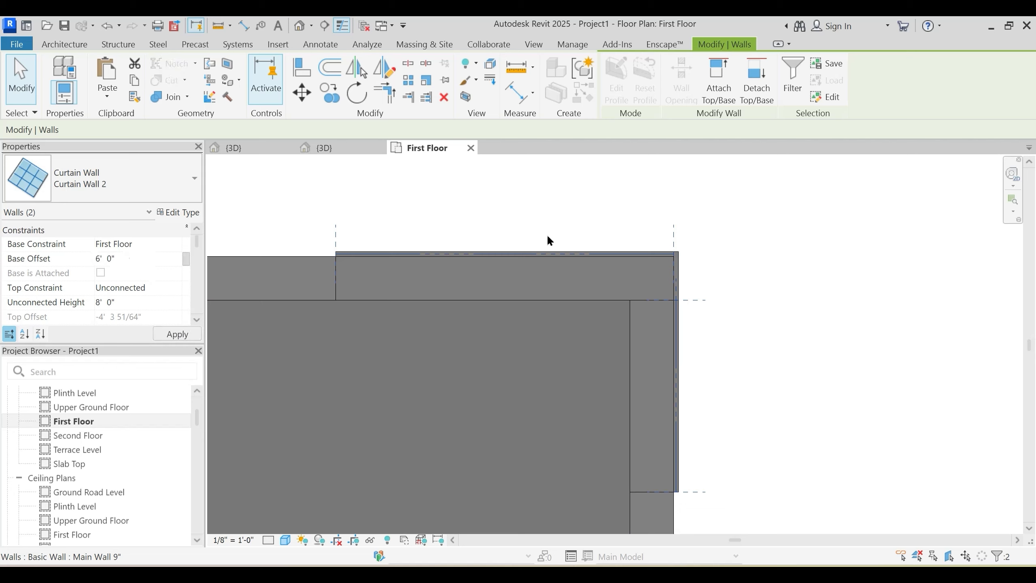
scroll(158, 265, "down", 1)
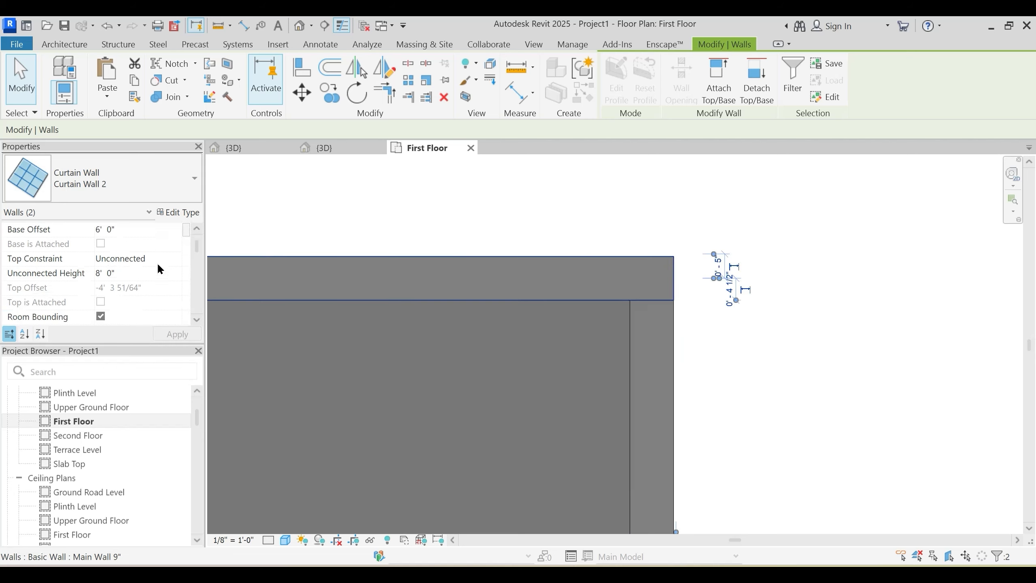
left_click(149, 260)
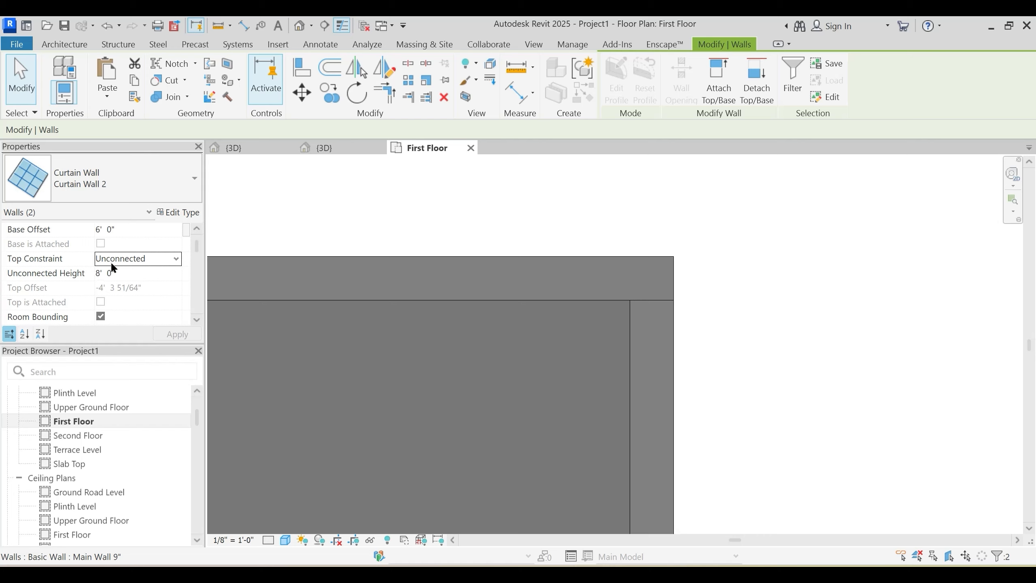
scroll(148, 253, "up", 1)
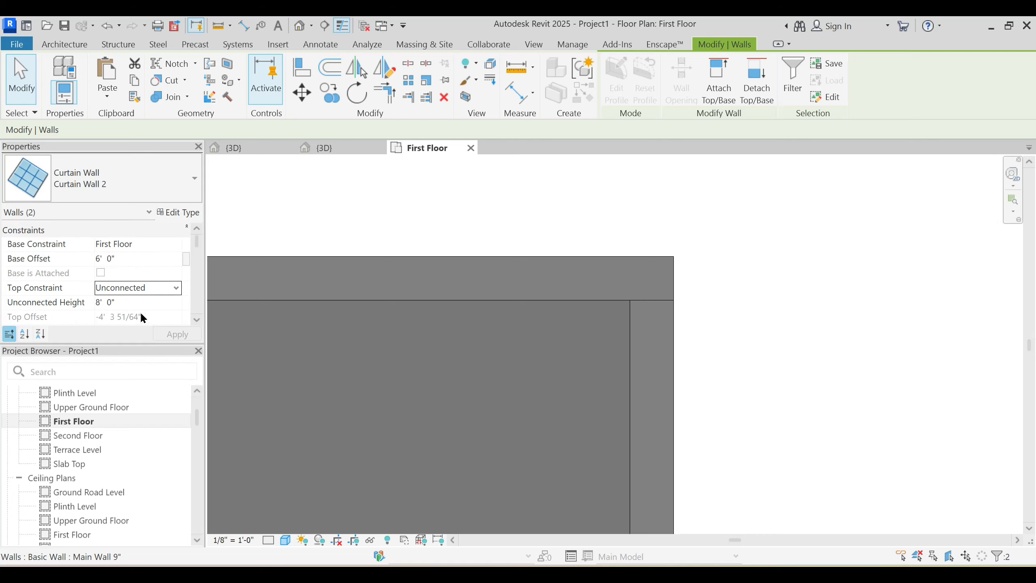
scroll(122, 306, "down", 2)
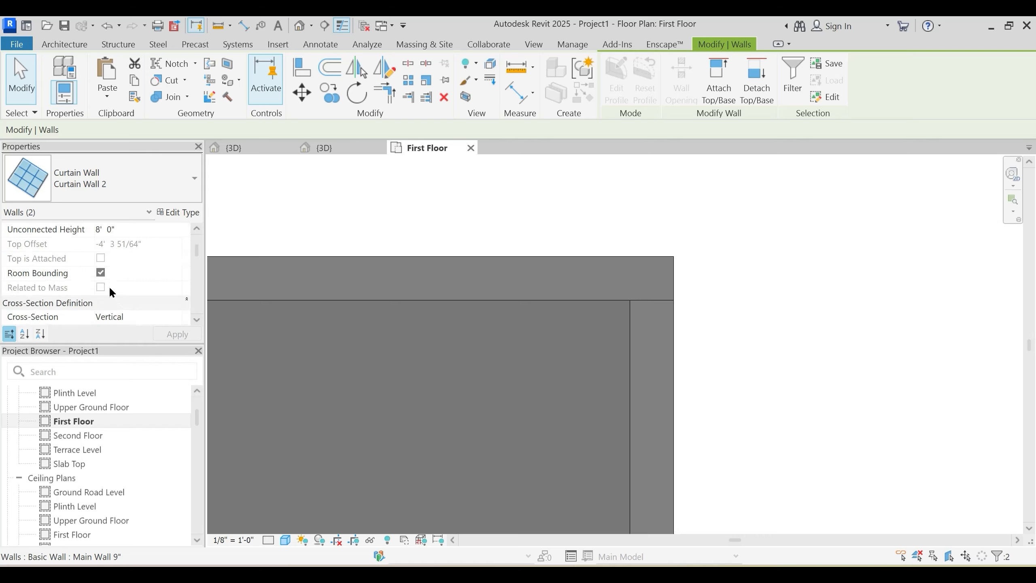
Step: Open the 3D view and examine the height constraints of the two corner Curtain Wall 2 walls
left_click(424, 172)
left_click(346, 144)
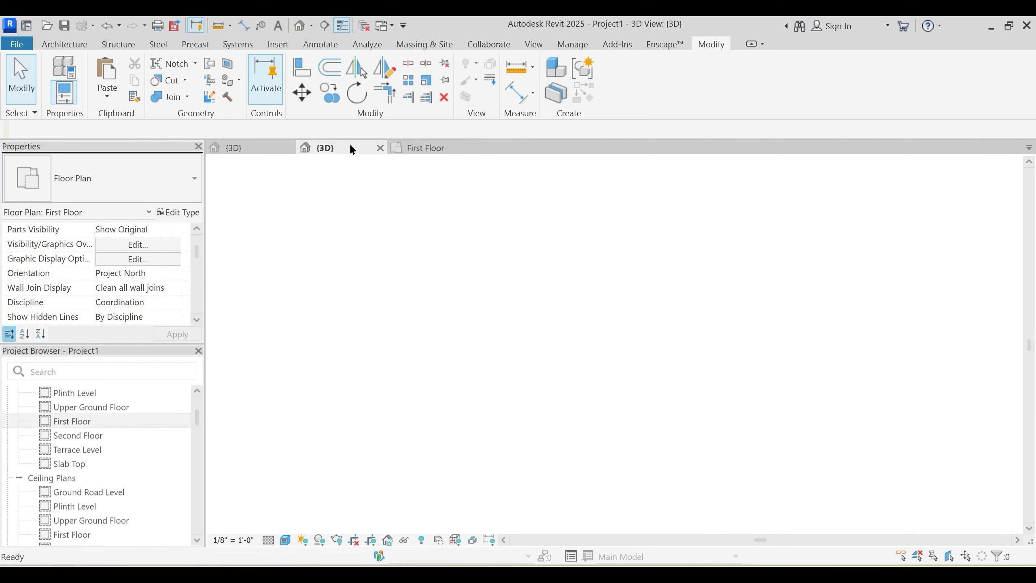
left_click(657, 458)
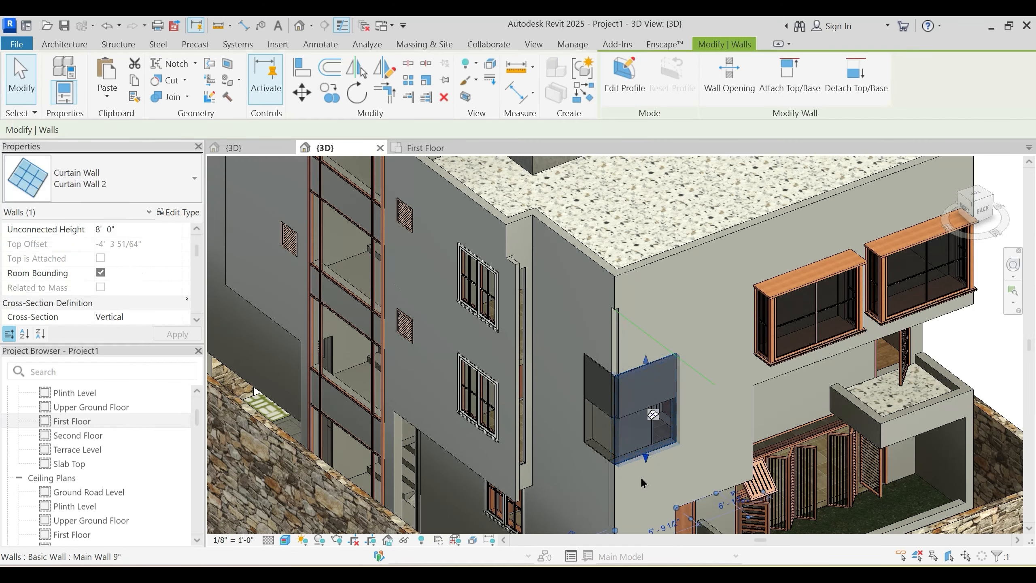
scroll(657, 398, "up", 2)
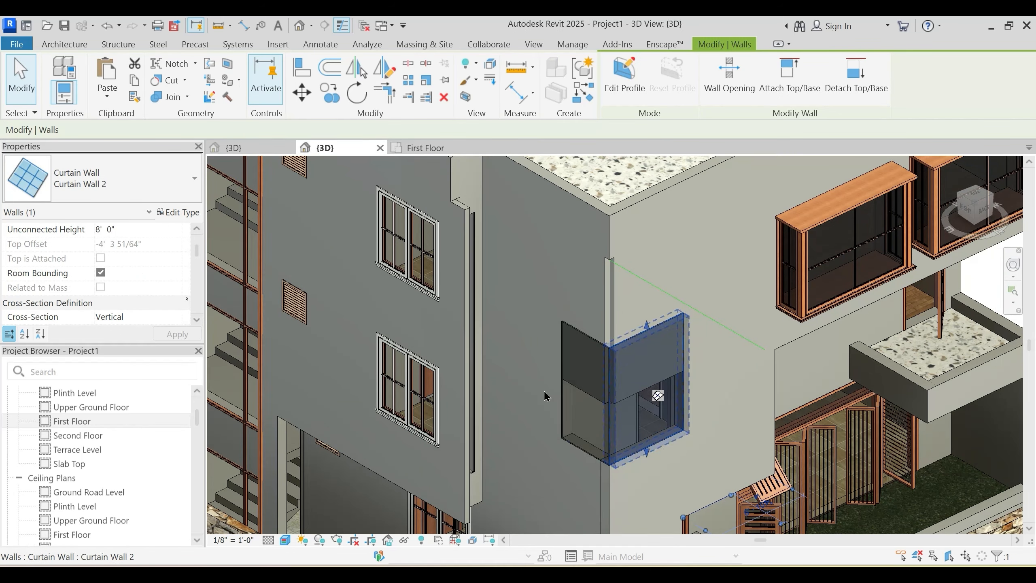
left_click(580, 435, "ctrl")
key("Escape")
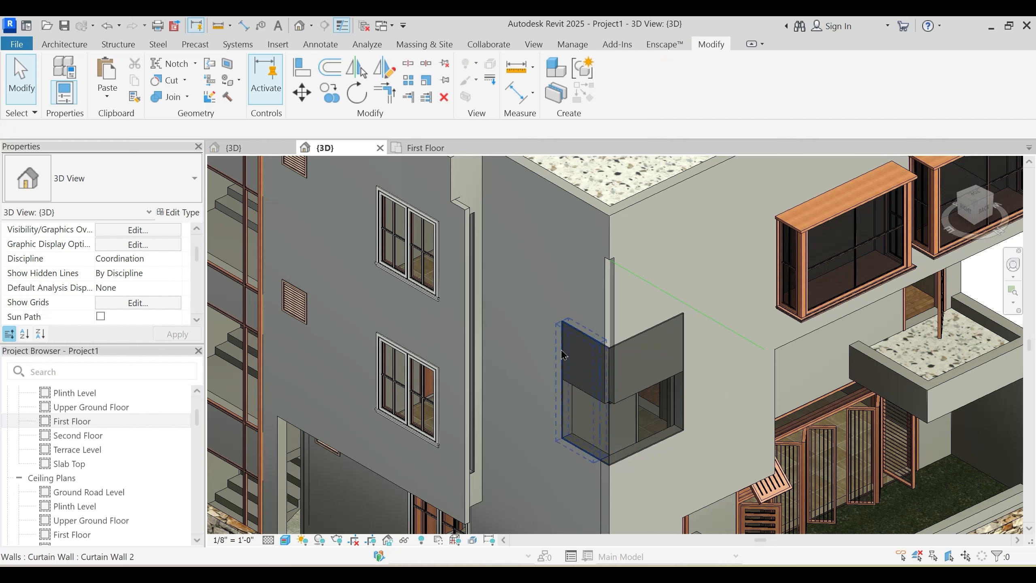
left_click(563, 354)
left_click(638, 338, "ctrl")
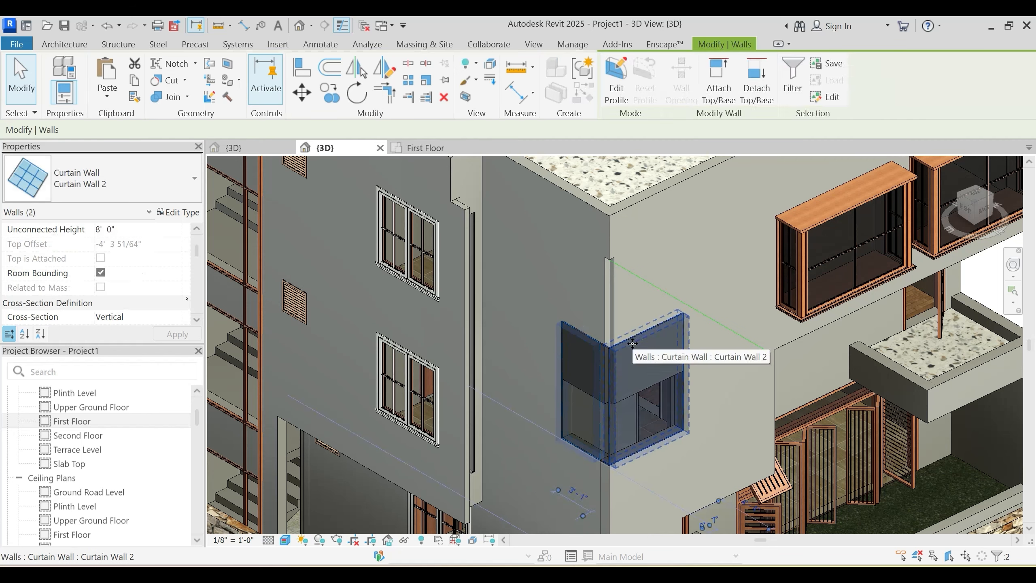
scroll(114, 245, "up", 3)
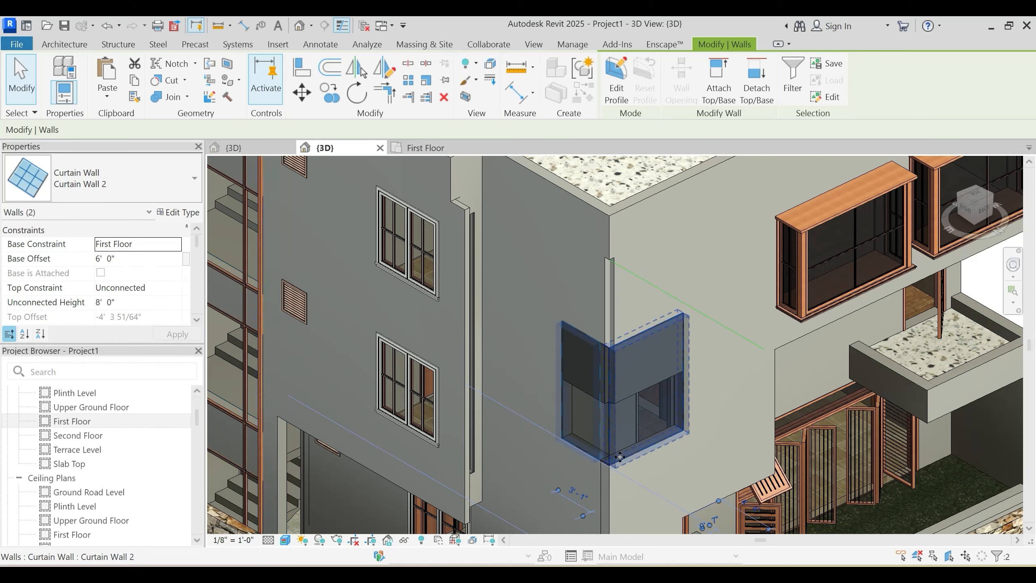
middle_click_drag(643, 469, 585, 315)
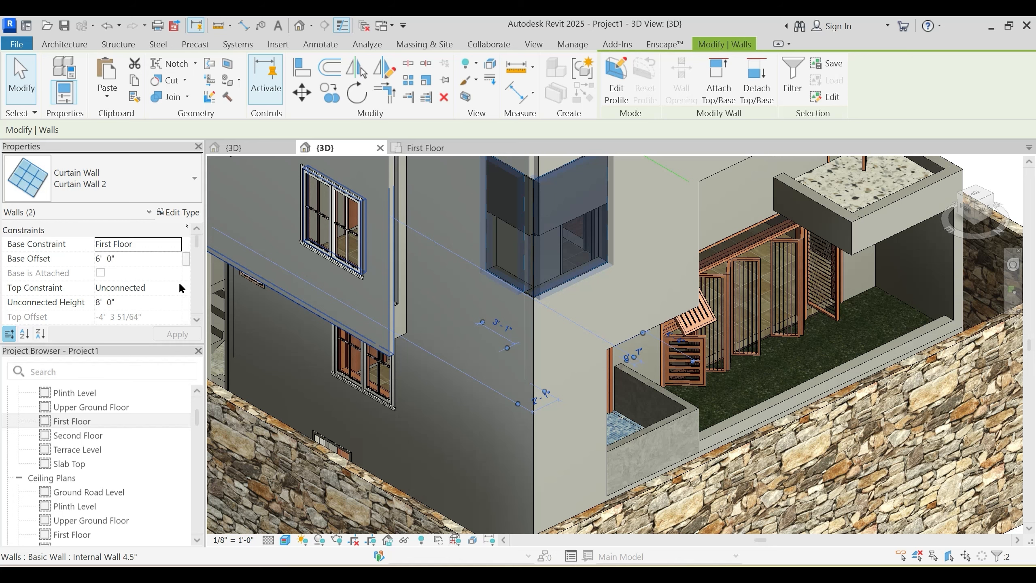
scroll(149, 268, "down", 2)
scroll(152, 273, "down", 3)
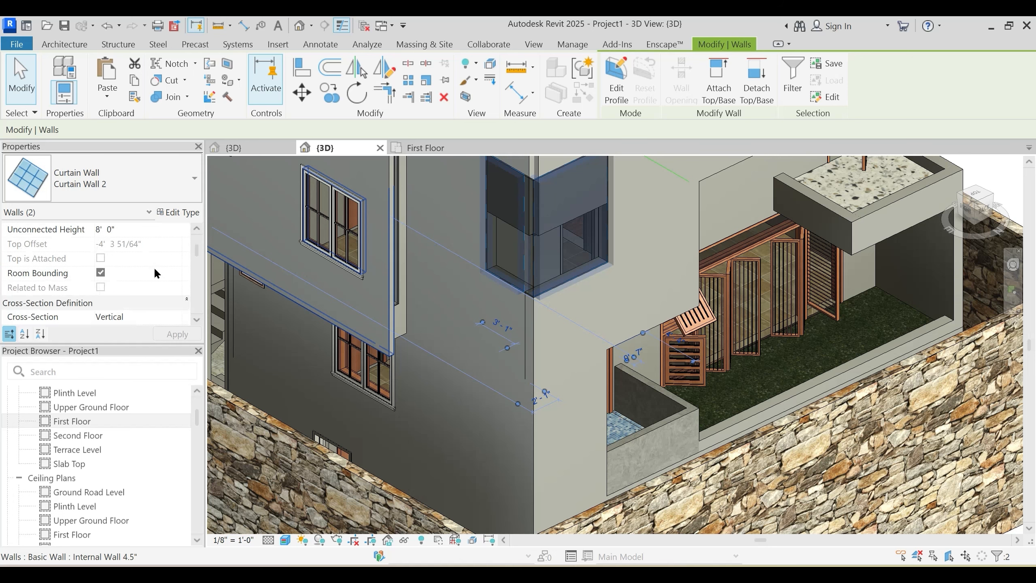
scroll(155, 274, "up", 5)
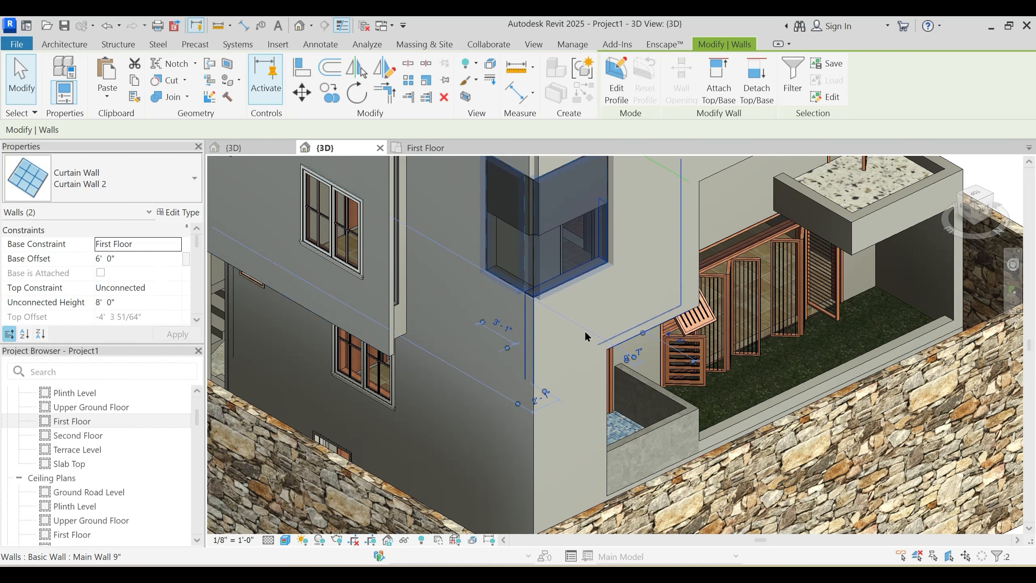
key("Escape")
middle_click_drag(586, 347, 595, 439)
Step: Constrain the top of the right-side corner curtain wall up to Terrace Level with a top offset of -2' 0"
left_click(506, 325)
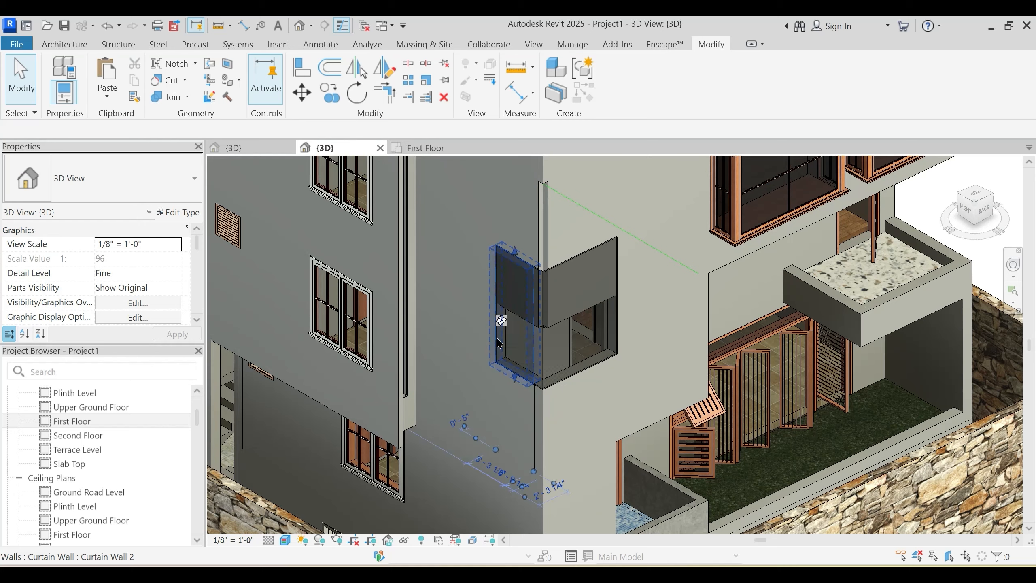
middle_click_drag(506, 324, 147, 259, "shift")
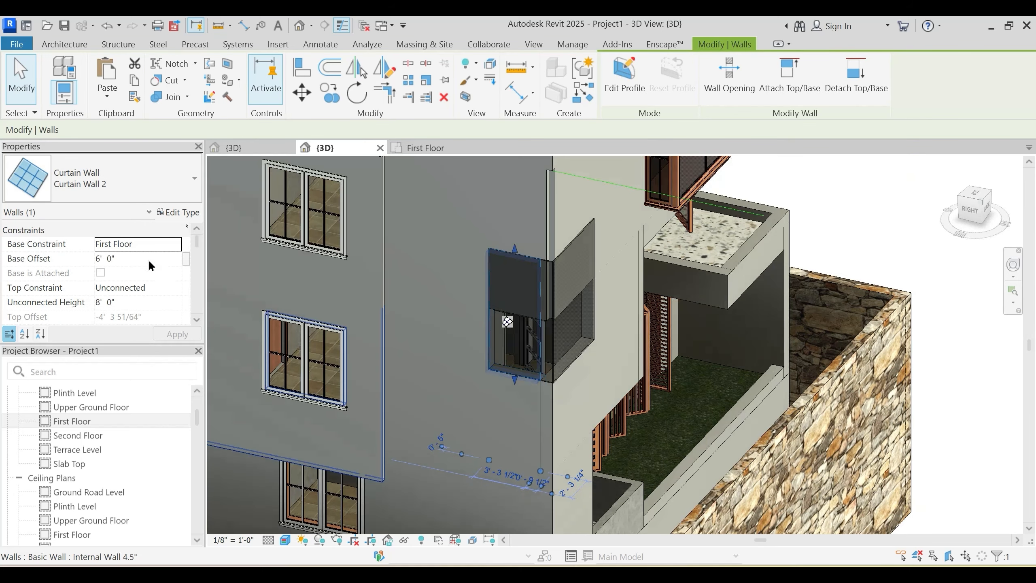
left_click(173, 286)
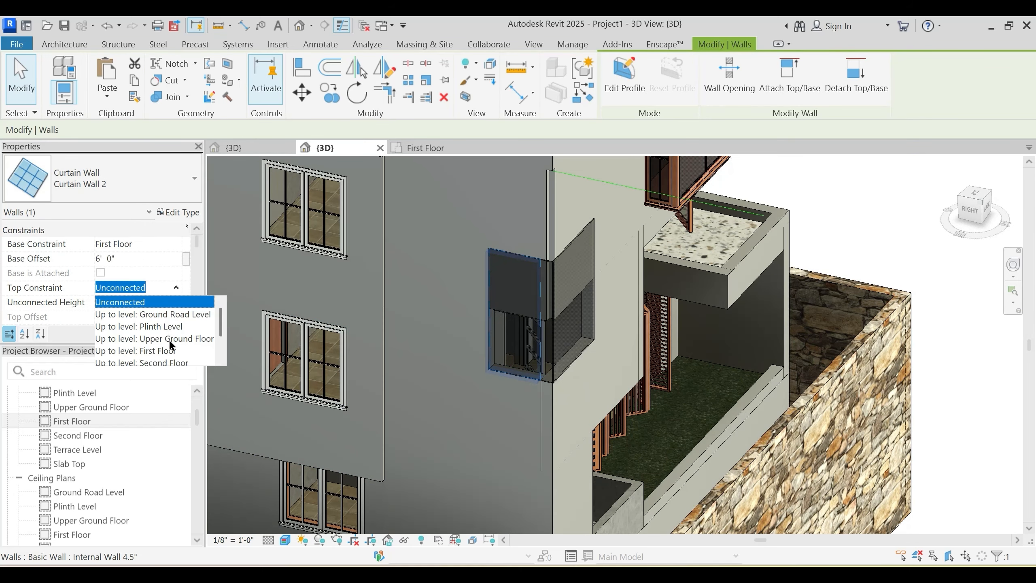
scroll(161, 360, "down", 1)
left_click(162, 360)
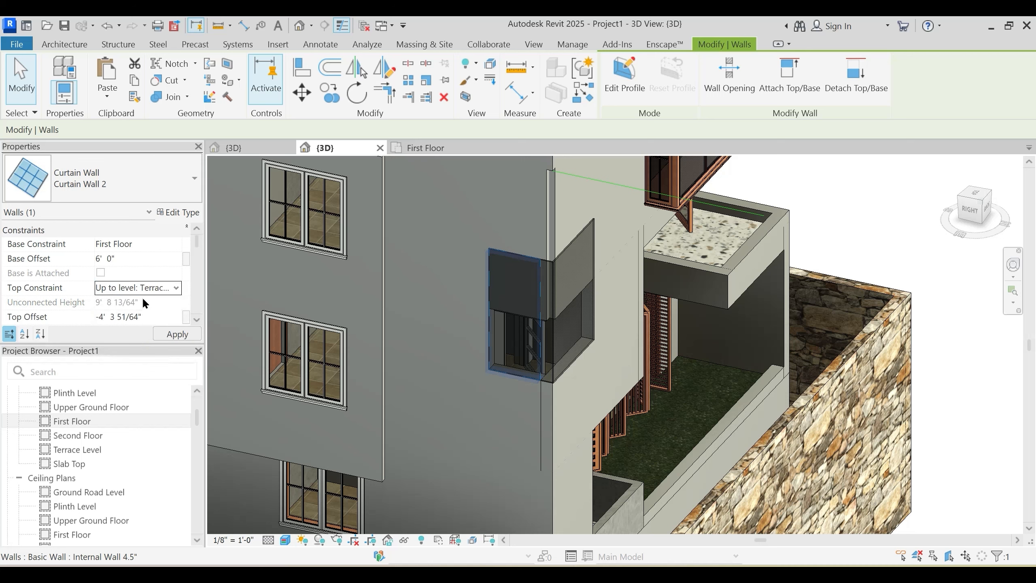
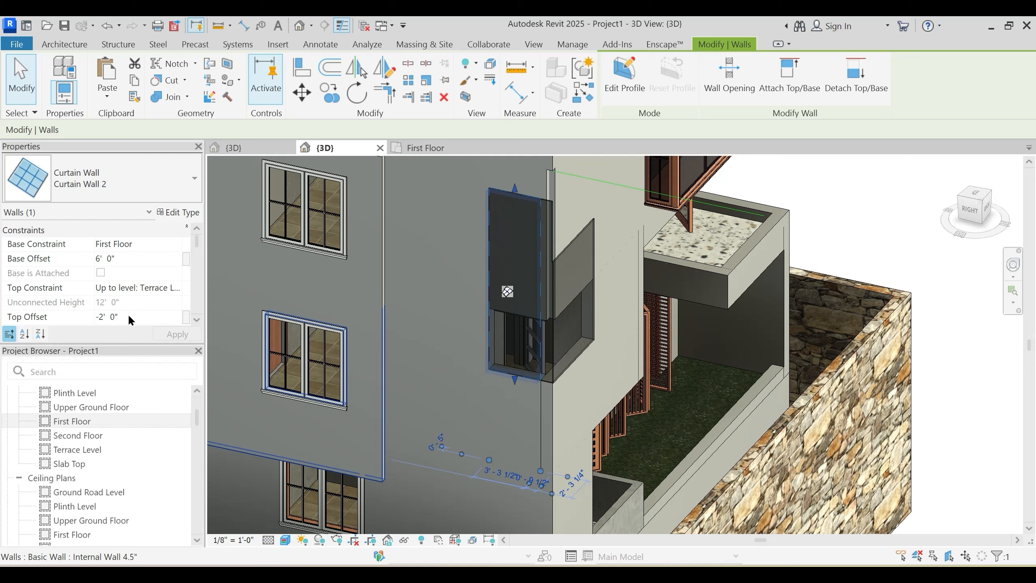
Step: Try lowering the right-side curtain wall's top to a height of 3' 6", and undo the top offset changes
left_click_drag(514, 189, 516, 322)
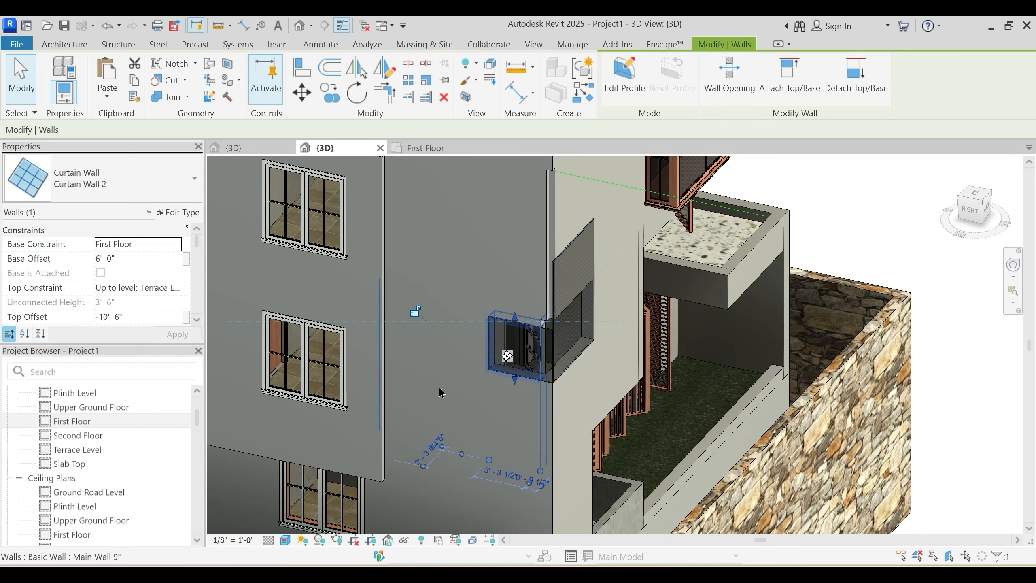
scroll(139, 317, "down", 2)
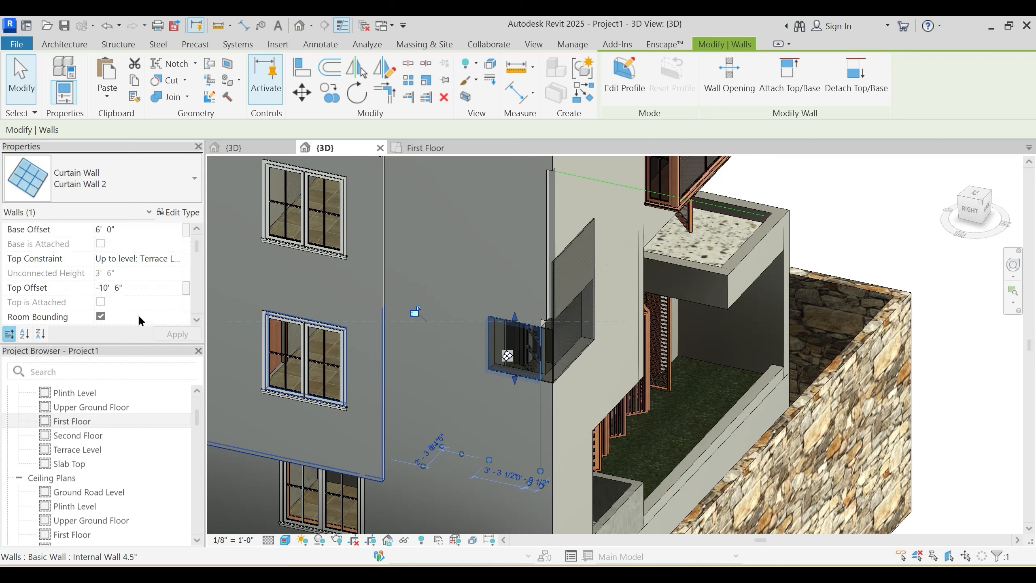
scroll(108, 266, "up", 2)
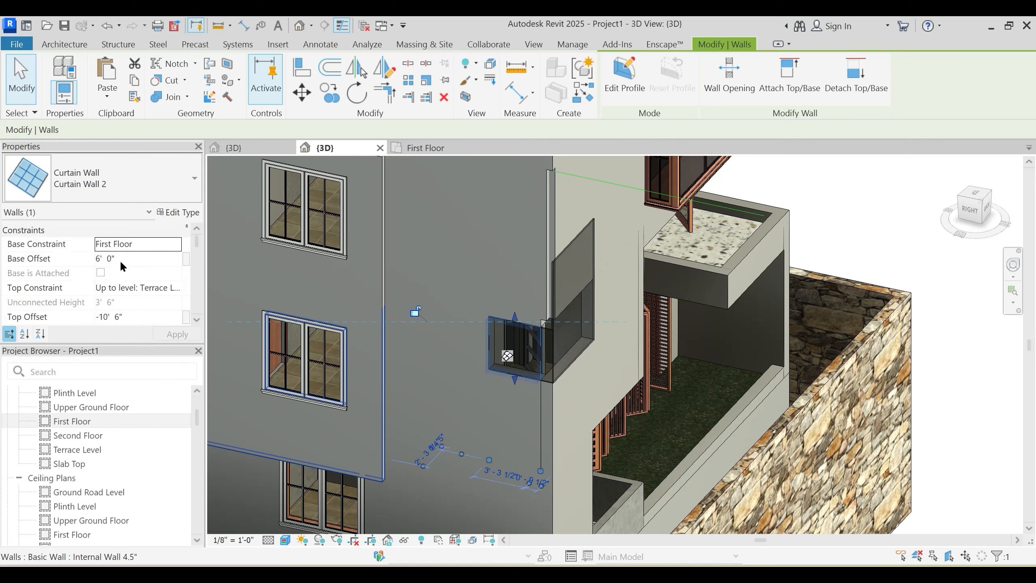
key("Escape")
middle_click_drag(526, 316, 495, 454, "shift")
key("ctrl+z")
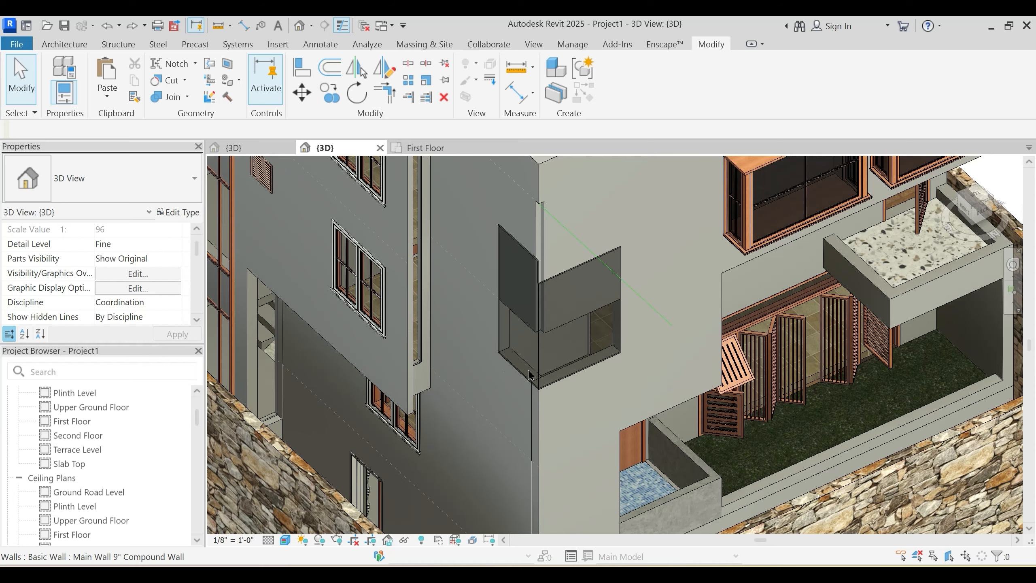
Step: Constrain the top of the right-side corner curtain wall up to Second Floor with a top offset of -2' 0"
middle_click_drag(523, 398, 520, 393, "shift")
left_click(501, 256)
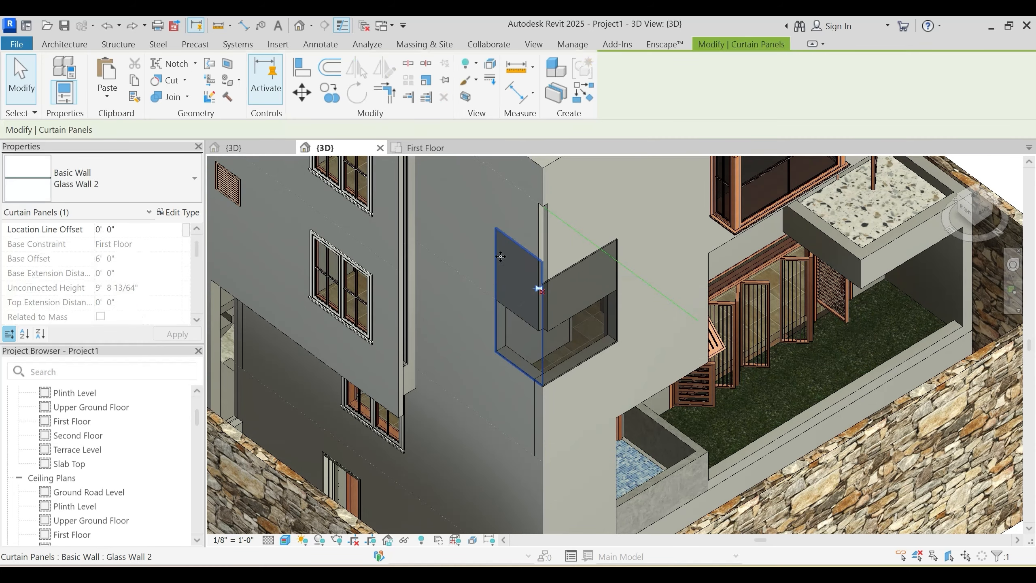
key("Escape")
left_click(510, 242)
scroll(69, 262, "up", 1)
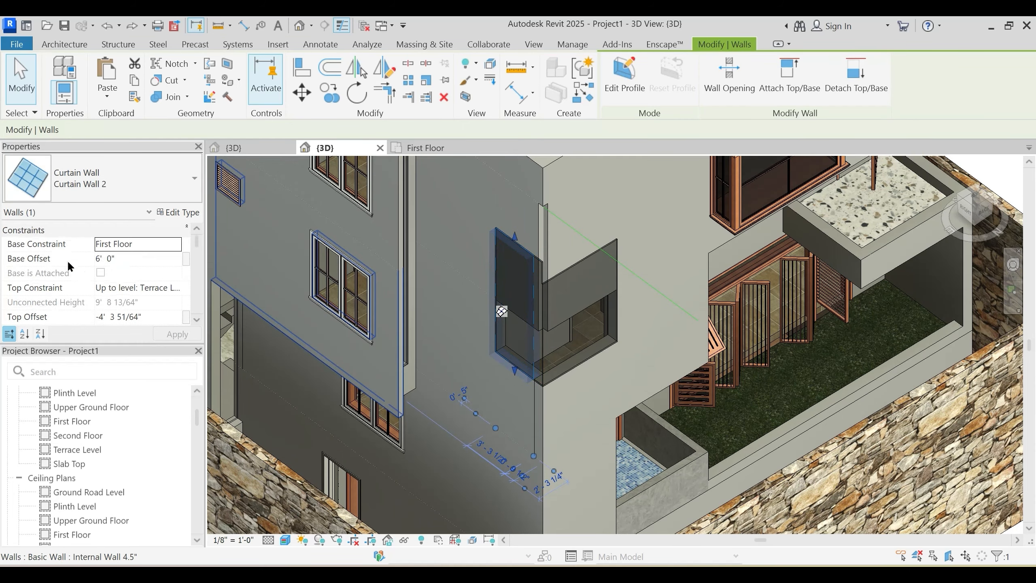
left_click(178, 290)
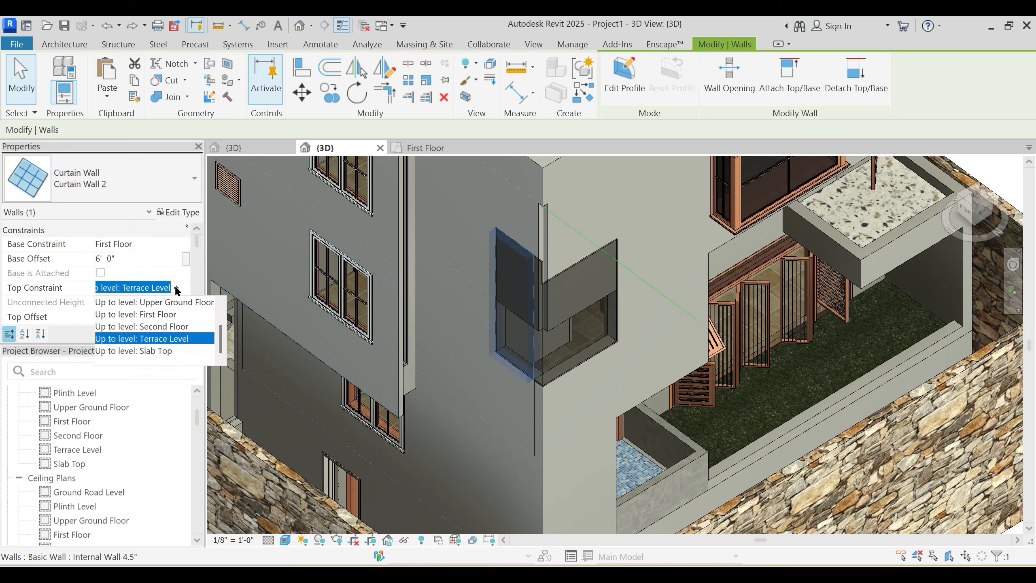
left_click(170, 326)
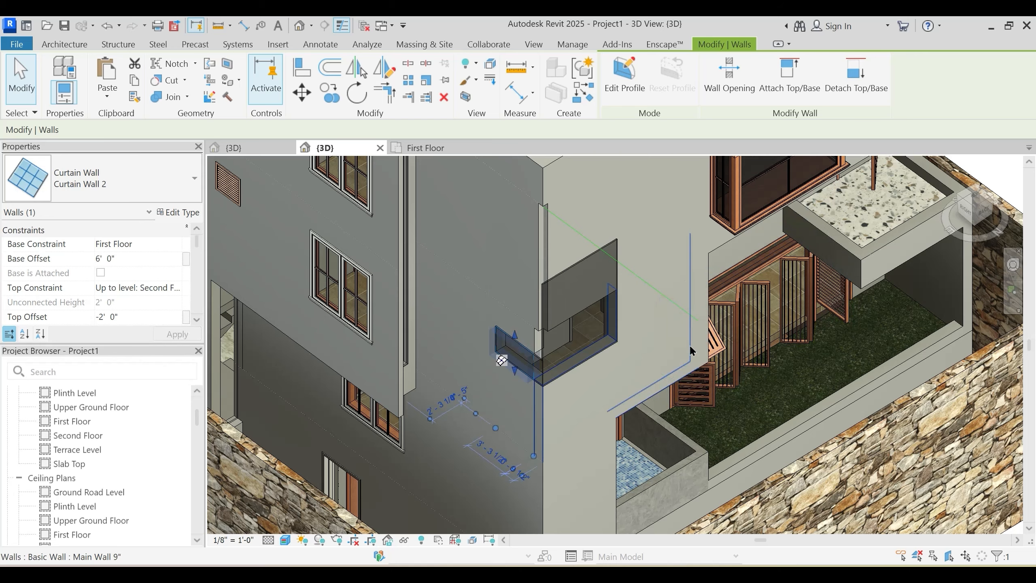
scroll(530, 380, "up", 3)
key("Escape")
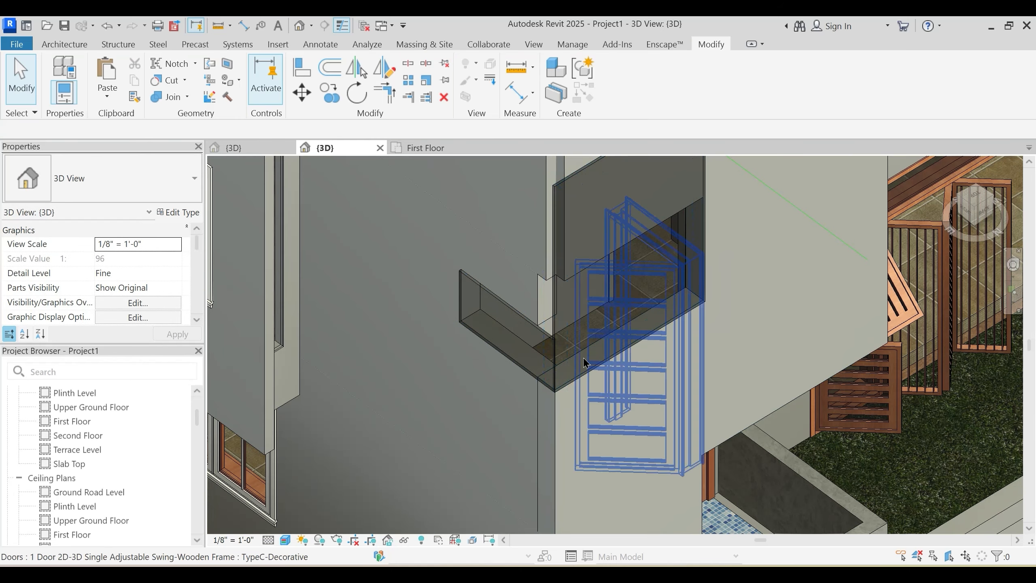
Step: Constrain the top of the still-tall corner Curtain Wall 2 up to Second Floor with a top offset of -2' 0"
left_click(571, 390)
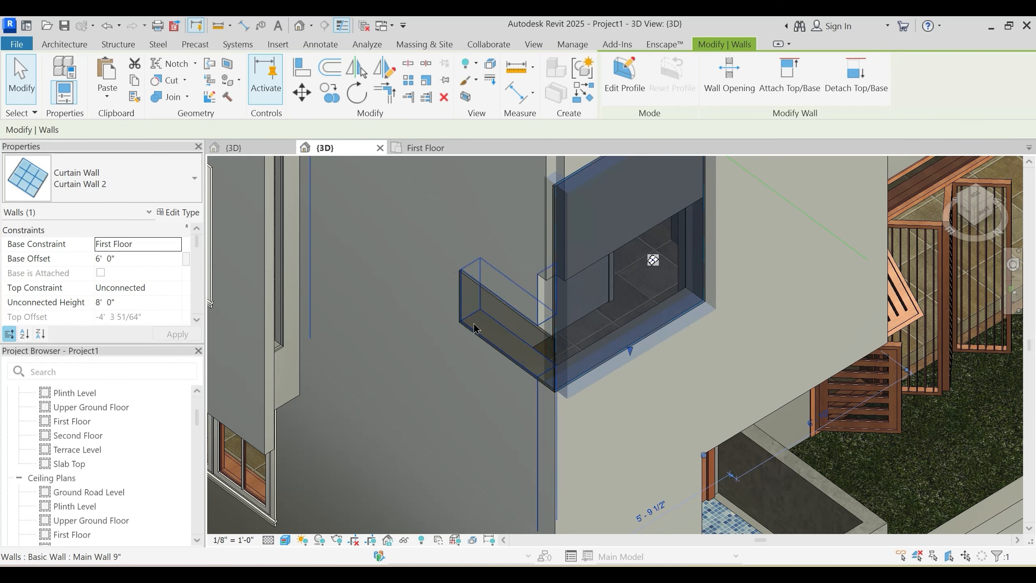
left_click(177, 288)
left_click(122, 349)
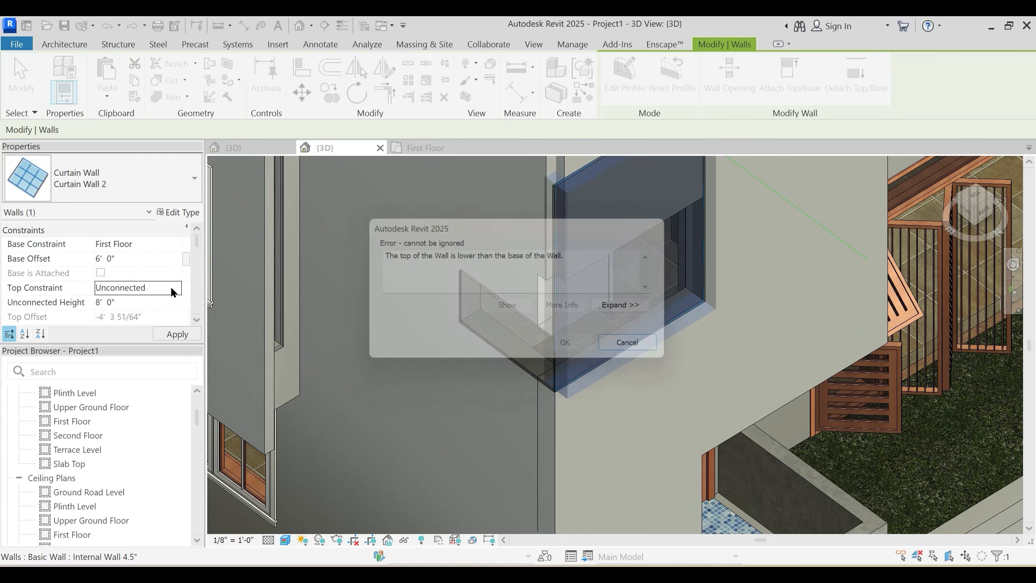
key("Escape")
left_click(177, 291)
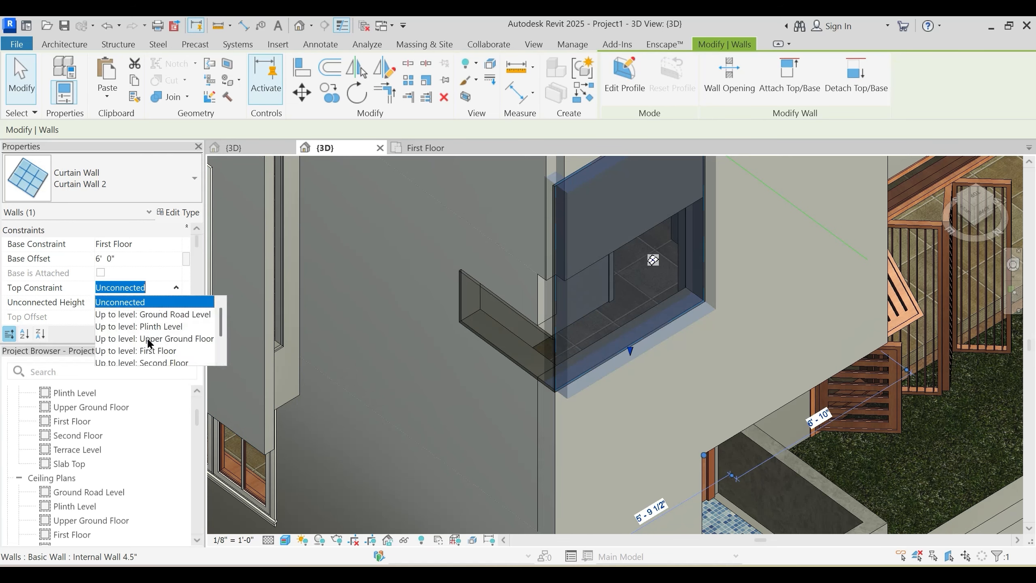
left_click(165, 358)
left_click(155, 316)
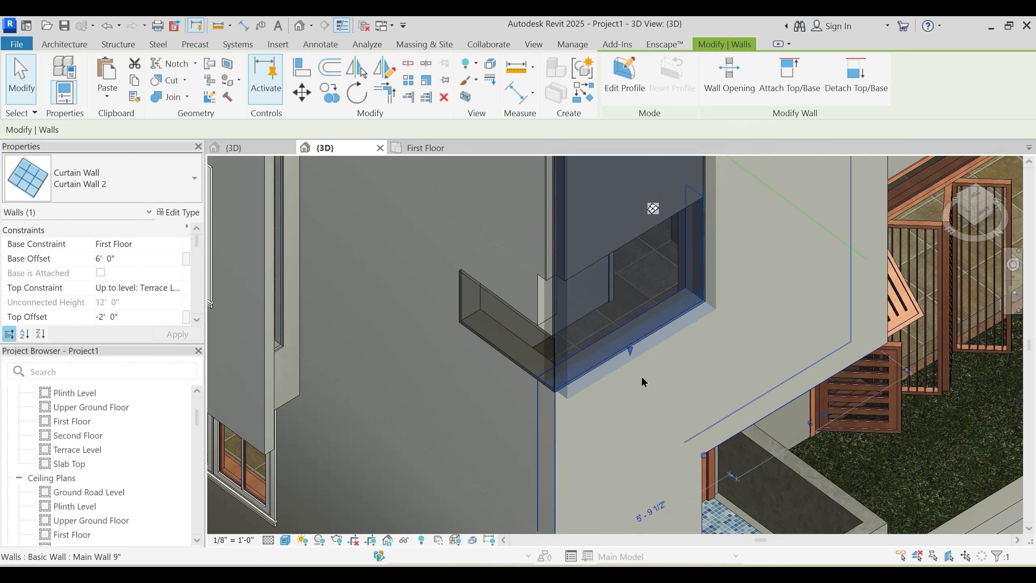
scroll(641, 375, "down", 3)
left_click(175, 288)
left_click(175, 289)
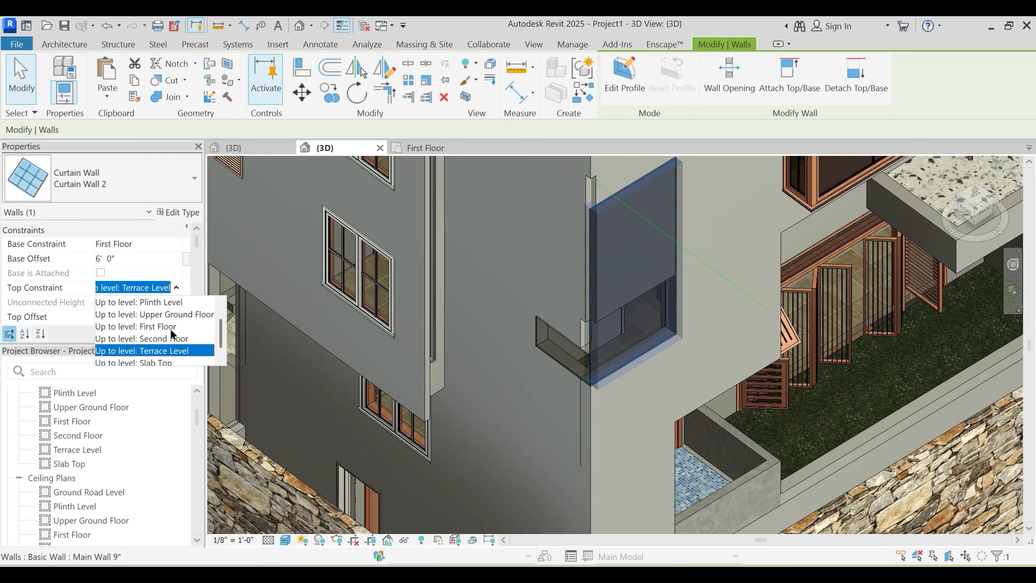
left_click(185, 336)
left_click(641, 414)
key("Escape")
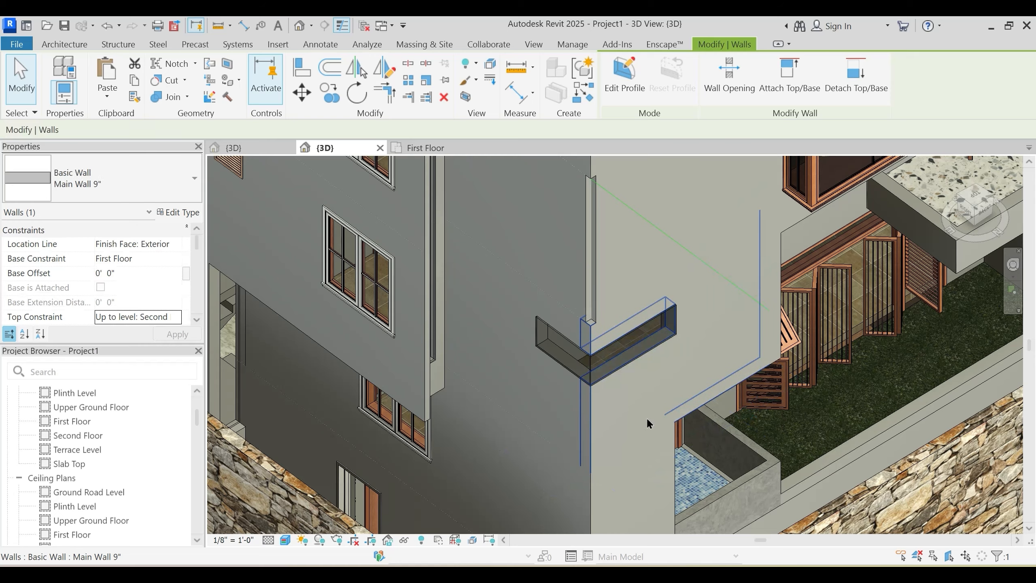
middle_click_drag(571, 453, 596, 447, "shift")
scroll(574, 353, "up", 5)
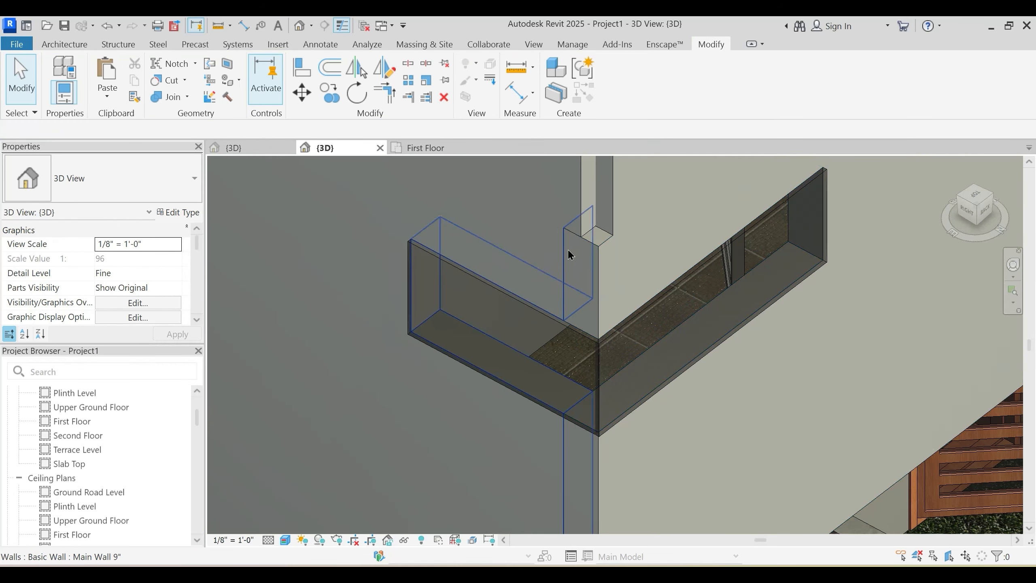
scroll(620, 294, "up", 2)
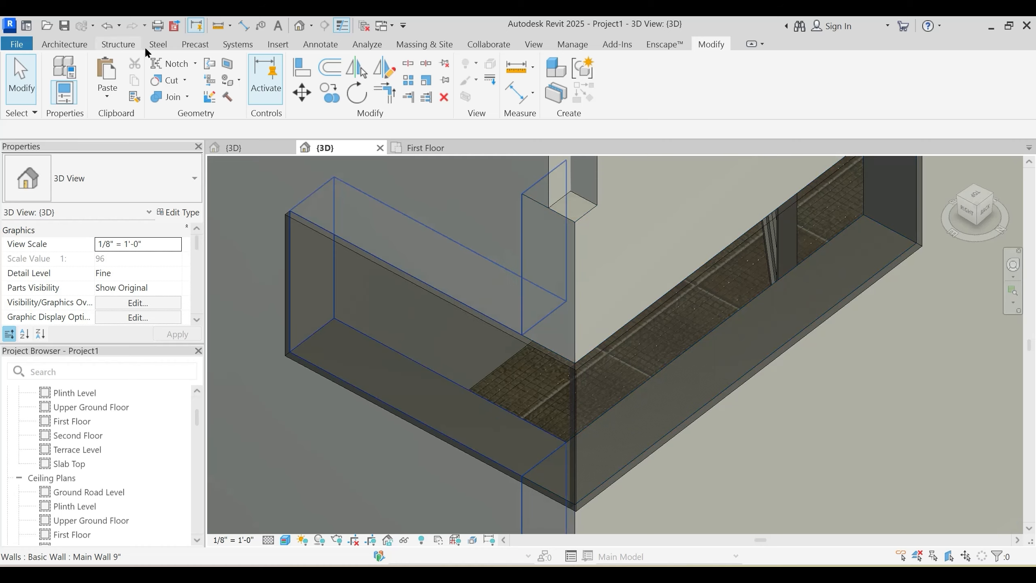
left_click(173, 97)
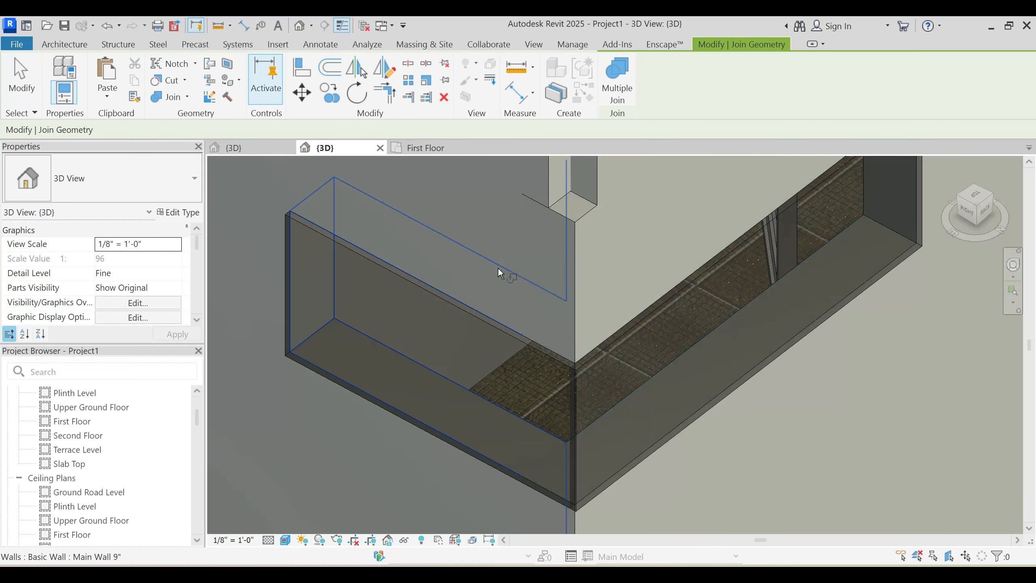
scroll(538, 302, "down", 3)
key("Escape")
Step: Extend the end of the second-floor Main Wall 9" to the outer building corner, closing the vertical notch above the corner window
scroll(469, 347, "down", 4)
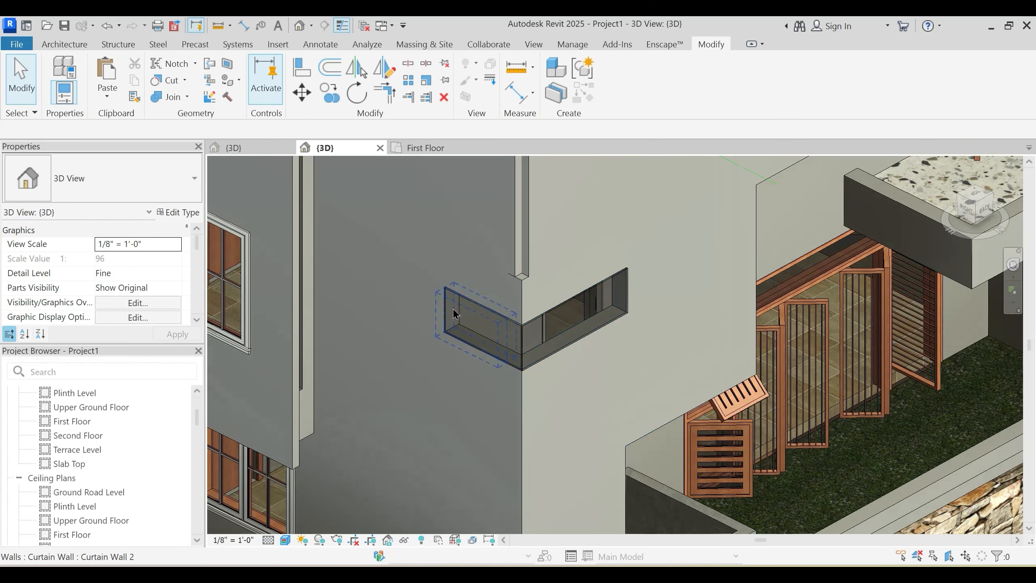
middle_click_drag(501, 373, 520, 423, "shift")
scroll(556, 404, "down", 1)
middle_click_drag(557, 404, 535, 316, "shift")
scroll(507, 324, "up", 2)
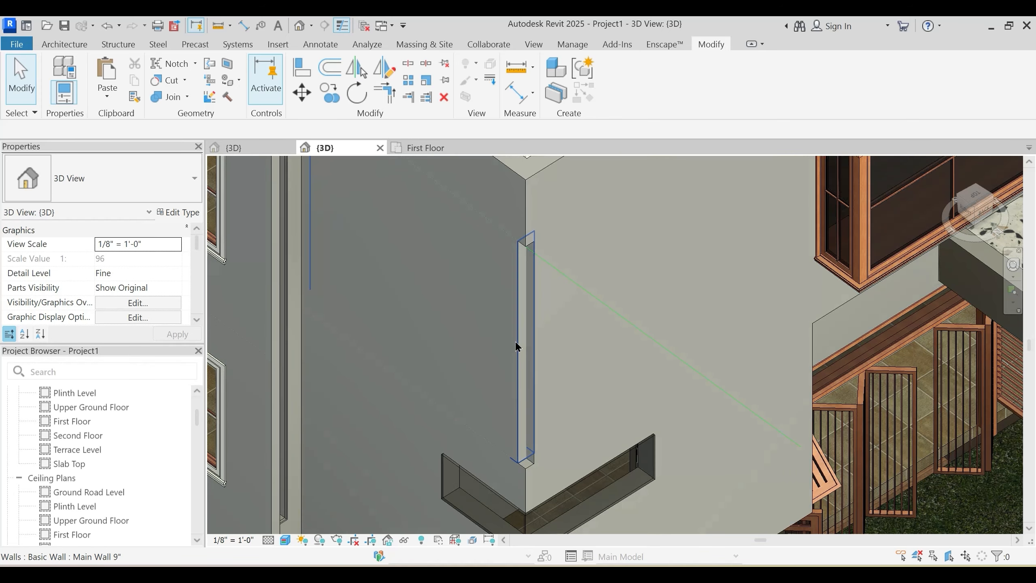
left_click(516, 349)
scroll(522, 477, "up", 2)
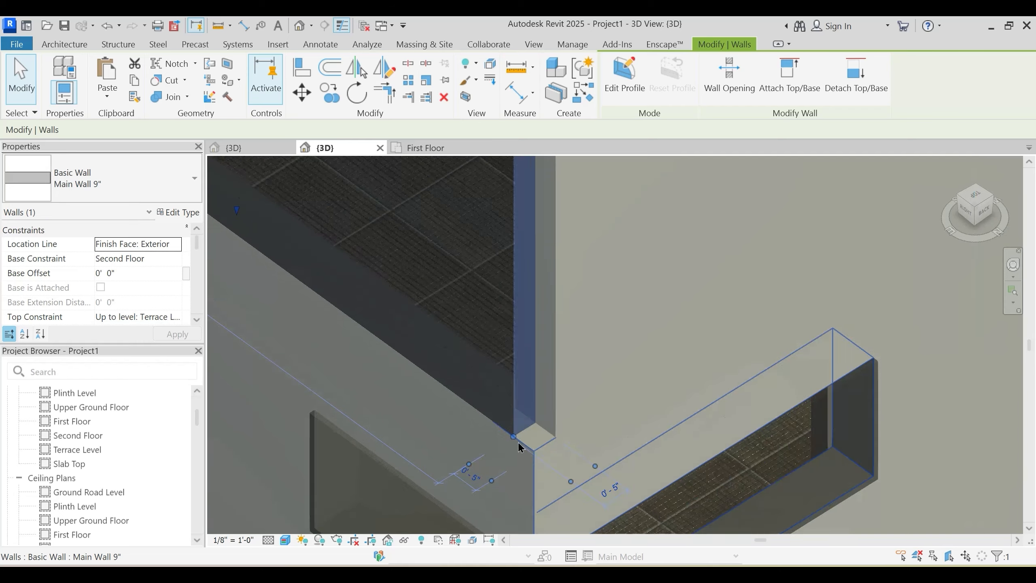
scroll(526, 466, "up", 2)
key("r")
key("s")
left_click_drag(530, 451, 534, 451)
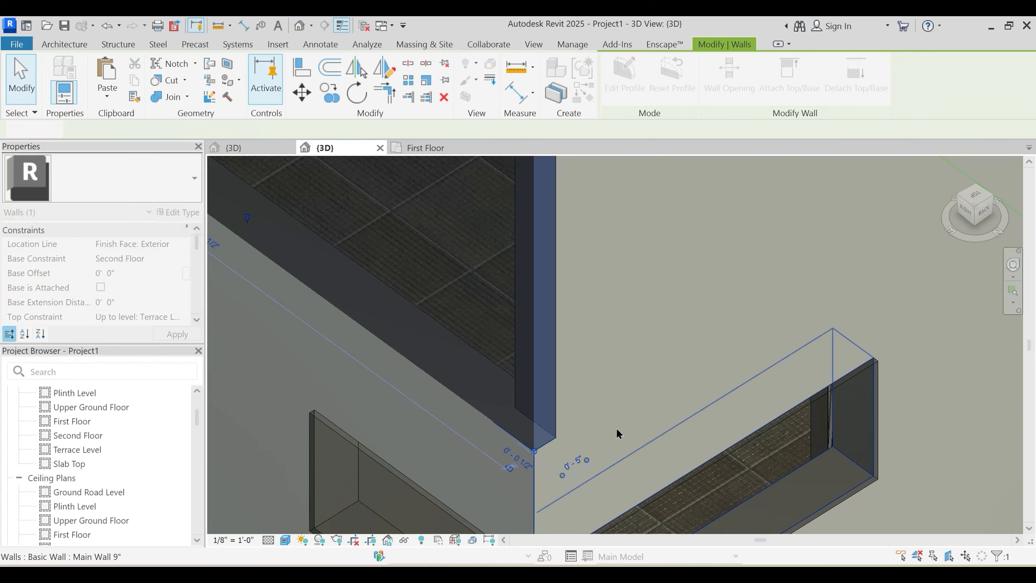
key("Escape")
scroll(600, 360, "down", 3)
middle_click_drag(730, 380, 518, 223, "shift")
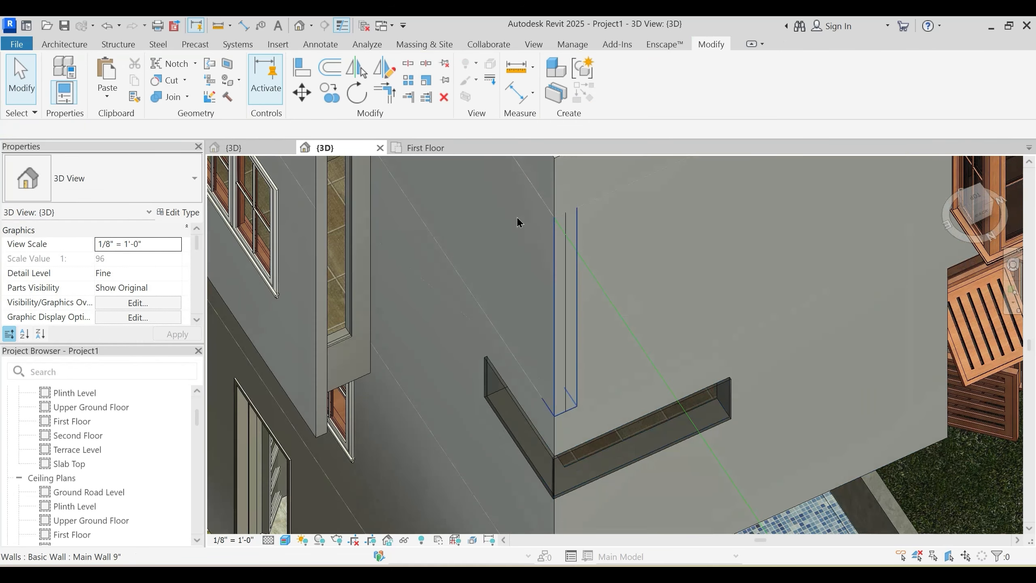
scroll(704, 281, "down", 3)
middle_click_drag(636, 384, 644, 378, "shift")
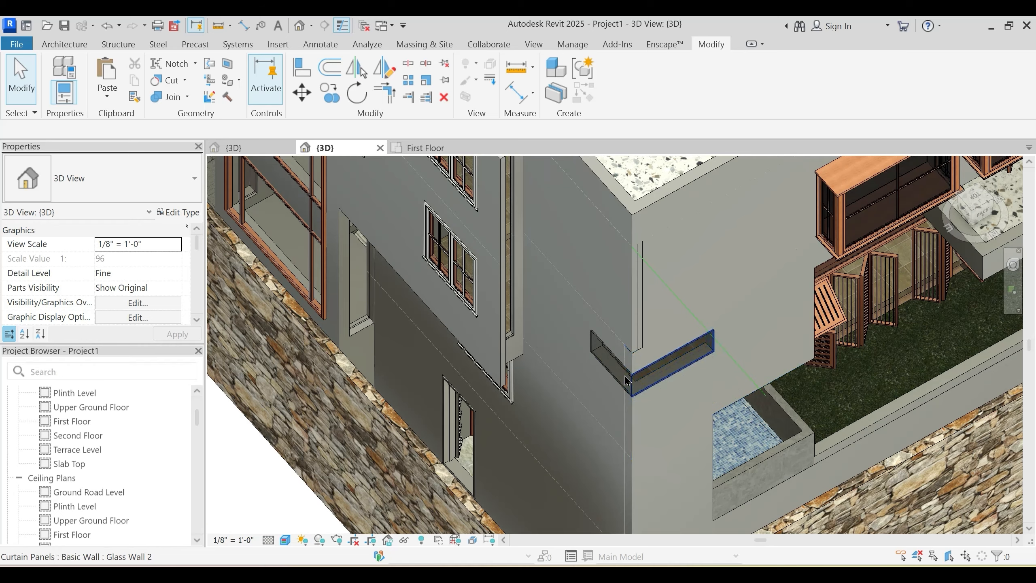
scroll(624, 376, "up", 1)
scroll(615, 326, "down", 2)
middle_click_drag(634, 335, 645, 314, "shift")
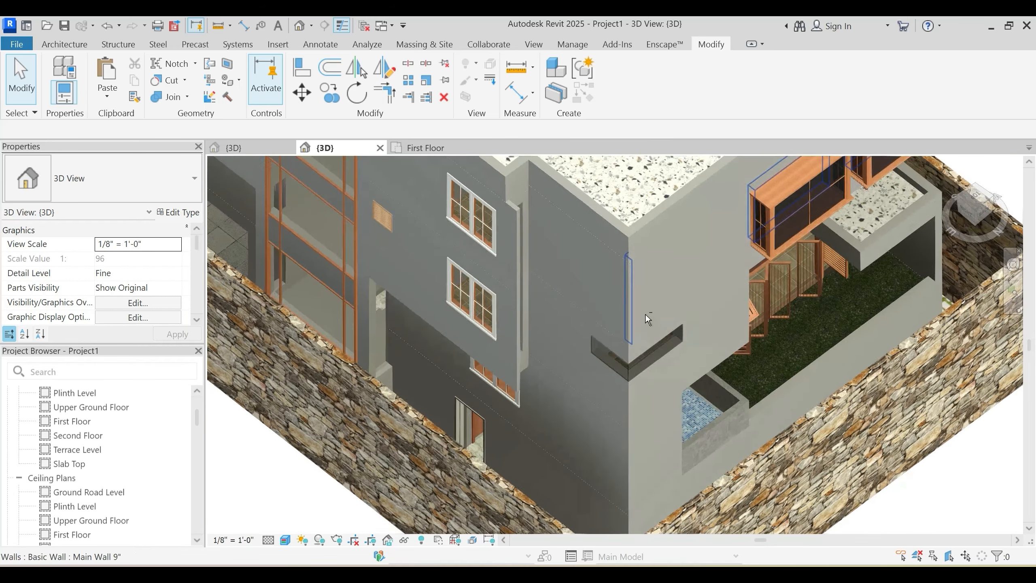
left_click(173, 97)
scroll(646, 294, "up", 3)
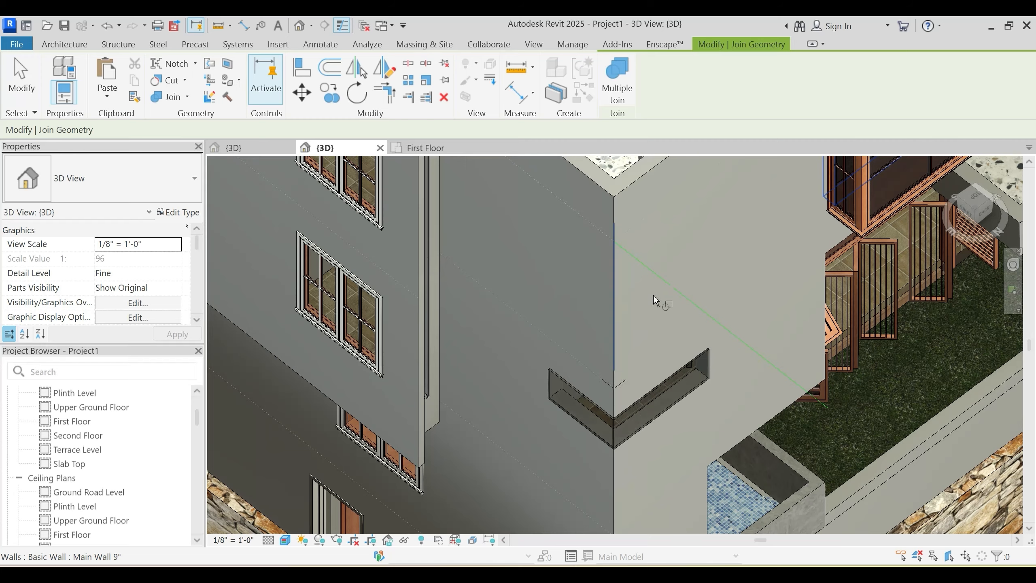
key("Escape")
Step: Join the geometry of the upper and lower Main Wall 9" walls just above the corner window
scroll(644, 347, "up", 4)
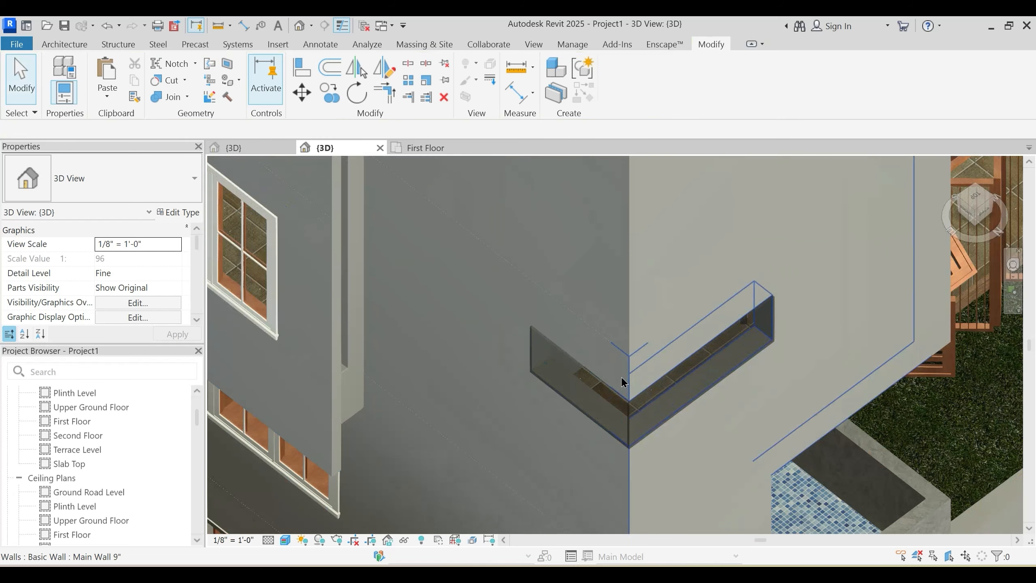
left_click(170, 97)
left_click(641, 348)
left_click(637, 363)
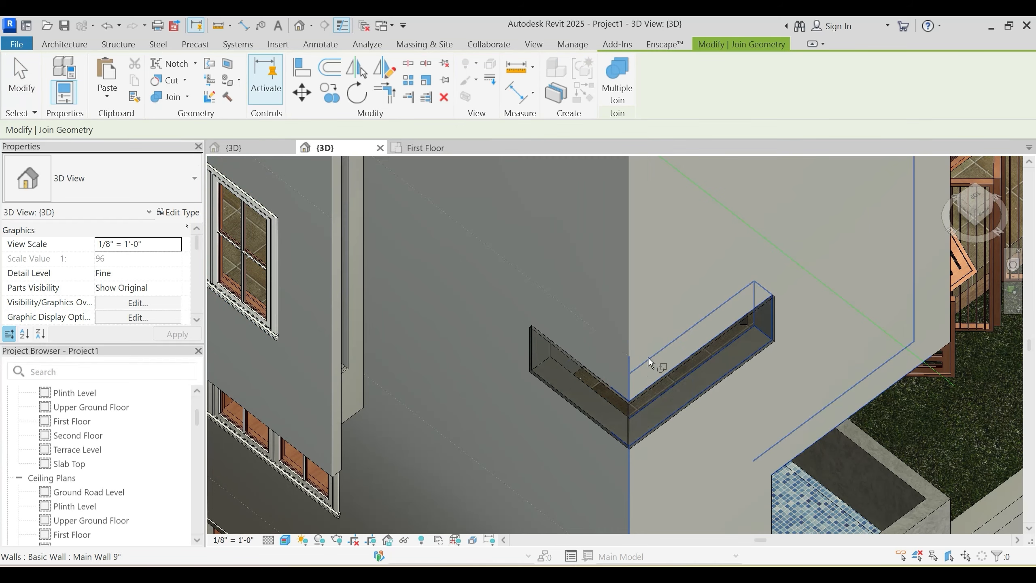
key("Escape")
Step: Examine the corner window and the surrounding house exterior in the 3D view from several distances
scroll(676, 332, "down", 3)
scroll(661, 375, "down", 1)
mouse_move(665, 380)
middle_mouse_down("shift")
mouse_move(672, 387)
mouse_move(659, 366)
middle_mouse_up("shift")
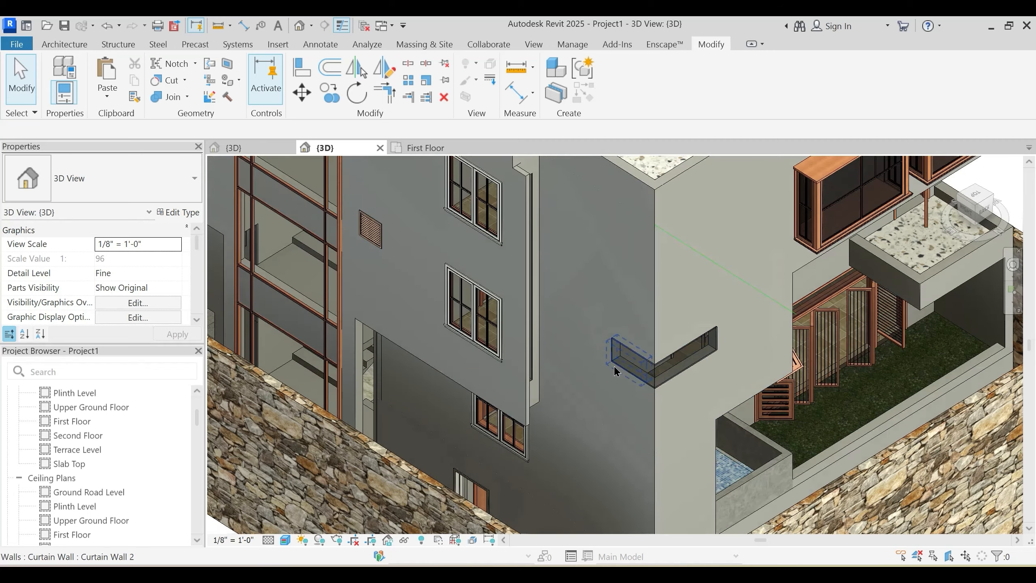
scroll(615, 360, "up", 4)
scroll(652, 256, "down", 4)
scroll(704, 226, "down", 3)
scroll(582, 311, "up", 3)
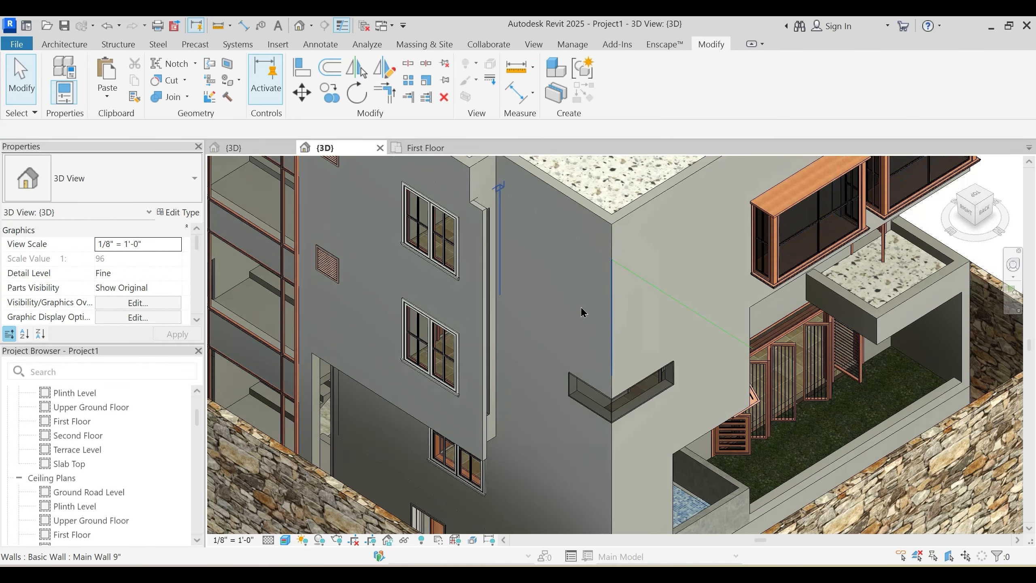
scroll(665, 306, "down", 3)
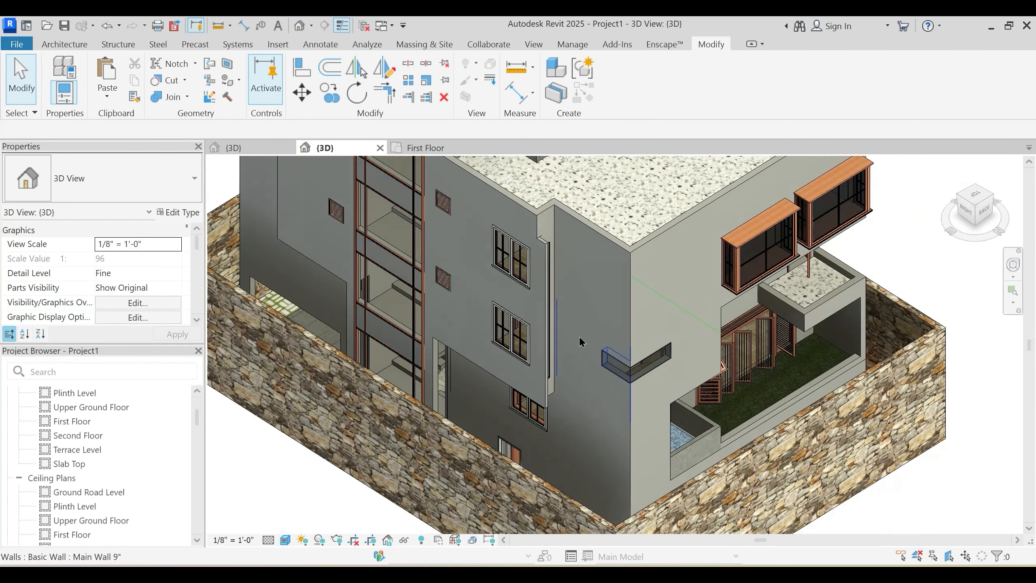
middle_click_drag(581, 343, 599, 355, "shift")
scroll(783, 341, "down", 5)
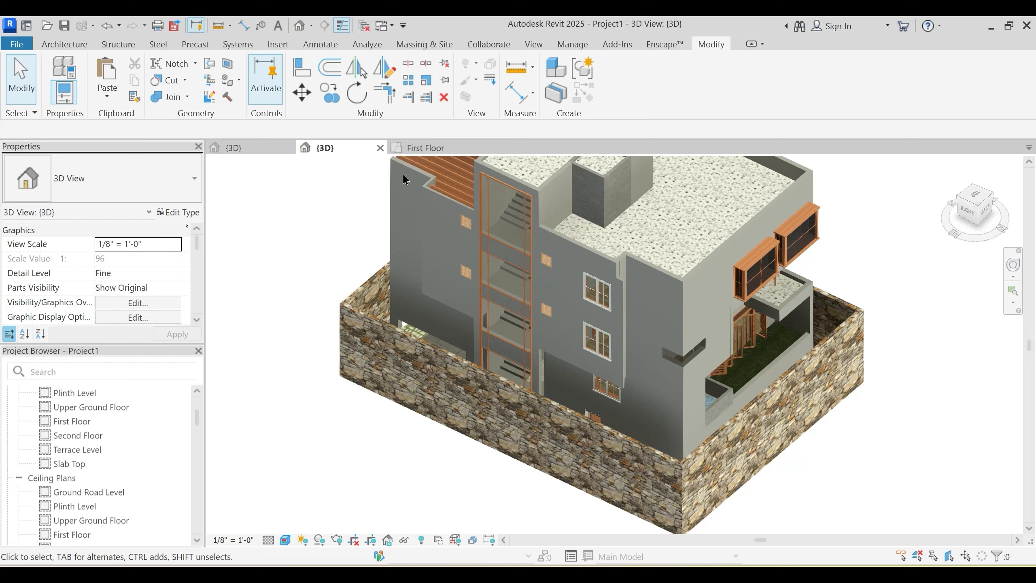
Step: Set up a new Curtain Wall 2 in the First Floor plan with a base offset of 9" and an unconnected height of 2' 3"
left_click(425, 148)
scroll(646, 340, "down", 4)
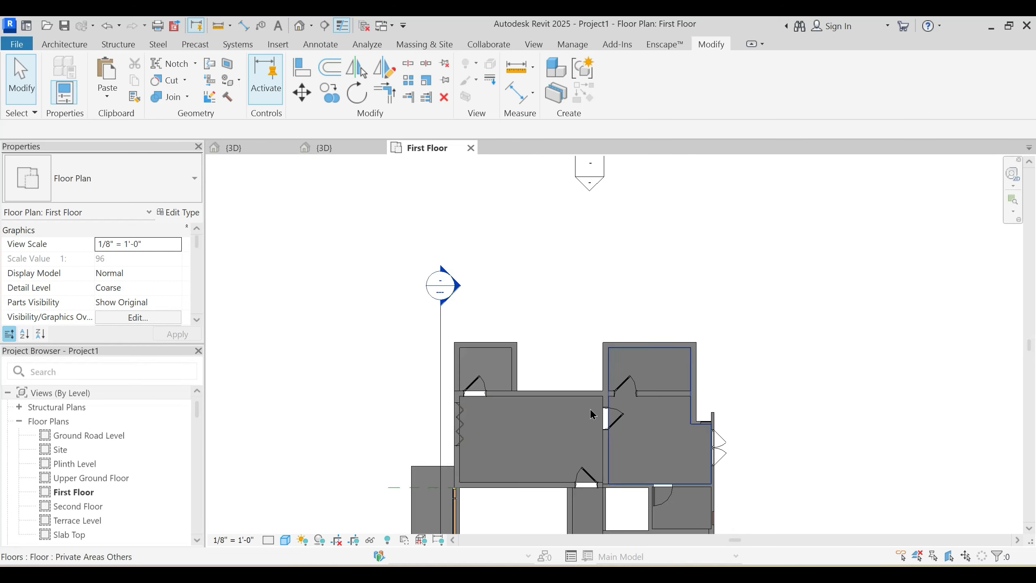
scroll(437, 306, "up", 5)
key("a")
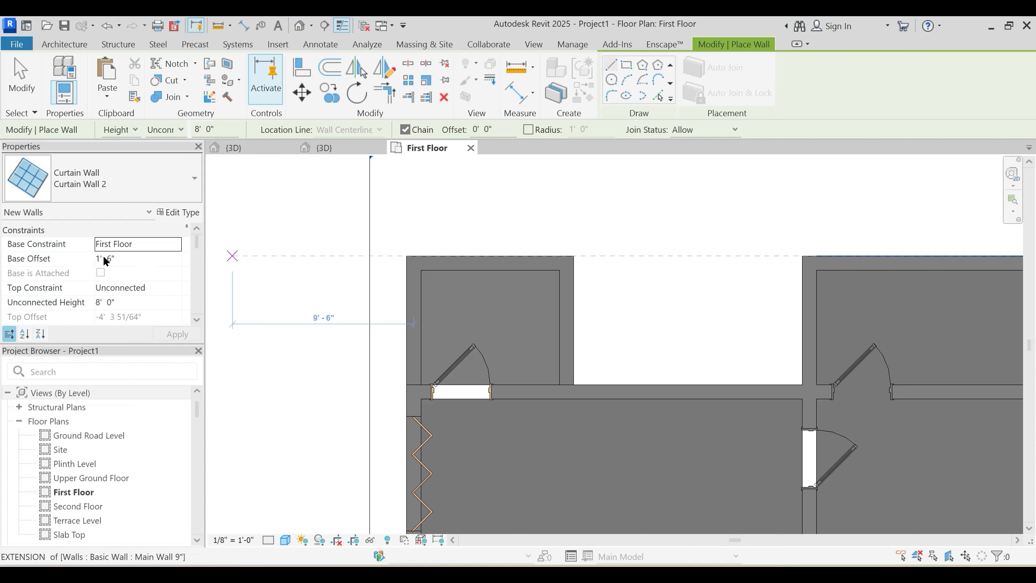
left_click(125, 257)
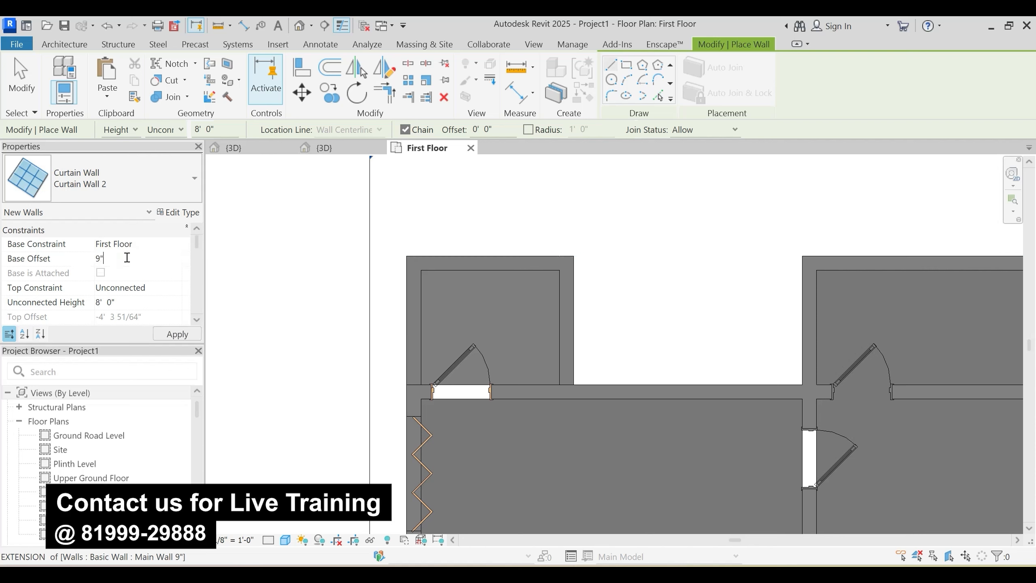
left_click(178, 284)
left_click(136, 302)
type("27")
key("Return")
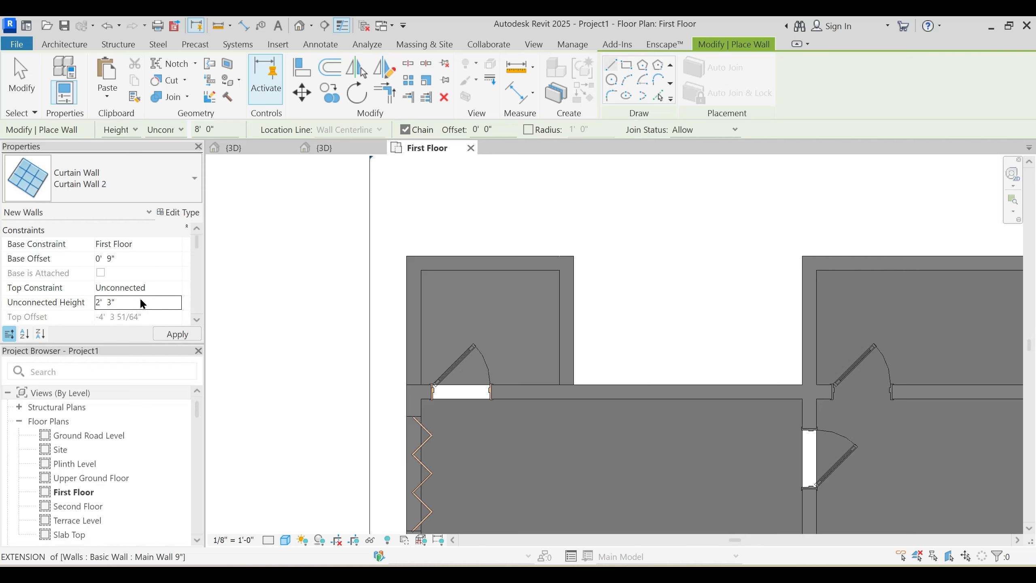
Step: Draw the curtain wall along the wall centerlines on the three outer sides of the plan's upper-left balcony, with 6' 4 1/2" side runs
scroll(122, 286, "down", 1)
scroll(123, 263, "up", 1)
scroll(465, 366, "up", 2)
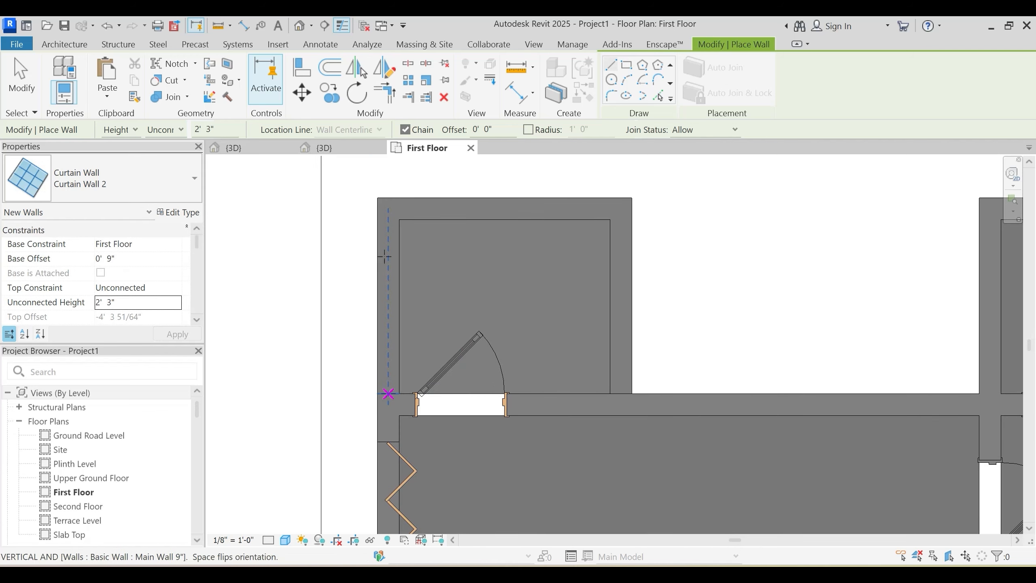
left_click(388, 393)
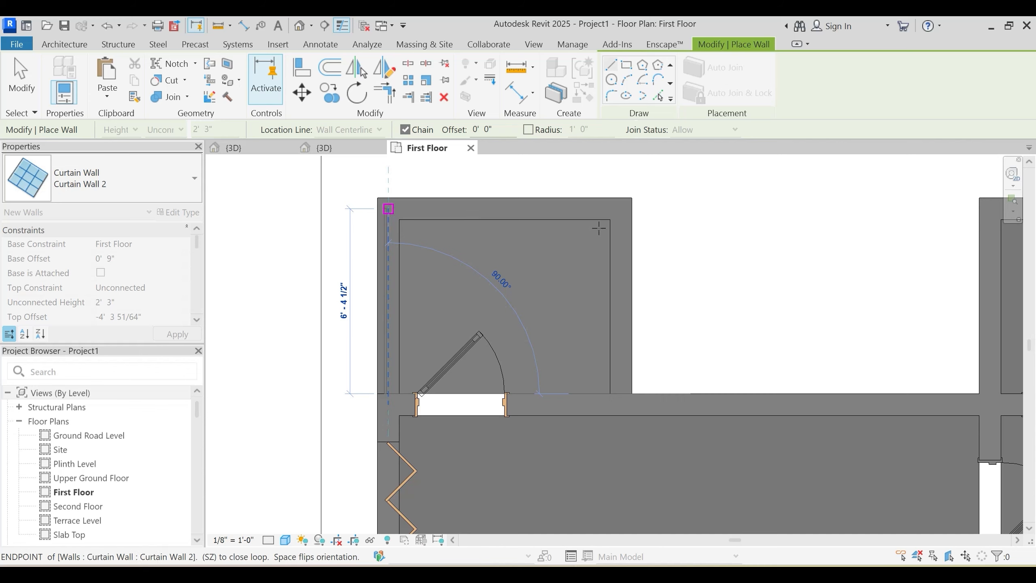
left_click(620, 208)
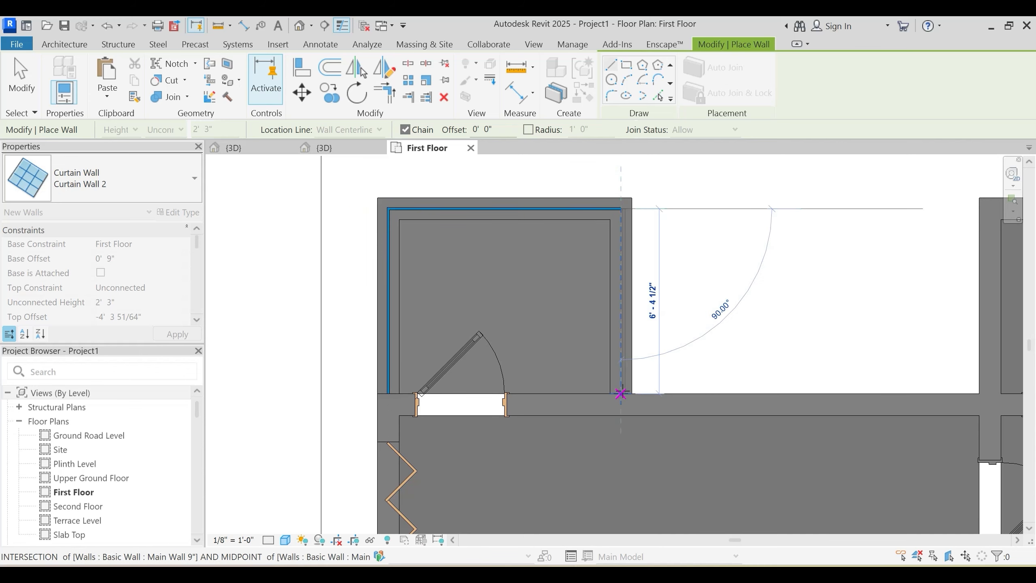
key("Escape")
key("Escape")
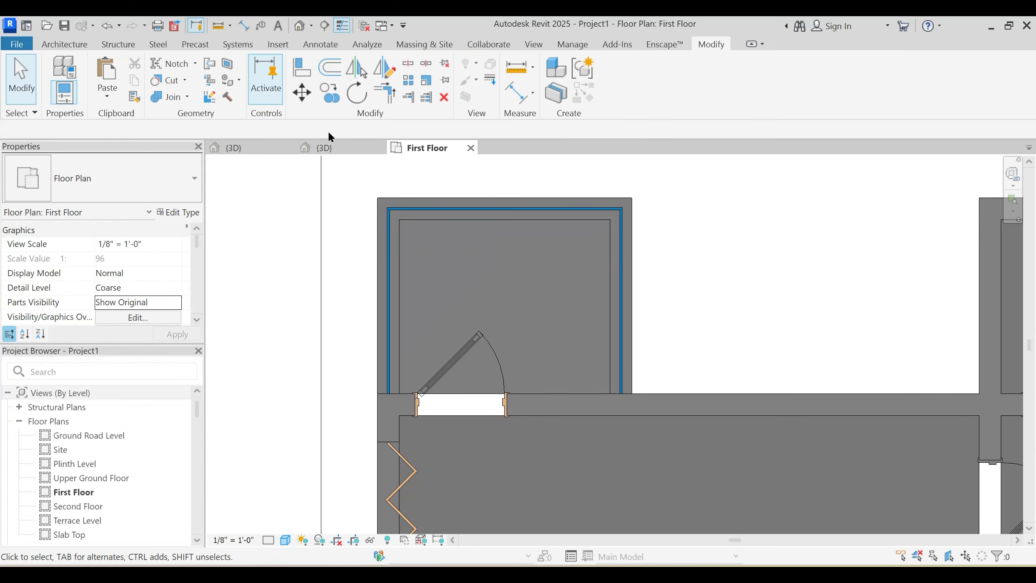
Step: Open the 3D view and examine the glass railing walls around the balcony
left_click(338, 148)
scroll(753, 367, "up", 5)
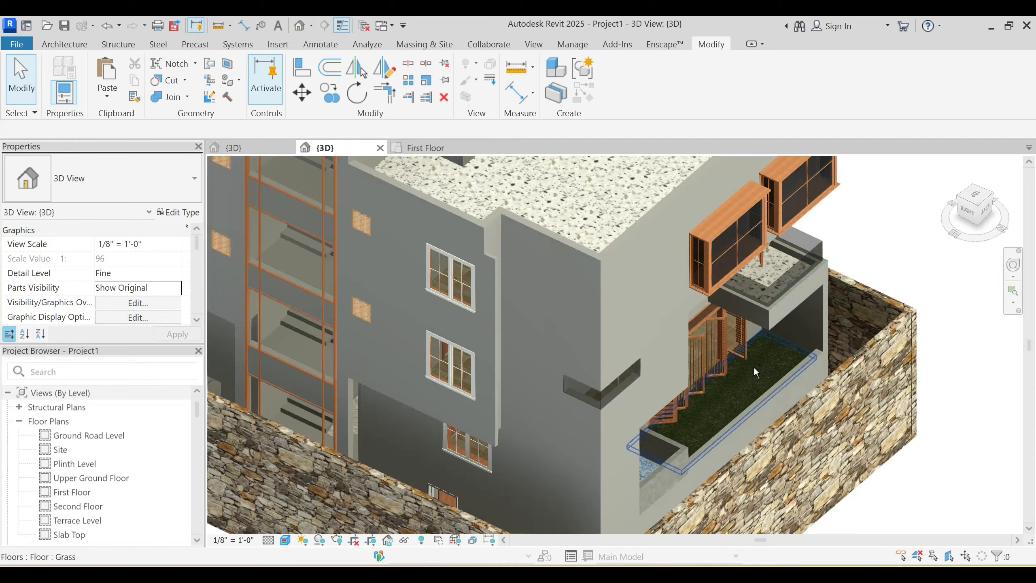
middle_click_drag(753, 367, 644, 359, "shift")
middle_click_drag(828, 455, 571, 319)
scroll(571, 318, "up", 3)
left_click(646, 331)
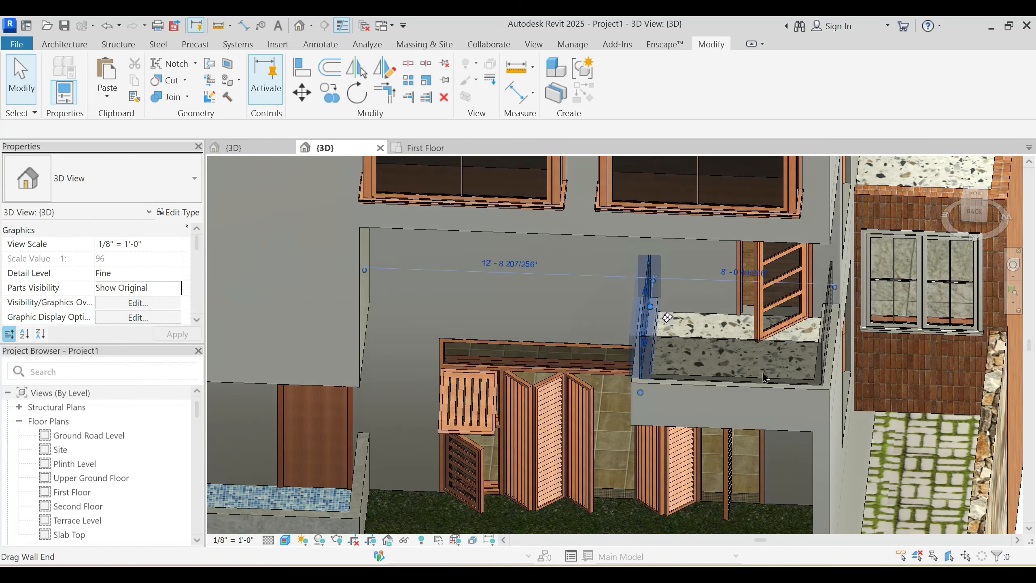
middle_click_drag(750, 376, 701, 388, "shift")
key("Escape")
scroll(768, 377, "down", 3)
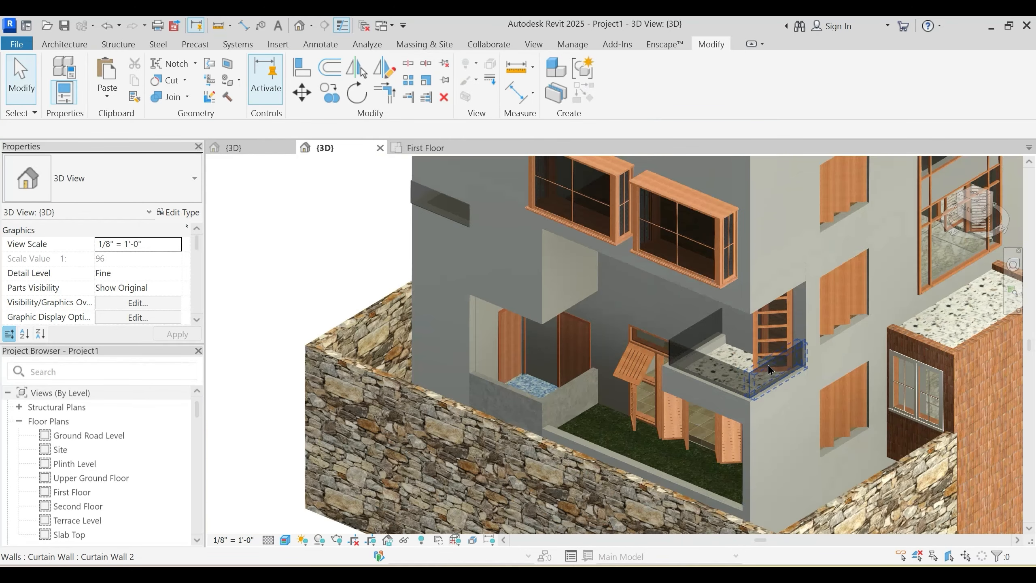
Step: Start a matching Curtain Wall 2 from the balcony glass railing in the First Floor plan, near the circular brick wall
left_click(769, 377)
key("c")
key("s")
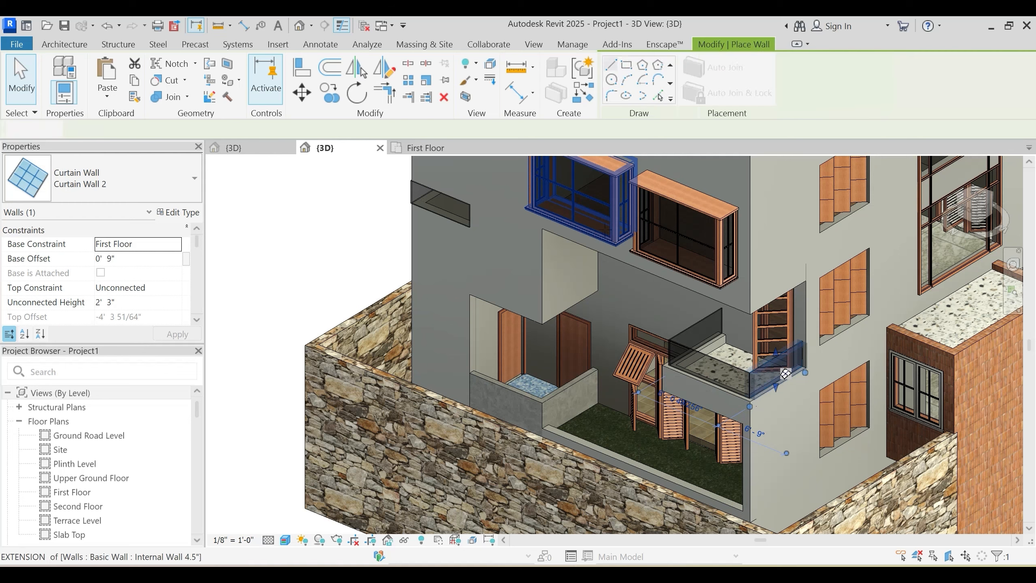
left_click(444, 148)
scroll(643, 366, "down", 6)
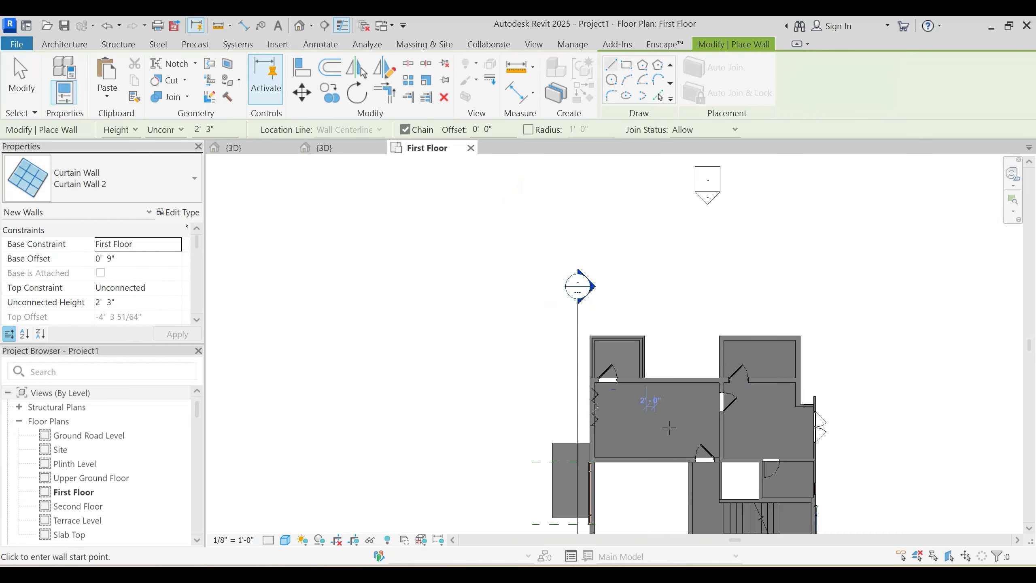
scroll(557, 423, "up", 8)
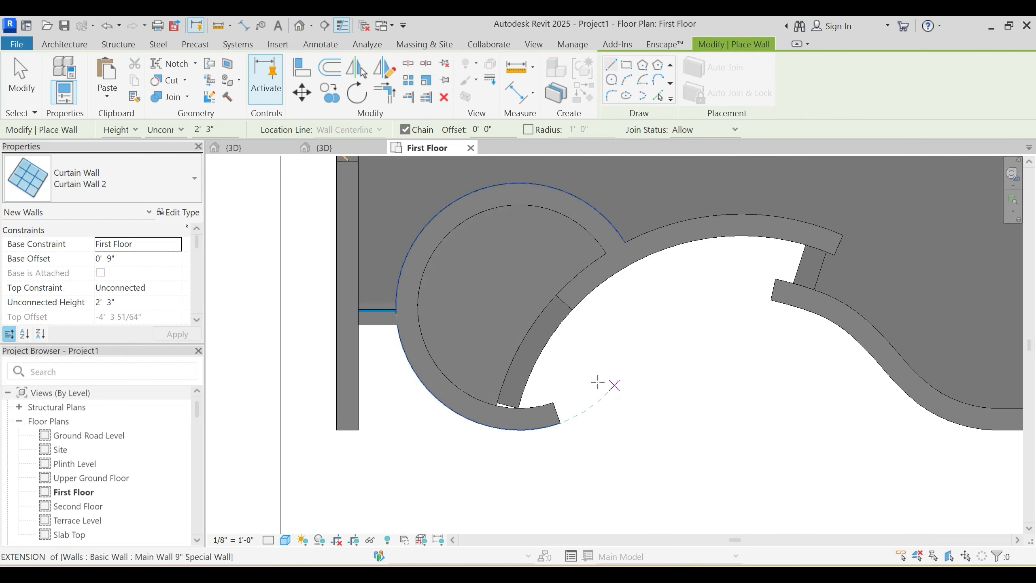
Step: Extend the lower end of the short arc wall to close the gap where it meets the circular wall
key("Escape")
left_click(484, 424)
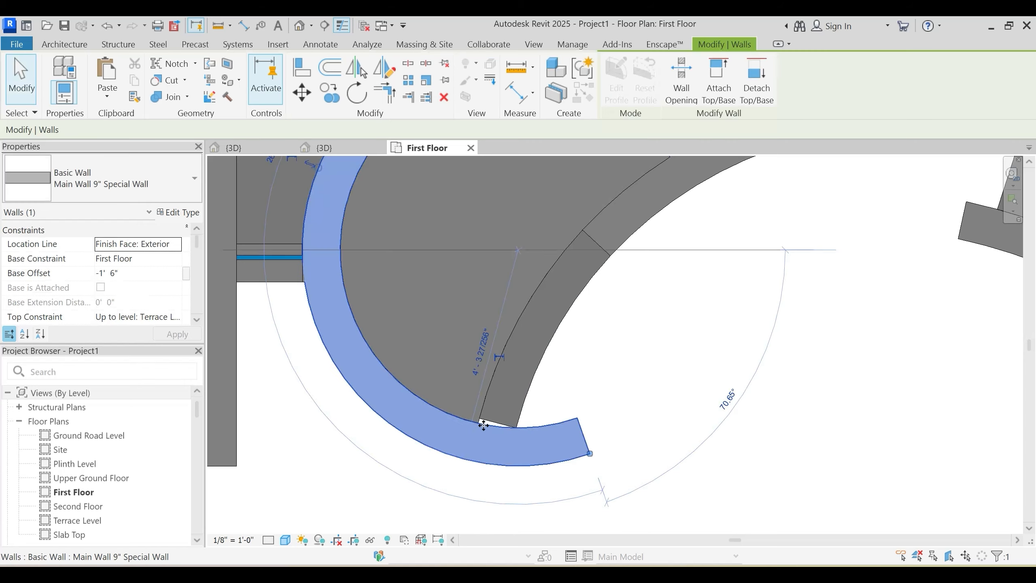
scroll(487, 425, "up", 2)
key("Escape")
left_click(483, 418)
left_click_drag(530, 433, 533, 432)
key("Escape")
scroll(591, 407, "down", 3)
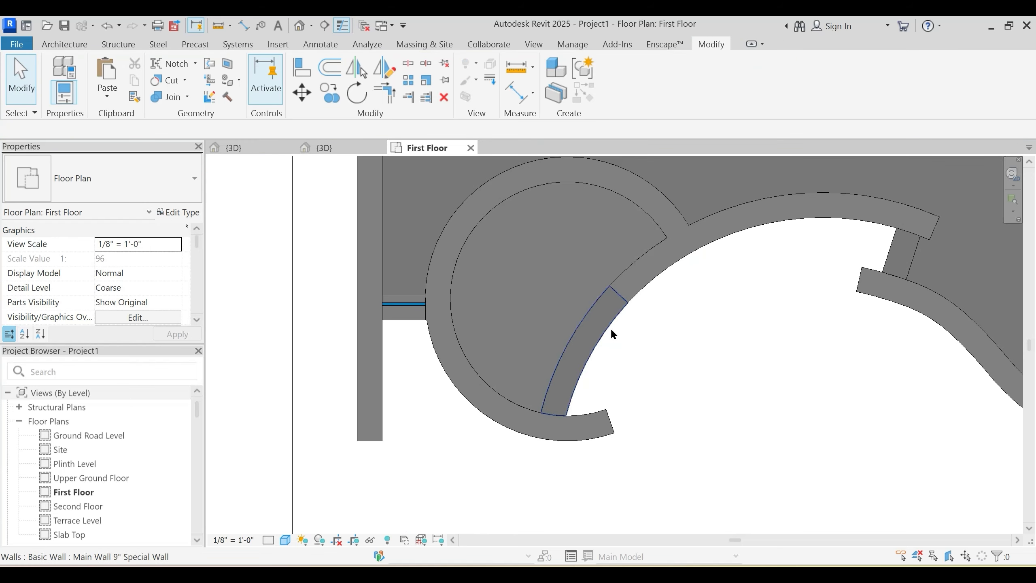
Step: Place a Curtain Wall 2 along the short arc wall's centerline by picking it, with a 9" base offset and 2' 3" unconnected height
key("w")
key("a")
scroll(632, 359, "down", 2)
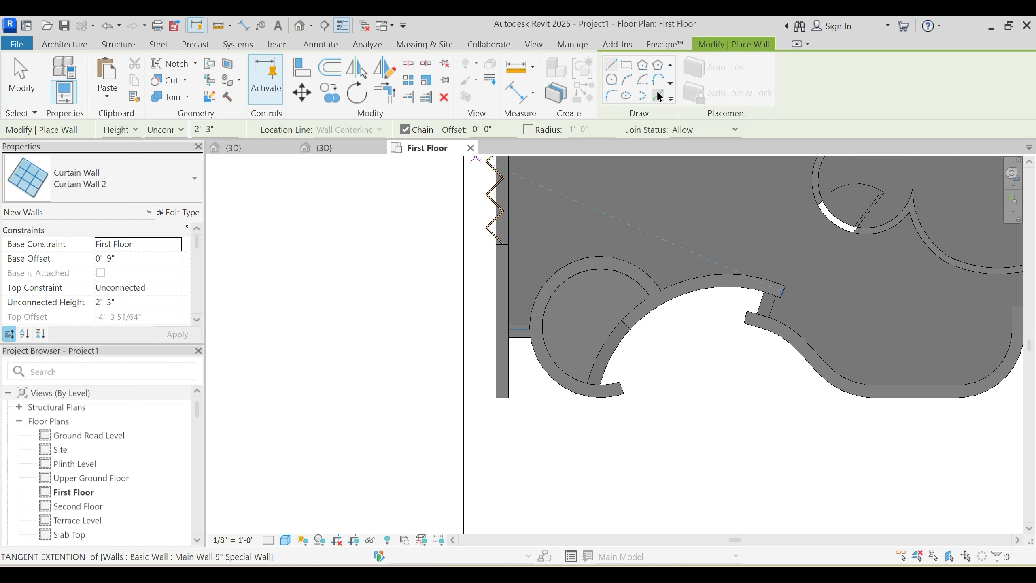
left_click(658, 95)
scroll(616, 349, "up", 3)
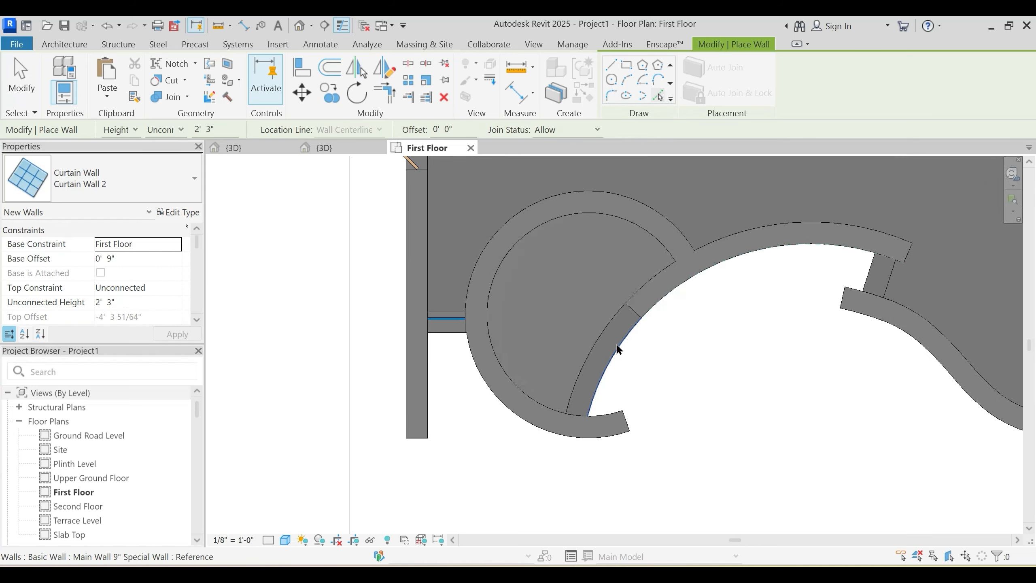
left_click(616, 344)
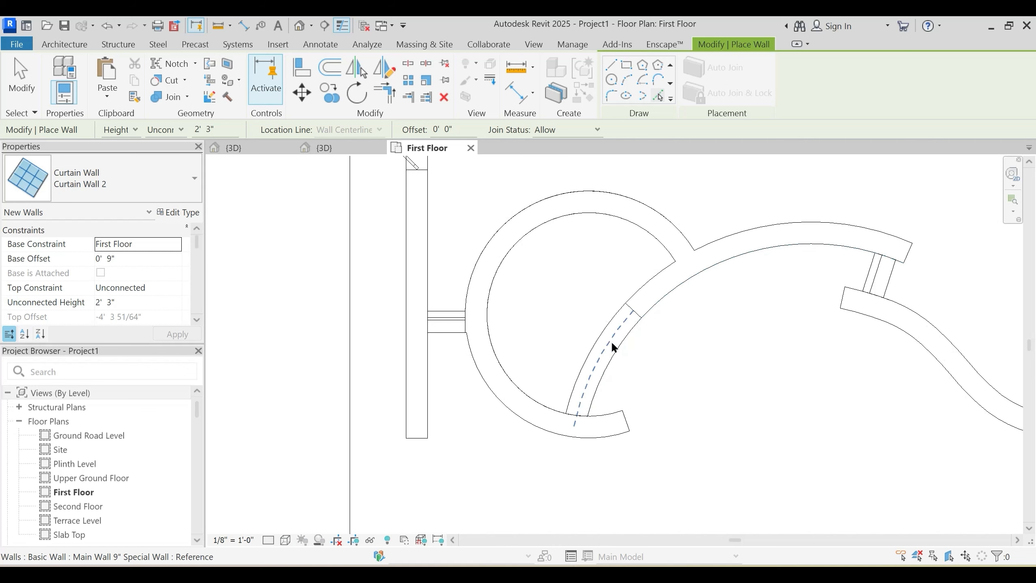
scroll(652, 408, "down", 3)
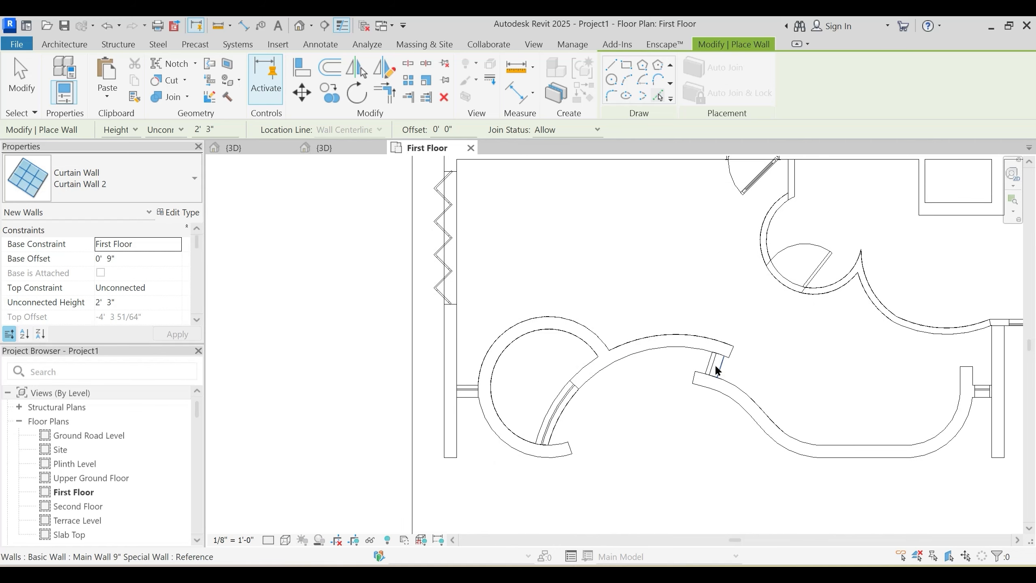
scroll(716, 369, "up", 2)
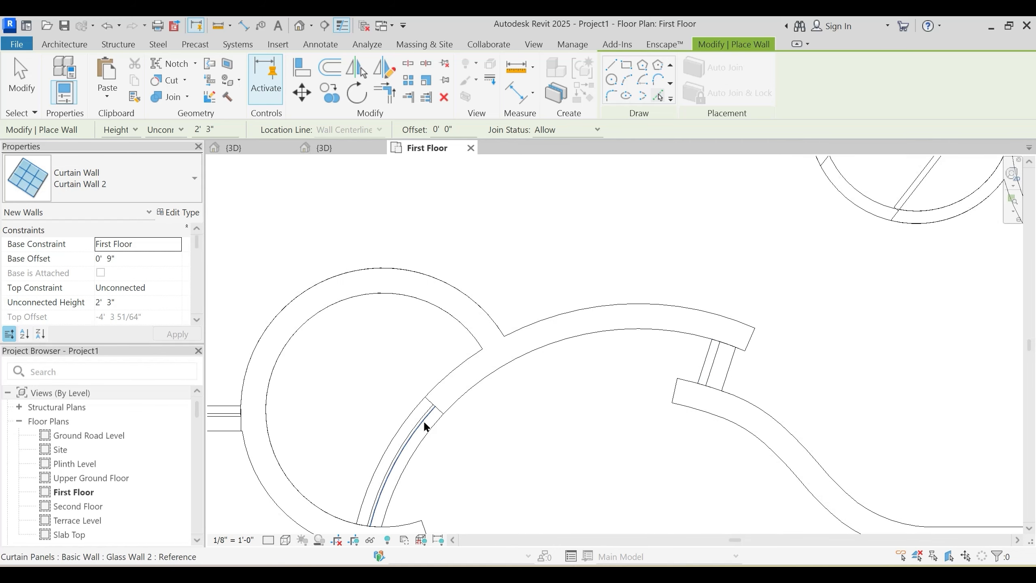
key("Escape")
key("Escape")
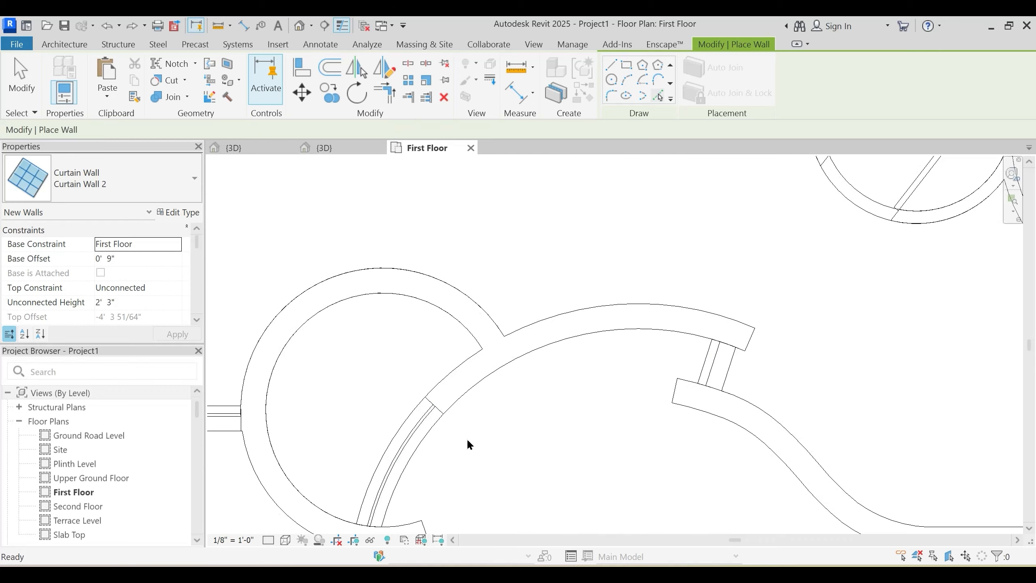
scroll(437, 410, "down", 4)
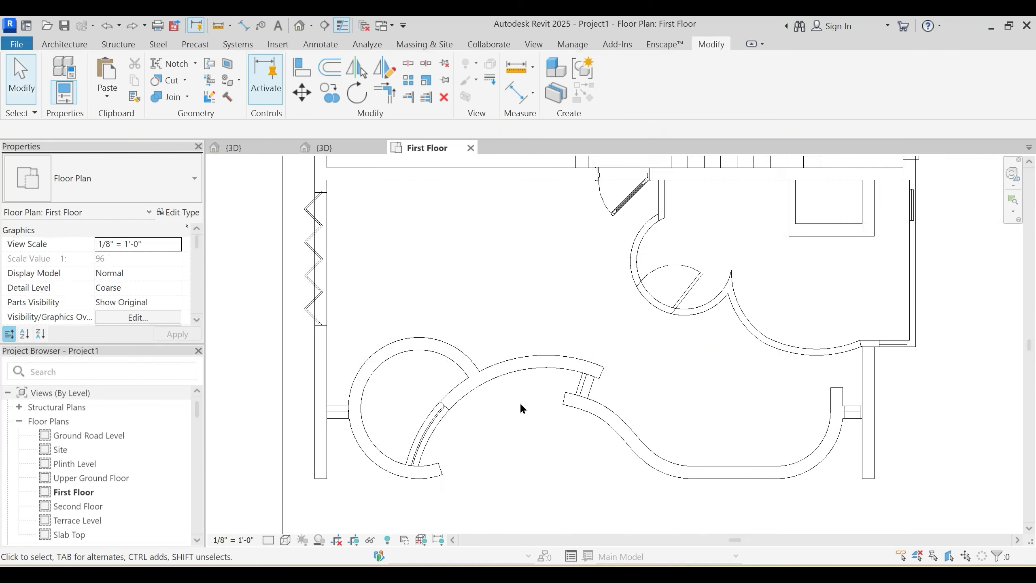
Step: Copy the curved glass railing in the brick opening and paste it aligned to the Second Floor level
left_click(333, 150)
middle_click_drag(577, 431, 561, 355, "shift")
scroll(527, 460, "up", 3)
left_click(460, 415)
middle_click_drag(439, 453, 178, 235, "shift")
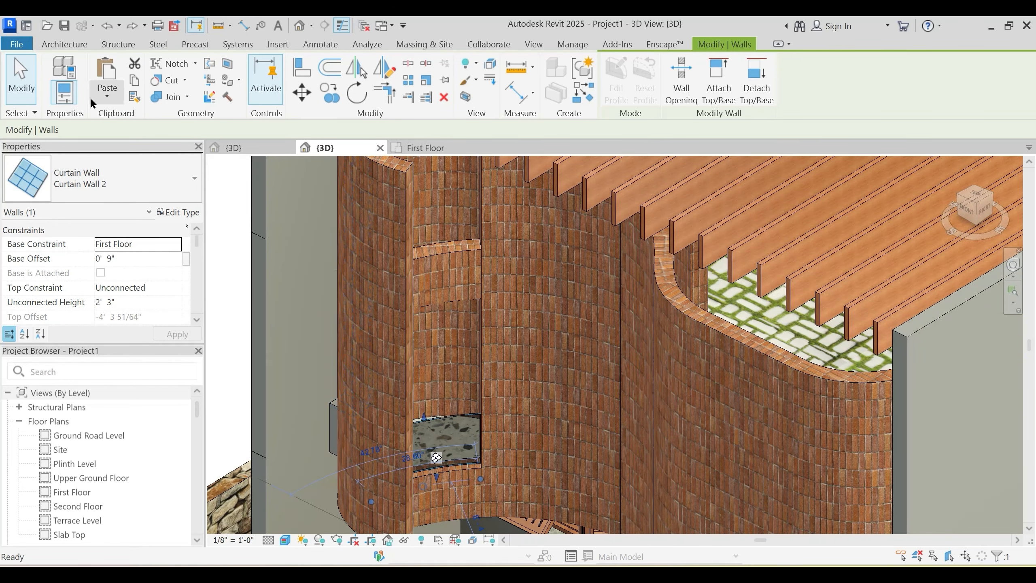
left_click(107, 96)
left_click(134, 149)
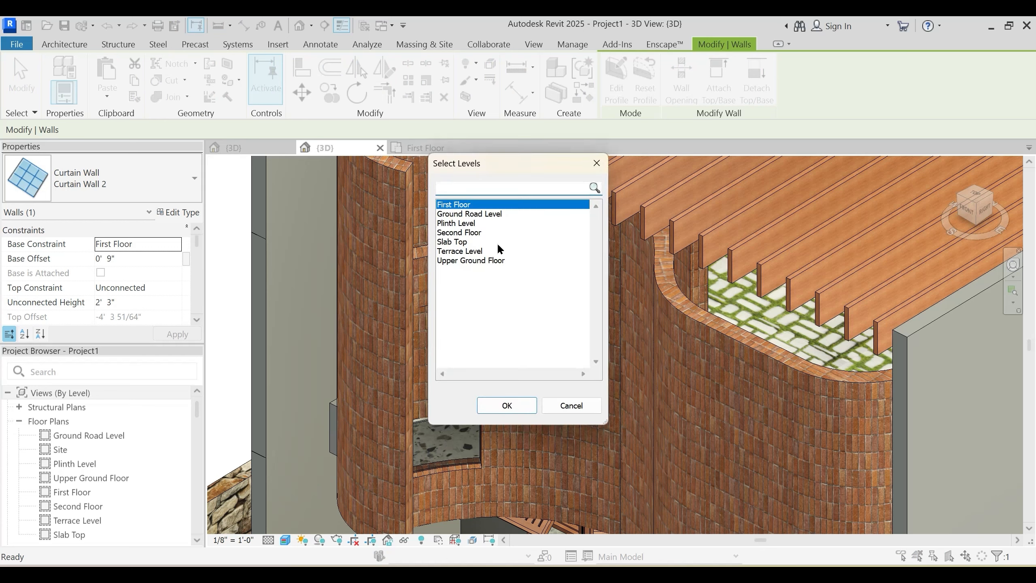
left_click(474, 234)
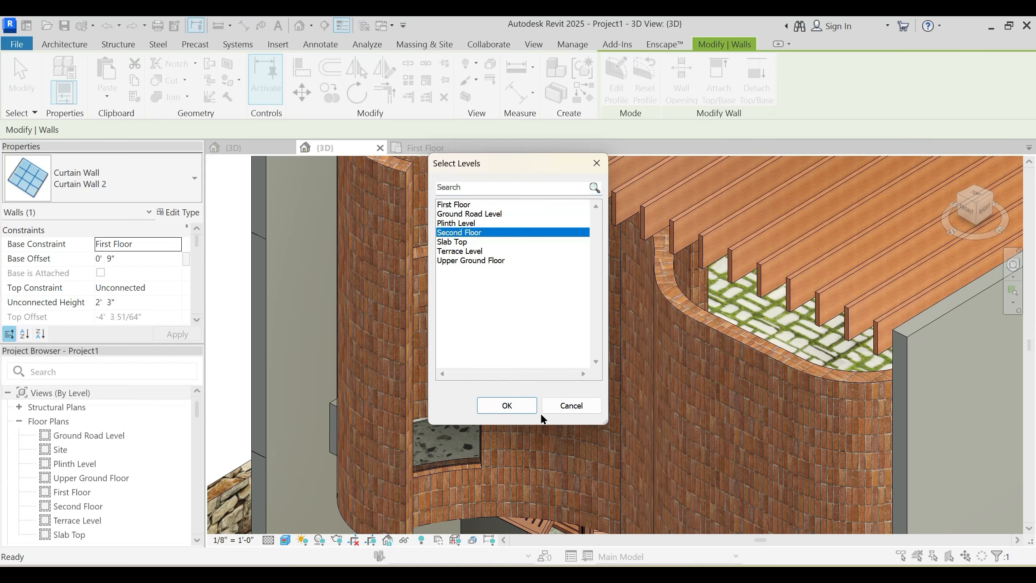
left_click(506, 405)
key("Escape")
Step: Set up a matching Curtain Wall 2 in the Upper Ground Floor plan with a 9" base offset and 2' 3" unconnected height
middle_click_drag(566, 378, 574, 455, "shift")
scroll(616, 416, "down", 2)
middle_click_drag(618, 416, 566, 402, "shift")
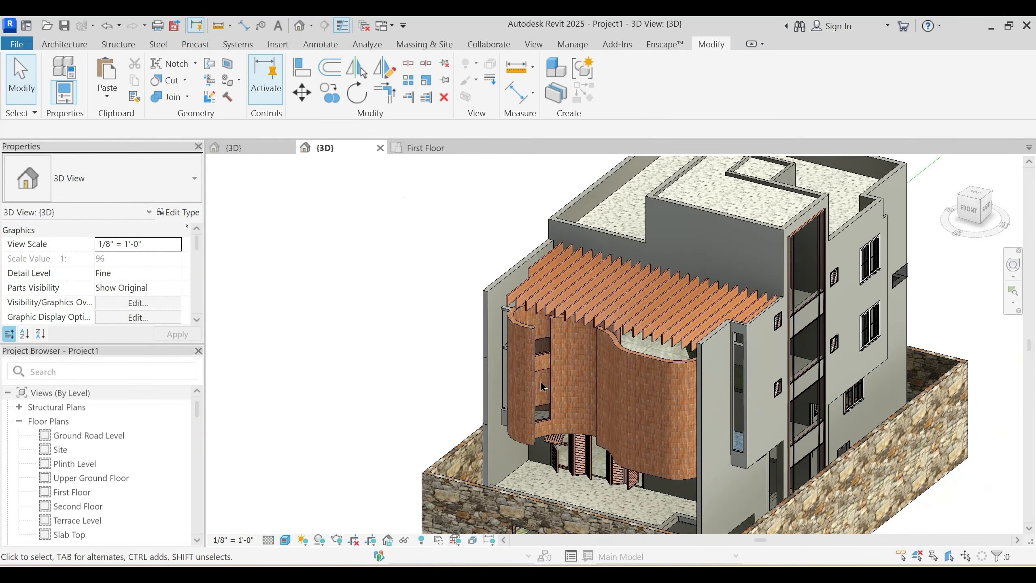
middle_click_drag(596, 485, 583, 466)
scroll(533, 467, "up", 2)
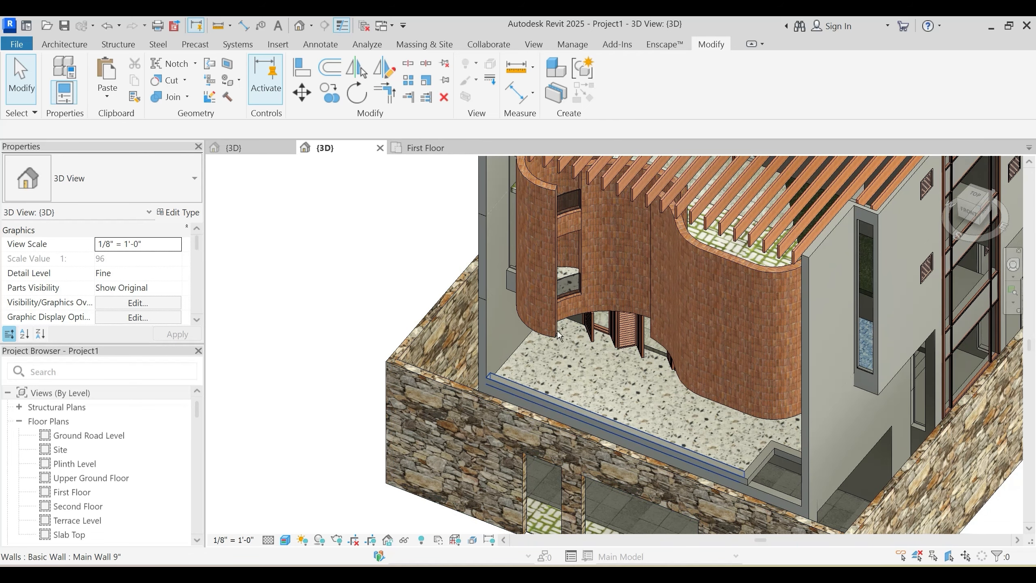
left_click(573, 283)
key("c")
key("s")
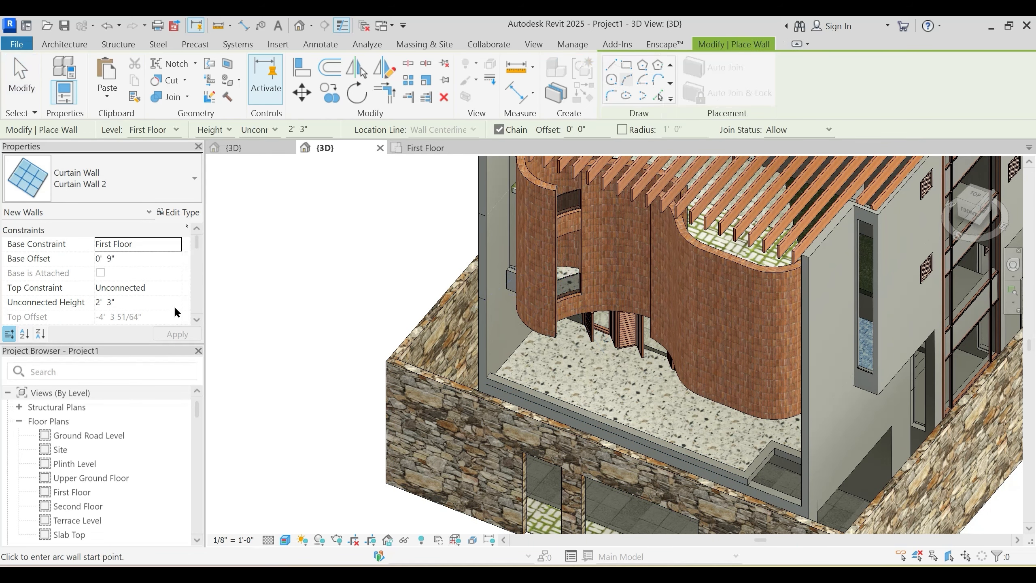
double_click(94, 478)
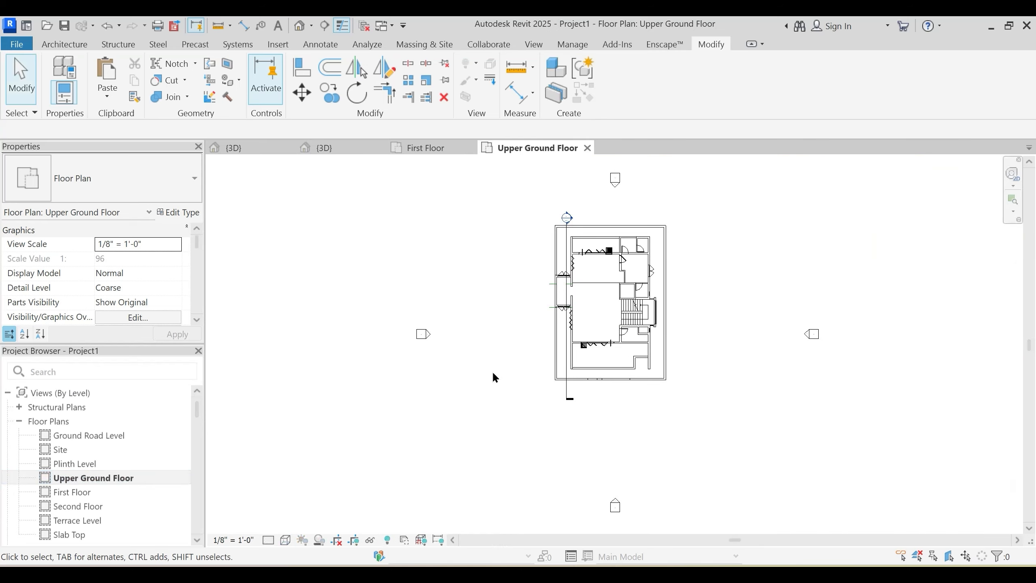
scroll(592, 368, "up", 5)
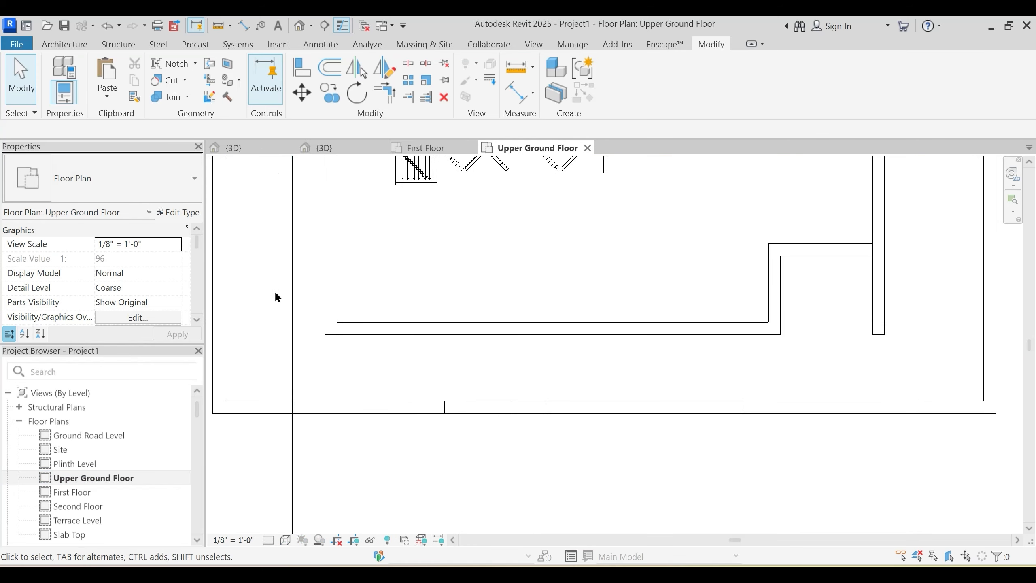
key("w")
key("a")
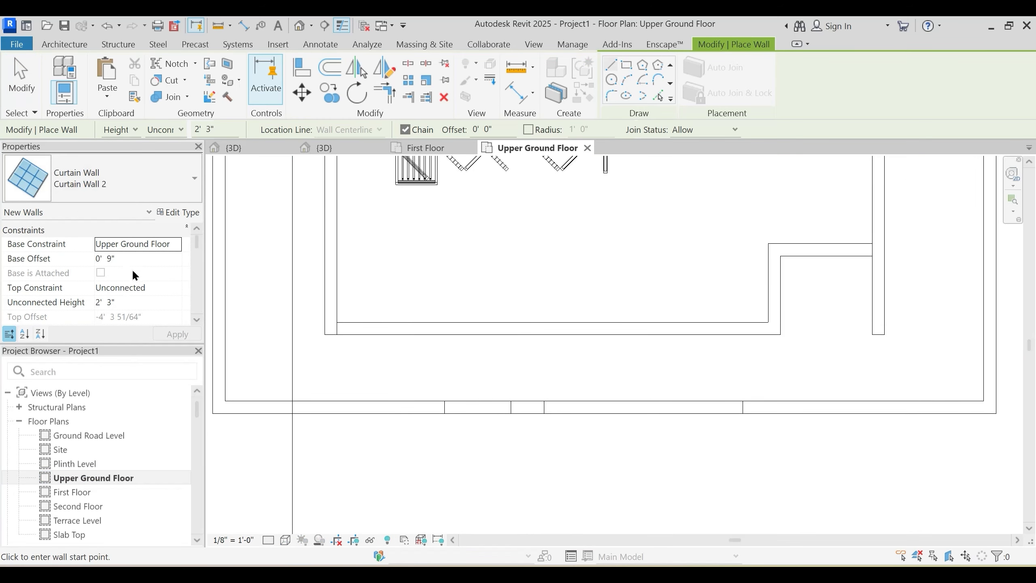
Step: Draw the curtain wall along the front terrace parapet's centerline, around the inset corner, ending with a run about 5' 11" long
scroll(313, 326, "up", 2)
left_click(339, 328)
middle_click_drag(950, 351, 598, 351)
middle_click_drag(652, 327, 659, 327)
left_click(661, 328)
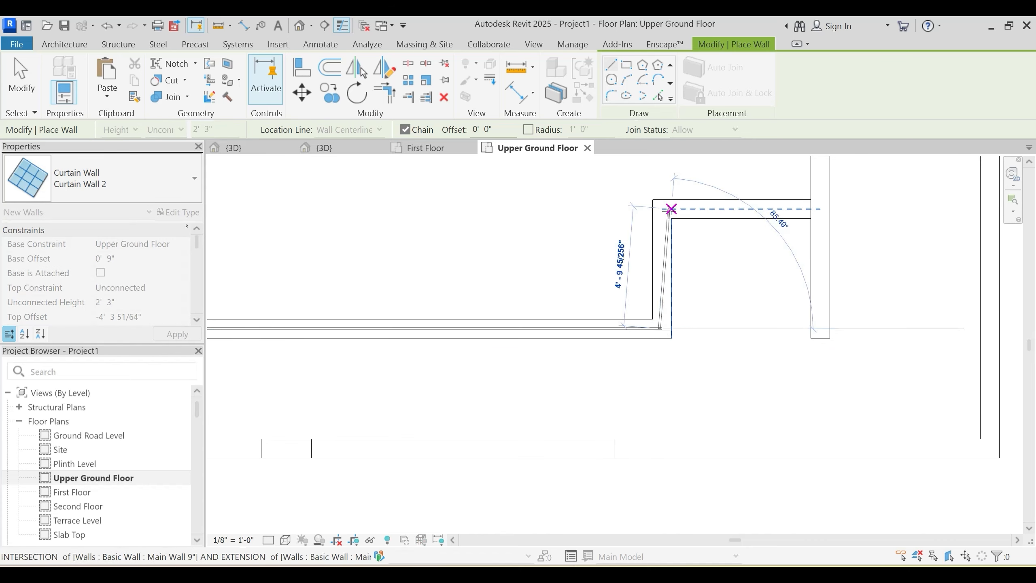
left_click(661, 209)
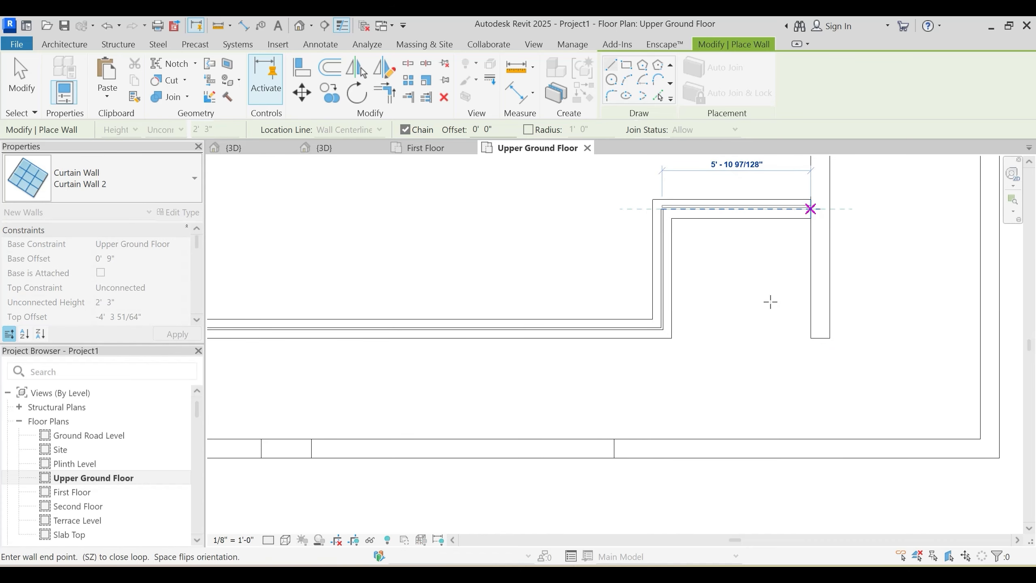
key("Escape")
key("Escape")
Step: Examine the front terrace's glass railing in the 3D view from both ends, in shaded and realistic display
left_click(331, 144)
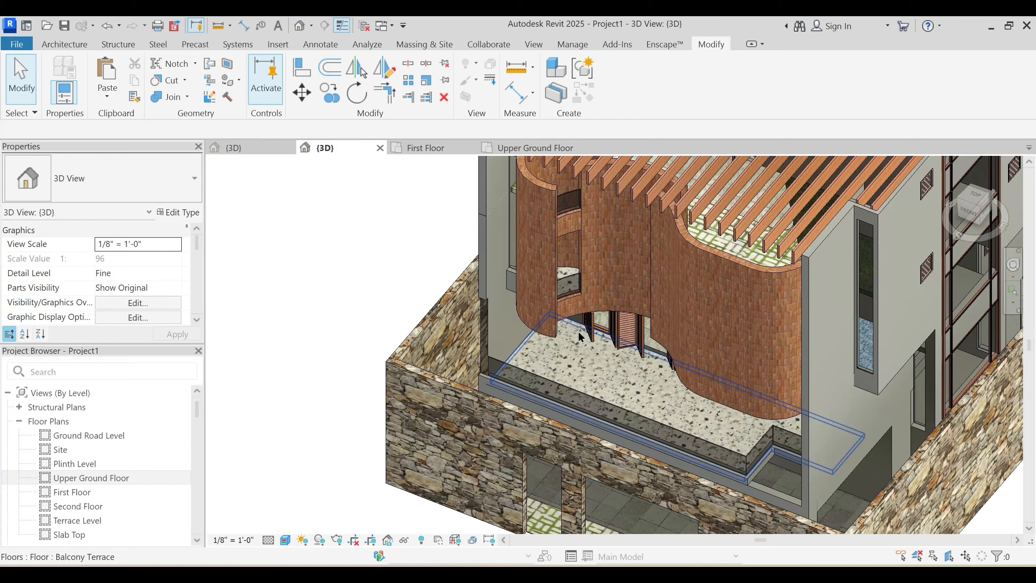
scroll(581, 337, "down", 2)
mouse_move(673, 487)
middle_mouse_down("shift")
mouse_move(746, 408)
mouse_move(535, 362)
mouse_move(555, 402)
middle_mouse_up("shift")
scroll(526, 361, "up", 3)
key("s")
key("d")
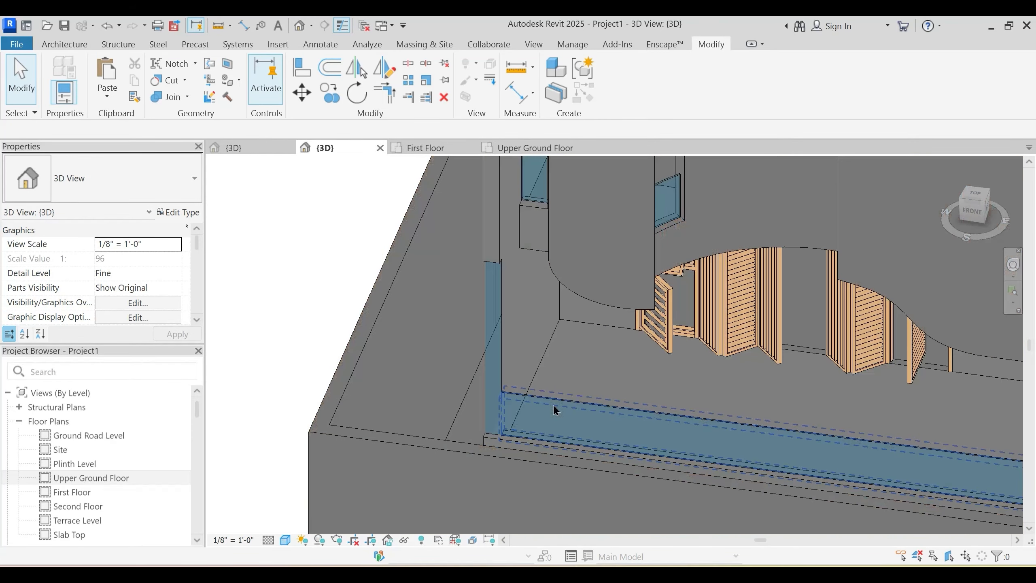
key("r")
key("r")
scroll(494, 415, "down", 3)
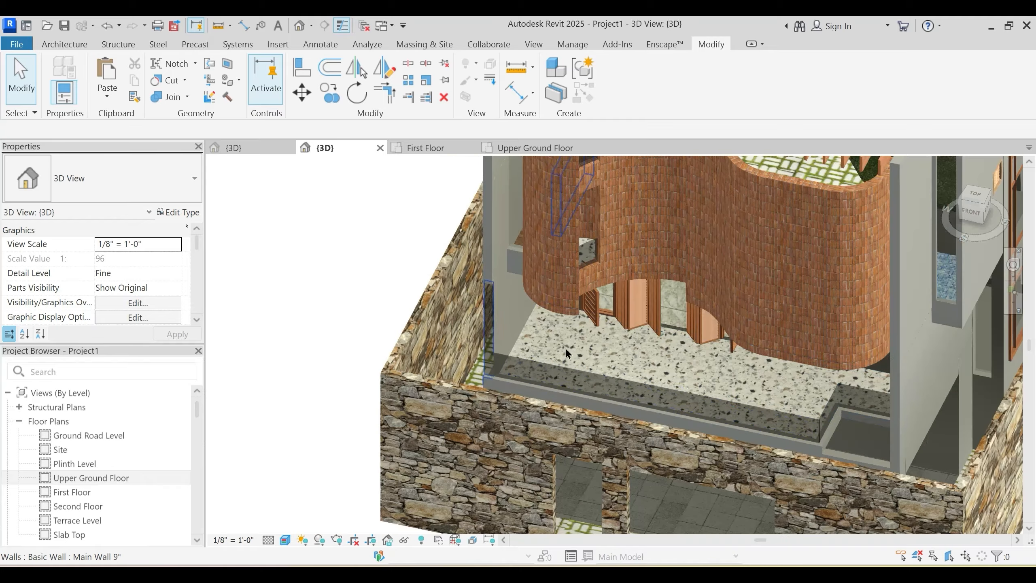
middle_click_drag(494, 416, 938, 417, "shift")
scroll(565, 395, "up", 2)
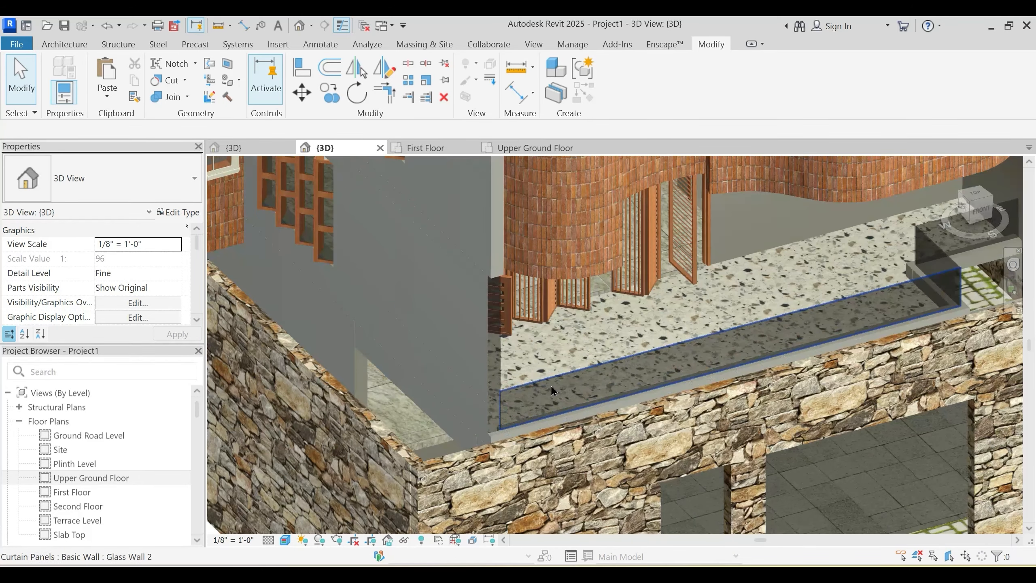
Step: Bring up the terrace railing's end at the side wall and parapet corner in the Upper Ground Floor plan
left_click(556, 391)
left_click(528, 148)
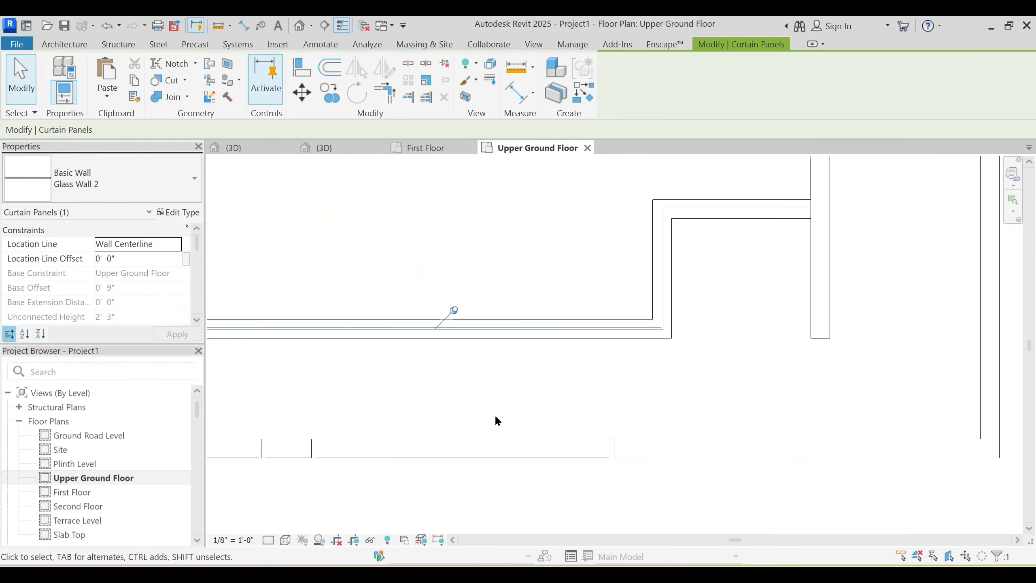
middle_click_drag(492, 419, 846, 384)
scroll(431, 348, "up", 3)
key("Escape")
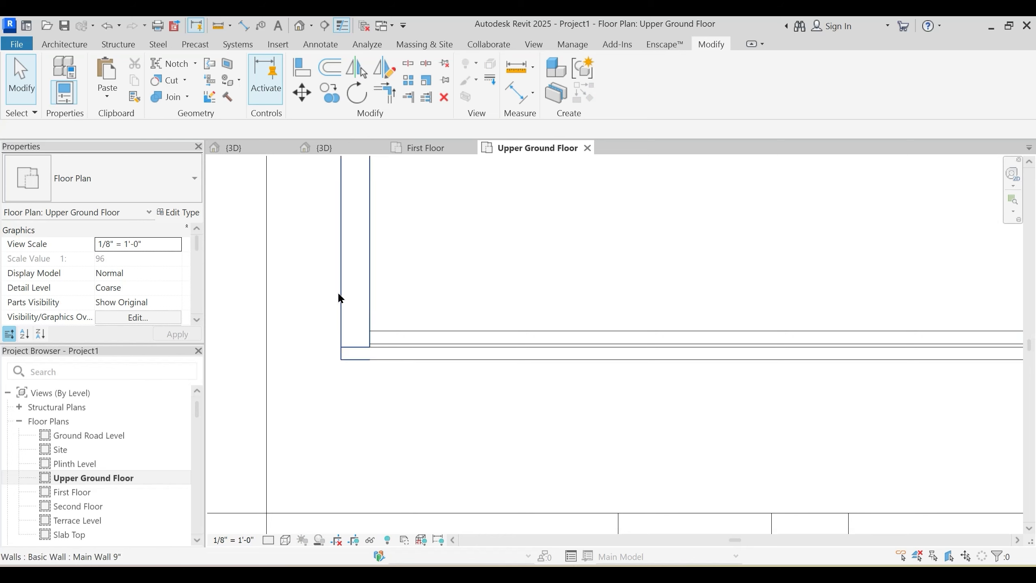
Step: Try to square the wall corner with the glass railing pulled back and reattached, and undo the change
left_click(398, 345)
left_click_drag(370, 346, 339, 359)
left_click(412, 400)
left_click(369, 314)
left_click(364, 396)
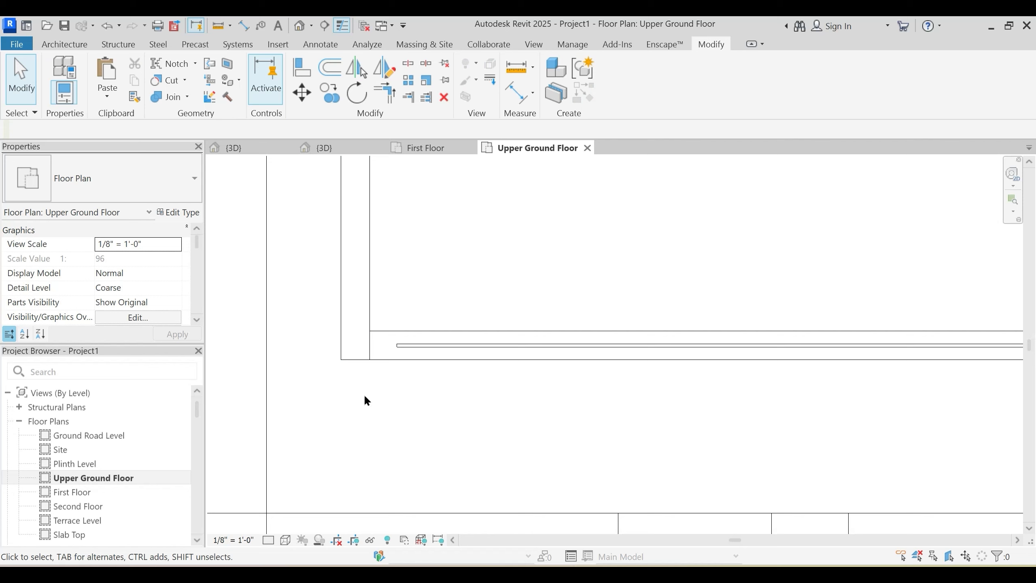
left_click(425, 346)
left_click_drag(397, 345, 370, 345)
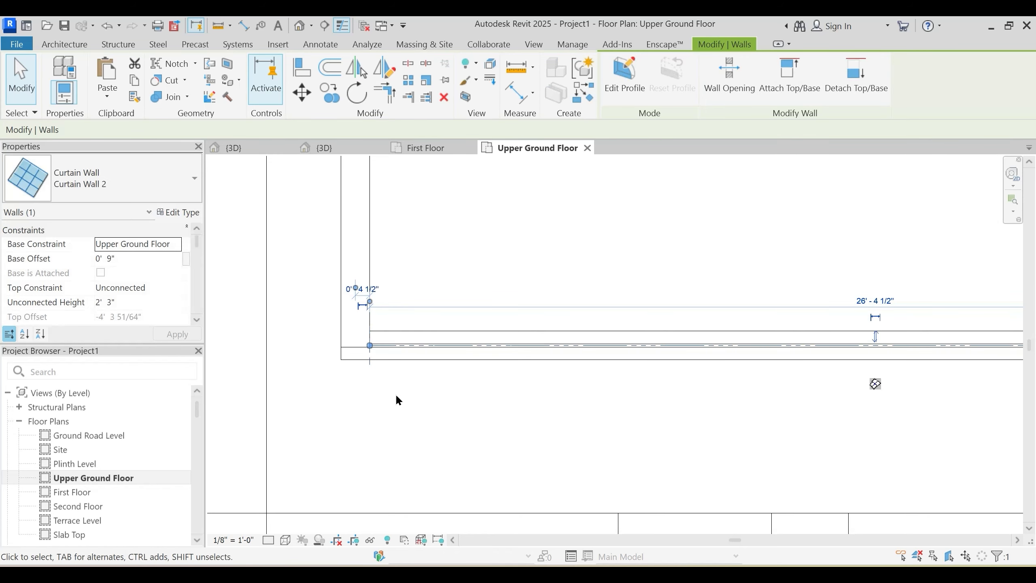
left_click(394, 393)
key("ctrl+z")
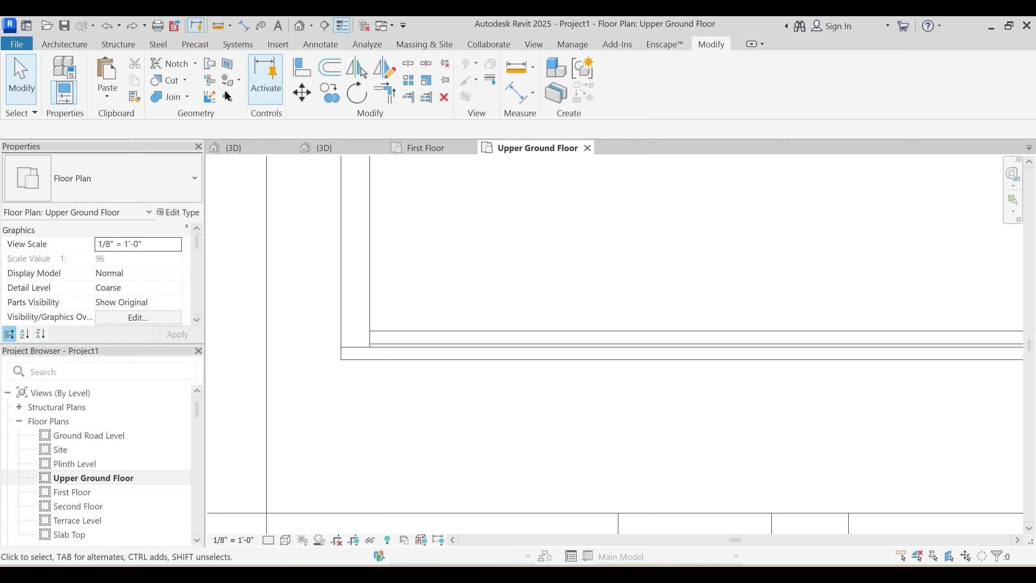
Step: Extend the side wall to the parapet's outer face and end the front parapet at the side wall's inner face
left_click(379, 361)
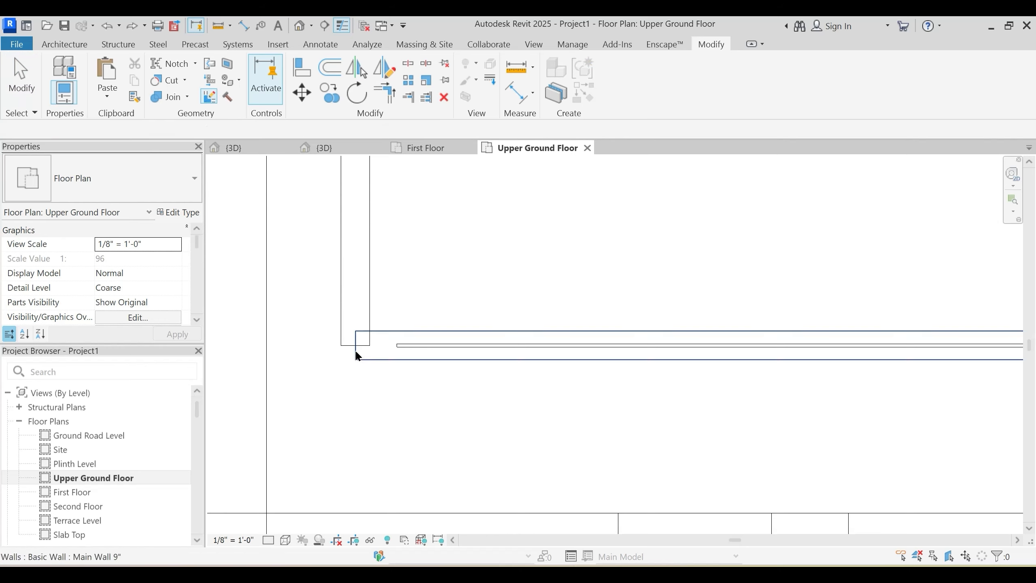
scroll(345, 311, "up", 1)
left_click(376, 301)
scroll(351, 360, "up", 1)
left_click_drag(335, 353, 385, 379)
left_click(412, 367)
left_click(407, 329)
Step: Stretch the glass railing's shortened end back to the side wall's inner face
left_click(442, 354)
left_click_drag(433, 353, 385, 354)
left_click(353, 293)
Step: Apply Join Geometry to the side wall and the front parapet at their corner
left_click(170, 100)
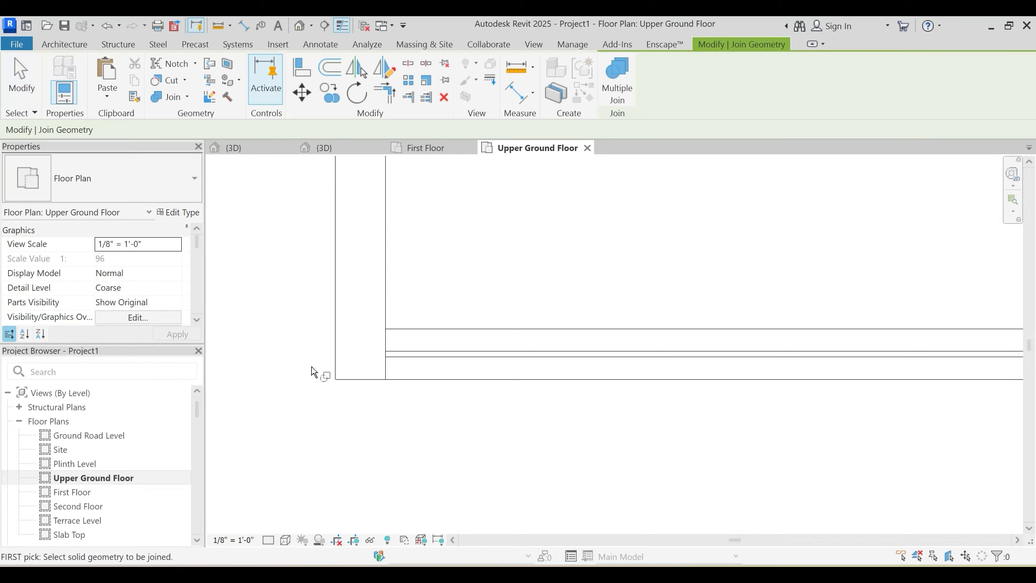
left_click(353, 382)
left_click(407, 382)
key("Escape")
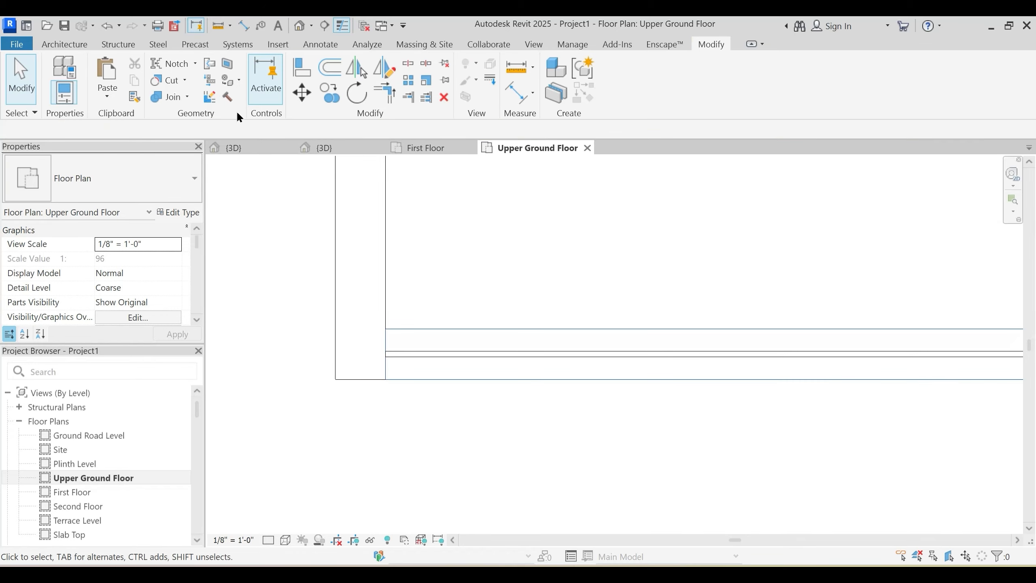
Step: Close the Upper Ground Floor and First Floor plan views and open the Ground Road Level floor plan
left_click(320, 149)
scroll(466, 271, "down", 3)
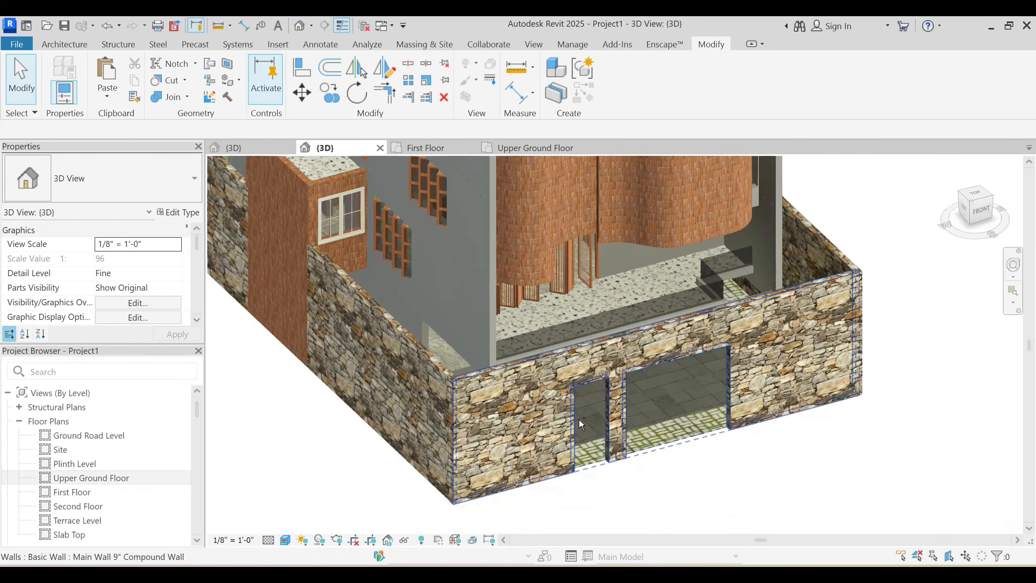
middle_click_drag(578, 418, 455, 413, "shift")
middle_click_drag(524, 390, 604, 429, "shift")
scroll(628, 432, "down", 2)
scroll(581, 430, "down", 2)
left_click(582, 147)
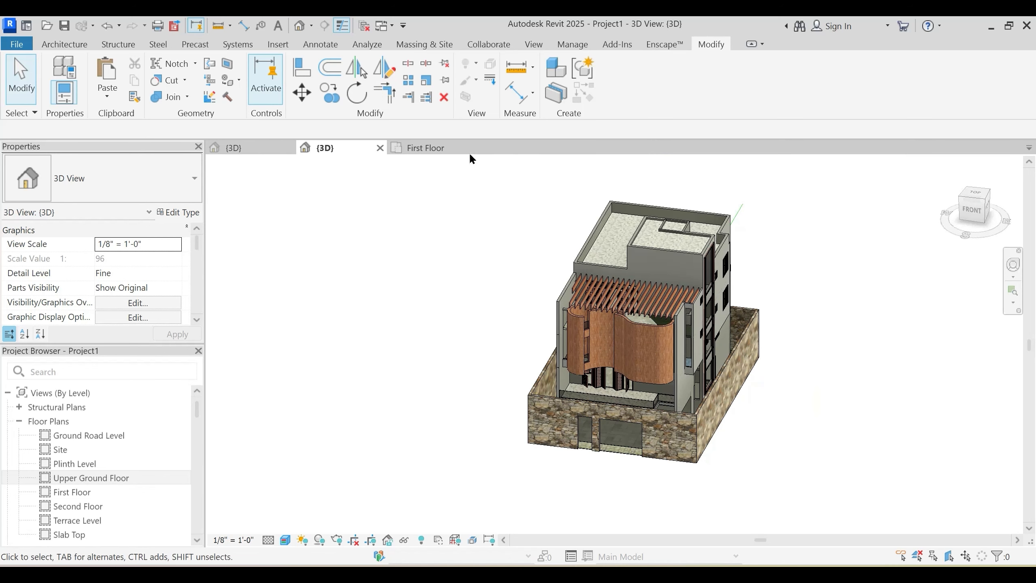
left_click(469, 147)
left_click(91, 434)
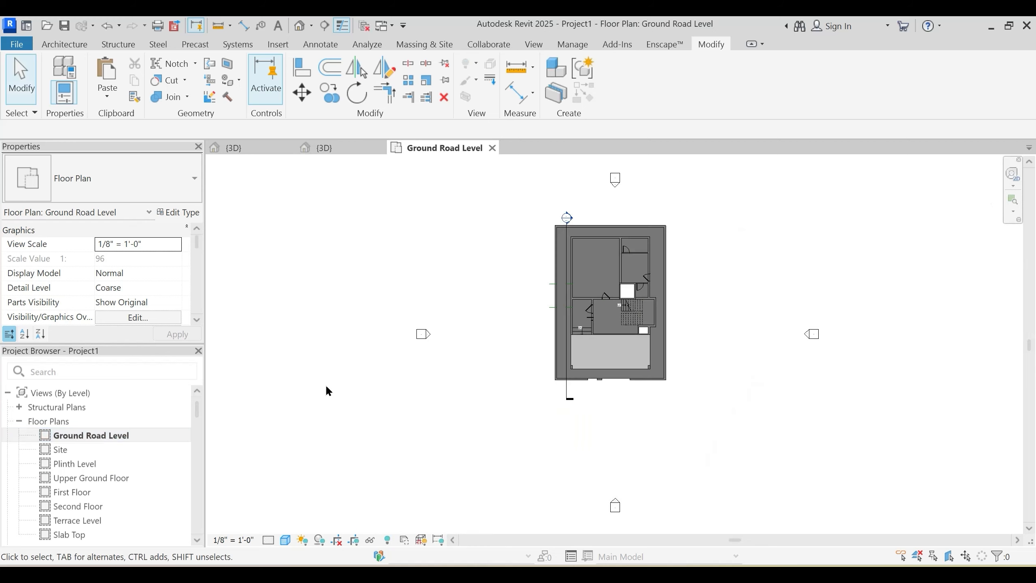
Step: Delete the two short horizontal reference planes beside the house's left wall in the Ground Road Level plan
middle_click_drag(617, 387, 617, 432)
scroll(542, 339, "up", 3)
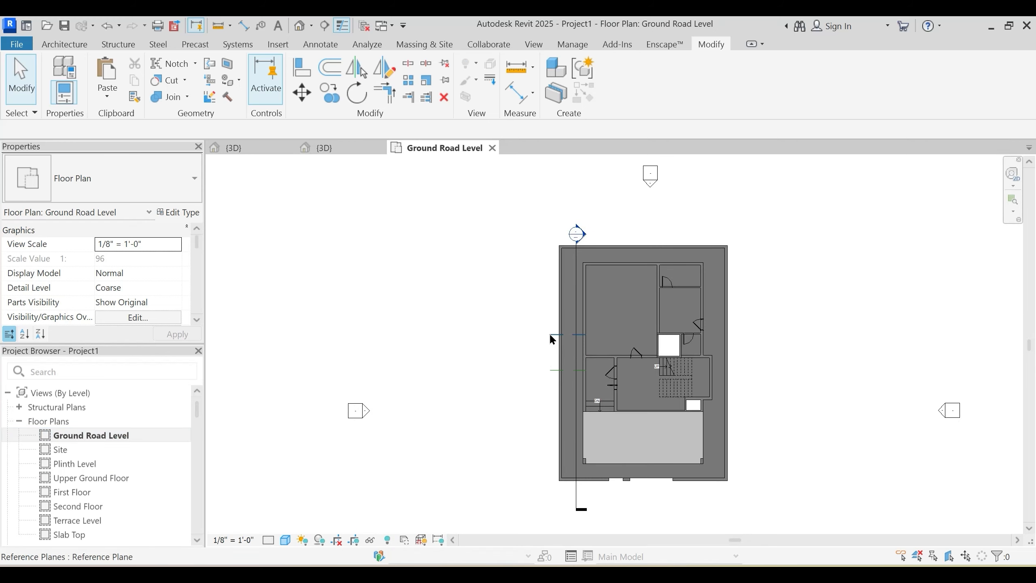
left_click(548, 333)
key("Delete")
left_click(548, 370)
key("Delete")
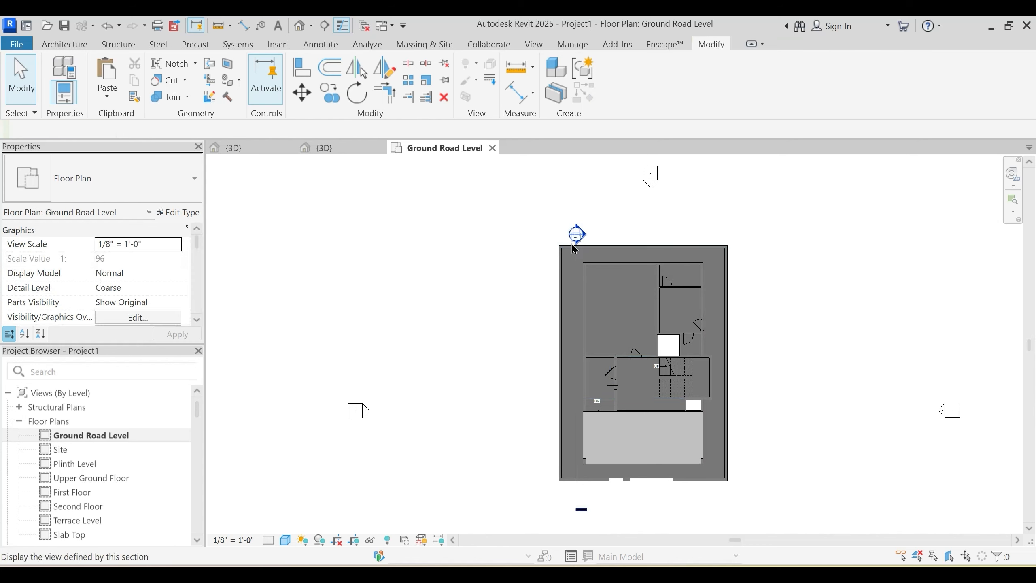
Step: Delete the Section 1 line running along the house's left side together with its section view
left_click(578, 503)
key("Delete")
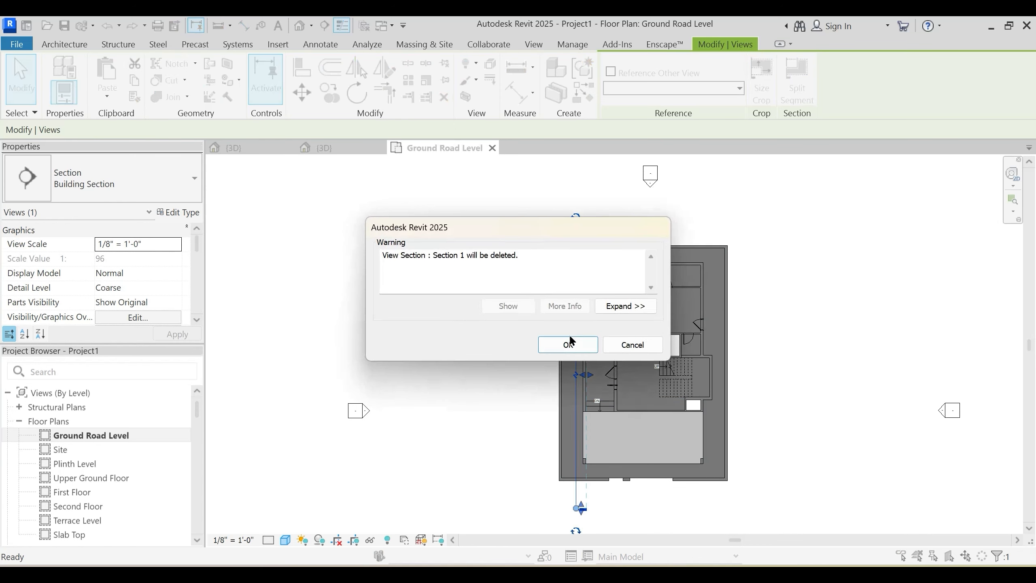
left_click(568, 342)
Step: Start a floor of type Earth on Ground Road Level and sketch a large rectangular boundary extending well beyond the house on all sides
scroll(671, 362, "down", 3)
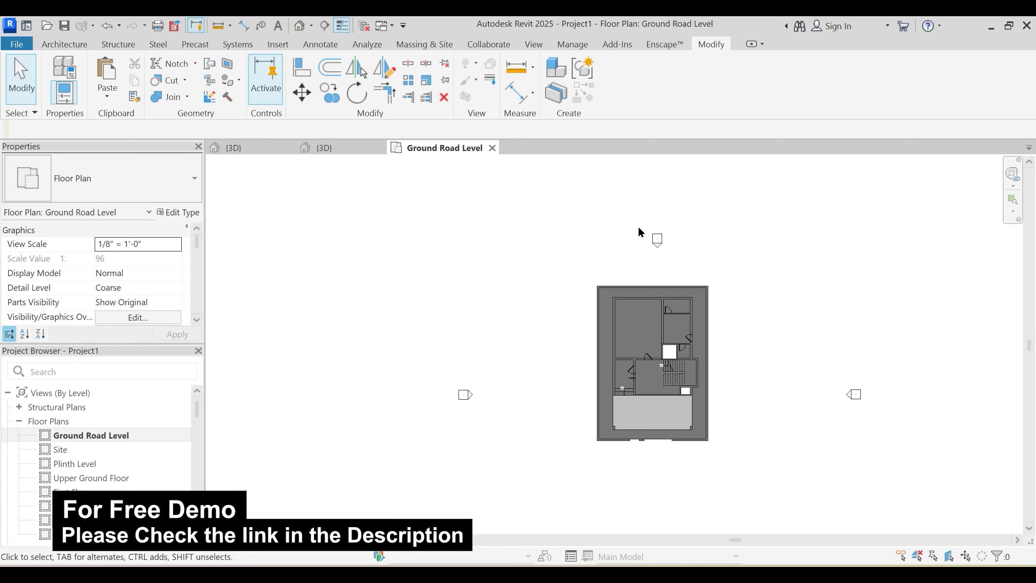
left_click(65, 45)
left_click(322, 97)
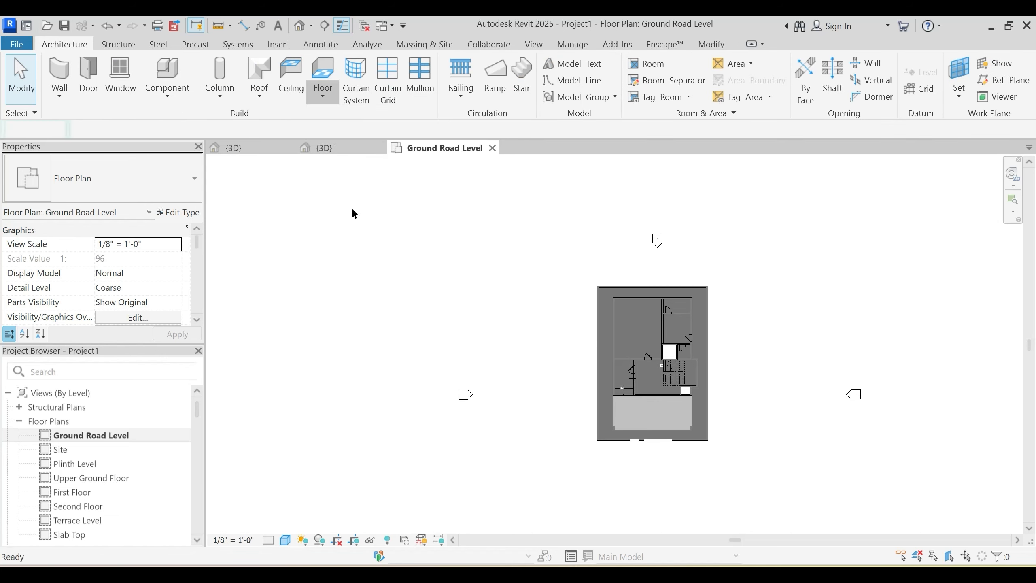
left_click(175, 191)
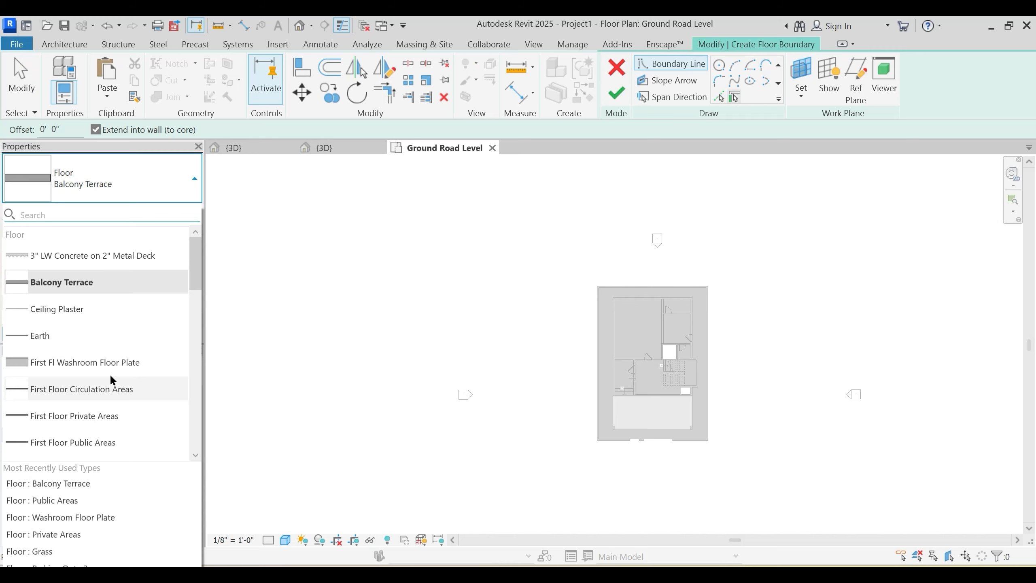
left_click(114, 340)
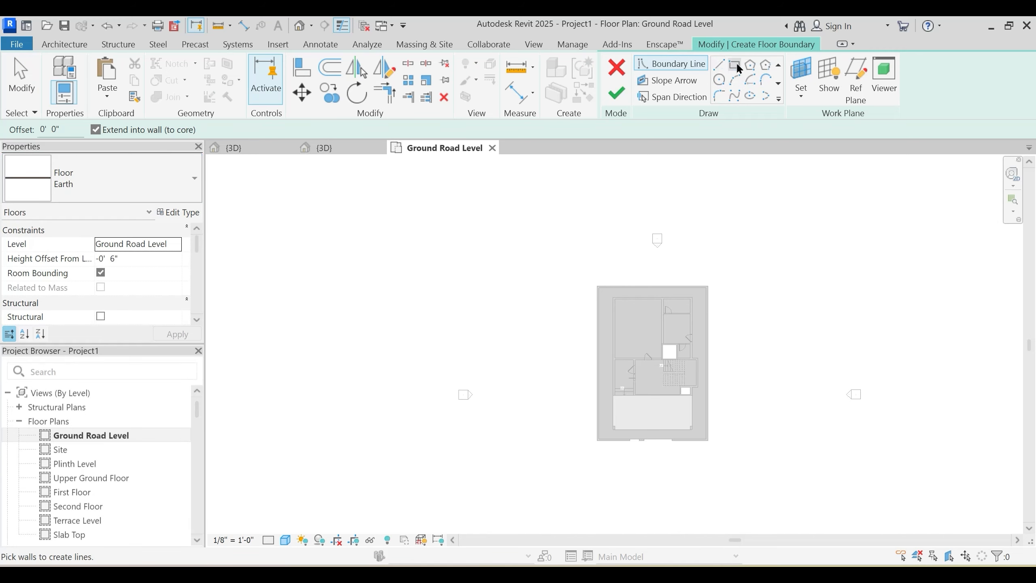
left_click(736, 65)
scroll(594, 258, "down", 2)
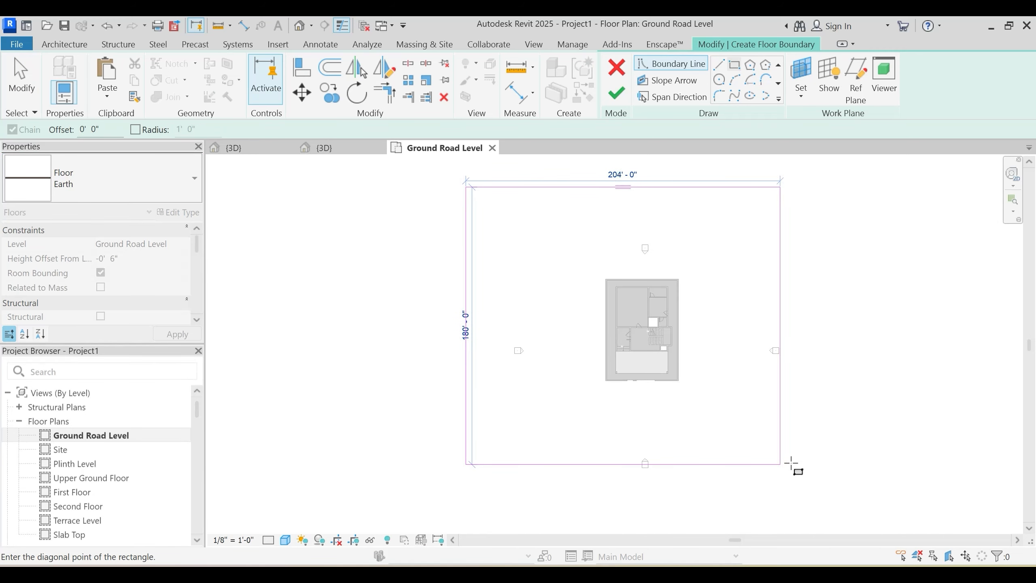